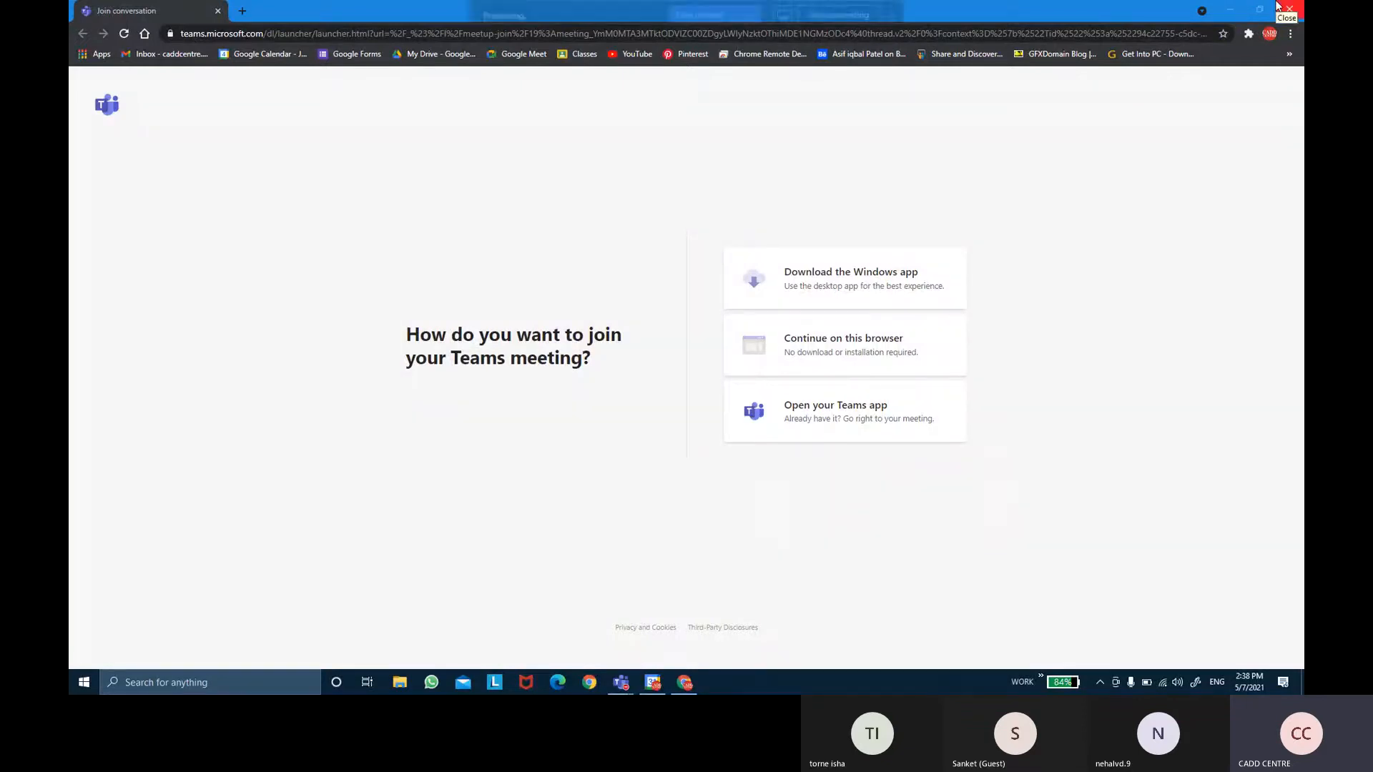
# Minimize the Teams join page, dismiss the class event details, and close the Google Calendar window.
pyautogui.click(1230, 10)
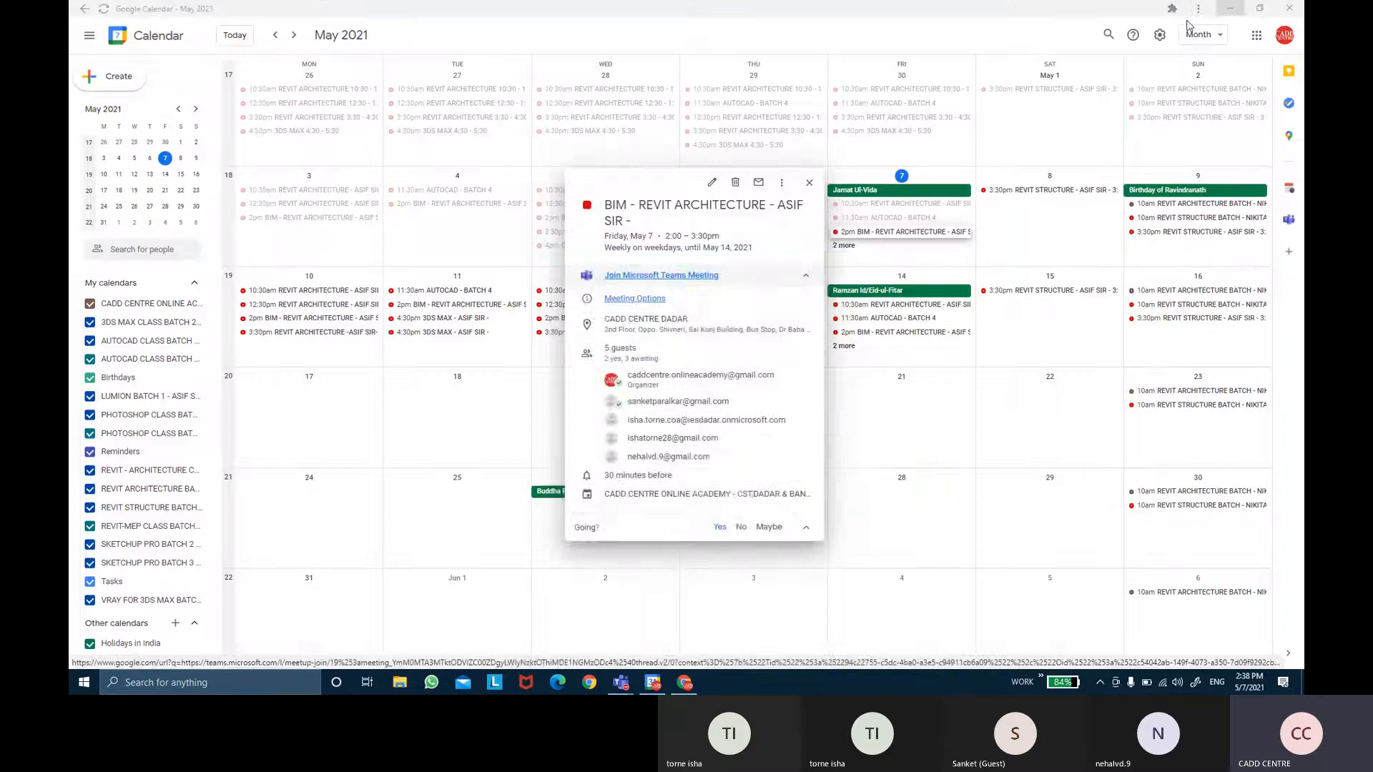
pyautogui.click(808, 182)
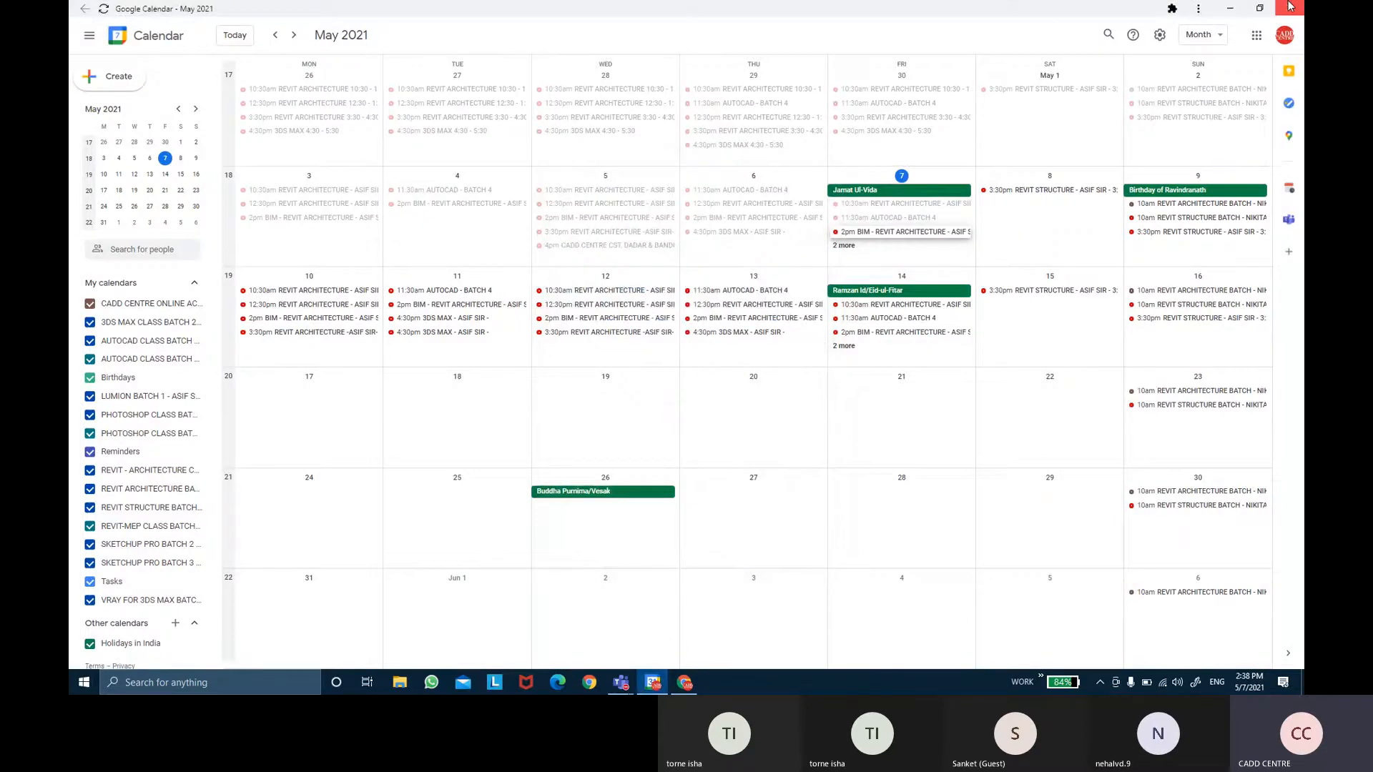
pyautogui.click(1290, 6)
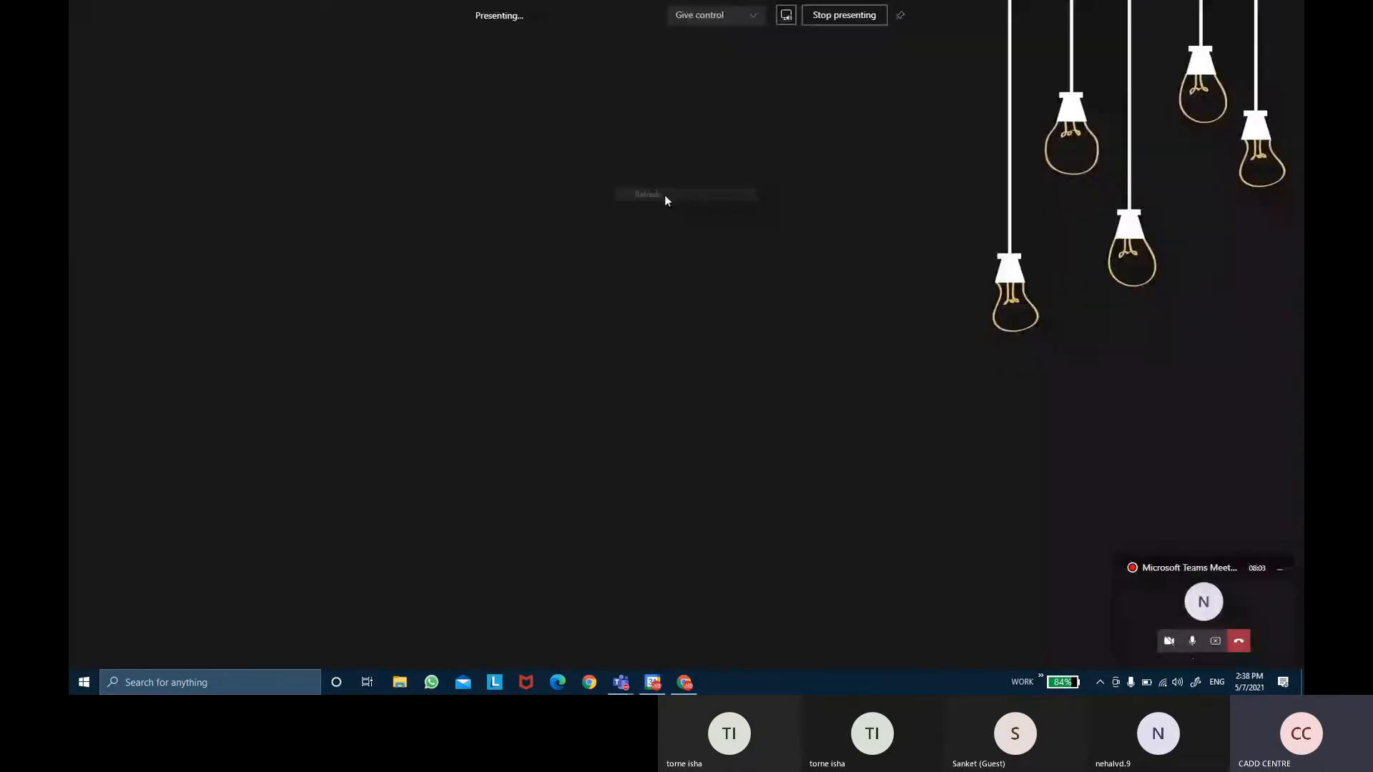
# Refresh the desktop from its right-click menu before launching Revit 2021.
pyautogui.click(664, 194)
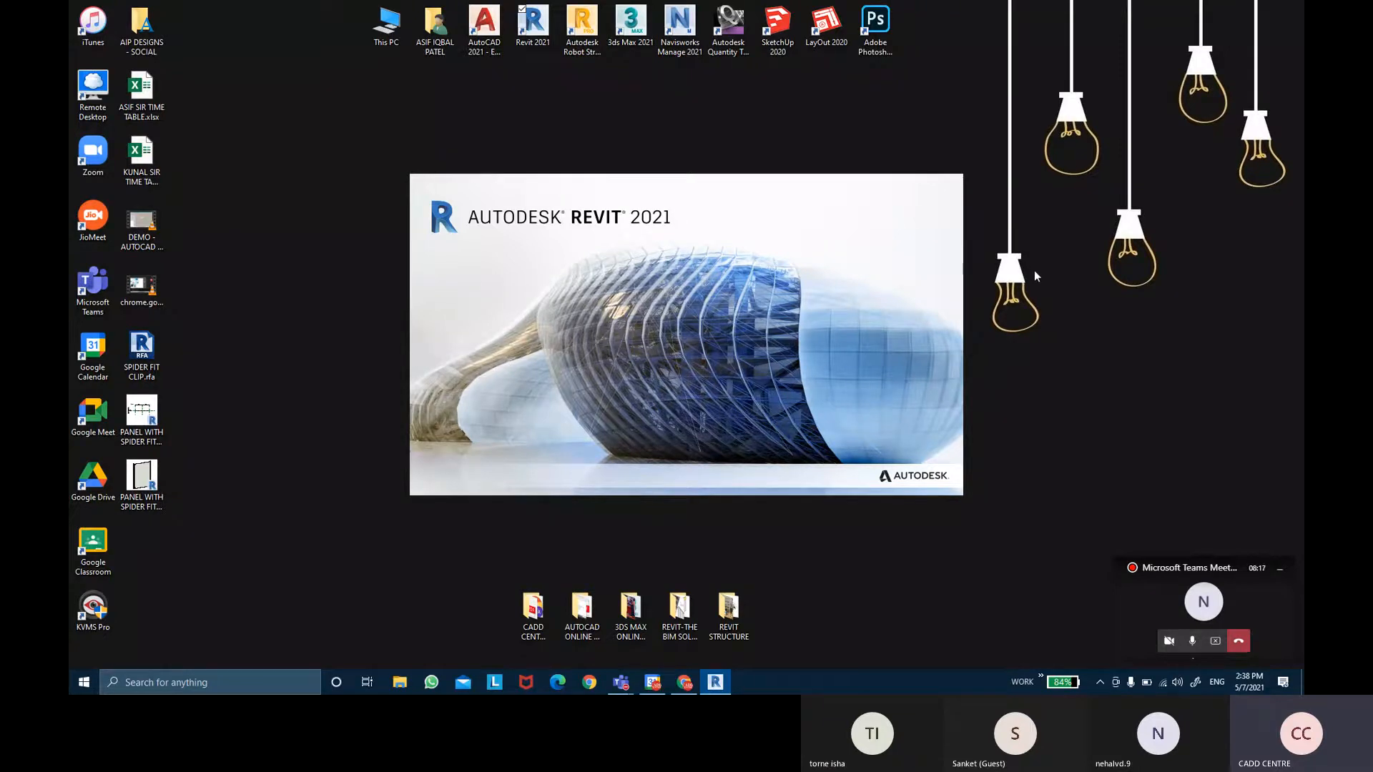
pyautogui.rightClick(1074, 298)
pyautogui.click(1087, 331)
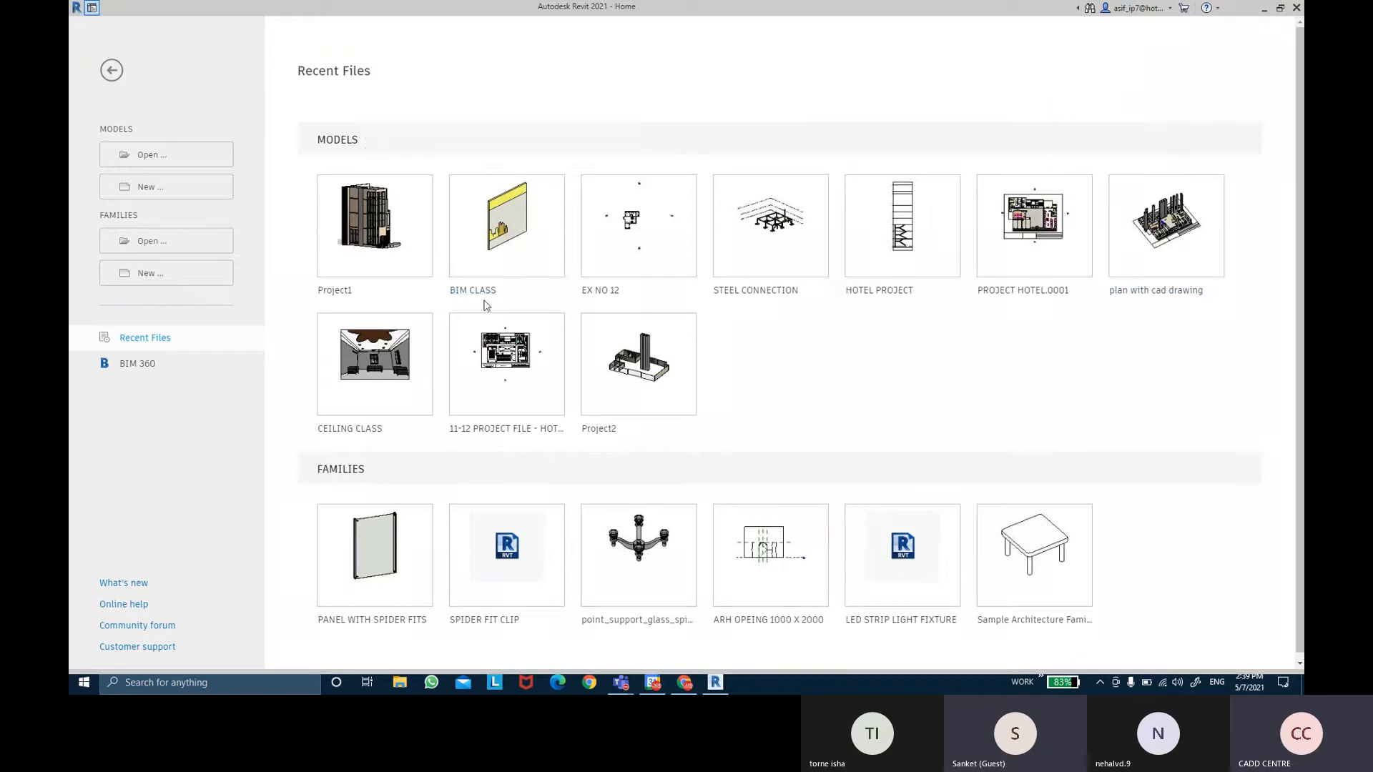
# Open the BIM CLASS model from the recent models on the Revit Home page.
pyautogui.moveTo(483, 295)
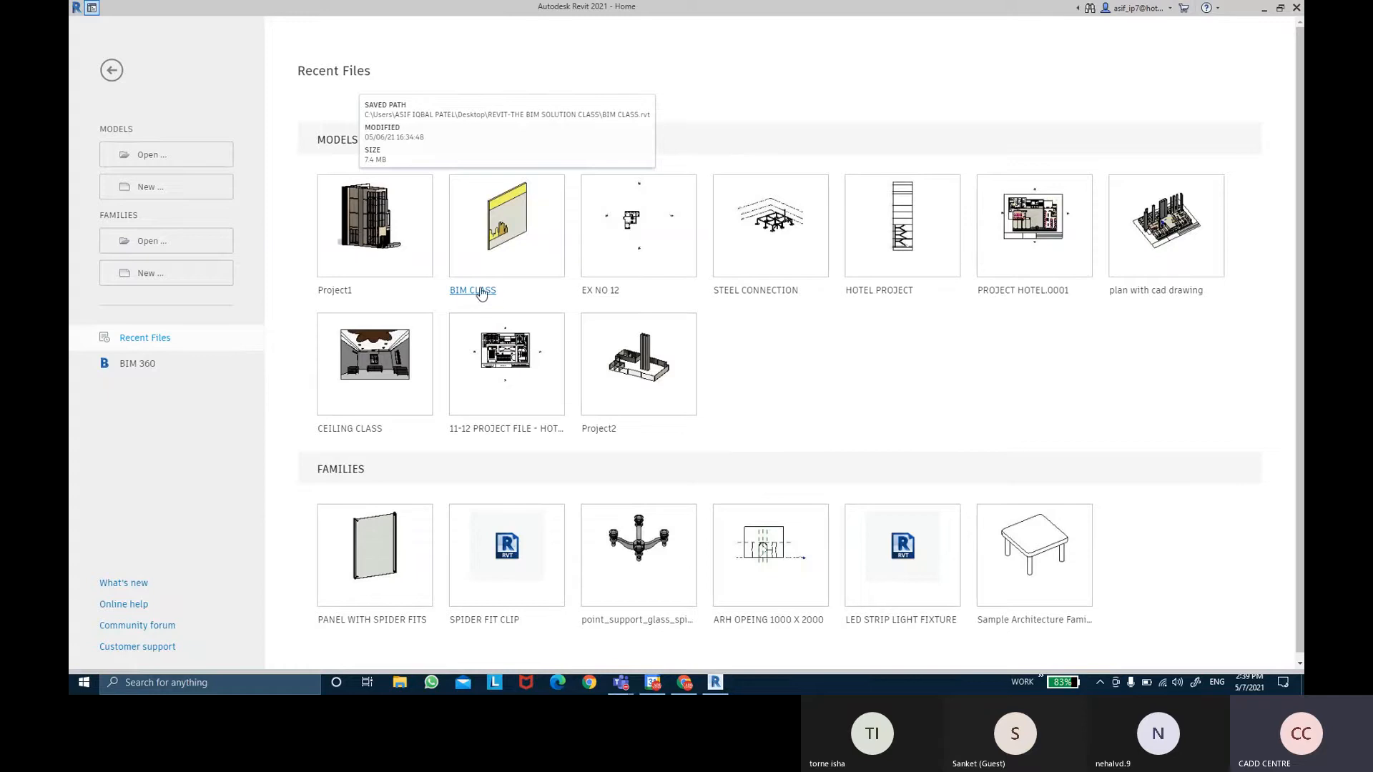
pyautogui.moveTo(601, 291)
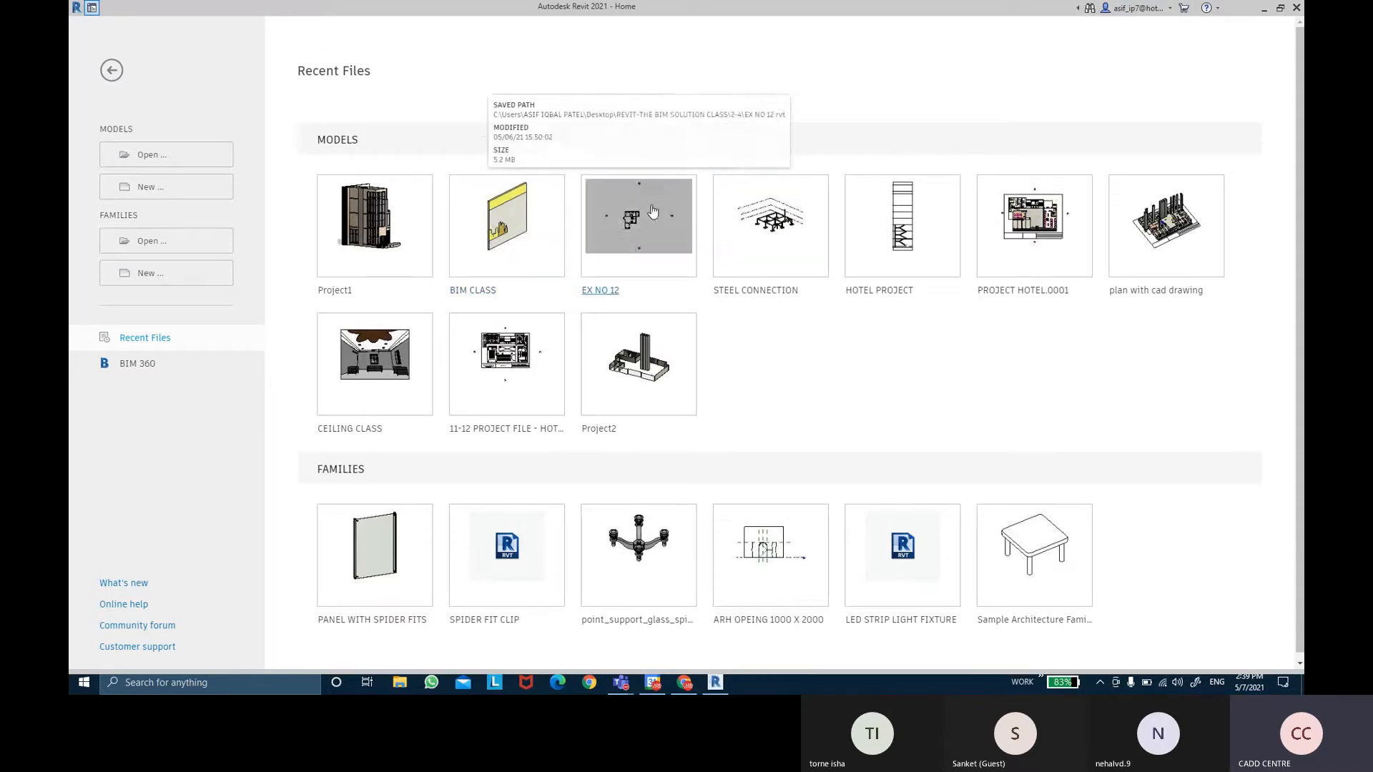
pyautogui.click(489, 293)
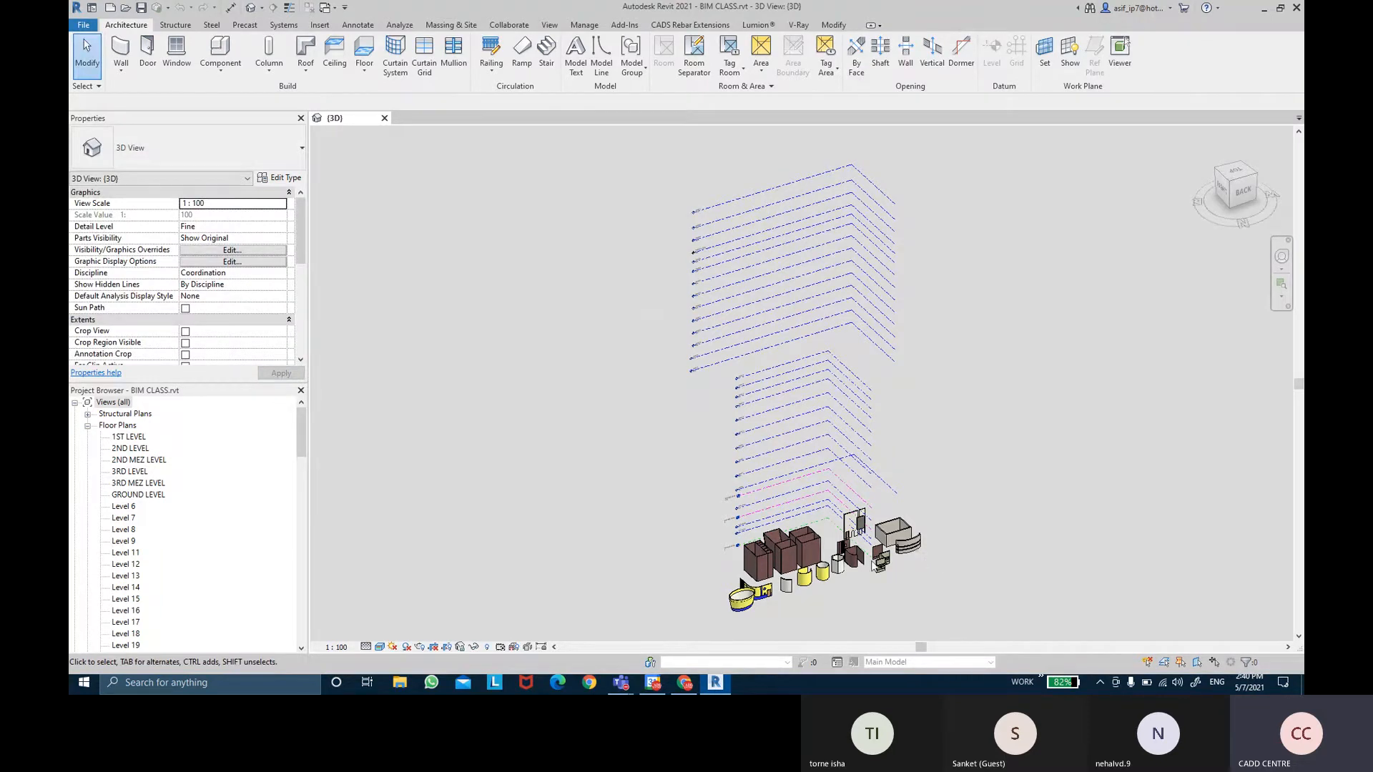
# Orbit, pan and zoom in on the BIM CLASS model in the 3D view.
pyautogui.keyDown('shift'); pyautogui.moveTo(742, 584); pyautogui.dragTo(781, 599, button='middle'); pyautogui.keyUp('shift')
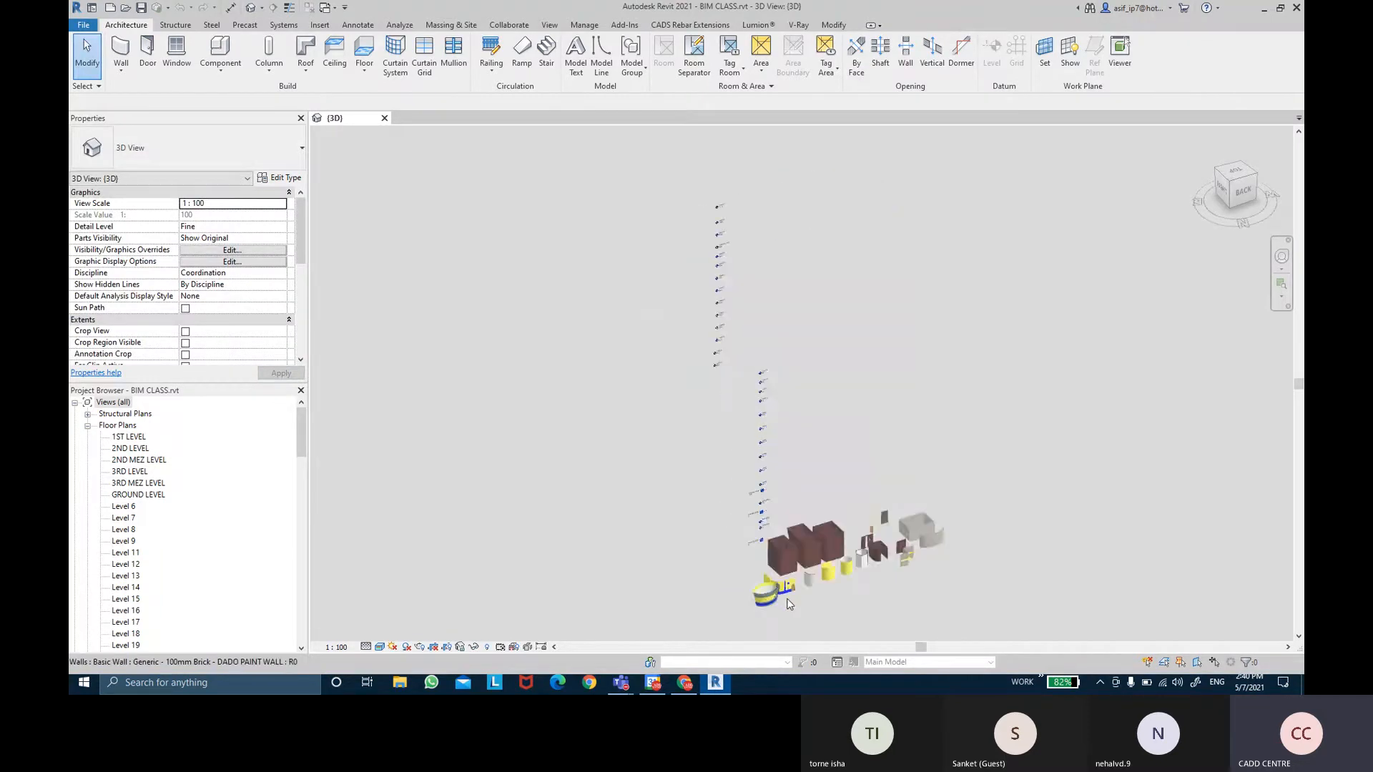
pyautogui.keyDown('shift'); pyautogui.middleClick(787, 599); pyautogui.keyUp('shift')
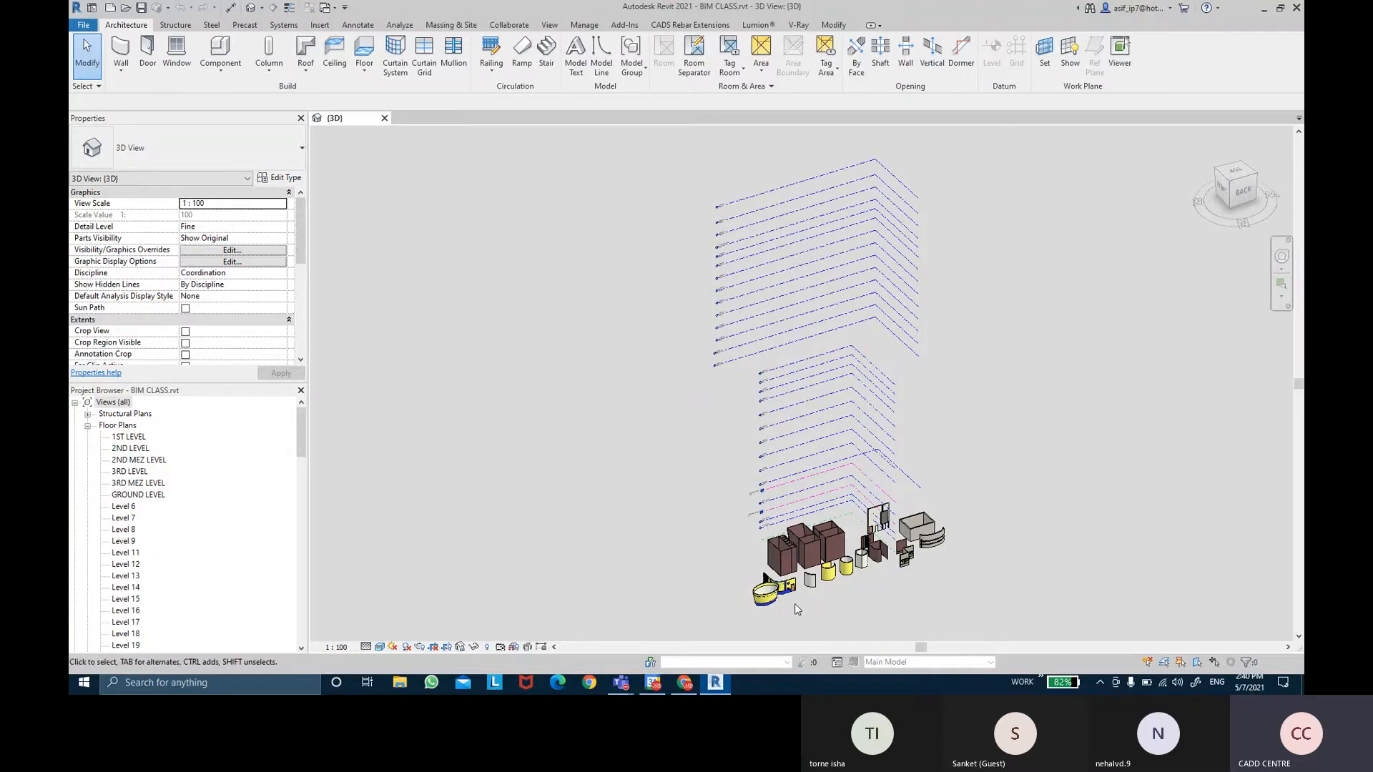
pyautogui.scroll(-1, 795, 604)
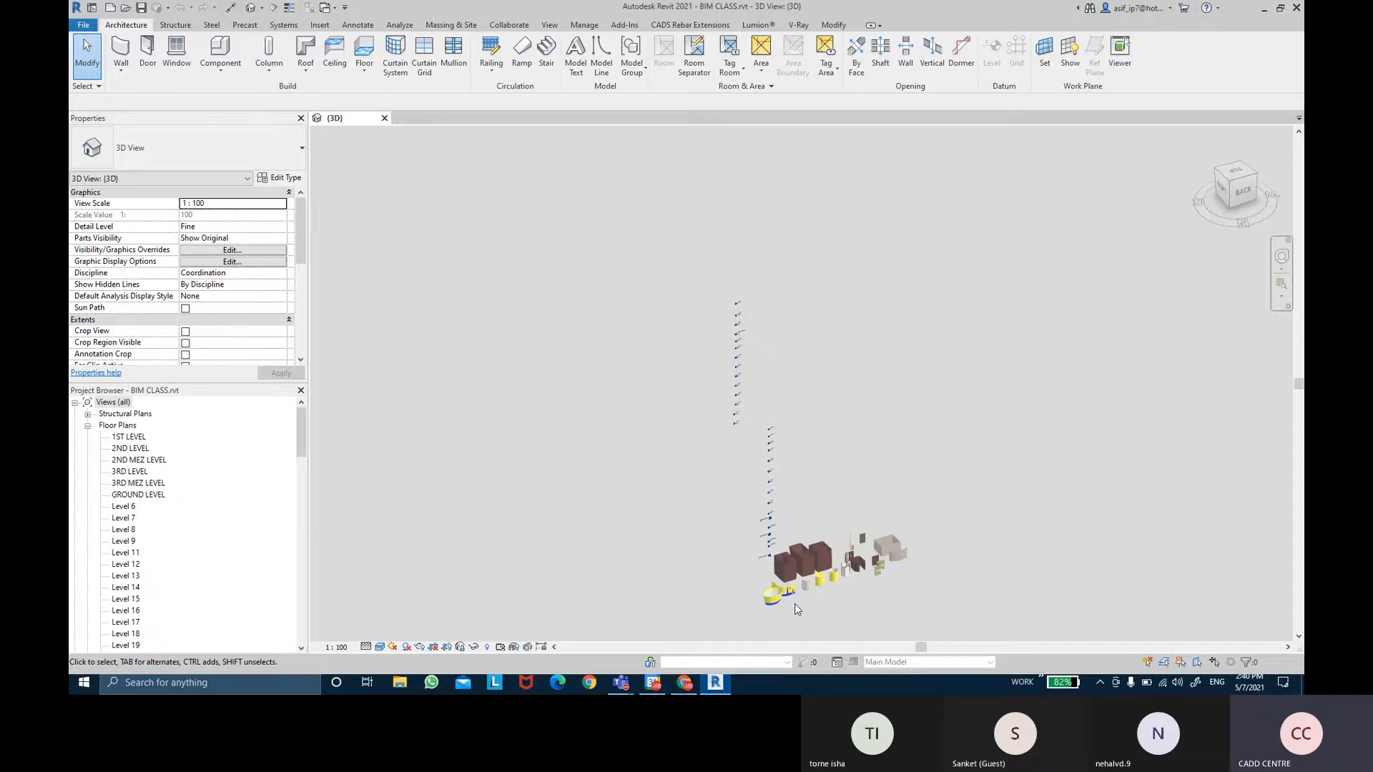
pyautogui.moveTo(795, 604); pyautogui.dragTo(706, 505, button='middle')
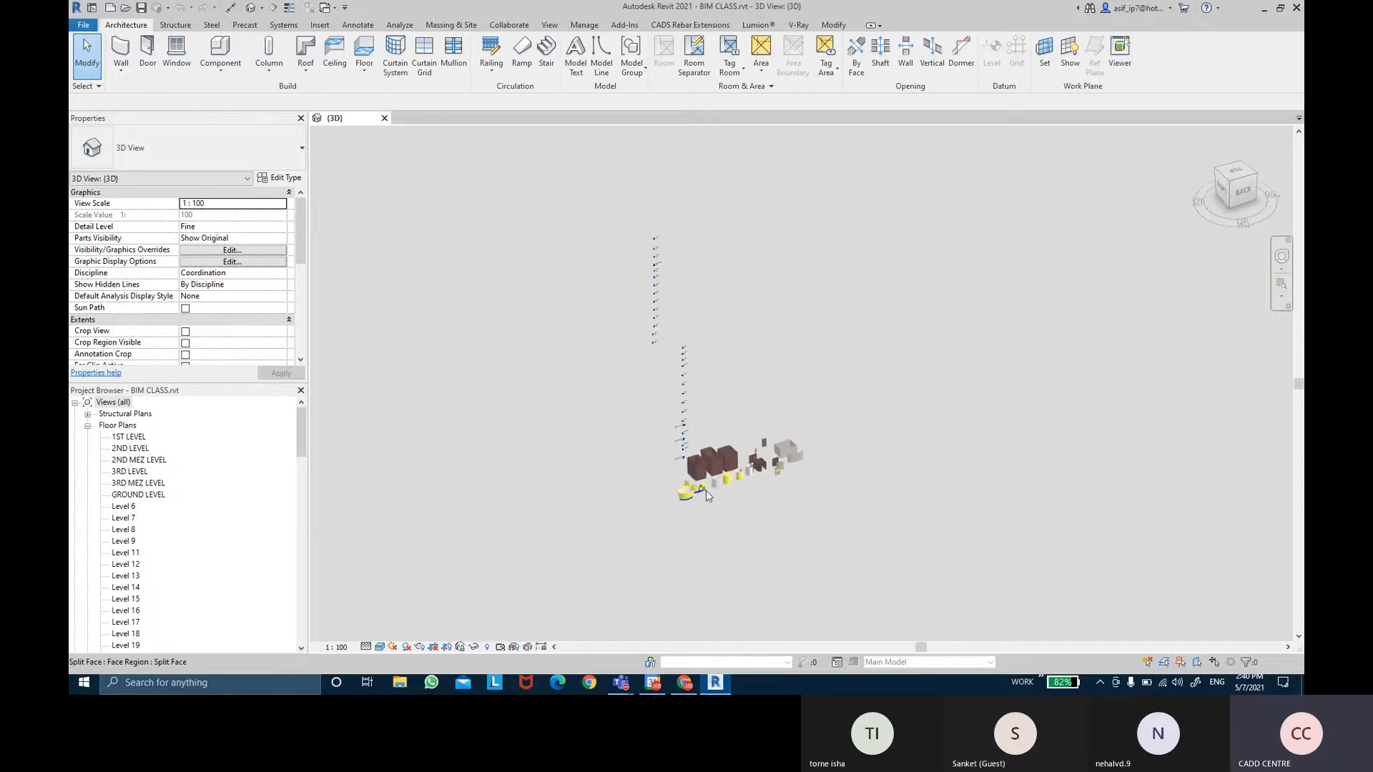
pyautogui.scroll(2, 705, 494)
pyautogui.scroll(4, 706, 494)
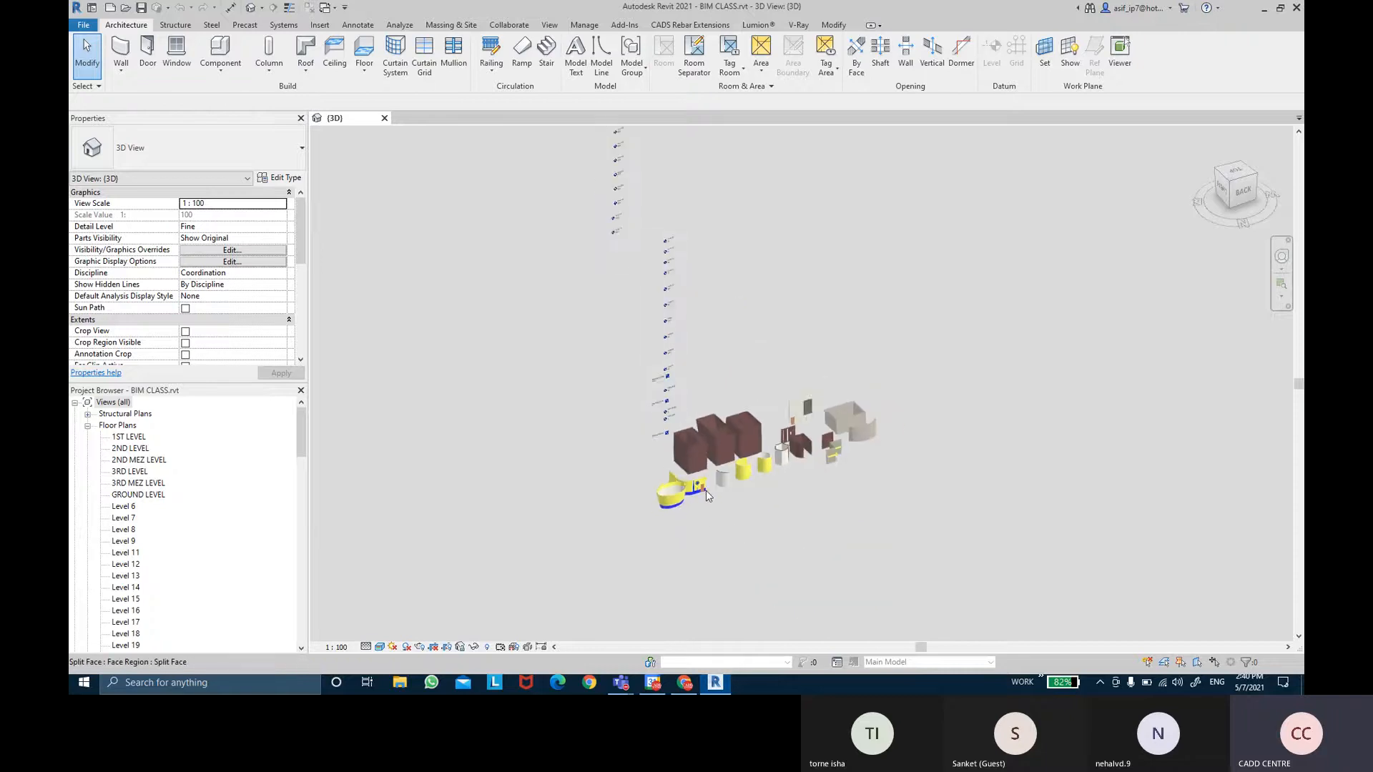
pyautogui.scroll(6, 706, 494)
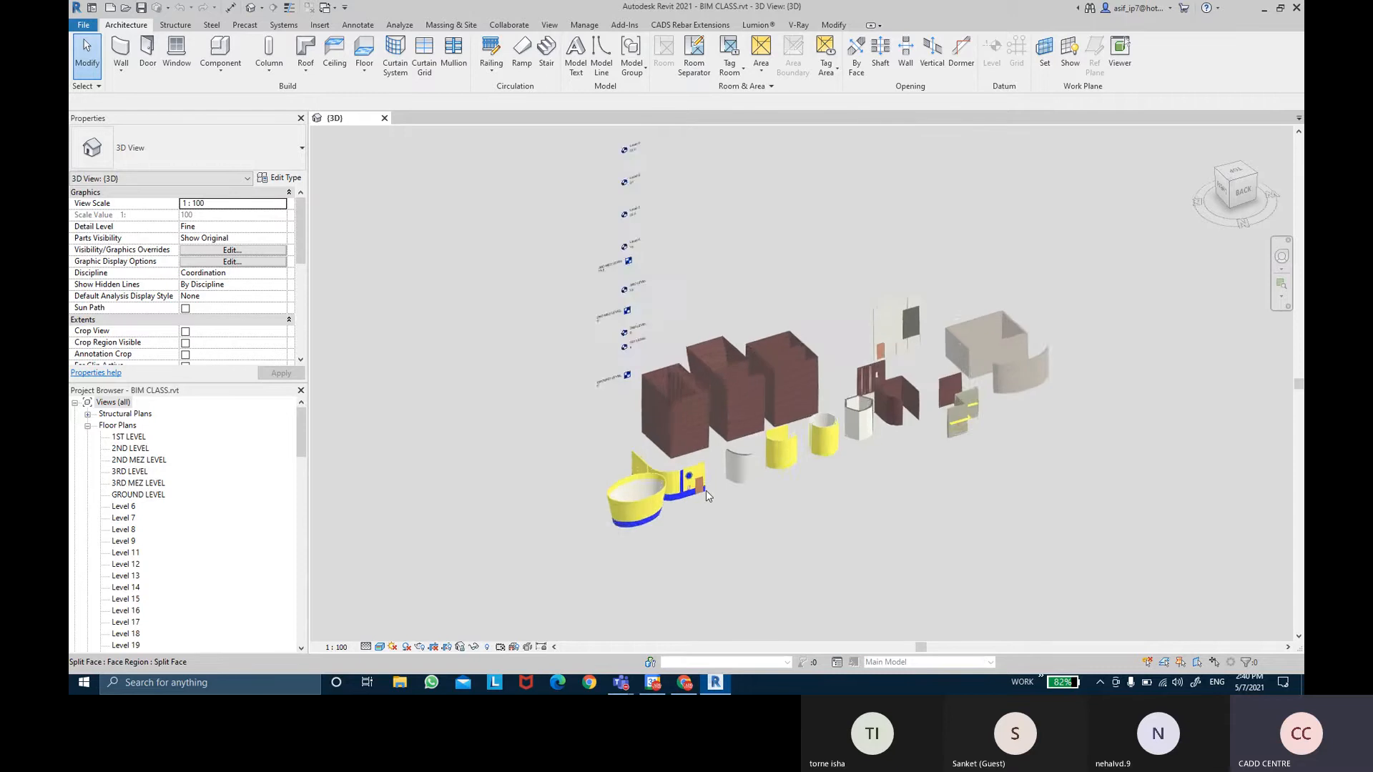
pyautogui.scroll(5, 743, 495)
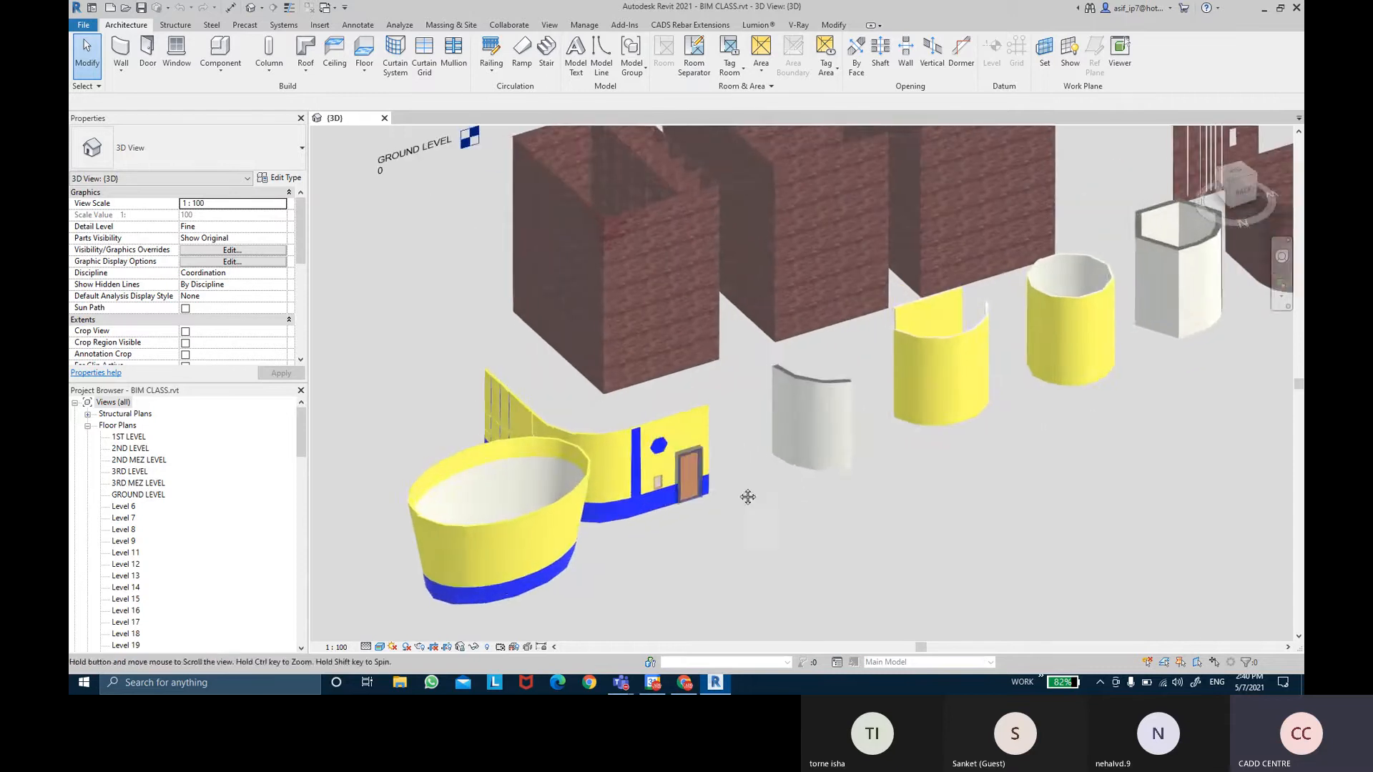
pyautogui.scroll(2, 772, 495)
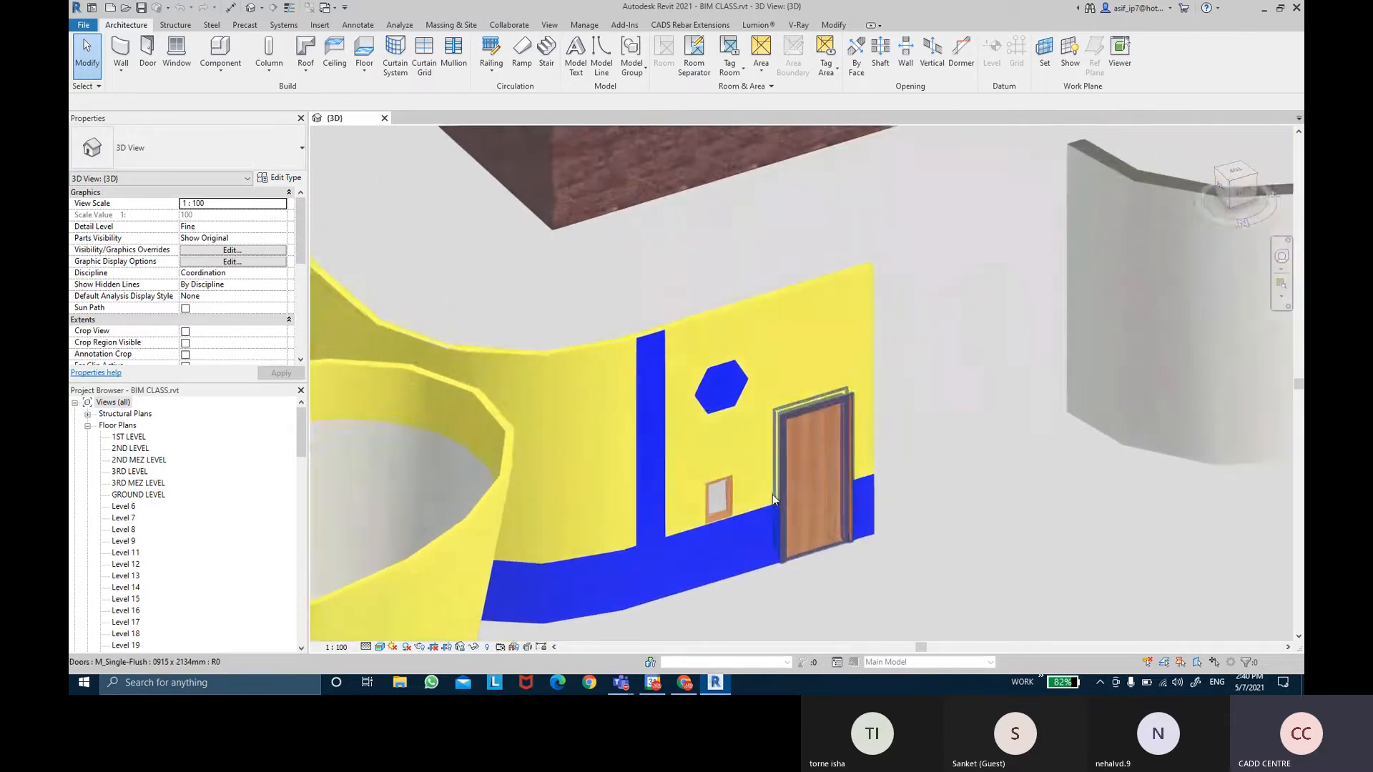
pyautogui.scroll(-1, 772, 495)
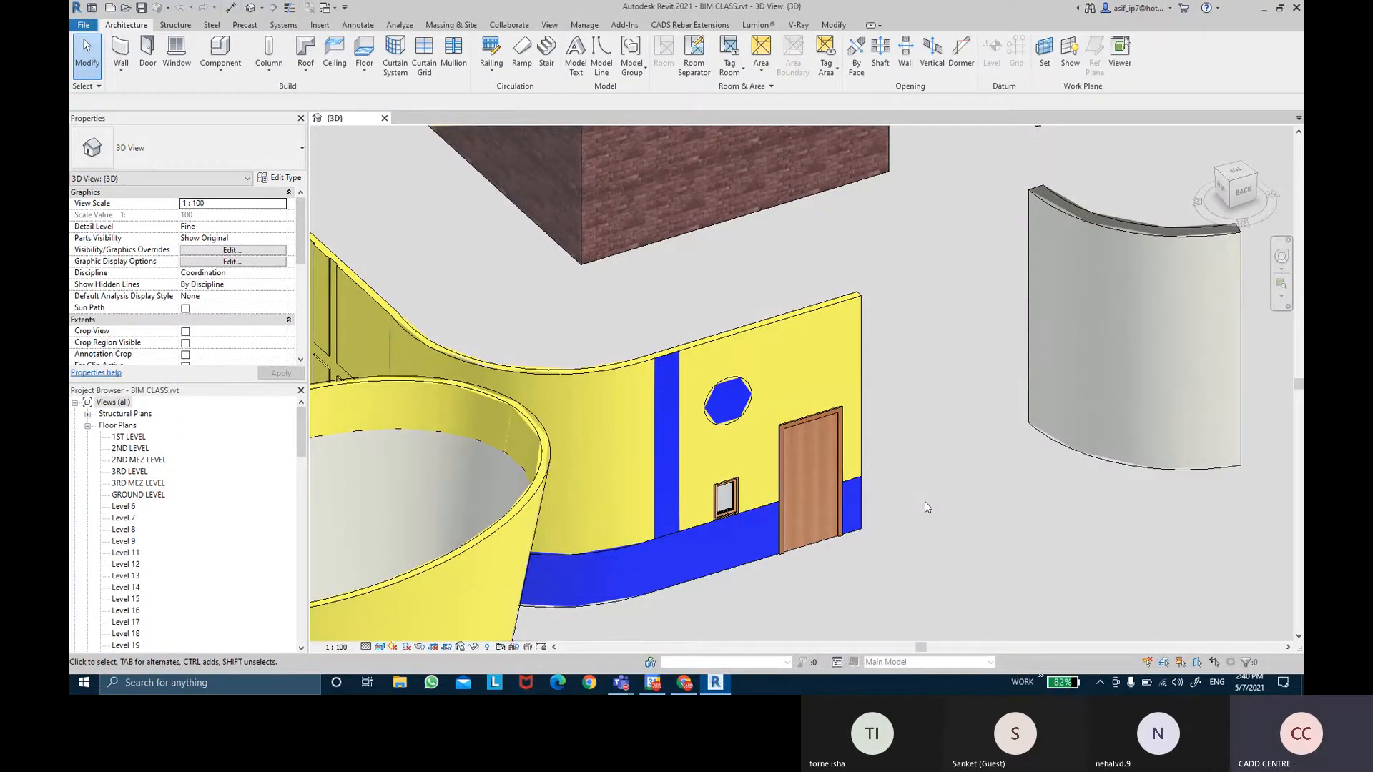
# Orbit around the curved walls to frame the yellow wall with the hexagonal opening and brown door.
pyautogui.keyDown('shift'); pyautogui.moveTo(901, 487); pyautogui.dragTo(843, 273, button='middle'); pyautogui.keyUp('shift')
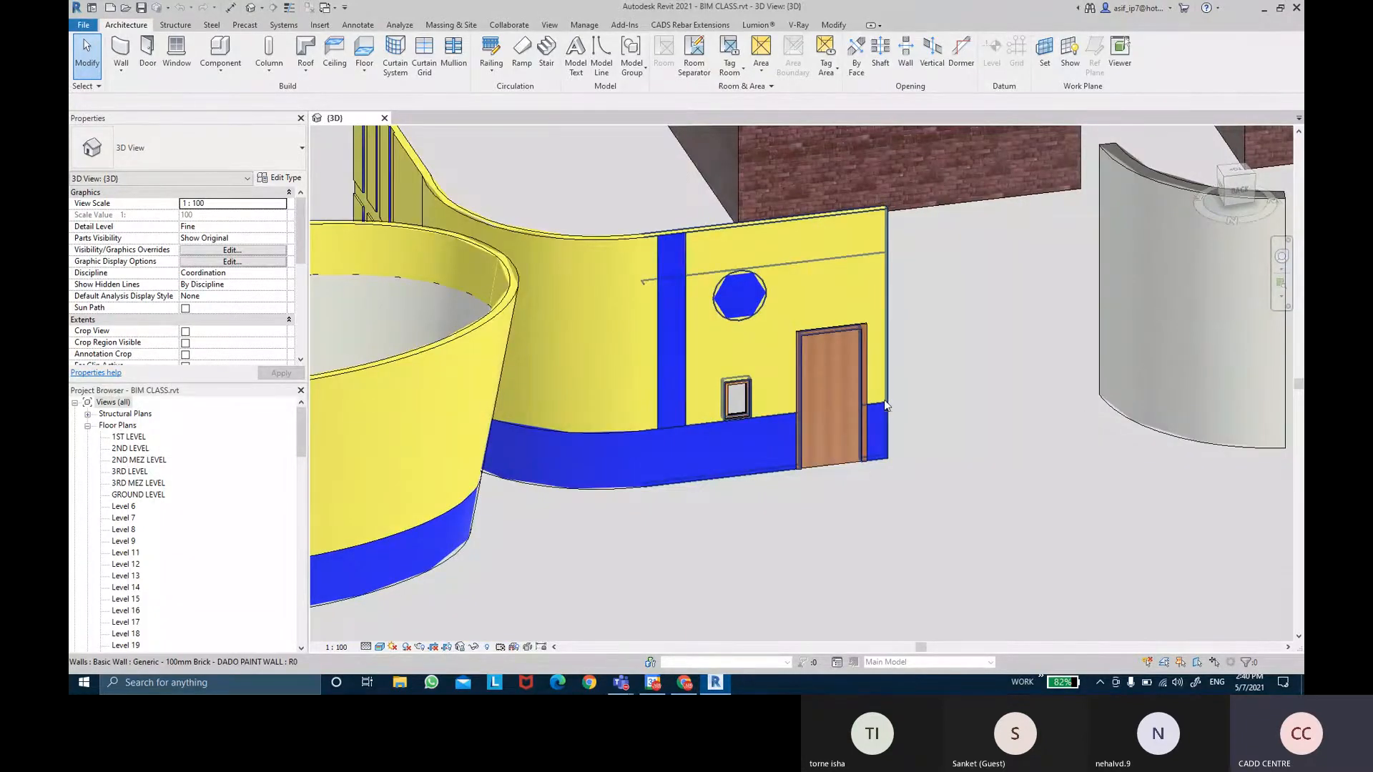
pyautogui.scroll(2, 793, 326)
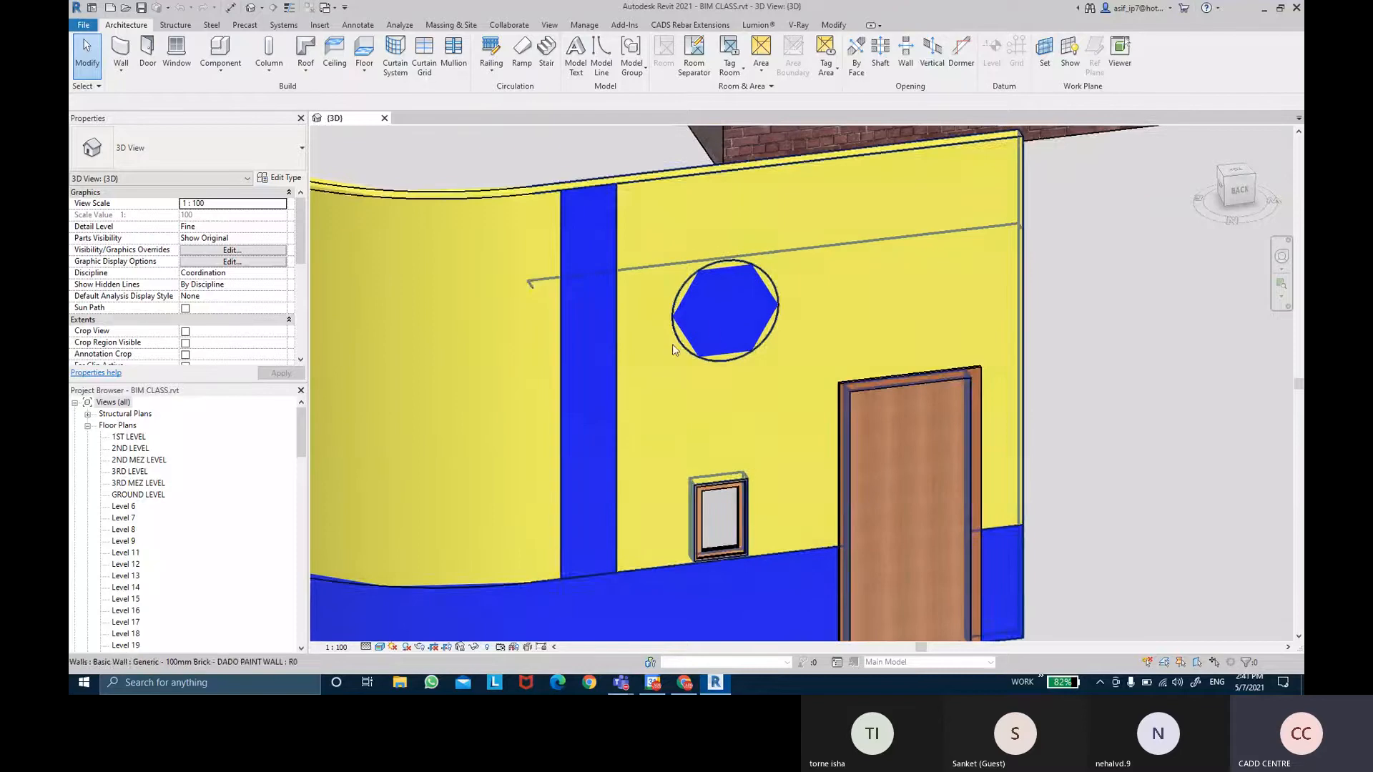
pyautogui.keyDown('shift'); pyautogui.moveTo(935, 345); pyautogui.dragTo(782, 386, button='middle'); pyautogui.keyUp('shift')
pyautogui.scroll(-3, 783, 380)
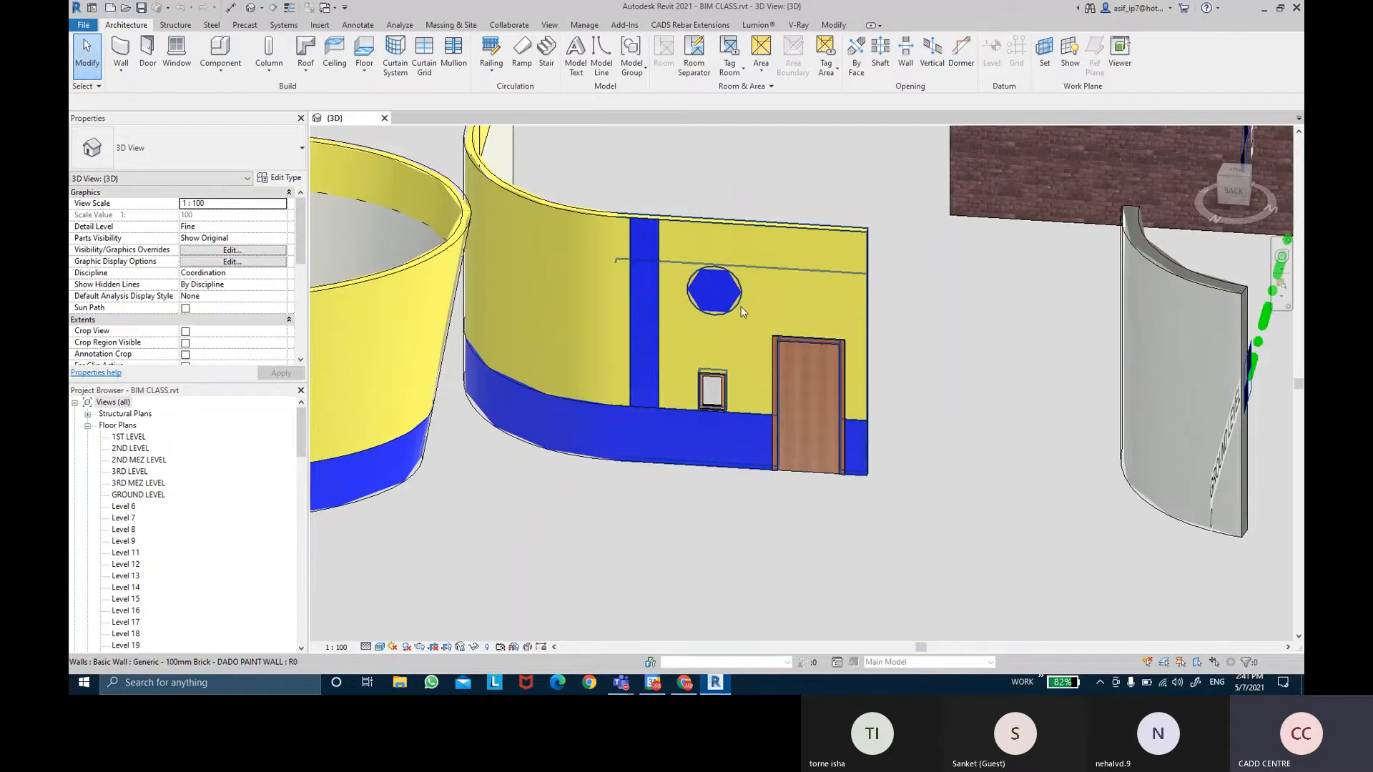
pyautogui.press('ctrl')
pyautogui.press('ctrl')
pyautogui.scroll(-3, 711, 404)
pyautogui.keyDown('shift'); pyautogui.moveTo(674, 405); pyautogui.dragTo(623, 414, button='middle'); pyautogui.keyUp('shift')
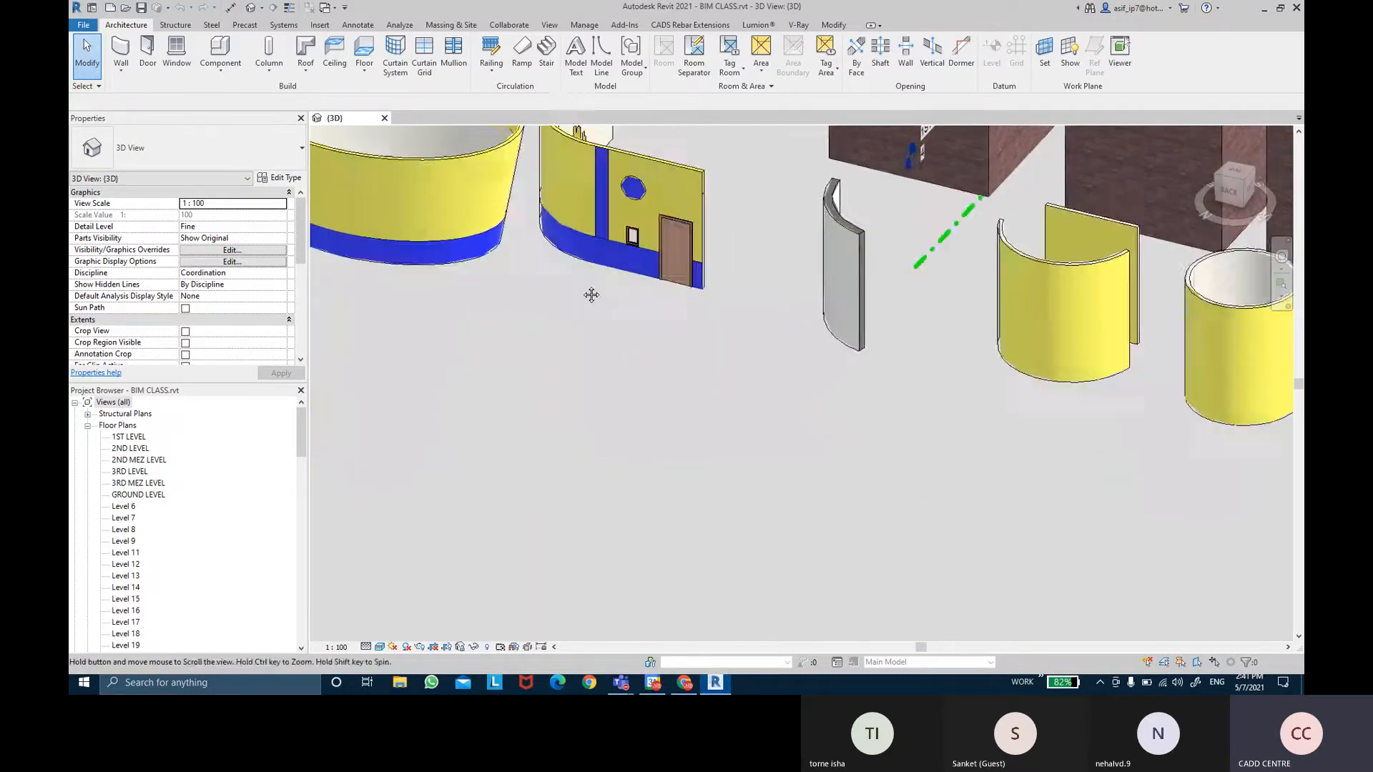
pyautogui.moveTo(591, 294); pyautogui.dragTo(641, 411, button='middle')
pyautogui.scroll(5, 690, 300)
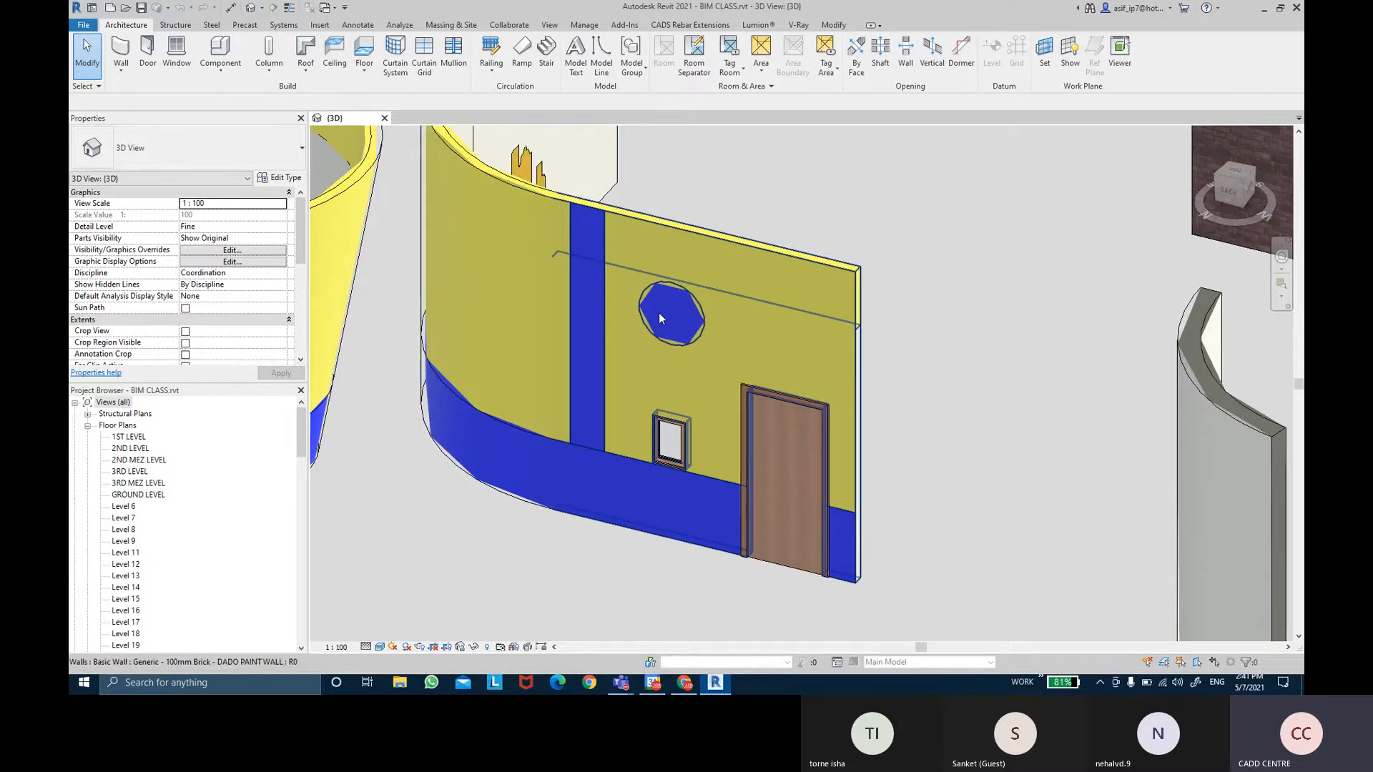
# Inspect the Dado Paint wall and its circular split face's type options, then clear the selection.
pyautogui.click(762, 248)
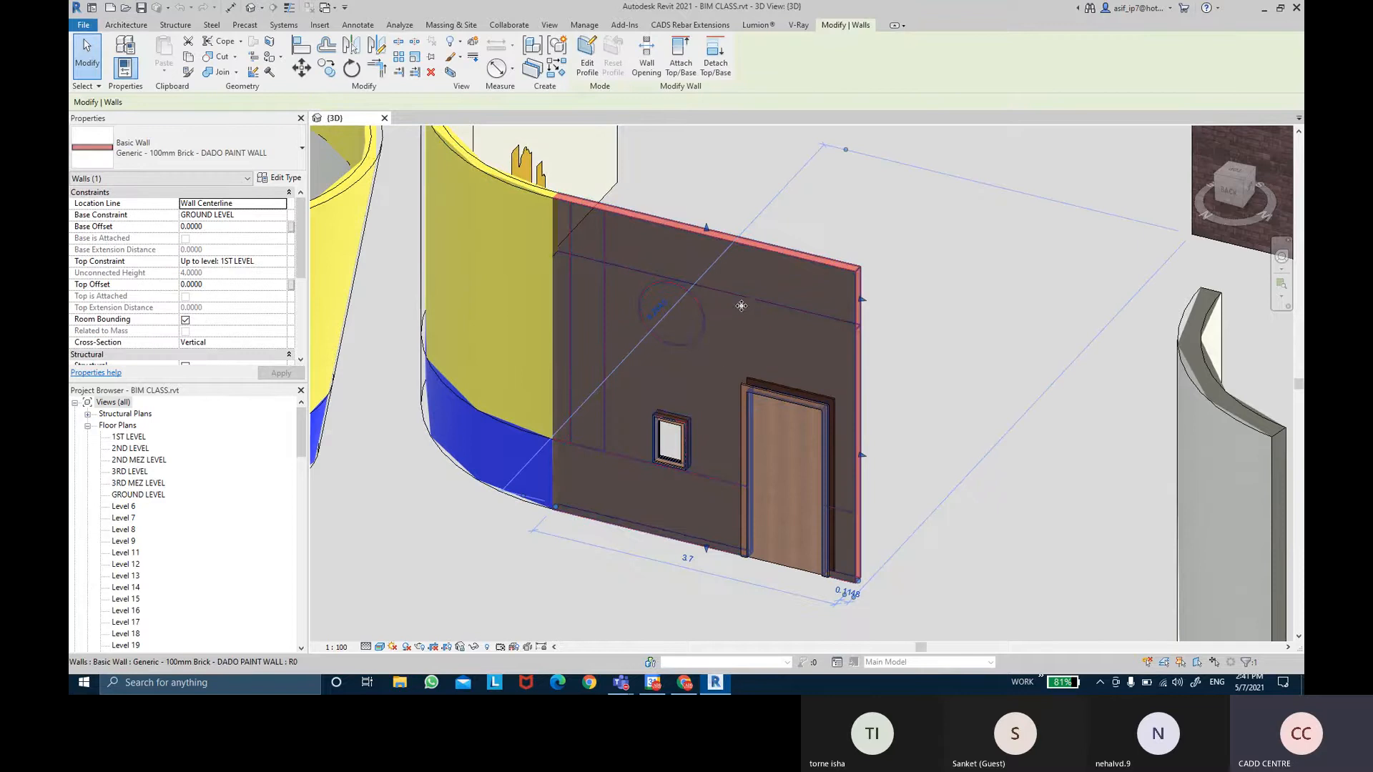
pyautogui.press('Escape')
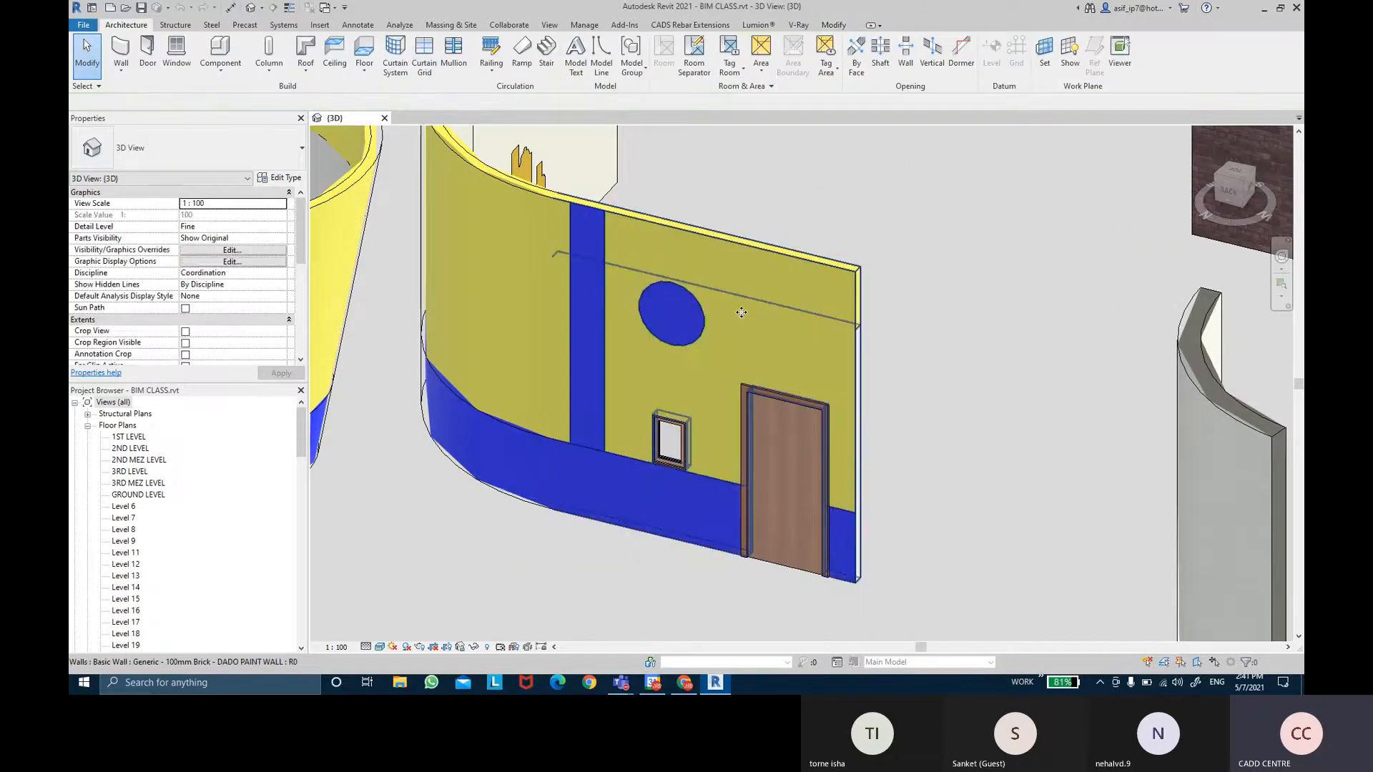
pyautogui.click(703, 333)
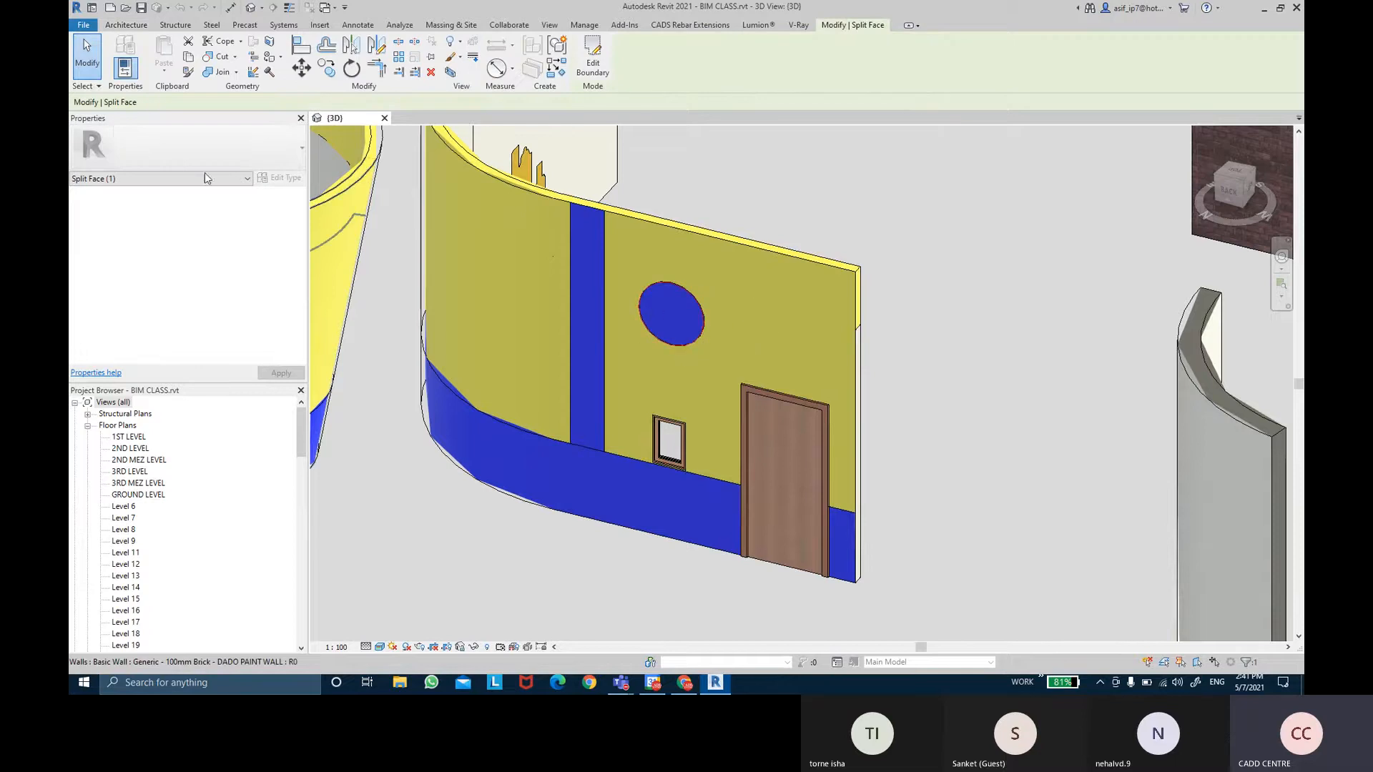
pyautogui.click(100, 179)
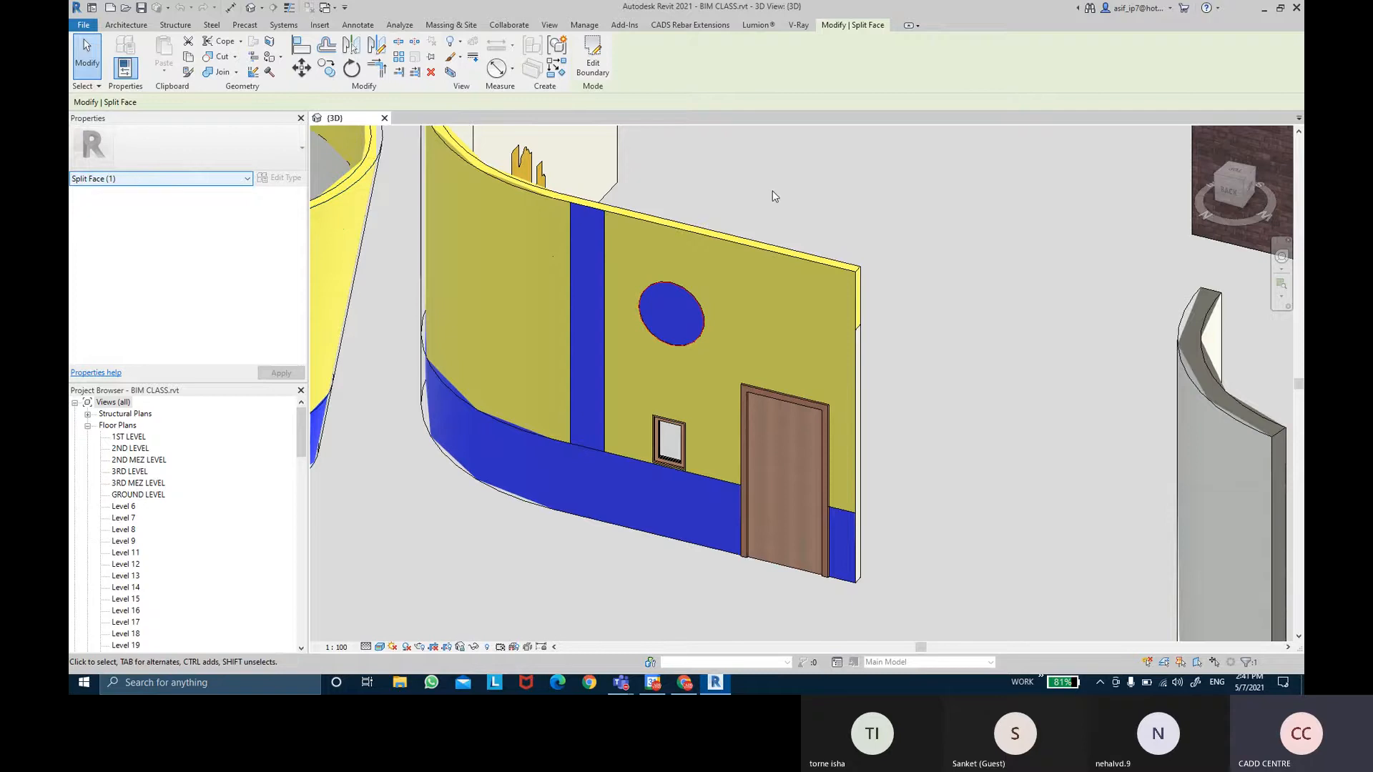
pyautogui.click(823, 200)
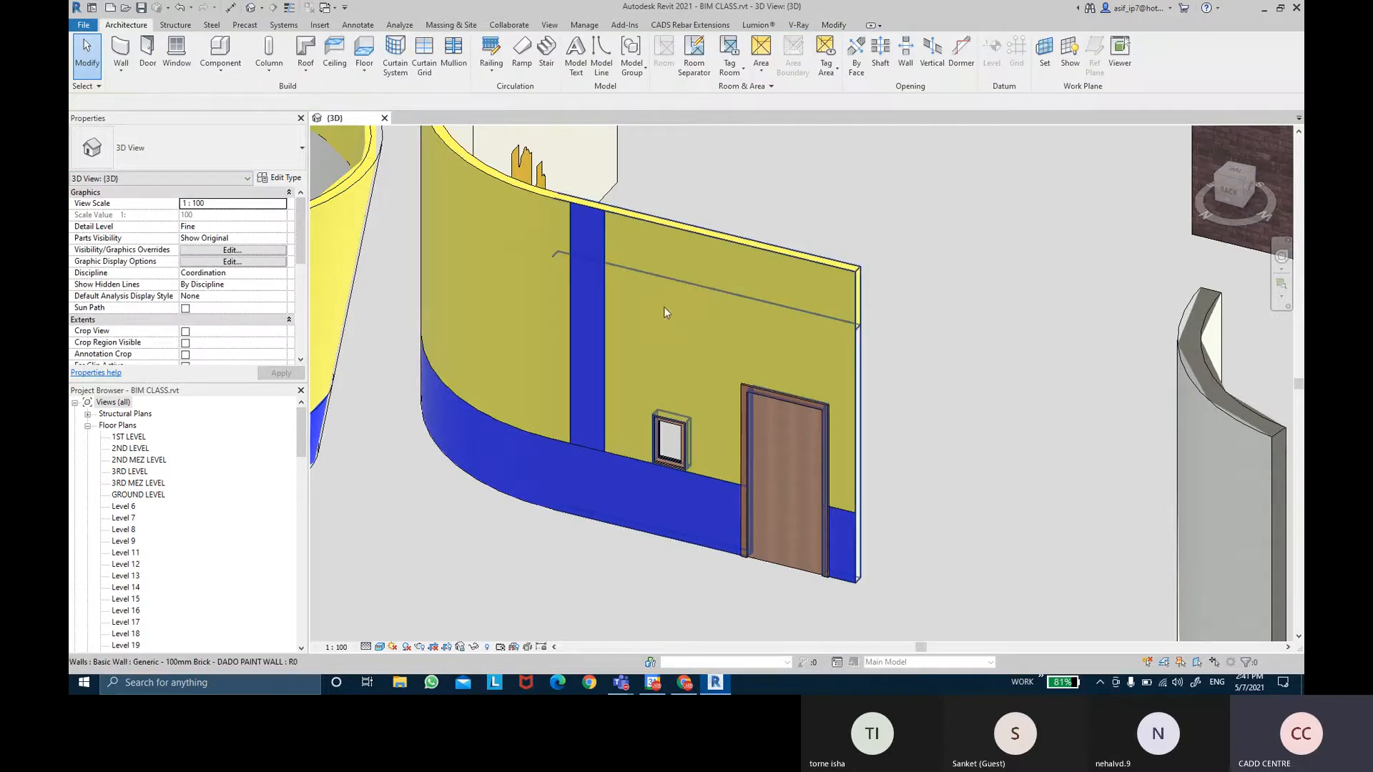
# Check the vertical blue stripe split face and Dado Paint wall, then clear the selection for general Modify tools.
pyautogui.click(605, 334)
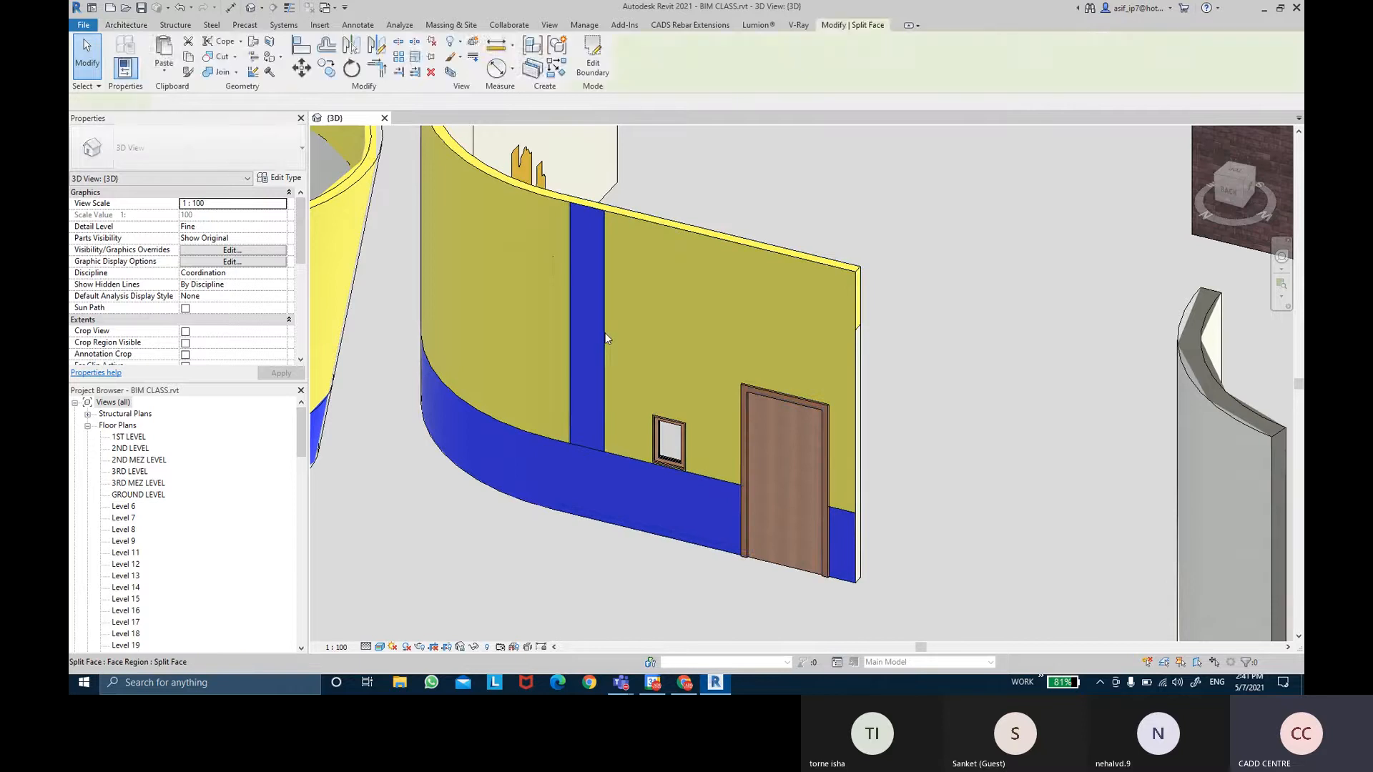
pyautogui.press('ctrl')
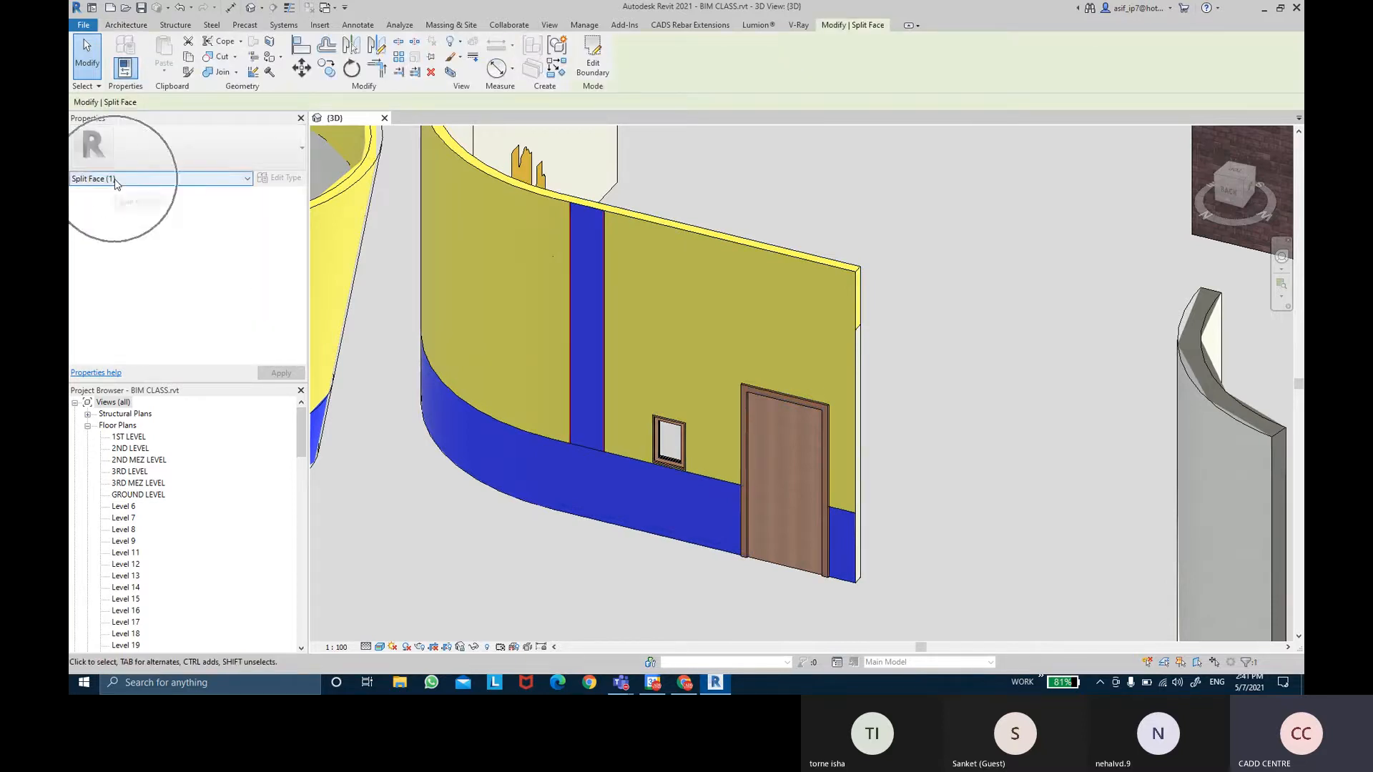
pyautogui.click(938, 196)
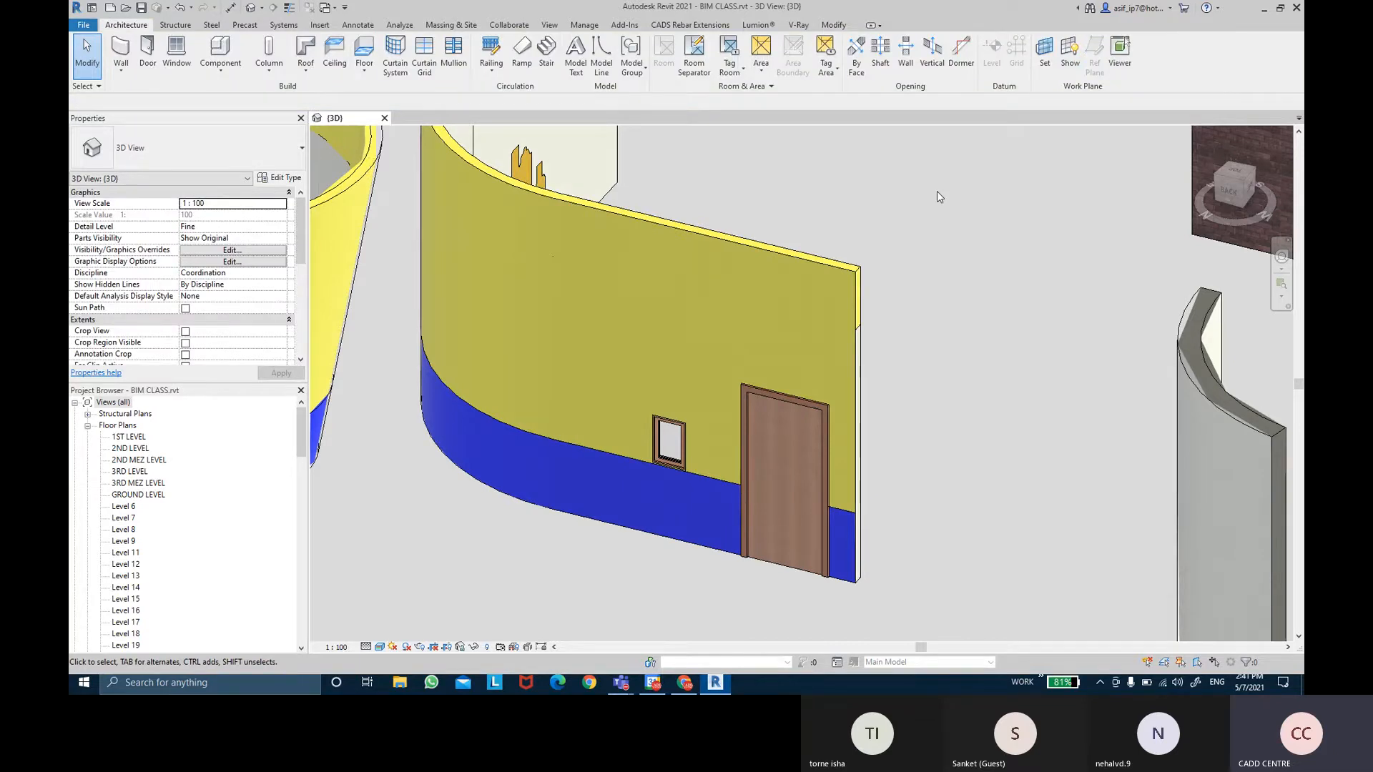
pyautogui.click(718, 479)
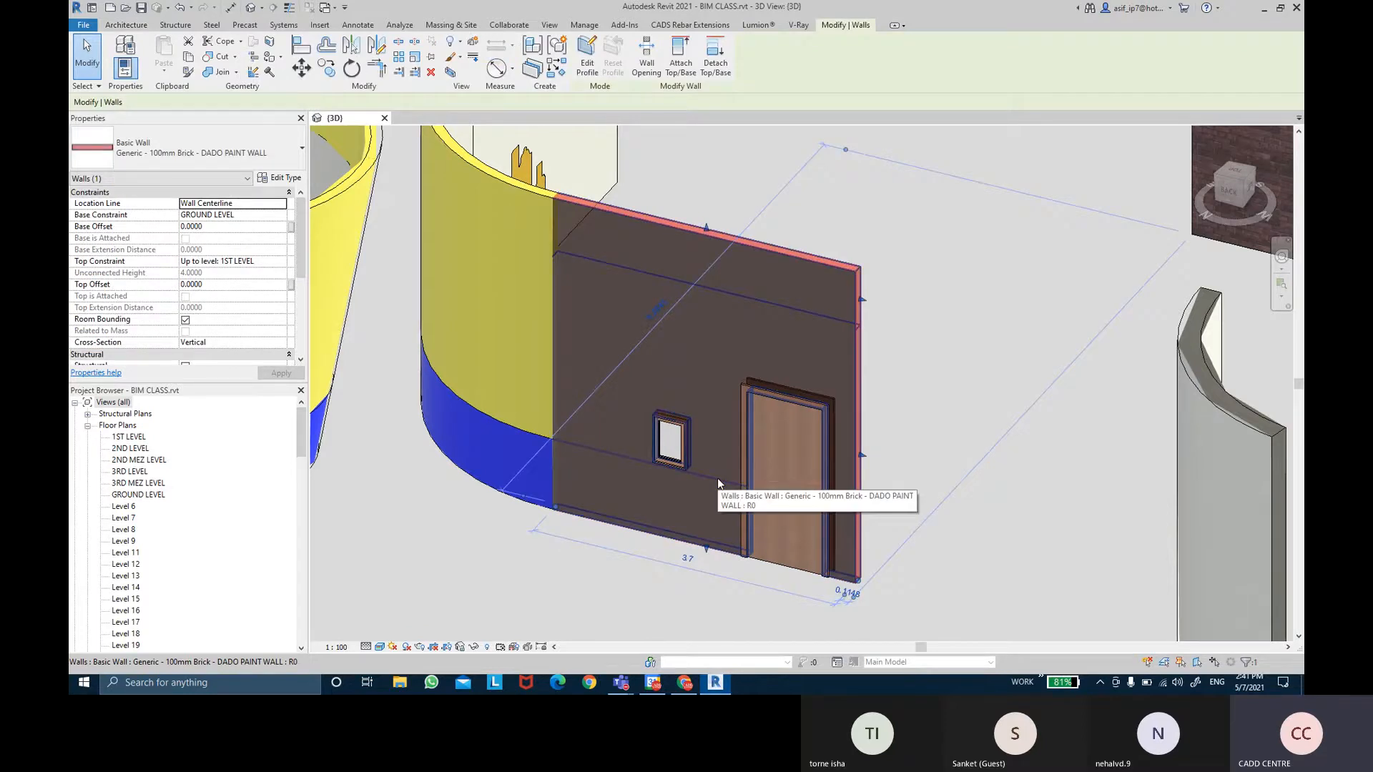
pyautogui.press('Escape')
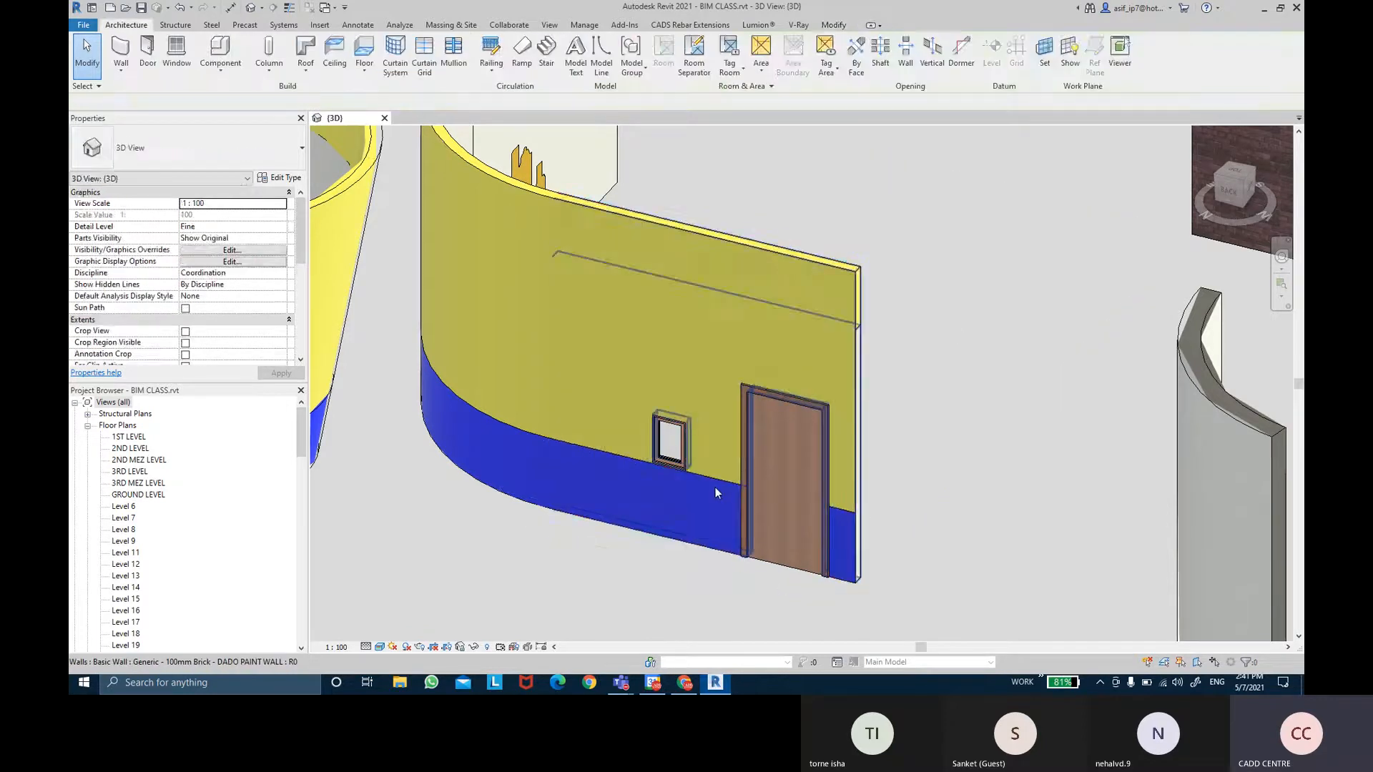
pyautogui.click(715, 491)
pyautogui.press('Escape')
pyautogui.click(675, 482)
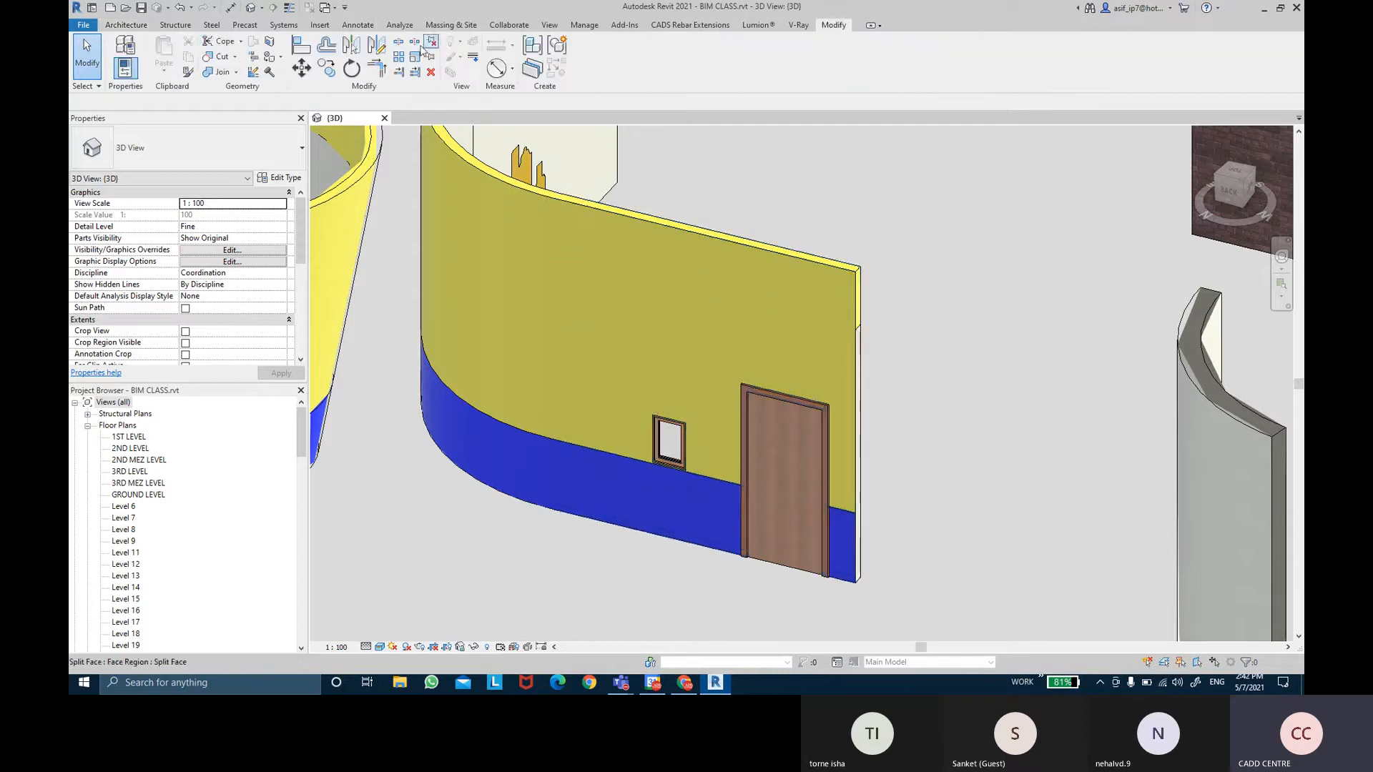
# Select the dado wall and open Edit Type for Generic - 100mm Brick - DADO PAINT WALL.
pyautogui.click(270, 44)
pyautogui.click(708, 486)
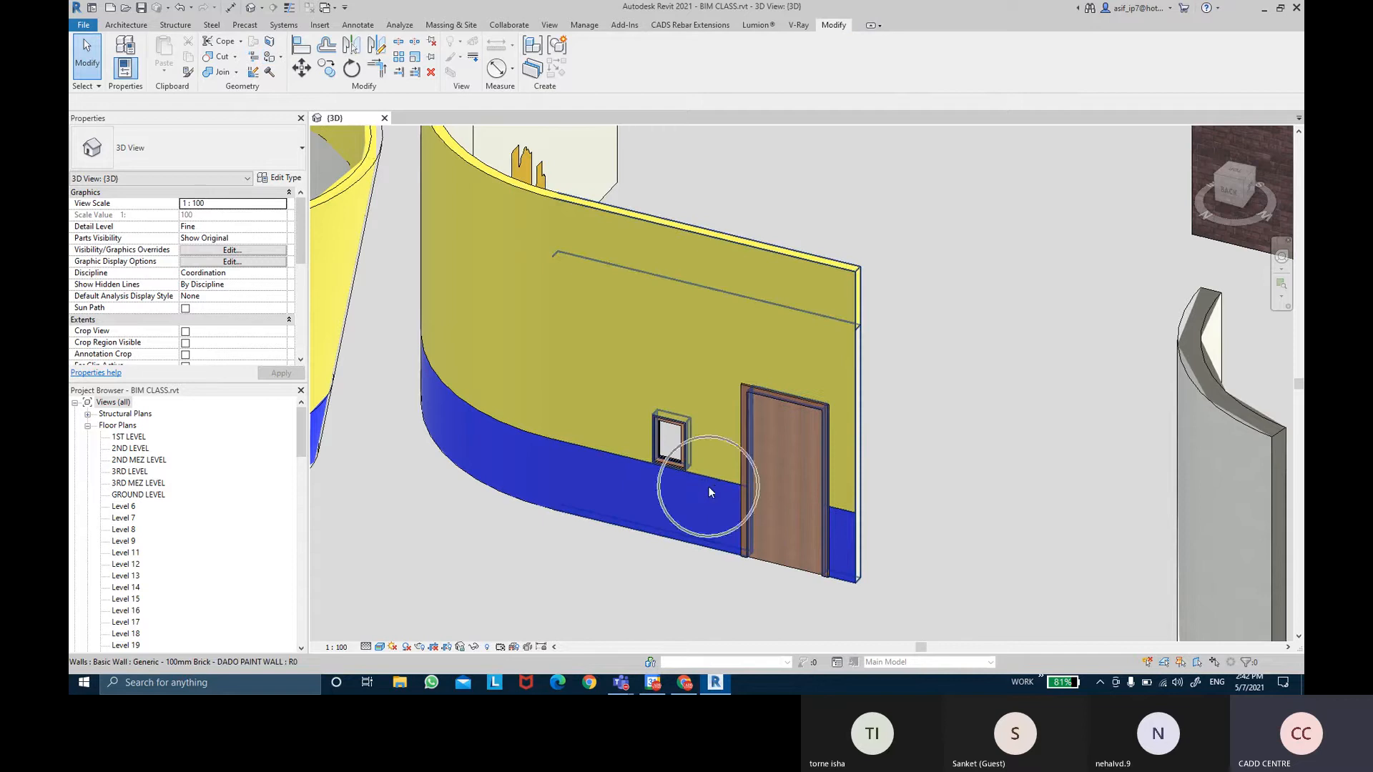
pyautogui.click(708, 486)
pyautogui.press('ctrl')
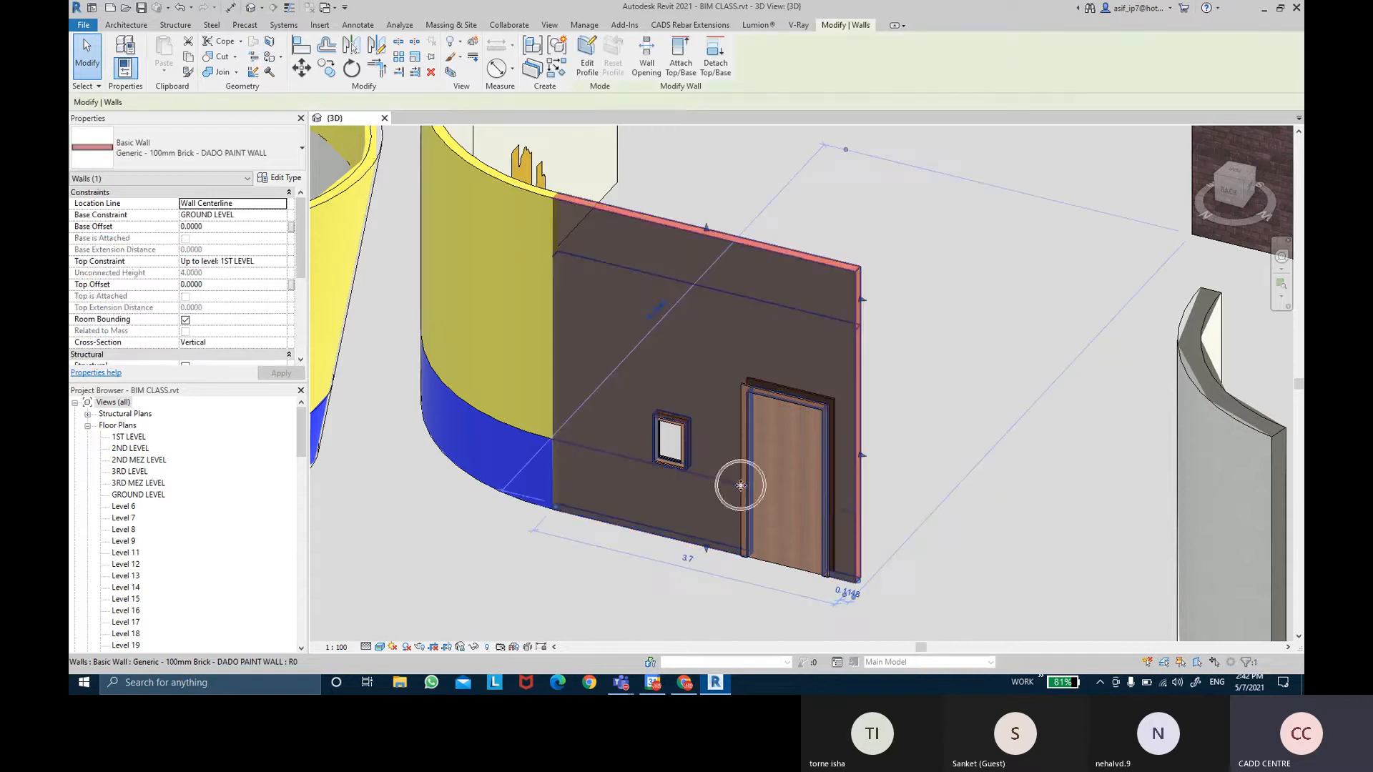
pyautogui.click(934, 335)
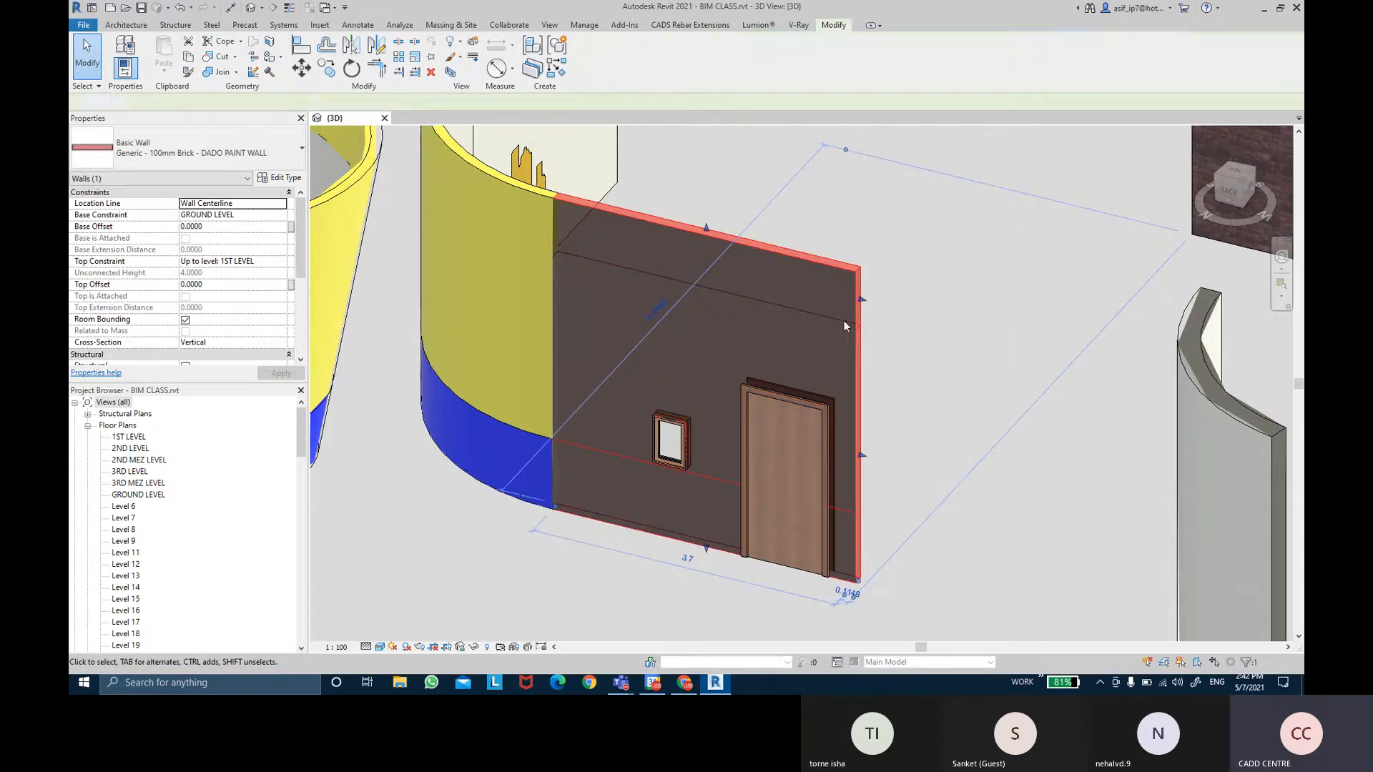
pyautogui.click(814, 313)
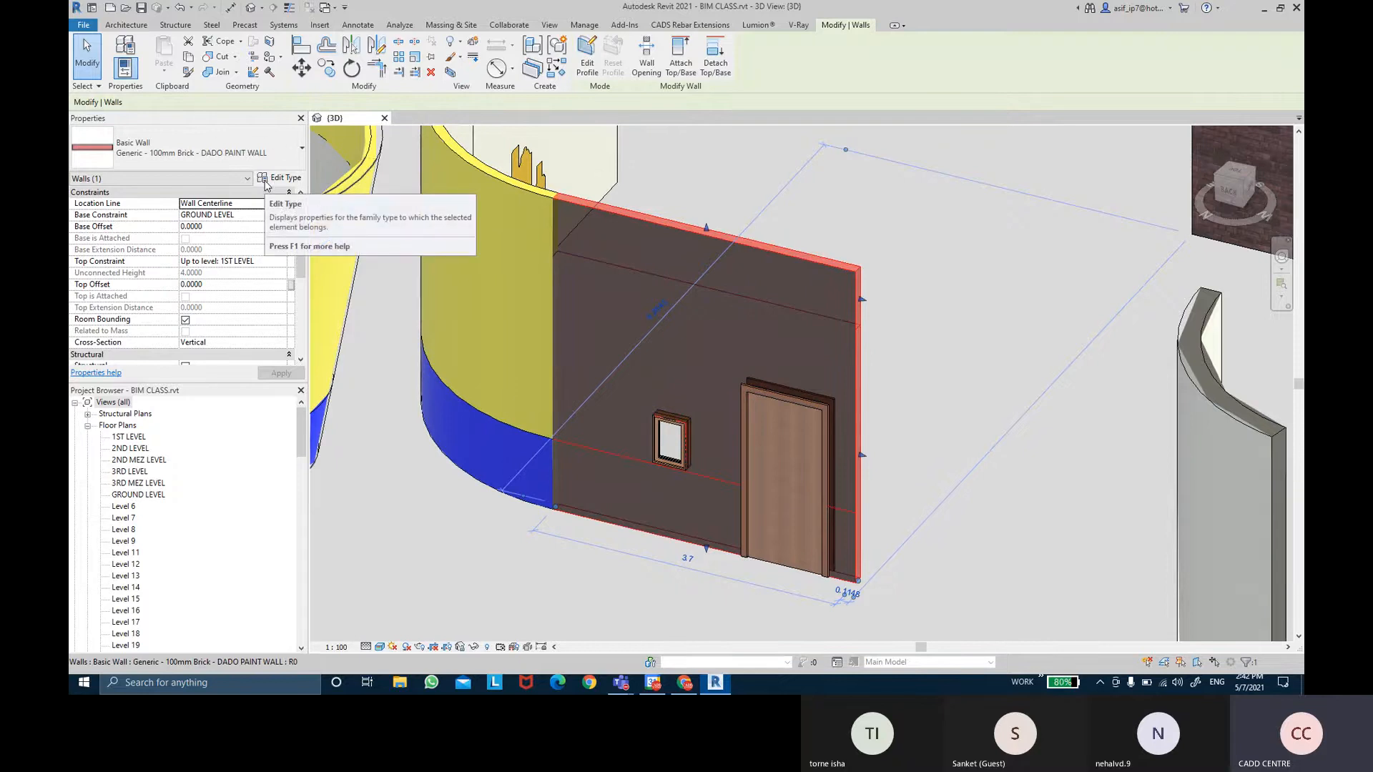
pyautogui.click(267, 180)
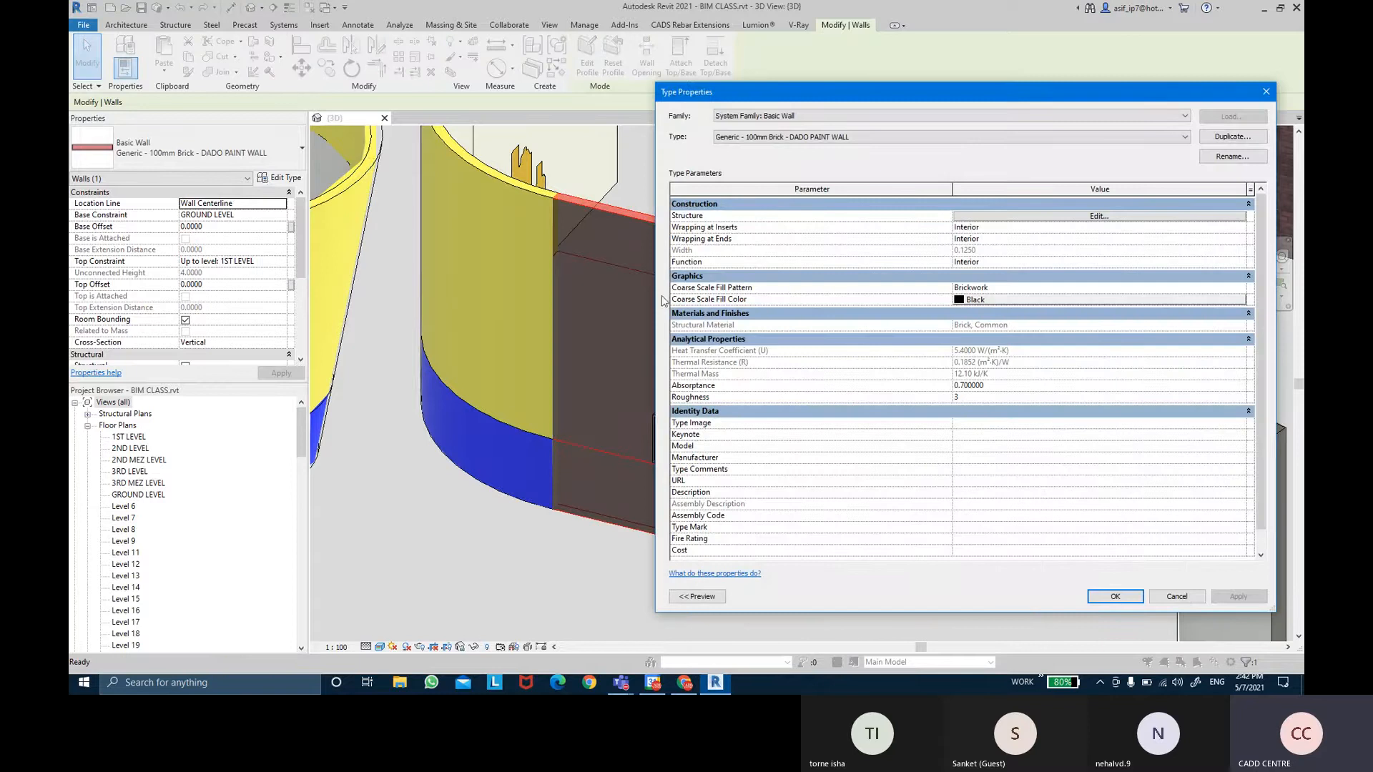
# Open the wall's layer structure and preview it as a Section view.
pyautogui.moveTo(662, 300); pyautogui.dragTo(998, 300)
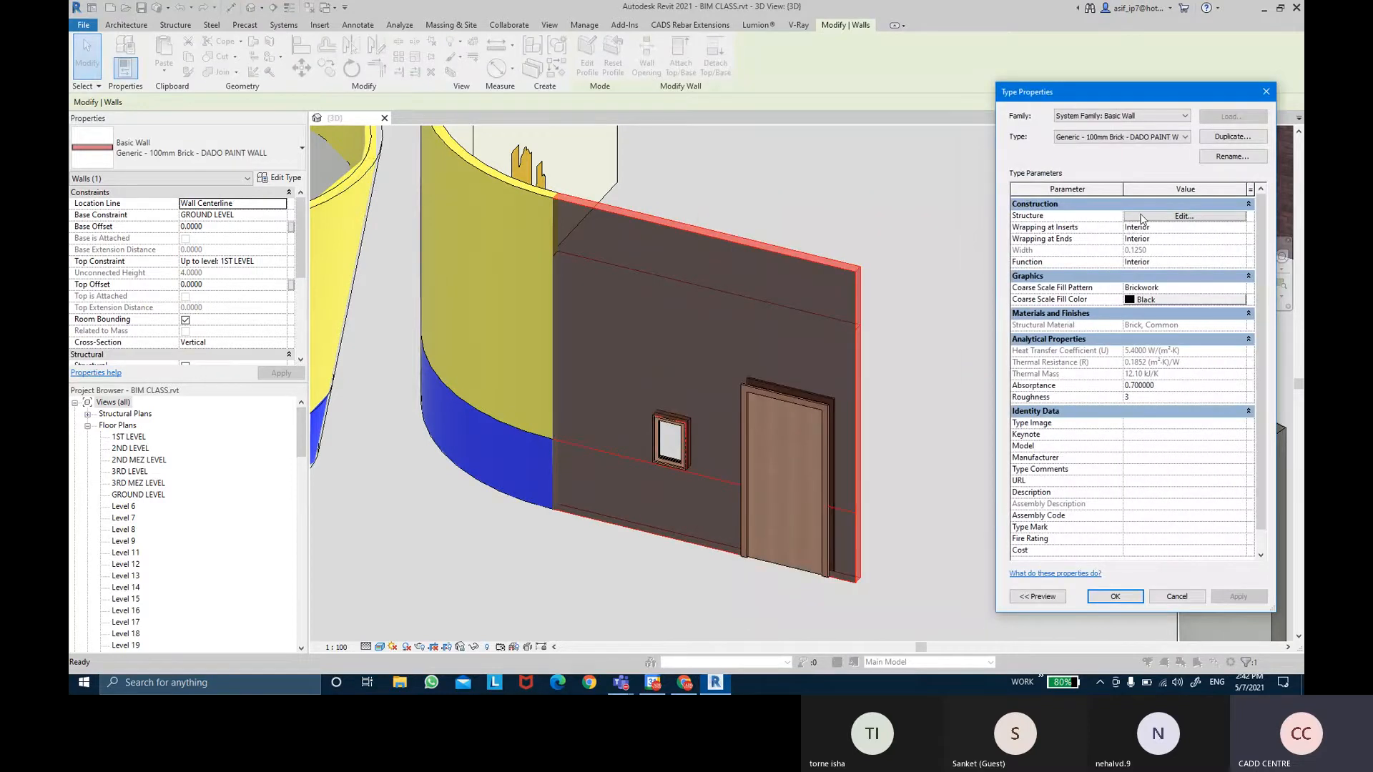
pyautogui.click(1142, 215)
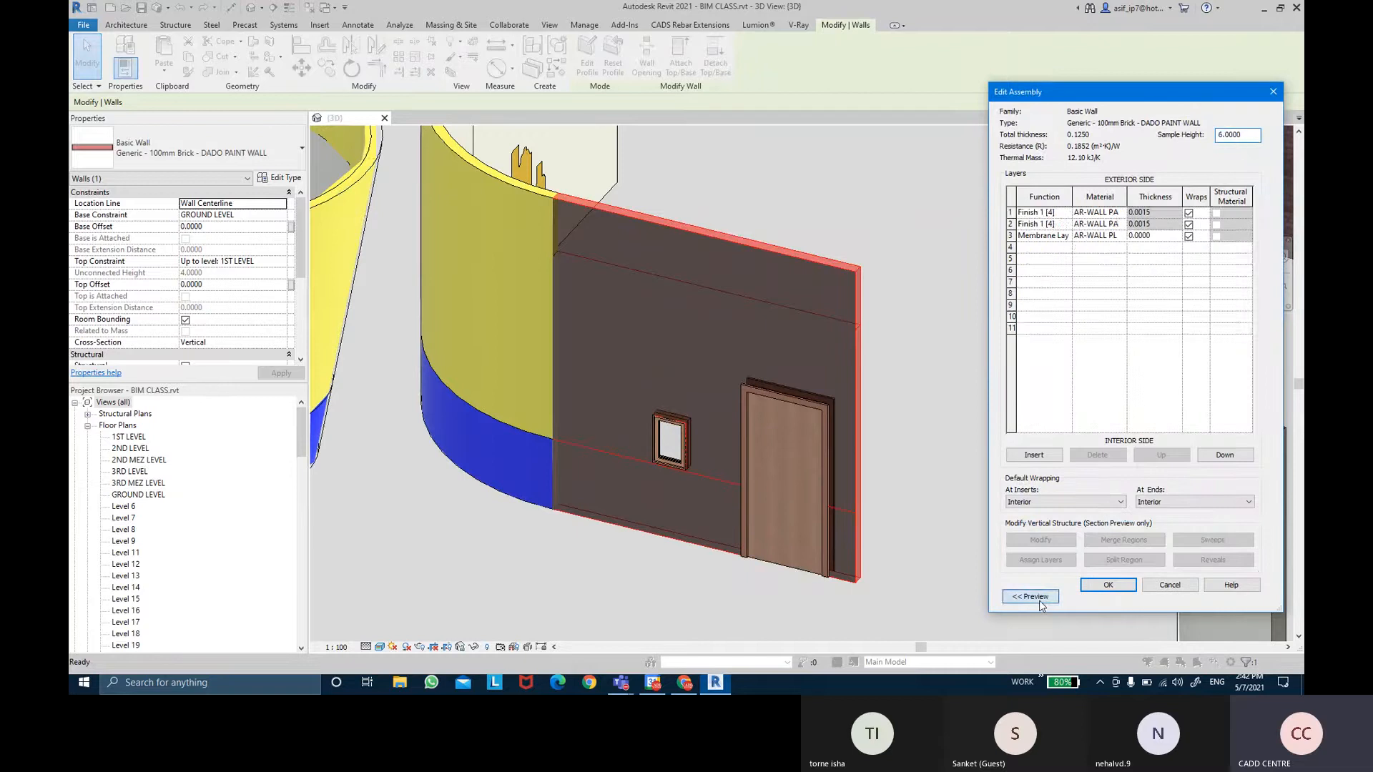
pyautogui.click(1039, 600)
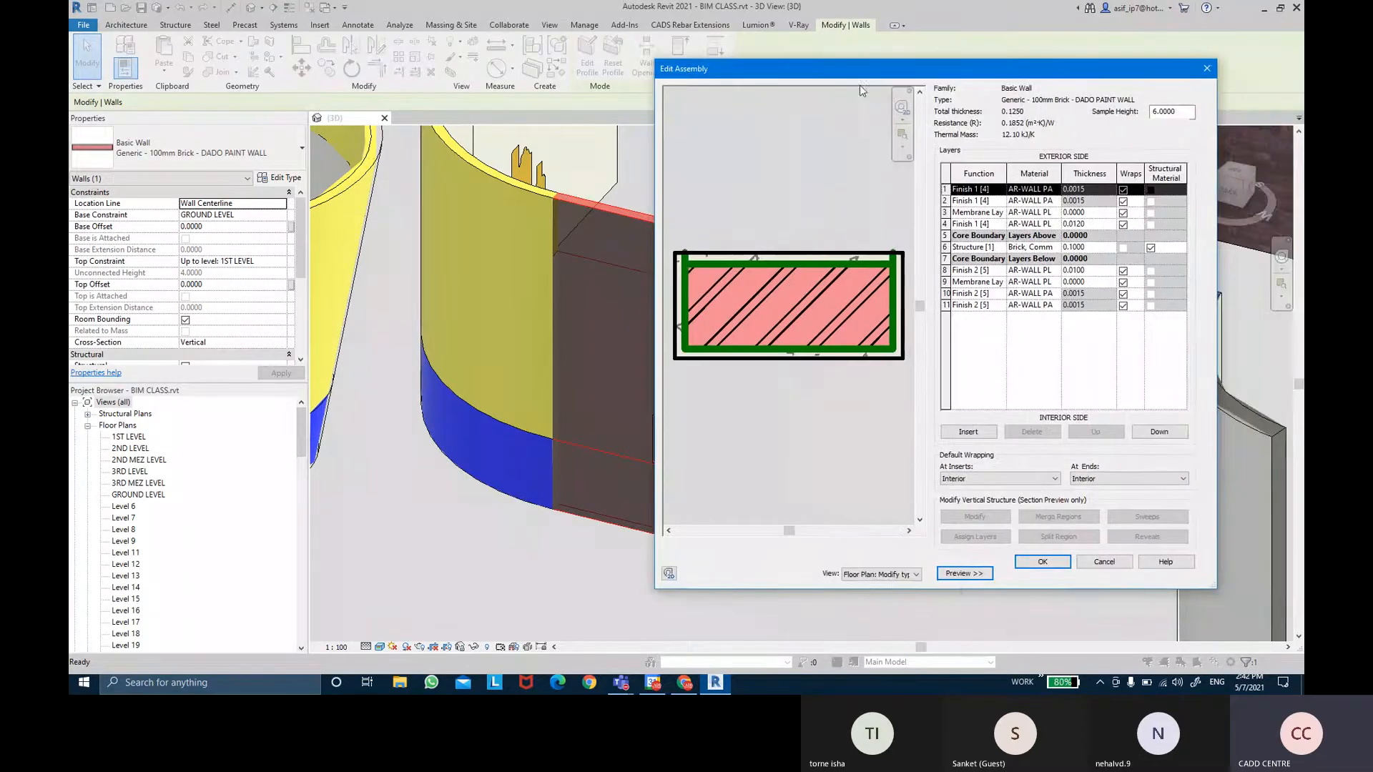
pyautogui.click(882, 575)
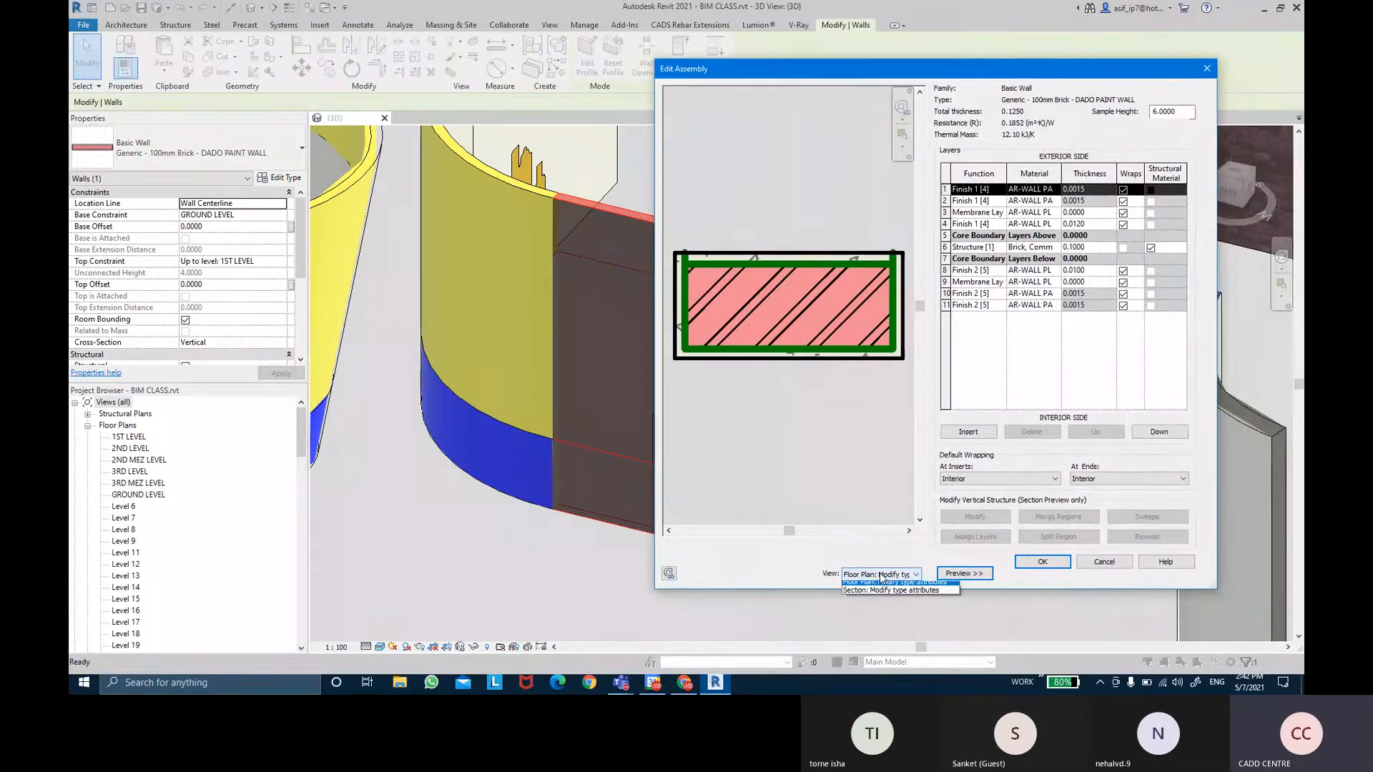
pyautogui.click(890, 590)
# Zoom the section preview to review the 11 layers, then accept the assembly.
pyautogui.scroll(5, 758, 336)
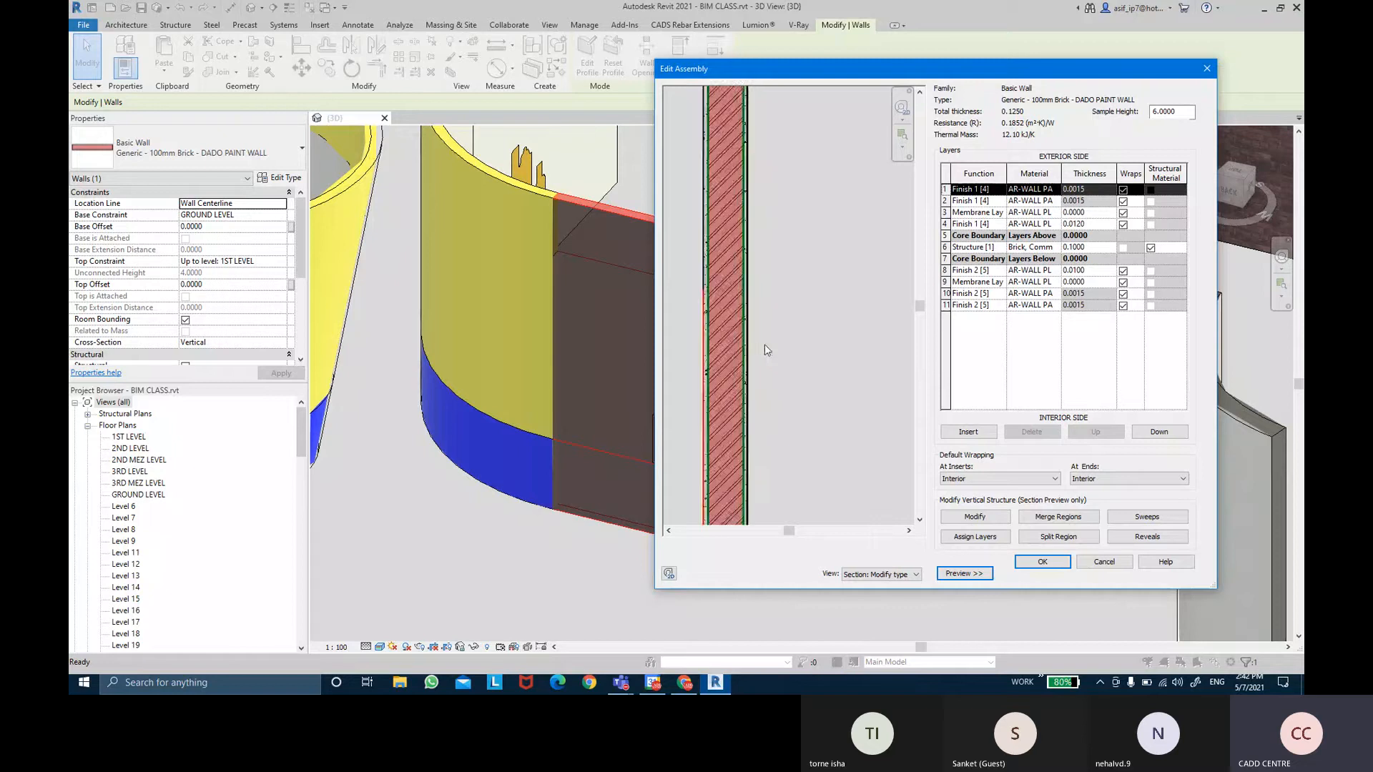
pyautogui.scroll(4, 743, 322)
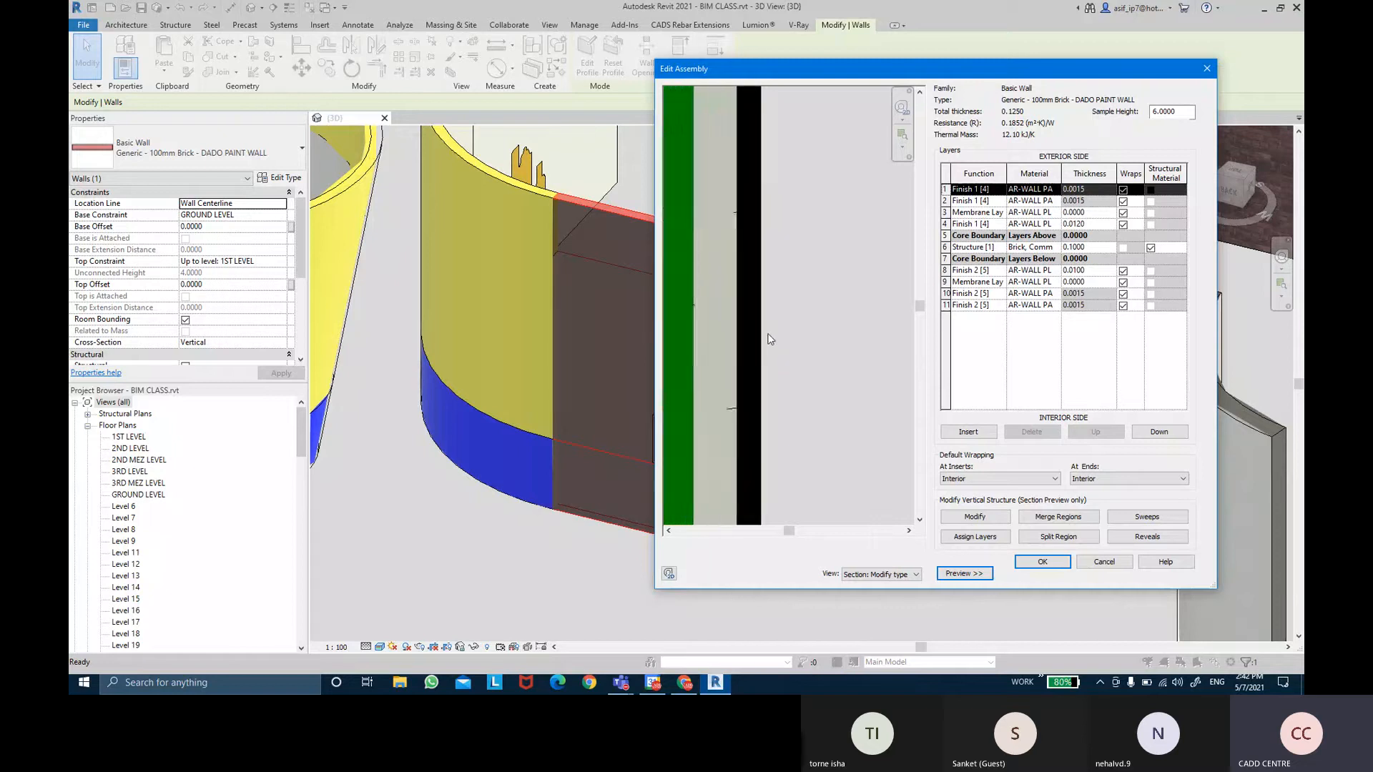
pyautogui.scroll(4, 769, 340)
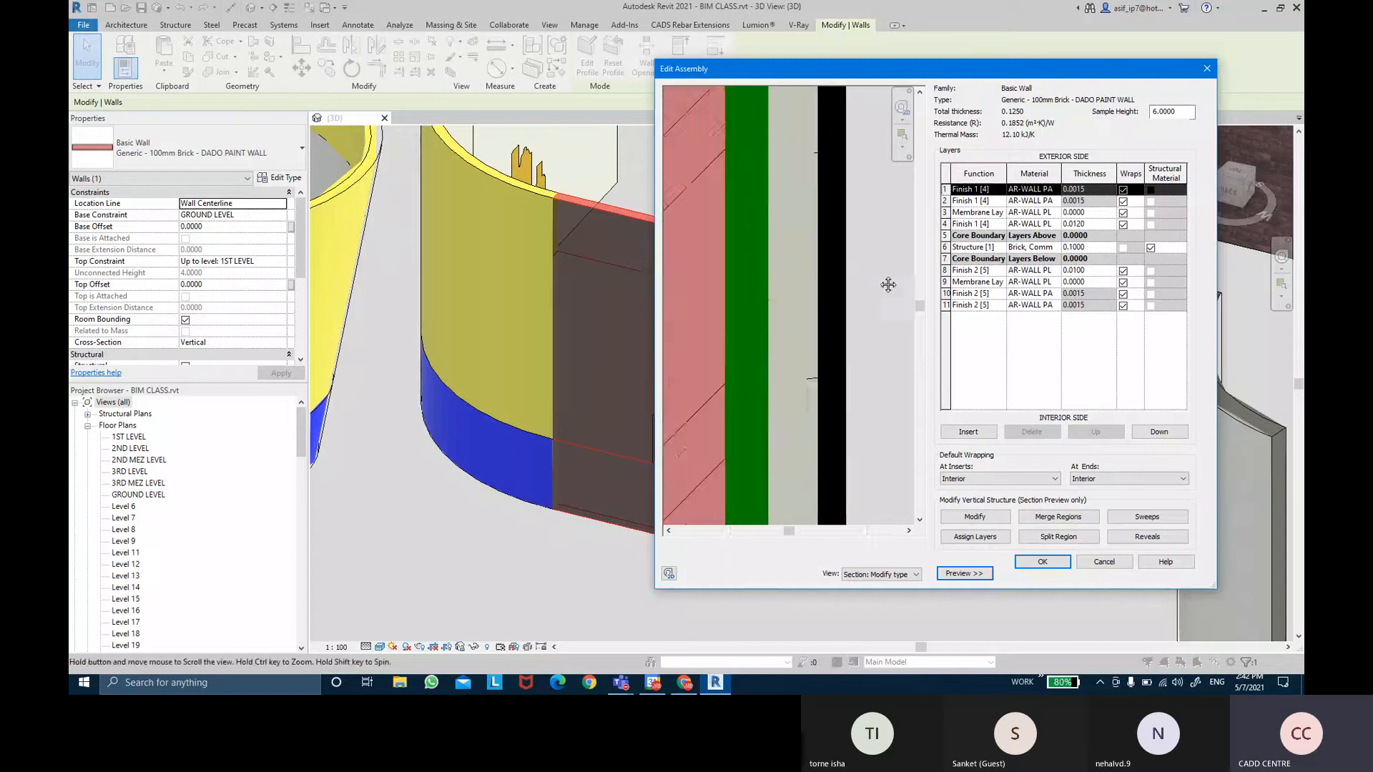
pyautogui.scroll(3, 826, 279)
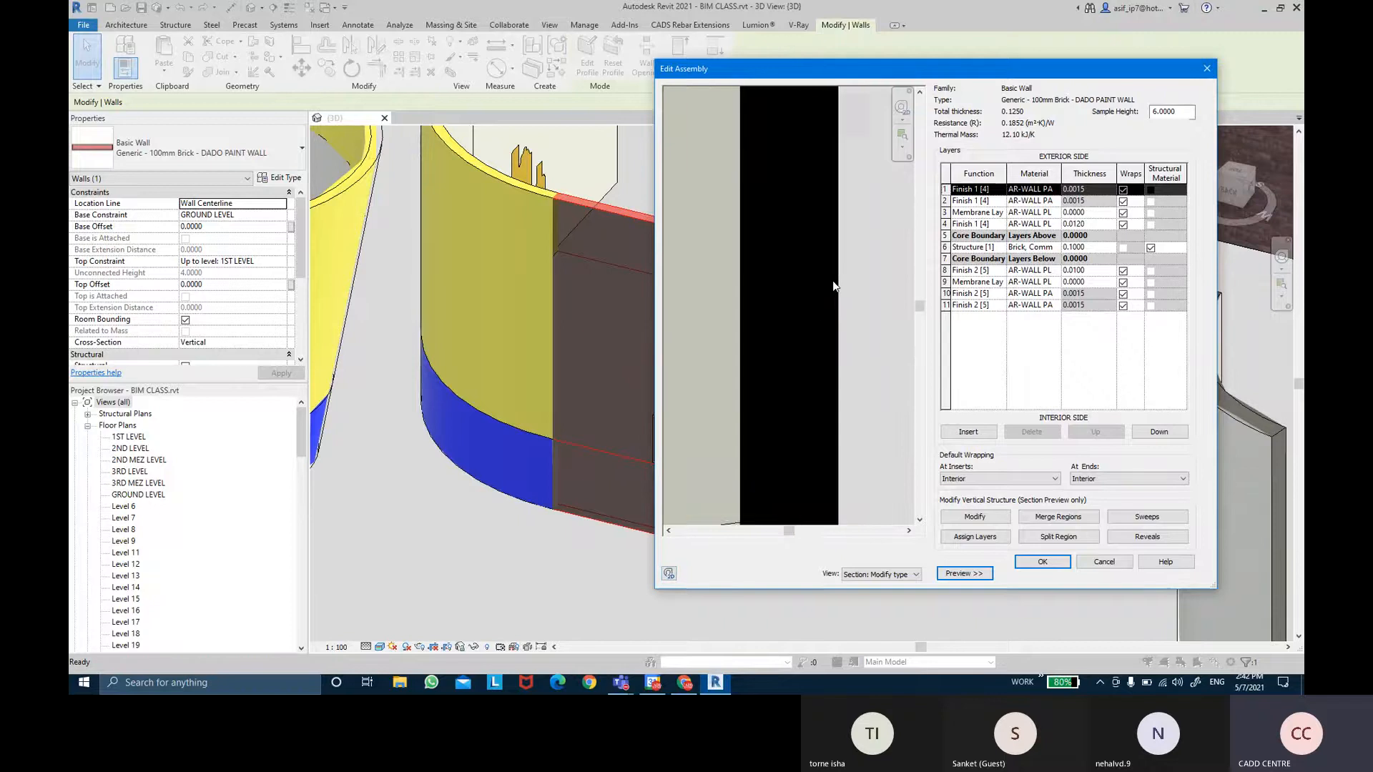
pyautogui.scroll(-6, 832, 282)
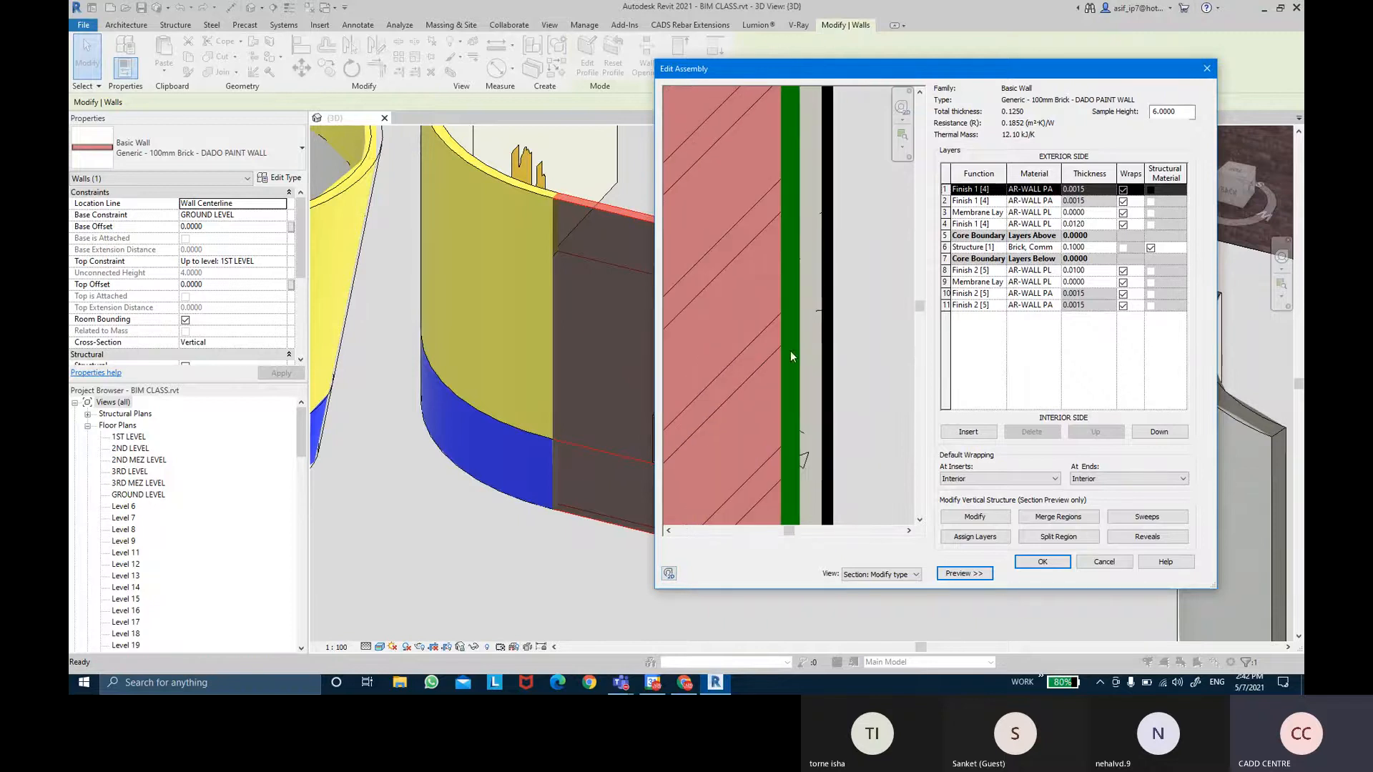
pyautogui.scroll(-2, 804, 358)
pyautogui.scroll(-1, 804, 361)
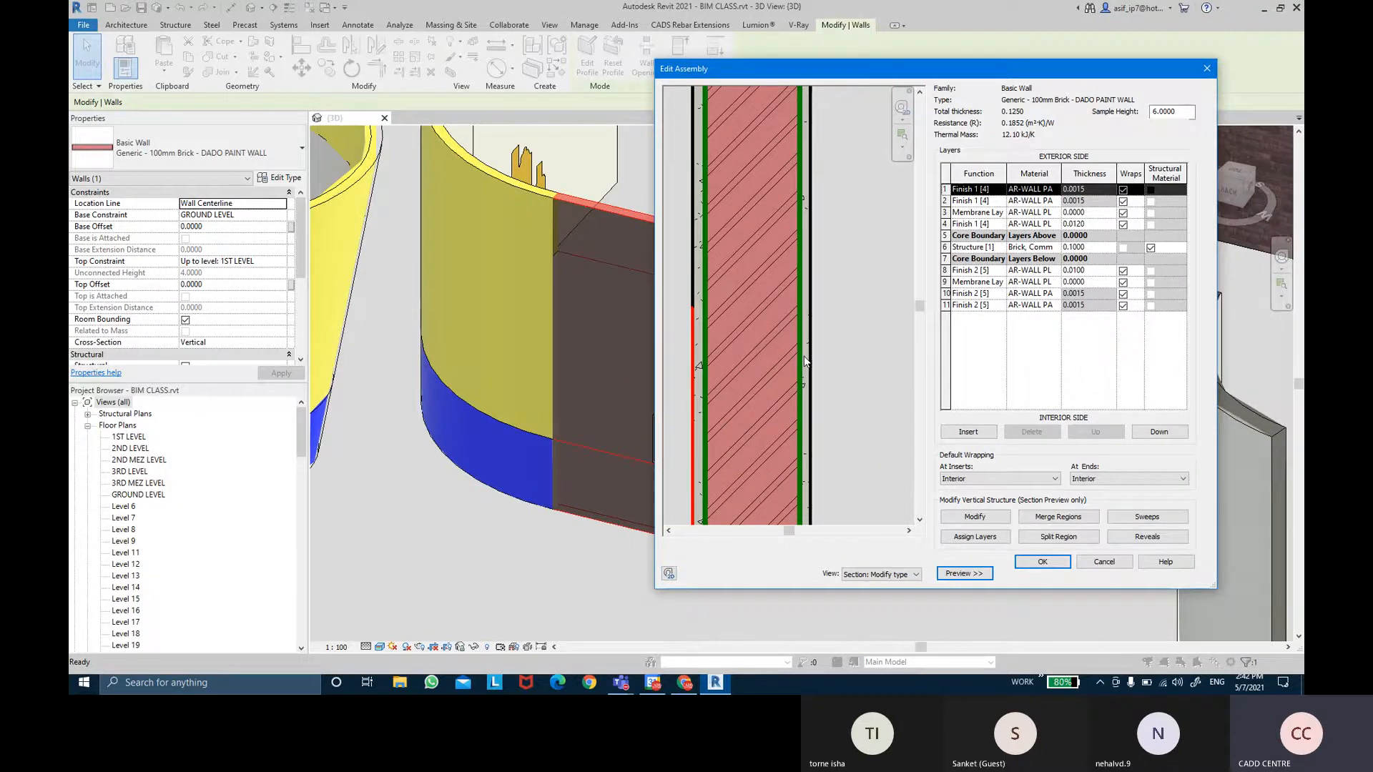
pyautogui.scroll(2, 815, 379)
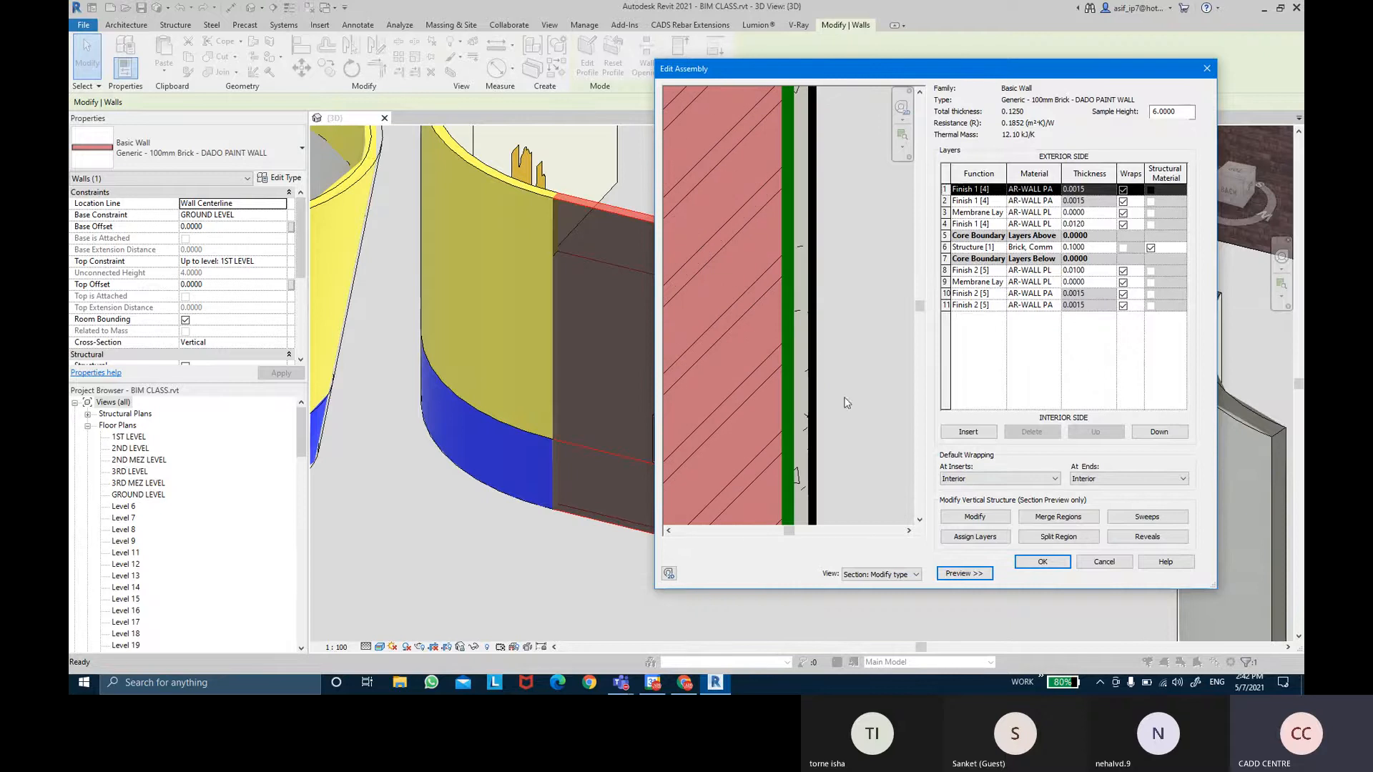
pyautogui.click(1043, 561)
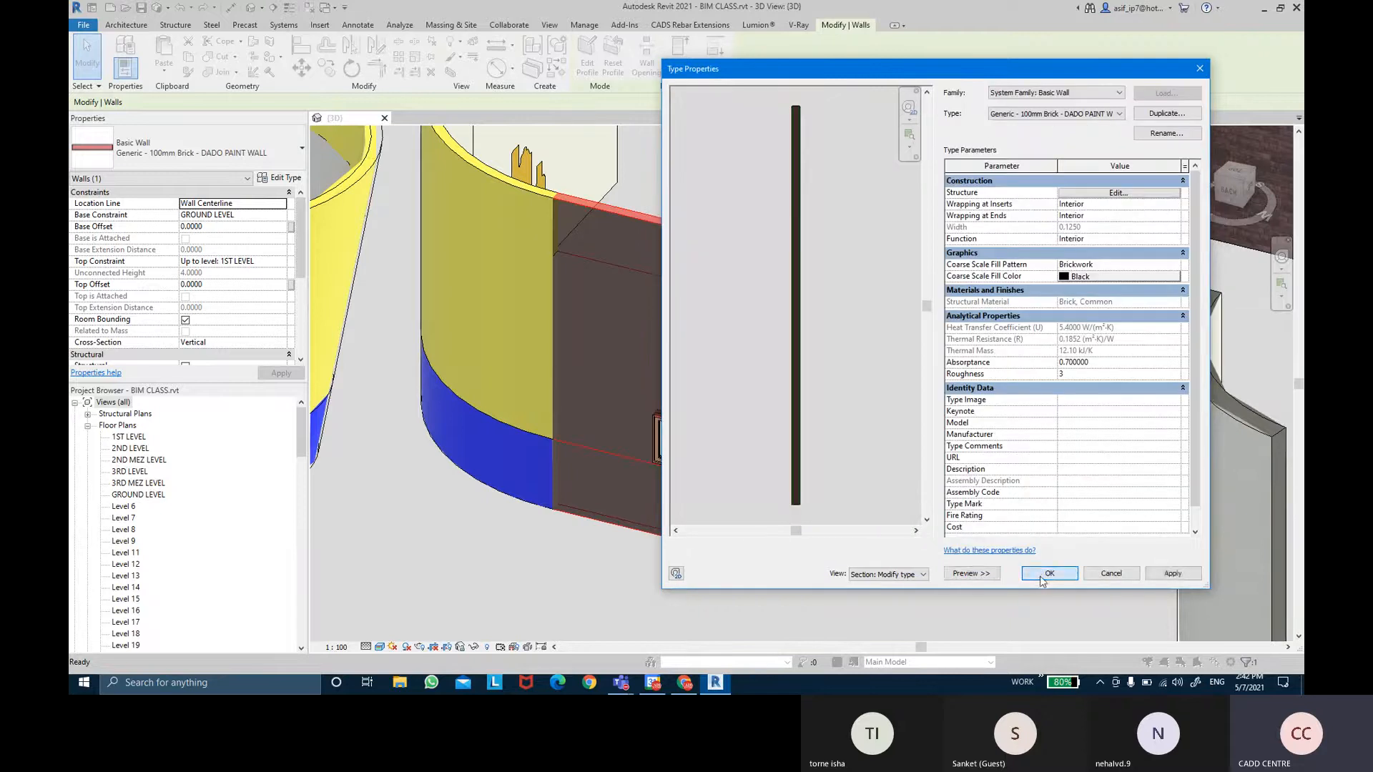
# Close the type properties, clear the selection, and turn on Thin Lines.
pyautogui.click(1041, 577)
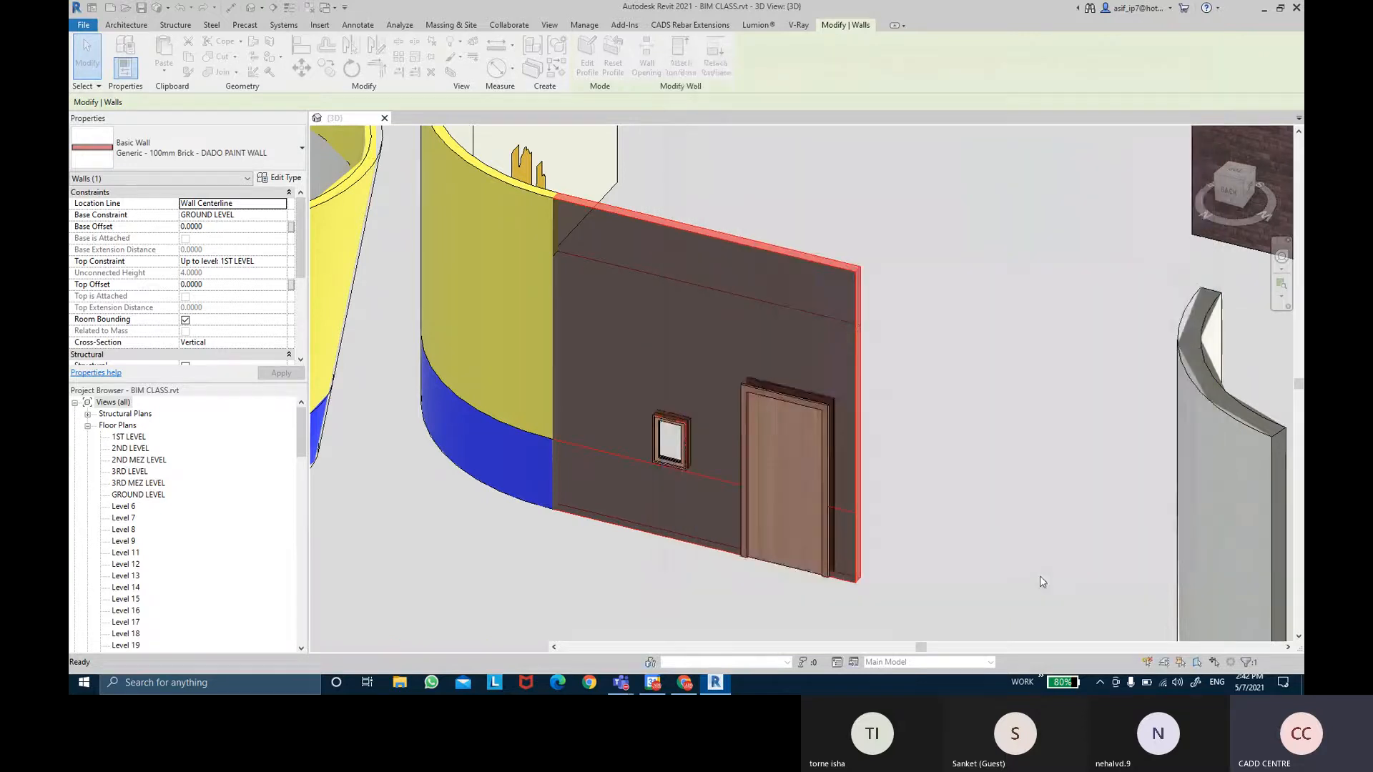
pyautogui.click(903, 274)
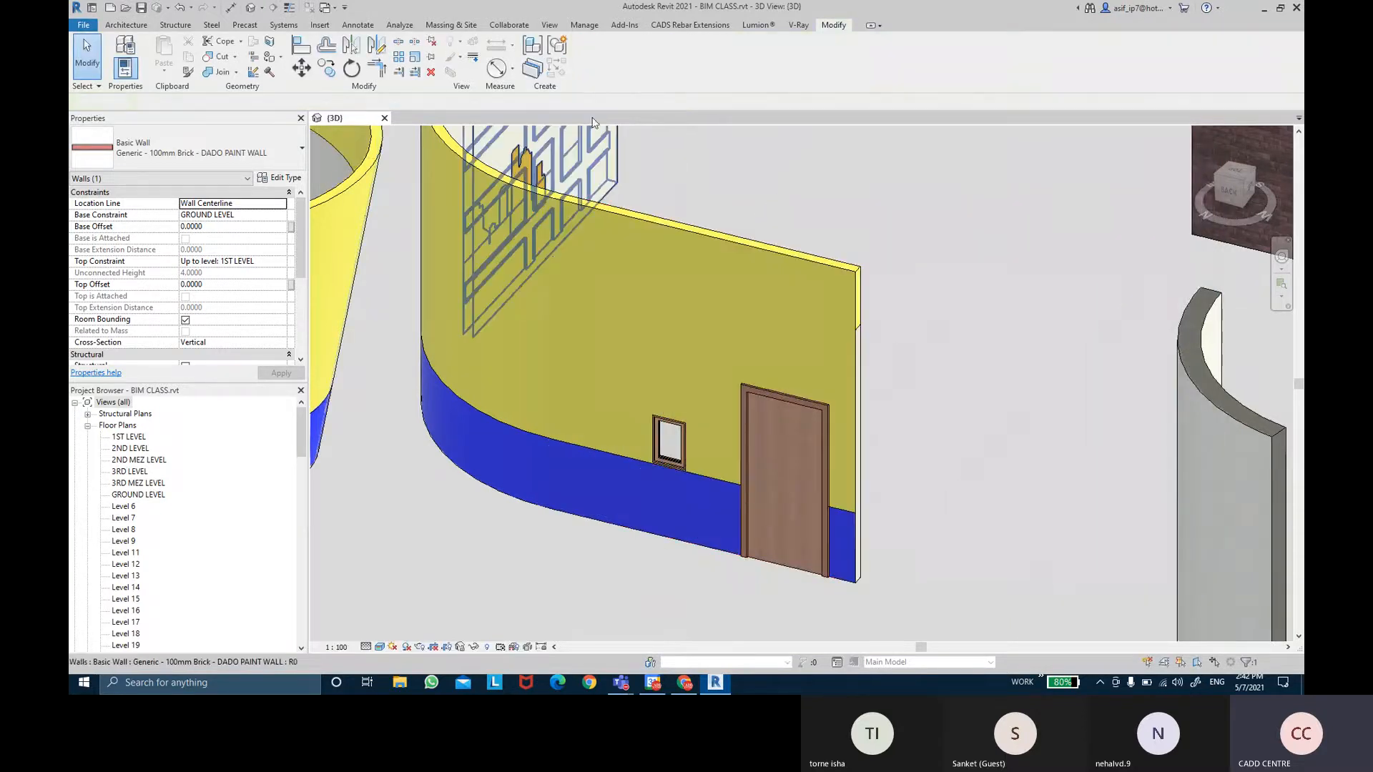
pyautogui.click(549, 27)
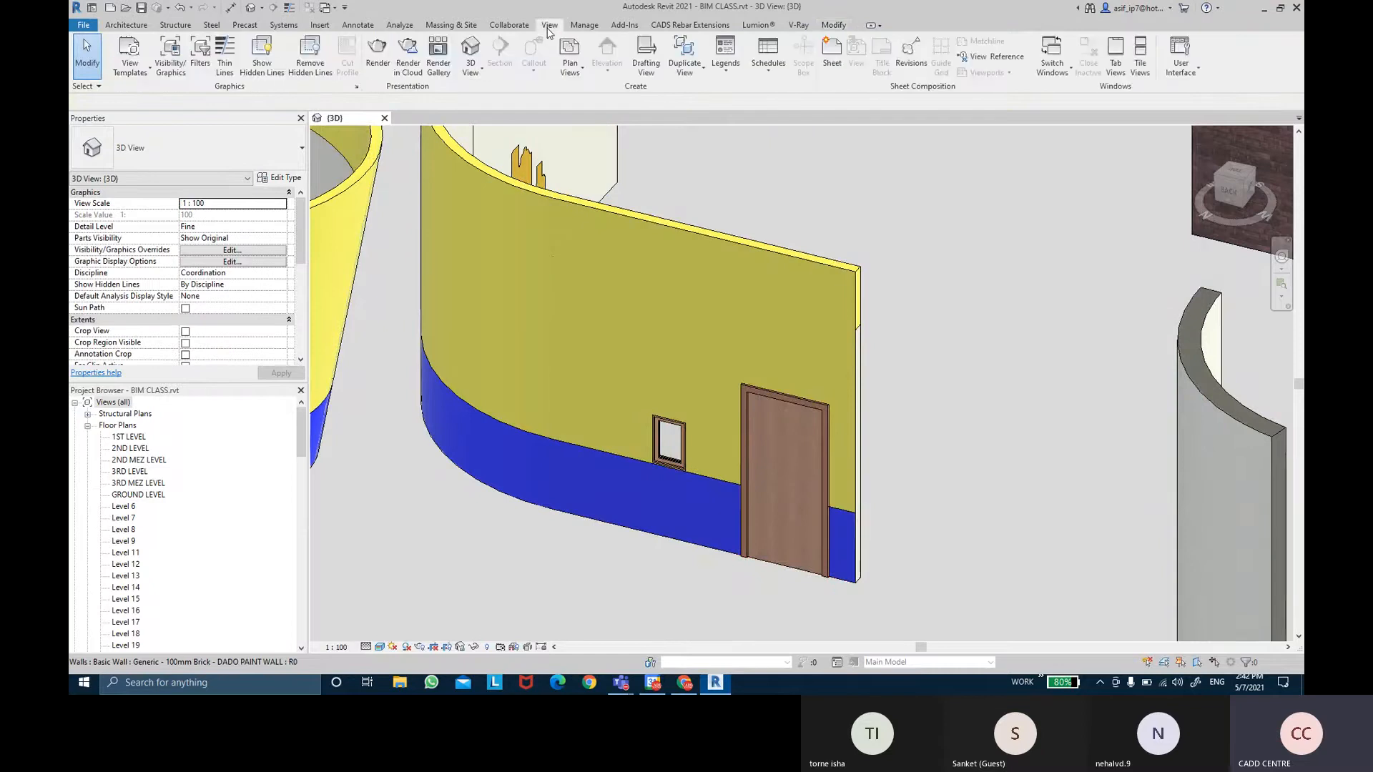
pyautogui.click(228, 76)
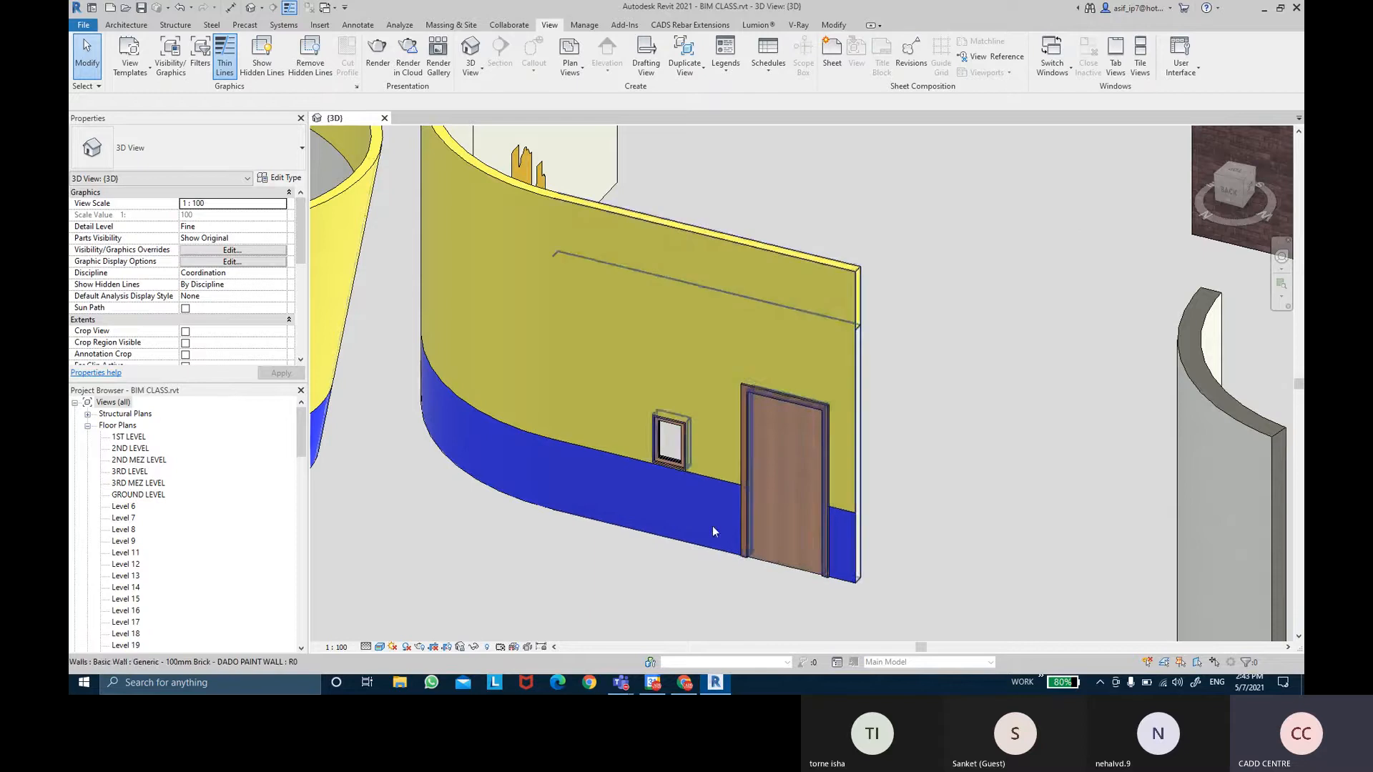
# Zoom toward the door and reopen the DADO PAINT WALL's type properties.
pyautogui.scroll(1, 708, 500)
pyautogui.scroll(2, 723, 480)
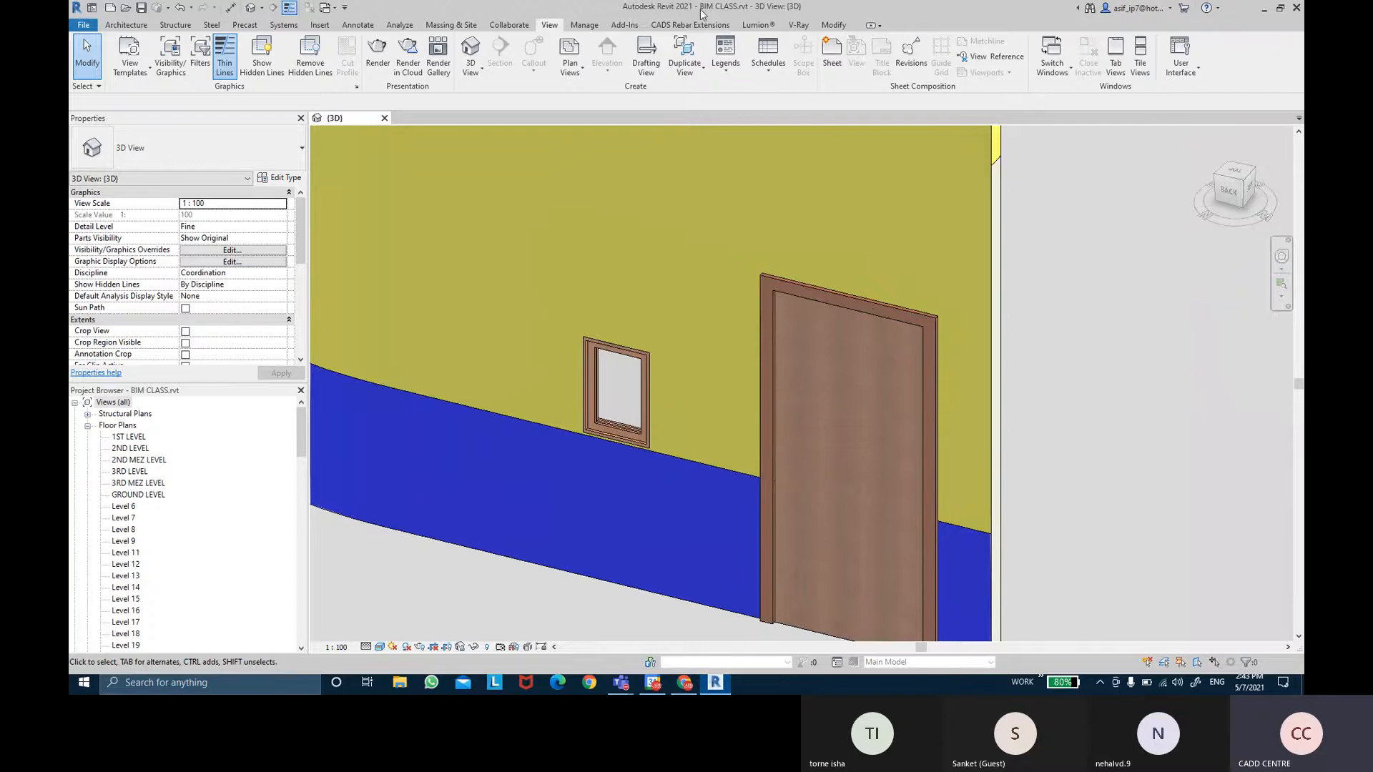
pyautogui.click(545, 251)
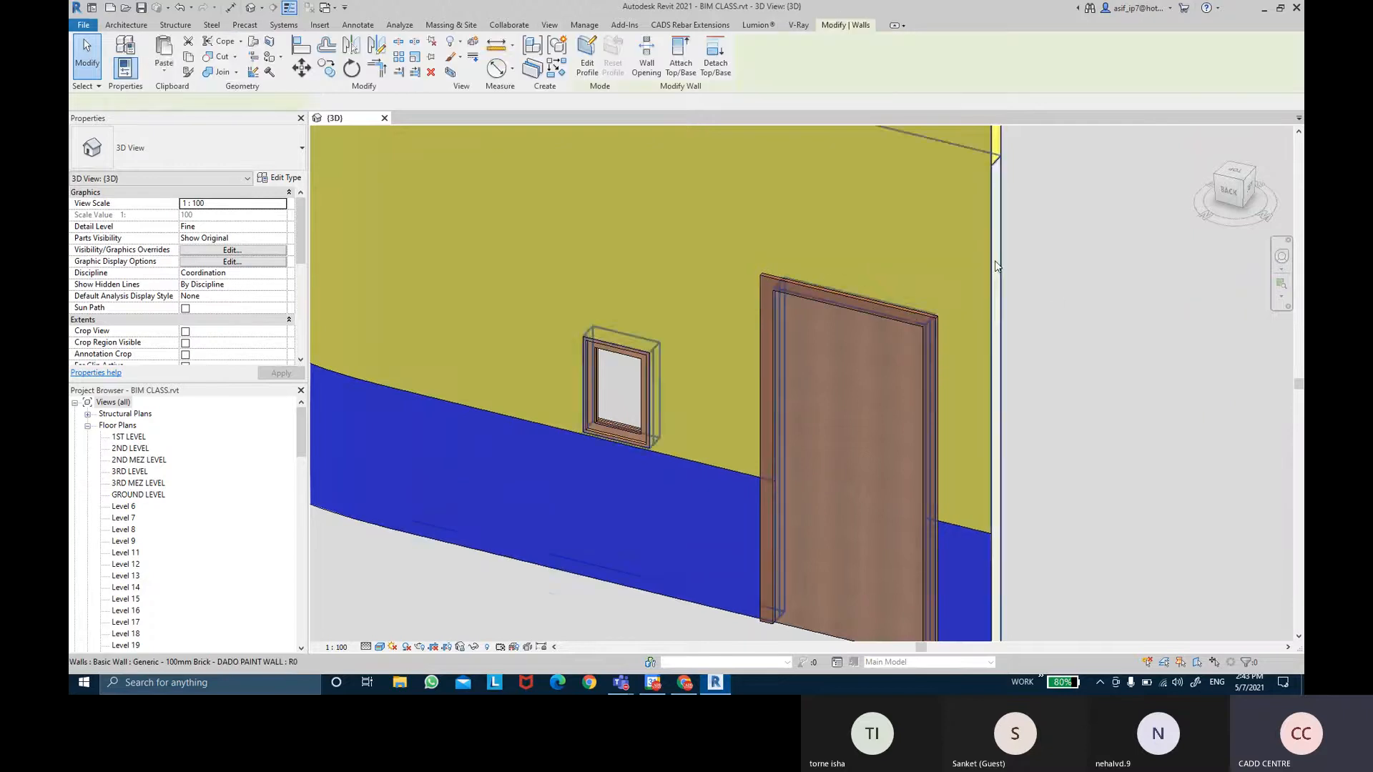
pyautogui.click(280, 178)
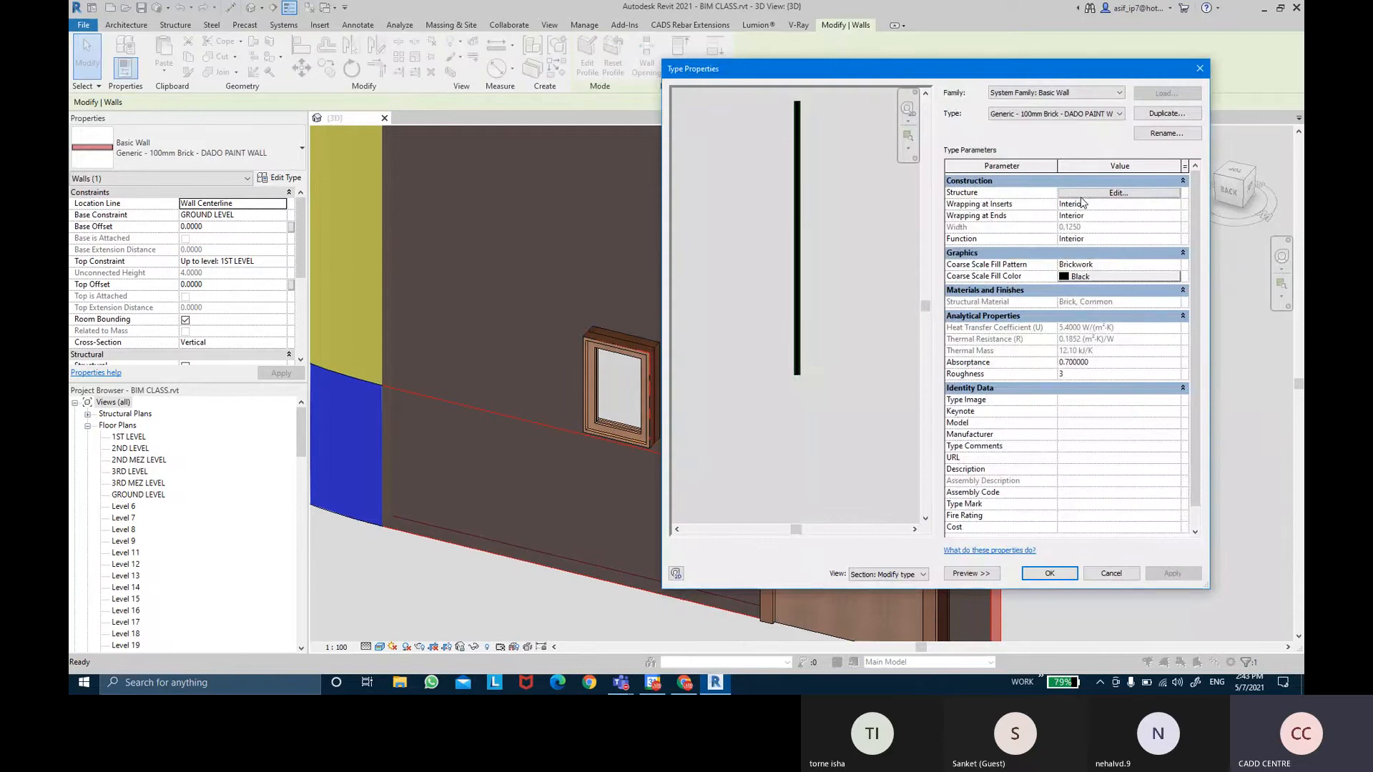
pyautogui.click(1166, 114)
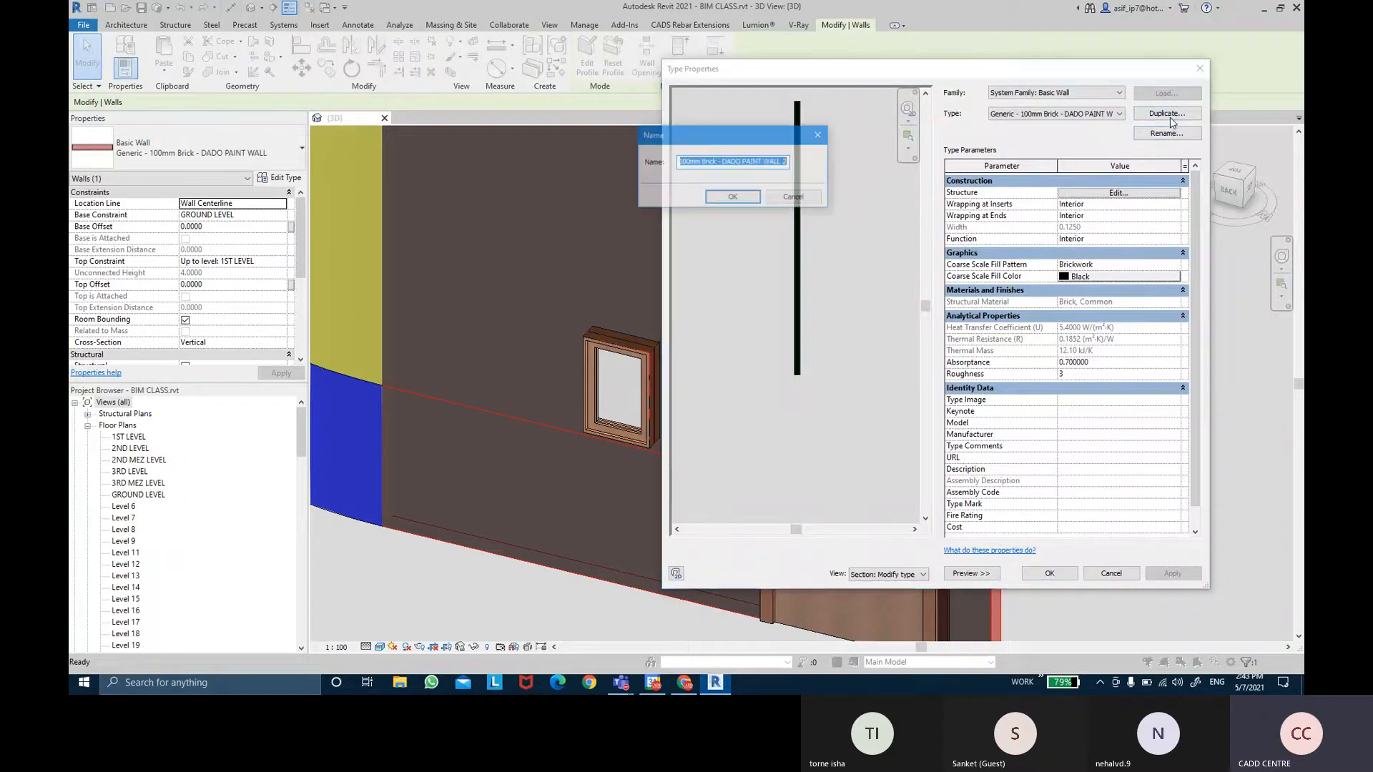
pyautogui.click(732, 198)
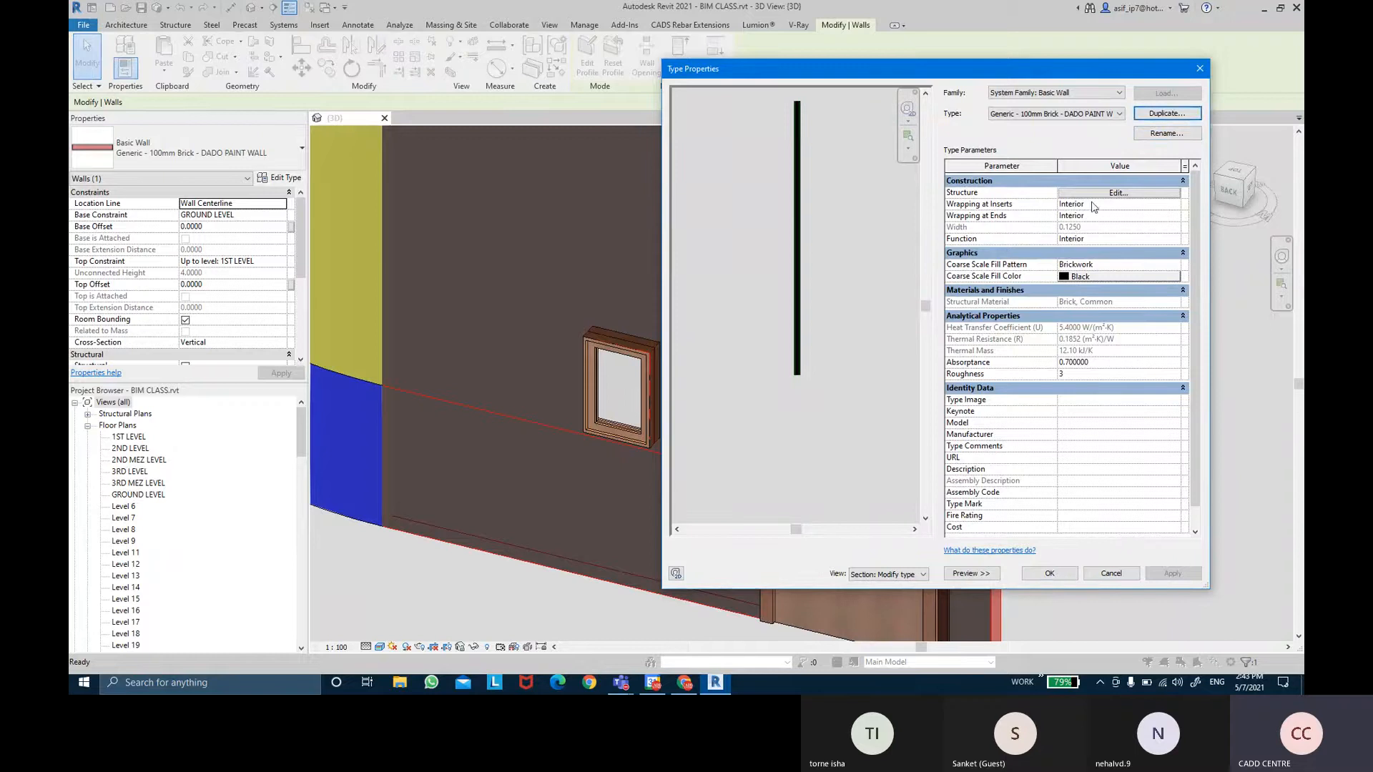
pyautogui.click(1095, 193)
pyautogui.scroll(5, 822, 261)
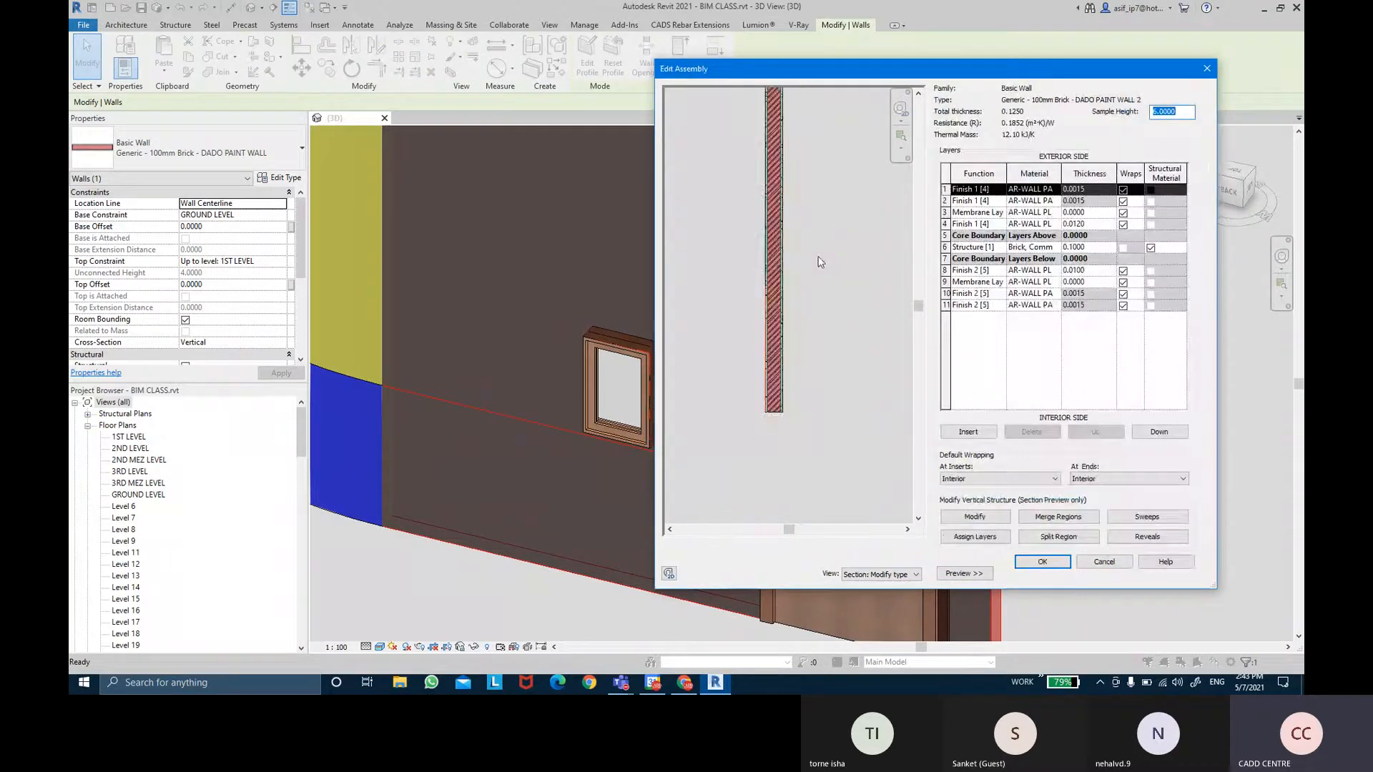
pyautogui.moveTo(757, 346); pyautogui.dragTo(760, 311, button='middle')
pyautogui.scroll(4, 751, 300)
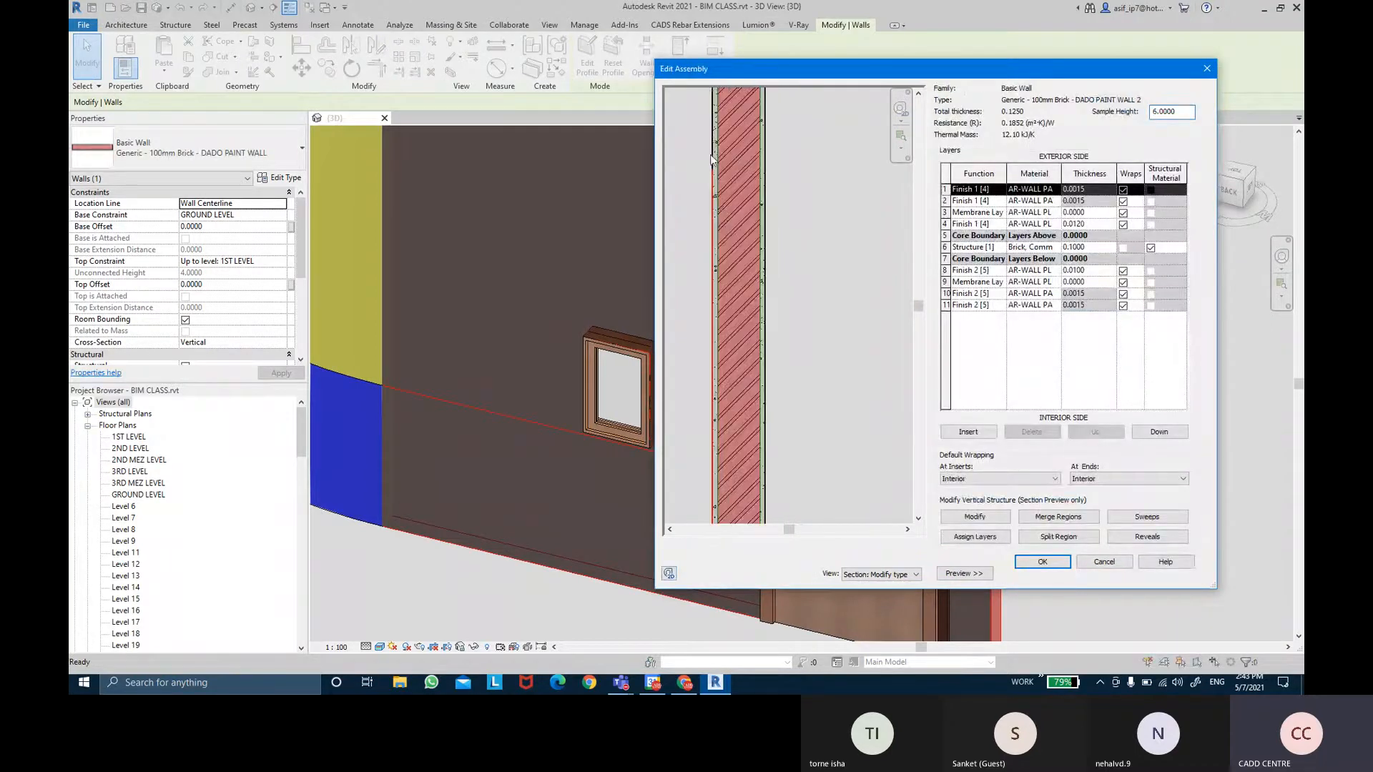
pyautogui.scroll(5, 719, 270)
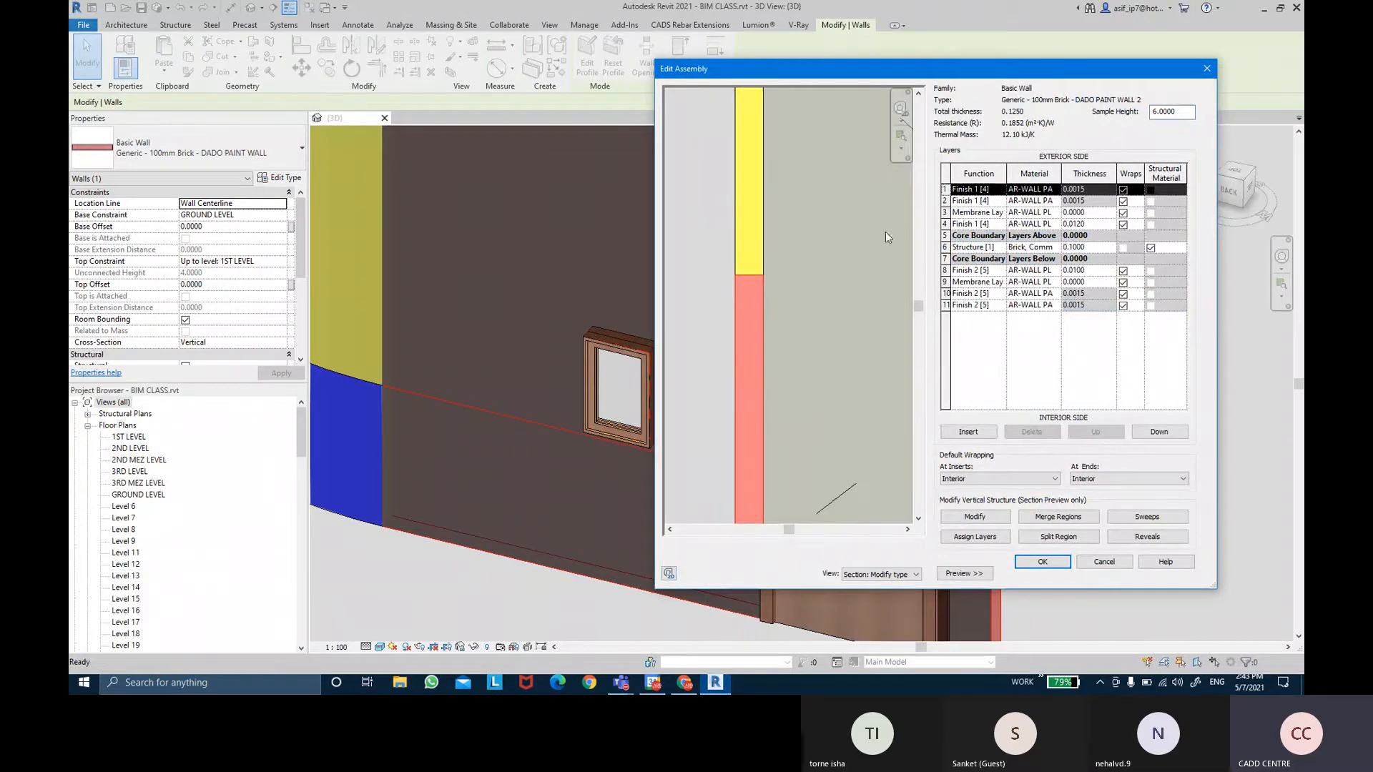
pyautogui.click(944, 201)
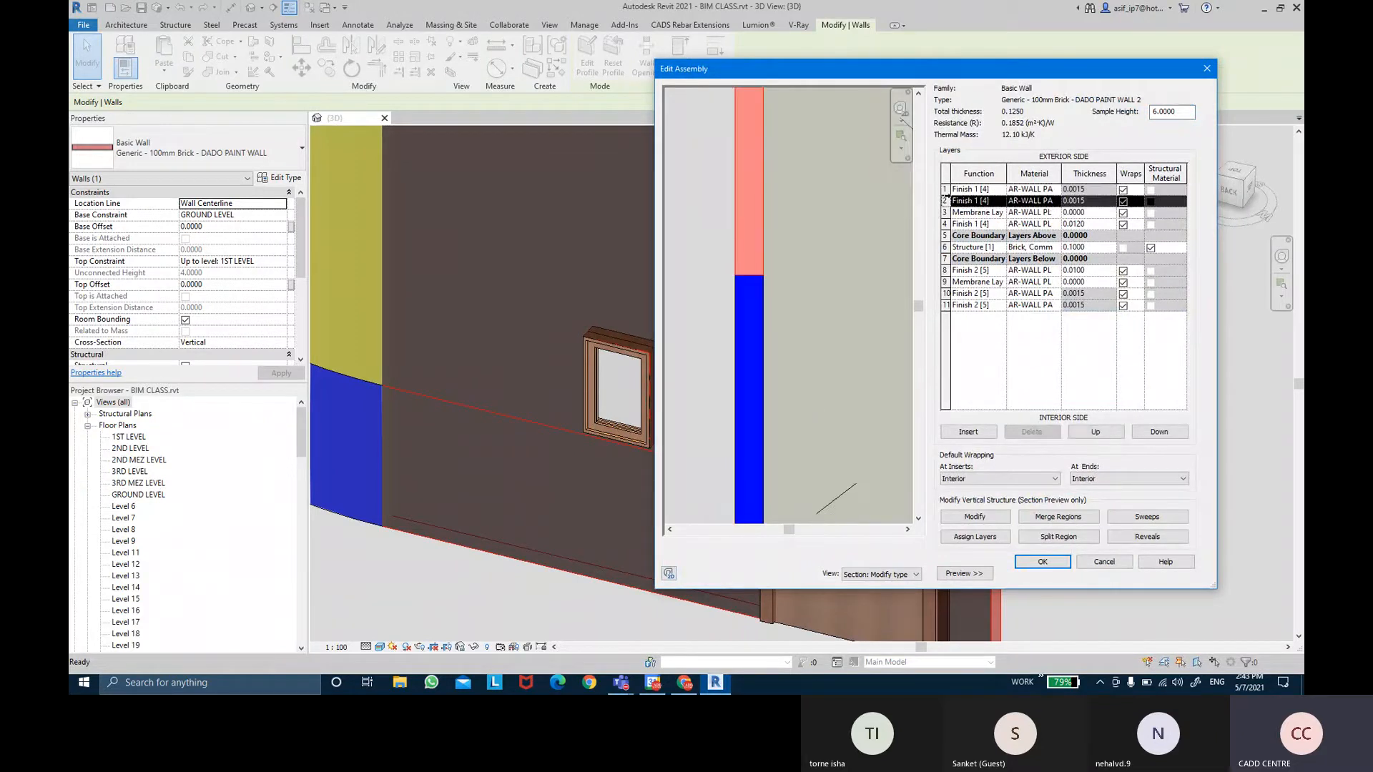
pyautogui.click(945, 190)
pyautogui.click(945, 235)
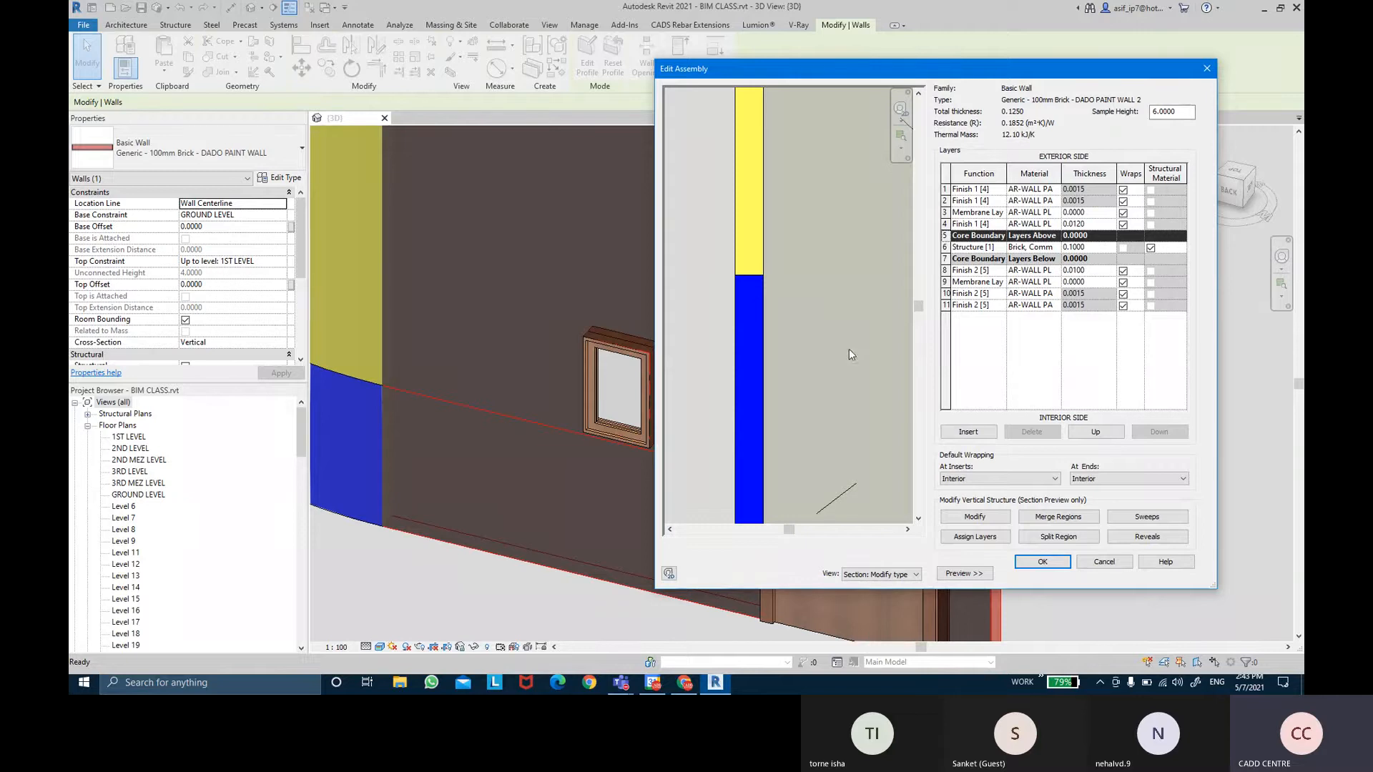
# Start Merge Regions and zoom the section preview onto the yellow–blue region boundary.
pyautogui.click(1078, 523)
pyautogui.click(1079, 525)
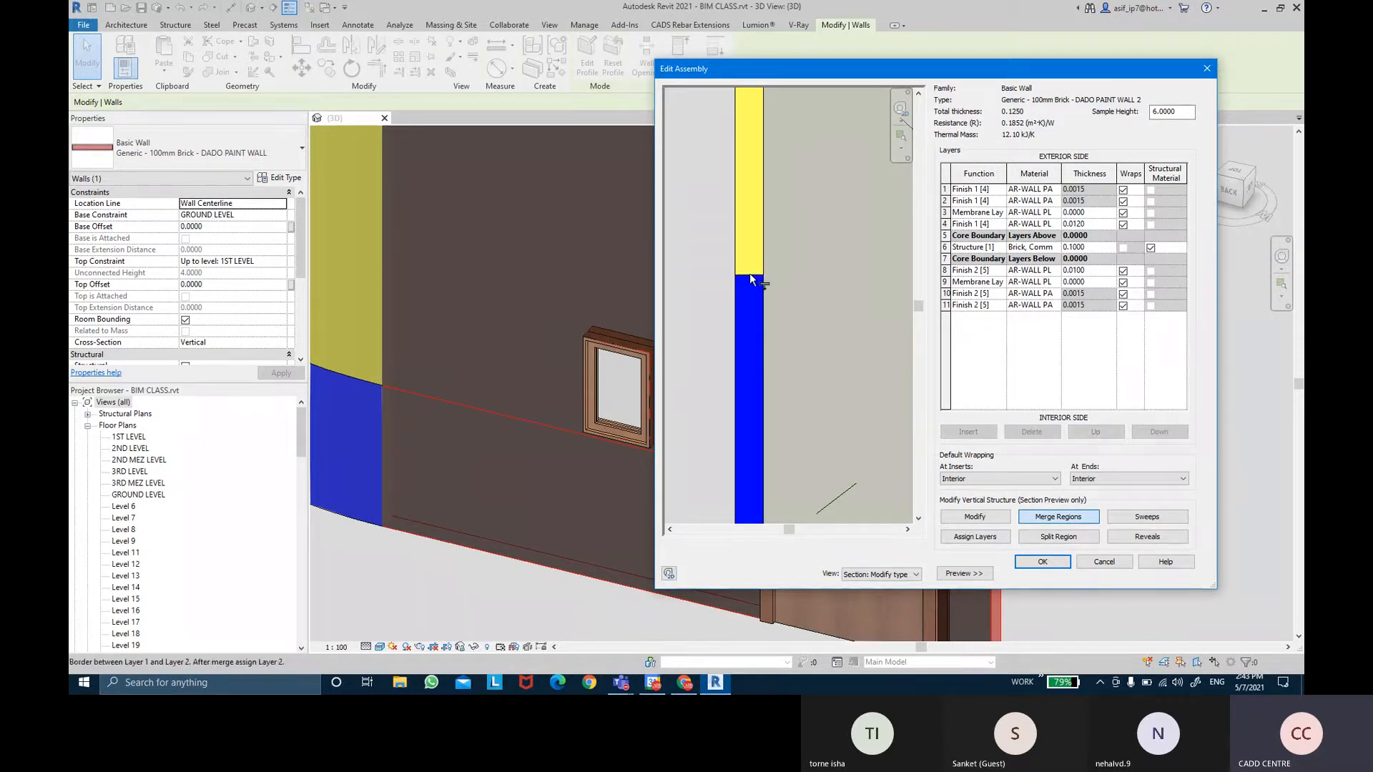
pyautogui.scroll(2, 750, 281)
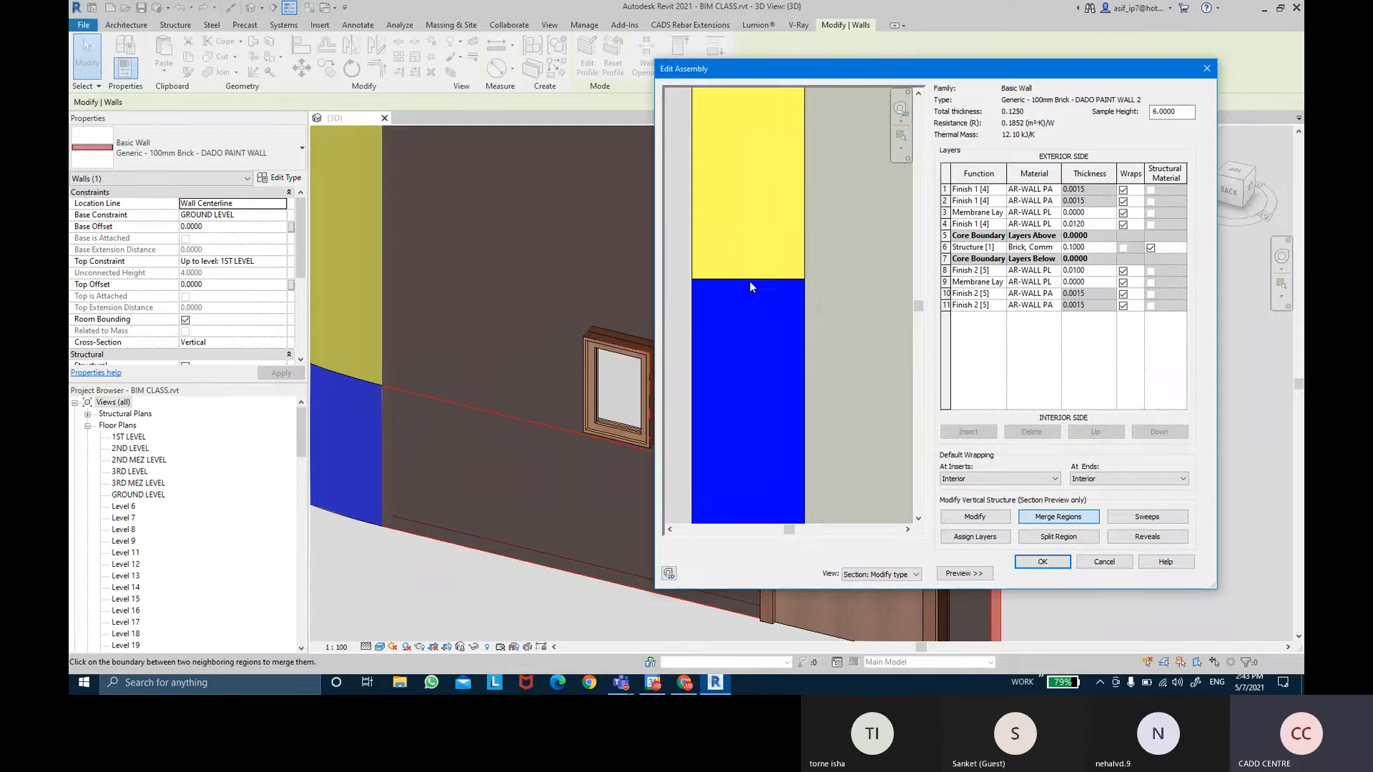
pyautogui.scroll(2, 749, 276)
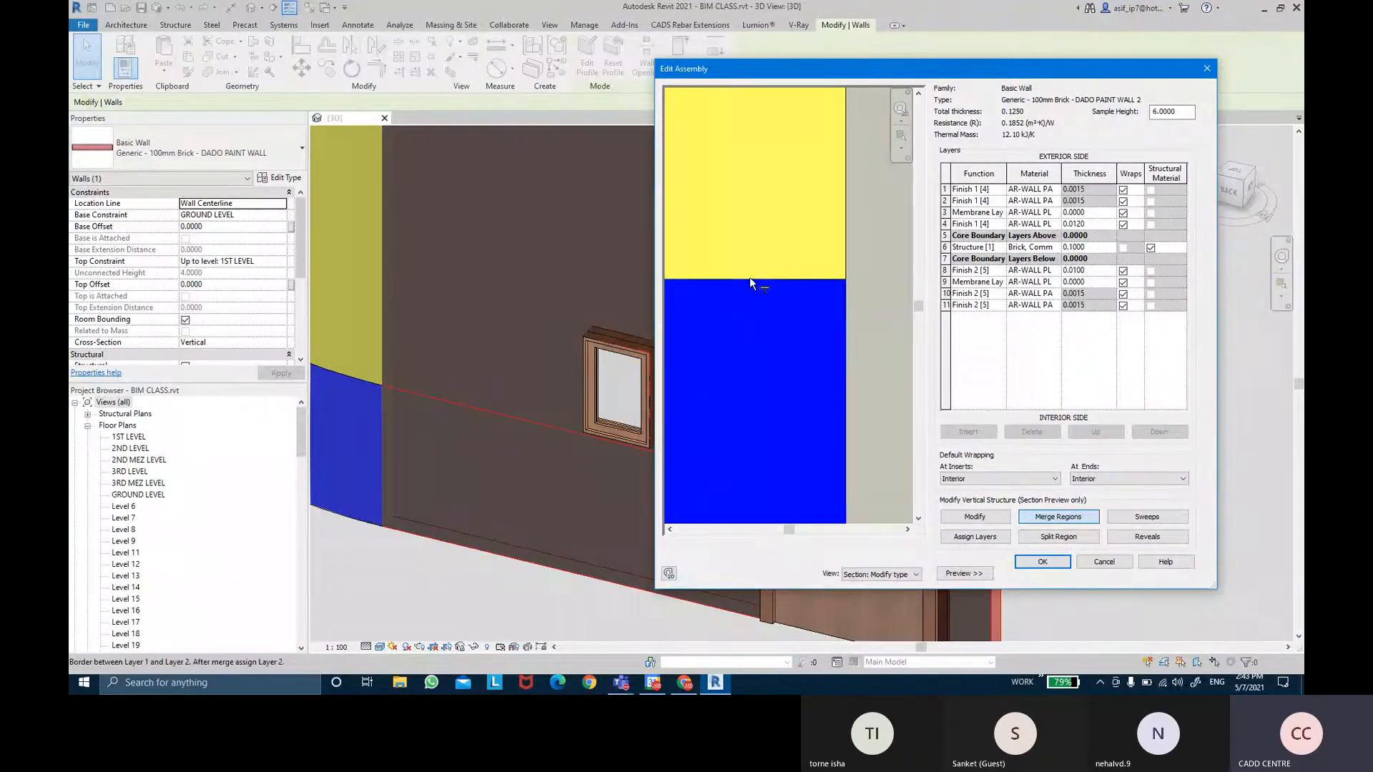
pyautogui.scroll(-1, 813, 276)
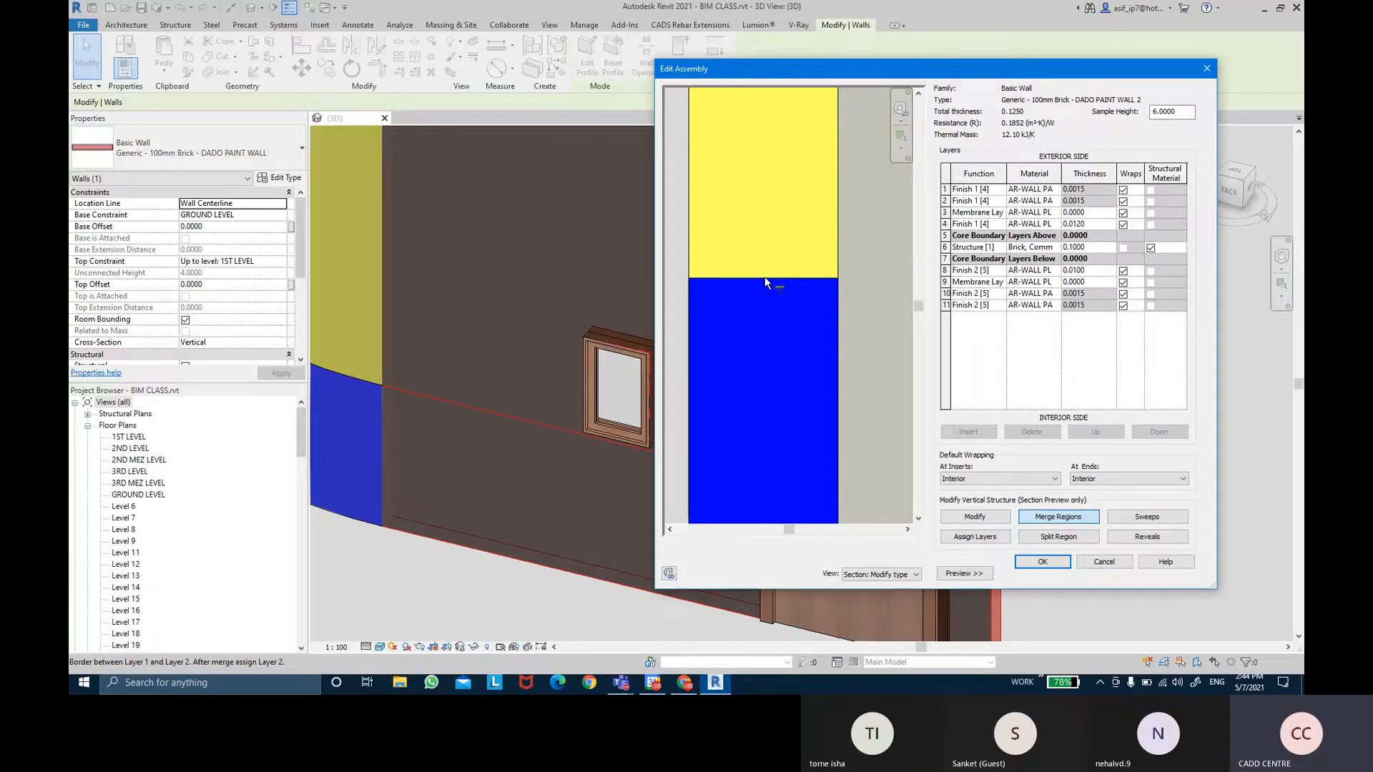
# Merge the blue lower region into the yellow upper region and adjust the preview.
pyautogui.click(765, 278)
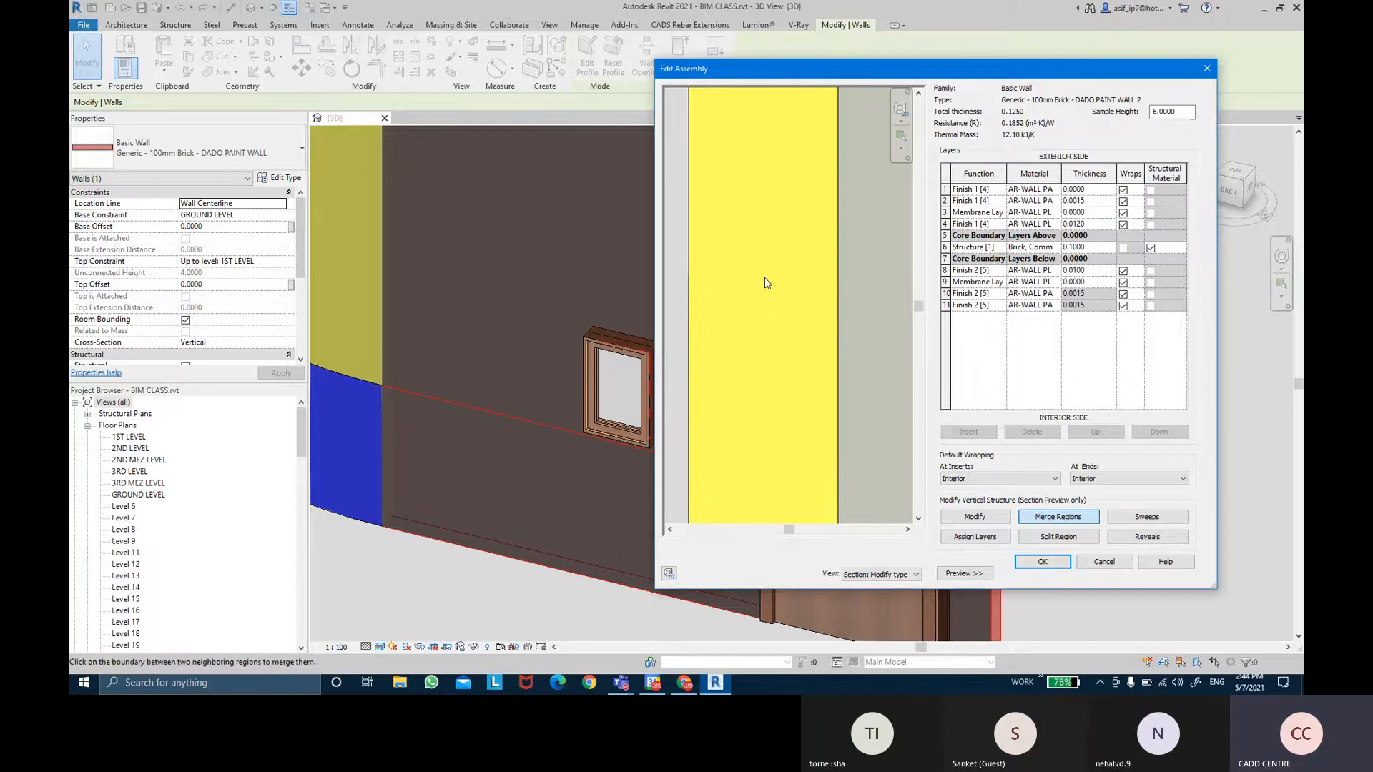
pyautogui.scroll(-5, 766, 281)
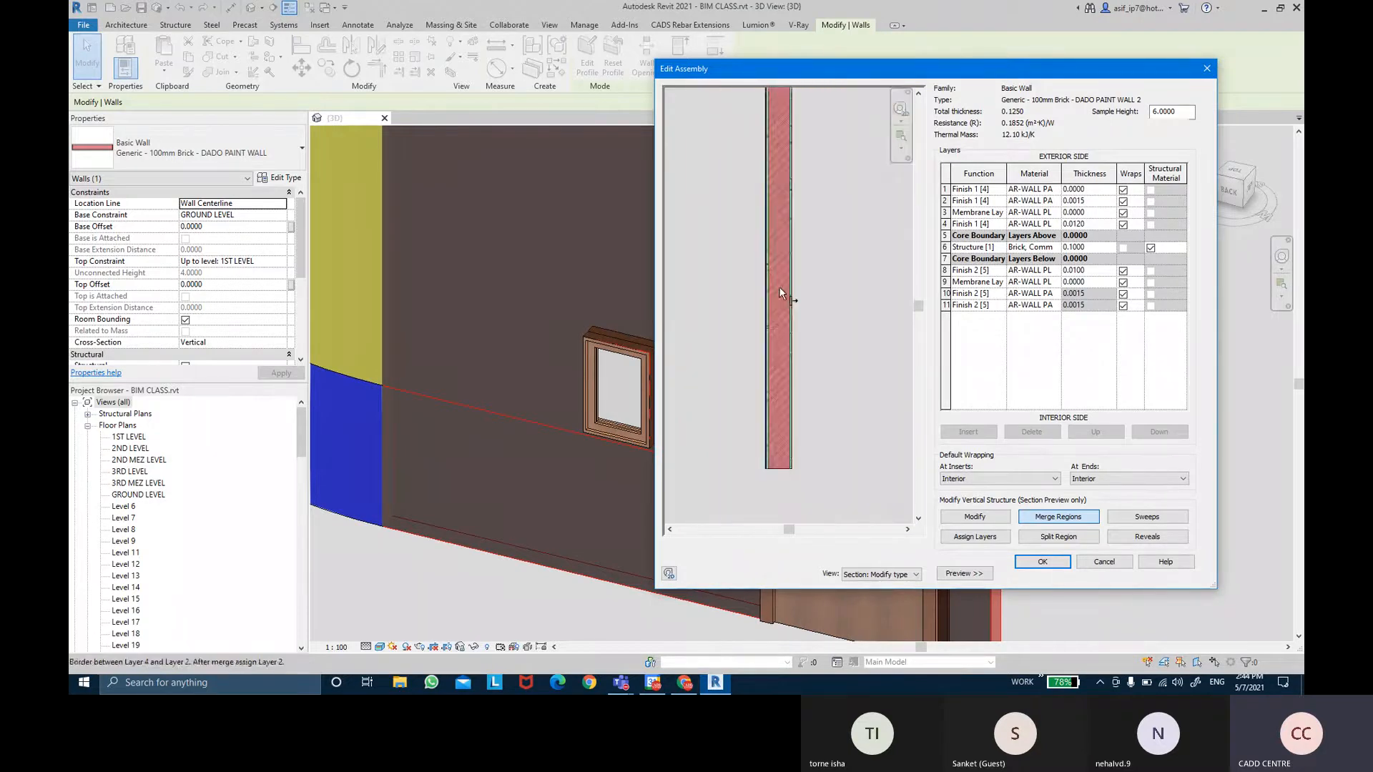
pyautogui.moveTo(919, 306); pyautogui.dragTo(921, 140)
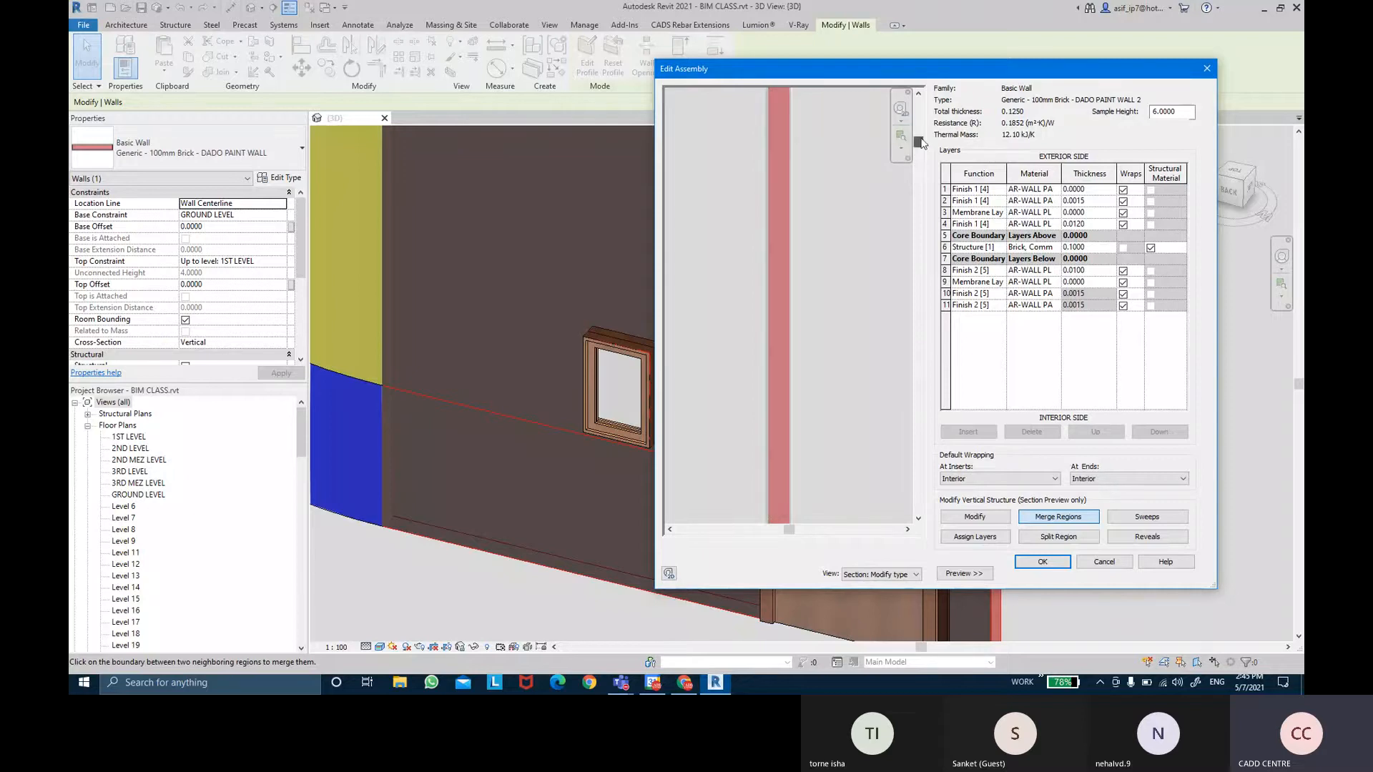
pyautogui.scroll(-5, 822, 187)
pyautogui.scroll(3, 819, 136)
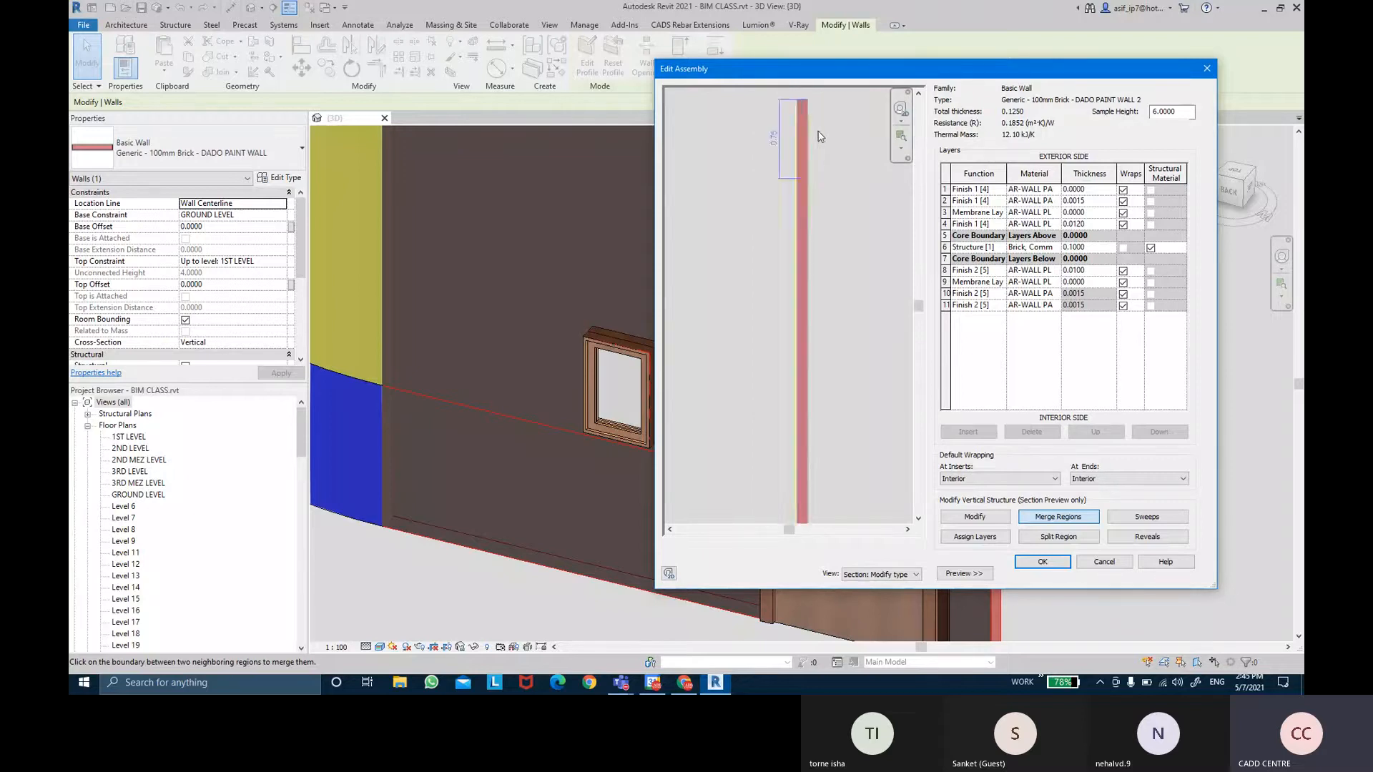
pyautogui.scroll(6, 799, 192)
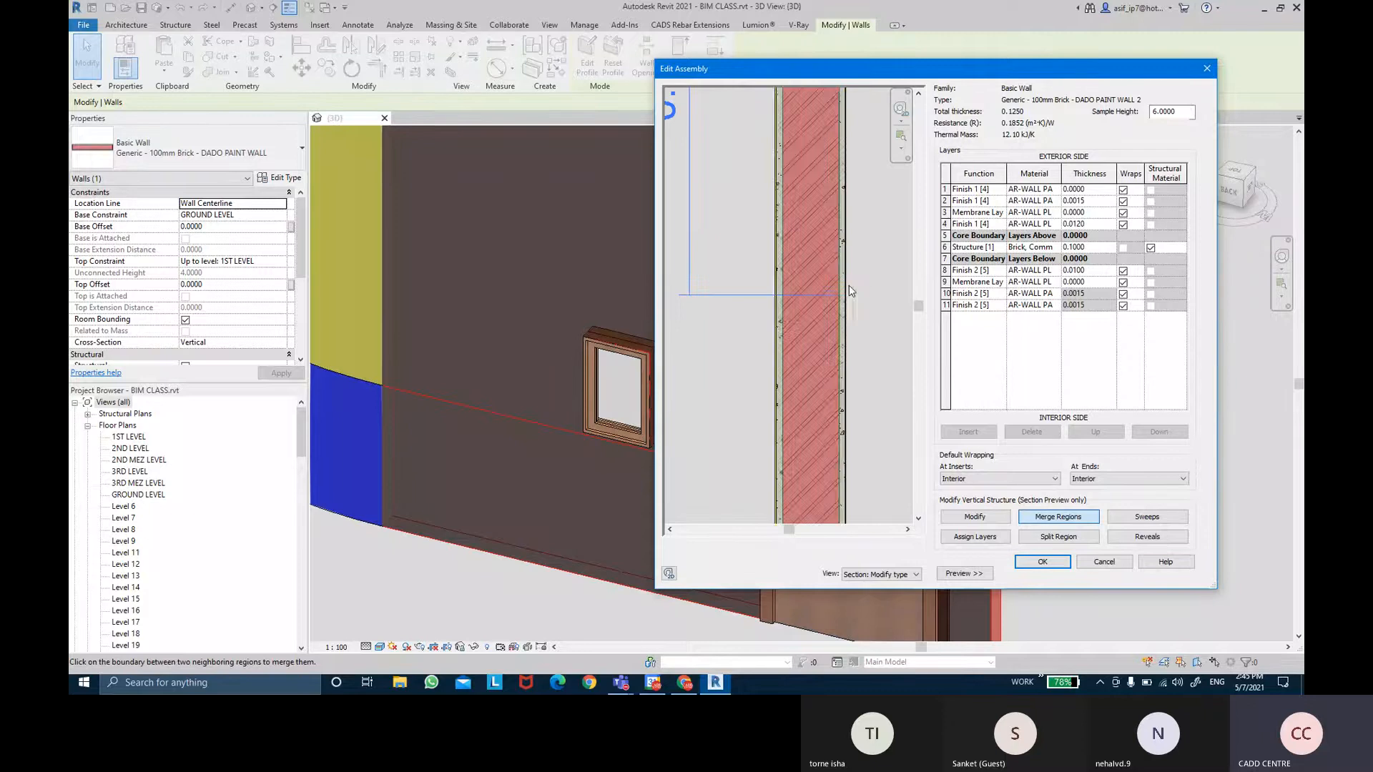
pyautogui.scroll(2, 850, 290)
pyautogui.scroll(-4, 845, 303)
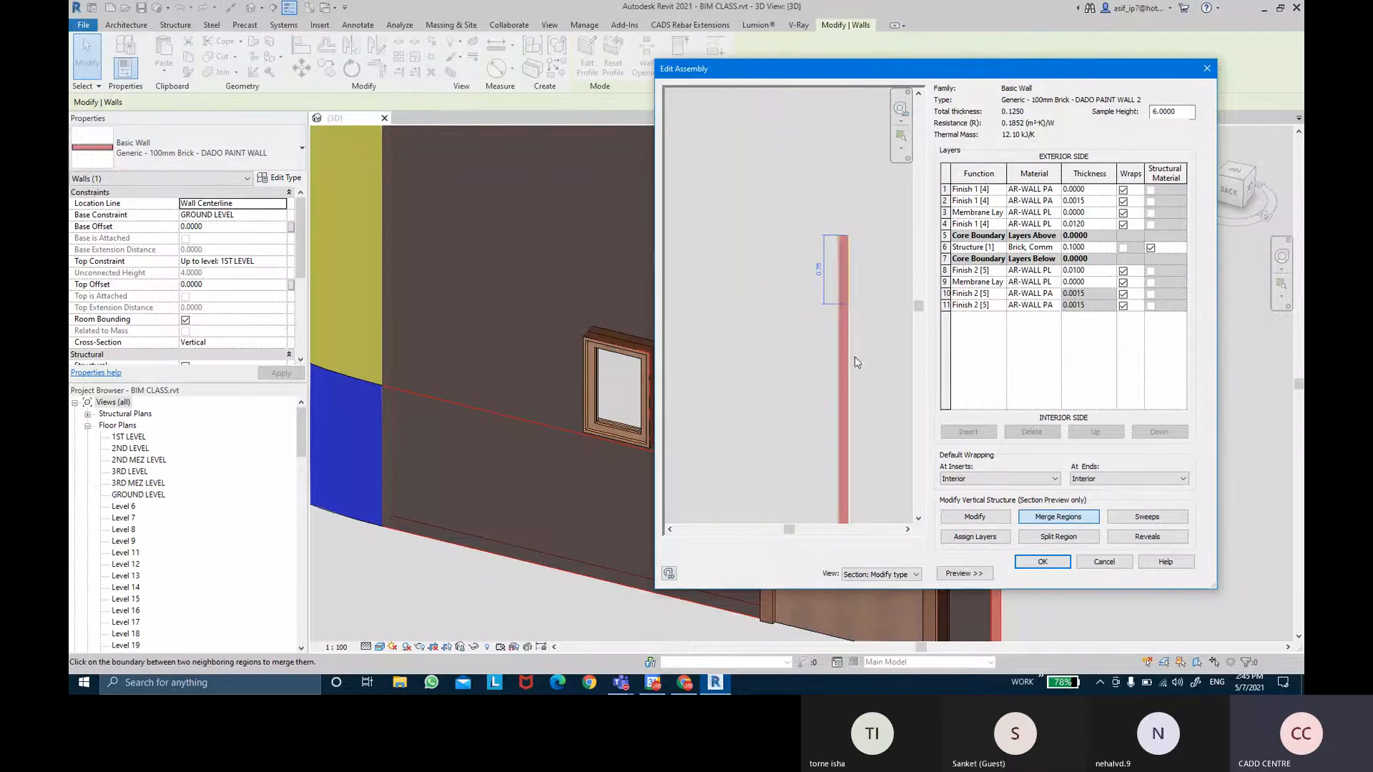
pyautogui.moveTo(918, 306); pyautogui.dragTo(917, 368)
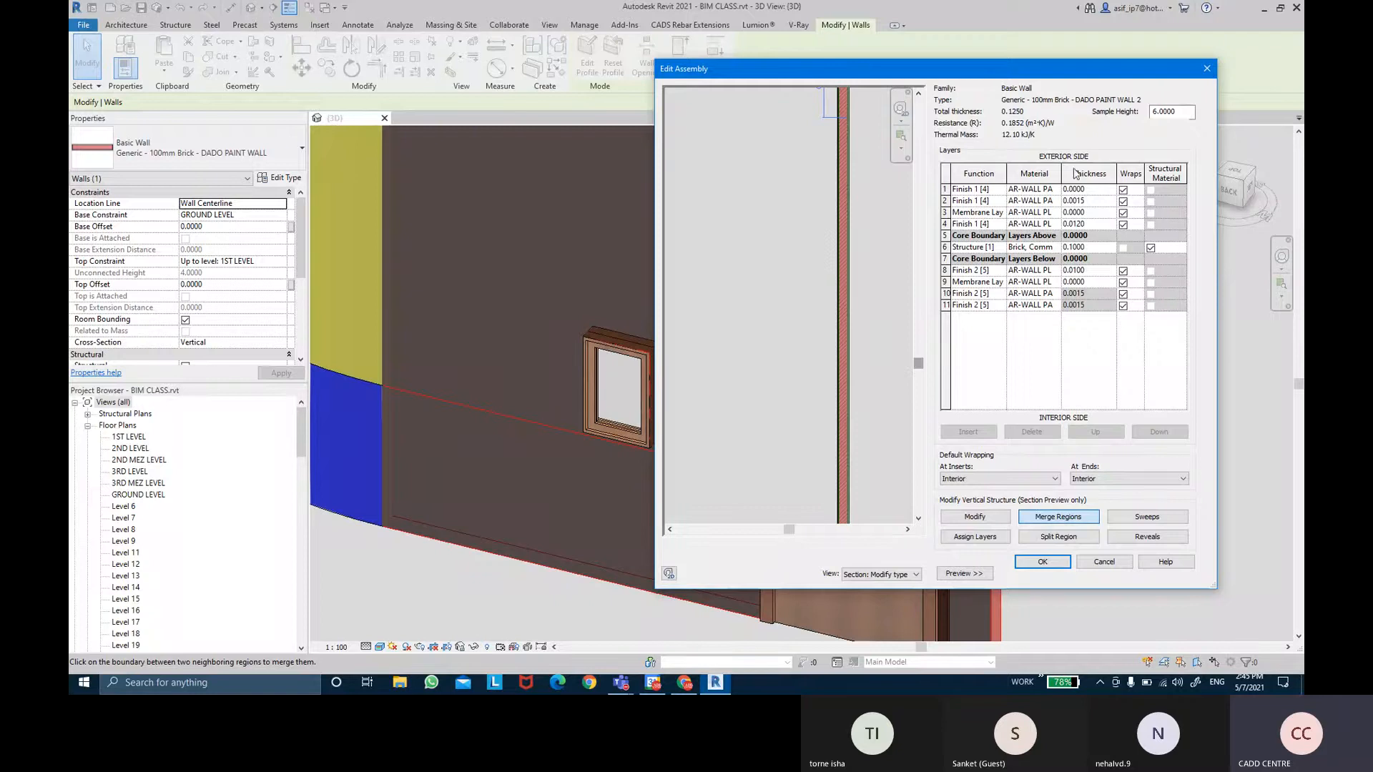
# Delete the AR-WALL PAINT- BLUE finish layer, leaving 10 layers, and accept the assembly.
pyautogui.moveTo(1062, 174); pyautogui.dragTo(1095, 175)
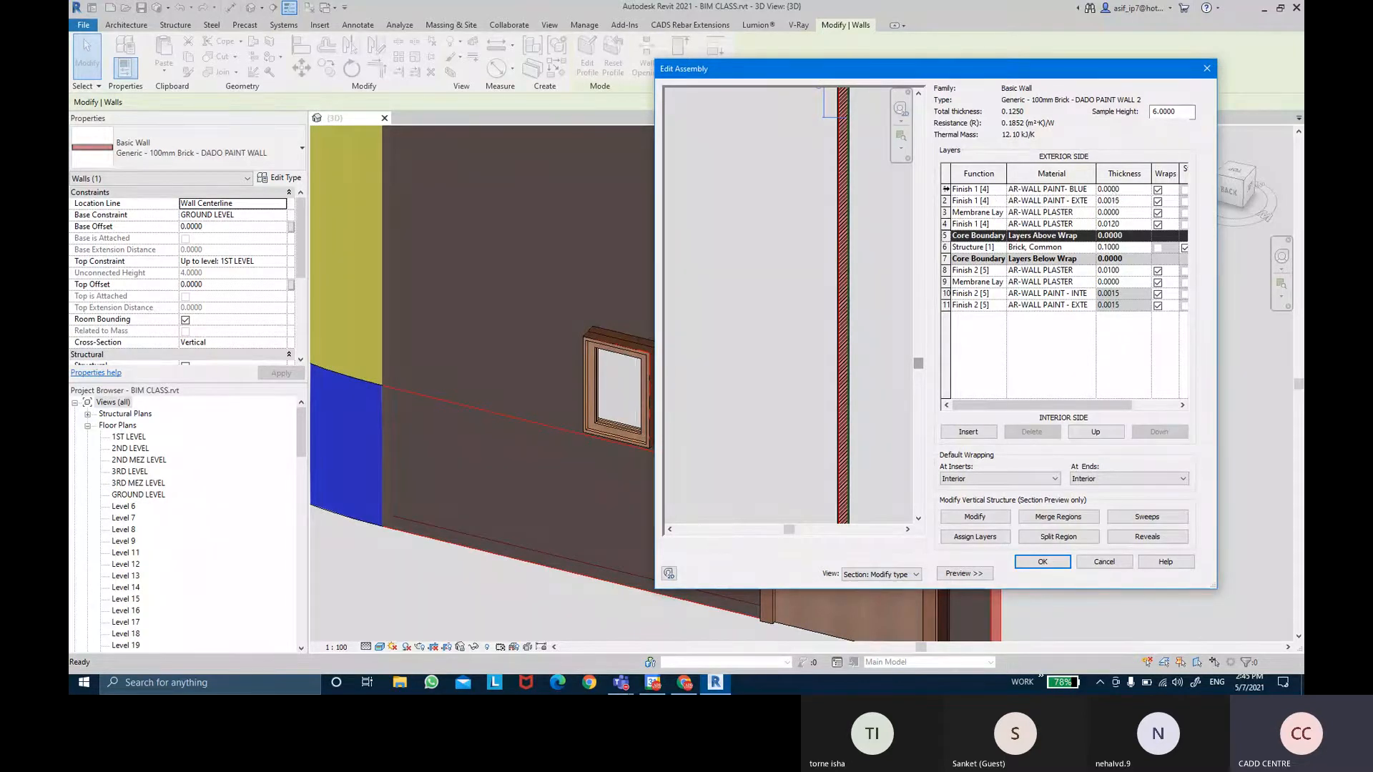
pyautogui.click(946, 190)
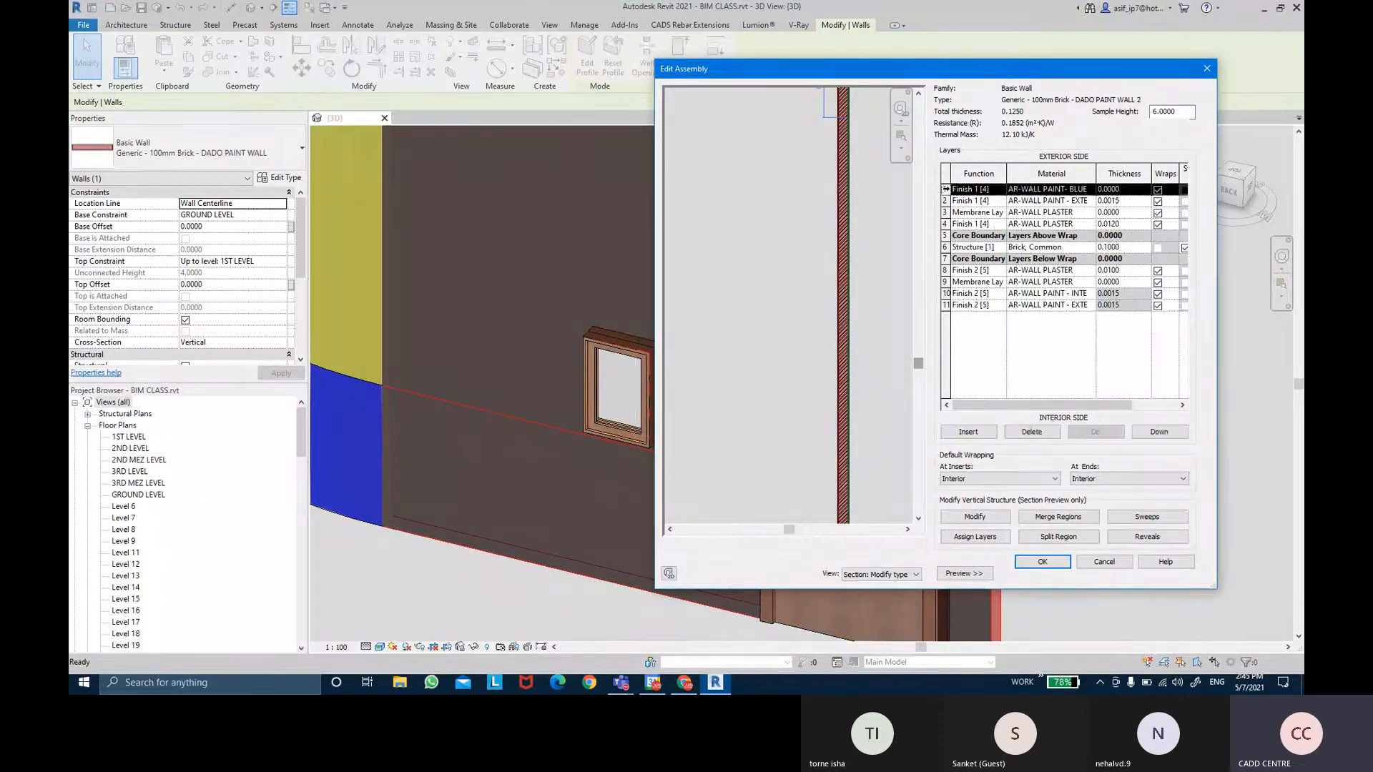
pyautogui.click(1033, 431)
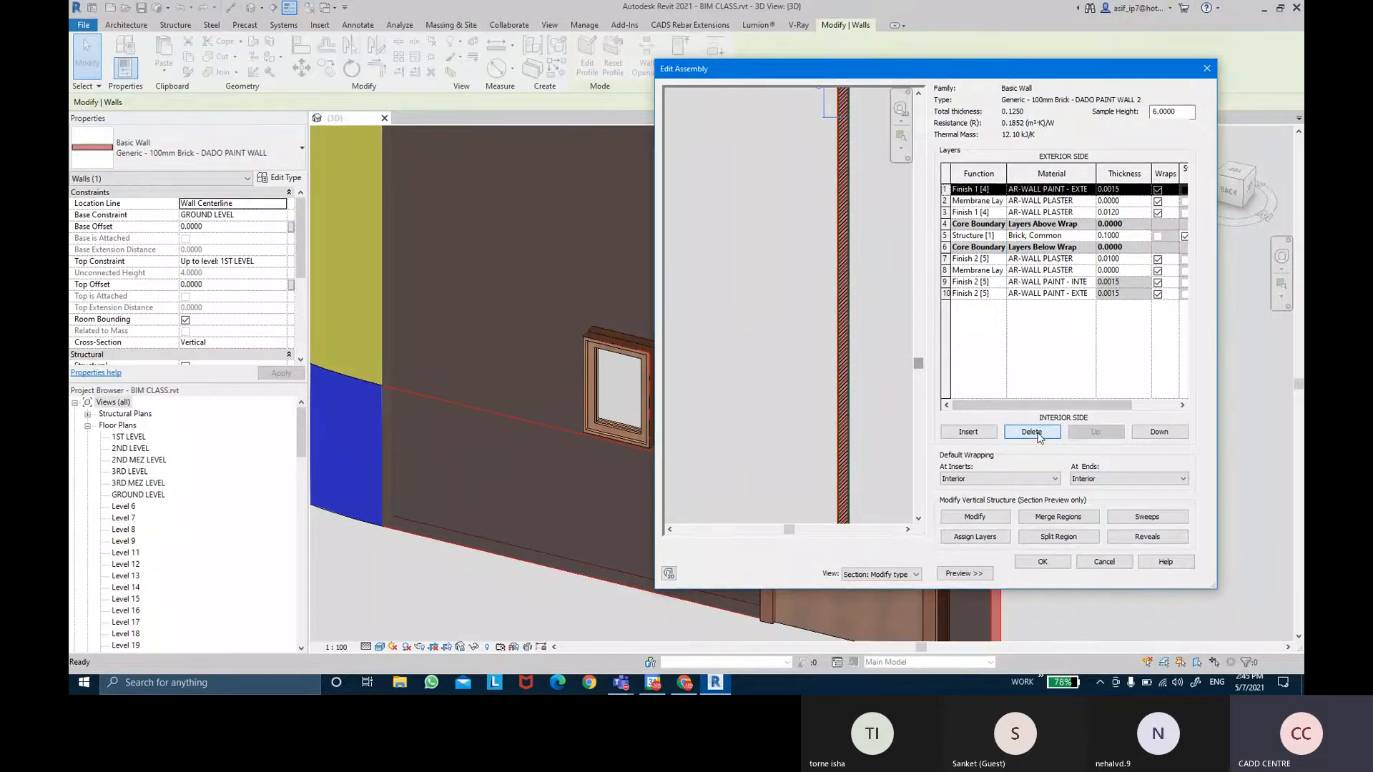
pyautogui.click(1022, 564)
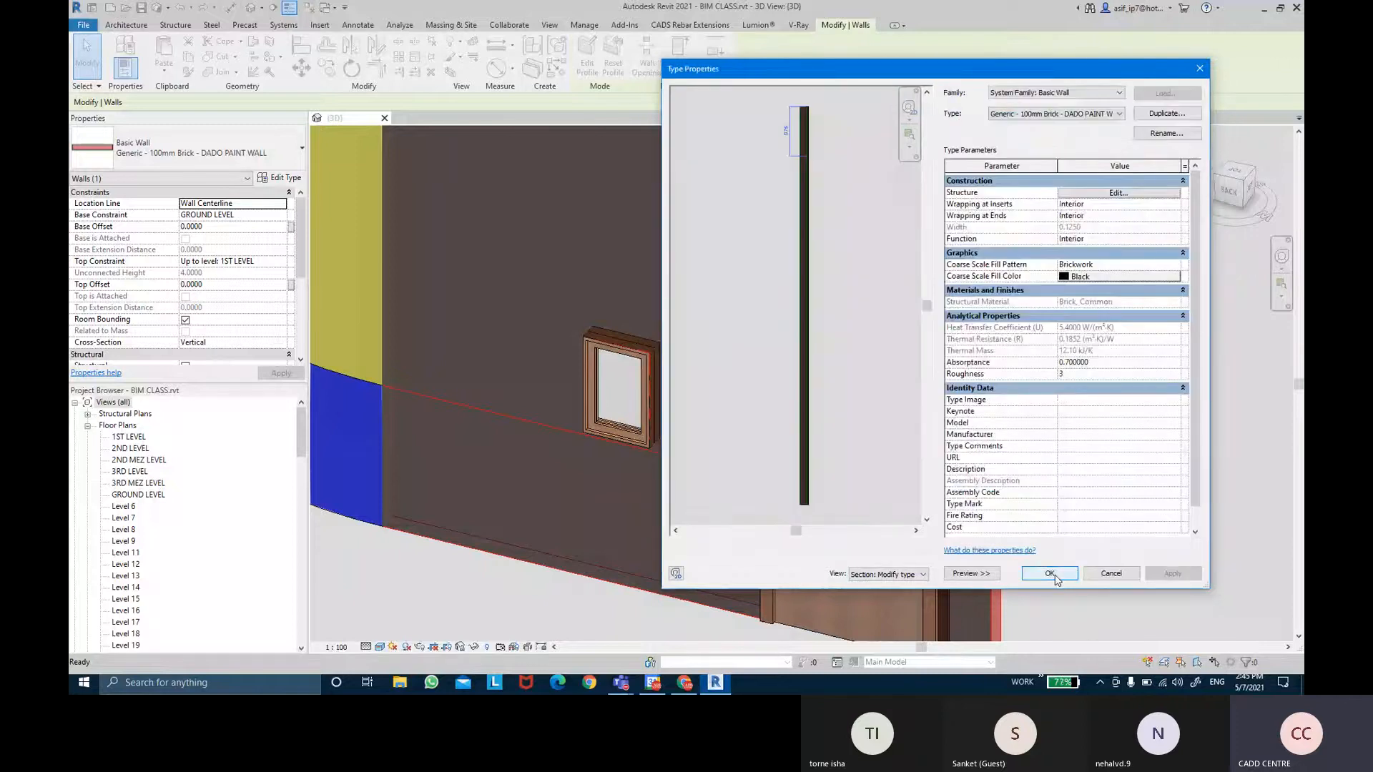
# Accept the revised wall type and deselect the wall.
pyautogui.click(1048, 573)
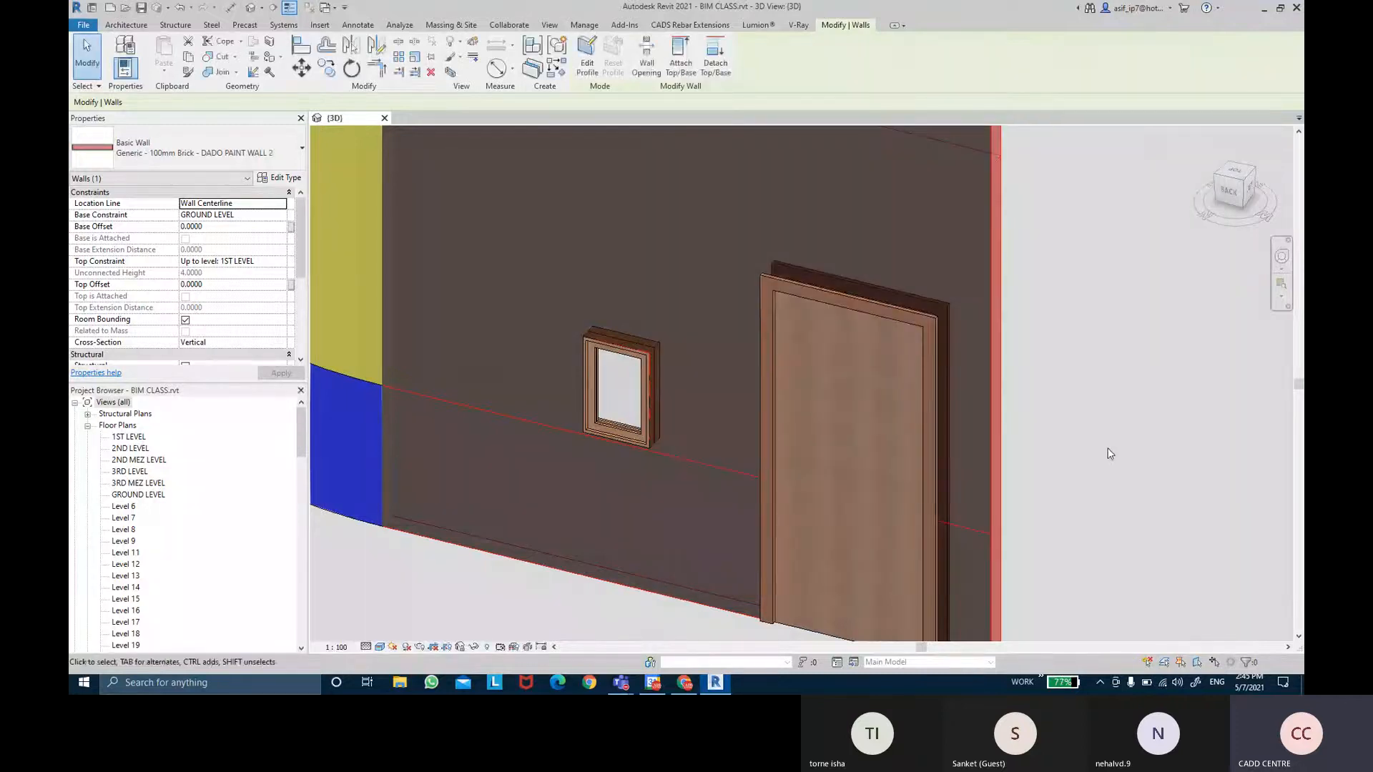
pyautogui.click(1109, 453)
pyautogui.scroll(-5, 1072, 453)
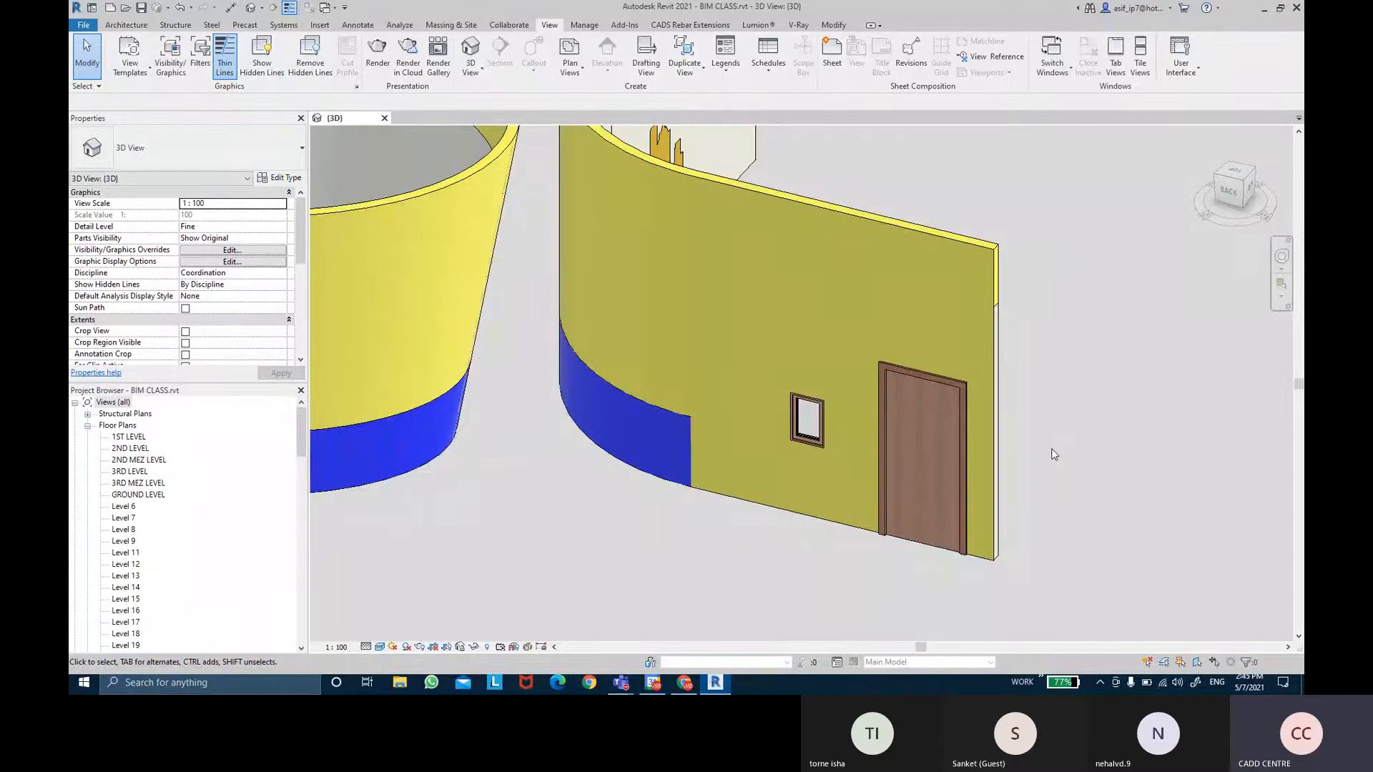
# Orbit the 3D view to the dado wall's other face and reselect the dado paint wall.
pyautogui.click(997, 341)
pyautogui.keyDown('shift'); pyautogui.moveTo(996, 341); pyautogui.dragTo(698, 227, button='middle'); pyautogui.keyUp('shift')
pyautogui.click(698, 227)
pyautogui.click(783, 173)
pyautogui.scroll(3, 832, 193)
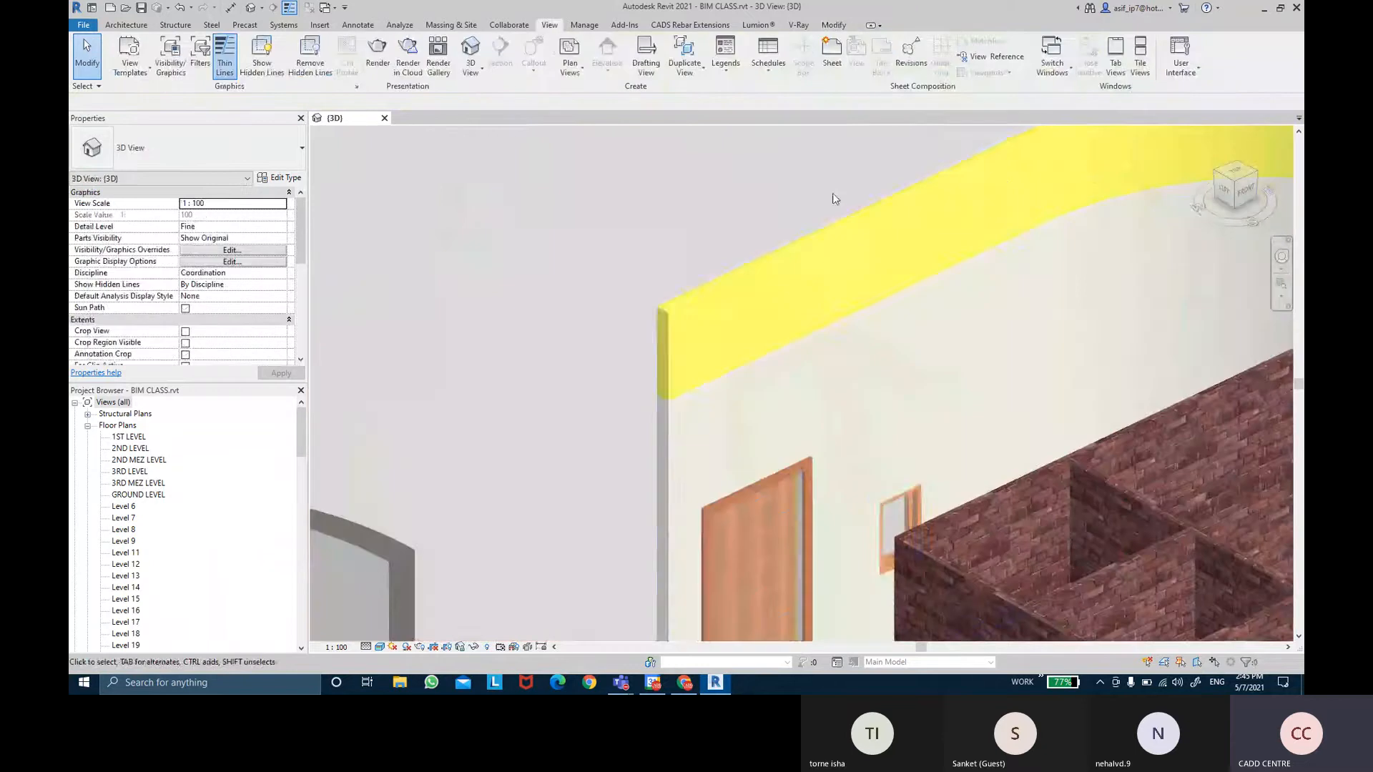
pyautogui.click(839, 228)
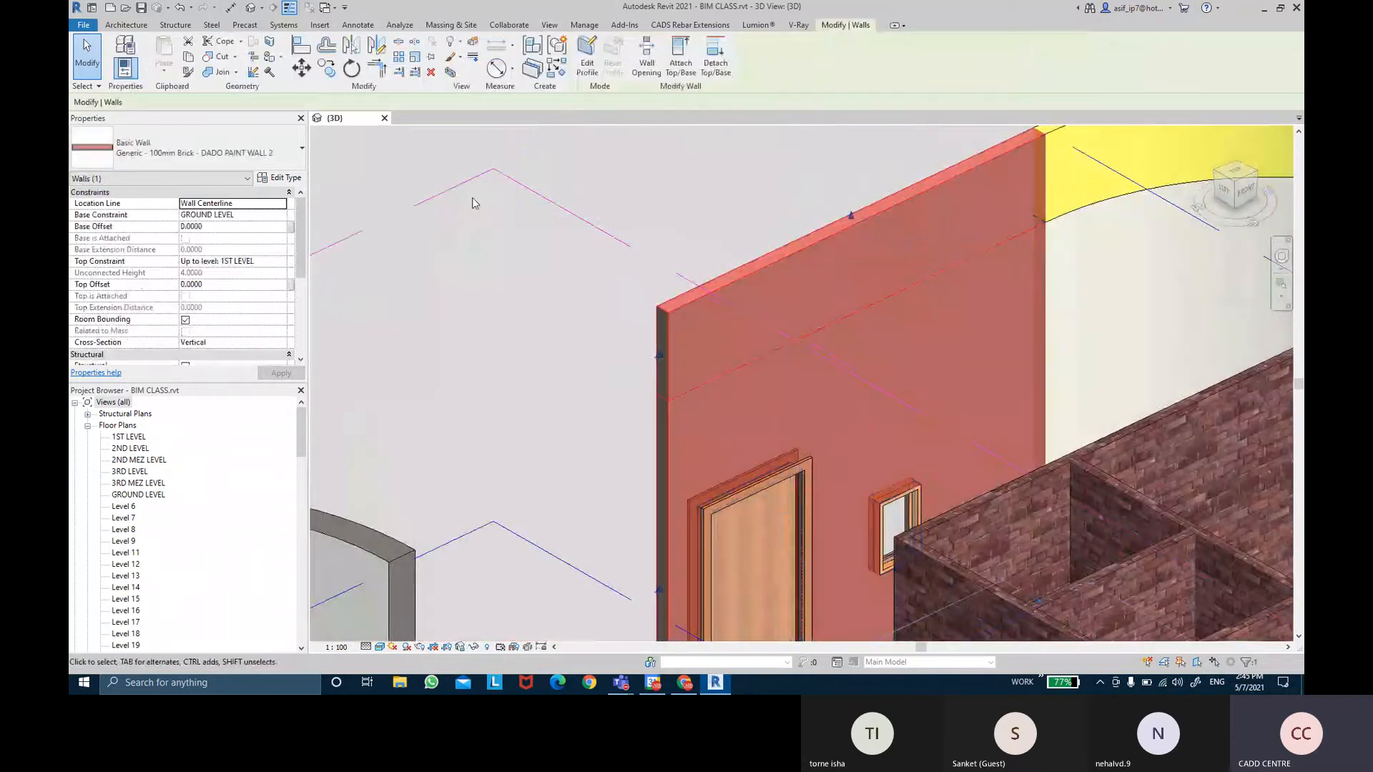
# Open DADO PAINT WALL 2's layer structure and merge the yellow and white paint regions.
pyautogui.click(280, 178)
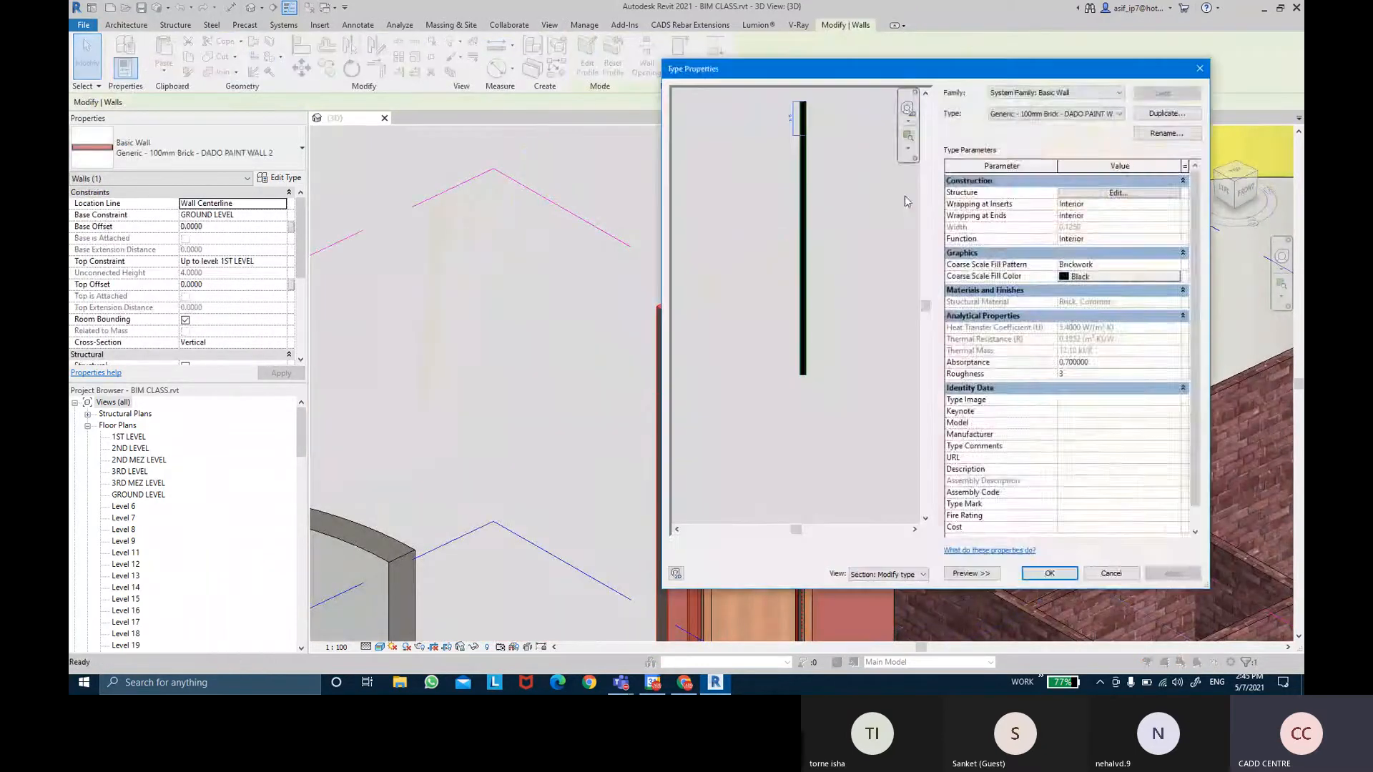
pyautogui.click(1118, 193)
pyautogui.scroll(8, 806, 202)
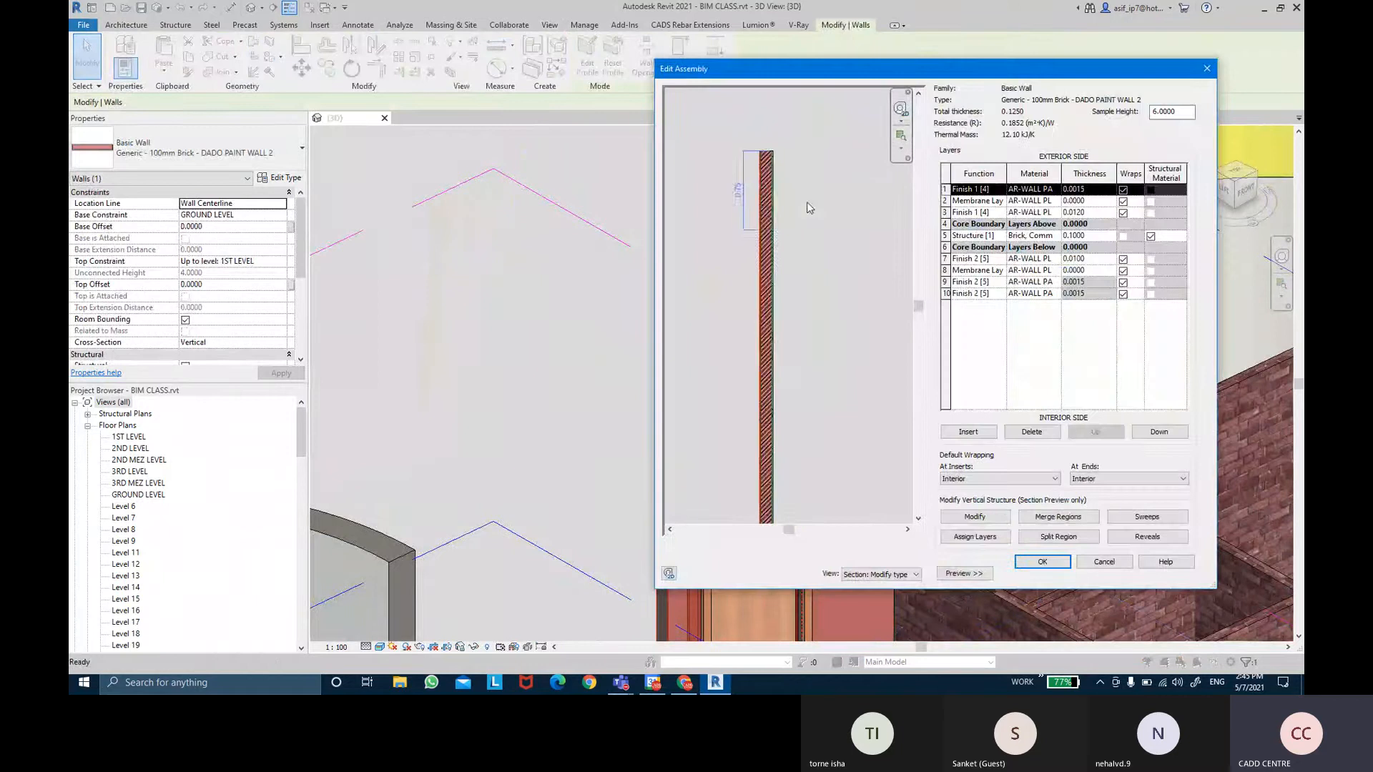
pyautogui.scroll(5, 787, 246)
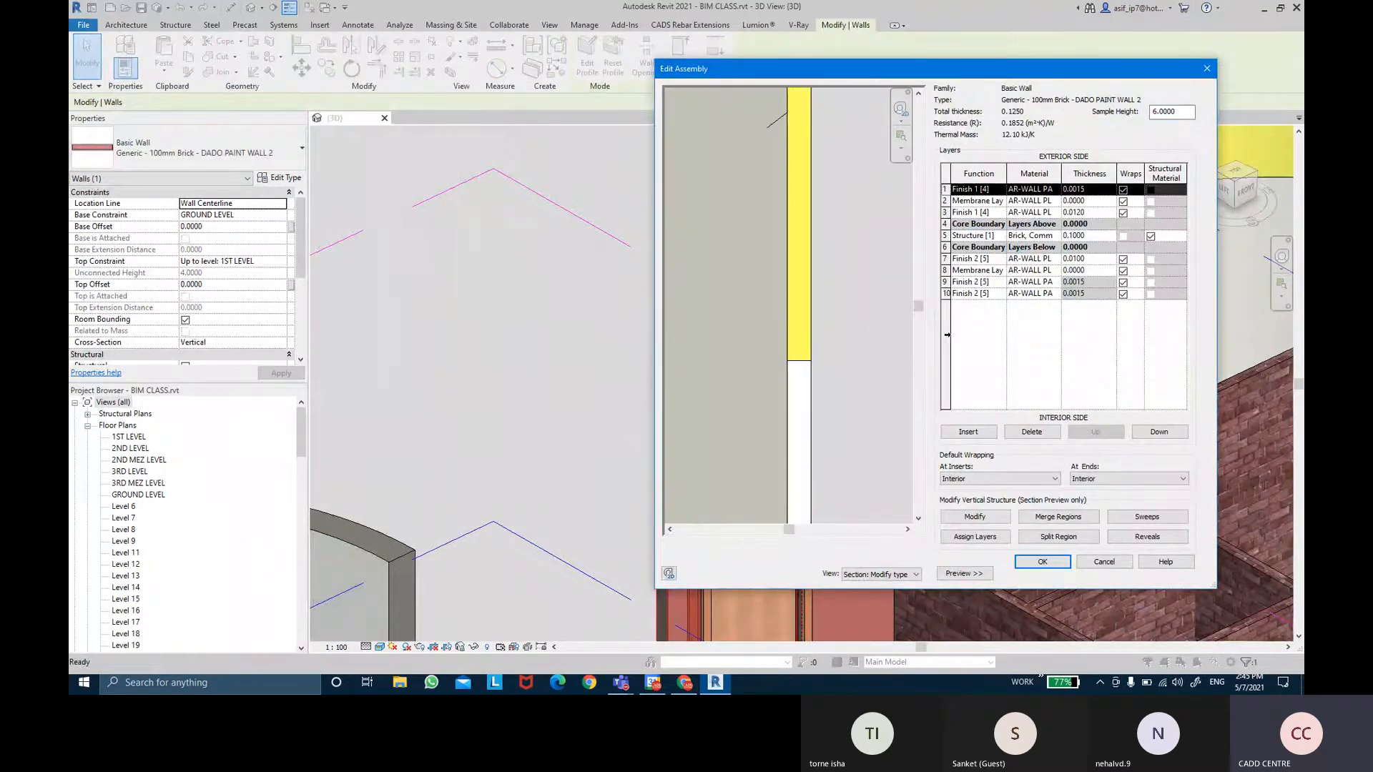
pyautogui.click(1059, 518)
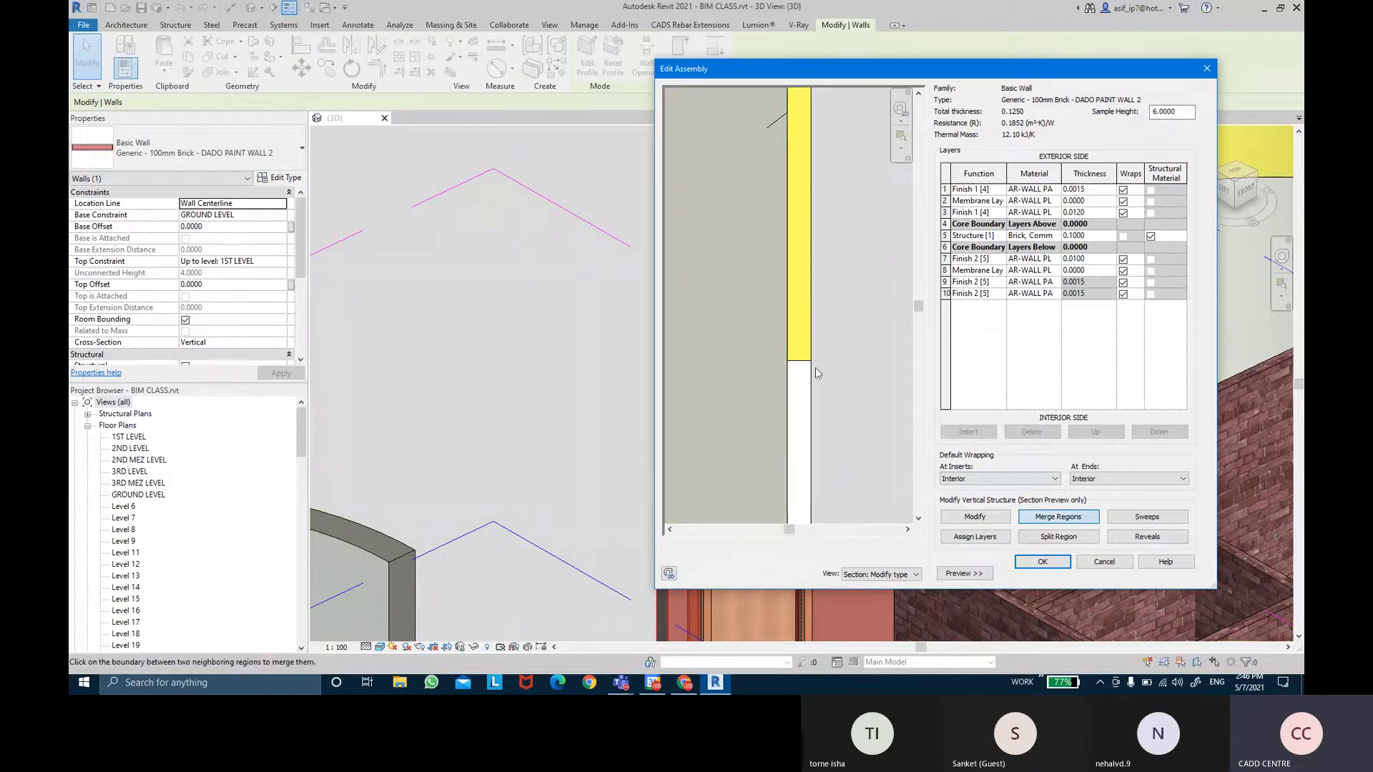
pyautogui.scroll(2, 849, 359)
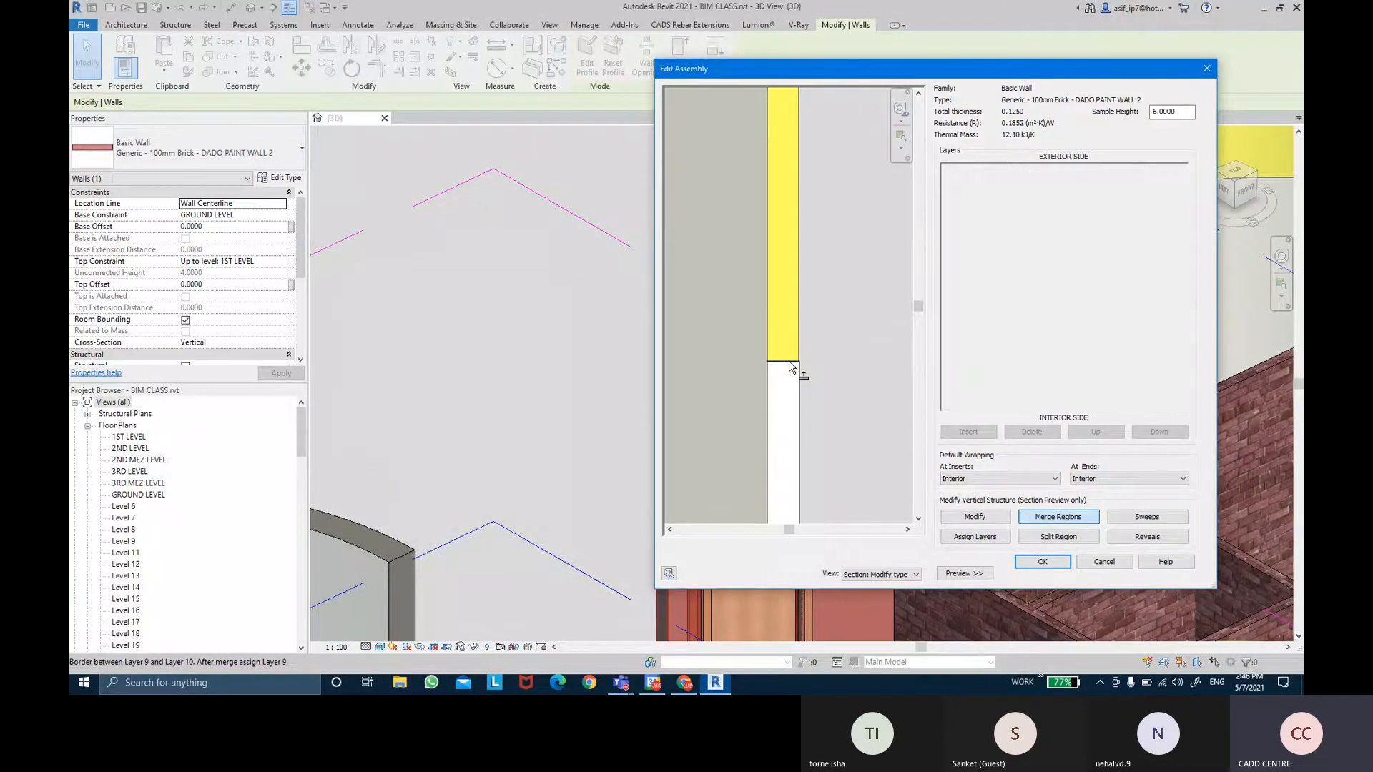
pyautogui.click(790, 366)
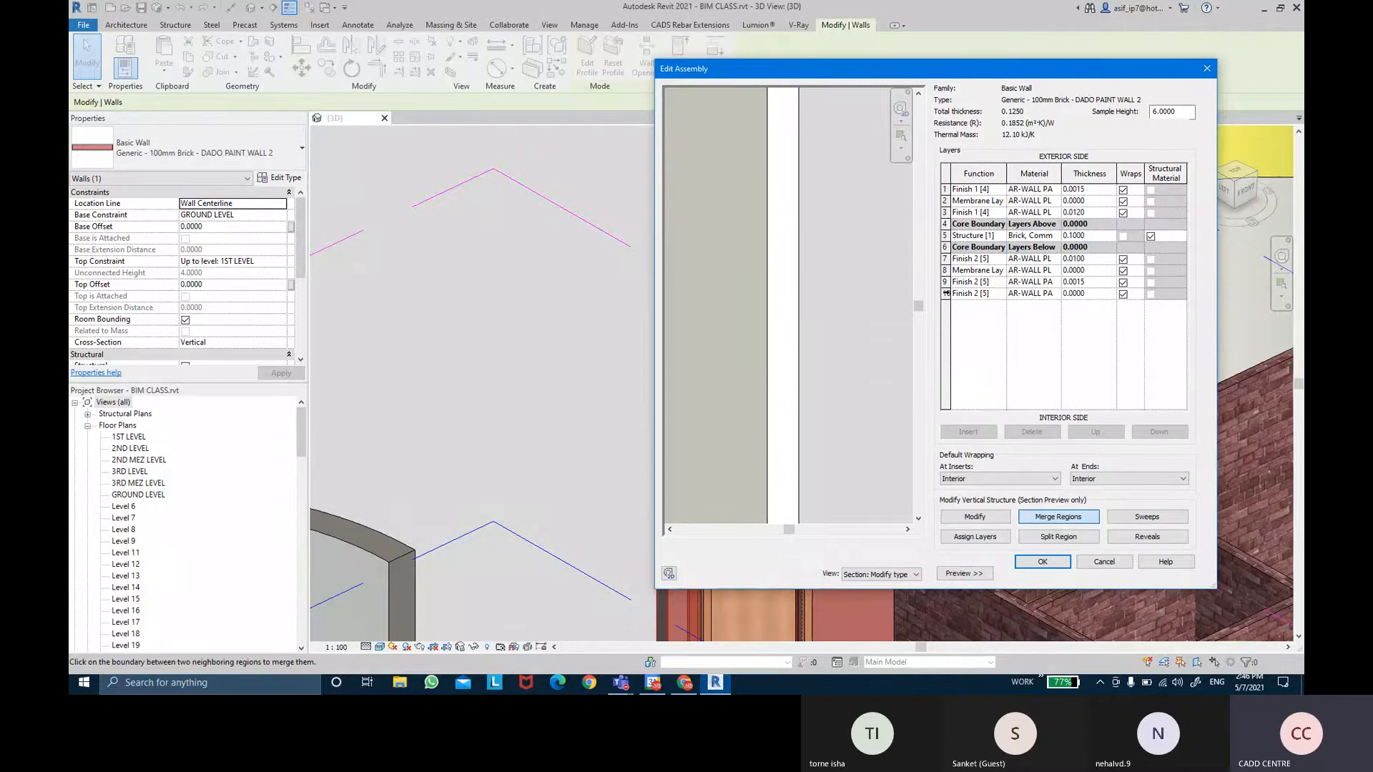
# Delete the extra interior finish layer after the zero-thickness error, and apply the revised wall type.
pyautogui.click(946, 293)
pyautogui.click(1074, 296)
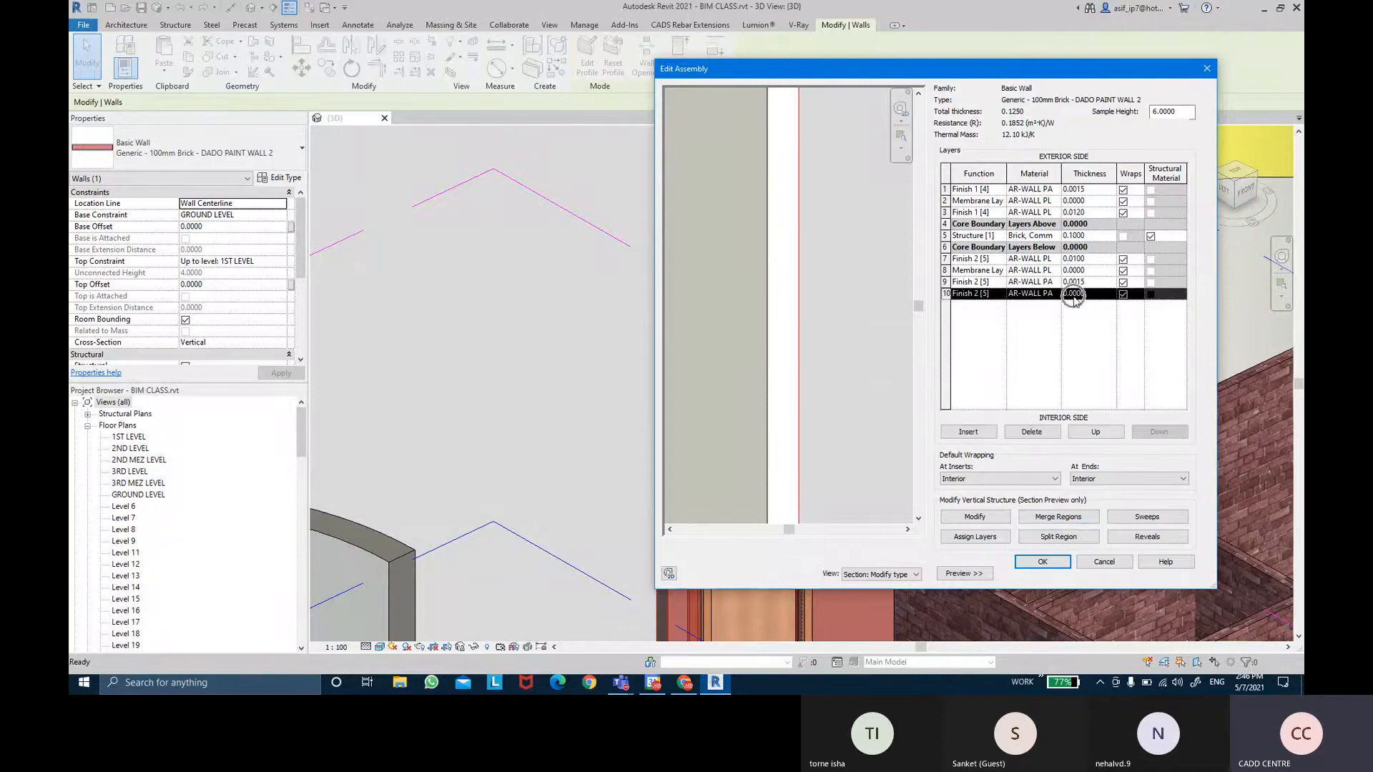
pyautogui.click(1042, 562)
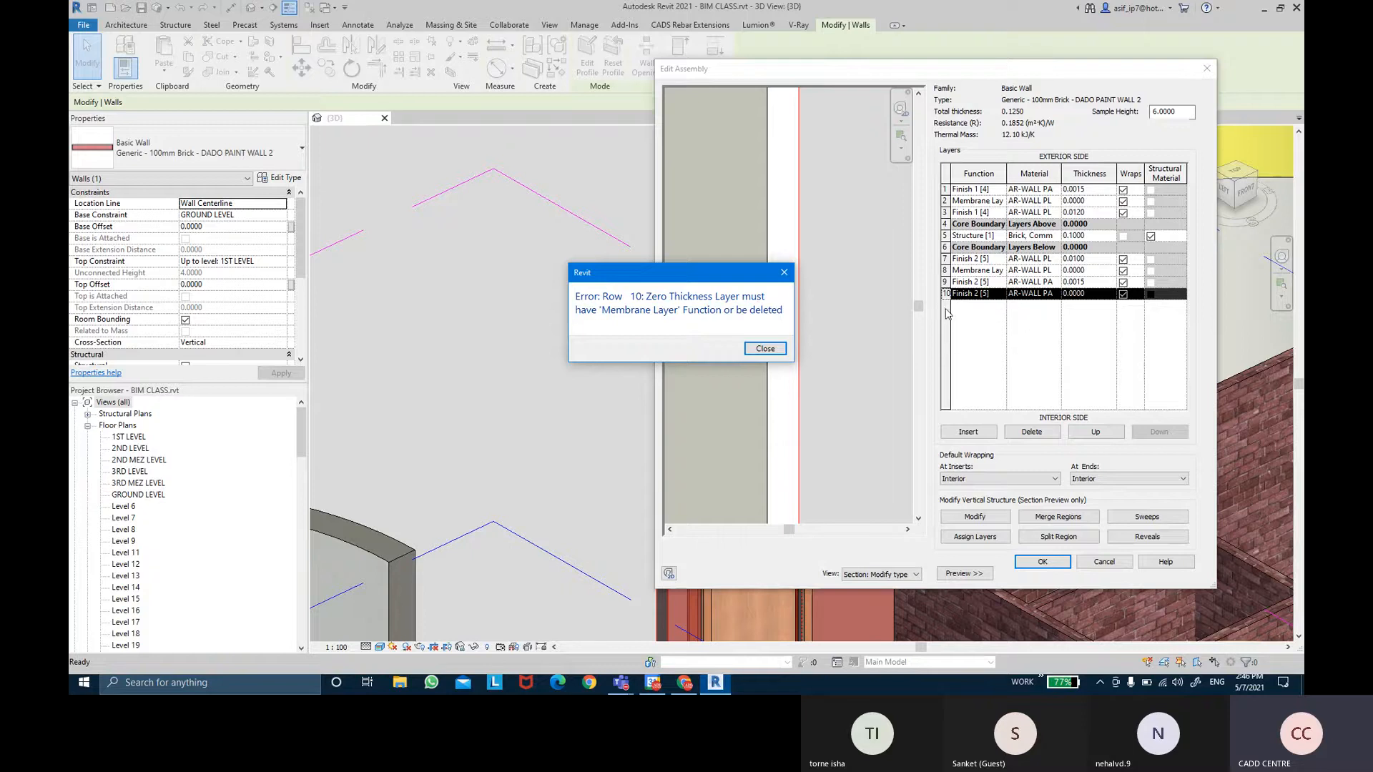
pyautogui.click(763, 349)
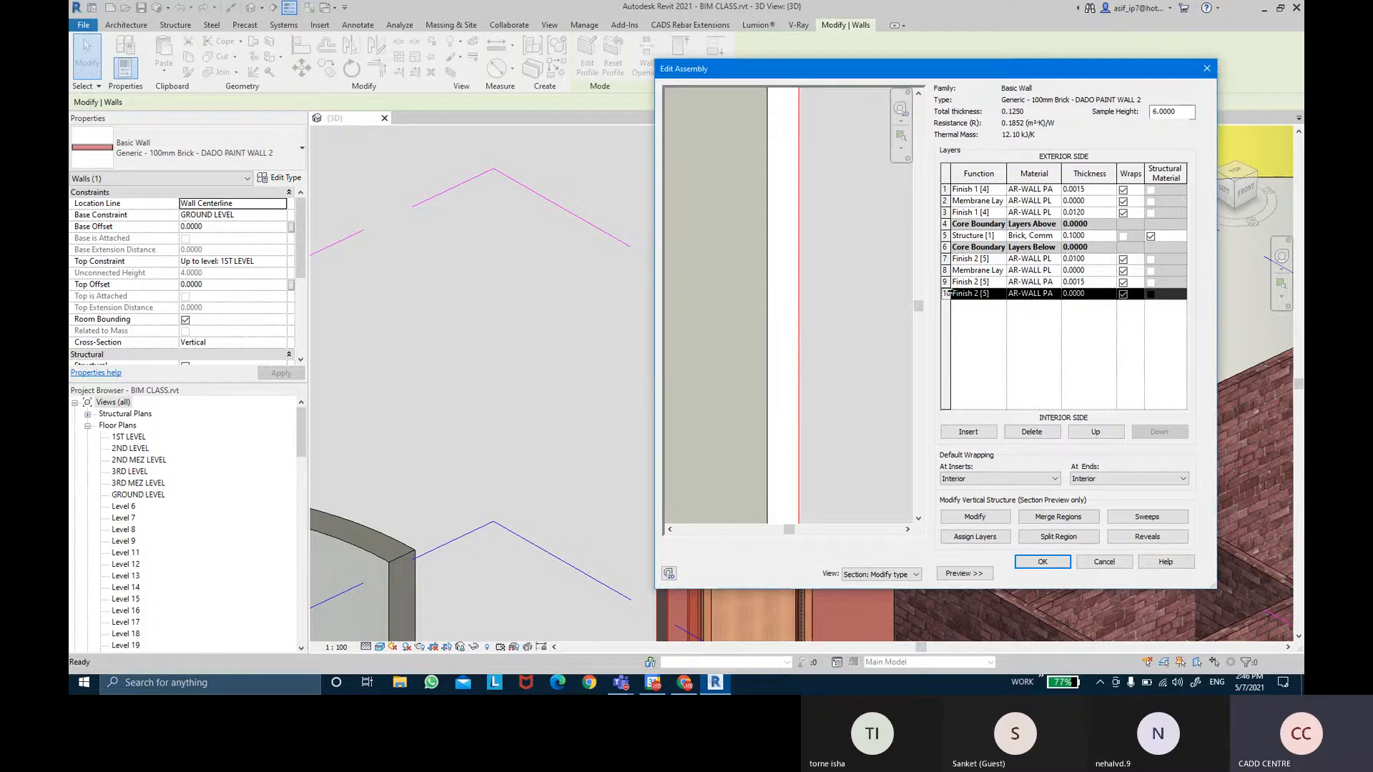
pyautogui.click(1032, 431)
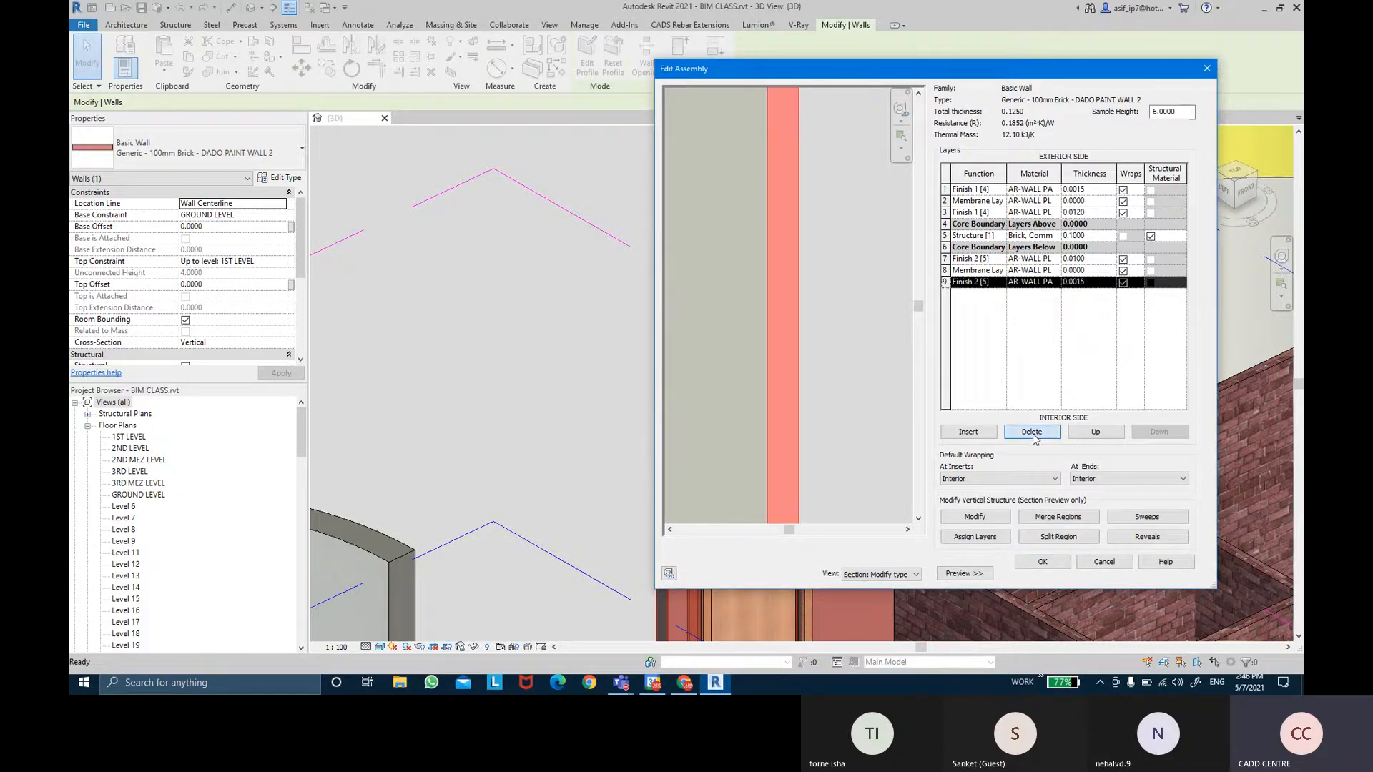
pyautogui.click(1041, 565)
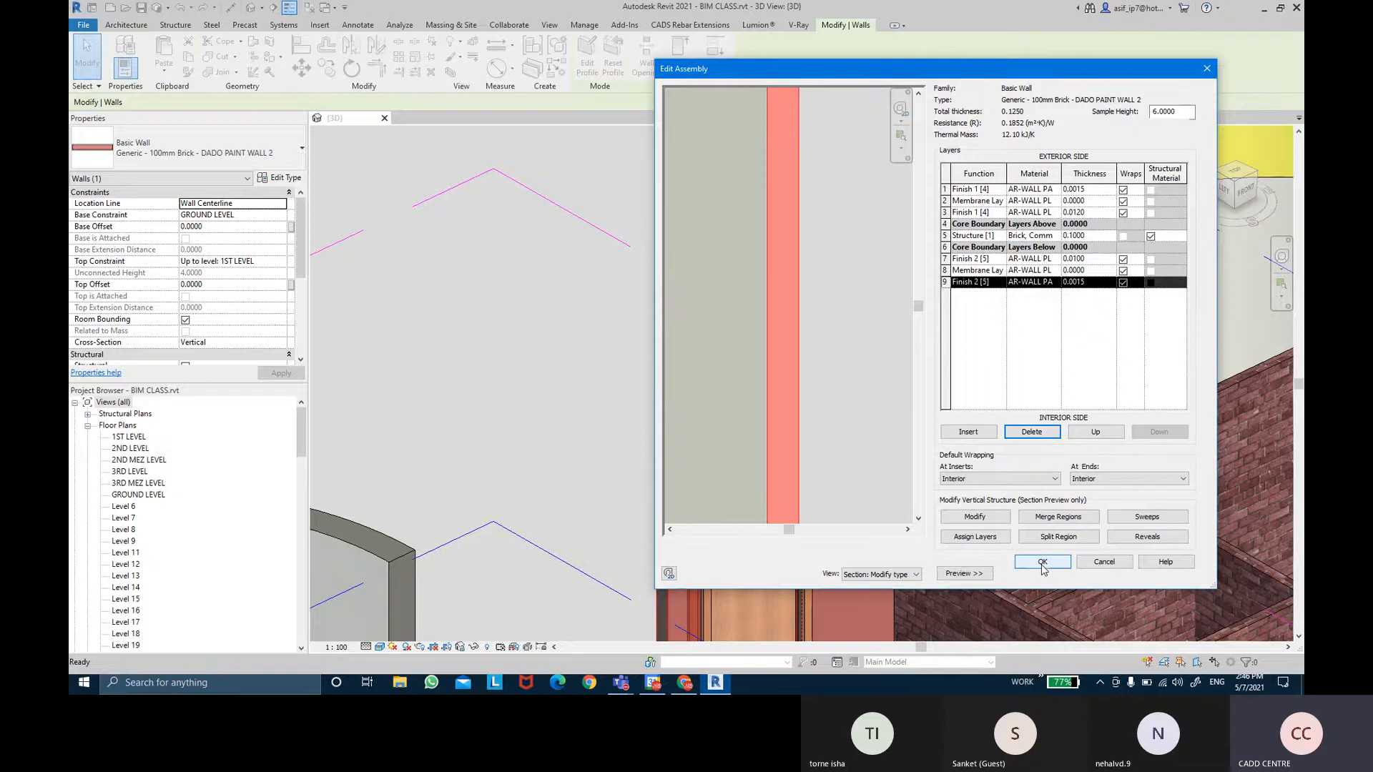
pyautogui.click(1173, 573)
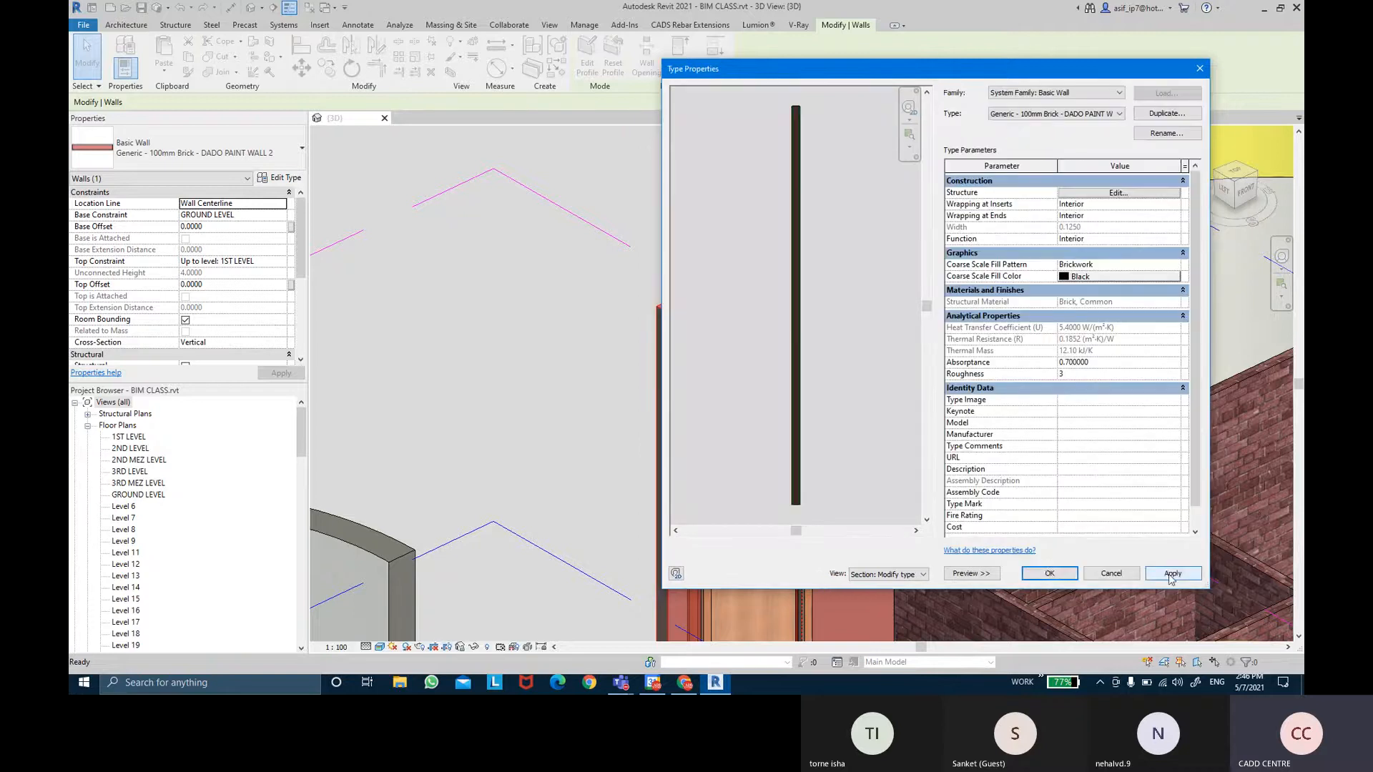
pyautogui.click(1062, 577)
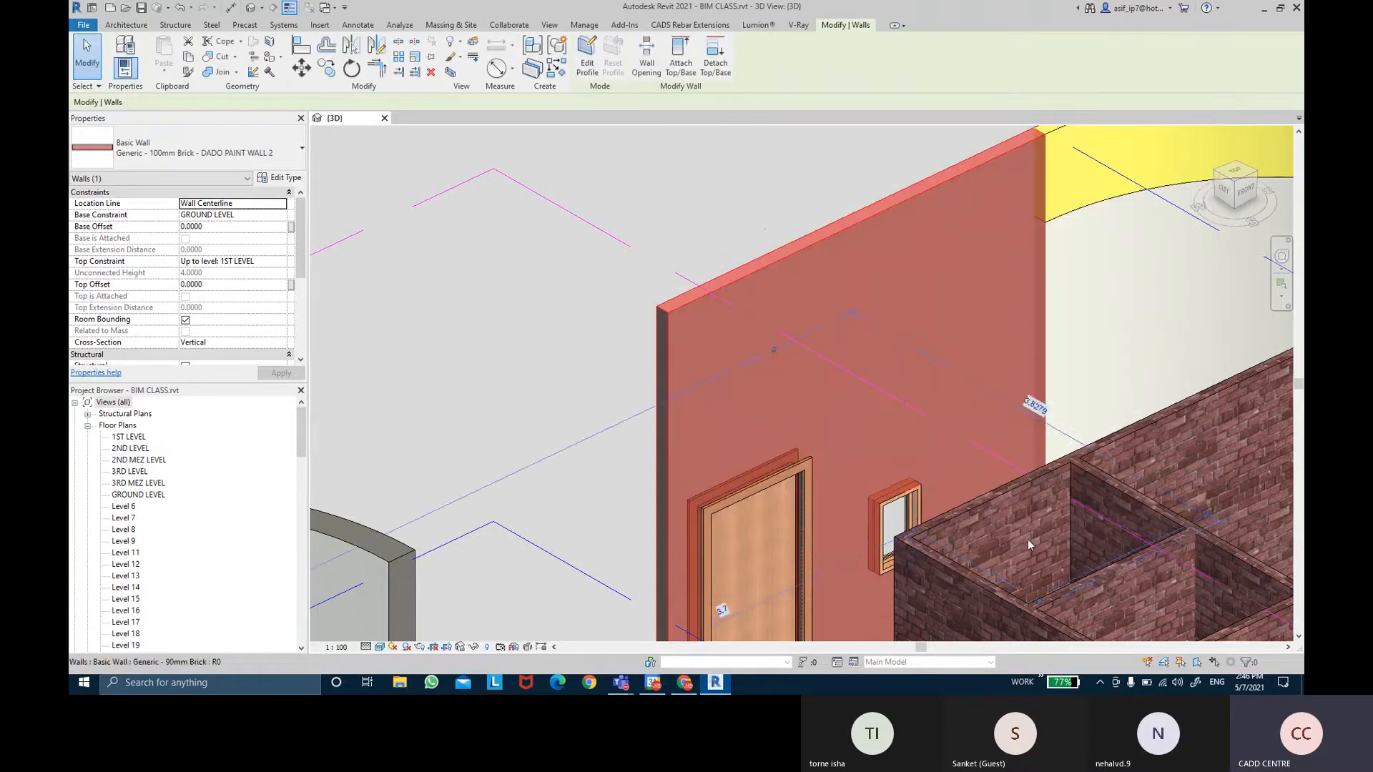
pyautogui.click(751, 208)
# Orbit and pan around the back of the curved painted walls, then return to the Recent Files home page.
pyautogui.scroll(3, 758, 212)
pyautogui.keyDown('shift'); pyautogui.moveTo(766, 214); pyautogui.dragTo(957, 296, button='middle'); pyautogui.keyUp('shift')
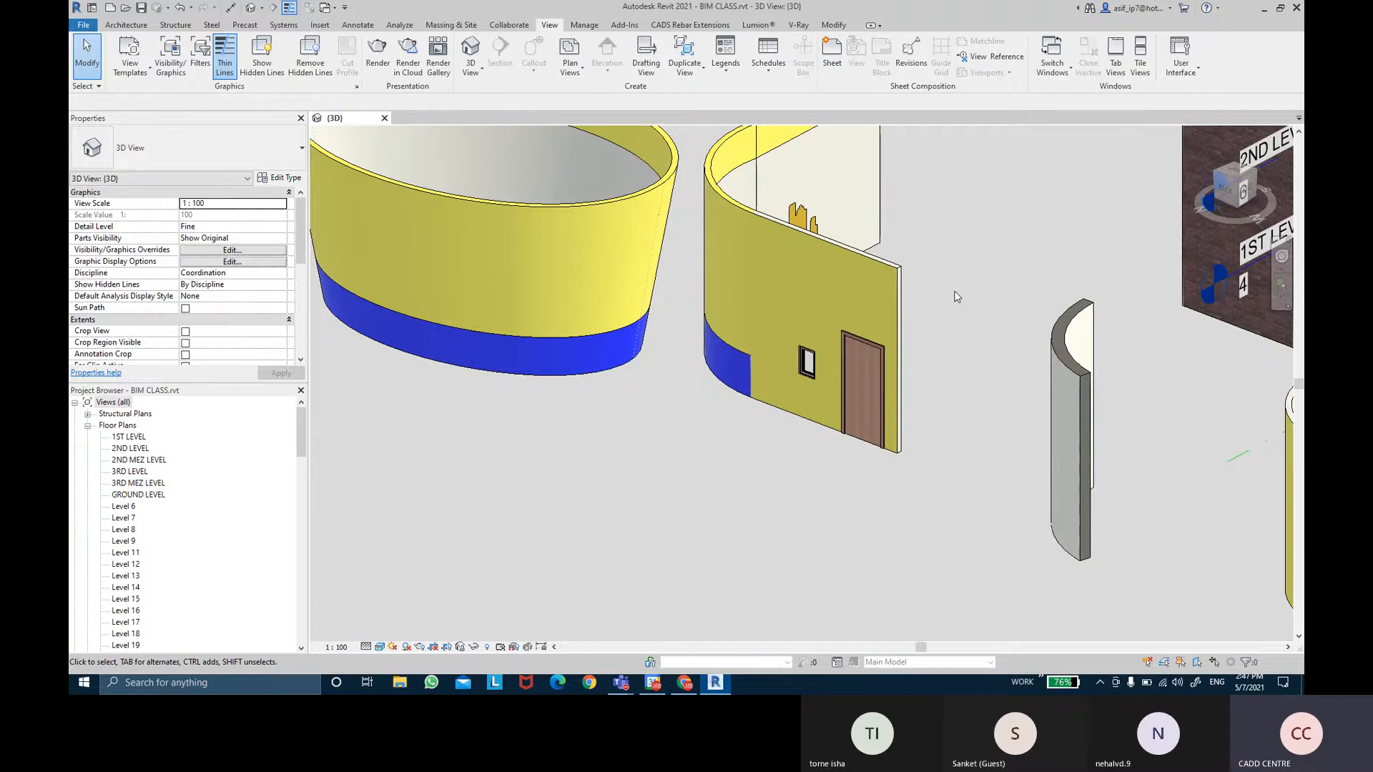
pyautogui.moveTo(1063, 257); pyautogui.dragTo(1093, 265, button='middle')
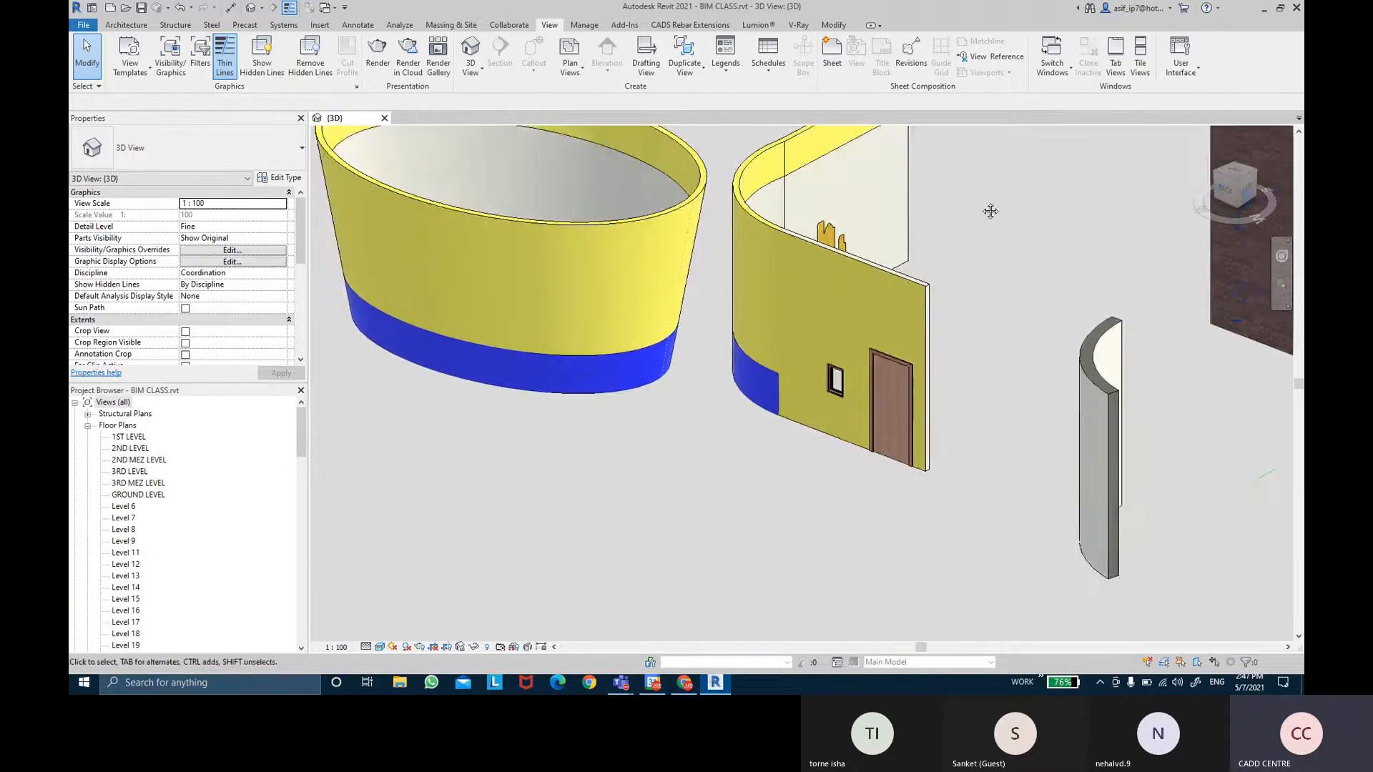
pyautogui.moveTo(989, 211); pyautogui.dragTo(985, 248, button='middle')
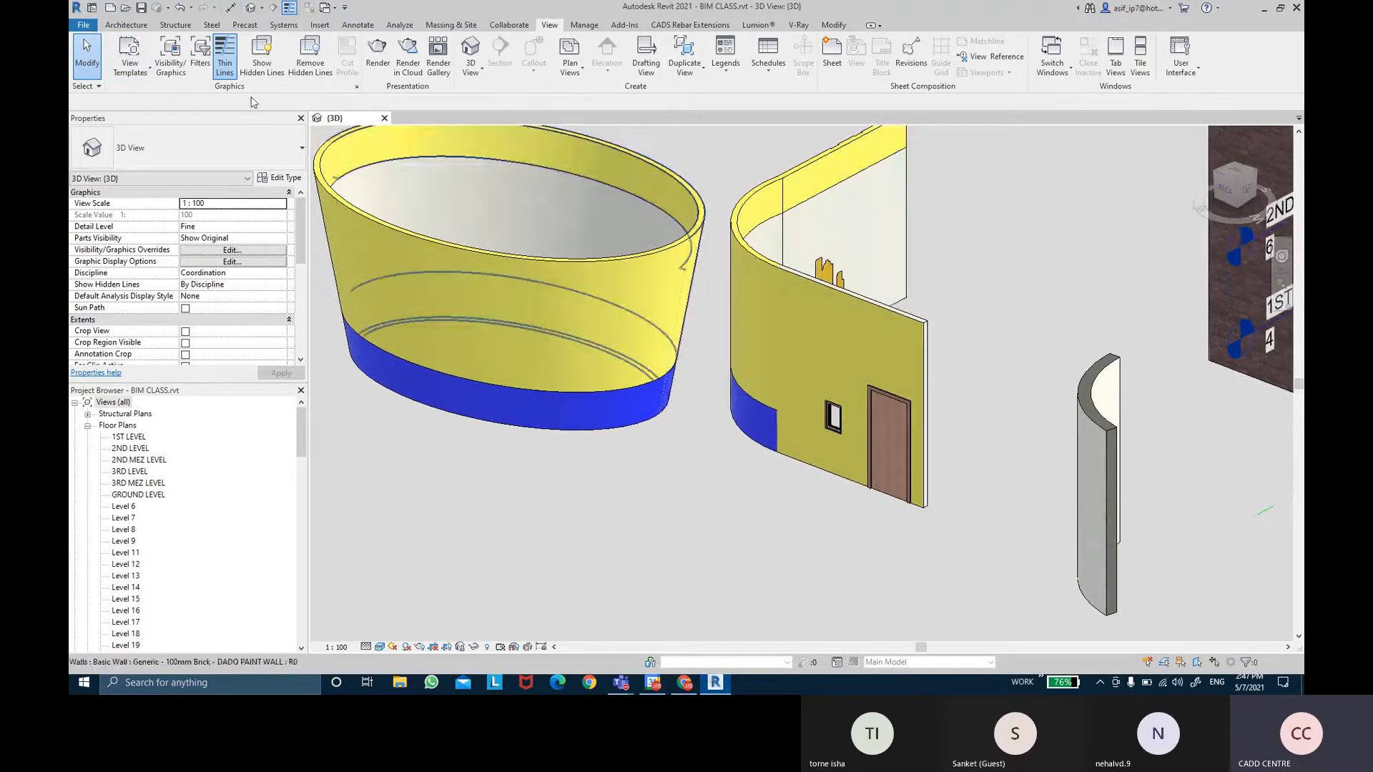
pyautogui.moveTo(1002, 305); pyautogui.dragTo(985, 313, button='middle')
pyautogui.moveTo(948, 191); pyautogui.dragTo(946, 230, button='middle')
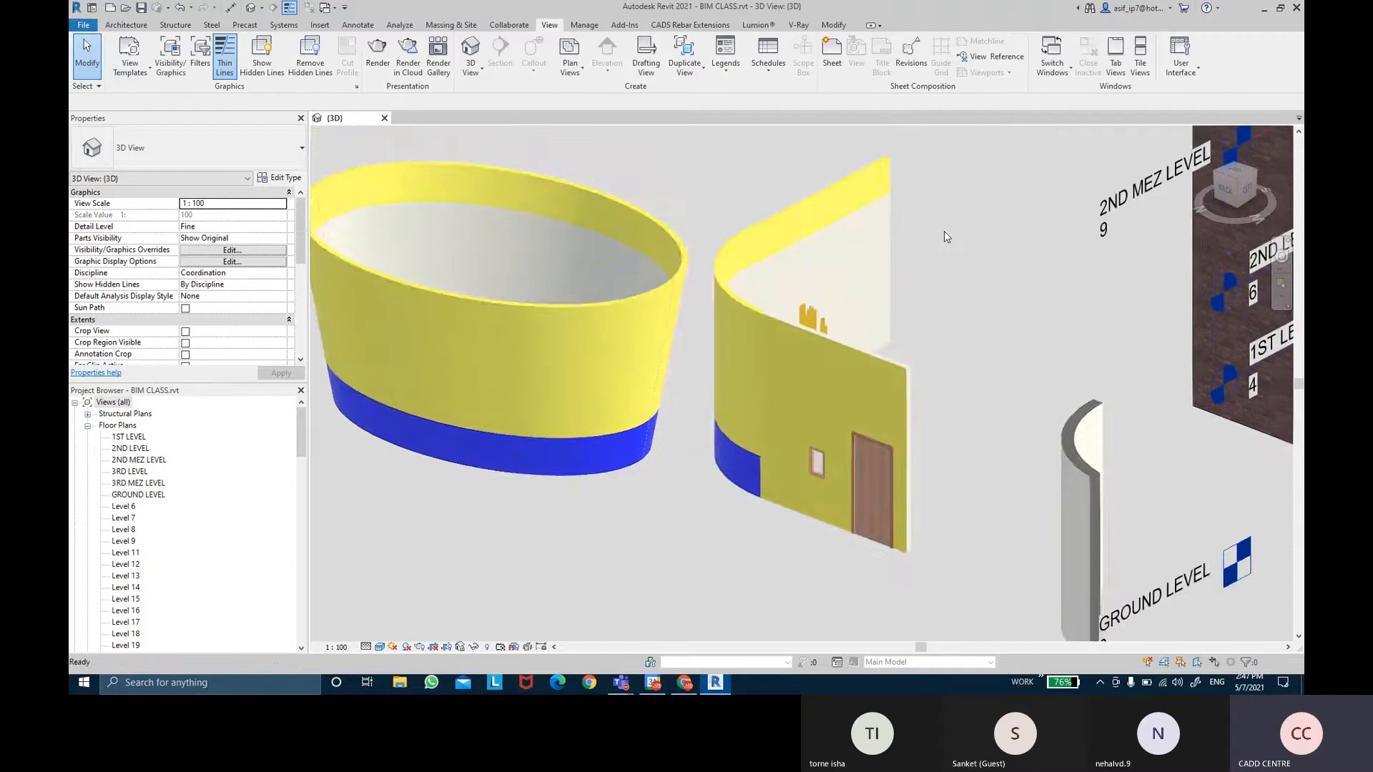
pyautogui.moveTo(937, 156); pyautogui.dragTo(932, 165, button='middle')
pyautogui.moveTo(755, 186); pyautogui.dragTo(766, 220, button='middle')
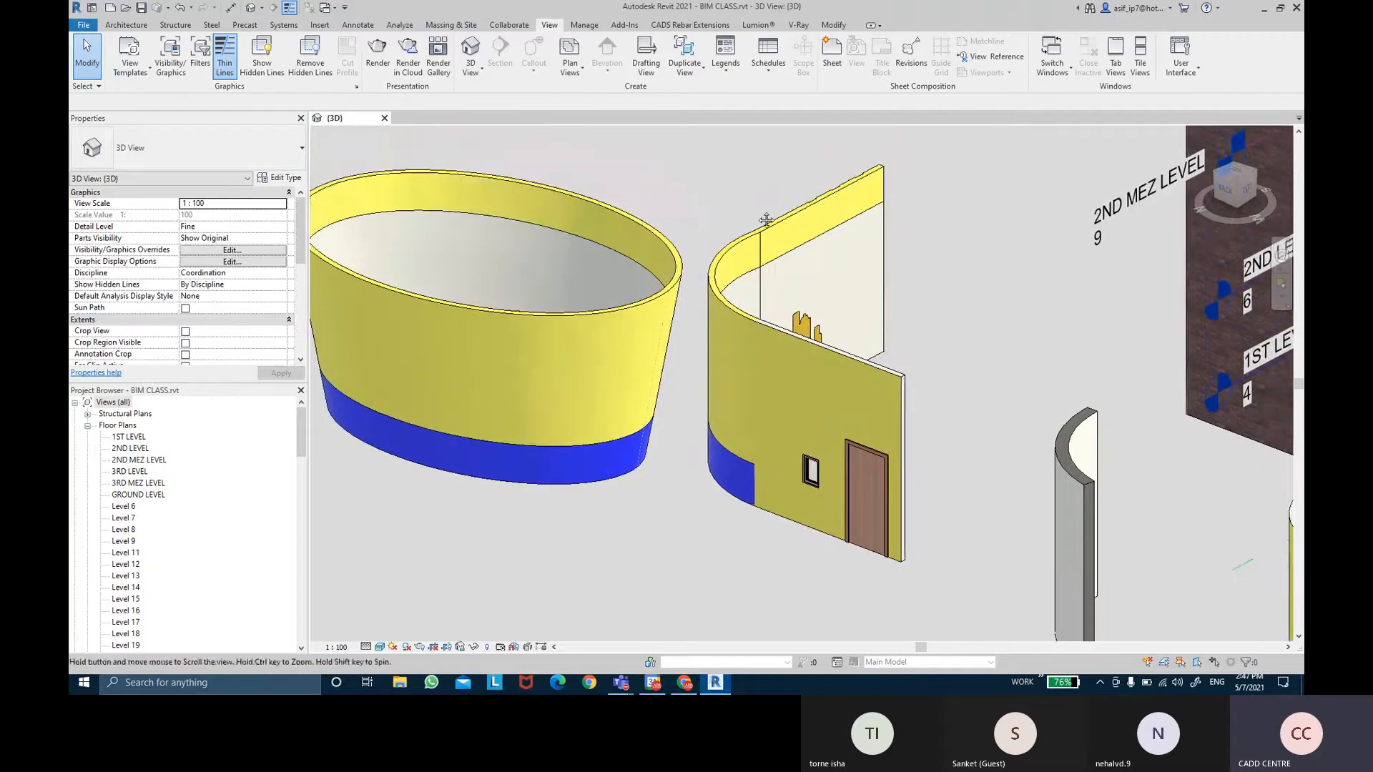
pyautogui.click(98, 12)
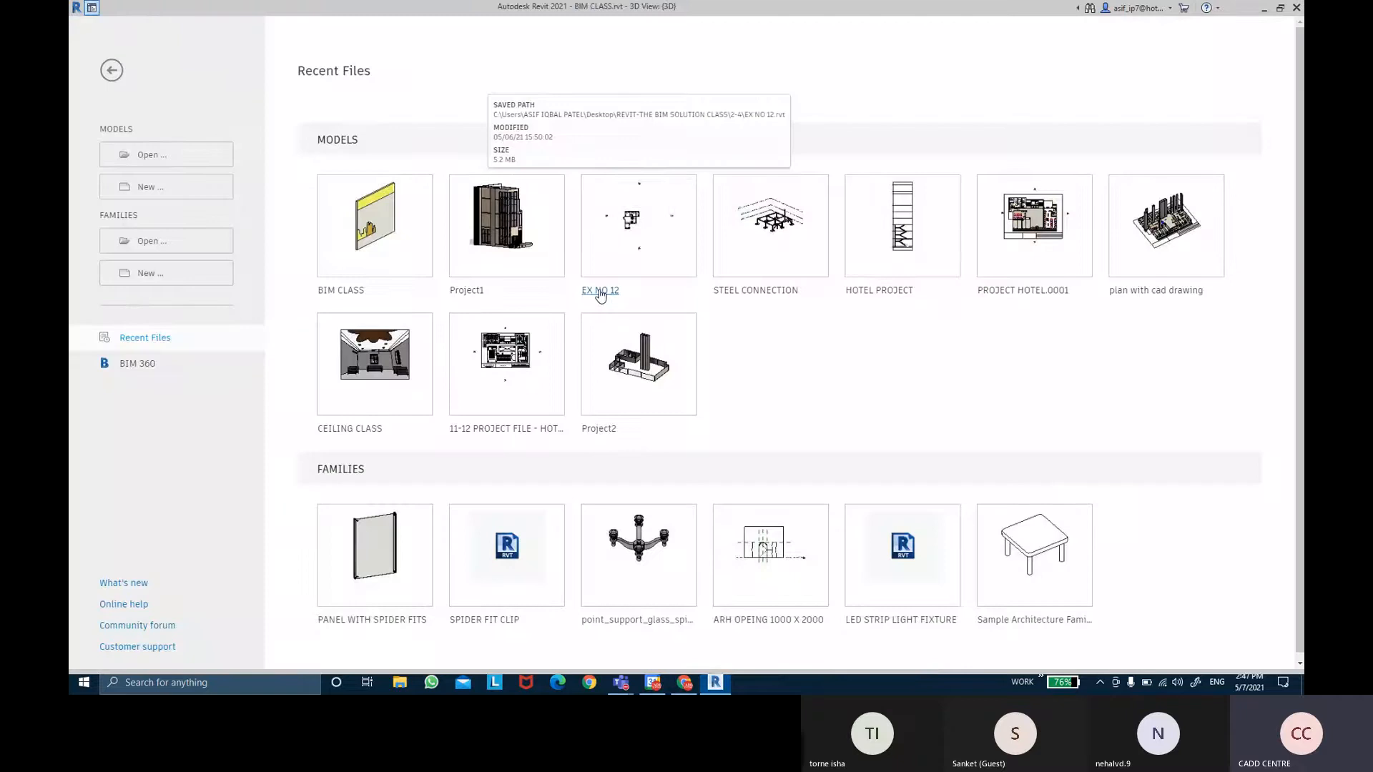
# Open EX NO 12, zoom into the GROUND LEVEL plan's top rooms and select the red partition wall.
pyautogui.click(599, 291)
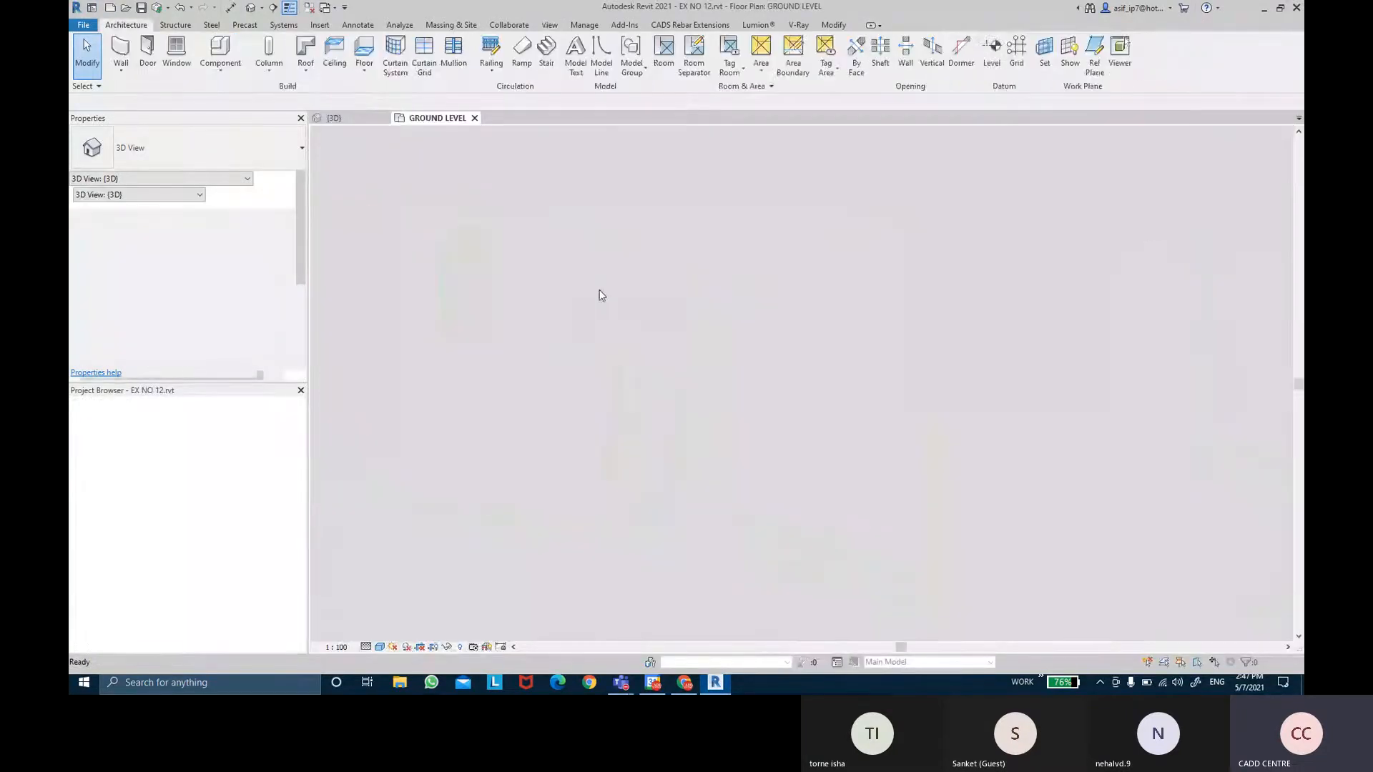
pyautogui.scroll(5, 820, 426)
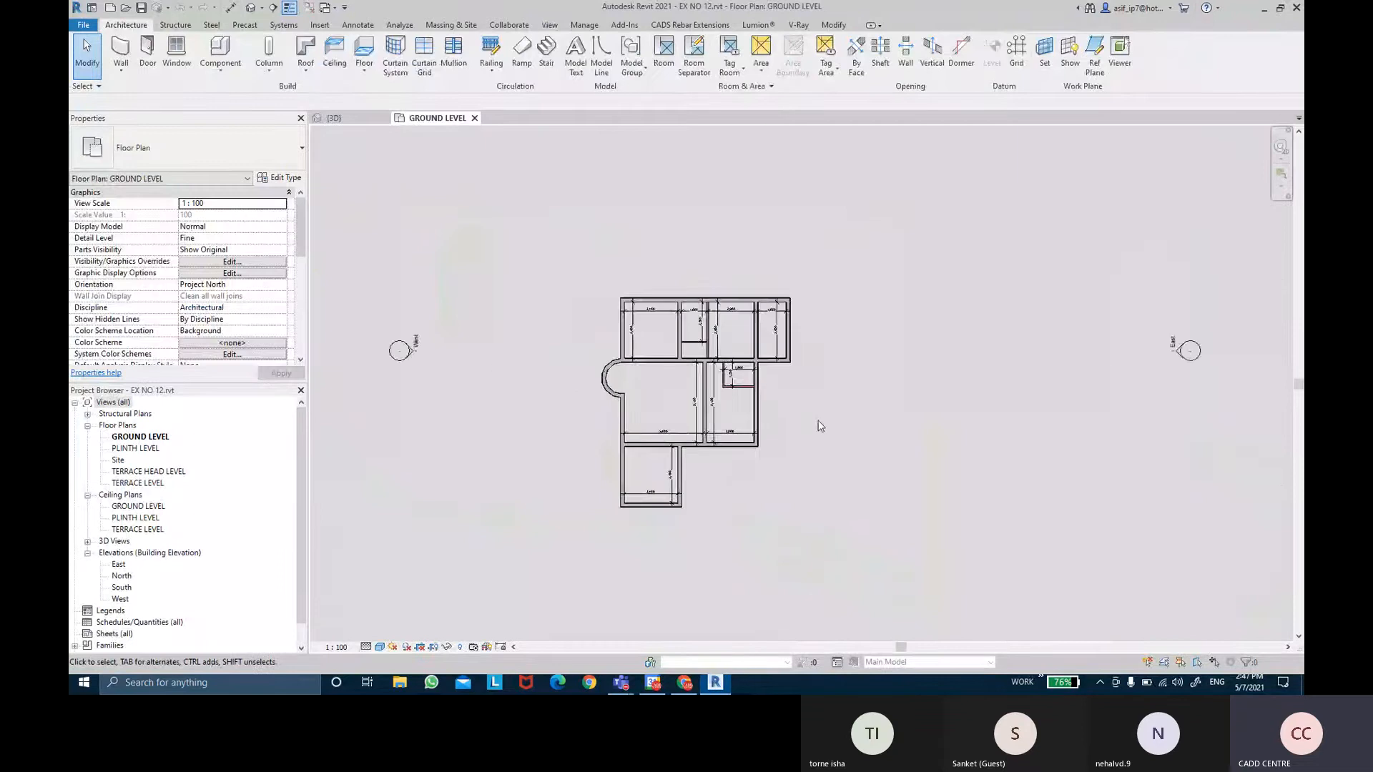
pyautogui.moveTo(539, 357); pyautogui.dragTo(549, 292, button='middle')
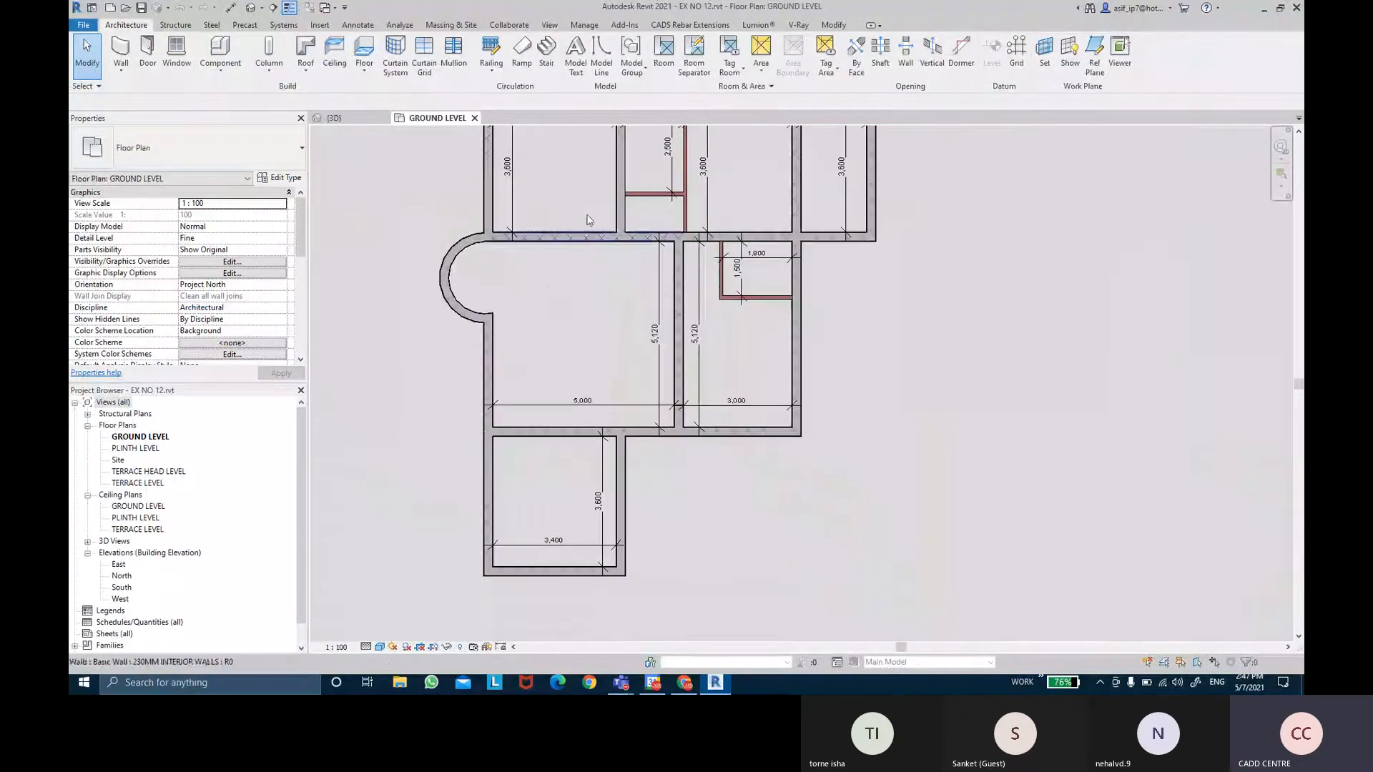
pyautogui.scroll(2, 588, 197)
pyautogui.moveTo(598, 198); pyautogui.dragTo(605, 322, button='middle')
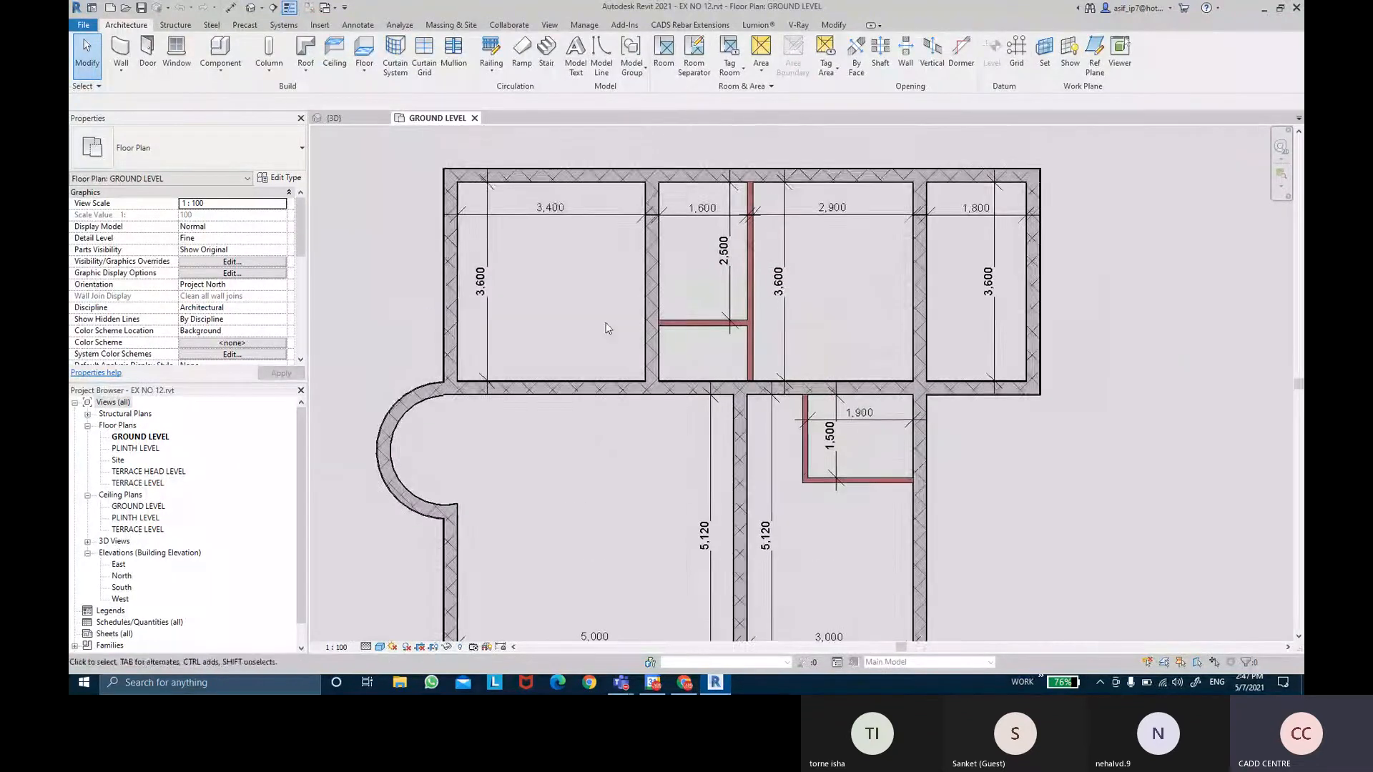
pyautogui.scroll(4, 701, 322)
pyautogui.moveTo(826, 255); pyautogui.dragTo(822, 338, button='middle')
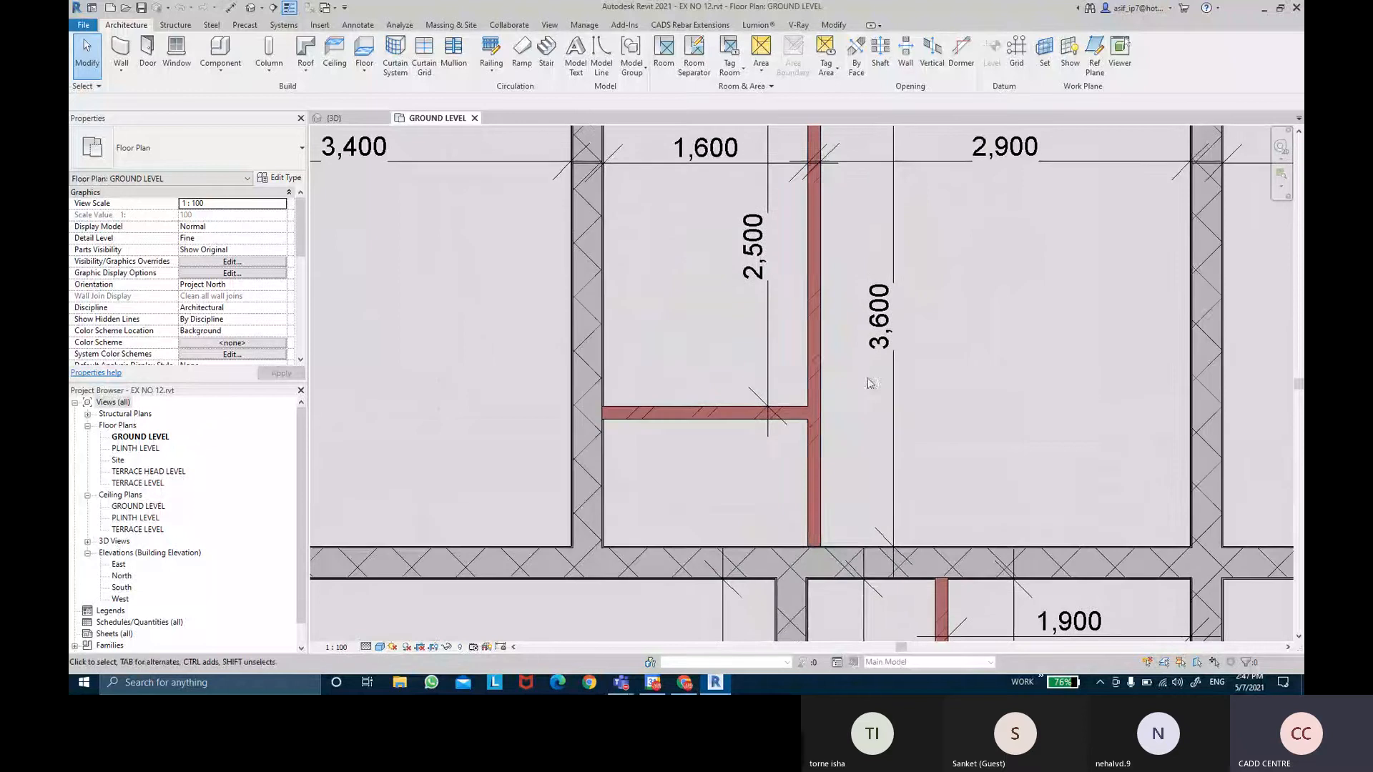
pyautogui.scroll(2, 821, 333)
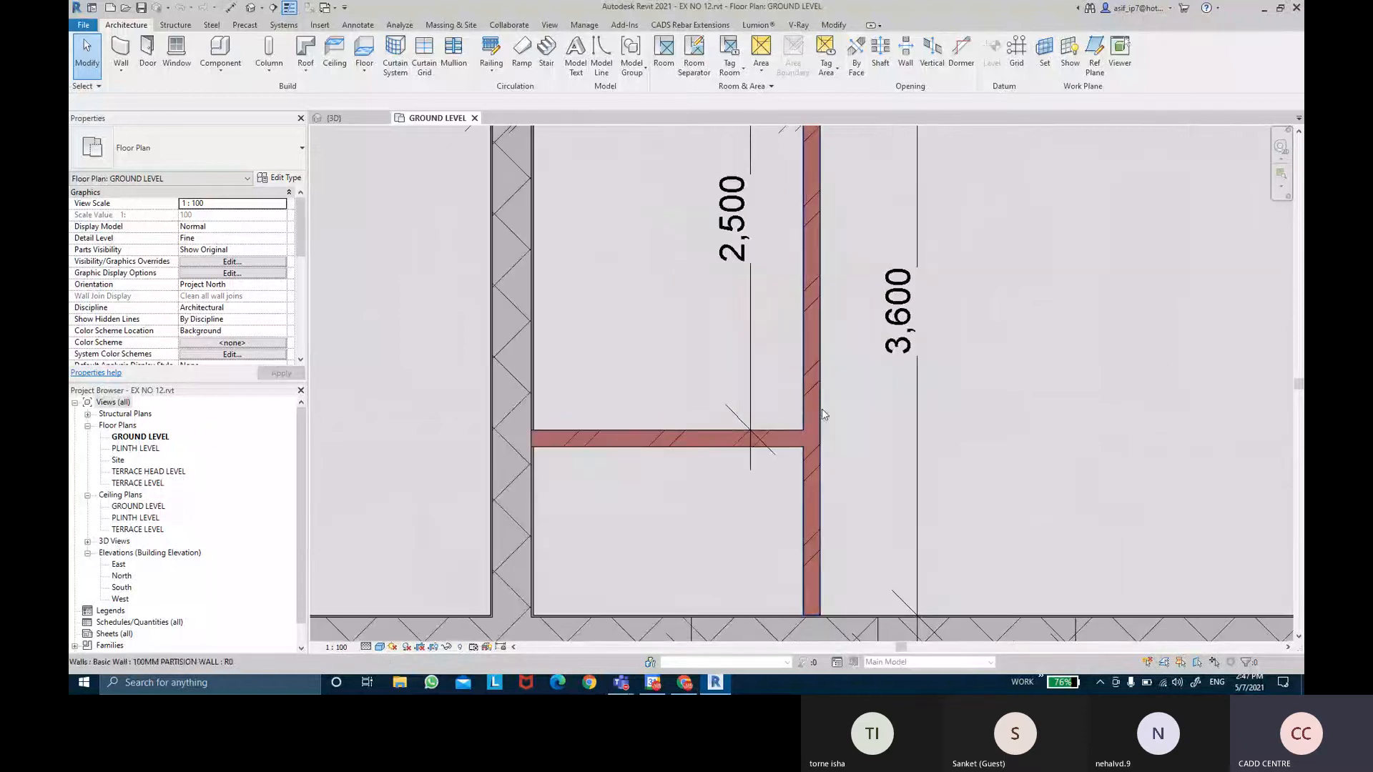
pyautogui.scroll(-1, 800, 384)
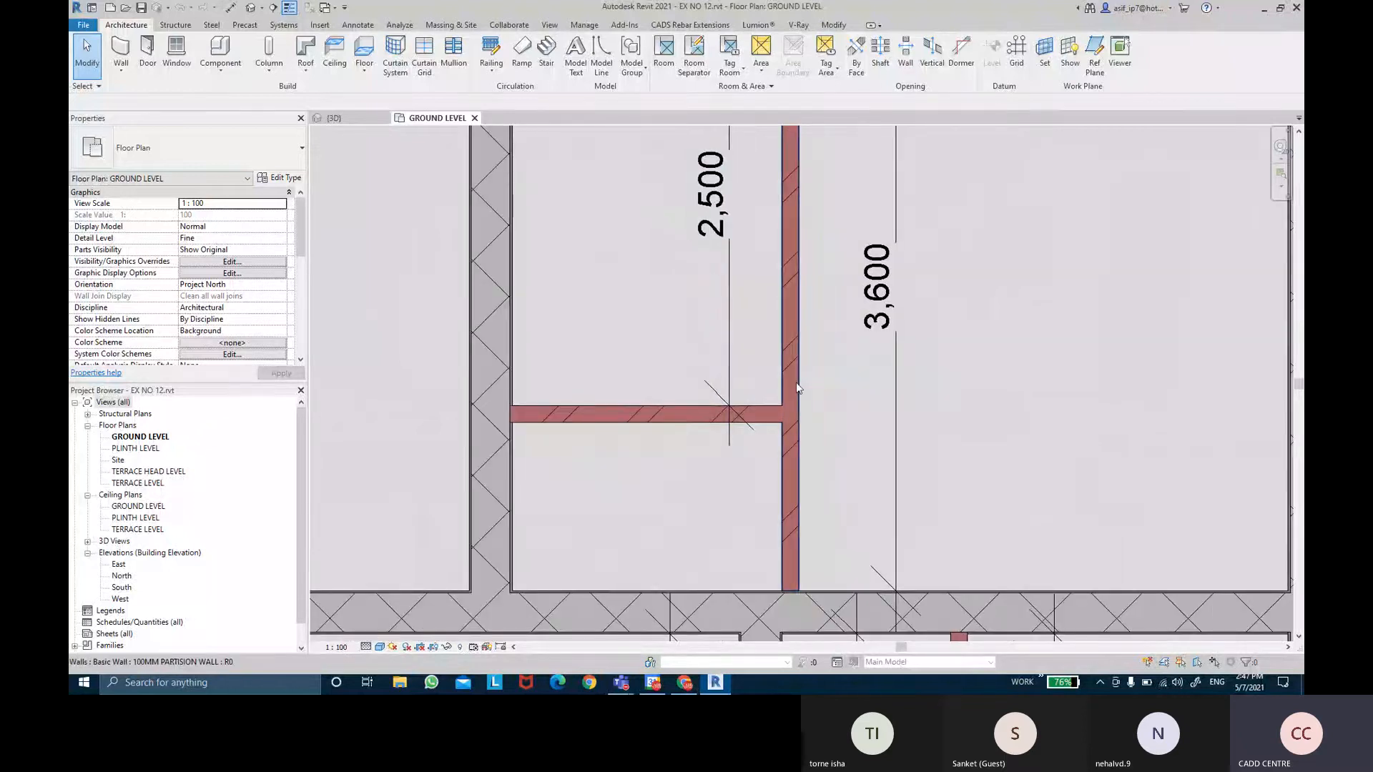
pyautogui.click(797, 384)
# In the partition wall's layer structure, add a 12 mm layer on the exterior side.
pyautogui.click(279, 179)
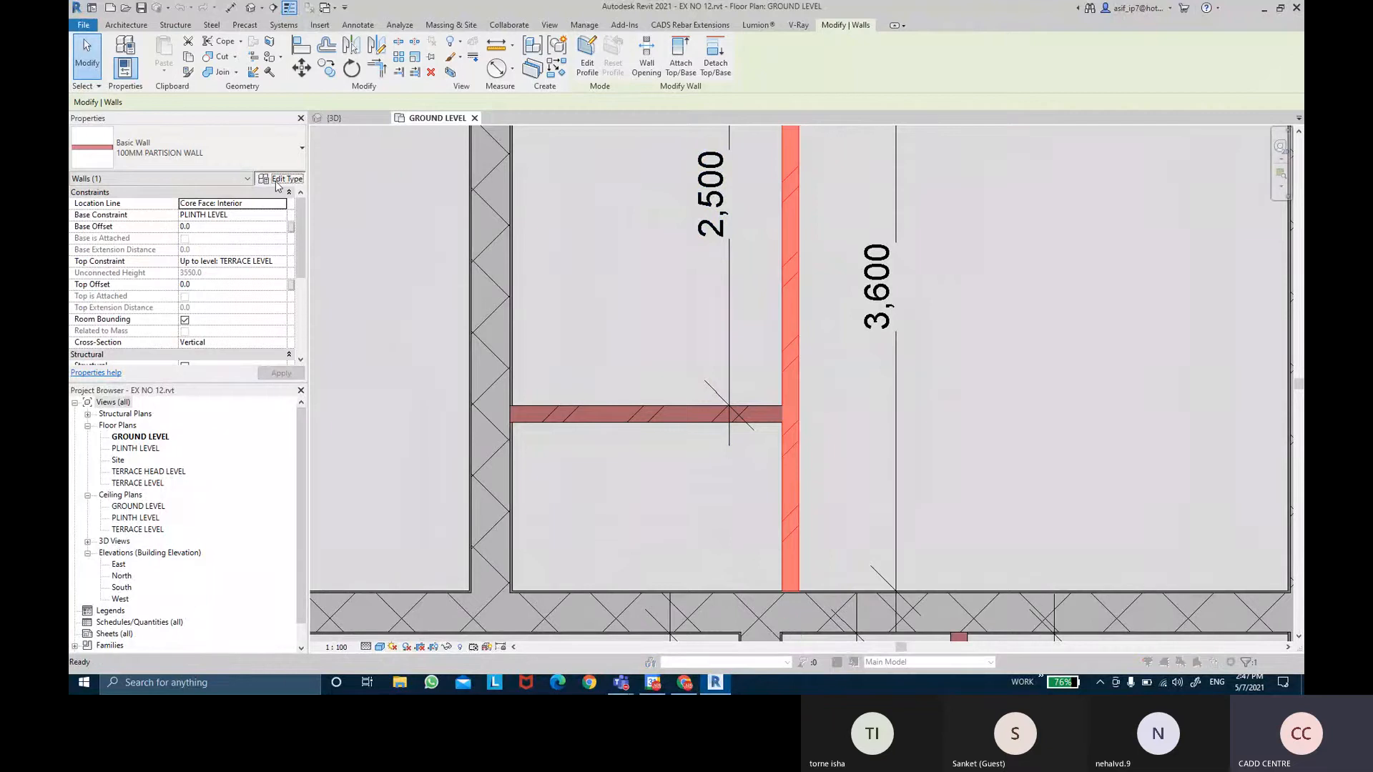
pyautogui.click(1071, 199)
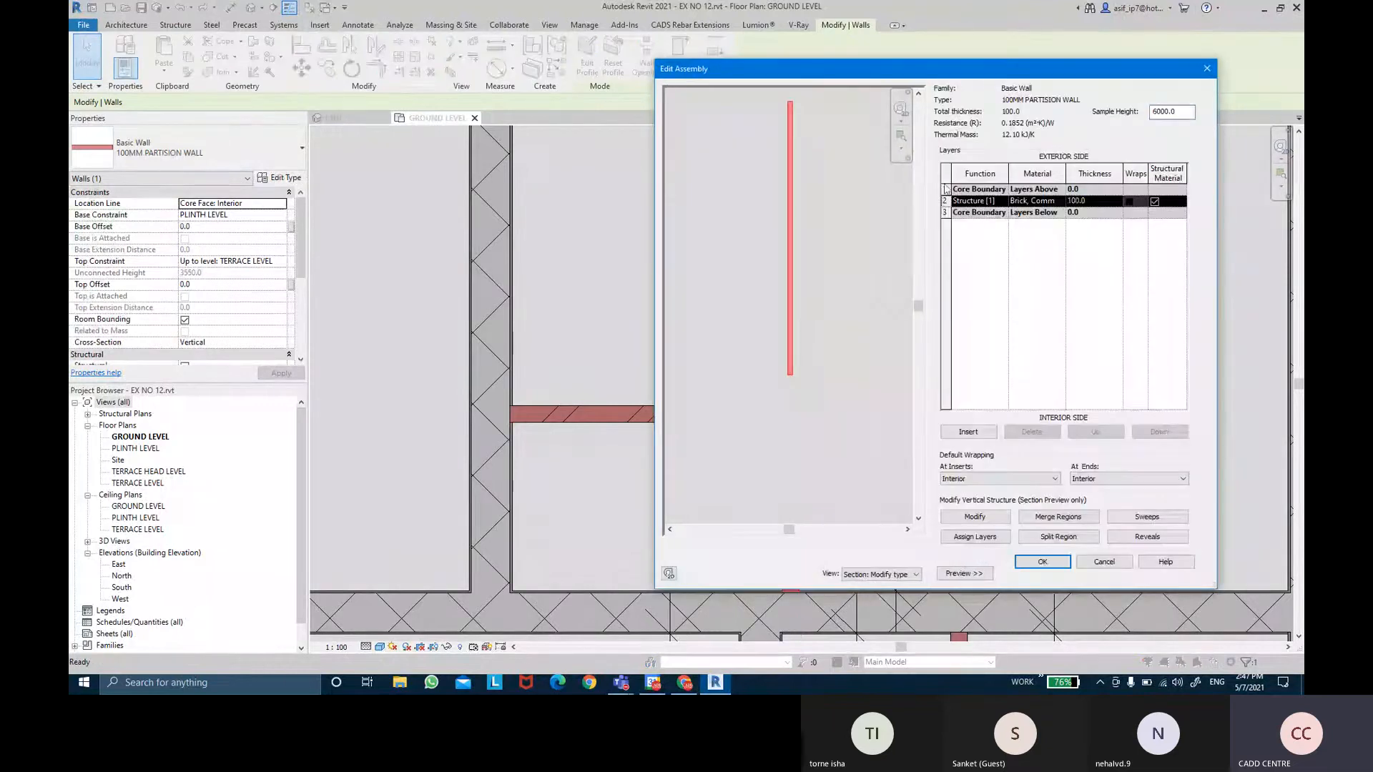
pyautogui.click(944, 188)
pyautogui.click(969, 433)
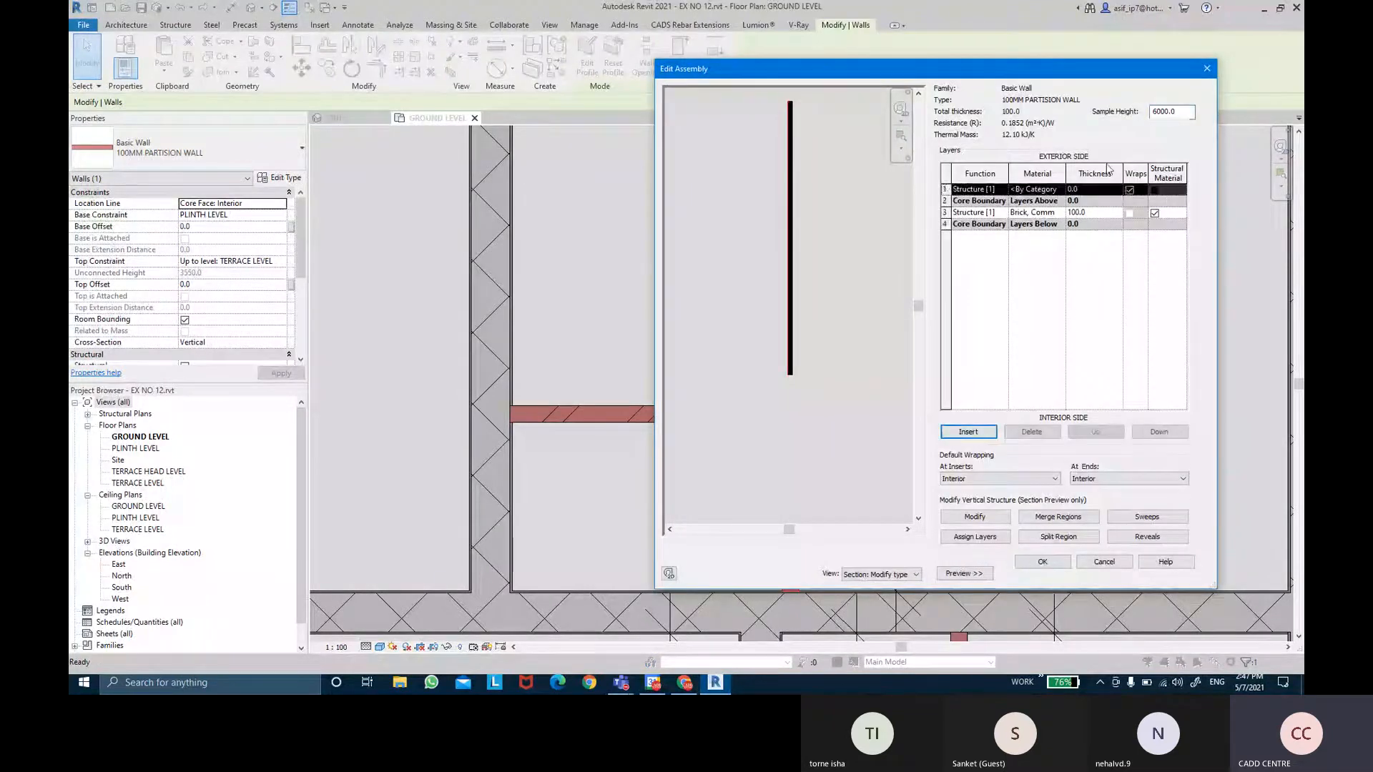
pyautogui.click(1093, 189)
pyautogui.press('Return')
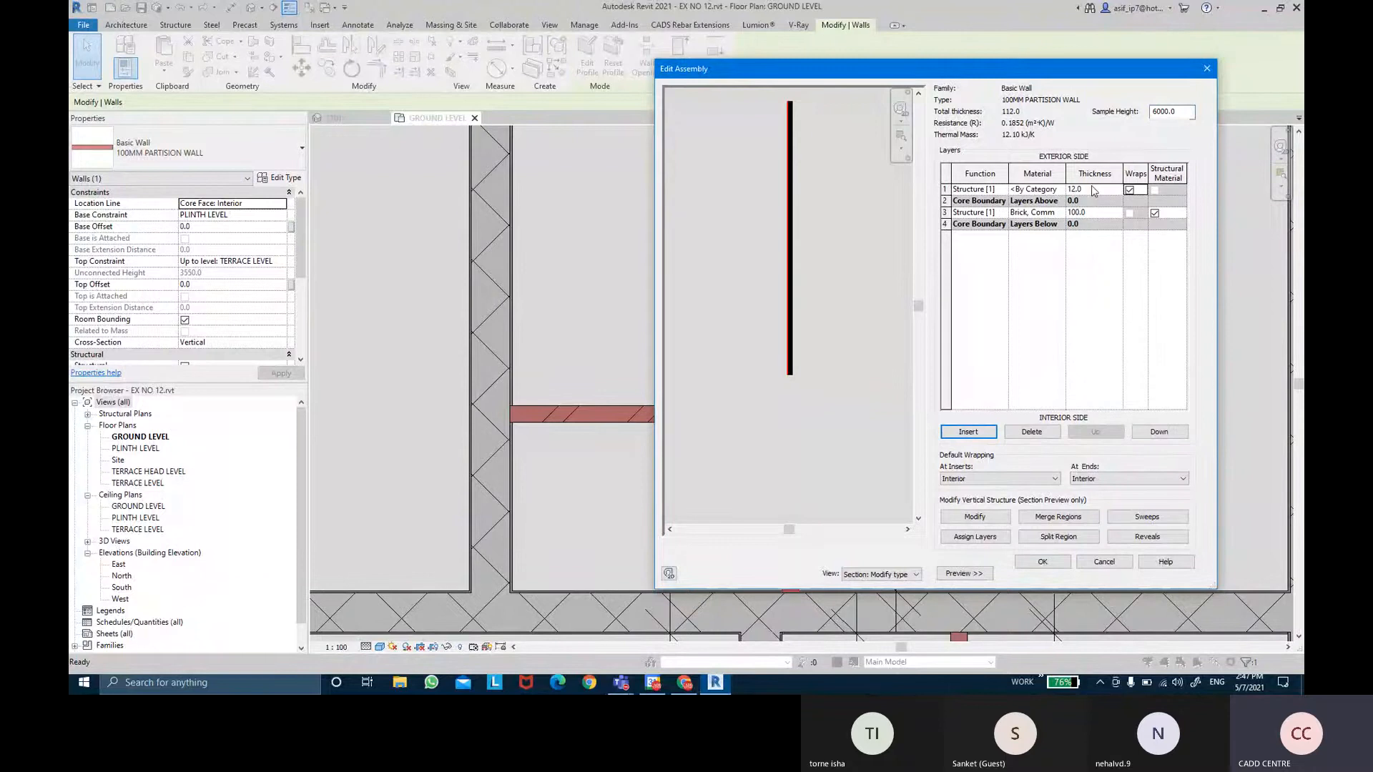
# Add a 12 mm layer on the interior face of the partition wall.
pyautogui.click(944, 224)
pyautogui.click(979, 435)
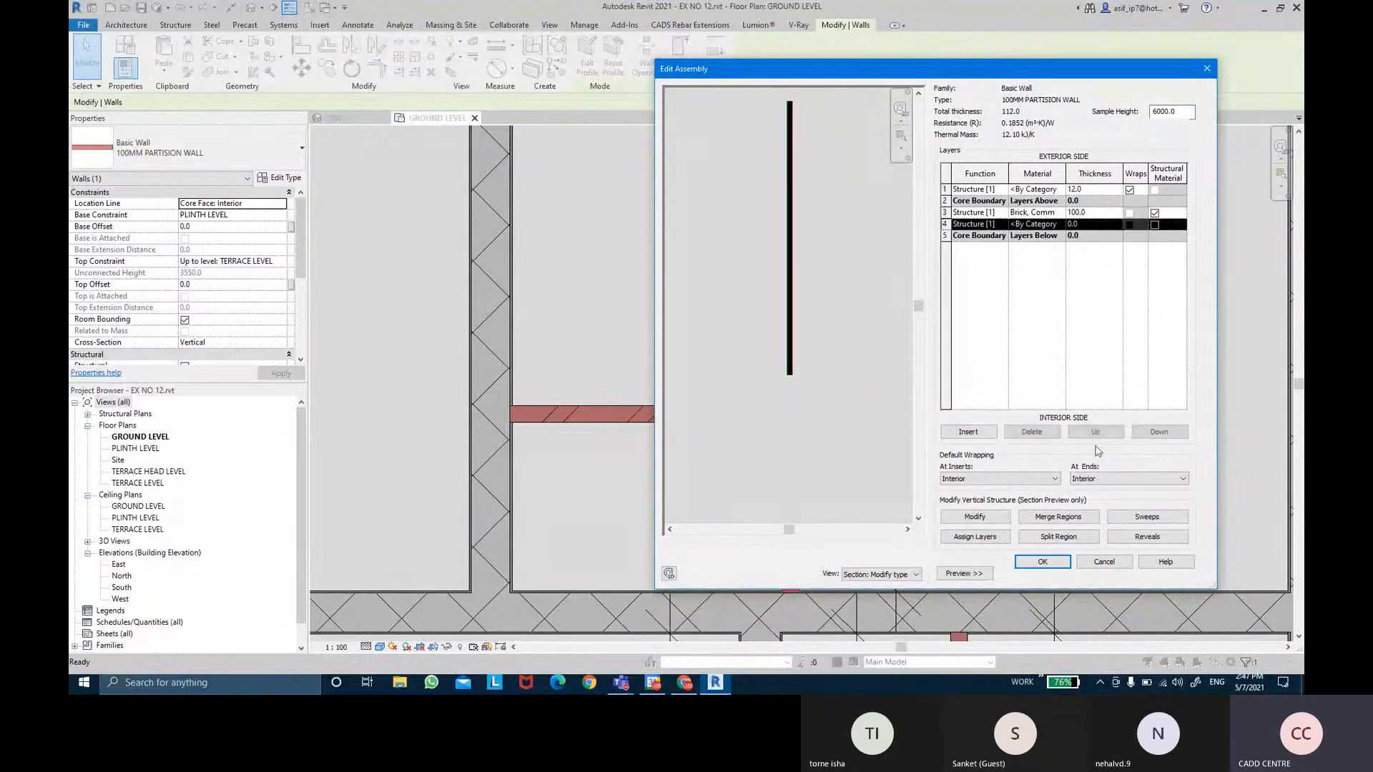
pyautogui.click(1095, 433)
pyautogui.click(1157, 434)
pyautogui.click(1158, 433)
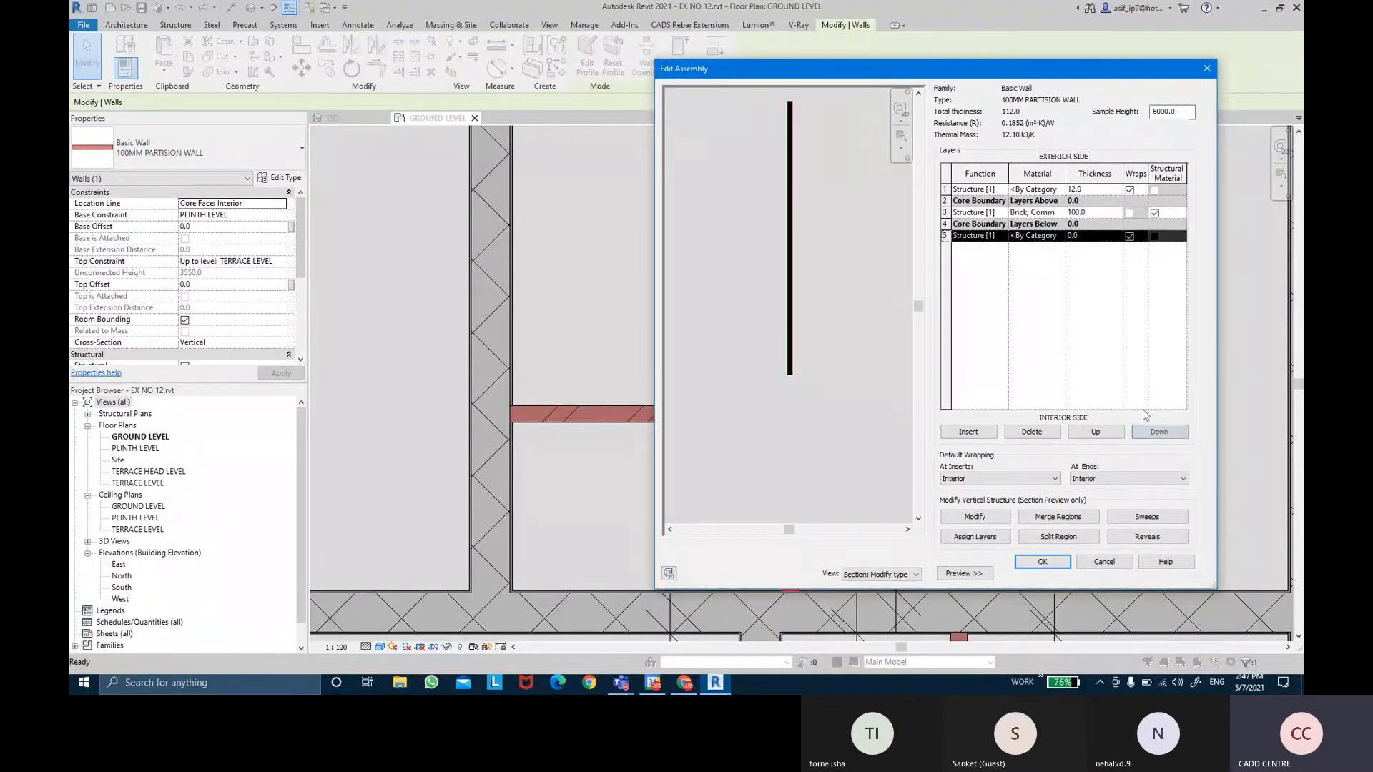
pyautogui.click(1096, 236)
pyautogui.write('12')
pyautogui.press('Tab')
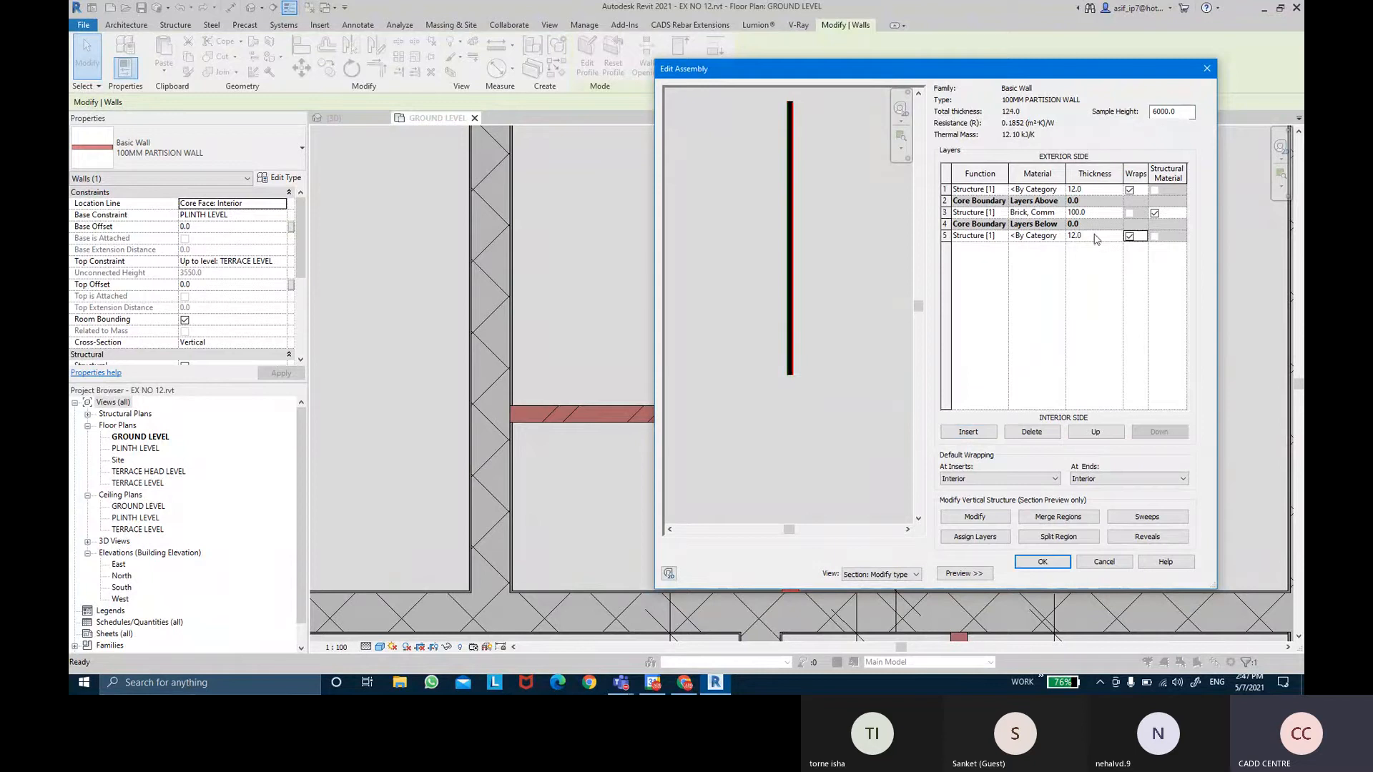
# Set the top layer and layer 5 to the Finish 2 function.
pyautogui.click(976, 190)
pyautogui.click(1002, 189)
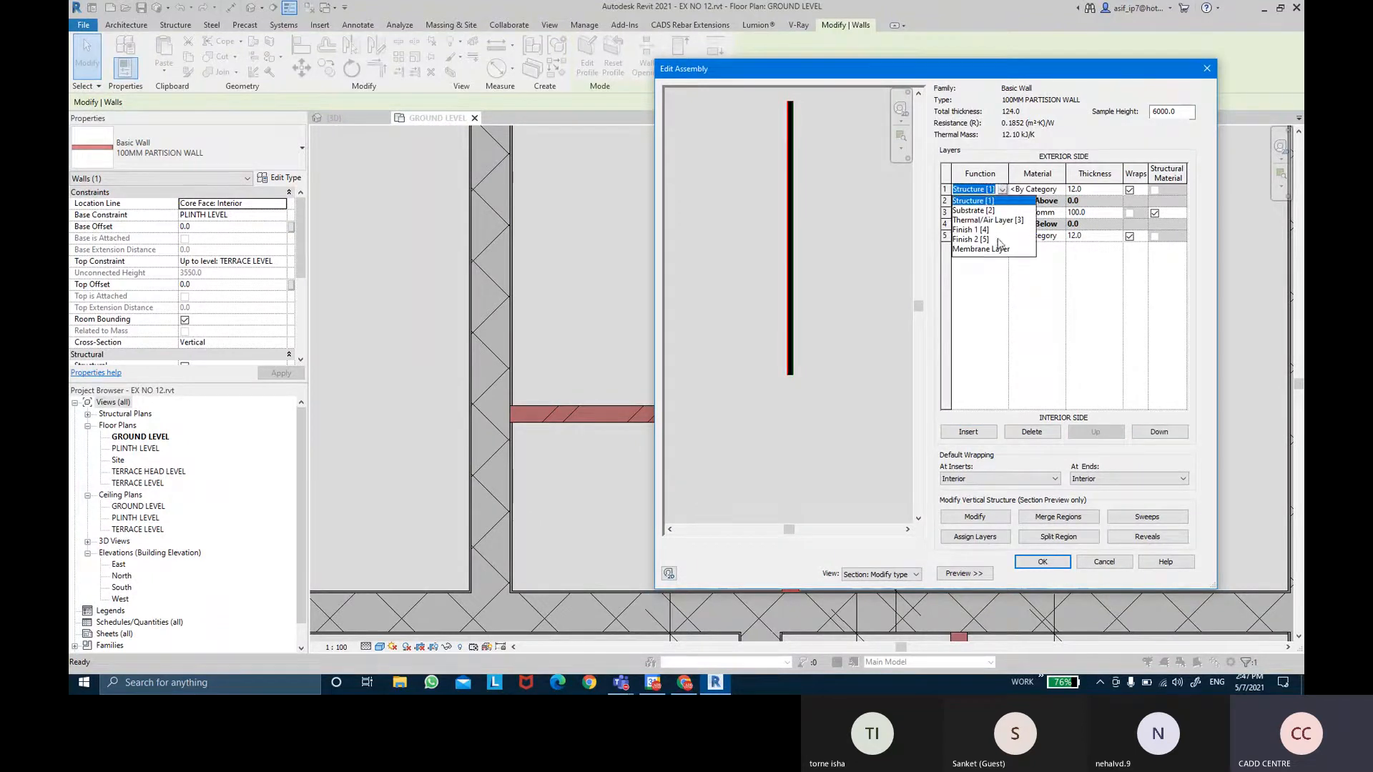
pyautogui.click(1004, 240)
pyautogui.click(1004, 238)
pyautogui.click(1002, 236)
pyautogui.click(971, 286)
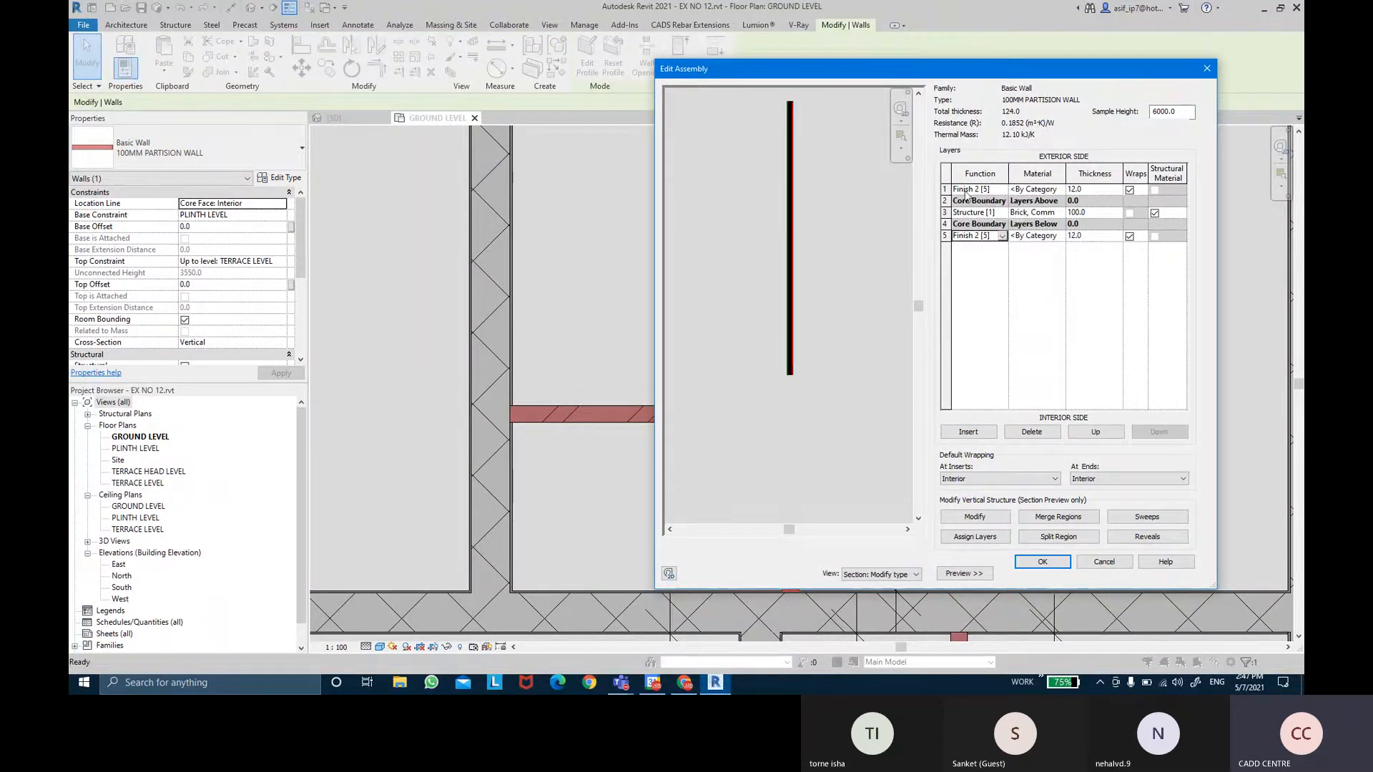
# Add another Finish 2 layer at the exterior face.
pyautogui.click(976, 189)
pyautogui.click(968, 432)
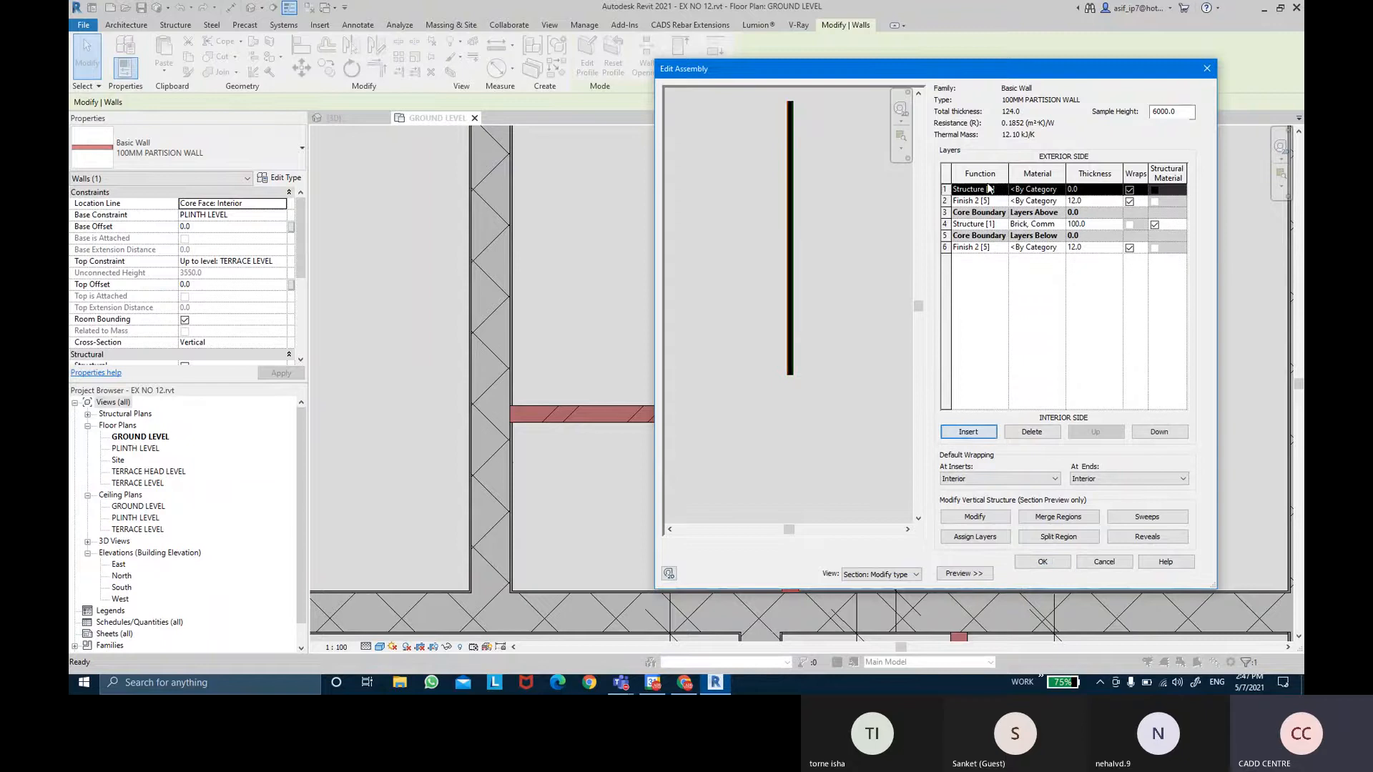
pyautogui.click(1078, 190)
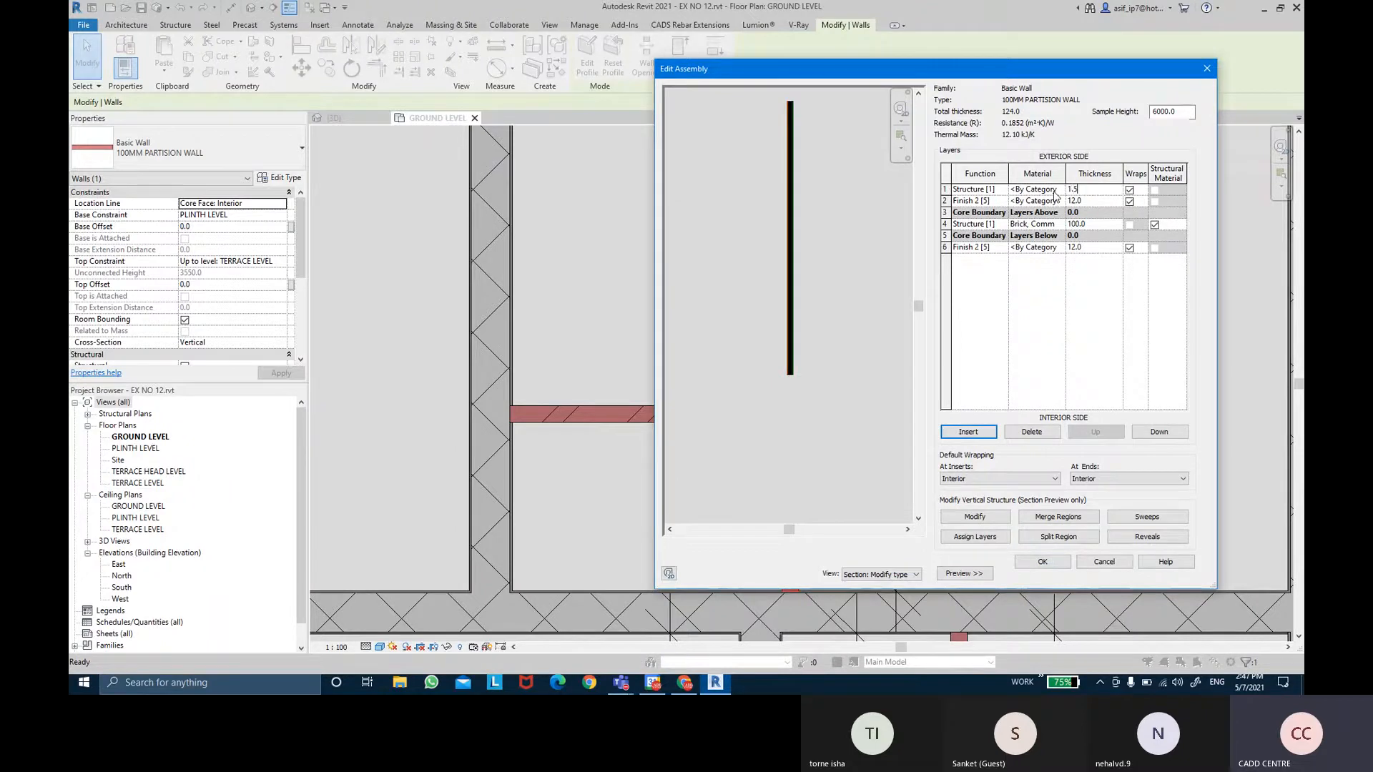
pyautogui.click(974, 190)
pyautogui.click(1001, 189)
pyautogui.click(957, 247)
# Add a 1.5 mm Finish 2 layer at the interior face as row 7.
pyautogui.click(958, 248)
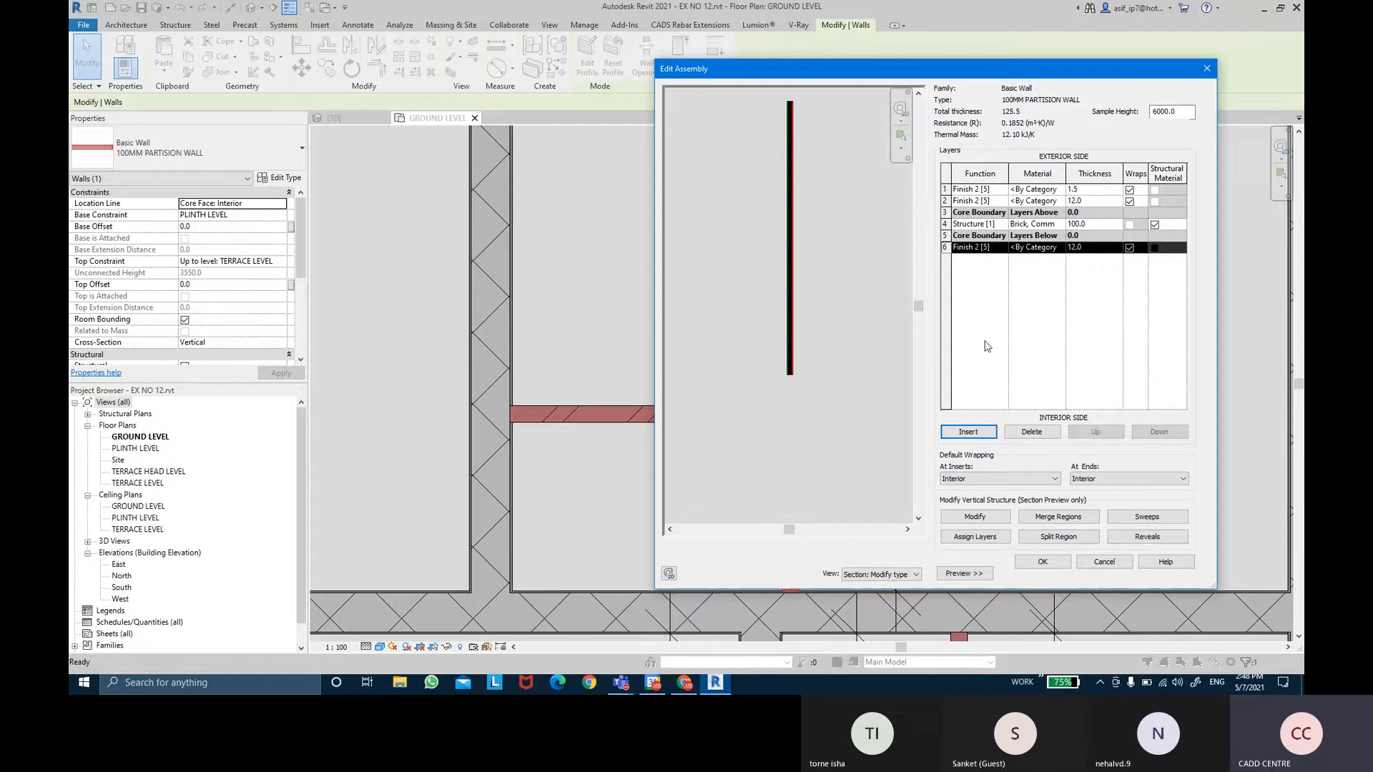
pyautogui.click(968, 432)
pyautogui.click(974, 259)
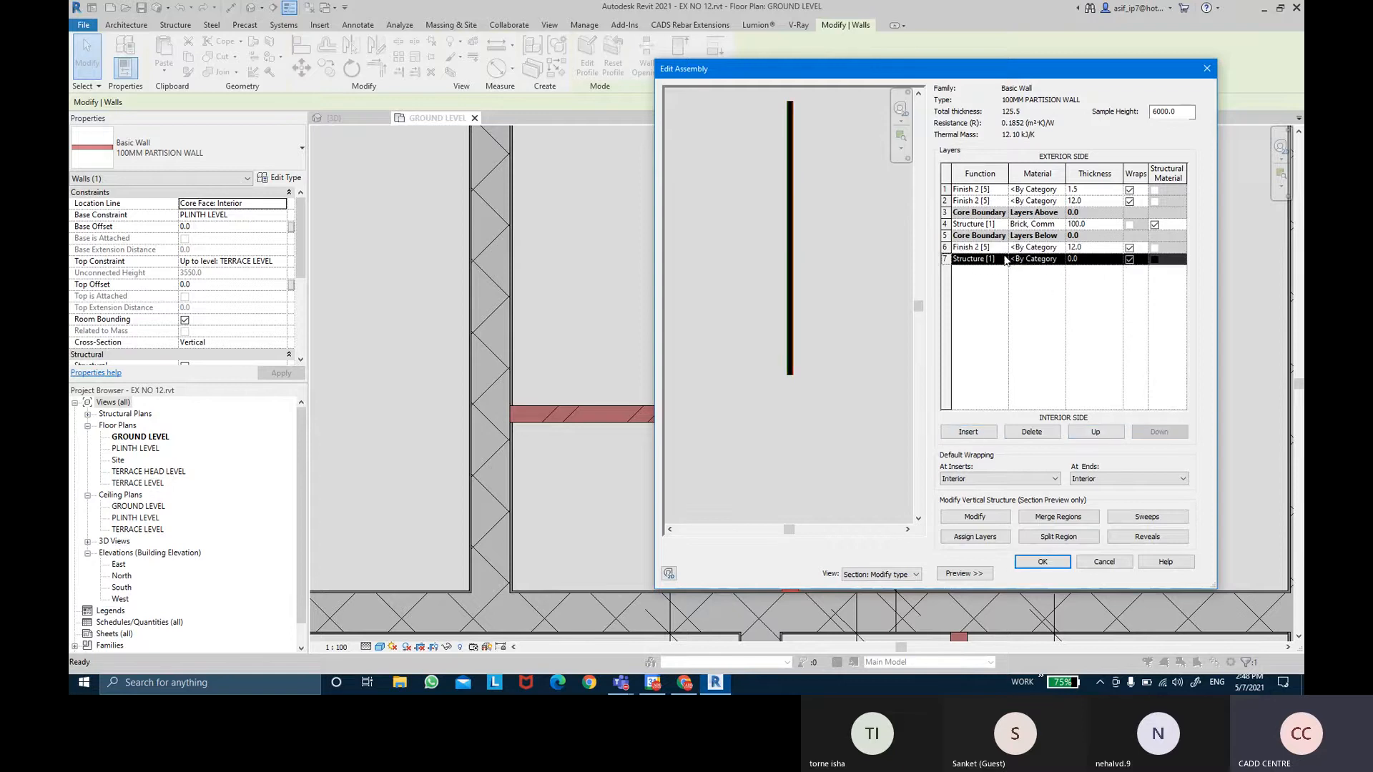
pyautogui.click(1001, 259)
pyautogui.click(979, 323)
pyautogui.click(1092, 261)
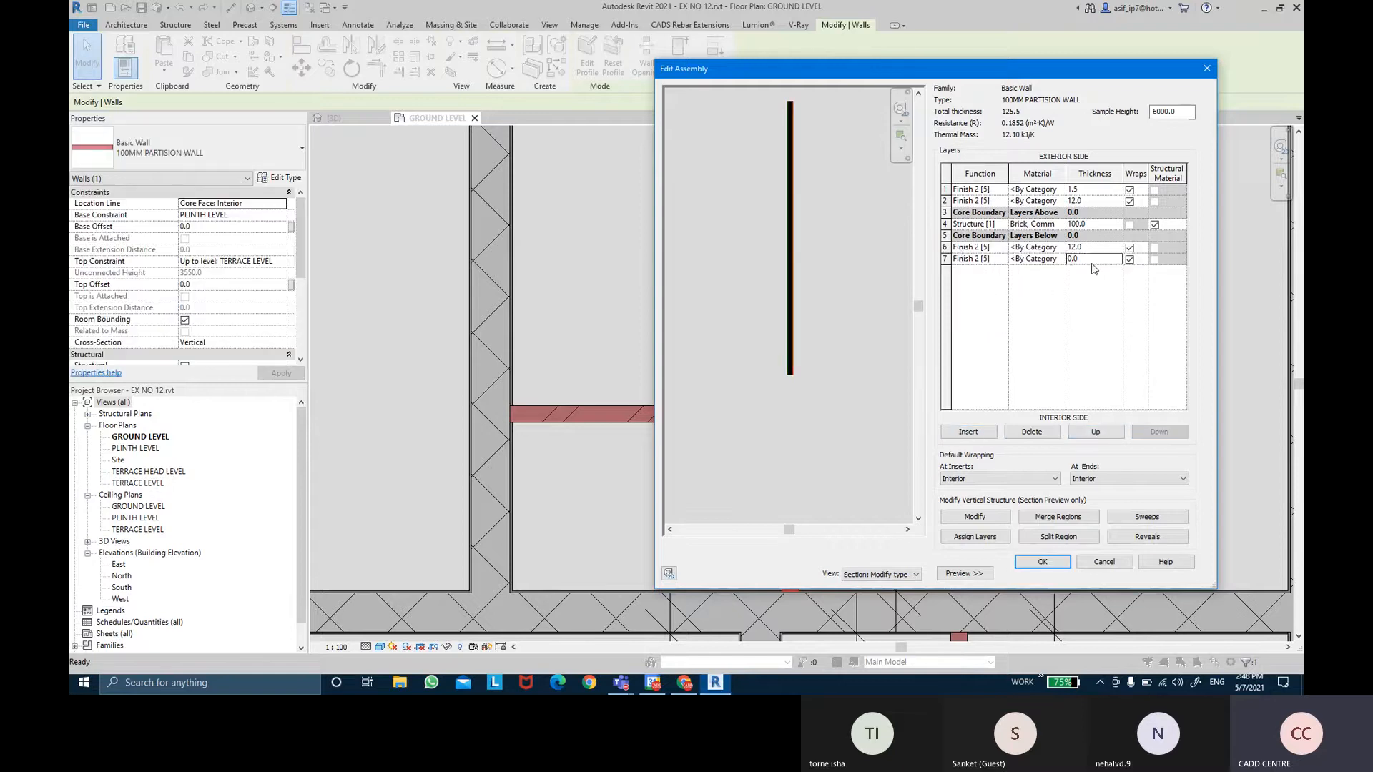
pyautogui.write('1.5')
pyautogui.press('Tab')
# Confirm the new layer structure and apply the Diagonal up fill to the partition wall type.
pyautogui.click(1043, 562)
pyautogui.click(1190, 577)
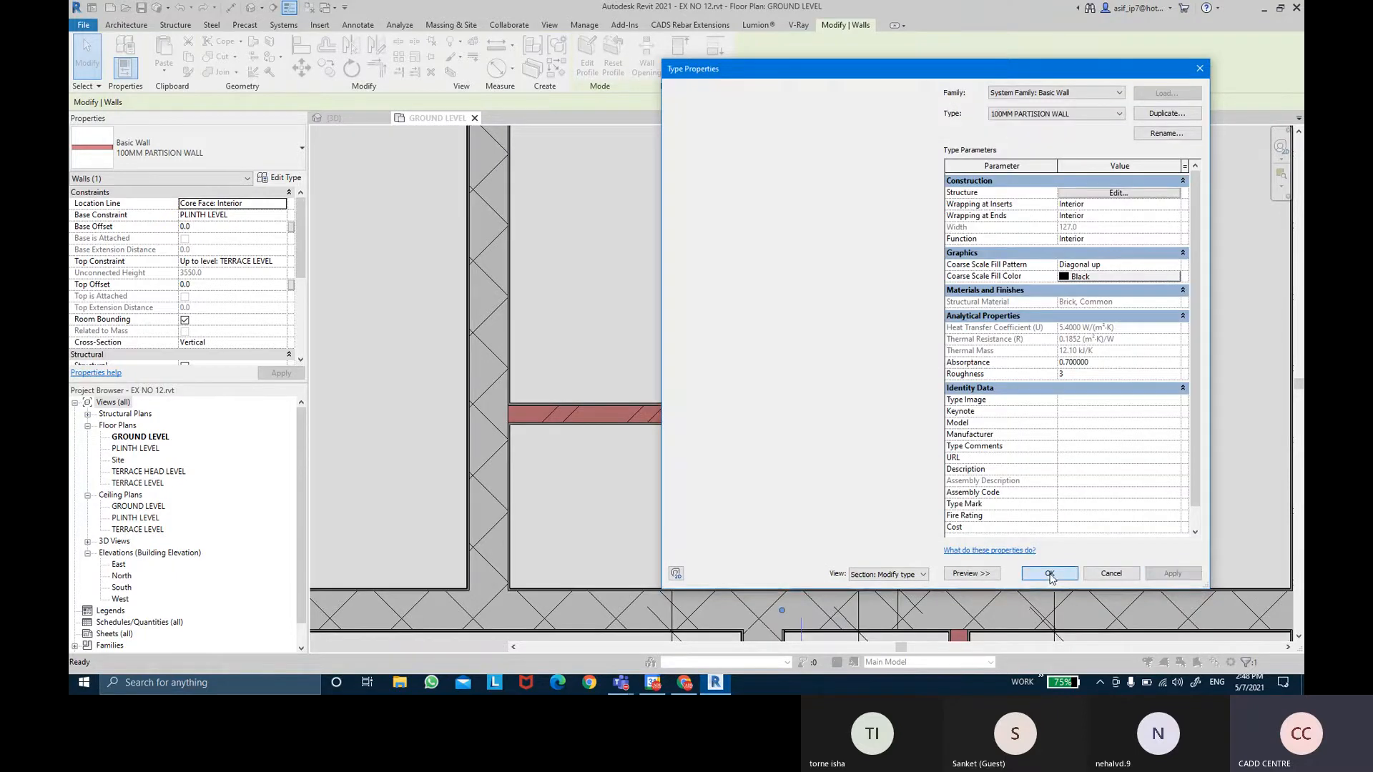
pyautogui.click(1049, 573)
pyautogui.click(1023, 316)
pyautogui.scroll(-3, 982, 376)
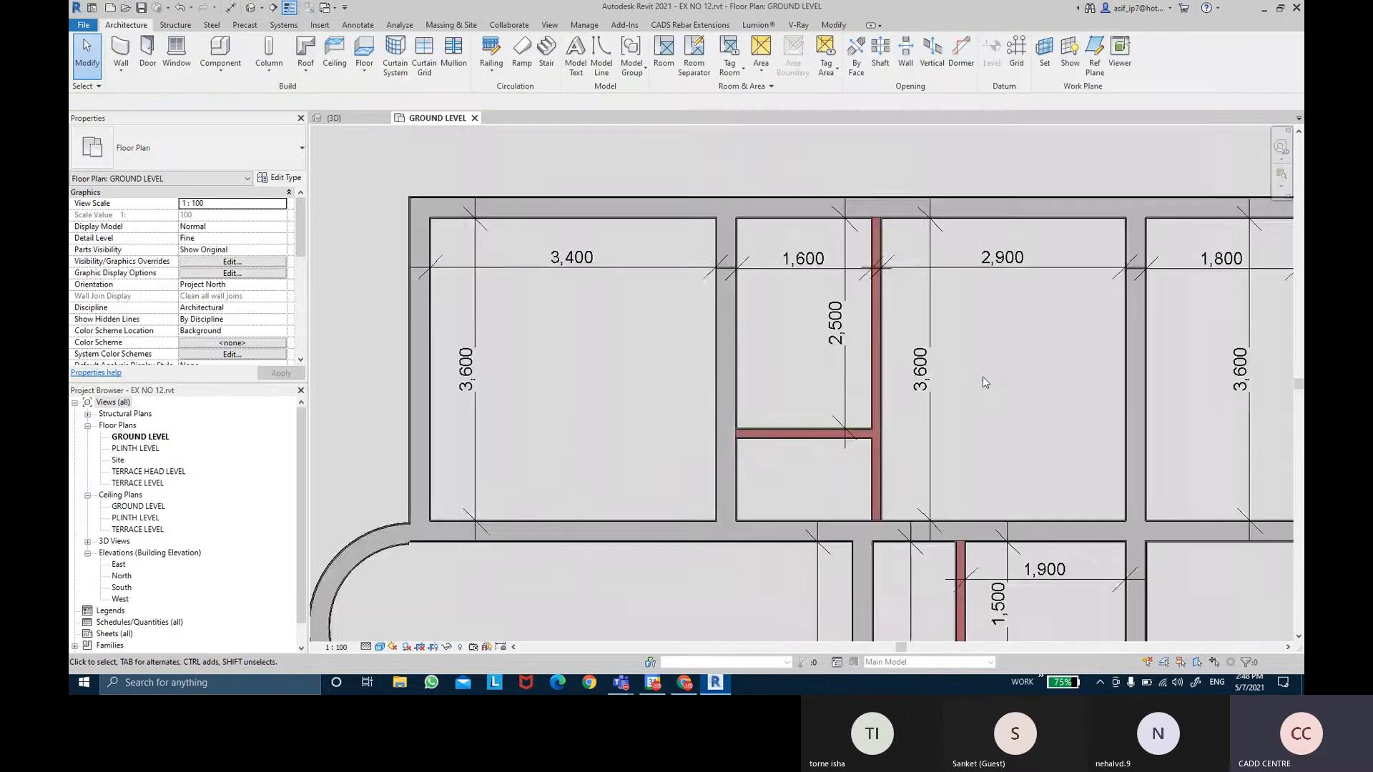
pyautogui.scroll(4, 842, 345)
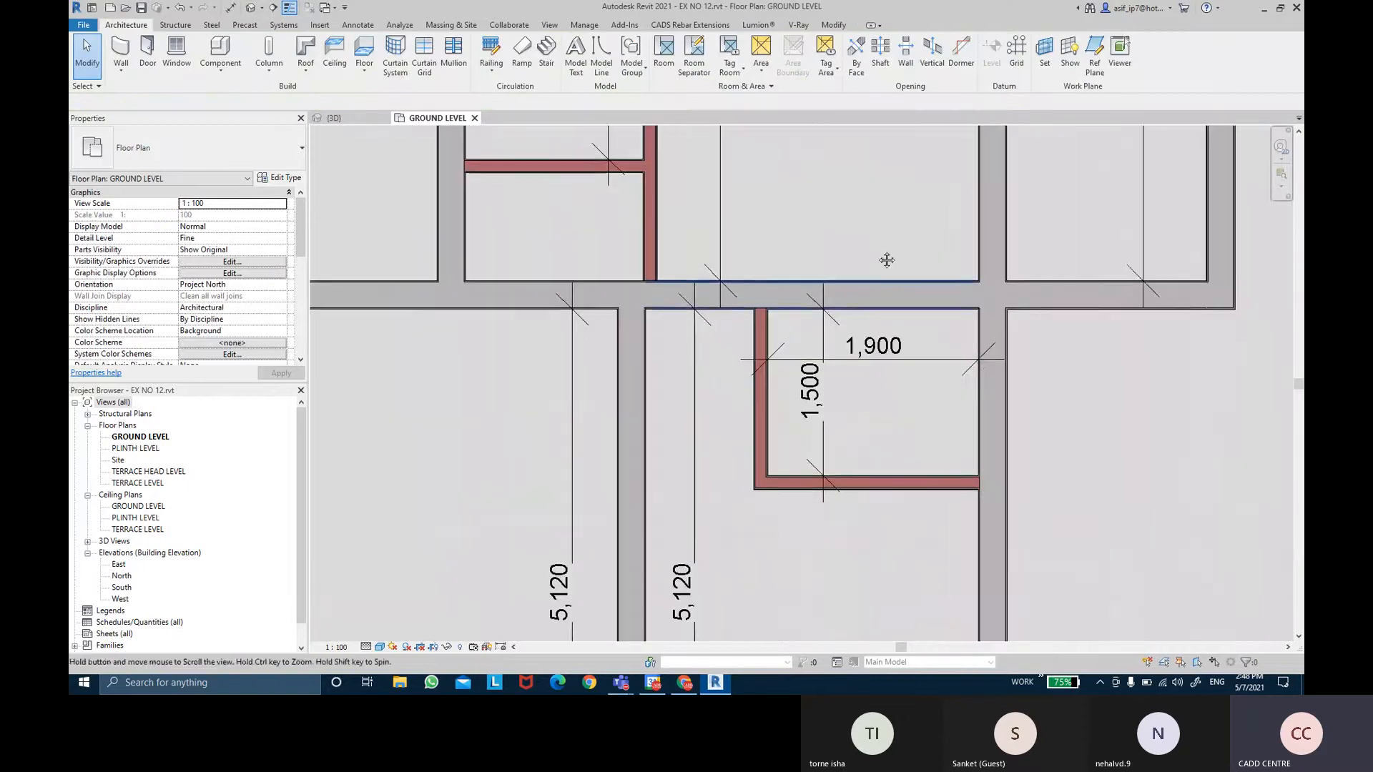
pyautogui.scroll(2, 816, 294)
pyautogui.scroll(1, 816, 295)
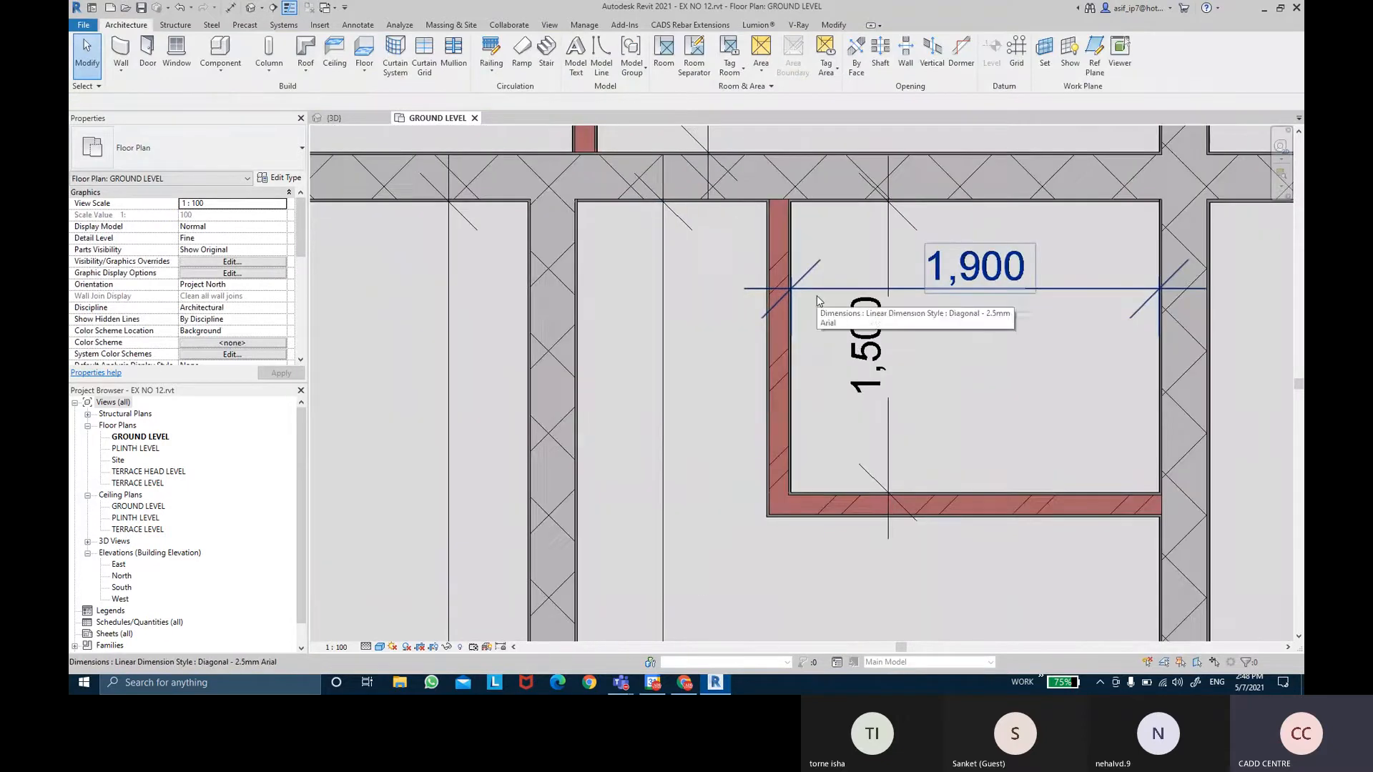
pyautogui.scroll(-3, 822, 322)
pyautogui.scroll(3, 825, 384)
pyautogui.scroll(-3, 824, 384)
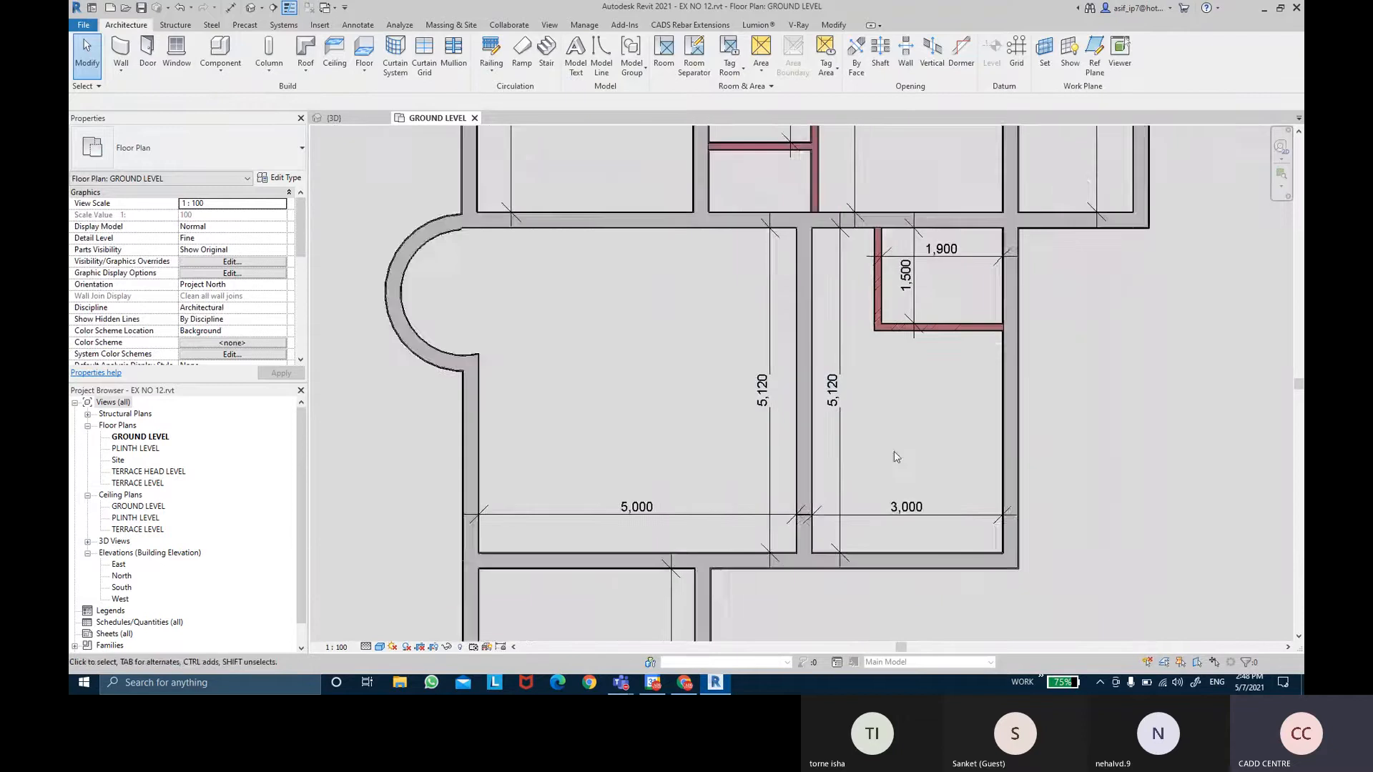
pyautogui.scroll(-3, 915, 479)
pyautogui.moveTo(916, 480); pyautogui.dragTo(910, 403, button='middle')
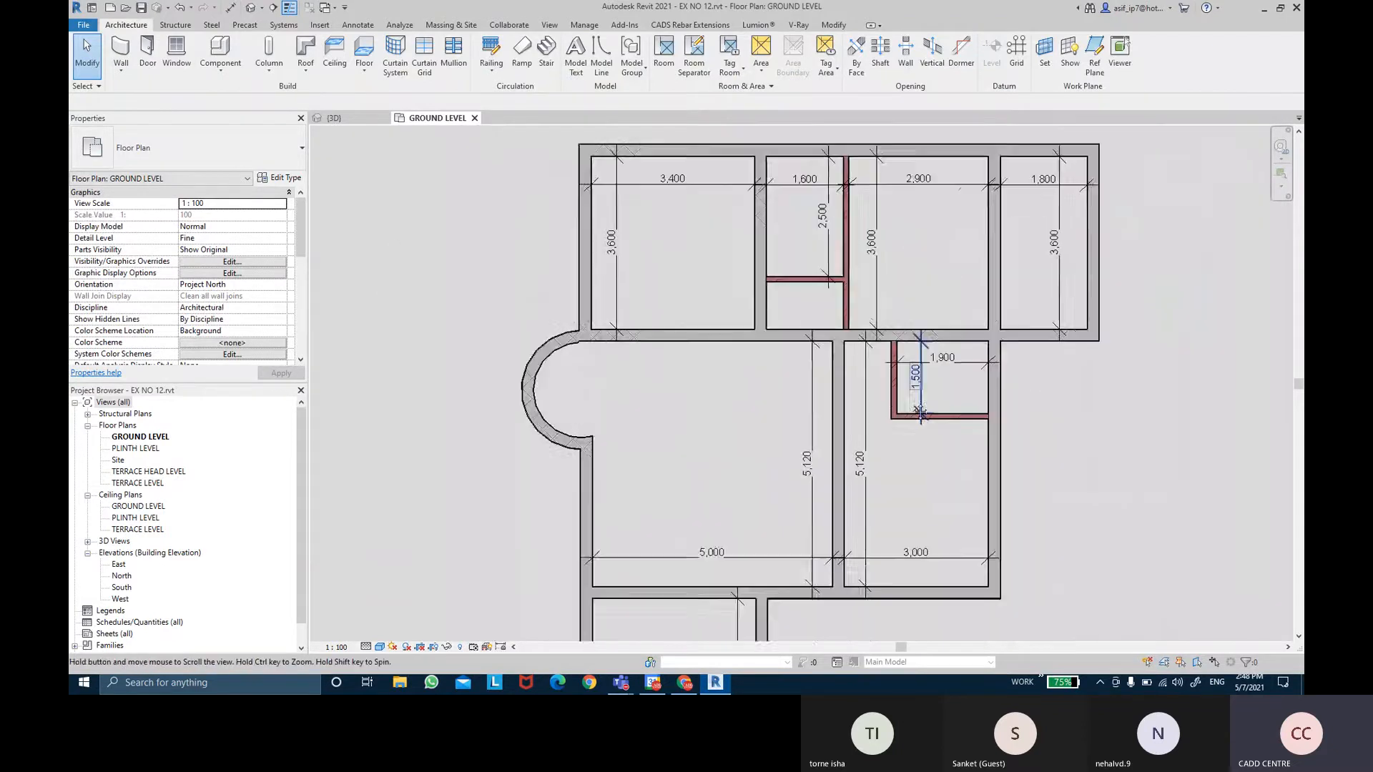
pyautogui.scroll(-1, 910, 403)
pyautogui.moveTo(1078, 415); pyautogui.dragTo(1054, 359, button='middle')
pyautogui.scroll(2, 982, 334)
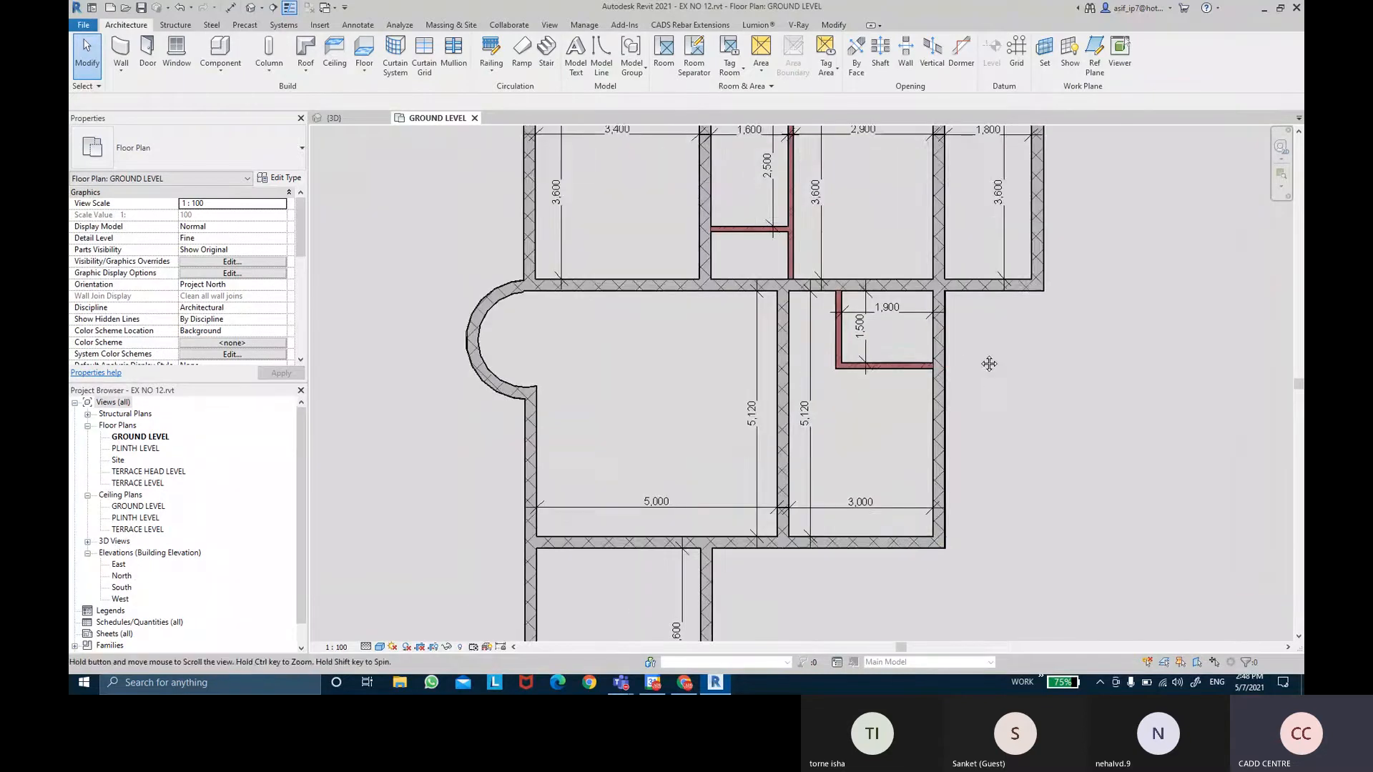
pyautogui.moveTo(856, 386); pyautogui.dragTo(877, 268, button='middle')
pyautogui.scroll(1, 894, 261)
# Check the 100MM PARTISION WALL type's fill pattern on the horizontal partition near the 1,900 room.
pyautogui.click(900, 255)
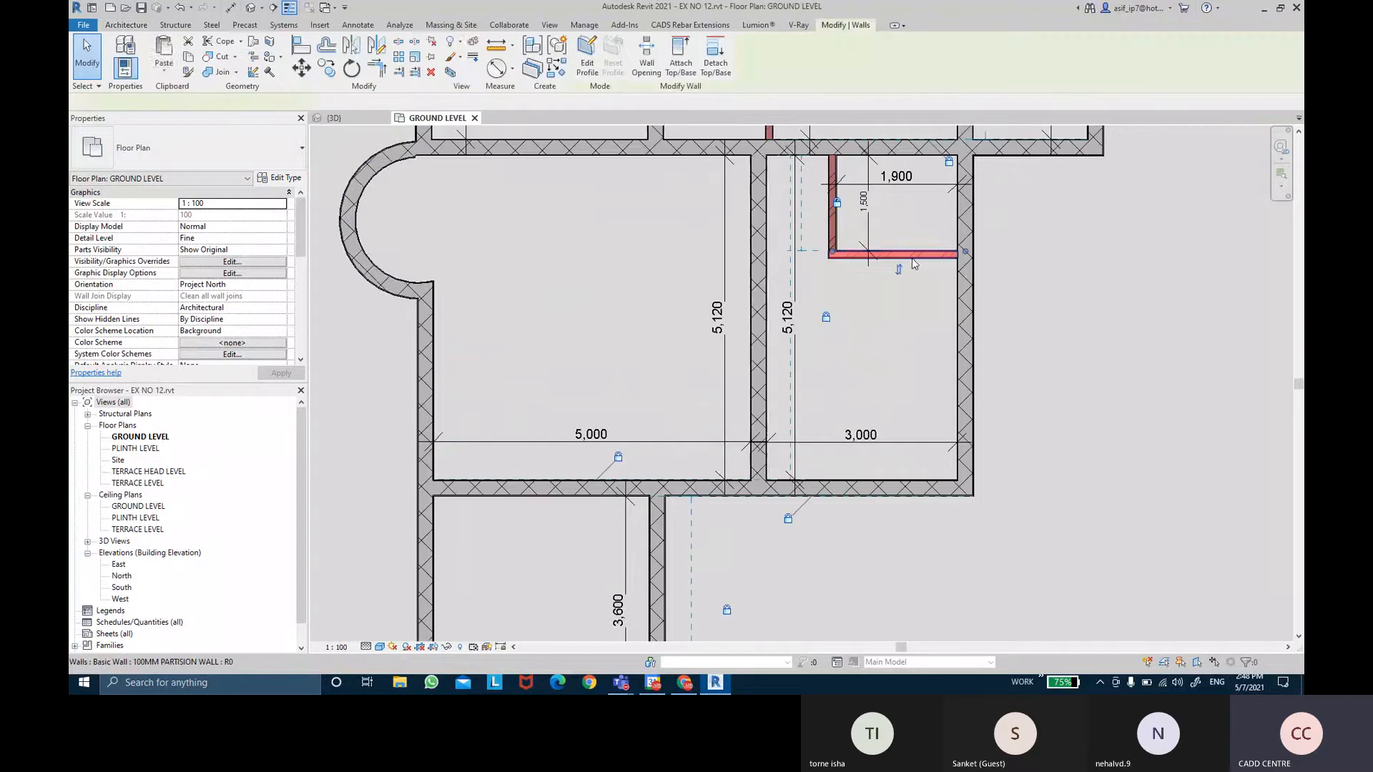
pyautogui.click(280, 179)
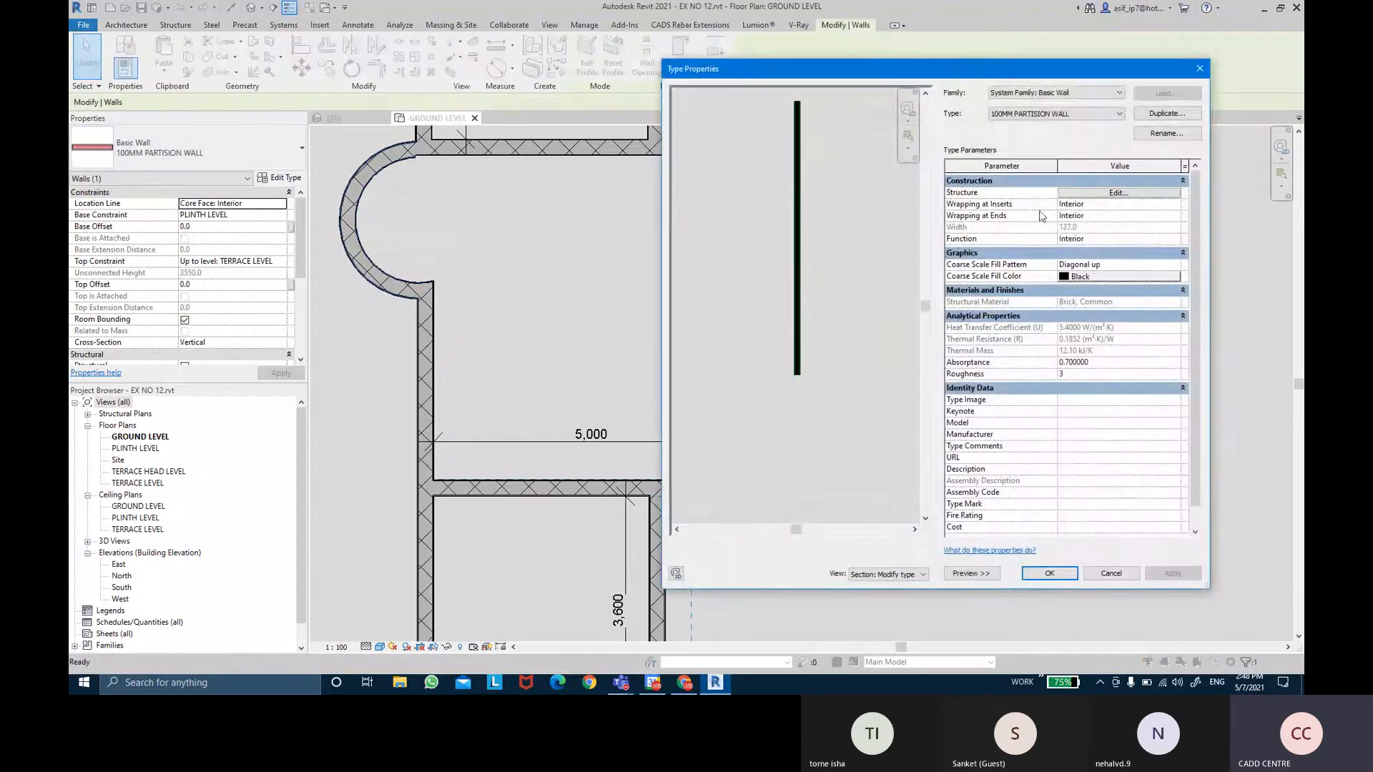
pyautogui.click(1049, 573)
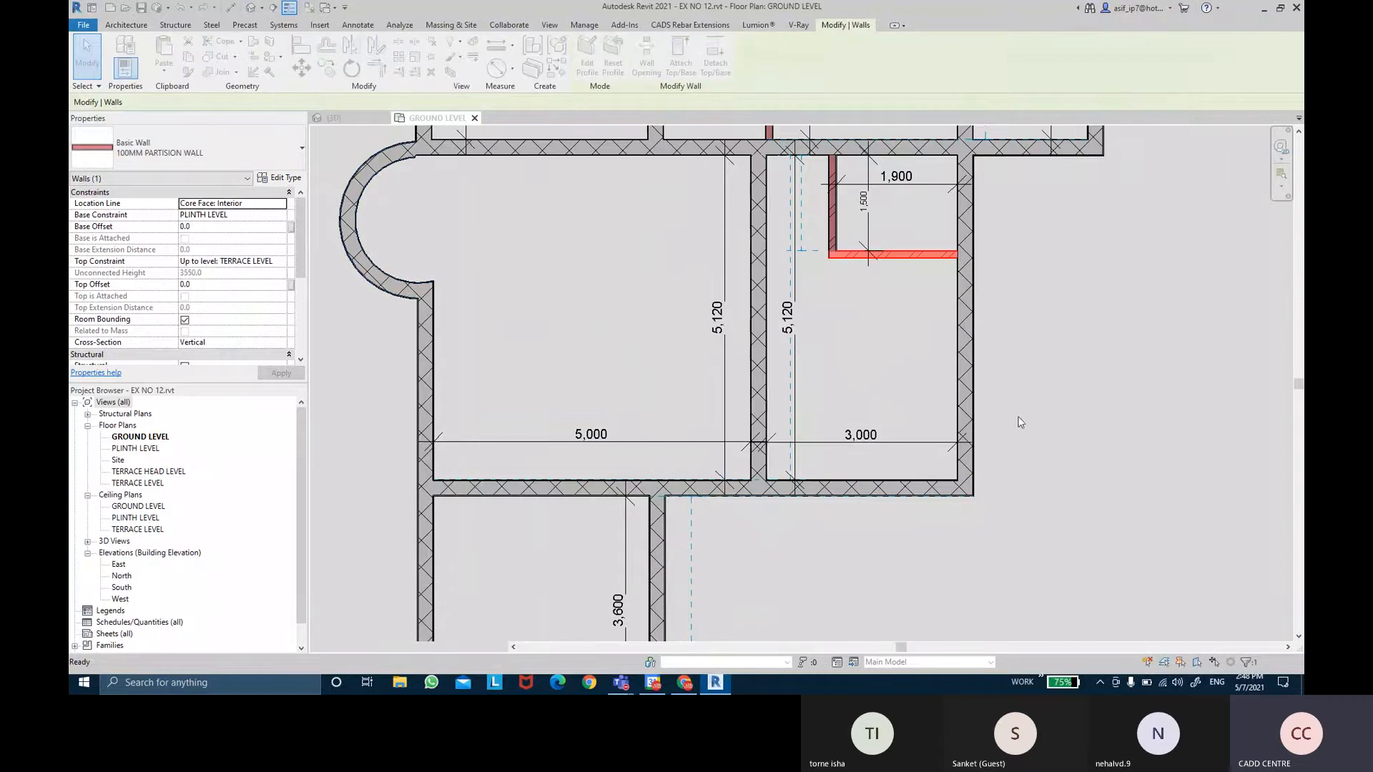
pyautogui.press('Escape')
# Check the 230MM INTERIOR WALLS type's fill pattern on the wall between the 5,120 rooms.
pyautogui.click(764, 361)
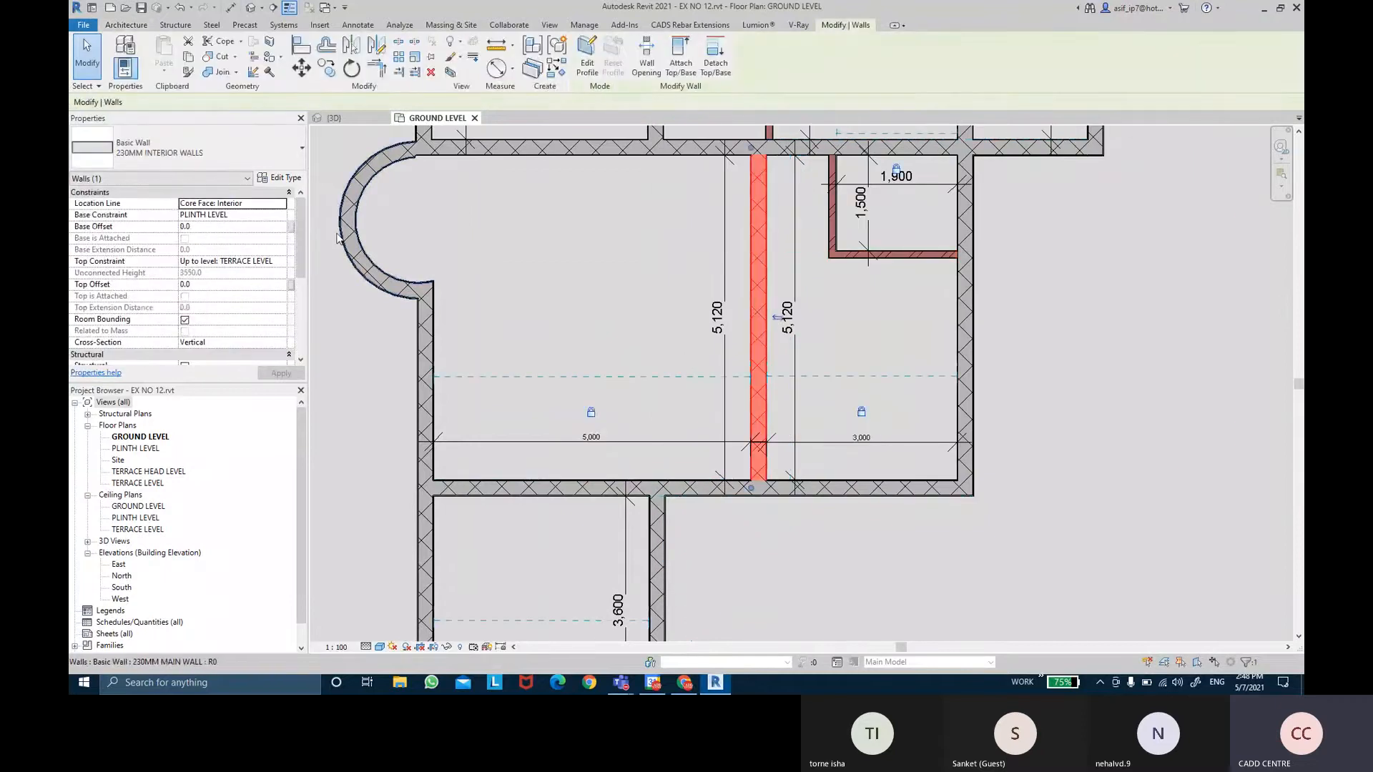
pyautogui.click(281, 177)
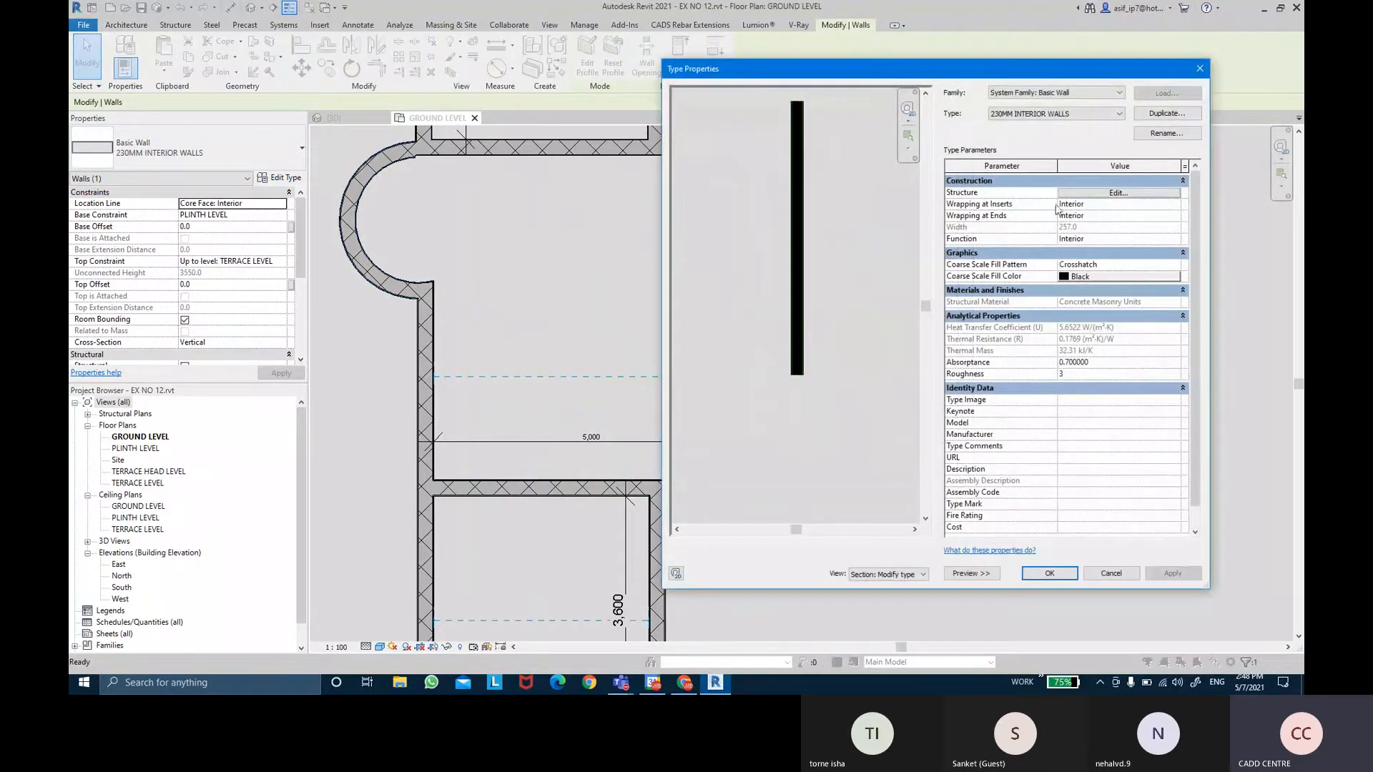
pyautogui.click(1049, 573)
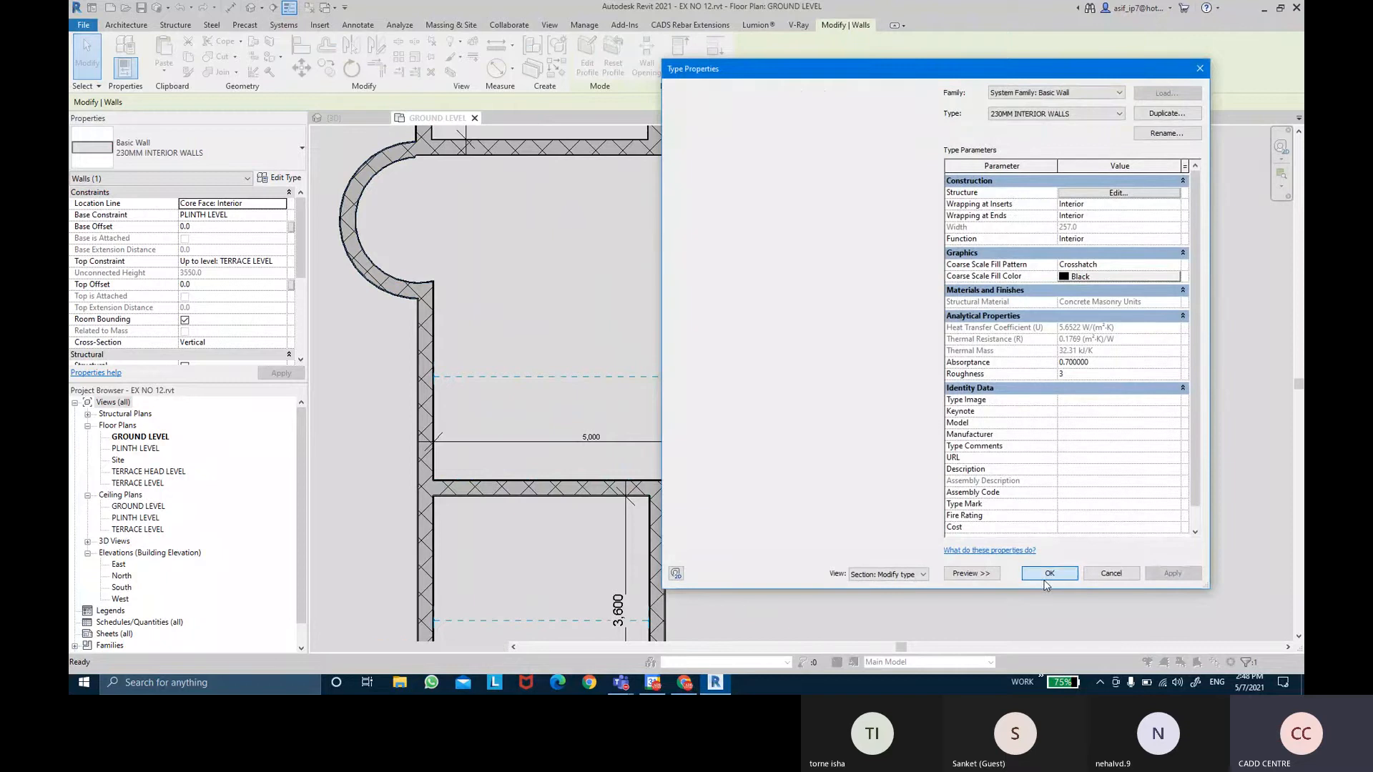
pyautogui.press('Escape')
# Check the 230MM MAIN WALL type's fill pattern on the wall below the 3,000 room.
pyautogui.click(812, 505)
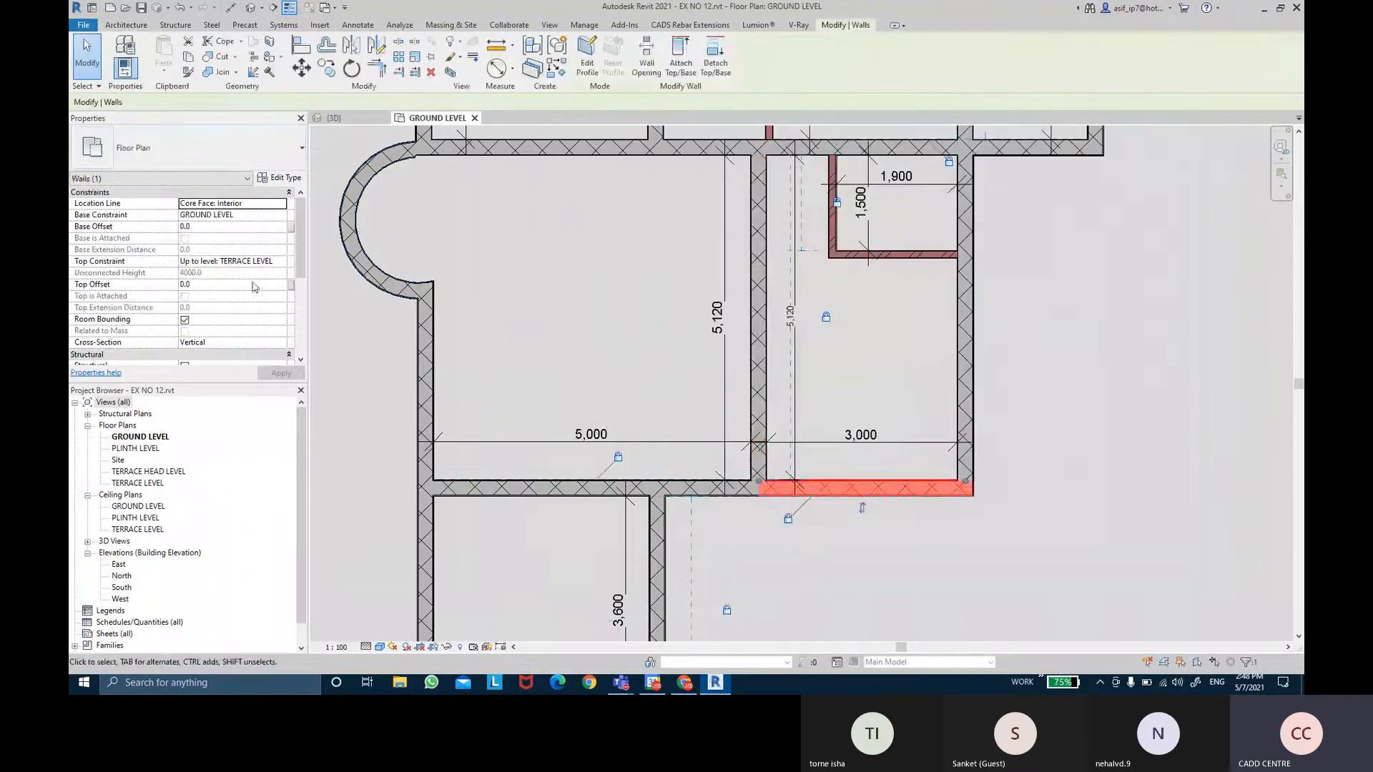
pyautogui.click(281, 177)
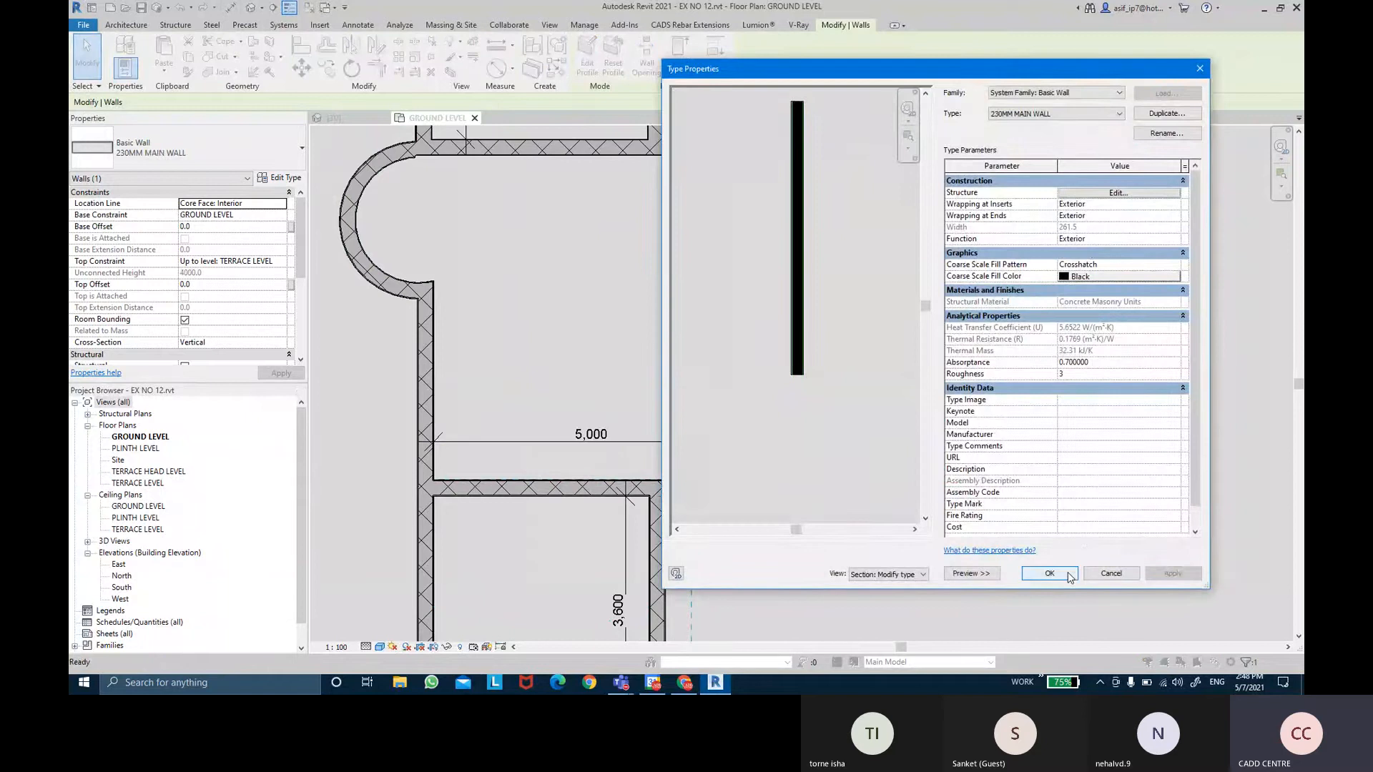
pyautogui.click(1049, 573)
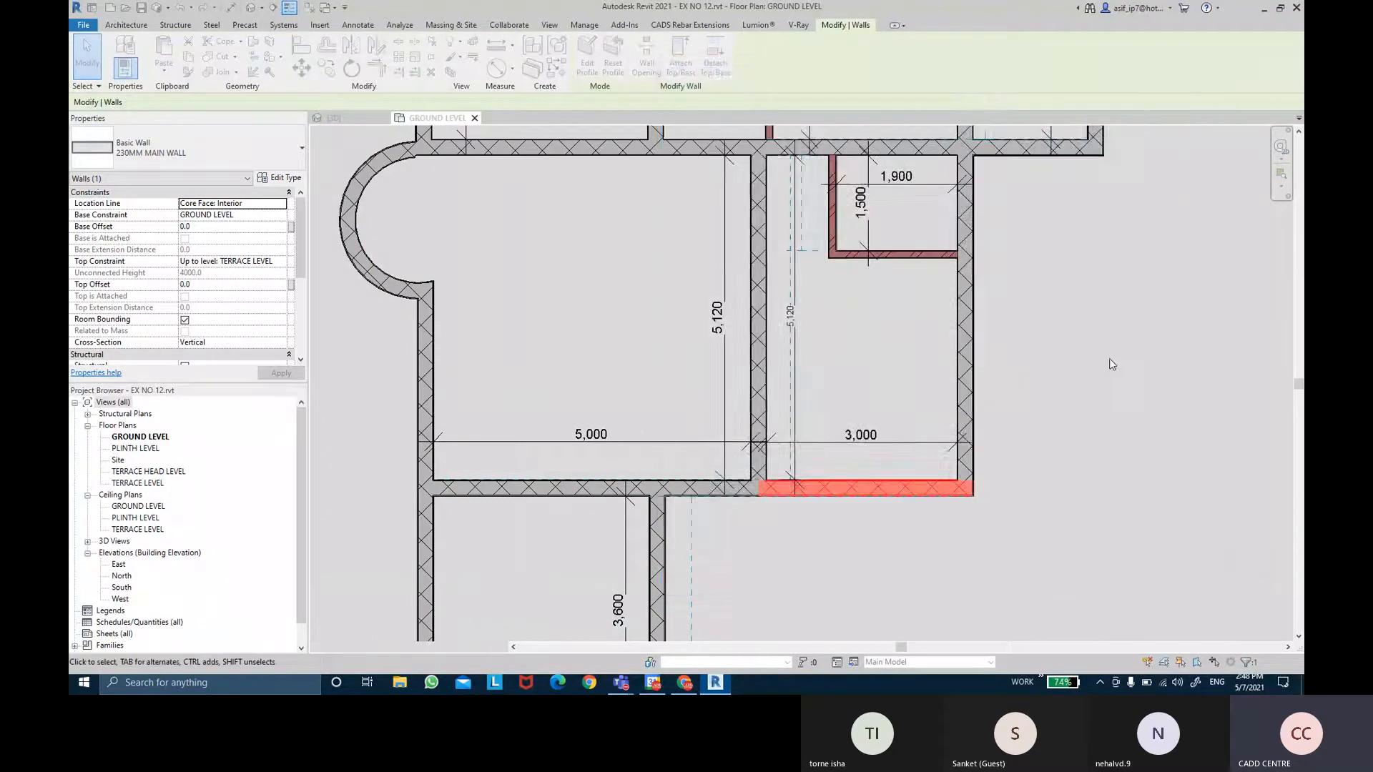
pyautogui.press('Escape')
# Zoom and pan to center the whole ground-floor plan in view.
pyautogui.scroll(-2, 1118, 356)
pyautogui.moveTo(1132, 307); pyautogui.dragTo(997, 359, button='middle')
pyautogui.scroll(-3, 1001, 403)
pyautogui.scroll(1, 1000, 402)
pyautogui.scroll(1, 997, 360)
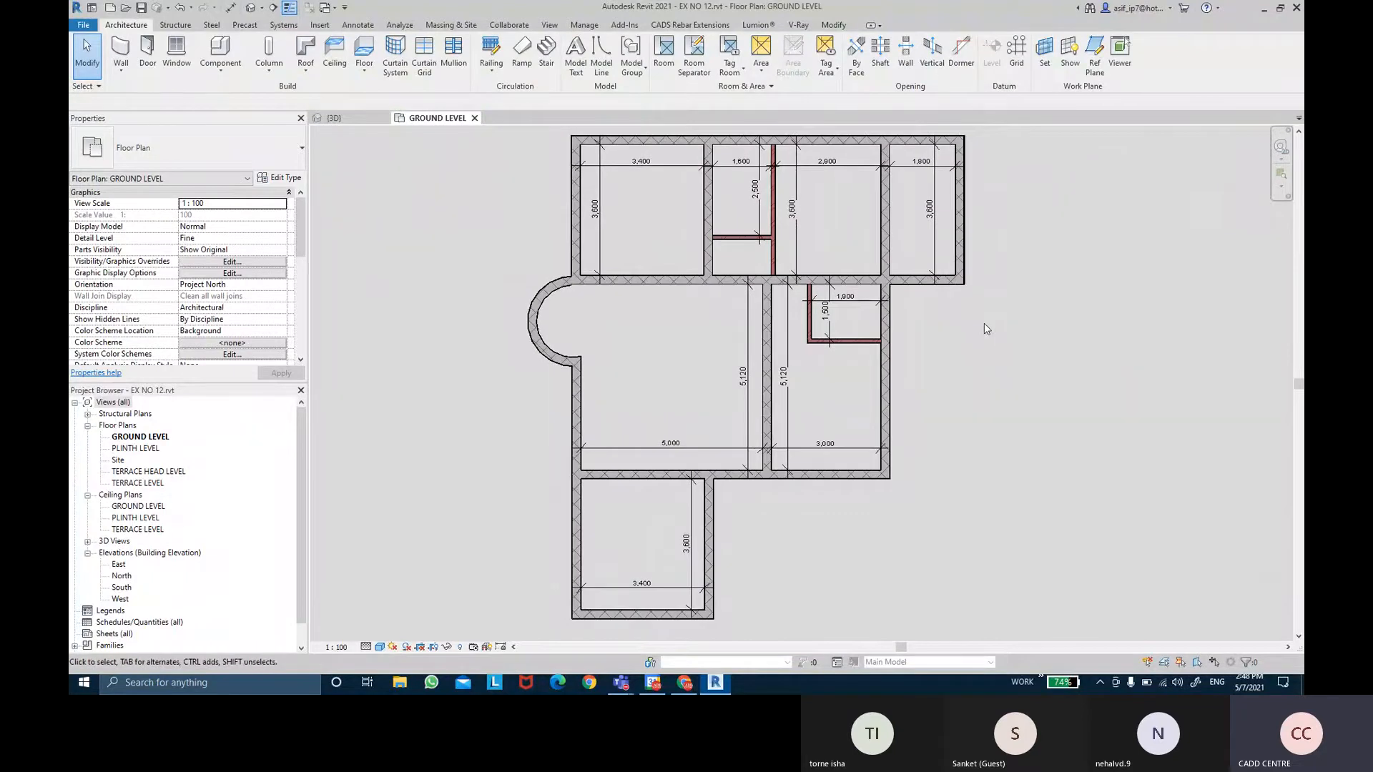
pyautogui.moveTo(984, 324); pyautogui.dragTo(973, 325, button='middle')
pyautogui.moveTo(986, 372); pyautogui.dragTo(988, 354, button='middle')
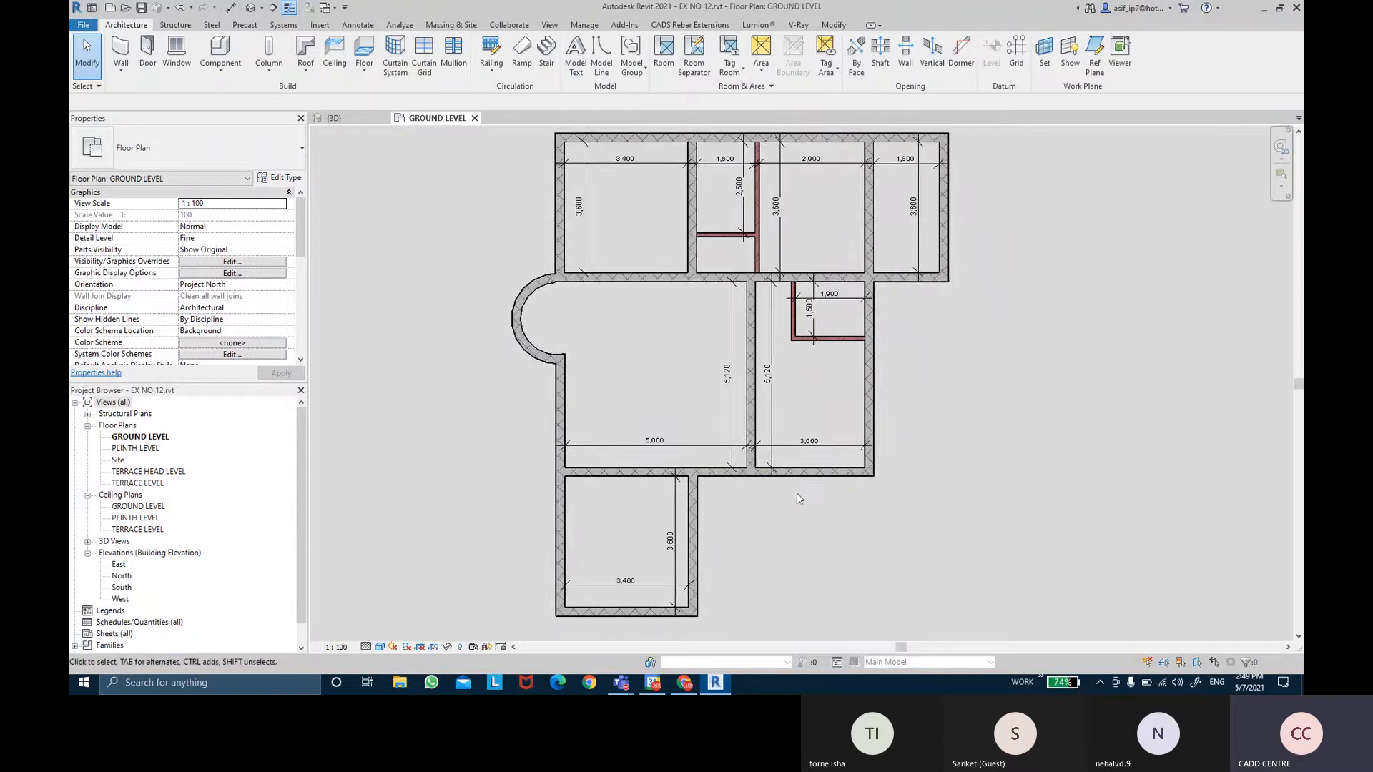
pyautogui.moveTo(883, 312); pyautogui.dragTo(960, 348, button='middle')
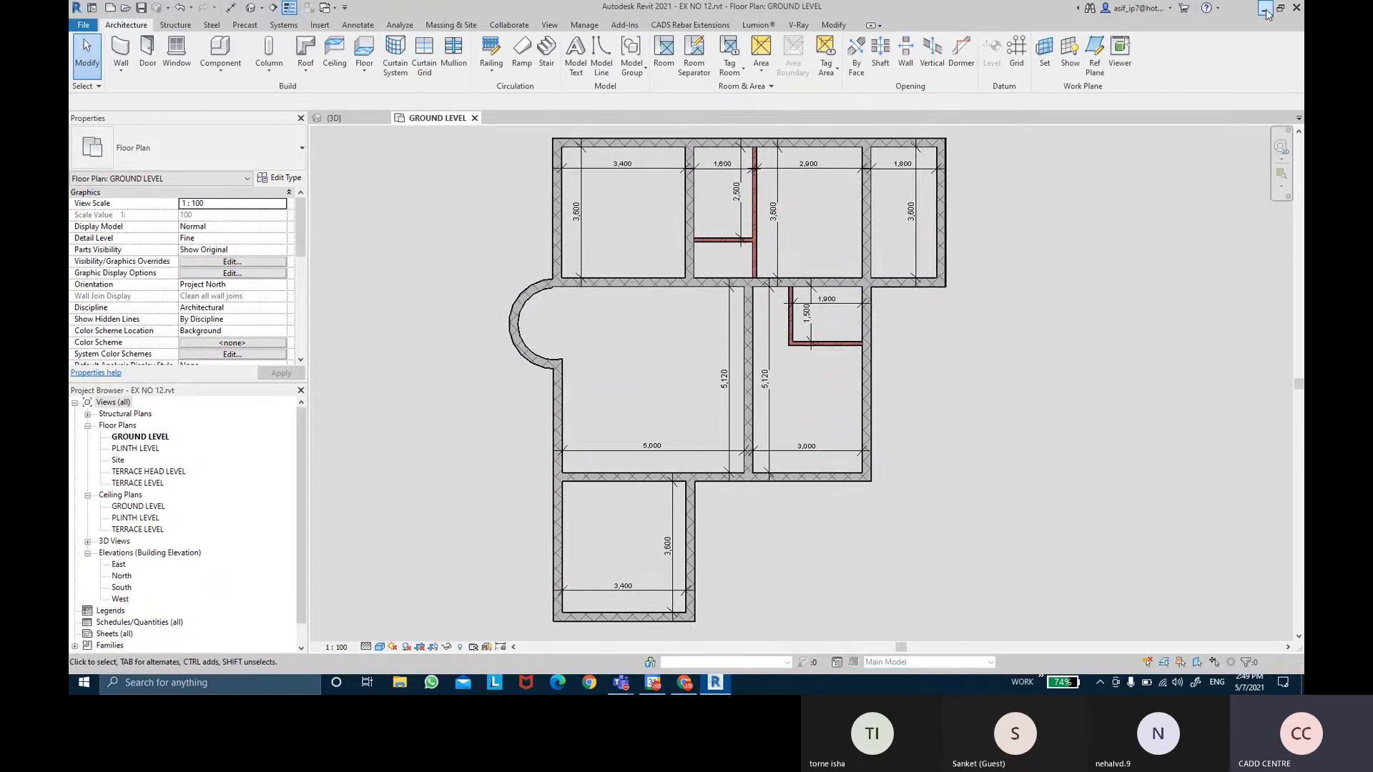
# Minimize Revit and browse File Explorer to Civil Workbook > Session 1 in AUTOCAD ONLINE CLASS BATCH 4.
pyautogui.click(1265, 10)
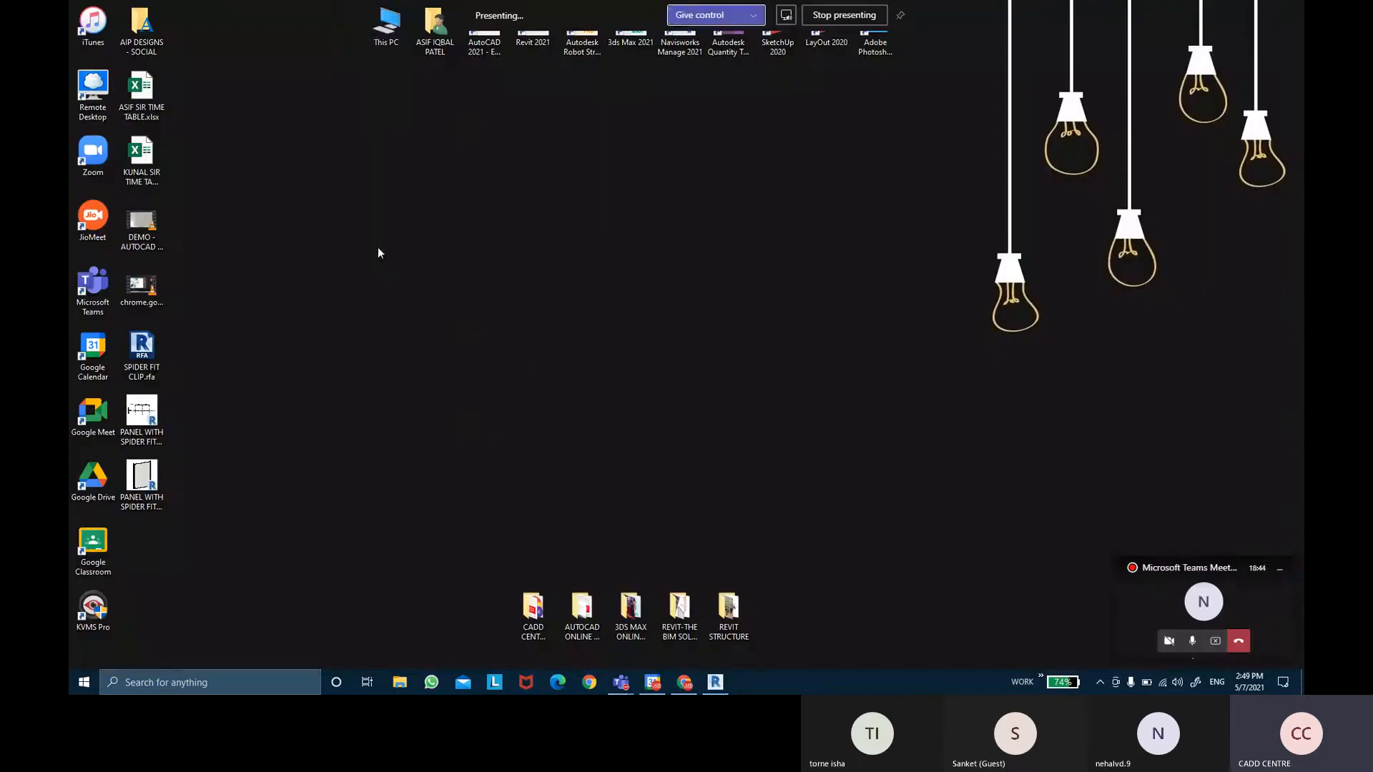
pyautogui.doubleClick(395, 19)
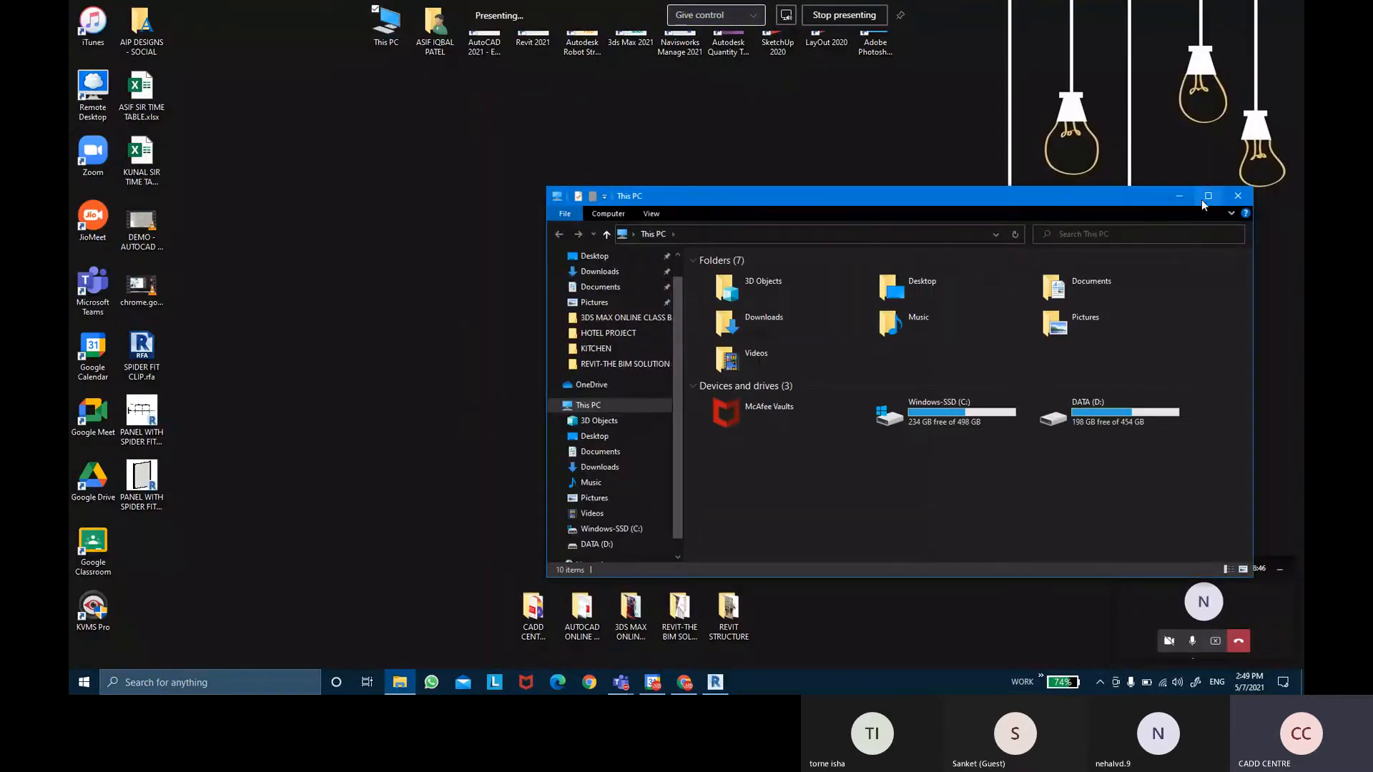
pyautogui.click(1238, 196)
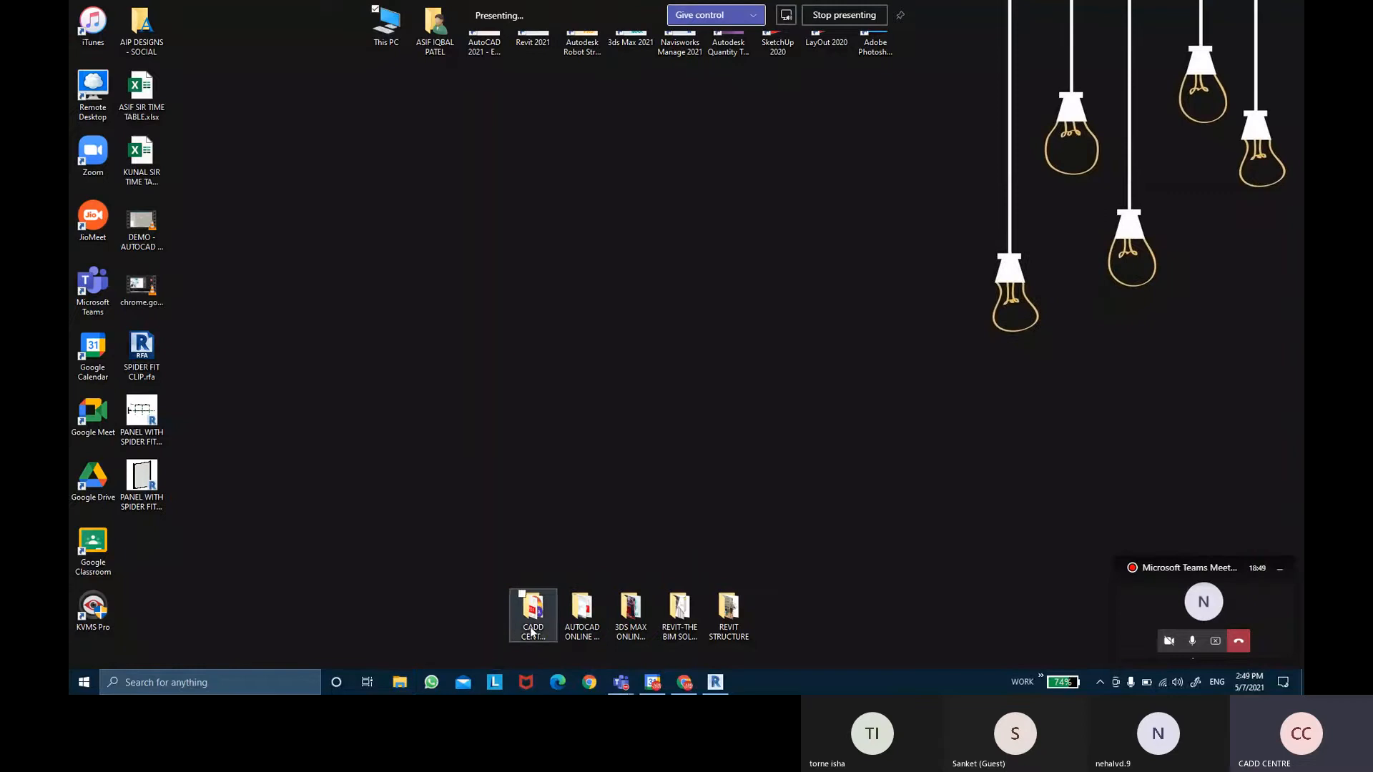
pyautogui.click(680, 619)
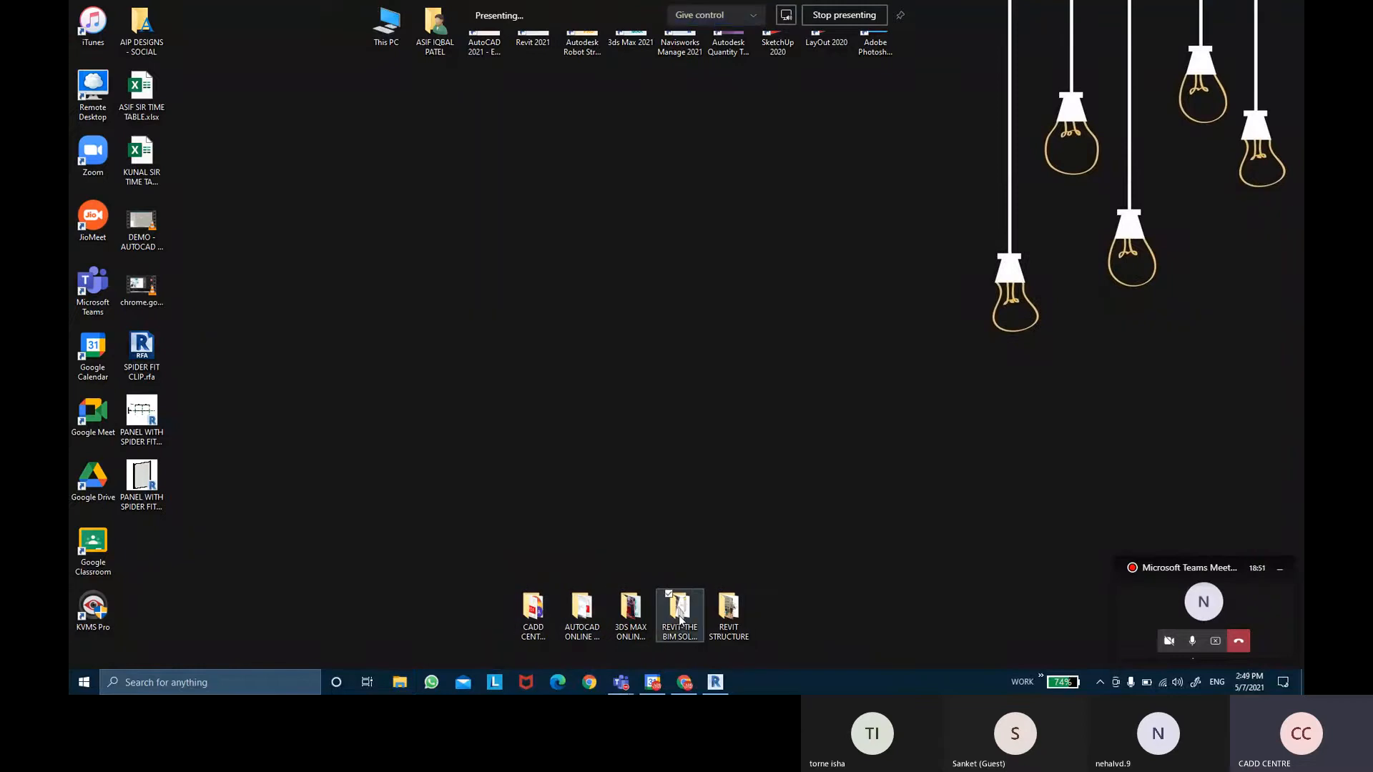
pyautogui.doubleClick(680, 619)
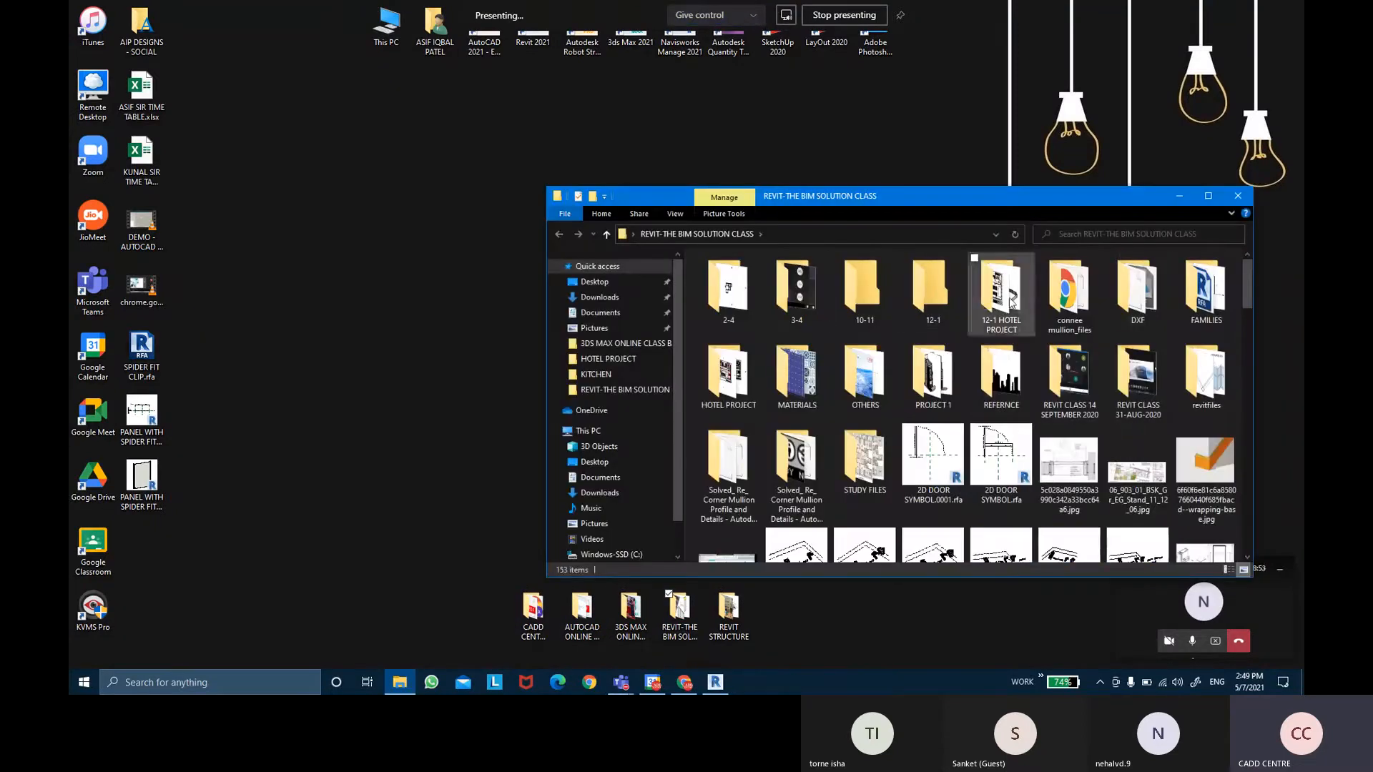
pyautogui.click(1237, 200)
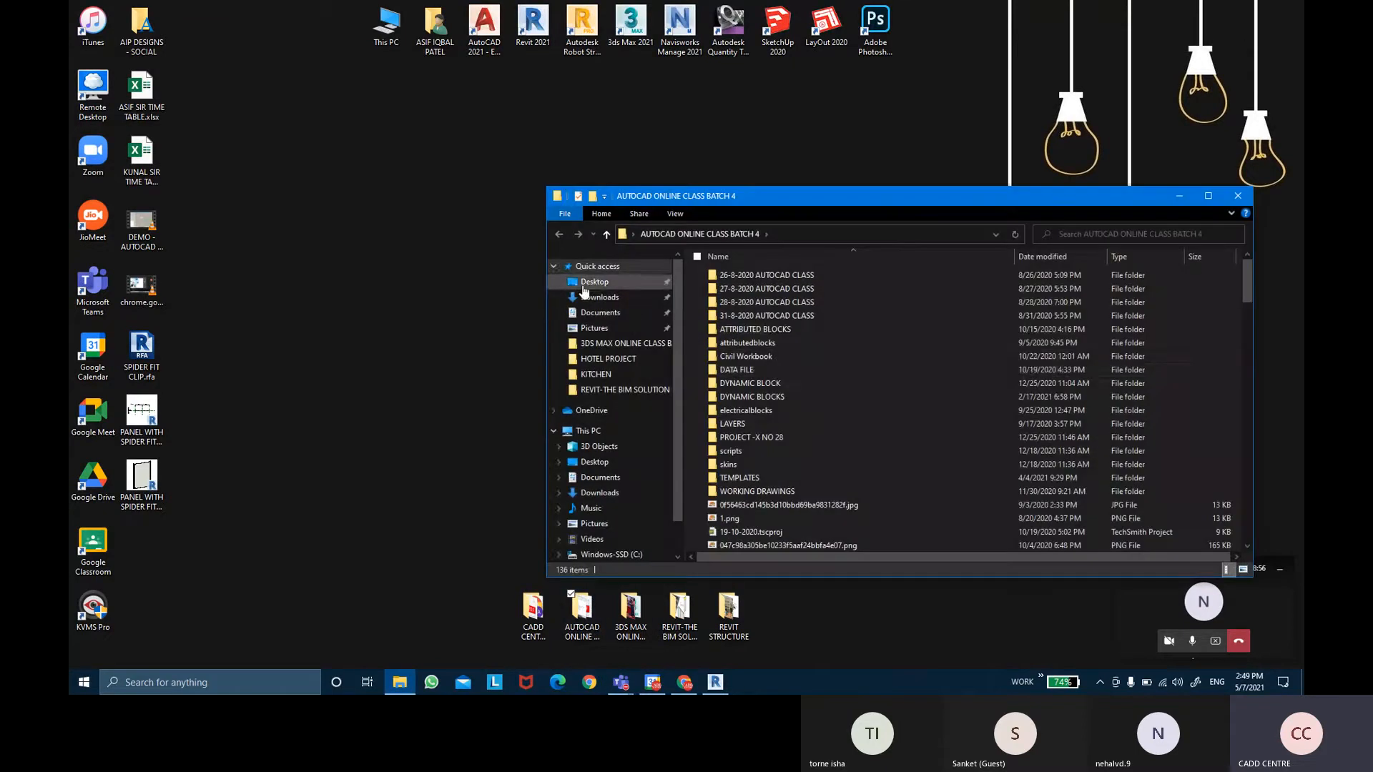
pyautogui.doubleClick(773, 362)
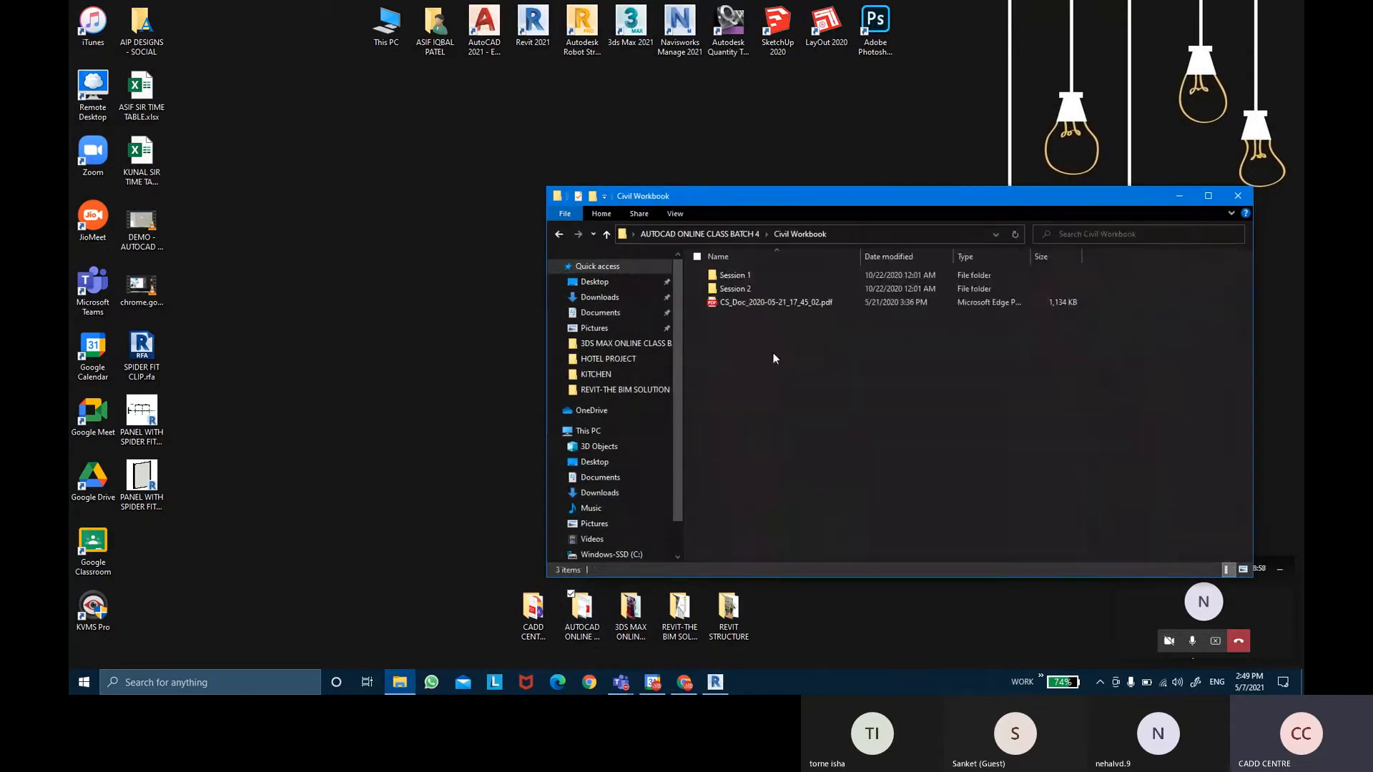
pyautogui.doubleClick(750, 278)
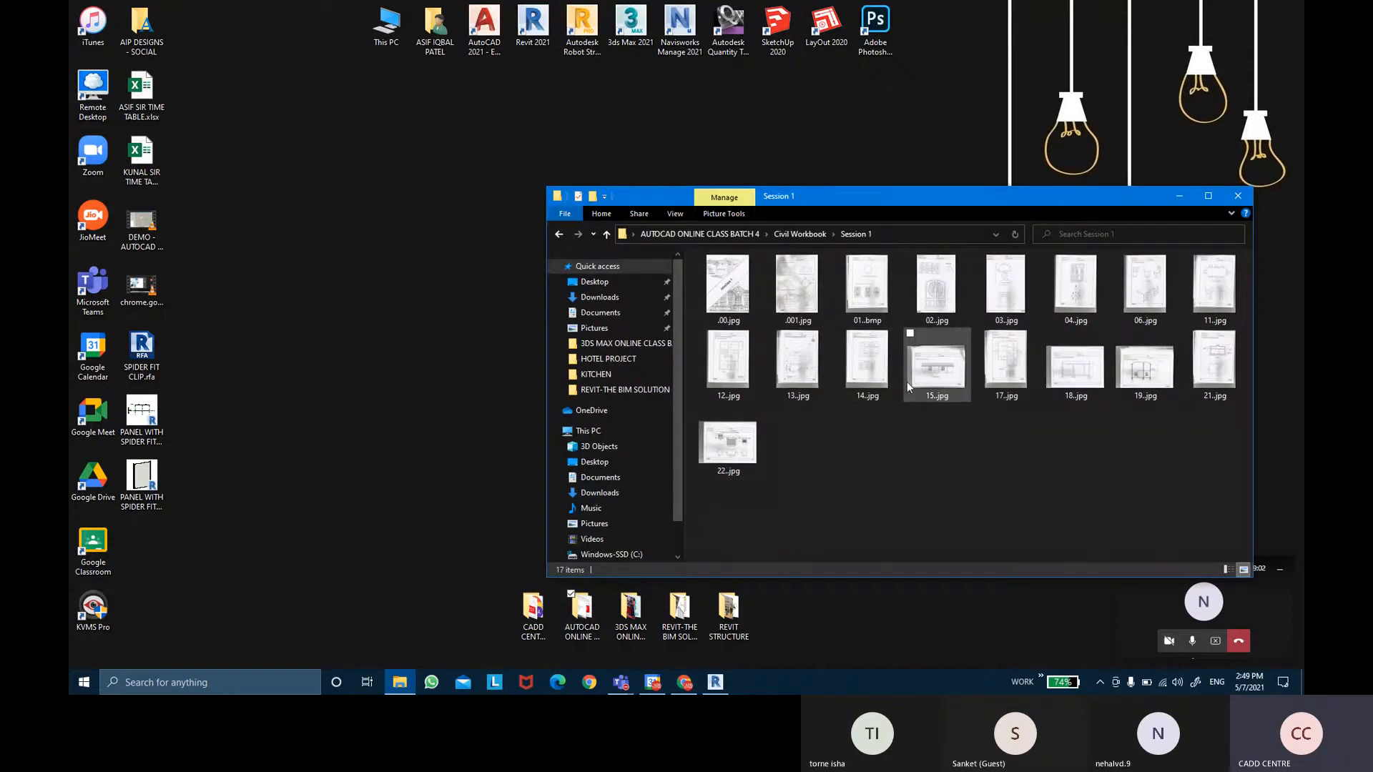
# Open 12..jpg and zoom and pan to read its door, window and opening Specifications table.
pyautogui.click(745, 387)
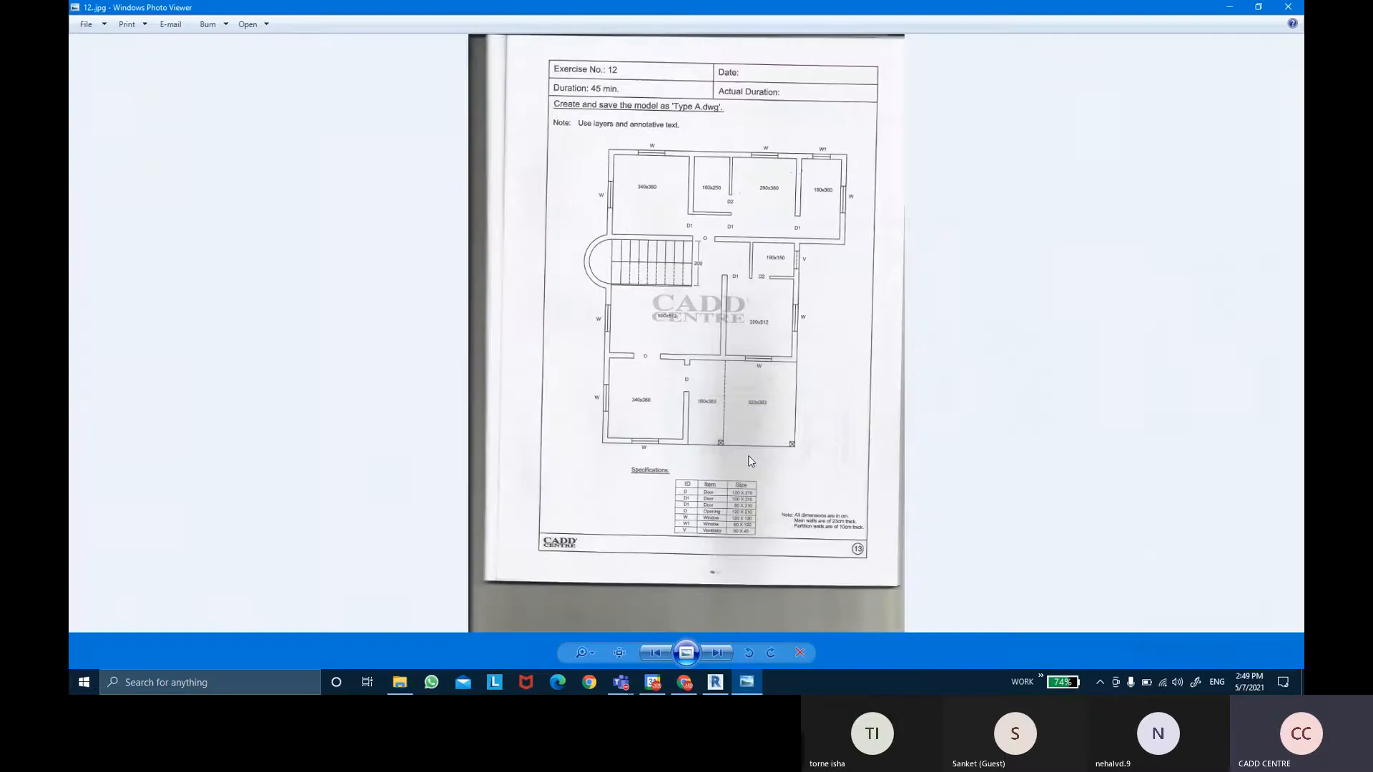
pyautogui.scroll(4, 739, 499)
pyautogui.moveTo(777, 511); pyautogui.dragTo(765, 387)
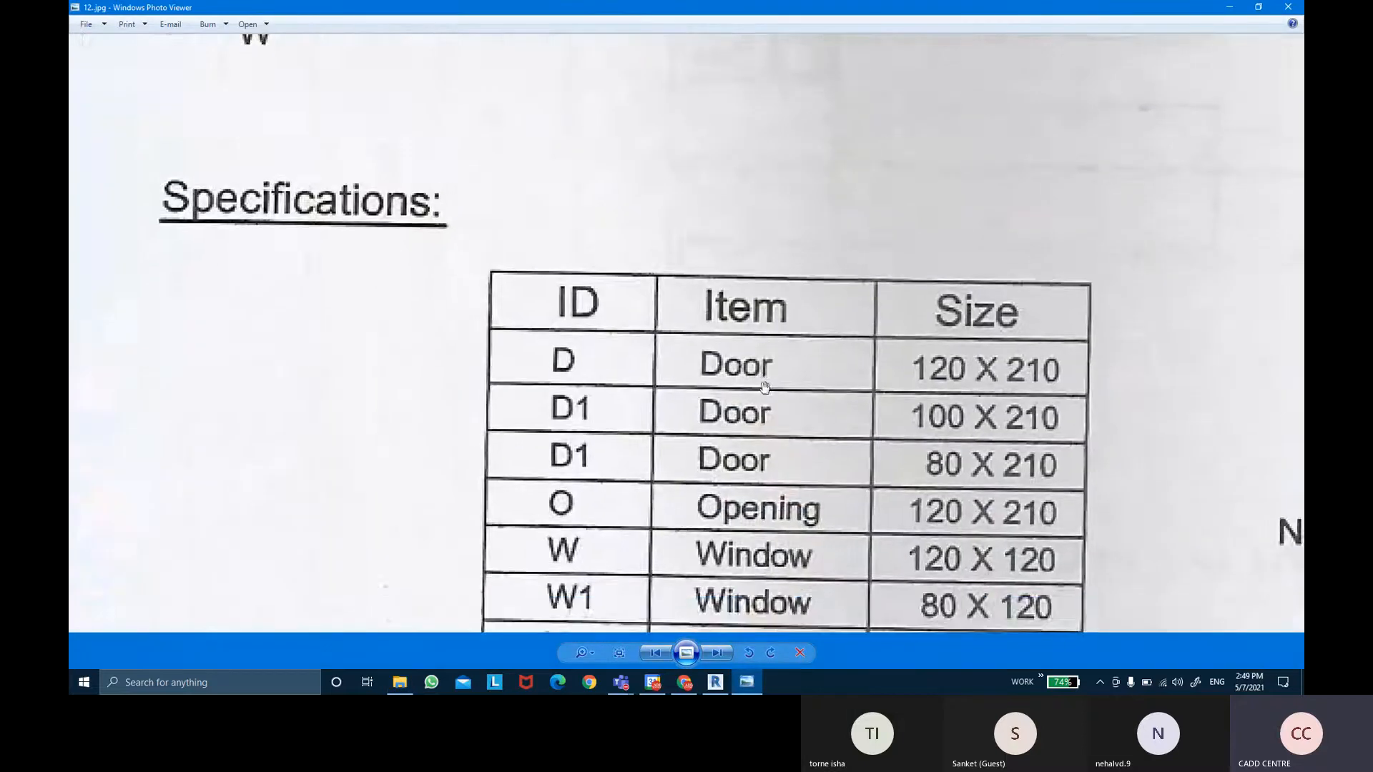
pyautogui.scroll(-1, 764, 387)
pyautogui.scroll(-5, 791, 495)
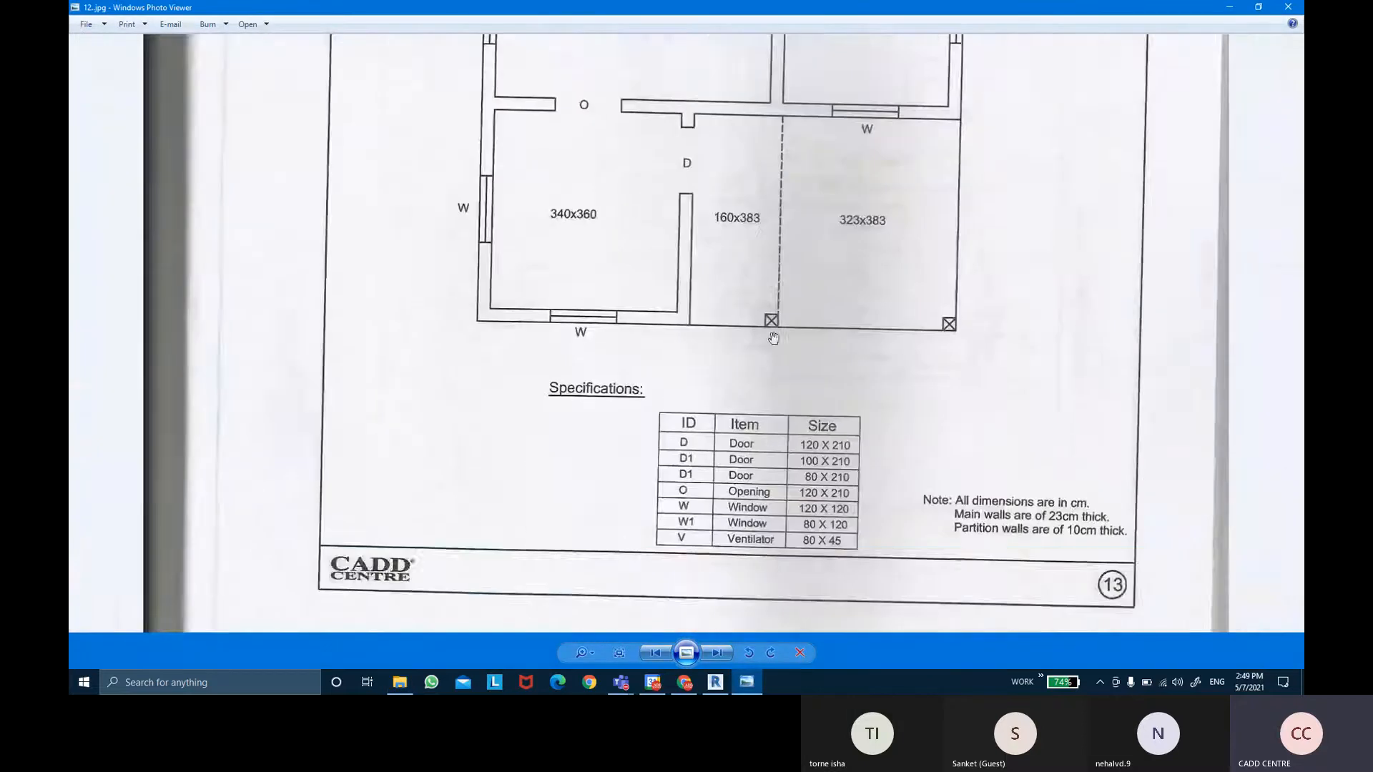
pyautogui.moveTo(772, 336); pyautogui.dragTo(755, 380)
pyautogui.scroll(-1, 768, 414)
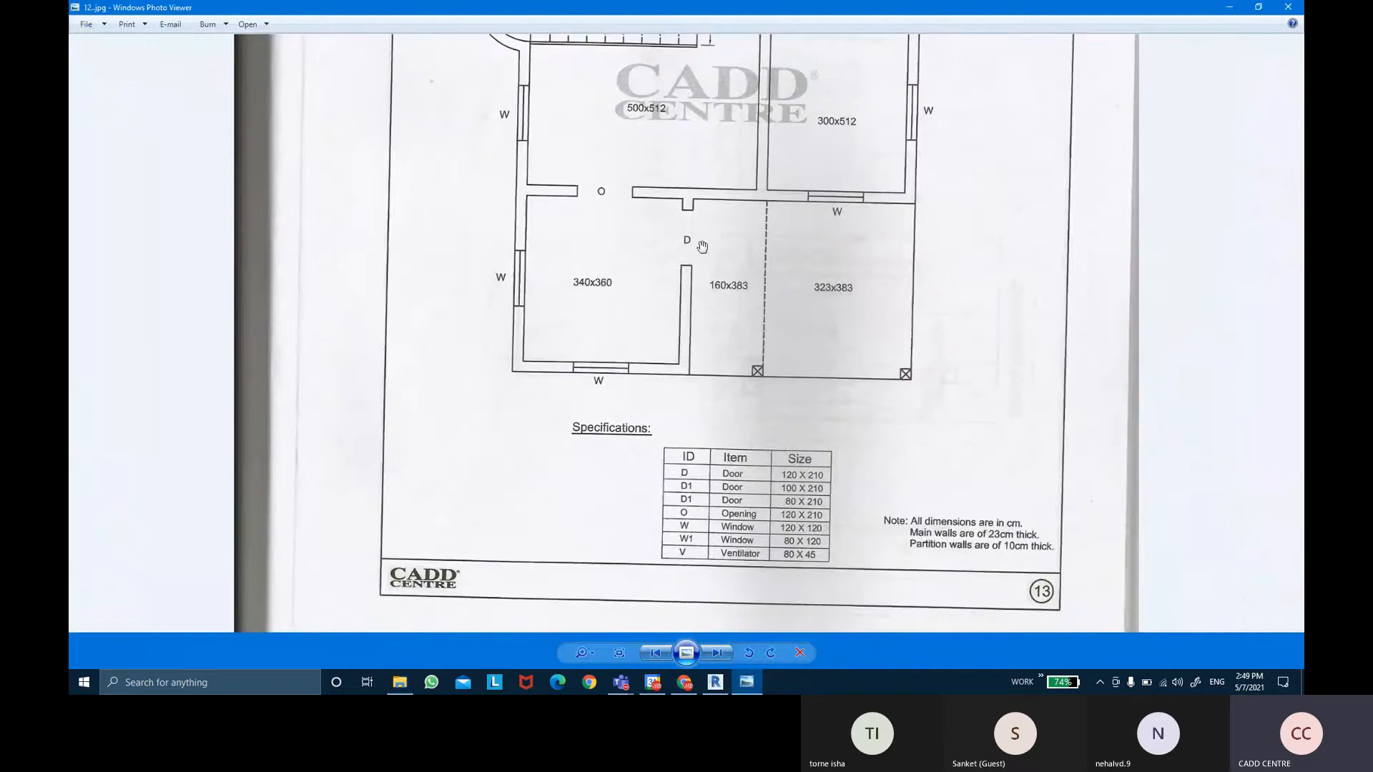
pyautogui.press('ctrl')
pyautogui.press('ctrl')
pyautogui.hotkey('alt', 'Tab')
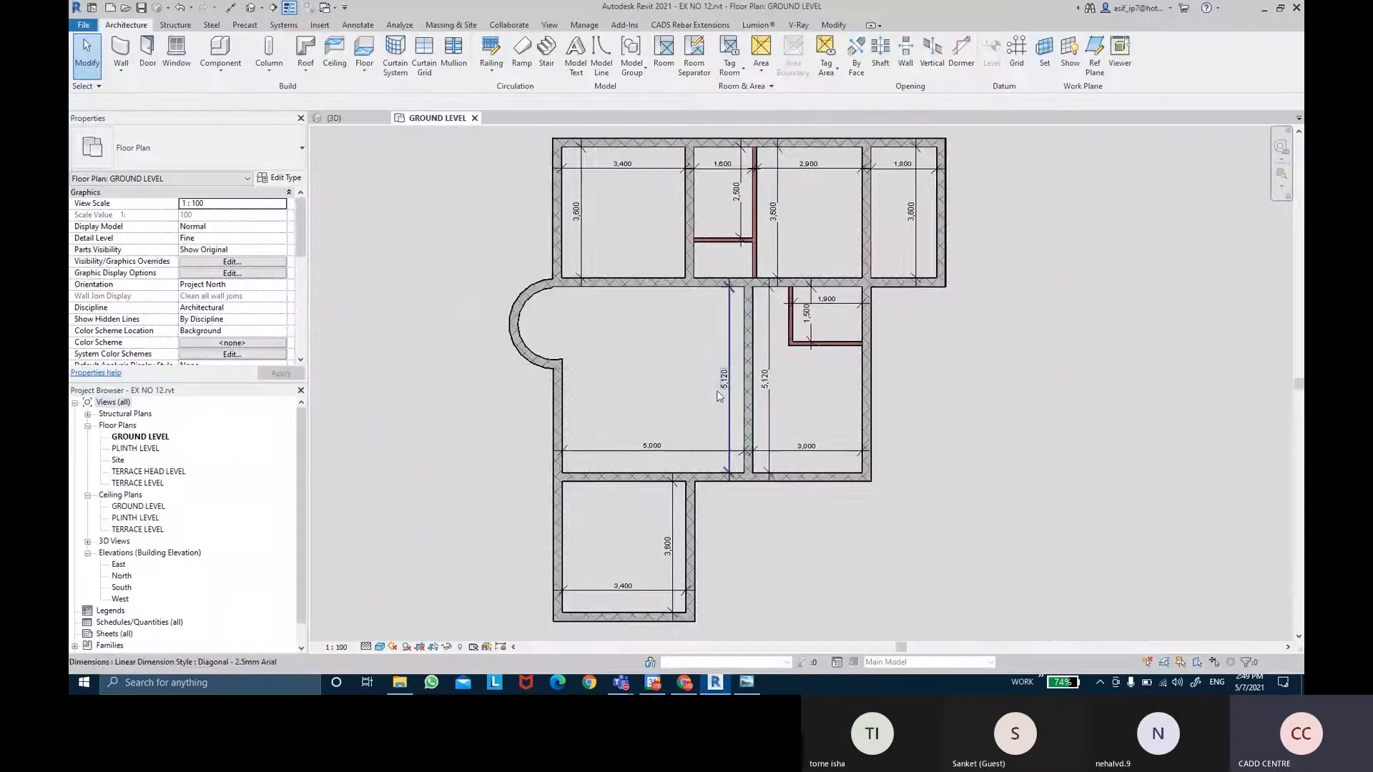
pyautogui.scroll(1, 687, 473)
pyautogui.scroll(1, 686, 486)
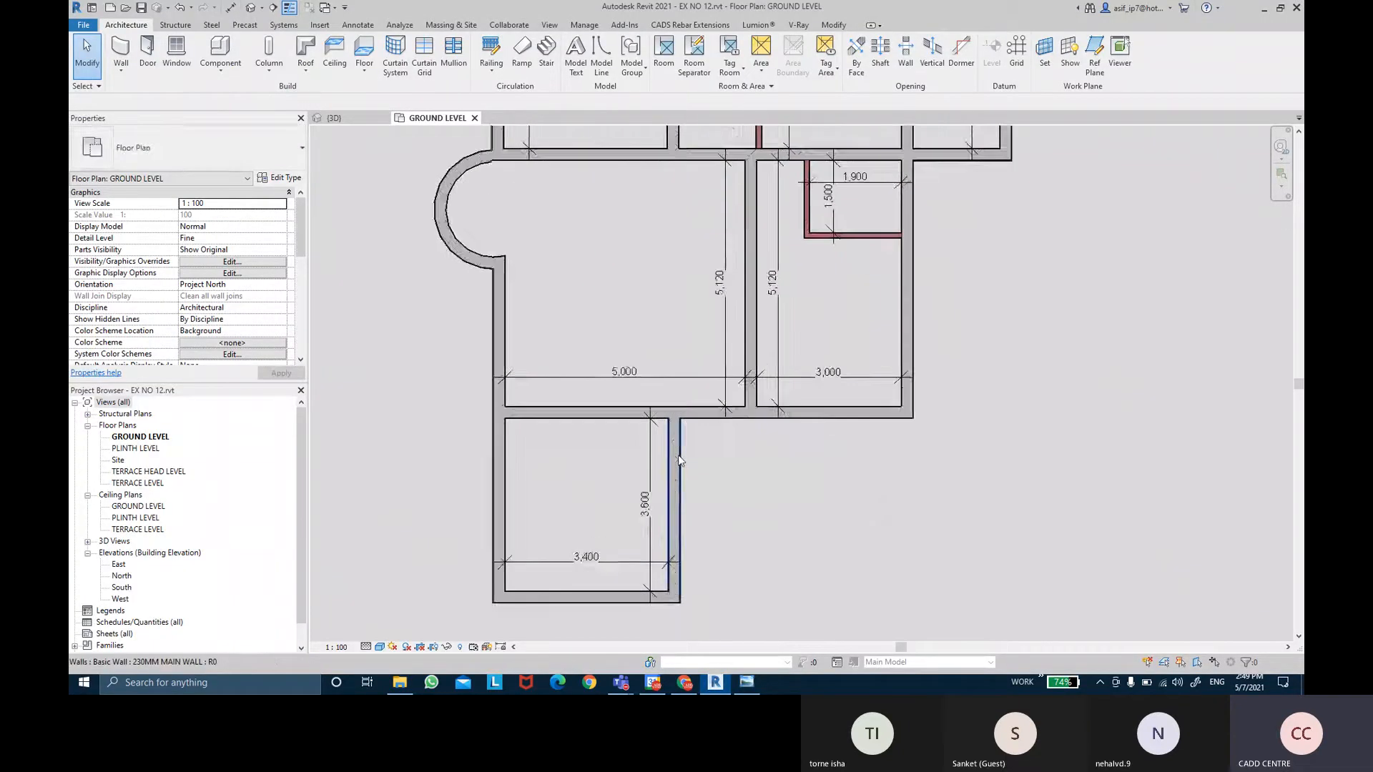
pyautogui.scroll(1, 690, 458)
pyautogui.moveTo(692, 450); pyautogui.dragTo(691, 408, button='middle')
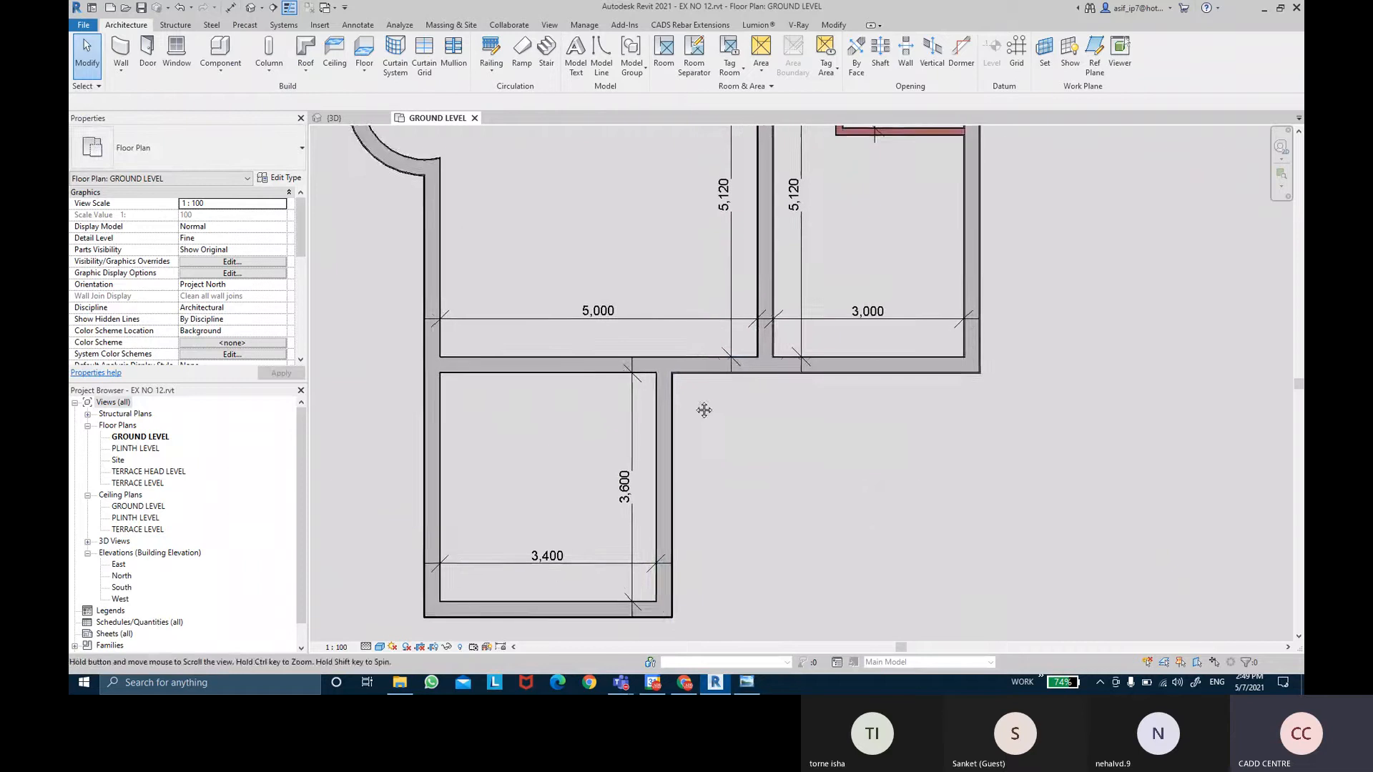
pyautogui.click(142, 78)
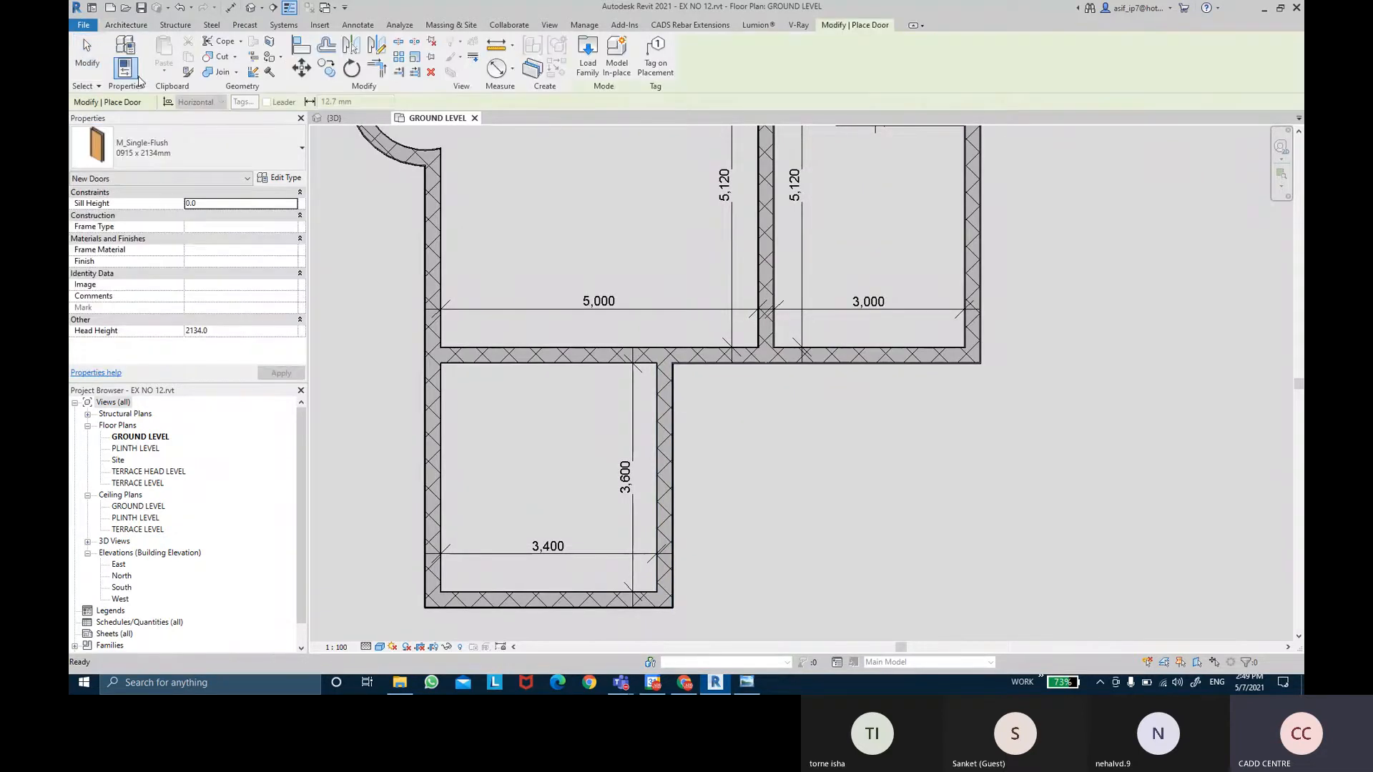
pyautogui.click(198, 140)
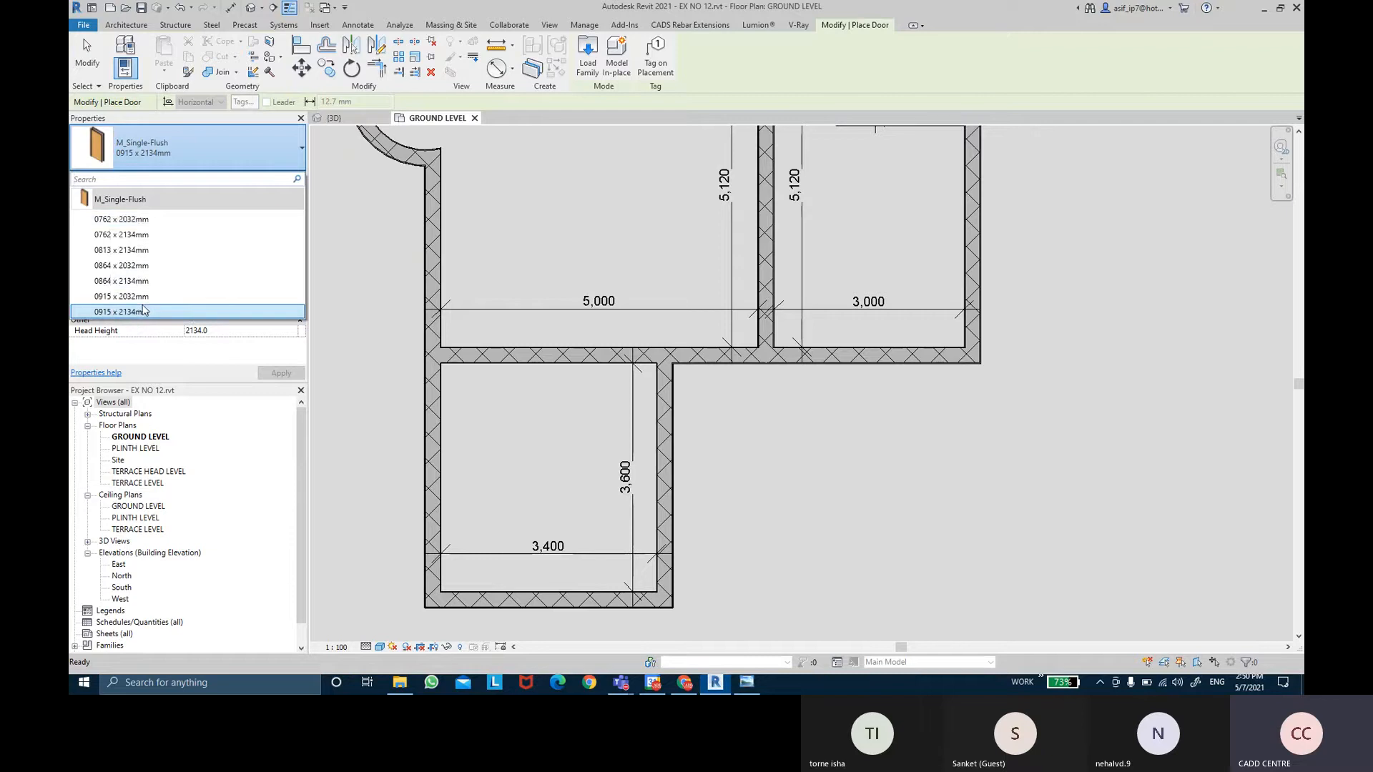
pyautogui.click(143, 311)
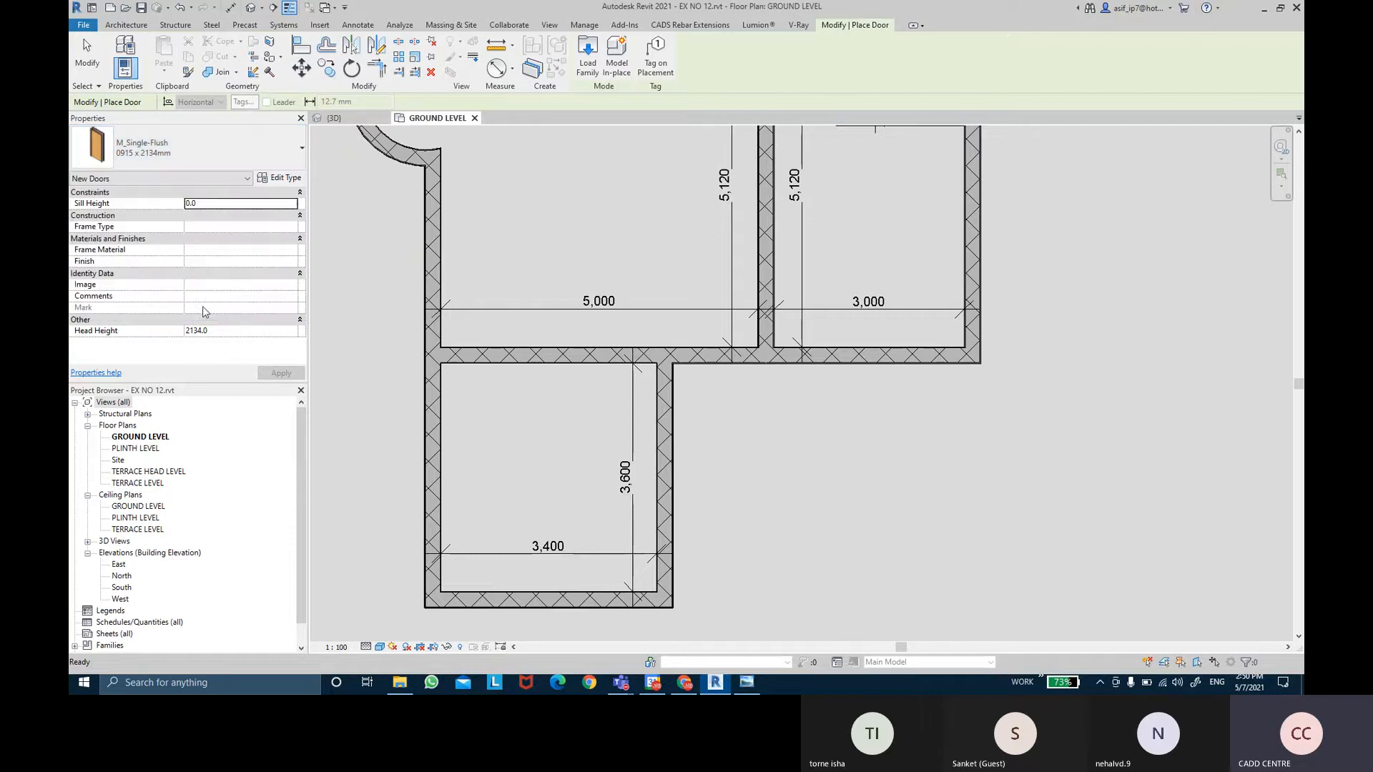
pyautogui.click(662, 410)
pyautogui.press('Escape')
pyautogui.press('Escape')
pyautogui.scroll(6, 655, 398)
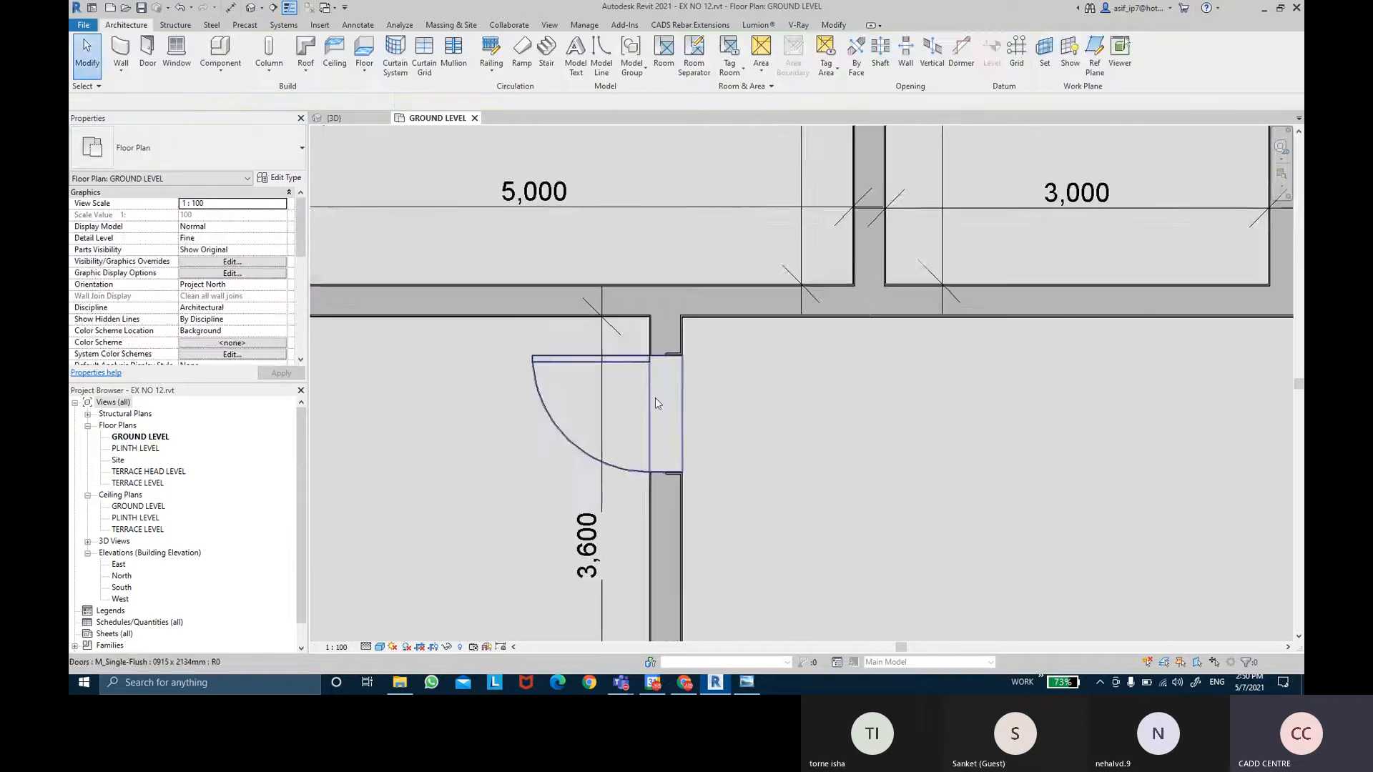
pyautogui.moveTo(658, 344); pyautogui.dragTo(675, 301, button='middle')
pyautogui.scroll(1, 626, 299)
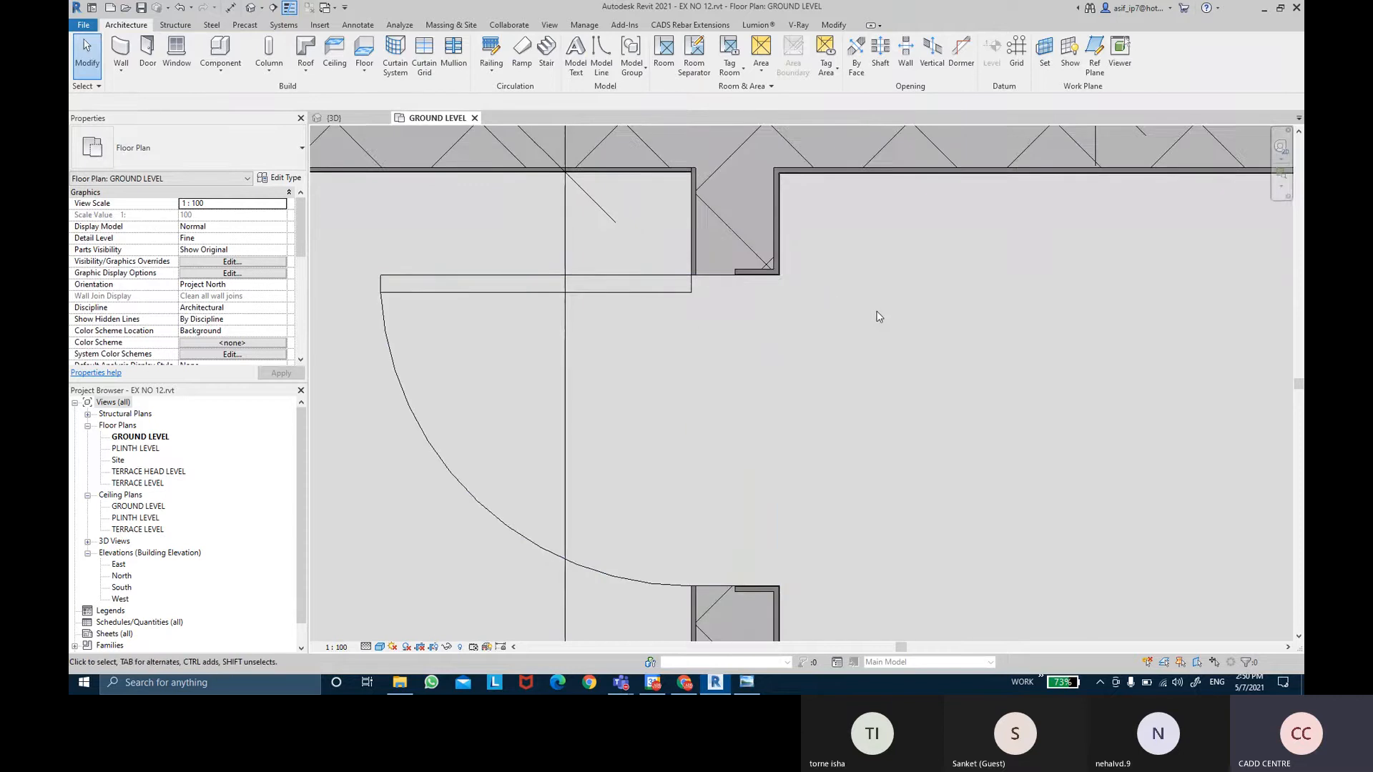
pyautogui.click(624, 276)
pyautogui.press('Delete')
pyautogui.scroll(-3, 623, 276)
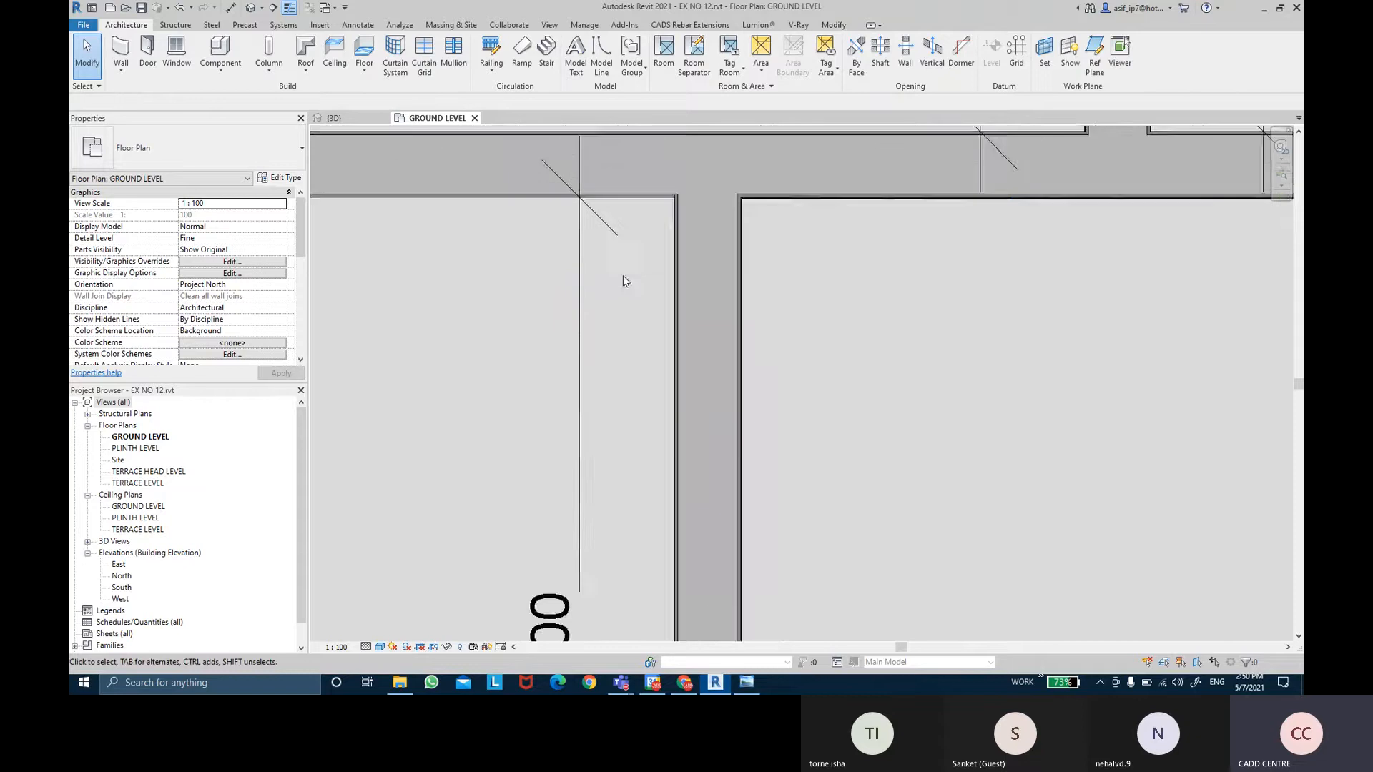
pyautogui.scroll(-2, 623, 278)
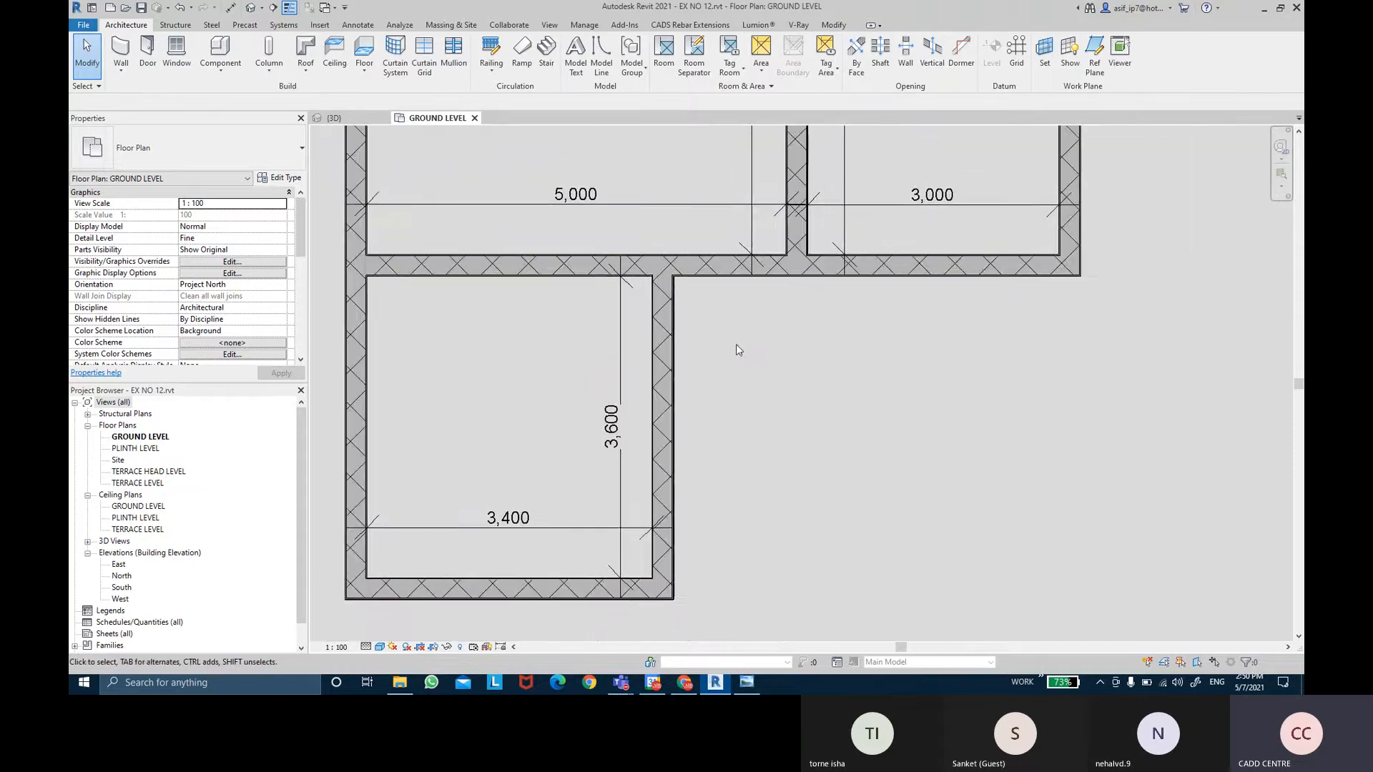
pyautogui.moveTo(736, 345); pyautogui.dragTo(745, 338, button='middle')
pyautogui.scroll(1, 483, 343)
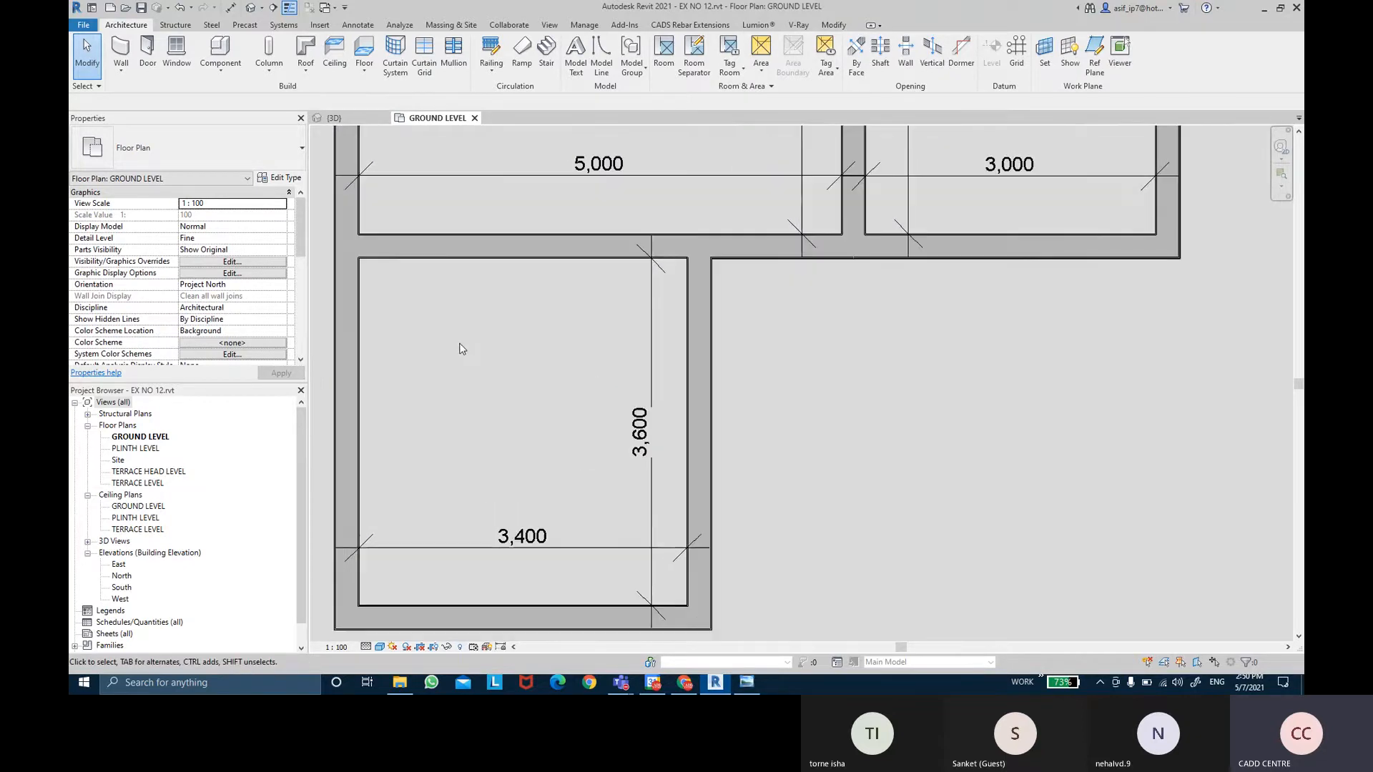
pyautogui.moveTo(418, 340); pyautogui.dragTo(505, 286, button='middle')
pyautogui.scroll(3, 390, 286)
pyautogui.scroll(1, 447, 282)
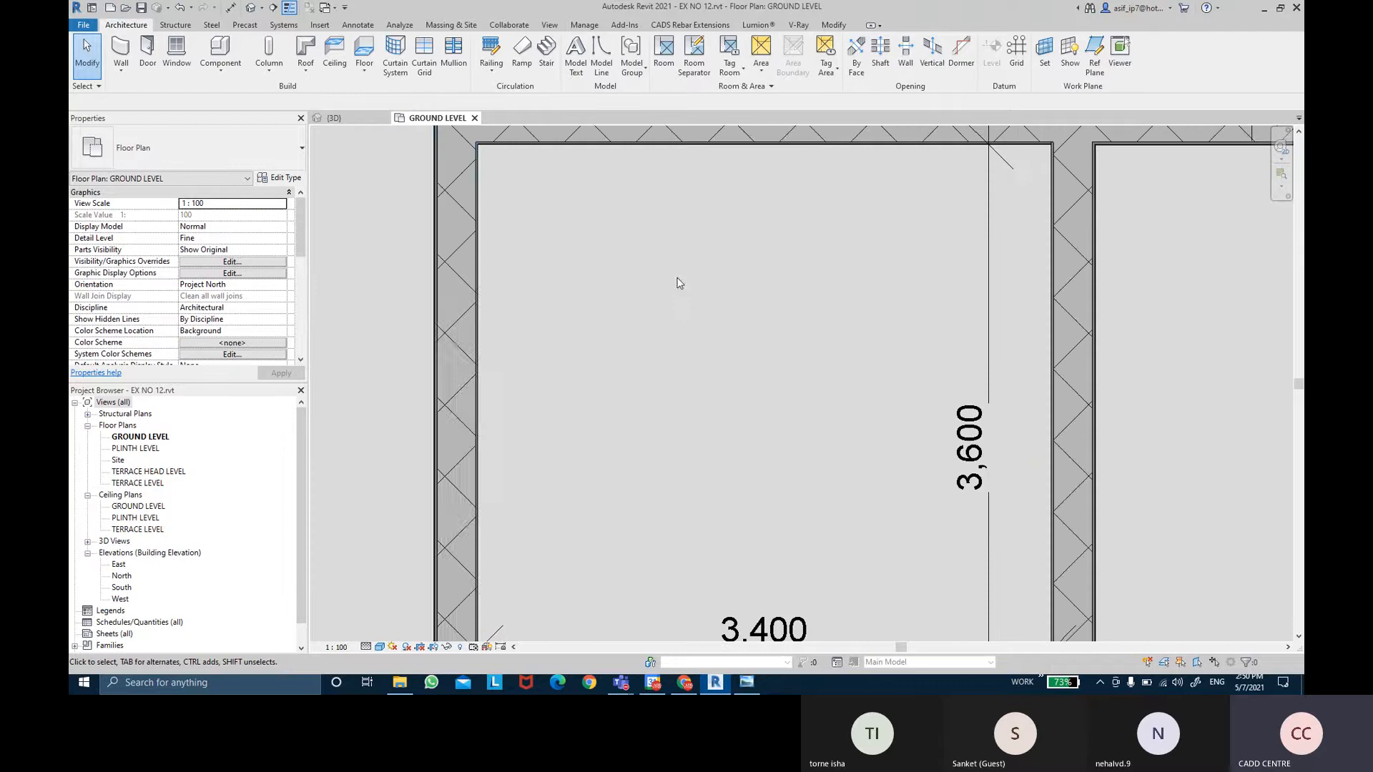
pyautogui.moveTo(676, 277); pyautogui.dragTo(669, 304, button='middle')
pyautogui.scroll(-4, 672, 309)
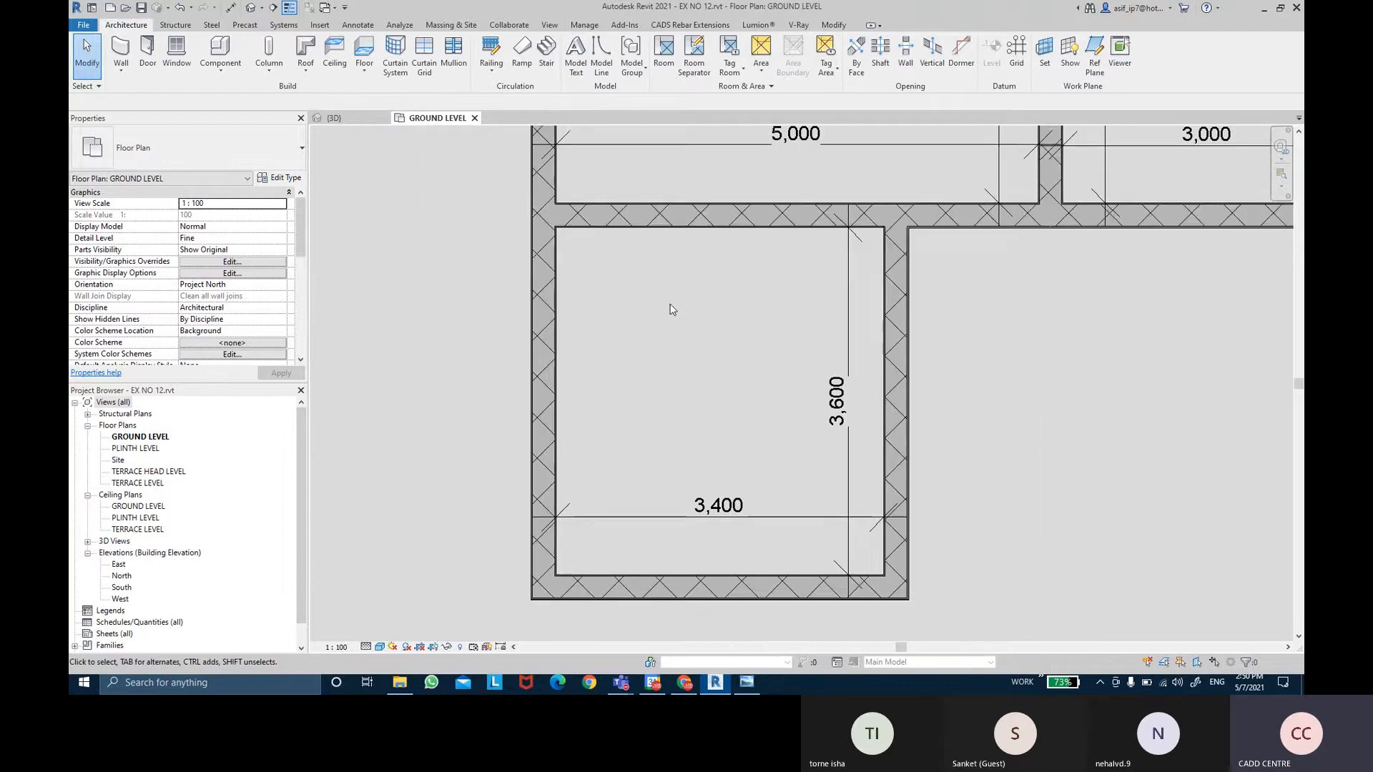
# From the Door tool's Load Family dialog, browse to the English library's Doors folder.
pyautogui.click(149, 66)
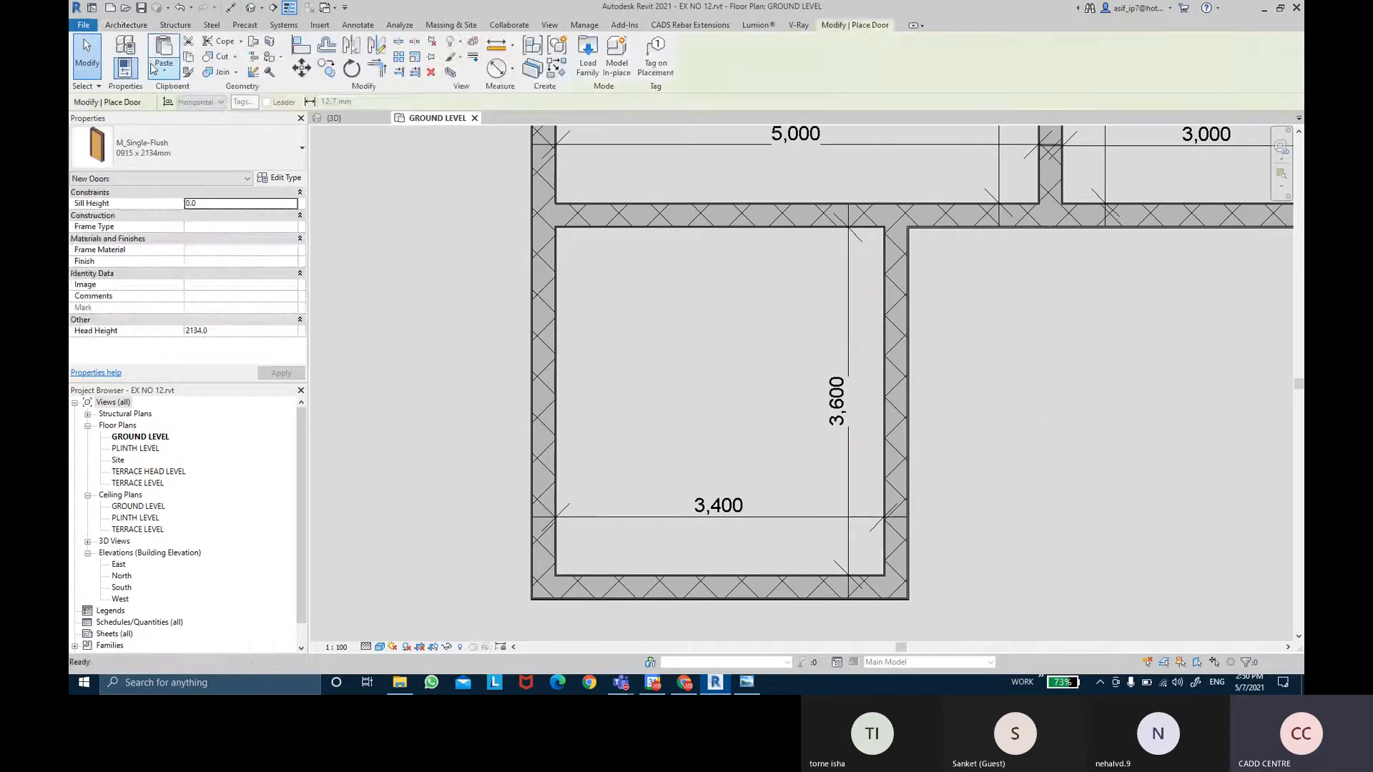
pyautogui.click(588, 76)
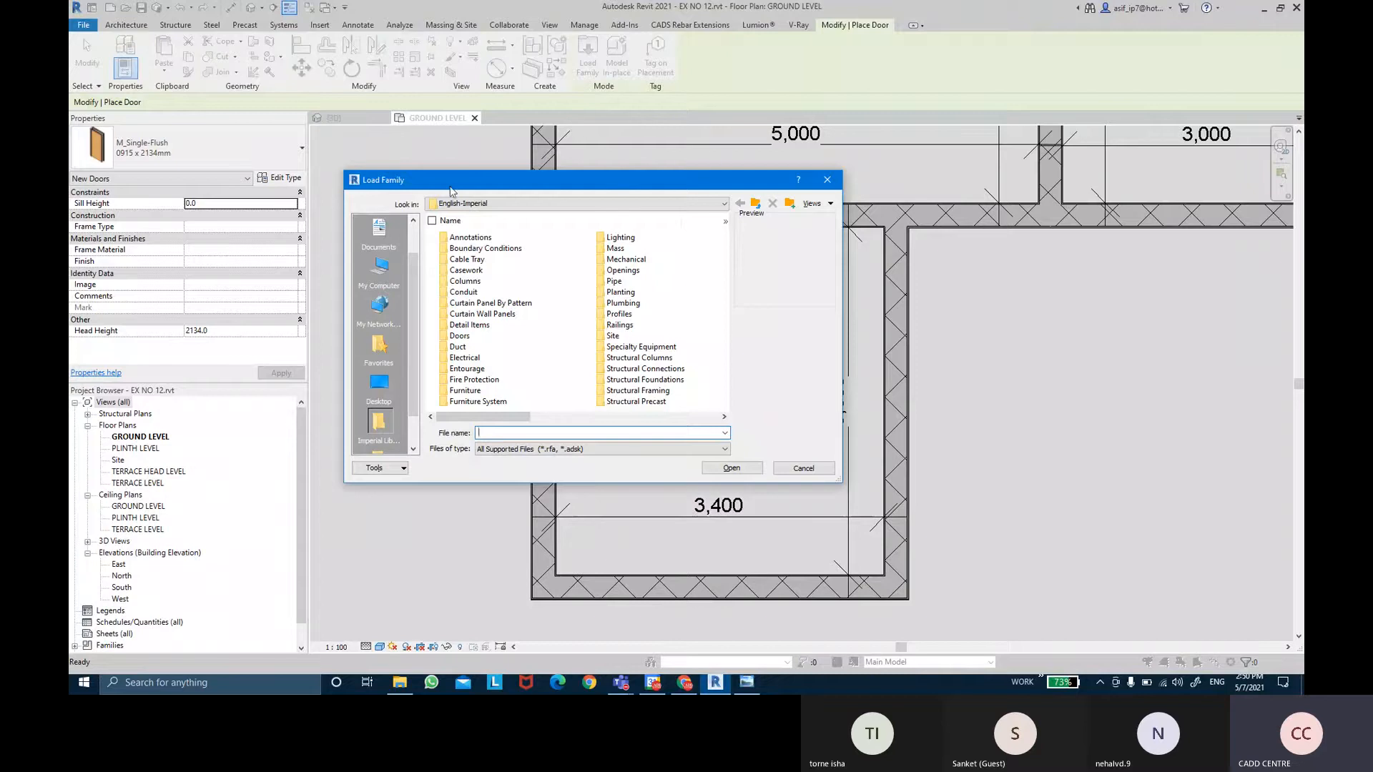
pyautogui.moveTo(384, 188); pyautogui.dragTo(396, 188)
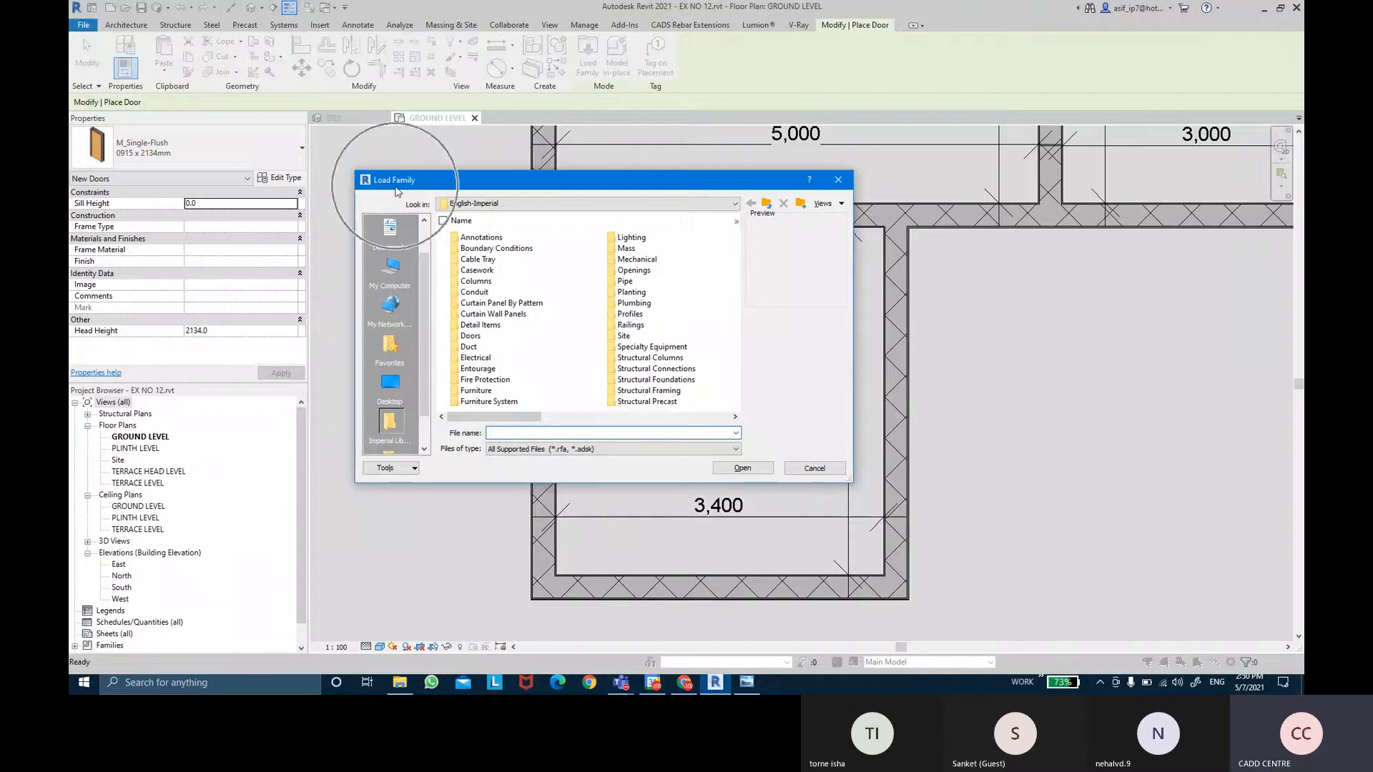
pyautogui.click(766, 203)
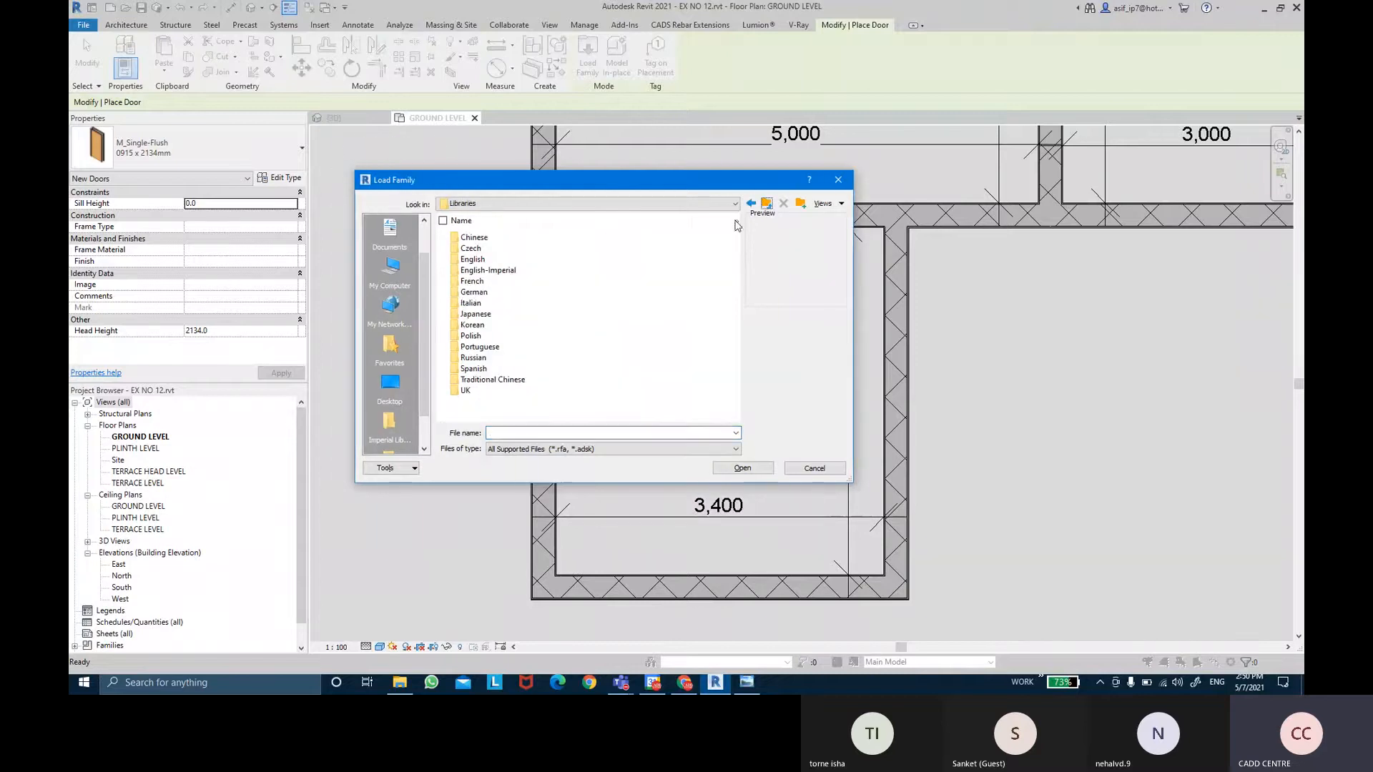
pyautogui.doubleClick(474, 261)
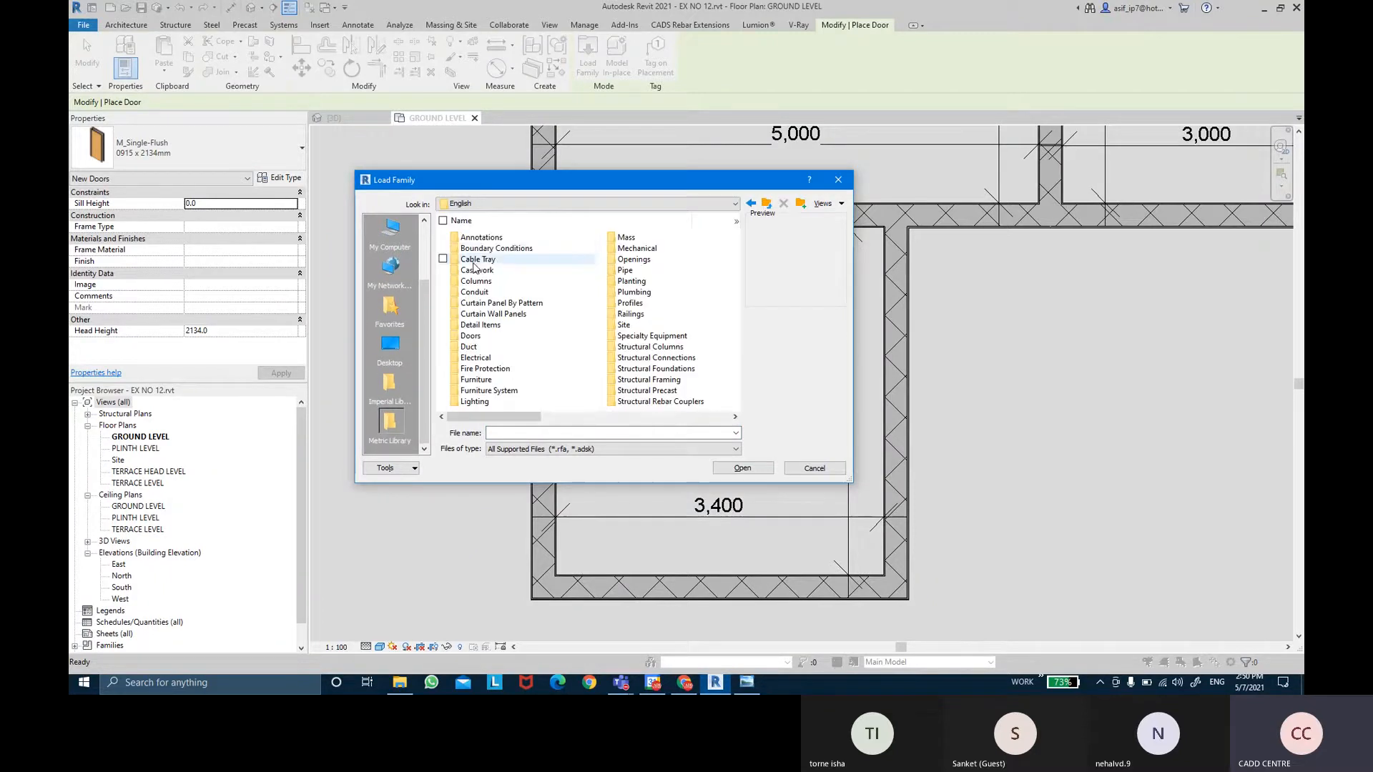
pyautogui.doubleClick(475, 338)
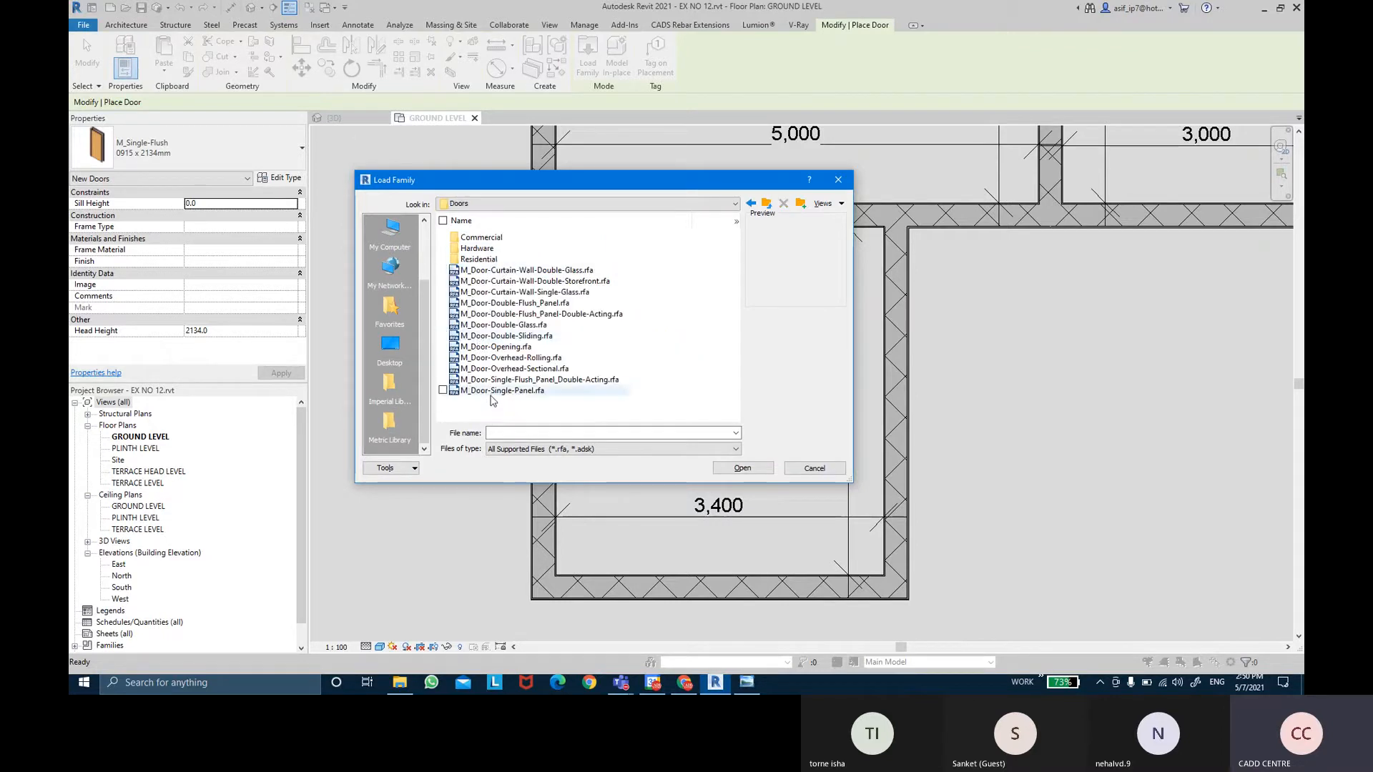
# Preview the door families, then open the Residential folder and review its door families.
pyautogui.click(505, 272)
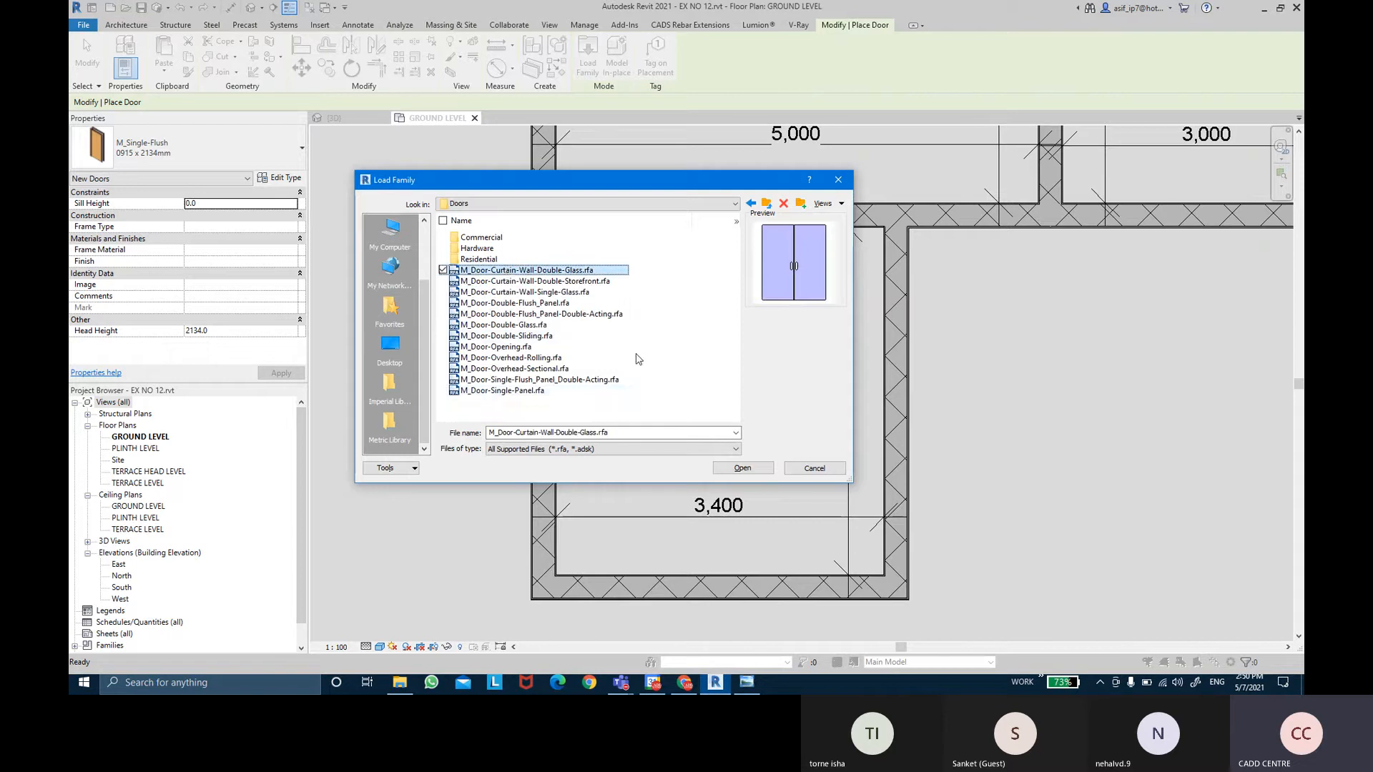
pyautogui.press('Down')
pyautogui.press('Down')
pyautogui.press('Down')
pyautogui.press('Down')
pyautogui.press('Down')
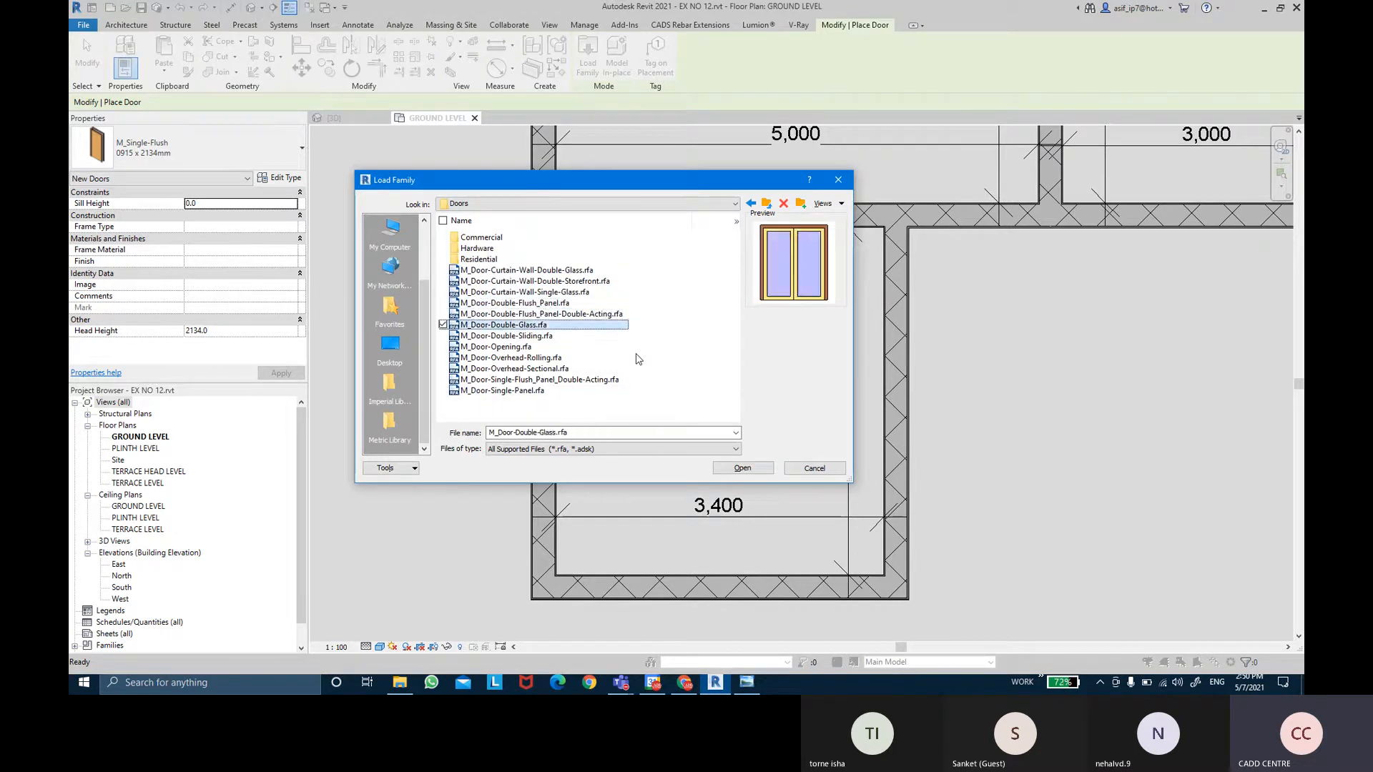
pyautogui.press('Down')
pyautogui.press('Down')
pyautogui.press('Down')
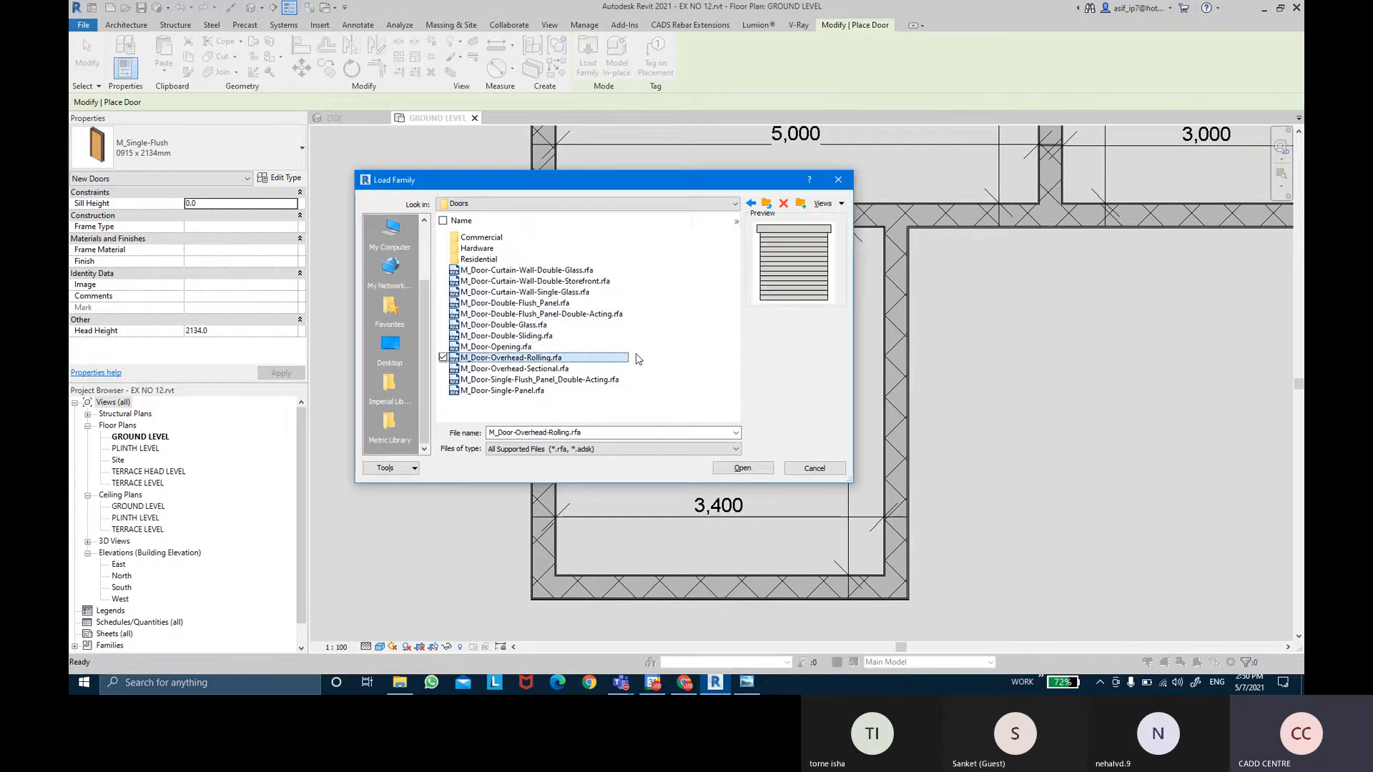
pyautogui.press('Down')
pyautogui.press('Down')
pyautogui.press('Down')
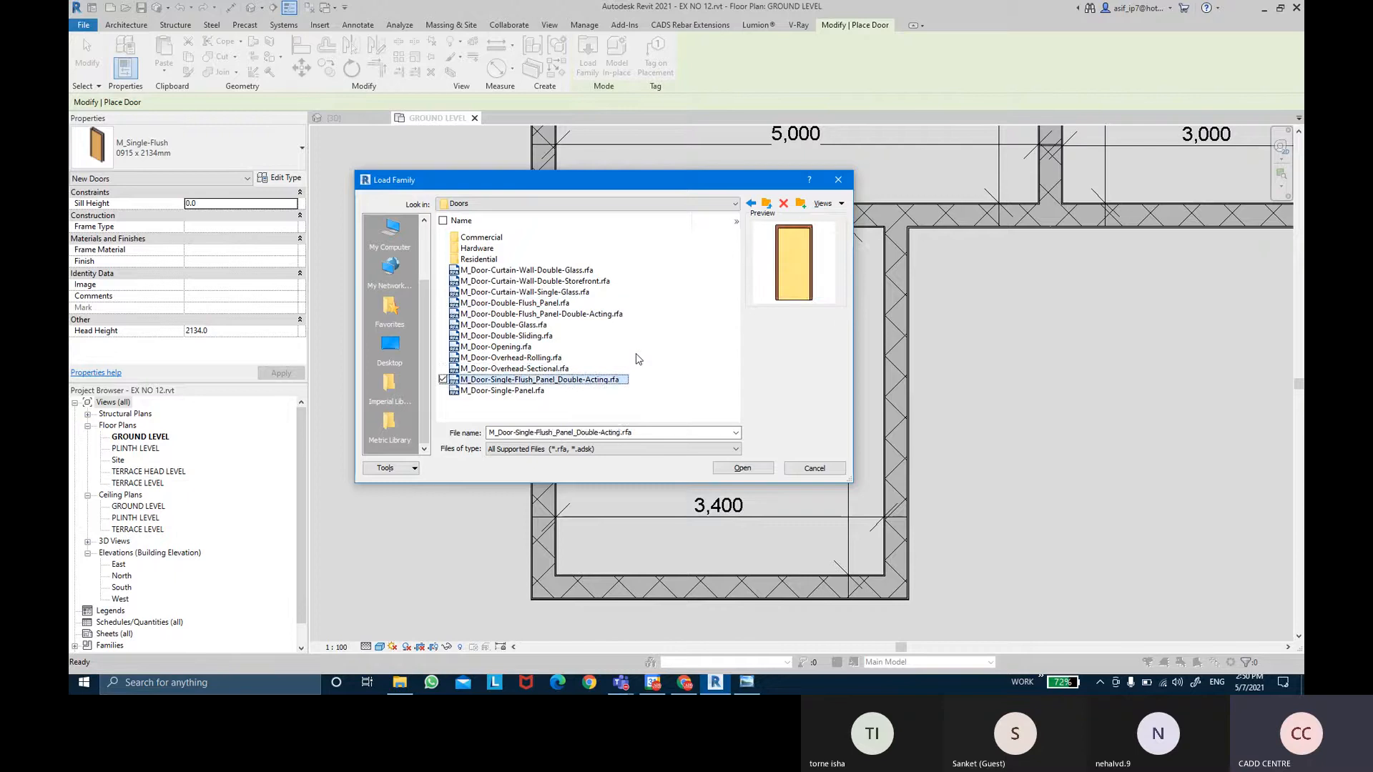
pyautogui.press('Up')
pyautogui.press('Up')
pyautogui.press('Up')
pyautogui.press('Up')
pyautogui.press('Up')
pyautogui.press('Up')
pyautogui.press('Up')
pyautogui.press('Up')
pyautogui.press('Up')
pyautogui.press('Up')
pyautogui.press('Up')
pyautogui.press('Up')
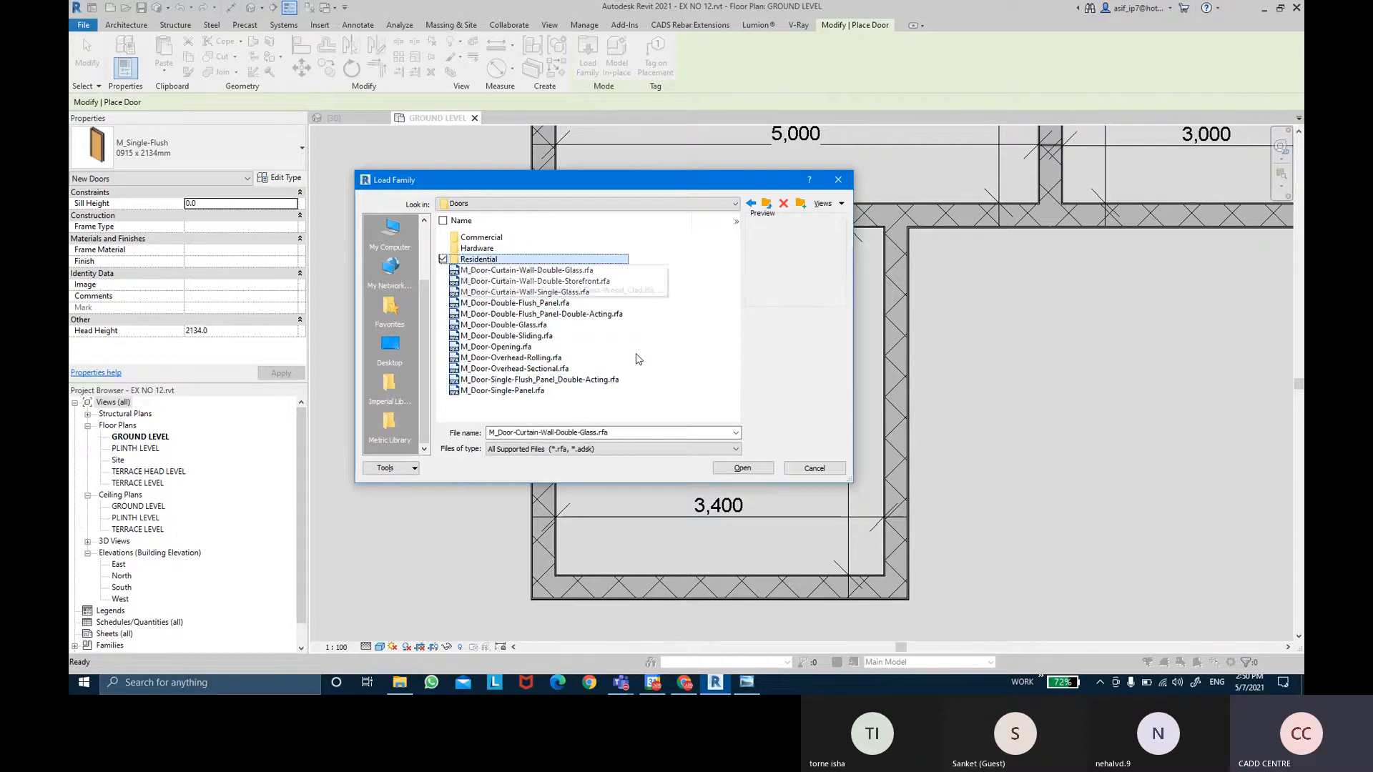
pyautogui.press('Return')
pyautogui.press('Down')
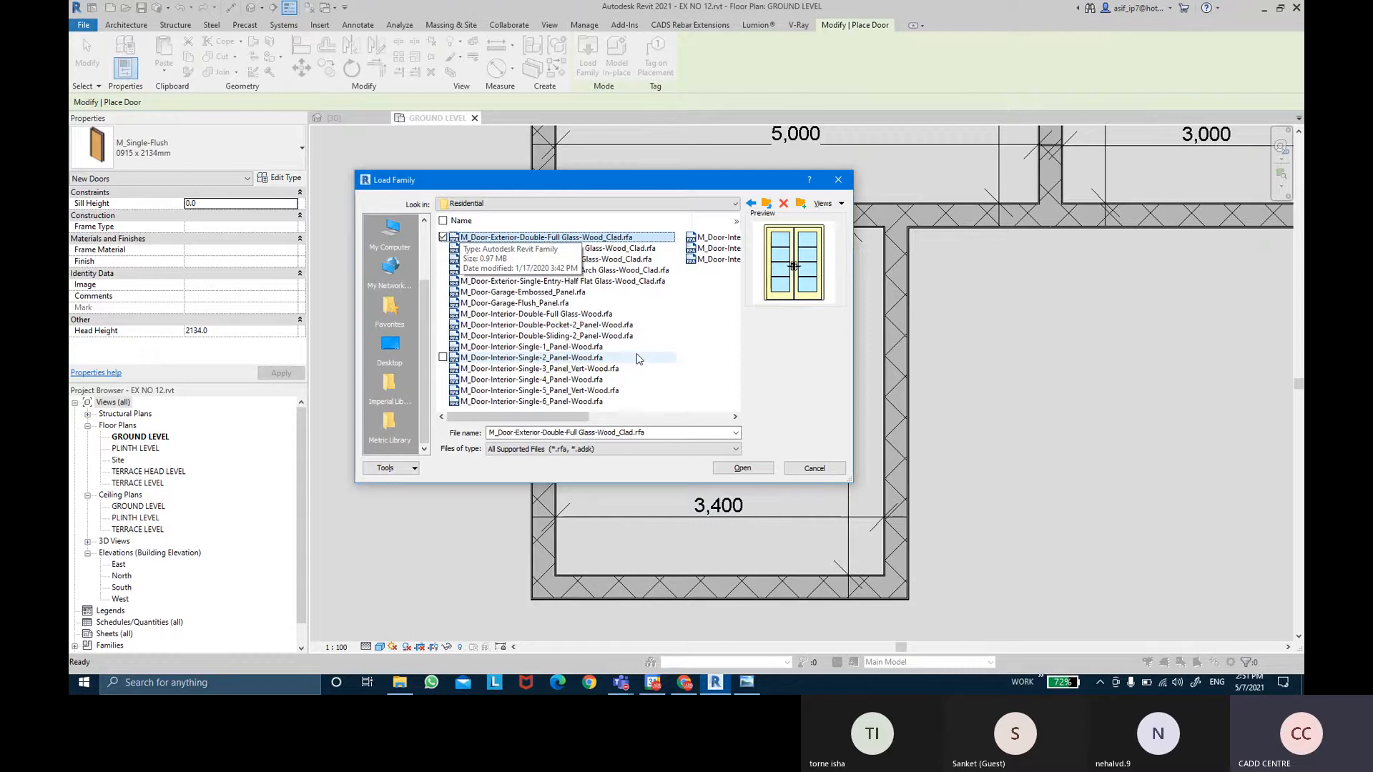
pyautogui.press('Down')
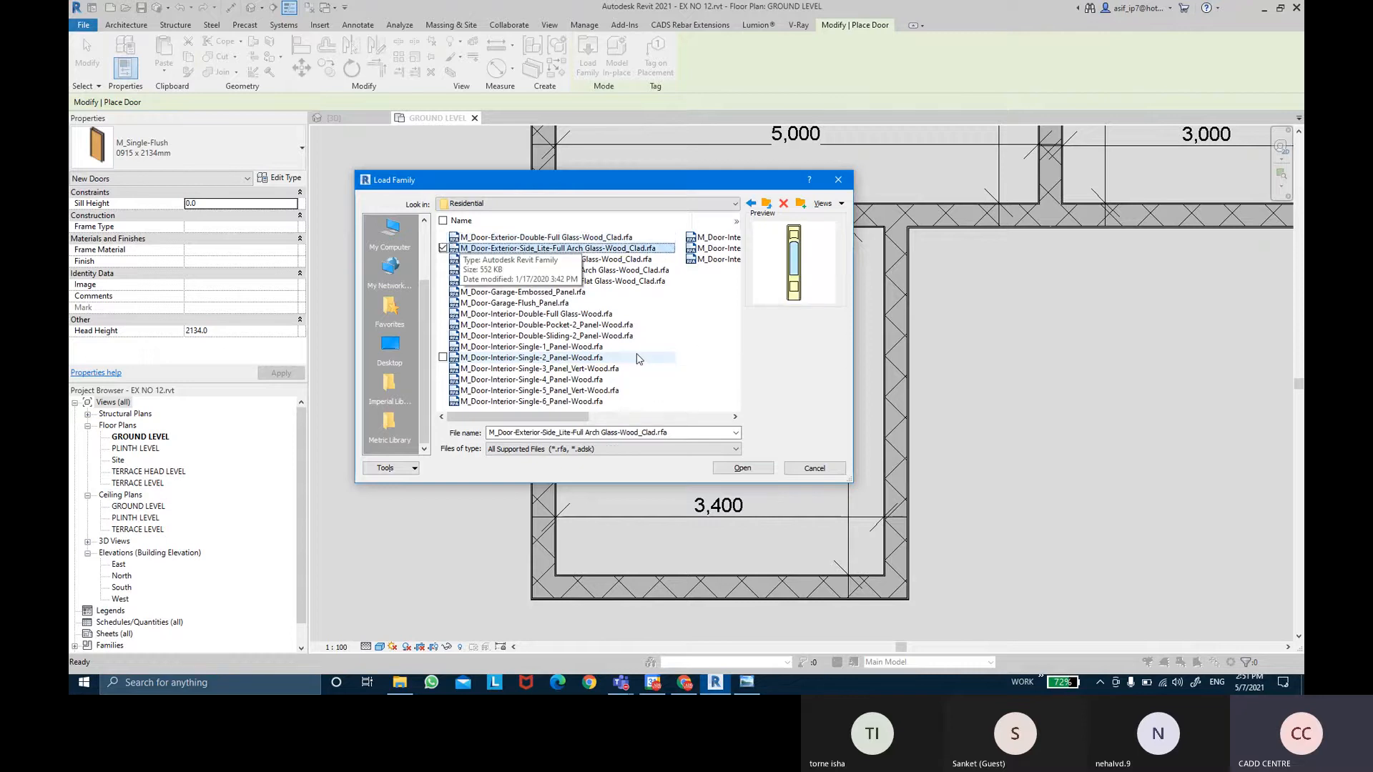
pyautogui.press('Down')
pyautogui.press('Down')
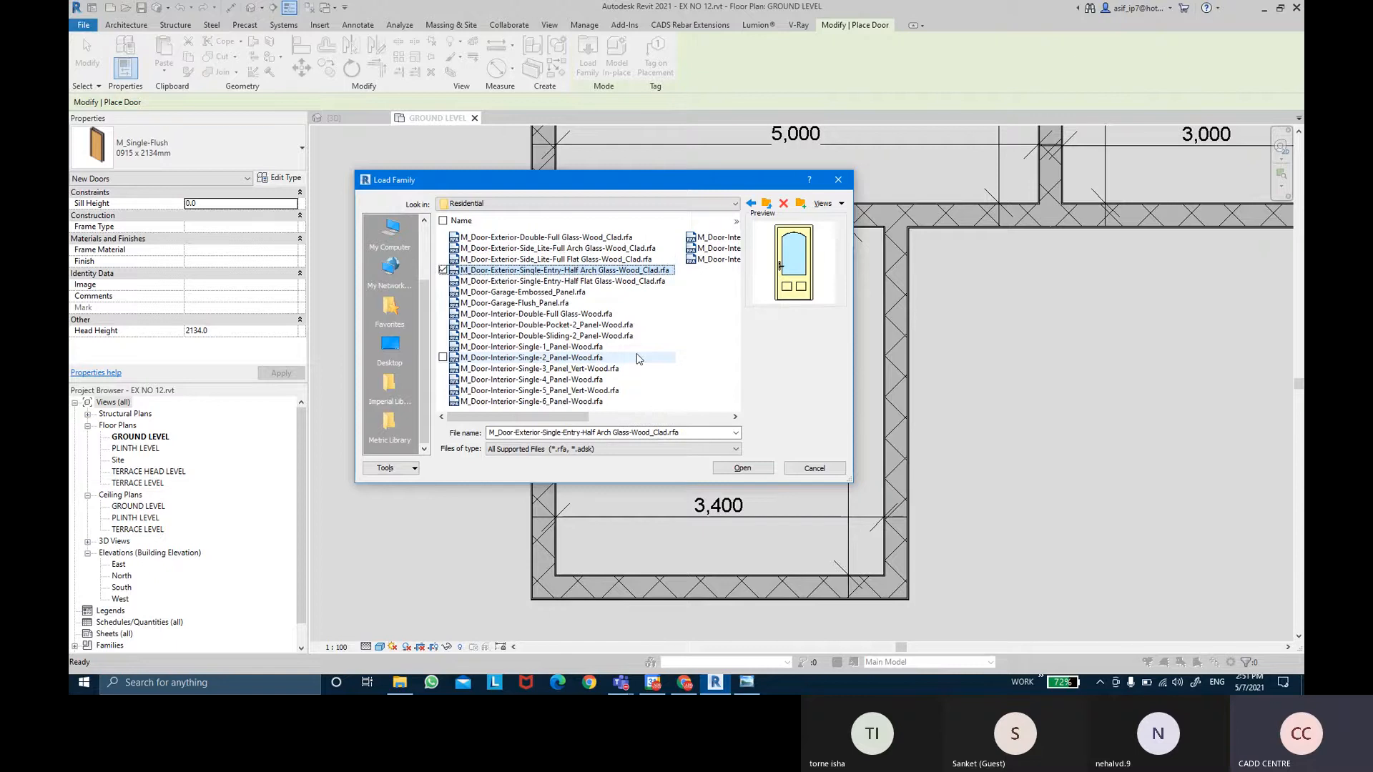
pyautogui.press('Down')
pyautogui.press('Down')
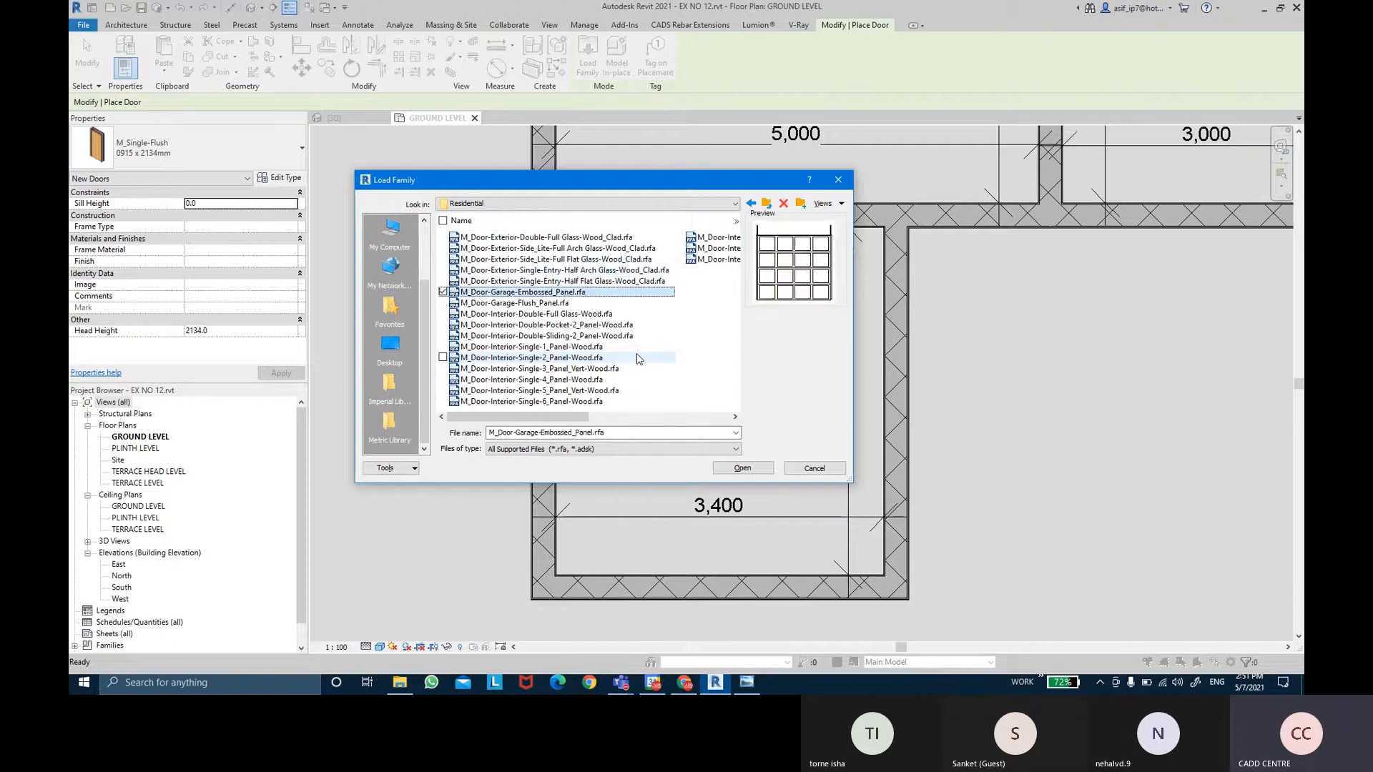
pyautogui.press('Down')
pyautogui.press('Down')
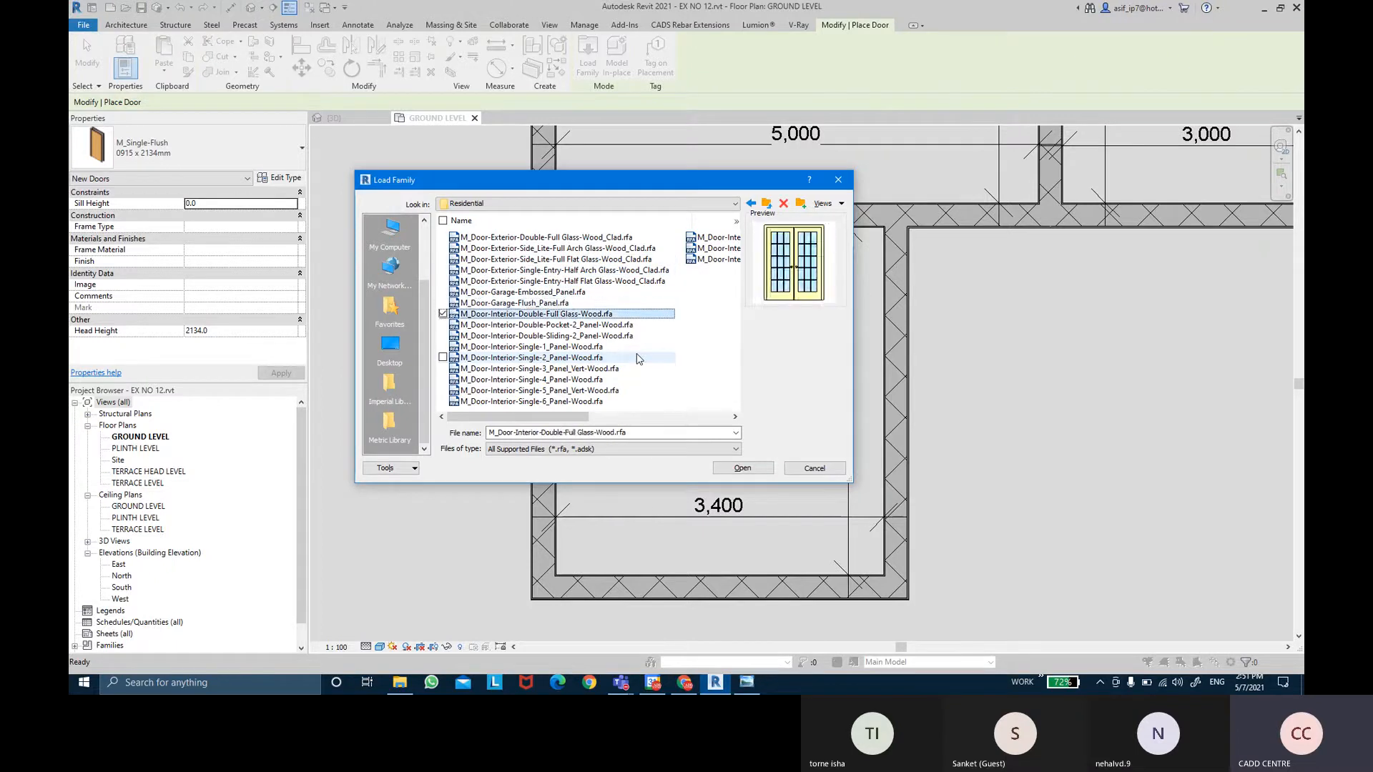
pyautogui.press('Down')
pyautogui.press('Down')
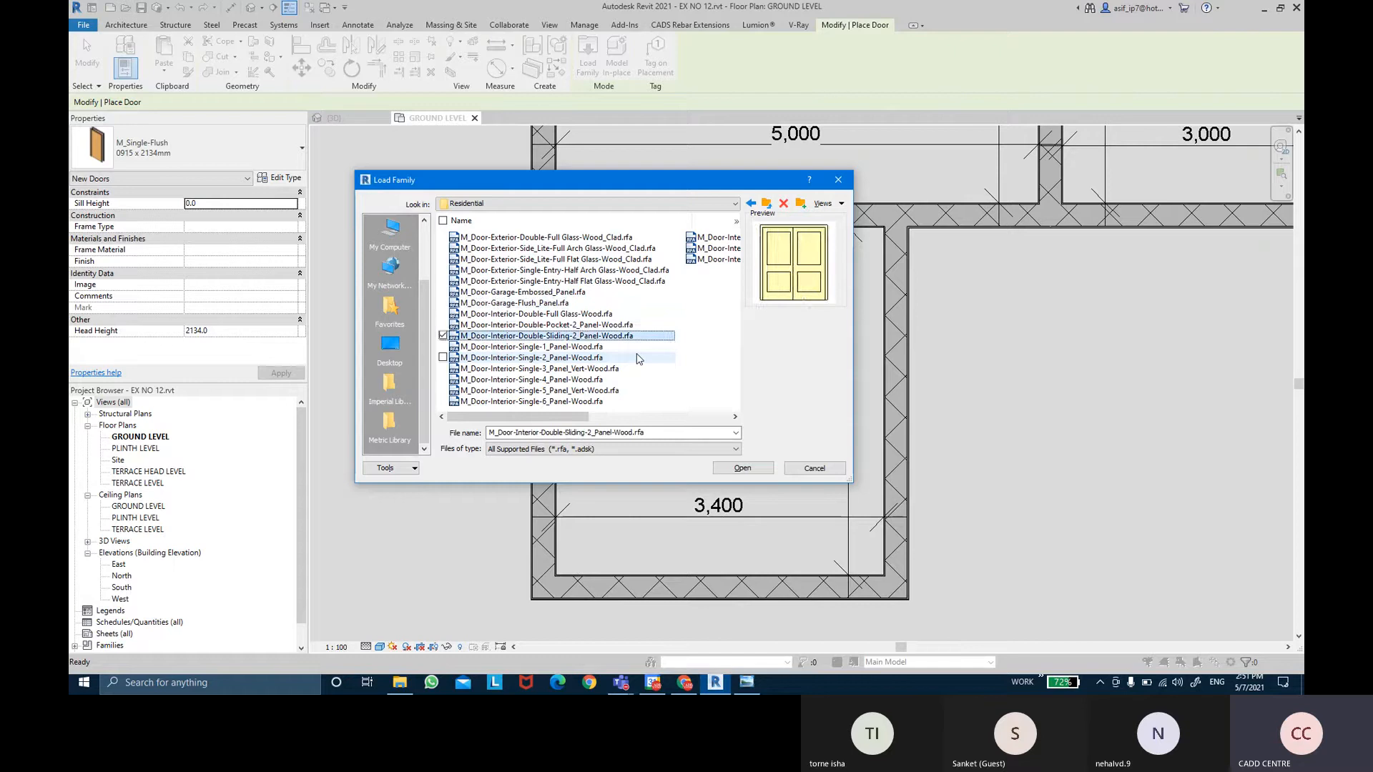
pyautogui.press('Down')
pyautogui.scroll(-1, 639, 358)
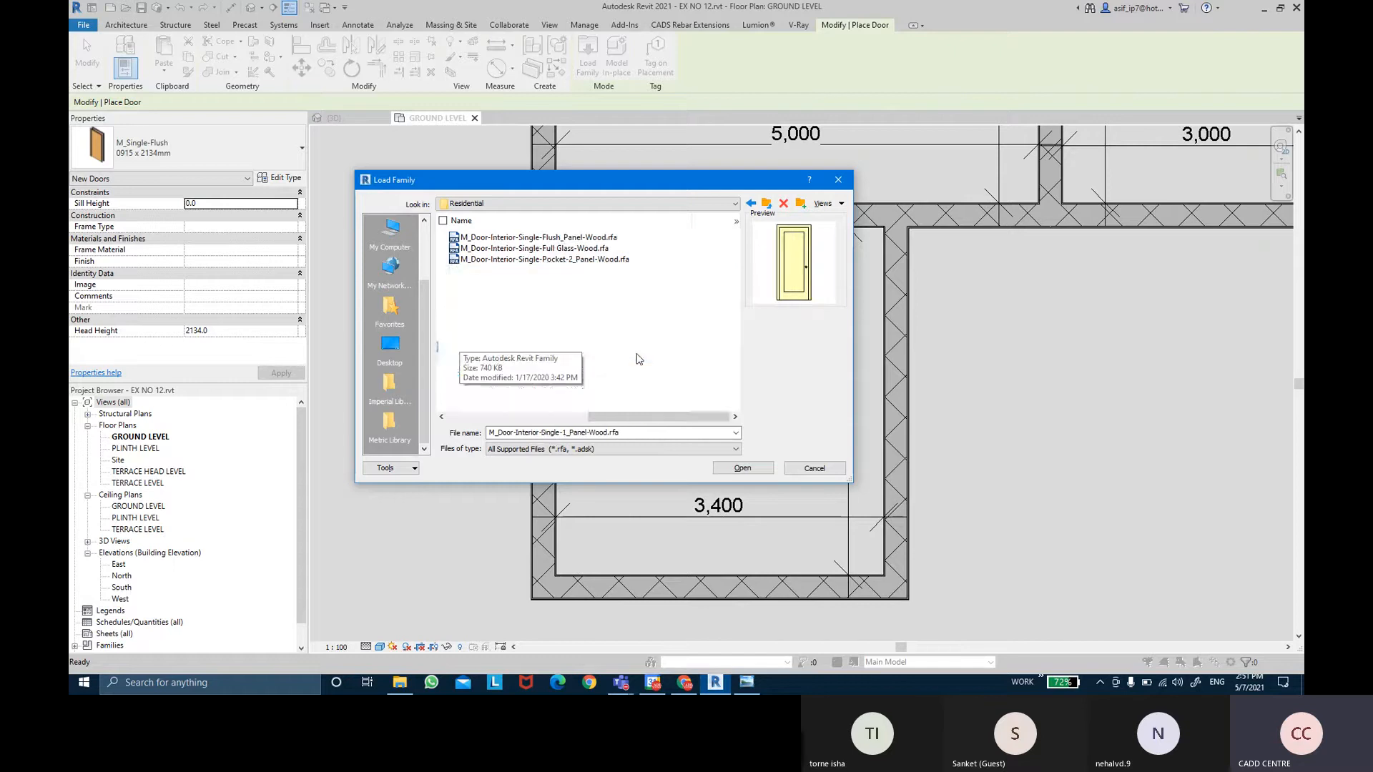
pyautogui.scroll(2, 639, 359)
# Load every Residential door family with all types, accepting the large-load warning.
pyautogui.click(592, 238)
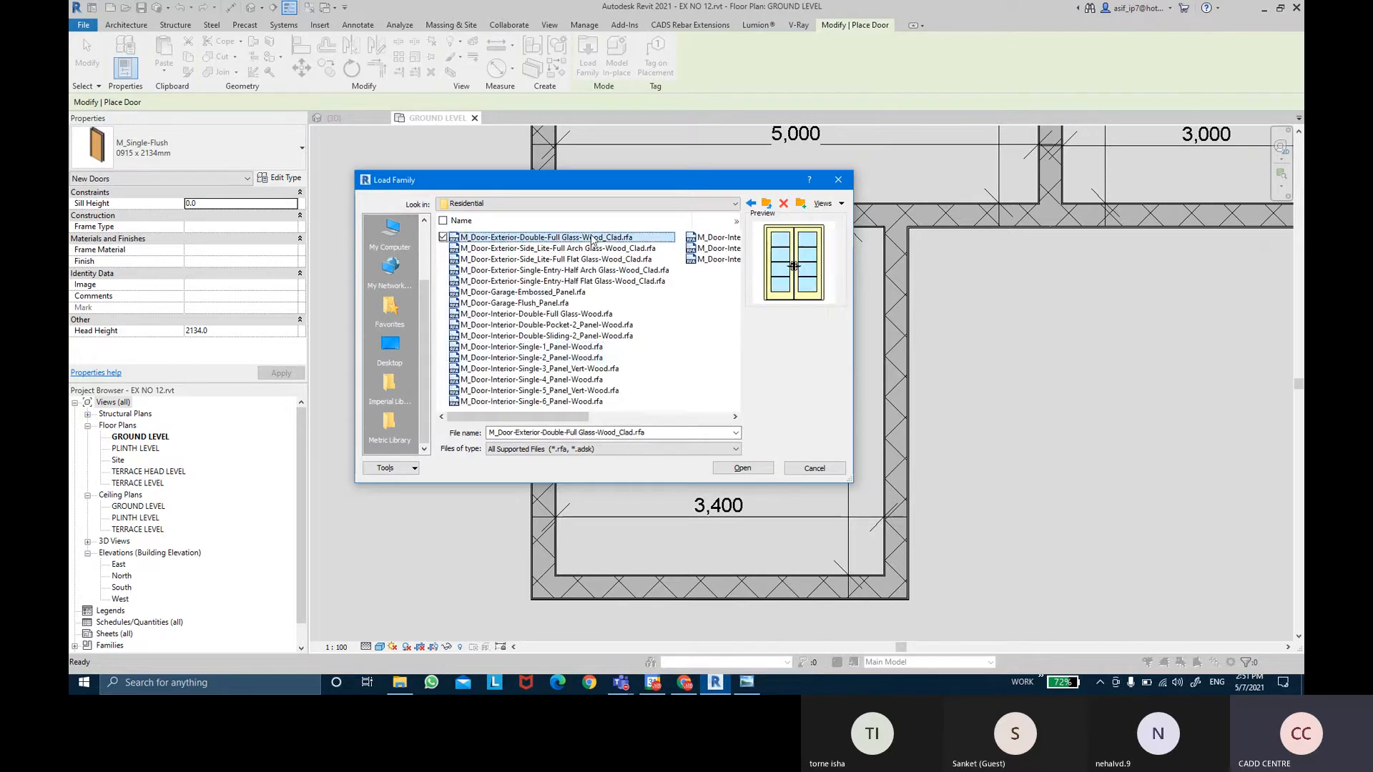
pyautogui.keyDown('shift'); pyautogui.click(709, 260); pyautogui.keyUp('shift')
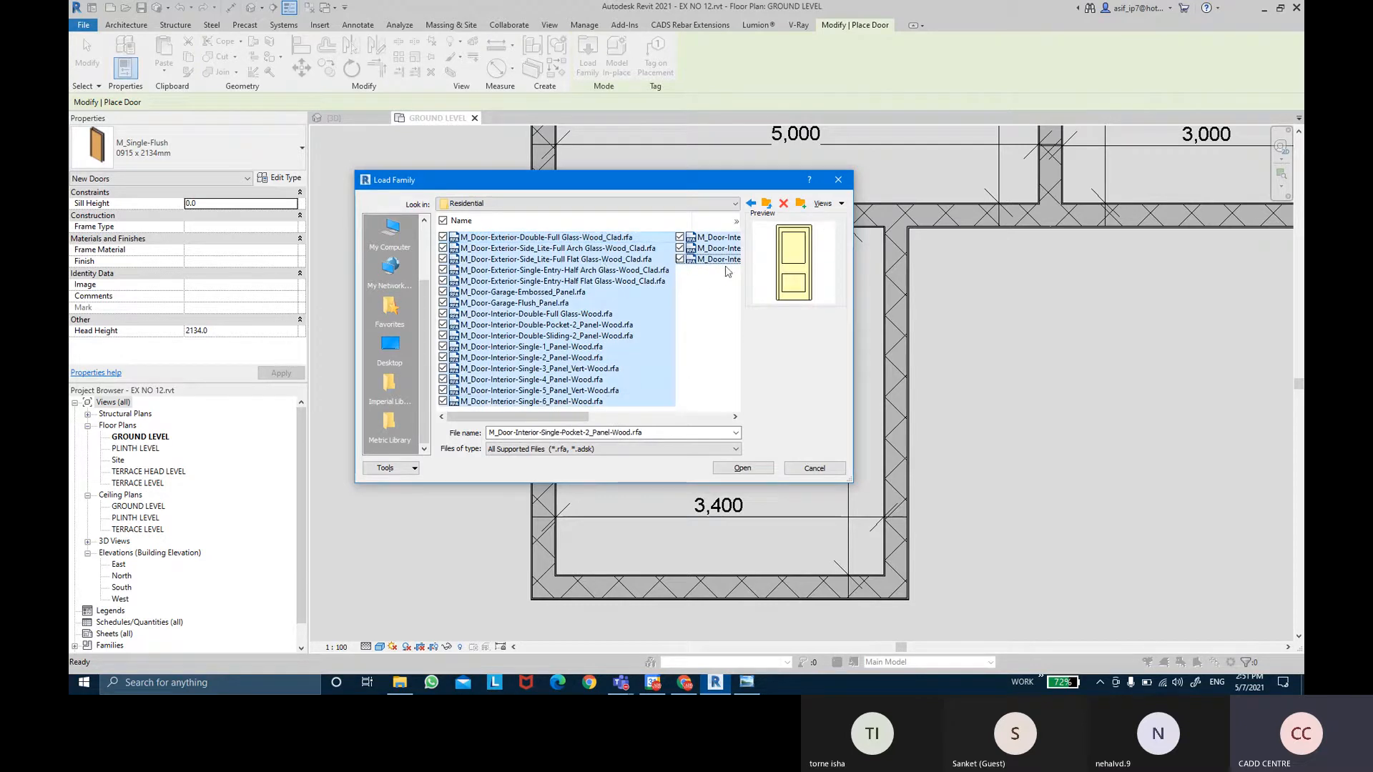
pyautogui.click(741, 469)
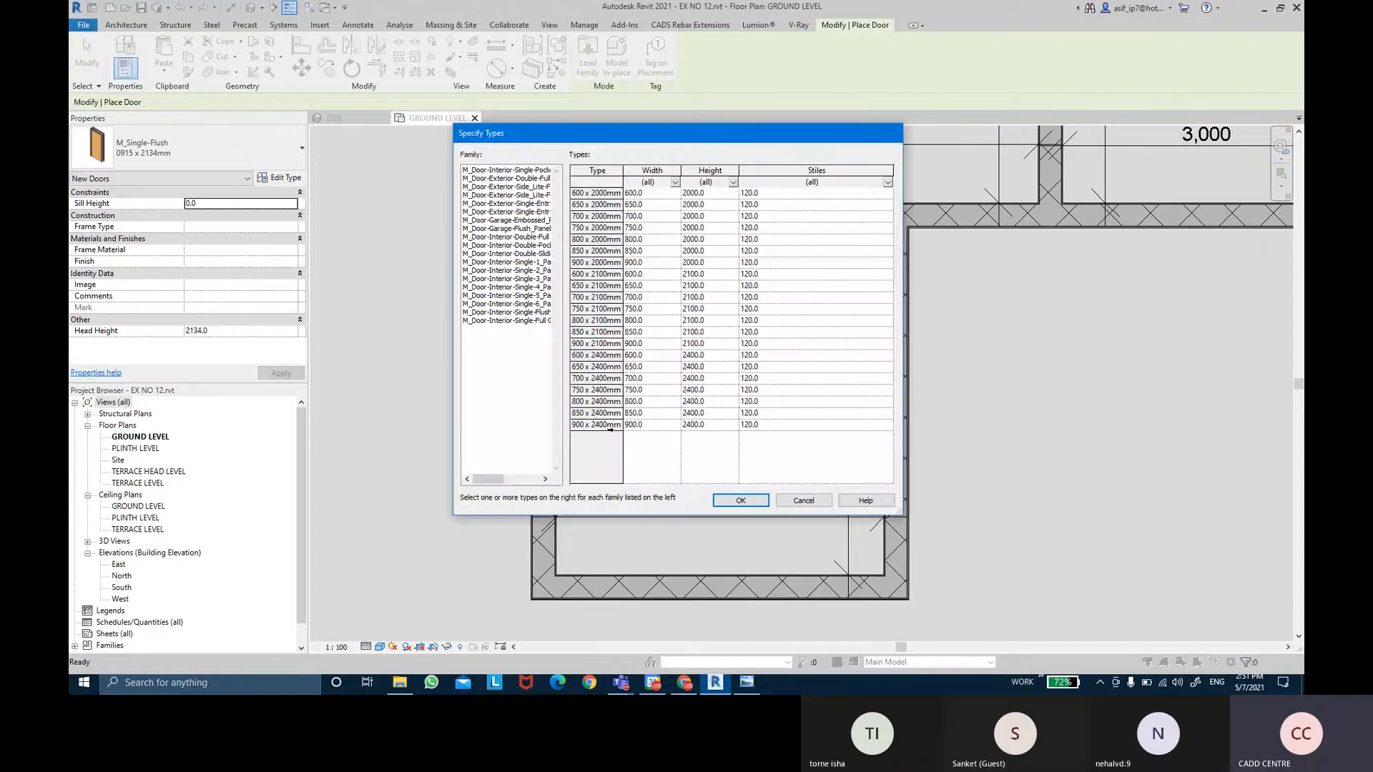
pyautogui.click(618, 435)
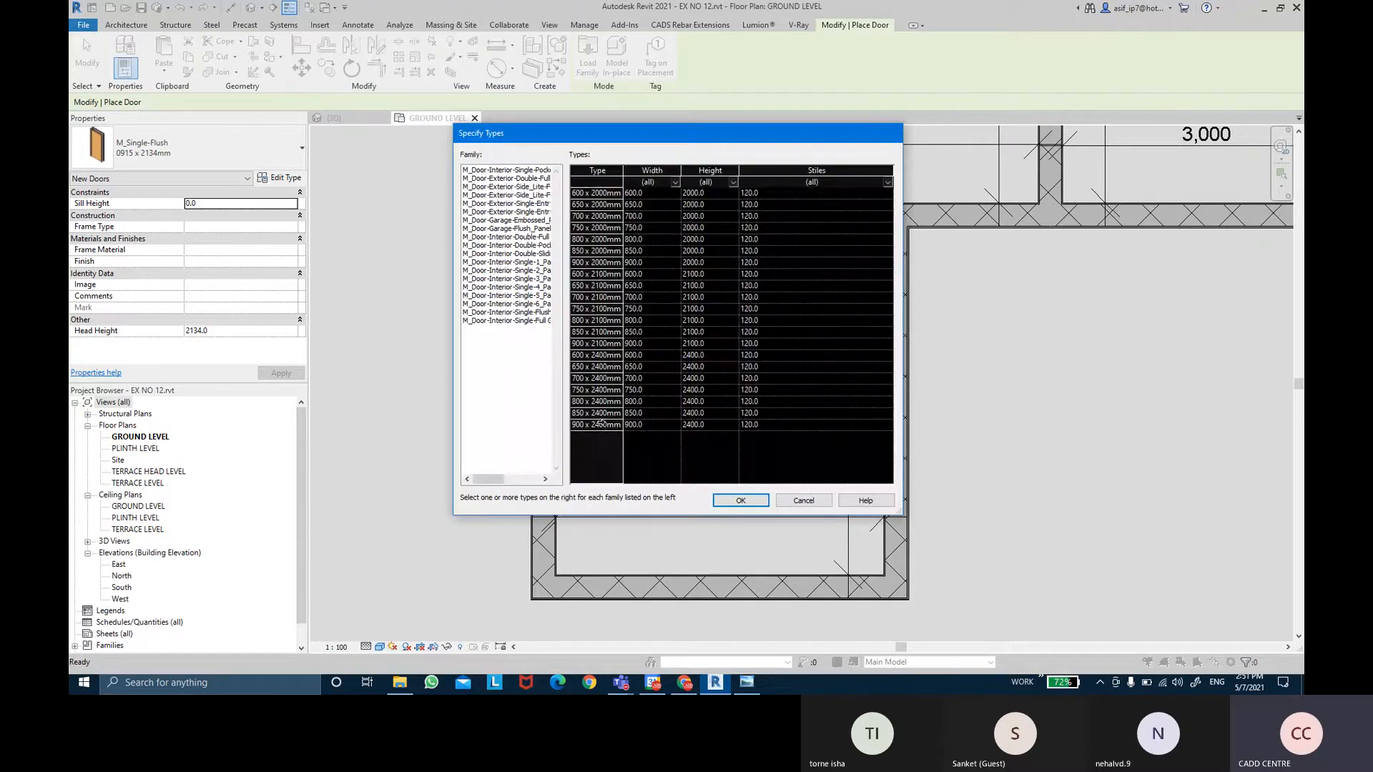
pyautogui.click(740, 501)
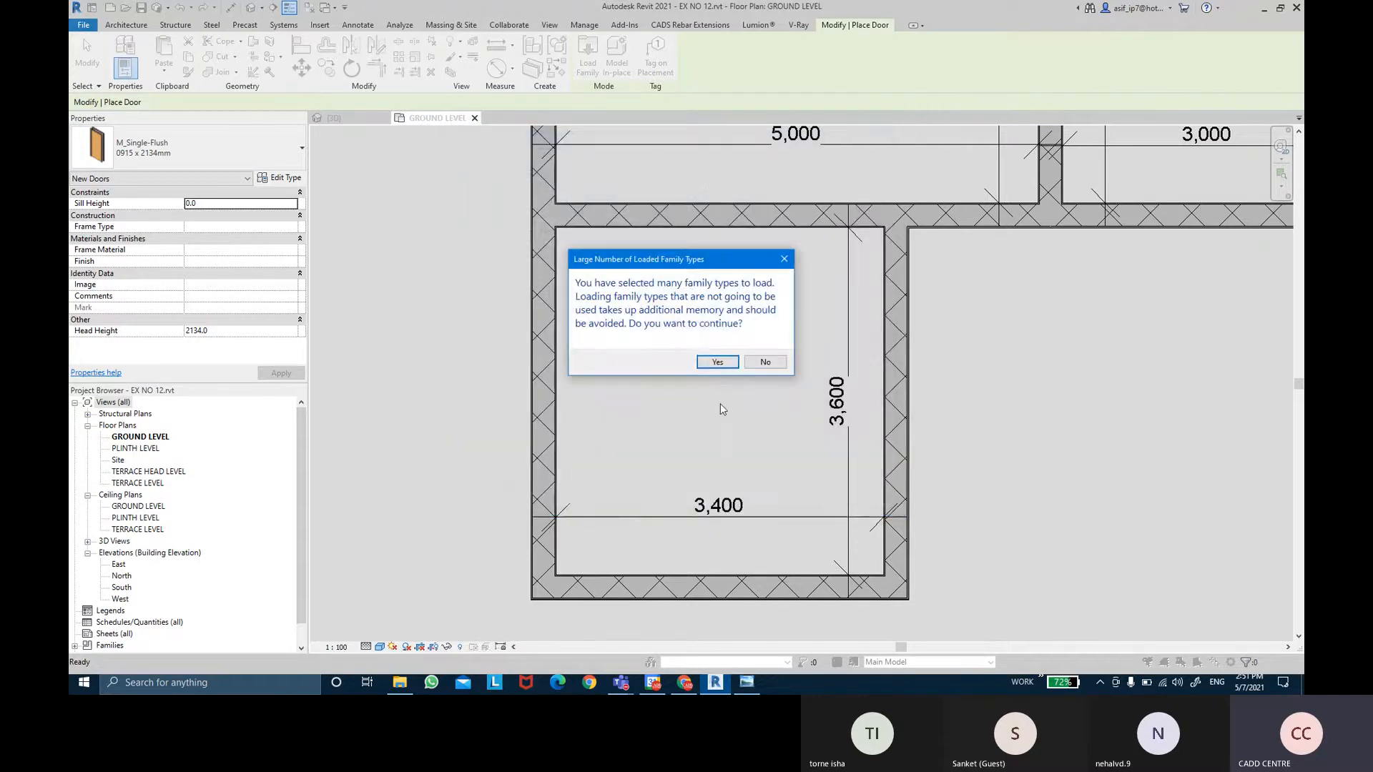
pyautogui.click(718, 363)
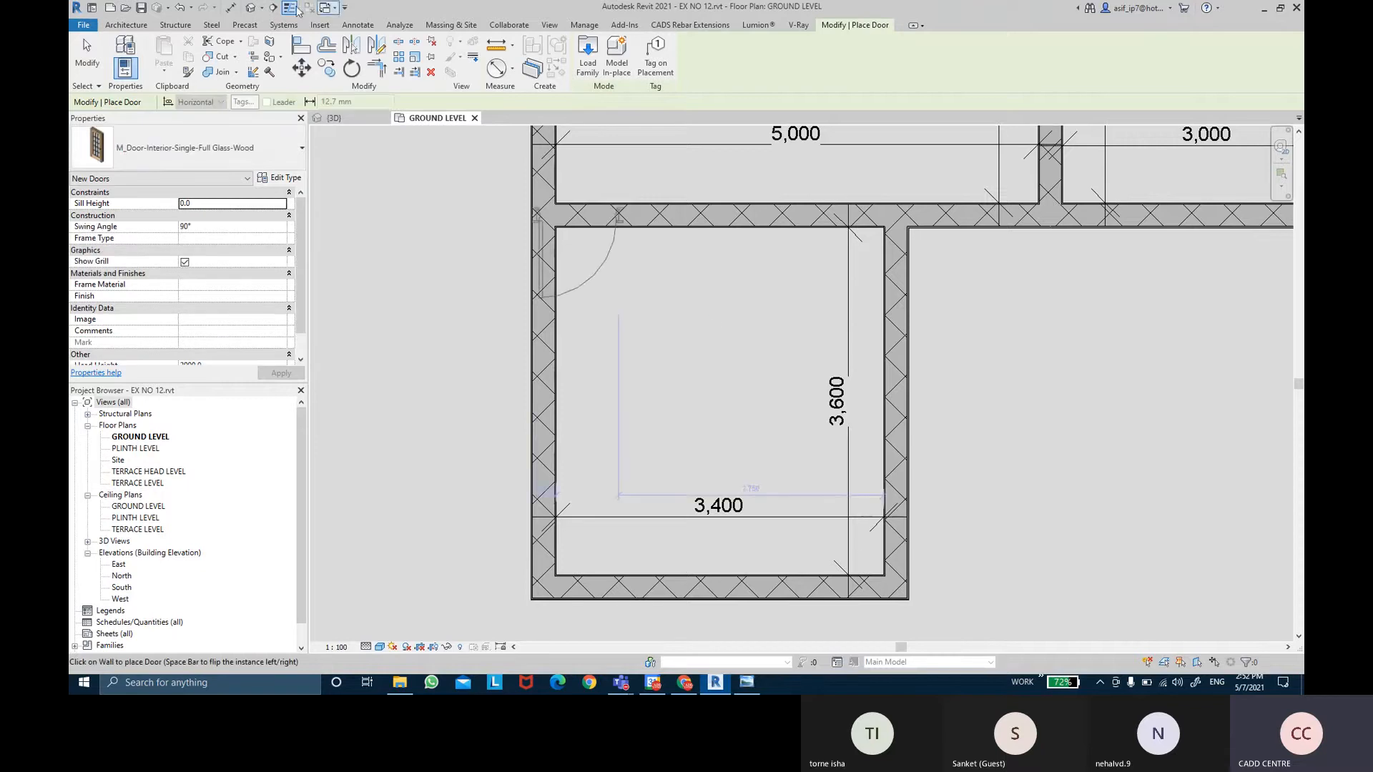
# Pick M_Door-Exterior-Double-Full Glass-Wood_Clad 1500 x 2000mm in the Type Selector after checking the reference plan.
pyautogui.click(193, 163)
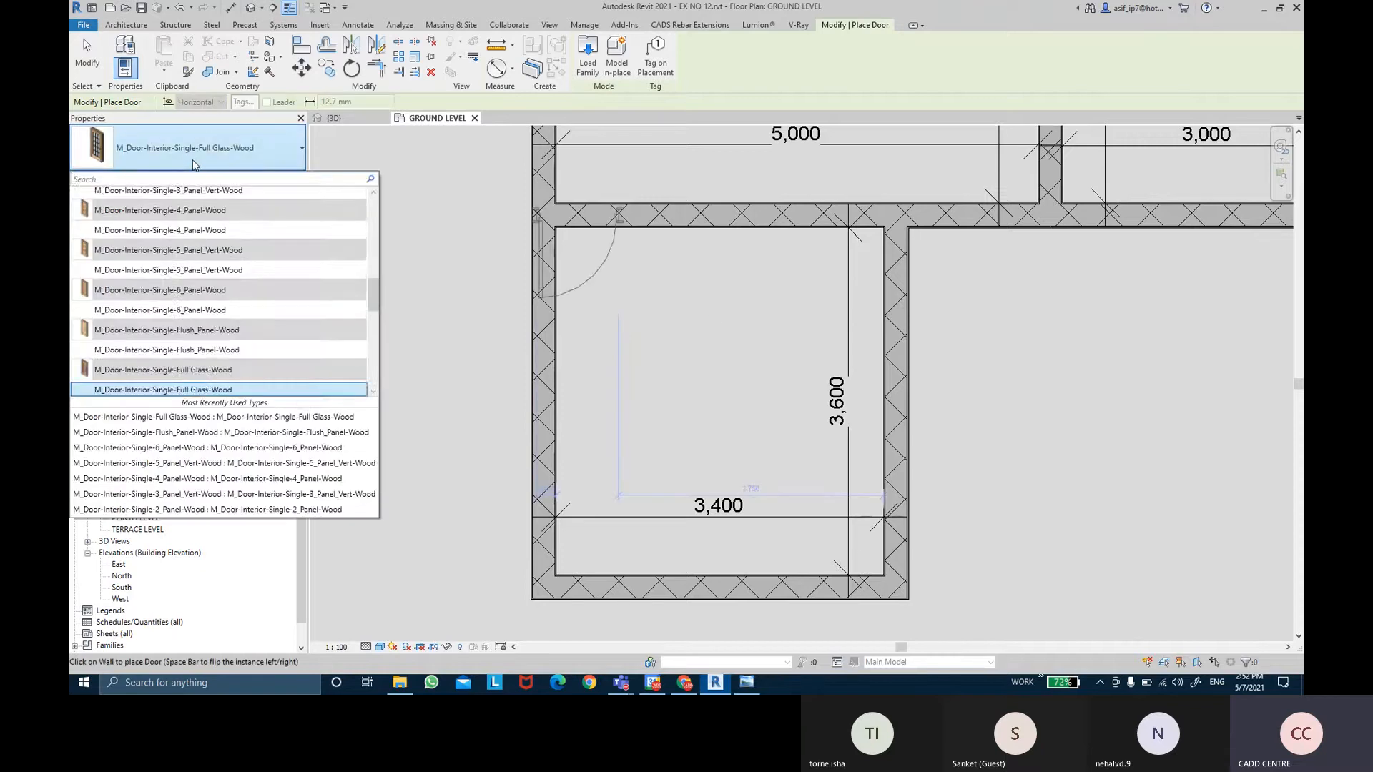
pyautogui.scroll(5, 201, 298)
pyautogui.scroll(4, 201, 282)
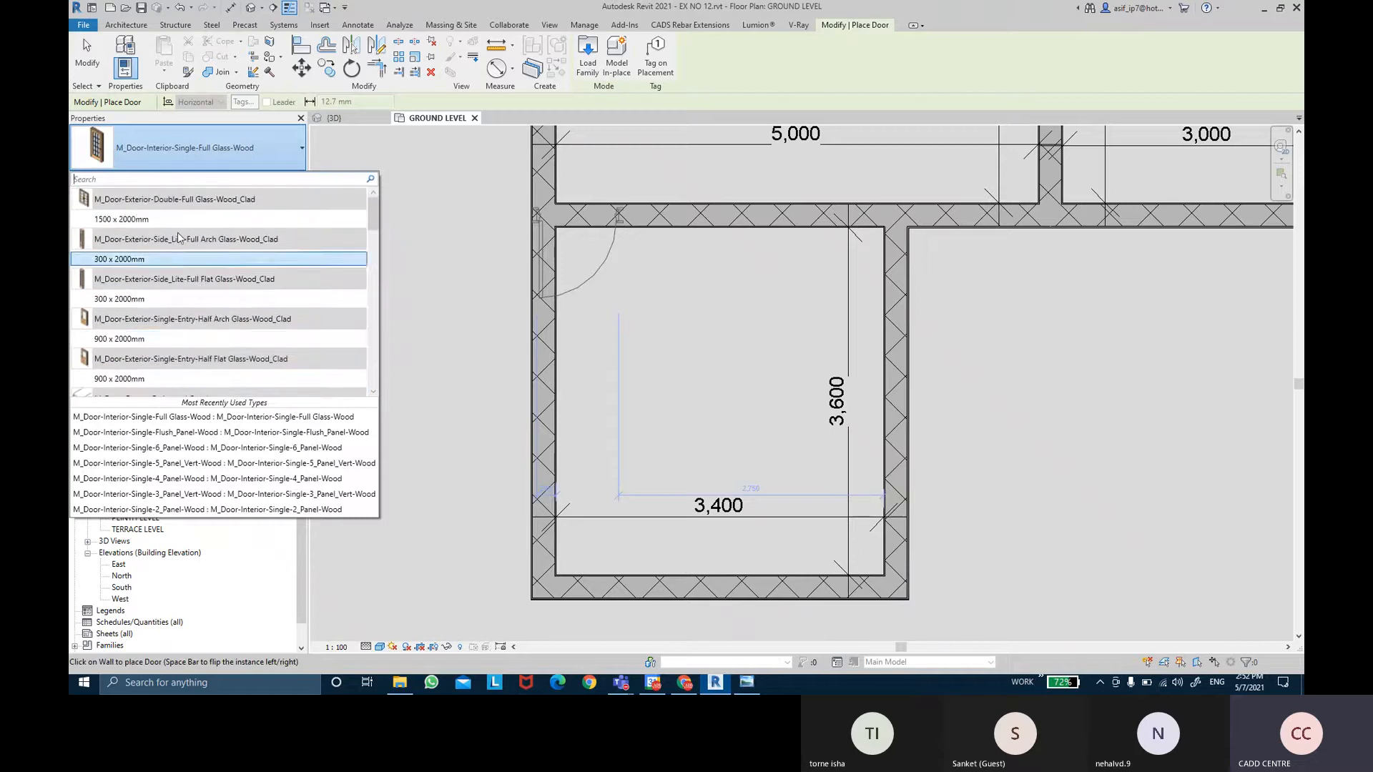
pyautogui.click(744, 683)
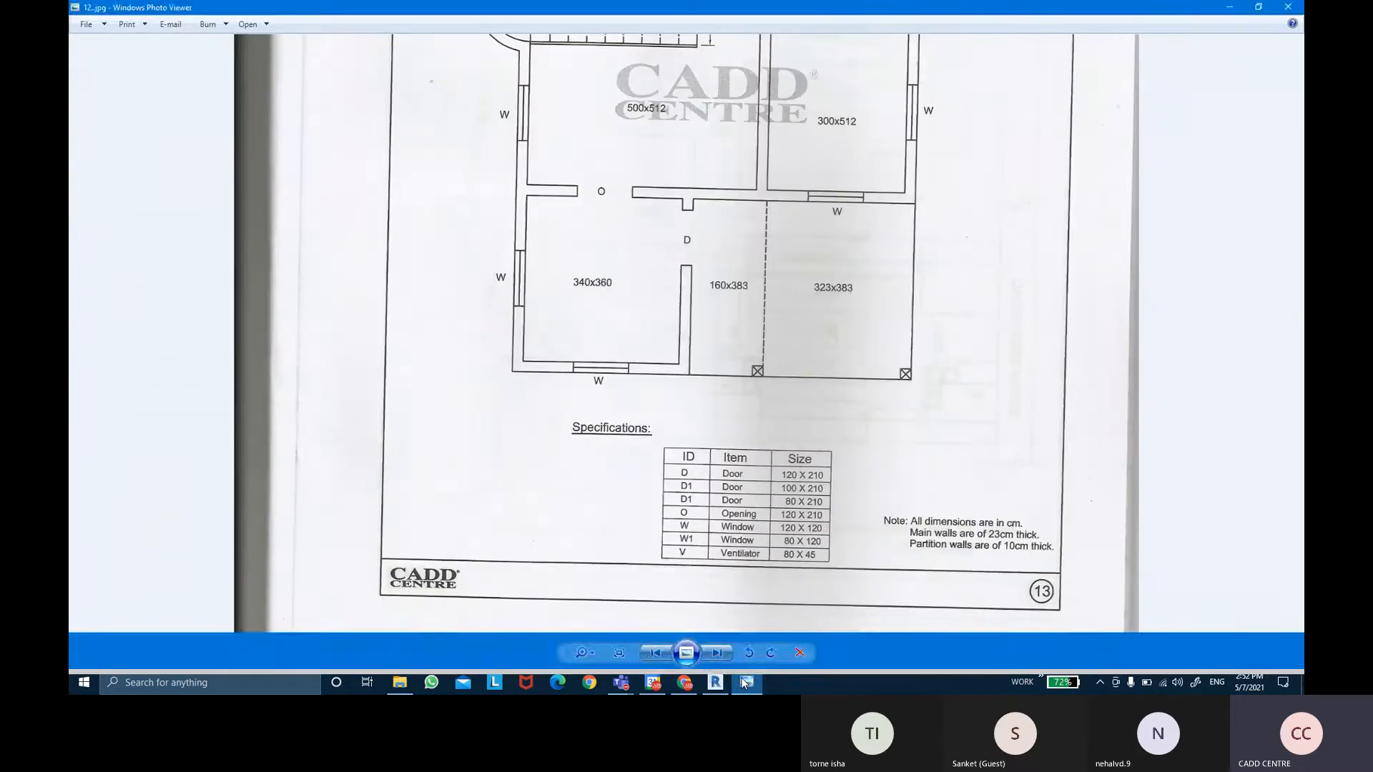
pyautogui.click(743, 683)
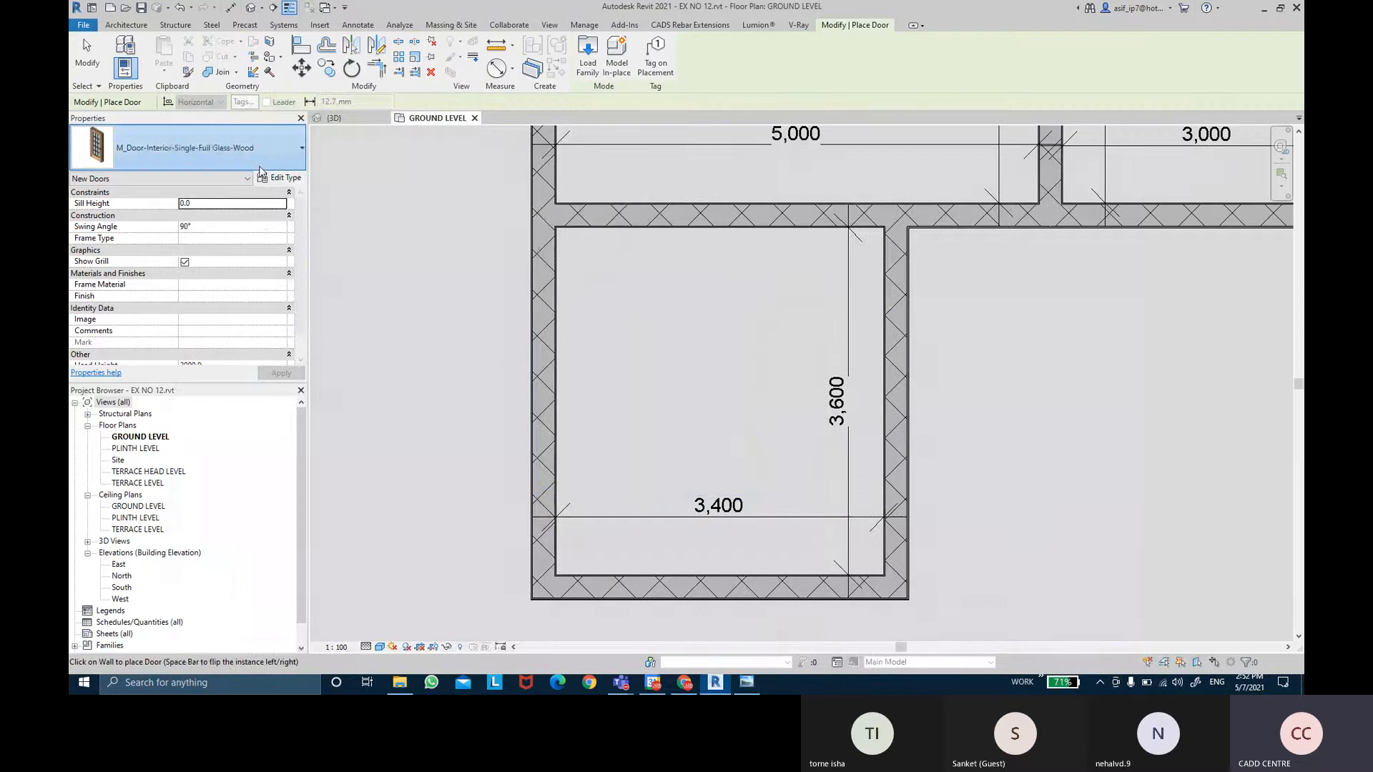
pyautogui.click(239, 150)
pyautogui.scroll(10, 239, 270)
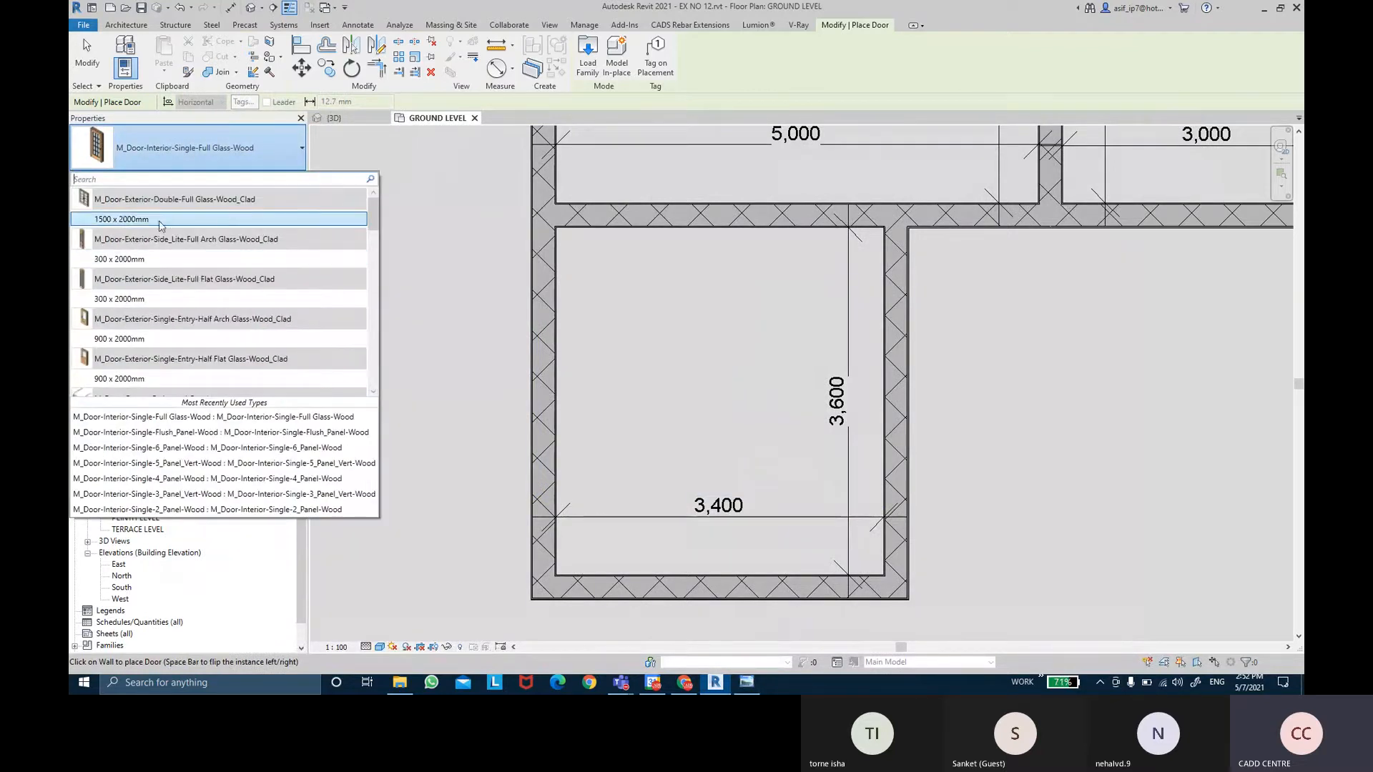
pyautogui.moveTo(170, 225)
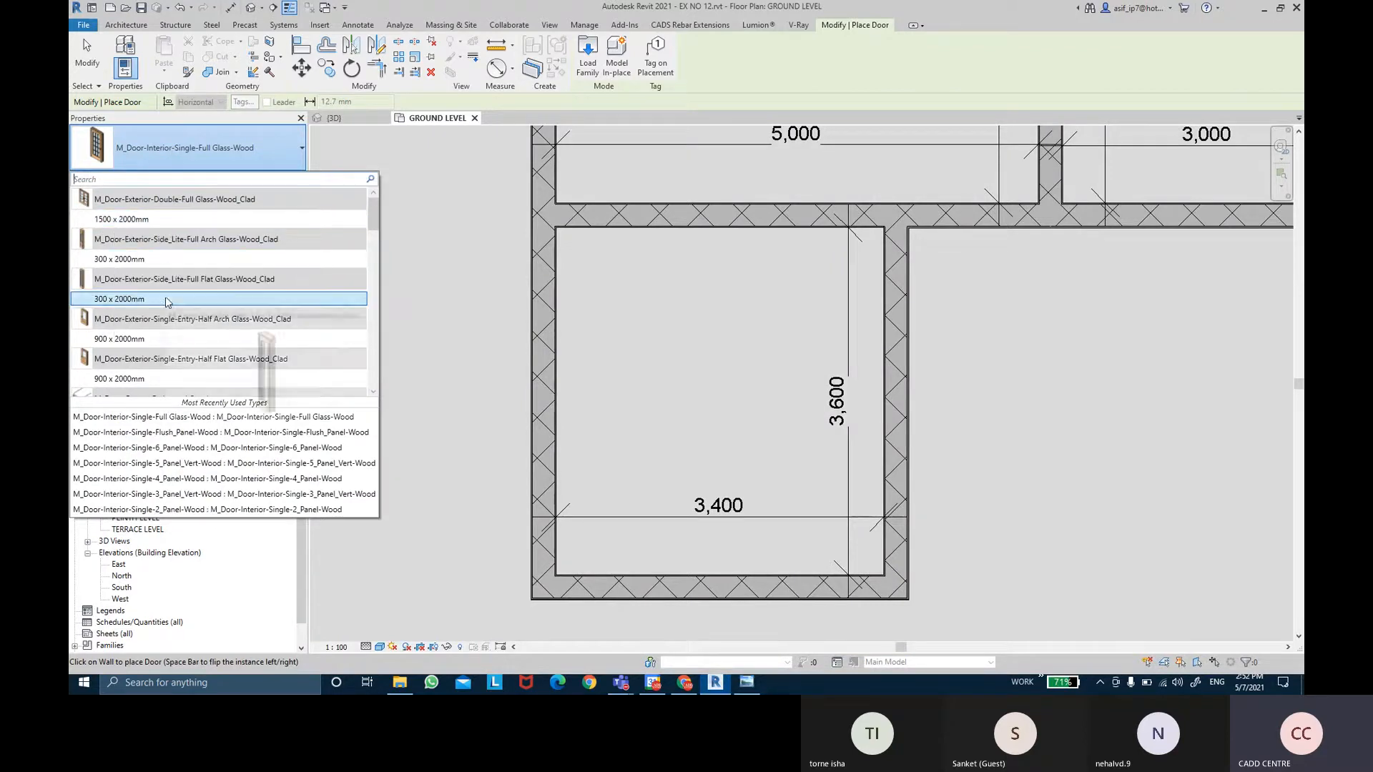
pyautogui.click(165, 221)
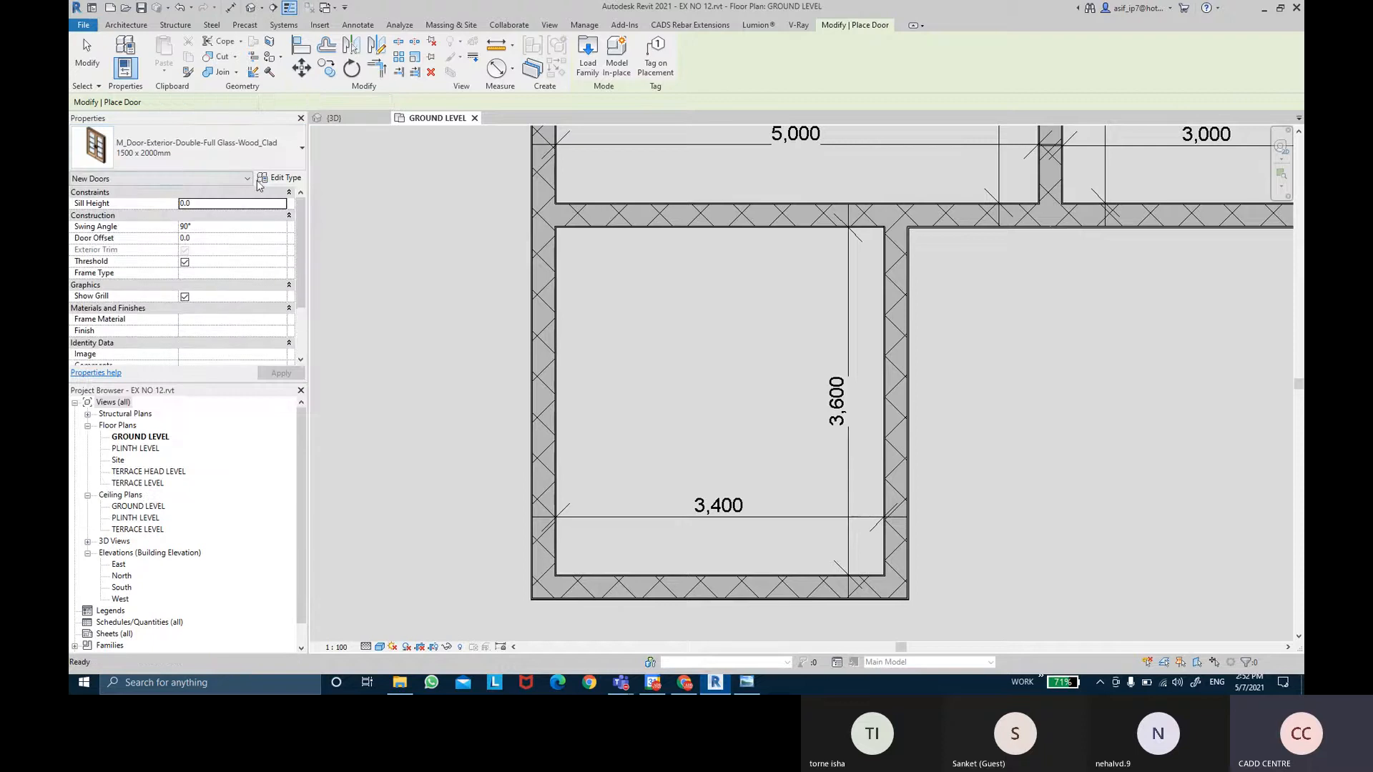
# Duplicate the door type as '1200 X 2100' with Width 1200 and Height 2100.
pyautogui.click(267, 180)
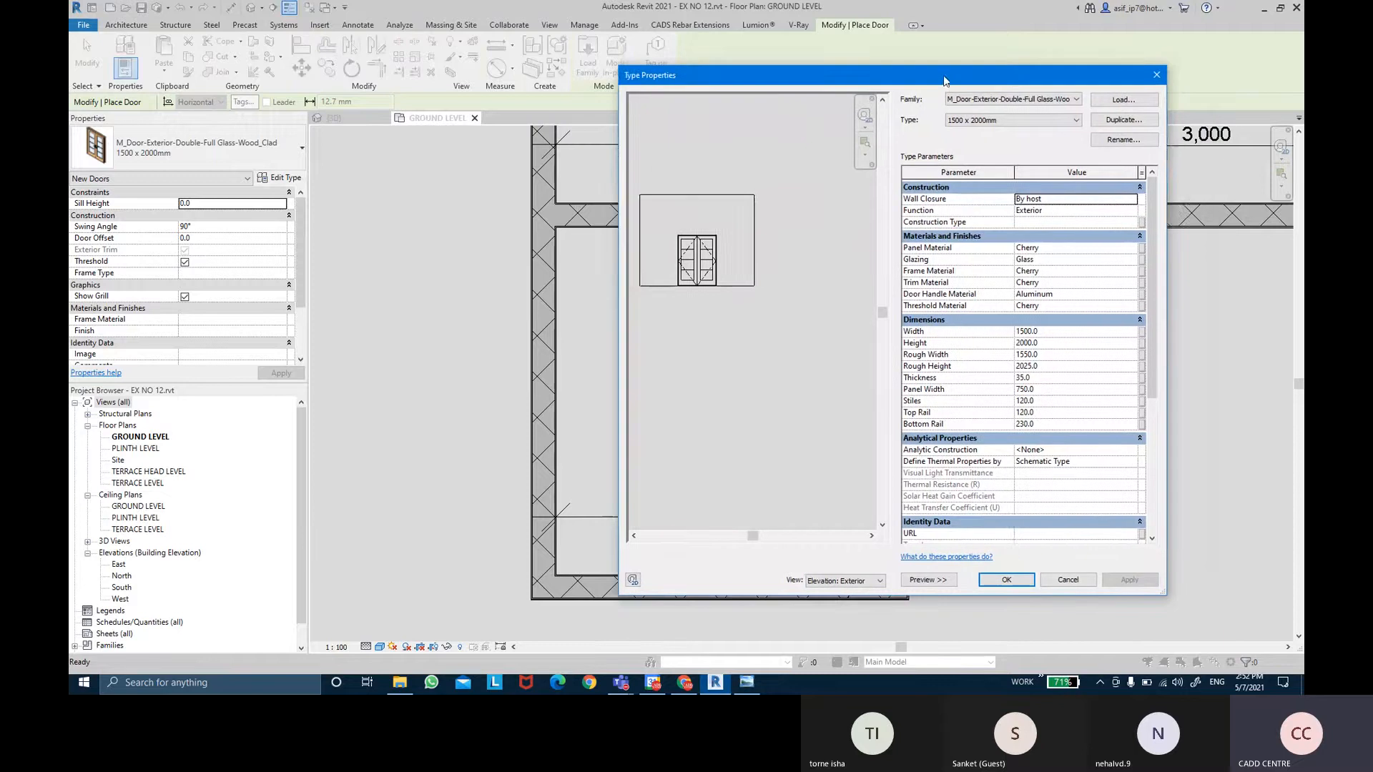
pyautogui.moveTo(992, 70); pyautogui.dragTo(883, 76)
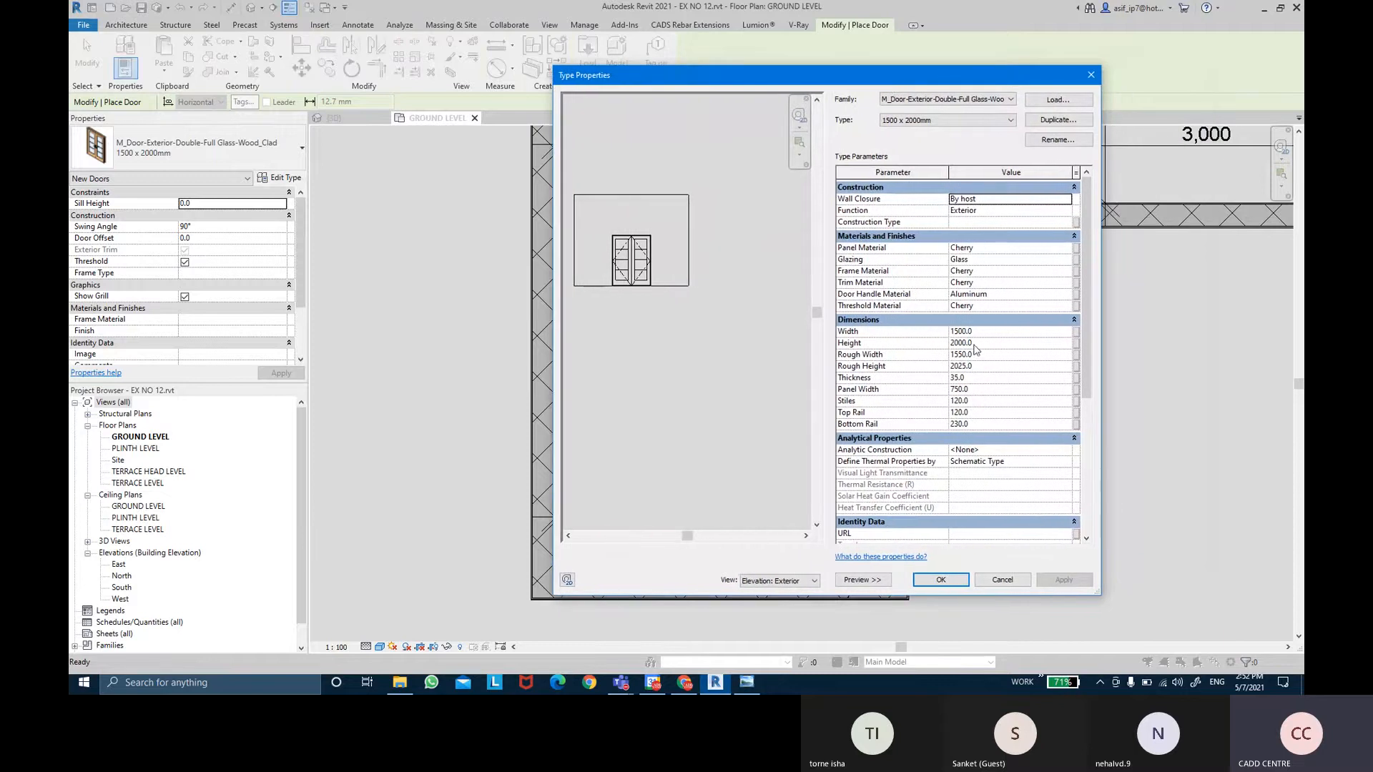
pyautogui.click(1047, 120)
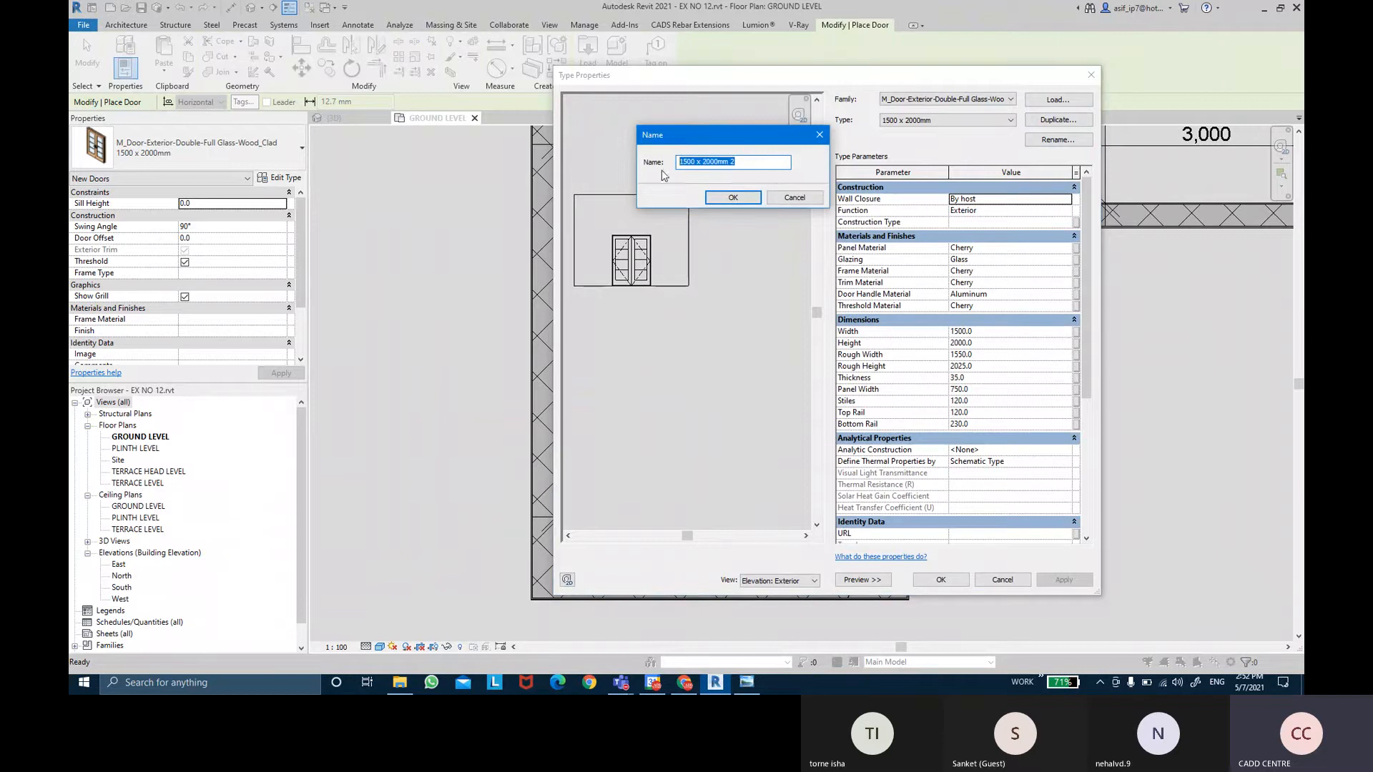
pyautogui.press('BackSpace')
pyautogui.write('1200 X 2100')
pyautogui.press('Return')
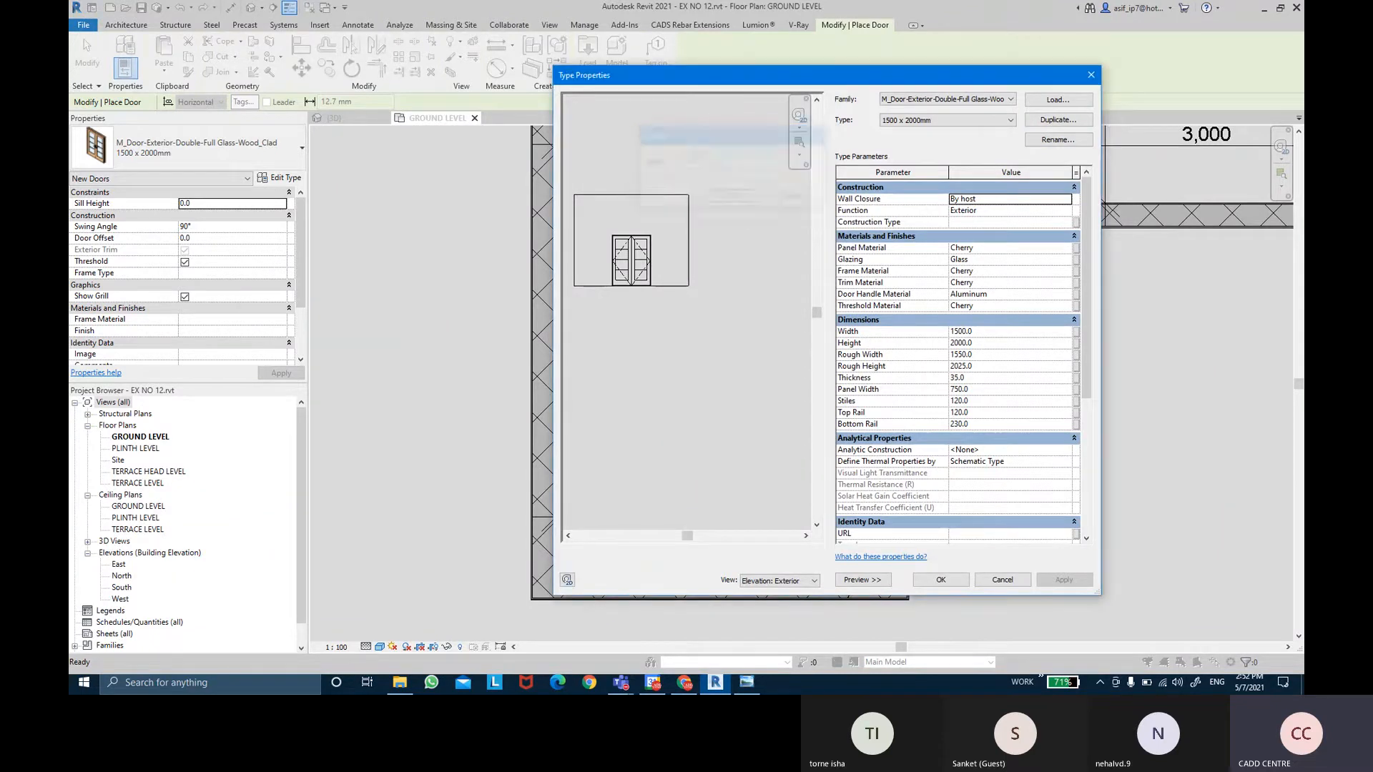
pyautogui.click(1006, 333)
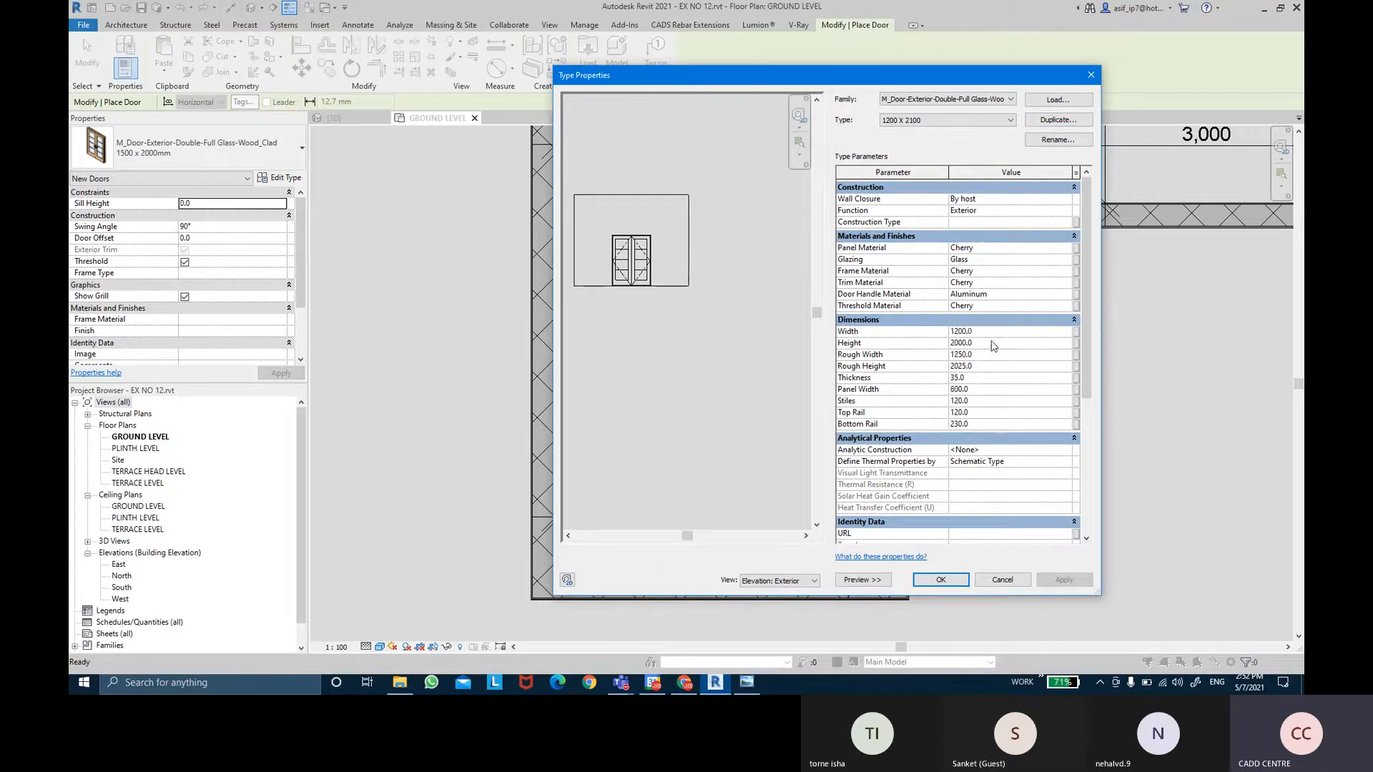
pyautogui.click(992, 342)
pyautogui.click(945, 583)
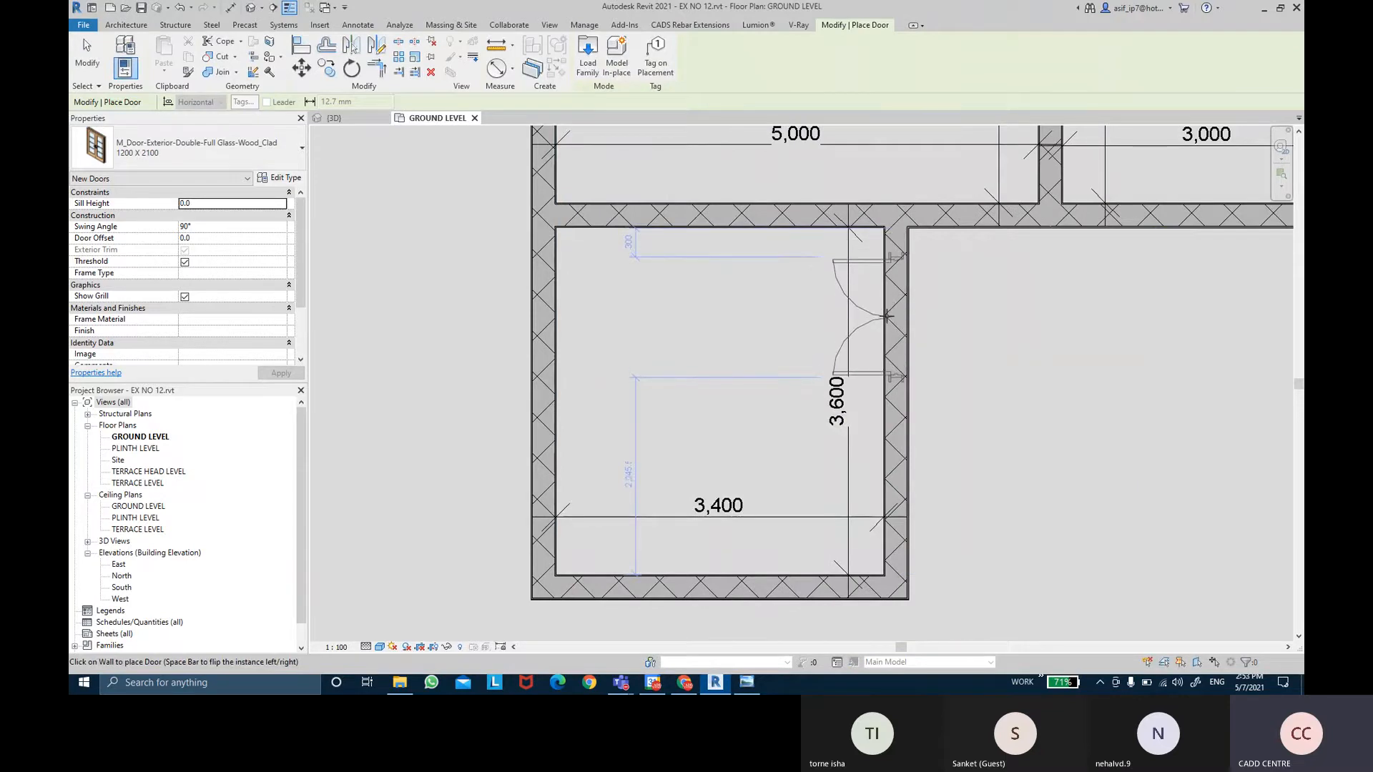
# Place the 1200 X 2100 double door in the room's right wall, 230 from the corner.
pyautogui.click(894, 316)
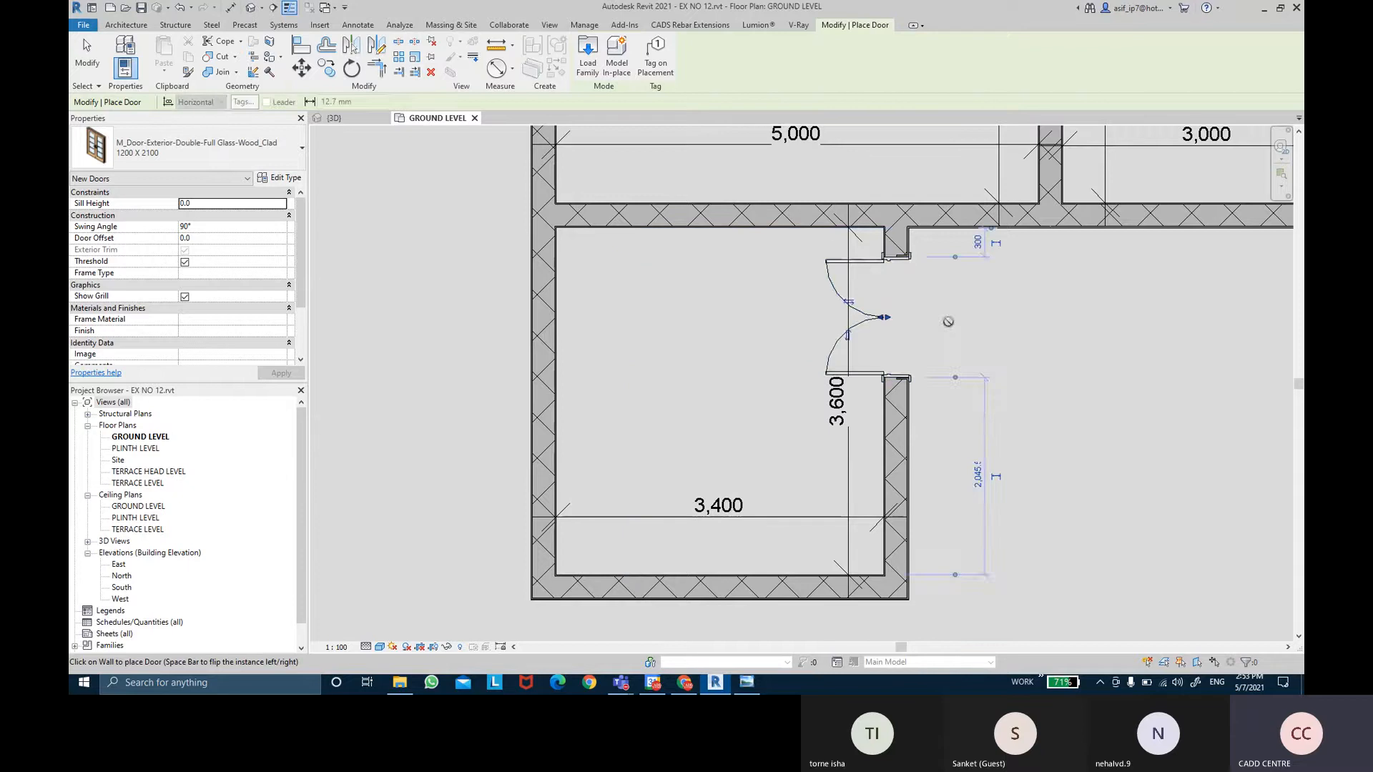
pyautogui.press('Escape')
pyautogui.press('Escape')
pyautogui.click(886, 322)
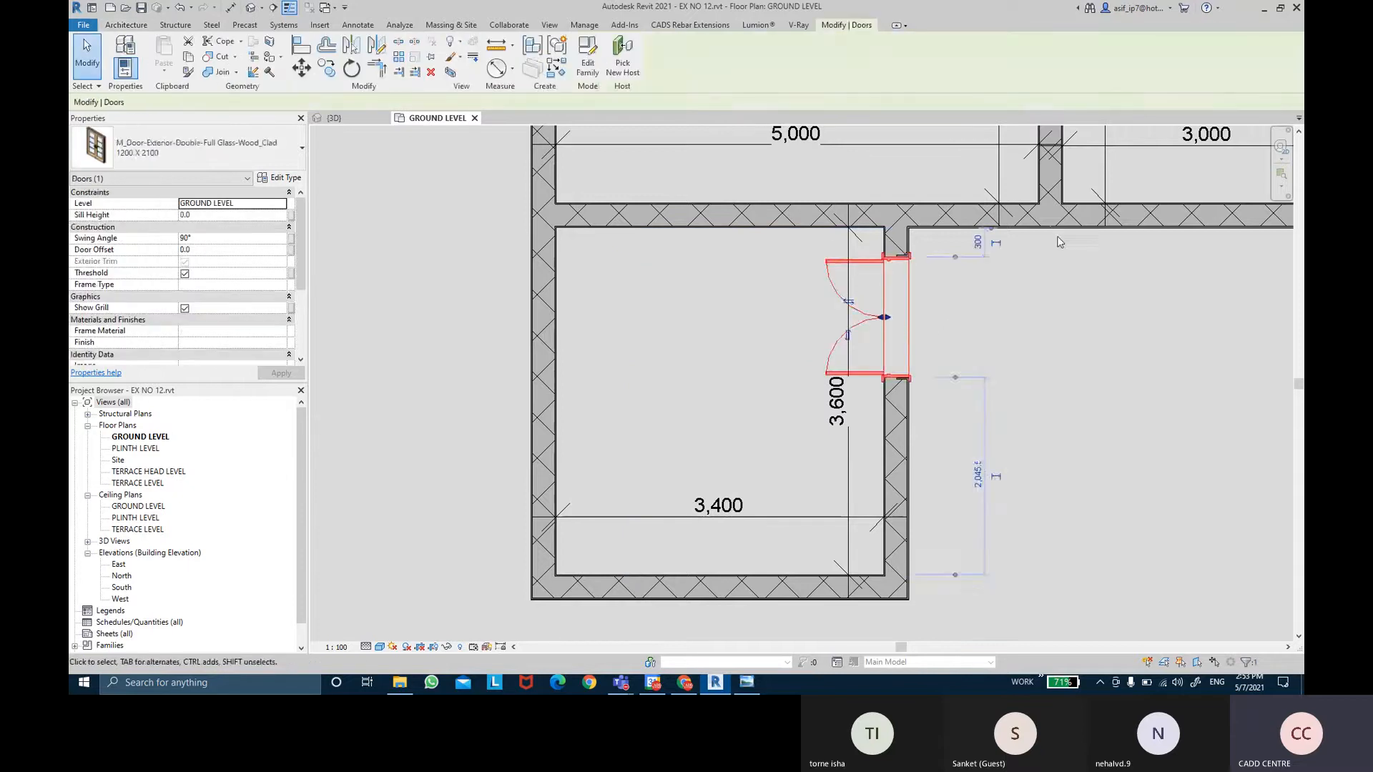
pyautogui.scroll(2, 1001, 243)
pyautogui.moveTo(980, 420); pyautogui.dragTo(937, 364, button='middle')
pyautogui.press('ctrl')
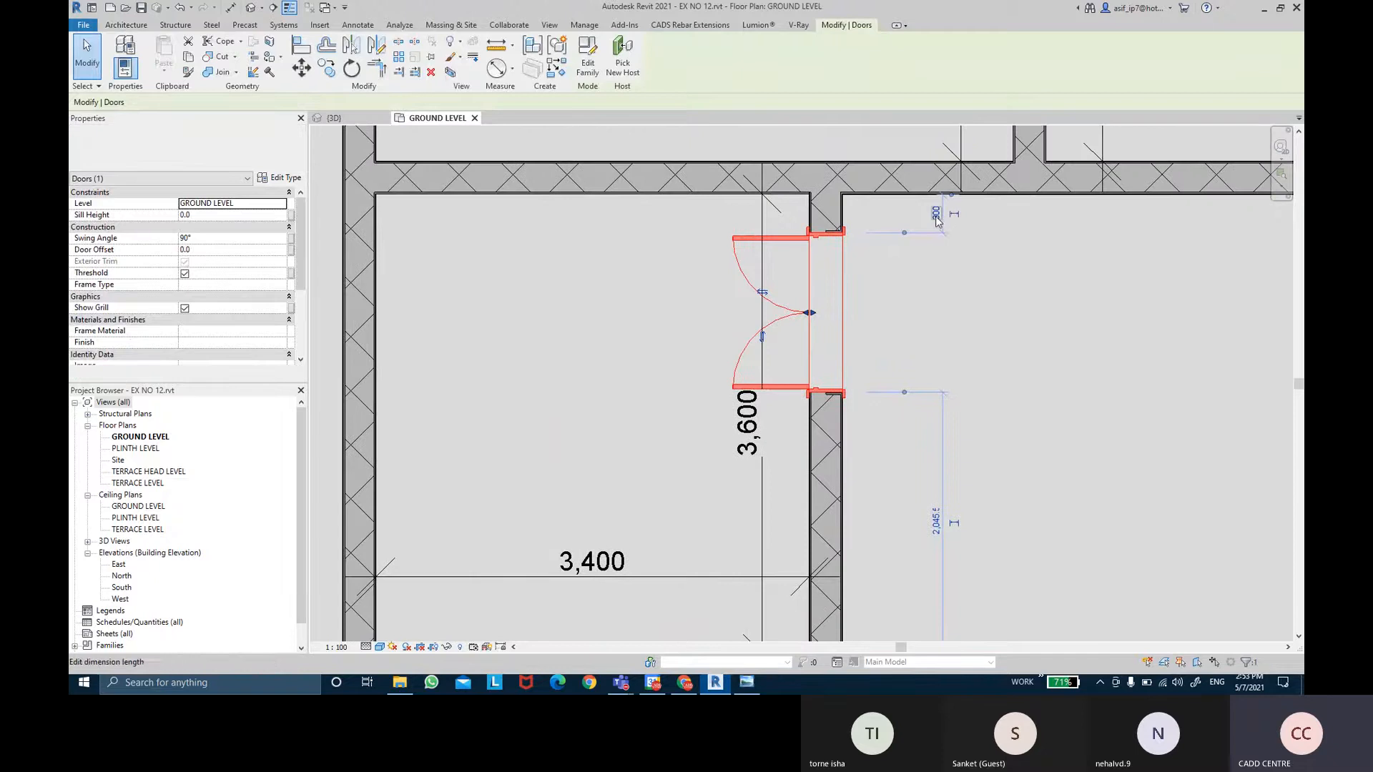
pyautogui.press('Escape')
pyautogui.click(811, 302)
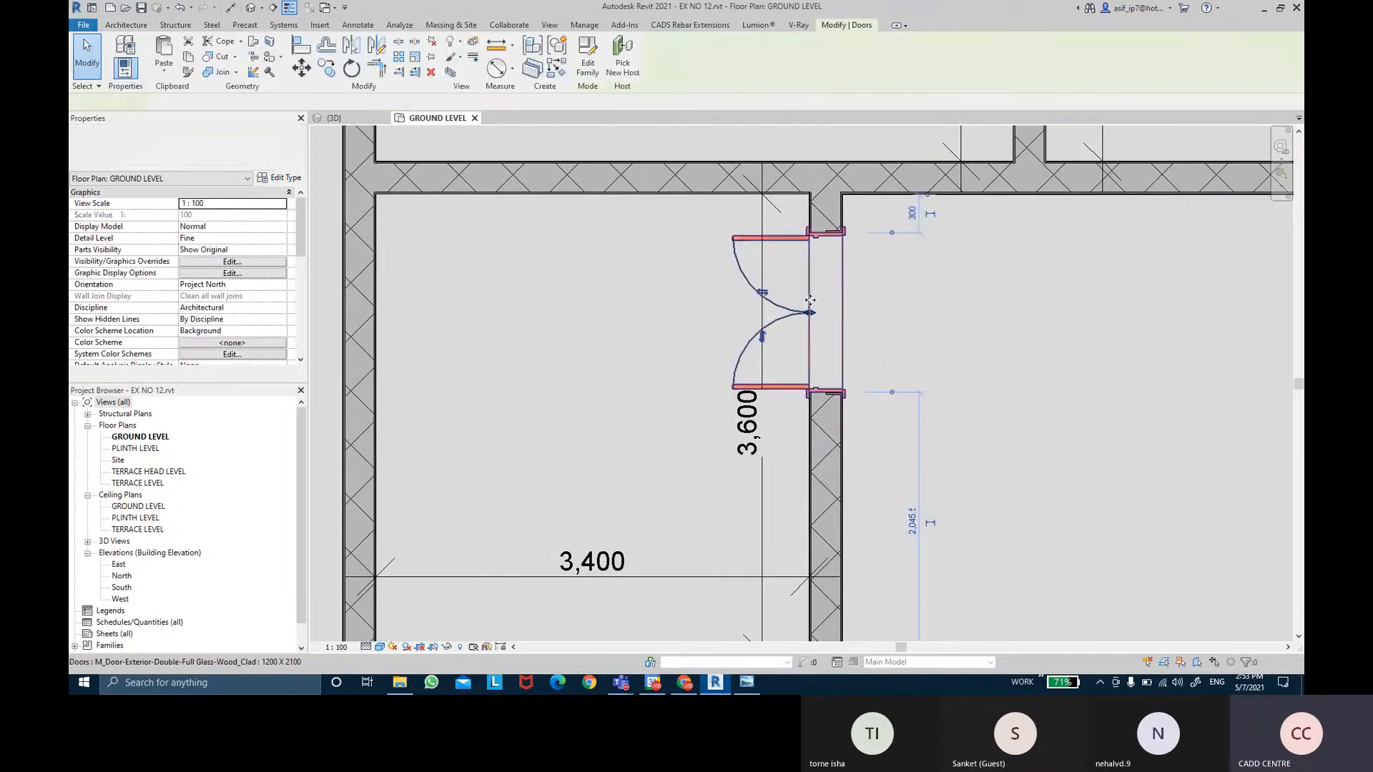
pyautogui.click(907, 215)
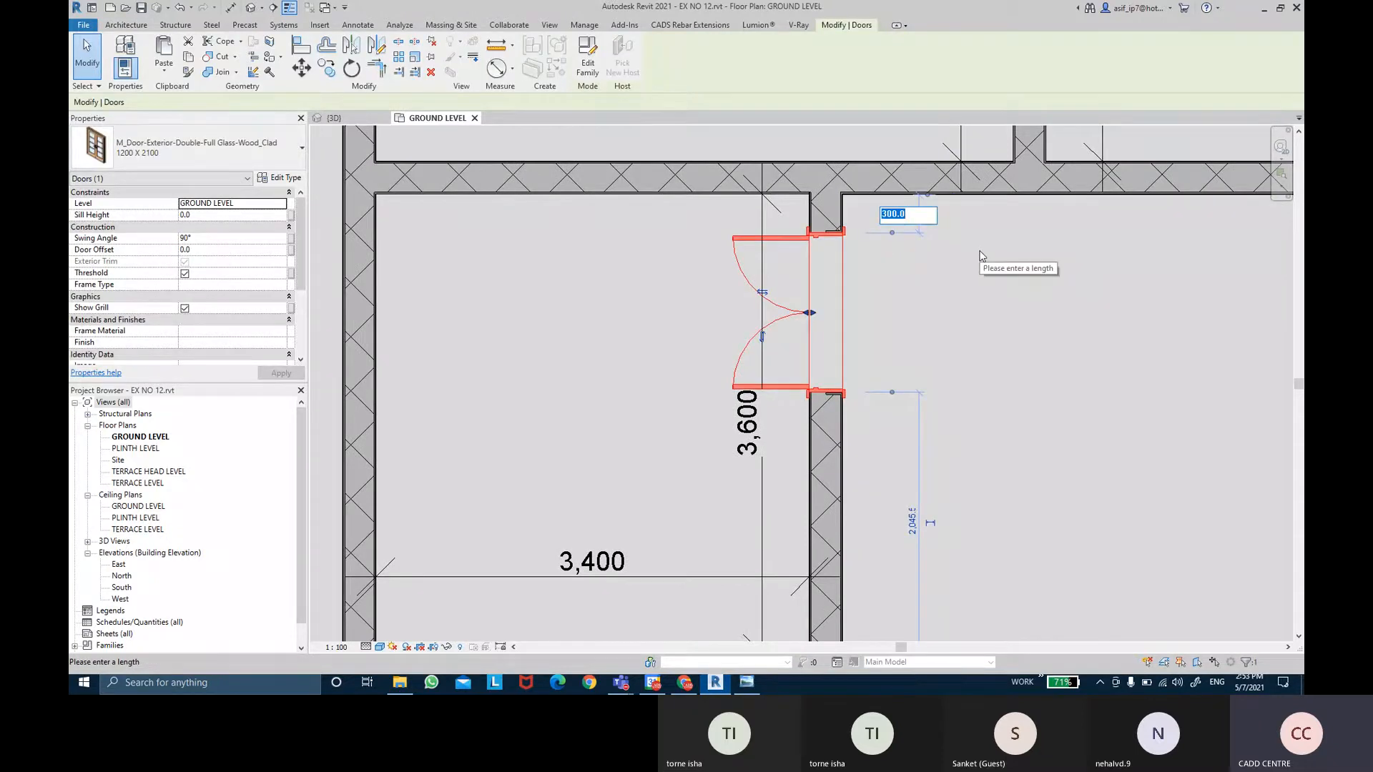
pyautogui.write('230')
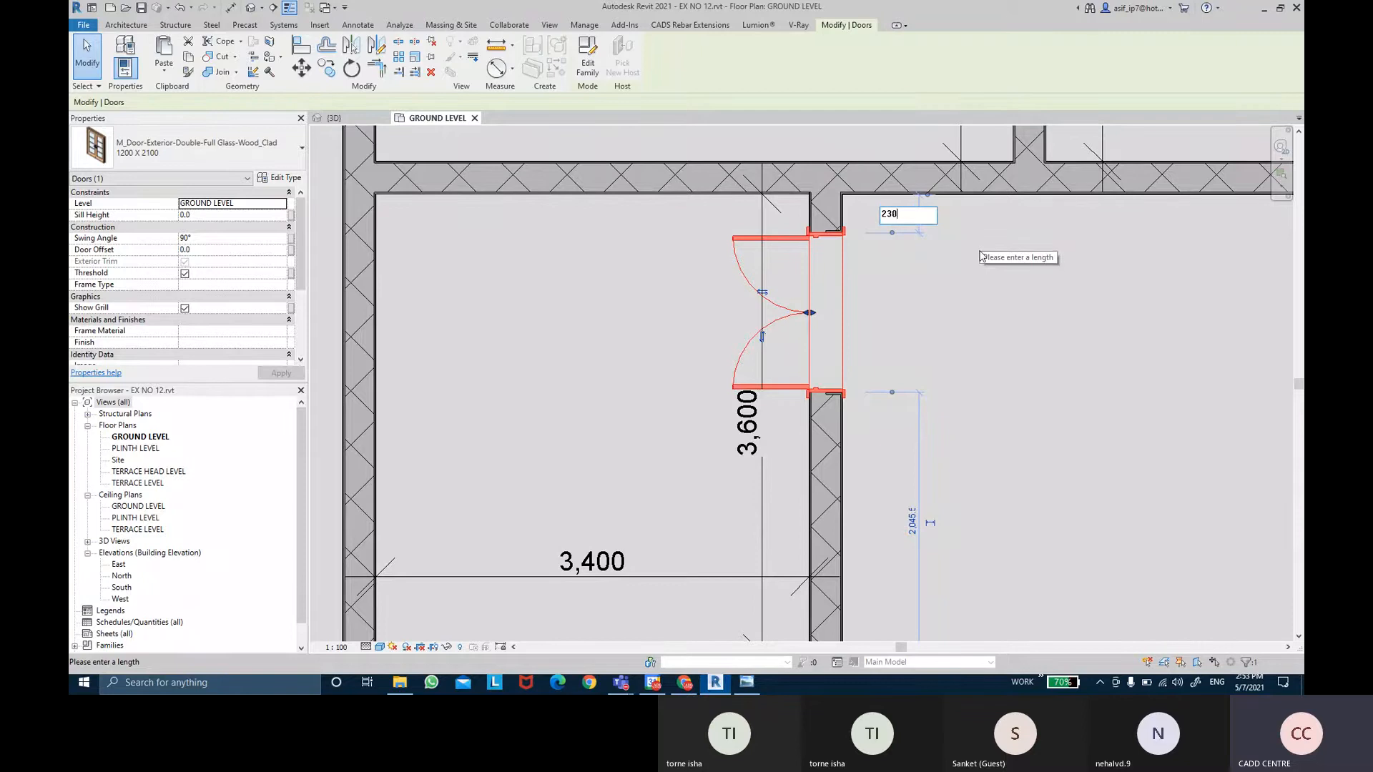
pyautogui.press('Return')
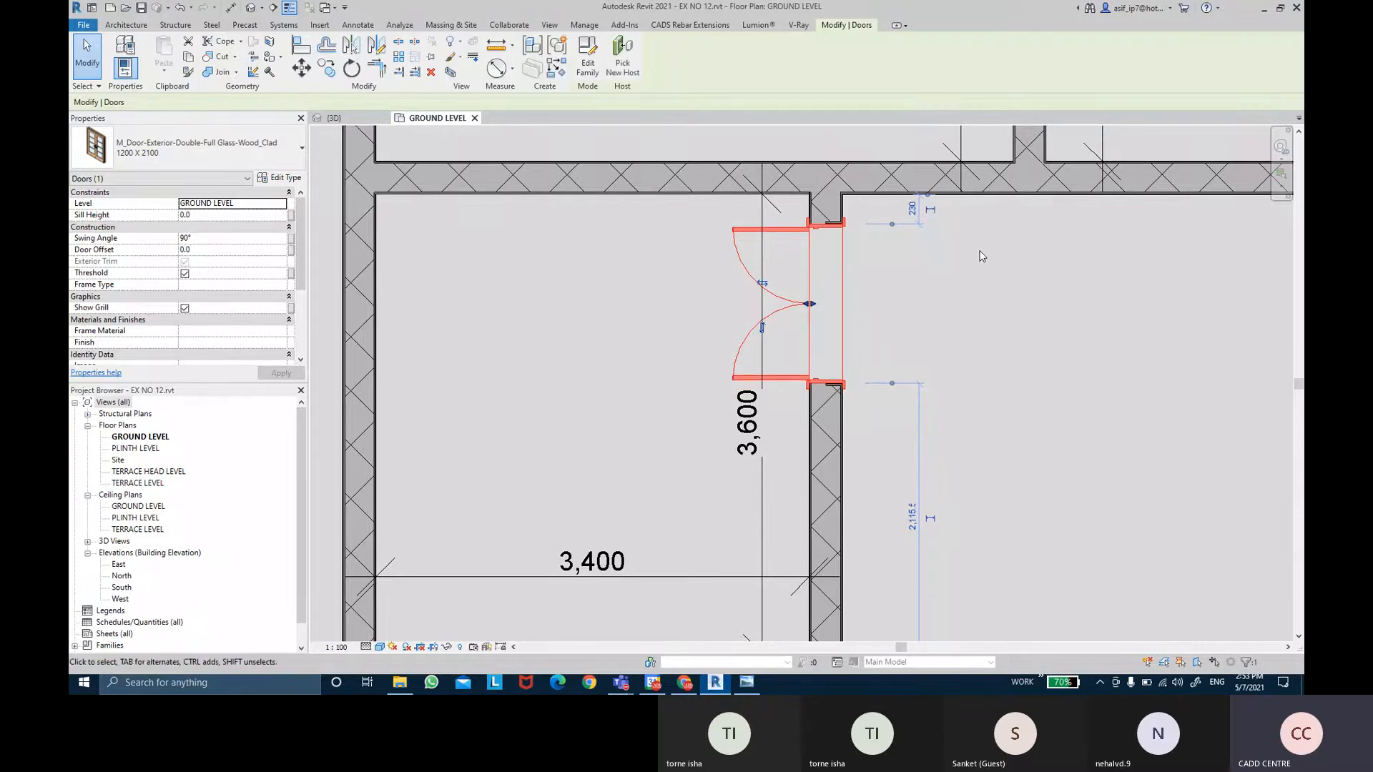
# Check the door and the 2,116 wall dimension in the plan, then deselect the door.
pyautogui.scroll(6, 910, 207)
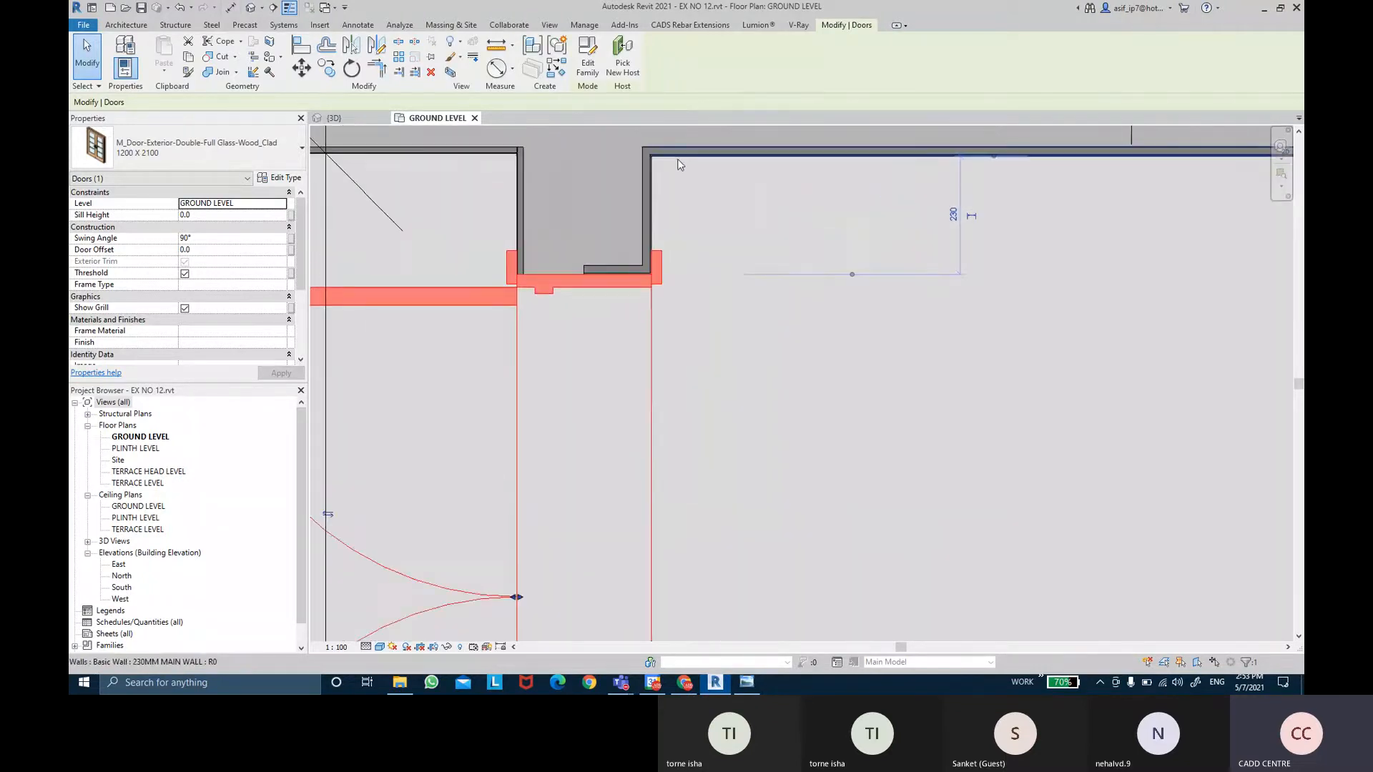
pyautogui.scroll(-2, 656, 278)
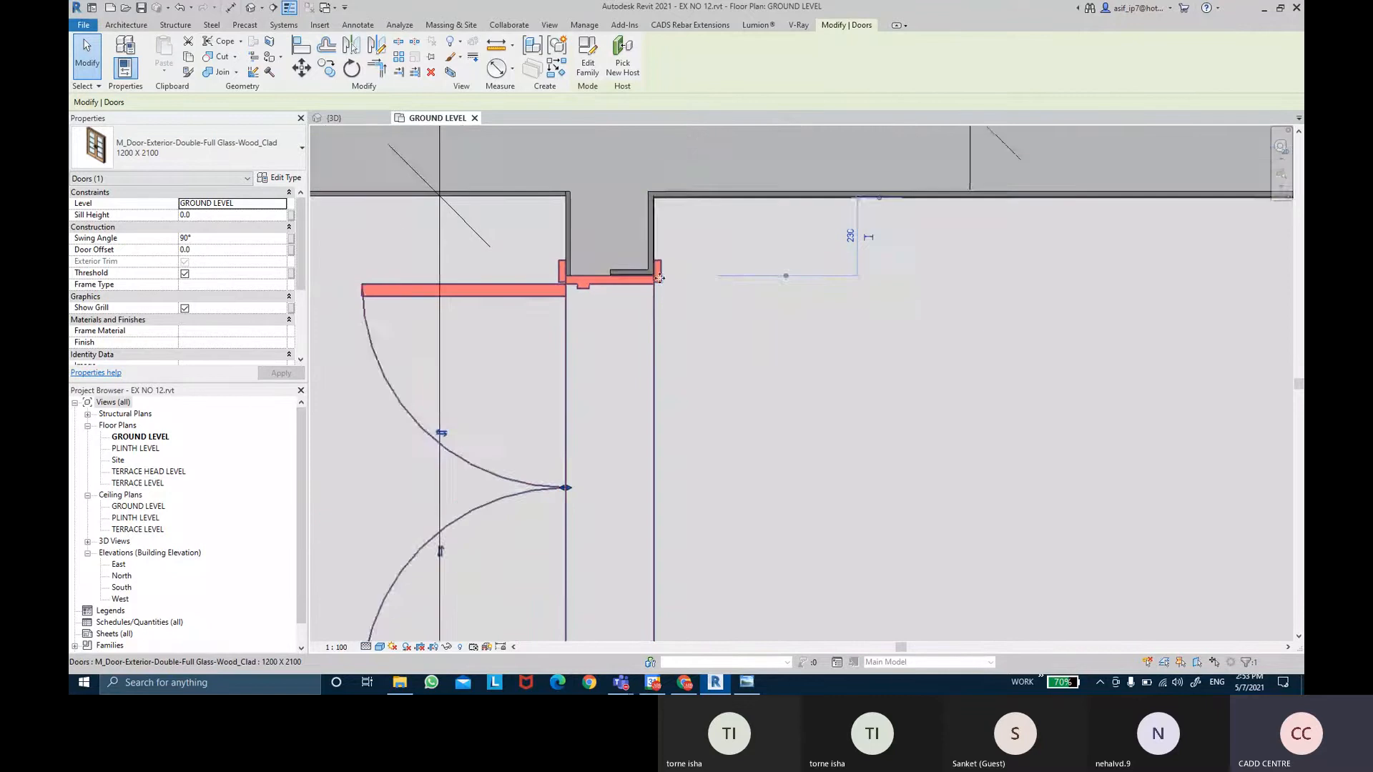
pyautogui.moveTo(787, 273); pyautogui.dragTo(793, 248, button='middle')
pyautogui.scroll(-4, 800, 444)
pyautogui.moveTo(802, 479); pyautogui.dragTo(806, 261, button='middle')
pyautogui.scroll(-3, 805, 261)
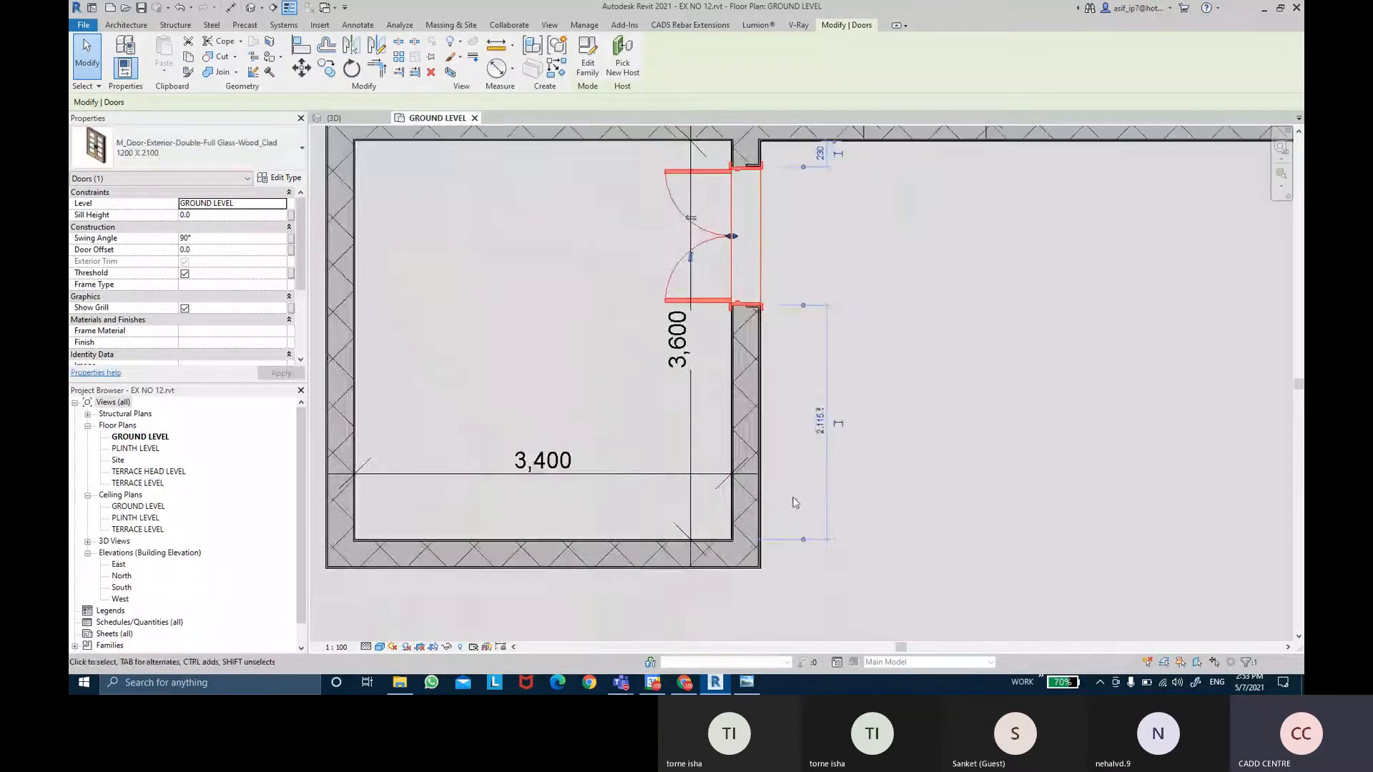
pyautogui.scroll(2, 753, 532)
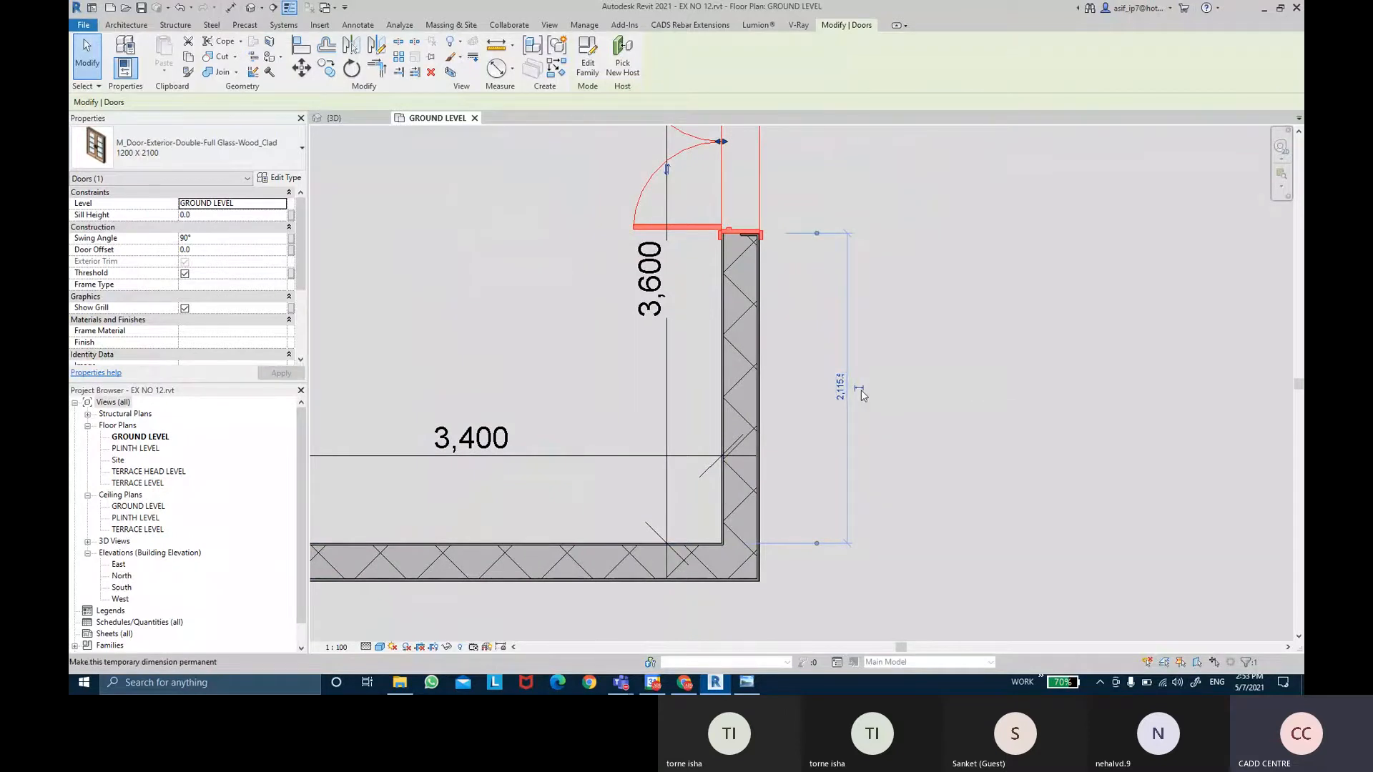
pyautogui.scroll(-1, 861, 392)
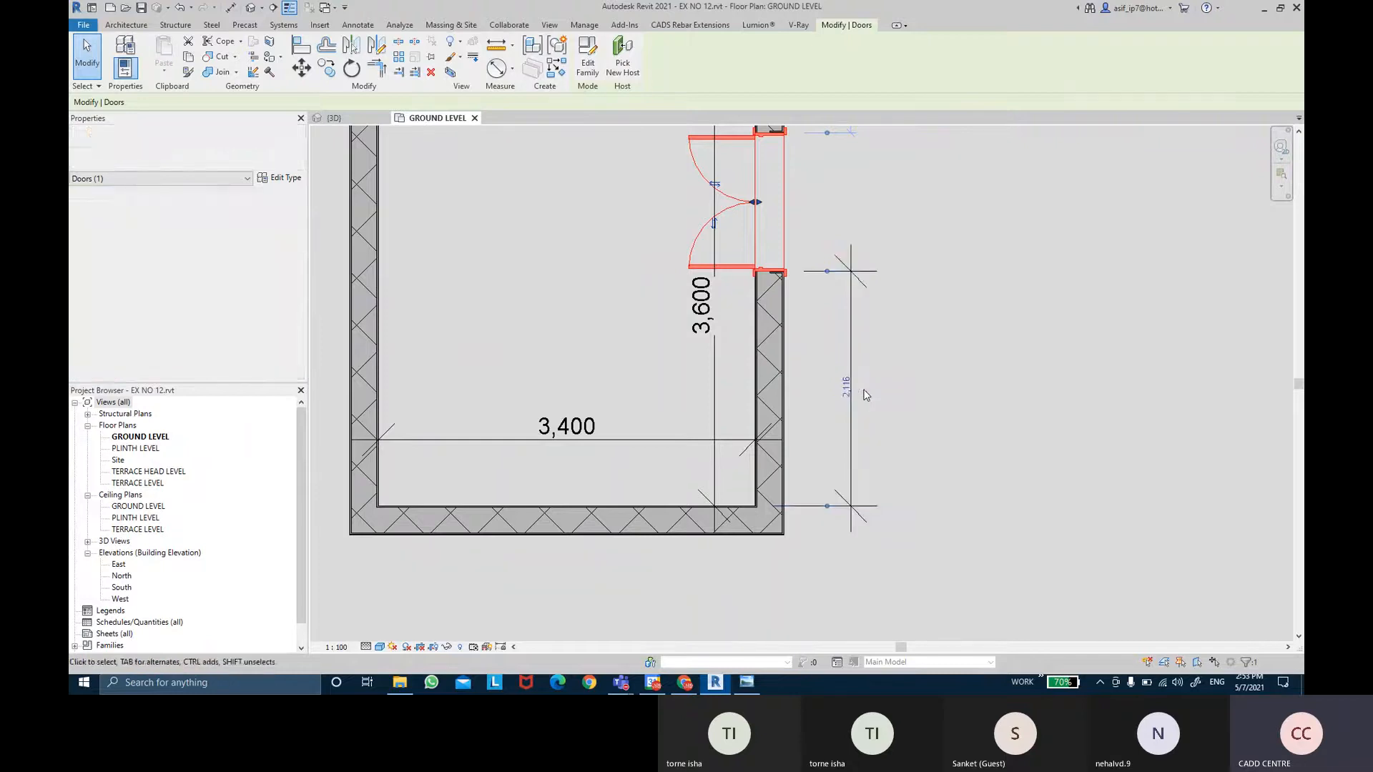
pyautogui.moveTo(922, 285); pyautogui.dragTo(911, 346, button='middle')
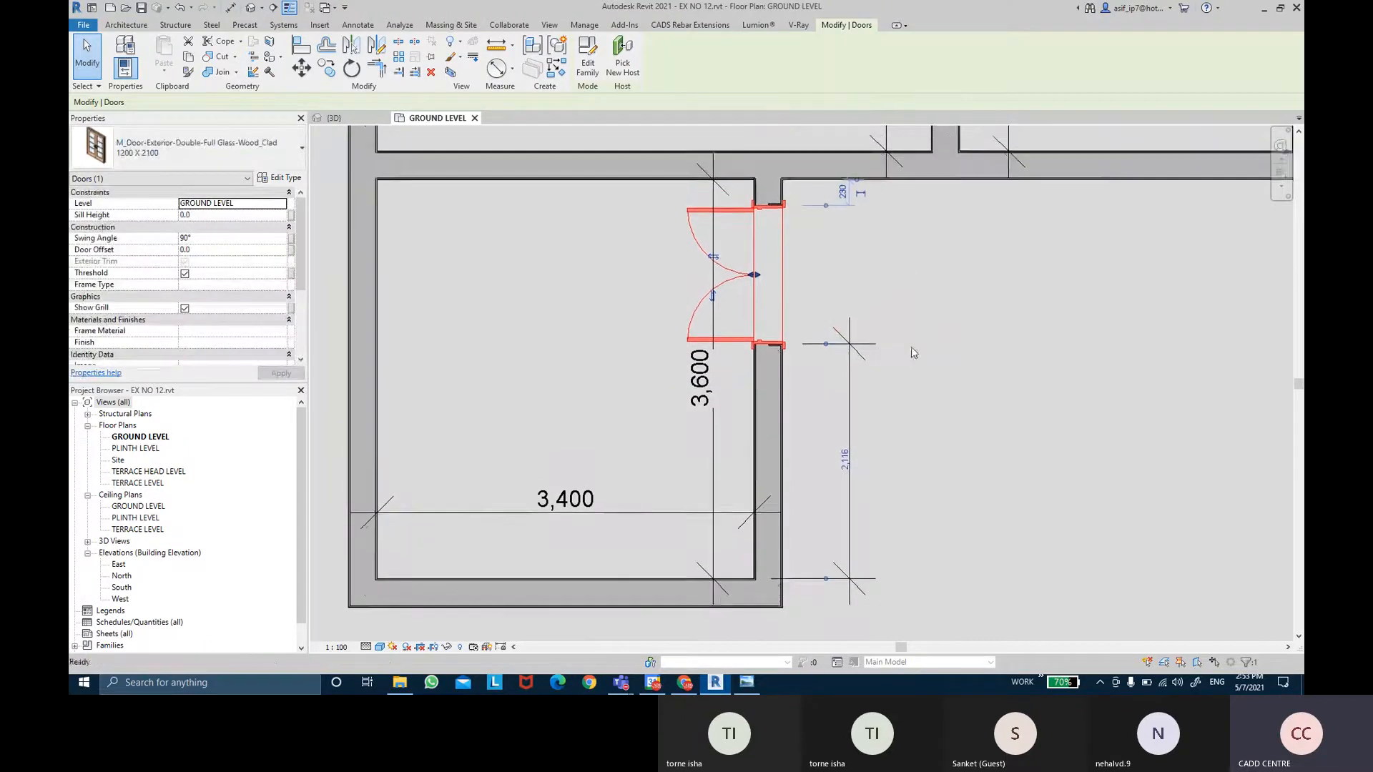
pyautogui.click(852, 212)
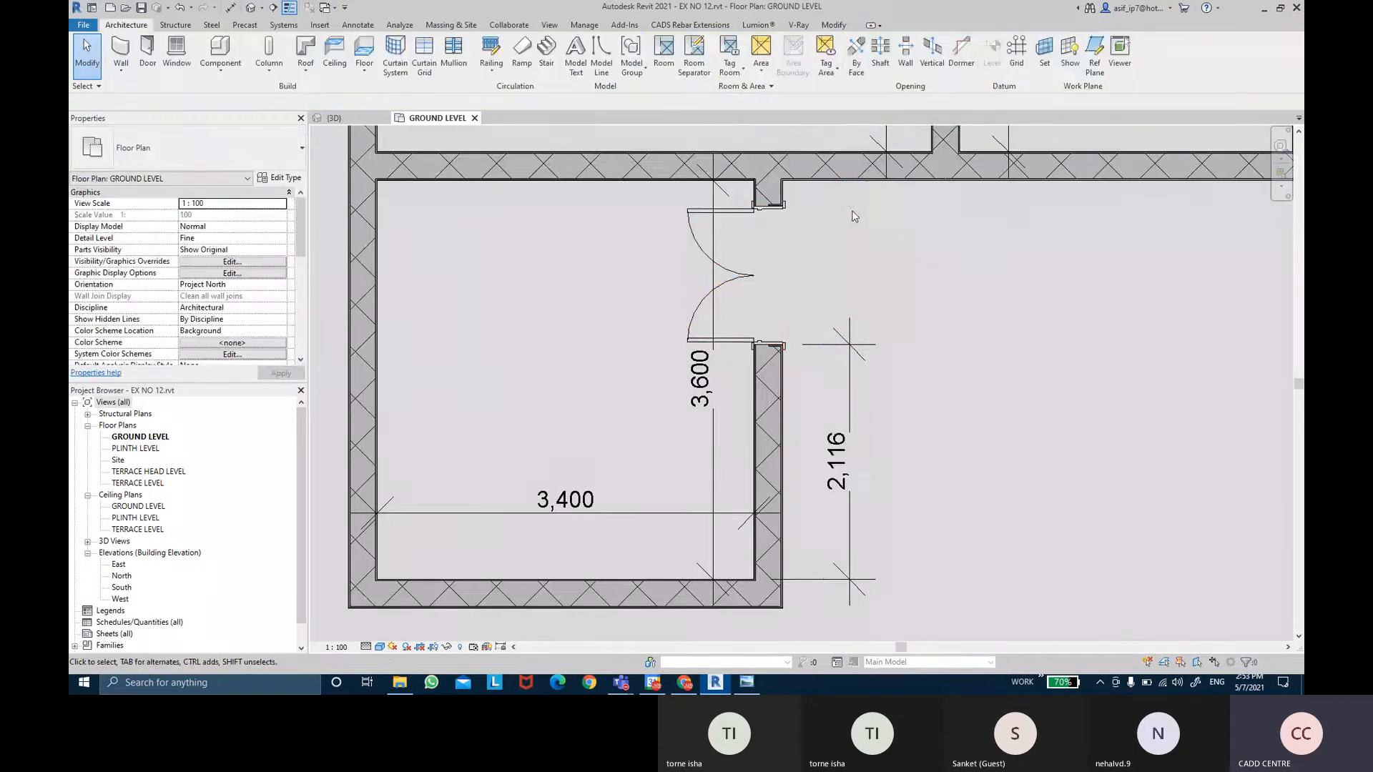
# Add the door edge as a witness line to the 2,116 dimension, creating a 1,250 segment.
pyautogui.click(745, 277)
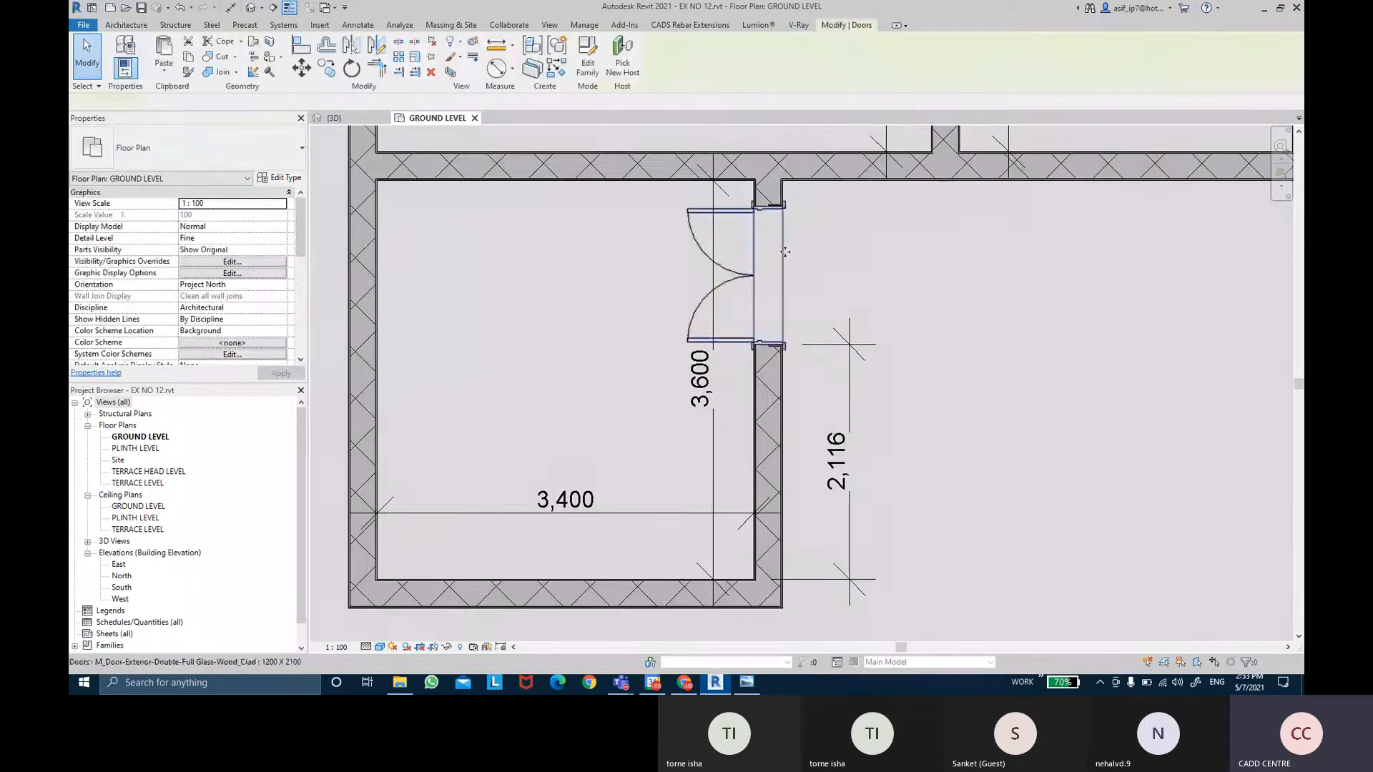
pyautogui.click(942, 302)
pyautogui.scroll(-4, 922, 314)
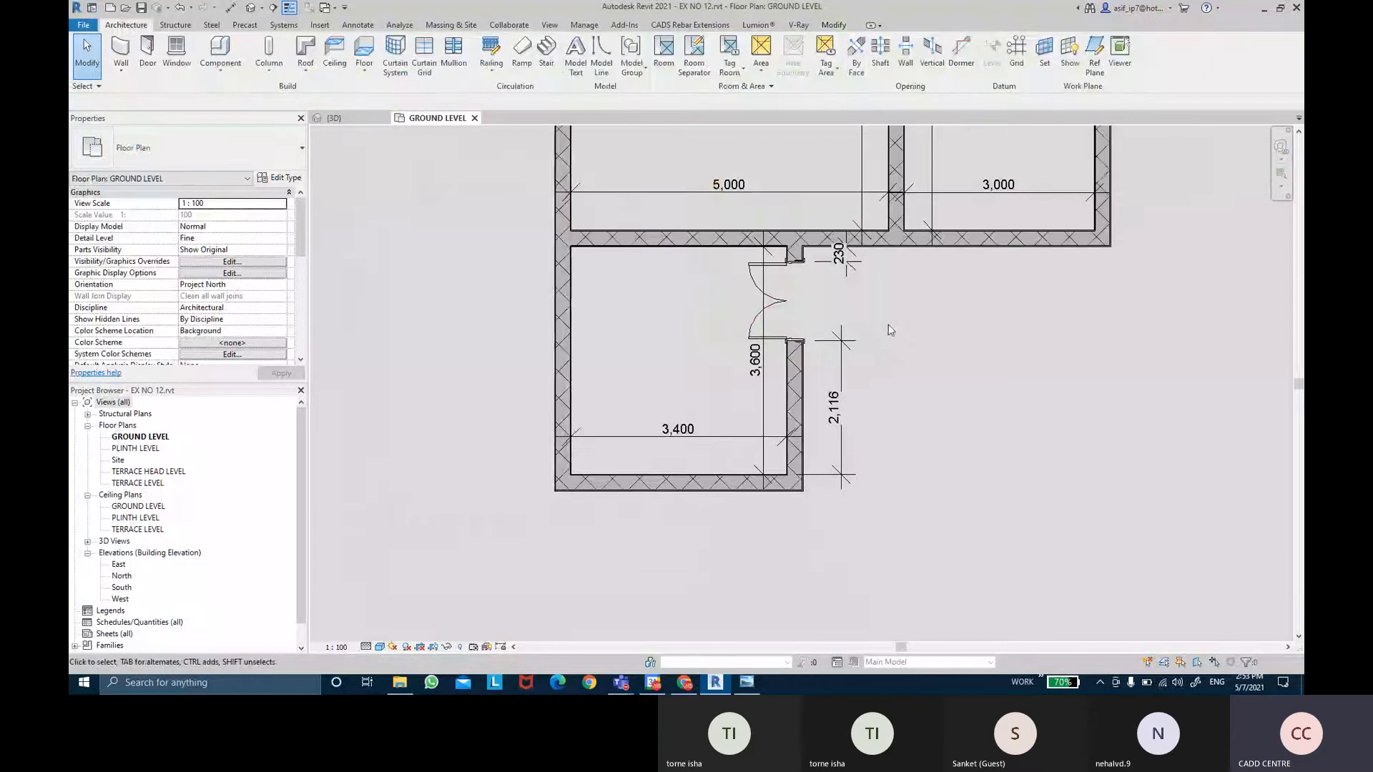
pyautogui.scroll(2, 890, 330)
pyautogui.click(845, 350)
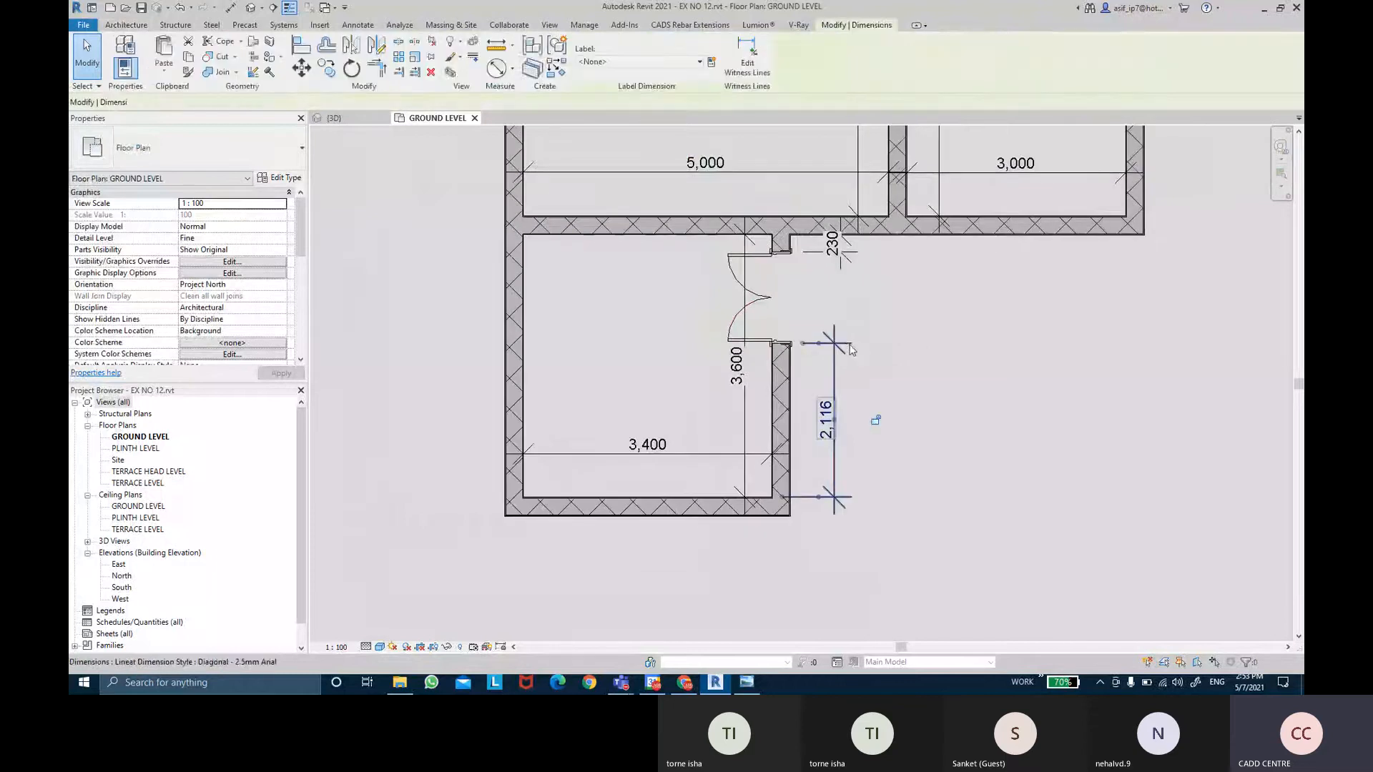
pyautogui.click(748, 66)
pyautogui.scroll(2, 847, 253)
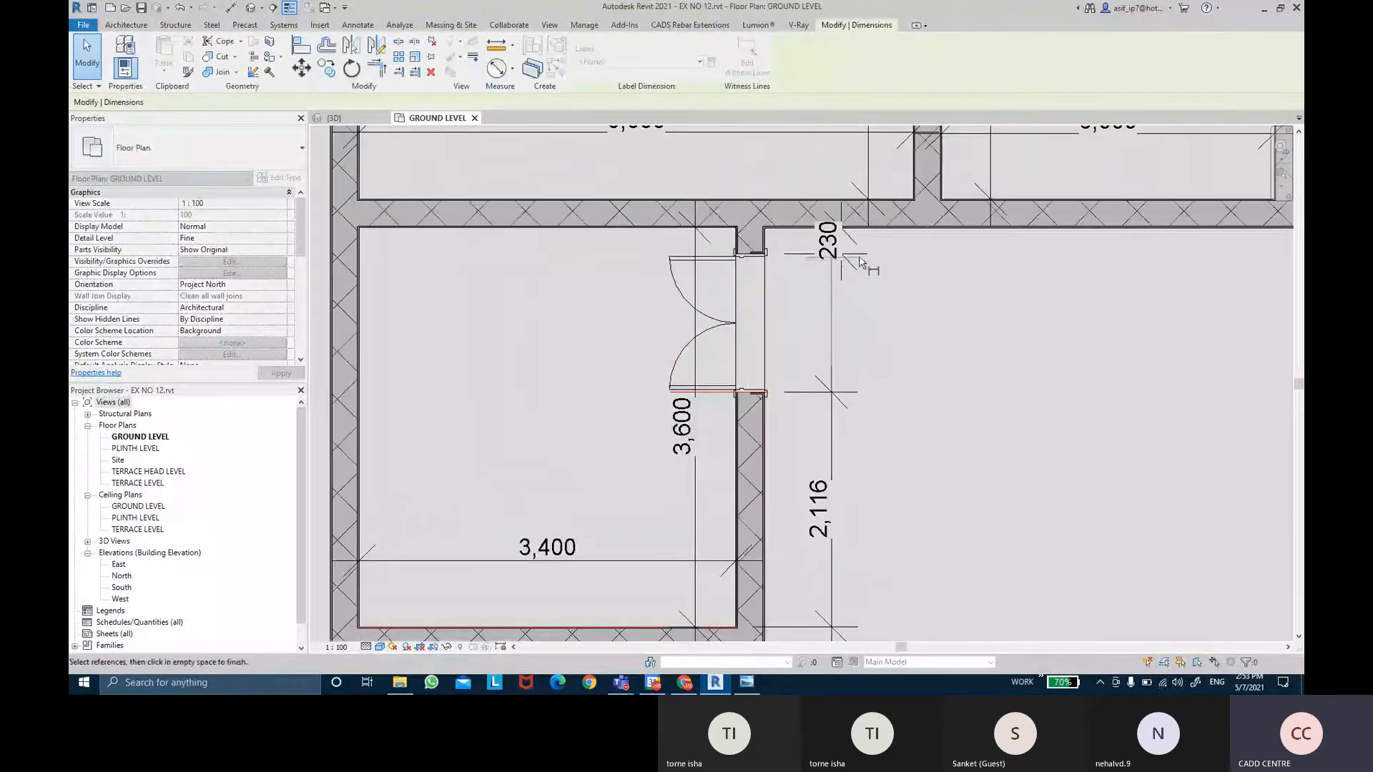
pyautogui.scroll(2, 758, 266)
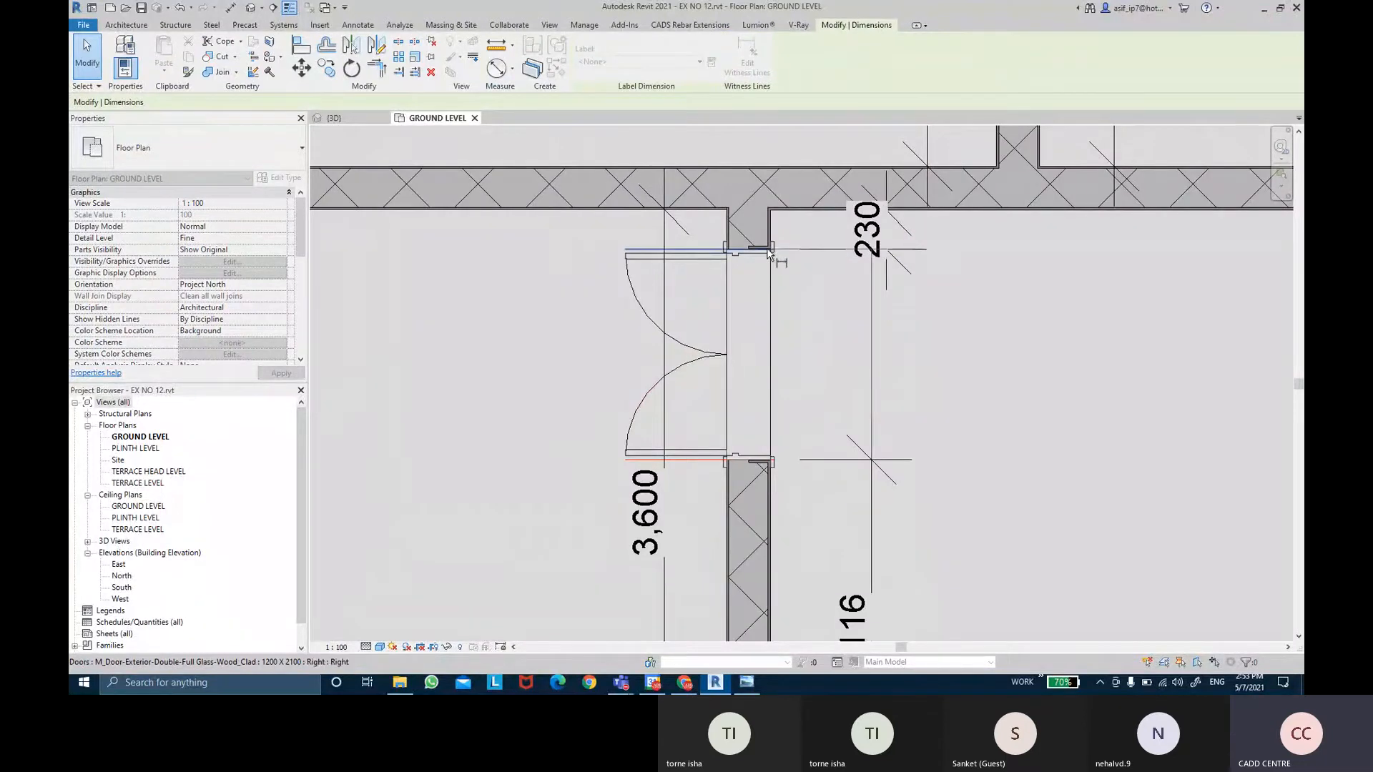
pyautogui.click(763, 261)
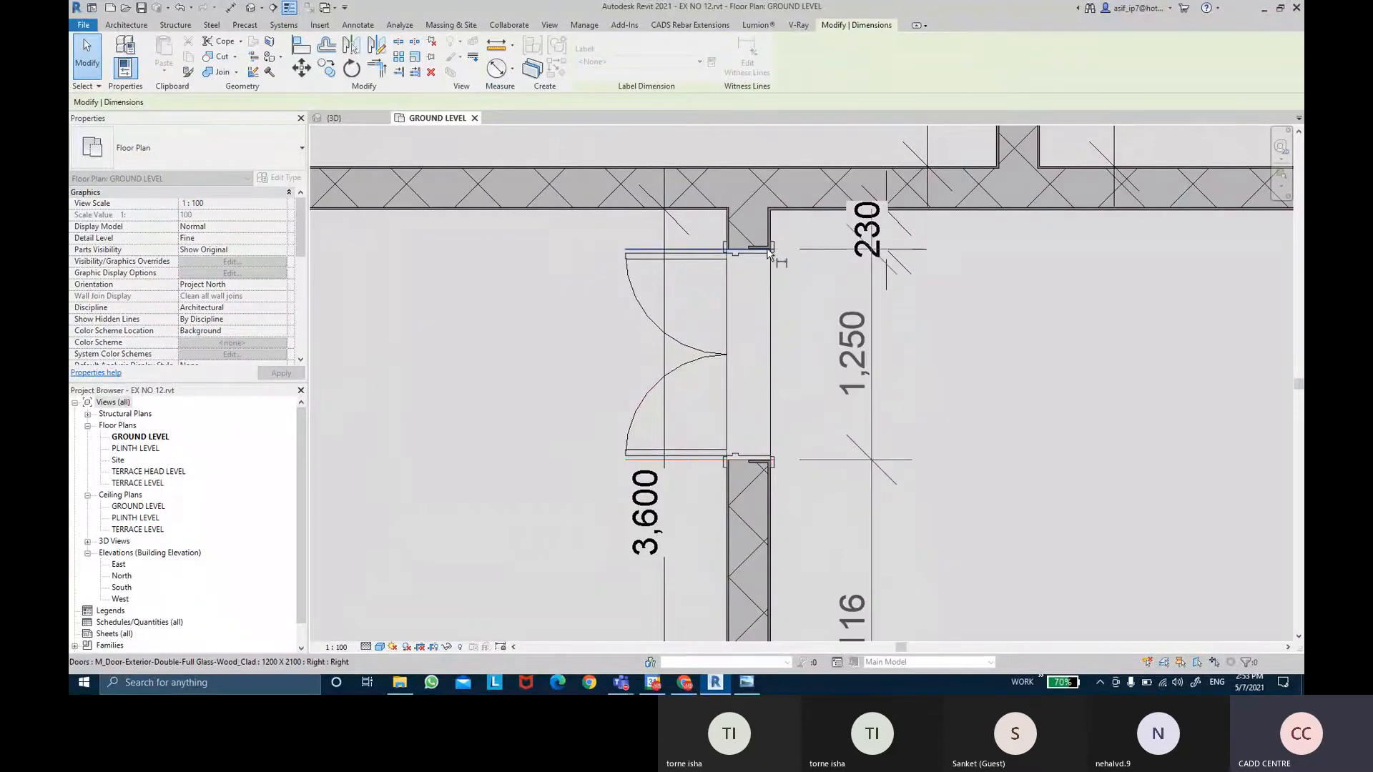
pyautogui.click(1013, 261)
pyautogui.scroll(-2, 1032, 299)
pyautogui.click(1032, 298)
# Move the 230 dimension text left and select the 230/1,250/2,116 chain.
pyautogui.scroll(-3, 948, 286)
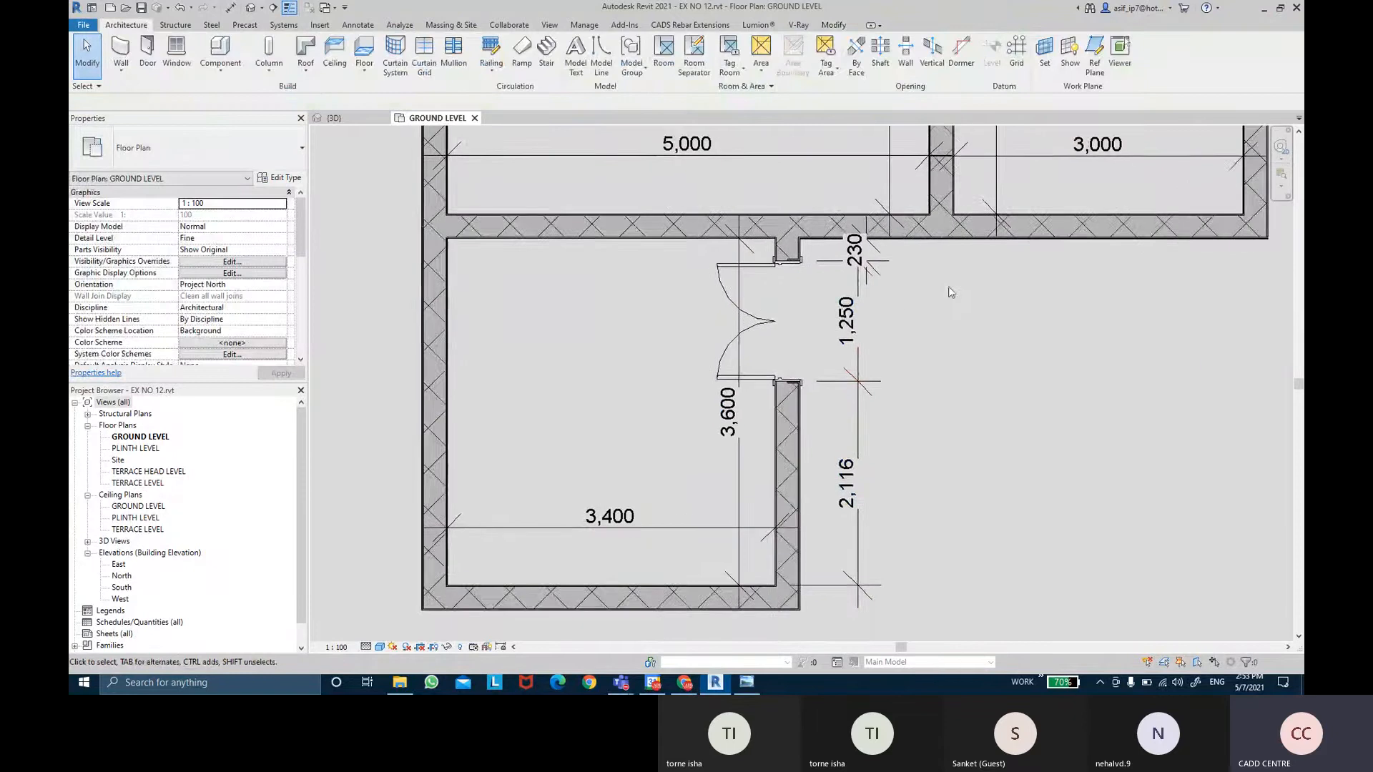
pyautogui.scroll(-1, 985, 327)
pyautogui.moveTo(986, 328); pyautogui.dragTo(964, 363, button='middle')
pyautogui.scroll(2, 936, 353)
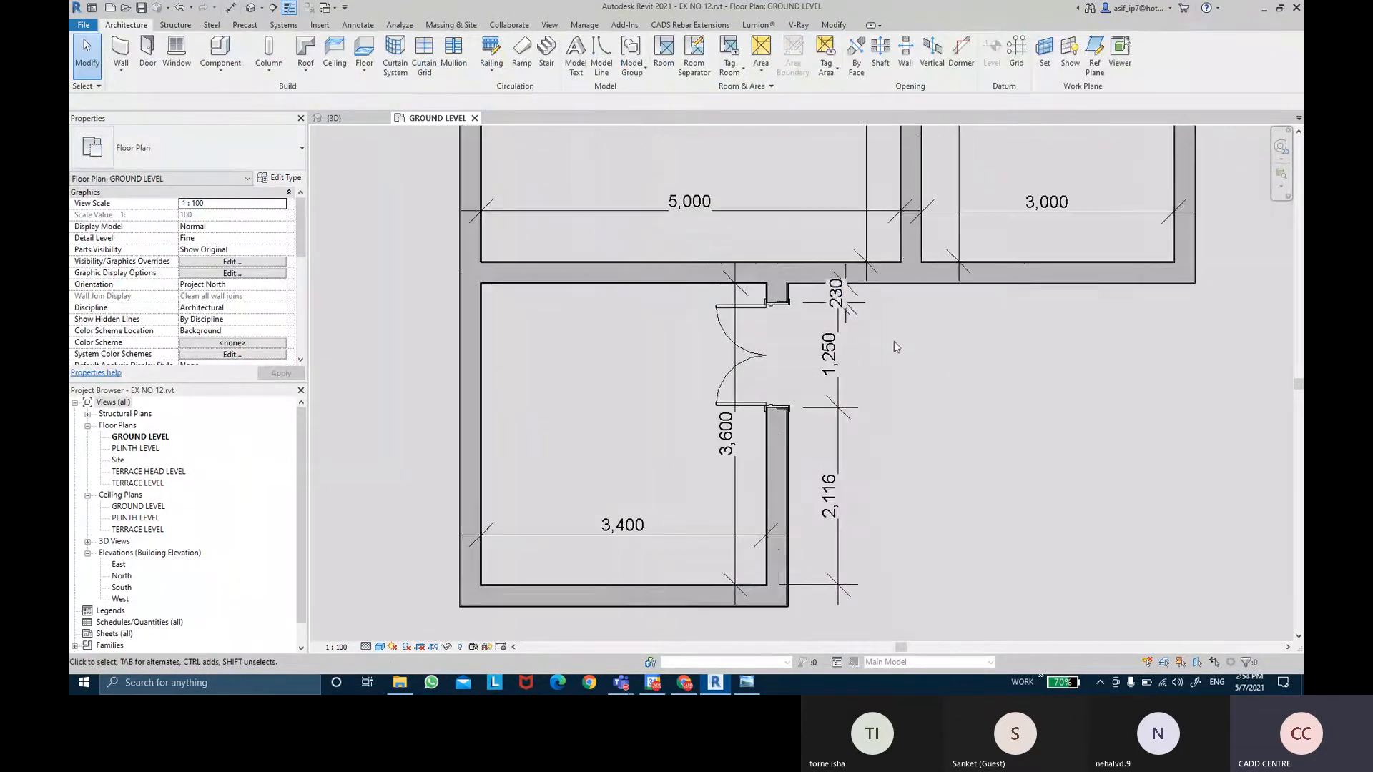
pyautogui.scroll(2, 863, 303)
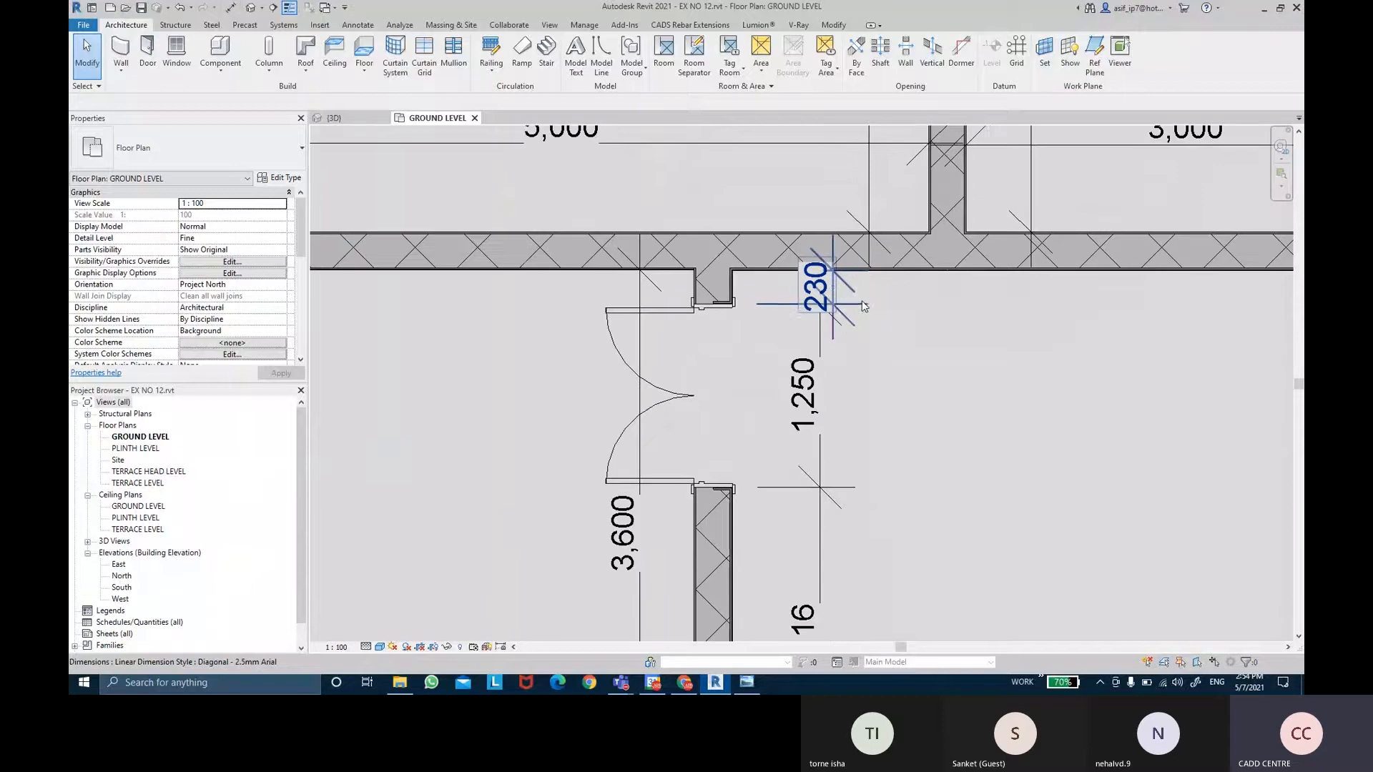
pyautogui.click(848, 304)
pyautogui.moveTo(833, 305)
pyautogui.mouseDown()
pyautogui.moveTo(763, 305)
pyautogui.moveTo(821, 306)
pyautogui.mouseUp()
pyautogui.click(937, 372)
pyautogui.scroll(-2, 937, 373)
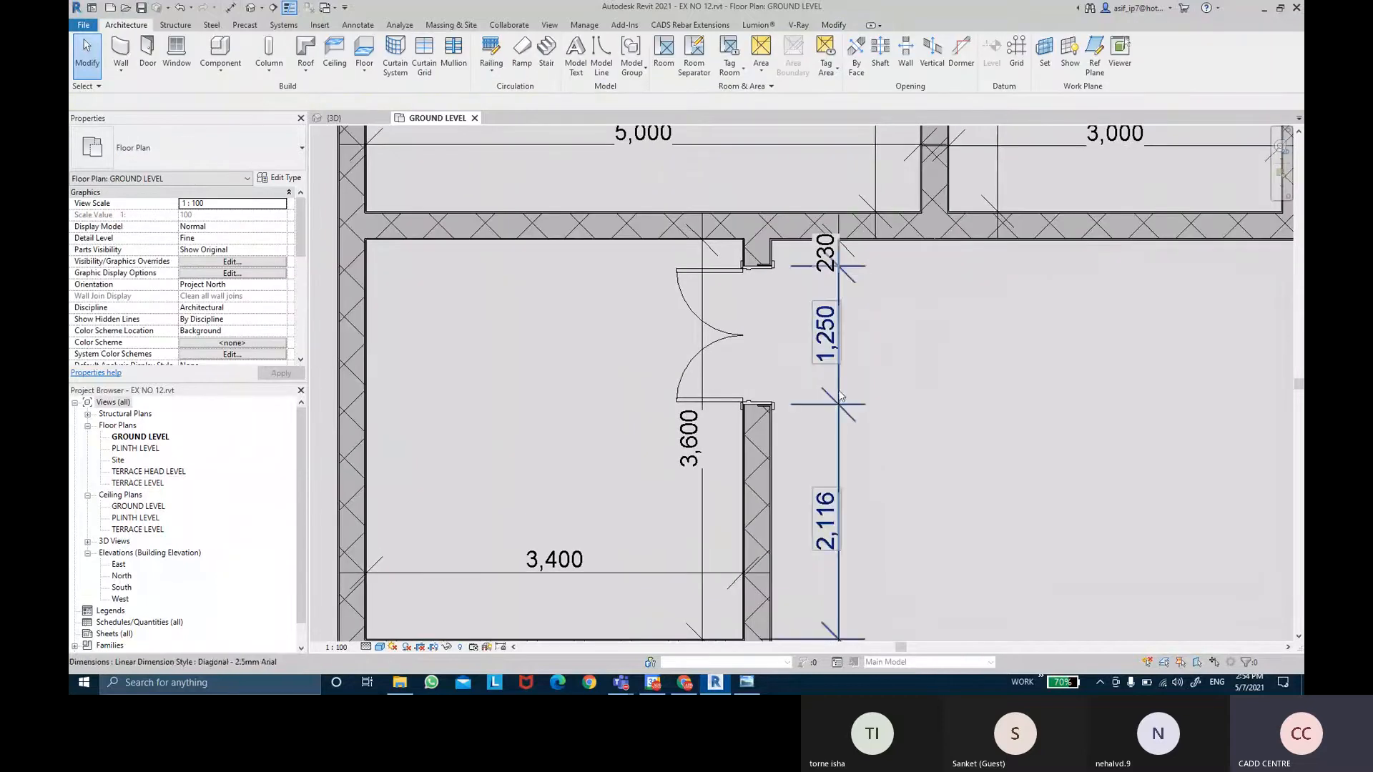
pyautogui.click(838, 394)
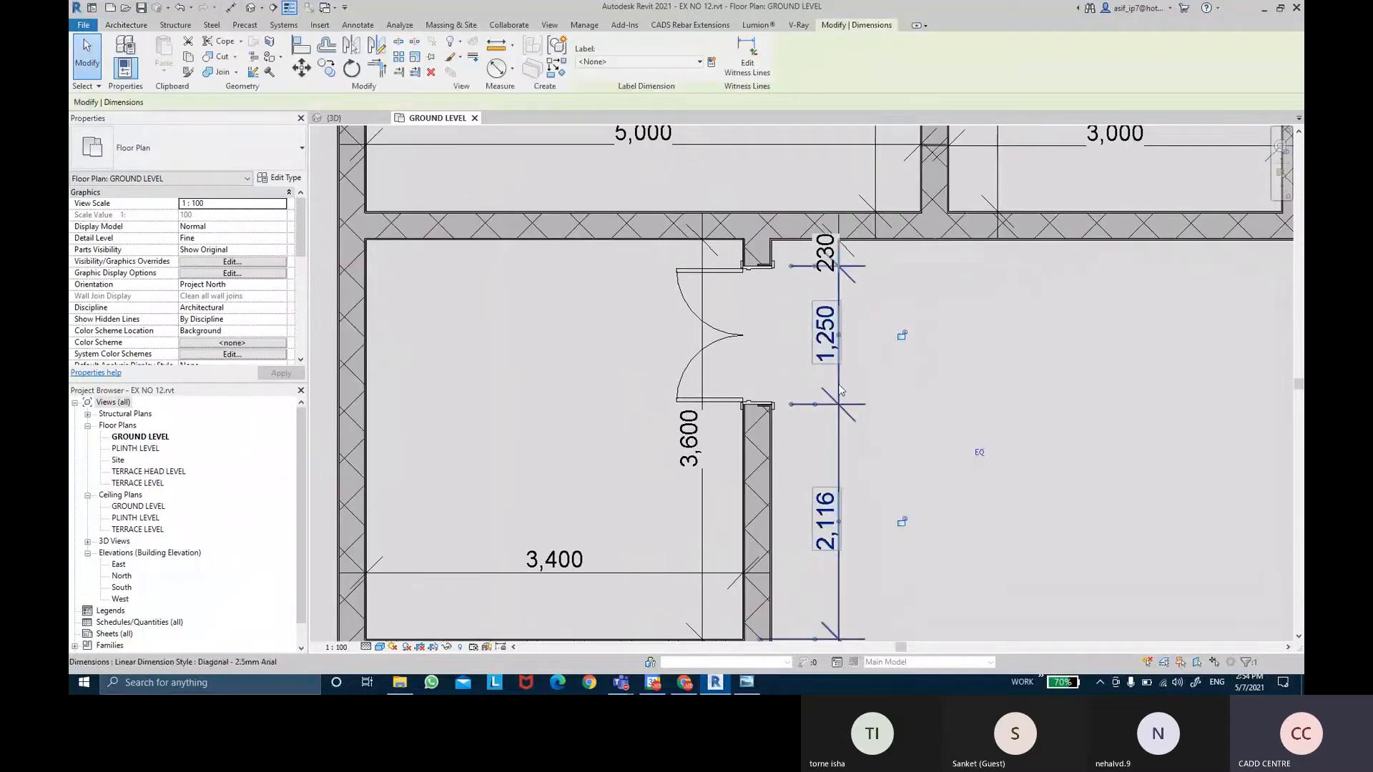
# Set the Diagonal - 2.5mm Arial dimension type's Text Size to 1 mm.
pyautogui.click(281, 177)
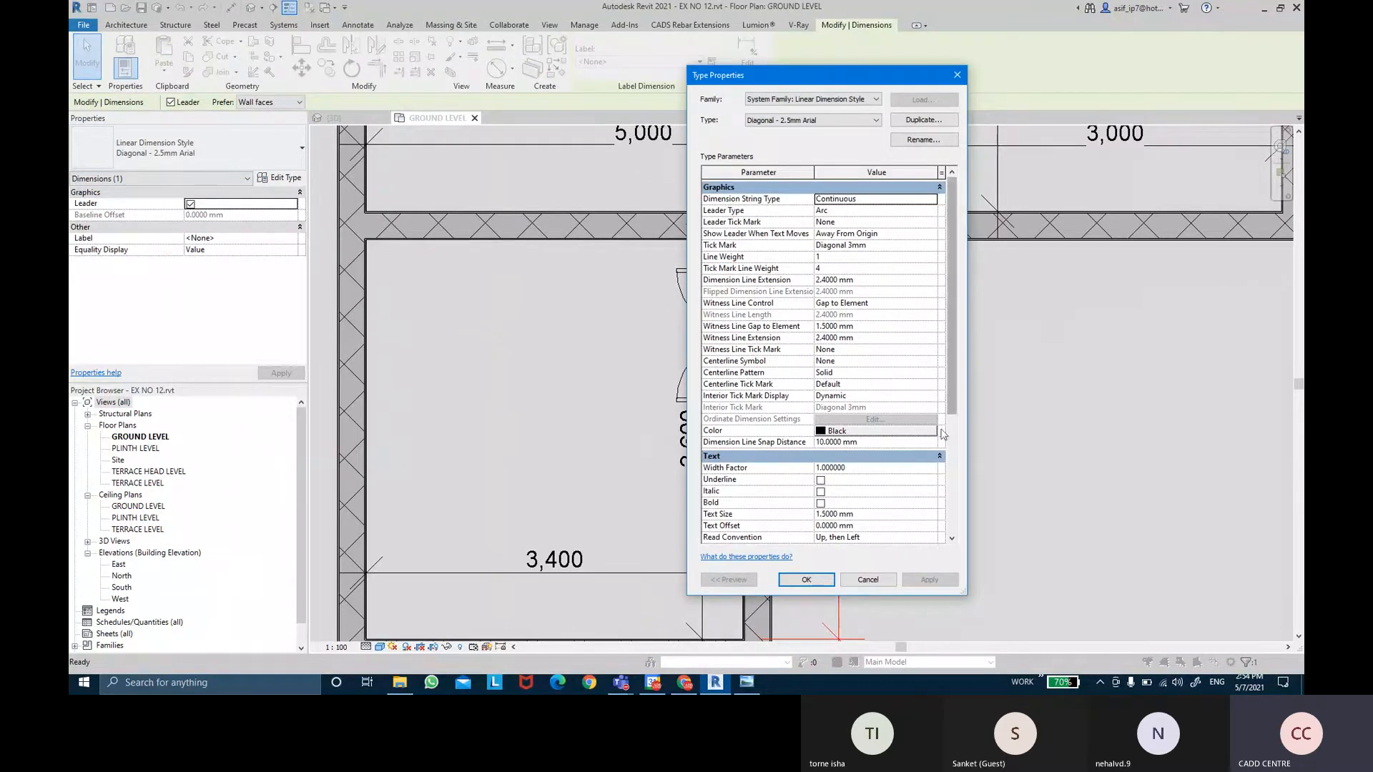
pyautogui.click(865, 514)
pyautogui.write('1')
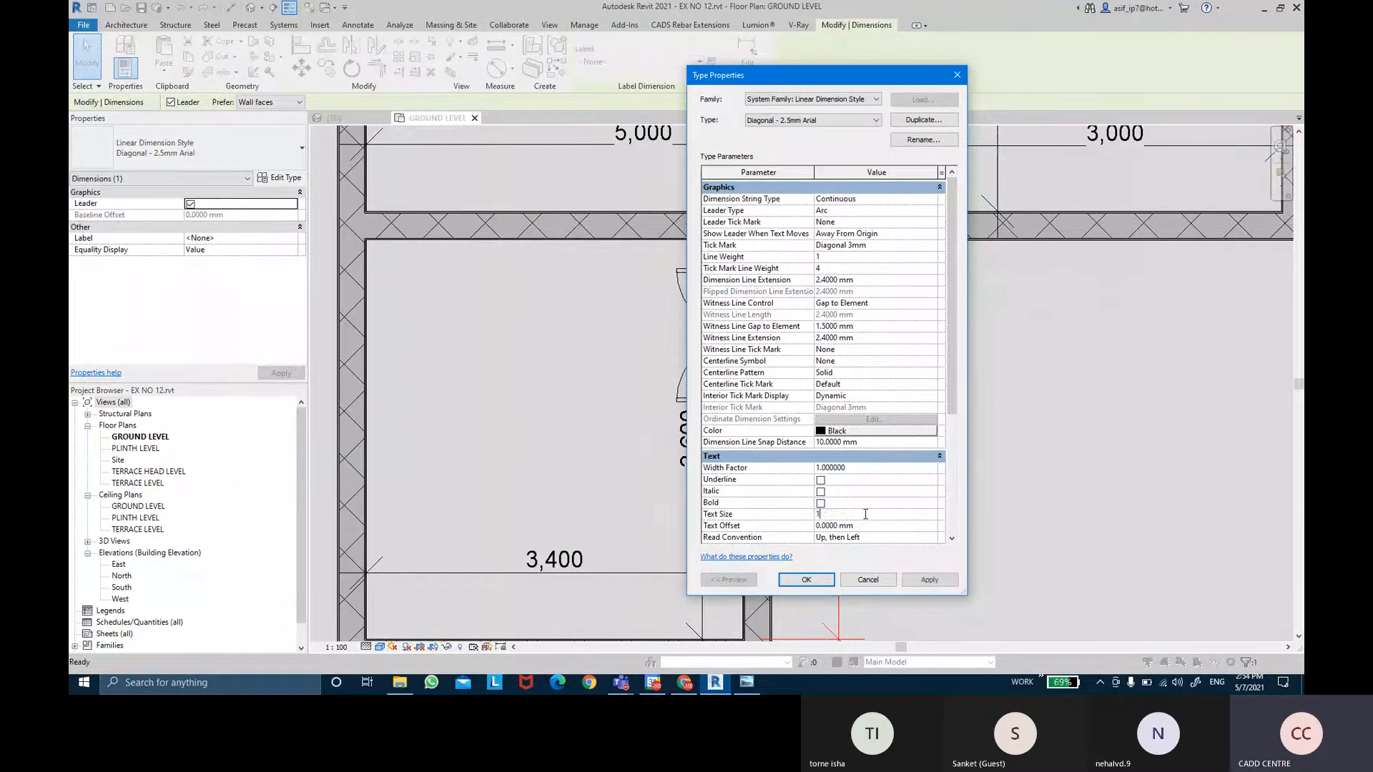
pyautogui.click(927, 579)
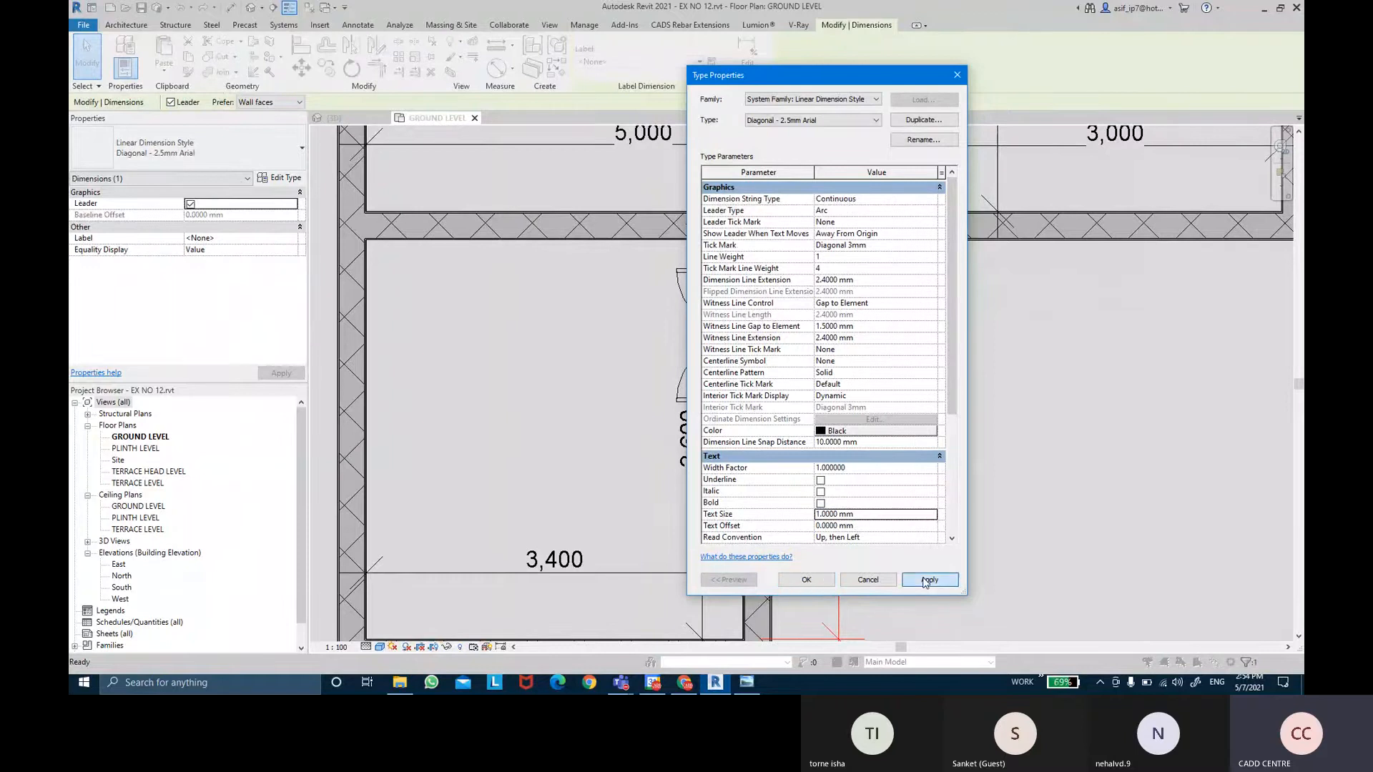
pyautogui.click(805, 579)
pyautogui.click(943, 454)
pyautogui.scroll(-3, 1005, 411)
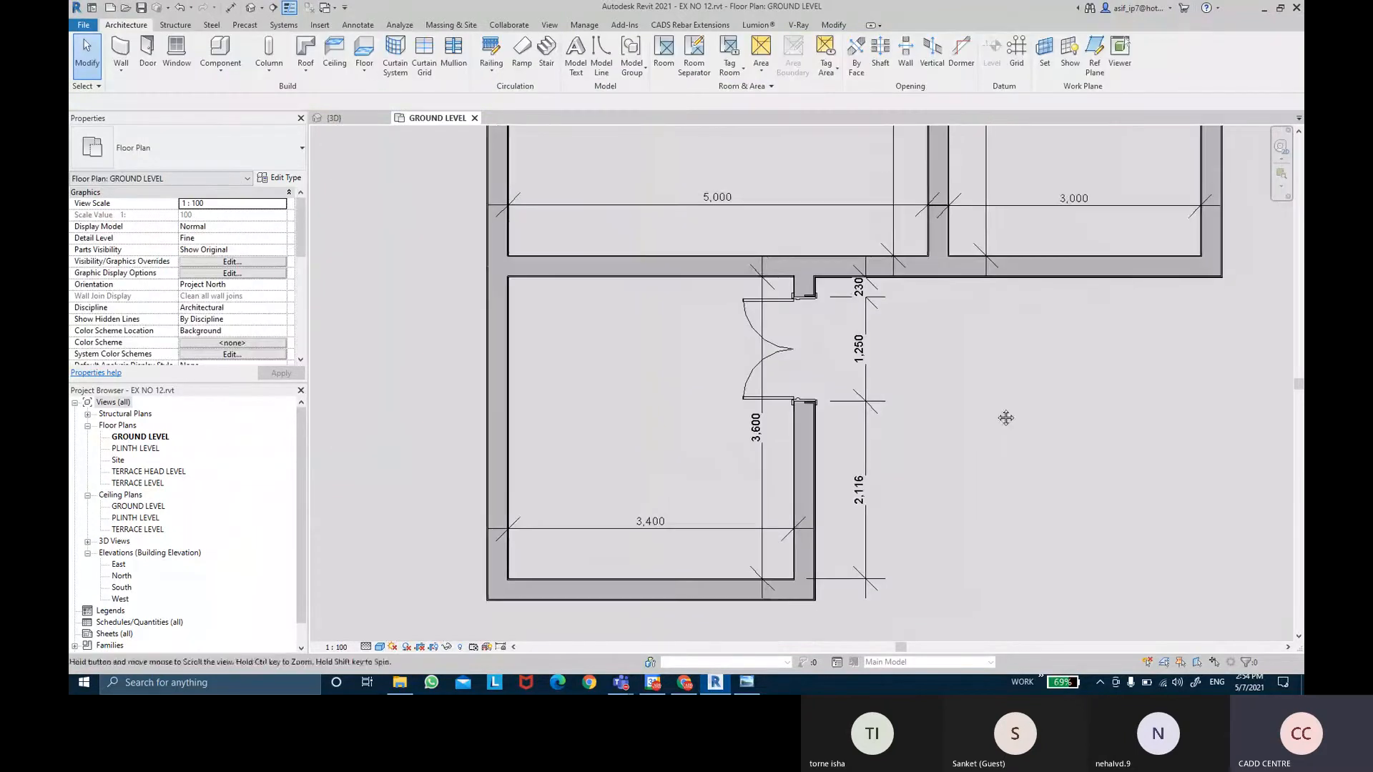
# Shift the double door rightward within its wall after undoing a first offset attempt.
pyautogui.scroll(-3, 1009, 404)
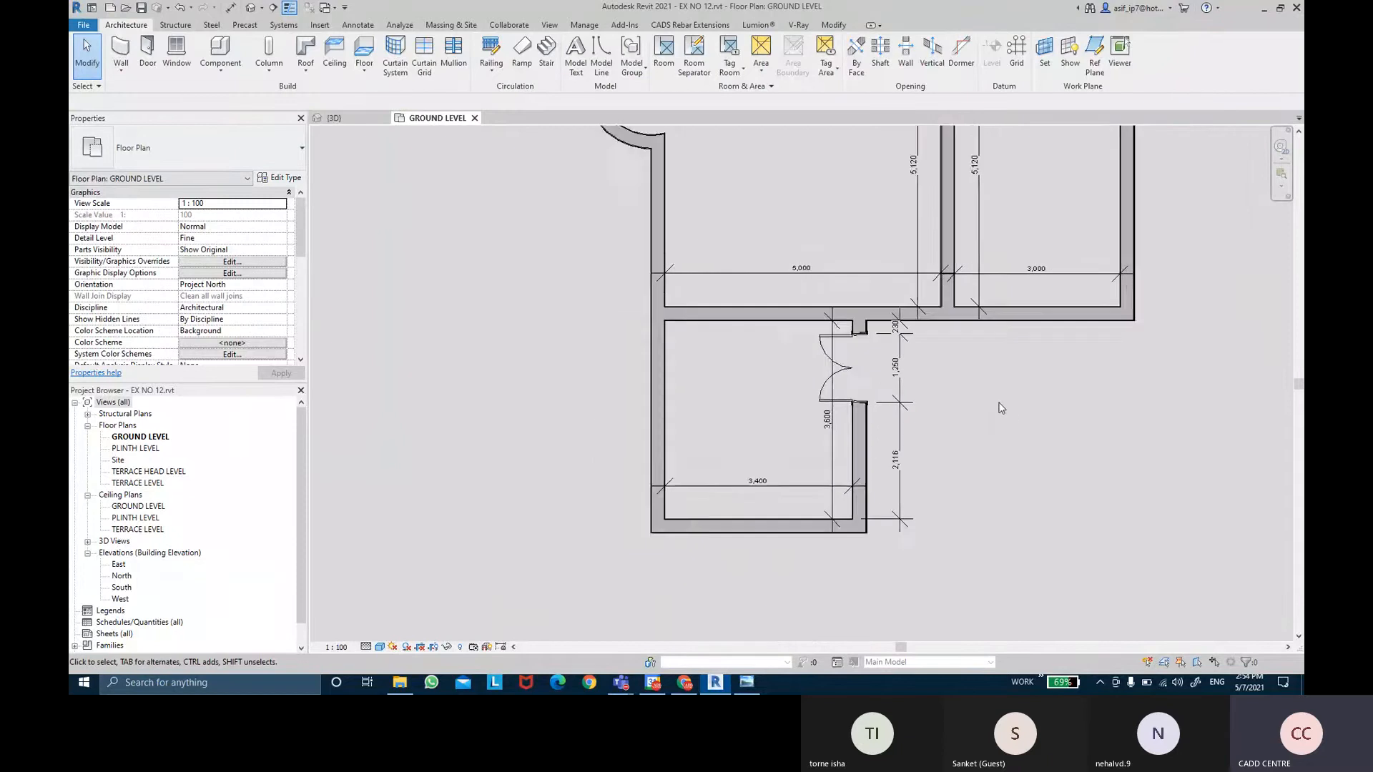
pyautogui.moveTo(792, 264); pyautogui.dragTo(808, 276, button='middle')
pyautogui.scroll(2, 884, 385)
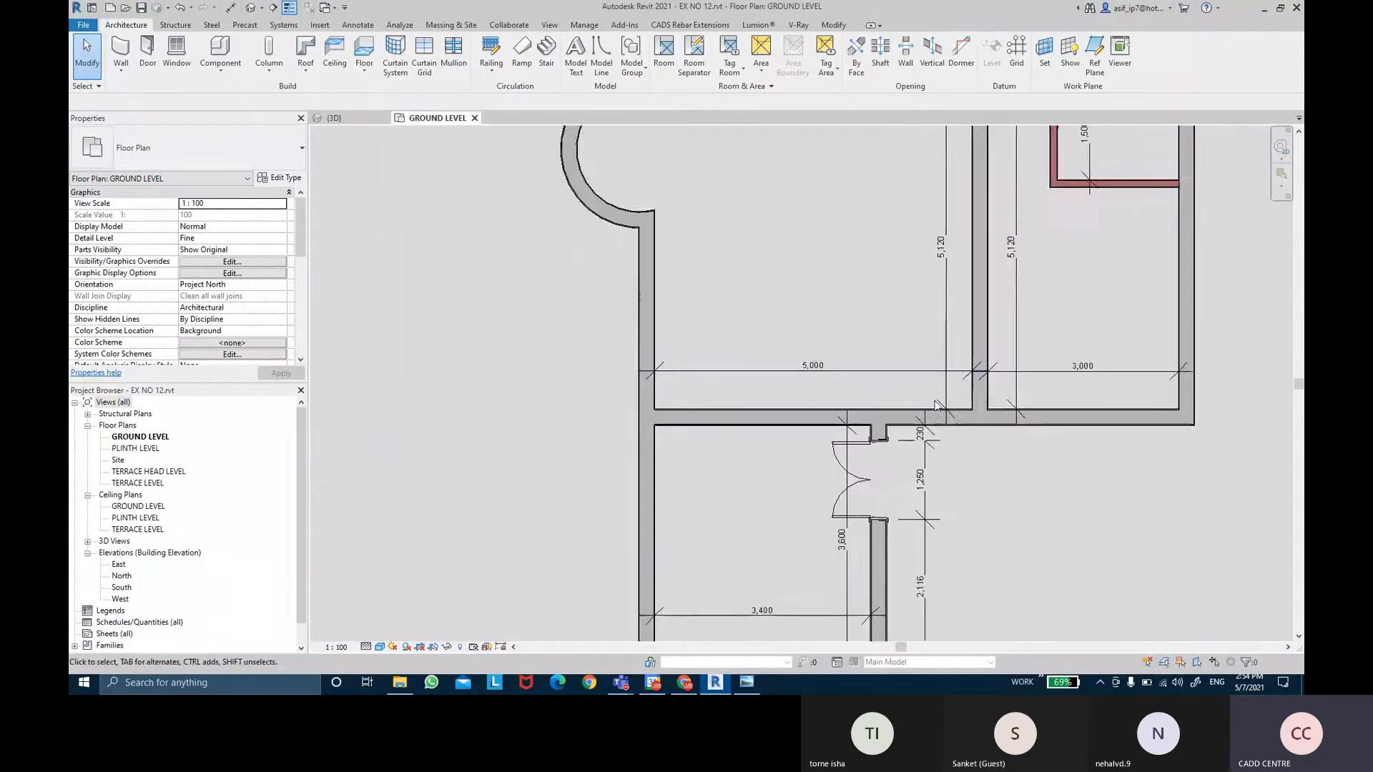
pyautogui.moveTo(980, 398); pyautogui.dragTo(944, 288, button='middle')
pyautogui.moveTo(953, 432); pyautogui.dragTo(959, 438, button='middle')
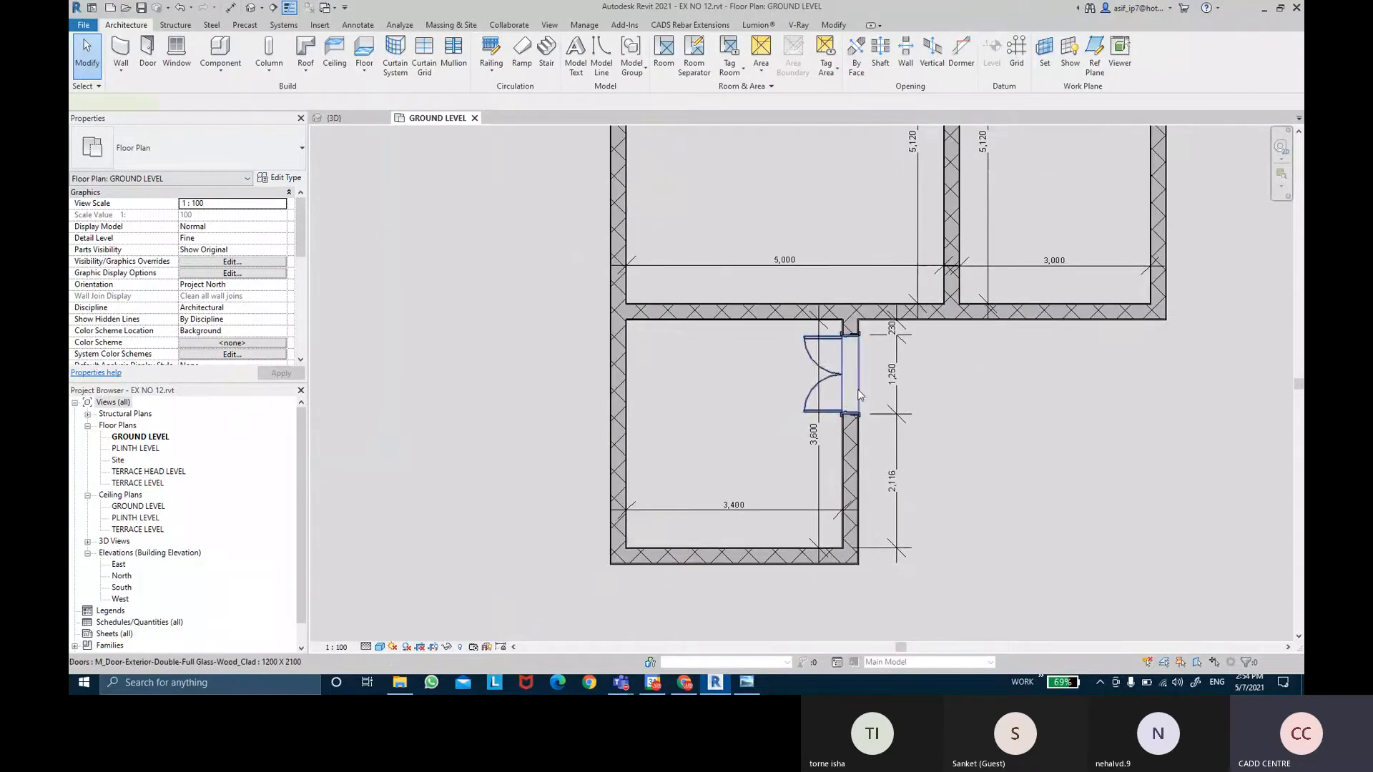
pyautogui.click(859, 395)
pyautogui.scroll(1, 895, 371)
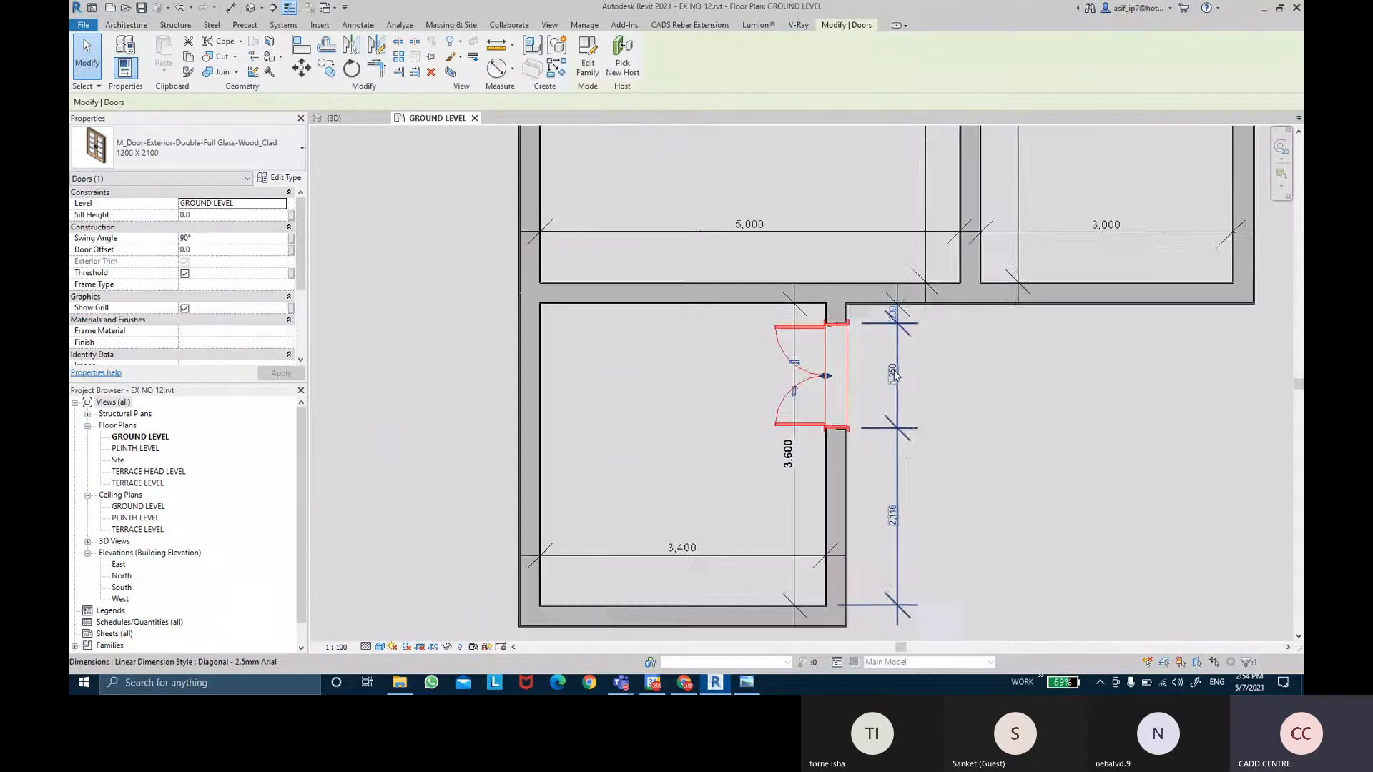
pyautogui.scroll(1, 895, 375)
pyautogui.scroll(2, 836, 373)
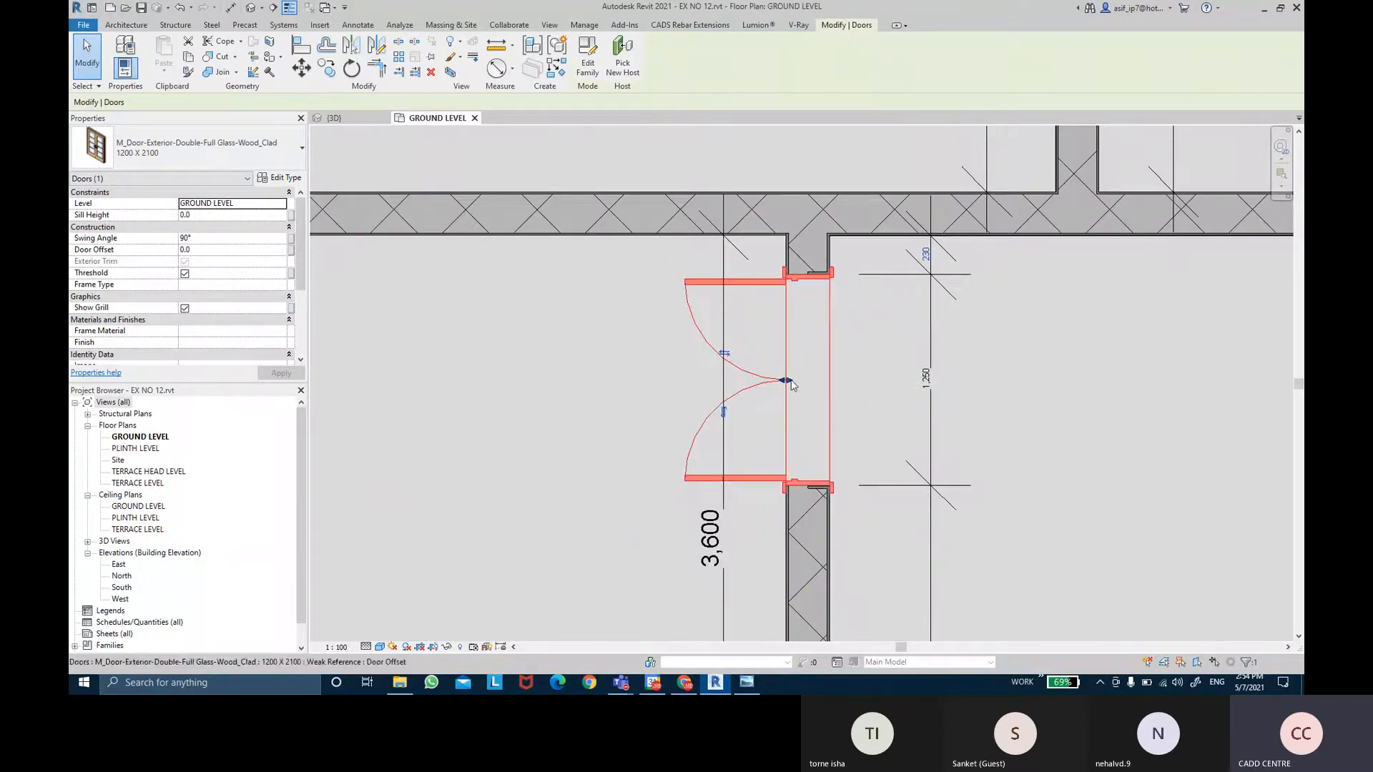
pyautogui.moveTo(819, 380); pyautogui.dragTo(820, 380)
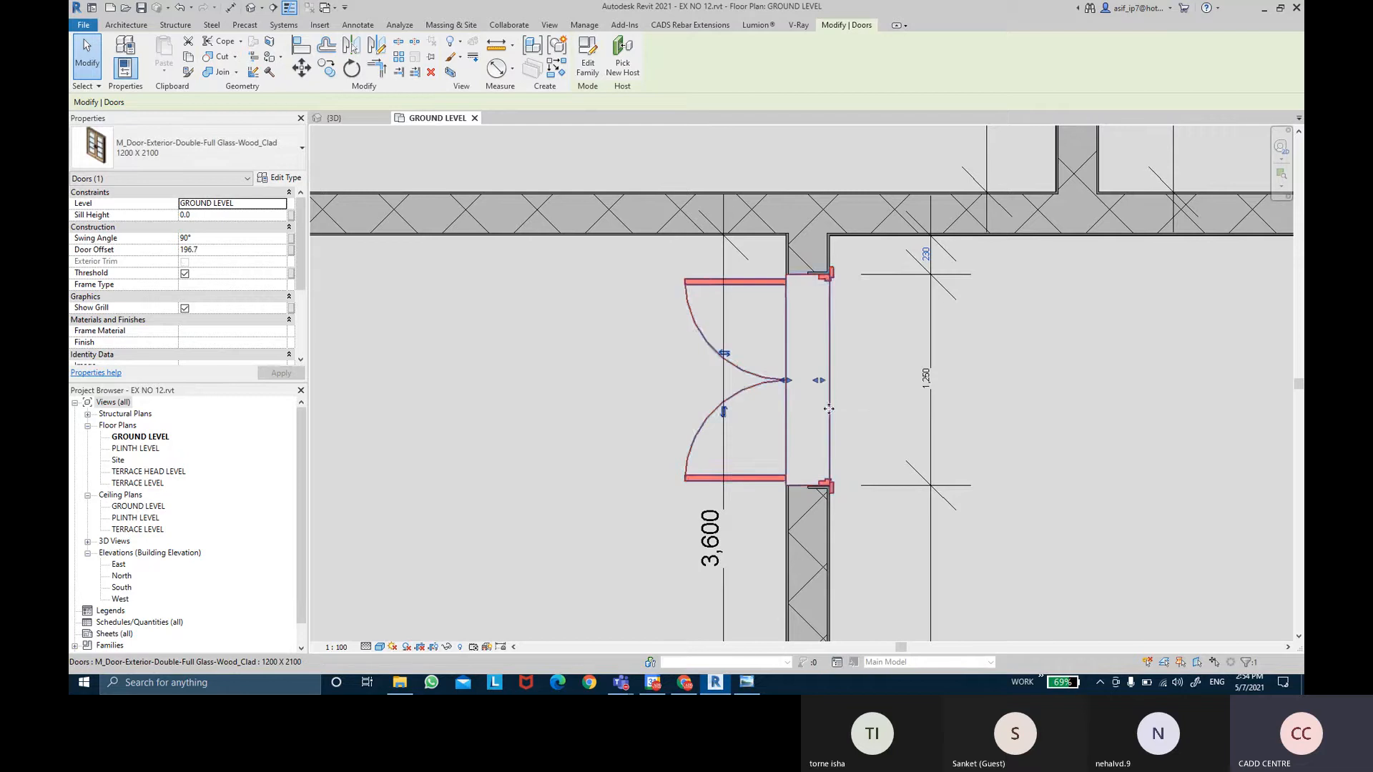
pyautogui.scroll(2, 827, 408)
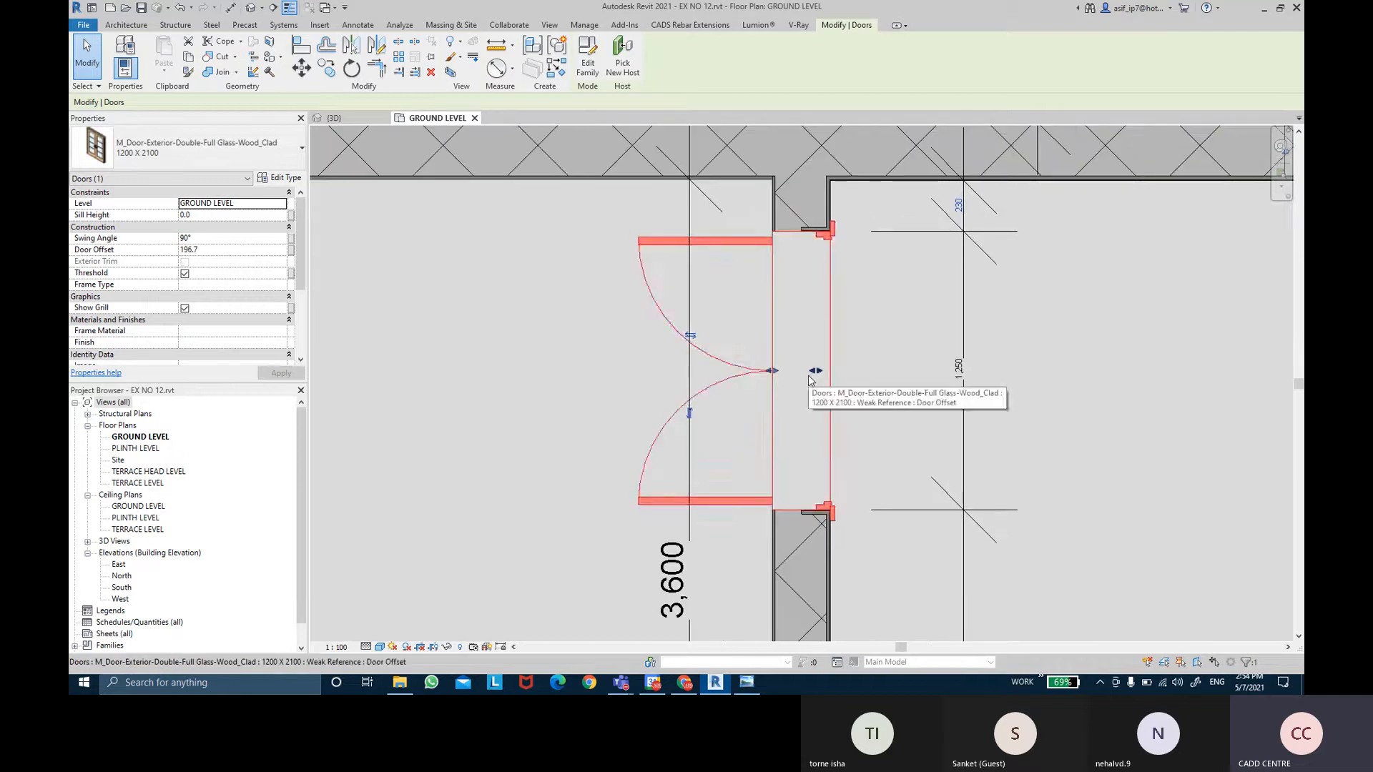
pyautogui.hotkey('ctrl', 'z')
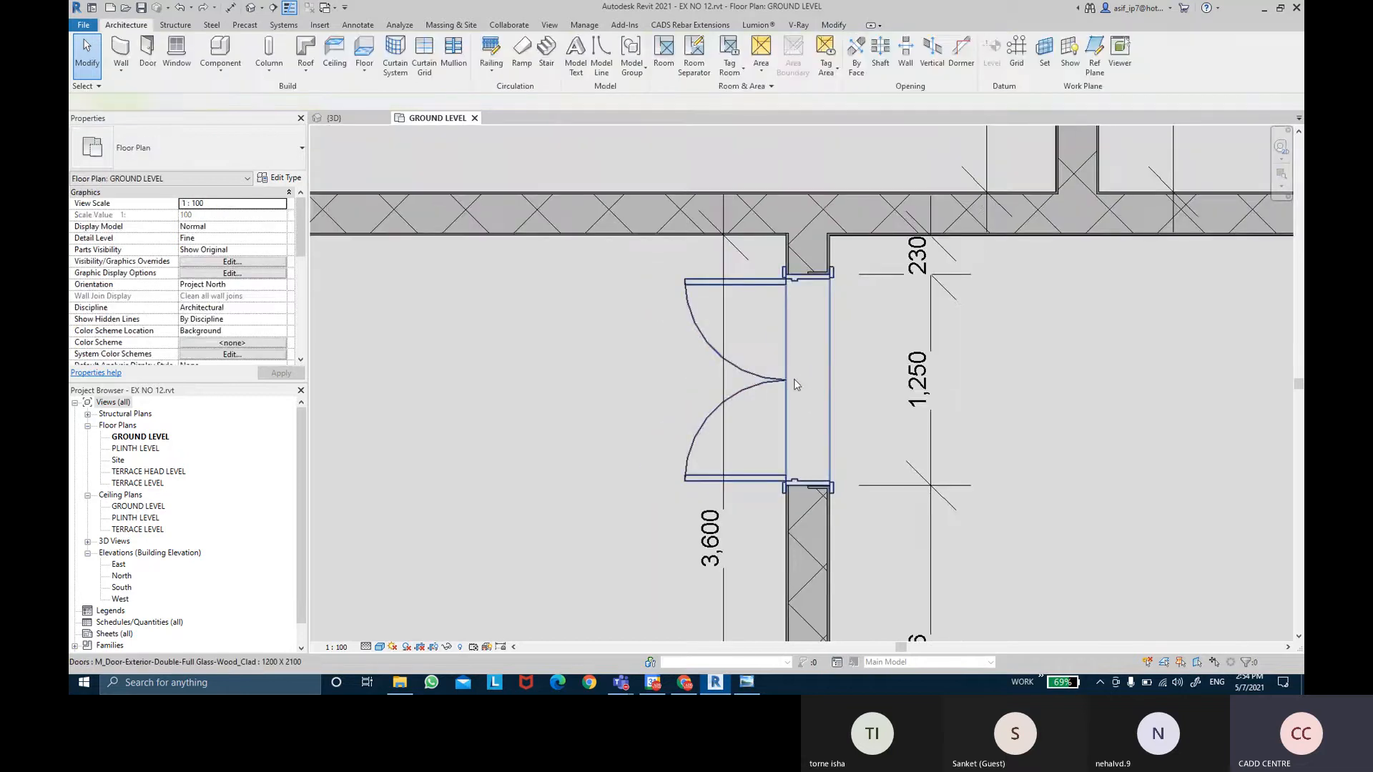
pyautogui.click(796, 386)
pyautogui.scroll(3, 821, 391)
pyautogui.moveTo(775, 380); pyautogui.dragTo(829, 379)
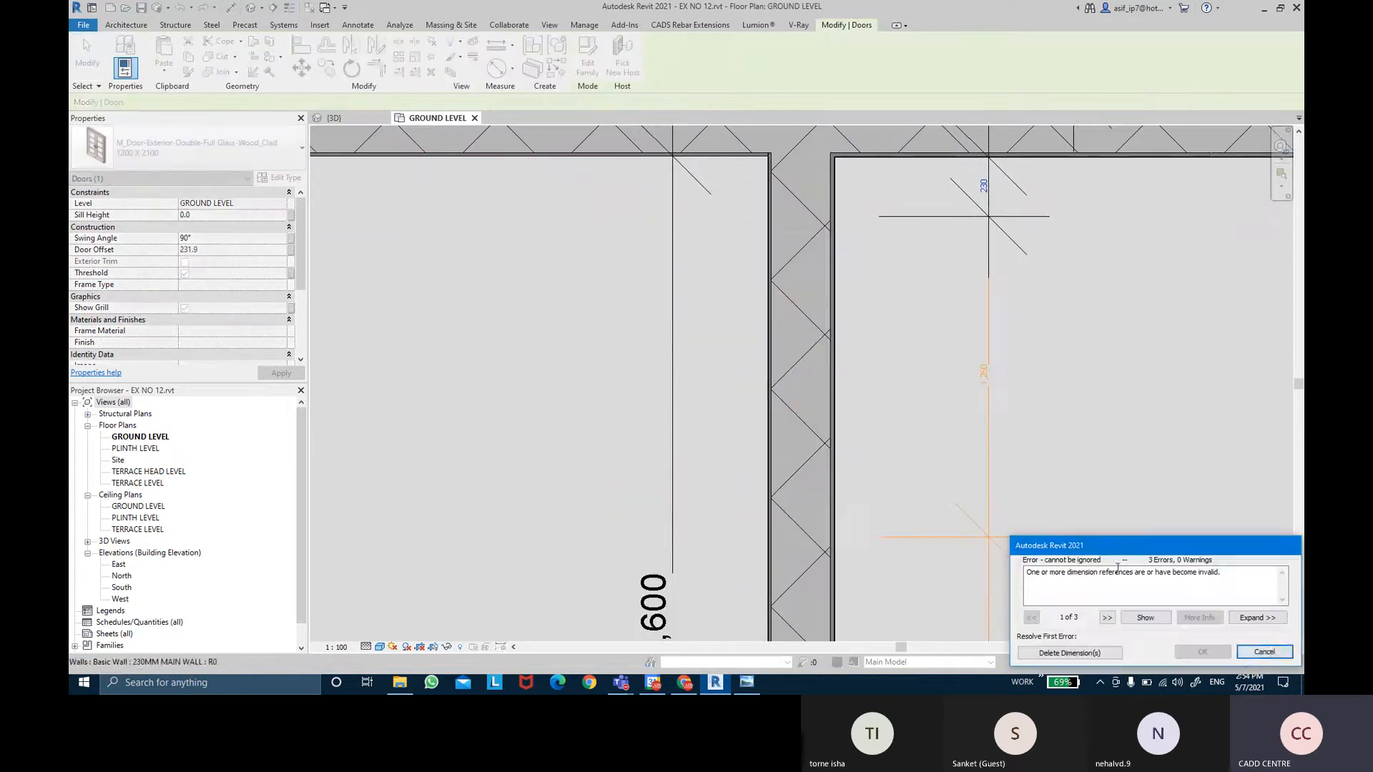
pyautogui.click(878, 451)
# Fine-tune the door's offset to 9.9, dismissing the invalid-dimension error, then deselect it.
pyautogui.click(798, 380)
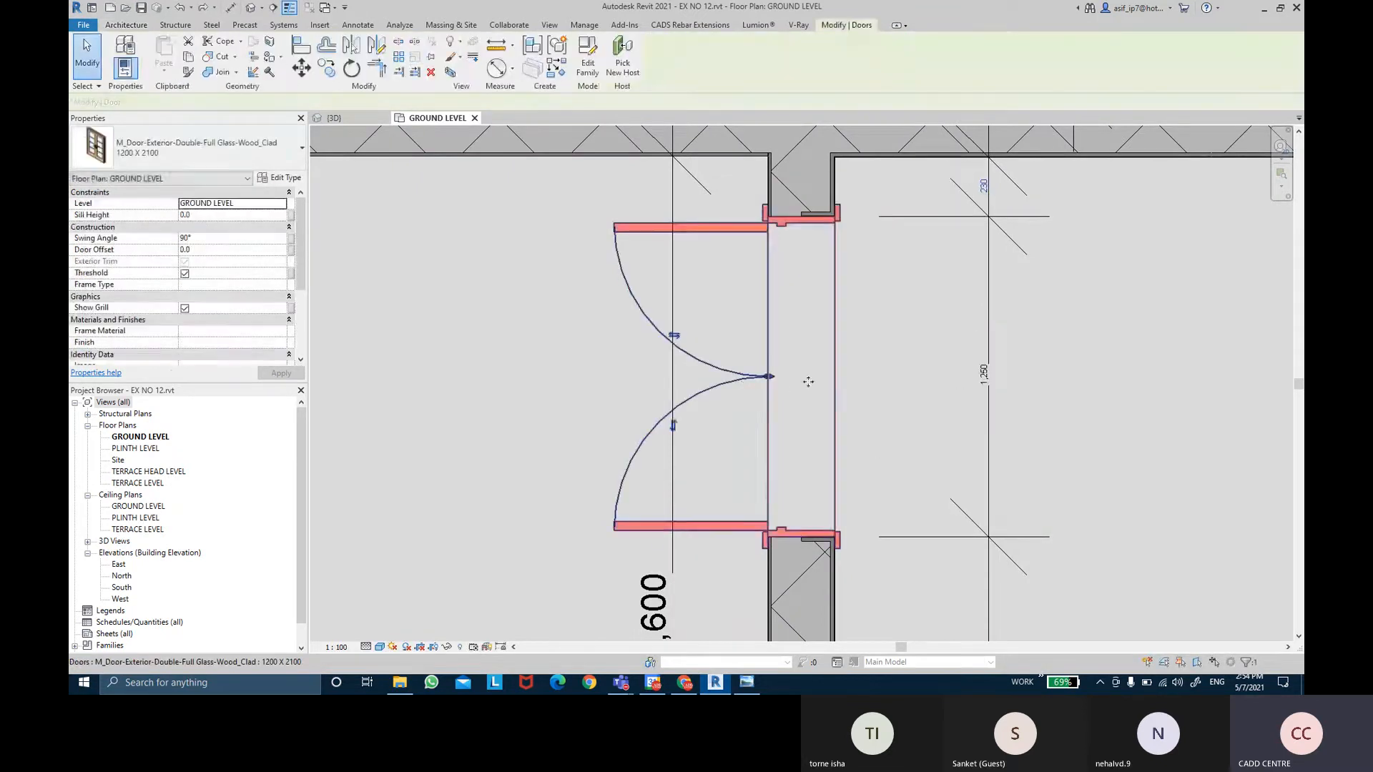
pyautogui.moveTo(798, 378); pyautogui.dragTo(786, 379)
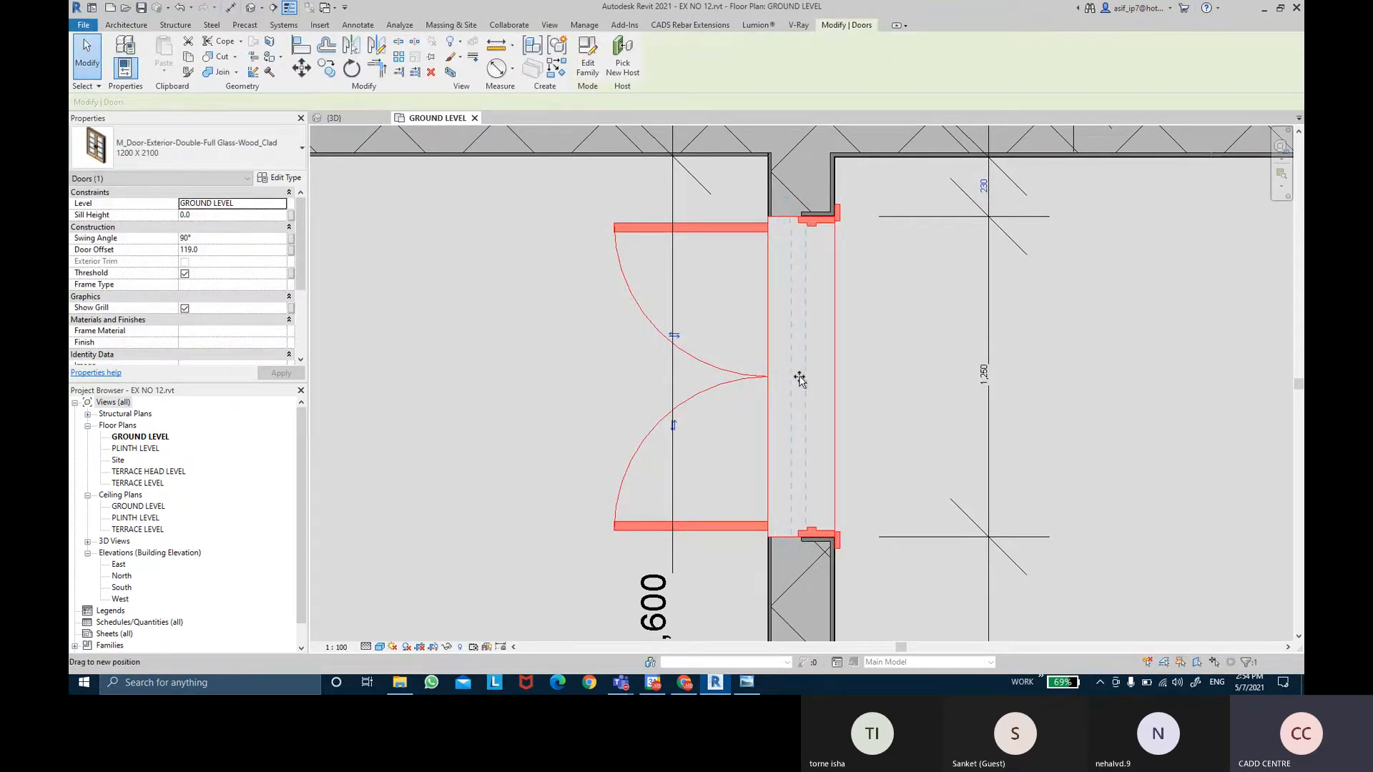
pyautogui.moveTo(798, 380); pyautogui.dragTo(797, 375)
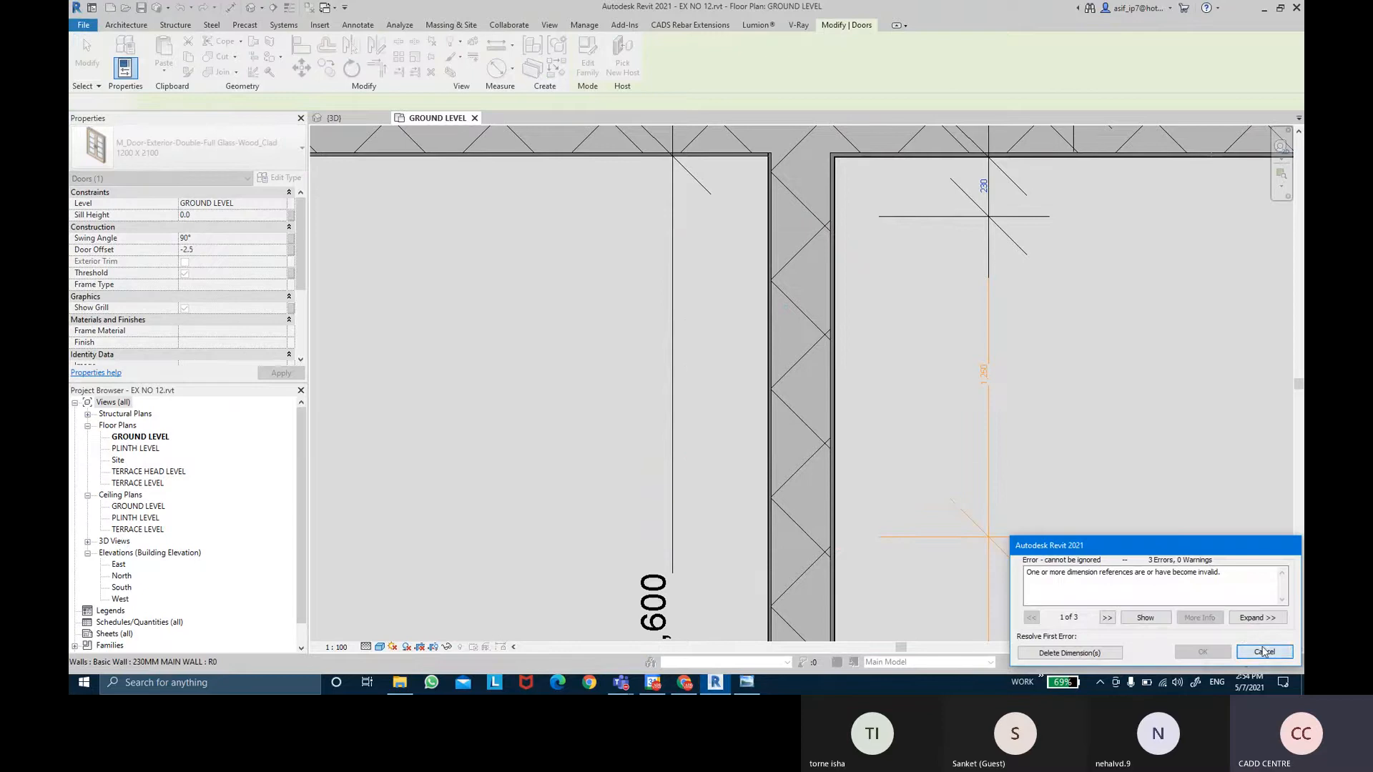
pyautogui.click(1263, 652)
pyautogui.scroll(5, 781, 383)
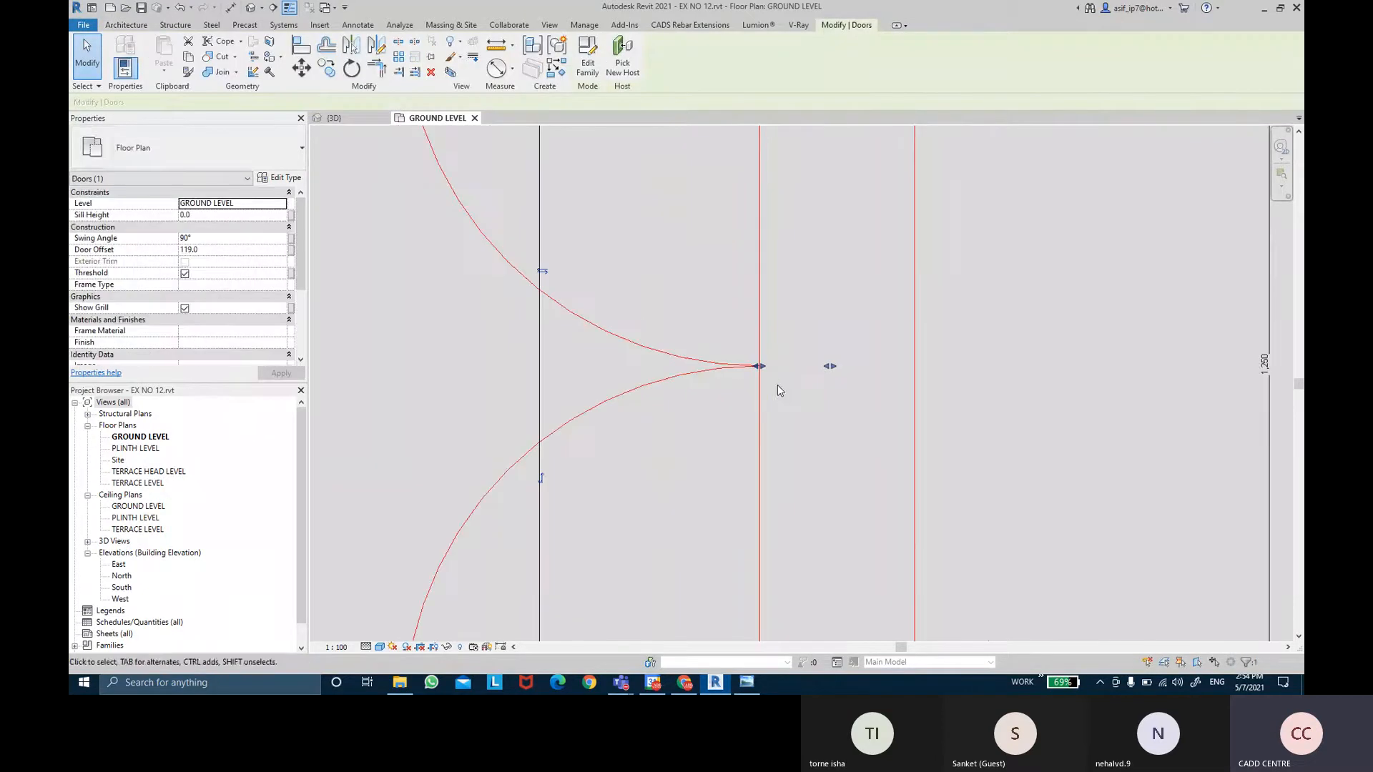
pyautogui.moveTo(814, 367); pyautogui.dragTo(813, 367)
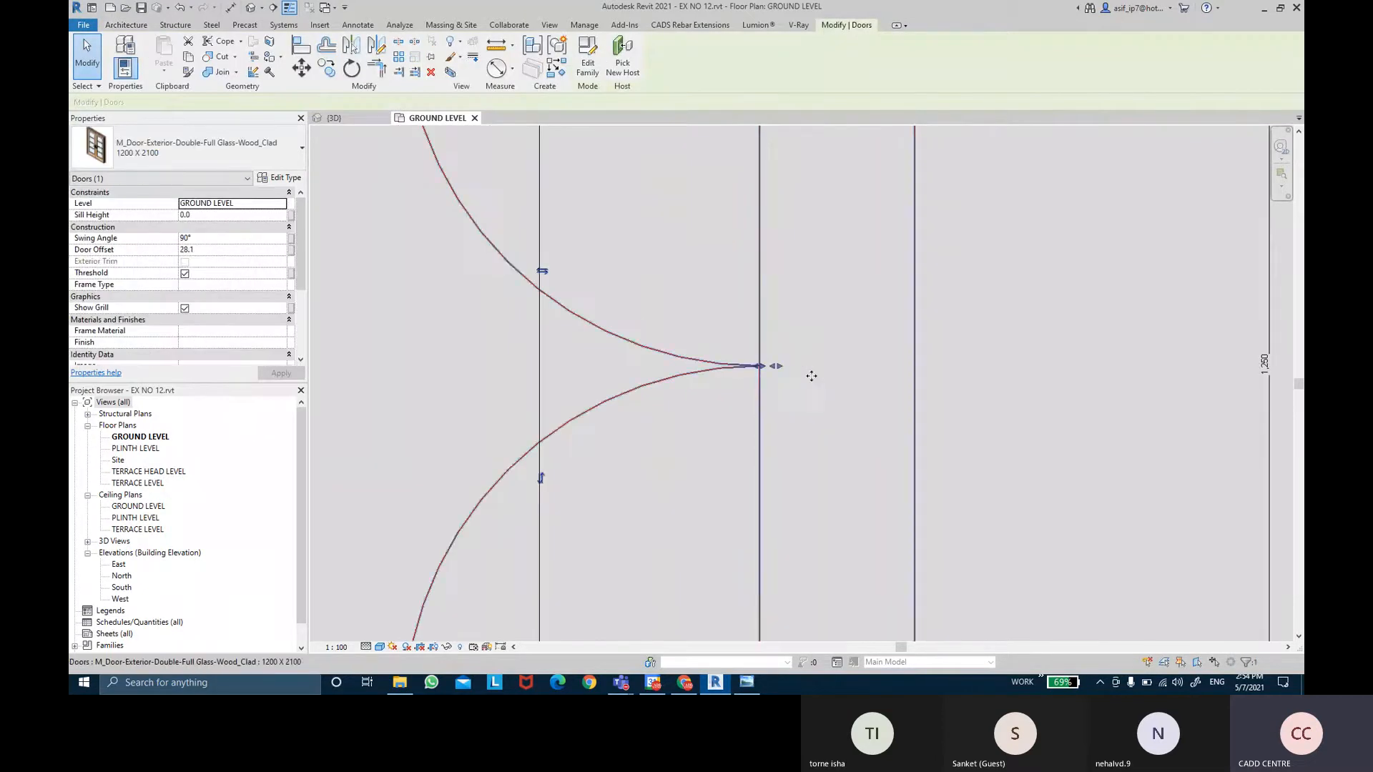
pyautogui.scroll(-4, 809, 419)
pyautogui.moveTo(809, 418); pyautogui.dragTo(822, 371, button='middle')
pyautogui.scroll(1, 822, 371)
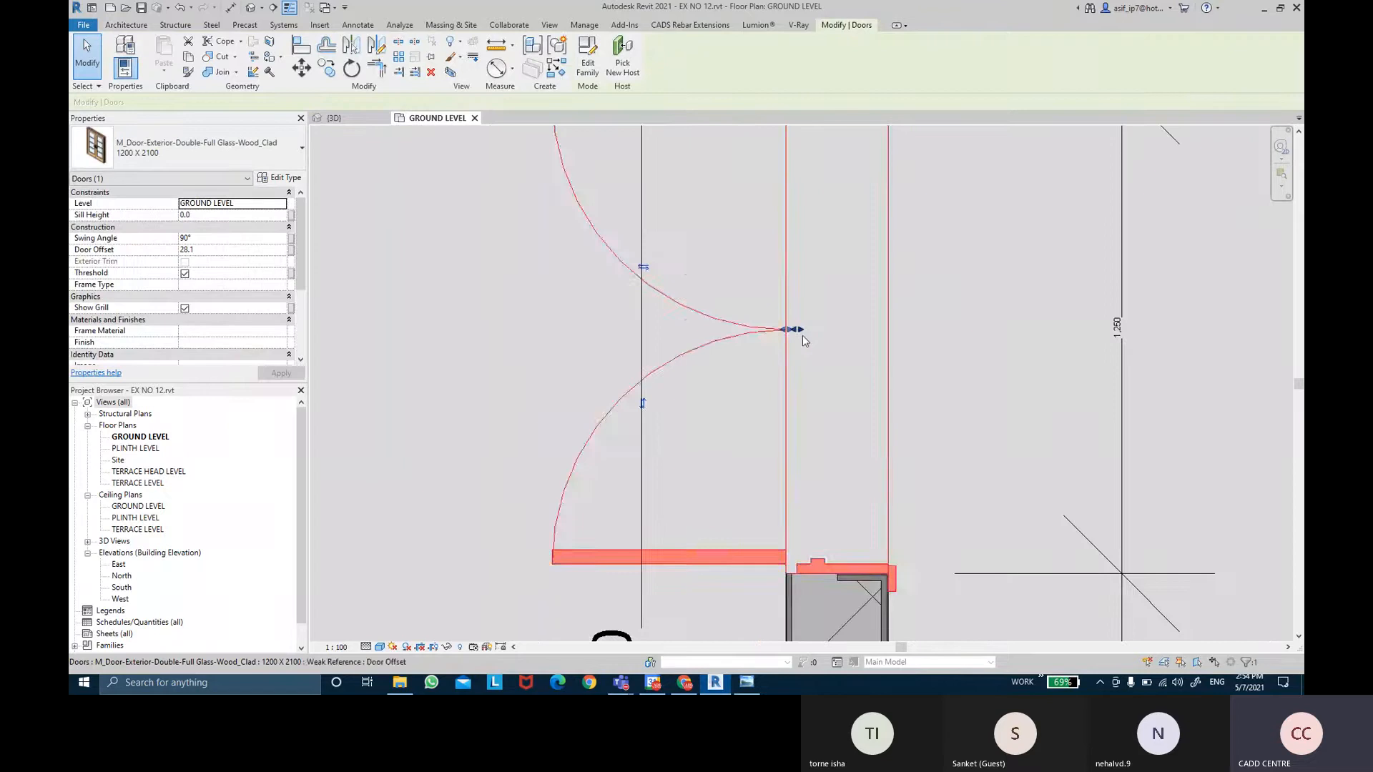
pyautogui.moveTo(817, 328); pyautogui.dragTo(833, 336)
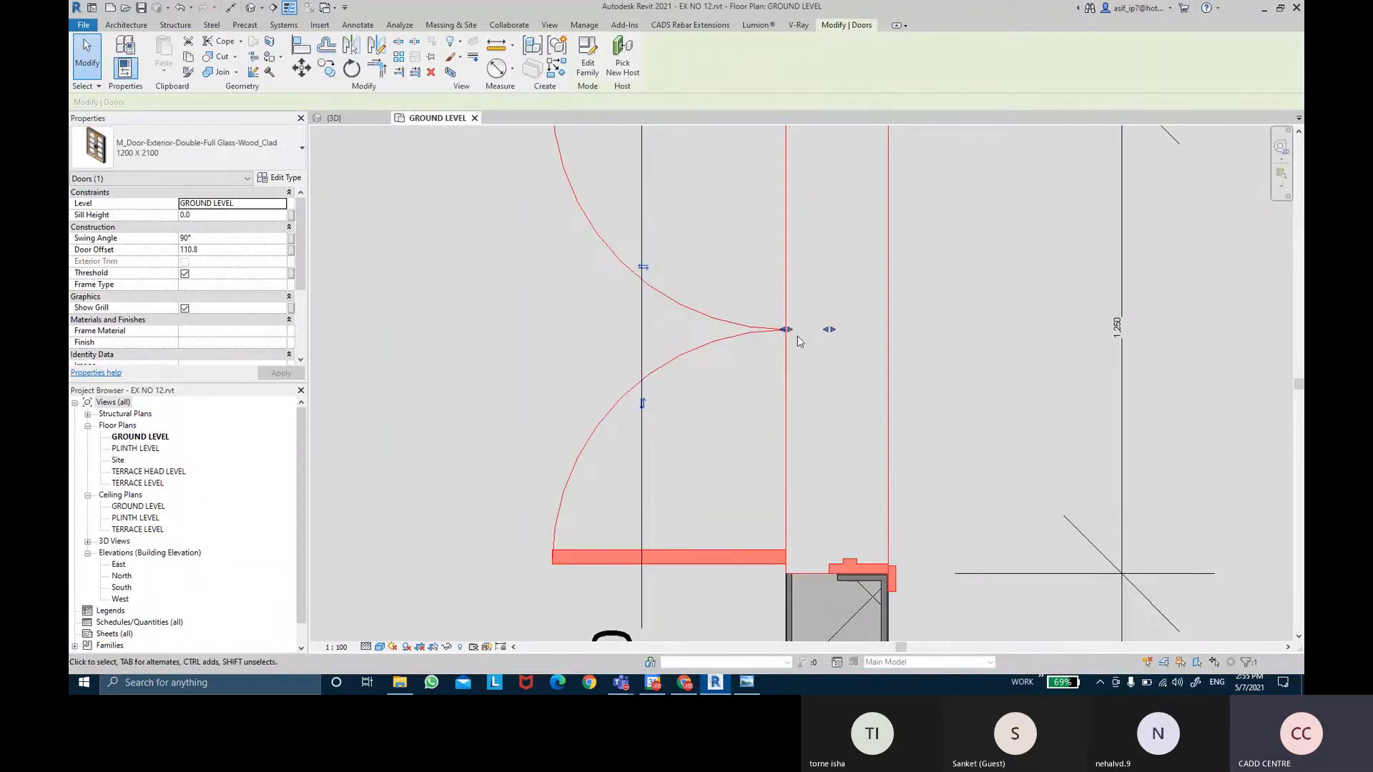
pyautogui.moveTo(828, 330); pyautogui.dragTo(825, 329)
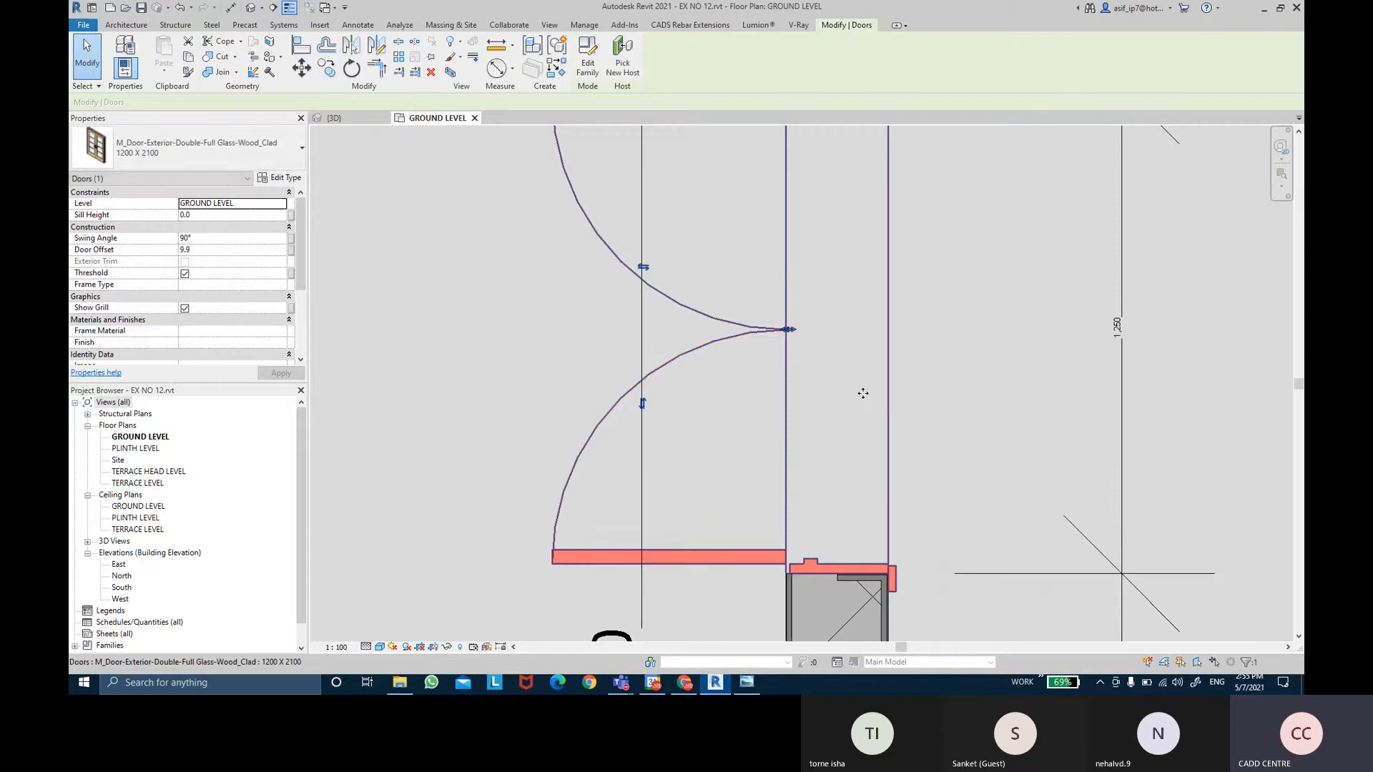
pyautogui.click(895, 404)
pyautogui.scroll(-3, 895, 404)
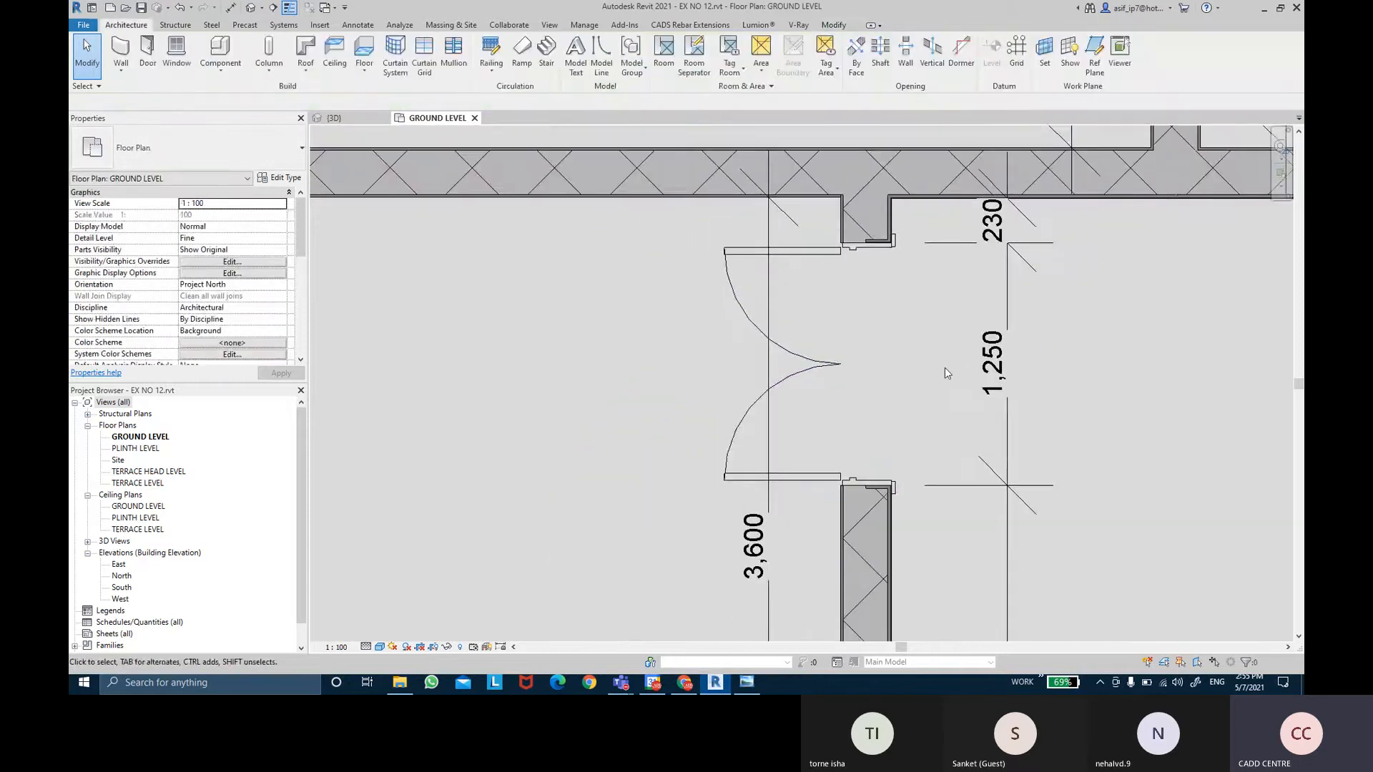
pyautogui.scroll(2, 945, 368)
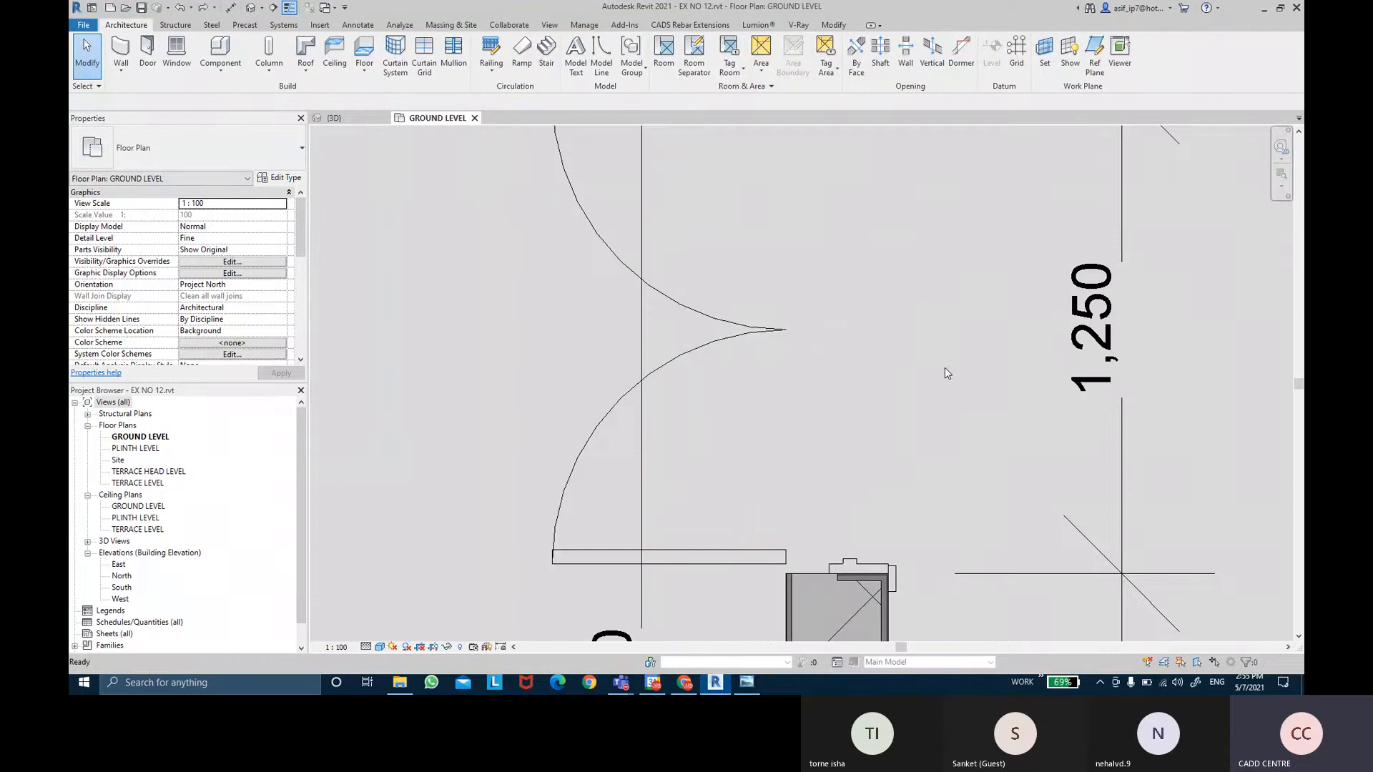
pyautogui.scroll(-3, 945, 367)
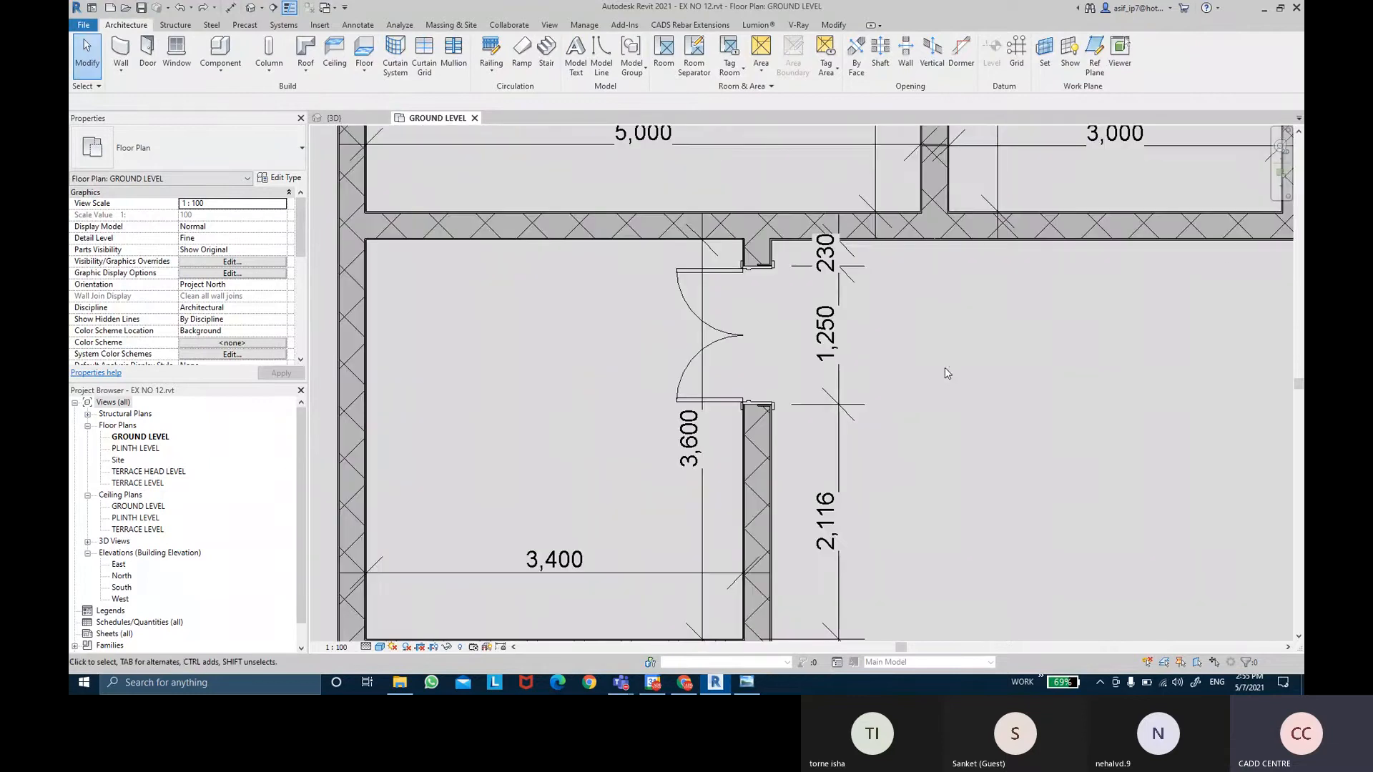
# Change the Diagonal - 2.5mm Arial dimension type's Text Size to 0.75 mm.
pyautogui.scroll(-2, 873, 349)
pyautogui.click(838, 457)
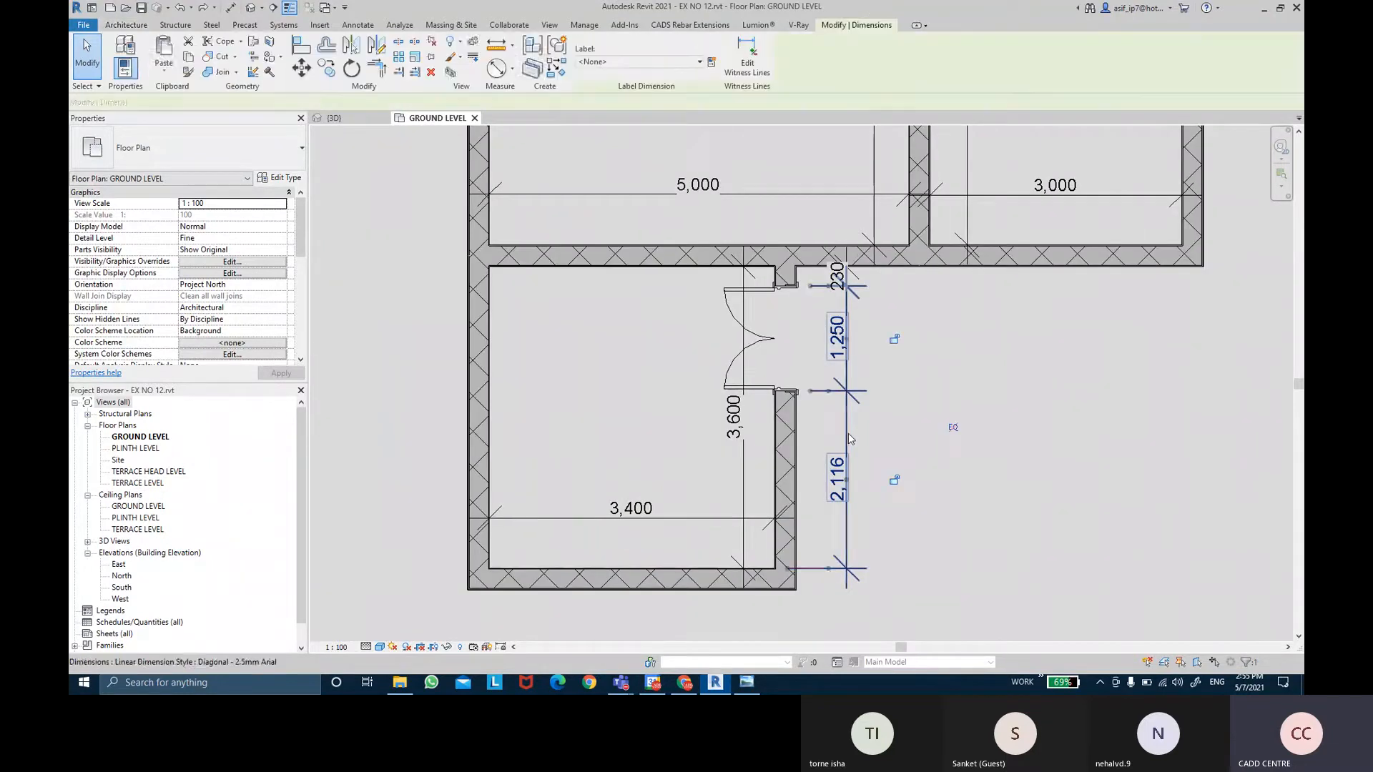
pyautogui.click(280, 177)
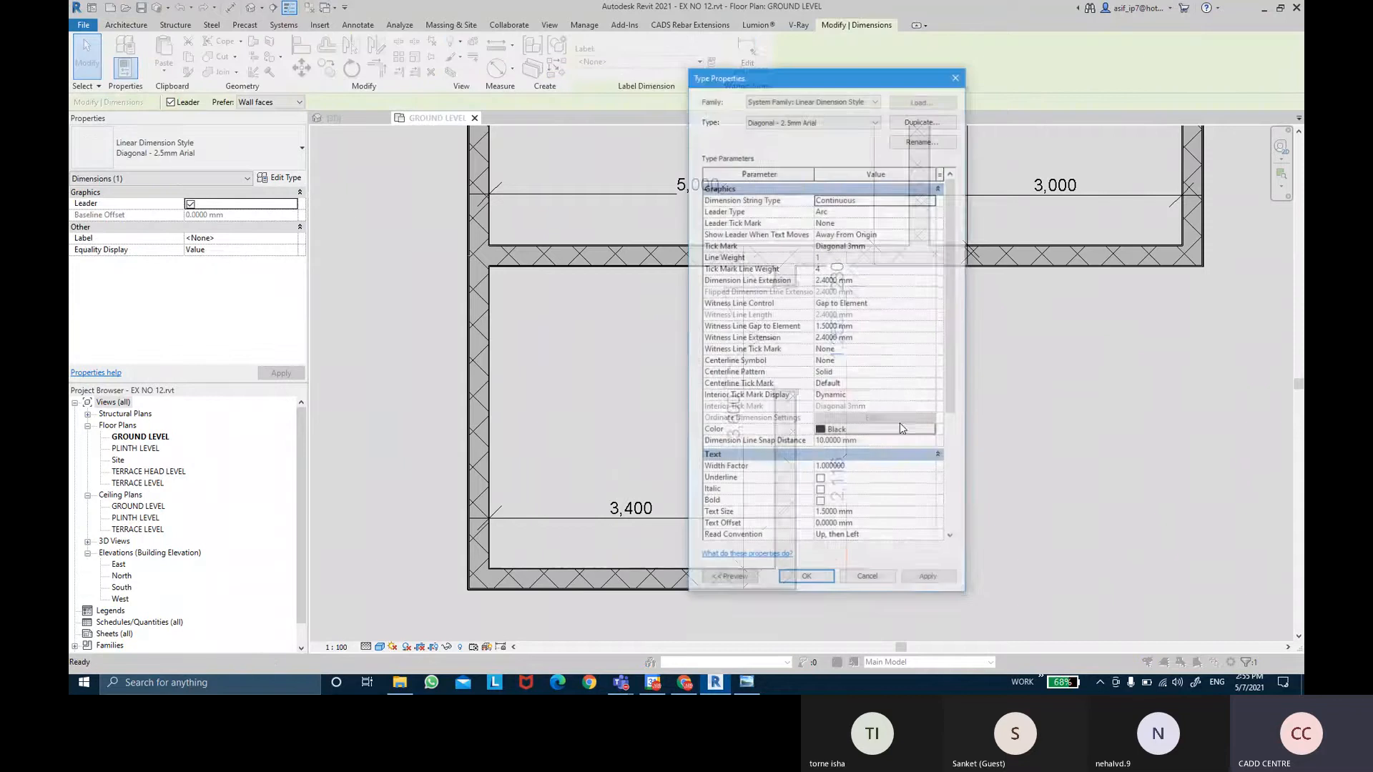
pyautogui.click(872, 514)
pyautogui.doubleClick(871, 516)
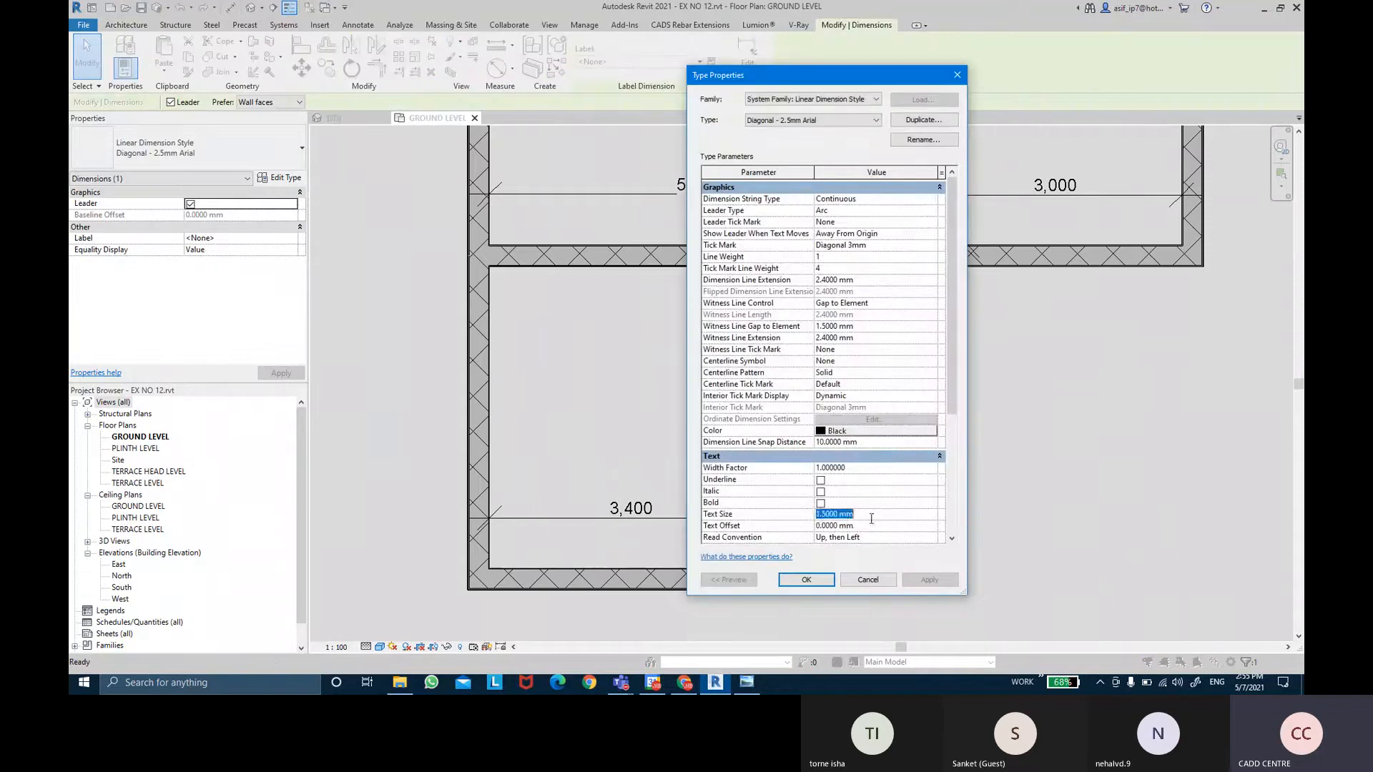
pyautogui.write('0.75')
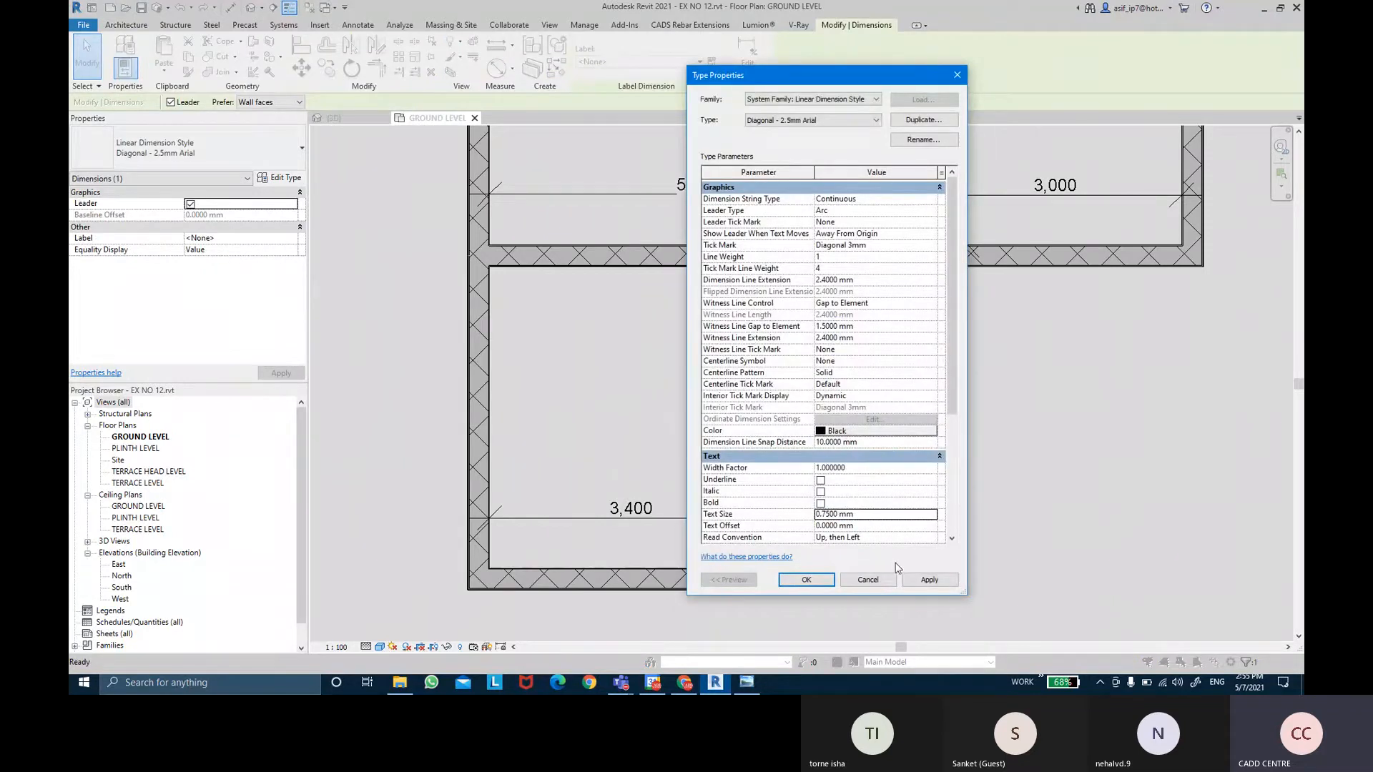
pyautogui.click(928, 580)
pyautogui.click(806, 579)
# Deselect the dimension and pan the plan to bring the upper rooms into view.
pyautogui.click(899, 493)
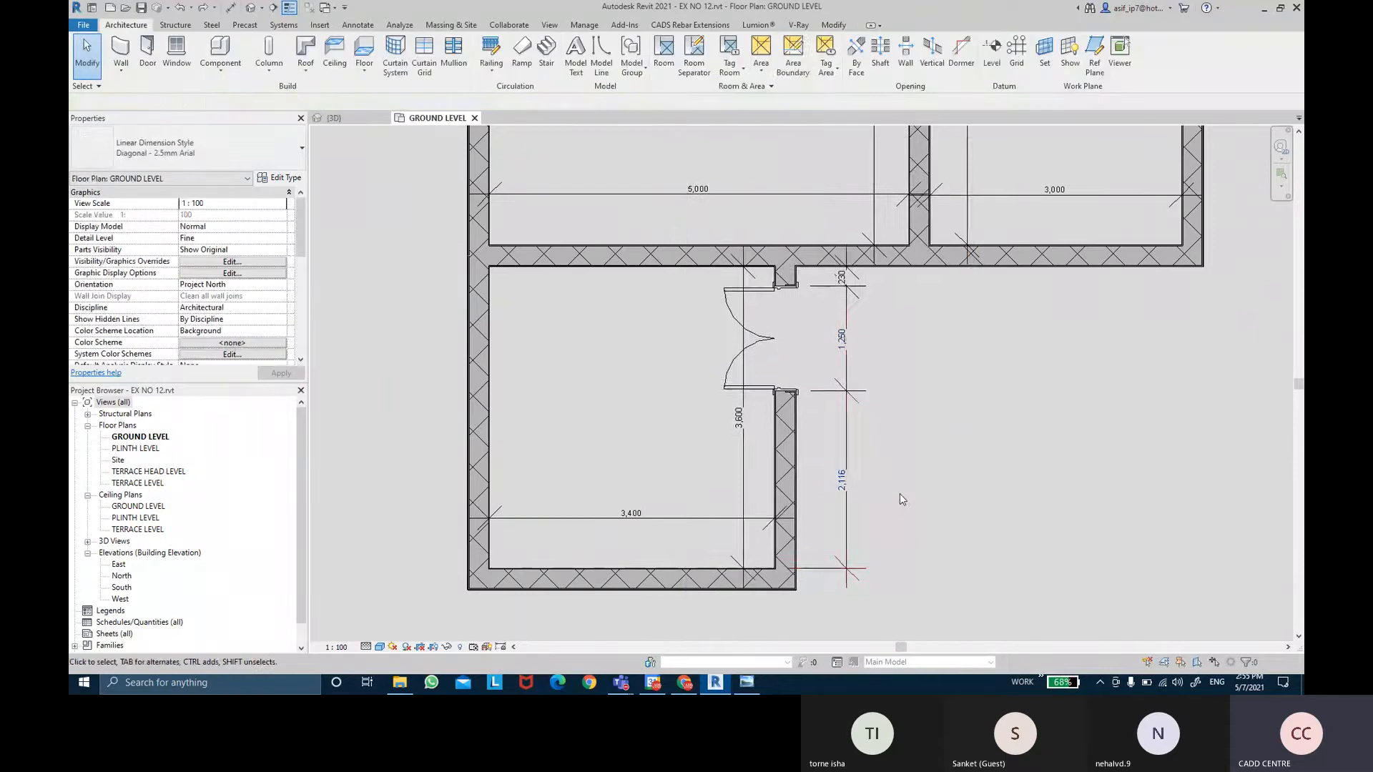
pyautogui.moveTo(993, 394); pyautogui.dragTo(907, 416, button='middle')
pyautogui.scroll(-3, 985, 400)
pyautogui.scroll(4, 903, 410)
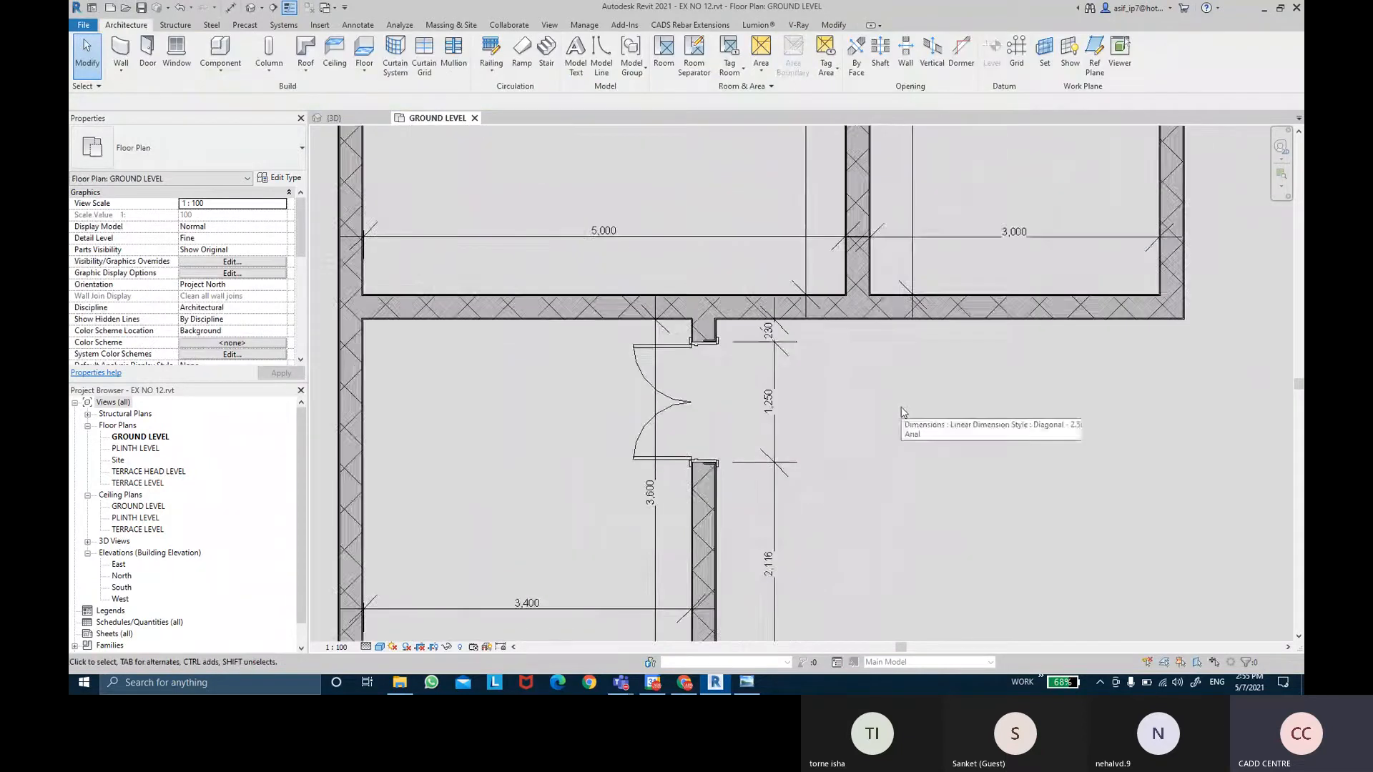
pyautogui.scroll(-4, 902, 411)
pyautogui.scroll(-1, 902, 411)
pyautogui.moveTo(982, 324); pyautogui.dragTo(983, 392, button='middle')
pyautogui.moveTo(770, 318); pyautogui.dragTo(771, 389, button='middle')
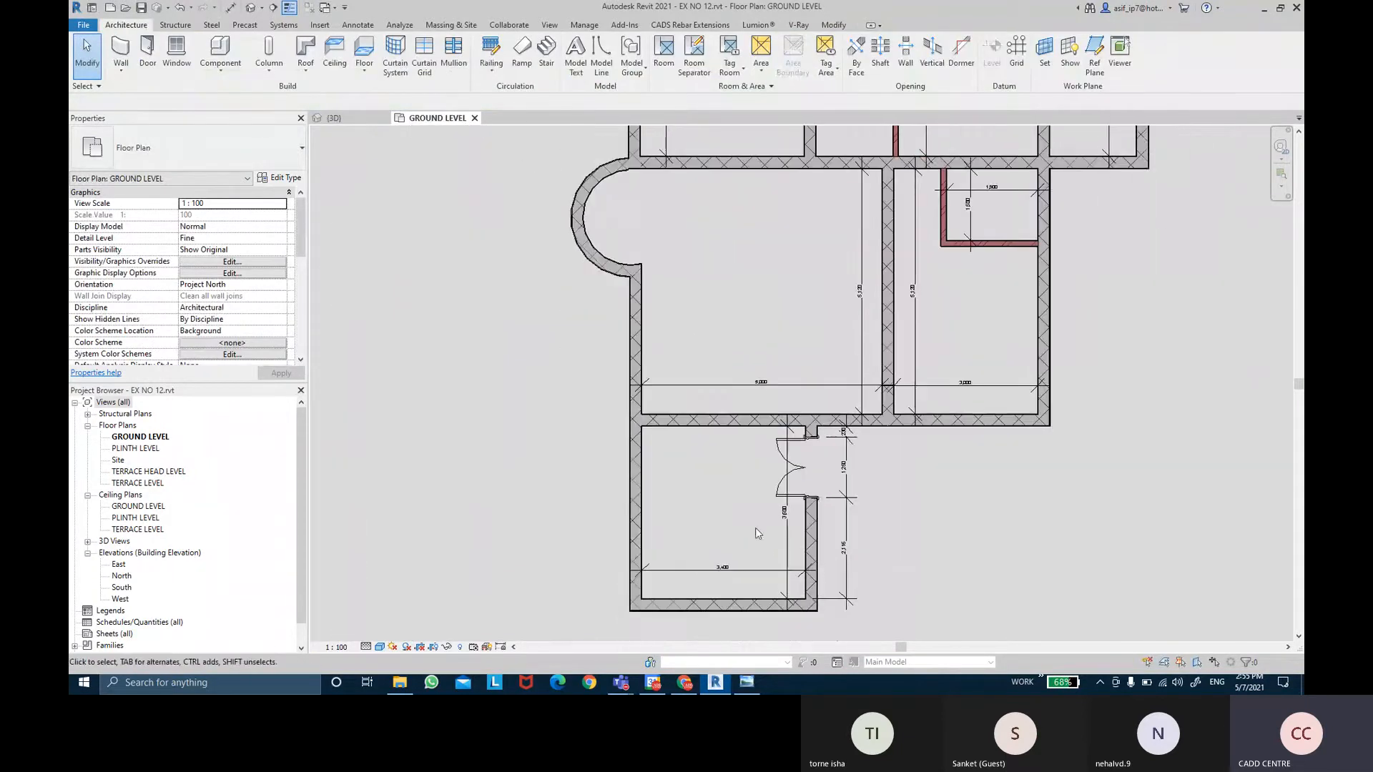
pyautogui.click(747, 682)
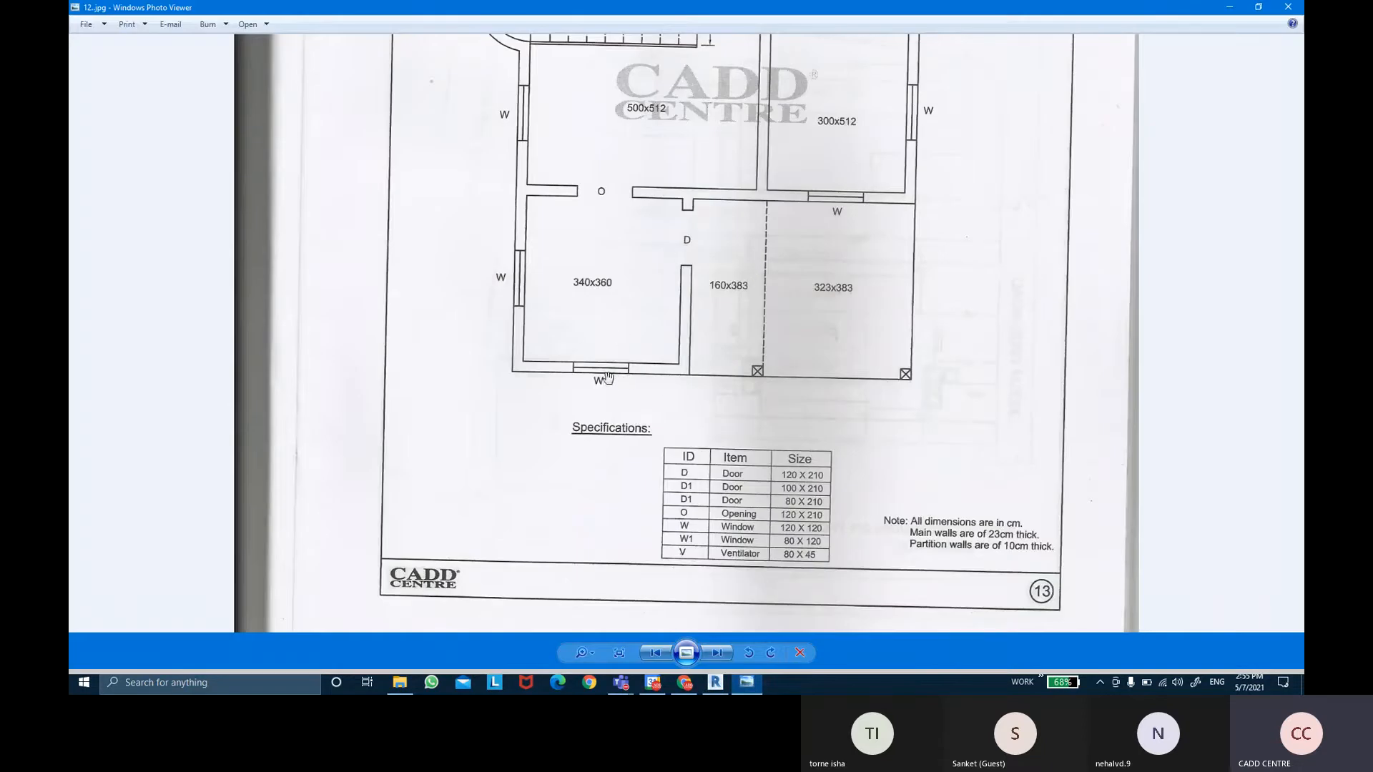
pyautogui.click(756, 685)
pyautogui.moveTo(742, 529); pyautogui.dragTo(726, 503, button='middle')
# Start the Window tool and go to loading additional window families.
pyautogui.click(177, 57)
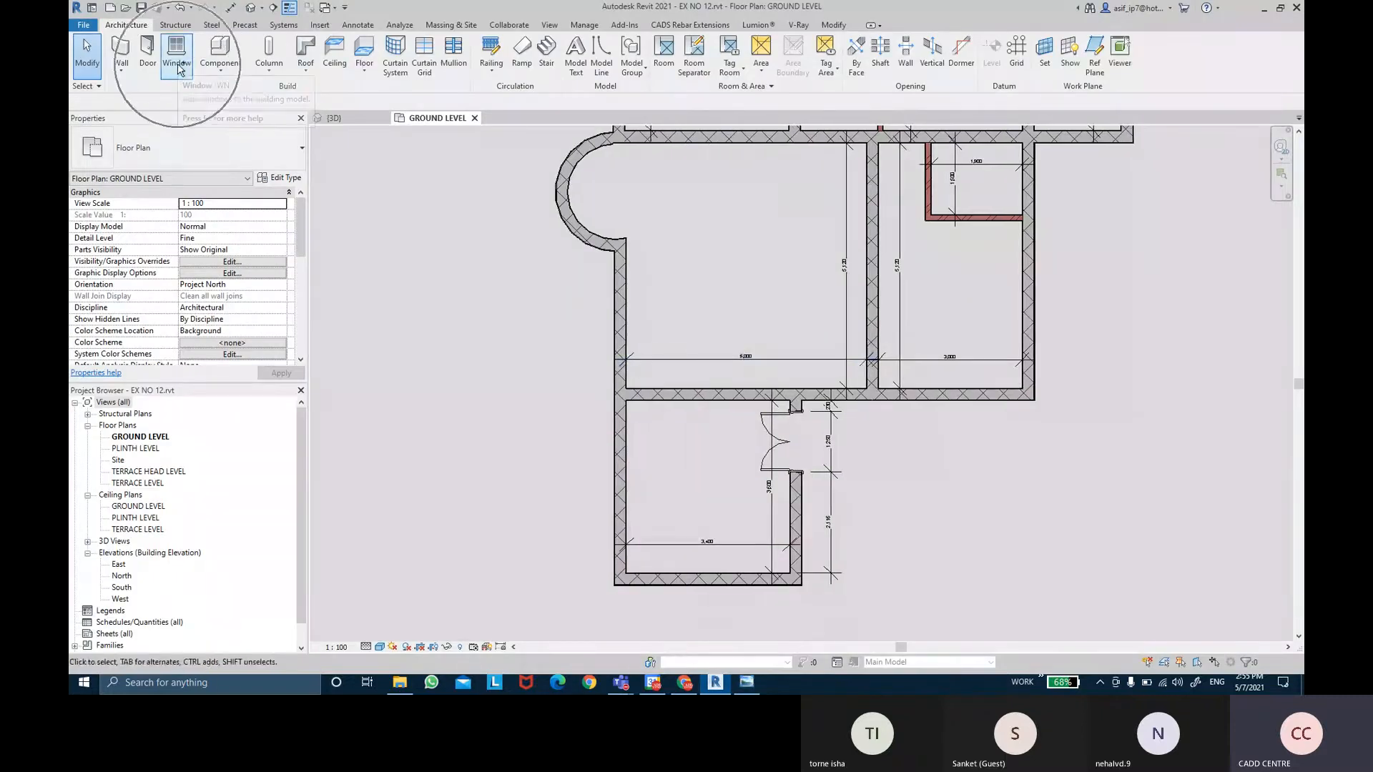
pyautogui.click(224, 143)
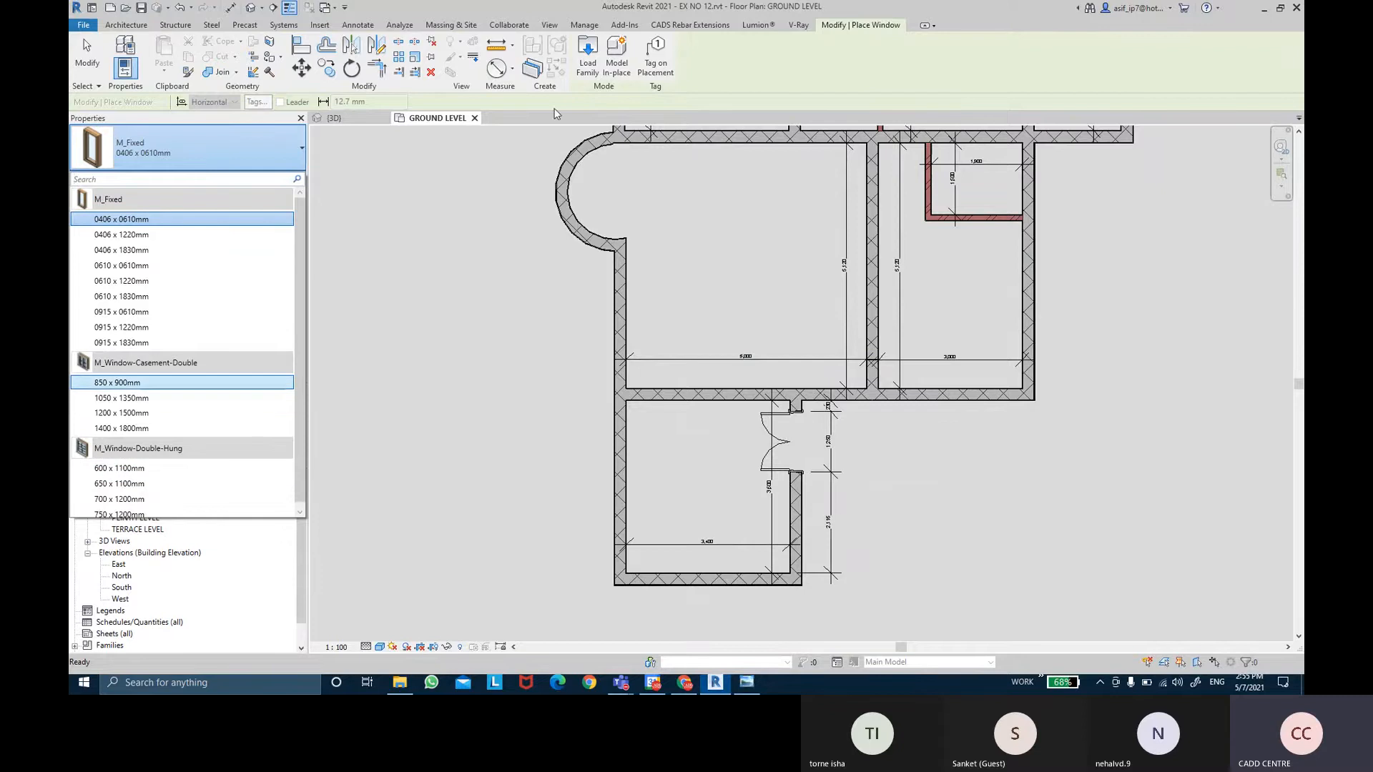
pyautogui.click(587, 53)
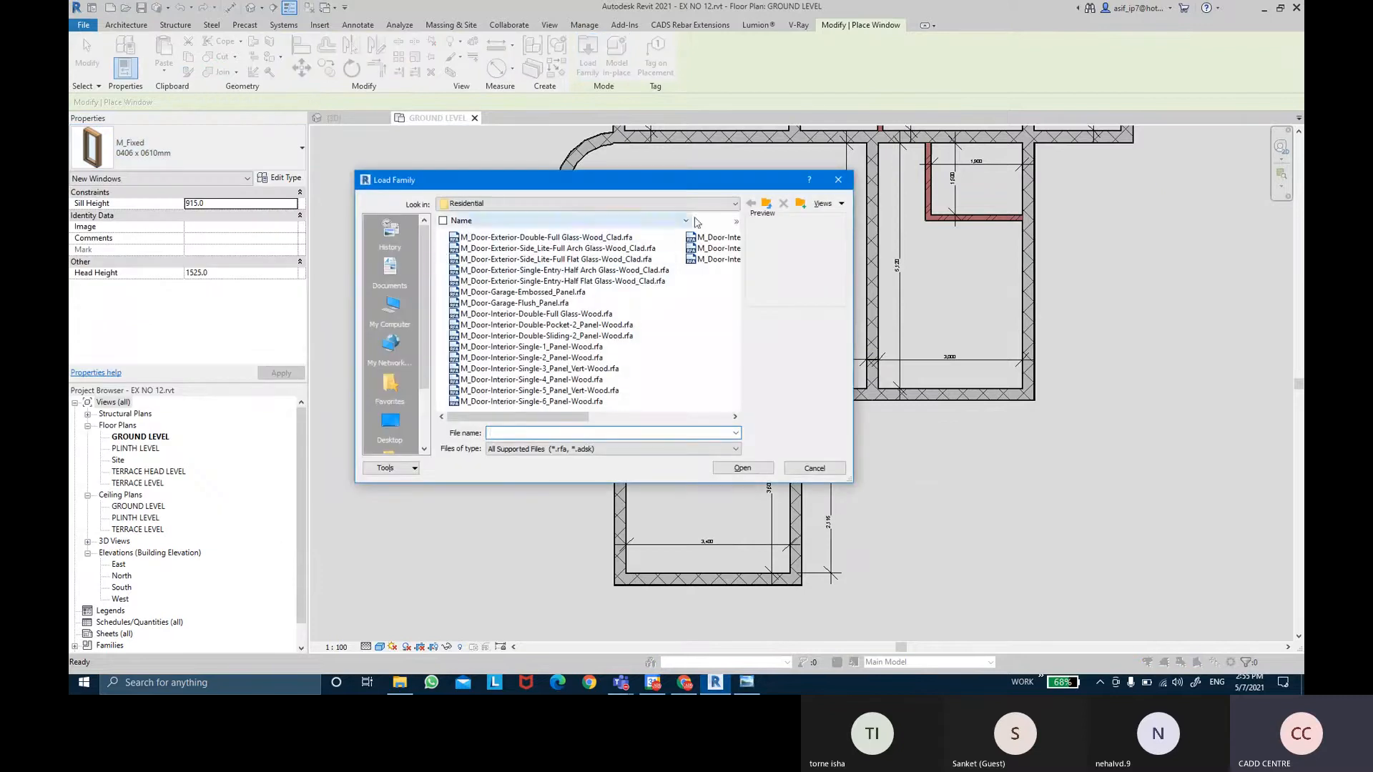
# Open the English library's Windows folder and load all its .rfa window families.
pyautogui.click(767, 204)
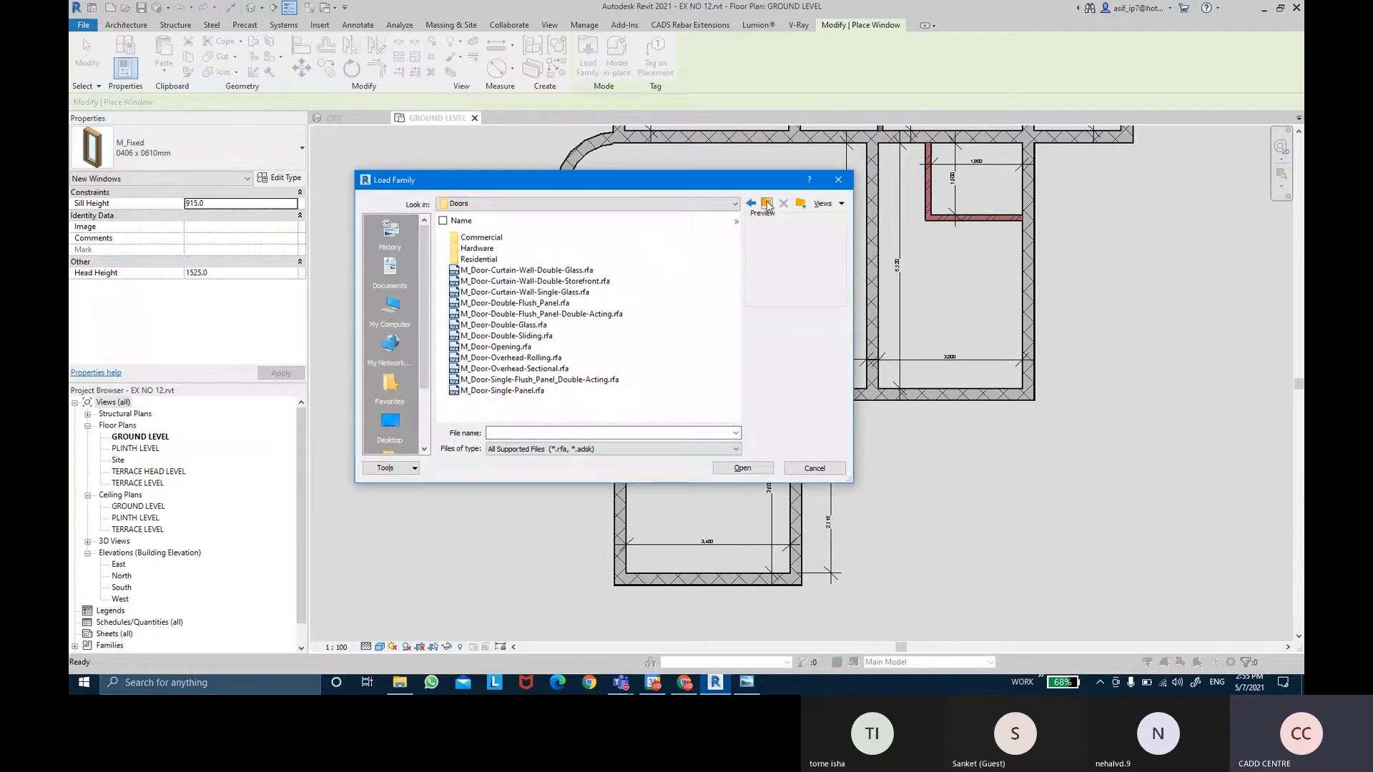
pyautogui.click(767, 204)
pyautogui.click(446, 206)
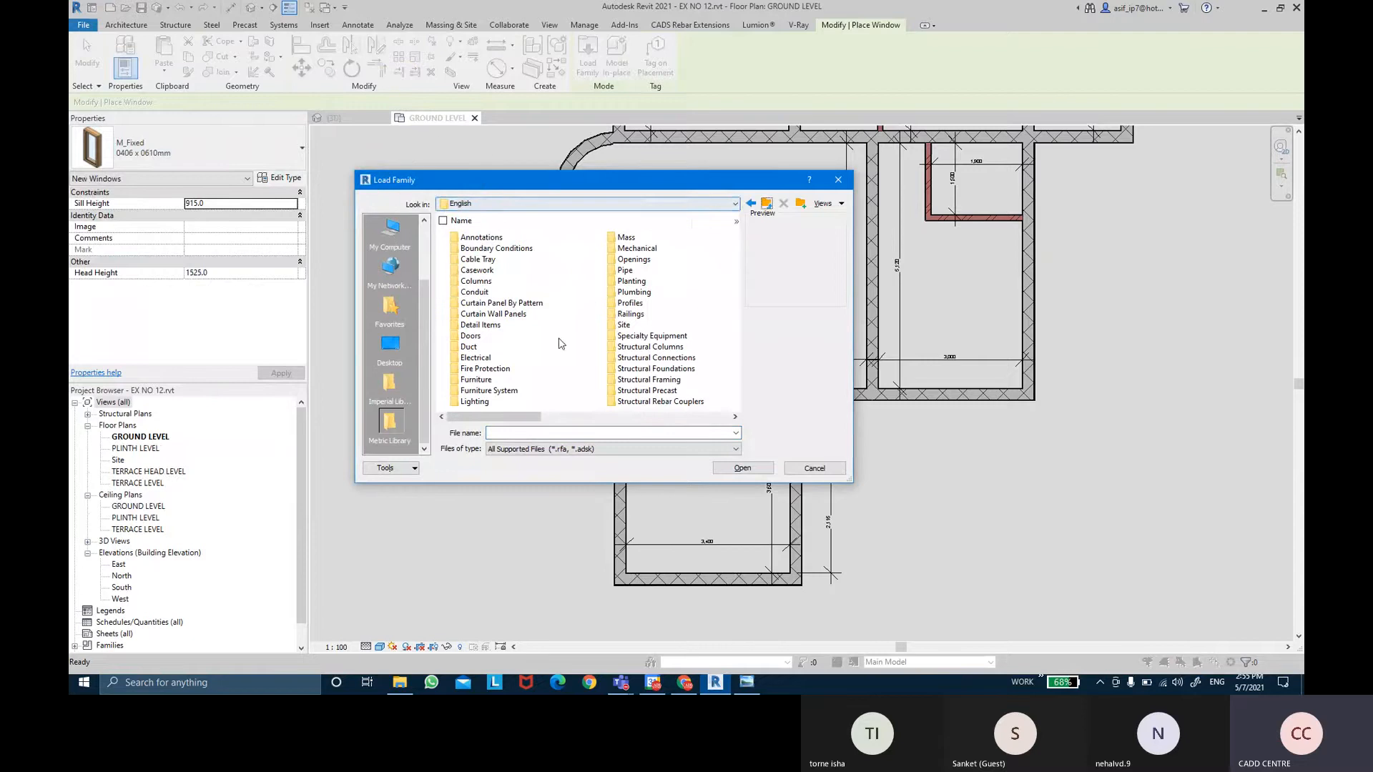
pyautogui.scroll(-2, 642, 363)
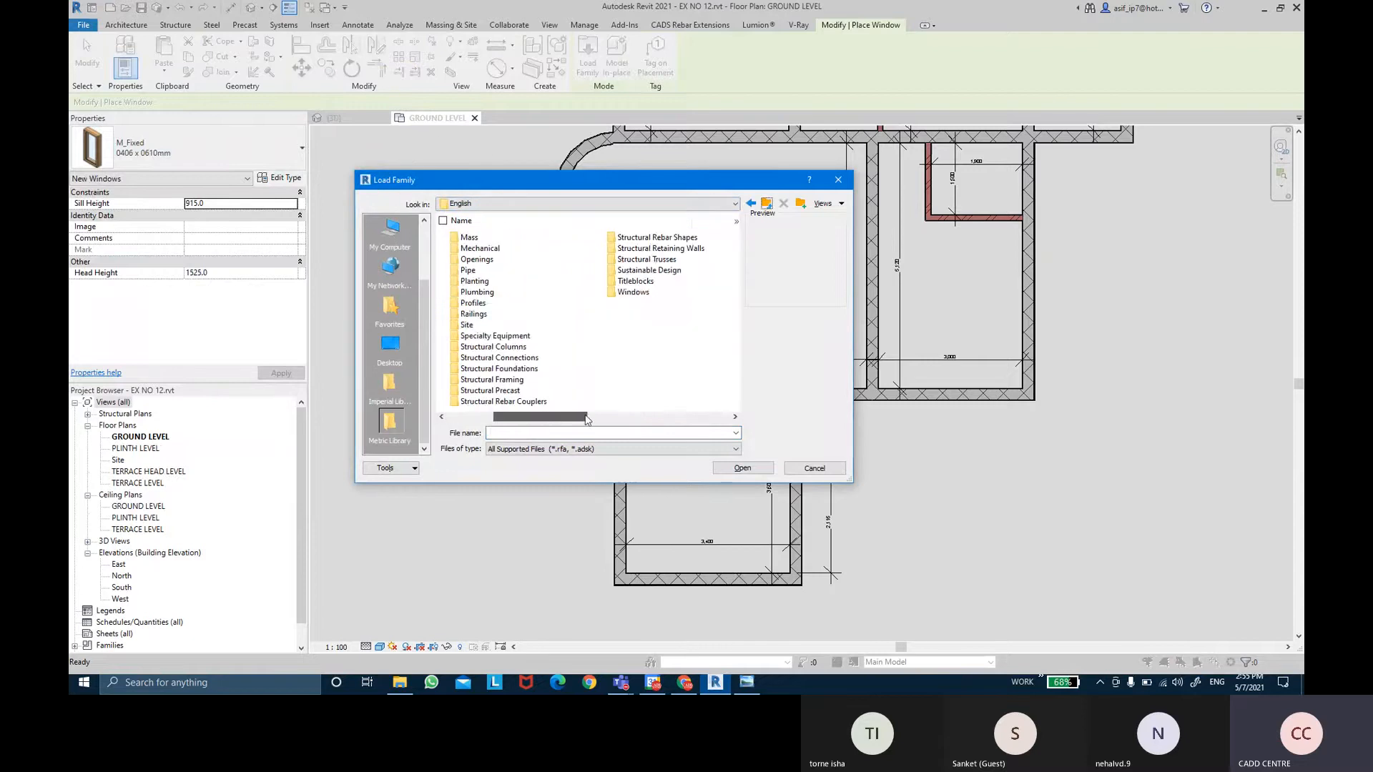
pyautogui.doubleClick(634, 293)
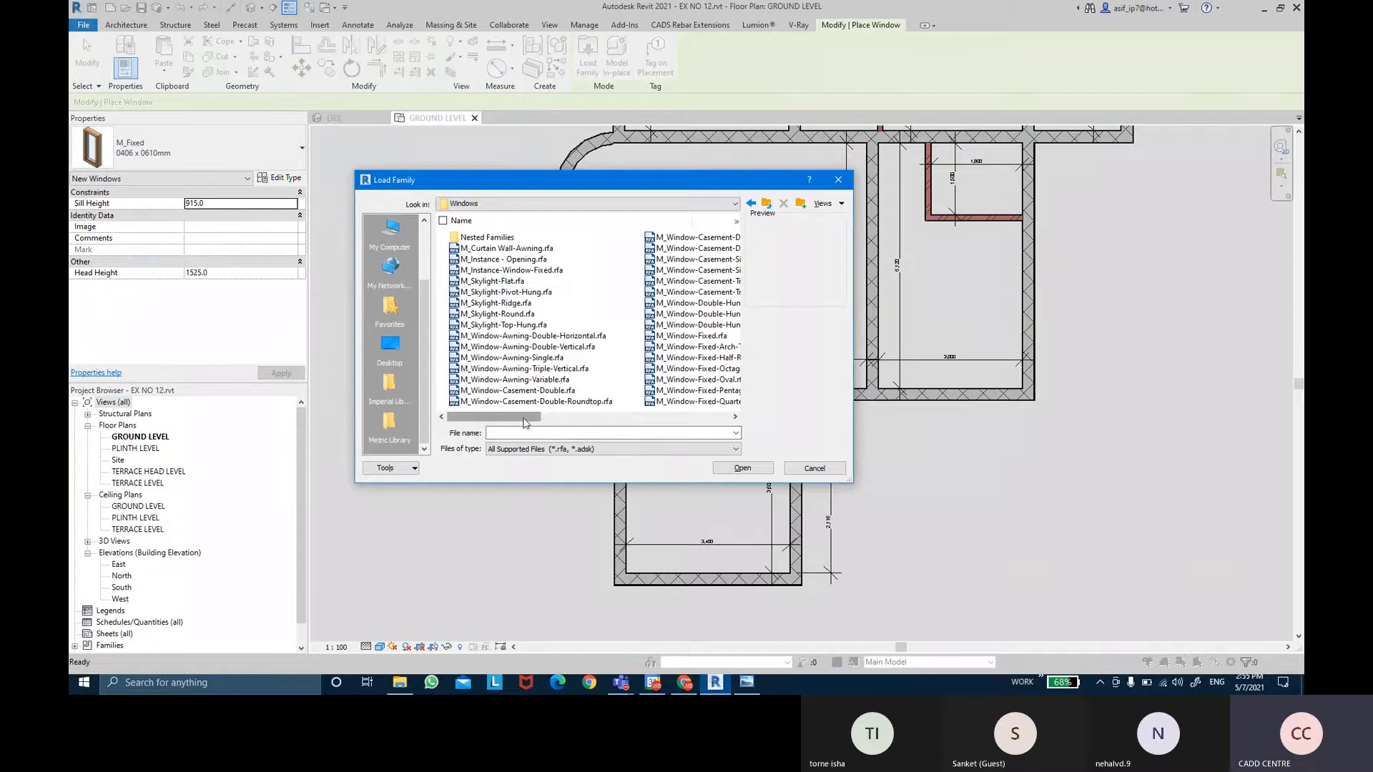
pyautogui.moveTo(503, 417)
pyautogui.mouseDown()
pyautogui.moveTo(692, 418)
pyautogui.moveTo(503, 420)
pyautogui.mouseUp()
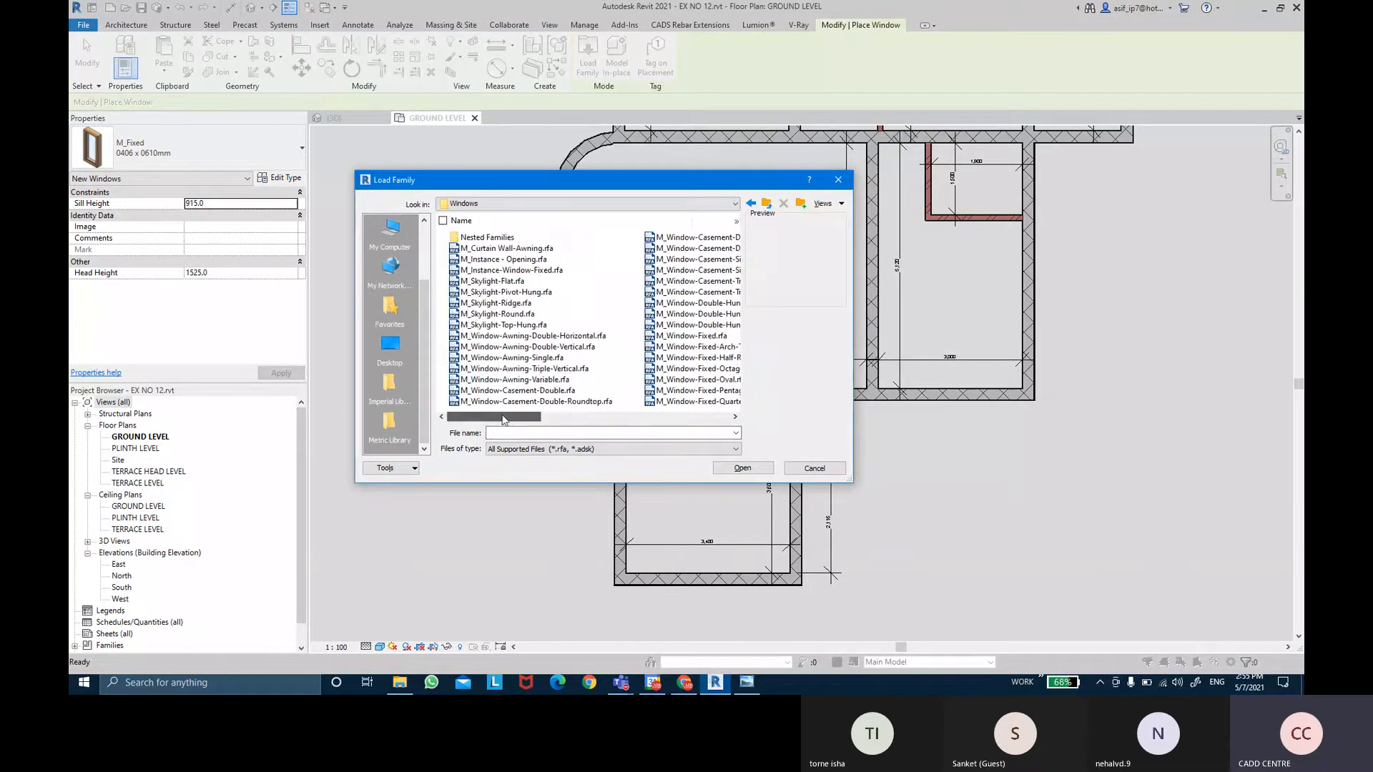
pyautogui.click(523, 247)
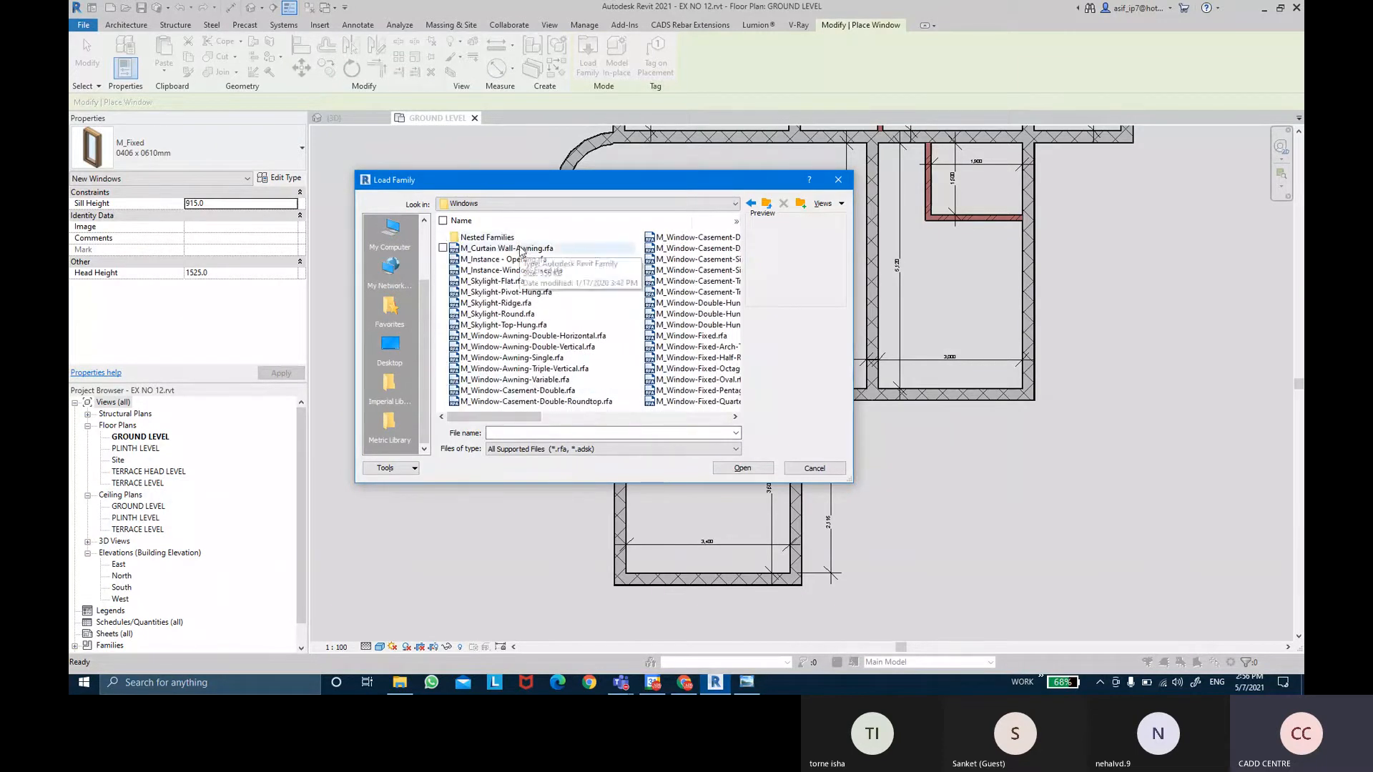
pyautogui.scroll(-5, 558, 328)
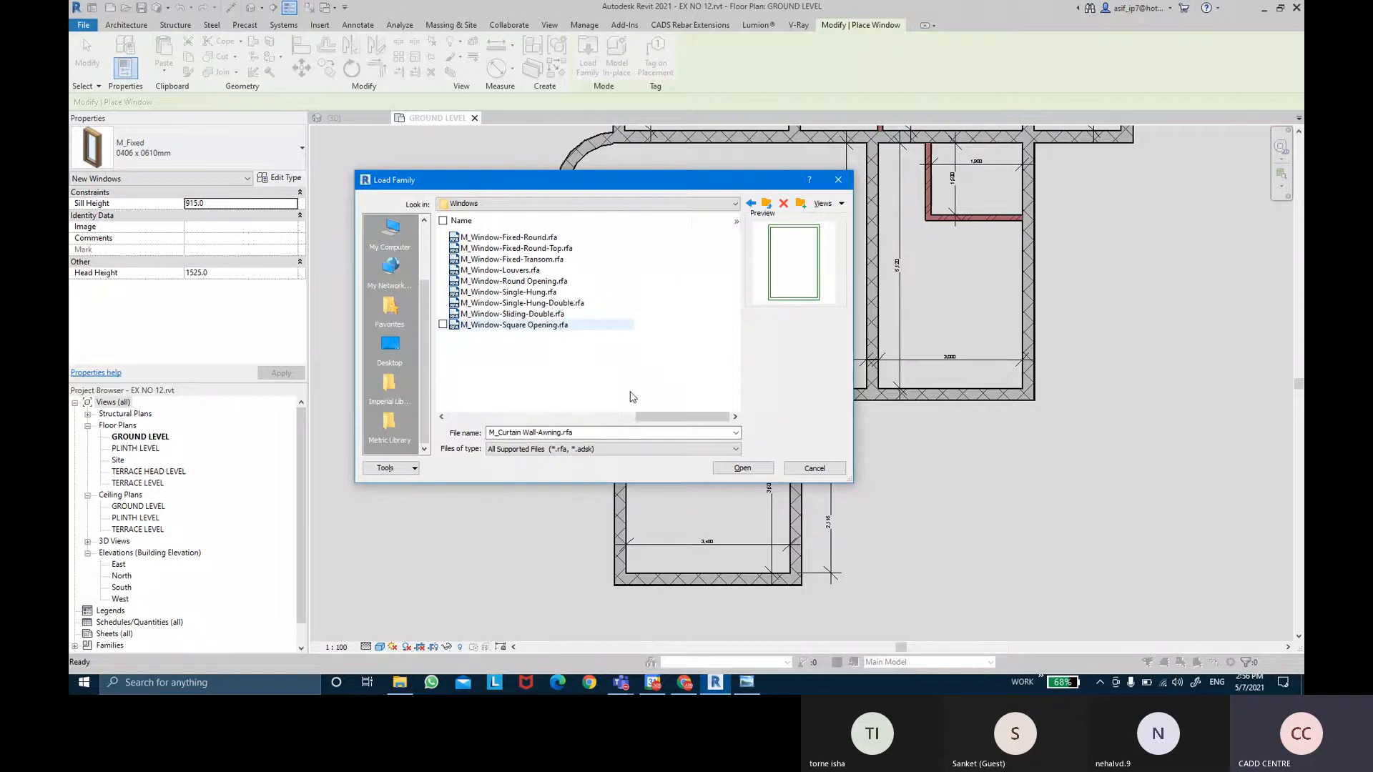
pyautogui.hotkey('ctrl', 'a')
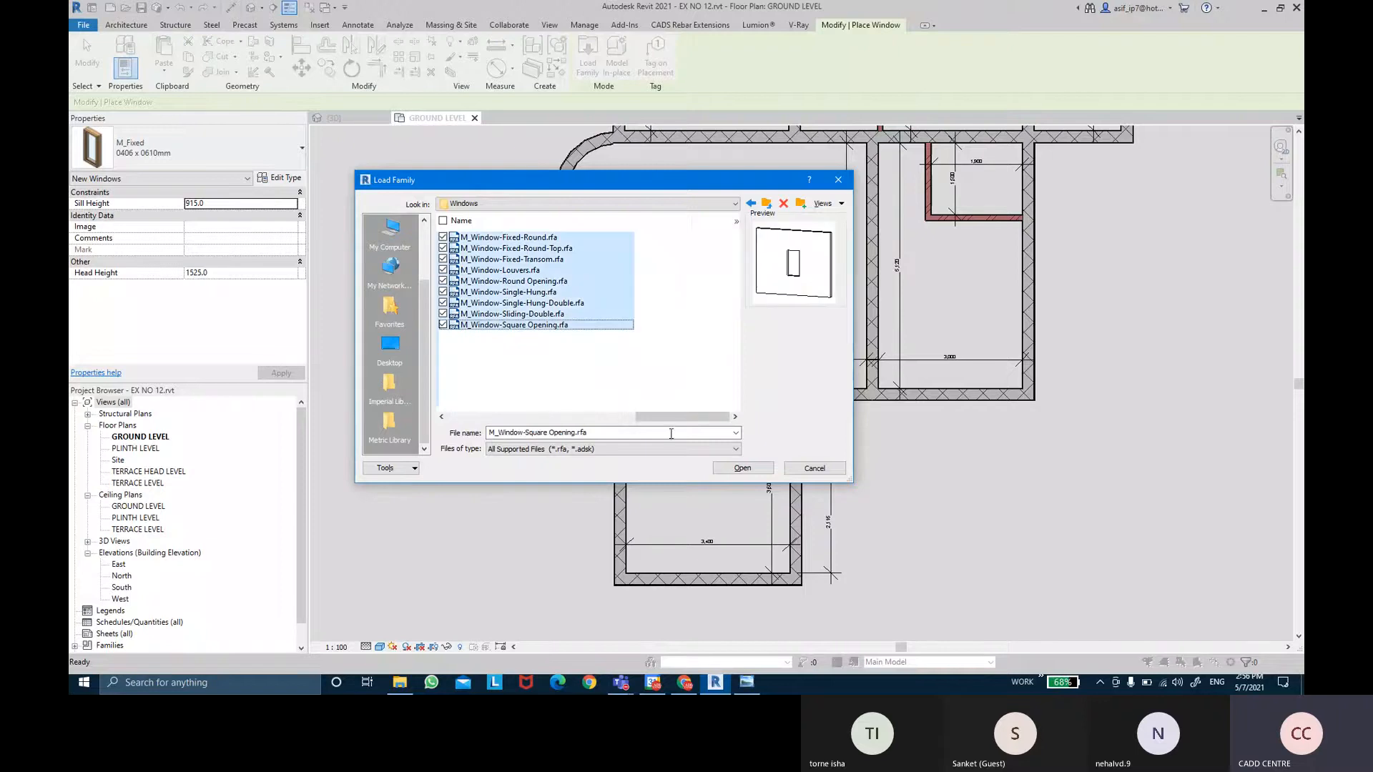
pyautogui.click(719, 468)
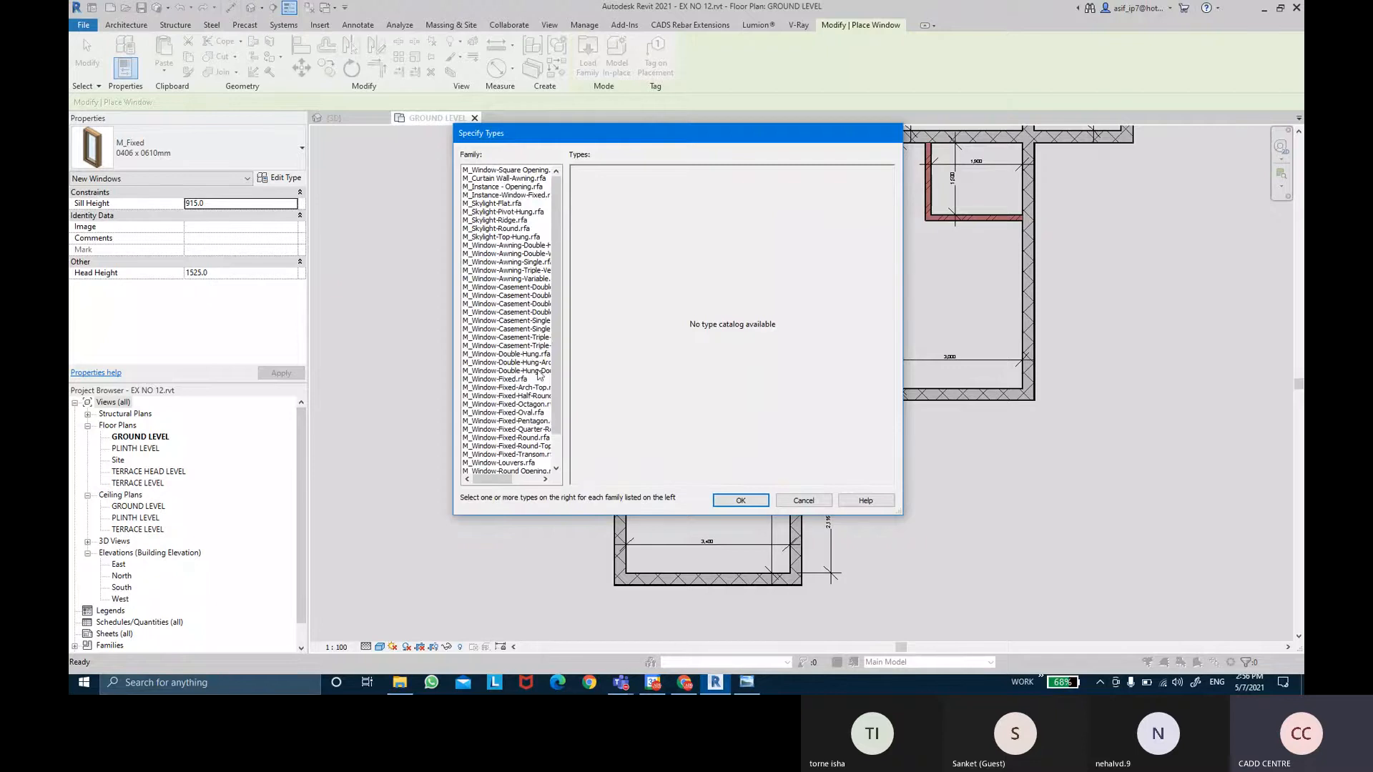
# Accept the specified types and overwrite M_Window-Casement-Double and M_Window-Double-Hung with their parameter values.
pyautogui.moveTo(553, 383); pyautogui.dragTo(557, 455)
pyautogui.click(741, 501)
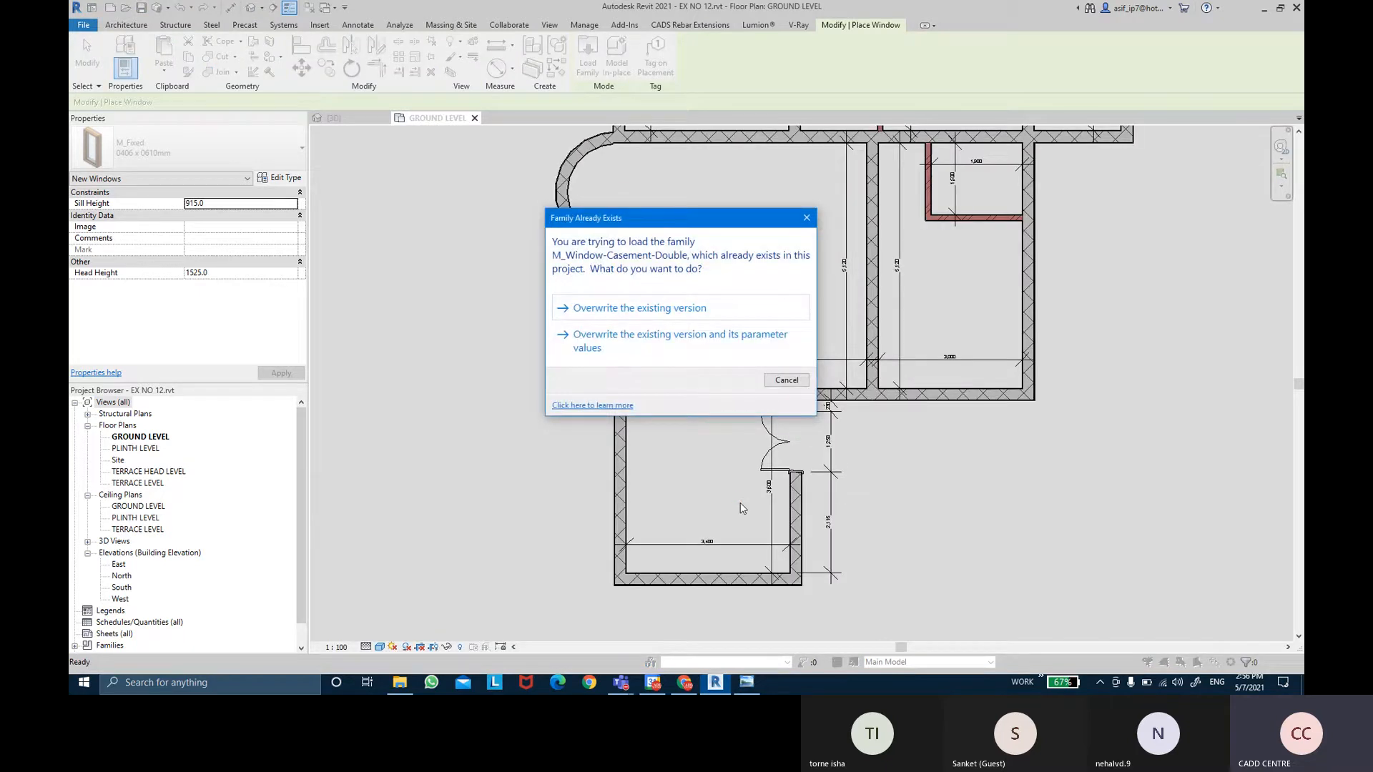
pyautogui.click(619, 355)
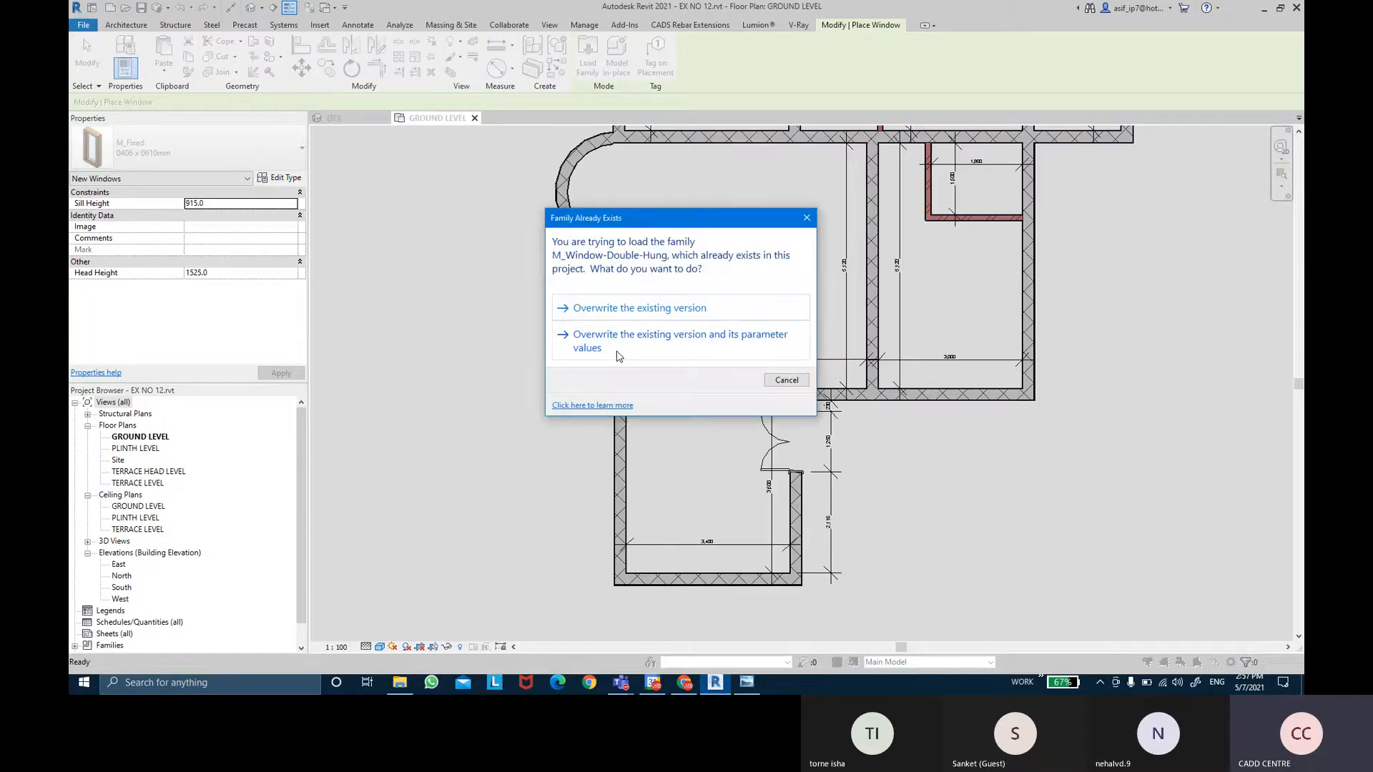
pyautogui.click(619, 350)
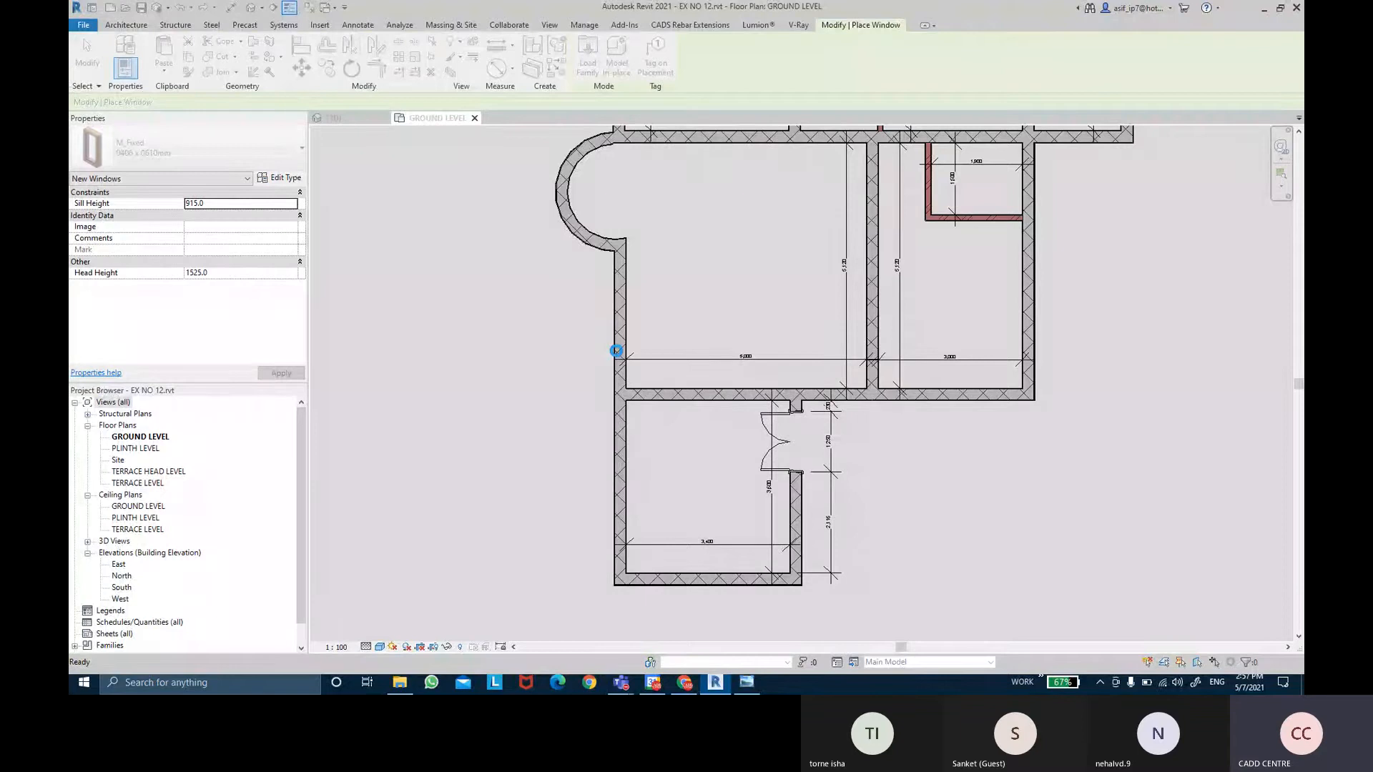
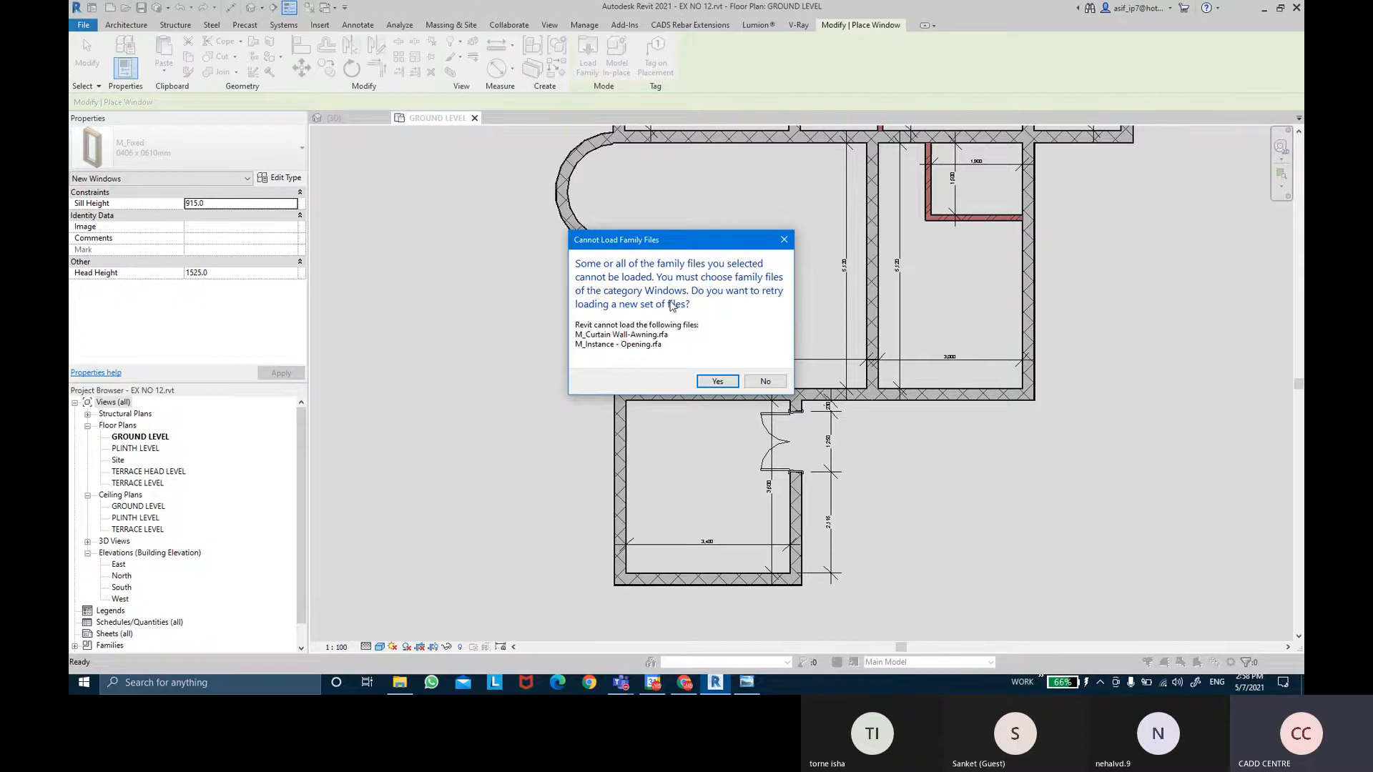
# Dismiss the failed load of M_Curtain Wall-Awning and M_Instance - Opening and return to the Ground Level plan.
pyautogui.click(734, 385)
pyautogui.click(815, 468)
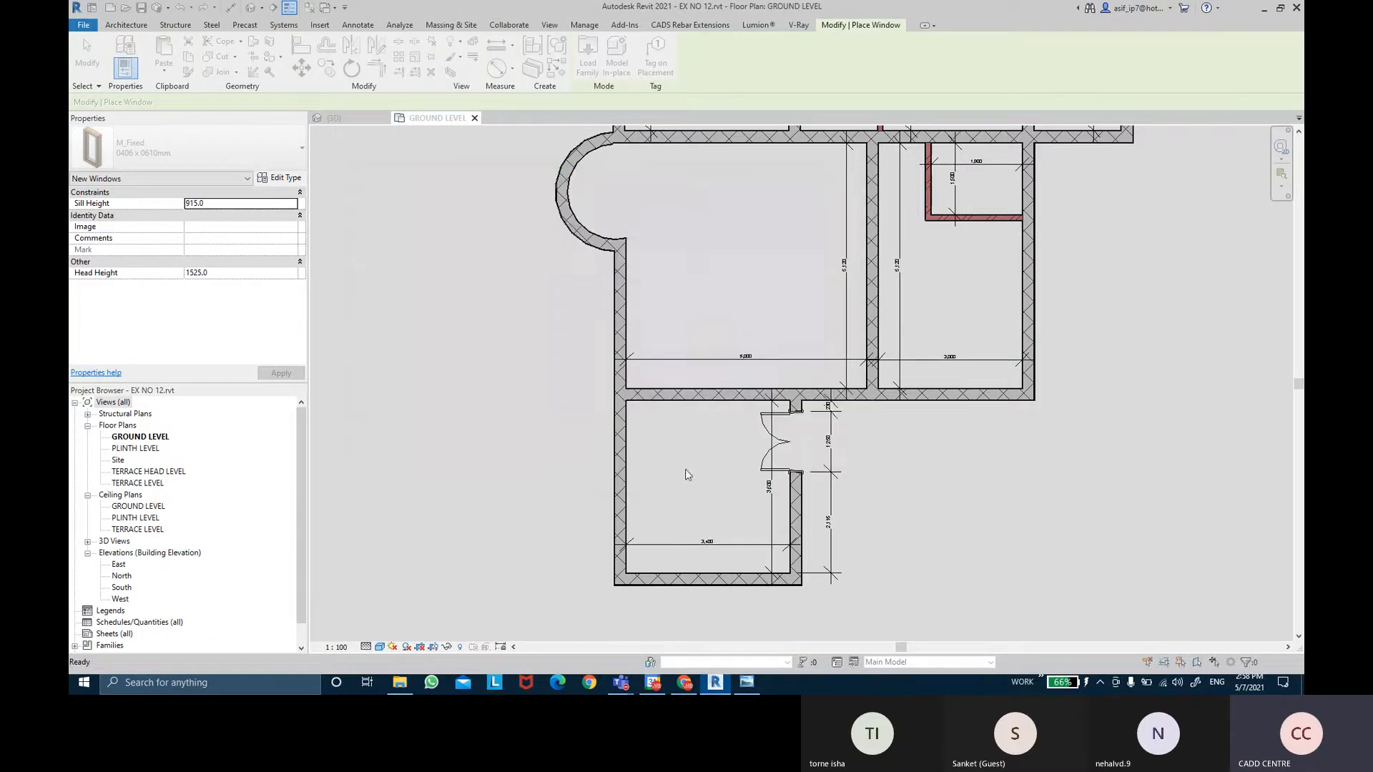
# Choose M_Window-Sliding-Double 1500 x 1200mm in the Type Selector as the window to place.
pyautogui.click(189, 156)
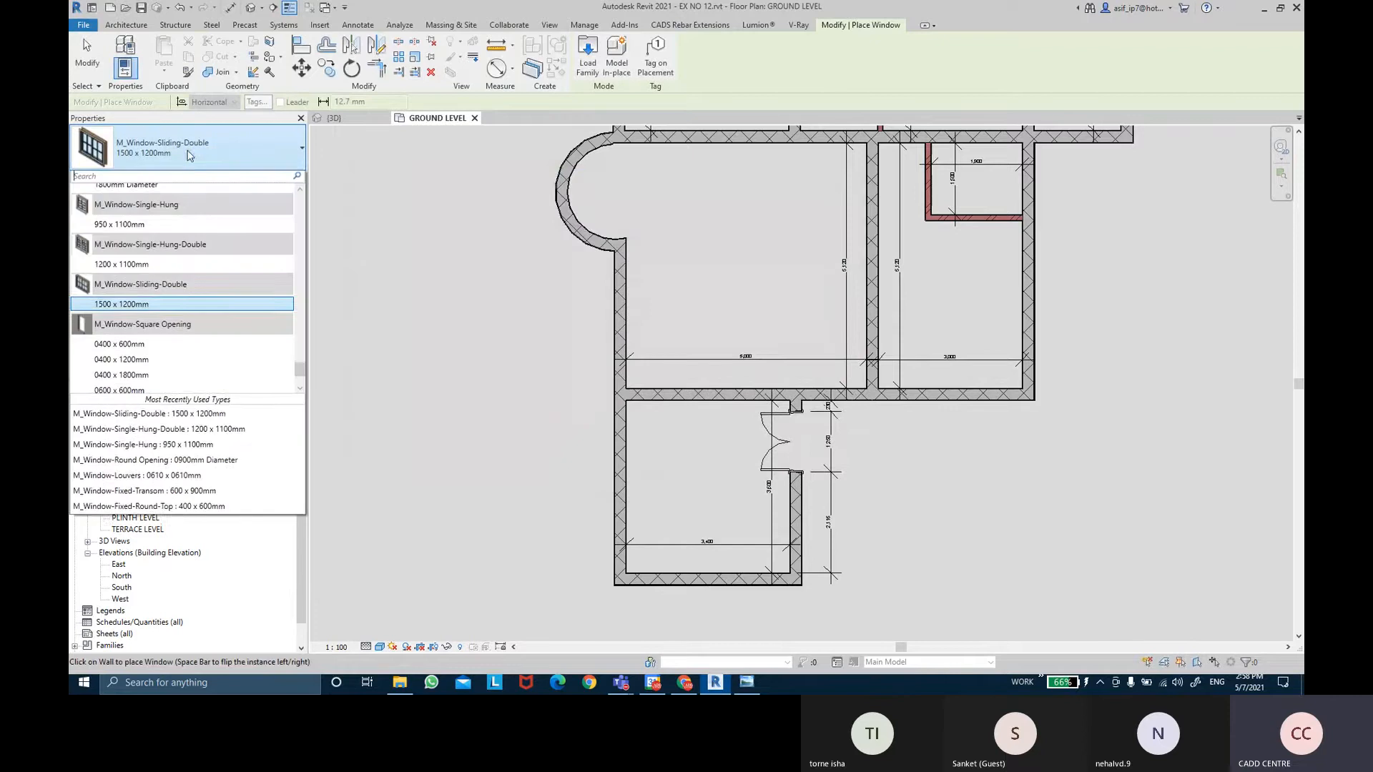
pyautogui.scroll(-6, 238, 343)
pyautogui.scroll(5, 237, 363)
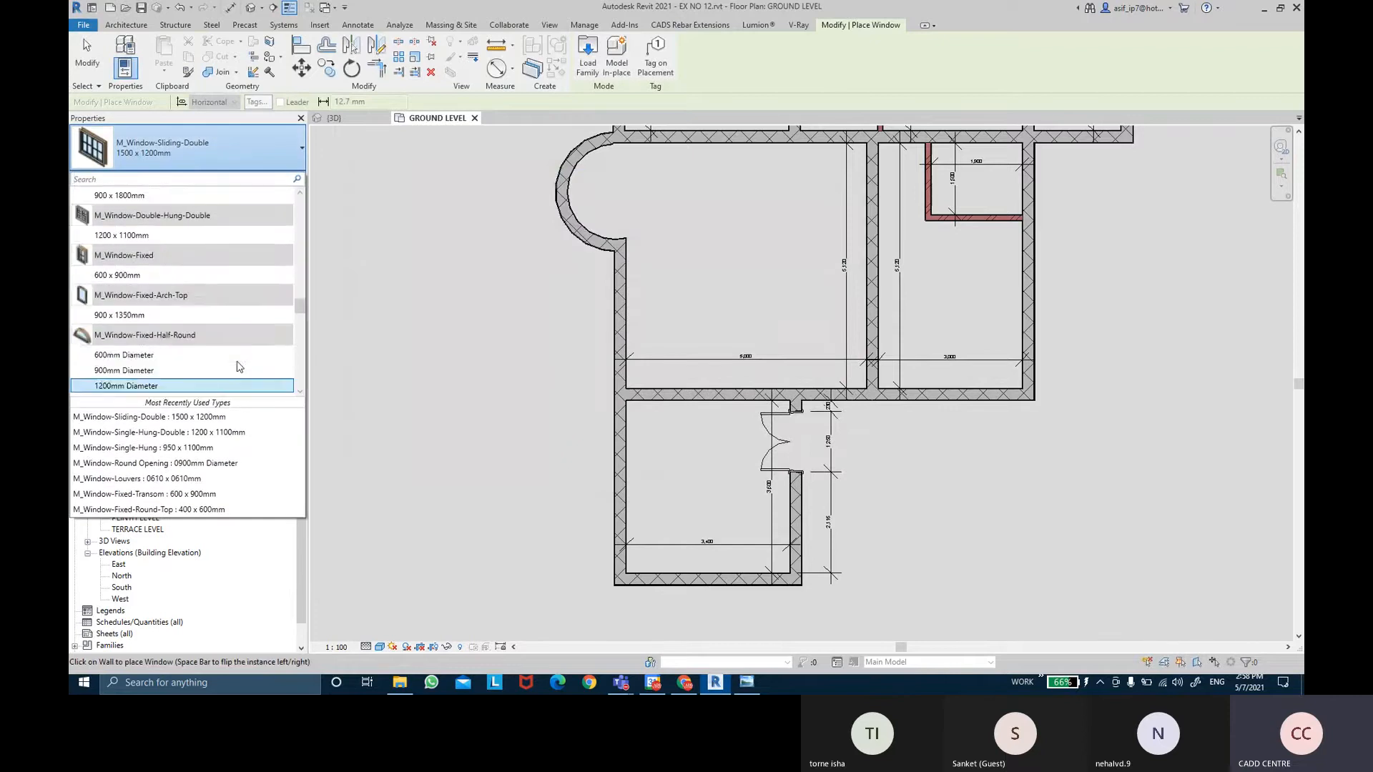
pyautogui.moveTo(302, 299); pyautogui.dragTo(288, 373)
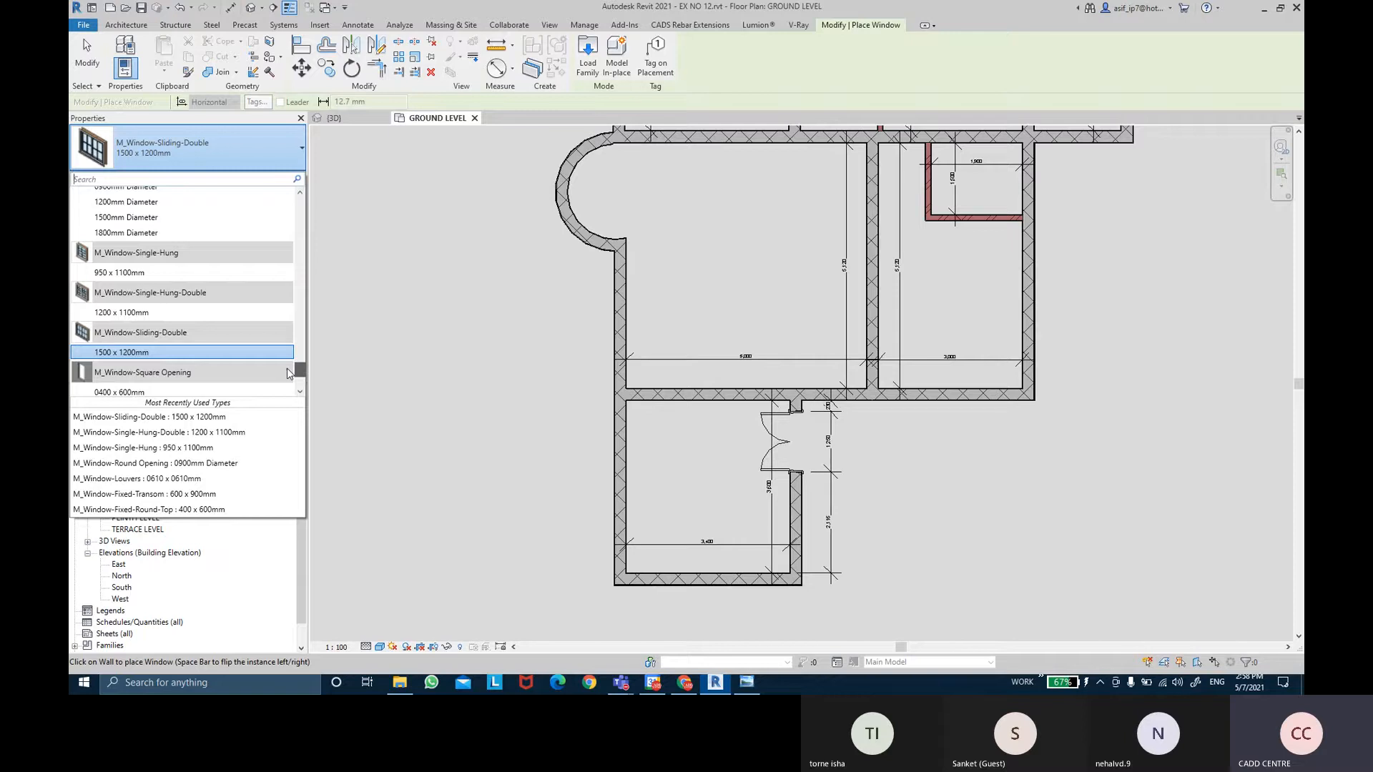
pyautogui.moveTo(125, 361)
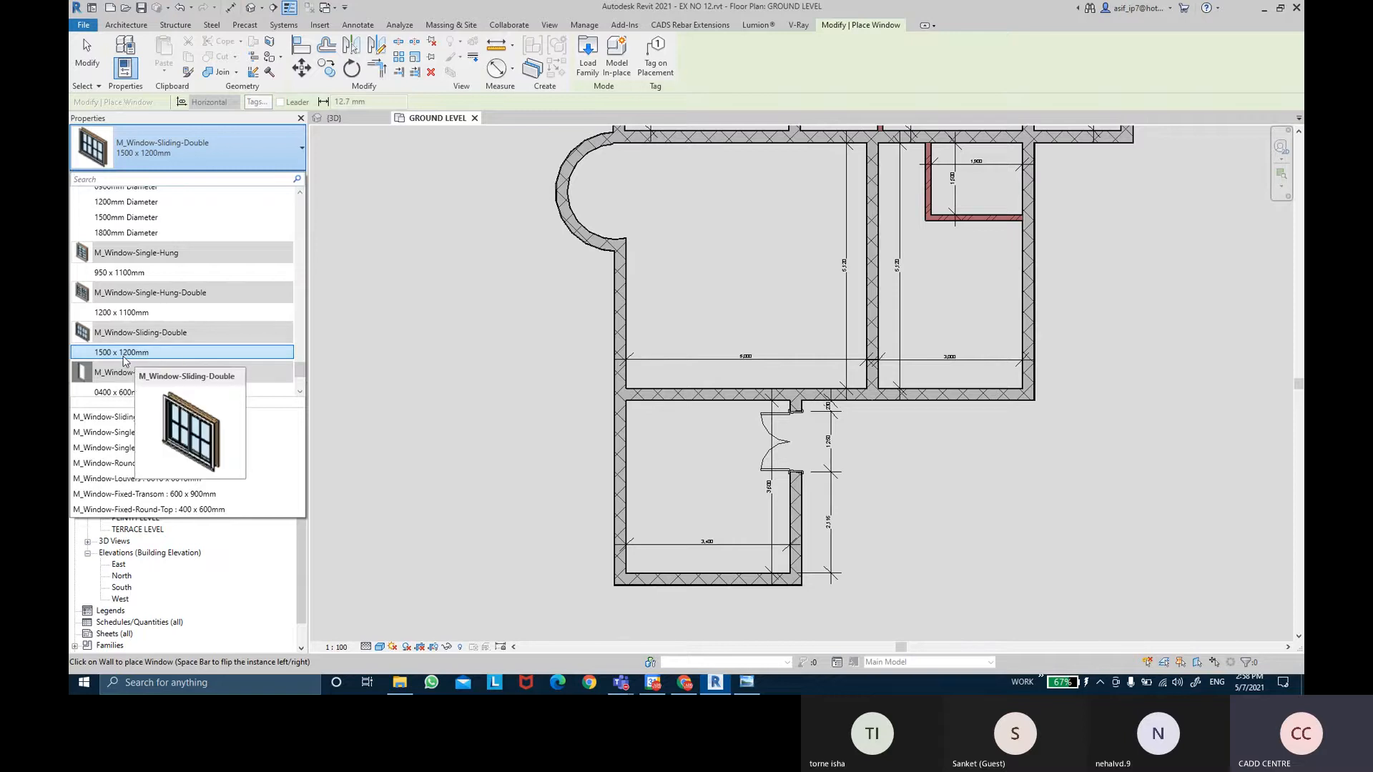
pyautogui.click(124, 361)
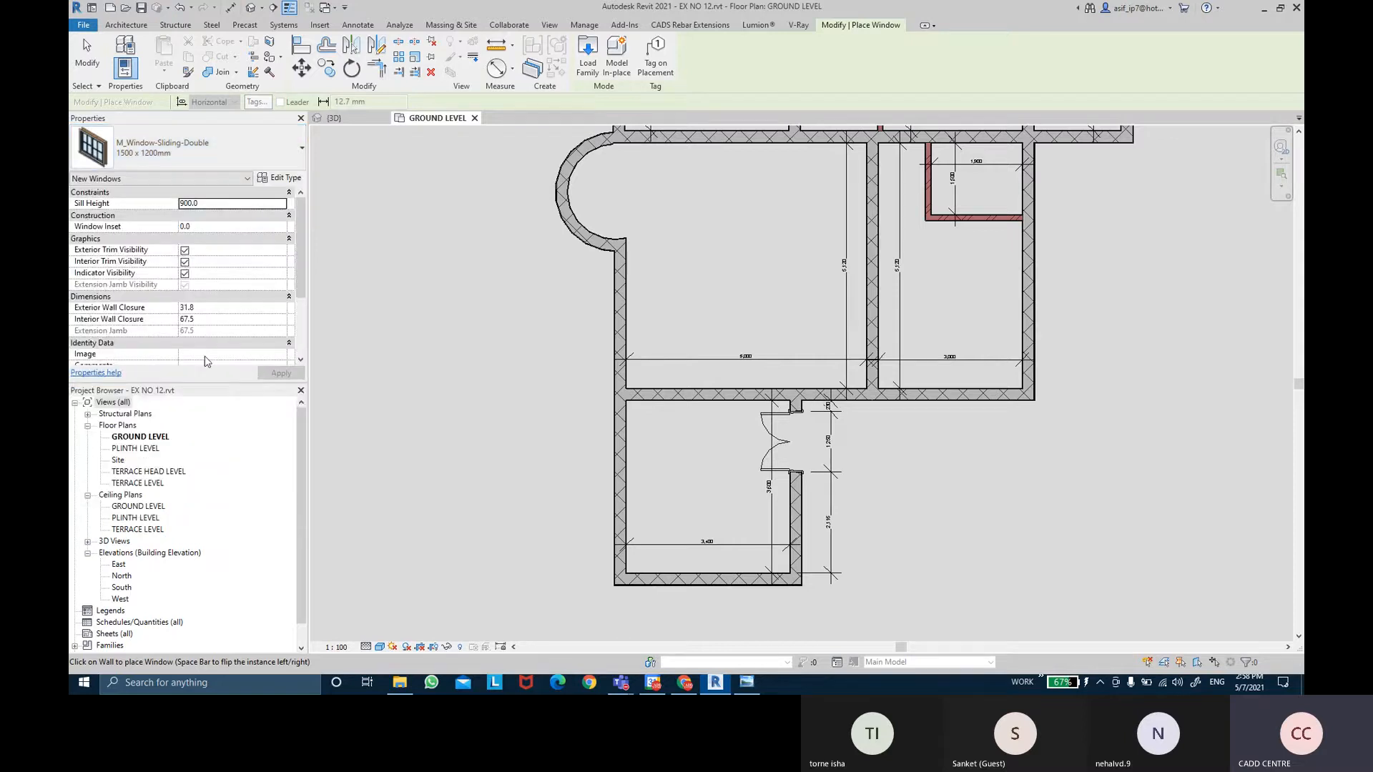
# Check the 12.jpg reference specifications: window W is 120 X 120 and W1 is 80 X 120.
pyautogui.click(744, 684)
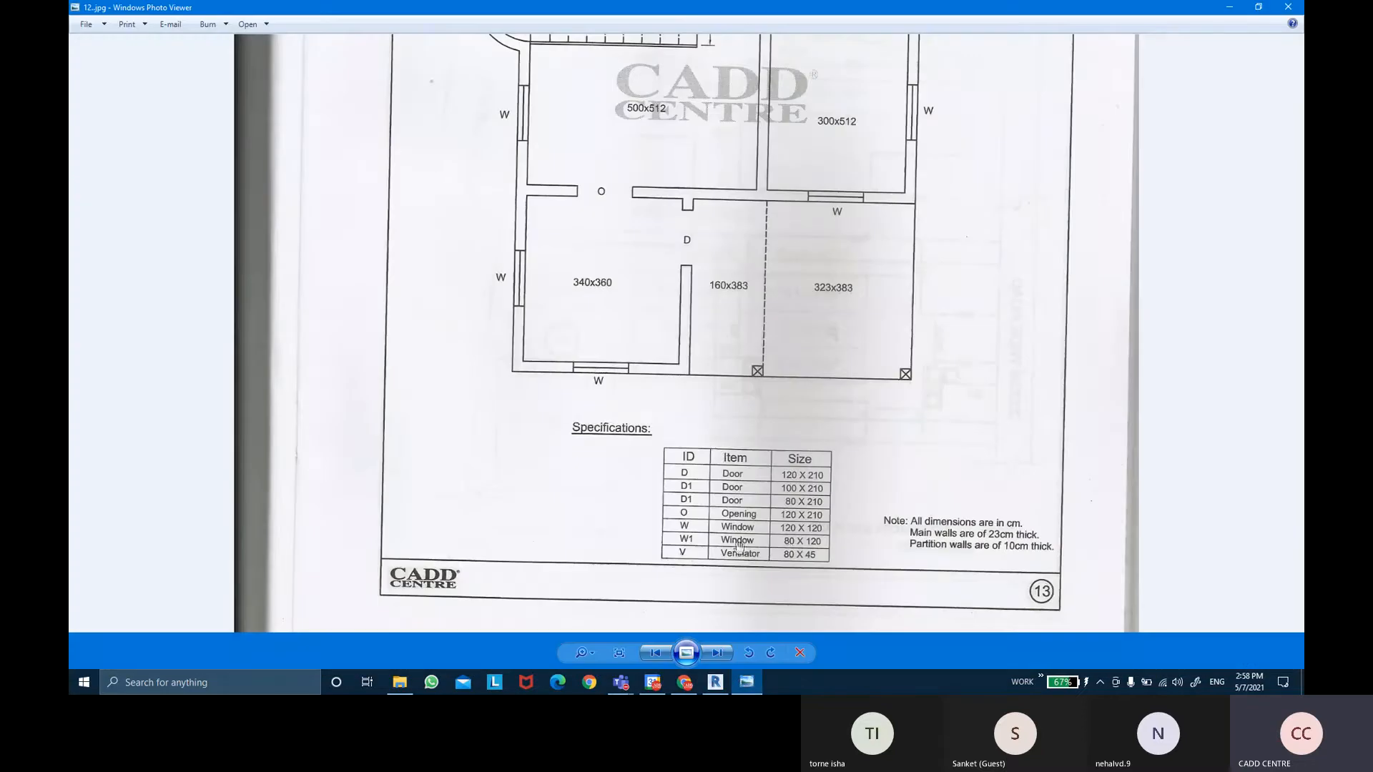
pyautogui.press('ctrl')
# Duplicate the sliding double window type as '1200 X 1200' and set its width to 1200.
pyautogui.click(715, 682)
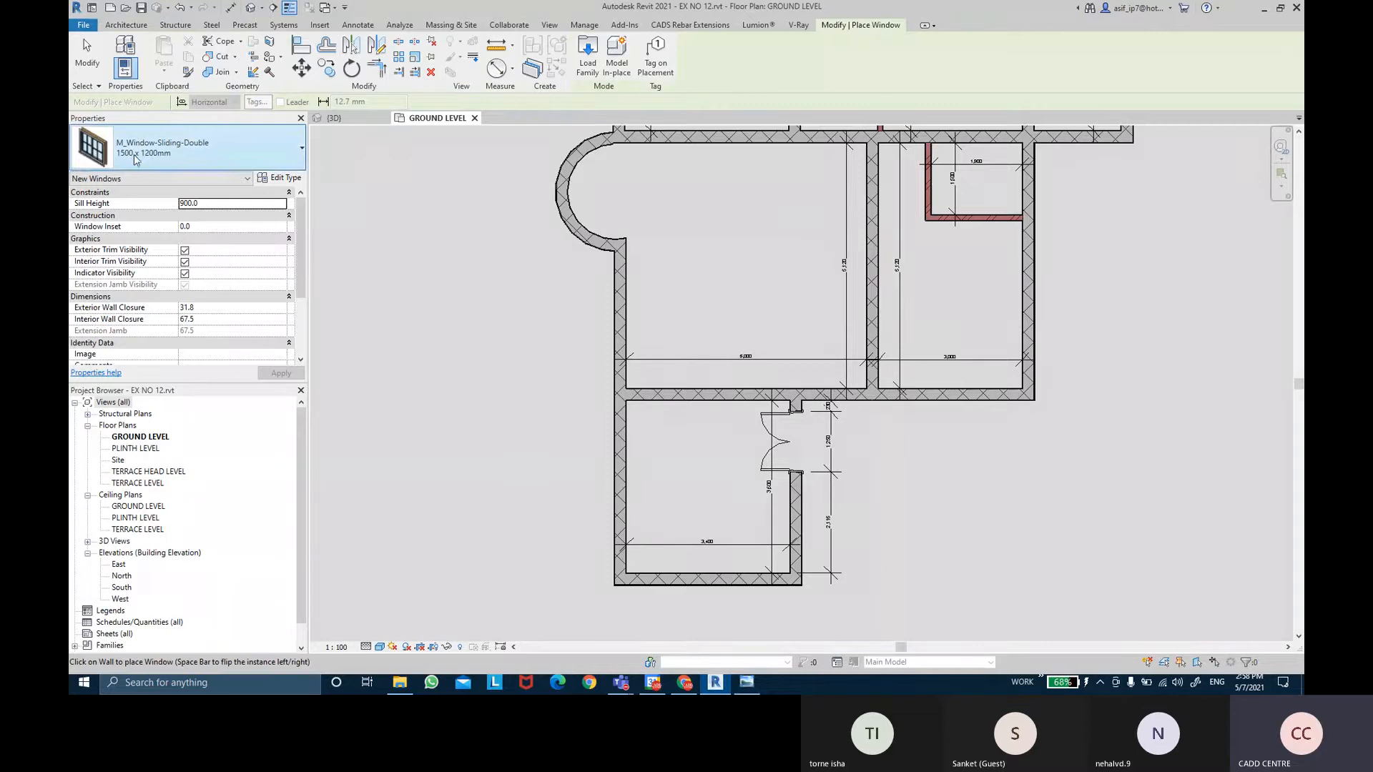
pyautogui.press('ctrl')
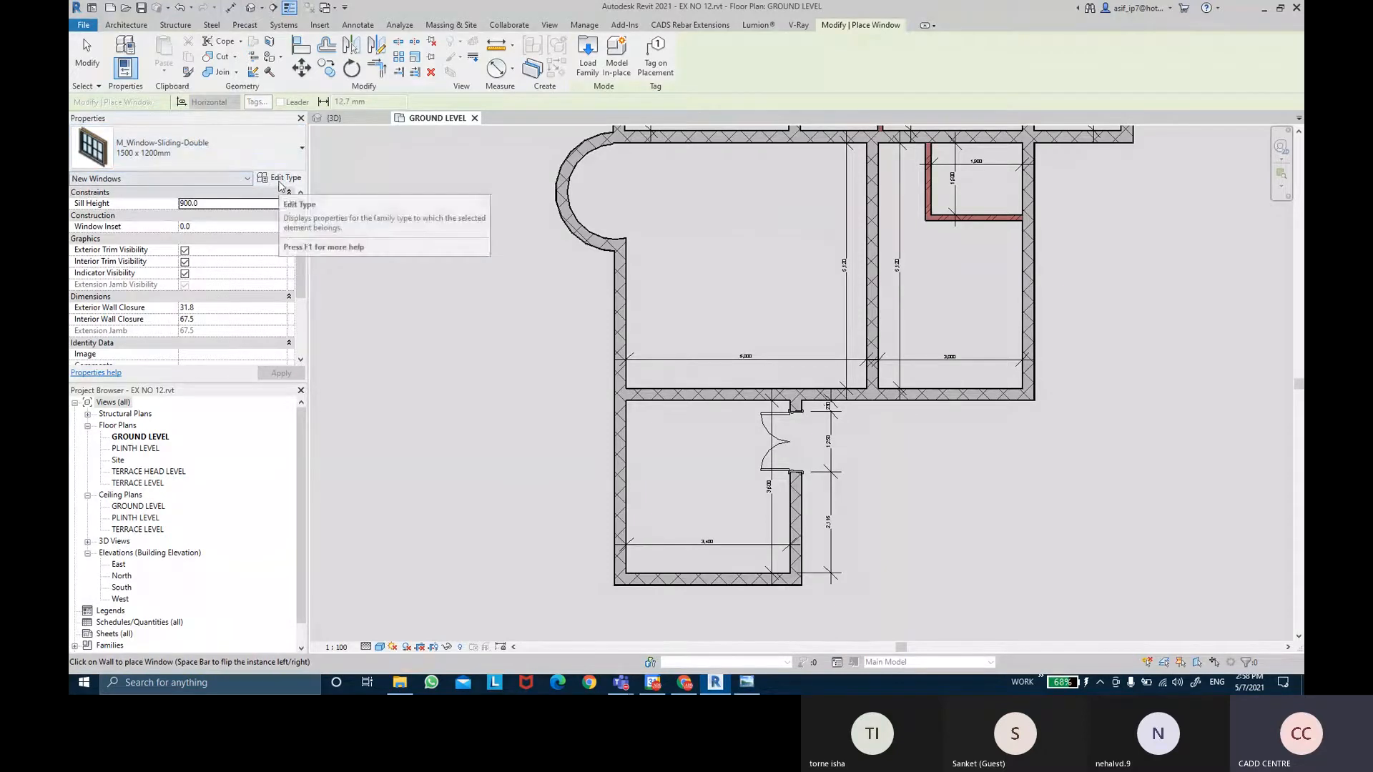
pyautogui.click(280, 180)
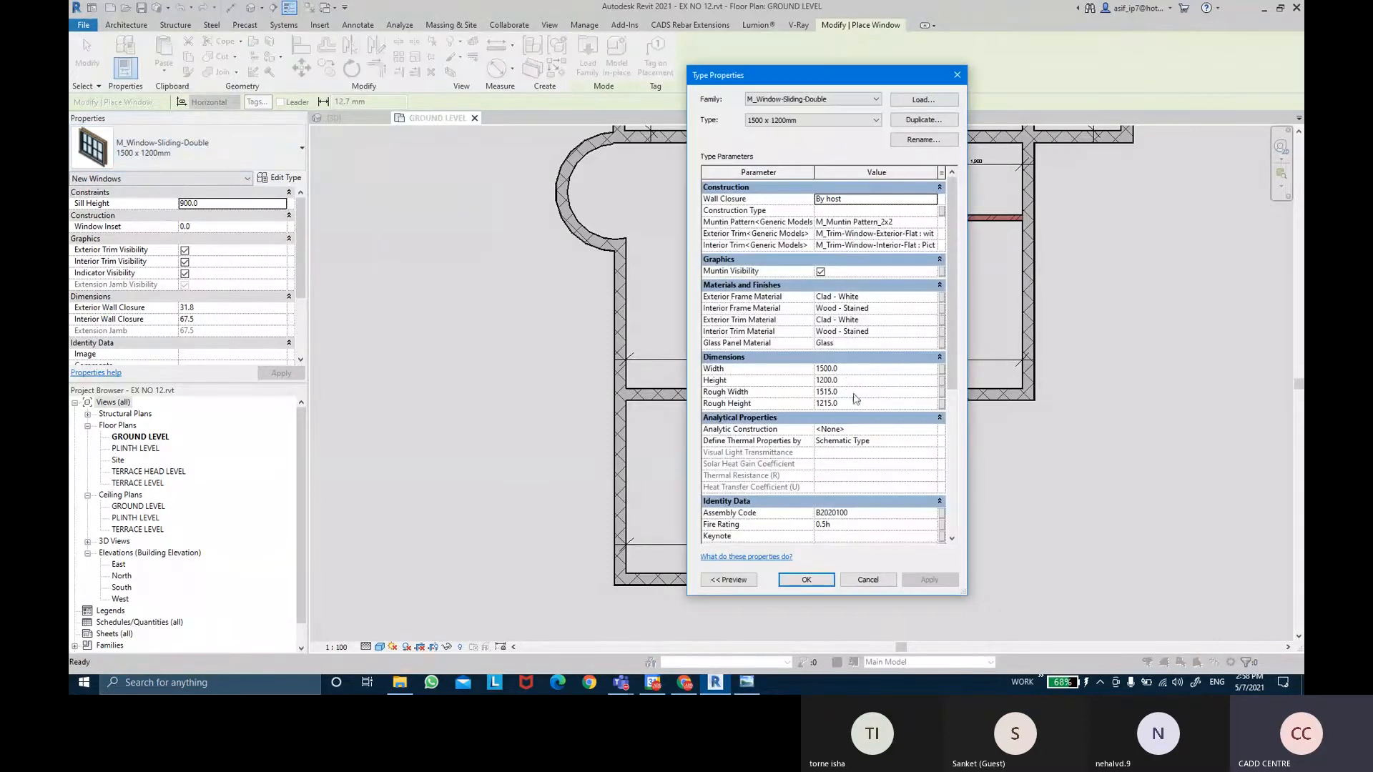
pyautogui.click(908, 121)
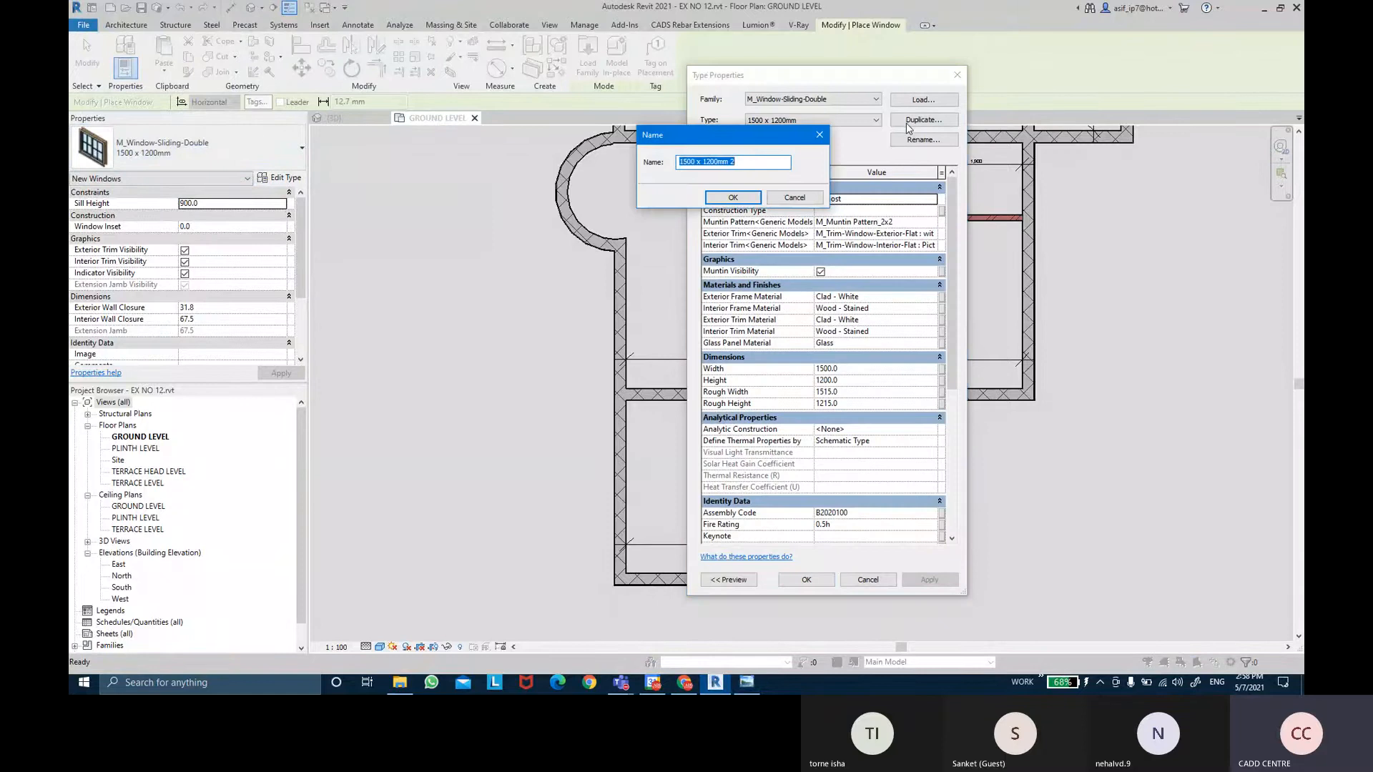
pyautogui.write('1200 X 1200')
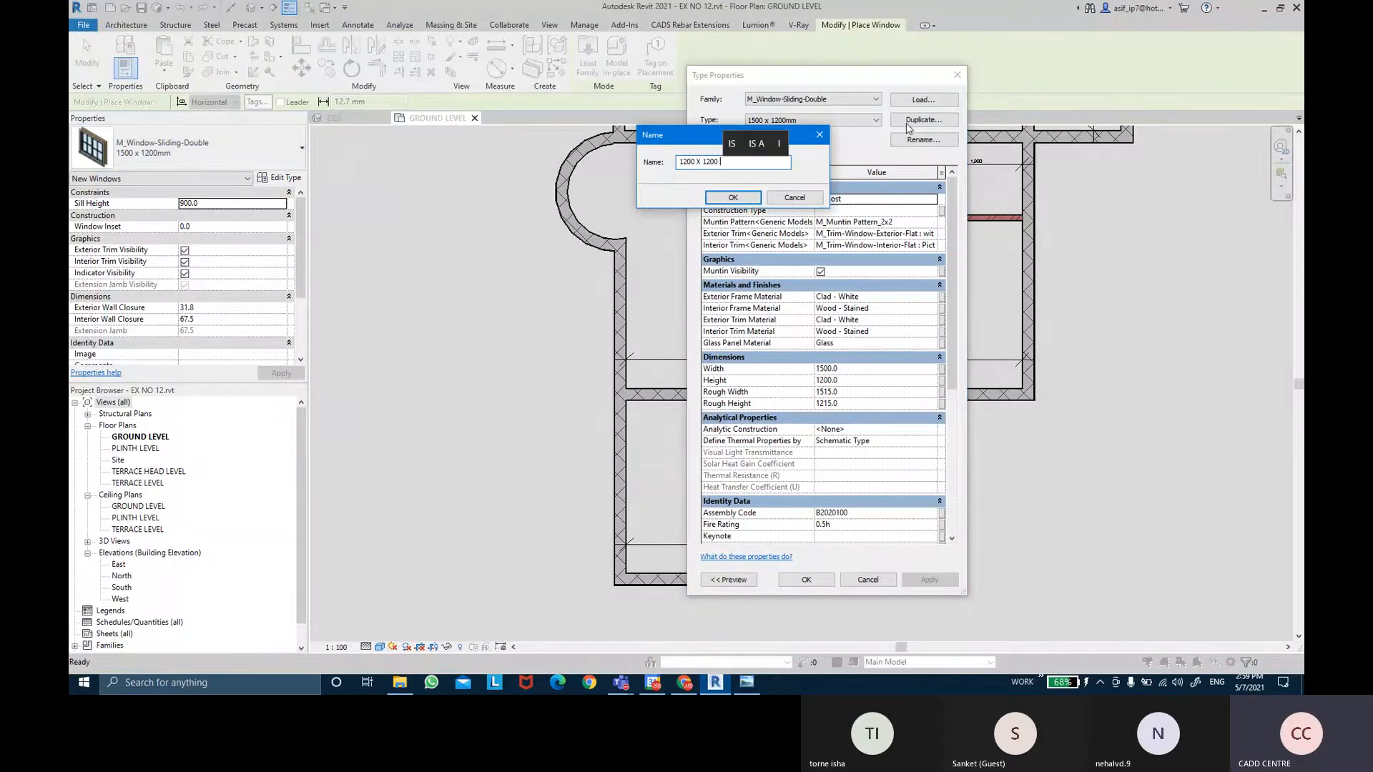
pyautogui.press('Return')
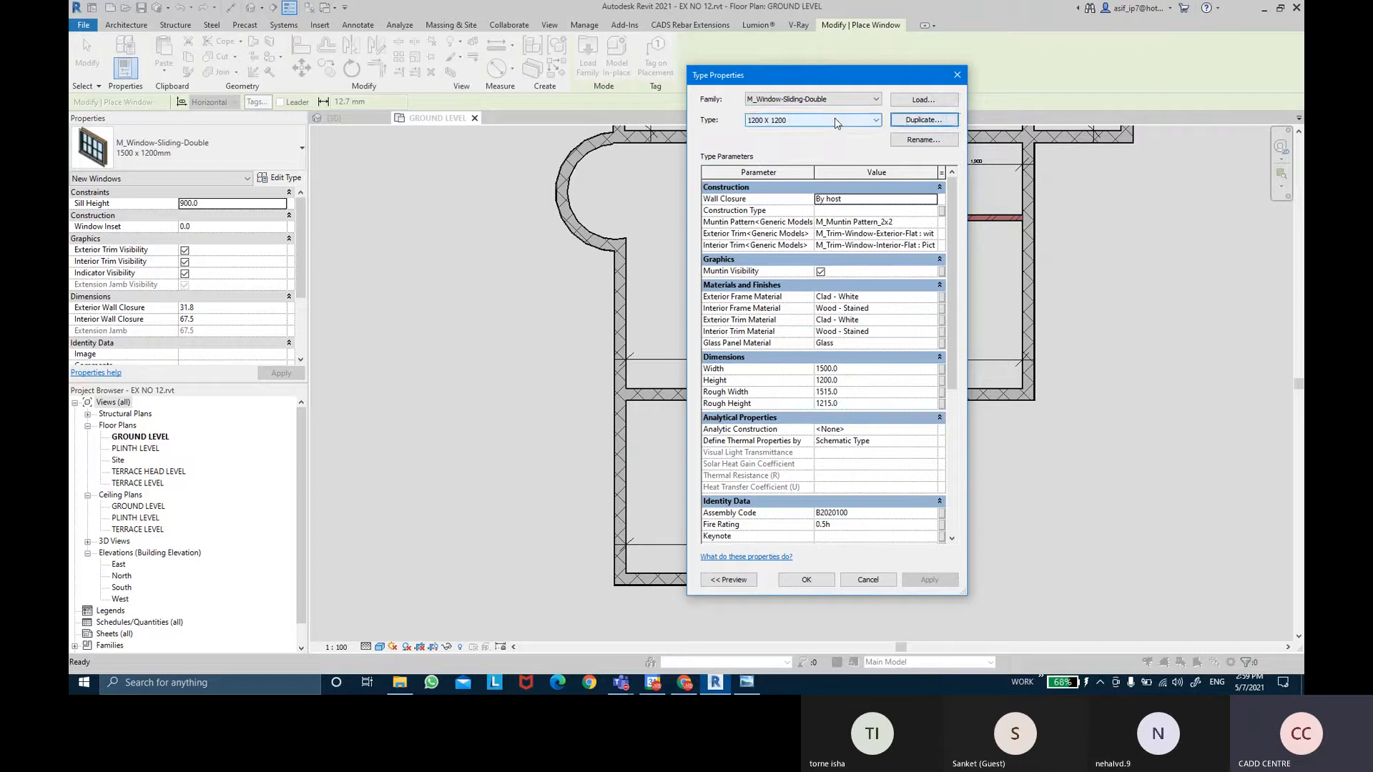
pyautogui.click(857, 370)
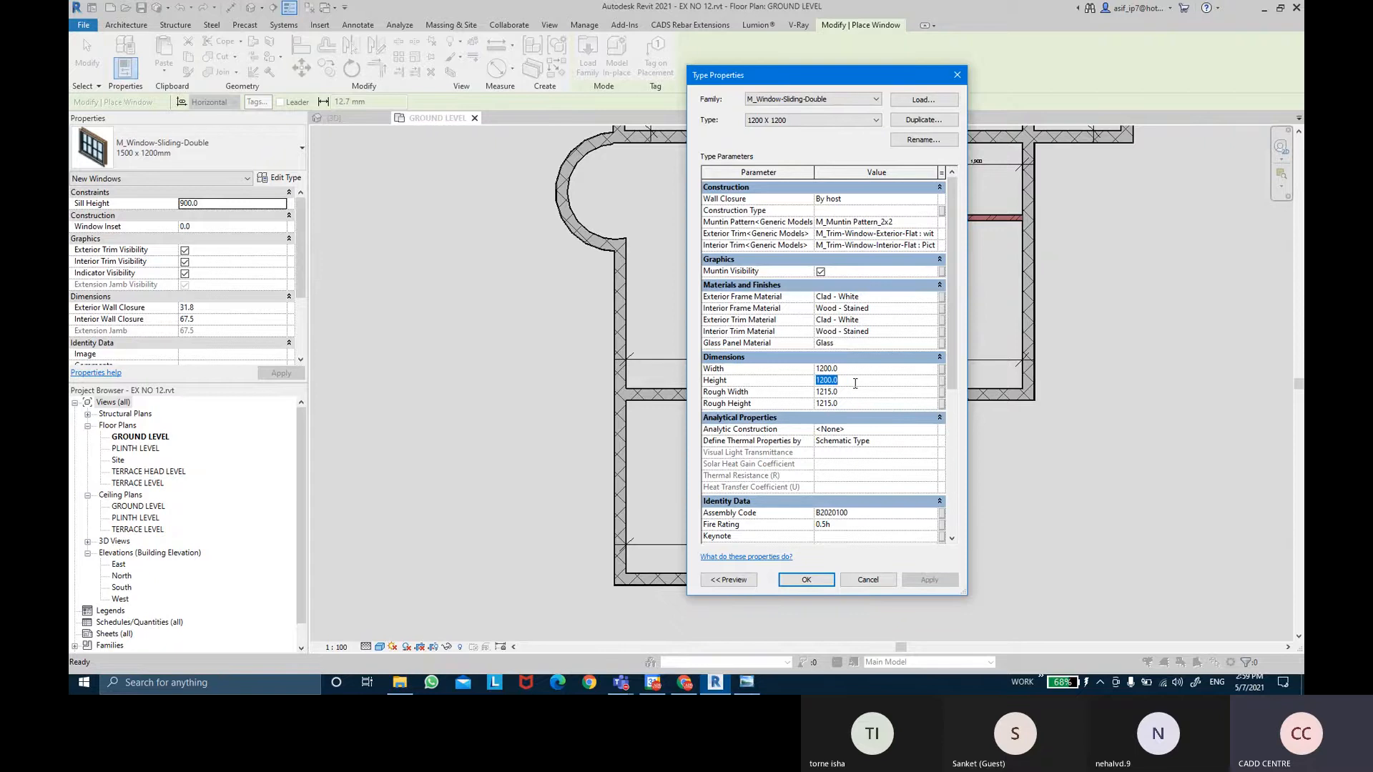
pyautogui.click(813, 579)
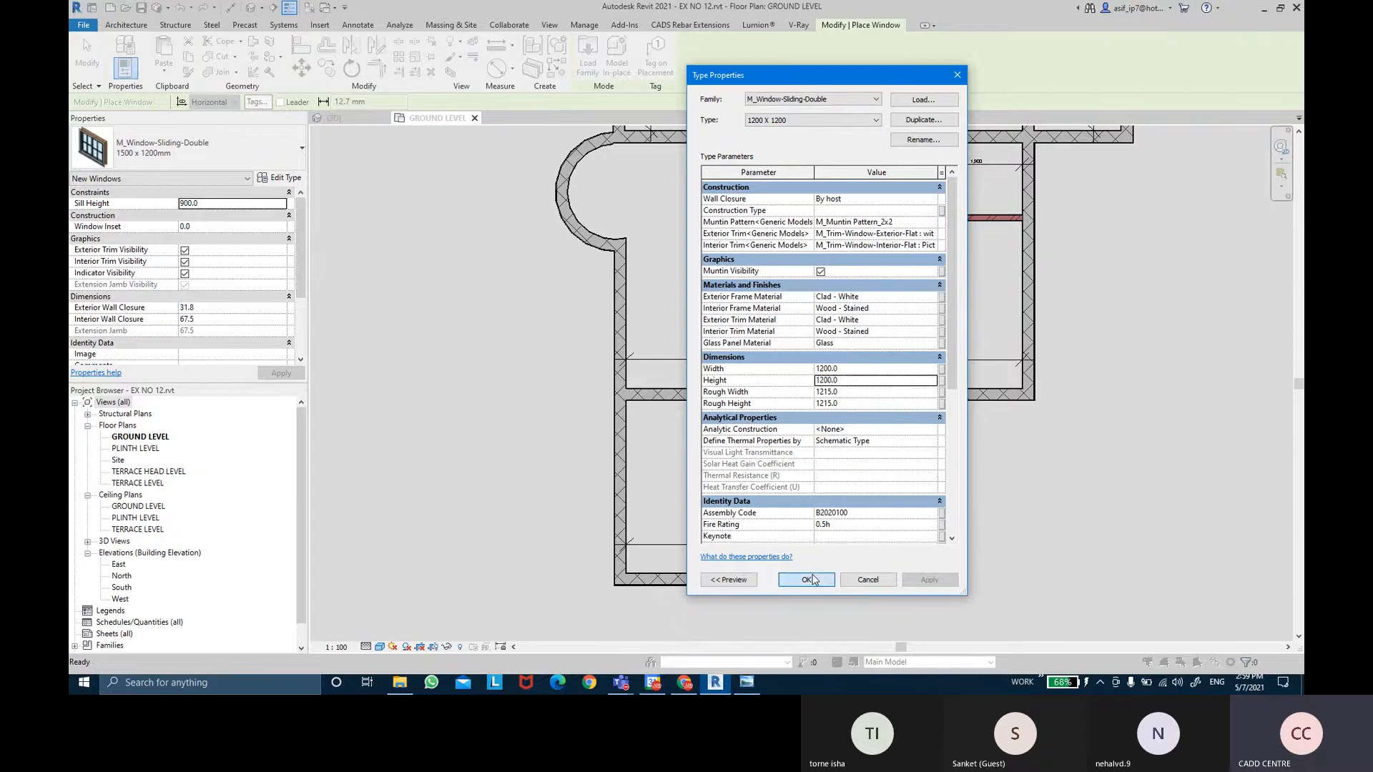
# Place the 1200 X 1200 sliding window centred in the lower room's bottom wall.
pyautogui.scroll(3, 713, 582)
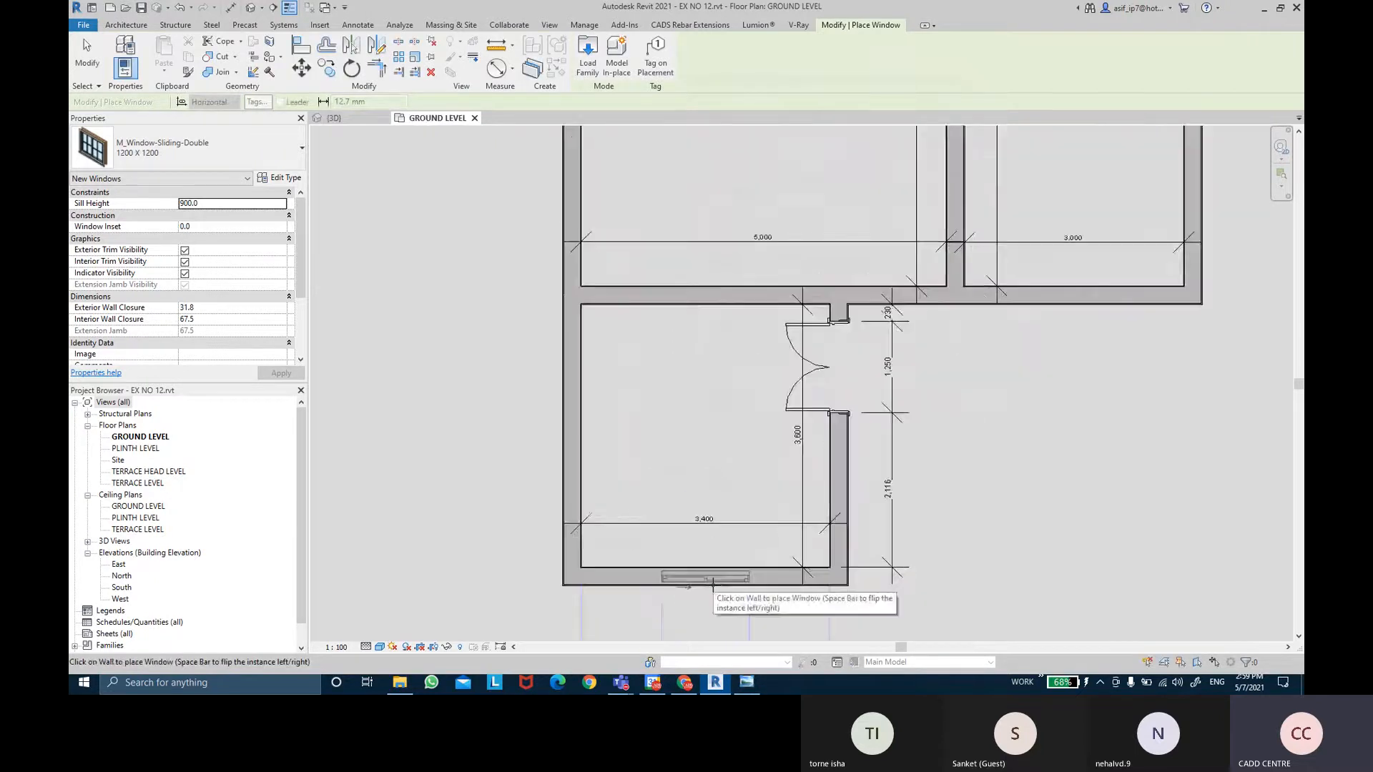
pyautogui.moveTo(713, 582); pyautogui.dragTo(701, 400, button='middle')
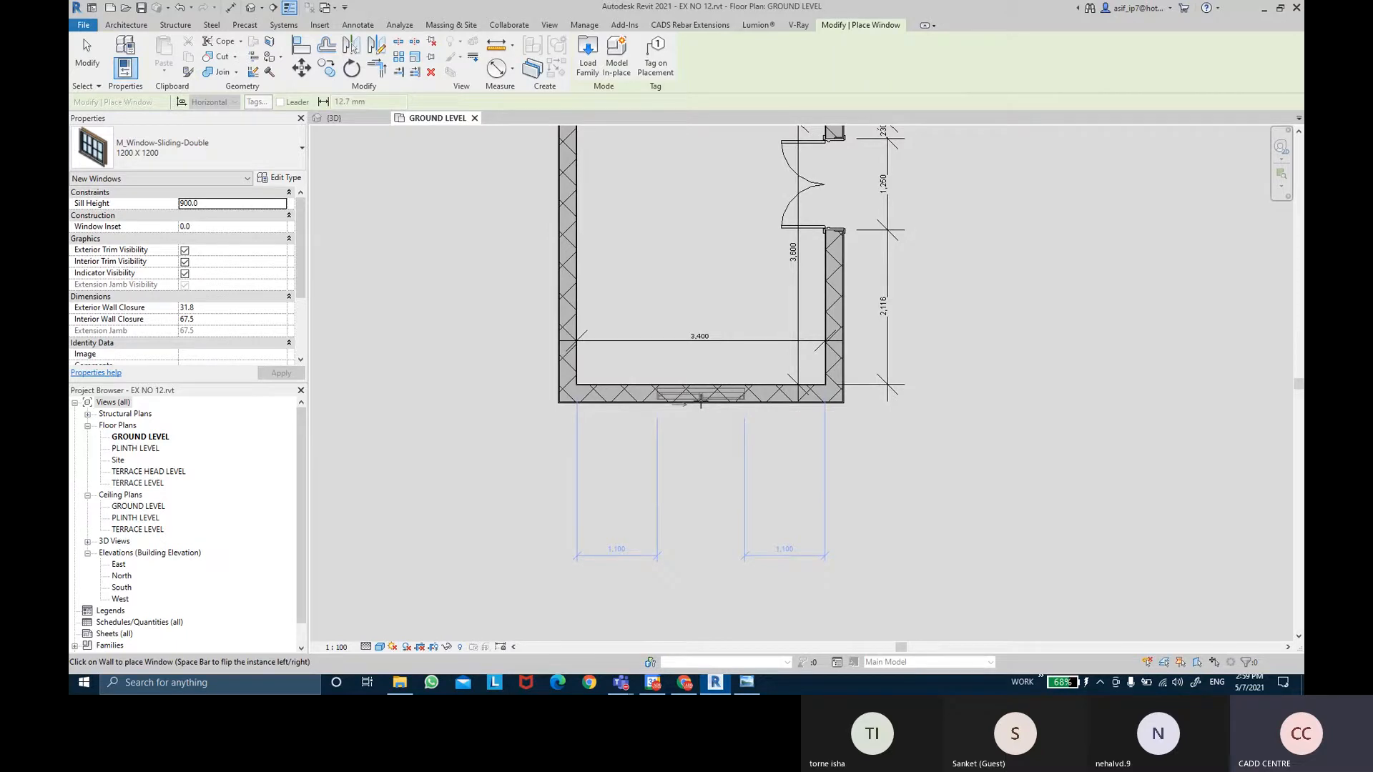
pyautogui.click(700, 402)
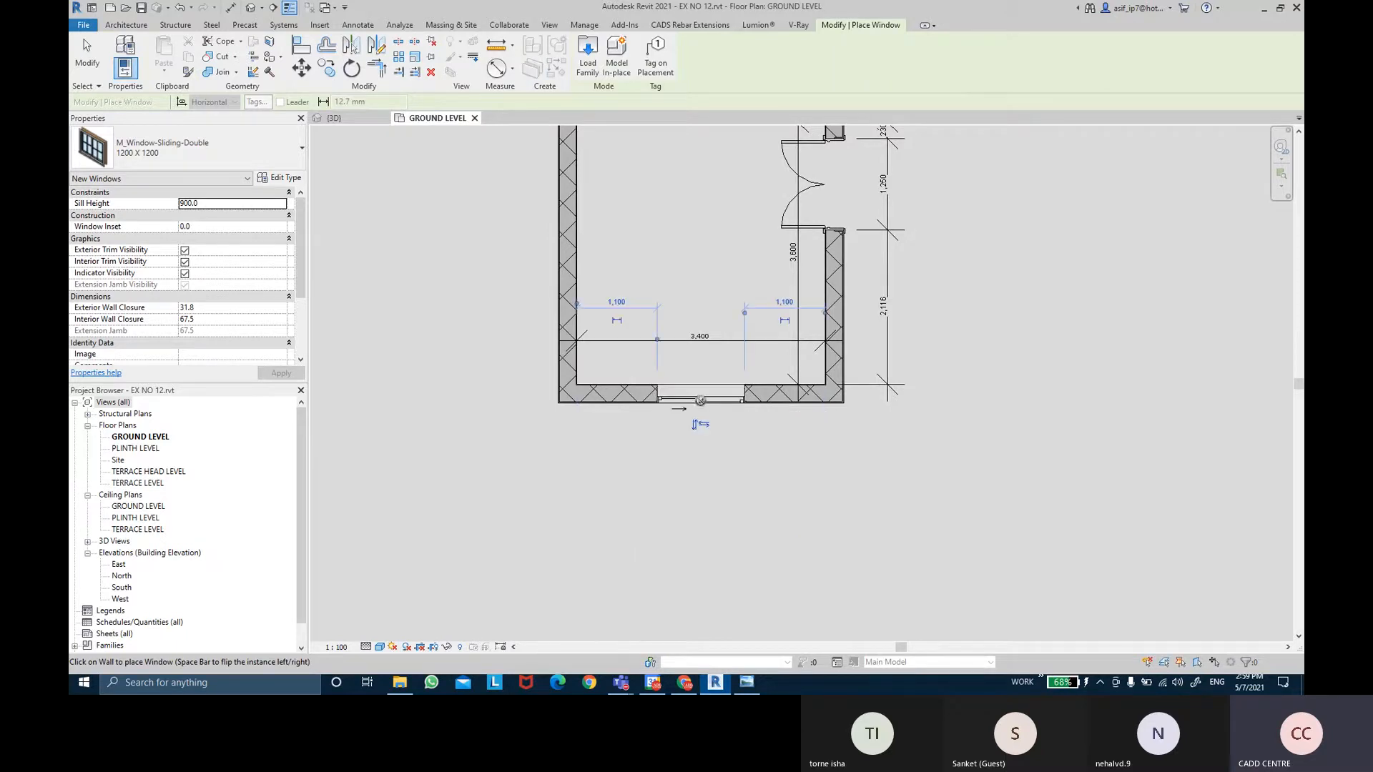
pyautogui.press('Escape')
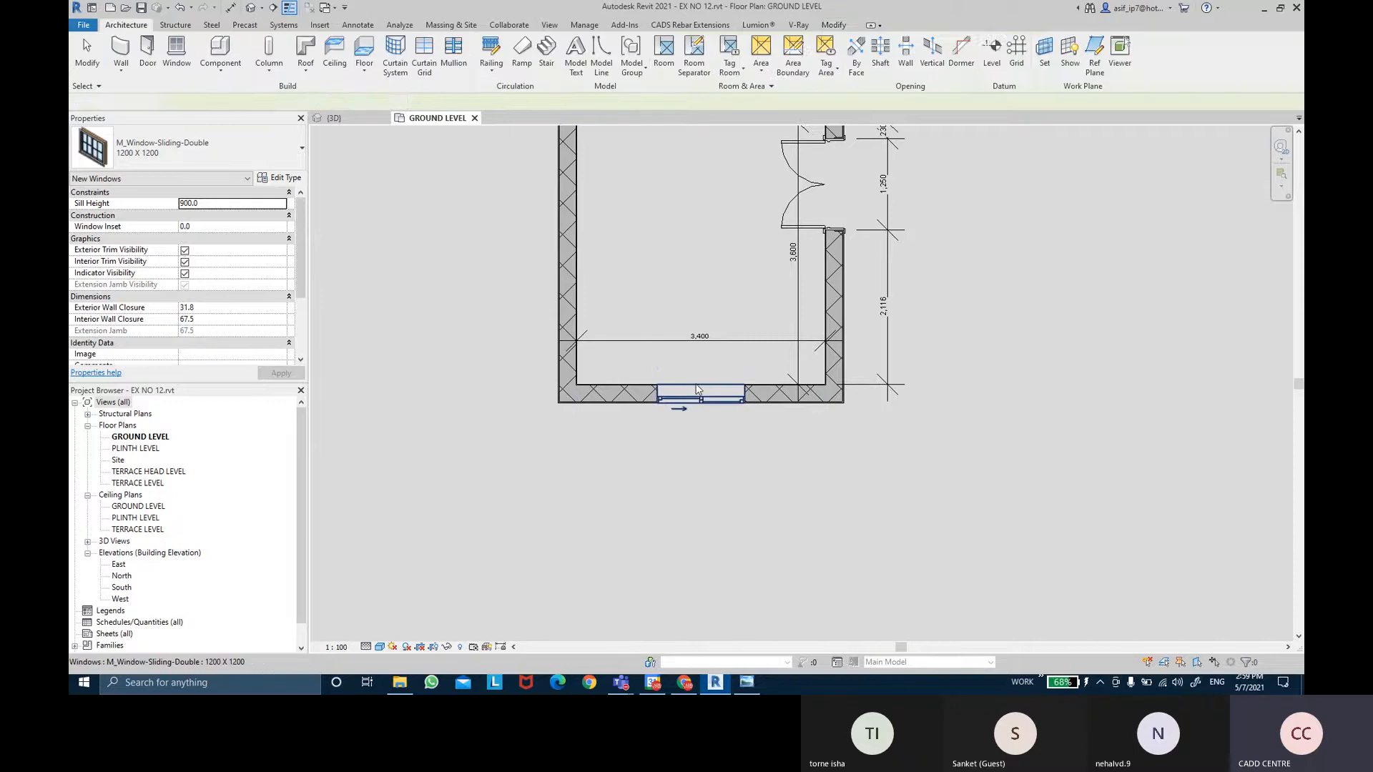
pyautogui.press('Escape')
pyautogui.scroll(2, 715, 357)
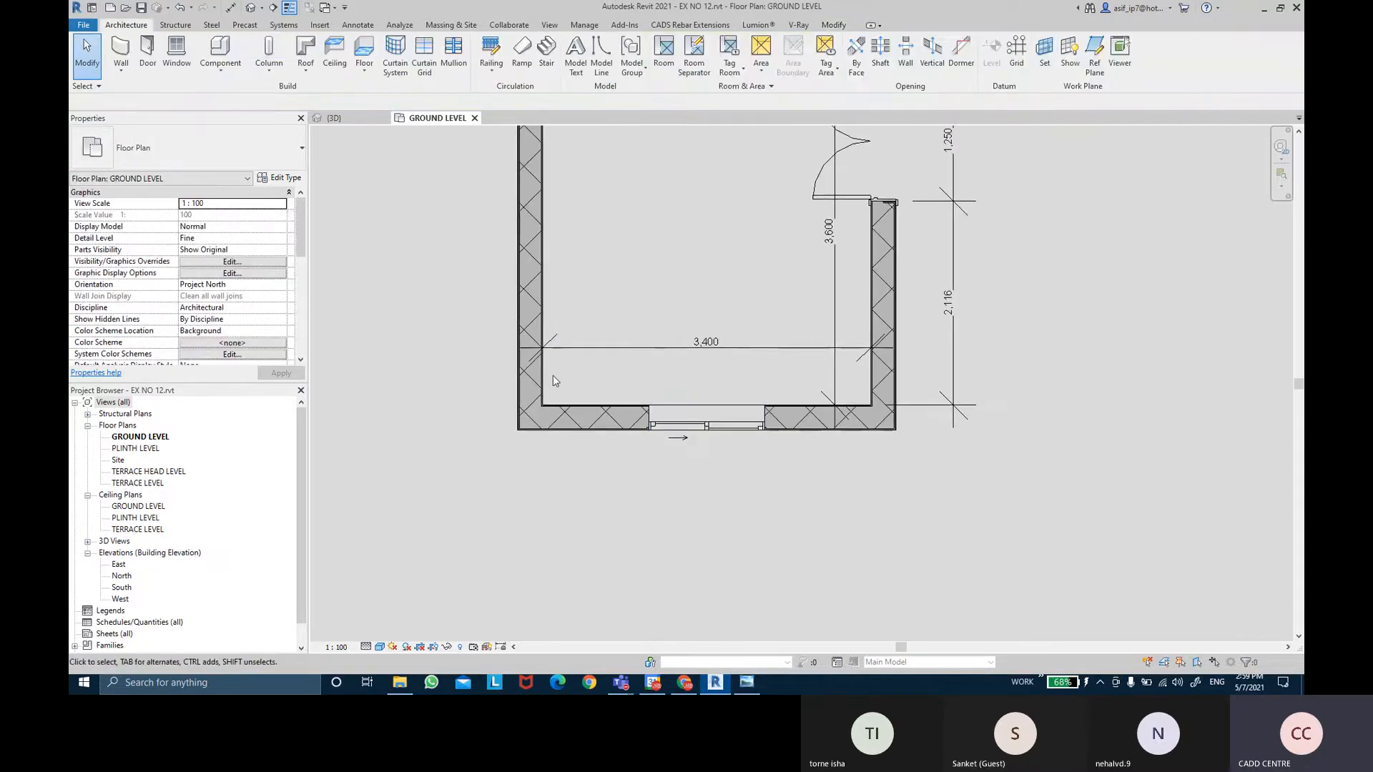
# Dimension the bottom-wall window to the right wall face: 1,100 / 1,200 / 1,100.
pyautogui.press('d')
pyautogui.press('i')
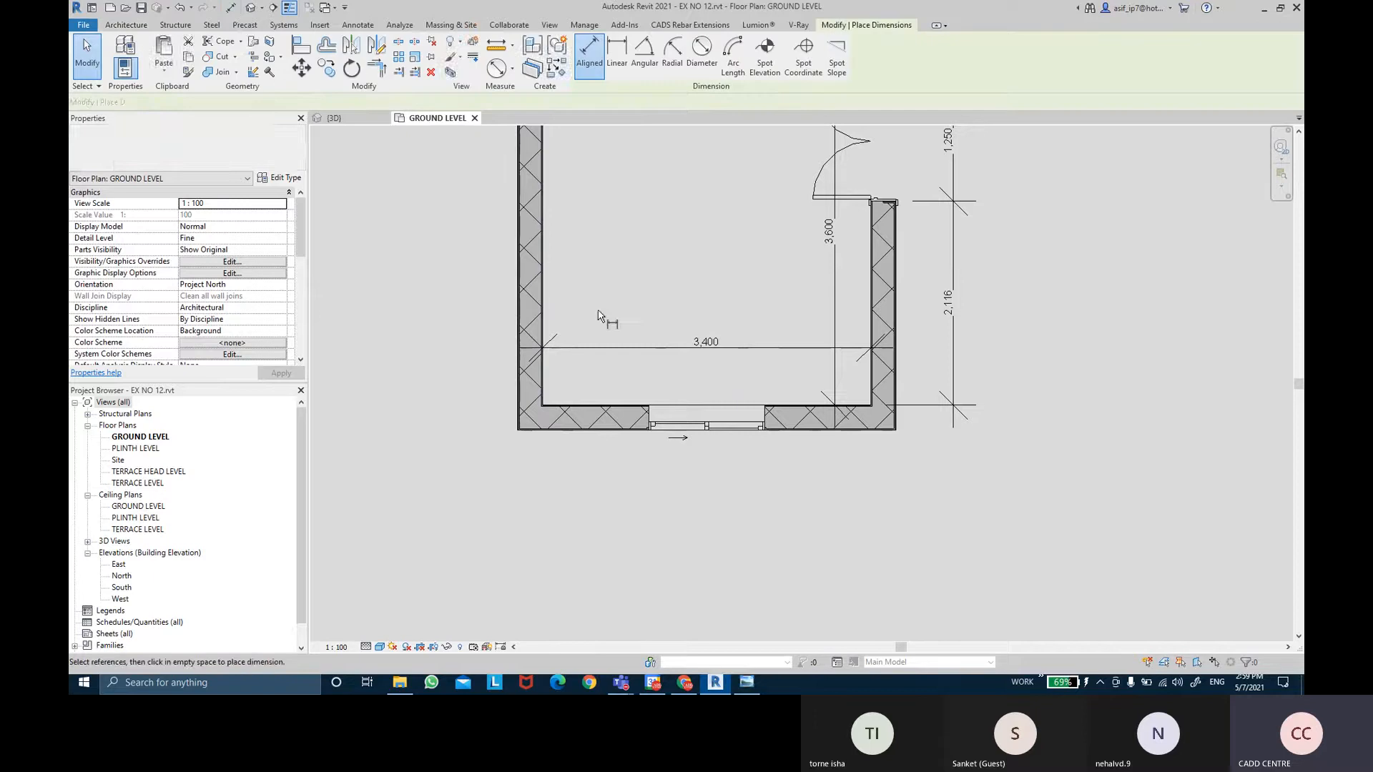
pyautogui.scroll(2, 648, 395)
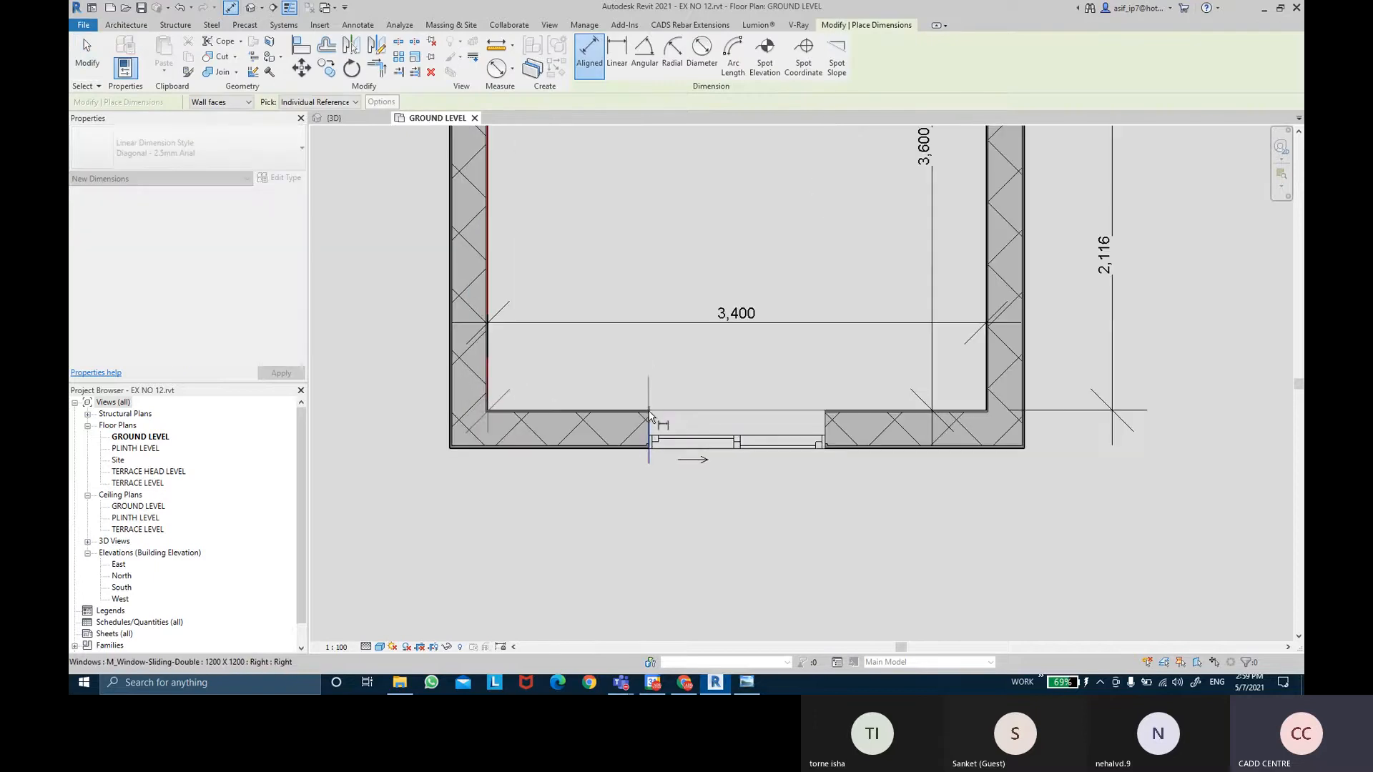
pyautogui.click(649, 415)
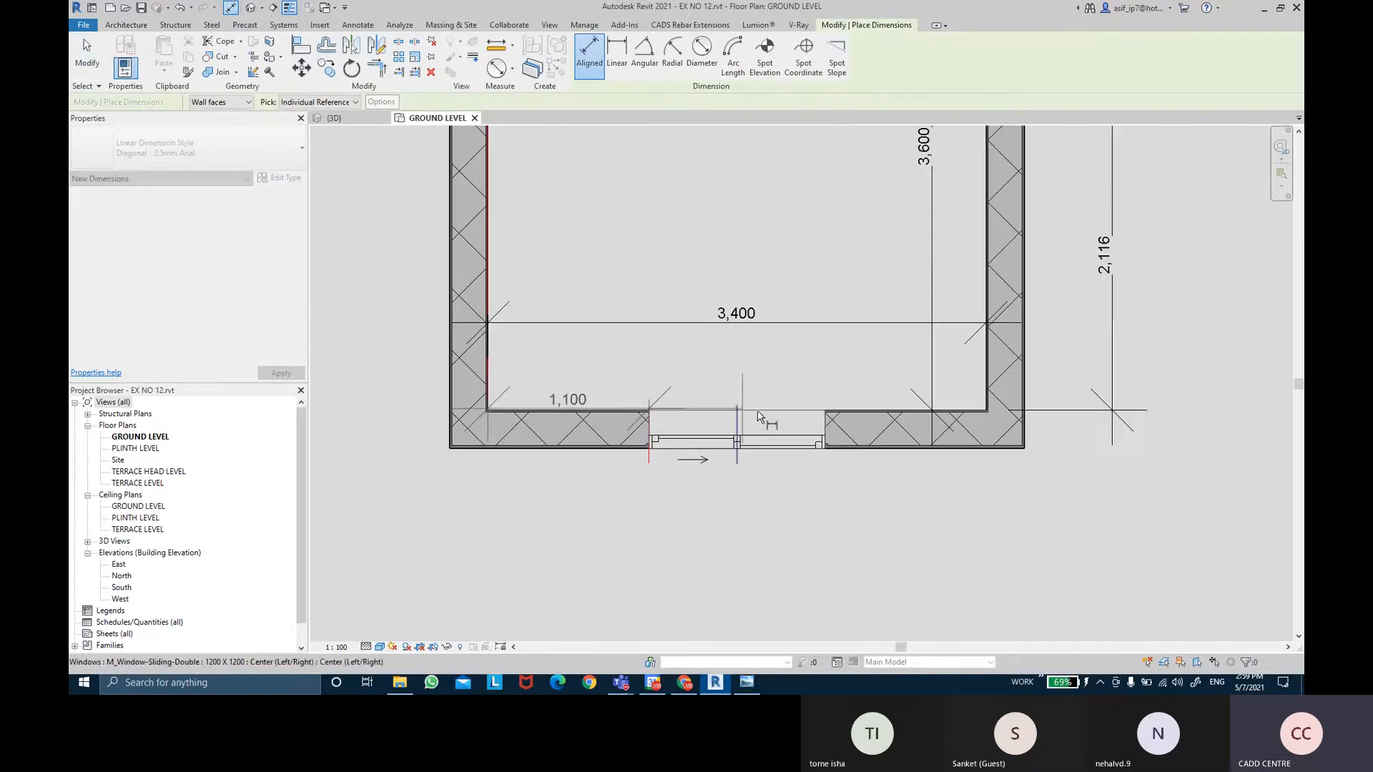
pyautogui.click(842, 398)
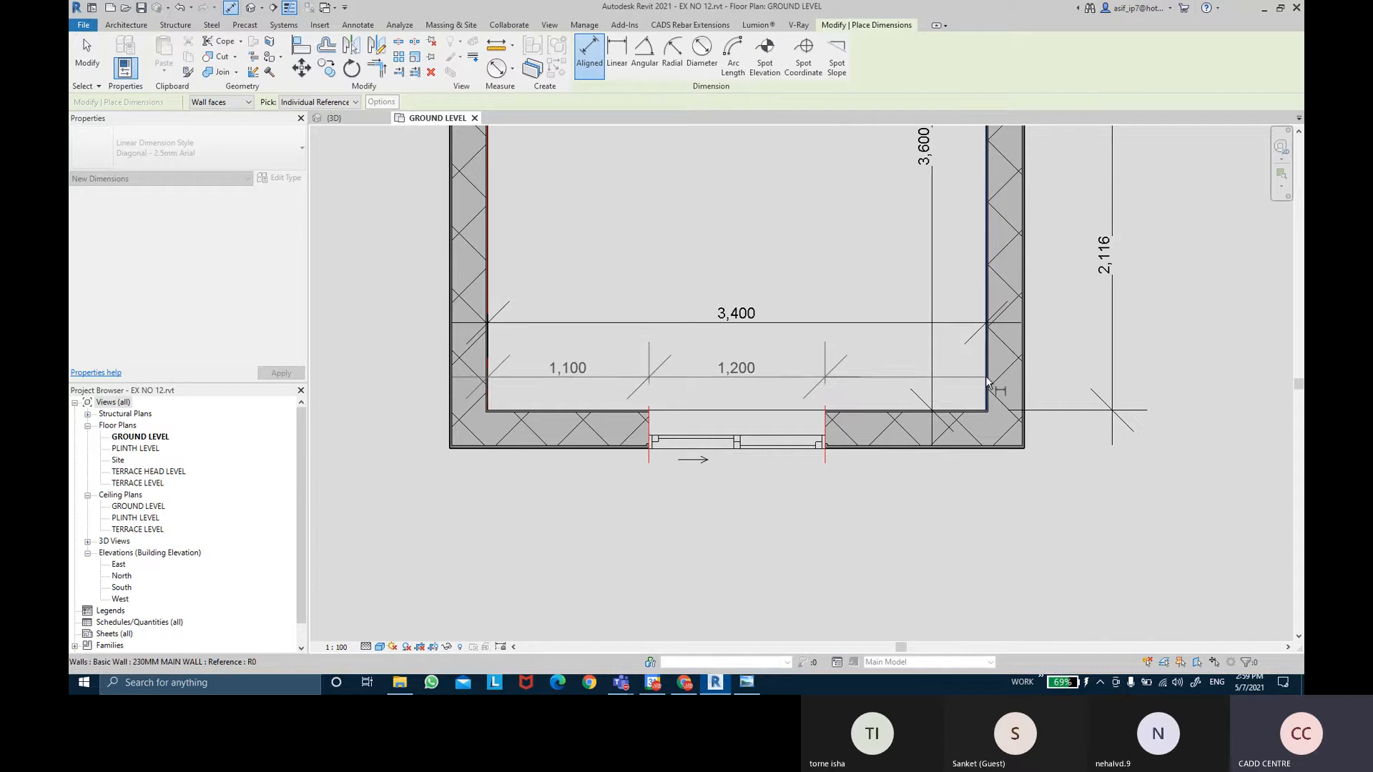
pyautogui.click(987, 383)
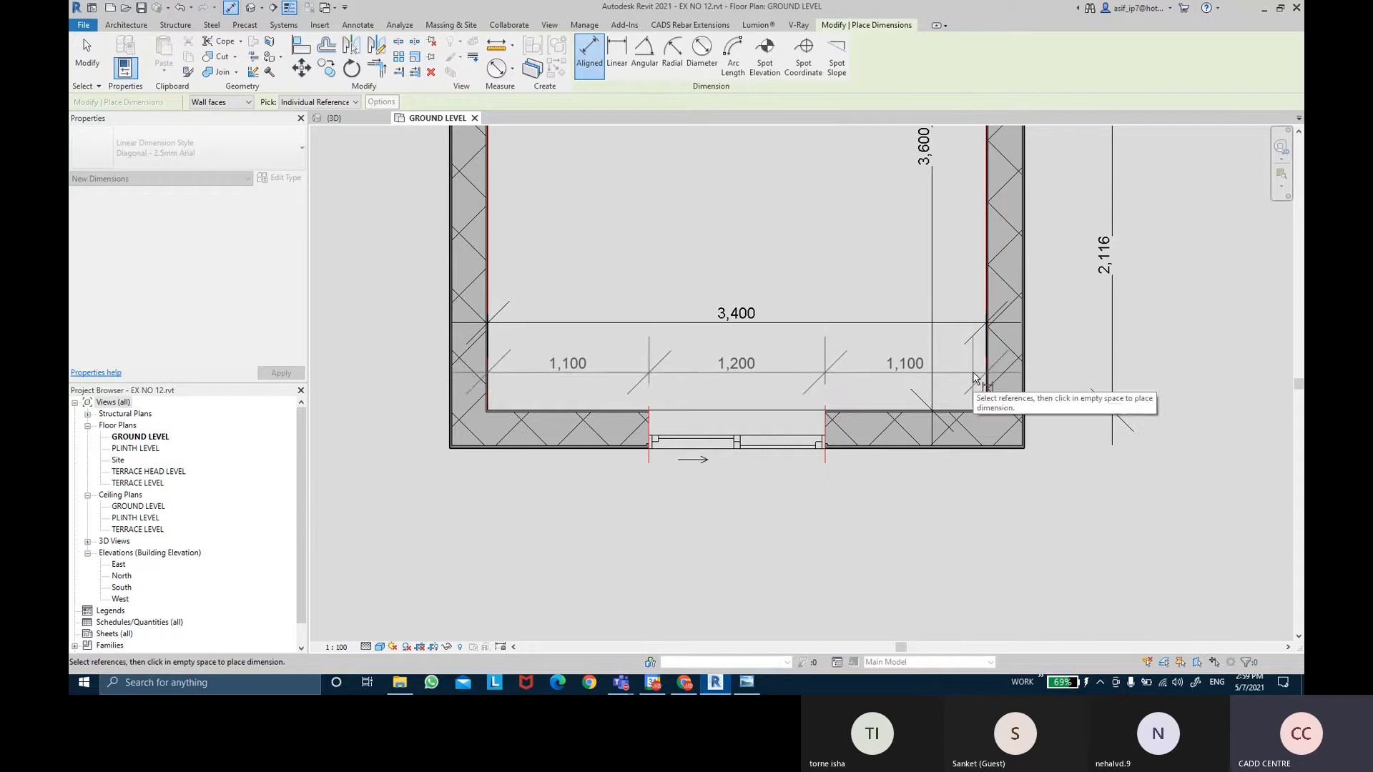
pyautogui.click(975, 376)
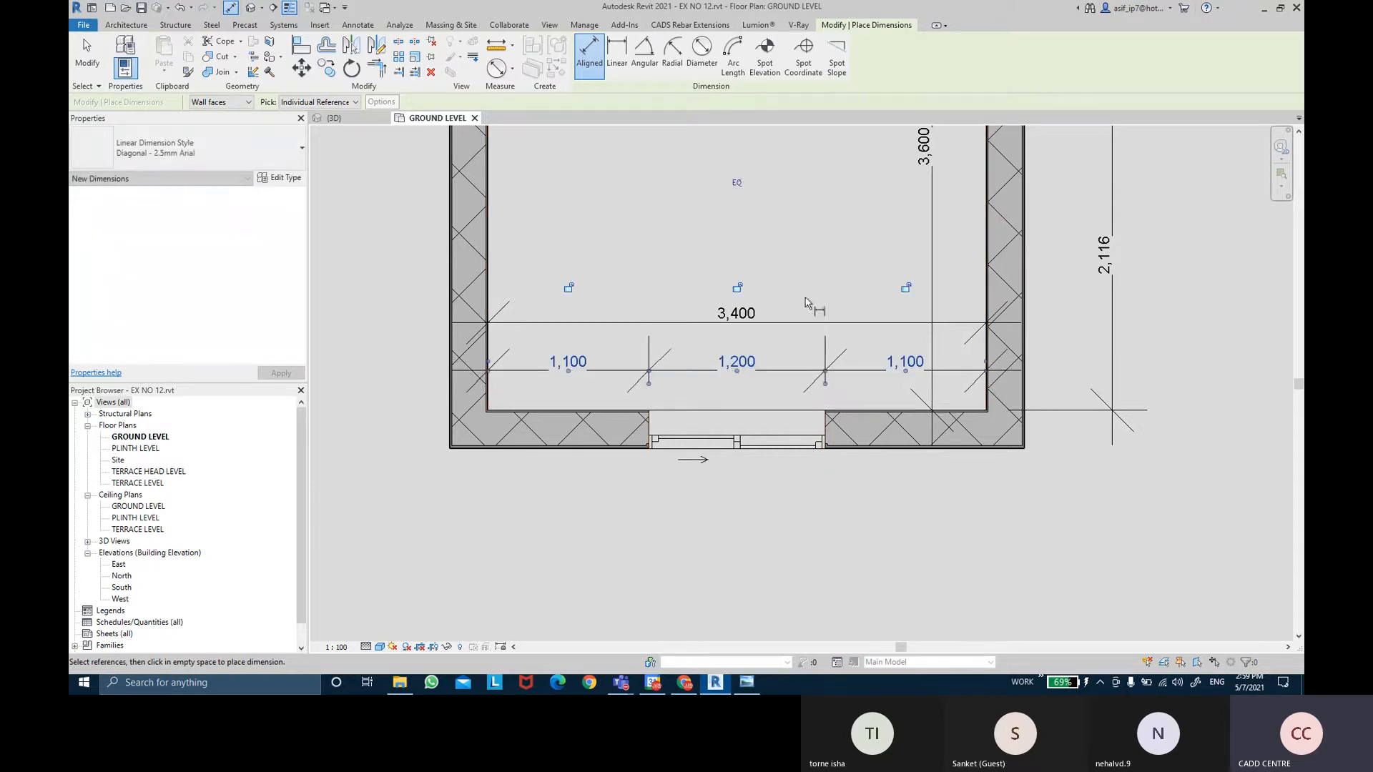
pyautogui.scroll(-2, 718, 272)
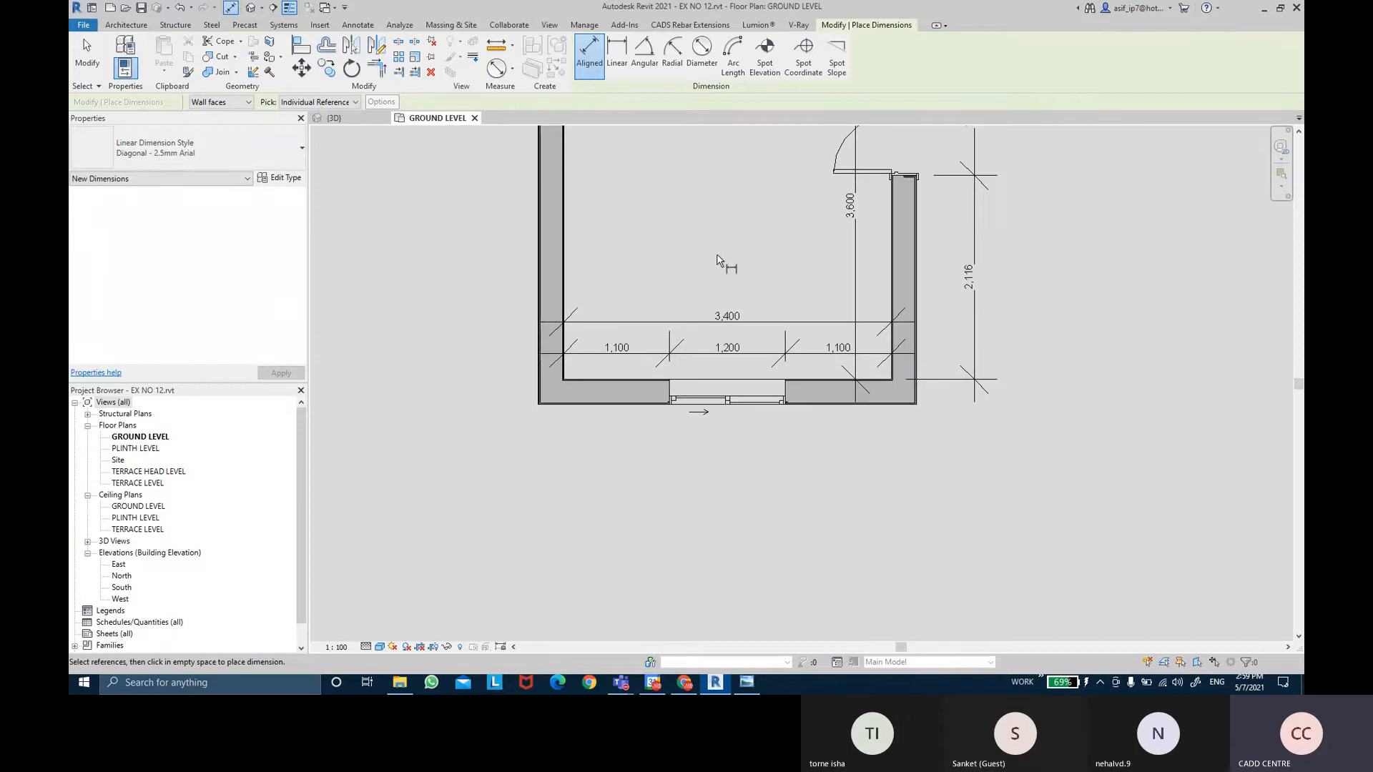
pyautogui.press('Escape')
pyautogui.press('Escape')
# Move the new window dimension string and the 3,400 dimension closer to the window.
pyautogui.click(705, 352)
pyautogui.scroll(2, 705, 352)
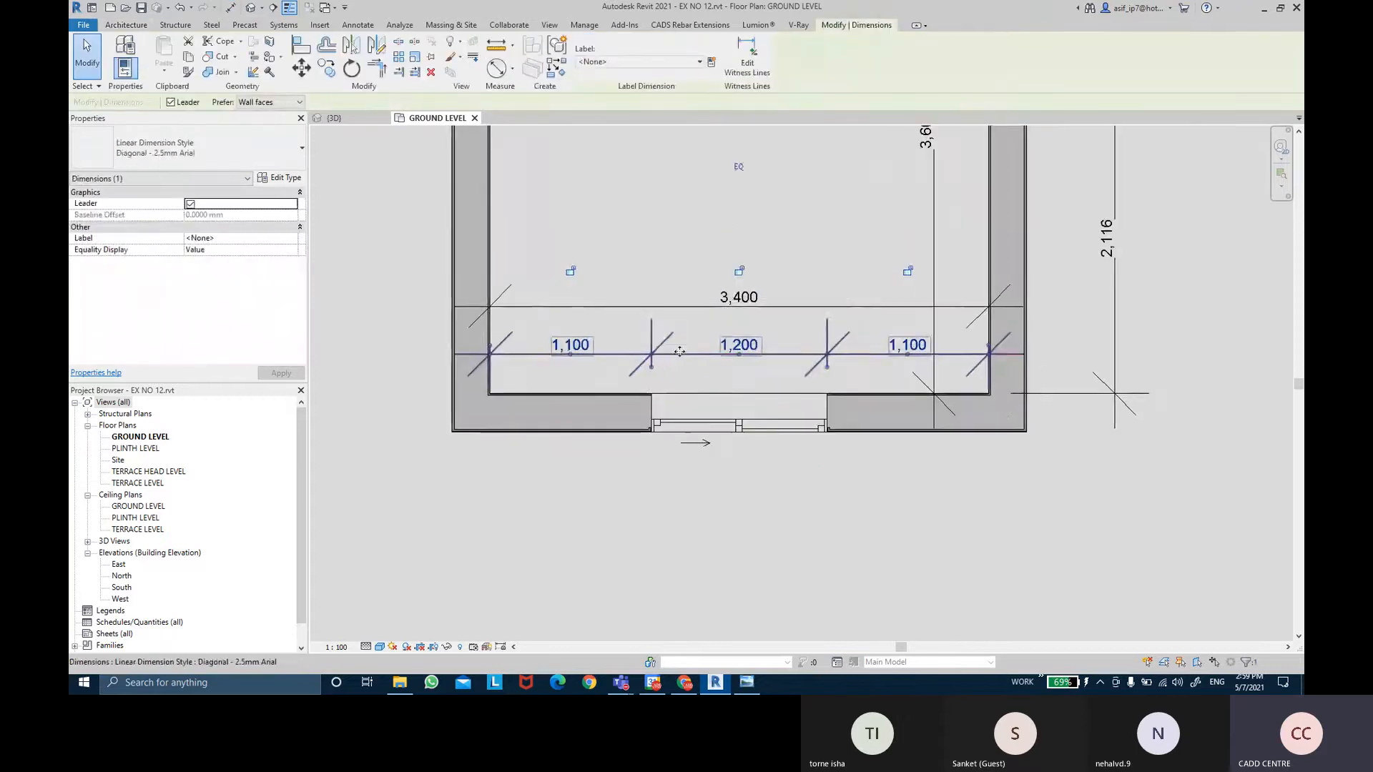
pyautogui.moveTo(694, 352)
pyautogui.mouseDown()
pyautogui.moveTo(693, 319)
pyautogui.moveTo(694, 337)
pyautogui.mouseUp()
pyautogui.click(680, 219)
pyautogui.moveTo(674, 249); pyautogui.dragTo(665, 293, button='middle')
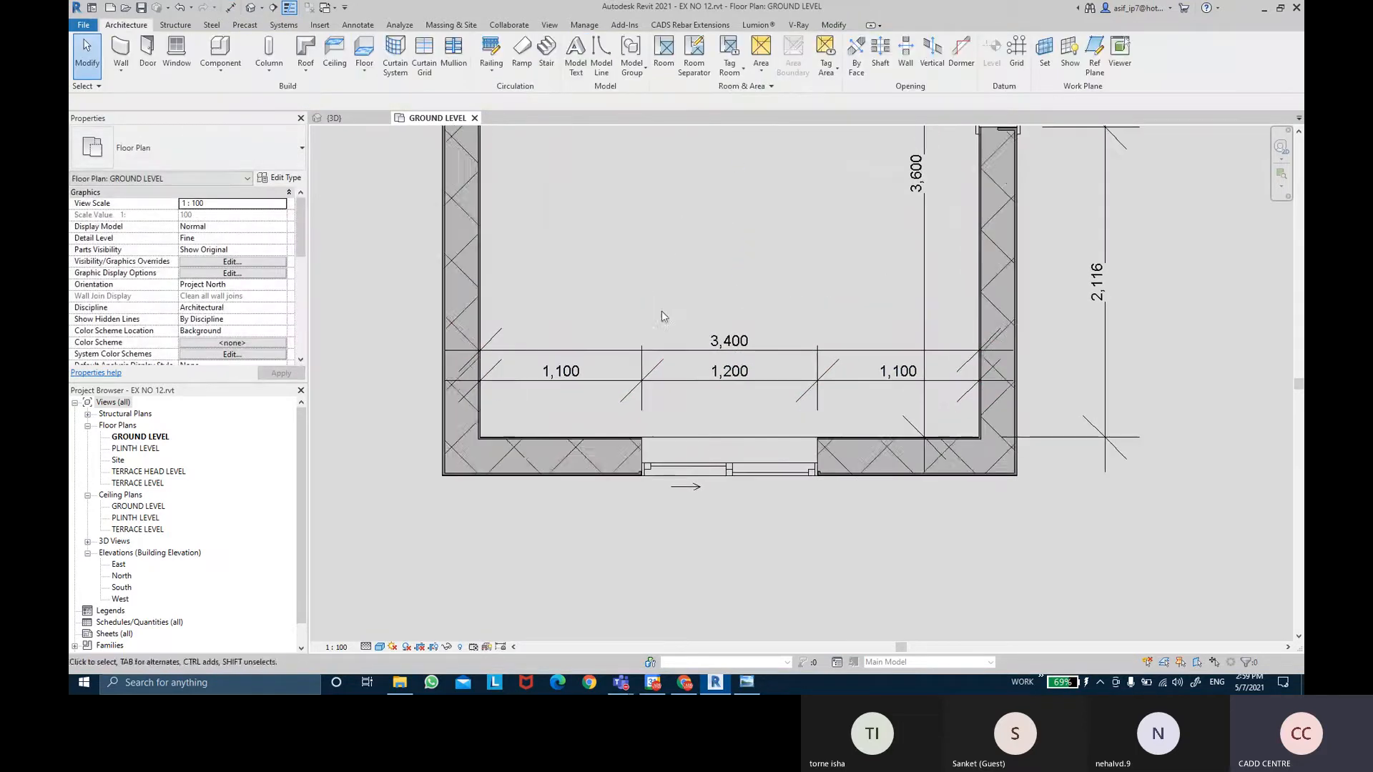
pyautogui.click(679, 350)
pyautogui.scroll(1, 679, 350)
pyautogui.moveTo(679, 346); pyautogui.dragTo(680, 327)
pyautogui.press('Escape')
pyautogui.scroll(-1, 646, 257)
pyautogui.moveTo(646, 257); pyautogui.dragTo(659, 316, button='middle')
pyautogui.scroll(-2, 641, 313)
# Shift the 1,250 / 2,116 dimension string and the 3,600 dimension to the left.
pyautogui.click(870, 301)
pyautogui.scroll(1, 870, 302)
pyautogui.moveTo(869, 302); pyautogui.dragTo(785, 301)
pyautogui.click(973, 317)
pyautogui.moveTo(928, 290); pyautogui.dragTo(932, 307, button='middle')
pyautogui.scroll(1, 770, 301)
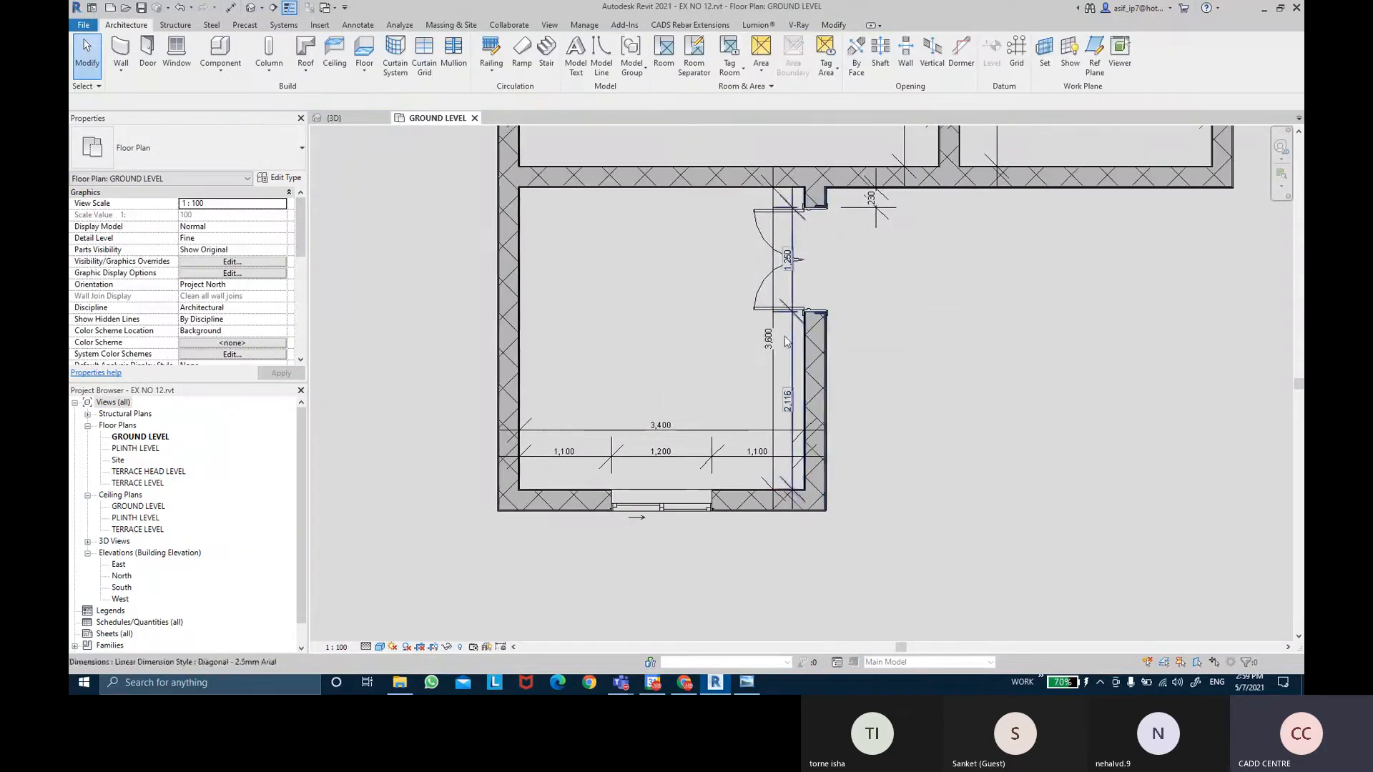
pyautogui.click(771, 357)
pyautogui.scroll(1, 770, 357)
pyautogui.moveTo(772, 369)
pyautogui.mouseDown()
pyautogui.moveTo(749, 369)
pyautogui.moveTo(767, 336)
pyautogui.mouseUp()
pyautogui.click(919, 286)
pyautogui.scroll(1, 815, 286)
# Line the 230 dimension up with the 1,250 / 2,116 string and compare with the reference sheet.
pyautogui.click(789, 334)
pyautogui.click(898, 294)
pyautogui.moveTo(905, 253); pyautogui.dragTo(904, 299, button='middle')
pyautogui.scroll(1, 908, 279)
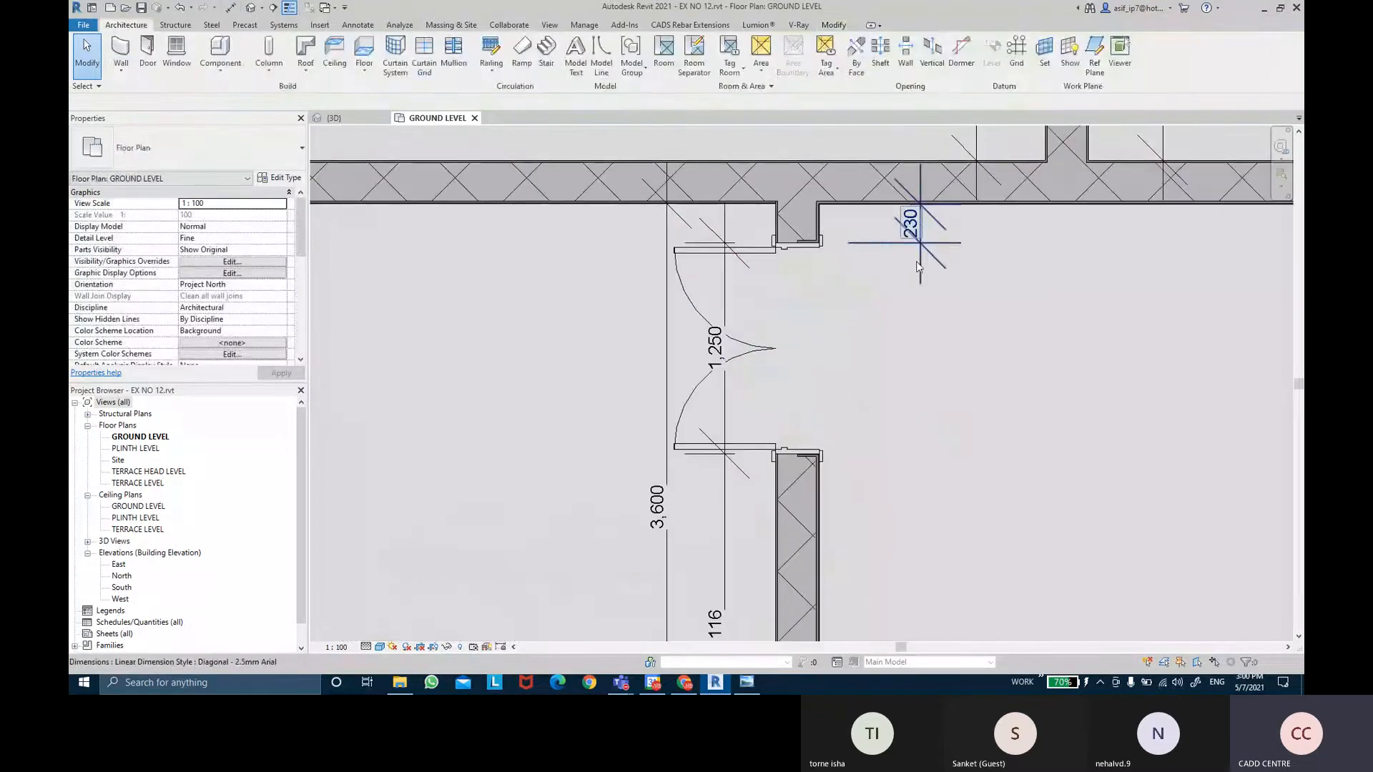
pyautogui.click(917, 260)
pyautogui.moveTo(918, 270); pyautogui.dragTo(723, 270)
pyautogui.click(825, 317)
pyautogui.scroll(-4, 825, 321)
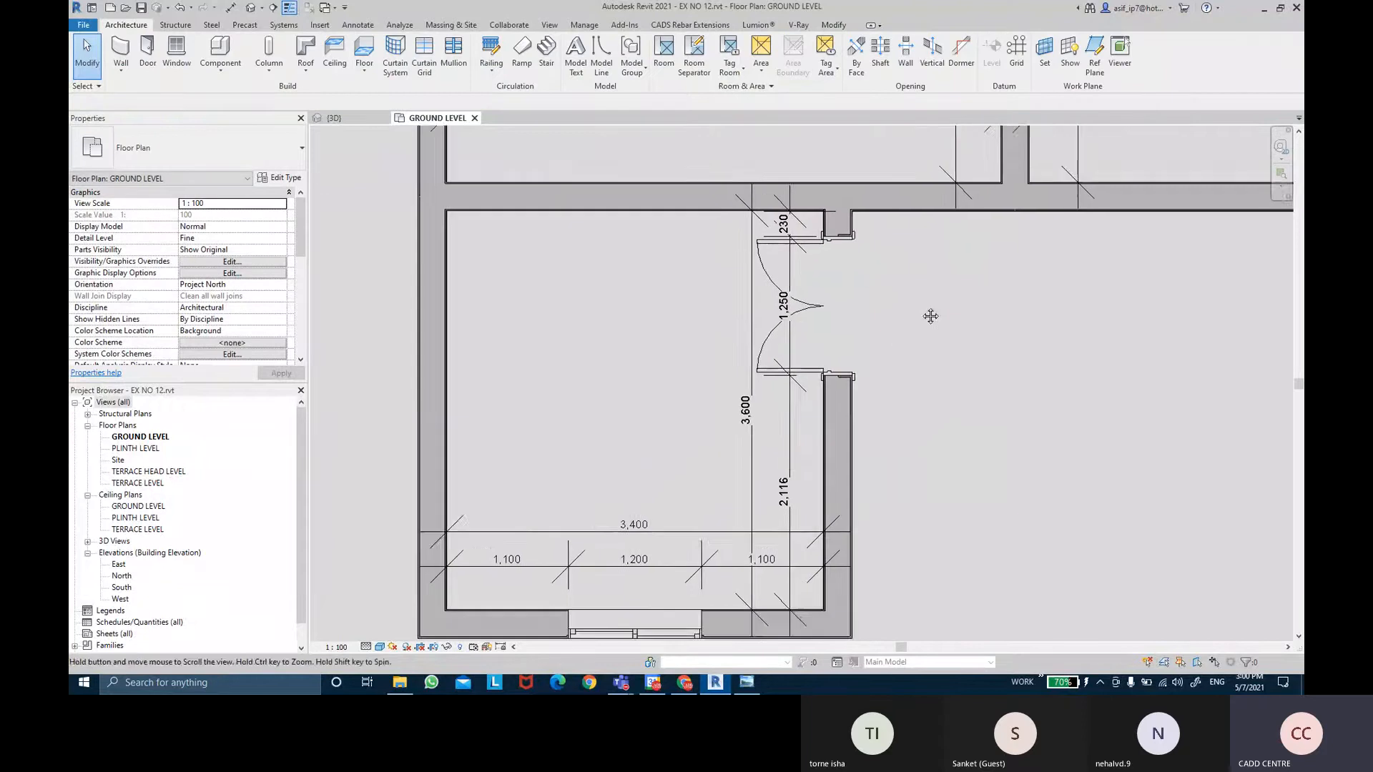
pyautogui.moveTo(664, 348); pyautogui.dragTo(657, 310, button='middle')
pyautogui.scroll(1, 640, 439)
pyautogui.click(747, 682)
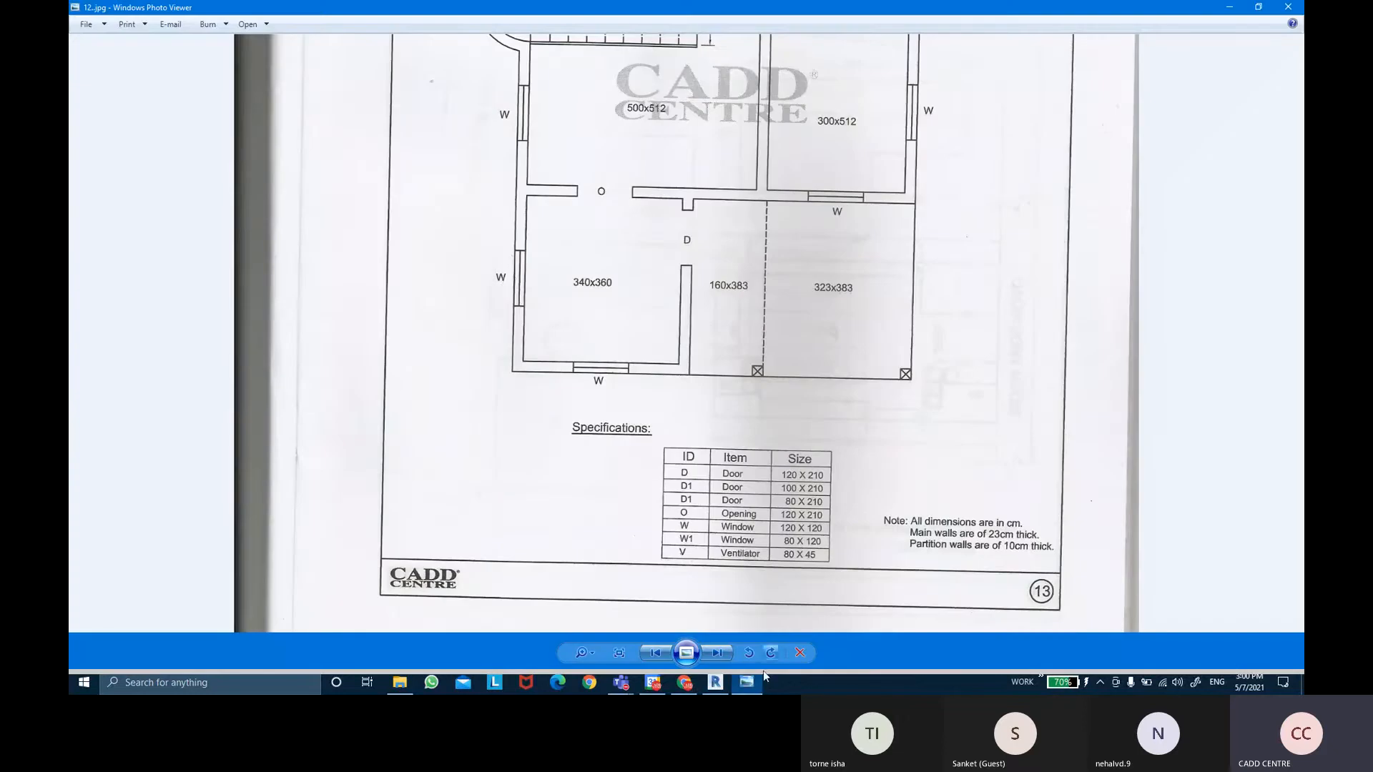
pyautogui.click(760, 680)
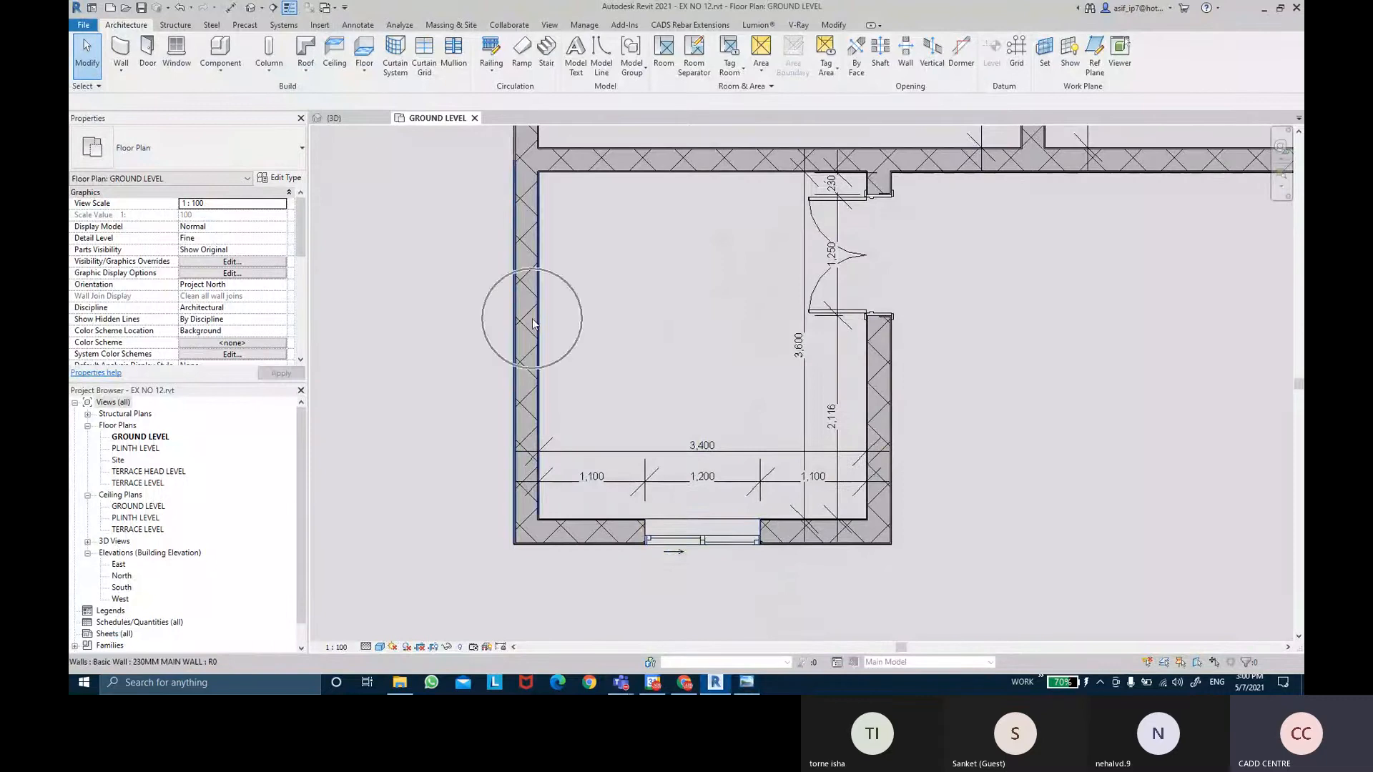
# Place a second 1200 X 1200 sliding window in the room's left wall using Create Similar.
pyautogui.scroll(-2, 591, 379)
pyautogui.click(642, 489)
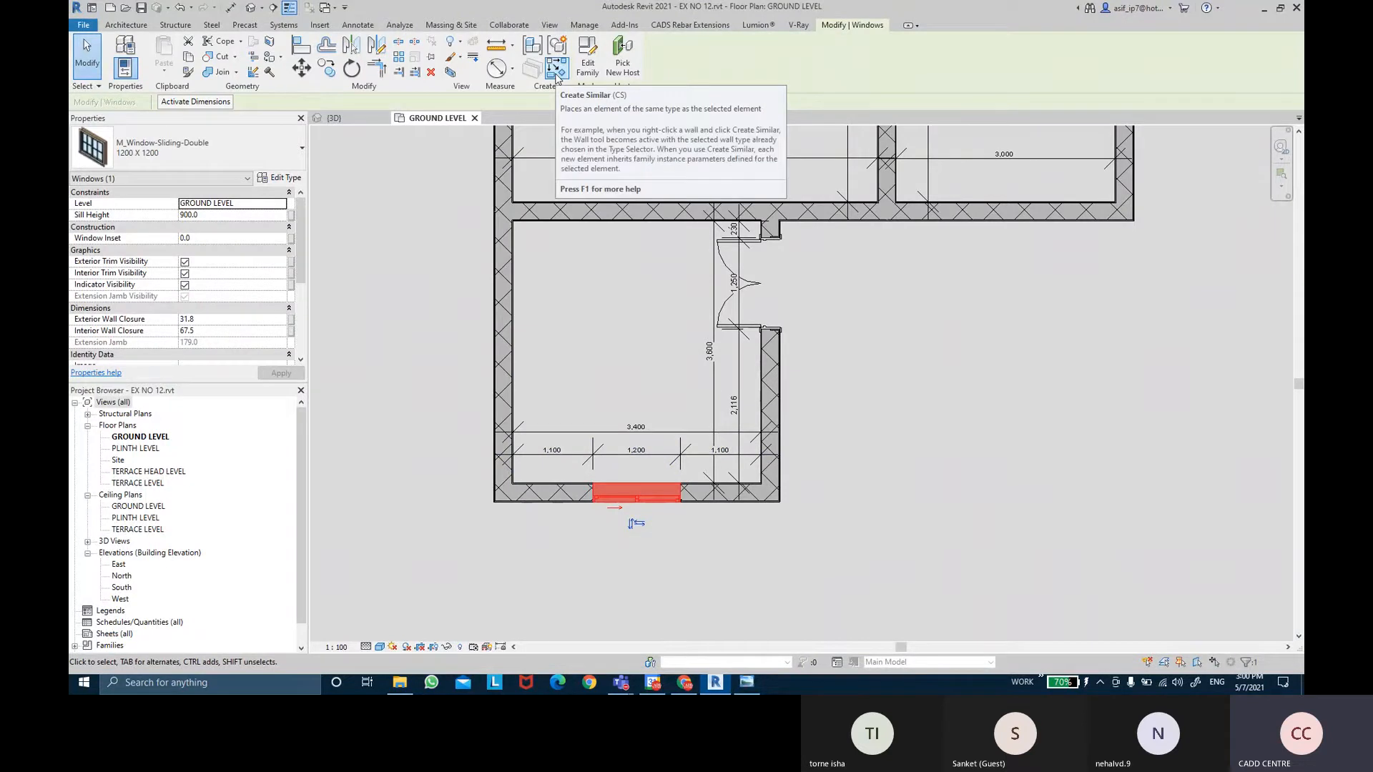
pyautogui.click(556, 70)
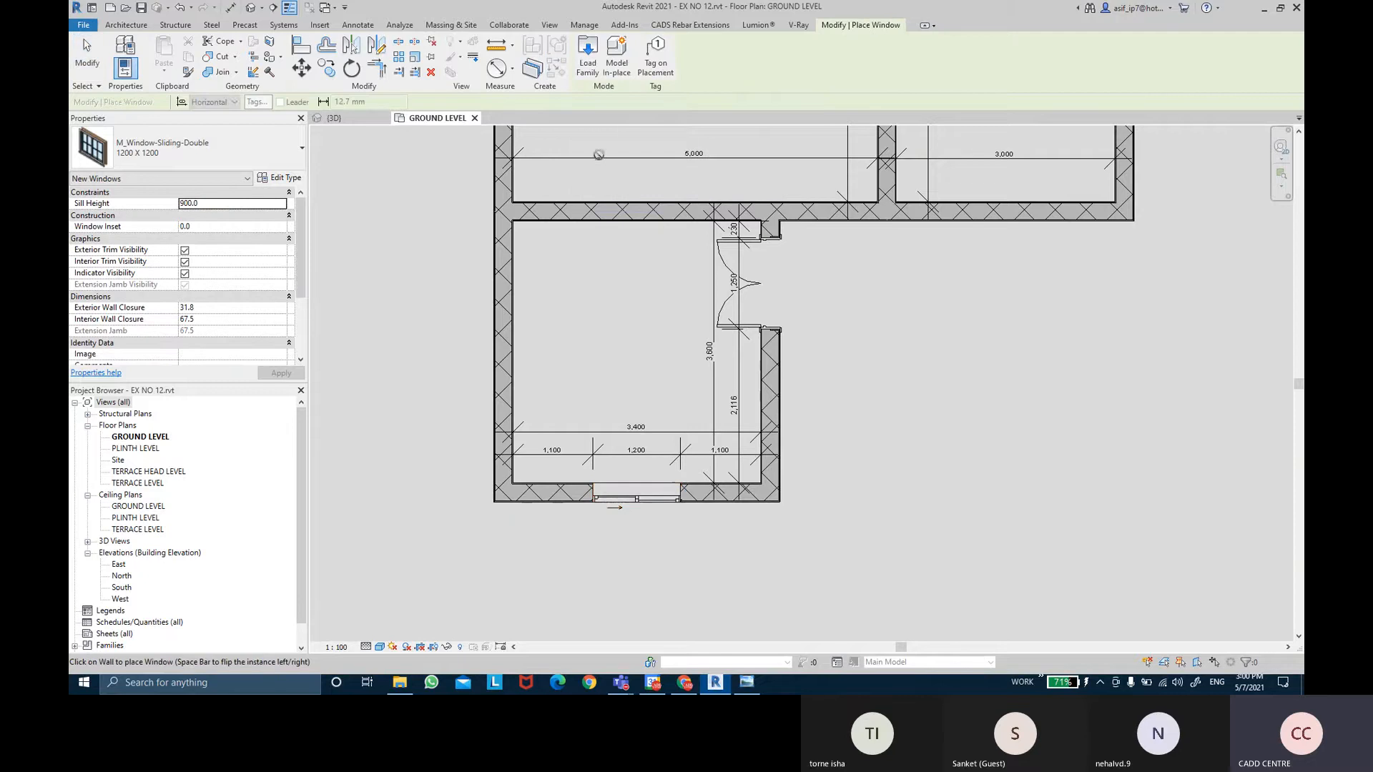
pyautogui.click(493, 344)
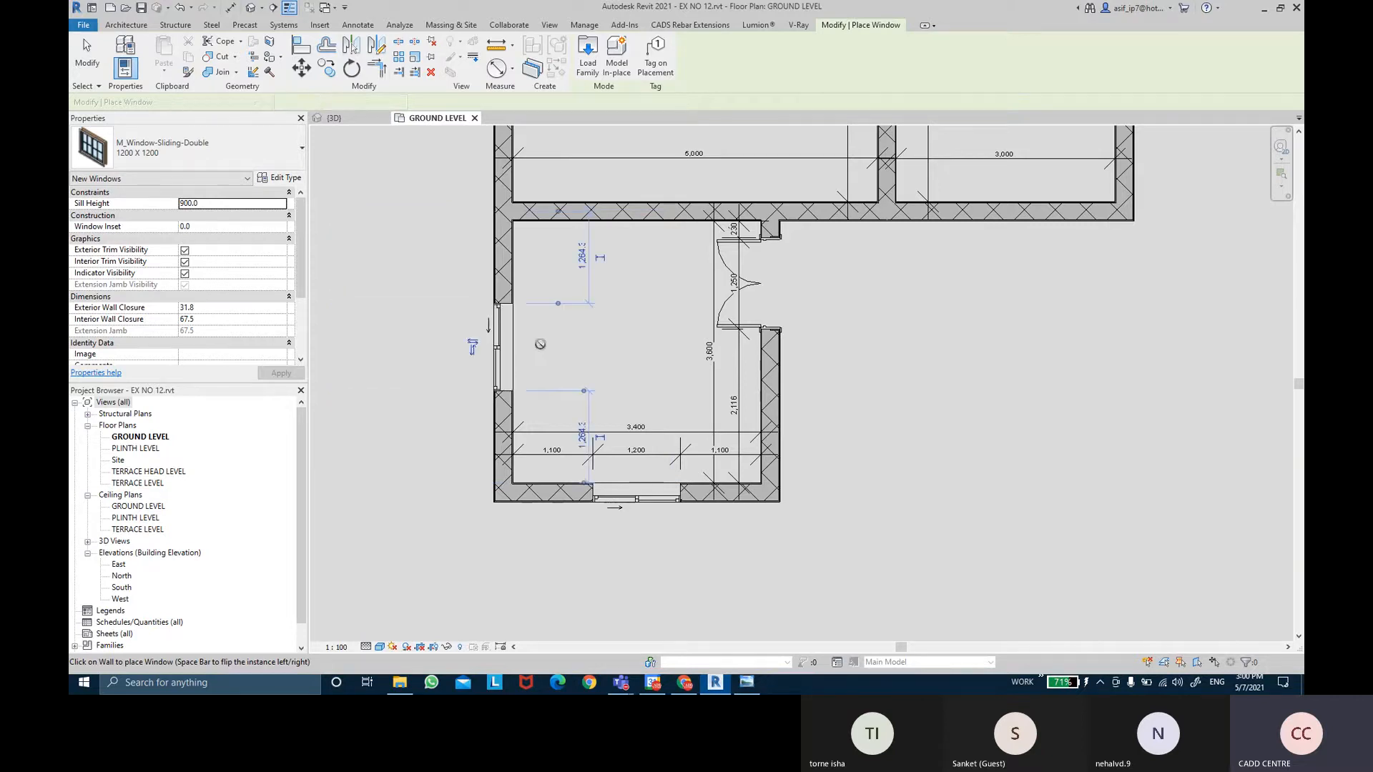
pyautogui.press('Escape')
pyautogui.press('Escape')
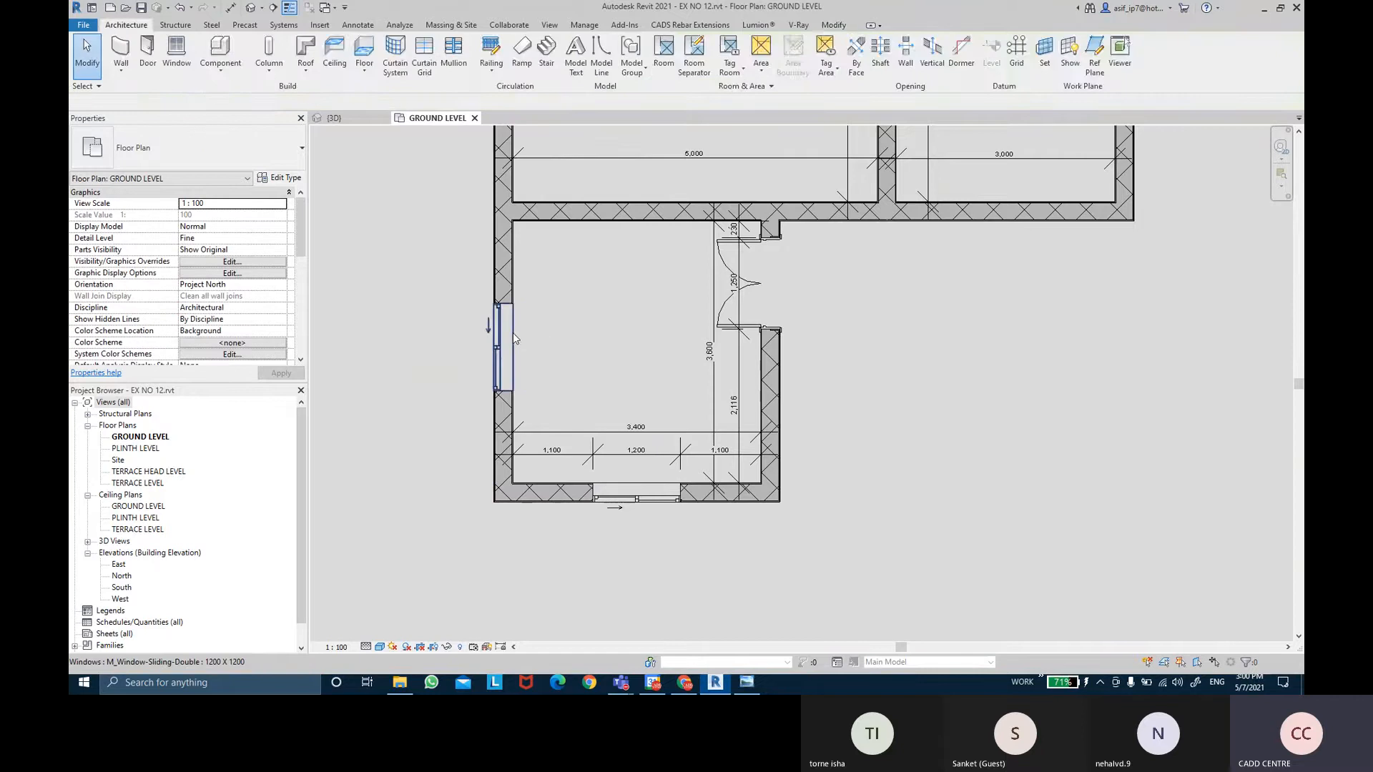
pyautogui.click(509, 333)
pyautogui.press('Escape')
# Start an aligned dimension from the bottom wall's inner face to the window's lower edge.
pyautogui.click(230, 8)
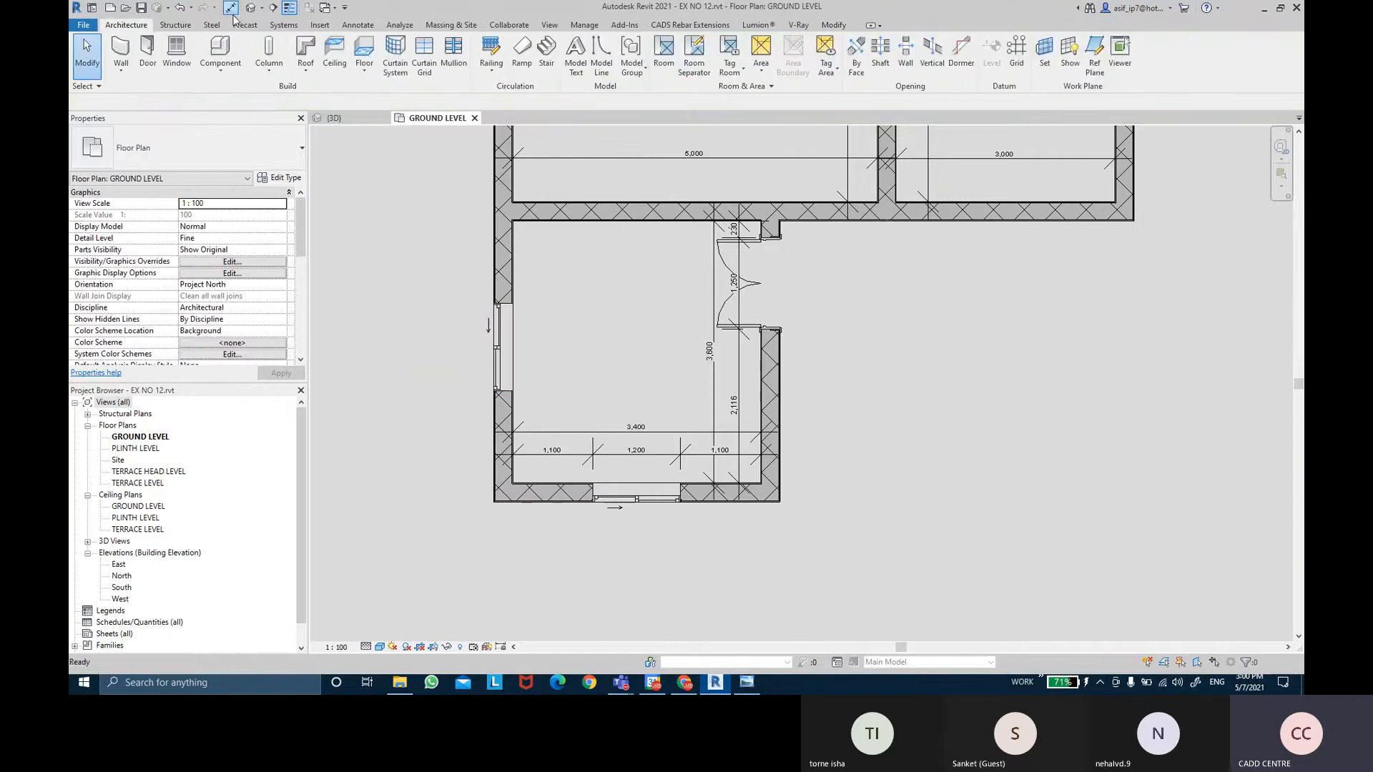
pyautogui.scroll(2, 553, 448)
pyautogui.click(506, 528)
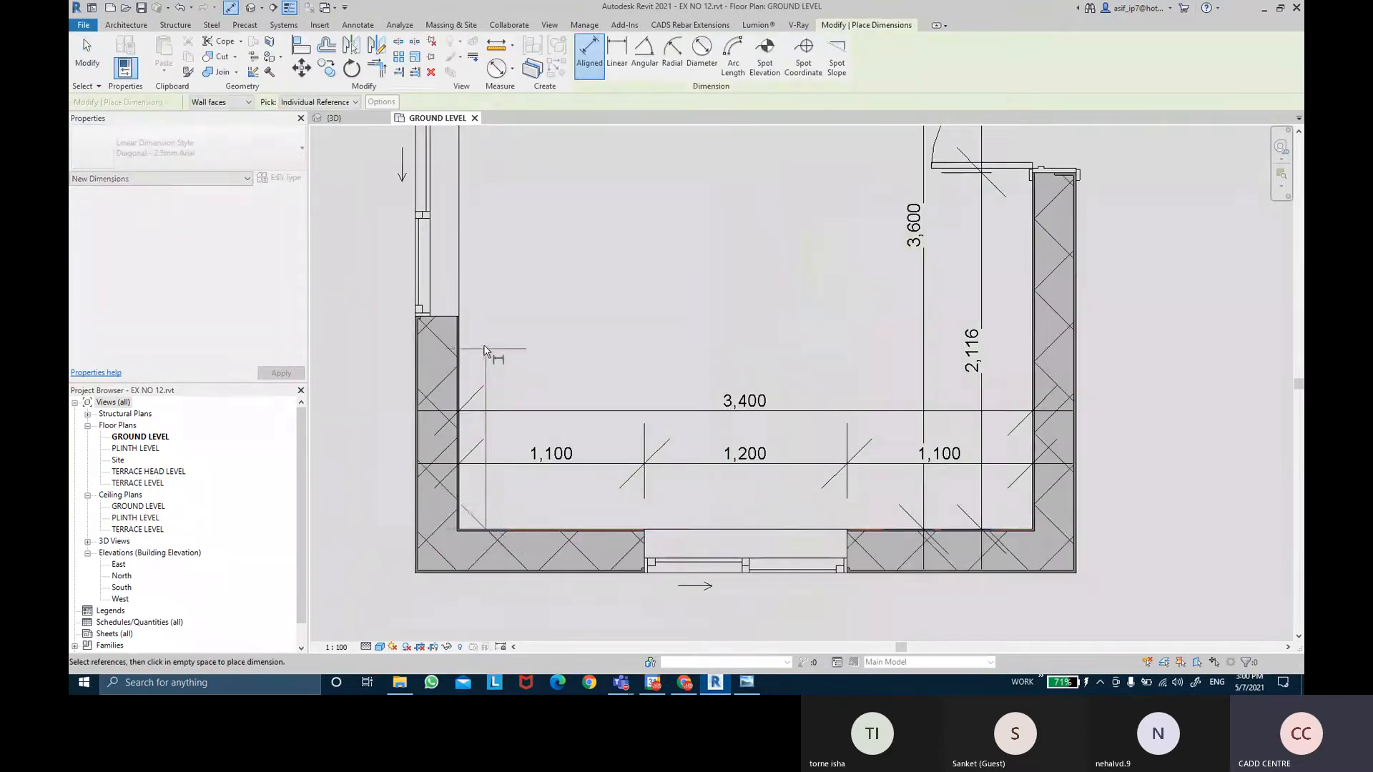
pyautogui.click(466, 319)
pyautogui.moveTo(520, 215); pyautogui.dragTo(539, 366, button='middle')
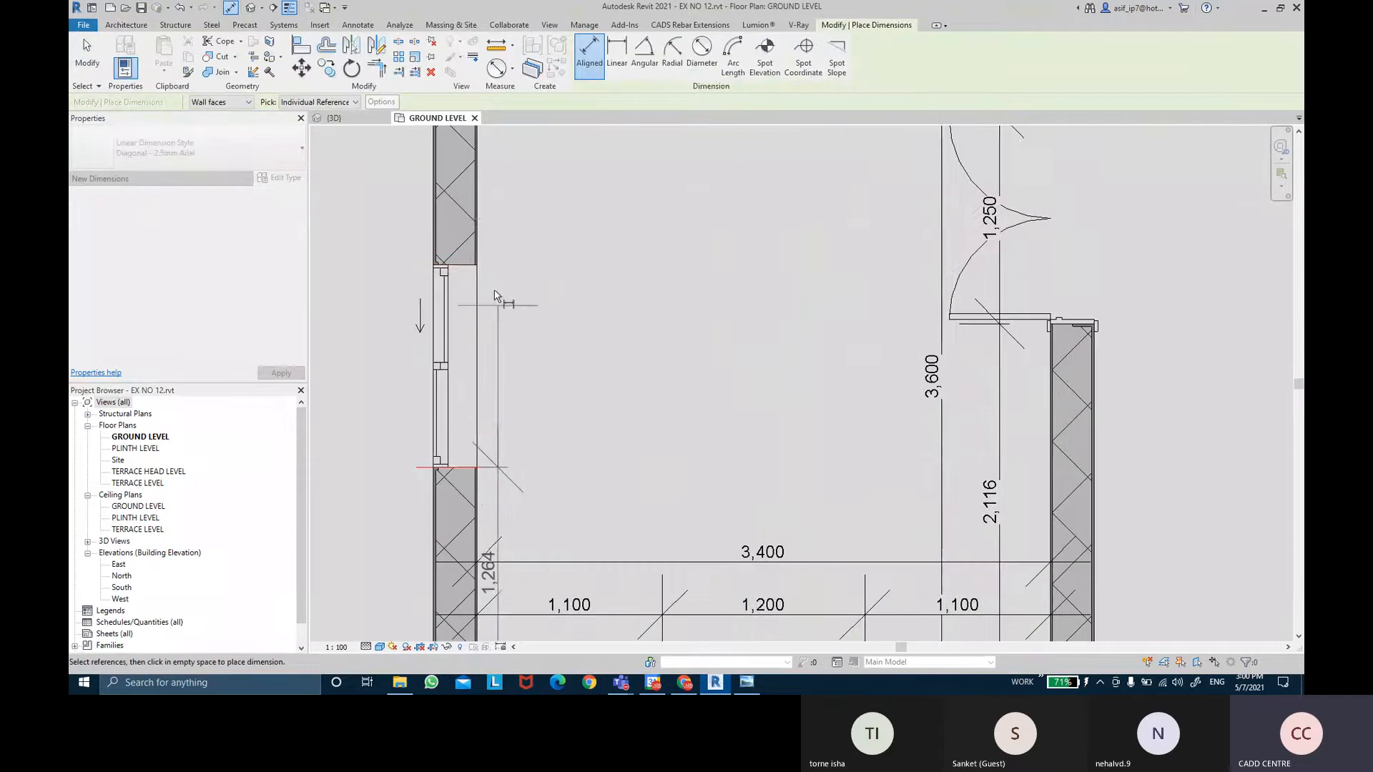
# Complete the left-window dimension chain to the top wall, reading 1,136 / 1,200 / 1,264.
pyautogui.click(486, 266)
pyautogui.moveTo(518, 200); pyautogui.dragTo(559, 318, button='middle')
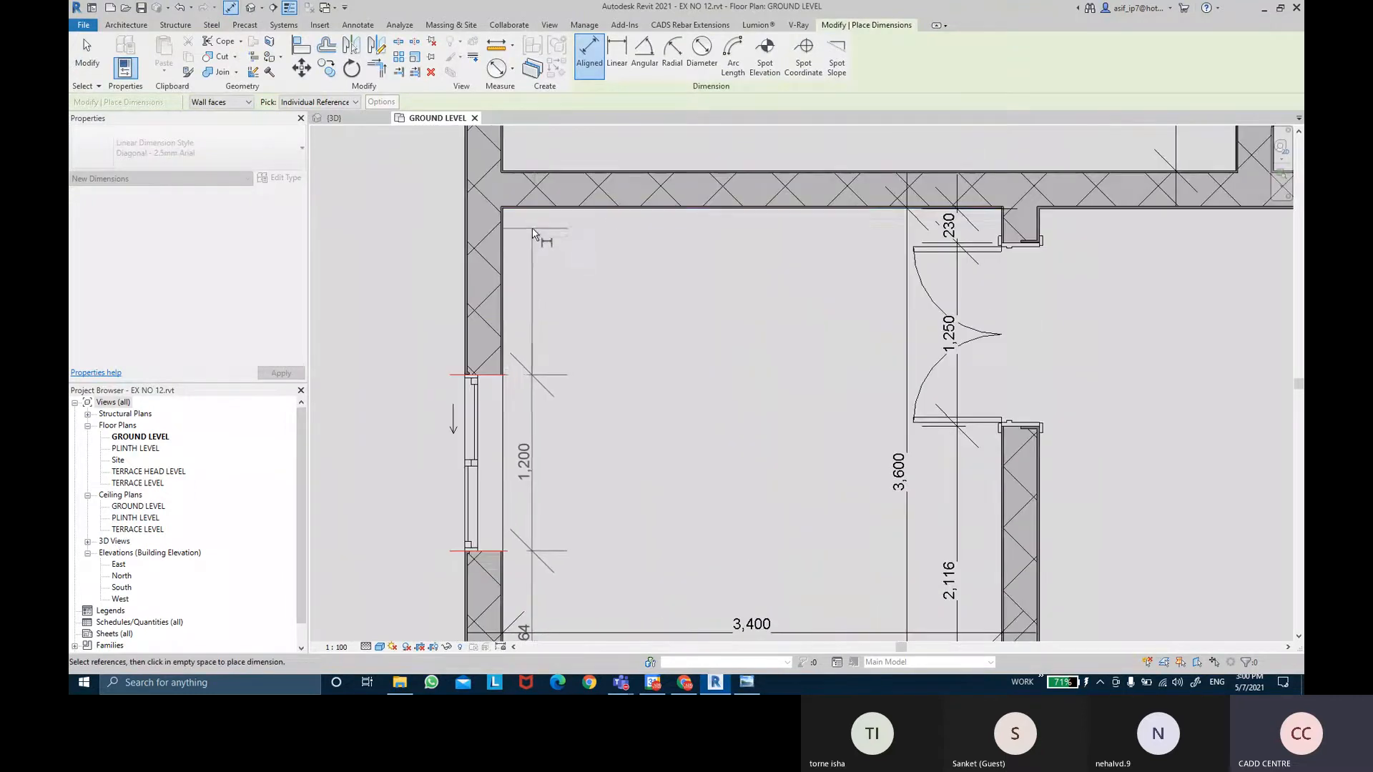
pyautogui.click(536, 212)
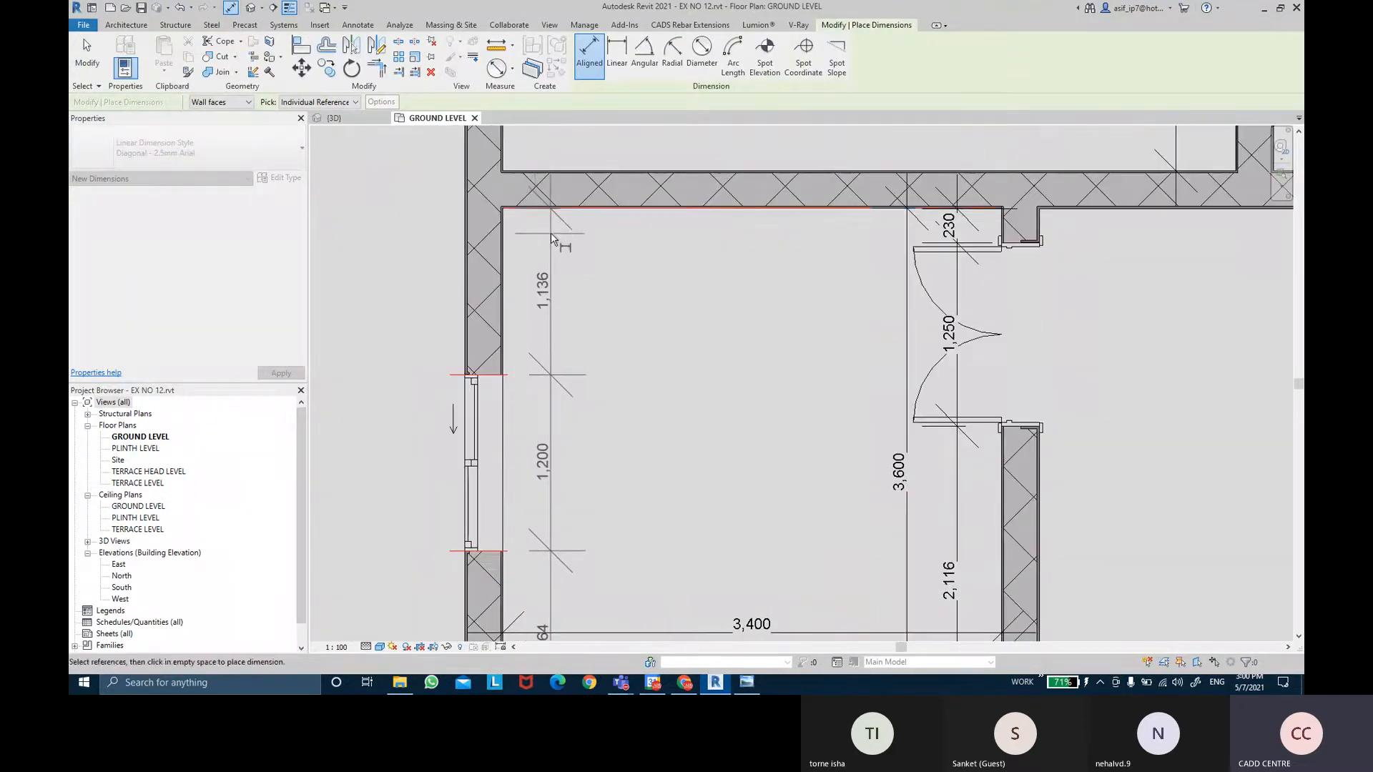
pyautogui.moveTo(550, 233); pyautogui.dragTo(584, 267, button='middle')
pyautogui.scroll(-1, 578, 181)
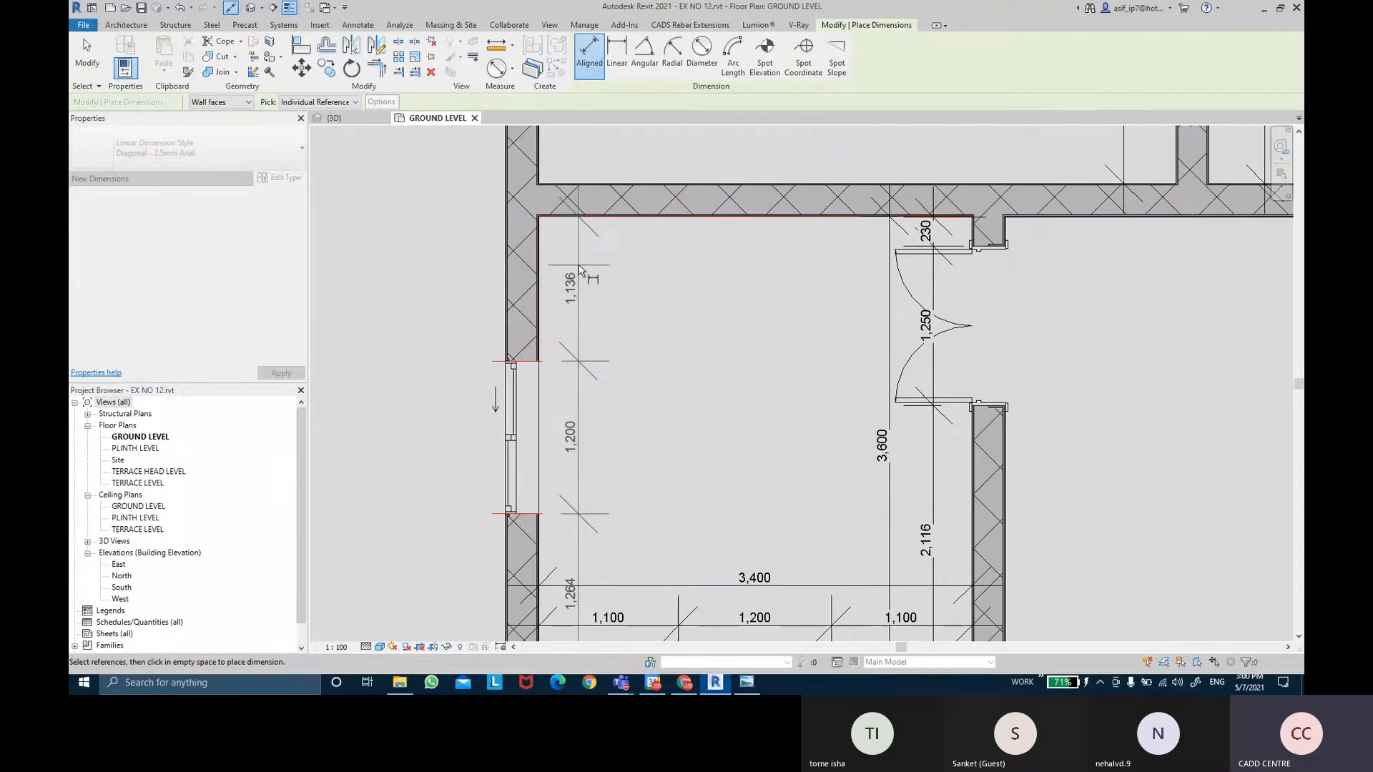
pyautogui.click(584, 266)
pyautogui.moveTo(632, 339); pyautogui.dragTo(633, 308, button='middle')
pyautogui.press('Escape')
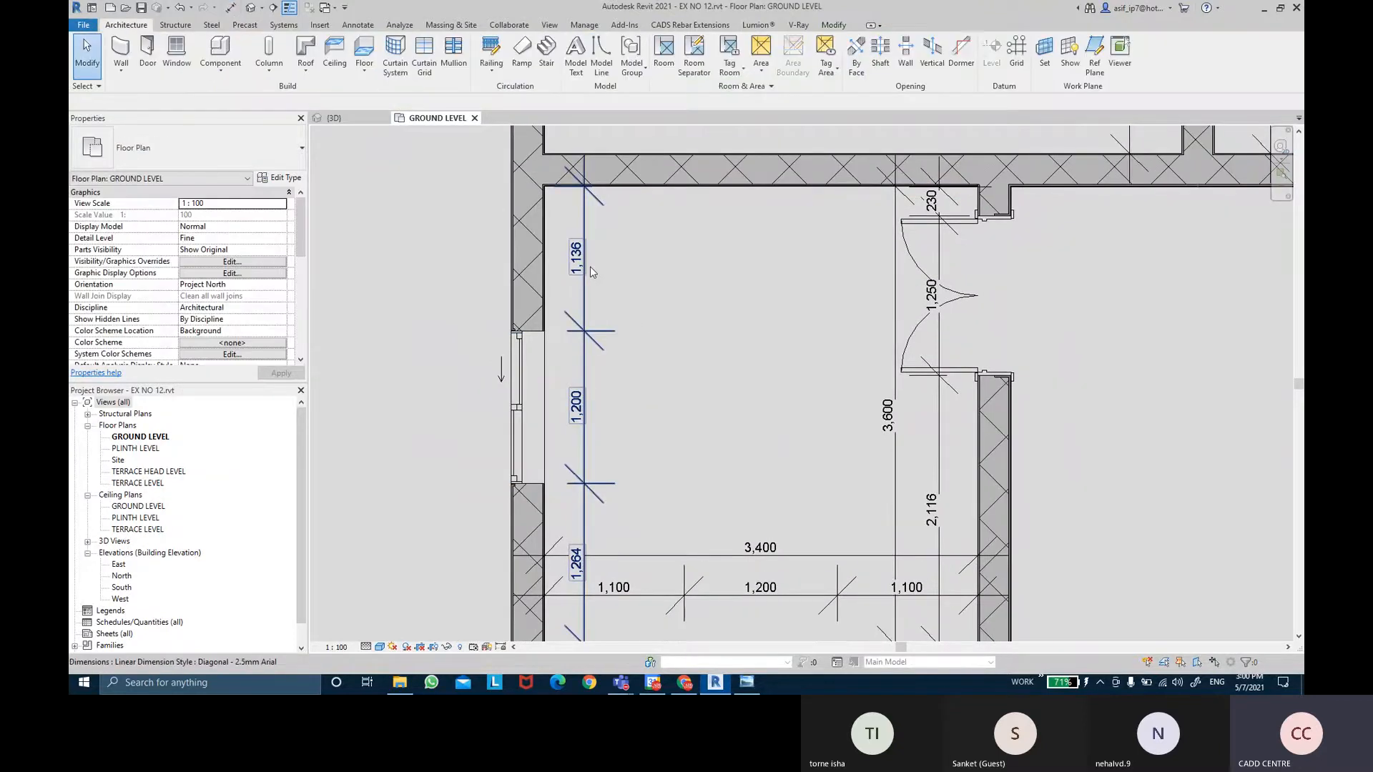
# Select that dimension chain and delete it.
pyautogui.click(587, 266)
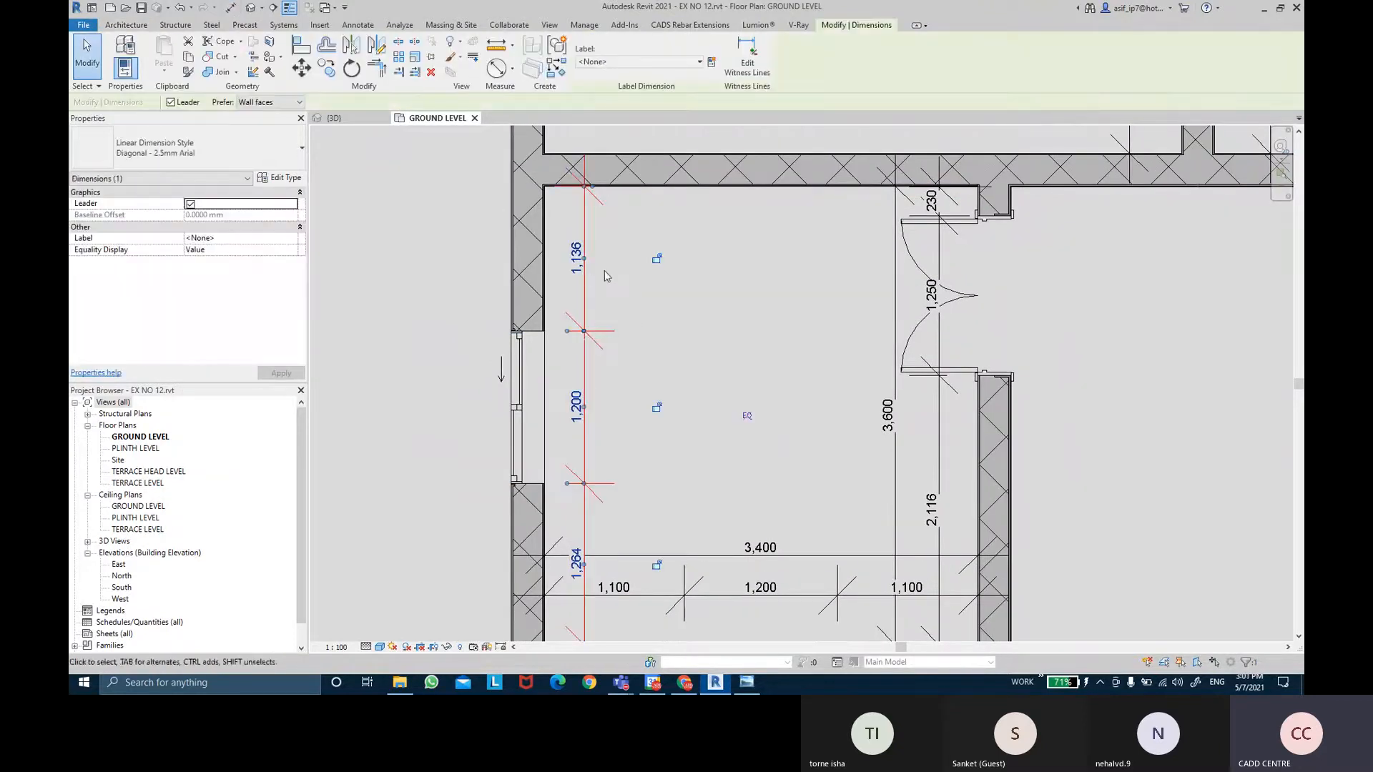
pyautogui.click(604, 273)
pyautogui.click(583, 338)
pyautogui.press('Escape')
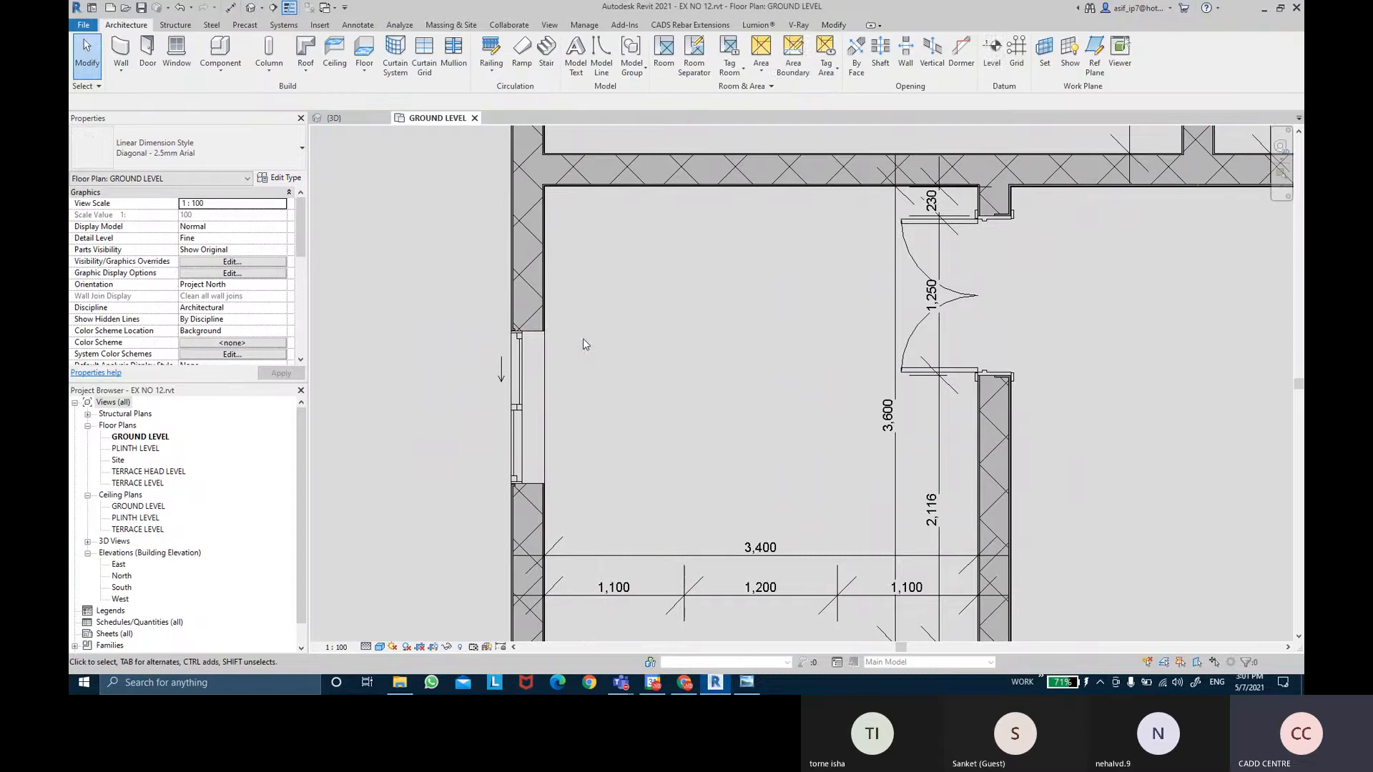
# Redimension the left-wall window from top to bottom wall face: 1,136 / 1,200 / 1,264, placed near the wall.
pyautogui.click(229, 8)
pyautogui.scroll(5, 539, 182)
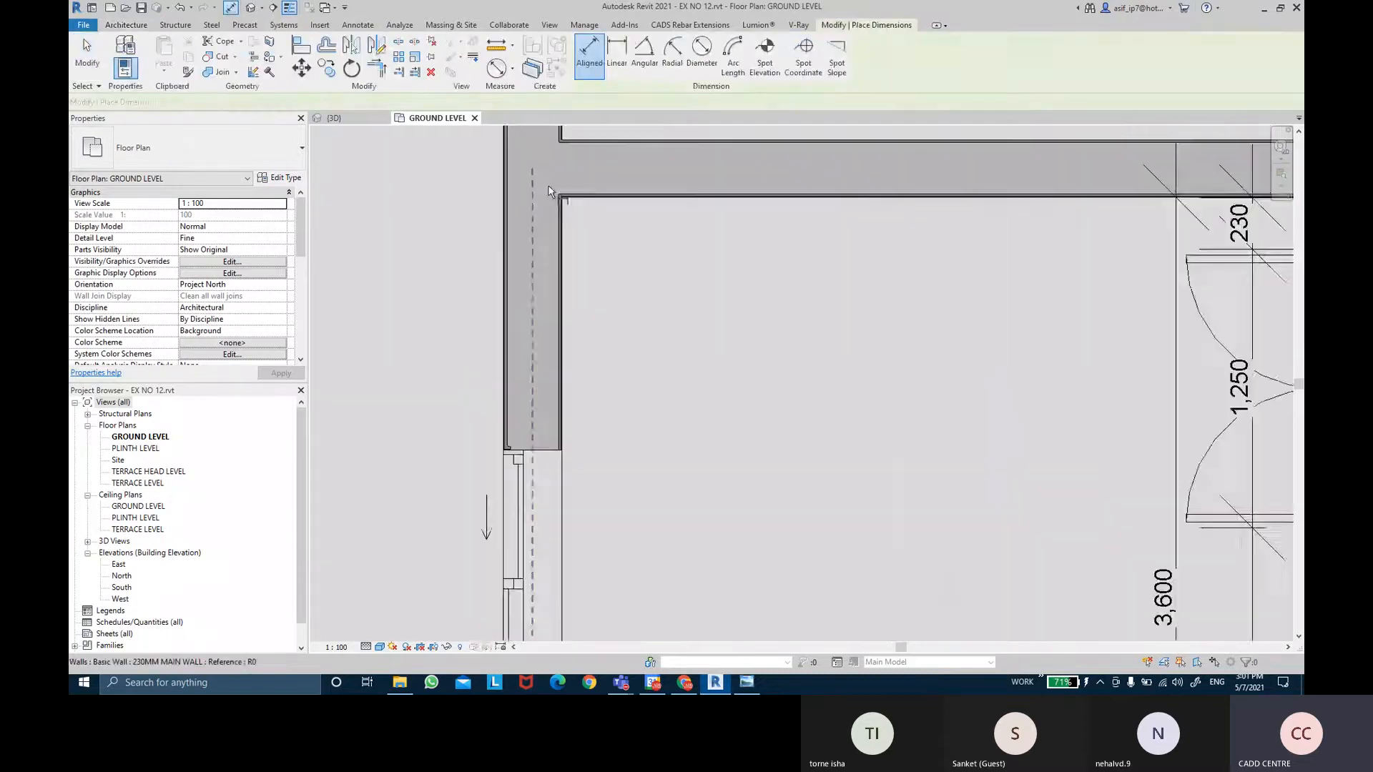
pyautogui.click(597, 207)
pyautogui.scroll(-3, 617, 423)
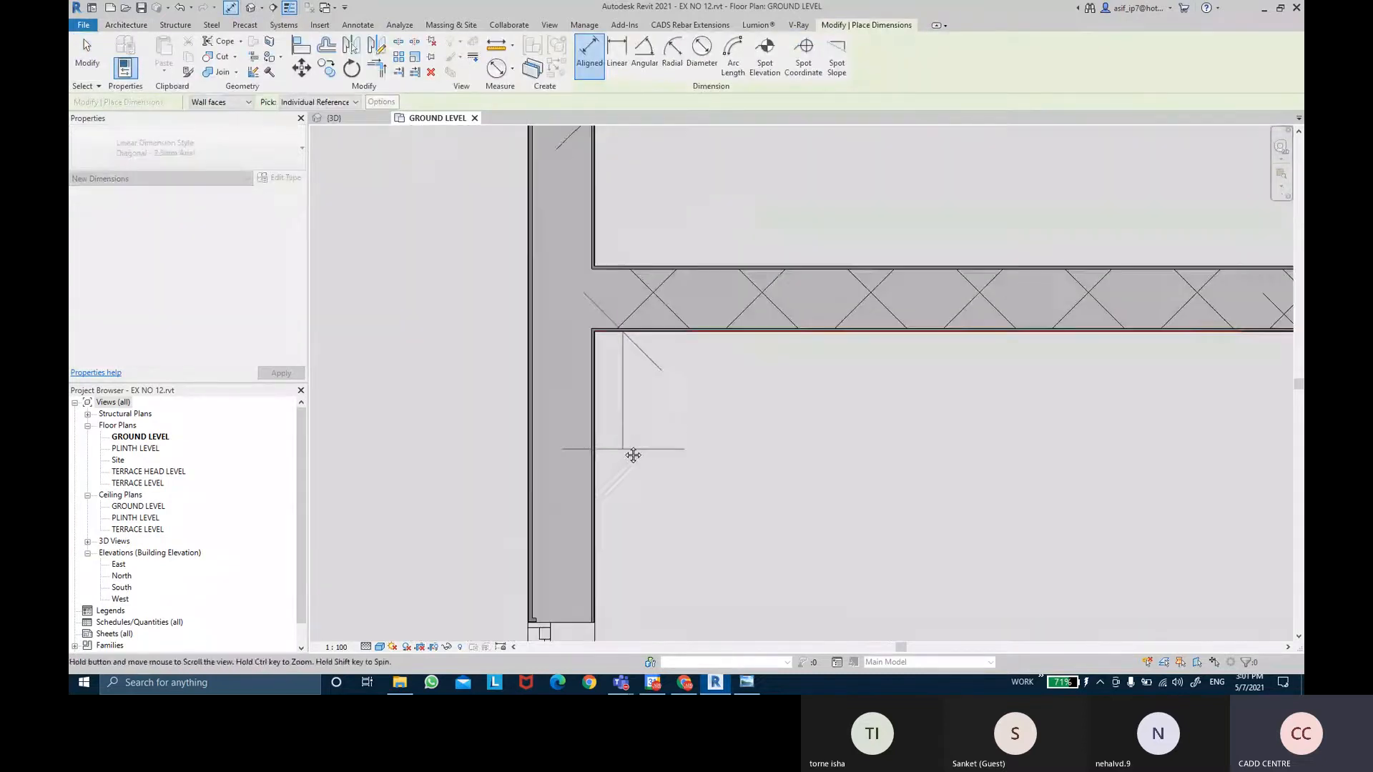
pyautogui.moveTo(629, 453); pyautogui.dragTo(612, 153, button='middle')
pyautogui.click(573, 327)
pyautogui.scroll(-3, 573, 327)
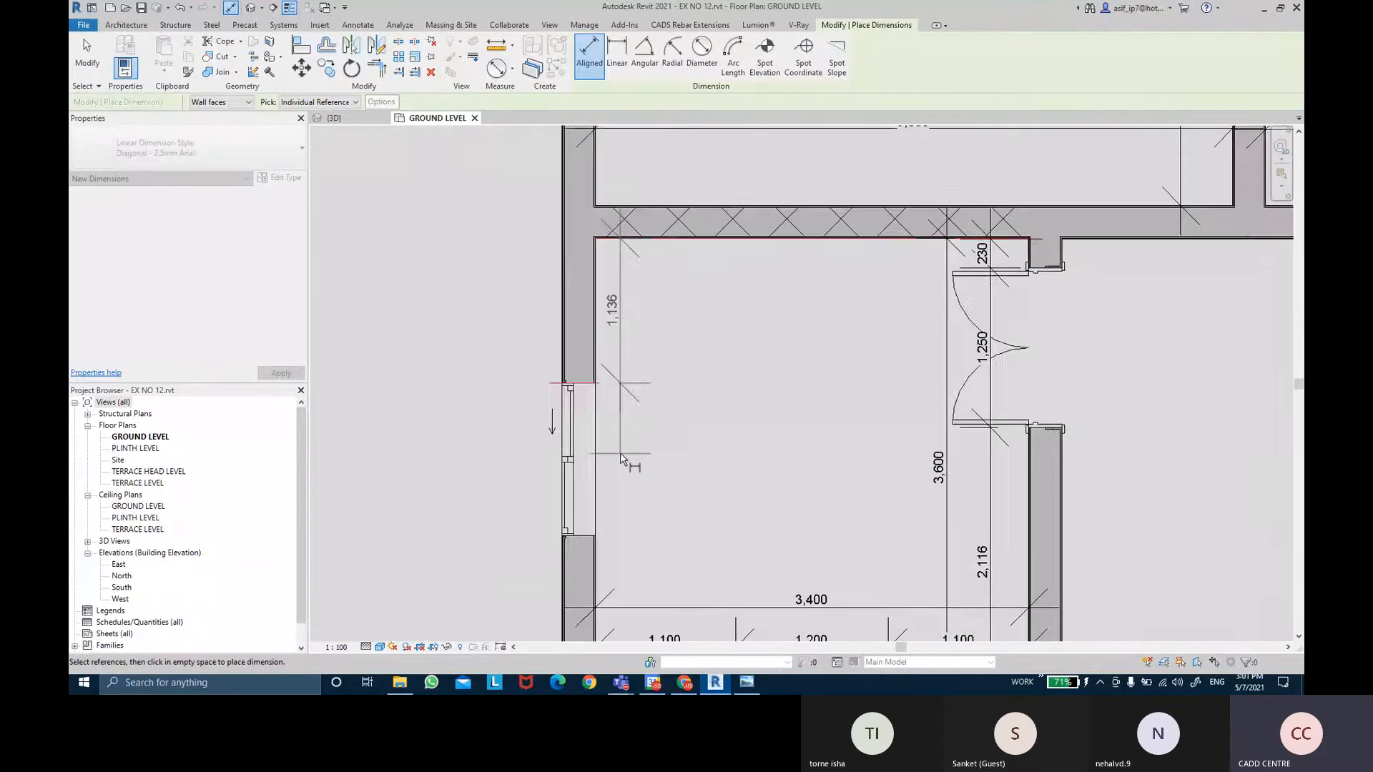
pyautogui.click(572, 429)
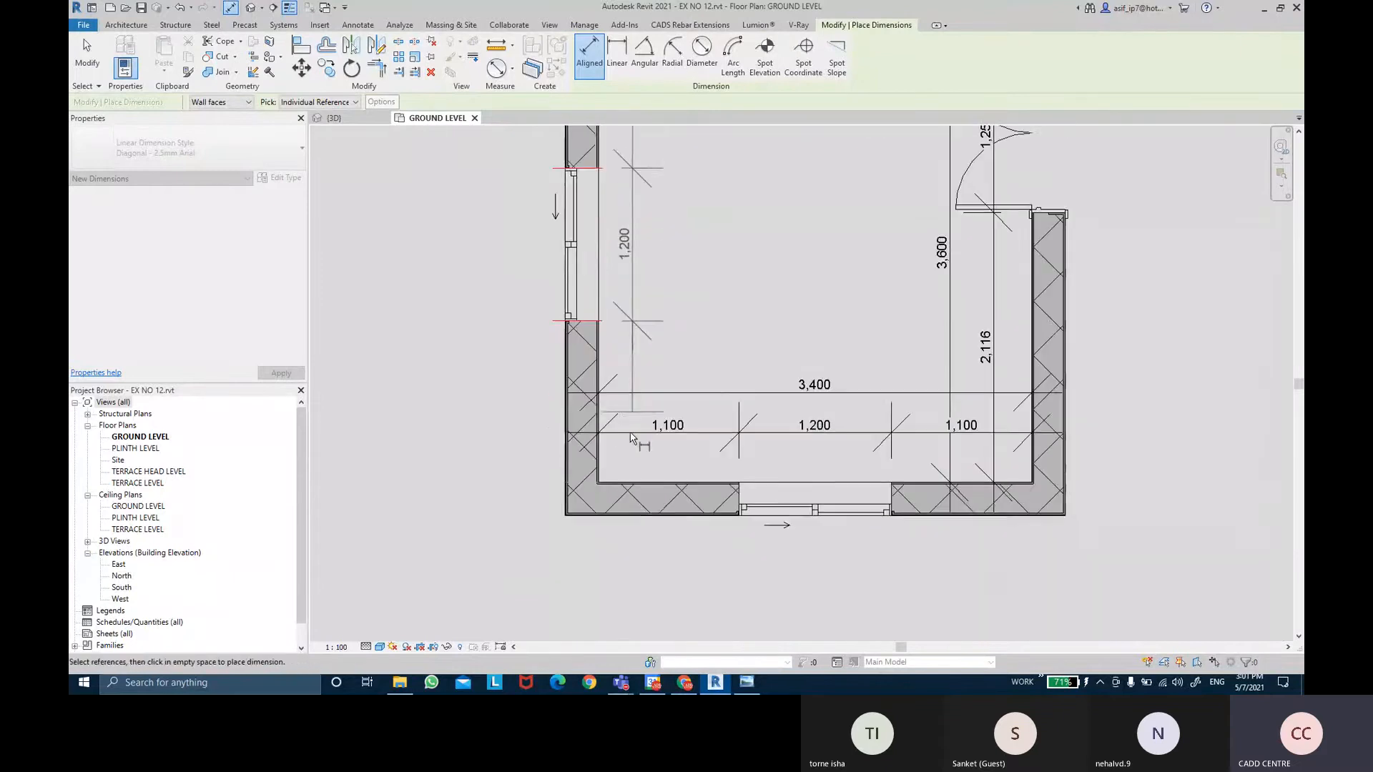
pyautogui.scroll(5, 630, 478)
pyautogui.scroll(-5, 612, 487)
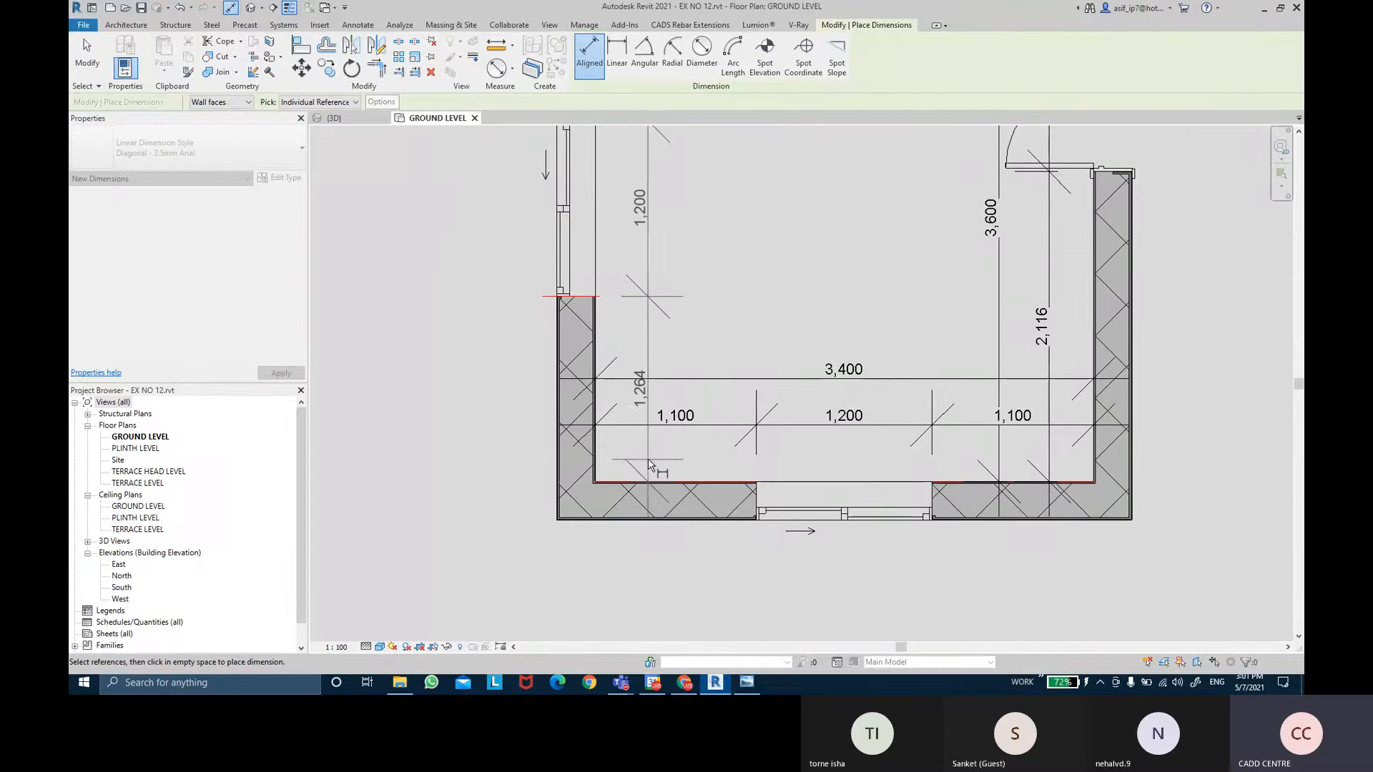
pyautogui.click(648, 457)
pyautogui.moveTo(710, 309)
pyautogui.mouseDown(button='middle')
pyautogui.moveTo(711, 325)
pyautogui.moveTo(692, 320)
pyautogui.mouseUp(button='middle')
pyautogui.press('Escape')
pyautogui.press('Escape')
pyautogui.scroll(-1, 693, 320)
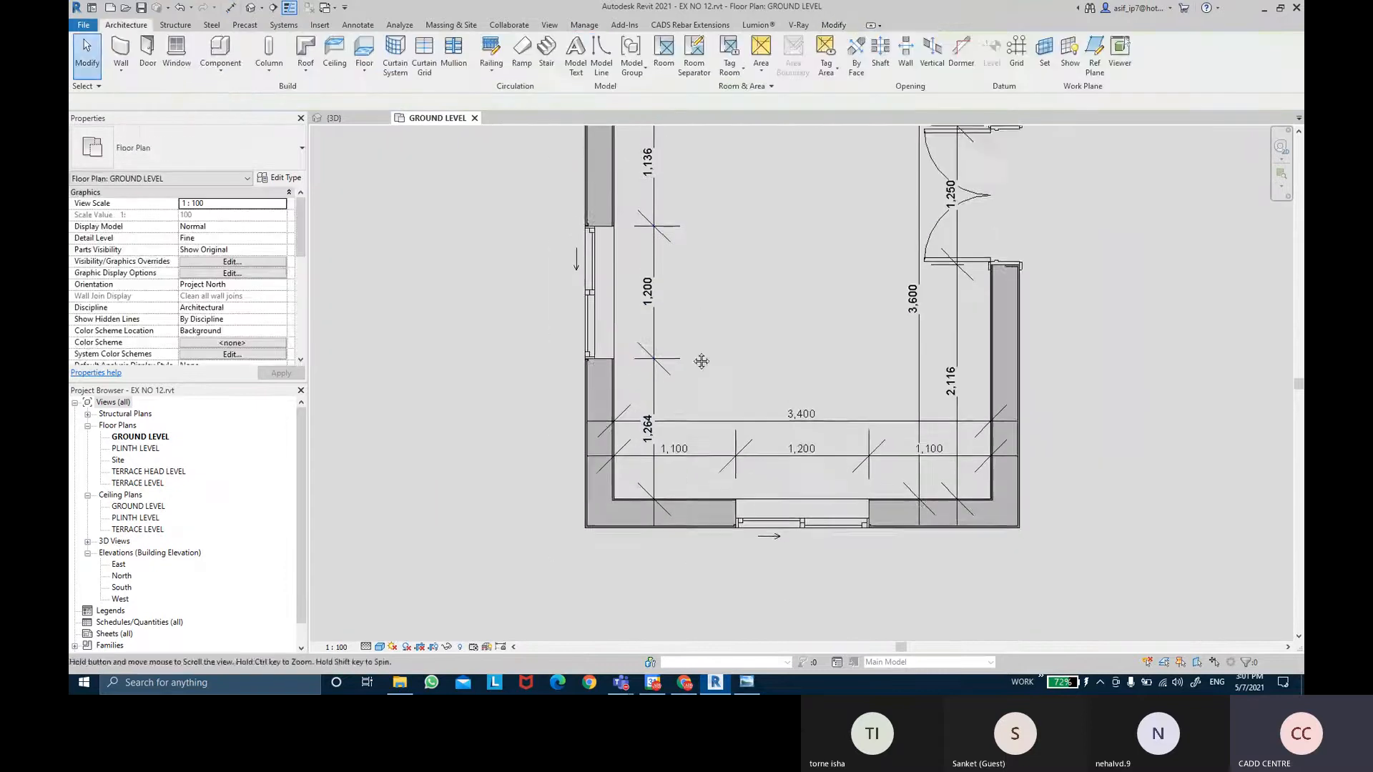
pyautogui.scroll(1, 662, 300)
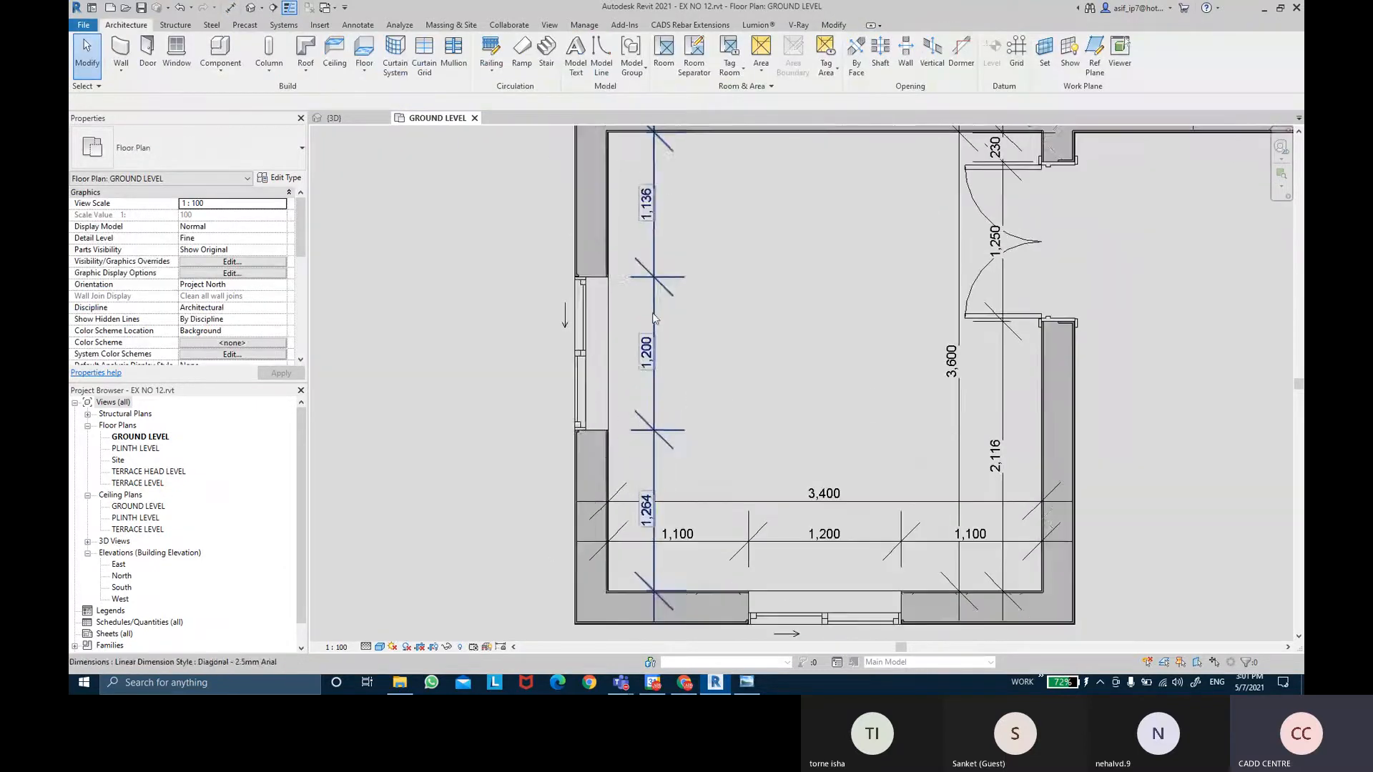
# Nudge the left-wall window with arrow keys until its string reads 1,156 / 1,200 / 1,244.
pyautogui.click(598, 350)
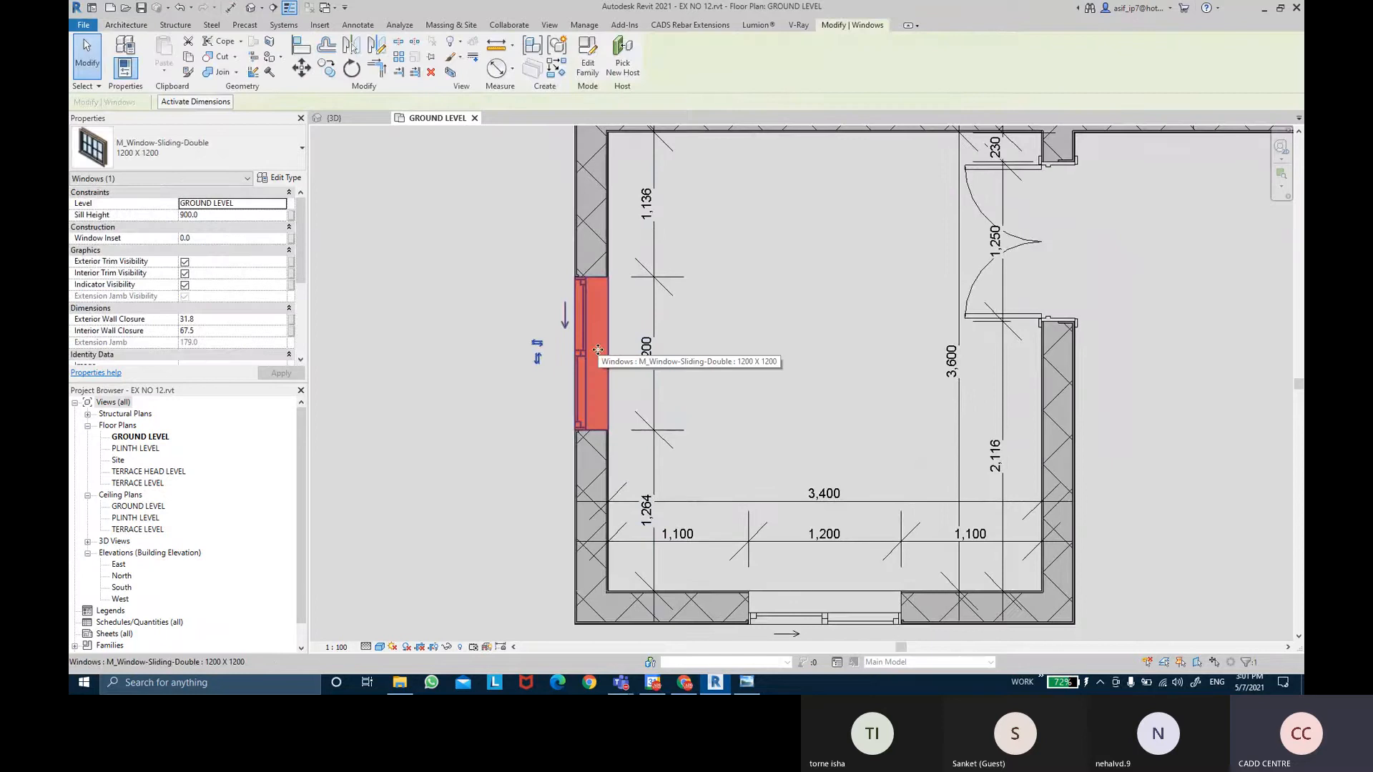
pyautogui.press('Down')
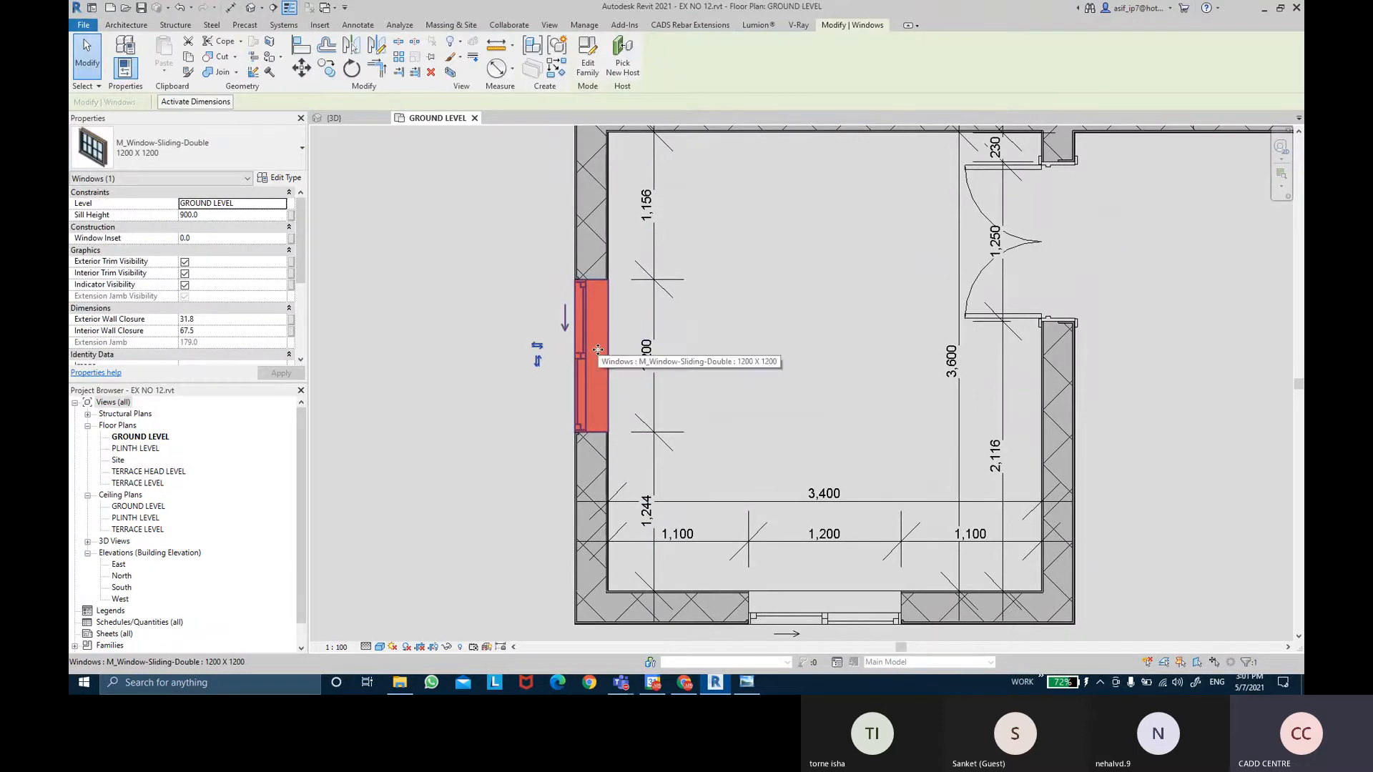
pyautogui.press('Down')
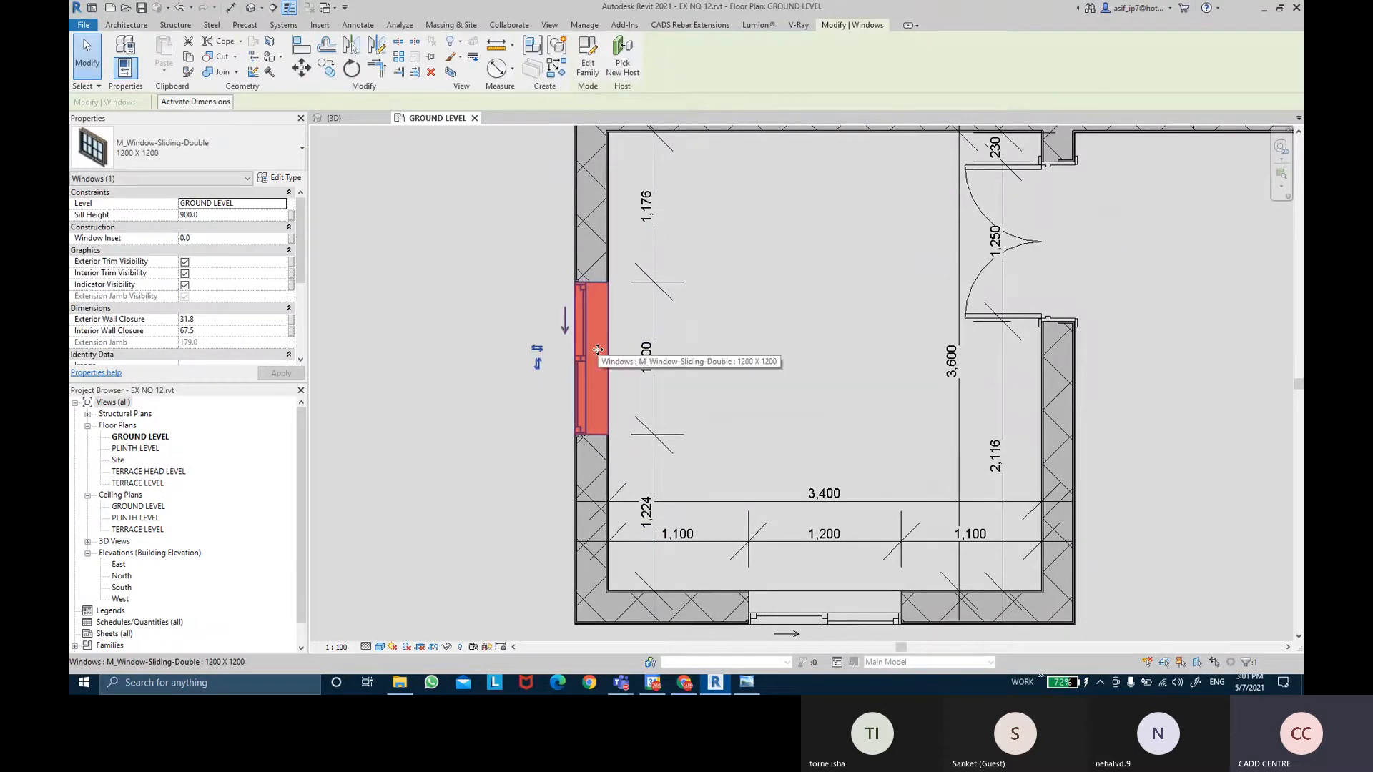
pyautogui.press('Up')
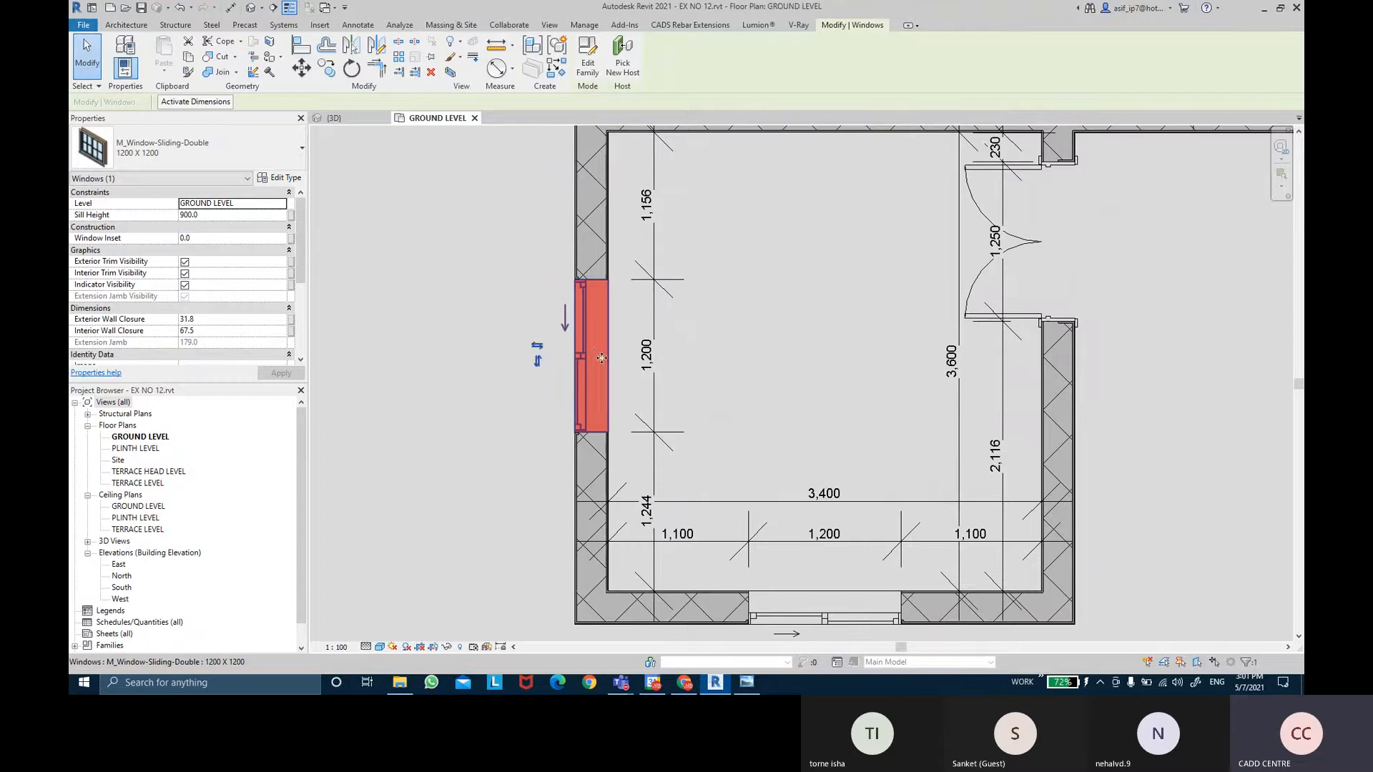
pyautogui.press('Escape')
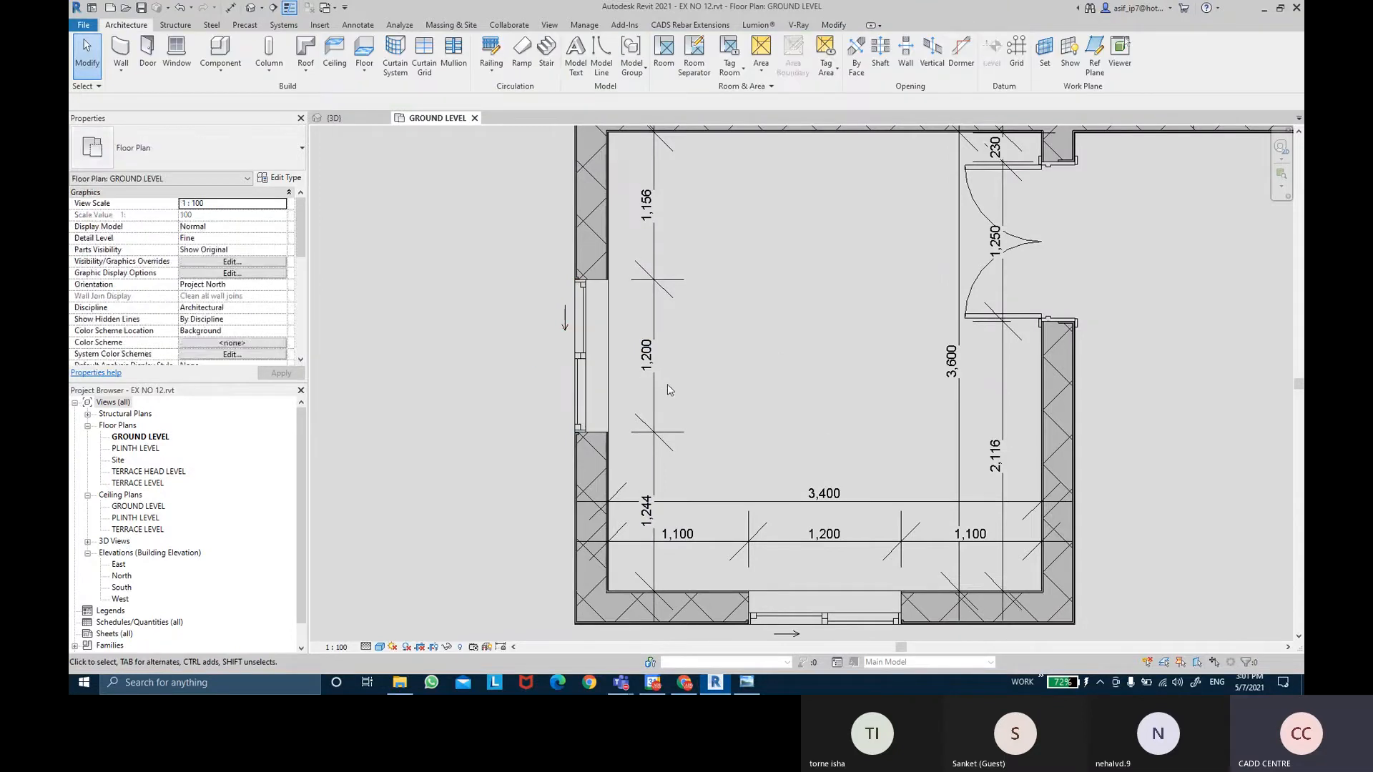
# Place an aligned dimension string across the left-wall window between the two wall faces.
pyautogui.click(235, 10)
pyautogui.scroll(3, 657, 578)
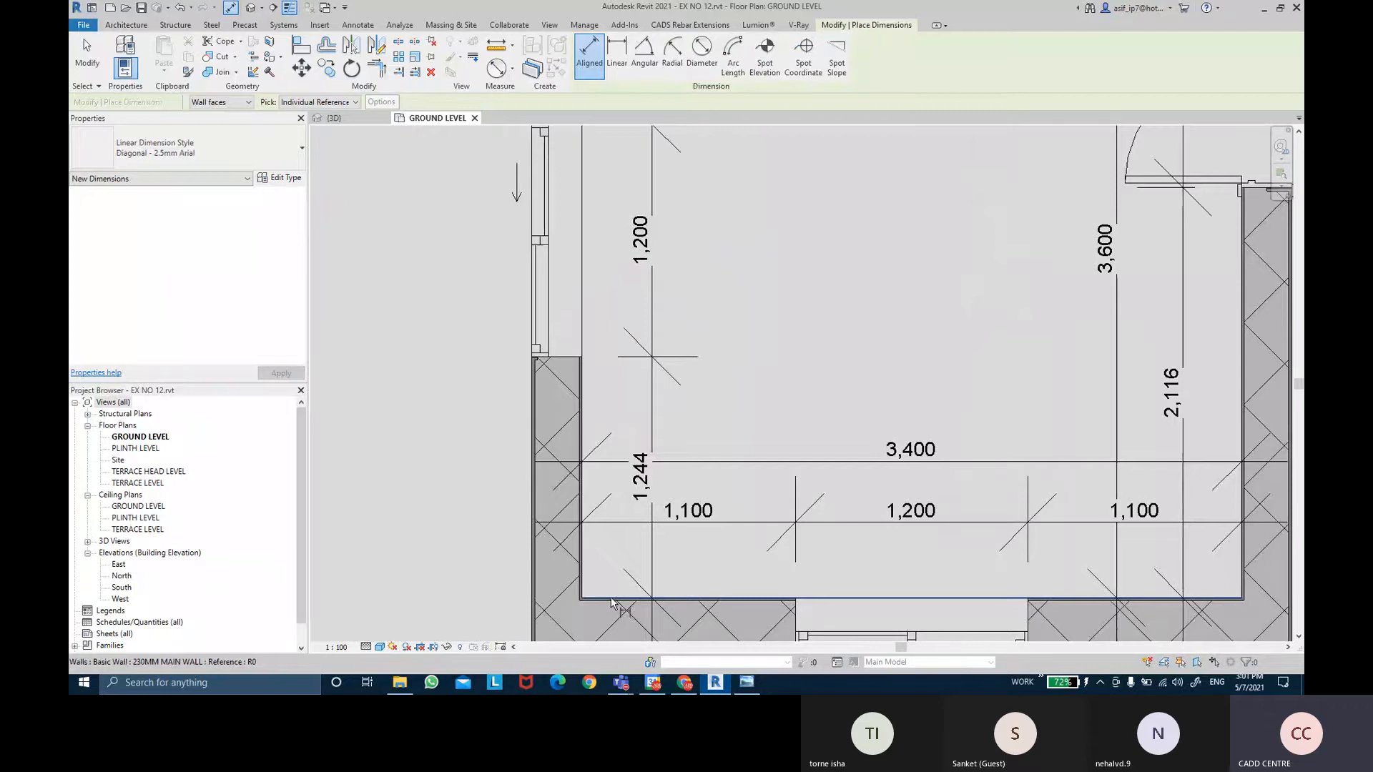
pyautogui.click(612, 599)
pyautogui.scroll(-5, 606, 328)
pyautogui.moveTo(599, 301); pyautogui.dragTo(599, 331, button='middle')
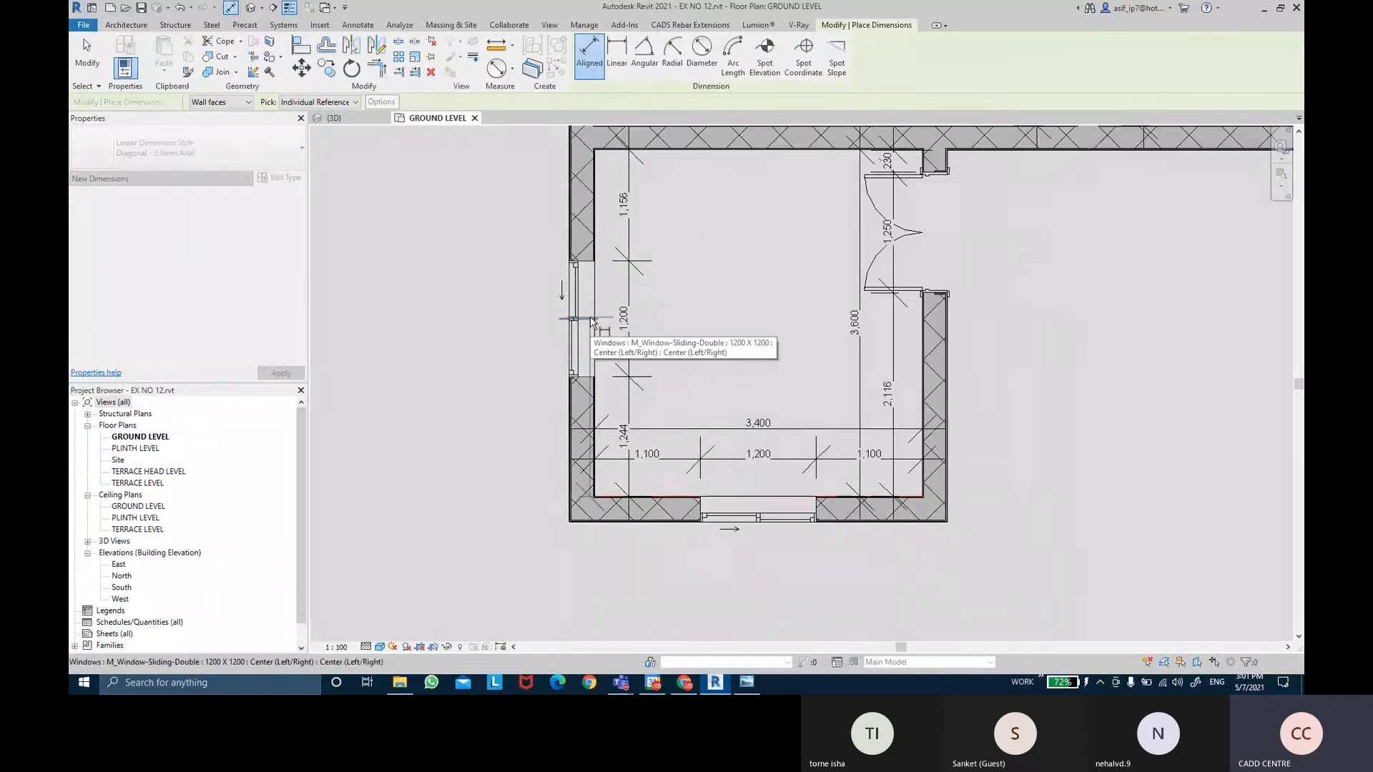
pyautogui.scroll(2, 604, 154)
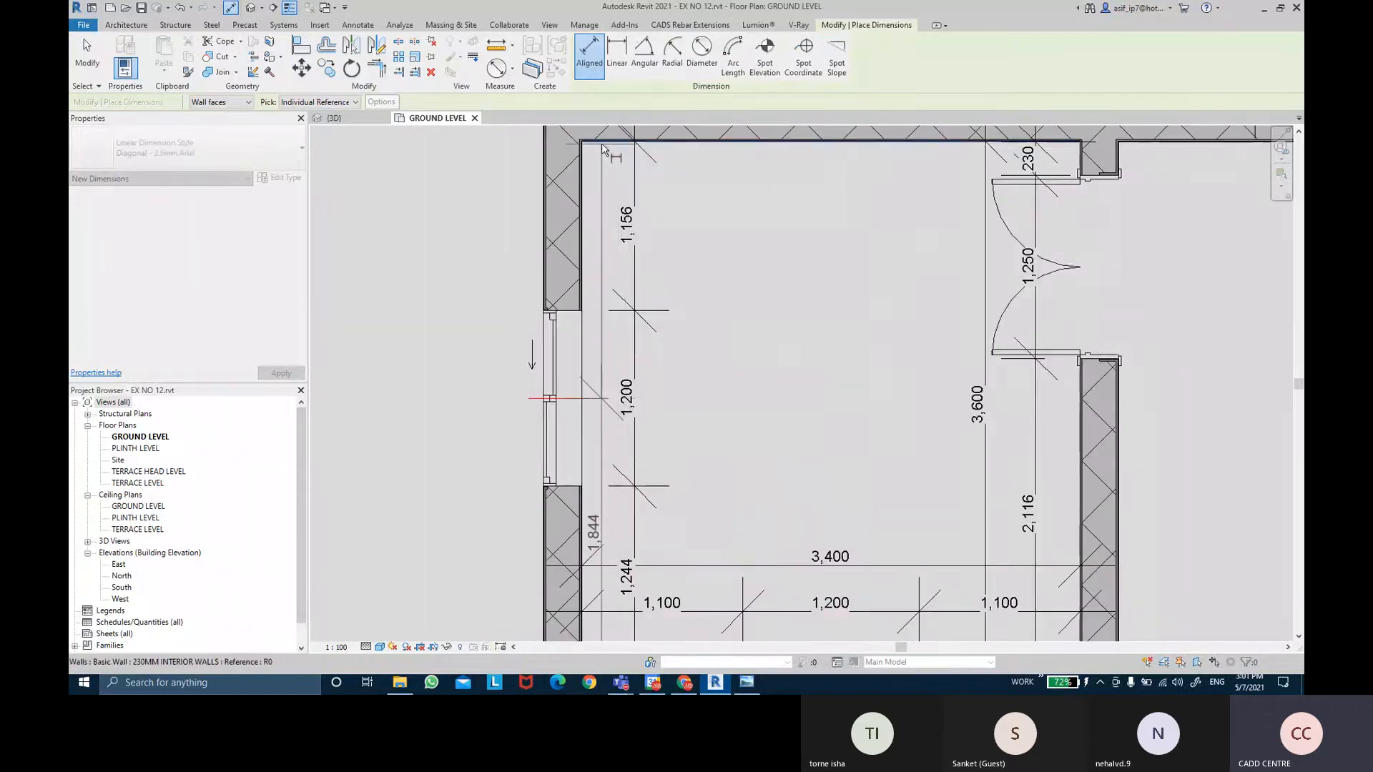
pyautogui.click(602, 147)
pyautogui.scroll(-1, 495, 353)
pyautogui.moveTo(503, 361); pyautogui.dragTo(588, 329, button='middle')
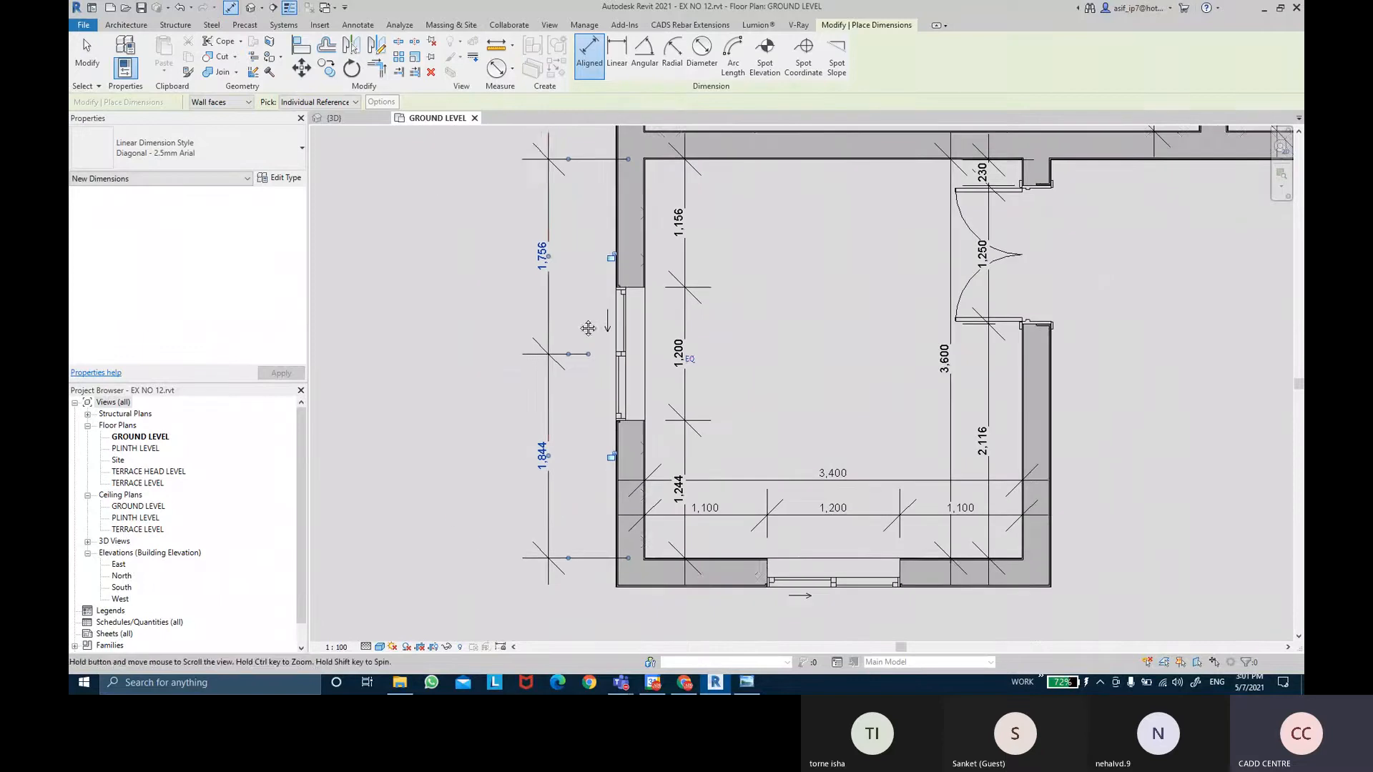
pyautogui.press('Escape')
pyautogui.press('Escape')
# Make the 1,756 / 1,844 distances equal so the window is centred.
pyautogui.click(548, 355)
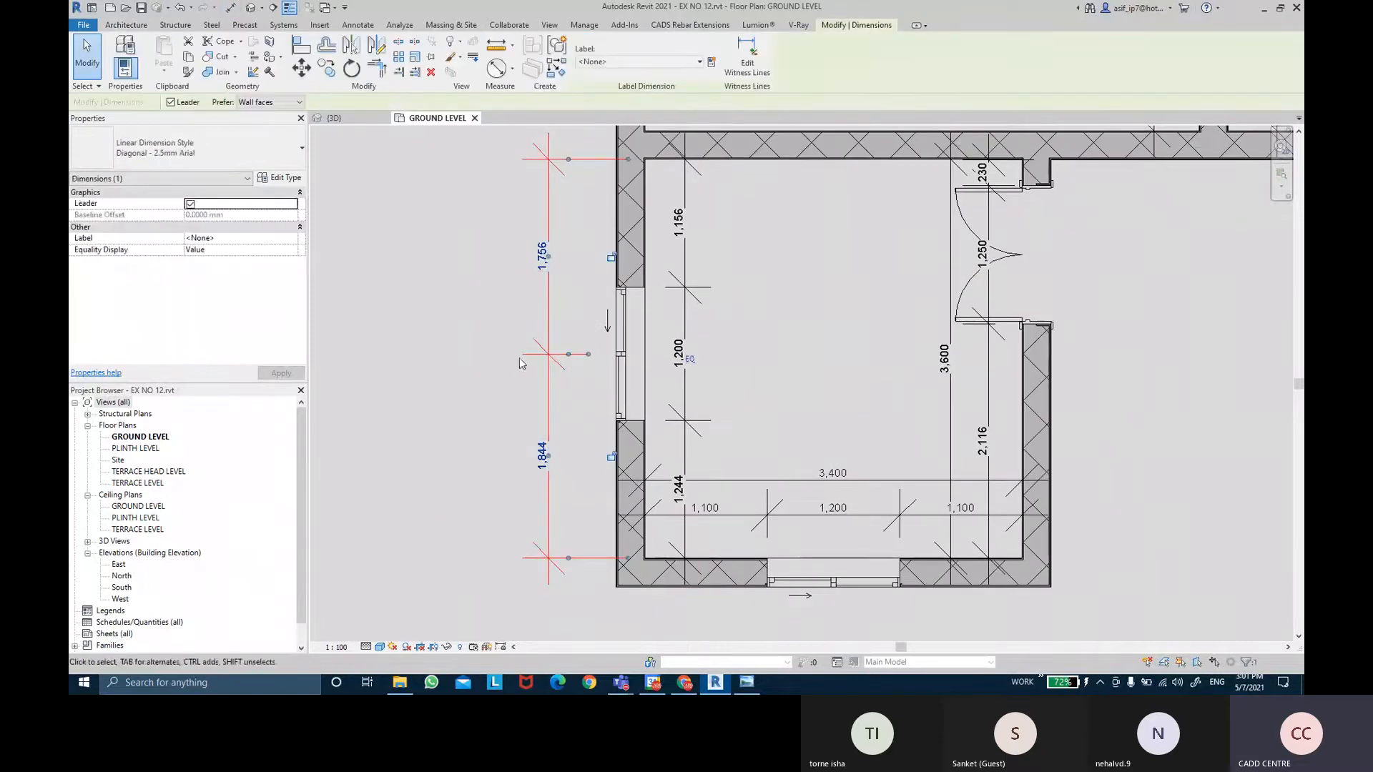
pyautogui.click(689, 361)
pyautogui.click(731, 379)
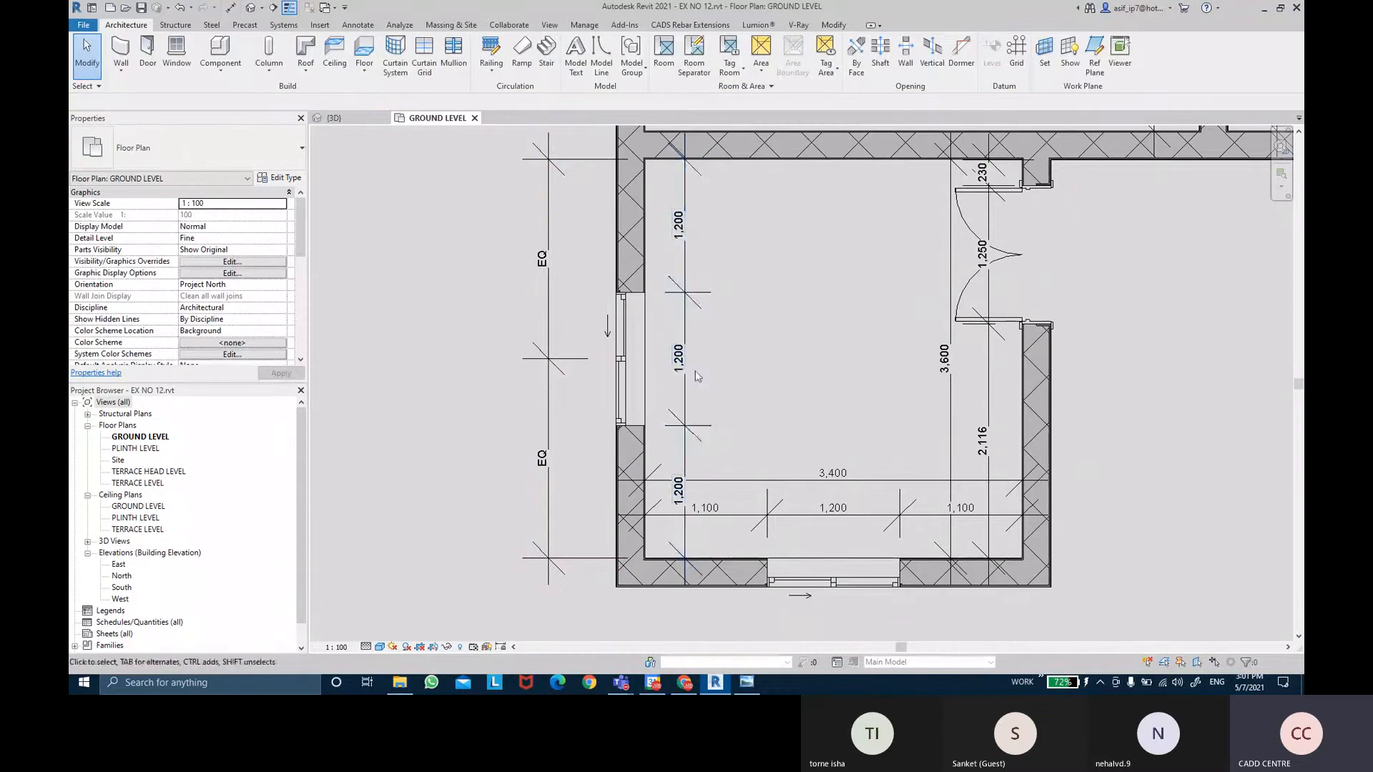
# Delete the EQ dimension, choosing Unconstrain to release its equality constraint.
pyautogui.click(548, 425)
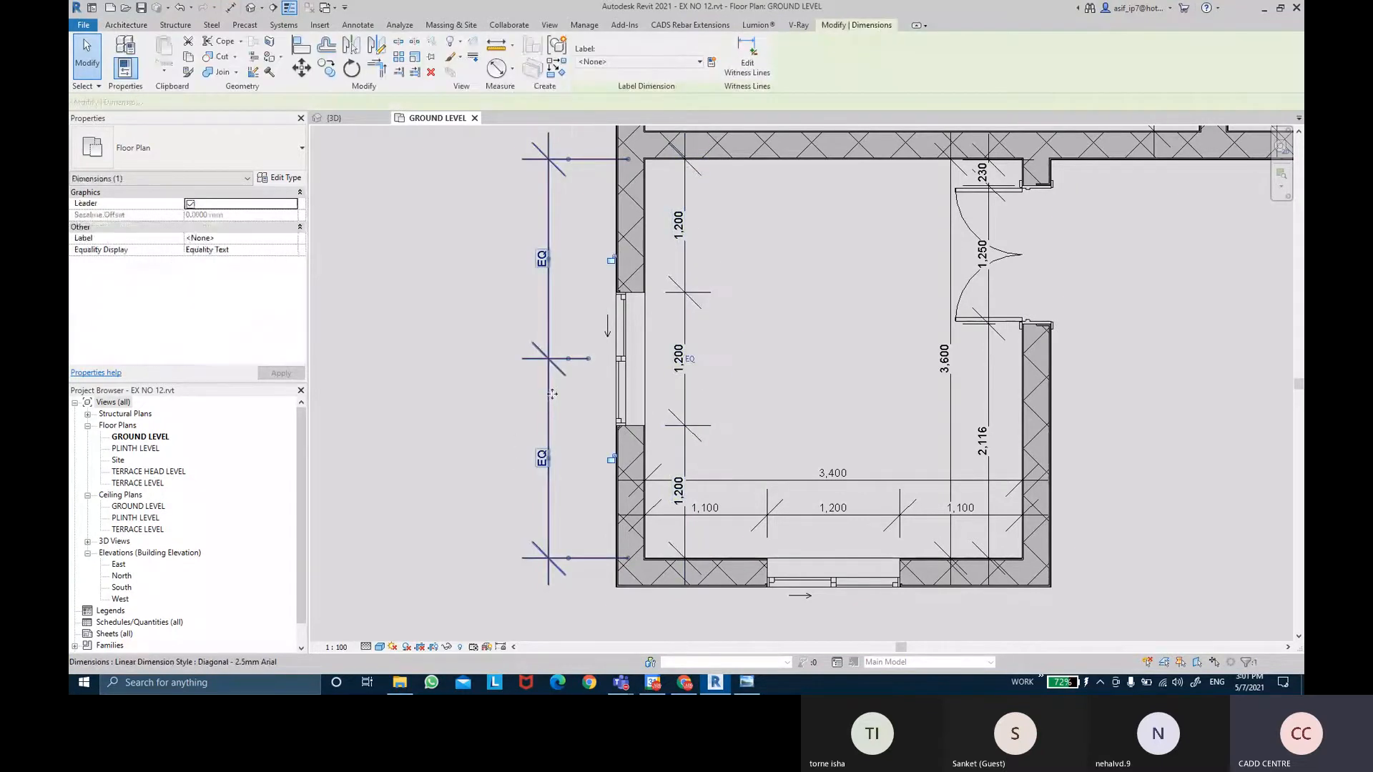
pyautogui.press('Delete')
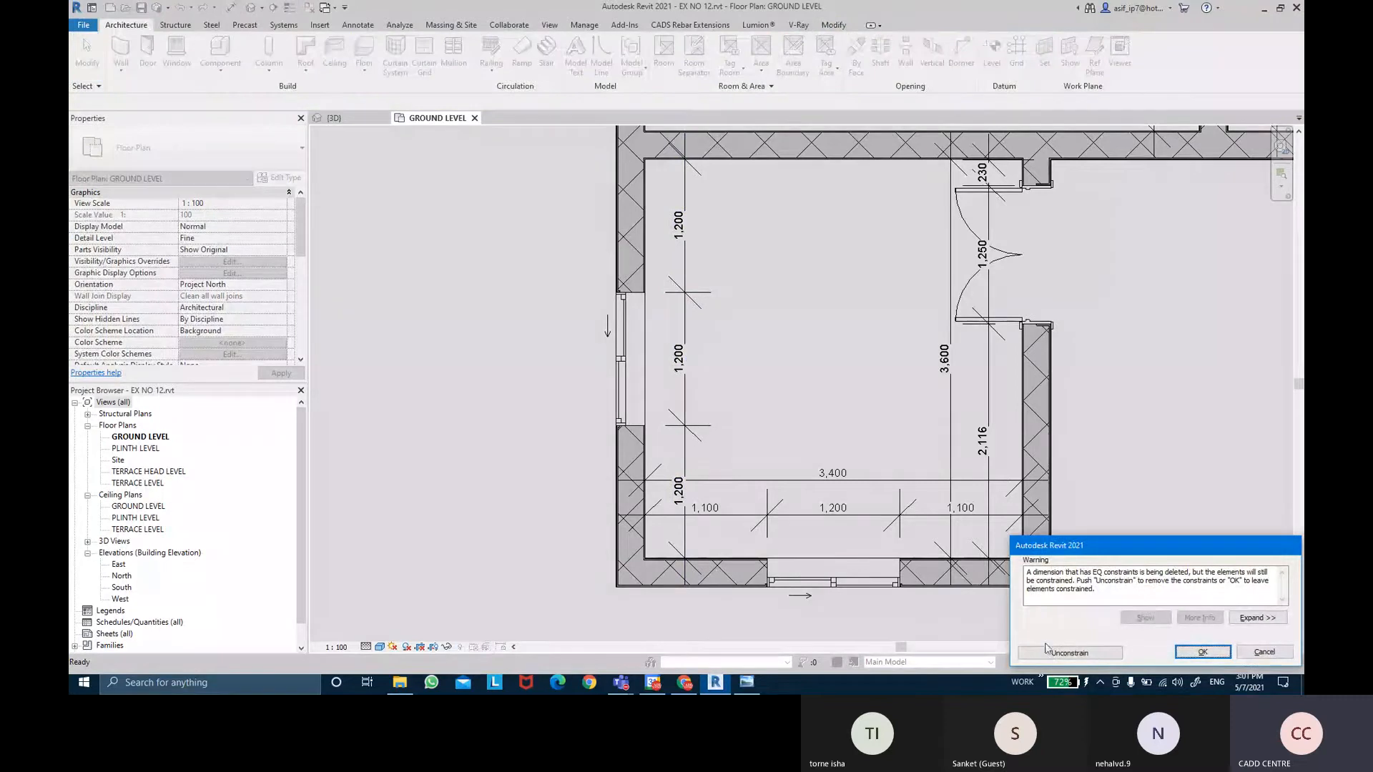
pyautogui.click(1069, 653)
pyautogui.moveTo(829, 363); pyautogui.dragTo(766, 331, button='middle')
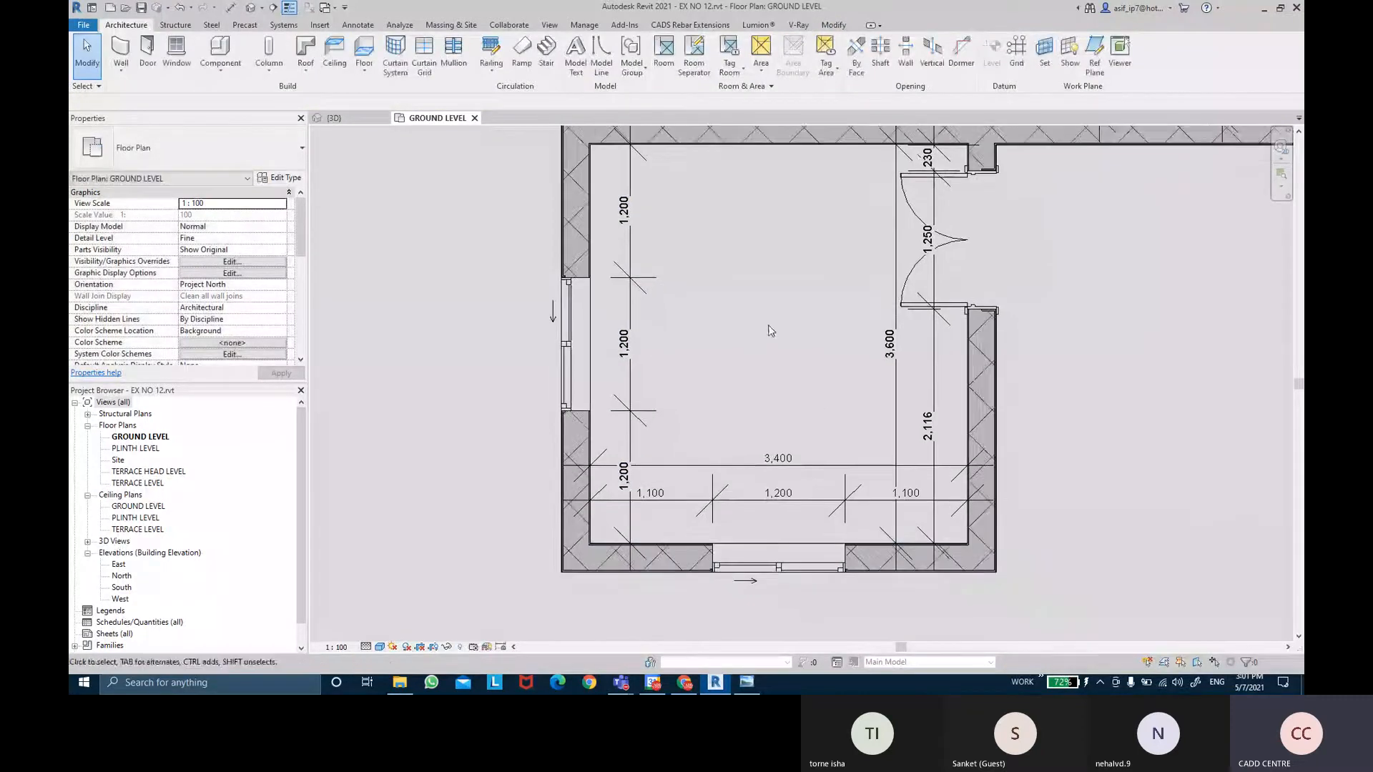
# Undo the earlier equal-spacing changes to the left-wall window.
pyautogui.scroll(-3, 757, 336)
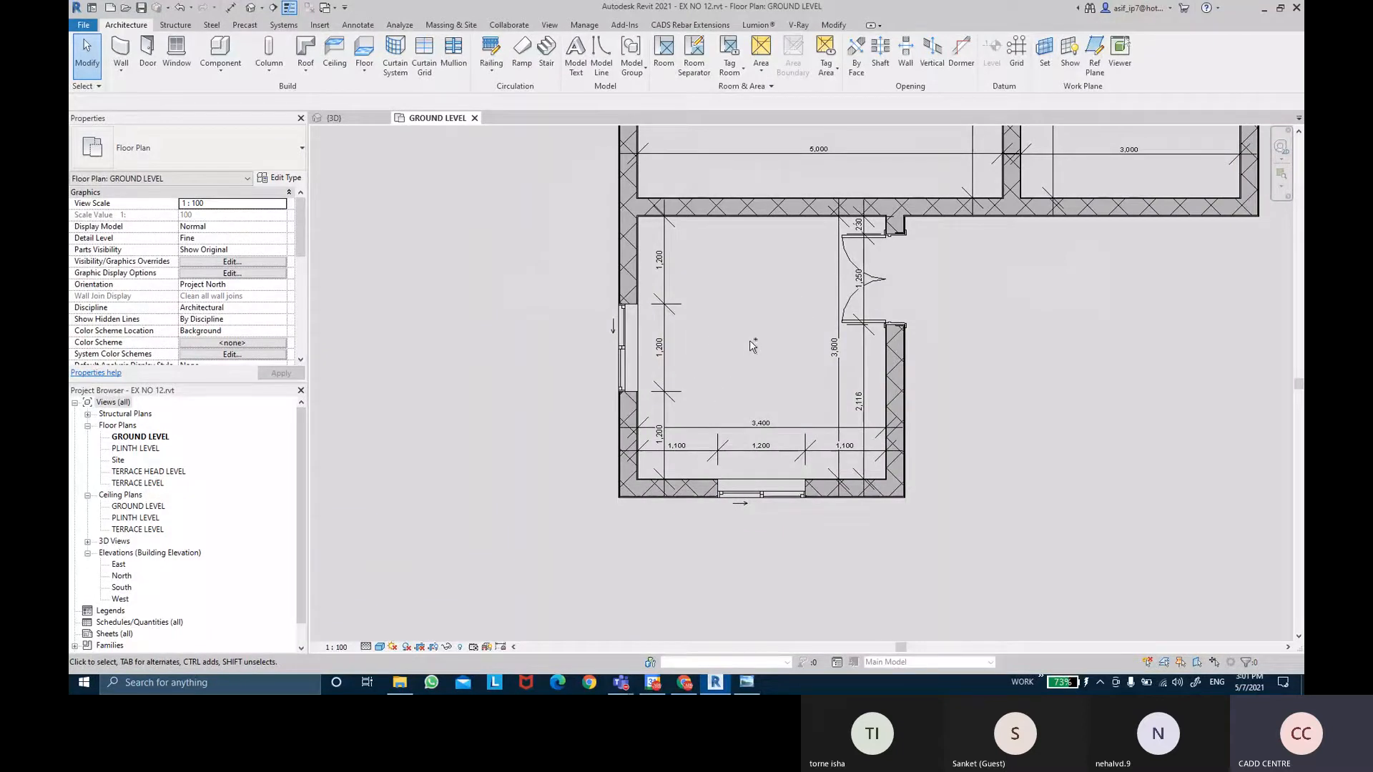
pyautogui.hotkey('ctrl', 'z')
pyautogui.hotkey('ctrl', 'z')
pyautogui.hotkey('ctrl', 'z')
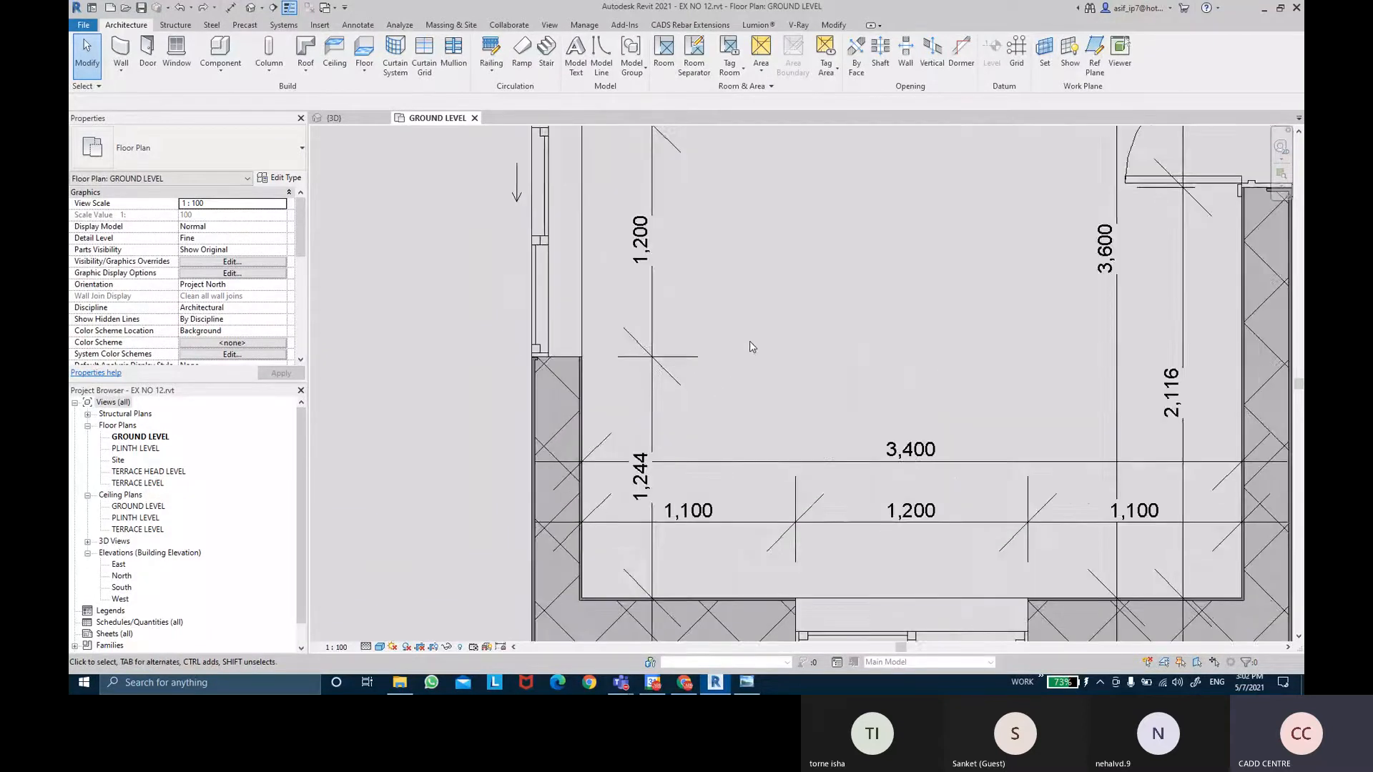
pyautogui.scroll(-2, 752, 347)
pyautogui.moveTo(753, 366); pyautogui.dragTo(737, 441, button='middle')
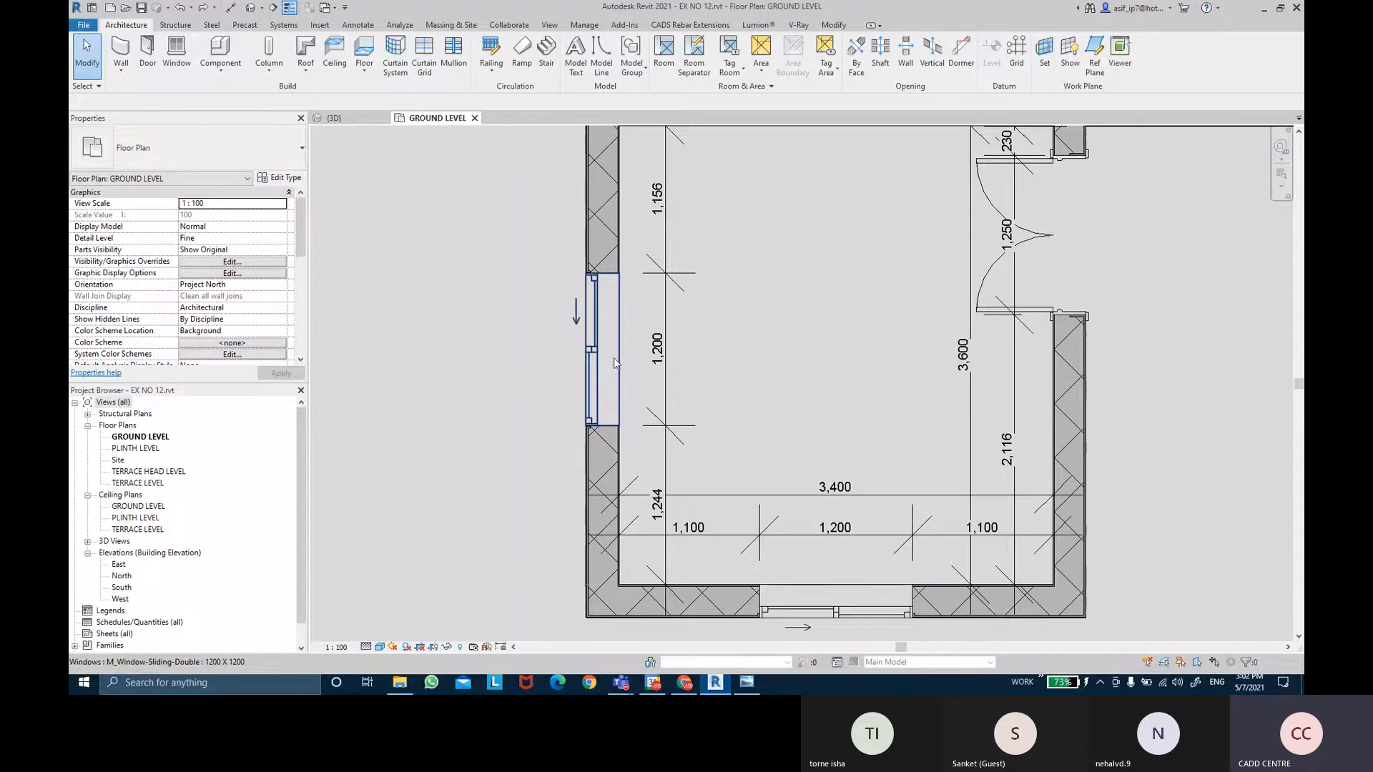
pyautogui.scroll(-3, 614, 363)
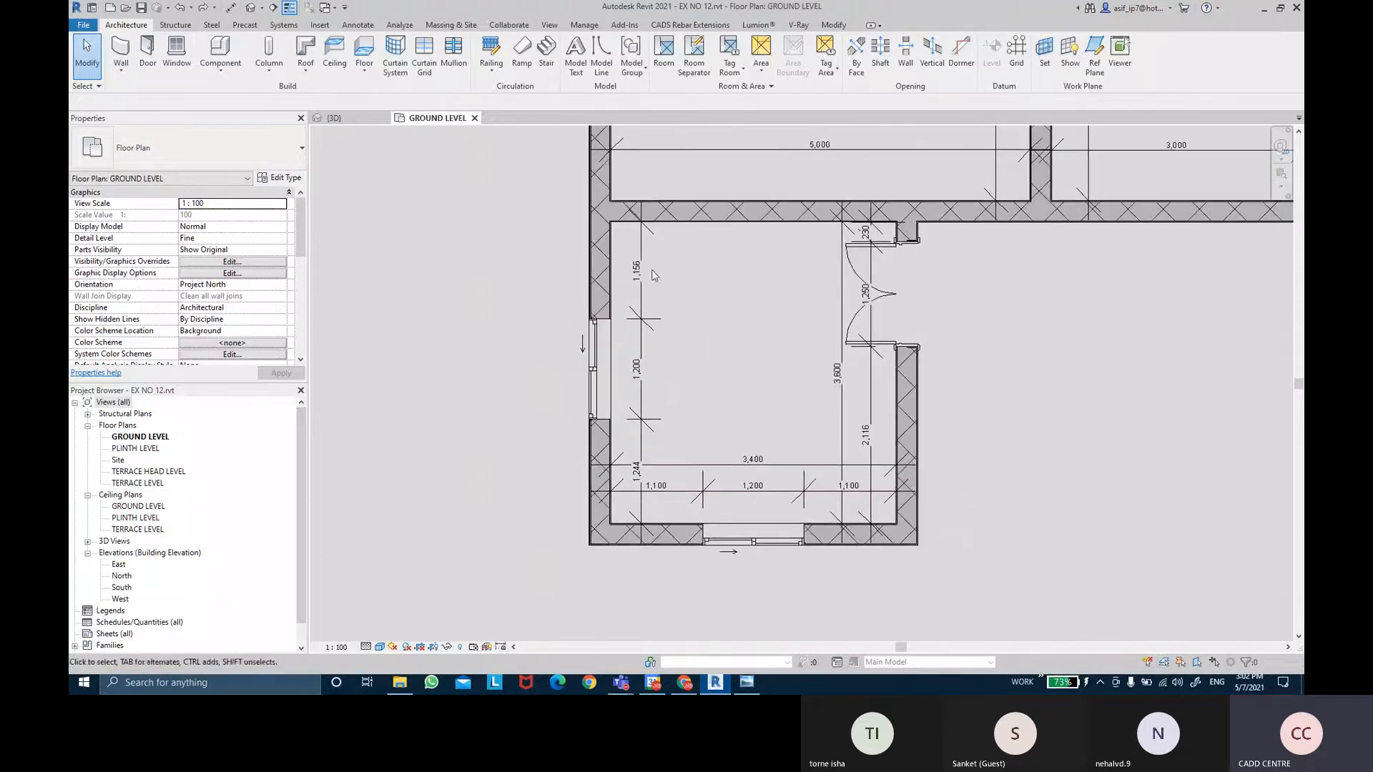
# Place an aligned dimension string across the wall faces and the left-wall window centre.
pyautogui.click(230, 8)
pyautogui.scroll(5, 645, 512)
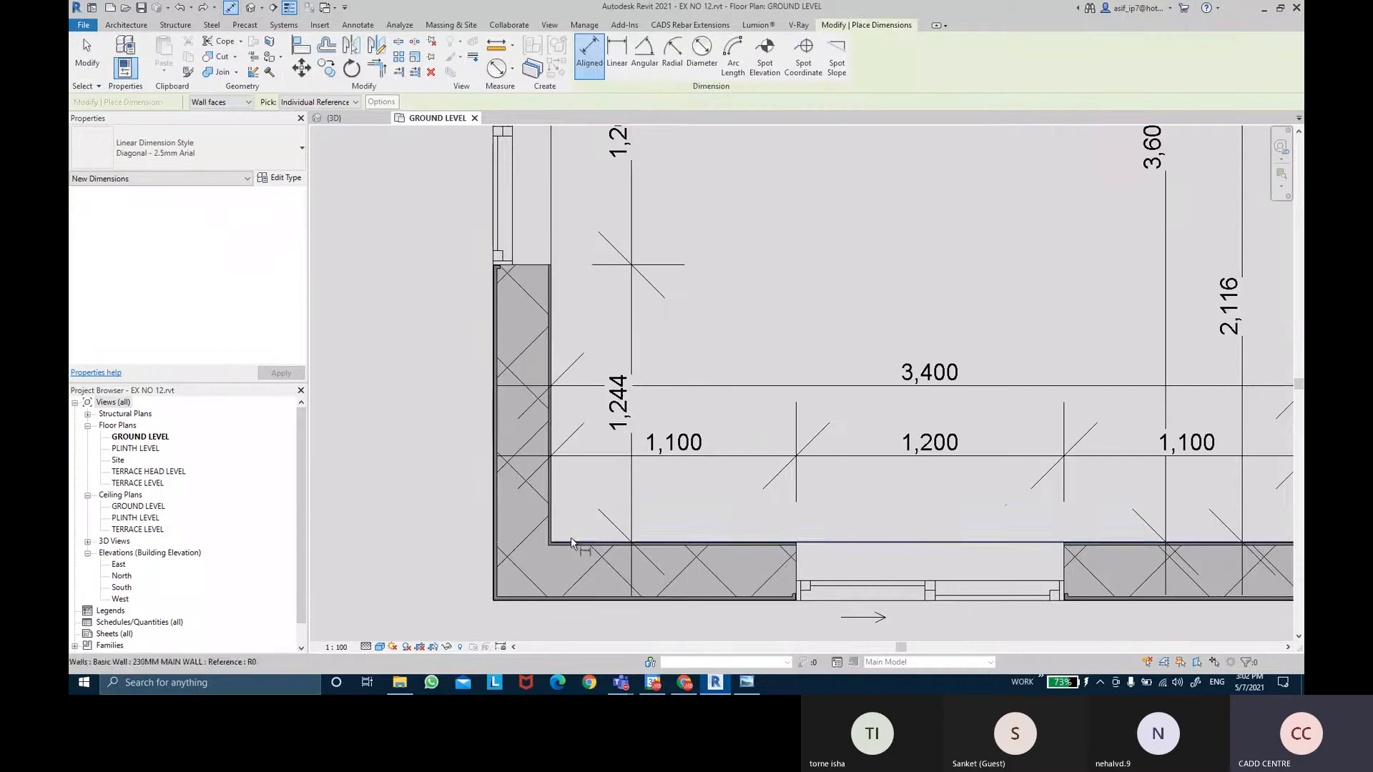
pyautogui.click(570, 537)
pyautogui.scroll(-3, 596, 306)
pyautogui.moveTo(597, 306); pyautogui.dragTo(609, 442, button='middle')
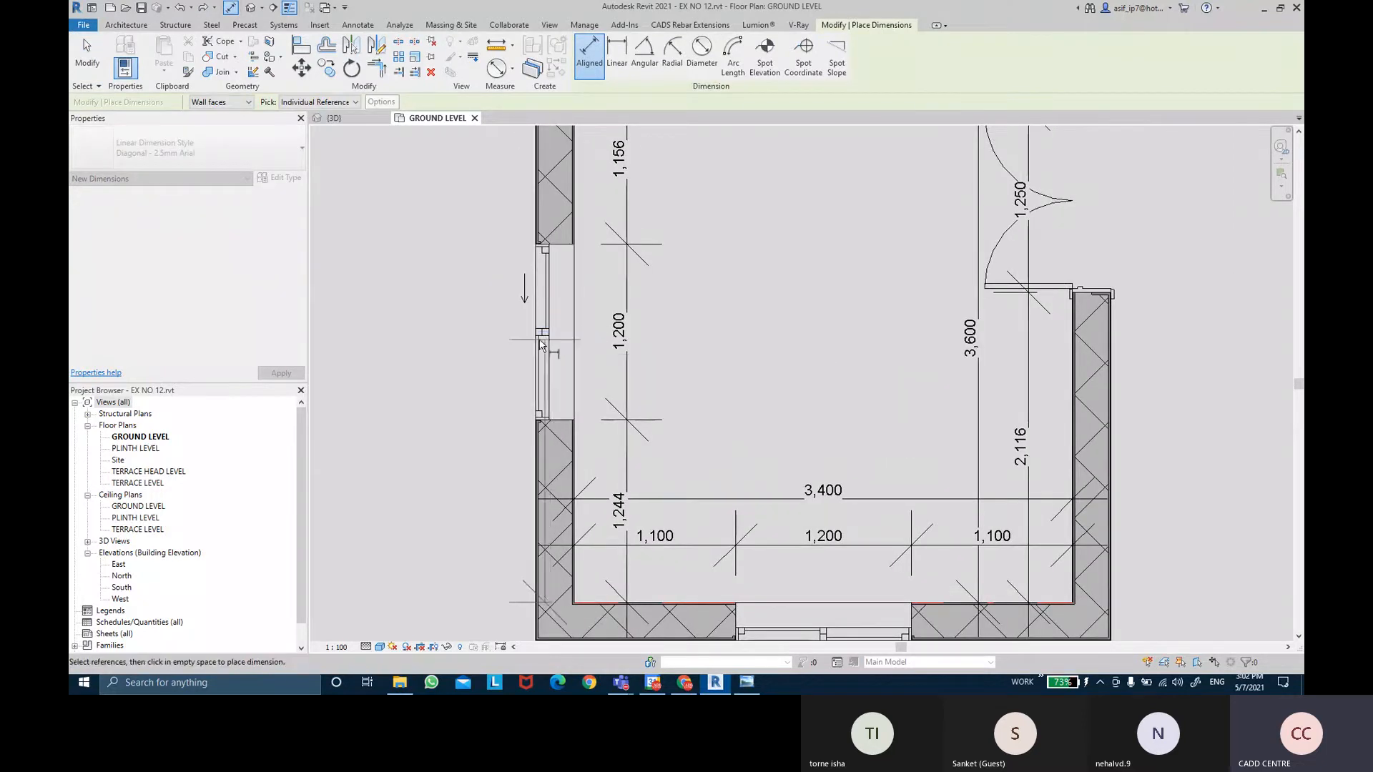
pyautogui.scroll(-1, 552, 333)
pyautogui.scroll(-1, 551, 333)
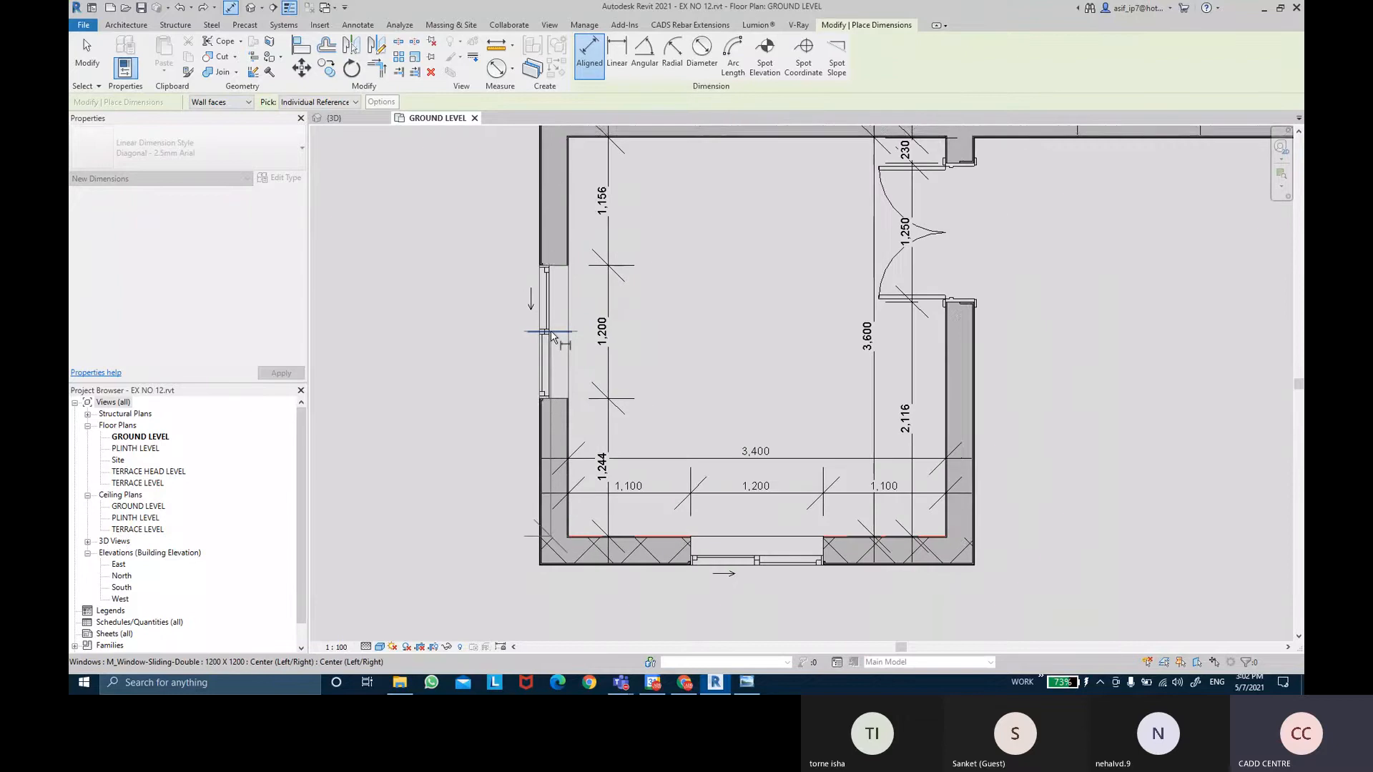
pyautogui.scroll(3, 592, 281)
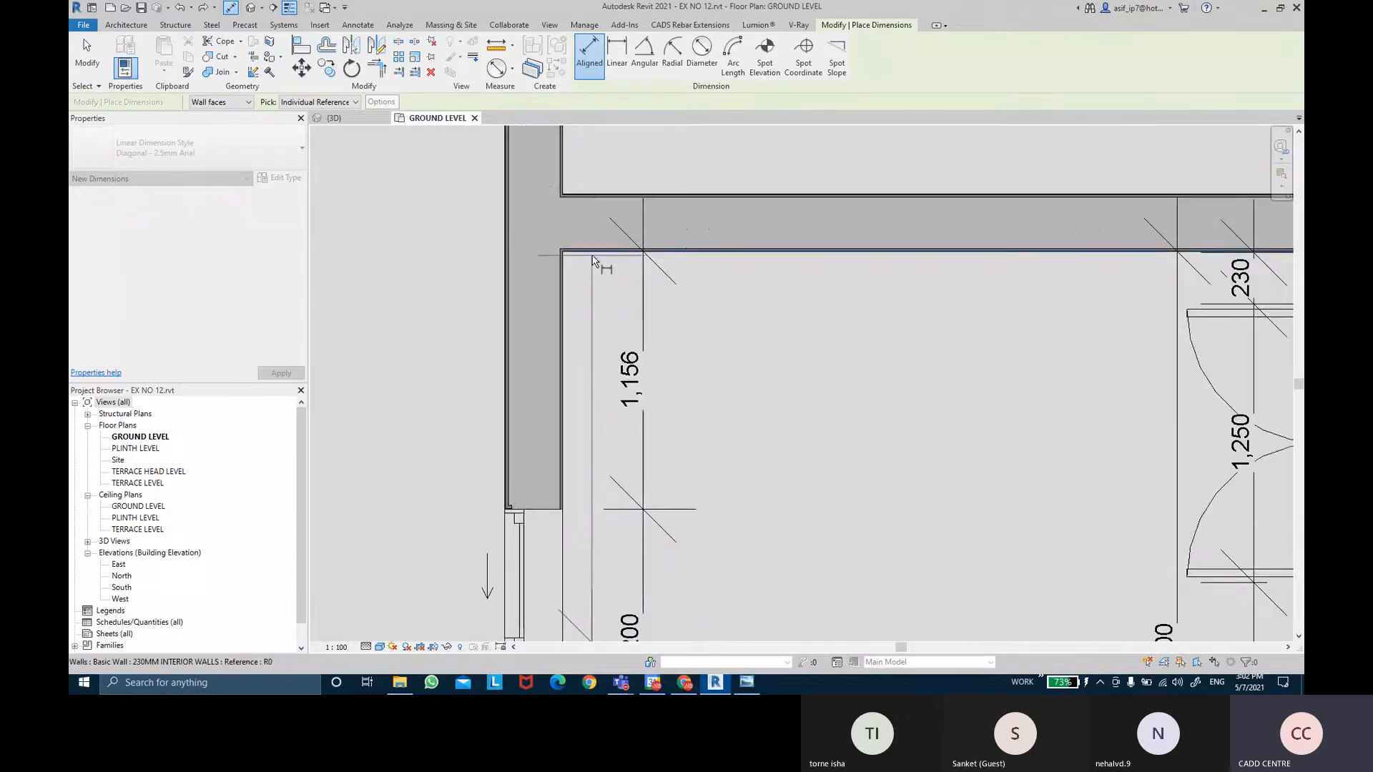
pyautogui.scroll(-2, 450, 311)
pyautogui.scroll(-2, 450, 312)
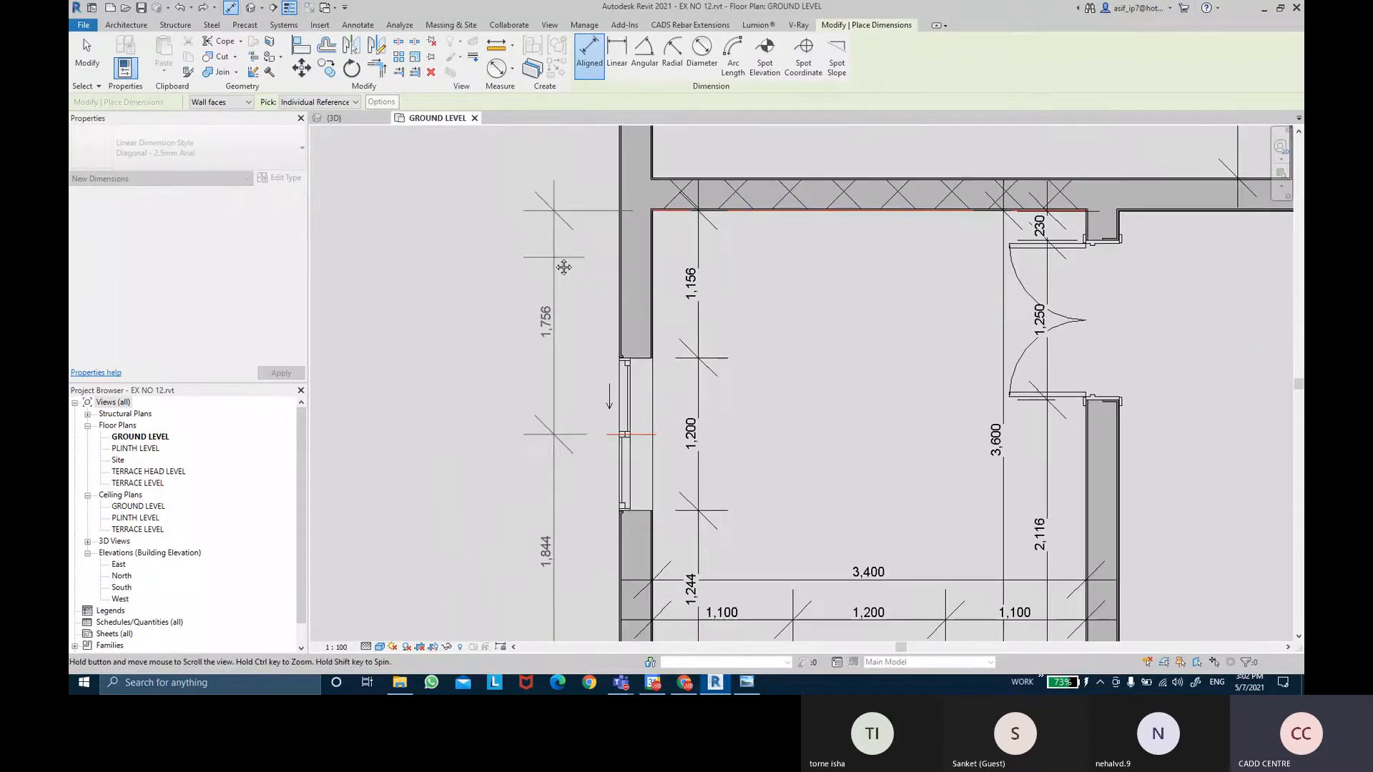
pyautogui.click(515, 494)
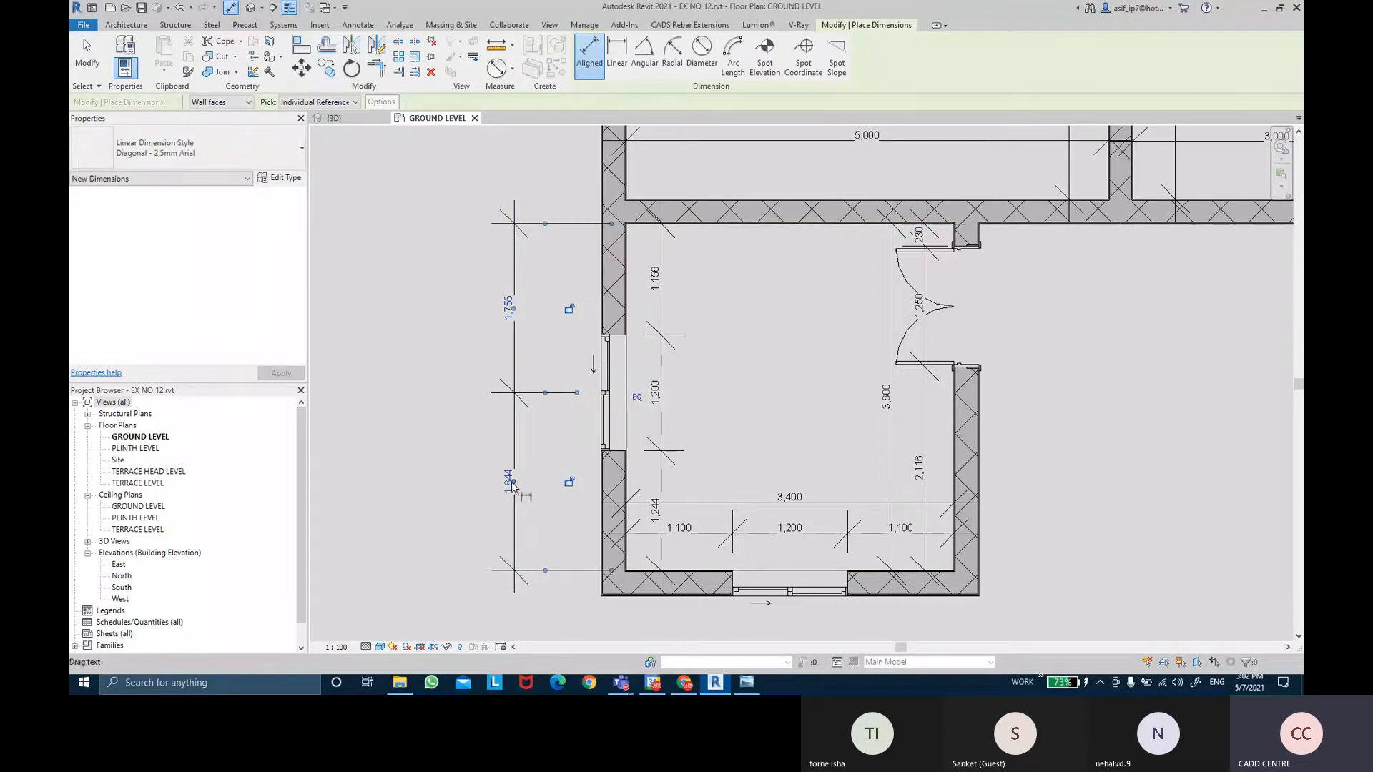
pyautogui.moveTo(560, 356); pyautogui.dragTo(591, 352, button='middle')
pyautogui.press('Escape')
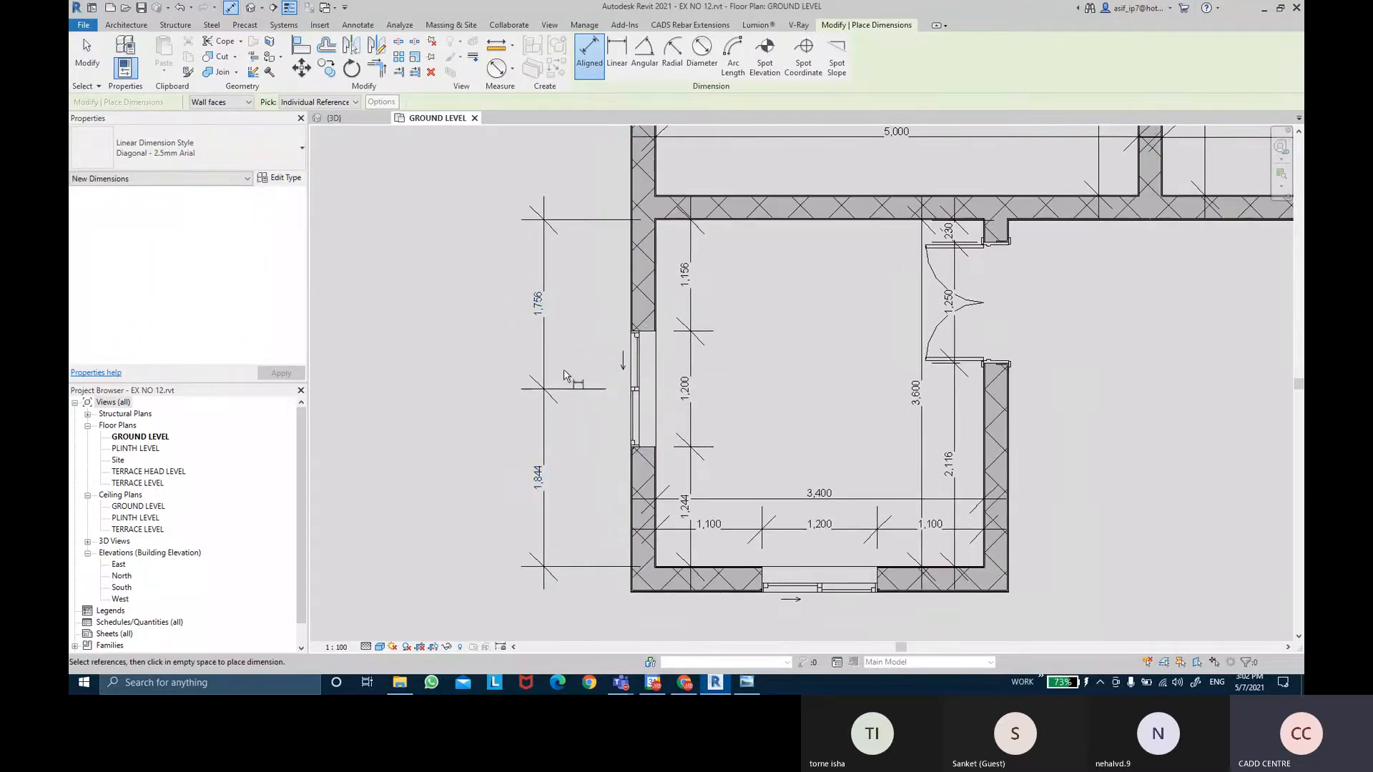
pyautogui.press('Escape')
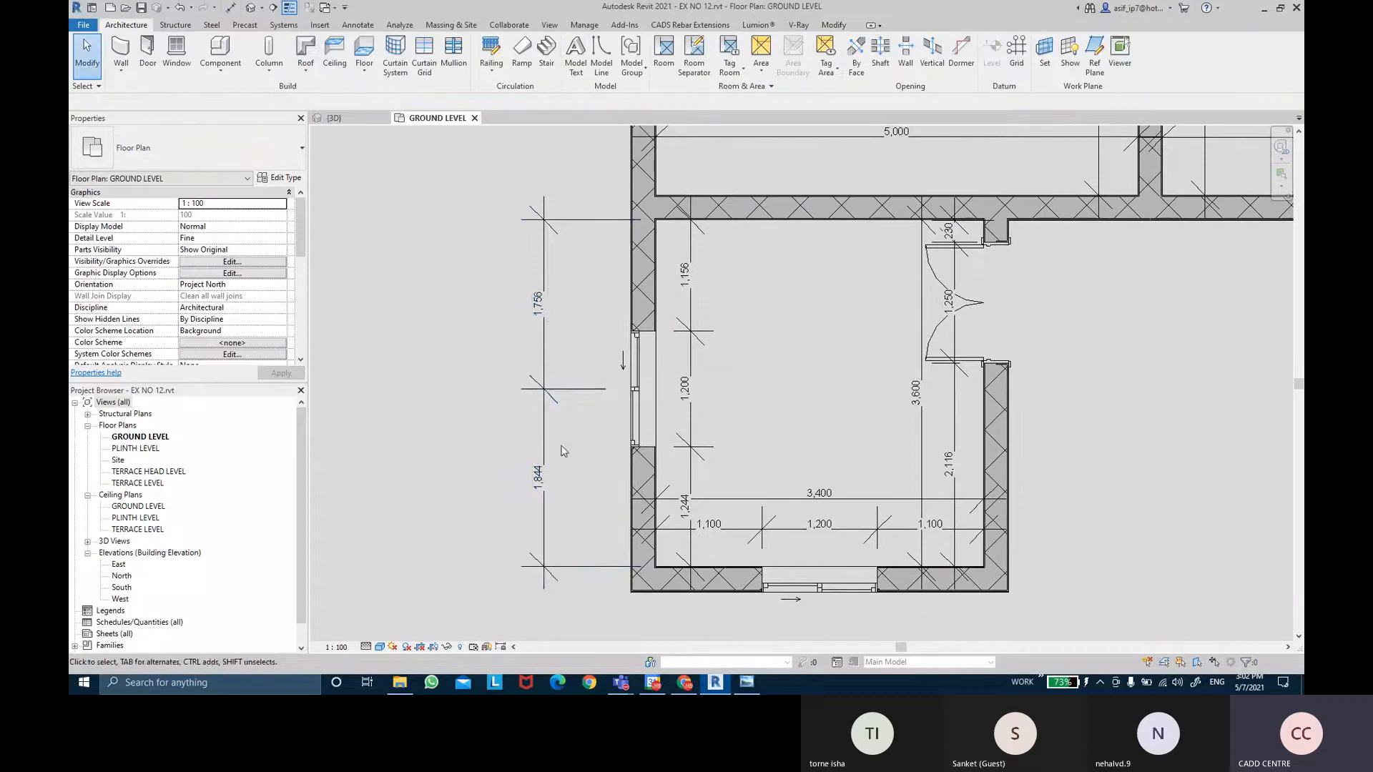
# Set the dimension to EQ to centre the window at 1,200 each side, then delete it.
pyautogui.click(567, 395)
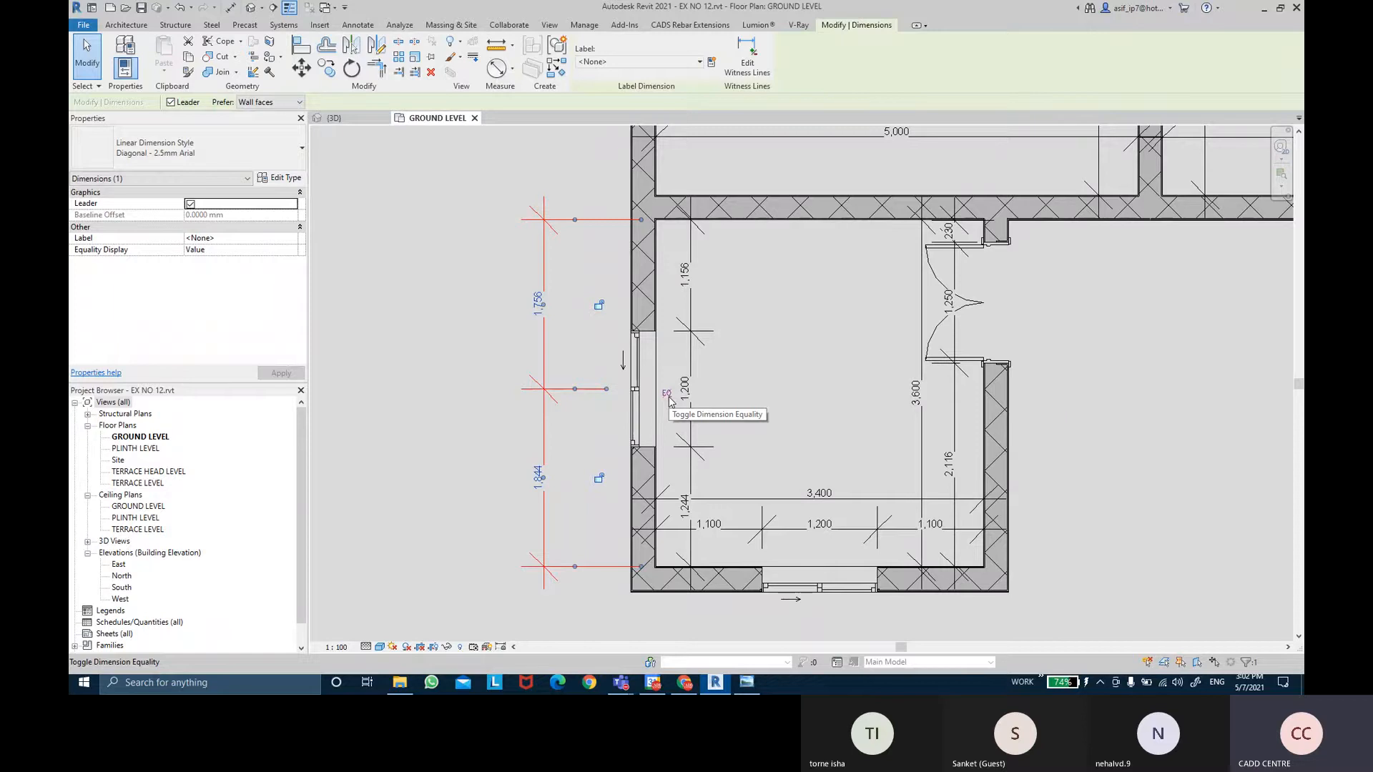
pyautogui.click(667, 393)
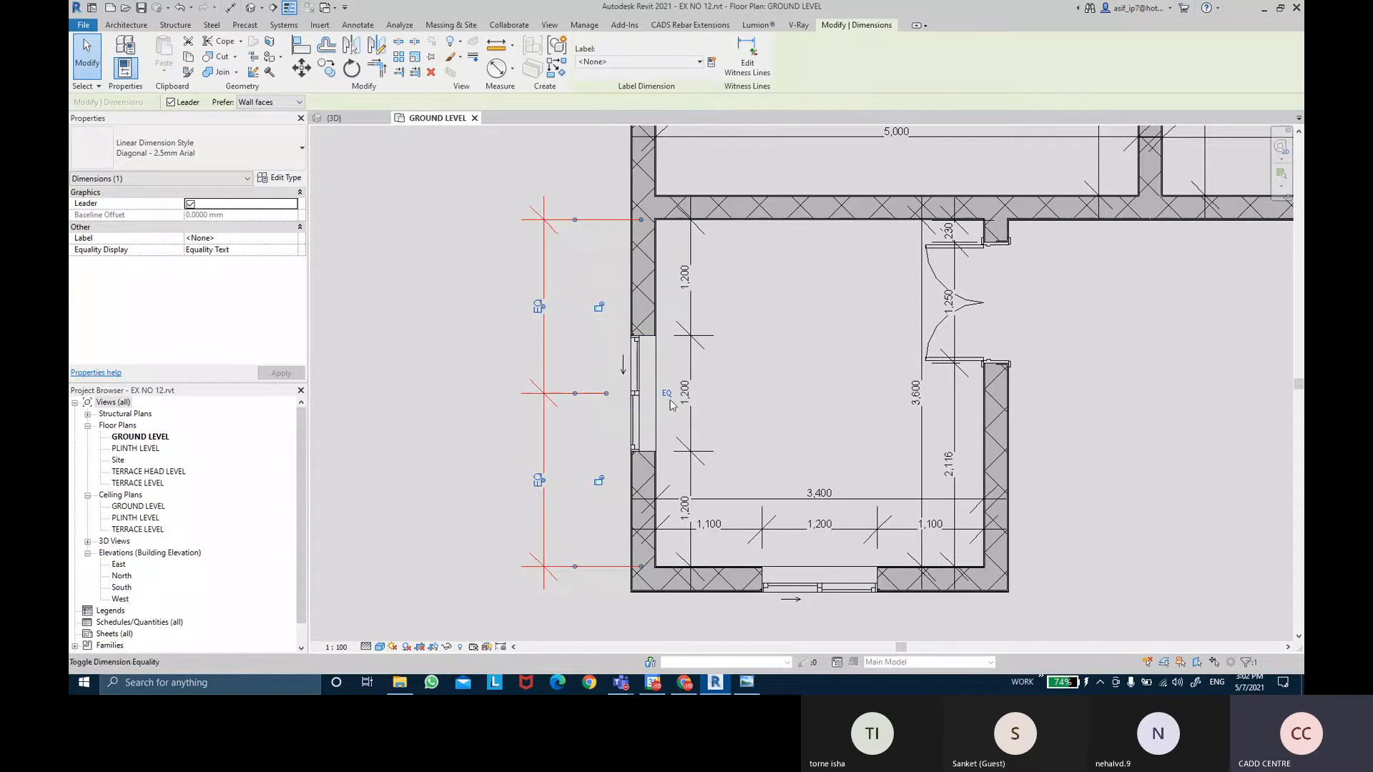
pyautogui.click(793, 400)
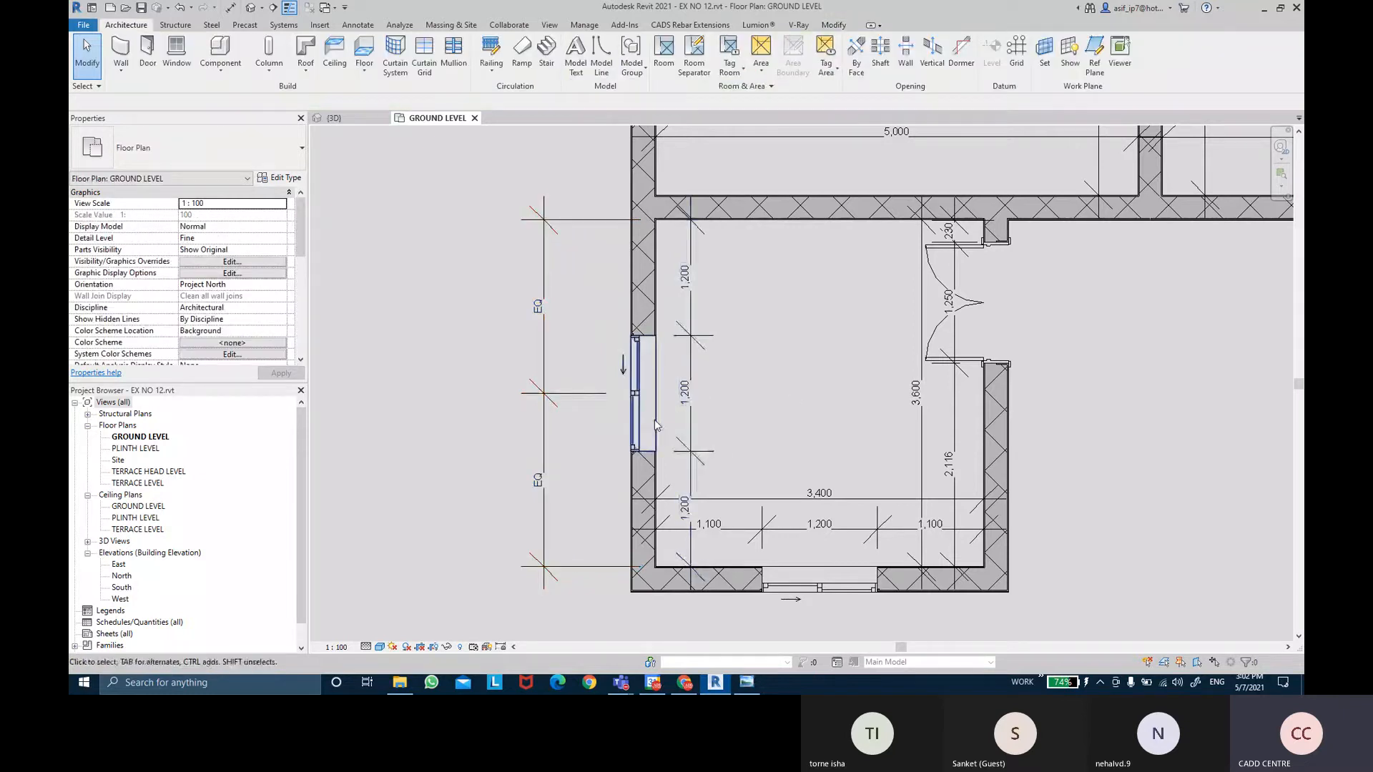
pyautogui.click(544, 436)
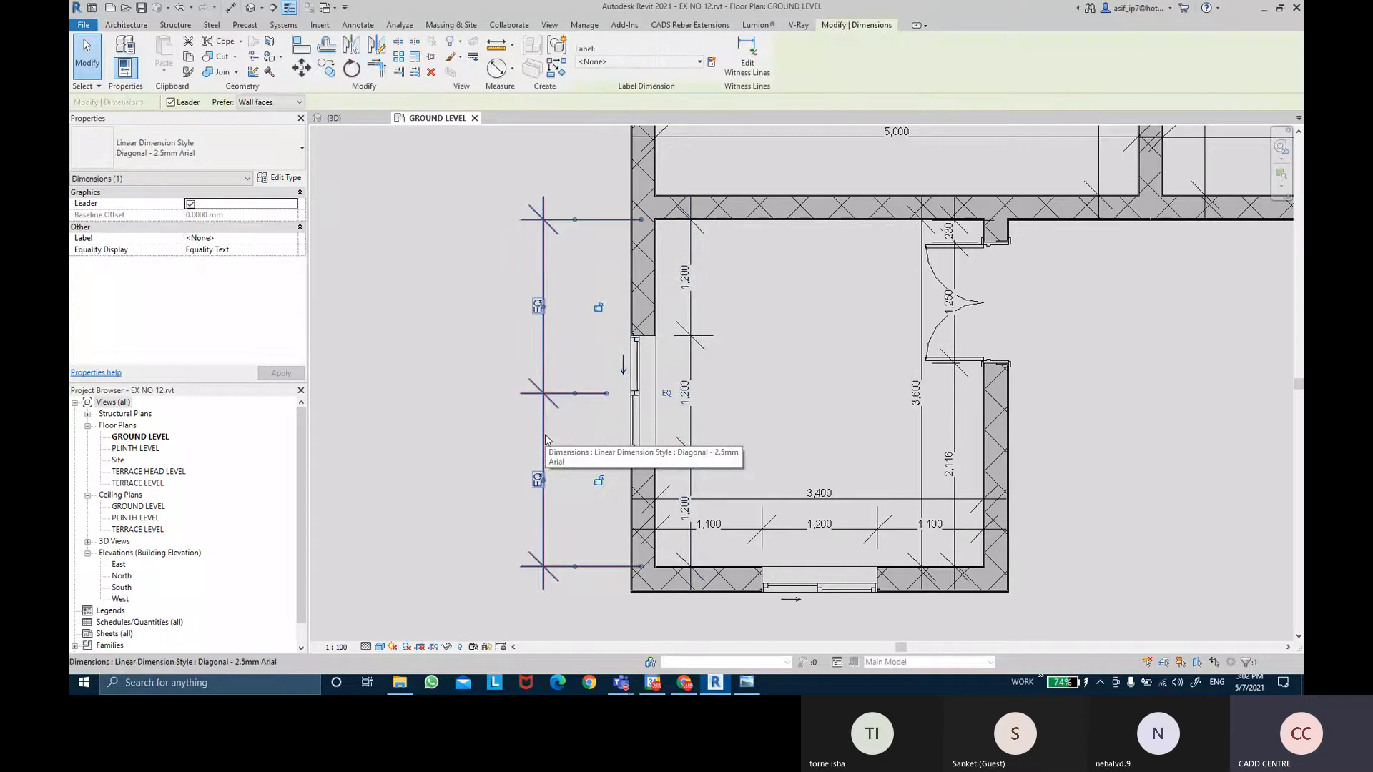
pyautogui.press('Delete')
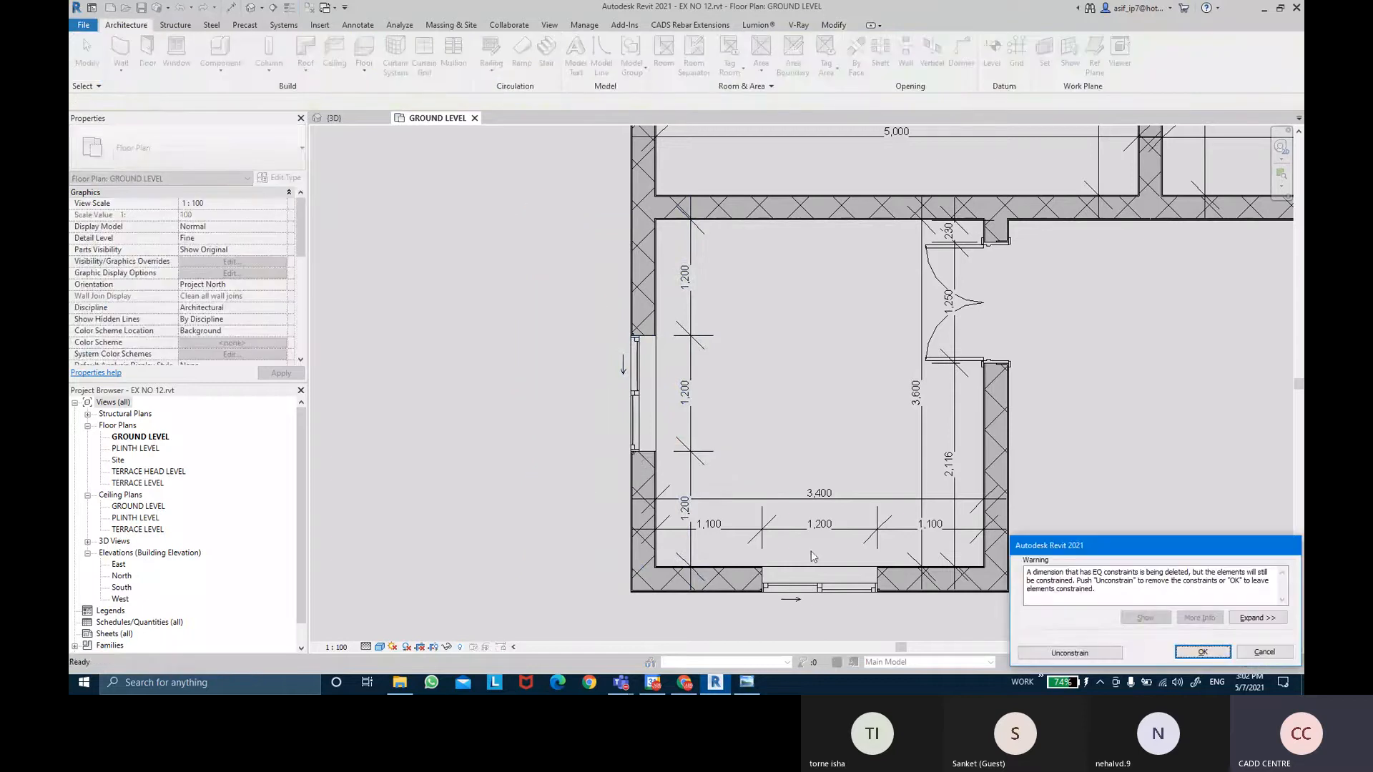
# Choose Unconstrain to keep the window centred, then bring up the reference plan in Photo Viewer.
pyautogui.click(1053, 652)
pyautogui.moveTo(778, 352); pyautogui.dragTo(770, 371, button='middle')
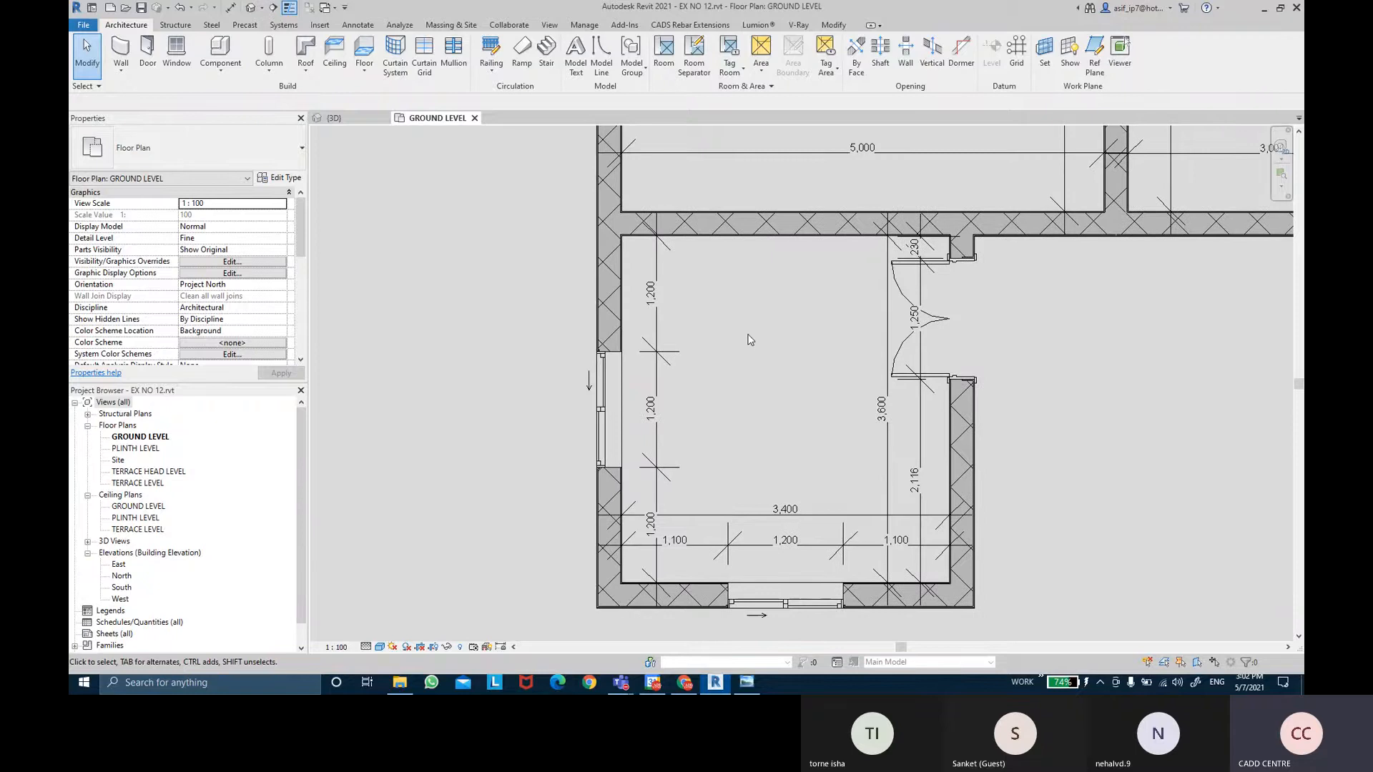
pyautogui.moveTo(757, 344); pyautogui.dragTo(730, 358, button='middle')
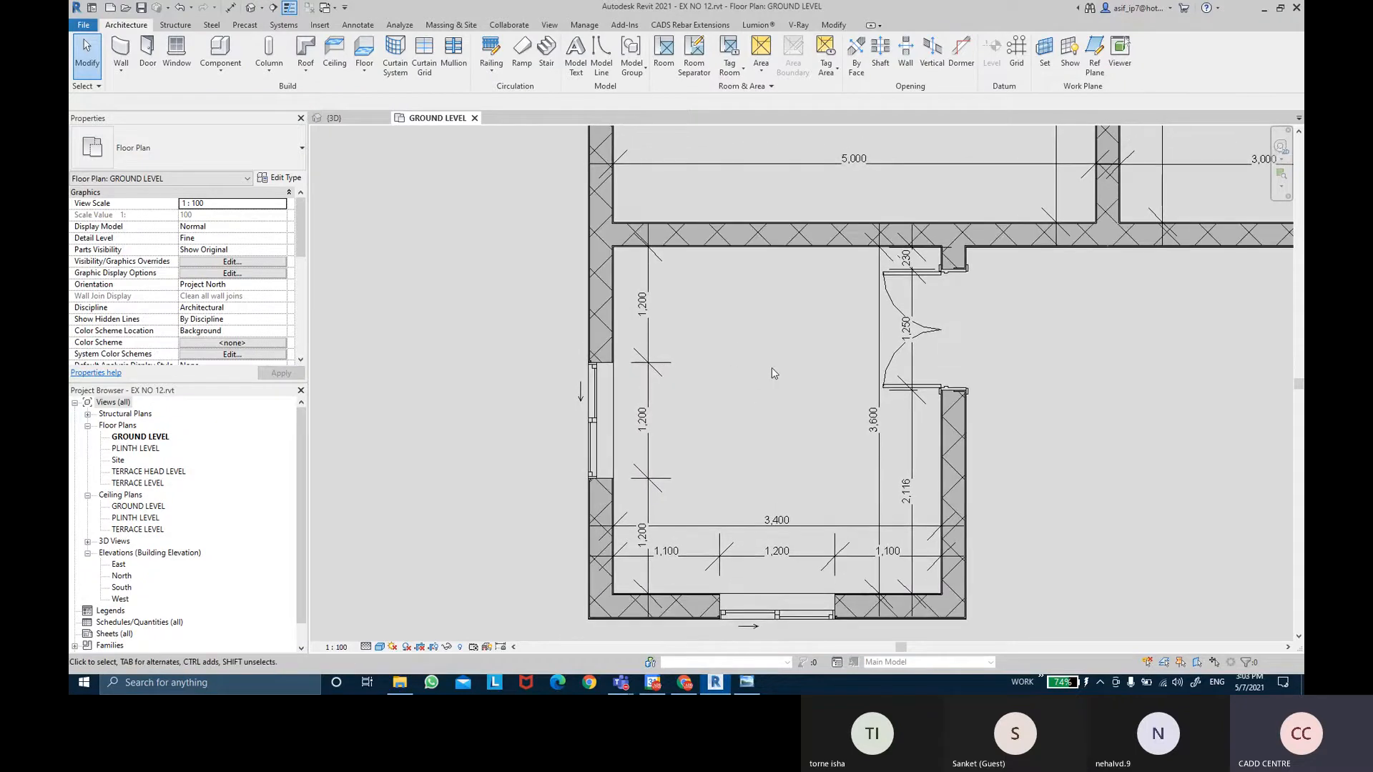
pyautogui.scroll(-2, 771, 368)
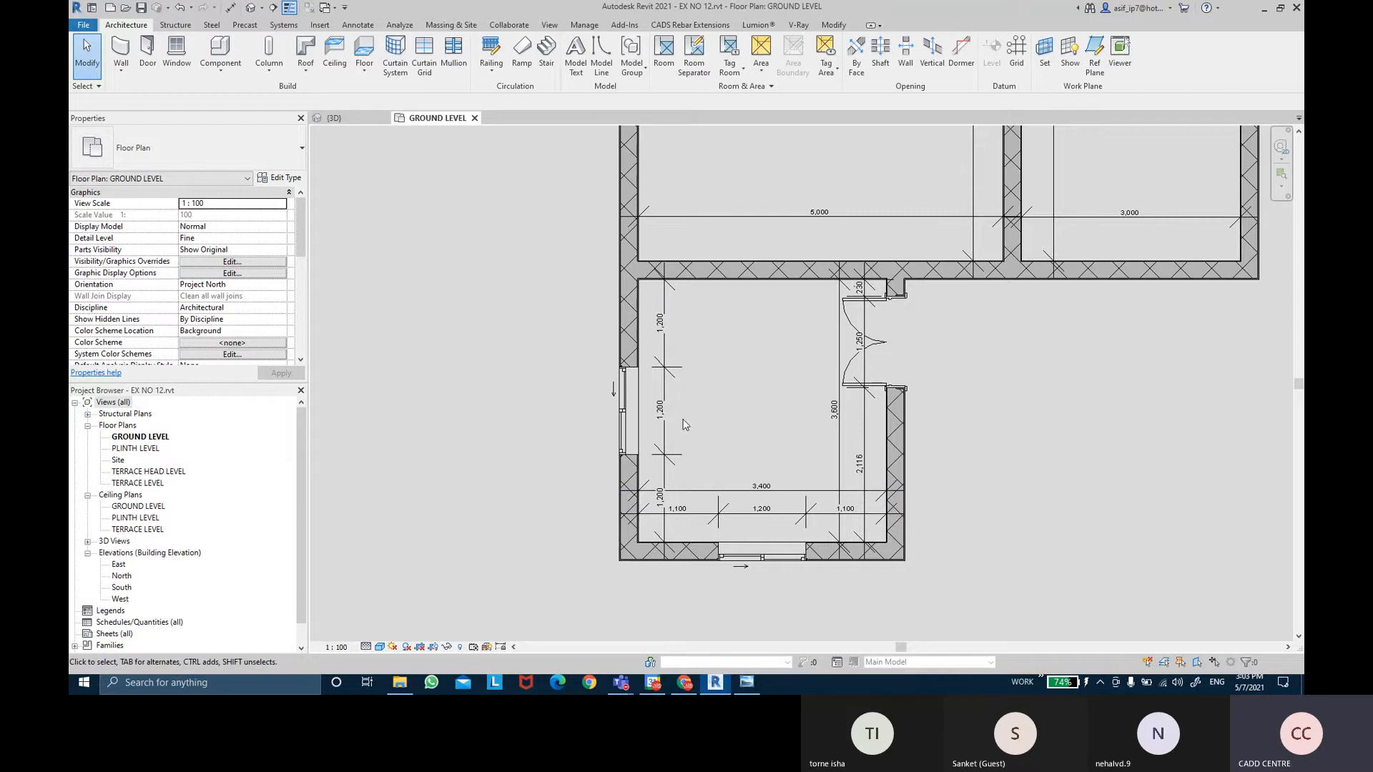
pyautogui.click(748, 684)
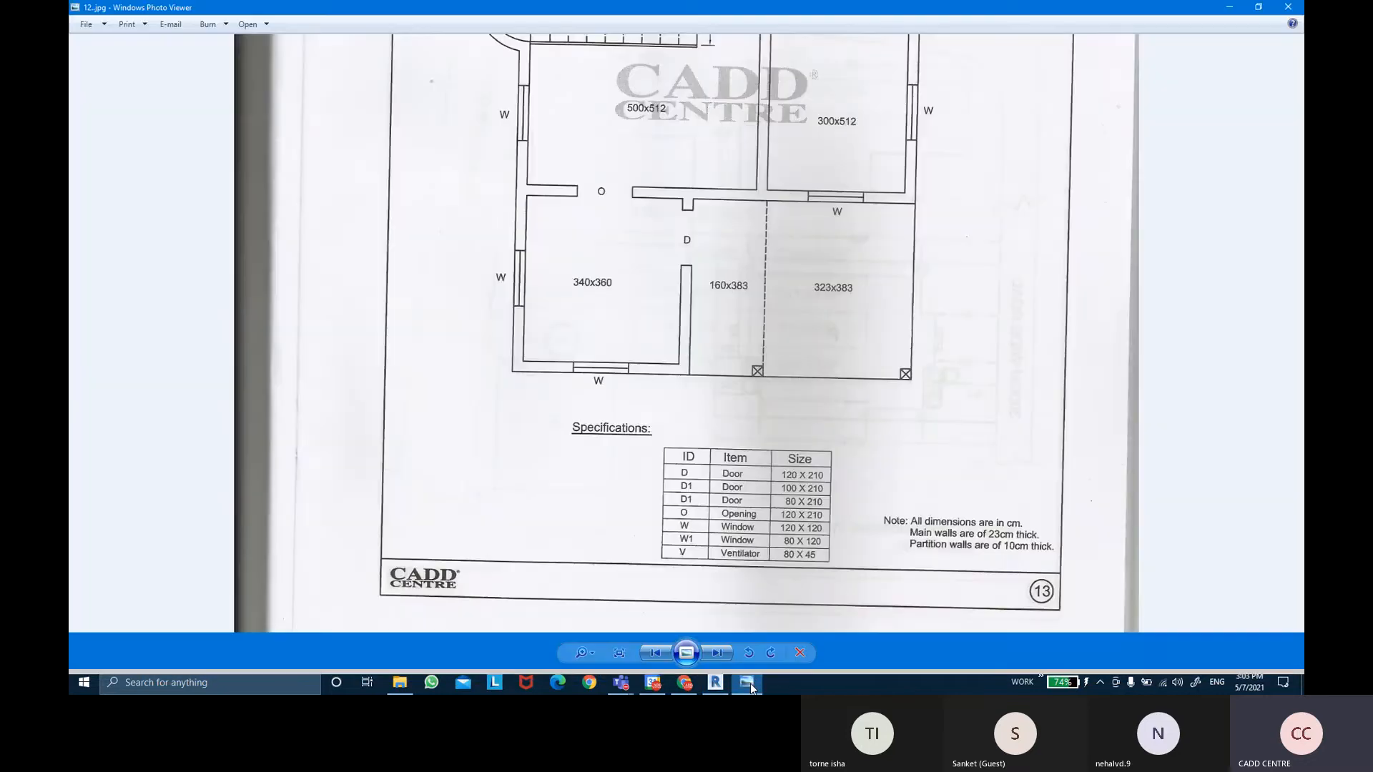
# Return from the reference drawing to the Revit ground-level plan and start the Door tool.
pyautogui.click(748, 683)
pyautogui.moveTo(775, 345); pyautogui.dragTo(733, 409, button='middle')
pyautogui.scroll(-3, 757, 352)
pyautogui.scroll(1, 730, 354)
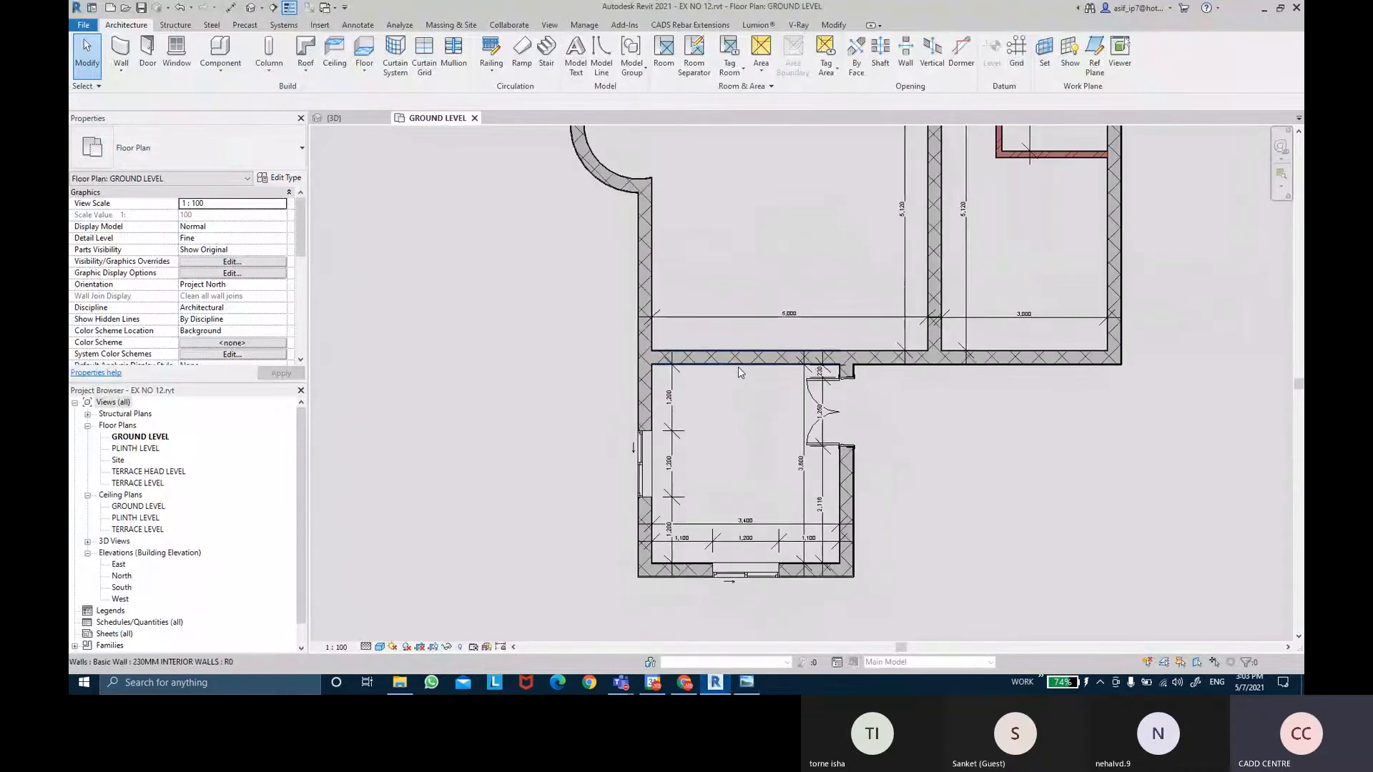
pyautogui.click(147, 56)
# Browse the door types in the Type Selector, then open Load Family for another door family.
pyautogui.click(186, 147)
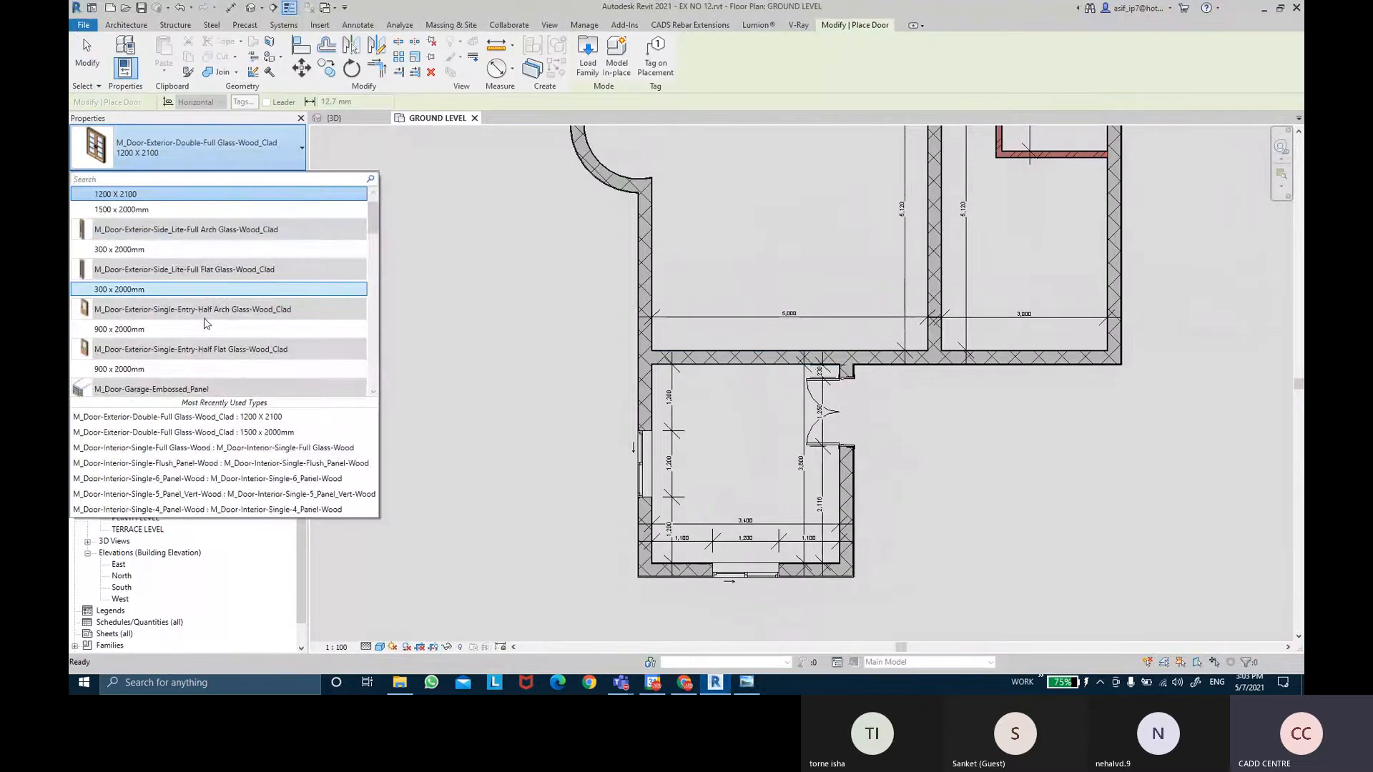
pyautogui.scroll(-5, 207, 286)
pyautogui.scroll(-10, 205, 312)
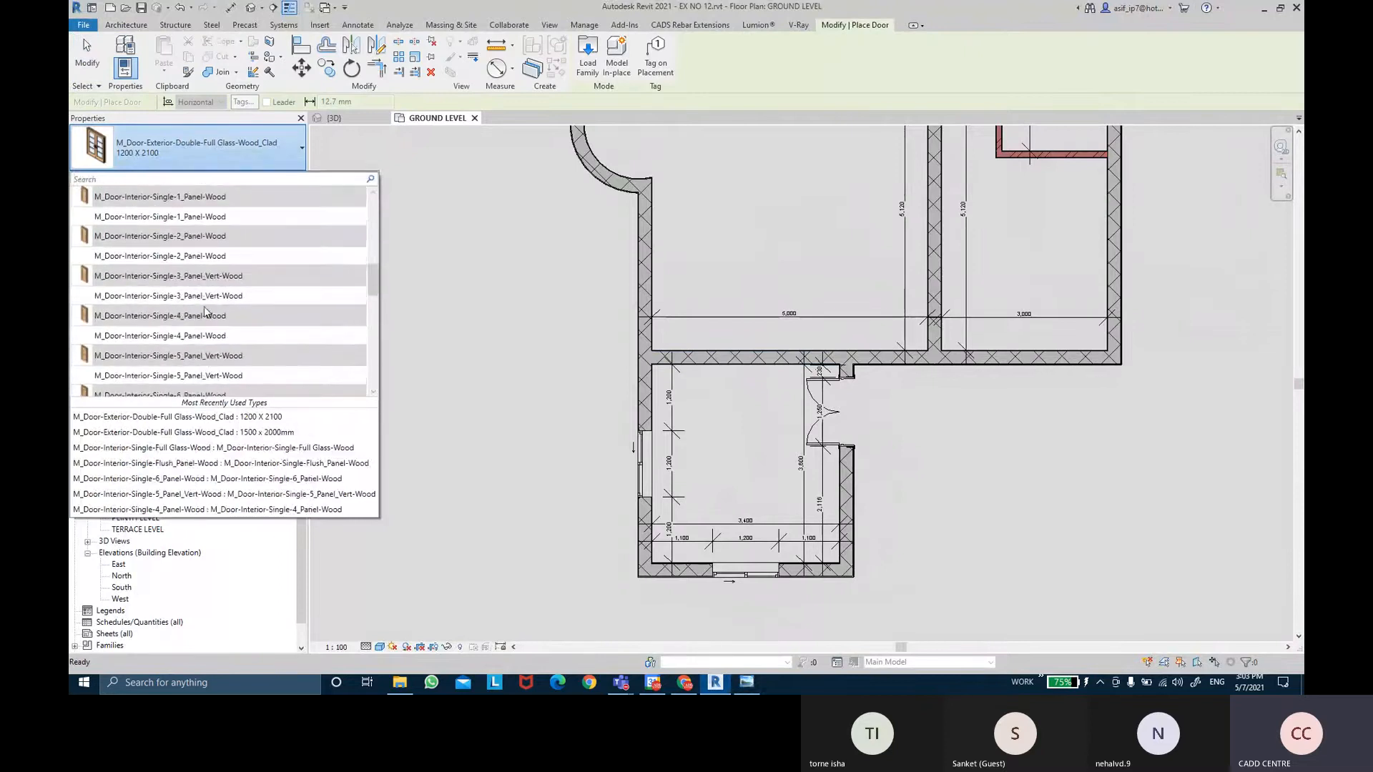
pyautogui.scroll(-5, 207, 312)
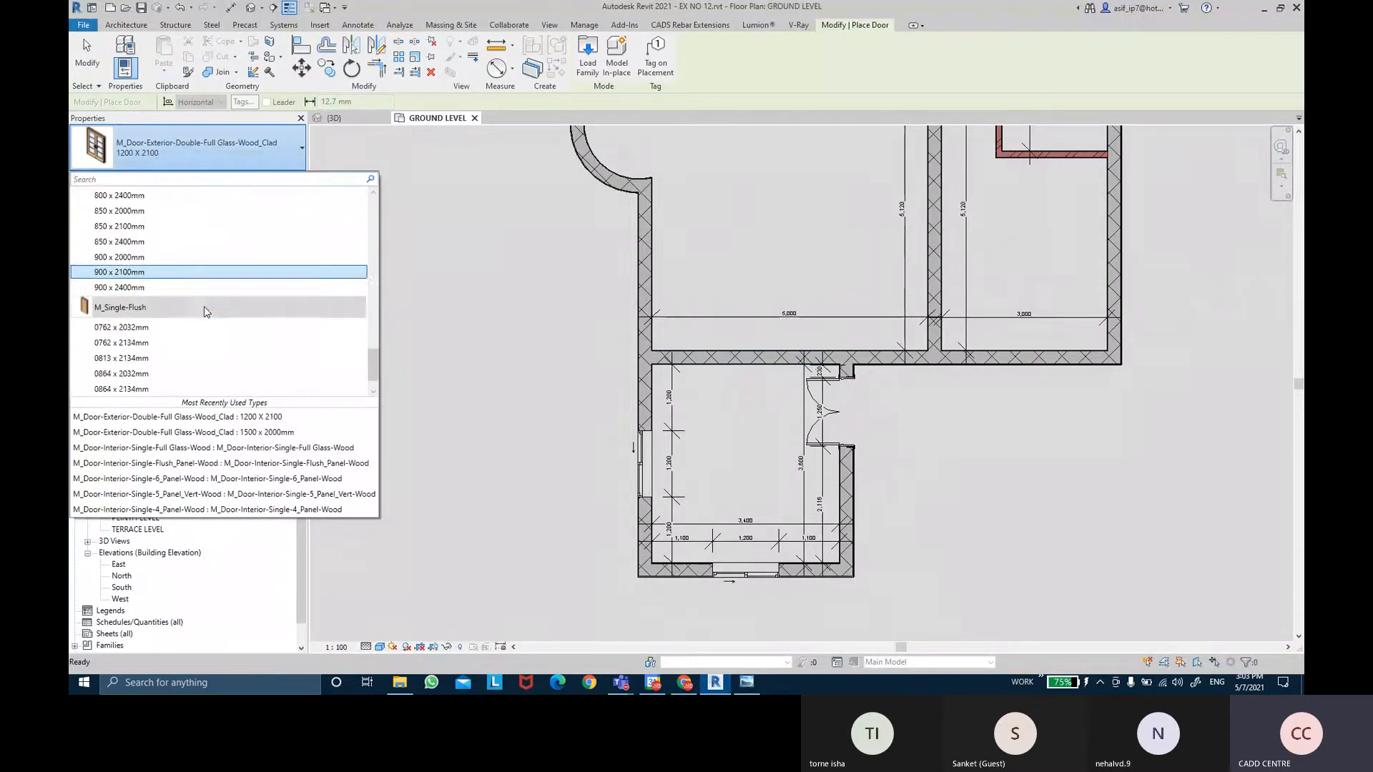
pyautogui.scroll(5, 206, 312)
pyautogui.scroll(8, 206, 313)
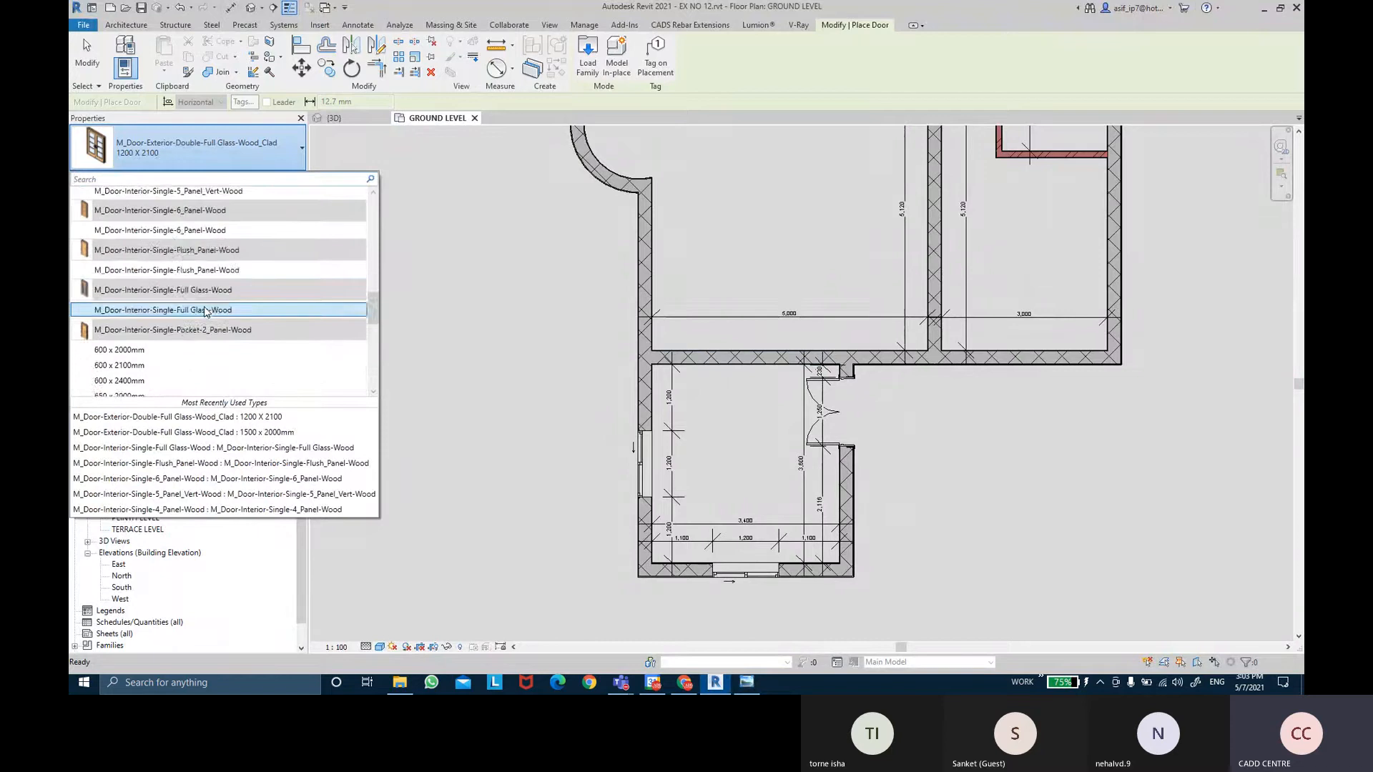
pyautogui.scroll(10, 206, 313)
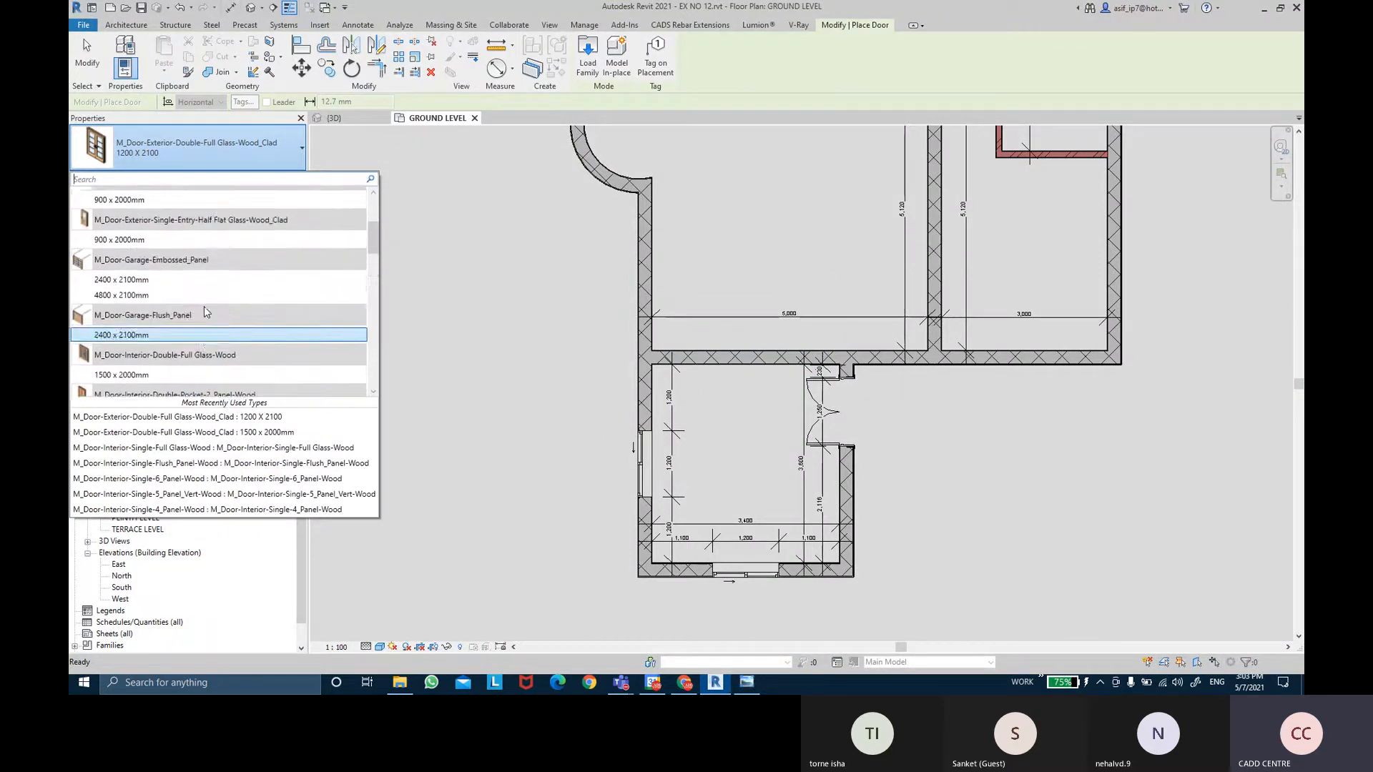
pyautogui.scroll(2, 204, 309)
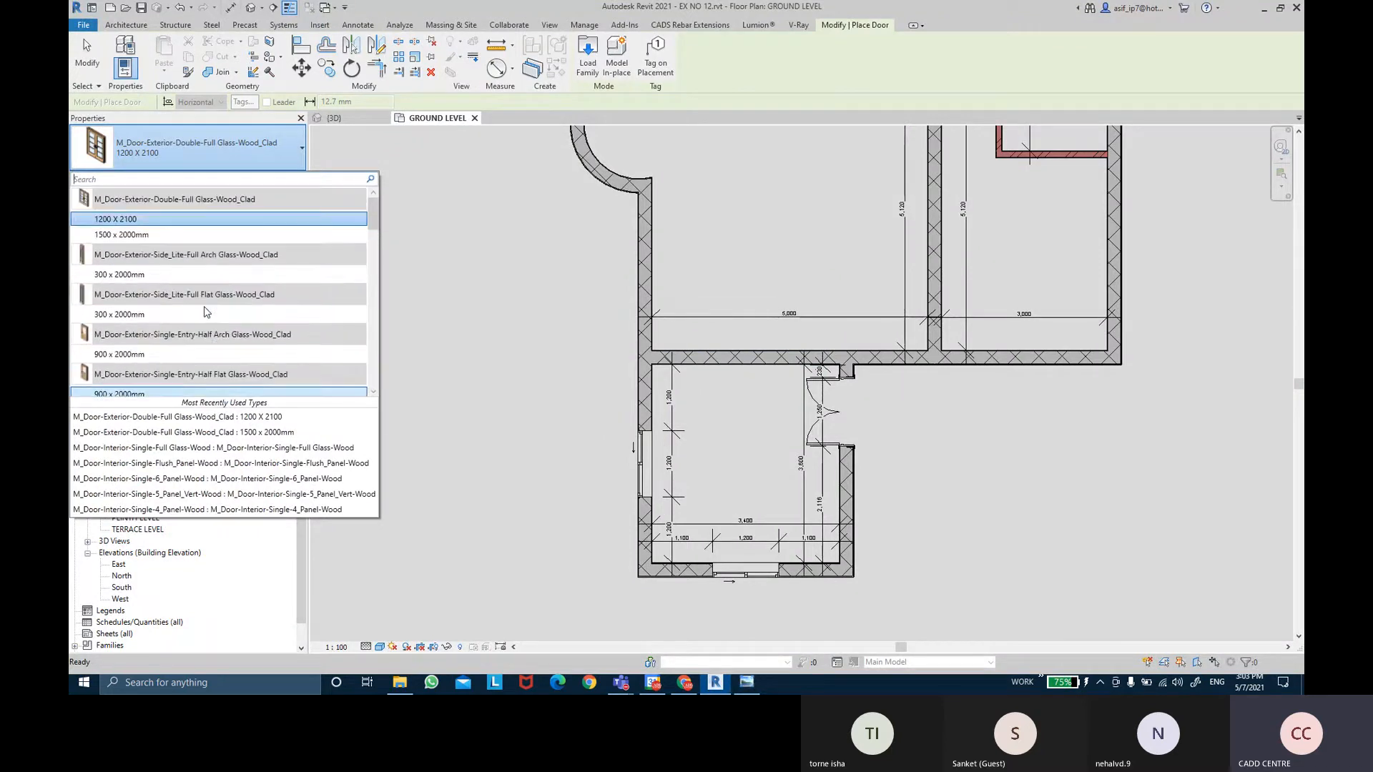
pyautogui.moveTo(376, 212); pyautogui.dragTo(412, 183)
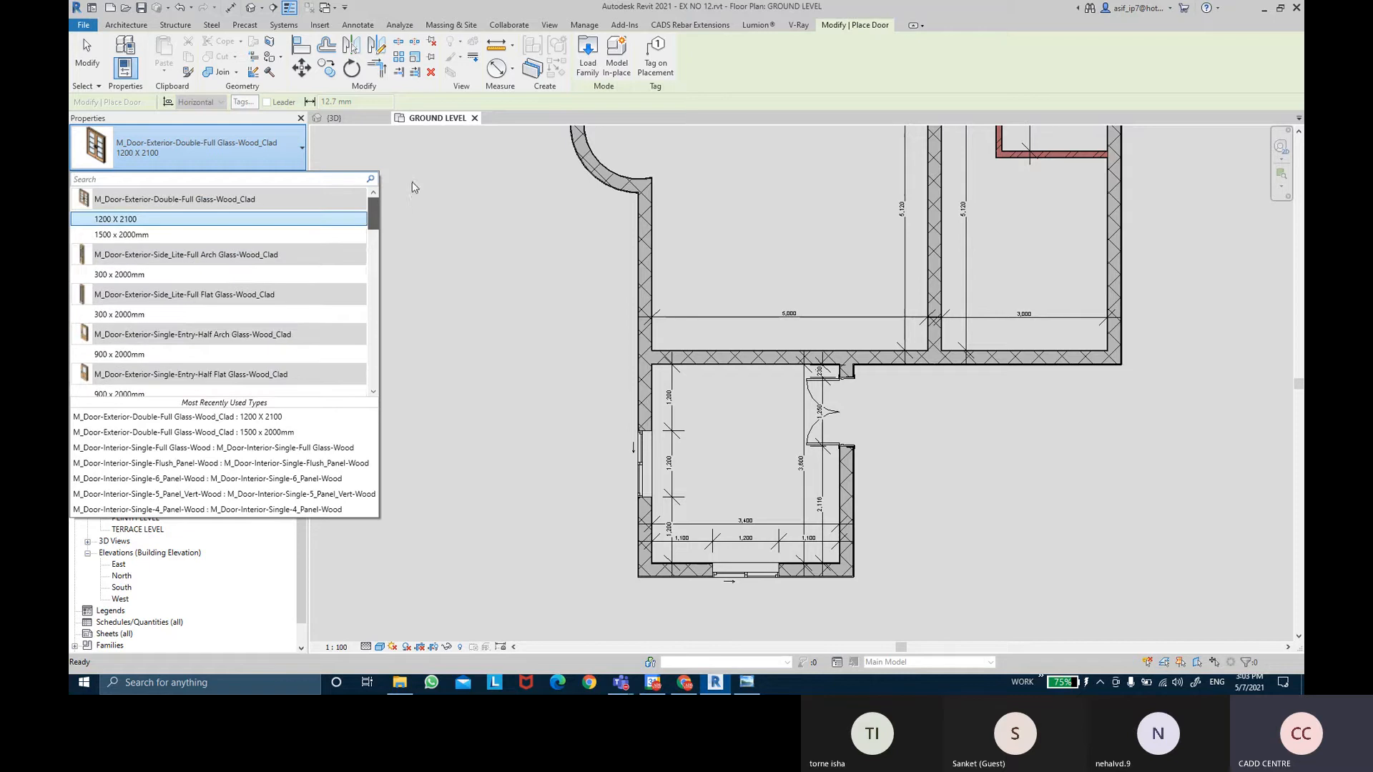
pyautogui.click(587, 55)
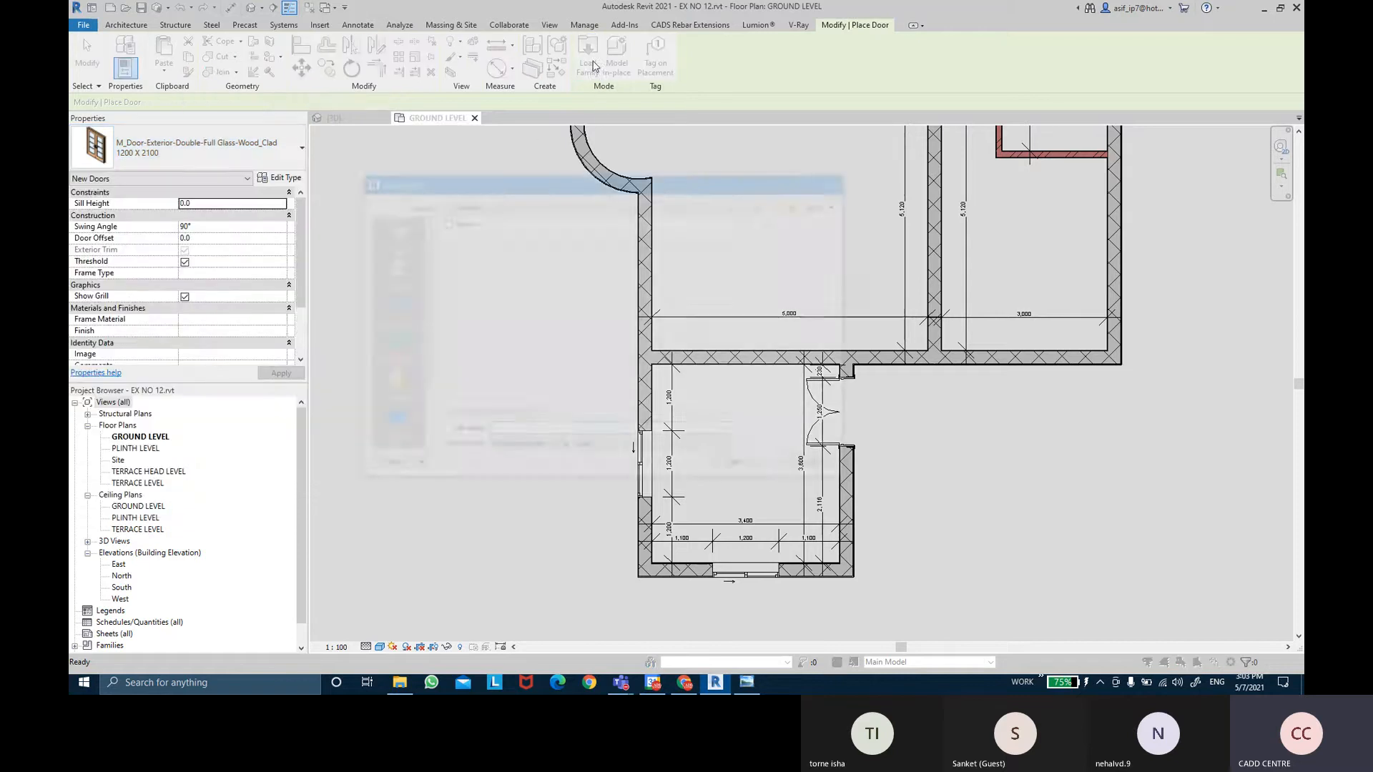
# Load M_Door-Opening.rfa from the library's Doors folder and check the reference size table.
pyautogui.click(766, 203)
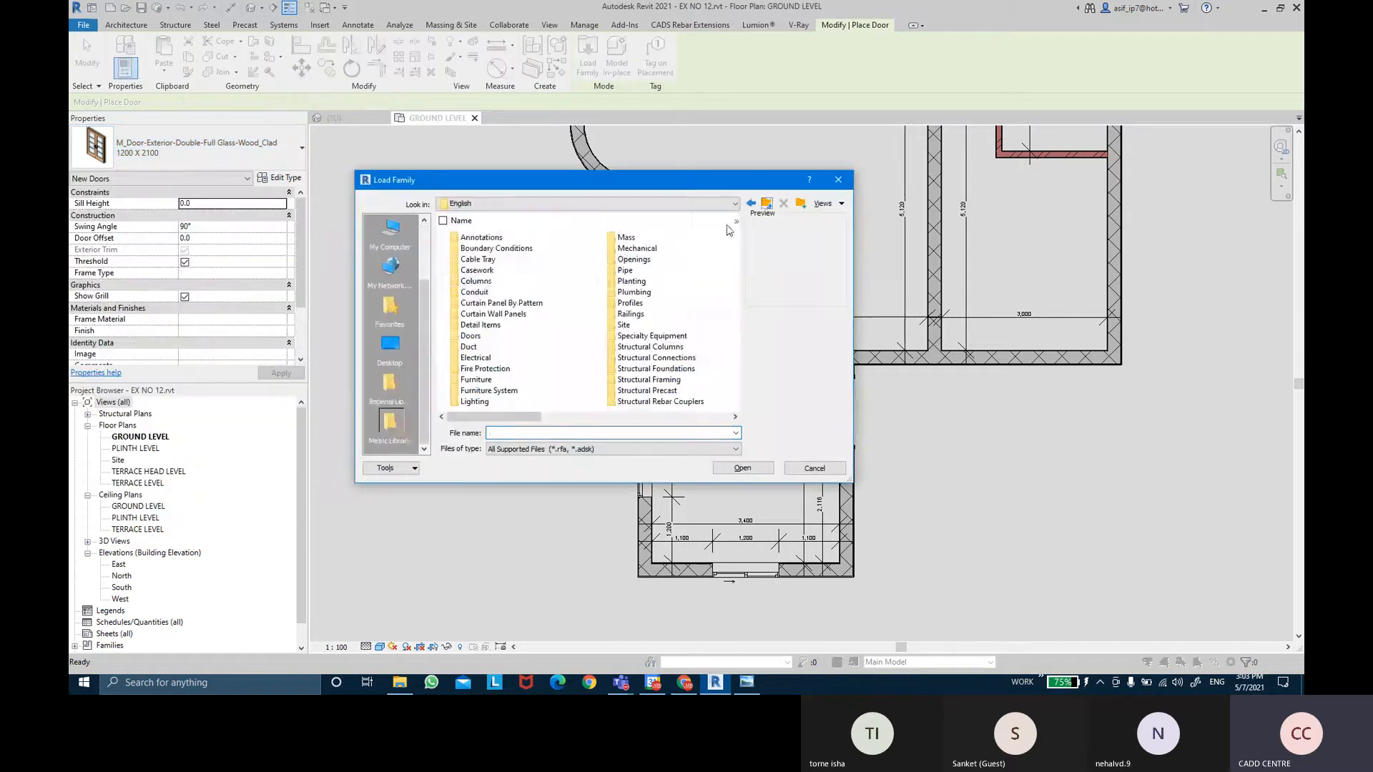
pyautogui.doubleClick(493, 335)
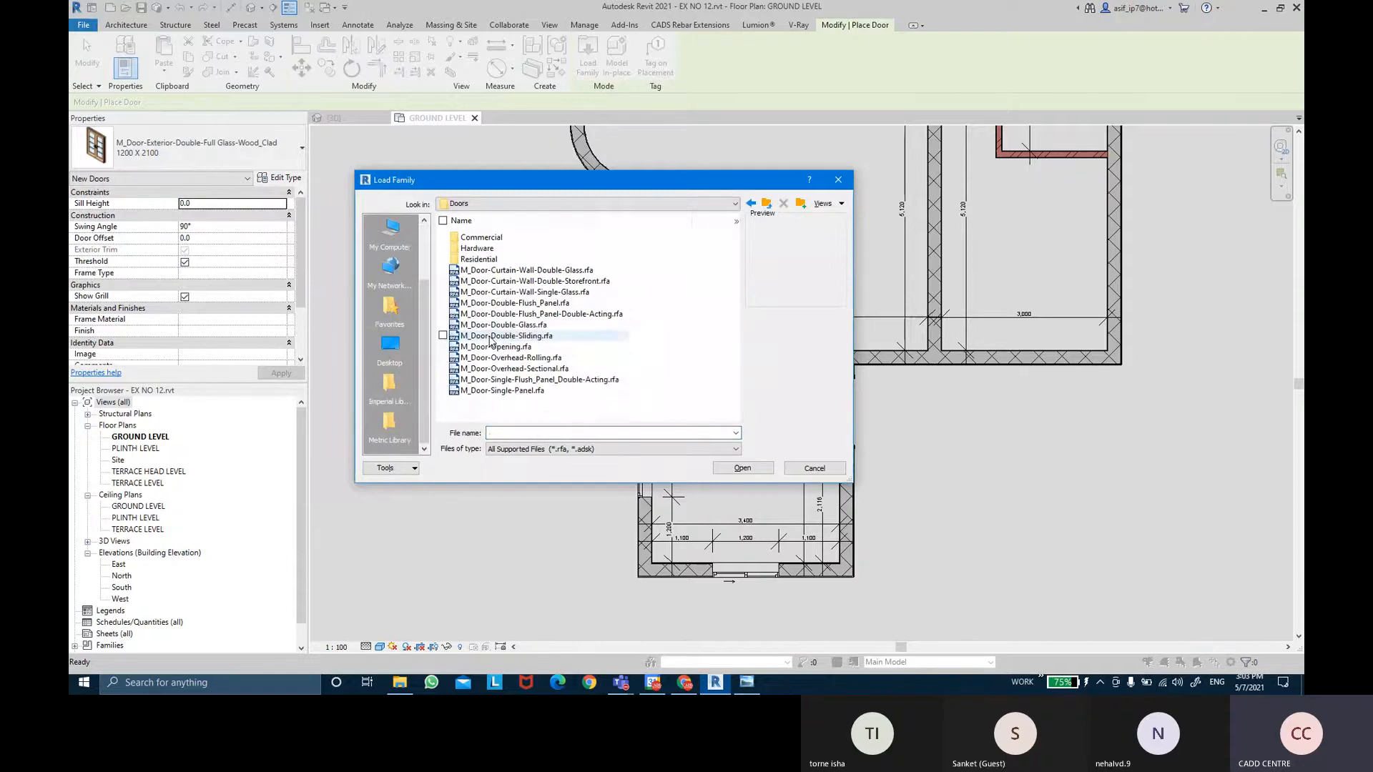
pyautogui.click(521, 347)
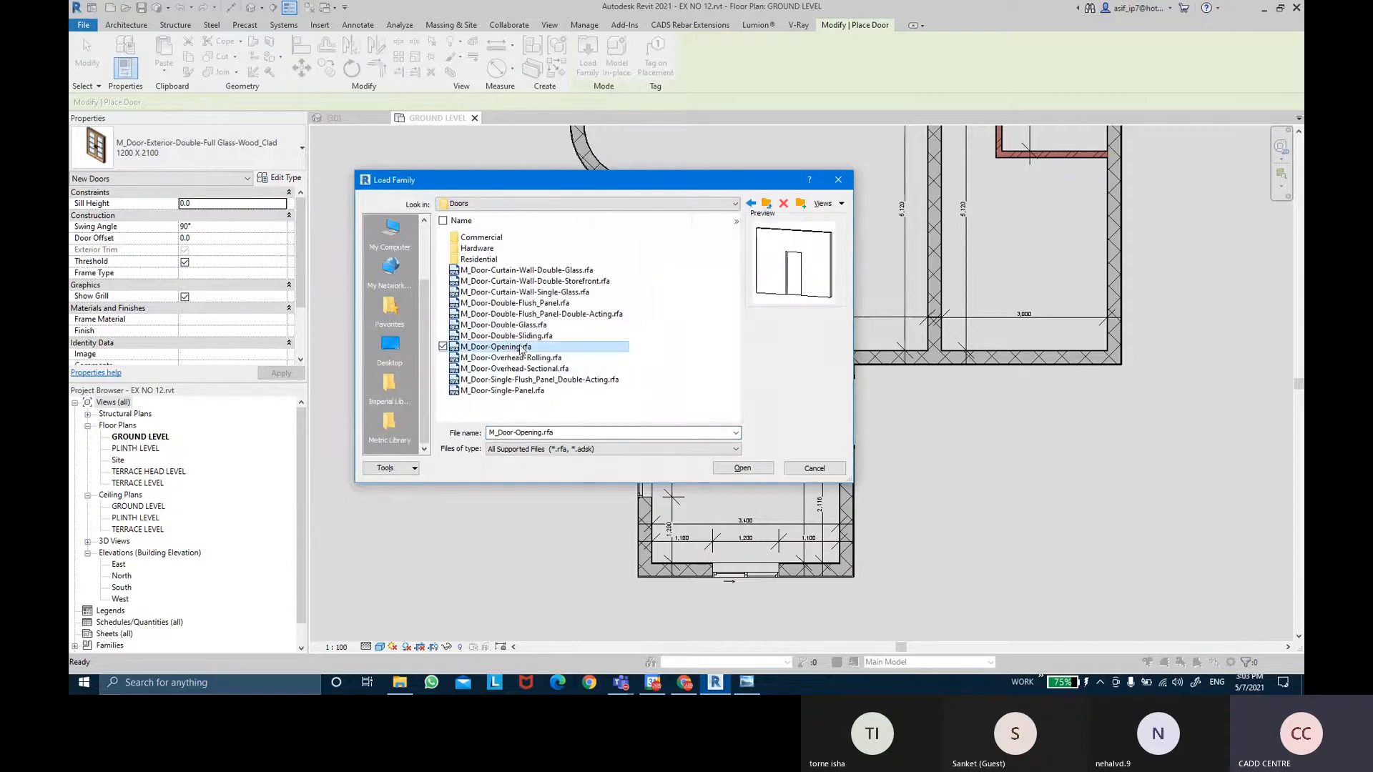
pyautogui.click(722, 472)
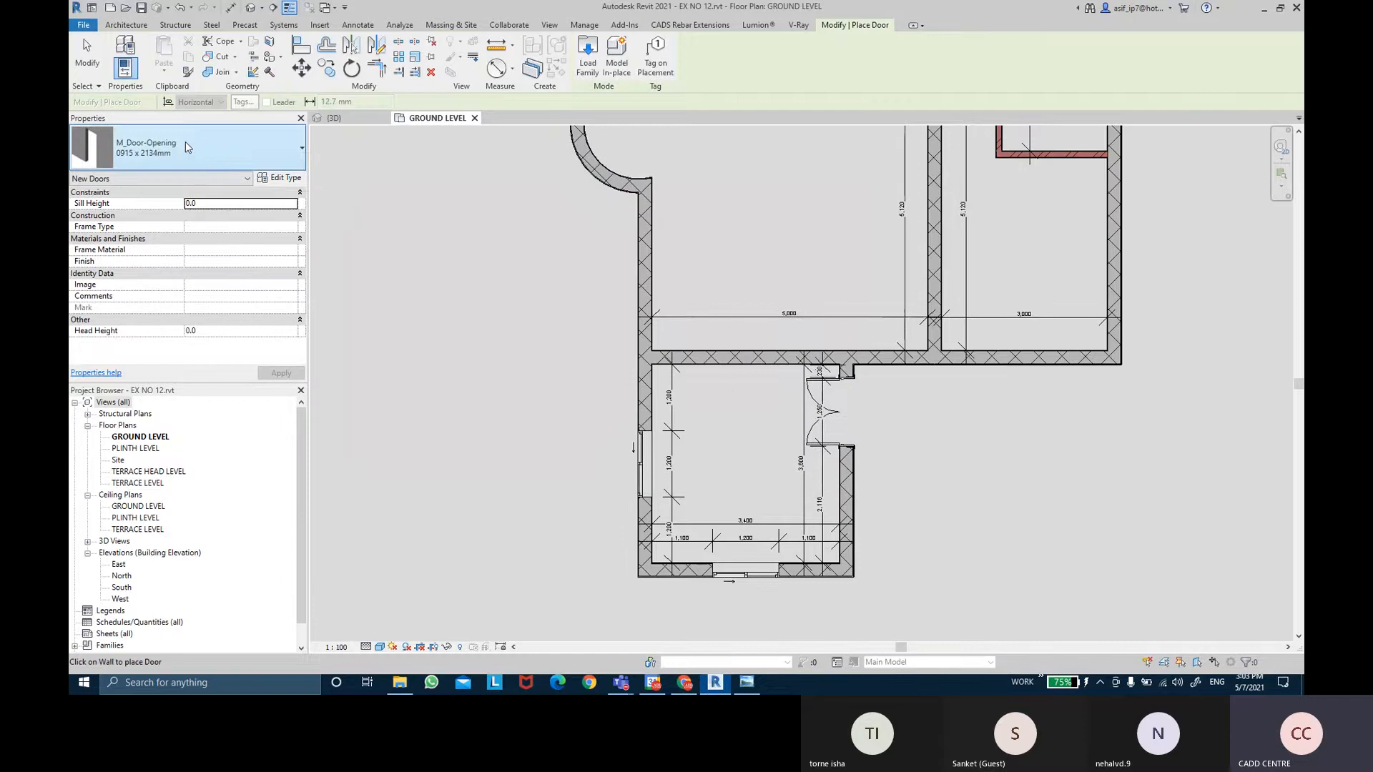
pyautogui.click(747, 682)
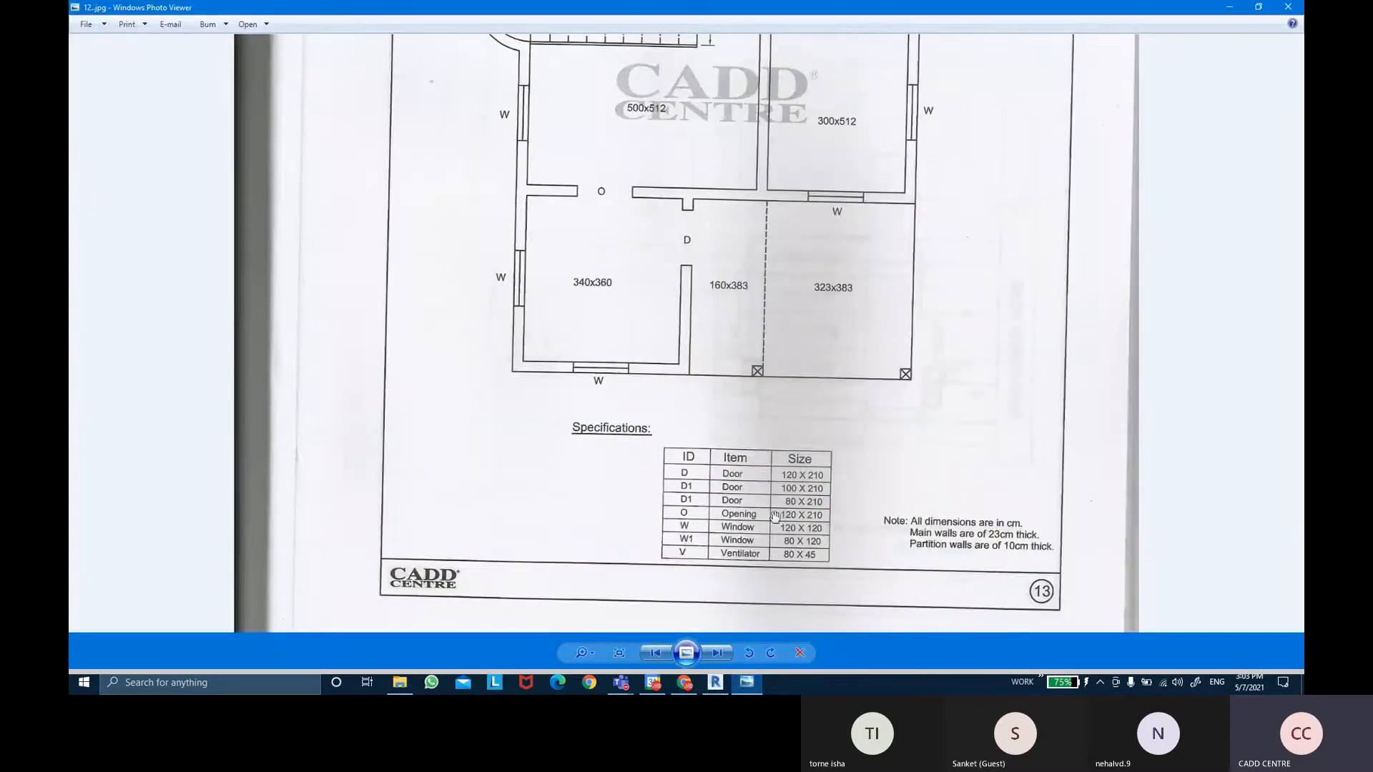
pyautogui.click(748, 684)
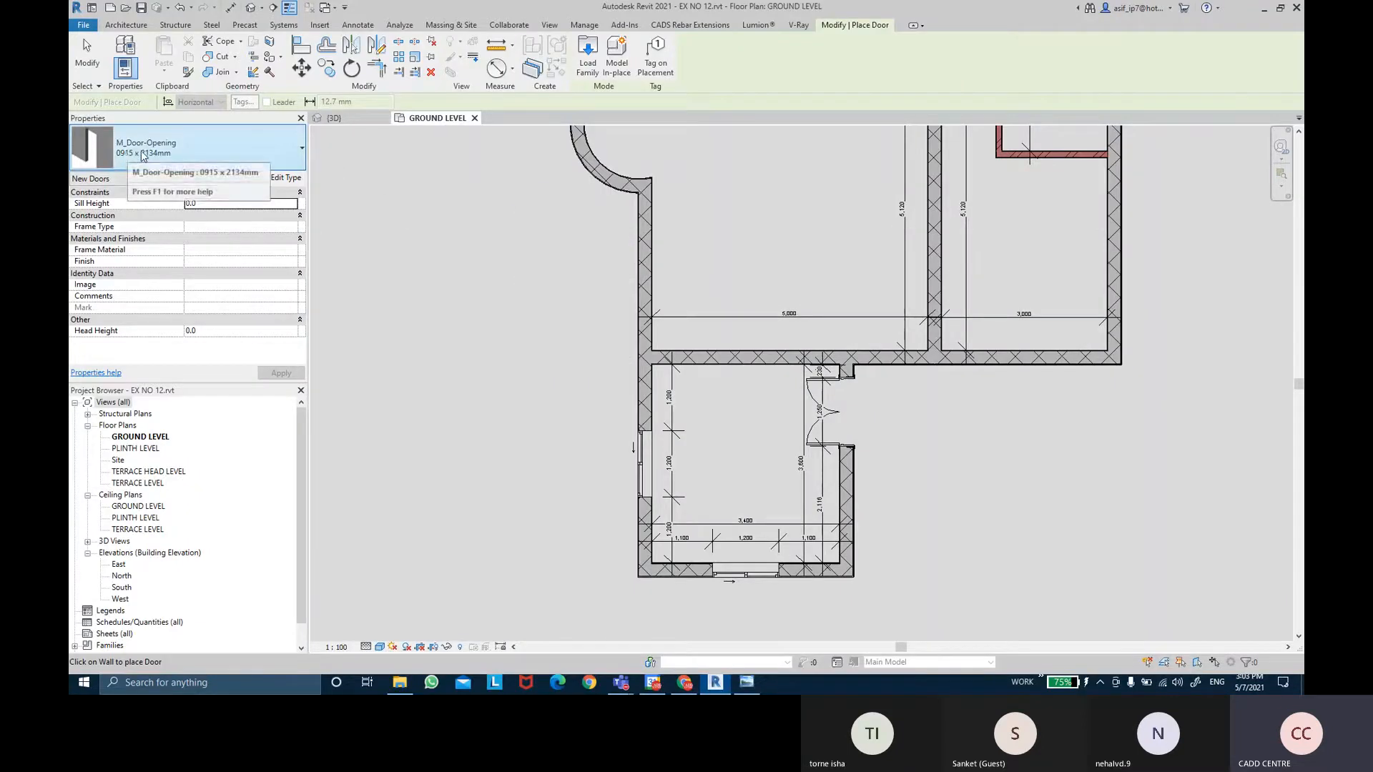
# Duplicate the opening type as '1200 X 2100' with rough width 1200 and rough height 2100.
pyautogui.click(279, 178)
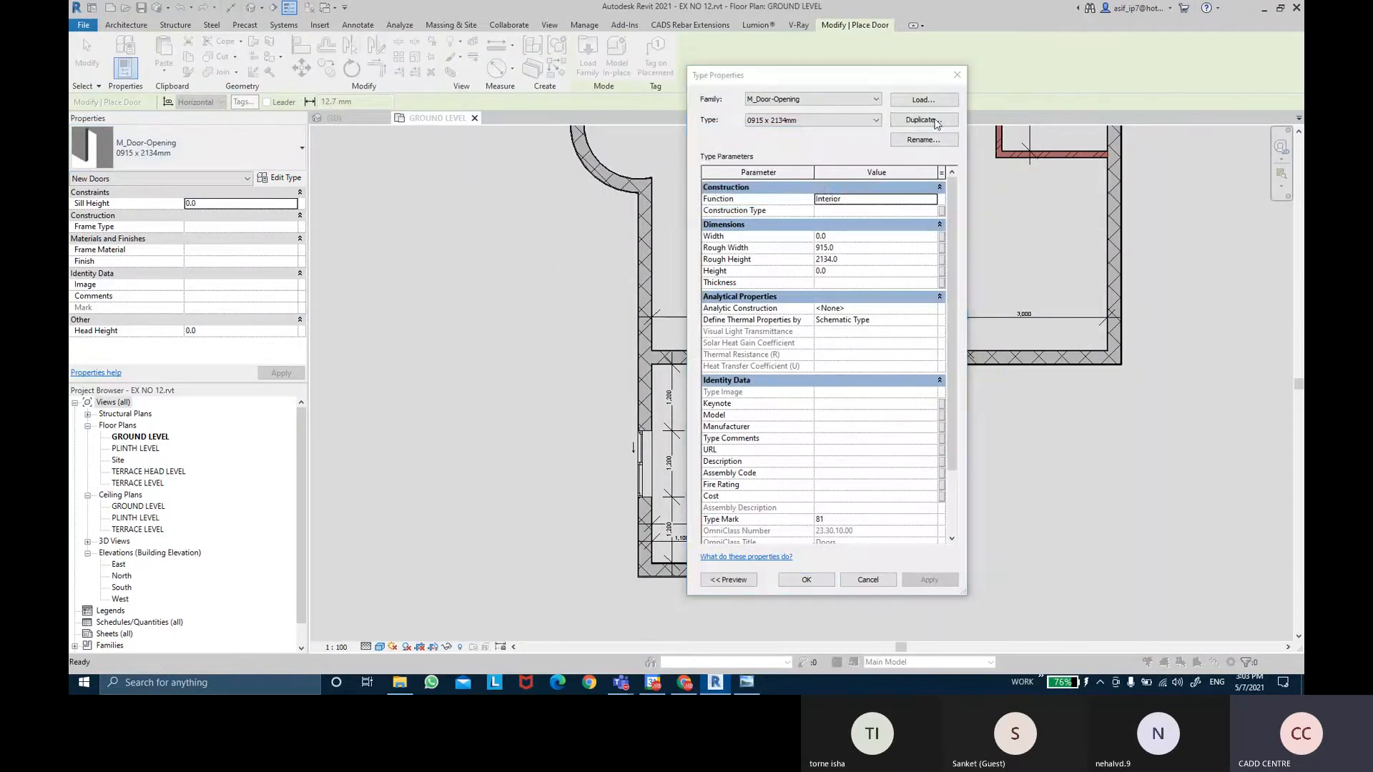
pyautogui.click(923, 120)
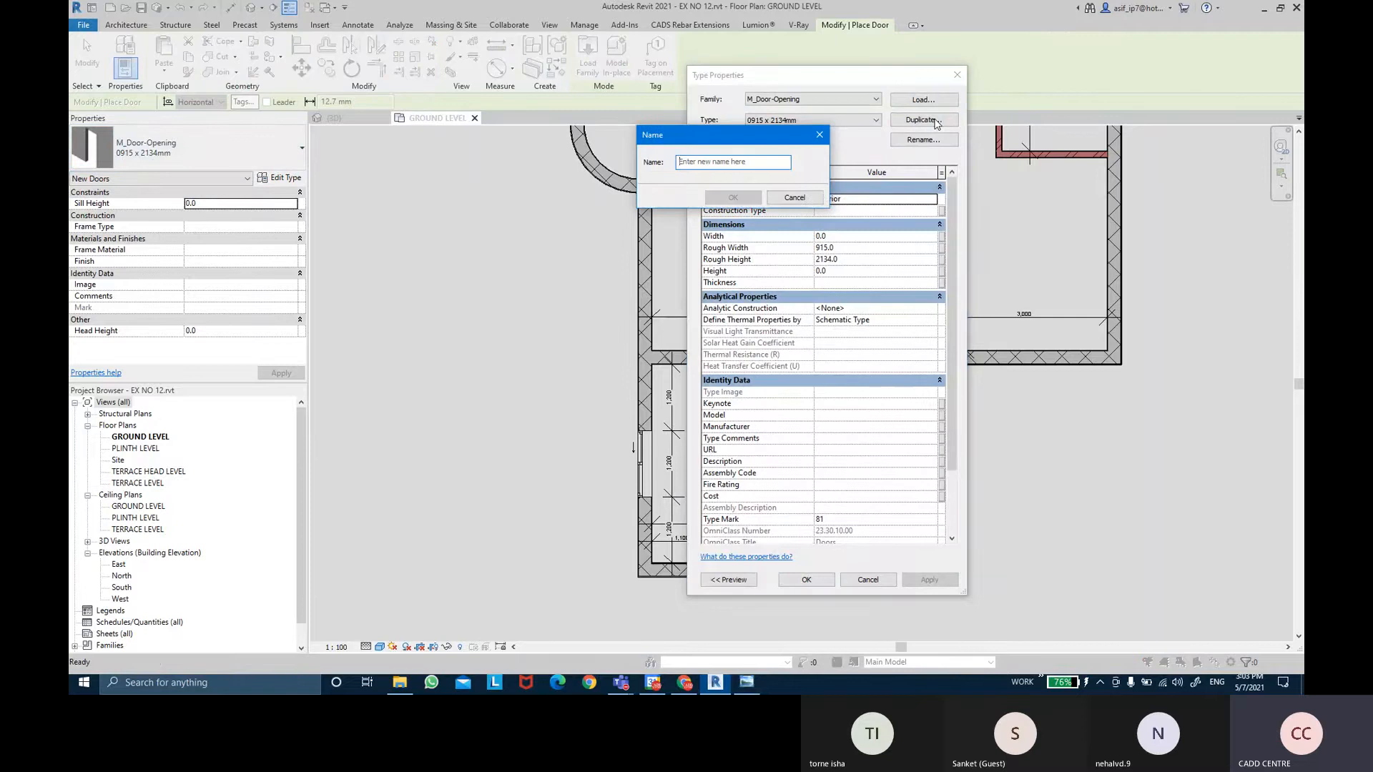
pyautogui.write('1200 X ')
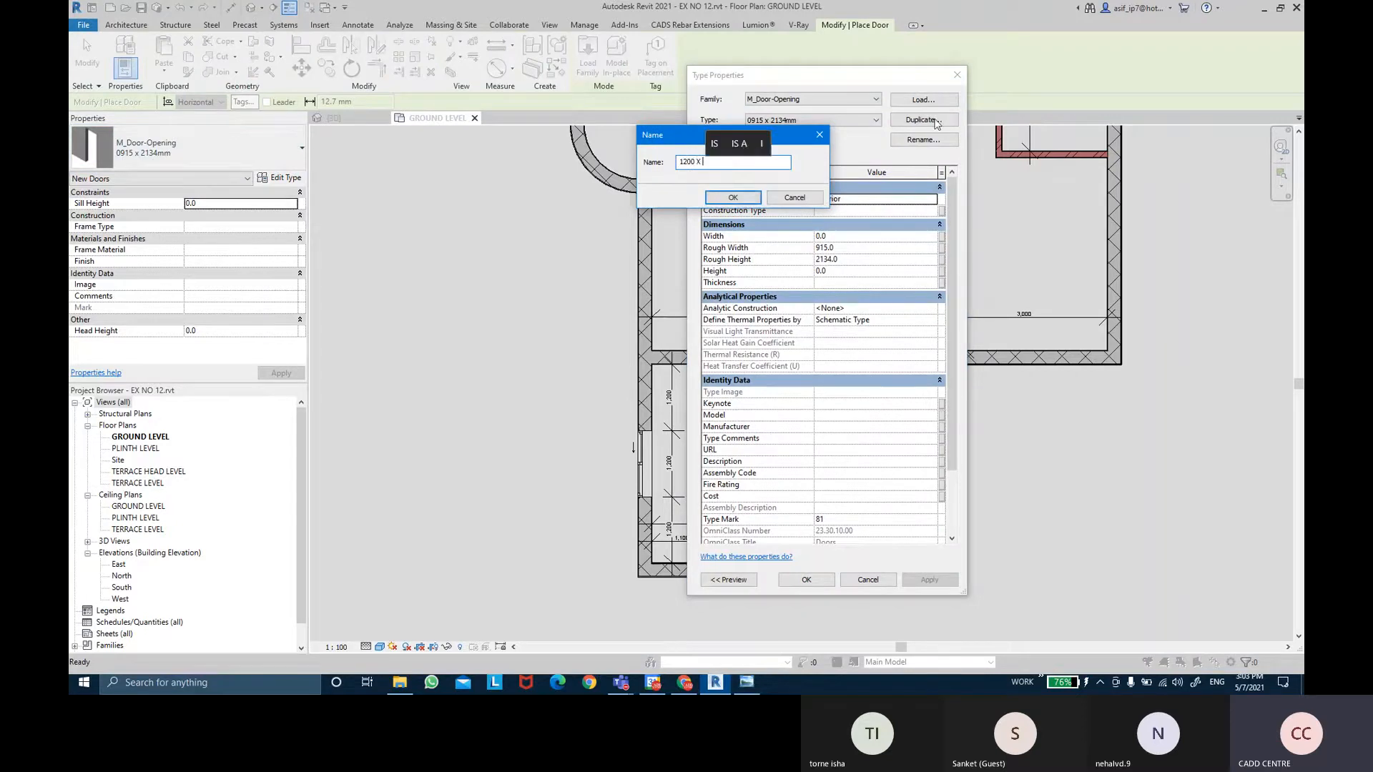
pyautogui.write('2100')
pyautogui.press('Return')
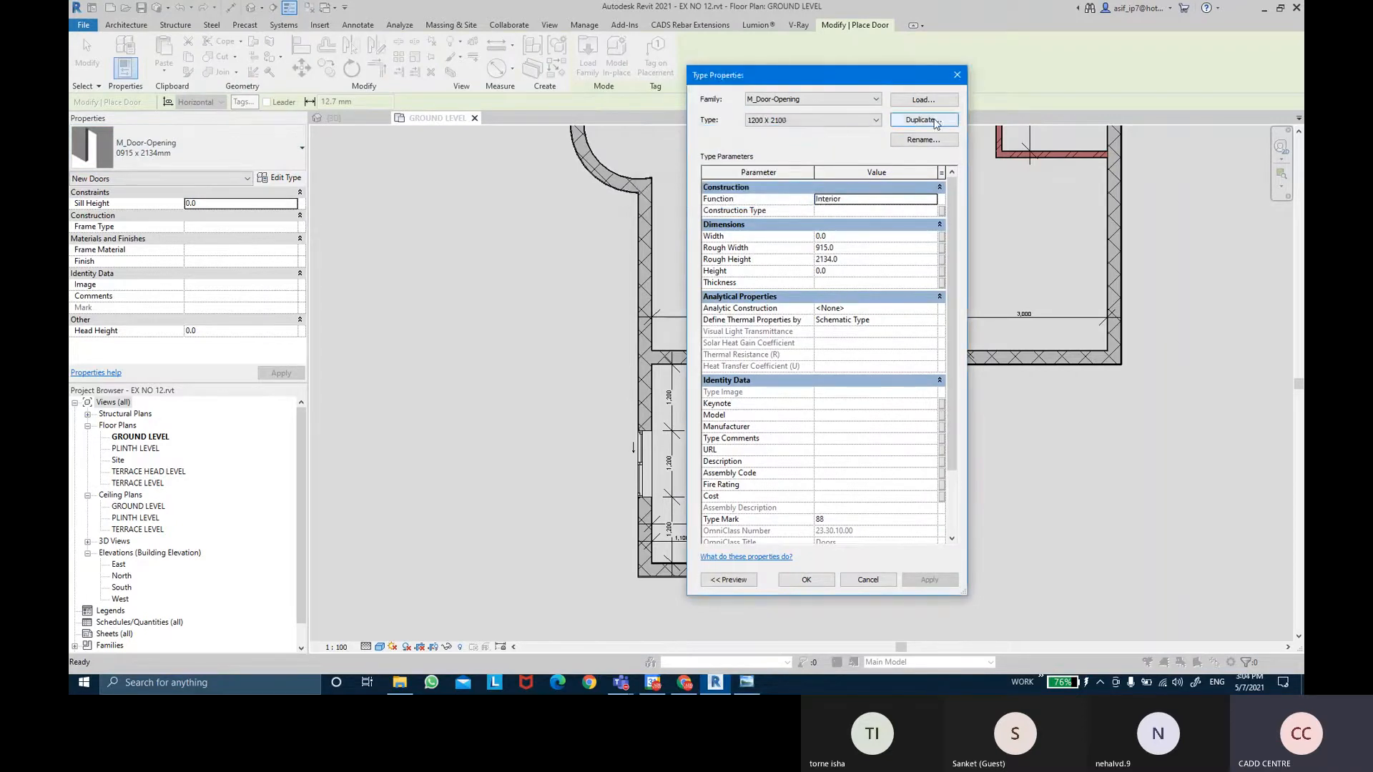
pyautogui.click(872, 250)
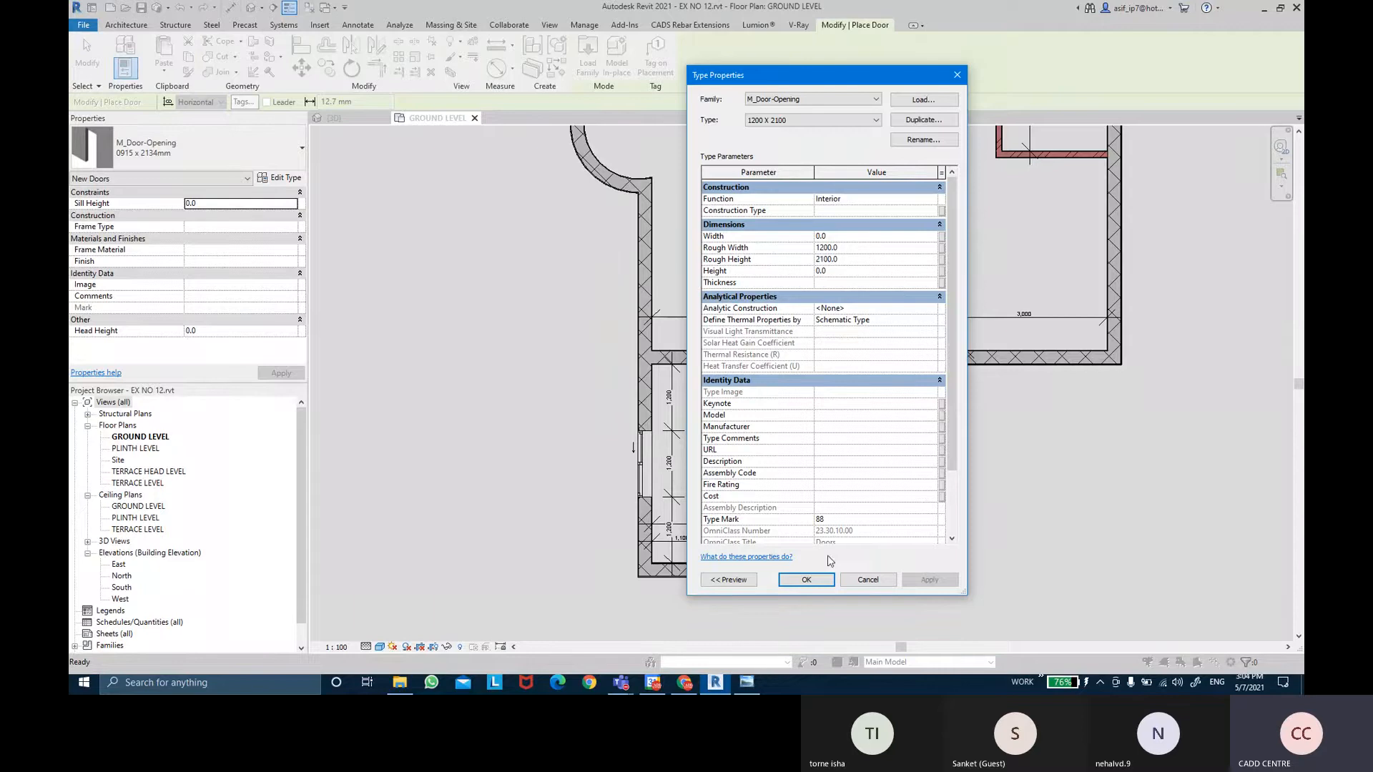
pyautogui.click(805, 580)
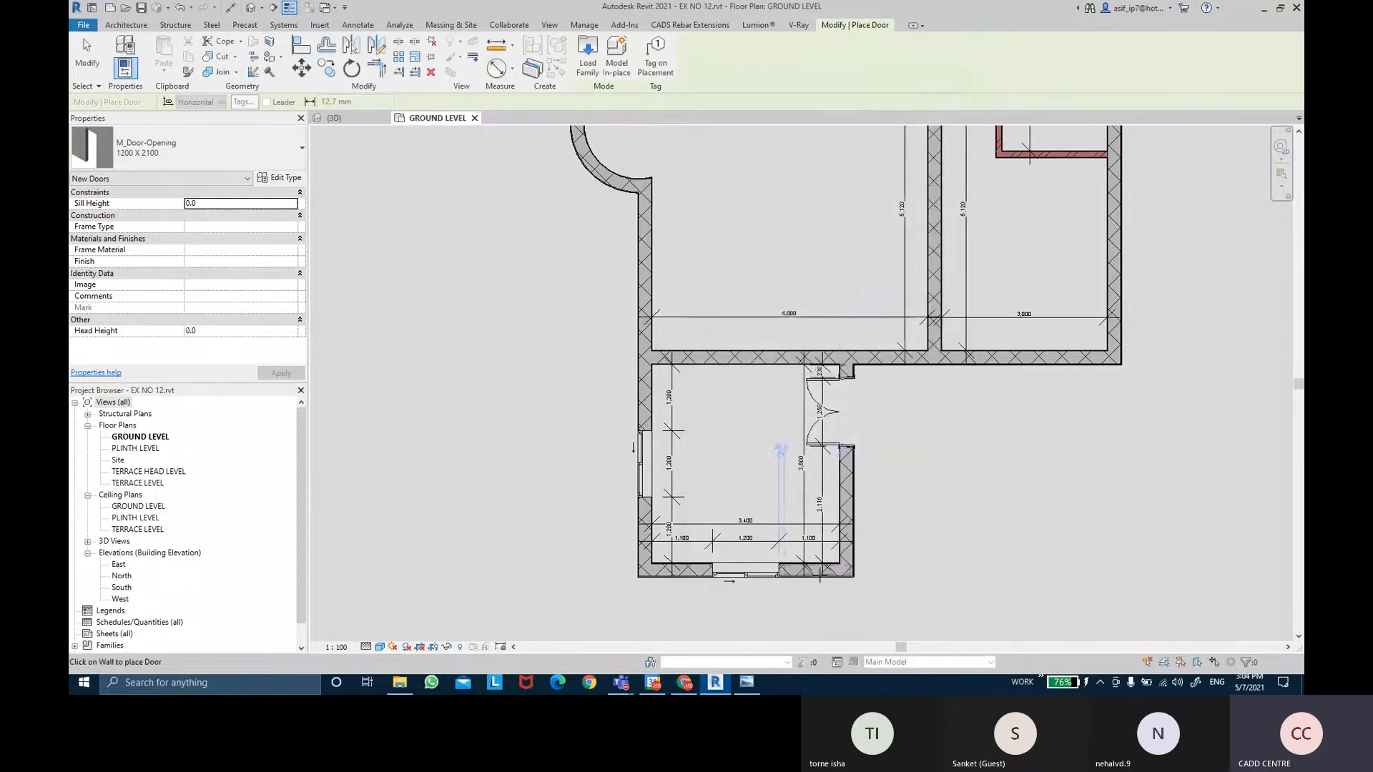
# Place the 1200 X 2100 opening in the lower room's upper wall.
pyautogui.click(741, 357)
pyautogui.scroll(1, 749, 415)
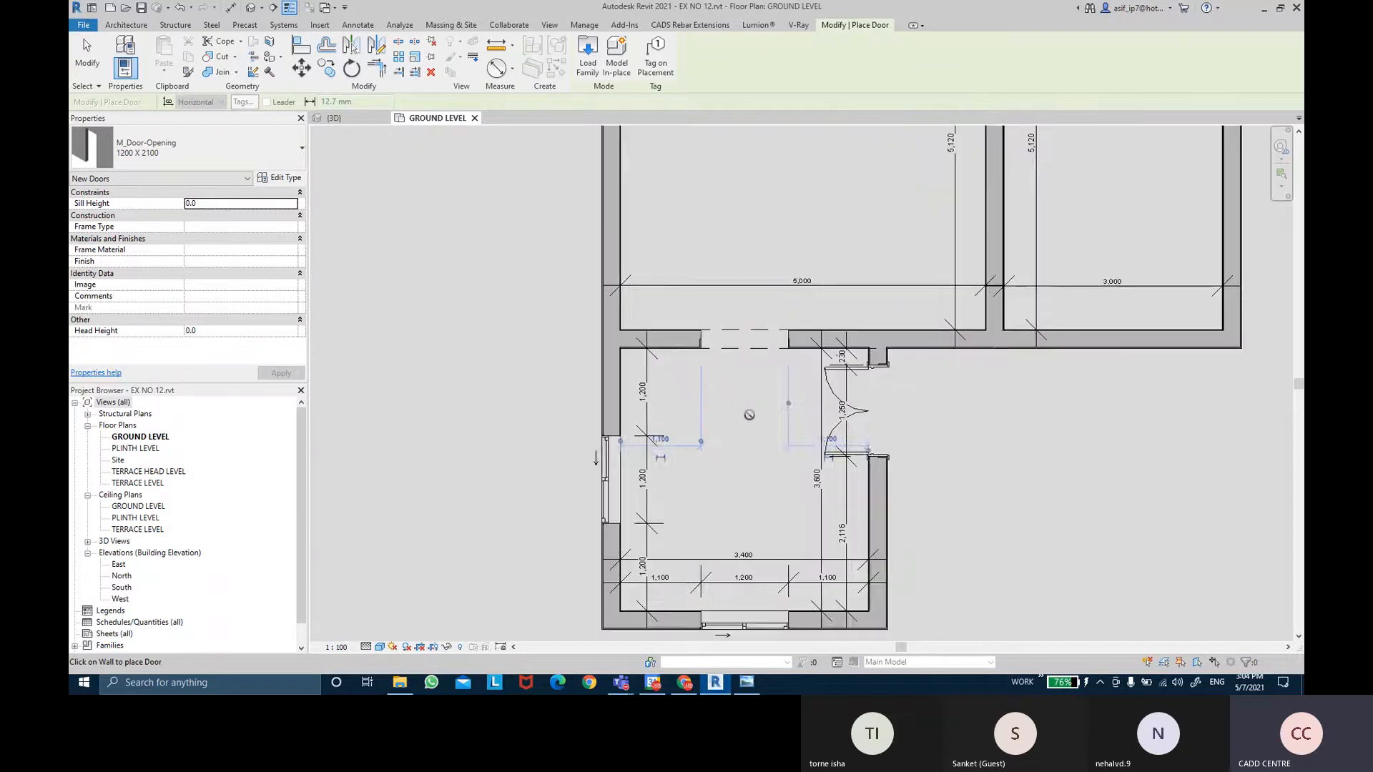
pyautogui.press('Escape')
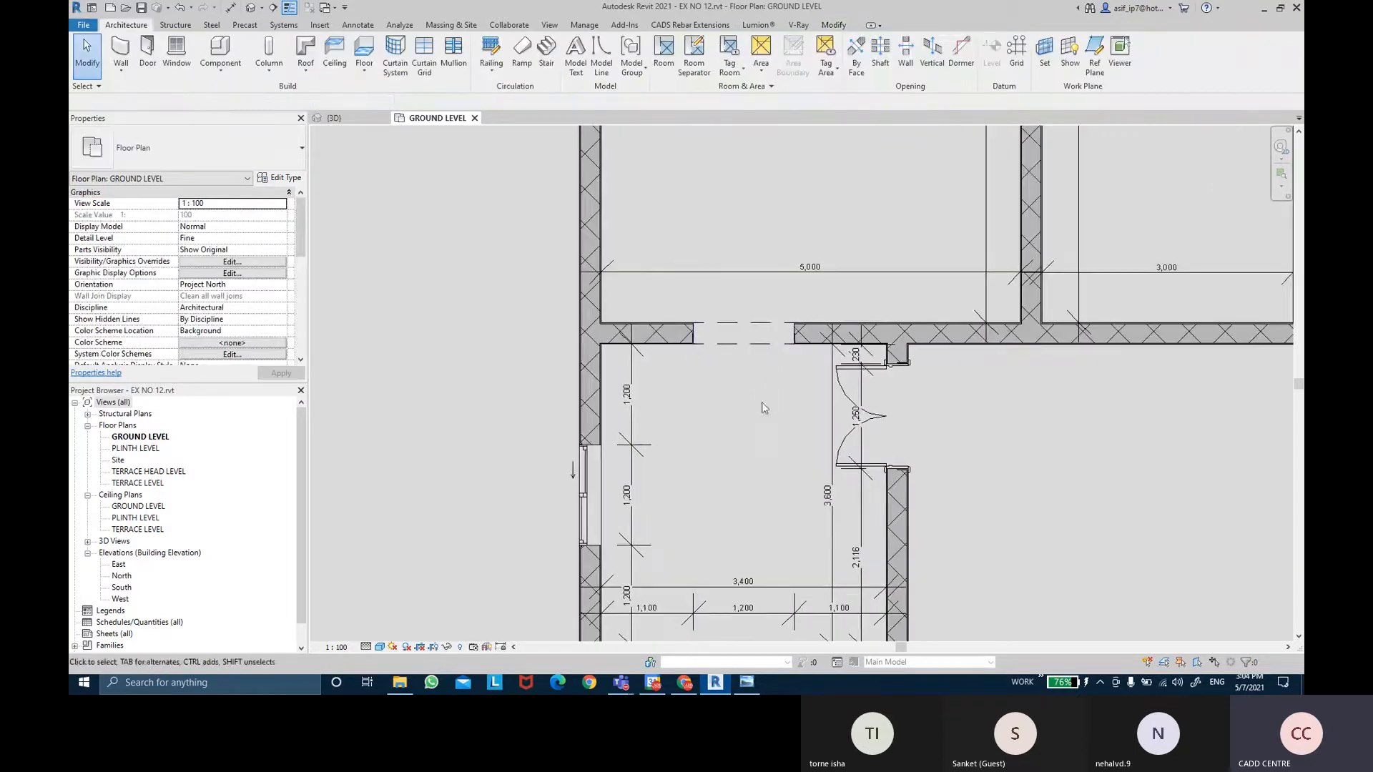
pyautogui.scroll(1, 761, 402)
pyautogui.moveTo(754, 370); pyautogui.dragTo(742, 338, button='middle')
pyautogui.middleClick(751, 336)
pyautogui.scroll(-1, 744, 331)
pyautogui.scroll(1, 744, 336)
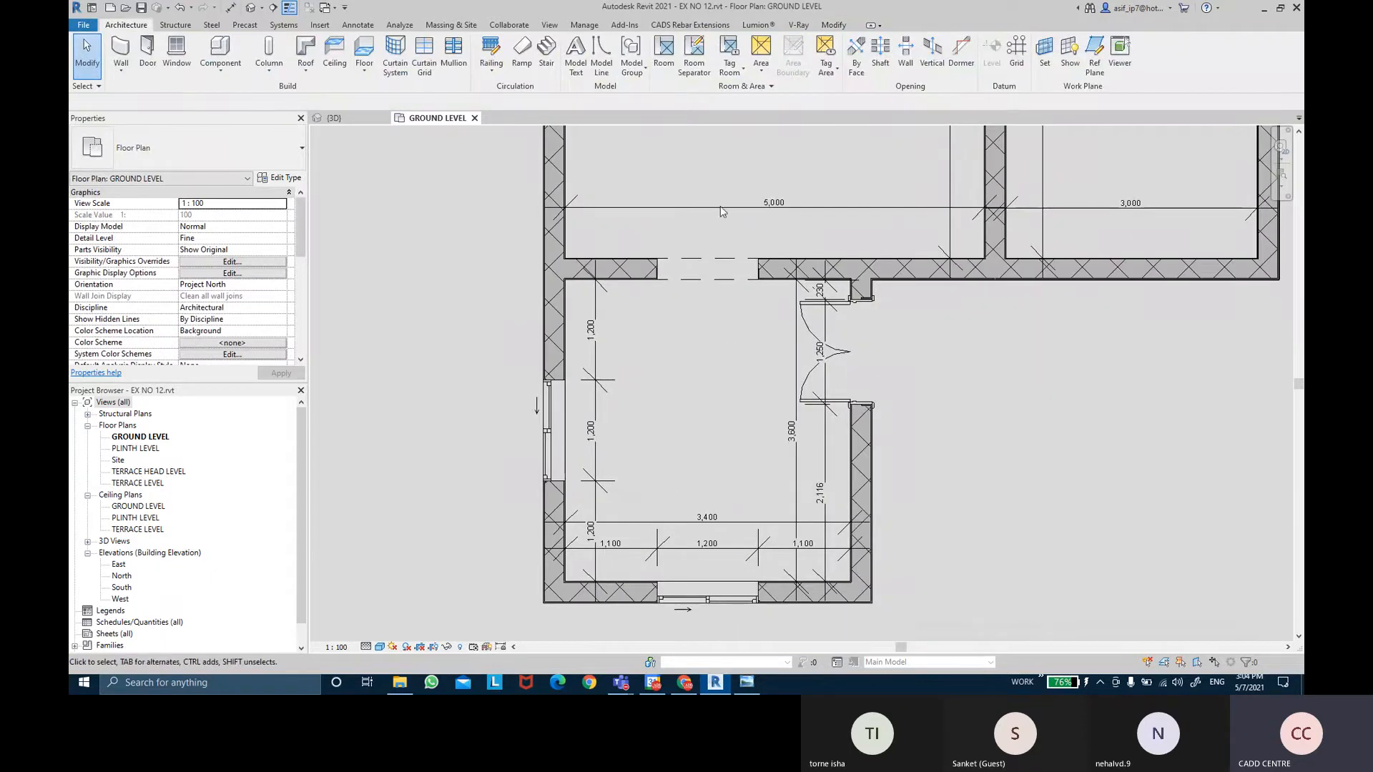
pyautogui.click(230, 7)
# Pick wall faces and opening edges for a dimension chain, then cancel it unplaced.
pyautogui.scroll(3, 579, 356)
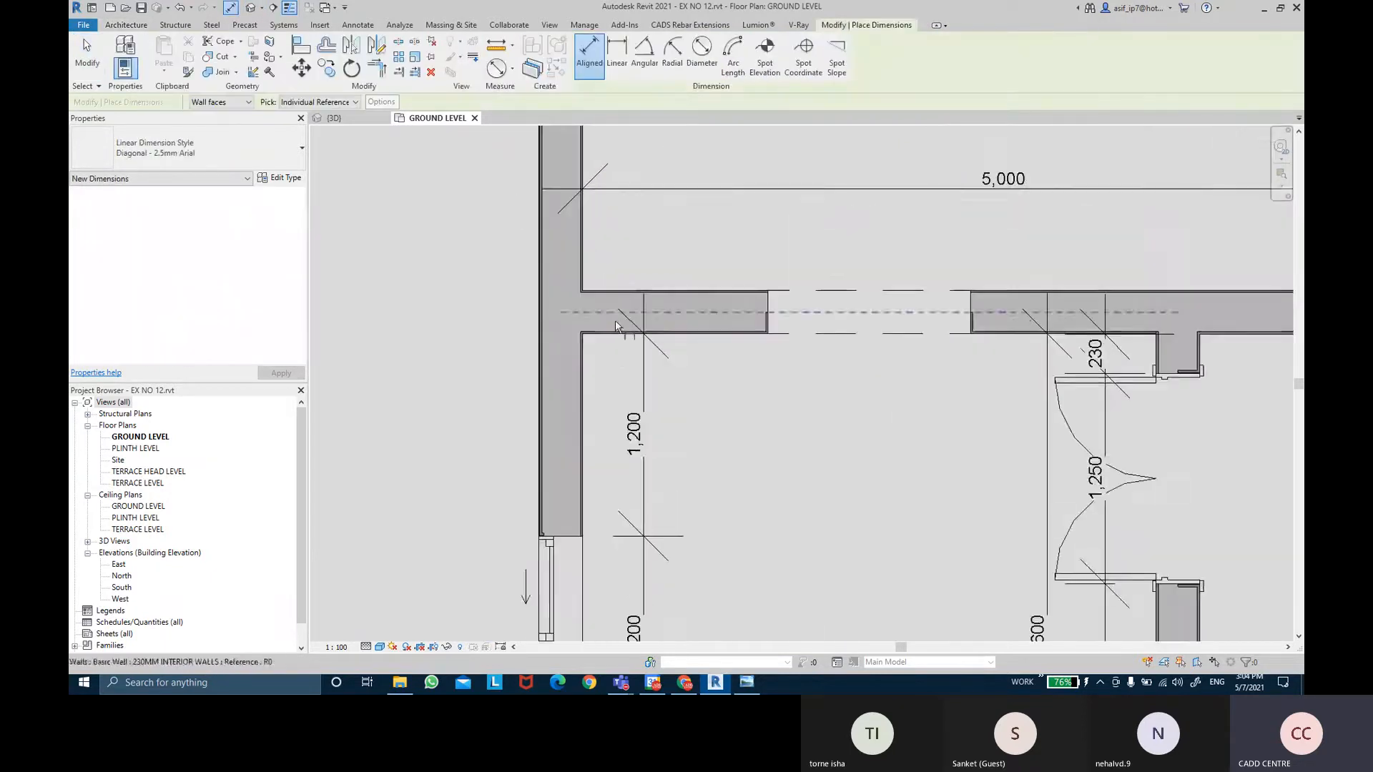
pyautogui.click(577, 356)
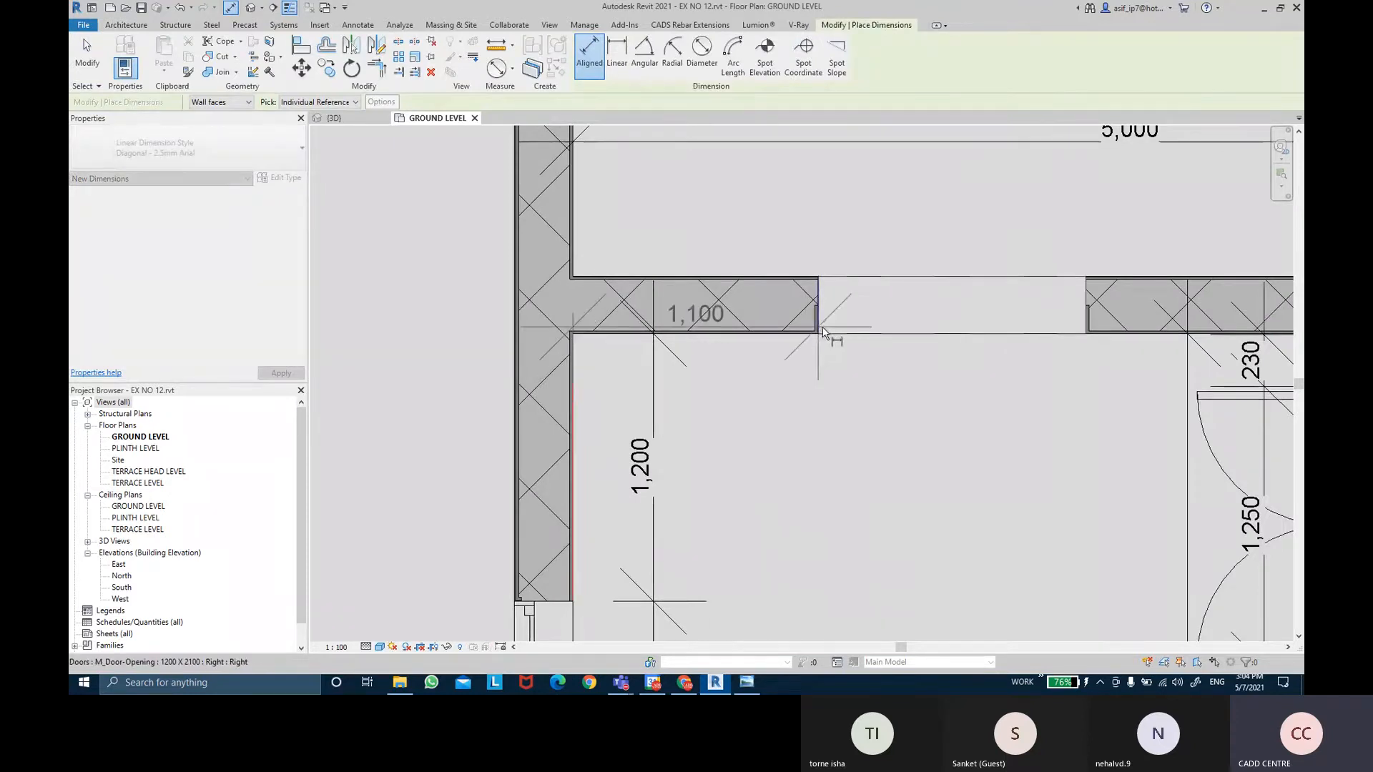
pyautogui.click(822, 331)
pyautogui.moveTo(925, 352); pyautogui.dragTo(759, 332, button='middle')
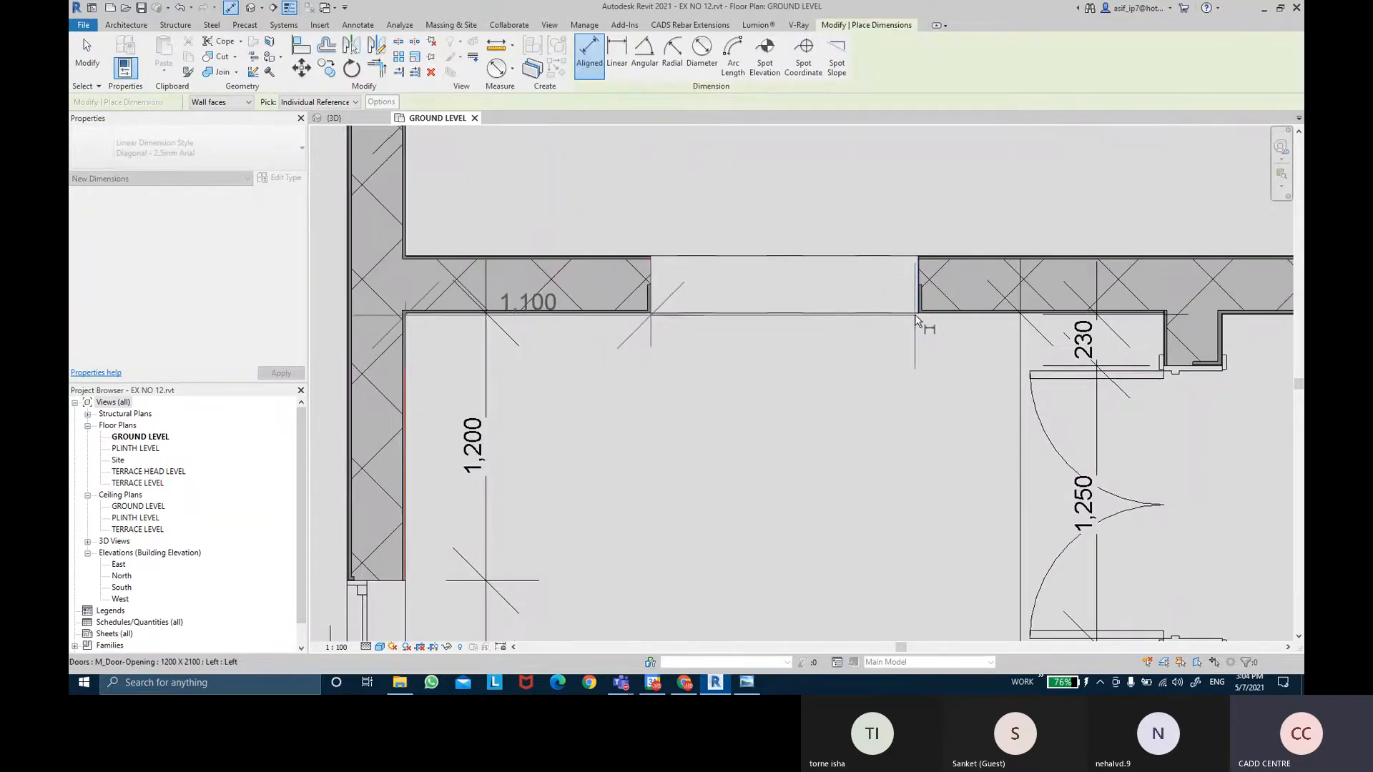
pyautogui.click(916, 316)
pyautogui.moveTo(916, 316); pyautogui.dragTo(715, 314, button='middle')
pyautogui.scroll(2, 1021, 313)
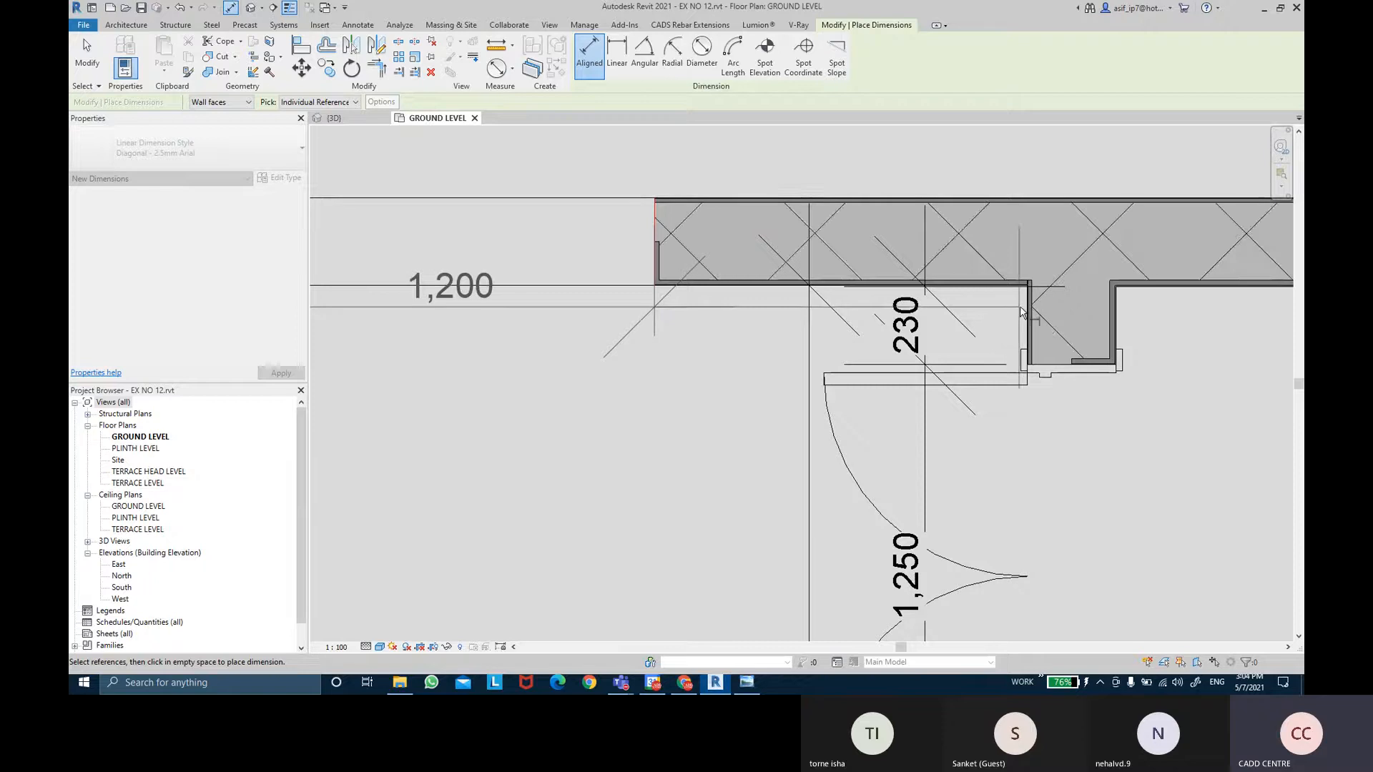
pyautogui.click(1021, 312)
pyautogui.scroll(-2, 1018, 372)
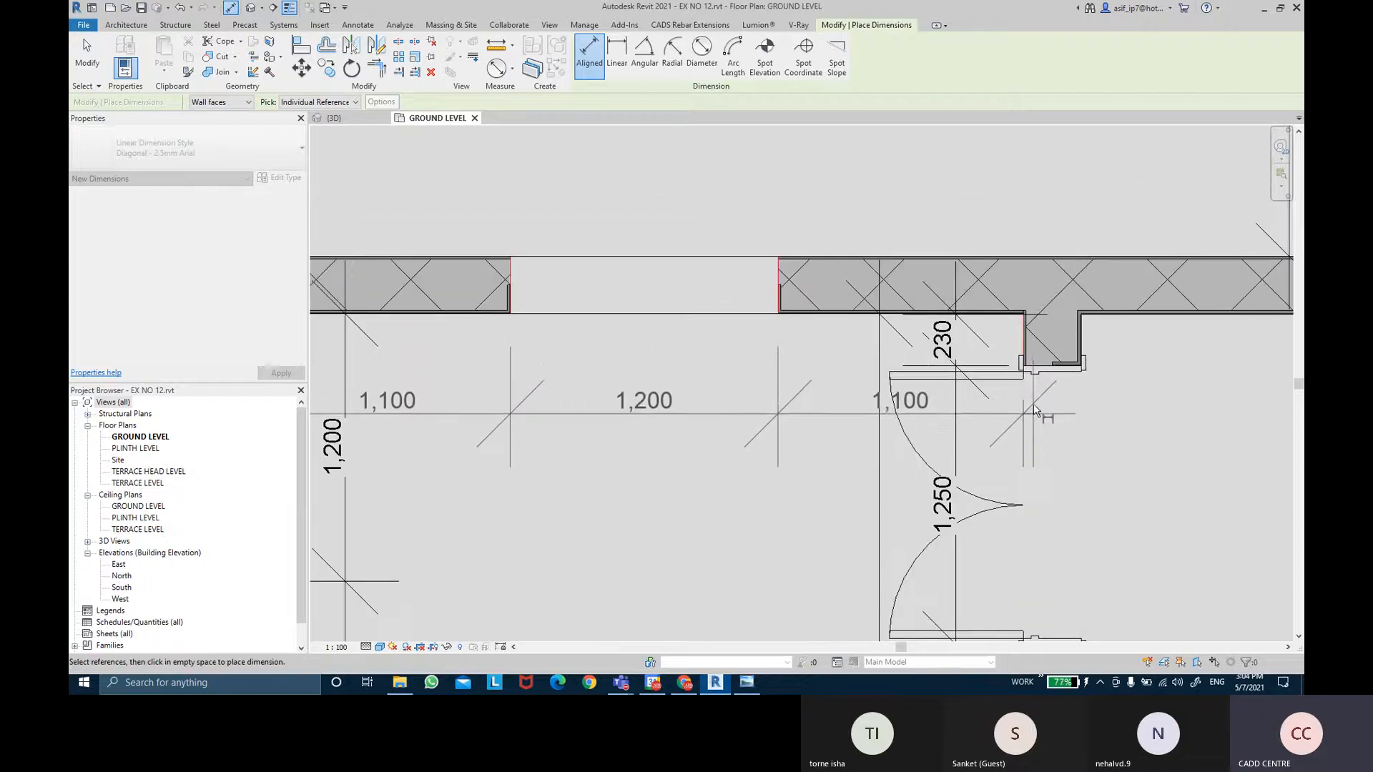
pyautogui.moveTo(1027, 358); pyautogui.dragTo(1112, 356, button='middle')
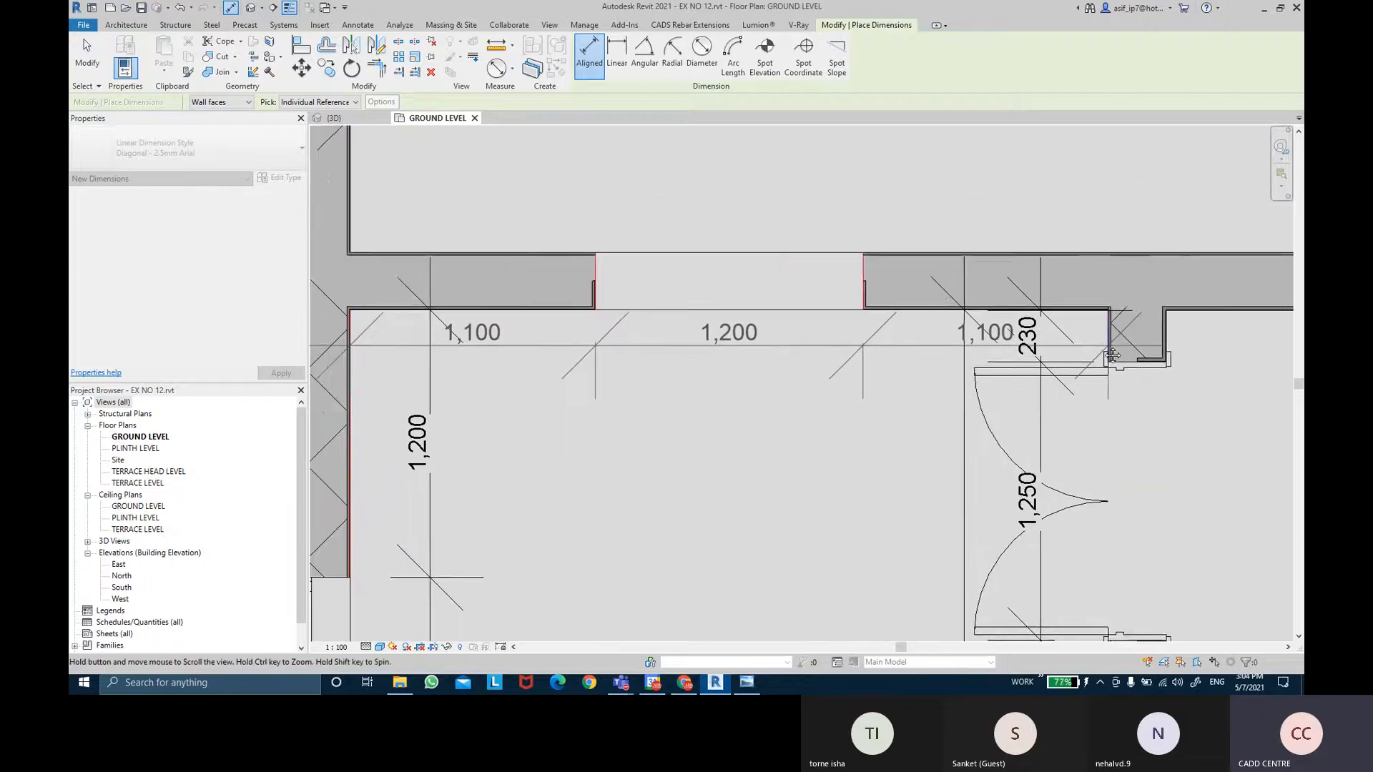
pyautogui.press('Escape')
pyautogui.press('Escape')
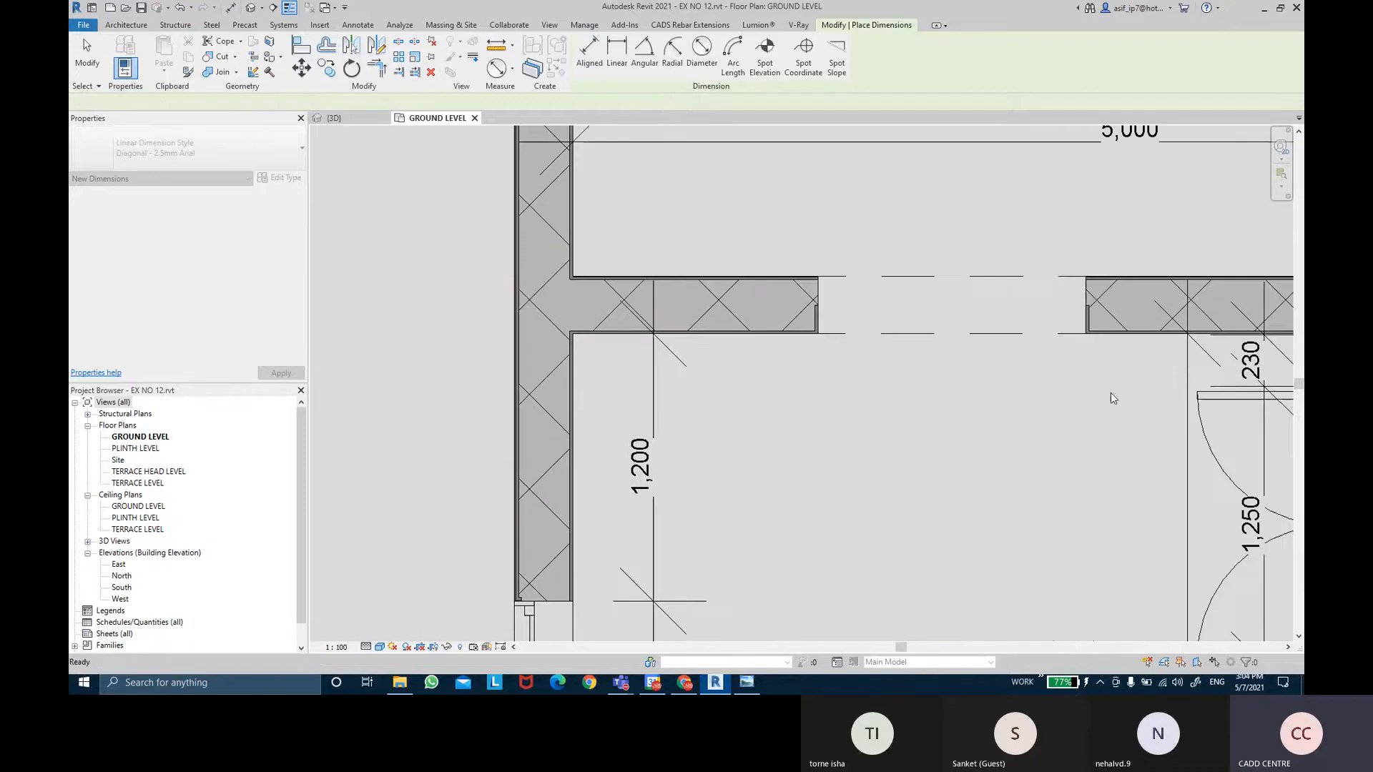
# Using DI, dimension the upper-wall opening as 1,100 / 1,200 / 1,100.
pyautogui.press('d')
pyautogui.press('i')
pyautogui.moveTo(766, 367); pyautogui.dragTo(671, 325, button='middle')
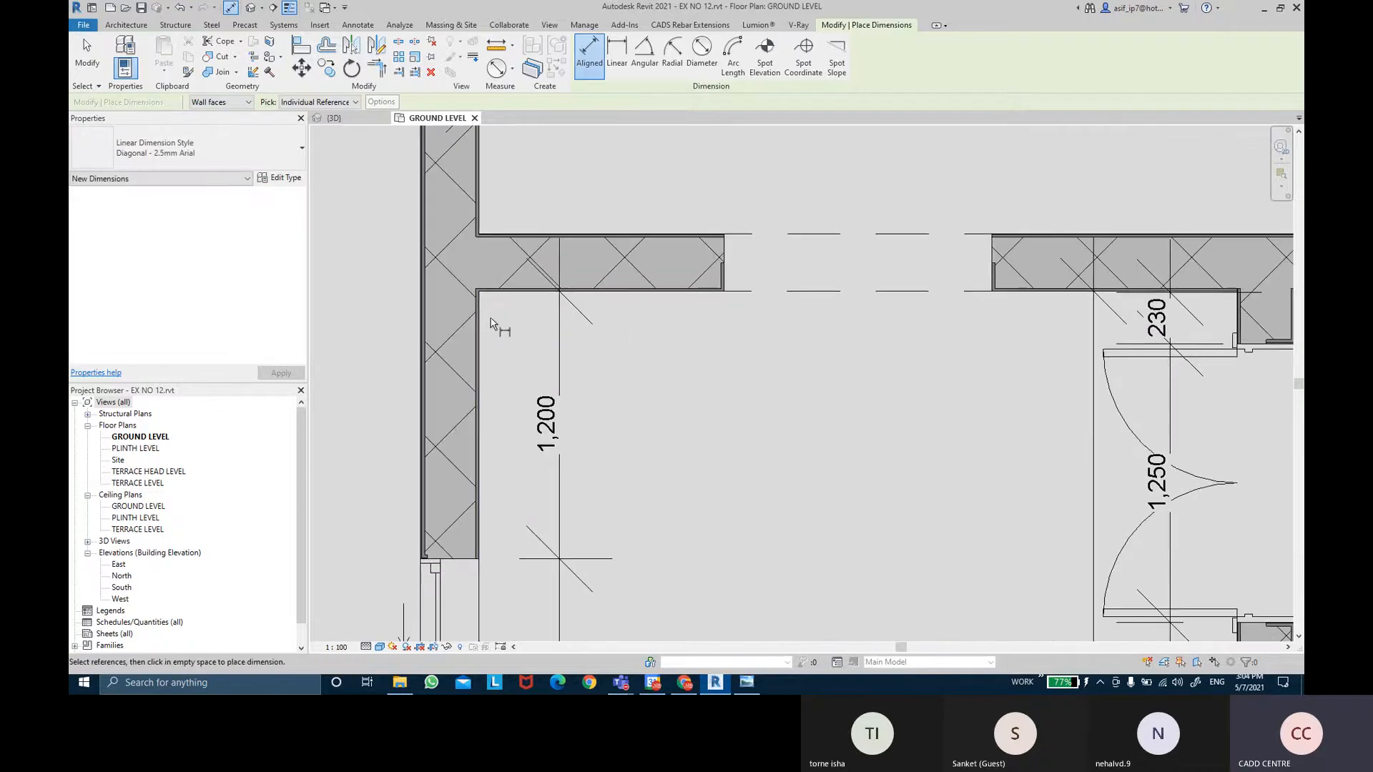
pyautogui.click(490, 325)
pyautogui.click(725, 288)
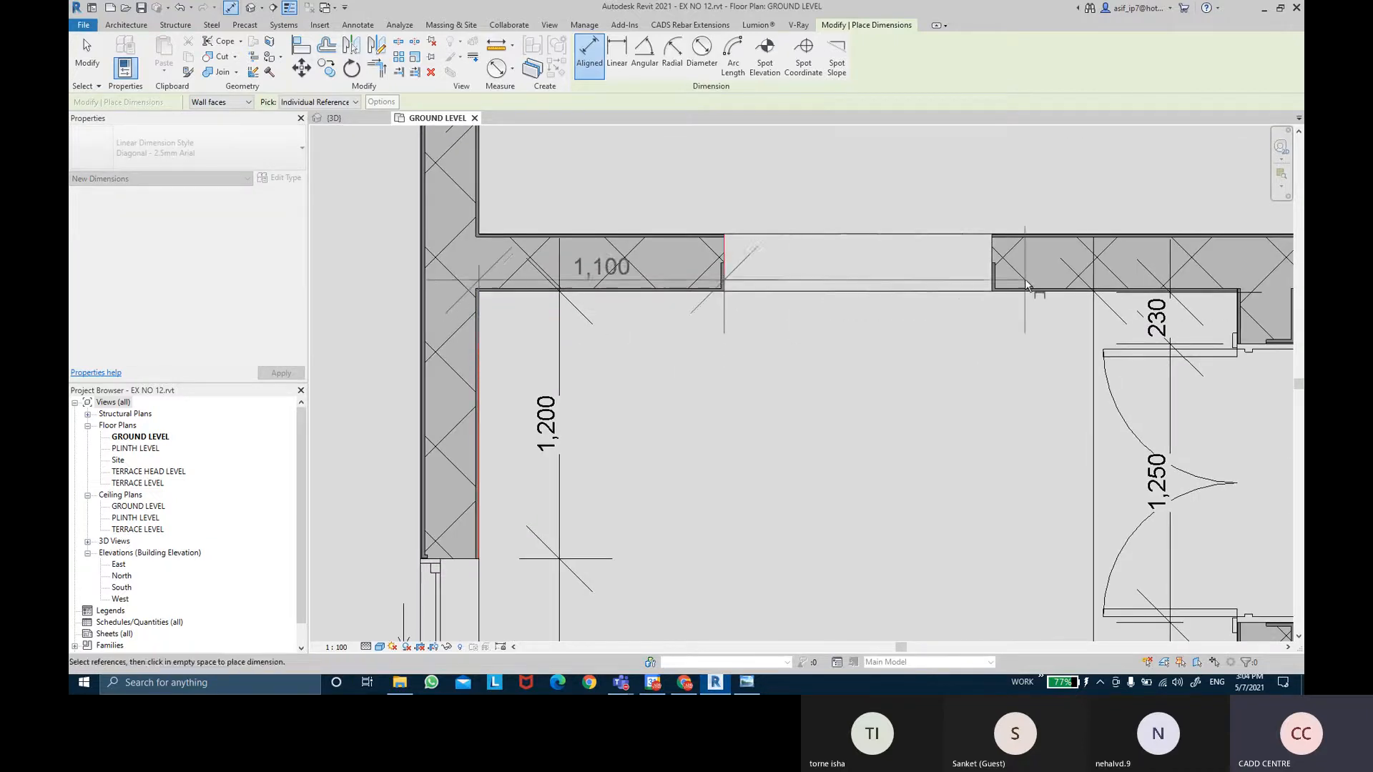
pyautogui.click(994, 270)
pyautogui.scroll(1, 1236, 273)
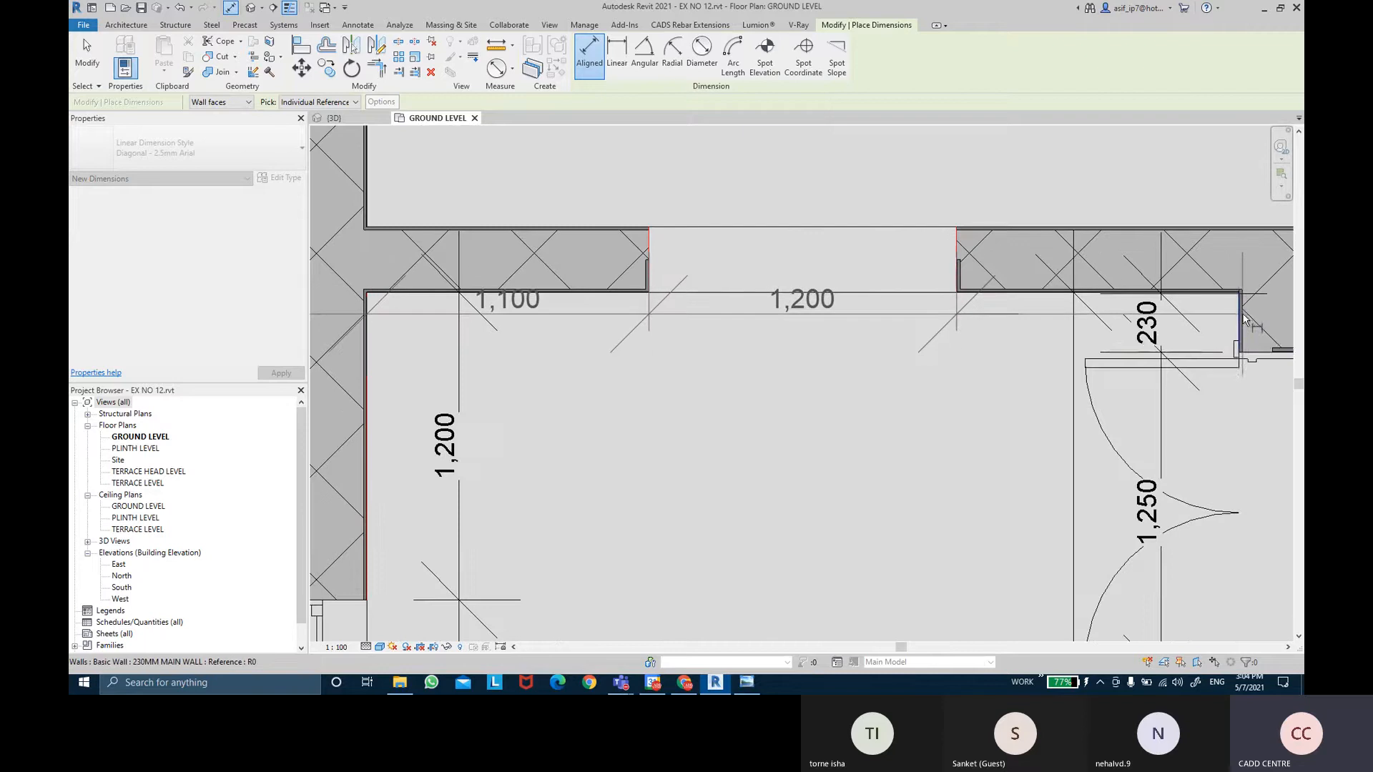
pyautogui.click(1242, 319)
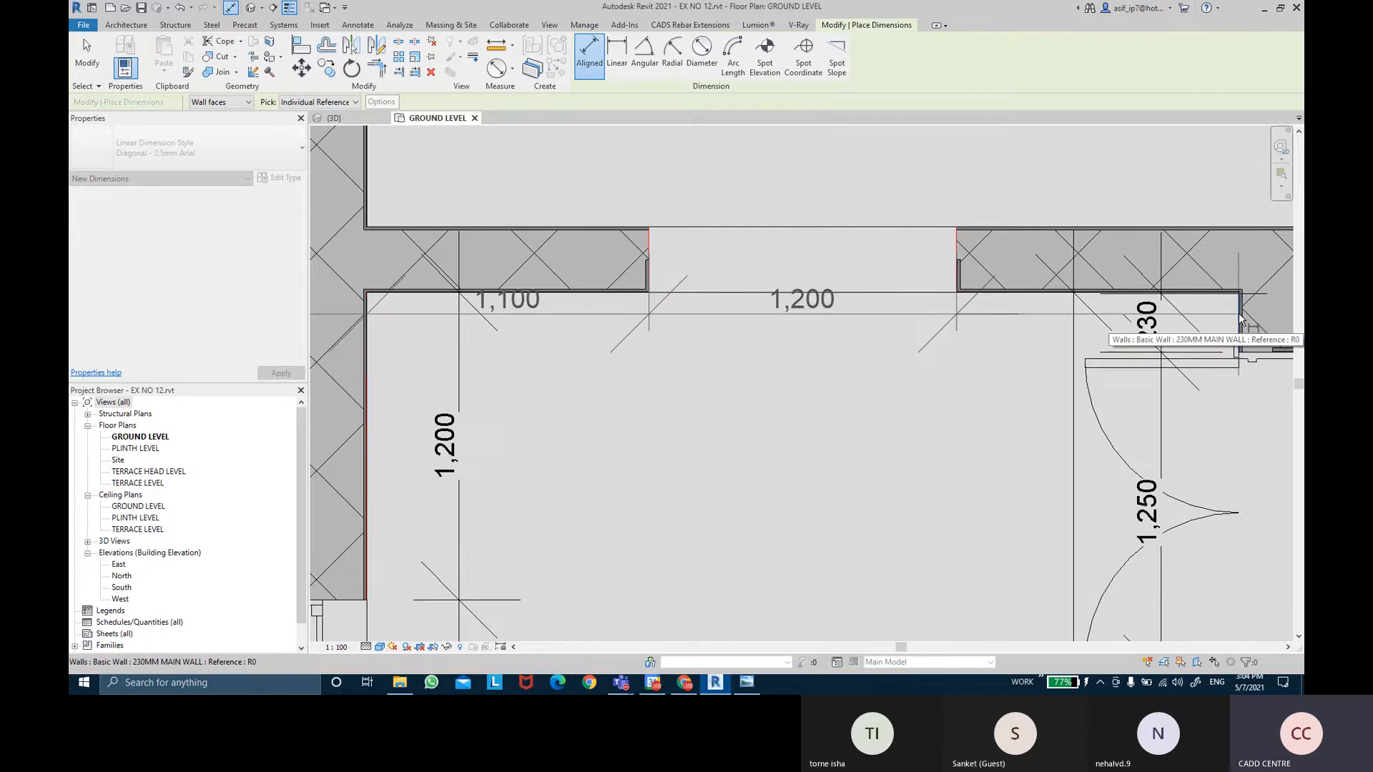
pyautogui.click(1256, 414)
pyautogui.scroll(-2, 802, 269)
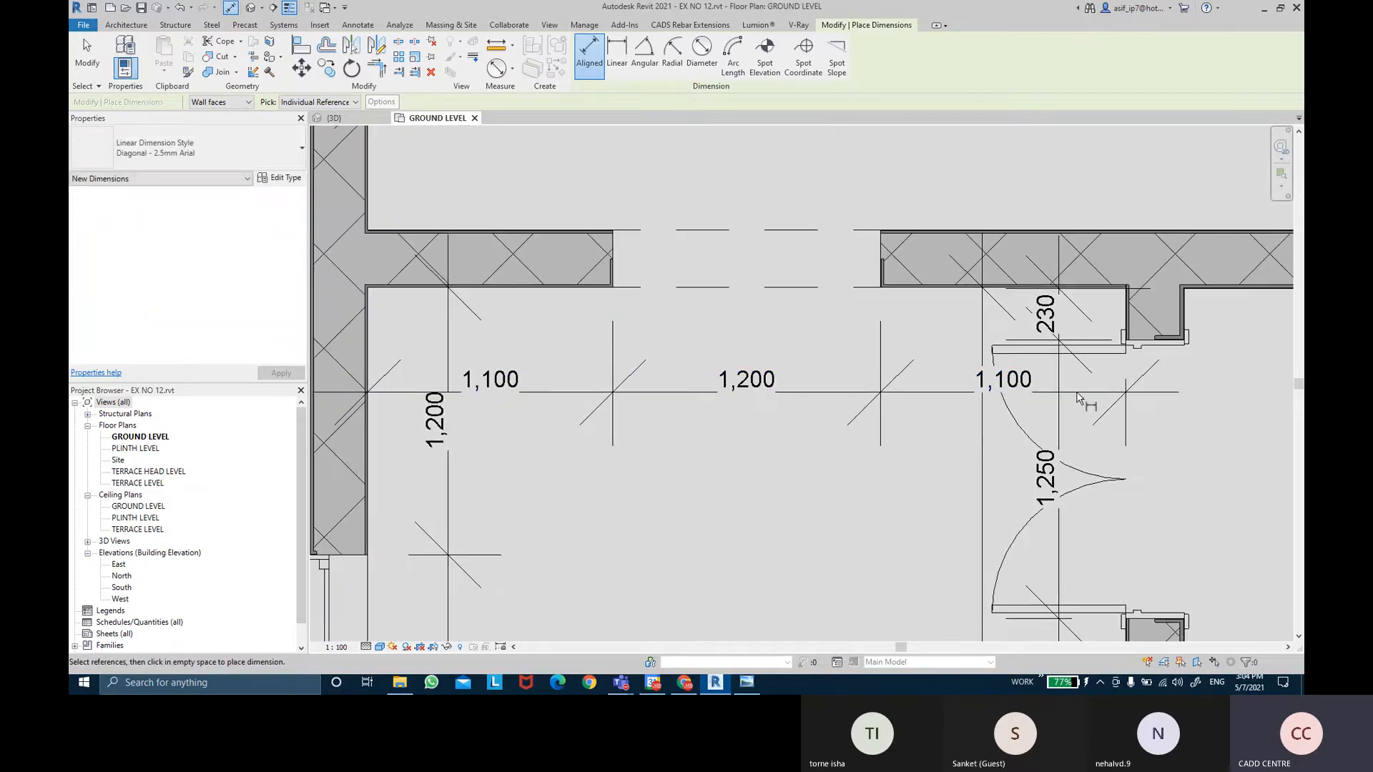
pyautogui.press('Escape')
pyautogui.press('Escape')
# Shift the 1,100 / 1,200 / 1,100 dimension line slightly upward.
pyautogui.scroll(-1, 1058, 390)
pyautogui.moveTo(942, 443); pyautogui.dragTo(919, 431, button='middle')
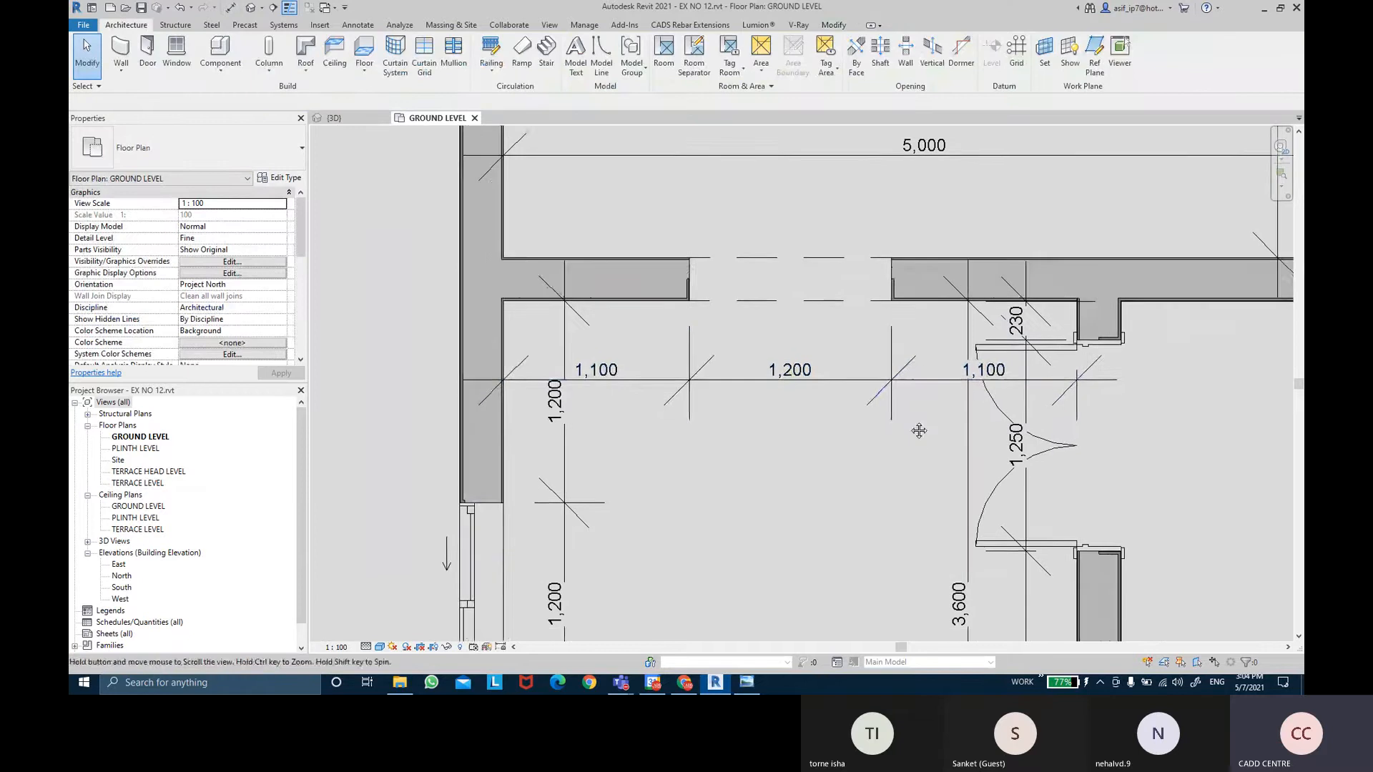
pyautogui.click(916, 380)
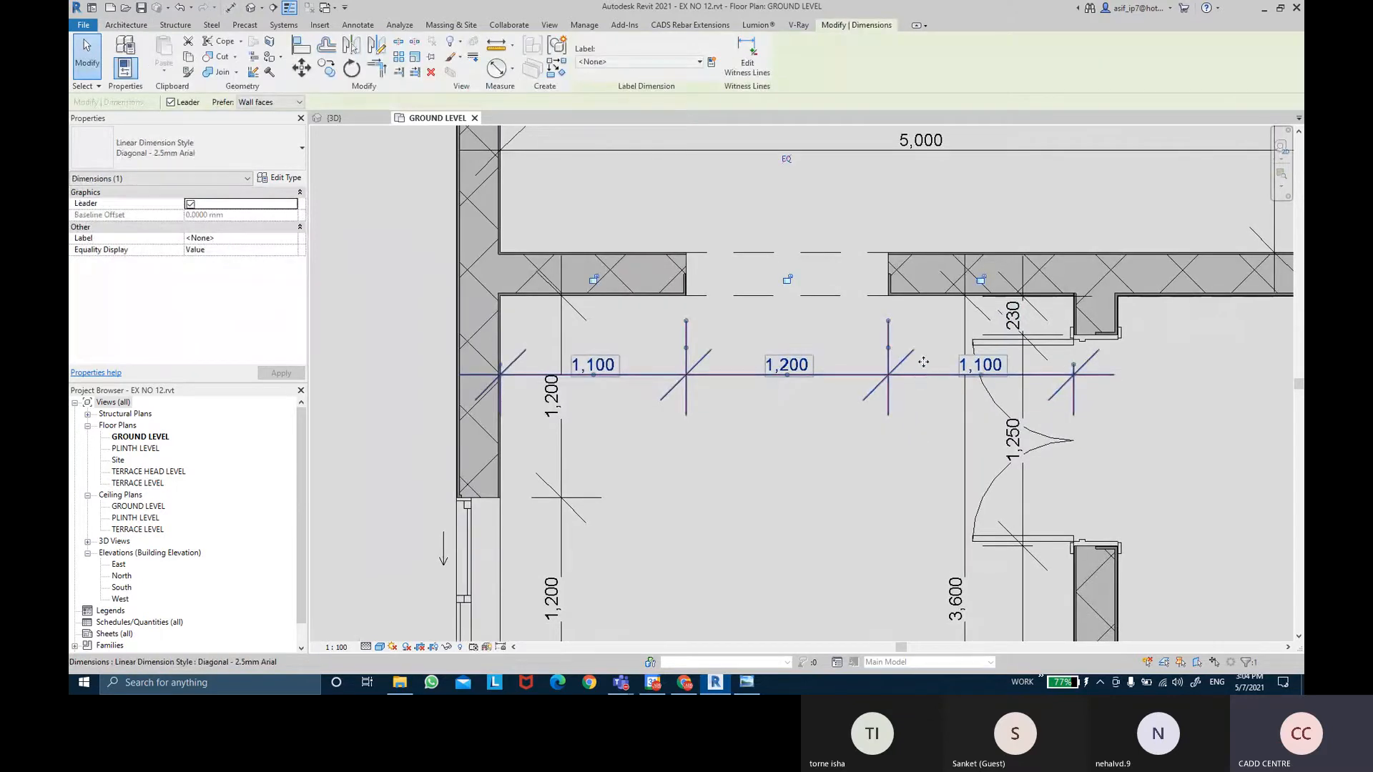
pyautogui.moveTo(923, 362); pyautogui.dragTo(931, 361)
pyautogui.moveTo(933, 360); pyautogui.dragTo(932, 360)
pyautogui.click(904, 401)
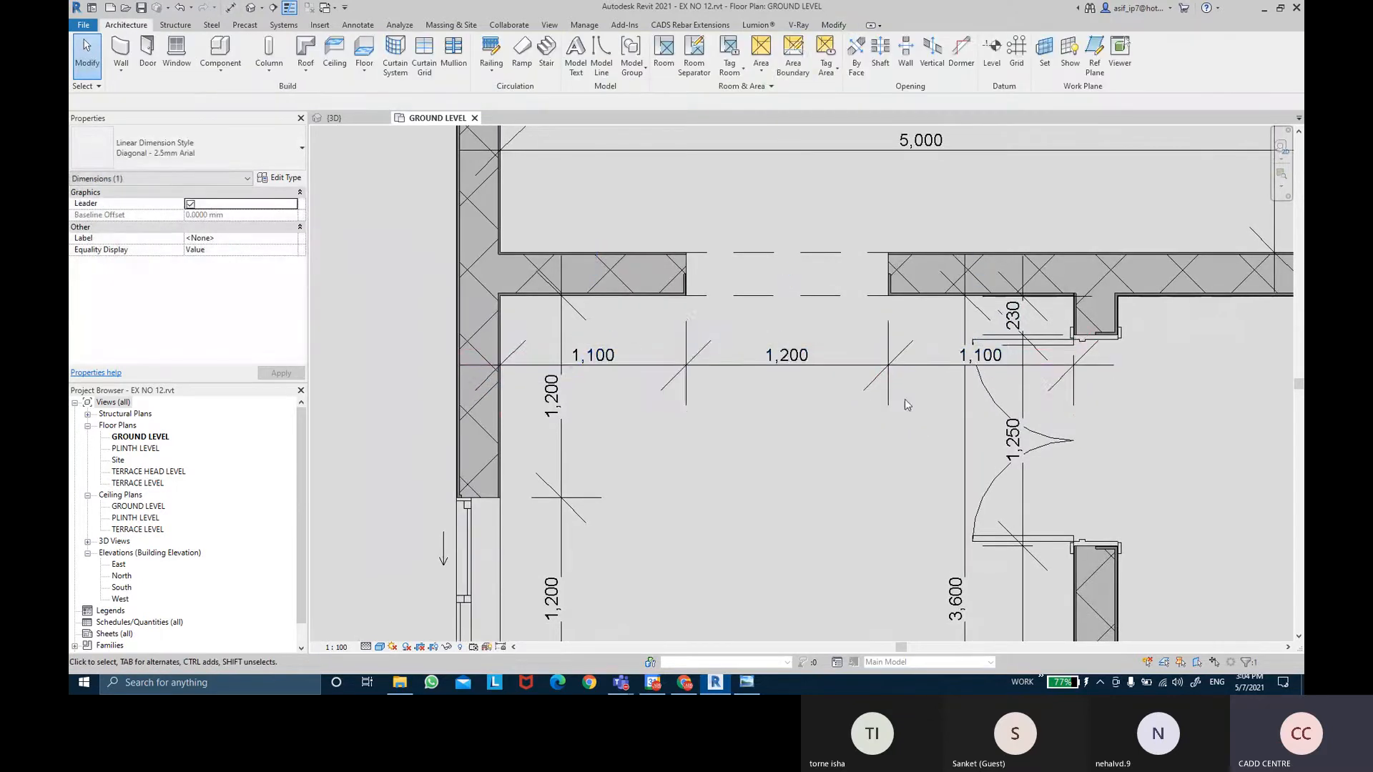
pyautogui.scroll(-2, 863, 438)
pyautogui.moveTo(861, 442); pyautogui.dragTo(806, 429, button='middle')
pyautogui.scroll(-1, 806, 429)
pyautogui.moveTo(1051, 442); pyautogui.dragTo(967, 425, button='middle')
pyautogui.scroll(-1, 969, 425)
pyautogui.moveTo(1034, 496); pyautogui.dragTo(1031, 415, button='middle')
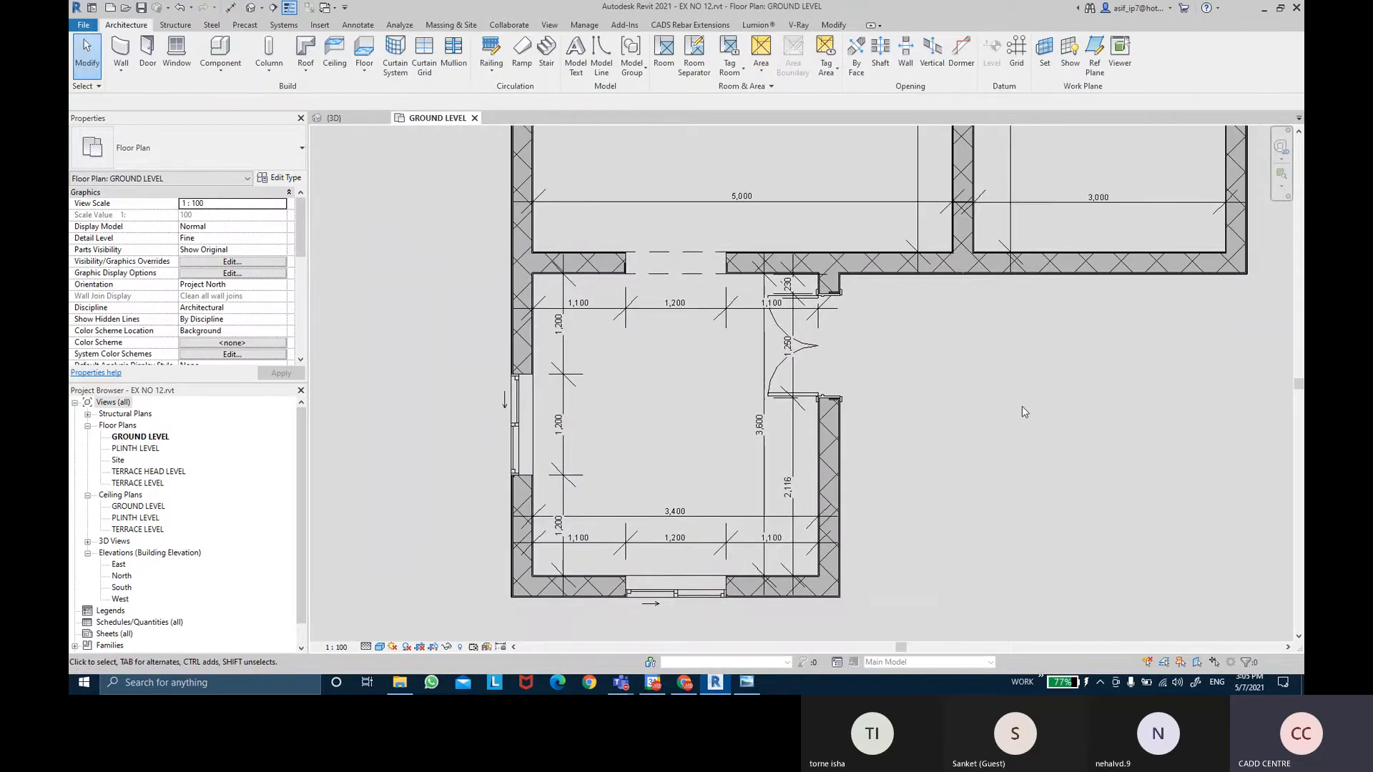
pyautogui.scroll(-1, 1022, 406)
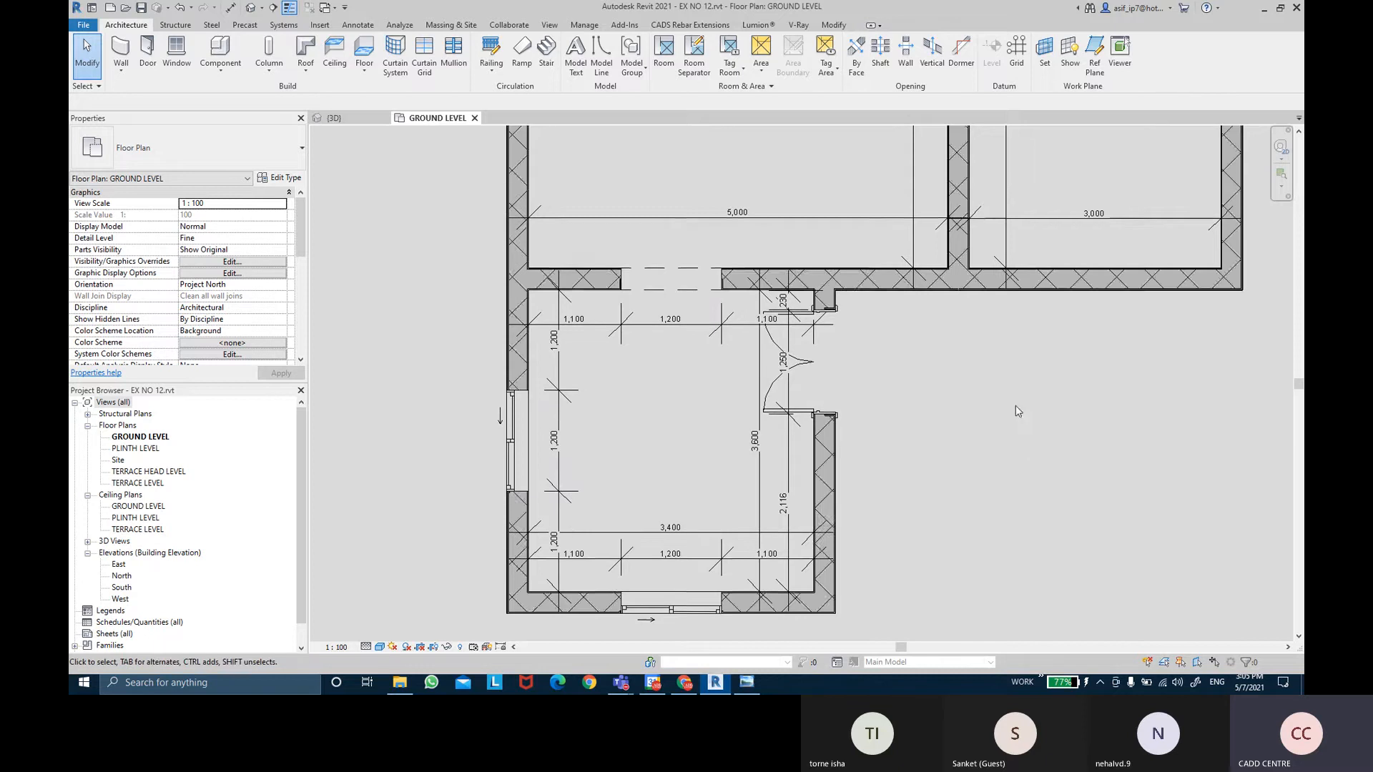
pyautogui.moveTo(1015, 405); pyautogui.dragTo(992, 457, button='middle')
pyautogui.scroll(-1, 1008, 453)
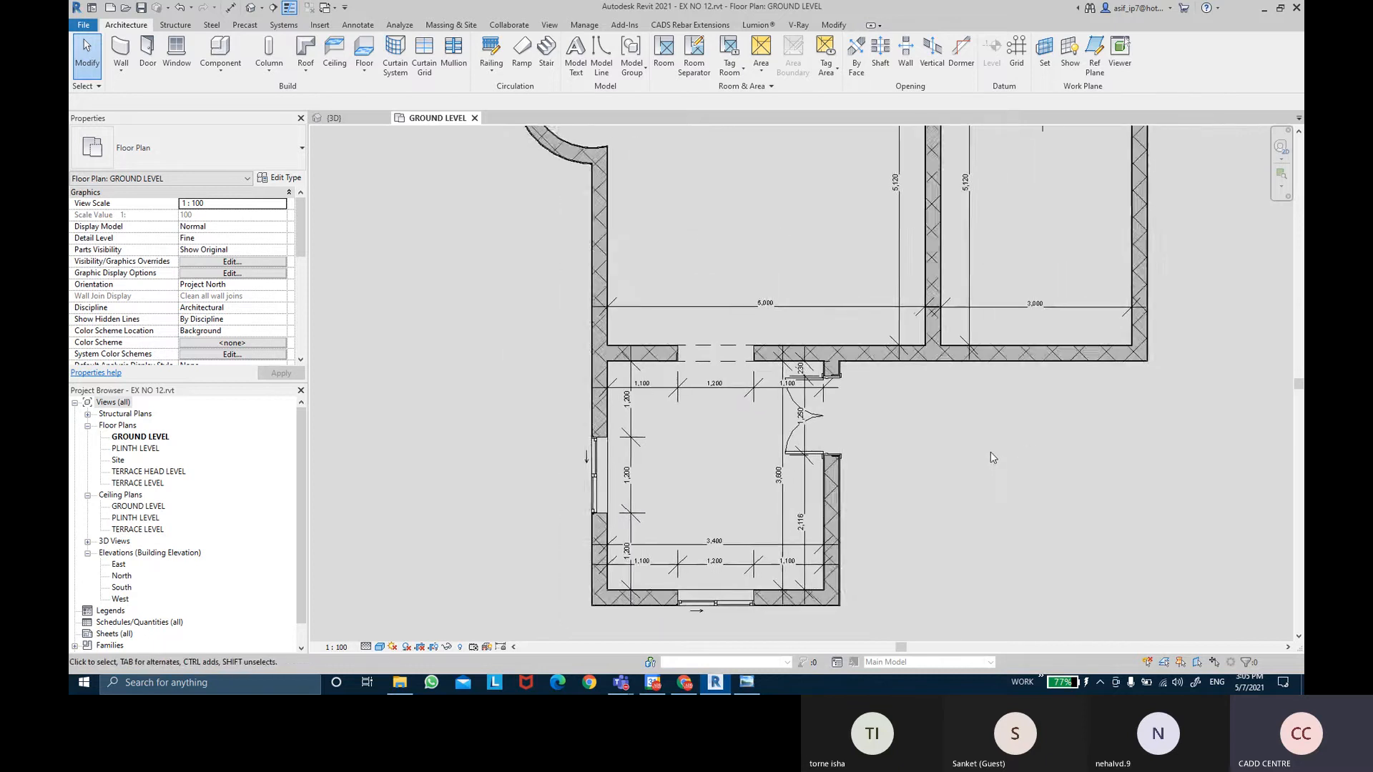
pyautogui.scroll(-1, 990, 453)
pyautogui.moveTo(1058, 425); pyautogui.dragTo(1042, 449, button='middle')
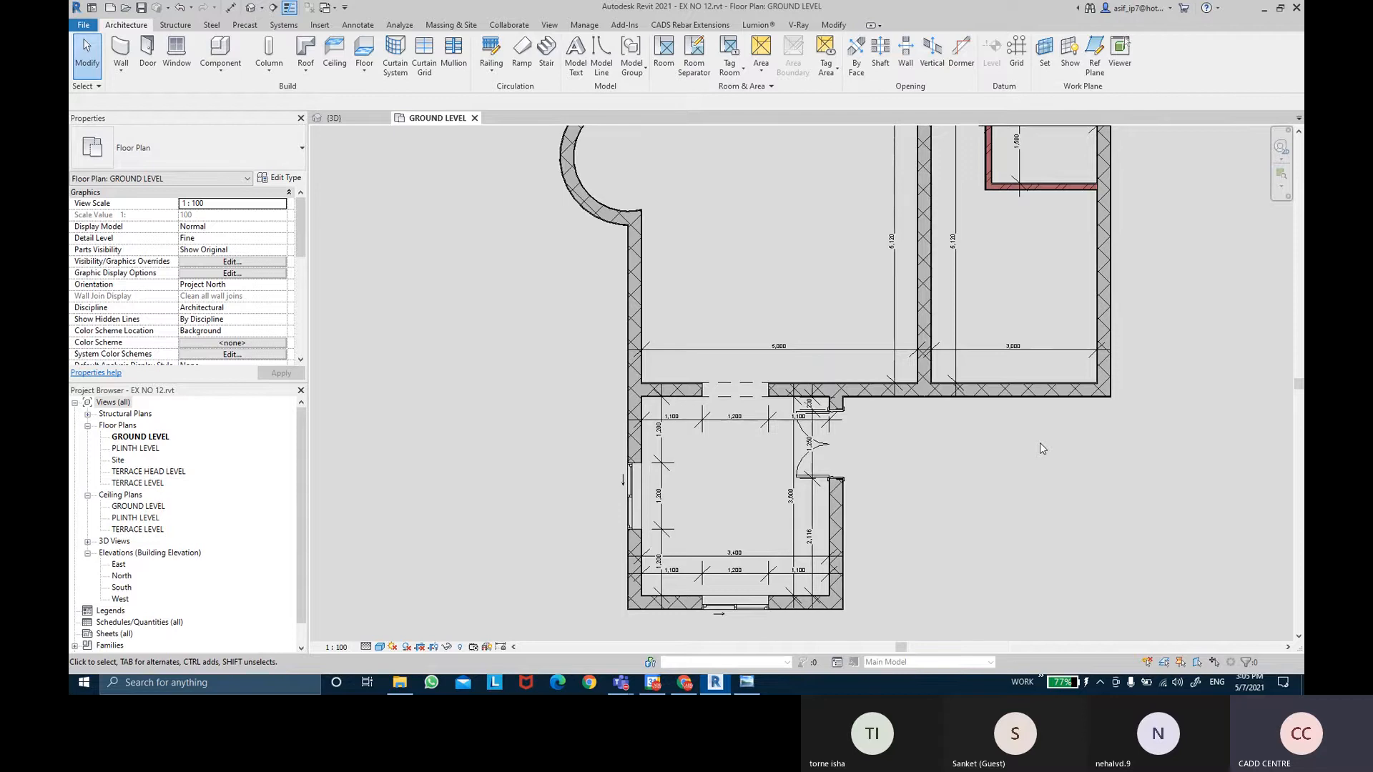
pyautogui.scroll(1, 731, 622)
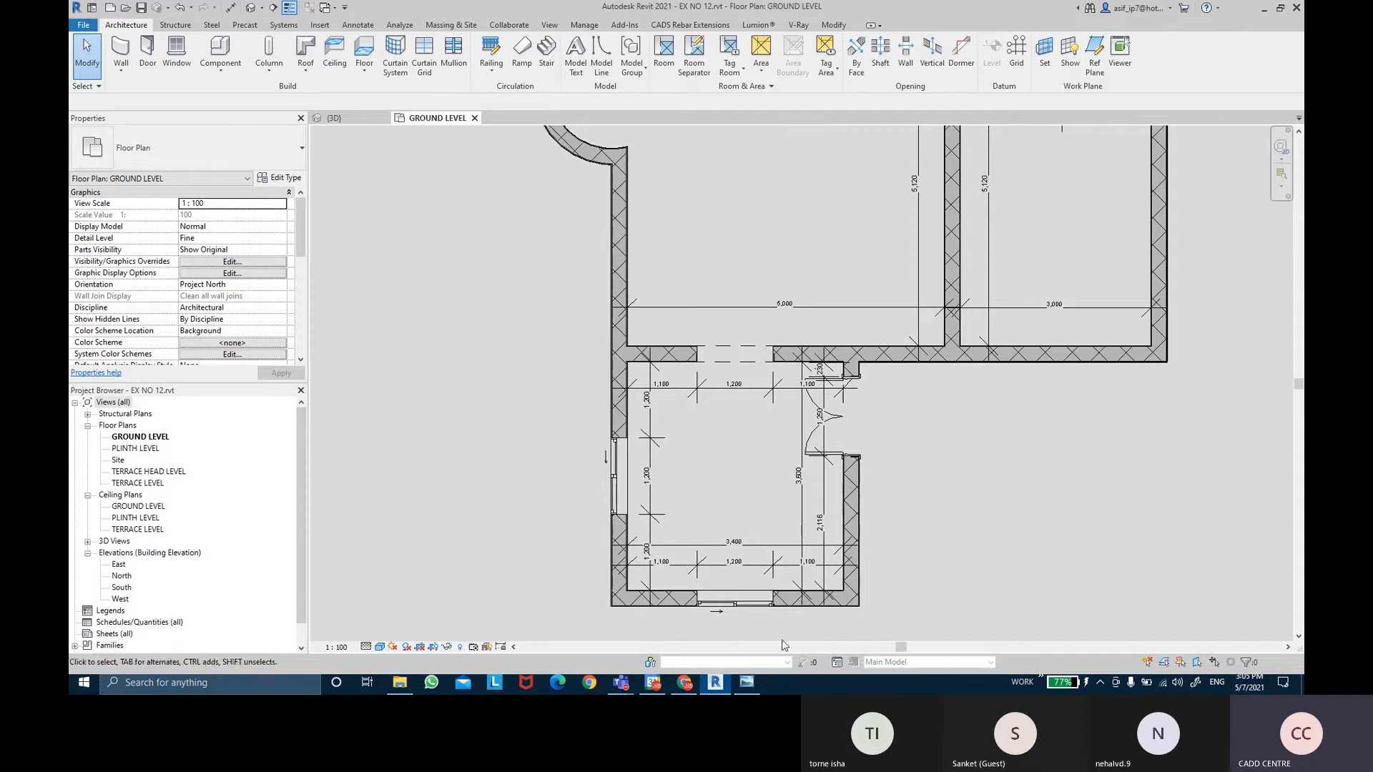
# Move the bottom-wall window, left-wall window and right-wall door to PLINTH LEVEL.
pyautogui.click(735, 601)
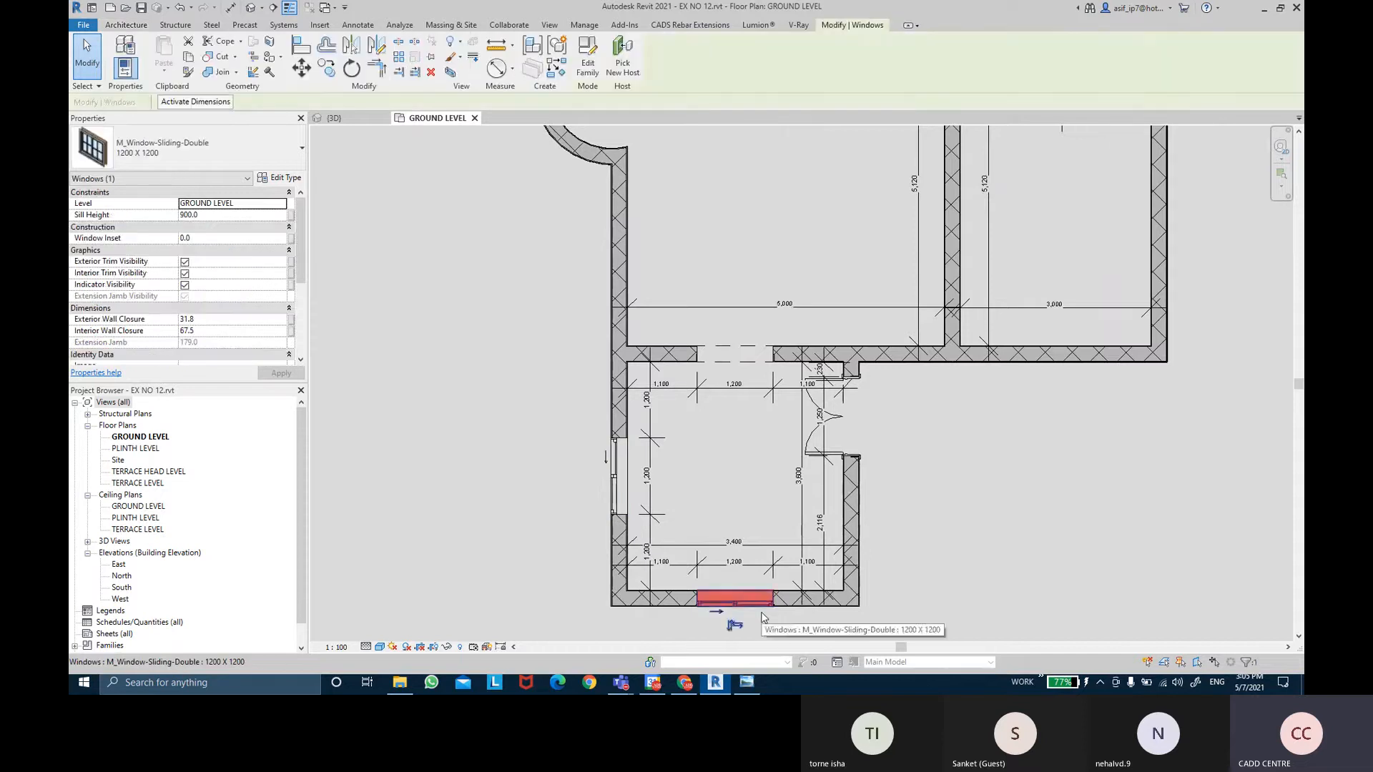
pyautogui.keyDown('ctrl'); pyautogui.click(629, 510); pyautogui.keyUp('ctrl')
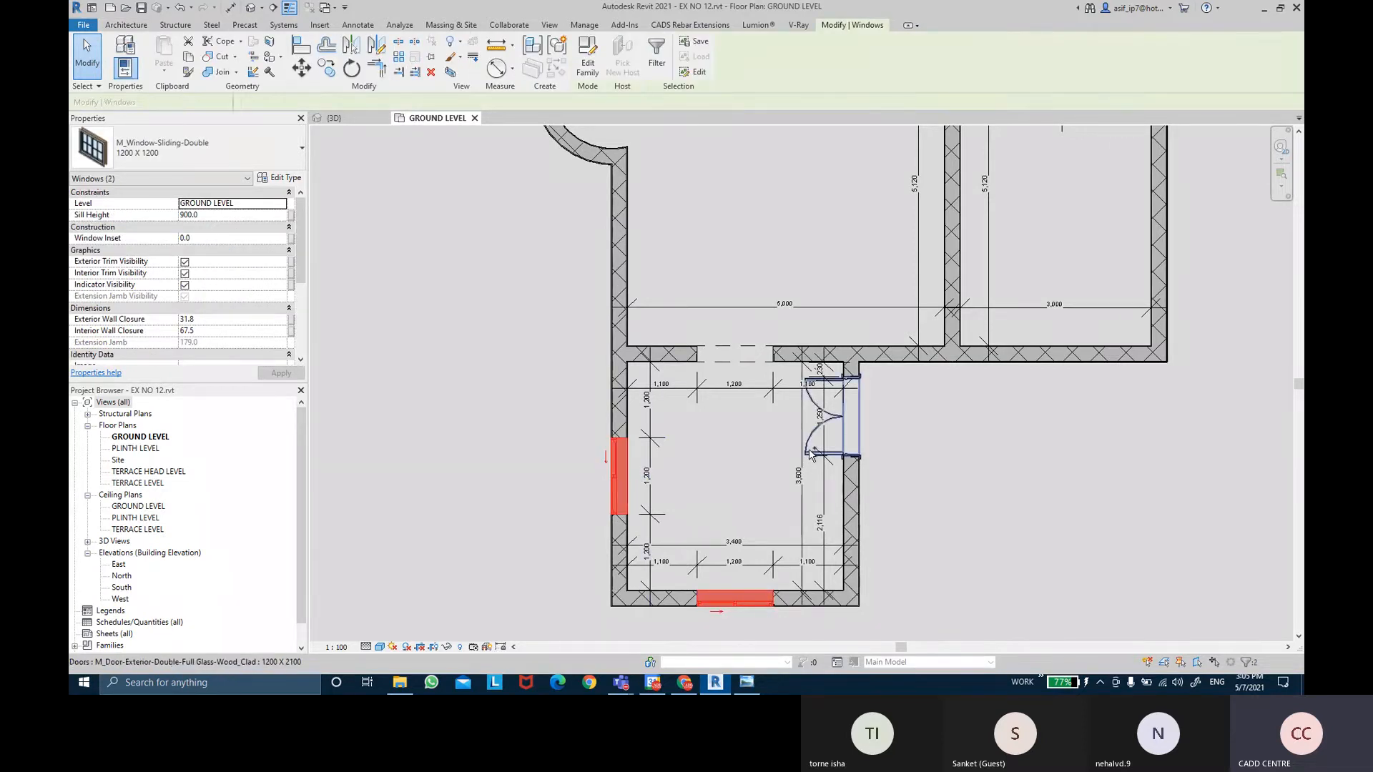
pyautogui.keyDown('ctrl'); pyautogui.click(812, 454); pyautogui.keyUp('ctrl')
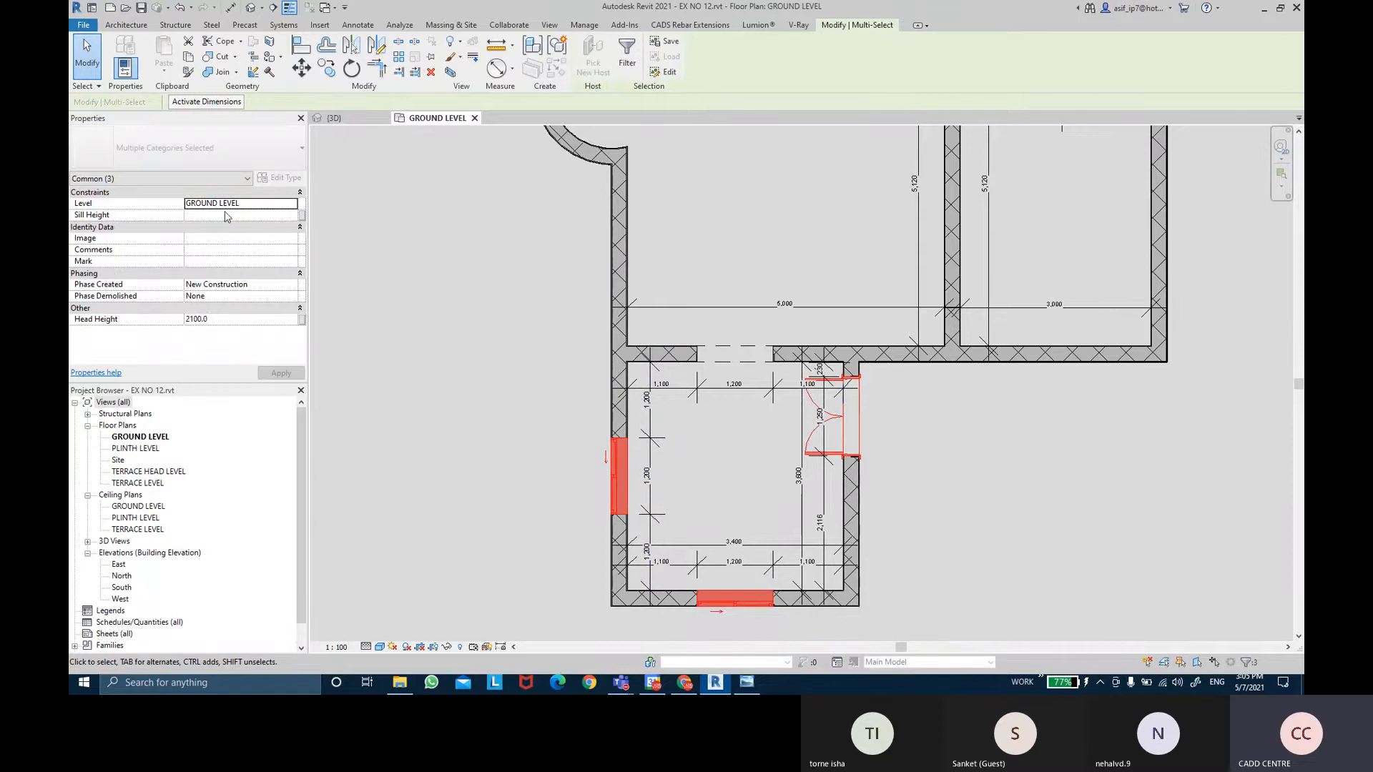
pyautogui.click(292, 206)
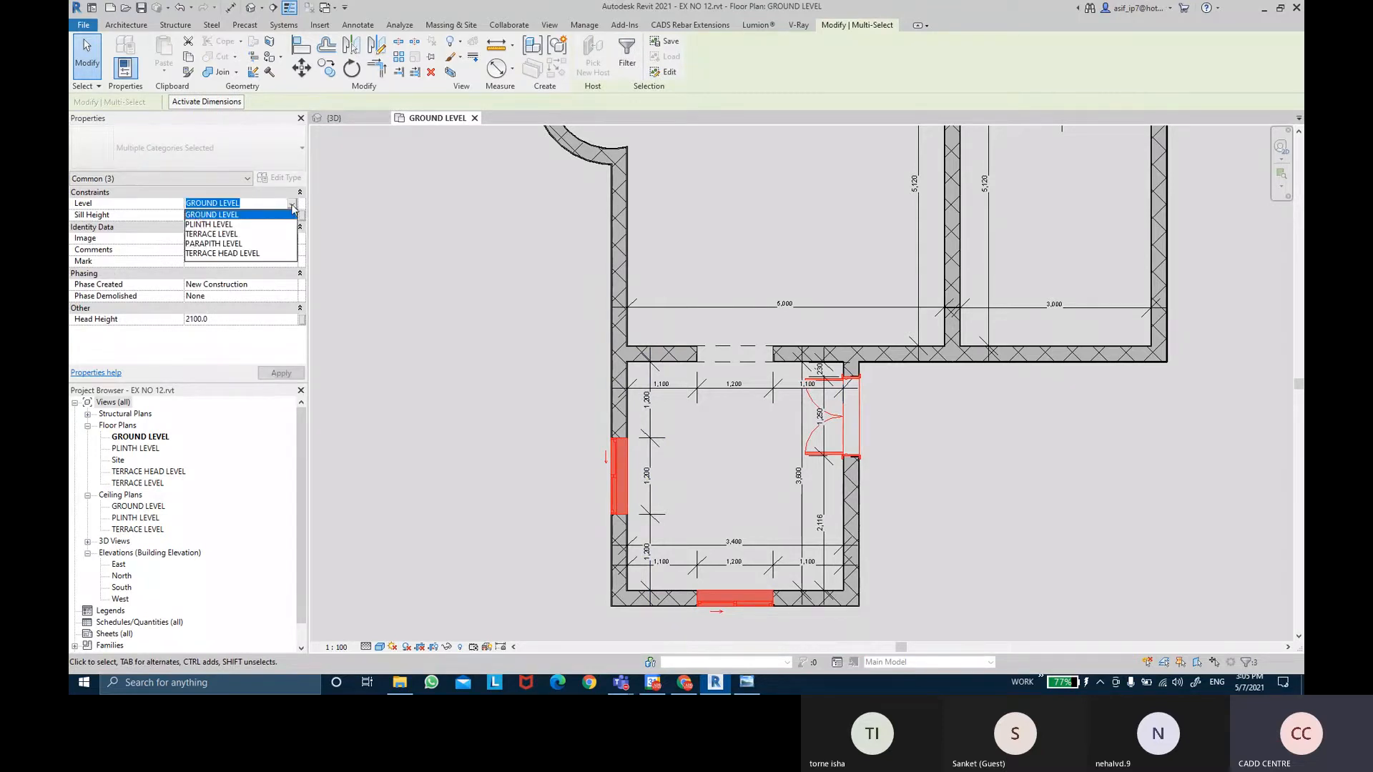
pyautogui.click(203, 226)
pyautogui.click(293, 372)
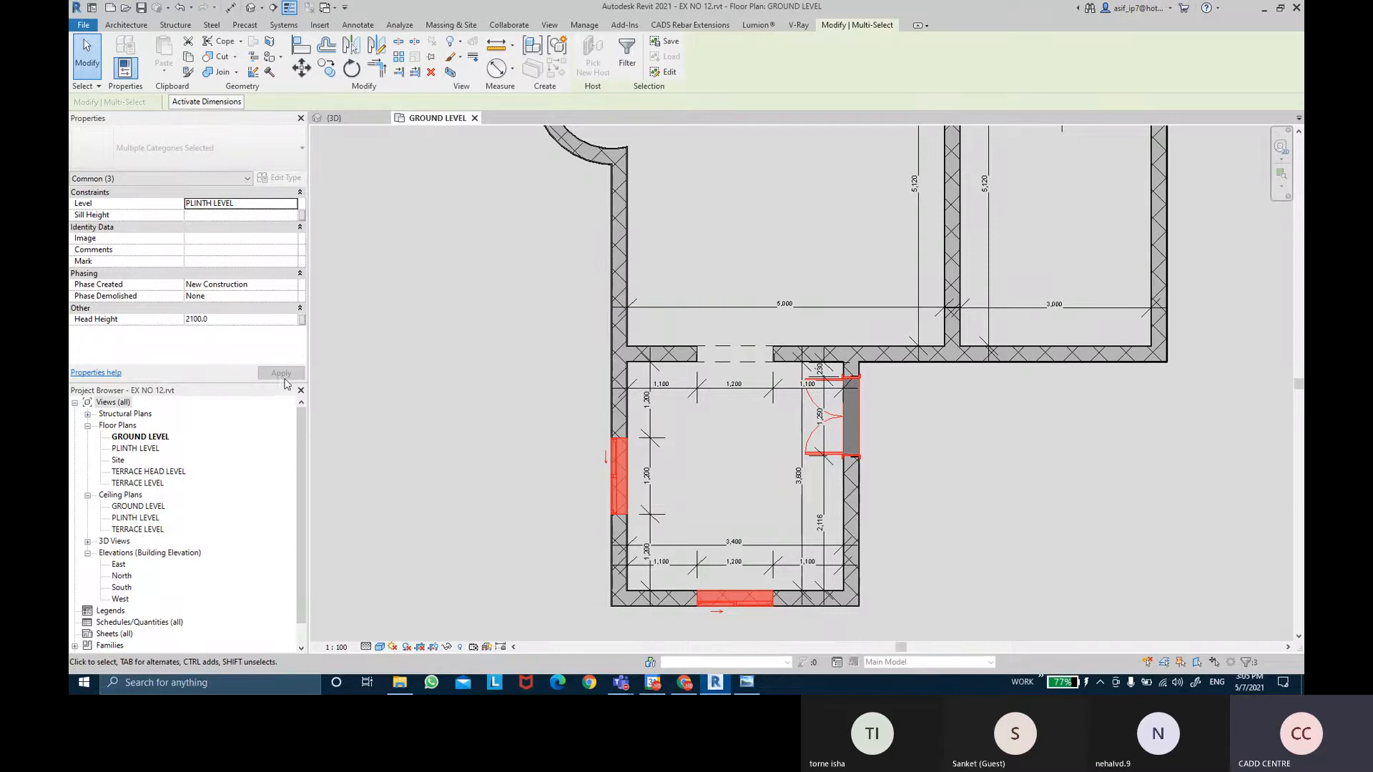
pyautogui.click(931, 449)
# Switch to the BIM CLASS 3D view.
pyautogui.moveTo(947, 448); pyautogui.dragTo(923, 448, button='middle')
pyautogui.scroll(-1, 924, 449)
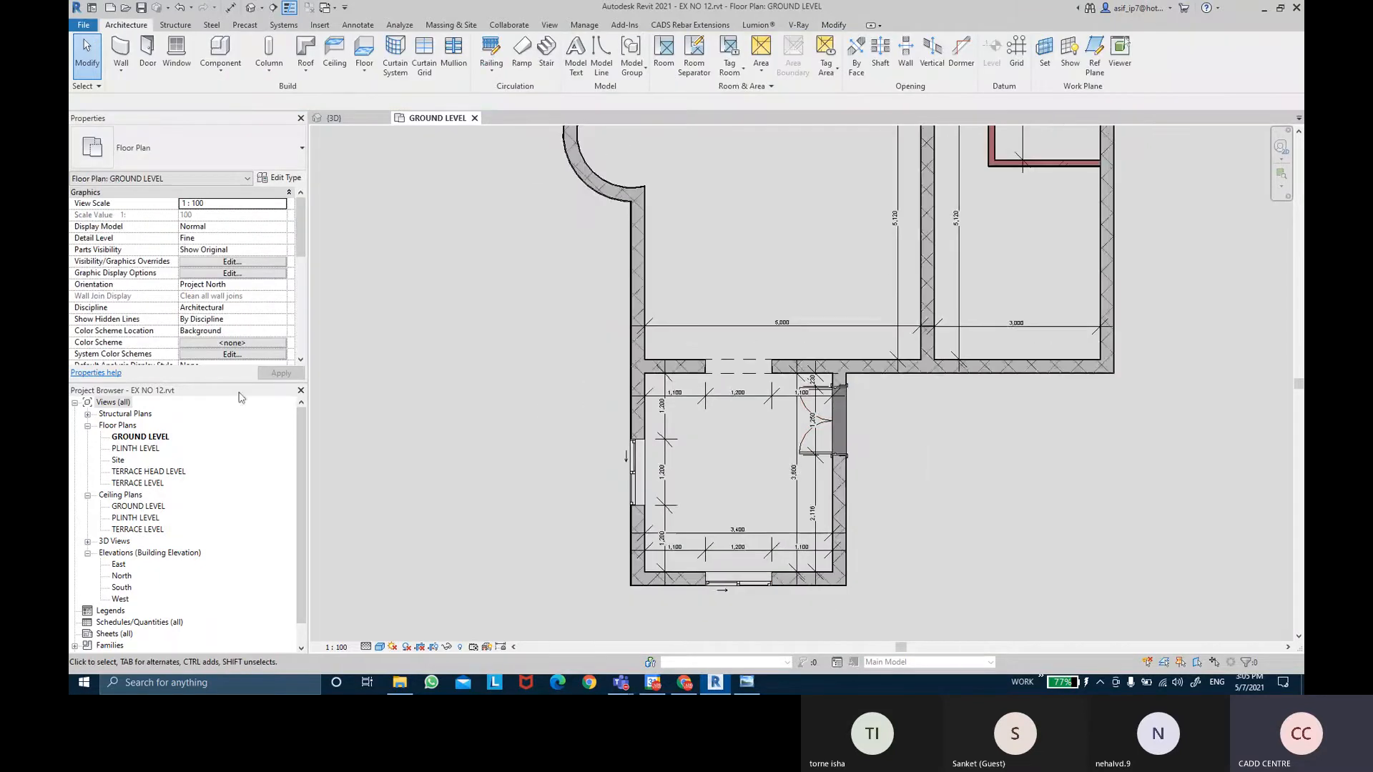
pyautogui.click(334, 117)
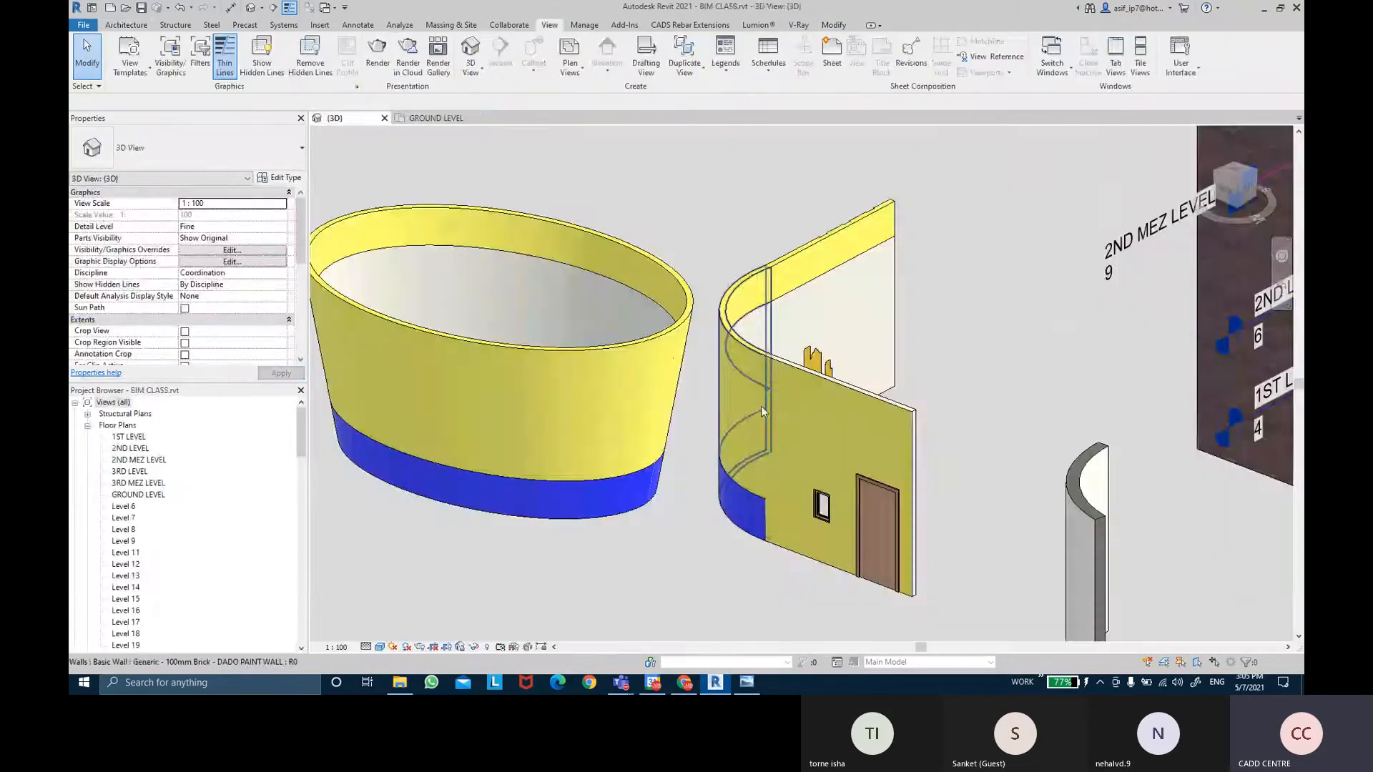
# Open EX NO 12's default 3D view and select the two front-wall windows to inspect them.
pyautogui.click(438, 118)
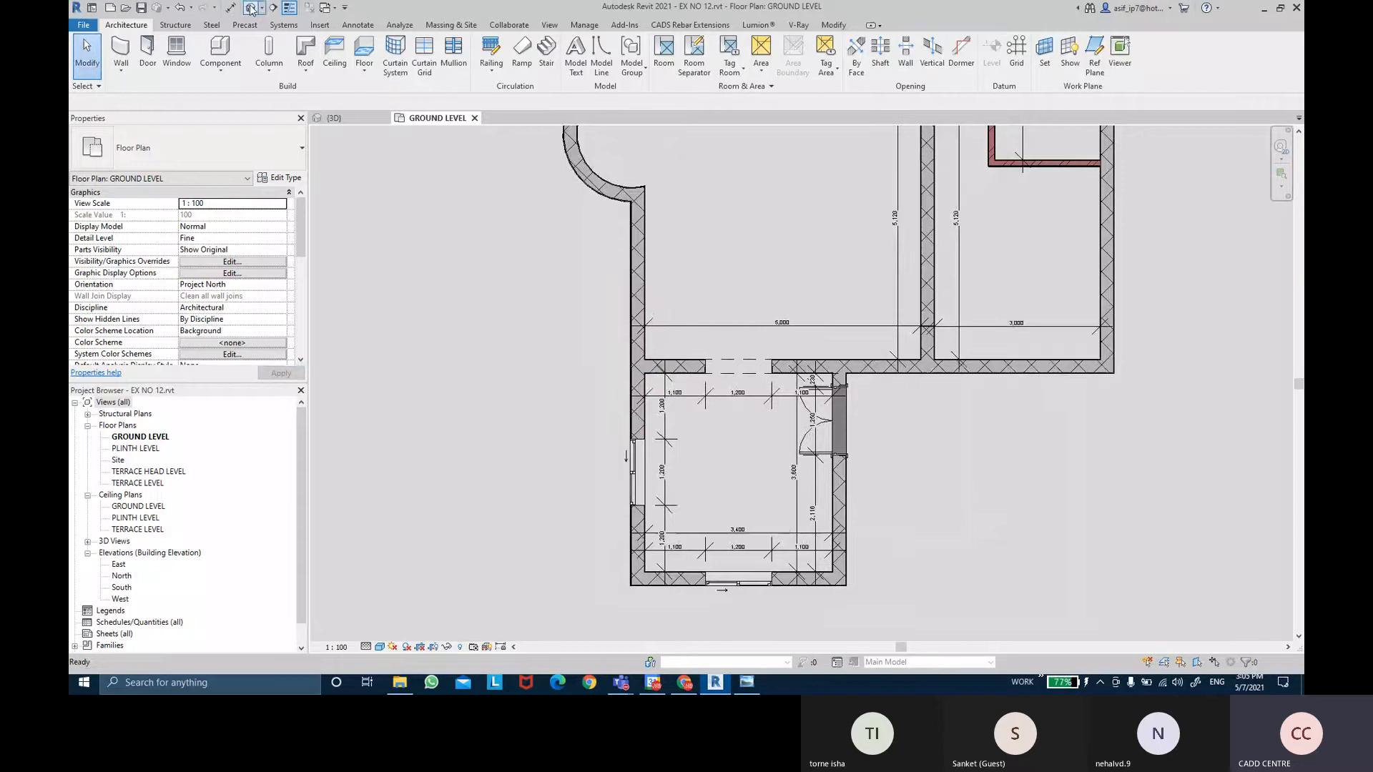
pyautogui.click(252, 10)
pyautogui.keyDown('shift'); pyautogui.moveTo(849, 546); pyautogui.dragTo(672, 383, button='middle'); pyautogui.keyUp('shift')
pyautogui.scroll(2, 629, 421)
pyautogui.scroll(5, 628, 418)
pyautogui.scroll(1, 672, 383)
pyautogui.click(683, 400)
pyautogui.moveTo(414, 453); pyautogui.dragTo(464, 458, button='middle')
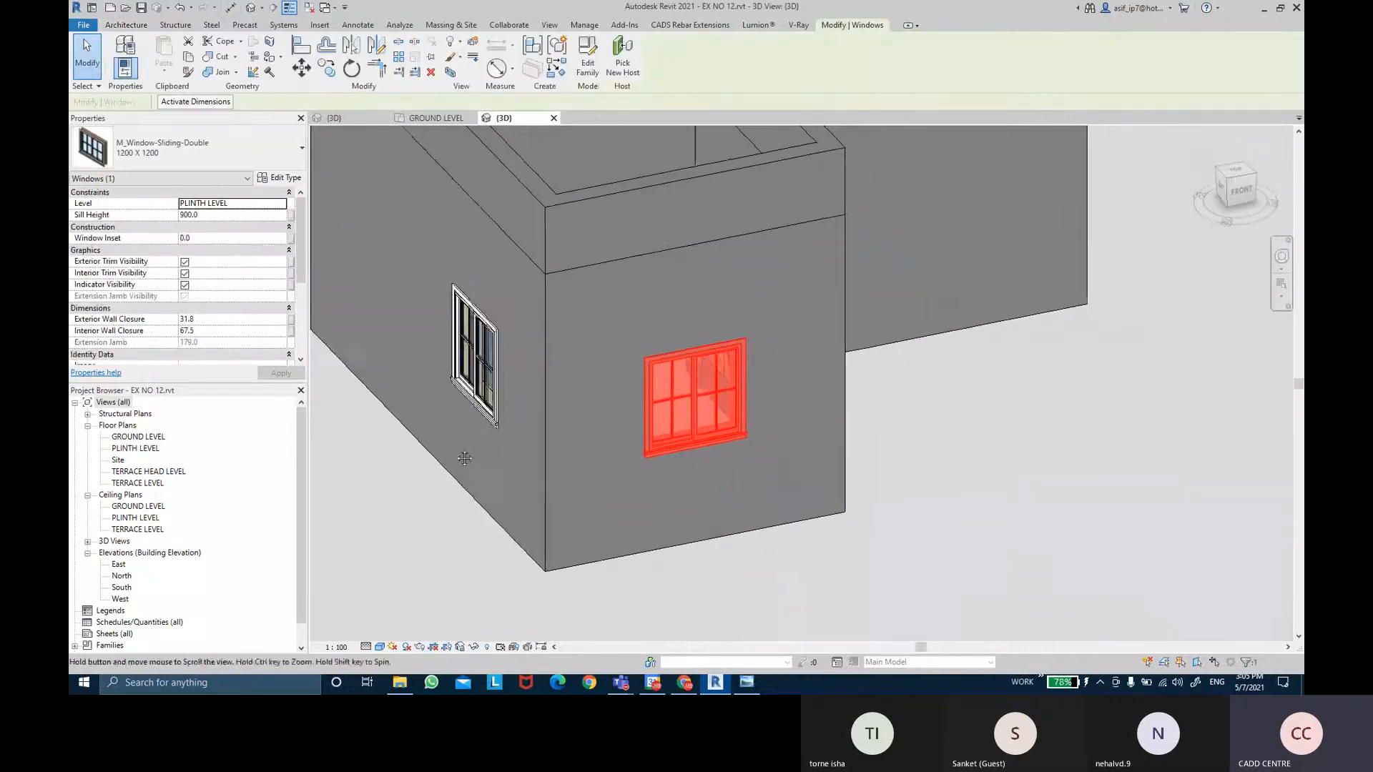
pyautogui.keyDown('ctrl'); pyautogui.click(475, 358); pyautogui.keyUp('ctrl')
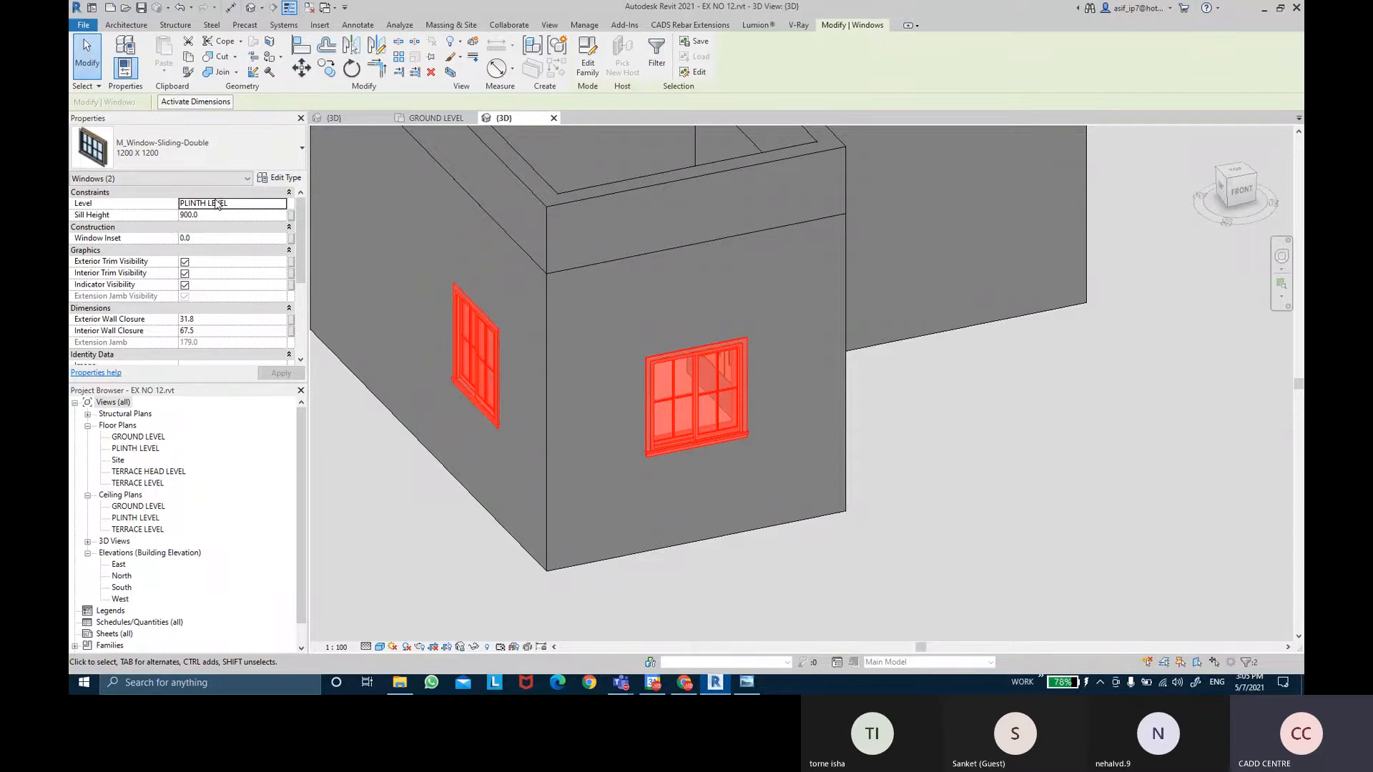
pyautogui.scroll(-3, 216, 204)
# Select and inspect the PLINTH LEVEL level in the 3D view.
pyautogui.click(1070, 408)
pyautogui.scroll(-3, 1070, 414)
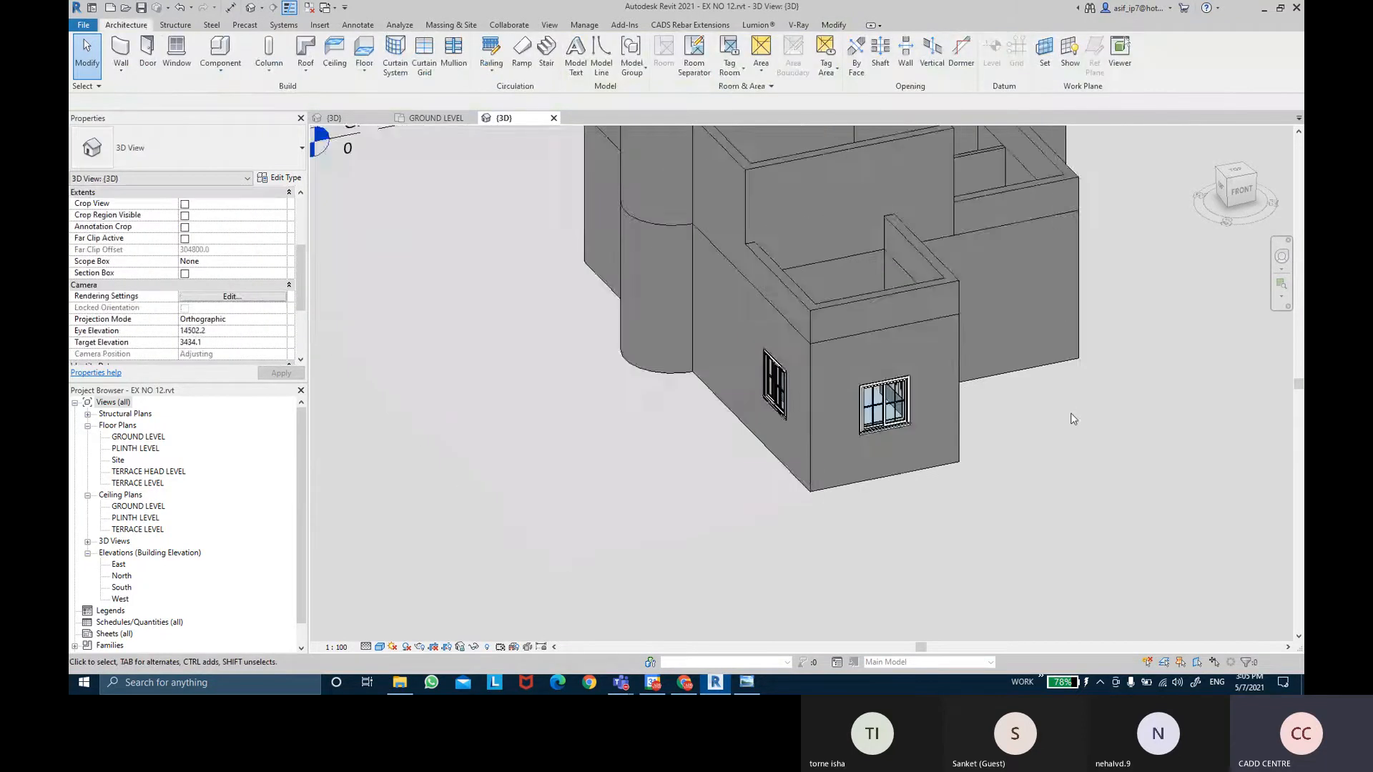
pyautogui.keyDown('shift'); pyautogui.moveTo(1070, 413); pyautogui.dragTo(1060, 338, button='middle'); pyautogui.keyUp('shift')
pyautogui.scroll(3, 633, 327)
pyautogui.click(632, 326)
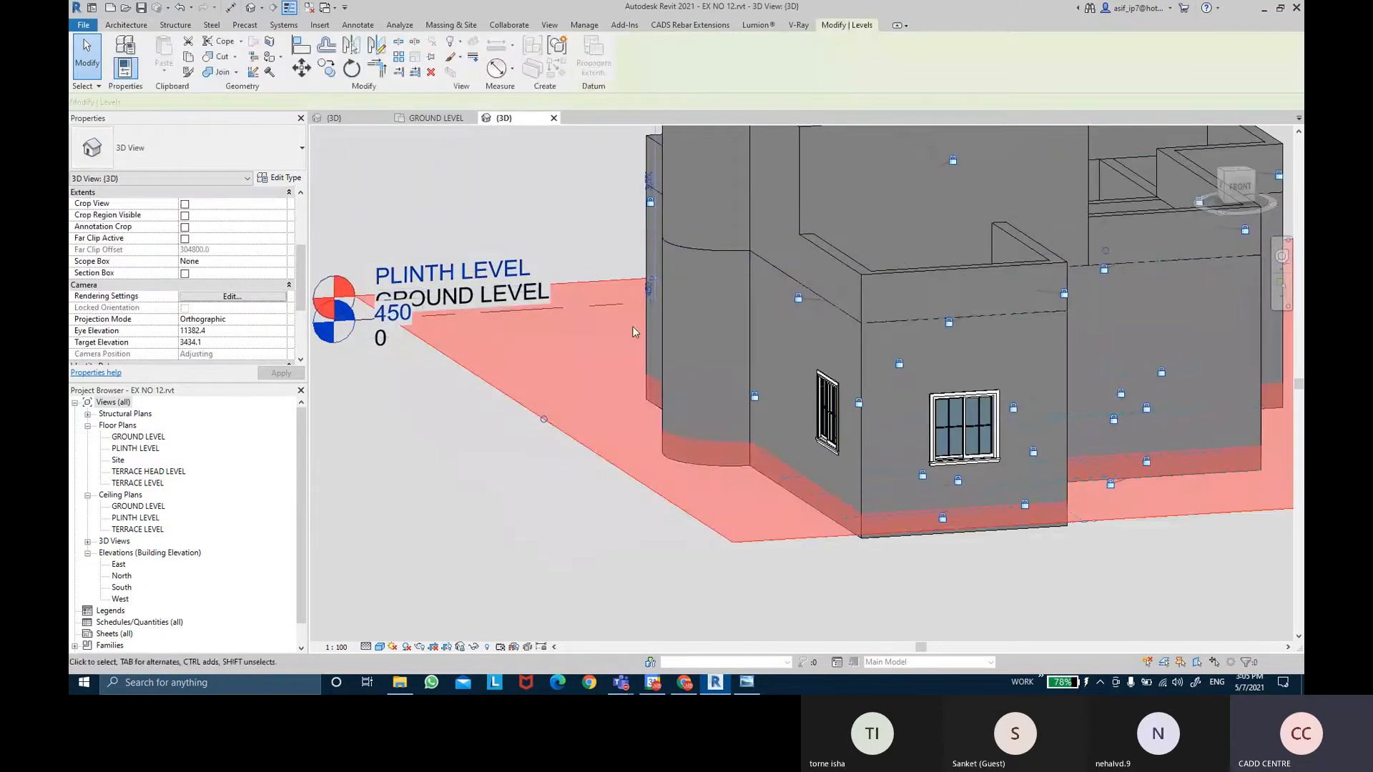
pyautogui.keyDown('shift'); pyautogui.moveTo(632, 326); pyautogui.dragTo(636, 379, button='middle'); pyautogui.keyUp('shift')
pyautogui.scroll(1, 637, 381)
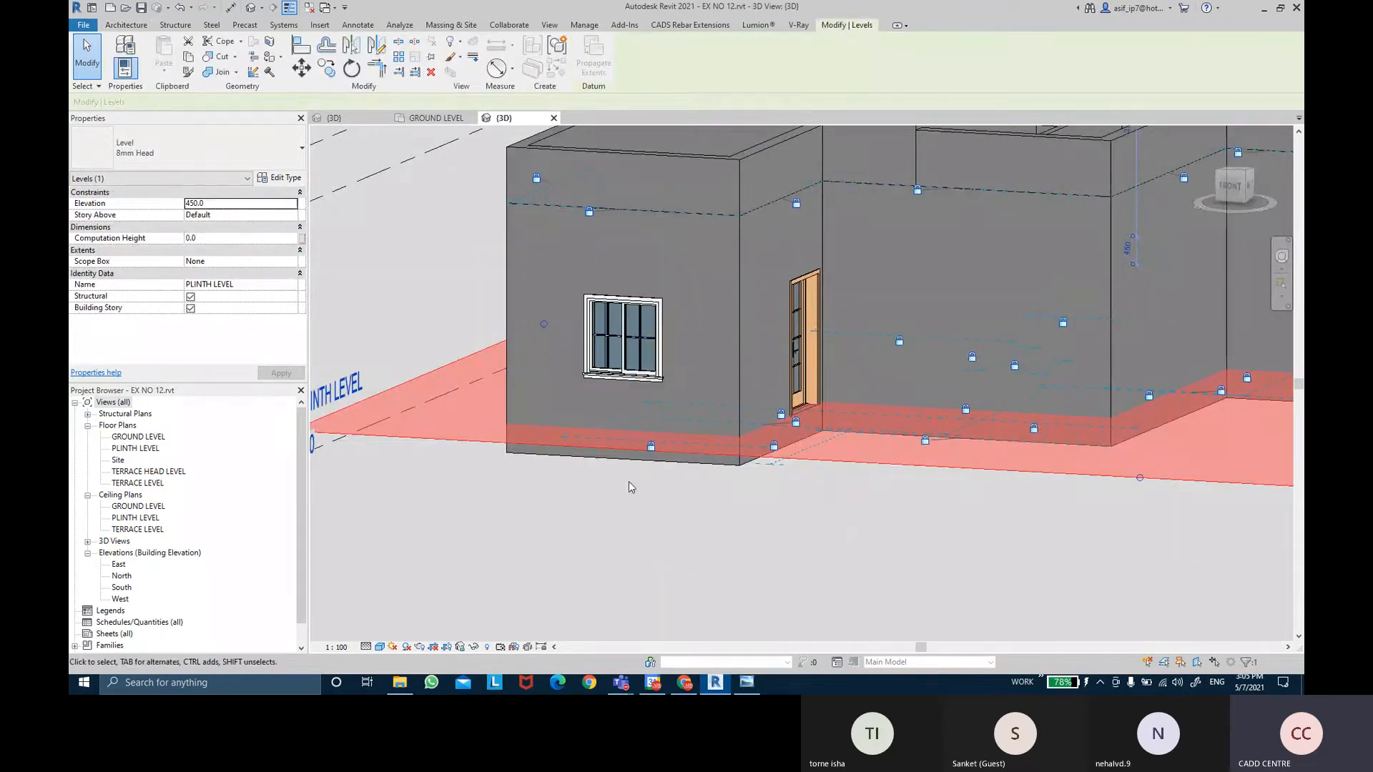
pyautogui.press('ctrl')
pyautogui.scroll(-1, 835, 494)
pyautogui.scroll(-1, 835, 494)
pyautogui.click(868, 521)
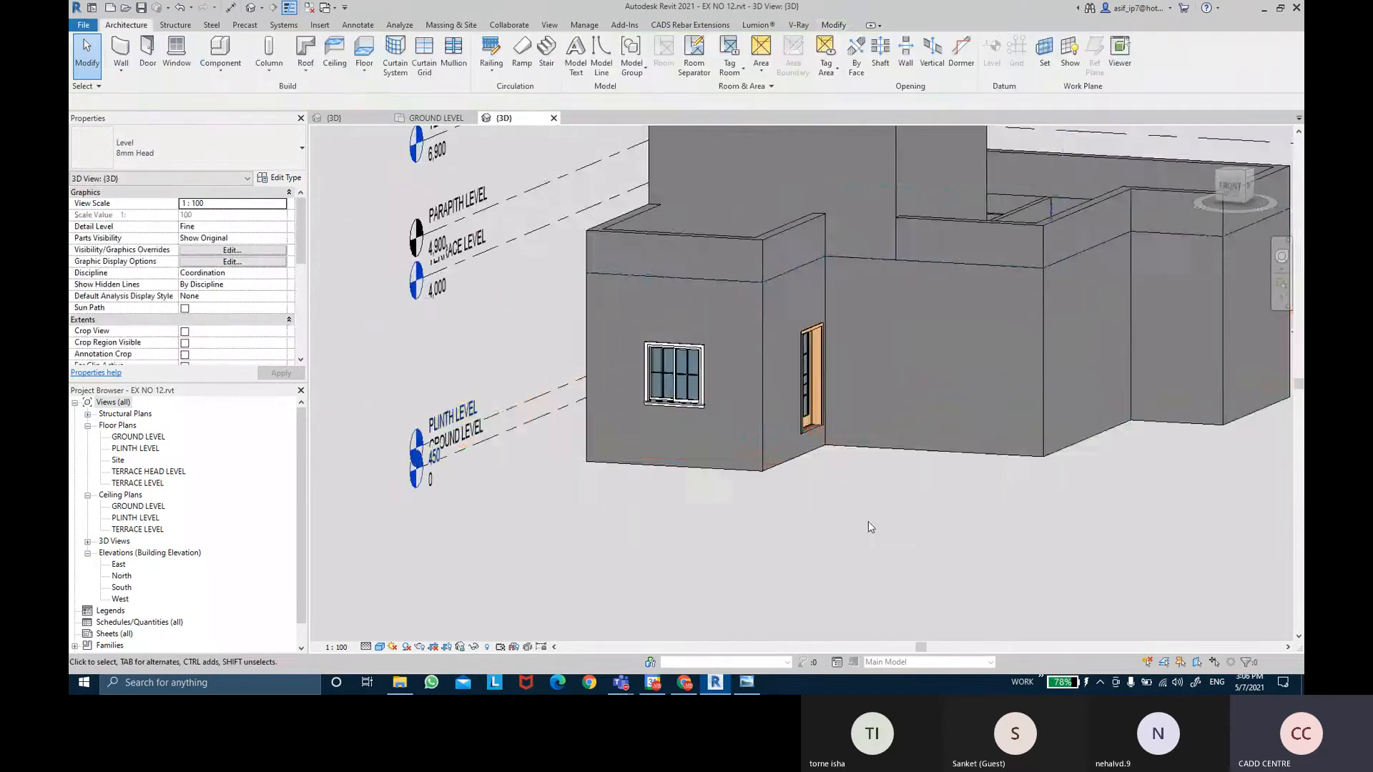
# Select the door in the 3D view to check its level.
pyautogui.keyDown('shift'); pyautogui.moveTo(868, 521); pyautogui.dragTo(822, 541, button='middle'); pyautogui.keyUp('shift')
pyautogui.click(782, 406)
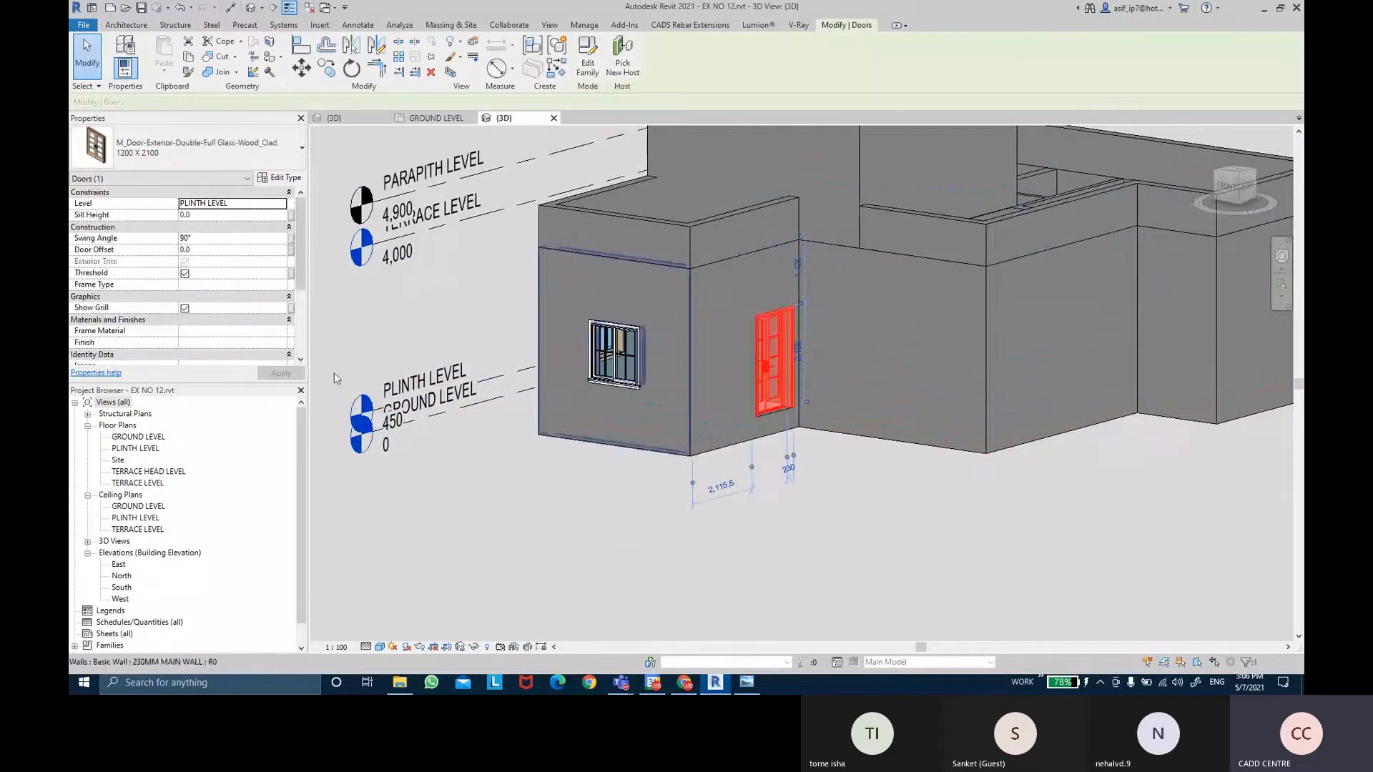
pyautogui.press('ctrl')
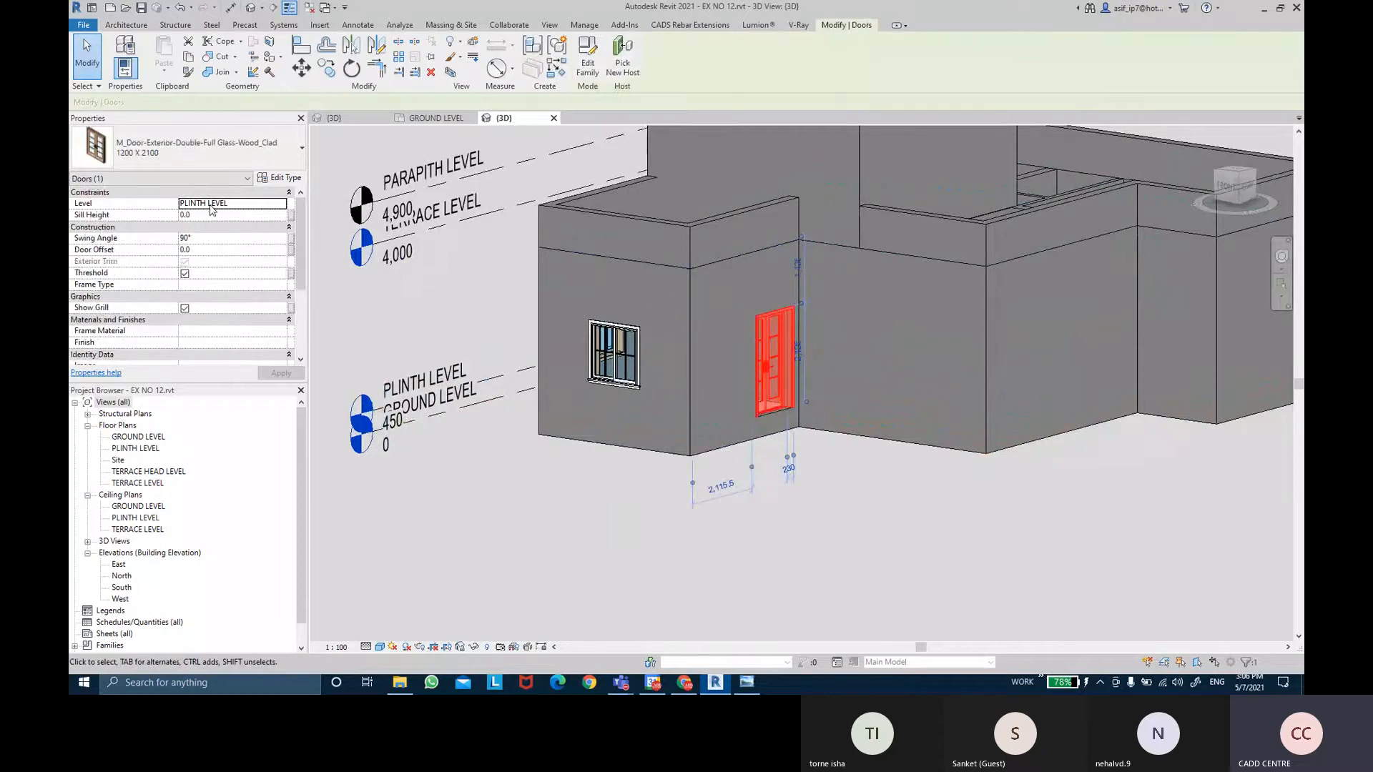
pyautogui.click(954, 494)
pyautogui.scroll(-2, 954, 494)
# View the building from above, then open the PLINTH LEVEL floor plan.
pyautogui.keyDown('shift'); pyautogui.moveTo(954, 493); pyautogui.dragTo(898, 484, button='middle'); pyautogui.keyUp('shift')
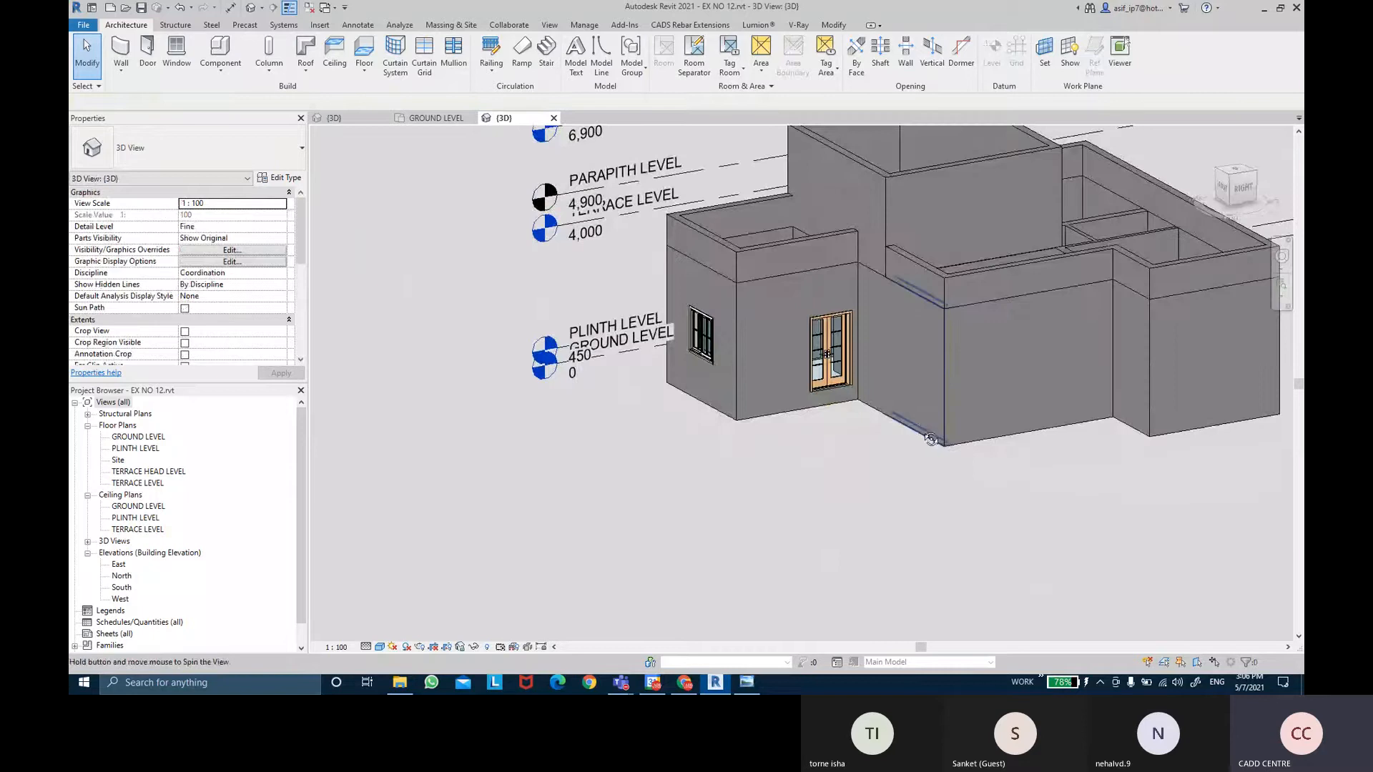
pyautogui.keyDown('shift'); pyautogui.moveTo(930, 439); pyautogui.dragTo(892, 484, button='middle'); pyautogui.keyUp('shift')
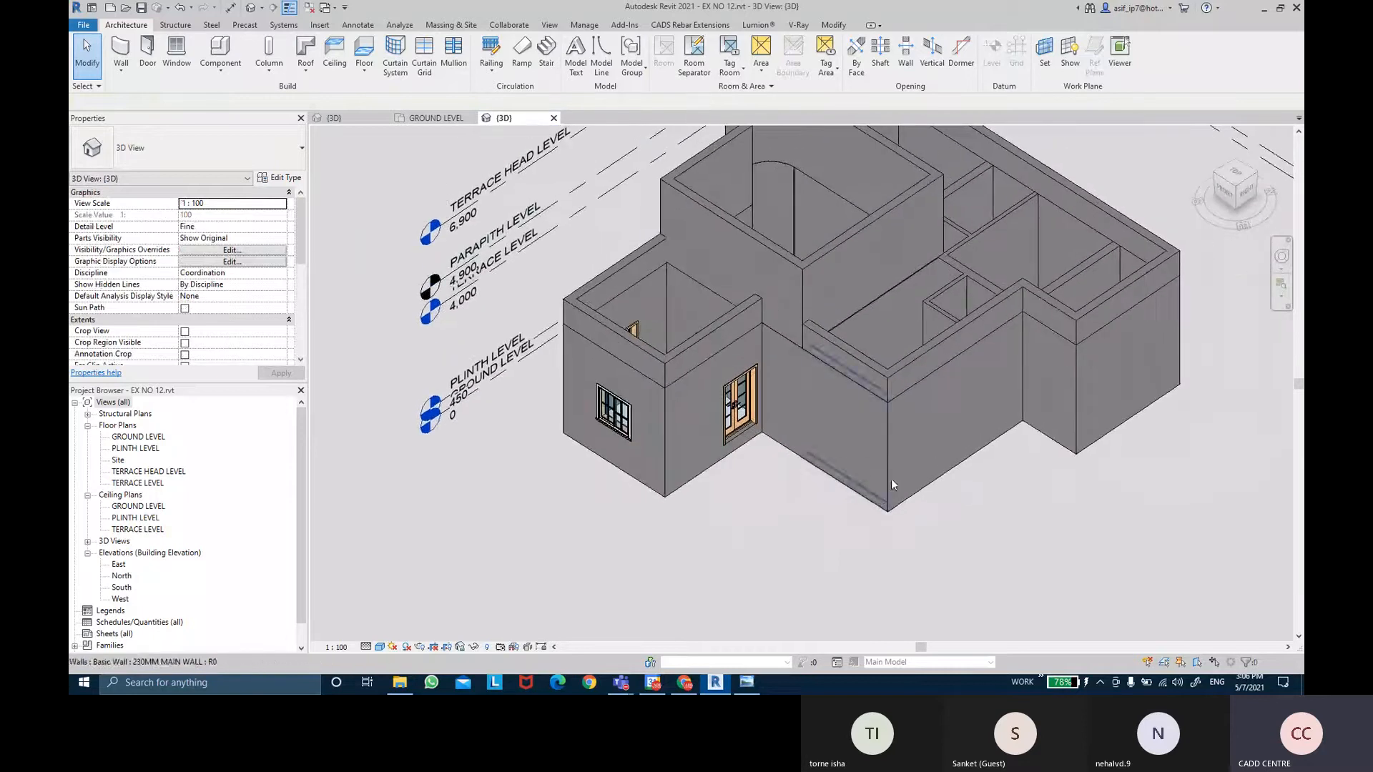
pyautogui.doubleClick(136, 449)
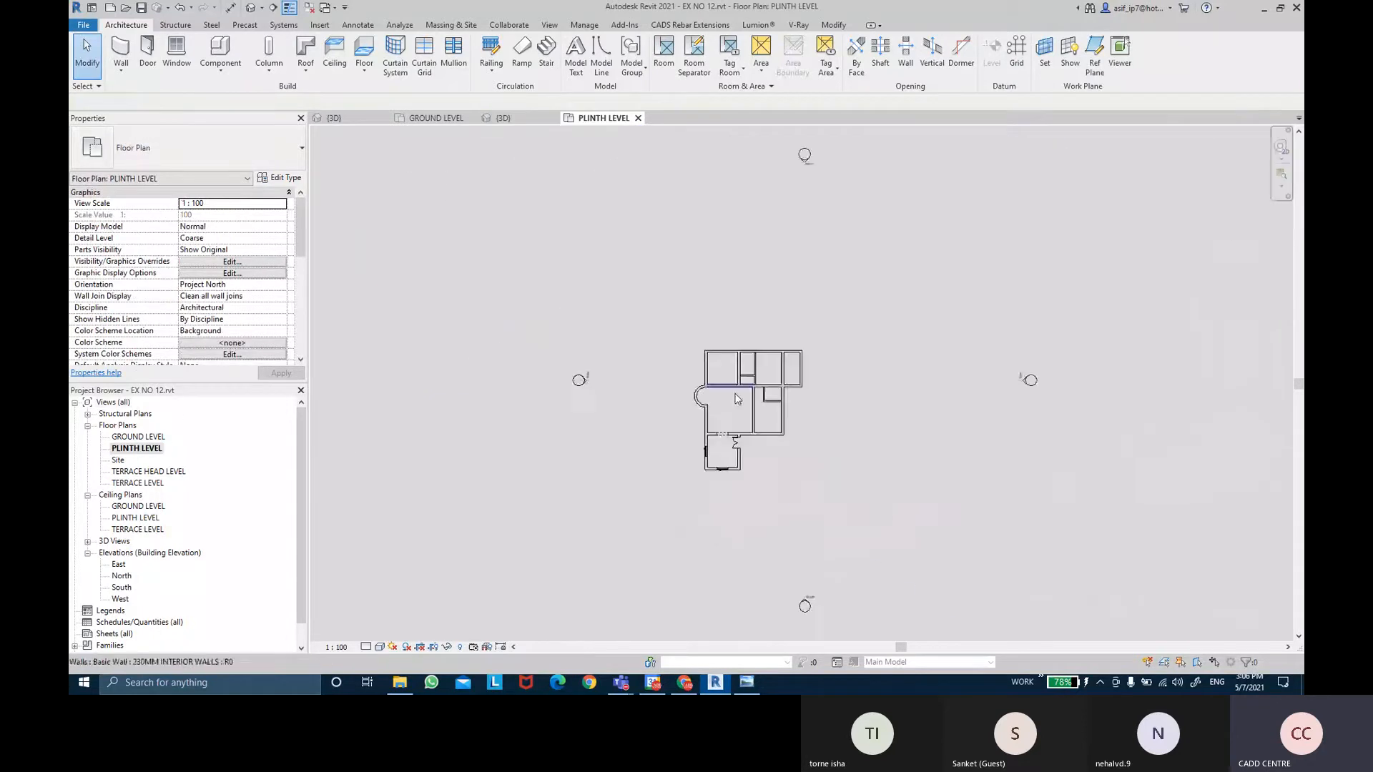
# Compare the PLINTH LEVEL and GROUND LEVEL plans, ending zoomed on the ground level's dimensioned room.
pyautogui.scroll(4, 783, 414)
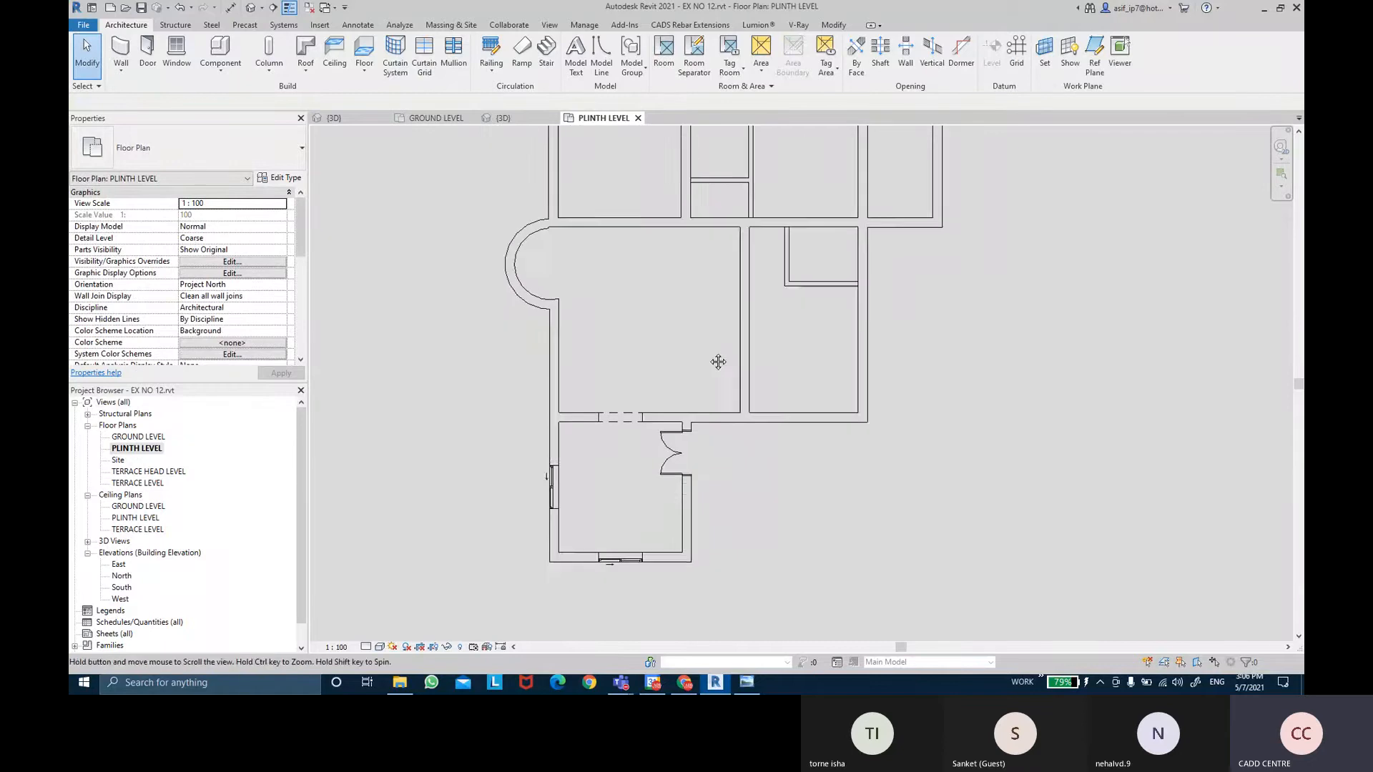
pyautogui.moveTo(718, 294); pyautogui.dragTo(720, 293, button='middle')
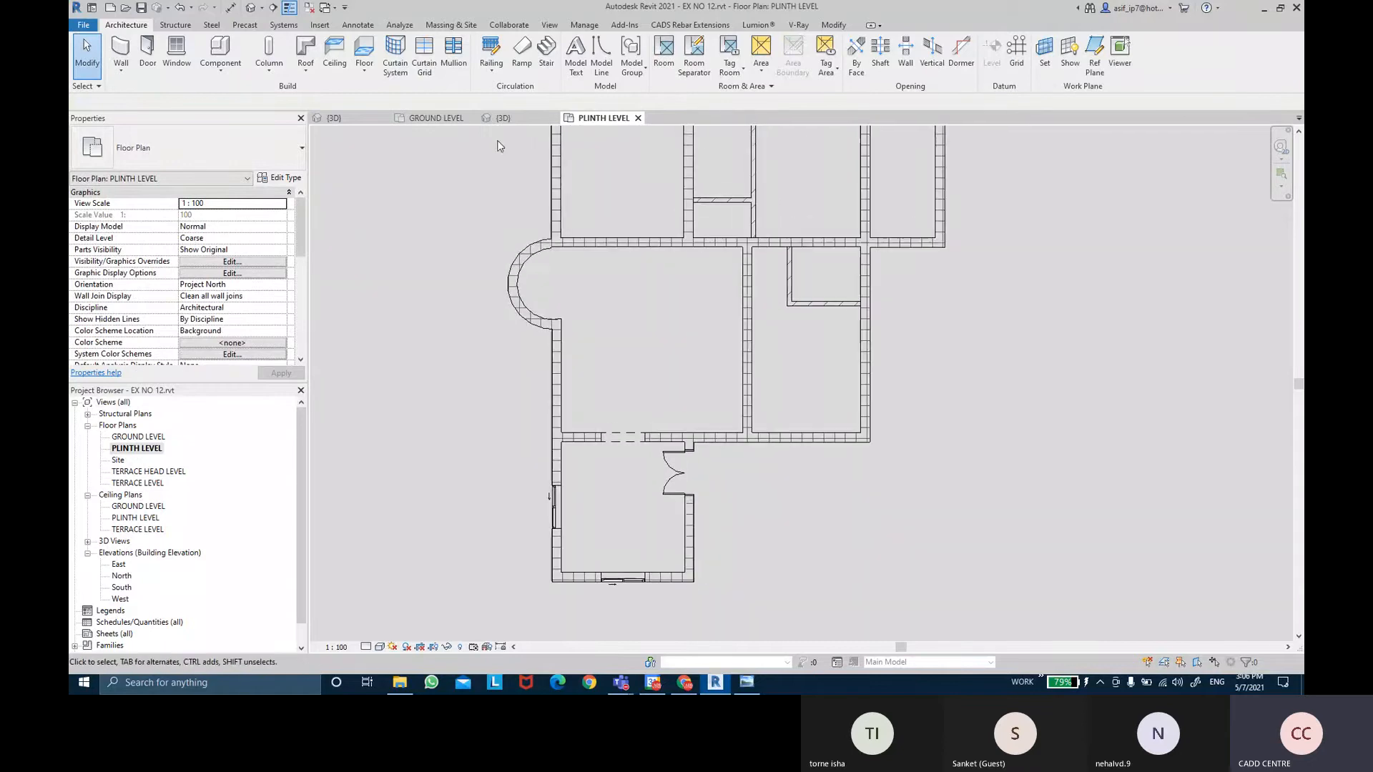
pyautogui.click(442, 118)
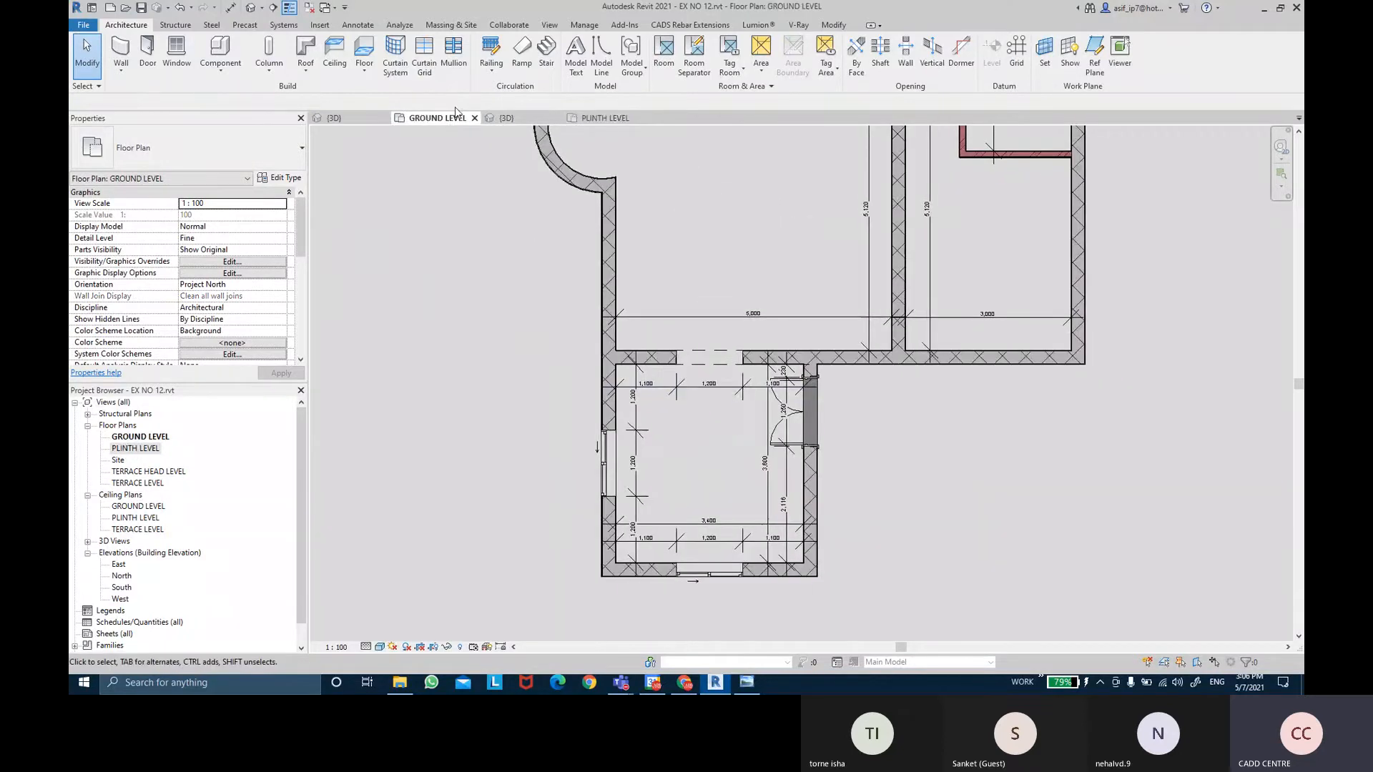
pyautogui.click(617, 118)
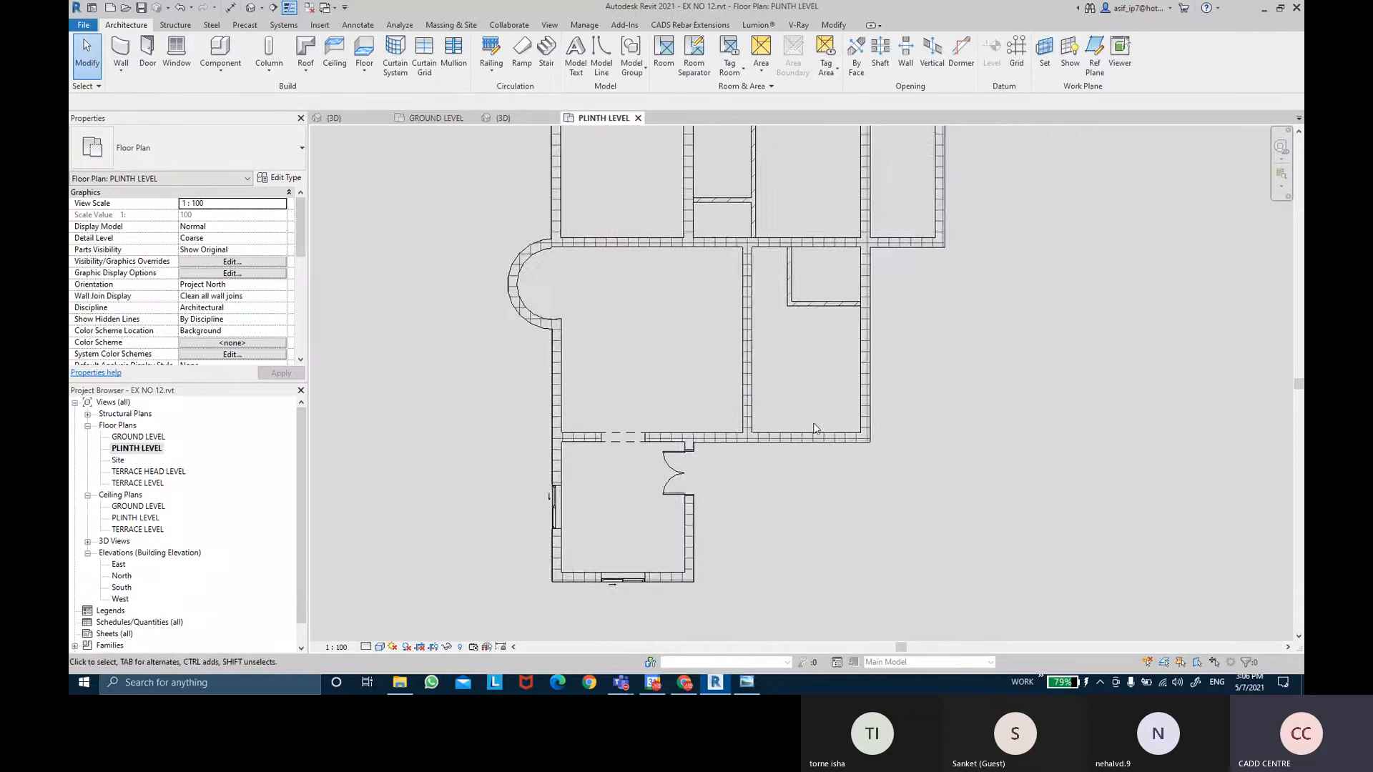
pyautogui.moveTo(813, 423); pyautogui.dragTo(798, 406, button='middle')
pyautogui.scroll(2, 624, 500)
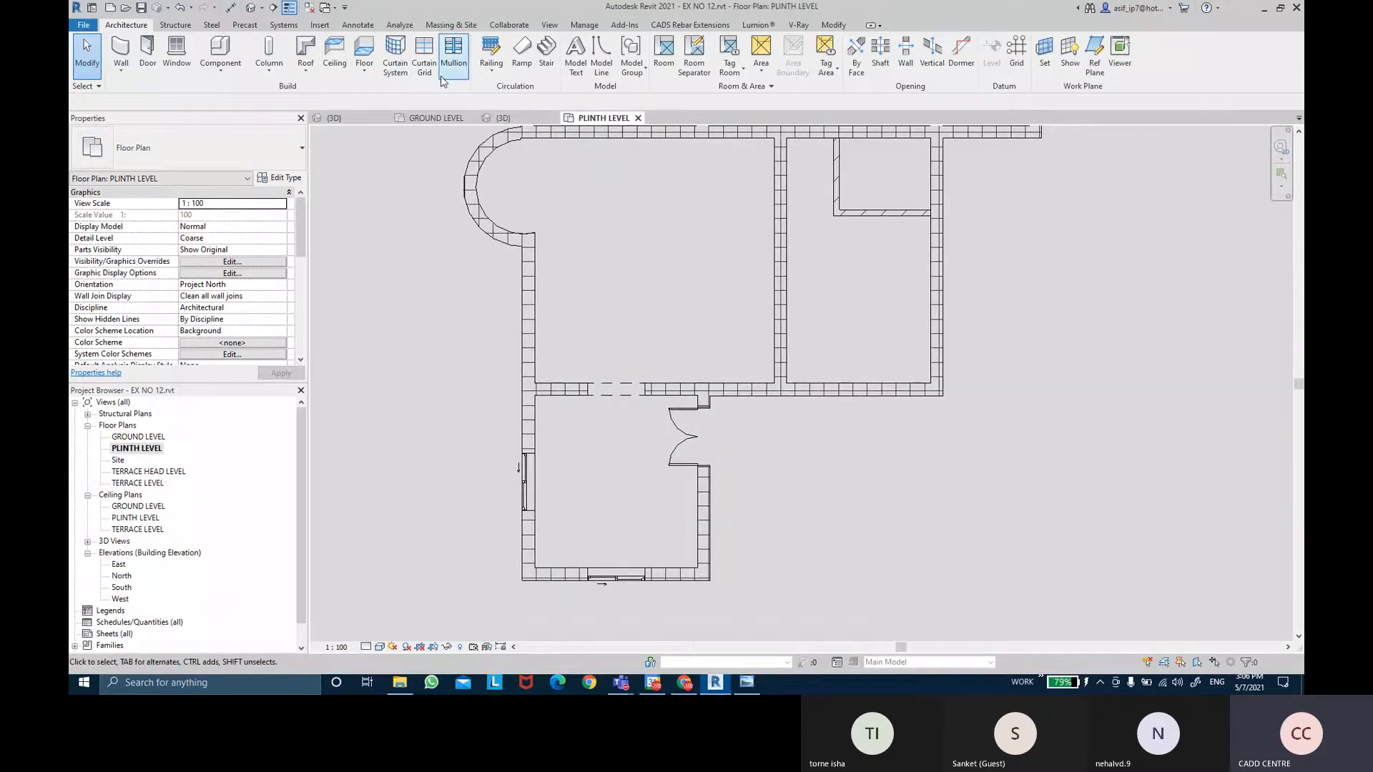
pyautogui.click(438, 119)
pyautogui.scroll(3, 731, 419)
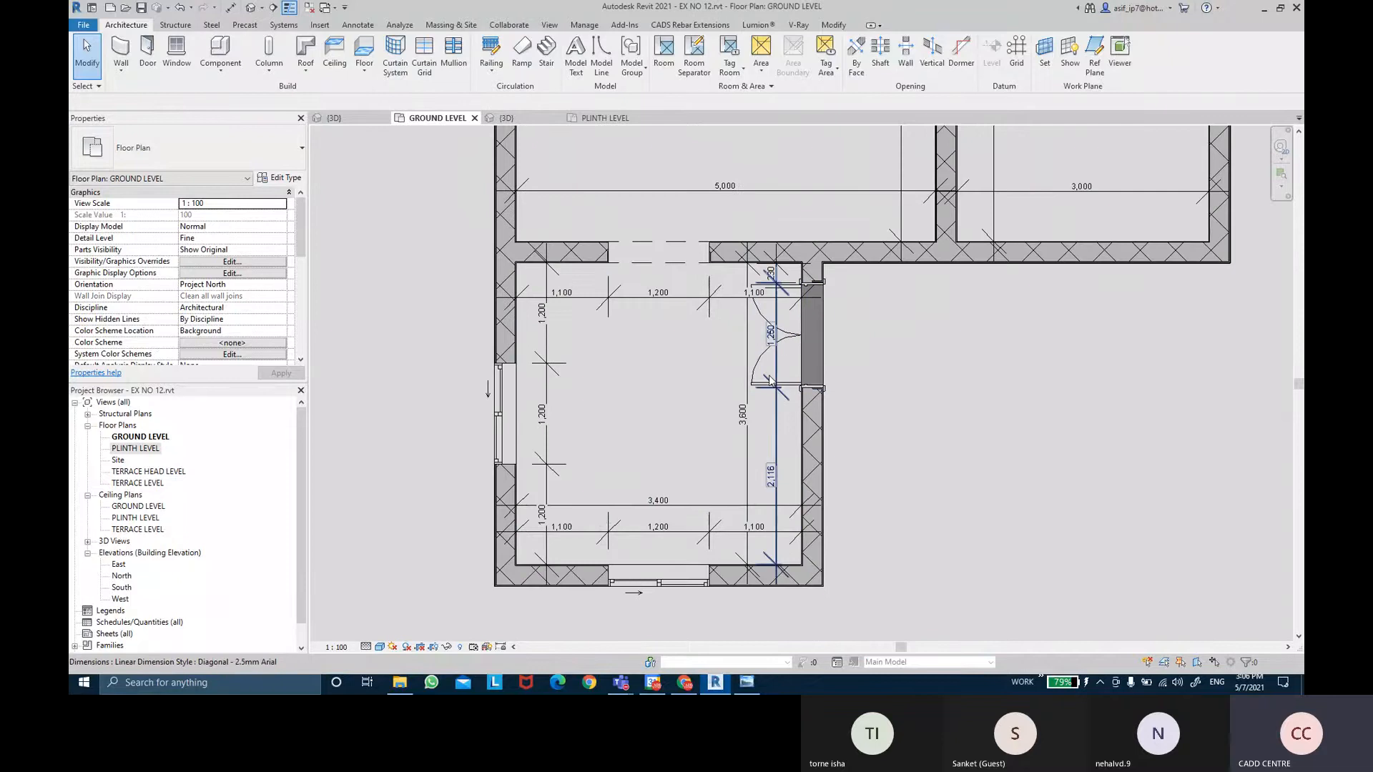
# Select the six room dimensions: 1,250/2,116, 3,600, 3,400, both 1,100/1,200/1,100 strings, and 1,200.
pyautogui.click(781, 431)
pyautogui.keyDown('ctrl'); pyautogui.click(747, 456); pyautogui.keyUp('ctrl')
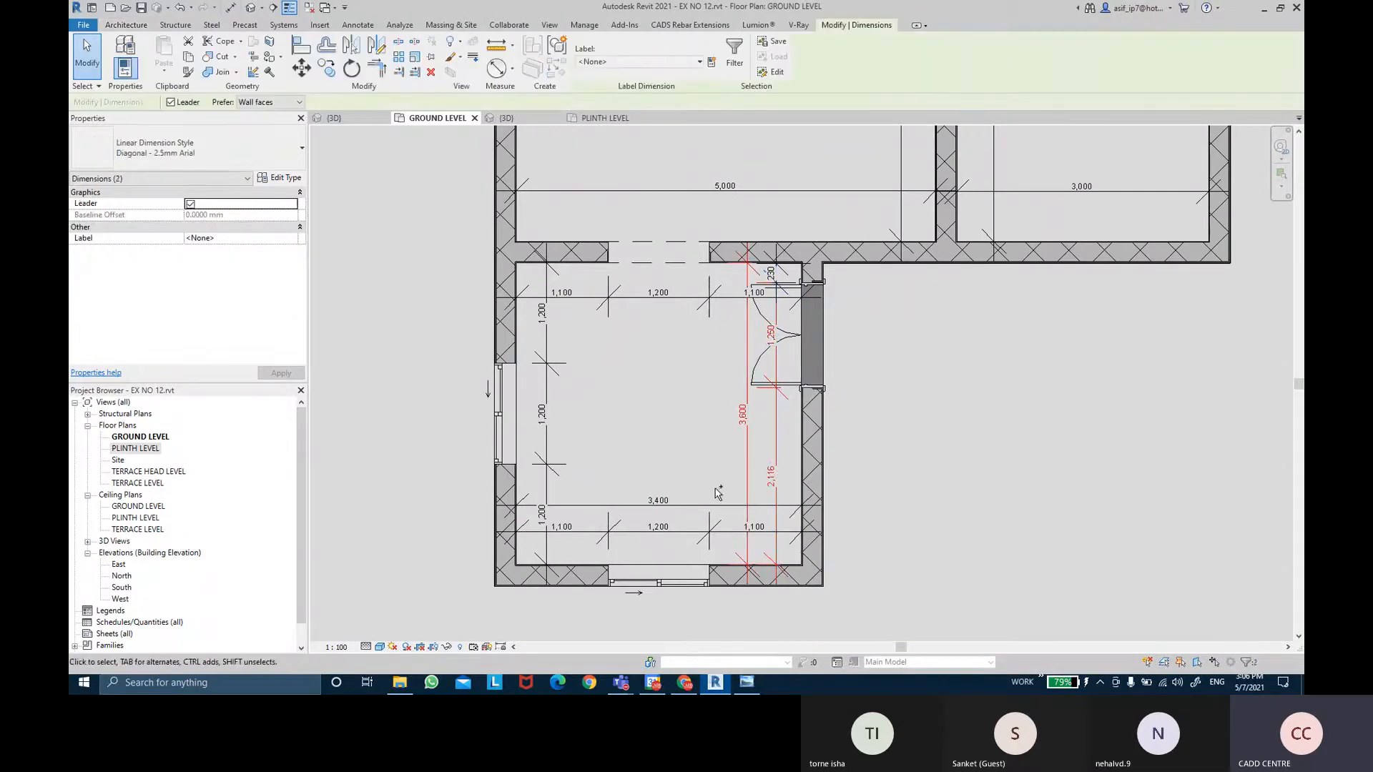
pyautogui.keyDown('ctrl'); pyautogui.click(706, 505); pyautogui.keyUp('ctrl')
pyautogui.keyDown('ctrl'); pyautogui.click(658, 533); pyautogui.keyUp('ctrl')
pyautogui.keyDown('ctrl'); pyautogui.click(548, 457); pyautogui.keyUp('ctrl')
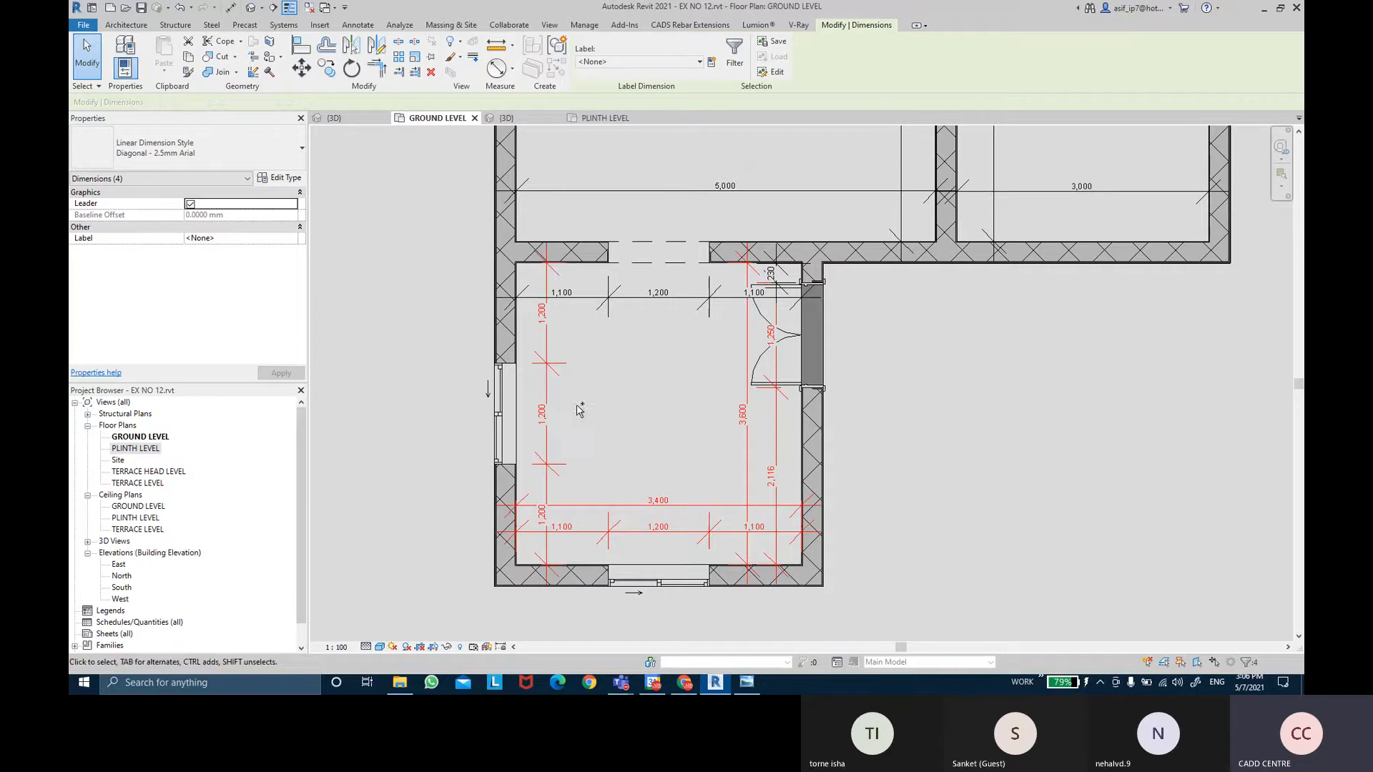
pyautogui.keyDown('ctrl'); pyautogui.click(641, 306); pyautogui.keyUp('ctrl')
pyautogui.scroll(1, 732, 273)
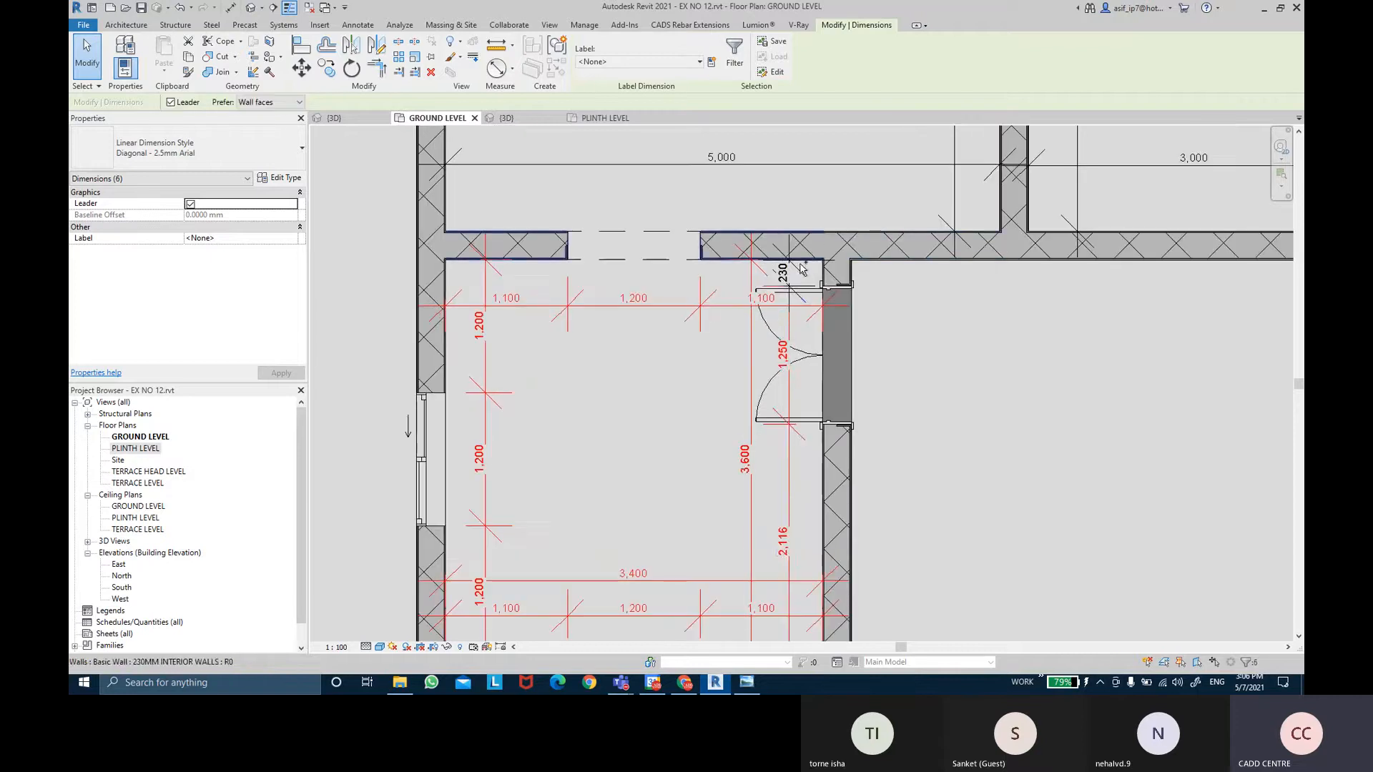
pyautogui.moveTo(812, 188); pyautogui.dragTo(776, 328, button='middle')
pyautogui.scroll(-1, 775, 328)
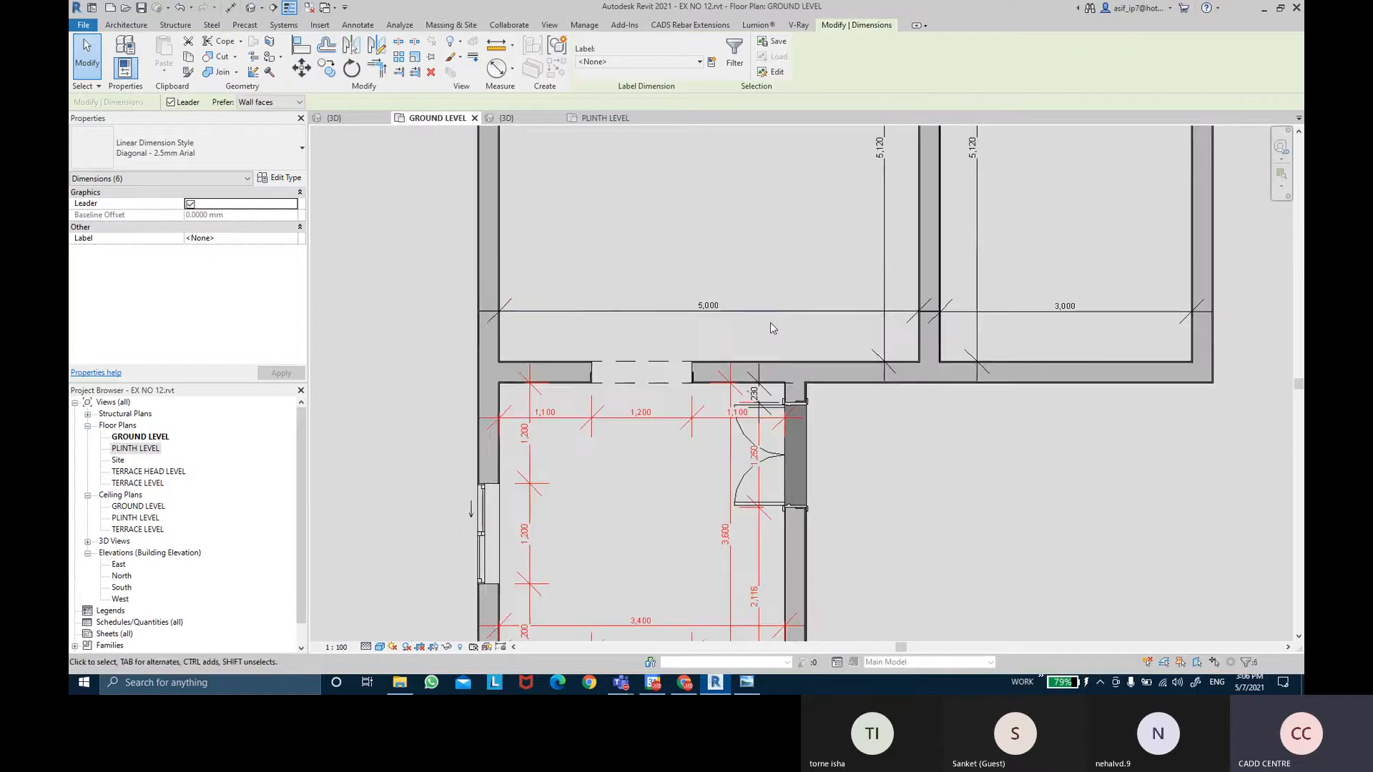
# Copy the dimensions and paste them aligned into Floor Plan: PLINTH LEVEL.
pyautogui.click(188, 57)
pyautogui.click(164, 69)
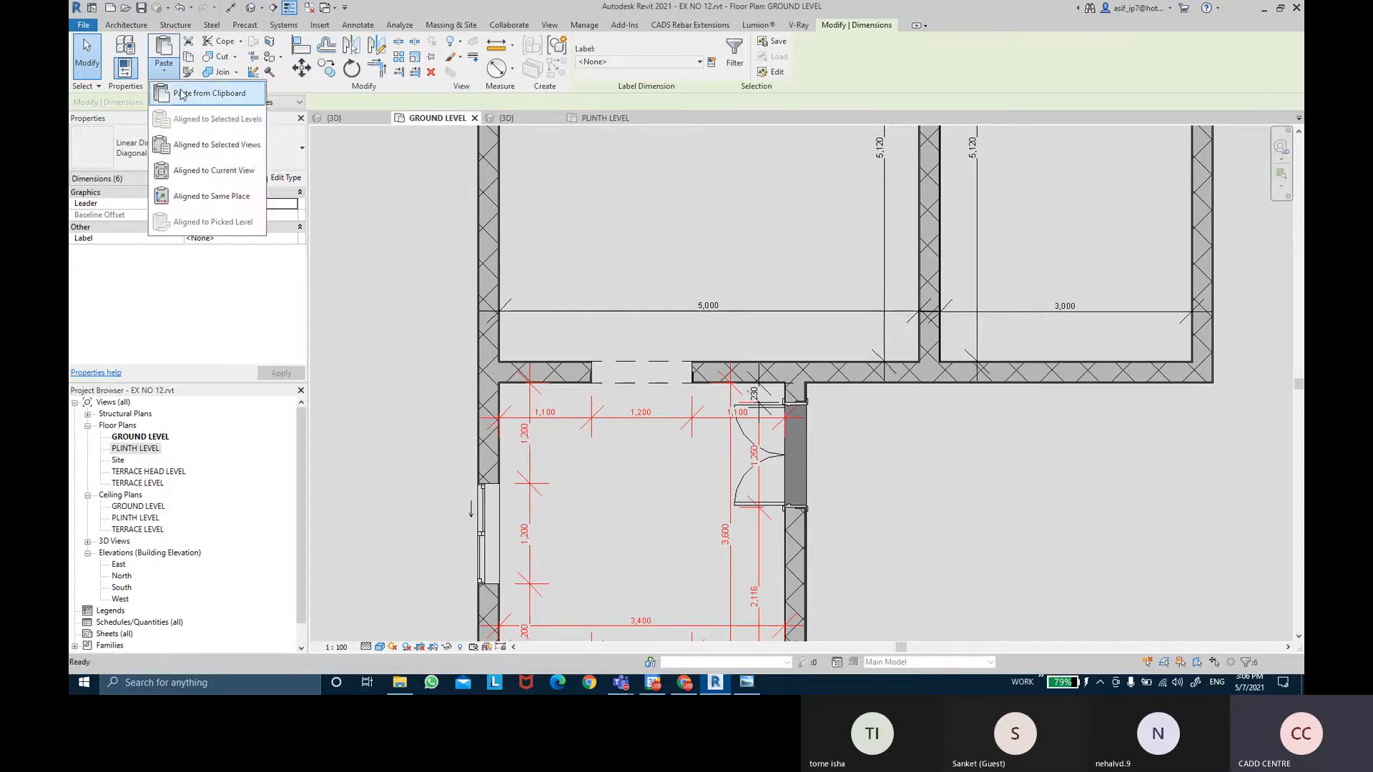
pyautogui.click(194, 145)
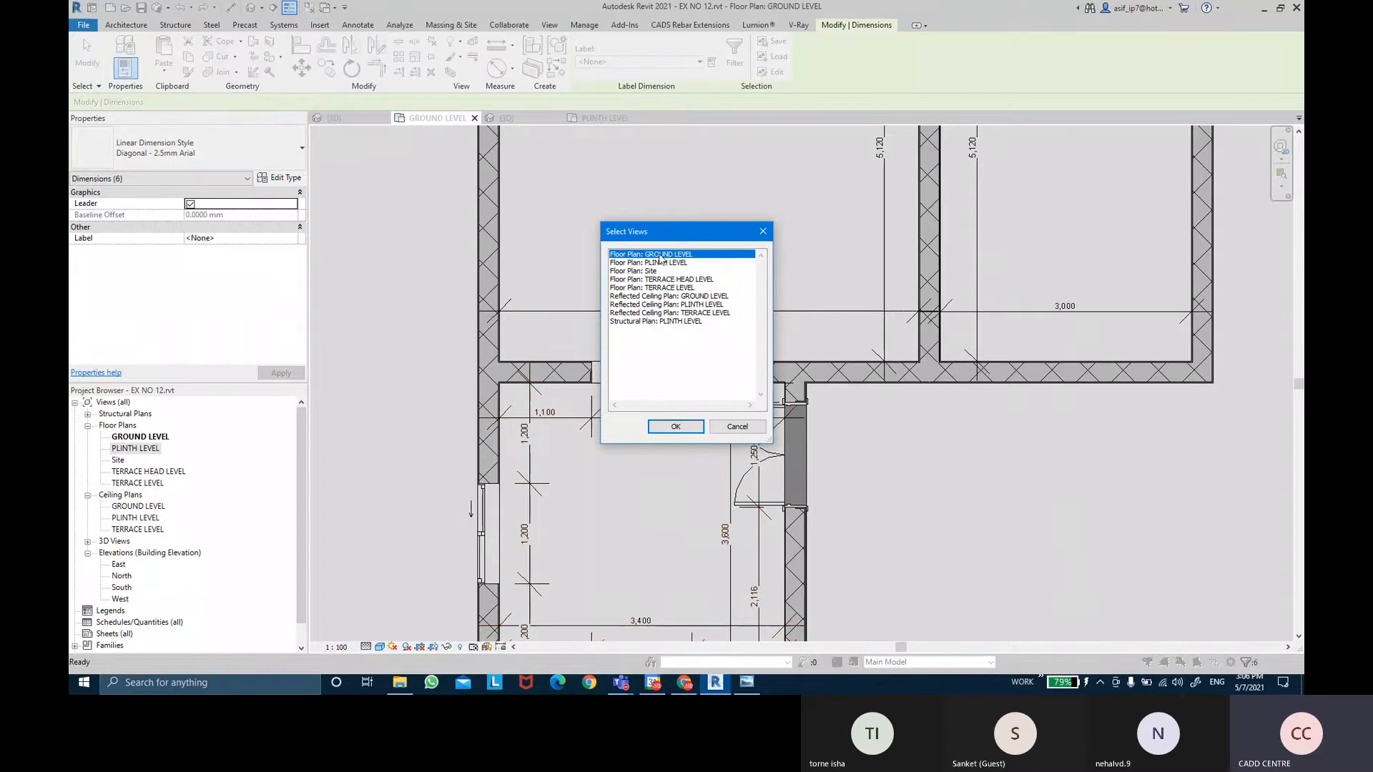
pyautogui.click(679, 263)
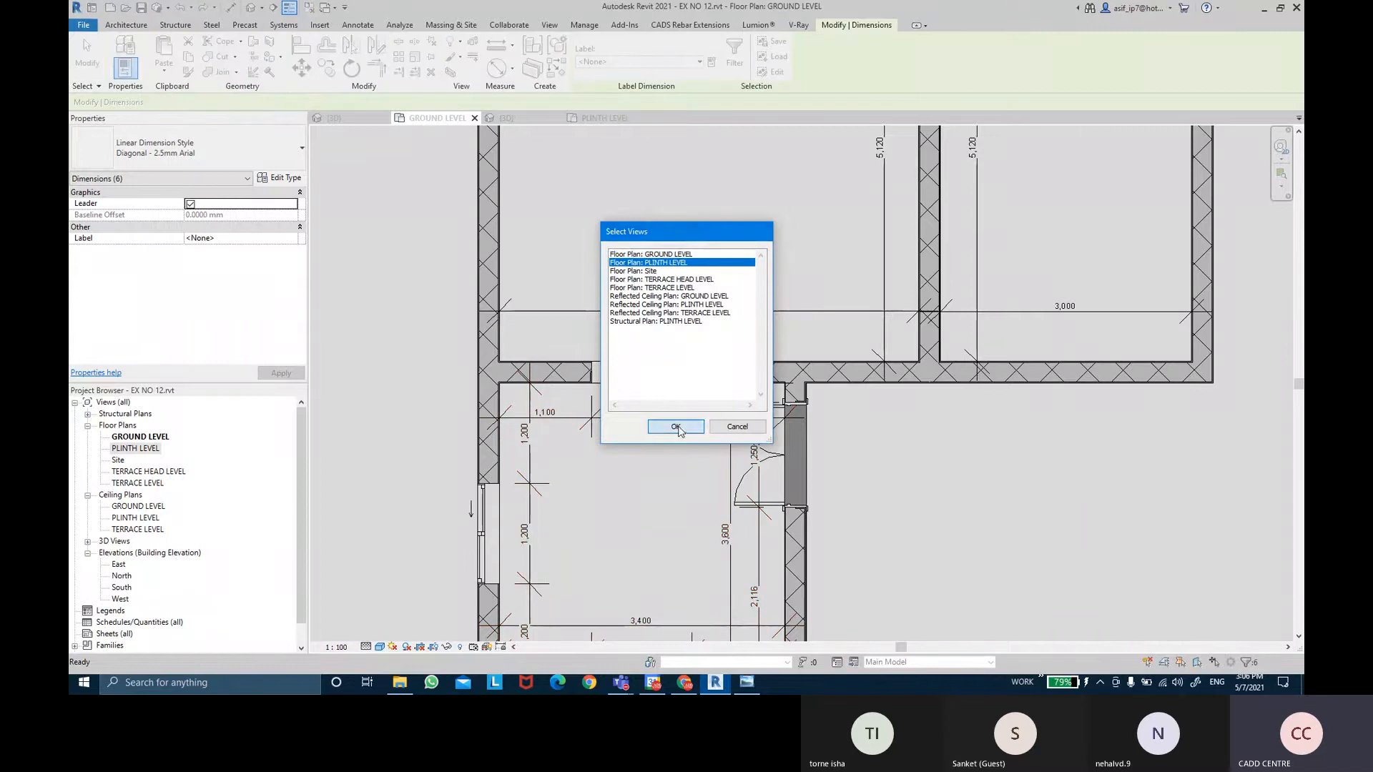
pyautogui.click(676, 427)
pyautogui.click(595, 118)
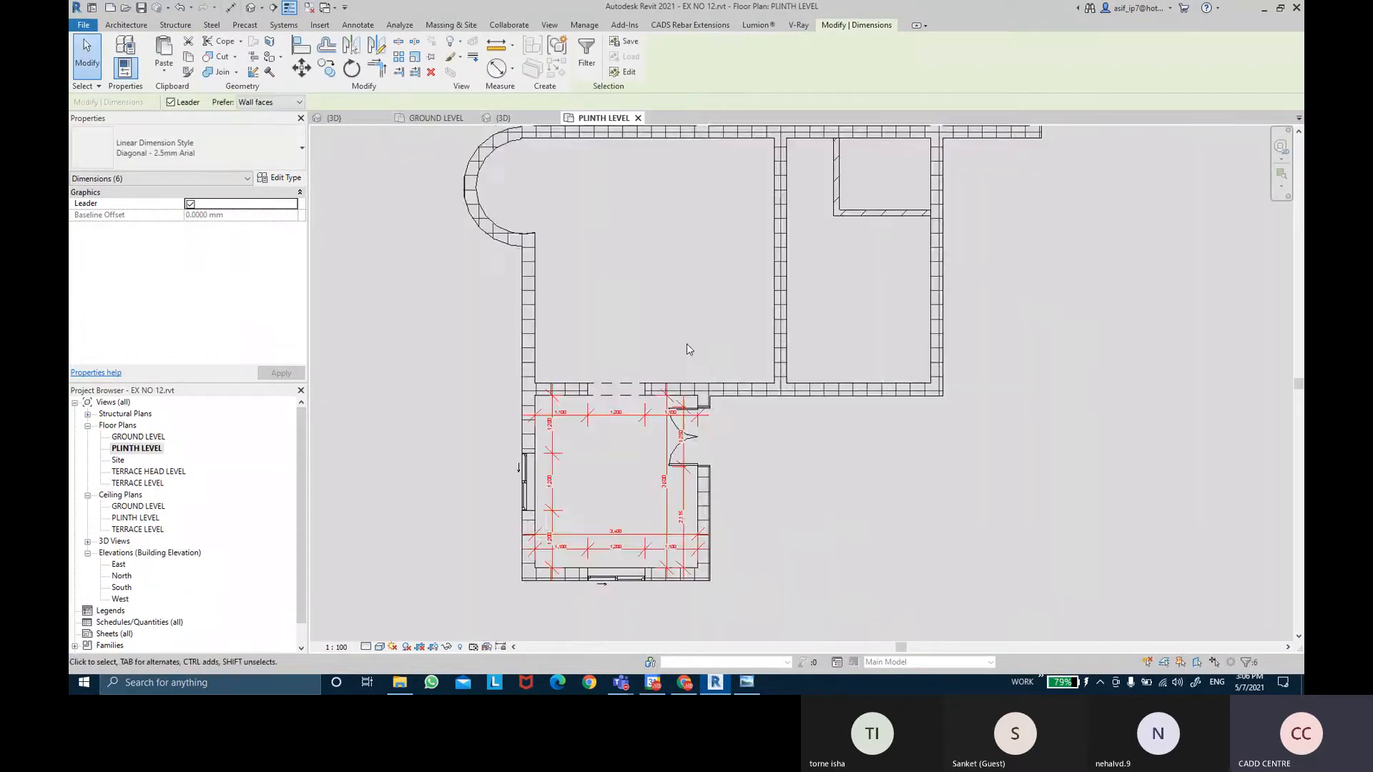
pyautogui.moveTo(722, 424); pyautogui.dragTo(722, 371, button='middle')
# Set the plinth plan to Fine detail level with the Consistent Colors visual style.
pyautogui.click(723, 372)
pyautogui.scroll(1, 680, 423)
pyautogui.moveTo(609, 412); pyautogui.dragTo(607, 392, button='middle')
pyautogui.scroll(1, 574, 325)
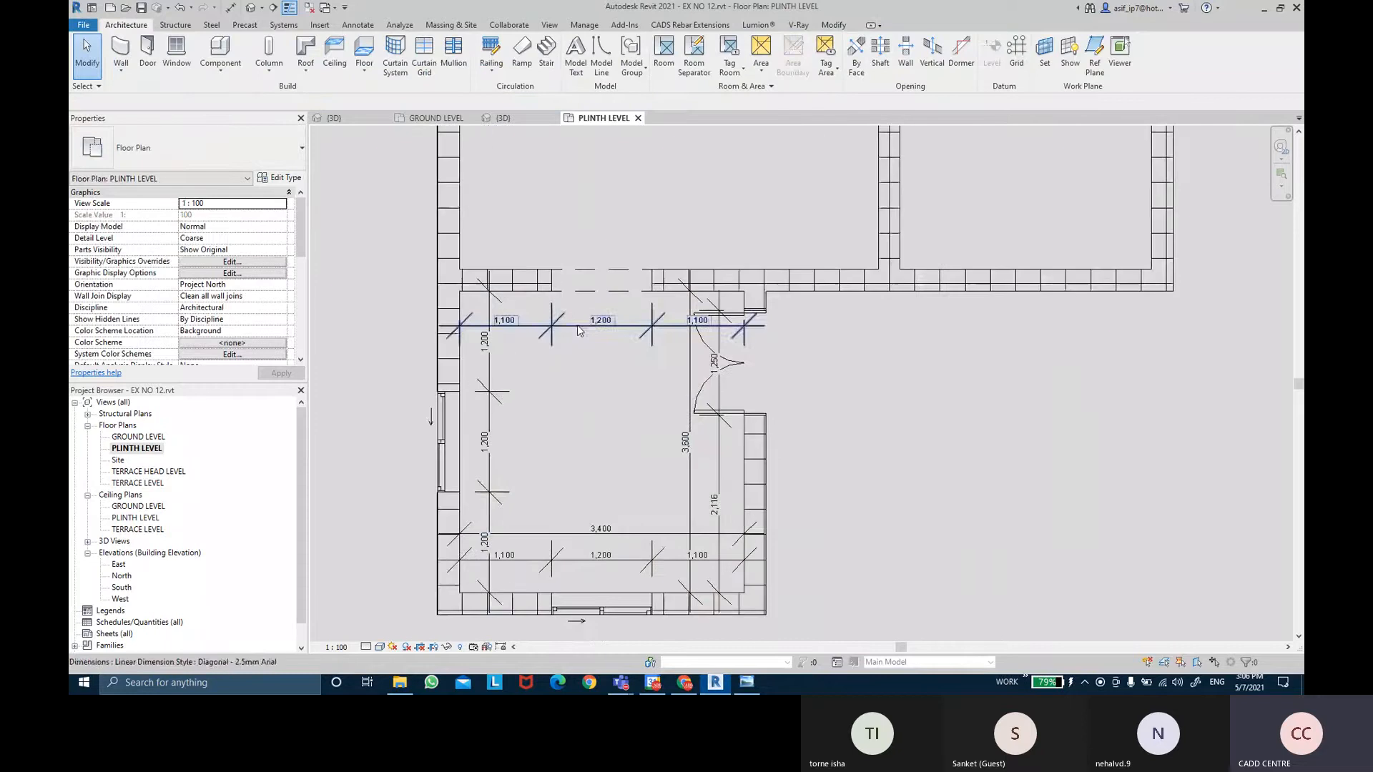
pyautogui.click(365, 646)
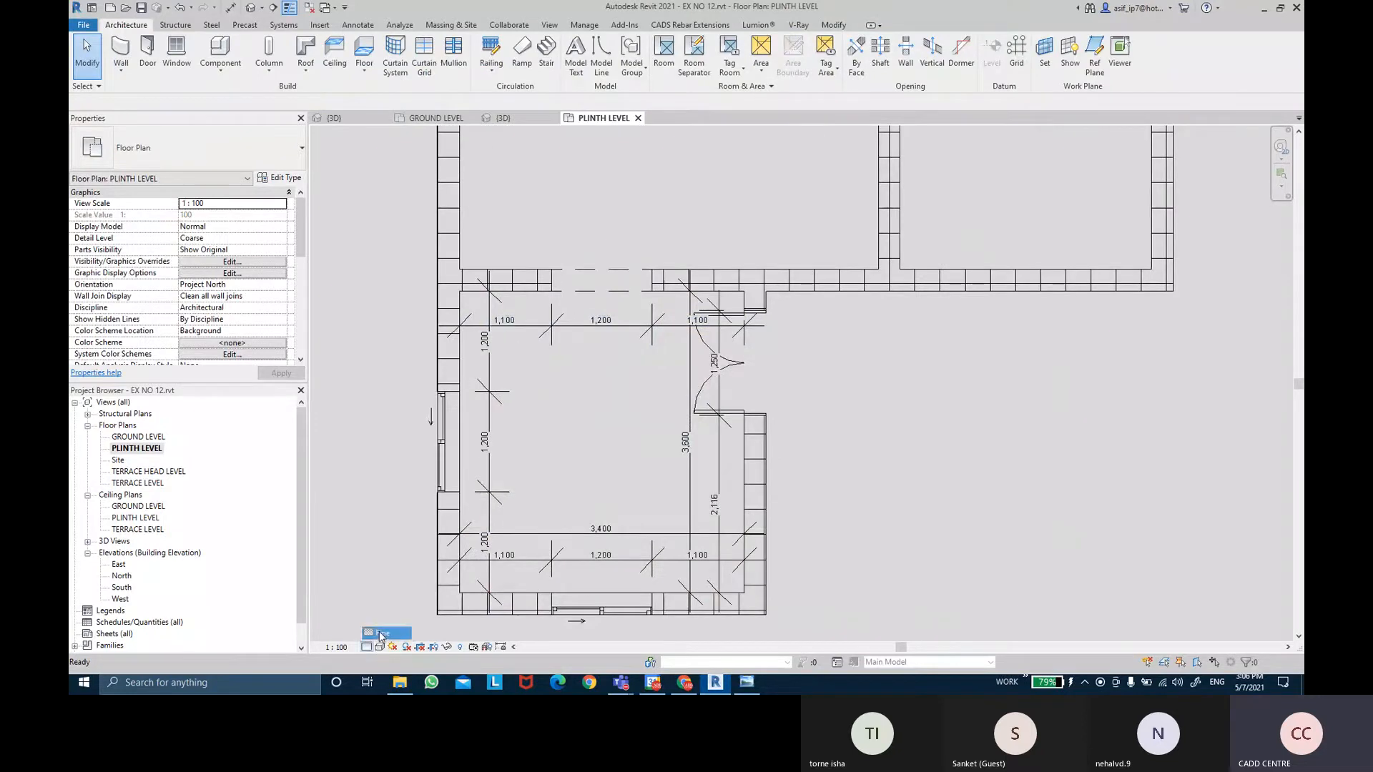
pyautogui.click(379, 628)
pyautogui.moveTo(551, 517); pyautogui.dragTo(539, 463, button='middle')
pyautogui.scroll(1, 538, 463)
pyautogui.click(380, 647)
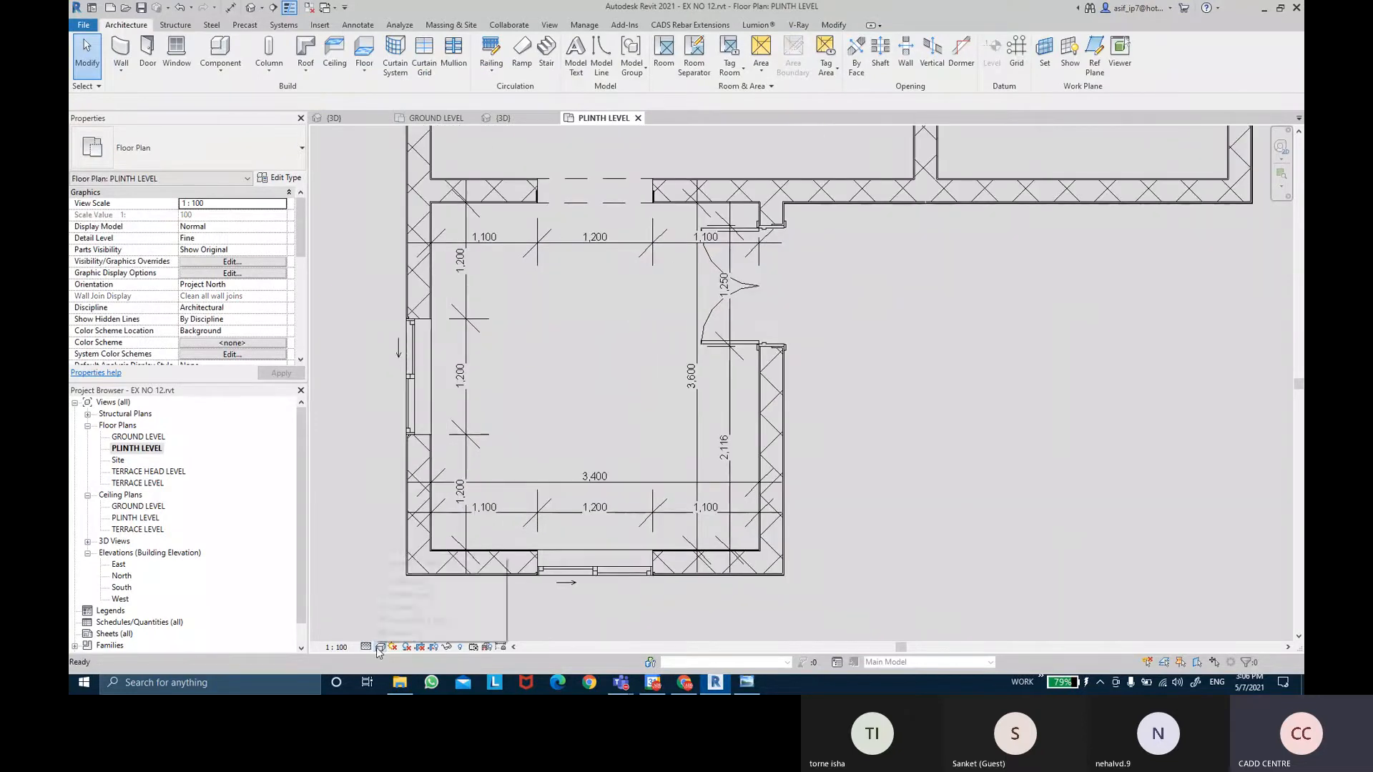
pyautogui.click(413, 620)
# Zoom in on the double door and select the 1,250/2,116 dimension string.
pyautogui.moveTo(605, 256); pyautogui.dragTo(603, 346, button='middle')
pyautogui.scroll(-3, 604, 346)
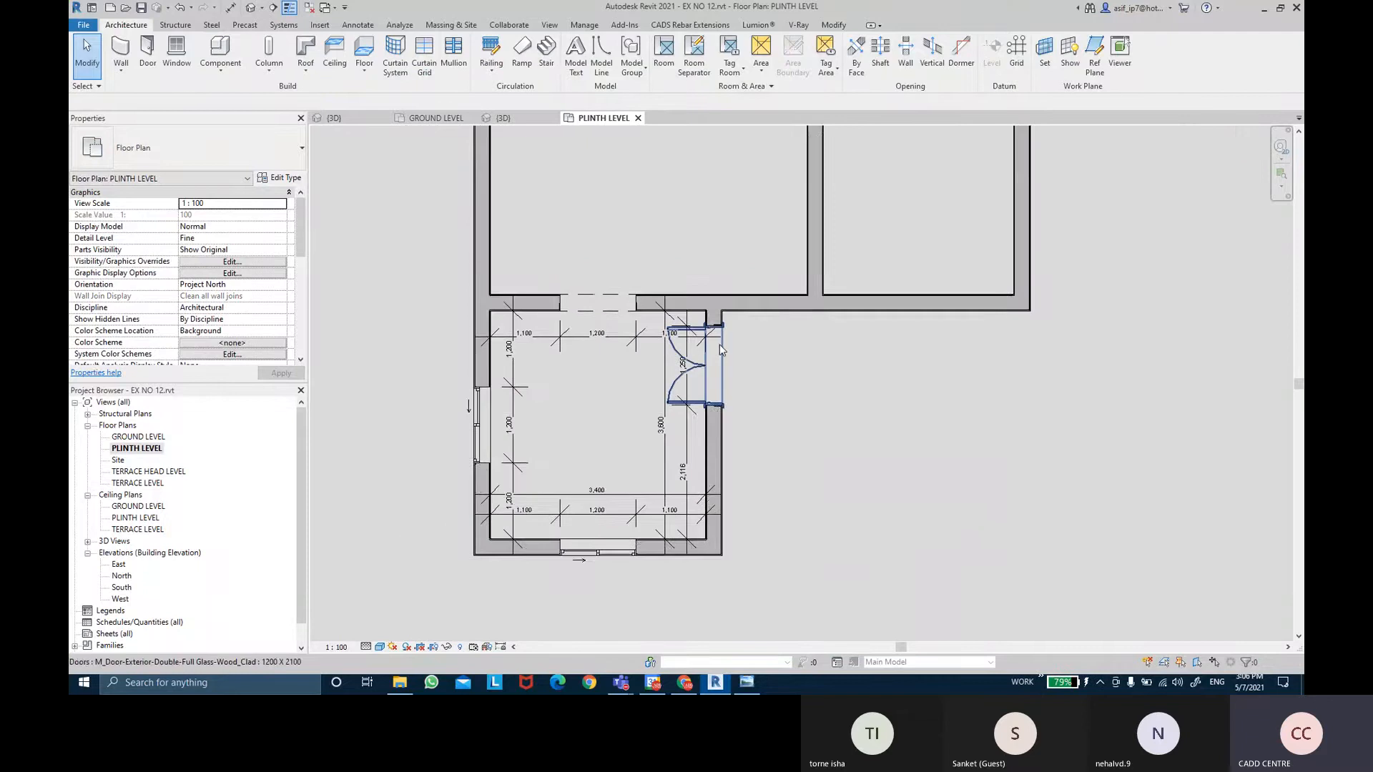
pyautogui.scroll(1, 782, 420)
pyautogui.moveTo(783, 419)
pyautogui.mouseDown(button='middle')
pyautogui.moveTo(792, 407)
pyautogui.moveTo(796, 419)
pyautogui.mouseUp(button='middle')
pyautogui.scroll(1, 723, 362)
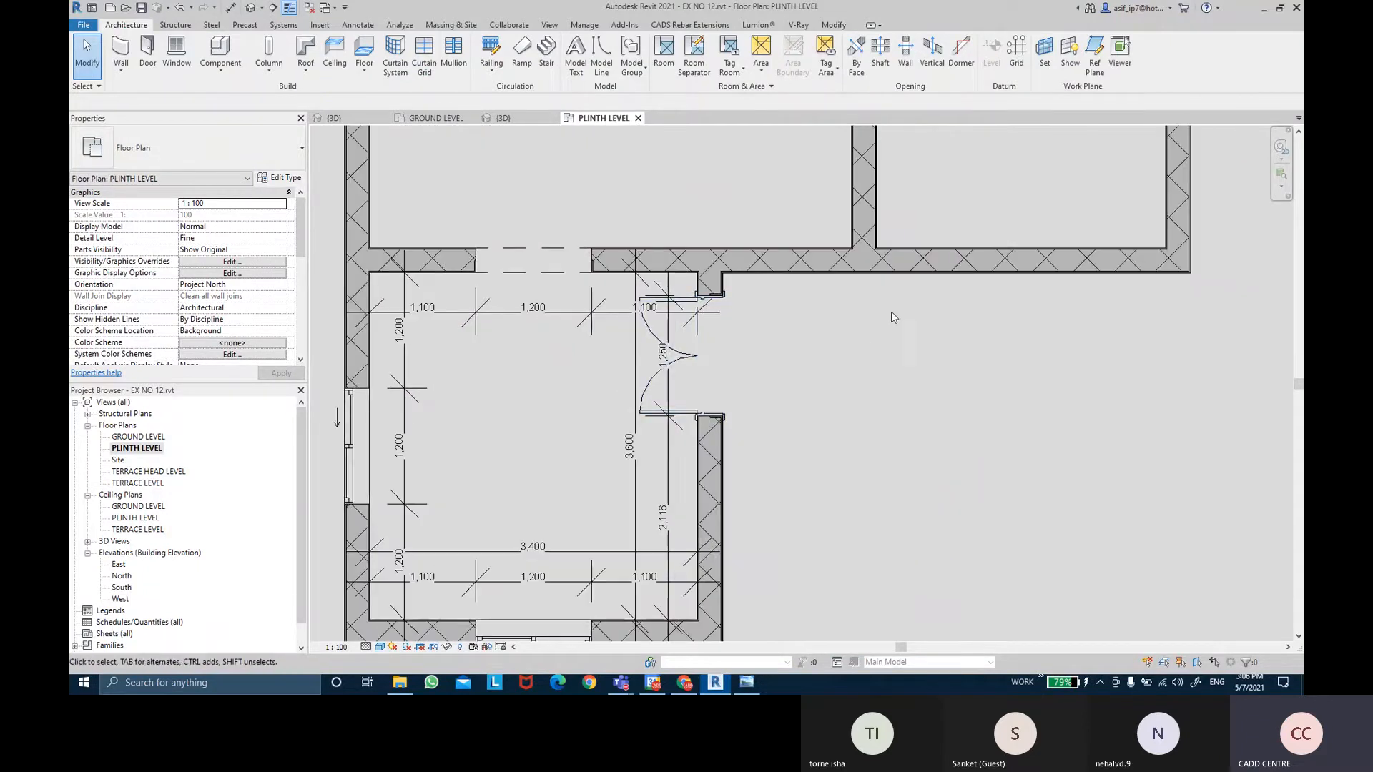
pyautogui.moveTo(892, 313); pyautogui.dragTo(917, 330, button='middle')
pyautogui.scroll(1, 717, 385)
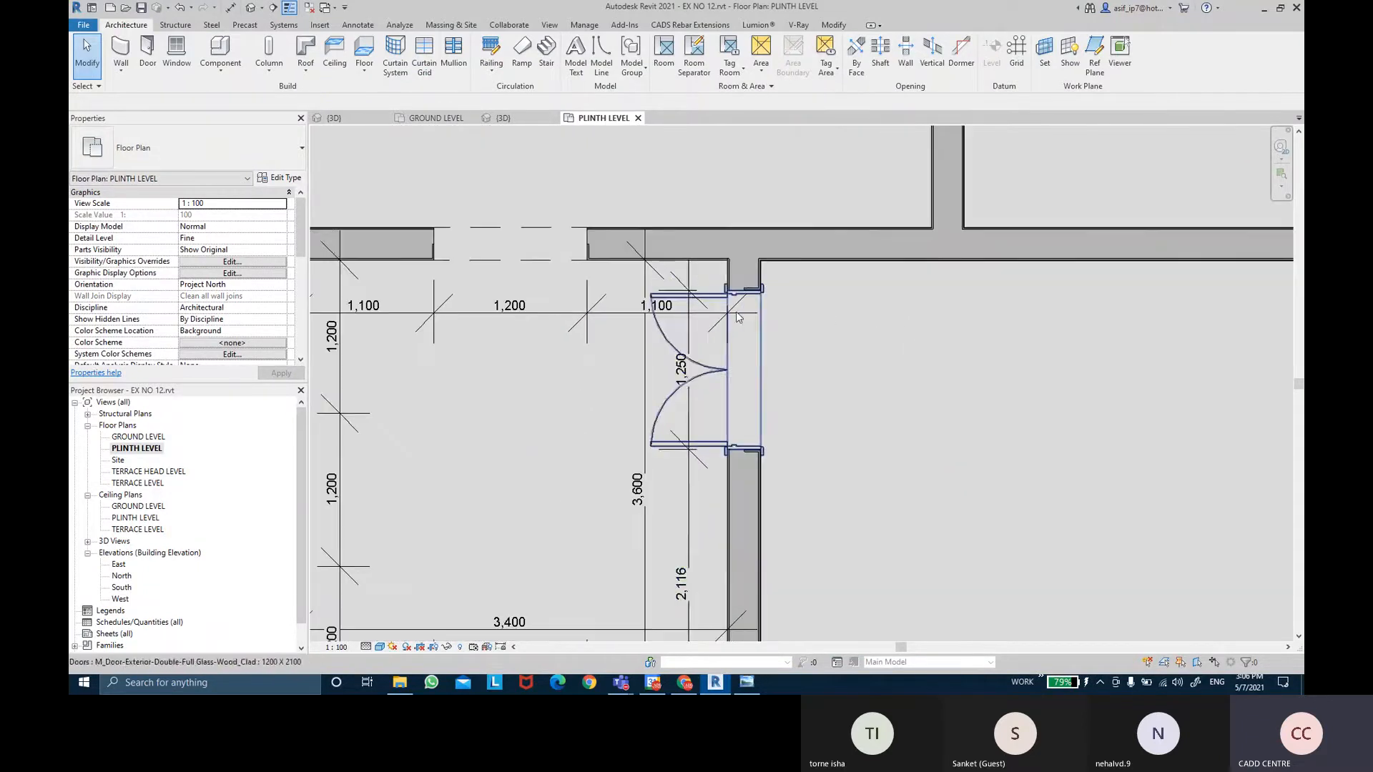
pyautogui.click(697, 320)
pyautogui.scroll(1, 697, 320)
# Start an aligned dimension (DI) from the wall face to the door, then cancel it.
pyautogui.press('d')
pyautogui.press('i')
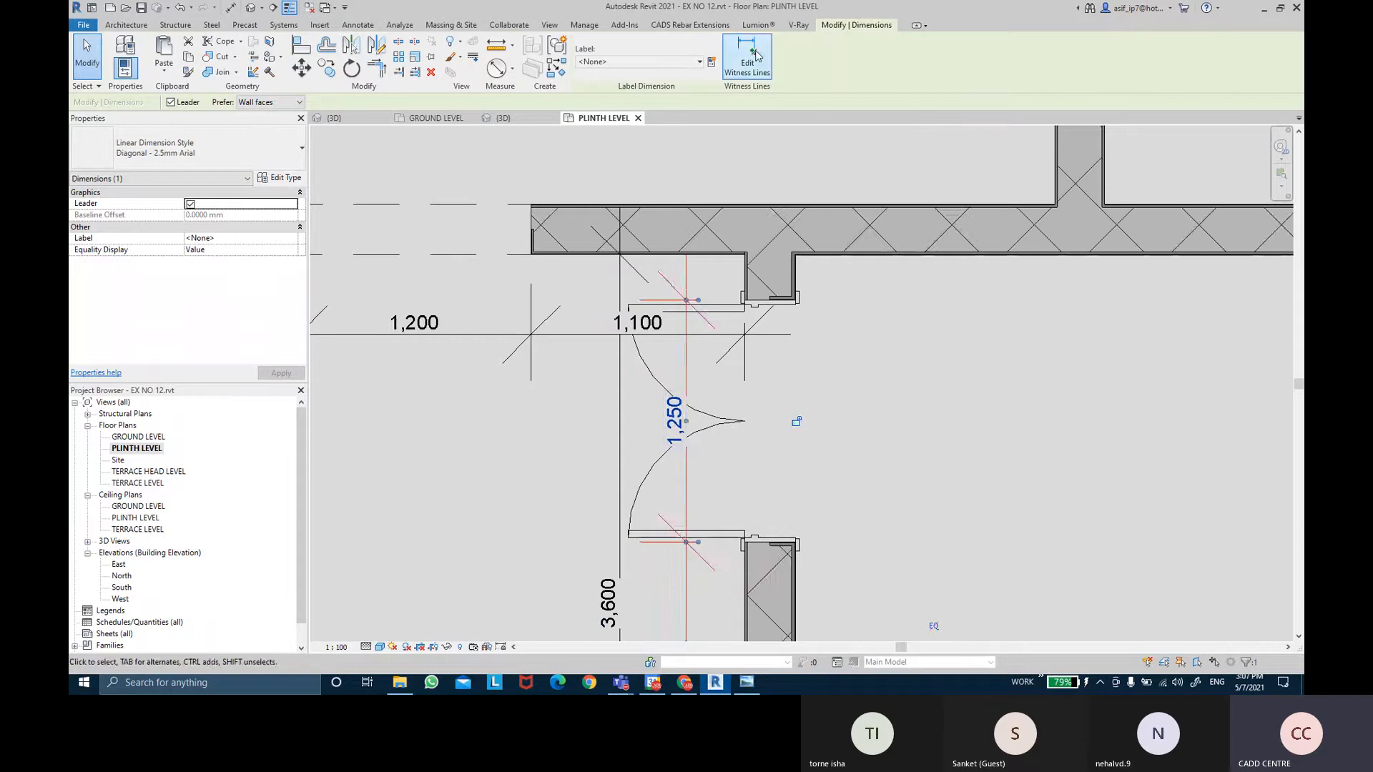
pyautogui.scroll(2, 722, 275)
pyautogui.scroll(1, 733, 266)
pyautogui.click(739, 261)
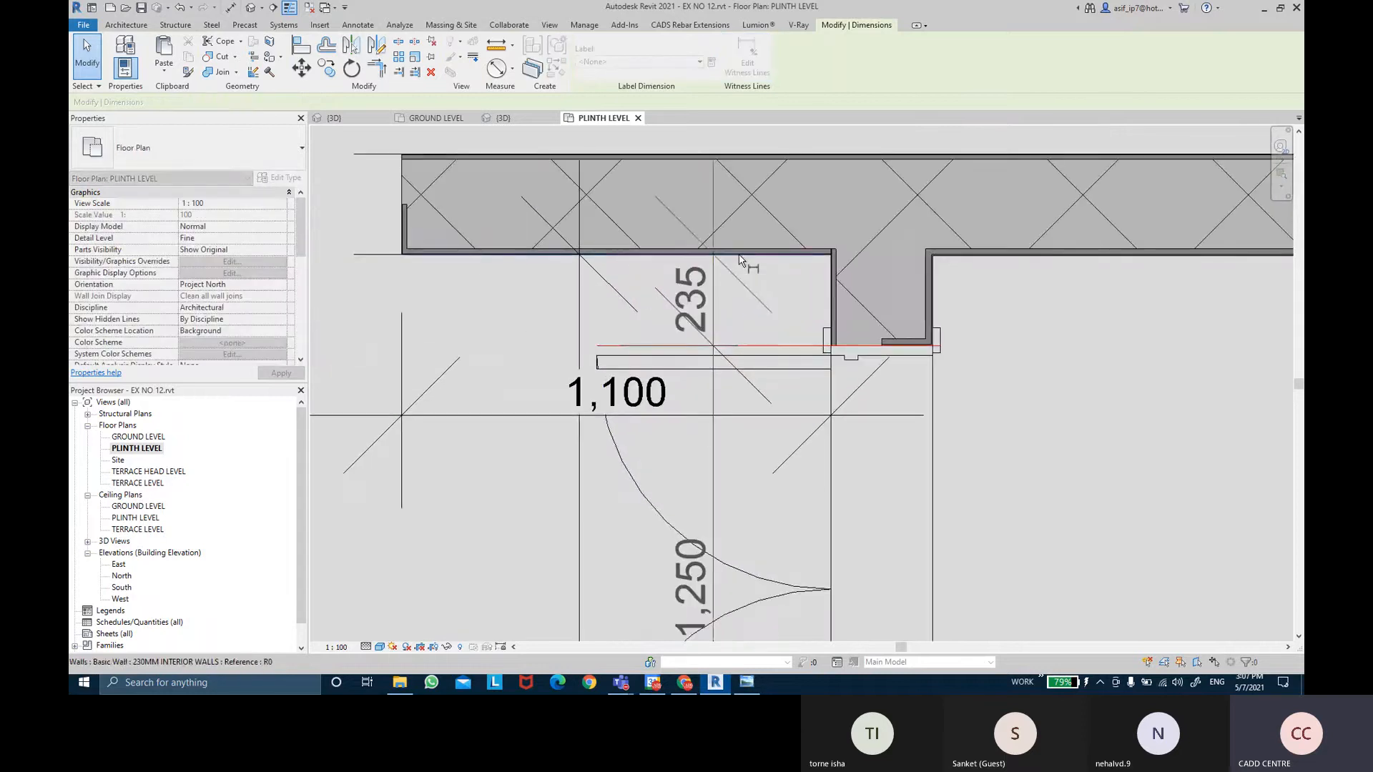
pyautogui.scroll(-2, 742, 258)
pyautogui.press('Escape')
pyautogui.press('Escape')
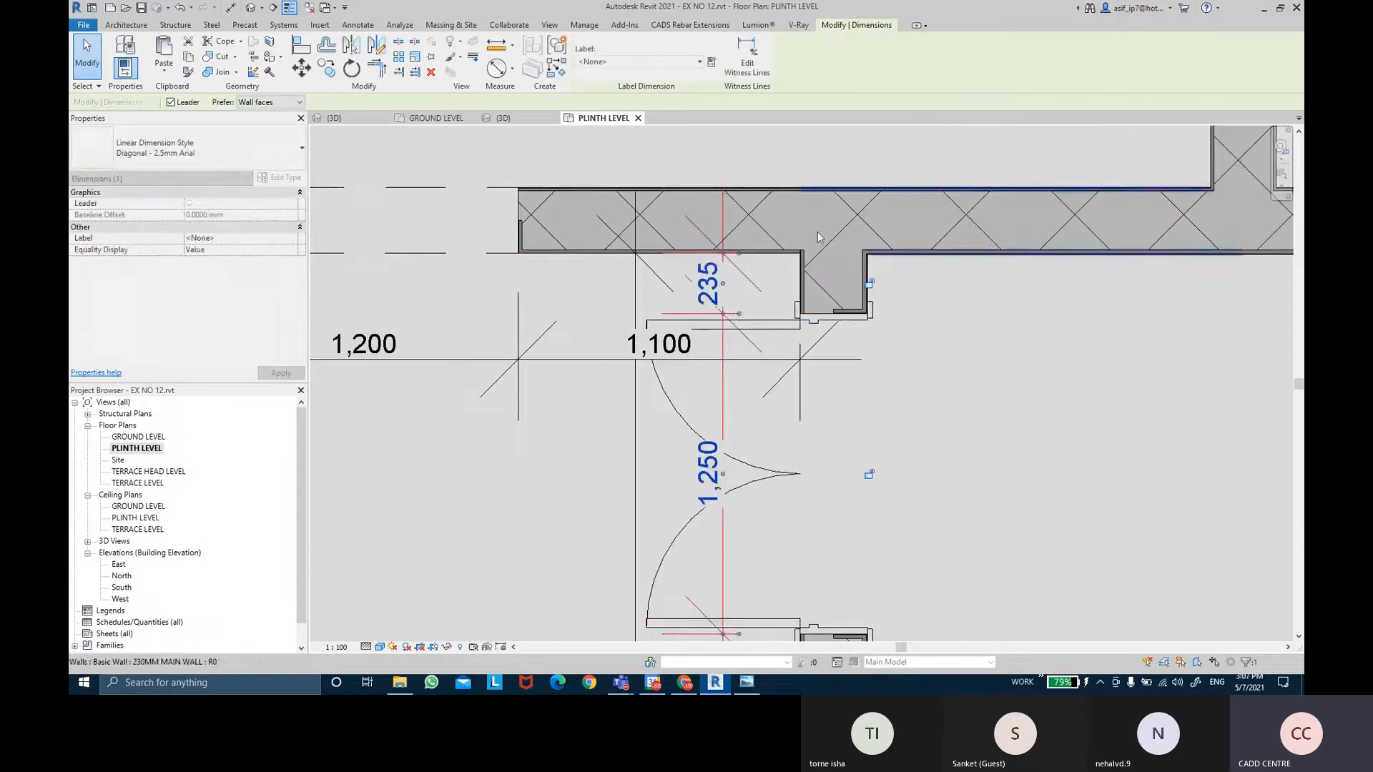
# Move the double door by changing its gap to the wall from 234.5 to 230.
pyautogui.moveTo(771, 389); pyautogui.dragTo(756, 353, button='middle')
pyautogui.scroll(-1, 756, 353)
pyautogui.click(728, 411)
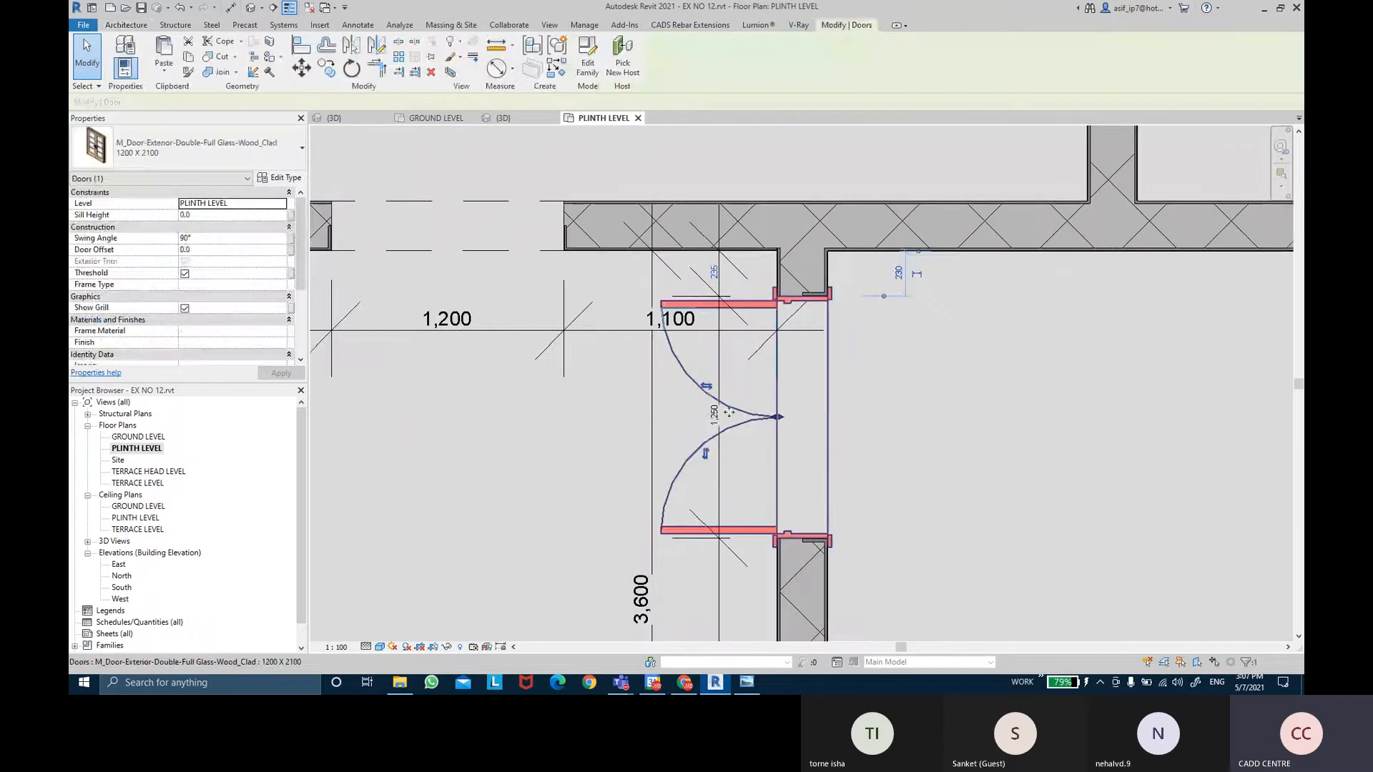
pyautogui.scroll(1, 728, 413)
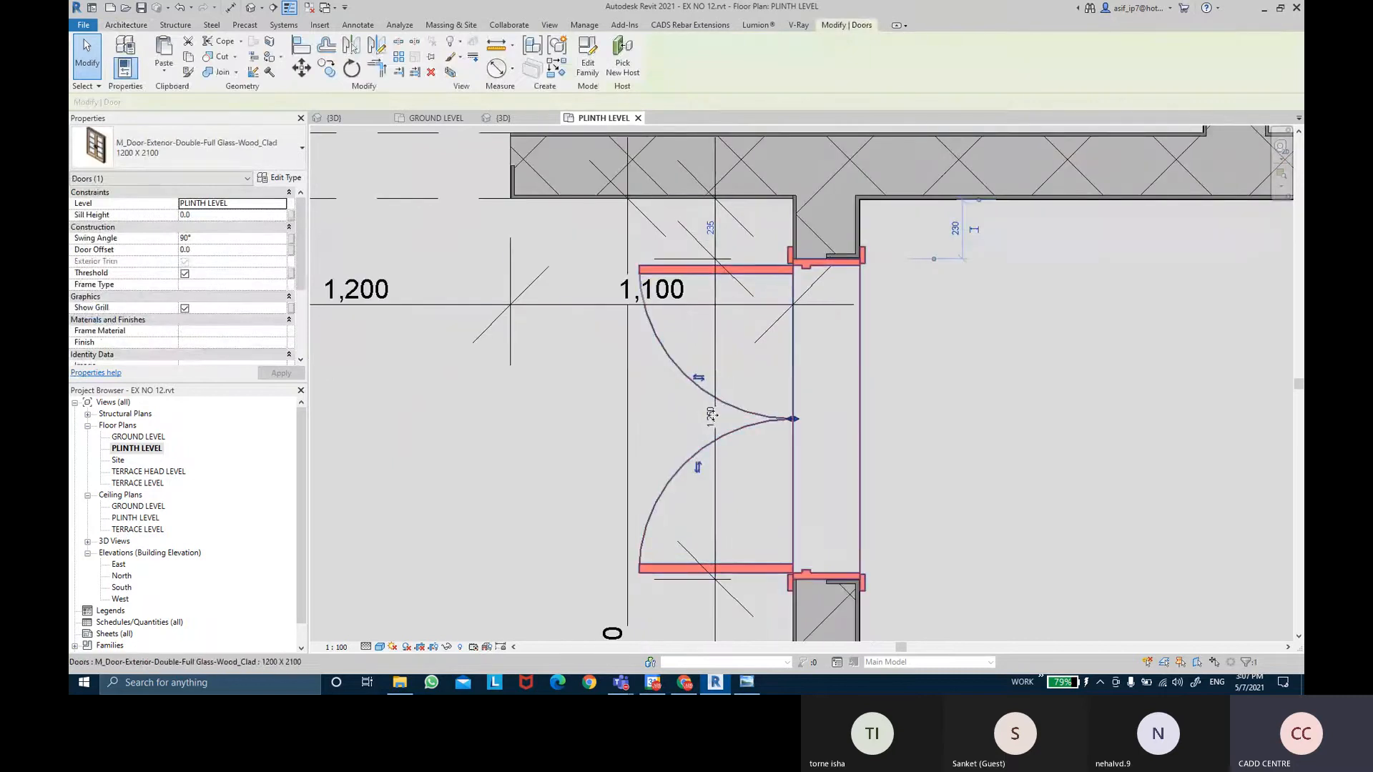
pyautogui.moveTo(889, 466); pyautogui.dragTo(873, 405, button='middle')
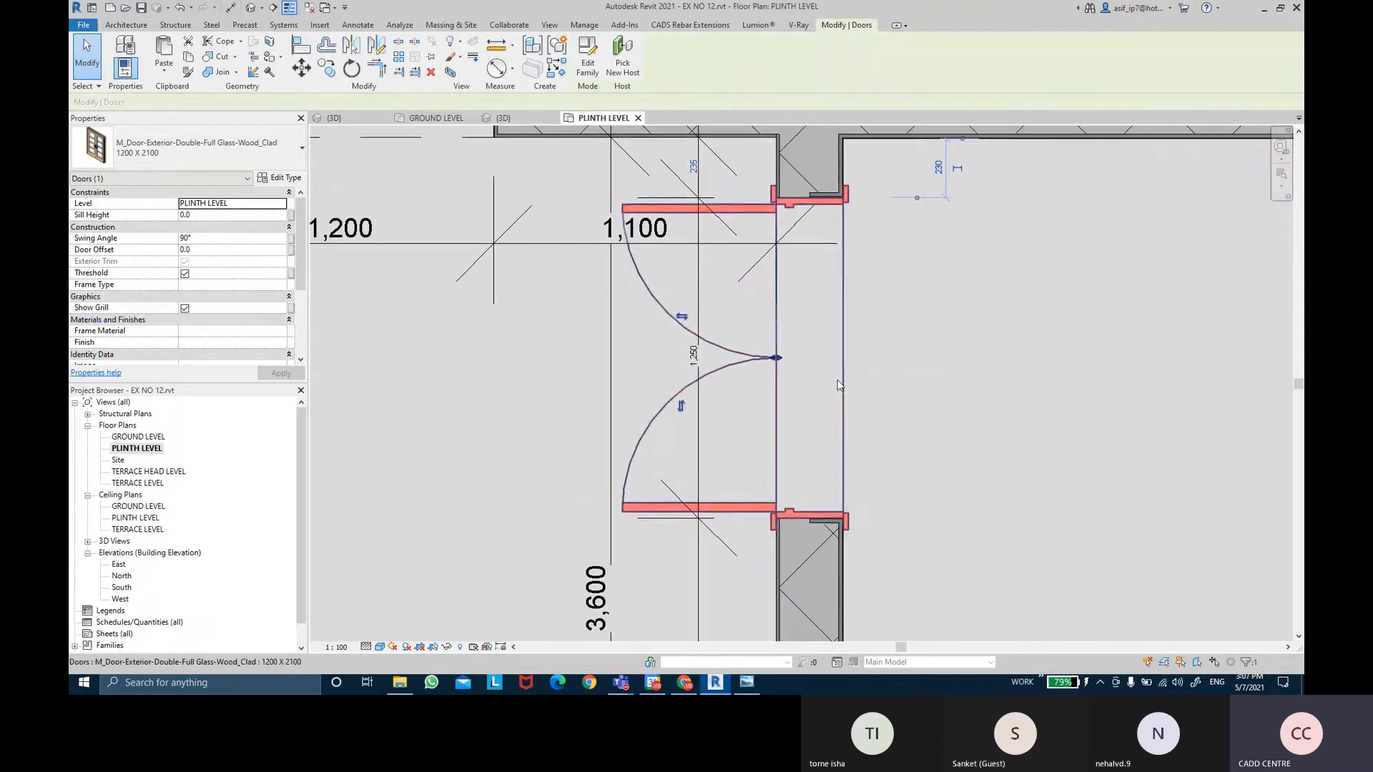
pyautogui.click(872, 405)
pyautogui.click(829, 380)
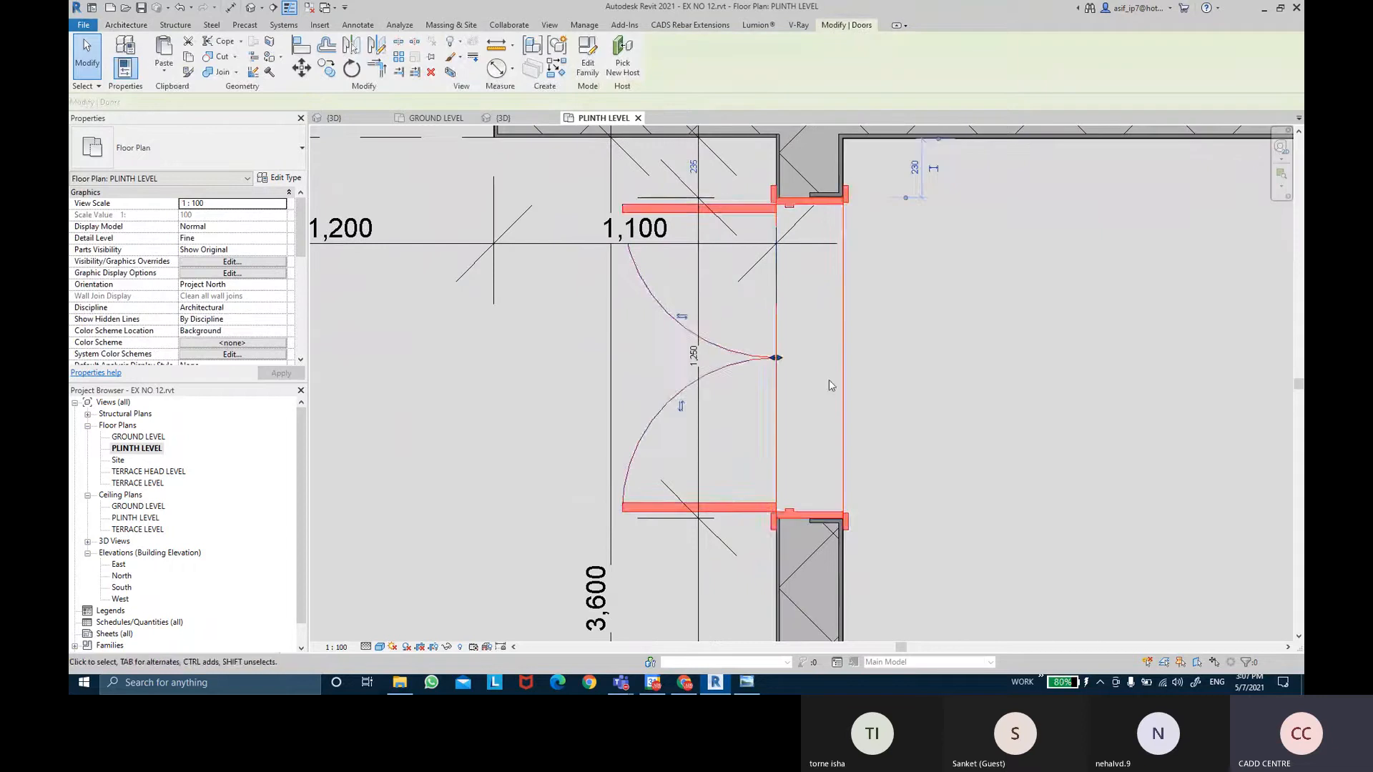
pyautogui.click(698, 172)
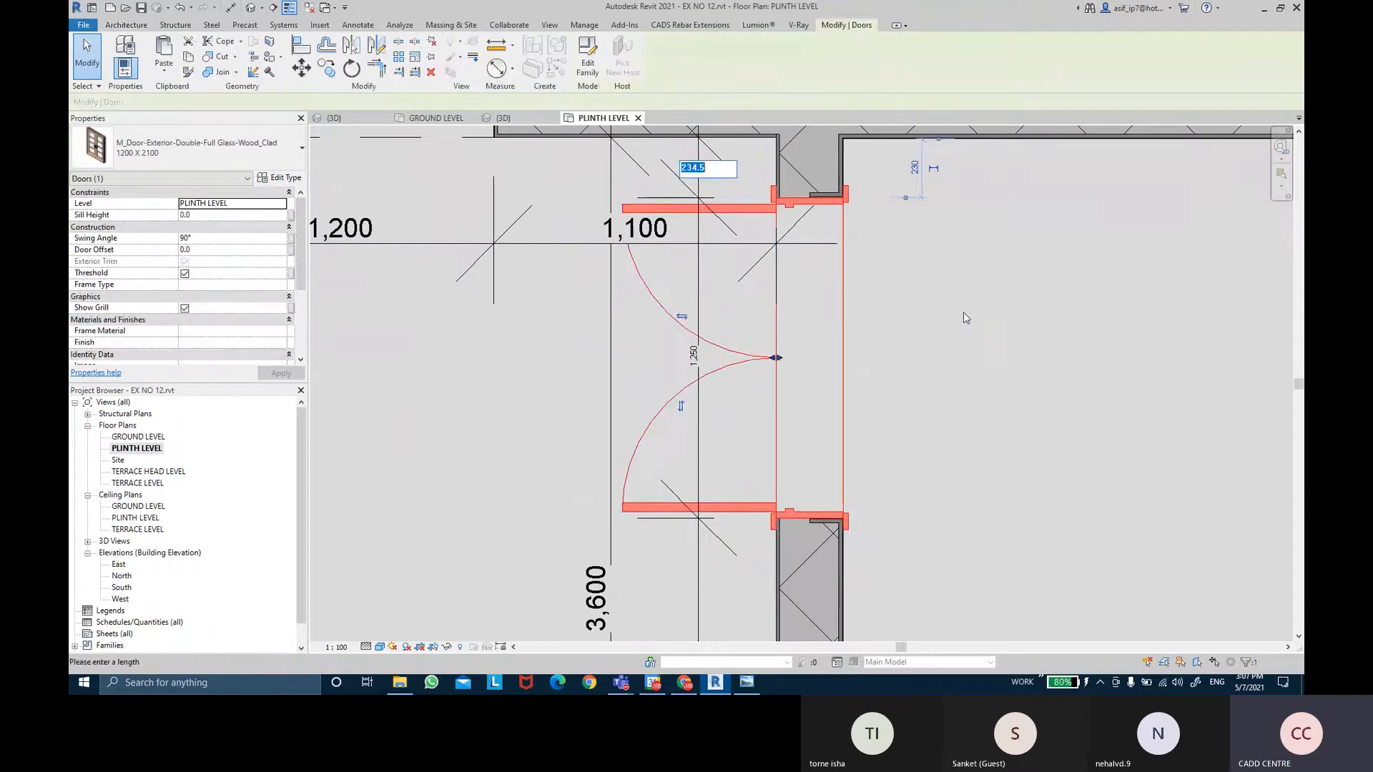
pyautogui.scroll(2, 741, 193)
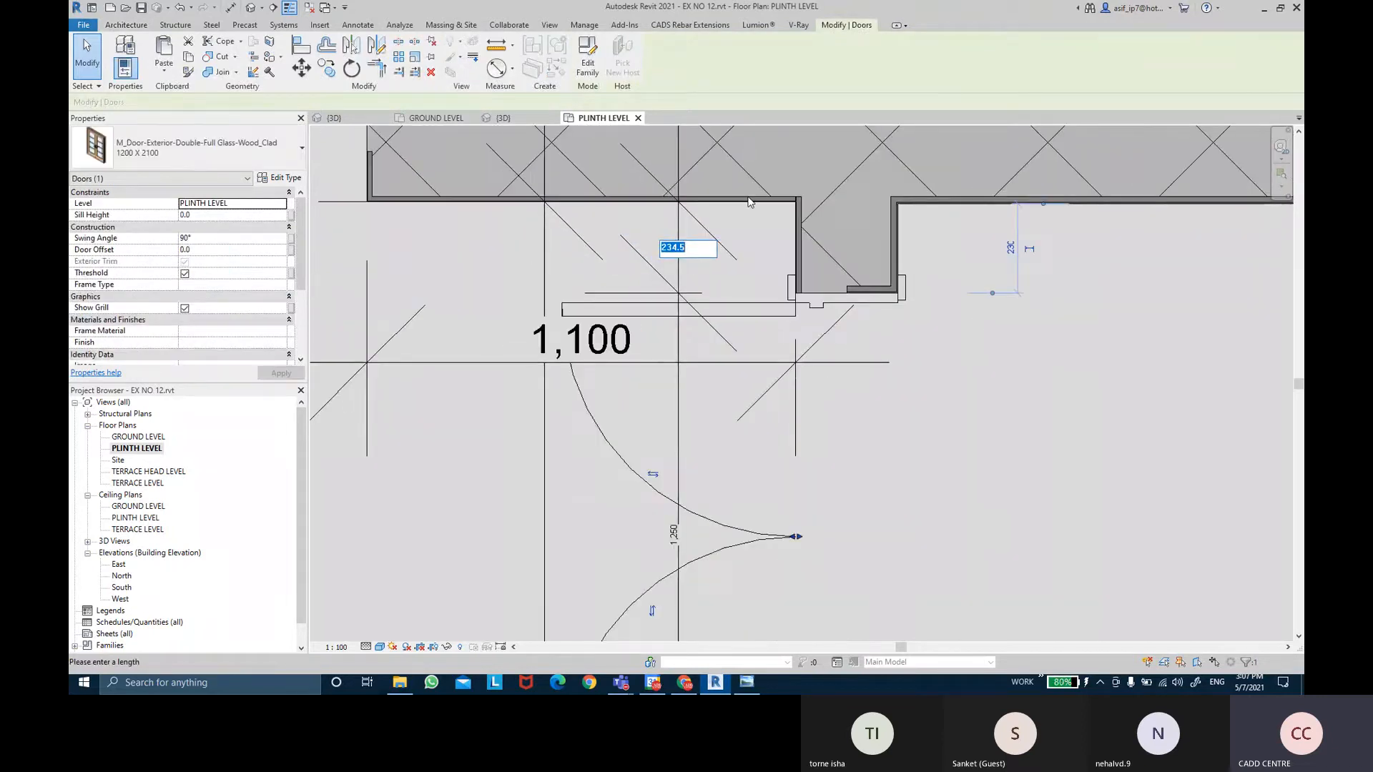
pyautogui.write('230')
pyautogui.press('Return')
pyautogui.click(932, 230)
pyautogui.scroll(-3, 942, 242)
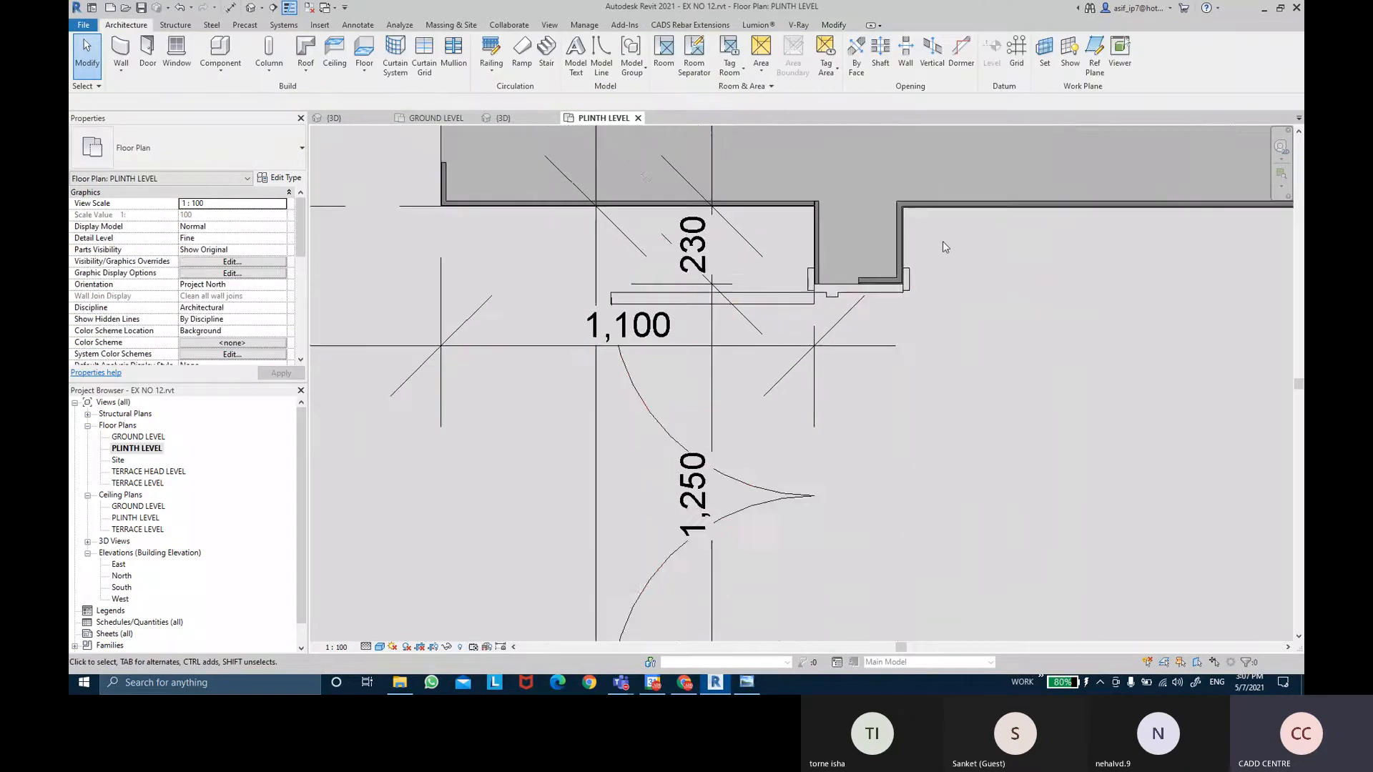
# Check the right-wall door and upper room against the reference floor plan image.
pyautogui.moveTo(990, 357); pyautogui.dragTo(976, 289, button='middle')
pyautogui.scroll(-1, 979, 364)
pyautogui.scroll(-1, 989, 353)
pyautogui.scroll(-1, 989, 291)
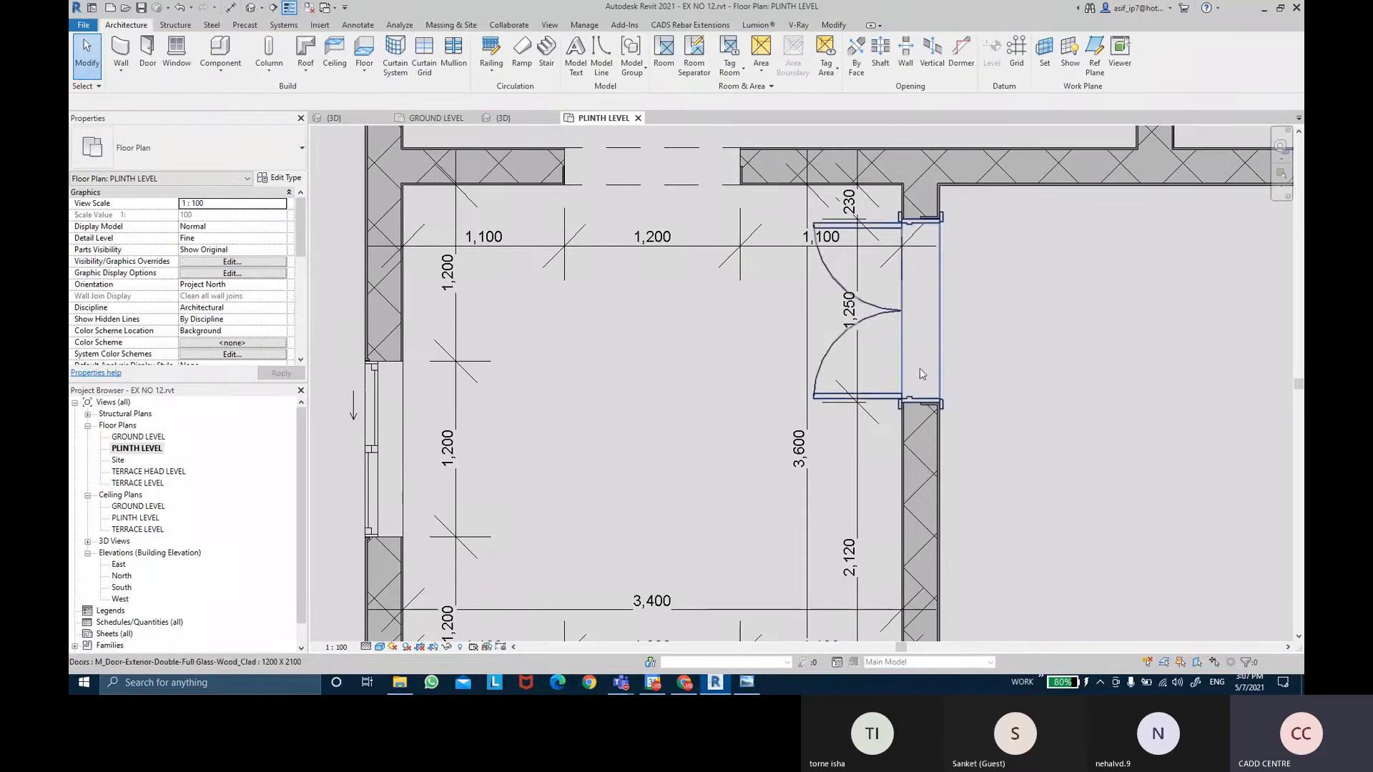
pyautogui.click(829, 387)
pyautogui.press('Escape')
pyautogui.moveTo(616, 338)
pyautogui.mouseDown(button='middle')
pyautogui.moveTo(638, 387)
pyautogui.moveTo(694, 269)
pyautogui.moveTo(705, 403)
pyautogui.mouseUp(button='middle')
pyautogui.scroll(-1, 689, 316)
pyautogui.moveTo(790, 171); pyautogui.dragTo(792, 231, button='middle')
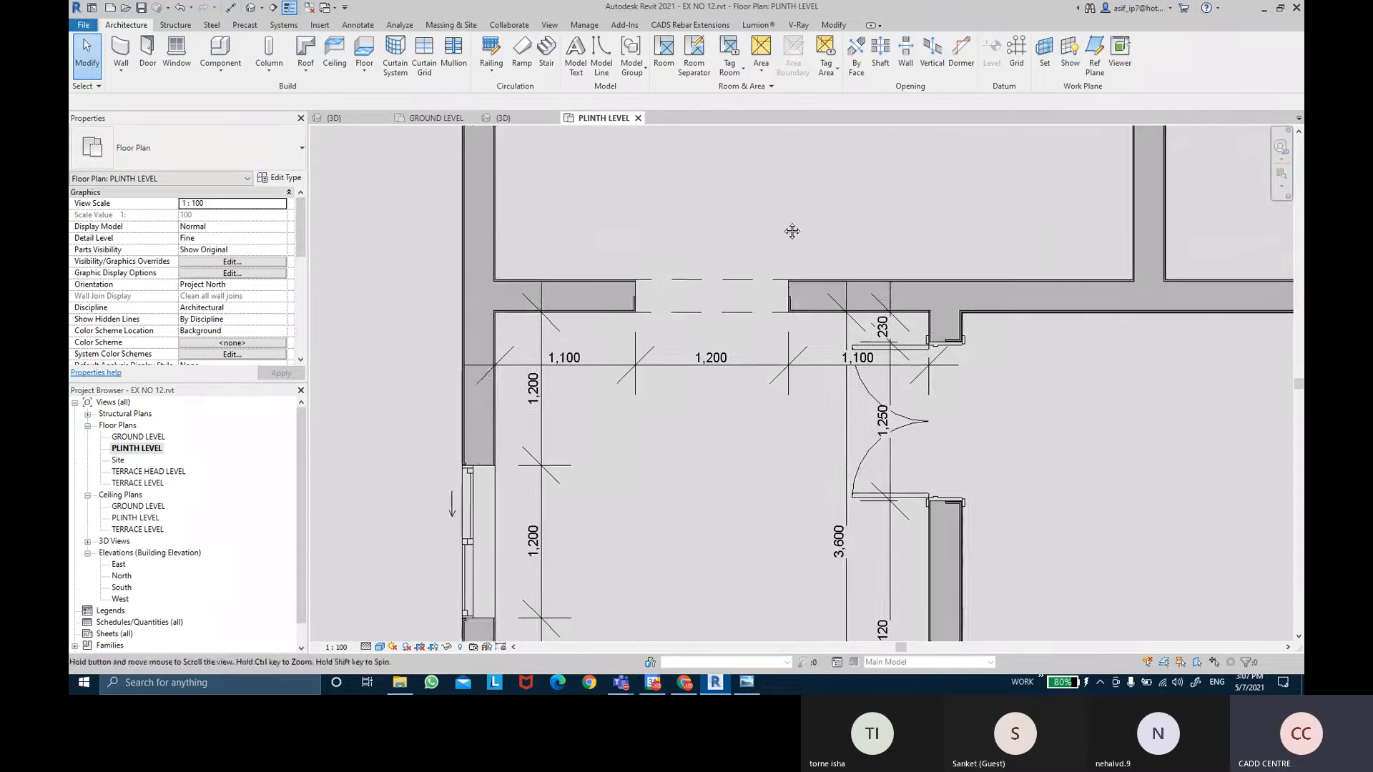
pyautogui.scroll(-3, 777, 263)
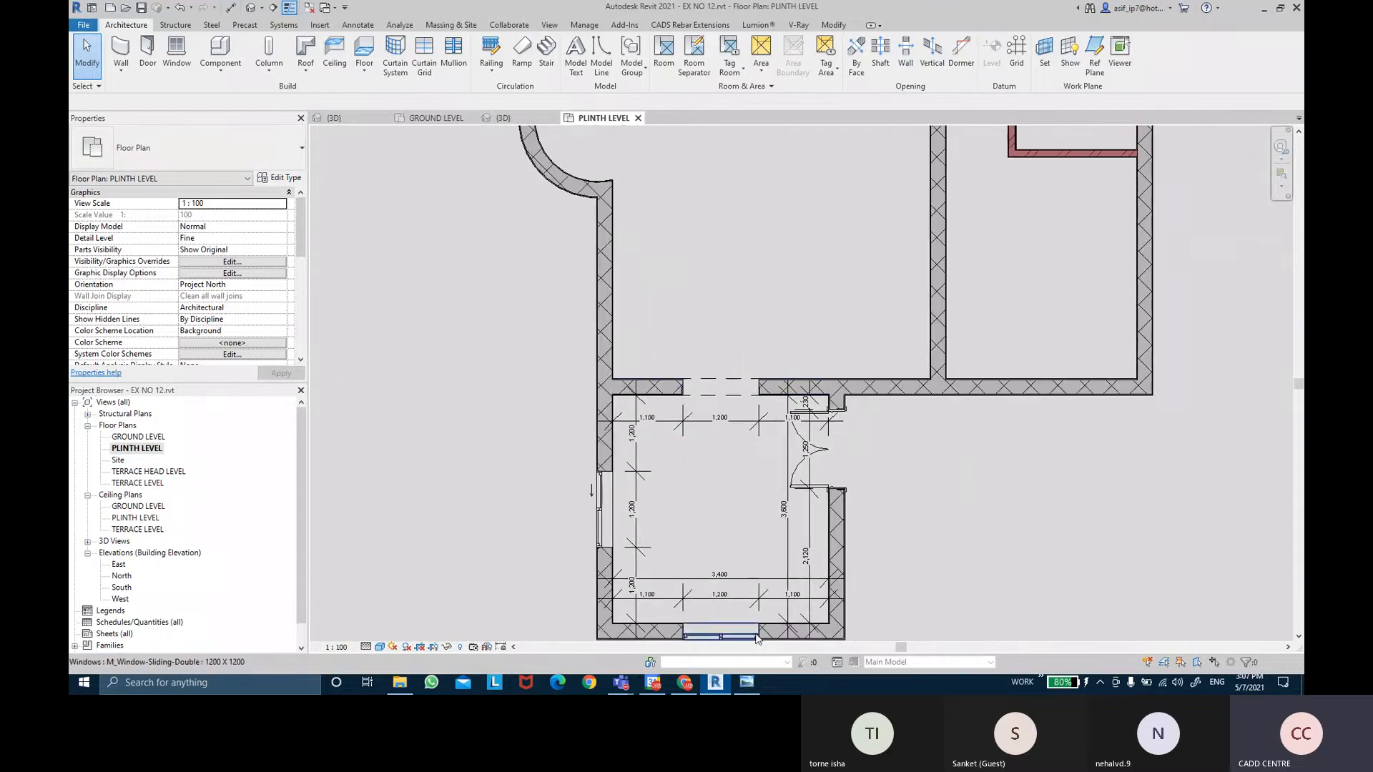
pyautogui.click(746, 682)
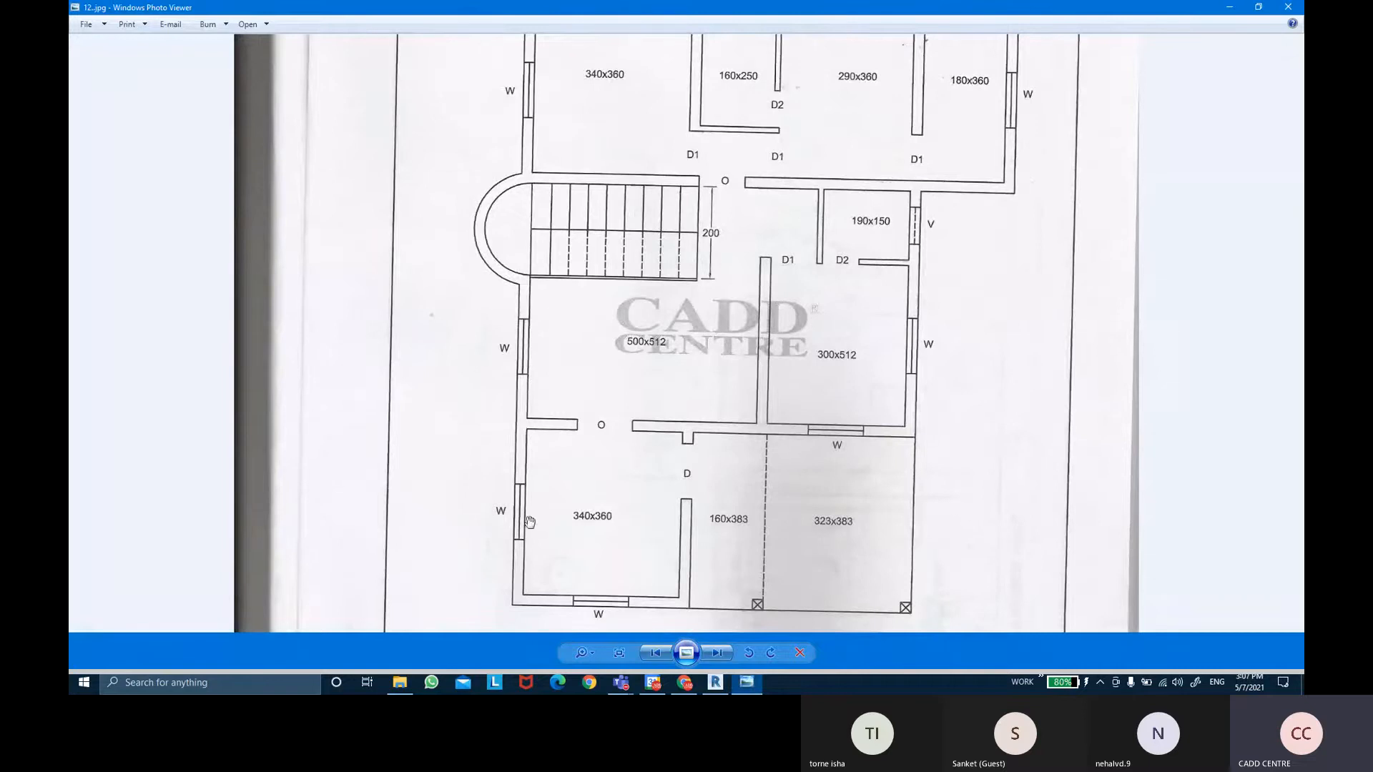
pyautogui.click(726, 684)
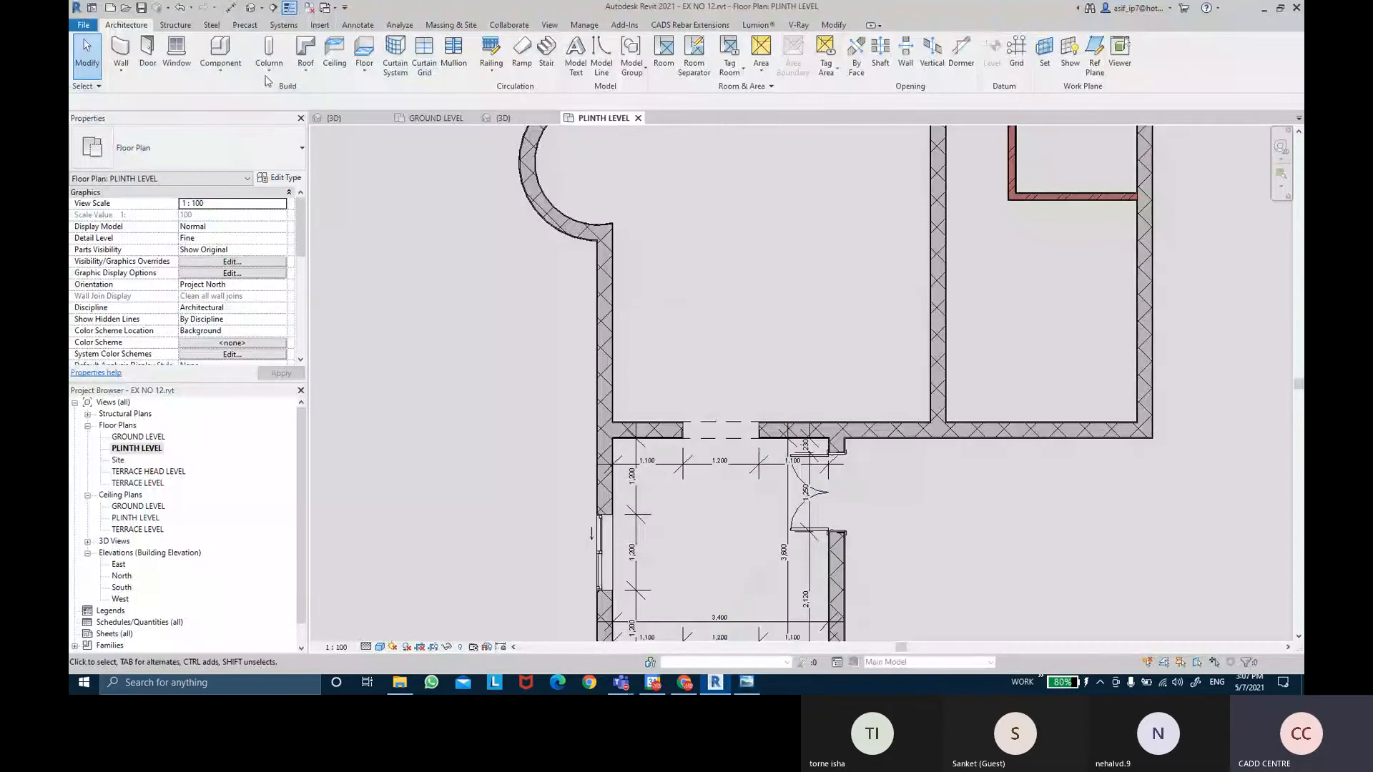
# Use Create Similar to place a matching sliding window in the left wall below the curved bay.
pyautogui.moveTo(579, 514); pyautogui.dragTo(574, 478, button='middle')
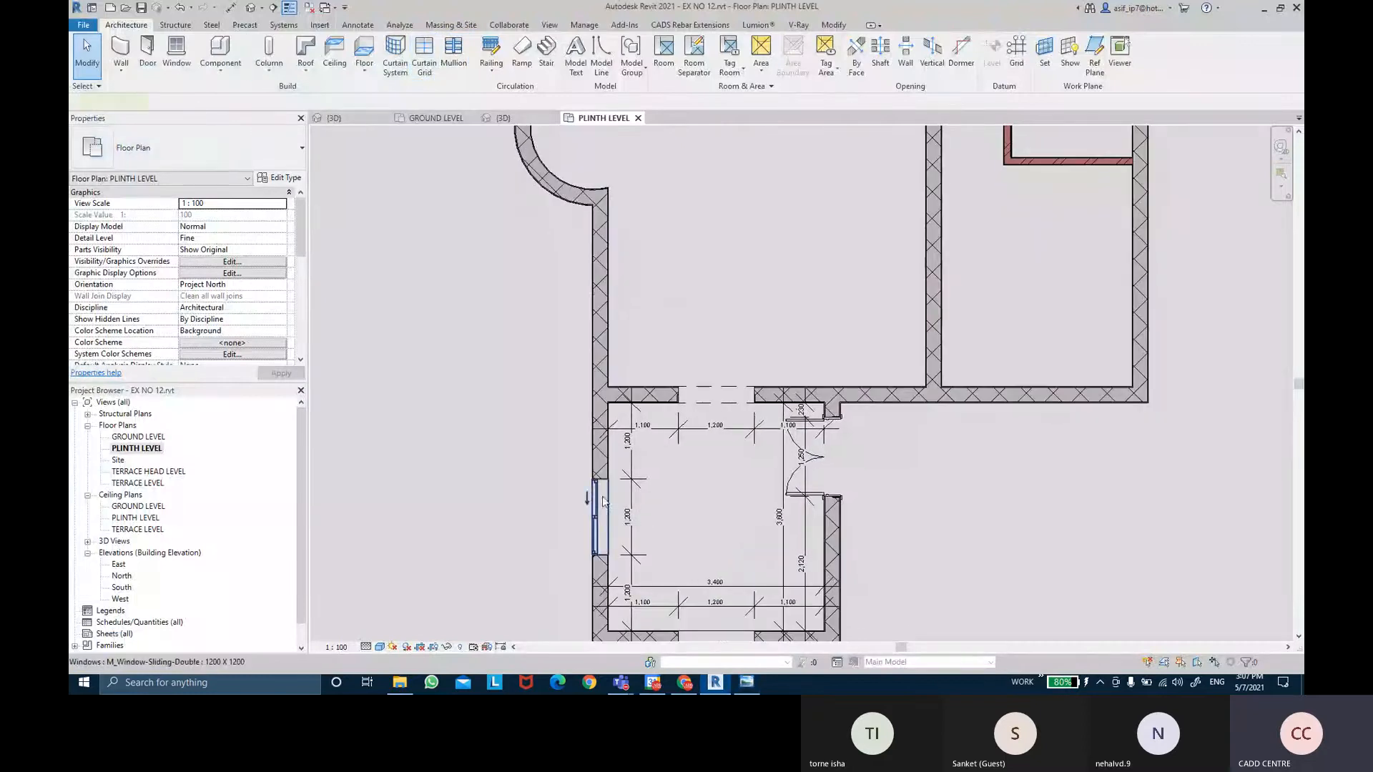
pyautogui.click(597, 493)
pyautogui.click(556, 68)
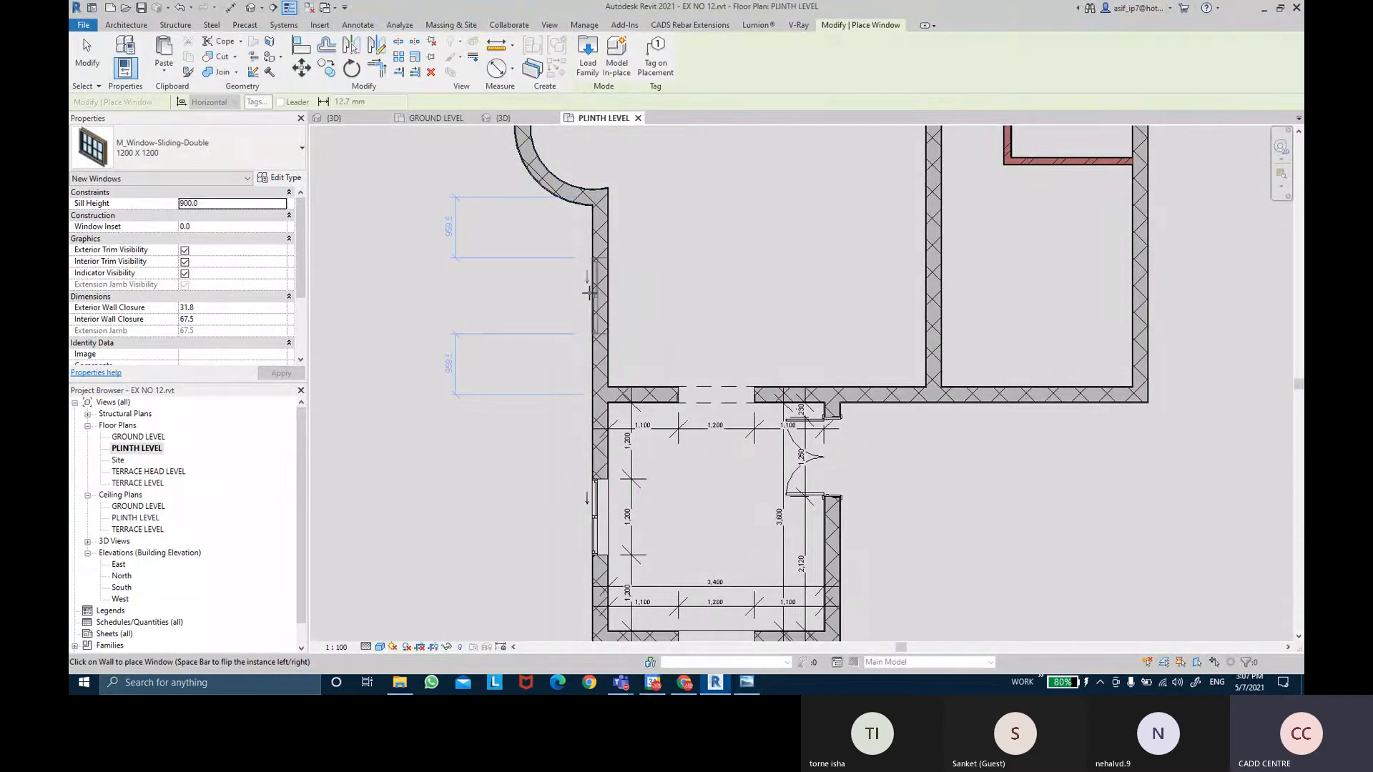
pyautogui.scroll(2, 588, 293)
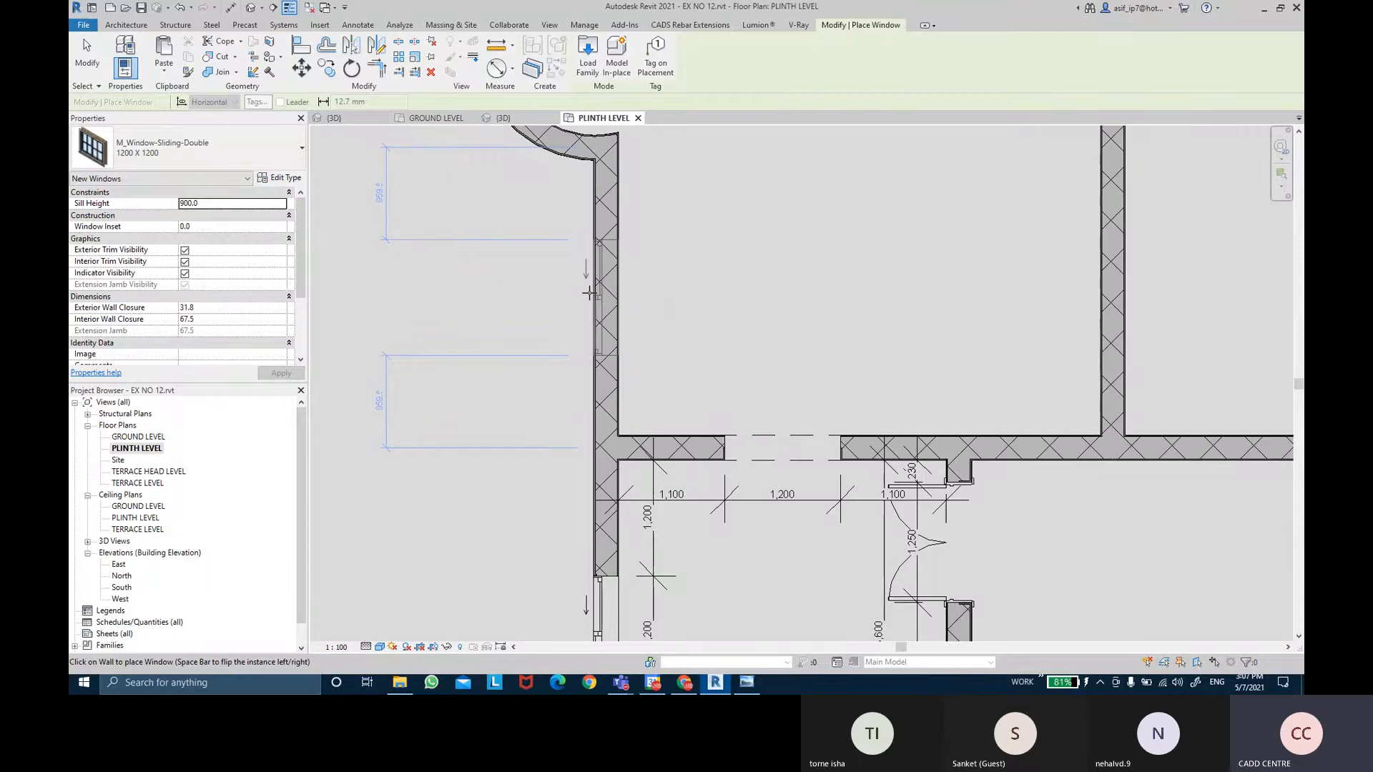
pyautogui.click(588, 292)
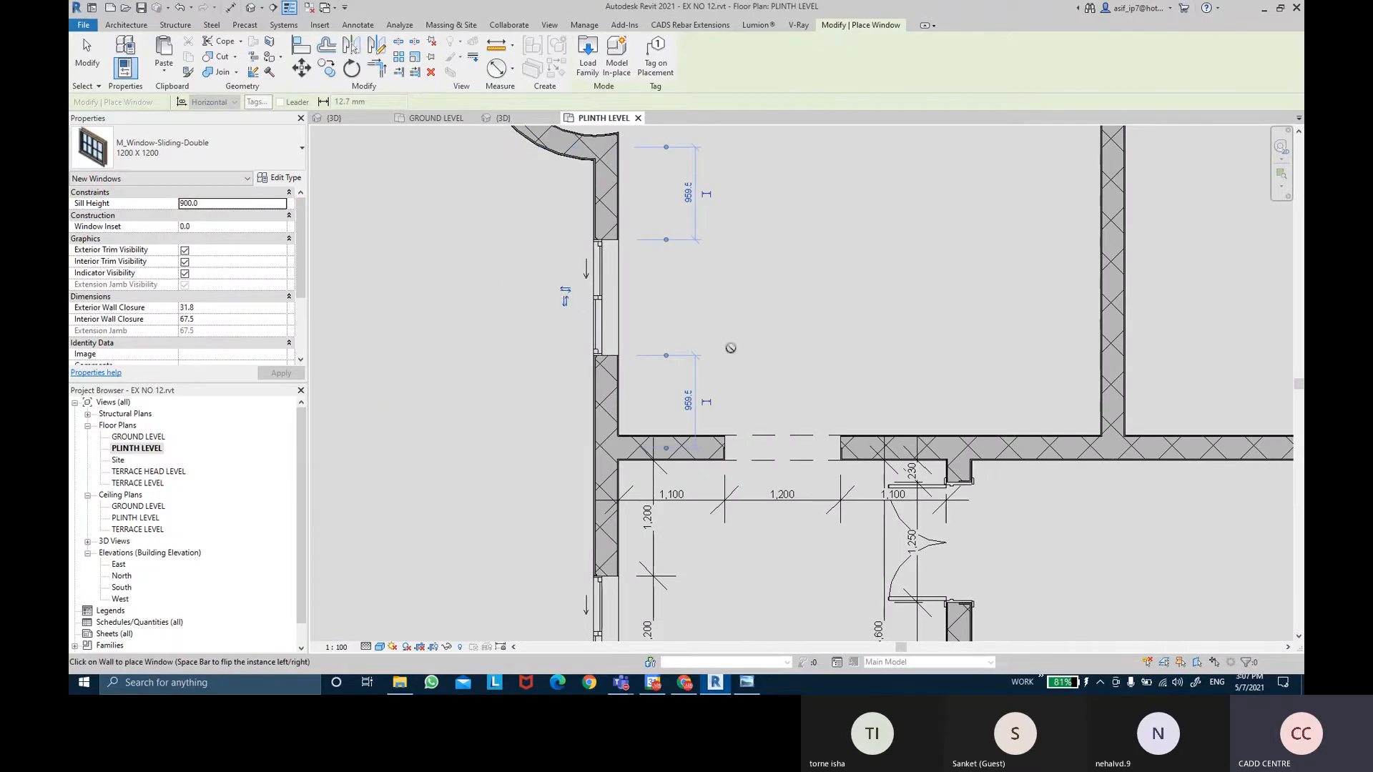
pyautogui.press('Escape')
# Compare the updated plan with the reference floor plan drawing in Photo Viewer.
pyautogui.scroll(-3, 680, 317)
pyautogui.moveTo(688, 341); pyautogui.dragTo(762, 345, button='middle')
pyautogui.scroll(-1, 711, 319)
pyautogui.scroll(-1, 719, 320)
pyautogui.click(752, 683)
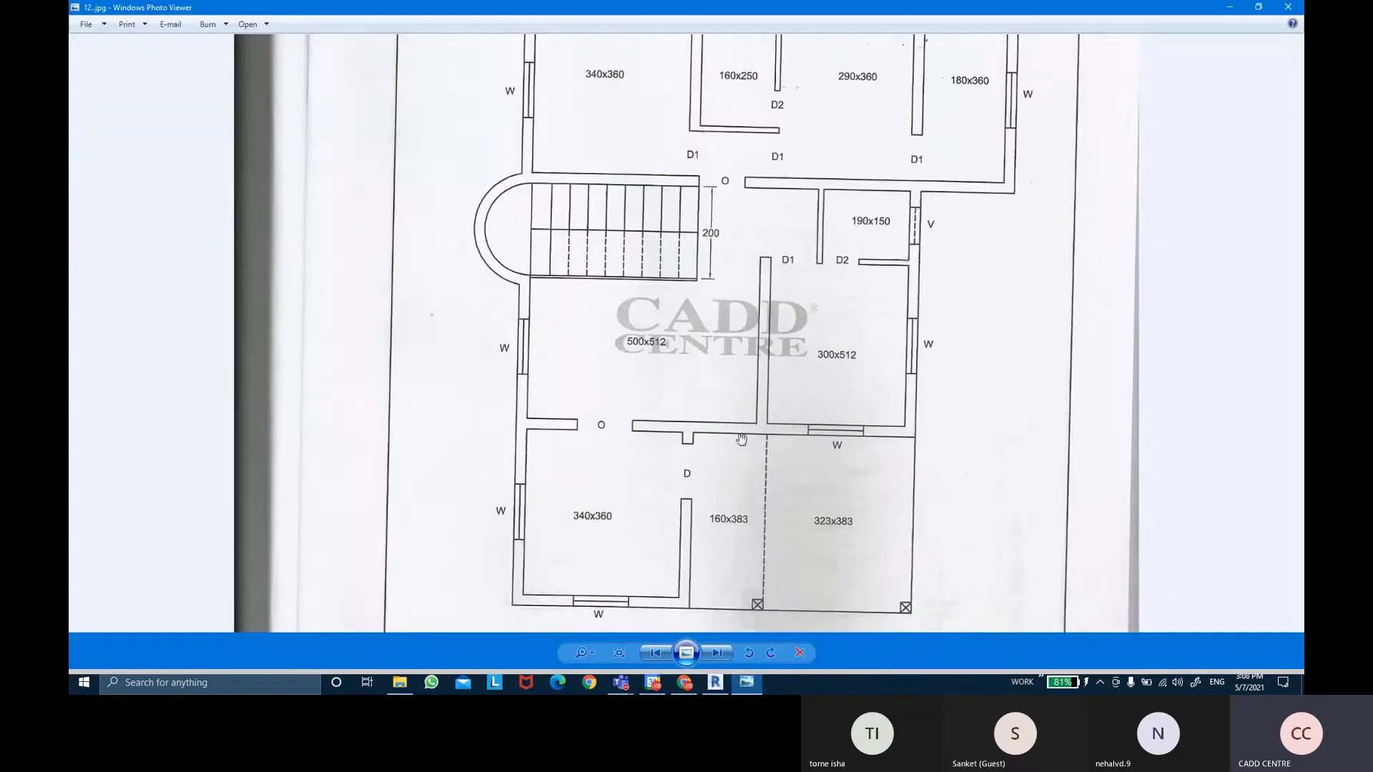
pyautogui.scroll(2, 583, 279)
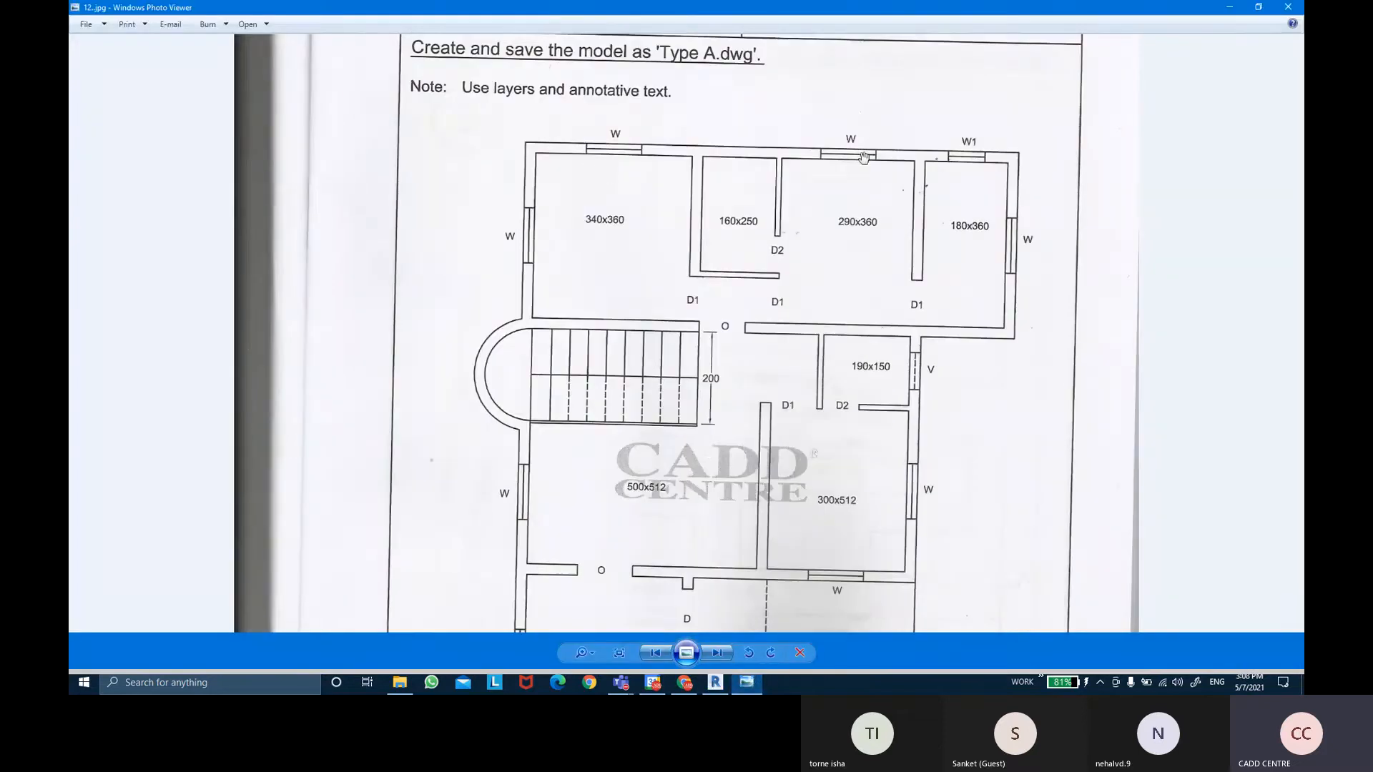
pyautogui.moveTo(1005, 229); pyautogui.dragTo(1003, 232)
# Place similar sliding windows centred on the top-left room's left and top walls.
pyautogui.click(747, 683)
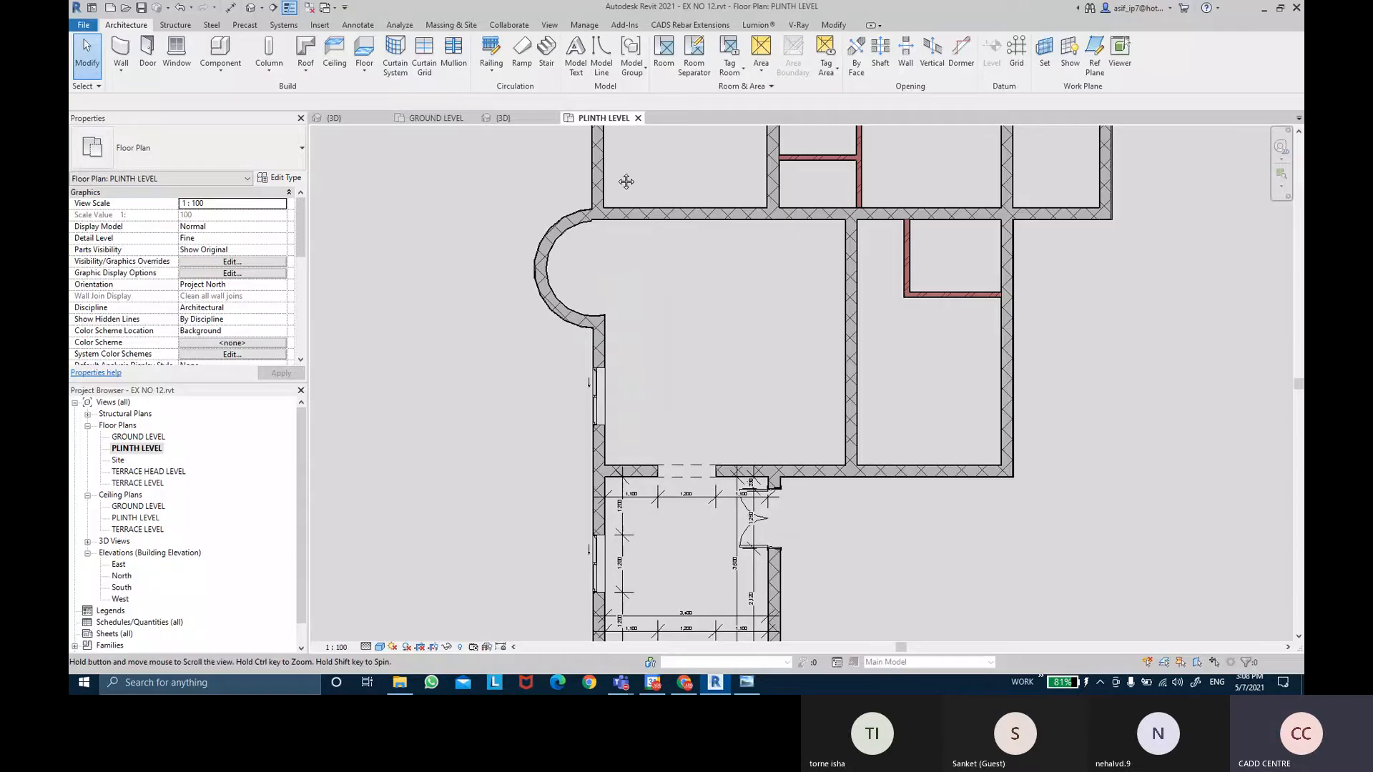
pyautogui.scroll(-2, 629, 186)
pyautogui.click(608, 515)
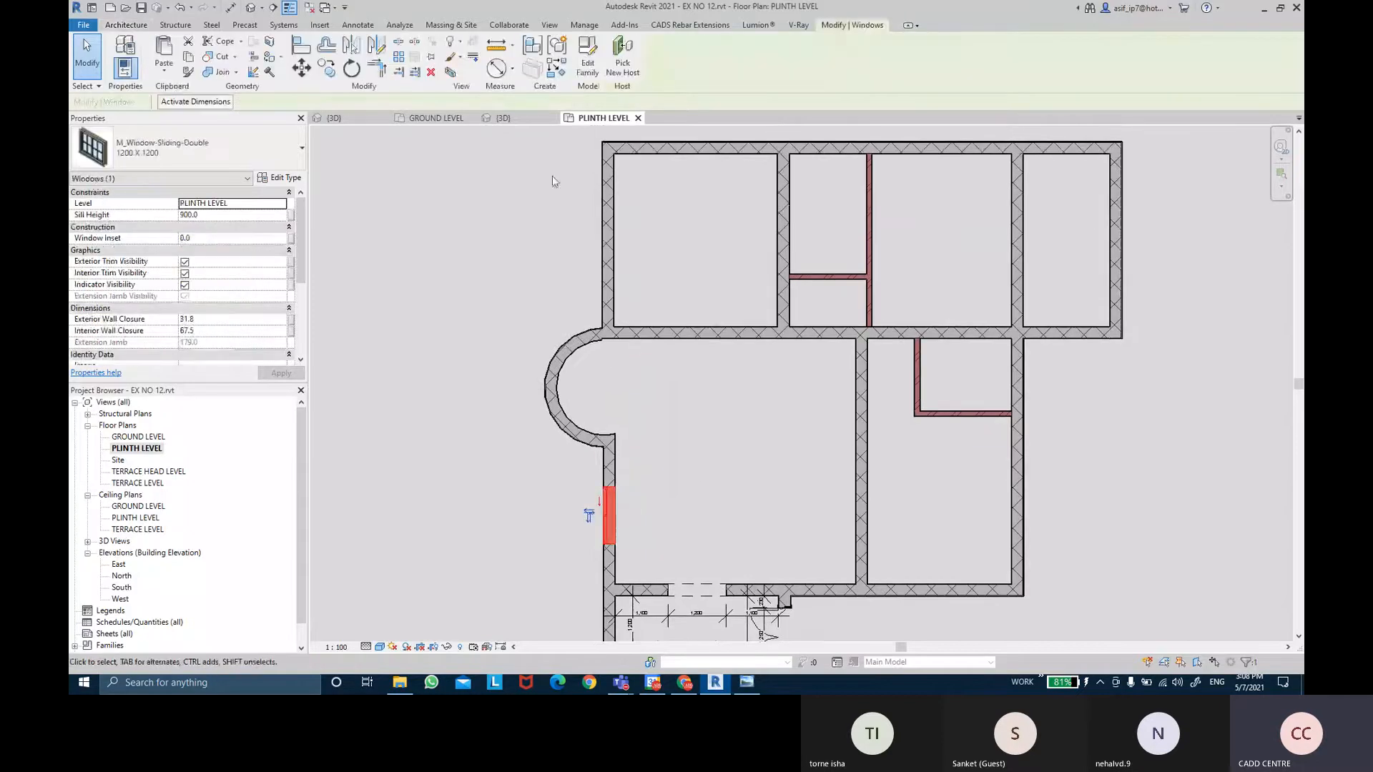
pyautogui.click(555, 73)
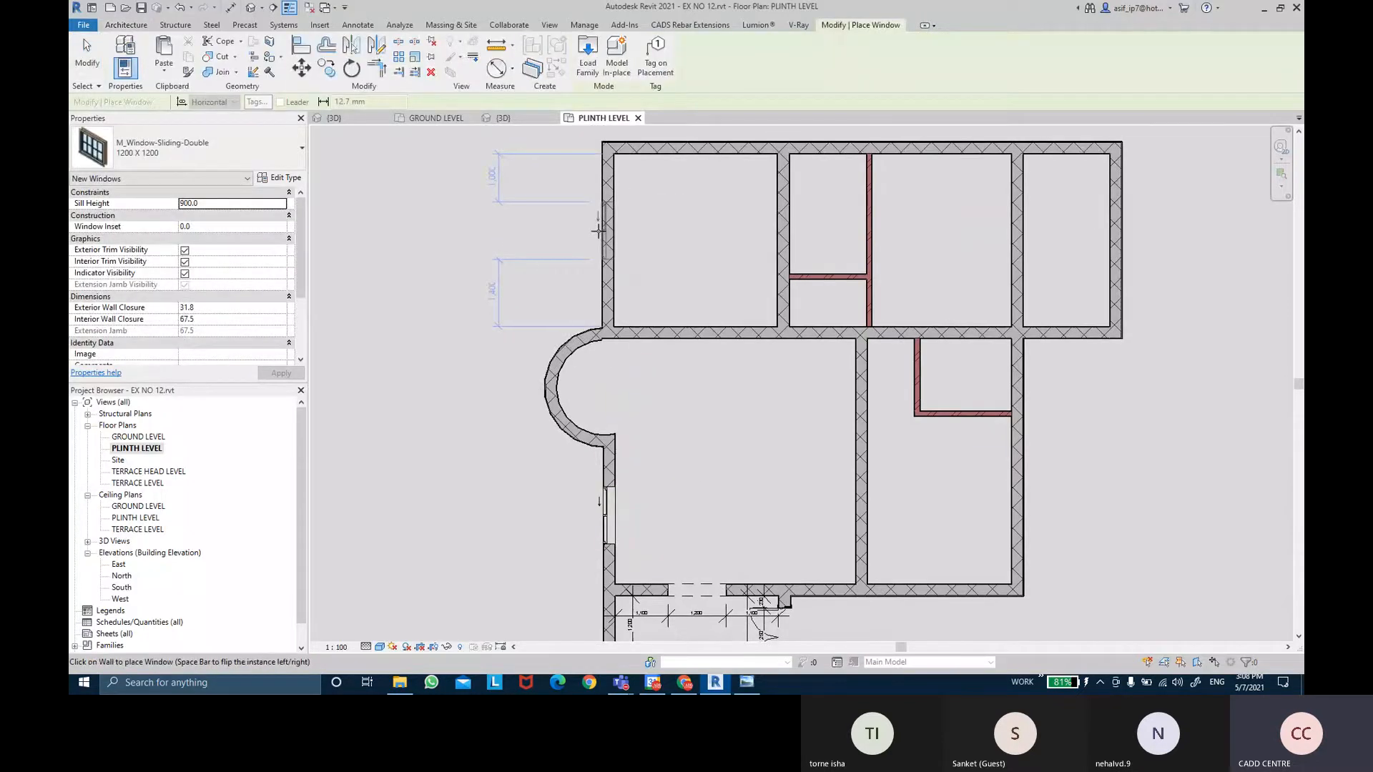
pyautogui.scroll(3, 598, 230)
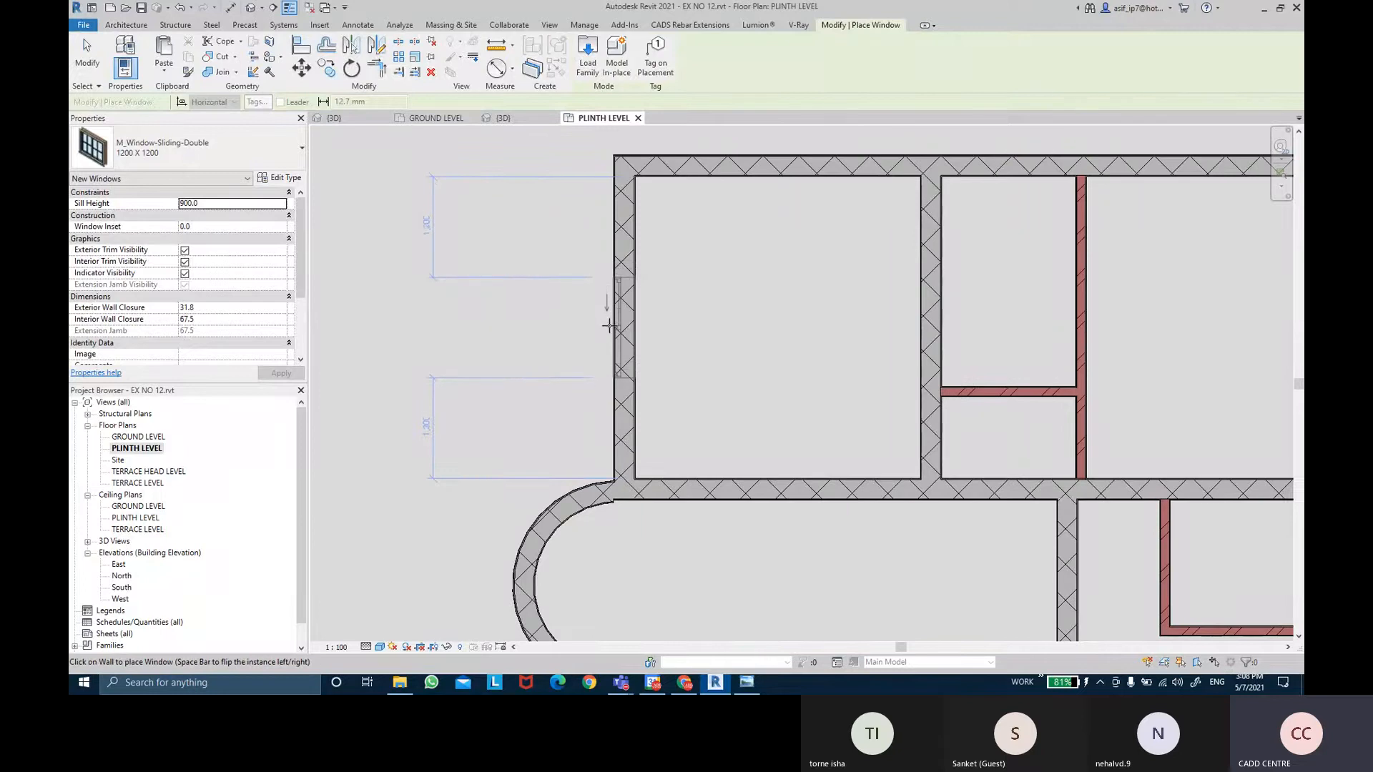
pyautogui.click(609, 325)
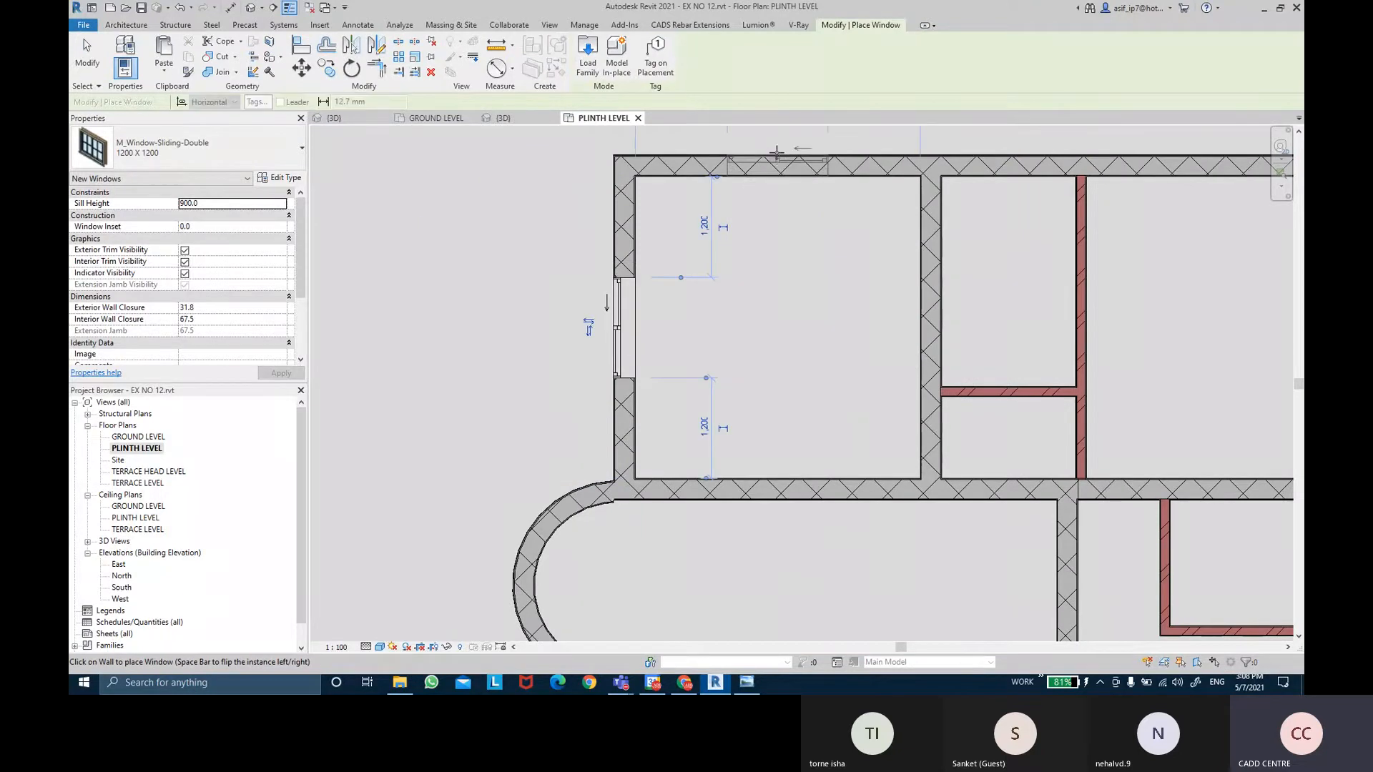
pyautogui.moveTo(781, 199); pyautogui.dragTo(771, 439, button='middle')
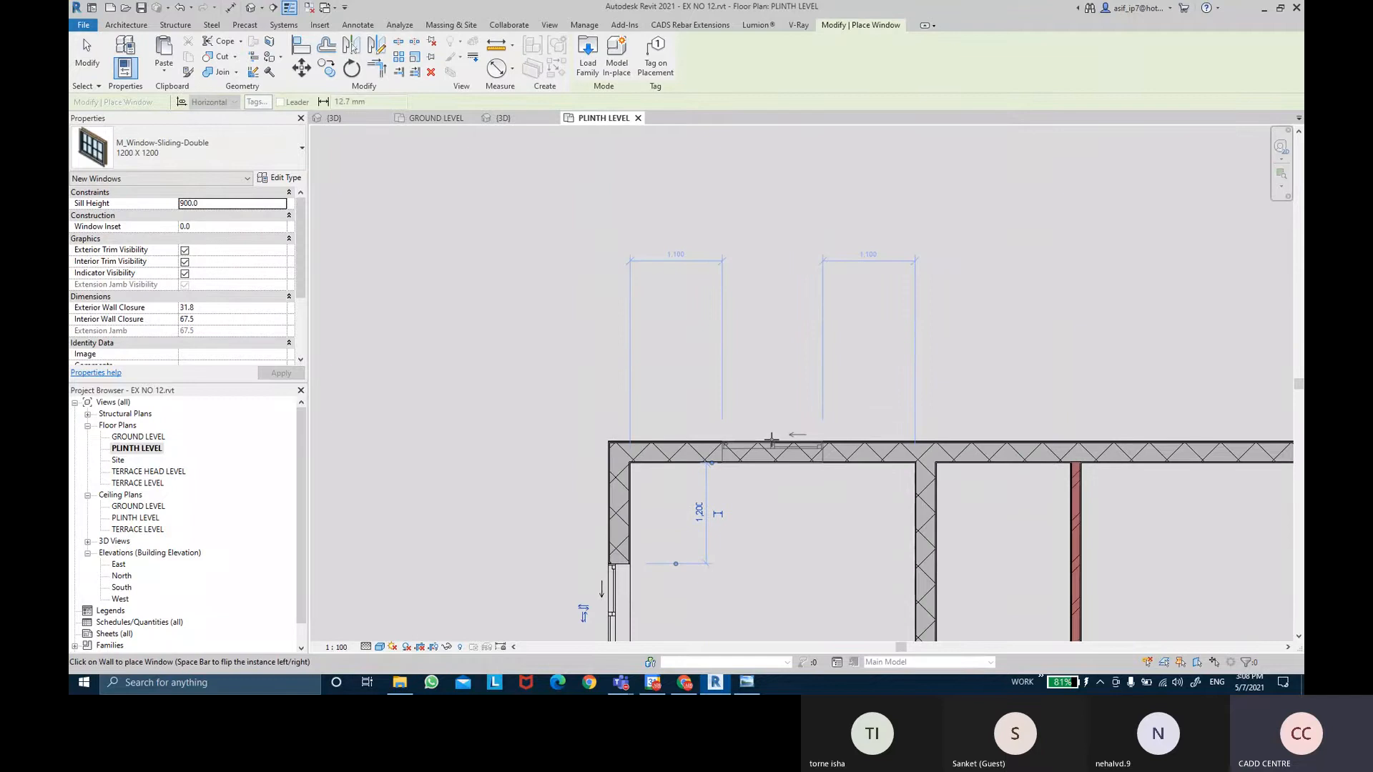
pyautogui.click(772, 439)
pyautogui.scroll(-5, 763, 475)
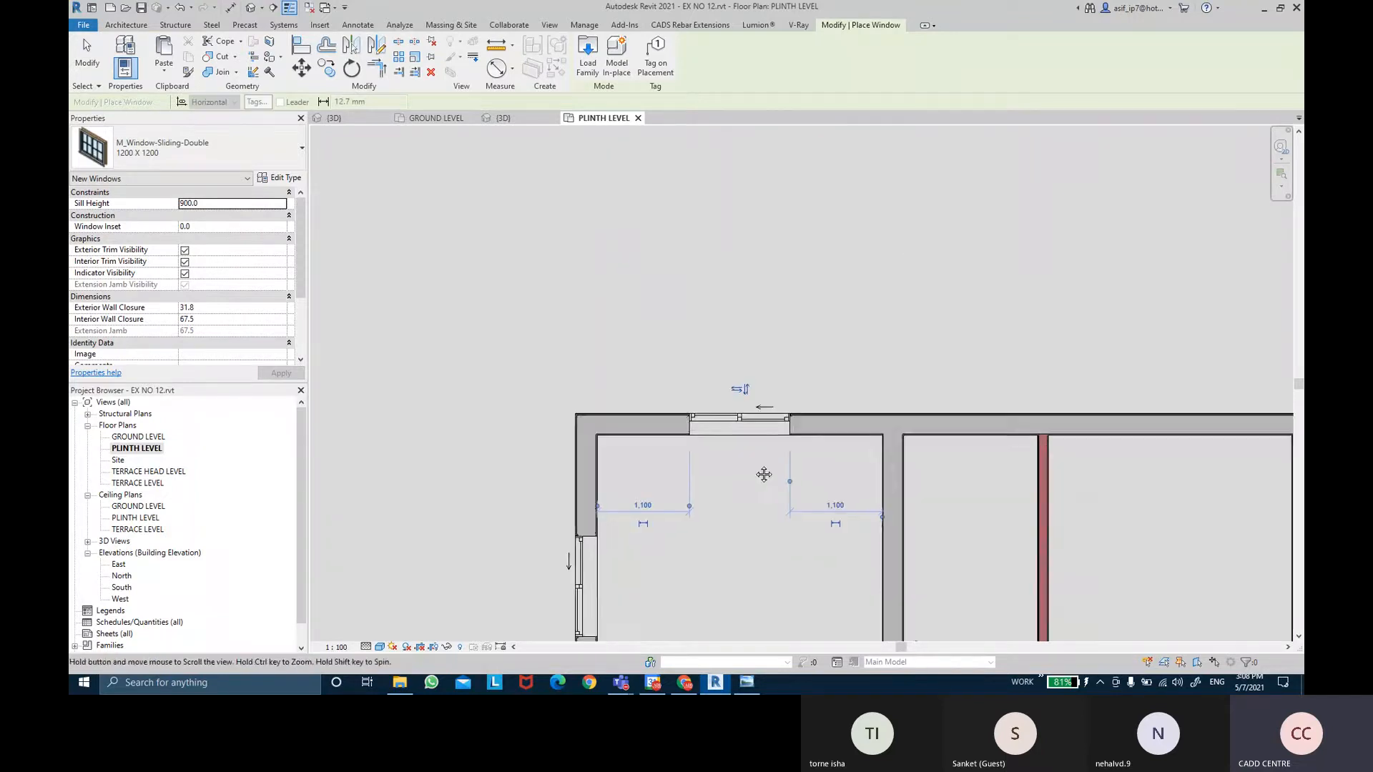
# Add a centred sliding window to the middle room's top wall, checking against the reference drawing.
pyautogui.click(748, 683)
pyautogui.click(749, 683)
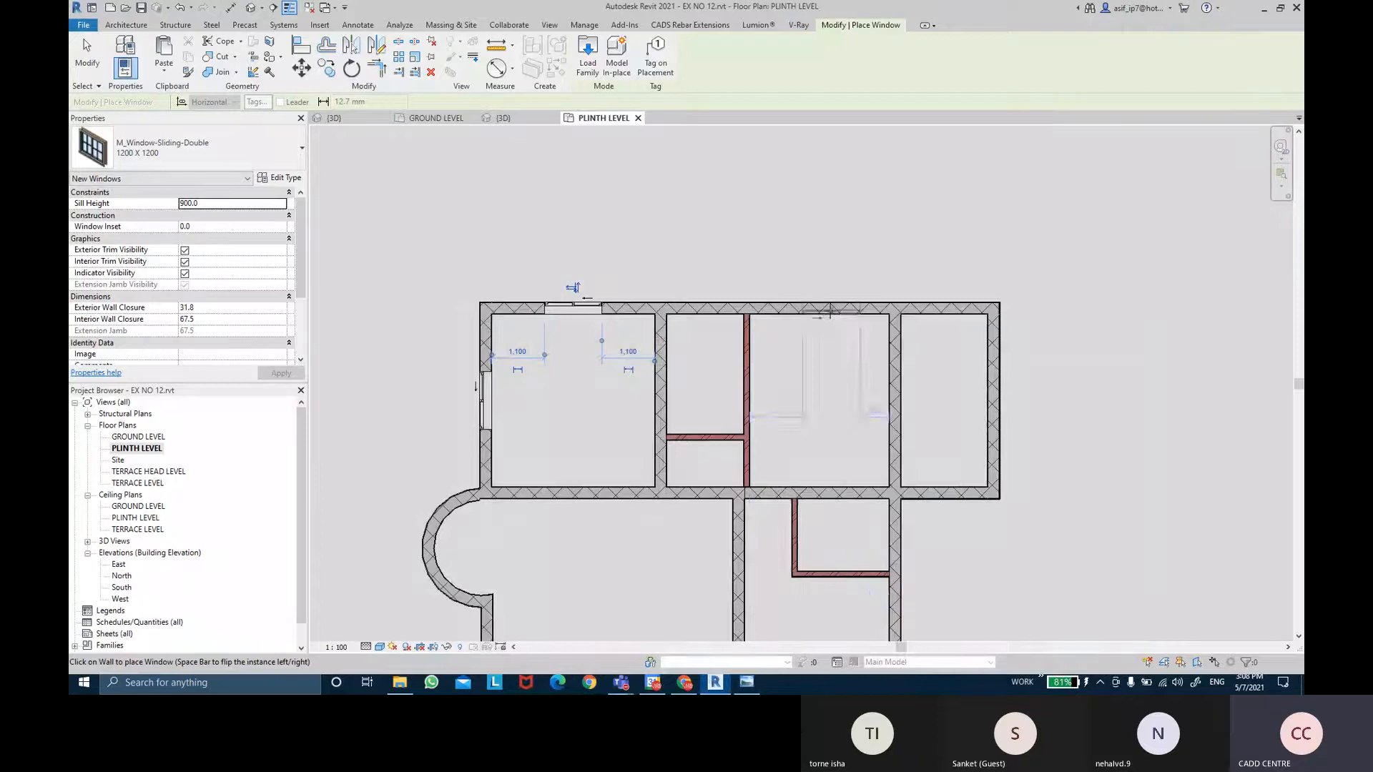
pyautogui.scroll(5, 817, 302)
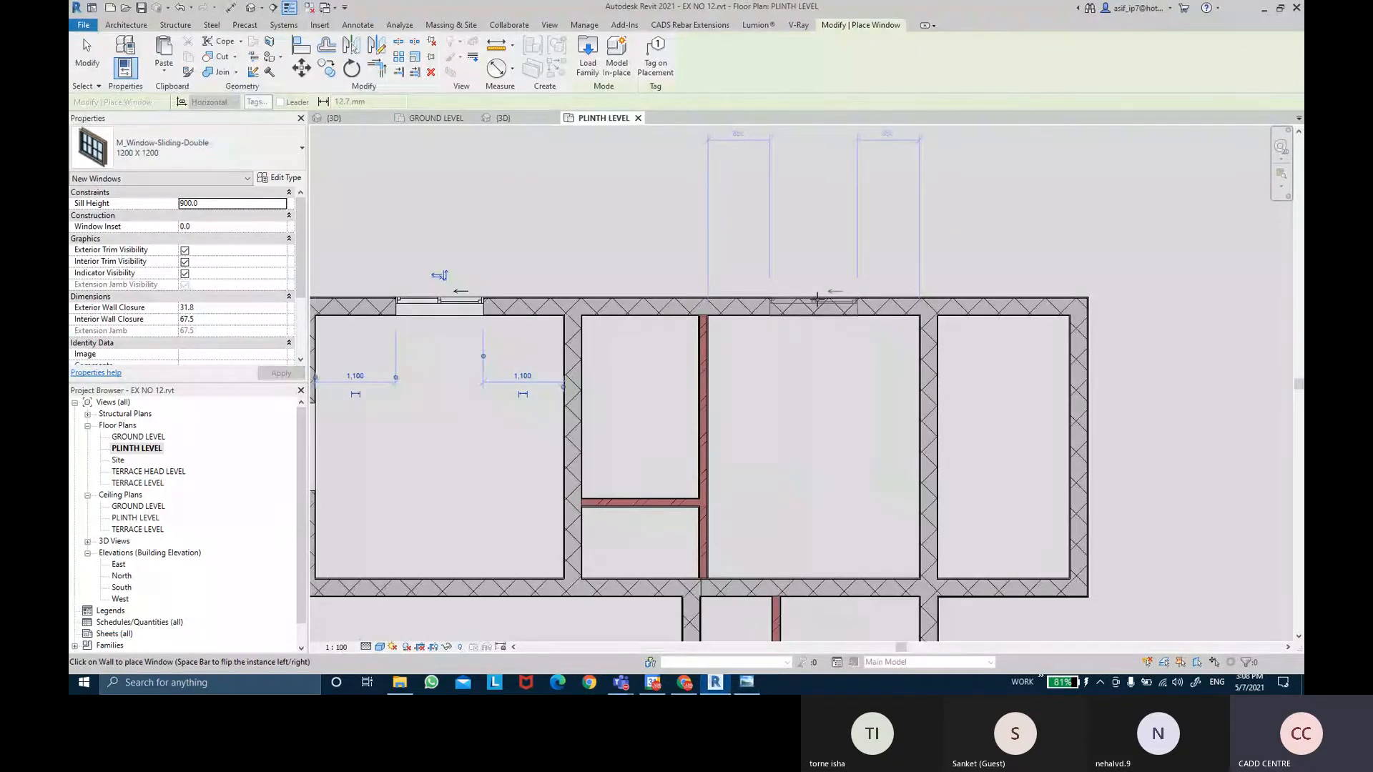
pyautogui.click(818, 298)
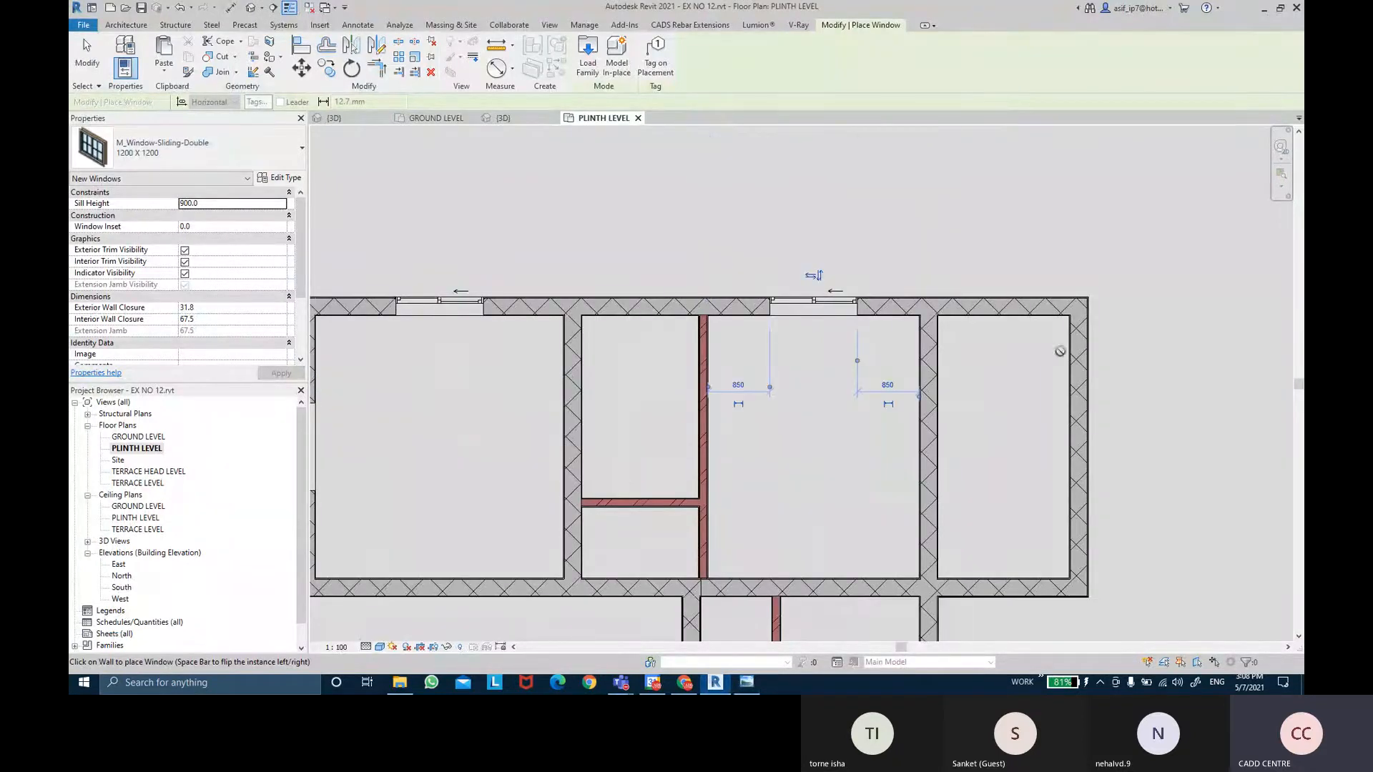
pyautogui.click(747, 682)
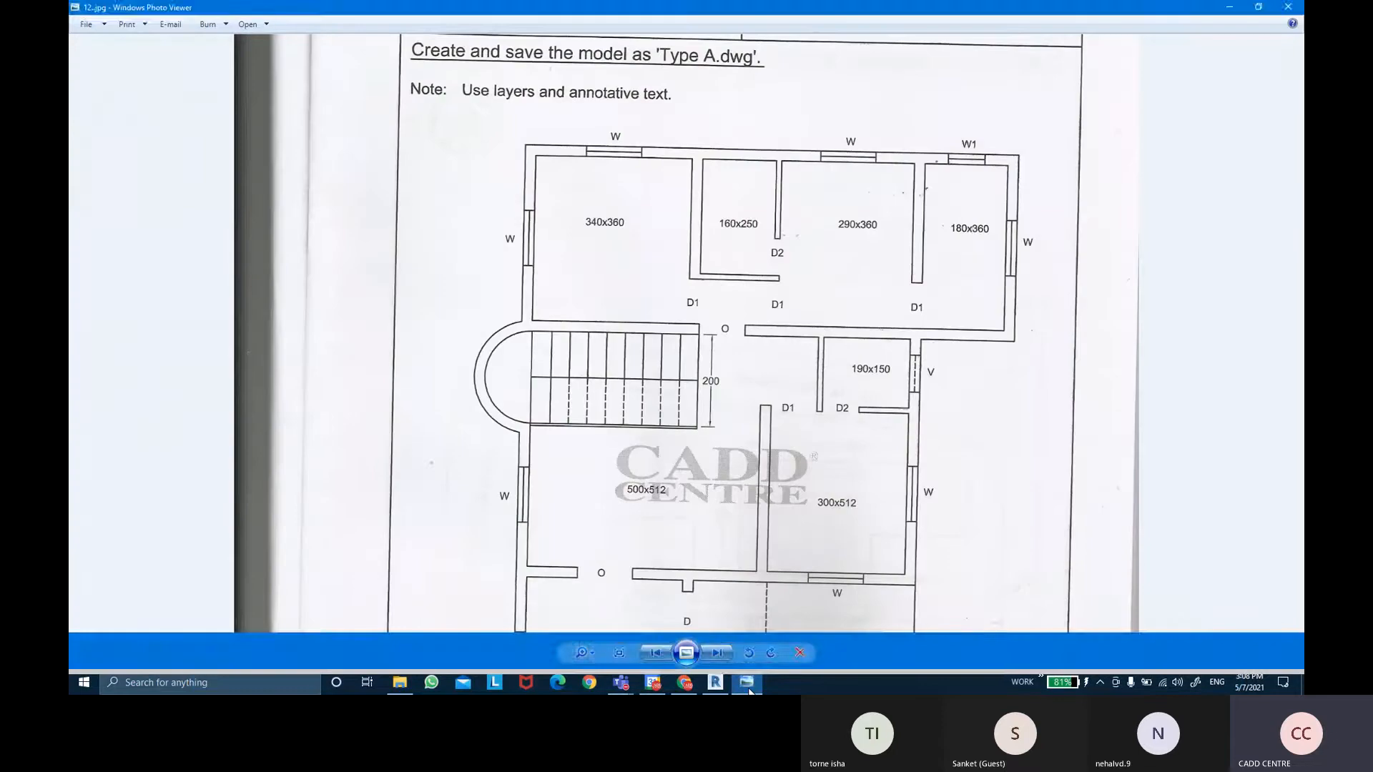
pyautogui.click(747, 683)
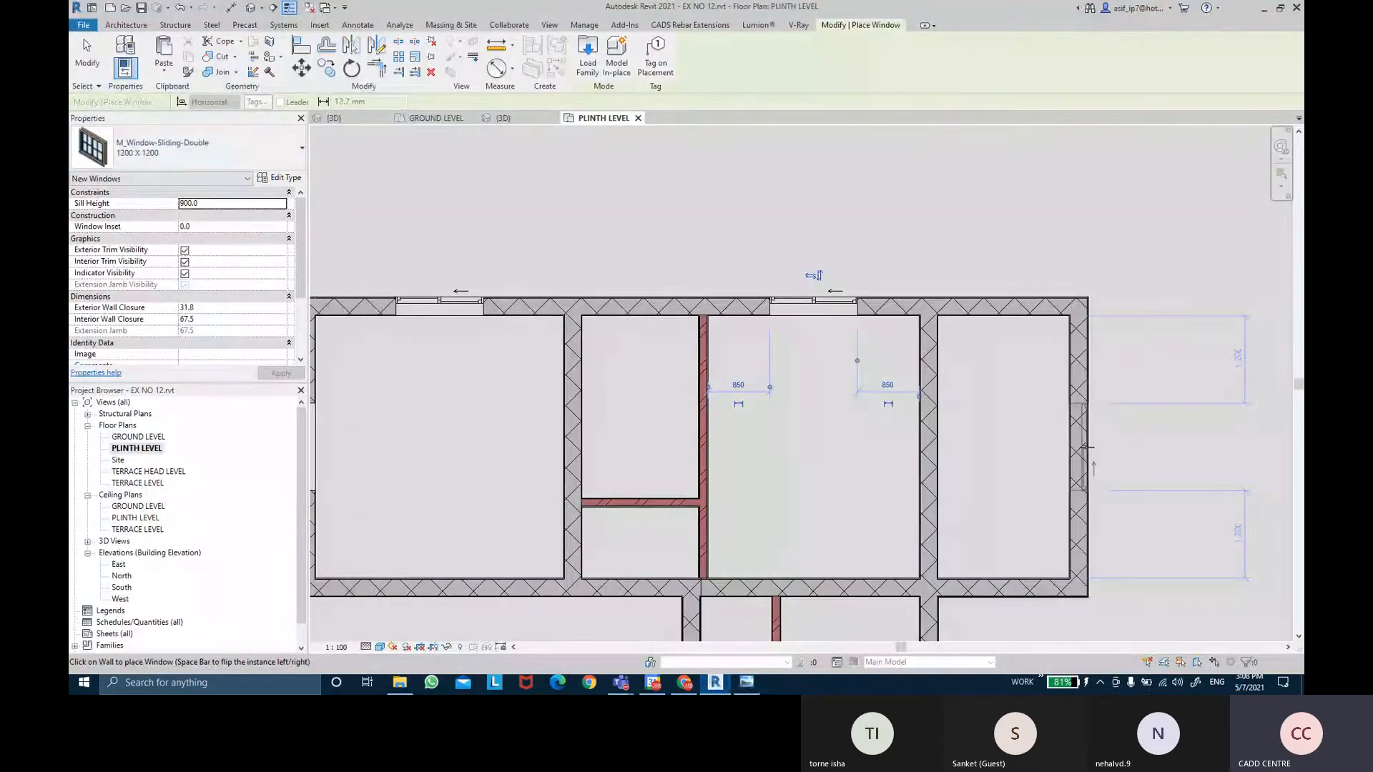
# Place a centred sliding window on the top-right room's right wall and recheck the reference drawing.
pyautogui.click(1087, 447)
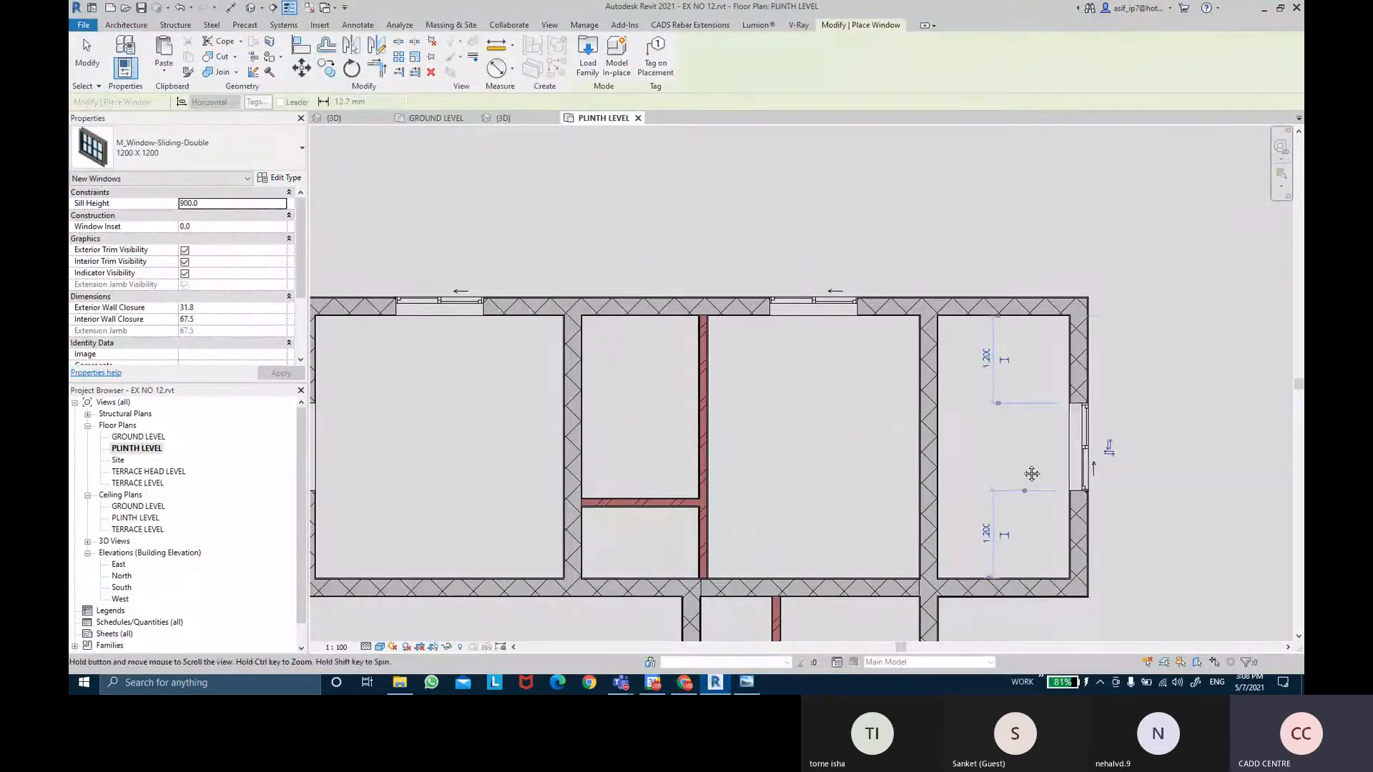
pyautogui.scroll(-2, 1032, 475)
pyautogui.moveTo(1032, 475); pyautogui.dragTo(965, 389, button='middle')
pyautogui.moveTo(933, 461); pyautogui.dragTo(902, 319, button='middle')
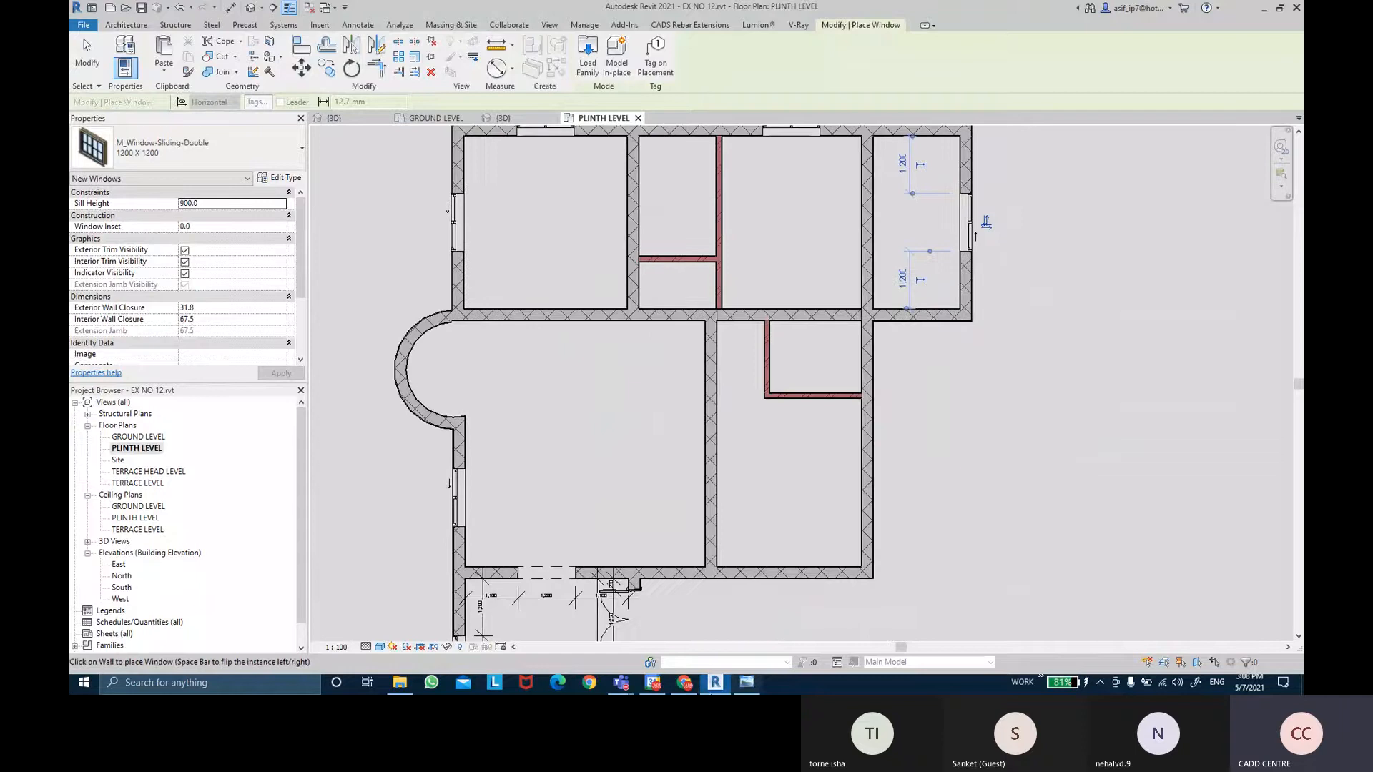
pyautogui.click(742, 691)
pyautogui.click(742, 691)
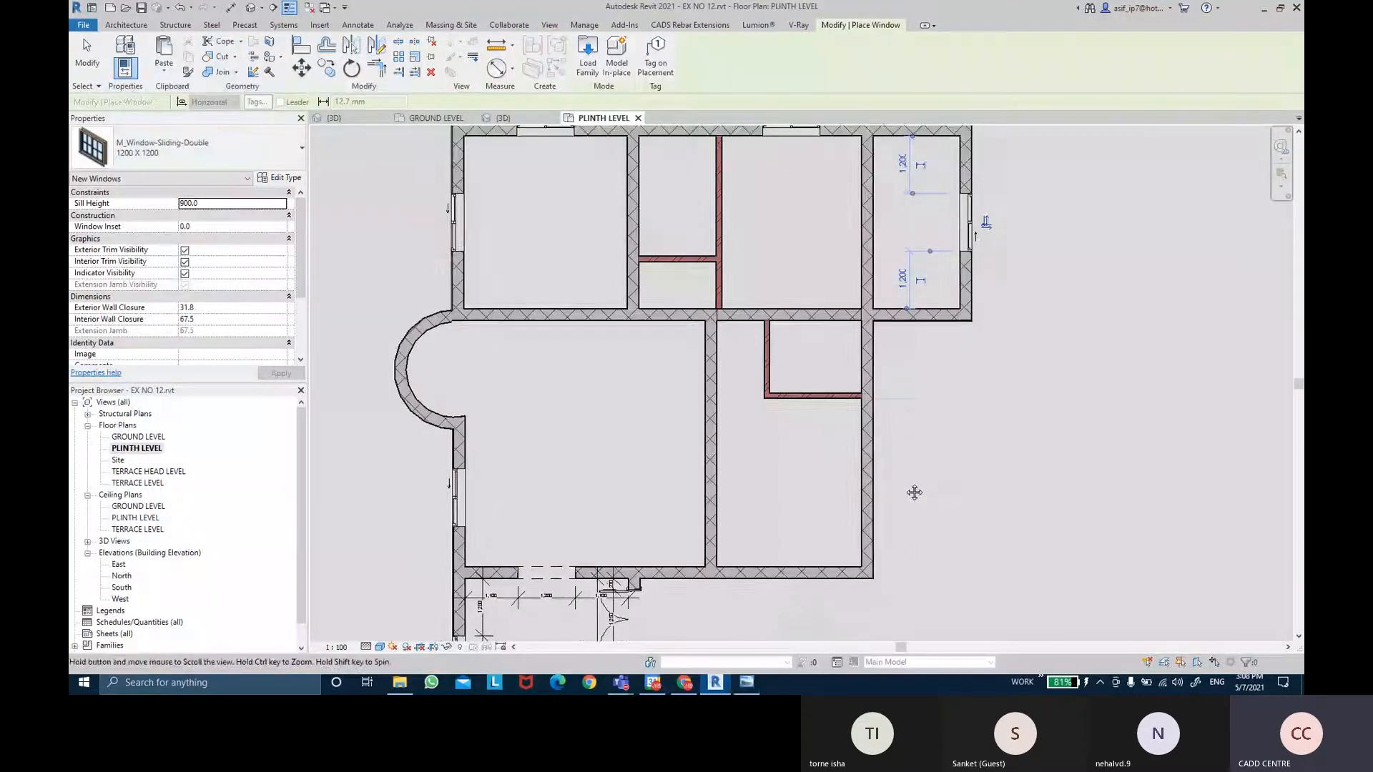
pyautogui.scroll(2, 894, 472)
pyautogui.scroll(2, 863, 456)
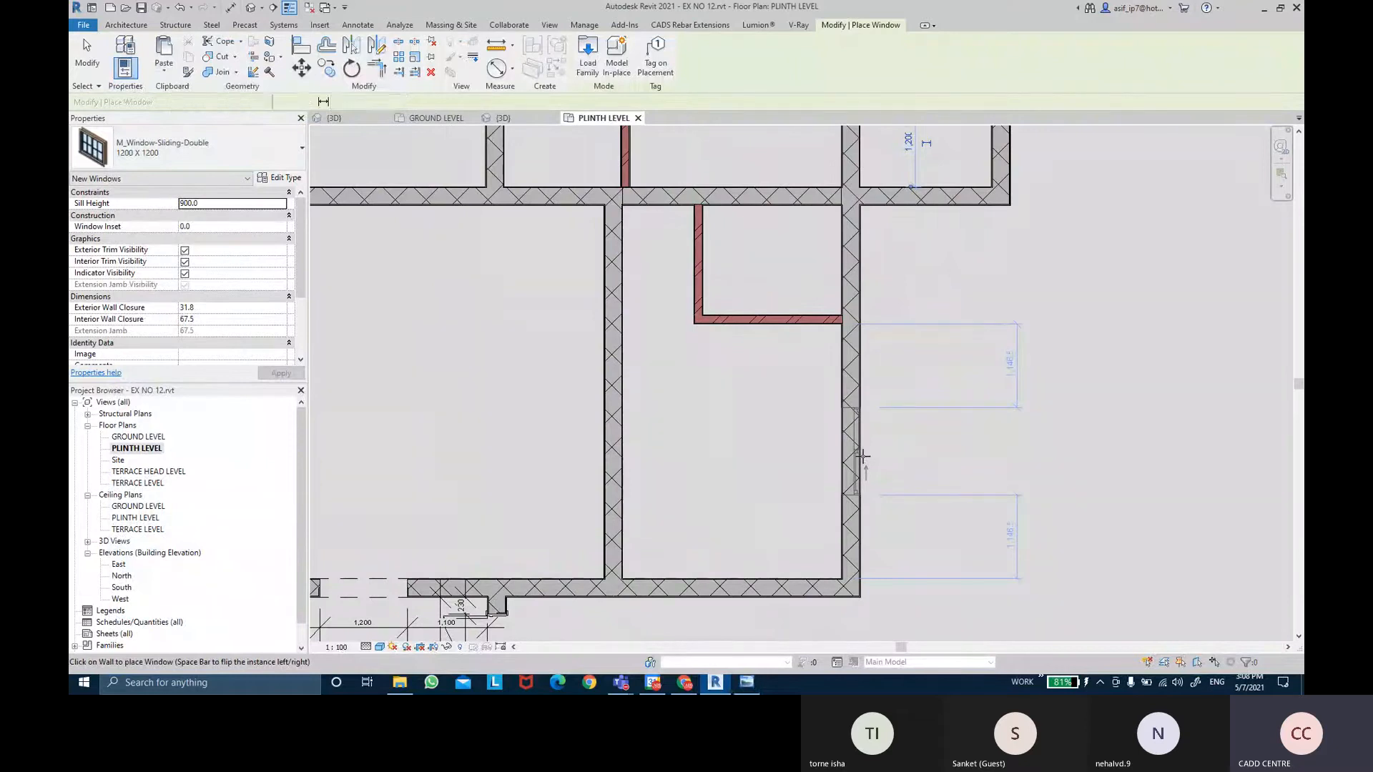
# Place centred sliding windows on the lower-right room's right wall and bottom wall.
pyautogui.click(863, 456)
pyautogui.moveTo(818, 459); pyautogui.dragTo(827, 380, button='middle')
pyautogui.moveTo(753, 515); pyautogui.dragTo(766, 343, button='middle')
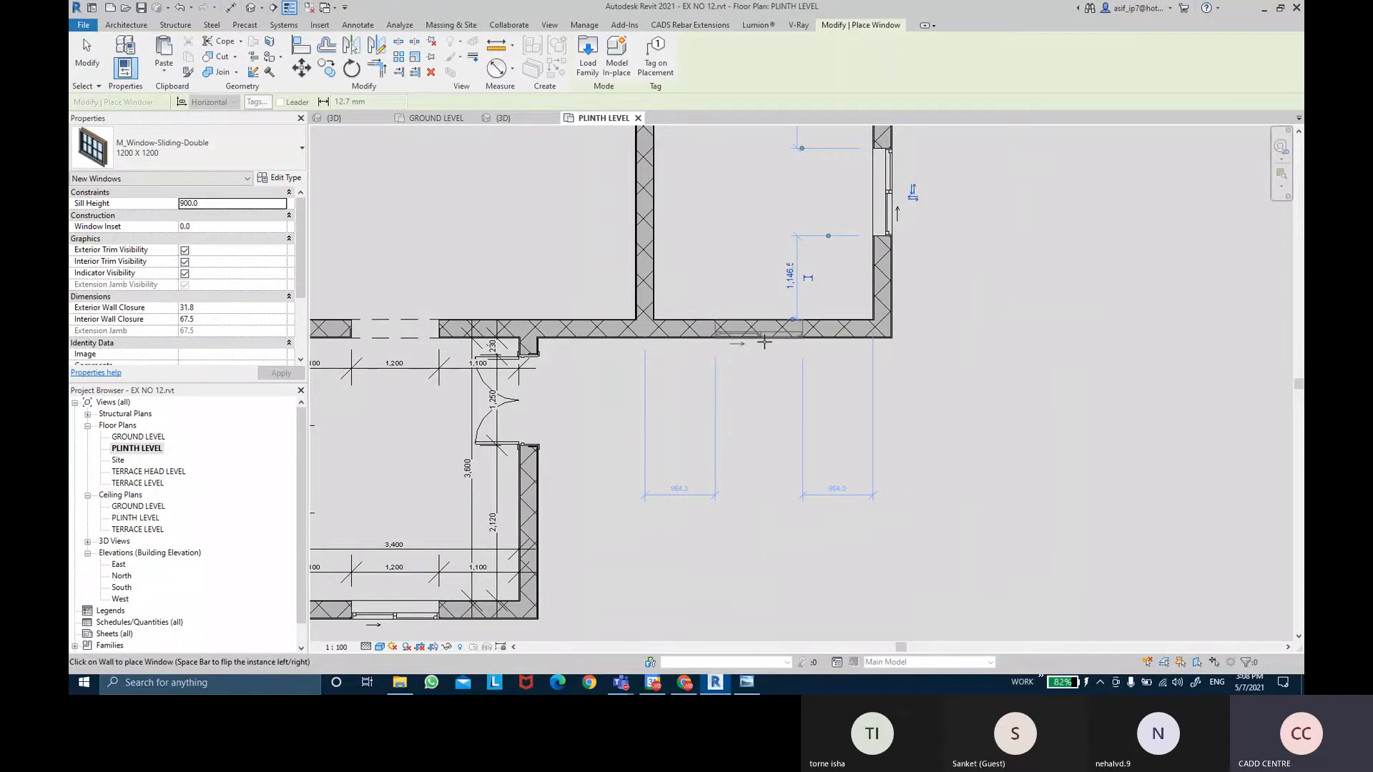
pyautogui.click(764, 343)
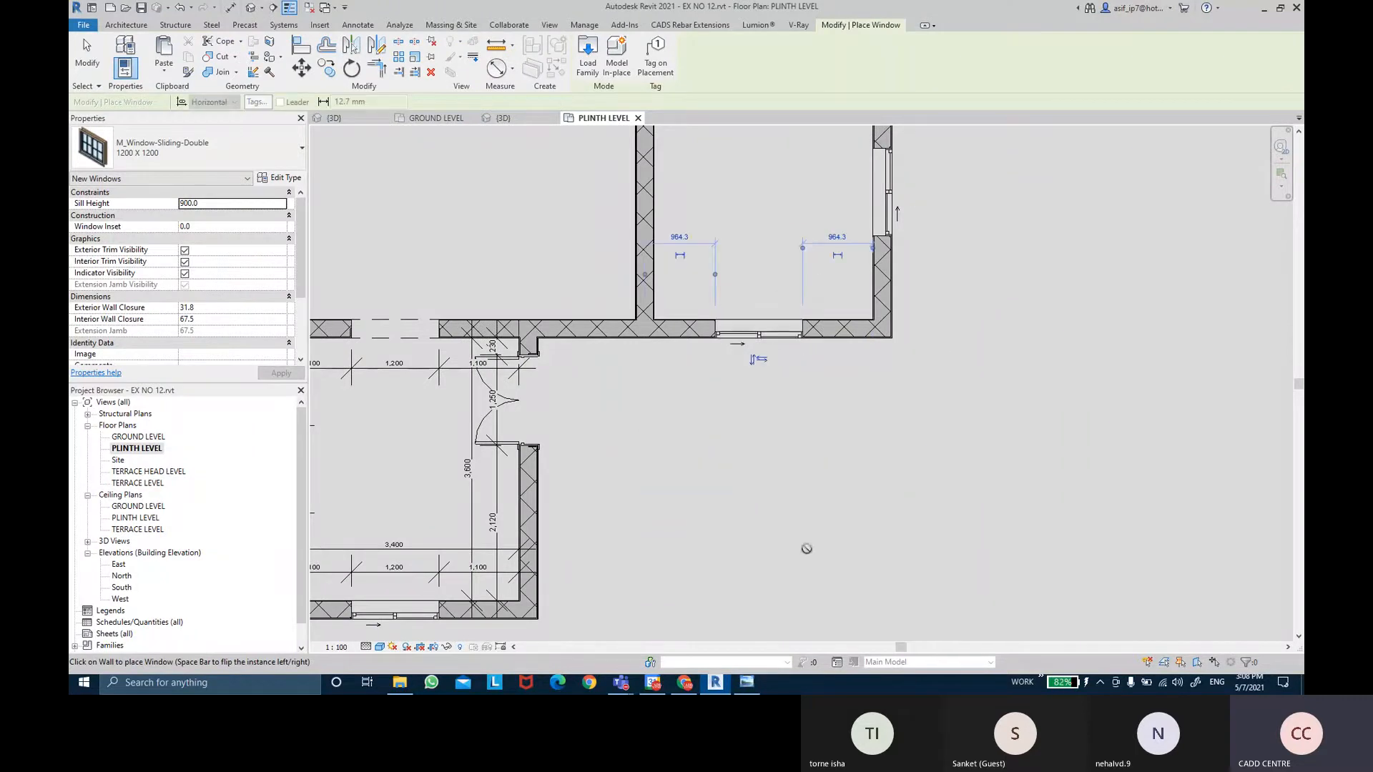
pyautogui.moveTo(804, 461); pyautogui.dragTo(804, 545, button='middle')
pyautogui.scroll(-2, 805, 545)
# Add an aligned dimension from wall face to bottom-wall window centre to the right wall face.
pyautogui.press('Escape')
pyautogui.press('Escape')
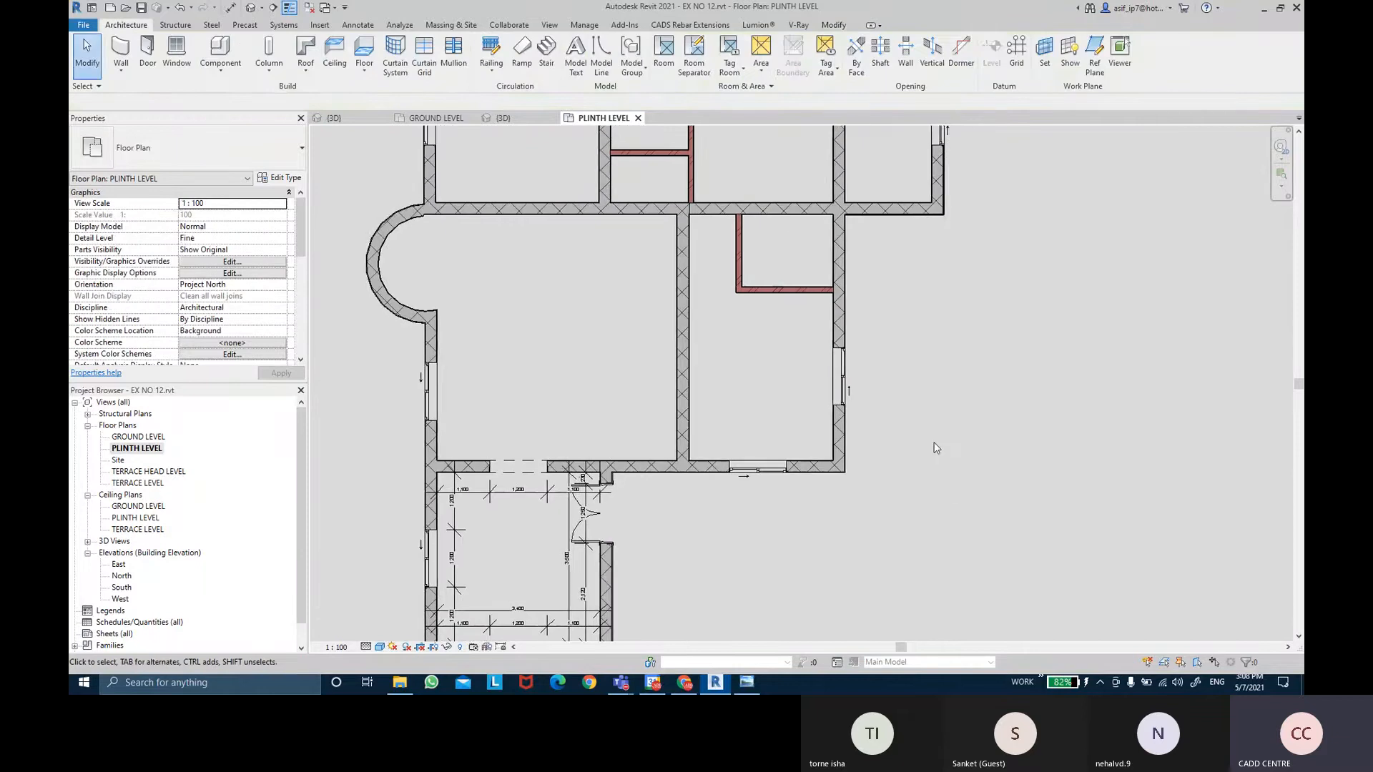
pyautogui.scroll(-1, 922, 451)
pyautogui.scroll(1, 919, 453)
pyautogui.scroll(-1, 917, 421)
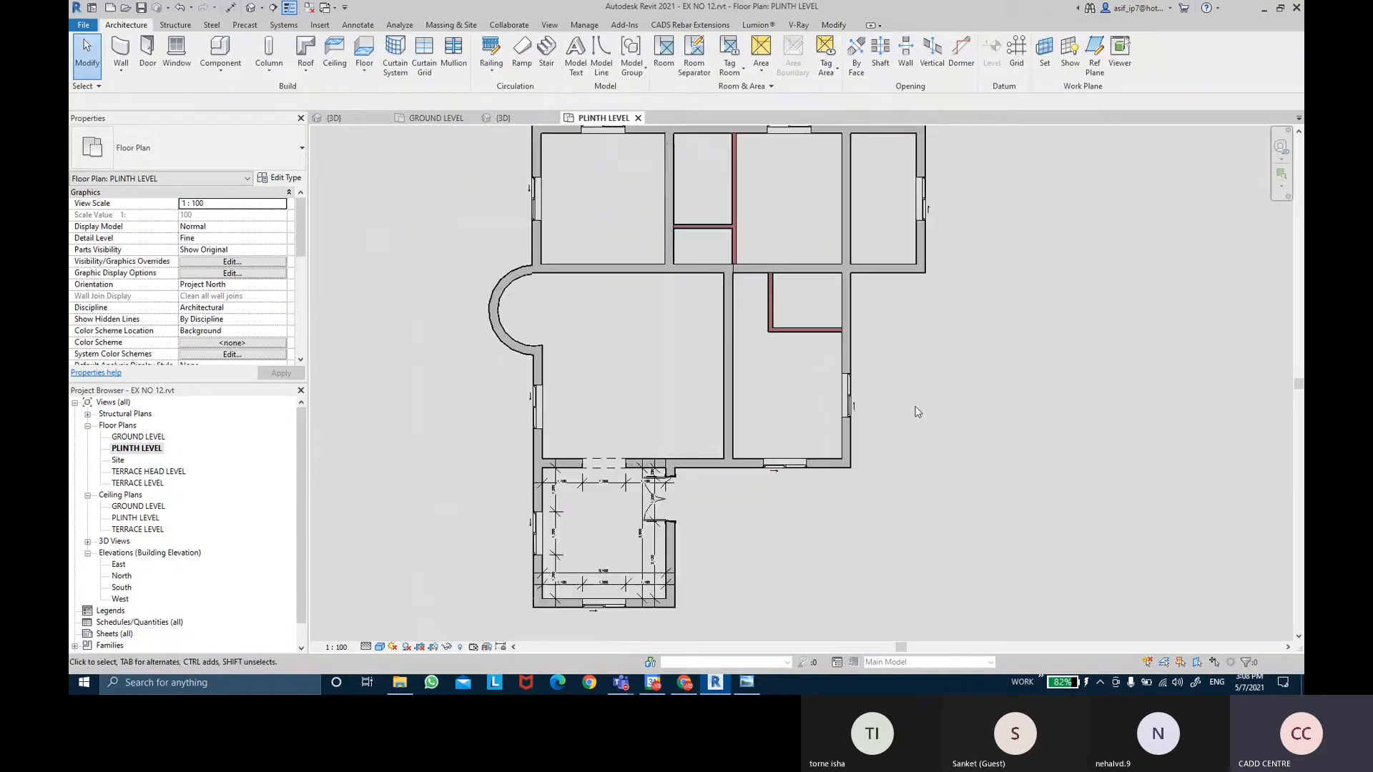
pyautogui.scroll(4, 772, 442)
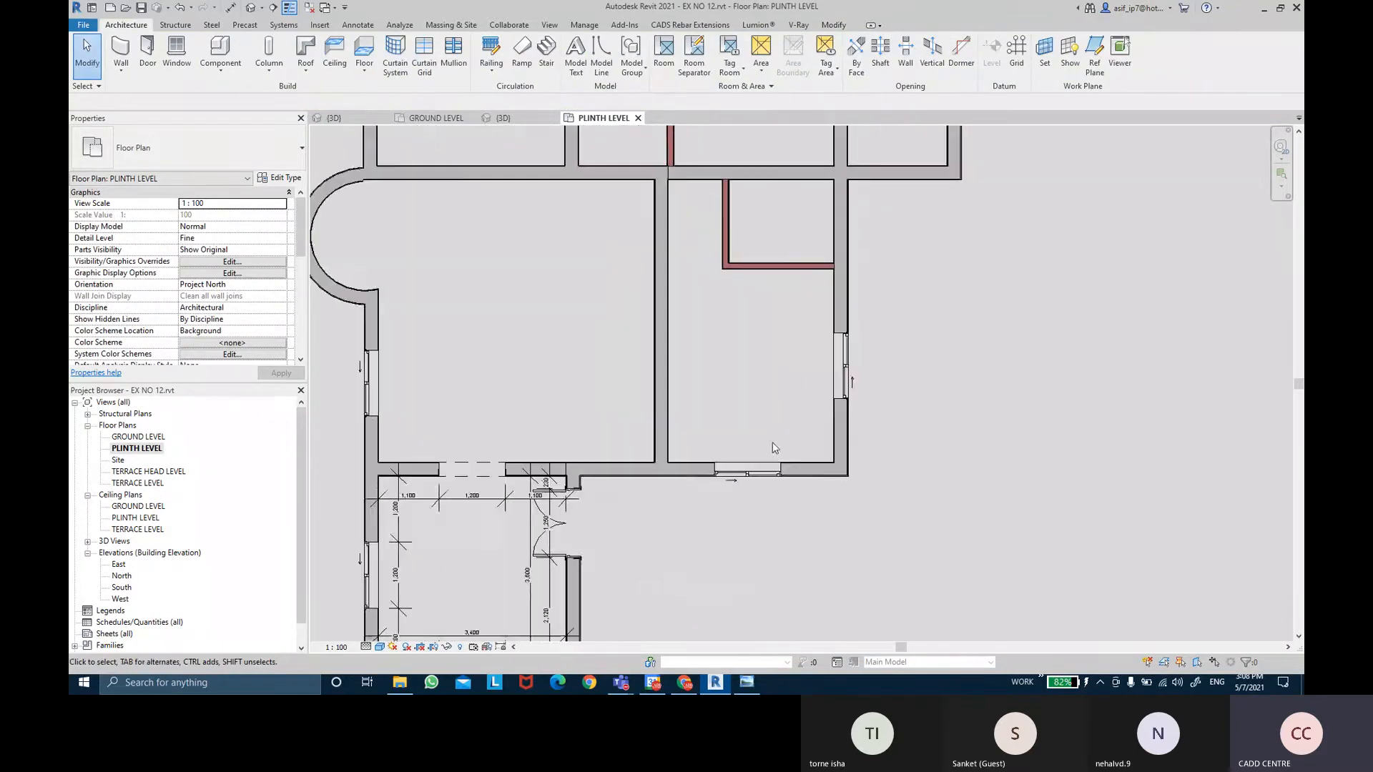
pyautogui.scroll(1, 795, 476)
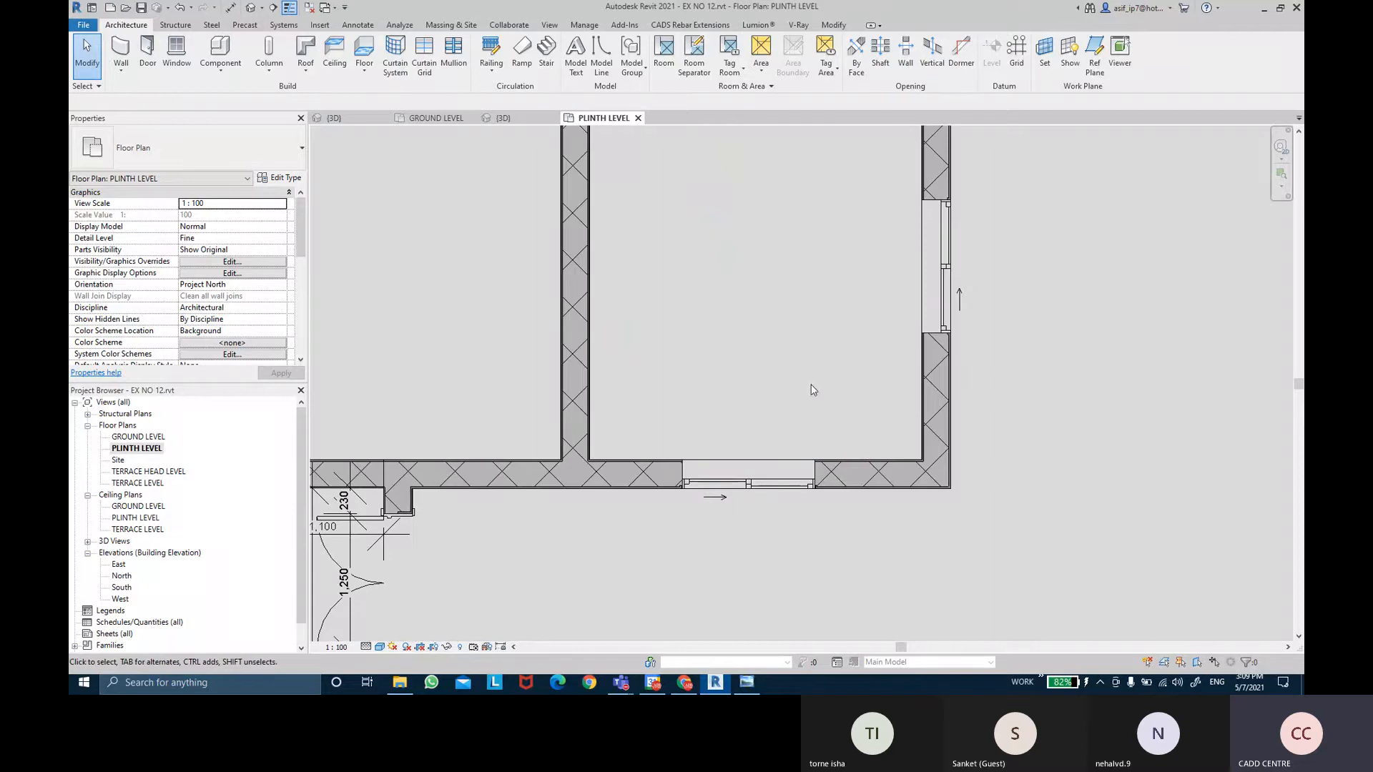
pyautogui.click(239, 8)
pyautogui.scroll(1, 611, 343)
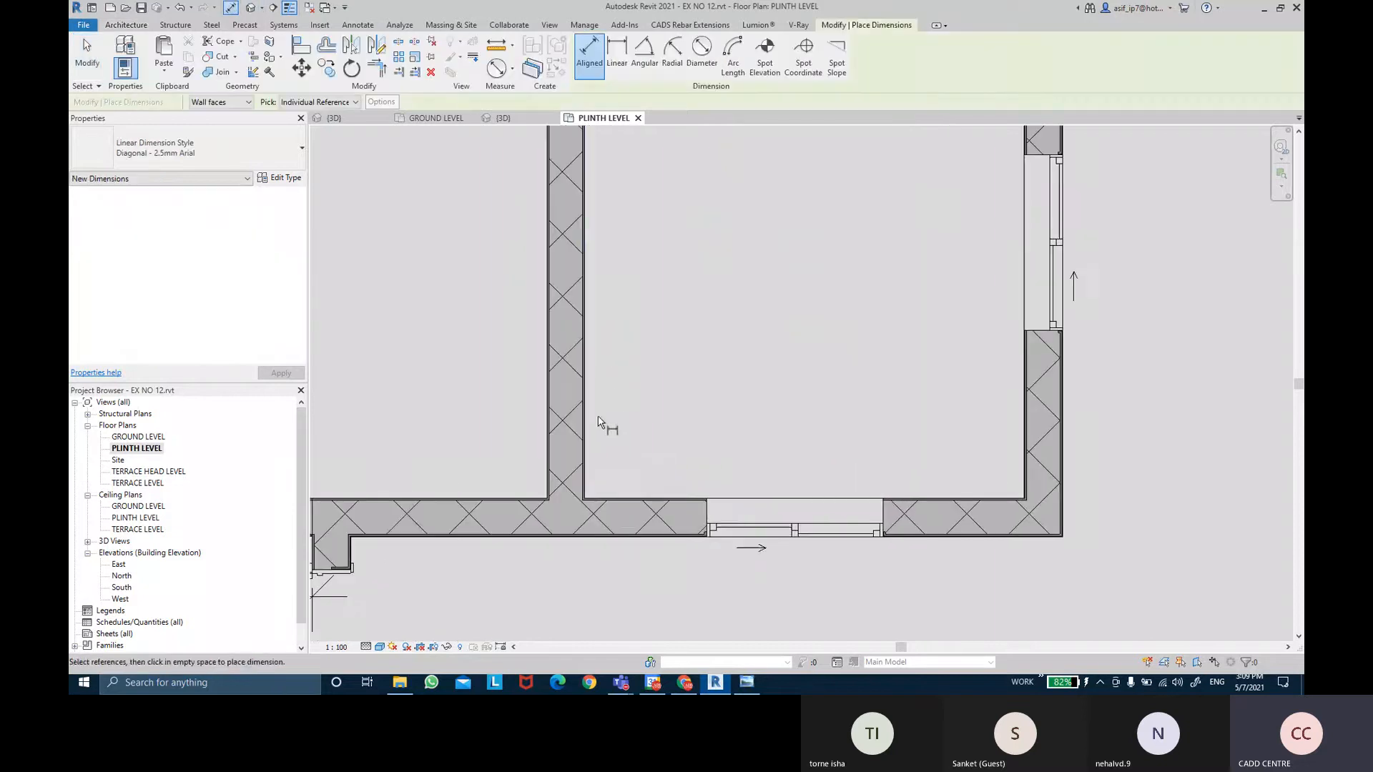
pyautogui.click(585, 426)
pyautogui.click(796, 514)
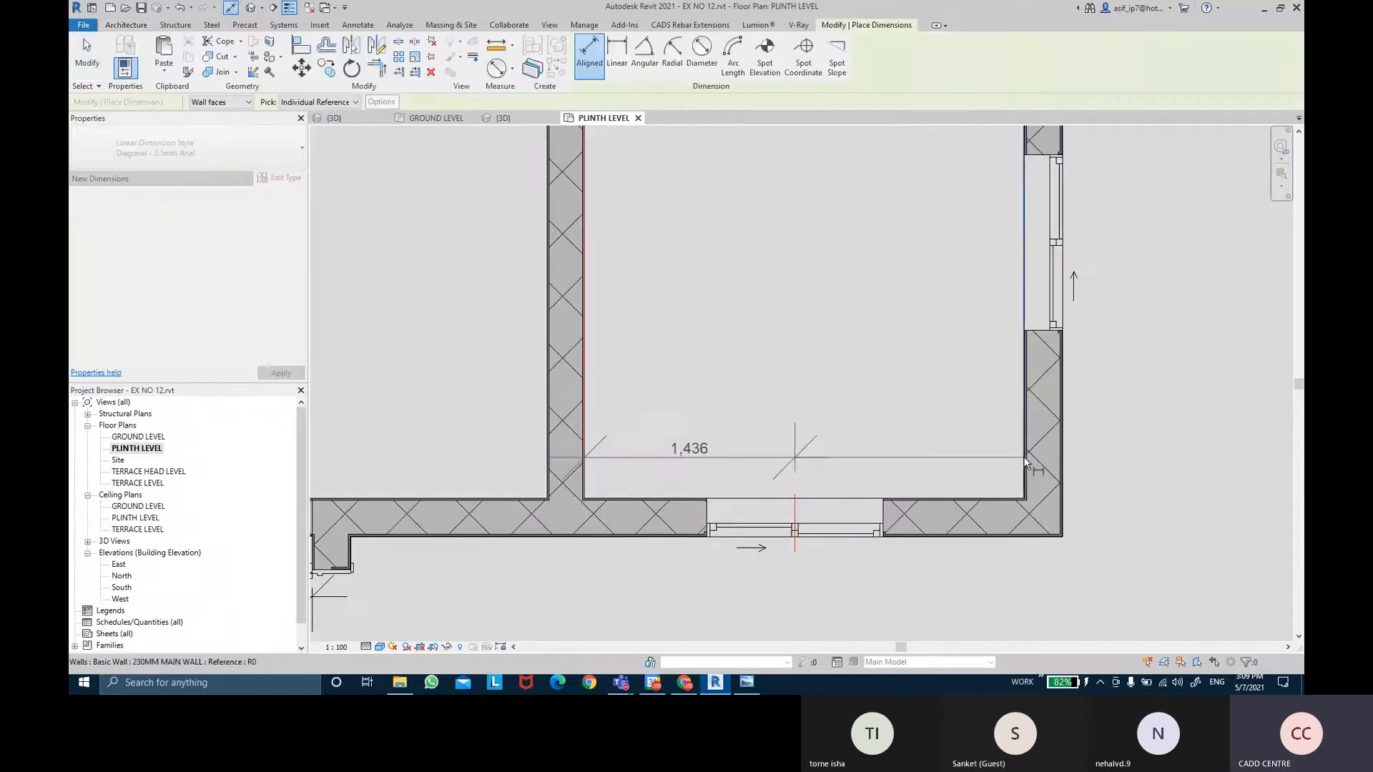
pyautogui.click(1026, 458)
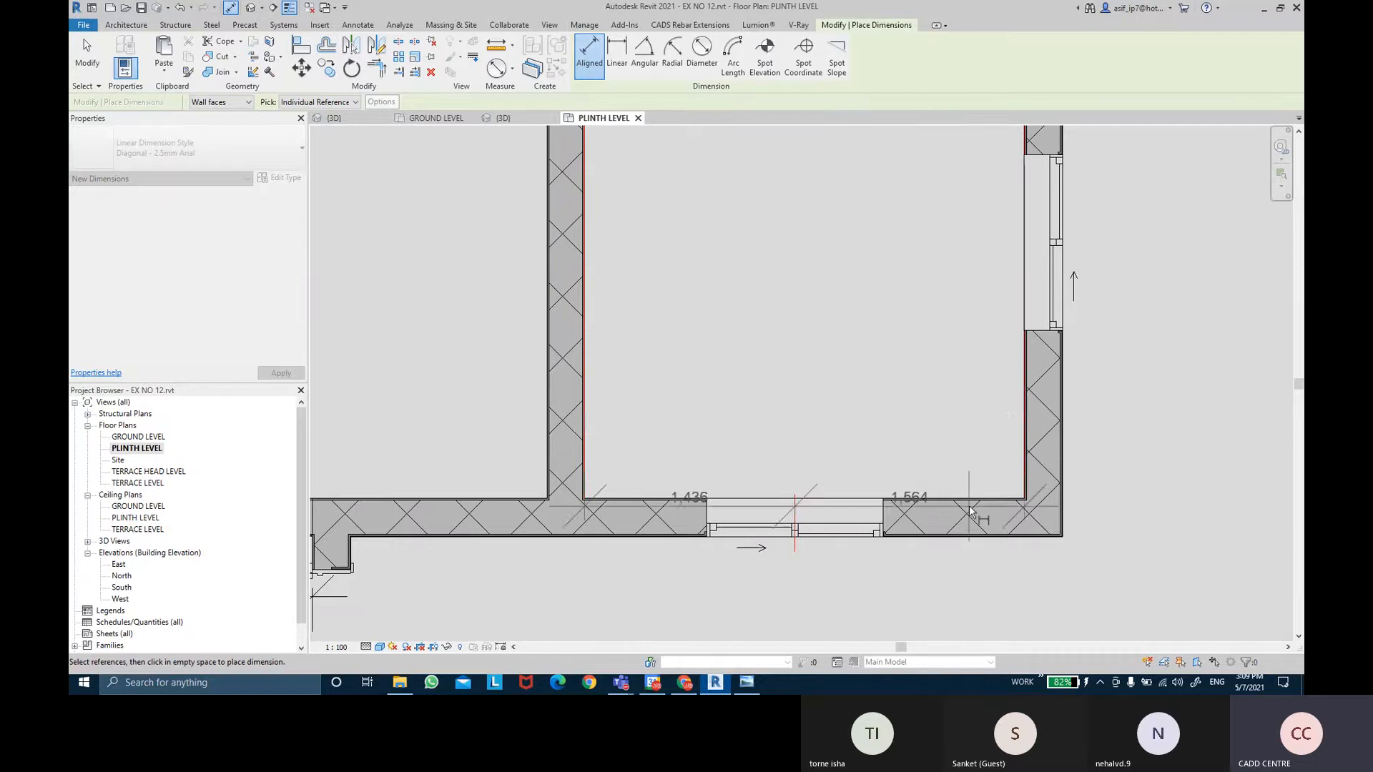
pyautogui.moveTo(978, 499); pyautogui.dragTo(977, 316, button='middle')
pyautogui.click(950, 452)
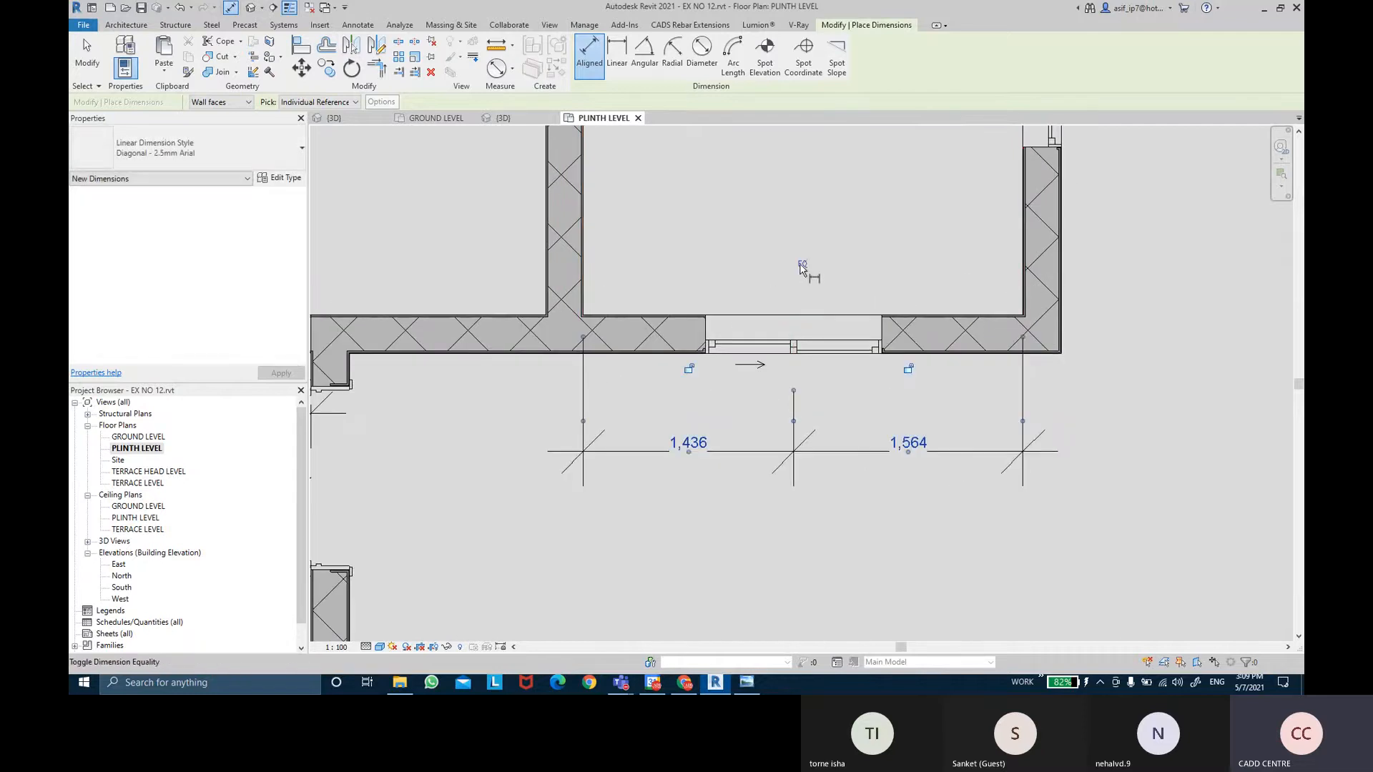
# Toggle EQ to centre the window, then delete the equality dimension.
pyautogui.click(802, 264)
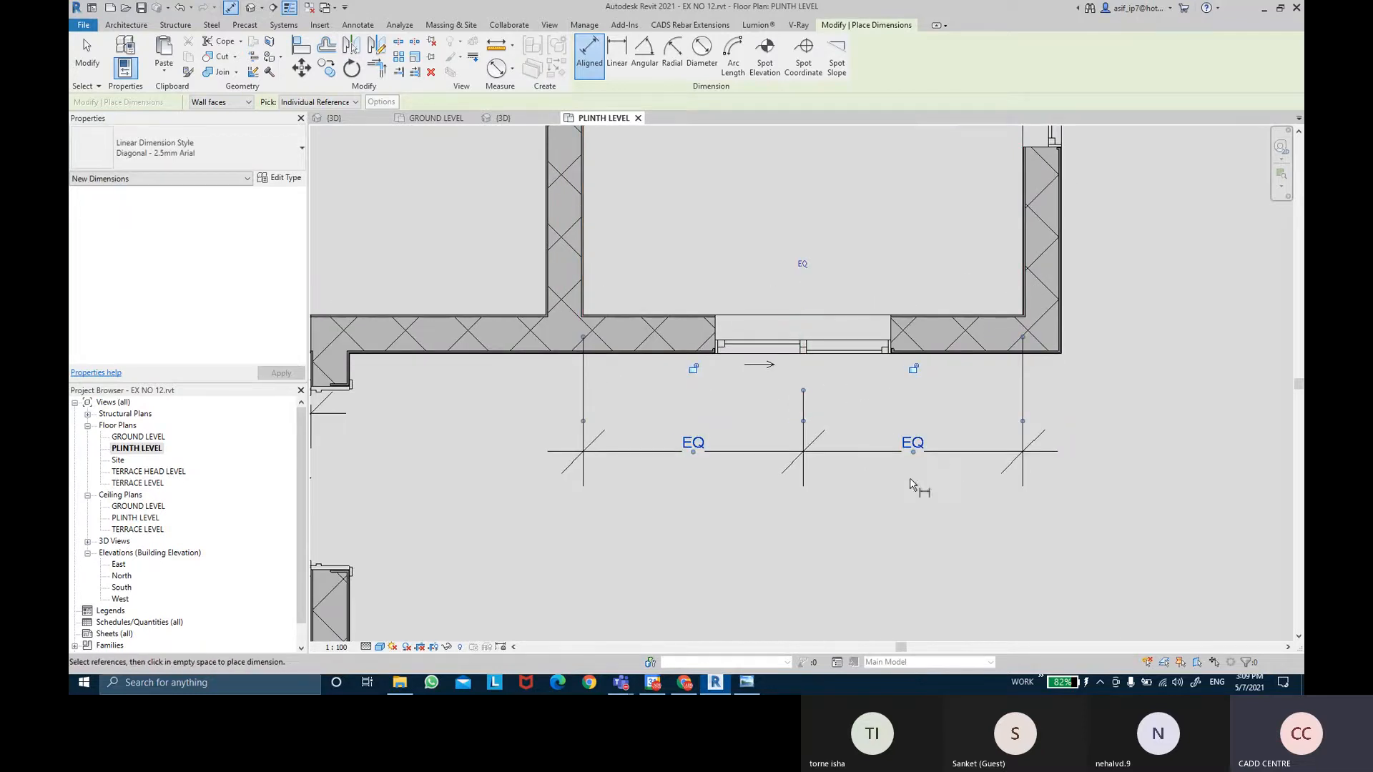
pyautogui.press('Escape')
pyautogui.press('Escape')
pyautogui.click(914, 453)
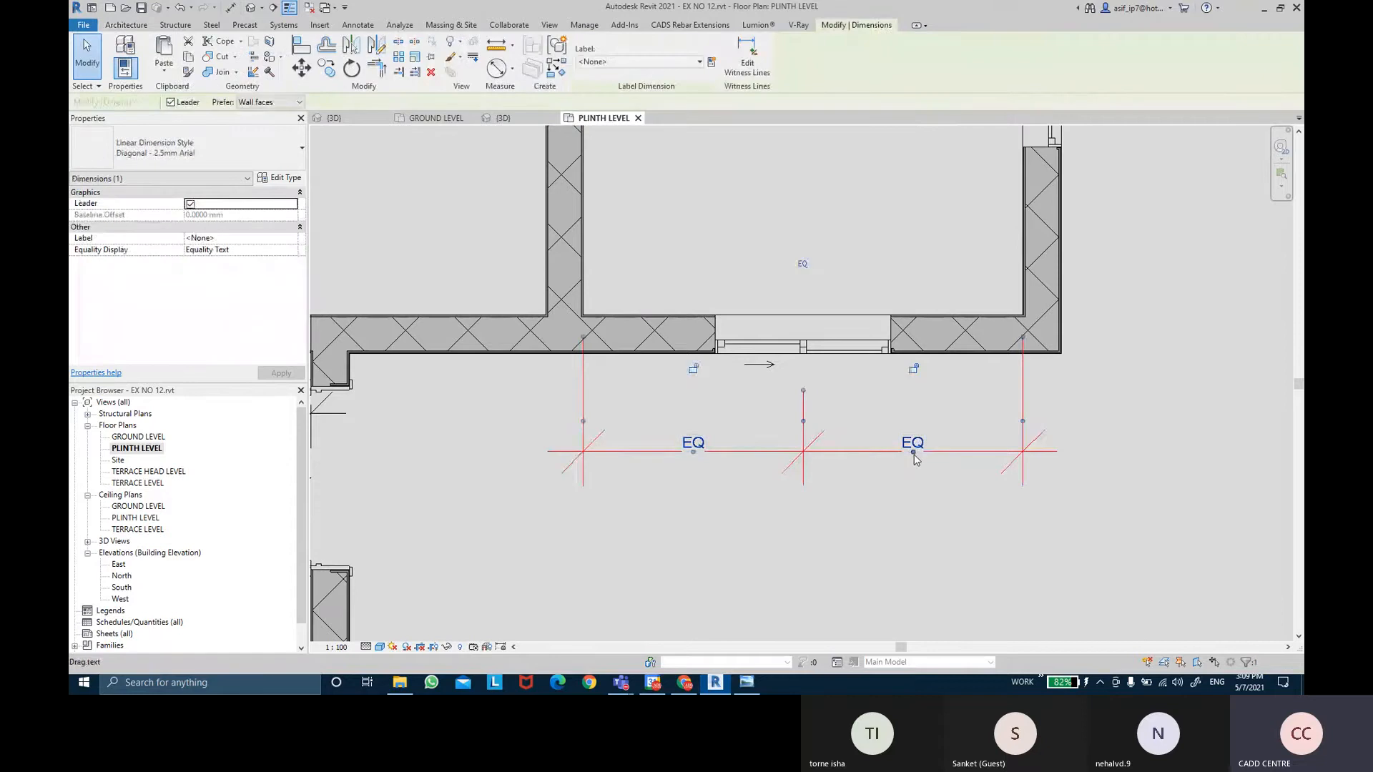
pyautogui.press('Delete')
# Unconstrain so the window stays centred, then review the upper rooms of the plinth plan.
pyautogui.click(1102, 651)
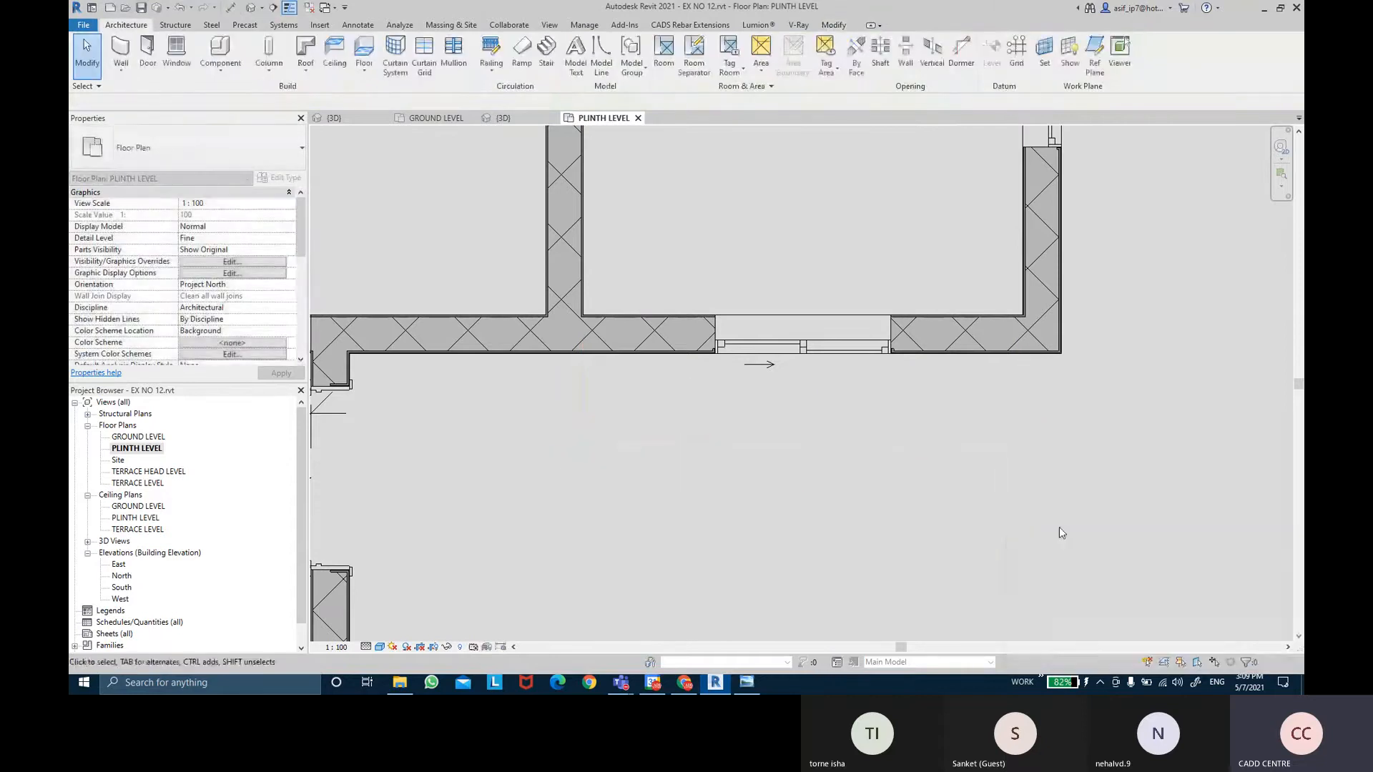
pyautogui.scroll(-3, 1033, 436)
pyautogui.moveTo(1081, 267); pyautogui.dragTo(1004, 483, button='middle')
pyautogui.scroll(-1, 1001, 478)
pyautogui.scroll(-3, 1003, 481)
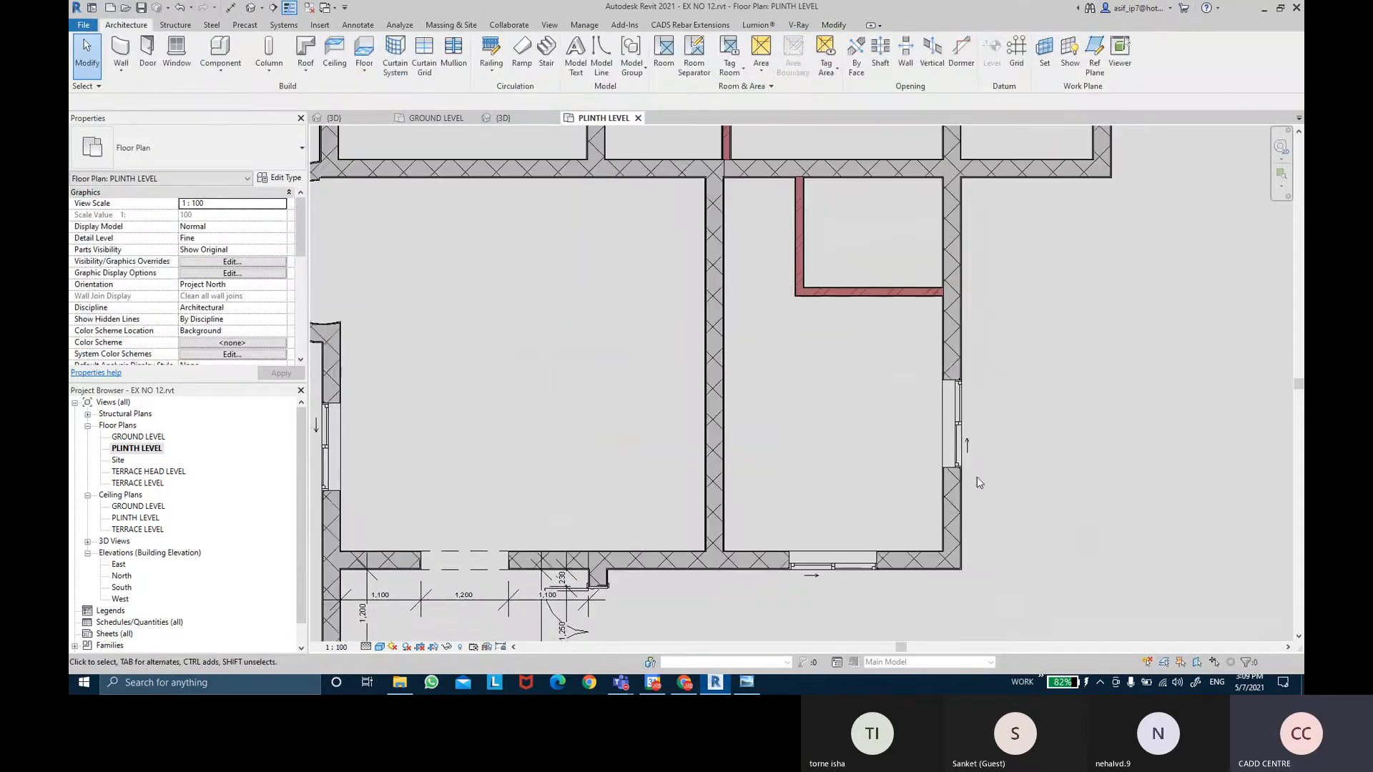
pyautogui.scroll(2, 1057, 409)
pyautogui.moveTo(1041, 404); pyautogui.dragTo(1015, 408, button='middle')
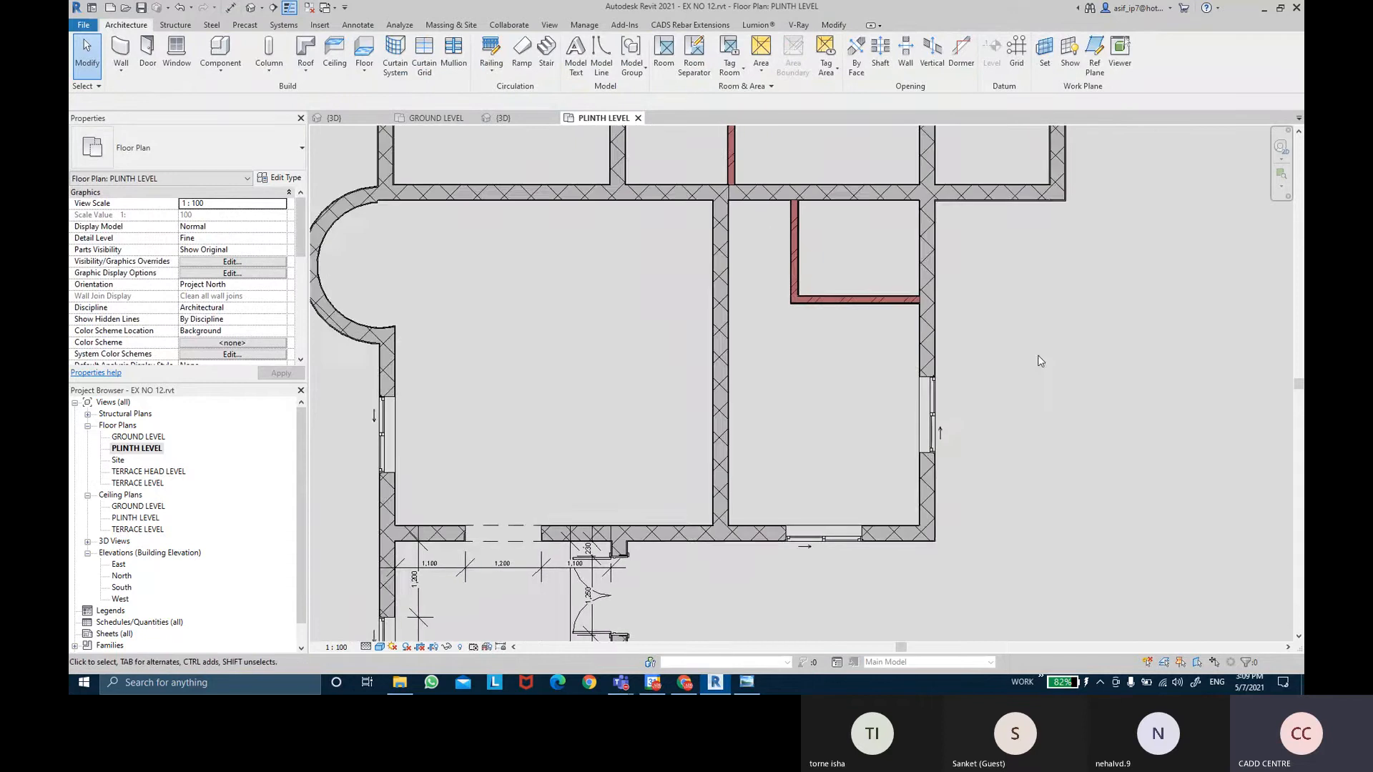
pyautogui.moveTo(1027, 170); pyautogui.dragTo(1027, 363, button='middle')
pyautogui.scroll(-1, 1027, 363)
pyautogui.moveTo(990, 318); pyautogui.dragTo(988, 371, button='middle')
pyautogui.scroll(1, 827, 239)
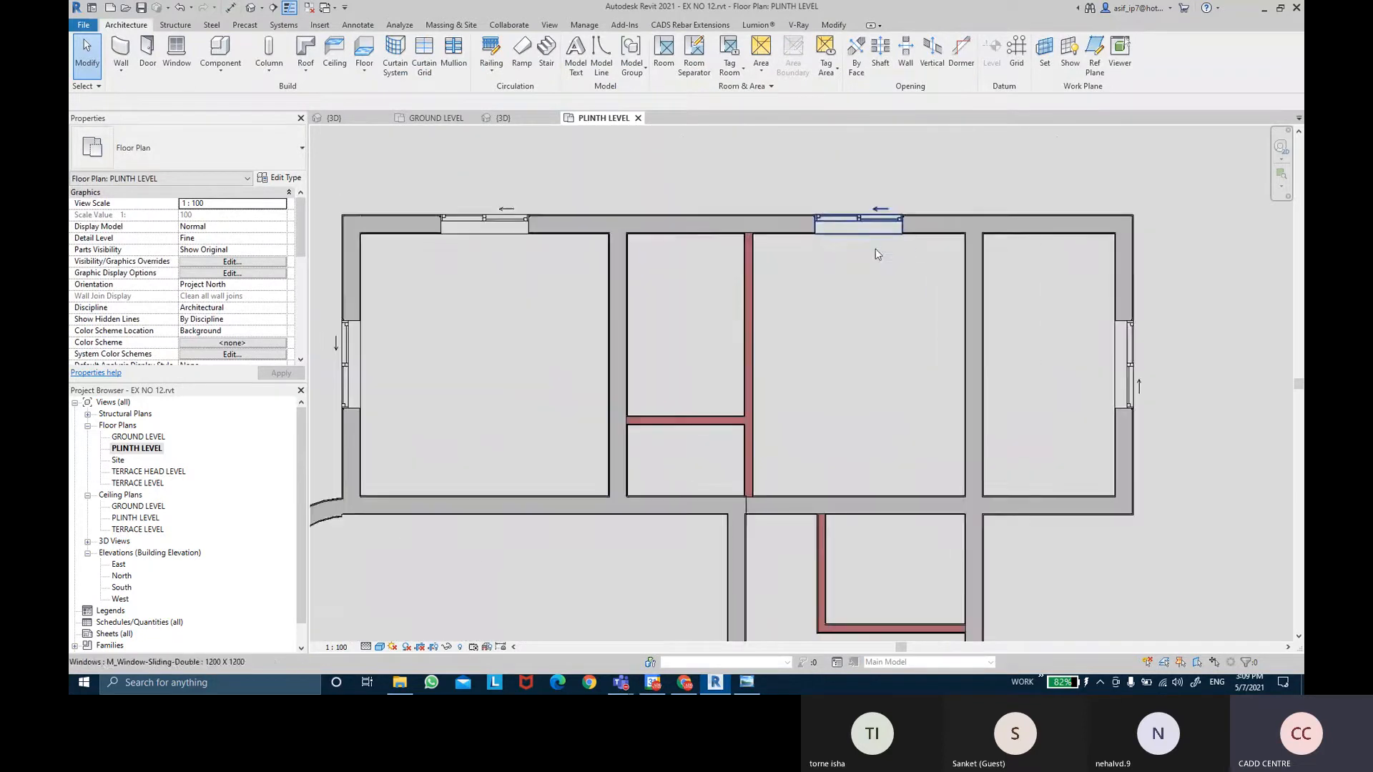
# Review the right-hand and lower rooms, then bring up the reference floor-plan drawing.
pyautogui.moveTo(855, 351); pyautogui.dragTo(1041, 280, button='middle')
pyautogui.scroll(-1, 686, 322)
pyautogui.moveTo(828, 355); pyautogui.dragTo(762, 212, button='middle')
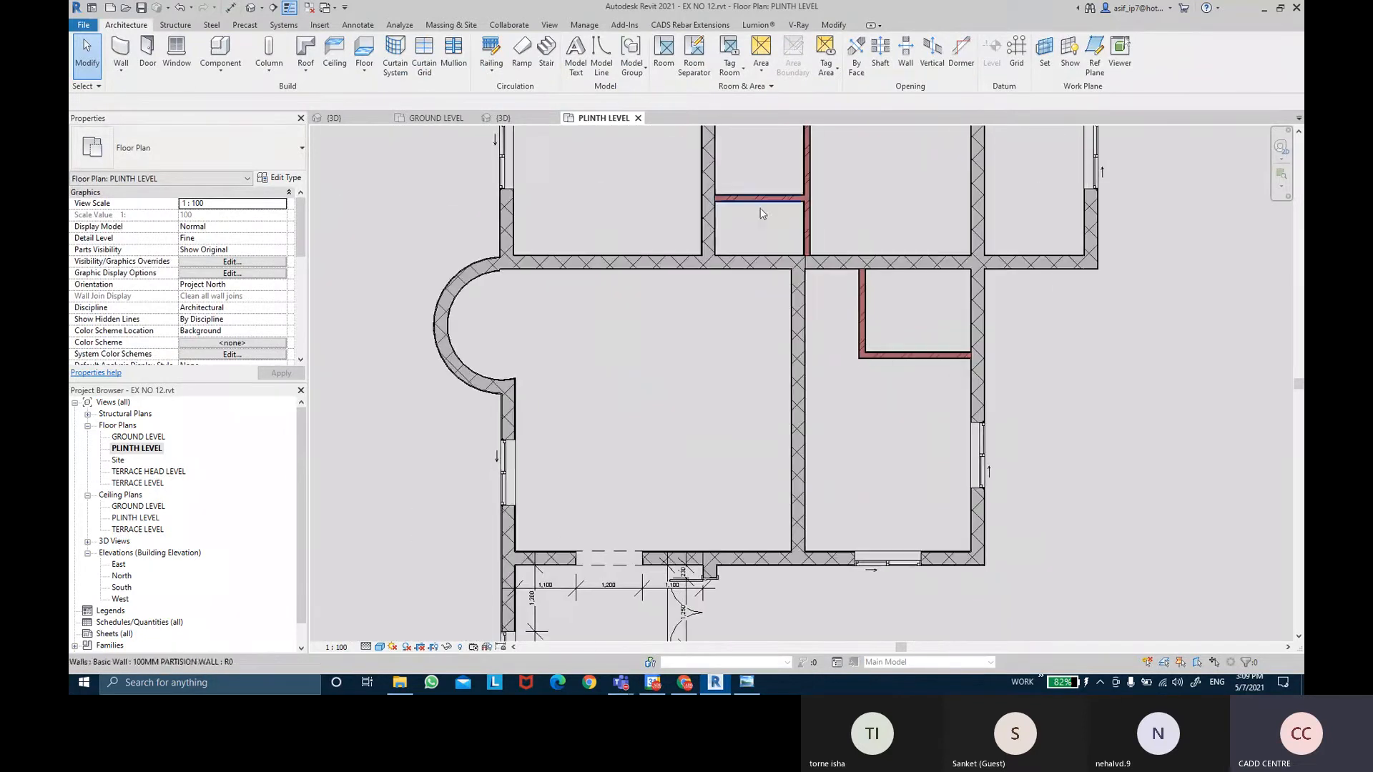
pyautogui.moveTo(689, 362); pyautogui.dragTo(675, 323, button='middle')
pyautogui.moveTo(750, 494); pyautogui.dragTo(742, 390, button='middle')
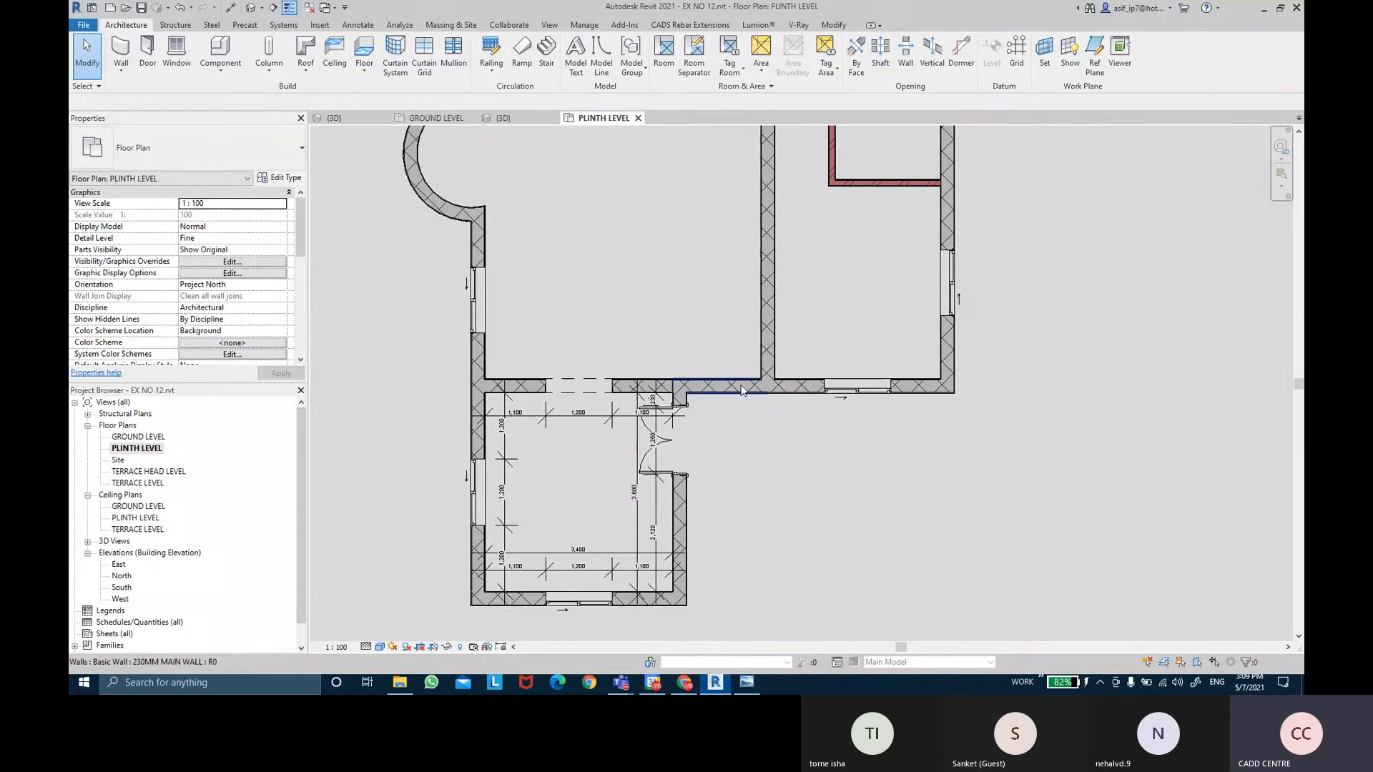
pyautogui.scroll(-3, 954, 377)
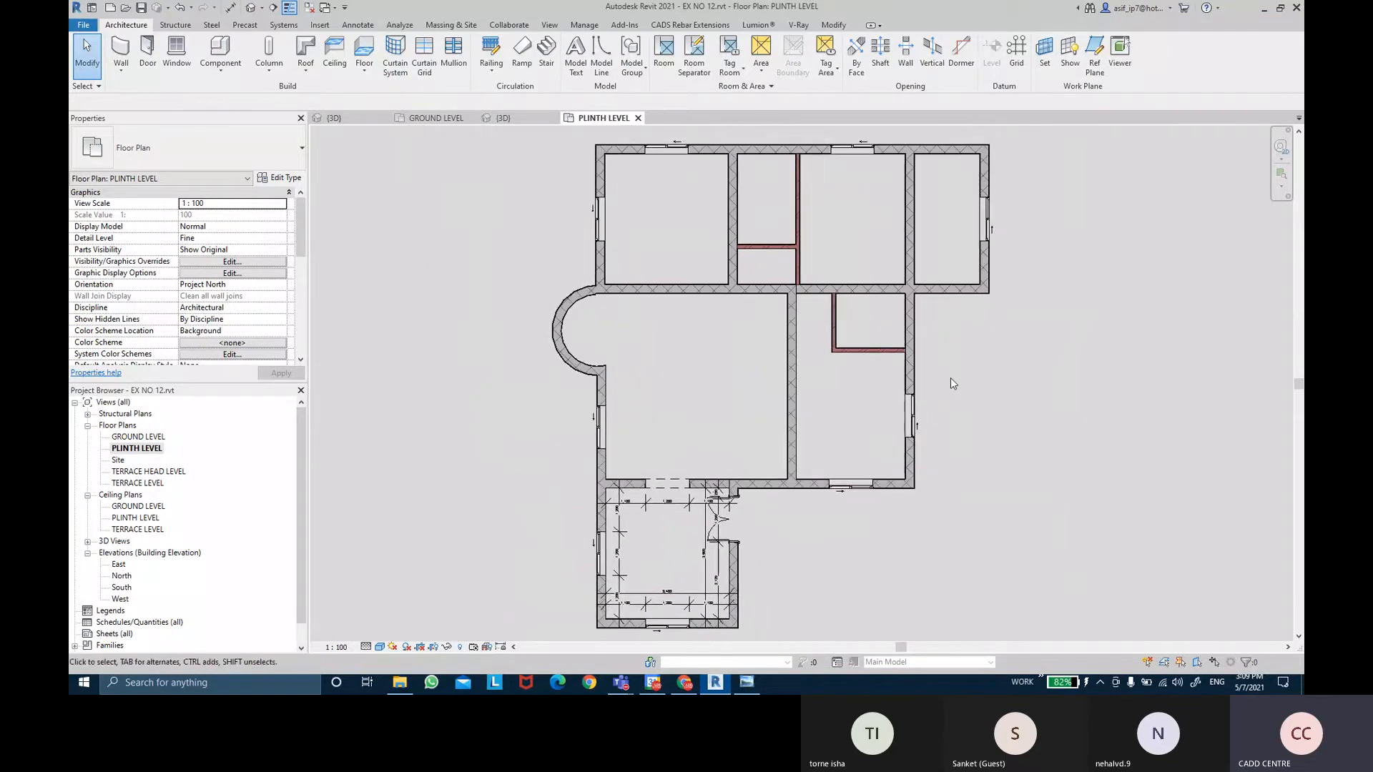
pyautogui.moveTo(998, 461); pyautogui.dragTo(922, 464, button='middle')
pyautogui.moveTo(940, 526); pyautogui.dragTo(943, 512, button='middle')
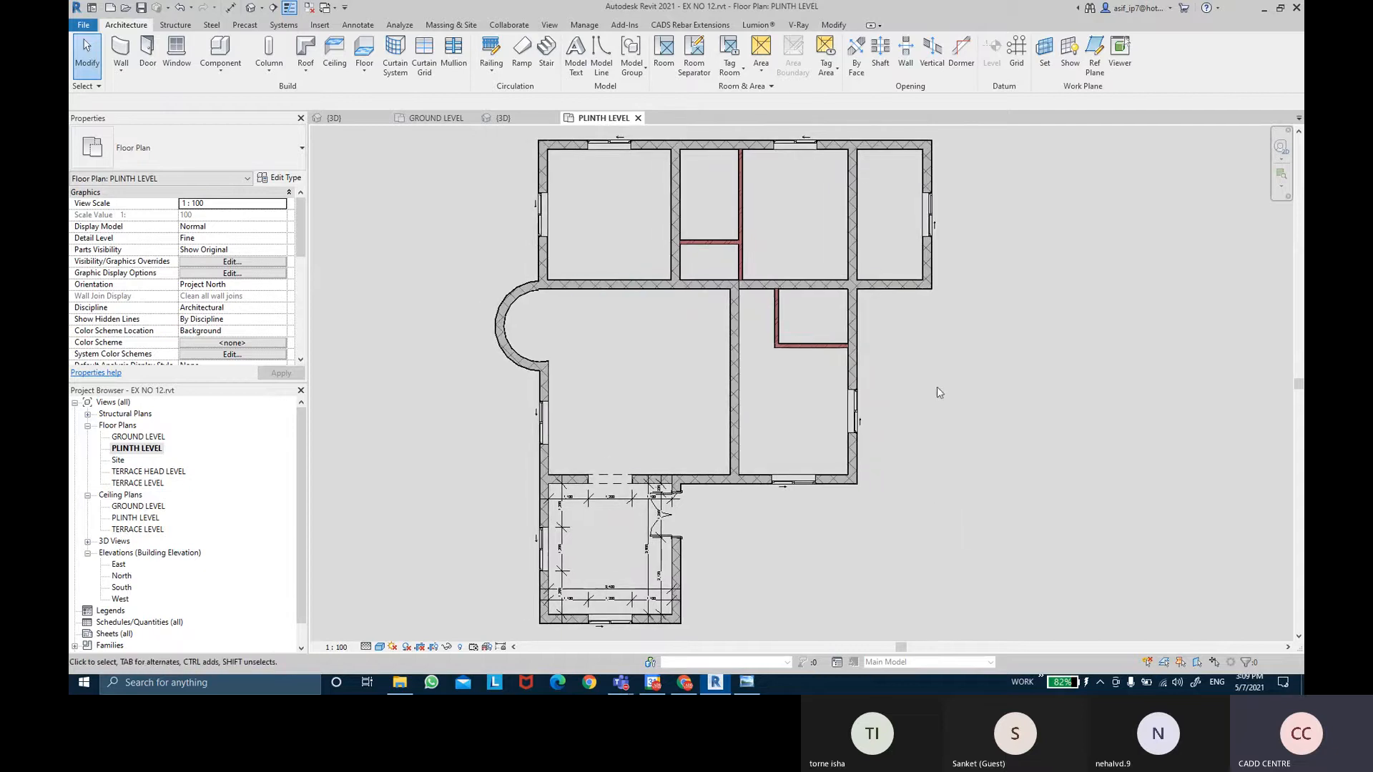
pyautogui.moveTo(926, 414); pyautogui.dragTo(909, 406, button='middle')
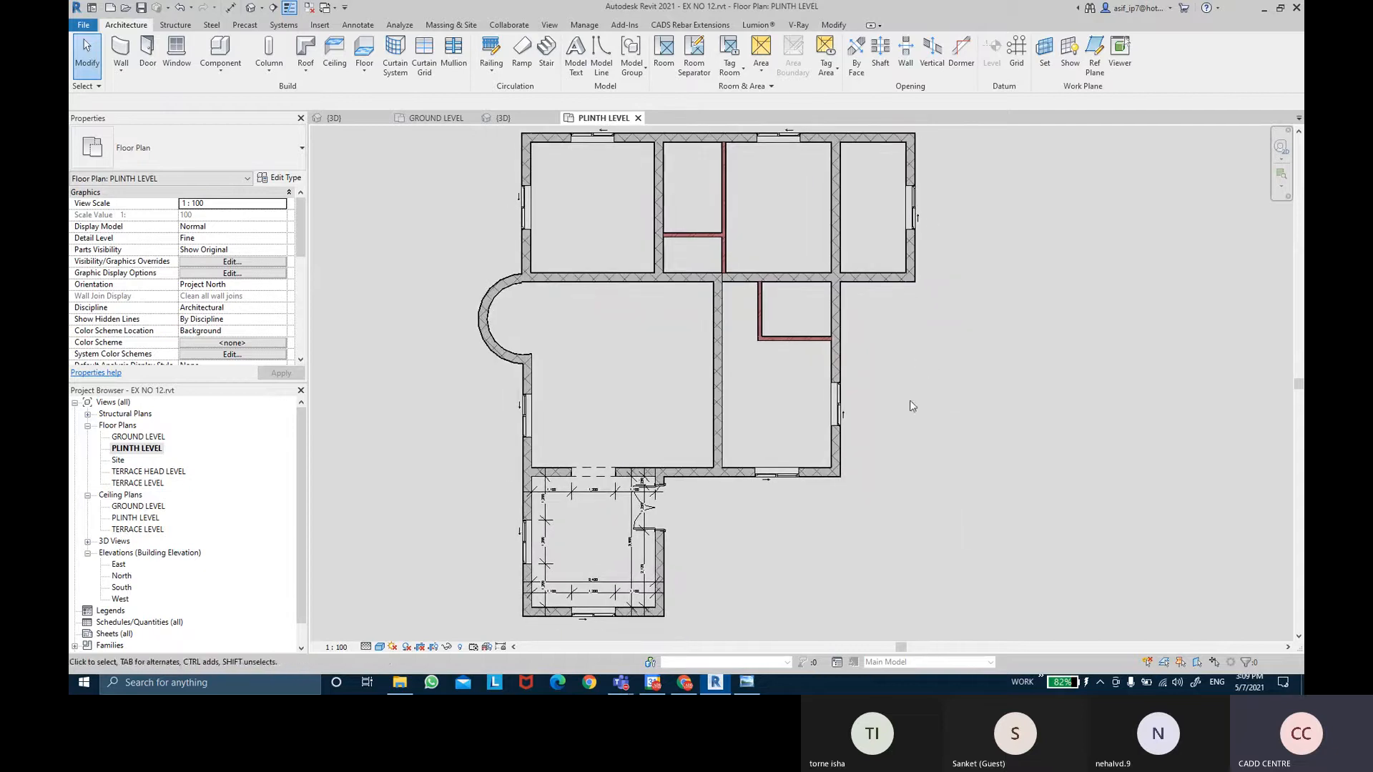
pyautogui.click(745, 682)
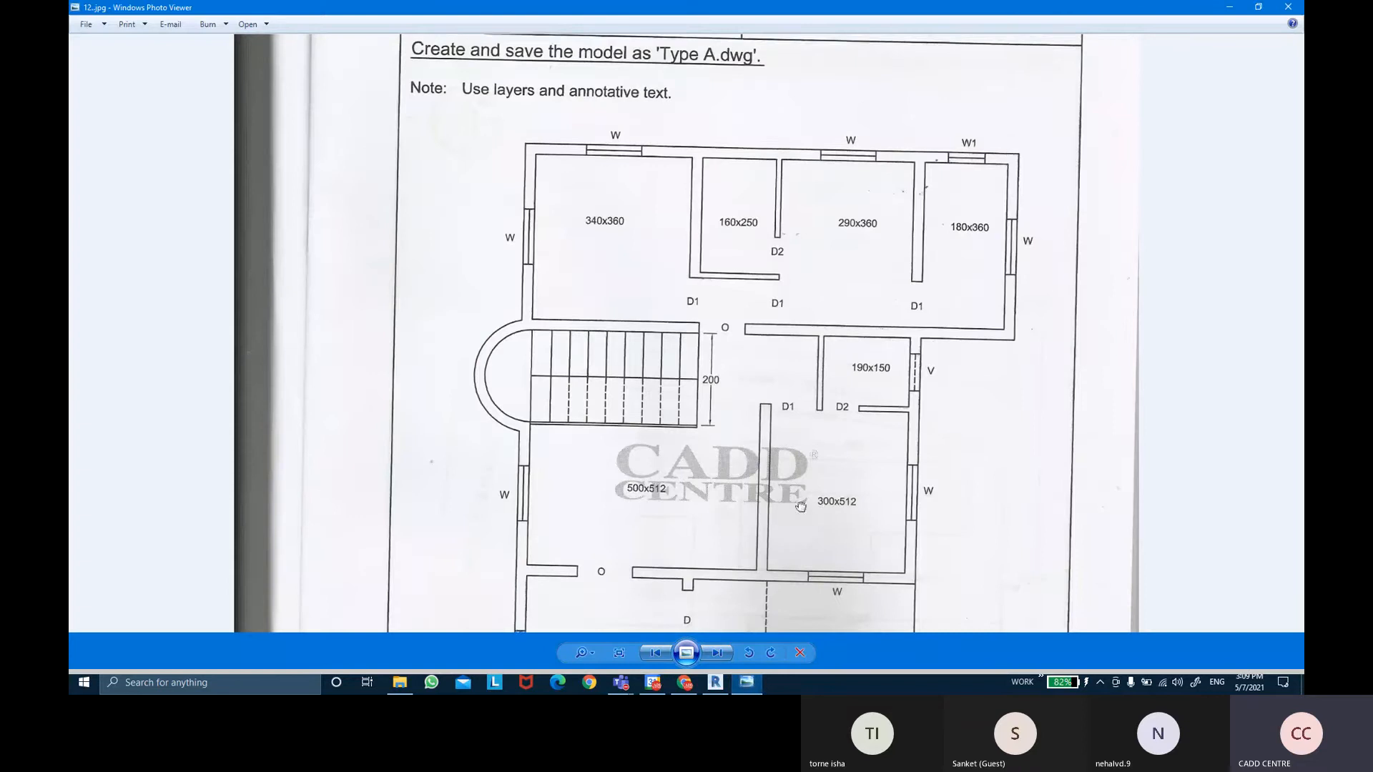
# Check the reference drawing's lower rooms, then return to the plinth-level plan's lower rooms in Revit.
pyautogui.moveTo(813, 516); pyautogui.dragTo(813, 313)
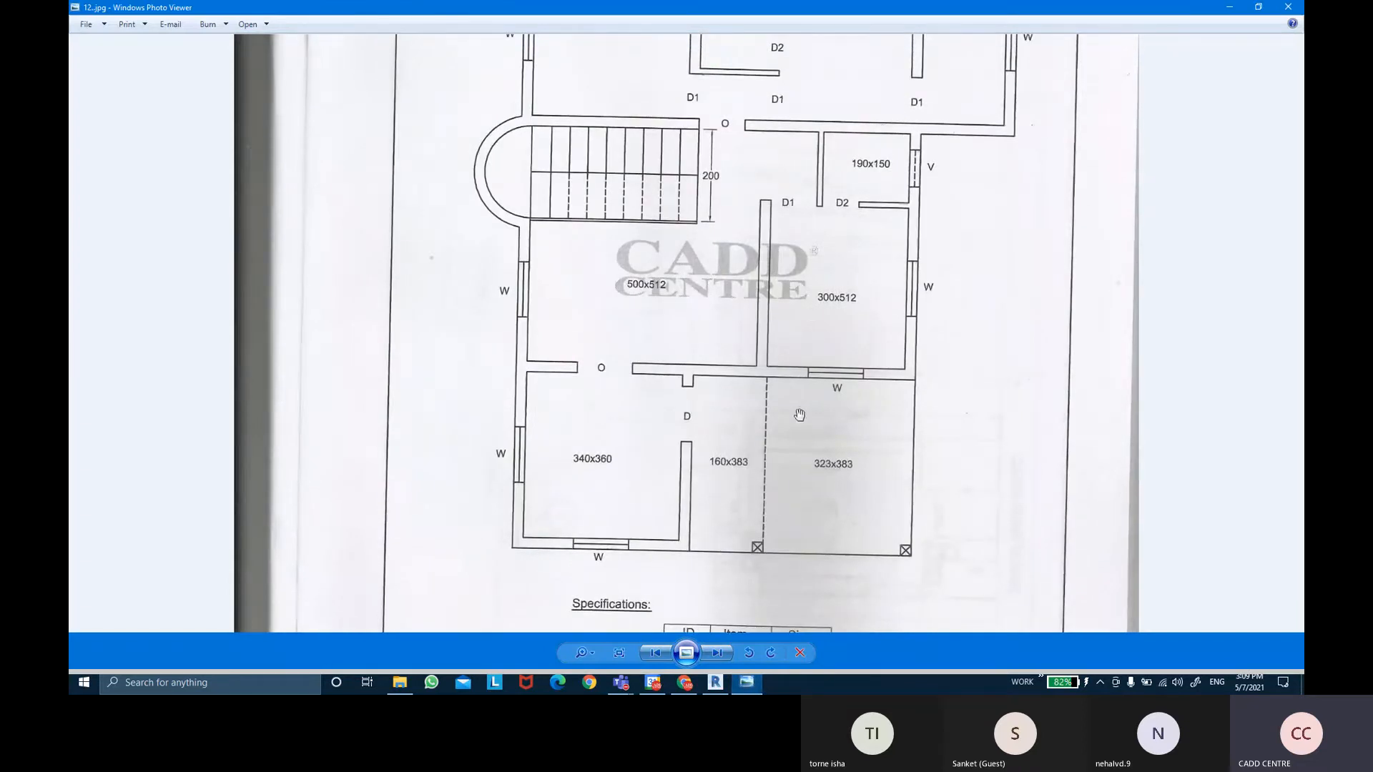
pyautogui.click(738, 688)
pyautogui.moveTo(716, 547); pyautogui.dragTo(711, 457, button='middle')
pyautogui.scroll(3, 701, 505)
pyautogui.scroll(1, 712, 450)
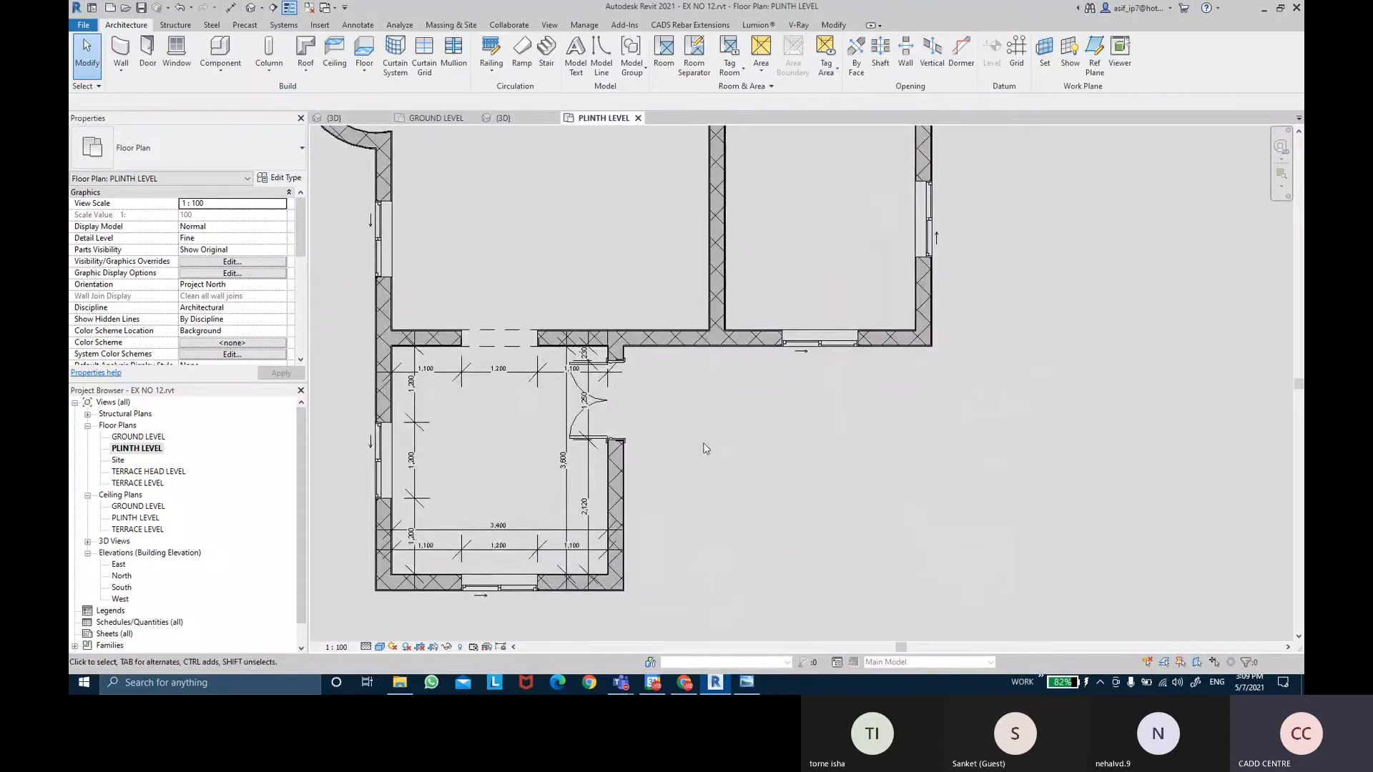
# Open the TERRACE LEVEL plan, look over its upper rooms, then switch to the web browser.
pyautogui.doubleClick(148, 486)
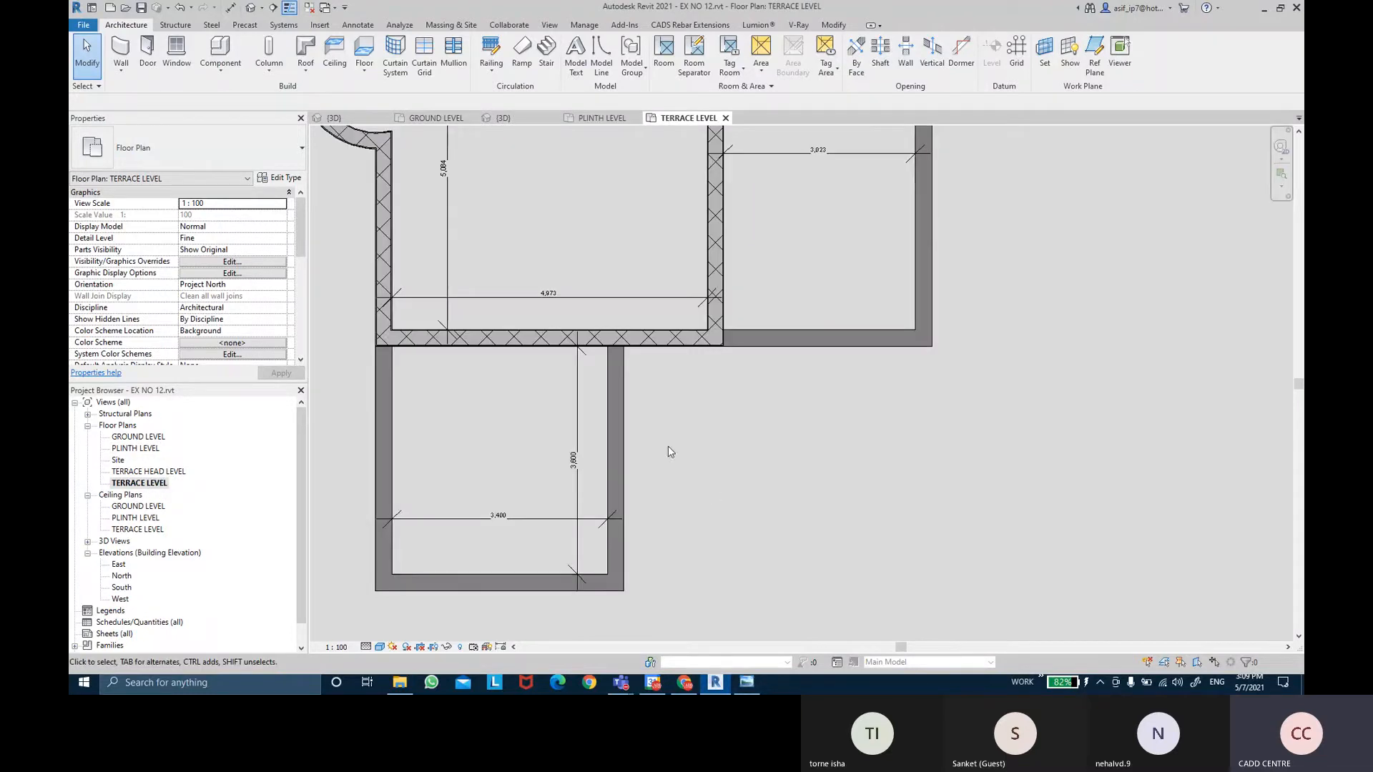
pyautogui.moveTo(923, 148); pyautogui.dragTo(873, 419, button='middle')
pyautogui.scroll(-1, 862, 293)
pyautogui.moveTo(958, 186); pyautogui.dragTo(956, 305, button='middle')
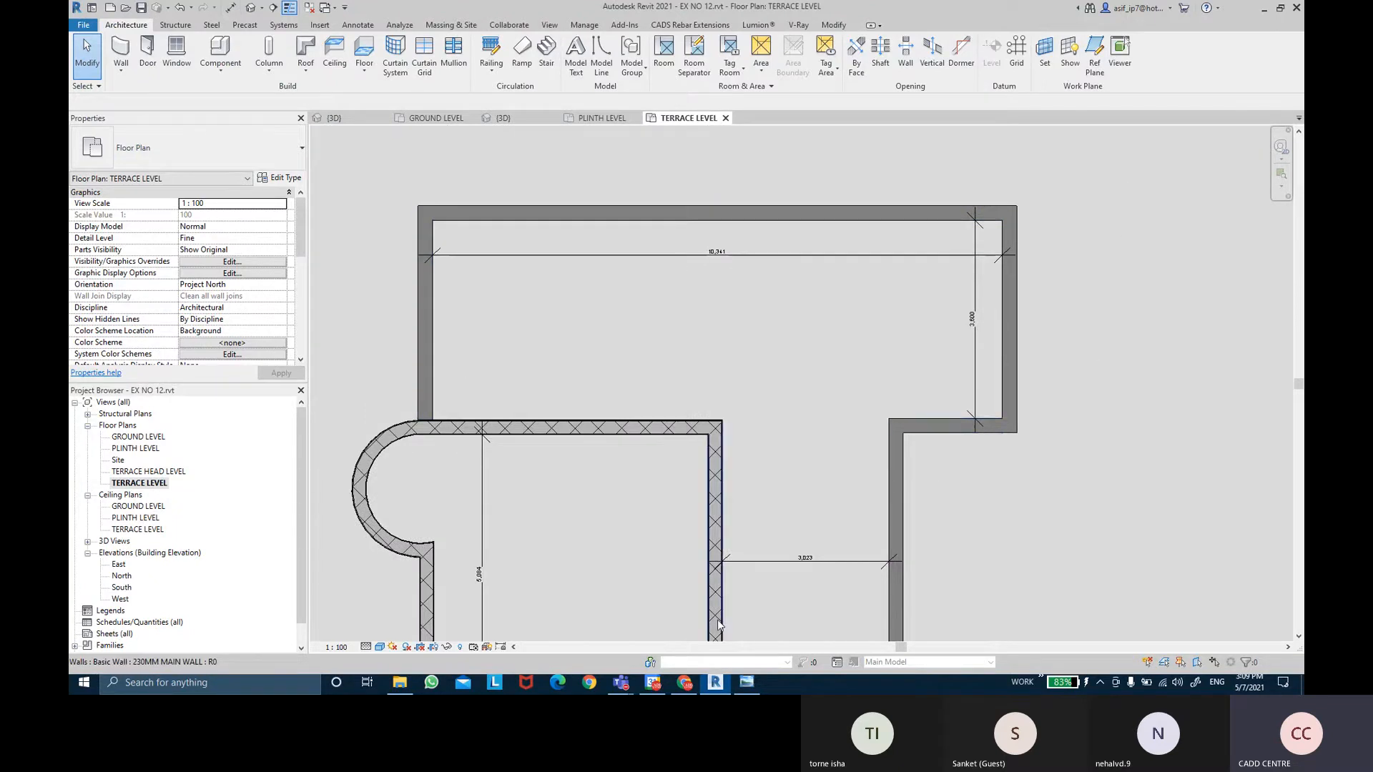
pyautogui.click(684, 683)
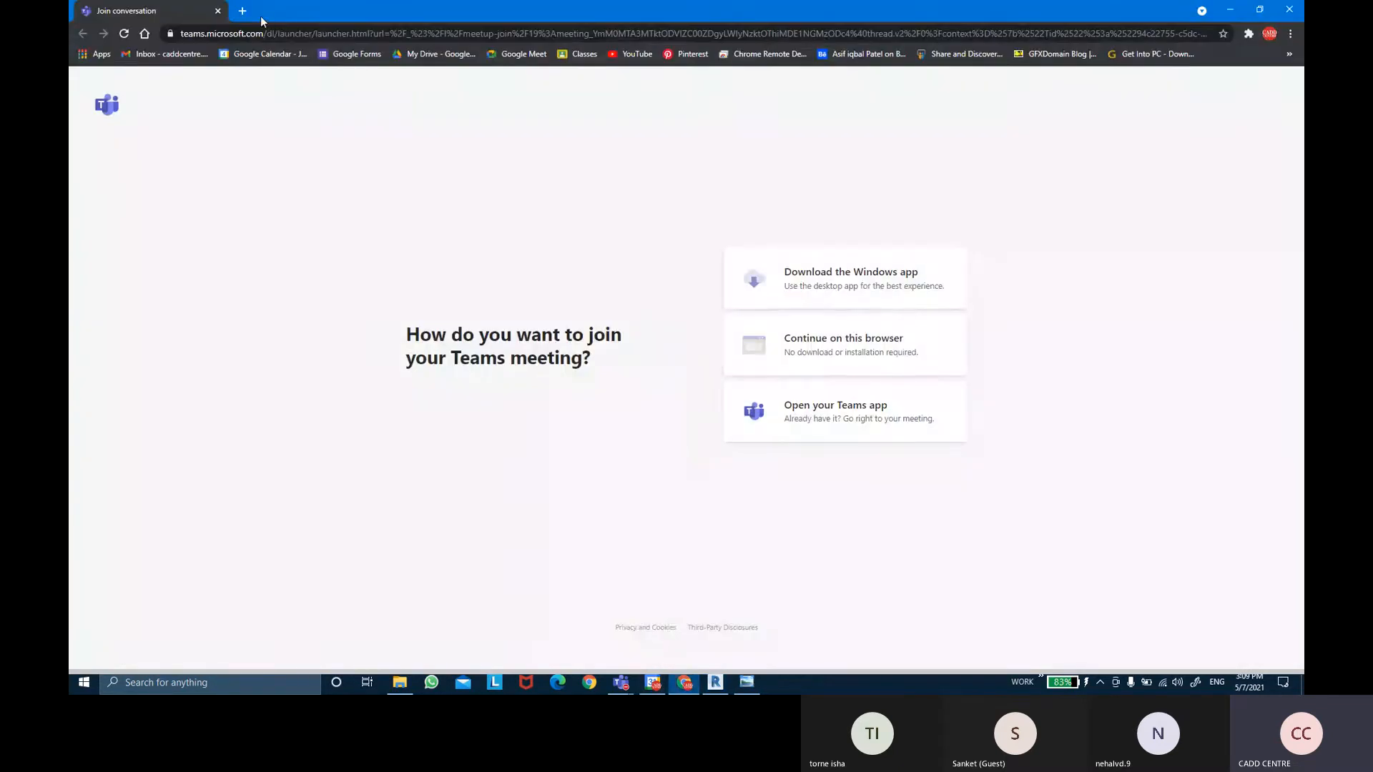
# Search Google Images for 'WALL COPPINGS' in a new tab and preview the cracked parapet coping photo.
pyautogui.click(242, 10)
pyautogui.write('WALL')
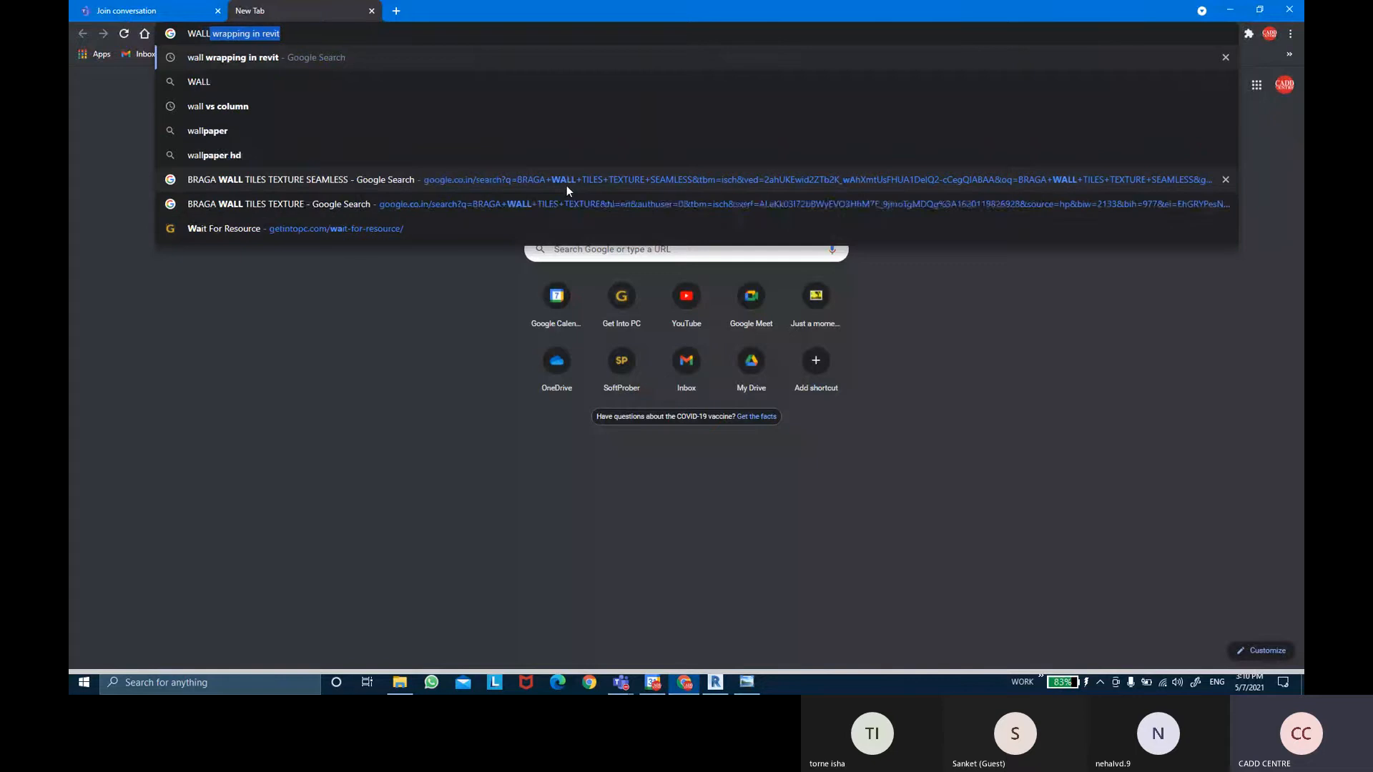
pyautogui.write(' COPPI')
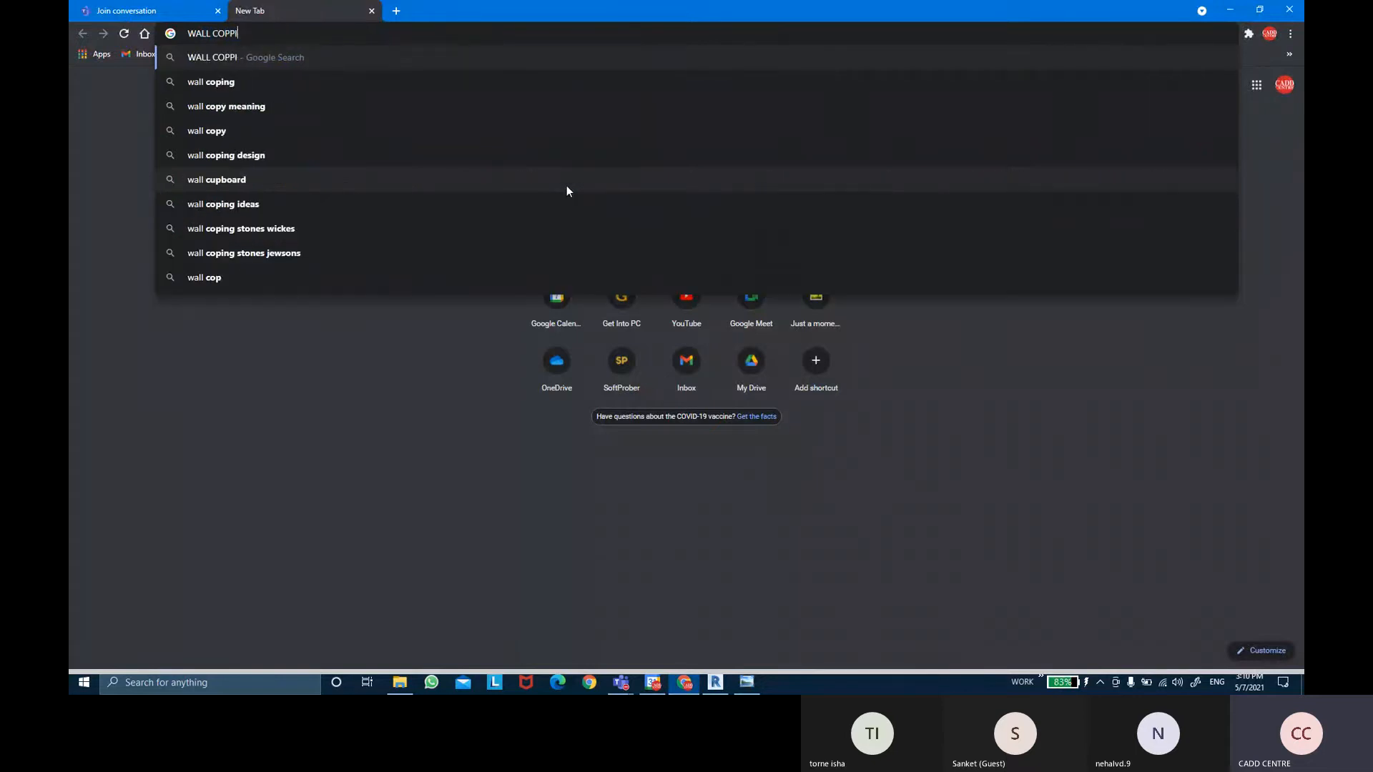
pyautogui.write('NGS')
pyautogui.press('Return')
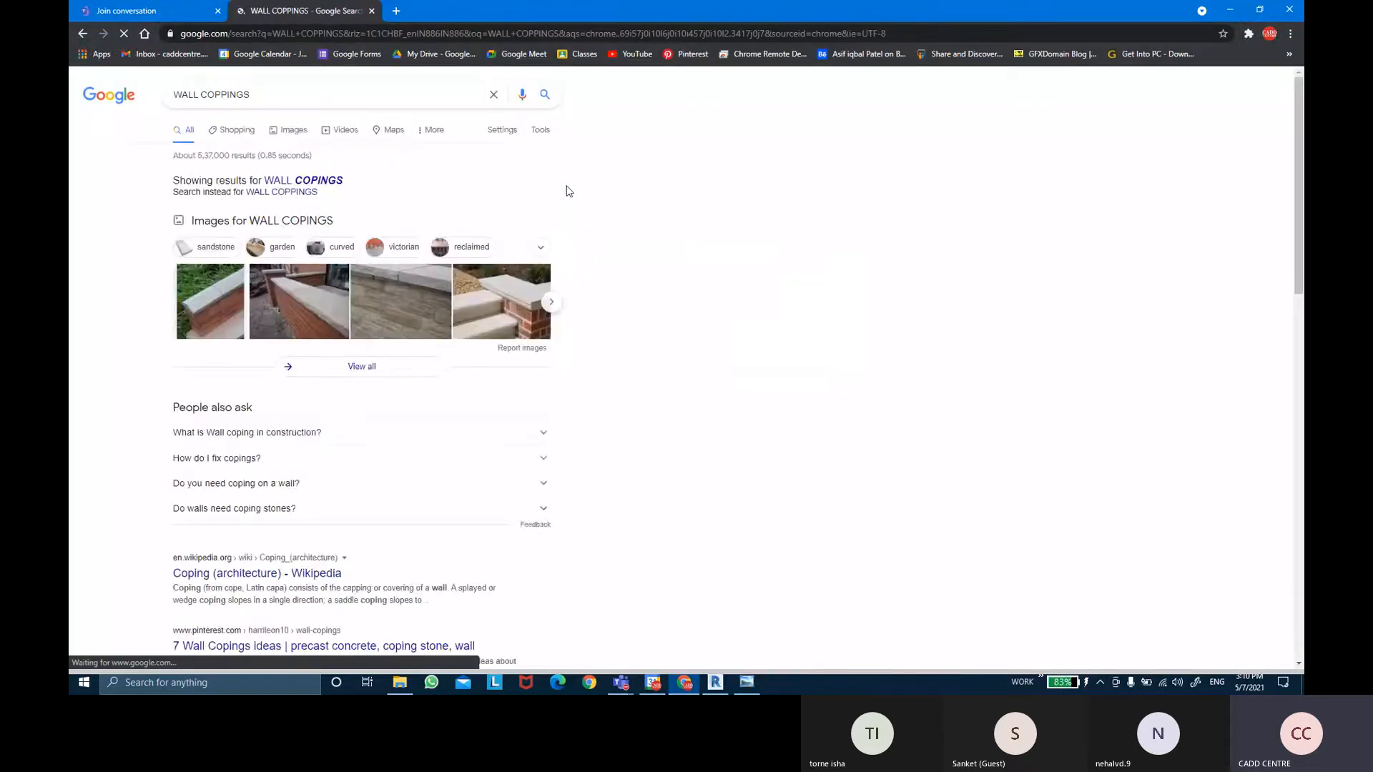
pyautogui.click(235, 223)
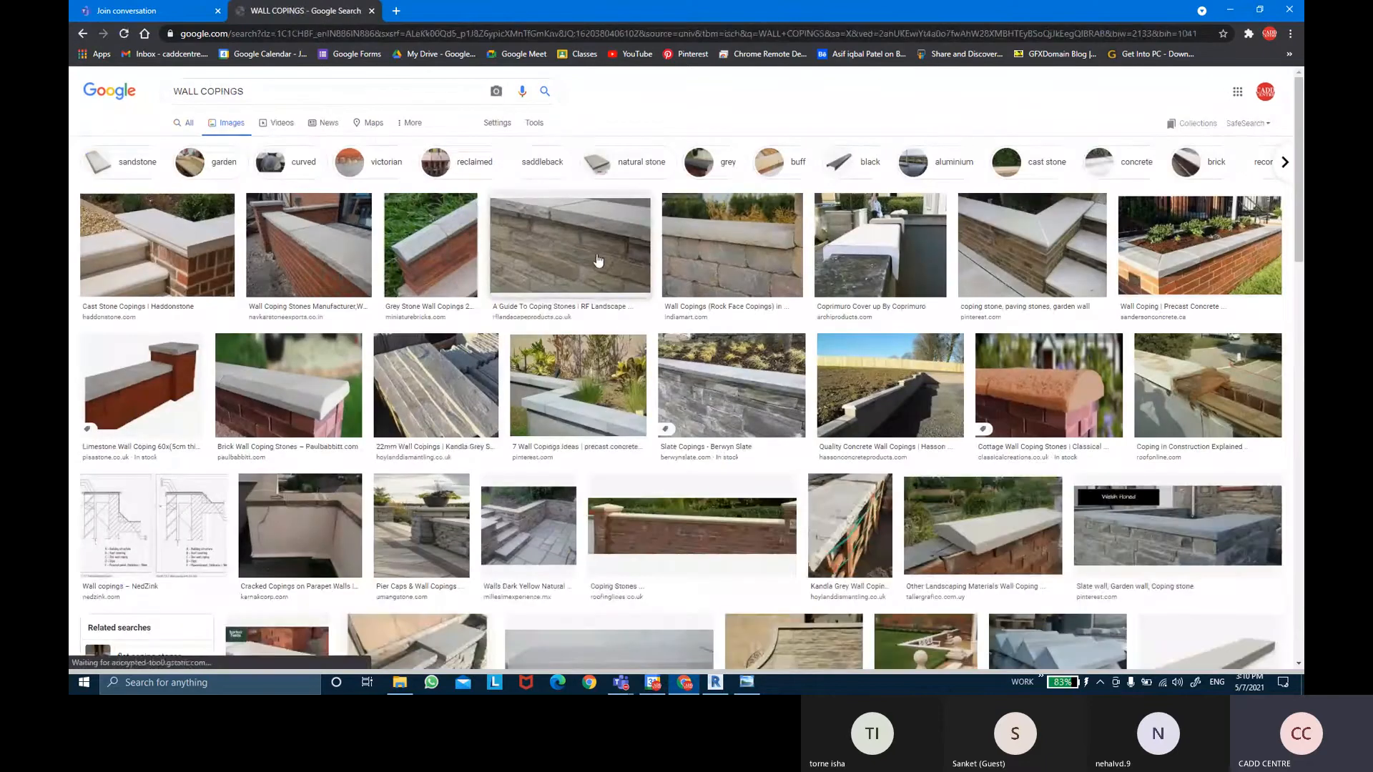
pyautogui.click(1024, 234)
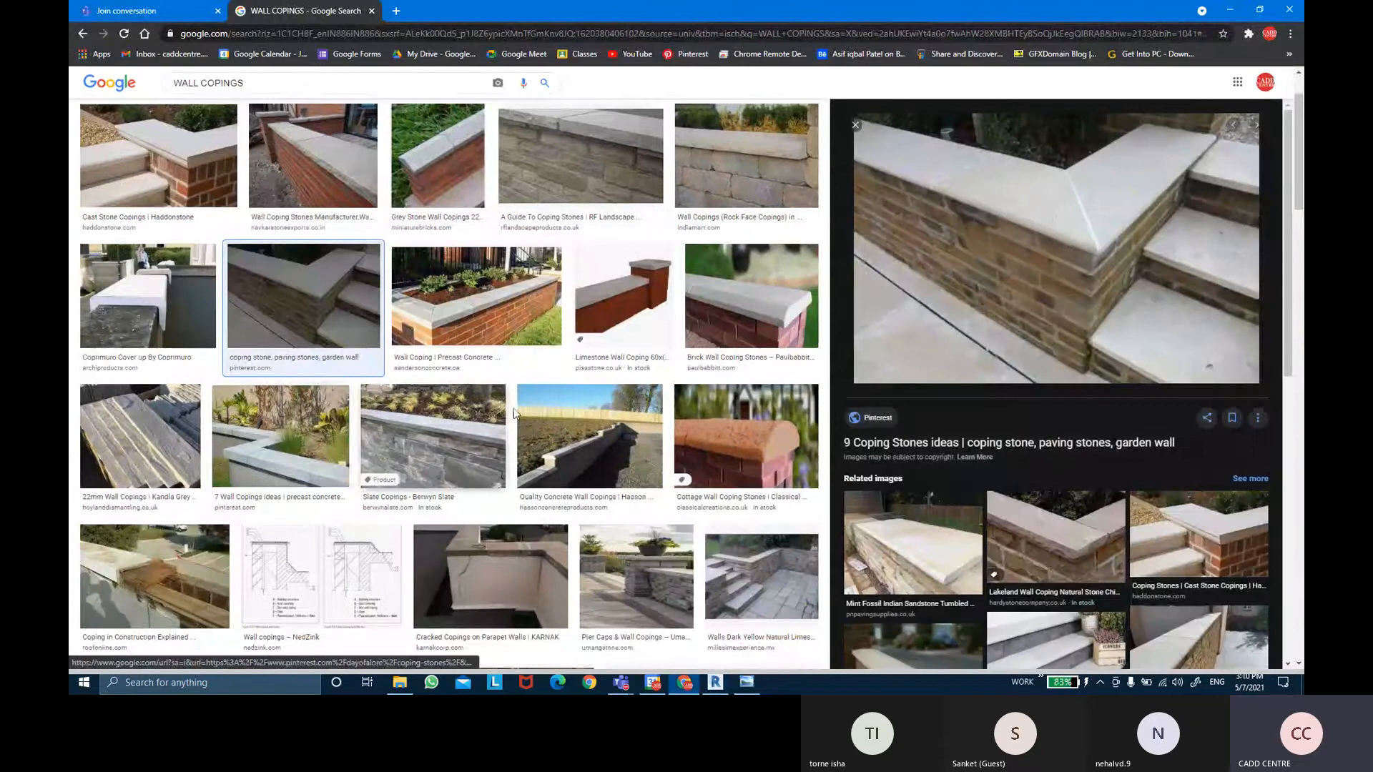
pyautogui.click(499, 566)
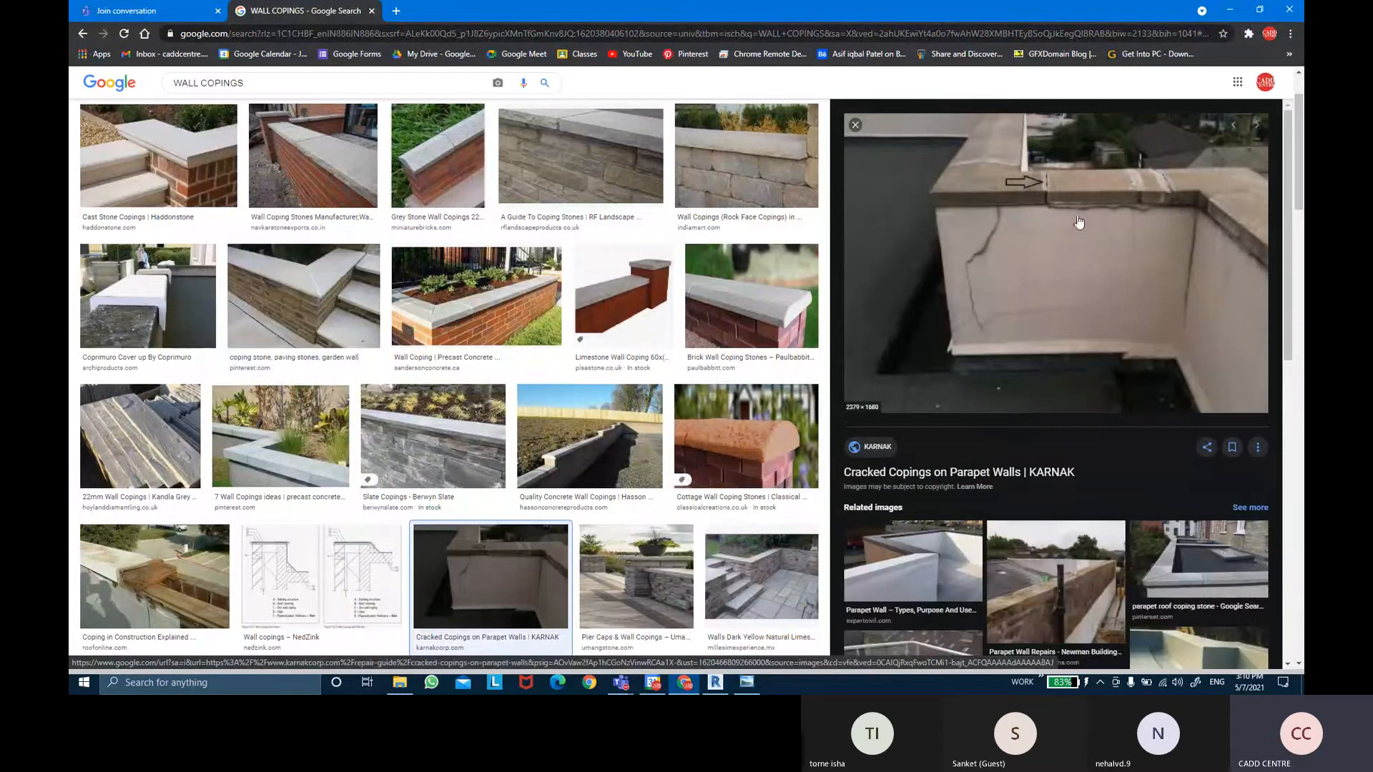
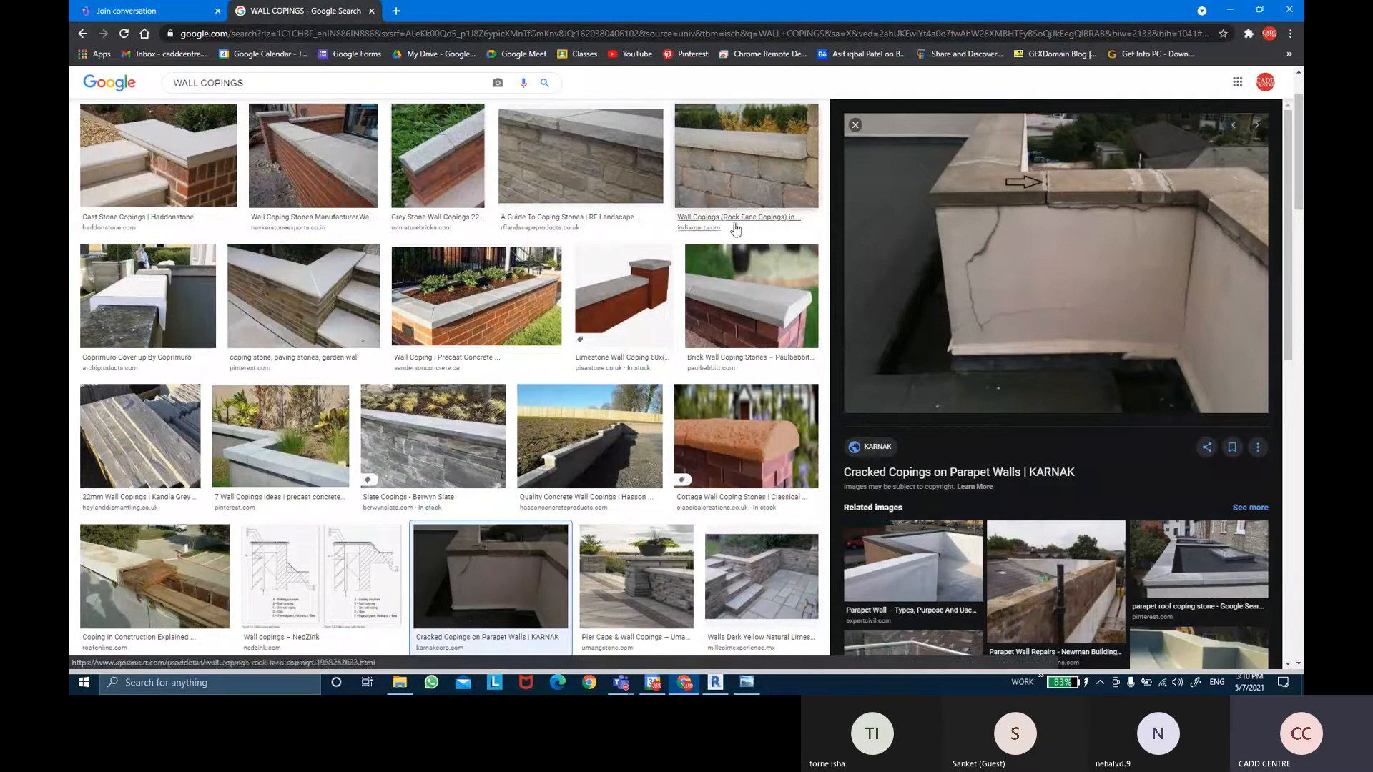
# Finish browsing the wall coping image results and return to Revit's TERRACE LEVEL plan.
pyautogui.scroll(-2, 1001, 429)
pyautogui.scroll(-3, 1087, 436)
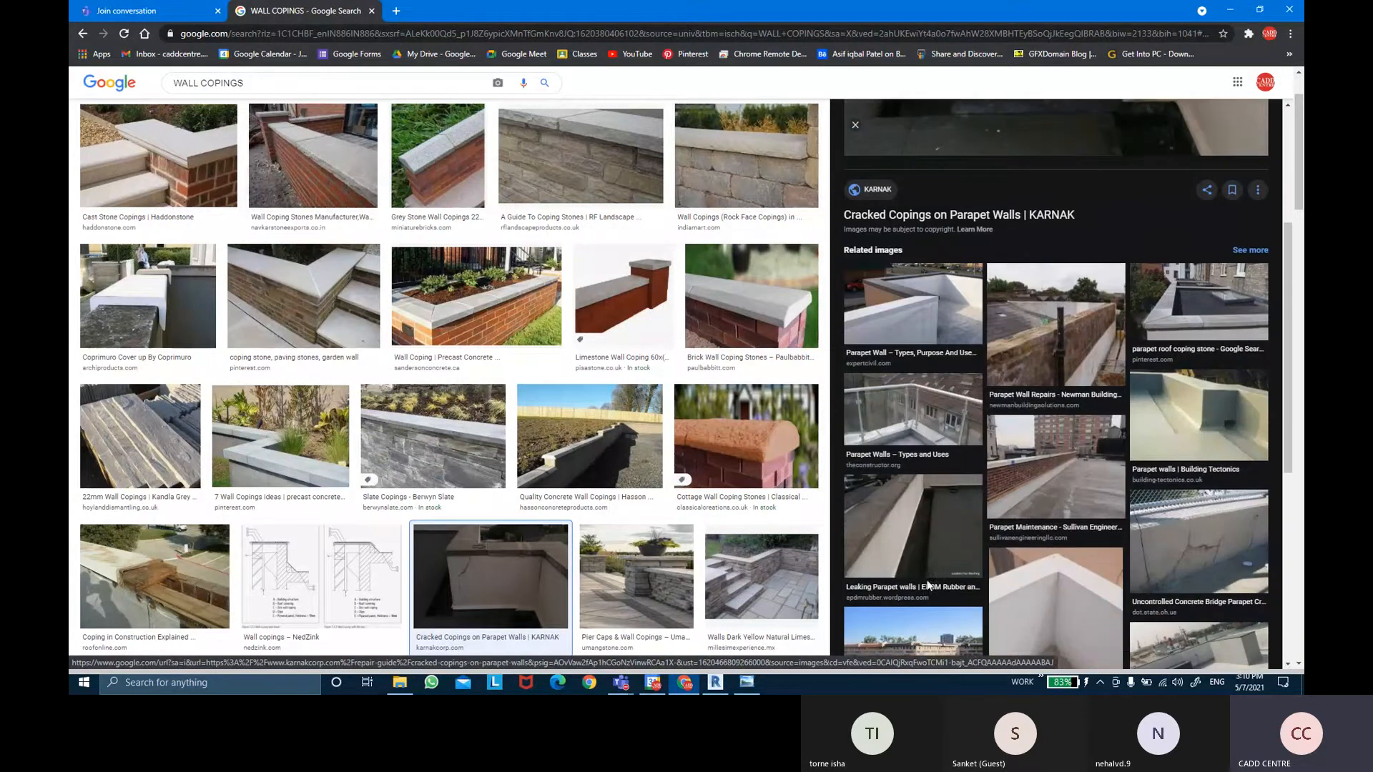
pyautogui.click(715, 682)
# Open Load Family and browse the metric library to the Profiles > Wall folder.
pyautogui.moveTo(787, 417); pyautogui.dragTo(788, 378, button='middle')
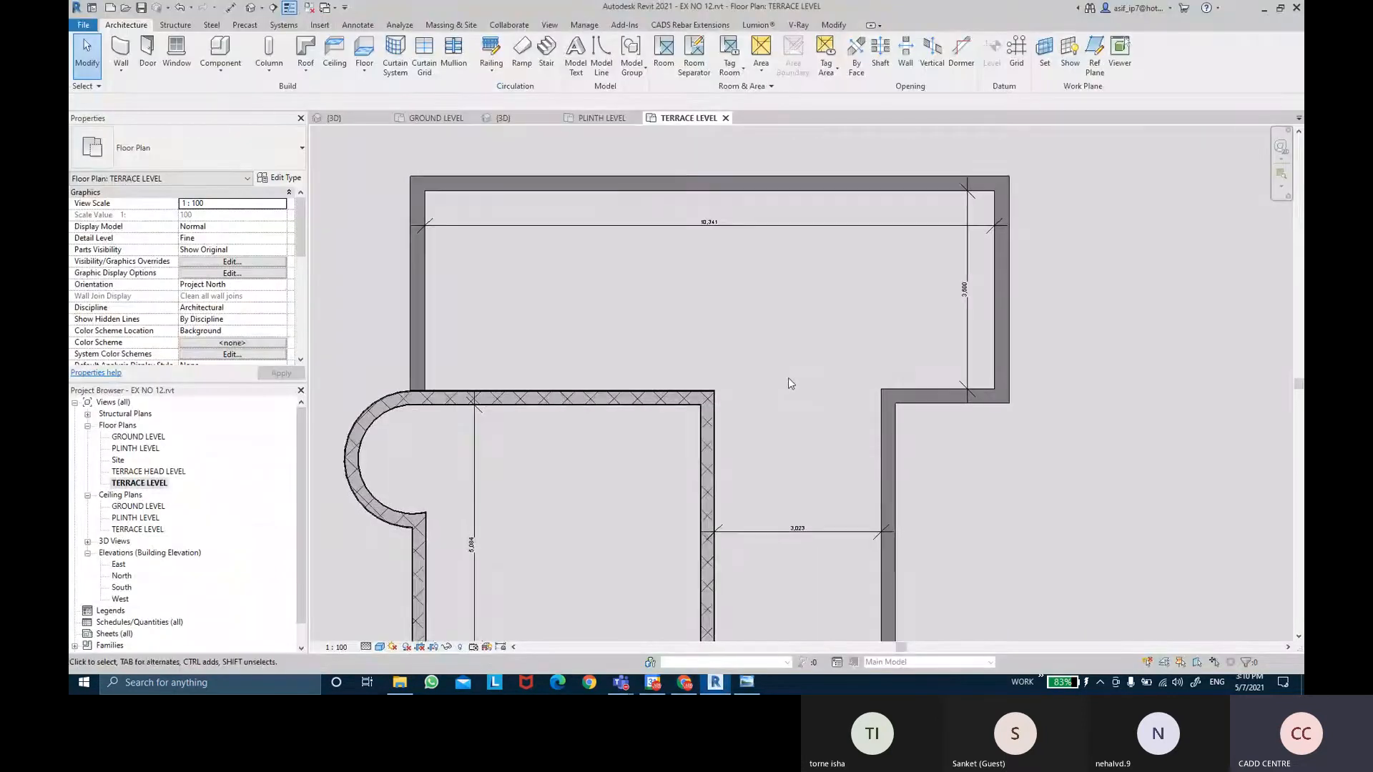
pyautogui.click(321, 25)
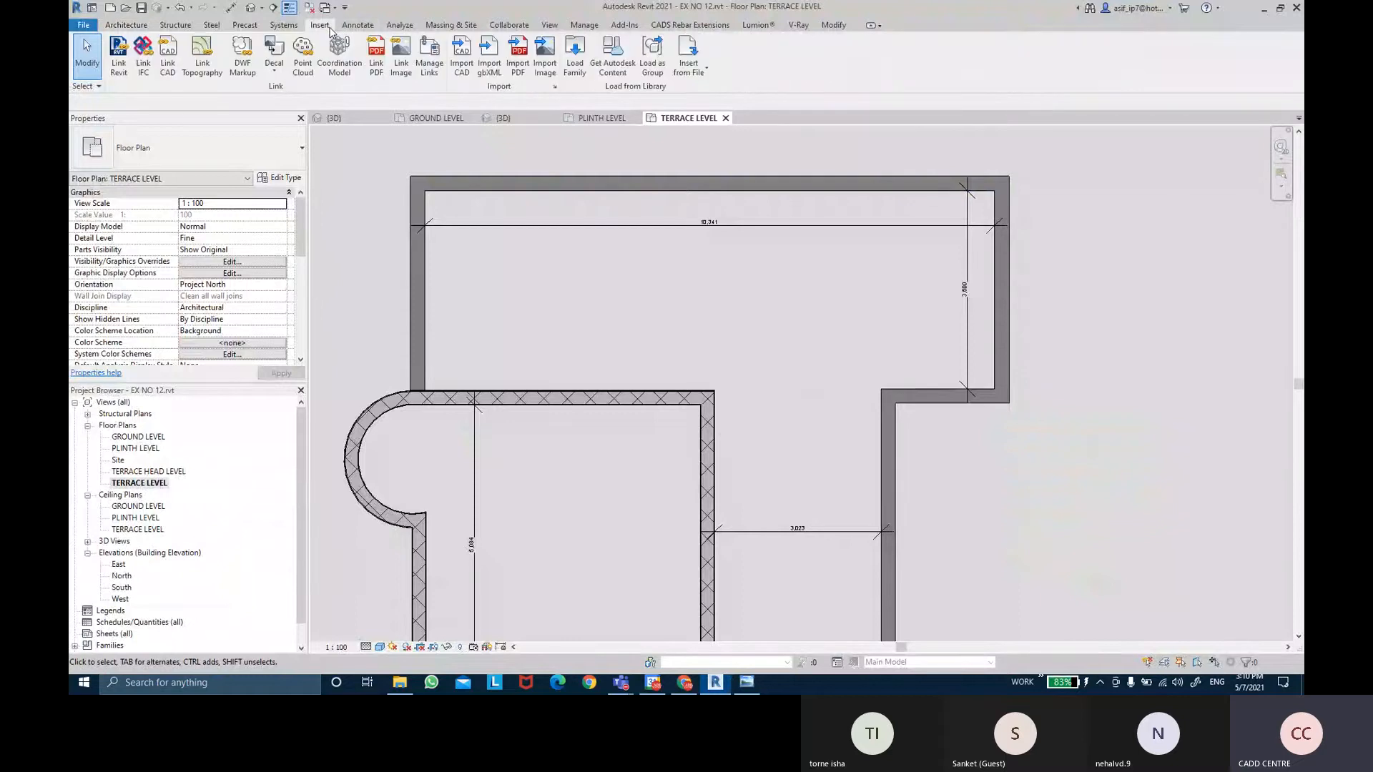
pyautogui.click(570, 77)
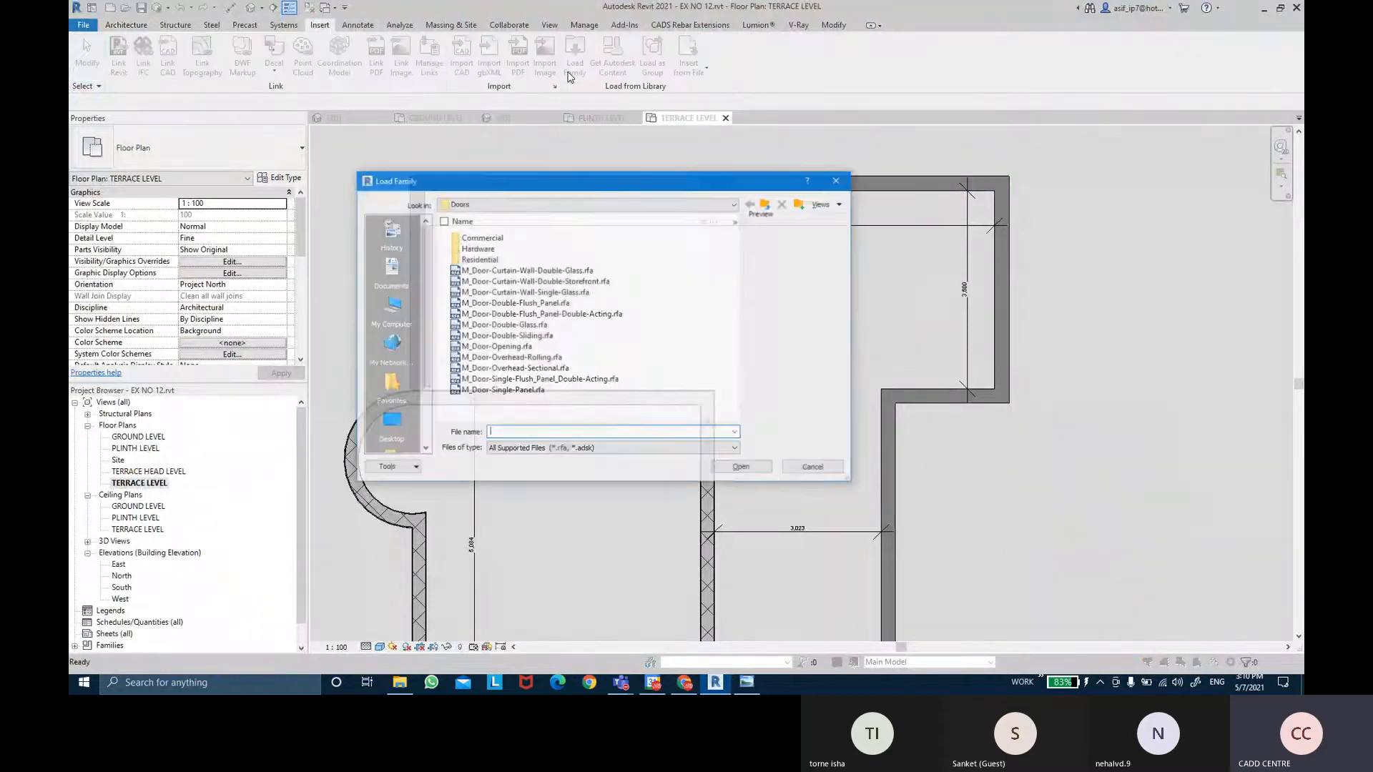
pyautogui.click(766, 204)
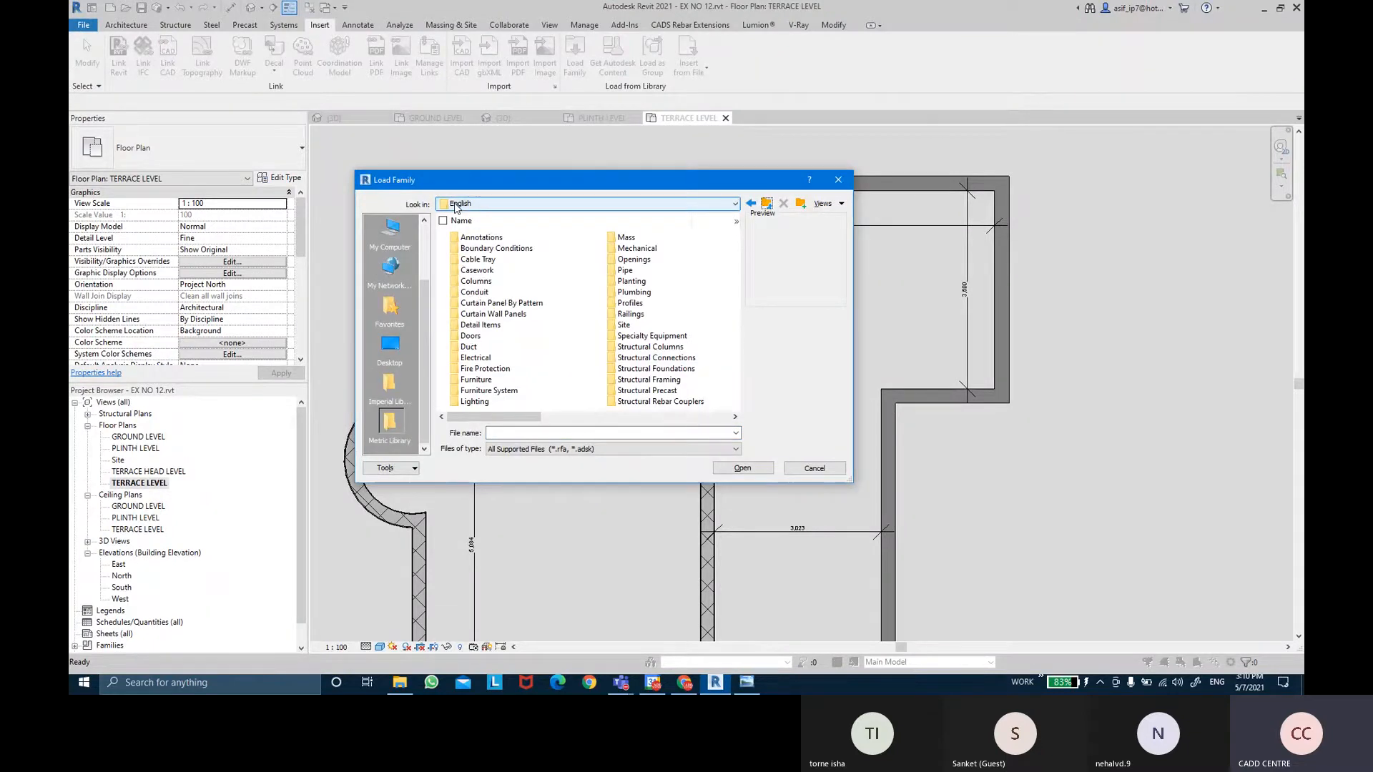
pyautogui.doubleClick(631, 303)
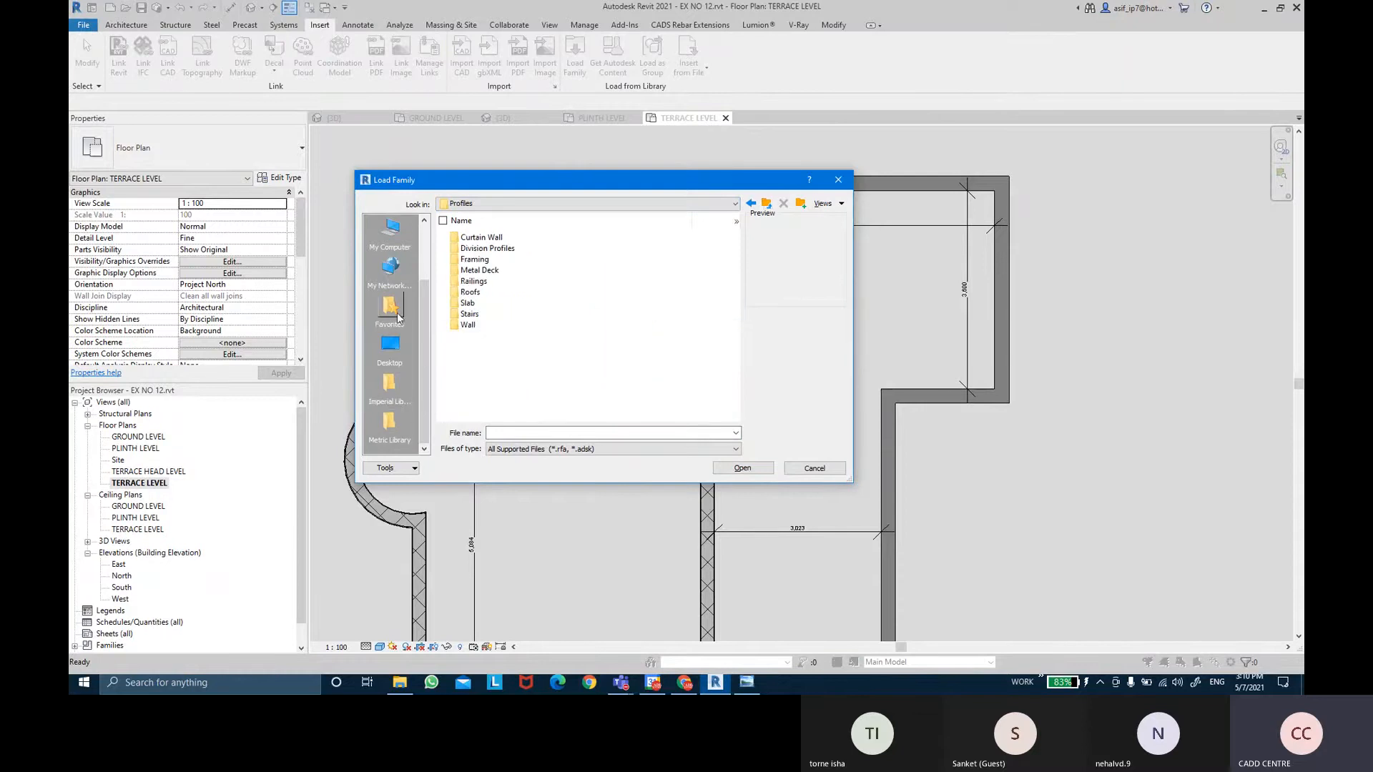
pyautogui.doubleClick(482, 329)
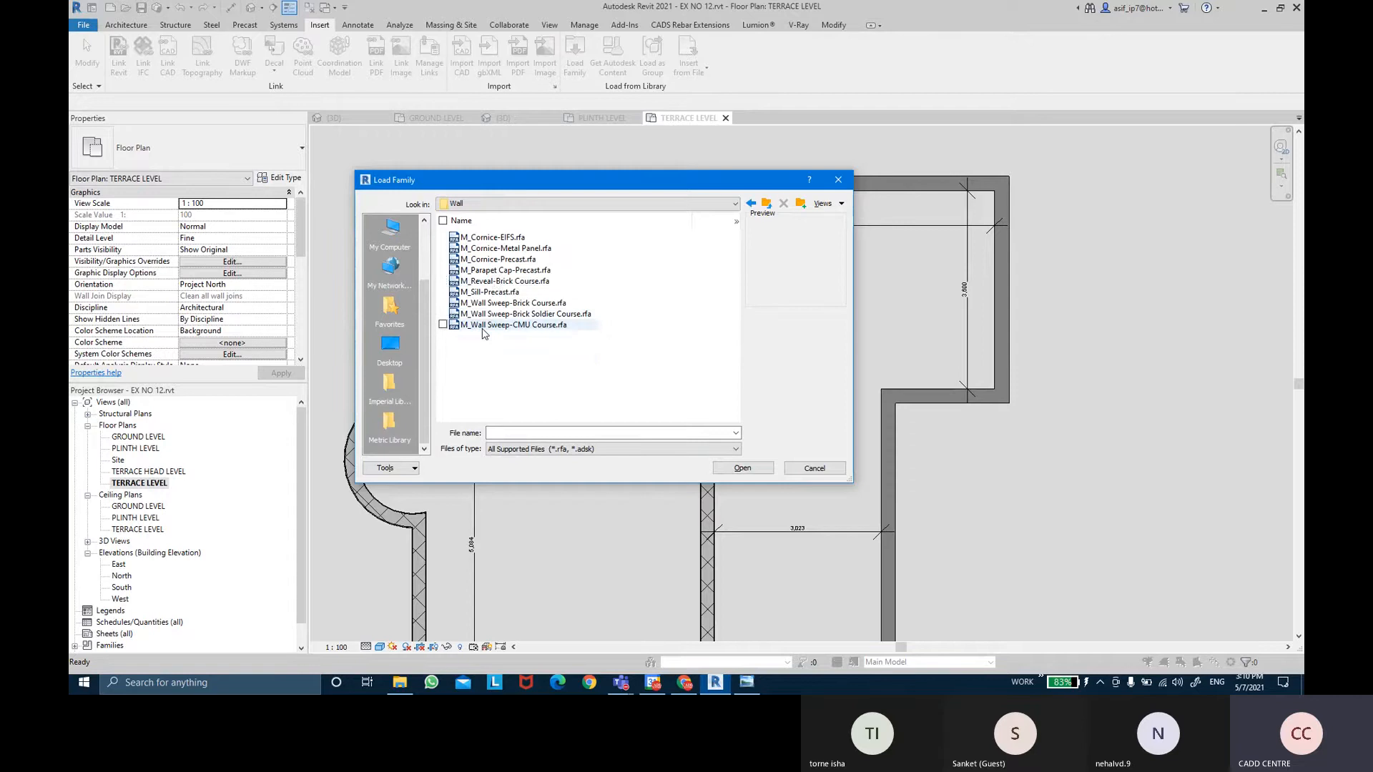
# Preview the wall profiles, then load M_Parapet Cap-Precast.rfa into the project.
pyautogui.click(499, 238)
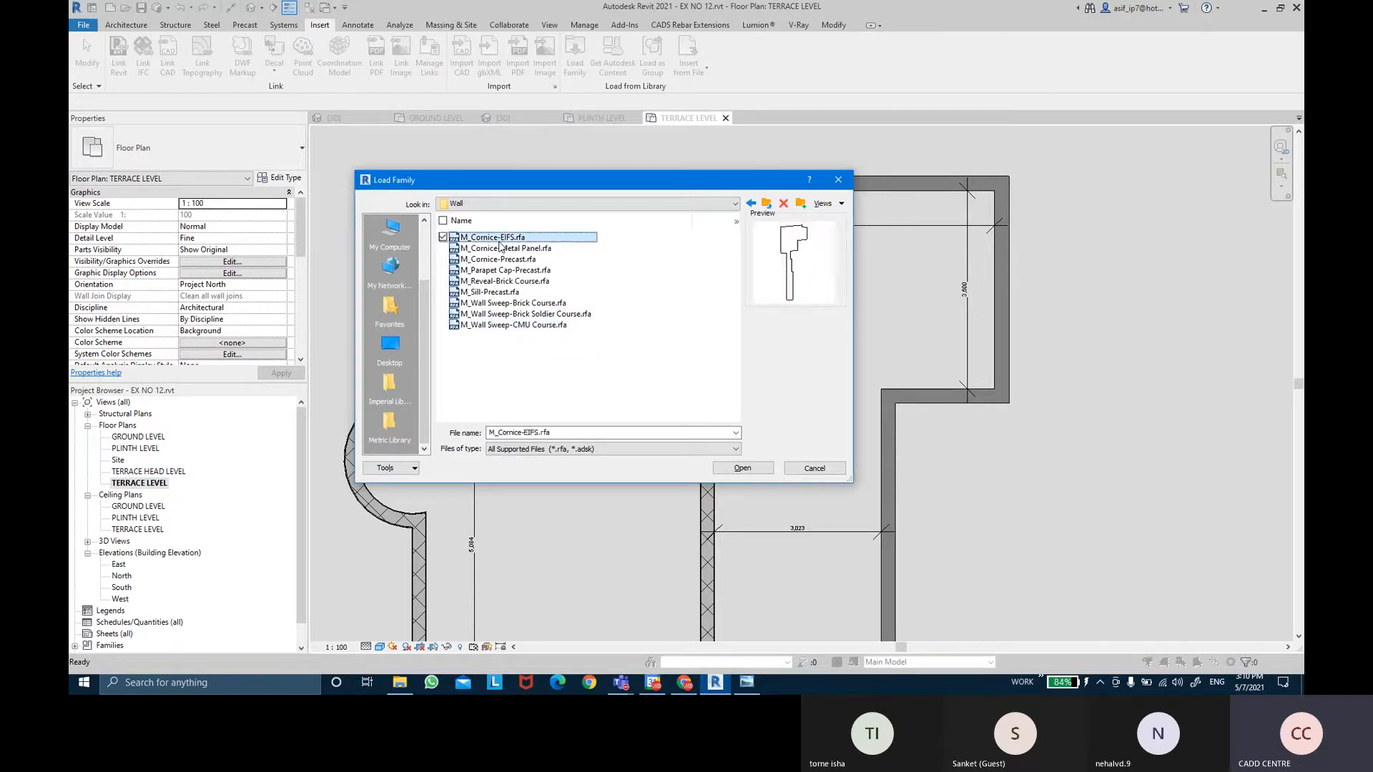
pyautogui.click(501, 249)
pyautogui.click(501, 258)
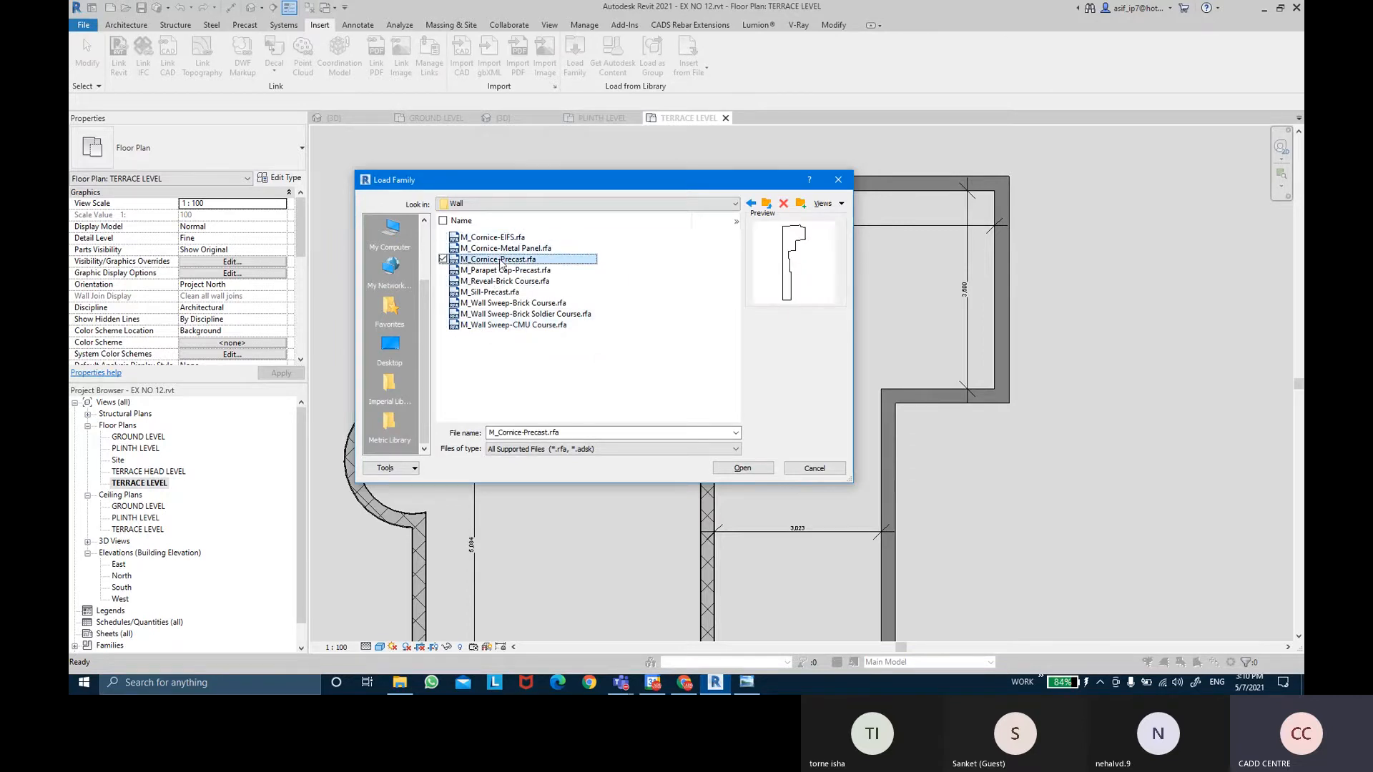
pyautogui.click(501, 270)
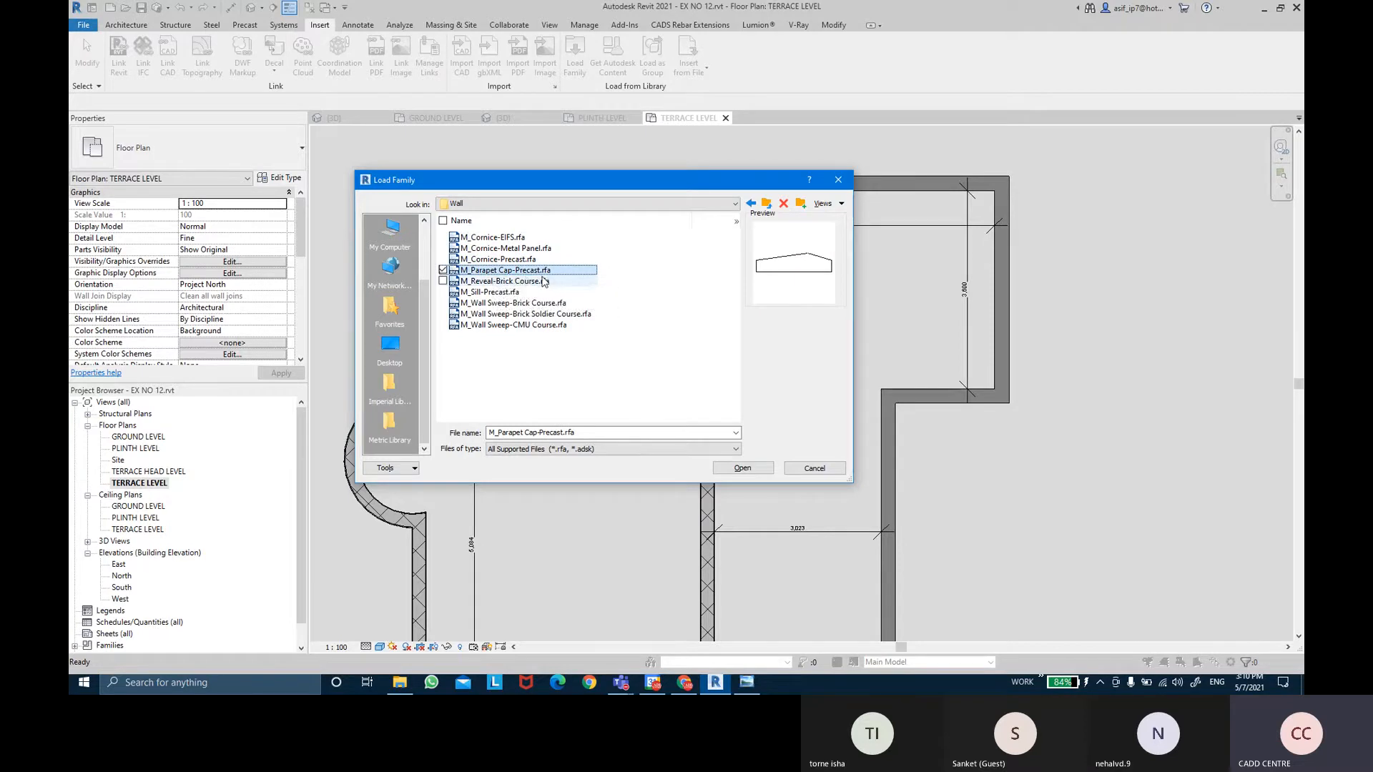
pyautogui.click(540, 282)
pyautogui.click(525, 292)
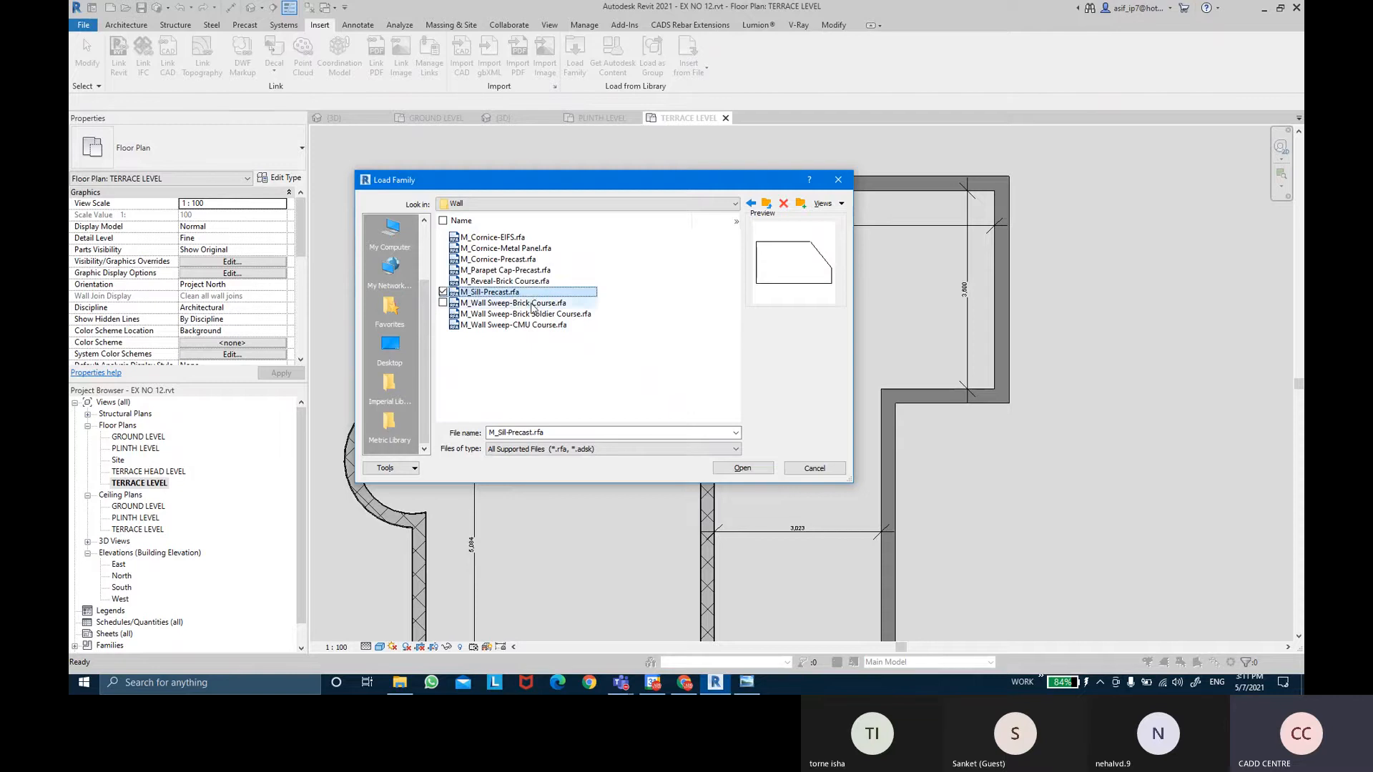
pyautogui.click(533, 303)
pyautogui.click(532, 314)
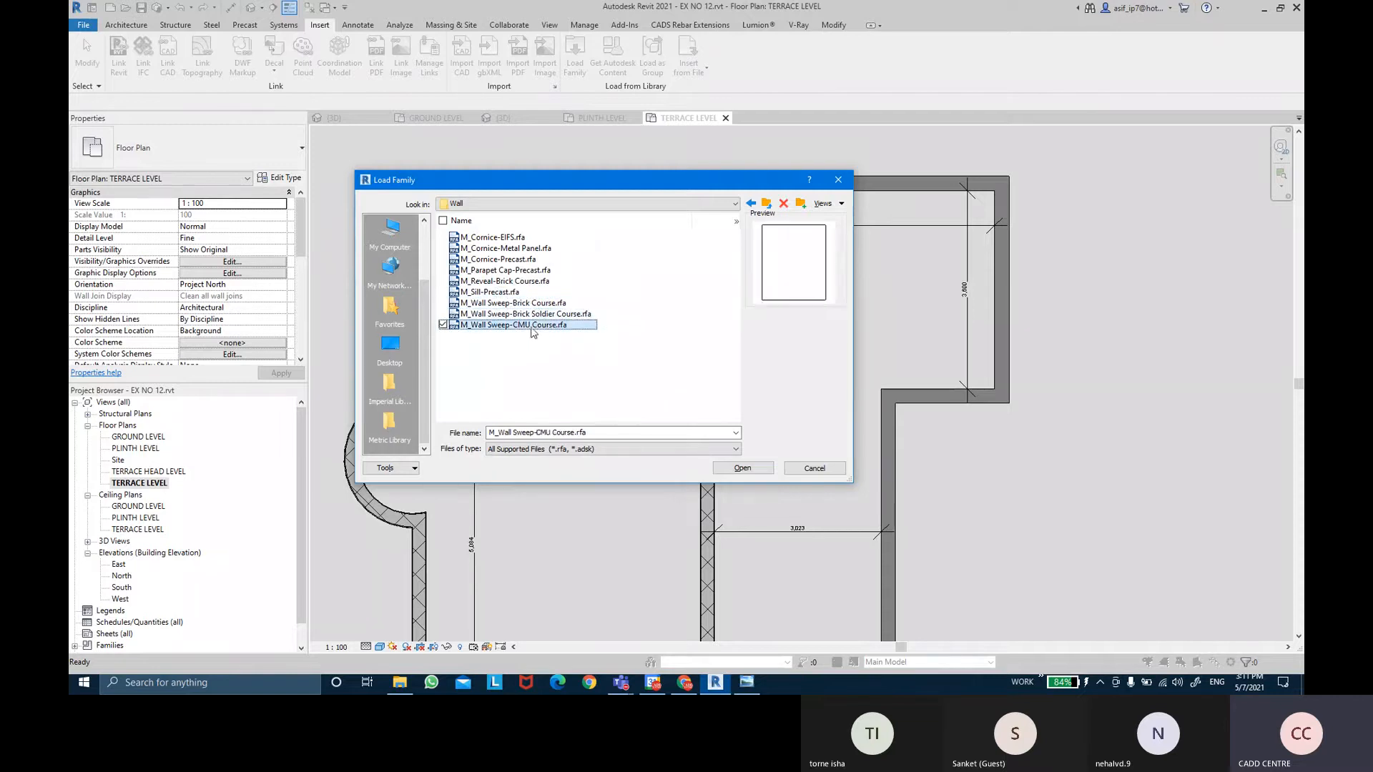
pyautogui.click(490, 259)
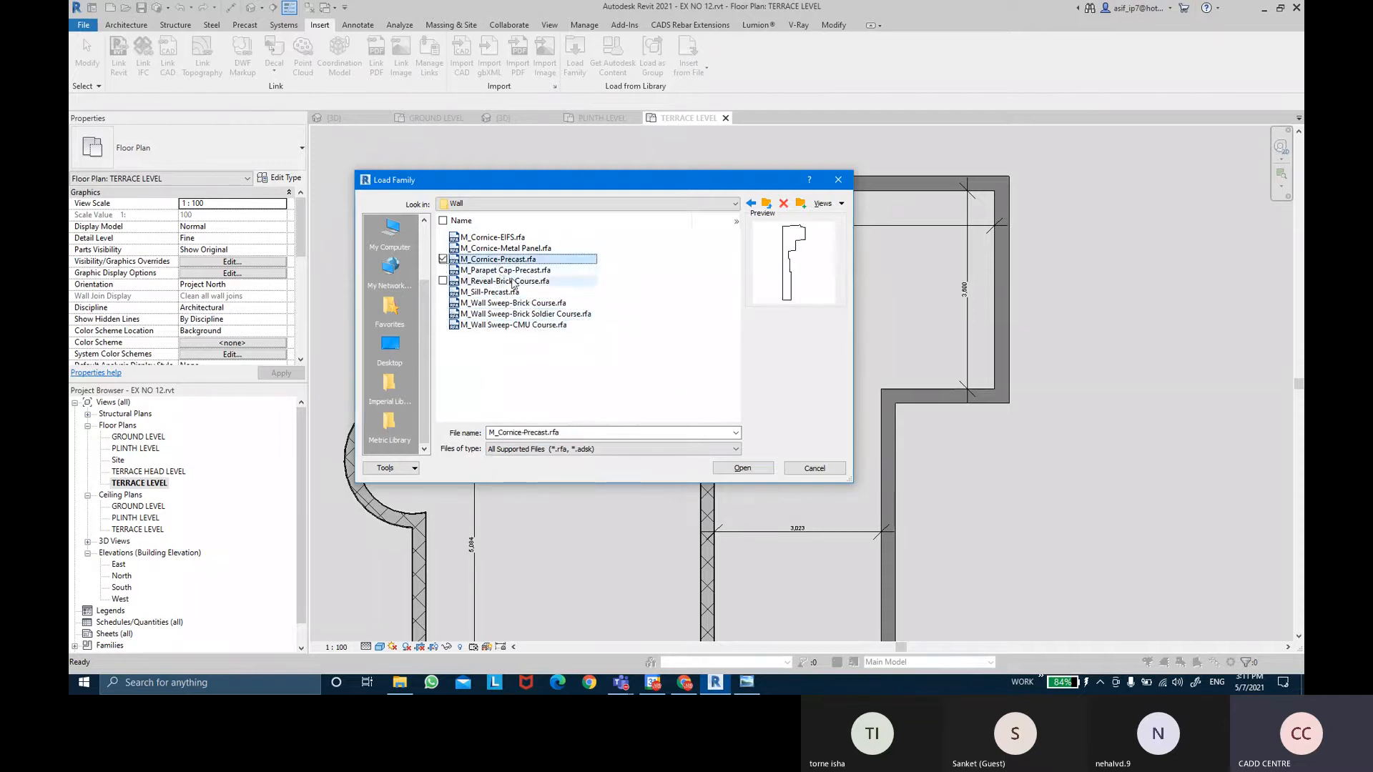
pyautogui.click(493, 272)
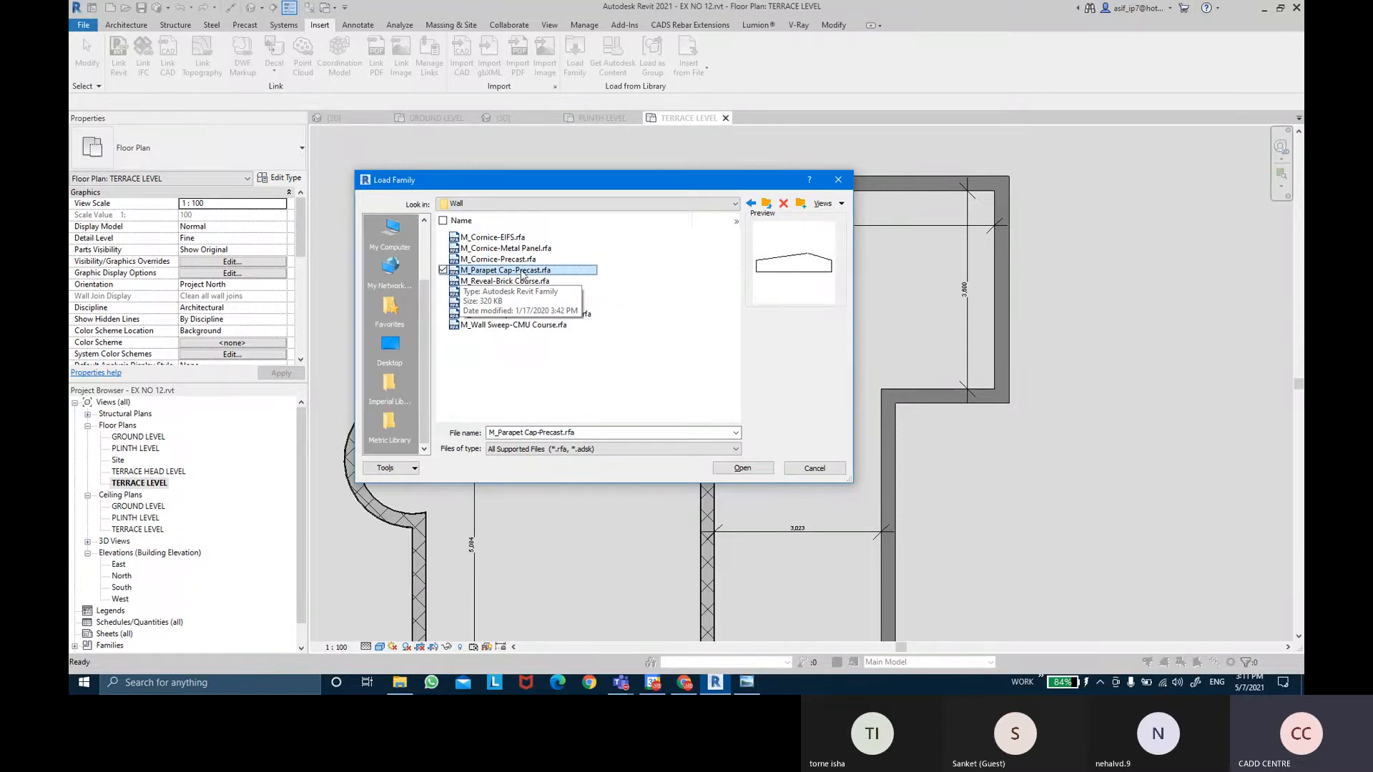
pyautogui.click(742, 468)
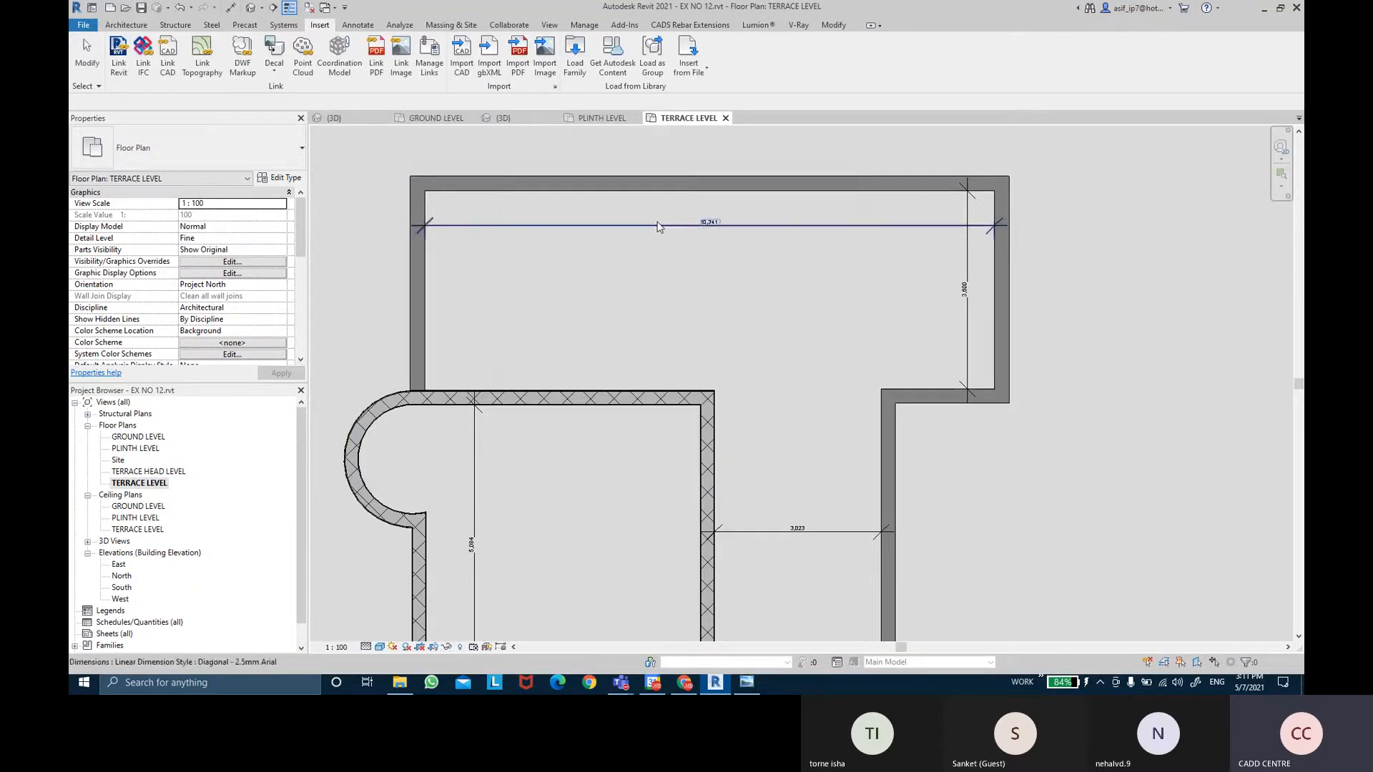
# Pan to the lower terrace and Ctrl-select its five outer walls.
pyautogui.moveTo(634, 254); pyautogui.dragTo(615, 257, button='middle')
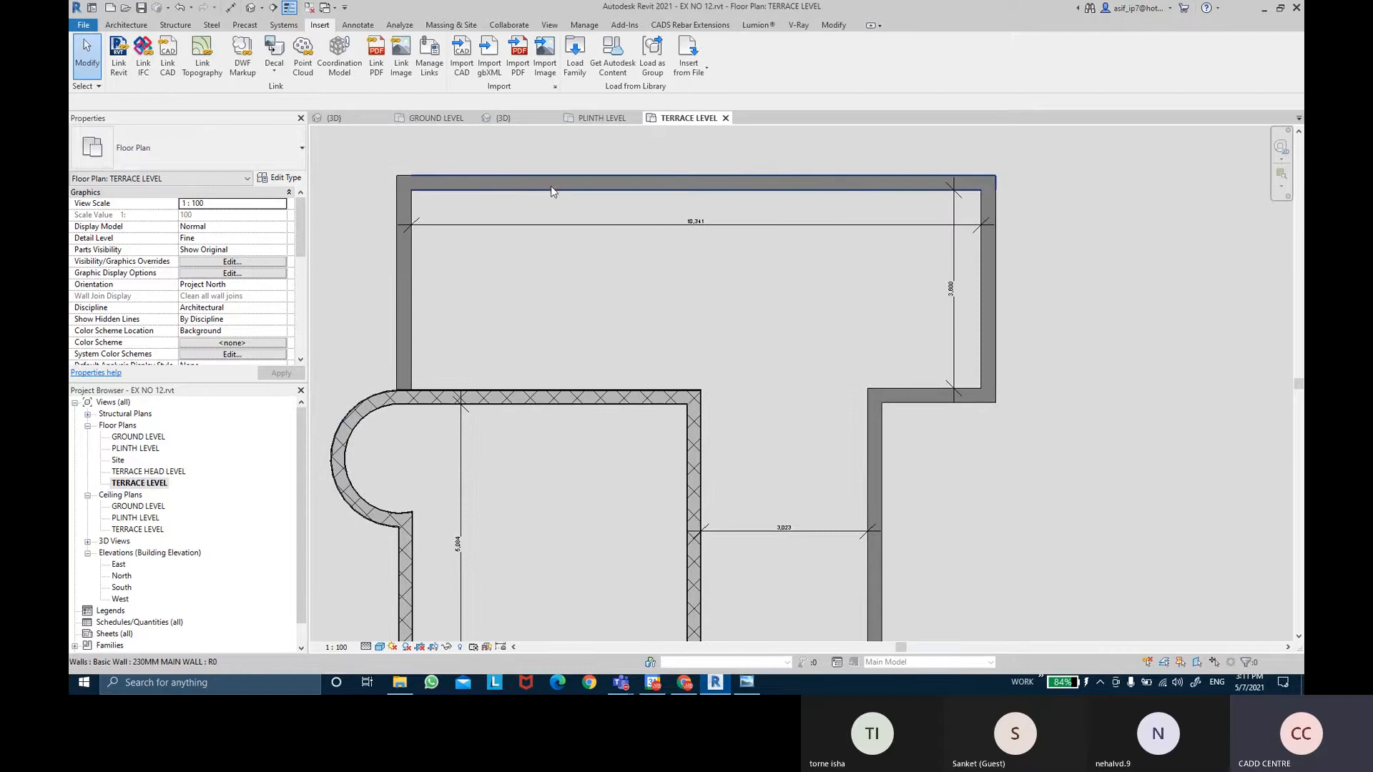
pyautogui.moveTo(883, 457); pyautogui.dragTo(871, 225, button='middle')
pyautogui.moveTo(633, 473); pyautogui.dragTo(647, 325, button='middle')
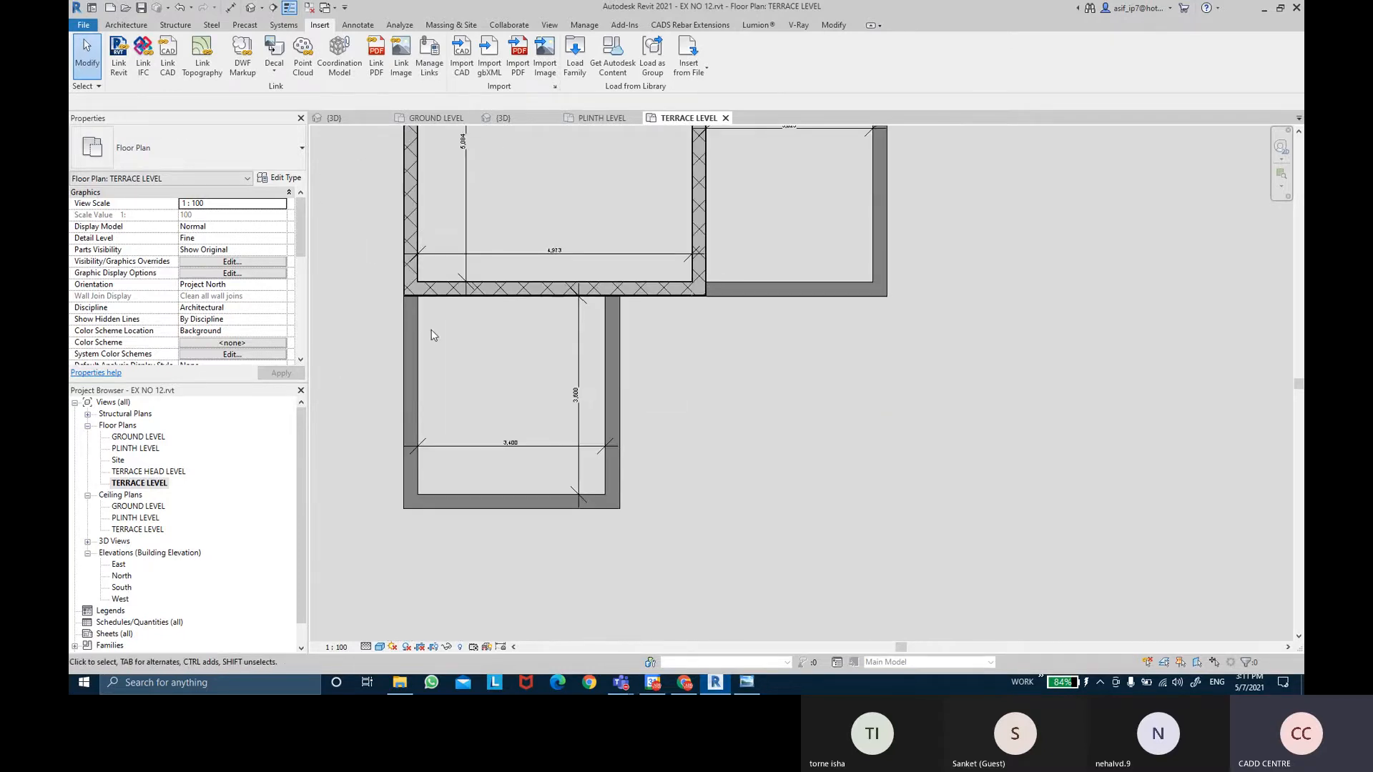
pyautogui.click(409, 384)
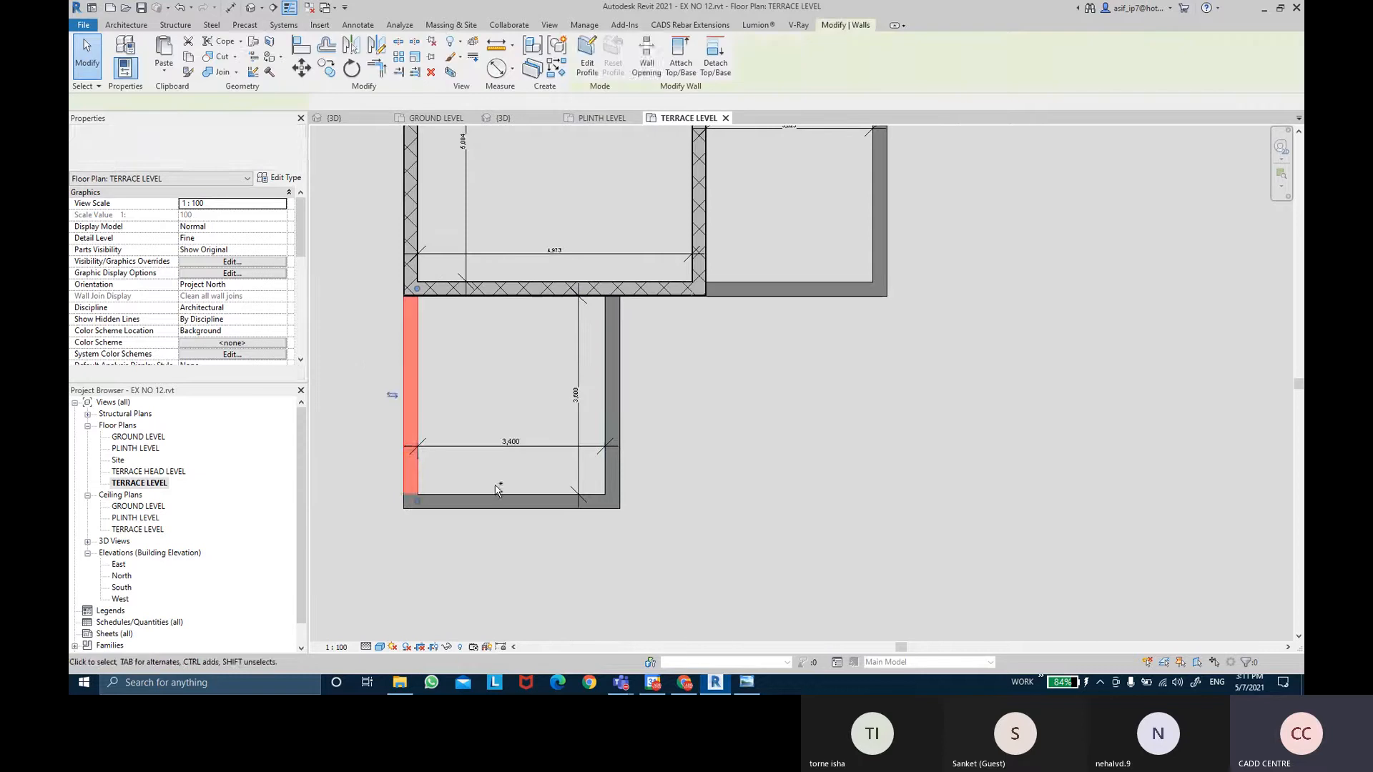
pyautogui.keyDown('ctrl'); pyautogui.click(501, 500); pyautogui.keyUp('ctrl')
pyautogui.keyDown('ctrl'); pyautogui.click(612, 465); pyautogui.keyUp('ctrl')
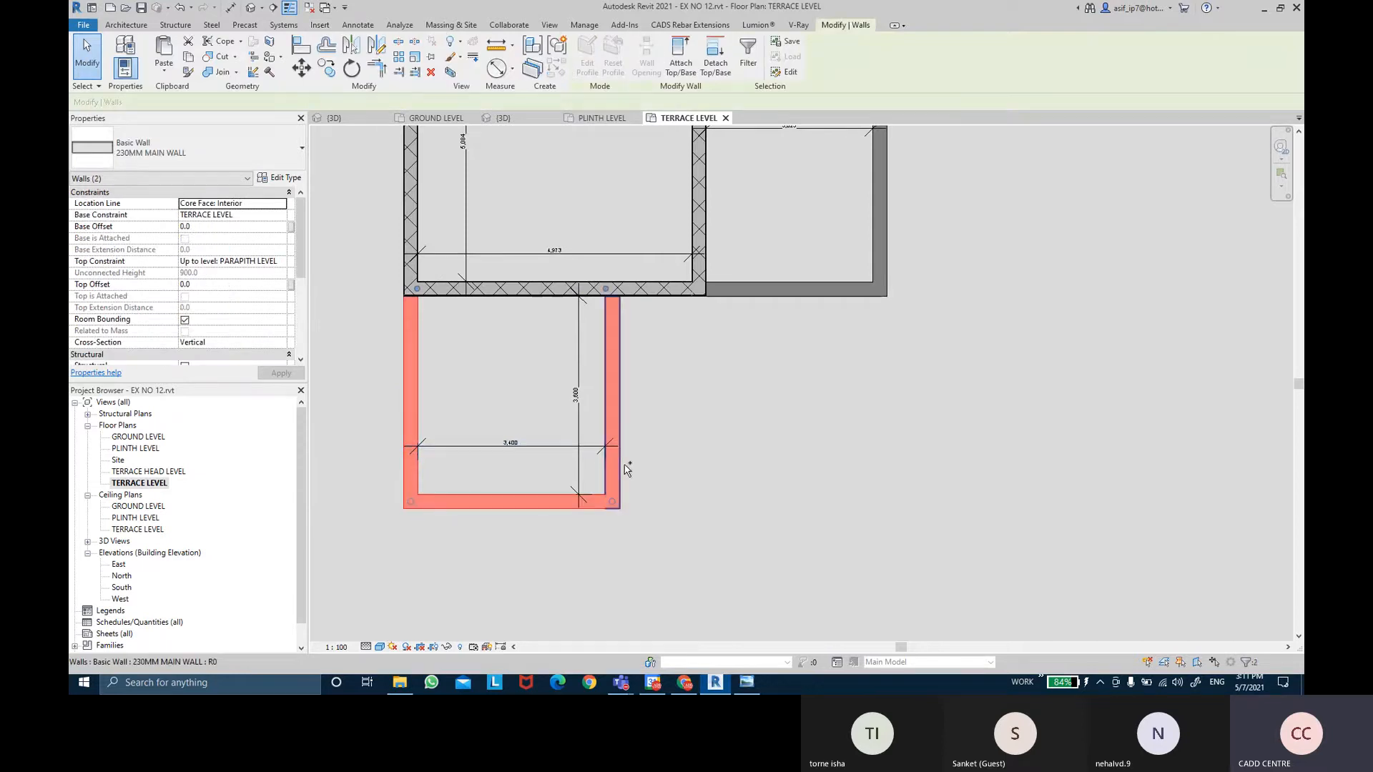
pyautogui.keyDown('ctrl'); pyautogui.click(789, 295); pyautogui.keyUp('ctrl')
pyautogui.keyDown('ctrl'); pyautogui.click(880, 239); pyautogui.keyUp('ctrl')
# Add the four upper and left terrace walls to reach Walls (9), then open Edit Type.
pyautogui.moveTo(946, 204); pyautogui.dragTo(875, 516, button='middle')
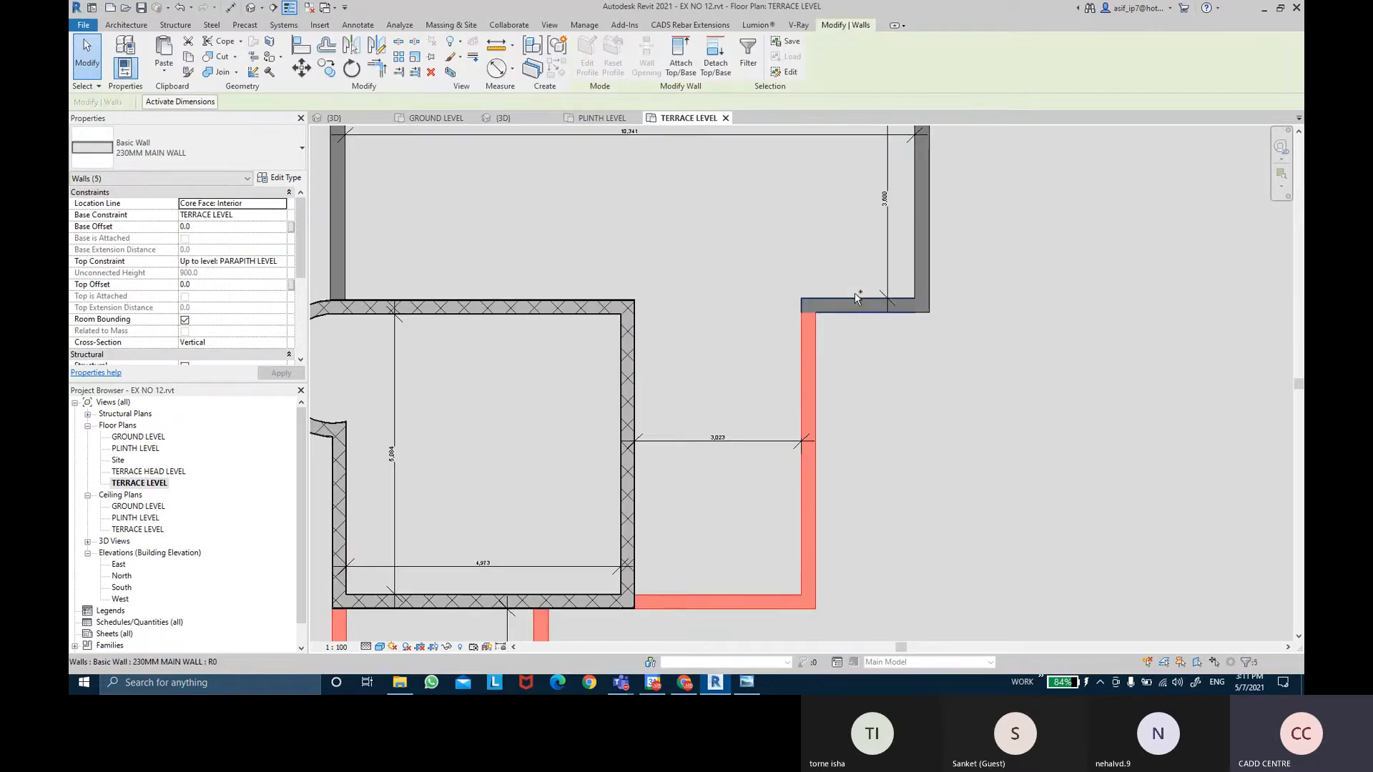
pyautogui.keyDown('ctrl'); pyautogui.click(857, 299); pyautogui.keyUp('ctrl')
pyautogui.keyDown('ctrl'); pyautogui.click(922, 208); pyautogui.keyUp('ctrl')
pyautogui.moveTo(968, 205); pyautogui.dragTo(1005, 348, button='middle')
pyautogui.keyDown('ctrl'); pyautogui.click(803, 223); pyautogui.keyUp('ctrl')
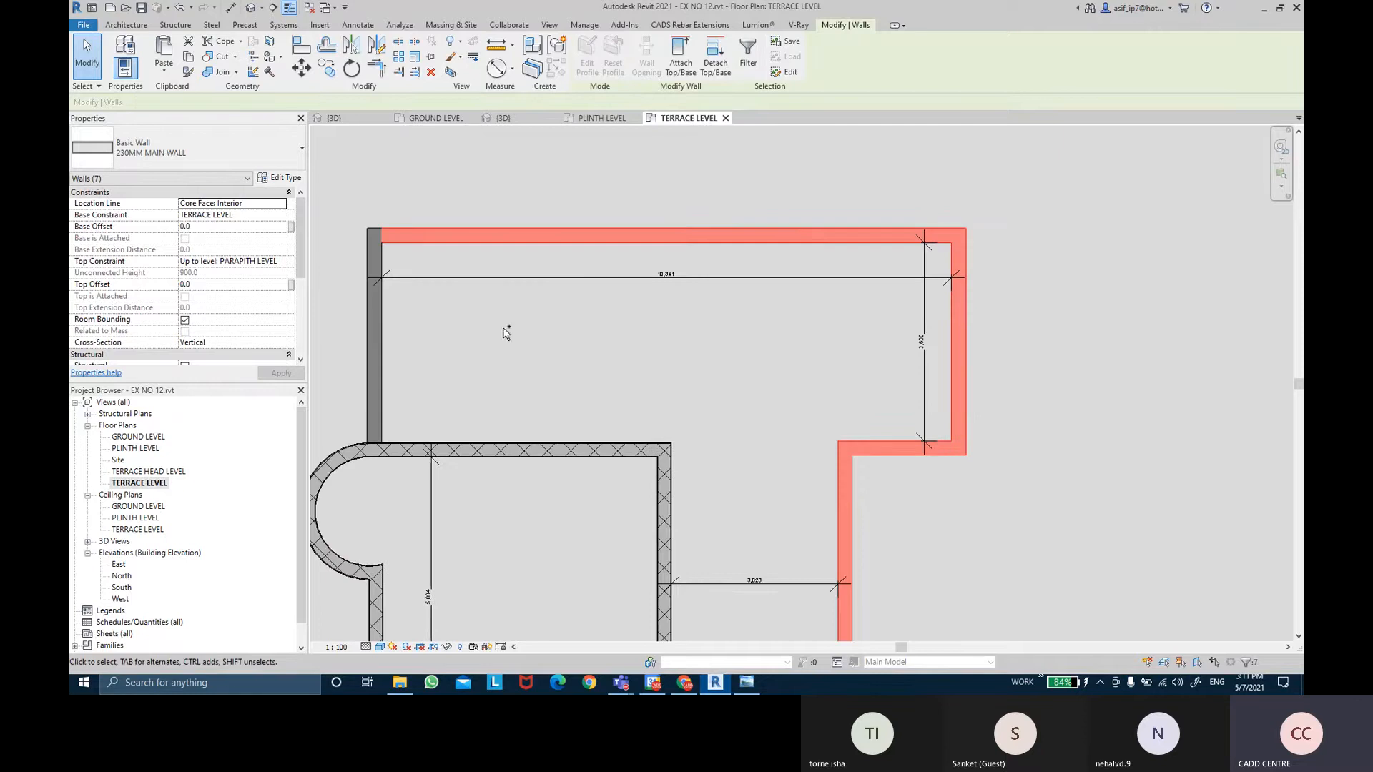
pyautogui.keyDown('ctrl'); pyautogui.click(374, 354); pyautogui.keyUp('ctrl')
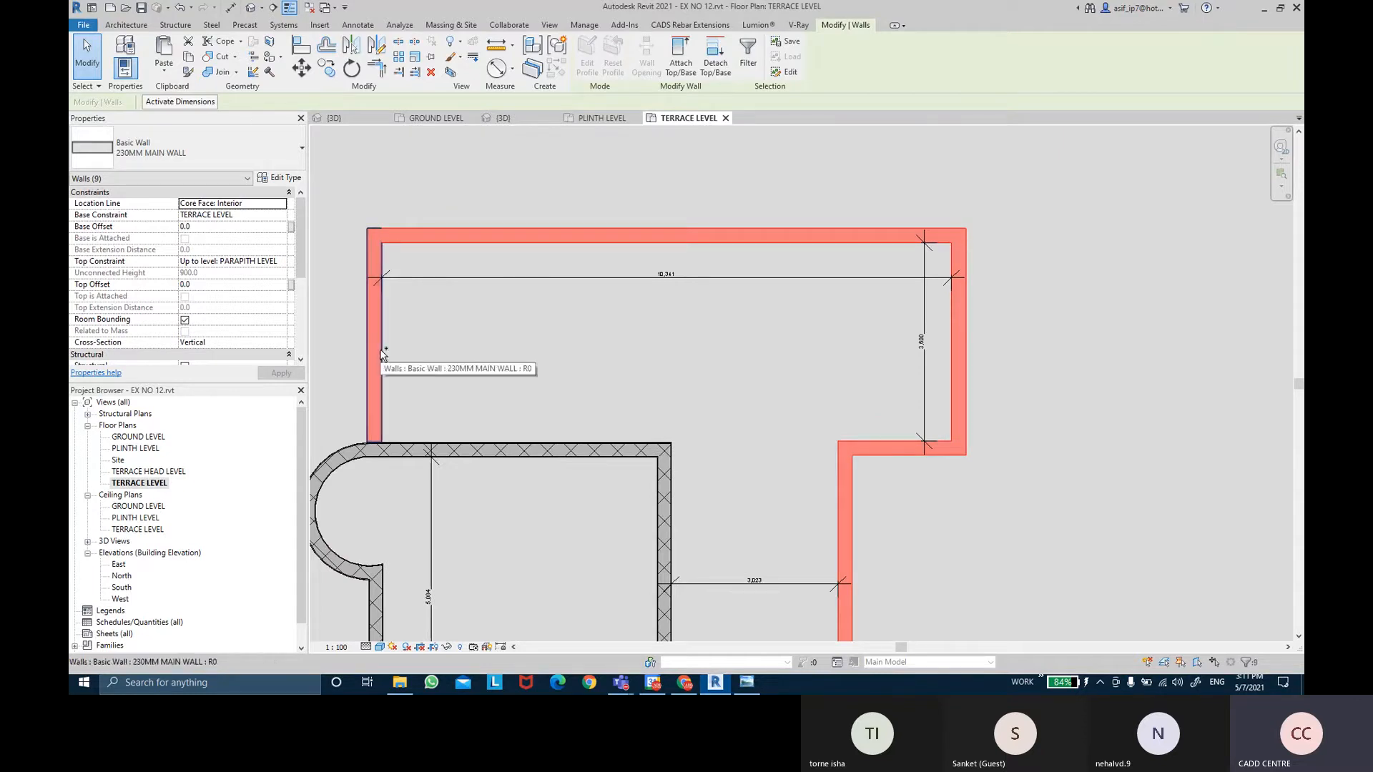
pyautogui.click(288, 180)
# Duplicate 230MM MAIN WALL as '230MM PARAPET WALL', apply it to the walls, then select the top wall.
pyautogui.click(946, 121)
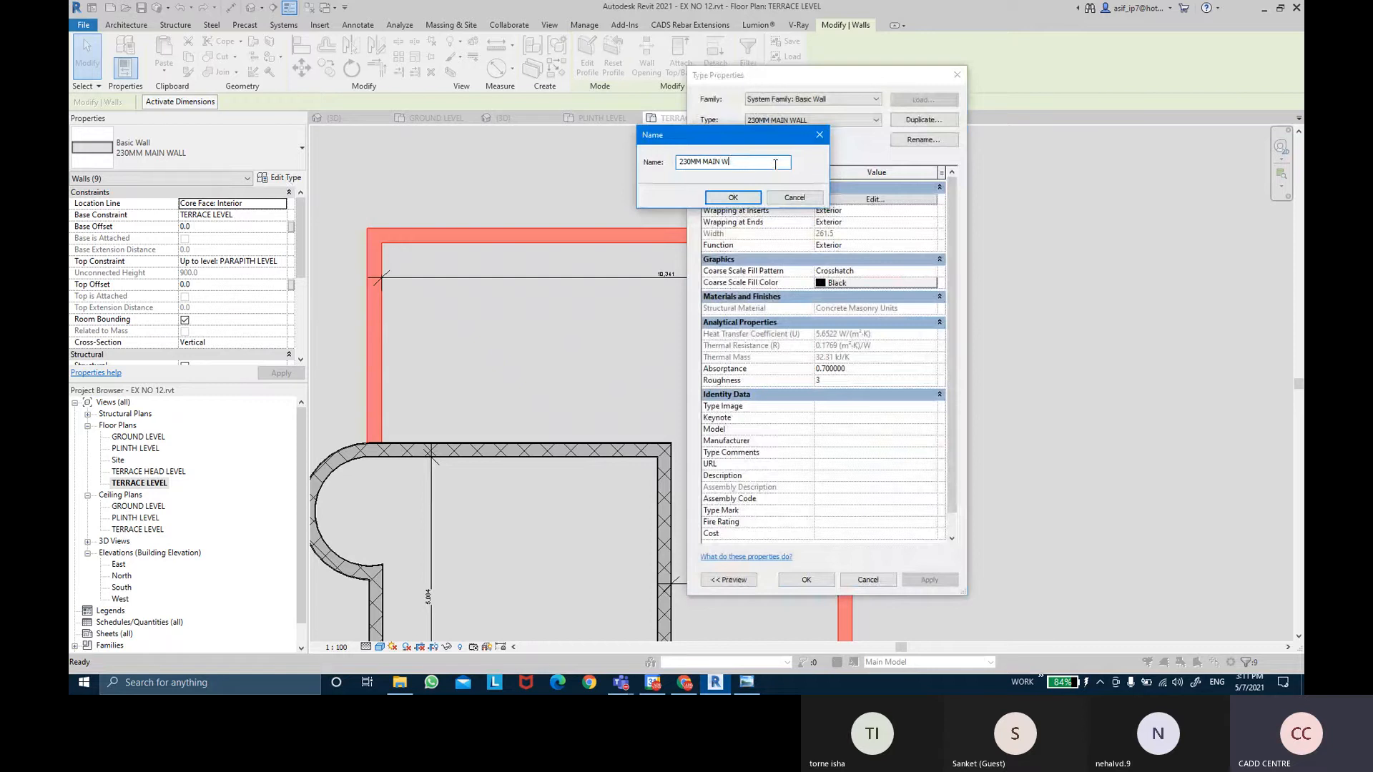
pyautogui.write('PAP')
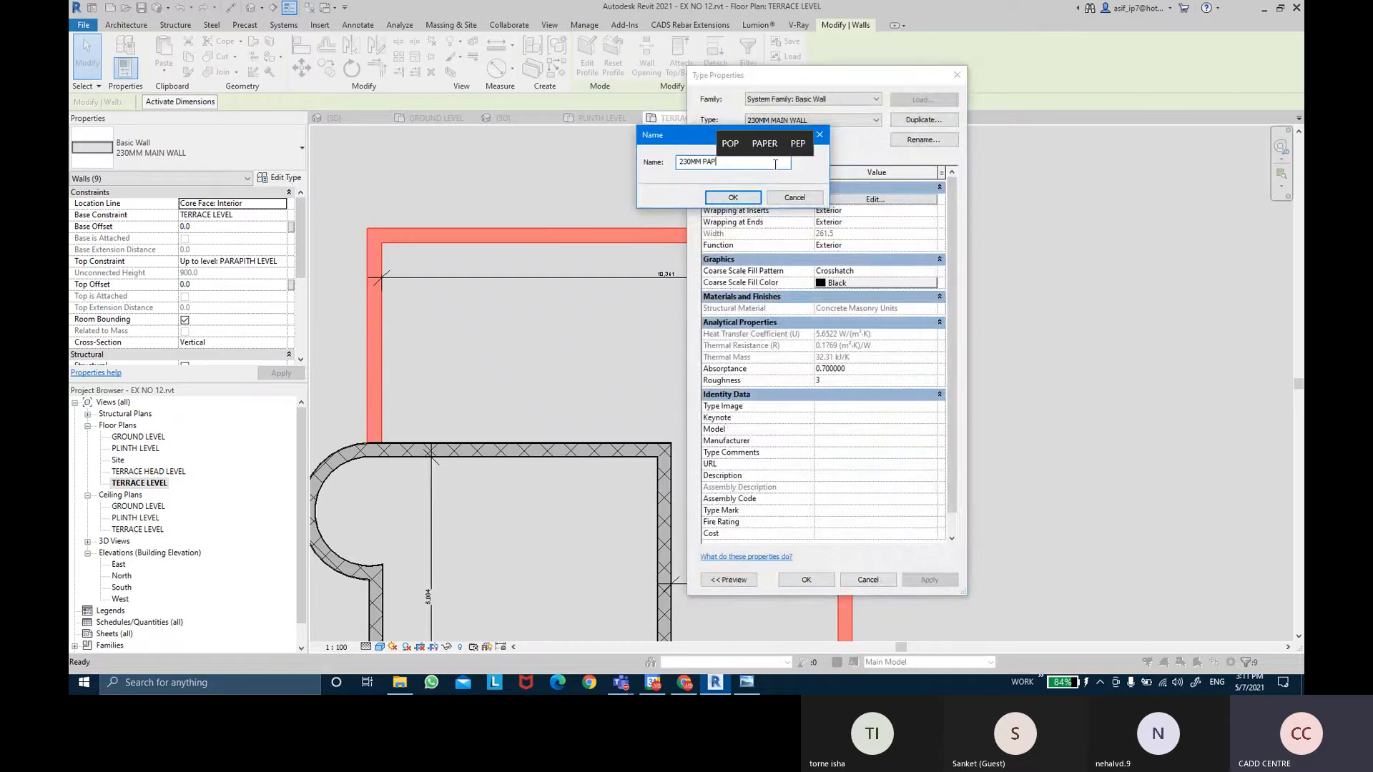
pyautogui.press('BackSpace')
pyautogui.write('E')
pyautogui.press('BackSpace')
pyautogui.write('RA')
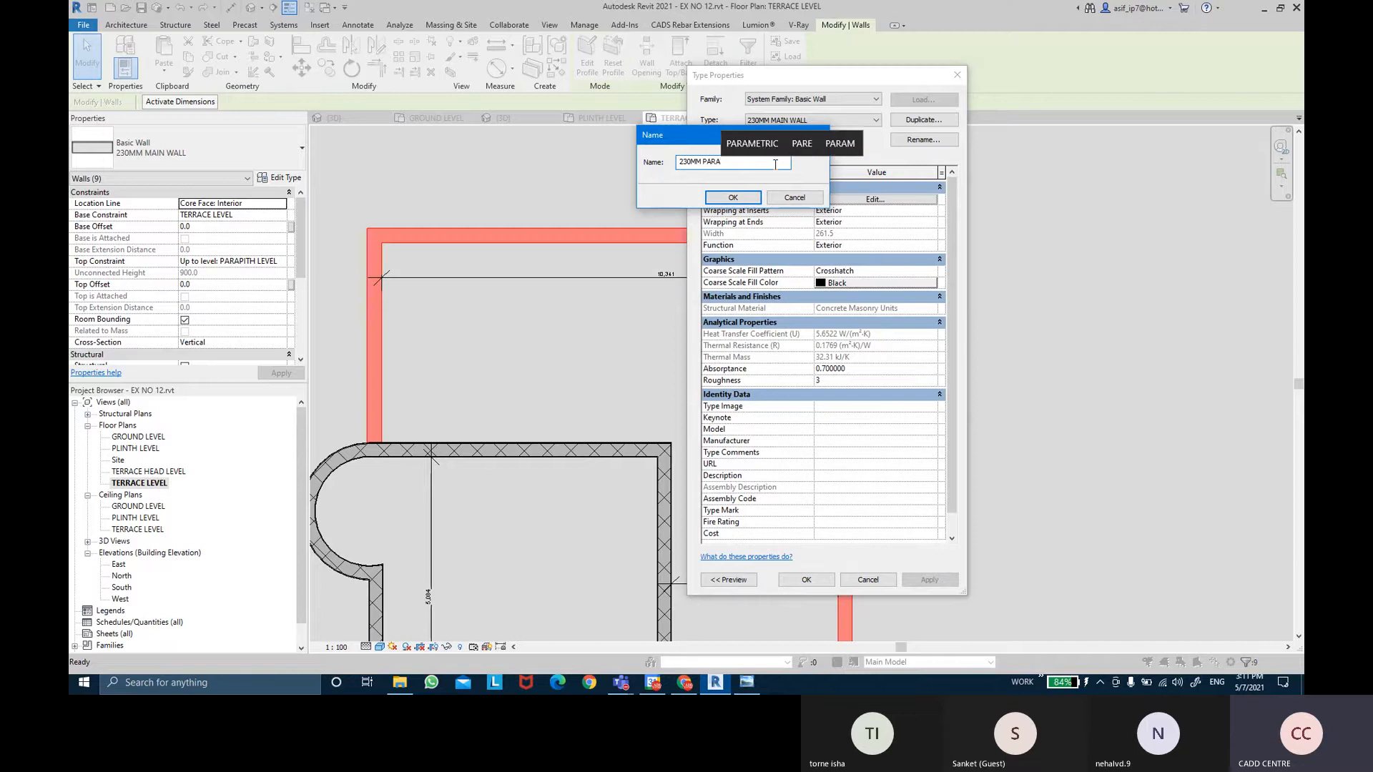
pyautogui.write('PET WALL')
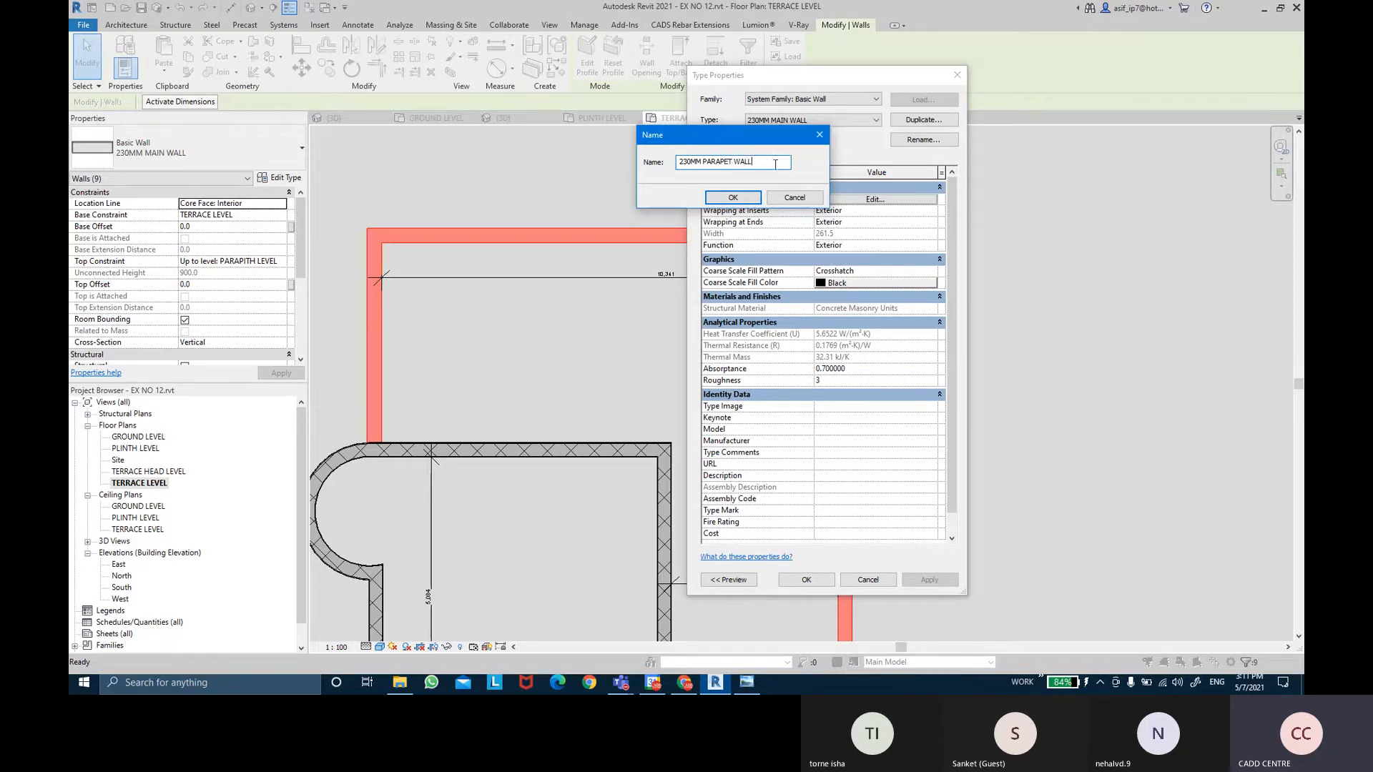
pyautogui.press('Return')
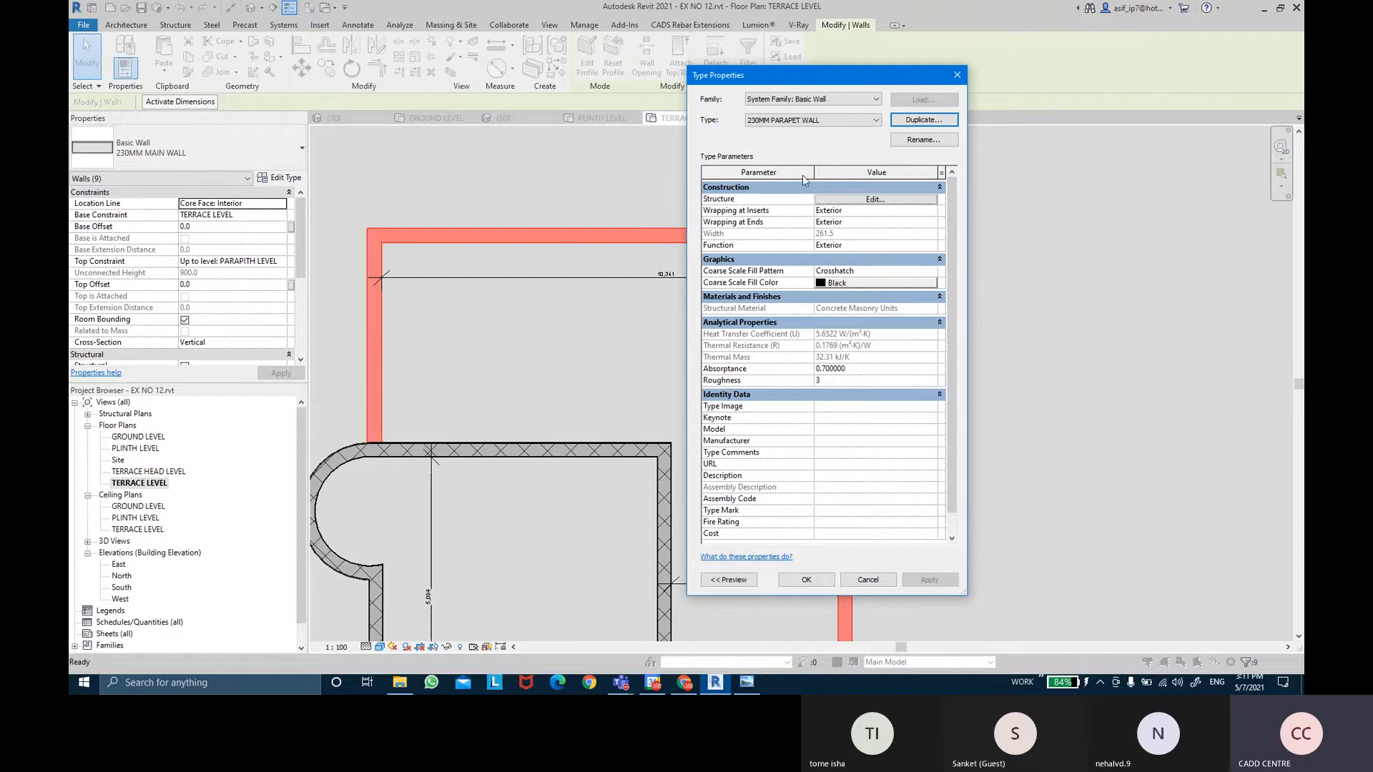
pyautogui.click(806, 580)
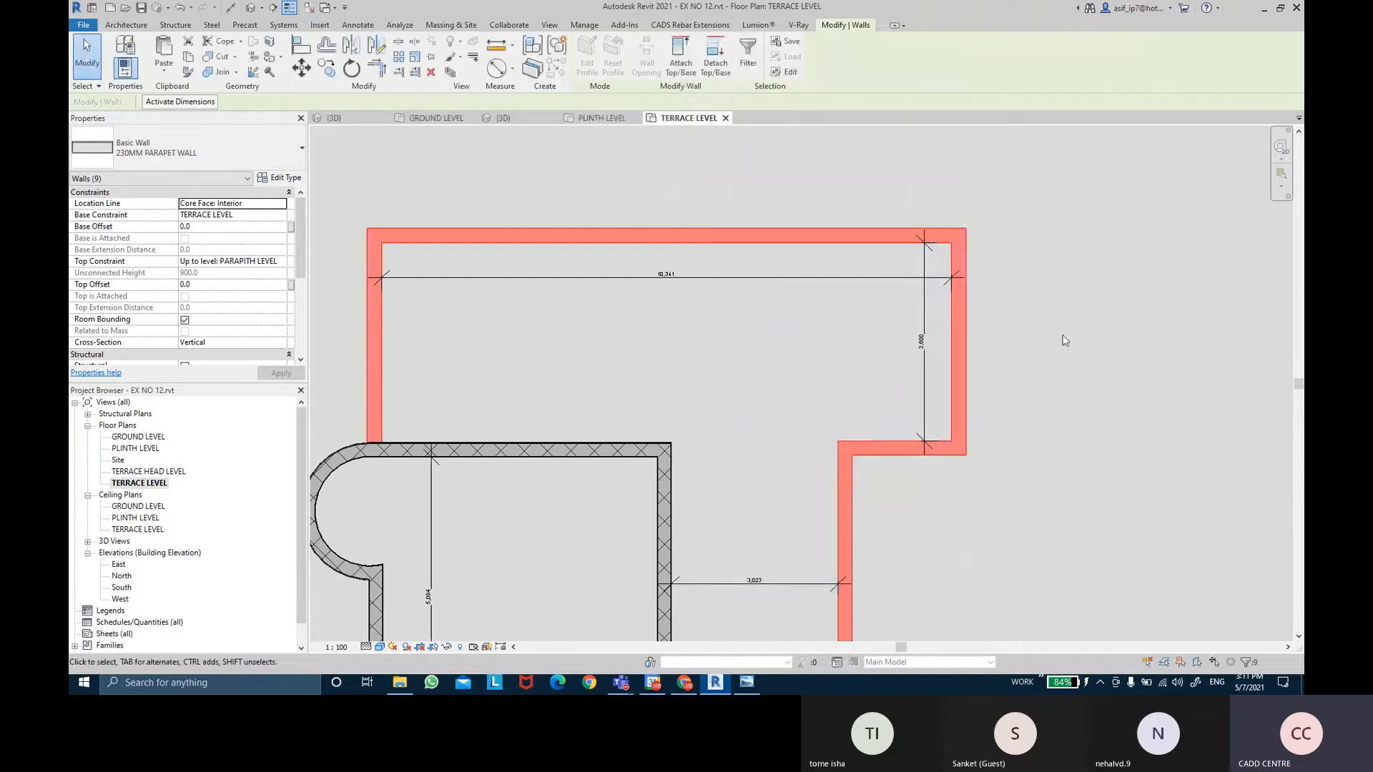
pyautogui.click(1011, 361)
pyautogui.click(758, 238)
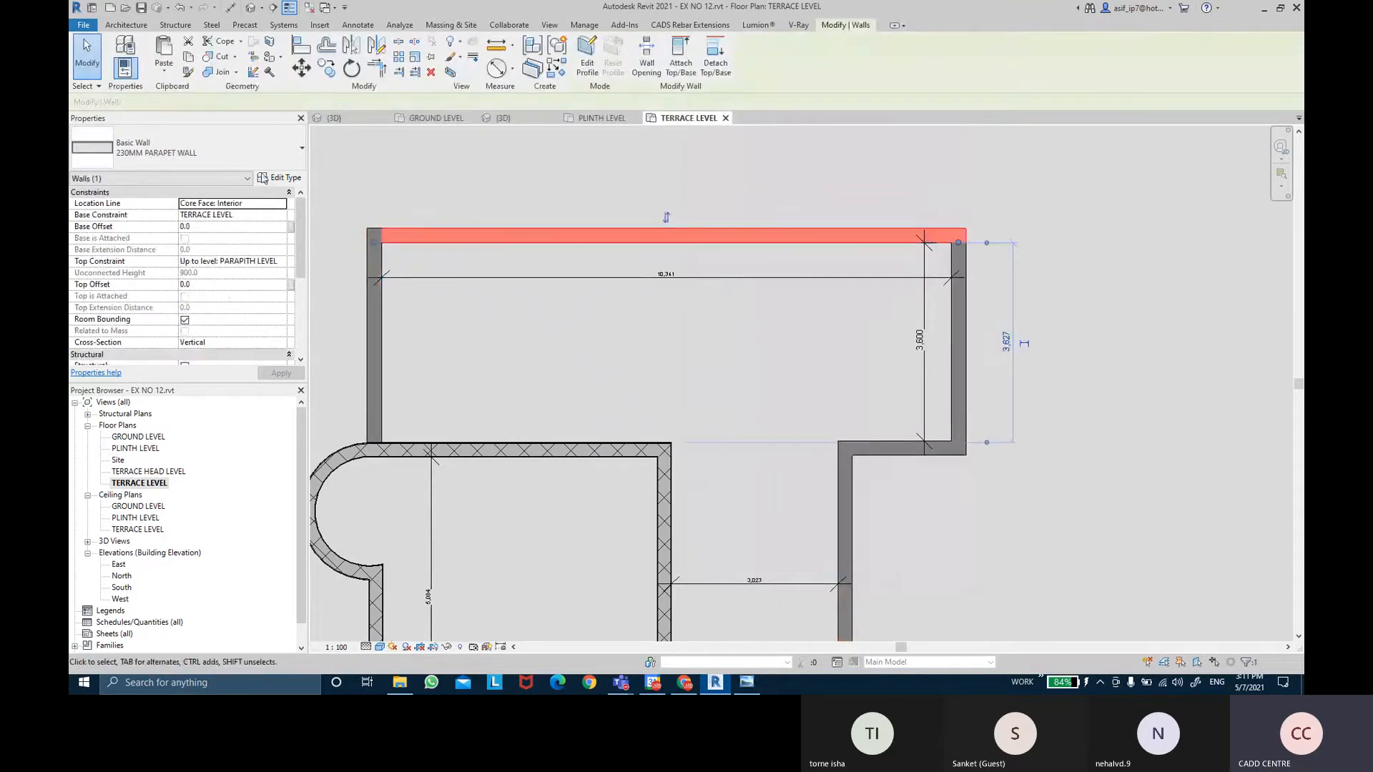
# Open the parapet wall type's structure with section preview and bring up its Wall Sweeps.
pyautogui.click(274, 179)
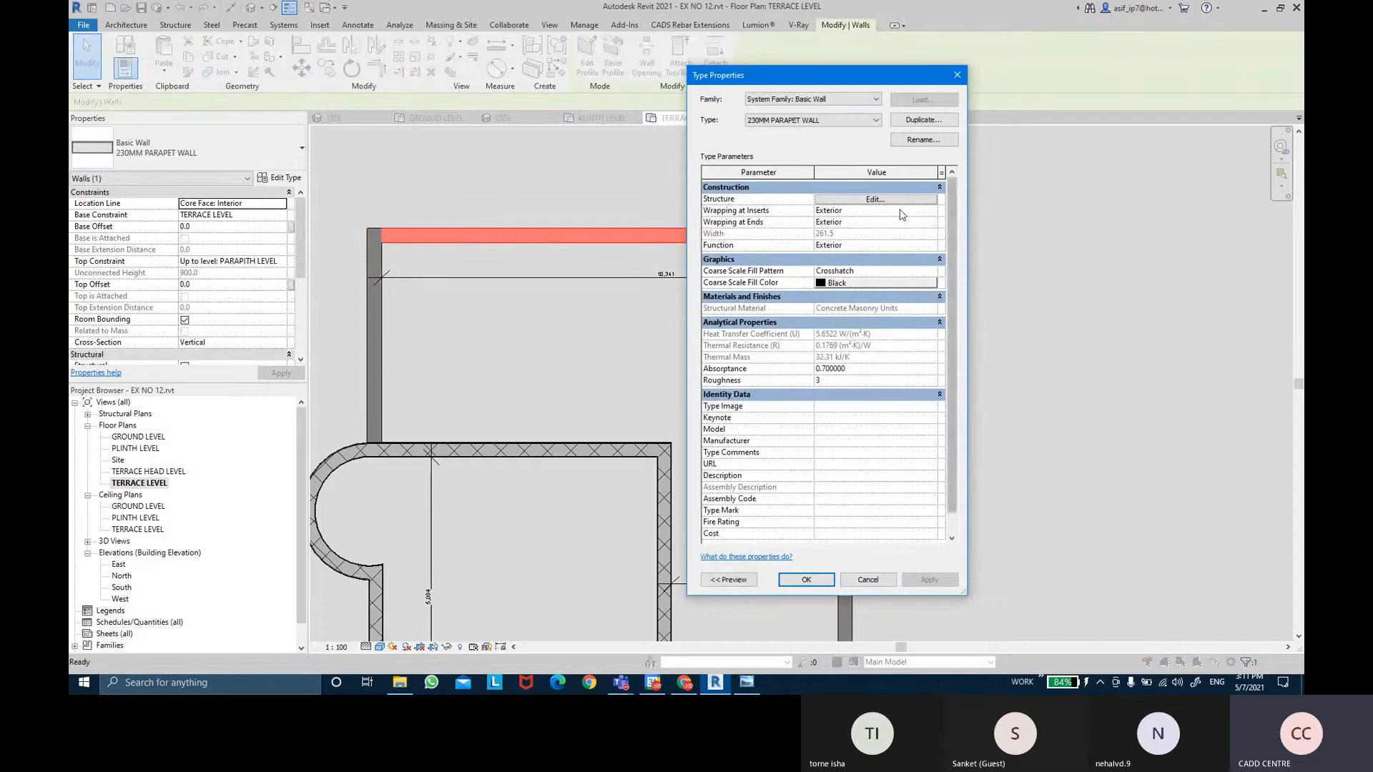
pyautogui.click(884, 200)
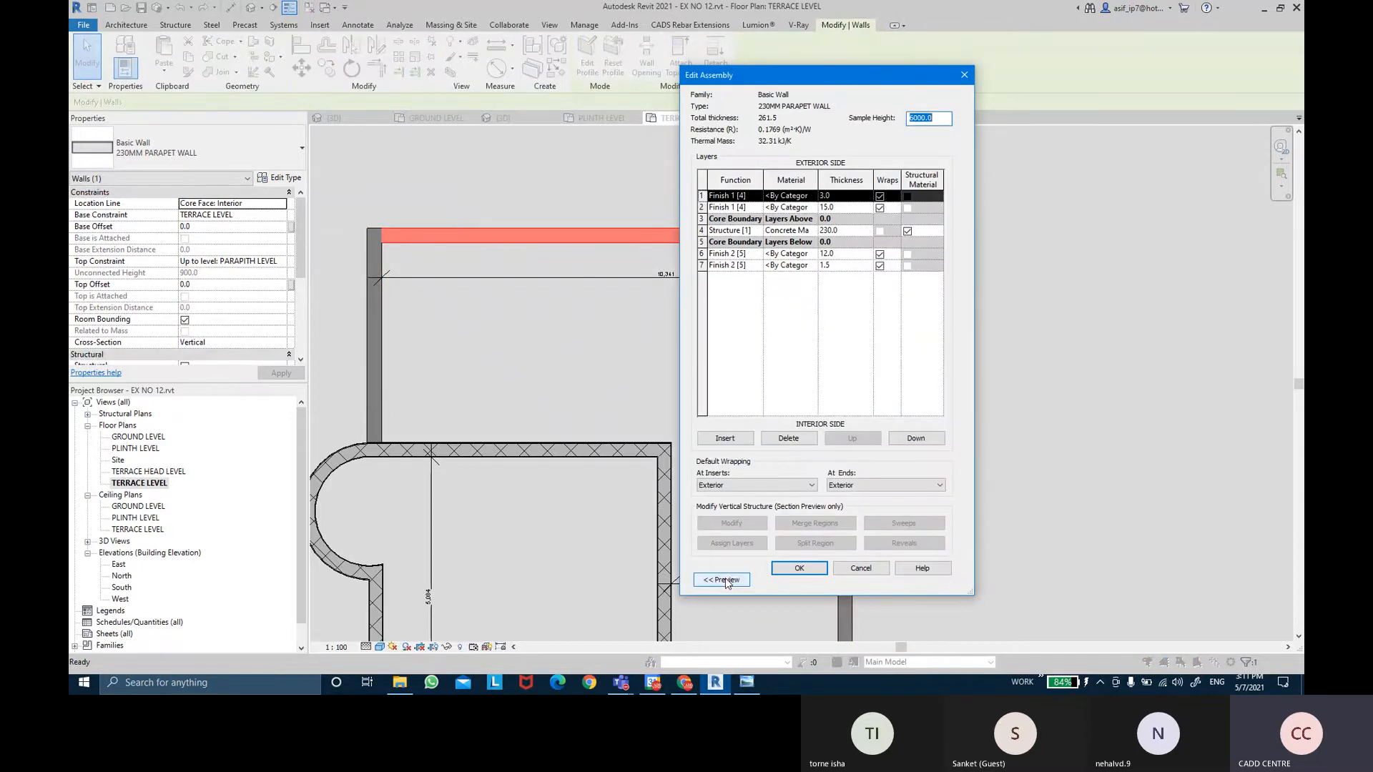
pyautogui.click(723, 579)
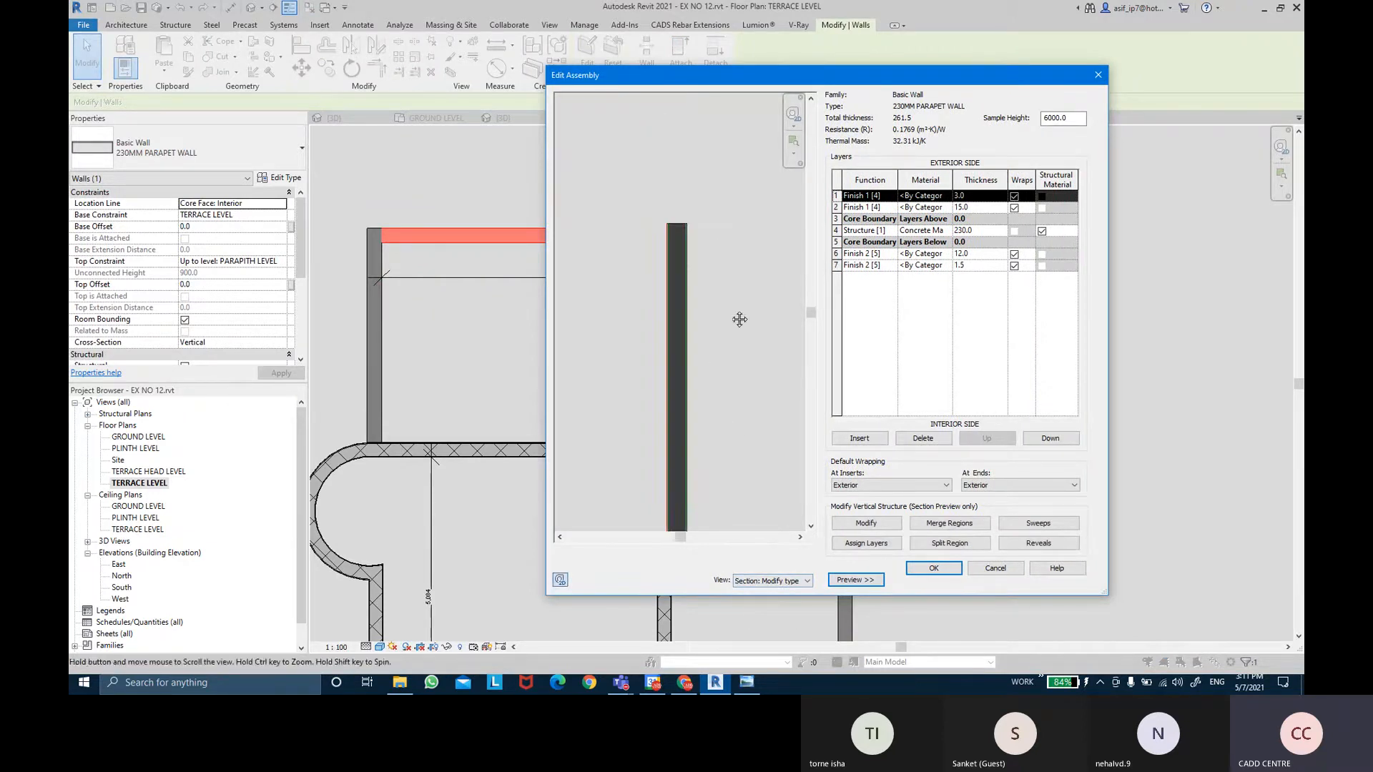
pyautogui.scroll(3, 684, 223)
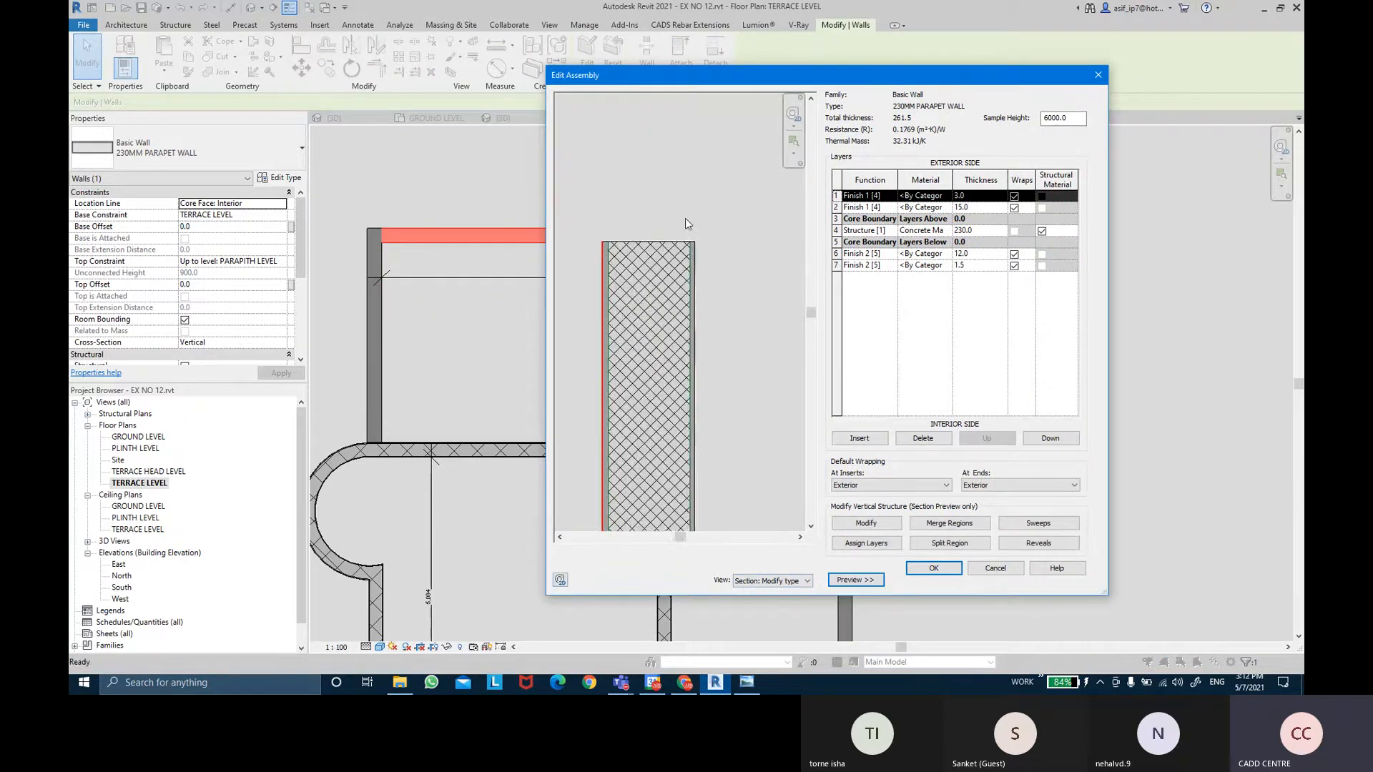
pyautogui.click(1036, 525)
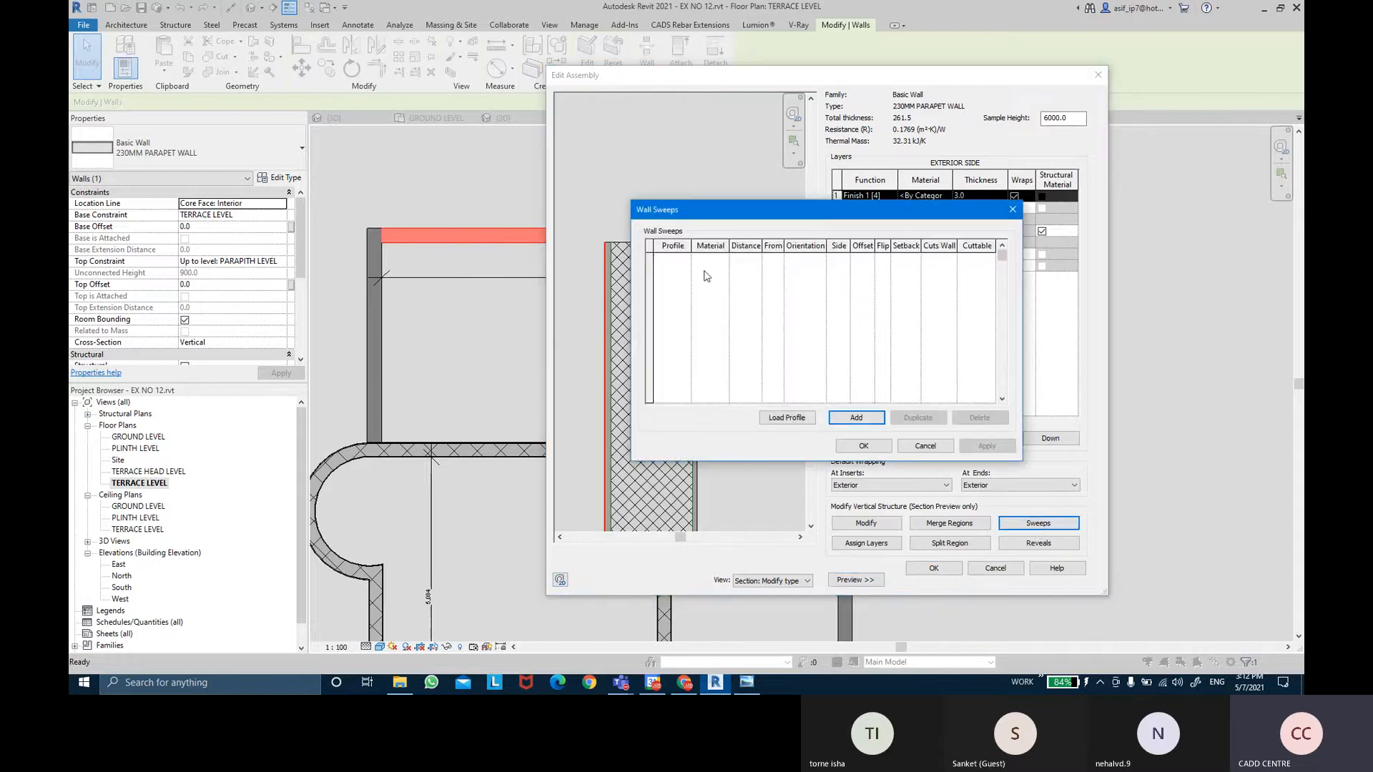
pyautogui.moveTo(674, 214); pyautogui.dragTo(778, 170)
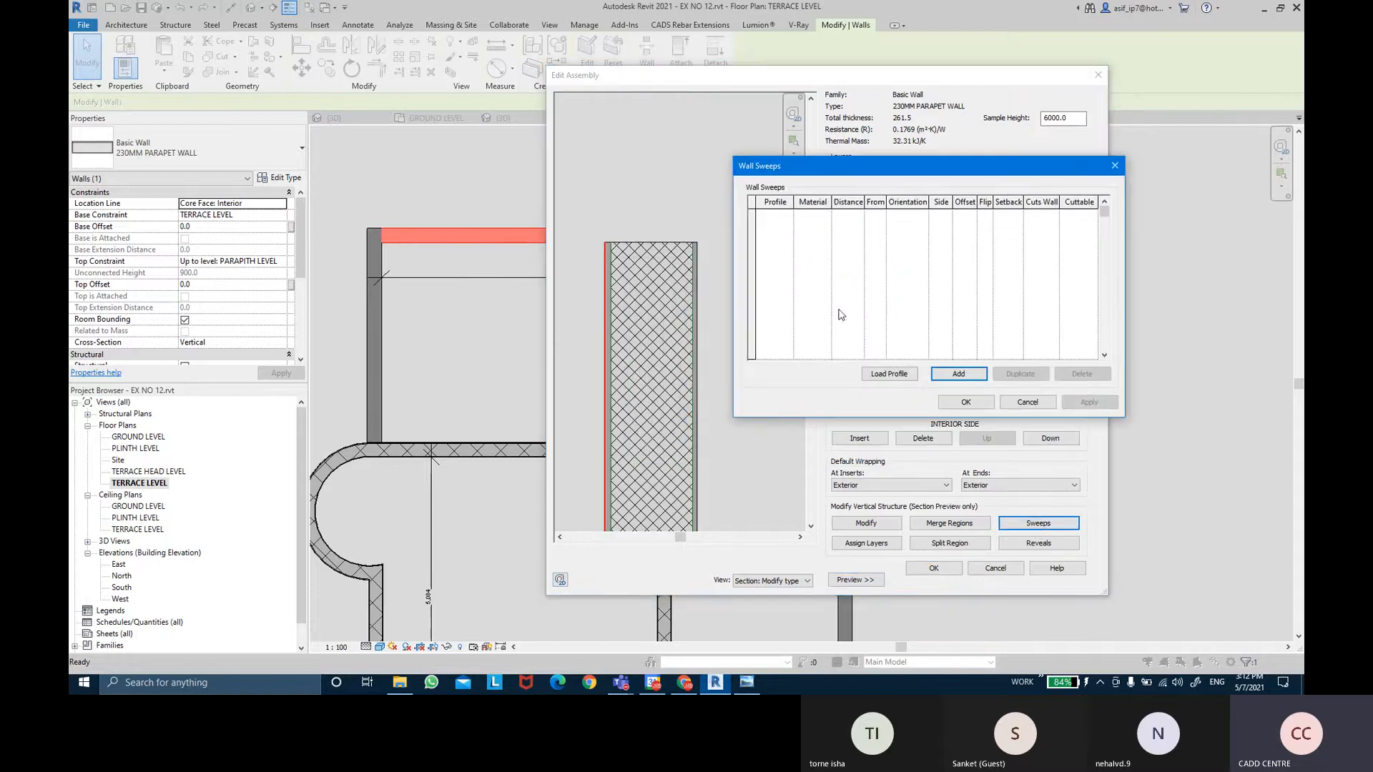
pyautogui.press('ctrl')
# Add a sweep with the M_Parapet Cap-Precast profile, measured From Top, and apply it.
pyautogui.click(956, 374)
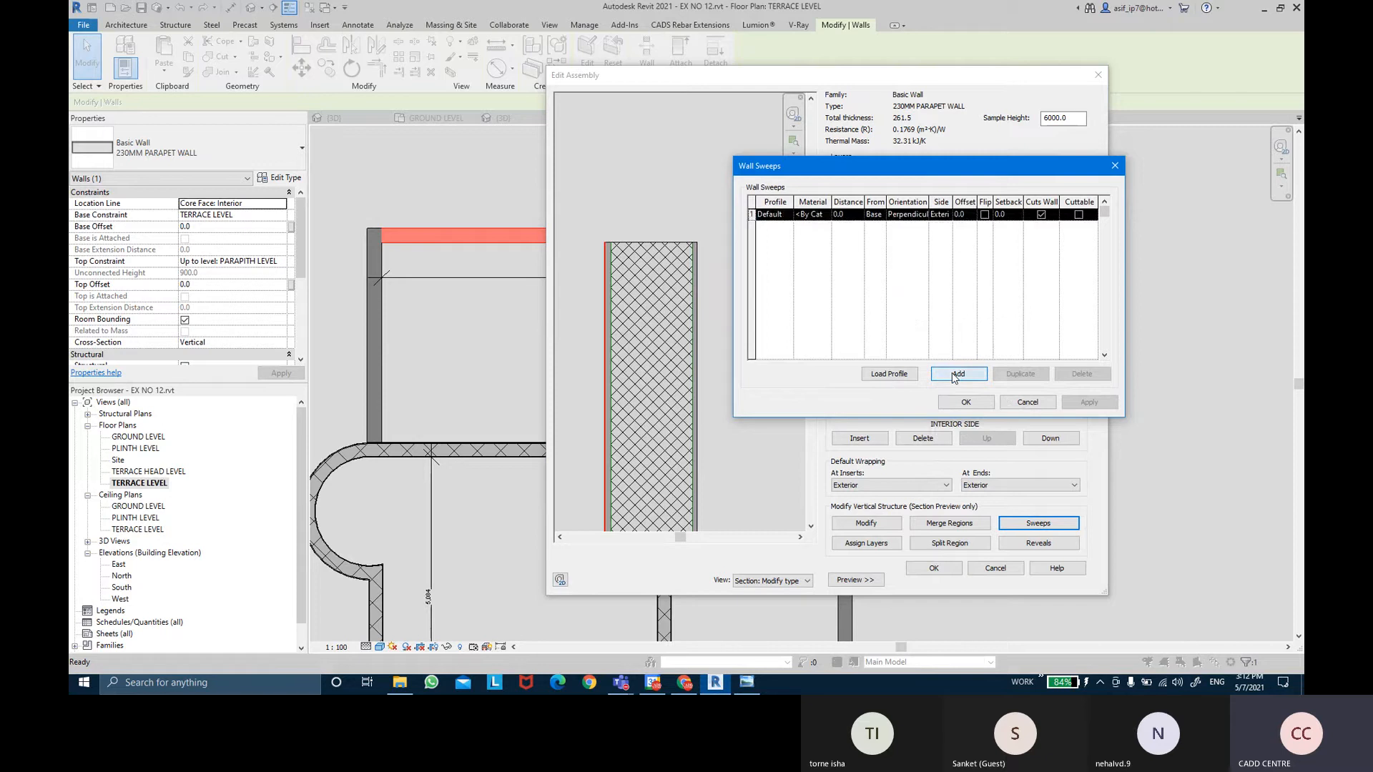
pyautogui.click(788, 216)
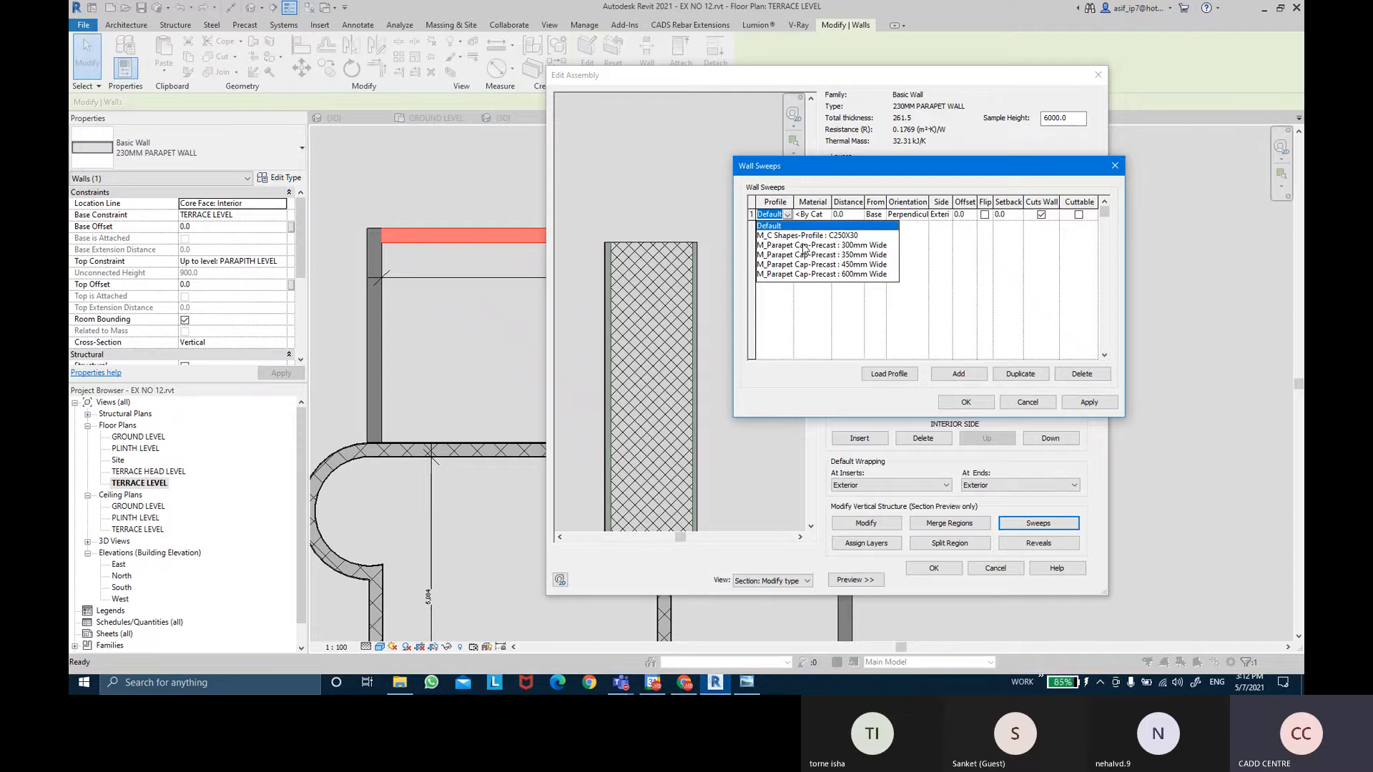
pyautogui.click(804, 246)
pyautogui.moveTo(786, 214); pyautogui.dragTo(829, 208)
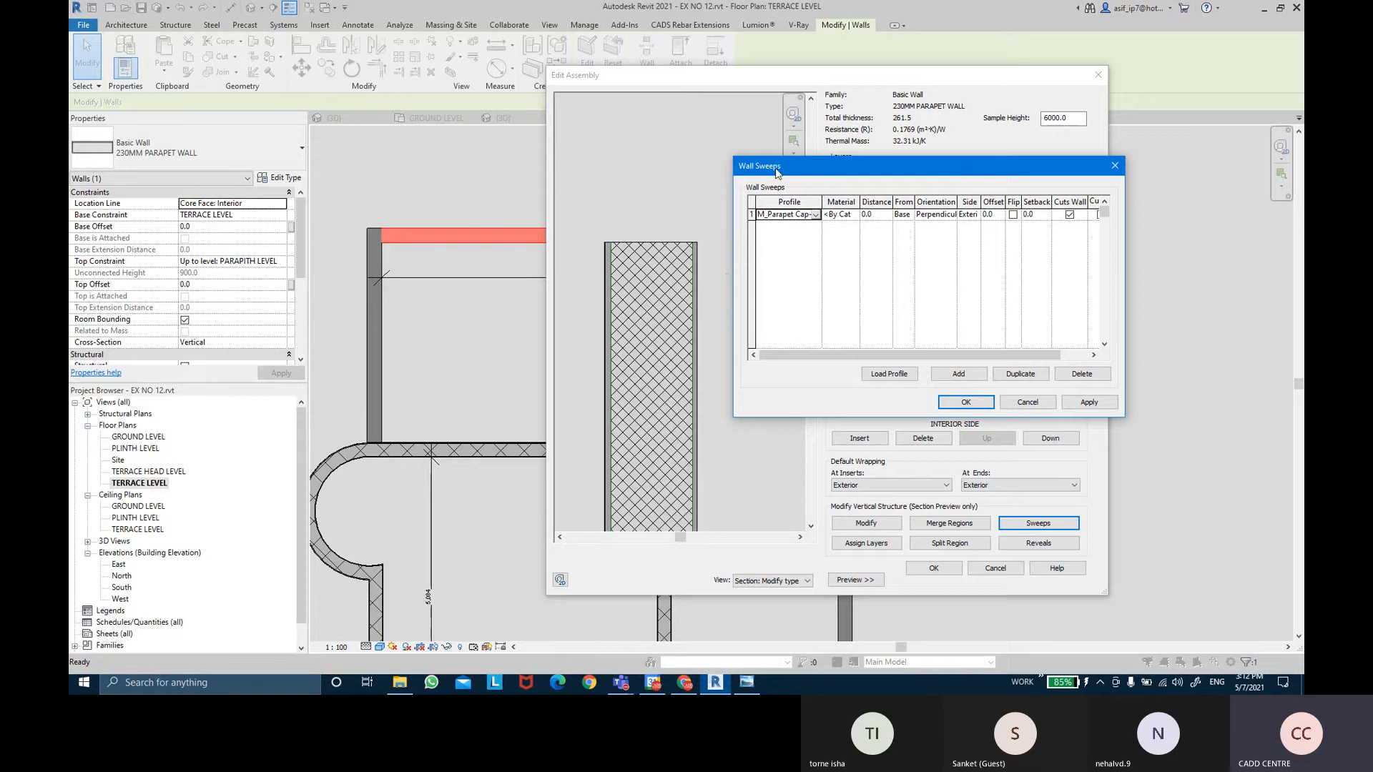
pyautogui.moveTo(777, 172); pyautogui.dragTo(532, 153)
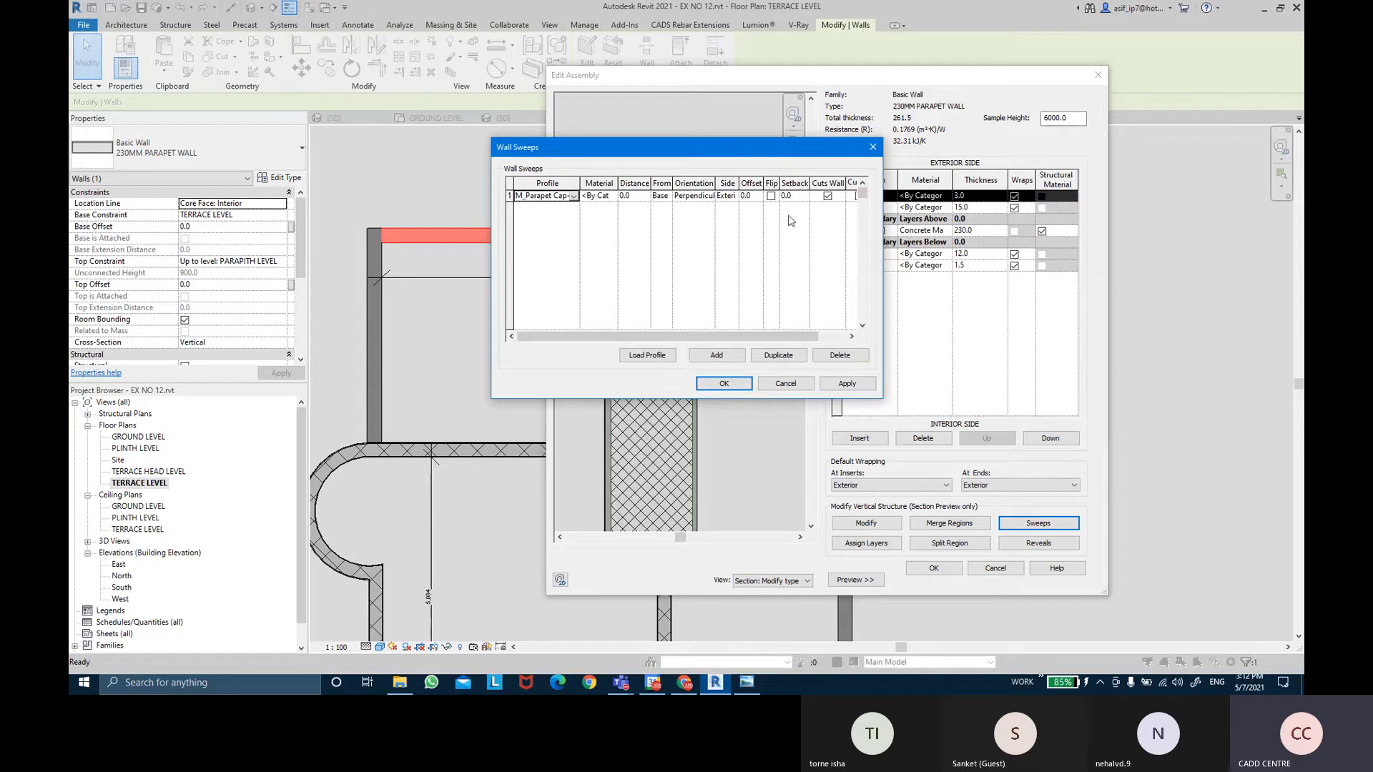
pyautogui.click(665, 197)
pyautogui.click(665, 219)
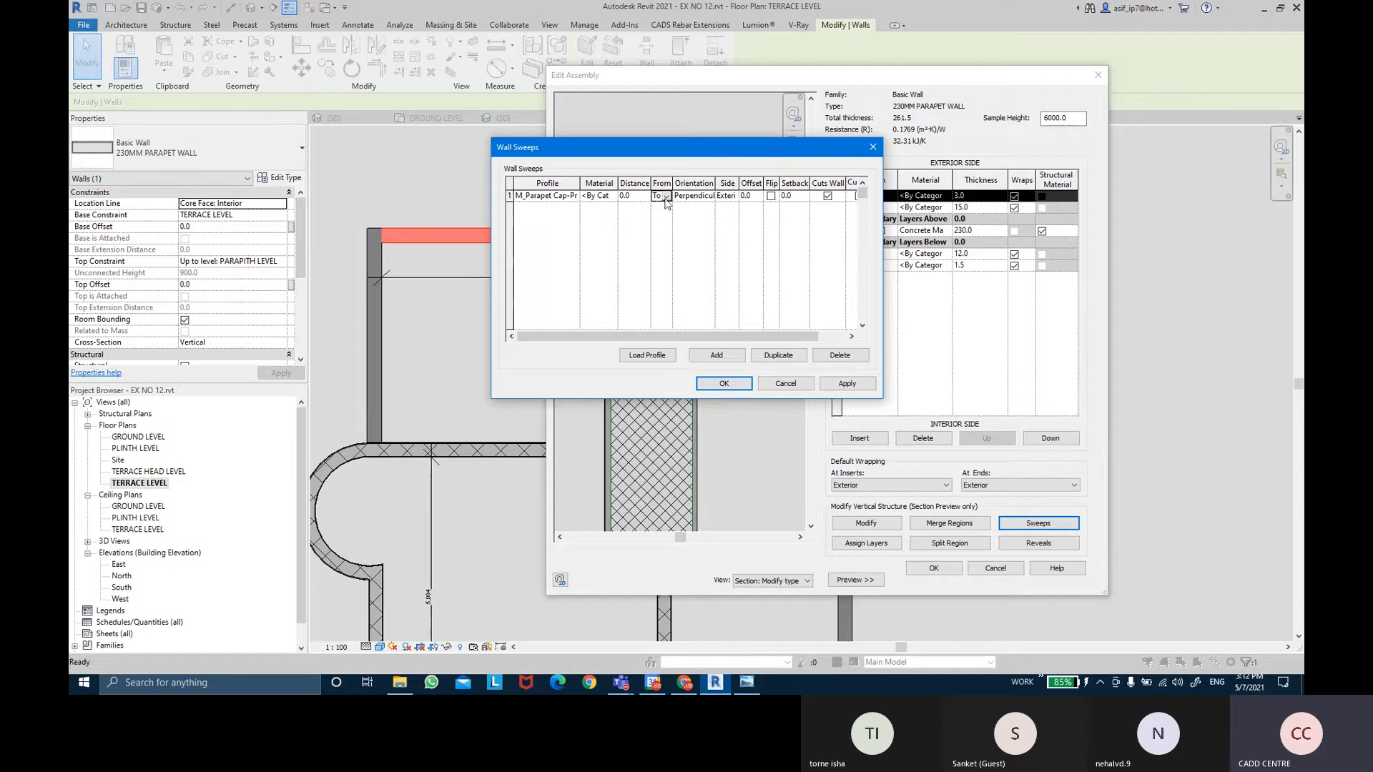
pyautogui.click(846, 383)
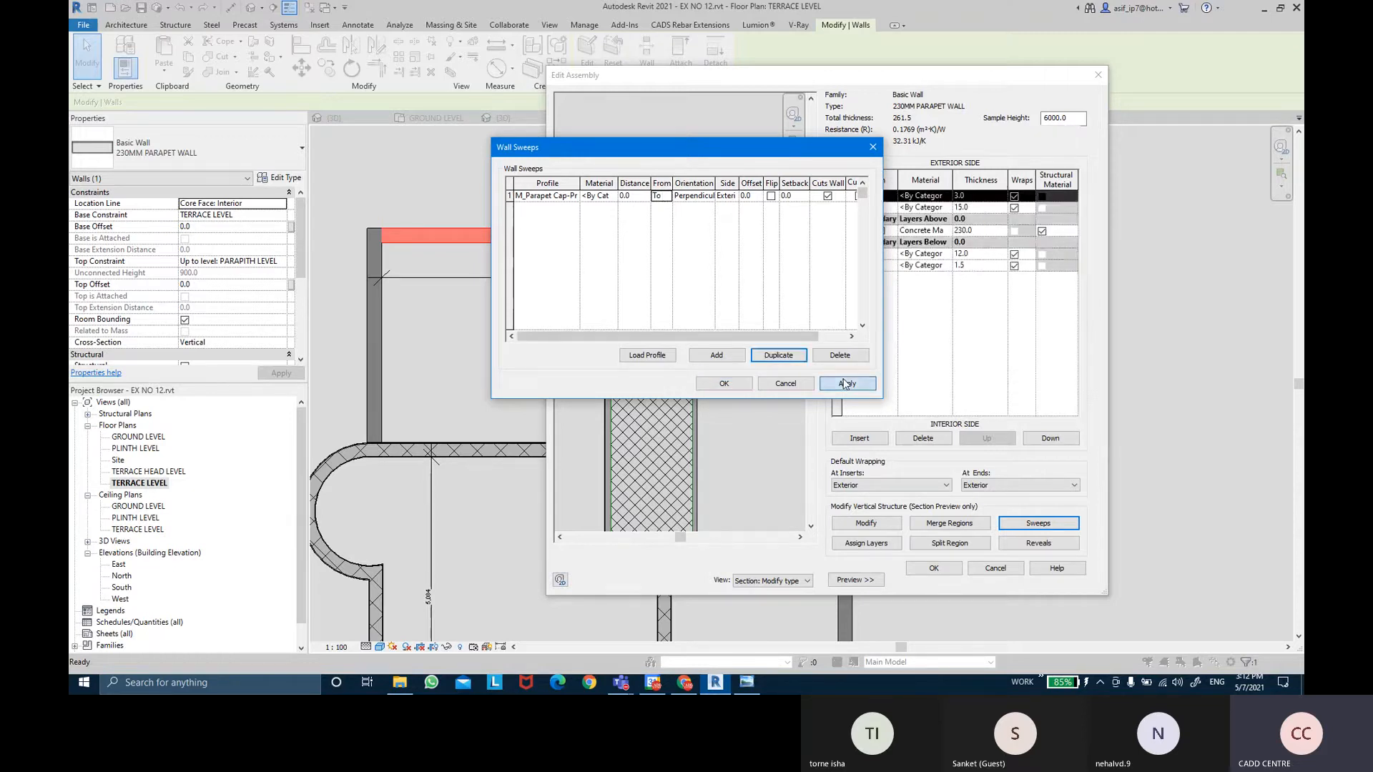
pyautogui.moveTo(650, 146); pyautogui.dragTo(958, 188)
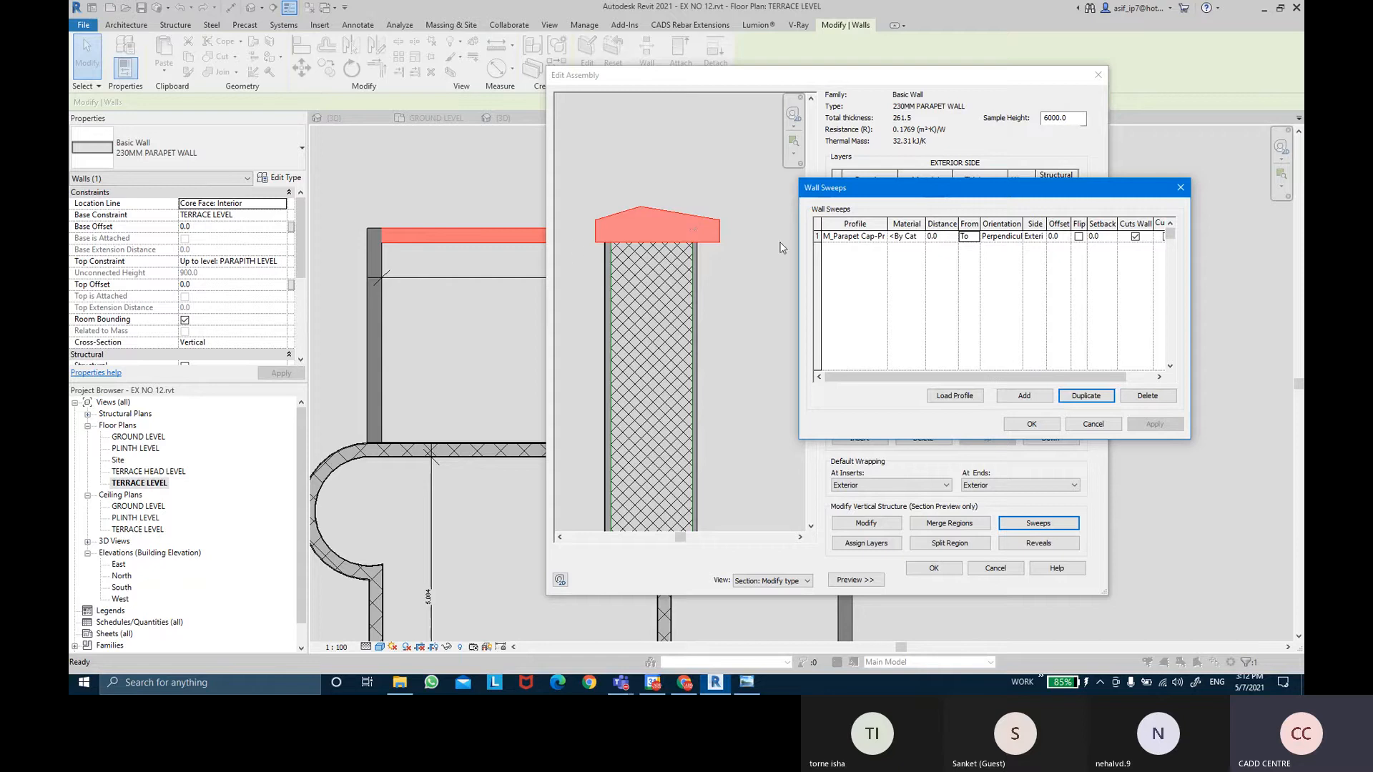
# Confirm the sweep and wall type changes, then pan the terrace plan to the parapet corner.
pyautogui.click(1045, 427)
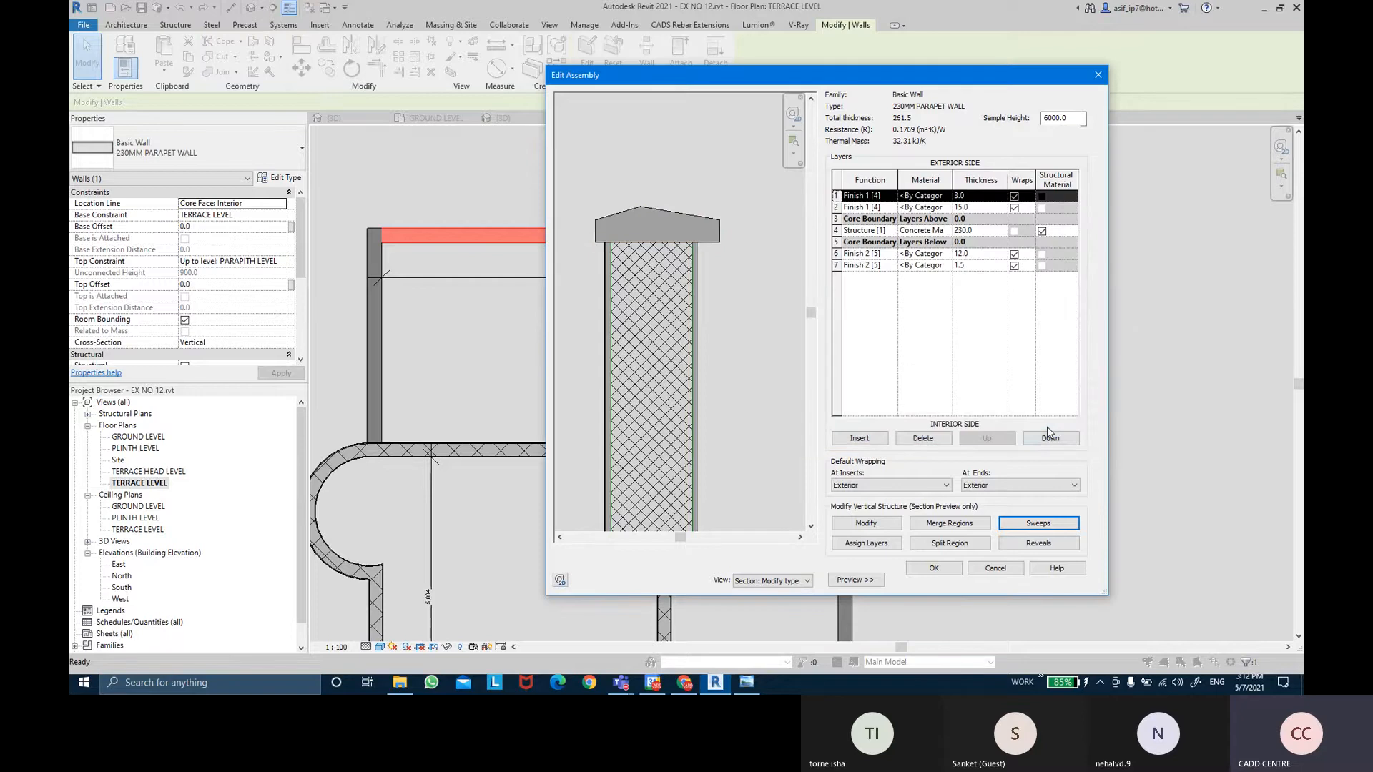
pyautogui.click(951, 572)
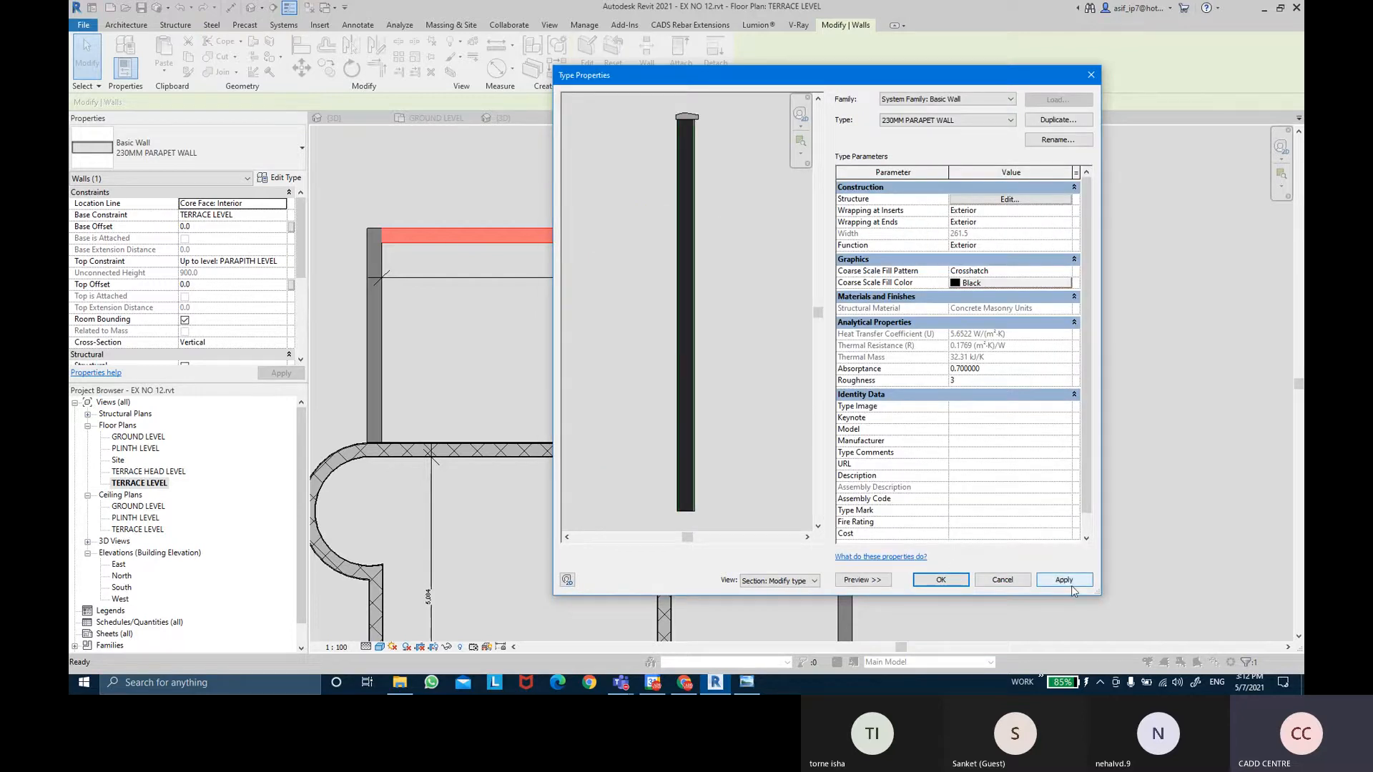
pyautogui.click(1064, 580)
pyautogui.click(941, 580)
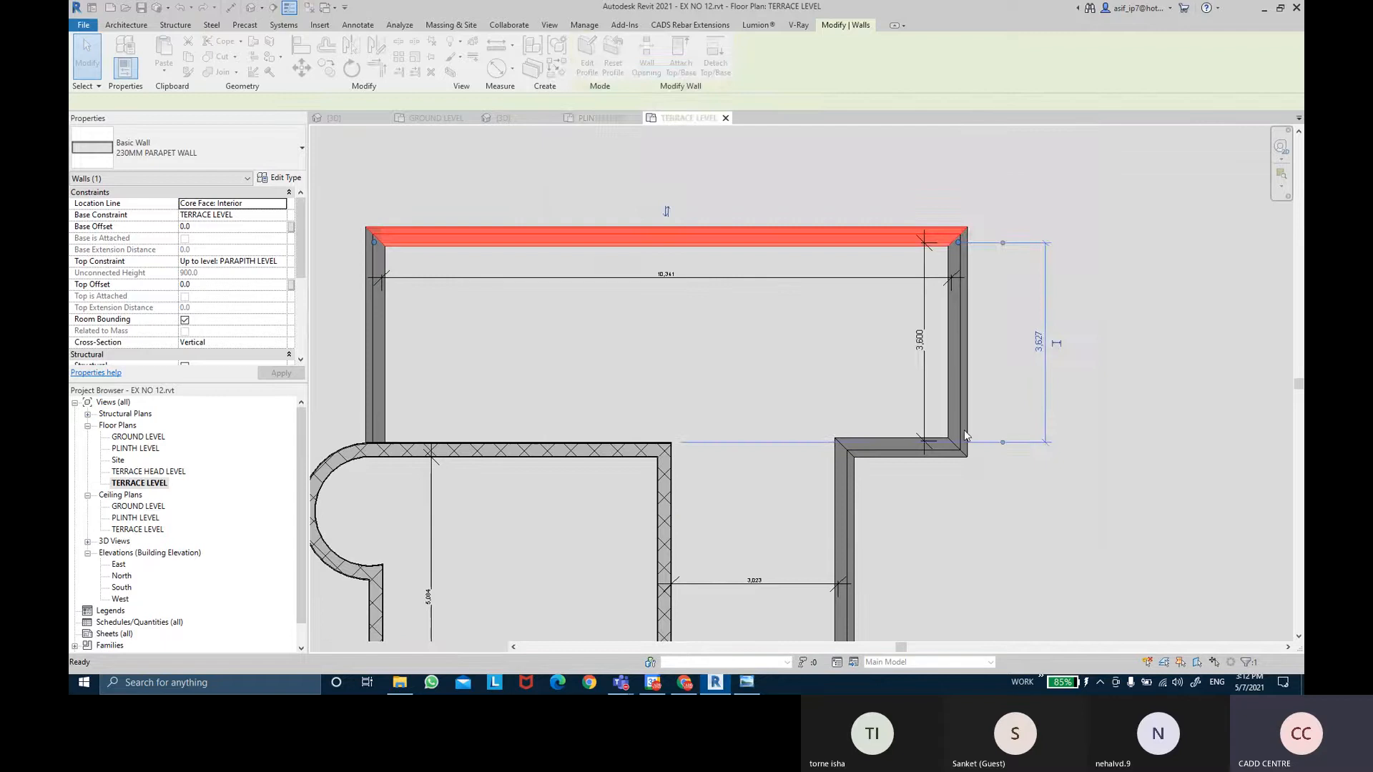
pyautogui.click(1058, 510)
pyautogui.moveTo(1019, 544); pyautogui.dragTo(1006, 304, button='middle')
pyautogui.moveTo(923, 527); pyautogui.dragTo(976, 272, button='middle')
pyautogui.scroll(2, 457, 392)
pyautogui.scroll(4, 704, 525)
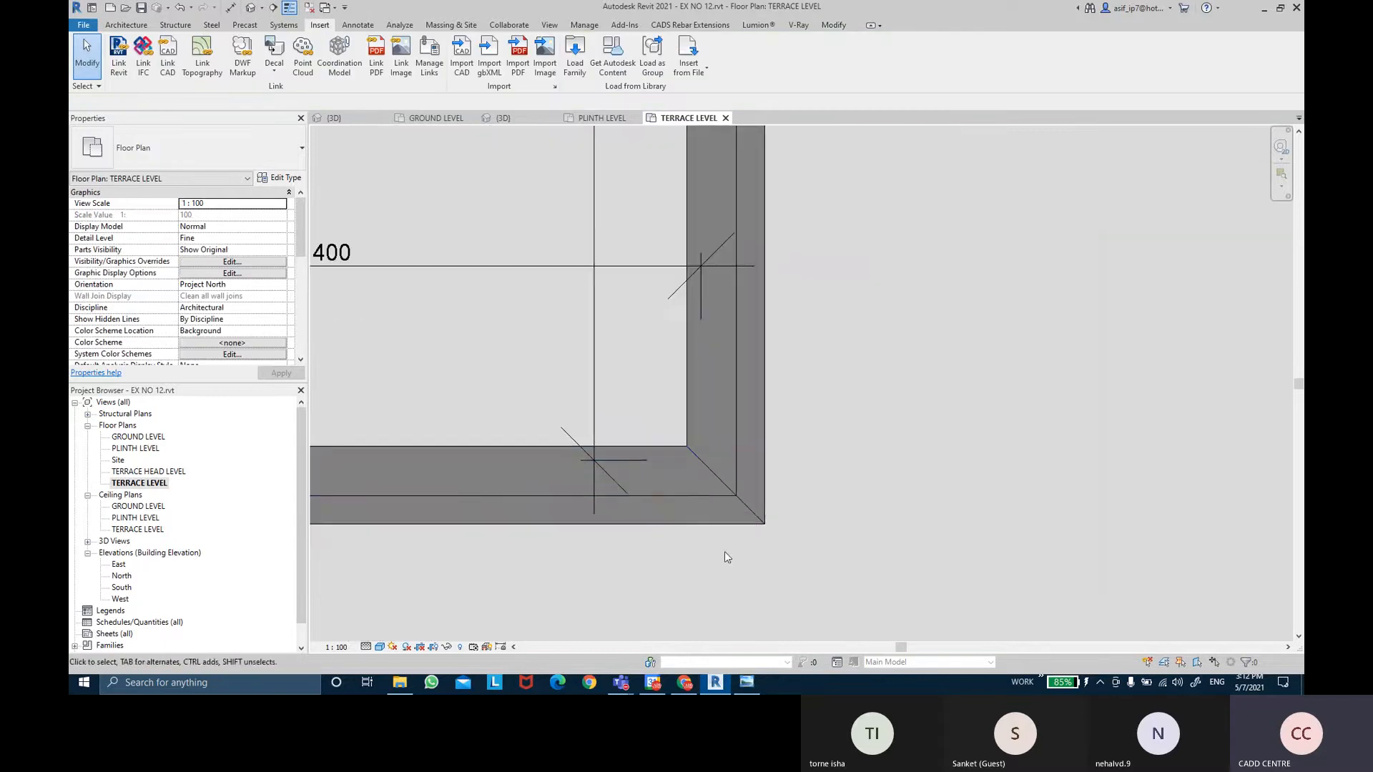
pyautogui.scroll(-5, 816, 414)
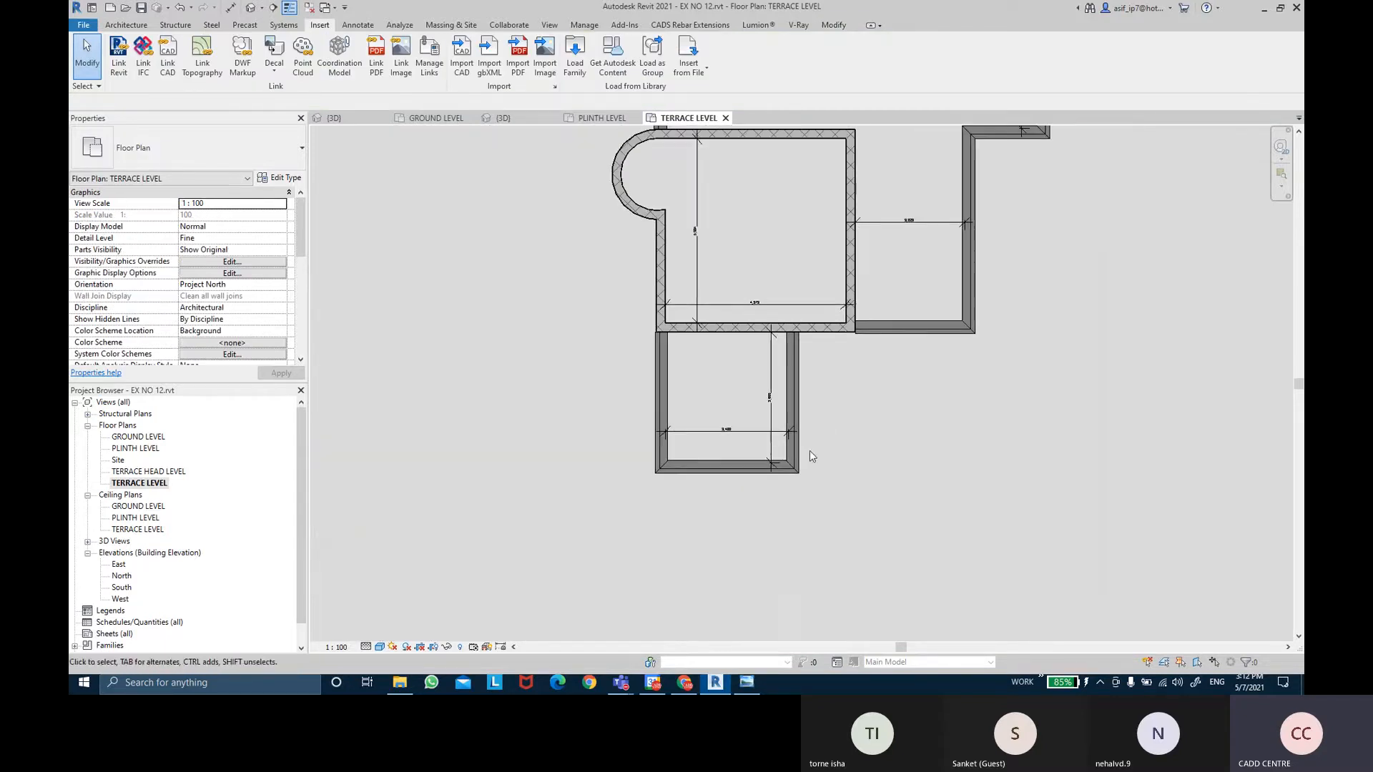
# Switch to the {3D} view, orbit around to the capped parapet, and select that wall.
pyautogui.click(251, 7)
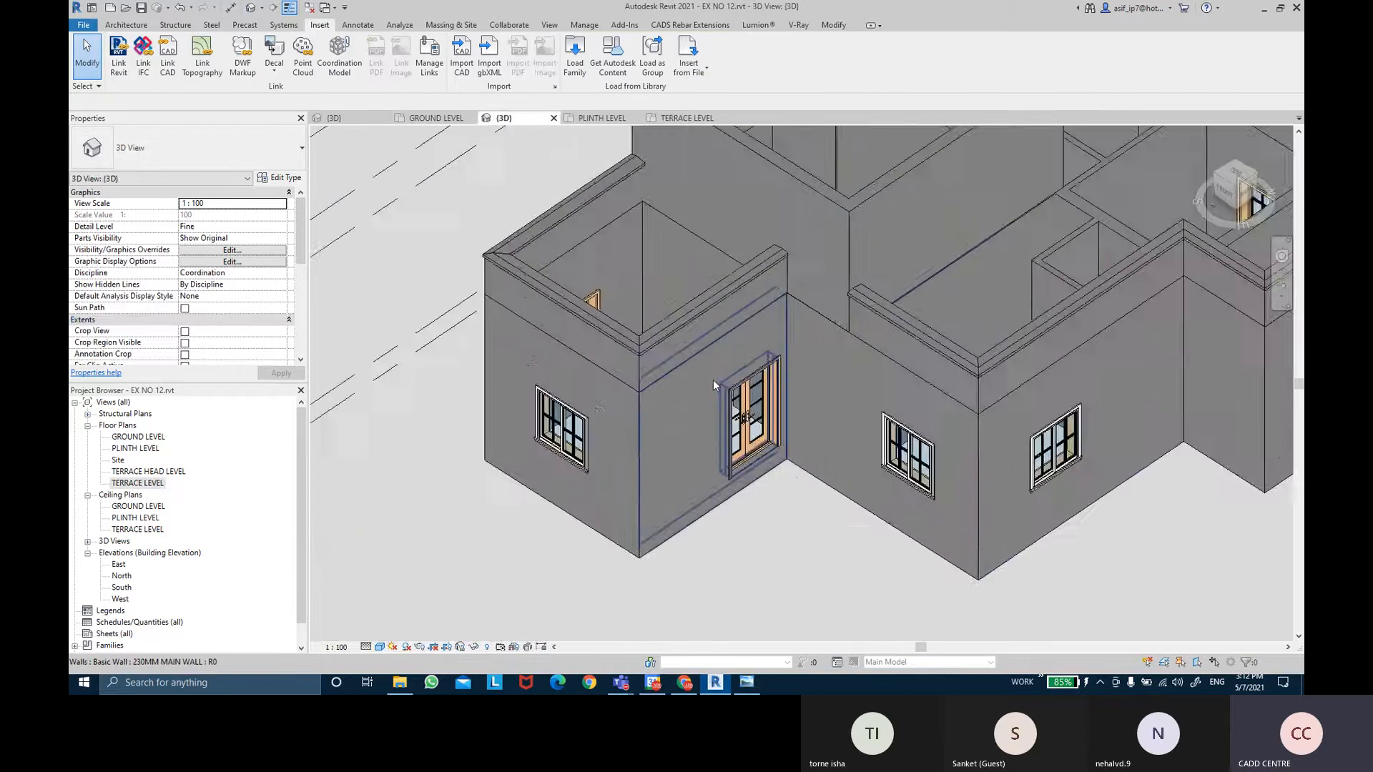
pyautogui.scroll(5, 713, 379)
pyautogui.click(814, 364)
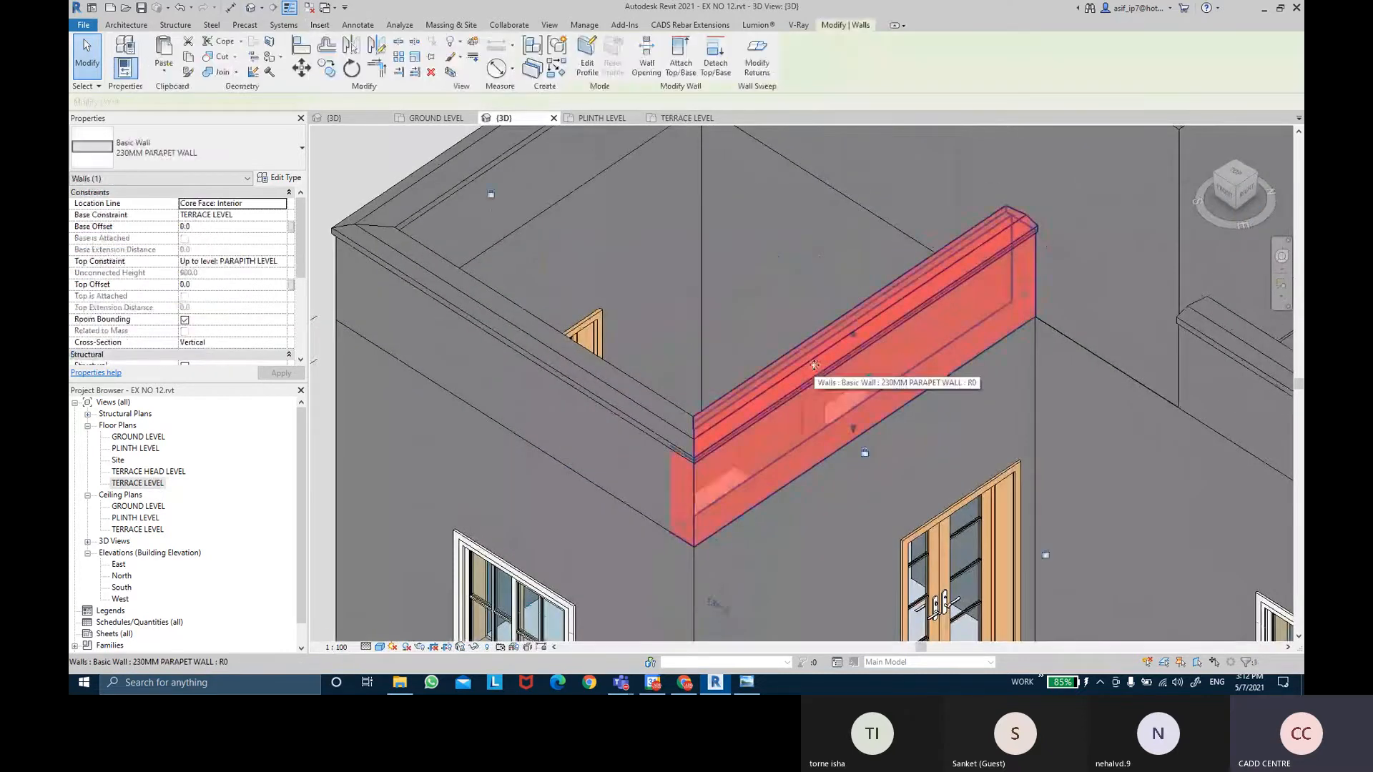
pyautogui.keyDown('shift'); pyautogui.moveTo(814, 366); pyautogui.dragTo(851, 428, button='middle'); pyautogui.keyUp('shift')
pyautogui.click(798, 155)
pyautogui.keyDown('shift'); pyautogui.moveTo(797, 155); pyautogui.dragTo(1167, 332, button='middle'); pyautogui.keyUp('shift')
pyautogui.click(1091, 352)
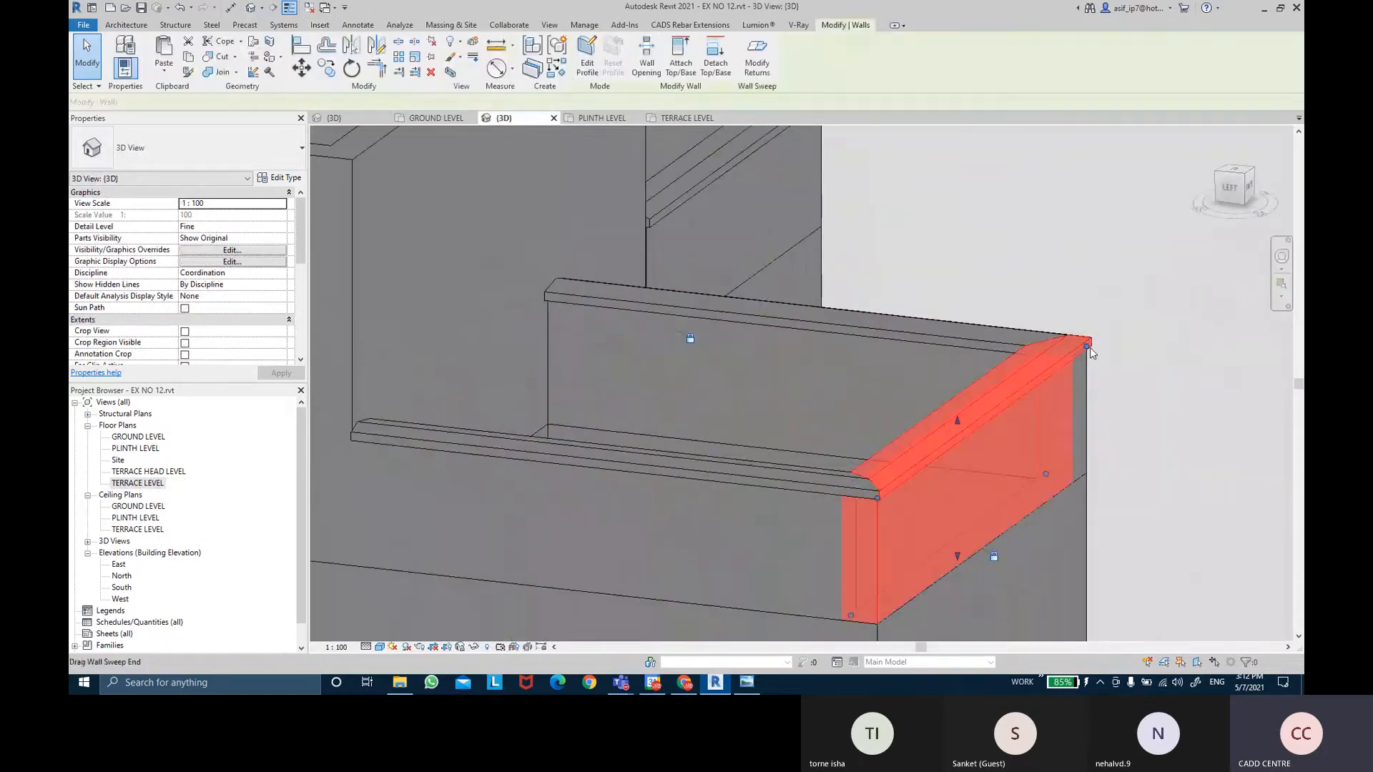
# From the parapet type's wall sweeps, open the sweep material browser and create a new material.
pyautogui.click(280, 178)
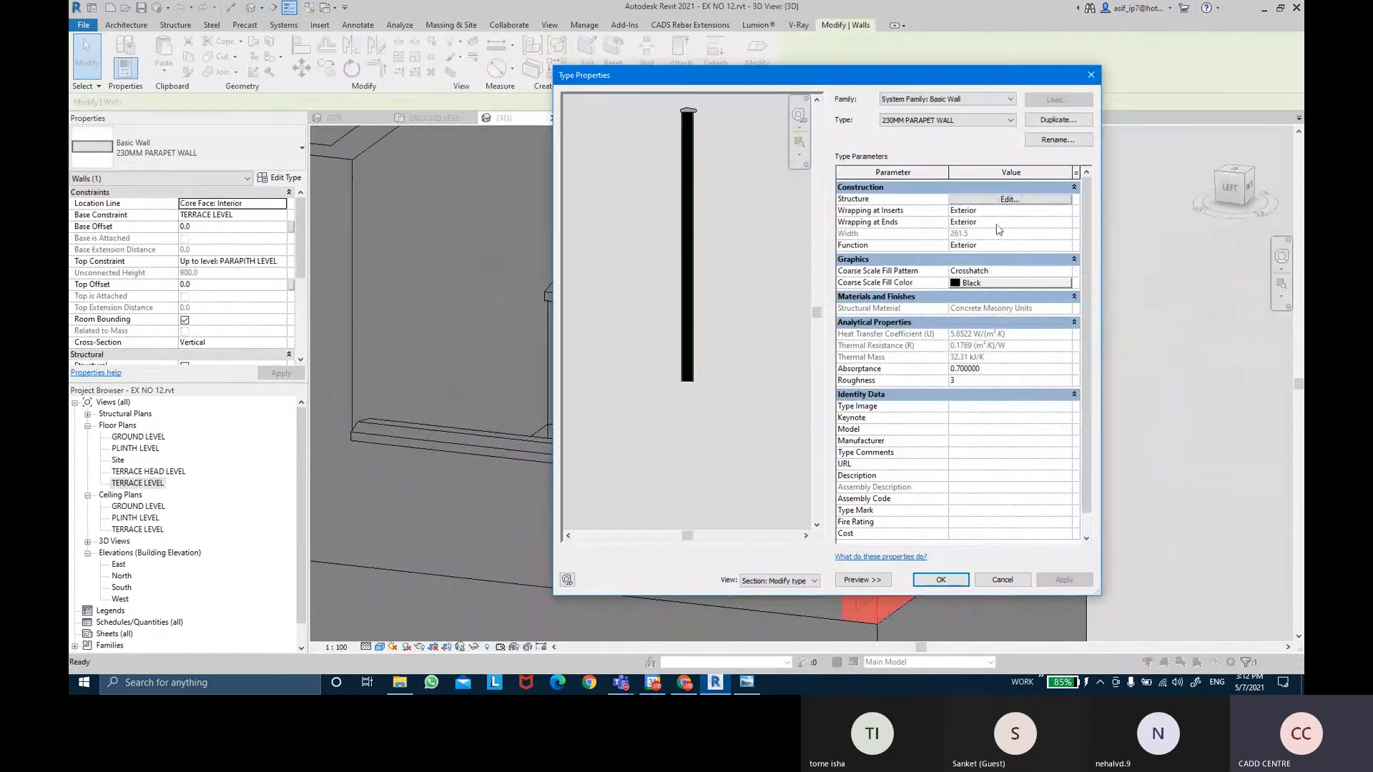
pyautogui.click(1009, 200)
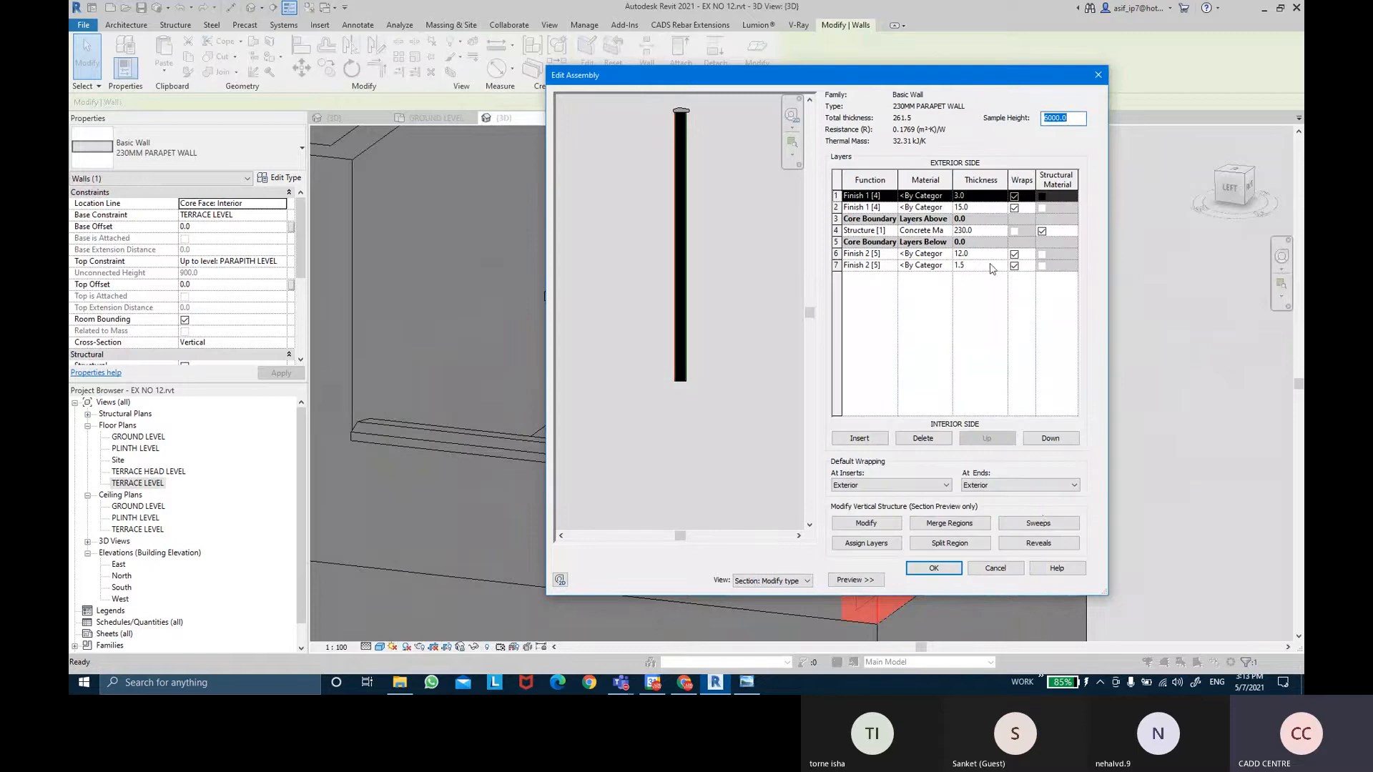
pyautogui.click(1038, 523)
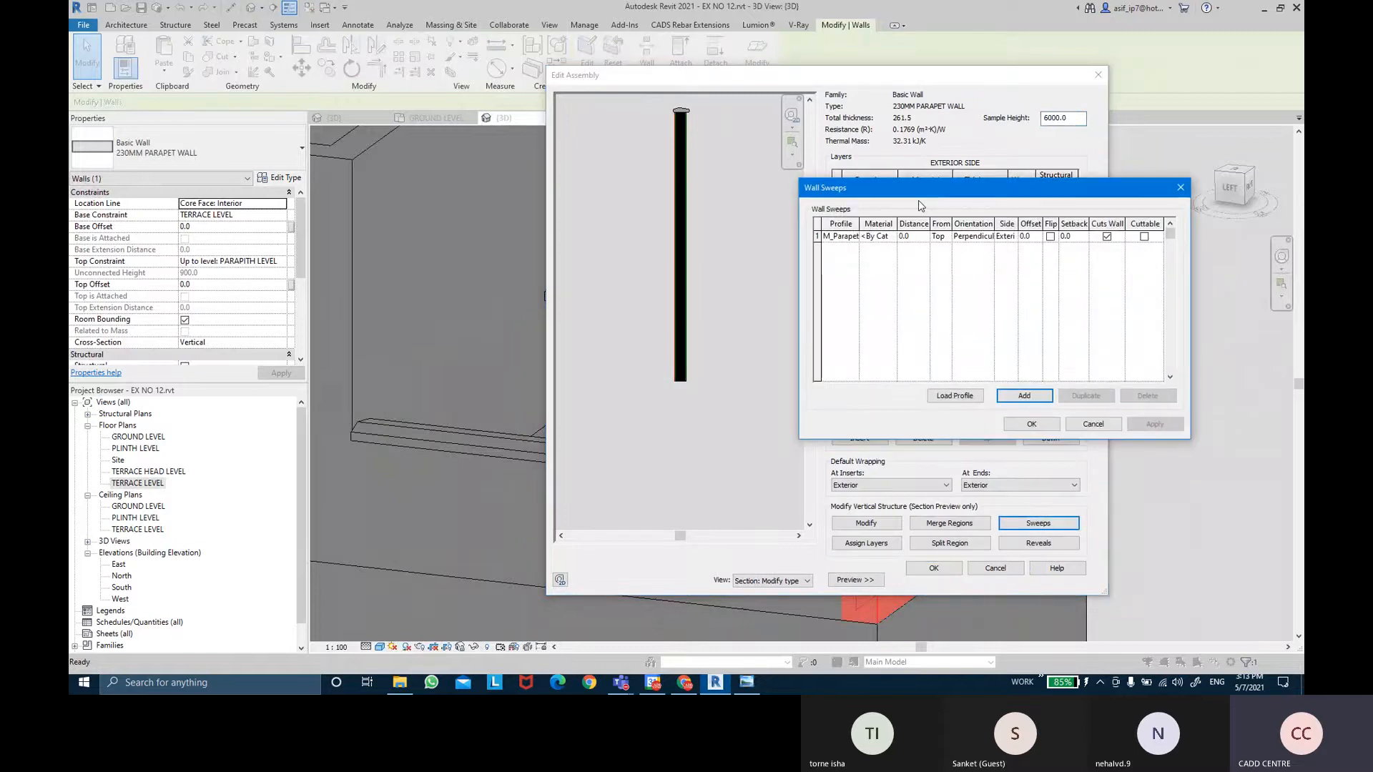
pyautogui.moveTo(877, 192); pyautogui.dragTo(849, 193)
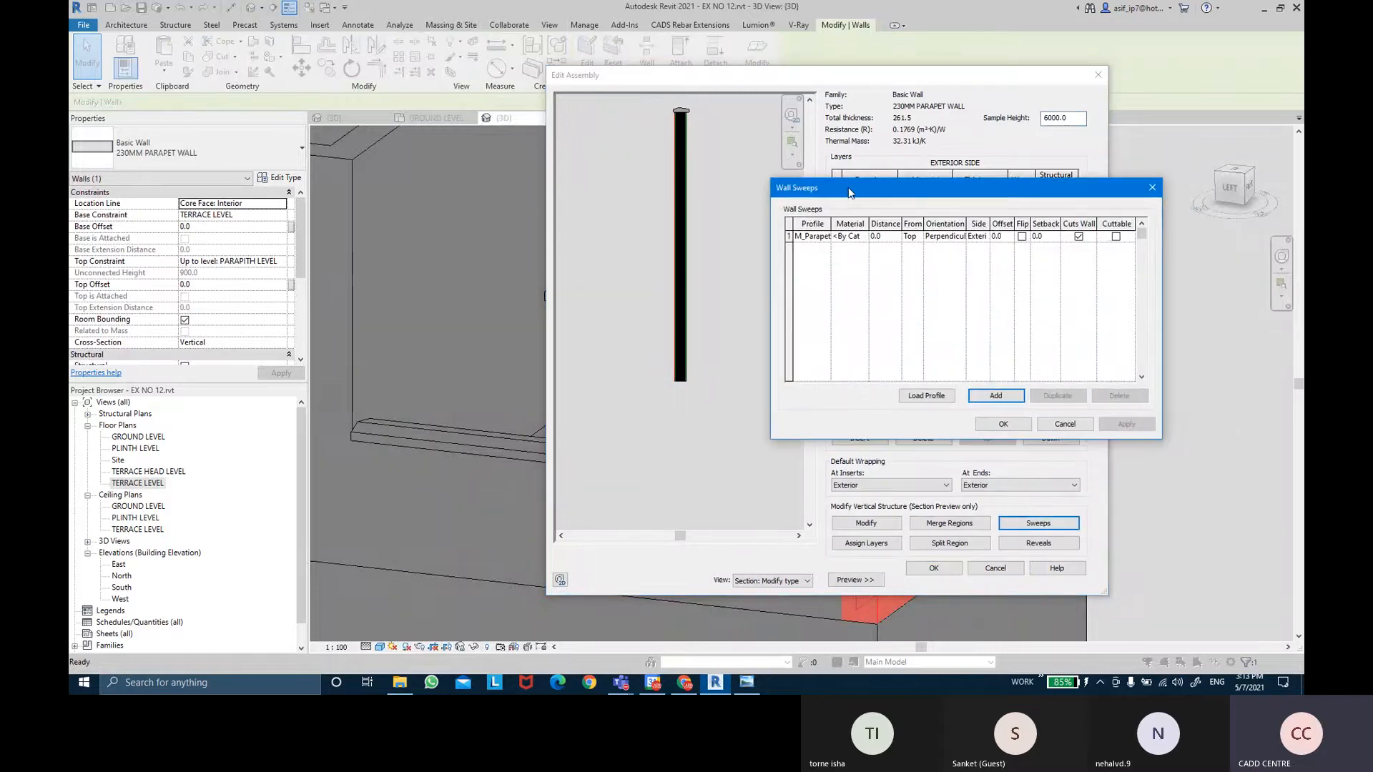
pyautogui.click(864, 239)
pyautogui.click(865, 238)
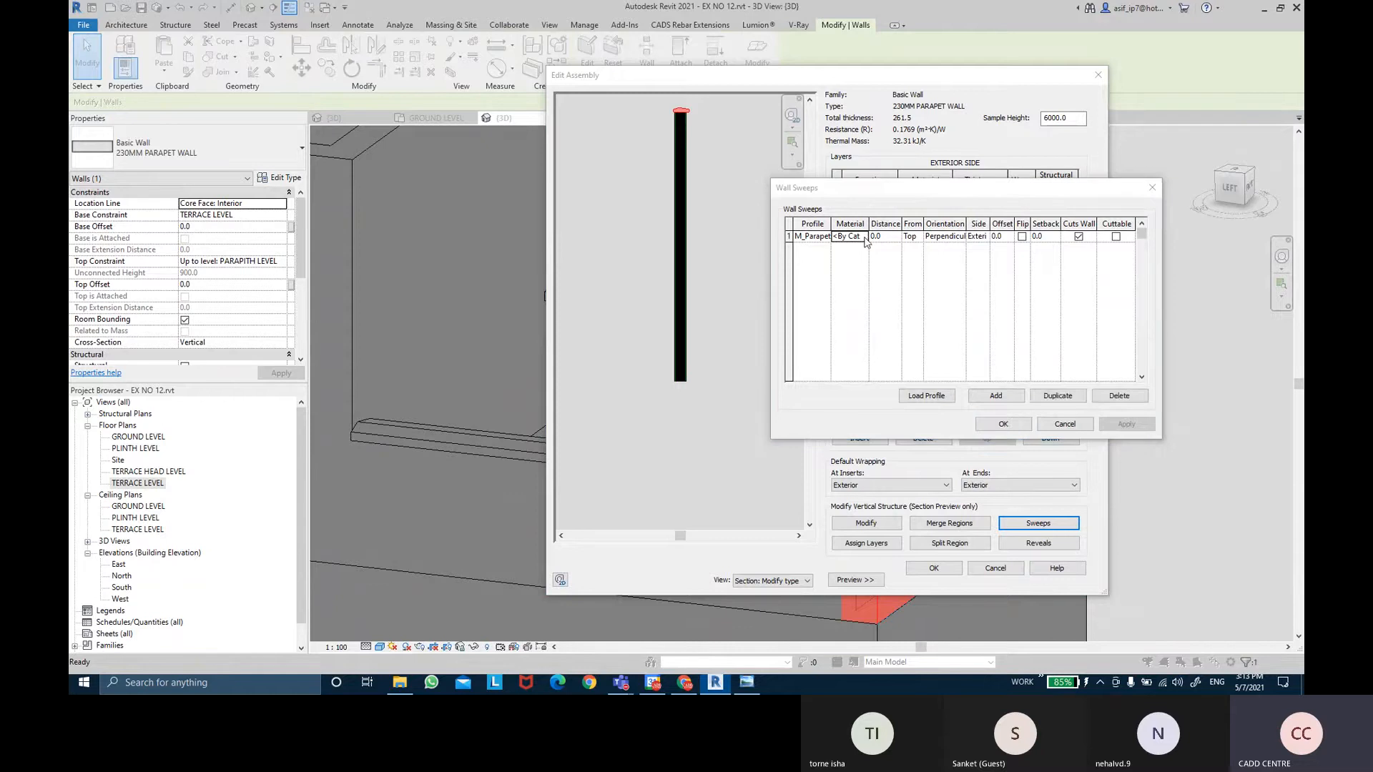
pyautogui.click(440, 581)
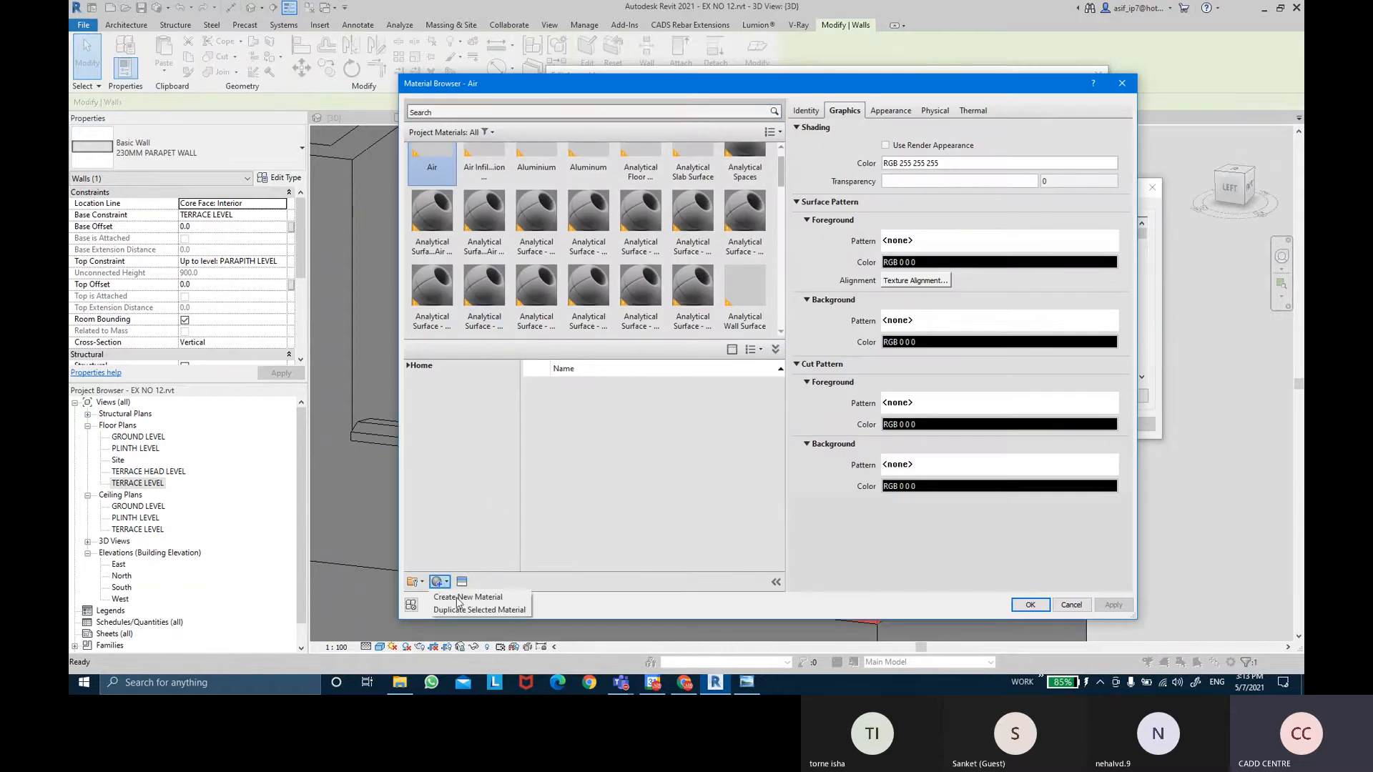
pyautogui.click(457, 597)
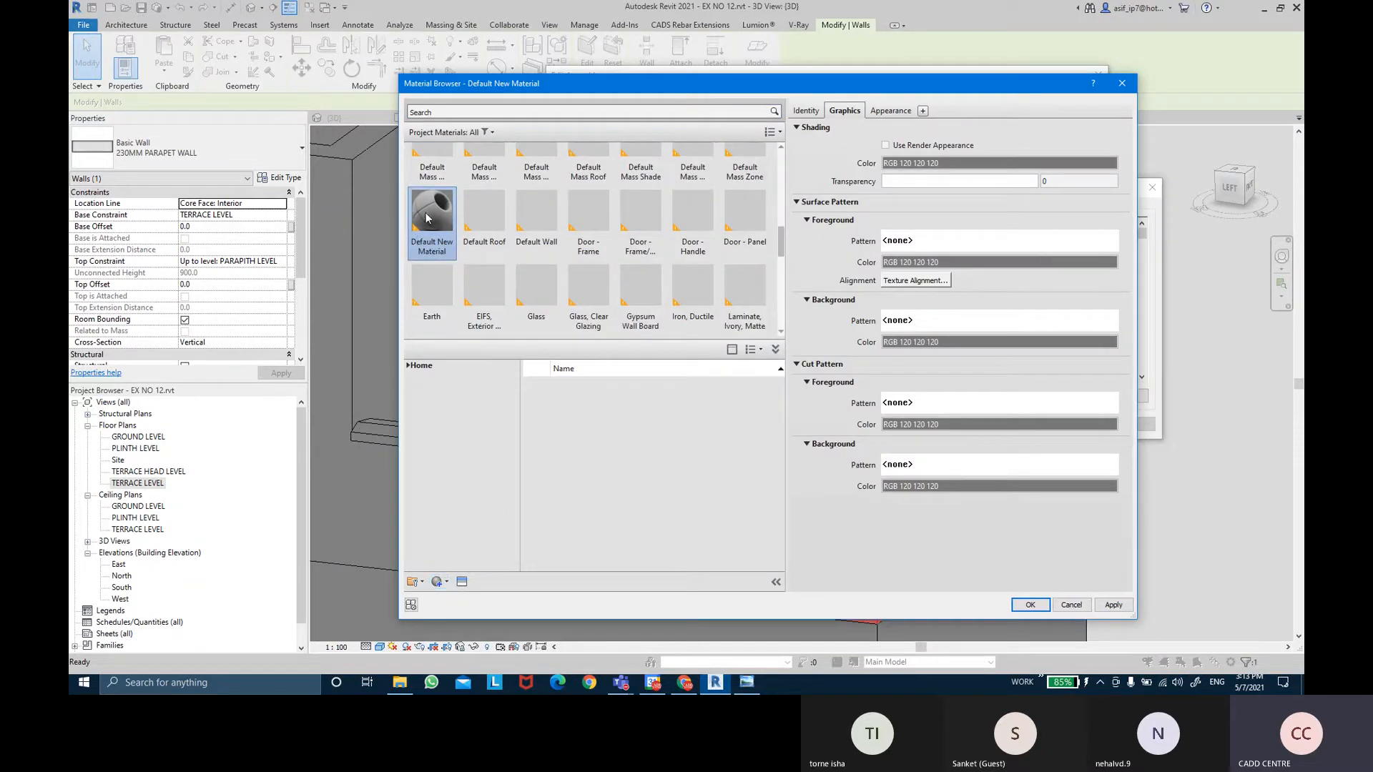
# Rename the new material AR-COPPING-STONE and set its class to Stone.
pyautogui.click(806, 111)
pyautogui.tripleClick(971, 133)
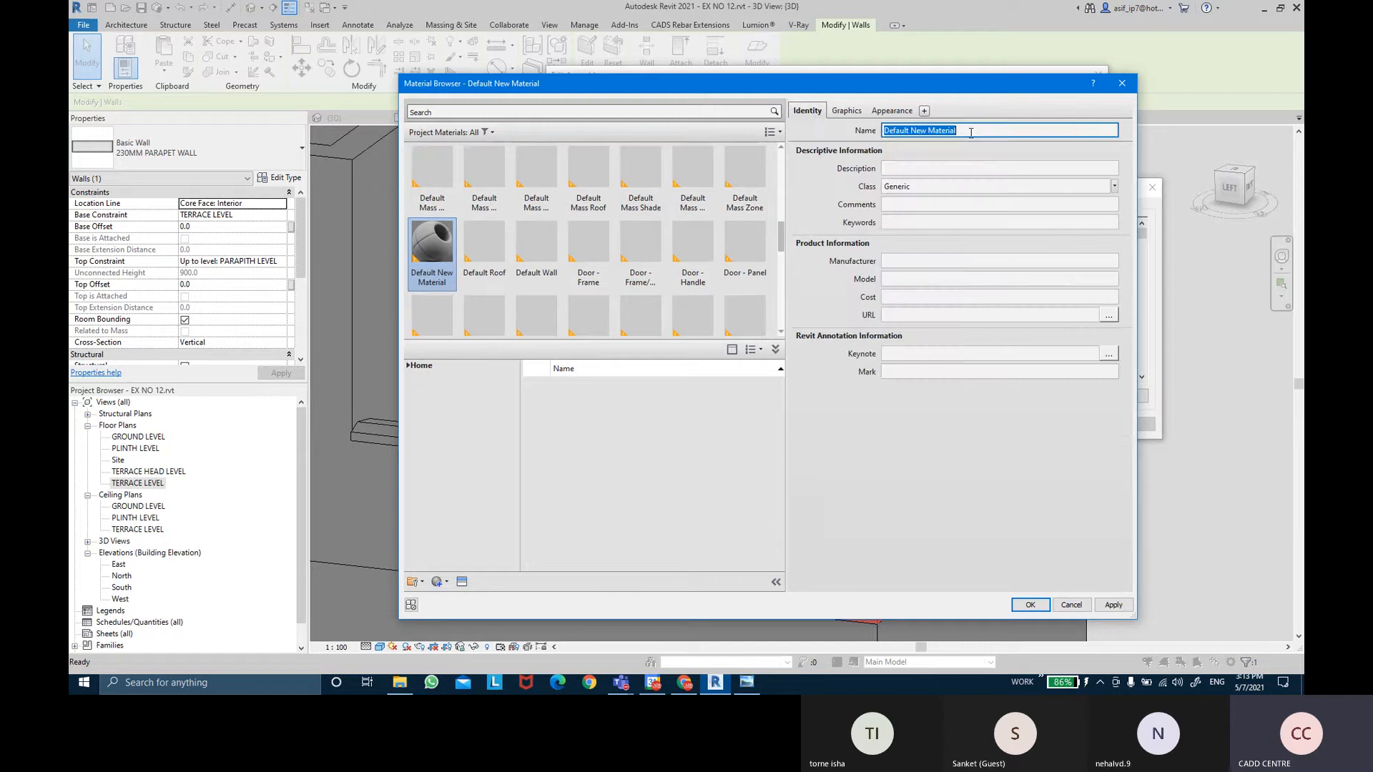
pyautogui.press('BackSpace')
pyautogui.write('AR-')
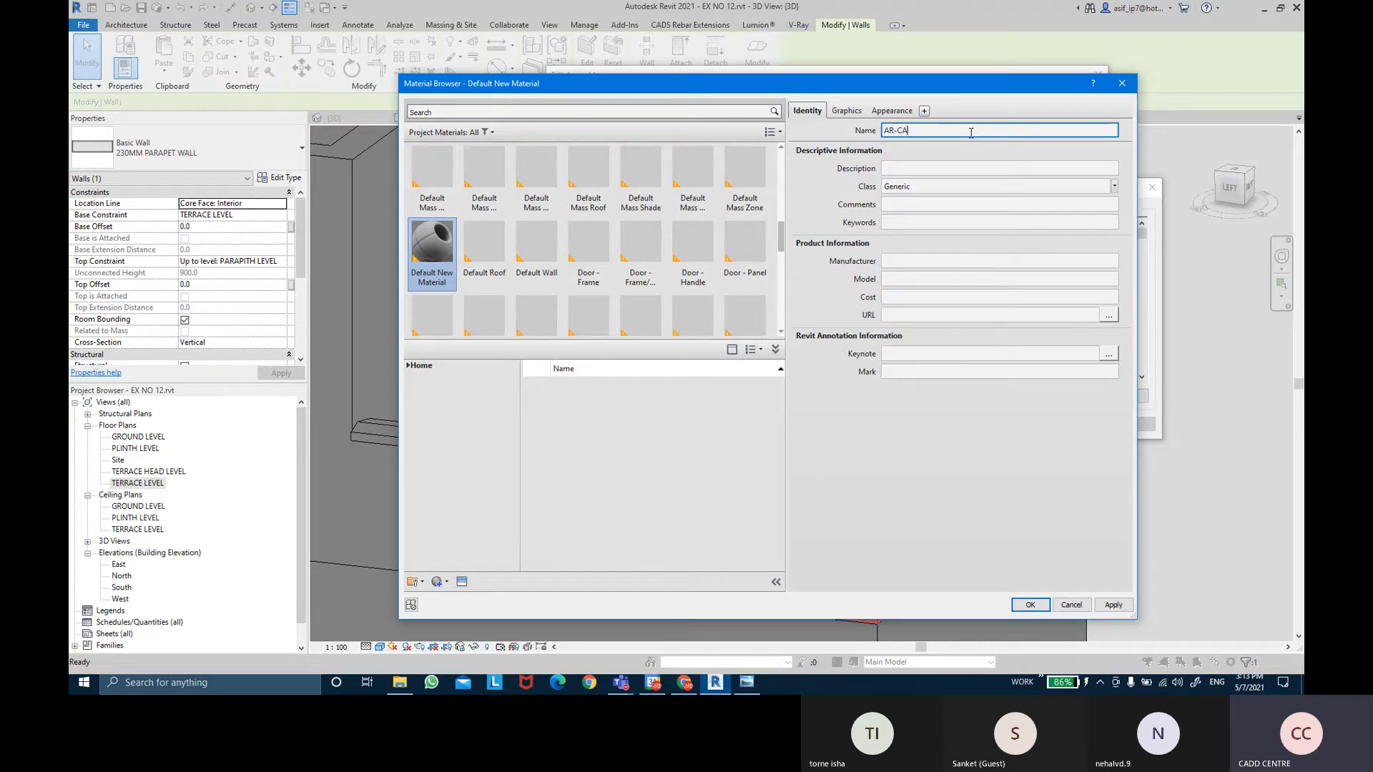
pyautogui.write('COPPING-STONE')
pyautogui.press('Return')
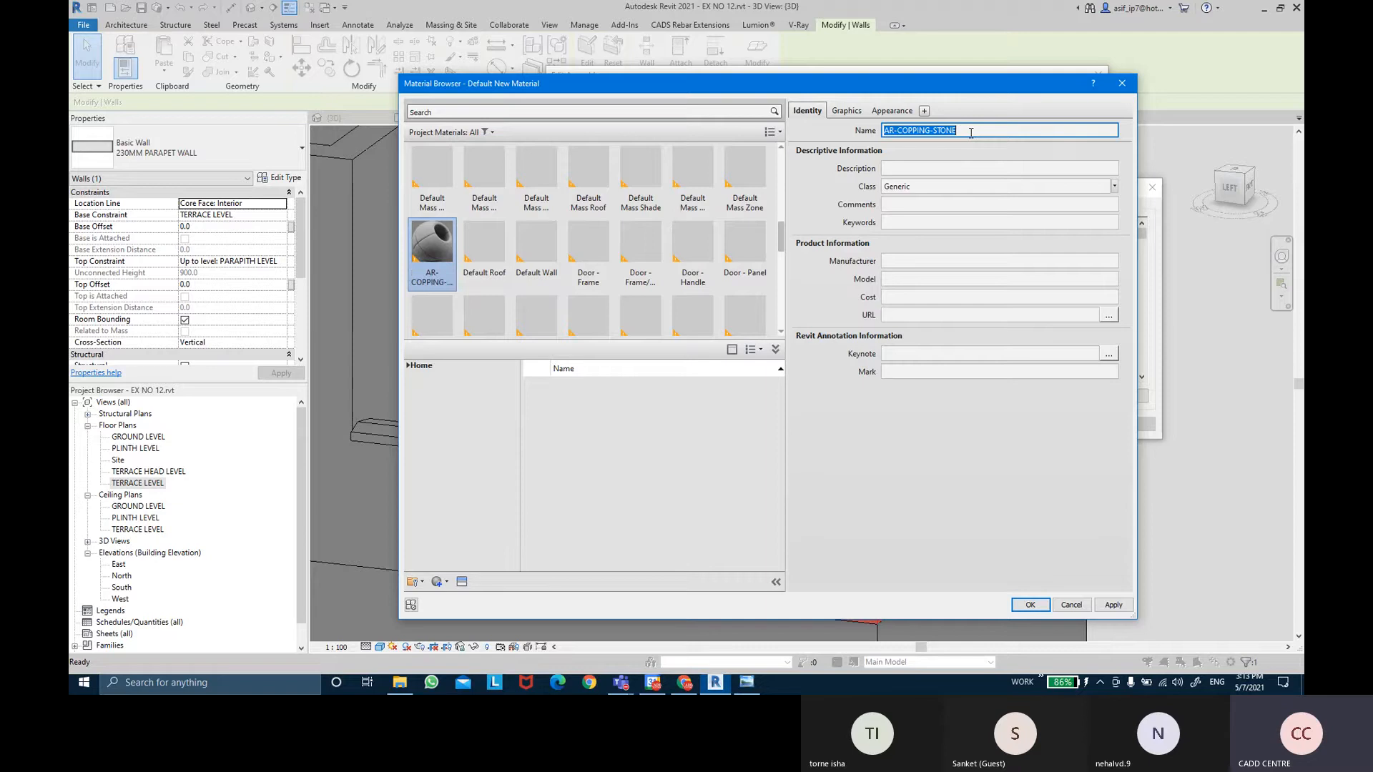
pyautogui.click(1114, 187)
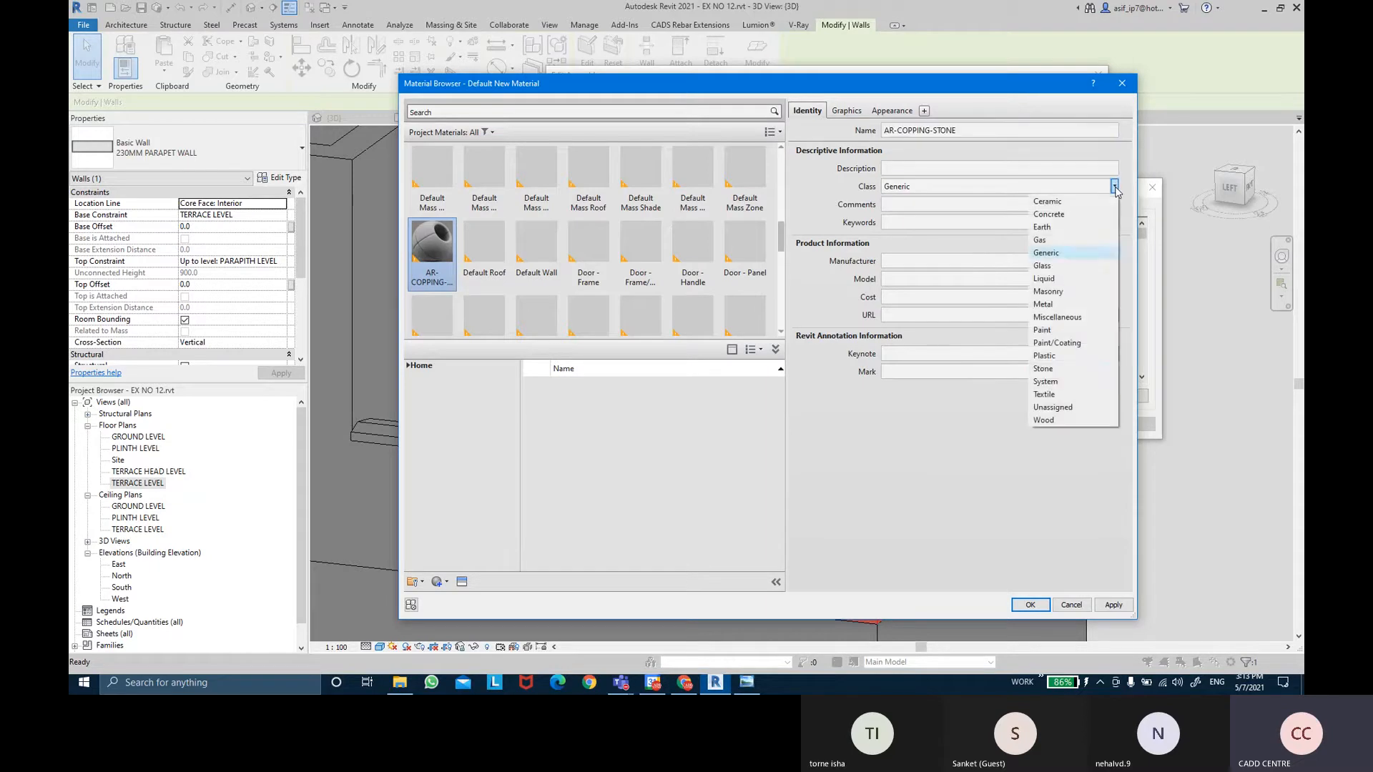
pyautogui.click(1048, 368)
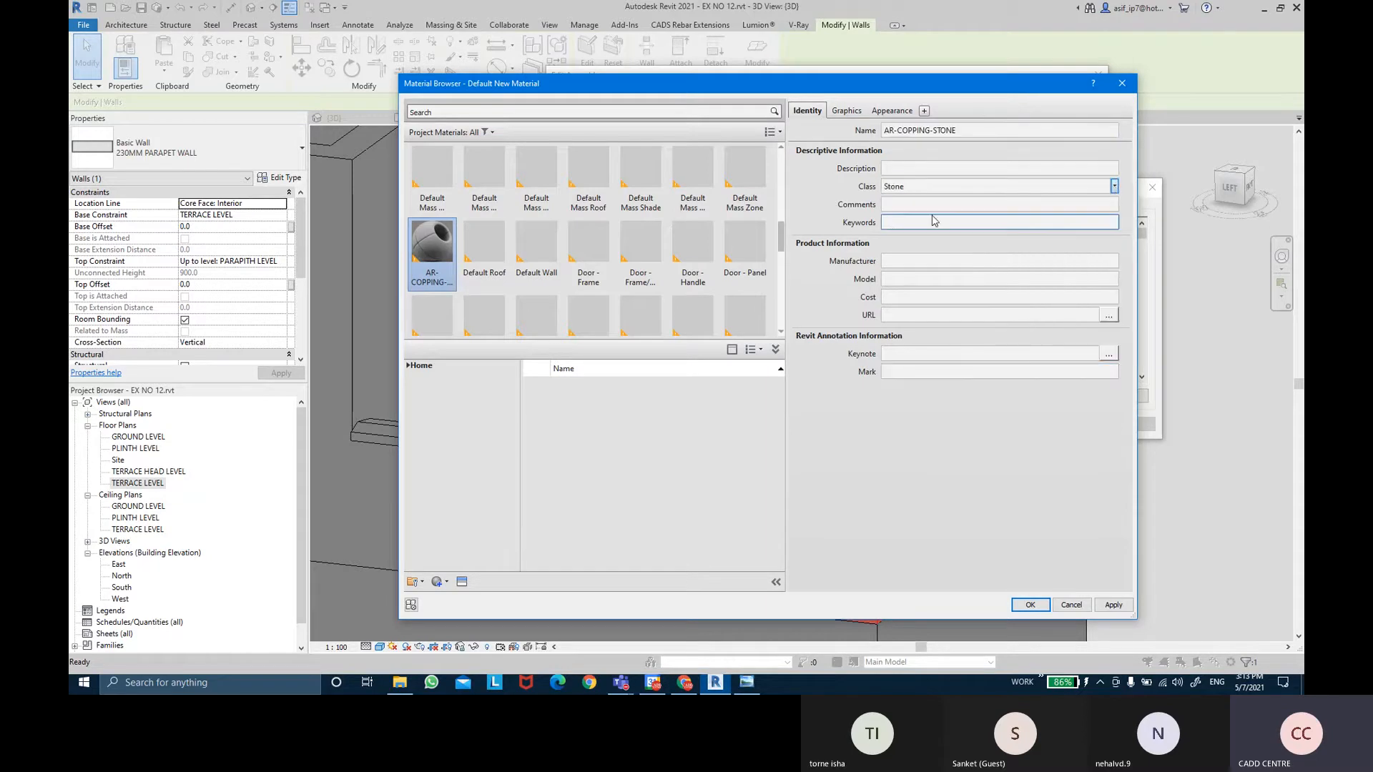
pyautogui.click(855, 112)
# Tick Use Render Appearance and set Sand - Dense surface and Concrete cut foreground patterns.
pyautogui.click(914, 147)
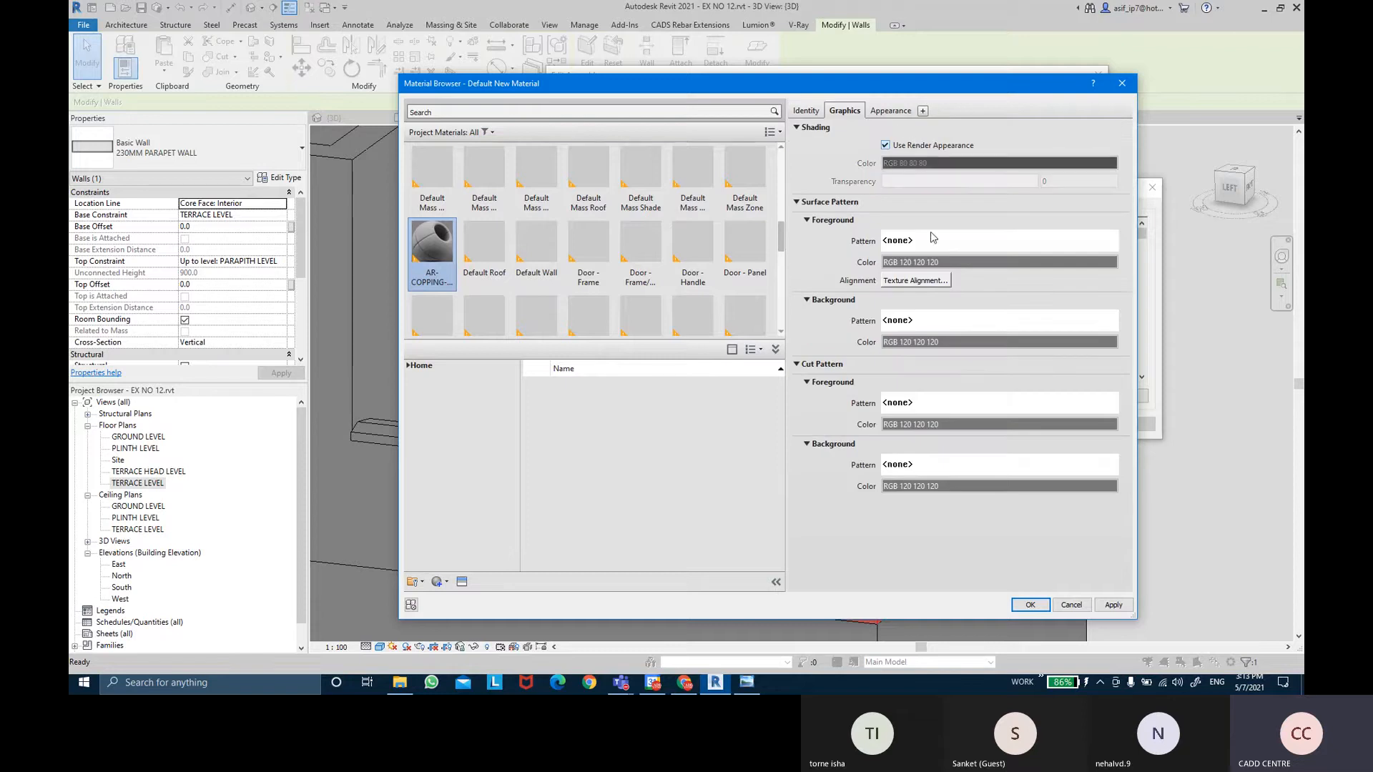
pyautogui.click(931, 243)
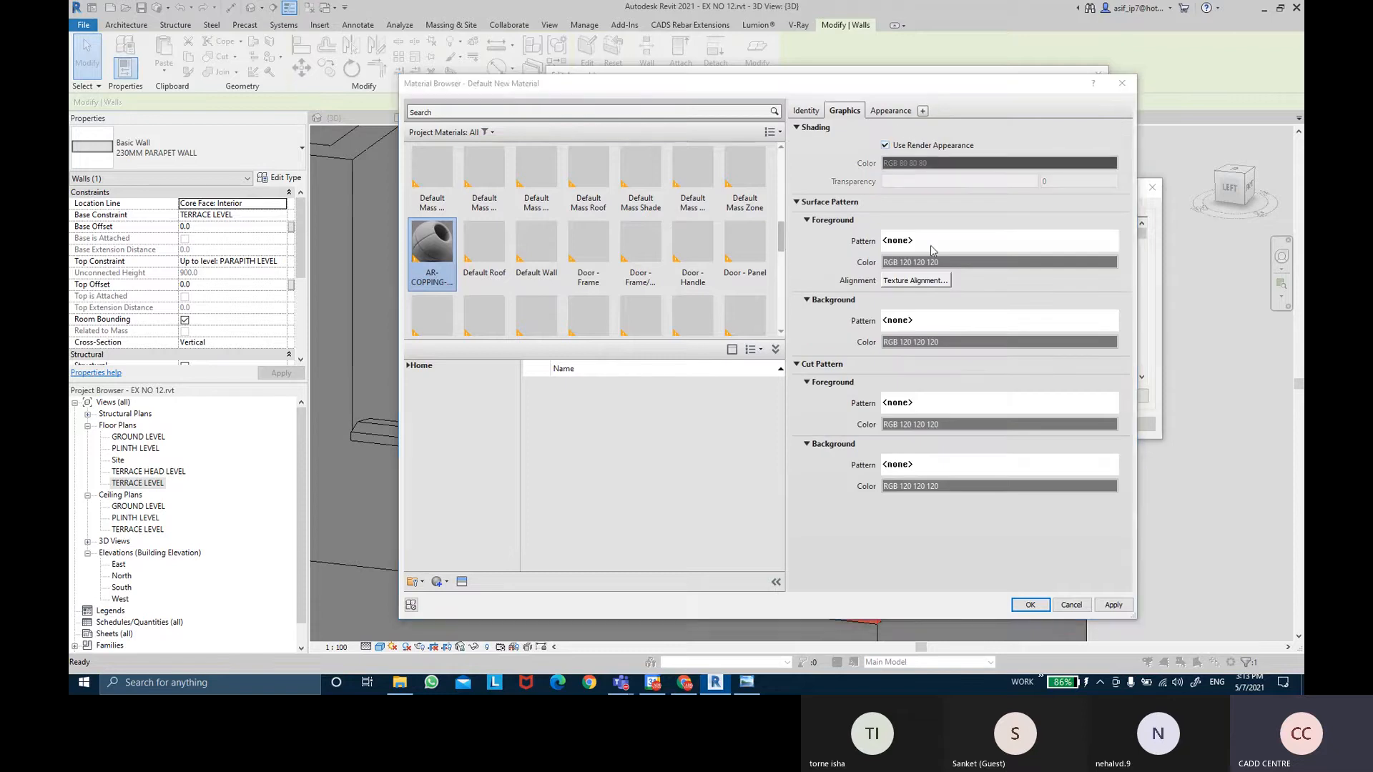
pyautogui.scroll(-3, 584, 315)
pyautogui.scroll(-2, 584, 316)
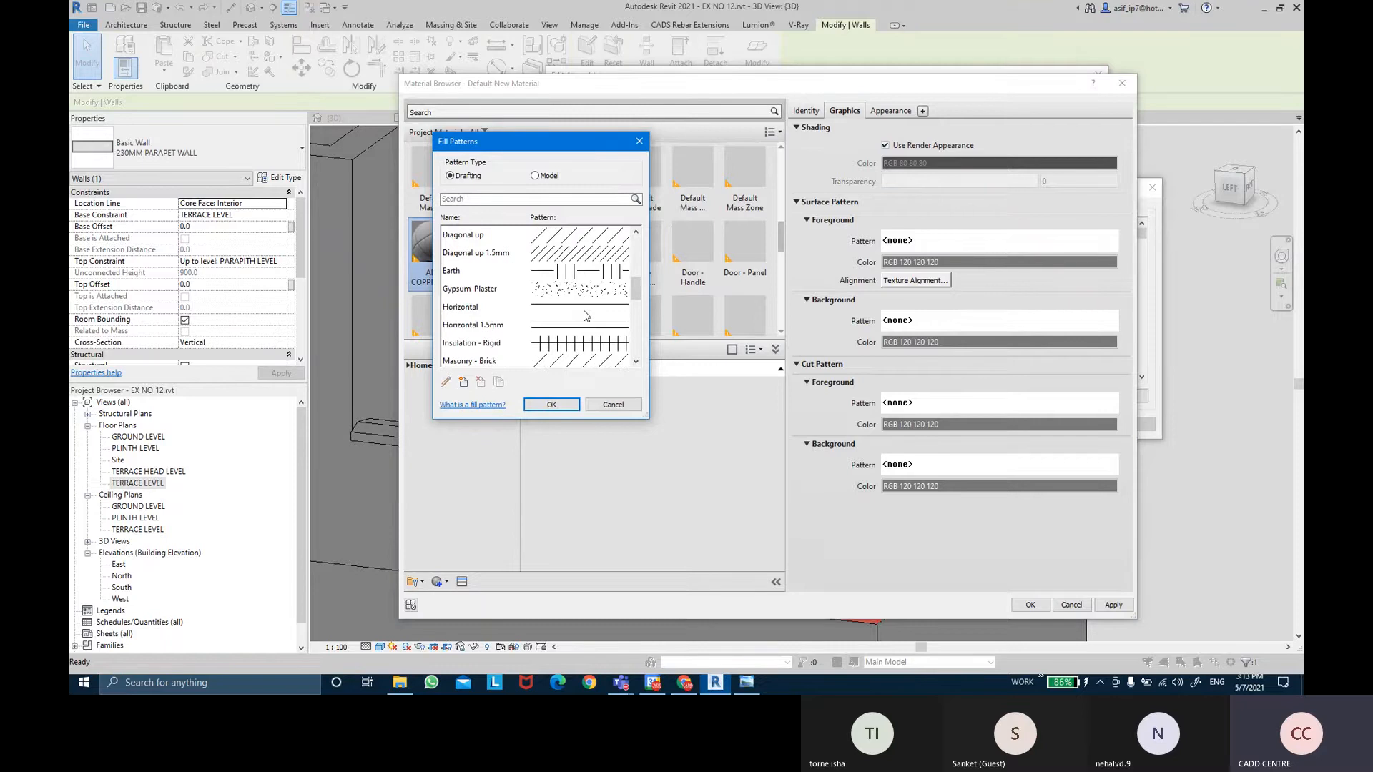
pyautogui.scroll(-2, 573, 302)
pyautogui.click(565, 343)
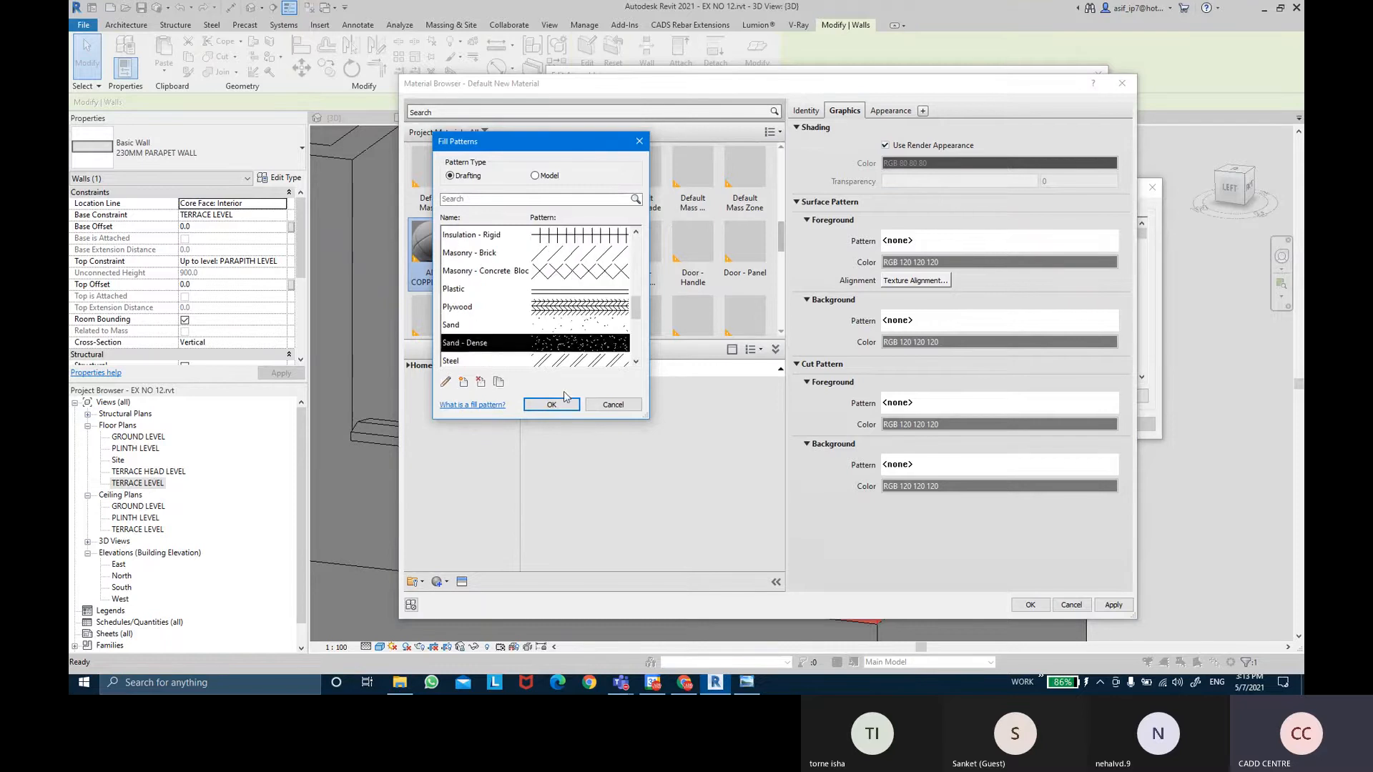
pyautogui.click(565, 409)
pyautogui.click(966, 403)
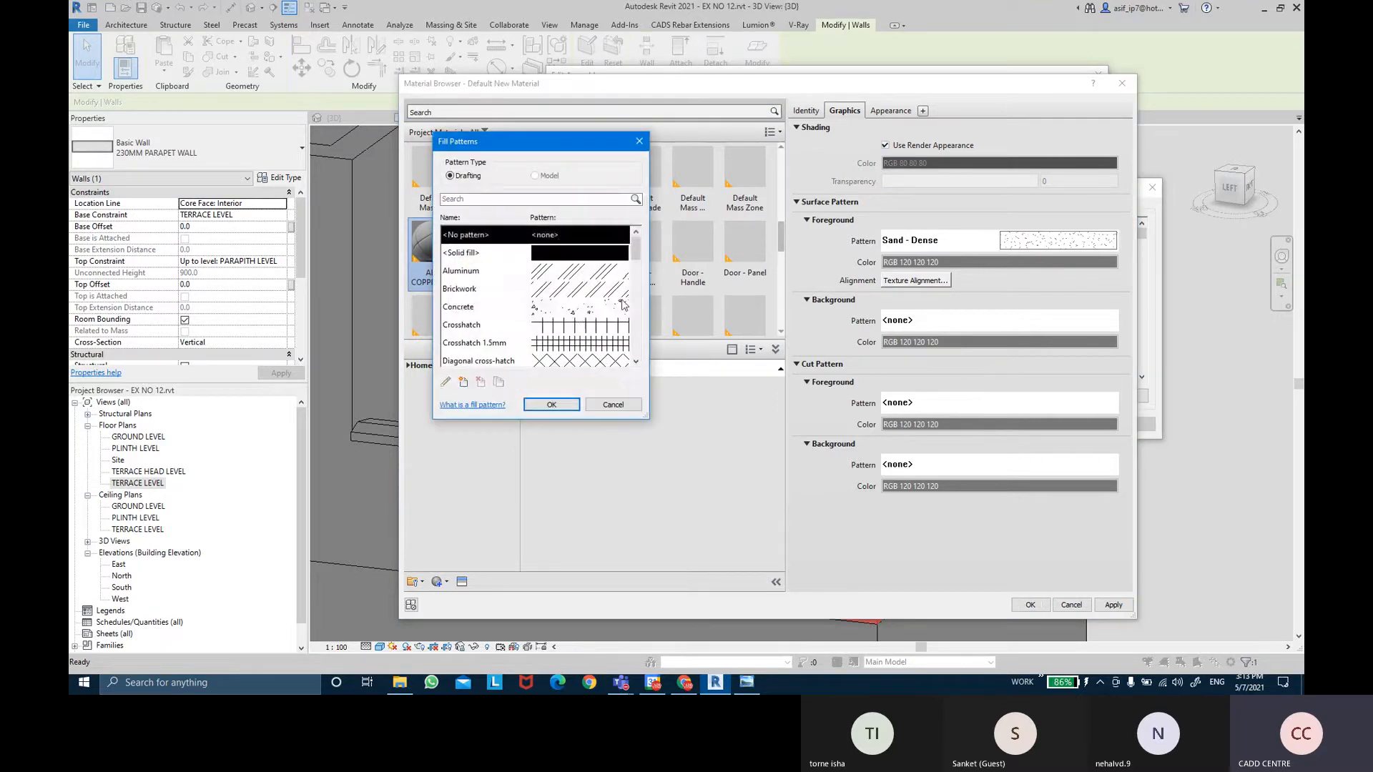
pyautogui.click(574, 312)
pyautogui.click(551, 405)
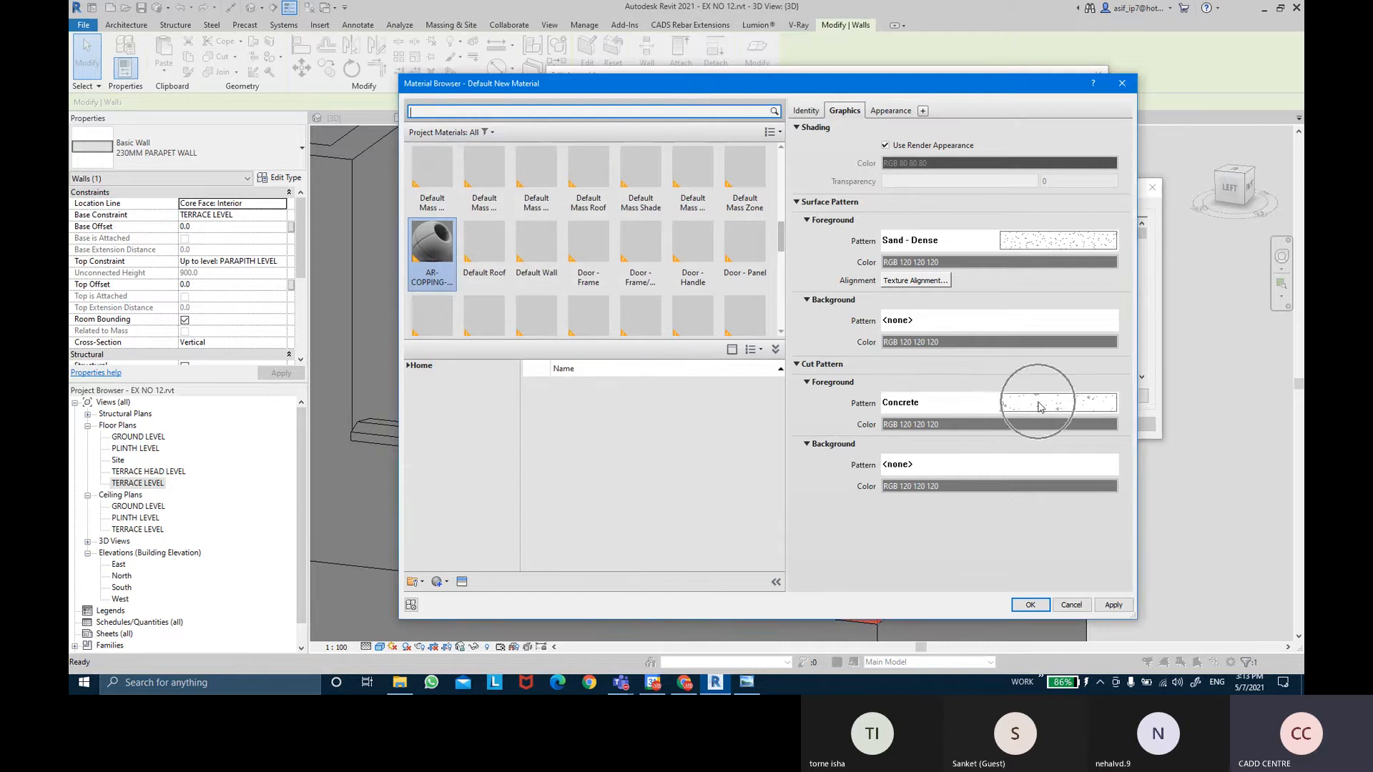
pyautogui.click(880, 115)
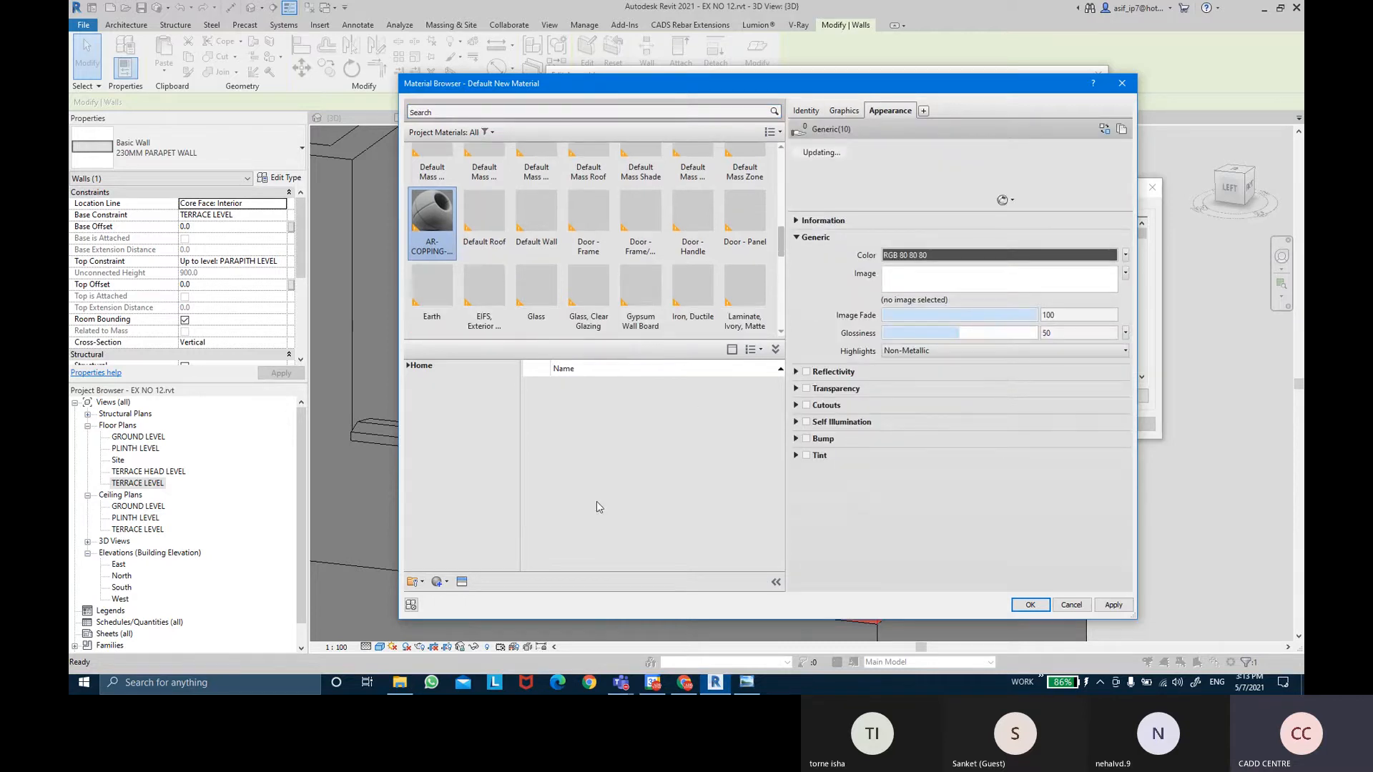
# Assign the Stone library's Unfinished appearance asset to AR-COPPING-STONE and apply it.
pyautogui.click(463, 582)
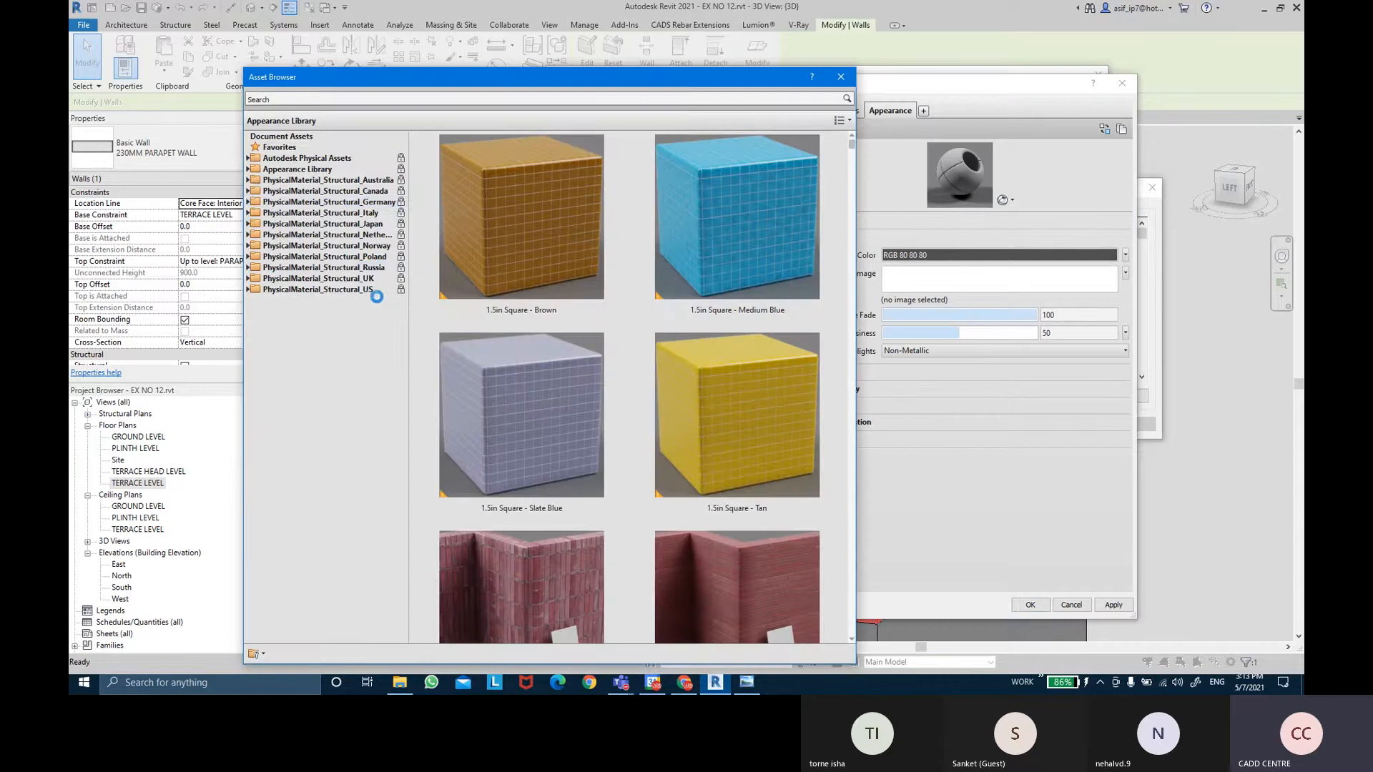
pyautogui.click(246, 169)
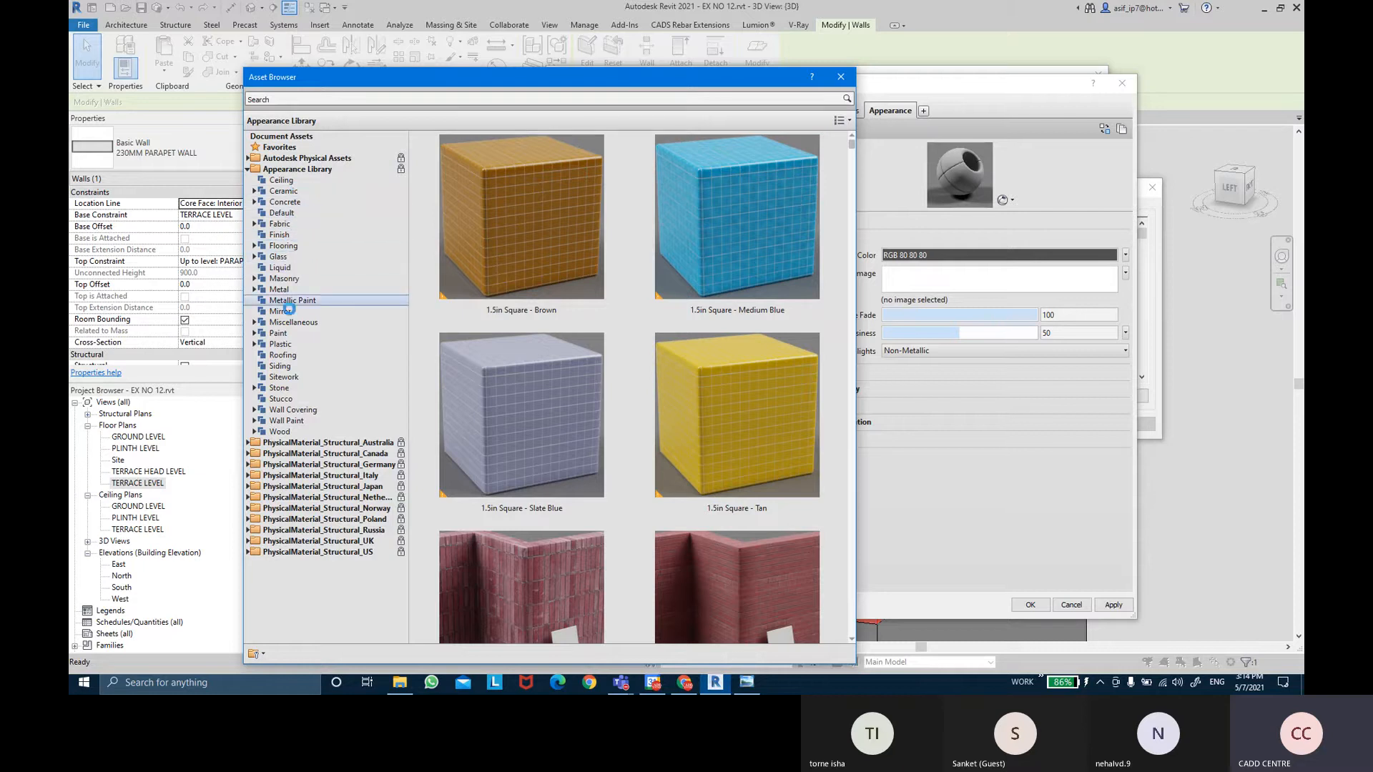
pyautogui.click(254, 387)
pyautogui.click(270, 387)
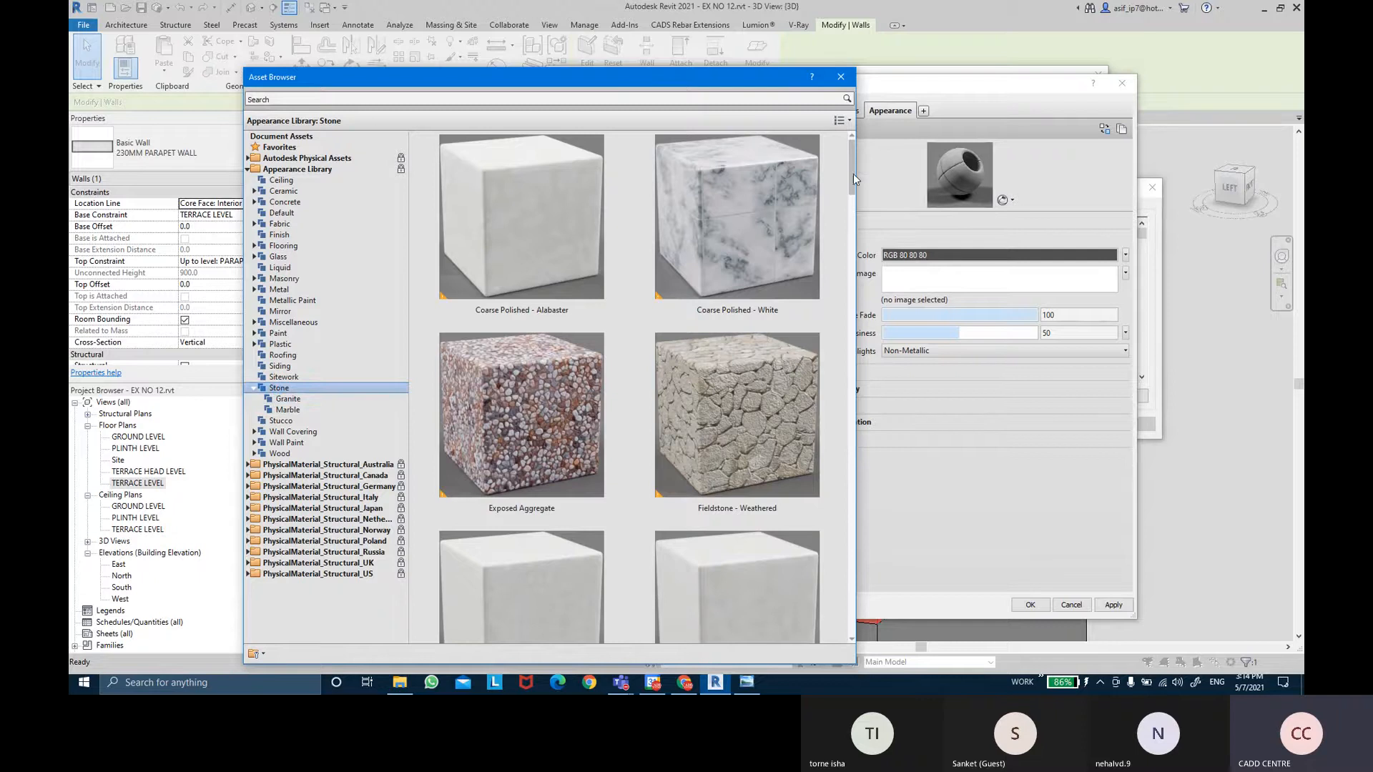
pyautogui.moveTo(852, 174); pyautogui.dragTo(847, 628)
pyautogui.moveTo(508, 534)
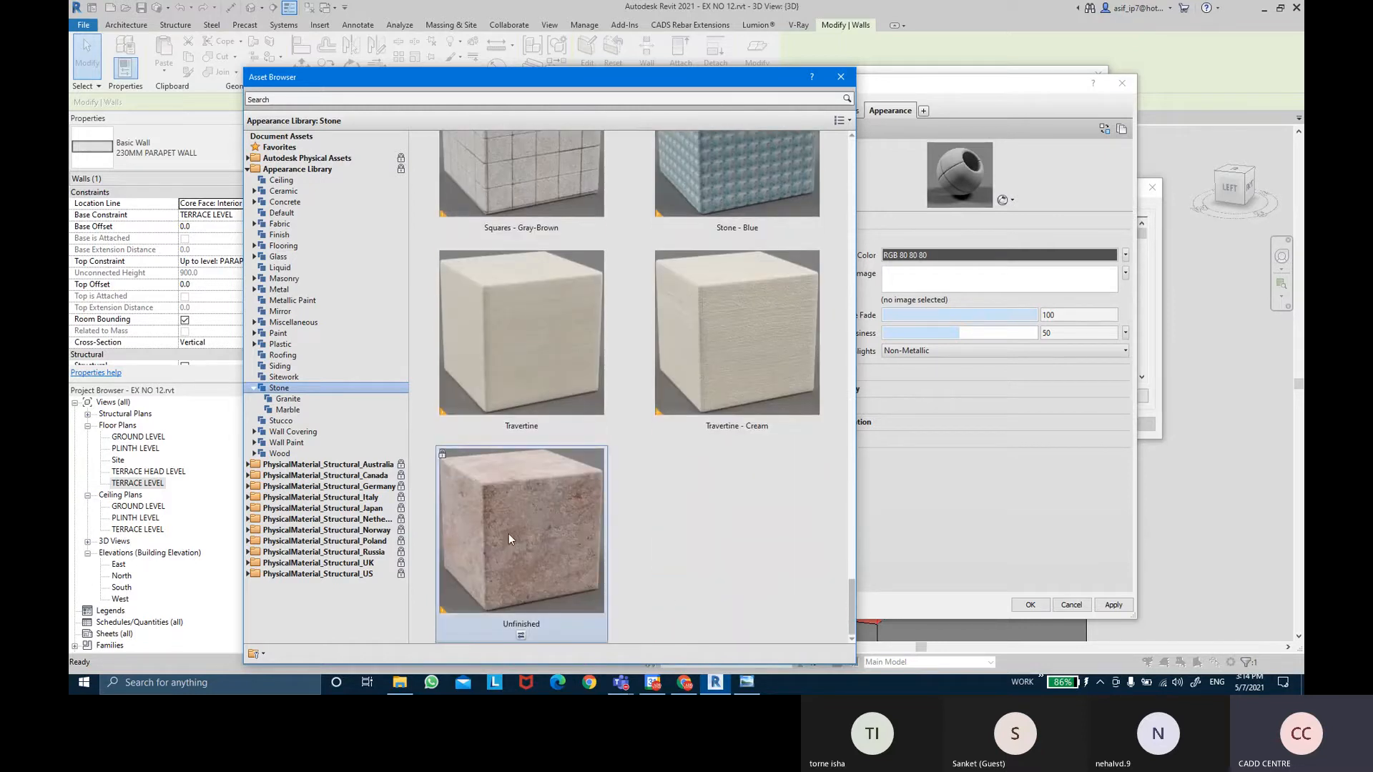
pyautogui.doubleClick(508, 533)
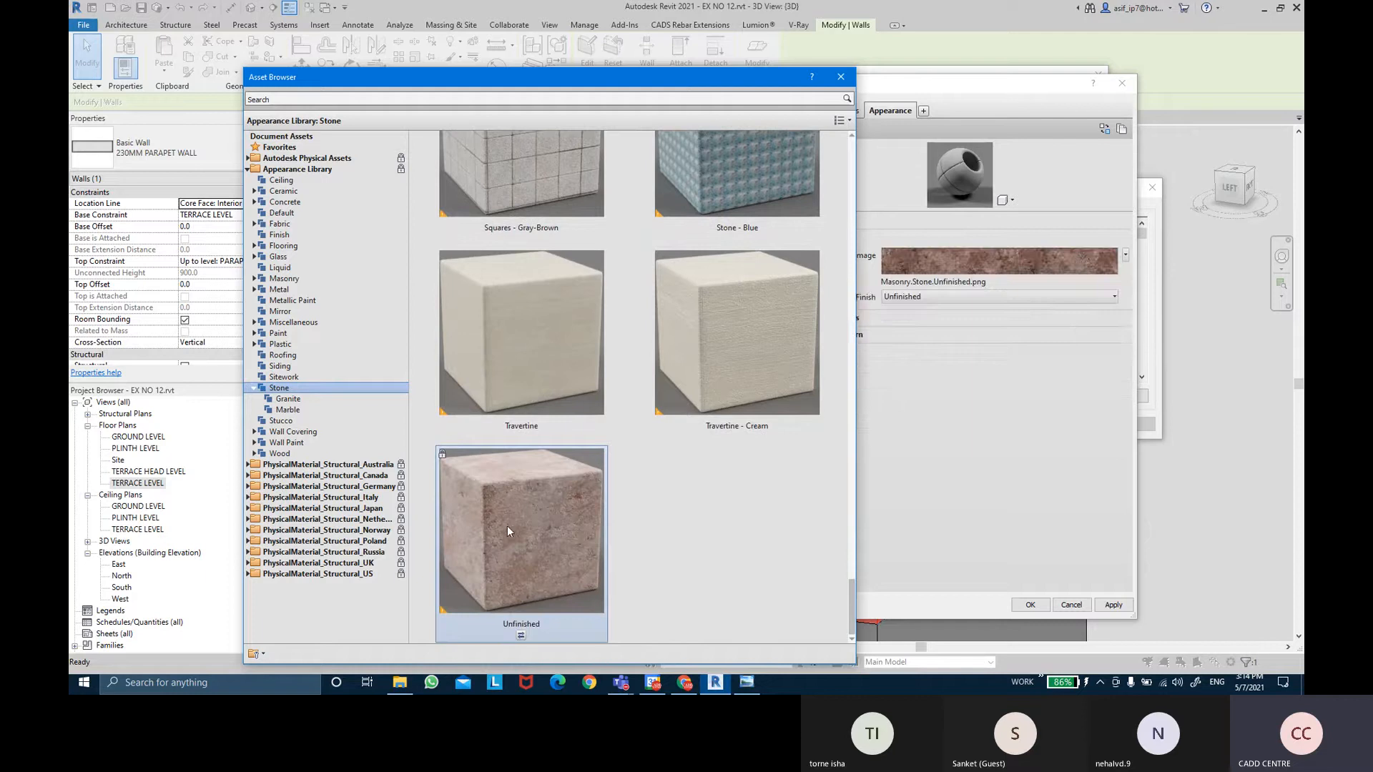
pyautogui.scroll(1, 619, 381)
pyautogui.click(841, 77)
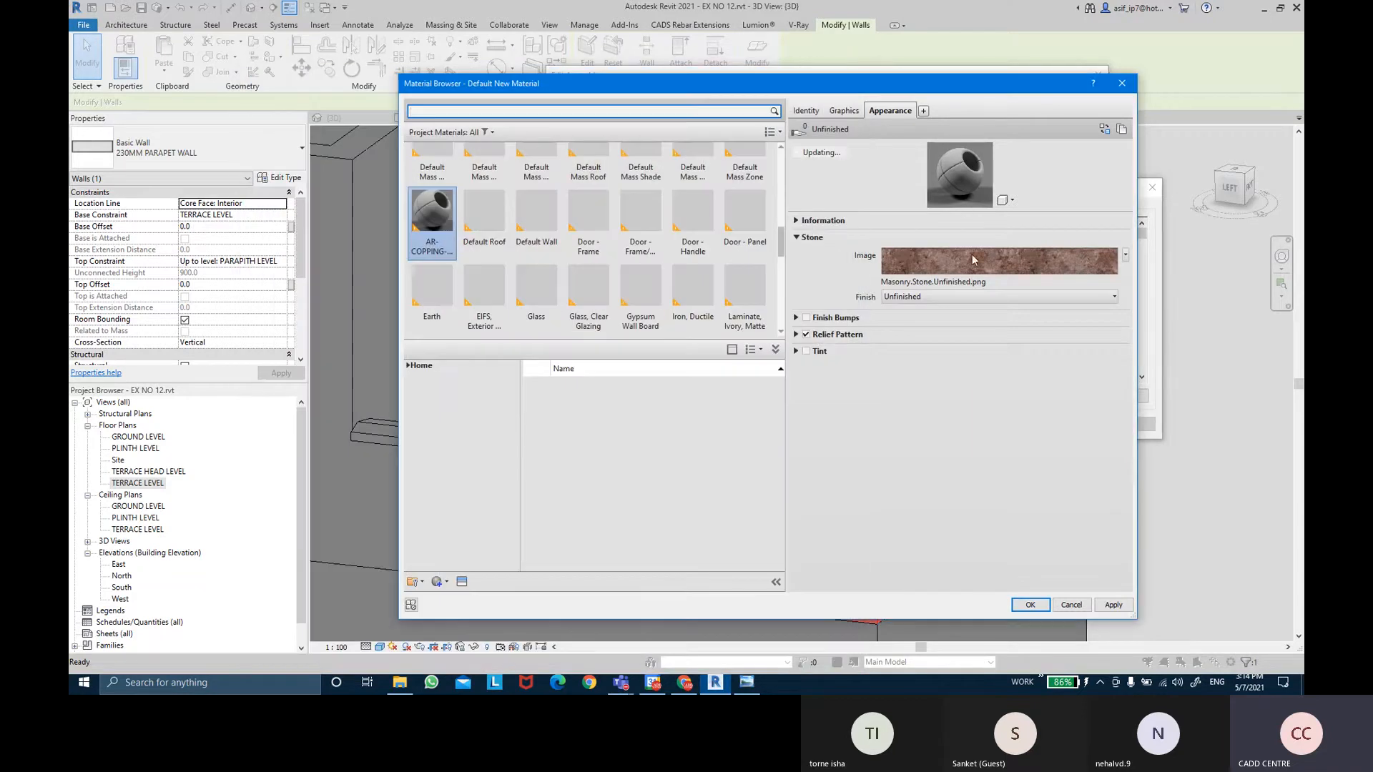
pyautogui.click(1114, 604)
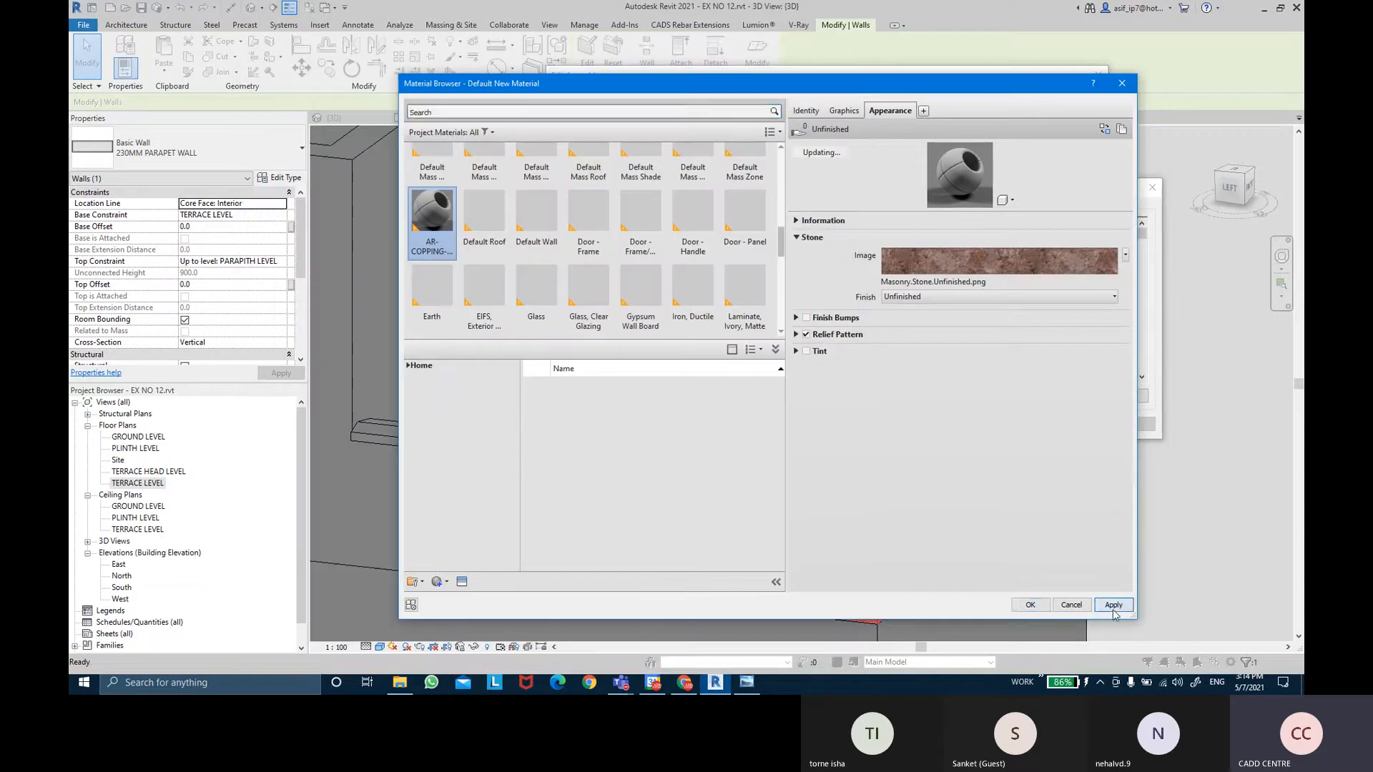
# Accept the material through all open dialogs and set the 3D visual style to Realistic.
pyautogui.click(1030, 605)
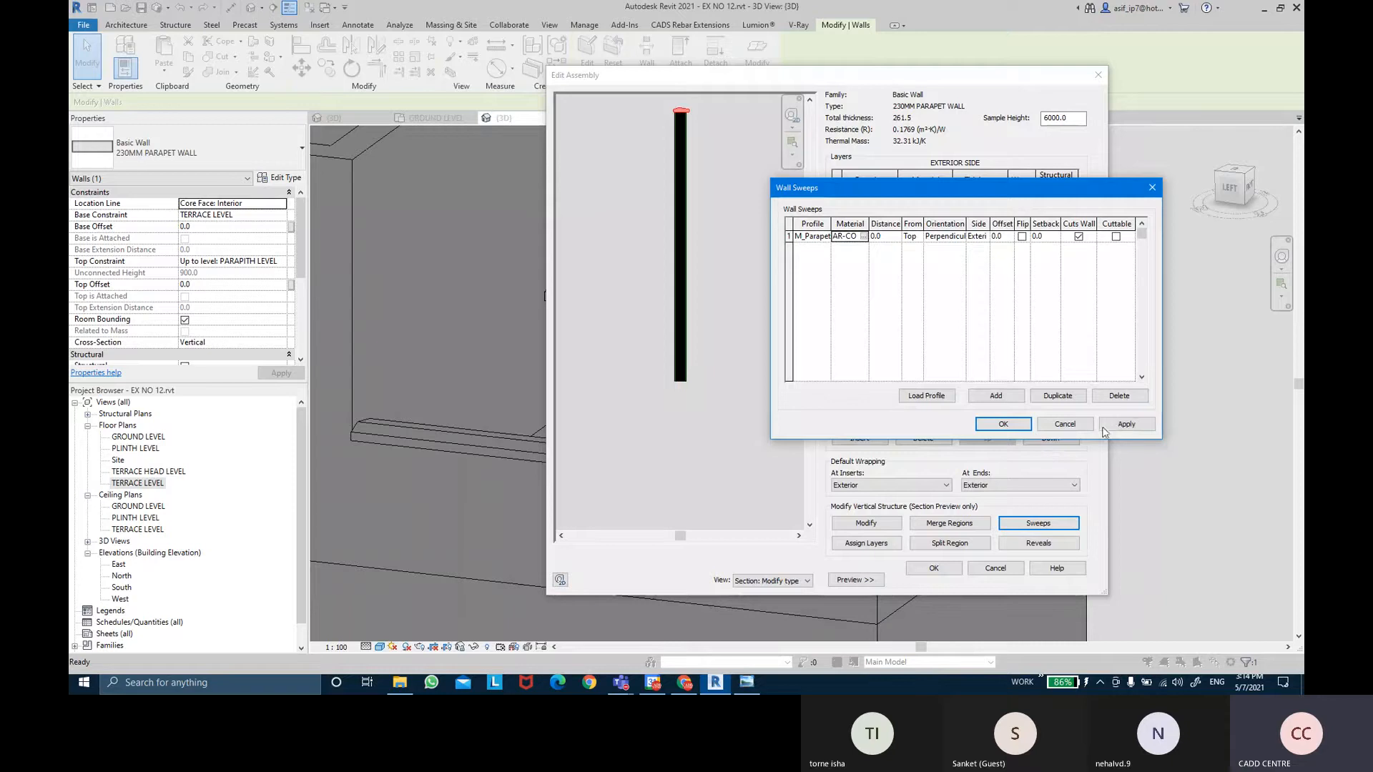
pyautogui.click(1020, 424)
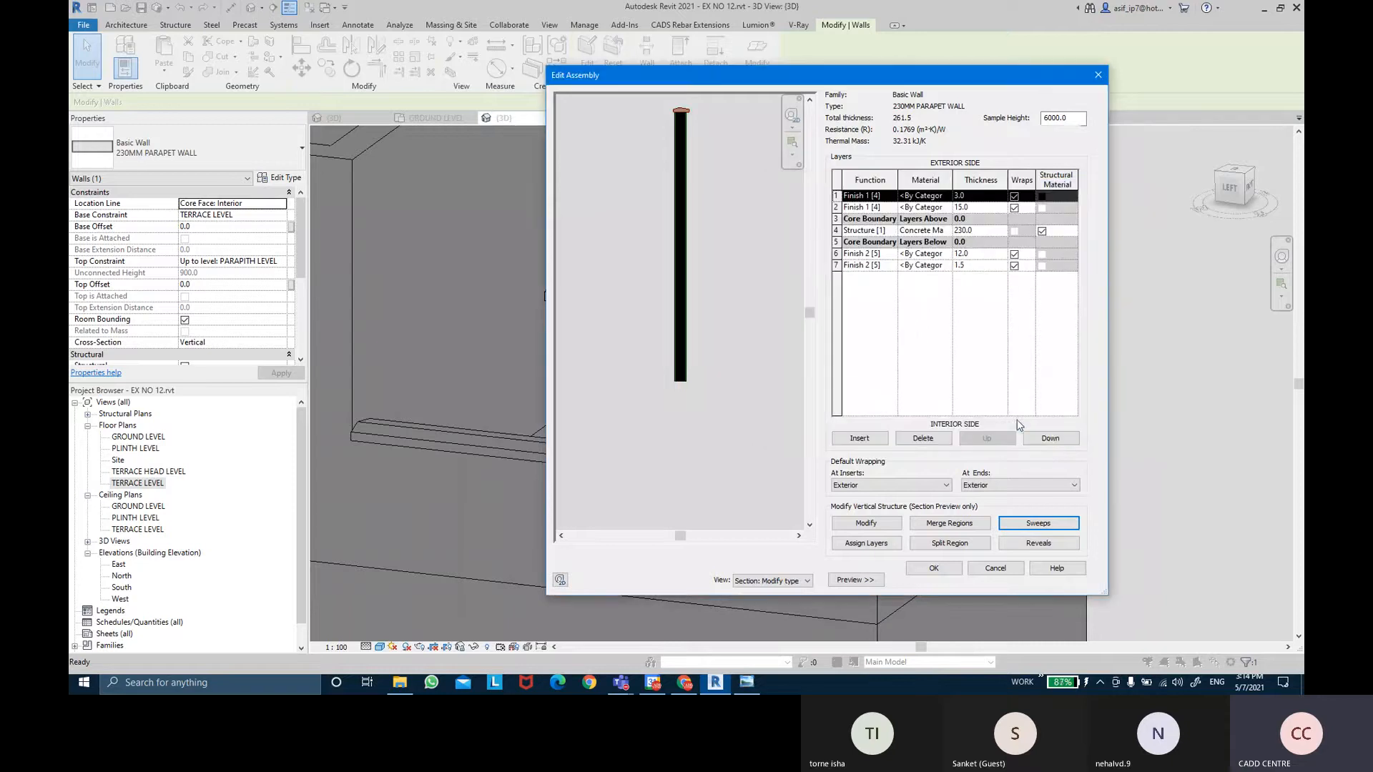
pyautogui.click(954, 566)
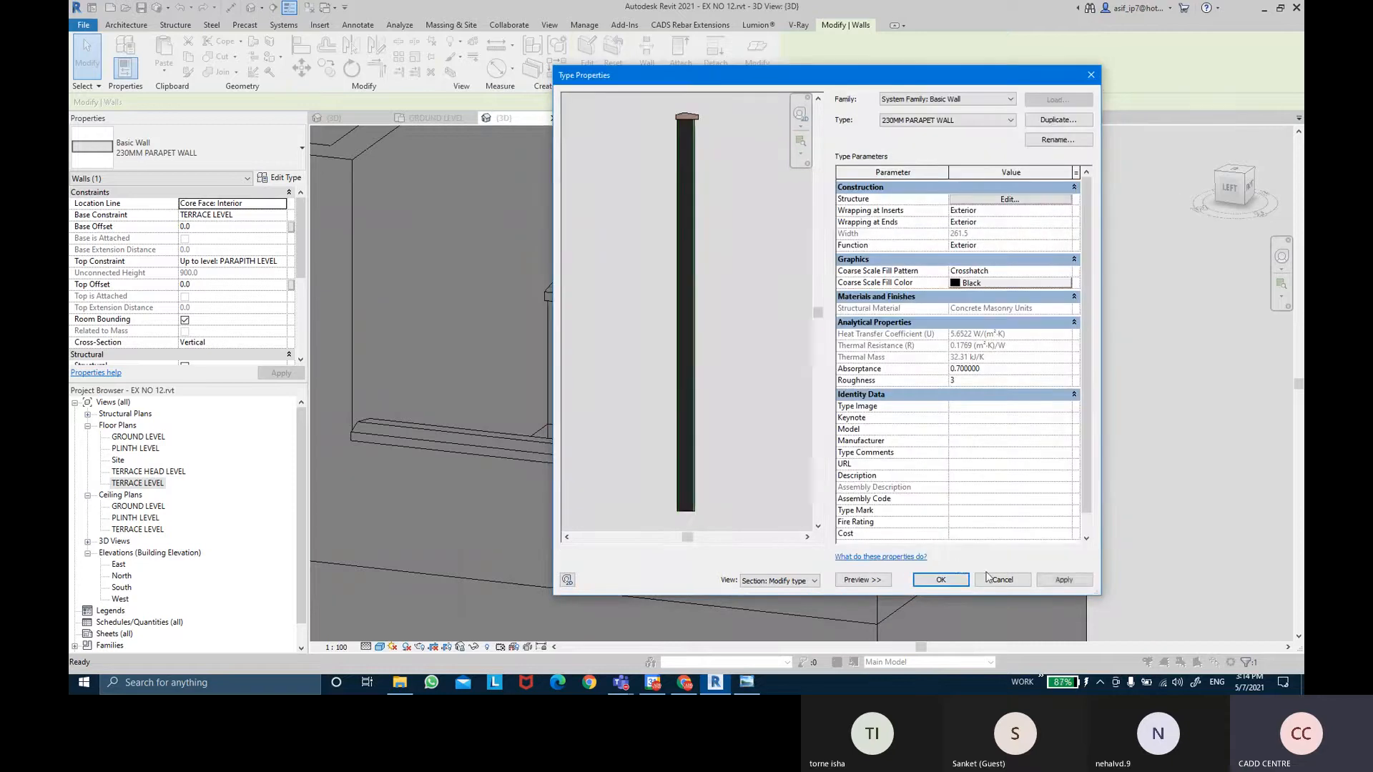
pyautogui.click(941, 580)
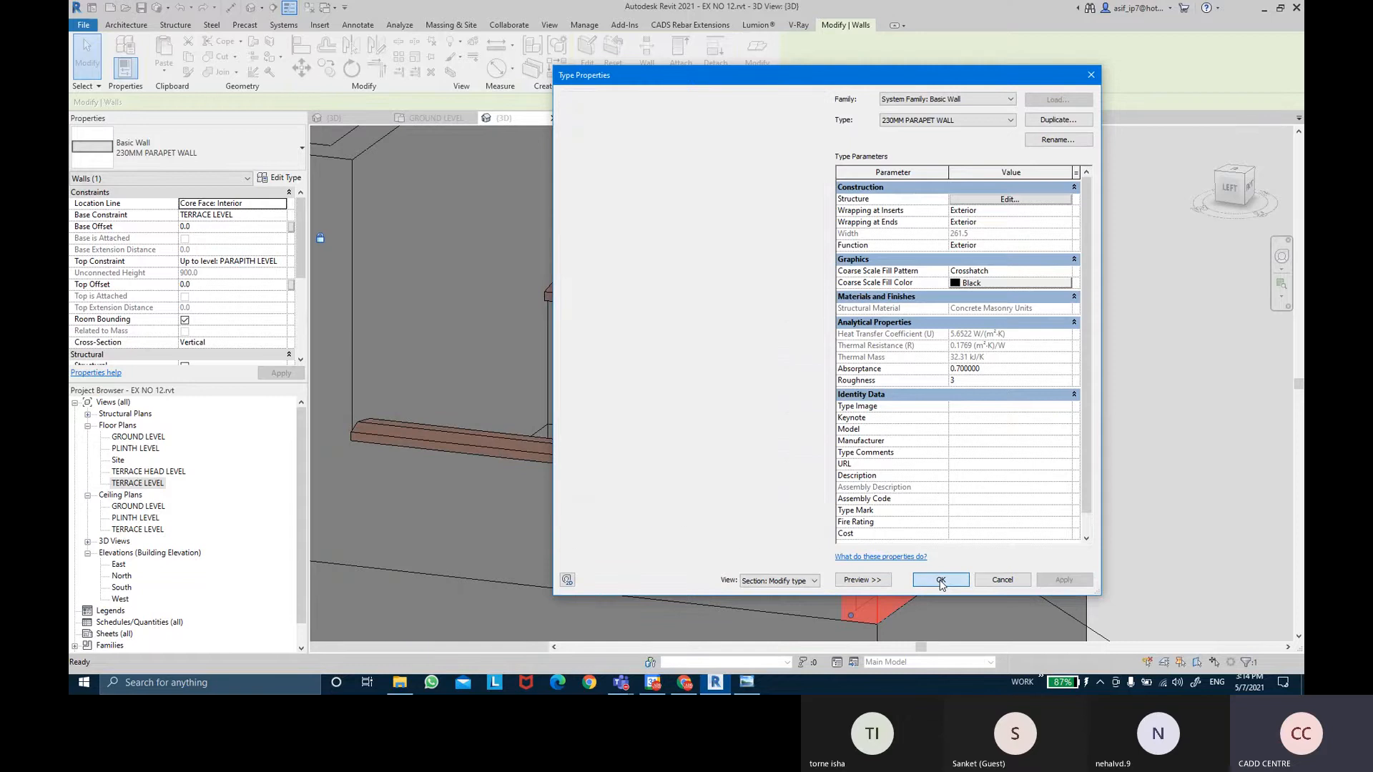
pyautogui.click(1124, 414)
pyautogui.scroll(4, 1053, 442)
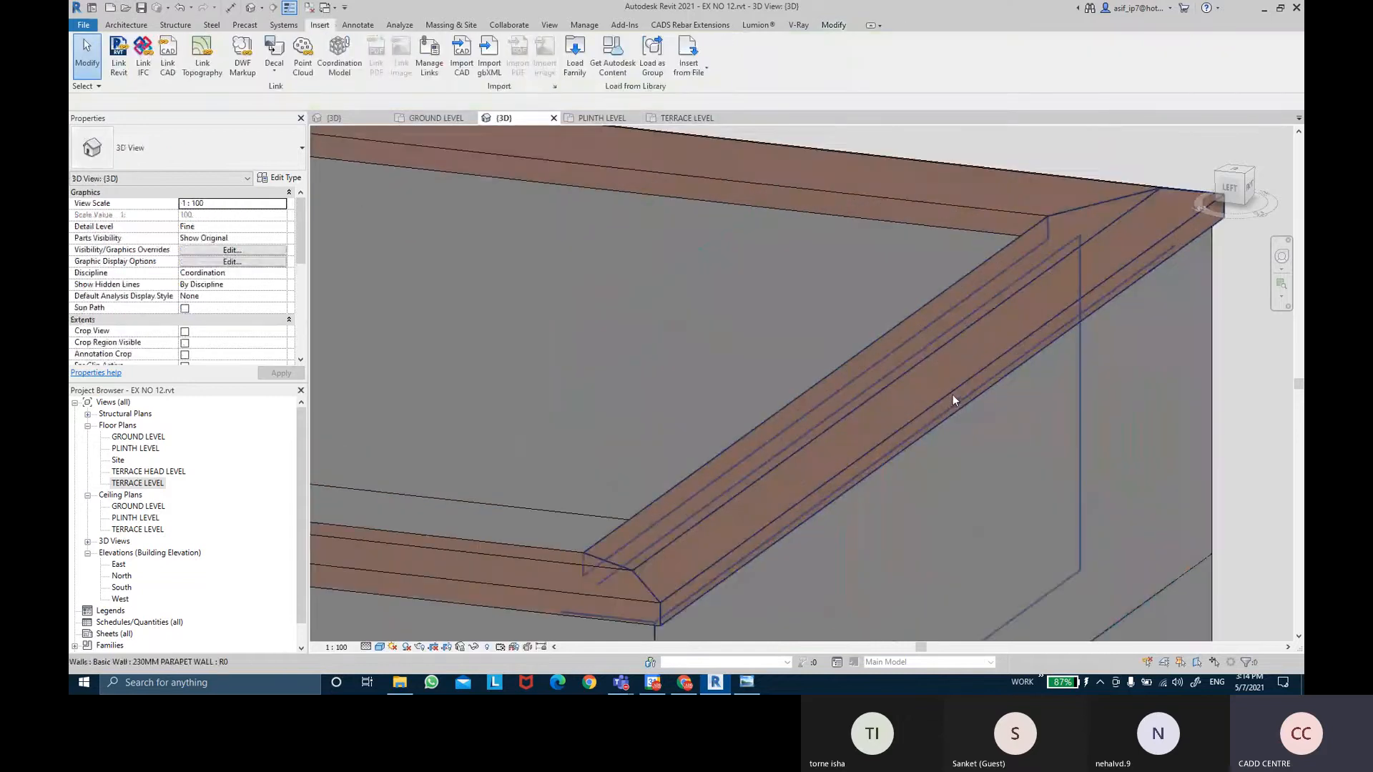
pyautogui.click(381, 647)
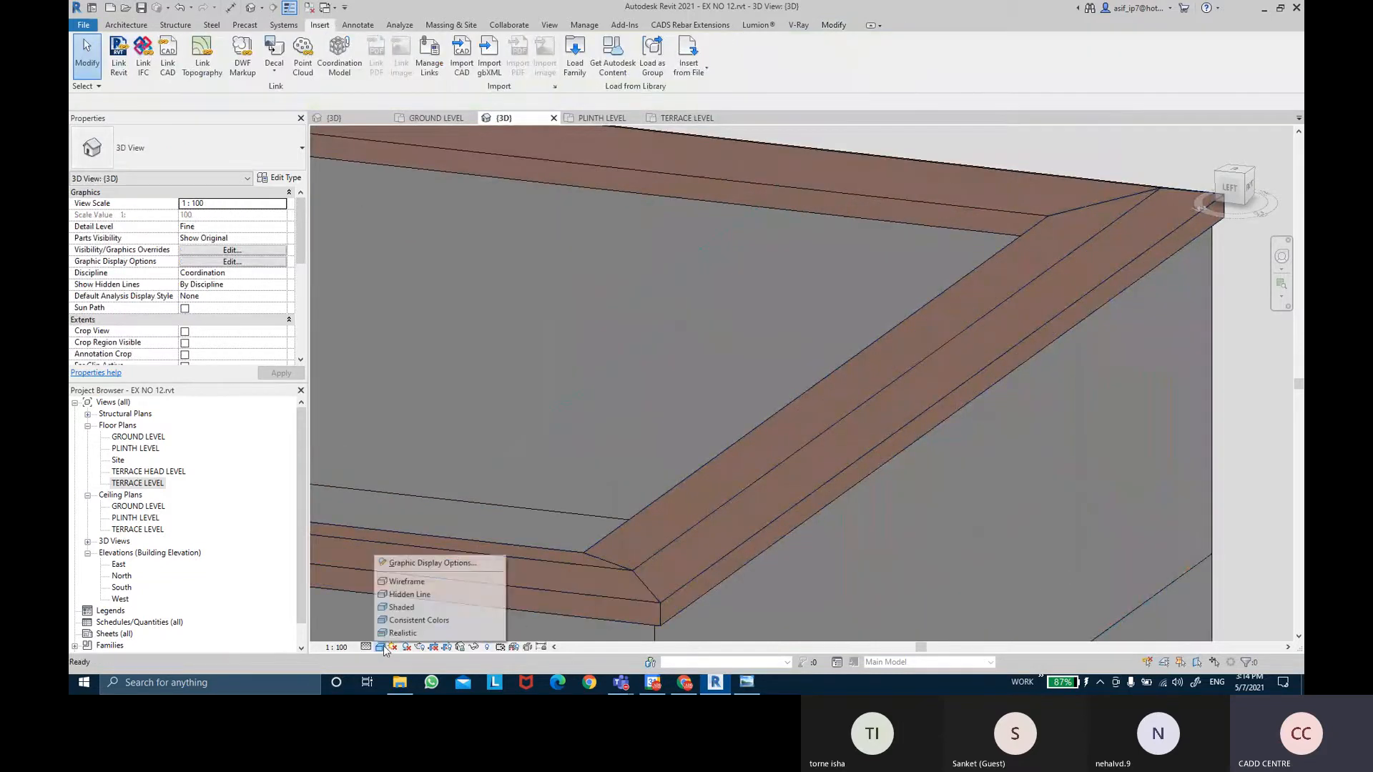
pyautogui.click(389, 635)
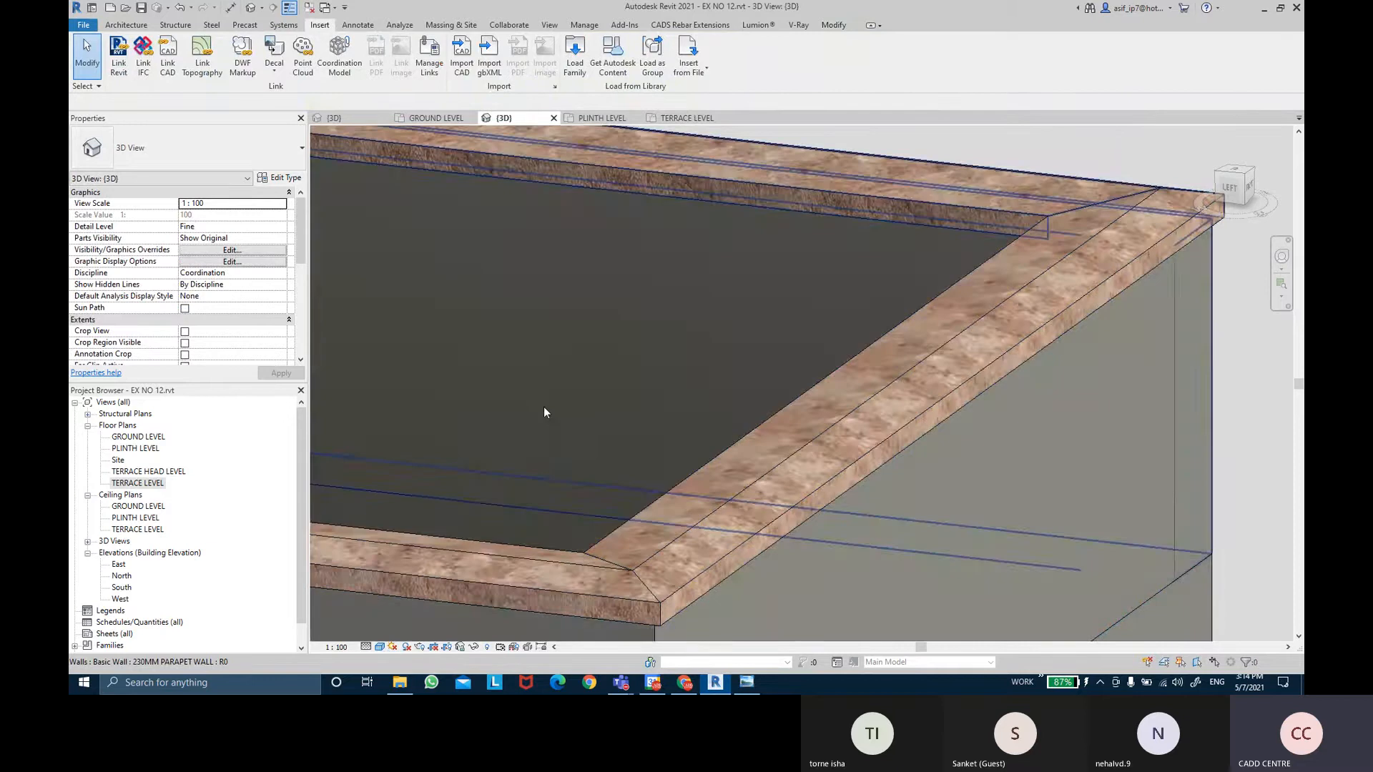
# Orbit around the building to inspect the stone coping, then select the wall with the door.
pyautogui.moveTo(722, 346)
pyautogui.keyDown('shift'); pyautogui.mouseDown(button='middle')
pyautogui.moveTo(932, 272)
pyautogui.moveTo(965, 295)
pyautogui.moveTo(779, 322)
pyautogui.moveTo(729, 343)
pyautogui.mouseUp(button='middle'); pyautogui.keyUp('shift')
pyautogui.moveTo(998, 337); pyautogui.dragTo(850, 289, button='middle')
pyautogui.scroll(3, 849, 288)
pyautogui.scroll(3, 981, 303)
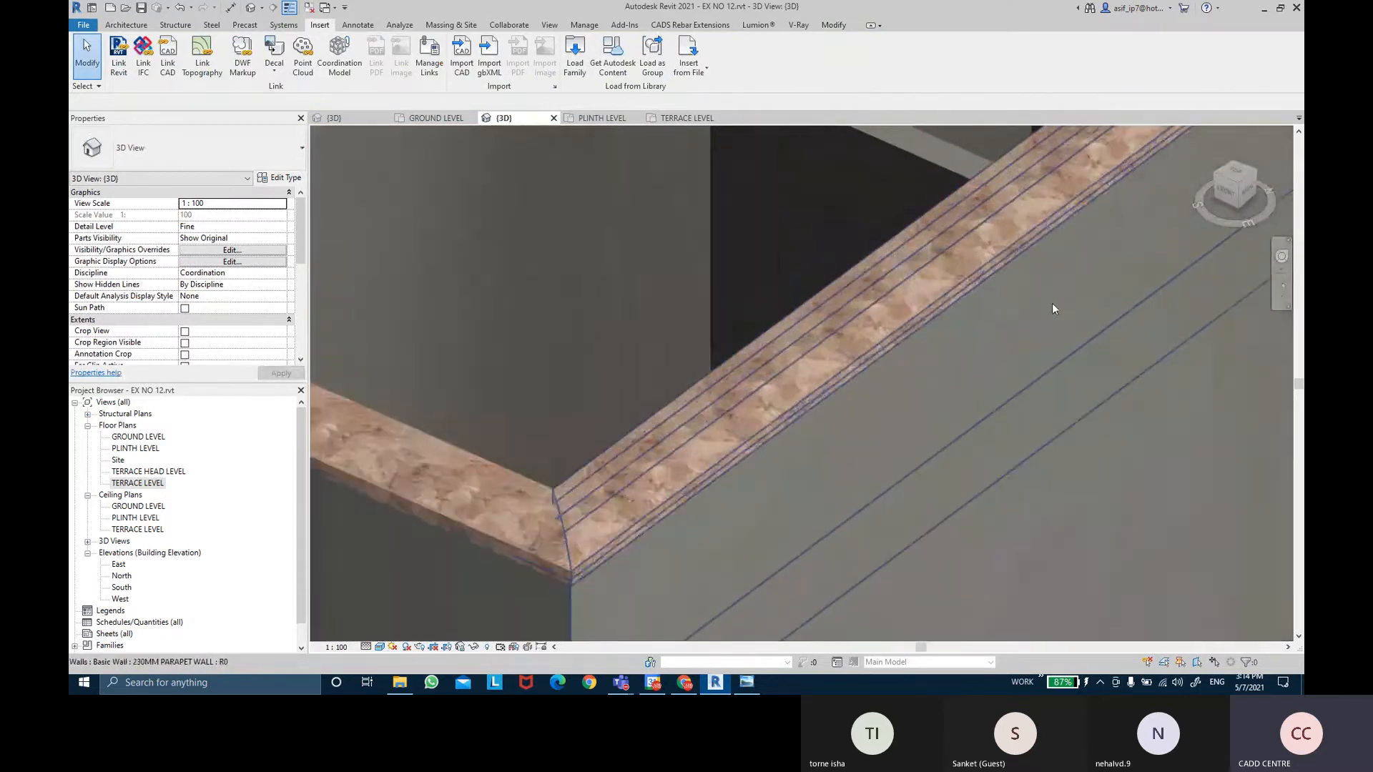
pyautogui.moveTo(1035, 316); pyautogui.dragTo(711, 369, button='middle')
pyautogui.scroll(-4, 710, 369)
pyautogui.scroll(-2, 711, 368)
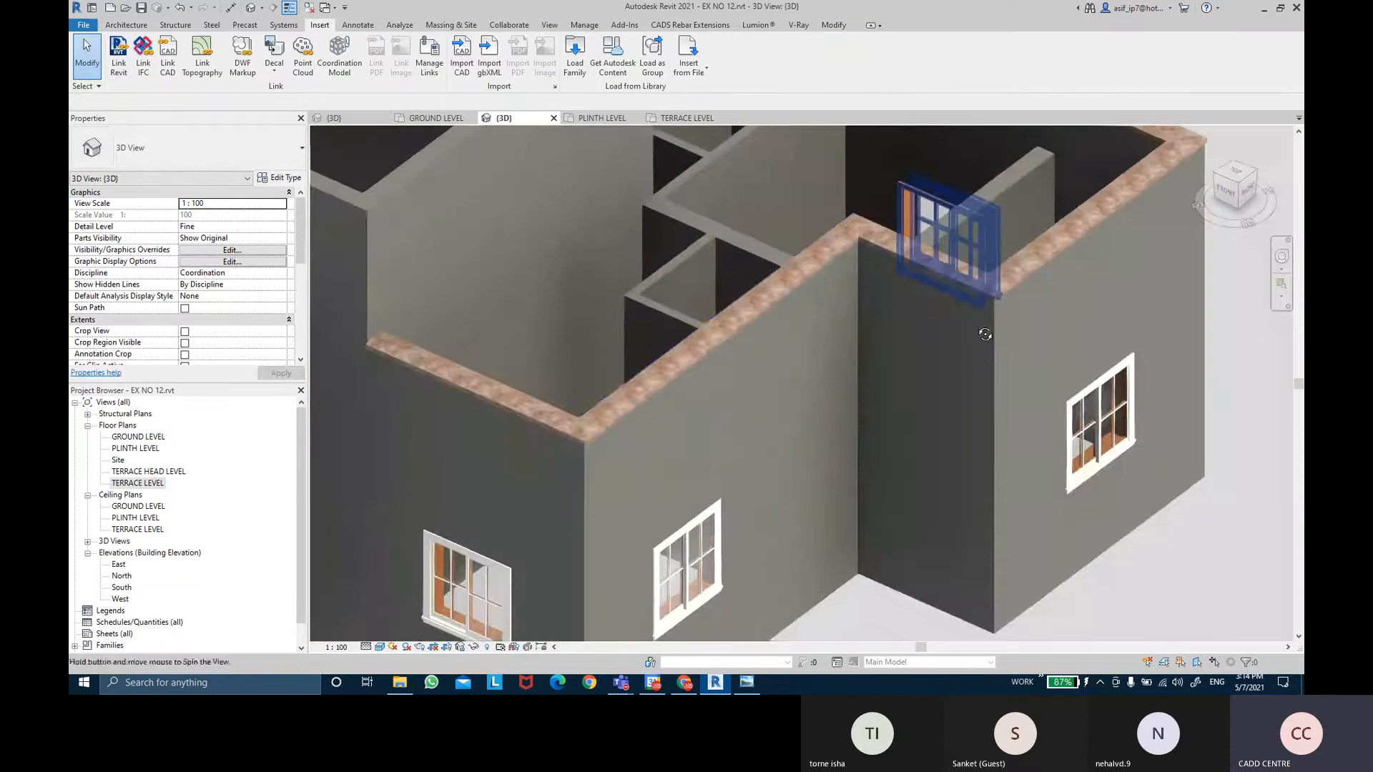
pyautogui.keyDown('shift'); pyautogui.moveTo(984, 331); pyautogui.dragTo(995, 386, button='middle'); pyautogui.keyUp('shift')
pyautogui.scroll(-2, 1150, 535)
pyautogui.keyDown('shift'); pyautogui.moveTo(1151, 541); pyautogui.dragTo(953, 461, button='middle'); pyautogui.keyUp('shift')
pyautogui.keyDown('shift'); pyautogui.moveTo(1015, 506); pyautogui.dragTo(1008, 366, button='middle'); pyautogui.keyUp('shift')
pyautogui.scroll(-1, 1053, 387)
pyautogui.scroll(1, 762, 342)
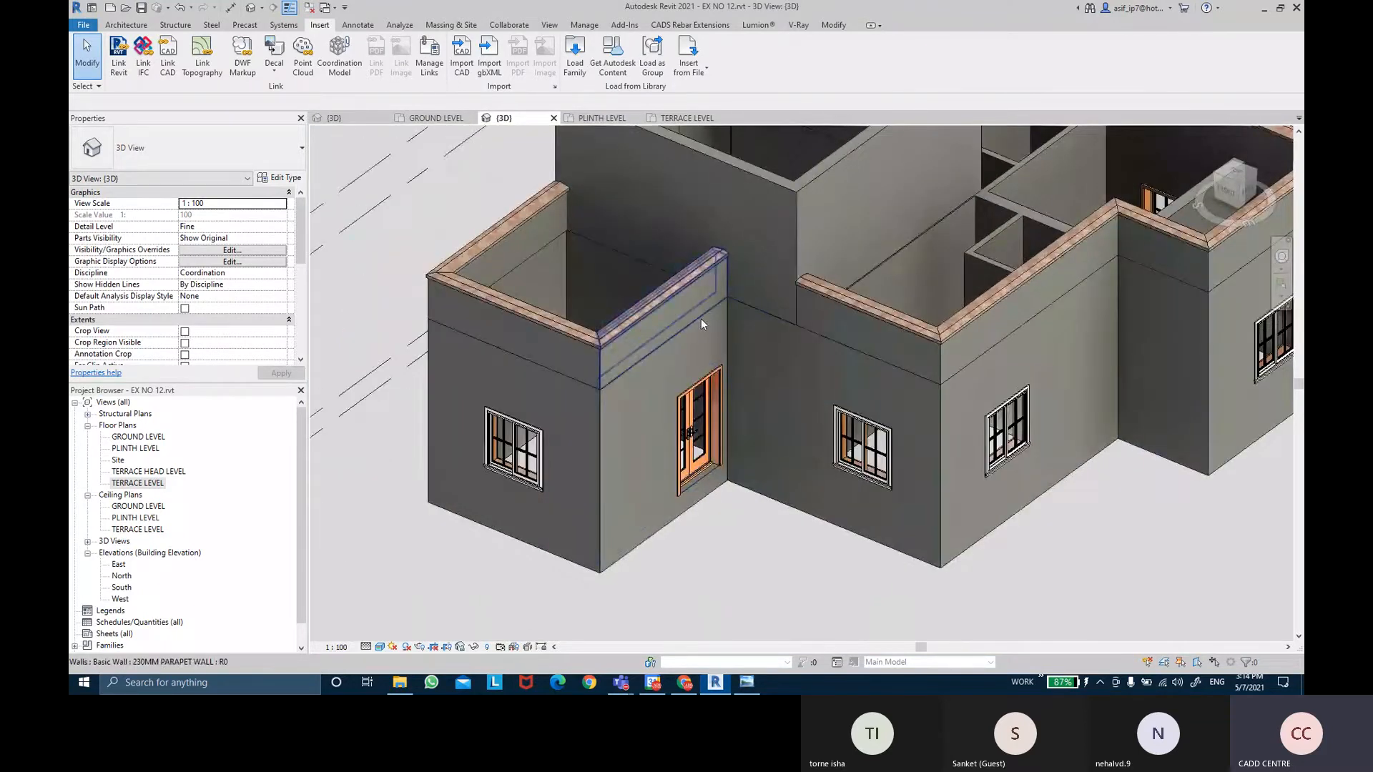
pyautogui.click(646, 420)
# Open the main wall's layer structure and create a new material for its outer finish layer.
pyautogui.doubleClick(645, 421)
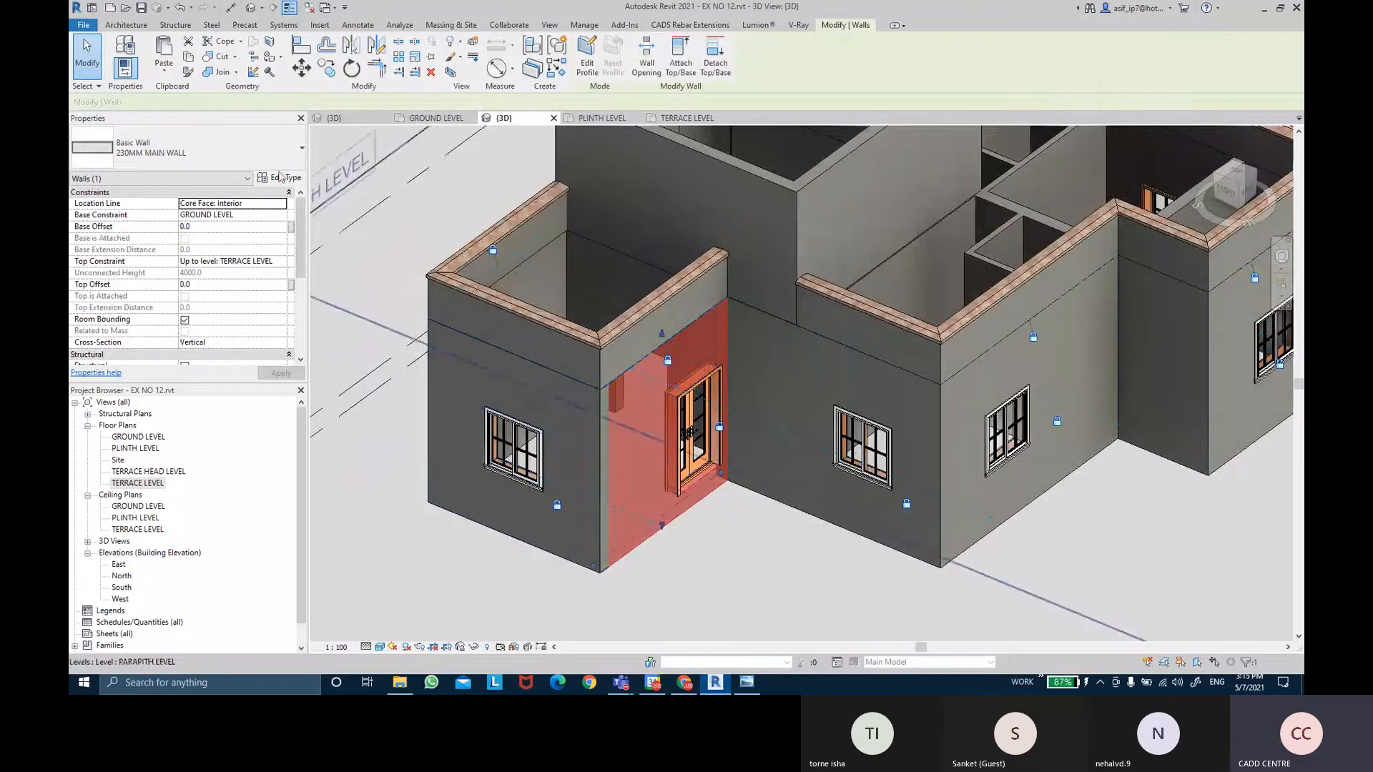
pyautogui.click(1019, 199)
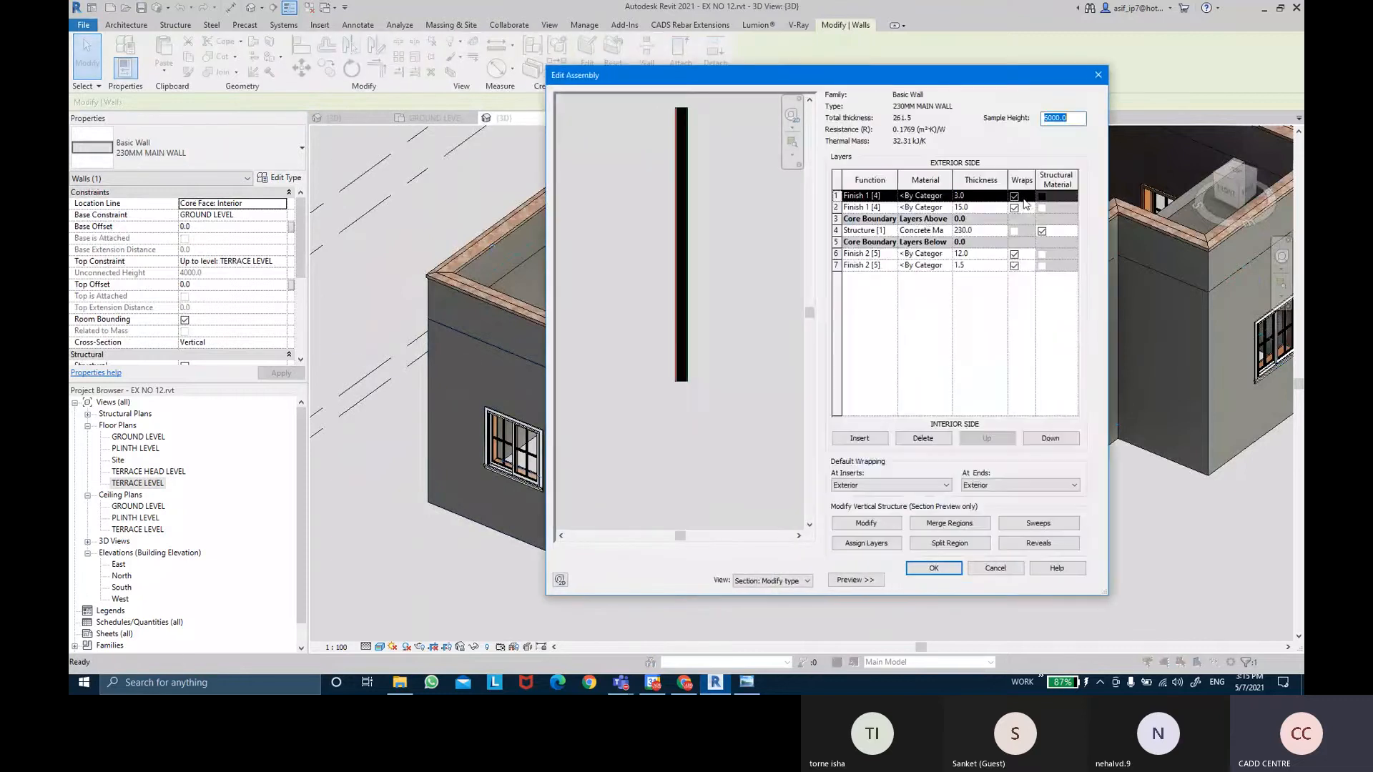
pyautogui.moveTo(725, 83); pyautogui.dragTo(589, 141)
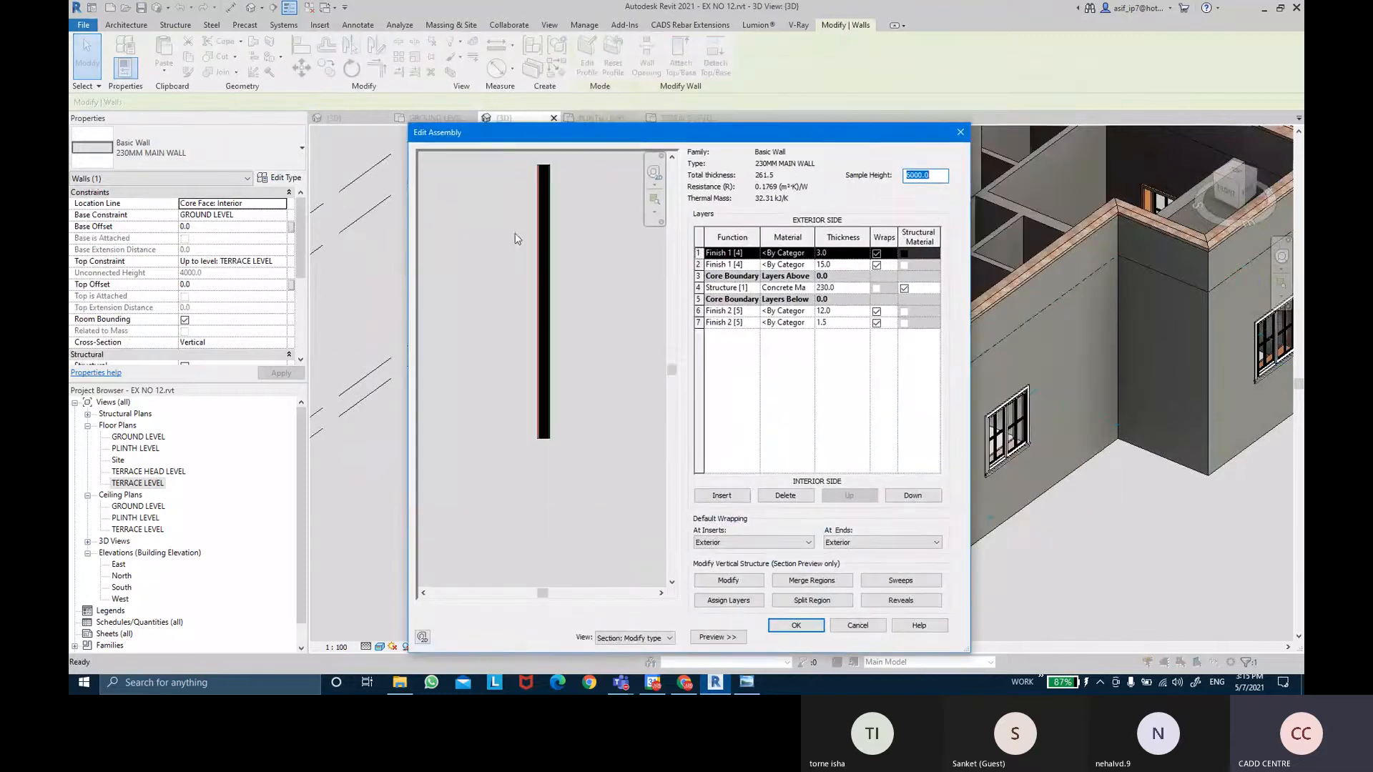
pyautogui.scroll(4, 566, 234)
pyautogui.scroll(4, 546, 203)
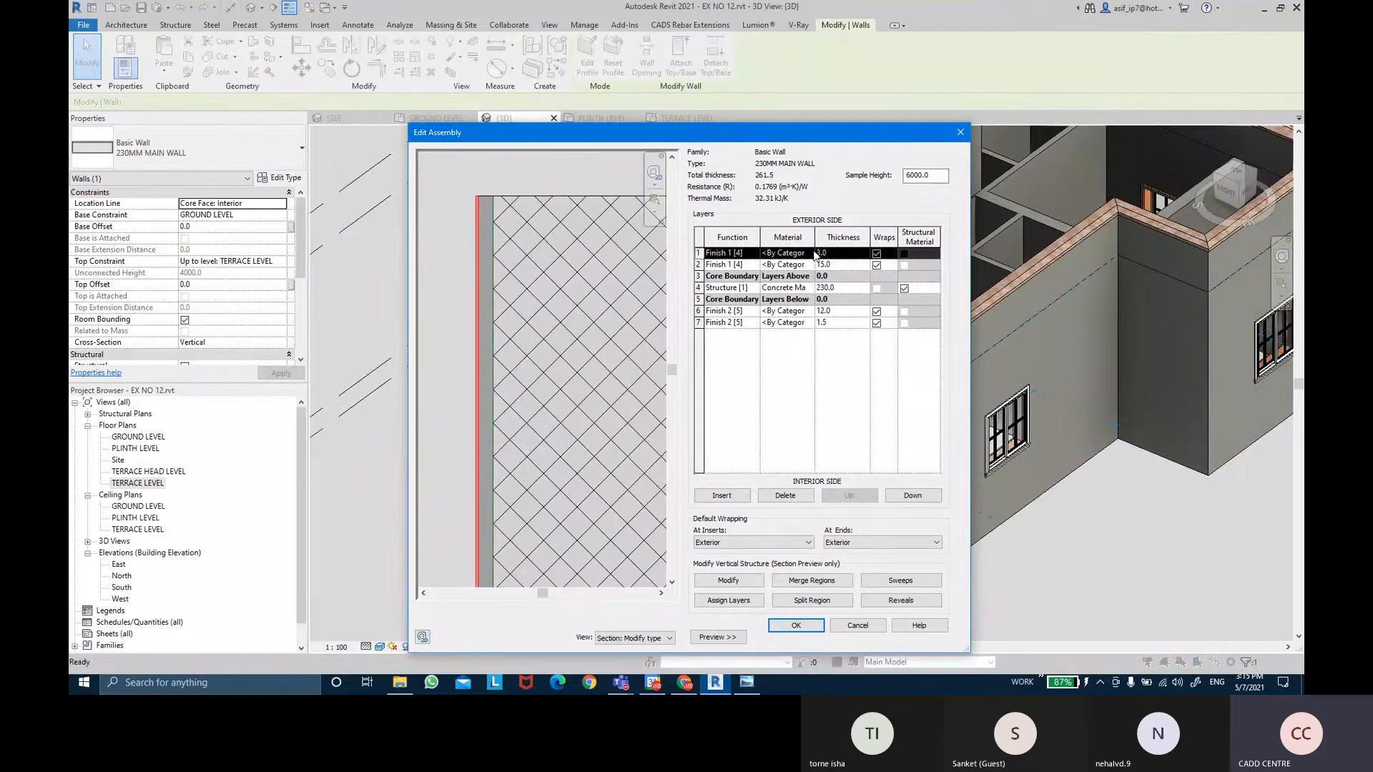
pyautogui.click(787, 253)
pyautogui.click(809, 253)
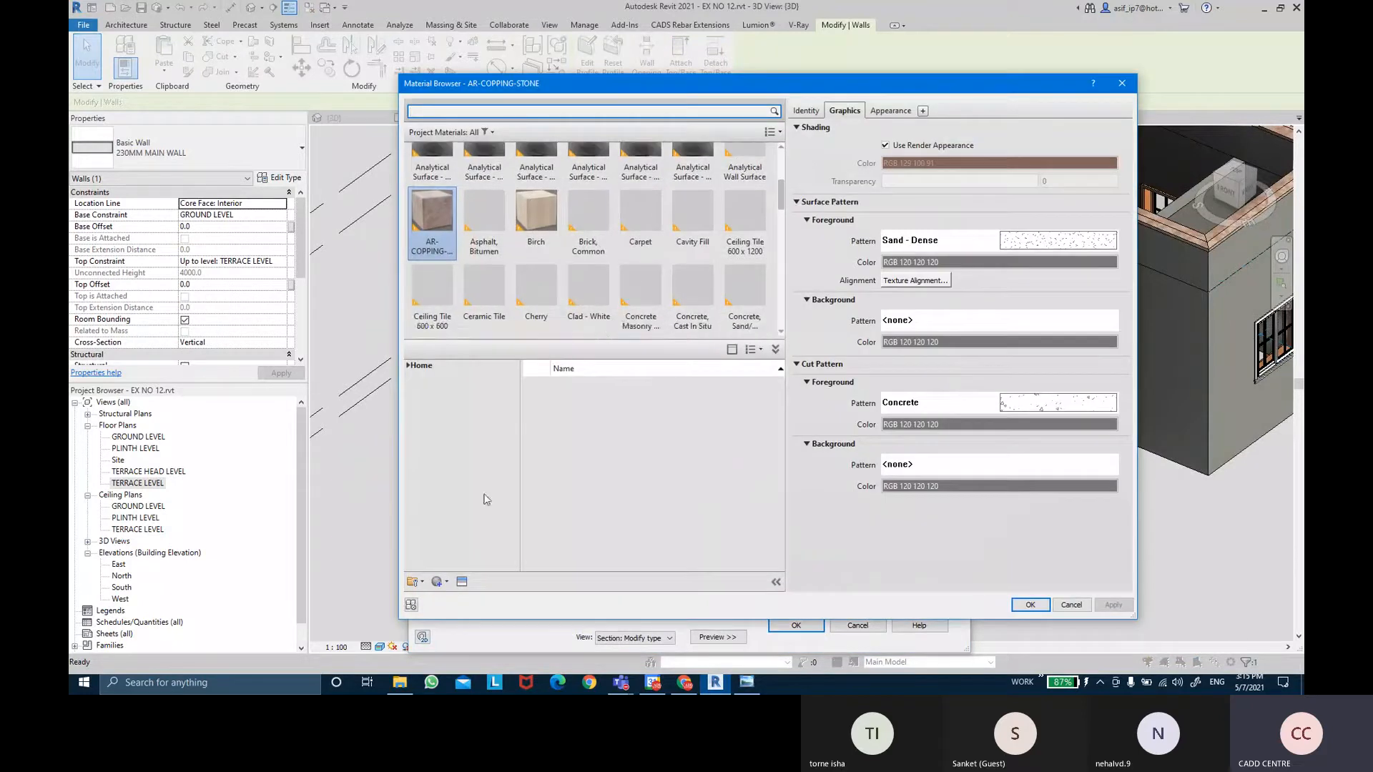
pyautogui.click(438, 580)
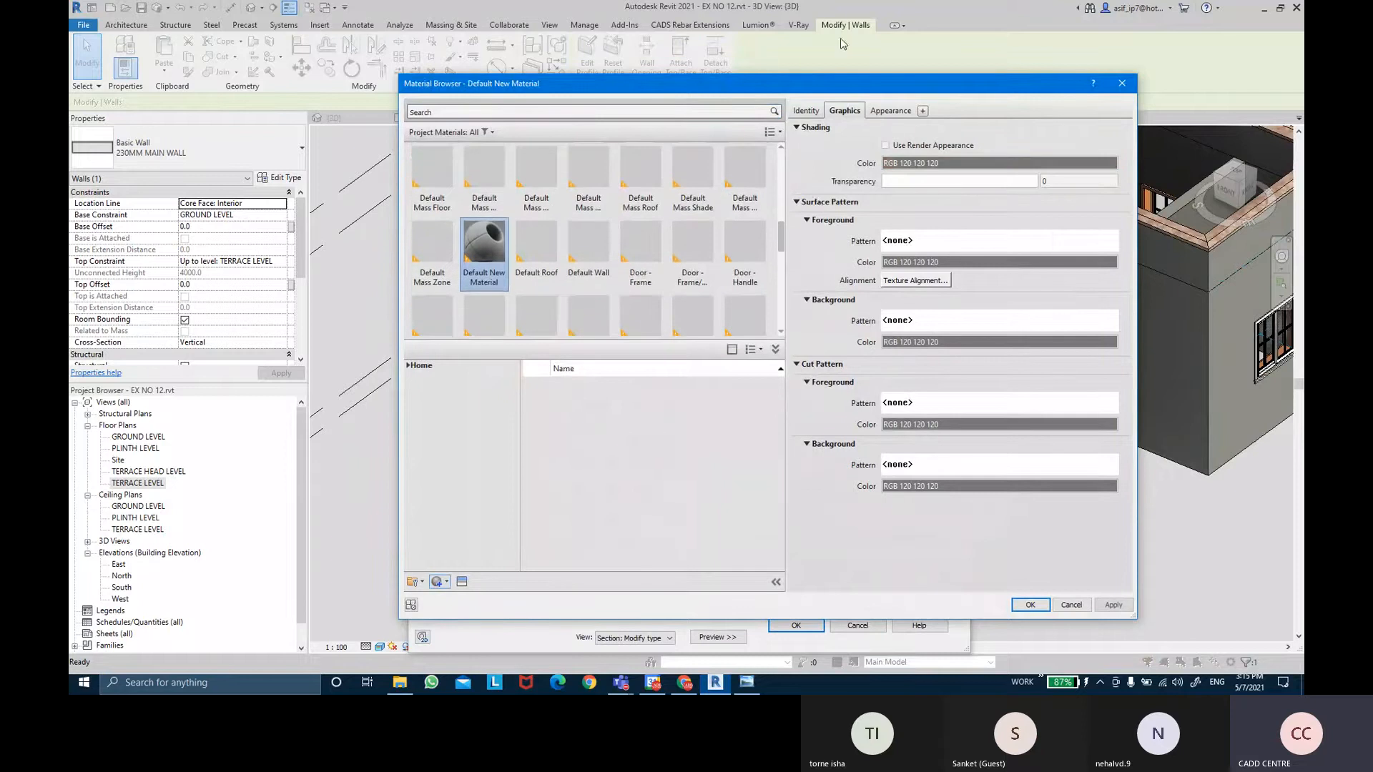
# Name the material AR-WALL PAINTS- EXTERIOR, class it Paint/Coating, and open the appearance library.
pyautogui.click(803, 111)
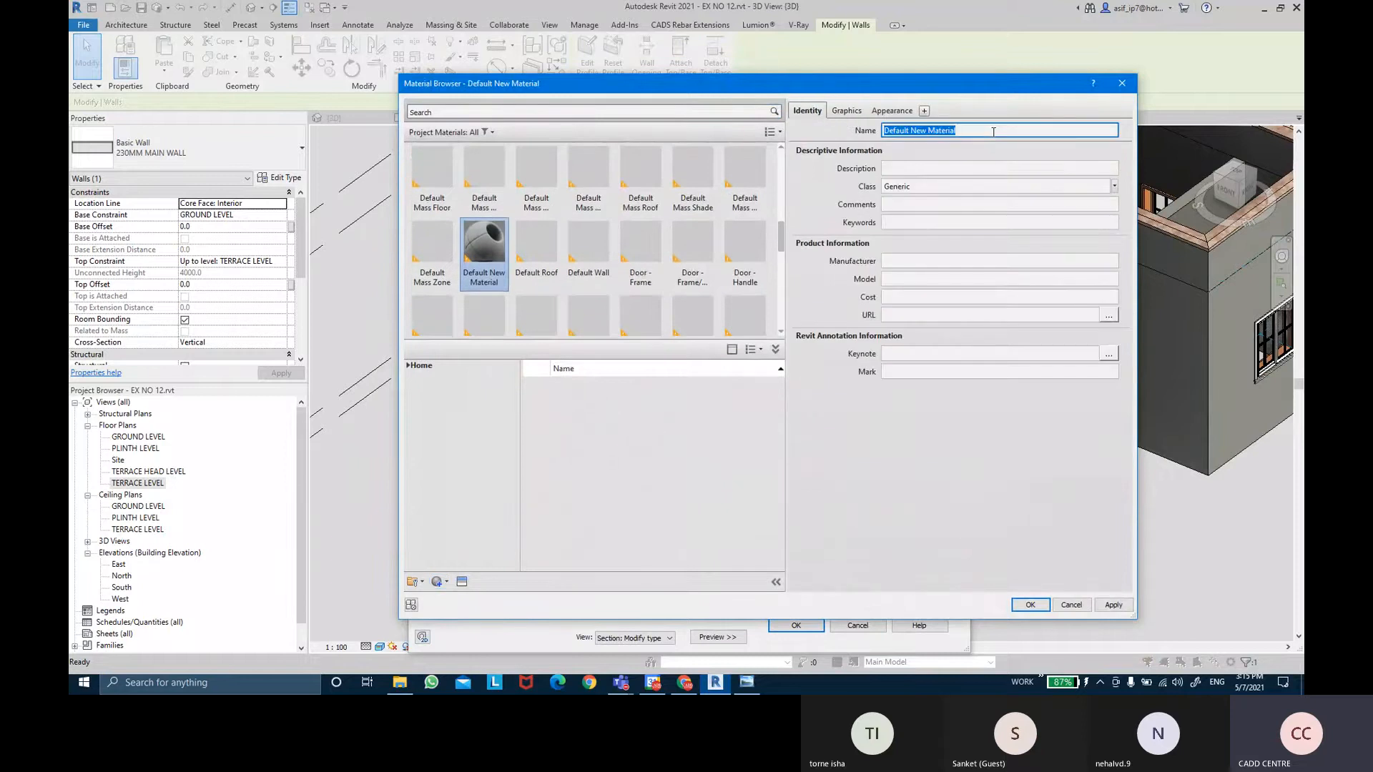
pyautogui.press('BackSpace')
pyautogui.press('Return')
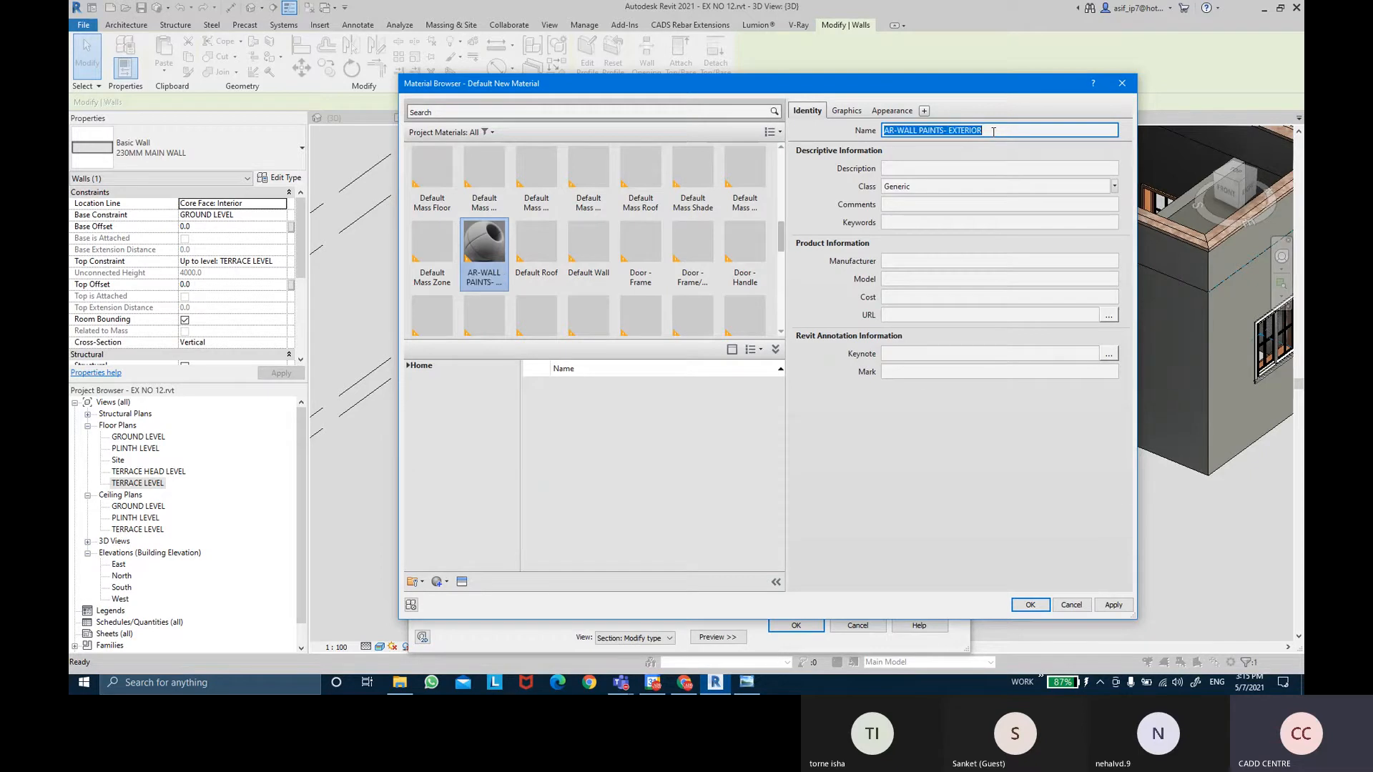
pyautogui.click(1114, 186)
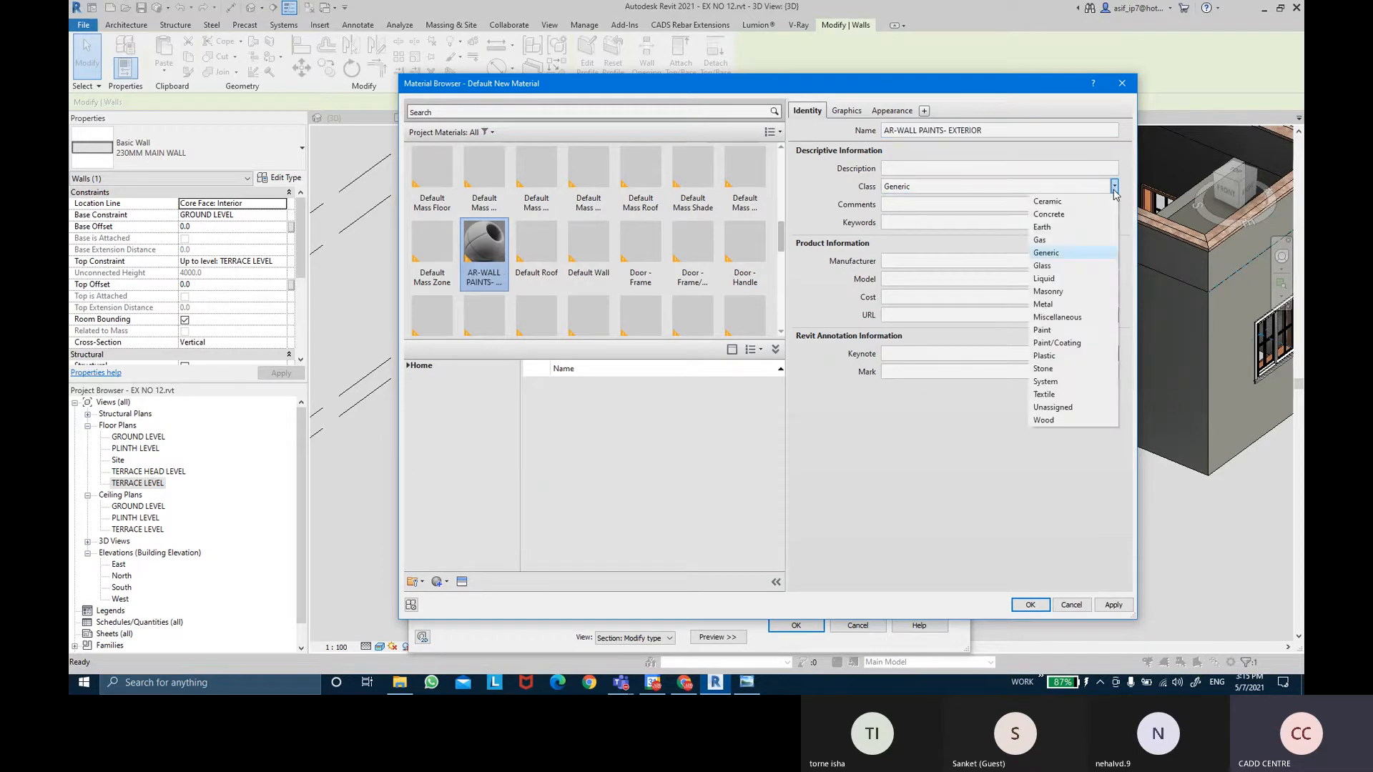
pyautogui.click(1073, 343)
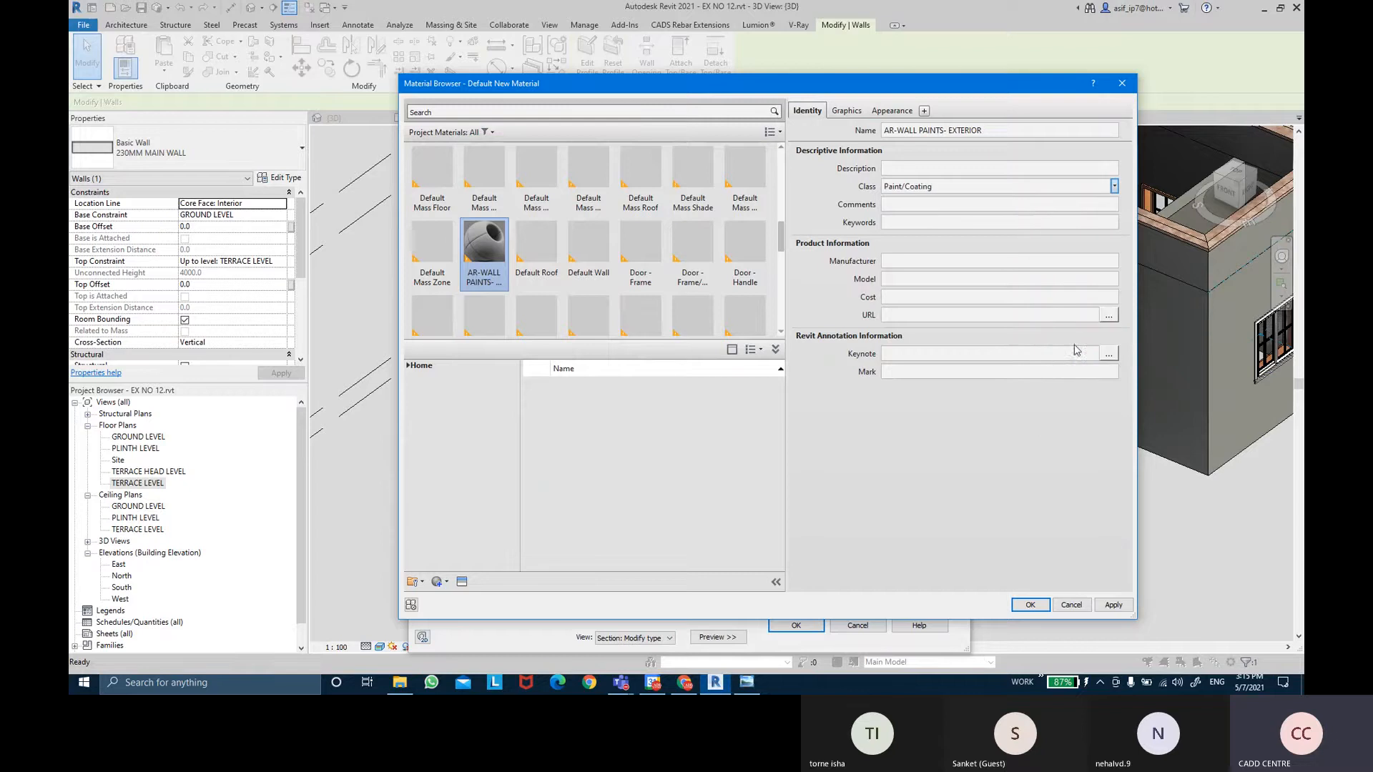
pyautogui.click(857, 112)
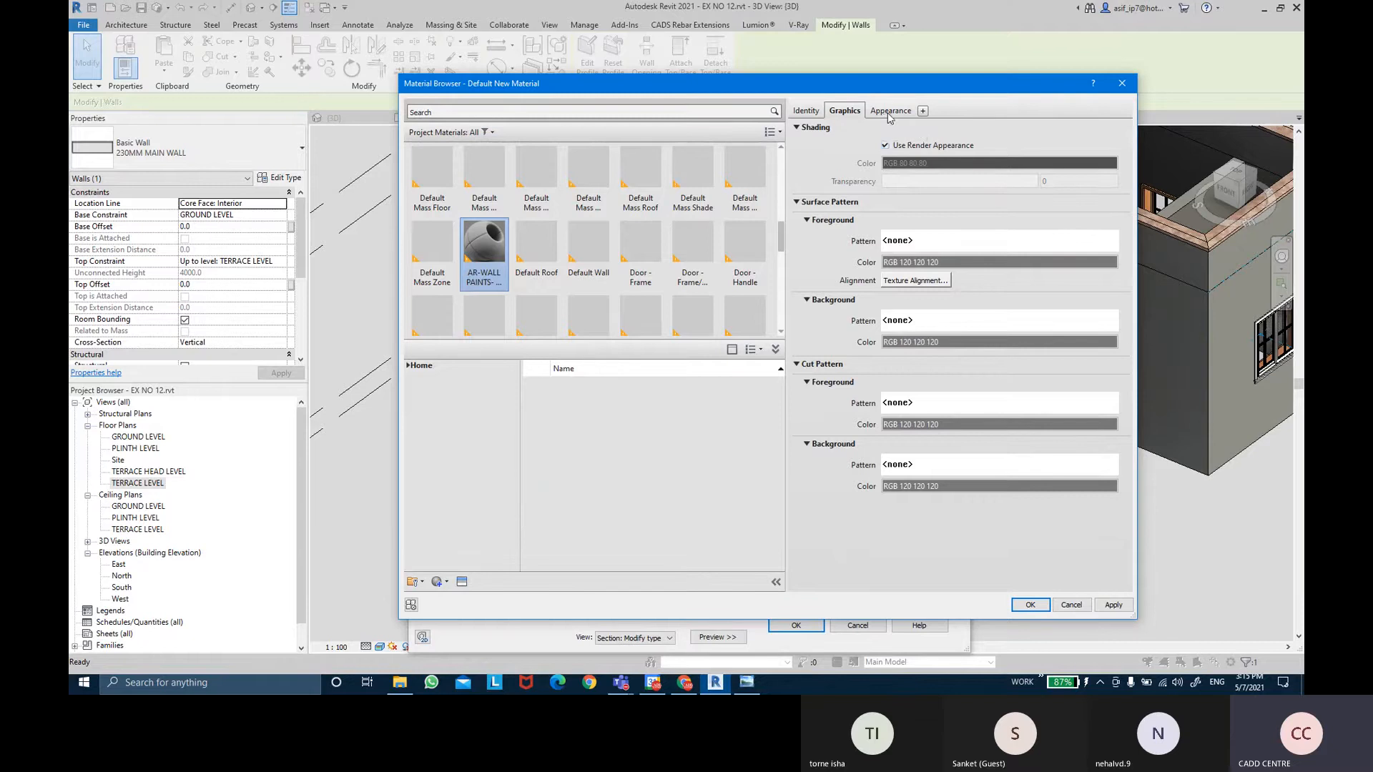
pyautogui.click(890, 111)
pyautogui.click(412, 583)
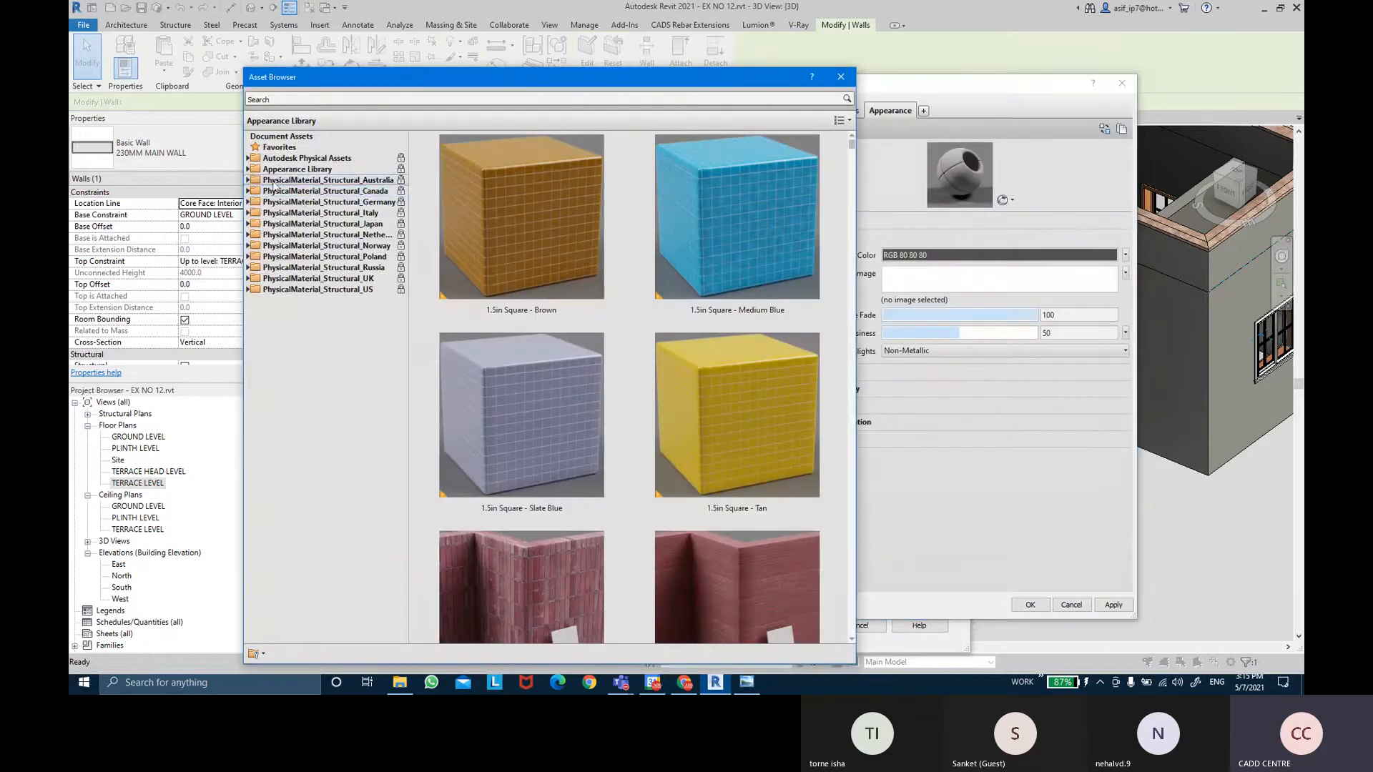
# Choose the Exterior - Beige appearance from the Stucco library category.
pyautogui.click(248, 171)
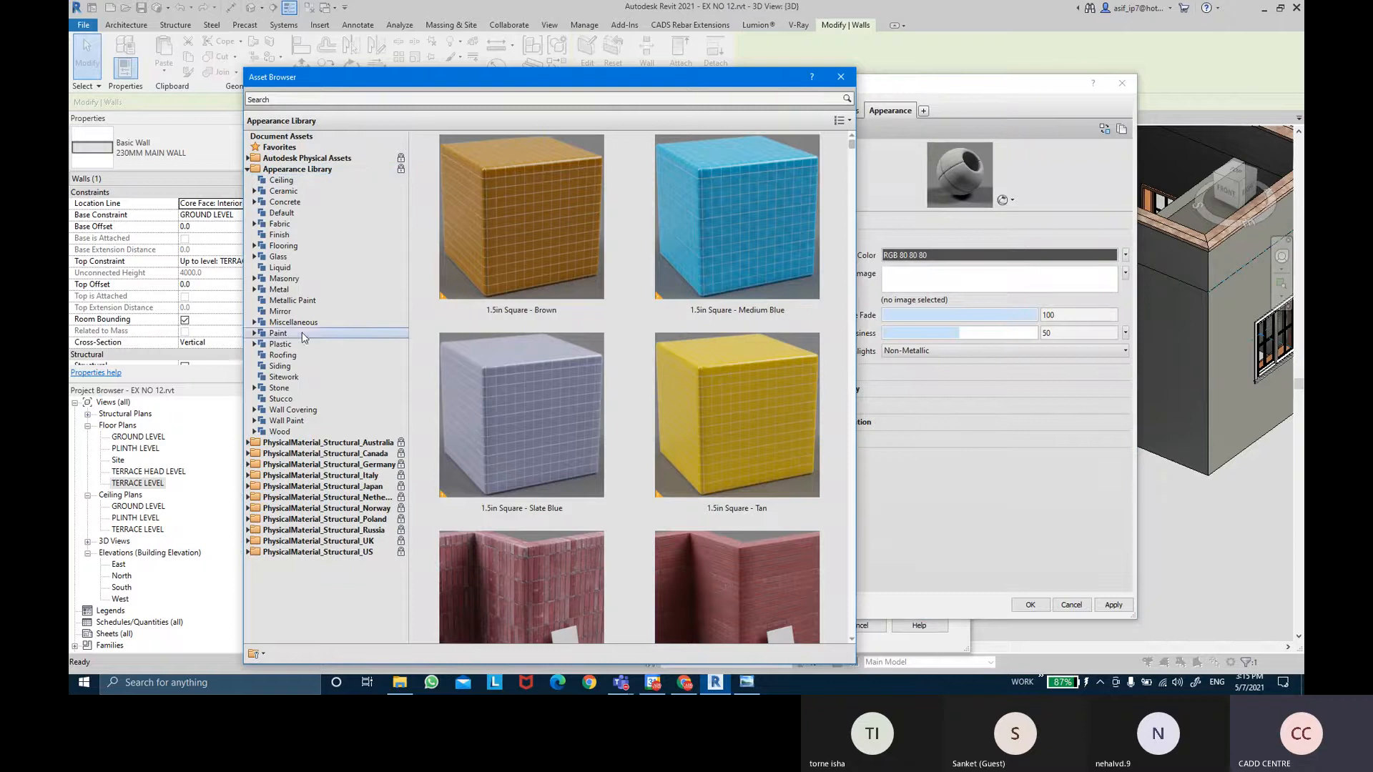
pyautogui.click(296, 400)
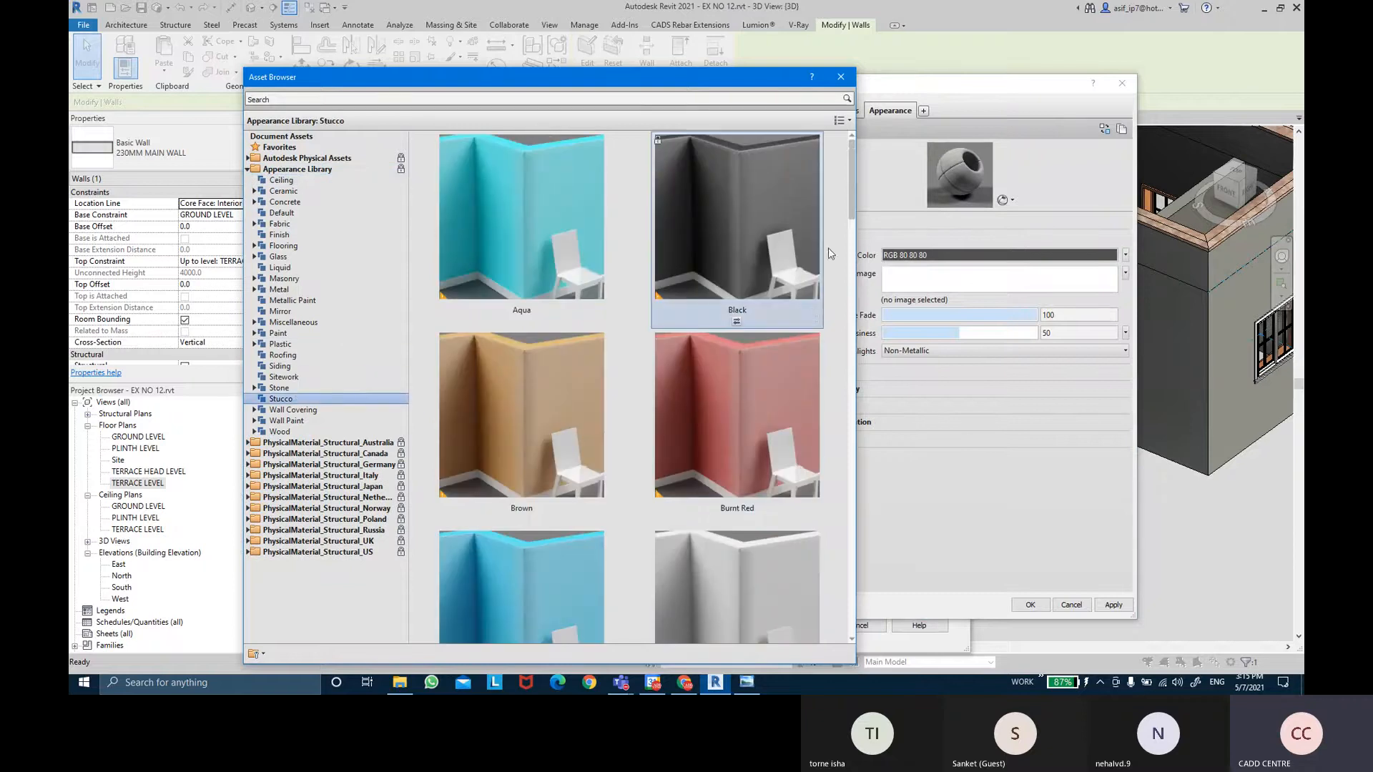
pyautogui.scroll(-1, 854, 211)
pyautogui.moveTo(853, 215); pyautogui.dragTo(839, 460)
pyautogui.scroll(2, 839, 460)
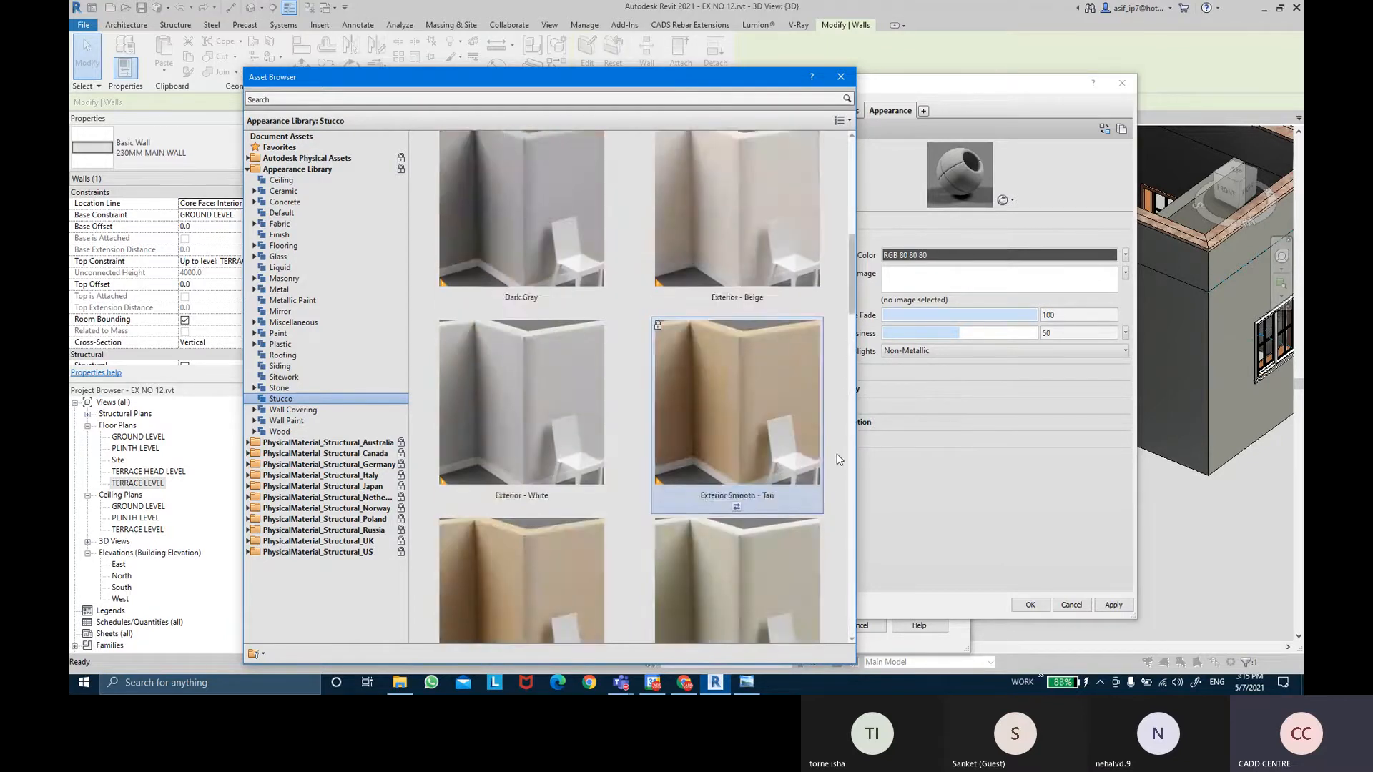
pyautogui.scroll(-1, 839, 460)
pyautogui.scroll(3, 839, 459)
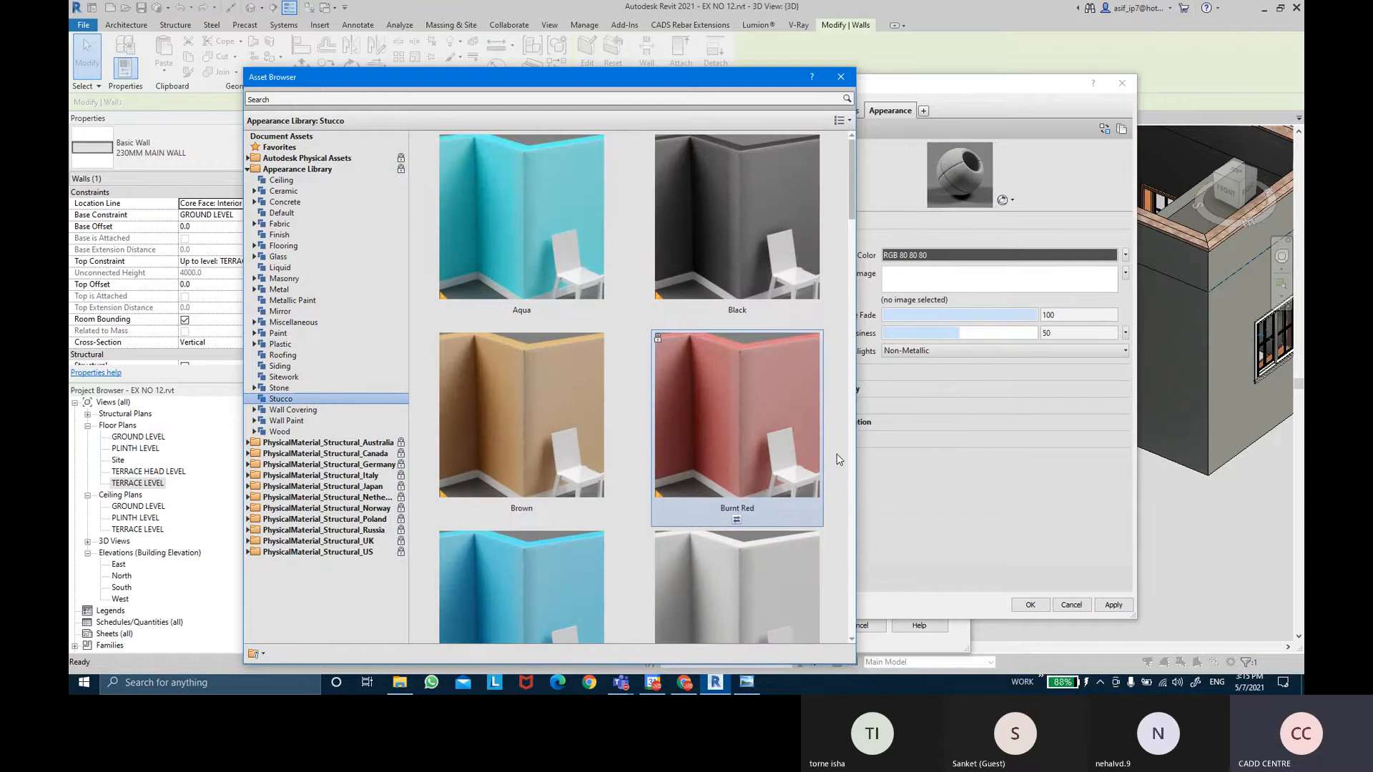
pyautogui.scroll(-3, 840, 460)
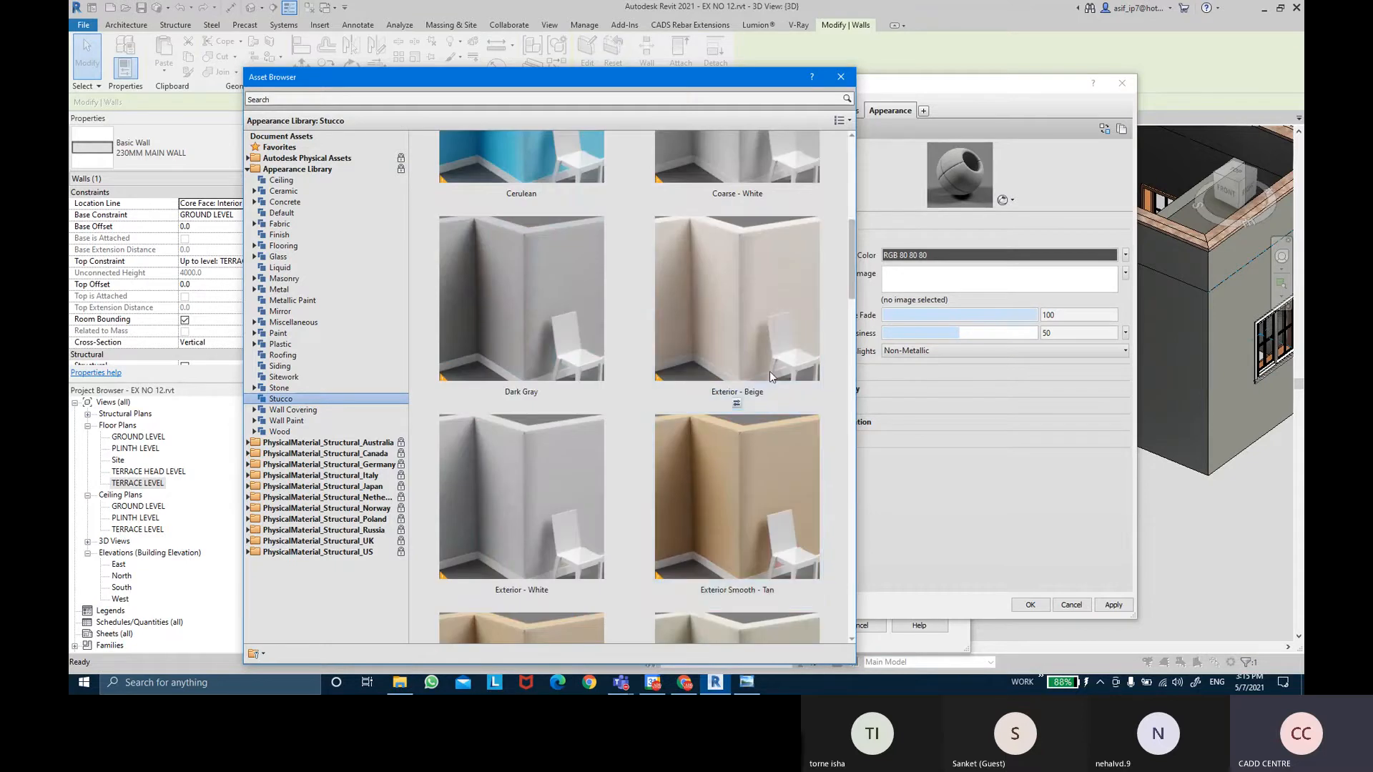
pyautogui.doubleClick(799, 396)
# Apply the beige material and assign it to the wall's outer 3.0 finish layer.
pyautogui.click(853, 135)
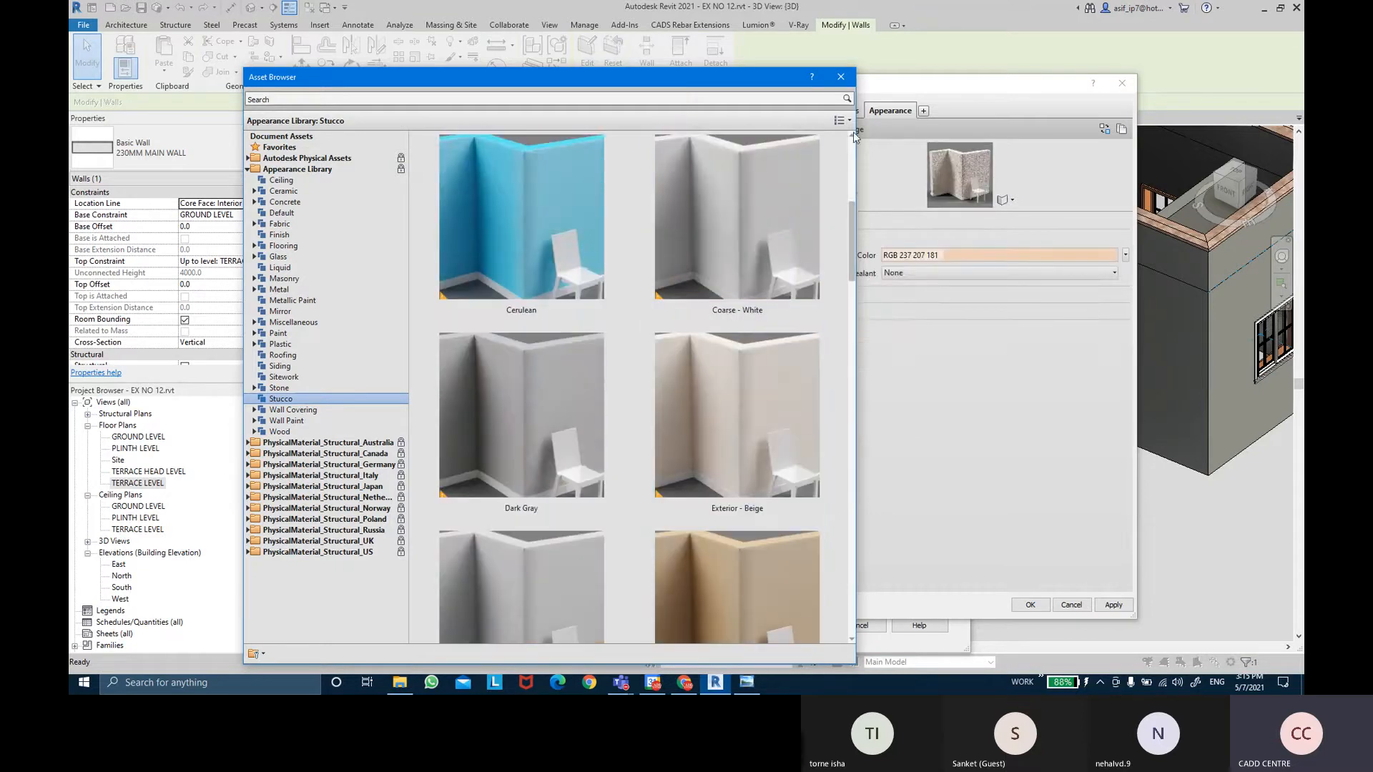
pyautogui.click(844, 78)
pyautogui.click(1117, 607)
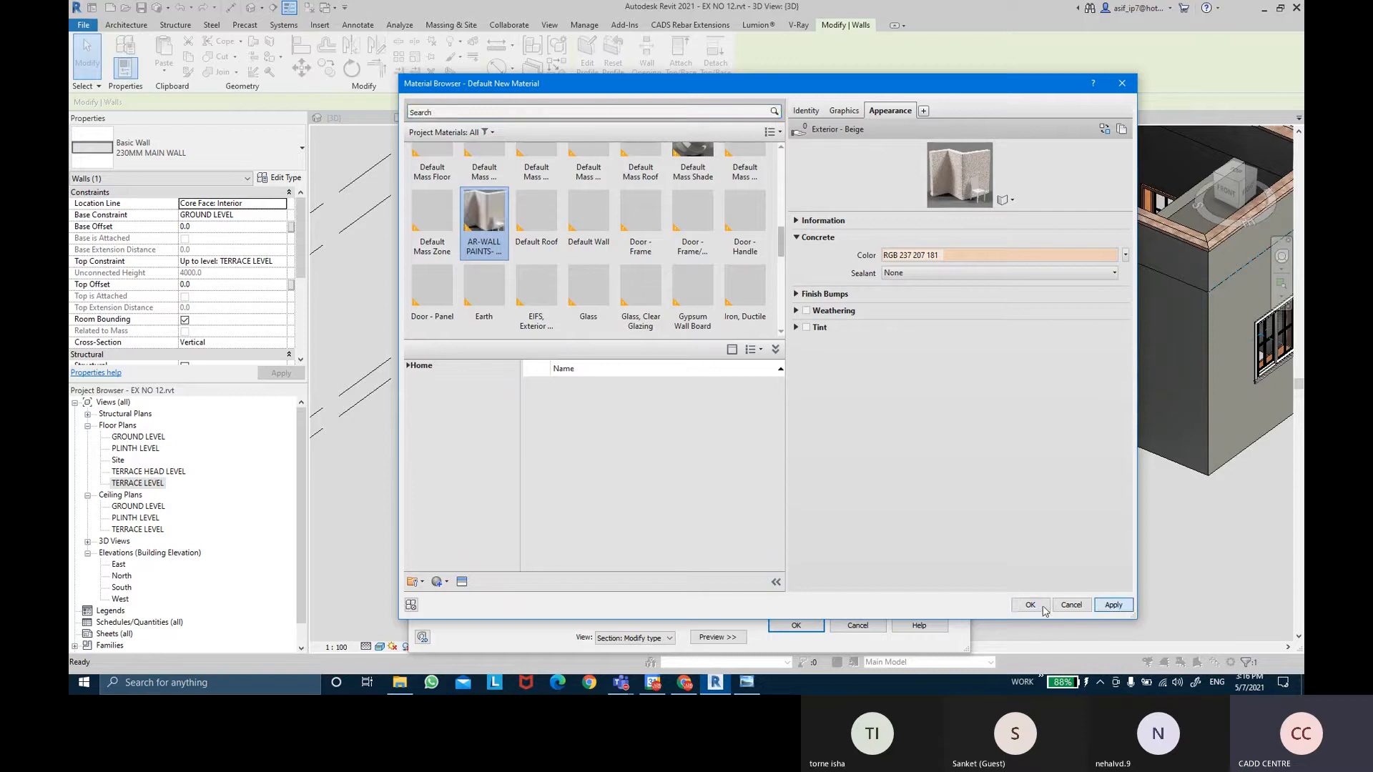
pyautogui.click(1030, 604)
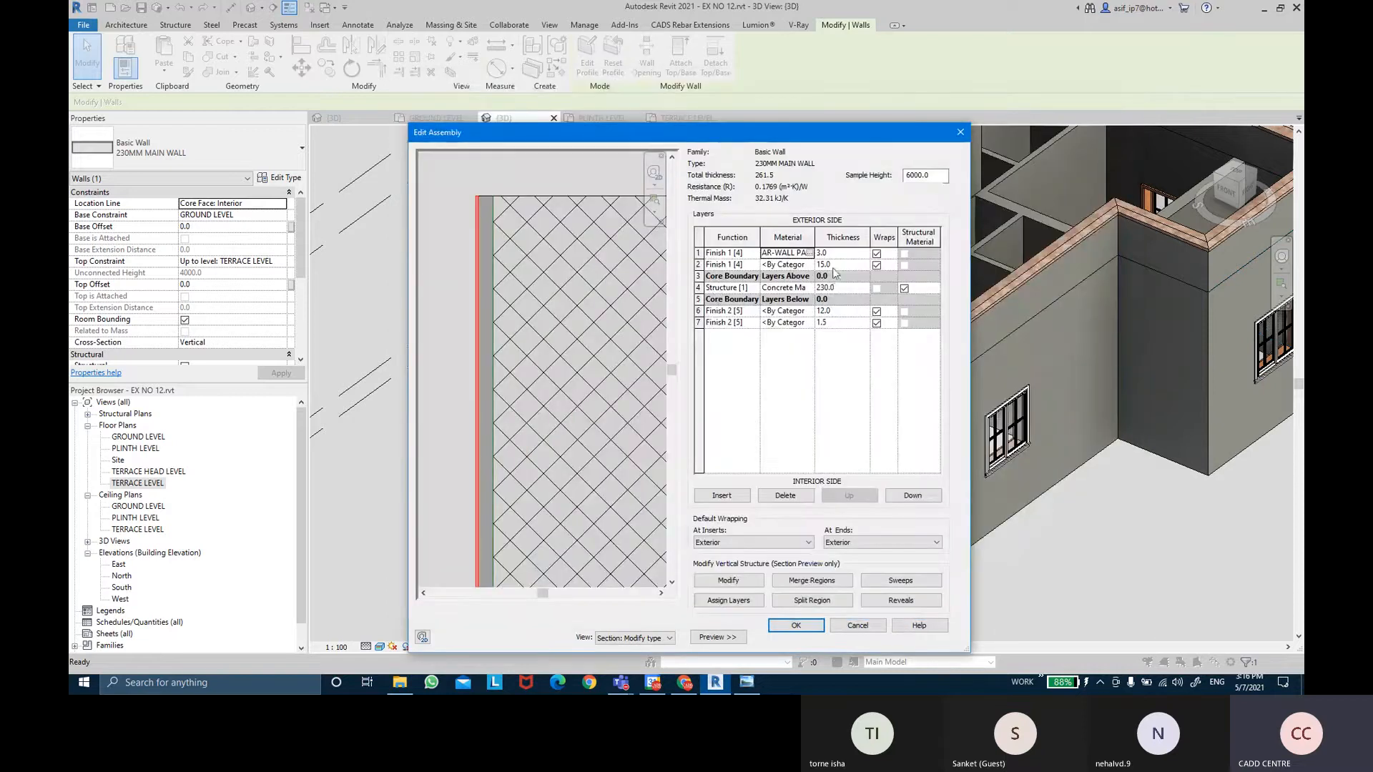
# Create a new default material for the wall's second layer.
pyautogui.click(808, 263)
pyautogui.click(808, 265)
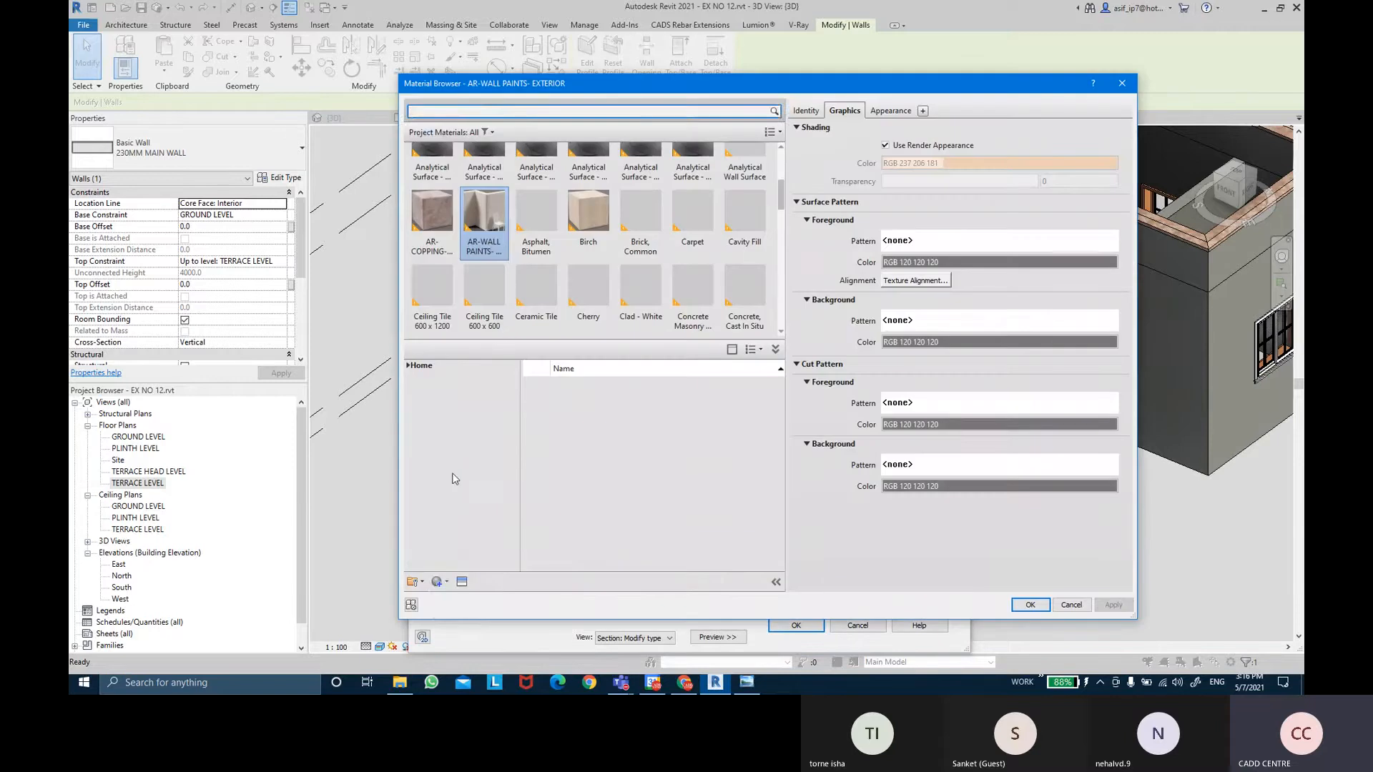
pyautogui.click(444, 581)
pyautogui.click(464, 595)
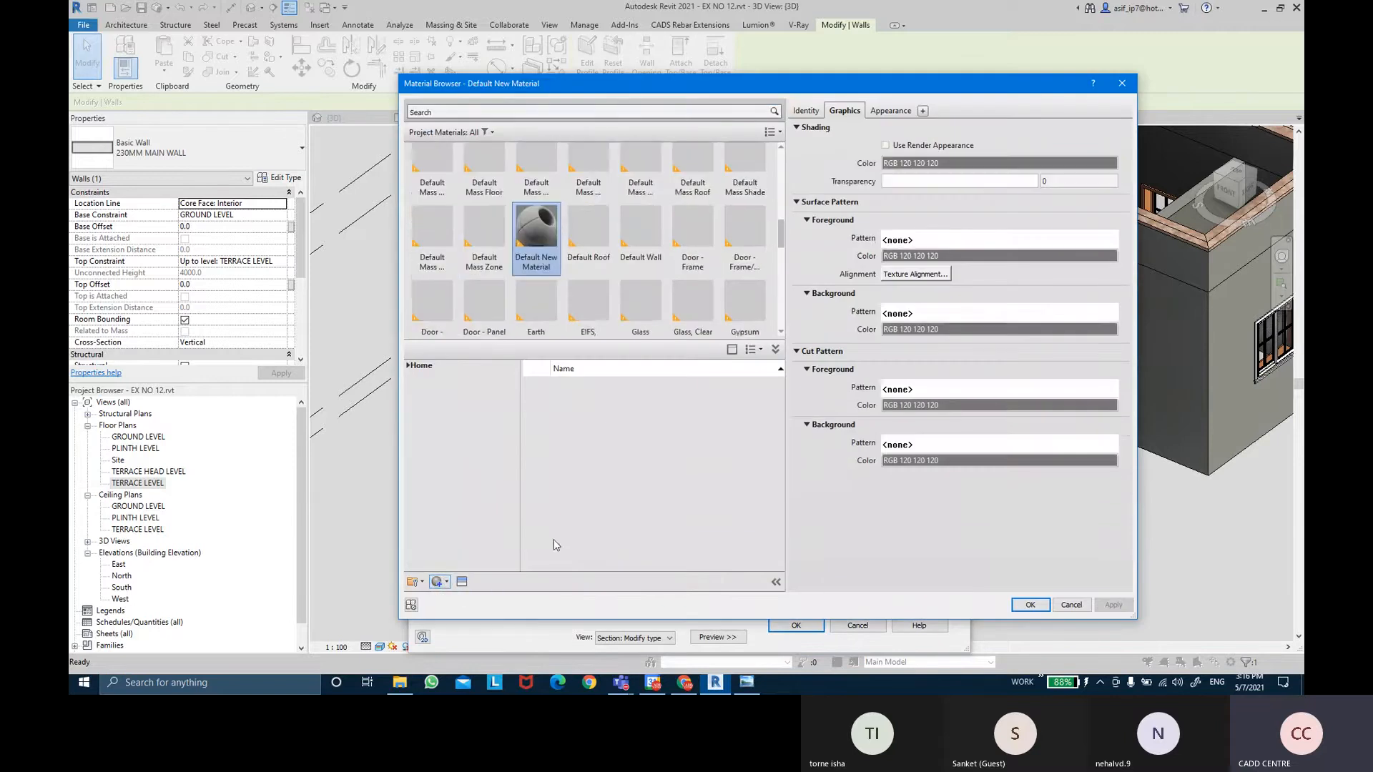
pyautogui.click(805, 111)
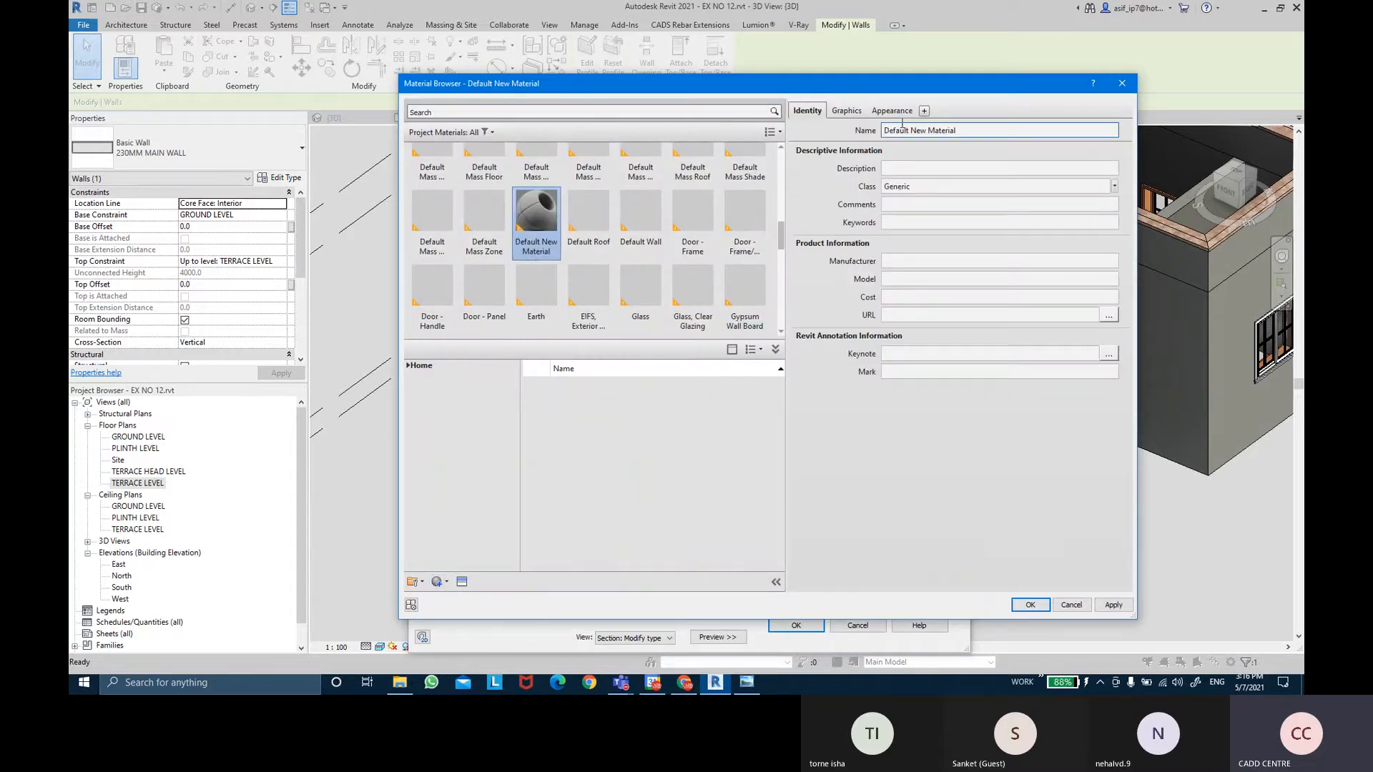
# Rename the material AR-WALL PLASTER, class it Concrete, and view its graphics settings.
pyautogui.tripleClick(964, 131)
pyautogui.press('BackSpace')
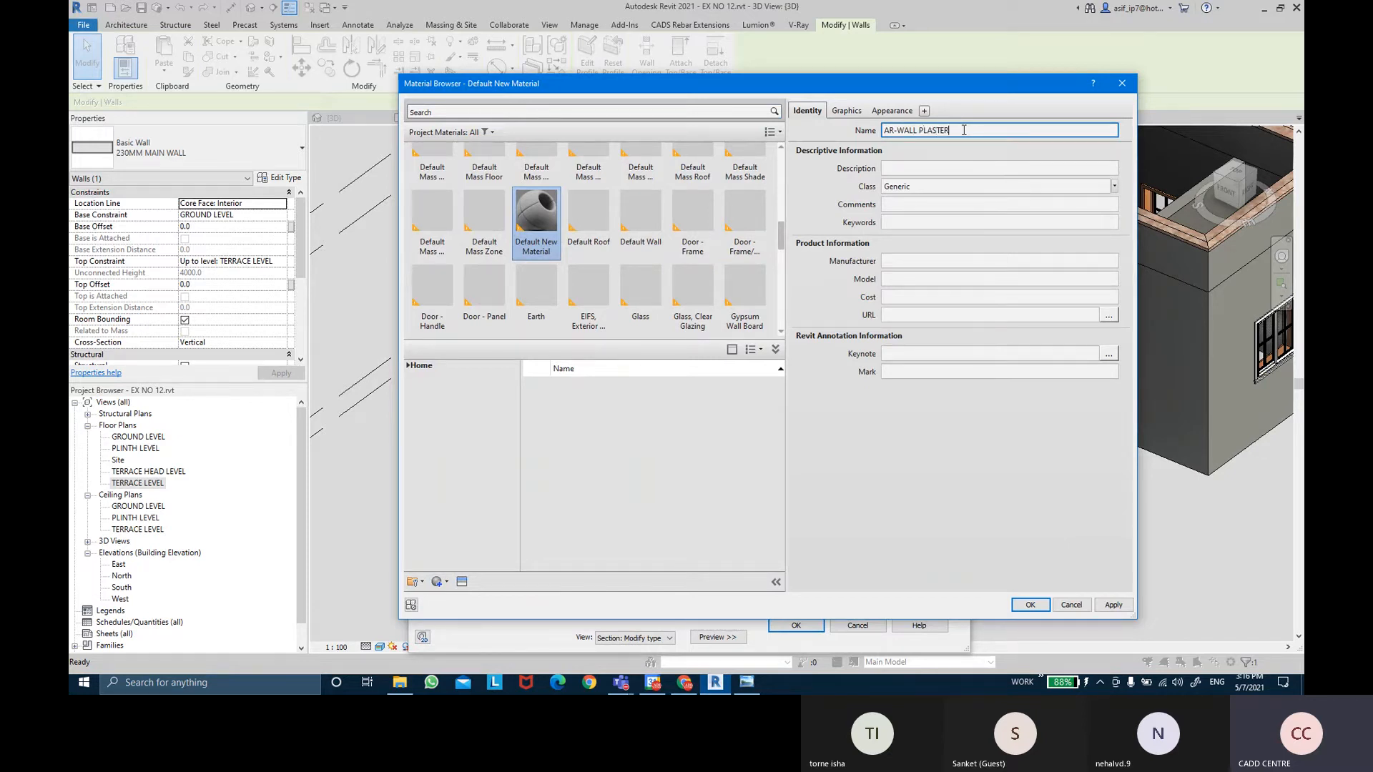
pyautogui.press('Return')
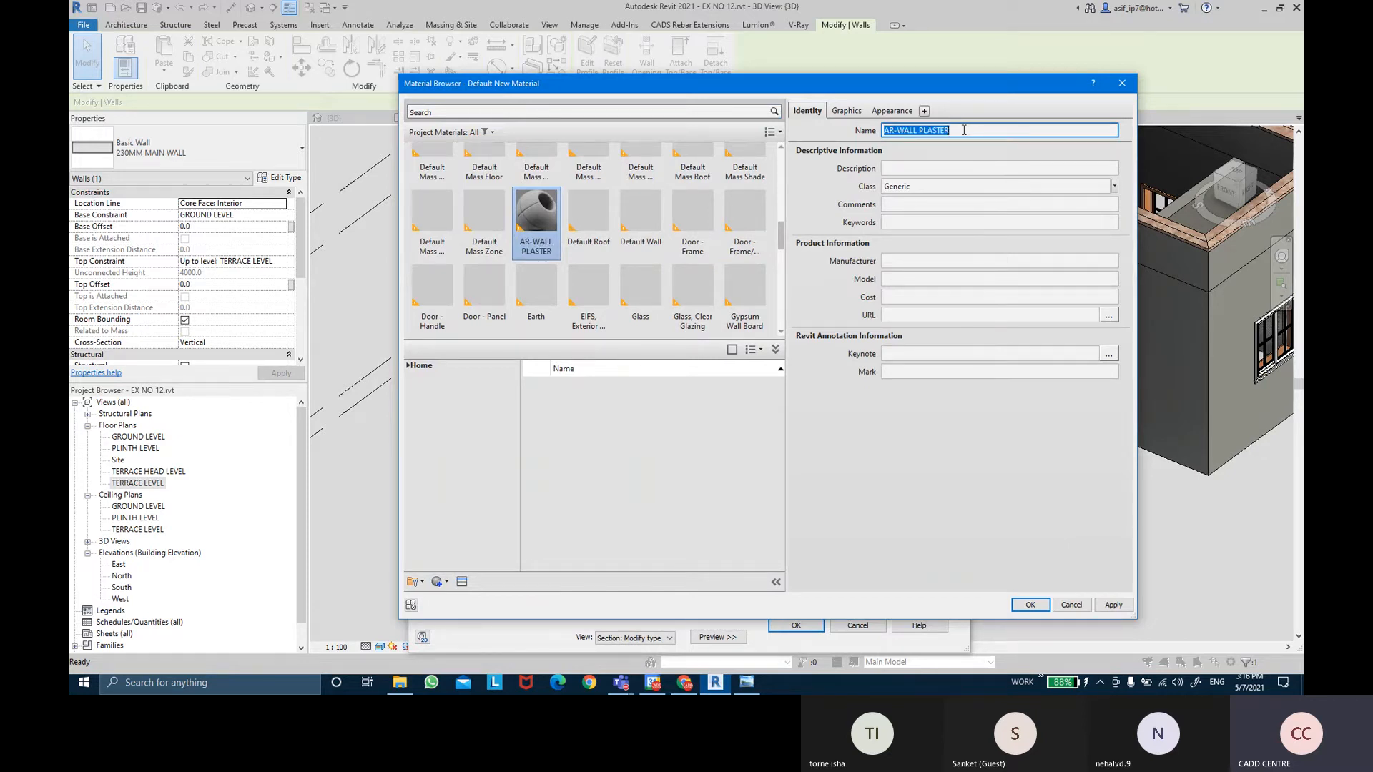
pyautogui.click(1108, 187)
pyautogui.click(1049, 214)
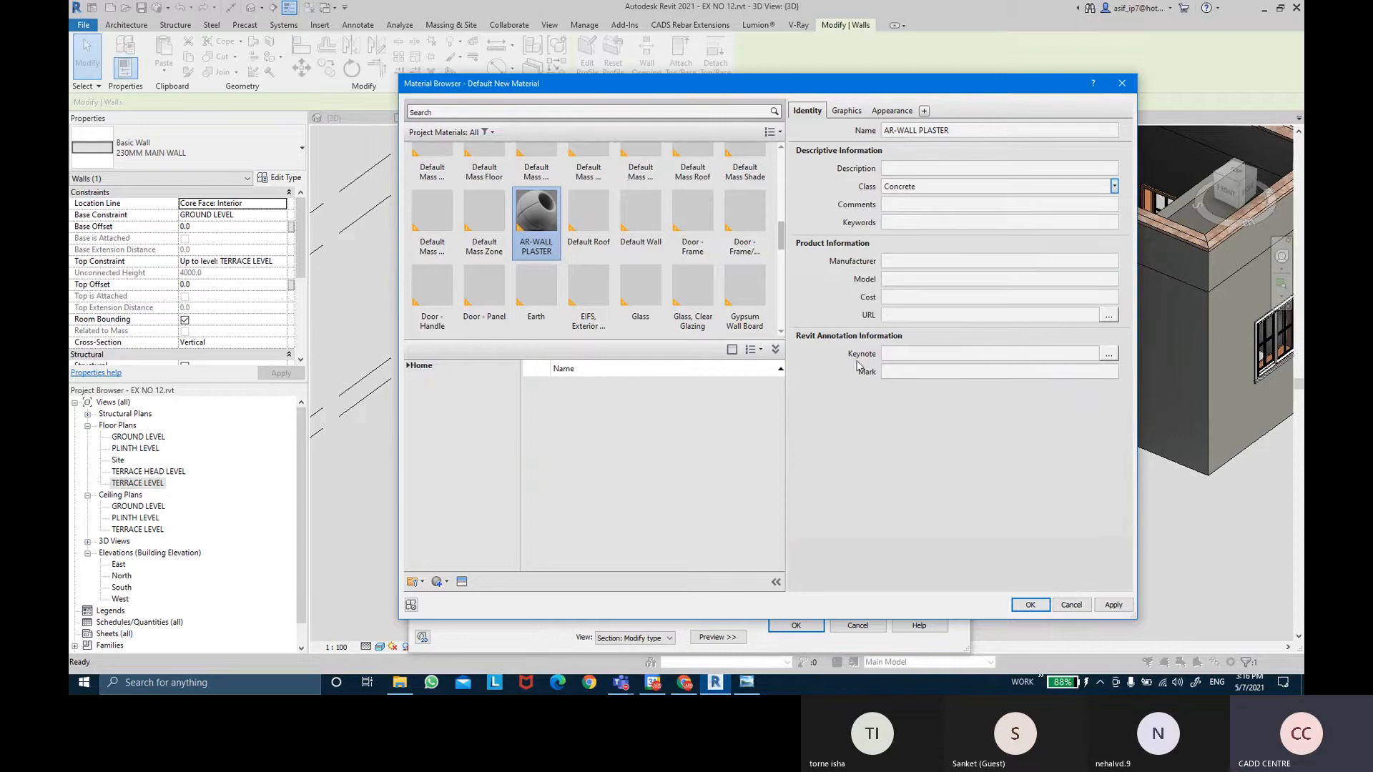
pyautogui.click(845, 110)
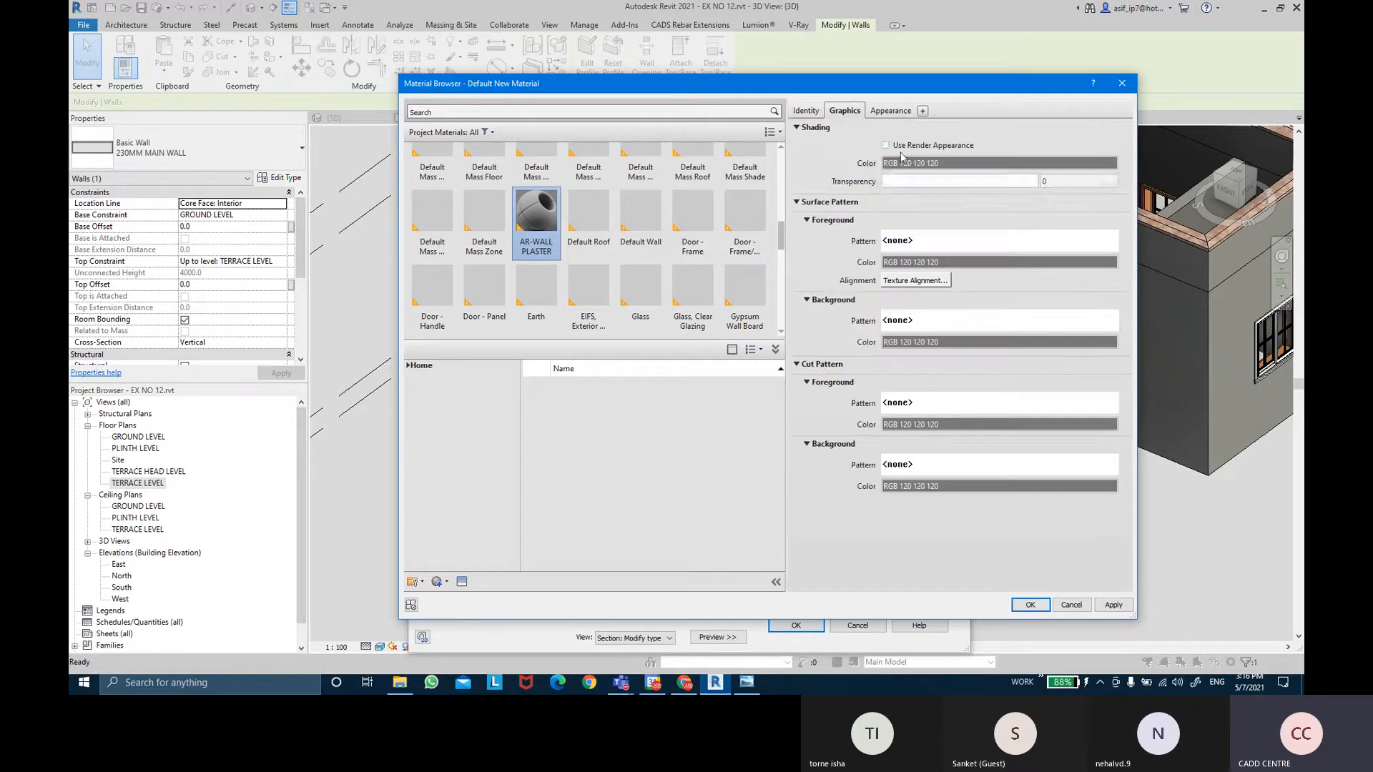
# Set both the surface and cut foreground patterns of AR-WALL PLASTER to Concrete.
pyautogui.click(915, 241)
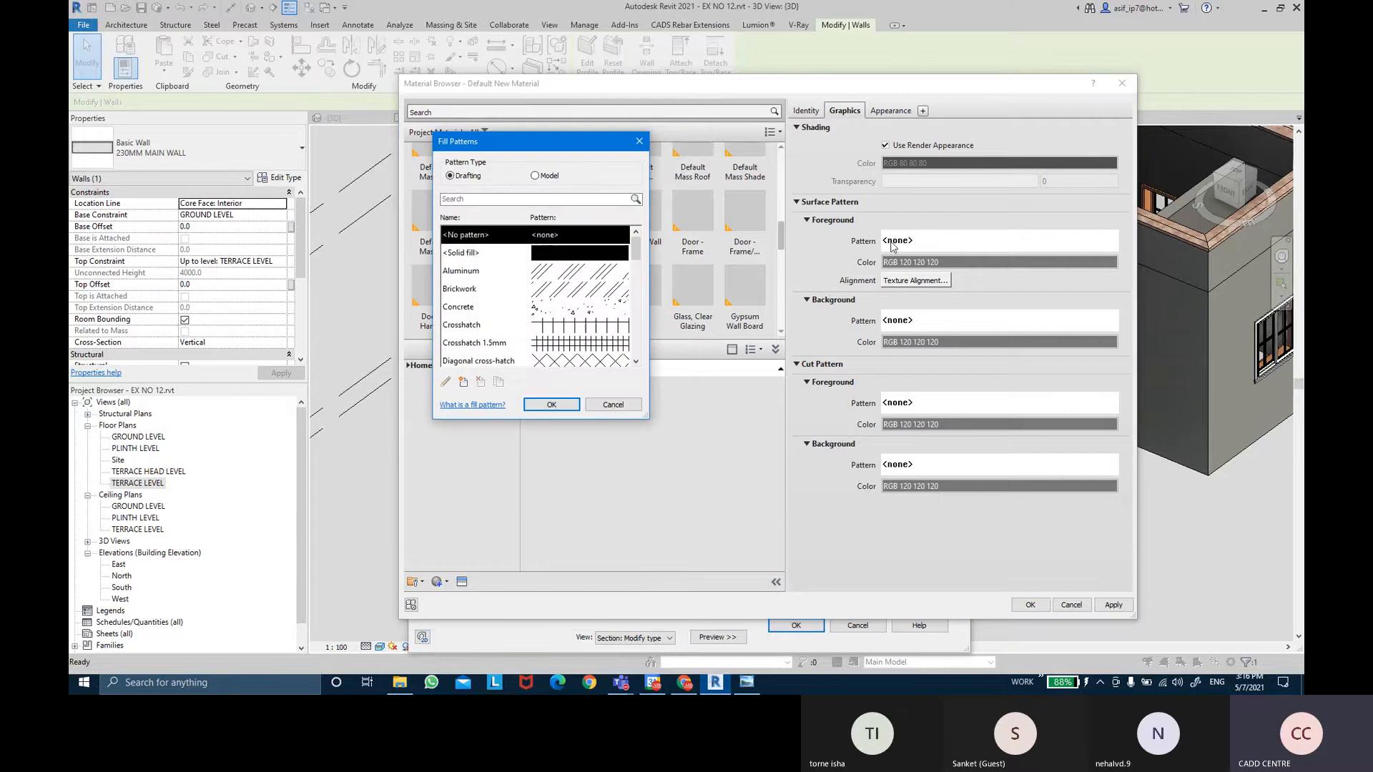
pyautogui.click(576, 307)
pyautogui.click(566, 403)
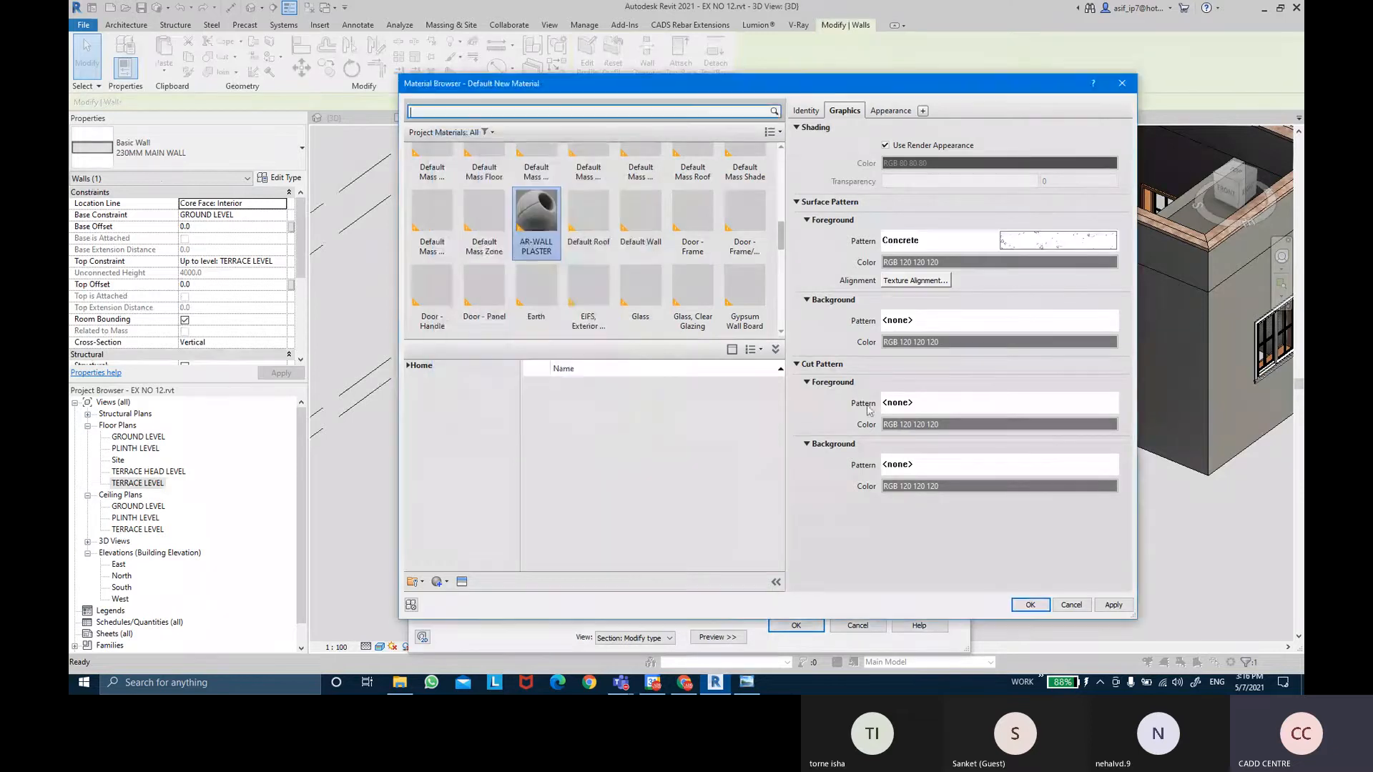
pyautogui.click(1011, 403)
pyautogui.click(576, 307)
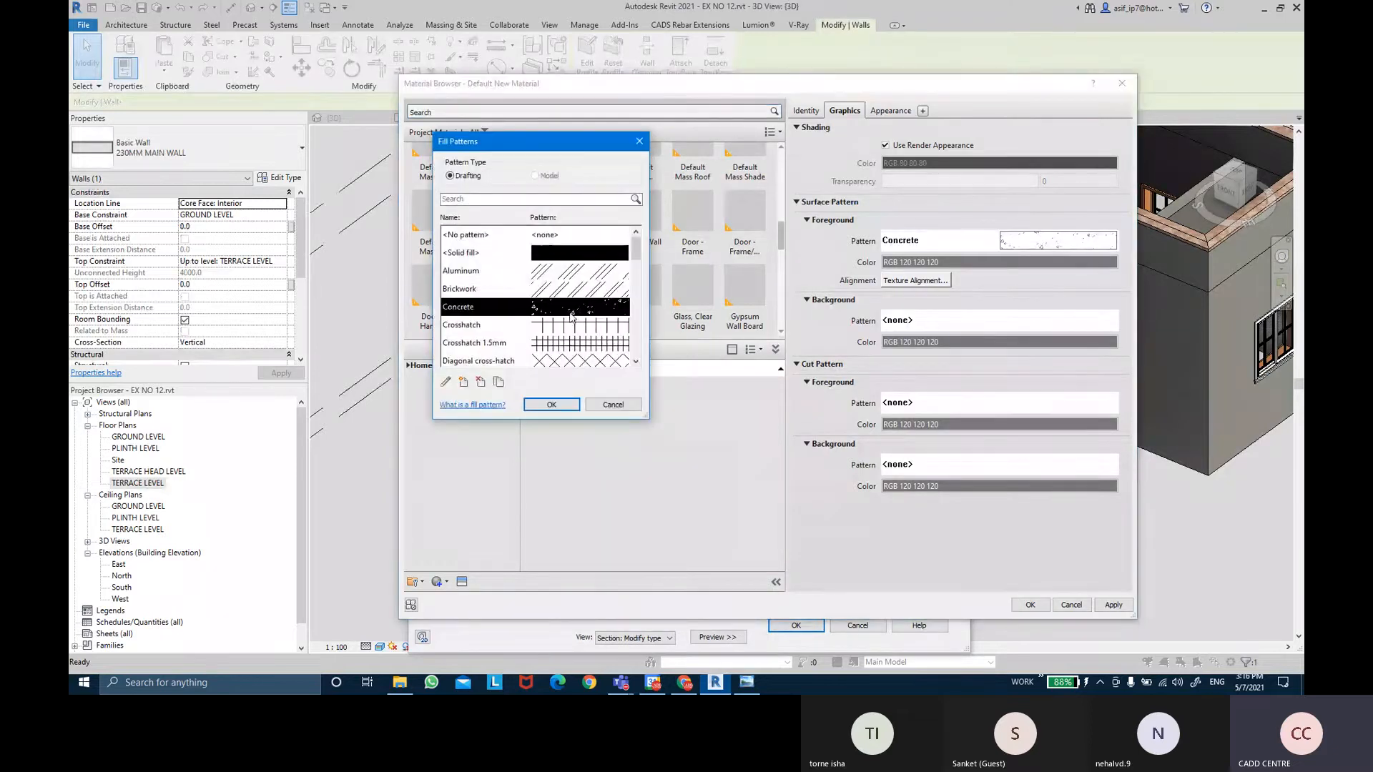
pyautogui.click(566, 403)
# Give AR-WALL PLASTER the Concrete - Cast in Place appearance and assign it to layer 2.
pyautogui.click(890, 110)
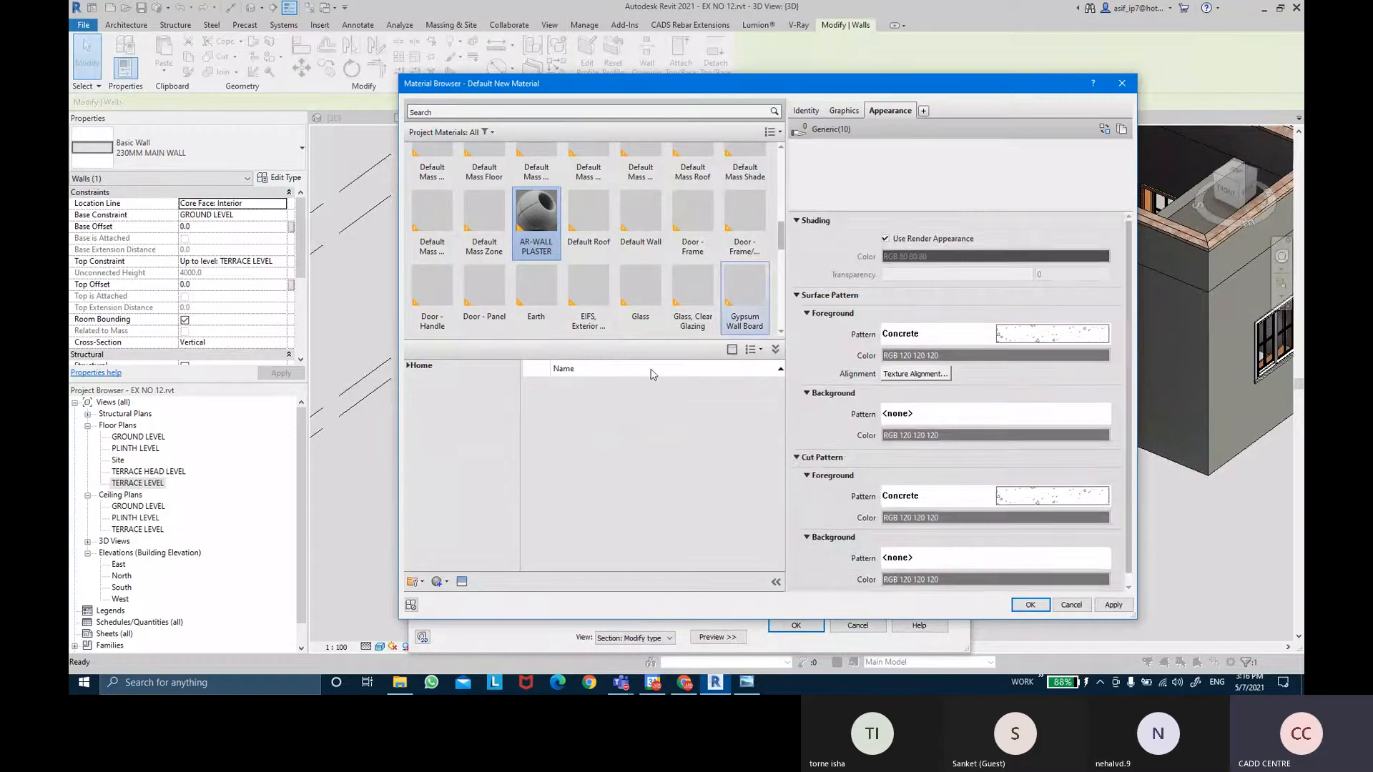
pyautogui.click(462, 581)
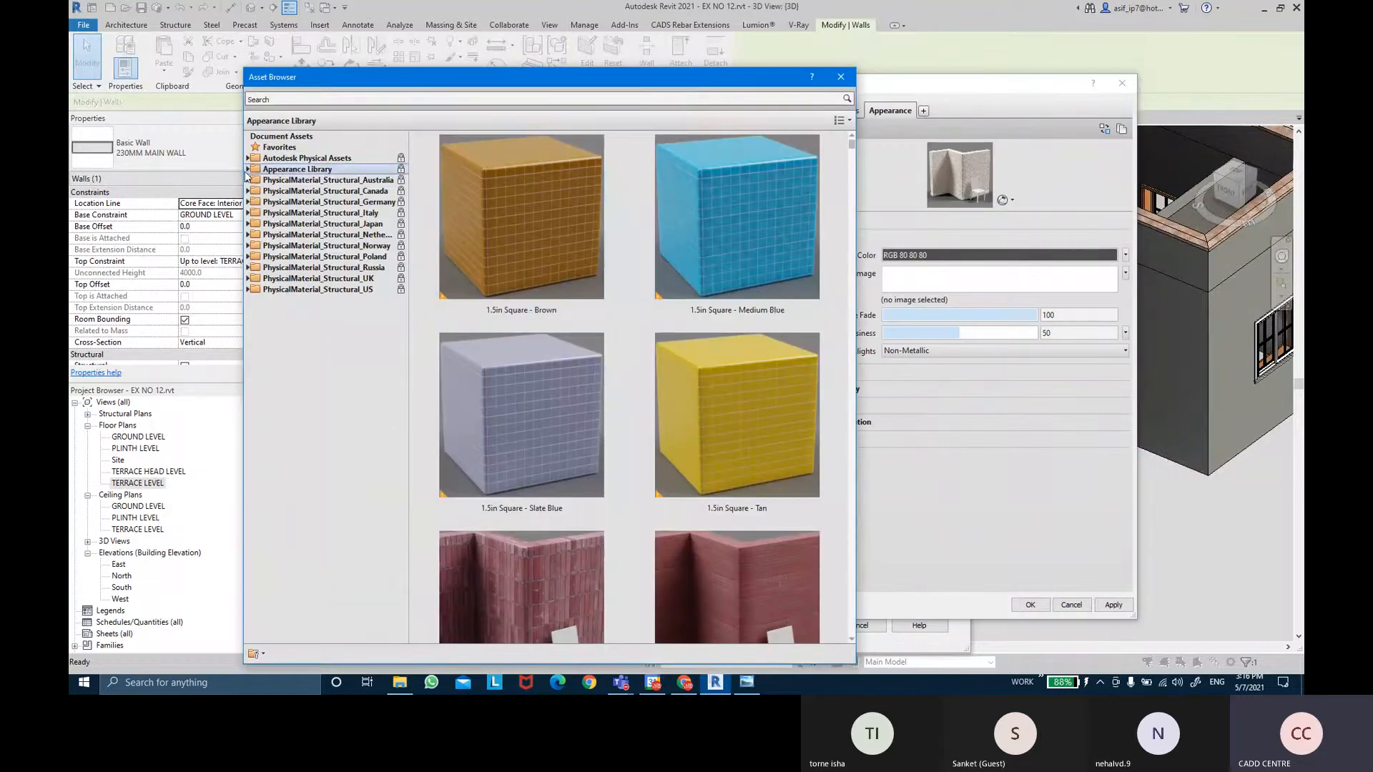
pyautogui.click(247, 169)
pyautogui.click(254, 201)
pyautogui.click(293, 213)
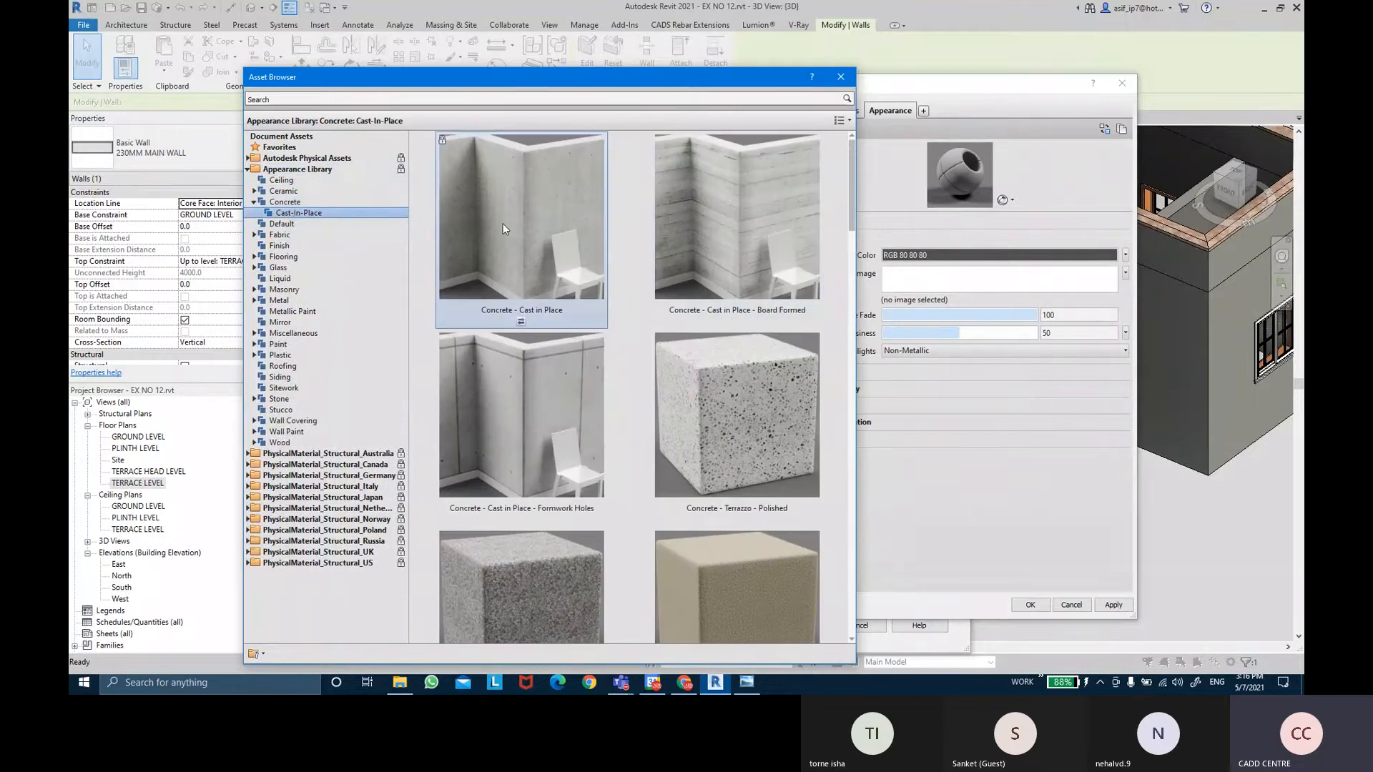
pyautogui.click(841, 77)
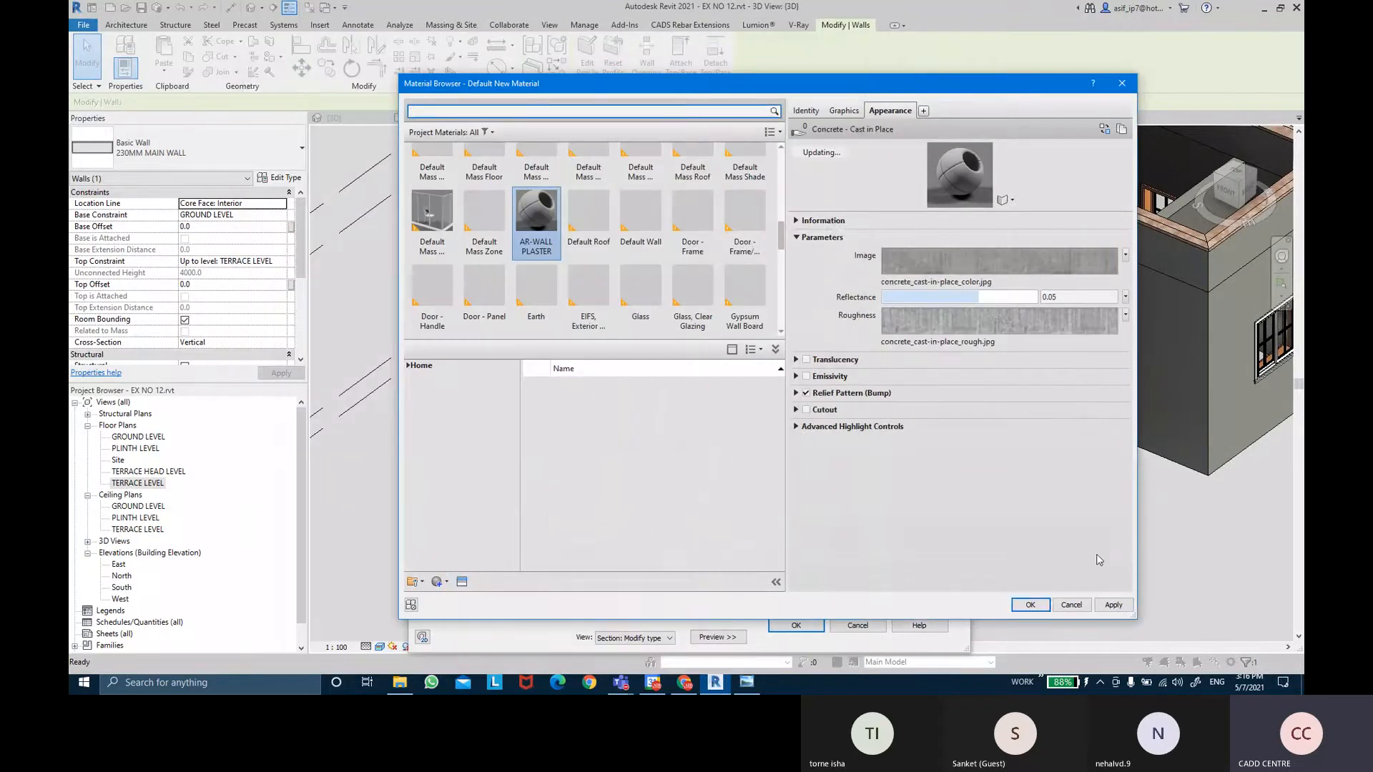
pyautogui.click(1030, 606)
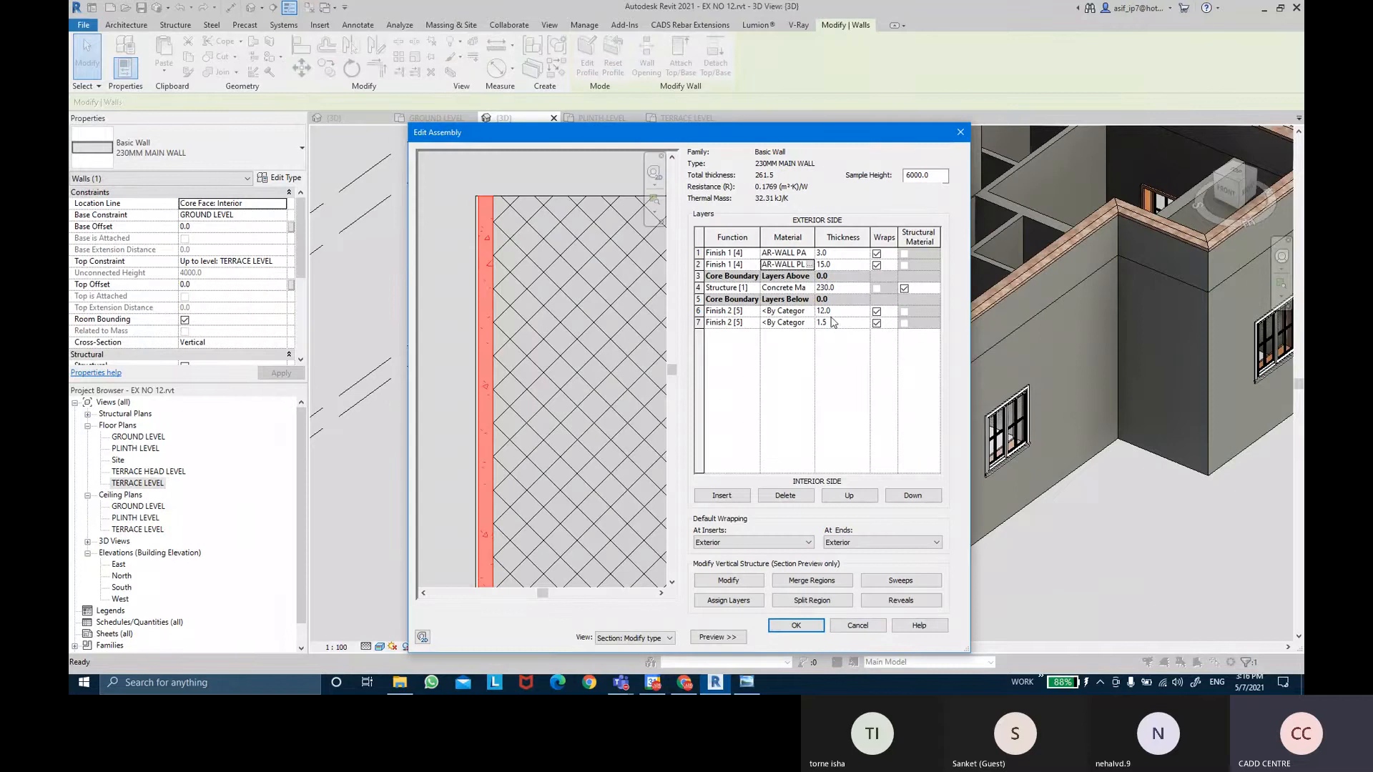
# Assign AR-WALL PLASTER to finish layer 6.
pyautogui.click(787, 310)
pyautogui.click(809, 311)
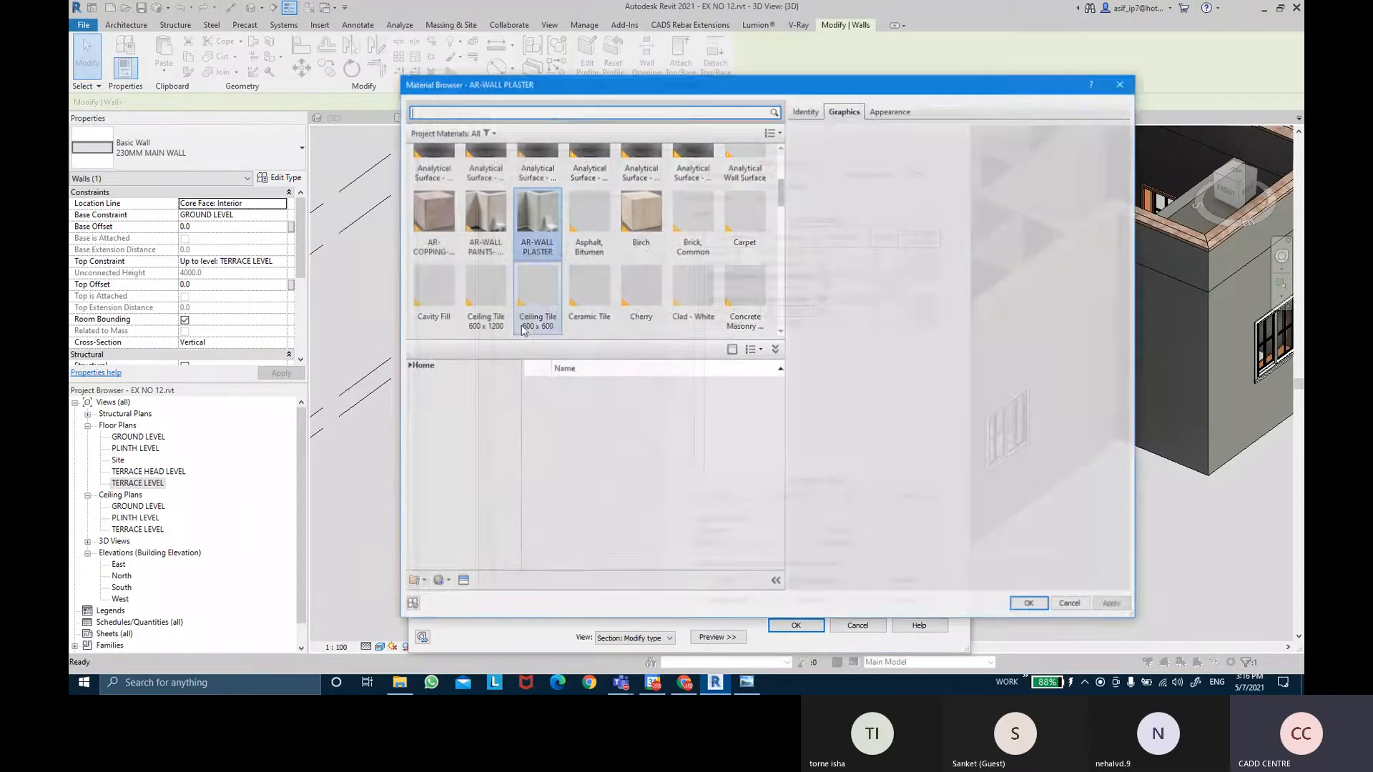
pyautogui.doubleClick(533, 250)
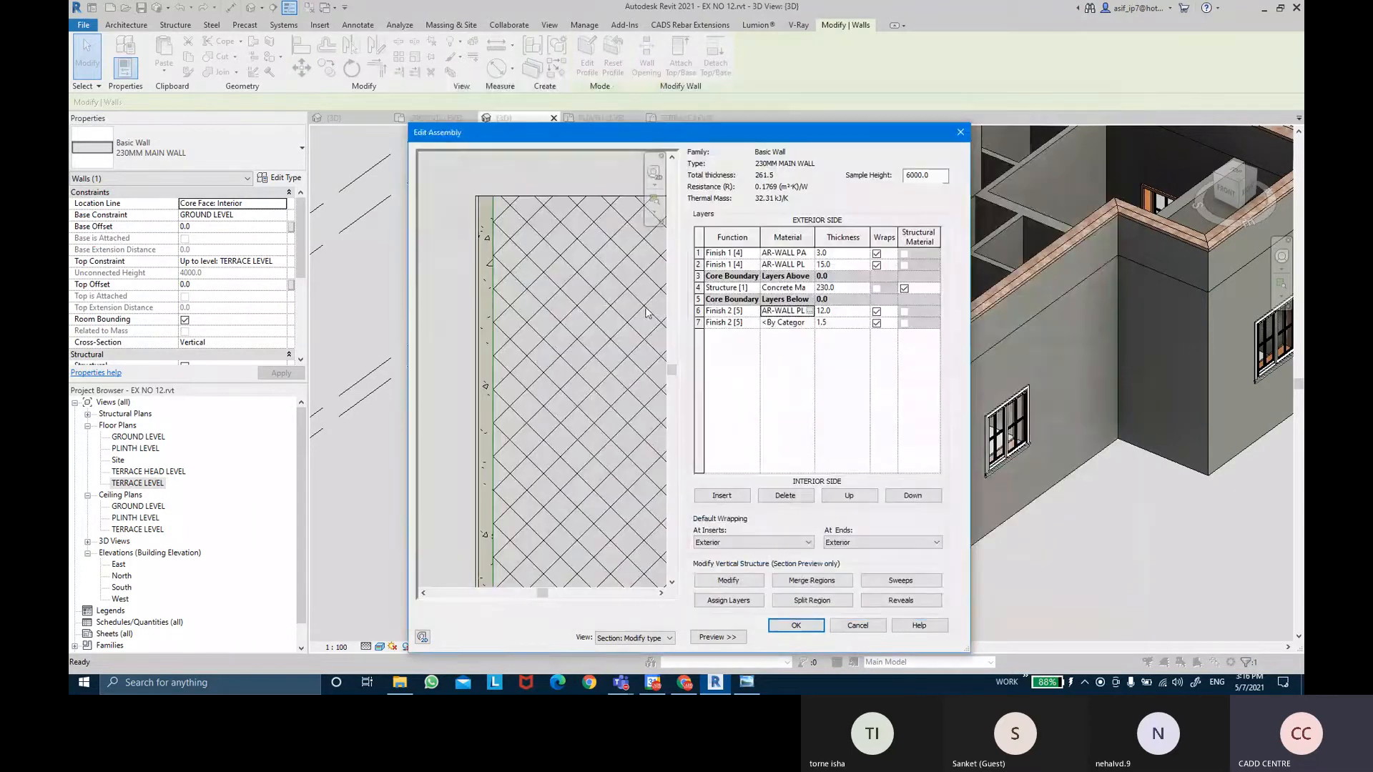
# Create a new blank material for finish layer 7.
pyautogui.click(699, 323)
pyautogui.click(786, 322)
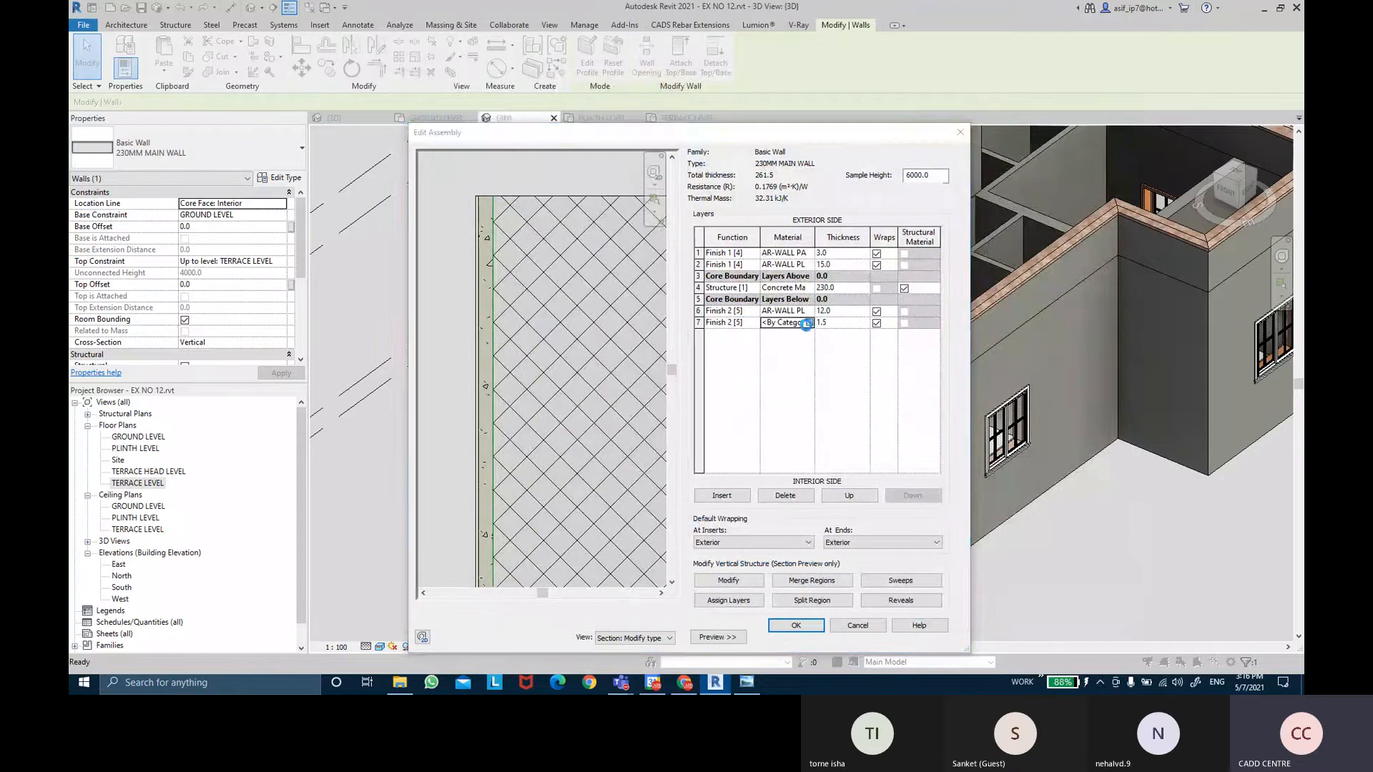
pyautogui.click(809, 322)
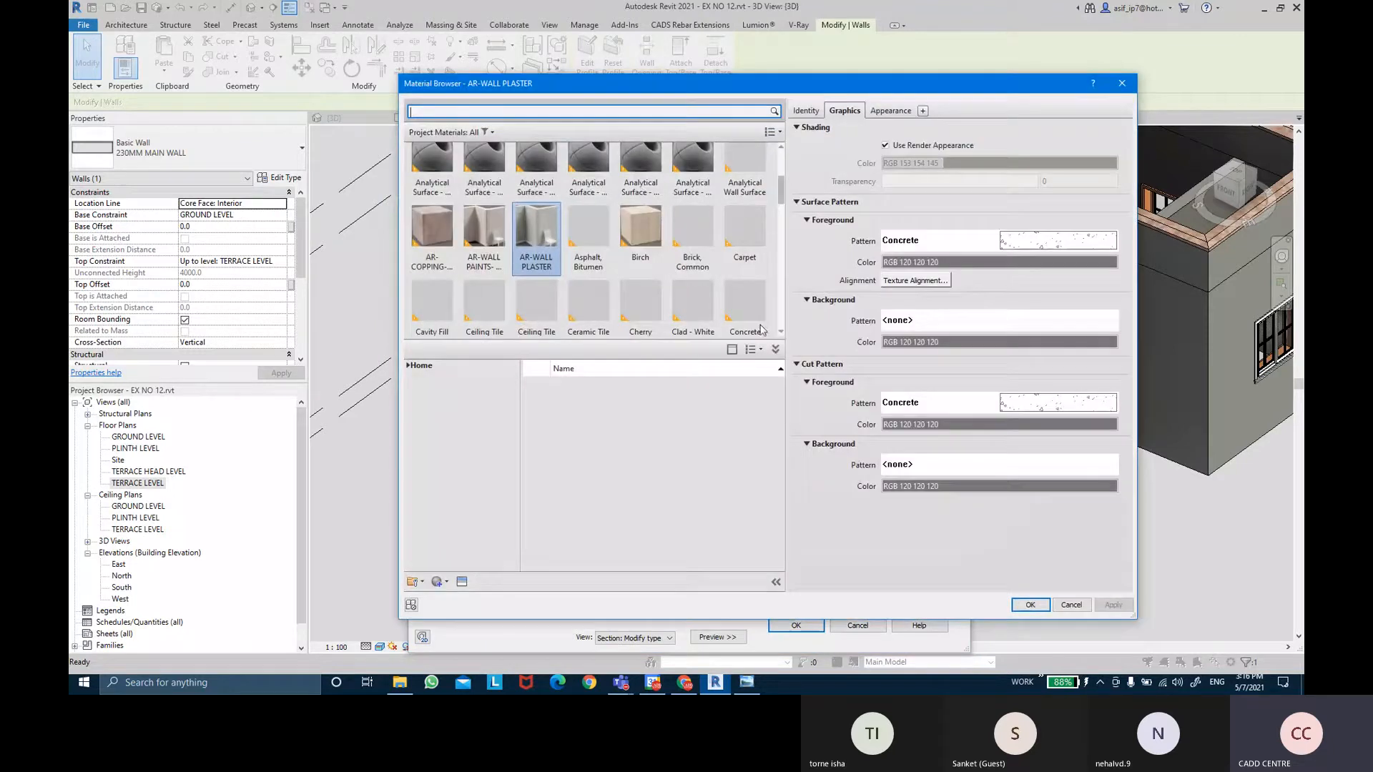
pyautogui.click(447, 581)
pyautogui.click(476, 597)
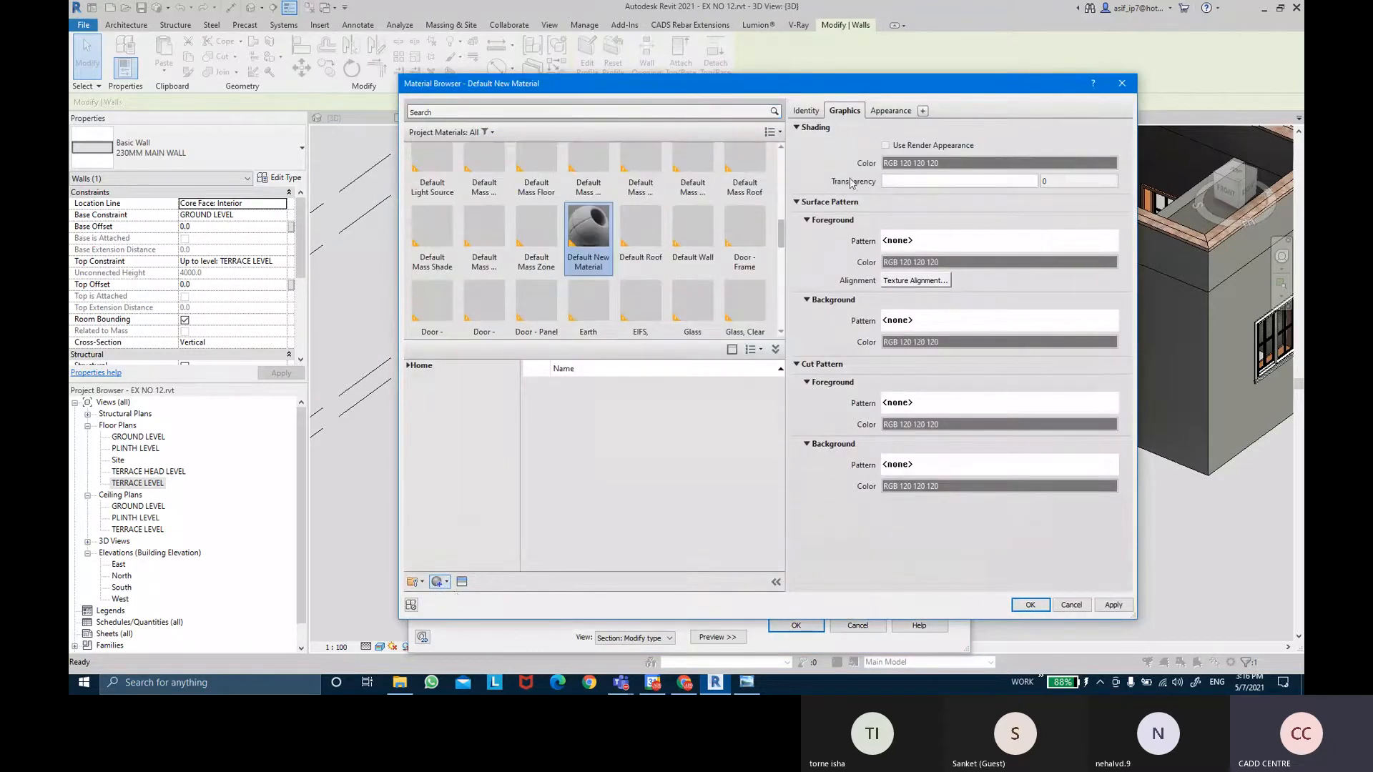
# Name the new material AR-WALL PAINTS INTERIOR and class it Paint/Coating.
pyautogui.click(803, 111)
pyautogui.click(983, 131)
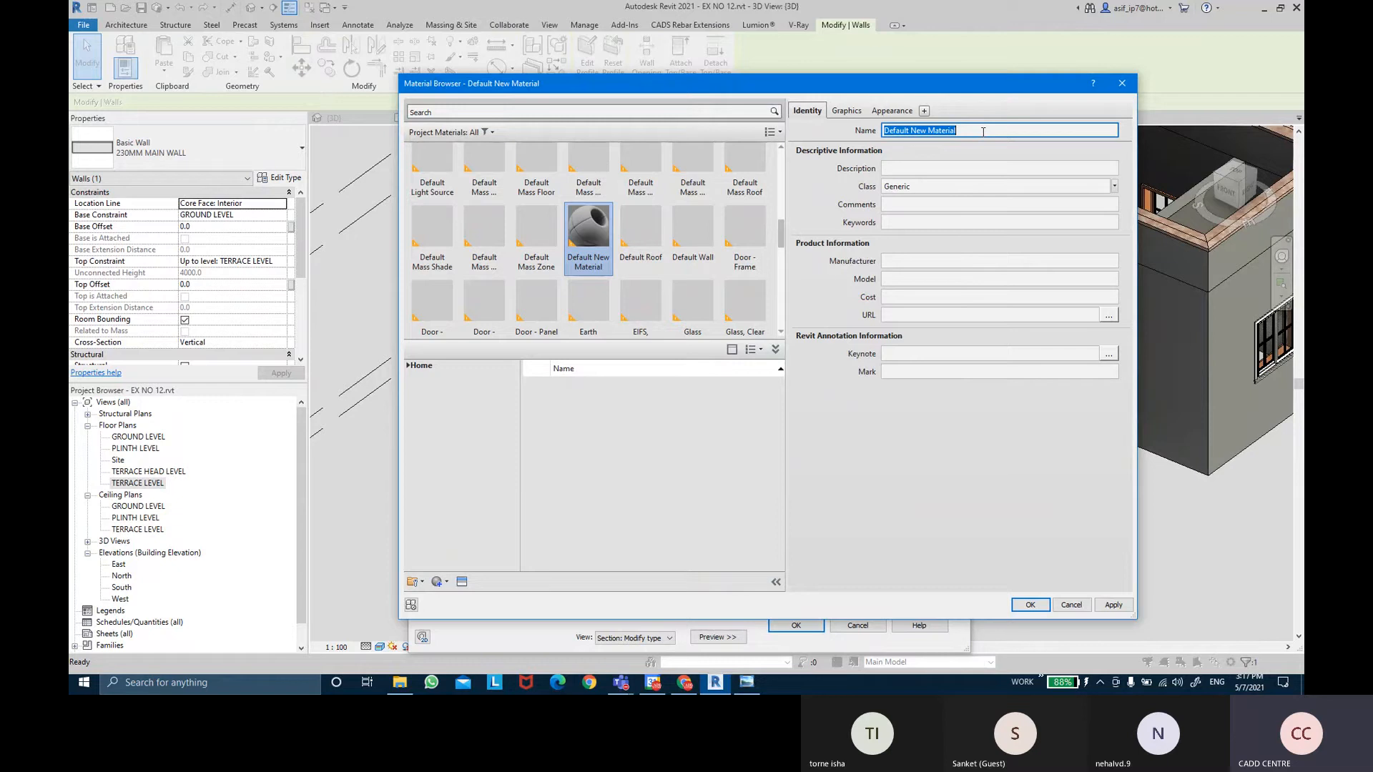
pyautogui.press('BackSpace')
pyautogui.write('AR-WALL PAINTS INTERIOR')
pyautogui.press('Return')
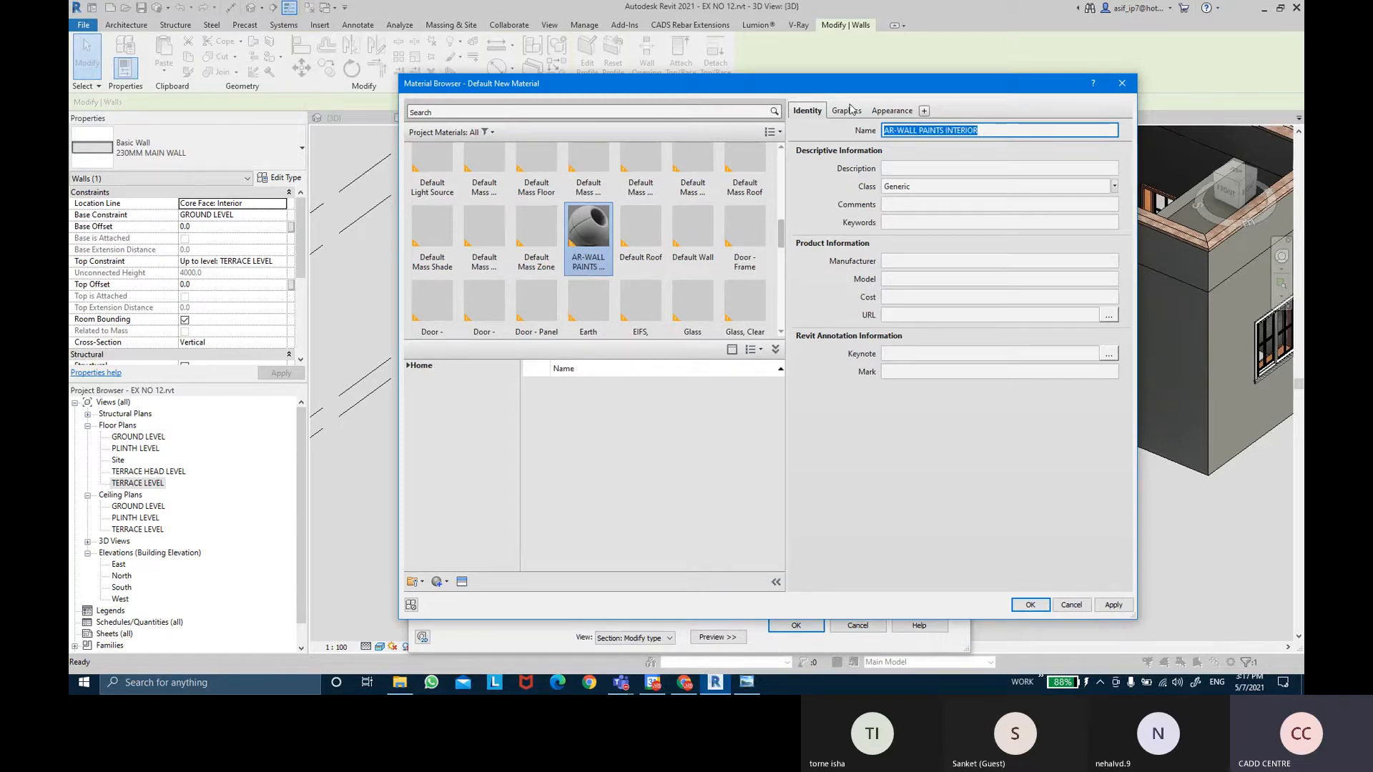
pyautogui.click(1114, 186)
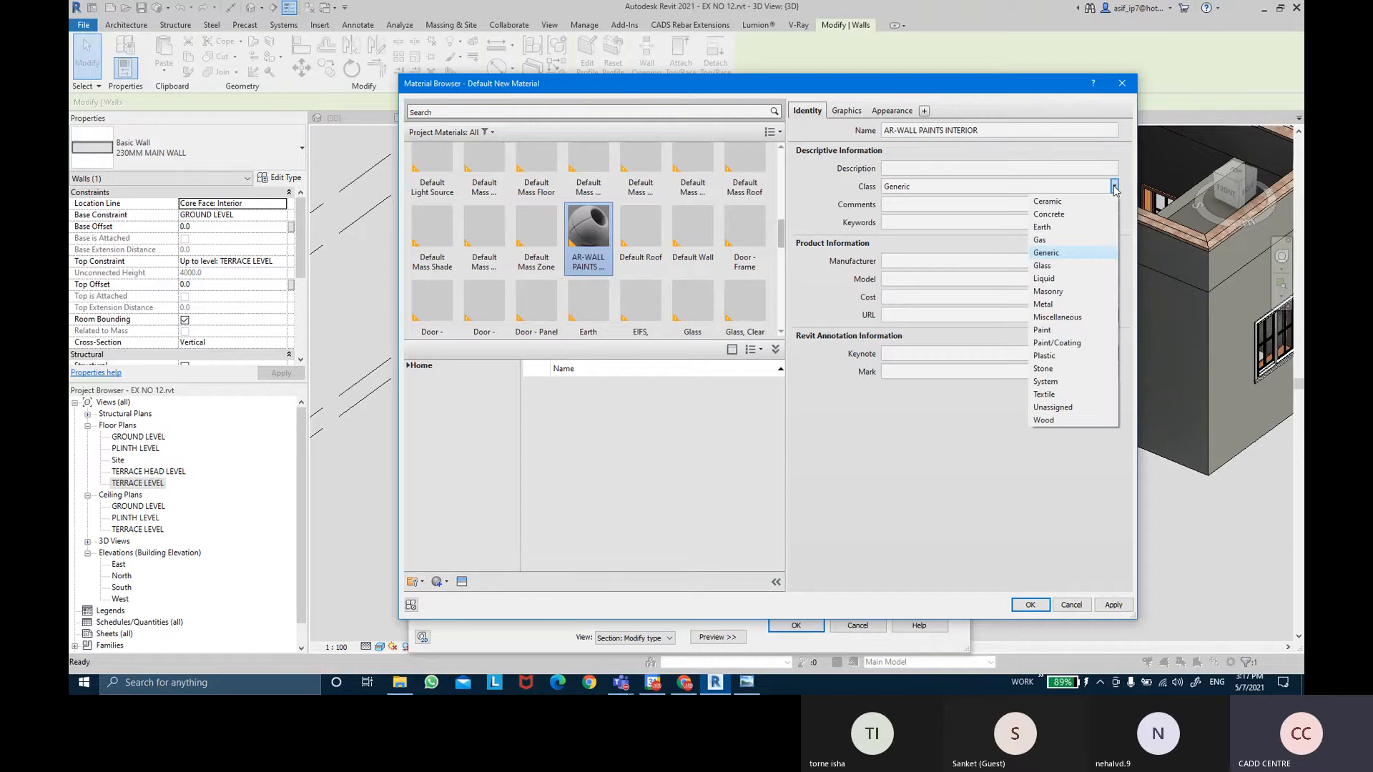
pyautogui.click(1056, 343)
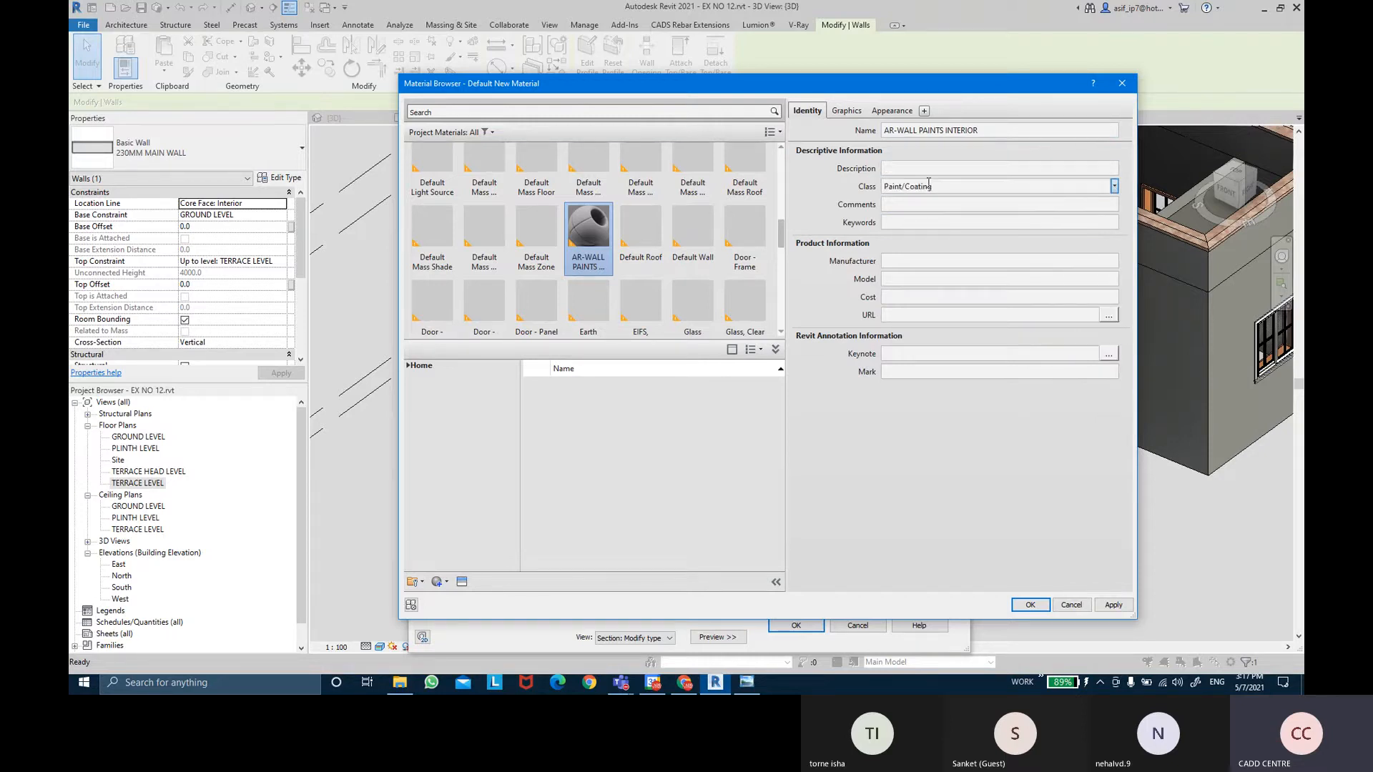
# Give the material the Cool White appearance from the Wall Paint library.
pyautogui.click(847, 112)
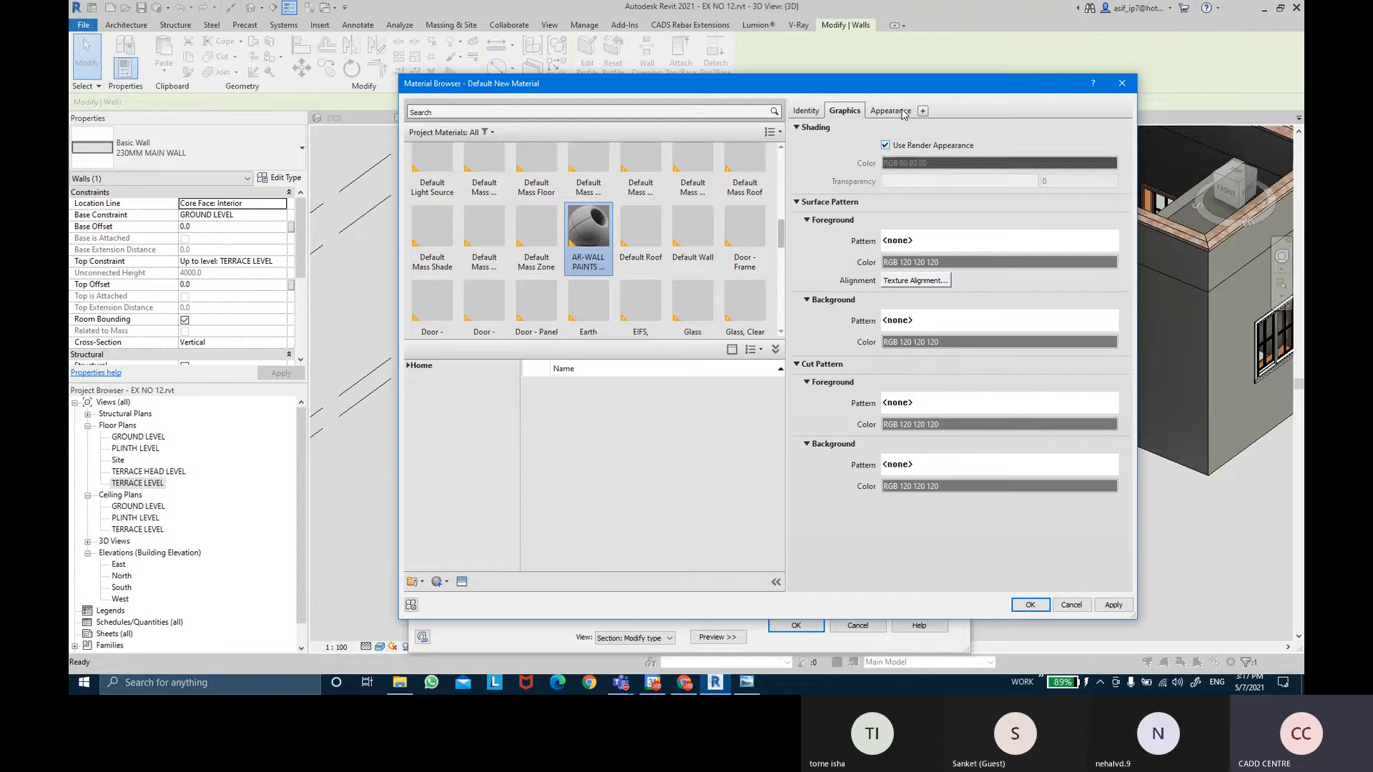
pyautogui.click(903, 112)
pyautogui.click(467, 583)
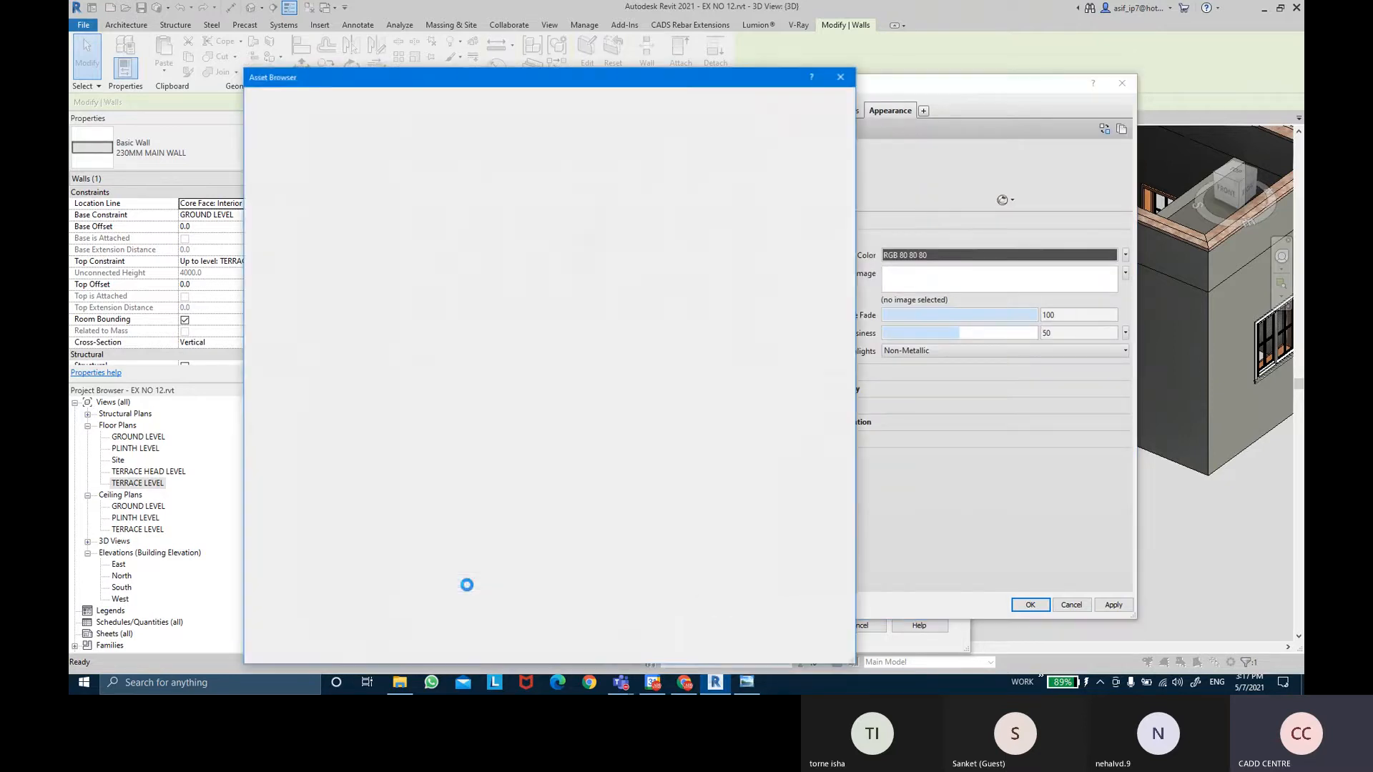
pyautogui.click(248, 170)
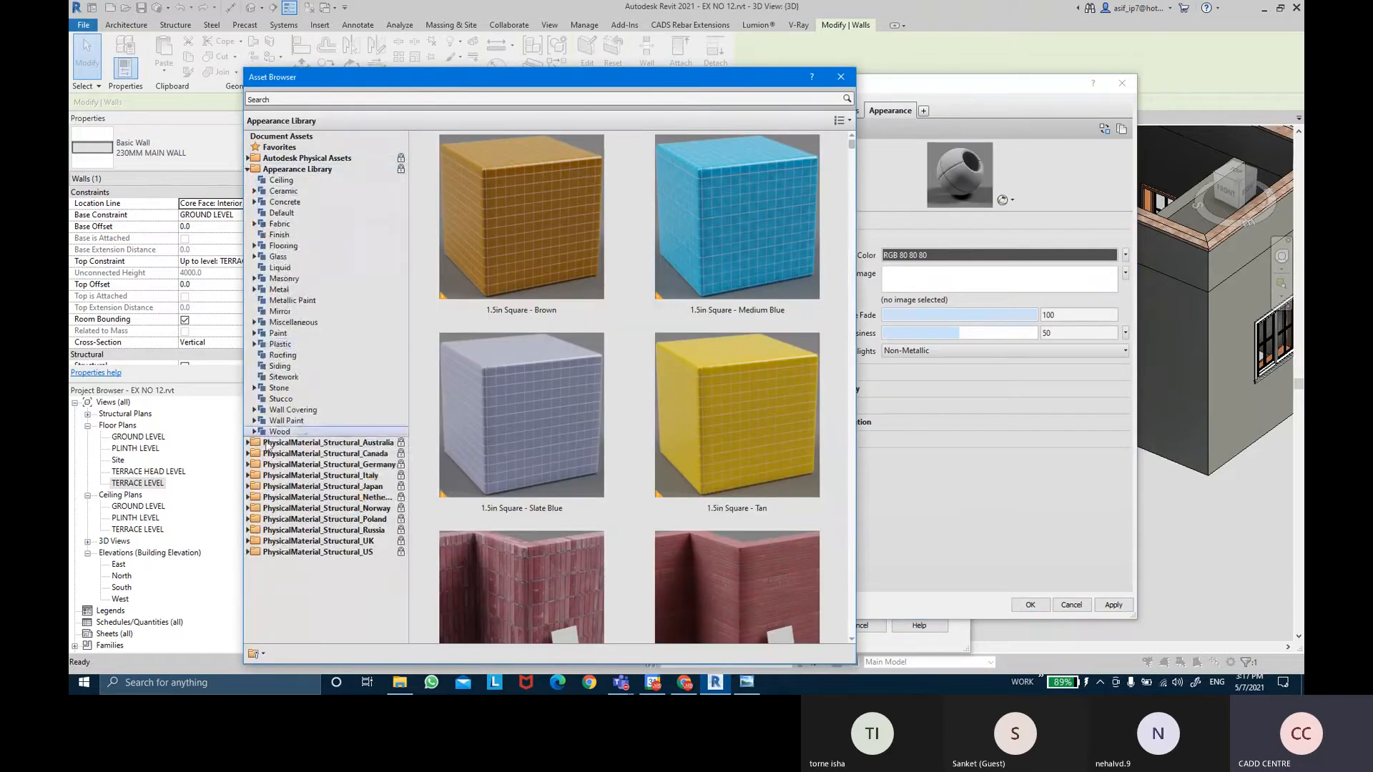
pyautogui.click(336, 421)
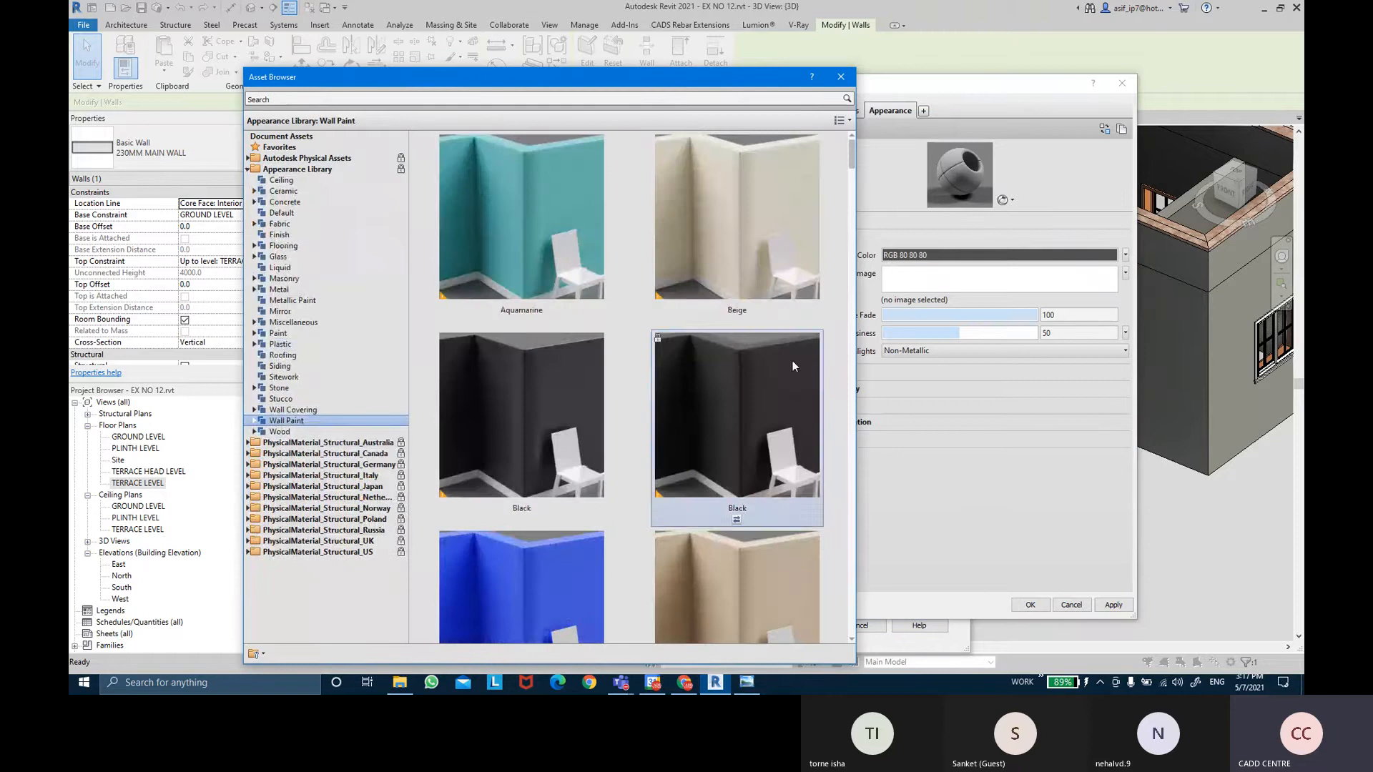
pyautogui.scroll(-10, 792, 360)
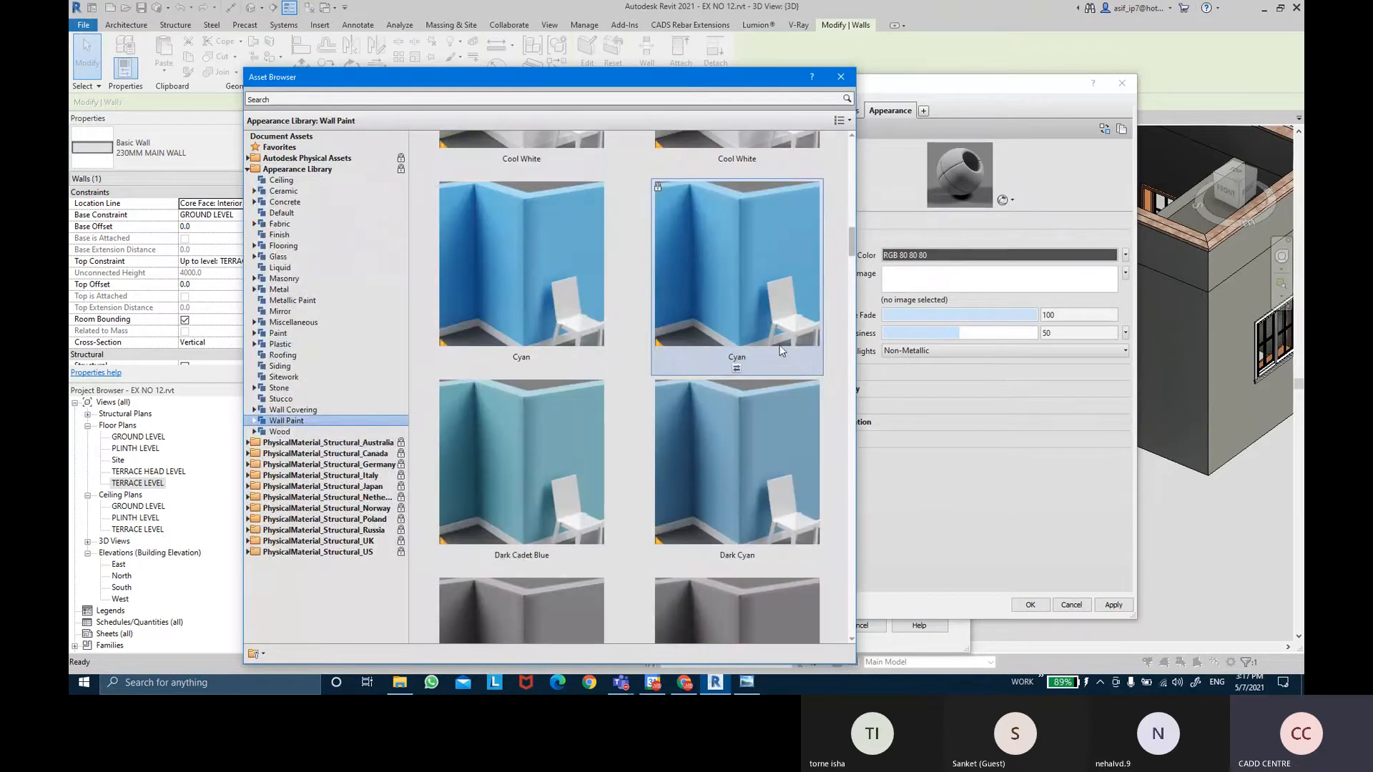
pyautogui.scroll(3, 768, 411)
pyautogui.scroll(-1, 743, 501)
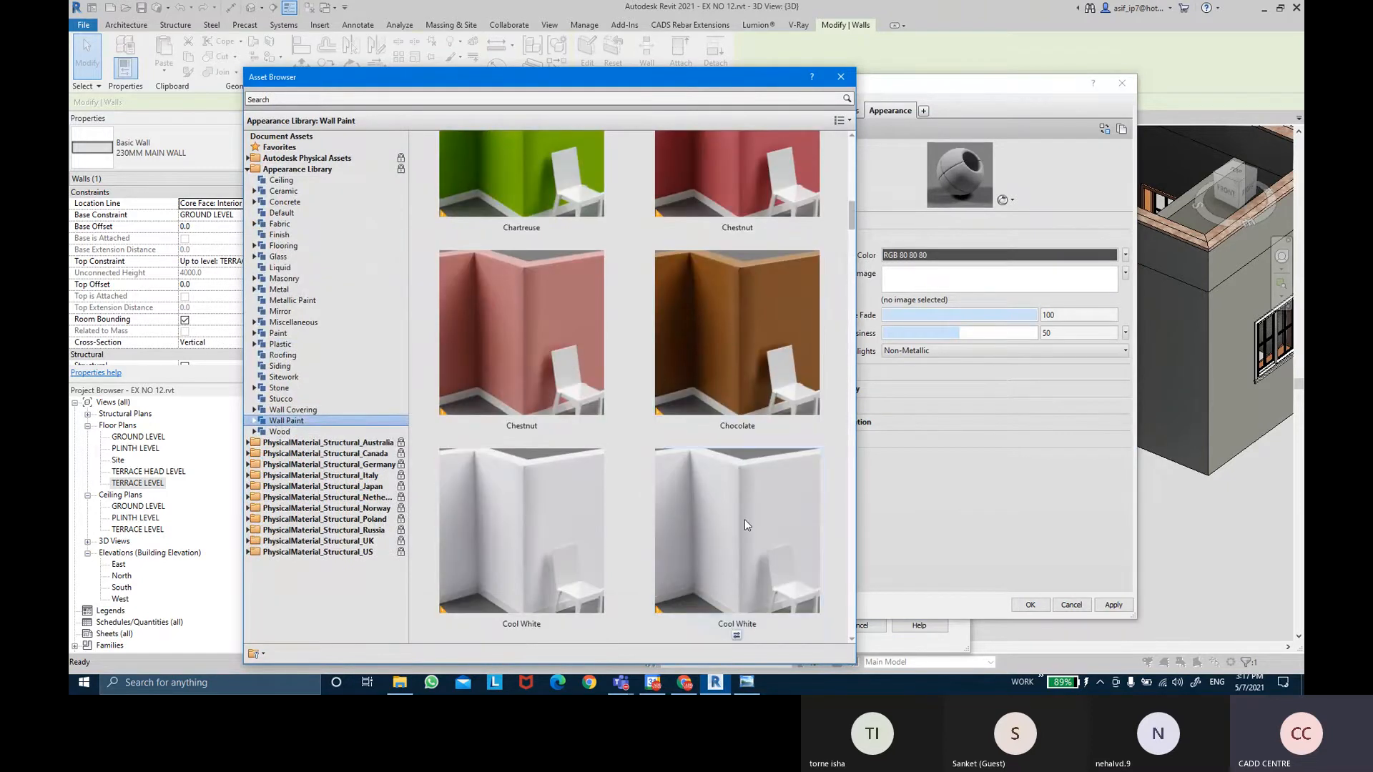
pyautogui.doubleClick(744, 526)
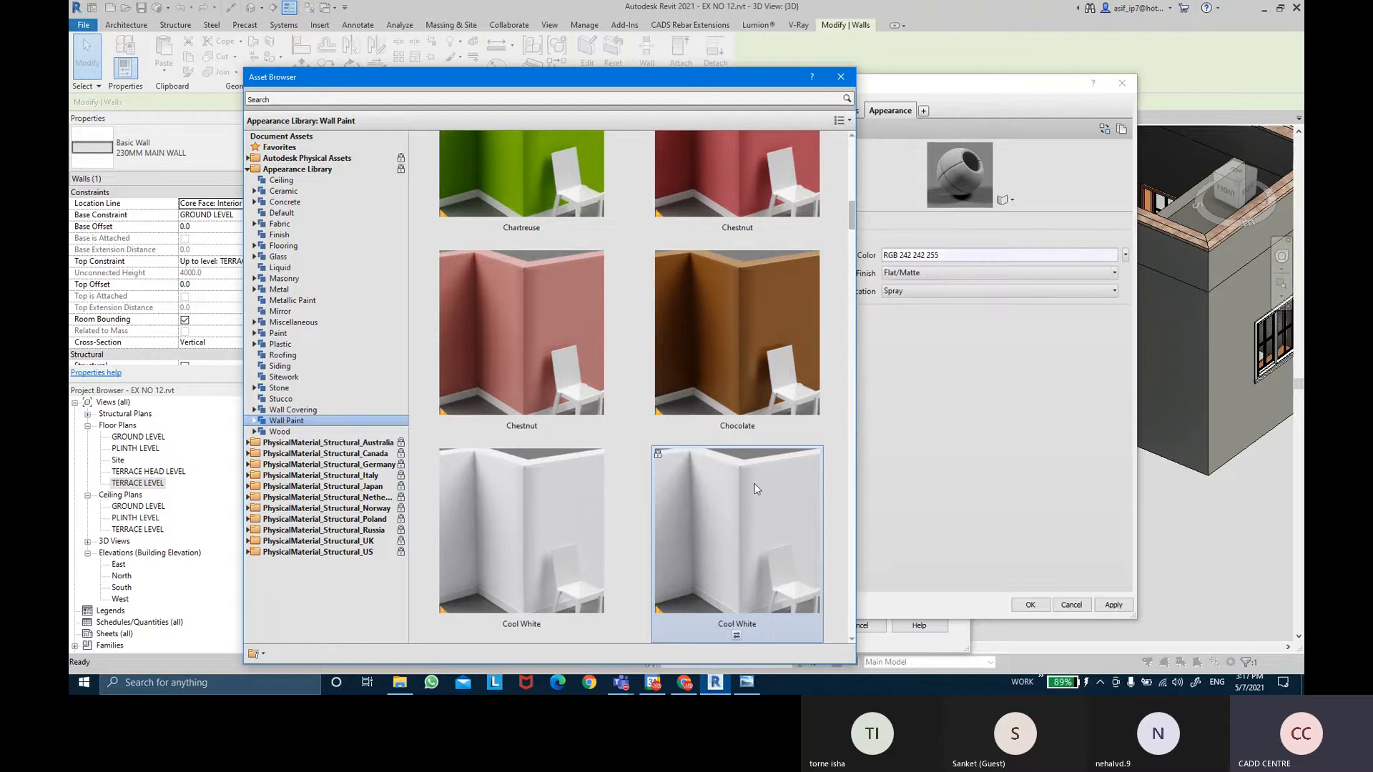
pyautogui.scroll(2, 800, 215)
pyautogui.click(838, 75)
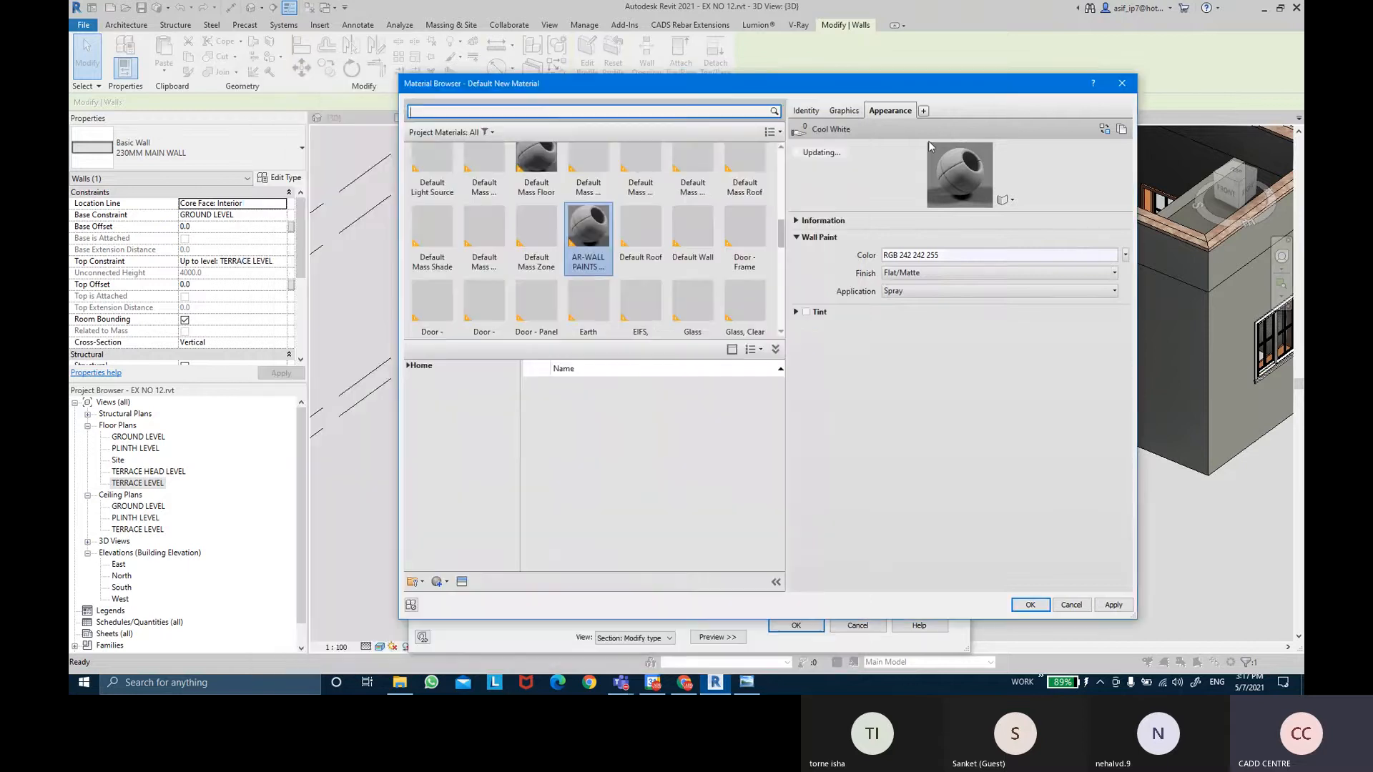
# Set the paint application to Roller, then confirm the material, layers and wall type.
pyautogui.click(1022, 290)
pyautogui.click(1044, 307)
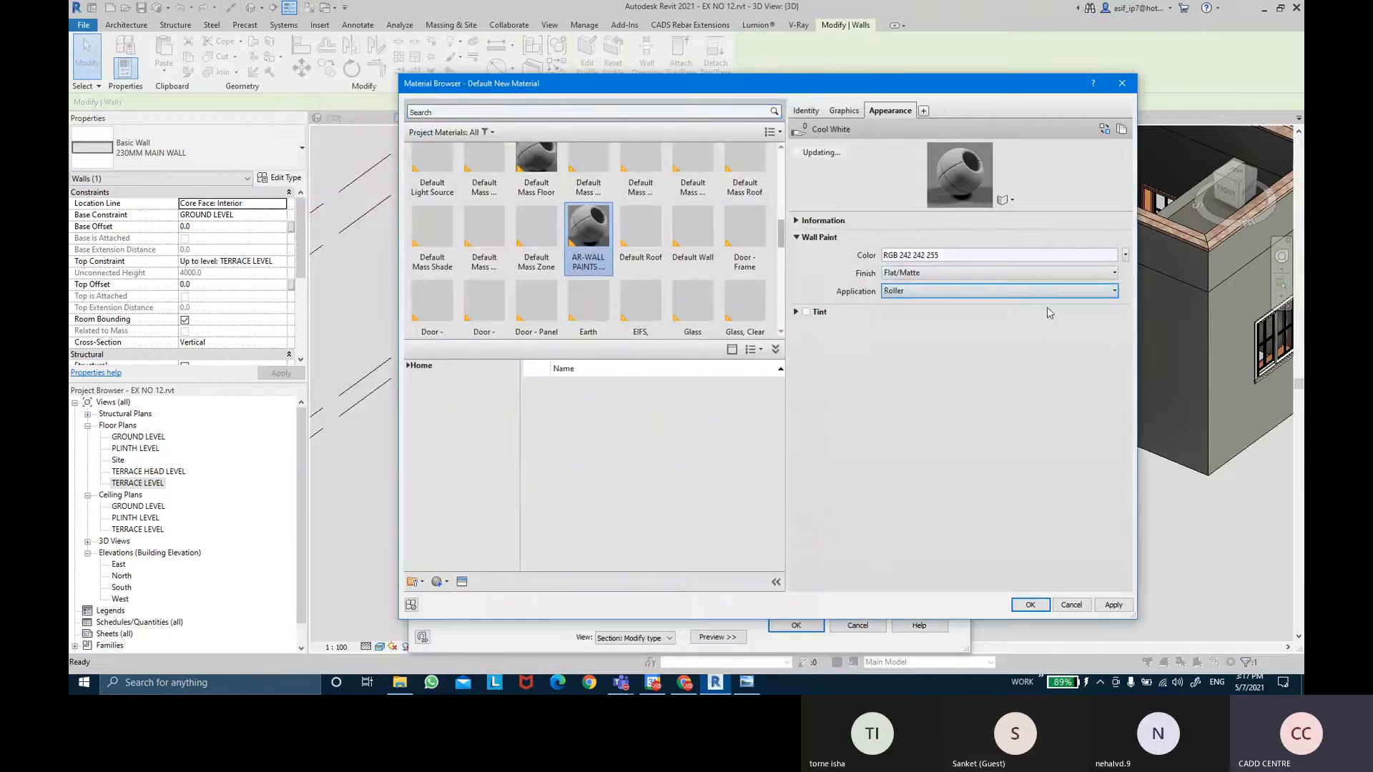
pyautogui.click(1112, 605)
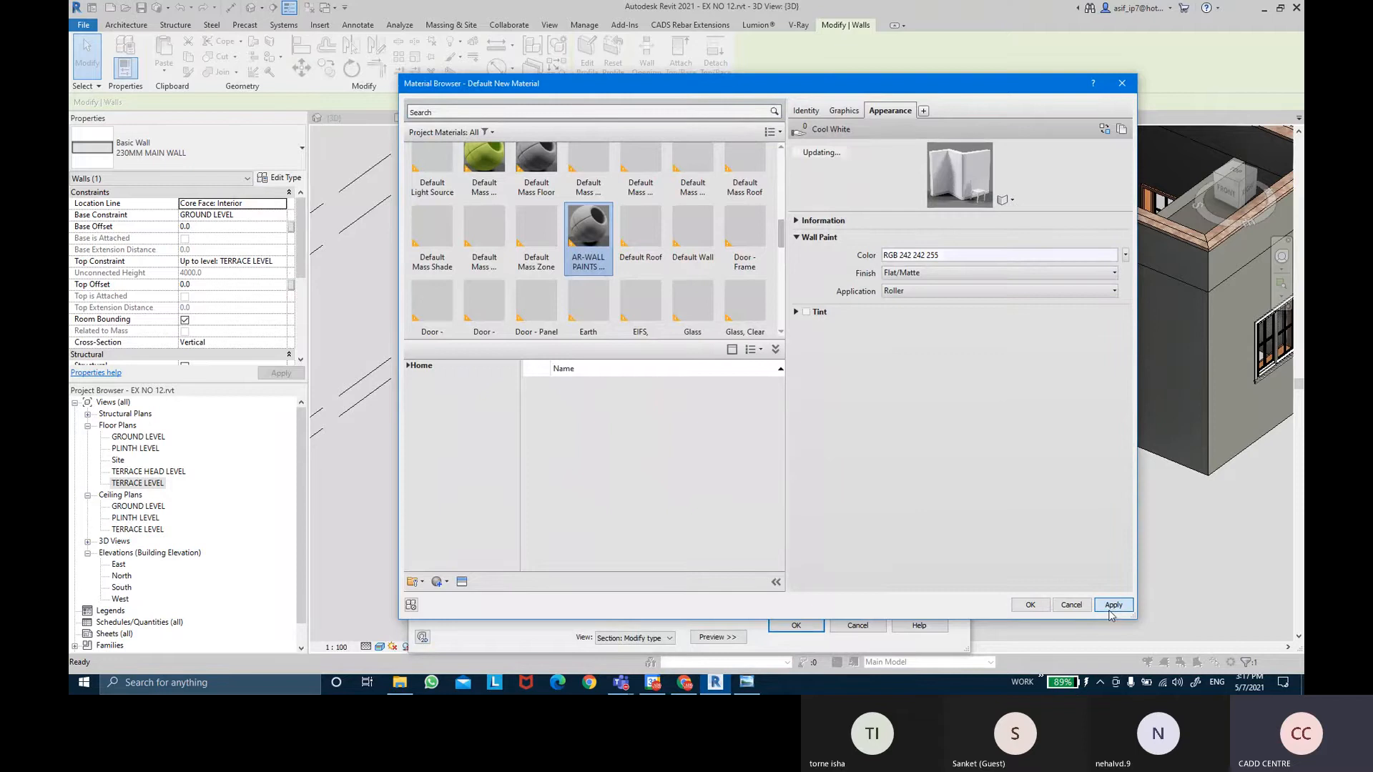
pyautogui.click(1044, 607)
pyautogui.click(792, 627)
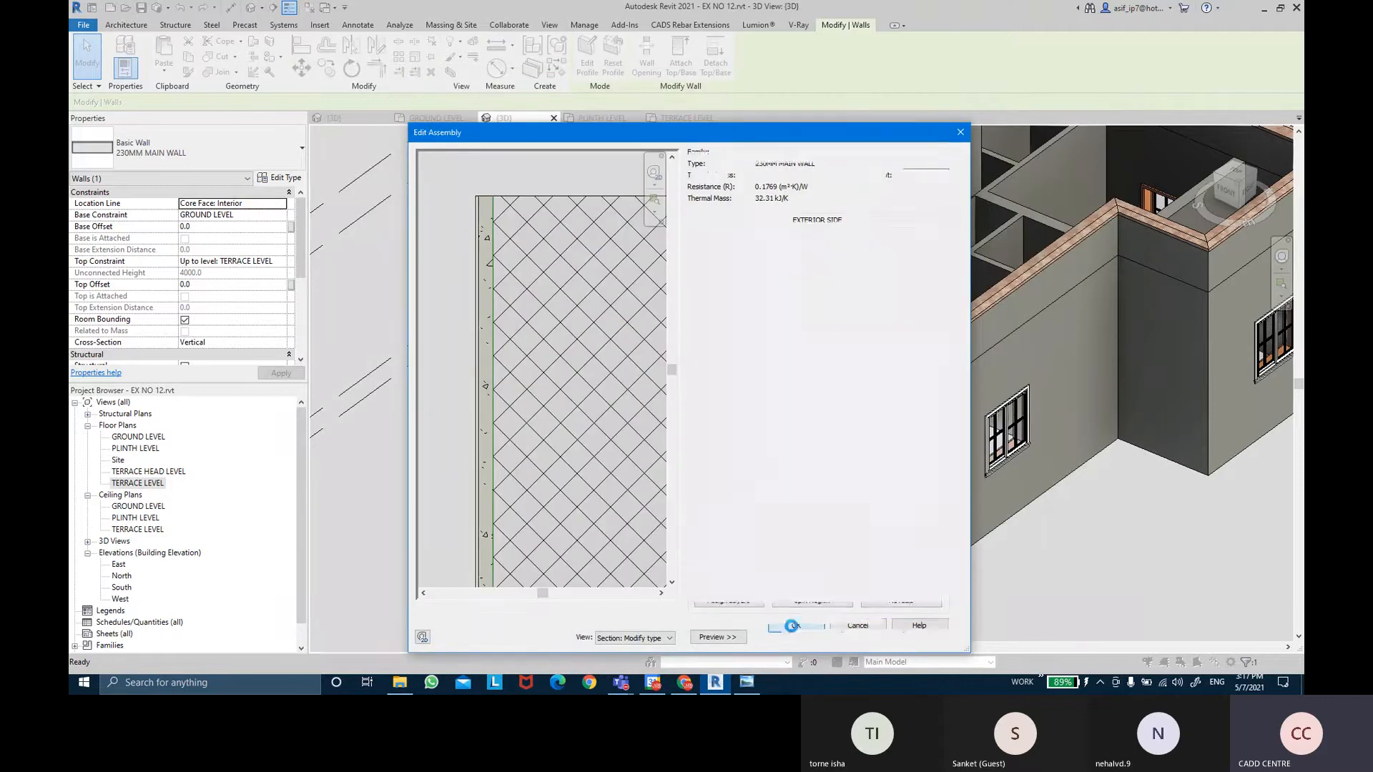
pyautogui.click(923, 636)
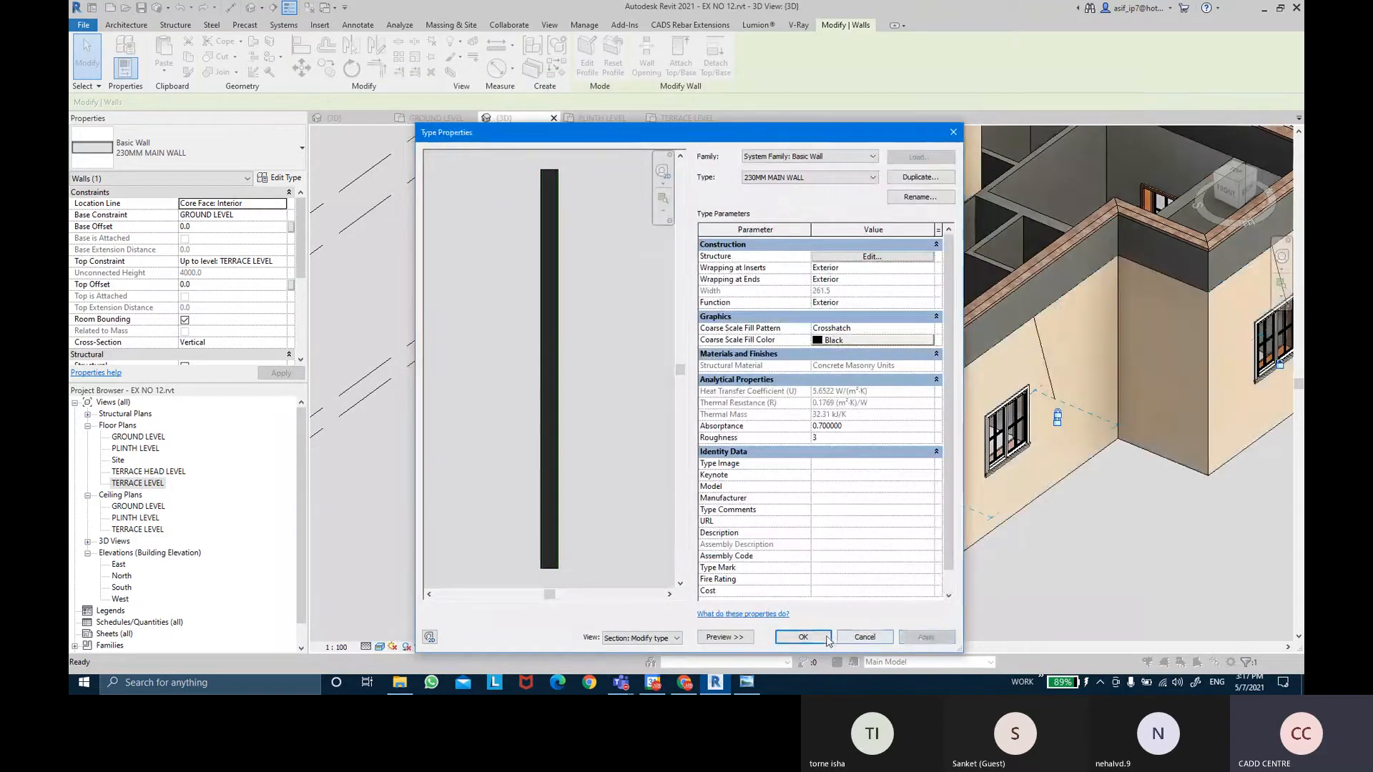
pyautogui.click(826, 639)
# Orbit the 3D view around the house to the terrace and select the right parapet wall.
pyautogui.click(1058, 569)
pyautogui.keyDown('shift'); pyautogui.moveTo(1063, 567); pyautogui.dragTo(1078, 417, button='middle'); pyautogui.keyUp('shift')
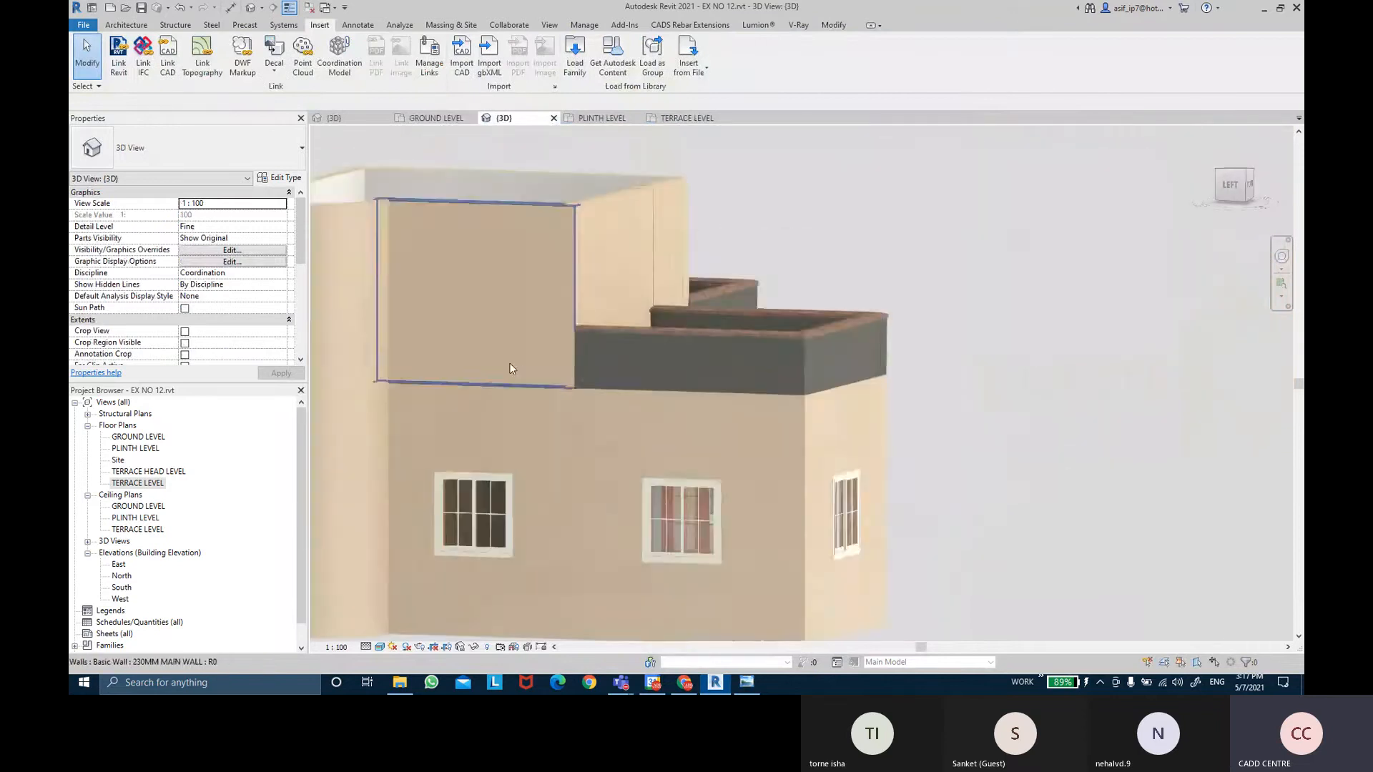
pyautogui.keyDown('shift'); pyautogui.moveTo(509, 368); pyautogui.dragTo(748, 291, button='middle'); pyautogui.keyUp('shift')
pyautogui.keyDown('shift'); pyautogui.moveTo(968, 392); pyautogui.dragTo(747, 326, button='middle'); pyautogui.keyUp('shift')
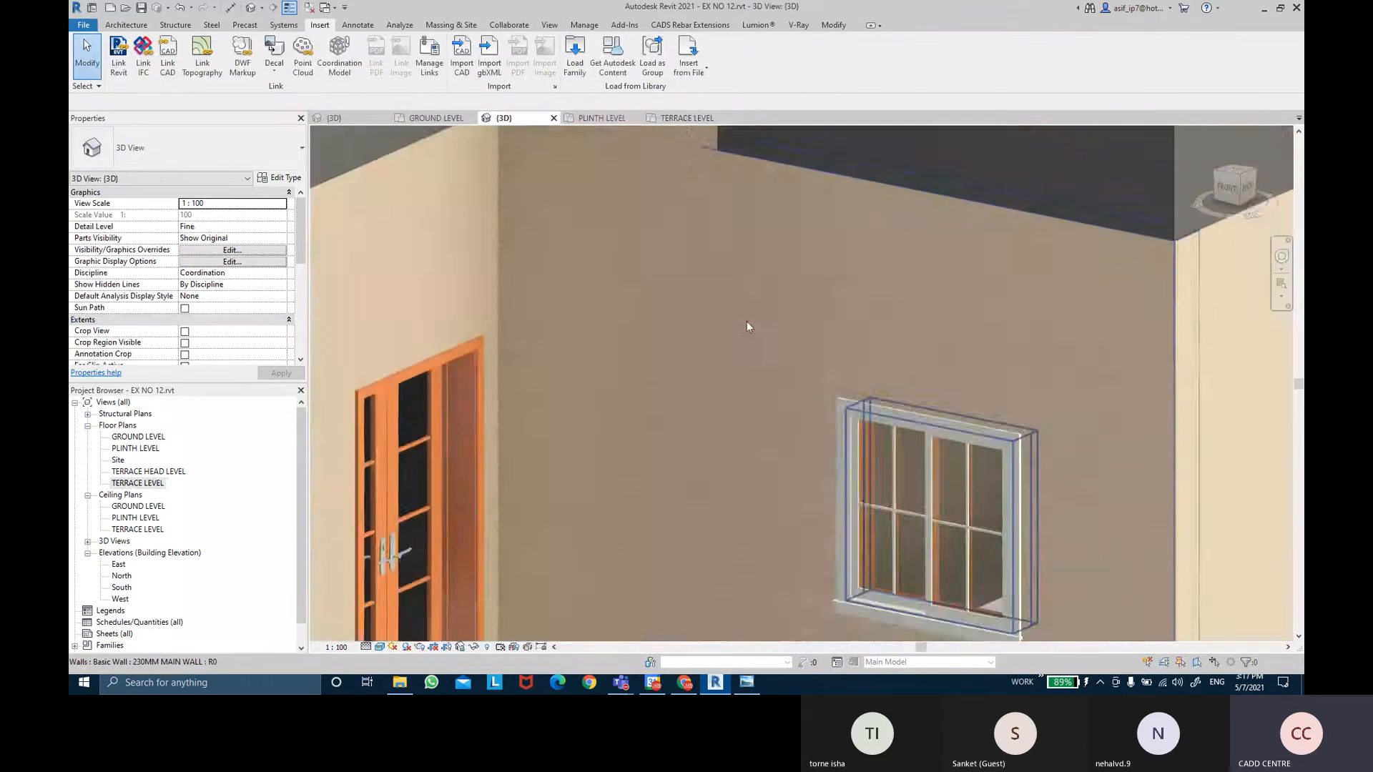
pyautogui.scroll(-5, 772, 325)
pyautogui.keyDown('shift'); pyautogui.moveTo(854, 352); pyautogui.dragTo(708, 479, button='middle'); pyautogui.keyUp('shift')
pyautogui.moveTo(880, 248); pyautogui.dragTo(871, 444, button='middle')
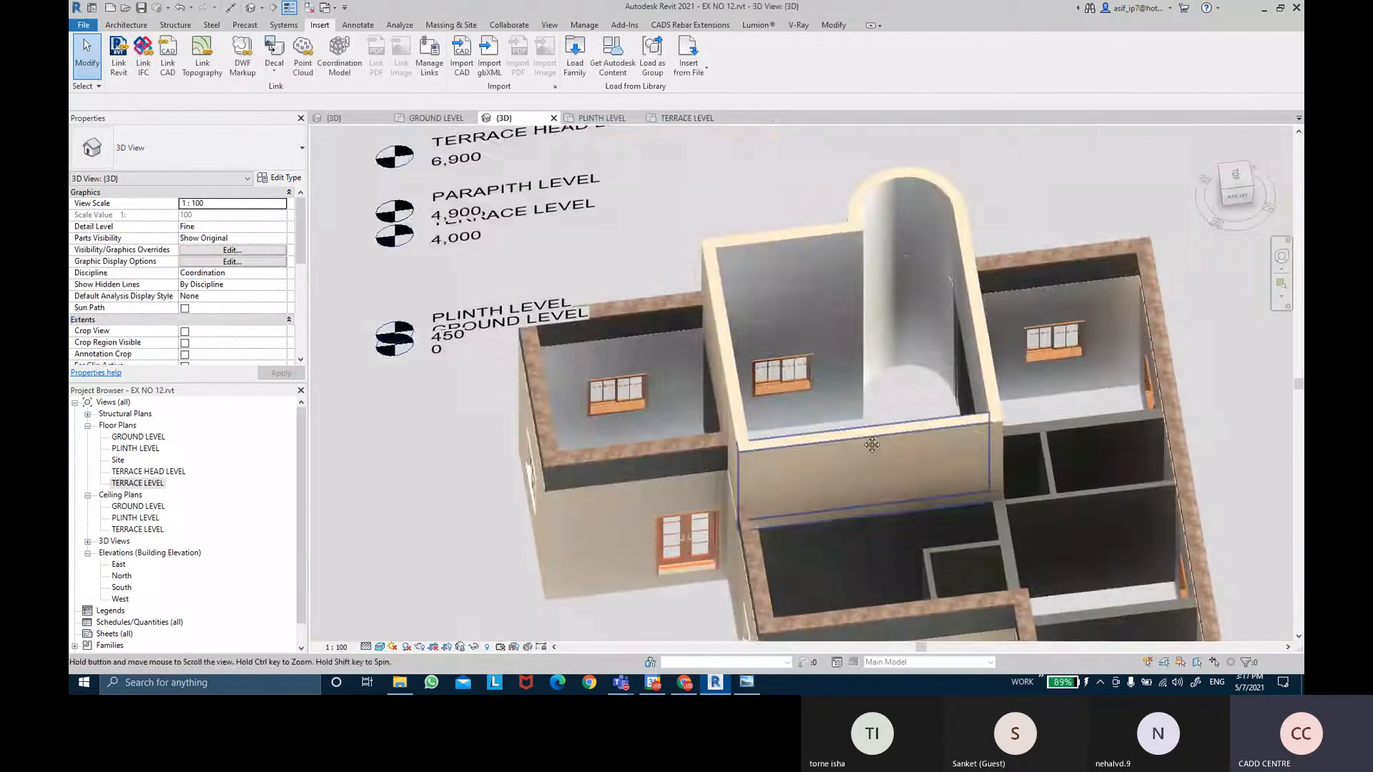
pyautogui.scroll(3, 885, 320)
pyautogui.keyDown('shift'); pyautogui.moveTo(886, 319); pyautogui.dragTo(975, 343, button='middle'); pyautogui.keyUp('shift')
pyautogui.moveTo(641, 374); pyautogui.dragTo(651, 143, button='middle')
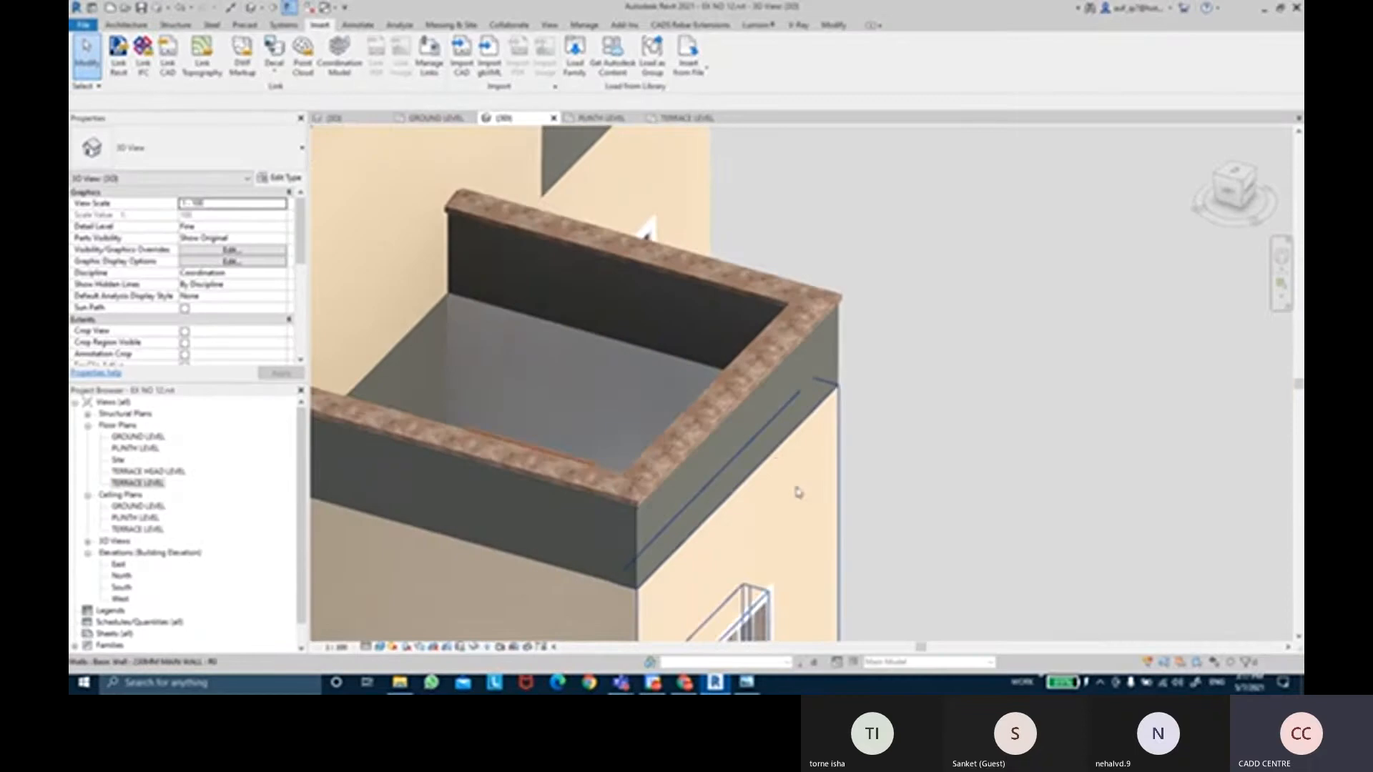
pyautogui.click(744, 493)
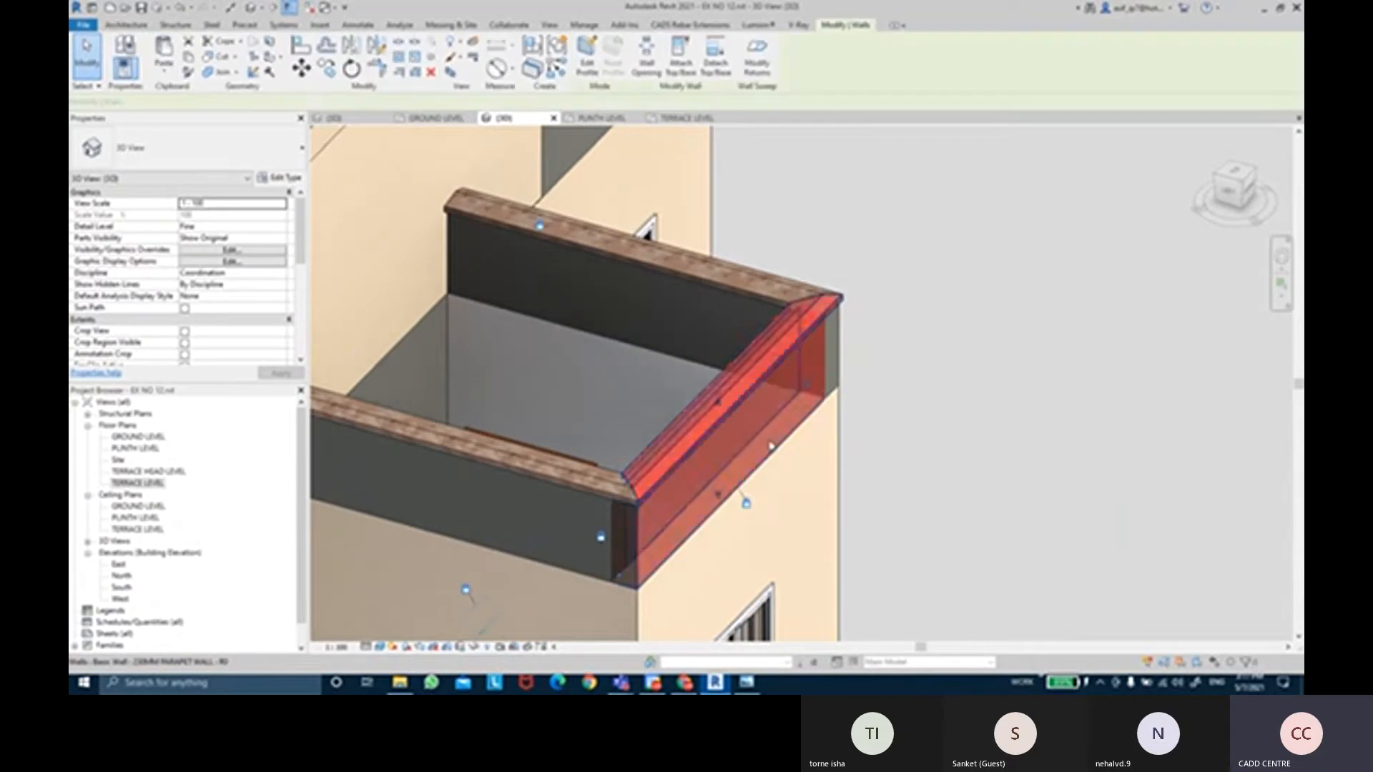
# In the parapet wall's structure, set rows 6 and 7 to Finish 1 [4], row 6 thickness 15.0.
pyautogui.click(279, 178)
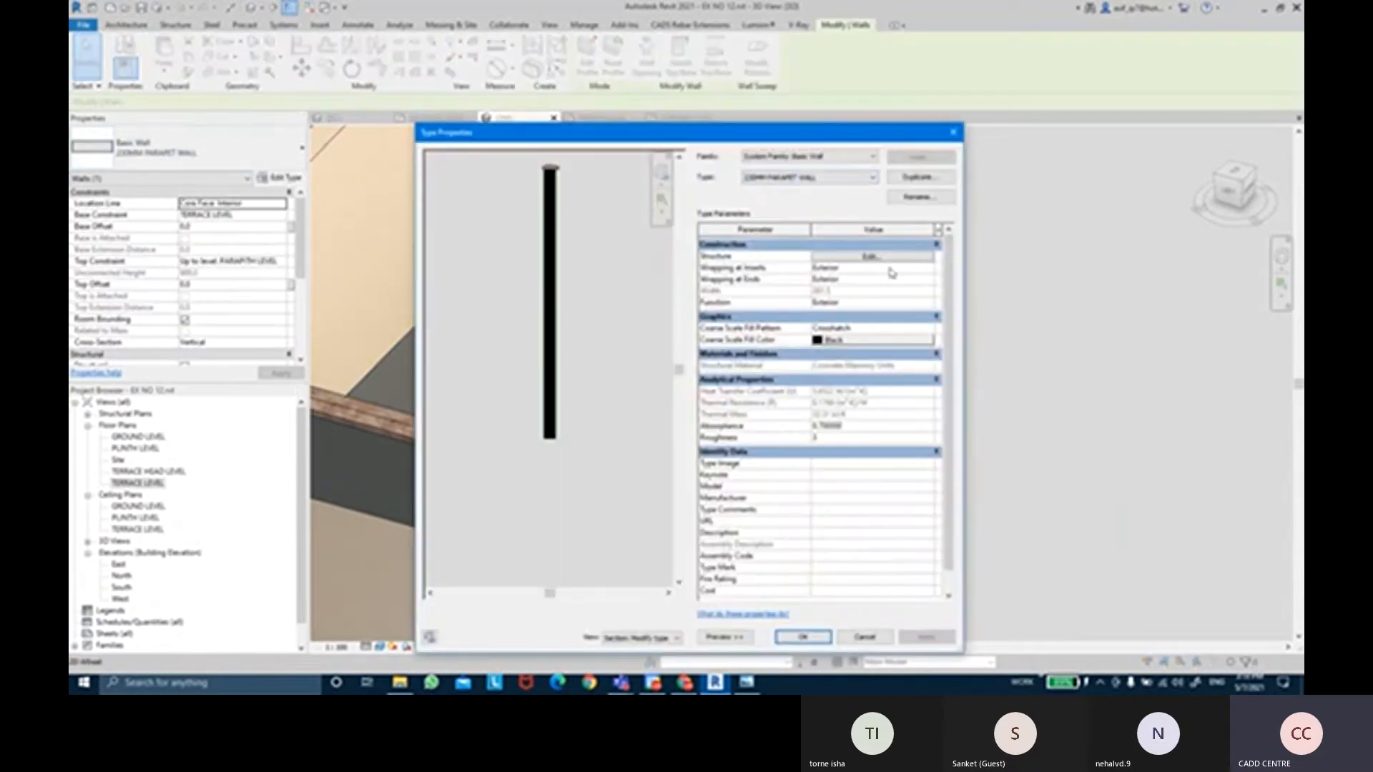
pyautogui.click(921, 257)
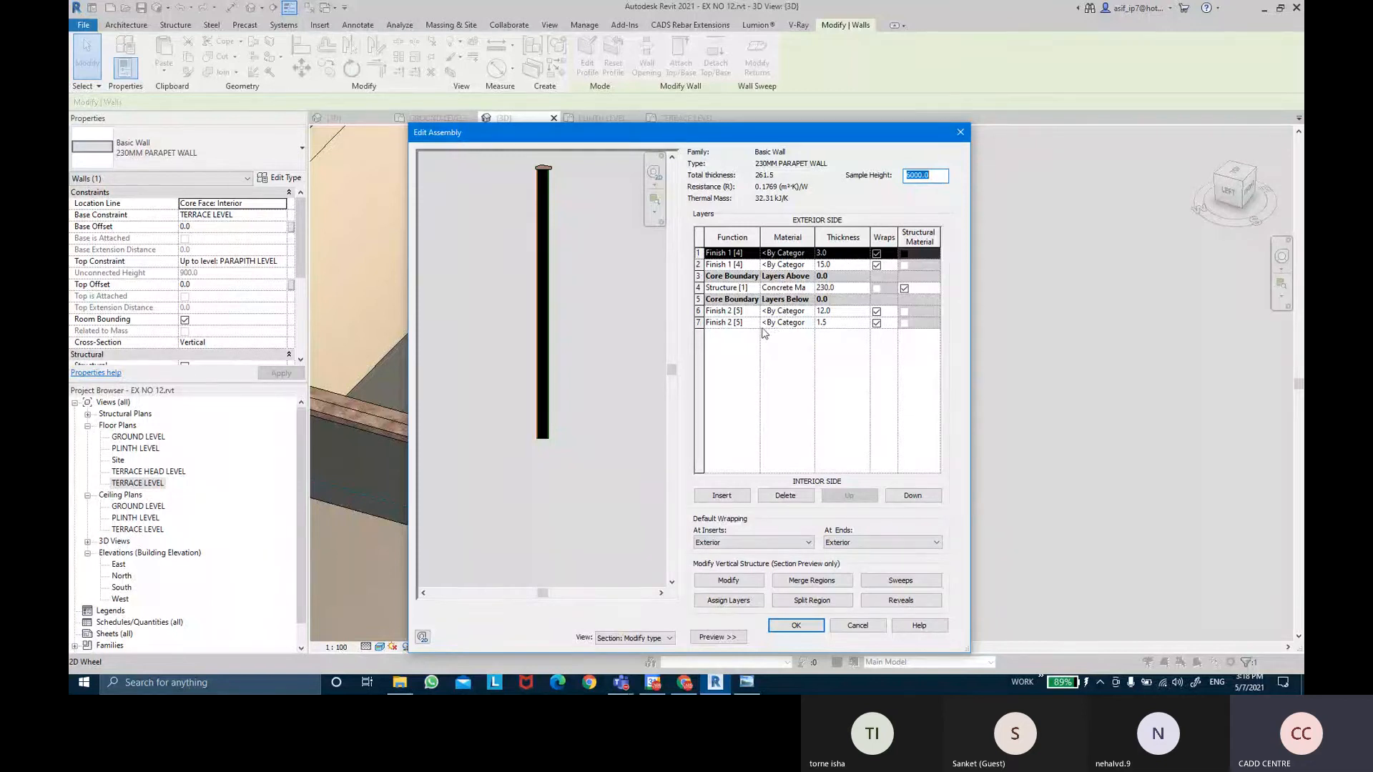
pyautogui.click(744, 311)
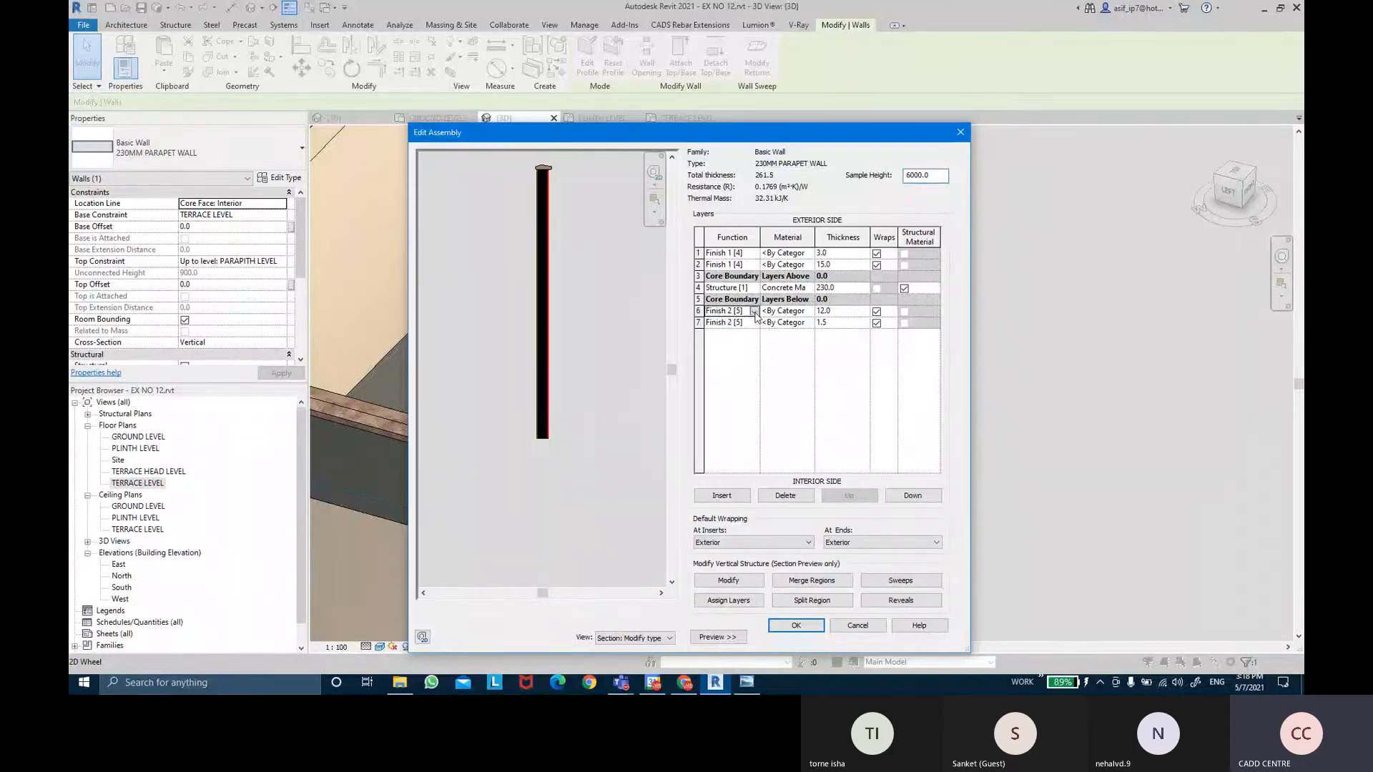
pyautogui.click(754, 312)
pyautogui.click(728, 352)
pyautogui.click(752, 324)
pyautogui.click(753, 324)
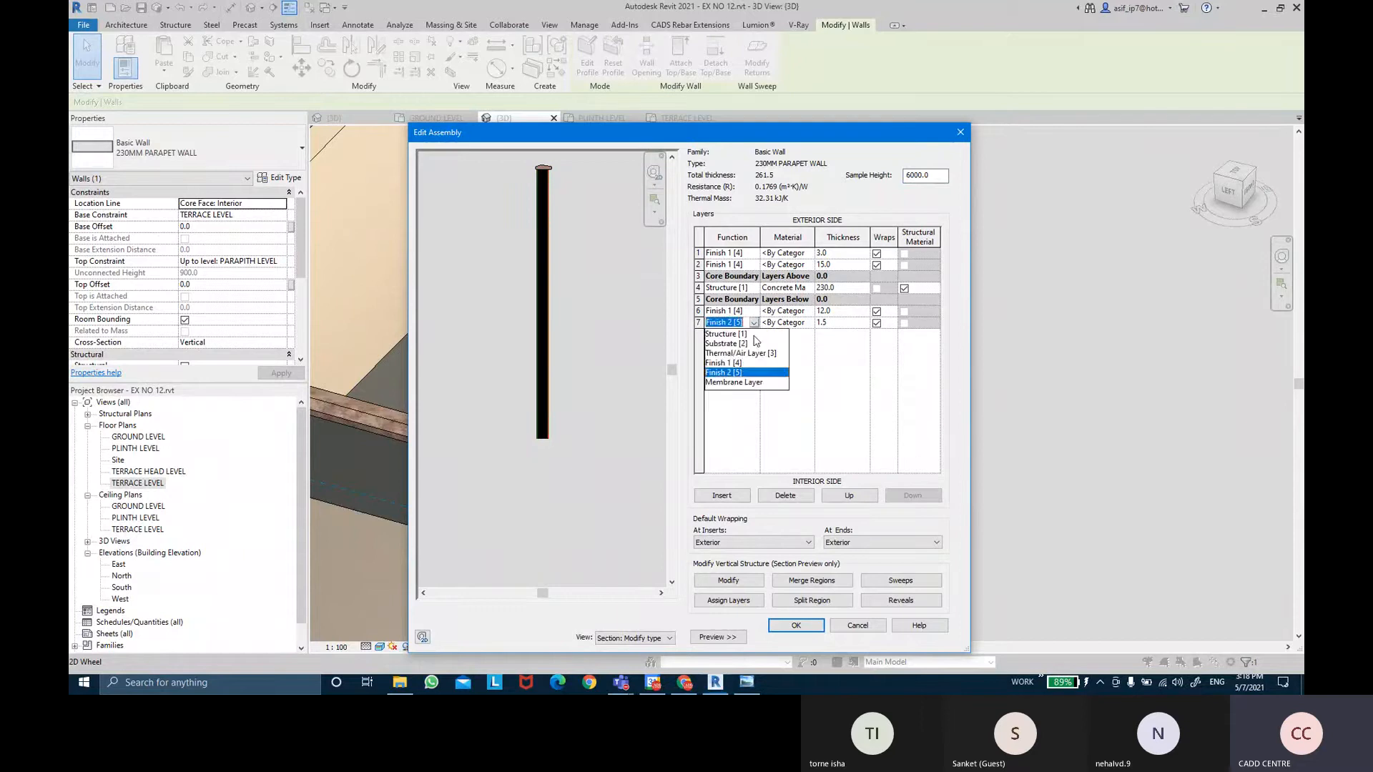
pyautogui.click(736, 362)
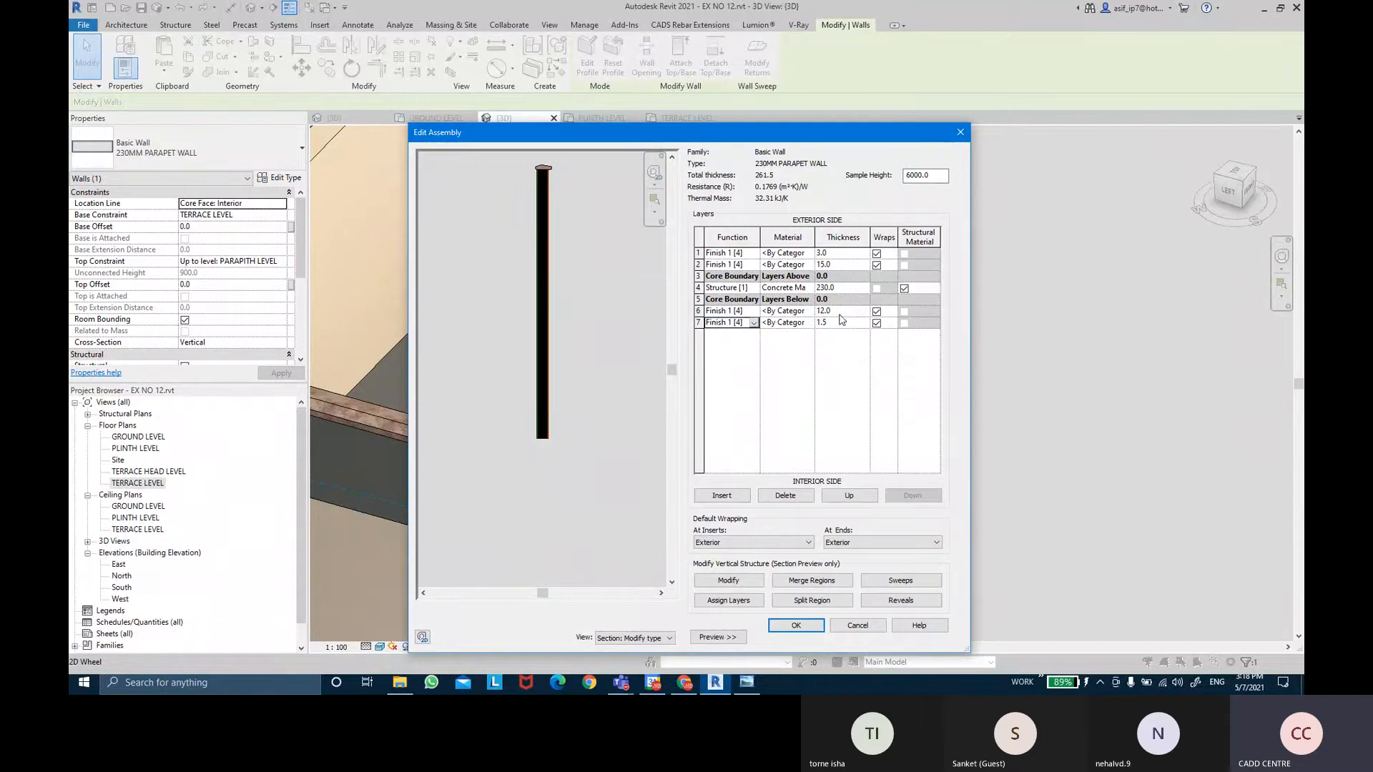
pyautogui.click(840, 313)
pyautogui.press('Tab')
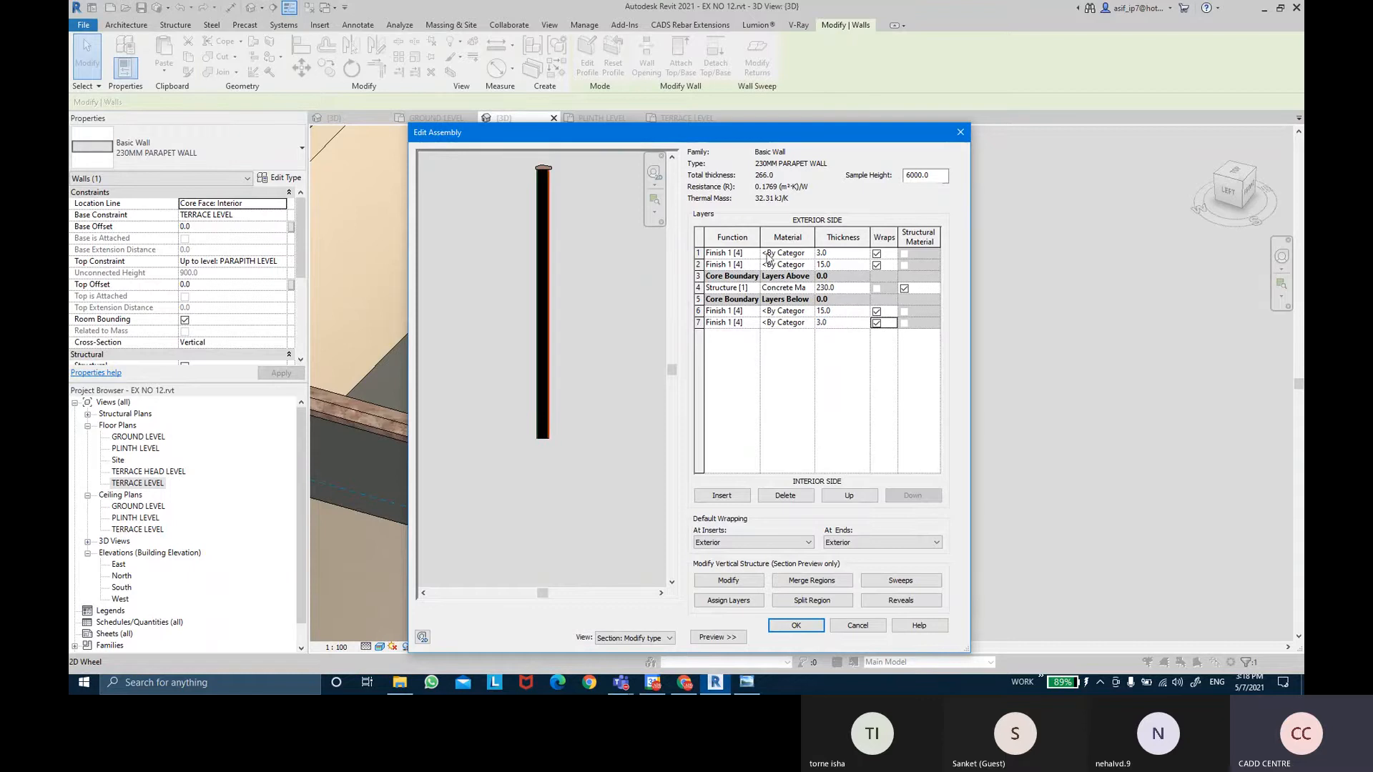
# Assign the wall paint material to layer 1 and AR-WALL PLASTER to layer 2.
pyautogui.click(810, 254)
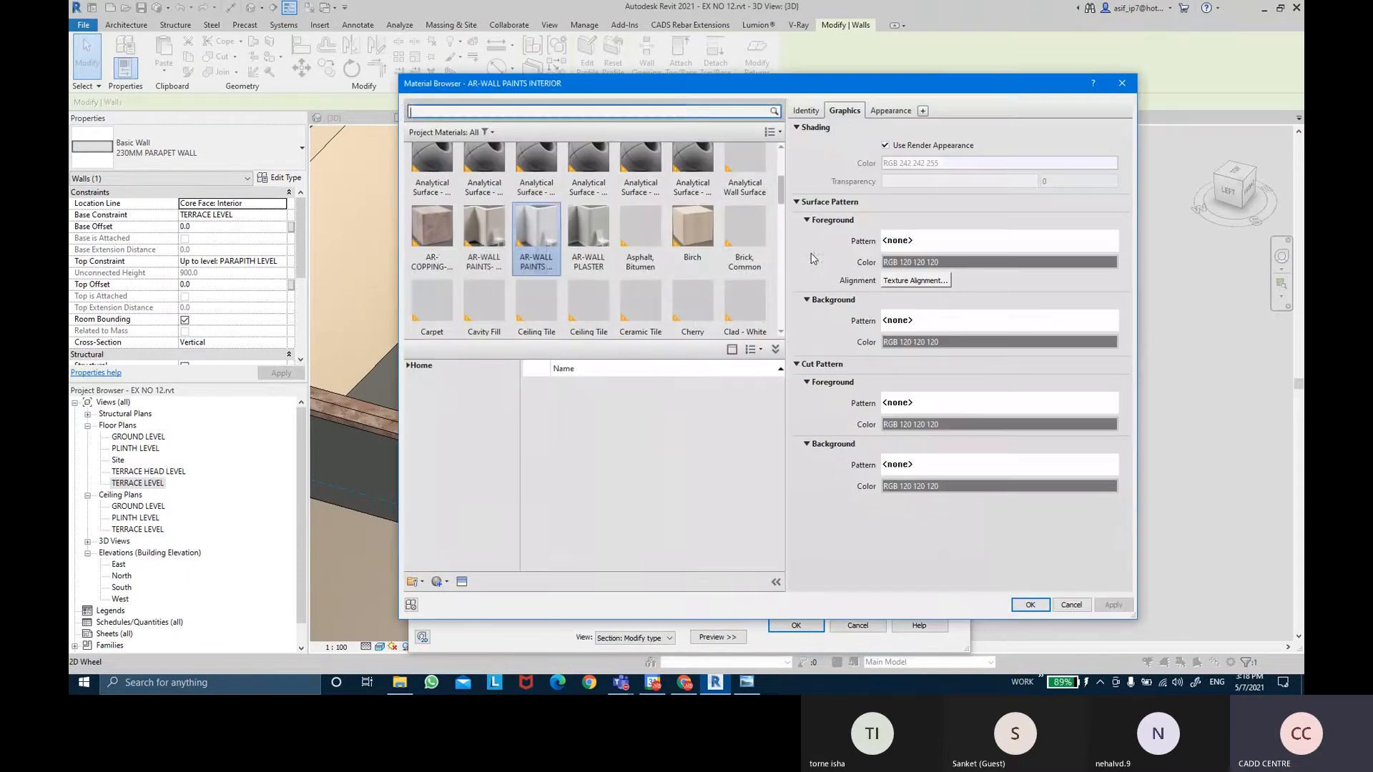
pyautogui.click(488, 245)
pyautogui.doubleClick(488, 245)
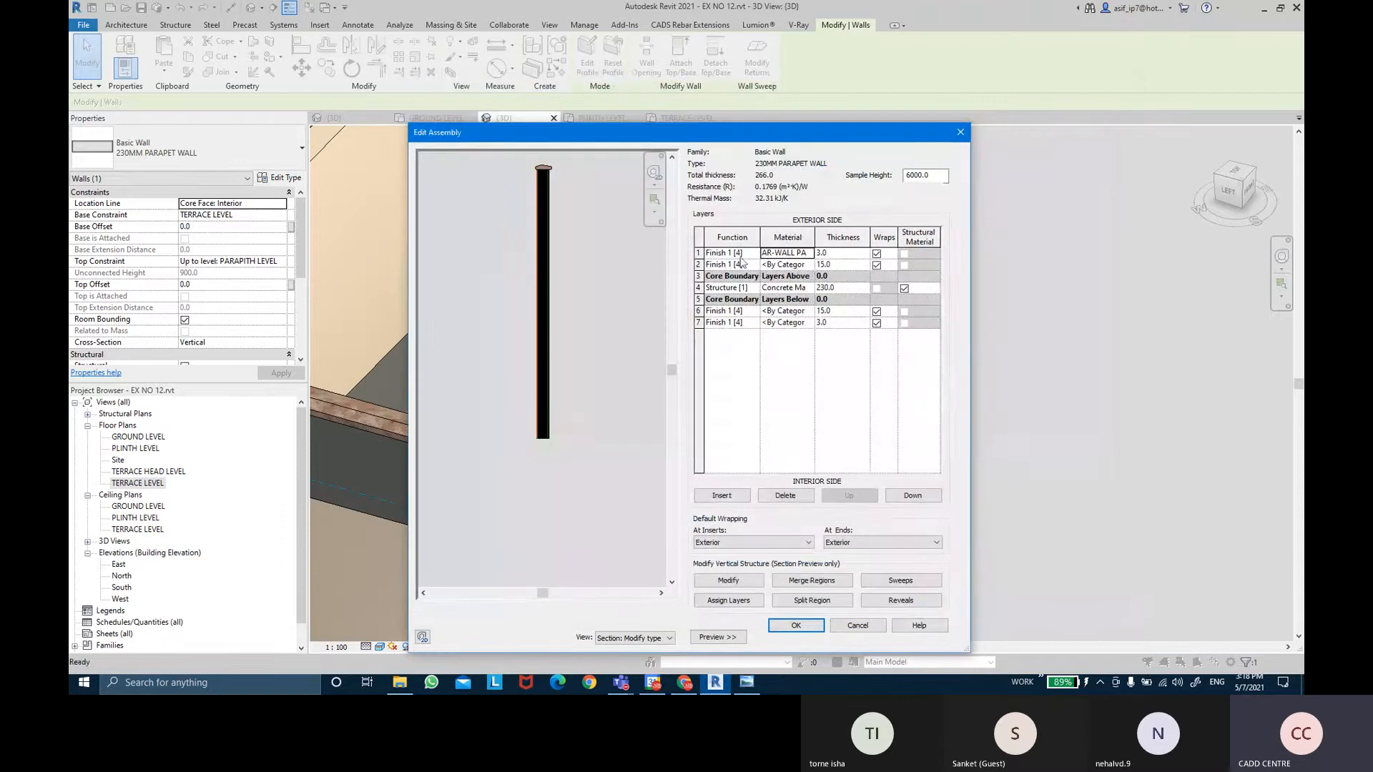
pyautogui.click(809, 266)
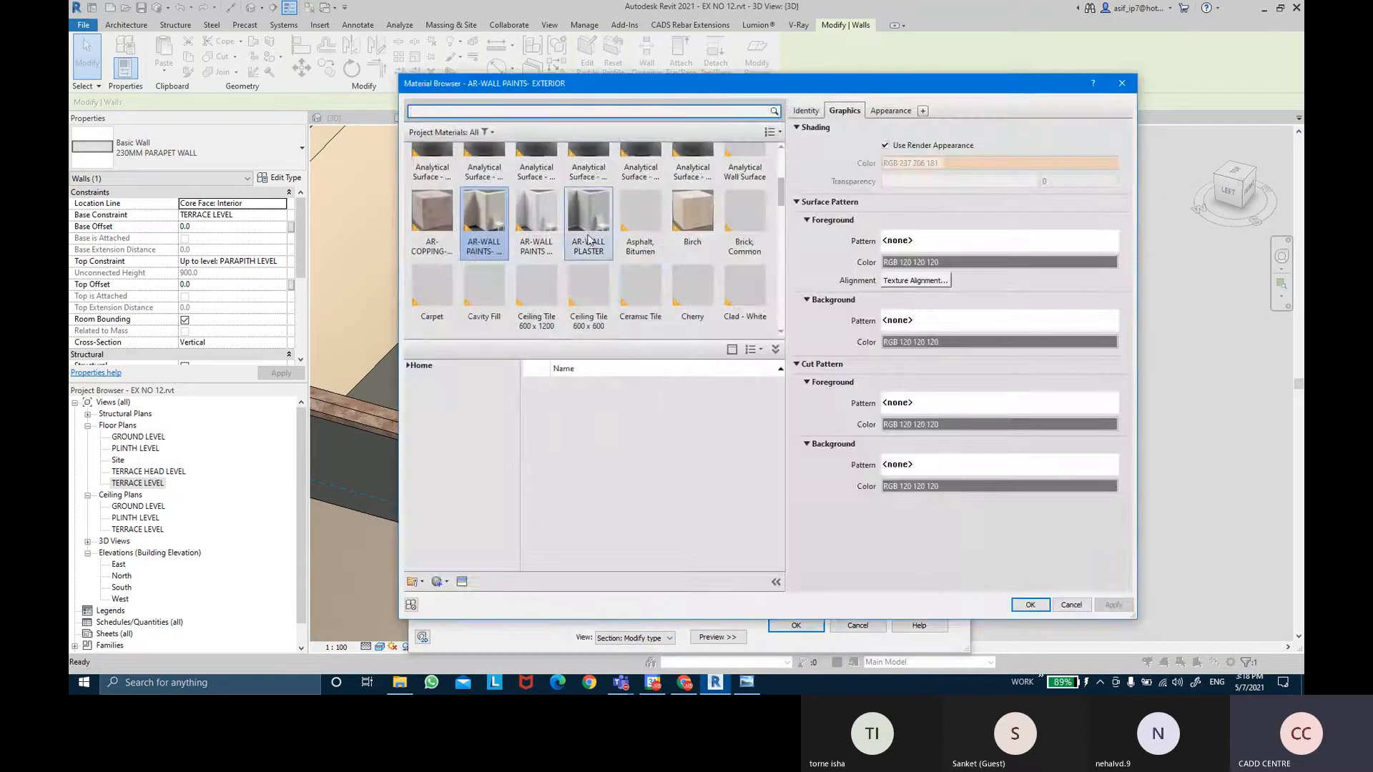
pyautogui.doubleClick(587, 236)
# Assign AR-WALL PLASTER to layer 6 and AR-WALL PAINTS INTERIOR to layer 7, then confirm.
pyautogui.click(804, 311)
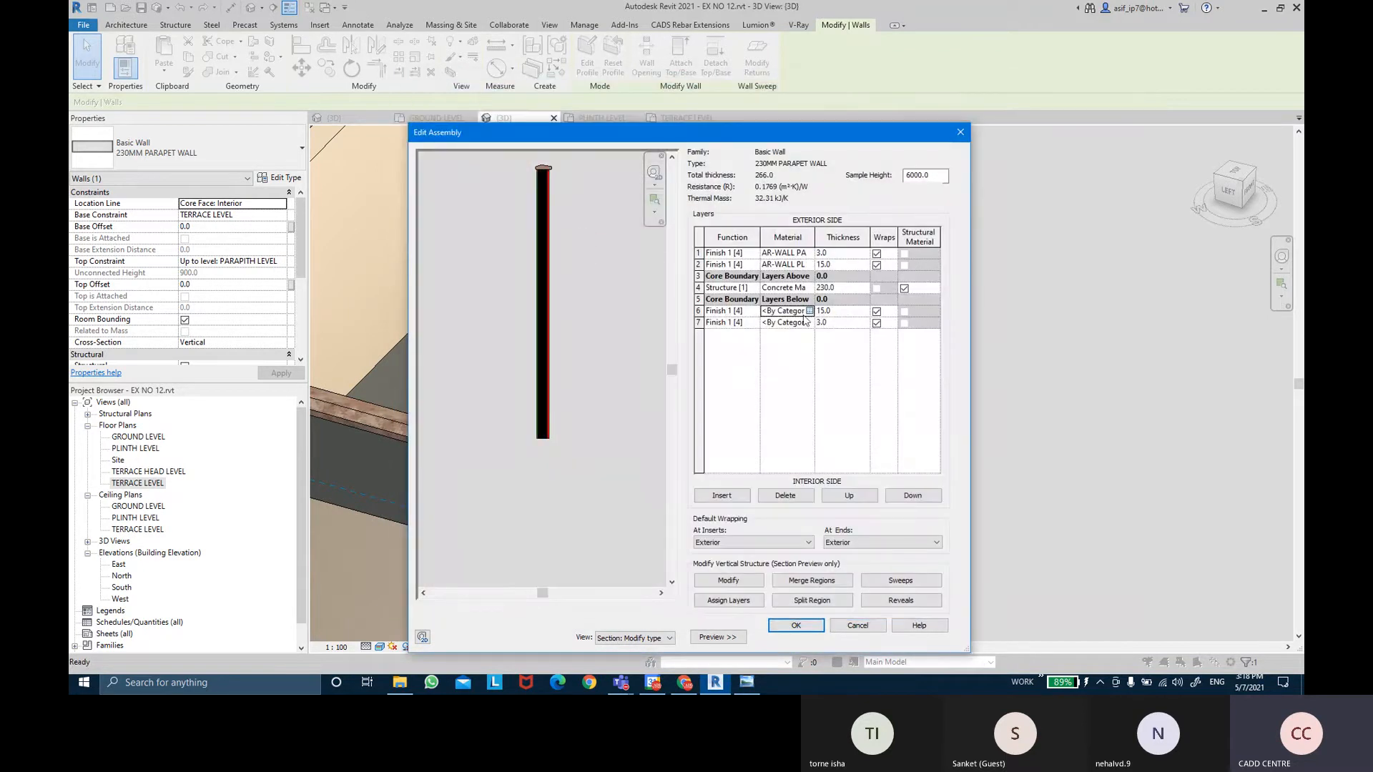
pyautogui.click(810, 311)
pyautogui.click(589, 239)
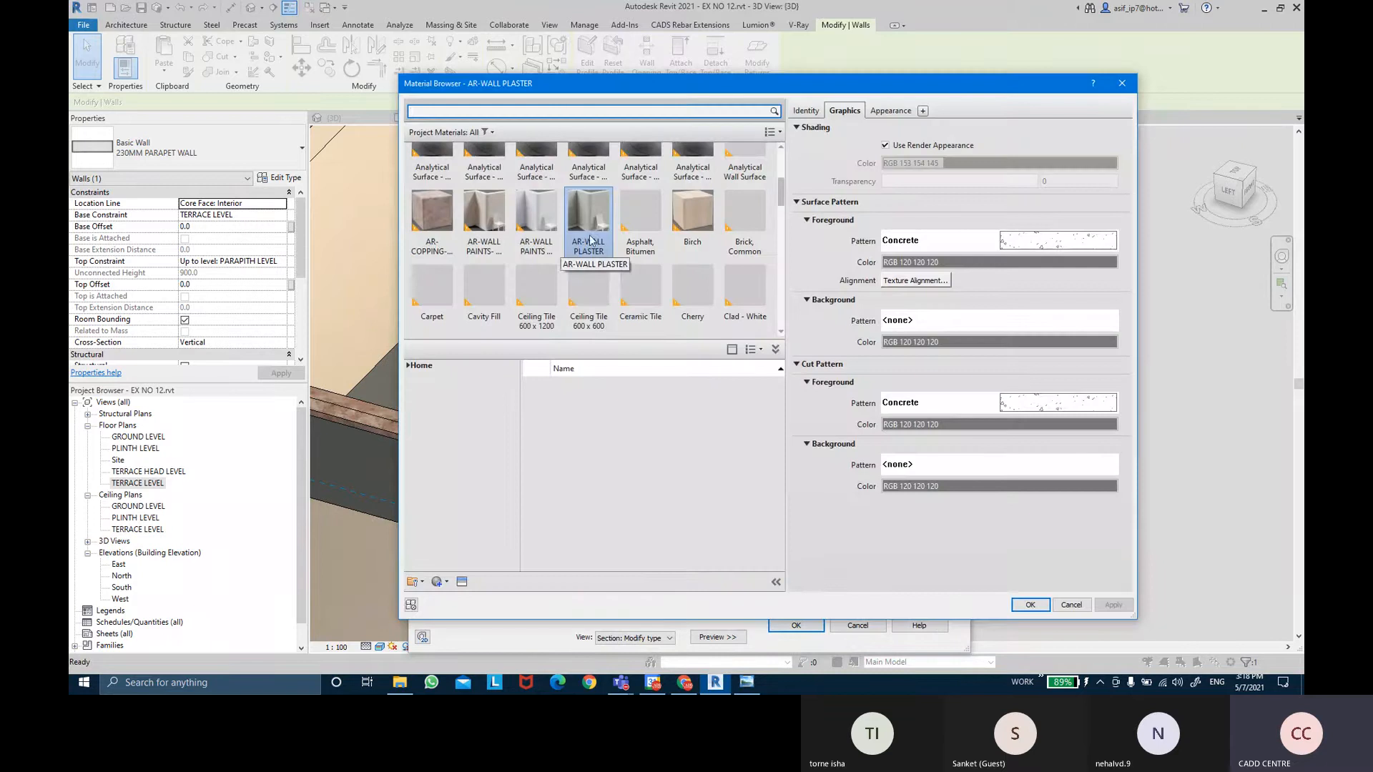
pyautogui.doubleClick(589, 240)
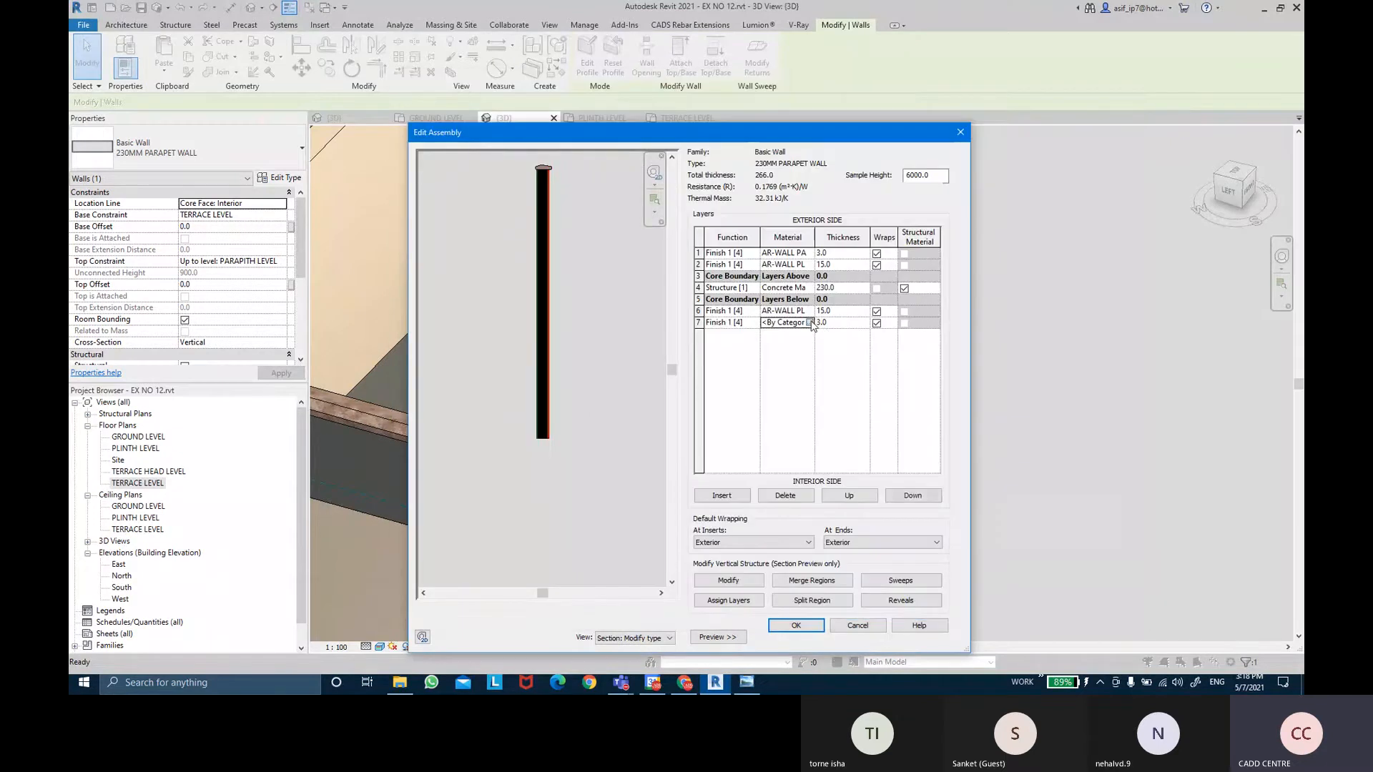
pyautogui.click(809, 323)
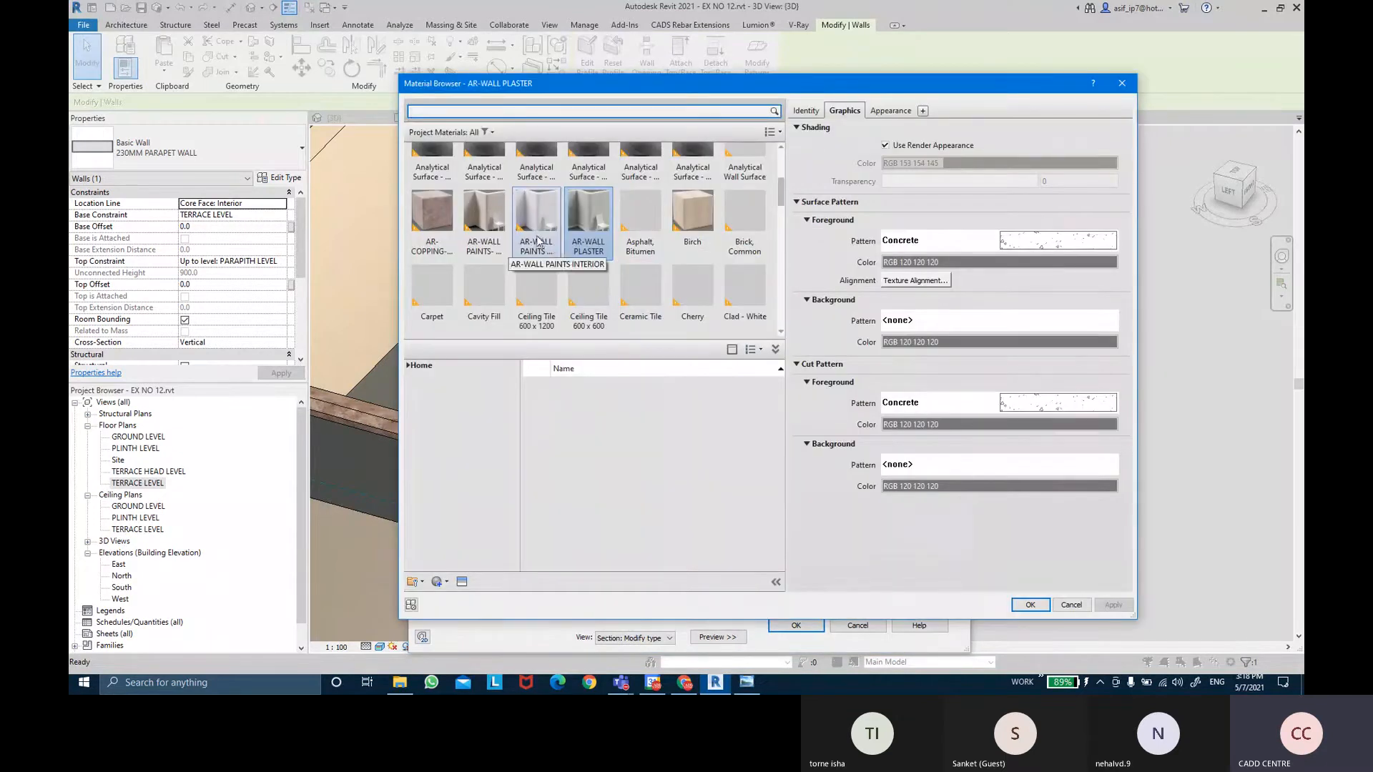
pyautogui.doubleClick(537, 241)
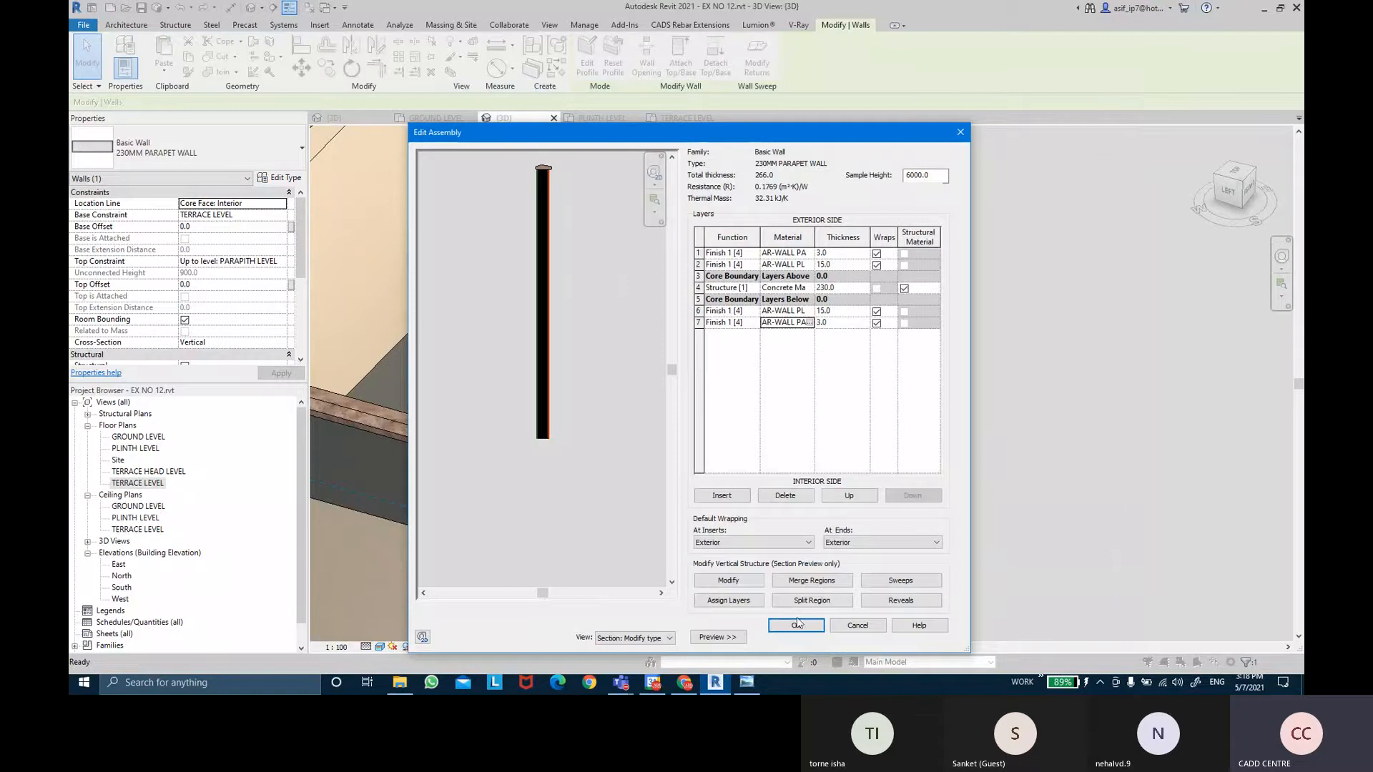
pyautogui.click(797, 625)
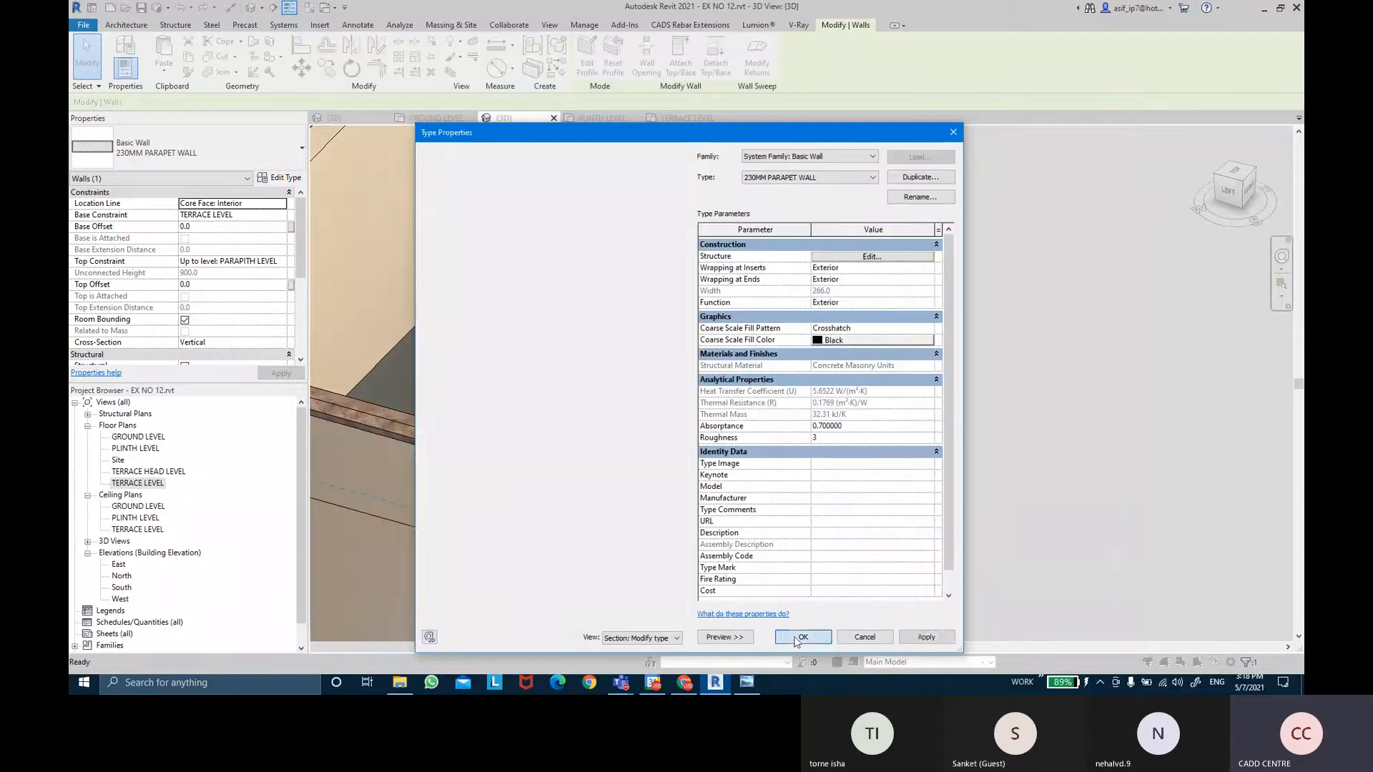
pyautogui.click(800, 637)
# Select a 230MM INTERIOR WALLS wall and open its type's layer structure.
pyautogui.click(950, 422)
pyautogui.keyDown('shift'); pyautogui.moveTo(950, 422); pyautogui.dragTo(906, 376, button='middle'); pyautogui.keyUp('shift')
pyautogui.keyDown('shift'); pyautogui.moveTo(1008, 394); pyautogui.dragTo(834, 340, button='middle'); pyautogui.keyUp('shift')
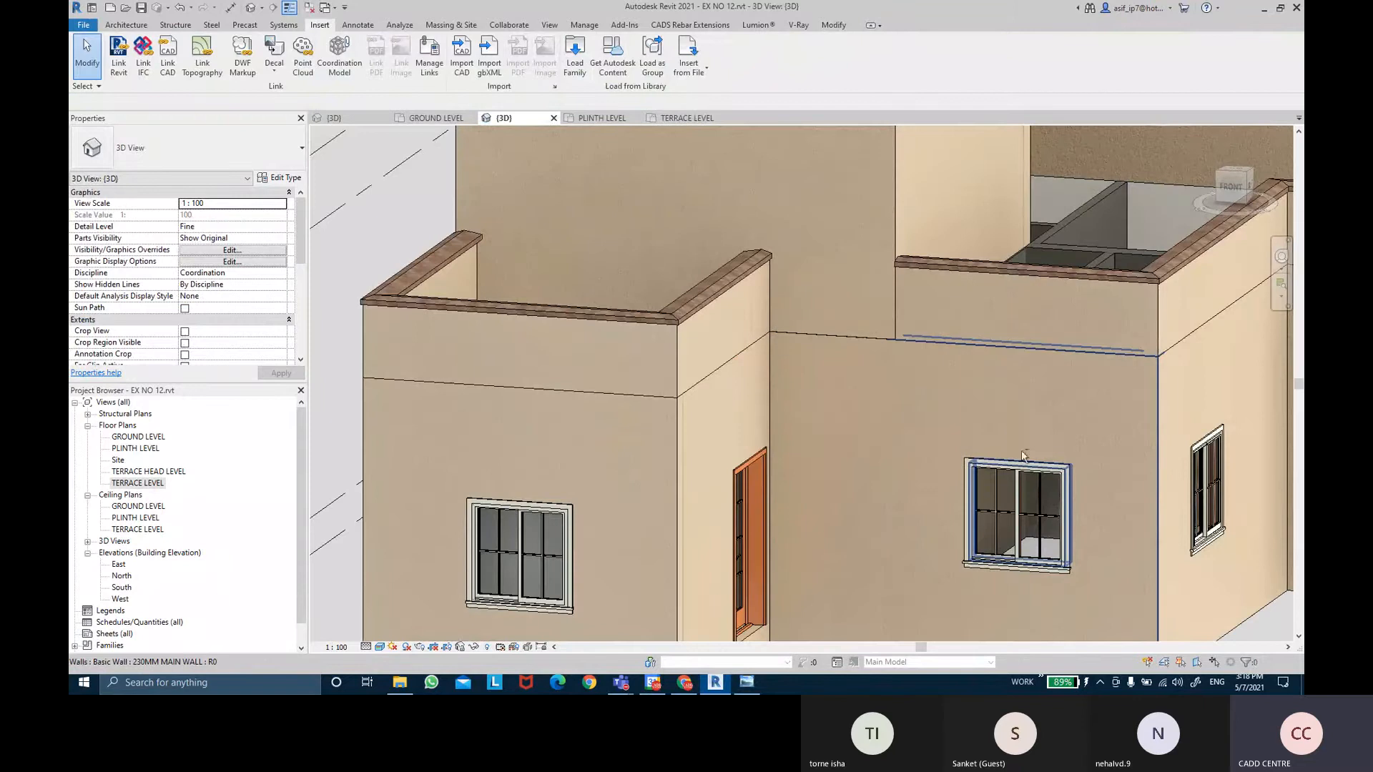
pyautogui.keyDown('shift'); pyautogui.moveTo(1022, 455); pyautogui.dragTo(747, 386, button='middle'); pyautogui.keyUp('shift')
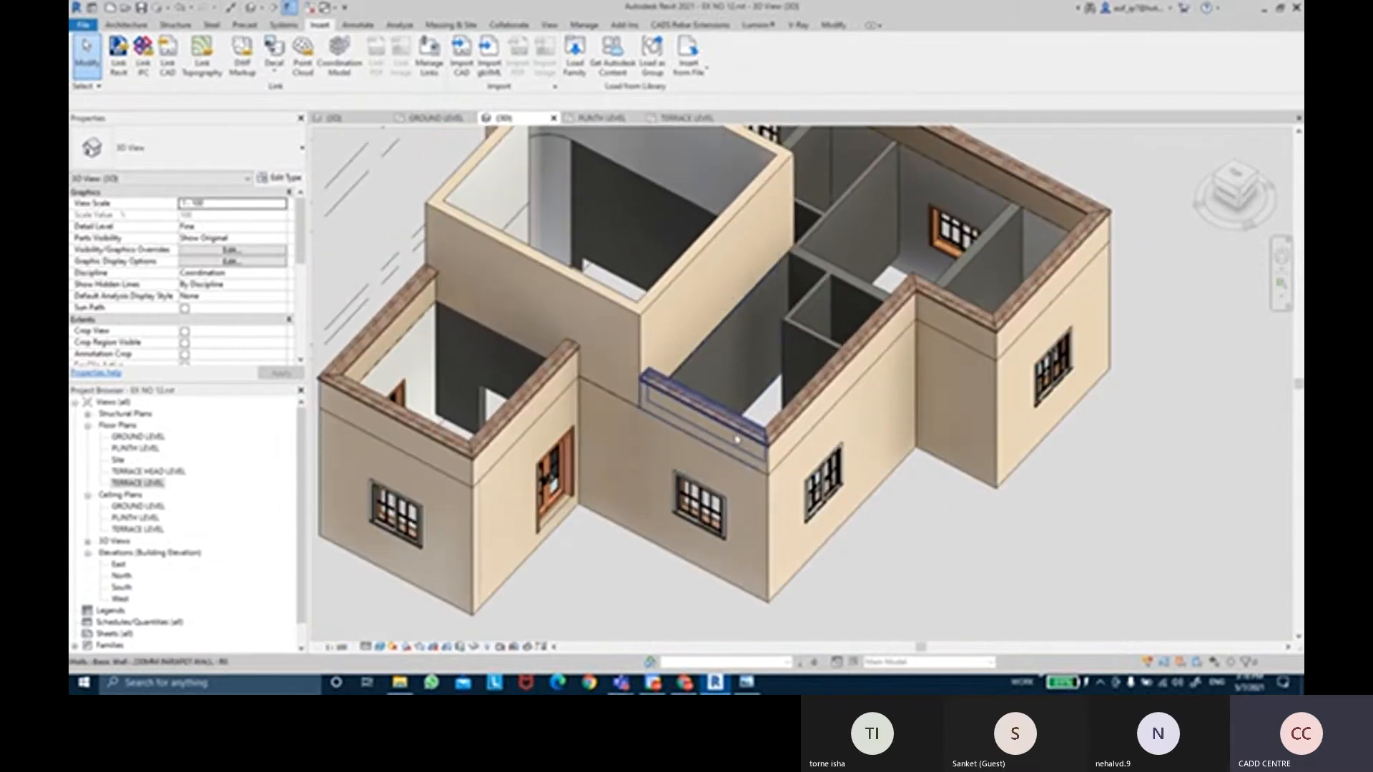
pyautogui.click(744, 382)
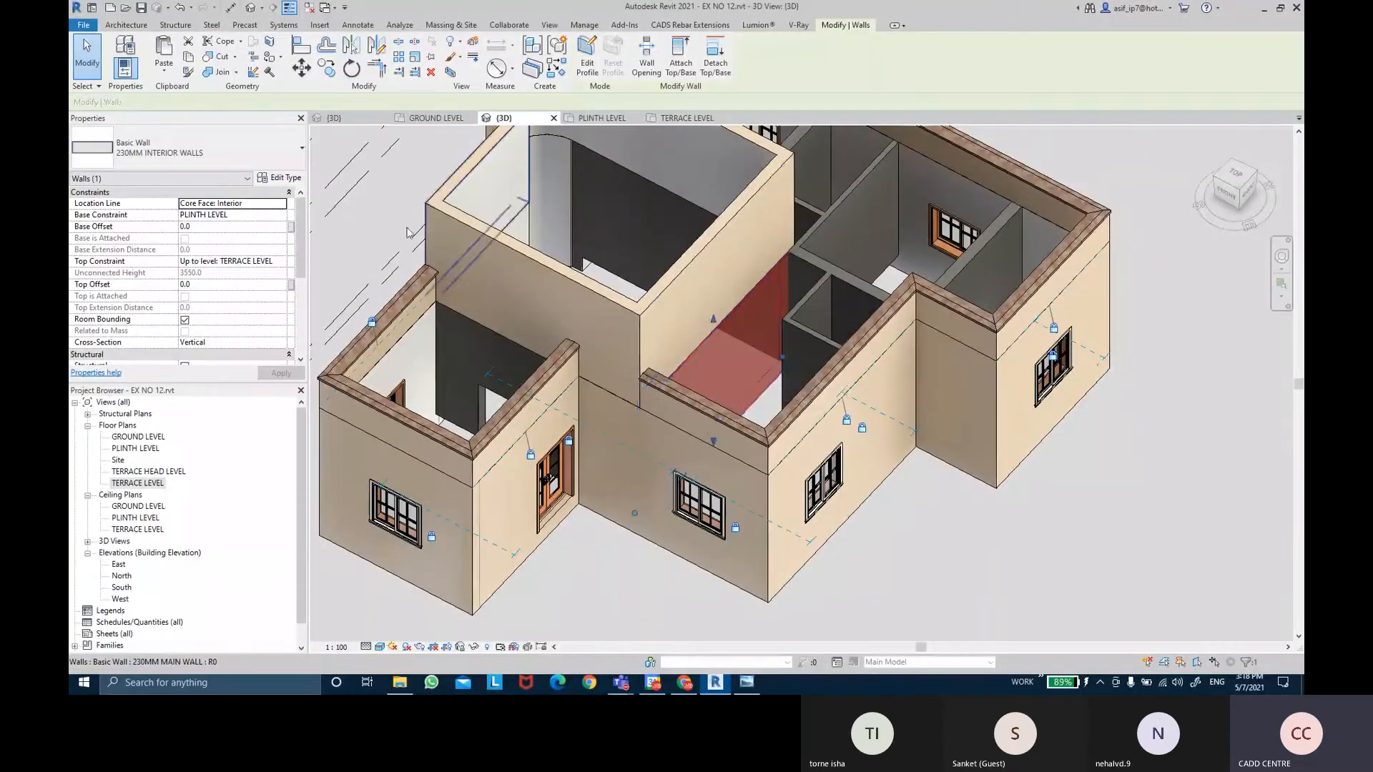
pyautogui.click(286, 178)
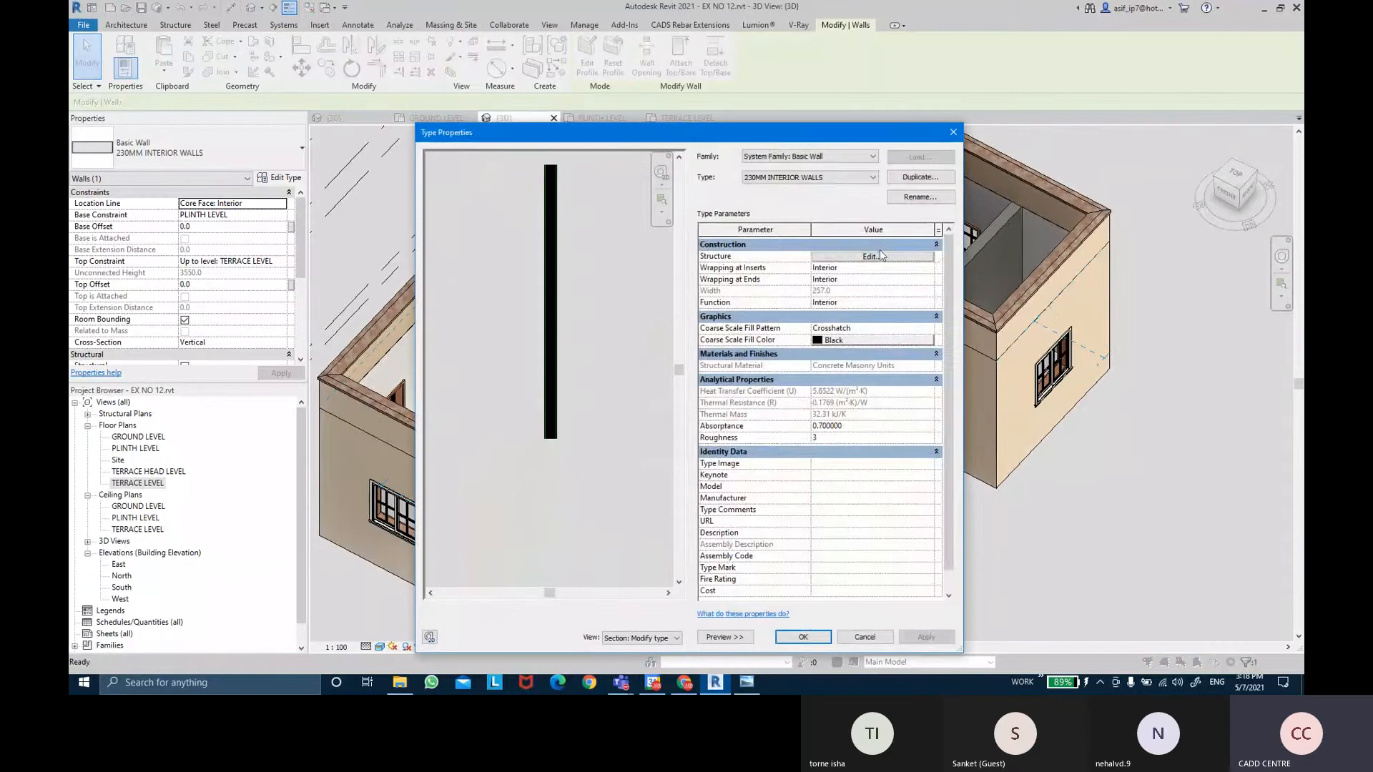
pyautogui.click(880, 259)
# Assign a wall paint material to layer 1 and AR-WALL PLASTER to layer 2.
pyautogui.click(787, 264)
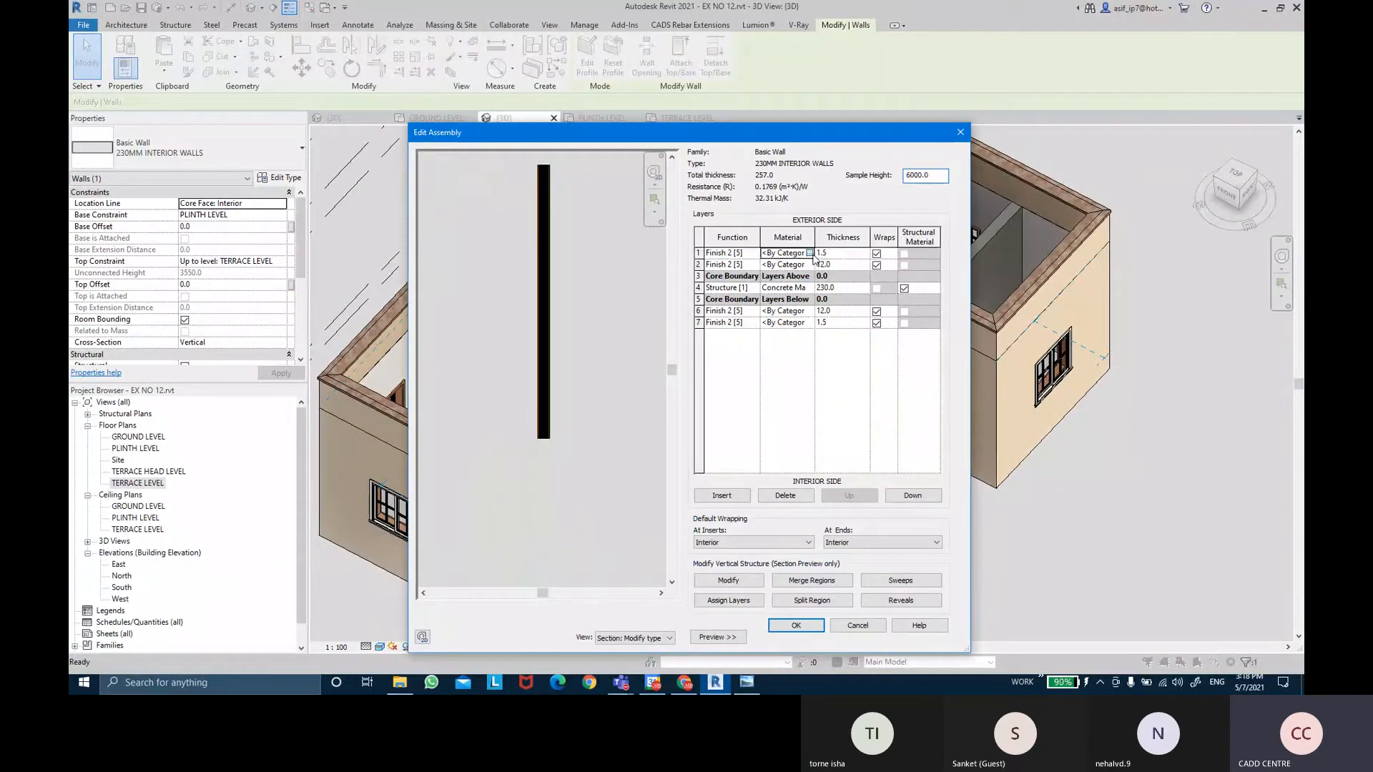
pyautogui.click(808, 264)
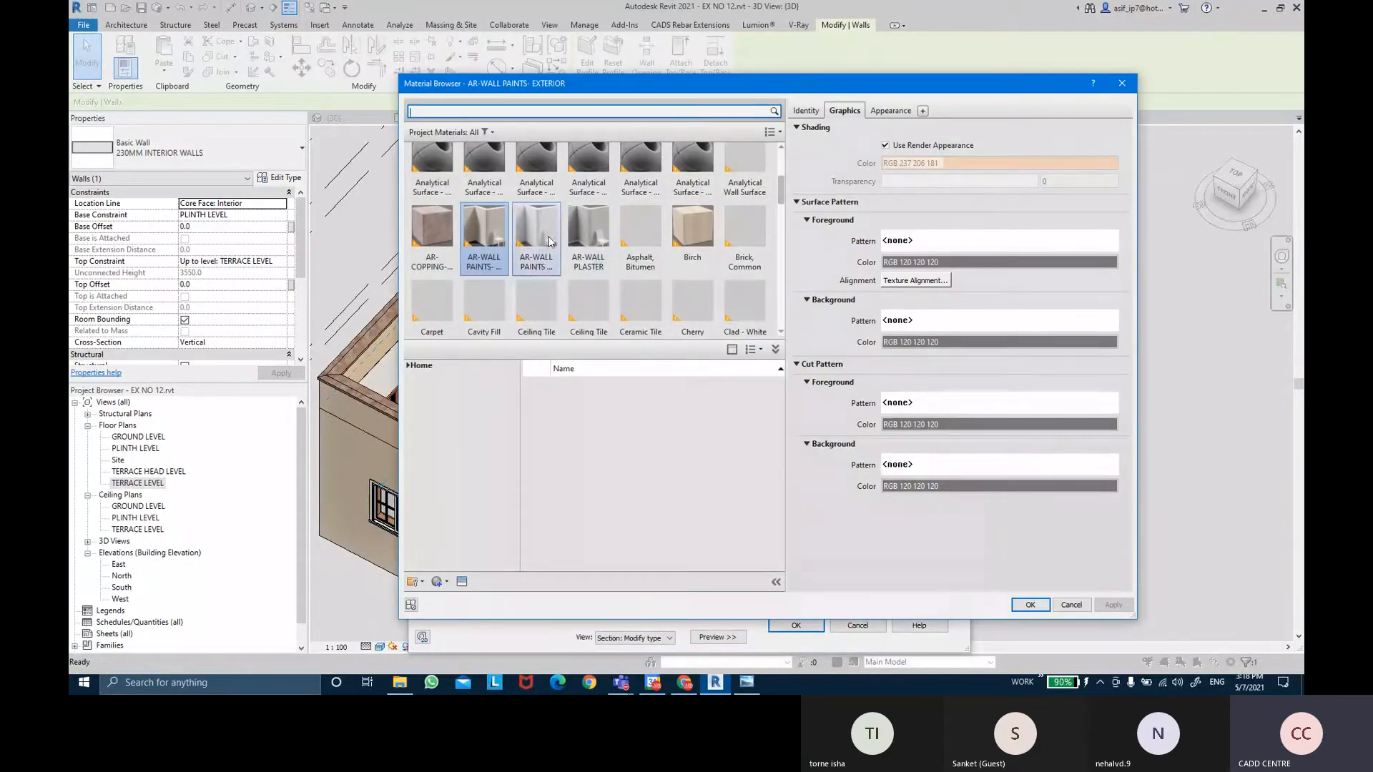
pyautogui.doubleClick(550, 241)
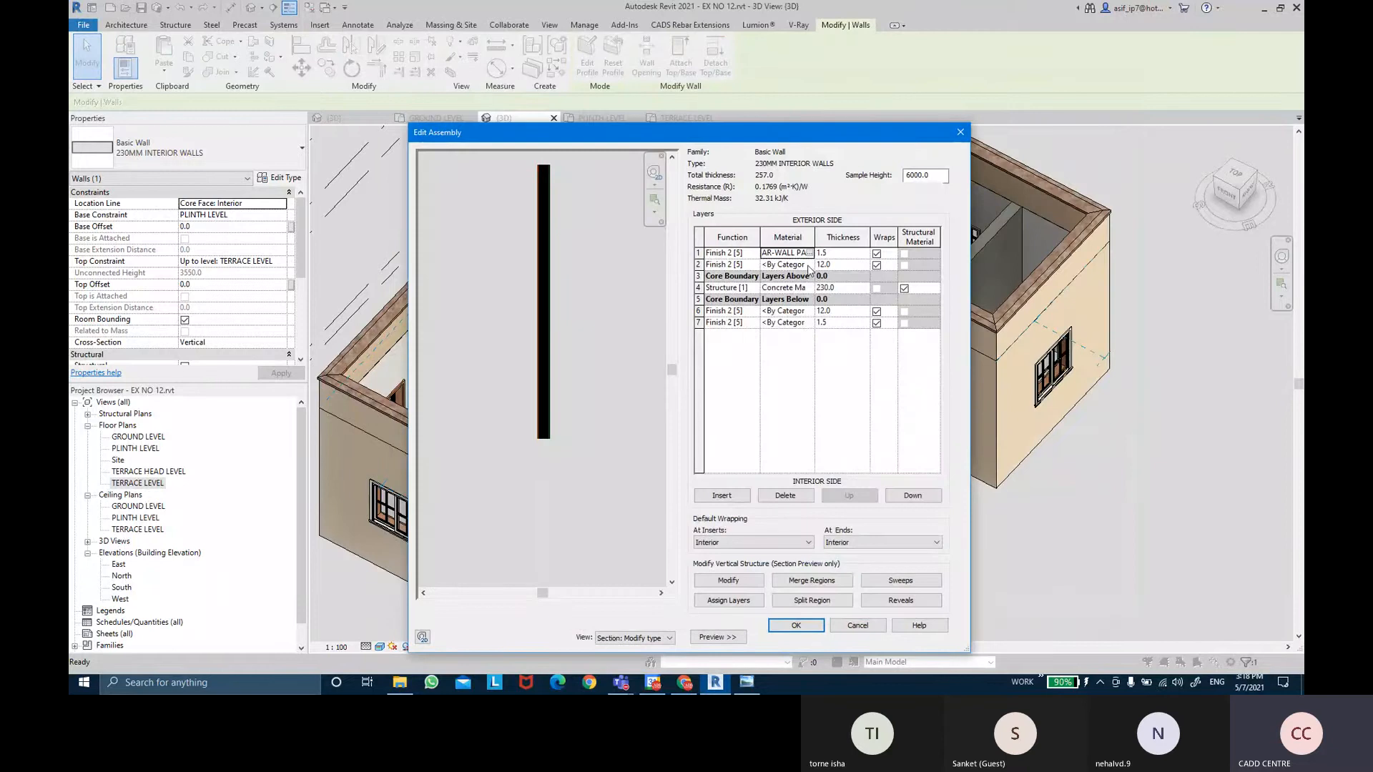
pyautogui.click(807, 264)
pyautogui.doubleClick(599, 222)
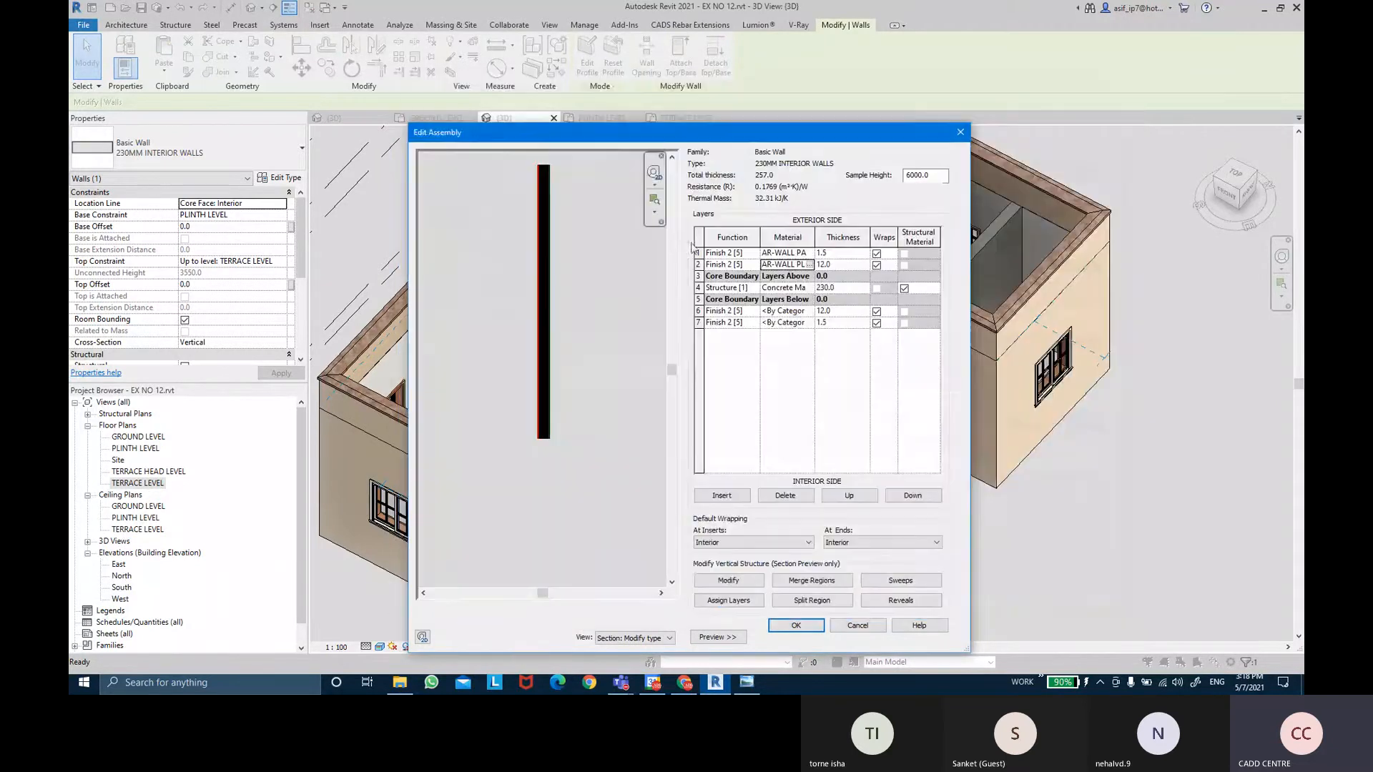
# Assign AR-WALL PLASTER to layer 6 and AR-WALL PAINTS INTERIOR to layer 7, then confirm.
pyautogui.click(787, 311)
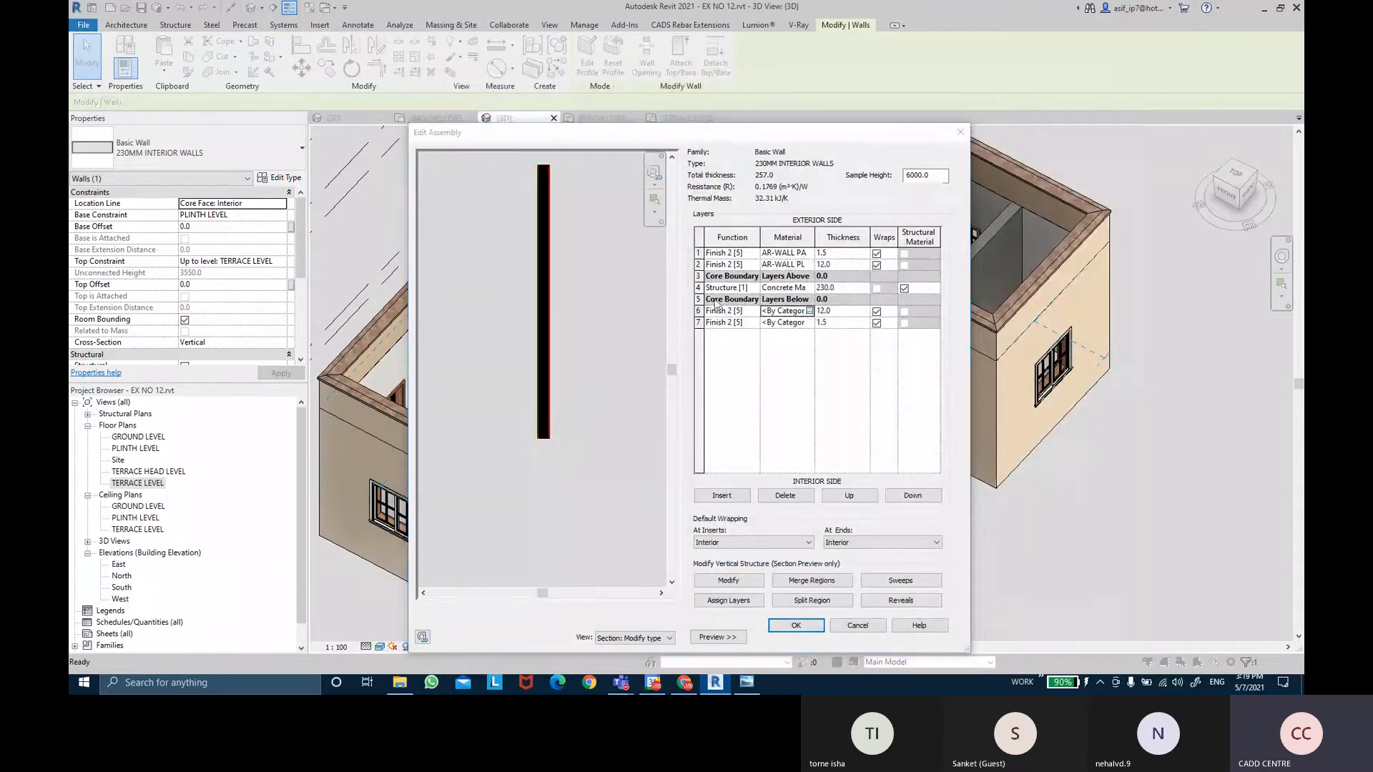
pyautogui.click(809, 311)
pyautogui.doubleClick(604, 231)
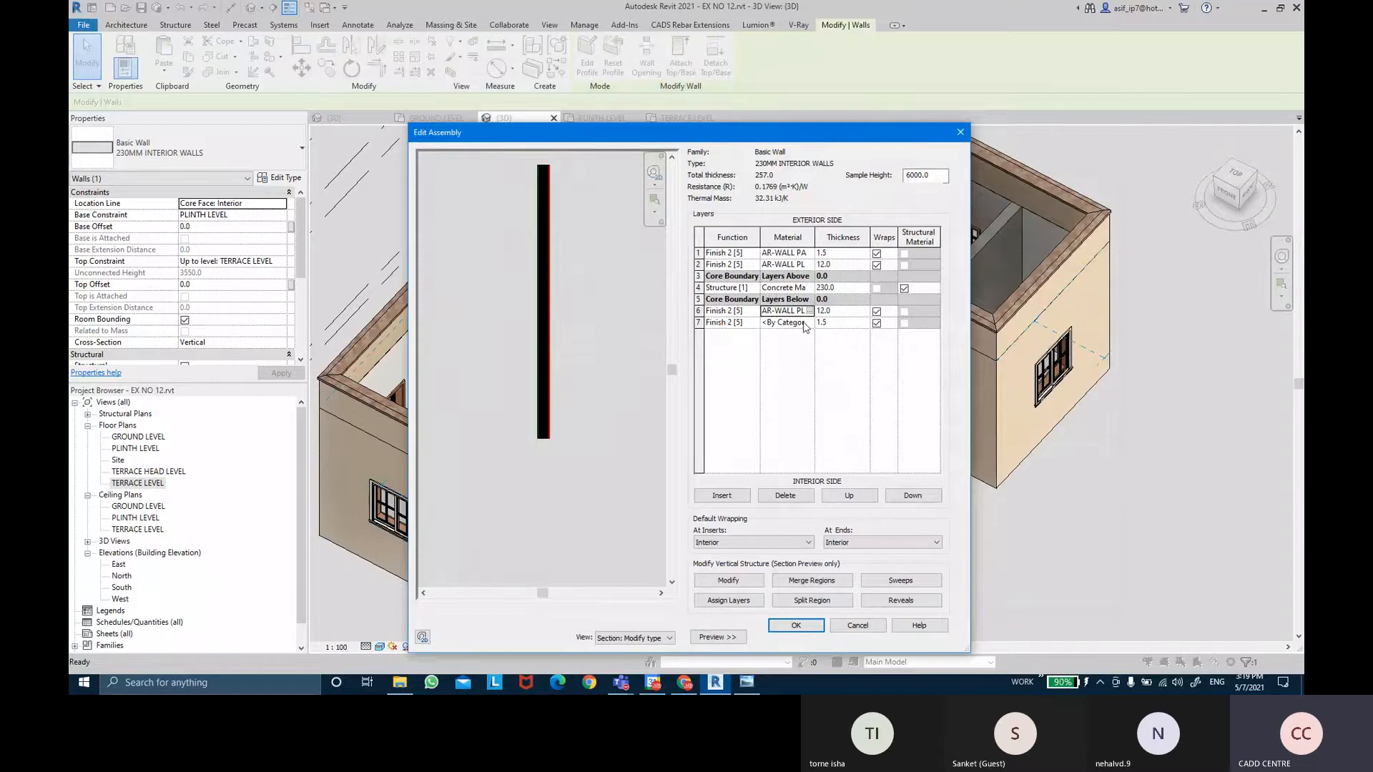
pyautogui.click(810, 323)
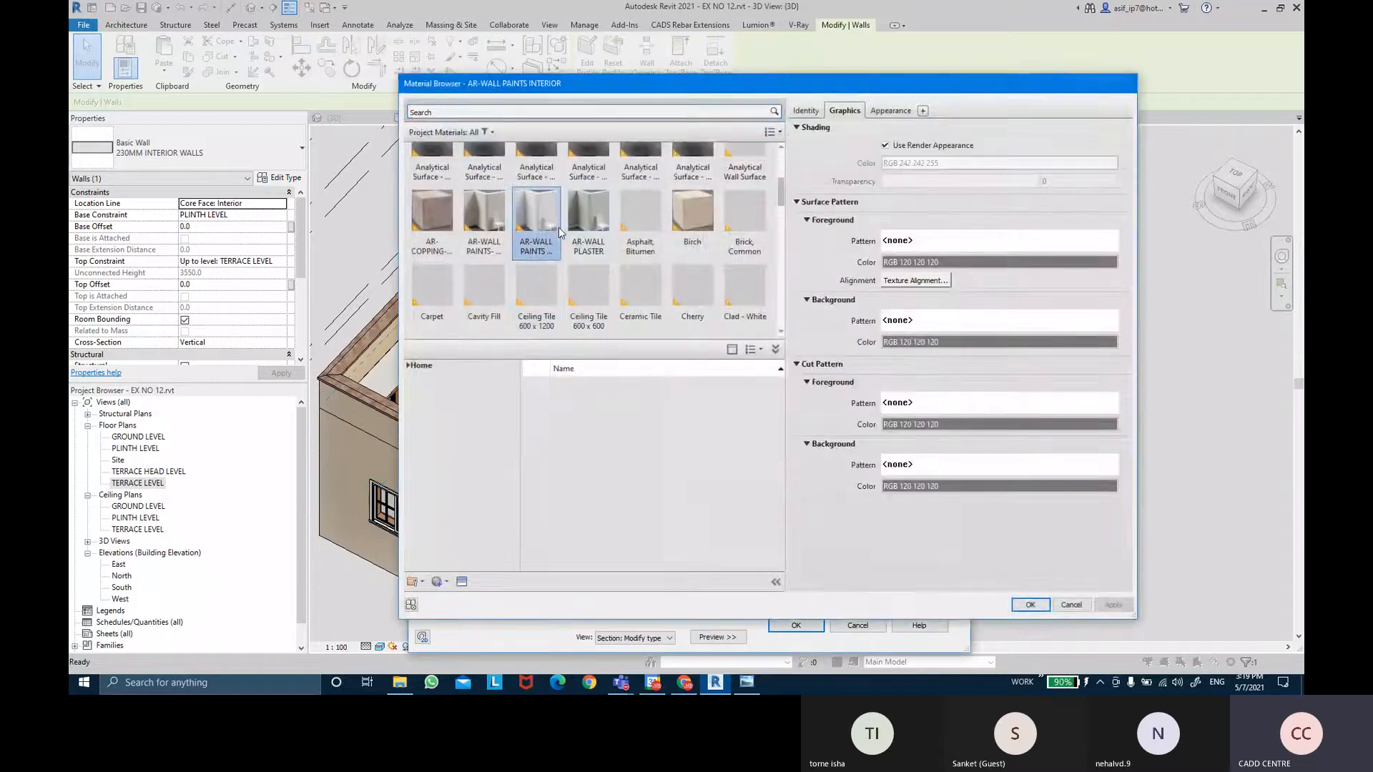
pyautogui.doubleClick(559, 226)
pyautogui.click(808, 626)
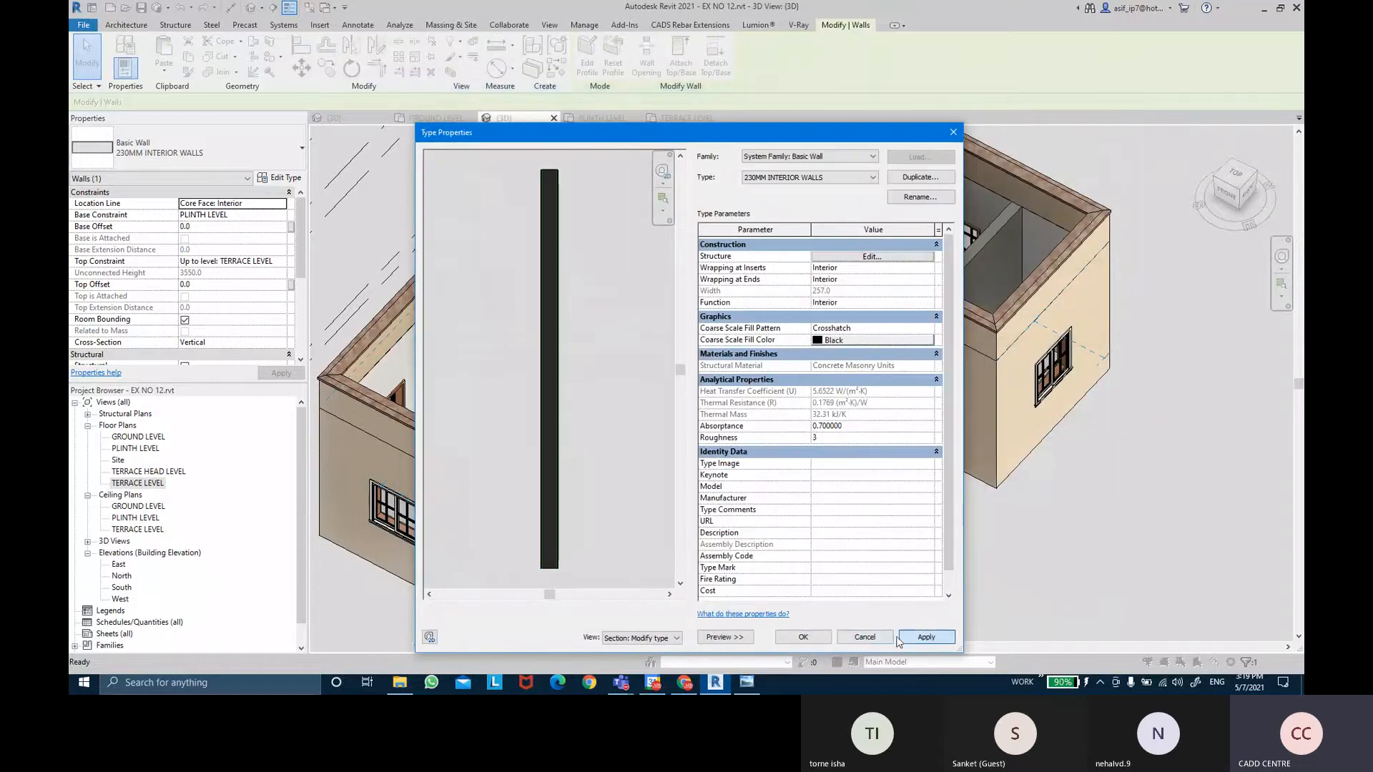
pyautogui.click(815, 638)
pyautogui.click(1070, 568)
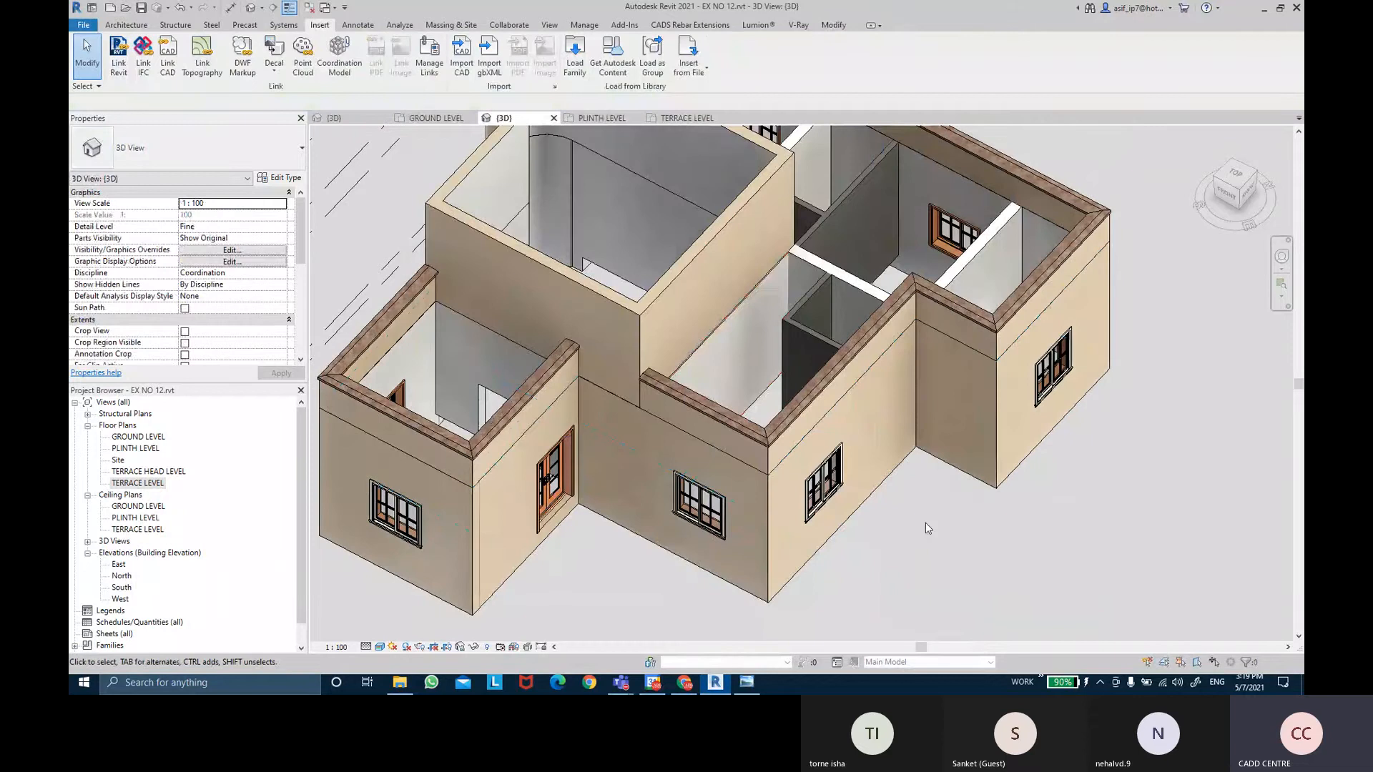
# Select the 100MM PARTISION WALL and bring up its type's layer structure.
pyautogui.keyDown('shift'); pyautogui.moveTo(925, 522); pyautogui.dragTo(981, 459, button='middle'); pyautogui.keyUp('shift')
pyautogui.scroll(-3, 980, 500)
pyautogui.scroll(3, 920, 463)
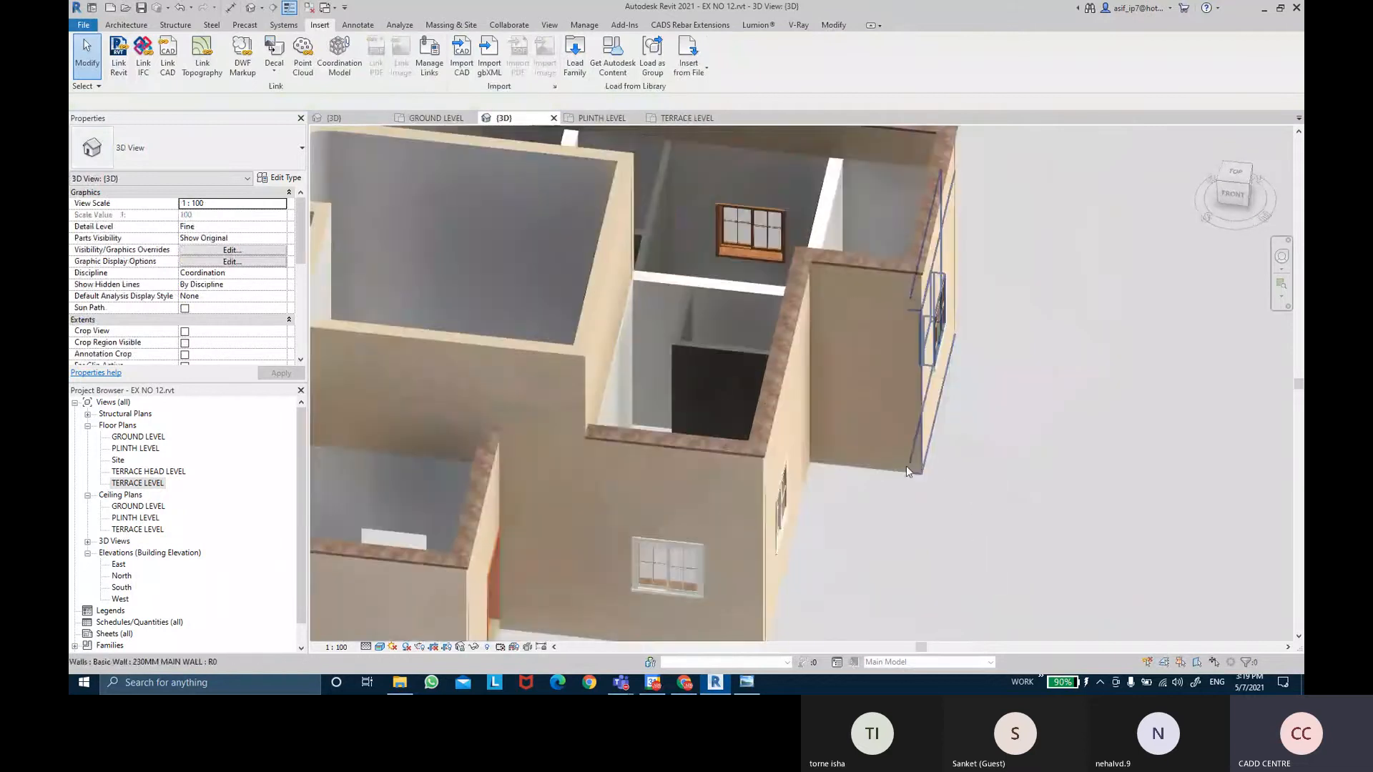
pyautogui.scroll(2, 717, 361)
pyautogui.click(717, 361)
pyautogui.keyDown('shift'); pyautogui.moveTo(717, 361); pyautogui.dragTo(319, 199, button='middle'); pyautogui.keyUp('shift')
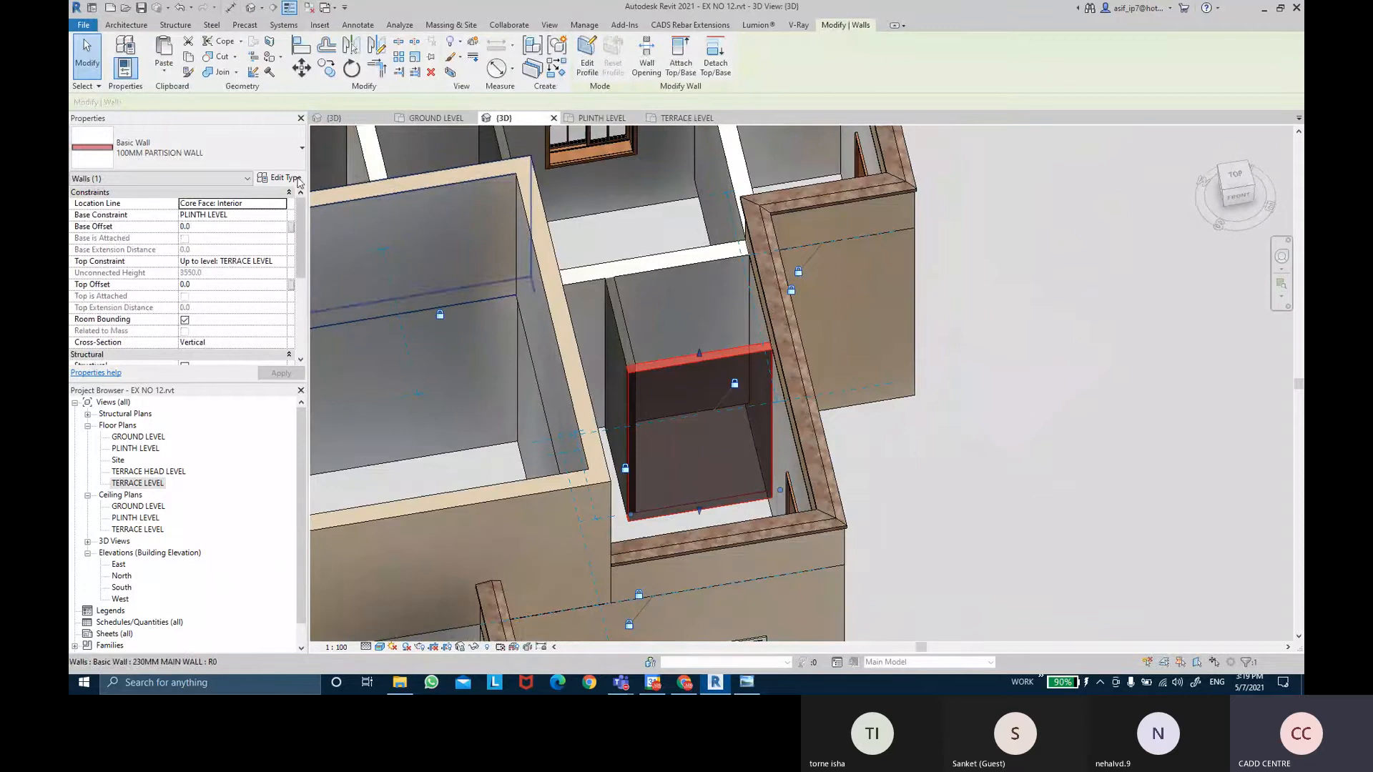
pyautogui.click(294, 179)
pyautogui.click(875, 259)
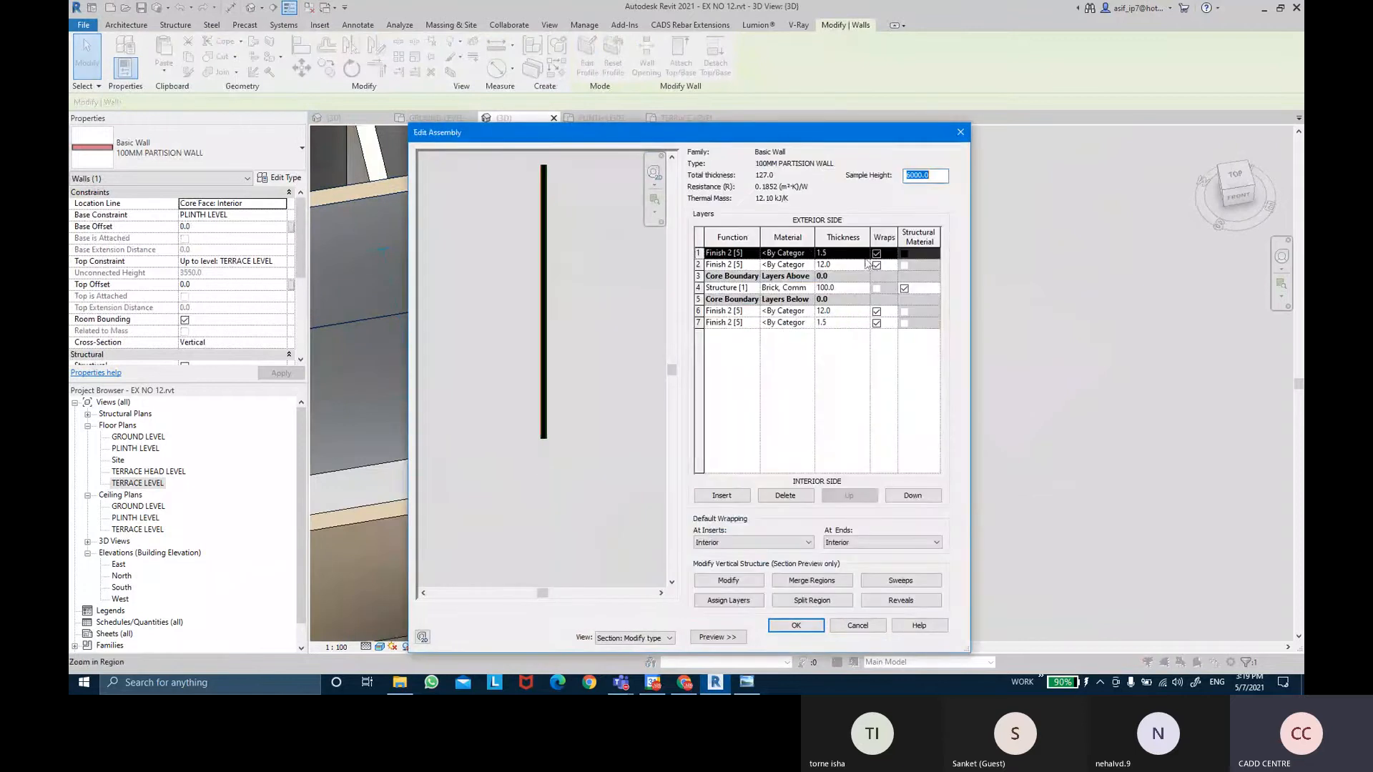
# Set layers 1 and 7 to AR-WALL PAINTS, layers 2 and 6 to AR-WALL PLASTER, and confirm.
pyautogui.click(813, 255)
pyautogui.click(812, 255)
pyautogui.doubleClick(552, 236)
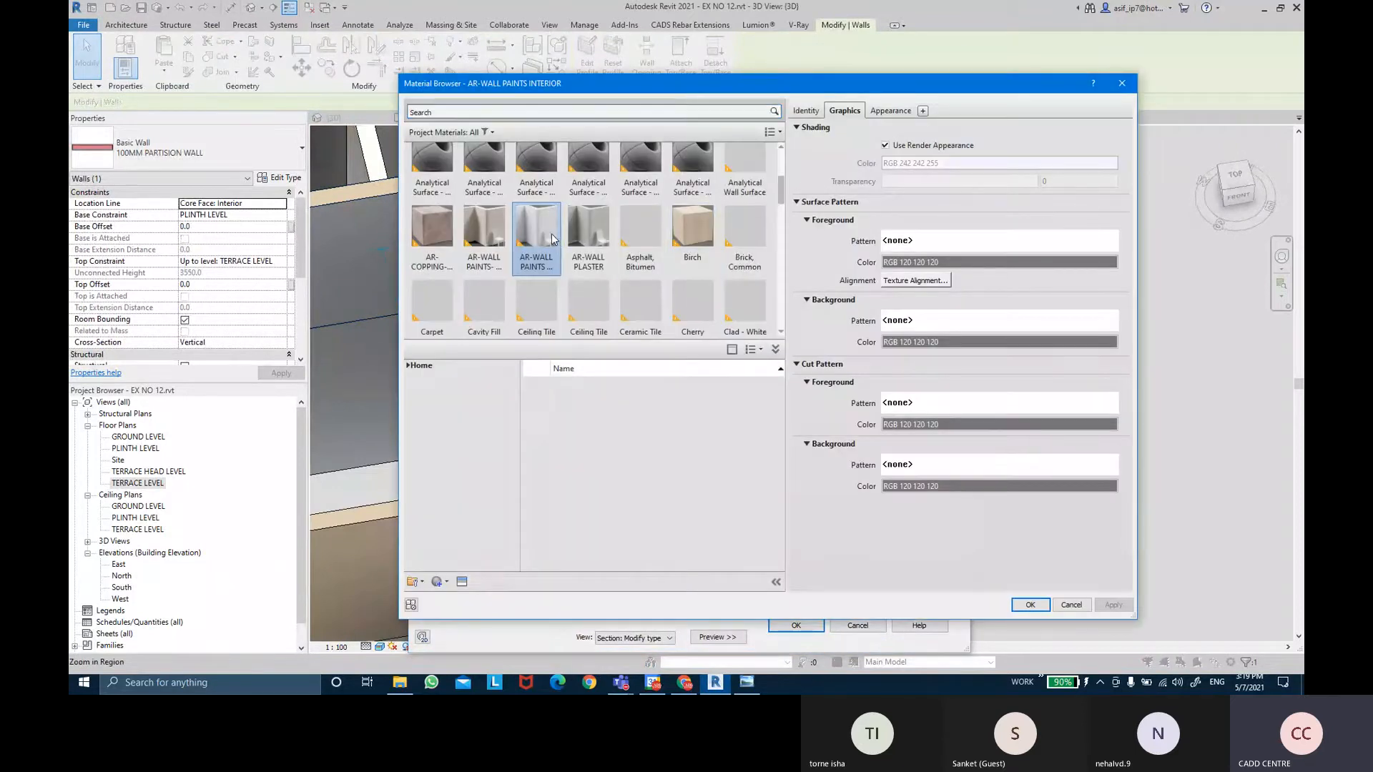
pyautogui.click(810, 266)
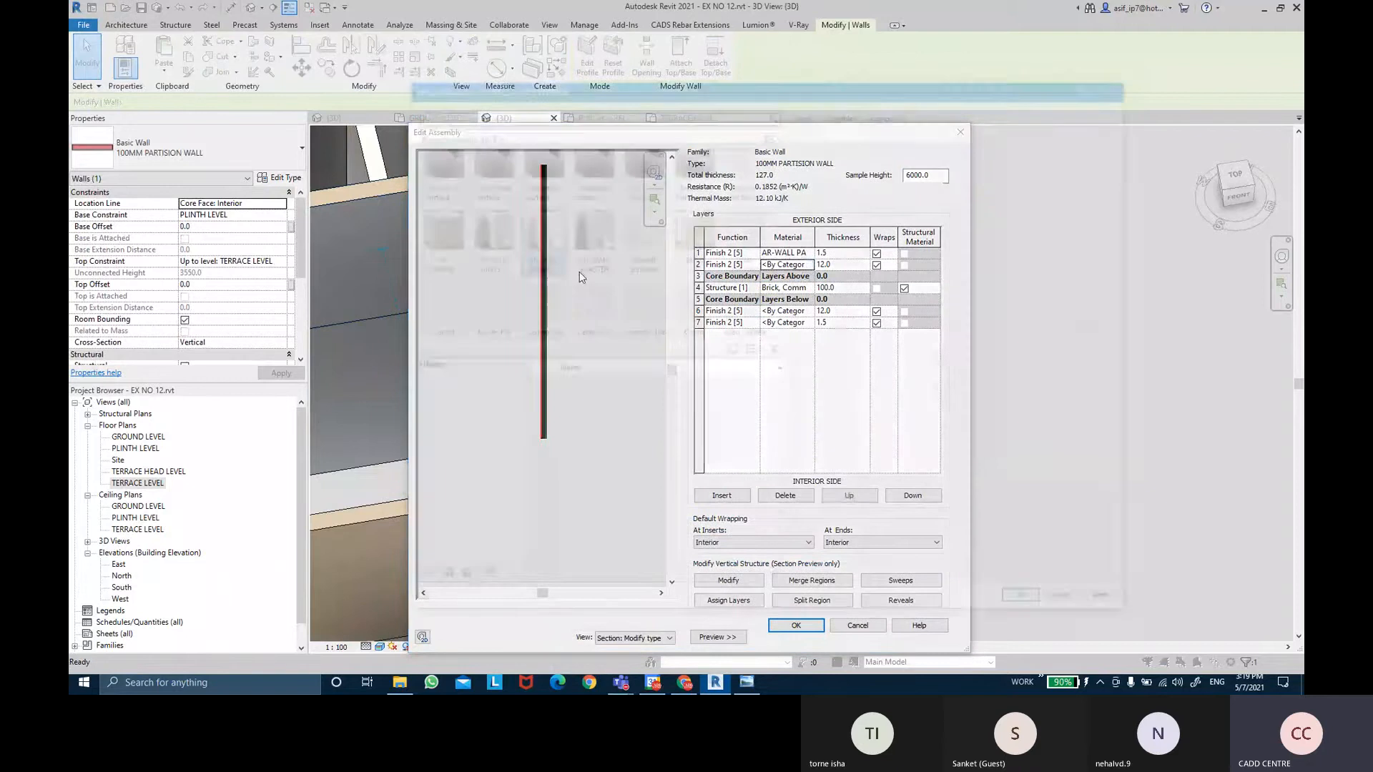
pyautogui.doubleClick(588, 236)
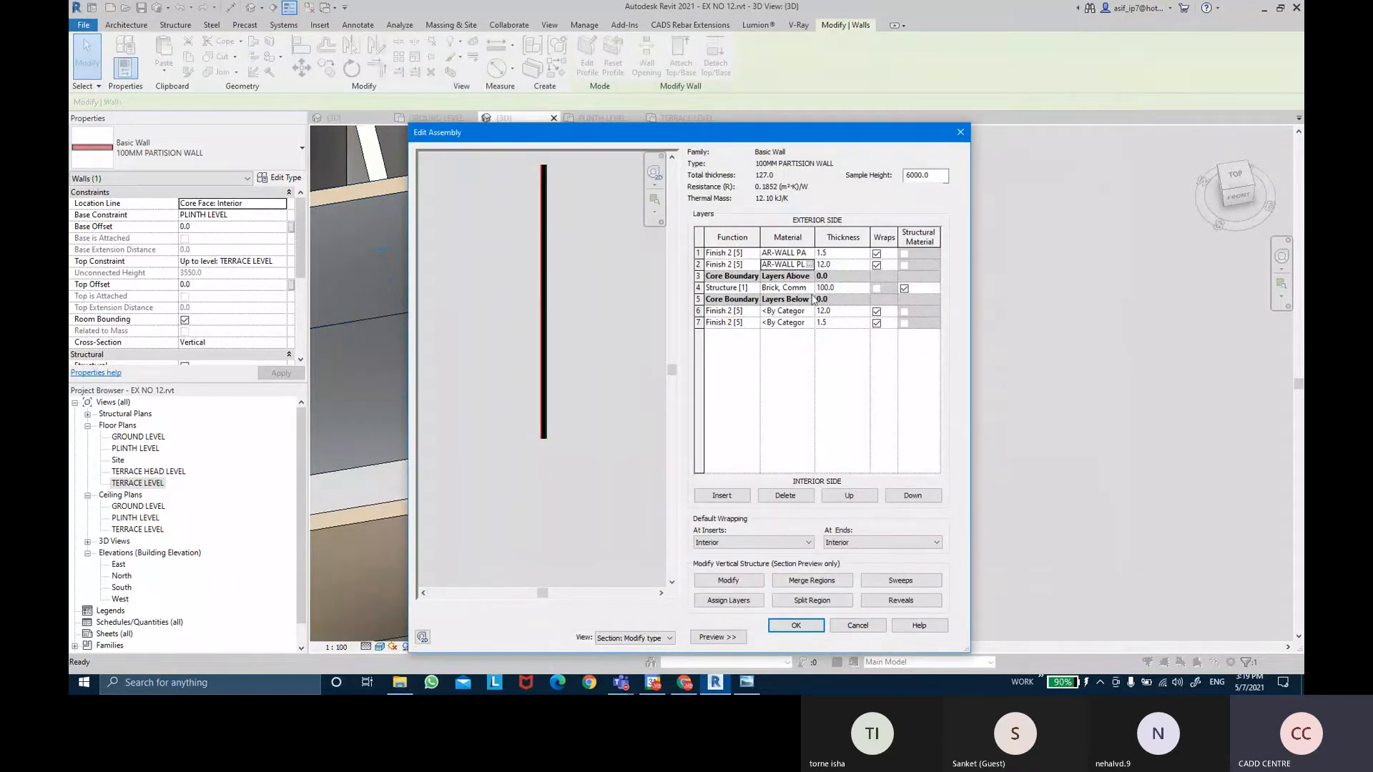
pyautogui.click(808, 312)
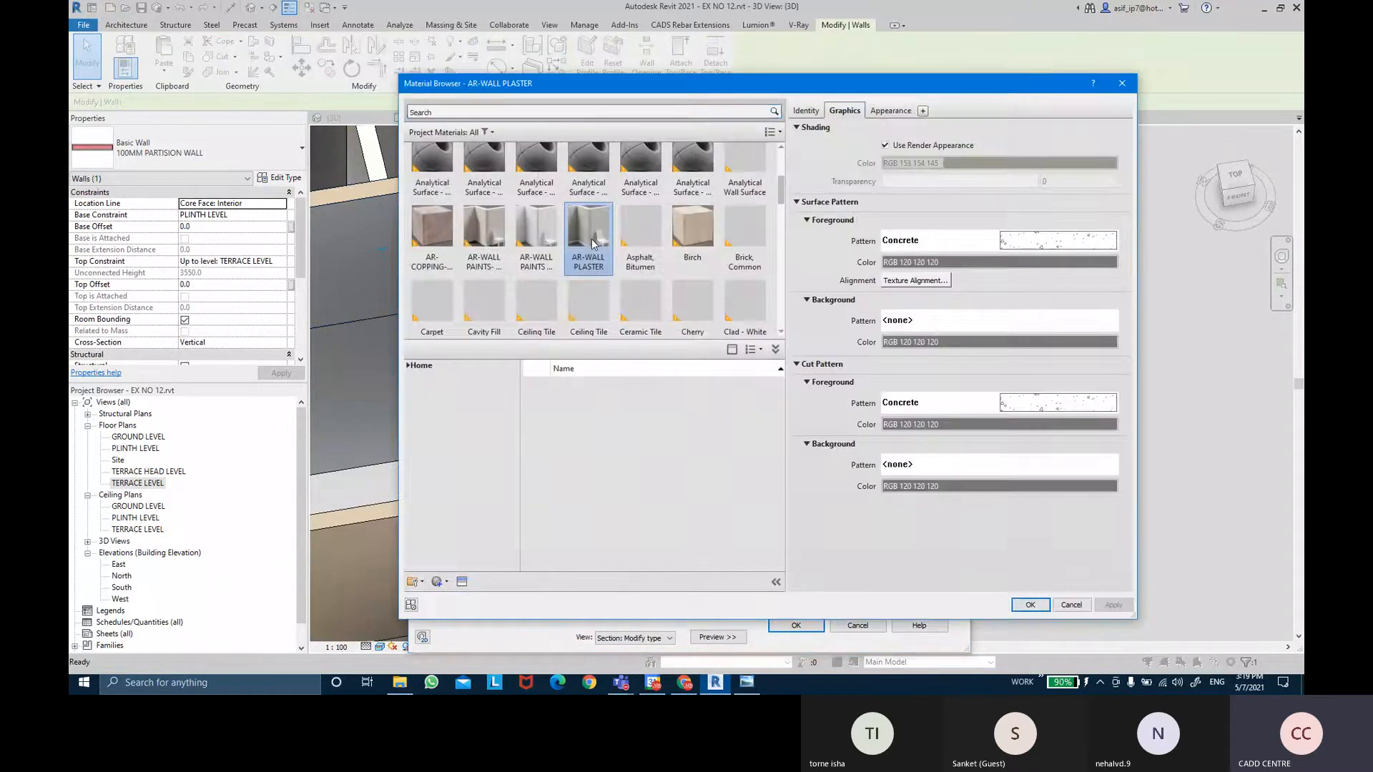
pyautogui.doubleClick(585, 243)
pyautogui.click(810, 323)
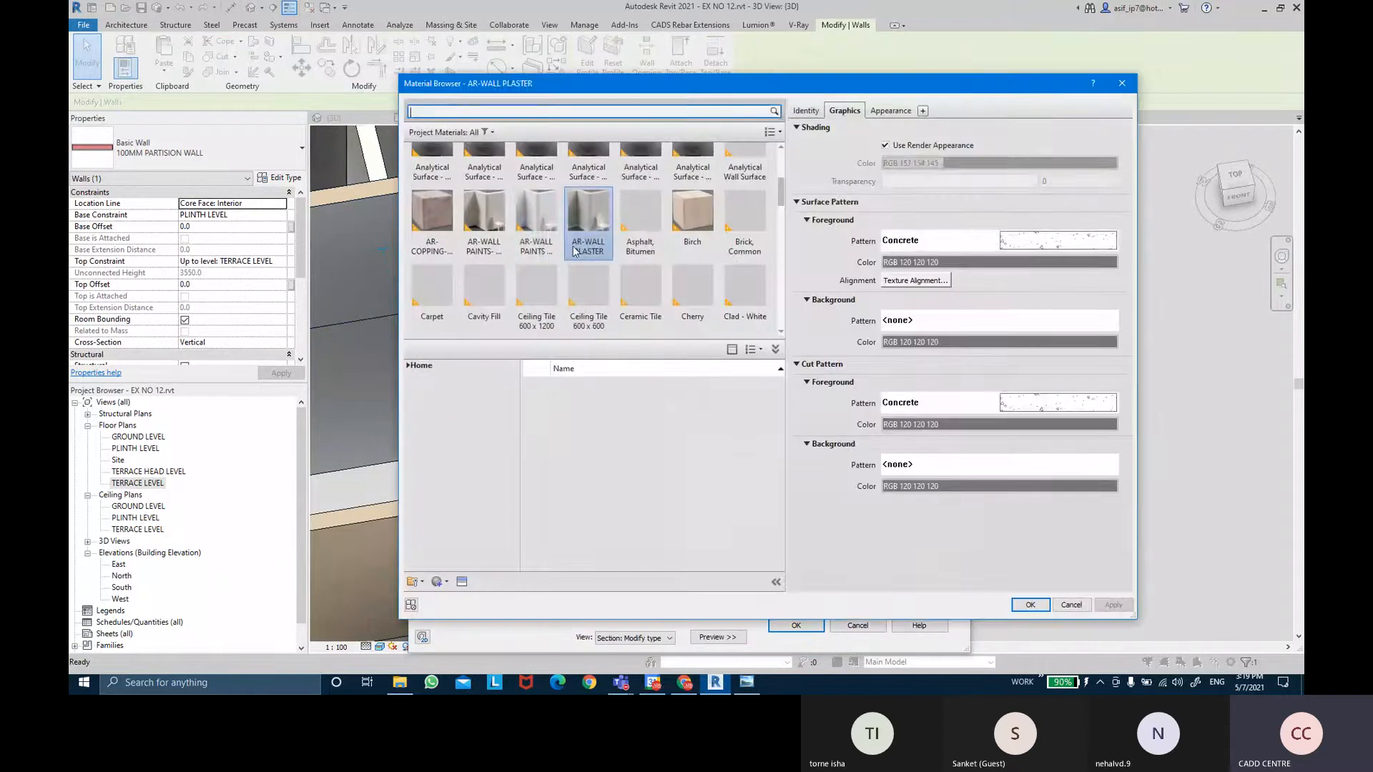
pyautogui.doubleClick(538, 227)
pyautogui.click(798, 627)
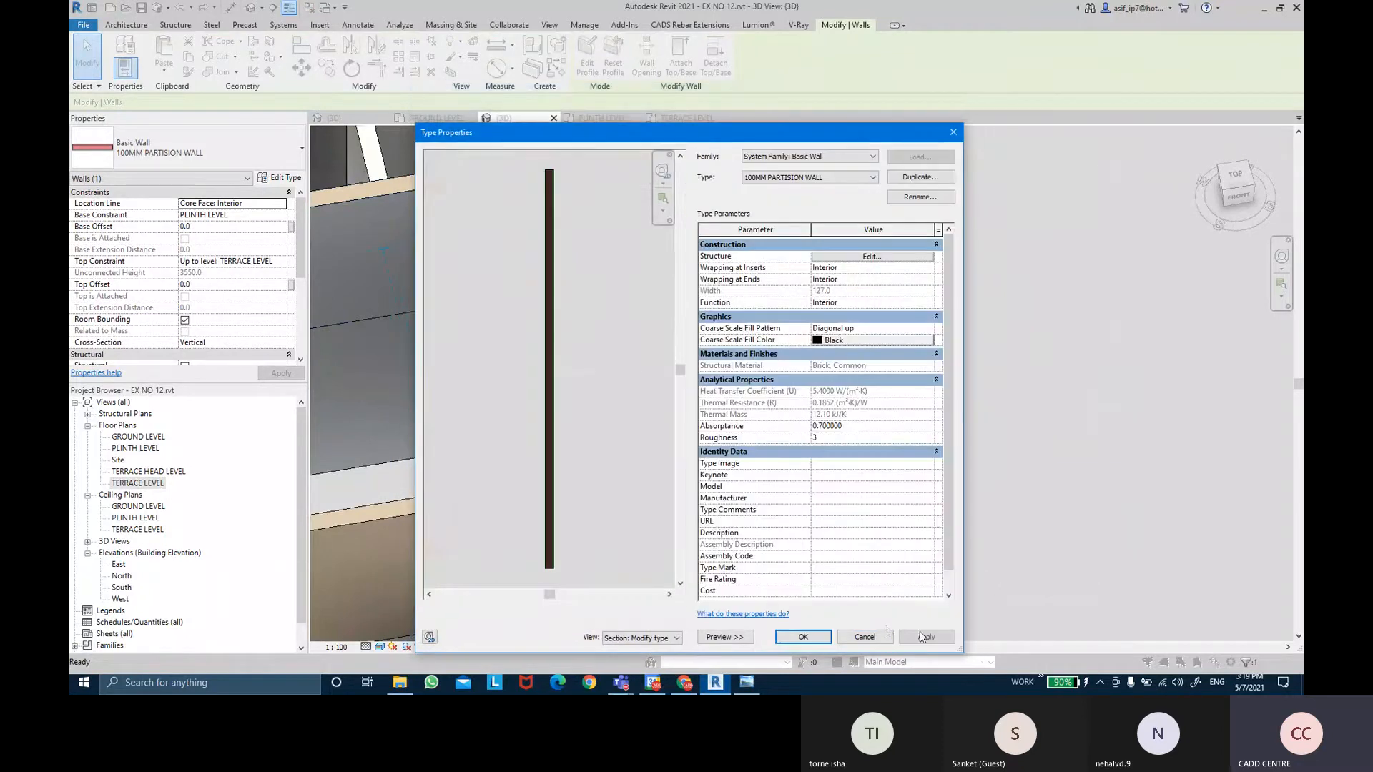
pyautogui.click(808, 641)
pyautogui.click(989, 450)
pyautogui.scroll(-2, 990, 450)
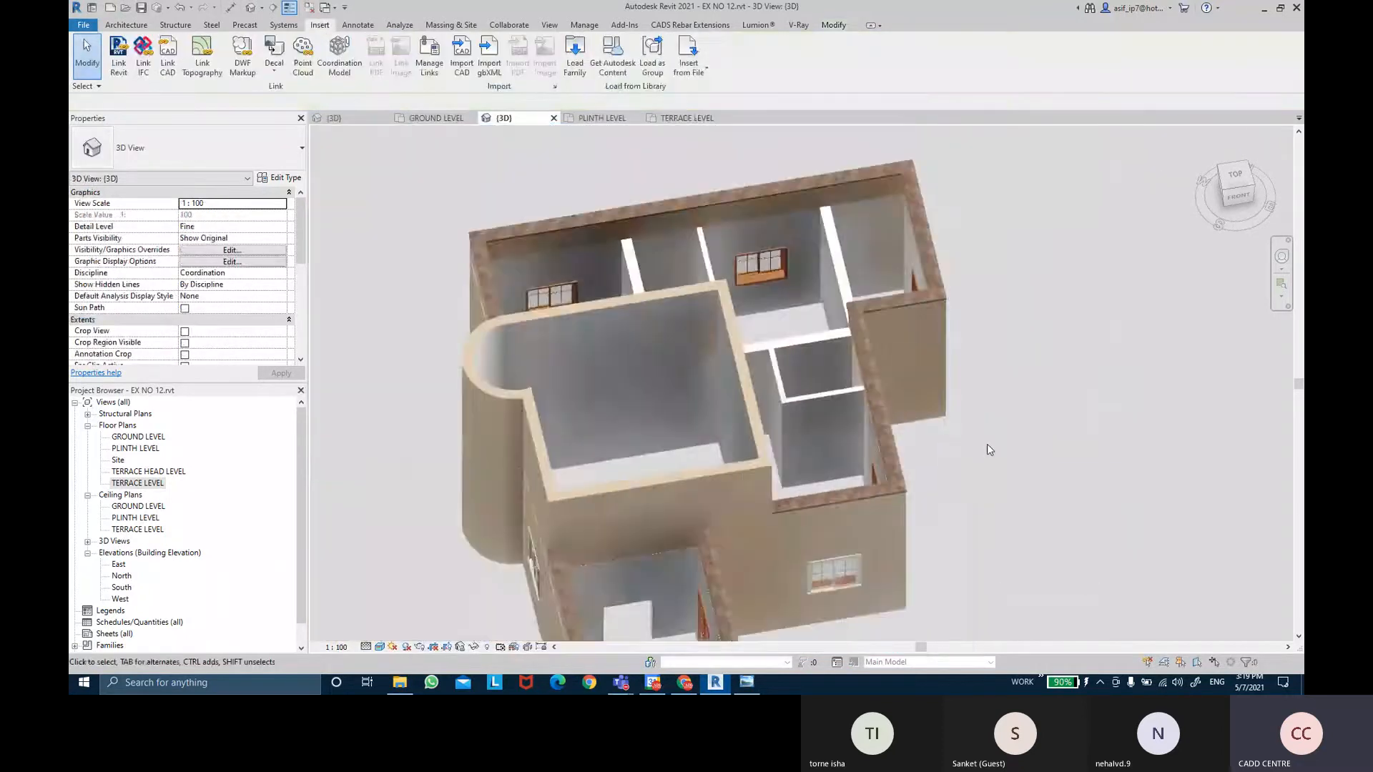
pyautogui.keyDown('shift'); pyautogui.moveTo(985, 469); pyautogui.dragTo(869, 284, button='middle'); pyautogui.keyUp('shift')
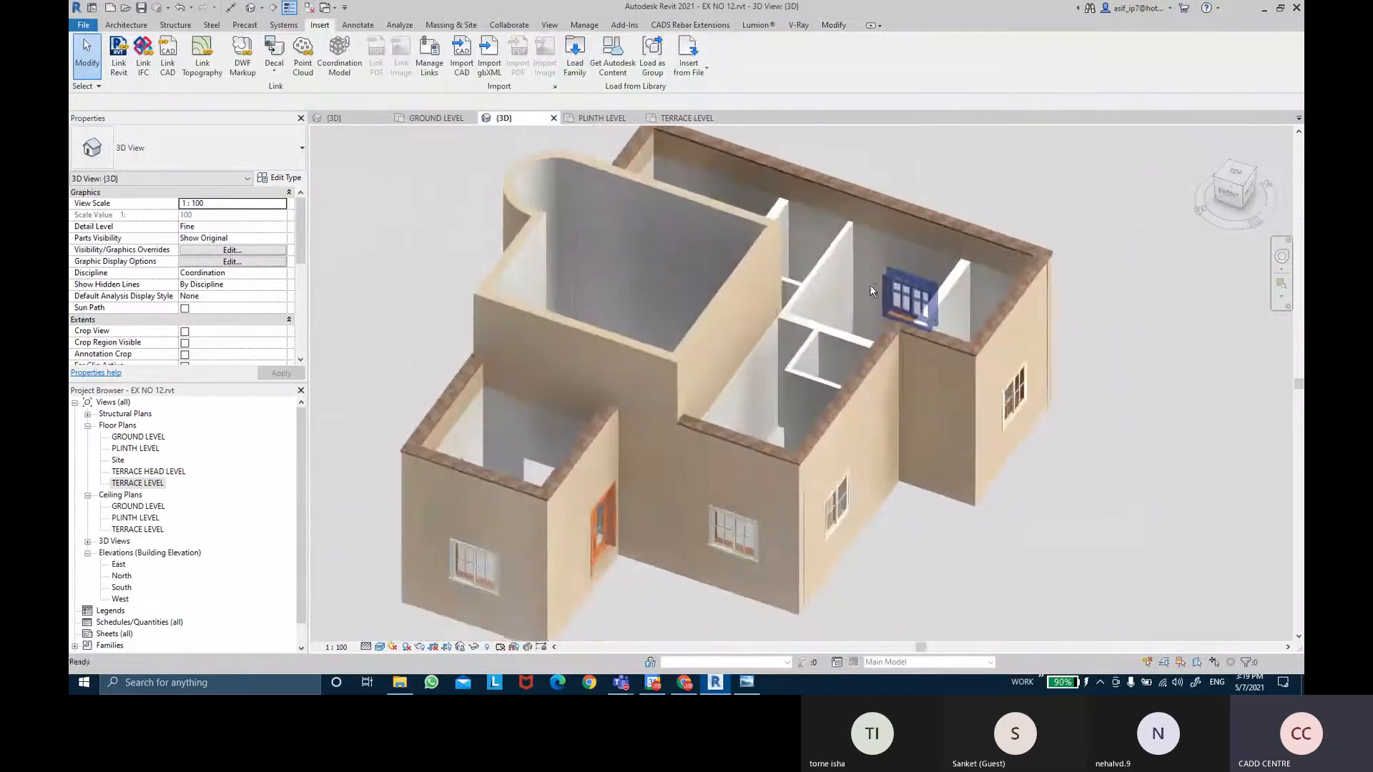
pyautogui.scroll(2, 869, 285)
pyautogui.keyDown('shift'); pyautogui.moveTo(920, 361); pyautogui.dragTo(636, 319, button='middle'); pyautogui.keyUp('shift')
pyautogui.scroll(2, 894, 269)
pyautogui.keyDown('shift'); pyautogui.moveTo(898, 289); pyautogui.dragTo(934, 487, button='middle'); pyautogui.keyUp('shift')
pyautogui.scroll(1, 921, 389)
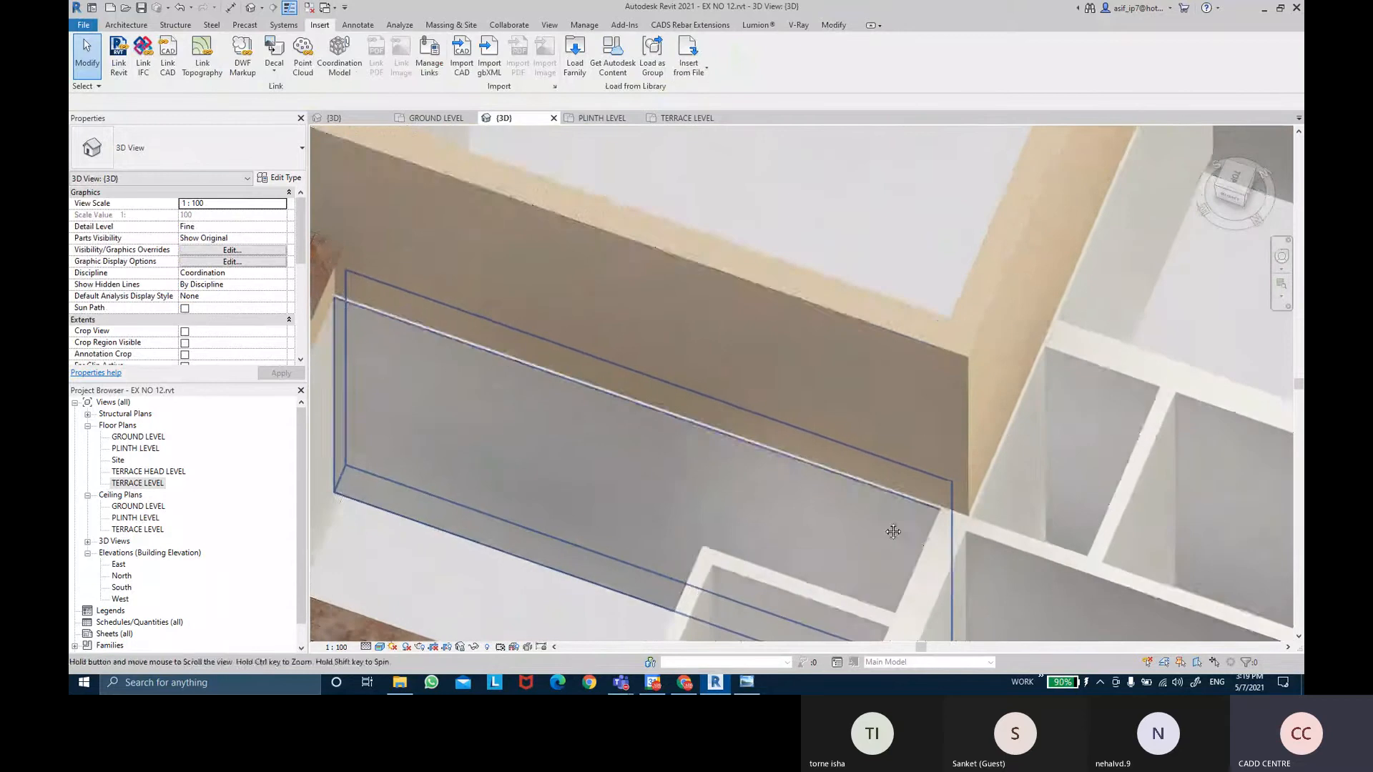
pyautogui.scroll(-3, 885, 526)
pyautogui.keyDown('shift'); pyautogui.moveTo(761, 500); pyautogui.dragTo(898, 479, button='middle'); pyautogui.keyUp('shift')
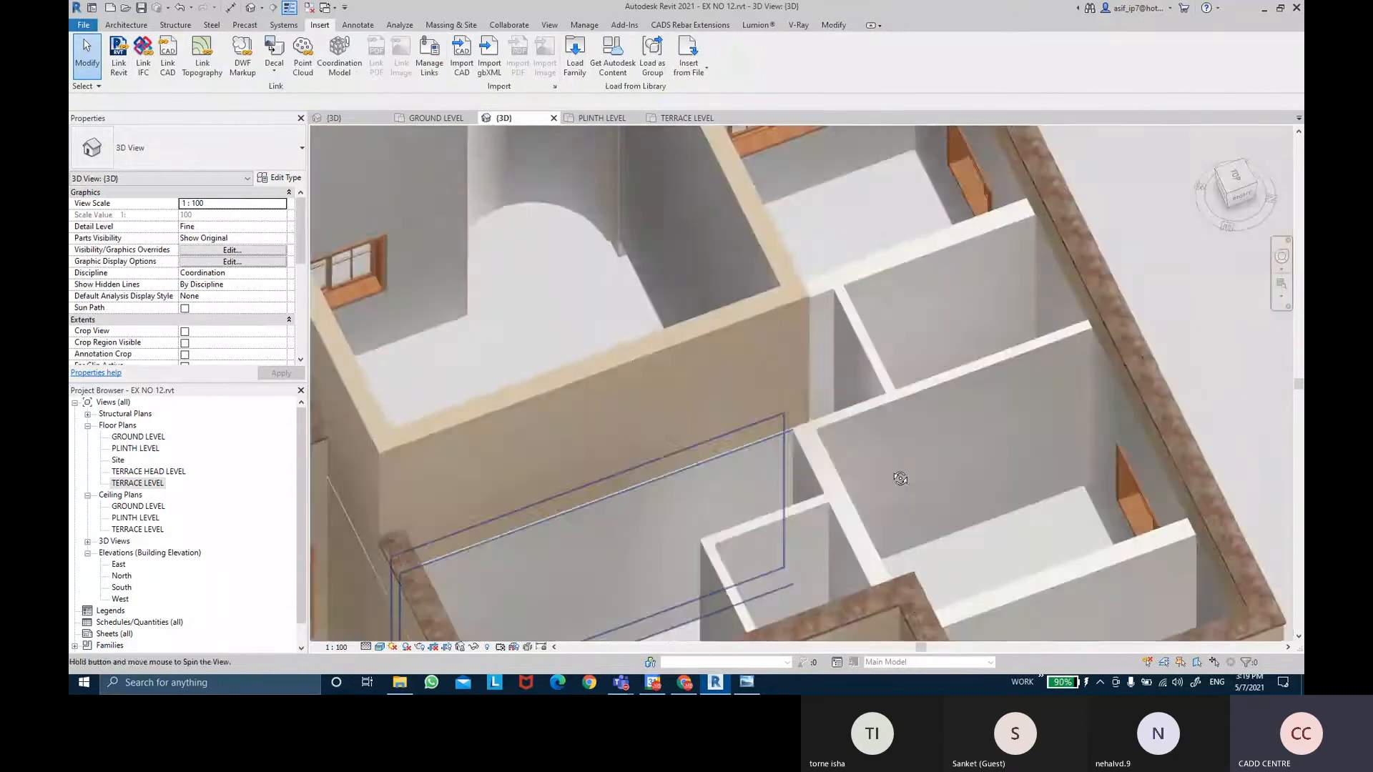
pyautogui.moveTo(736, 479); pyautogui.dragTo(809, 408, button='middle')
pyautogui.scroll(-2, 809, 409)
pyautogui.keyDown('shift'); pyautogui.moveTo(714, 417); pyautogui.dragTo(815, 411, button='middle'); pyautogui.keyUp('shift')
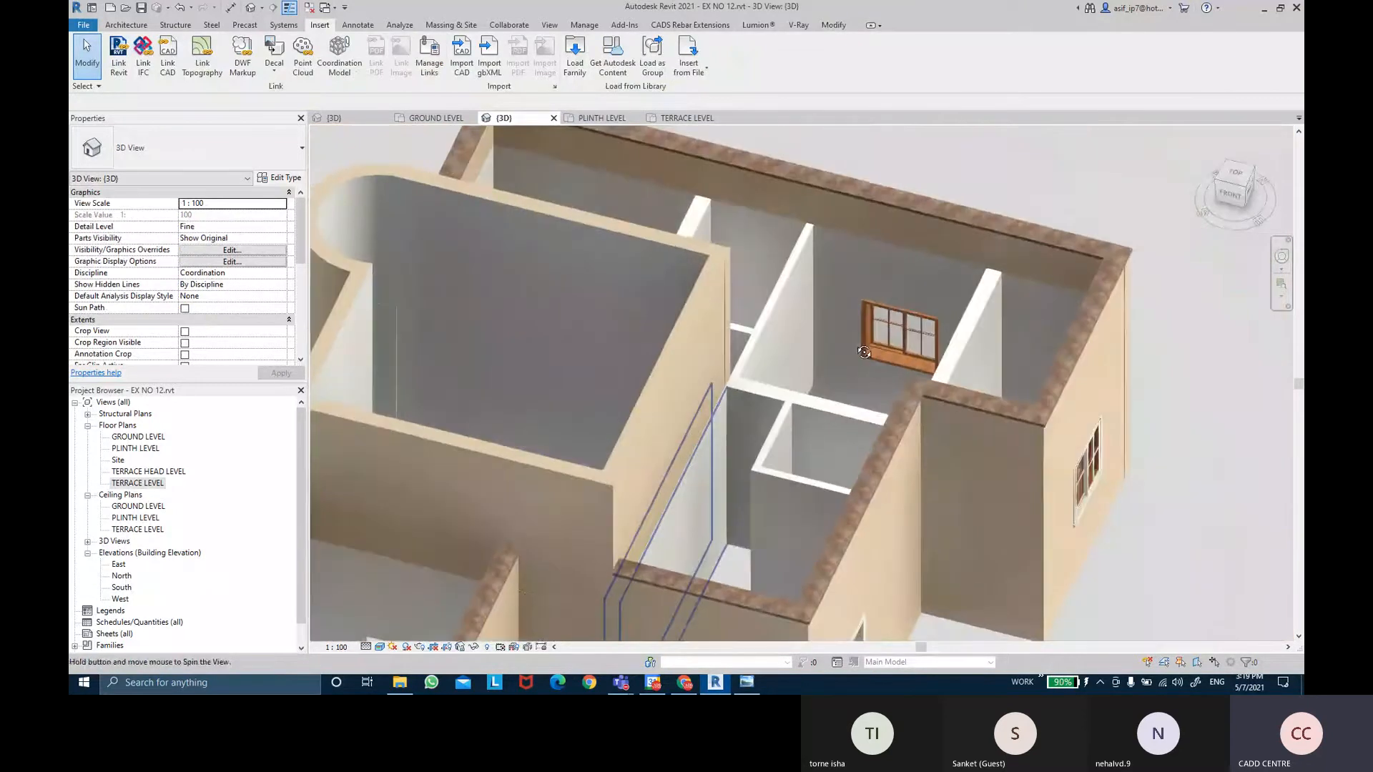
pyautogui.moveTo(682, 486); pyautogui.dragTo(704, 383, button='middle')
pyautogui.scroll(-3, 704, 384)
pyautogui.keyDown('shift'); pyautogui.moveTo(893, 379); pyautogui.dragTo(957, 397, button='middle'); pyautogui.keyUp('shift')
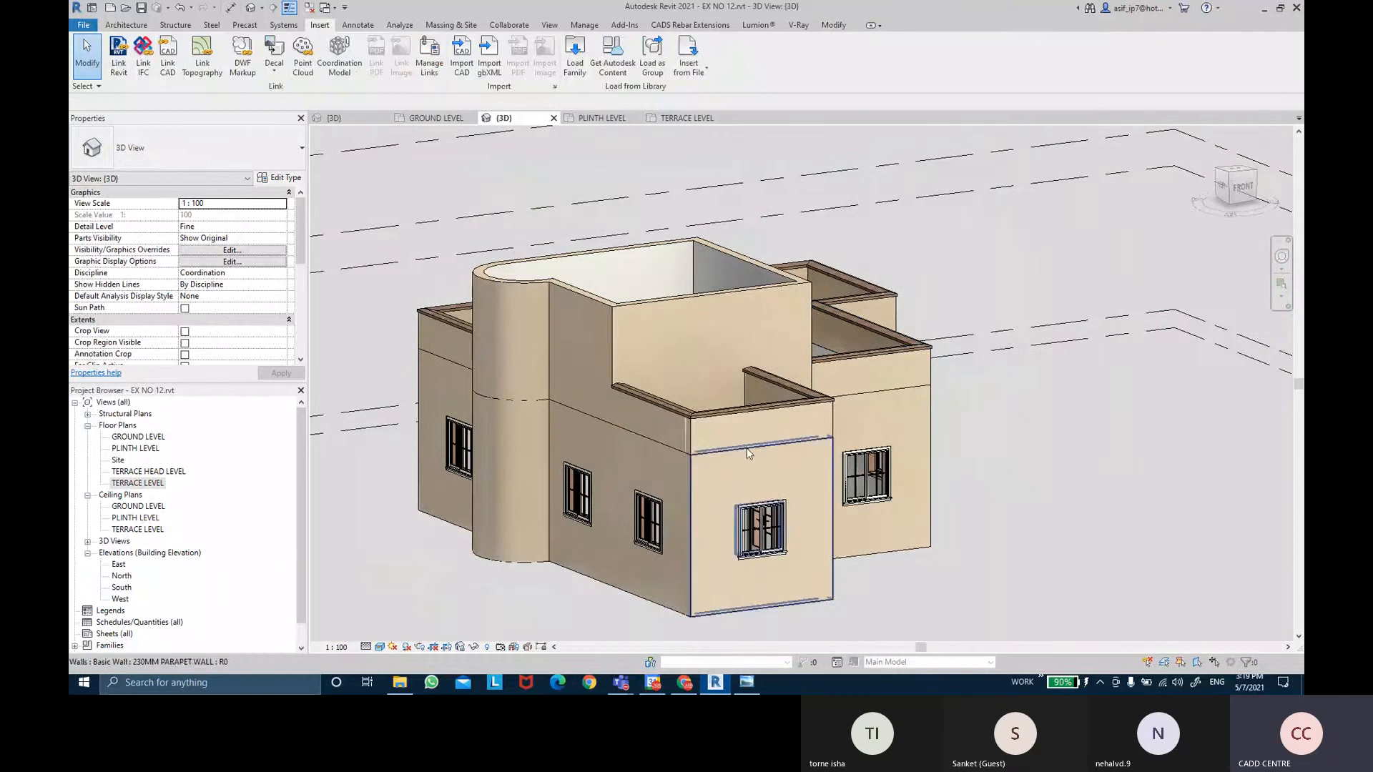
pyautogui.scroll(2, 1015, 420)
pyautogui.moveTo(1141, 422); pyautogui.dragTo(1122, 420, button='middle')
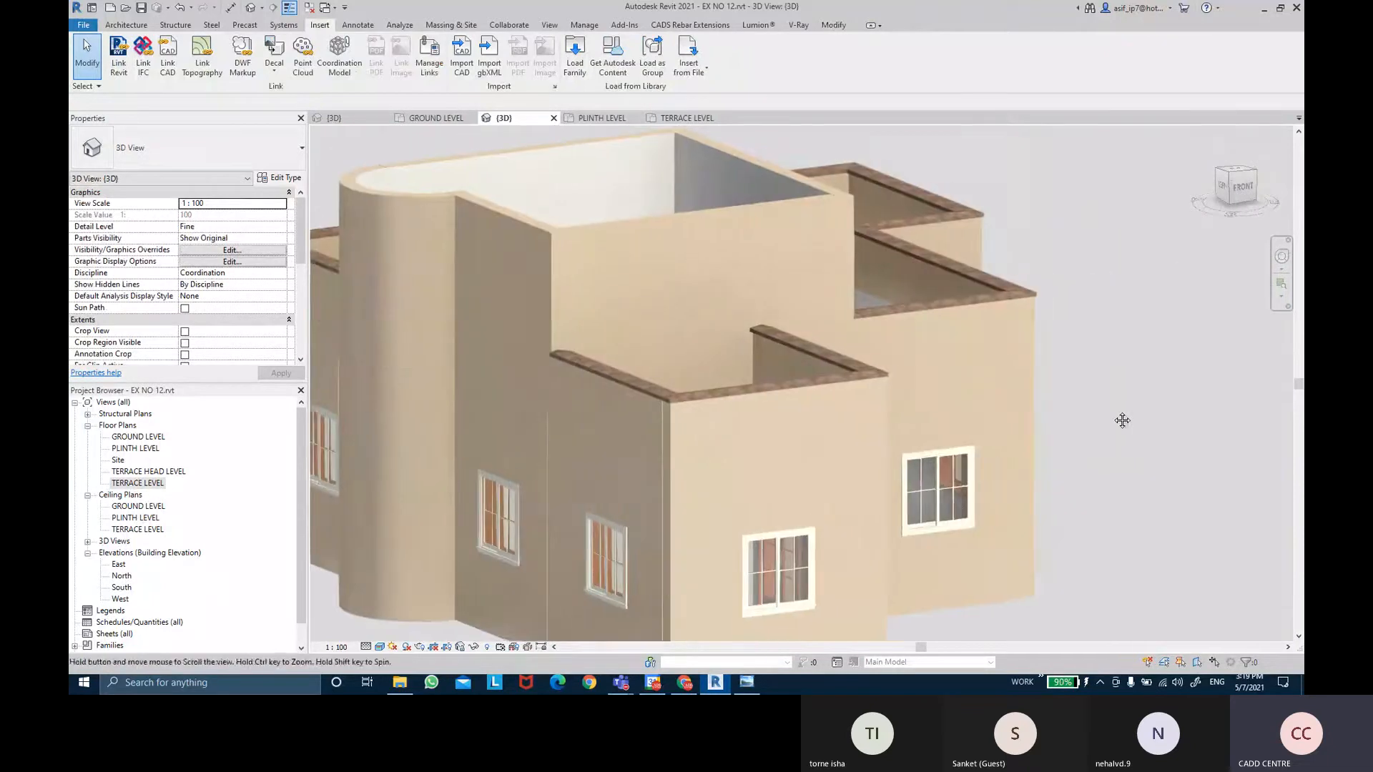
pyautogui.click(684, 119)
# Pan and zoom along the terrace wall in the TERRACE LEVEL plan.
pyautogui.scroll(2, 835, 247)
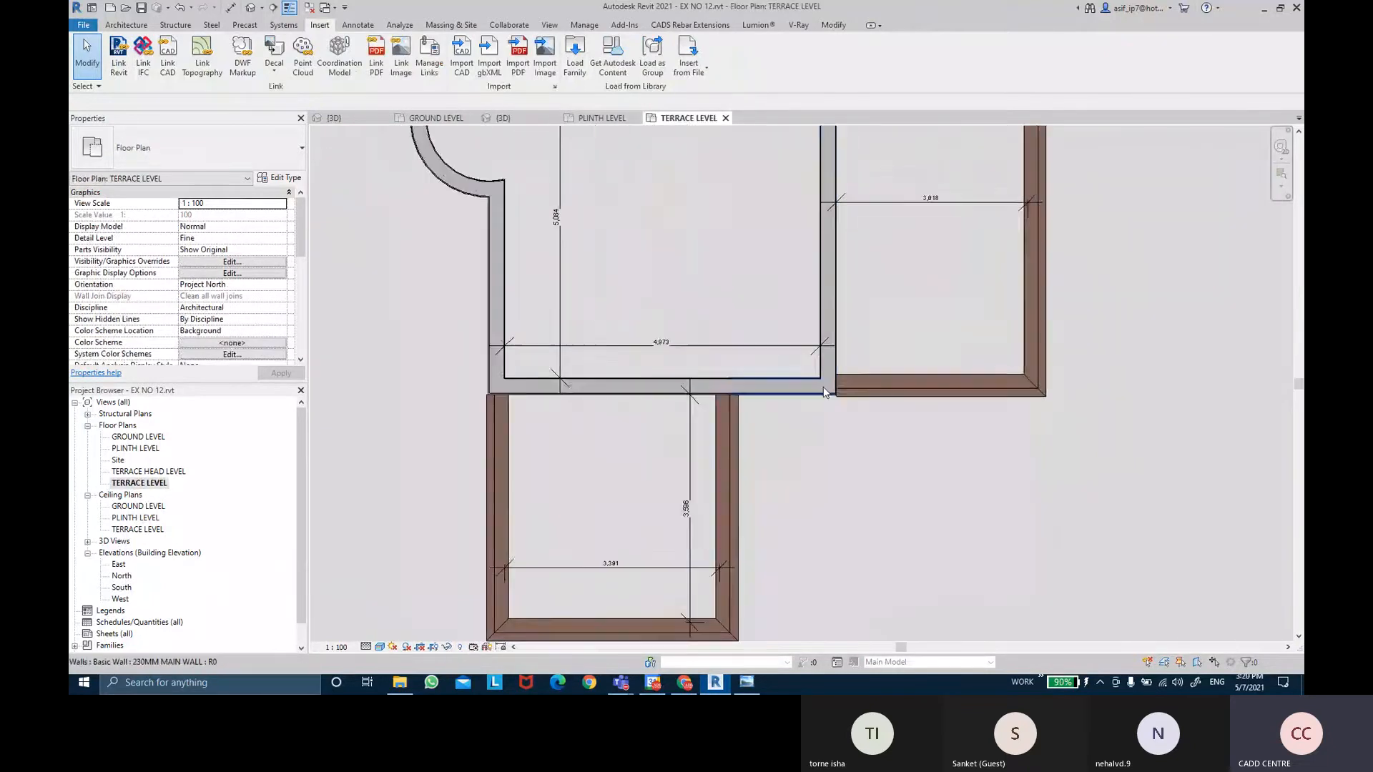
pyautogui.scroll(4, 822, 388)
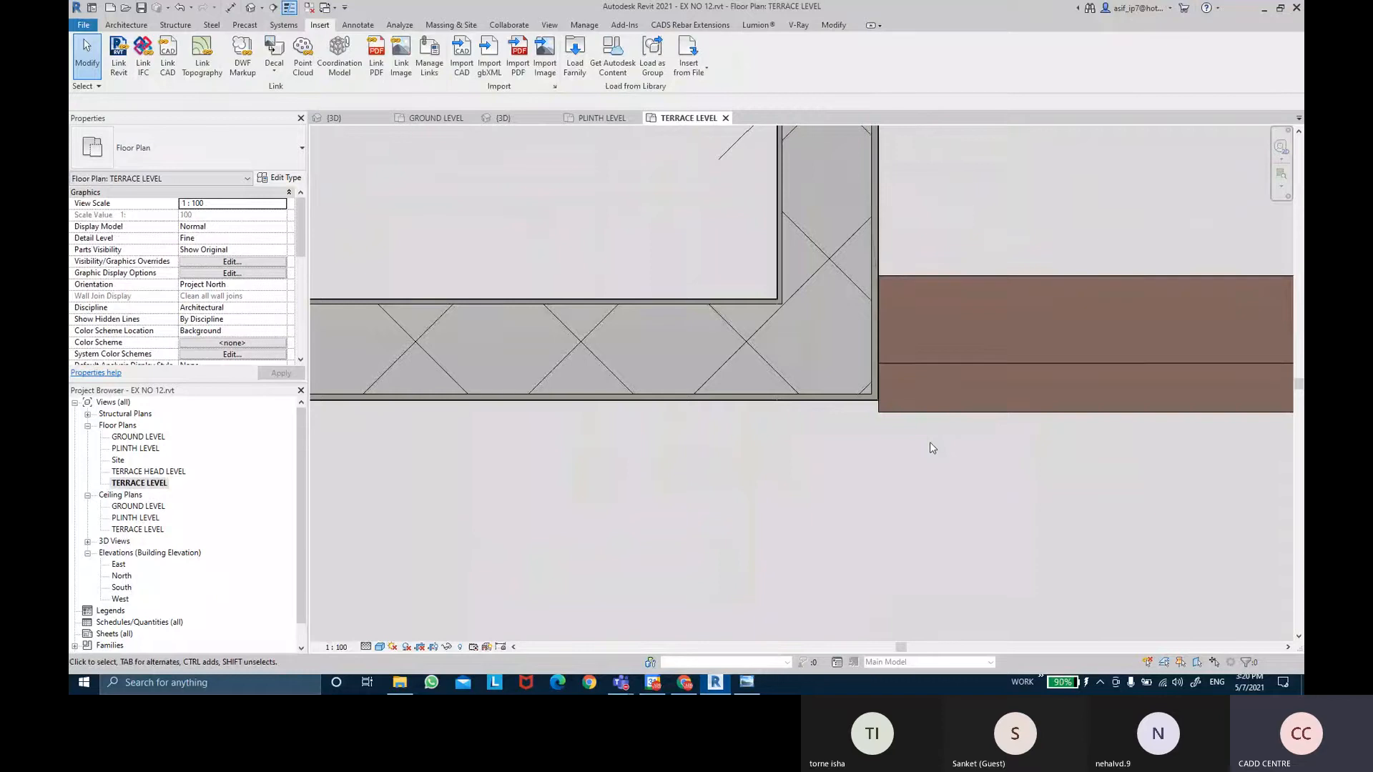
pyautogui.scroll(-3, 930, 443)
pyautogui.moveTo(514, 392); pyautogui.dragTo(1020, 291, button='middle')
pyautogui.moveTo(396, 245); pyautogui.dragTo(491, 383, button='middle')
pyautogui.scroll(4, 448, 386)
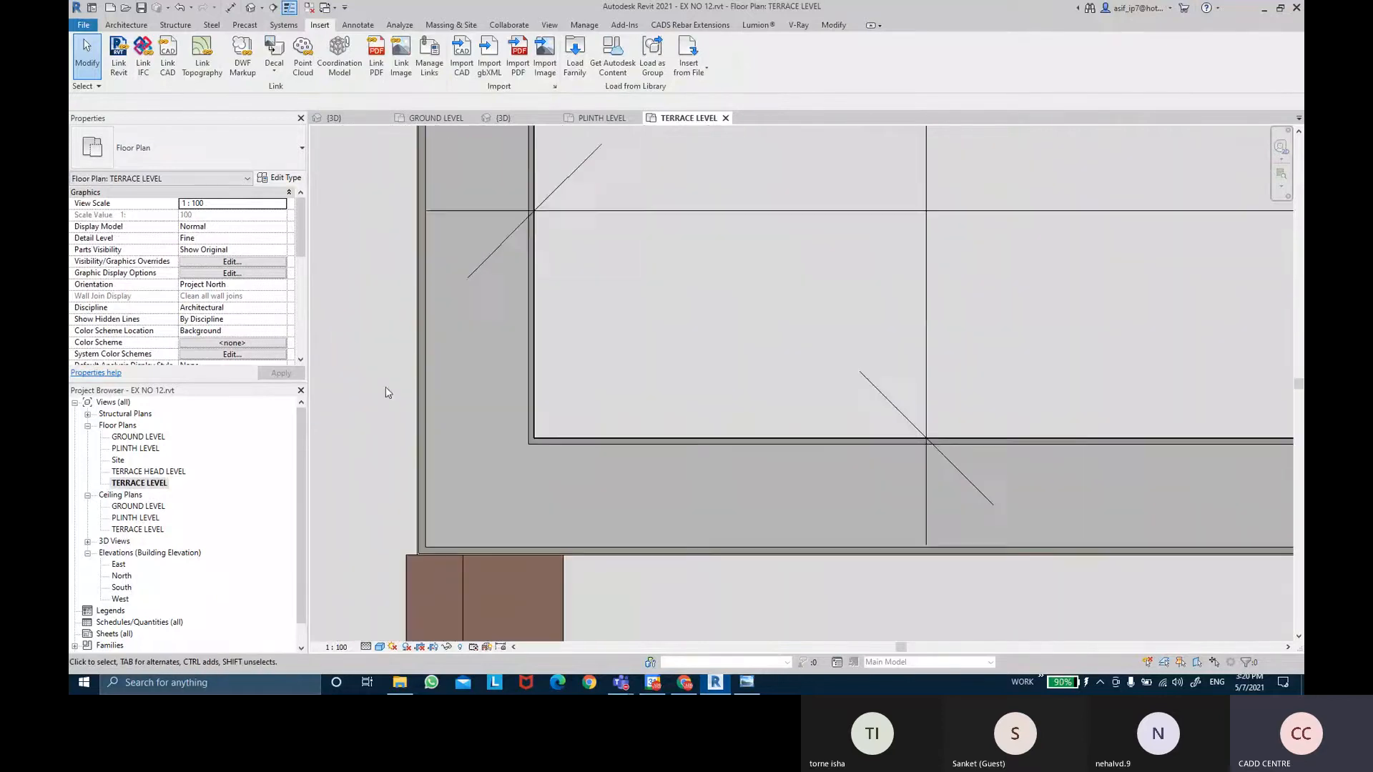
pyautogui.scroll(4, 401, 601)
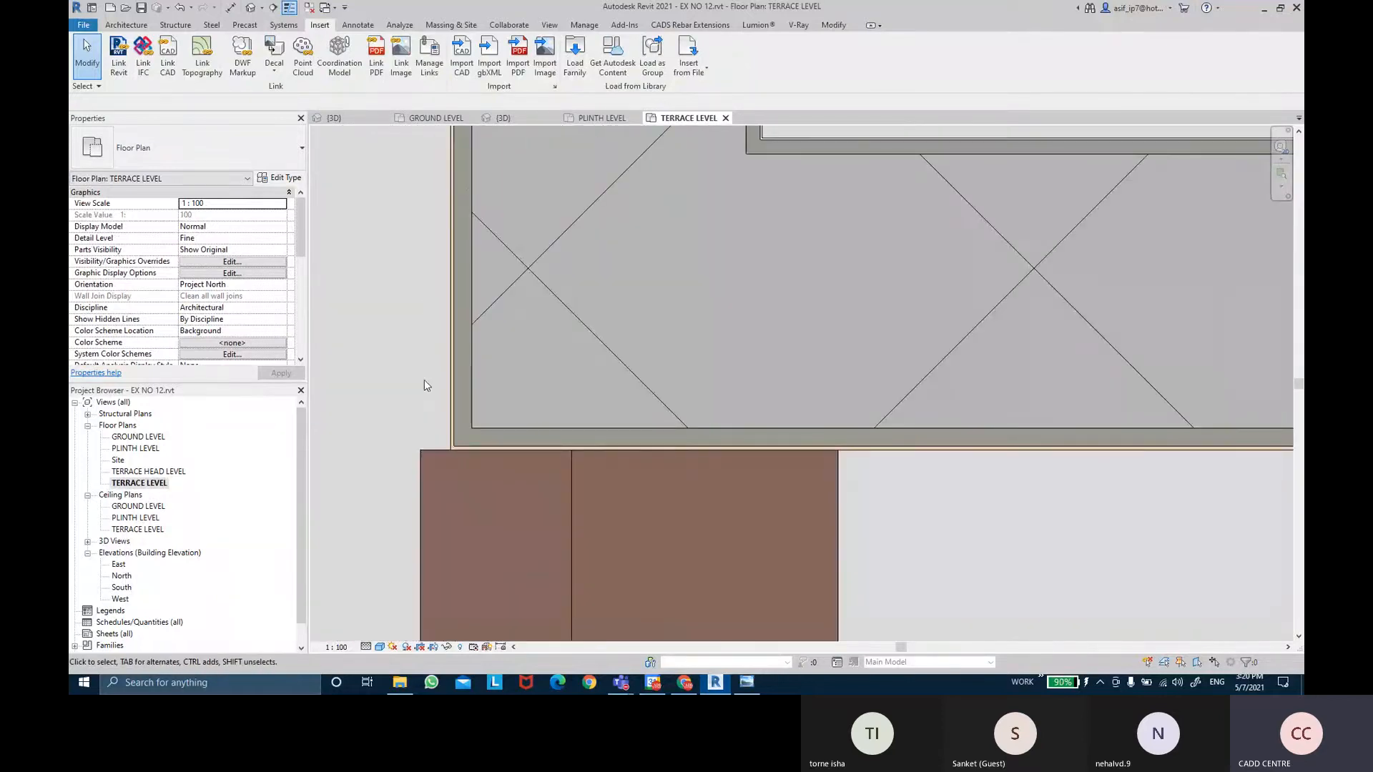
pyautogui.scroll(-5, 423, 380)
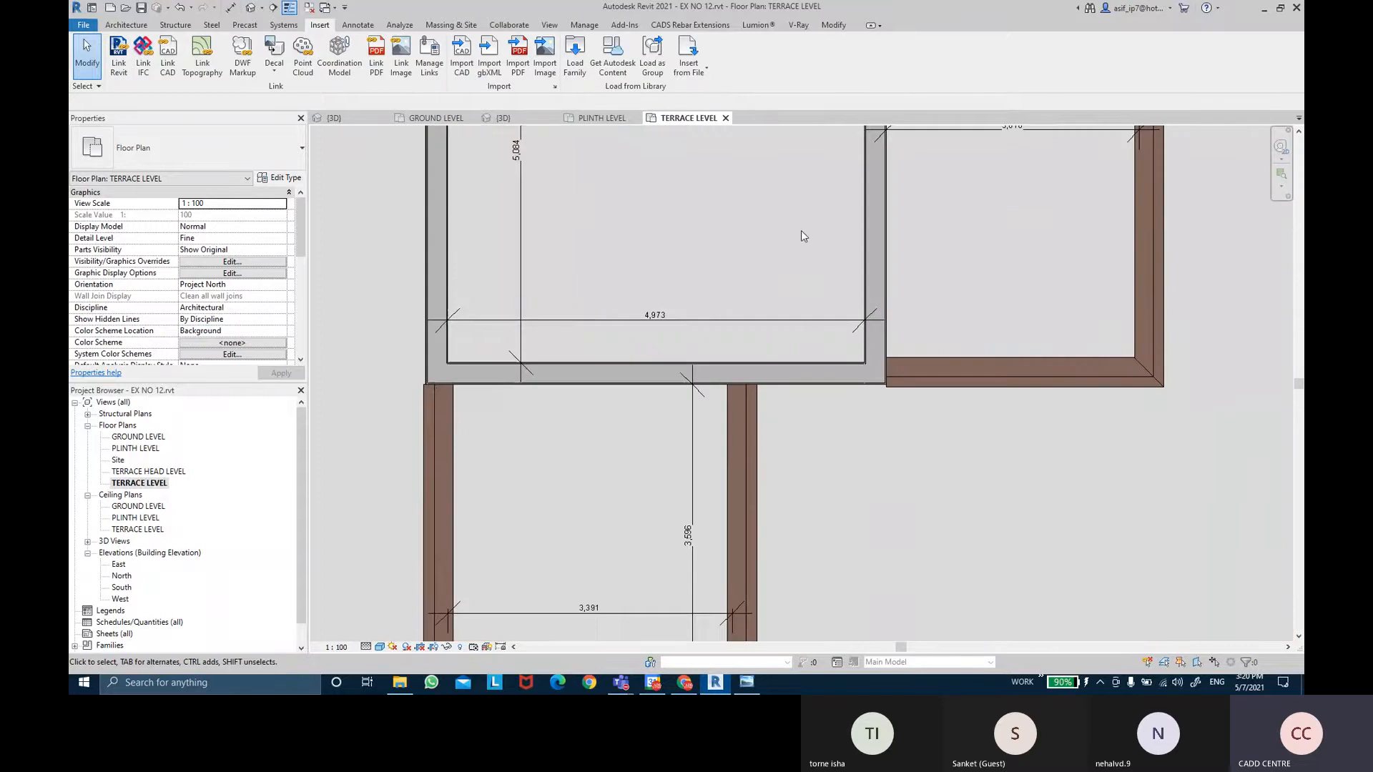
pyautogui.moveTo(800, 230); pyautogui.dragTo(732, 467, button='middle')
pyautogui.scroll(-4, 758, 529)
pyautogui.moveTo(744, 364)
pyautogui.mouseDown(button='middle')
pyautogui.moveTo(757, 529)
pyautogui.moveTo(742, 354)
pyautogui.mouseUp(button='middle')
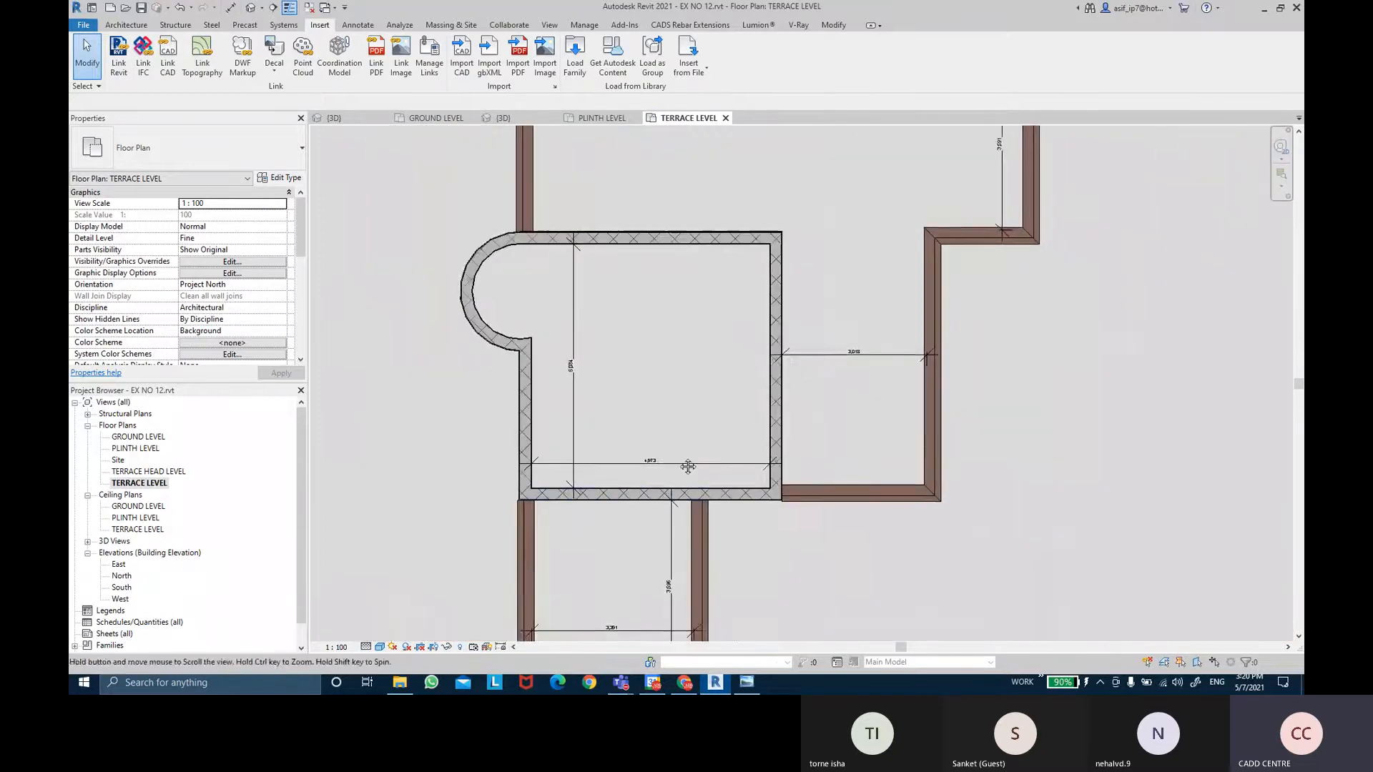
pyautogui.moveTo(688, 466); pyautogui.dragTo(695, 376, button='middle')
# Switch to the PLINTH LEVEL plan, pan to the 3,600 dimension, then bring up the 12.jpg reference.
pyautogui.click(572, 119)
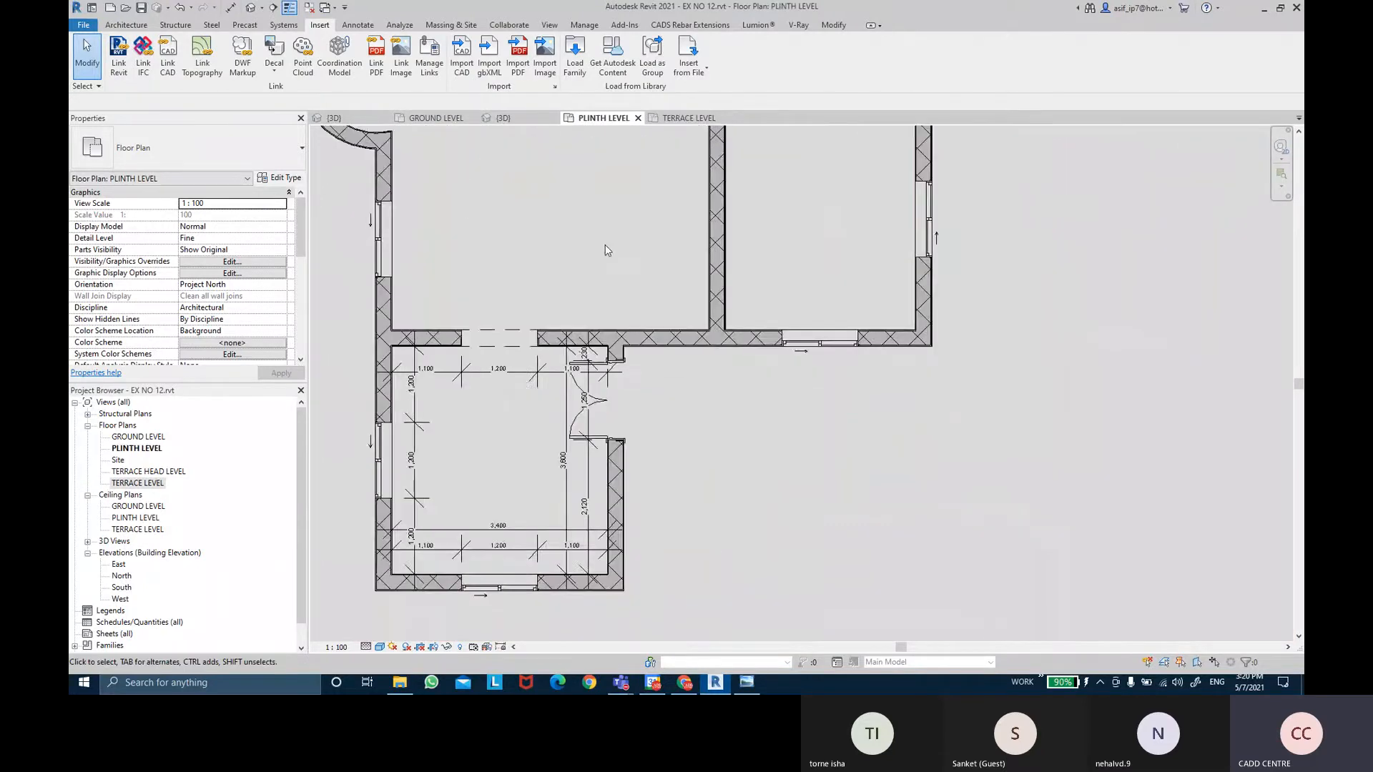
pyautogui.scroll(8, 636, 410)
pyautogui.moveTo(714, 422); pyautogui.dragTo(990, 590, button='middle')
pyautogui.scroll(-3, 979, 414)
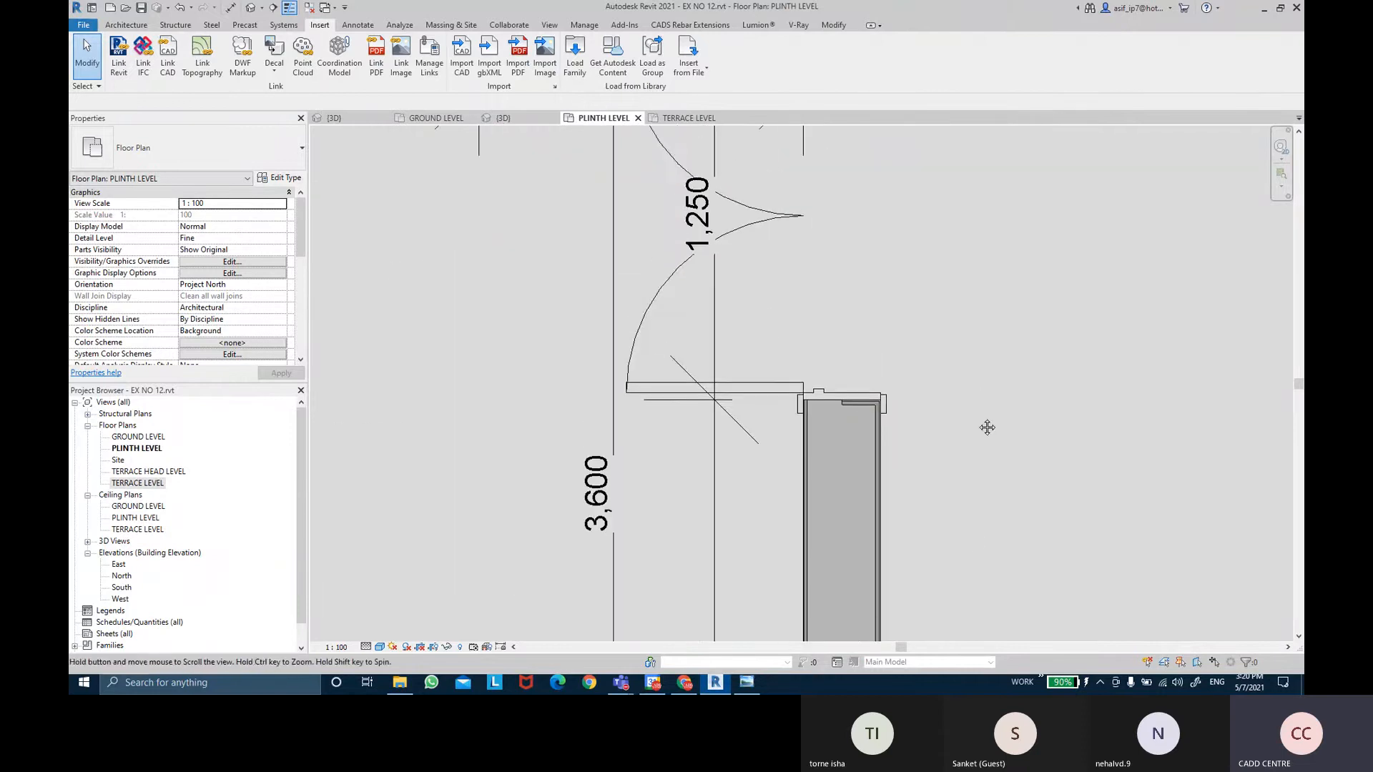
pyautogui.scroll(2, 693, 454)
pyautogui.scroll(-3, 692, 461)
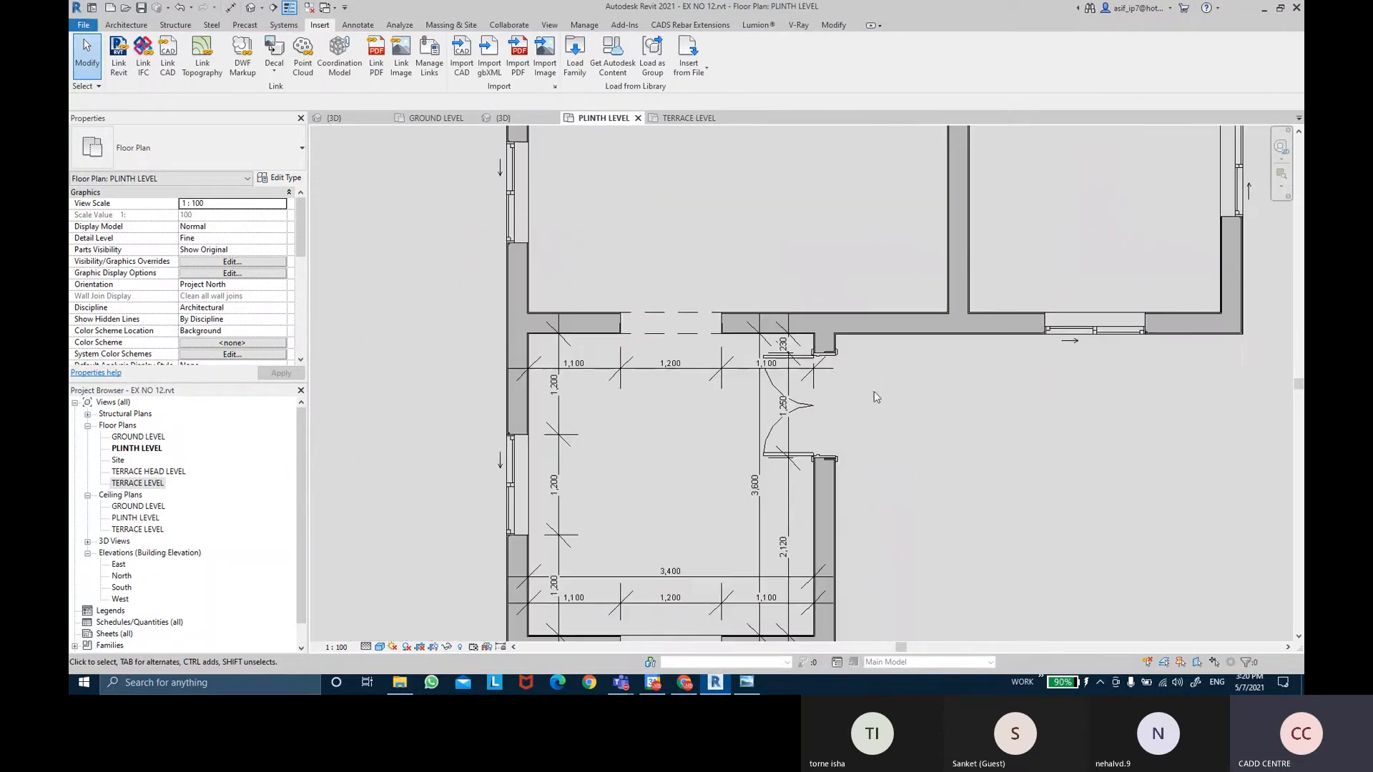
pyautogui.scroll(4, 697, 443)
pyautogui.scroll(-4, 698, 435)
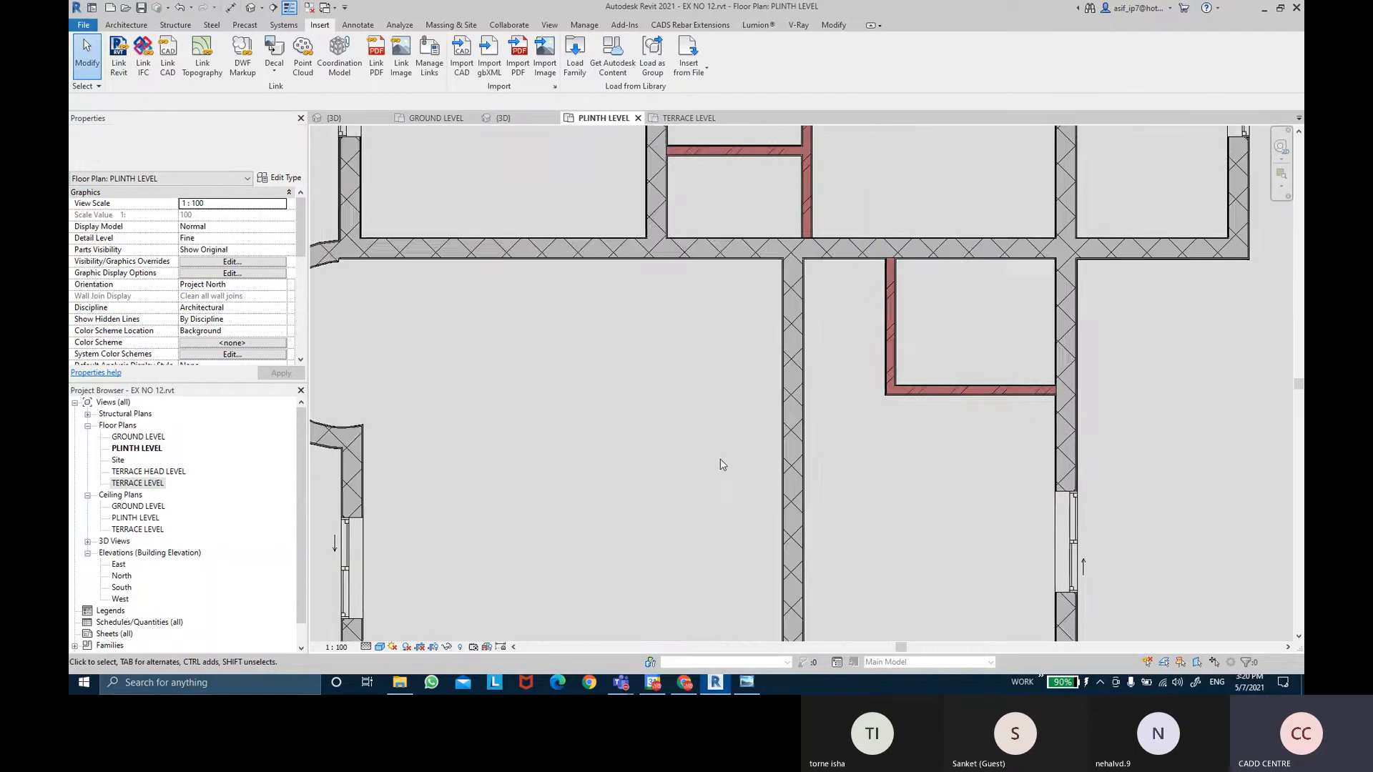
pyautogui.scroll(1, 720, 465)
pyautogui.scroll(-1, 725, 457)
pyautogui.moveTo(719, 474); pyautogui.dragTo(716, 414, button='middle')
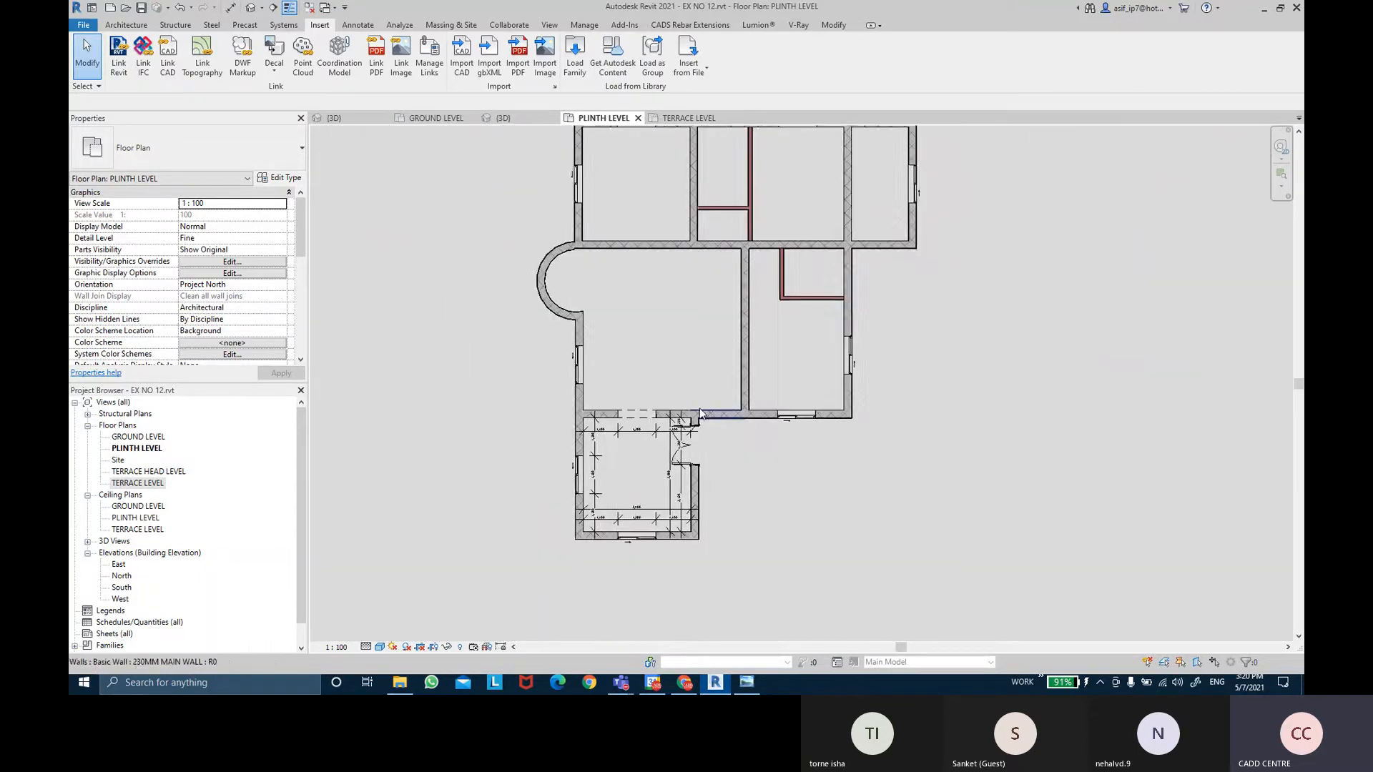
pyautogui.scroll(1, 800, 495)
pyautogui.moveTo(798, 492); pyautogui.dragTo(810, 514, button='middle')
pyautogui.moveTo(1055, 224); pyautogui.dragTo(1049, 275, button='middle')
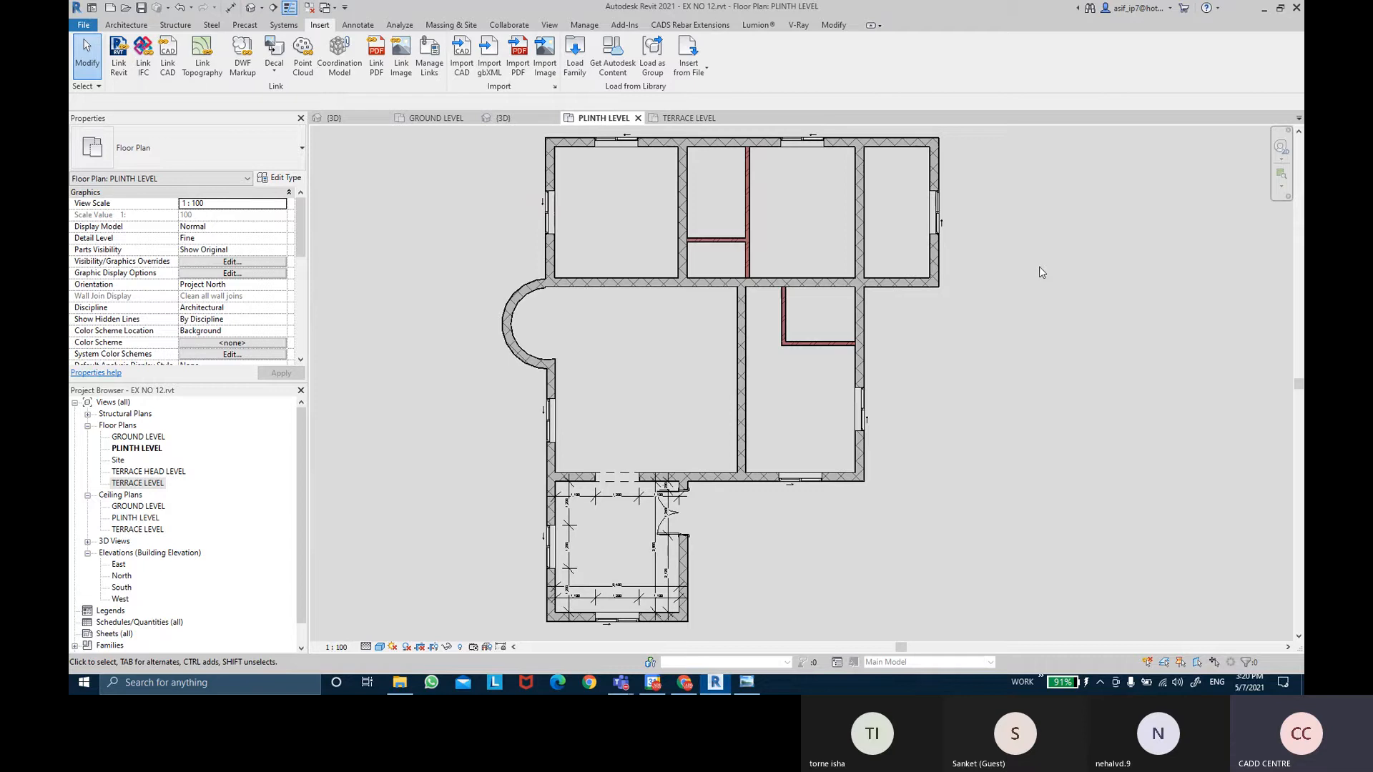
pyautogui.click(746, 682)
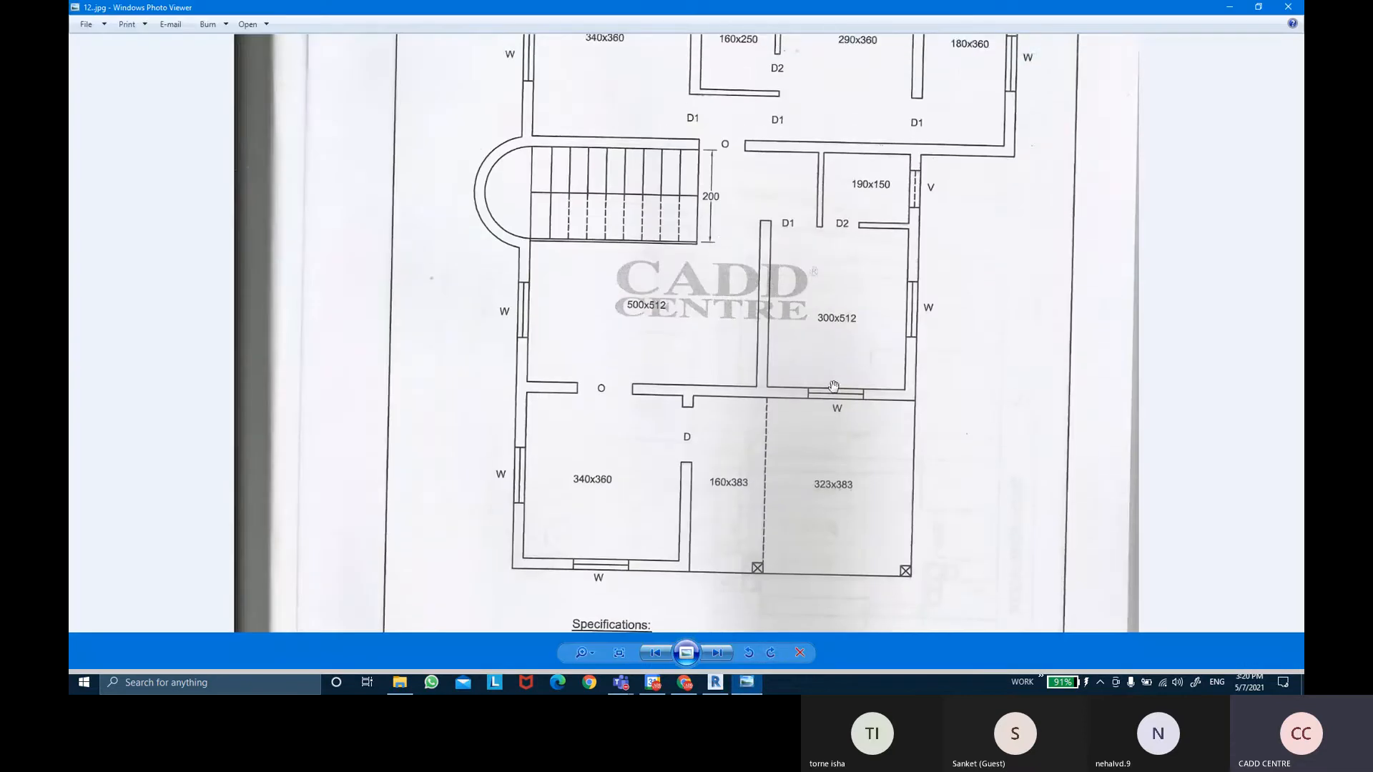
# Zoom the 12.jpg reference plan to check window positions and room sizes like 340x360.
pyautogui.scroll(-3, 719, 217)
pyautogui.scroll(3, 719, 217)
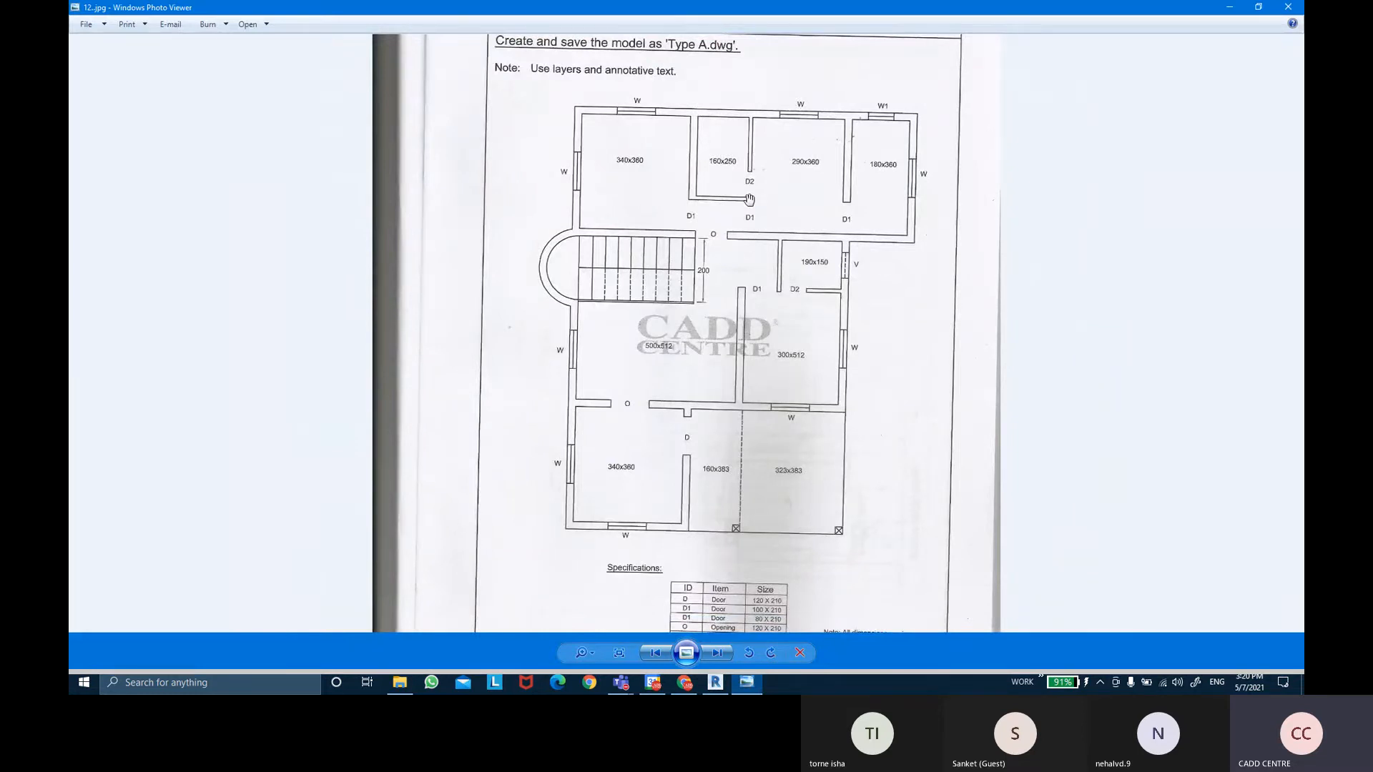
pyautogui.click(747, 682)
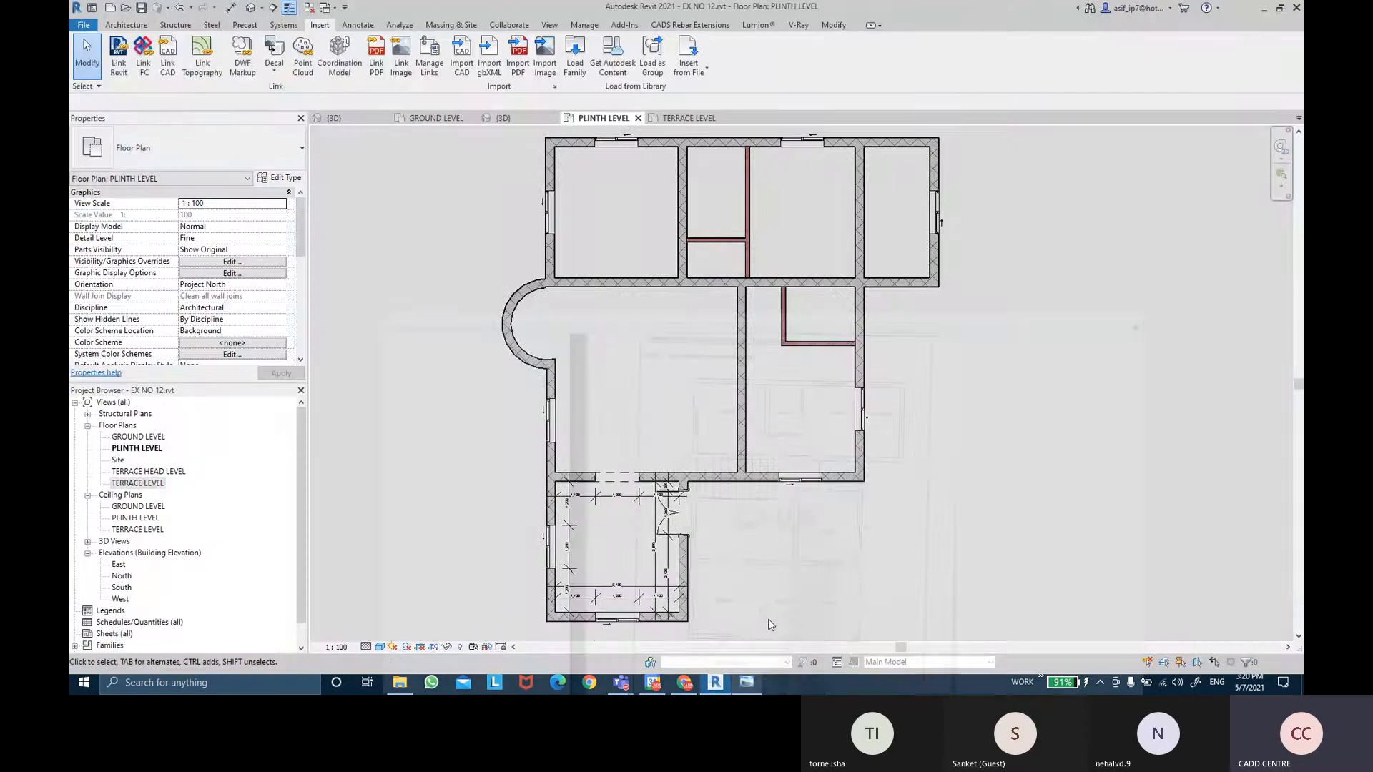
pyautogui.moveTo(831, 383); pyautogui.dragTo(807, 392, button='middle')
pyautogui.scroll(-1, 804, 393)
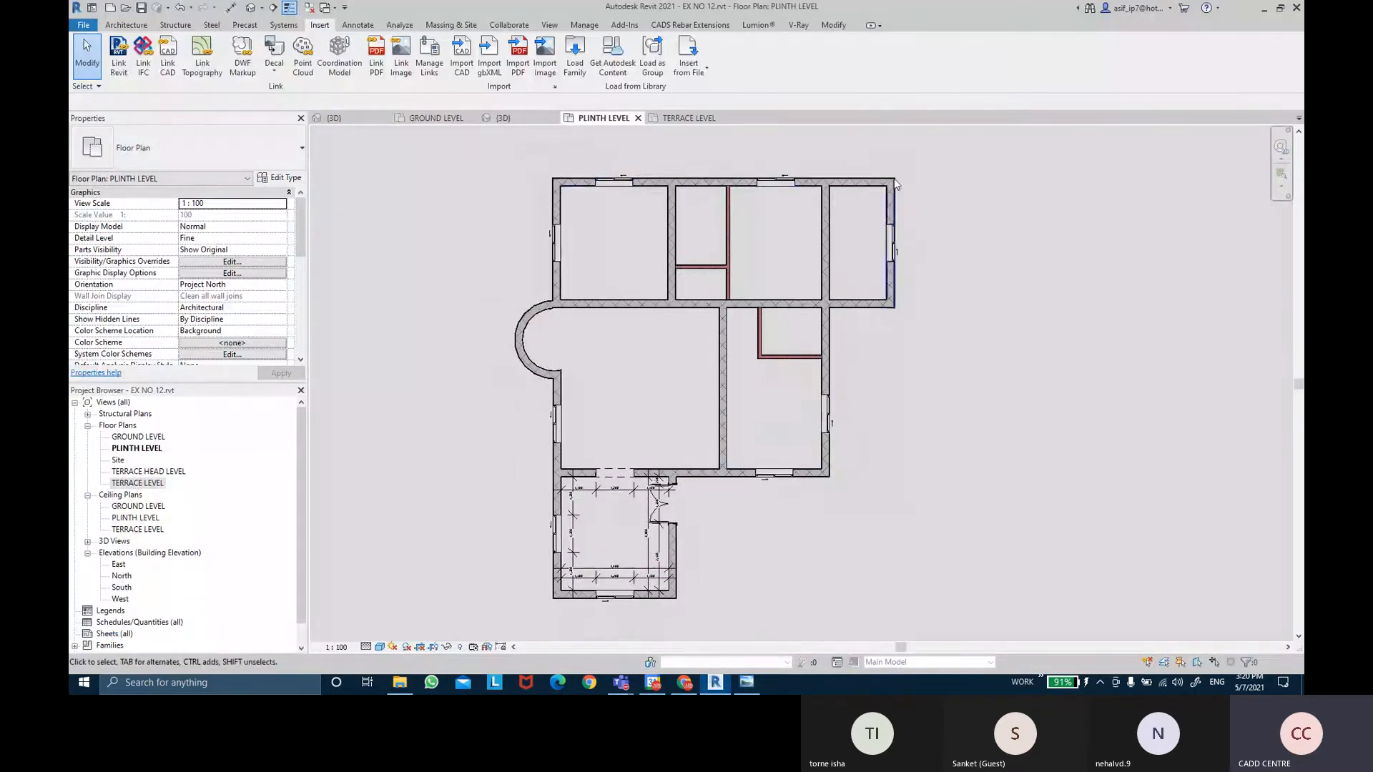
pyautogui.moveTo(635, 482); pyautogui.dragTo(648, 476, button='middle')
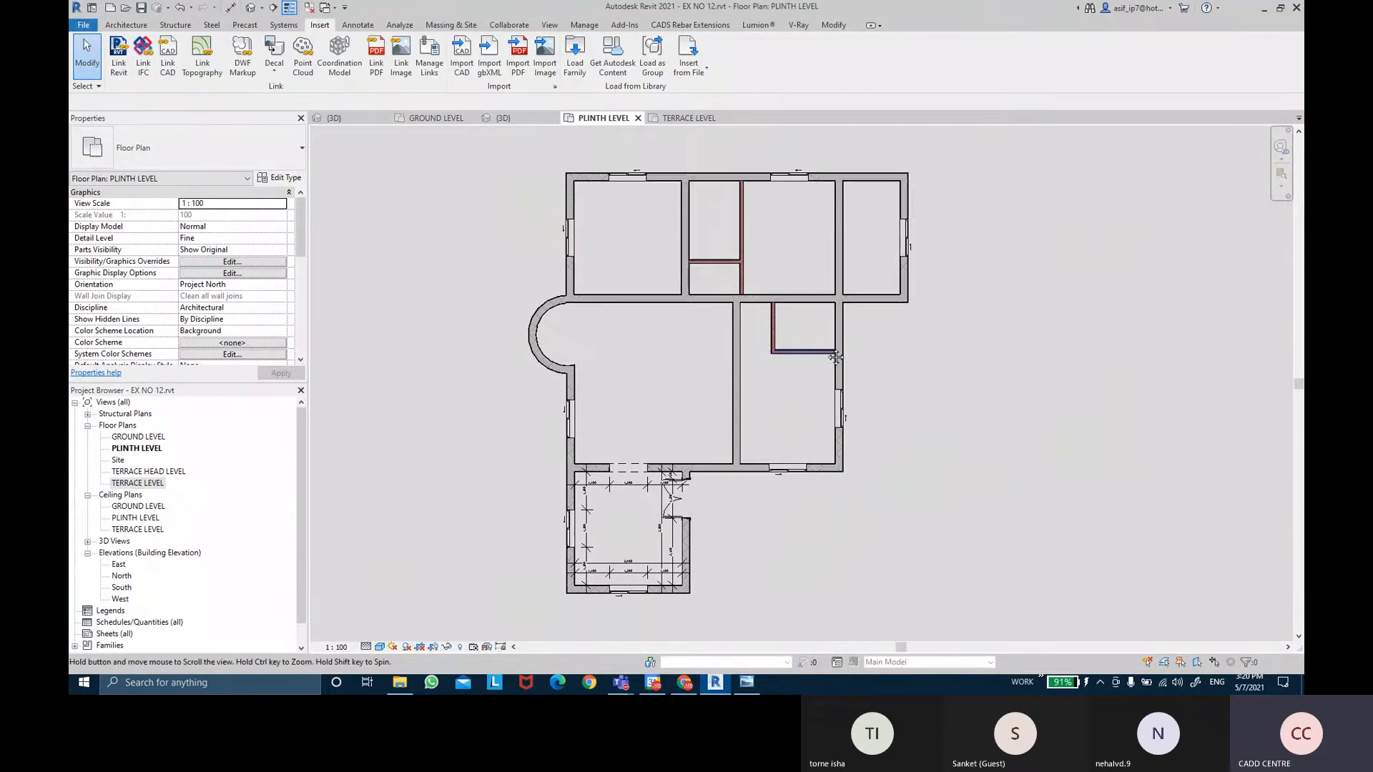
pyautogui.scroll(1, 962, 362)
pyautogui.moveTo(863, 397); pyautogui.dragTo(859, 388, button='middle')
pyautogui.moveTo(602, 567); pyautogui.dragTo(630, 516, button='middle')
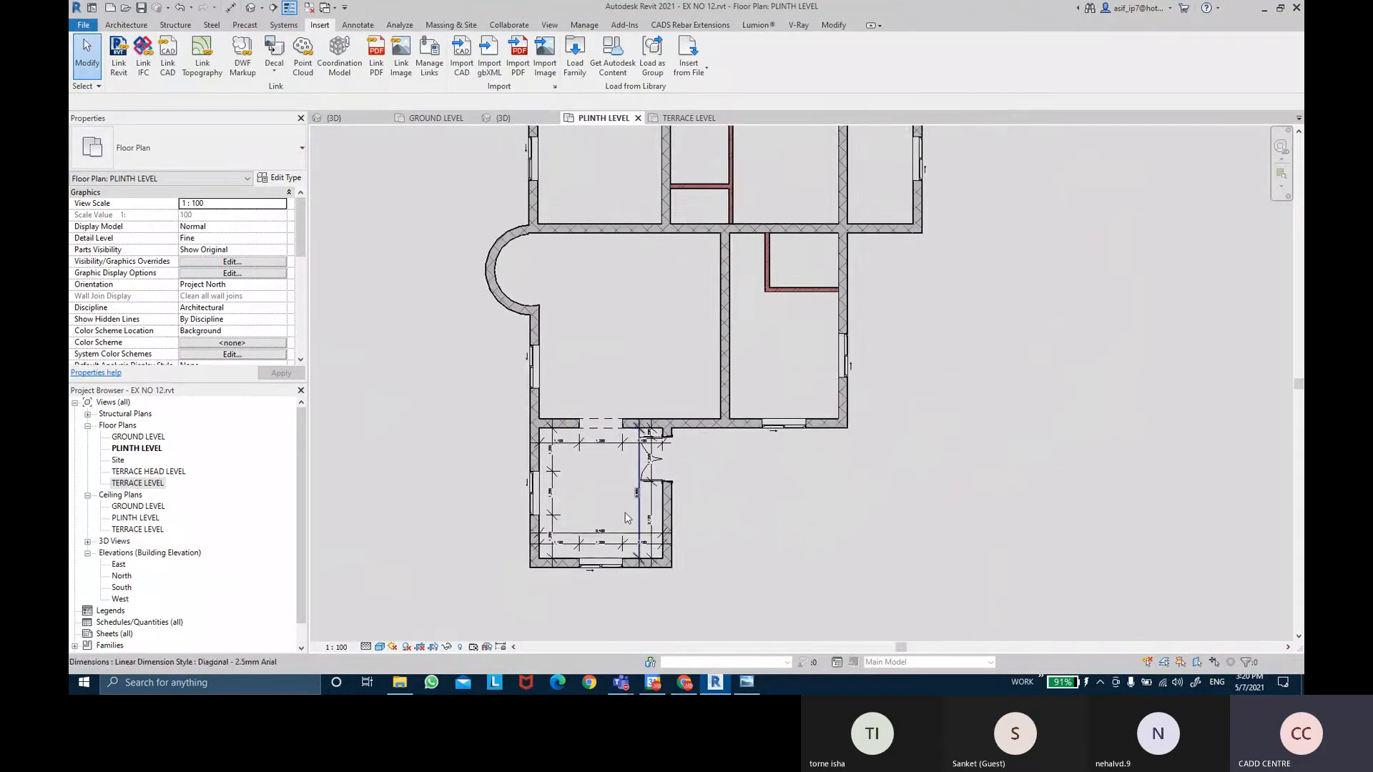
pyautogui.scroll(1, 609, 599)
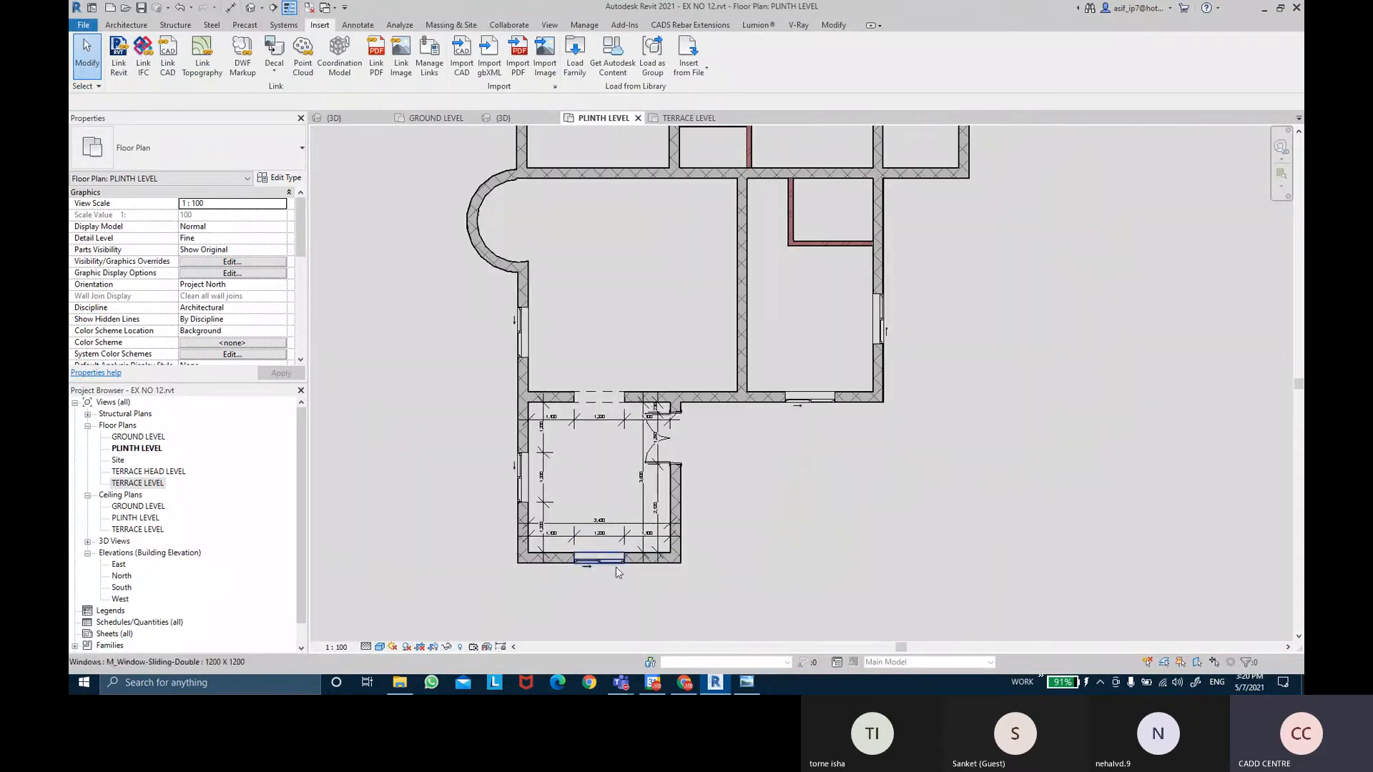
pyautogui.scroll(2, 580, 565)
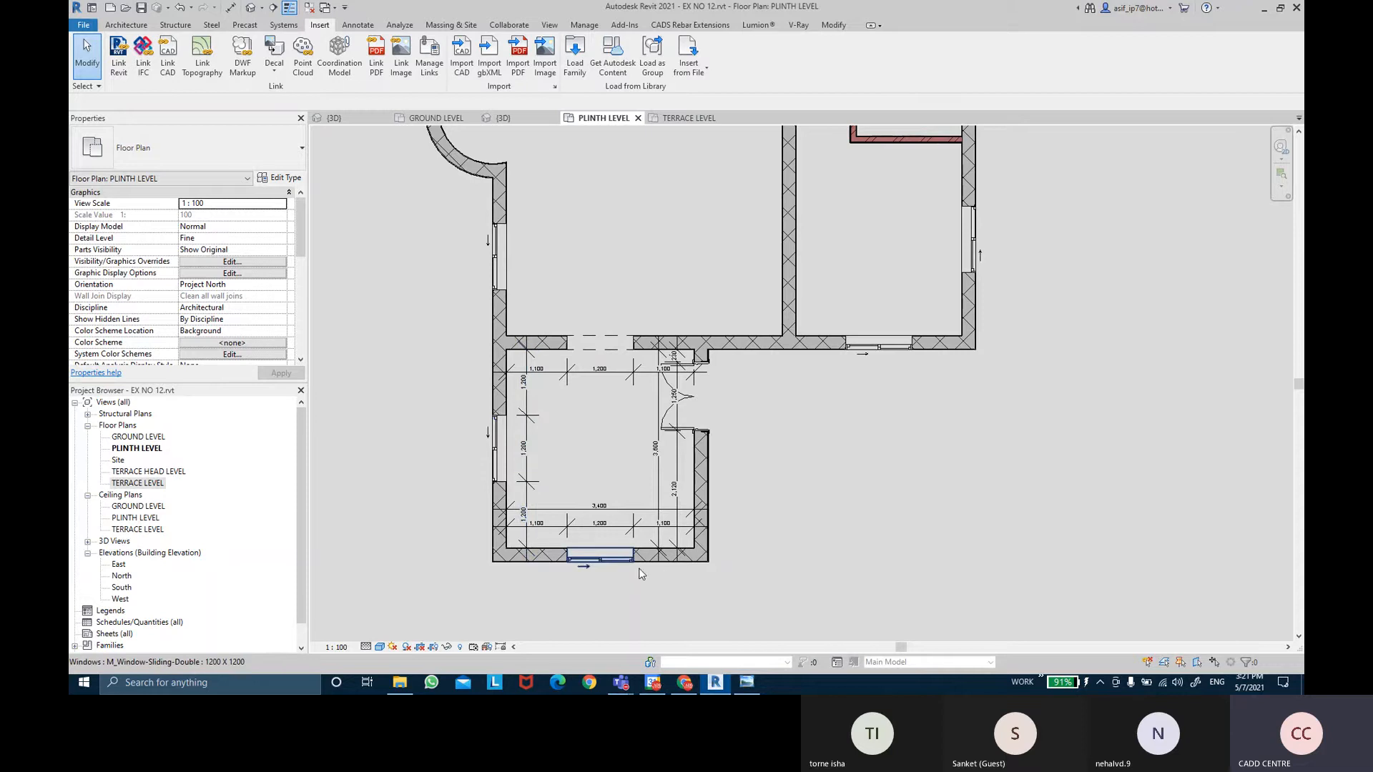
pyautogui.moveTo(705, 532); pyautogui.dragTo(705, 516, button='middle')
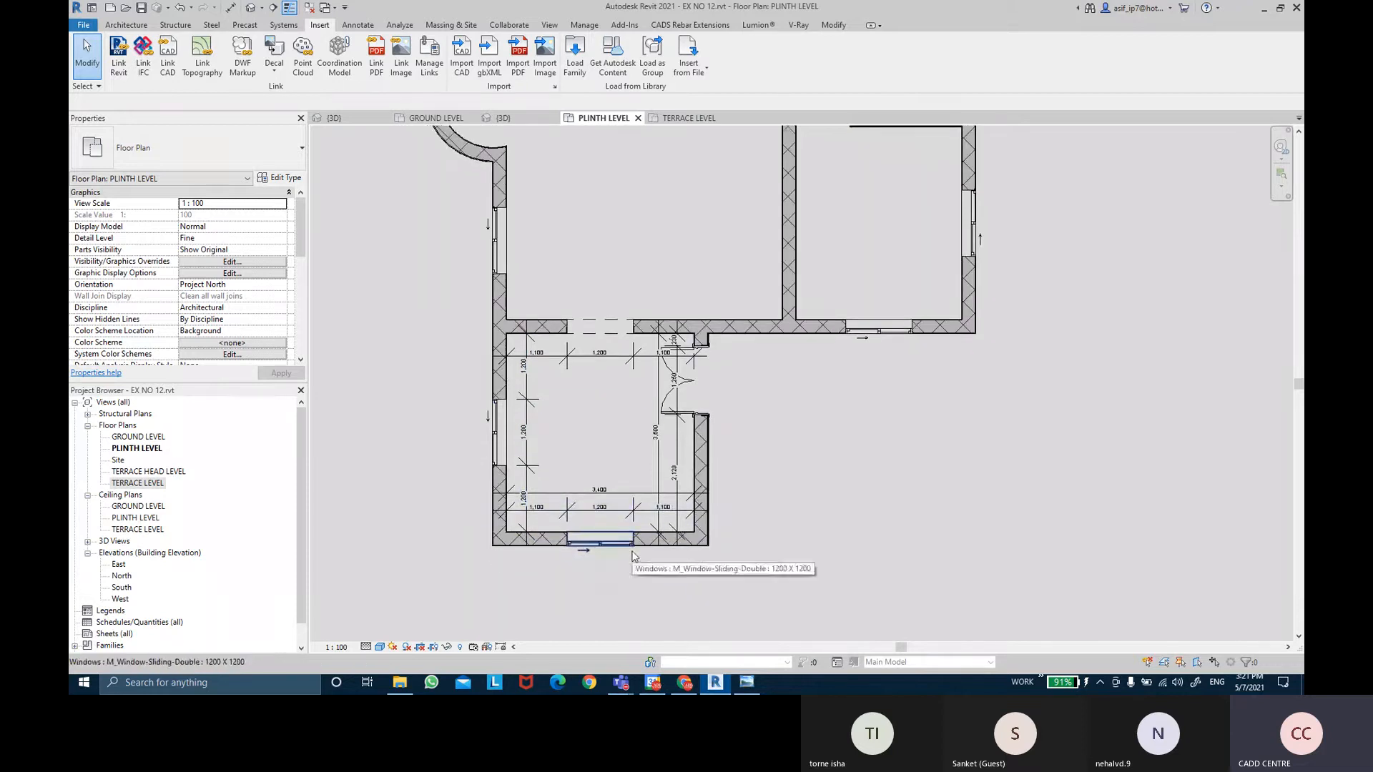
pyautogui.scroll(-3, 608, 543)
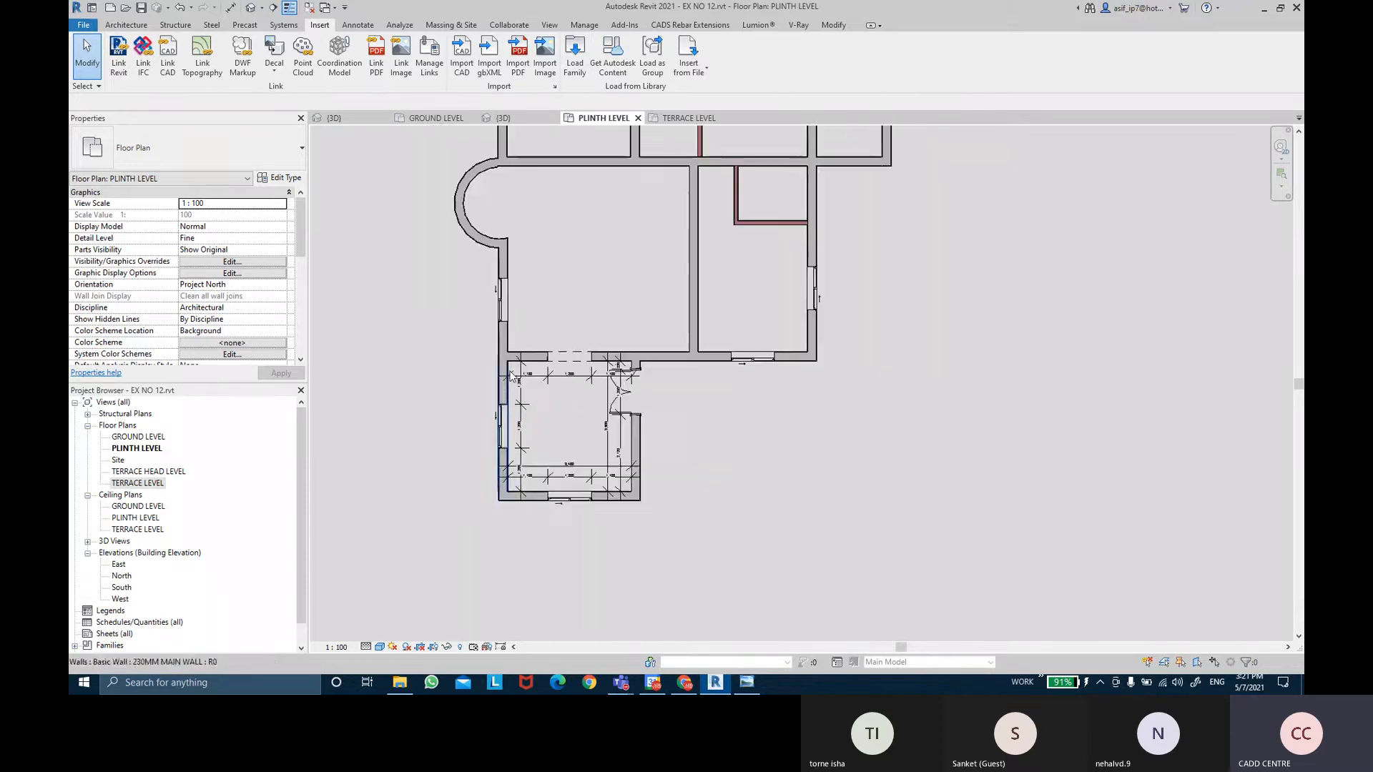
pyautogui.moveTo(599, 221); pyautogui.dragTo(560, 319, button='middle')
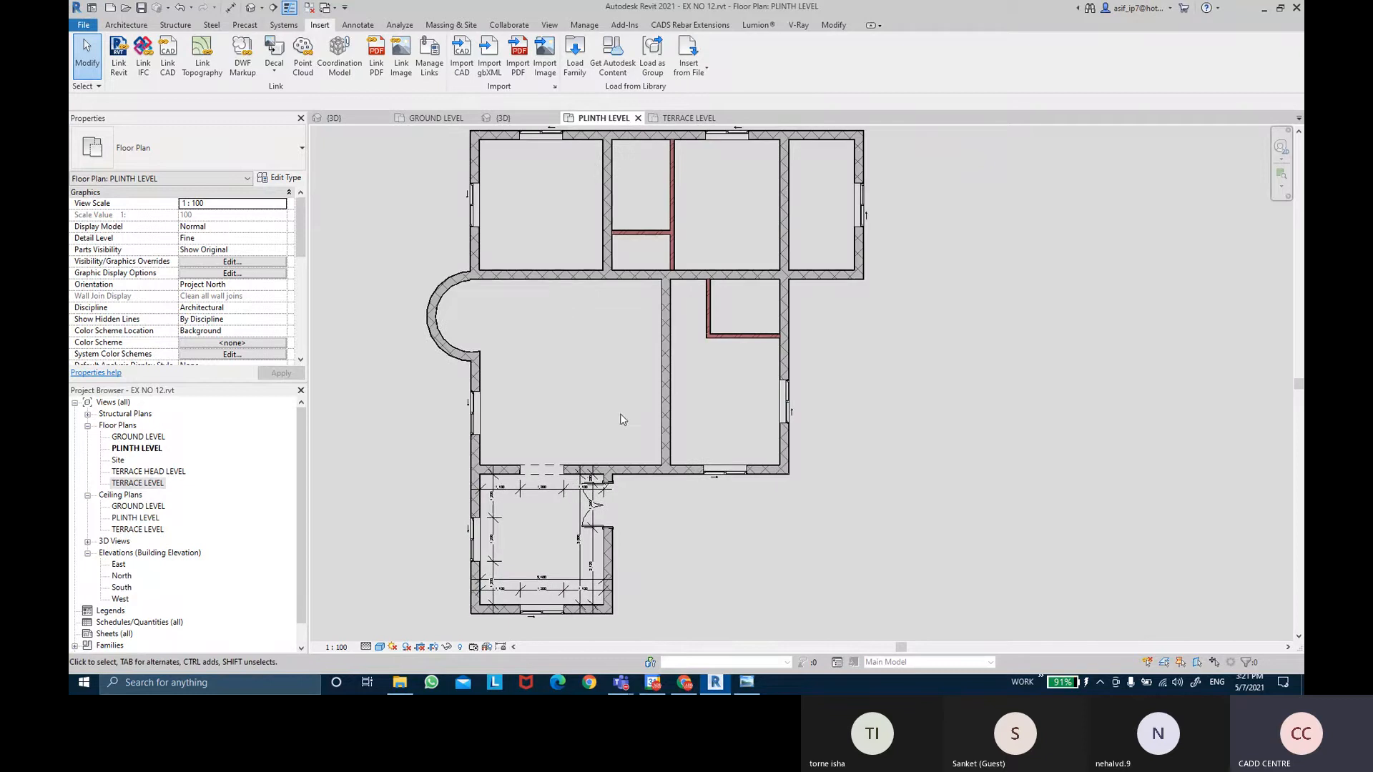
pyautogui.moveTo(619, 414); pyautogui.dragTo(619, 380, button='middle')
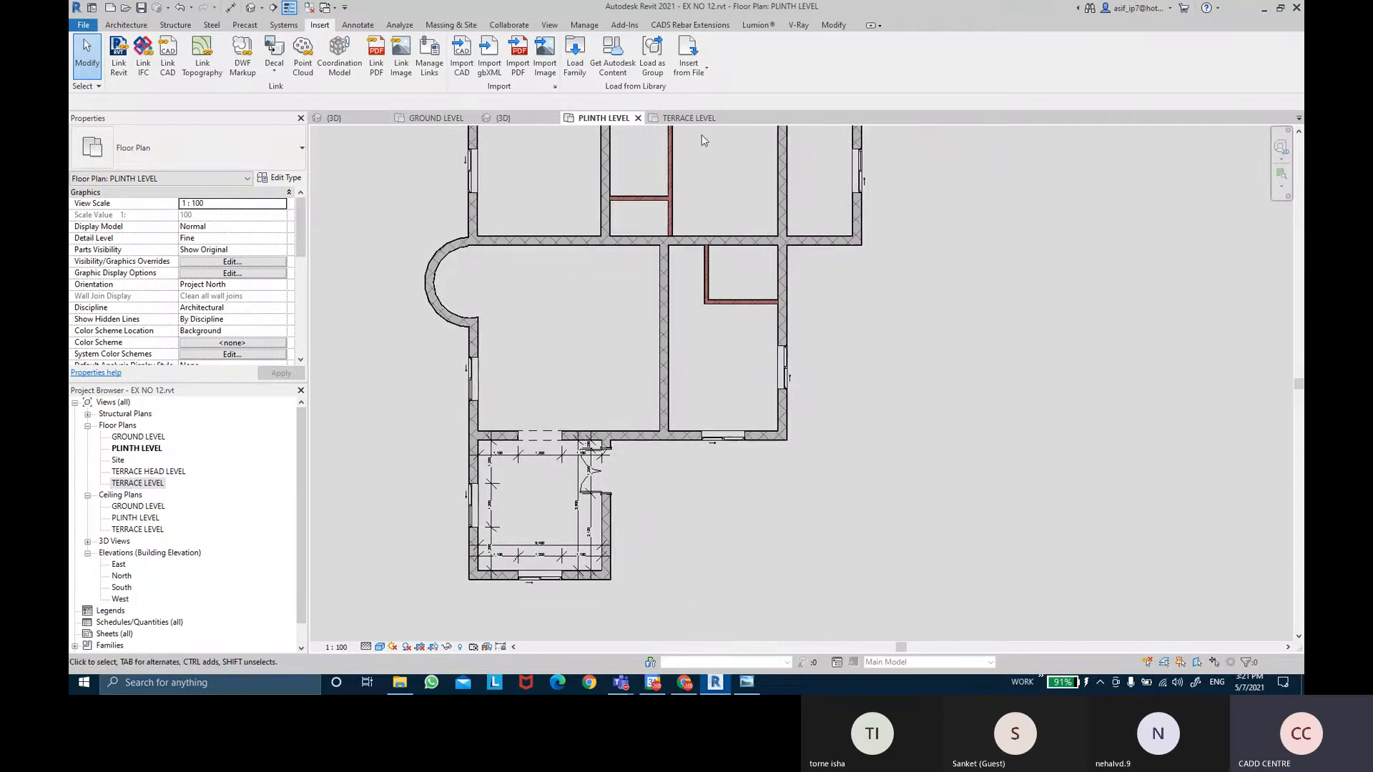
# Return to the 3D house view, close the Wall drop-down and save reminder, and show the Insert tools.
pyautogui.click(481, 120)
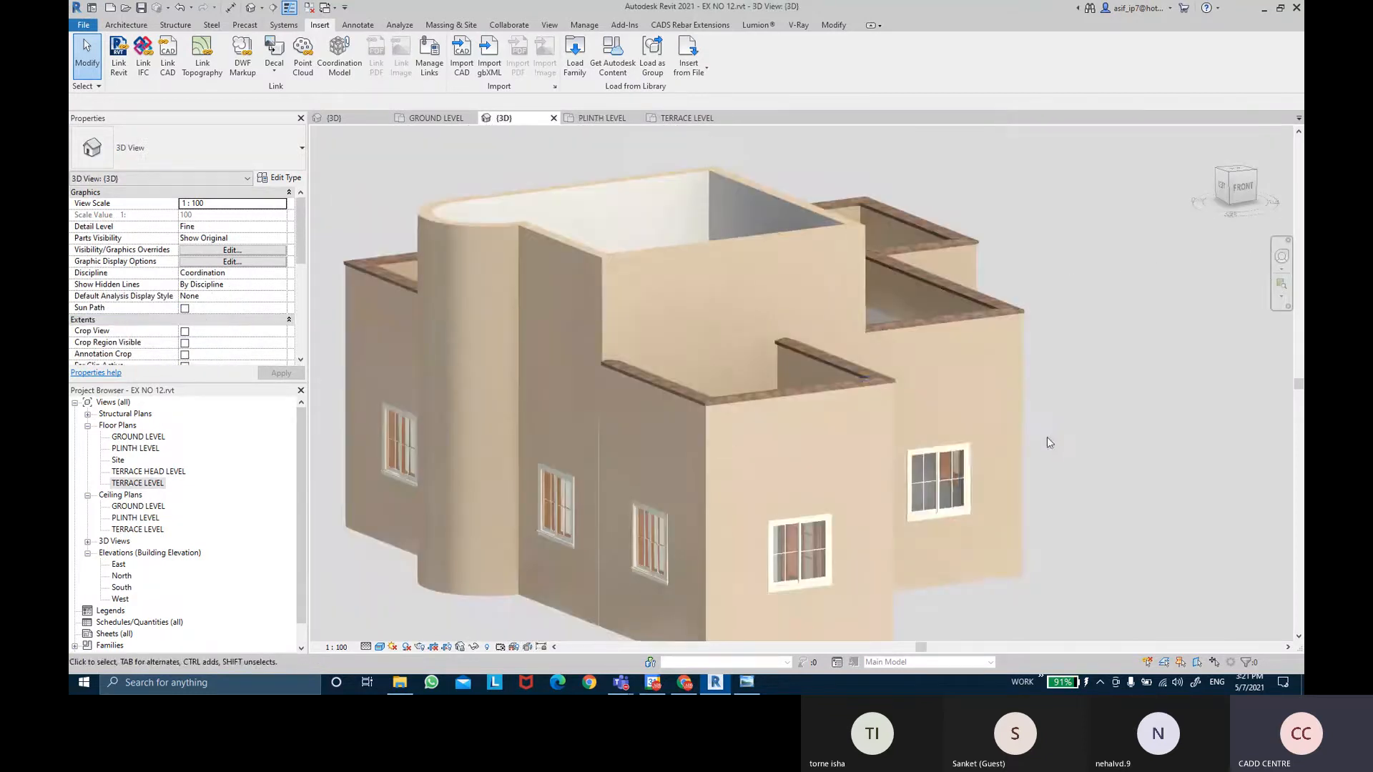
pyautogui.keyDown('shift'); pyautogui.moveTo(1047, 436); pyautogui.dragTo(1008, 378, button='middle'); pyautogui.keyUp('shift')
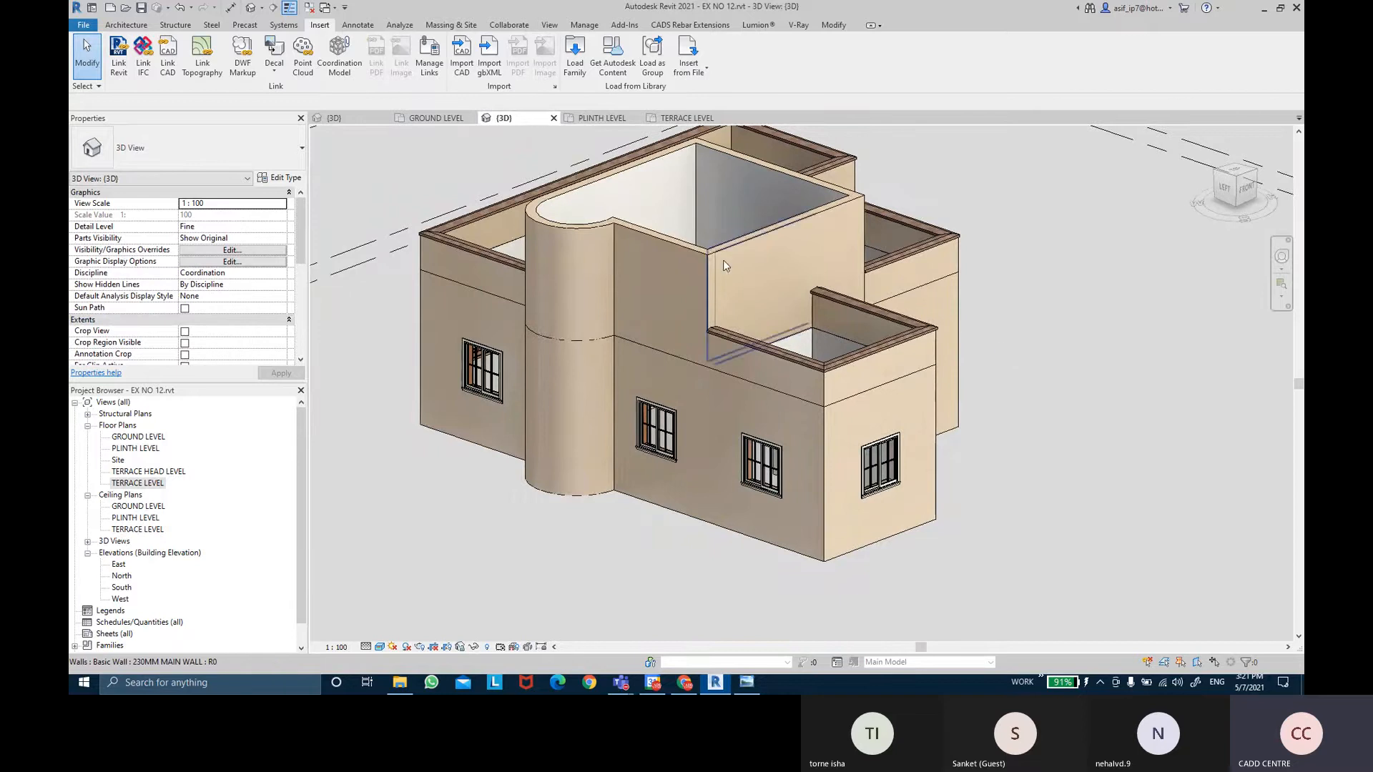
pyautogui.click(126, 24)
pyautogui.click(126, 74)
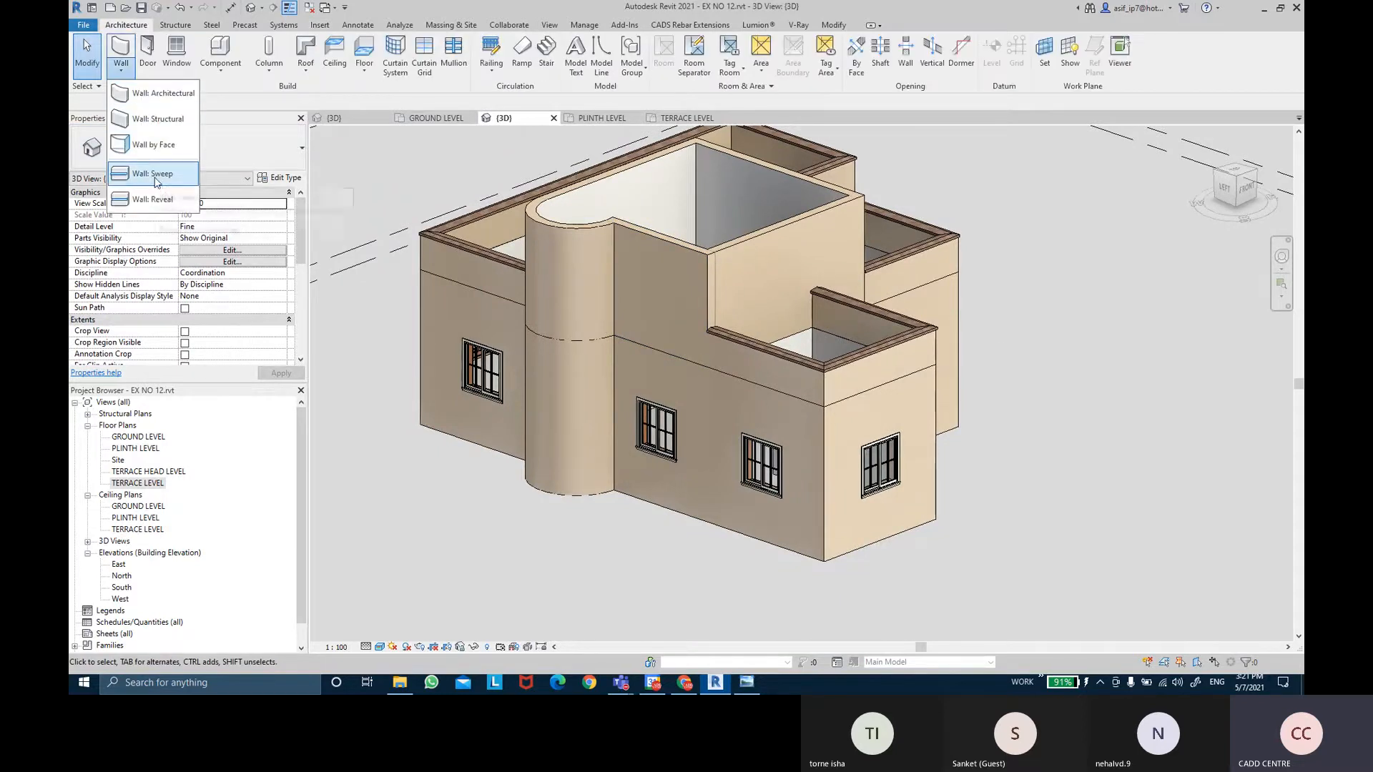
pyautogui.click(157, 183)
pyautogui.press('Escape')
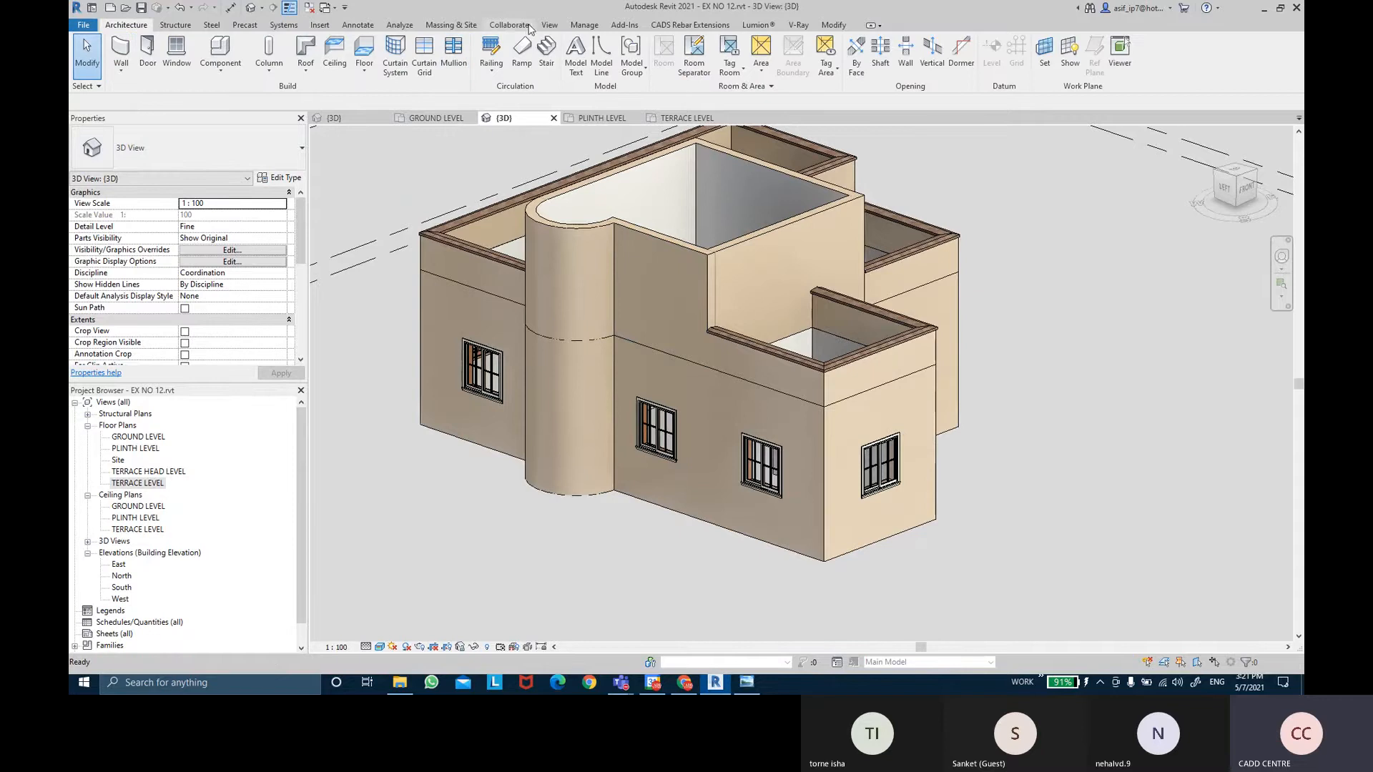
pyautogui.click(319, 25)
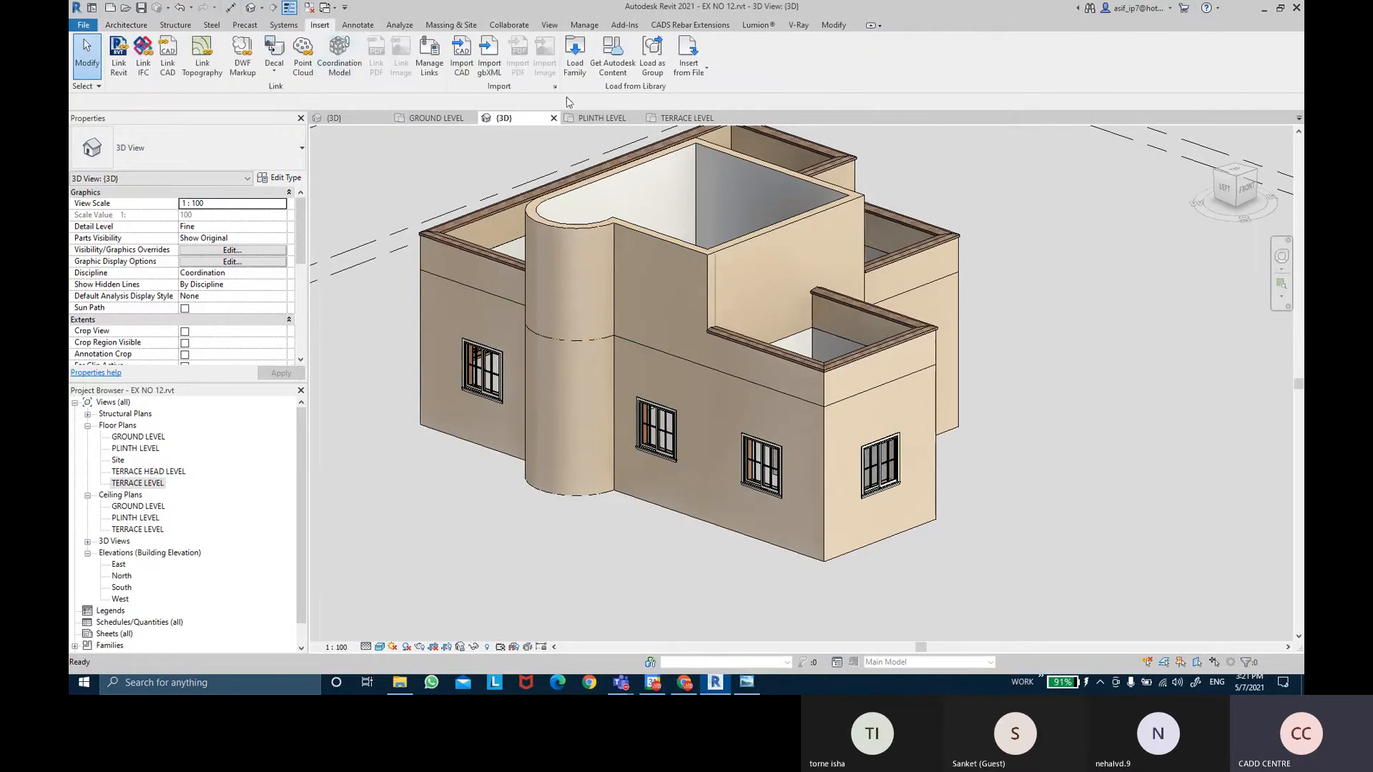
# Load SHADE PROFILE.rfa from the Desktop's REVIT-THE BIM SOLUTION CLASS folder.
pyautogui.click(574, 64)
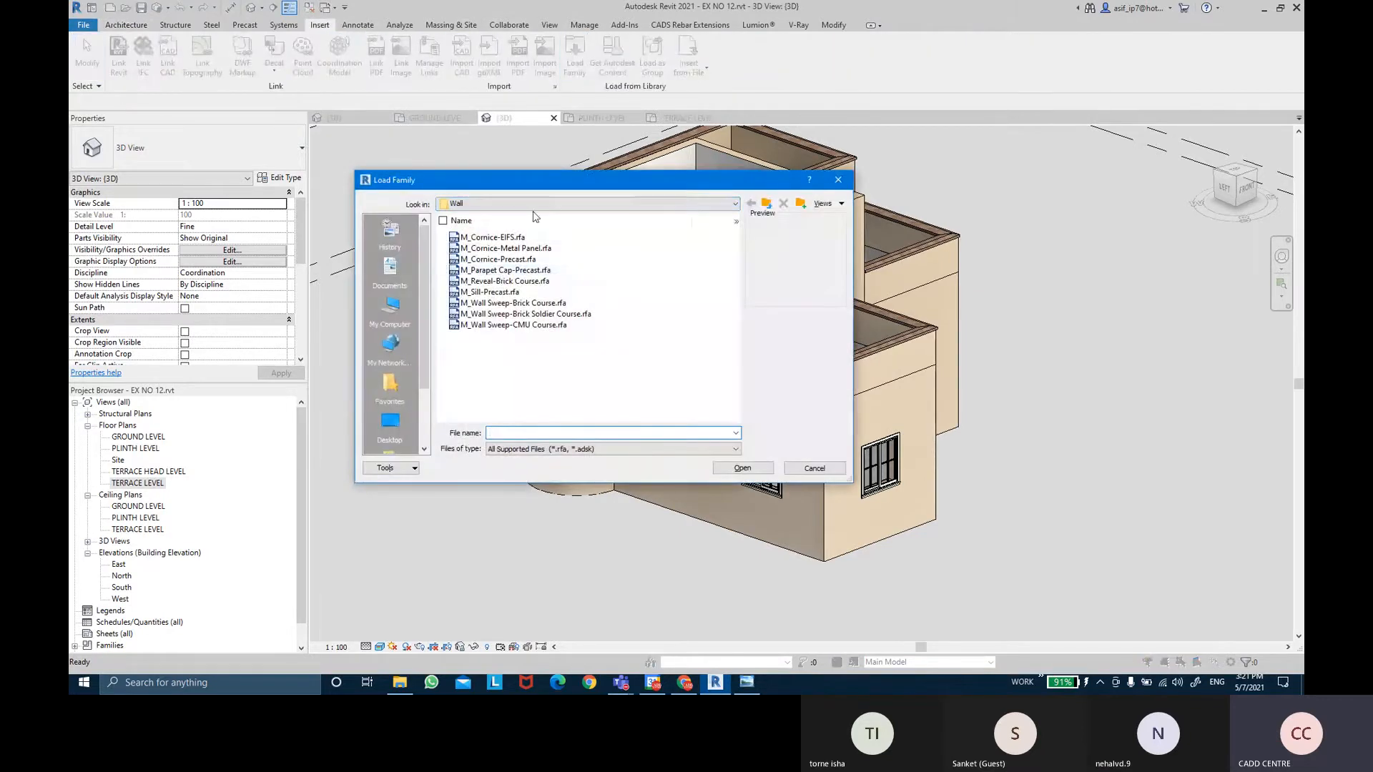
pyautogui.click(390, 420)
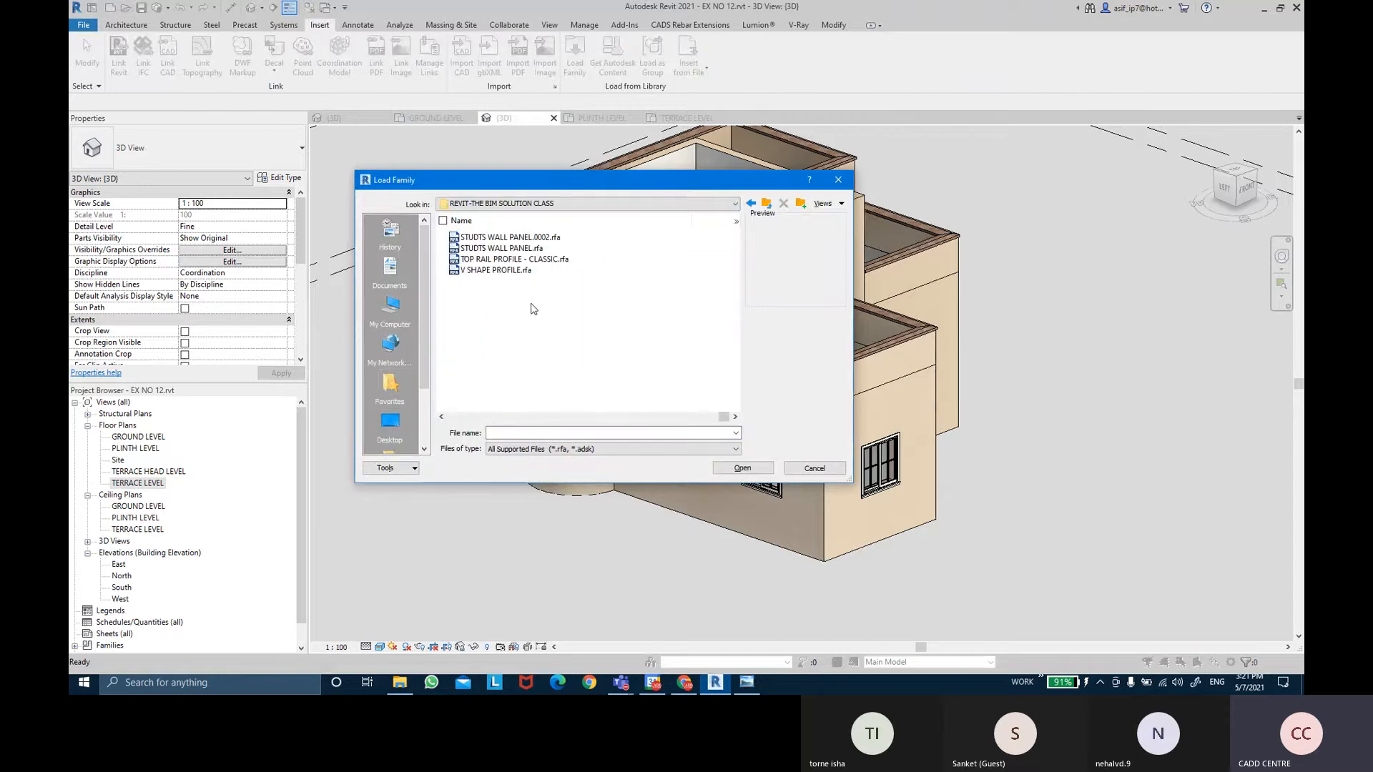
pyautogui.click(507, 260)
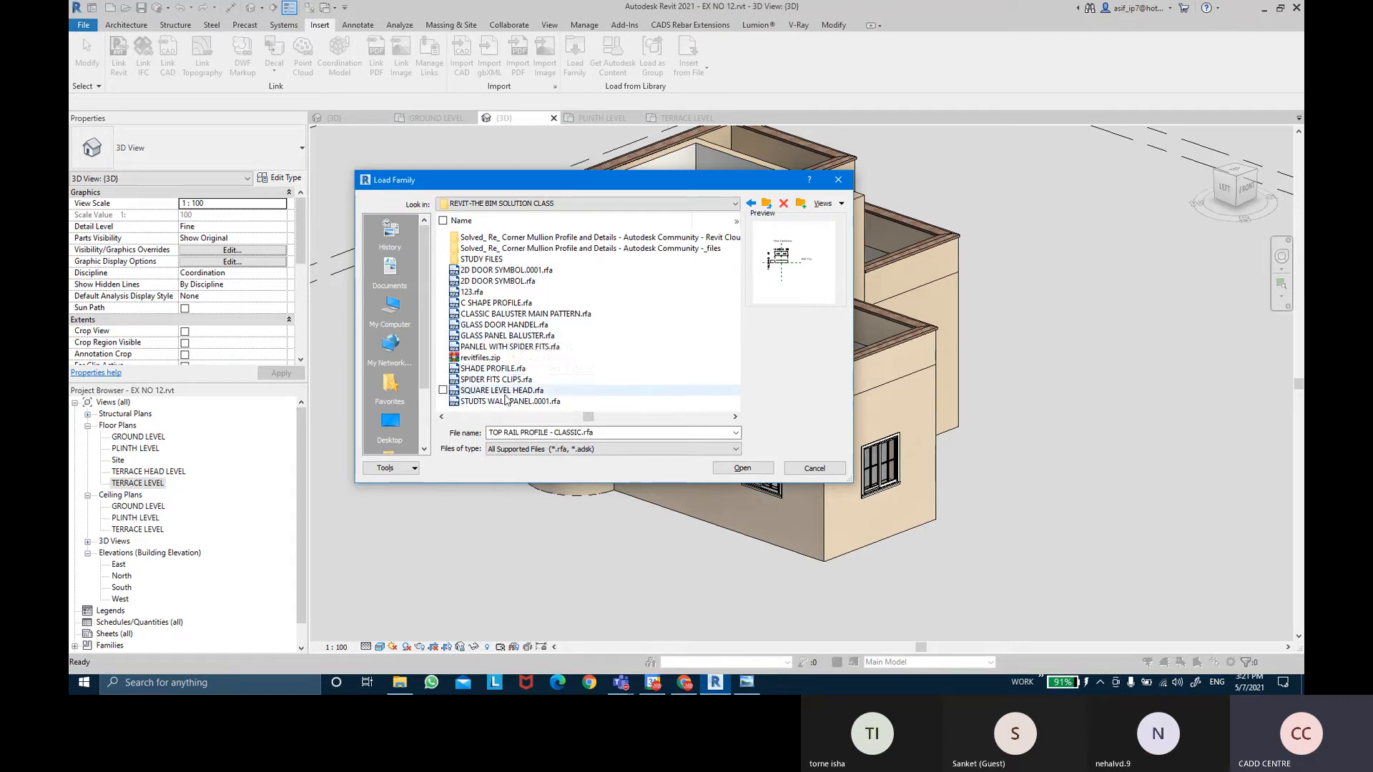
pyautogui.scroll(-3, 500, 335)
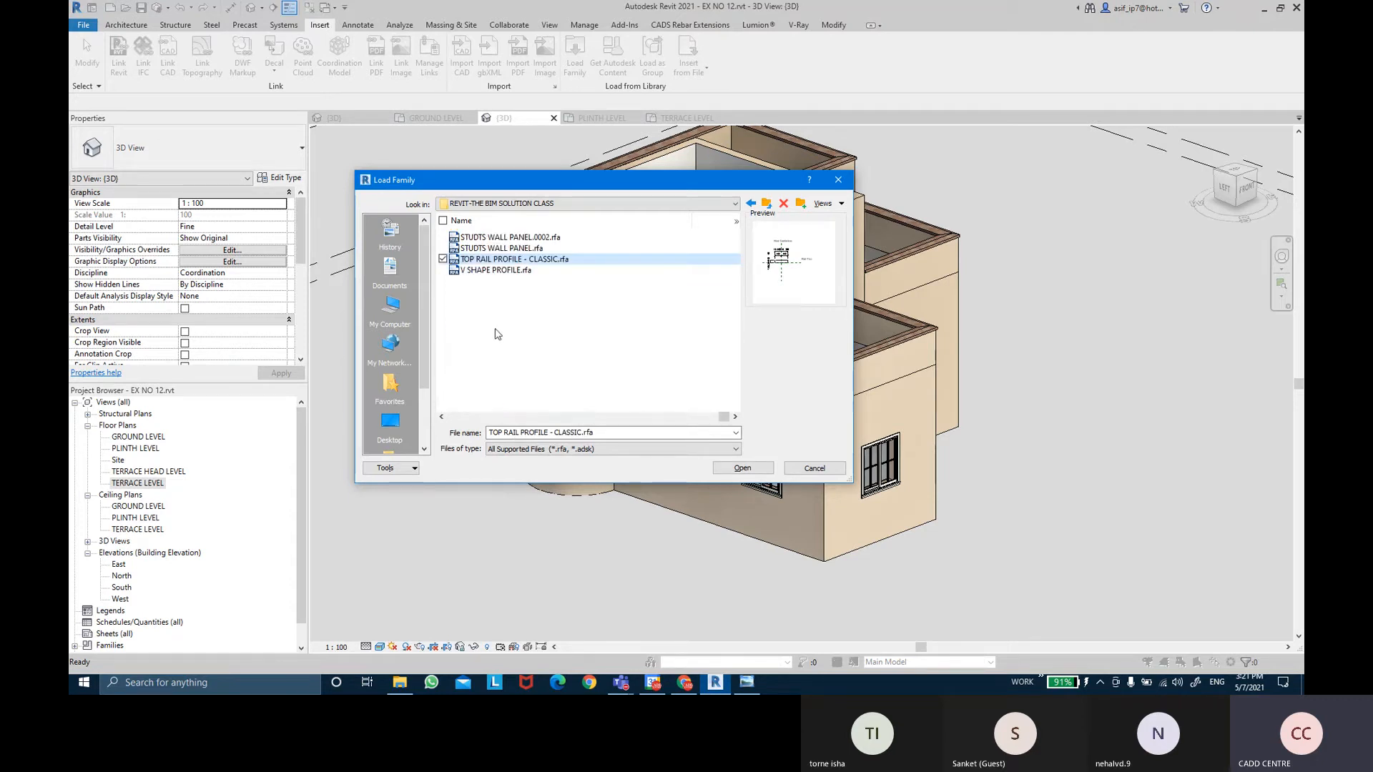
pyautogui.click(493, 277)
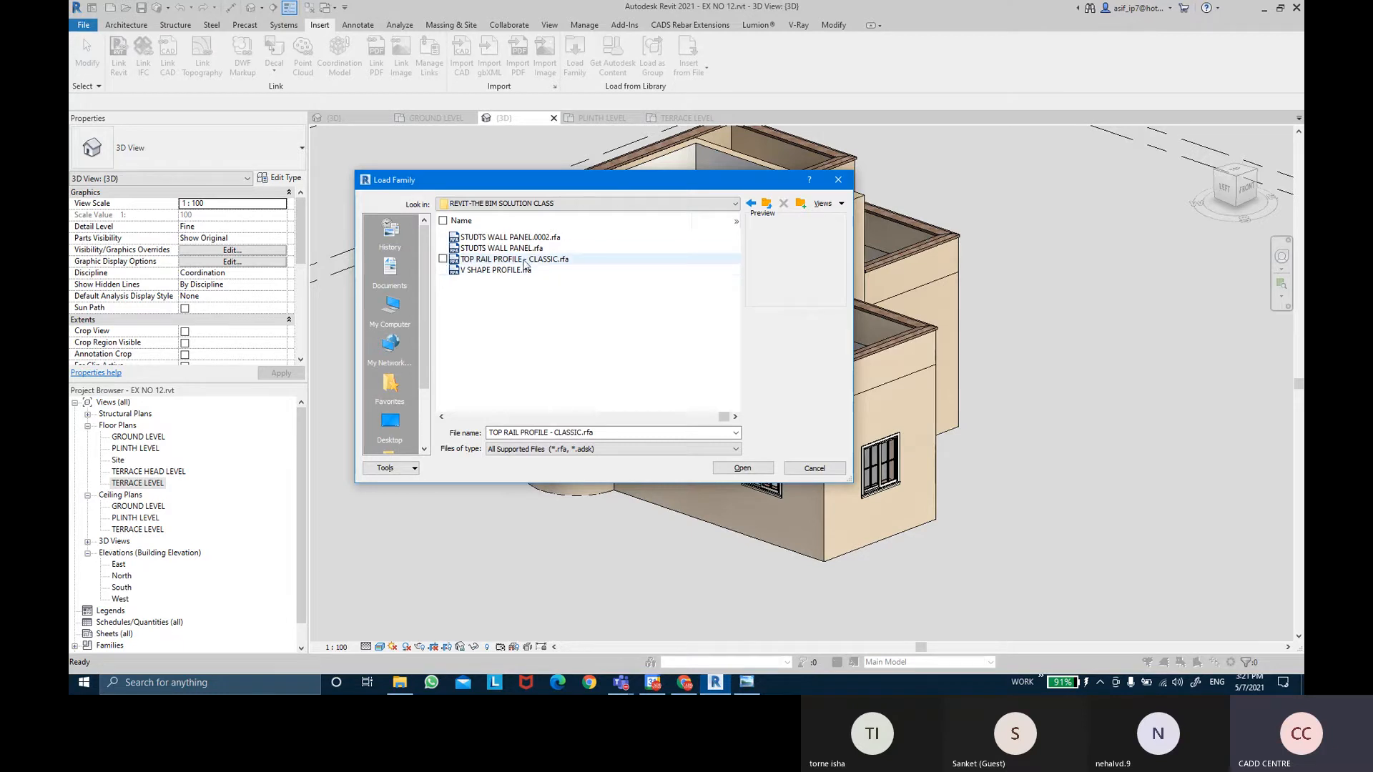
pyautogui.click(520, 260)
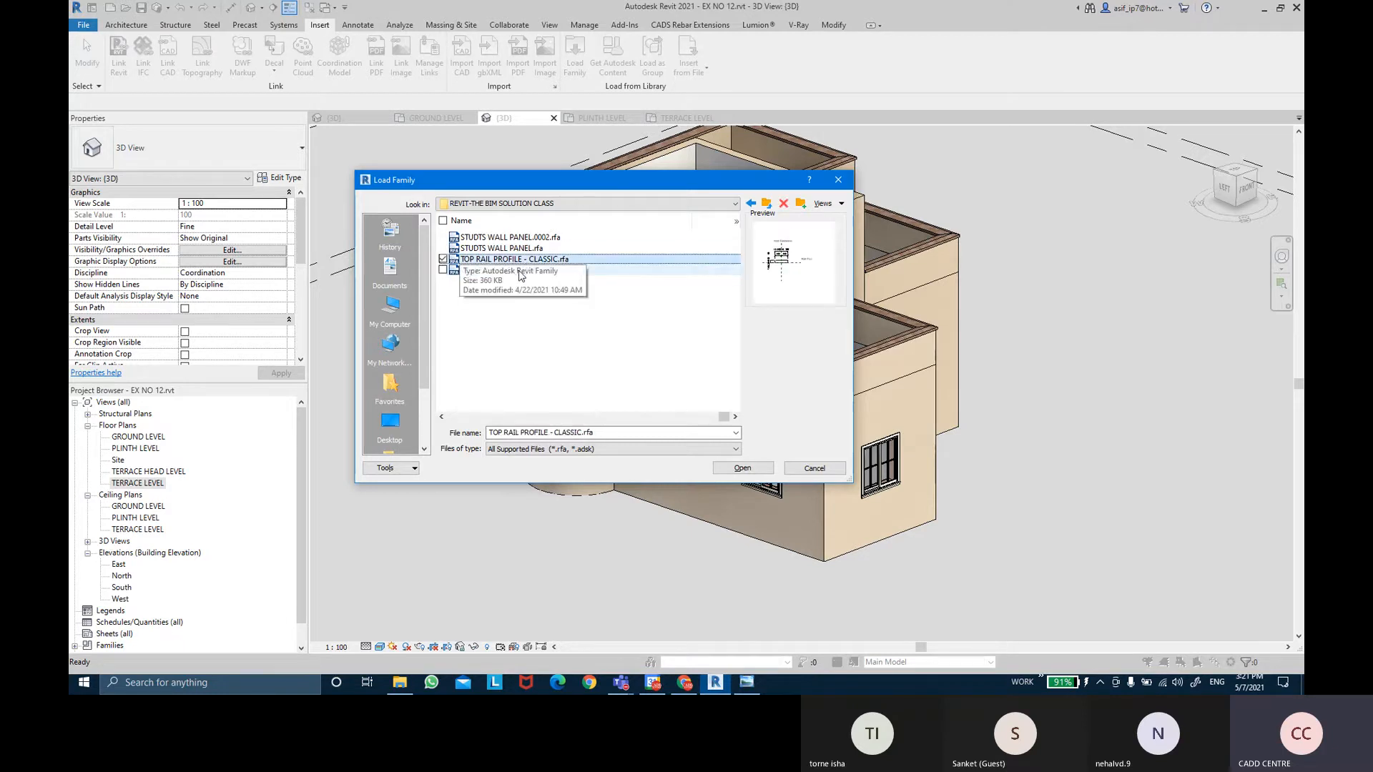
pyautogui.press('Up')
pyautogui.press('Up')
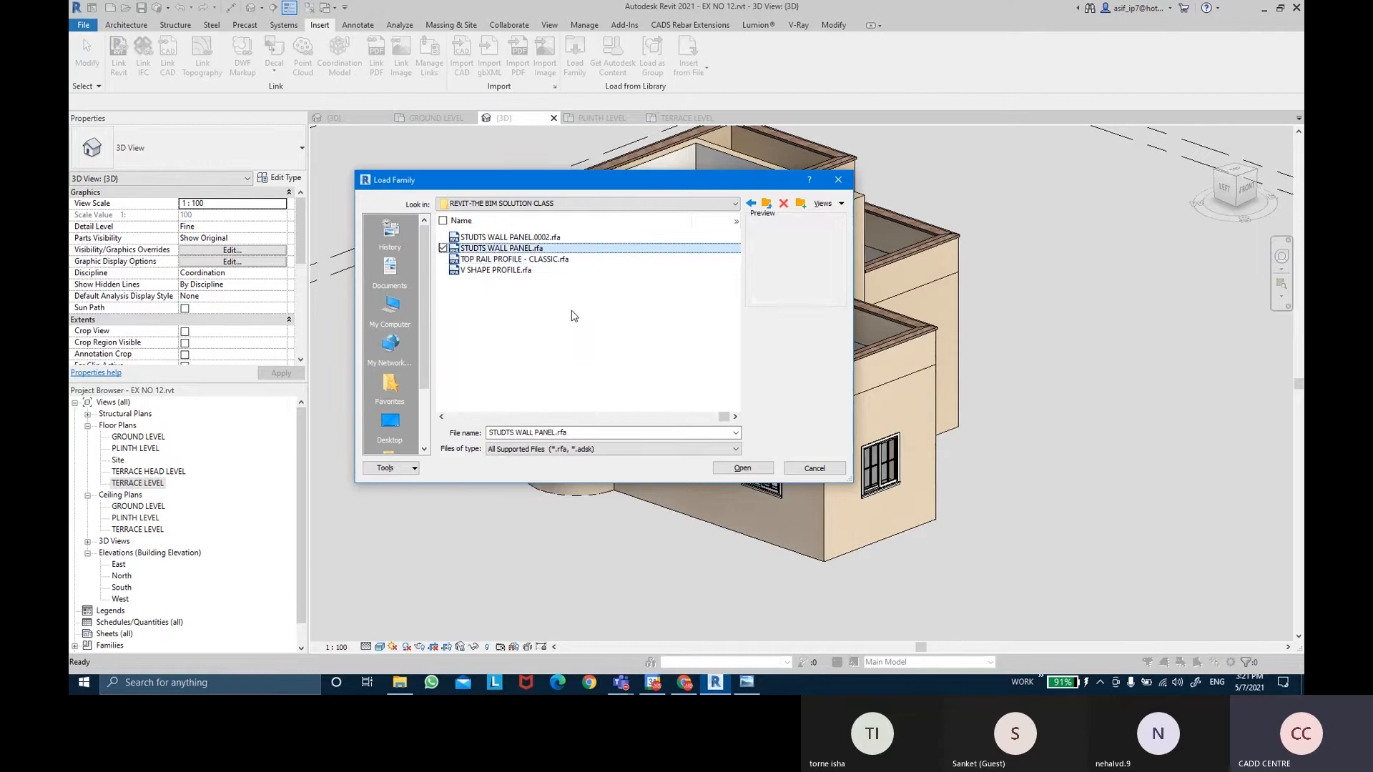
pyautogui.press('Up')
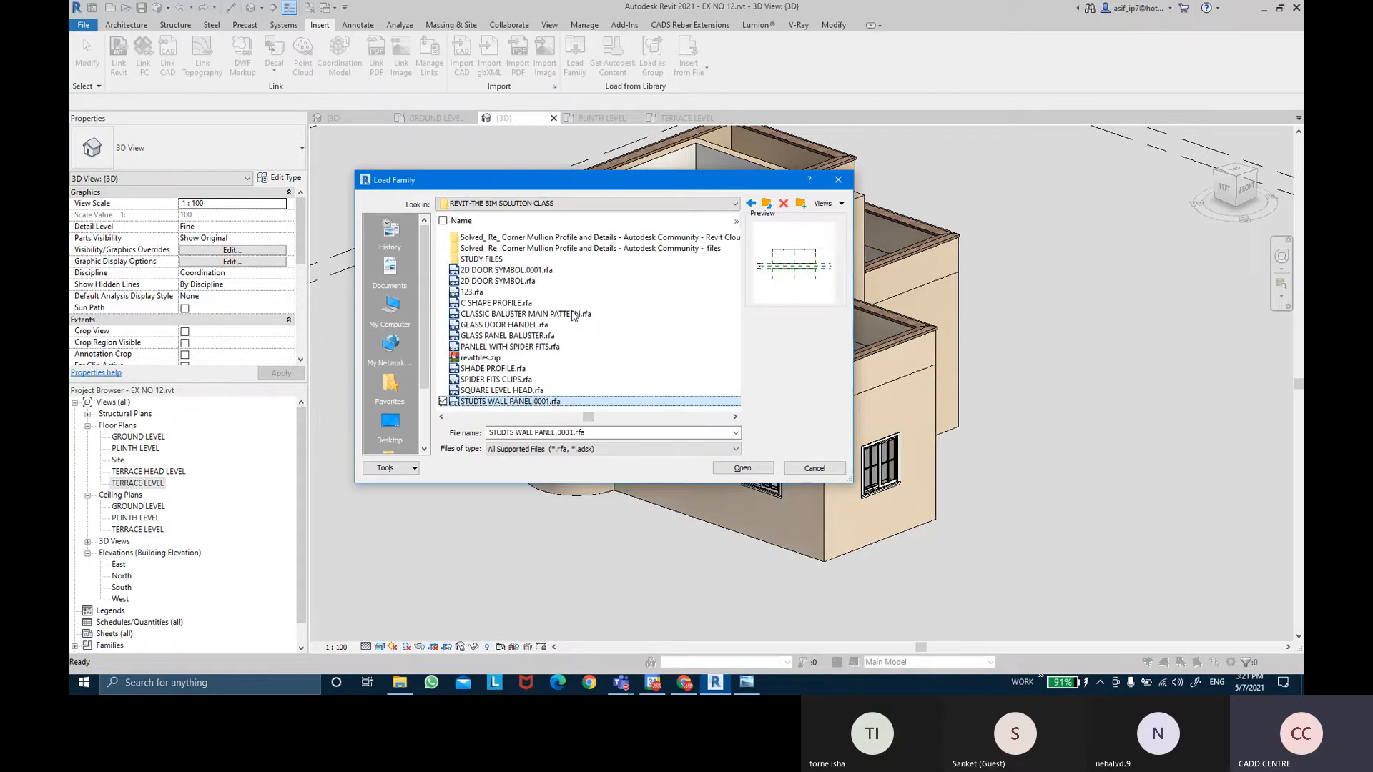
pyautogui.press('Up')
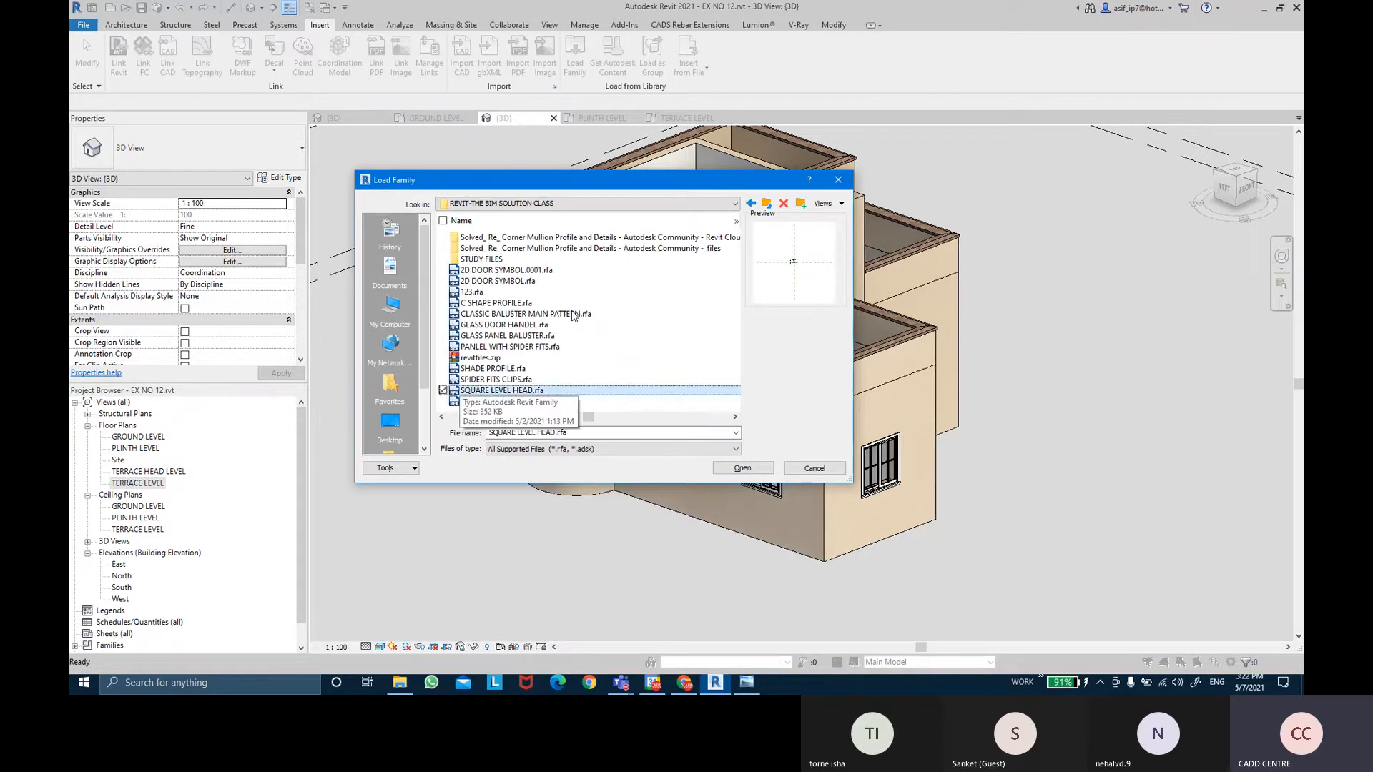
pyautogui.press('Up')
pyautogui.press('Up')
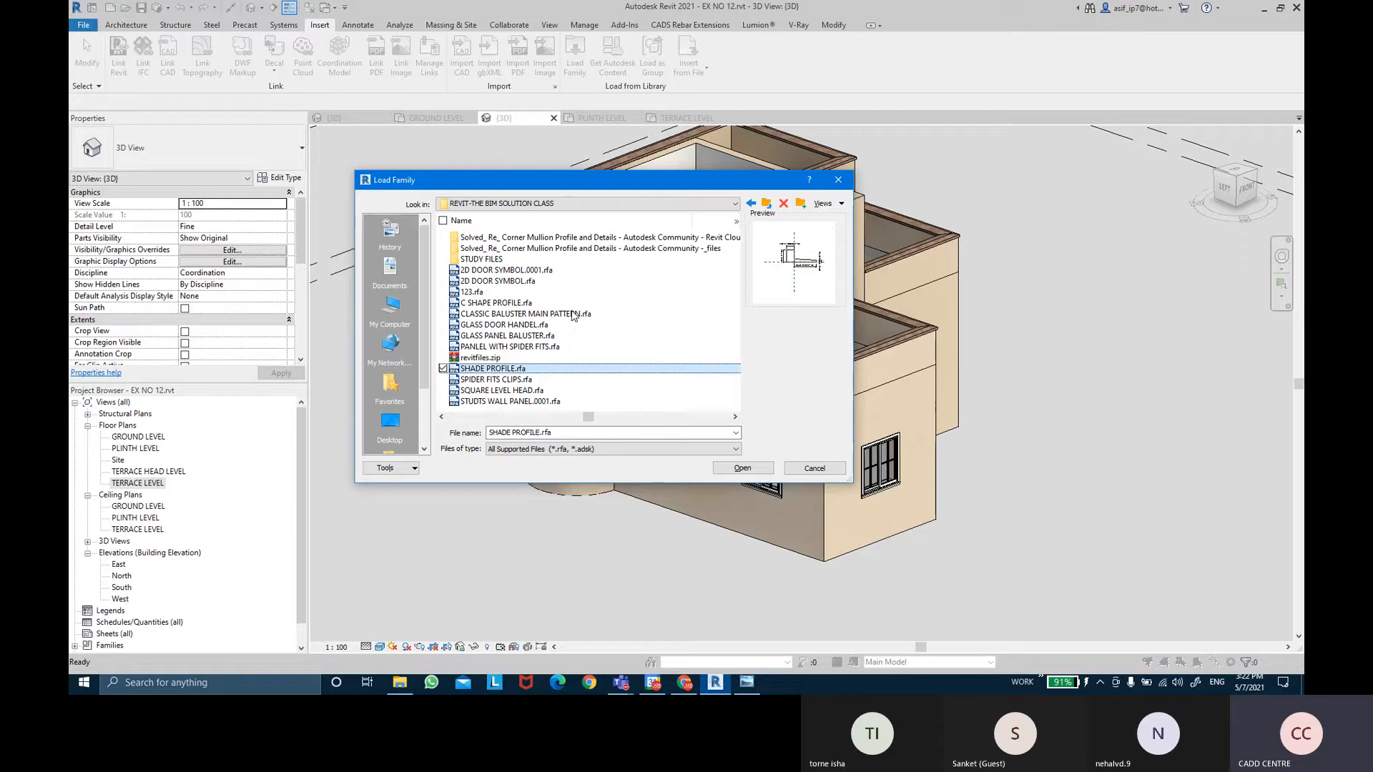
pyautogui.click(748, 471)
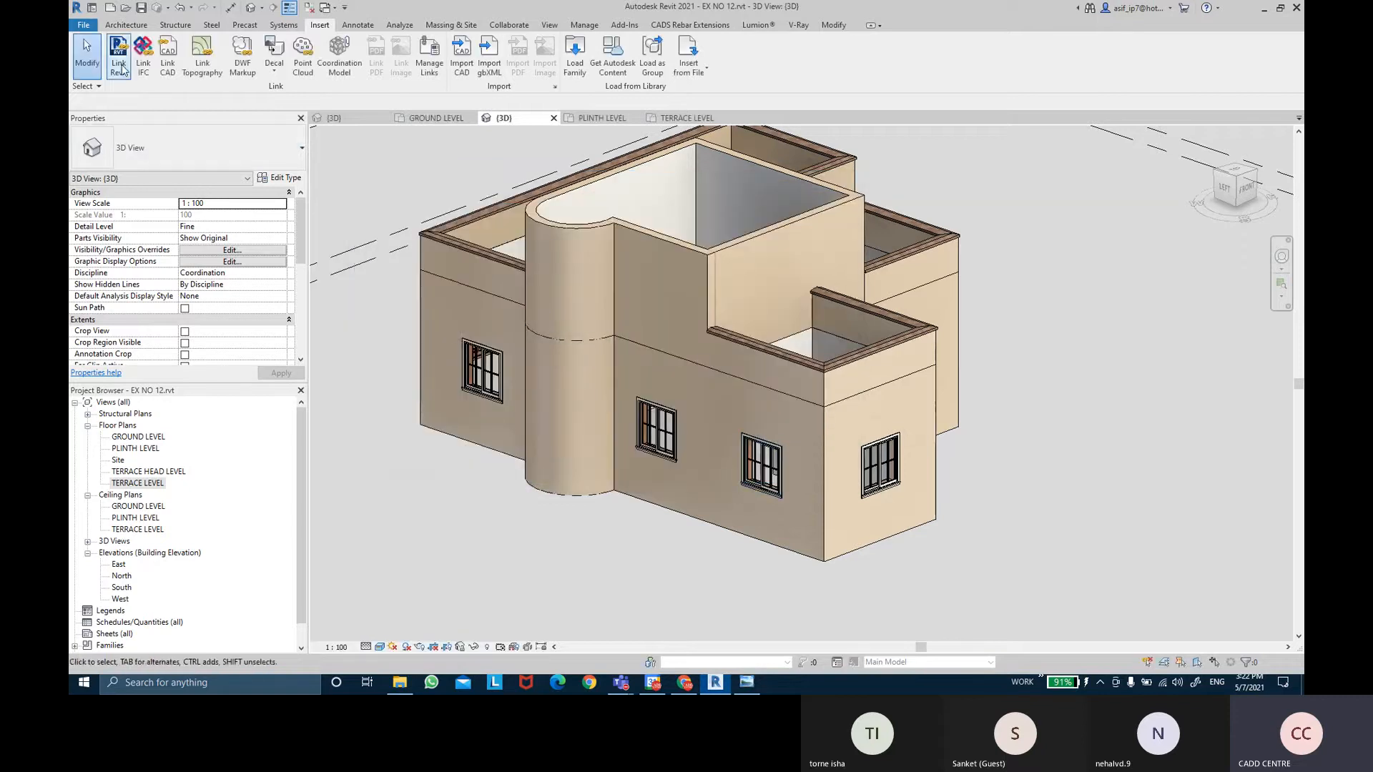
# Place a Cornice wall sweep along the right-hand wall and select it.
pyautogui.click(125, 24)
pyautogui.click(121, 68)
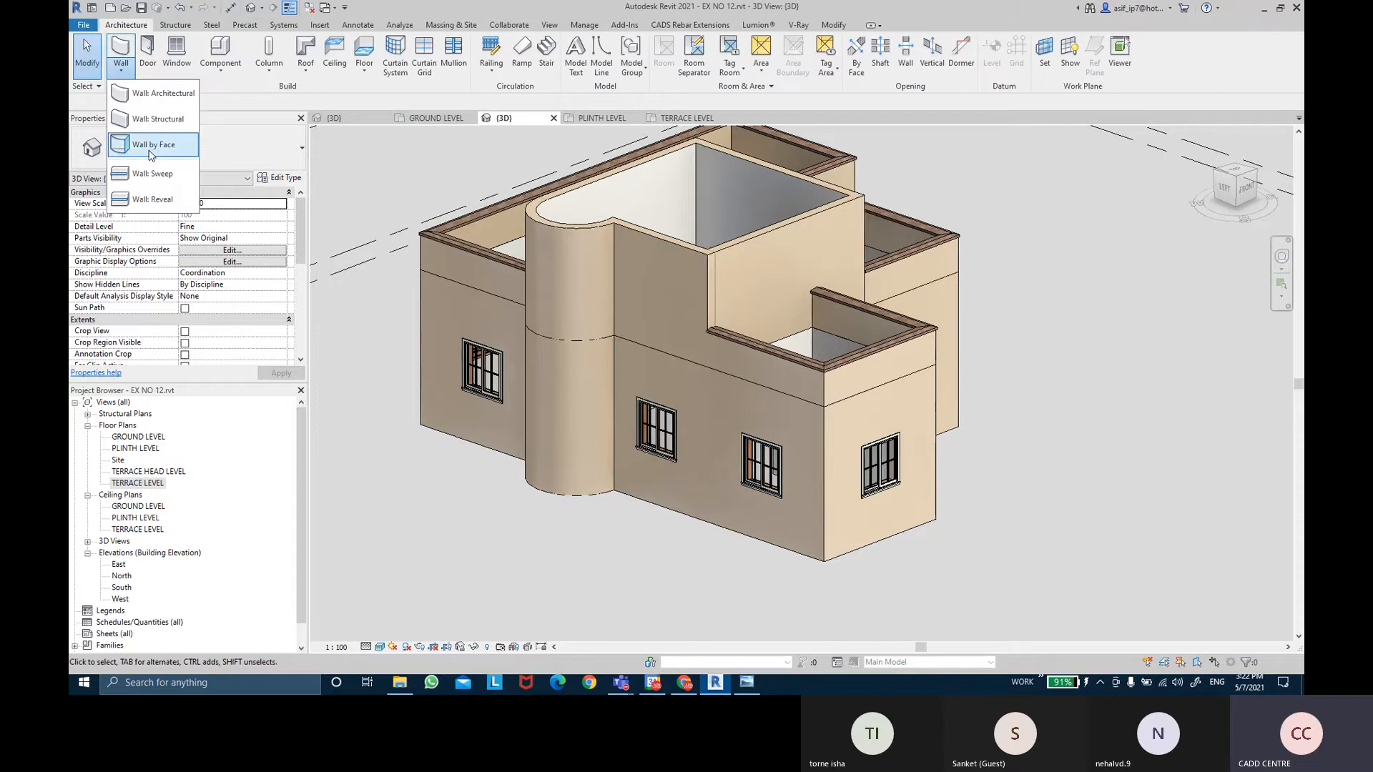
pyautogui.click(153, 173)
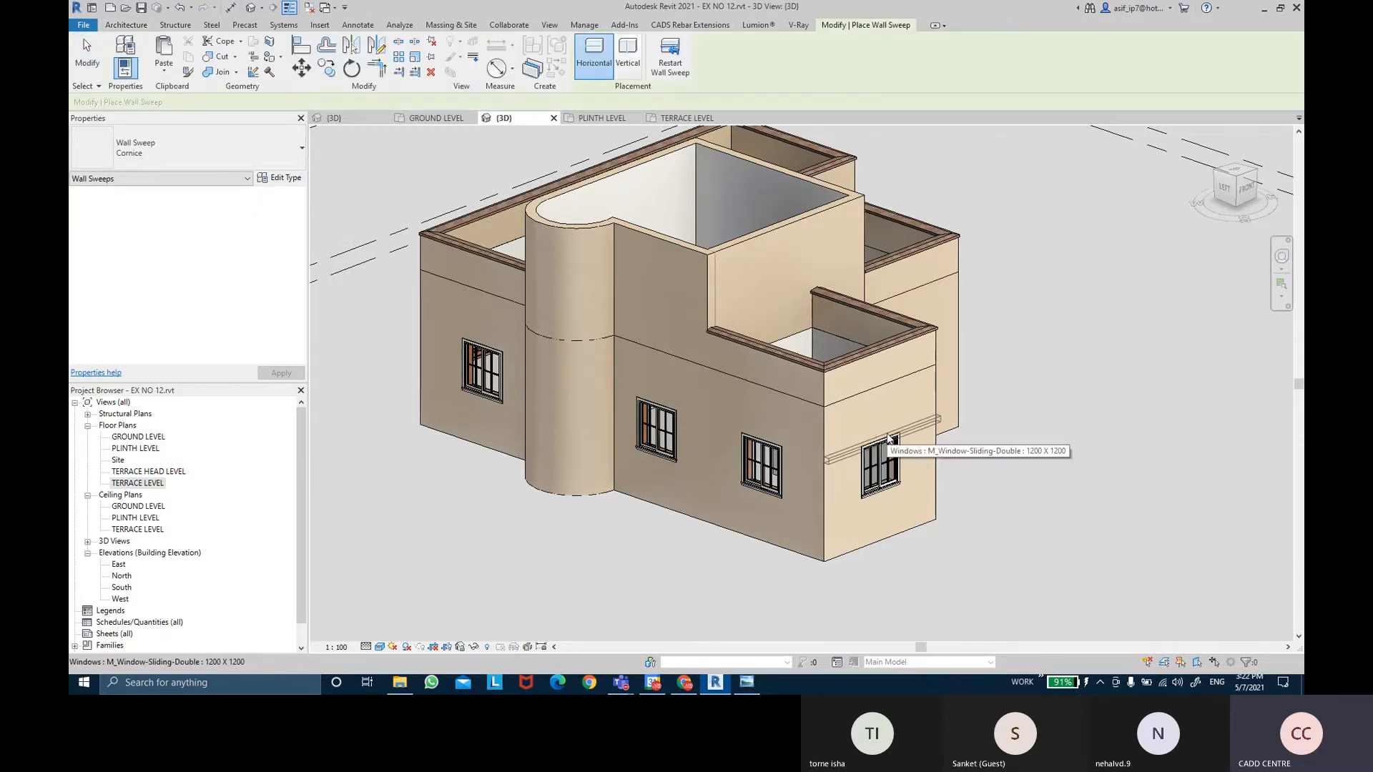
pyautogui.press('Escape')
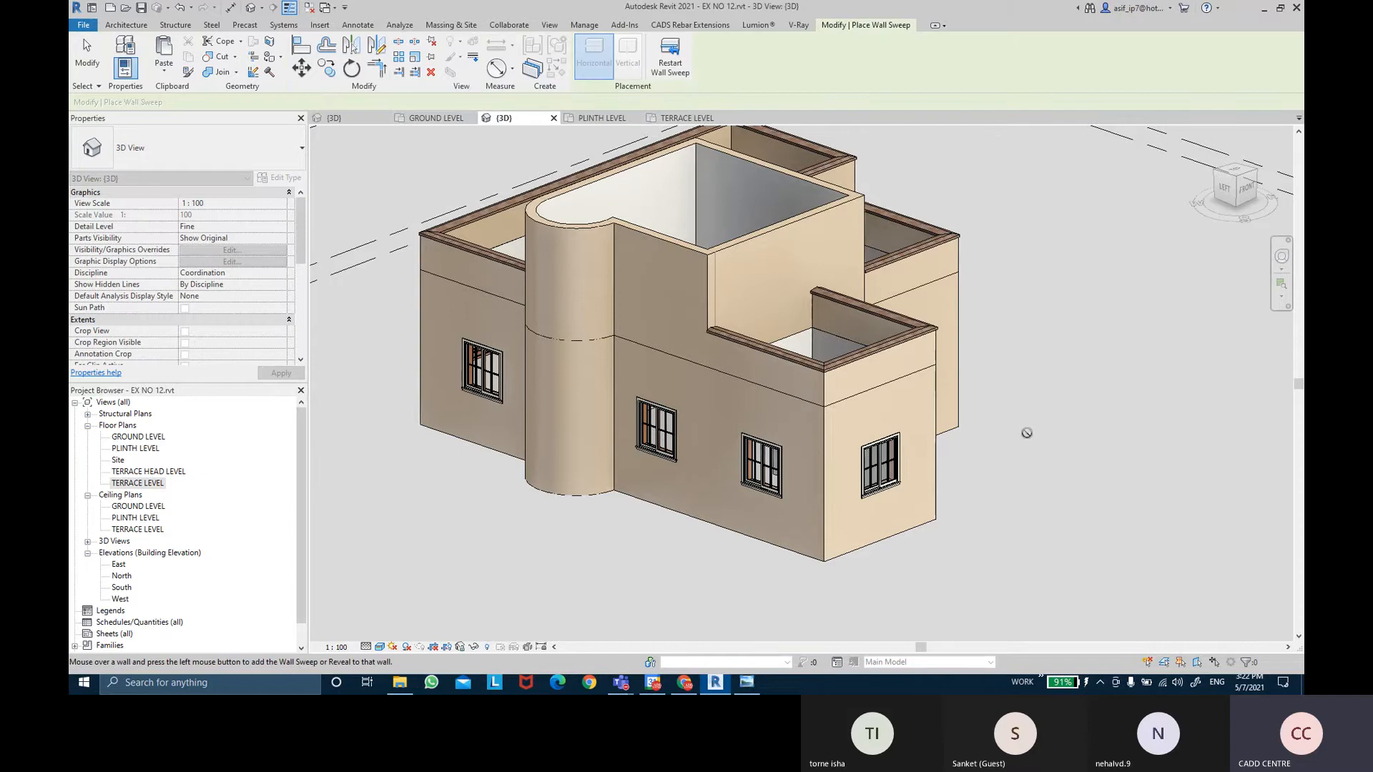
pyautogui.scroll(2, 918, 424)
pyautogui.click(919, 423)
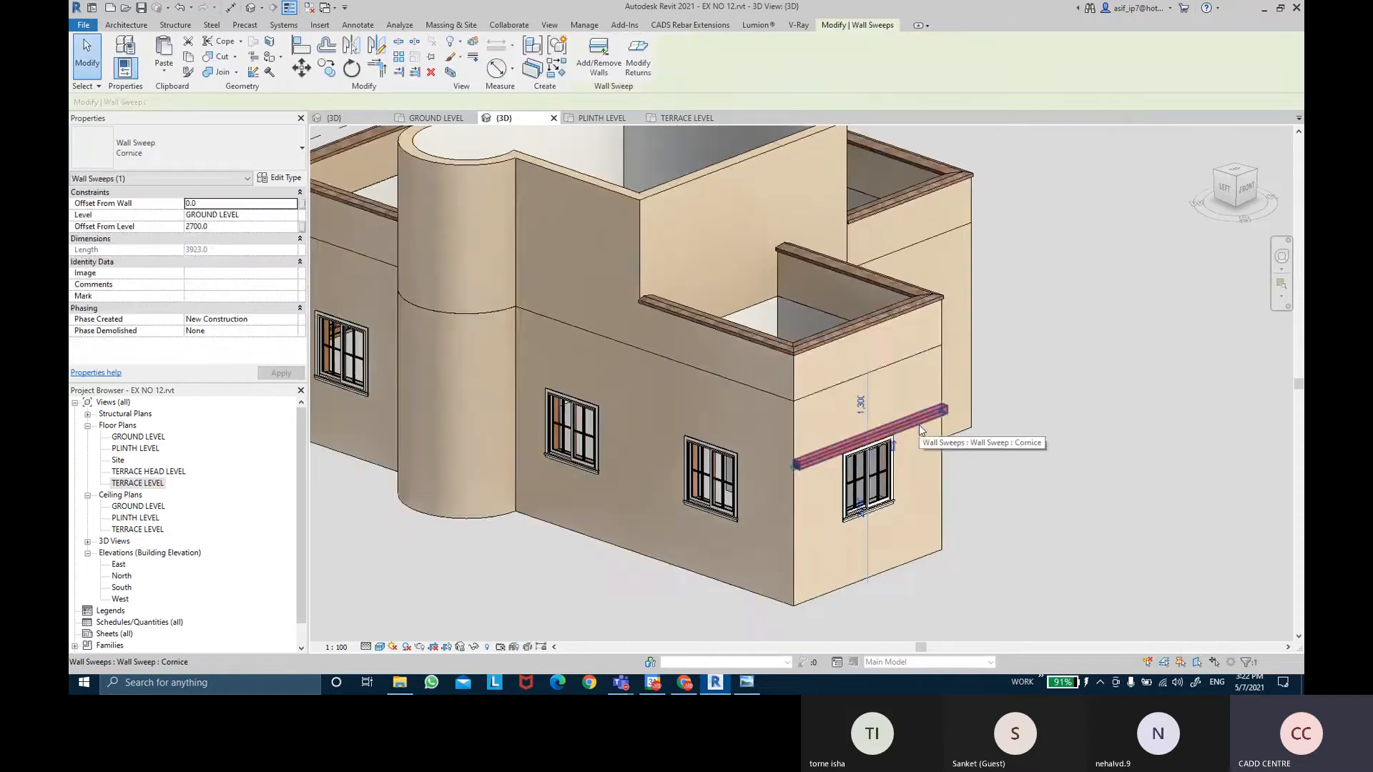
# Raise the sweep's Offset From Level through 2100 and 2500 to 2600, above the window.
pyautogui.click(231, 228)
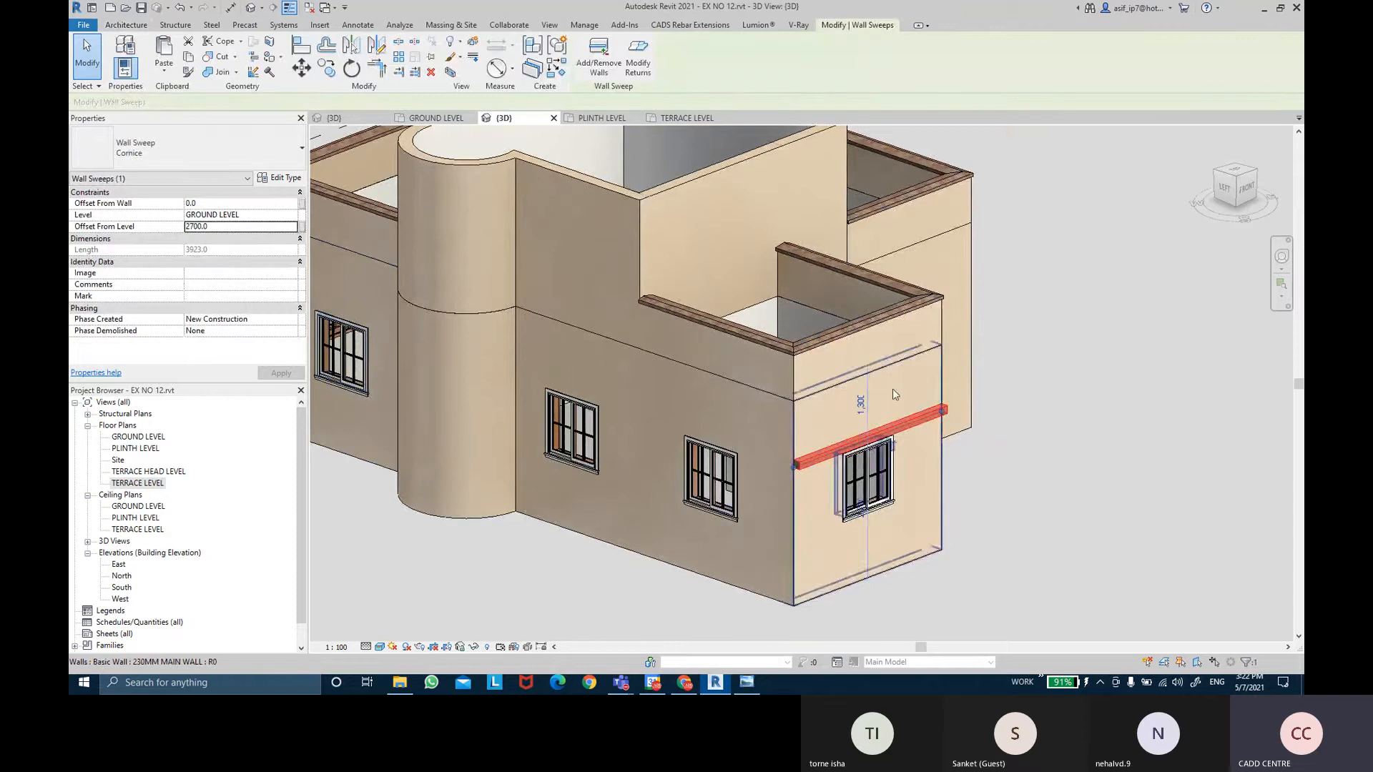
pyautogui.scroll(2, 897, 407)
pyautogui.keyDown('shift'); pyautogui.moveTo(930, 499); pyautogui.dragTo(939, 422, button='middle'); pyautogui.keyUp('shift')
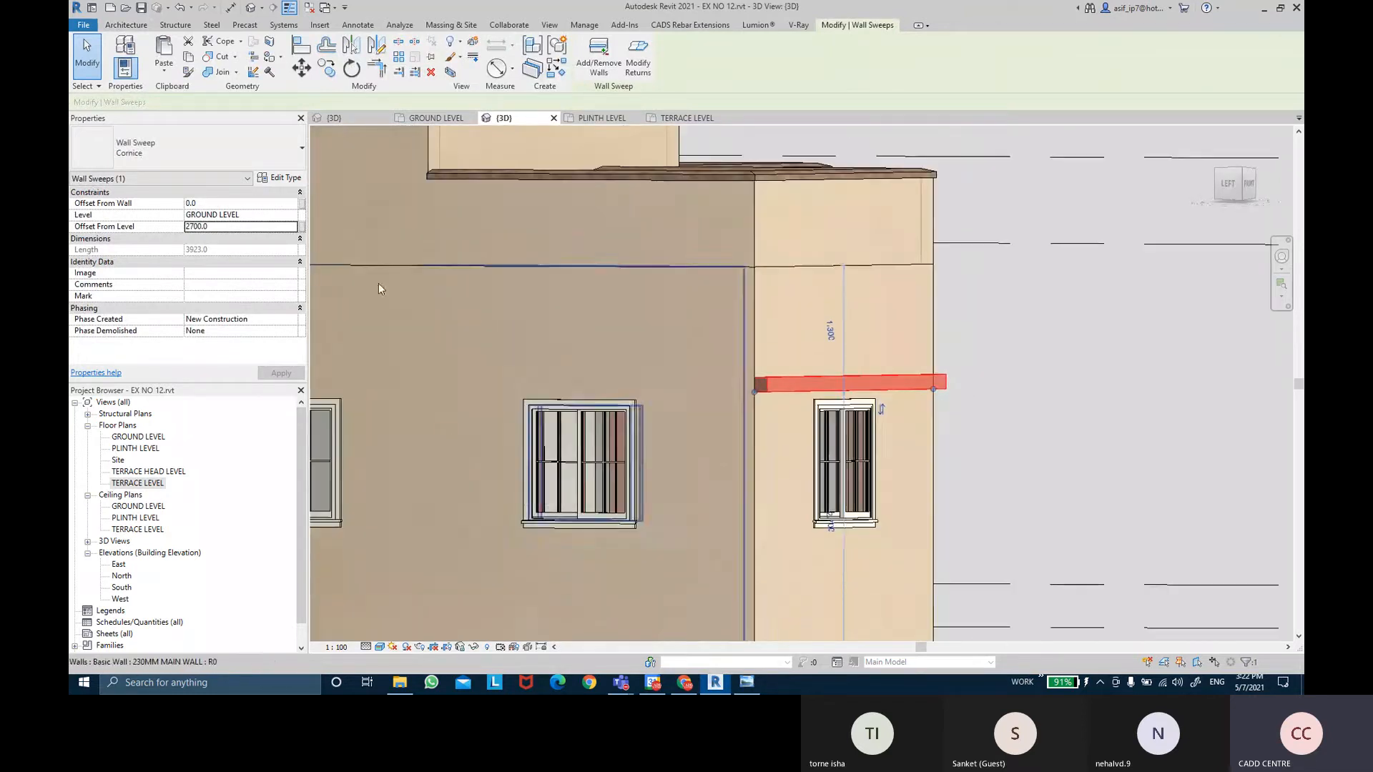
pyautogui.click(226, 228)
pyautogui.write('2100.0')
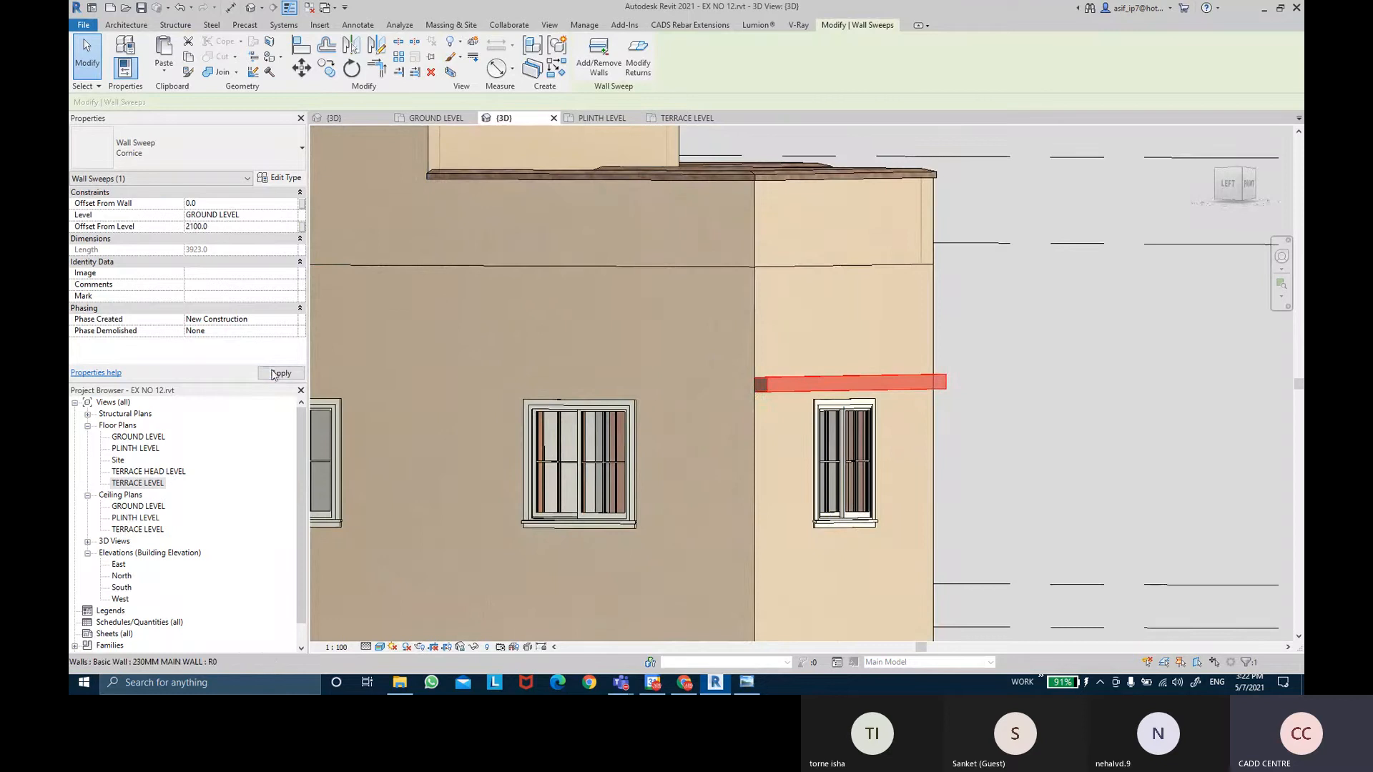
pyautogui.click(276, 373)
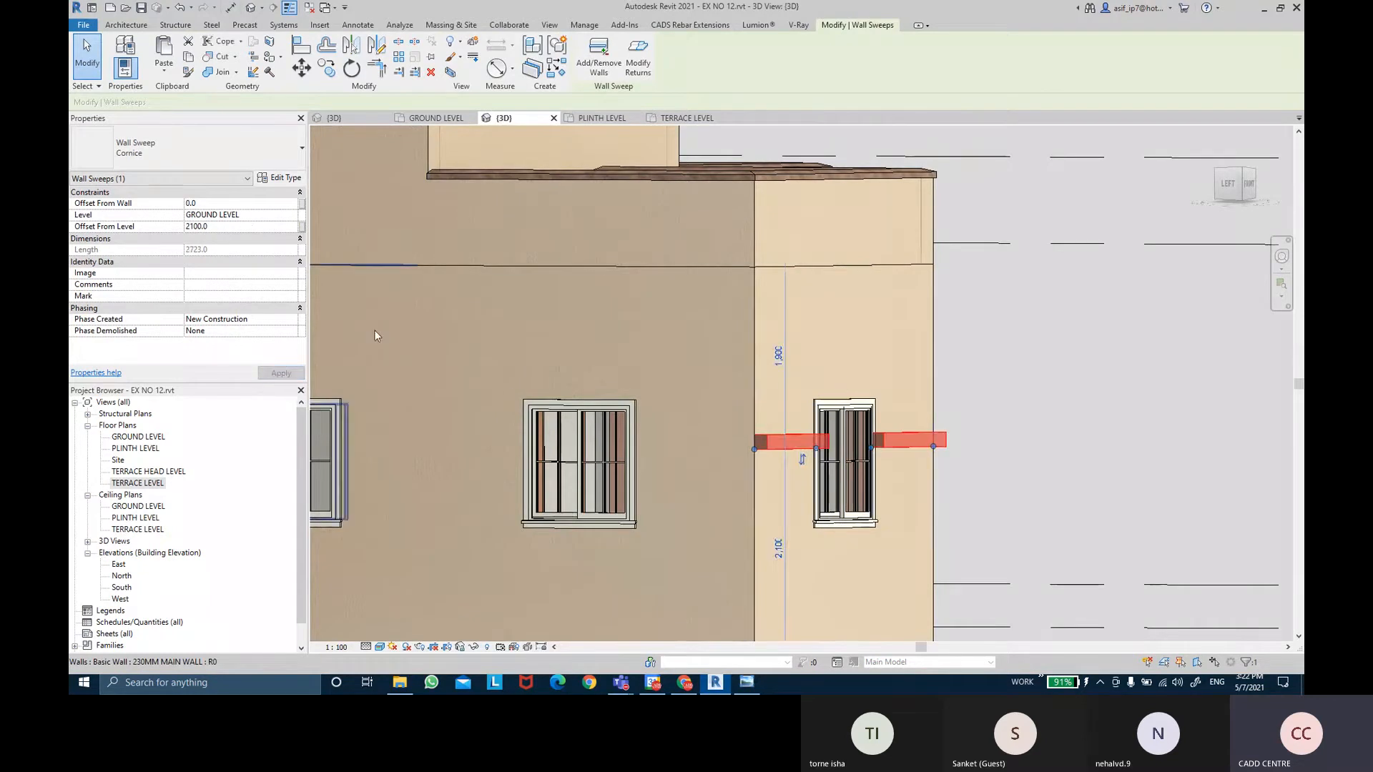
pyautogui.click(250, 227)
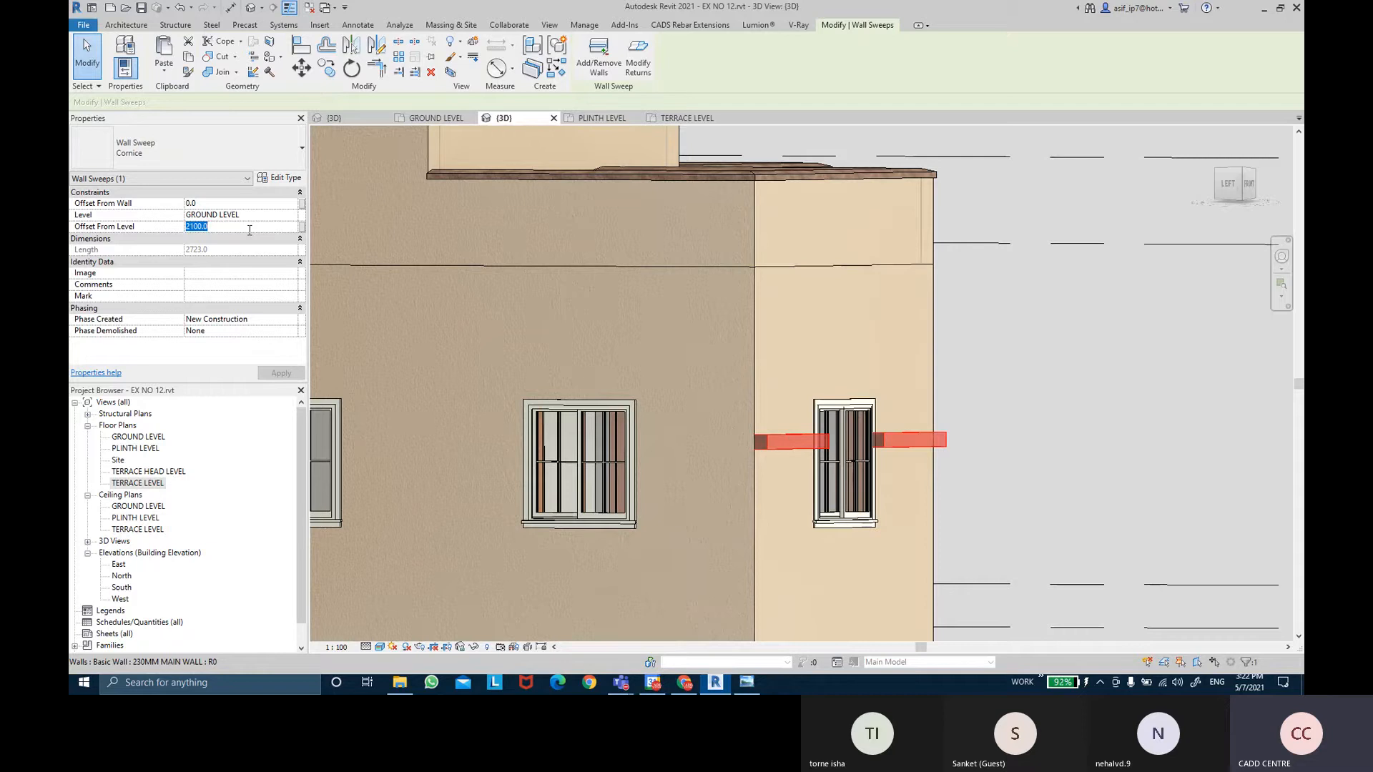
pyautogui.write('2500.0')
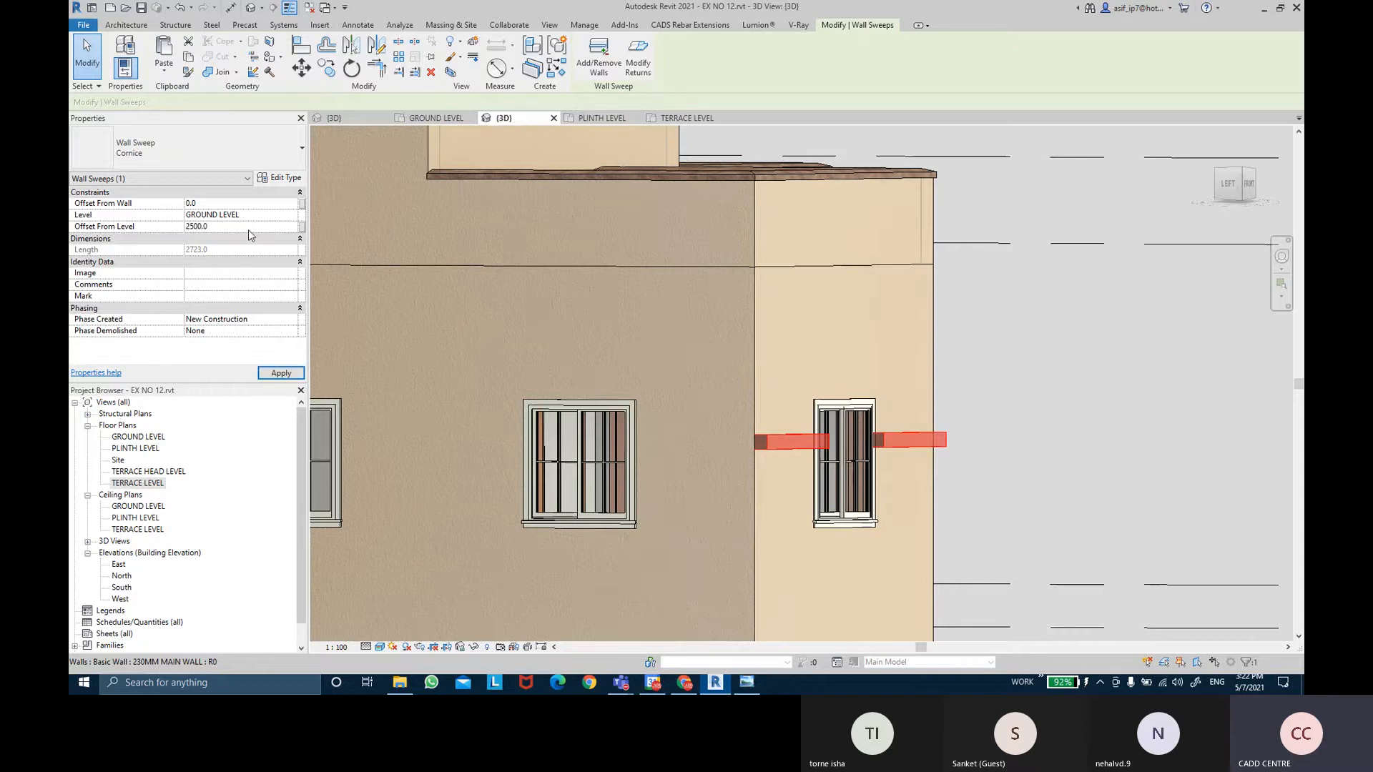
pyautogui.click(299, 373)
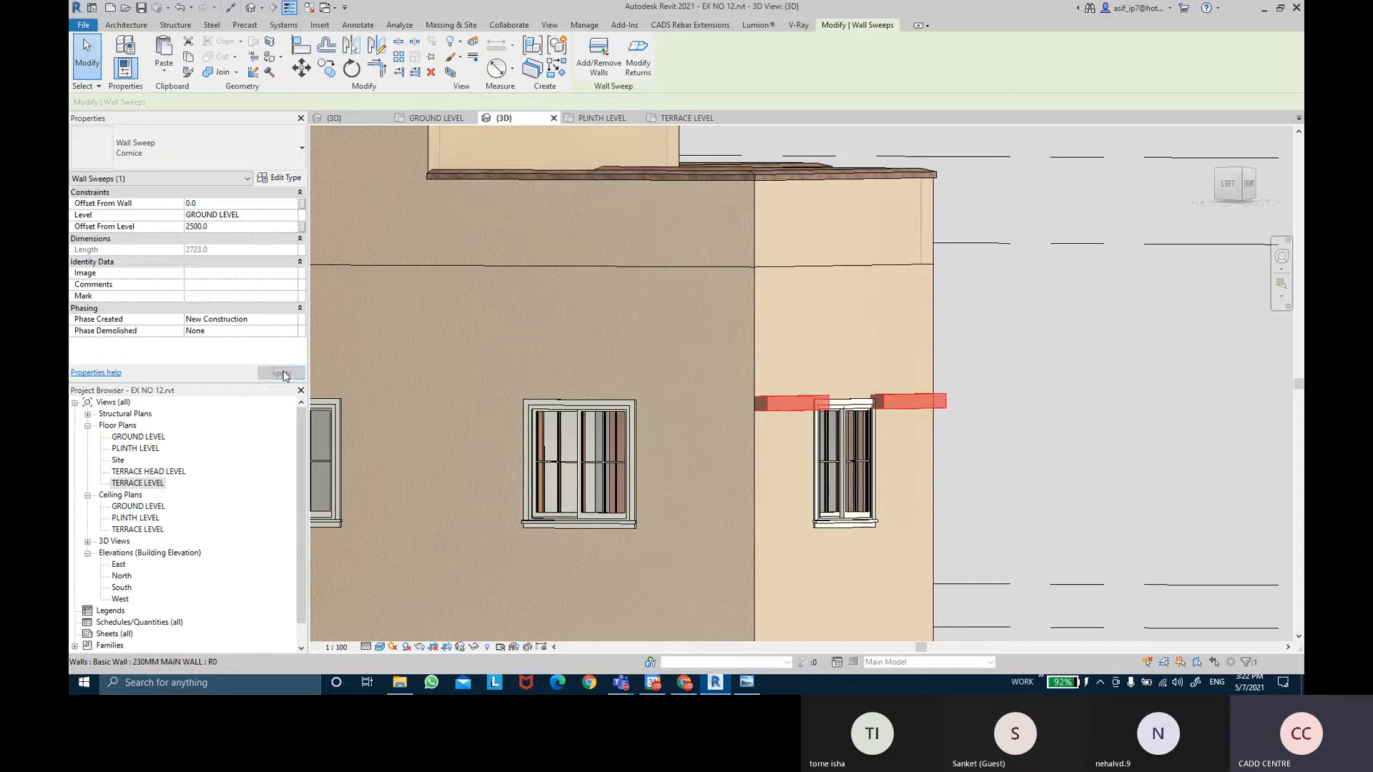
pyautogui.click(238, 228)
pyautogui.write('2600.0')
pyautogui.click(281, 373)
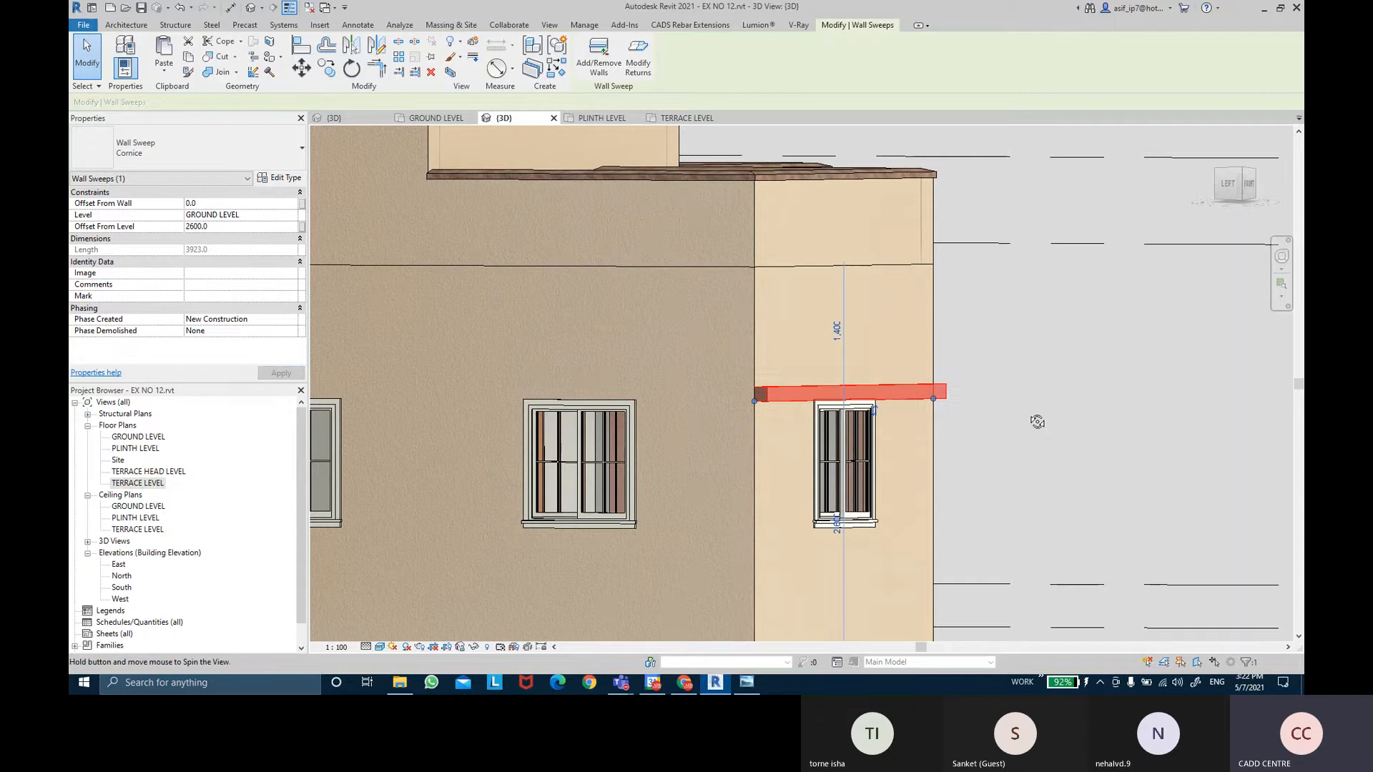
pyautogui.keyDown('shift'); pyautogui.moveTo(1035, 420); pyautogui.dragTo(922, 478, button='middle'); pyautogui.keyUp('shift')
pyautogui.scroll(-2, 891, 460)
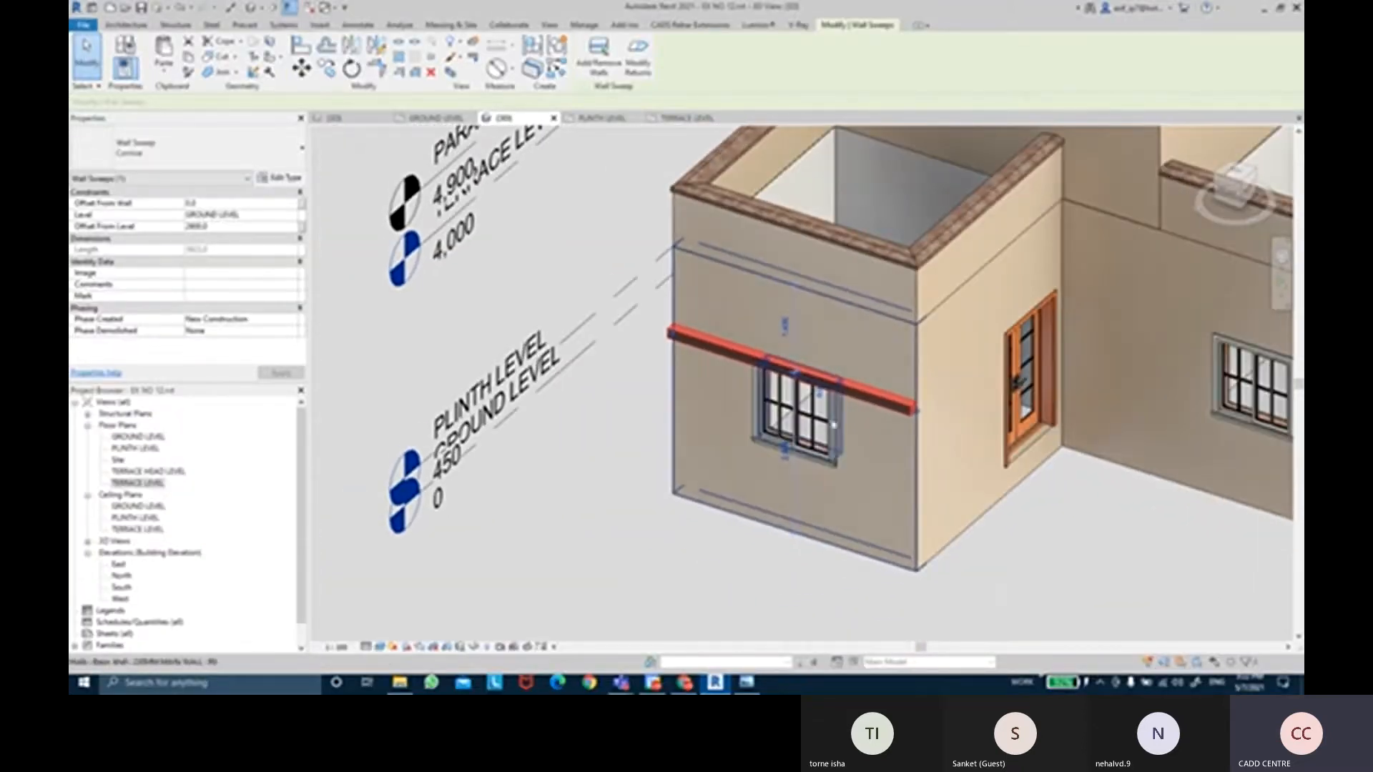
# Duplicate the Cornice wall sweep type as a new type named SHADE.
pyautogui.click(274, 181)
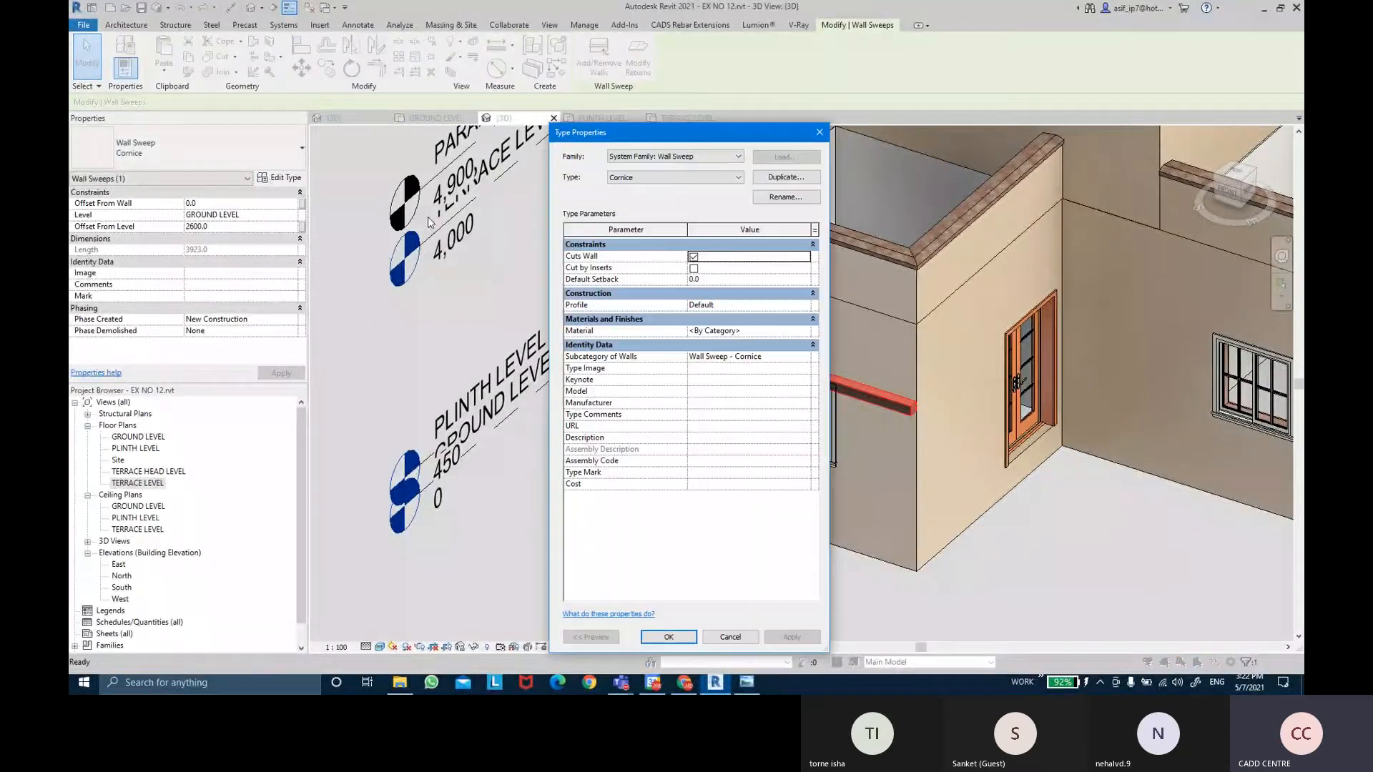
pyautogui.click(783, 183)
pyautogui.press('BackSpace')
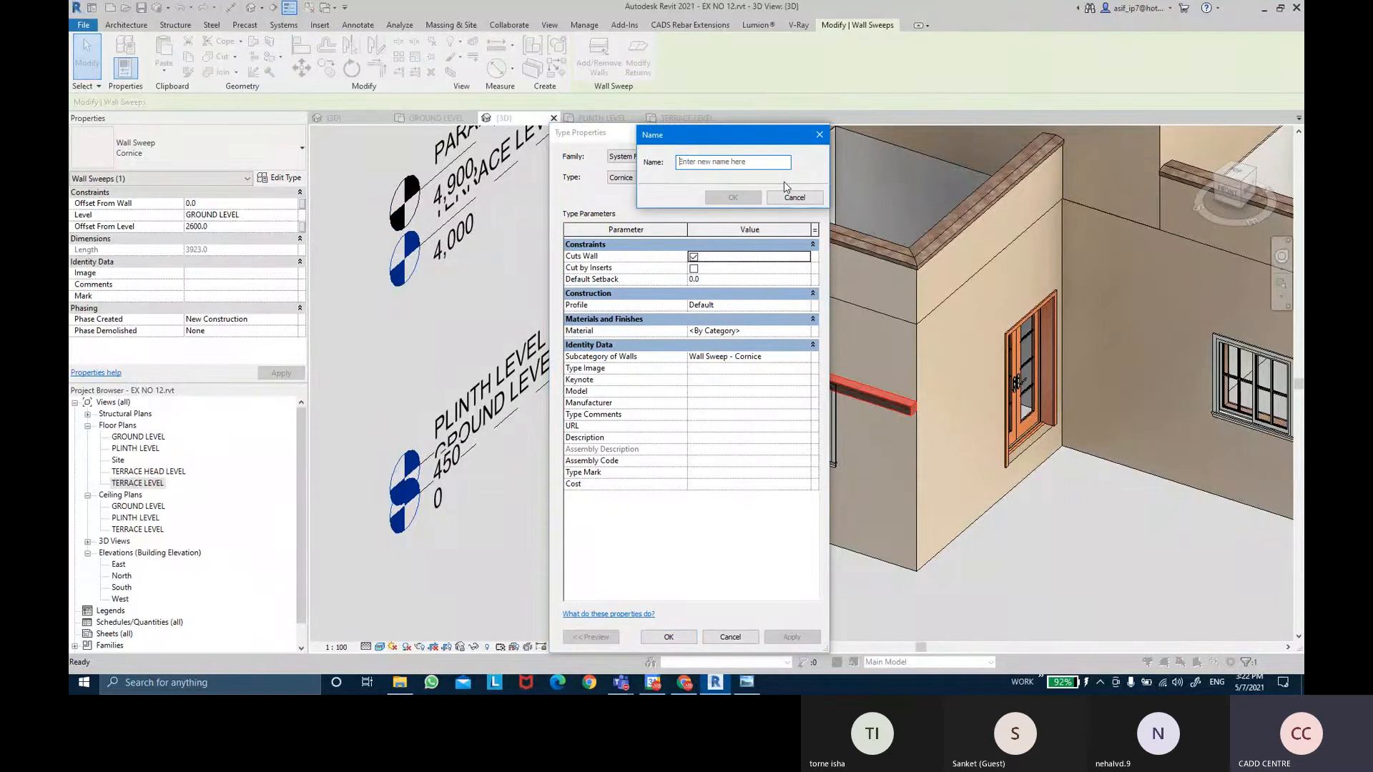
pyautogui.write('SHADE')
pyautogui.press('Return')
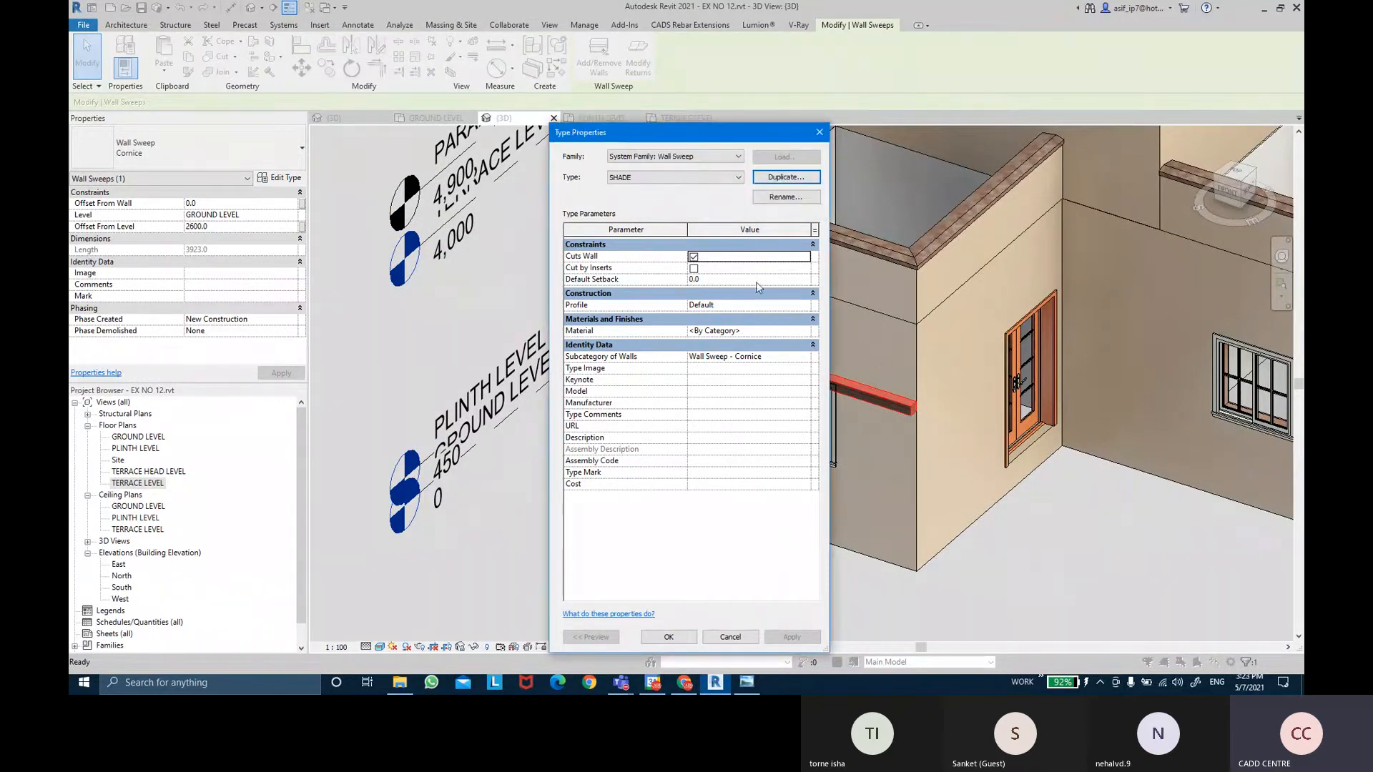
# Give the SHADE type the SHADE PROFILE profile and AR-WALL PLASTER material.
pyautogui.click(805, 305)
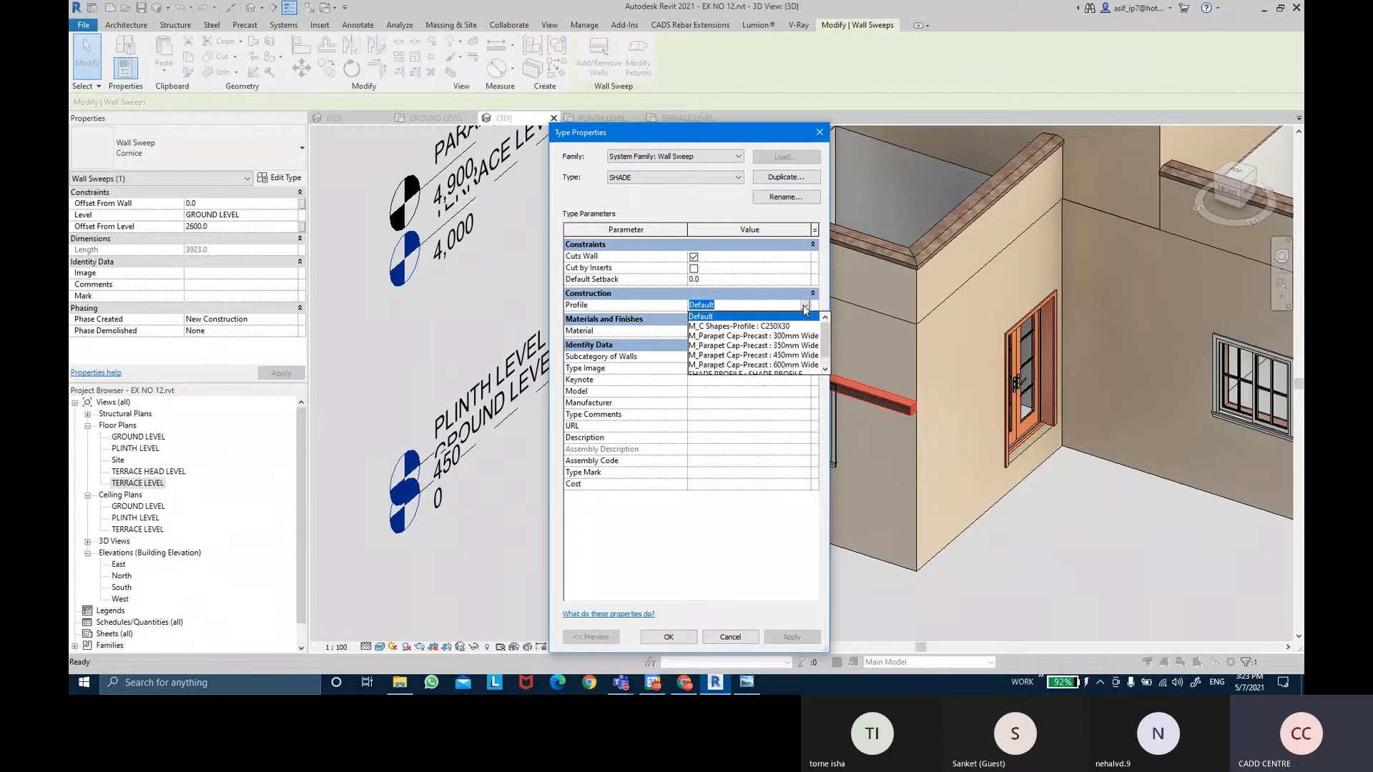
pyautogui.click(775, 366)
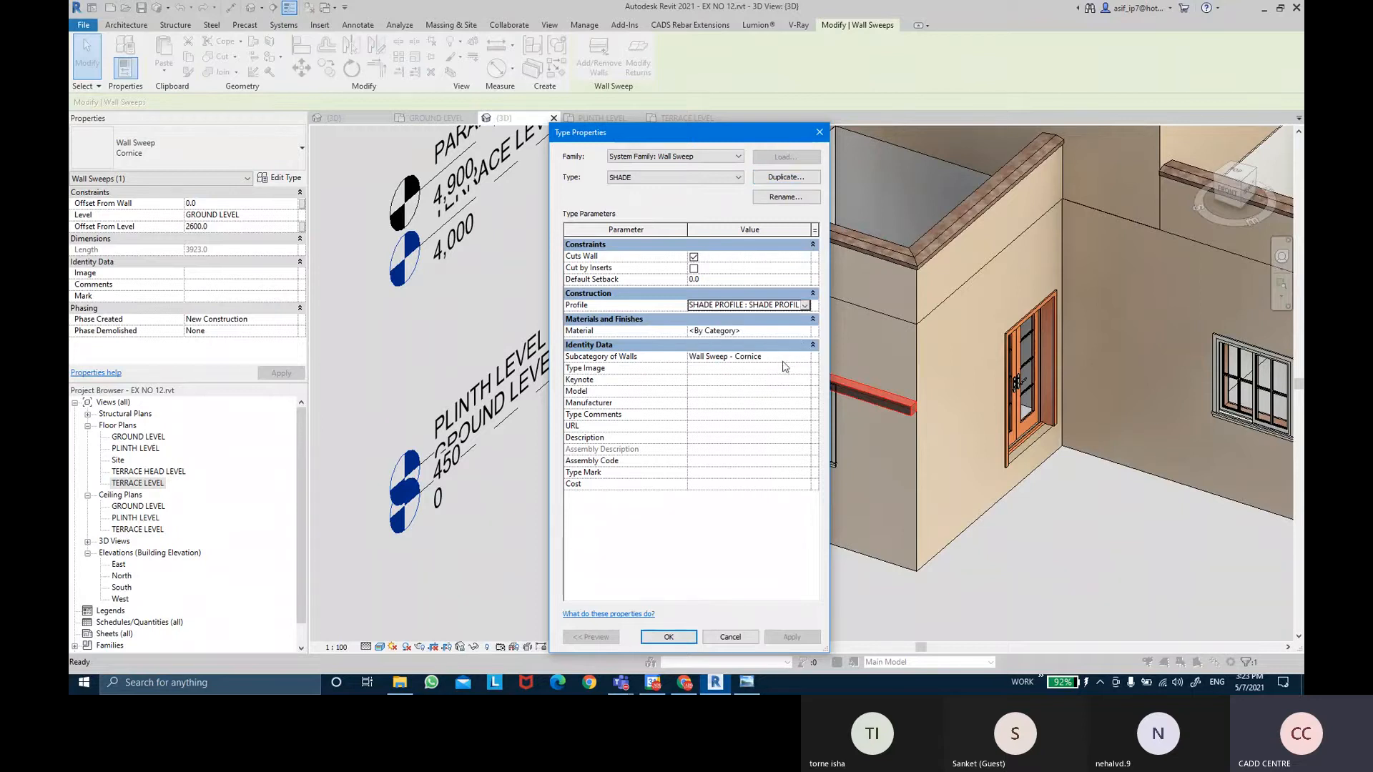
pyautogui.click(810, 333)
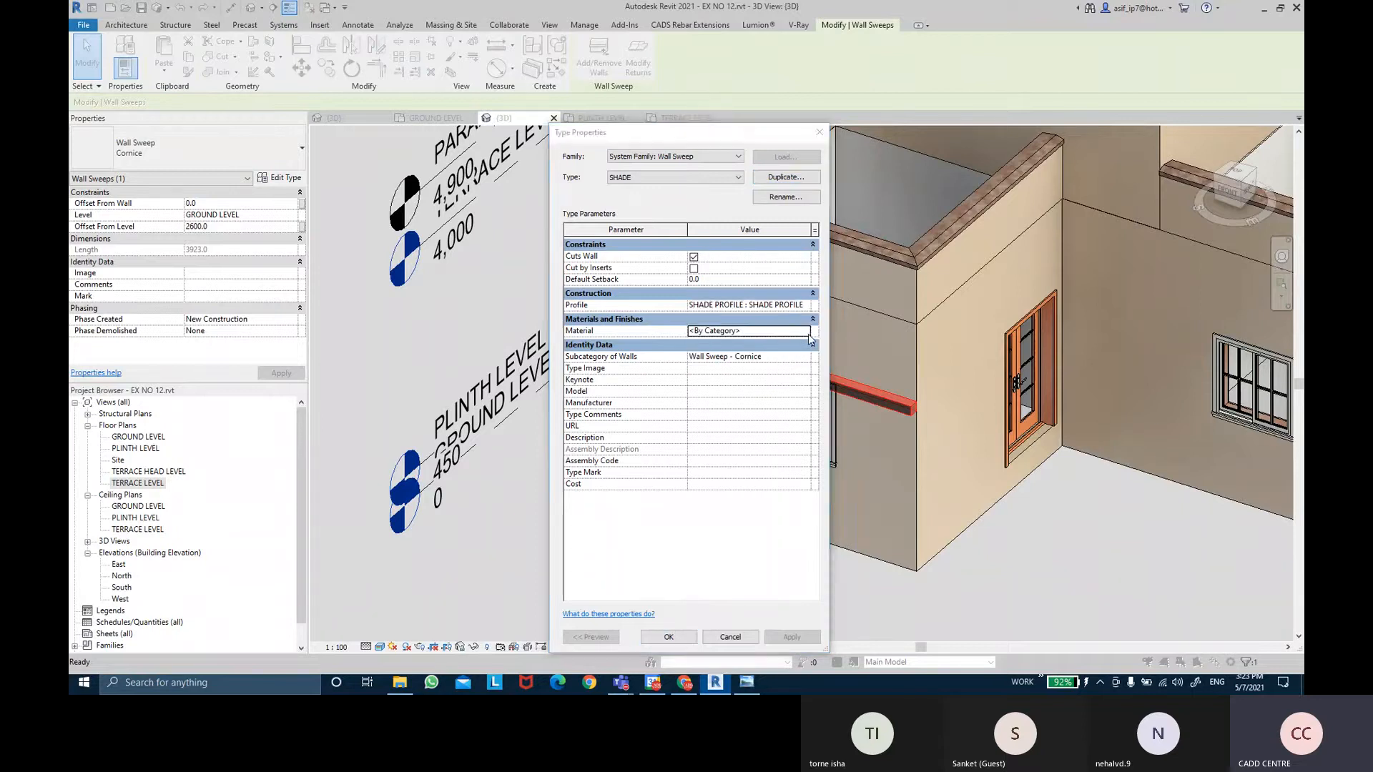
pyautogui.click(808, 333)
pyautogui.click(588, 221)
pyautogui.press('Return')
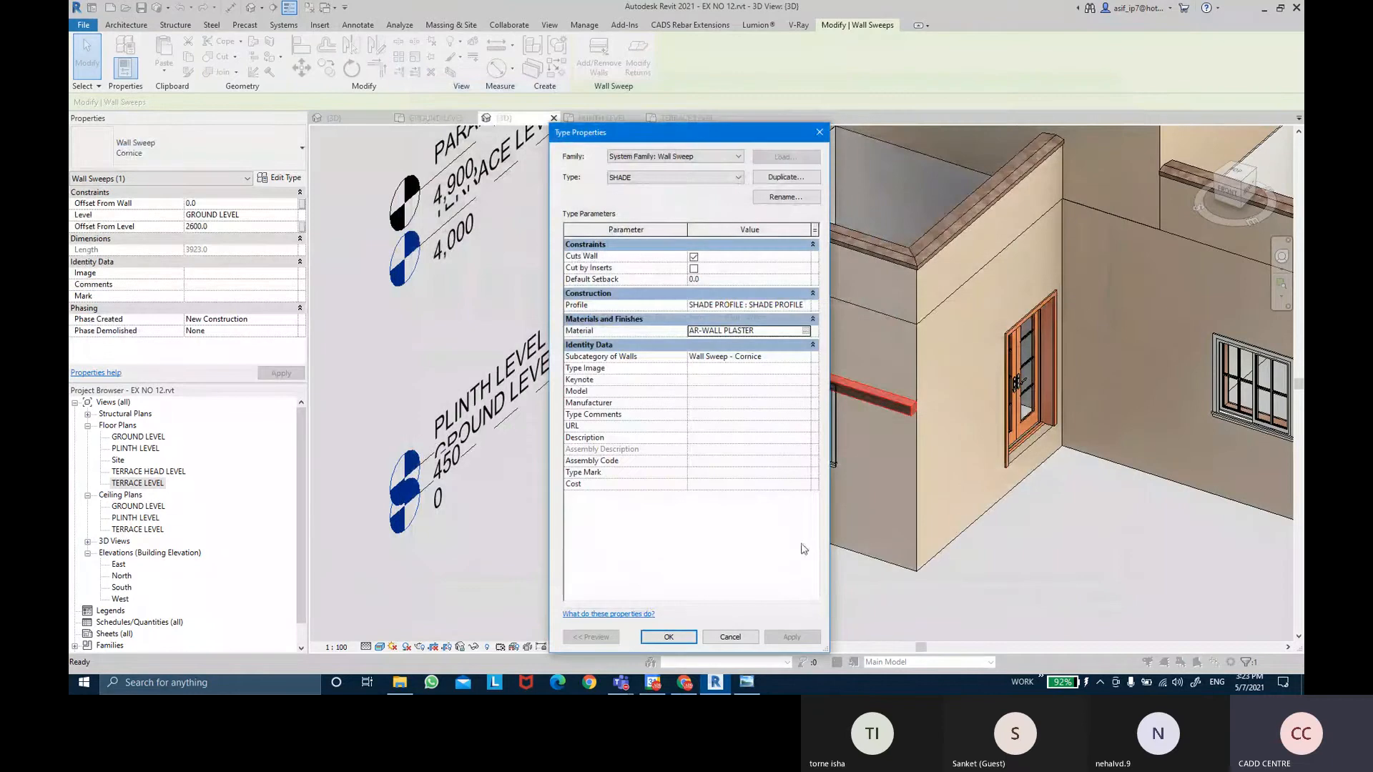
pyautogui.click(668, 637)
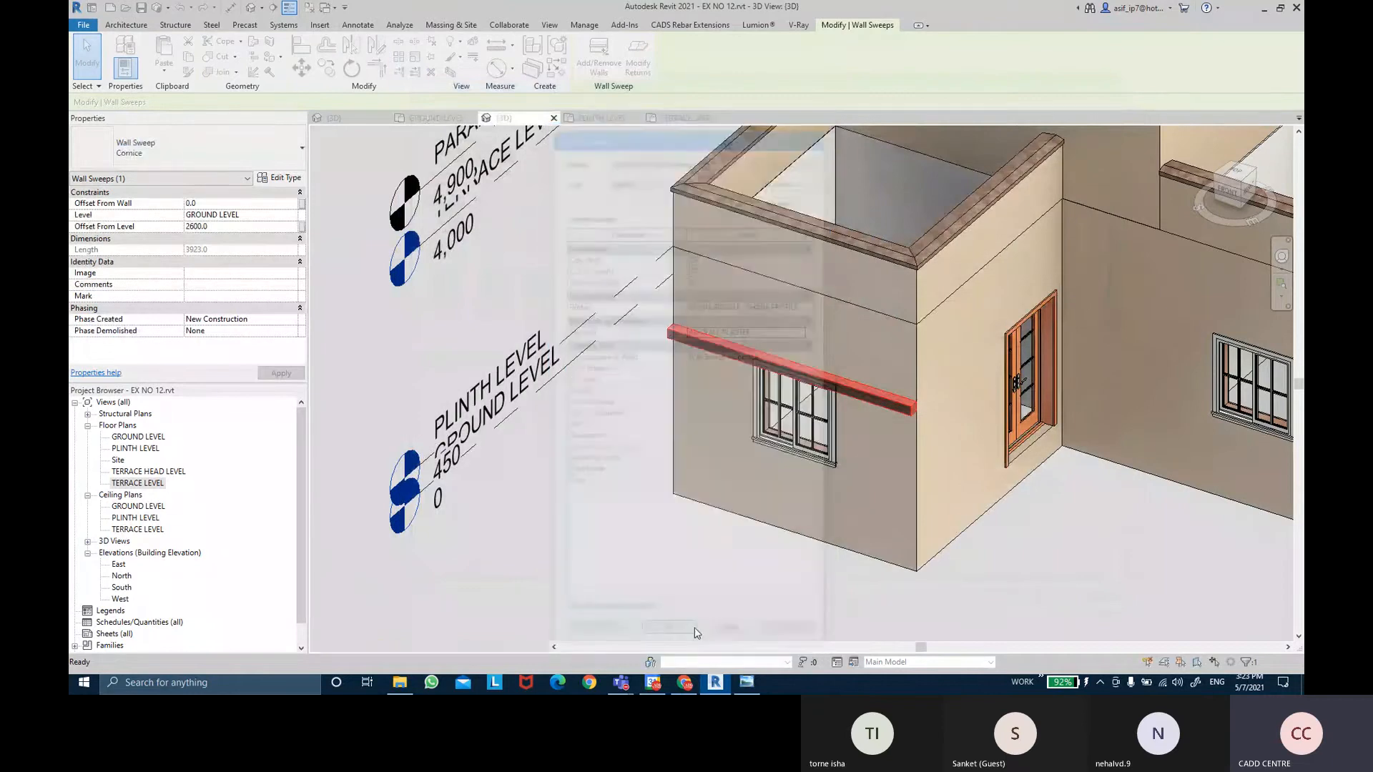
# Orbit around and select the SHADE wall sweep above the window.
pyautogui.click(1037, 595)
pyautogui.keyDown('shift'); pyautogui.moveTo(727, 503); pyautogui.dragTo(949, 401, button='middle'); pyautogui.keyUp('shift')
pyautogui.scroll(2, 951, 404)
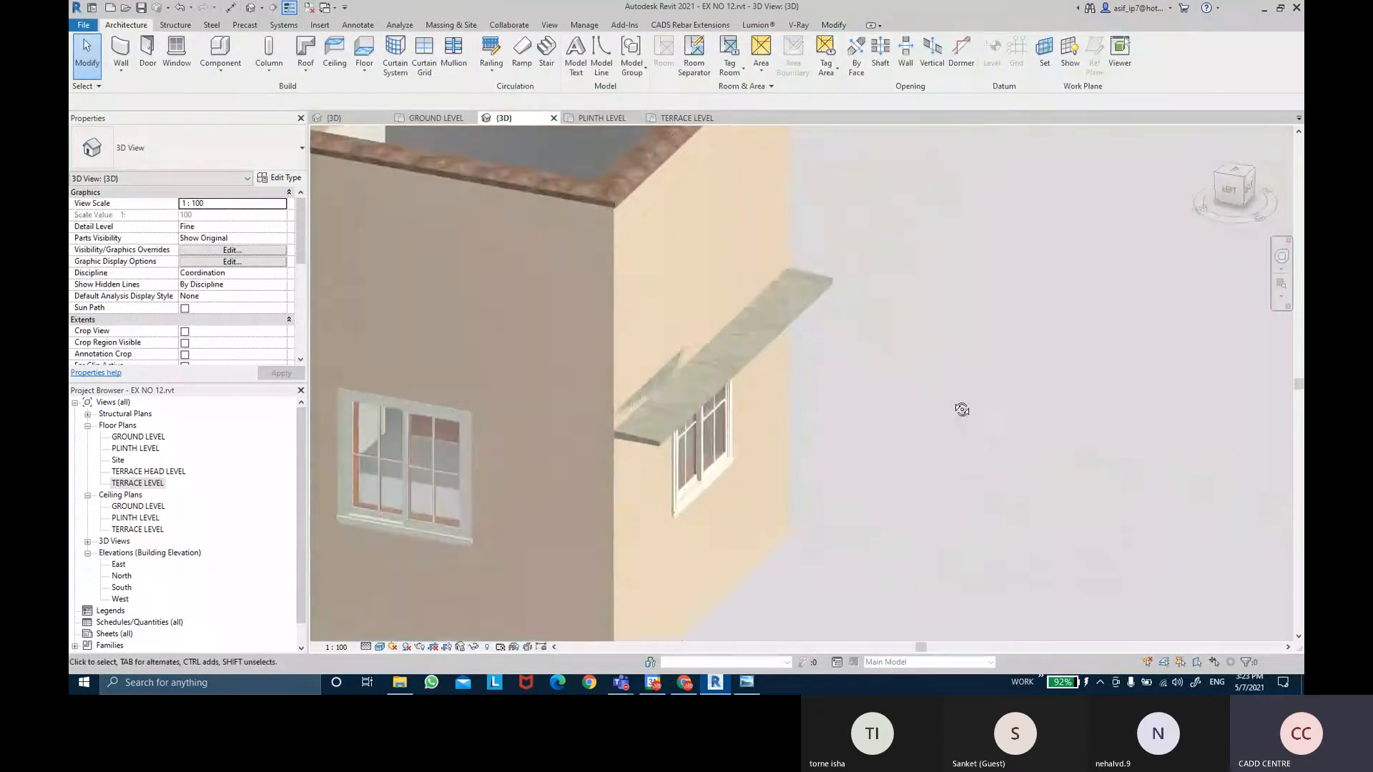
pyautogui.scroll(3, 798, 313)
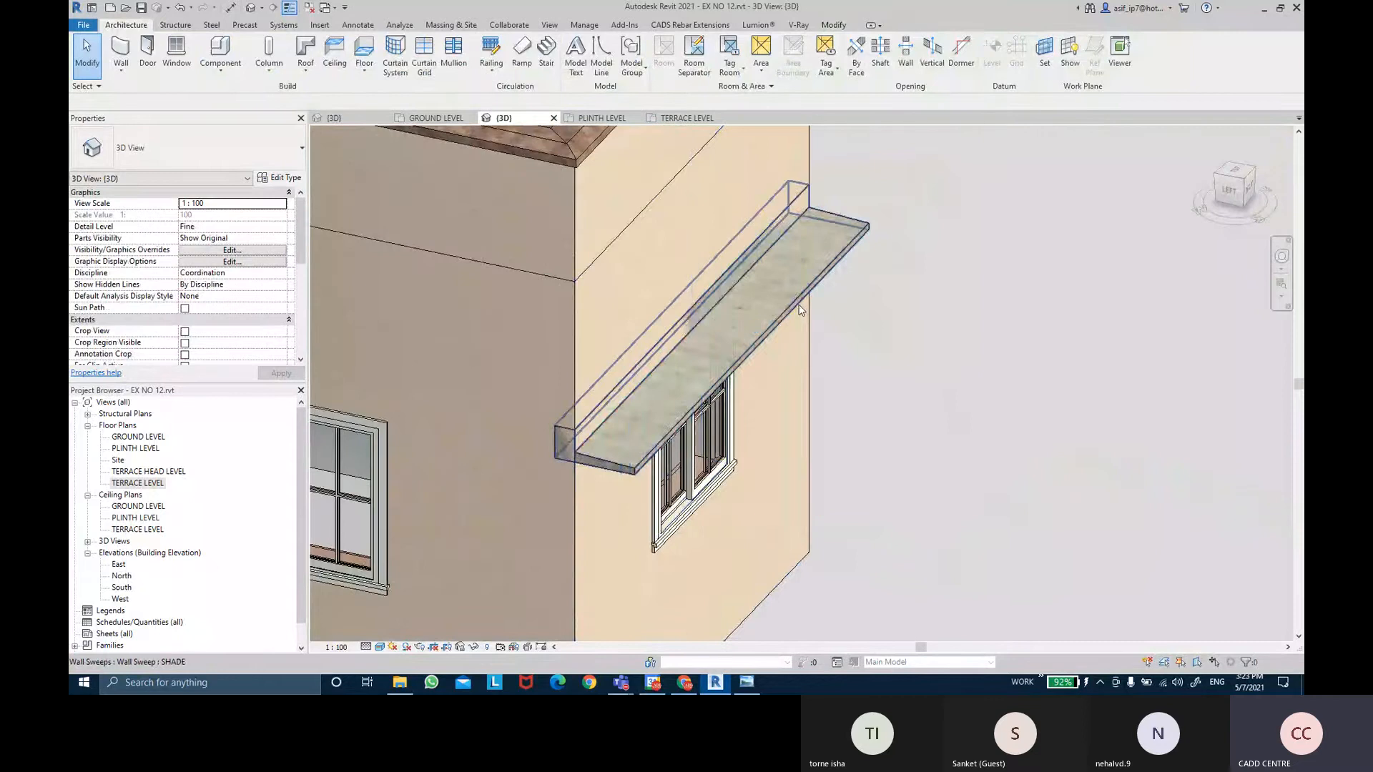
pyautogui.click(799, 309)
pyautogui.keyDown('shift'); pyautogui.moveTo(797, 315); pyautogui.dragTo(664, 378, button='middle'); pyautogui.keyUp('shift')
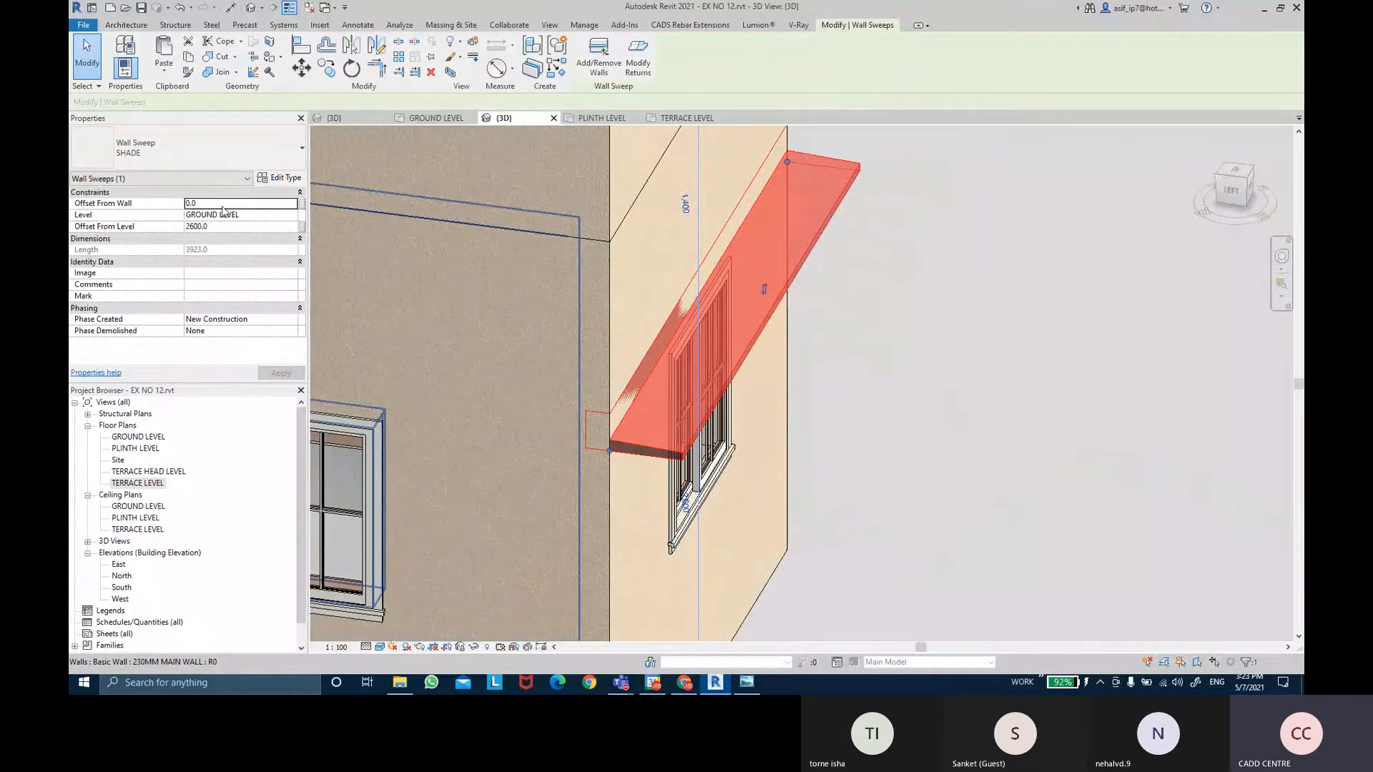
# Set the shade's Offset From Wall to 18, then change it to -18.
pyautogui.click(222, 204)
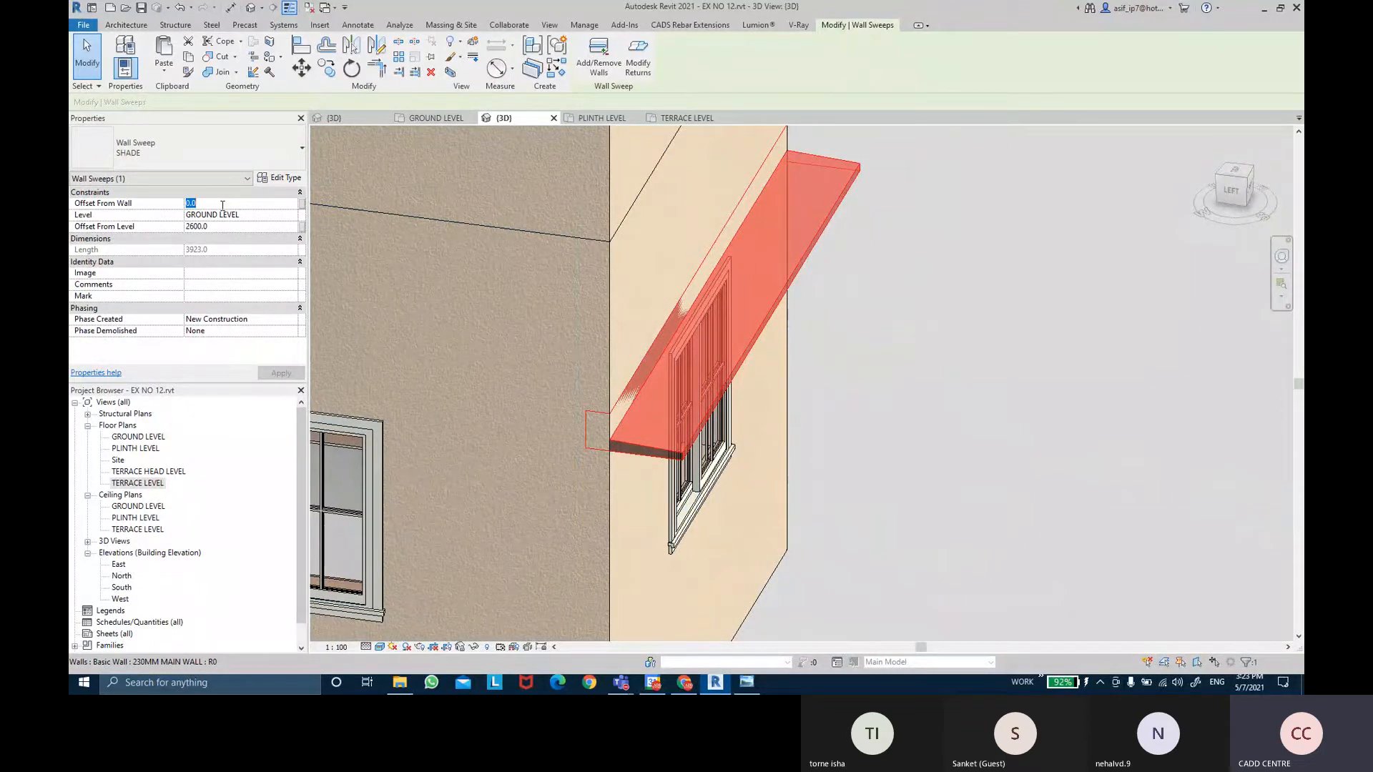
pyautogui.write('18')
pyautogui.press('Return')
pyautogui.click(279, 372)
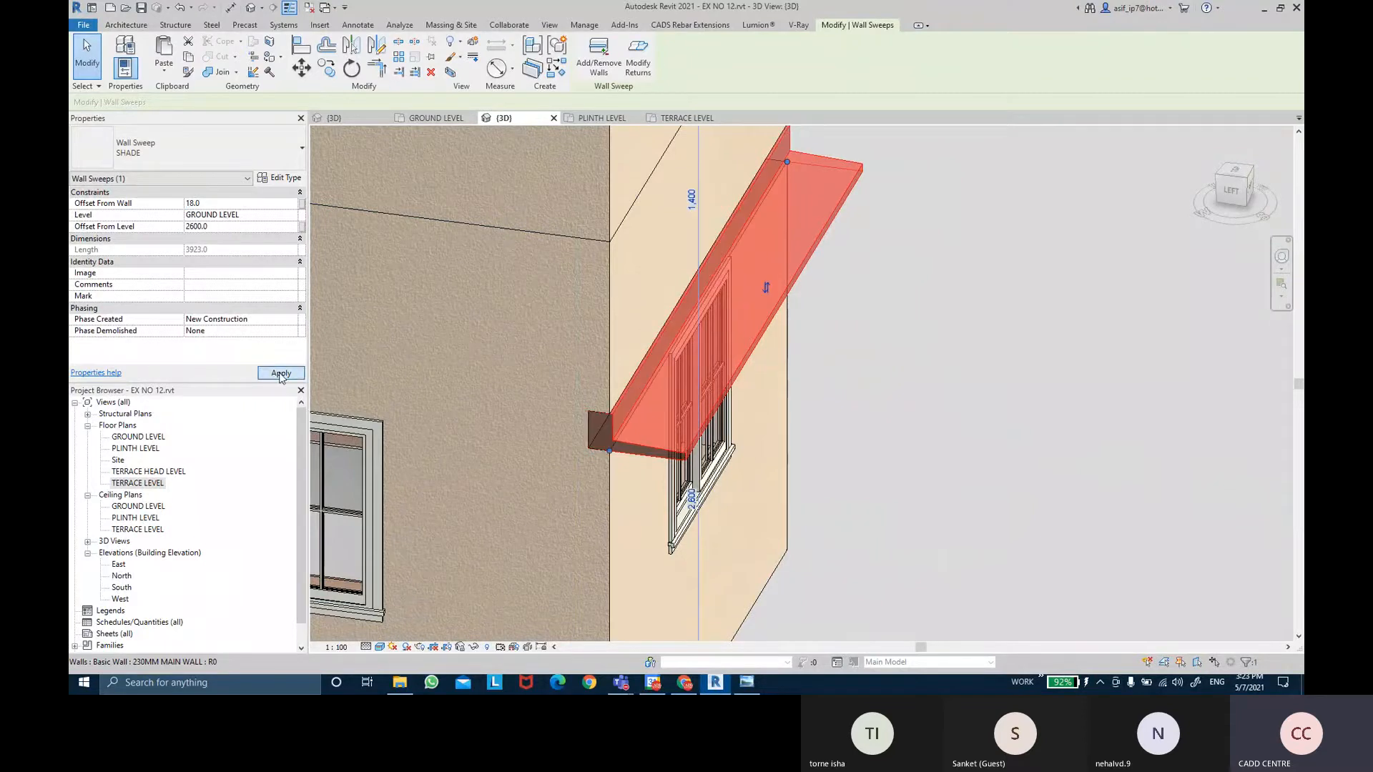
pyautogui.click(187, 203)
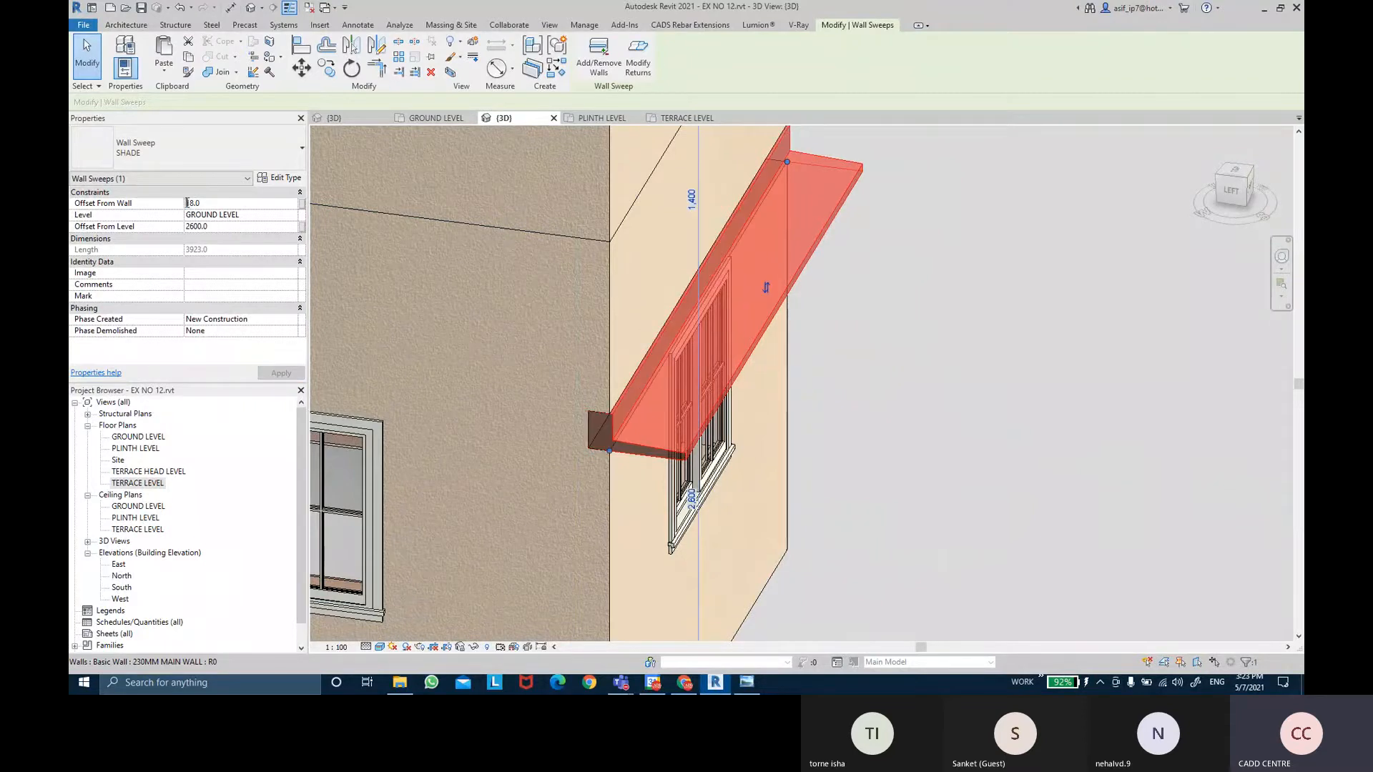
pyautogui.write('-')
pyautogui.click(280, 373)
pyautogui.click(848, 432)
pyautogui.click(788, 411)
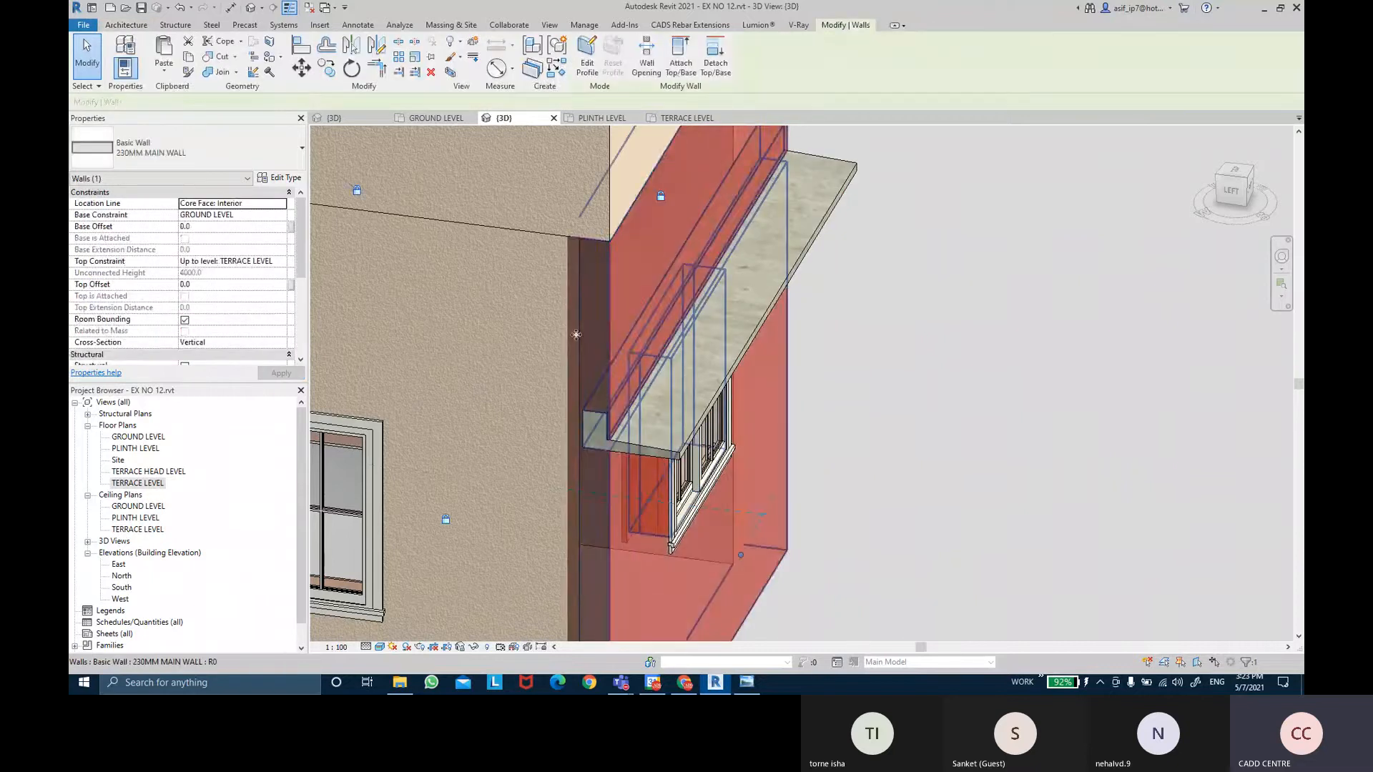
pyautogui.click(280, 177)
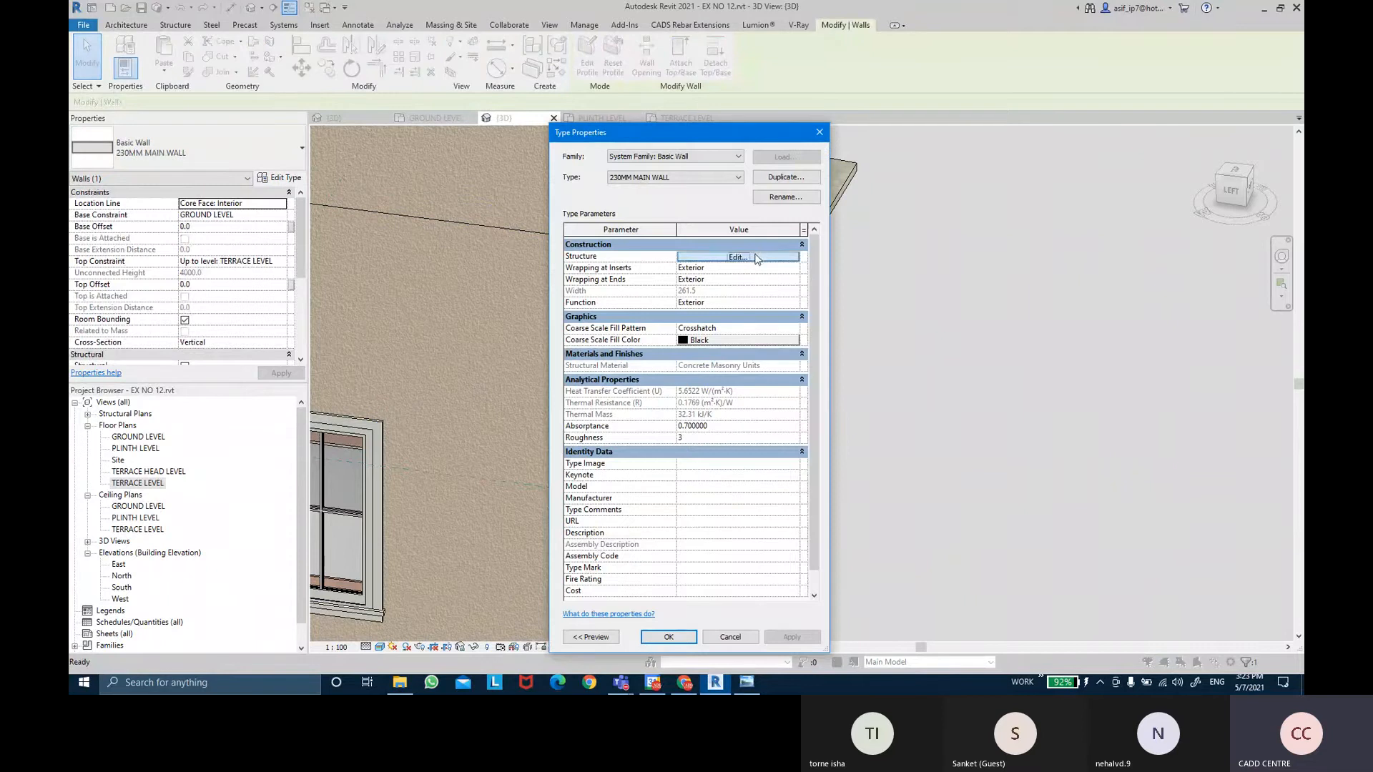
pyautogui.click(755, 257)
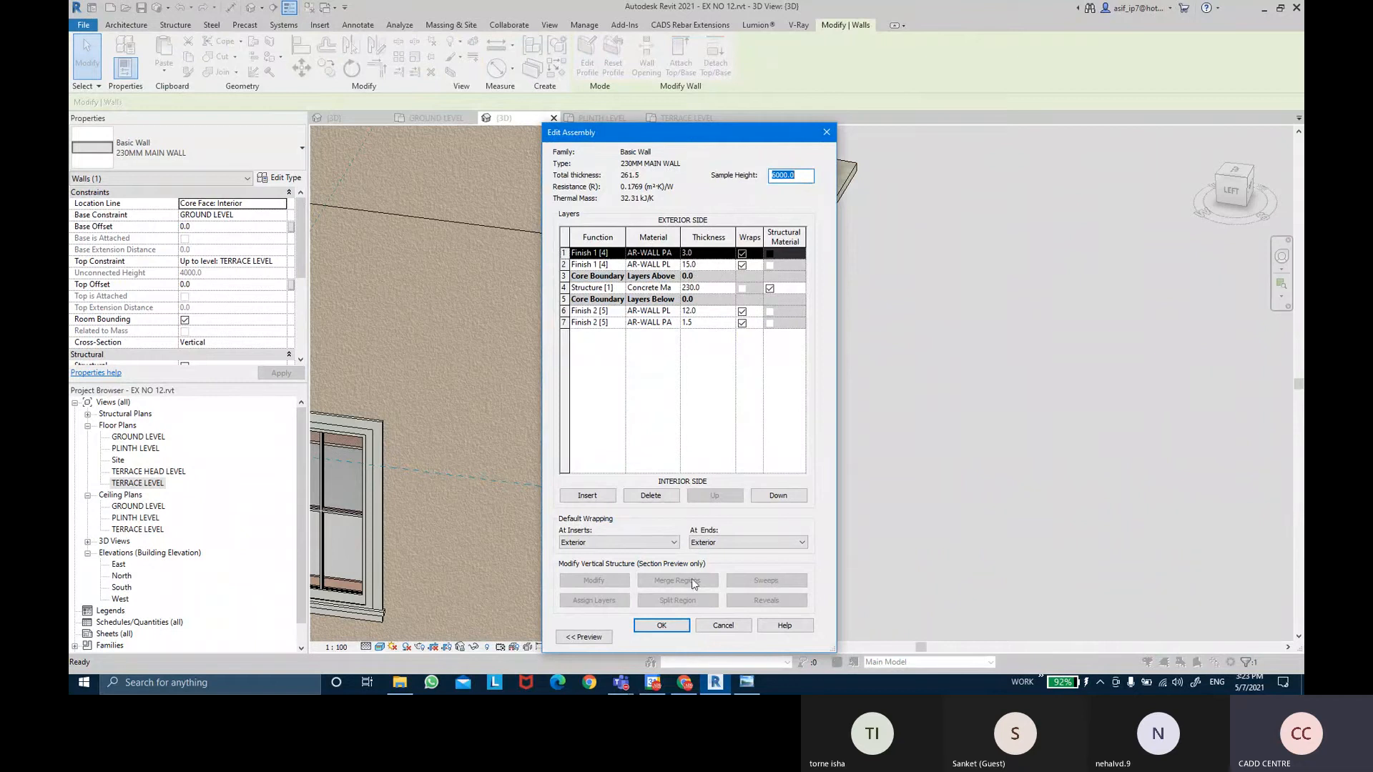
pyautogui.click(661, 624)
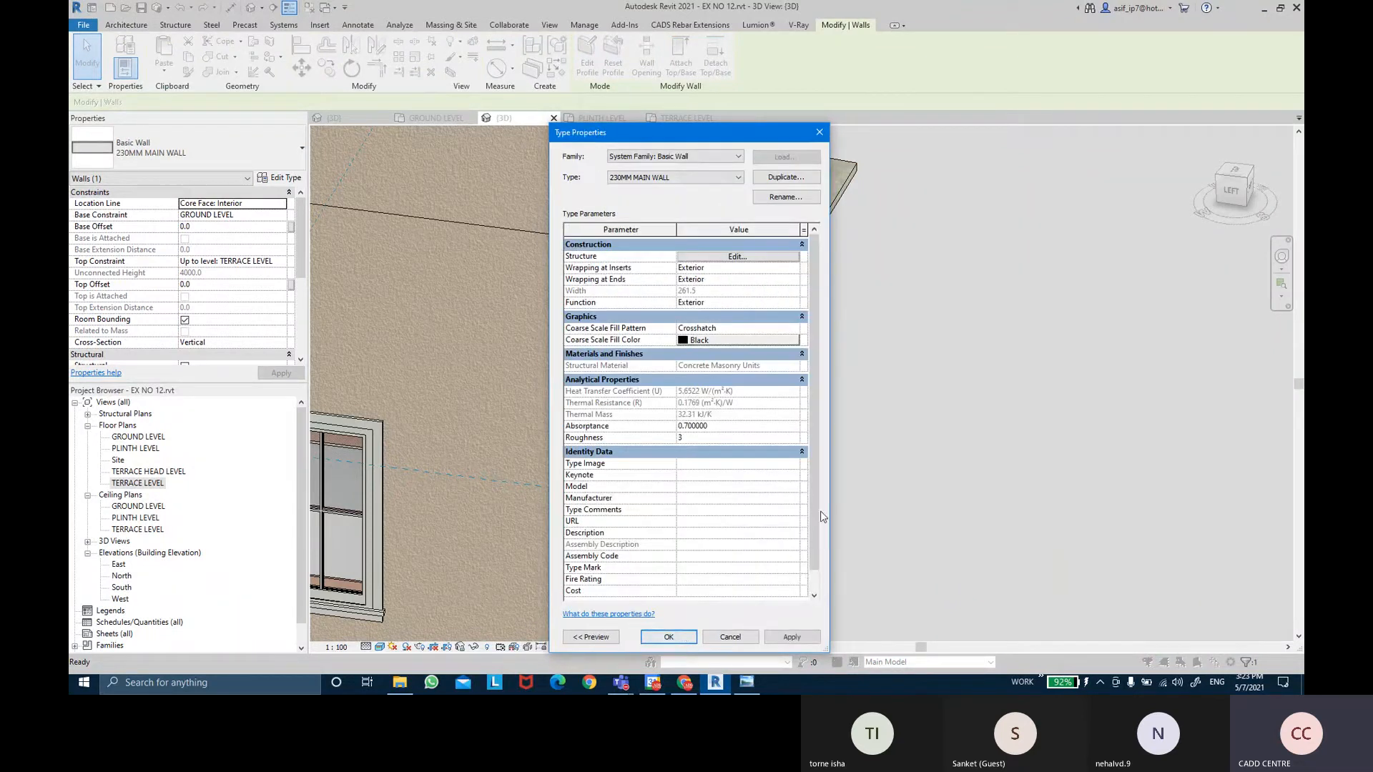
pyautogui.click(681, 641)
pyautogui.click(964, 385)
# Expand Families > Profiles > SHADE PROFILE in the Project Browser and select its type.
pyautogui.scroll(3, 987, 336)
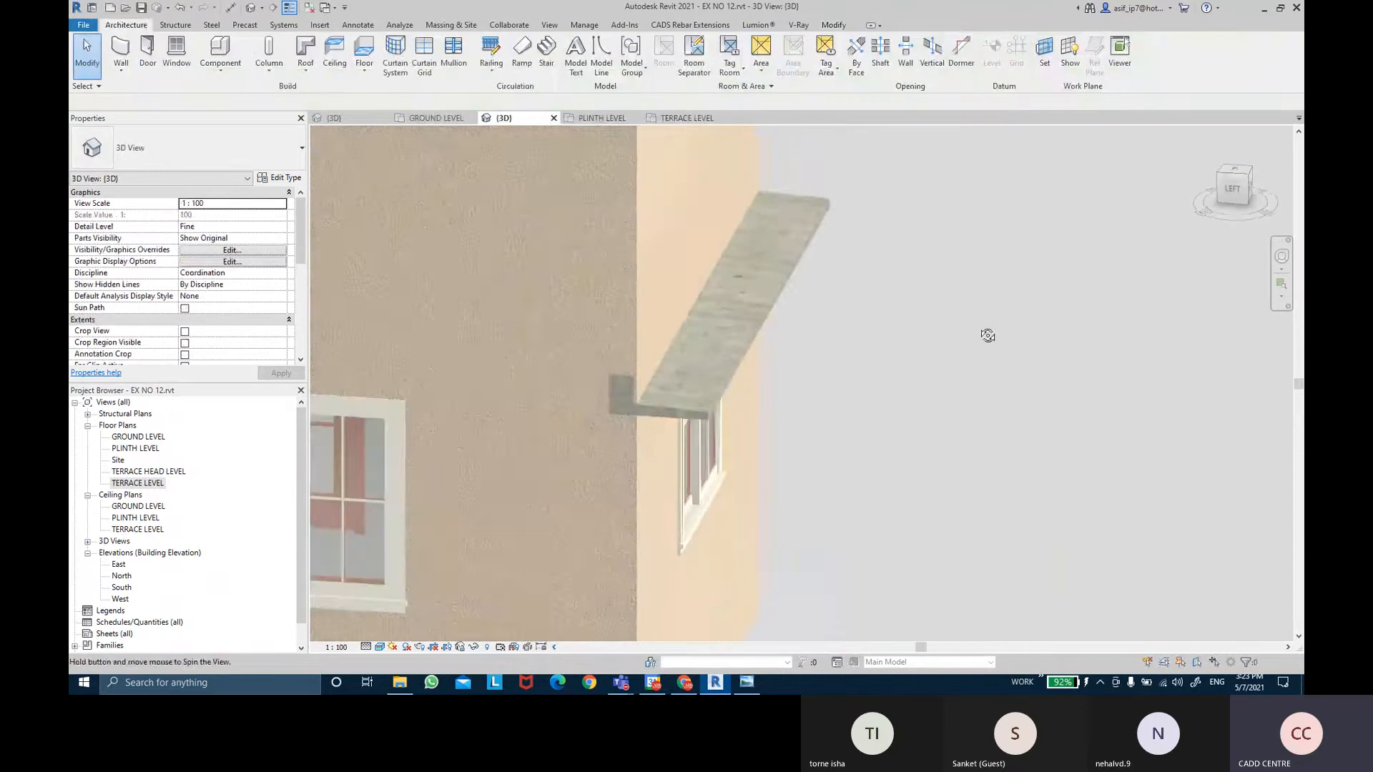
pyautogui.keyDown('shift'); pyautogui.moveTo(988, 335); pyautogui.dragTo(655, 342, button='middle'); pyautogui.keyUp('shift')
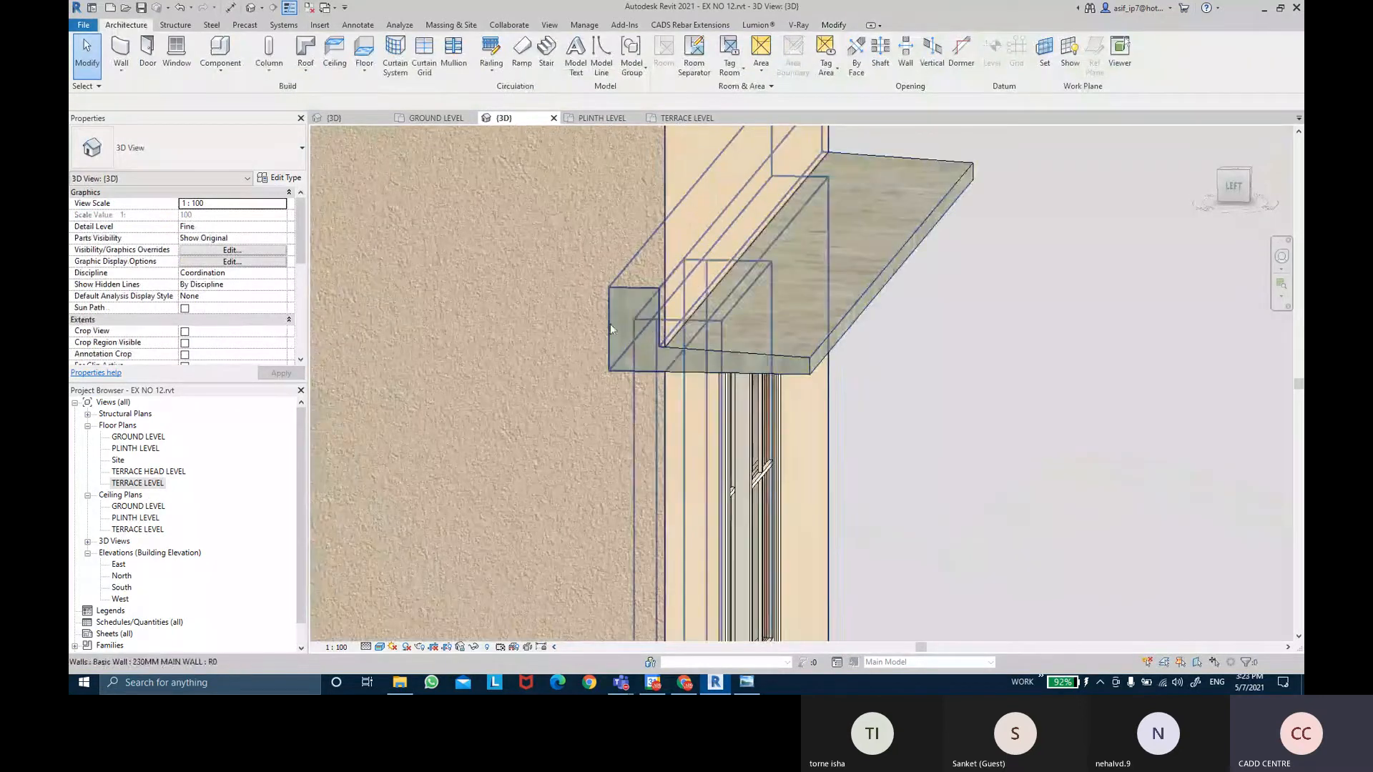
pyautogui.scroll(-1, 153, 595)
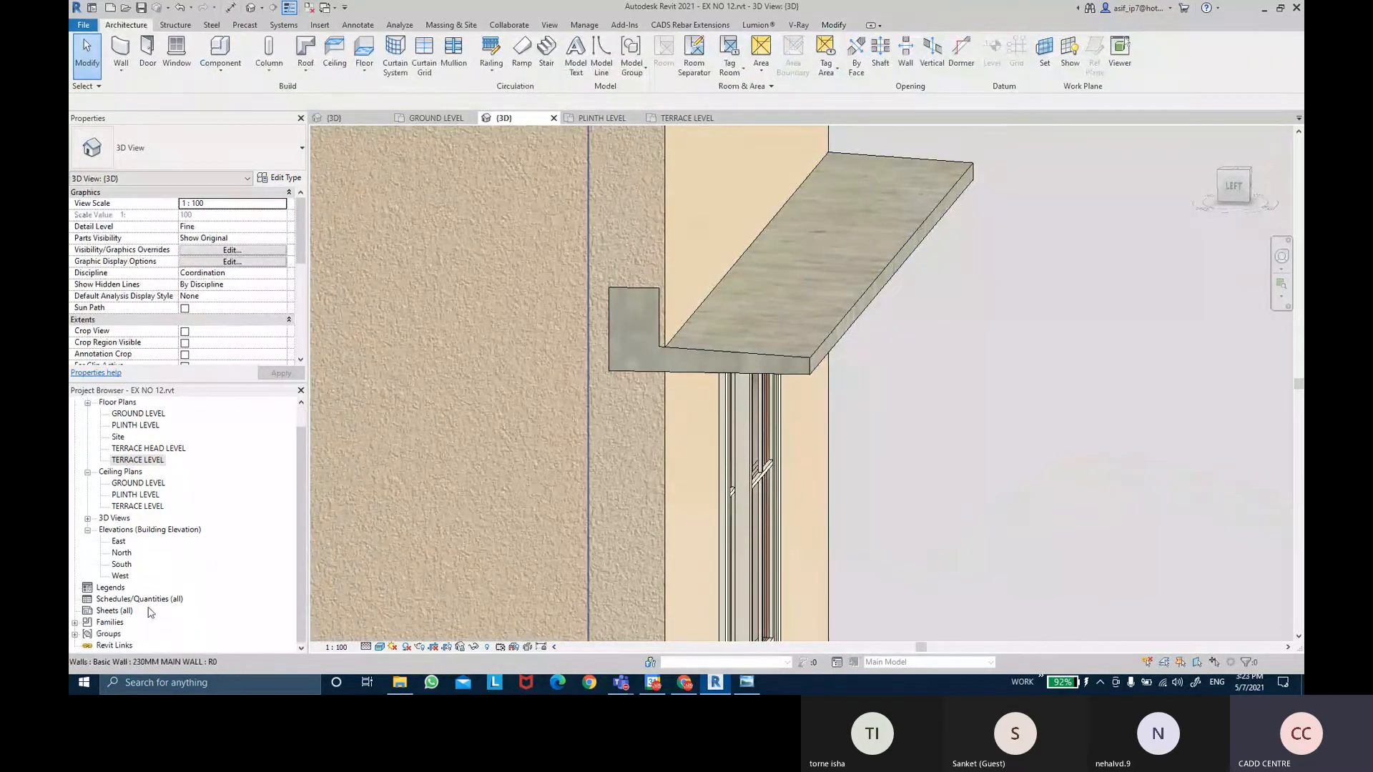
pyautogui.click(75, 623)
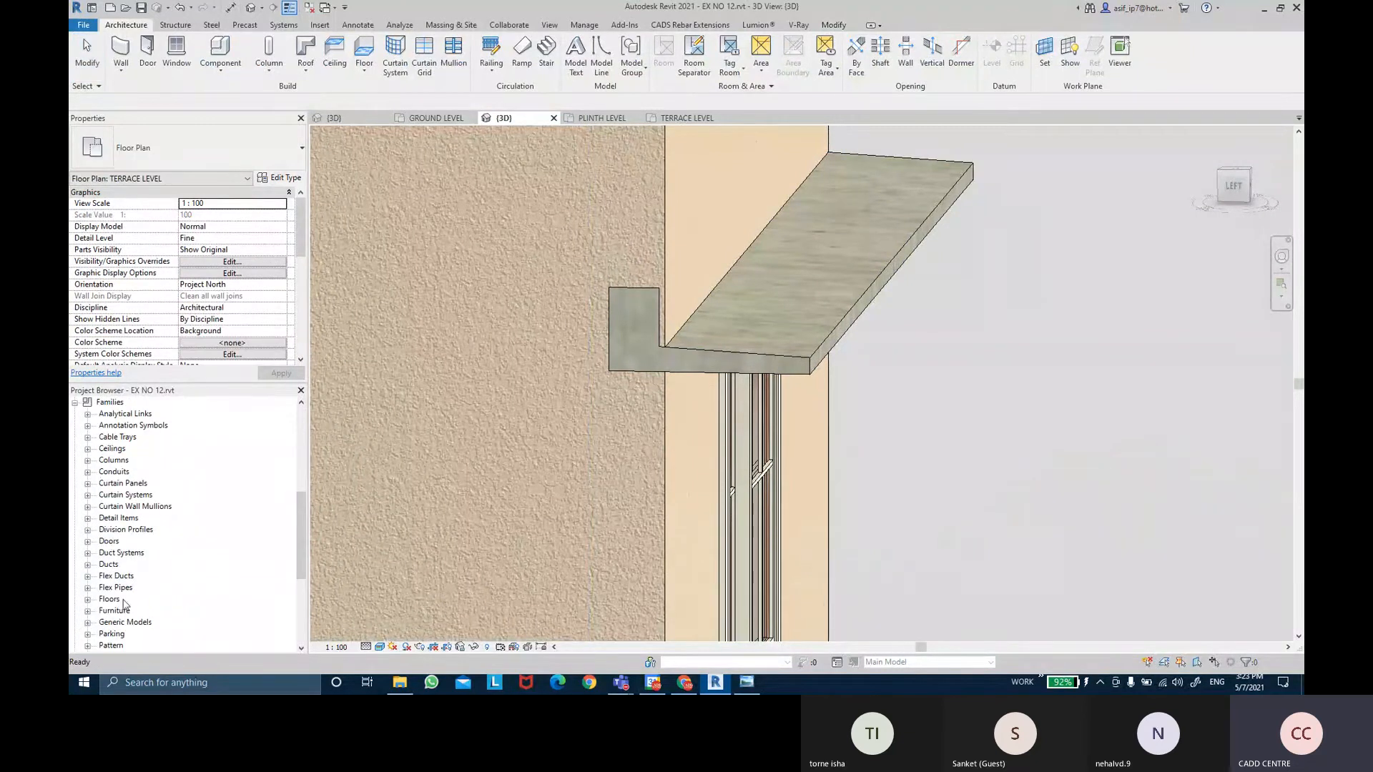
pyautogui.scroll(-4, 129, 501)
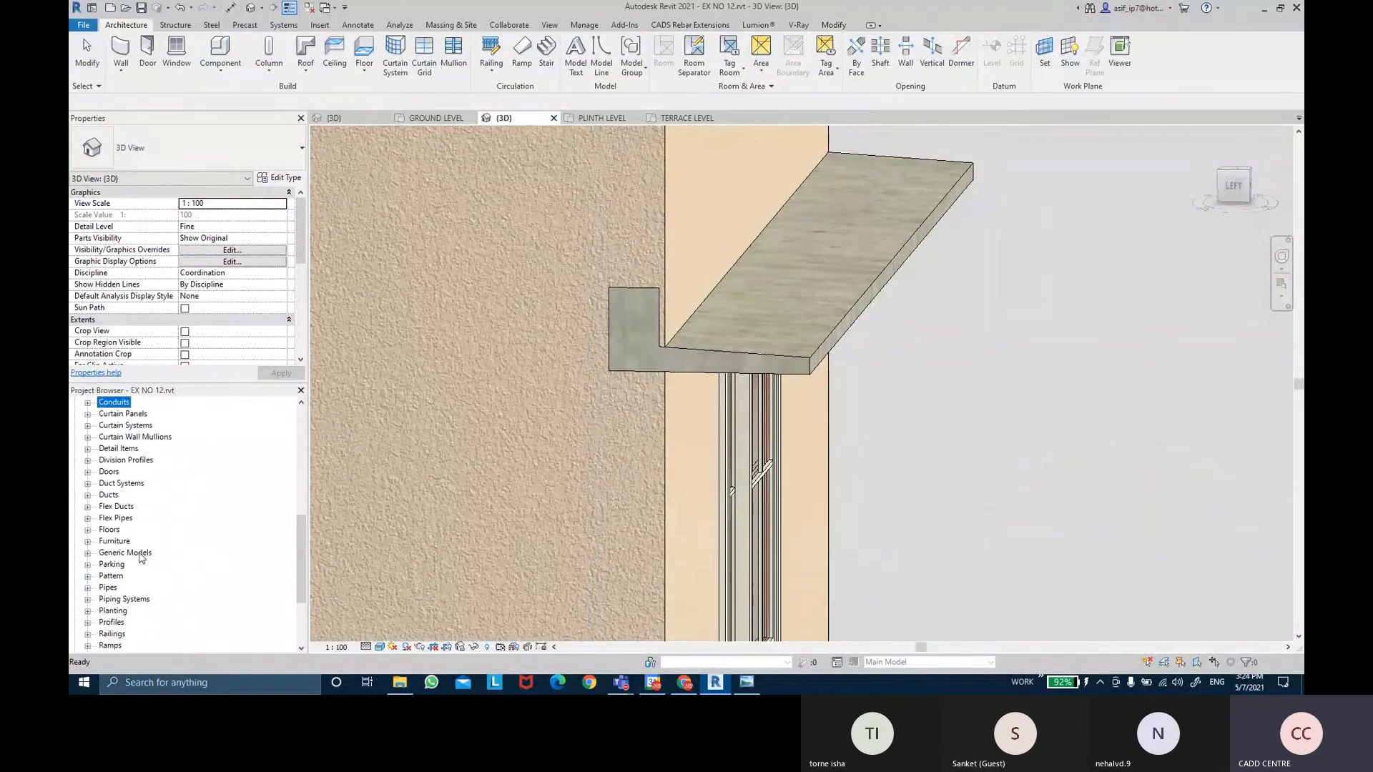
pyautogui.click(112, 600)
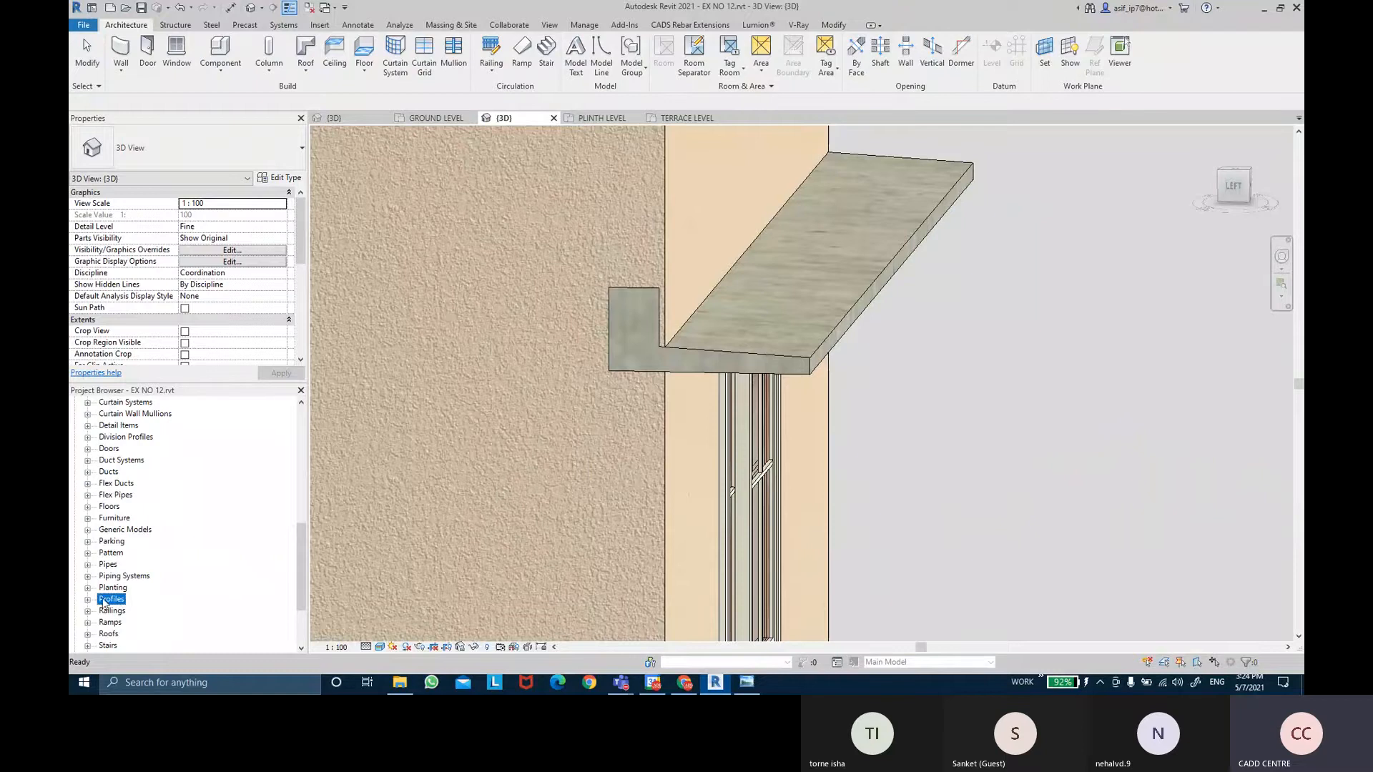
pyautogui.click(87, 601)
pyautogui.scroll(-5, 100, 608)
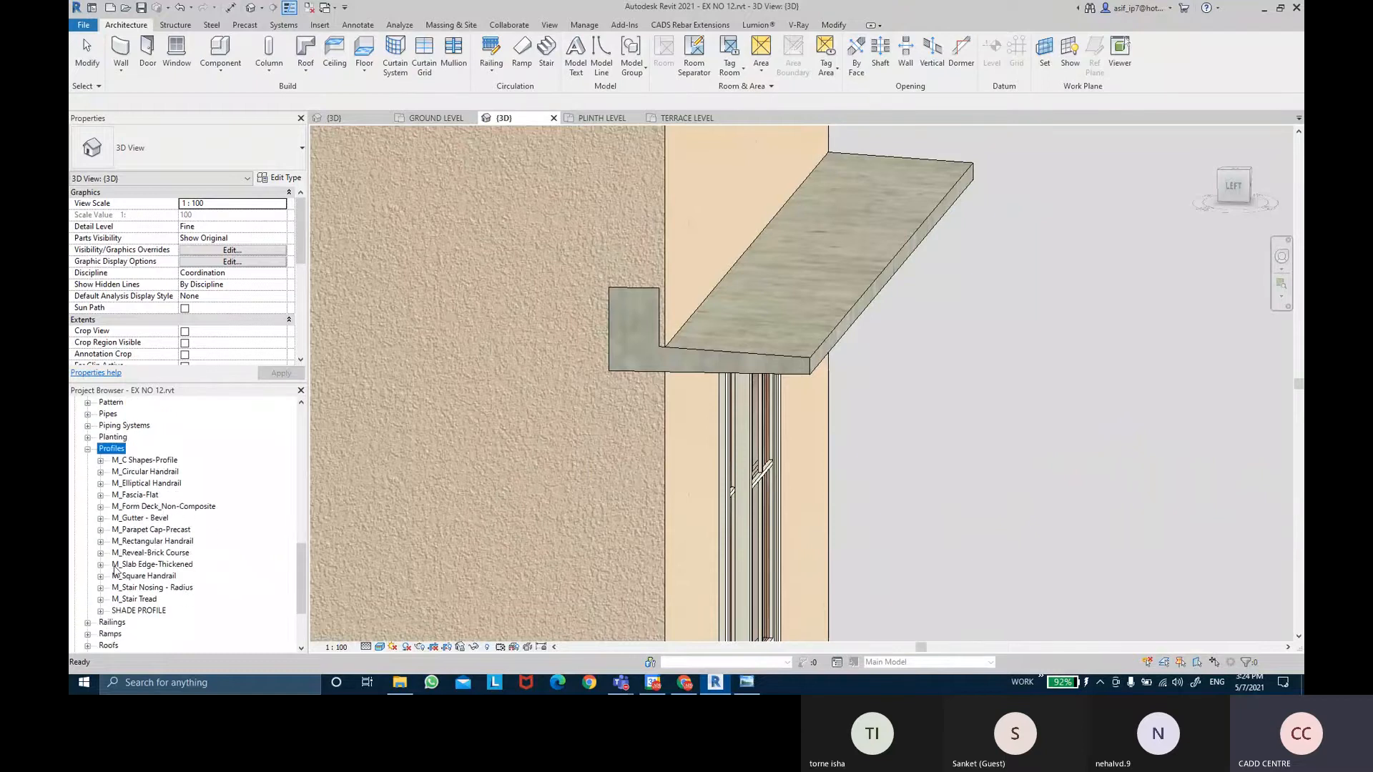
pyautogui.click(108, 612)
pyautogui.click(100, 611)
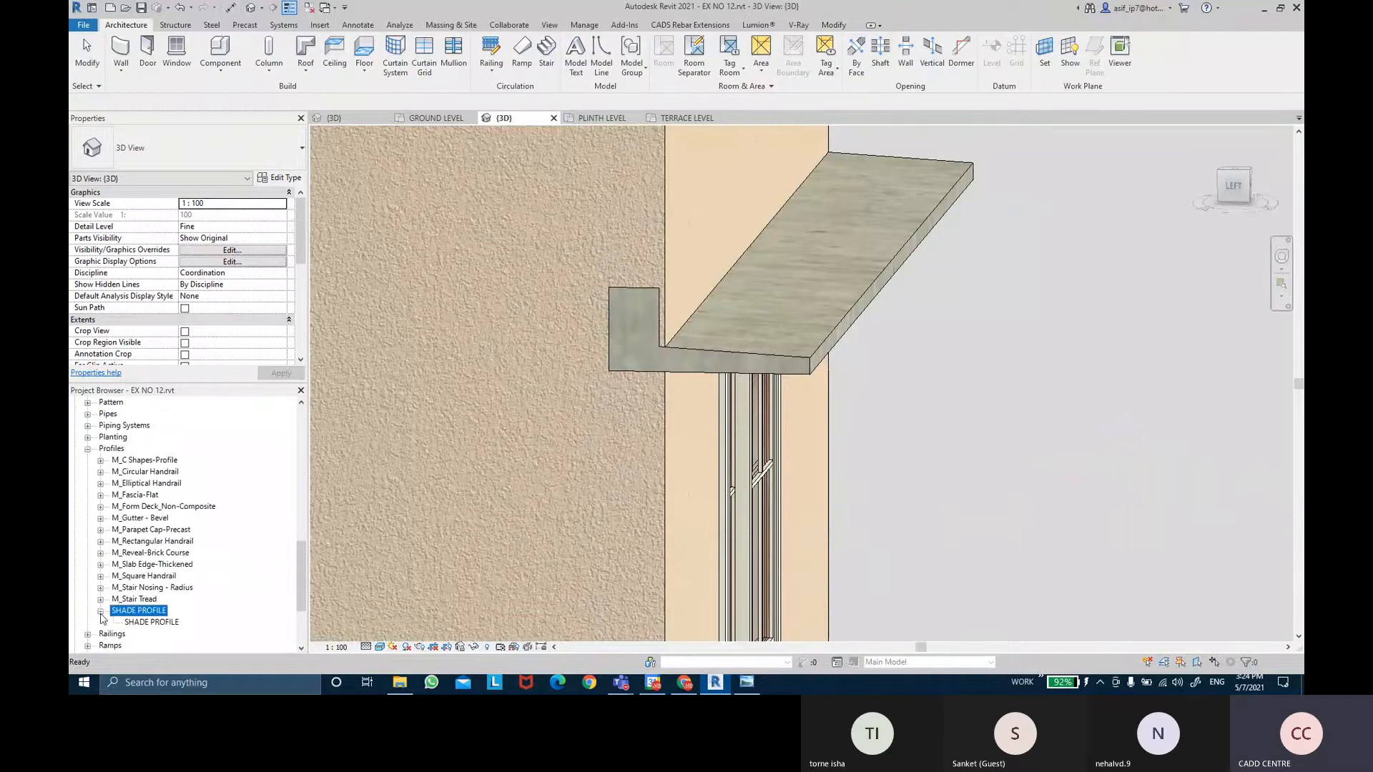
pyautogui.click(150, 622)
# Set the SHADE PROFILE type's LINTEL THICKNESS to 230.0.
pyautogui.rightClick(156, 622)
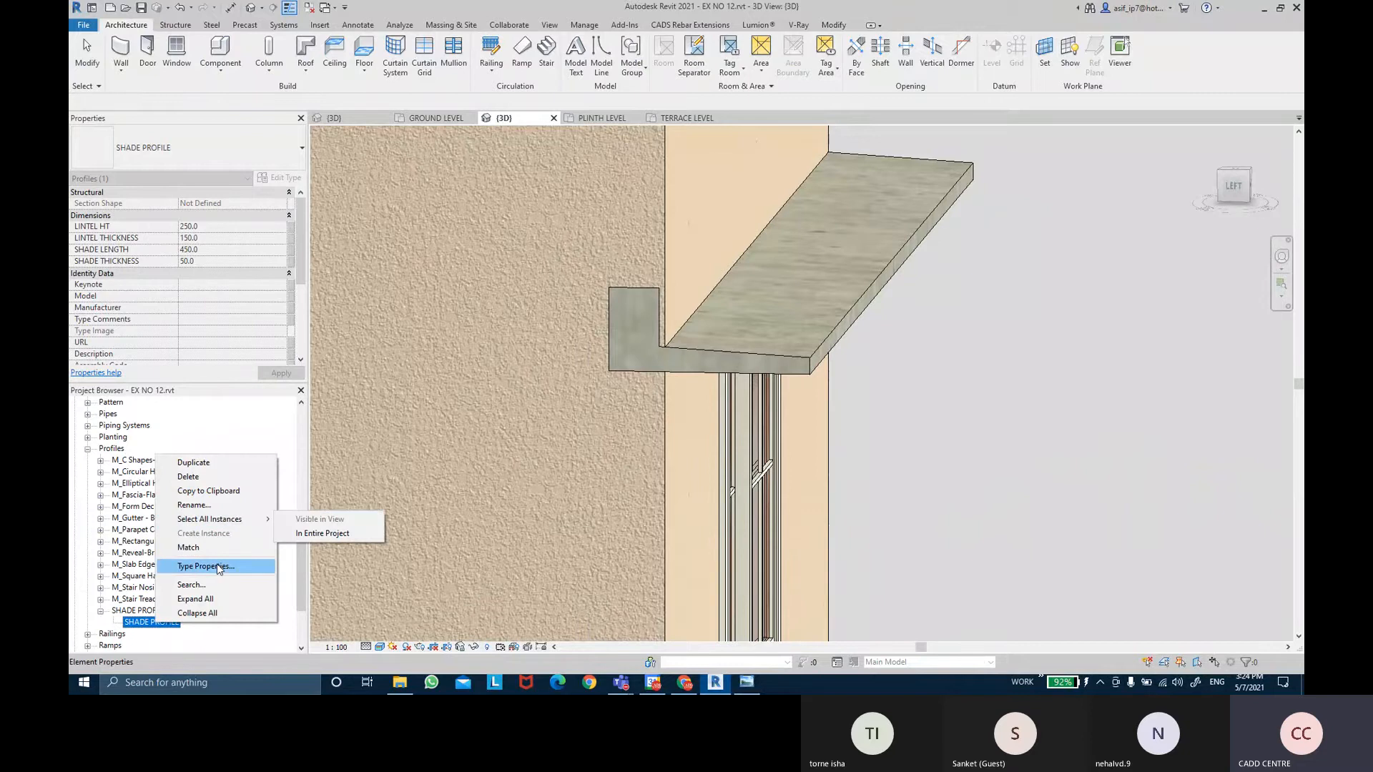
pyautogui.click(218, 566)
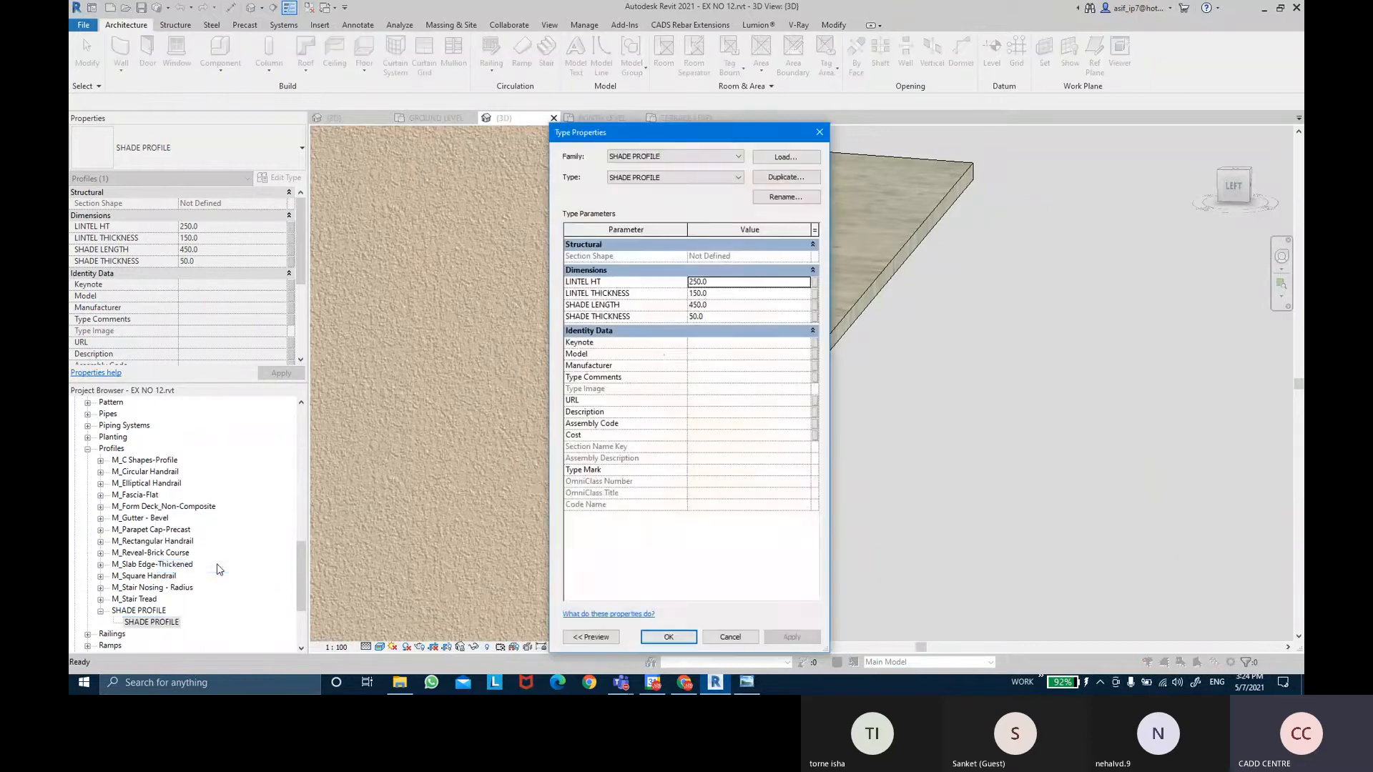
pyautogui.click(717, 294)
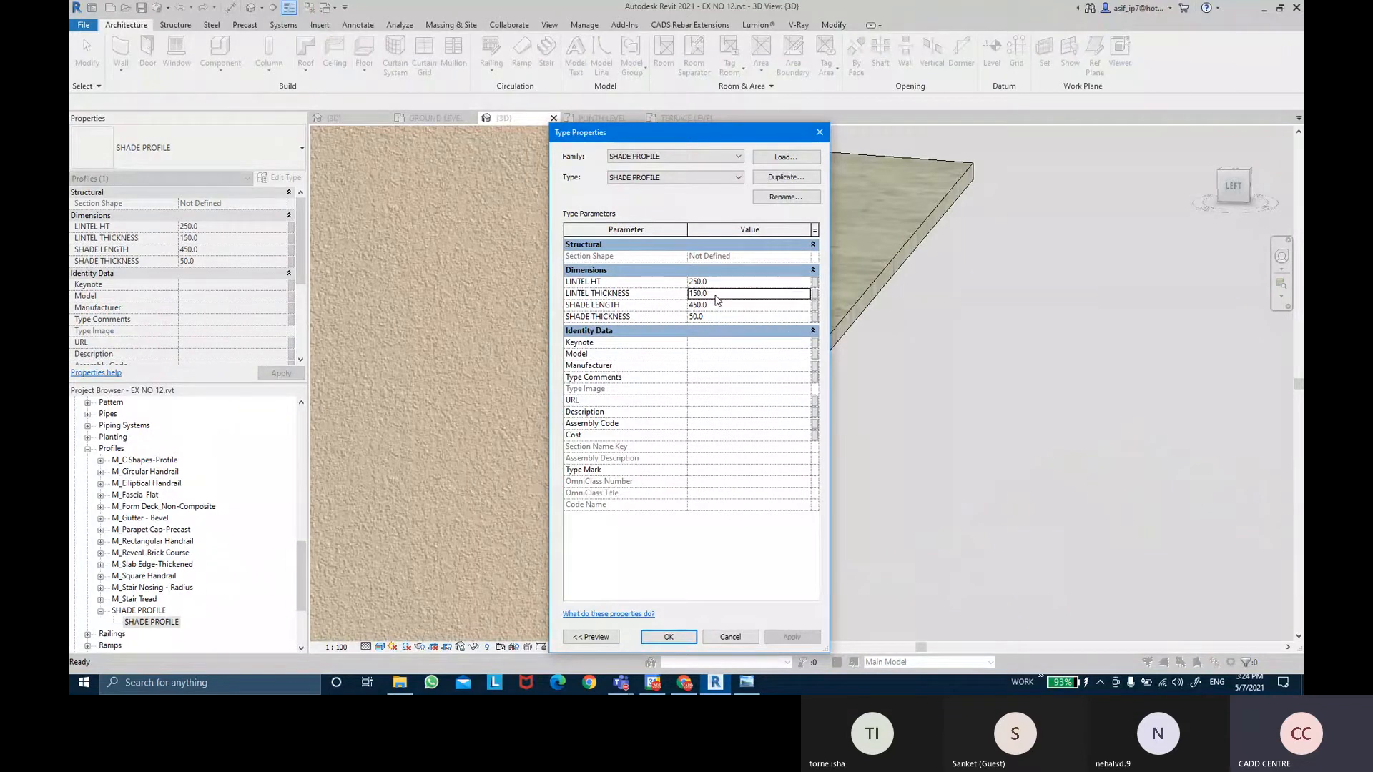
pyautogui.moveTo(703, 294); pyautogui.dragTo(674, 302)
pyautogui.write('23')
pyautogui.click(670, 637)
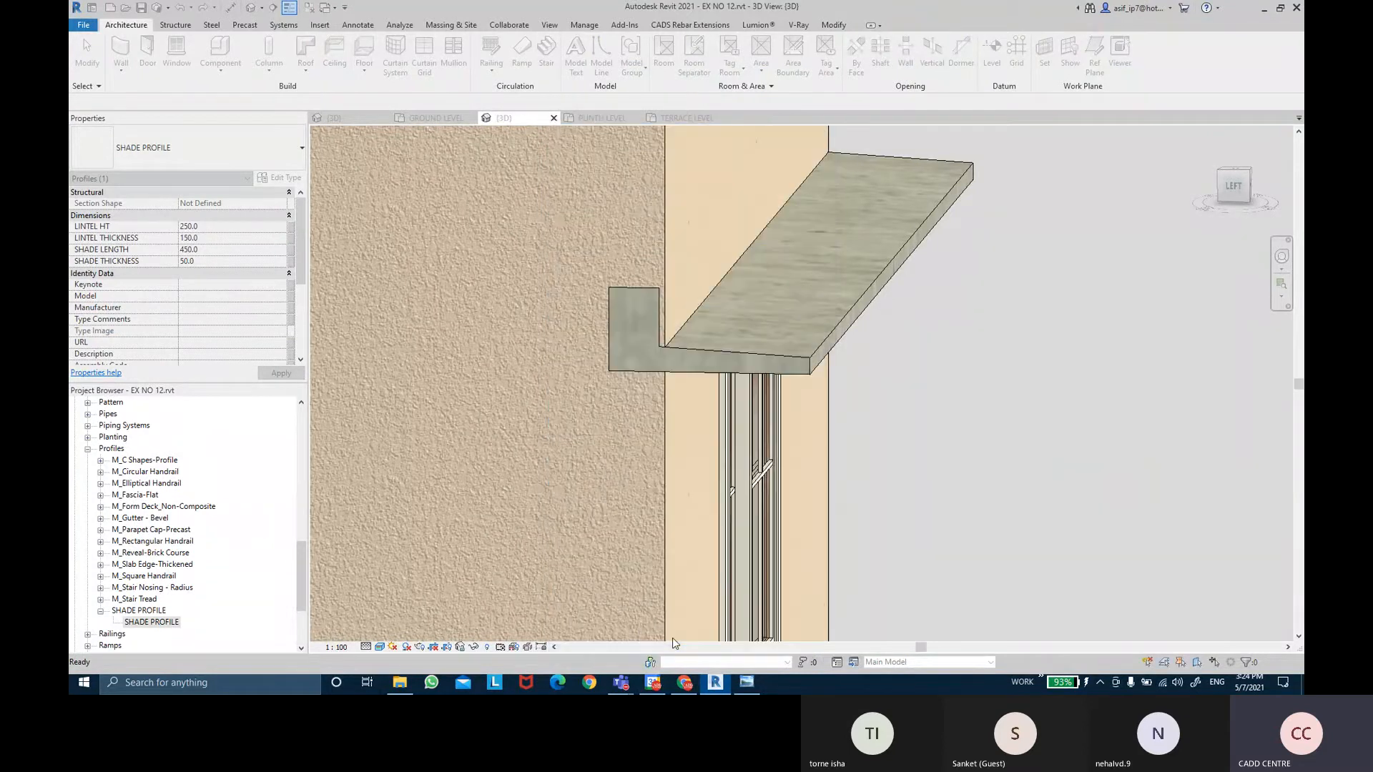
# Orbit to the front and select the shade over the window to inspect it.
pyautogui.click(925, 399)
pyautogui.keyDown('shift'); pyautogui.moveTo(925, 399); pyautogui.dragTo(801, 509, button='middle'); pyautogui.keyUp('shift')
pyautogui.scroll(-4, 796, 504)
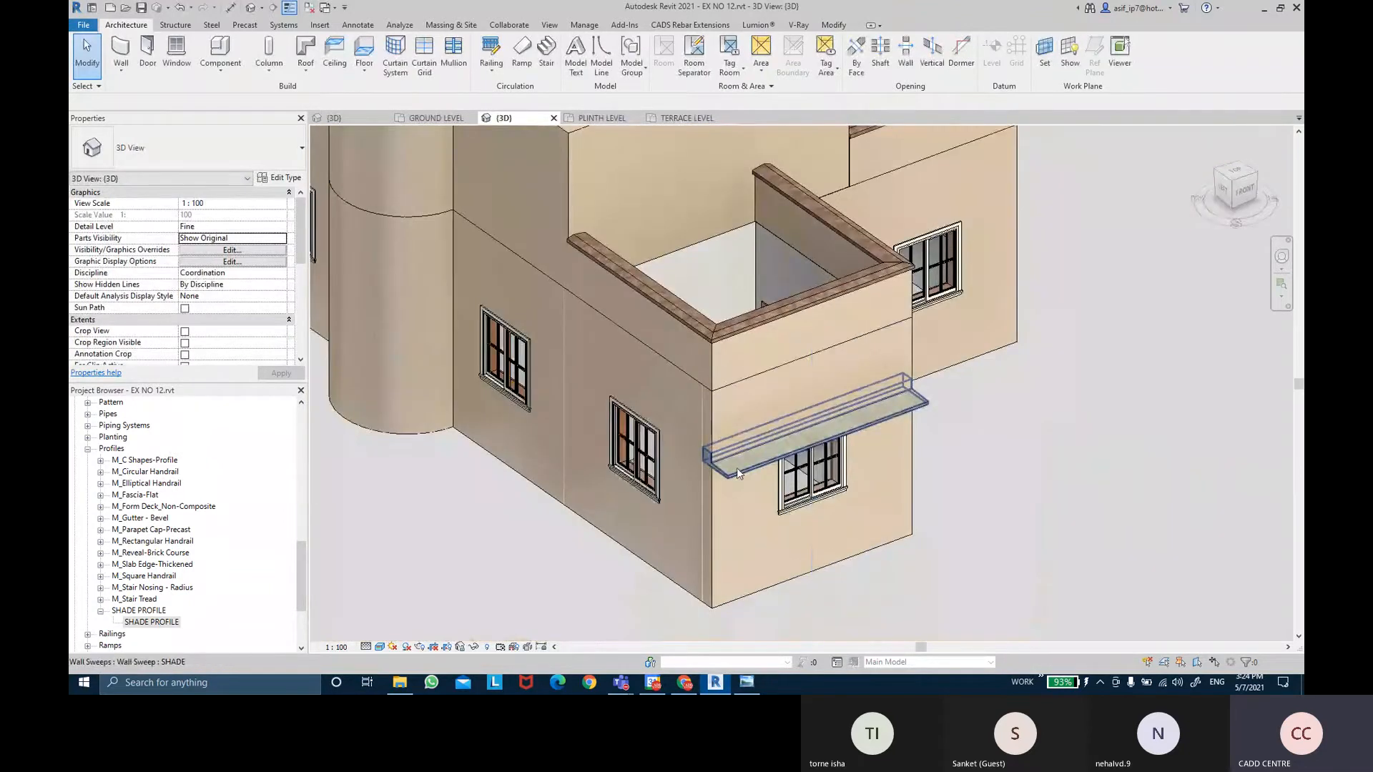
pyautogui.click(737, 467)
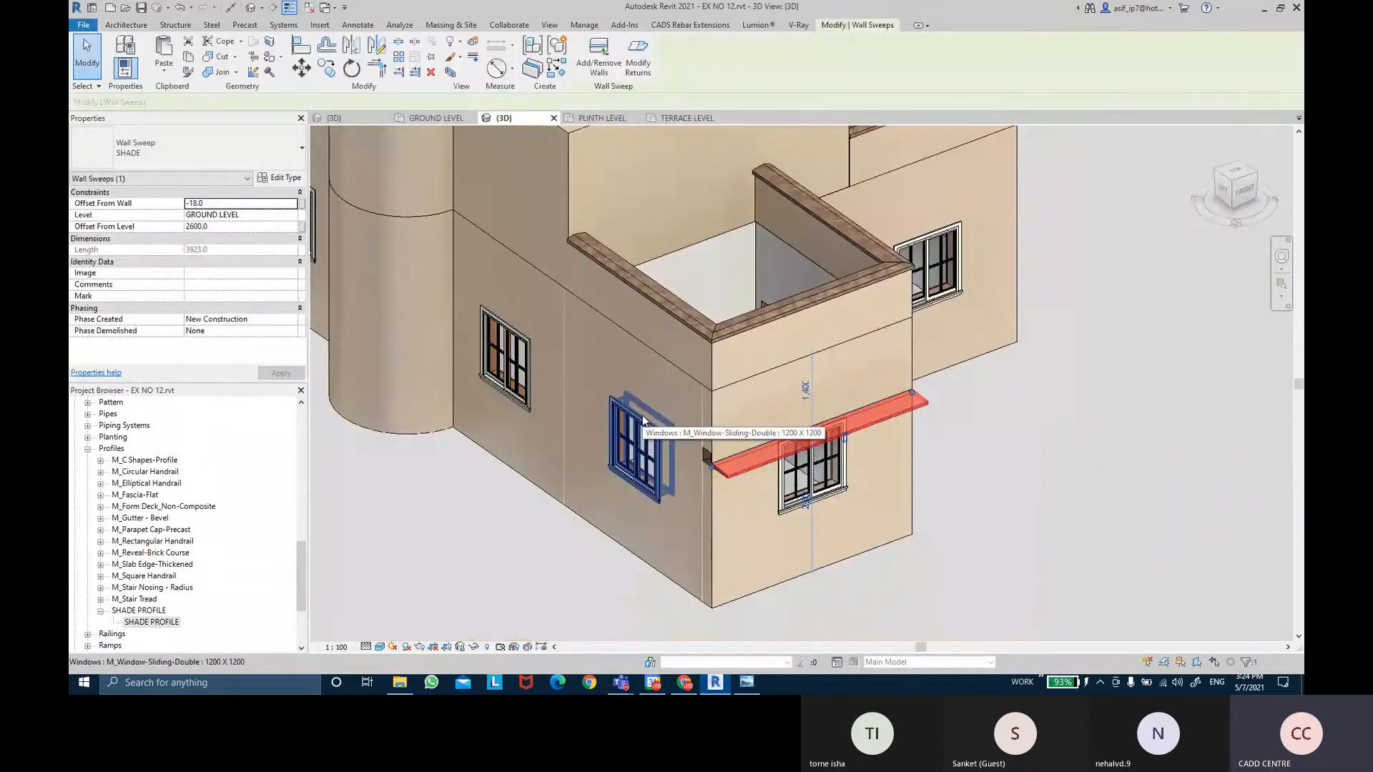
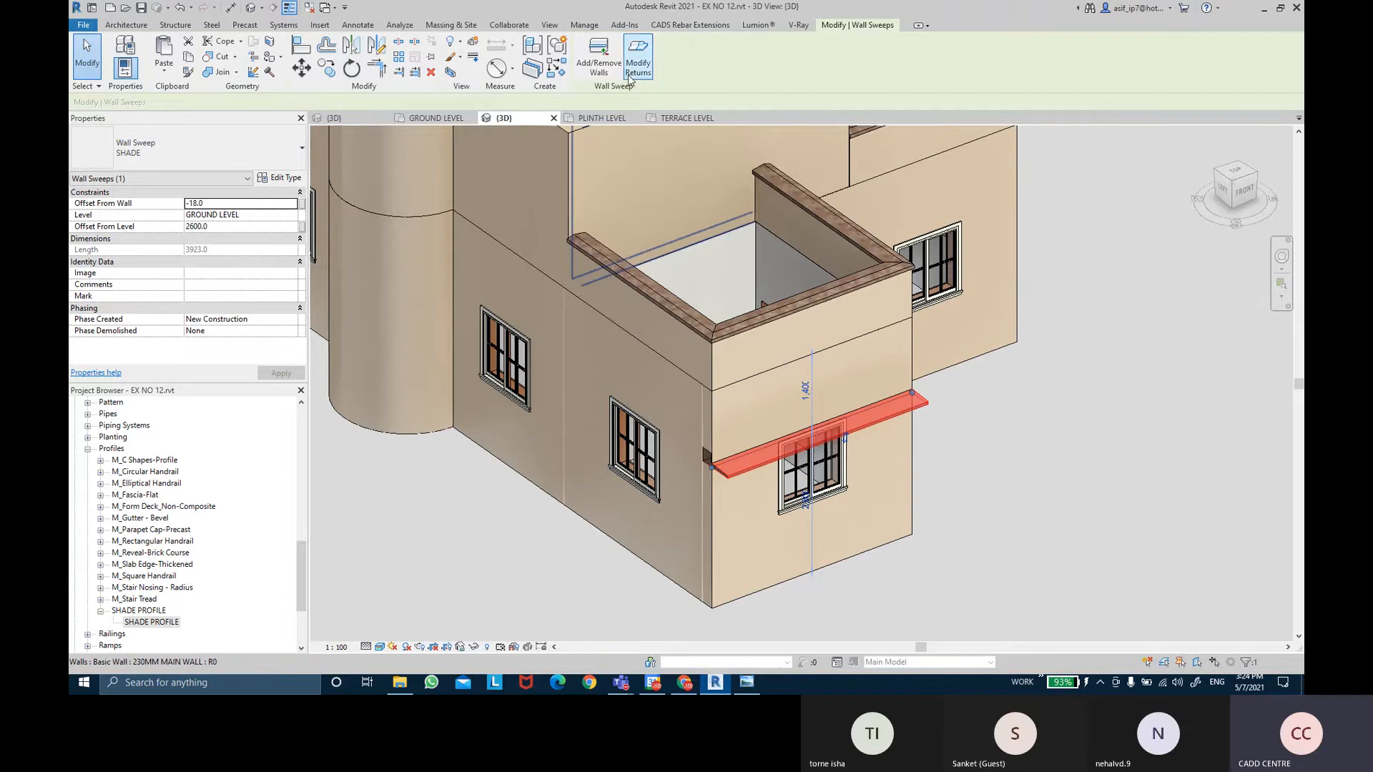
# Add the recessed, flat, curved and left walls to the SHADE wall sweep.
pyautogui.click(599, 52)
pyautogui.click(604, 375)
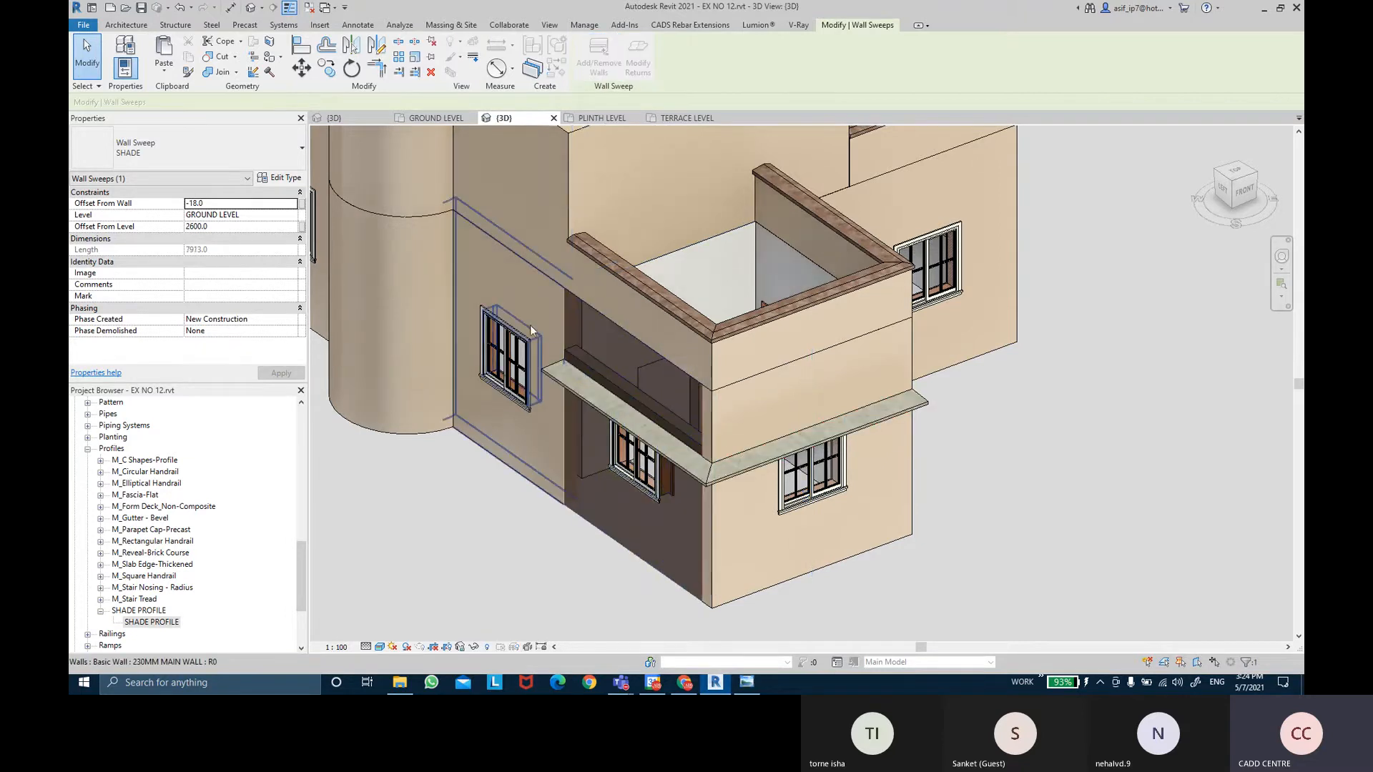
pyautogui.click(527, 324)
pyautogui.moveTo(528, 324); pyautogui.dragTo(652, 359, button='middle')
pyautogui.click(538, 315)
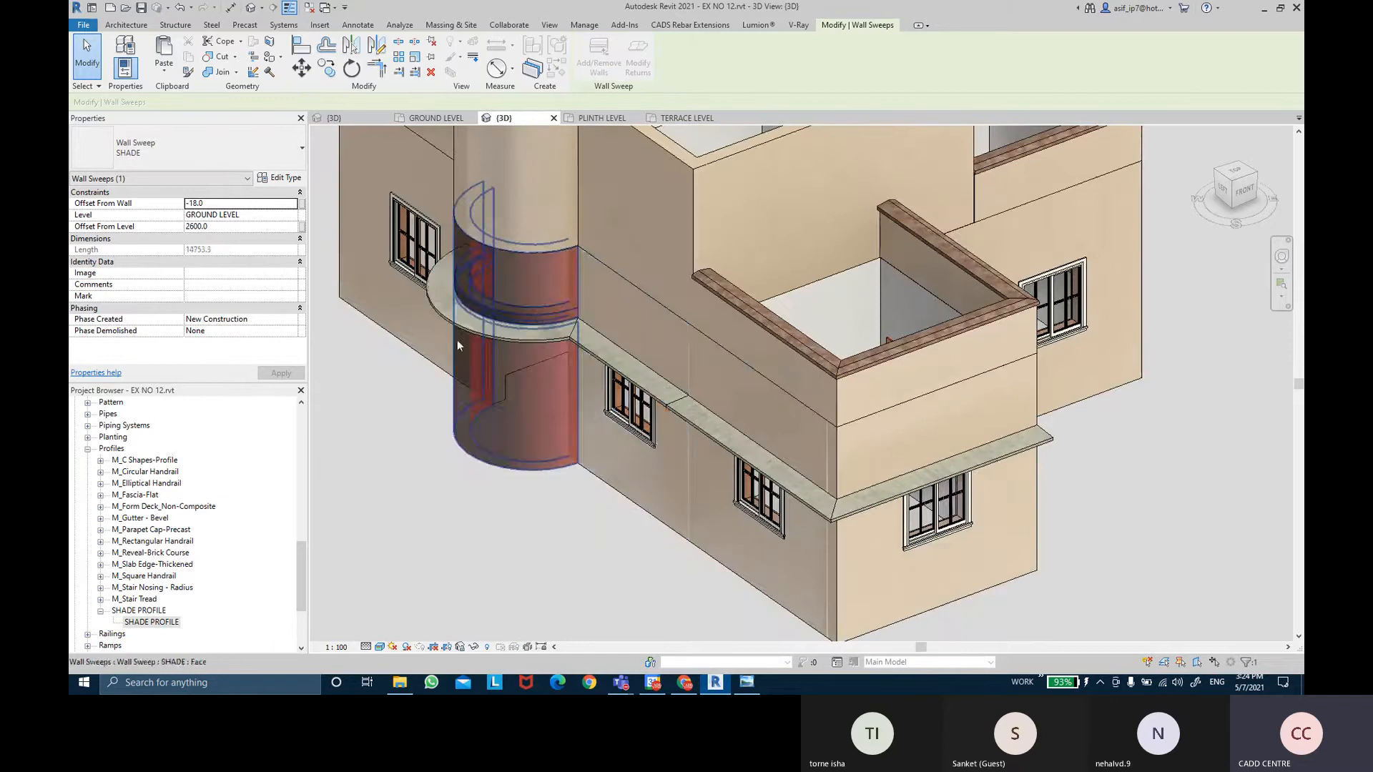
pyautogui.keyDown('shift'); pyautogui.moveTo(457, 340); pyautogui.dragTo(835, 370, button='middle'); pyautogui.keyUp('shift')
pyautogui.click(722, 330)
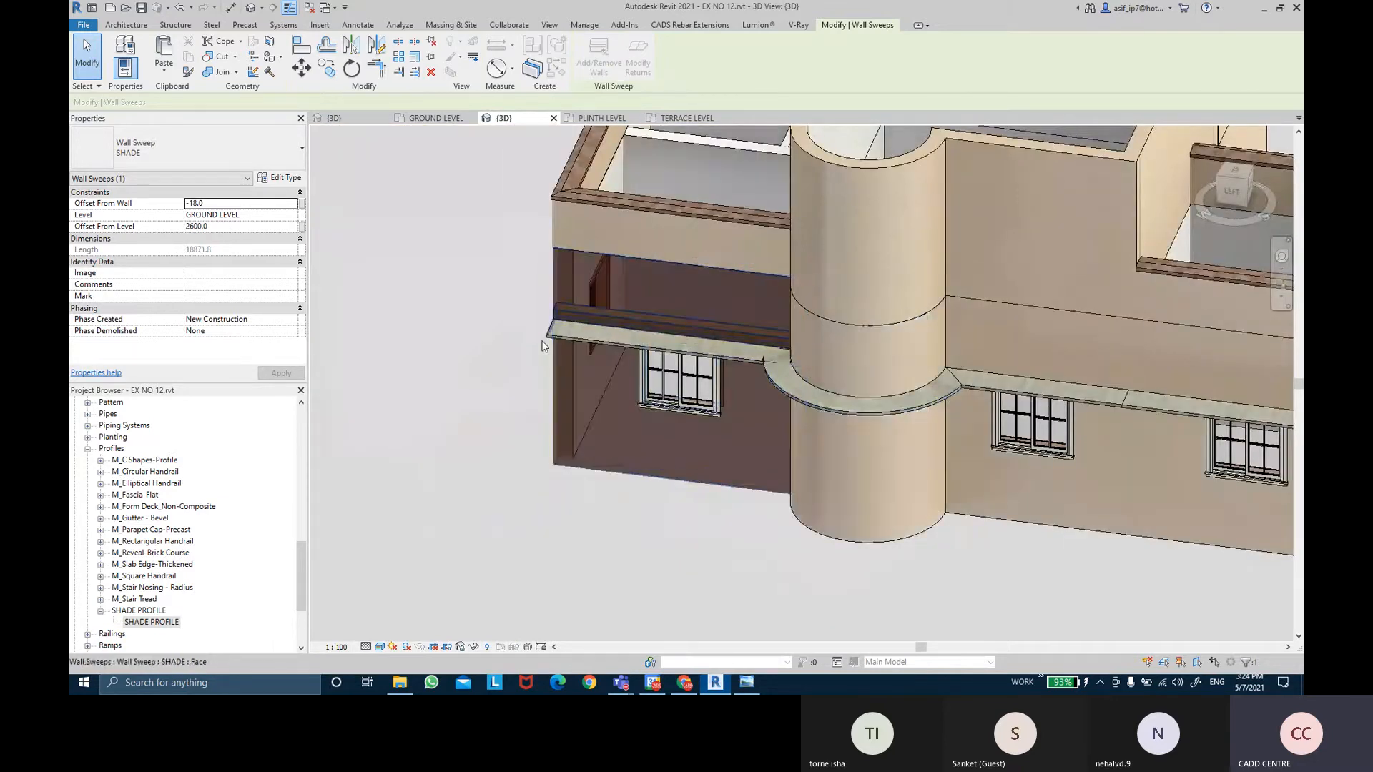
pyautogui.keyDown('shift'); pyautogui.moveTo(542, 346); pyautogui.dragTo(683, 453, button='middle'); pyautogui.keyUp('shift')
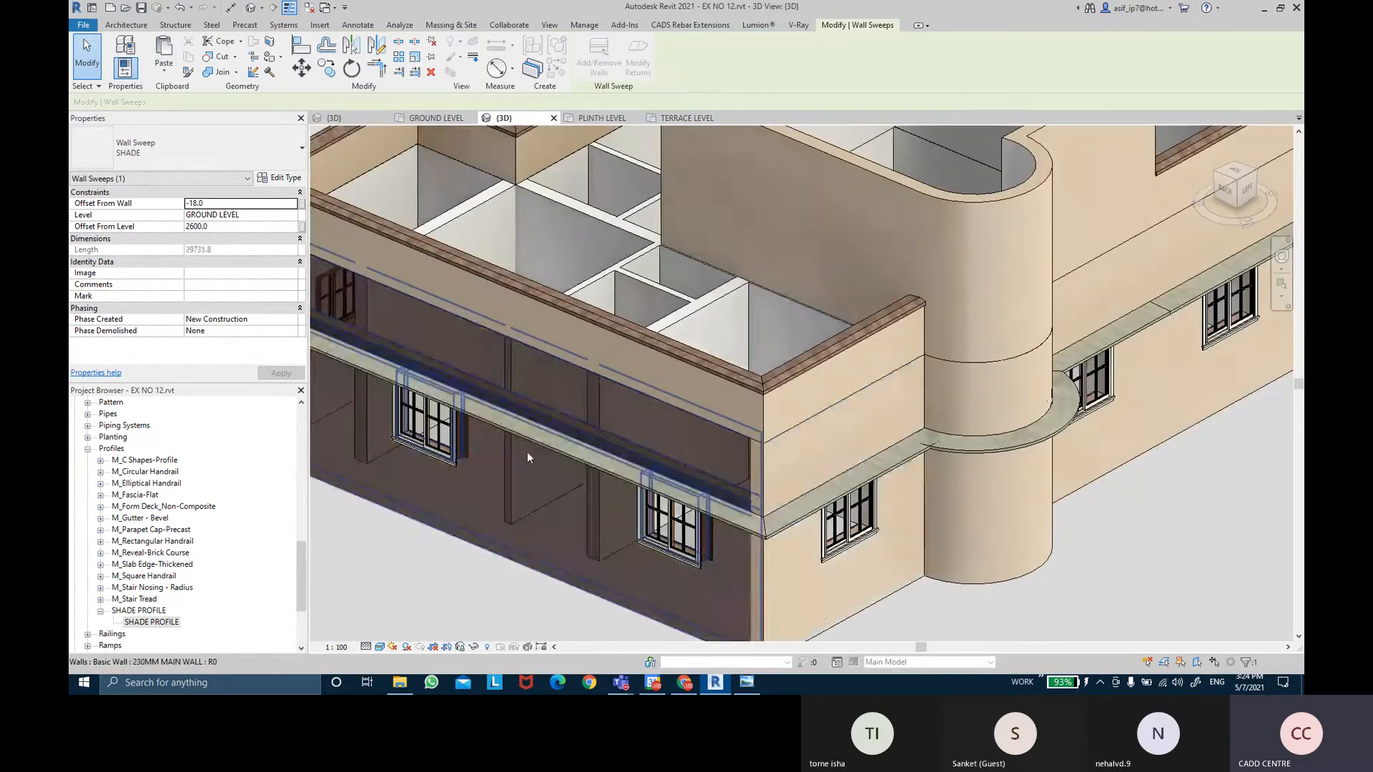
pyautogui.scroll(-5, 526, 451)
# Extend the SHADE sweep across the front-right, middle front and door walls.
pyautogui.keyDown('shift'); pyautogui.moveTo(526, 452); pyautogui.dragTo(979, 343, button='middle'); pyautogui.keyUp('shift')
pyautogui.click(989, 336)
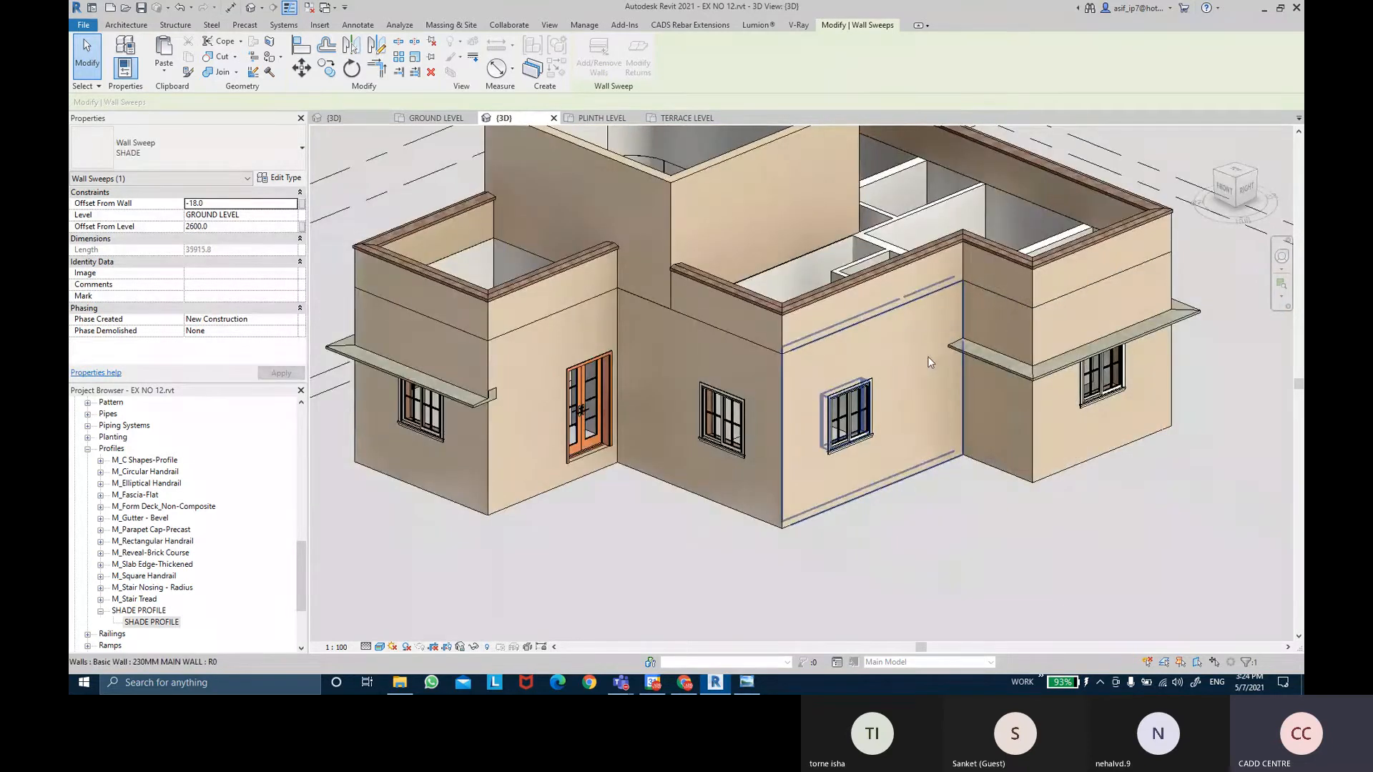
pyautogui.click(822, 355)
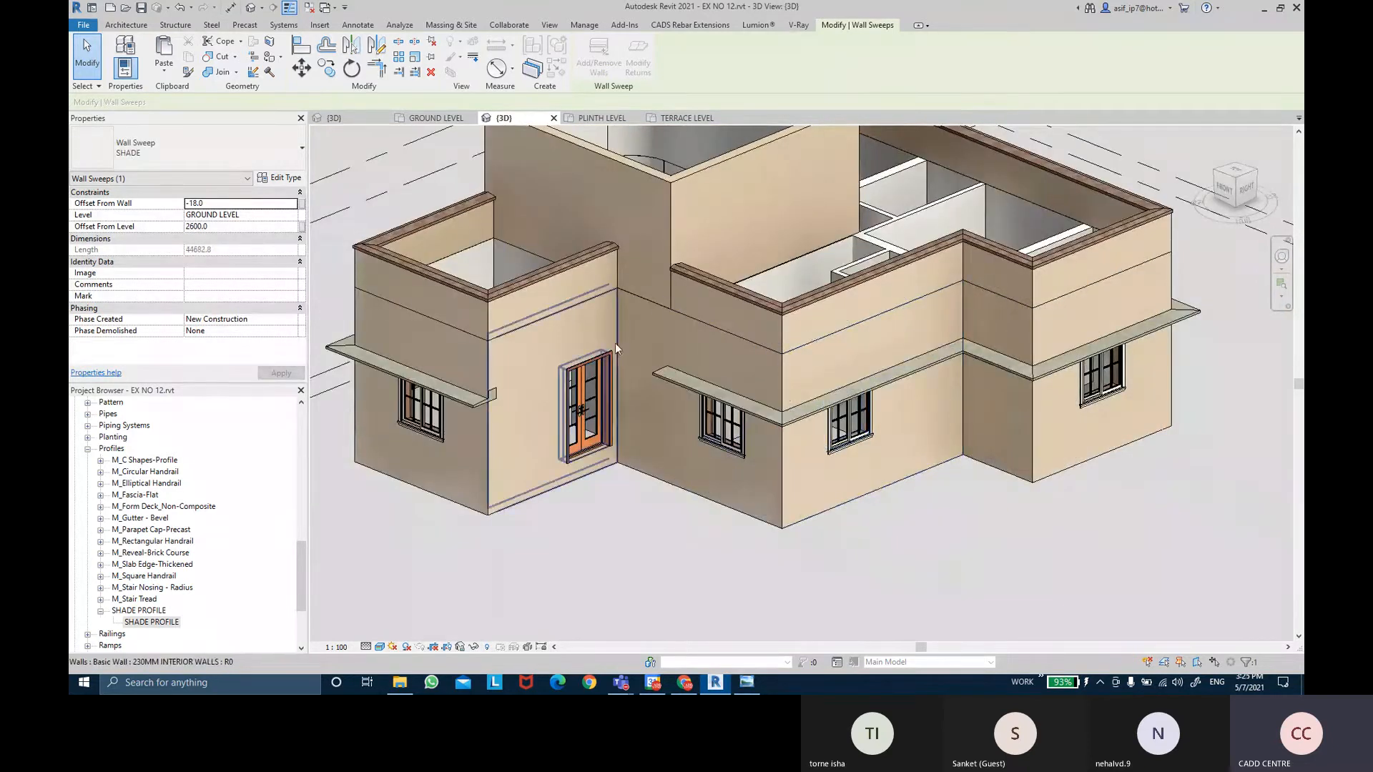
pyautogui.click(667, 351)
pyautogui.click(667, 348)
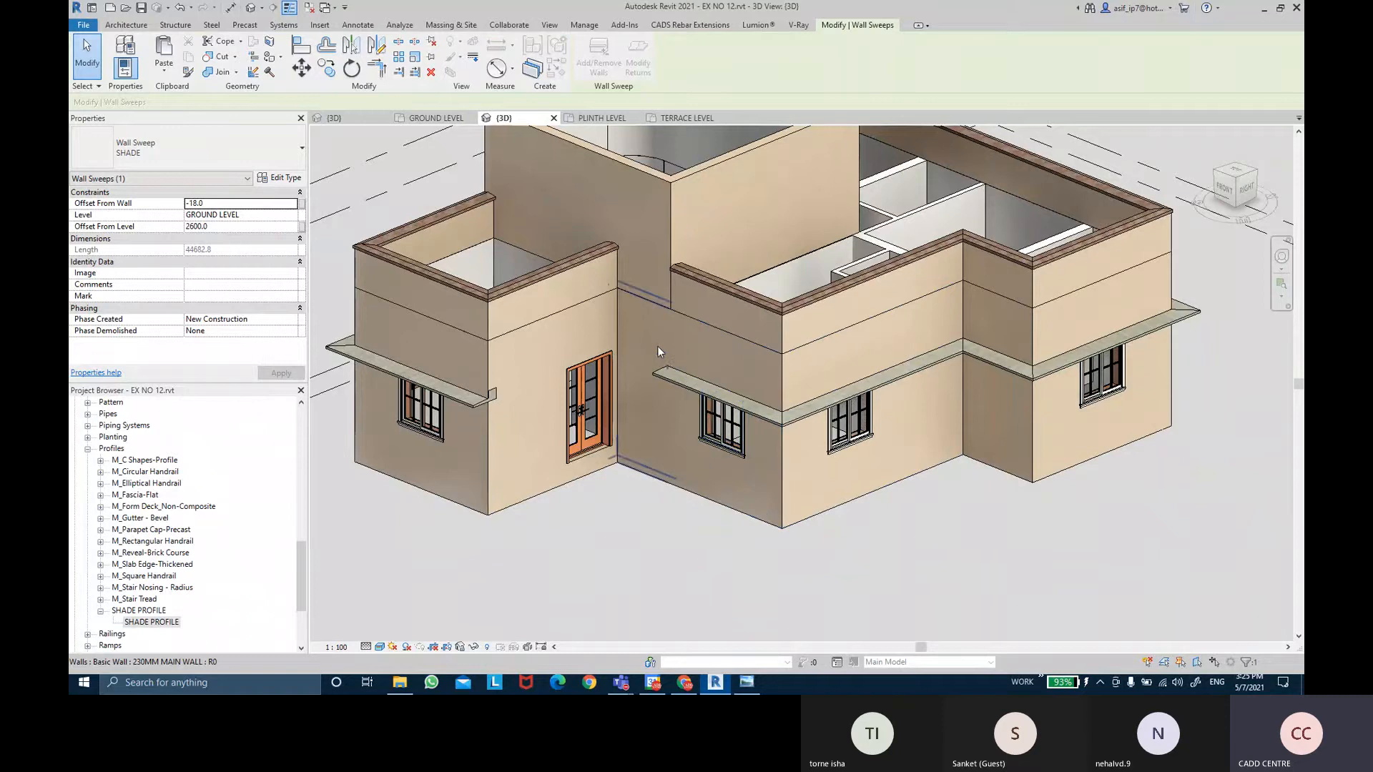
pyautogui.click(572, 334)
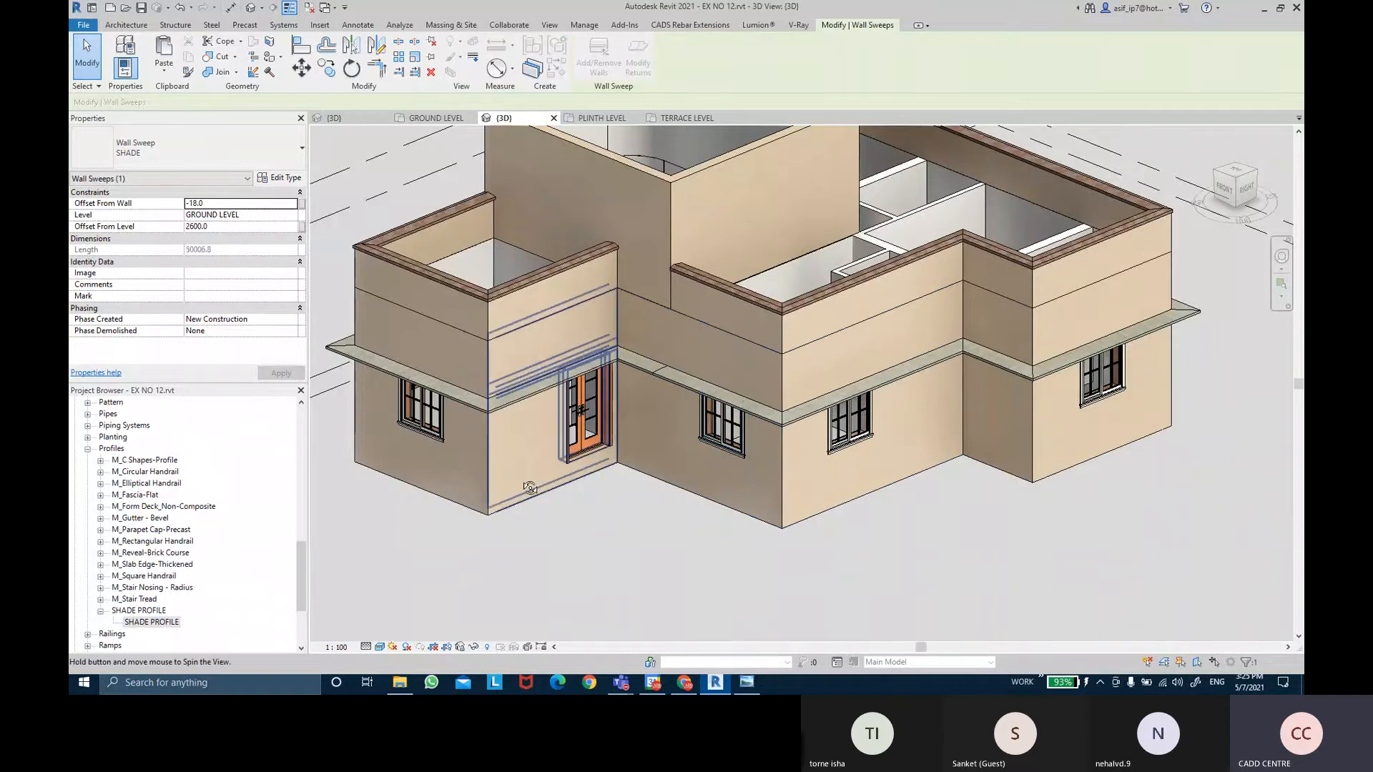
pyautogui.keyDown('shift'); pyautogui.moveTo(526, 482); pyautogui.dragTo(684, 506, button='middle'); pyautogui.keyUp('shift')
pyautogui.press('Escape')
pyautogui.press('Escape')
# Orbit below and around the model to inspect the shade sweep on the door side.
pyautogui.scroll(-3, 762, 525)
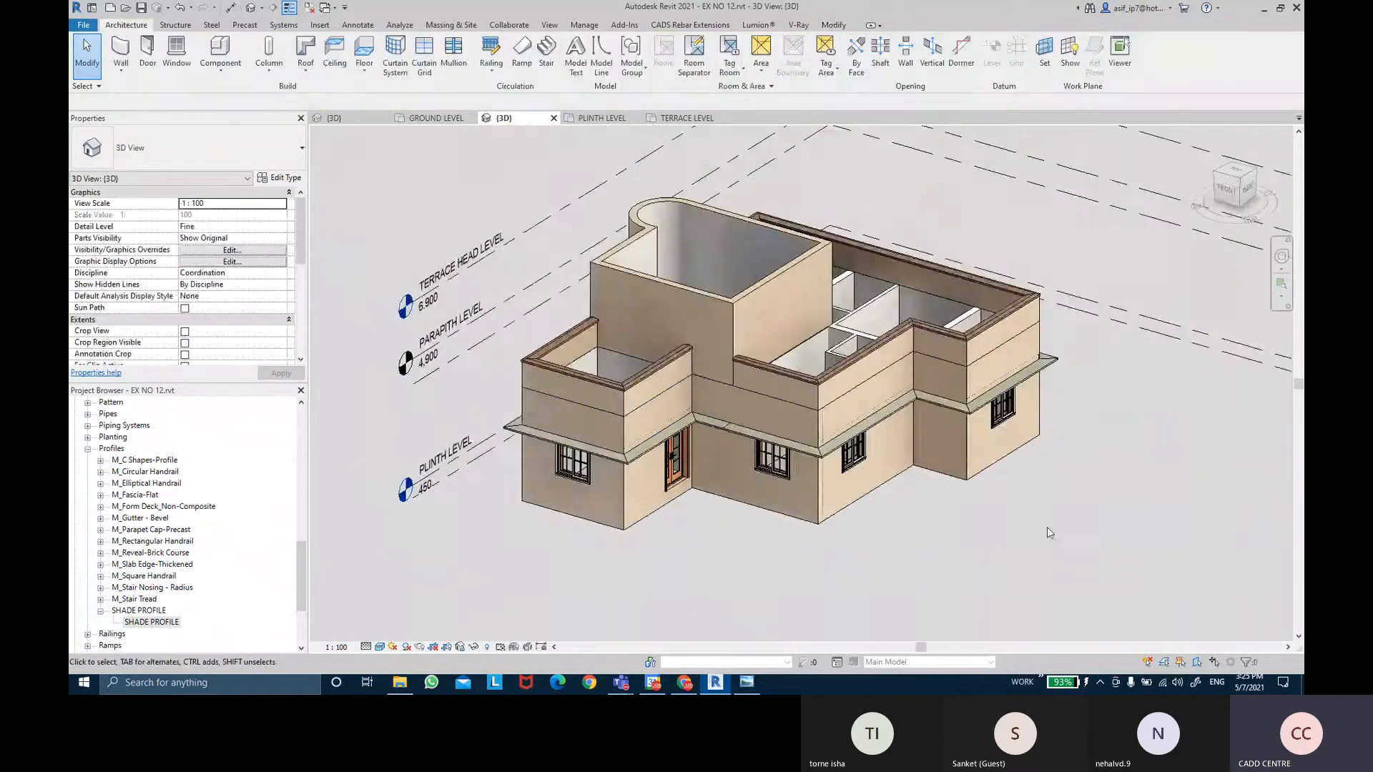
pyautogui.keyDown('shift'); pyautogui.moveTo(1047, 527); pyautogui.dragTo(1201, 429, button='middle'); pyautogui.keyUp('shift')
pyautogui.keyDown('shift'); pyautogui.moveTo(808, 472); pyautogui.dragTo(835, 538, button='middle'); pyautogui.keyUp('shift')
pyautogui.scroll(3, 835, 538)
pyautogui.keyDown('shift'); pyautogui.moveTo(975, 462); pyautogui.dragTo(665, 567, button='middle'); pyautogui.keyUp('shift')
pyautogui.click(875, 463)
pyautogui.moveTo(394, 495); pyautogui.dragTo(894, 597, button='middle')
pyautogui.scroll(-2, 776, 437)
pyautogui.click(894, 598)
# Orbit to a low side view and zoom in on the door corner.
pyautogui.scroll(-3, 894, 598)
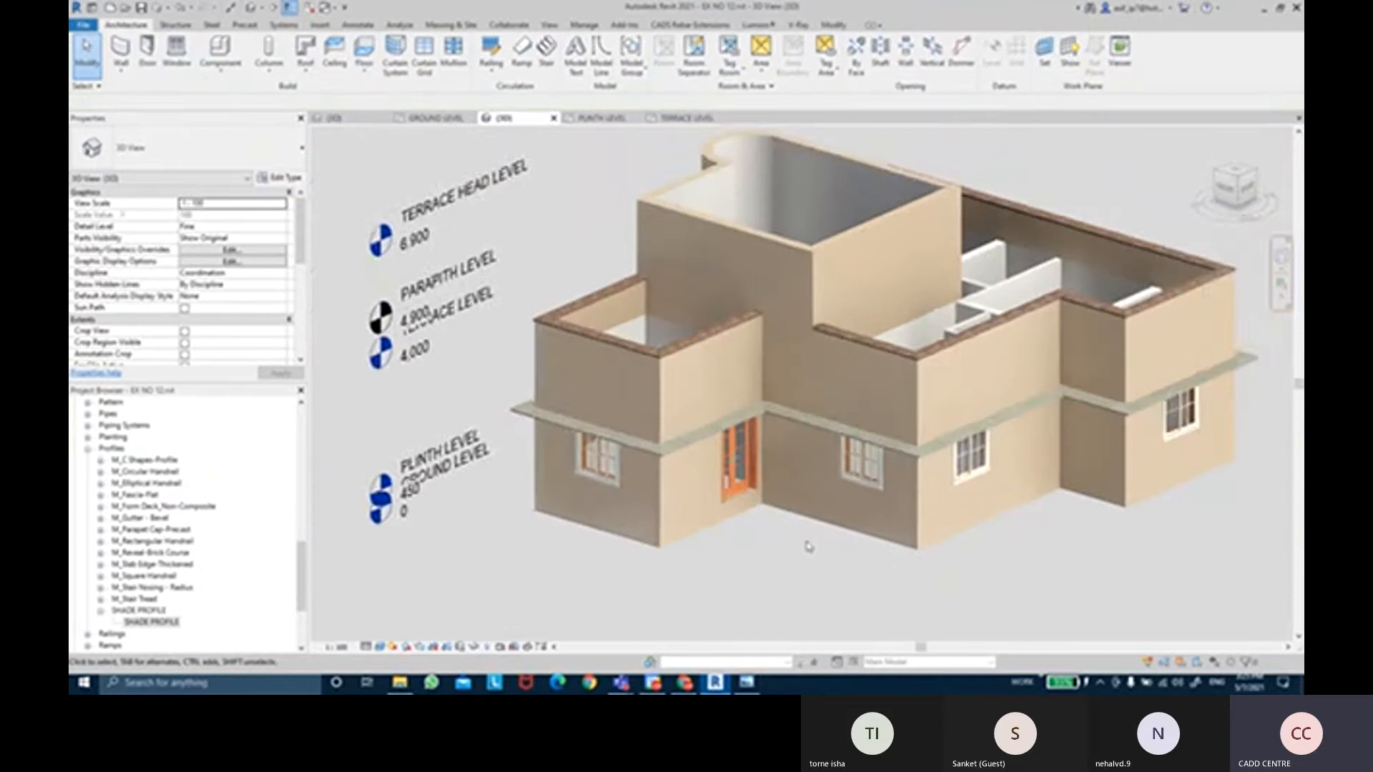
pyautogui.keyDown('shift'); pyautogui.moveTo(835, 540); pyautogui.dragTo(1130, 543, button='middle'); pyautogui.keyUp('shift')
pyautogui.scroll(2, 916, 547)
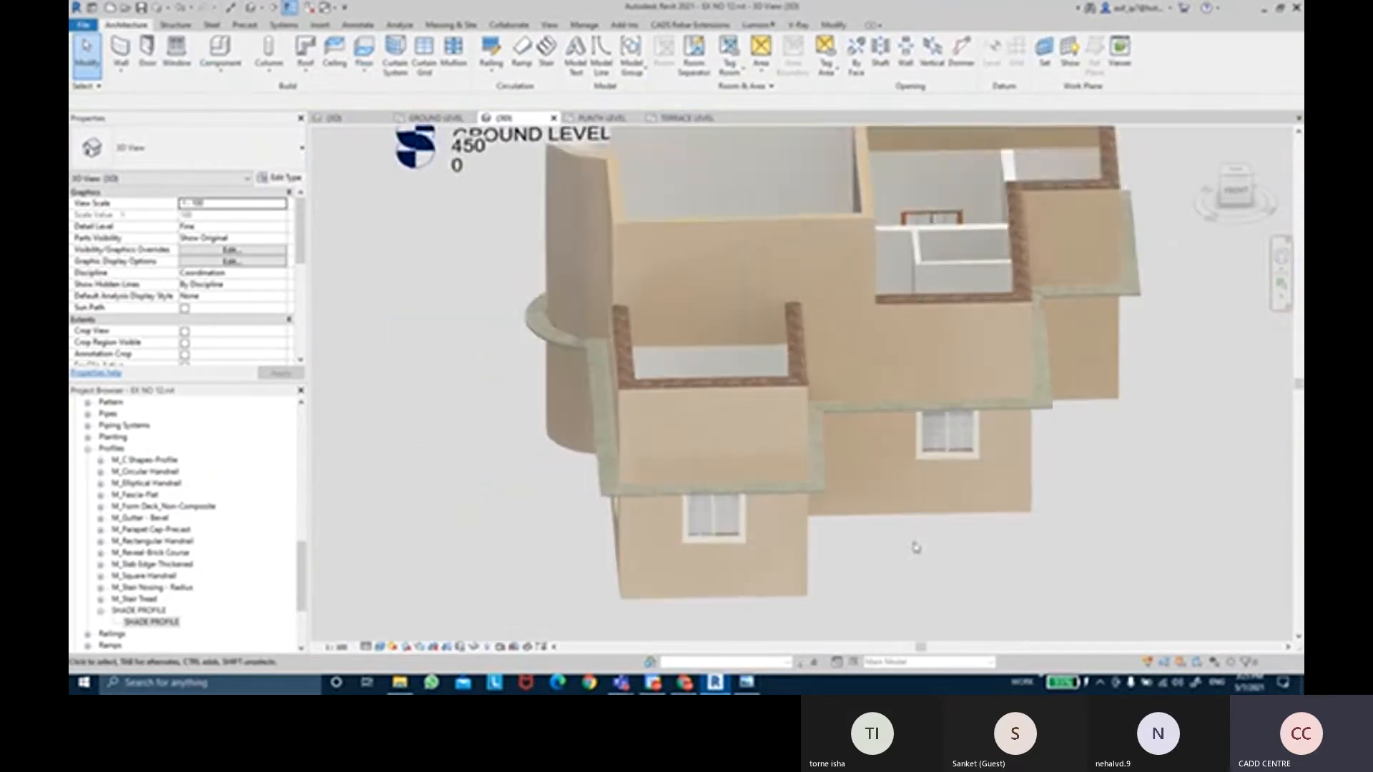
pyautogui.scroll(2, 916, 547)
pyautogui.keyDown('shift'); pyautogui.moveTo(911, 552); pyautogui.dragTo(741, 456, button='middle'); pyautogui.keyUp('shift')
pyautogui.scroll(2, 784, 346)
pyautogui.scroll(1, 625, 524)
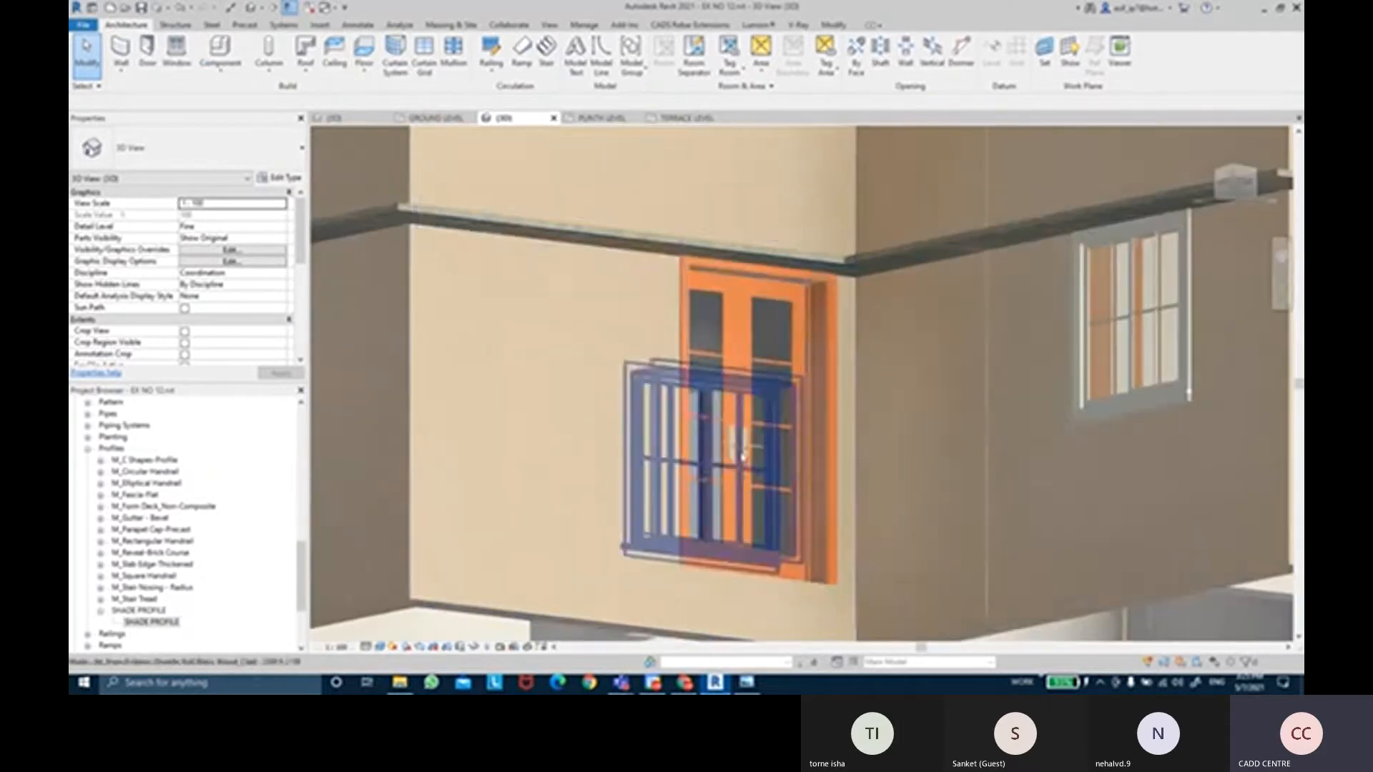
# Raise the SHADE wall sweep's Offset From Level to 2650.
pyautogui.click(885, 243)
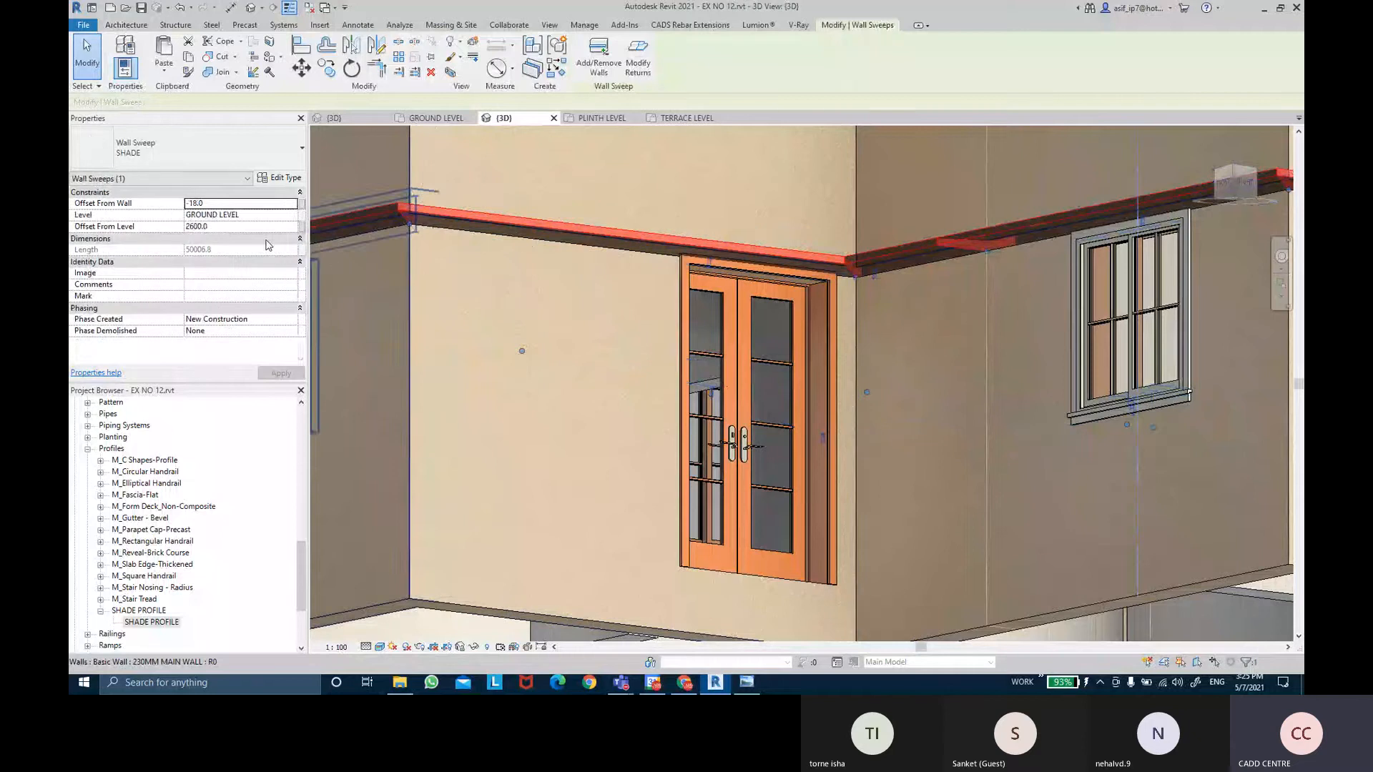
pyautogui.click(231, 228)
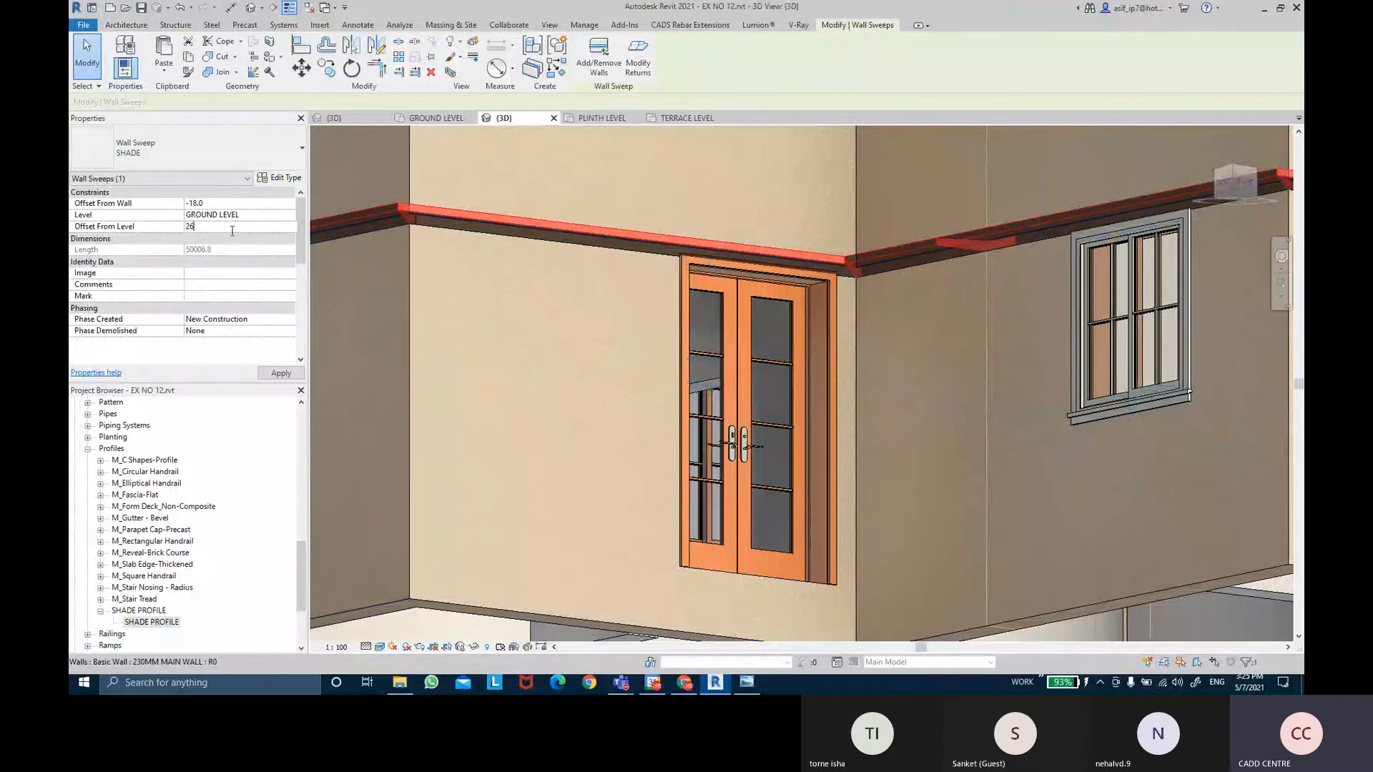
pyautogui.click(281, 373)
pyautogui.keyDown('shift'); pyautogui.moveTo(826, 212); pyautogui.dragTo(1075, 534, button='middle'); pyautogui.keyUp('shift')
pyautogui.click(1062, 573)
# Open the TERRACE LEVEL floor plan.
pyautogui.scroll(-2, 1049, 573)
pyautogui.scroll(1, 1113, 602)
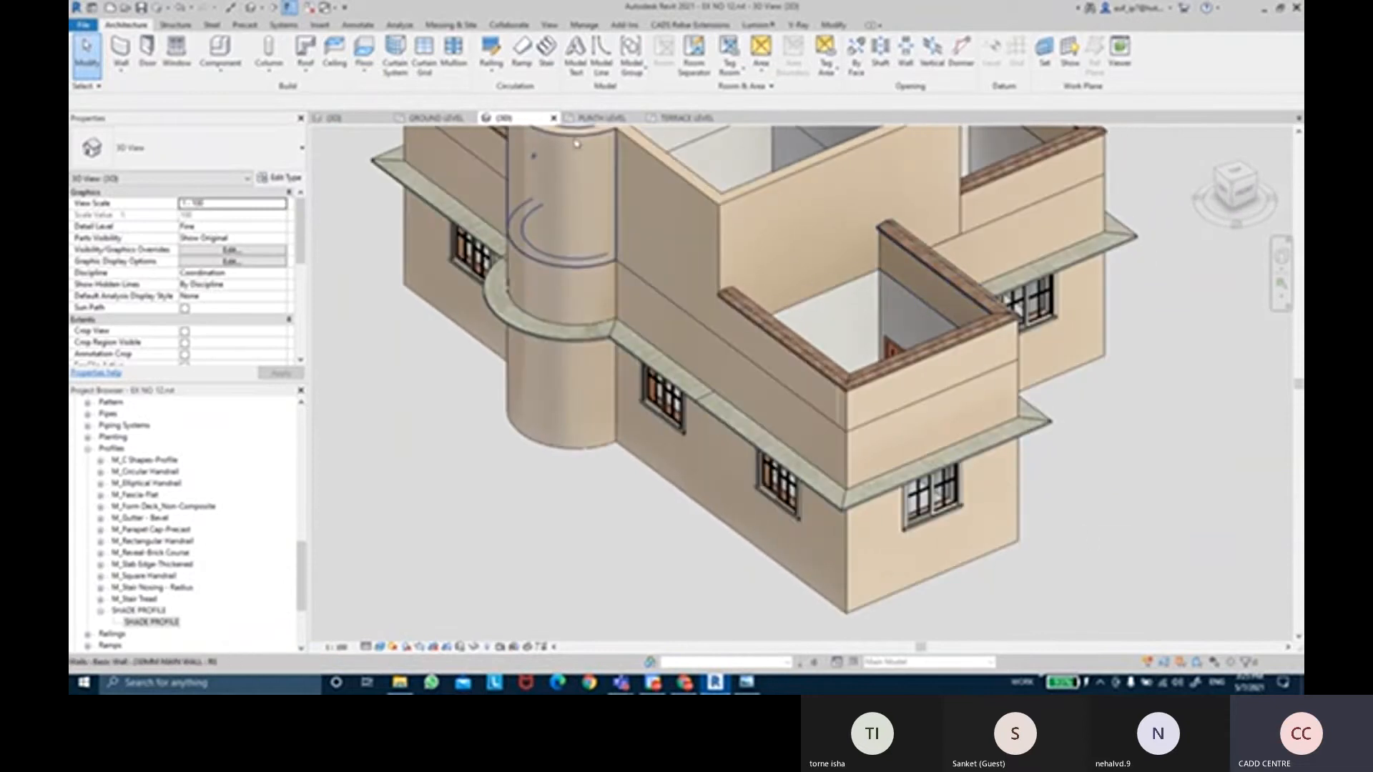
pyautogui.click(687, 118)
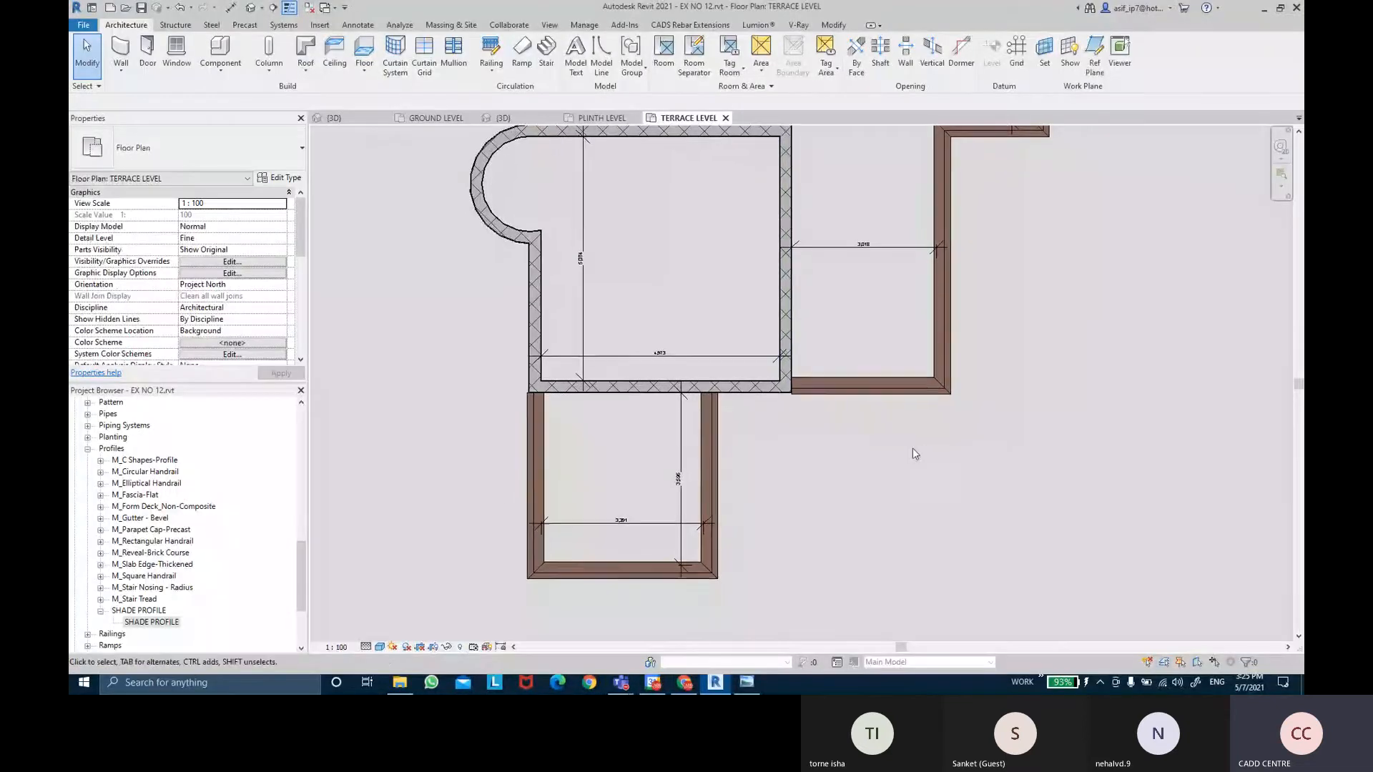
# Compare the PLINTH, GROUND and 3D views, checking the shade sweep in 3D.
pyautogui.click(602, 118)
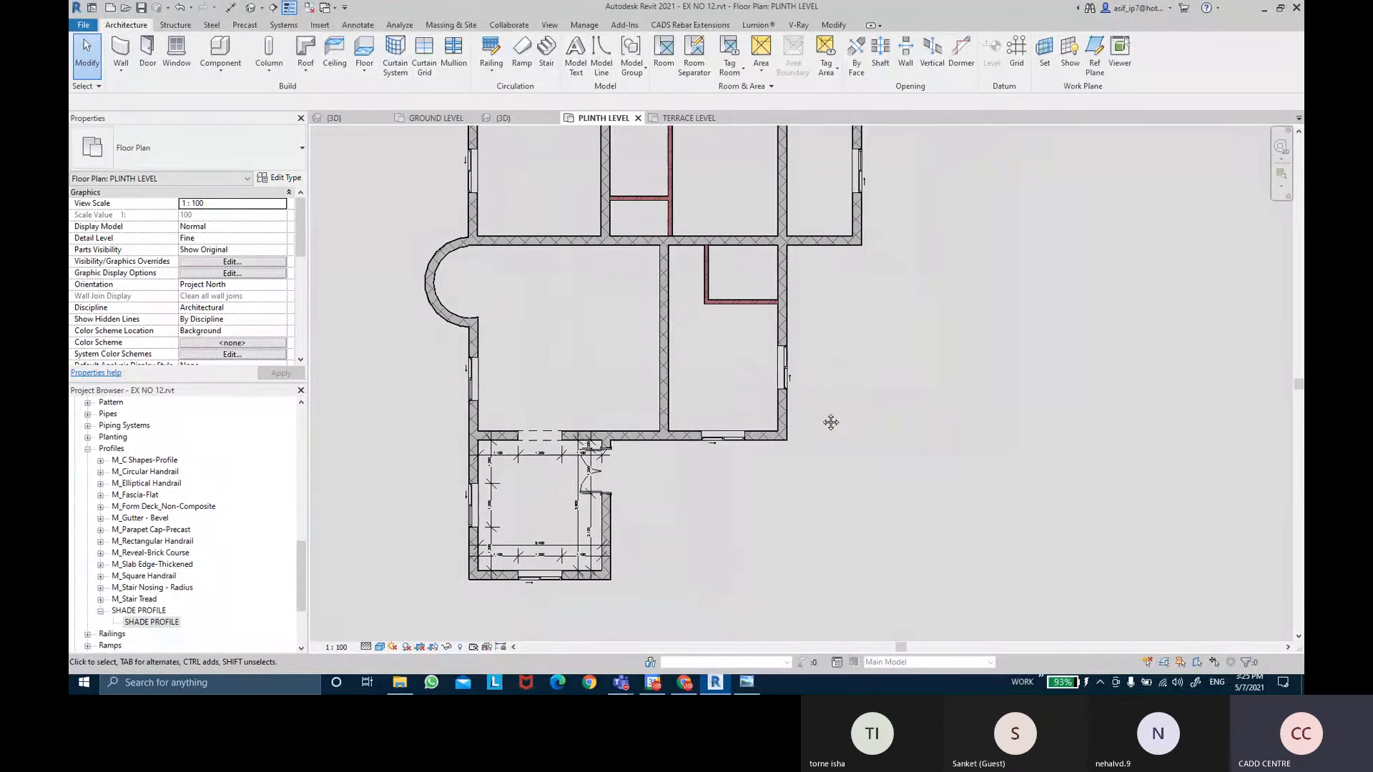
pyautogui.click(436, 118)
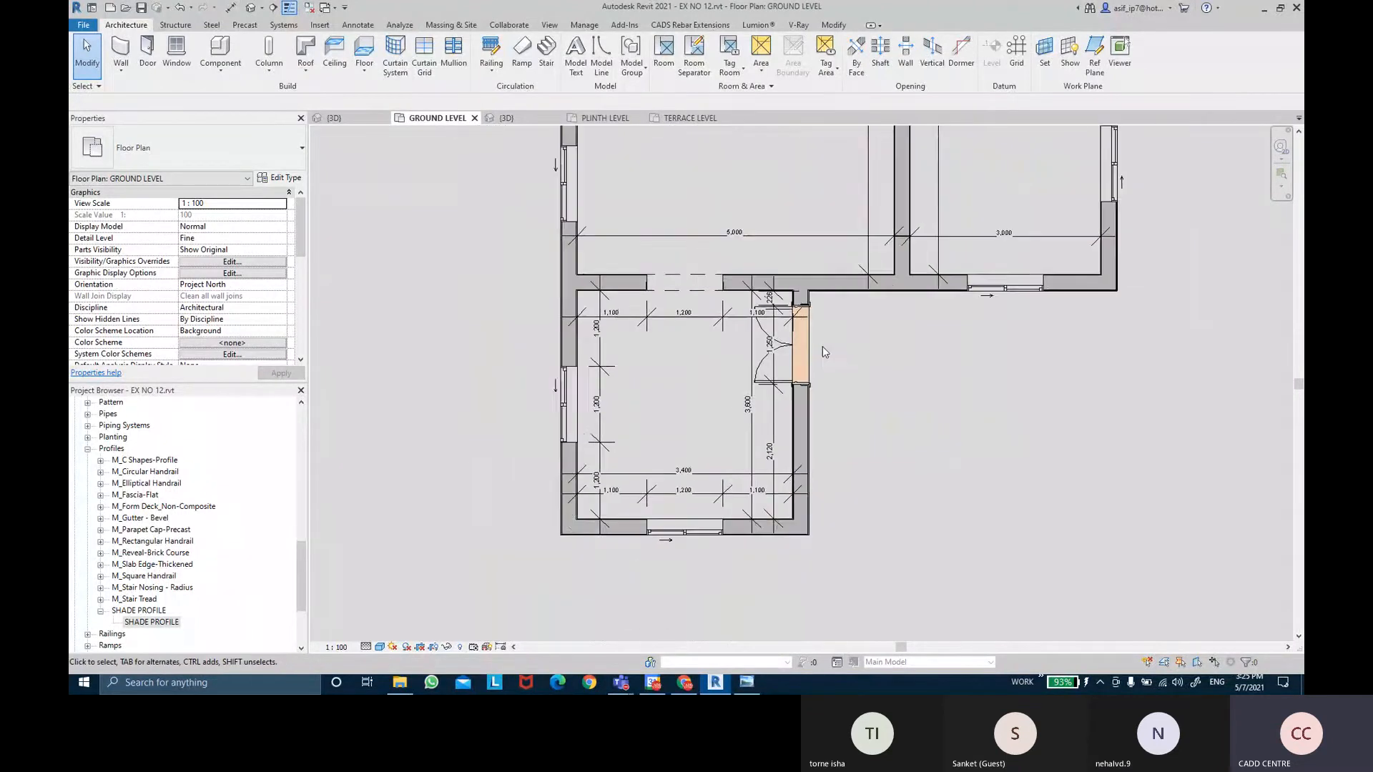
pyautogui.click(594, 122)
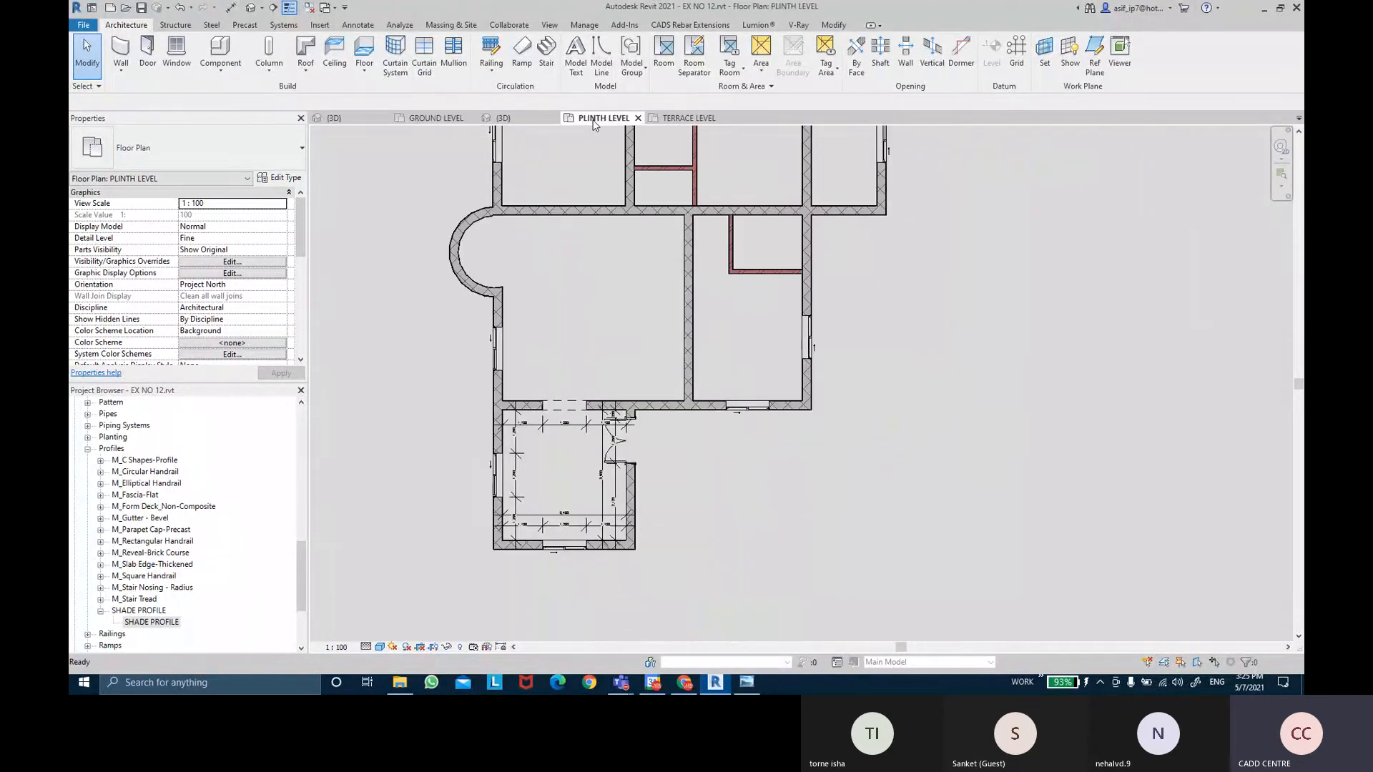
pyautogui.moveTo(741, 331); pyautogui.dragTo(746, 363, button='middle')
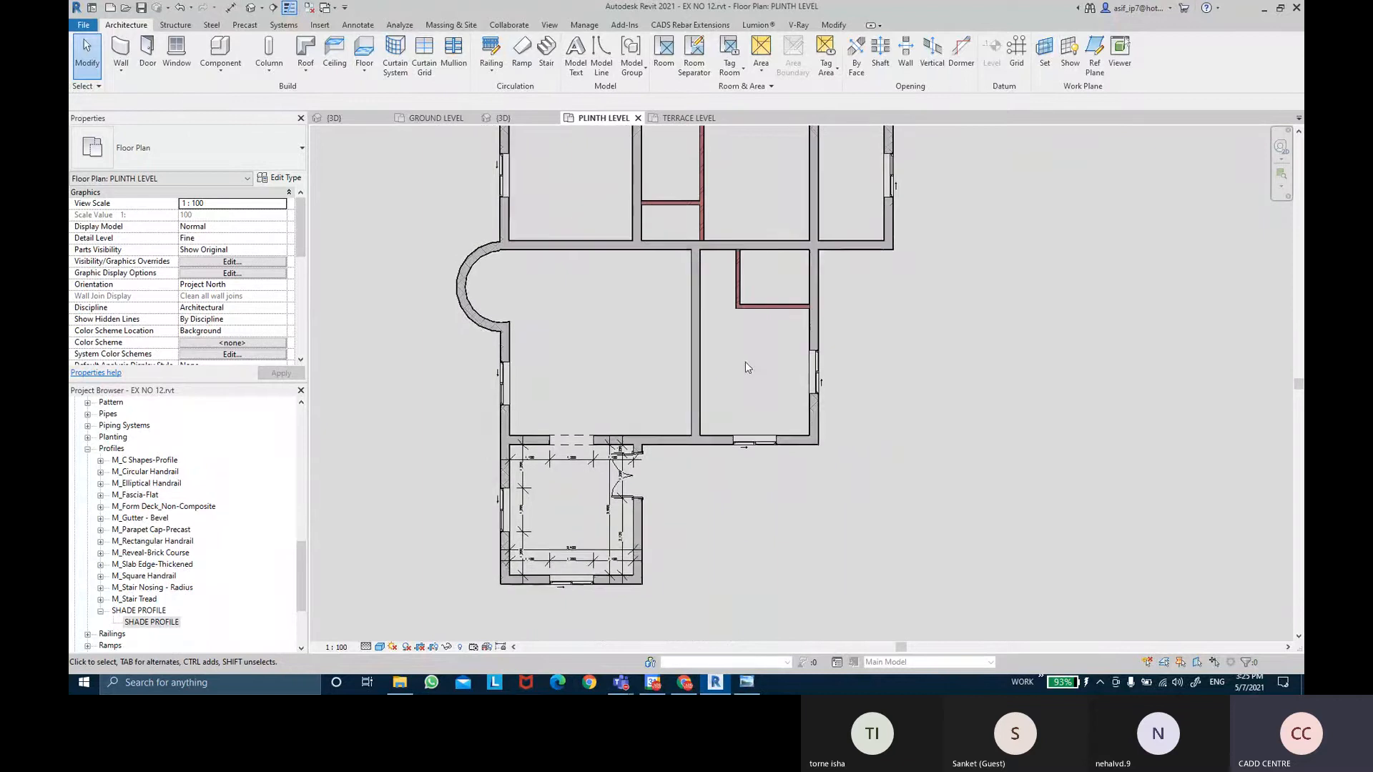
pyautogui.click(504, 118)
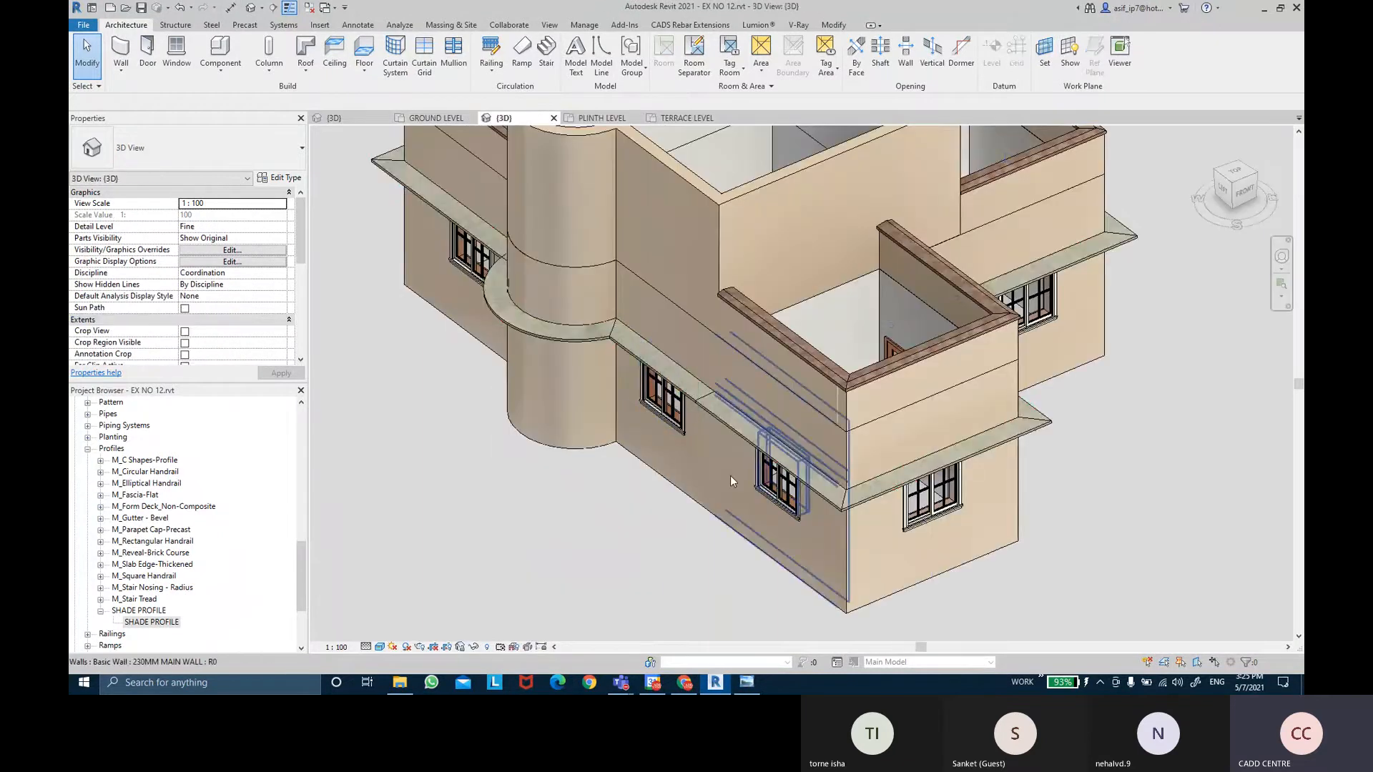
pyautogui.click(919, 474)
pyautogui.keyDown('shift'); pyautogui.moveTo(919, 474); pyautogui.dragTo(715, 464, button='middle'); pyautogui.keyUp('shift')
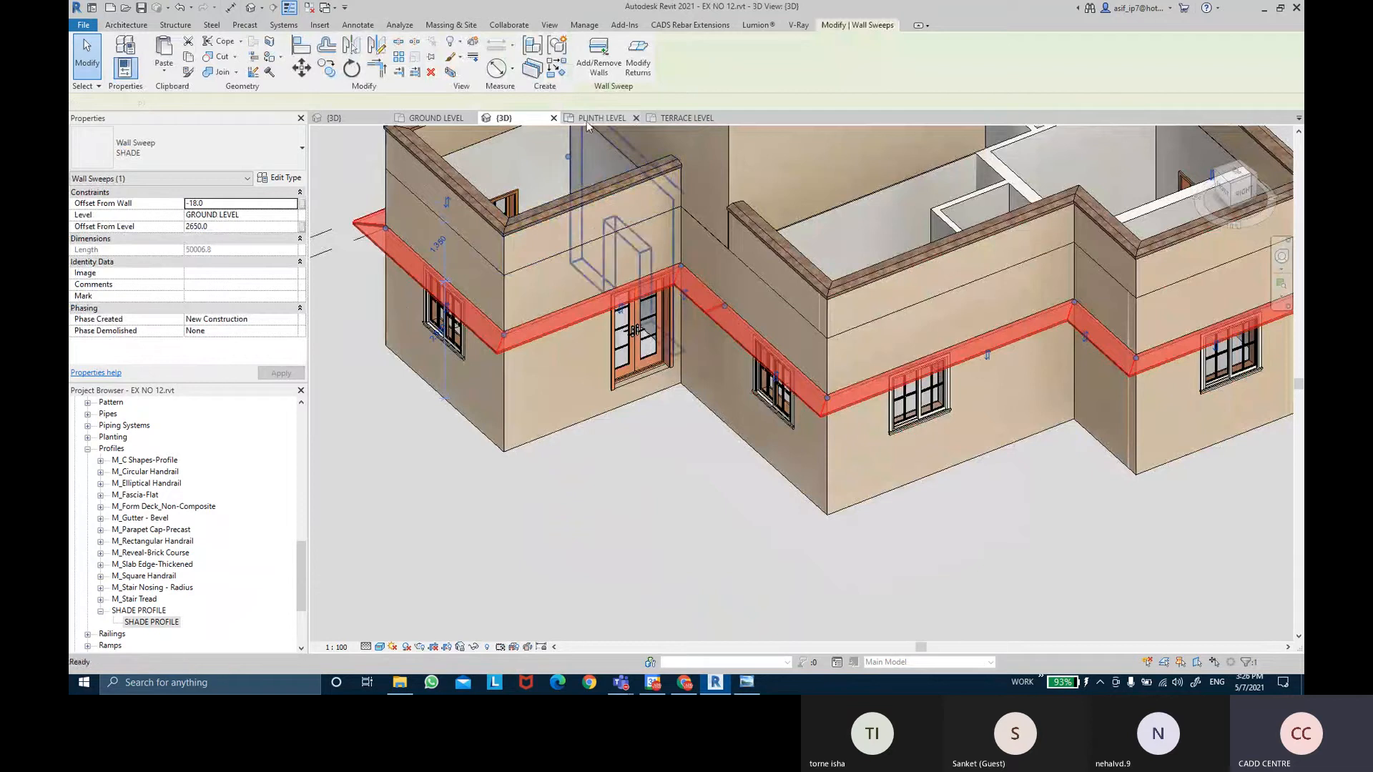
pyautogui.click(593, 118)
pyautogui.moveTo(699, 529); pyautogui.dragTo(699, 479, button='middle')
pyautogui.click(698, 479)
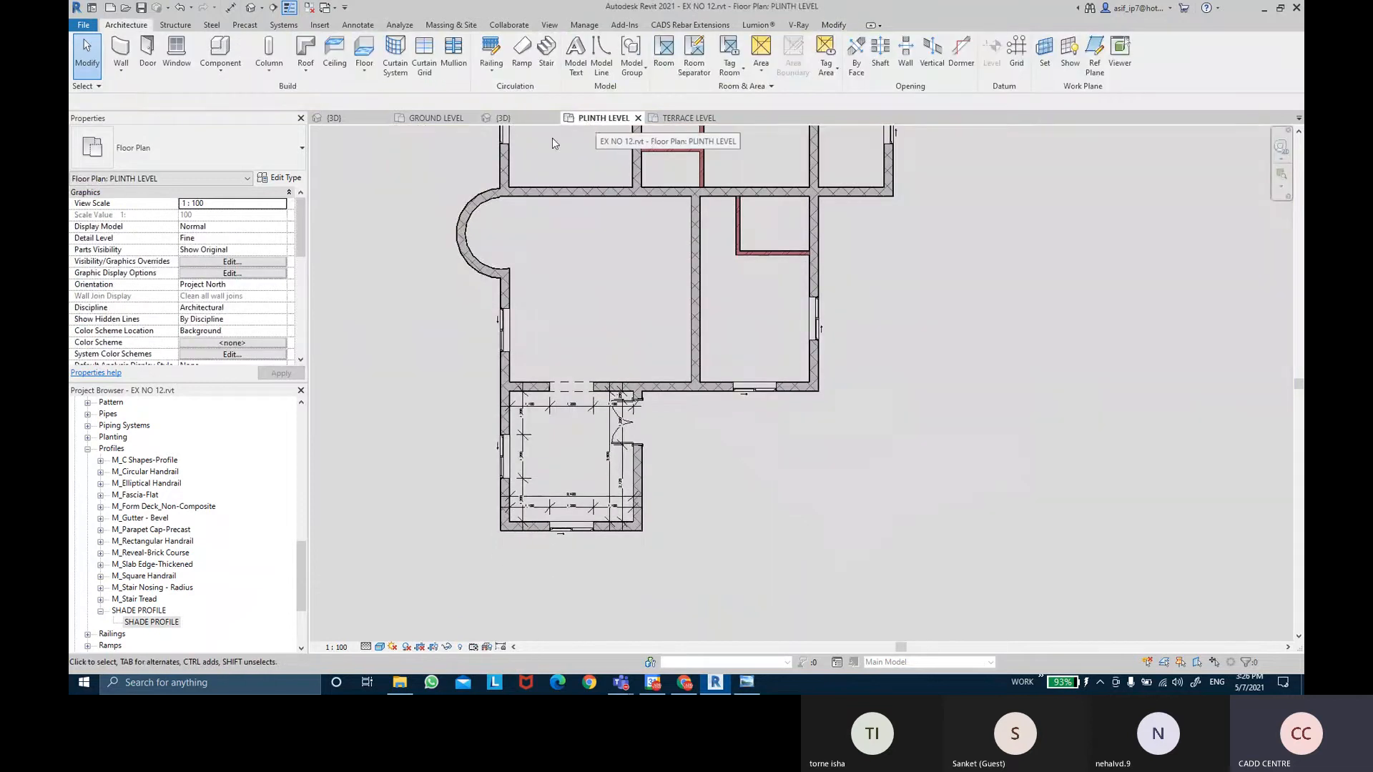
# Set the plinth plan's underlay to base PLINTH LEVEL and top TERRACE LEVEL.
pyautogui.scroll(-4, 184, 300)
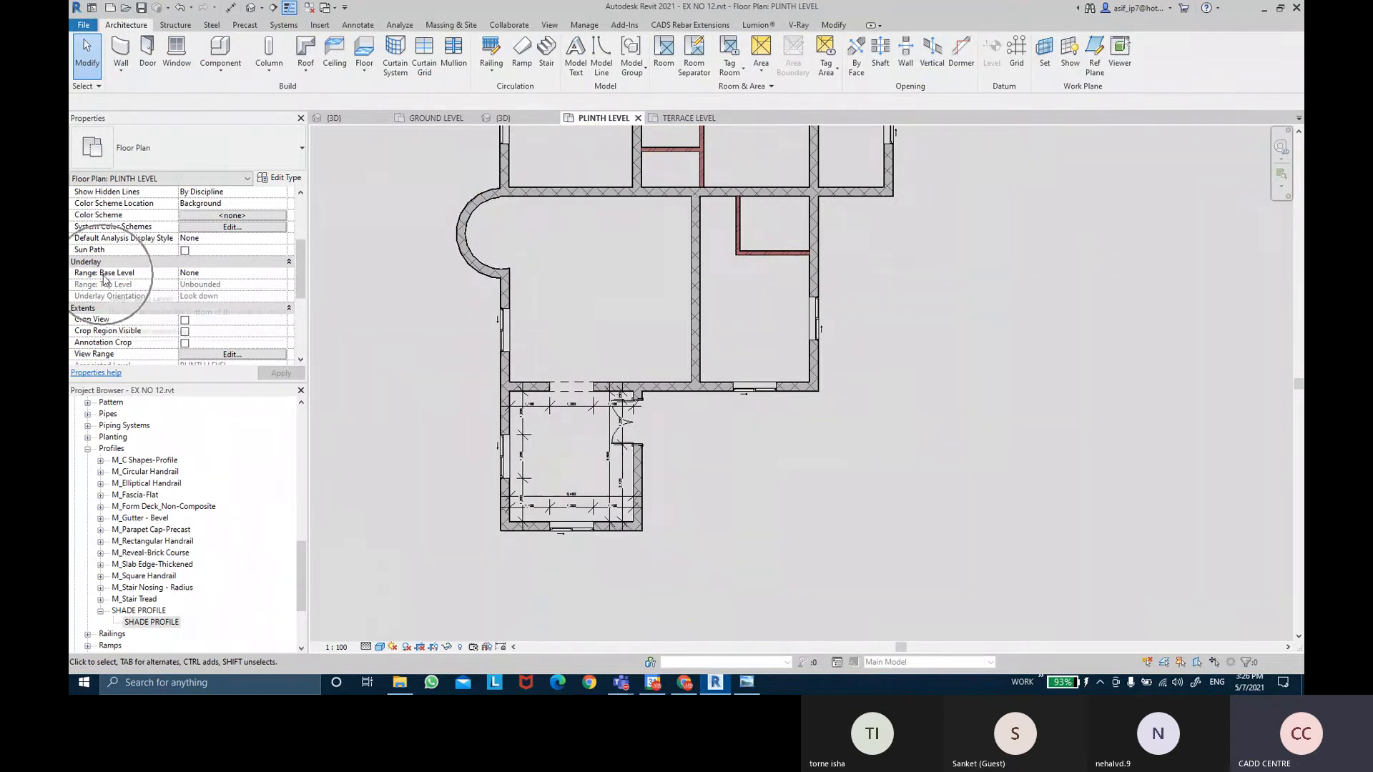
pyautogui.click(212, 277)
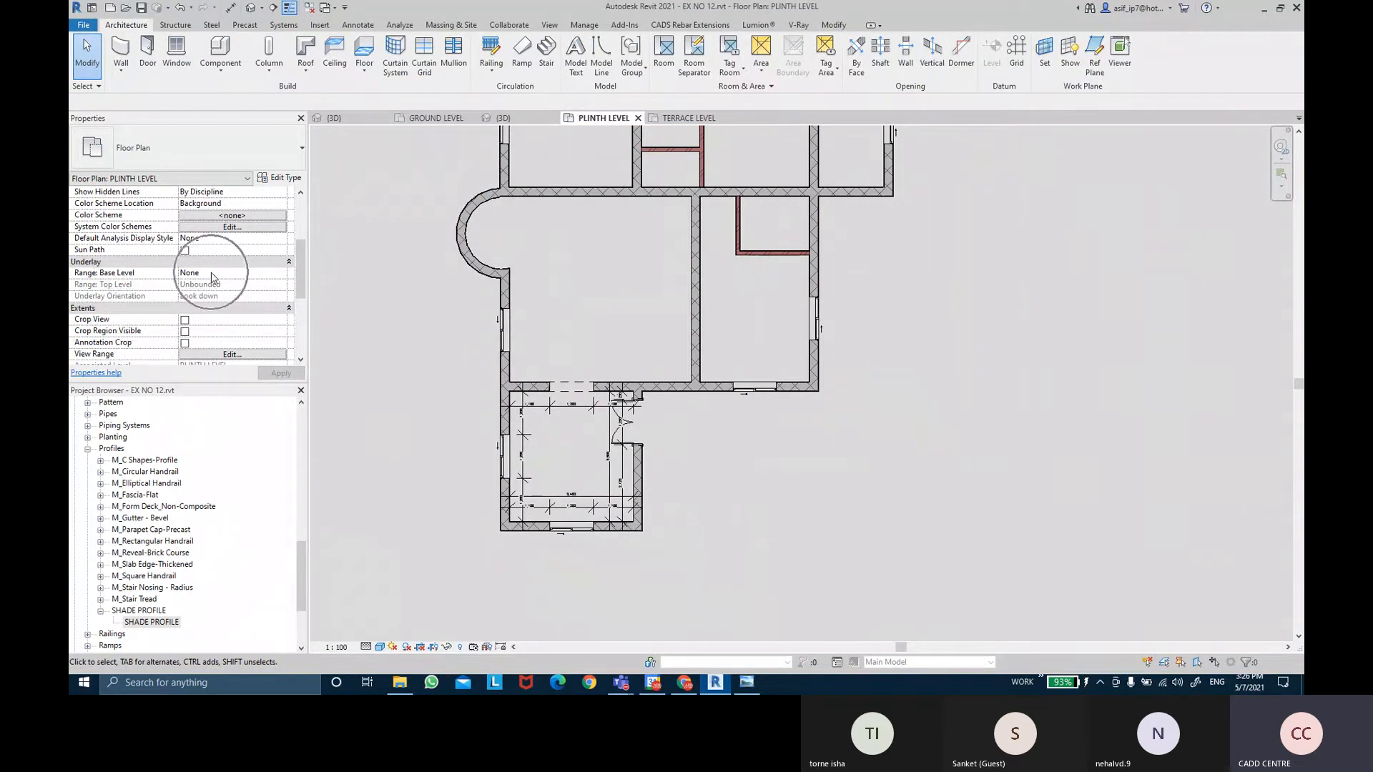
pyautogui.click(282, 276)
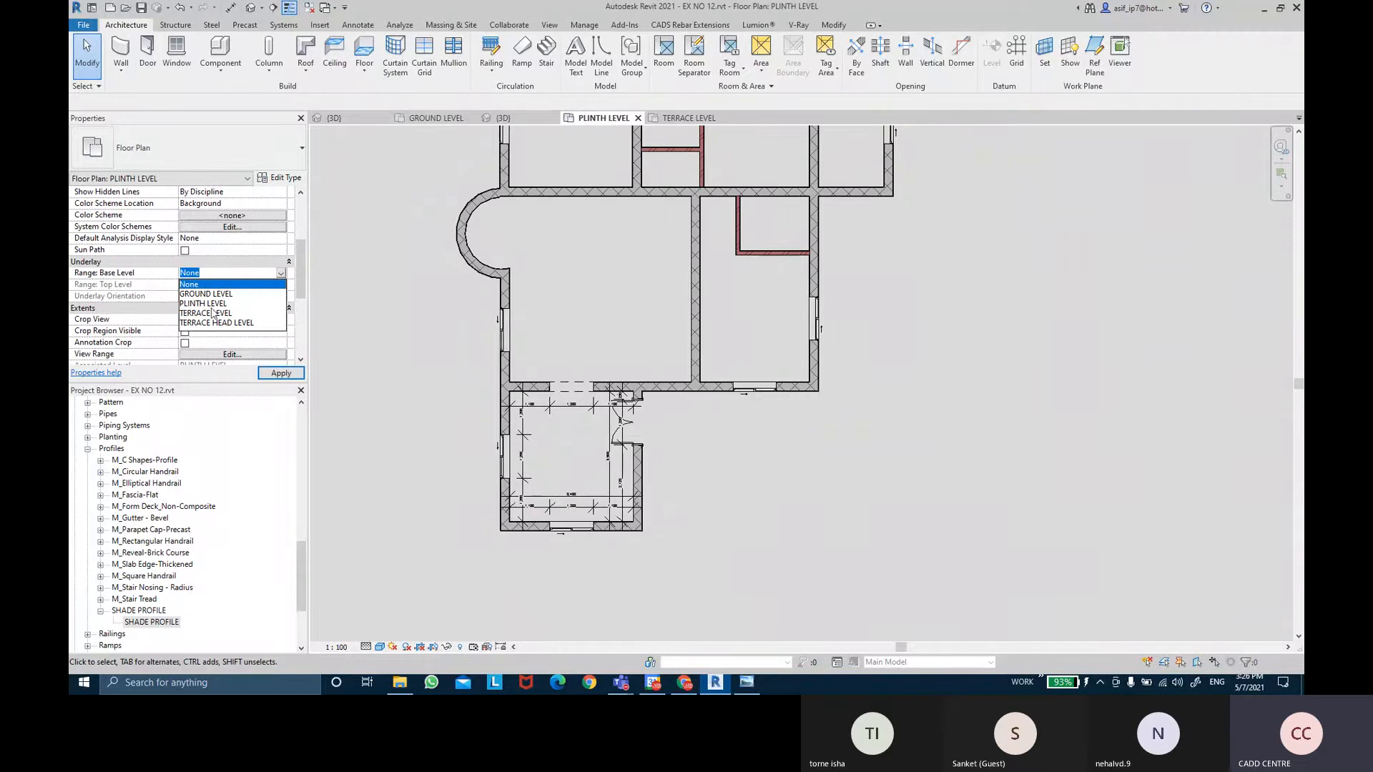
pyautogui.click(210, 304)
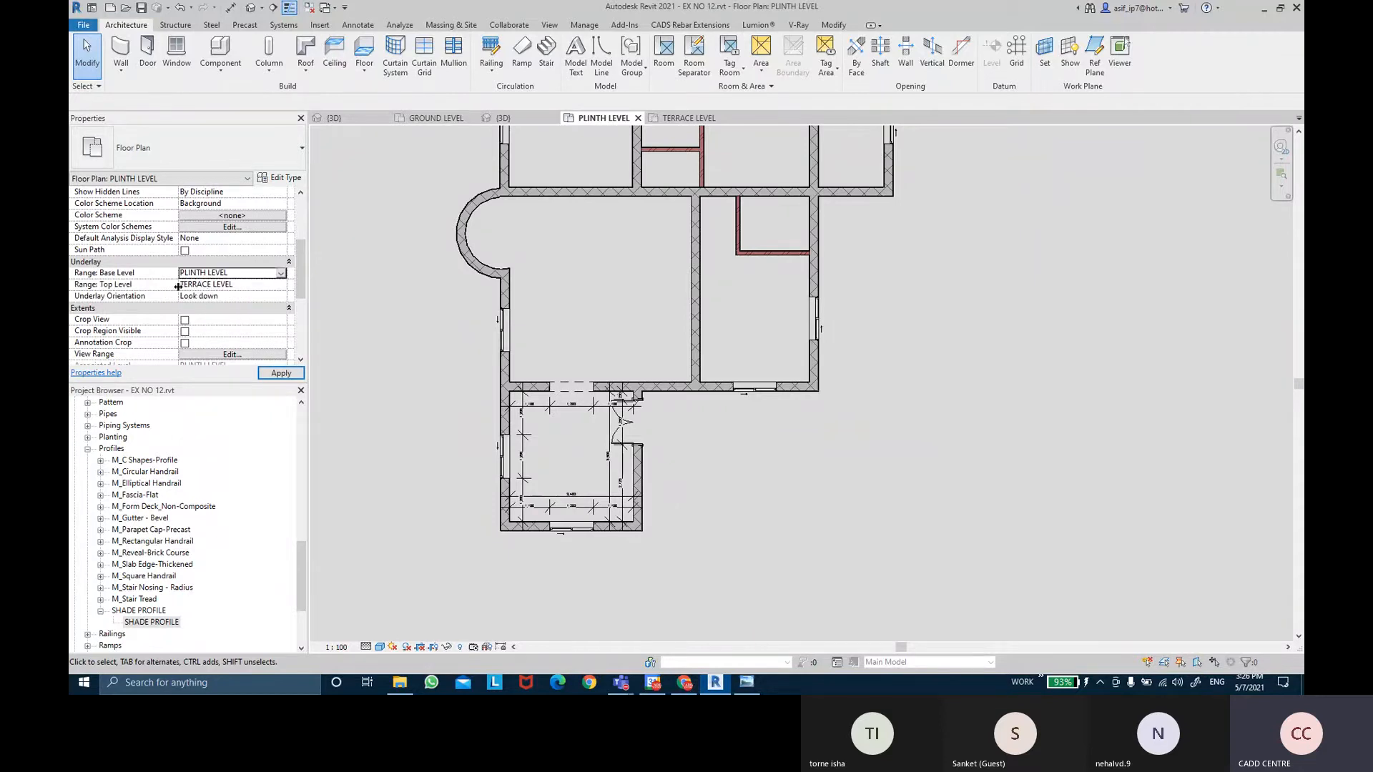
pyautogui.click(280, 287)
pyautogui.click(205, 306)
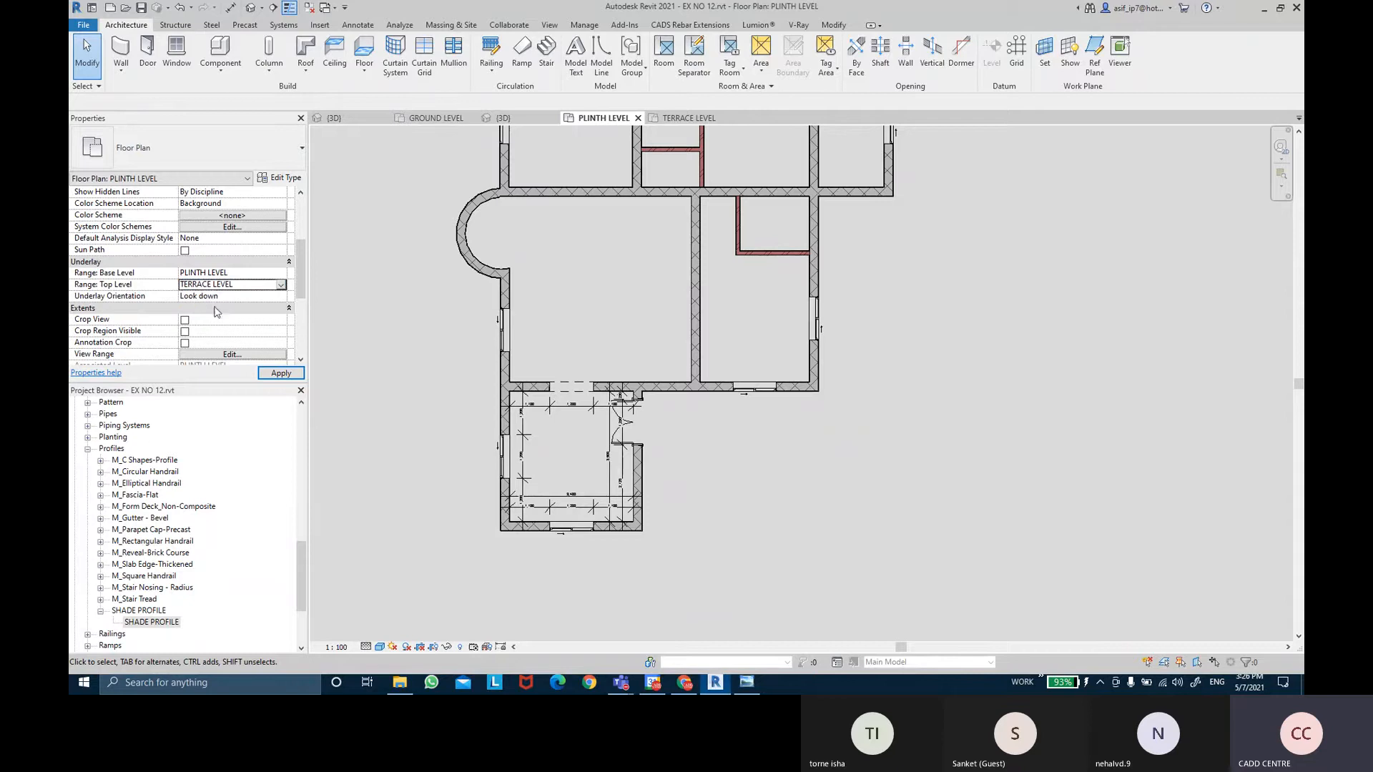
pyautogui.click(281, 373)
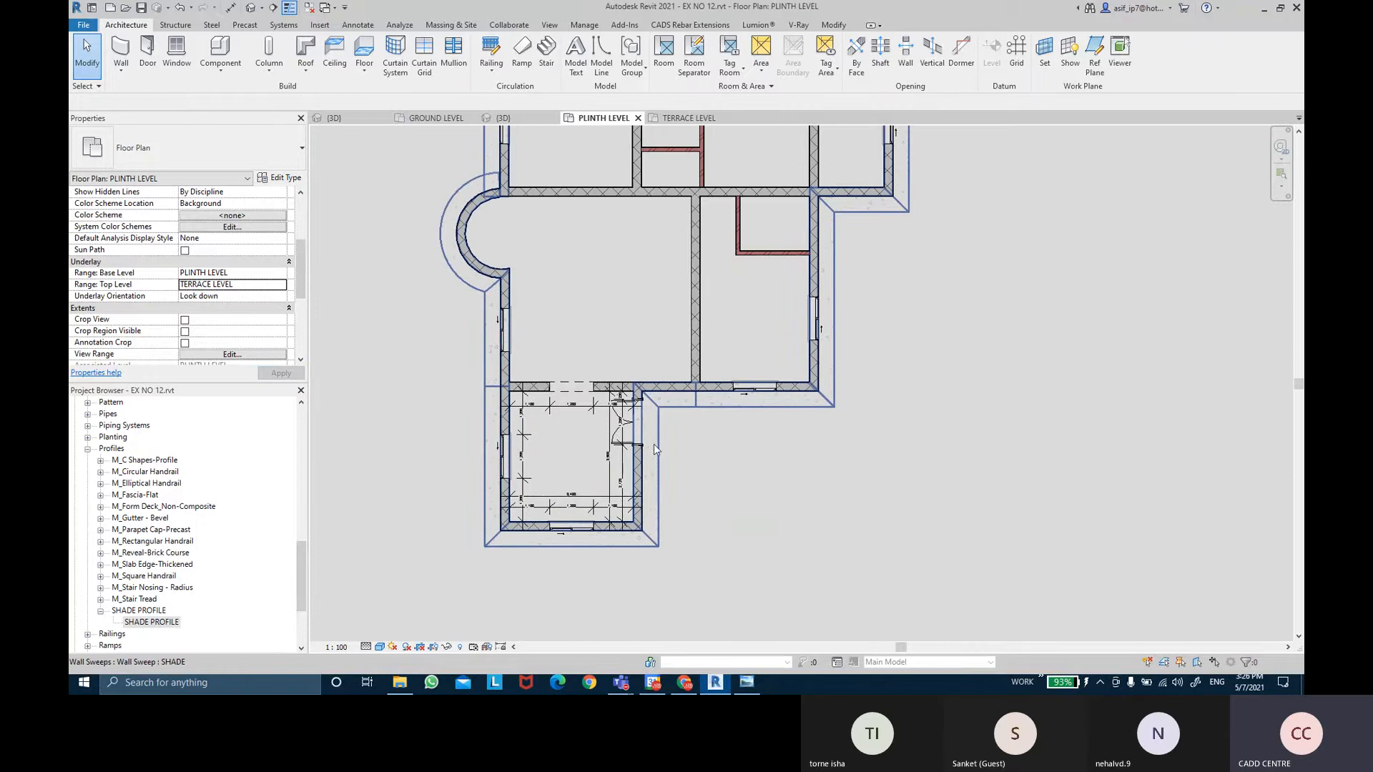
# Select the SHADE wall sweep outline around the plinth plan.
pyautogui.moveTo(905, 275); pyautogui.dragTo(911, 438, button='middle')
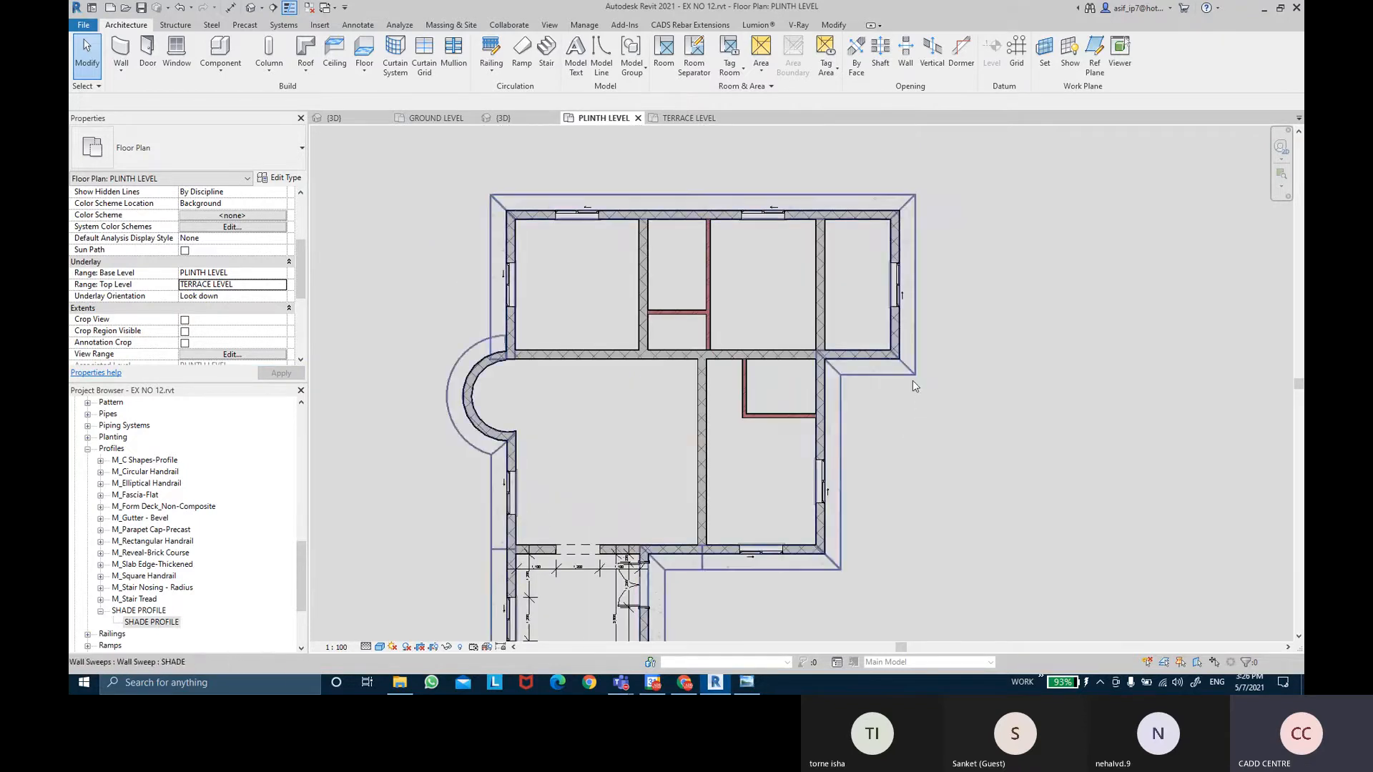
pyautogui.click(912, 380)
pyautogui.moveTo(926, 519); pyautogui.dragTo(920, 450, button='middle')
pyautogui.click(920, 450)
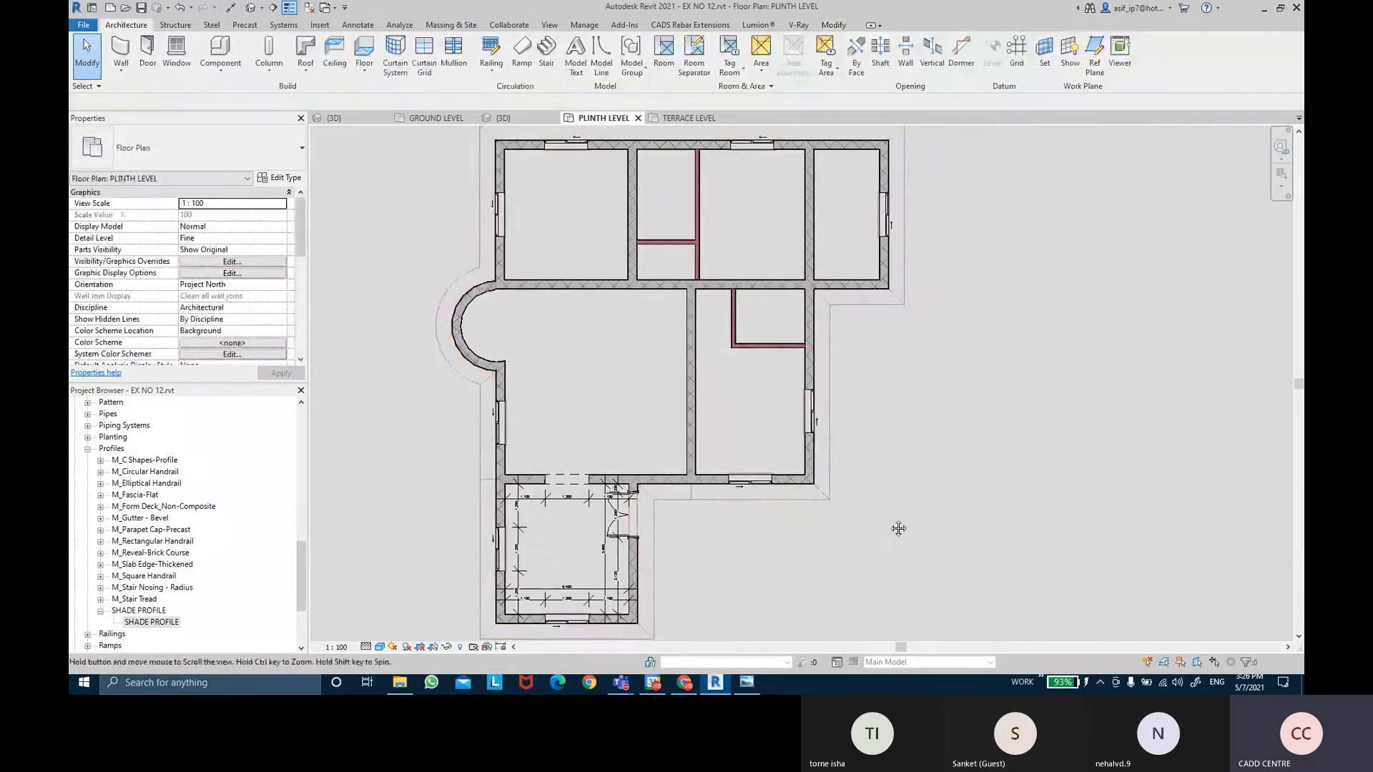
pyautogui.moveTo(897, 527); pyautogui.dragTo(887, 479, button='middle')
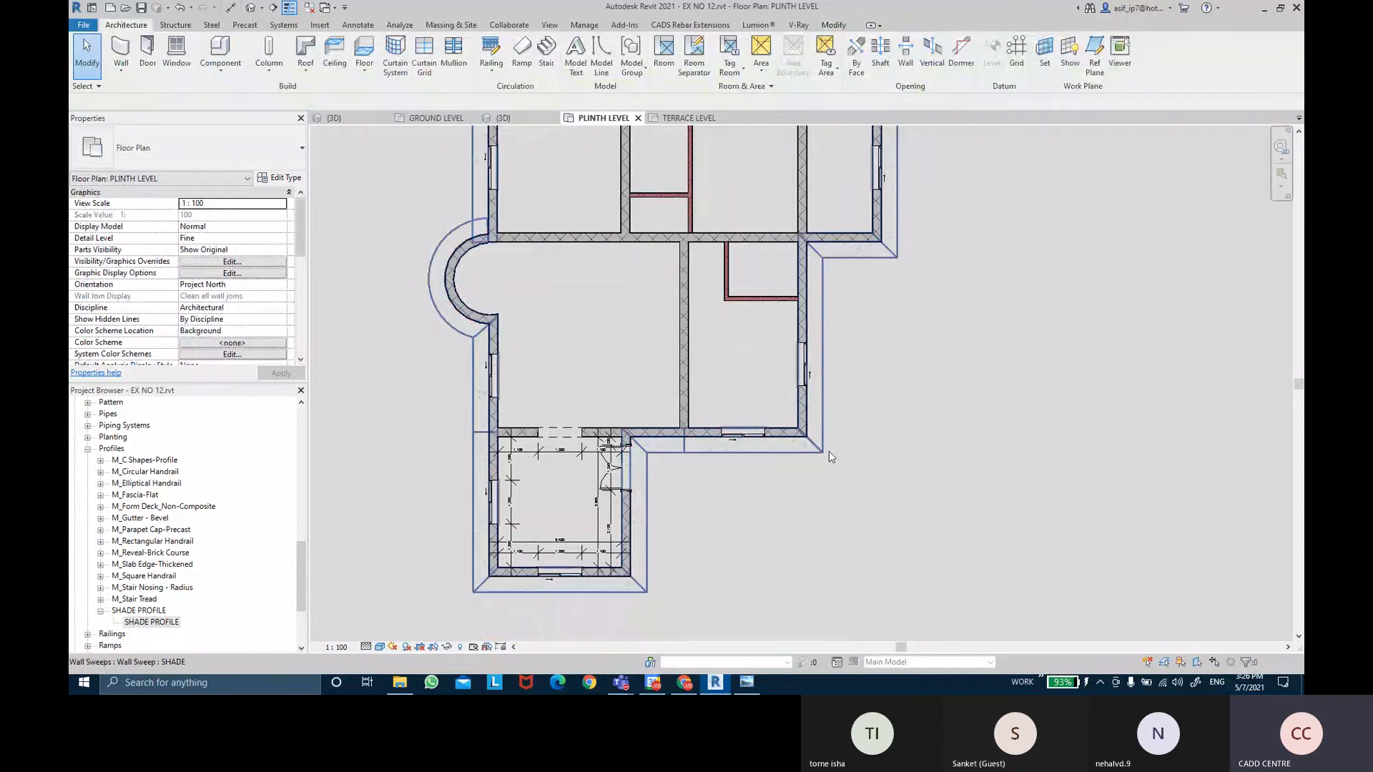
pyautogui.click(834, 453)
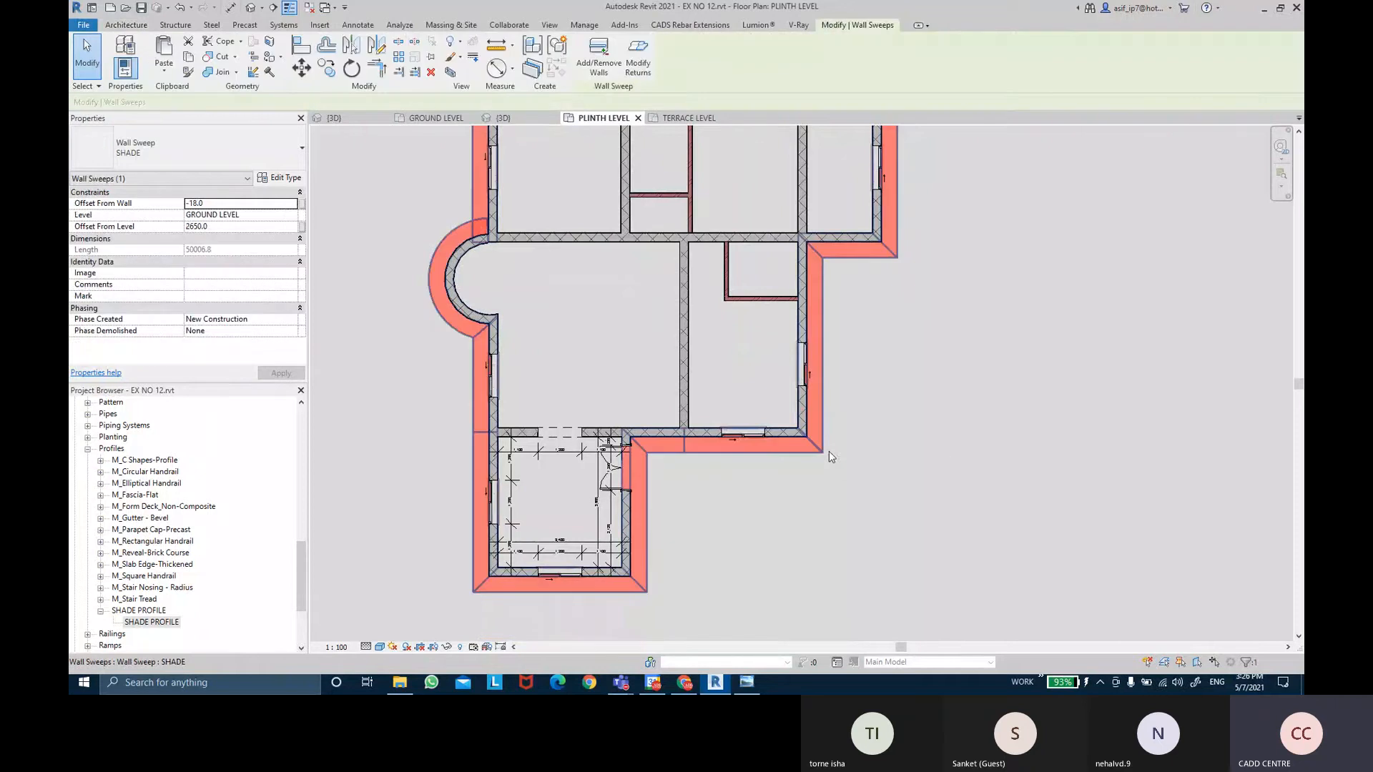
# Set the SHADE sweep type's wall subcategory to <Hidden Lines>.
pyautogui.click(286, 178)
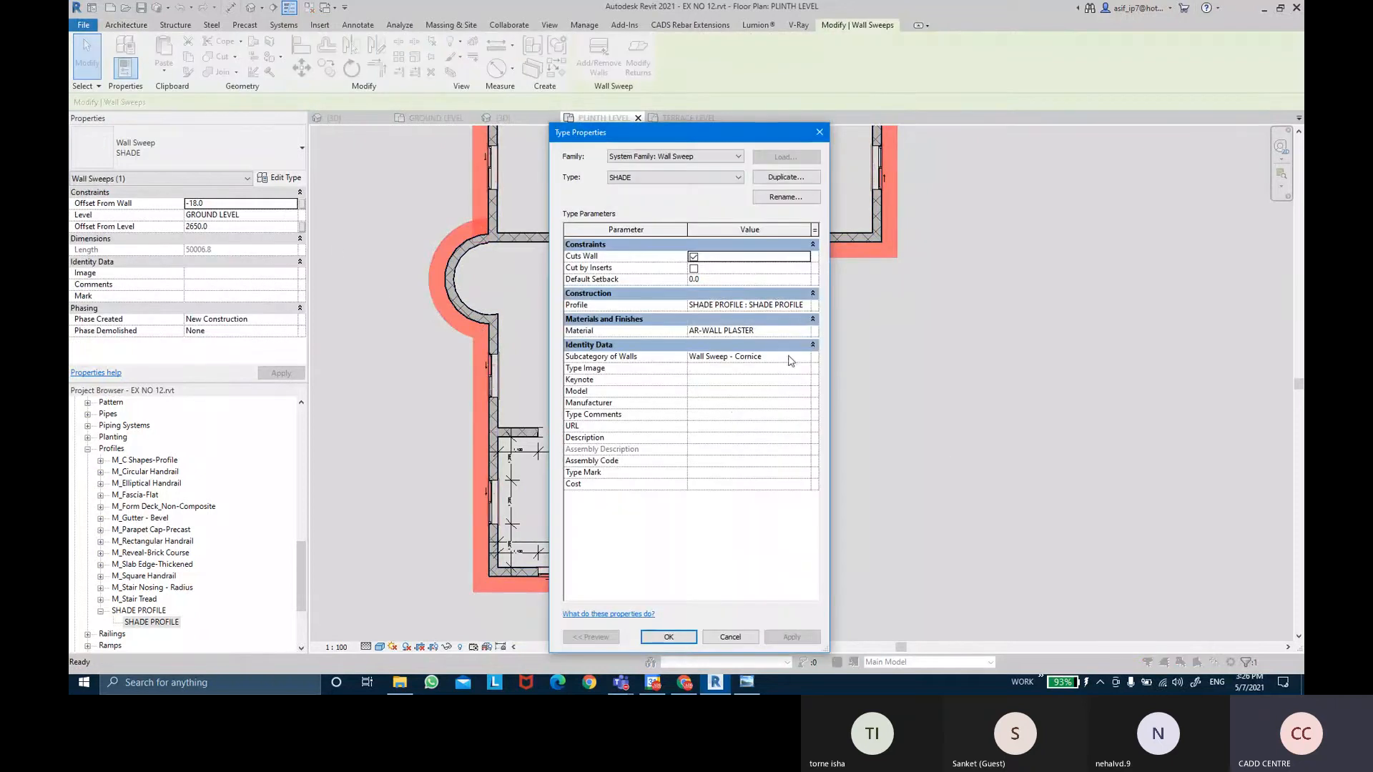
pyautogui.click(806, 361)
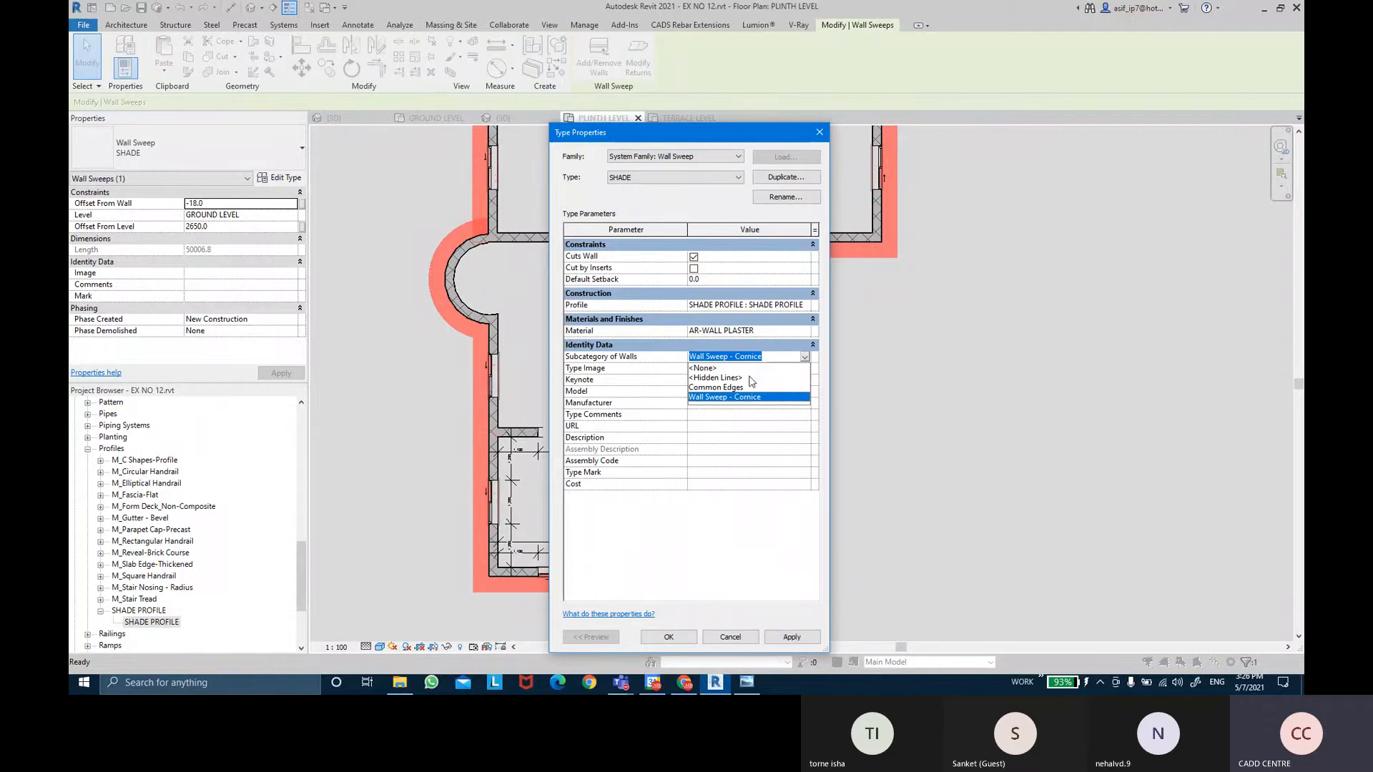
pyautogui.click(715, 377)
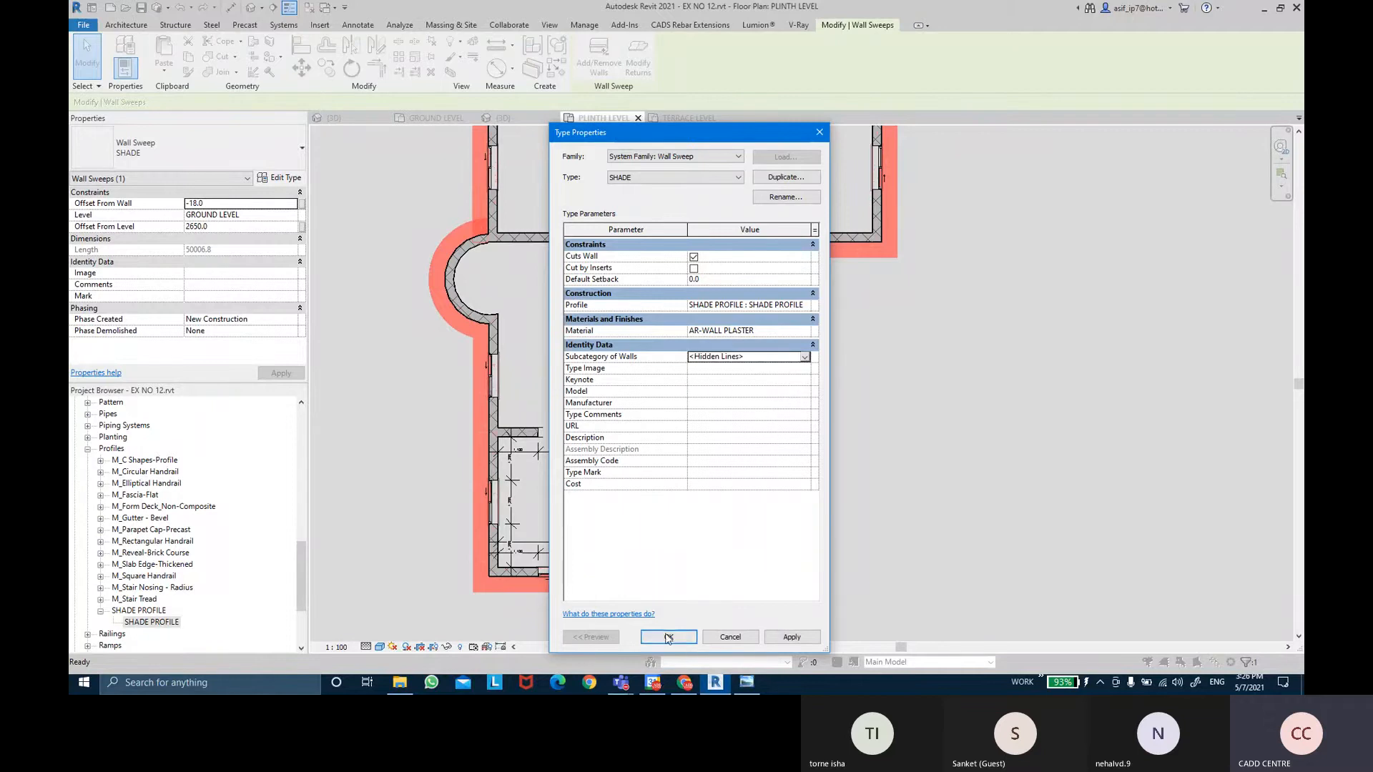
pyautogui.click(668, 638)
pyautogui.click(842, 499)
# Pan and zoom around the plan to follow the dashed shade outline and porch.
pyautogui.scroll(1, 838, 463)
pyautogui.moveTo(913, 409); pyautogui.dragTo(912, 493, button='middle')
pyautogui.moveTo(928, 393); pyautogui.dragTo(928, 463, button='middle')
pyautogui.moveTo(982, 341); pyautogui.dragTo(1006, 457, button='middle')
pyautogui.moveTo(393, 351); pyautogui.dragTo(464, 306, button='middle')
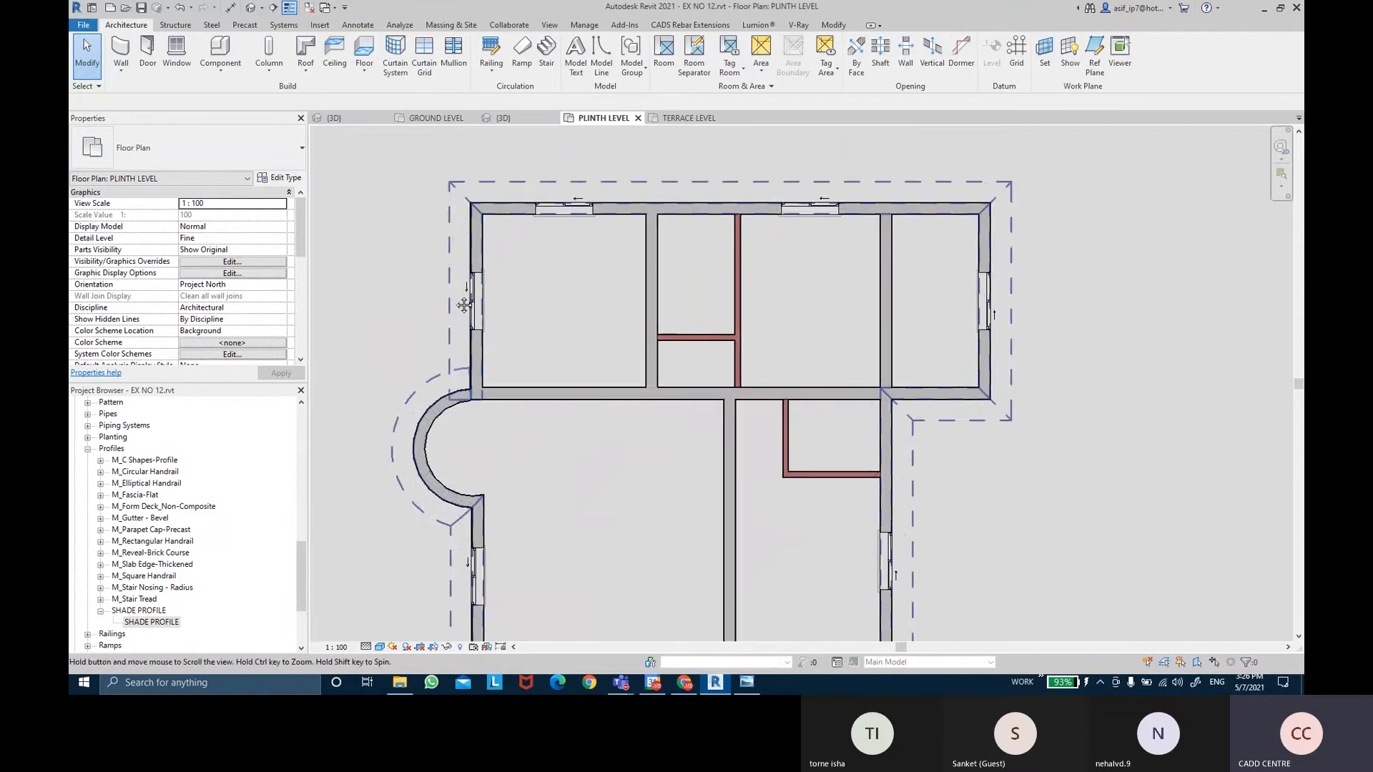
pyautogui.scroll(-2, 1014, 547)
pyautogui.moveTo(1013, 547); pyautogui.dragTo(998, 463, button='middle')
pyautogui.scroll(-1, 990, 417)
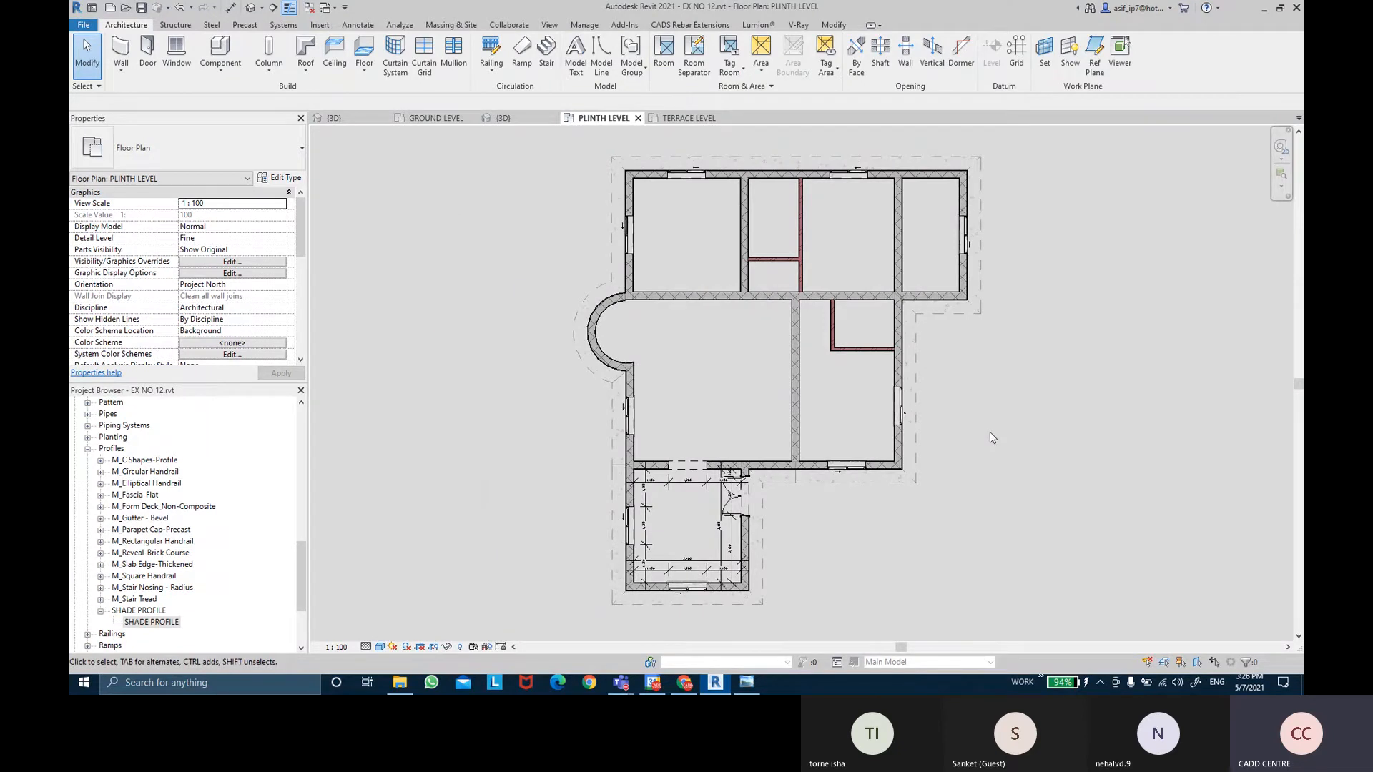
pyautogui.scroll(2, 864, 547)
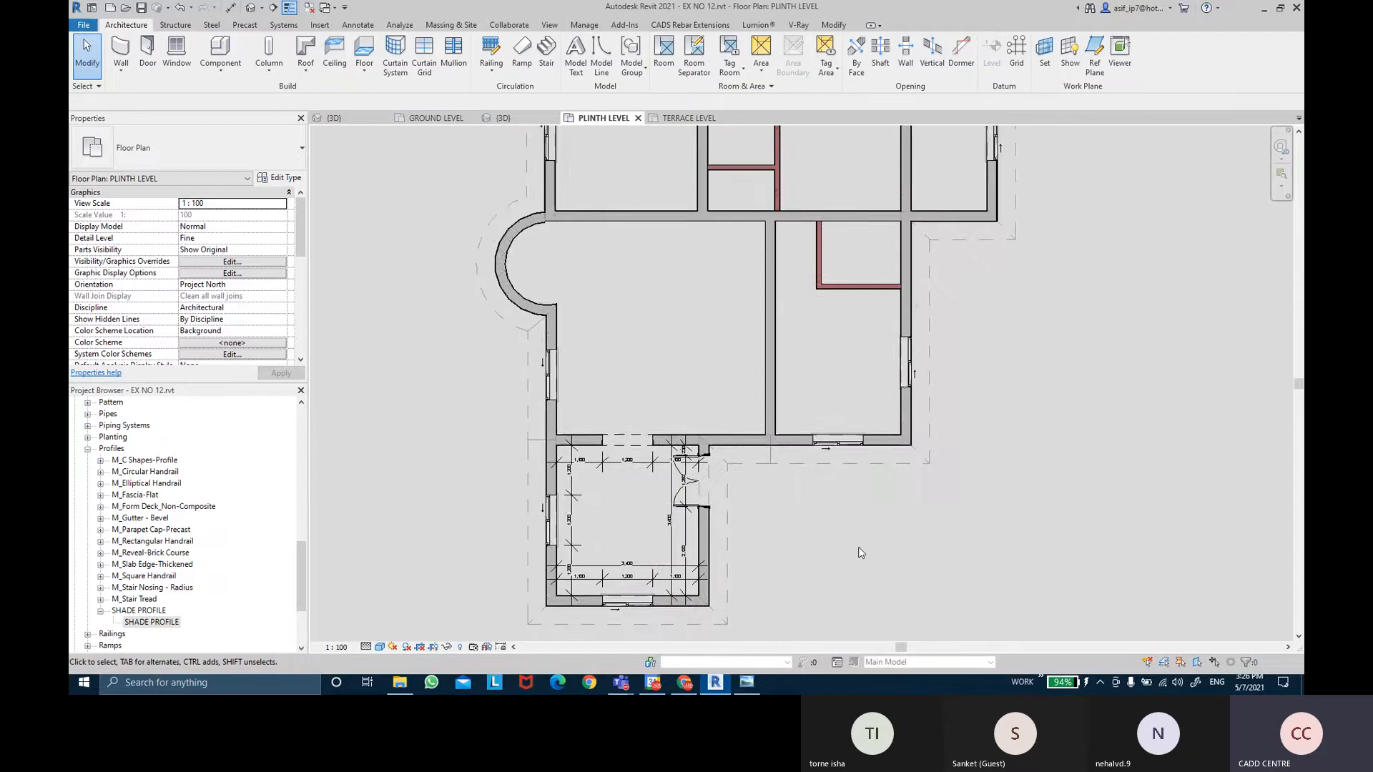
pyautogui.moveTo(860, 550); pyautogui.dragTo(851, 501, button='middle')
pyautogui.scroll(1, 719, 561)
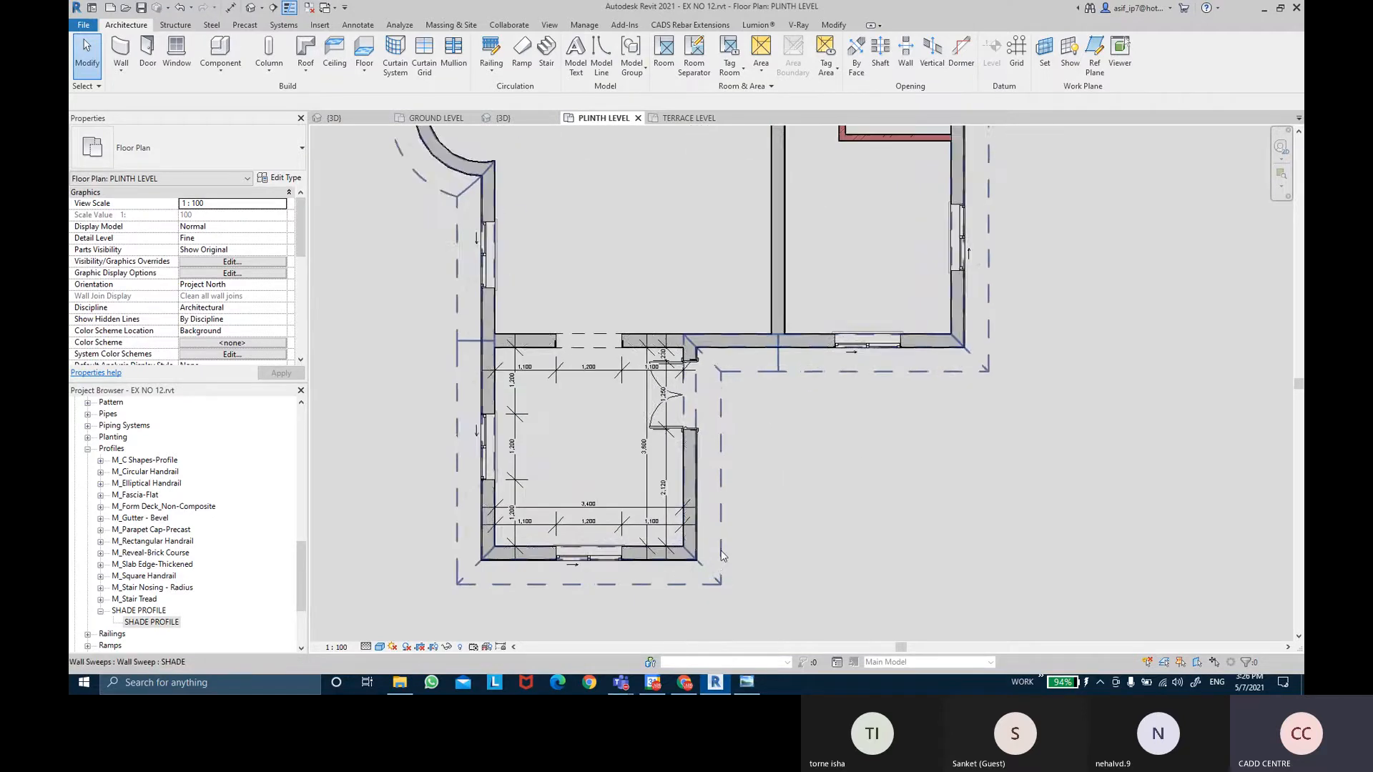
# Place a 432 aligned dimension from the outer wall face to the shade edge.
pyautogui.rightClick(141, 627)
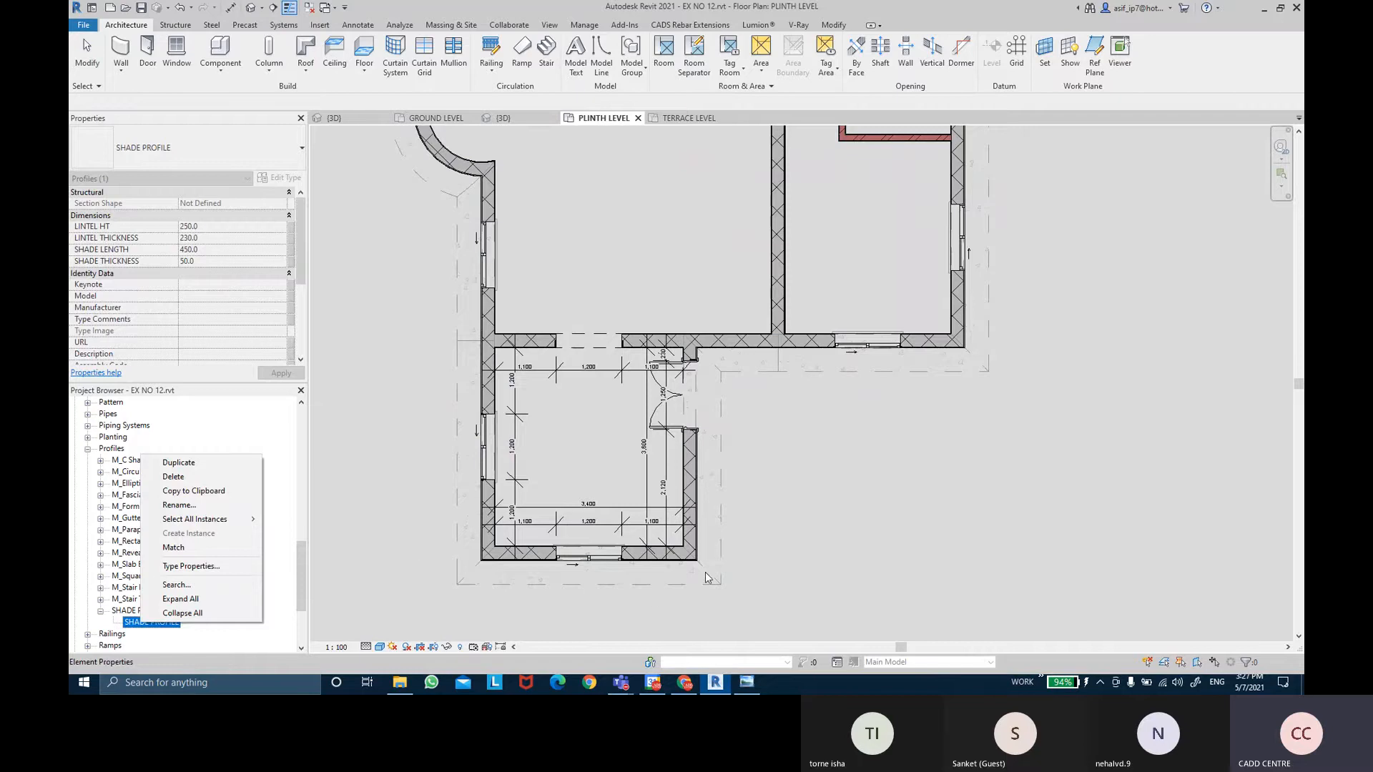
pyautogui.scroll(3, 705, 572)
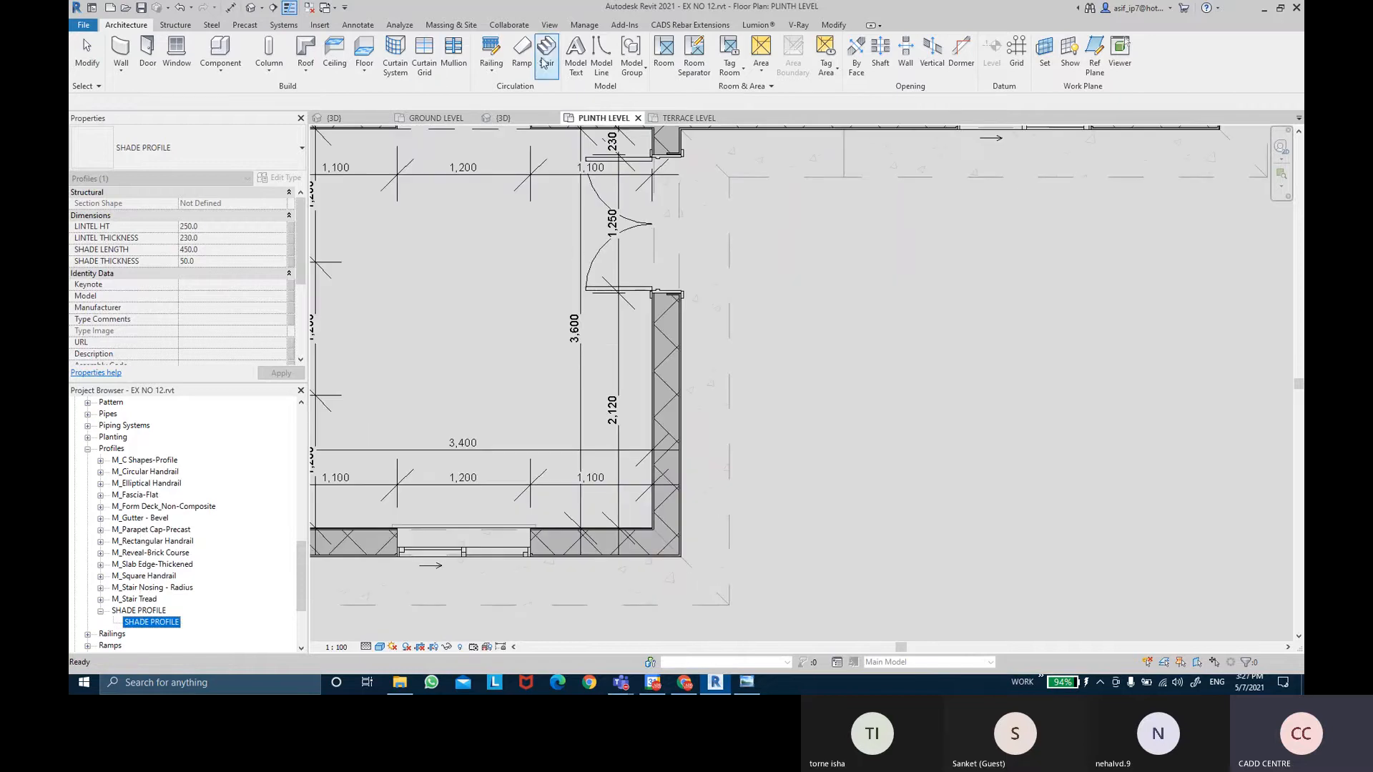
pyautogui.click(231, 9)
pyautogui.scroll(3, 751, 593)
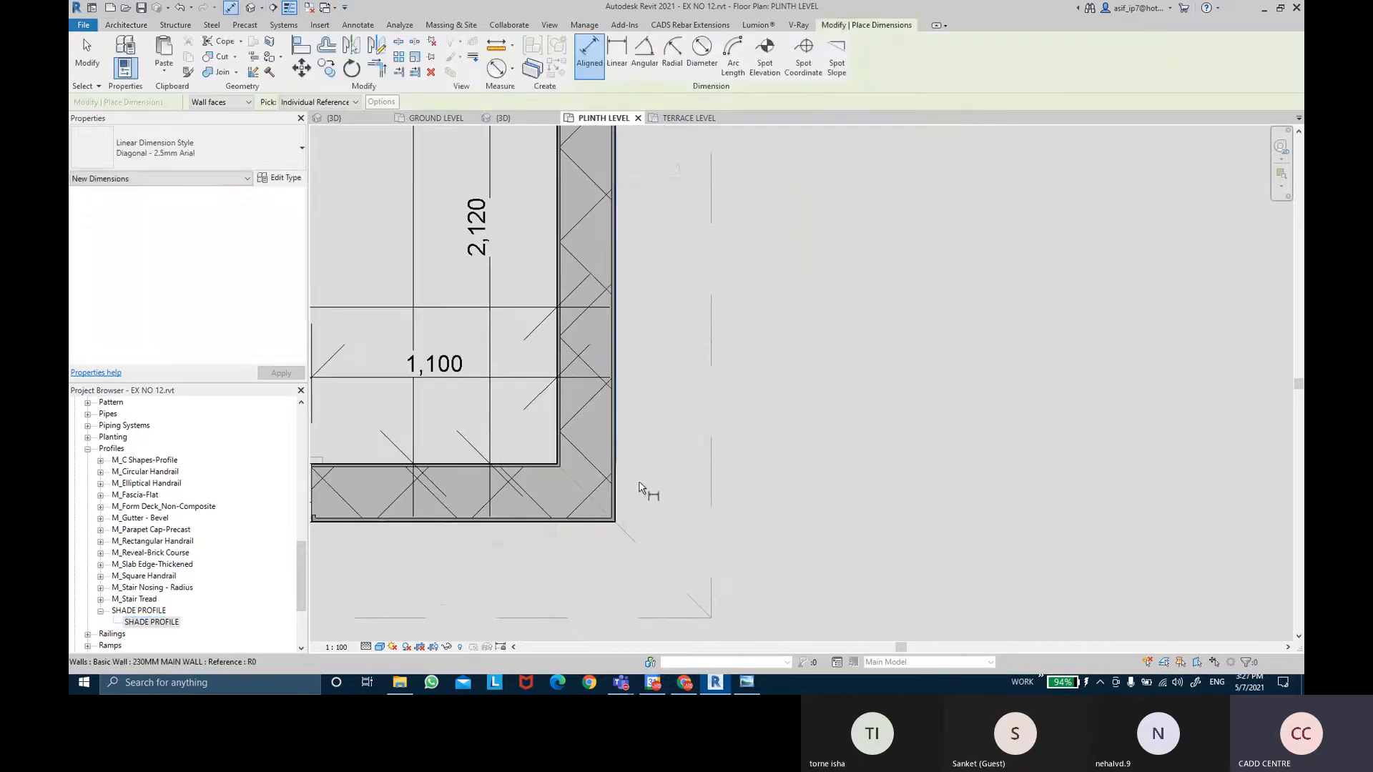
pyautogui.click(616, 440)
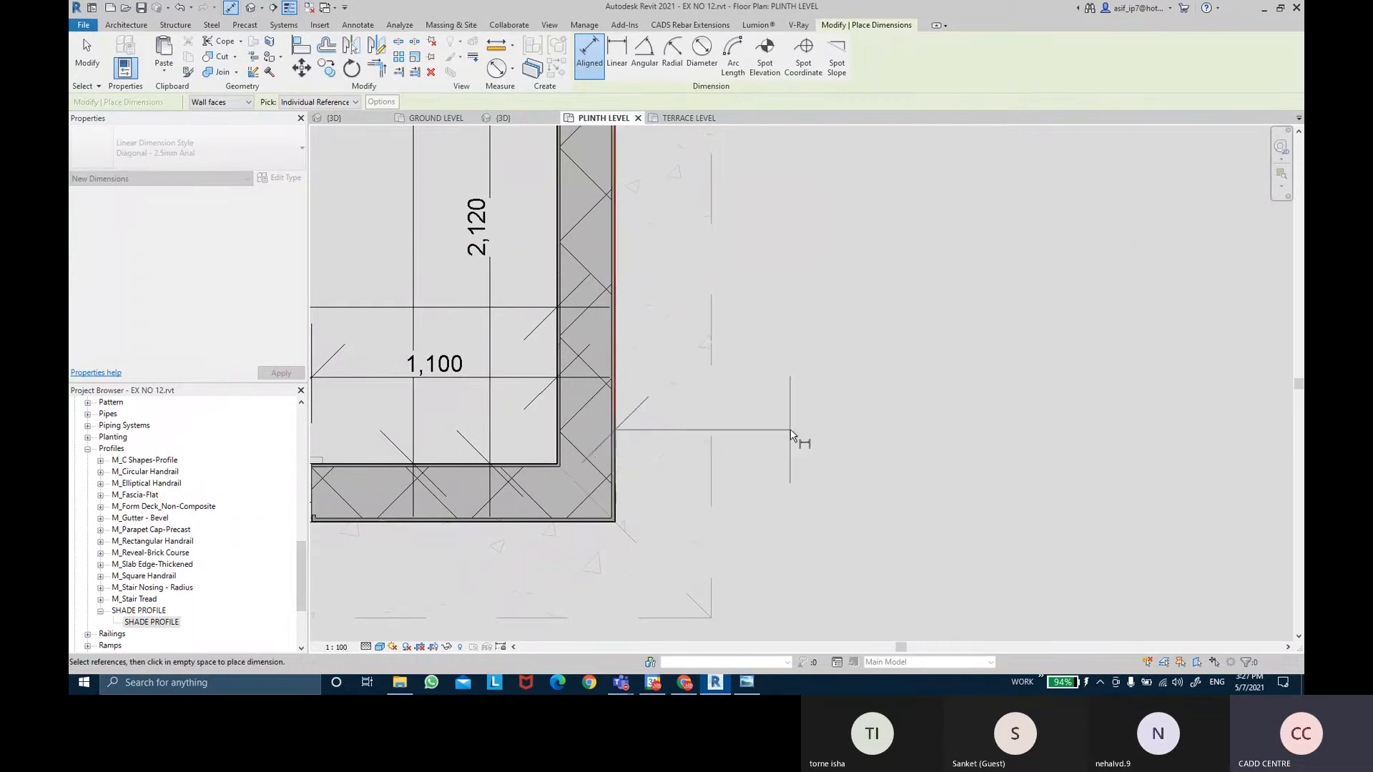
pyautogui.press('Escape')
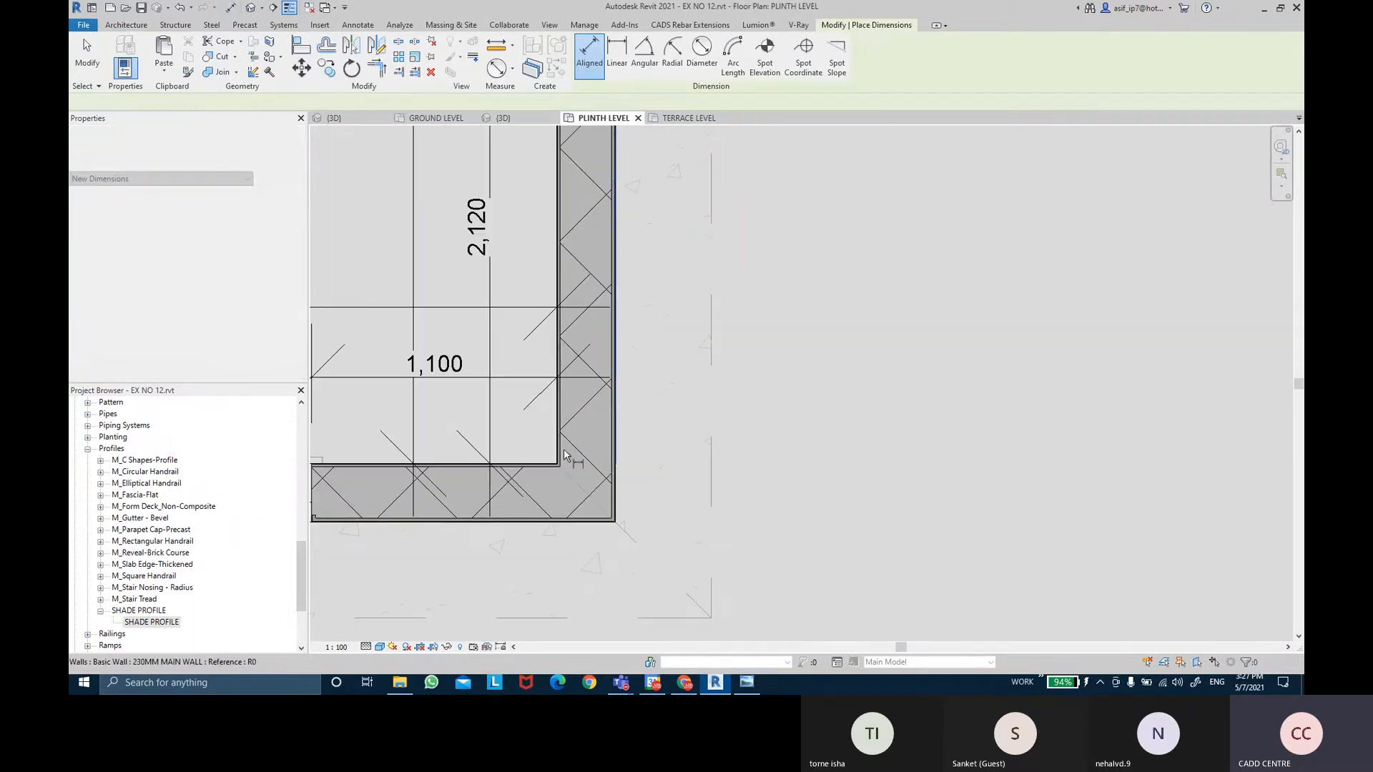
pyautogui.click(618, 453)
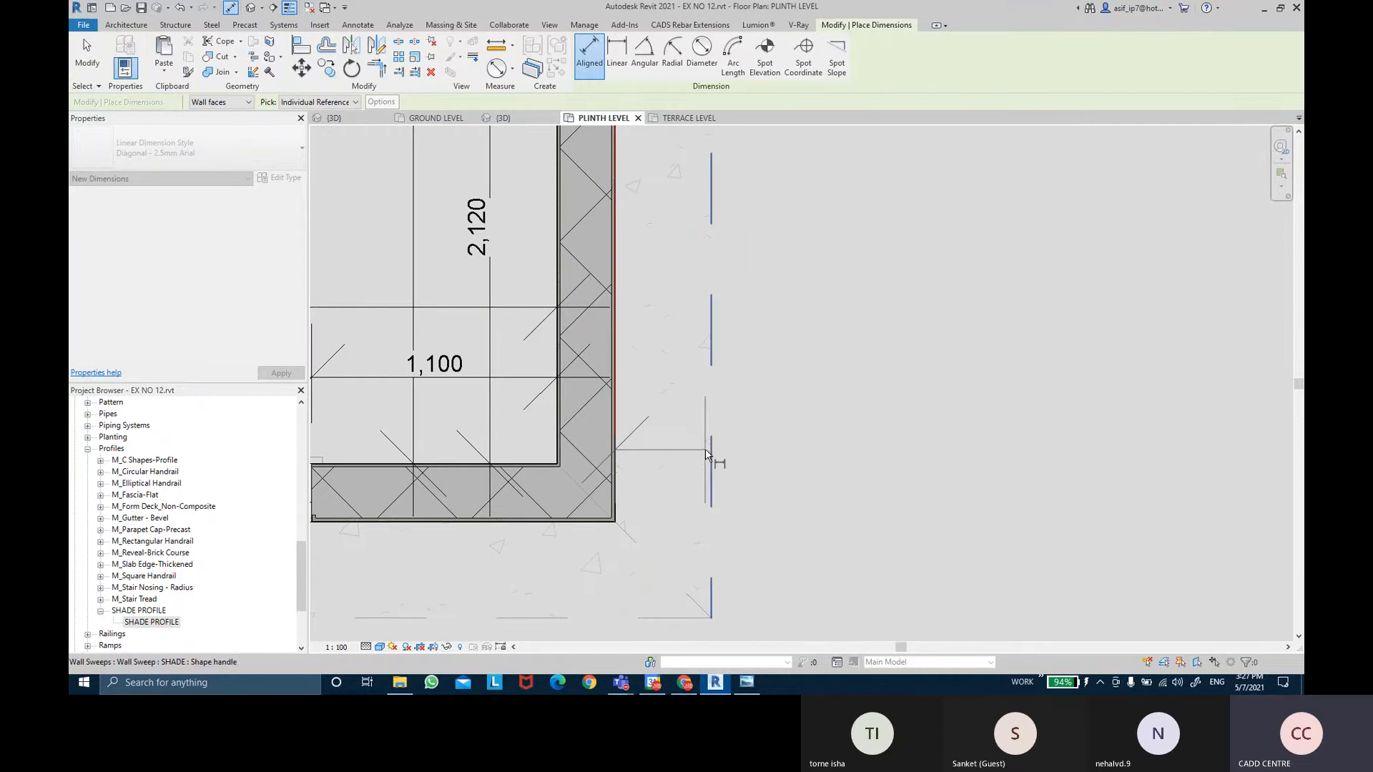
pyautogui.click(712, 452)
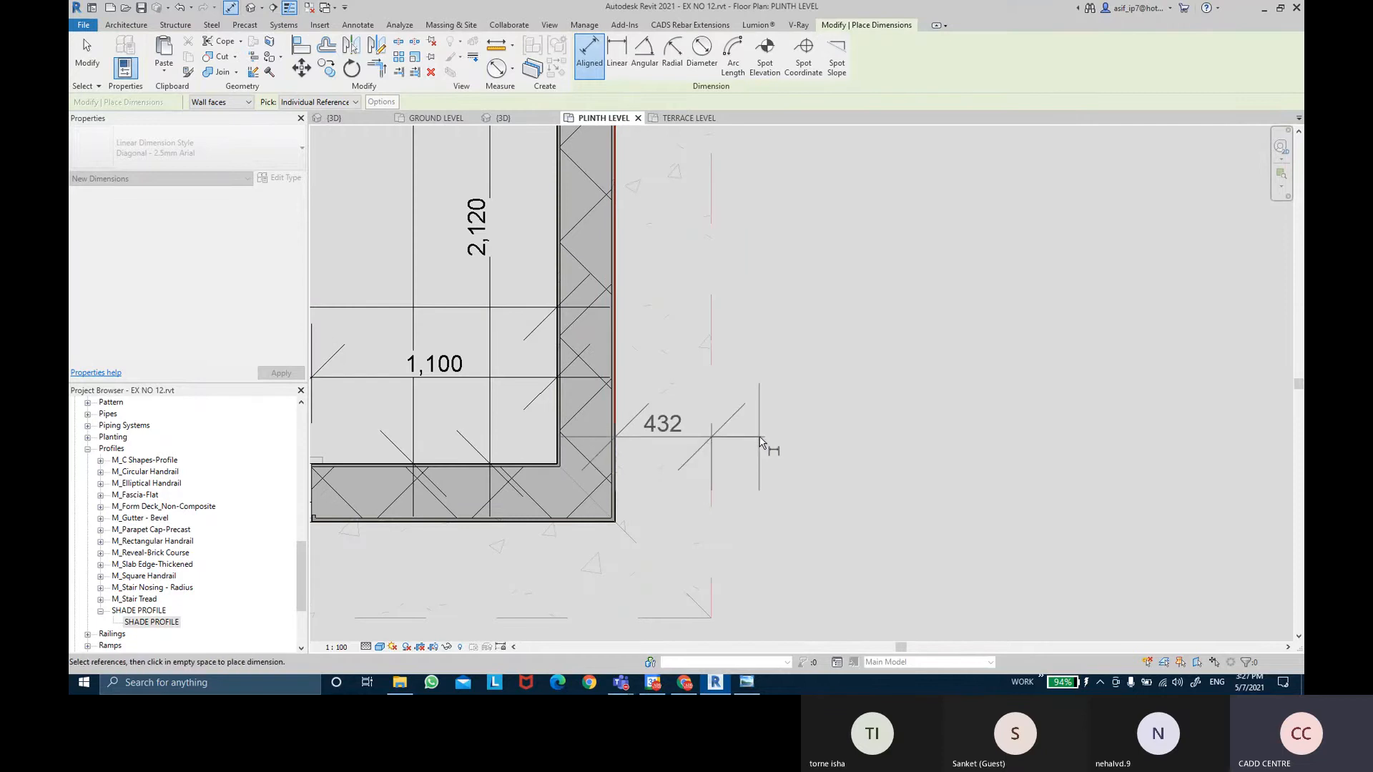
pyautogui.click(764, 449)
pyautogui.press('Escape')
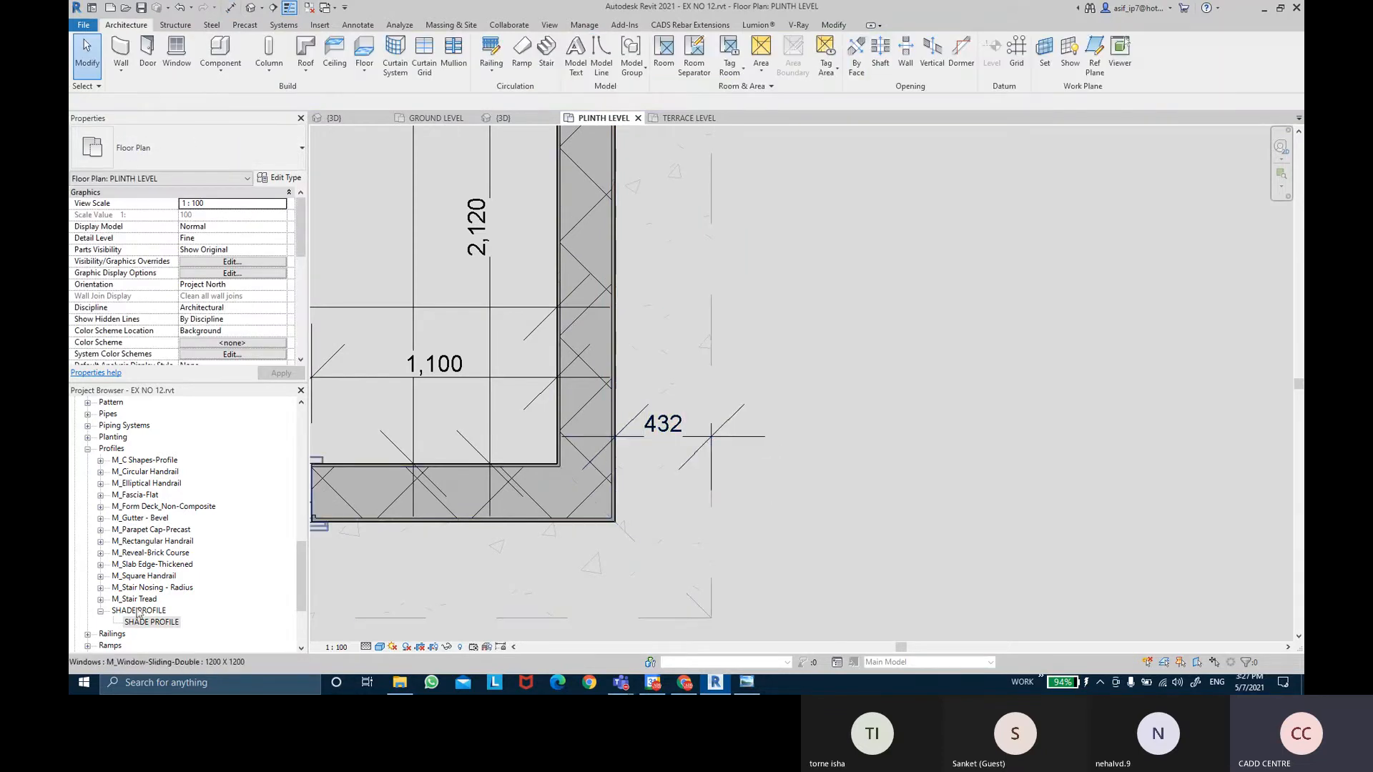
# Change the SHADE PROFILE type's SHADE LENGTH to 468 in Type Properties.
pyautogui.click(146, 622)
pyautogui.rightClick(146, 621)
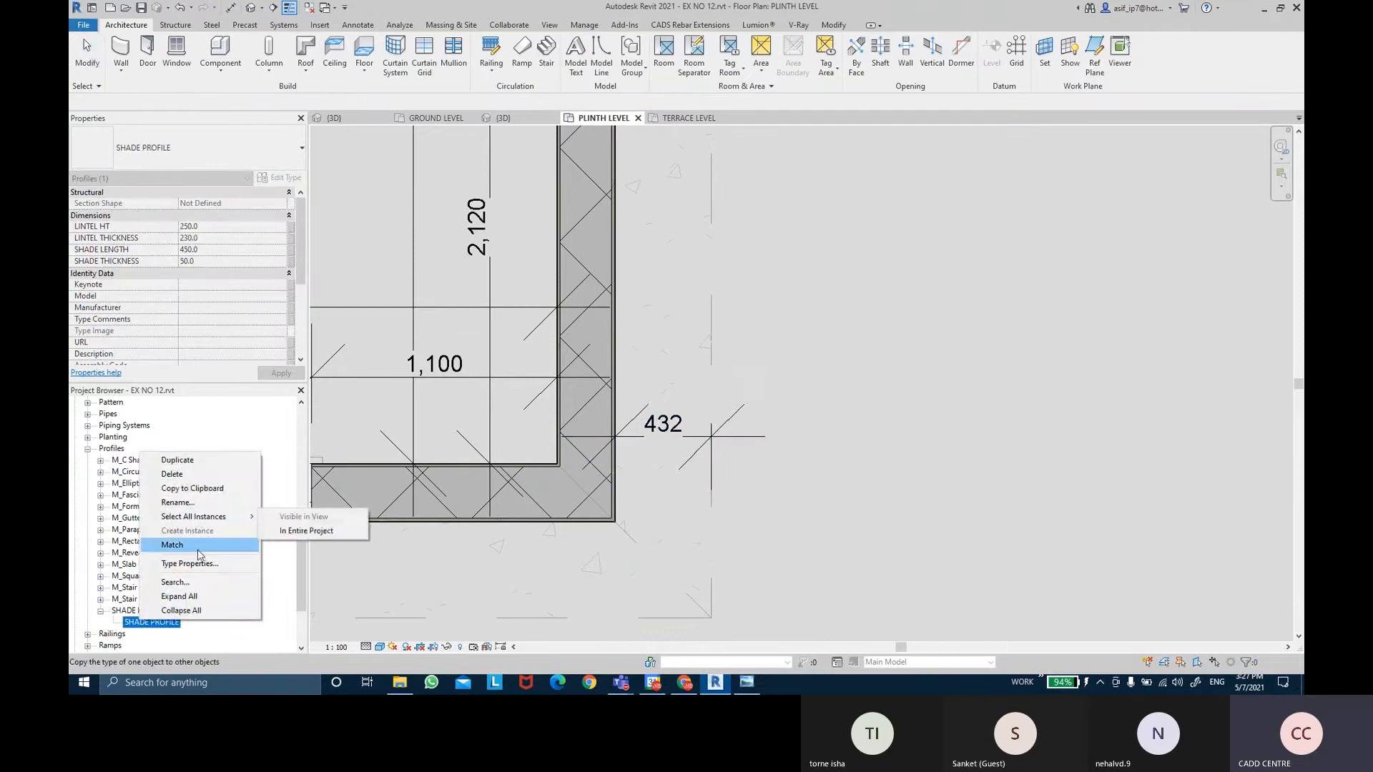
pyautogui.click(189, 564)
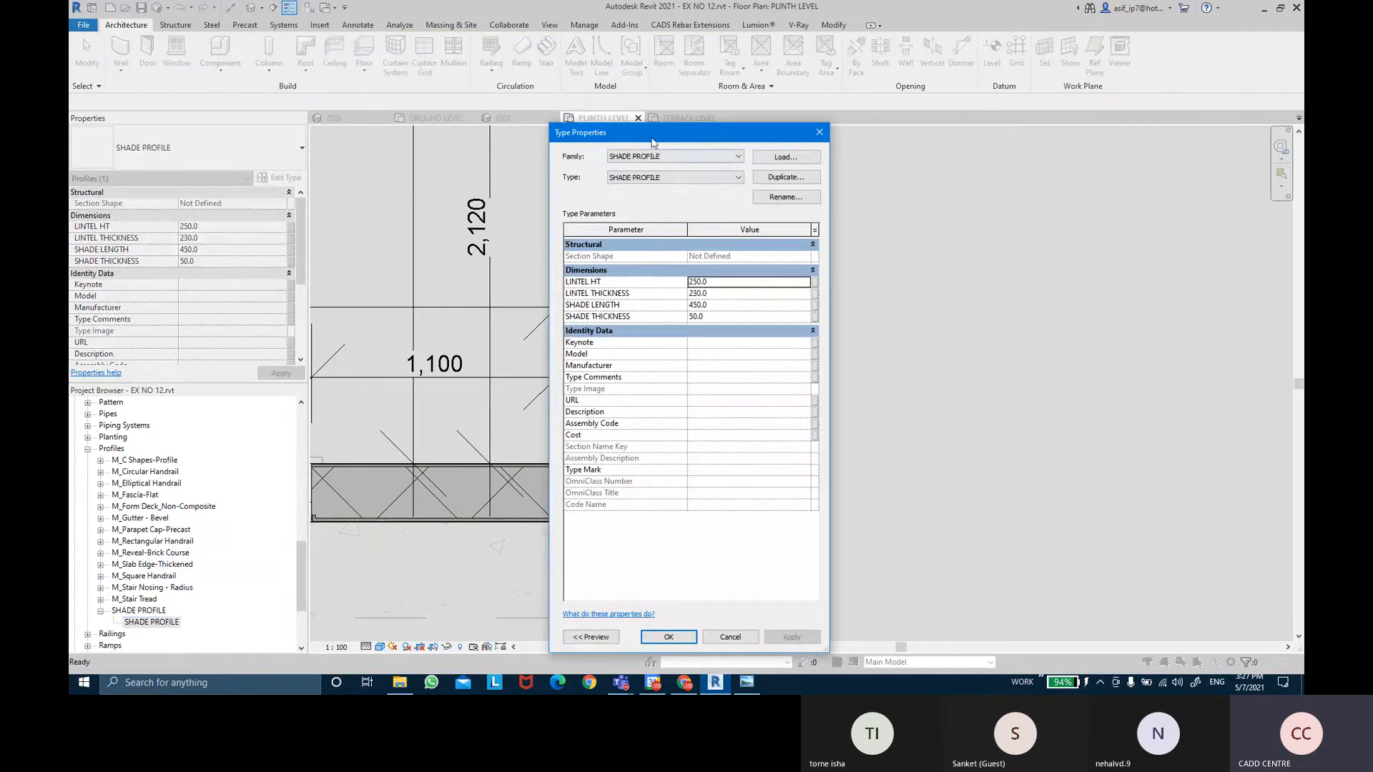
pyautogui.moveTo(652, 142)
pyautogui.mouseDown()
pyautogui.moveTo(1040, 142)
pyautogui.moveTo(989, 146)
pyautogui.mouseUp()
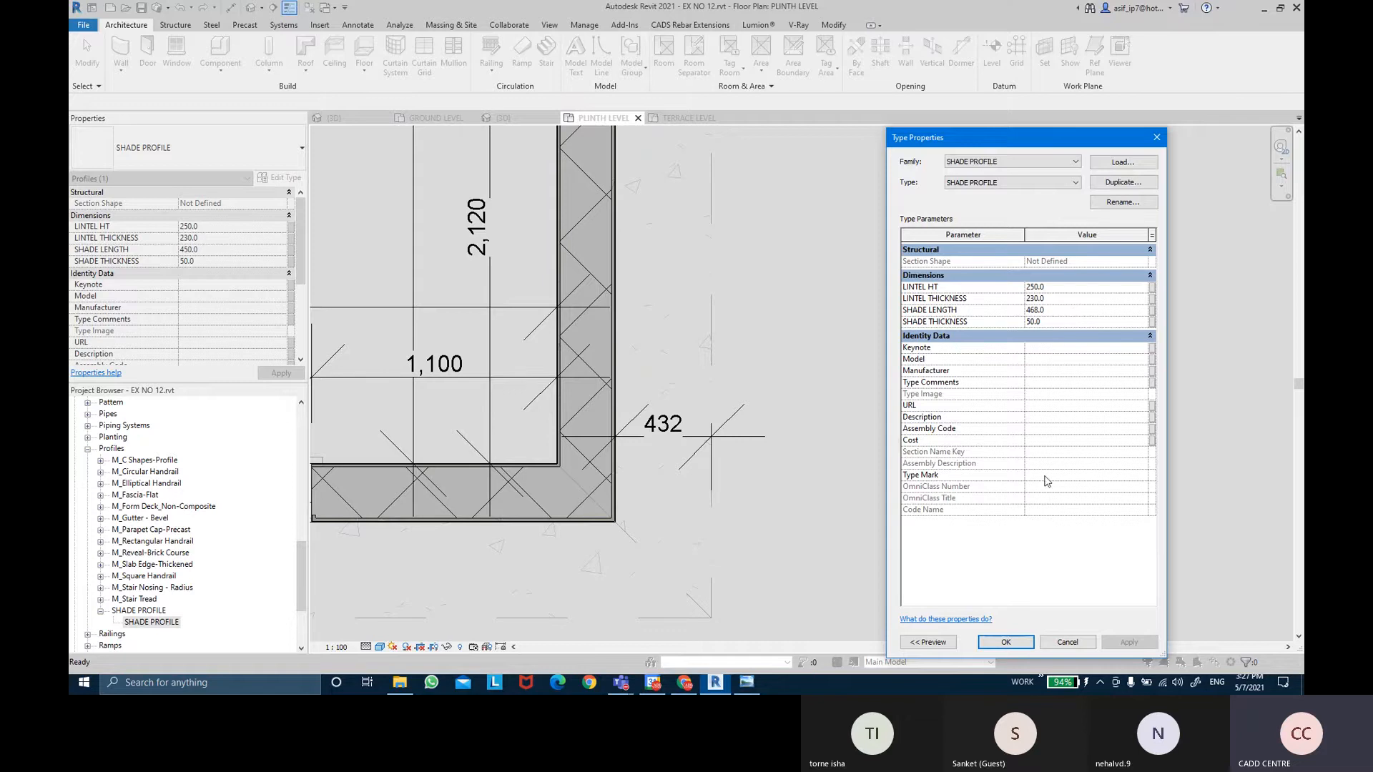
pyautogui.click(1006, 642)
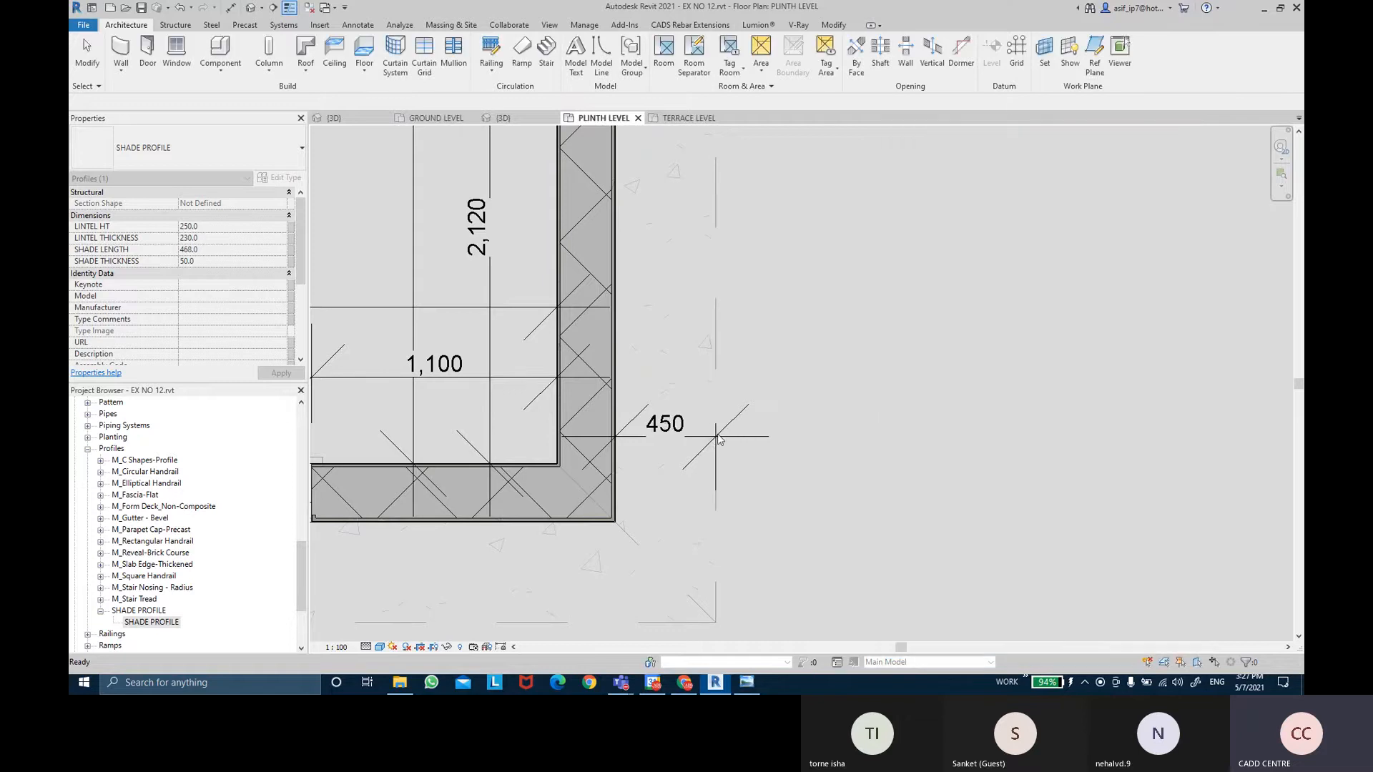
pyautogui.scroll(-2, 693, 452)
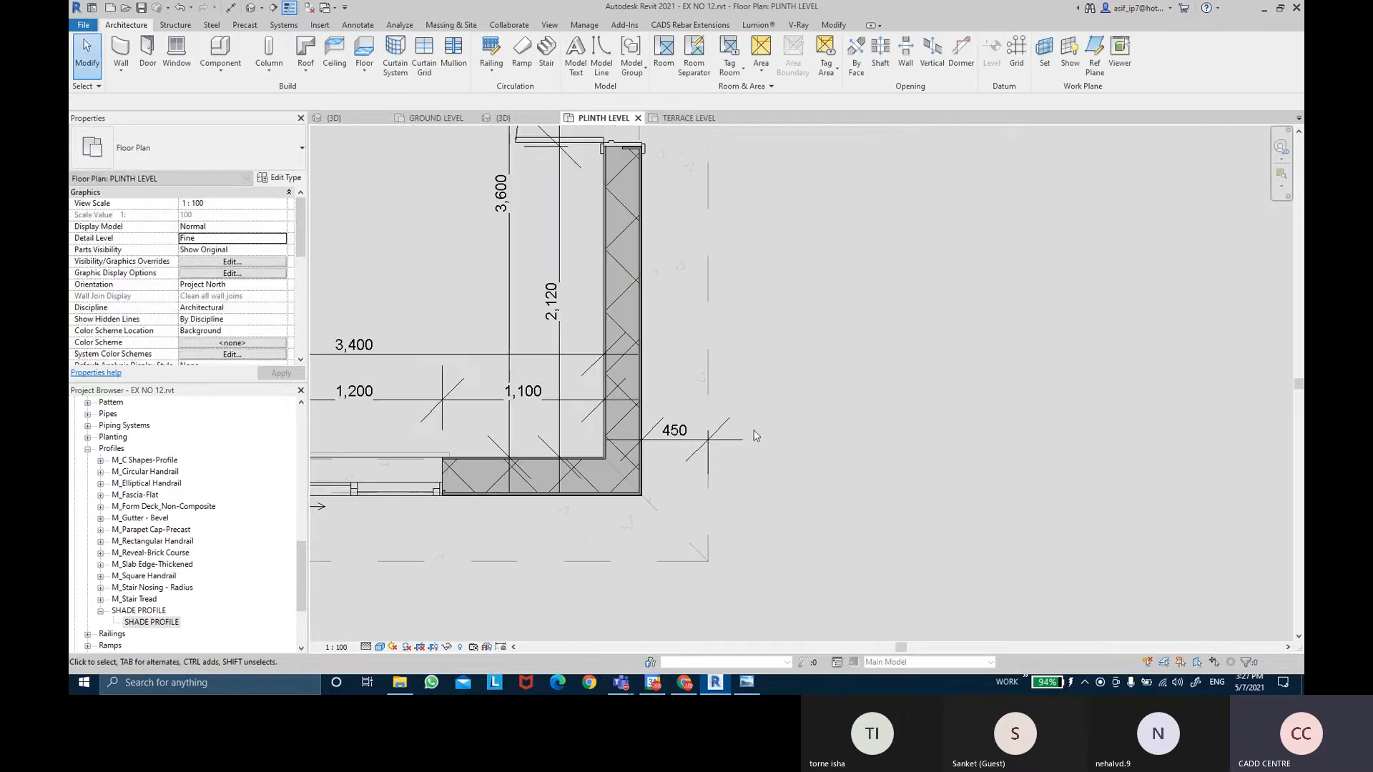
# Check the new 450 dimension and the wall sweep on the plinth plan.
pyautogui.click(701, 450)
pyautogui.click(826, 479)
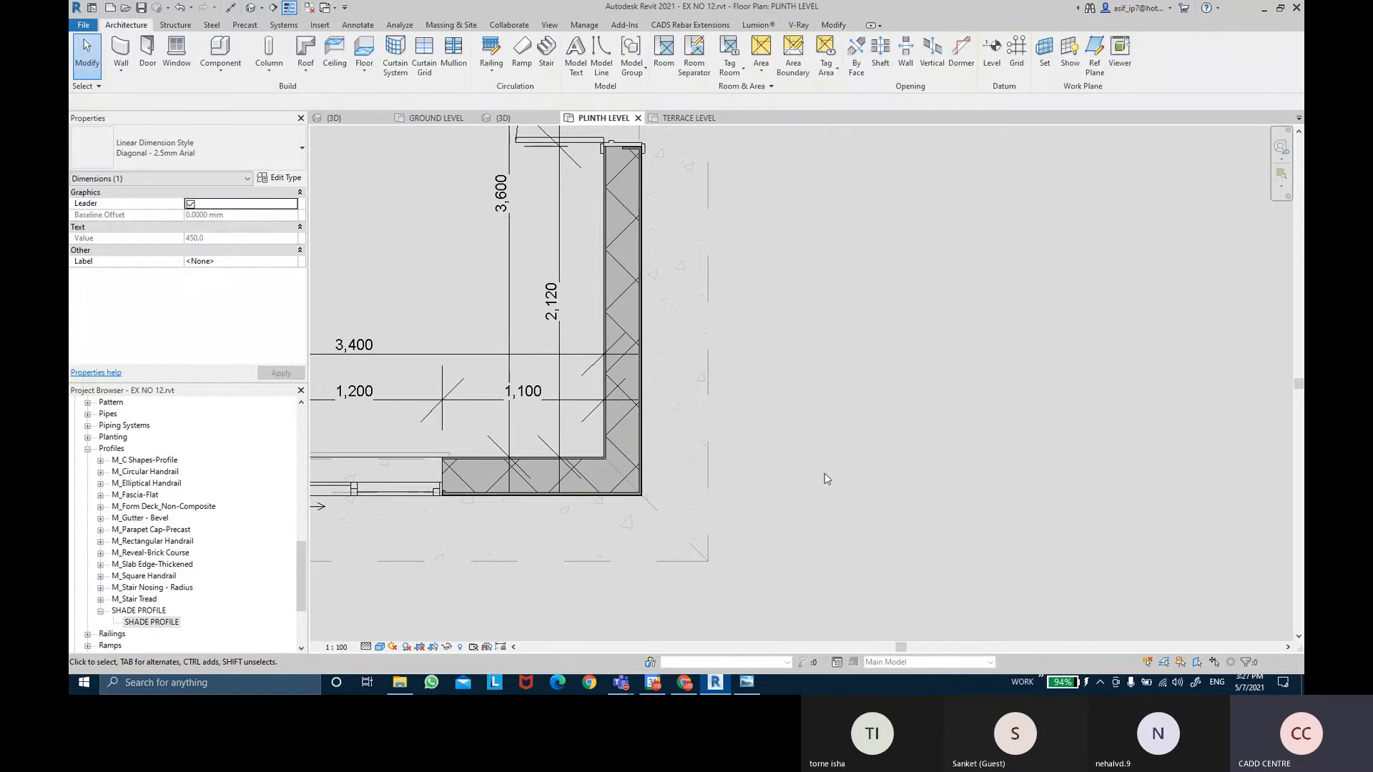
pyautogui.scroll(-4, 822, 476)
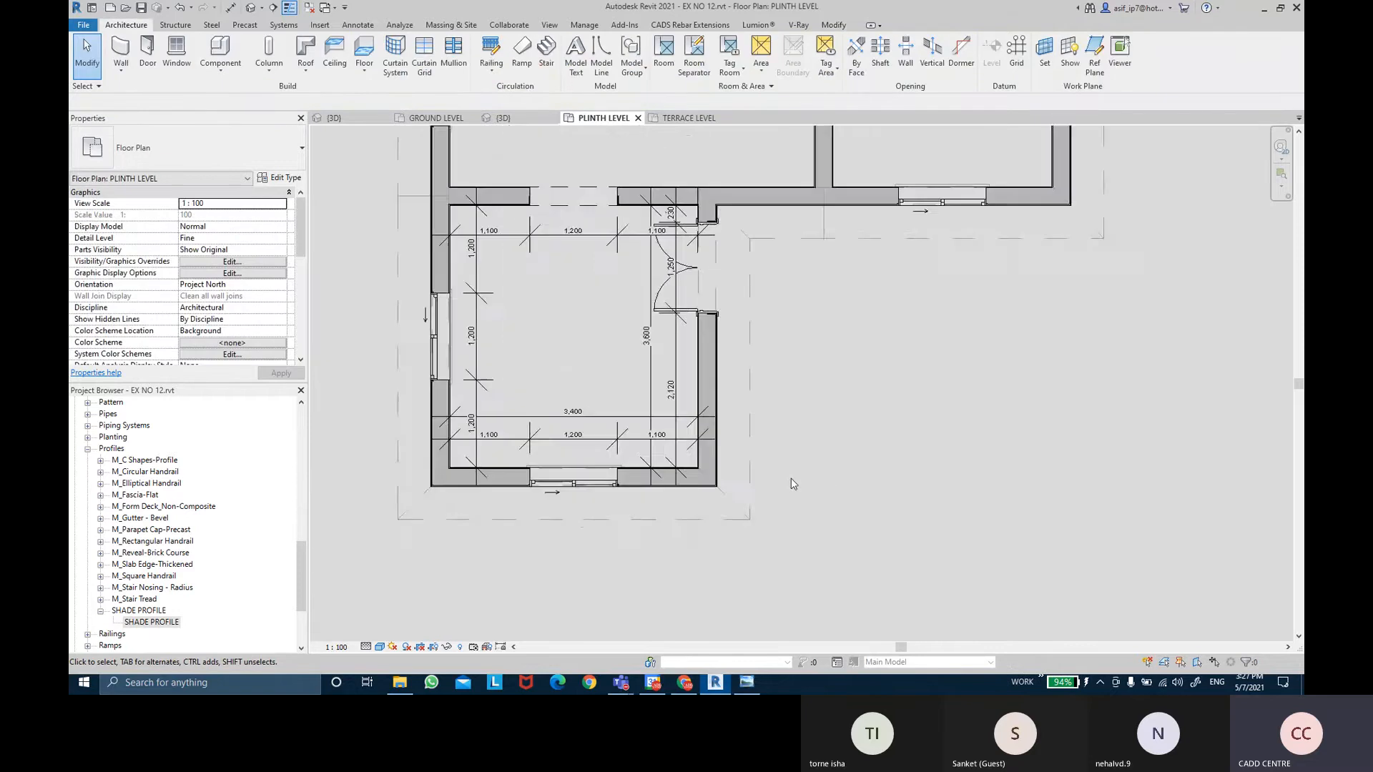
pyautogui.click(788, 414)
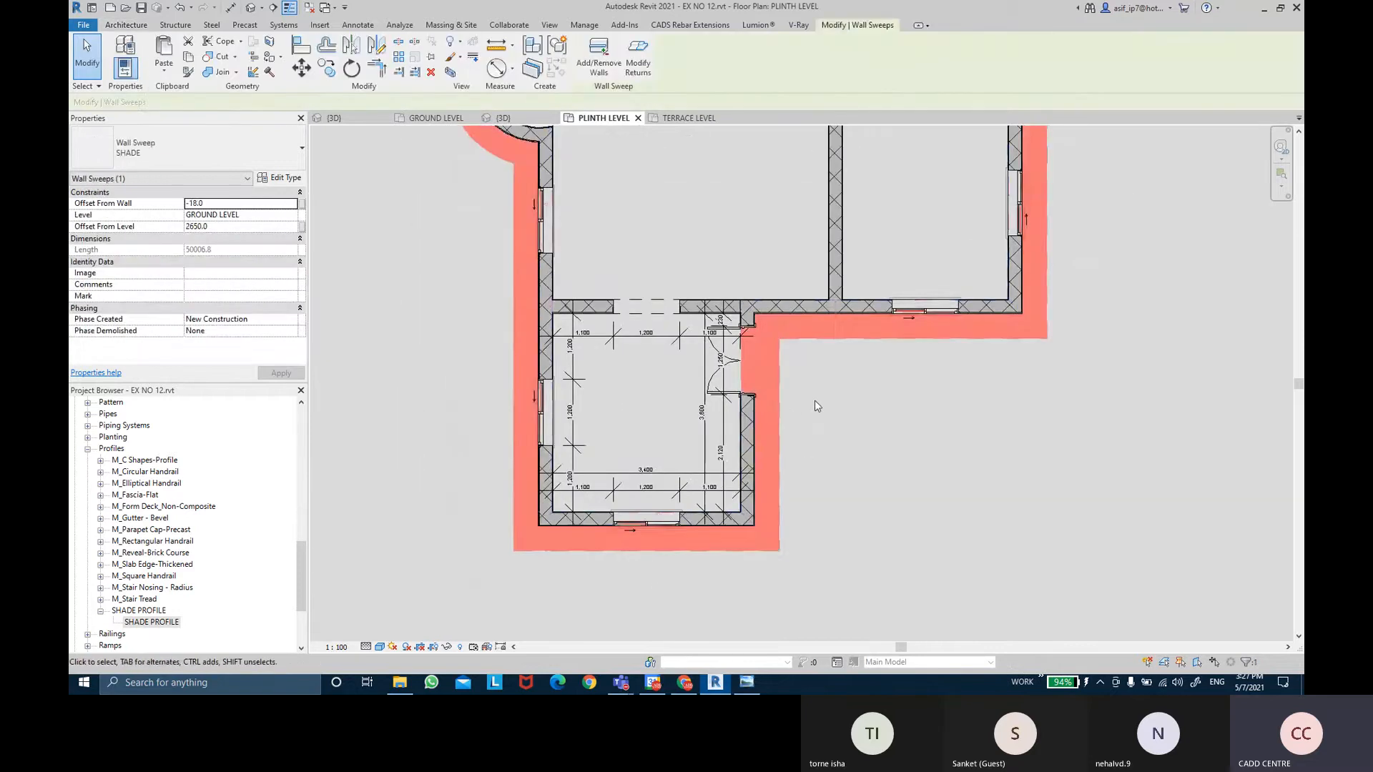
pyautogui.scroll(-2, 822, 460)
pyautogui.click(826, 461)
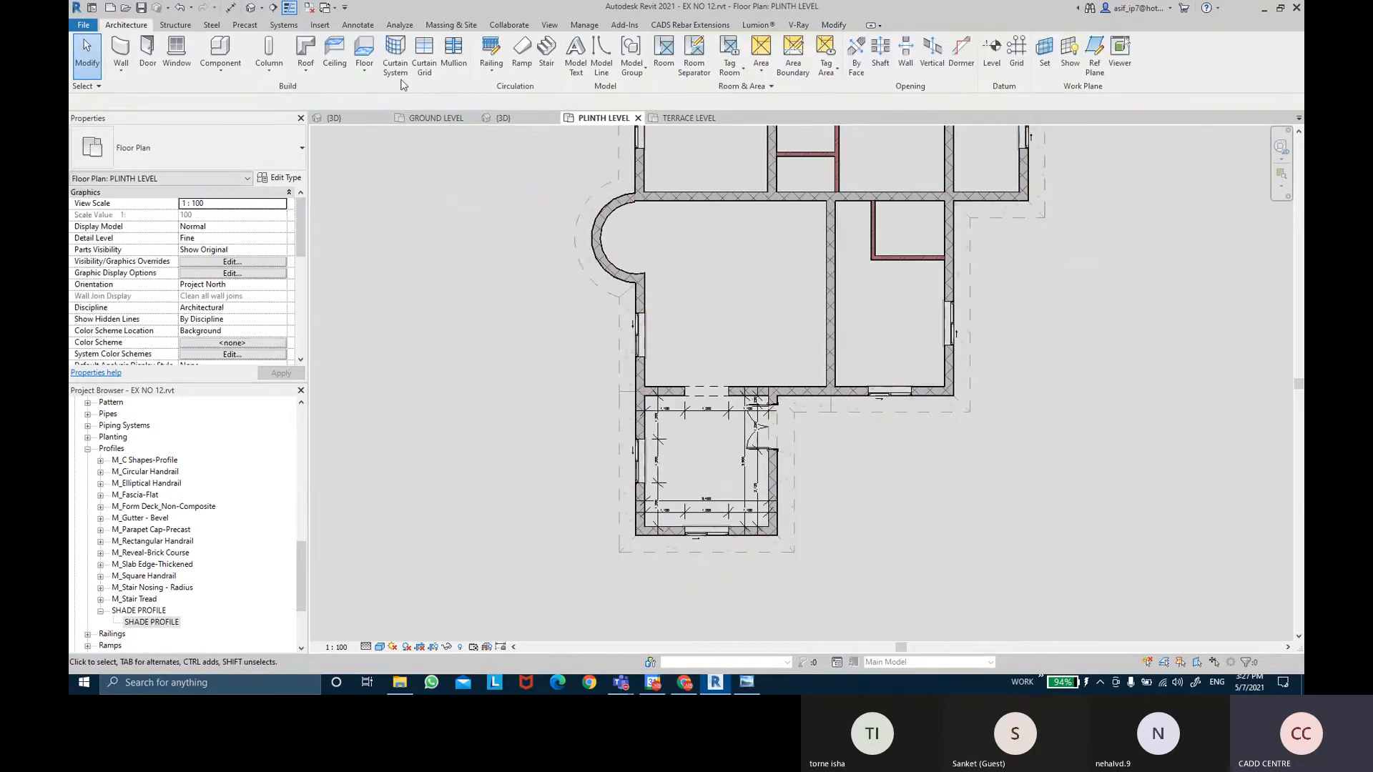
# Open the default 3D view, orbit to the shade corner, and open Modify's Paint dropdown.
pyautogui.click(252, 9)
pyautogui.keyDown('shift'); pyautogui.moveTo(642, 543); pyautogui.dragTo(977, 496, button='middle'); pyautogui.keyUp('shift')
pyautogui.scroll(5, 1096, 430)
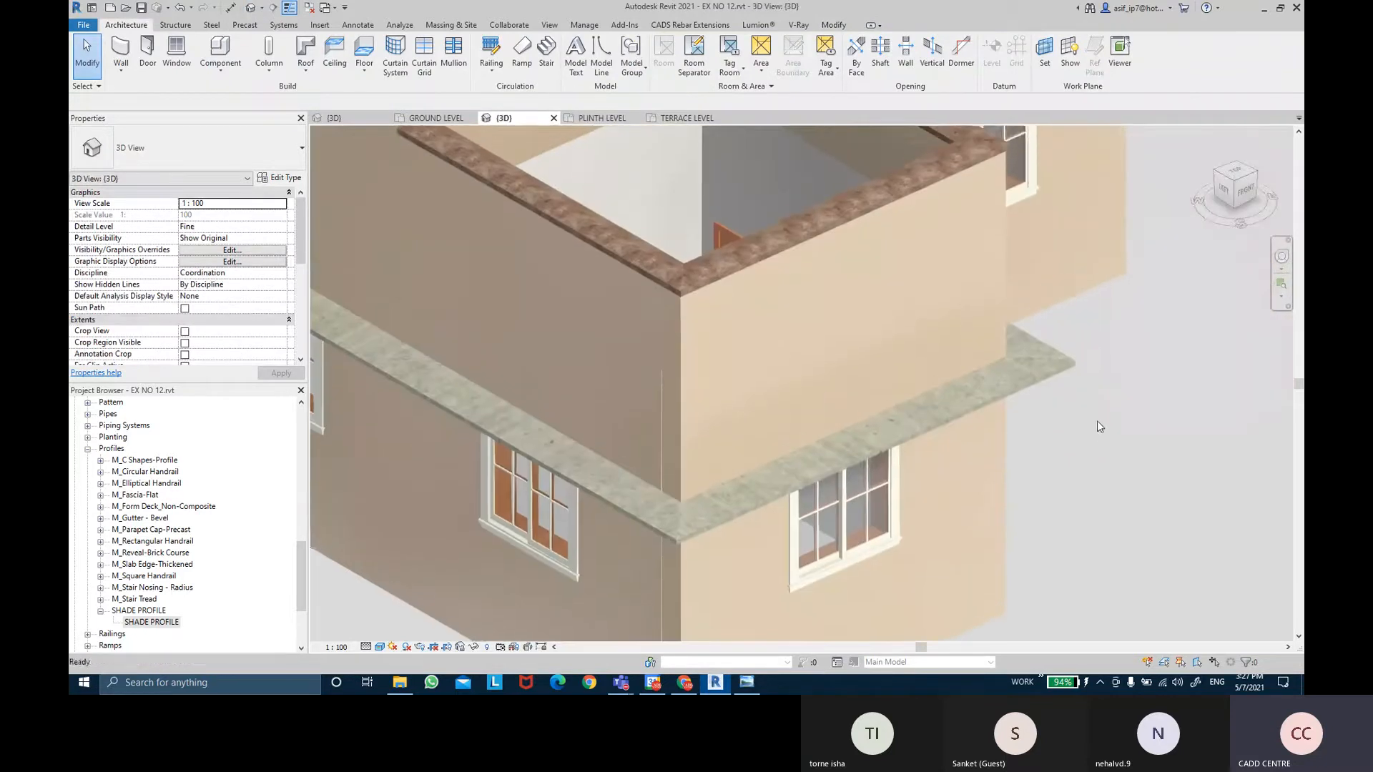
pyautogui.moveTo(1098, 421); pyautogui.dragTo(1067, 378, button='middle')
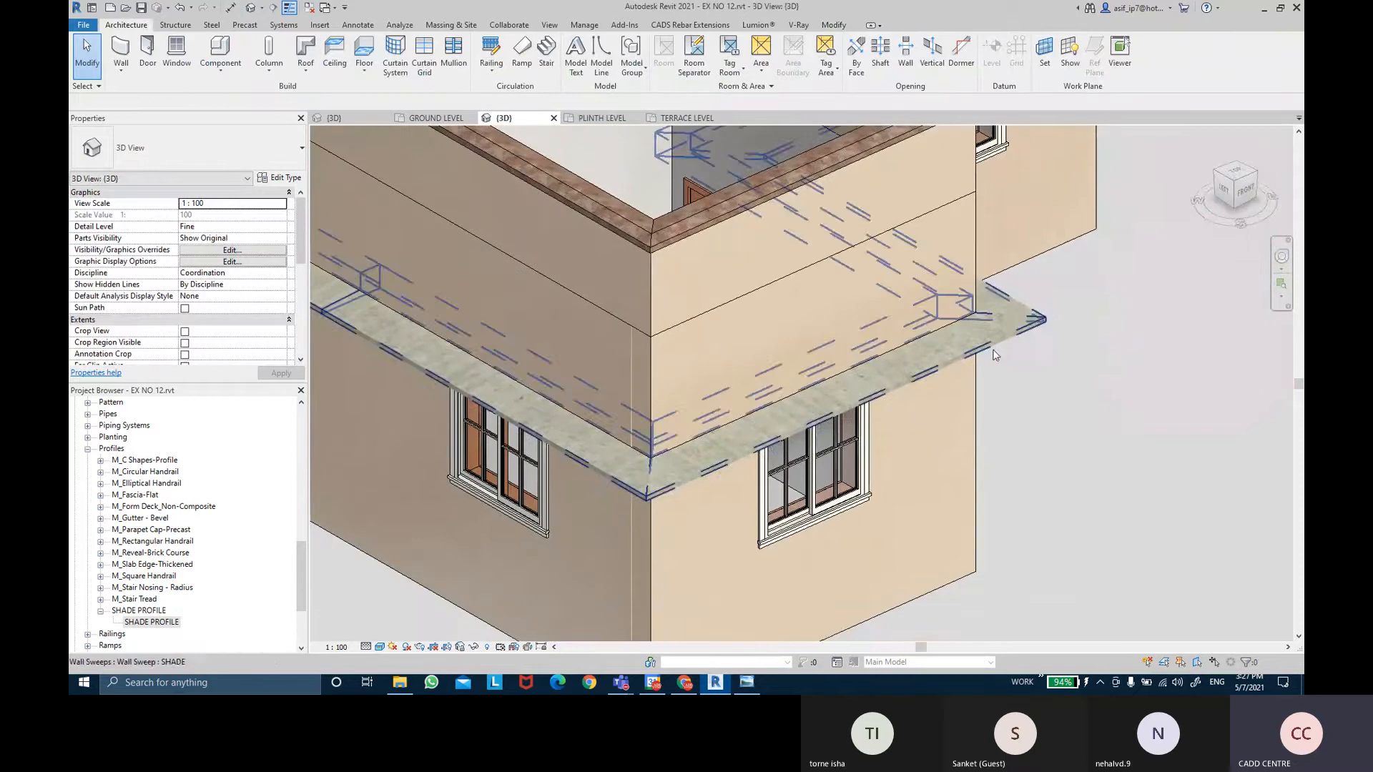
pyautogui.click(832, 26)
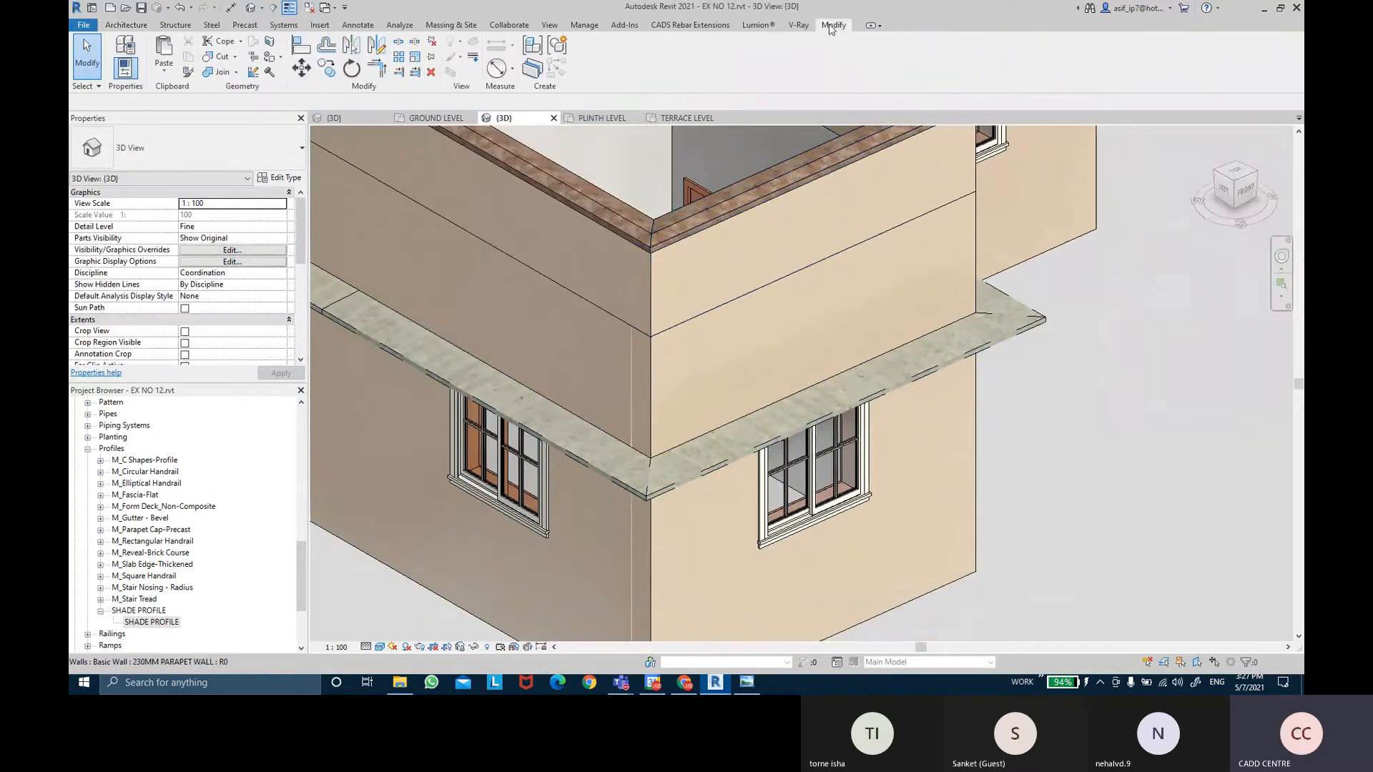
pyautogui.click(280, 55)
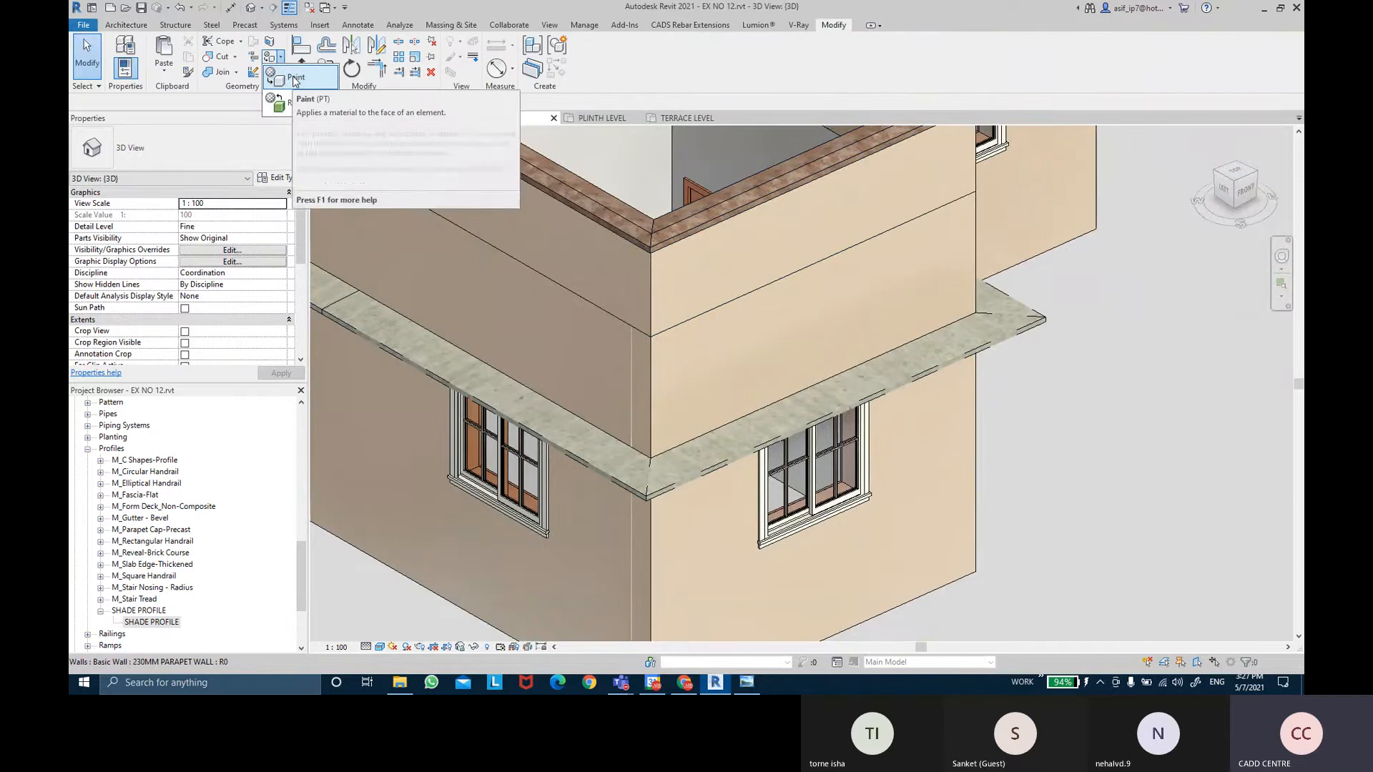
# Paint the shade's top face and curved sweep face with AR-WALL PAINTS- EXTERIOR.
pyautogui.click(293, 78)
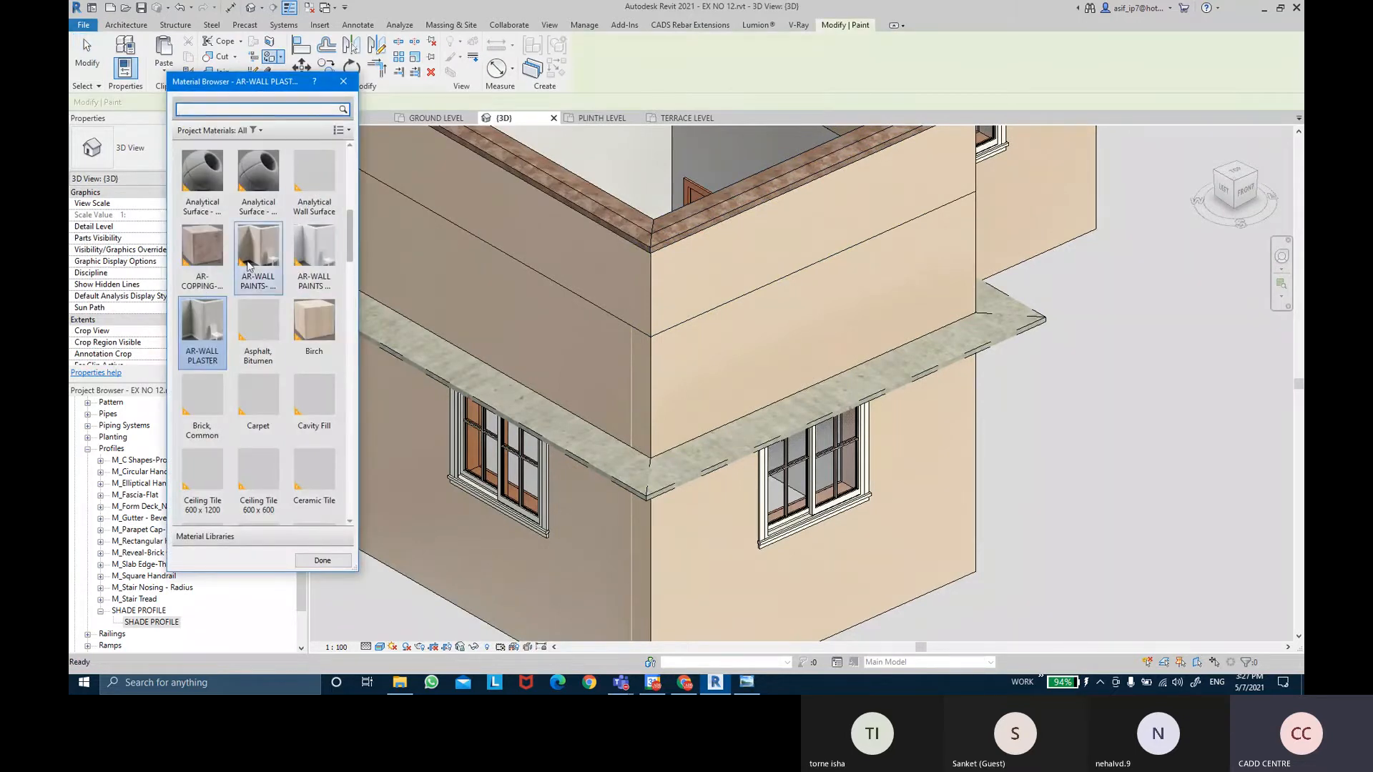
pyautogui.click(249, 265)
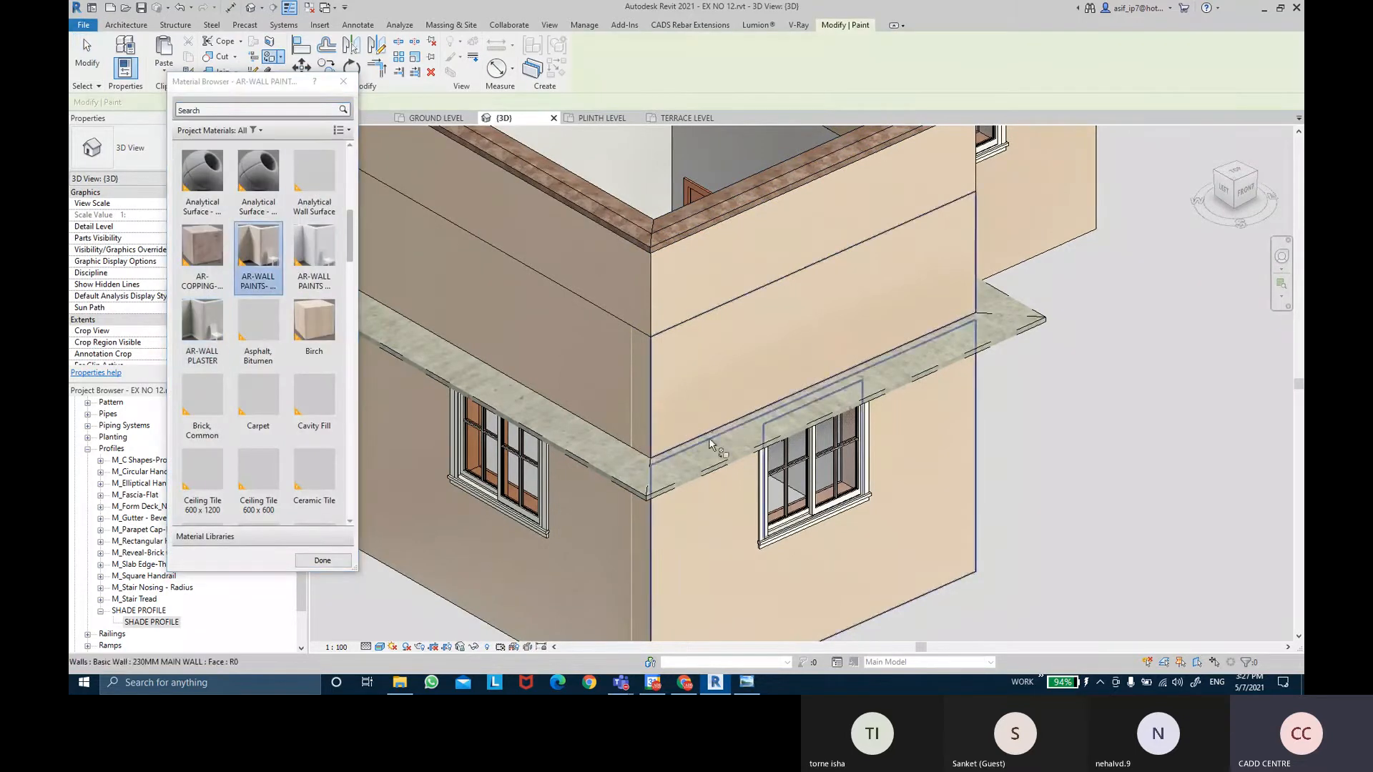
pyautogui.click(639, 463)
pyautogui.scroll(5, 930, 344)
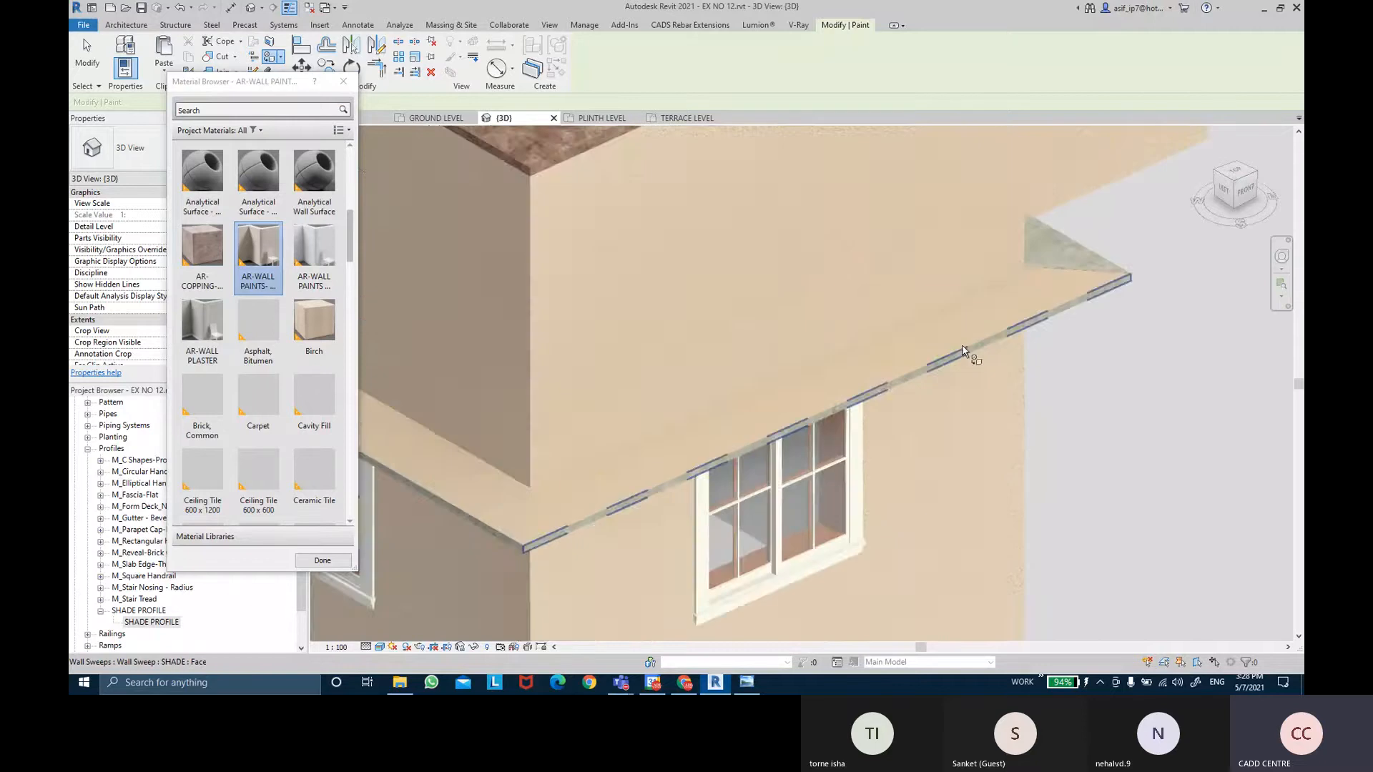
pyautogui.scroll(2, 1094, 315)
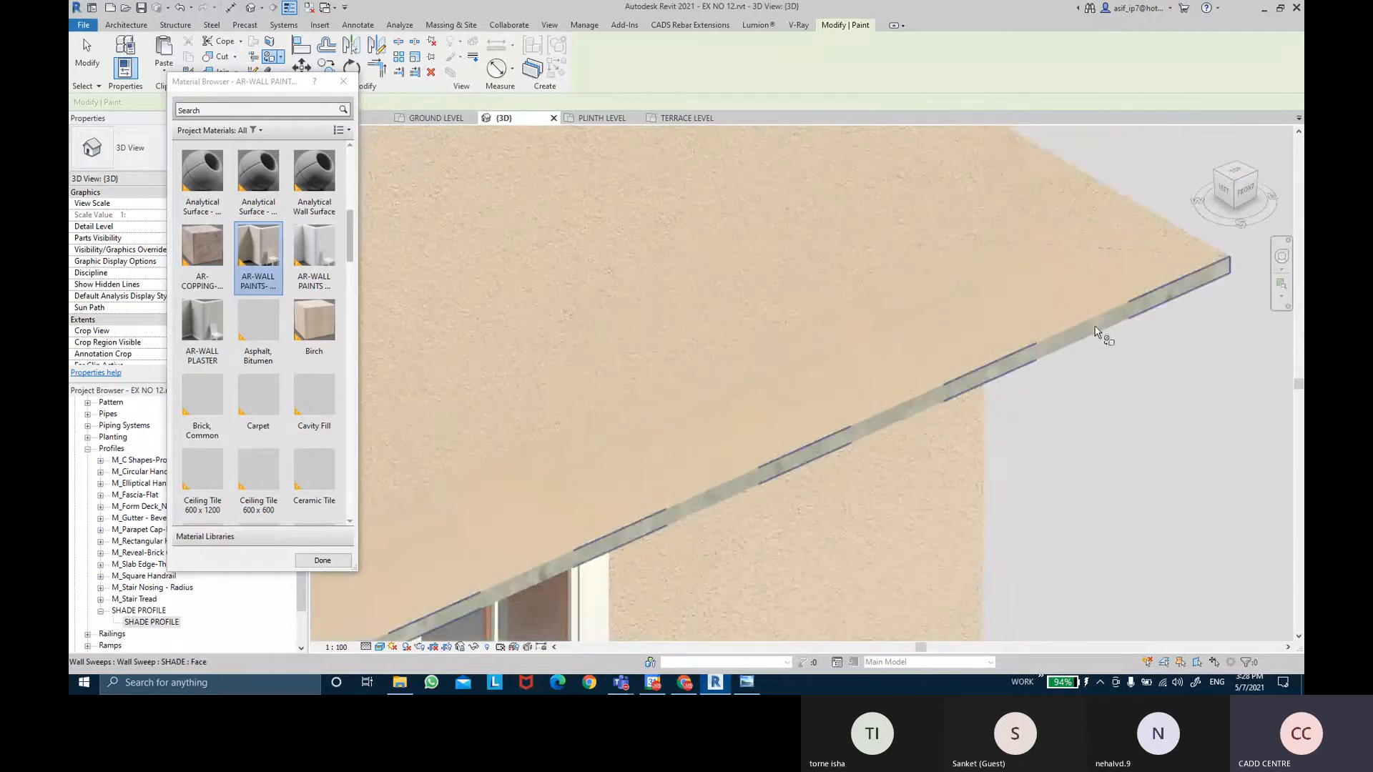
pyautogui.scroll(-5, 1091, 329)
pyautogui.scroll(4, 925, 295)
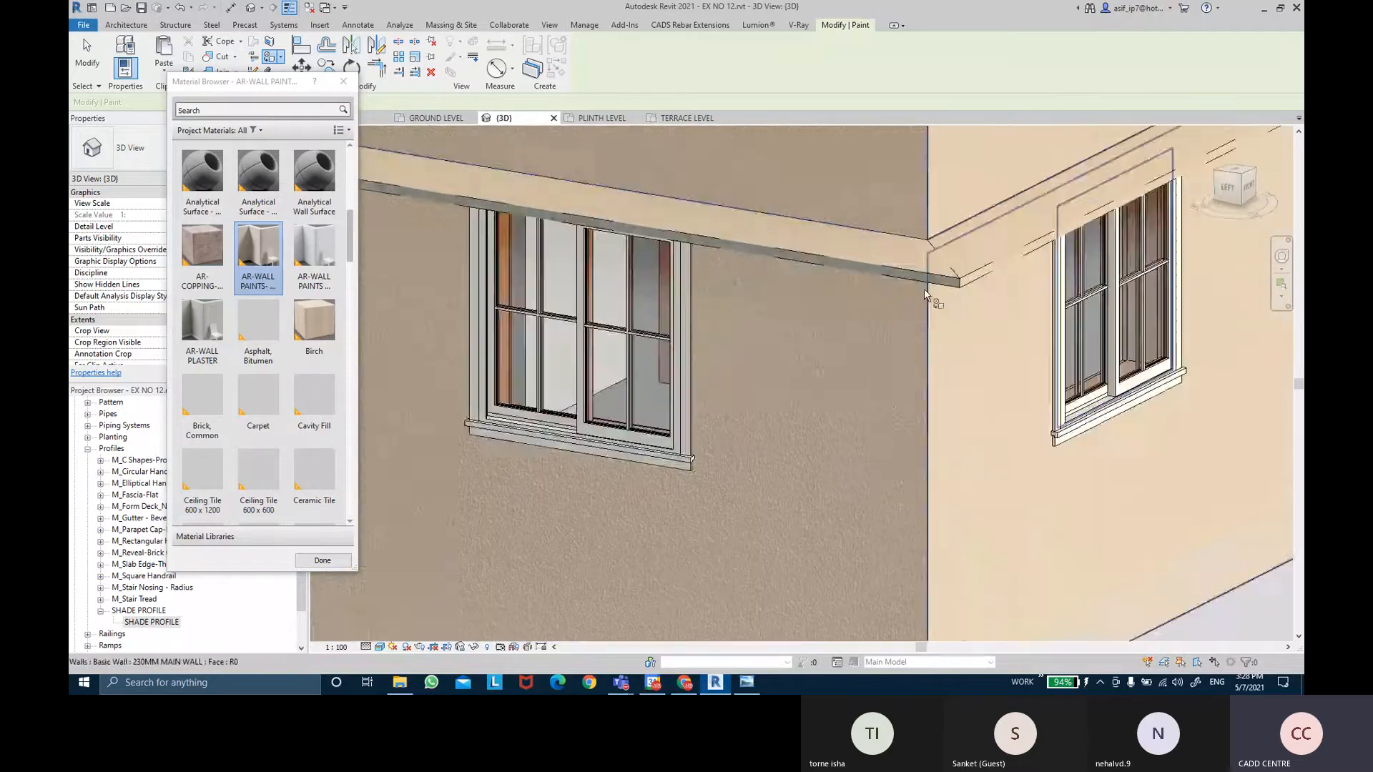
pyautogui.scroll(-4, 925, 294)
pyautogui.keyDown('shift'); pyautogui.moveTo(897, 314); pyautogui.dragTo(708, 354, button='middle'); pyautogui.keyUp('shift')
pyautogui.scroll(6, 692, 328)
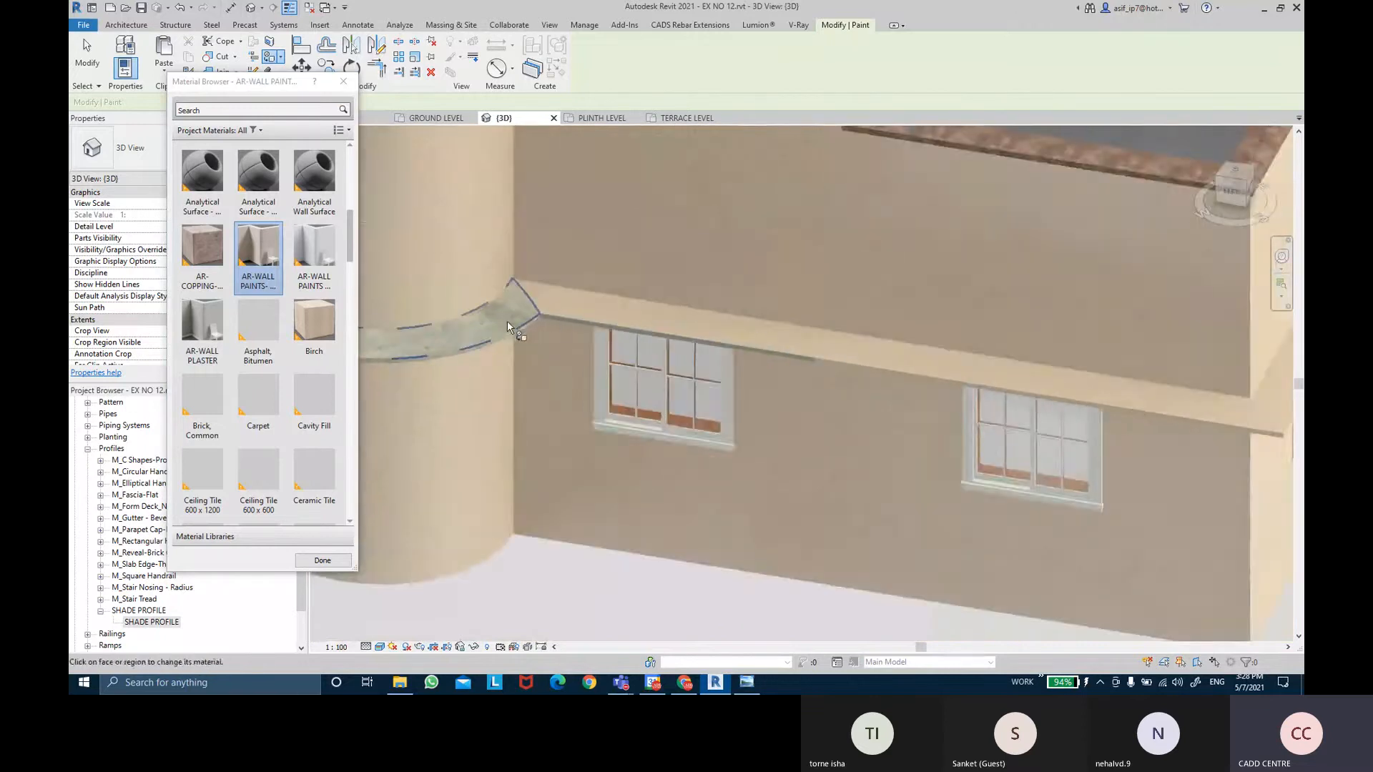
pyautogui.scroll(3, 508, 321)
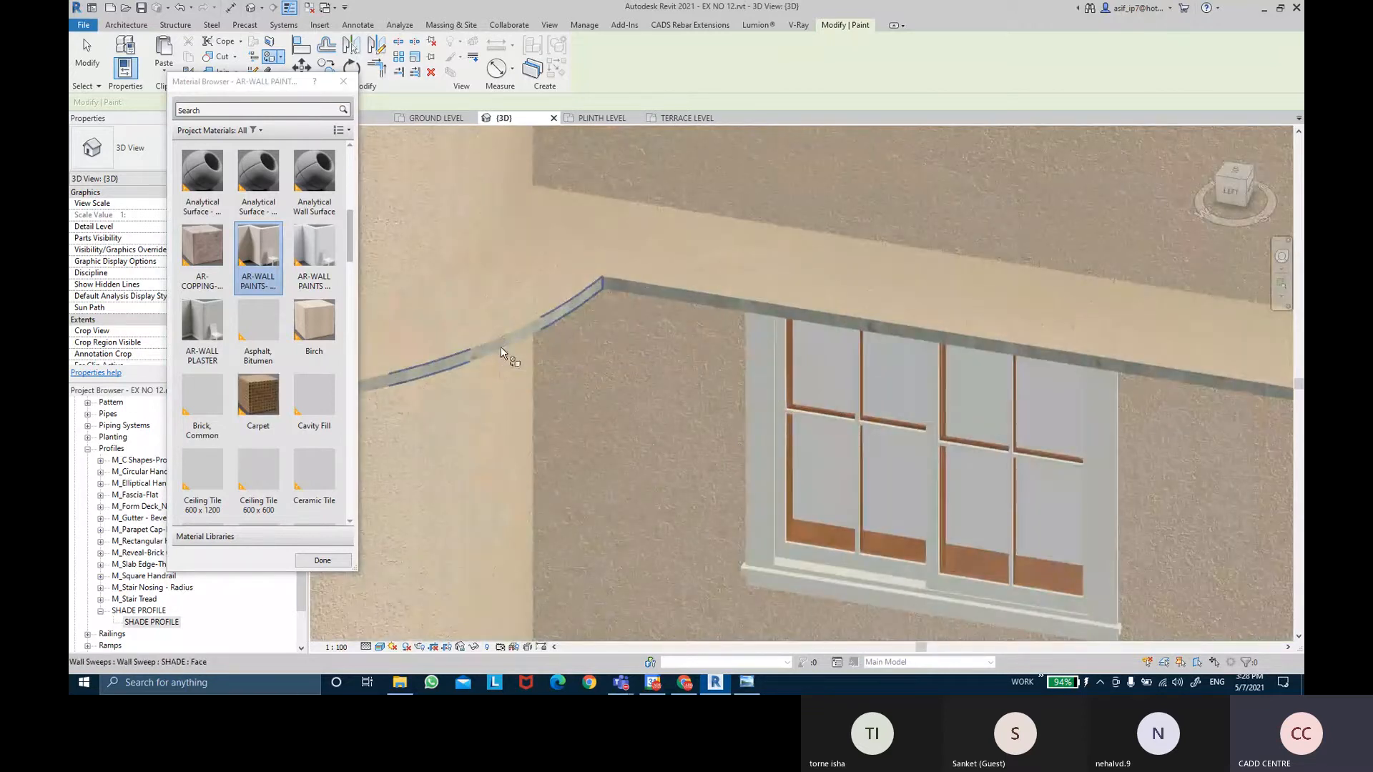
pyautogui.click(500, 347)
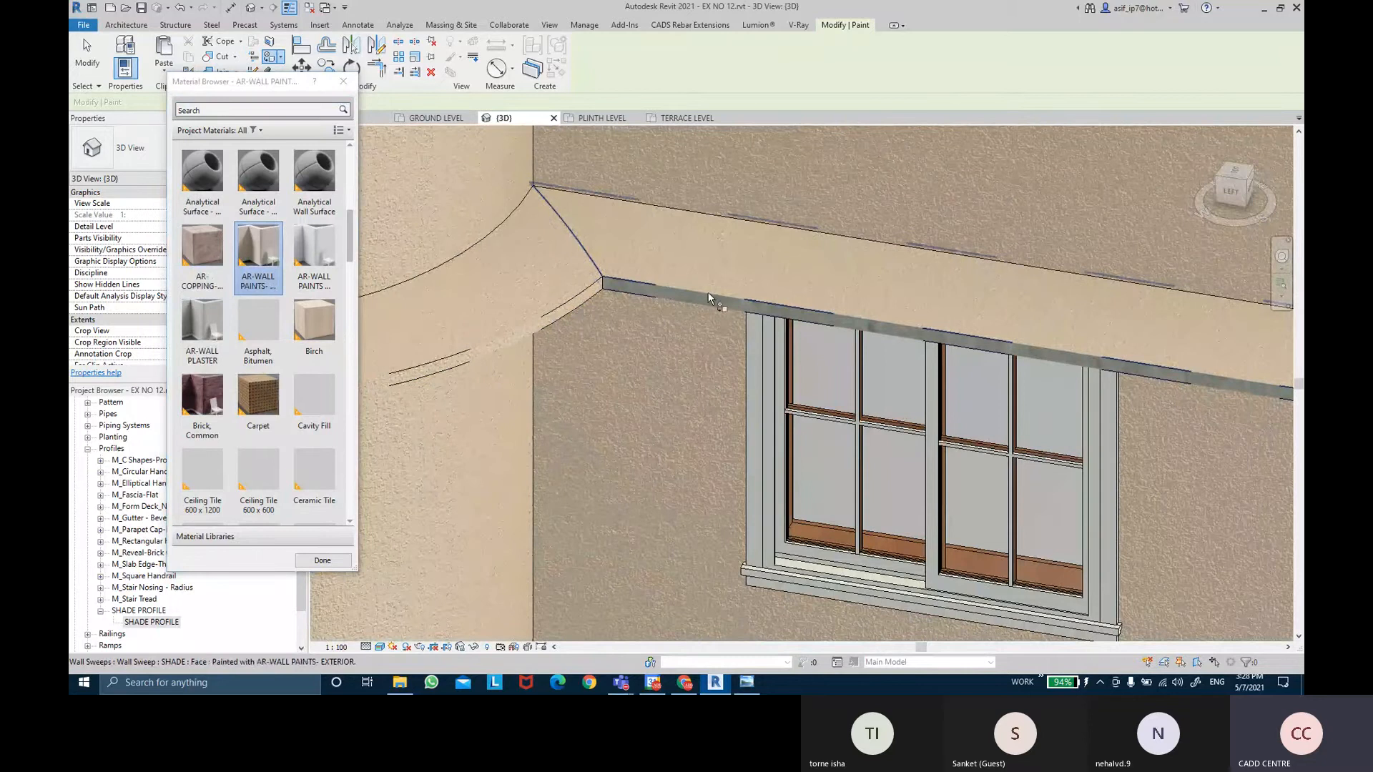
# Paint the grey sweep faces above the window and along the front beige.
pyautogui.scroll(2, 710, 298)
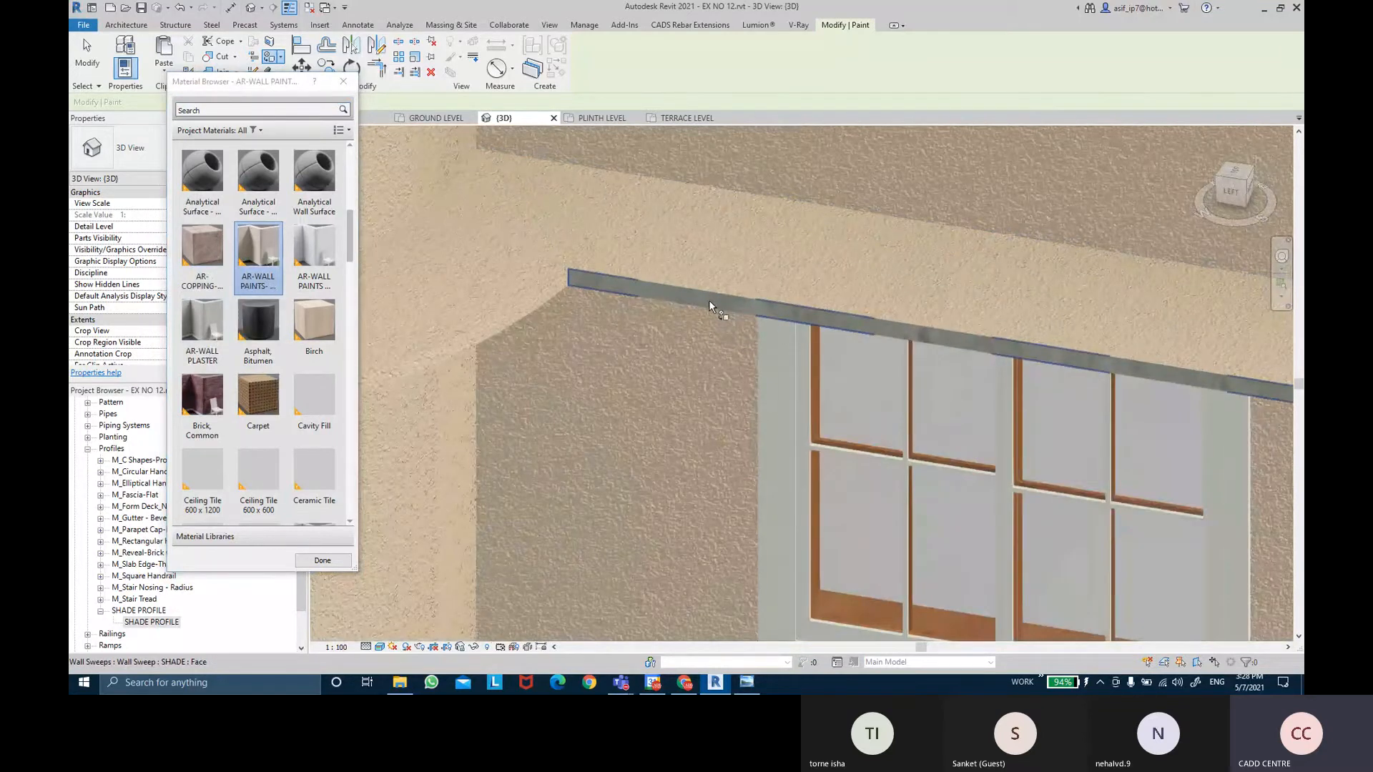
pyautogui.scroll(-4, 710, 298)
pyautogui.moveTo(709, 299)
pyautogui.keyDown('shift'); pyautogui.mouseDown(button='middle')
pyautogui.moveTo(640, 346)
pyautogui.moveTo(749, 347)
pyautogui.moveTo(638, 323)
pyautogui.mouseUp(button='middle'); pyautogui.keyUp('shift')
pyautogui.scroll(5, 668, 339)
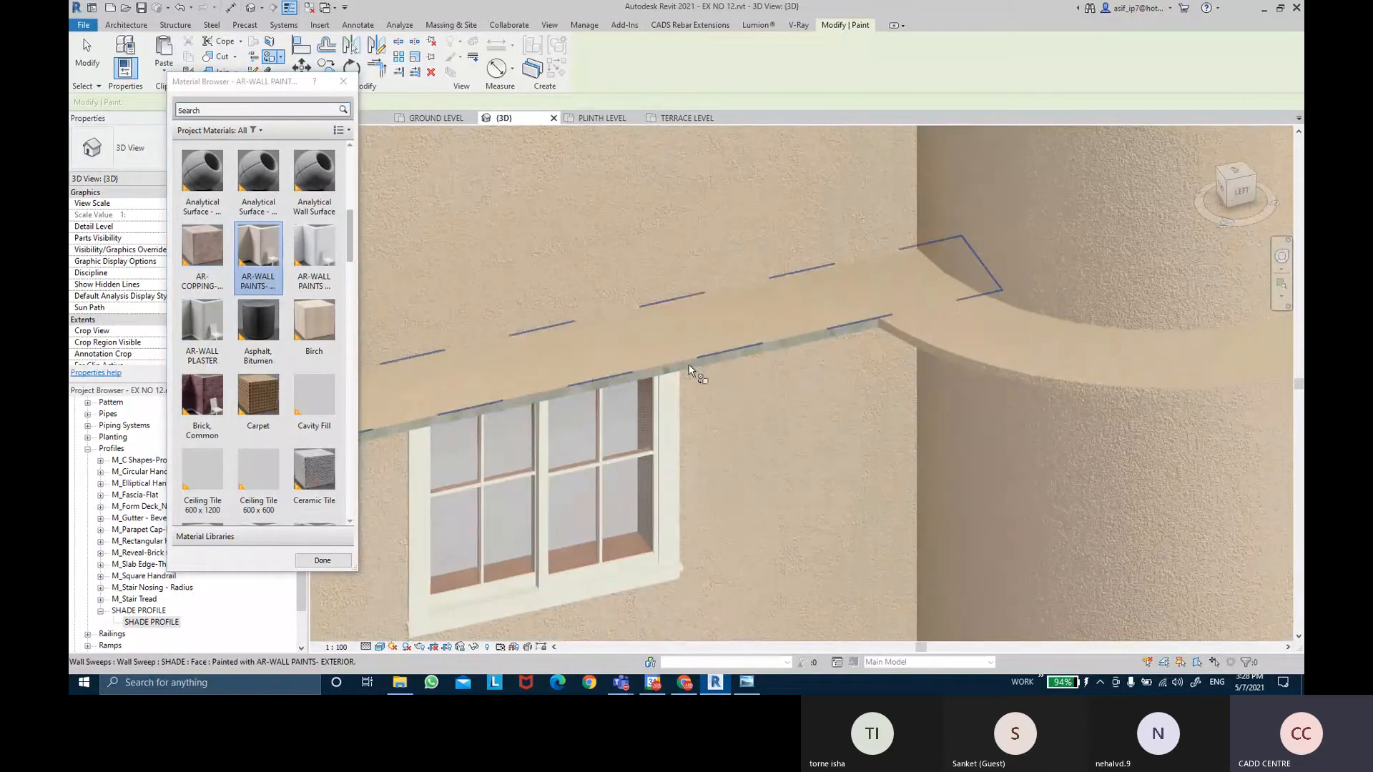
pyautogui.scroll(-5, 690, 369)
pyautogui.keyDown('shift'); pyautogui.moveTo(690, 370); pyautogui.dragTo(715, 391, button='middle'); pyautogui.keyUp('shift')
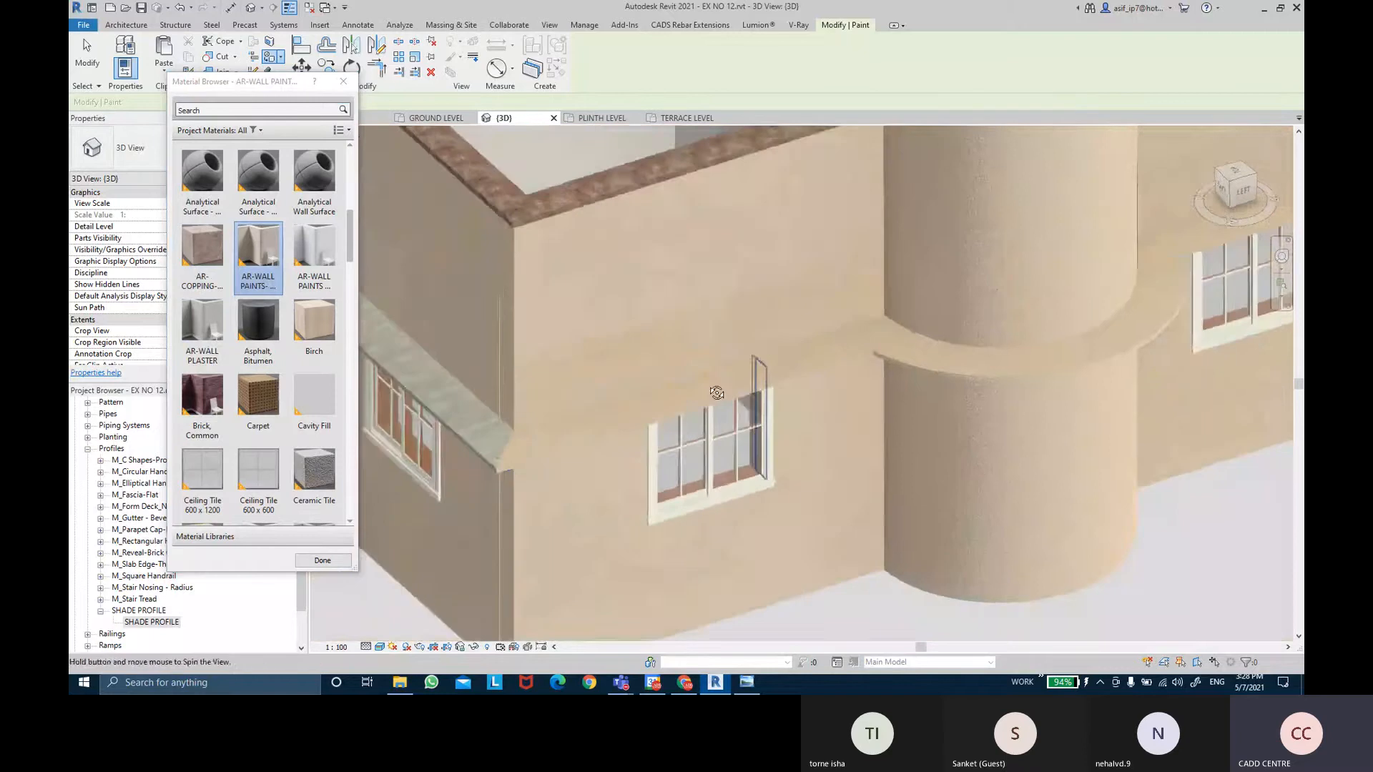
pyautogui.scroll(3, 742, 428)
pyautogui.scroll(4, 743, 436)
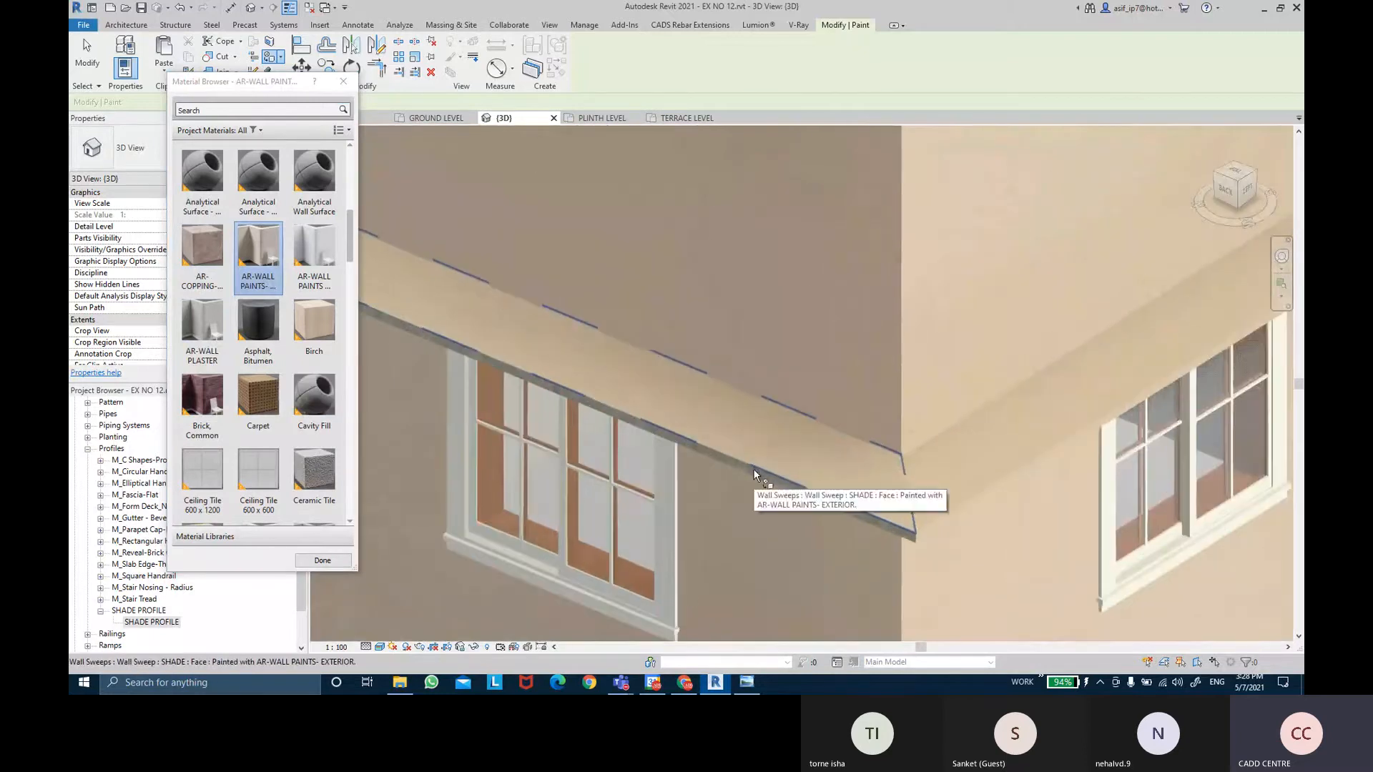
pyautogui.scroll(-3, 752, 472)
pyautogui.keyDown('shift'); pyautogui.moveTo(752, 472); pyautogui.dragTo(865, 405, button='middle'); pyautogui.keyUp('shift')
pyautogui.scroll(3, 865, 405)
pyautogui.click(865, 404)
pyautogui.scroll(2, 863, 410)
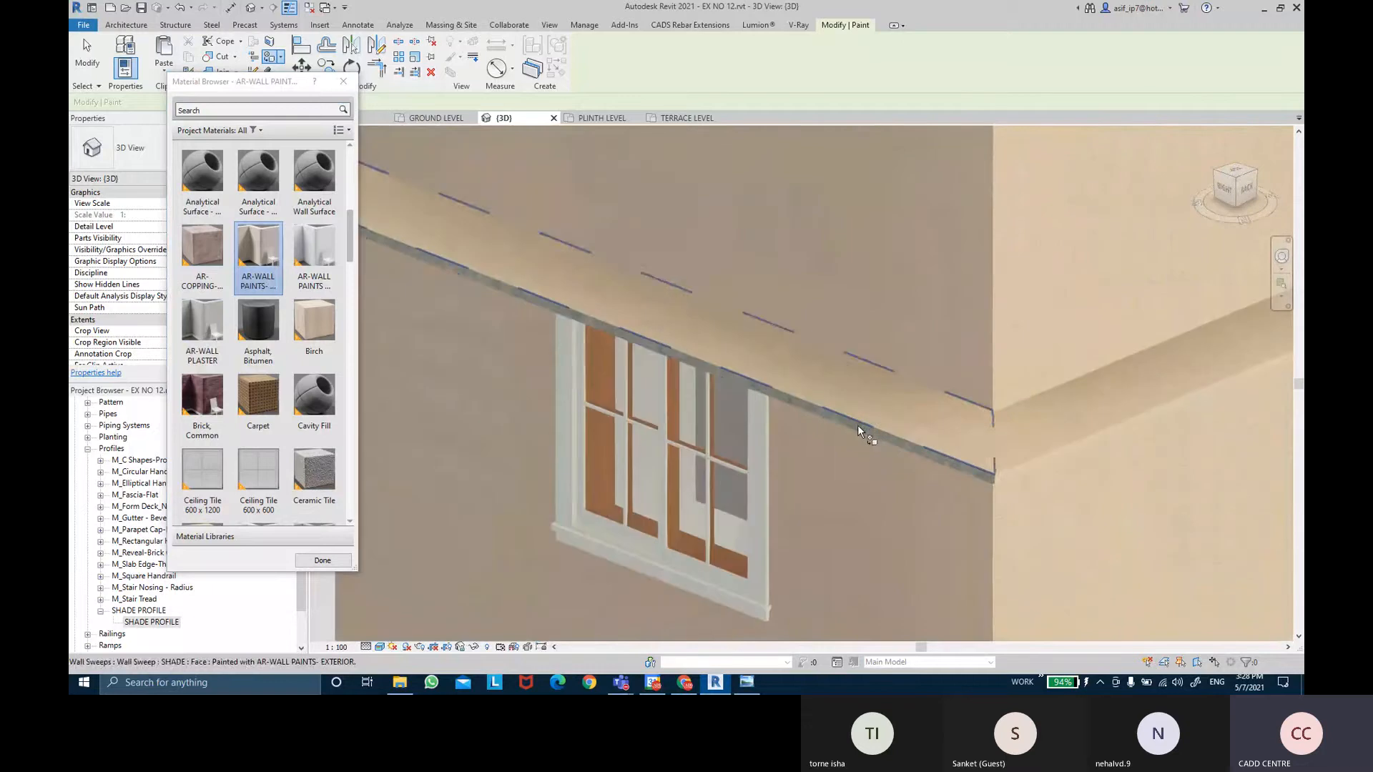
pyautogui.scroll(-3, 856, 424)
pyautogui.keyDown('shift'); pyautogui.moveTo(628, 380); pyautogui.dragTo(698, 371, button='middle'); pyautogui.keyUp('shift')
pyautogui.click(769, 297)
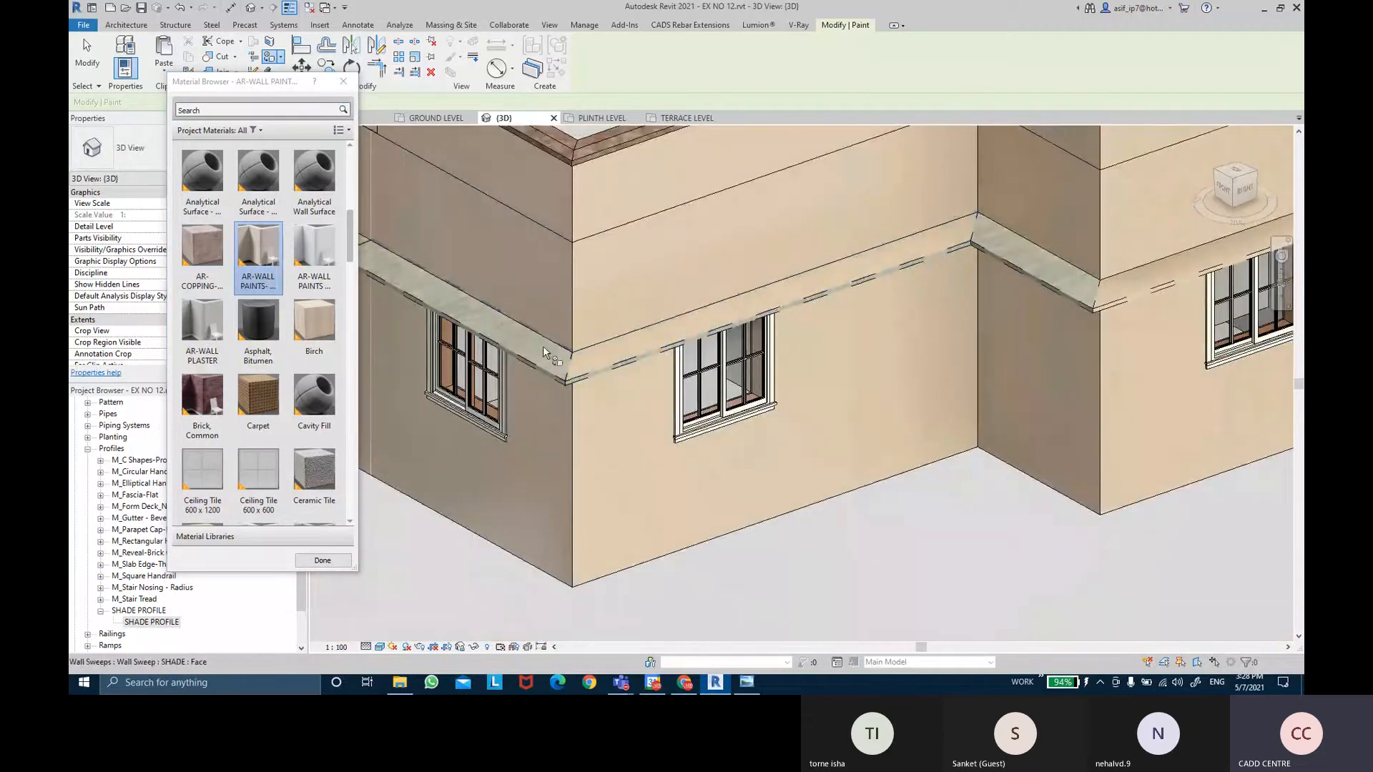
pyautogui.click(1018, 261)
# Paint the grey sweep undersides above the door and at the inside corner beige, then stop painting.
pyautogui.keyDown('shift'); pyautogui.moveTo(1018, 261); pyautogui.dragTo(685, 267, button='middle'); pyautogui.keyUp('shift')
pyautogui.scroll(4, 629, 262)
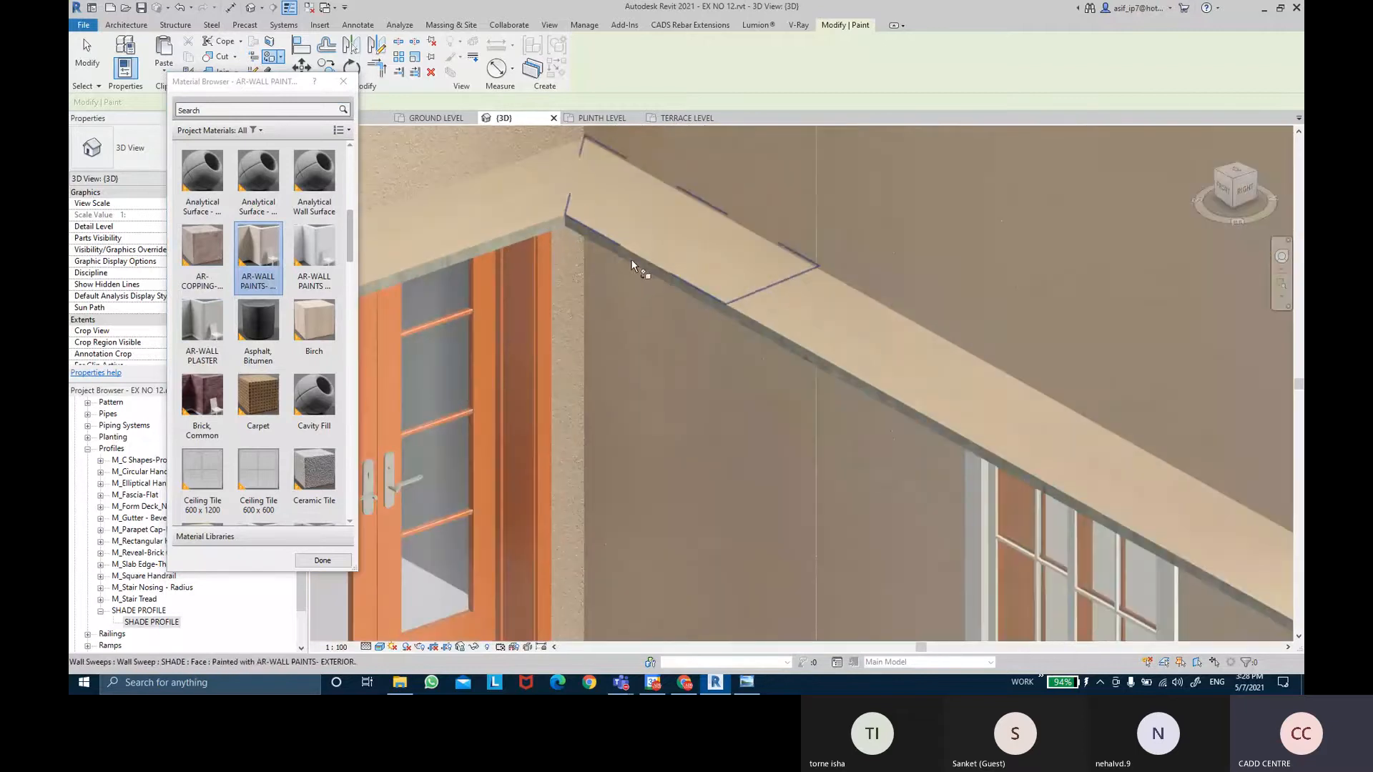
pyautogui.click(539, 229)
pyautogui.click(778, 333)
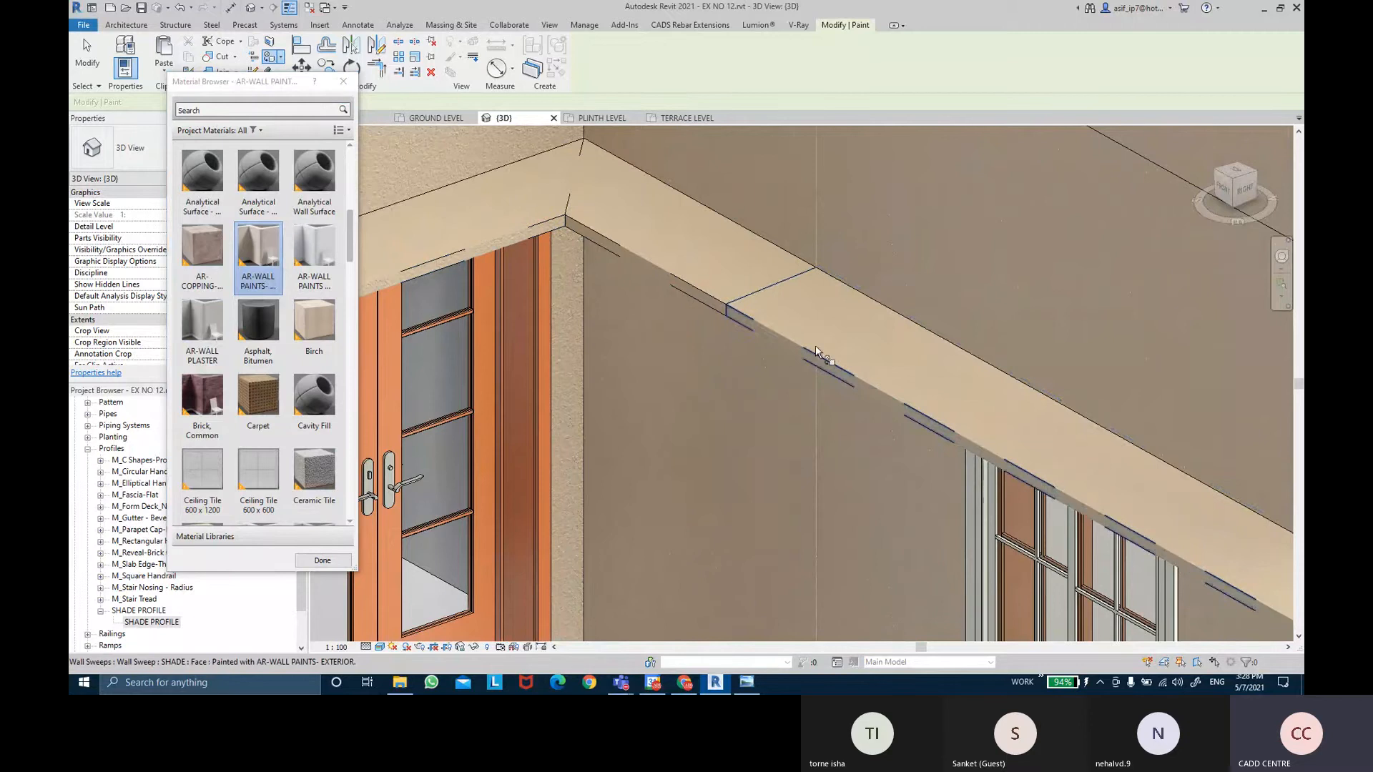
pyautogui.moveTo(815, 346)
pyautogui.keyDown('shift'); pyautogui.mouseDown(button='middle')
pyautogui.moveTo(680, 276)
pyautogui.moveTo(836, 402)
pyautogui.moveTo(905, 254)
pyautogui.mouseUp(button='middle'); pyautogui.keyUp('shift')
pyautogui.click(832, 415)
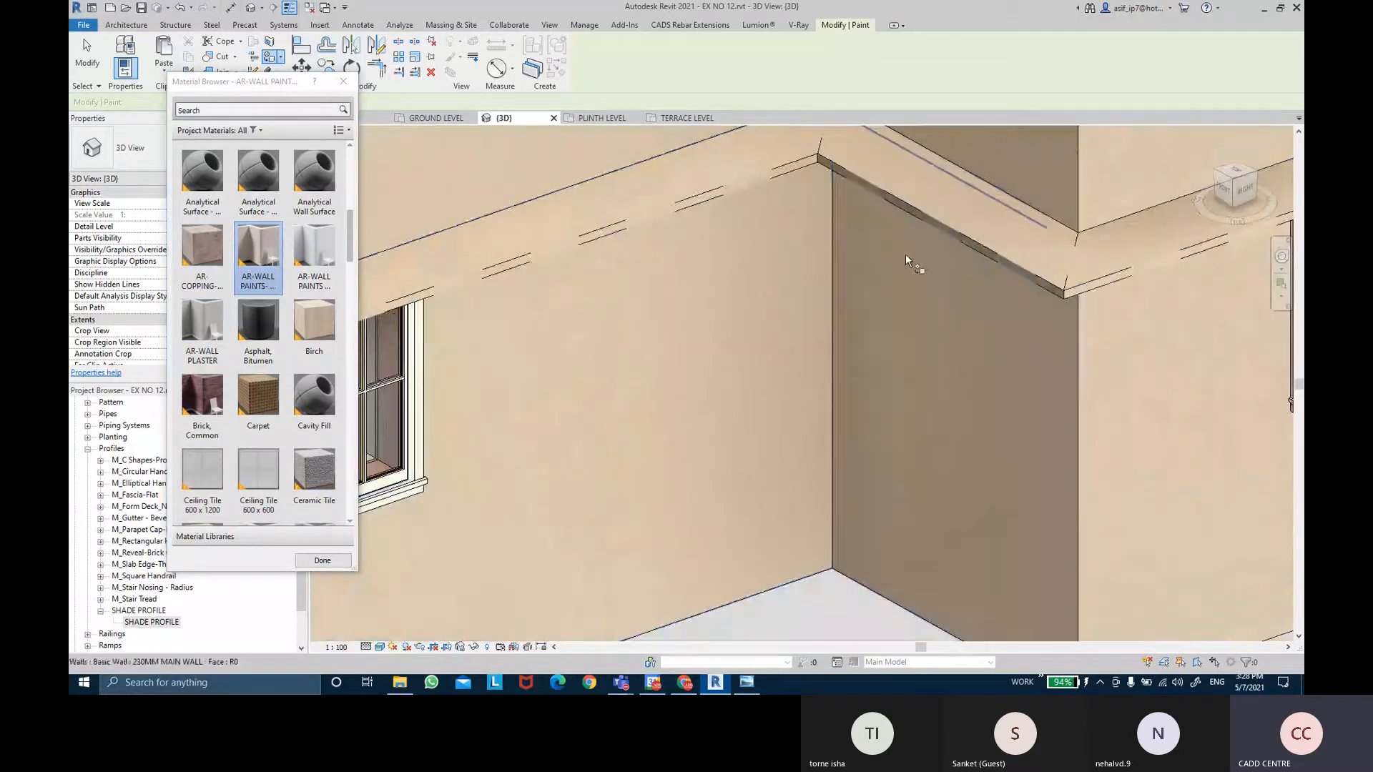
pyautogui.click(934, 225)
pyautogui.scroll(-2, 844, 320)
pyautogui.scroll(-4, 843, 322)
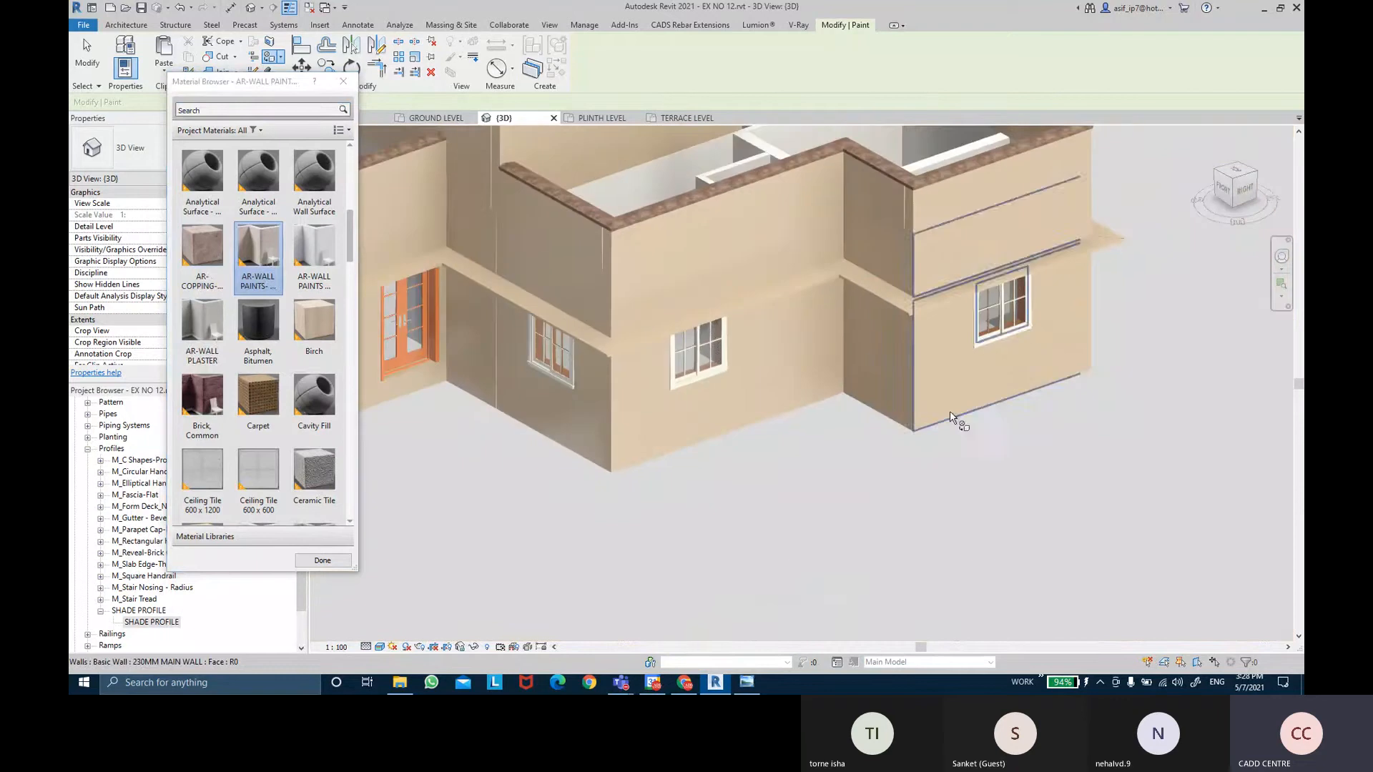
pyautogui.scroll(-1, 1022, 476)
pyautogui.keyDown('shift'); pyautogui.moveTo(1004, 475); pyautogui.dragTo(929, 475, button='middle'); pyautogui.keyUp('shift')
pyautogui.scroll(3, 929, 450)
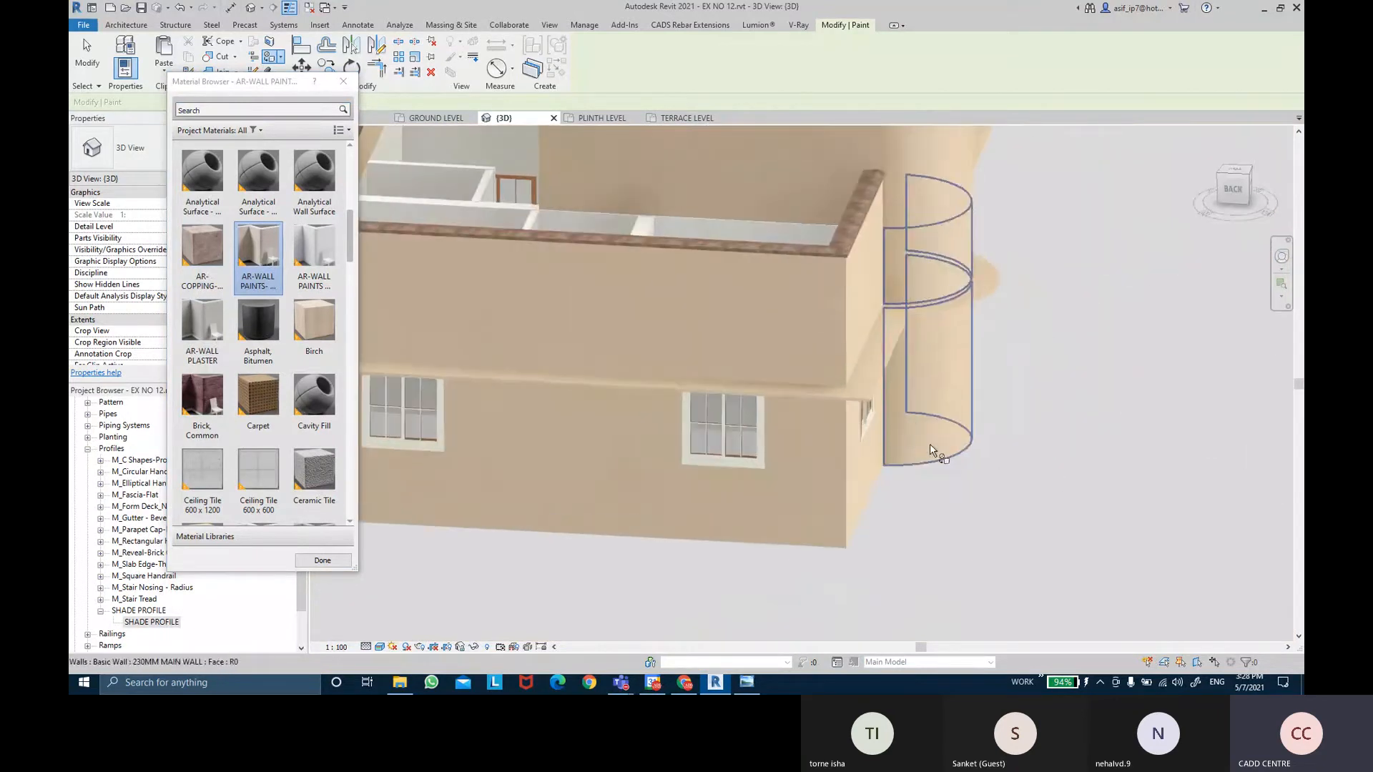
pyautogui.scroll(3, 743, 348)
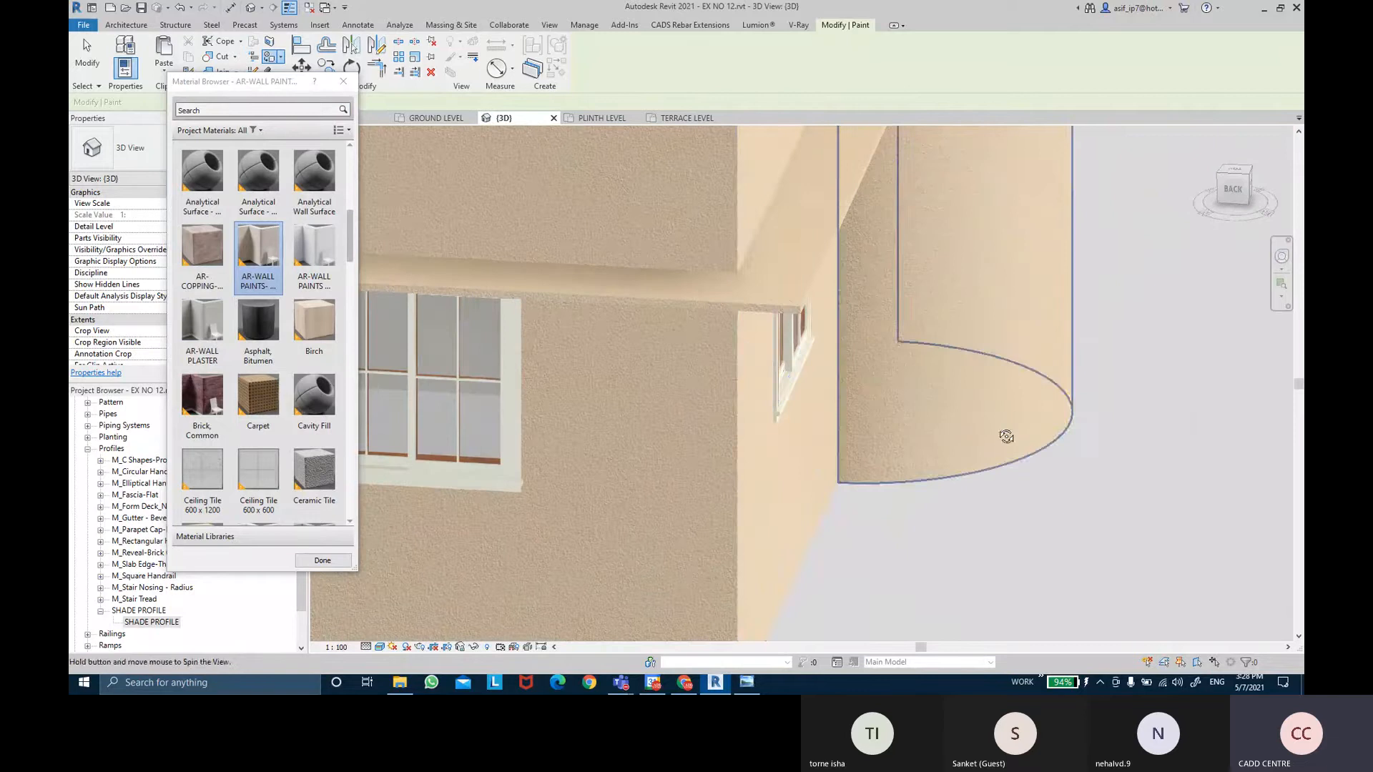
pyautogui.moveTo(1019, 422)
pyautogui.keyDown('shift'); pyautogui.mouseDown(button='middle')
pyautogui.moveTo(846, 448)
pyautogui.moveTo(666, 395)
pyautogui.moveTo(925, 463)
pyautogui.moveTo(966, 492)
pyautogui.moveTo(966, 286)
pyautogui.moveTo(909, 246)
pyautogui.moveTo(930, 336)
pyautogui.mouseUp(button='middle'); pyautogui.keyUp('shift')
pyautogui.press('Escape')
# Switch the 3D view's visual style to Shaded.
pyautogui.click(379, 646)
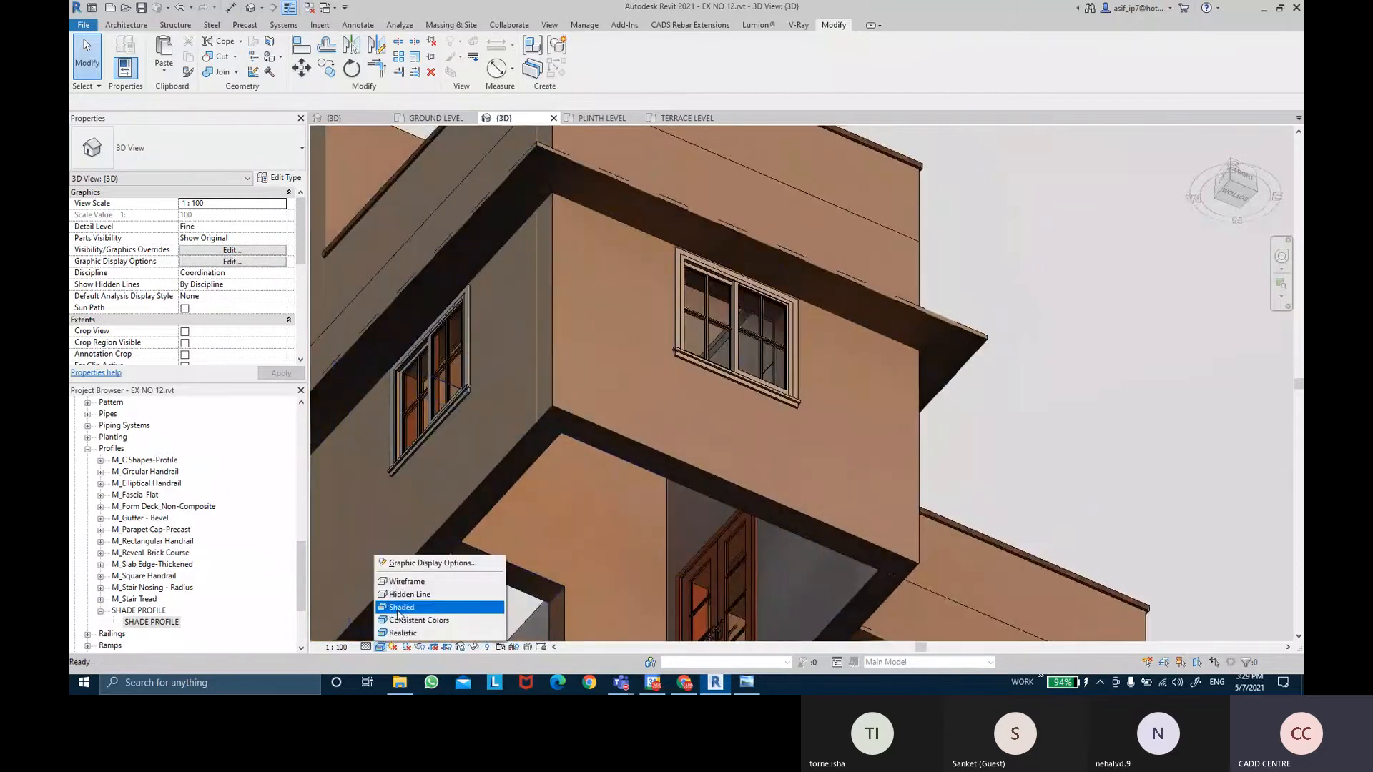
pyautogui.click(401, 607)
pyautogui.moveTo(1053, 249); pyautogui.dragTo(1071, 287, button='middle')
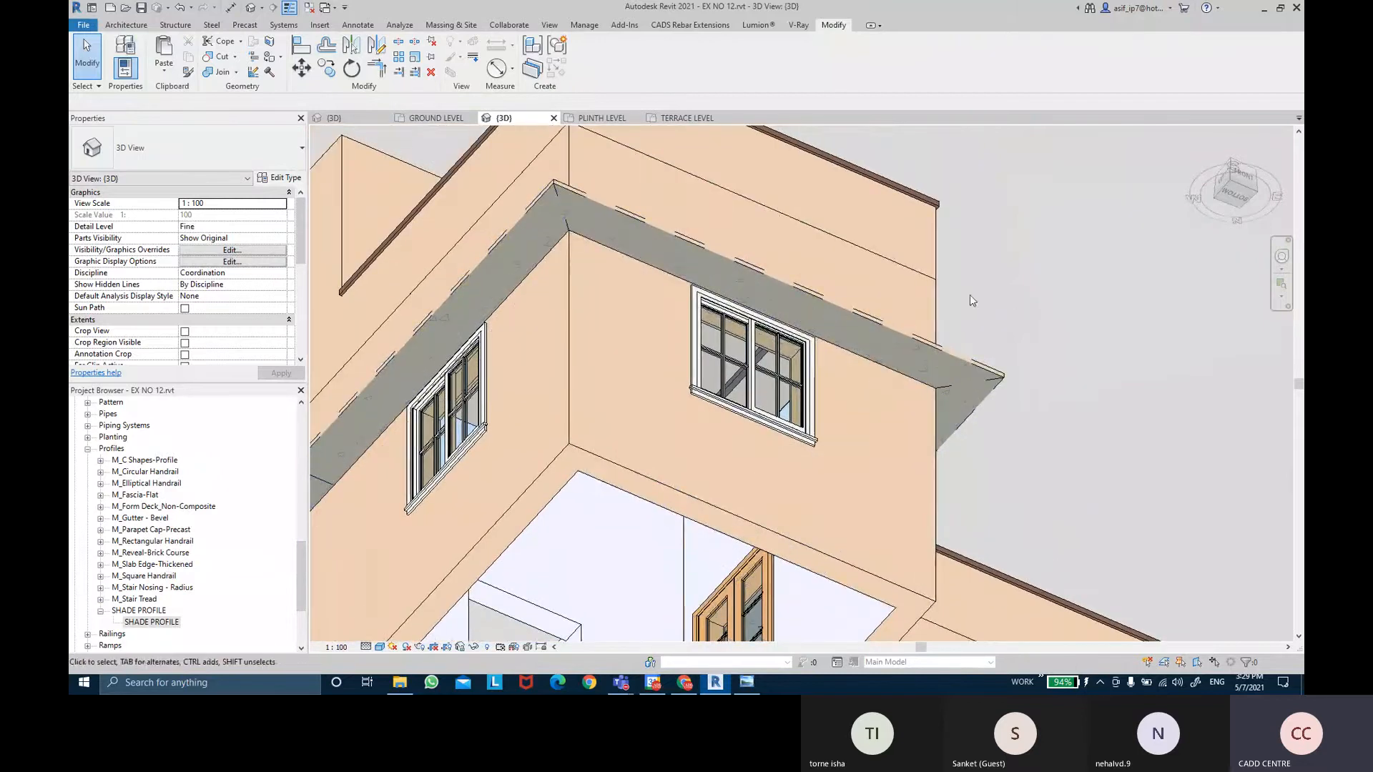
# Paint the shade's top, side and underside faces white with AR-WALL PAINTS INTERIOR.
pyautogui.click(276, 59)
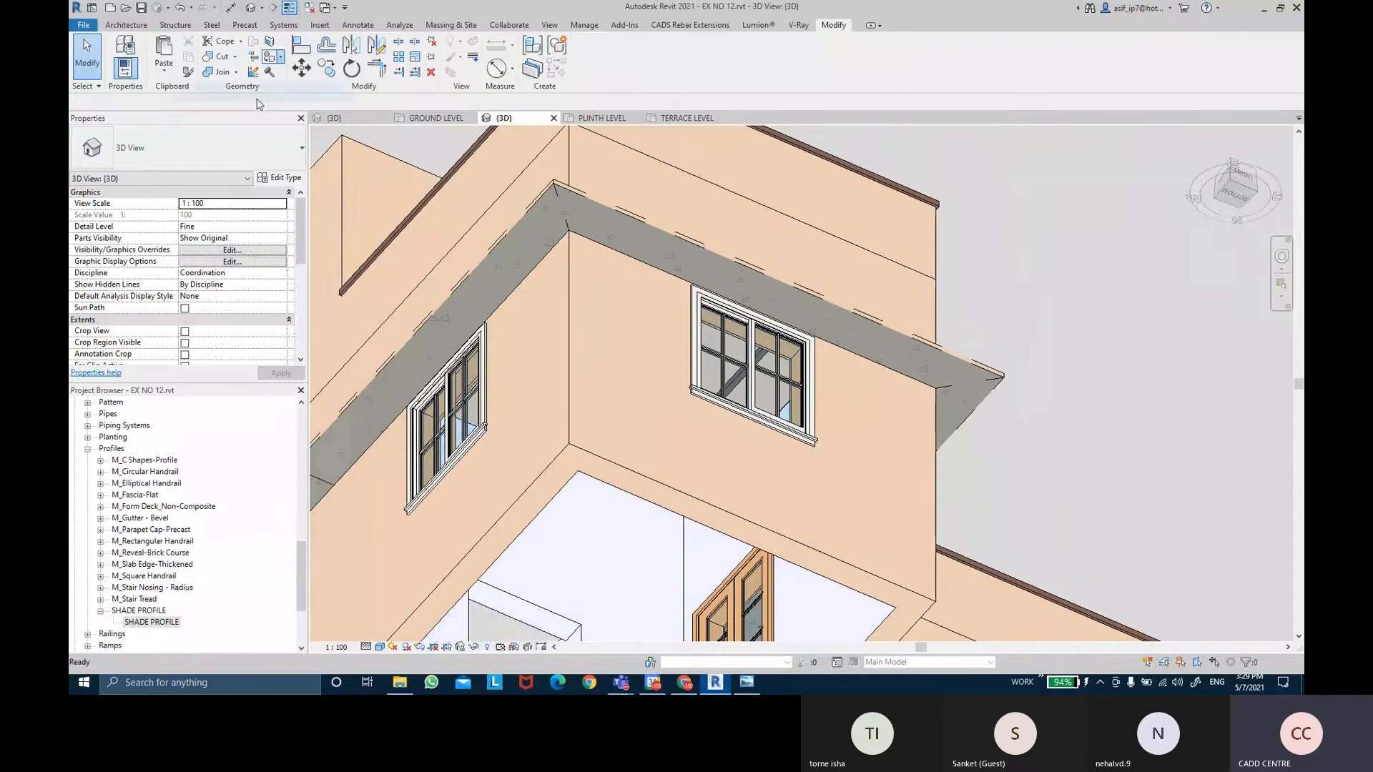
pyautogui.click(323, 413)
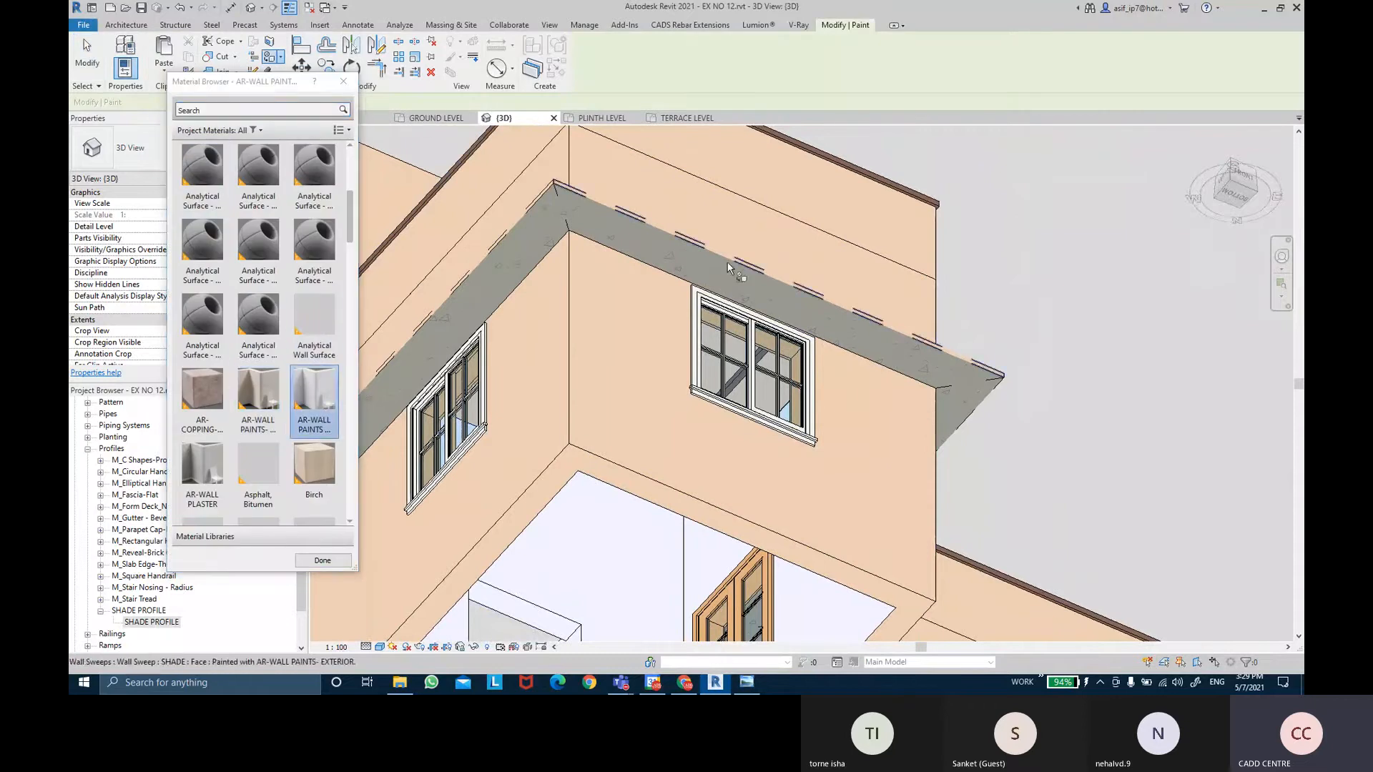
pyautogui.click(700, 269)
pyautogui.click(539, 231)
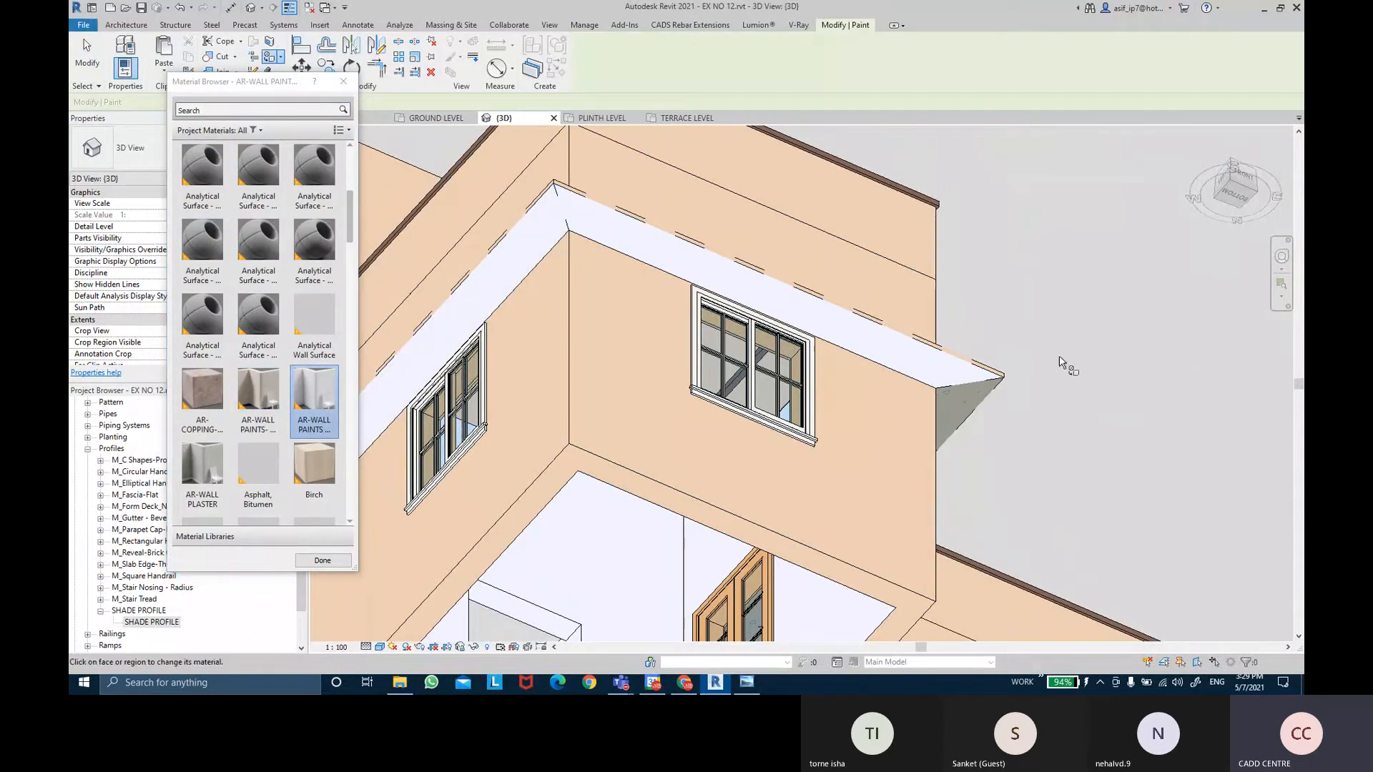
pyautogui.moveTo(963, 398)
pyautogui.mouseDown(button='middle')
pyautogui.moveTo(787, 271)
pyautogui.moveTo(797, 350)
pyautogui.mouseUp(button='middle')
pyautogui.click(710, 488)
pyautogui.moveTo(829, 441)
pyautogui.mouseDown(button='middle')
pyautogui.moveTo(628, 298)
pyautogui.moveTo(594, 255)
pyautogui.mouseUp(button='middle')
pyautogui.click(685, 384)
pyautogui.keyDown('shift'); pyautogui.moveTo(728, 415); pyautogui.dragTo(652, 368, button='middle'); pyautogui.keyUp('shift')
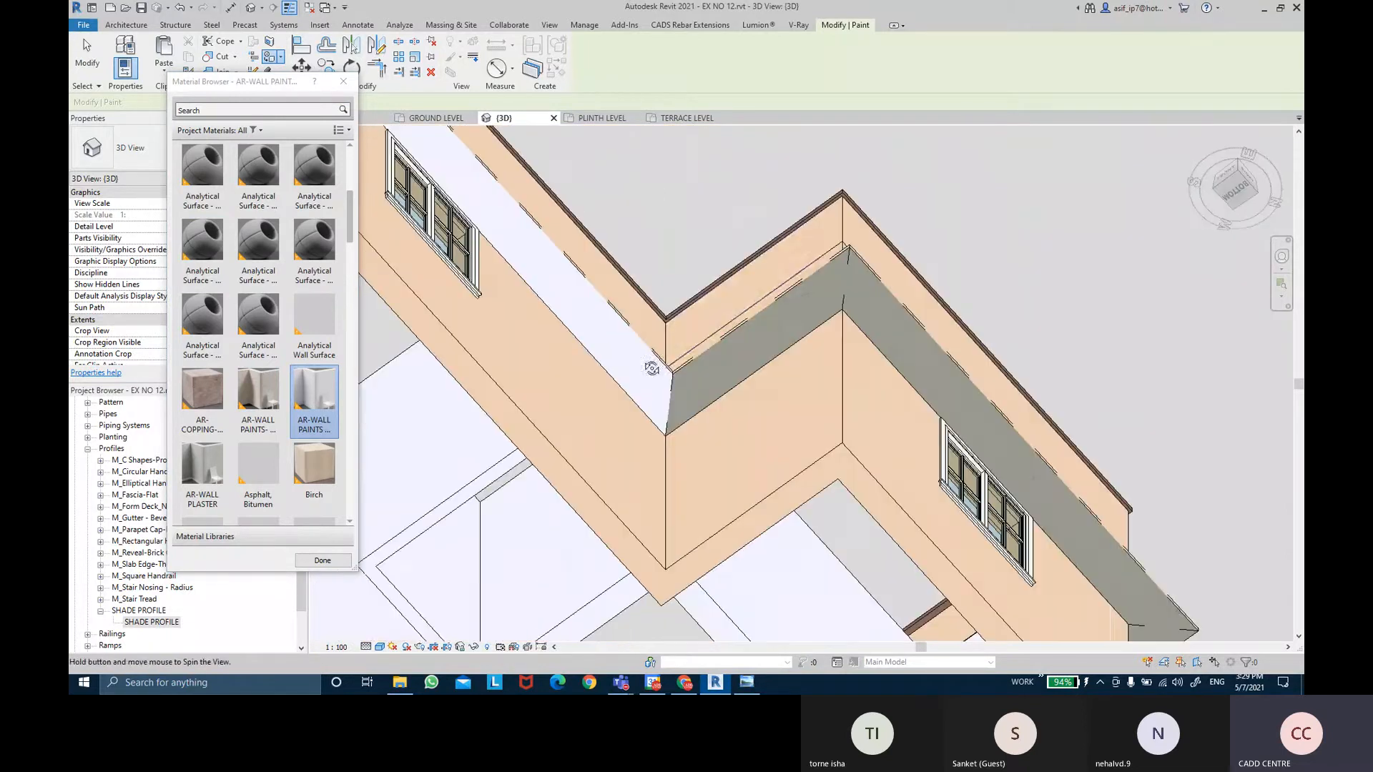
pyautogui.click(721, 353)
pyautogui.click(894, 332)
# Paint the shade's curved face white from below, then stop painting.
pyautogui.moveTo(894, 333); pyautogui.dragTo(677, 208, button='middle')
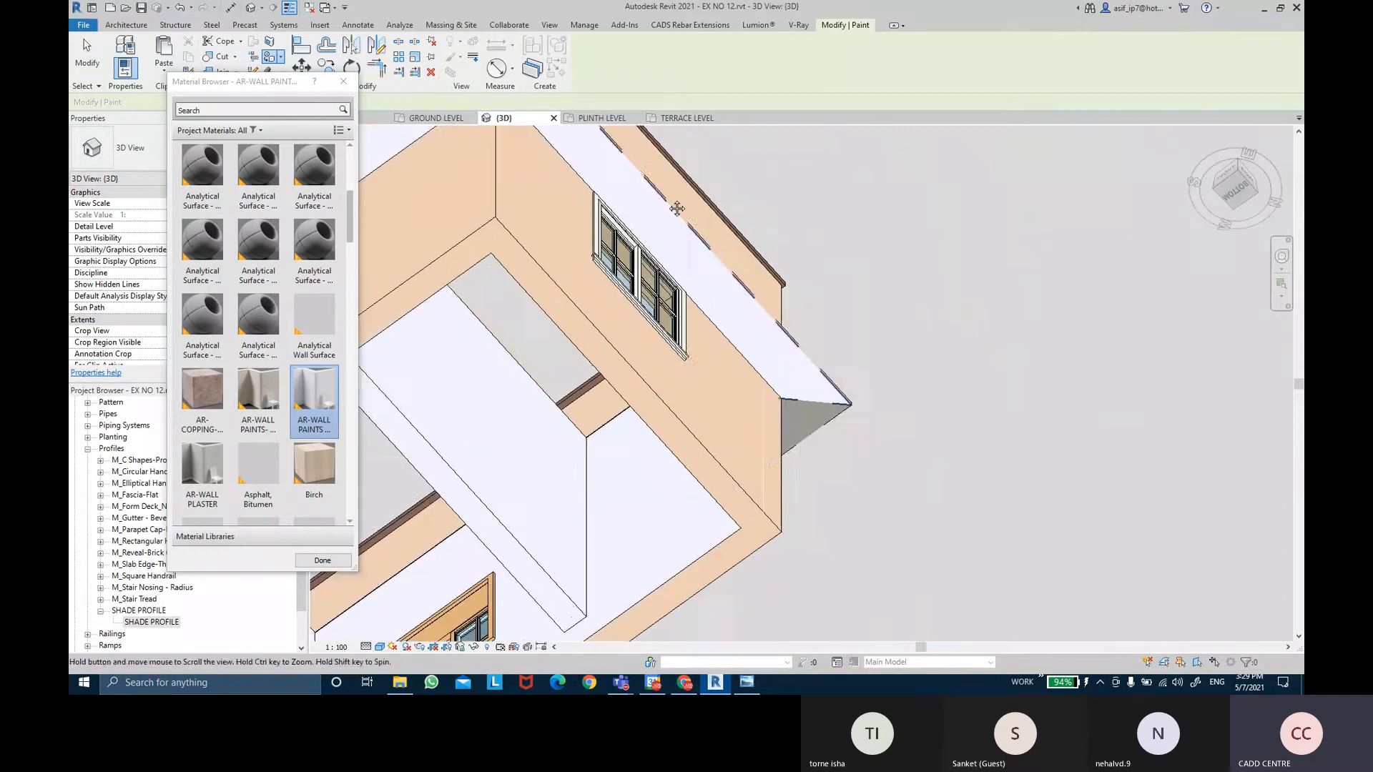
pyautogui.moveTo(784, 388)
pyautogui.keyDown('shift'); pyautogui.mouseDown(button='middle')
pyautogui.moveTo(807, 399)
pyautogui.moveTo(660, 343)
pyautogui.moveTo(680, 425)
pyautogui.moveTo(597, 364)
pyautogui.mouseUp(button='middle'); pyautogui.keyUp('shift')
pyautogui.scroll(-2, 750, 435)
pyautogui.click(603, 348)
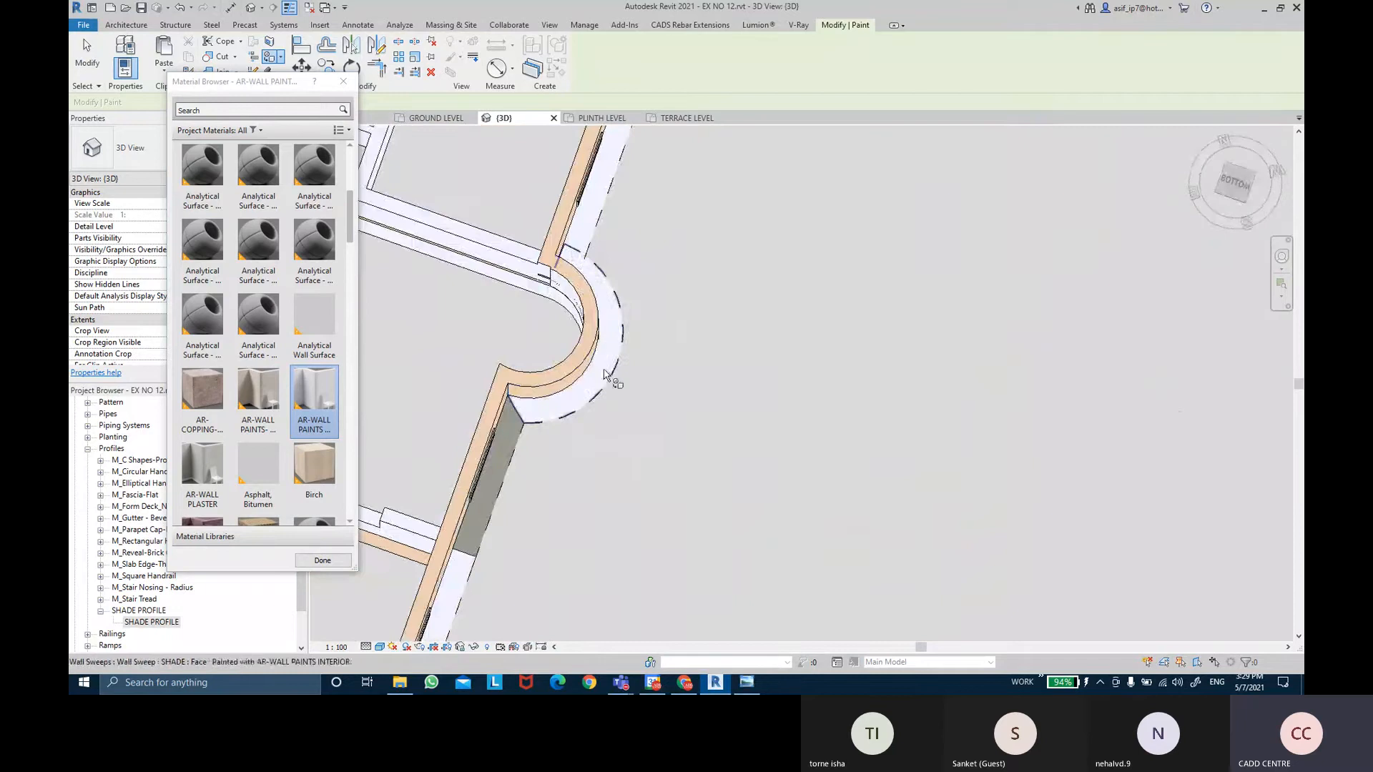
pyautogui.scroll(-2, 664, 423)
pyautogui.moveTo(664, 424)
pyautogui.keyDown('shift'); pyautogui.mouseDown(button='middle')
pyautogui.moveTo(705, 429)
pyautogui.moveTo(784, 548)
pyautogui.moveTo(713, 327)
pyautogui.moveTo(744, 315)
pyautogui.moveTo(692, 393)
pyautogui.moveTo(614, 453)
pyautogui.moveTo(719, 457)
pyautogui.moveTo(812, 422)
pyautogui.moveTo(815, 461)
pyautogui.moveTo(688, 428)
pyautogui.moveTo(820, 487)
pyautogui.moveTo(757, 481)
pyautogui.mouseUp(button='middle'); pyautogui.keyUp('shift')
pyautogui.press('Escape')
pyautogui.scroll(3, 614, 402)
pyautogui.moveTo(980, 628); pyautogui.dragTo(982, 466, button='middle')
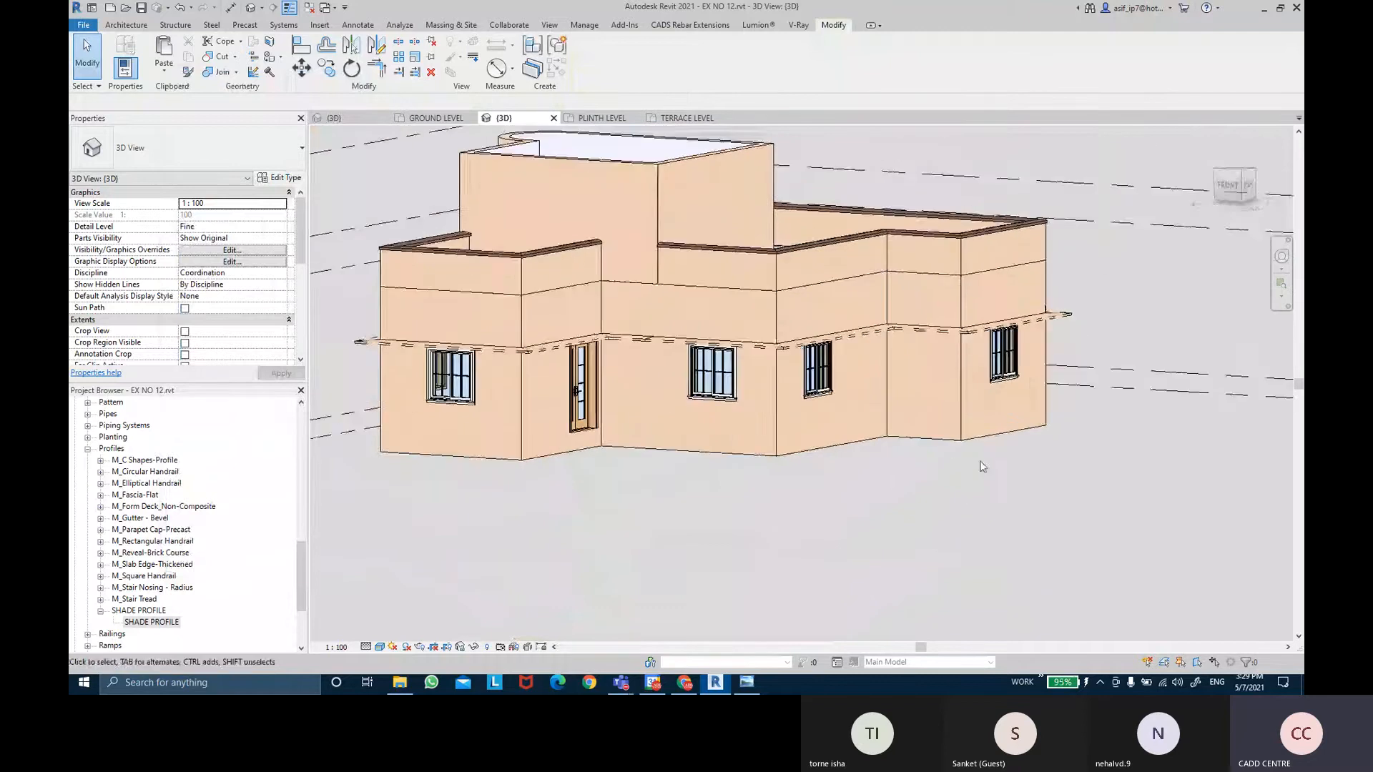
pyautogui.keyDown('shift'); pyautogui.moveTo(1020, 510); pyautogui.dragTo(824, 513, button='middle'); pyautogui.keyUp('shift')
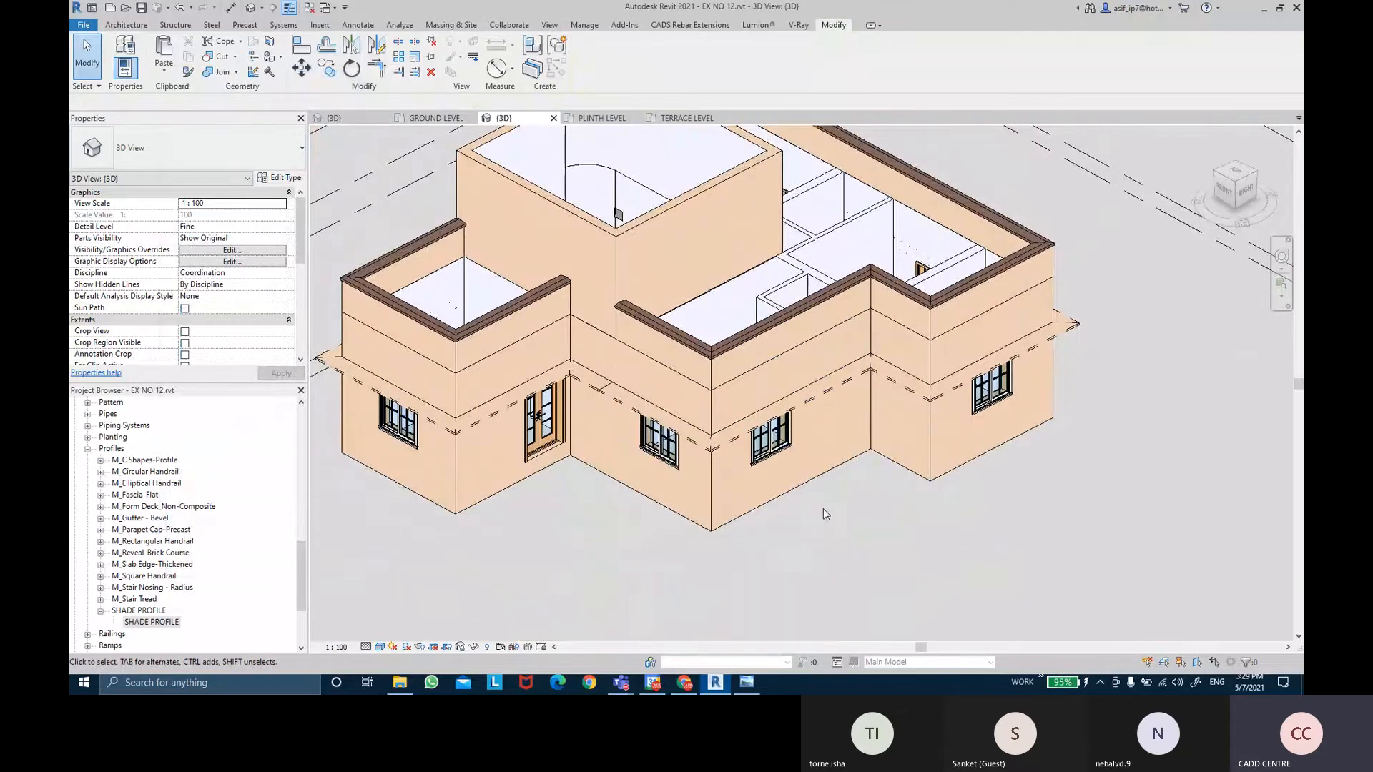
pyautogui.keyDown('shift'); pyautogui.moveTo(826, 513); pyautogui.dragTo(932, 507, button='middle'); pyautogui.keyUp('shift')
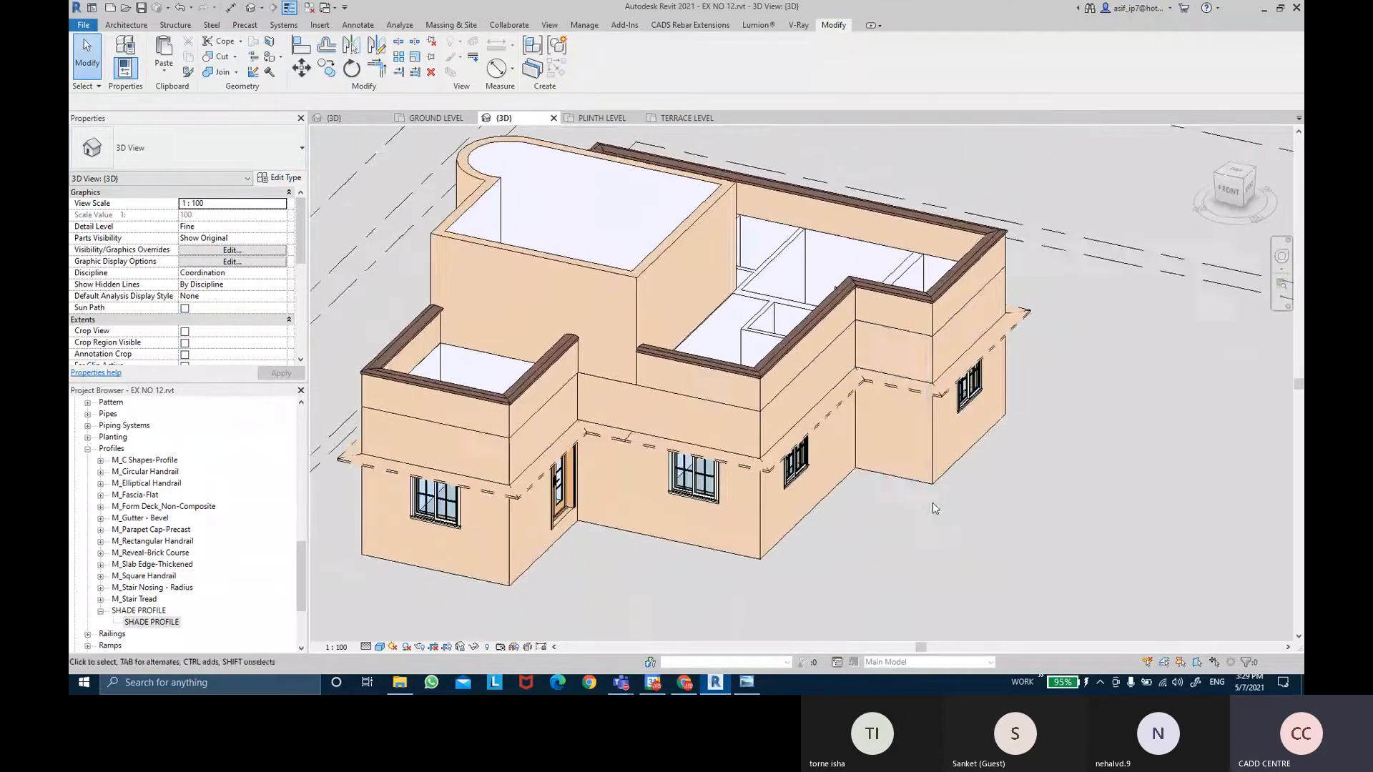
pyautogui.click(572, 123)
pyautogui.moveTo(756, 367); pyautogui.dragTo(741, 412, button='middle')
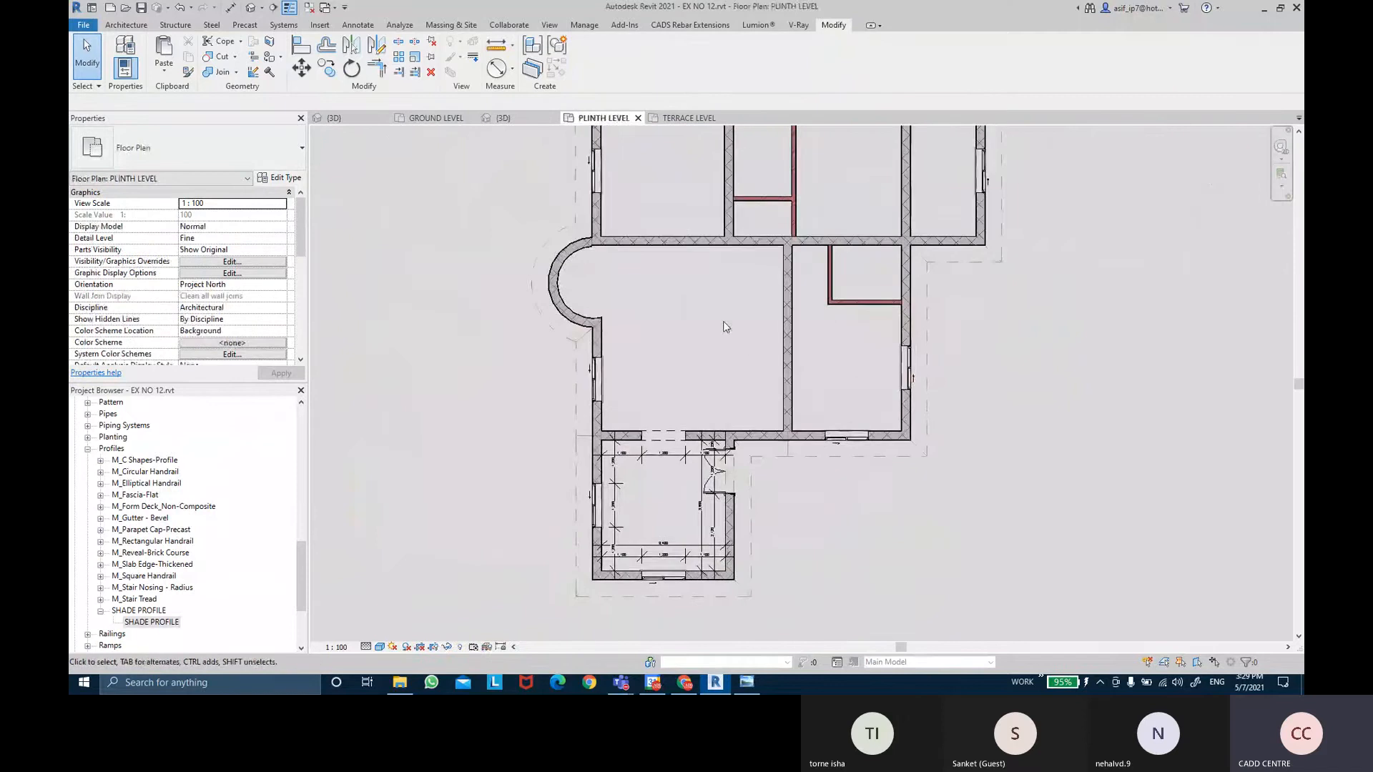
pyautogui.scroll(-1, 725, 323)
pyautogui.moveTo(723, 350); pyautogui.dragTo(707, 375, button='middle')
pyautogui.scroll(1, 708, 360)
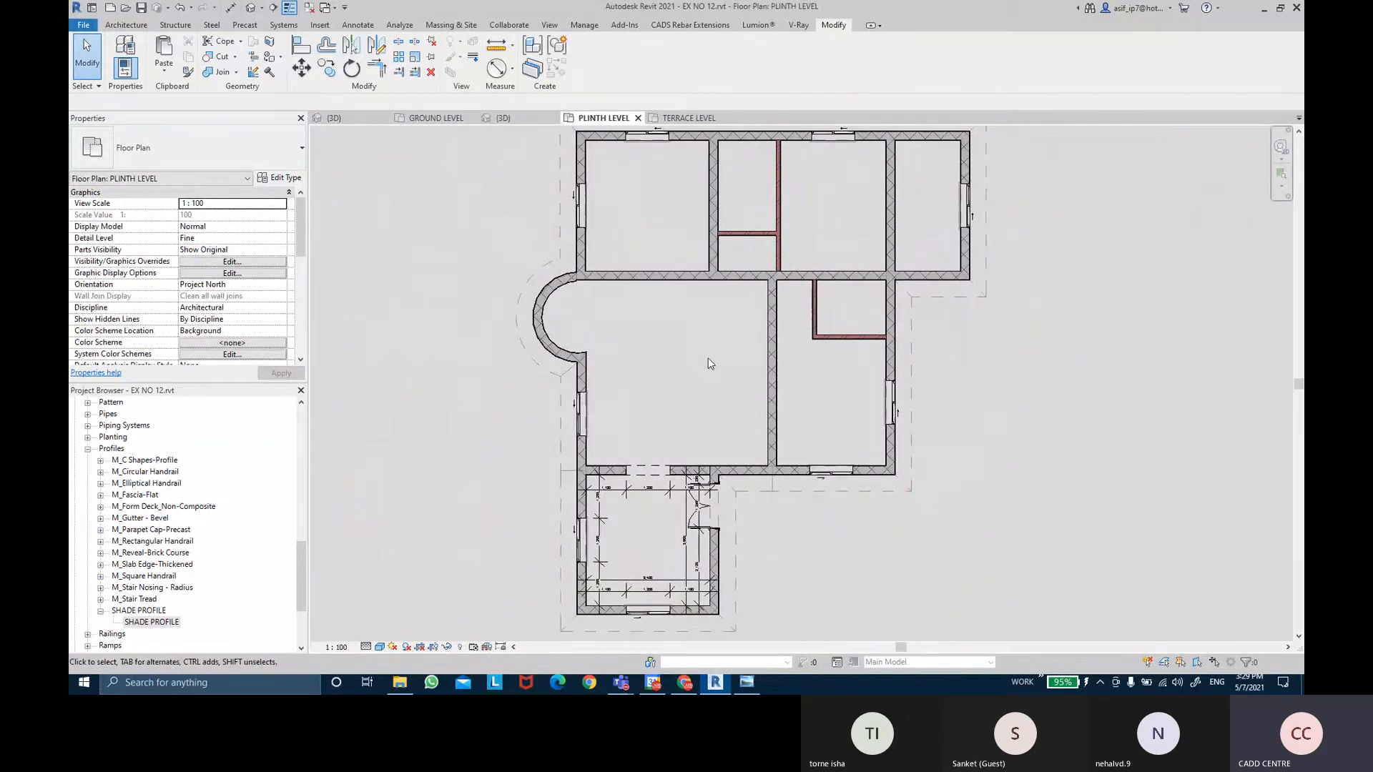
pyautogui.scroll(-1, 681, 361)
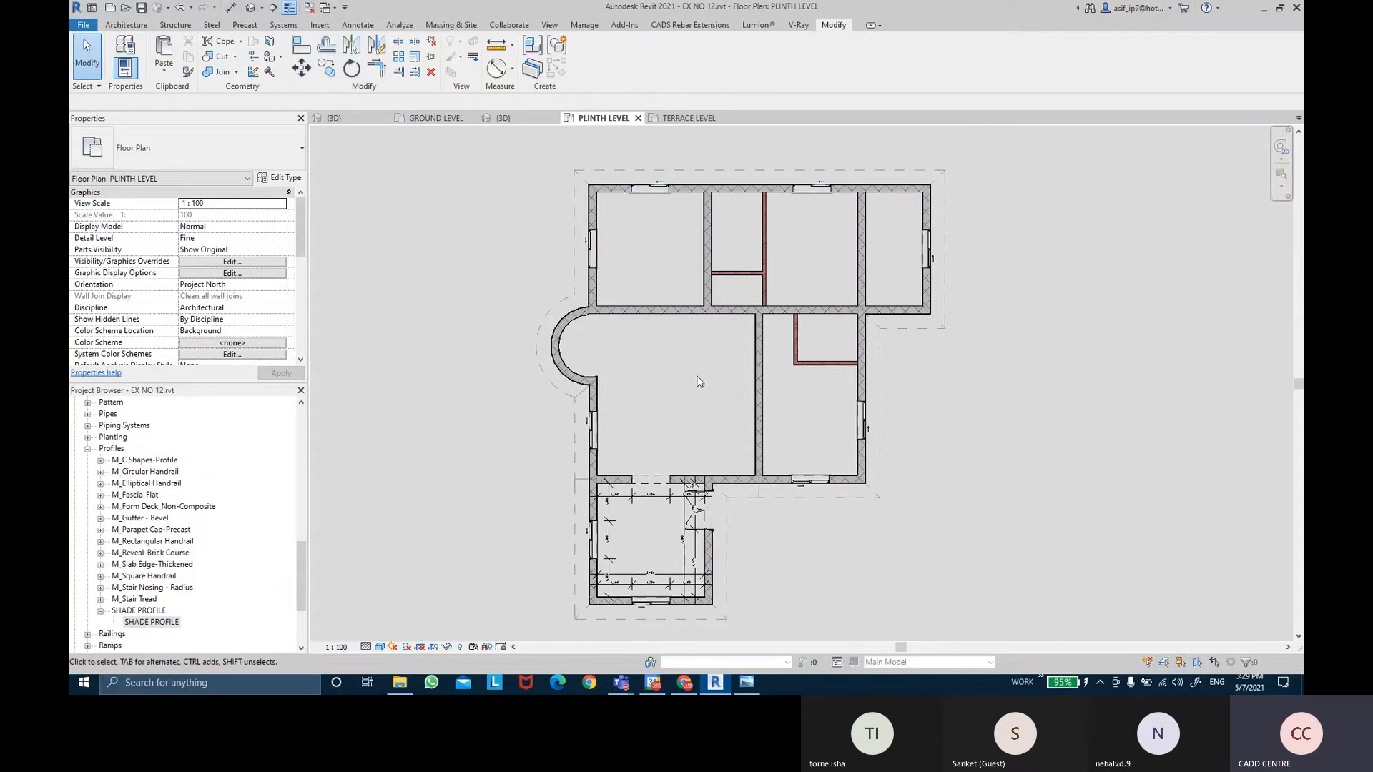
pyautogui.moveTo(692, 385); pyautogui.dragTo(689, 405, button='middle')
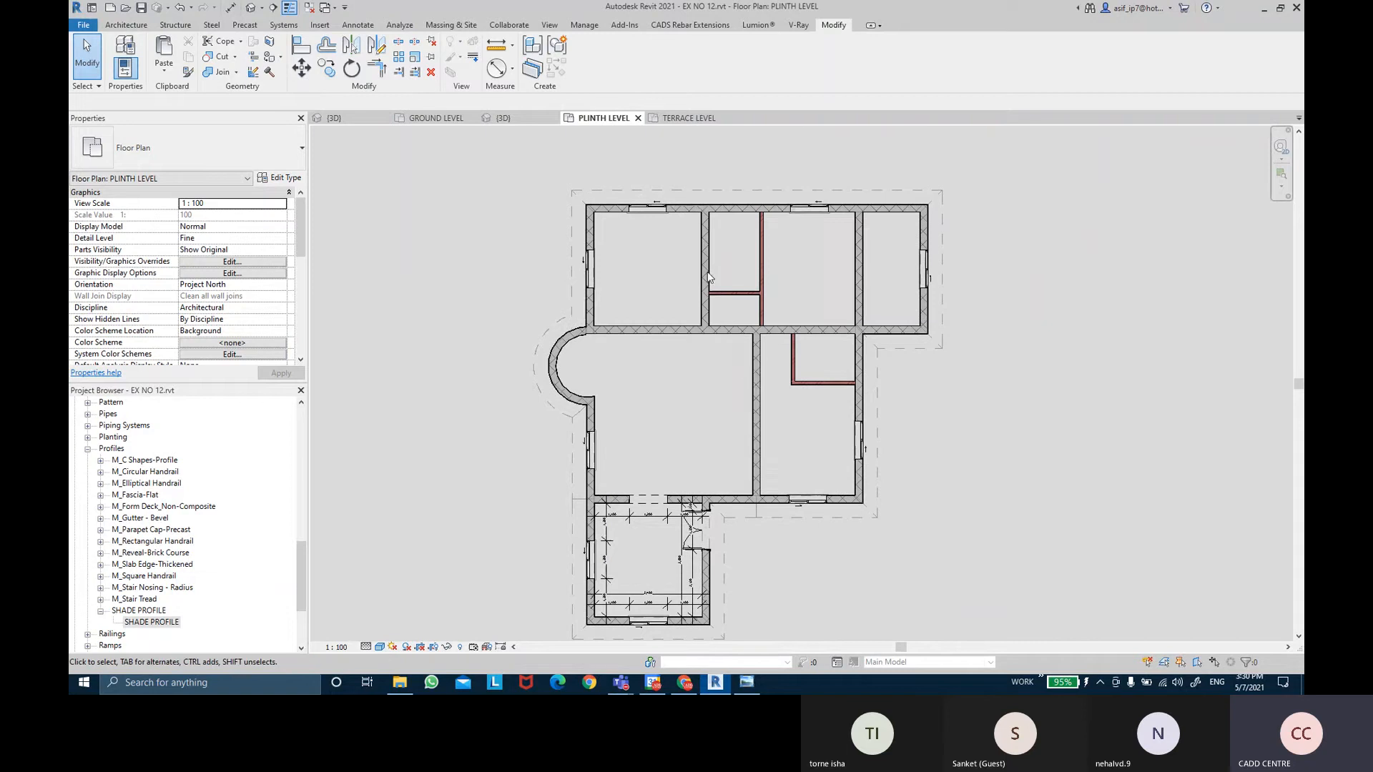
pyautogui.moveTo(767, 267); pyautogui.dragTo(735, 270, button='middle')
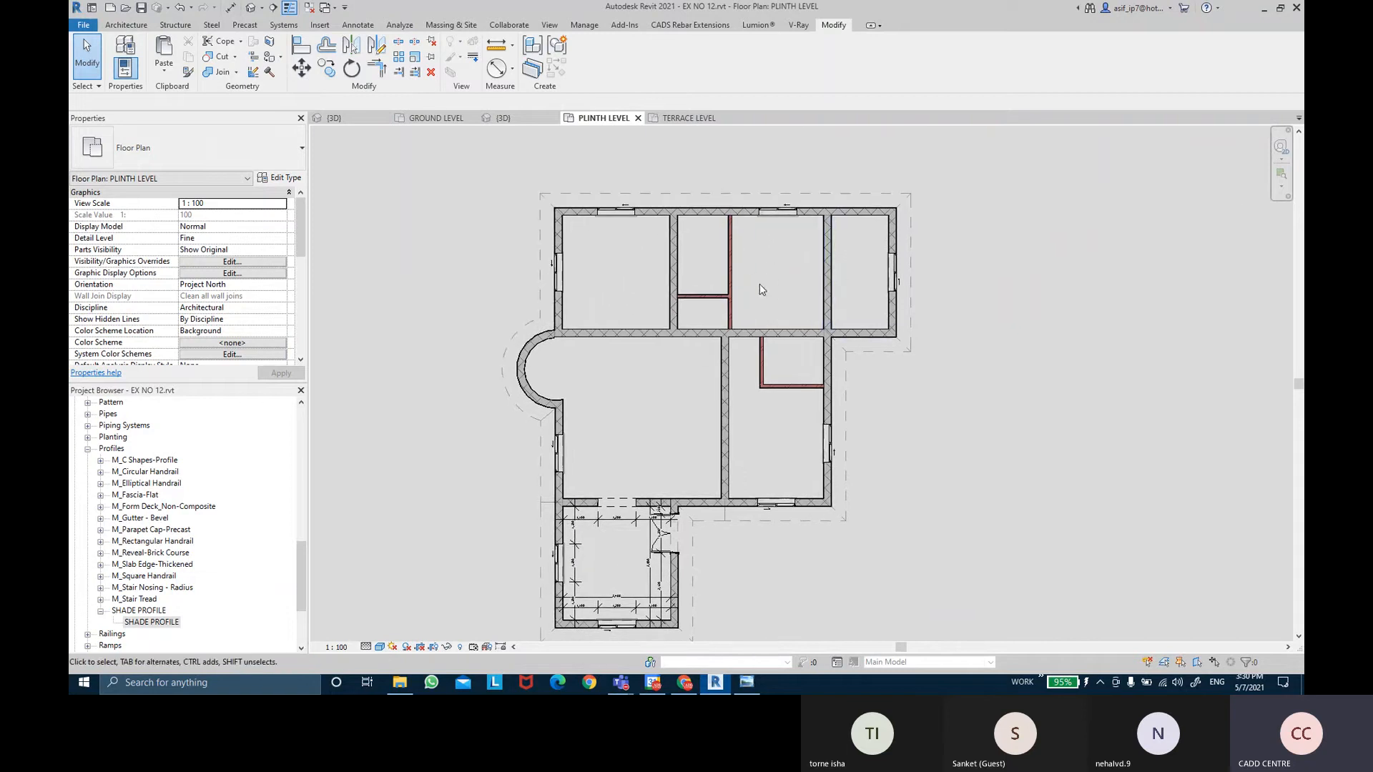
pyautogui.scroll(1, 758, 369)
pyautogui.moveTo(796, 393)
pyautogui.mouseDown(button='middle')
pyautogui.moveTo(782, 311)
pyautogui.moveTo(791, 408)
pyautogui.mouseUp(button='middle')
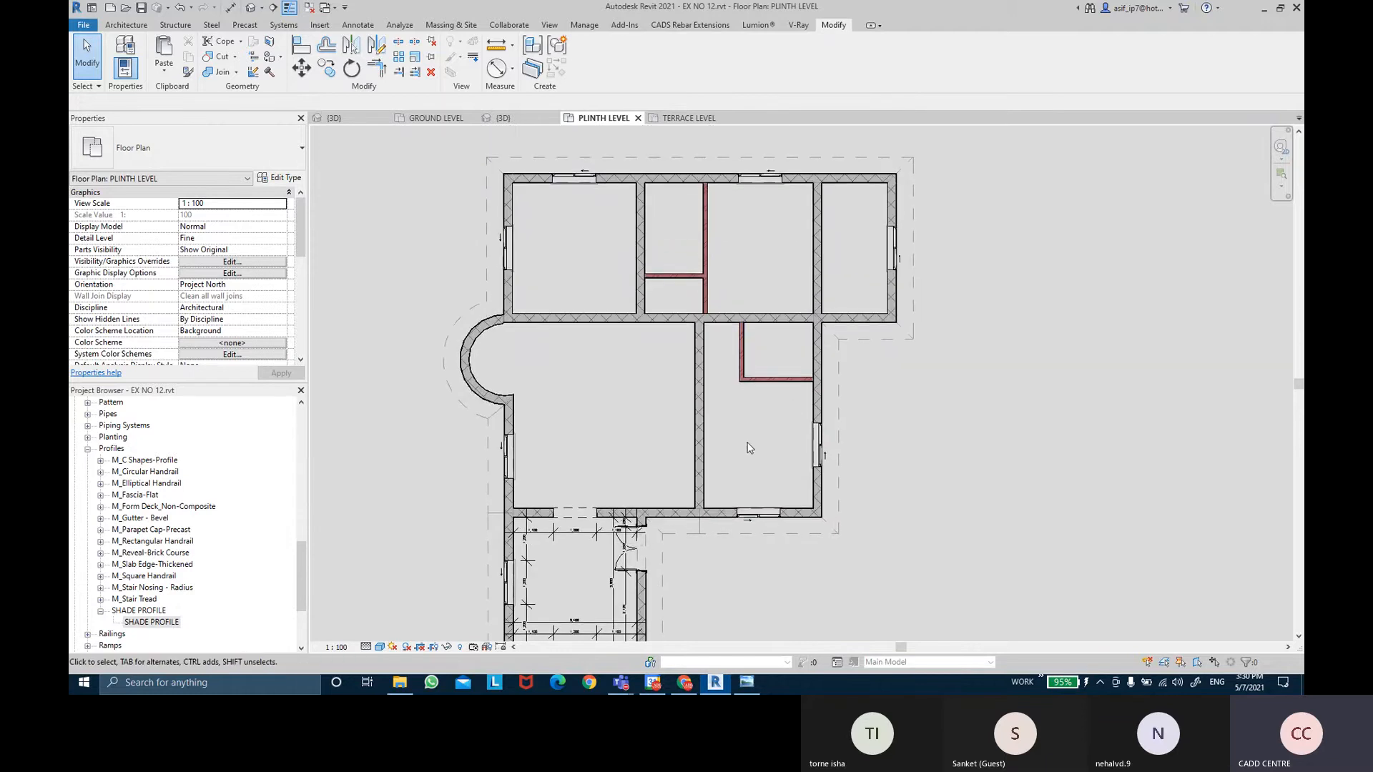
pyautogui.moveTo(778, 462); pyautogui.dragTo(771, 492, button='middle')
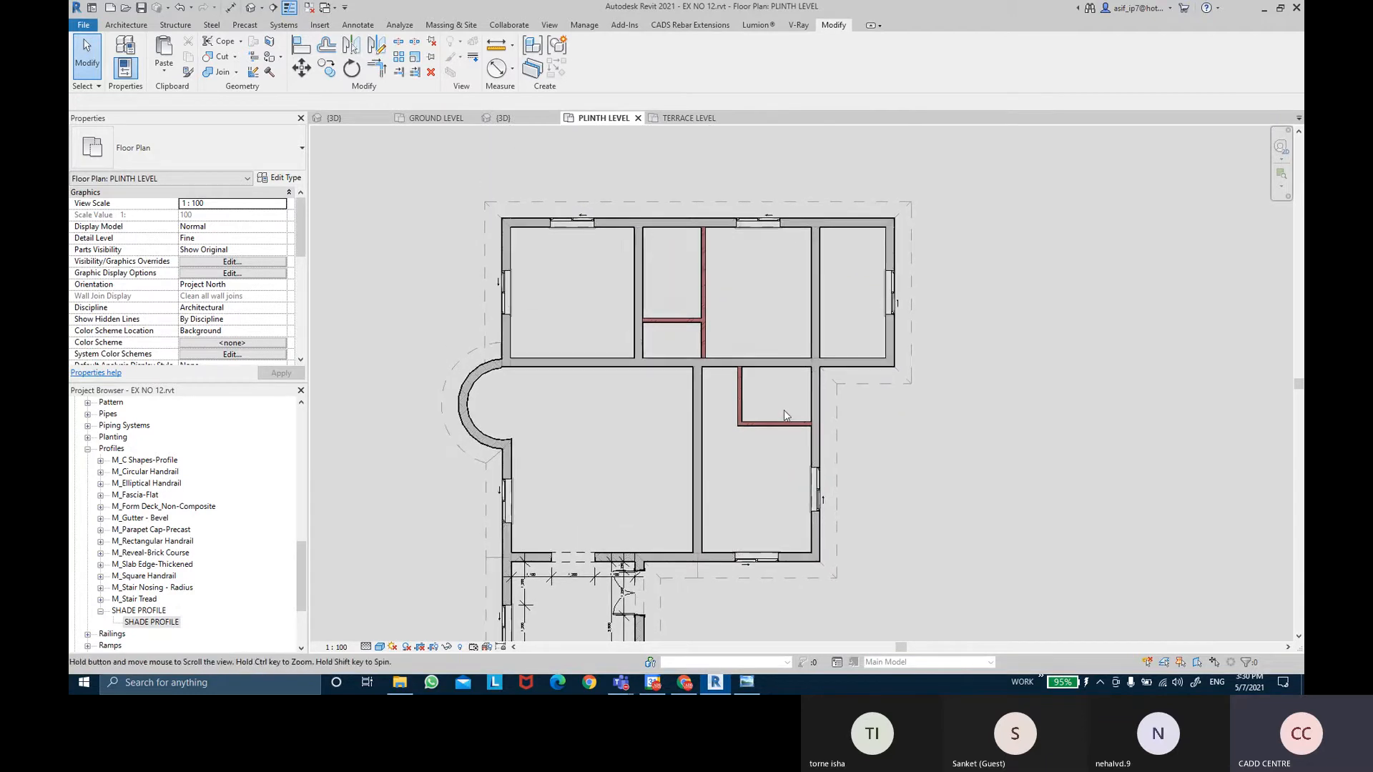
pyautogui.click(150, 26)
pyautogui.scroll(-2, 445, 227)
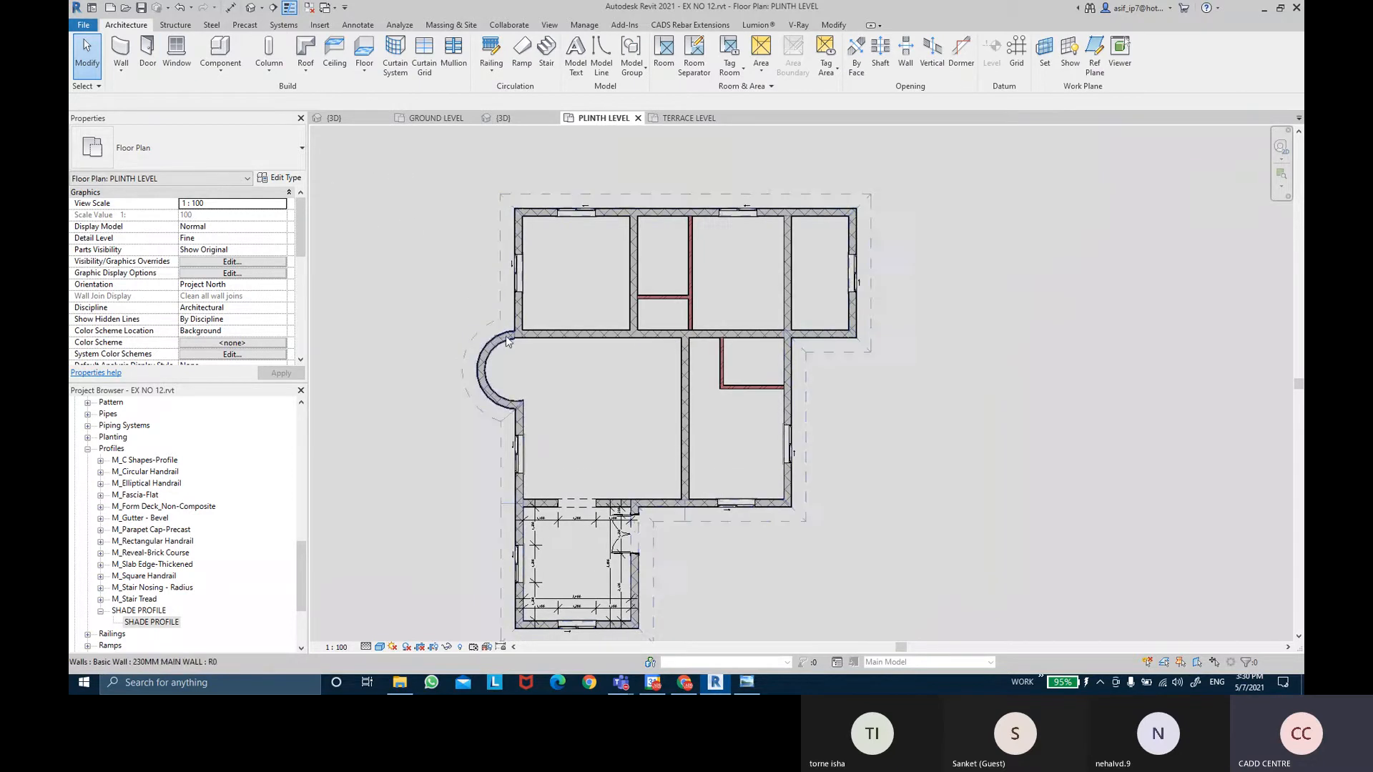
# Zoom to the curved/straight wall junction and pick it with Wall Joins.
pyautogui.scroll(2, 500, 336)
pyautogui.scroll(2, 507, 342)
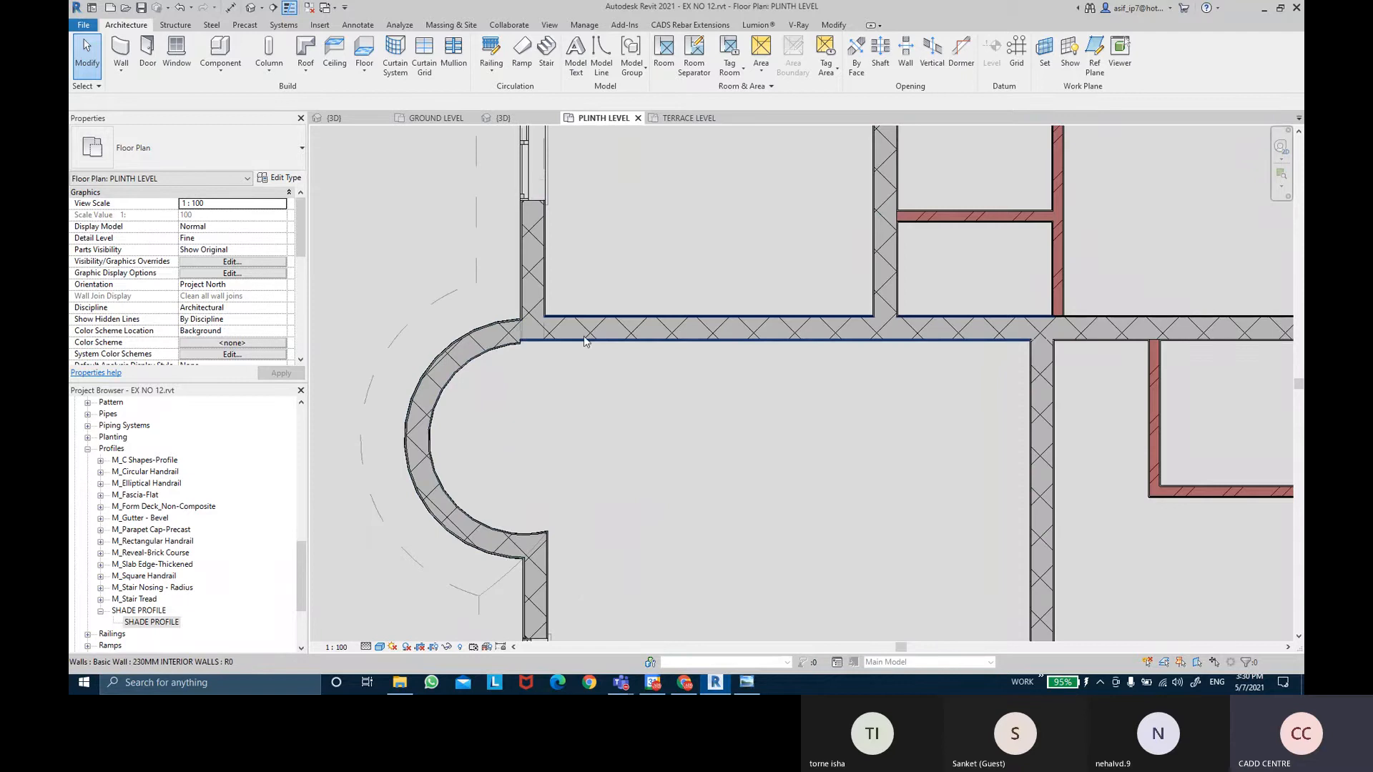
pyautogui.moveTo(630, 286); pyautogui.dragTo(633, 335, button='middle')
pyautogui.scroll(-1, 615, 347)
pyautogui.scroll(6, 522, 400)
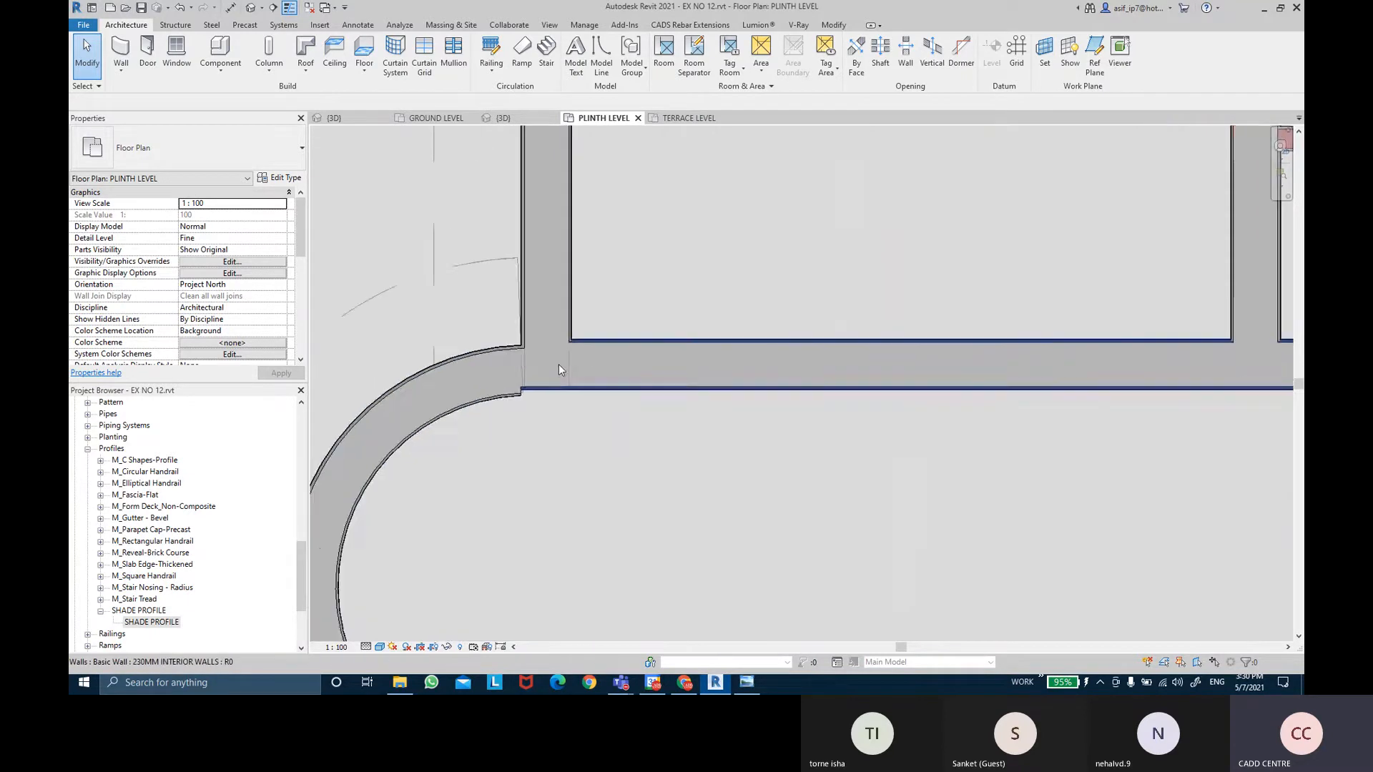
pyautogui.scroll(3, 526, 357)
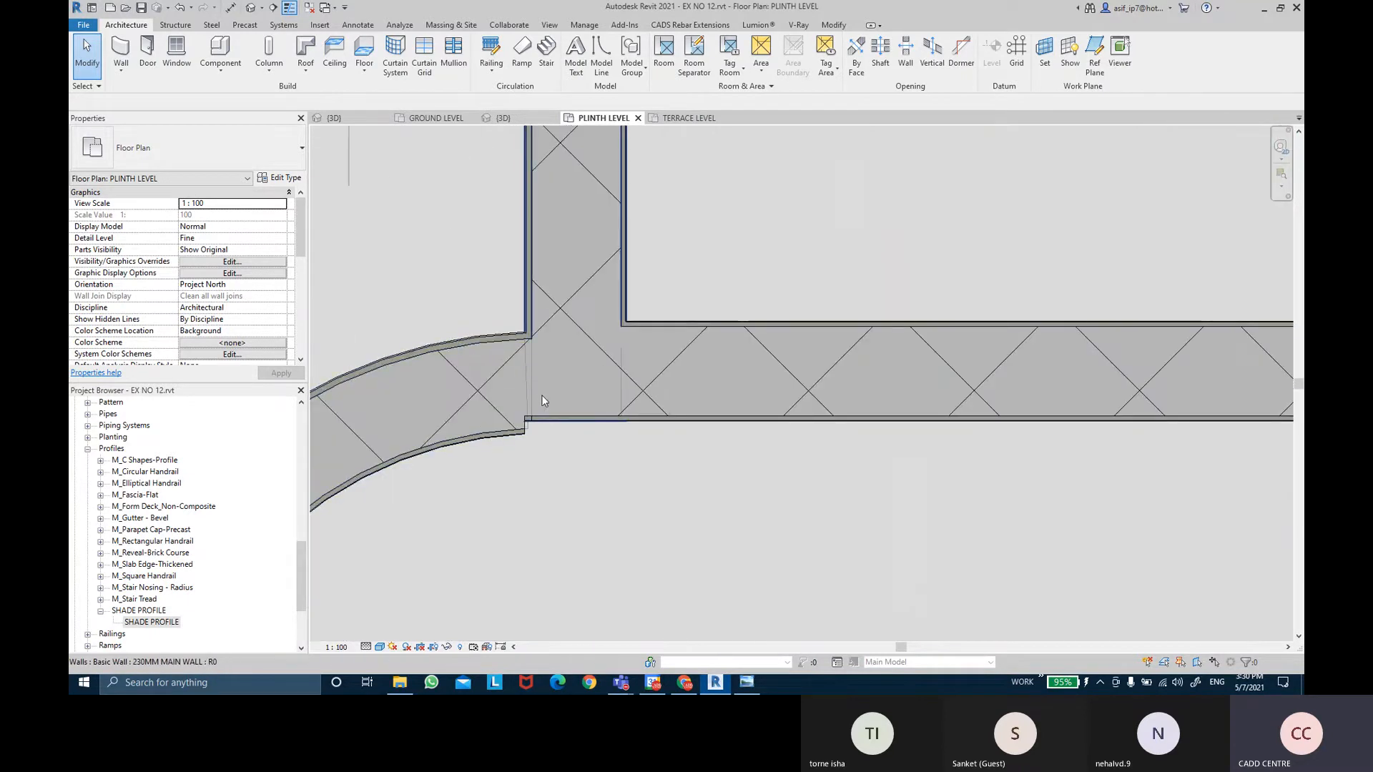
pyautogui.scroll(-4, 542, 395)
pyautogui.moveTo(523, 427)
pyautogui.mouseDown(button='middle')
pyautogui.moveTo(508, 190)
pyautogui.moveTo(527, 398)
pyautogui.moveTo(514, 296)
pyautogui.moveTo(542, 316)
pyautogui.mouseUp(button='middle')
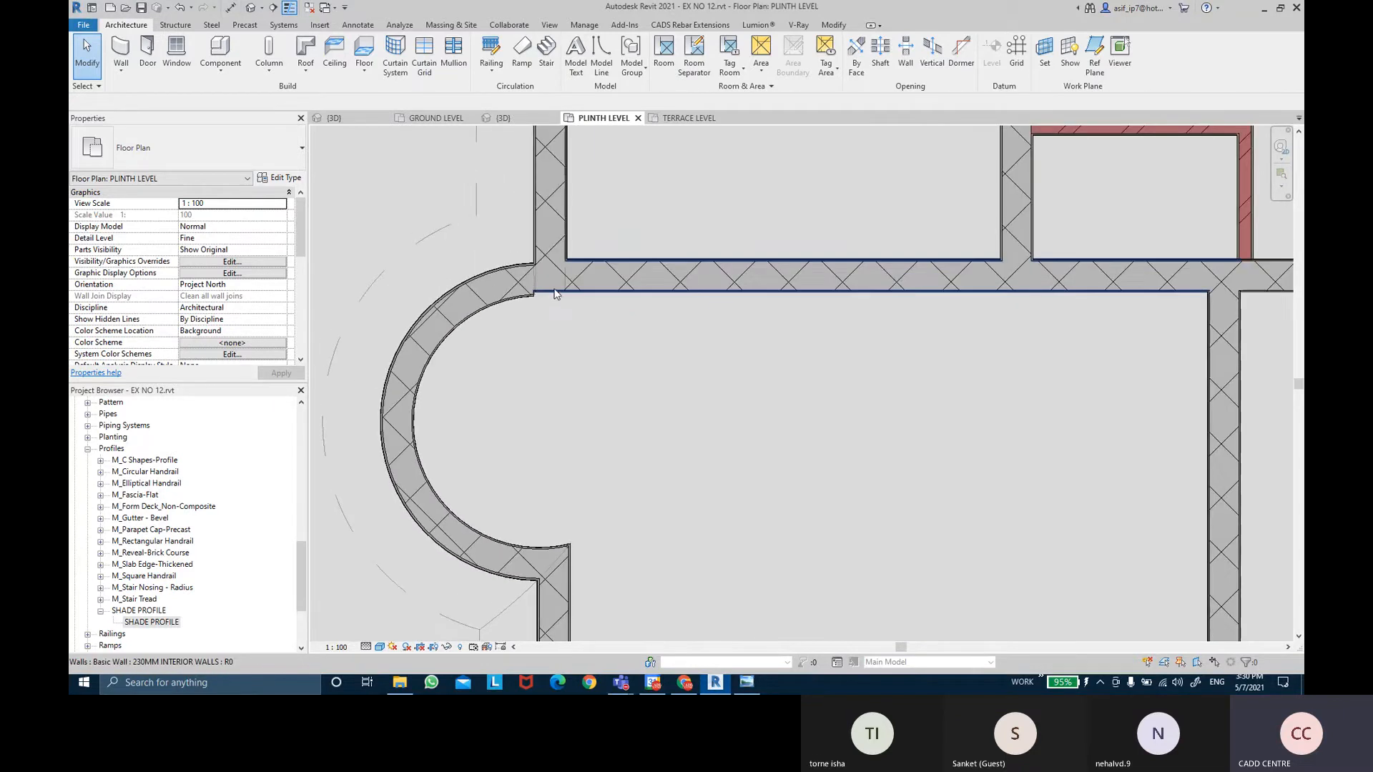
pyautogui.click(835, 27)
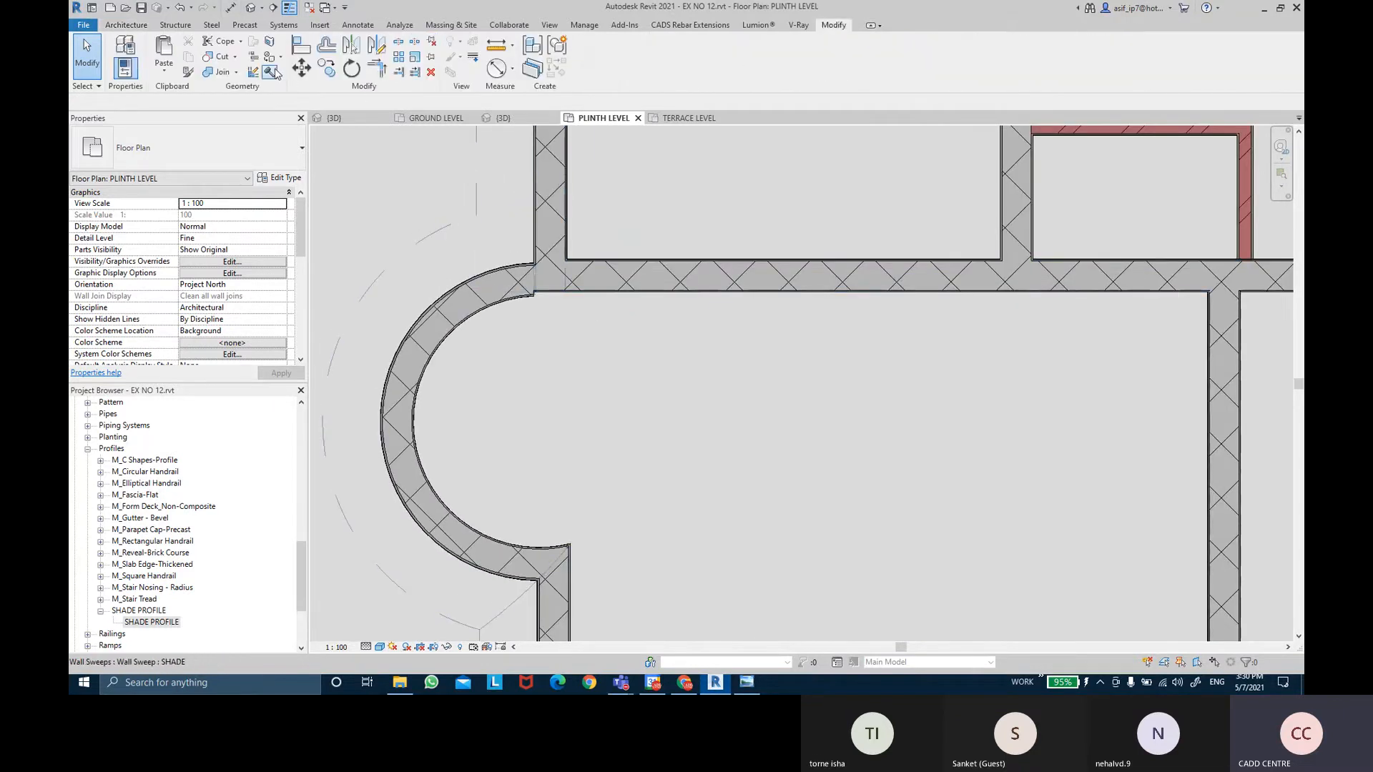
pyautogui.click(564, 276)
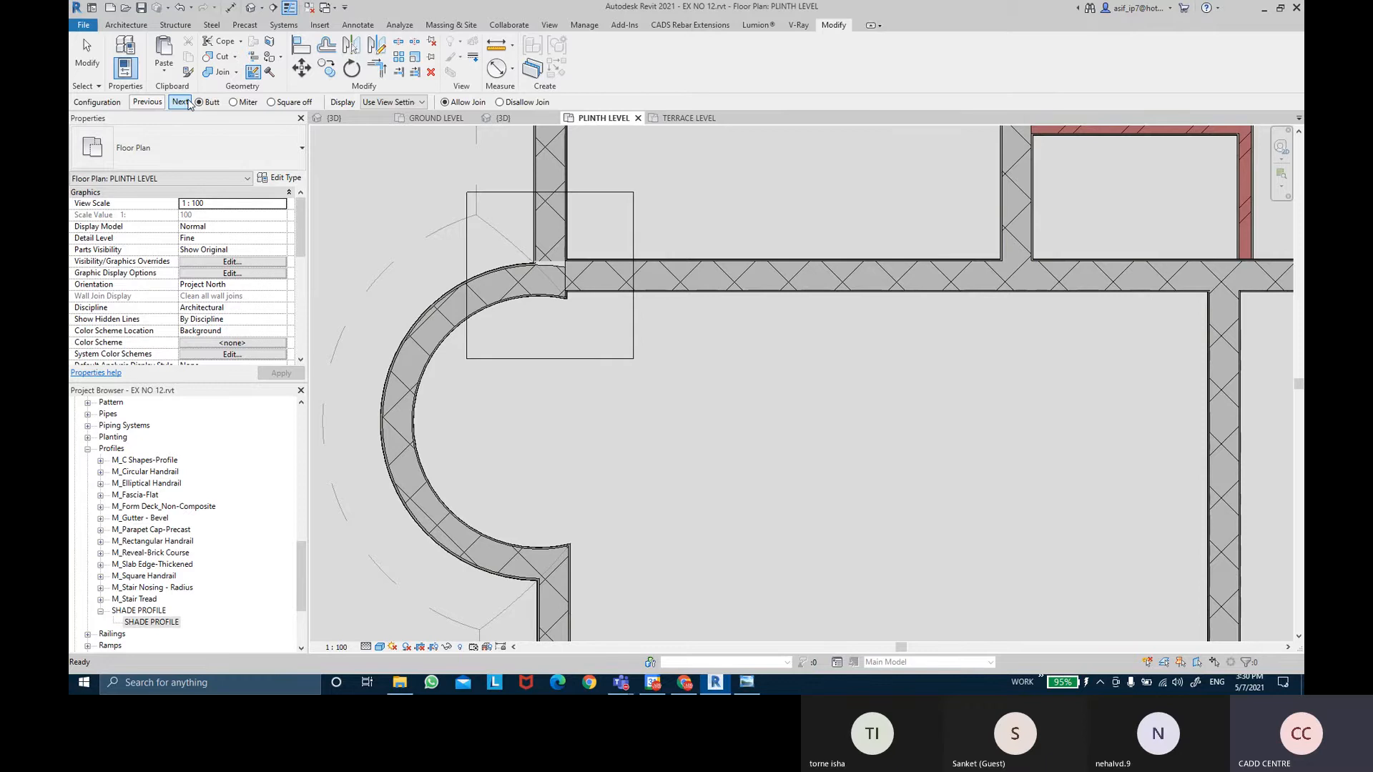
# Drag the curved wall's end onto the straight interior wall junction.
pyautogui.click(86, 54)
pyautogui.scroll(-3, 725, 353)
pyautogui.scroll(-5, 725, 353)
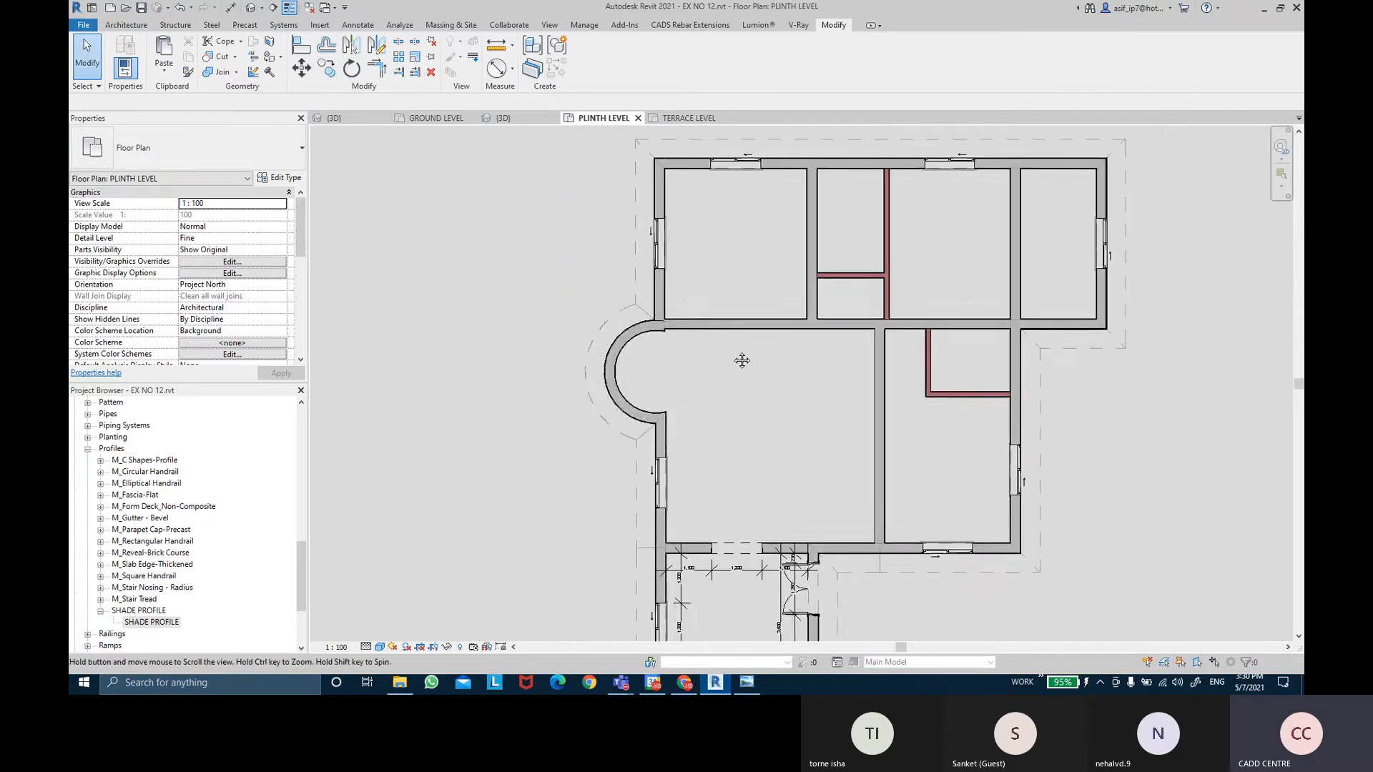
pyautogui.moveTo(739, 362); pyautogui.dragTo(728, 411, button='middle')
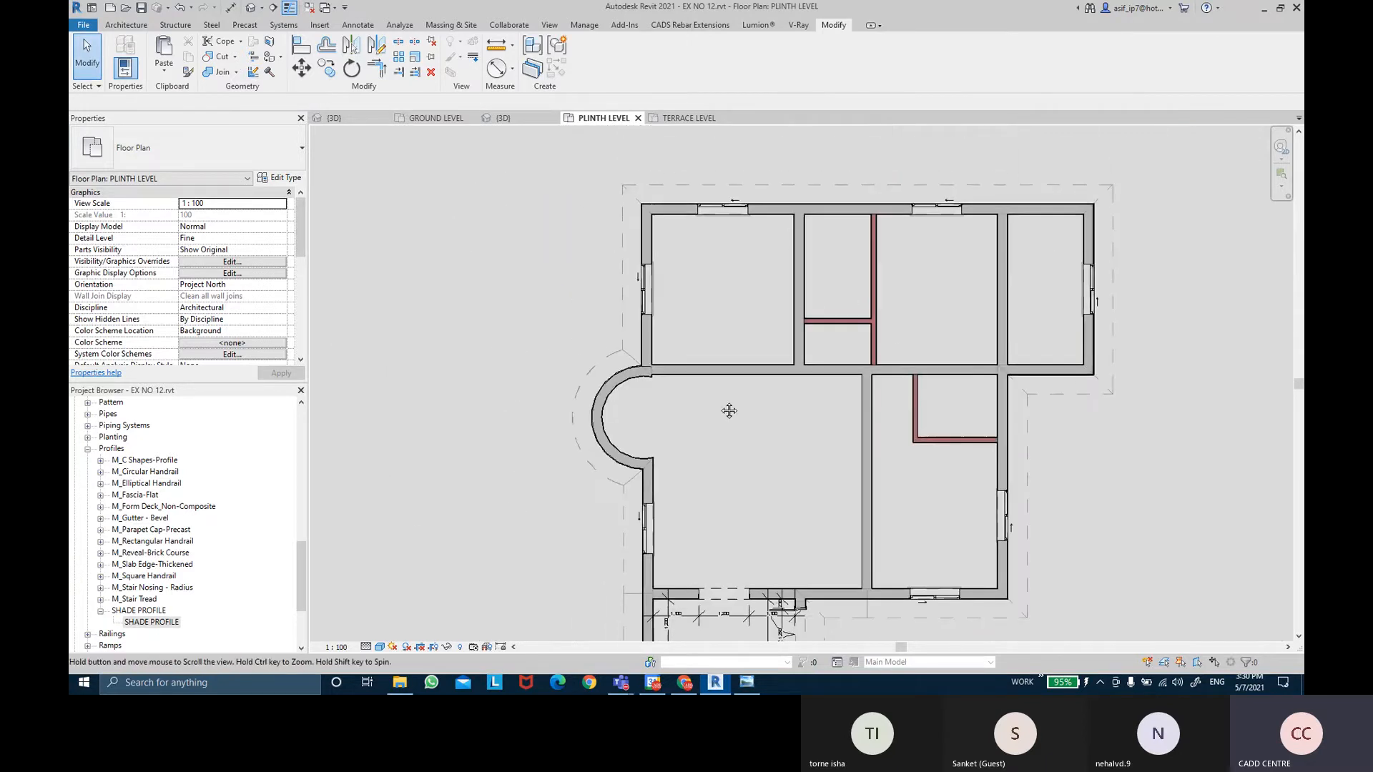
pyautogui.click(731, 373)
pyautogui.scroll(2, 731, 373)
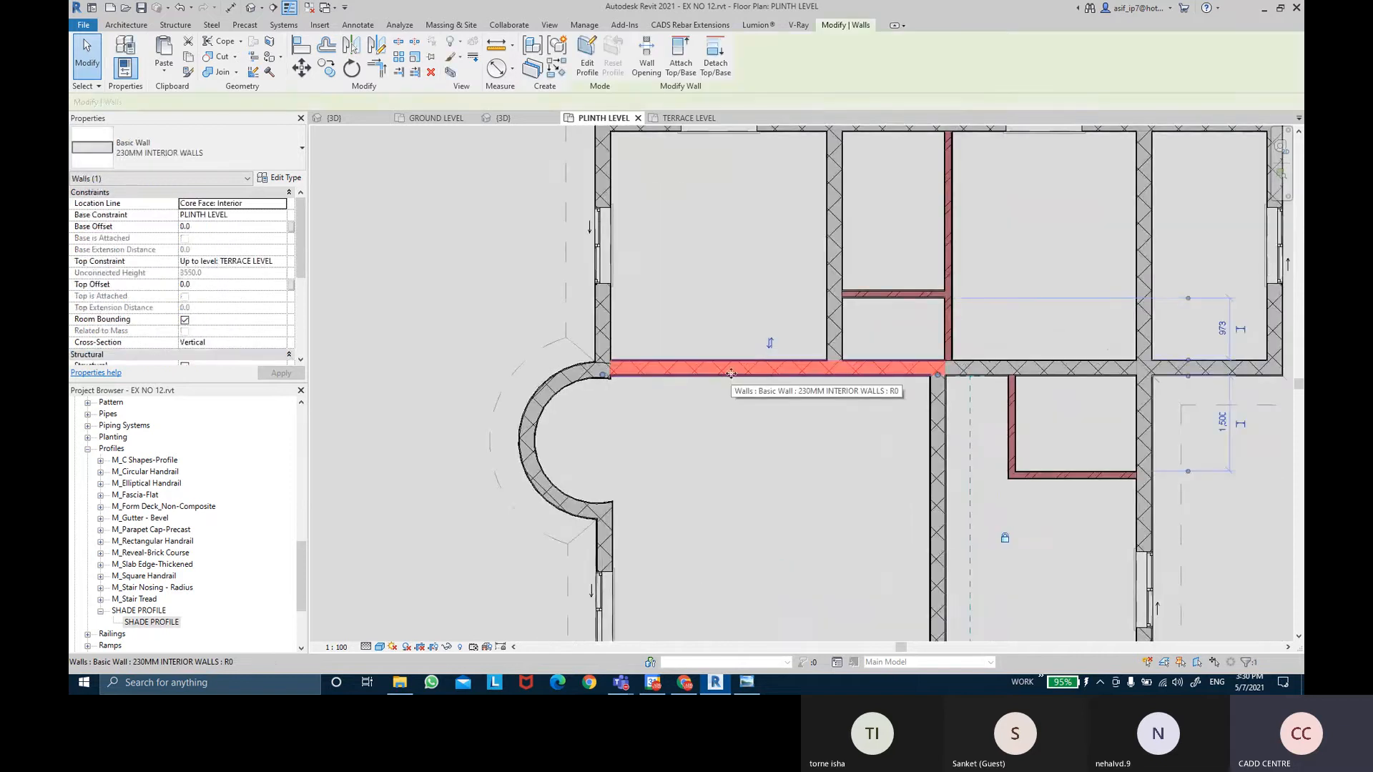
pyautogui.press('Escape')
pyautogui.scroll(3, 633, 386)
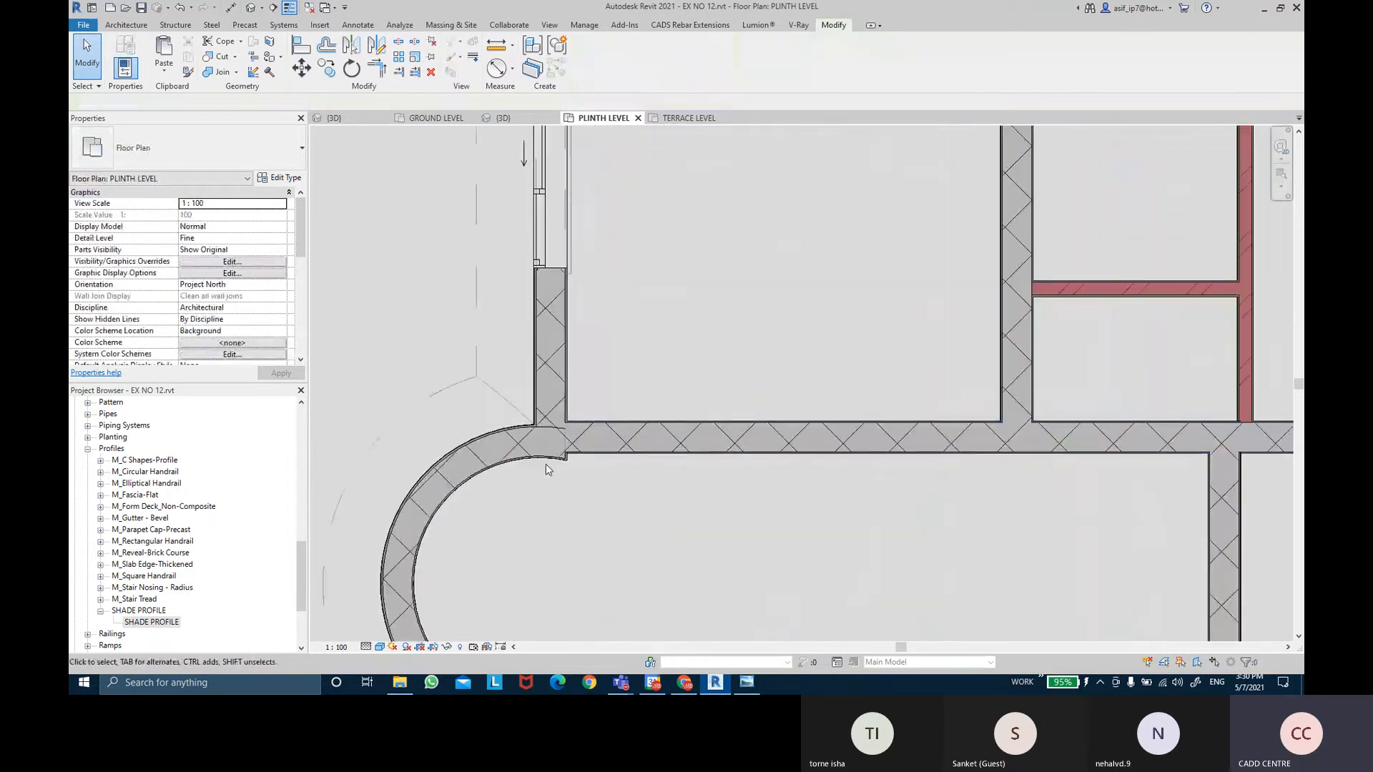
pyautogui.click(546, 469)
pyautogui.moveTo(557, 454); pyautogui.dragTo(541, 419)
pyautogui.press('Escape')
# Pan and zoom to show the whole PLINTH LEVEL plan.
pyautogui.scroll(-4, 678, 369)
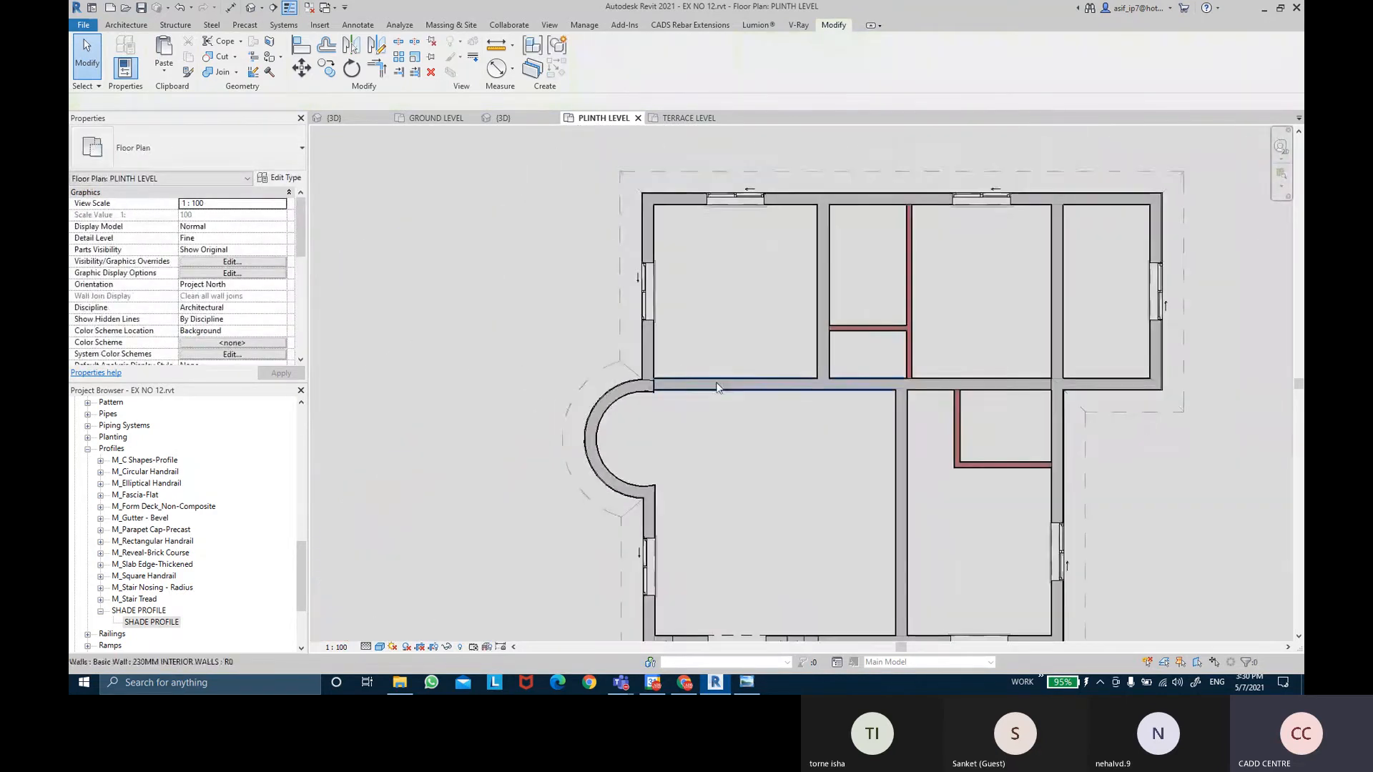
pyautogui.moveTo(717, 387); pyautogui.dragTo(679, 365, button='middle')
pyautogui.moveTo(682, 412); pyautogui.dragTo(673, 412, button='middle')
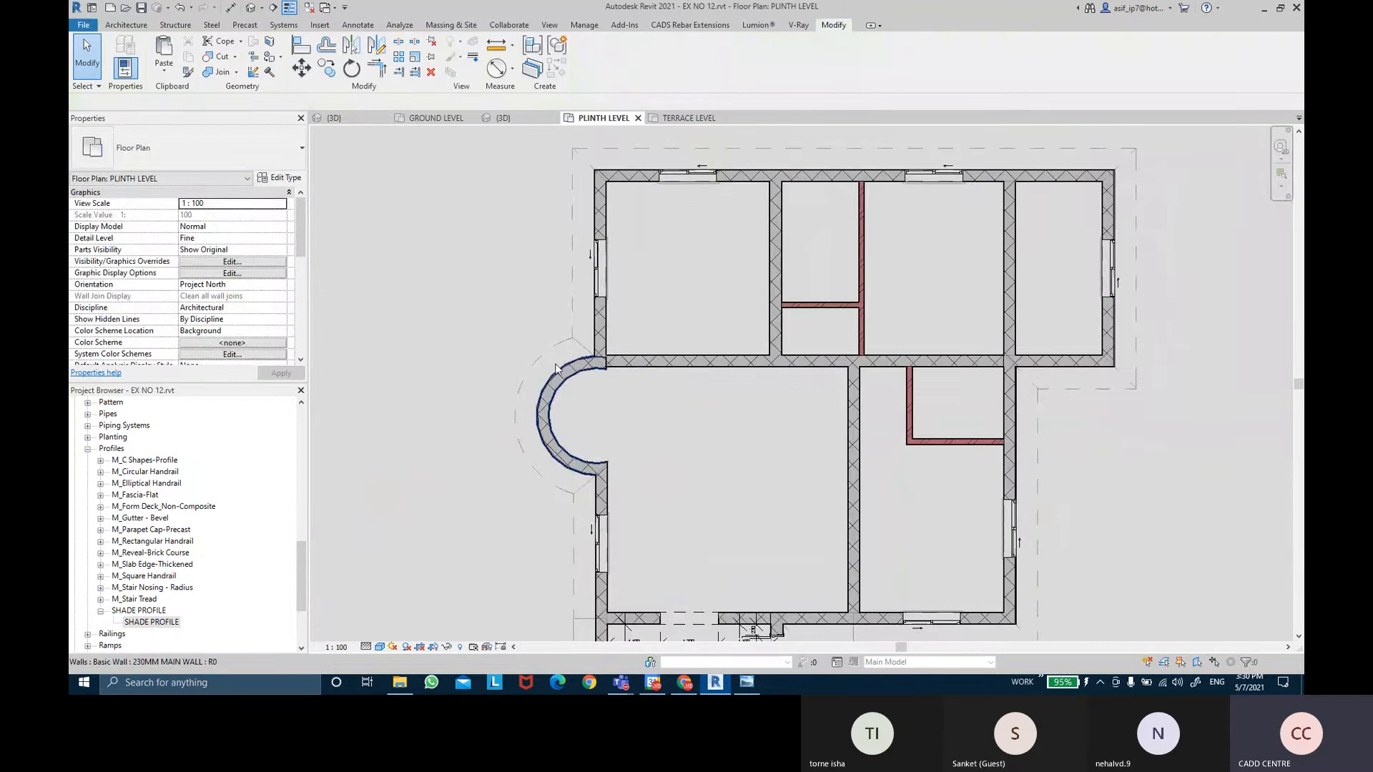
pyautogui.scroll(5, 616, 363)
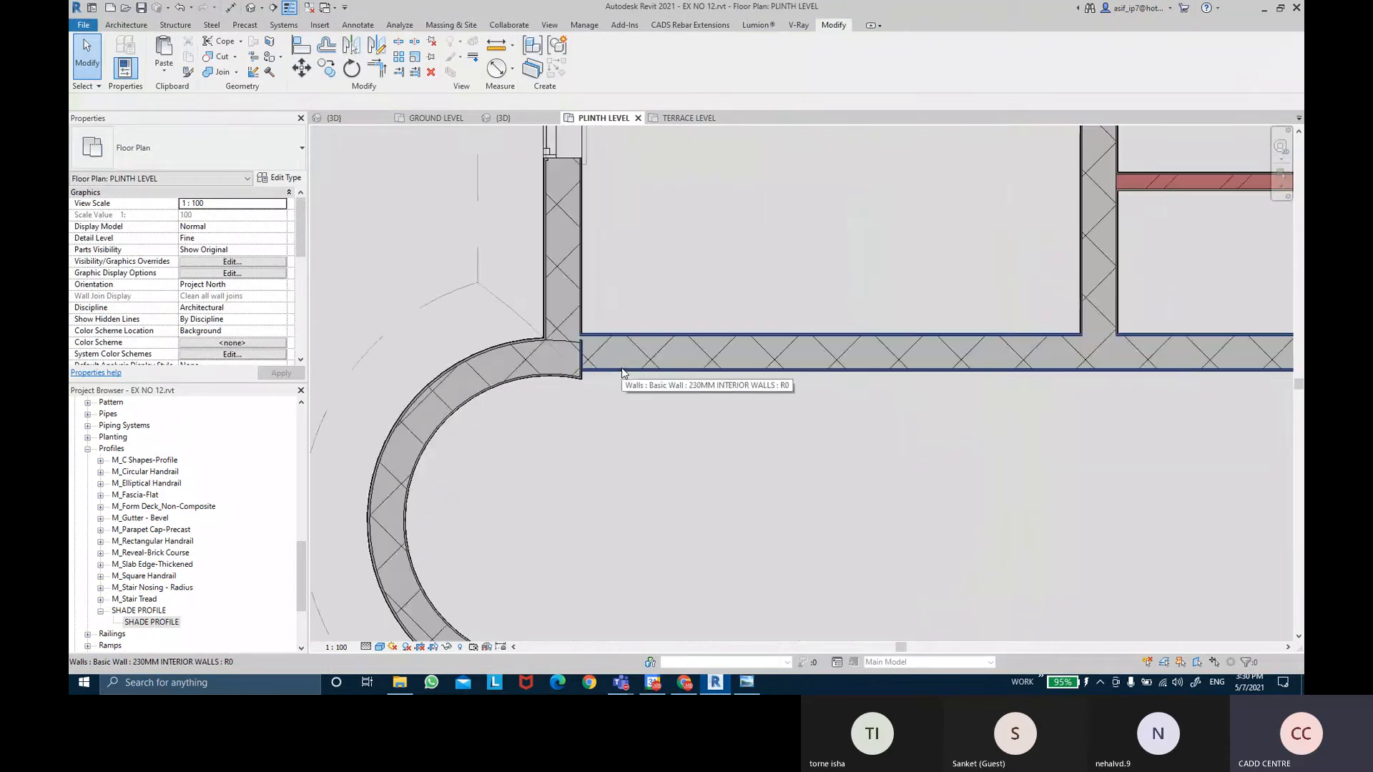
pyautogui.scroll(-5, 621, 372)
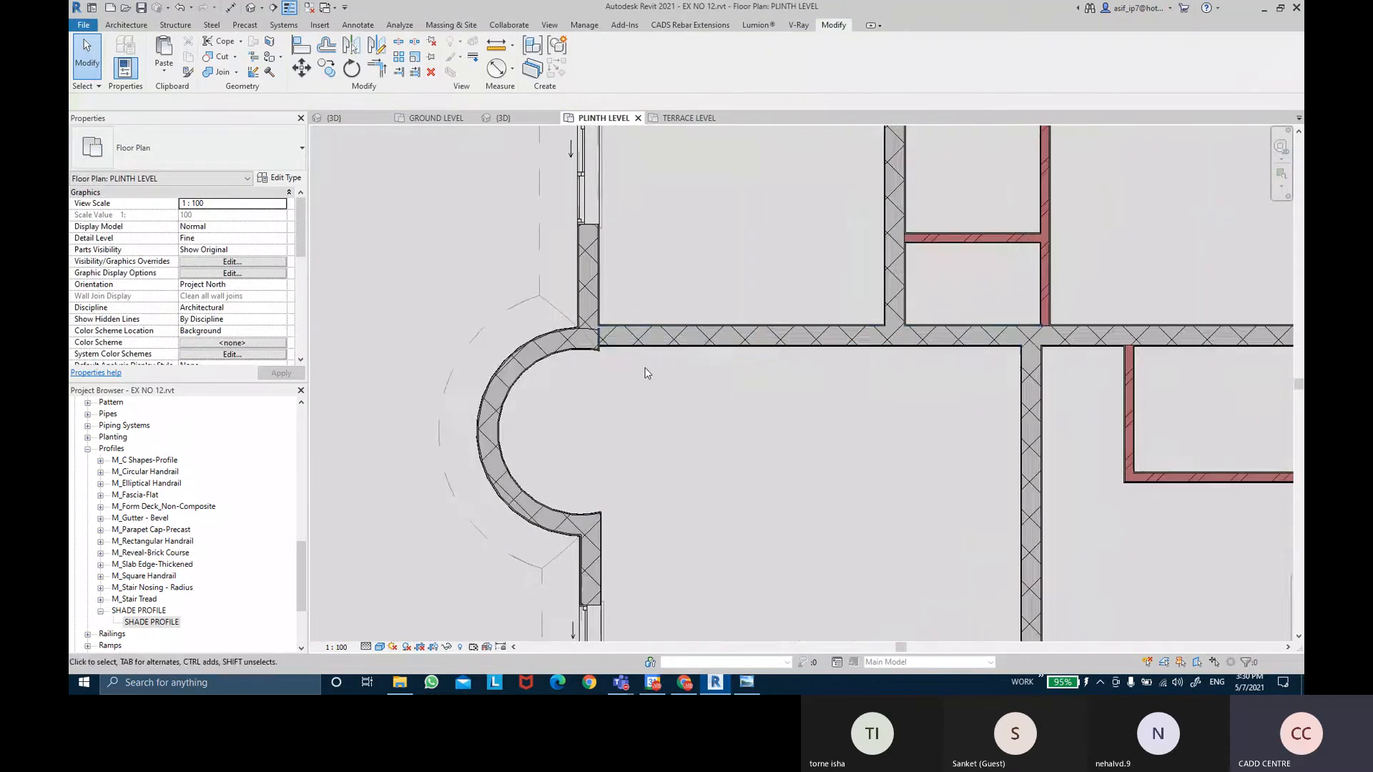
pyautogui.scroll(4, 647, 373)
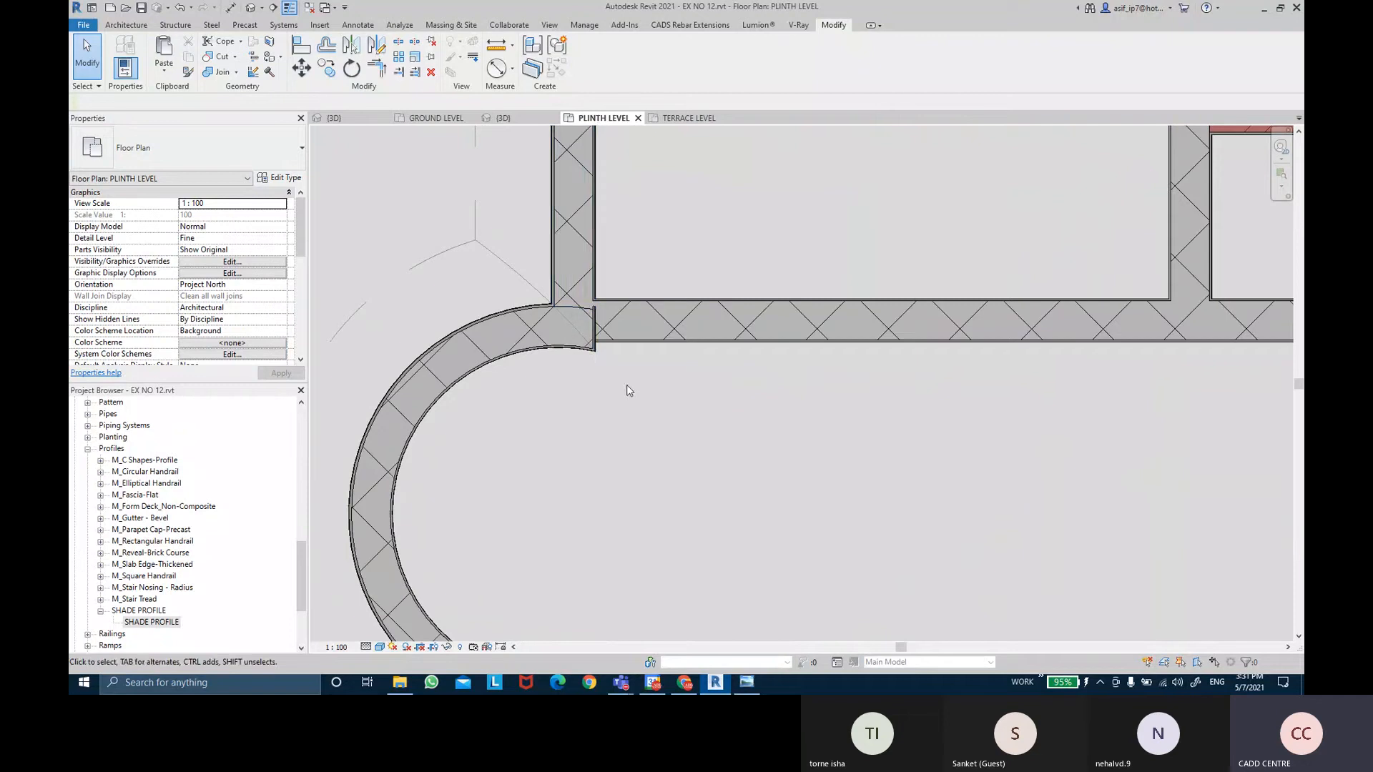
pyautogui.scroll(2, 628, 376)
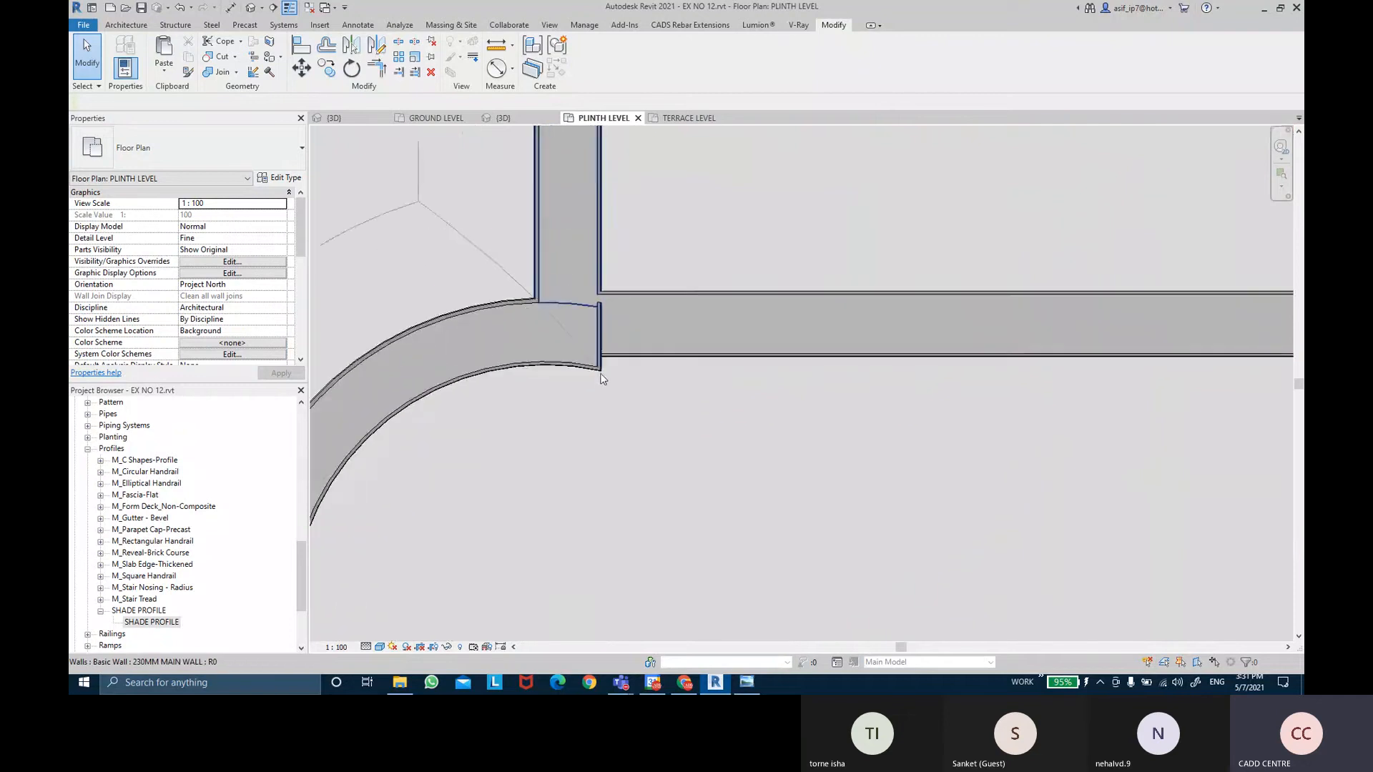
pyautogui.scroll(-5, 602, 379)
pyautogui.scroll(1, 608, 313)
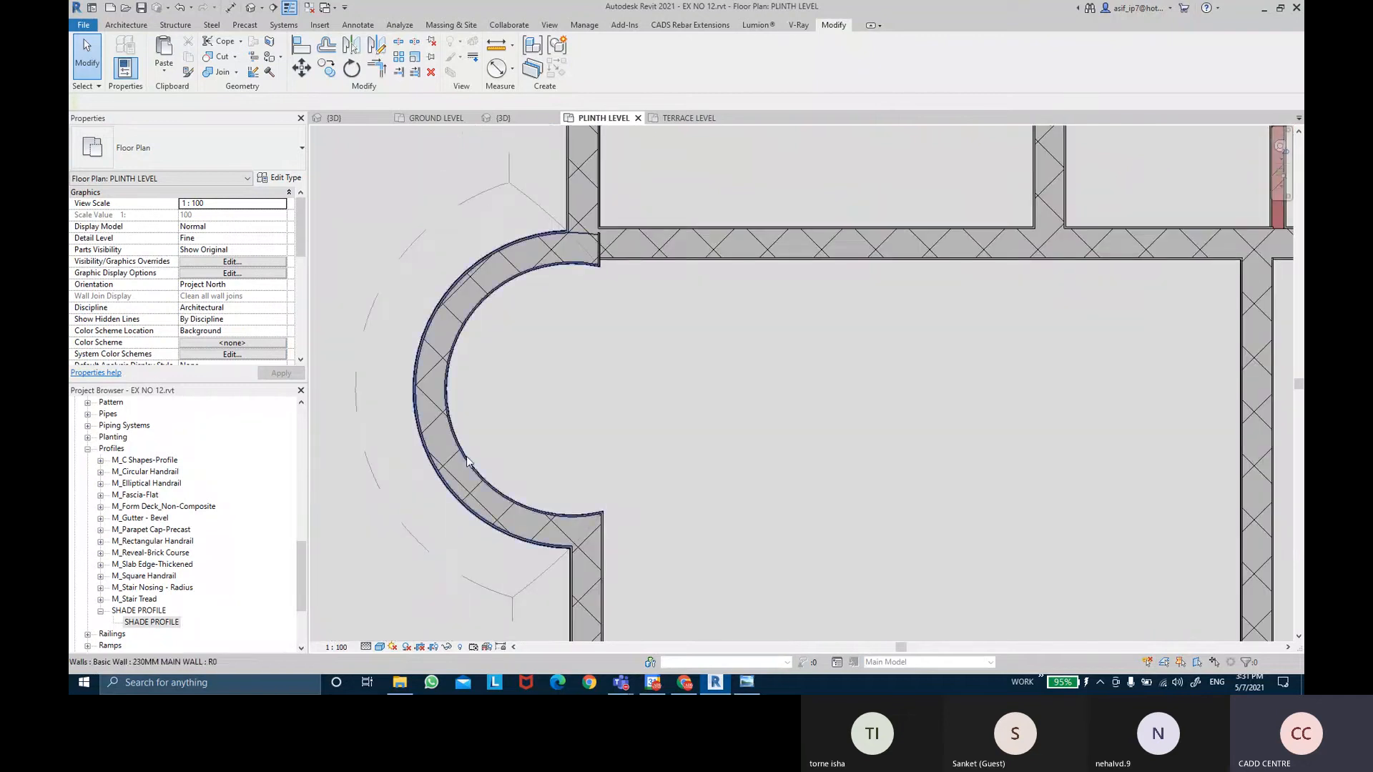
pyautogui.scroll(-7, 758, 365)
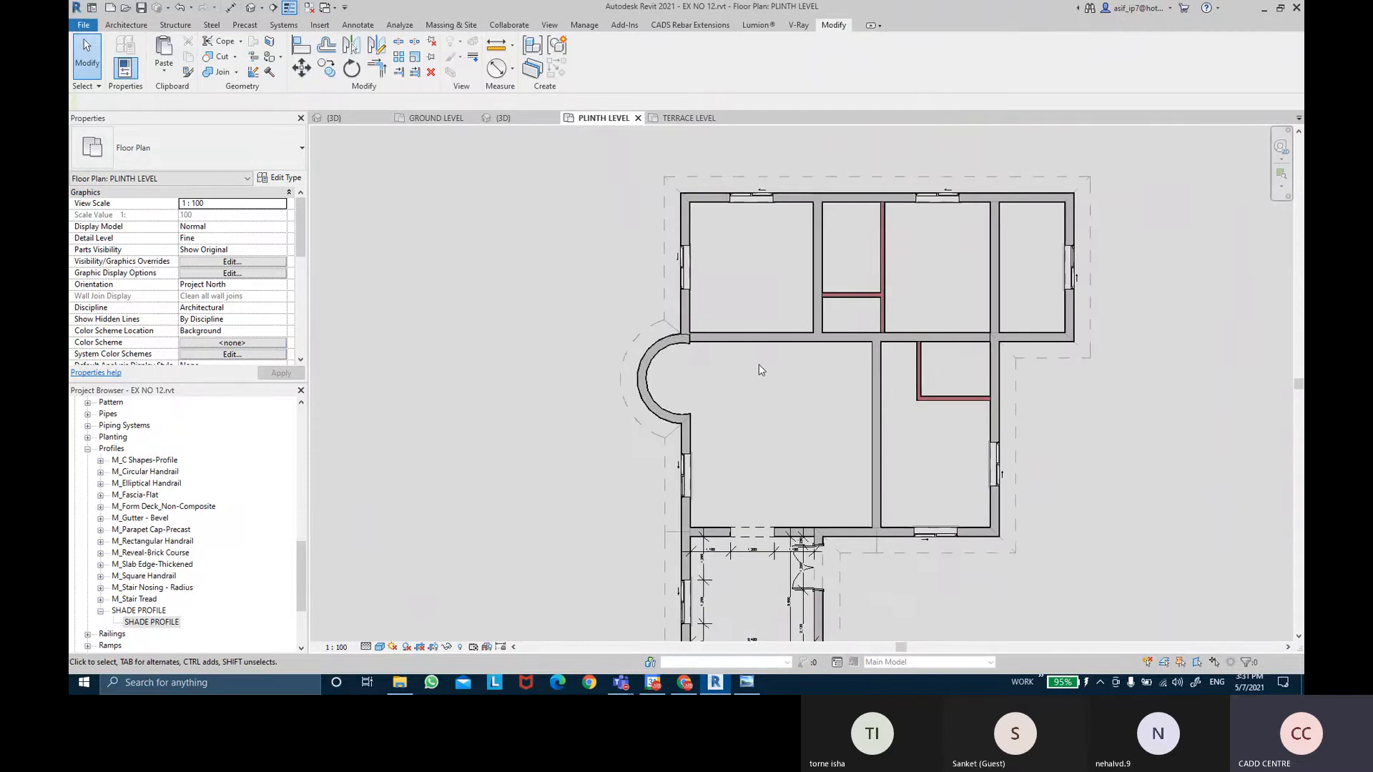
pyautogui.moveTo(759, 365); pyautogui.dragTo(719, 365, button='middle')
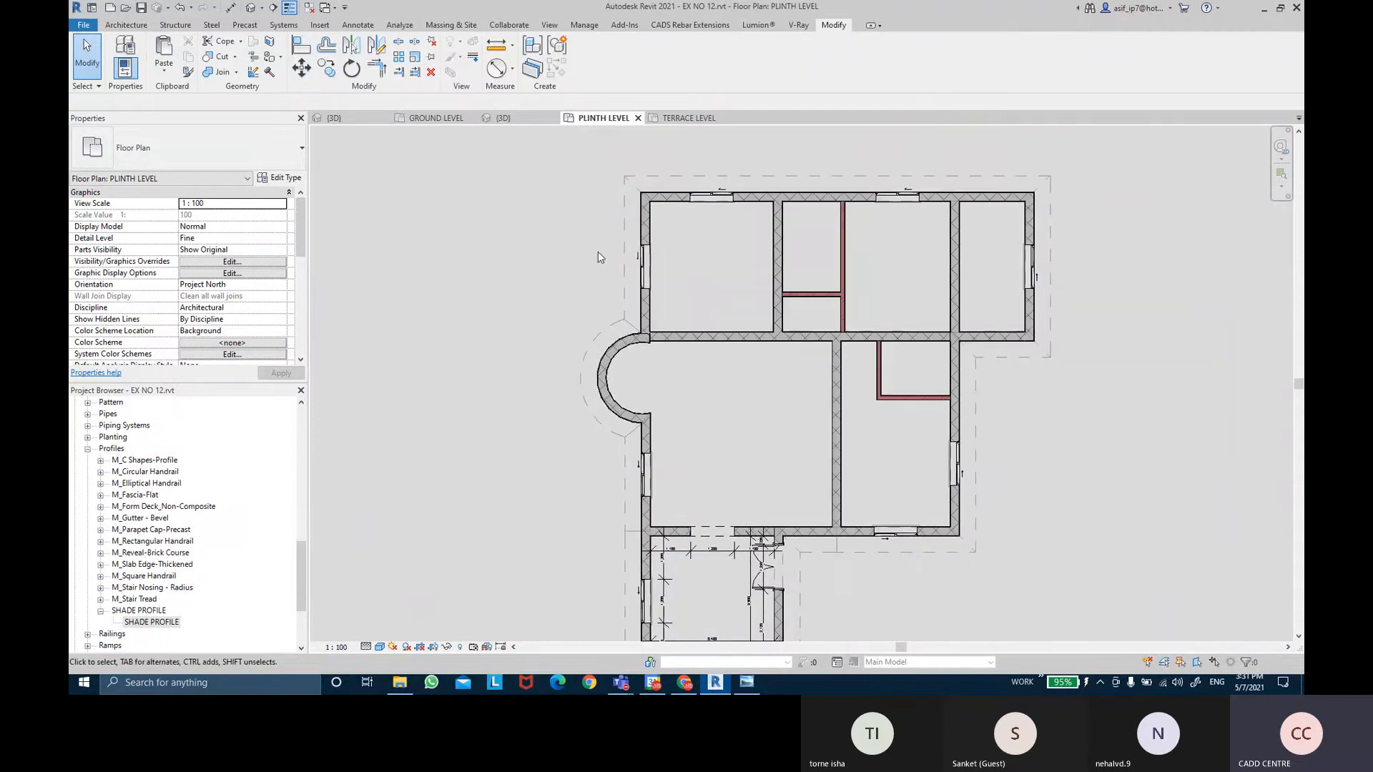
pyautogui.click(124, 26)
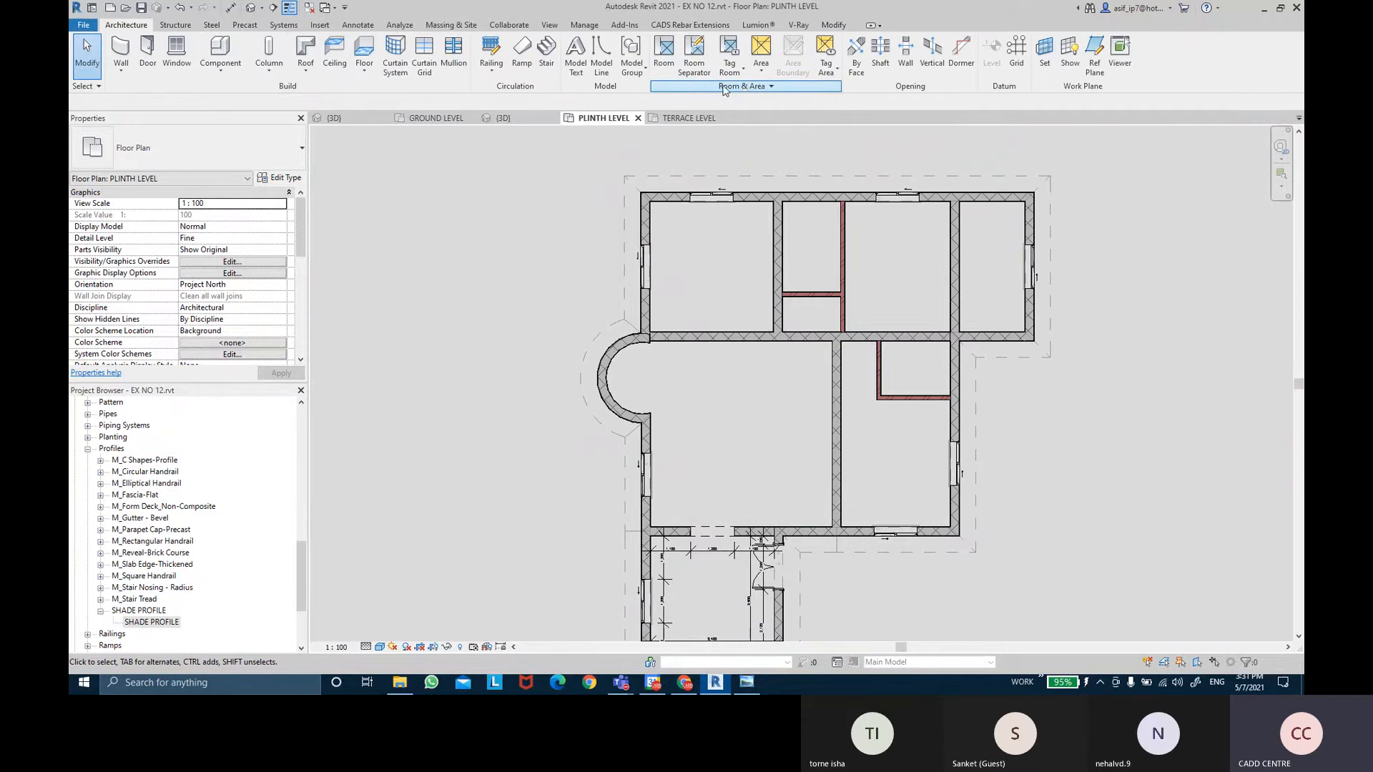
# Place tagged rooms in the lower, small red-walled, top-left and top-right spaces, up to room 8.
pyautogui.click(658, 65)
pyautogui.moveTo(728, 588); pyautogui.dragTo(704, 380, button='middle')
pyautogui.scroll(1, 705, 380)
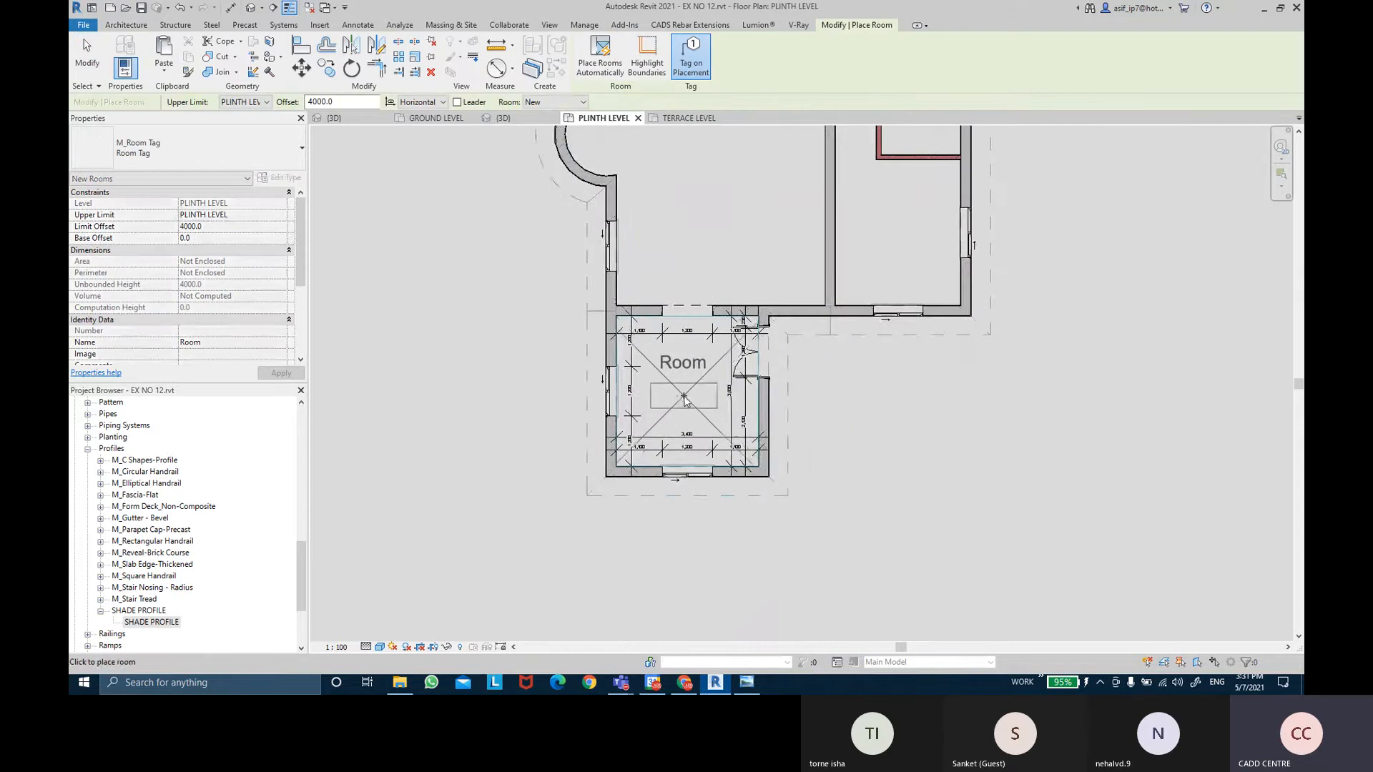
pyautogui.click(687, 402)
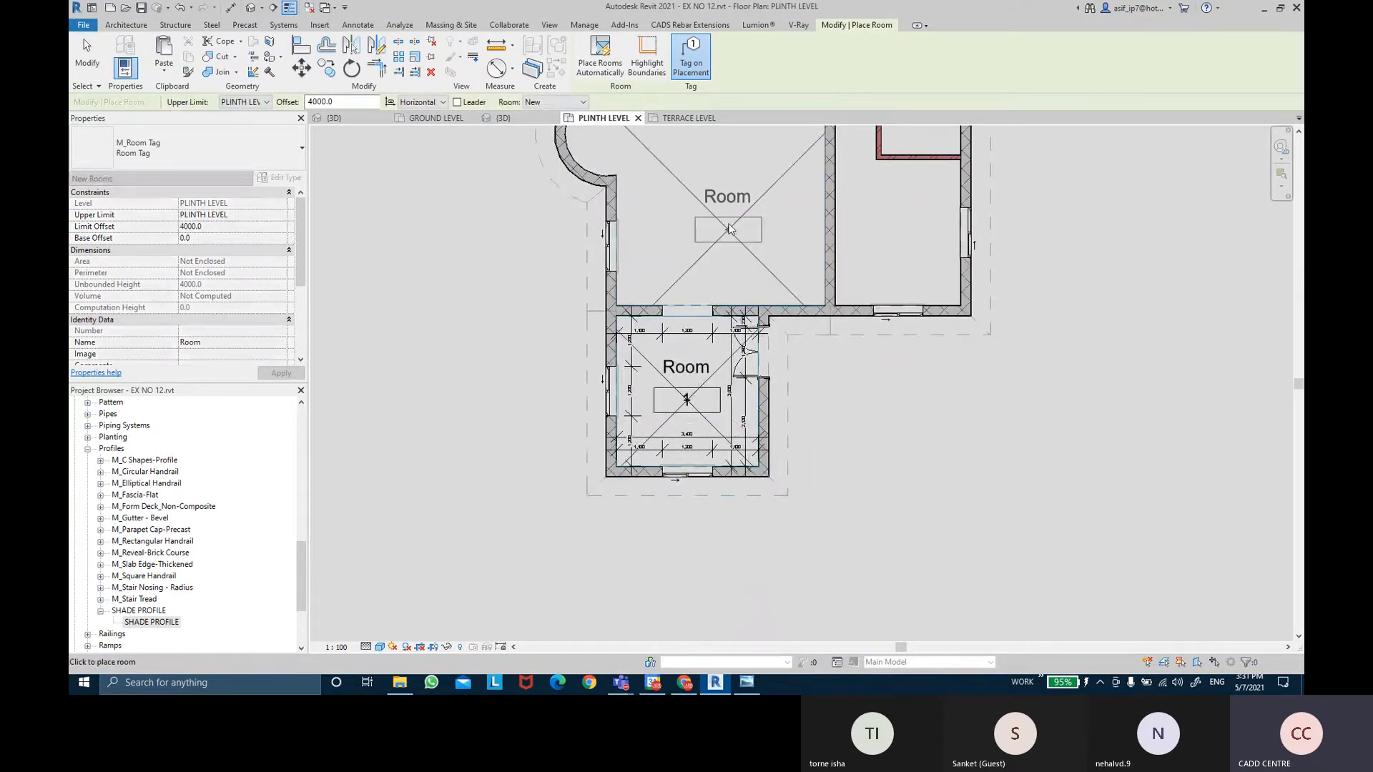
pyautogui.moveTo(726, 221); pyautogui.dragTo(712, 386, button='middle')
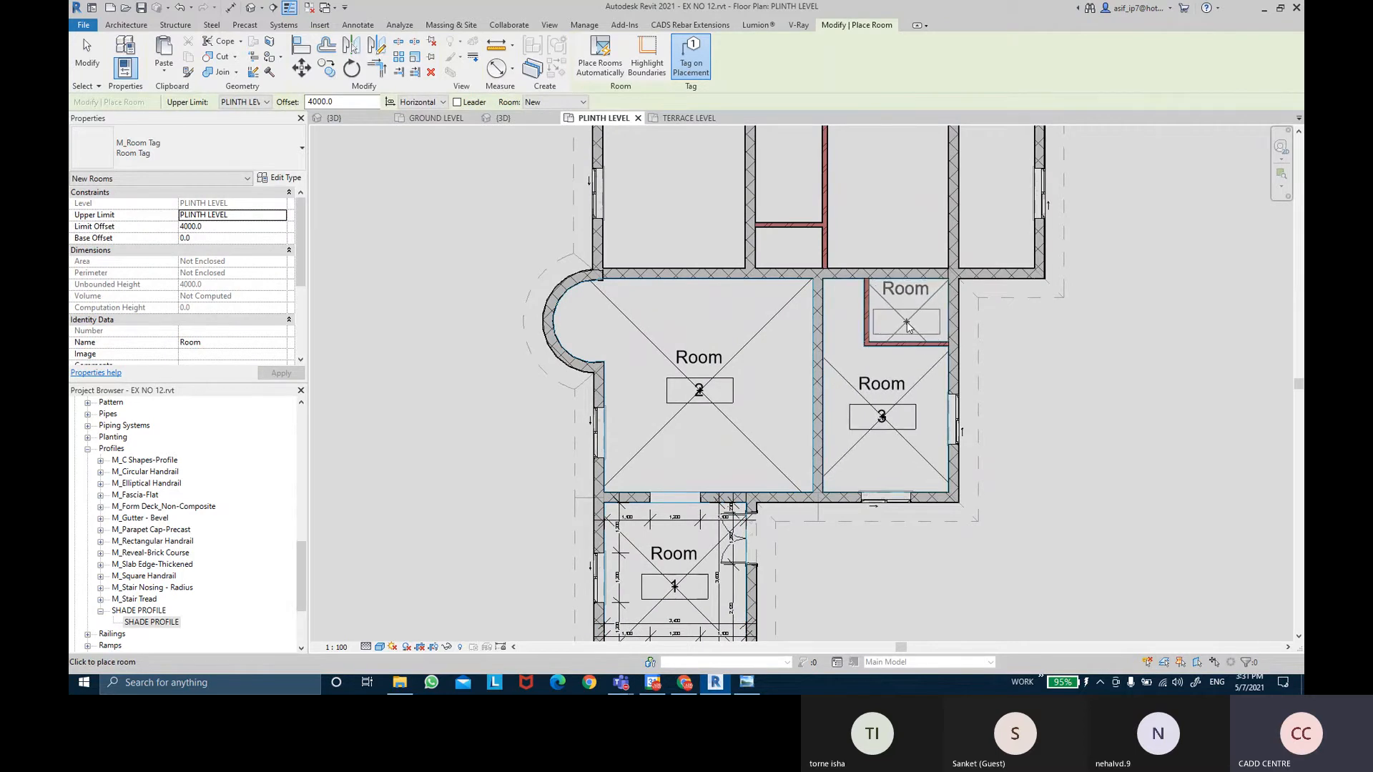
pyautogui.click(906, 299)
pyautogui.moveTo(886, 199); pyautogui.dragTo(886, 356, button='middle')
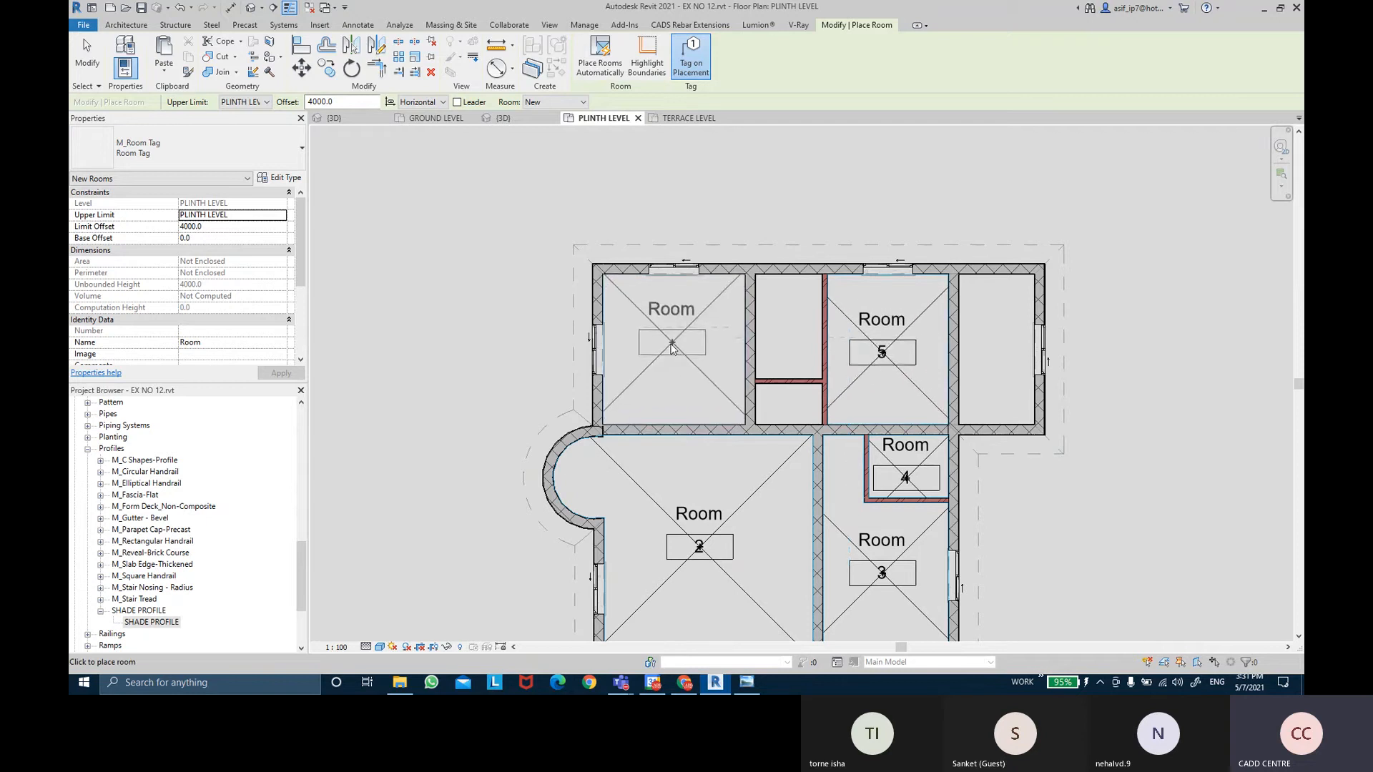
pyautogui.click(676, 358)
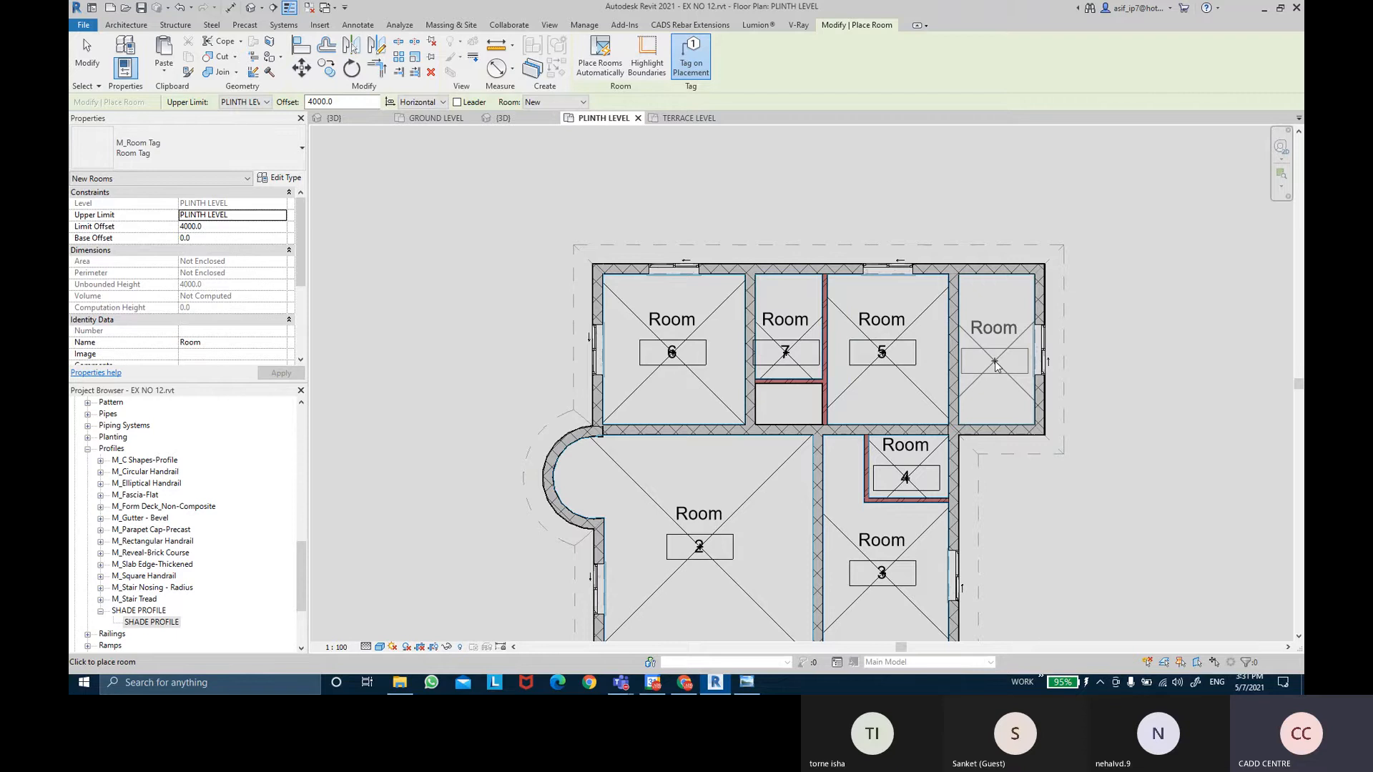
pyautogui.click(995, 366)
pyautogui.press('Escape')
pyautogui.press('Escape')
# Split the vertical partition wall beside room 7 at the horizontal wall junction.
pyautogui.scroll(1, 829, 405)
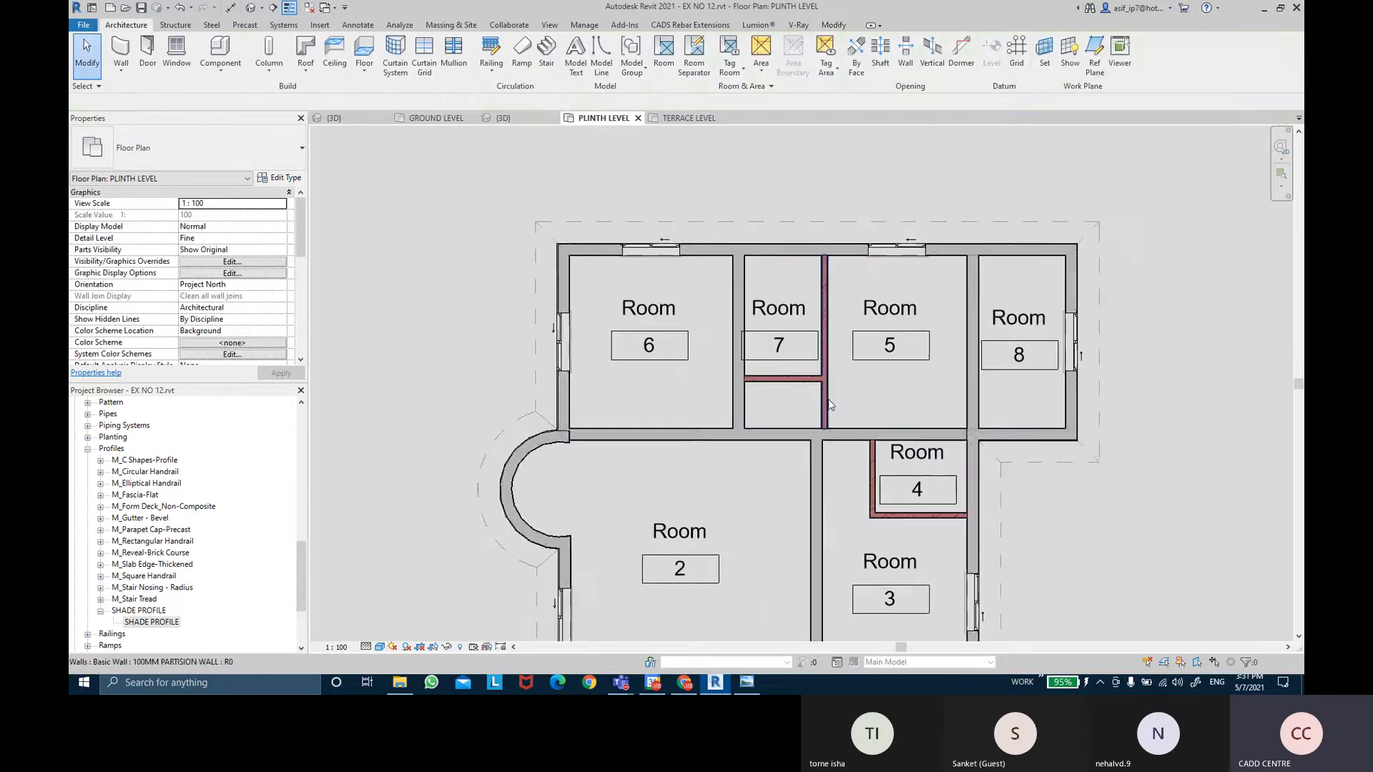
pyautogui.click(828, 405)
pyautogui.scroll(3, 827, 397)
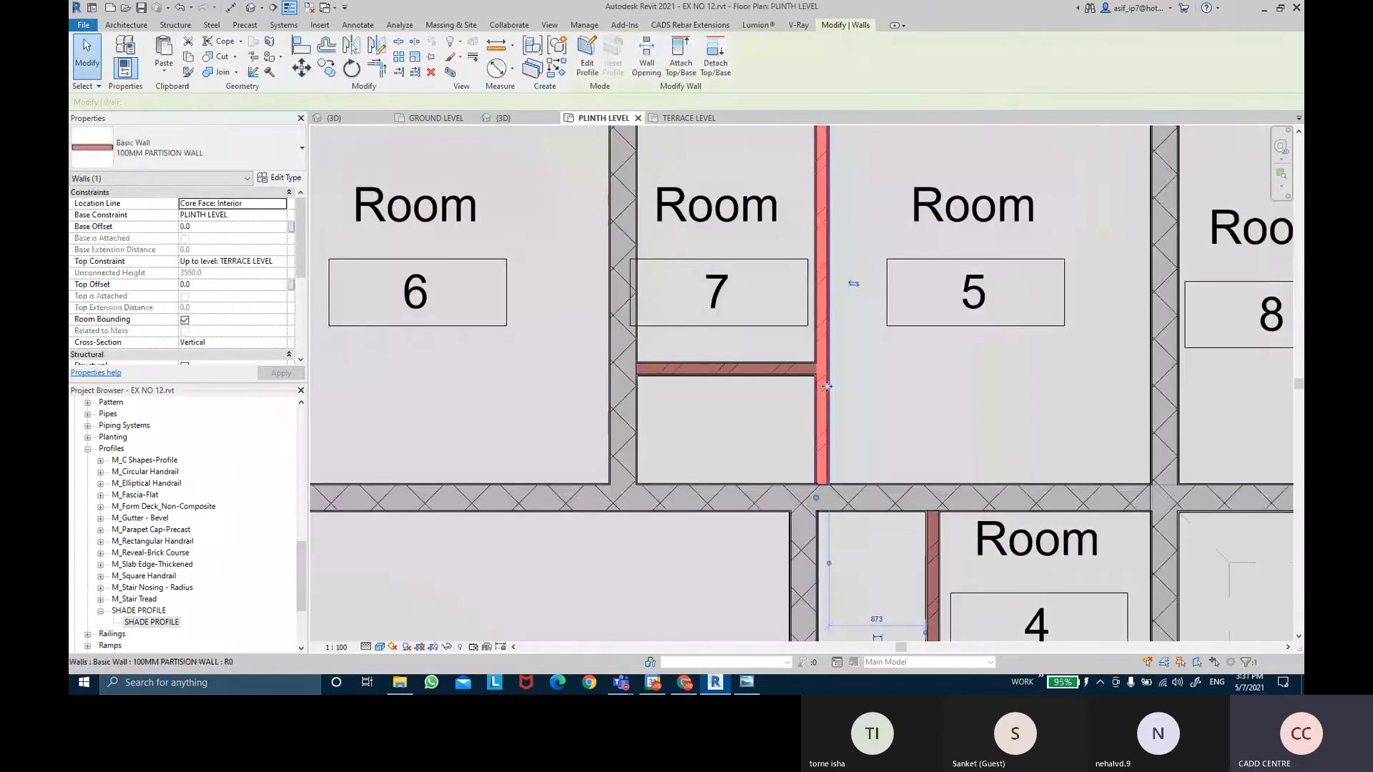
pyautogui.click(398, 42)
pyautogui.scroll(6, 842, 404)
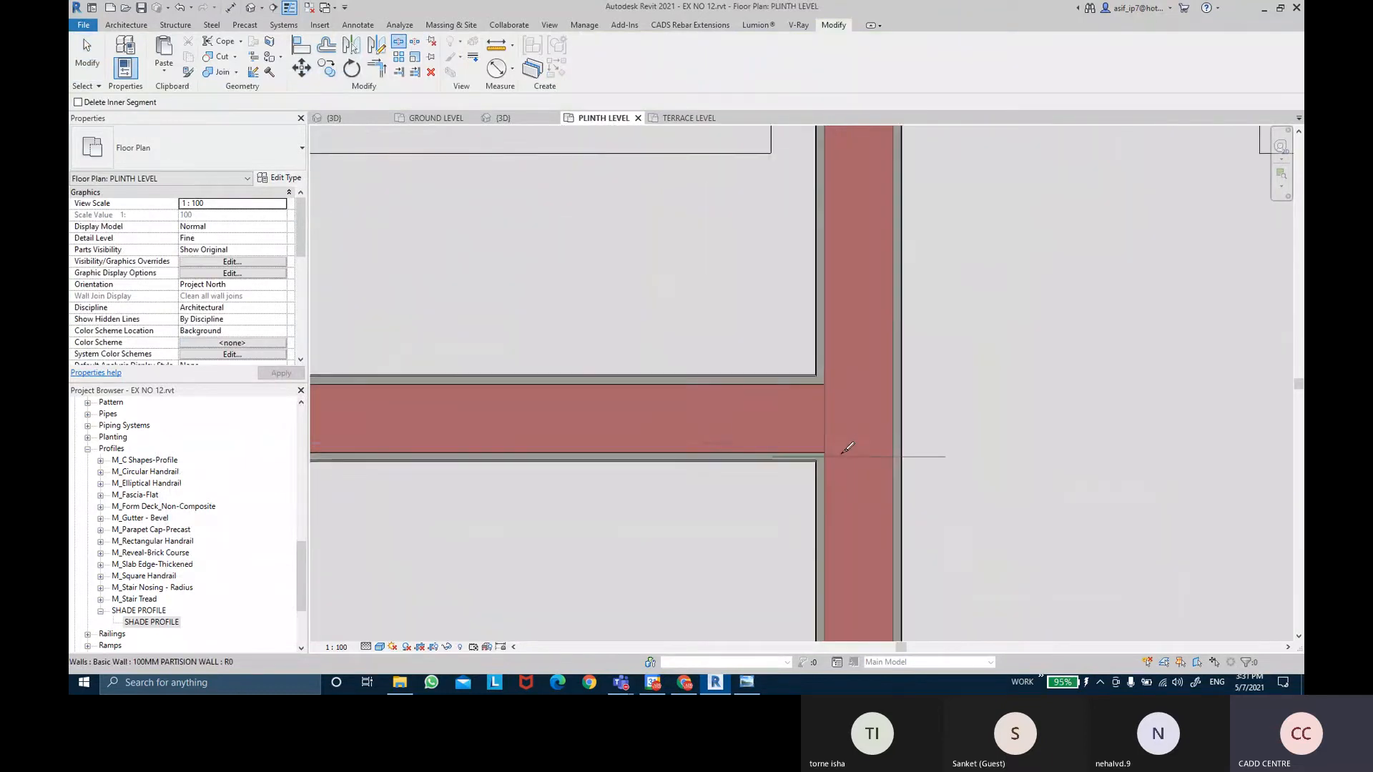
pyautogui.scroll(4, 847, 449)
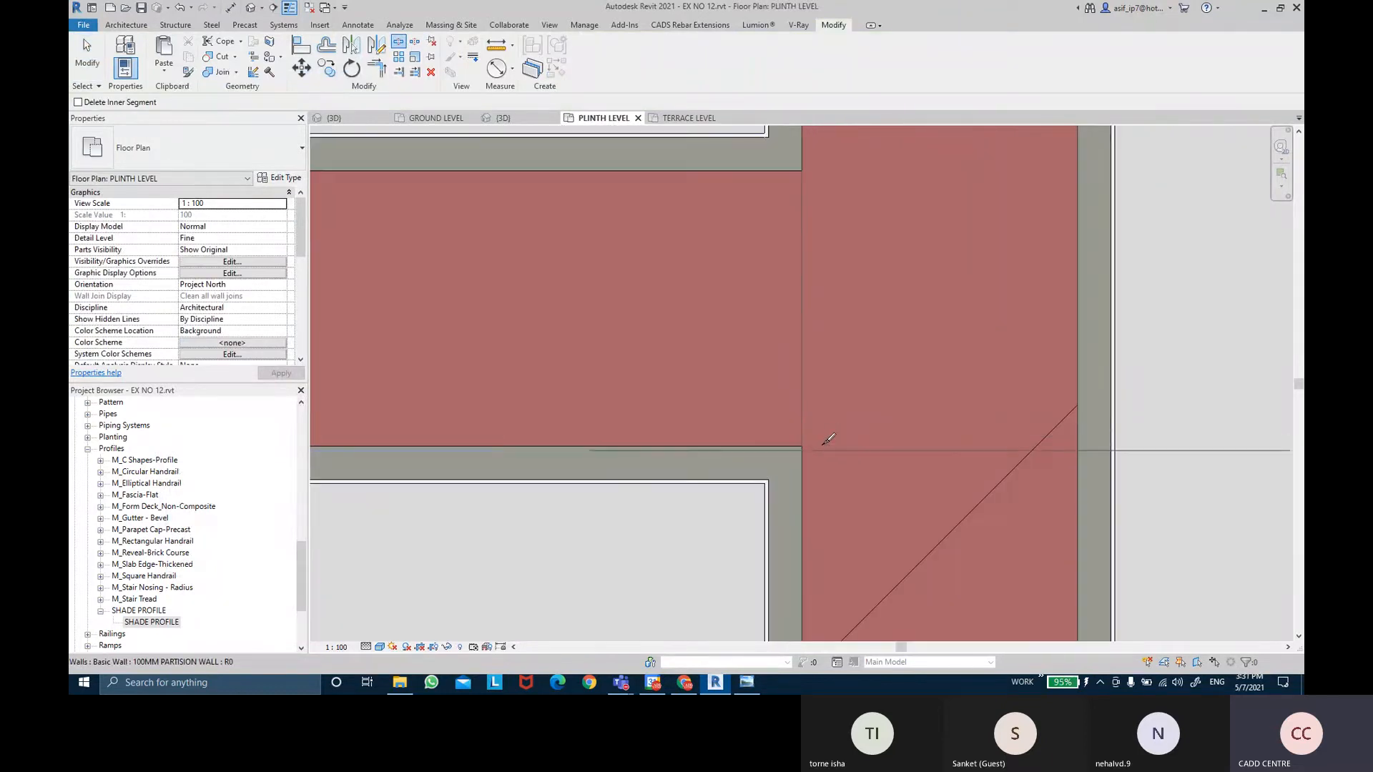
pyautogui.scroll(2, 828, 439)
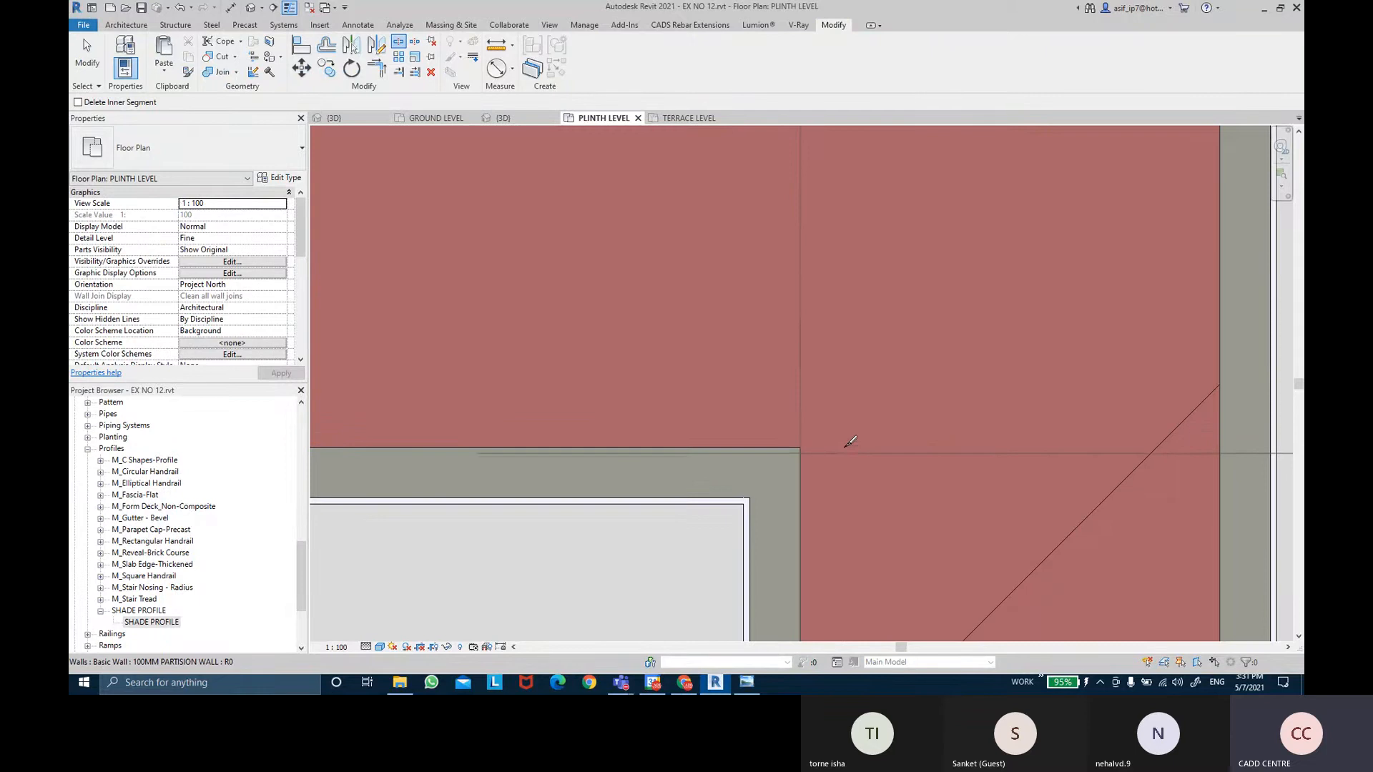
pyautogui.scroll(2, 822, 441)
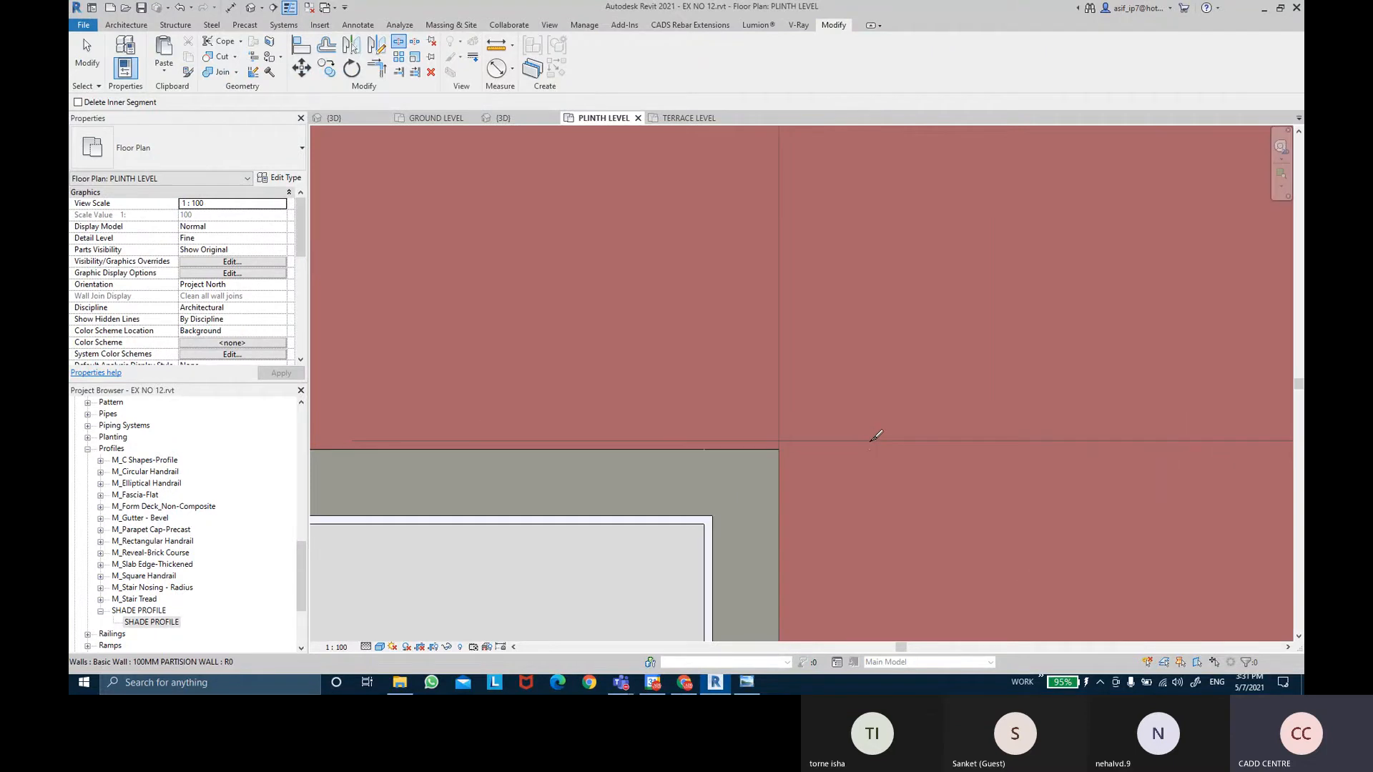
pyautogui.click(827, 442)
pyautogui.scroll(-4, 829, 441)
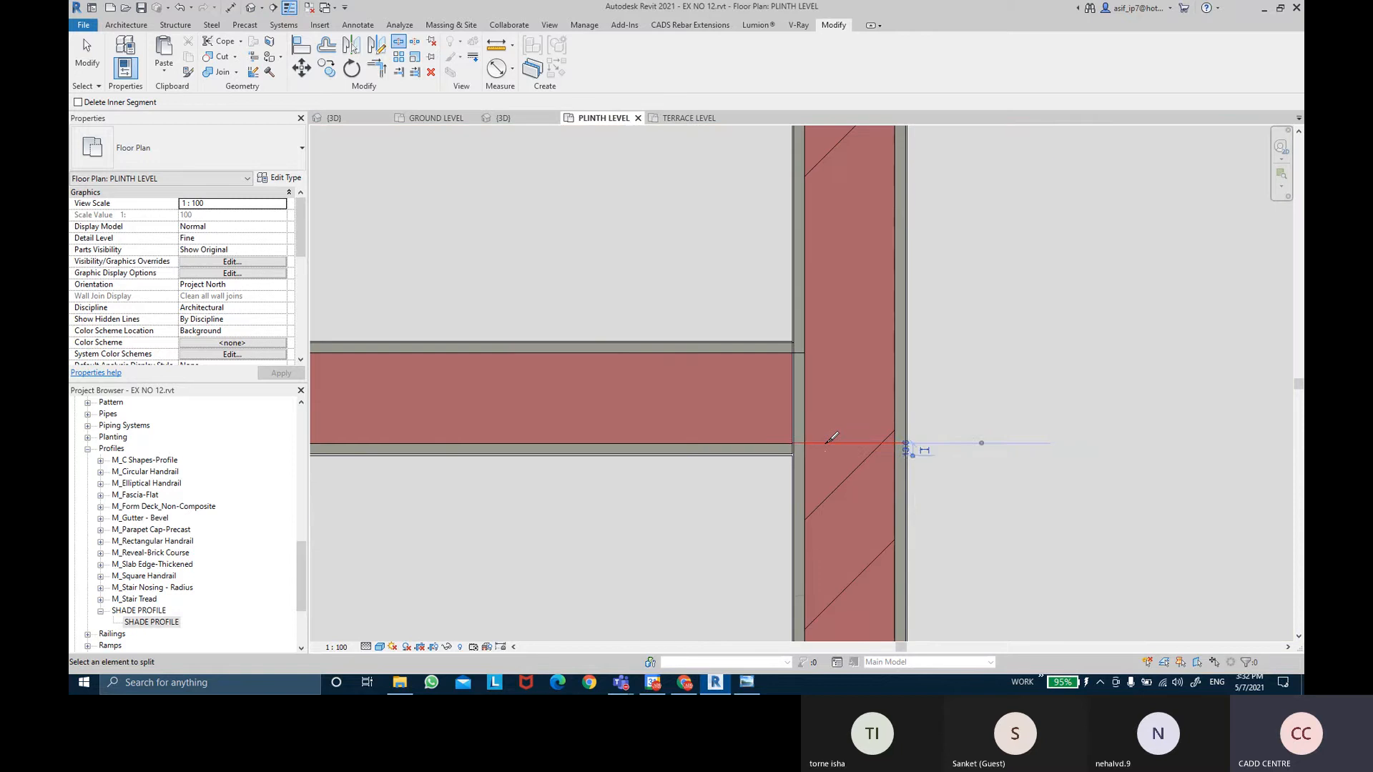
pyautogui.press('Escape')
pyautogui.press('Escape')
# Extend the lower 100MM partition segment up to meet the horizontal wall in a T-junction.
pyautogui.click(912, 493)
pyautogui.scroll(-5, 971, 503)
pyautogui.moveTo(971, 503); pyautogui.dragTo(954, 378, button='middle')
pyautogui.scroll(-1, 973, 381)
pyautogui.scroll(-4, 974, 385)
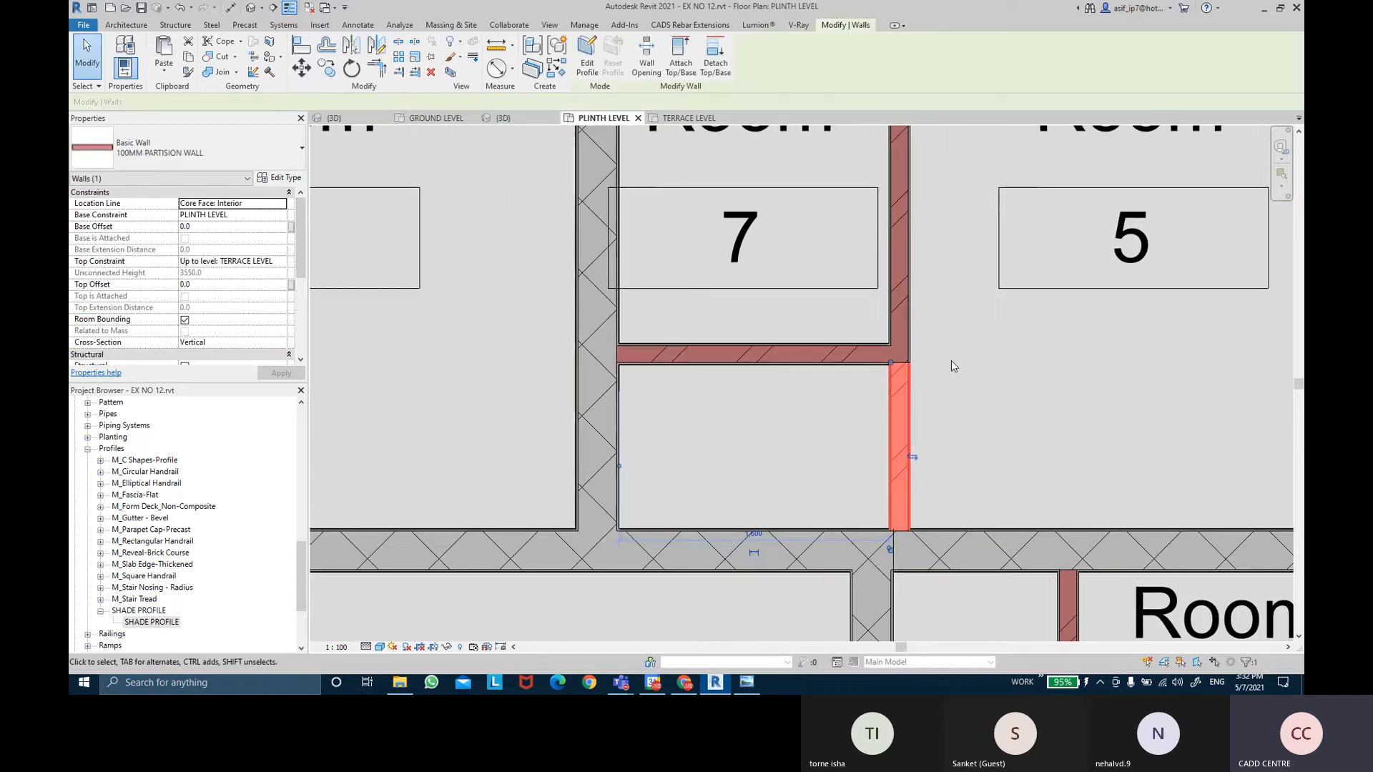
pyautogui.scroll(3, 951, 365)
pyautogui.press('r')
pyautogui.press('s')
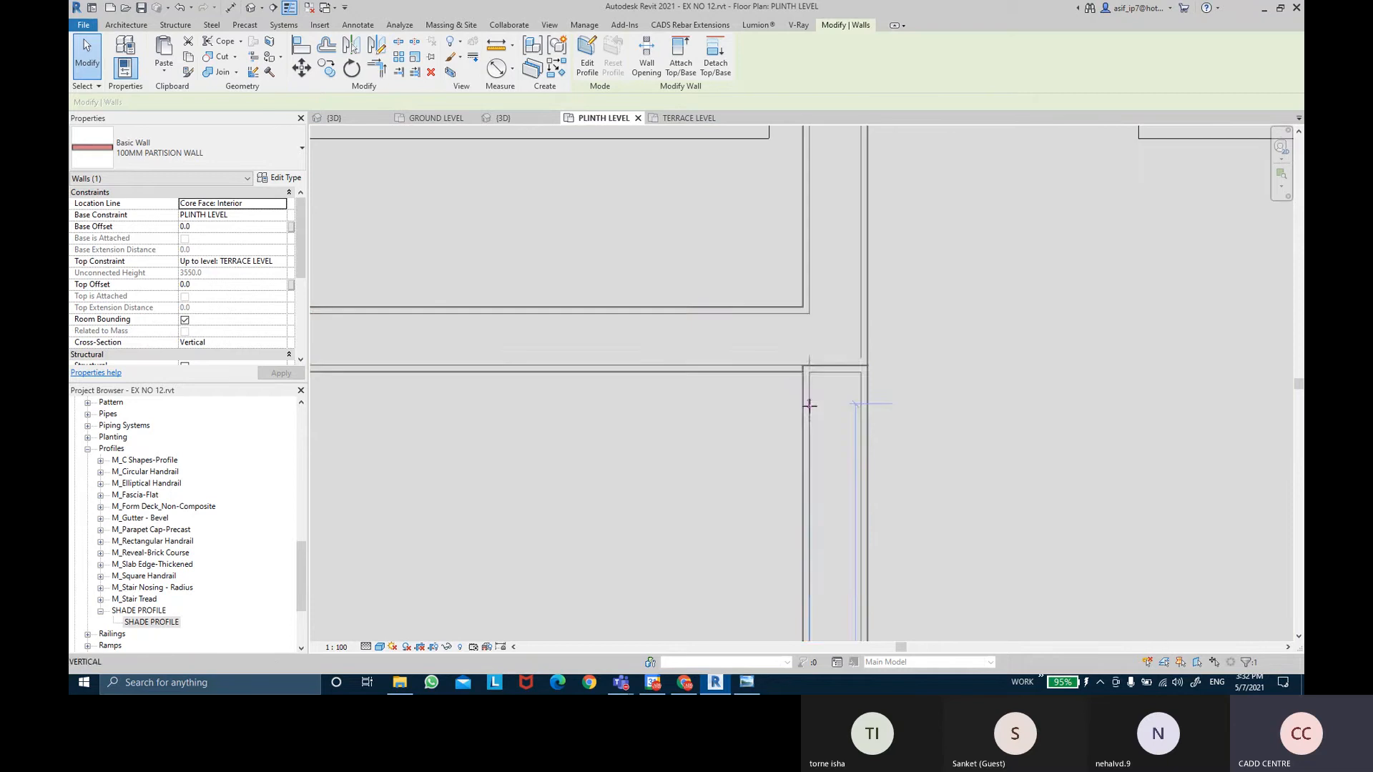
pyautogui.moveTo(809, 406); pyautogui.dragTo(818, 374)
pyautogui.moveTo(885, 412); pyautogui.dragTo(886, 414)
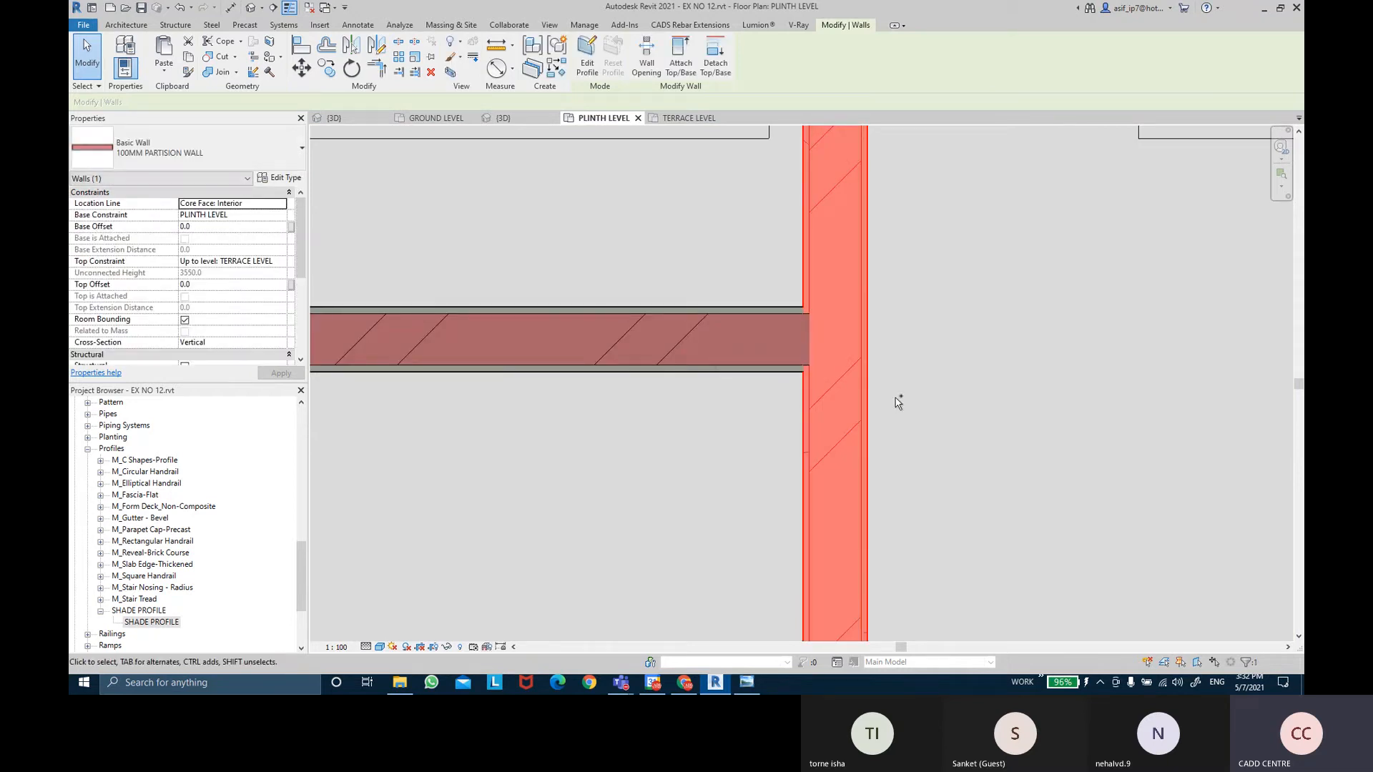
pyautogui.hotkey('ctrl', 'z')
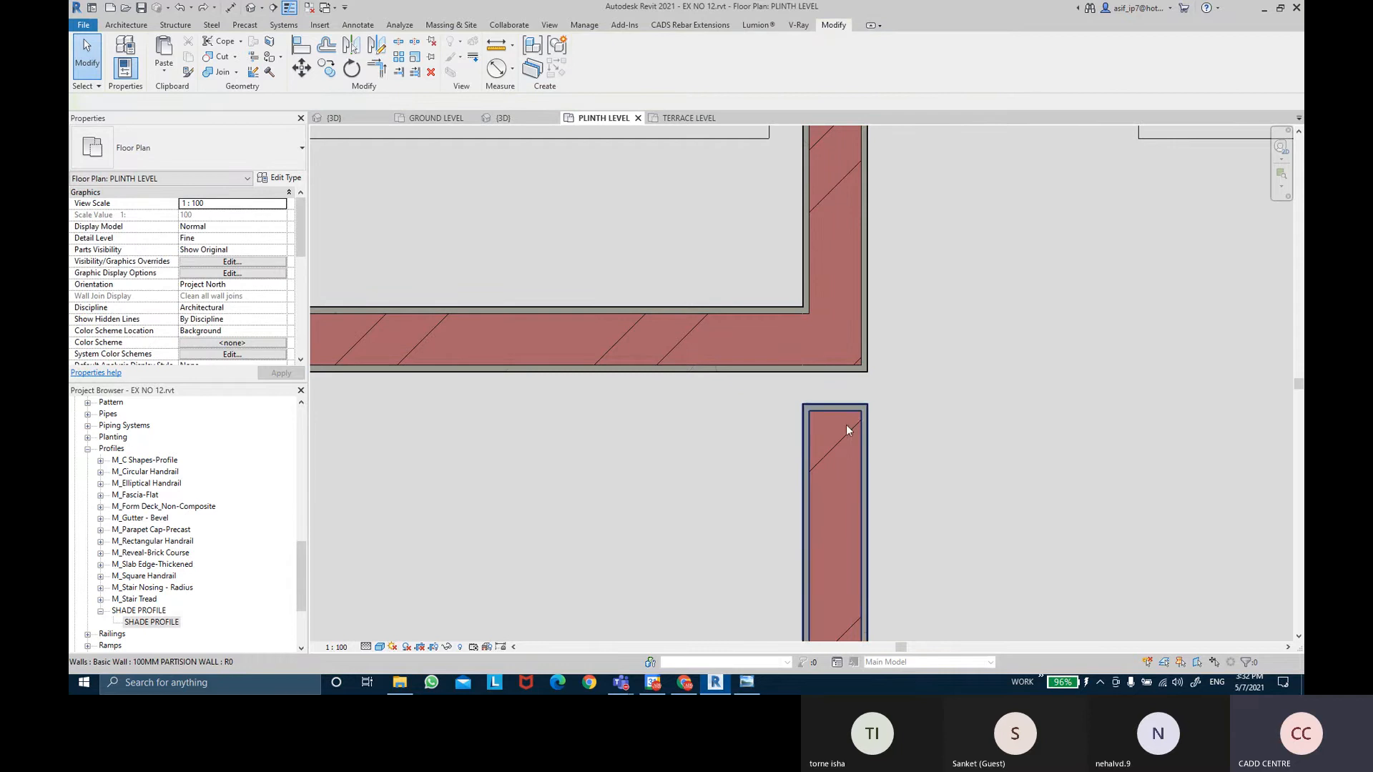
pyautogui.click(846, 425)
pyautogui.hotkey('ctrl', 'y')
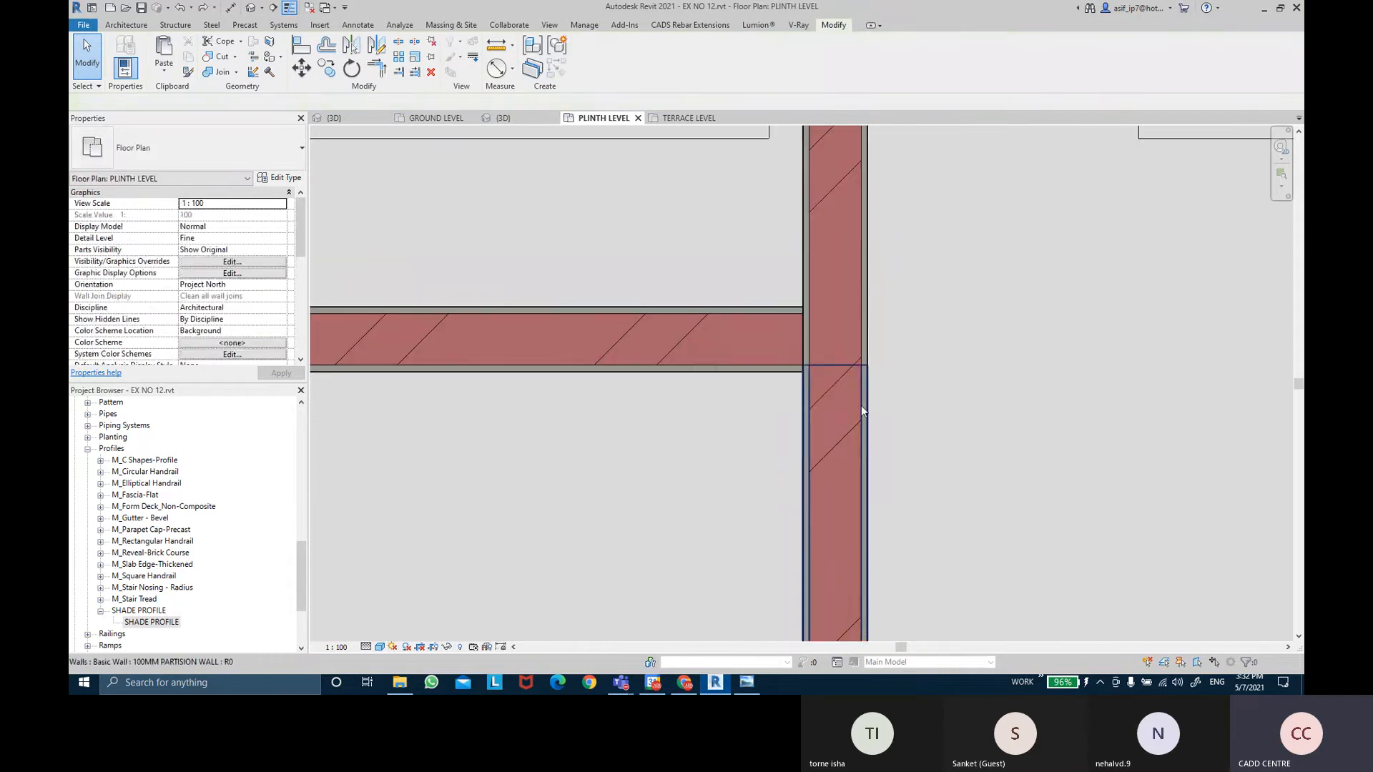
pyautogui.click(860, 405)
pyautogui.press('Escape')
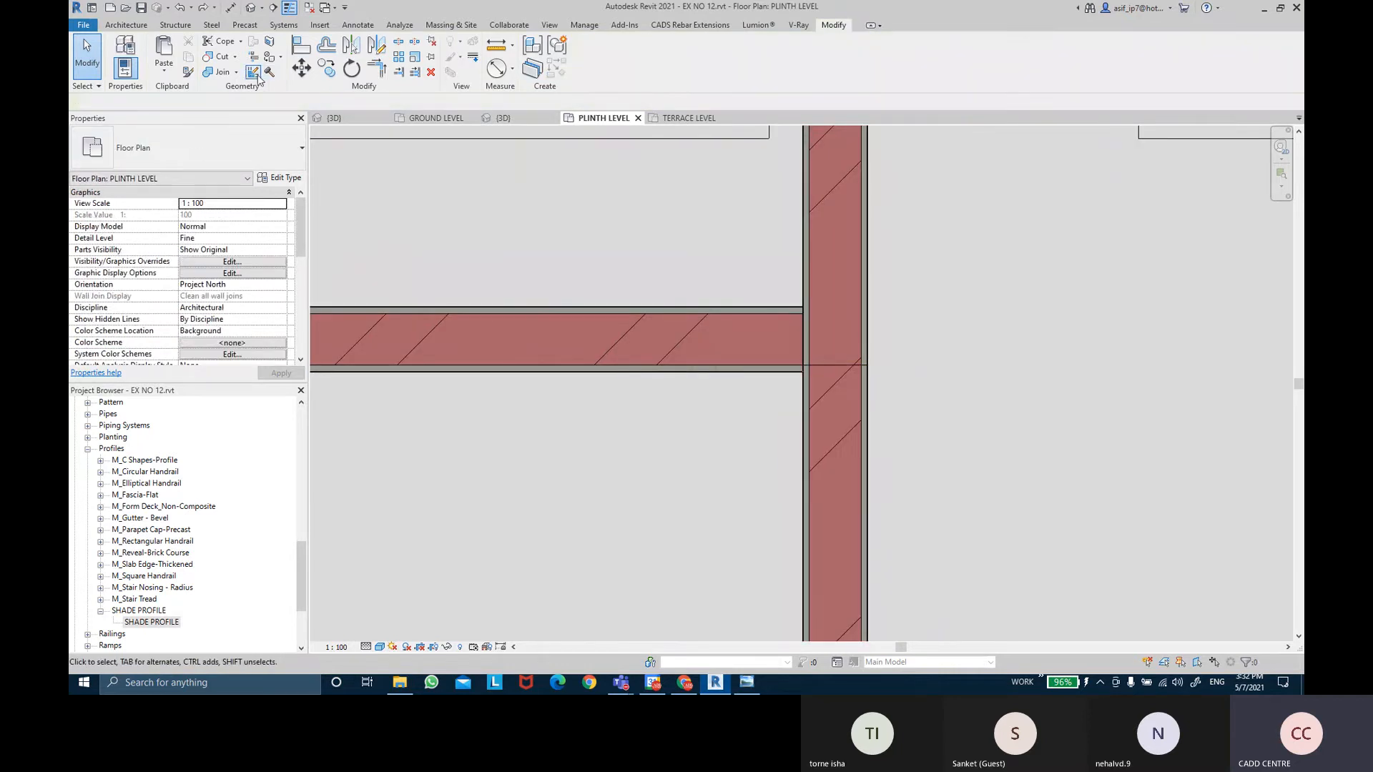
pyautogui.click(255, 74)
# Make the partition T-junction a butt join with the vertical wall running through.
pyautogui.click(858, 370)
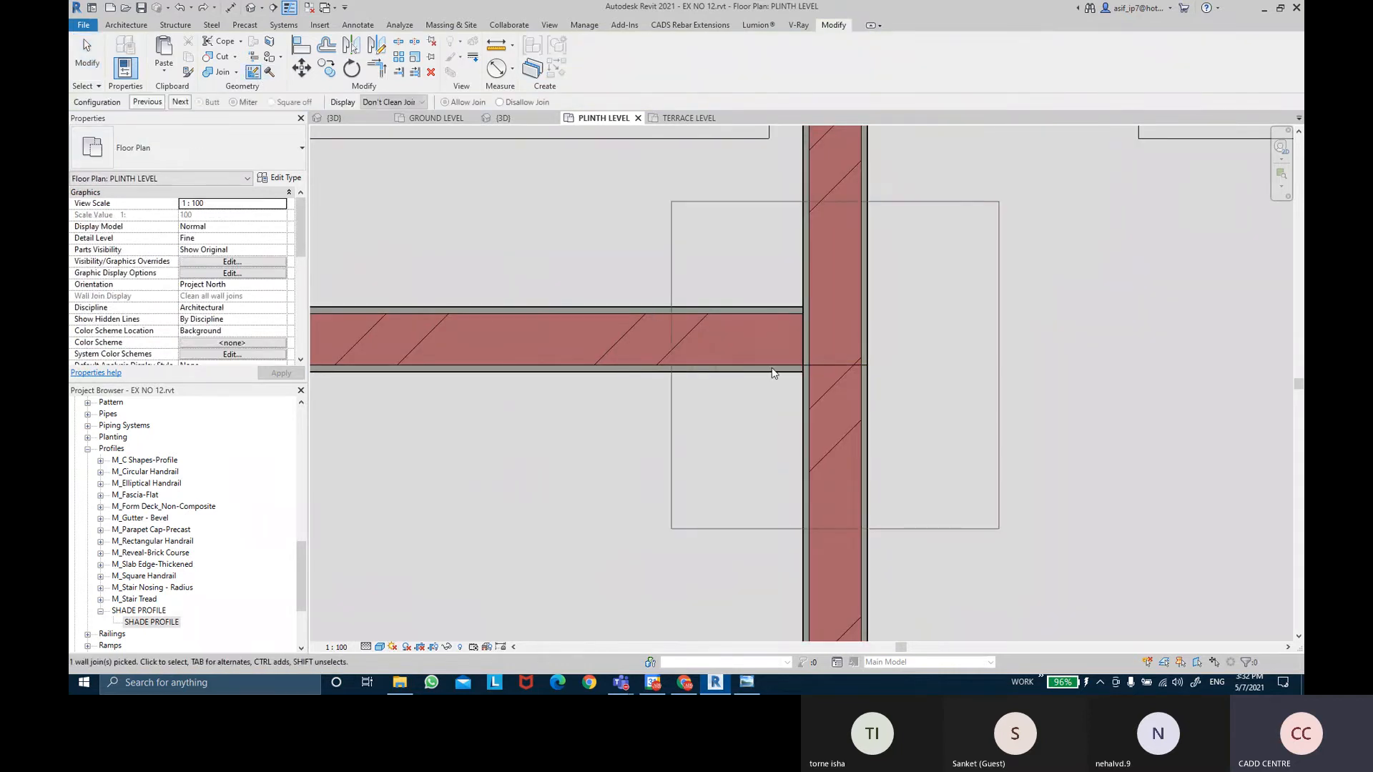
pyautogui.click(179, 102)
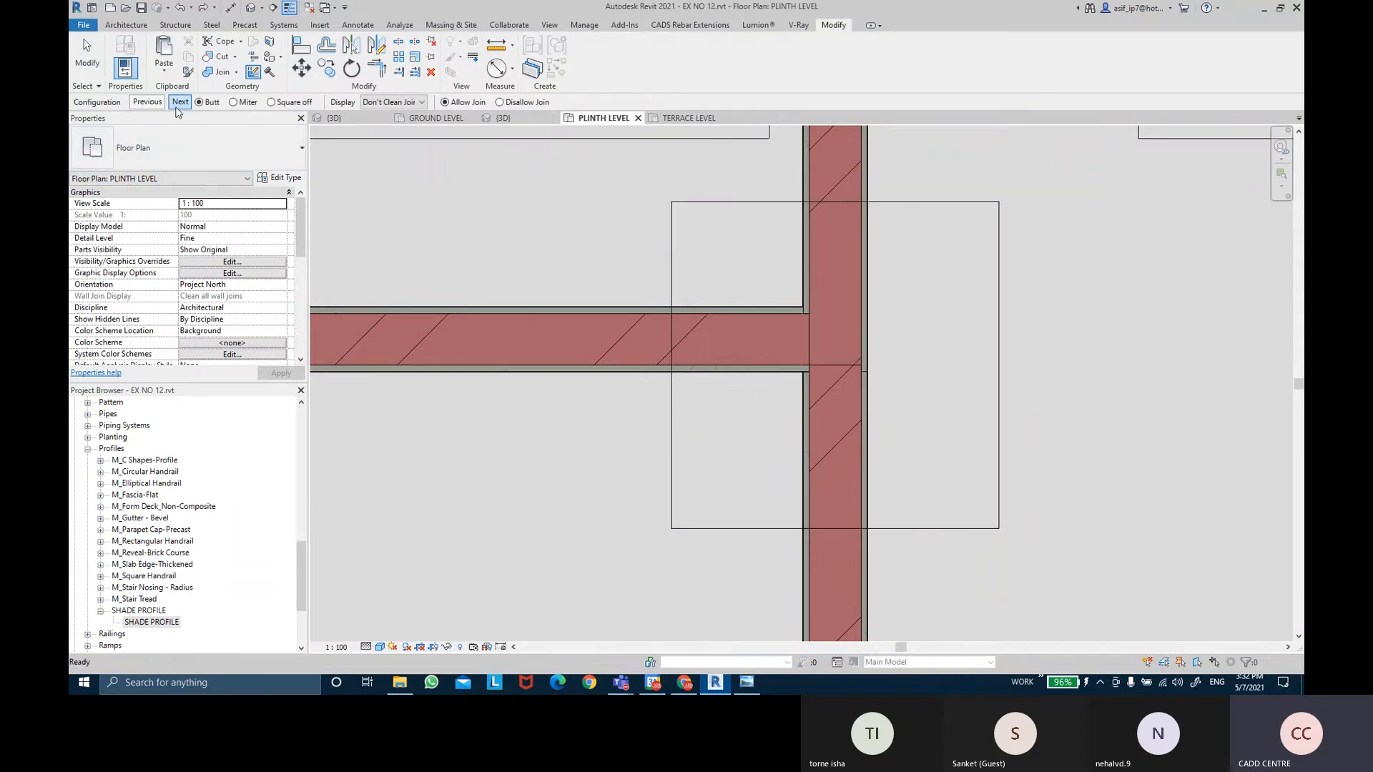
pyautogui.click(180, 102)
pyautogui.click(179, 102)
pyautogui.click(180, 103)
pyautogui.click(179, 102)
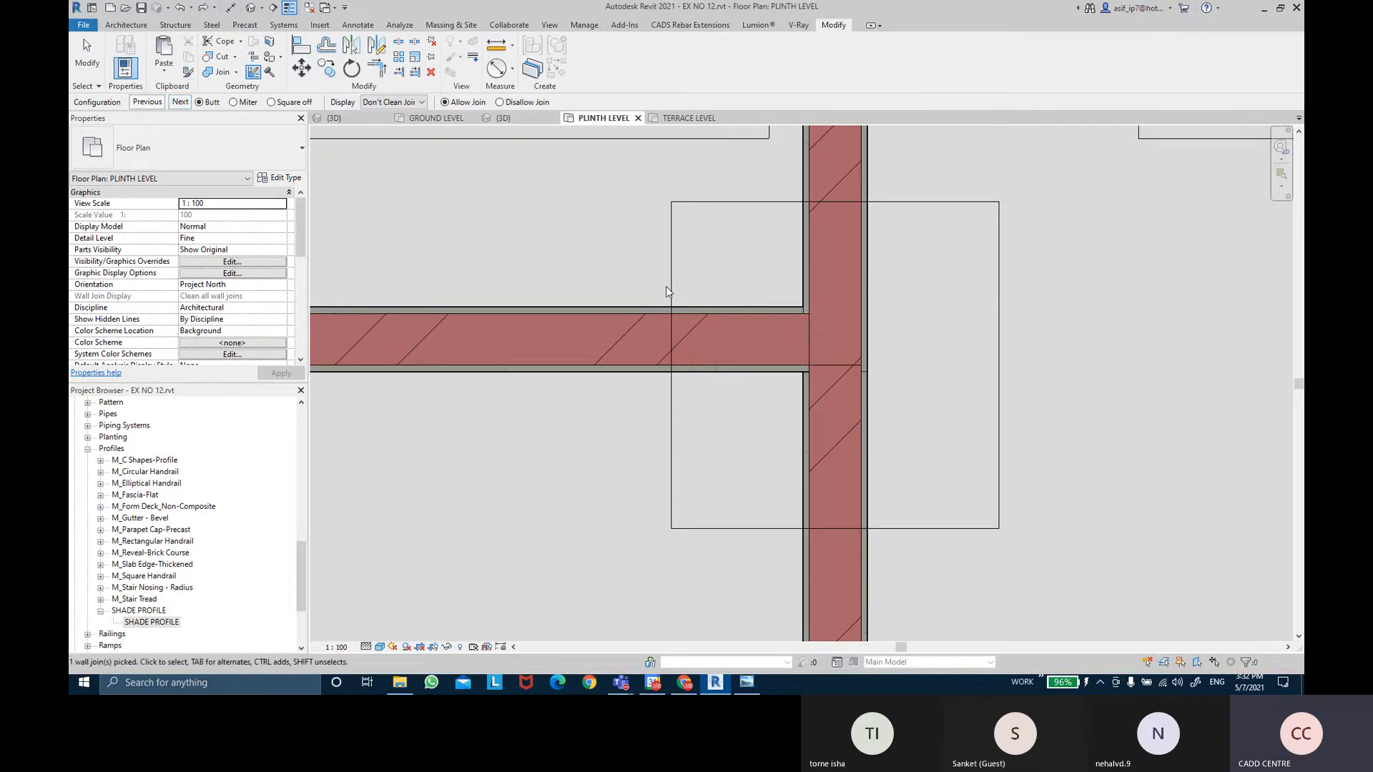
pyautogui.press('Escape')
# Select the lower vertical partition wall segment.
pyautogui.click(851, 462)
pyautogui.scroll(-3, 943, 462)
pyautogui.scroll(-3, 949, 467)
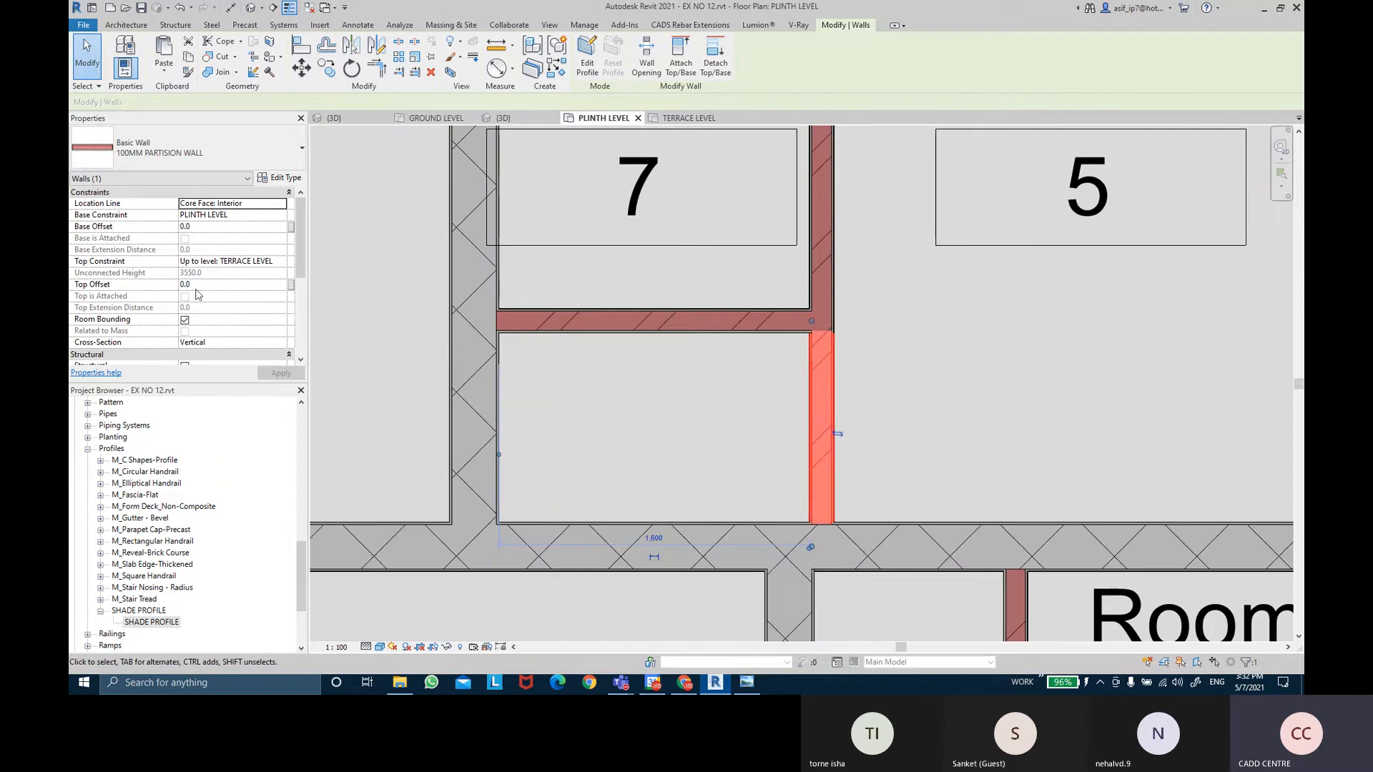
pyautogui.scroll(-3, 193, 343)
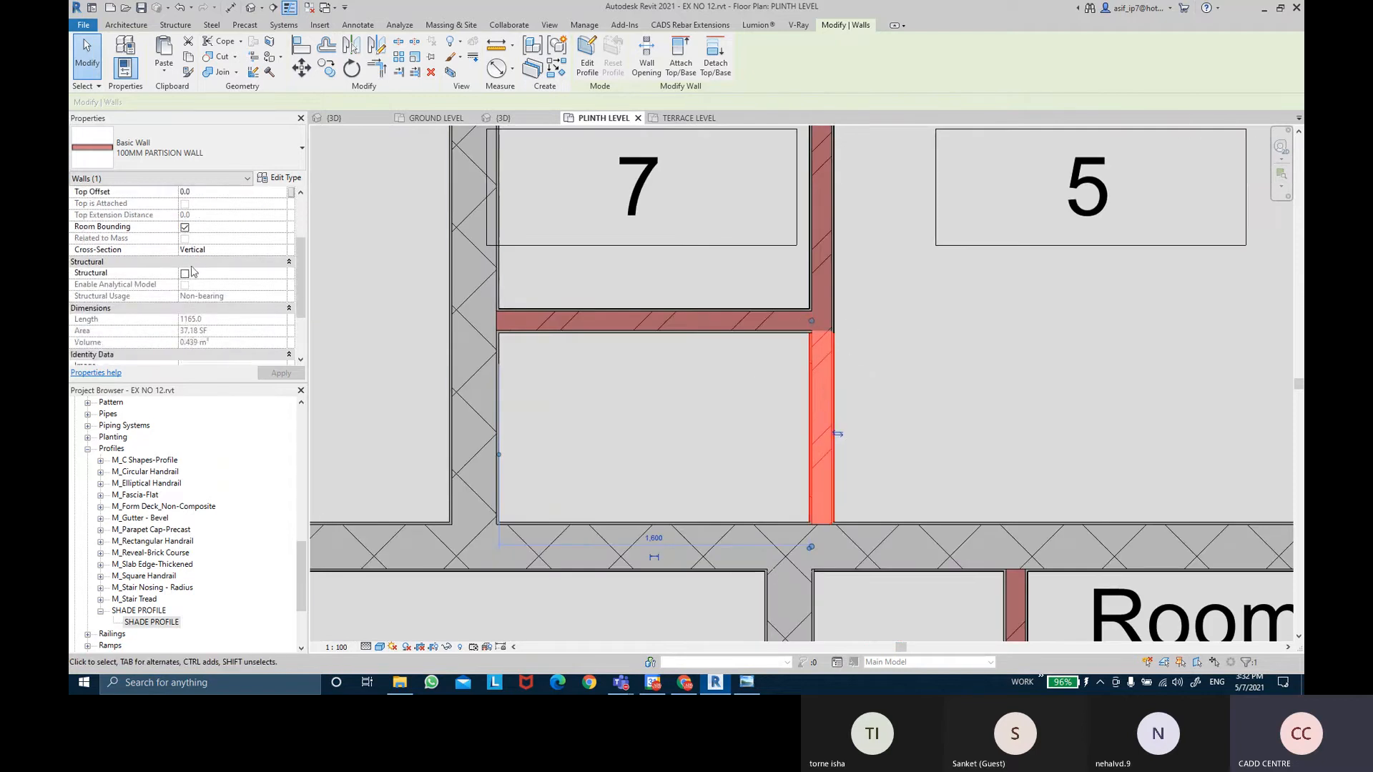
pyautogui.scroll(-1, 207, 312)
pyautogui.scroll(2, 207, 311)
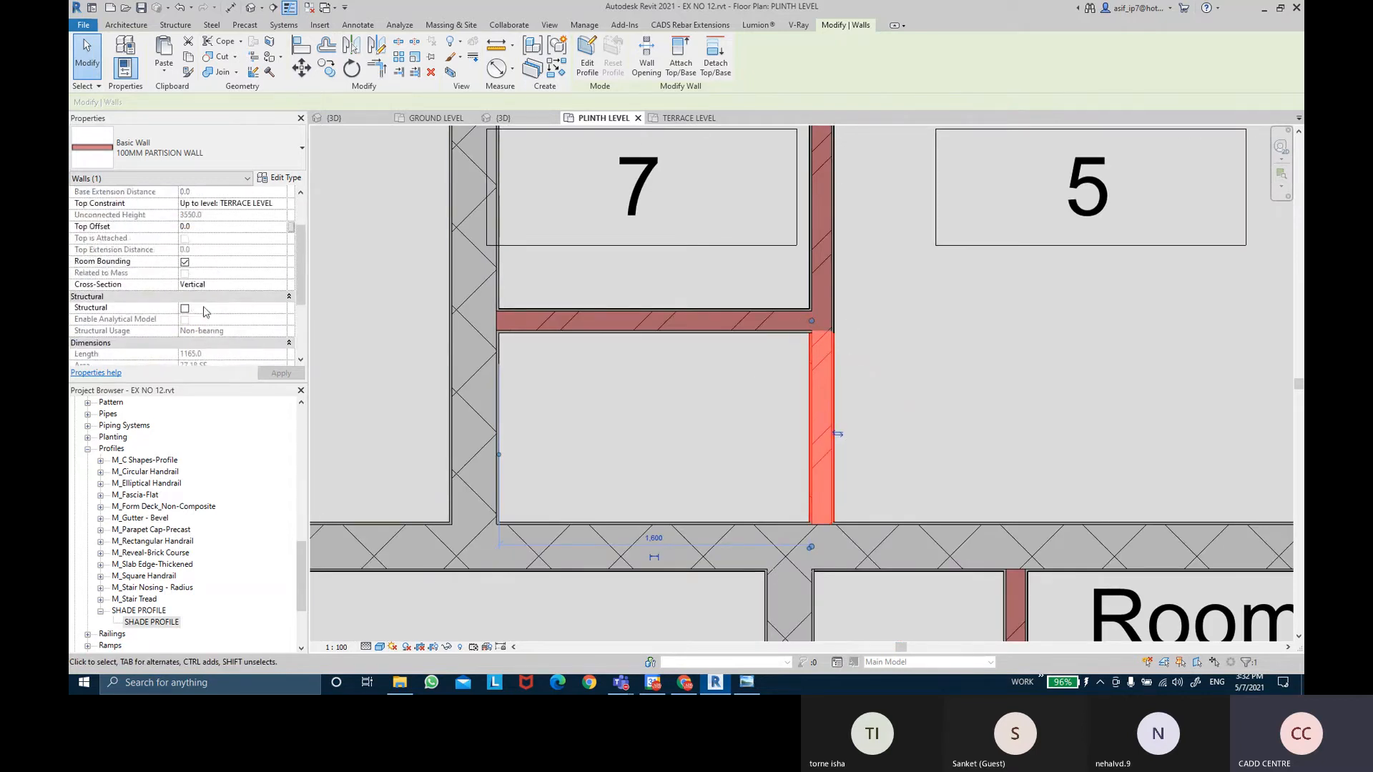
# Uncheck Room Bounding for the lower partition segment.
pyautogui.click(184, 261)
pyautogui.scroll(-1, 870, 347)
pyautogui.scroll(-3, 870, 346)
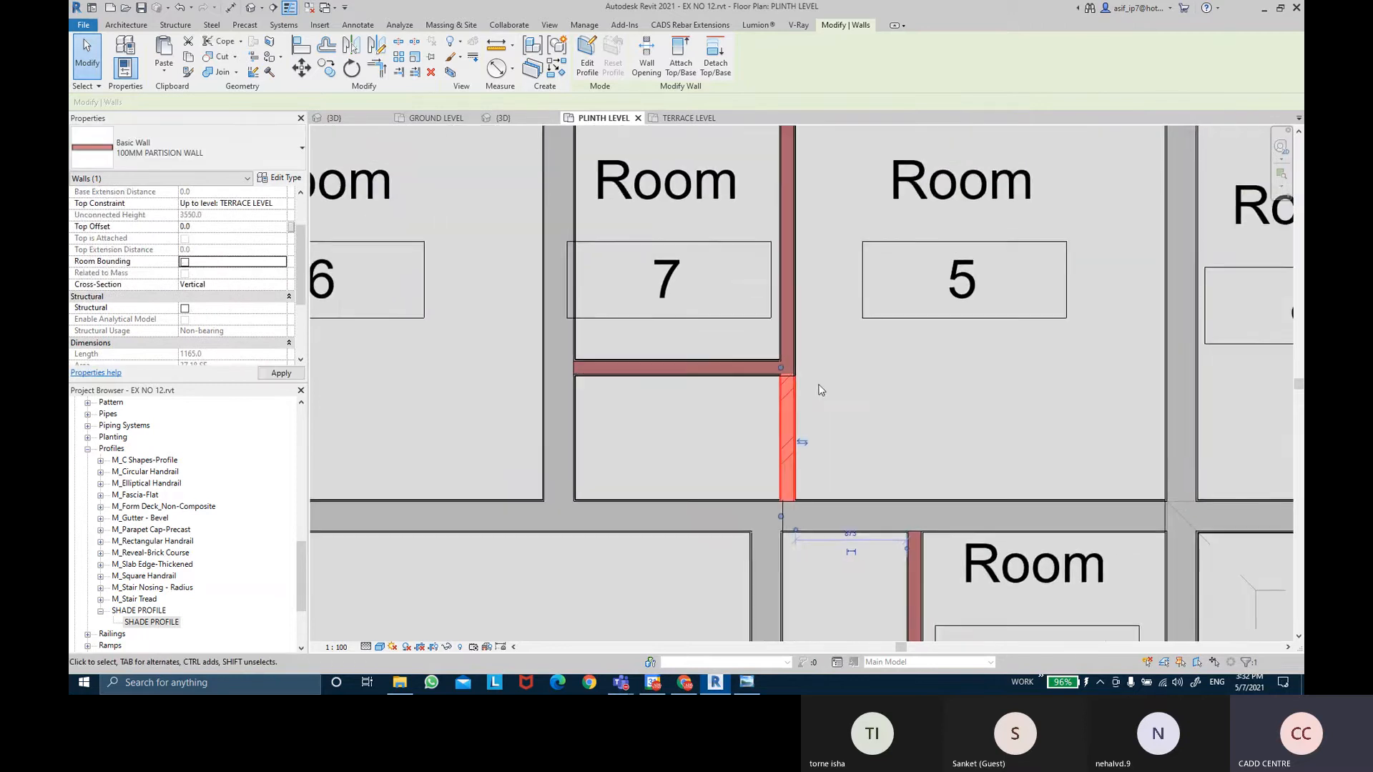
# Check Room 5's new extent below Room 7.
pyautogui.click(958, 364)
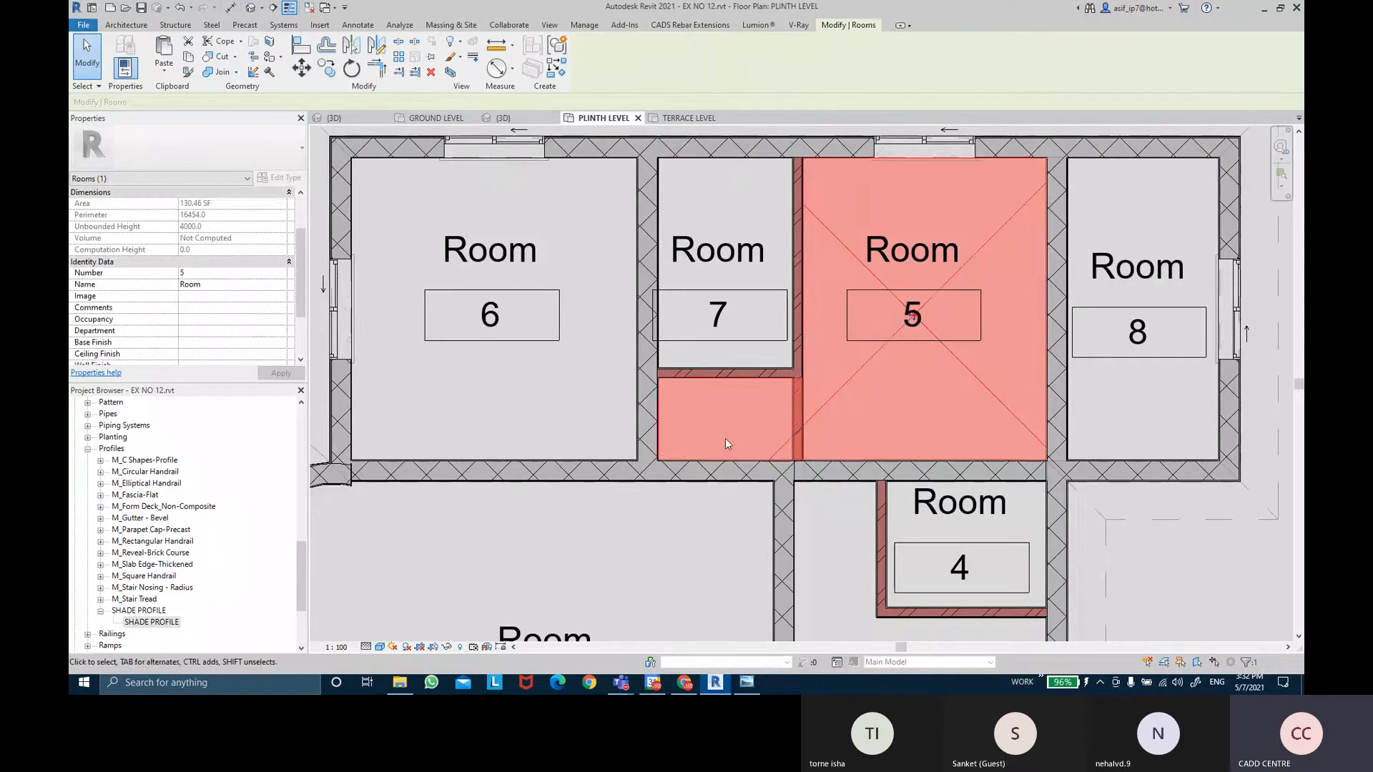
pyautogui.moveTo(1013, 301); pyautogui.dragTo(981, 345, button='middle')
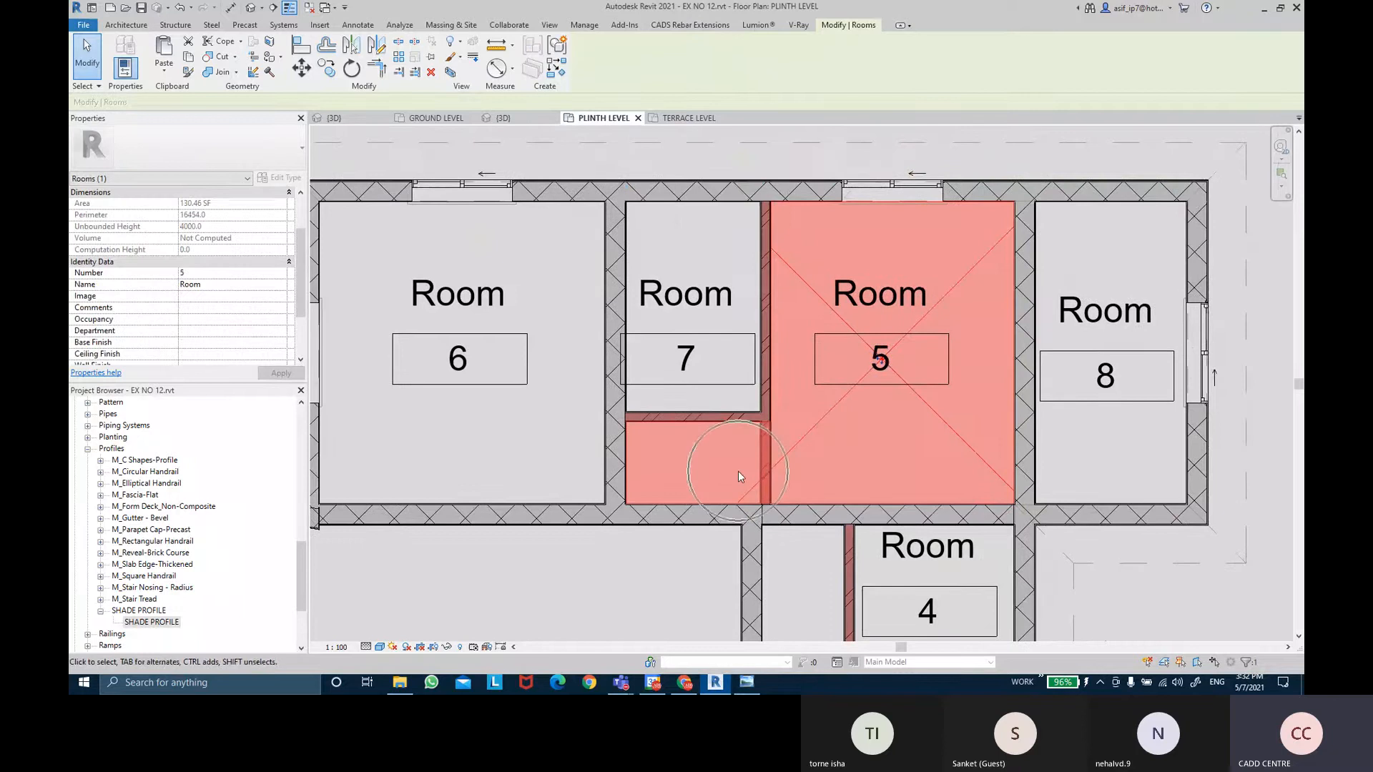
pyautogui.moveTo(738, 470)
pyautogui.mouseDown(button='middle')
pyautogui.moveTo(882, 427)
pyautogui.moveTo(821, 433)
pyautogui.moveTo(855, 437)
pyautogui.mouseUp(button='middle')
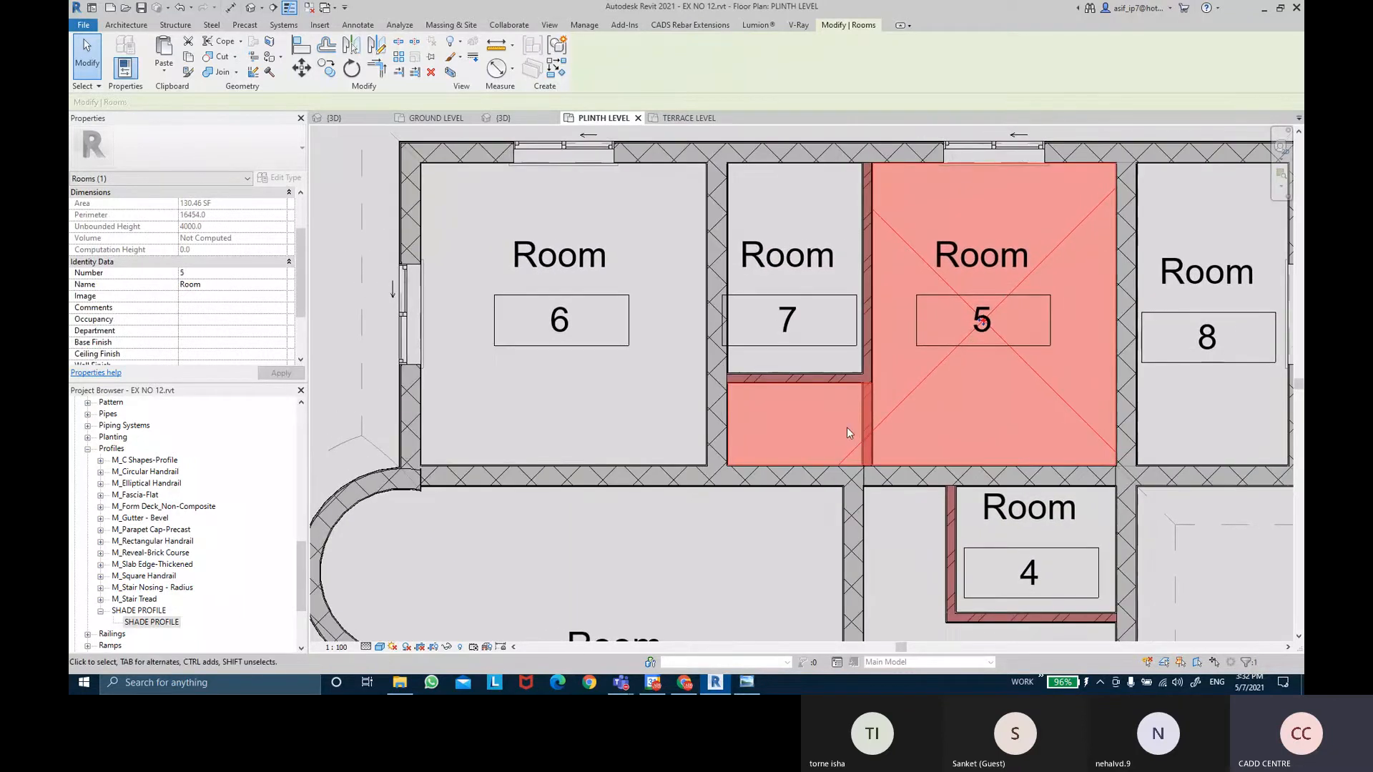
pyautogui.moveTo(795, 531); pyautogui.dragTo(791, 496, button='middle')
pyautogui.scroll(-3, 722, 465)
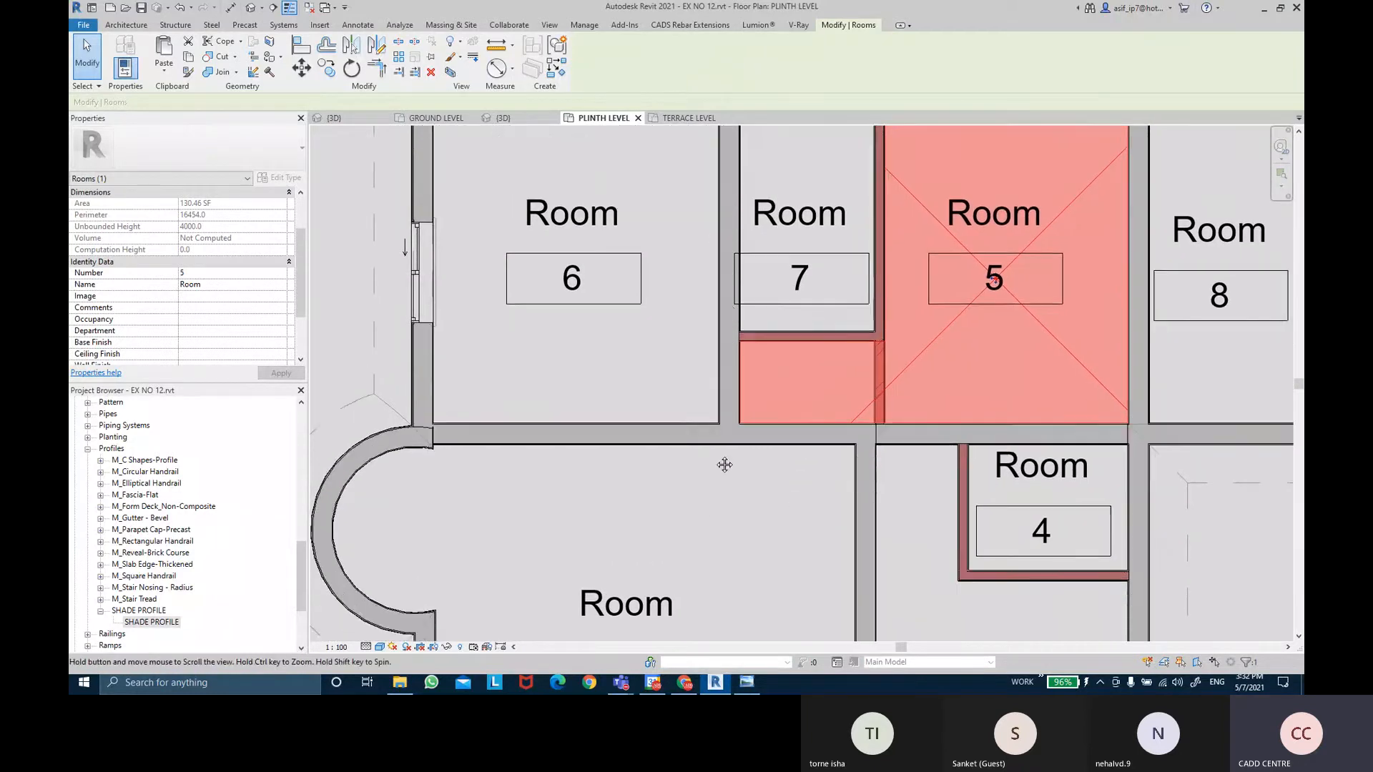
pyautogui.moveTo(724, 424); pyautogui.dragTo(753, 491, button='middle')
pyautogui.click(725, 477)
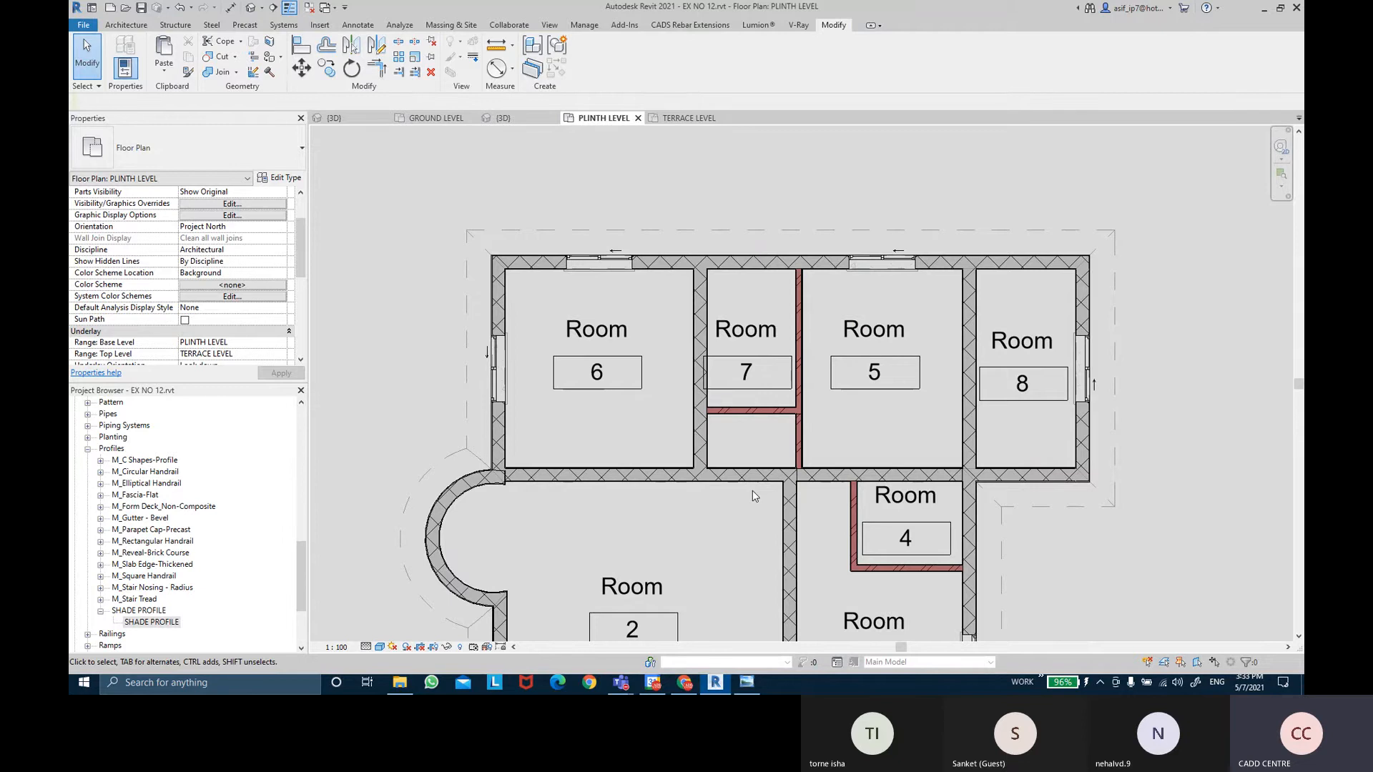
# Select the lower partition wall segment again.
pyautogui.scroll(2, 741, 483)
pyautogui.moveTo(776, 466); pyautogui.dragTo(782, 505, button='middle')
pyautogui.click(819, 472)
# Delete the lower partition wall segment.
pyautogui.scroll(3, 818, 469)
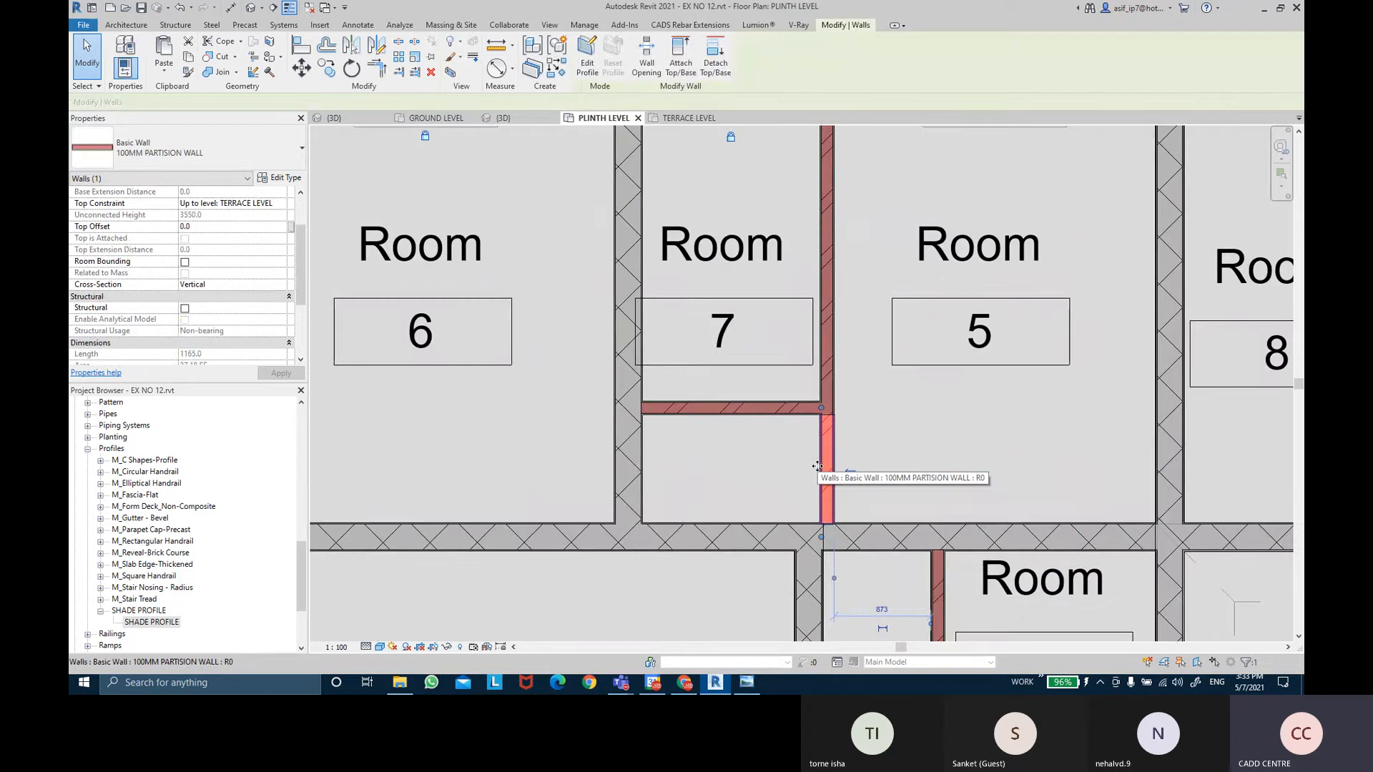
pyautogui.press('Delete')
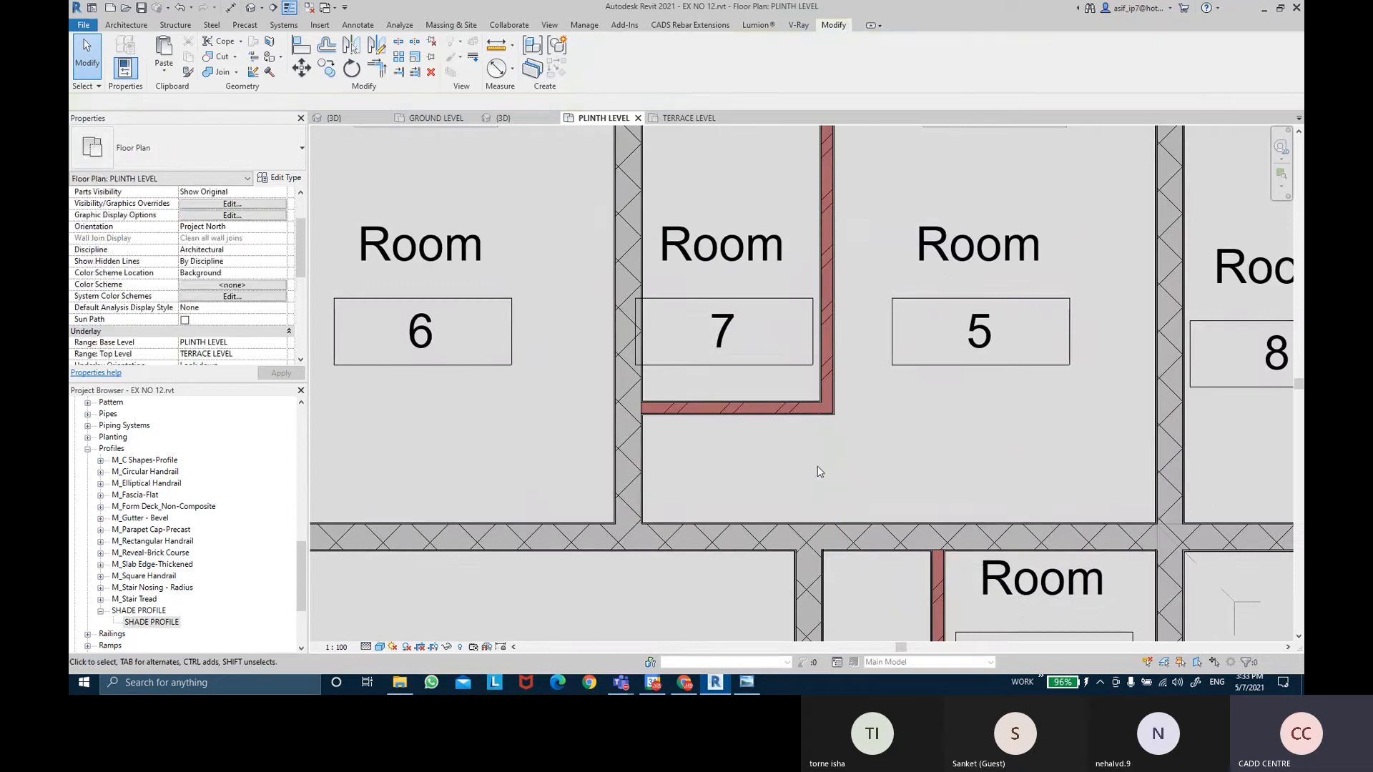
pyautogui.scroll(-3, 820, 472)
# Check the boundaries of Room 5 and Room 8.
pyautogui.click(926, 442)
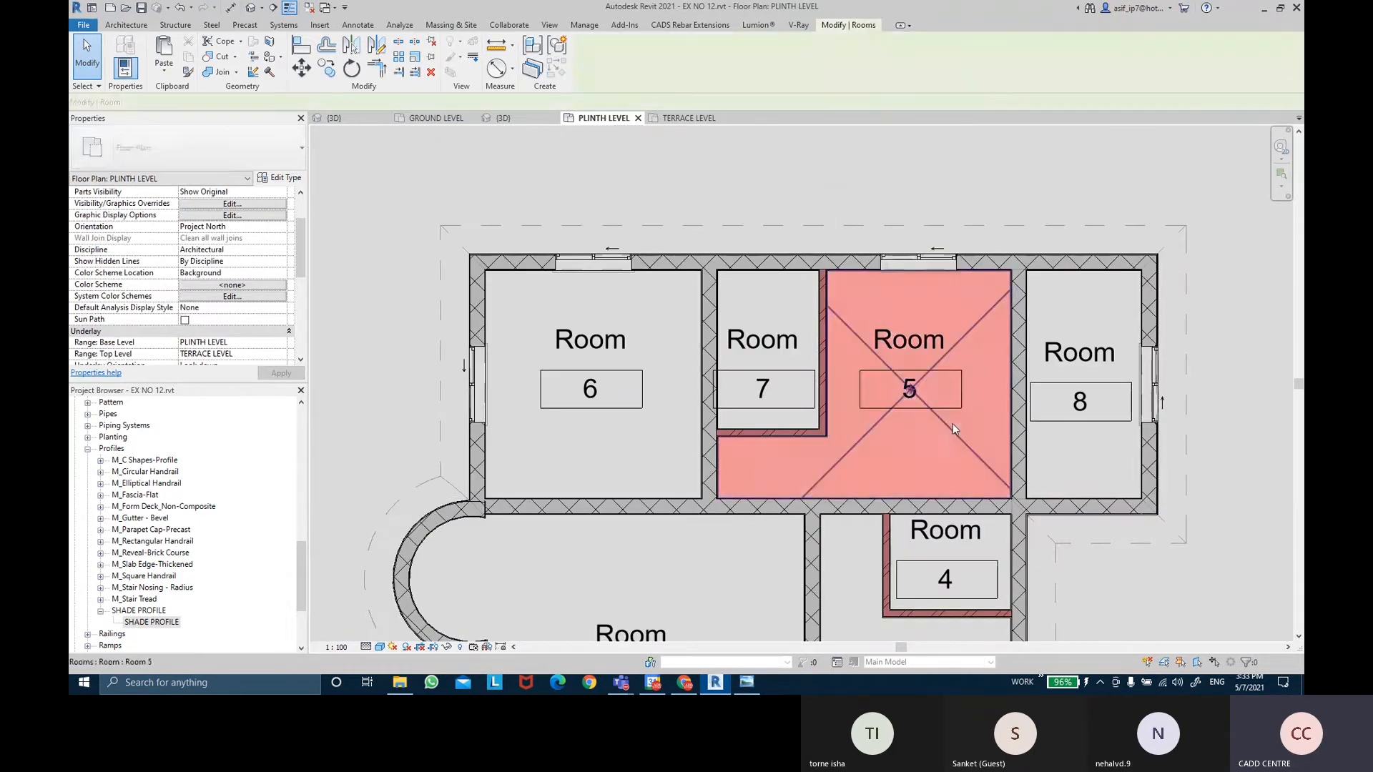
pyautogui.scroll(-2, 910, 412)
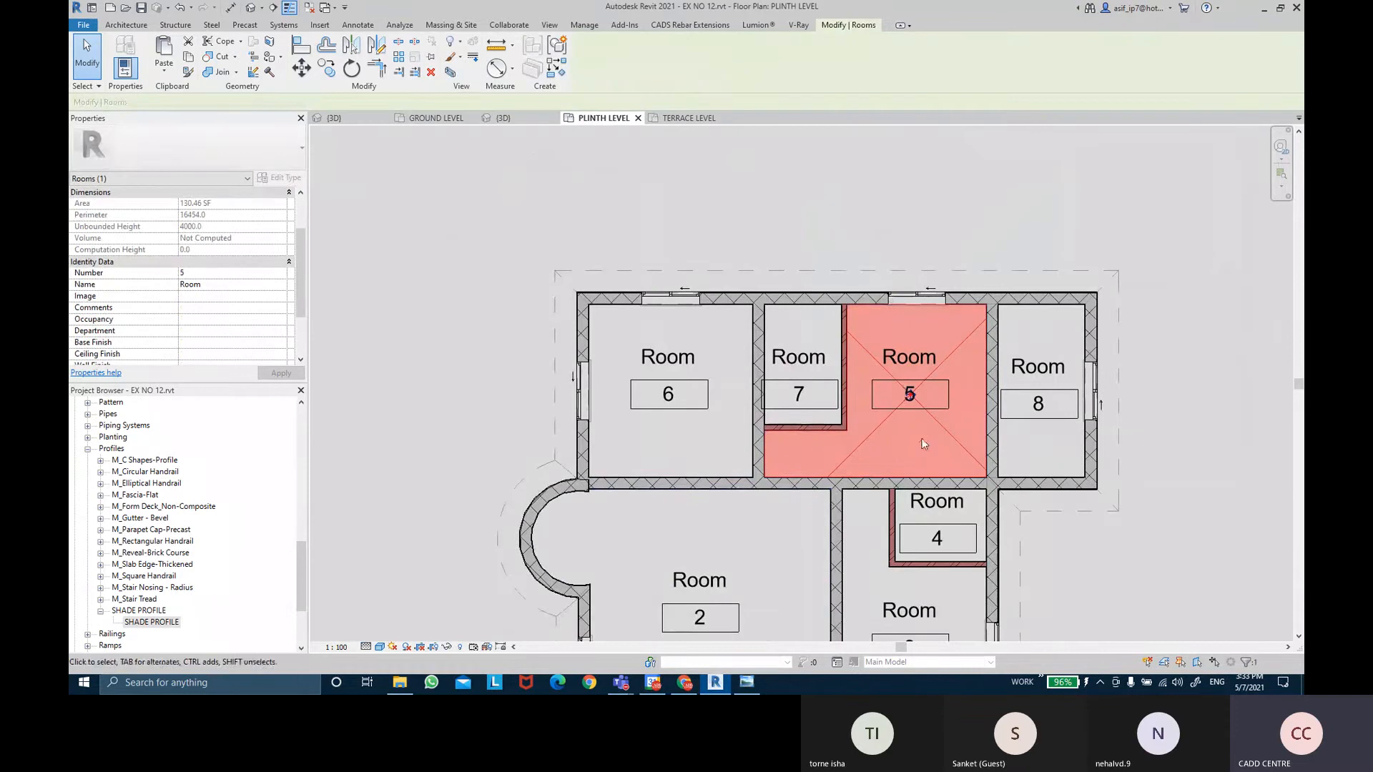
pyautogui.press('Escape')
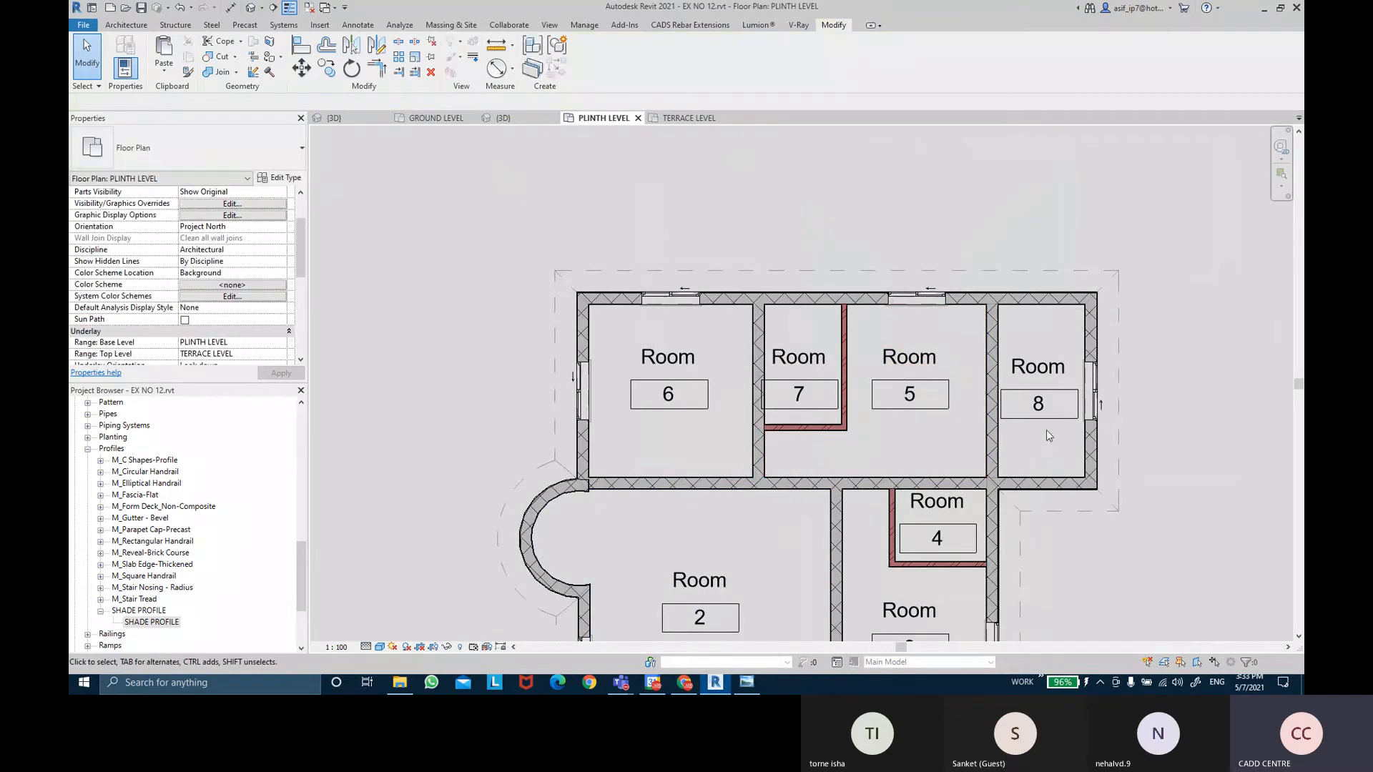
pyautogui.click(1064, 439)
pyautogui.scroll(2, 997, 418)
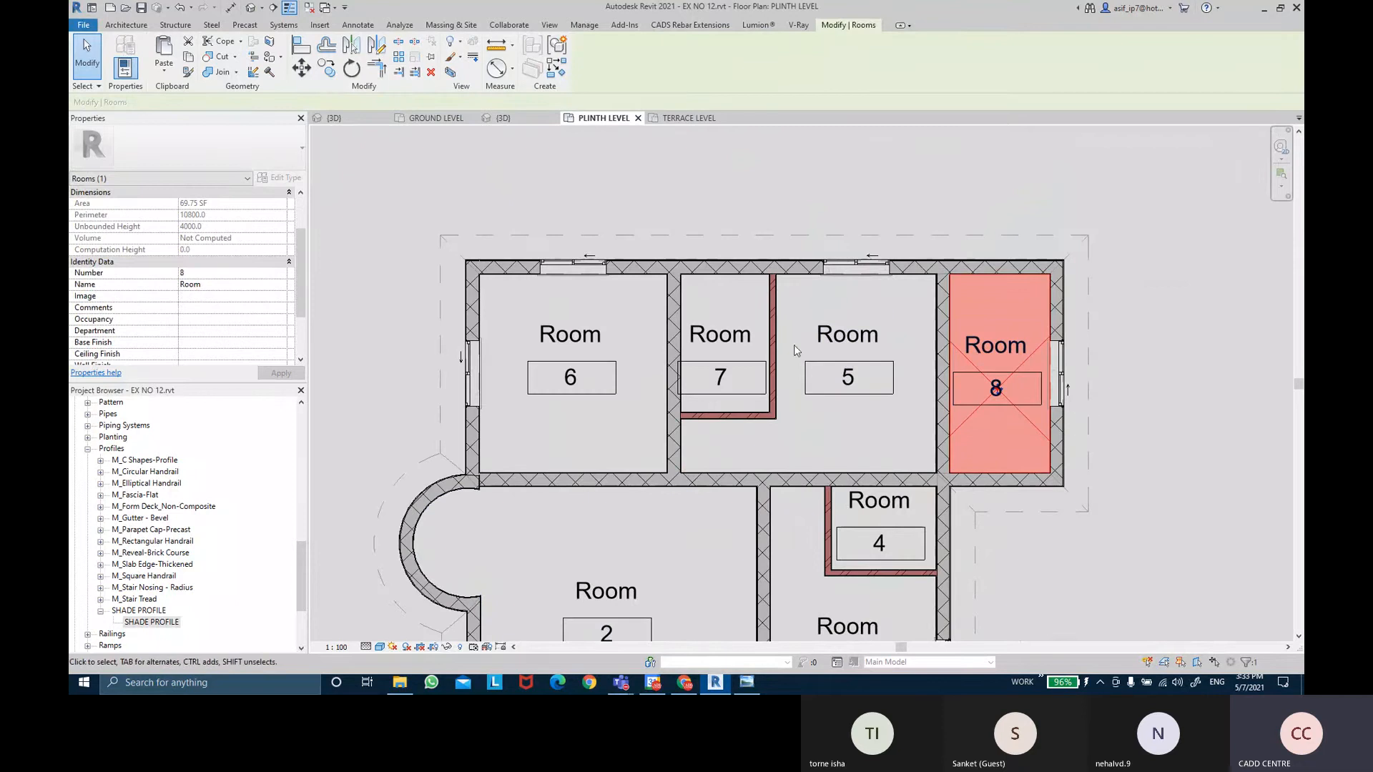
pyautogui.press('Escape')
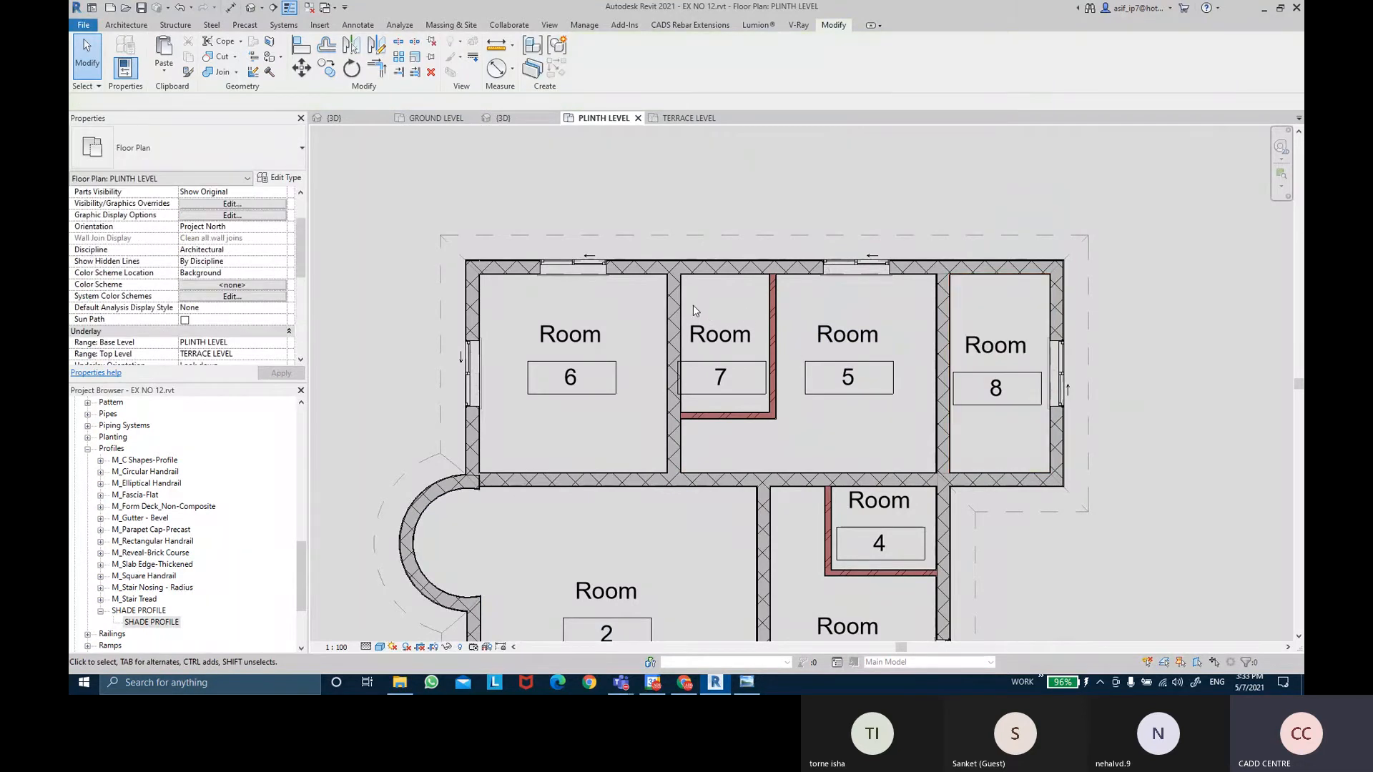
# Pan the plan down to bring Rooms 1, 2 and 3 into view.
pyautogui.scroll(-3, 557, 437)
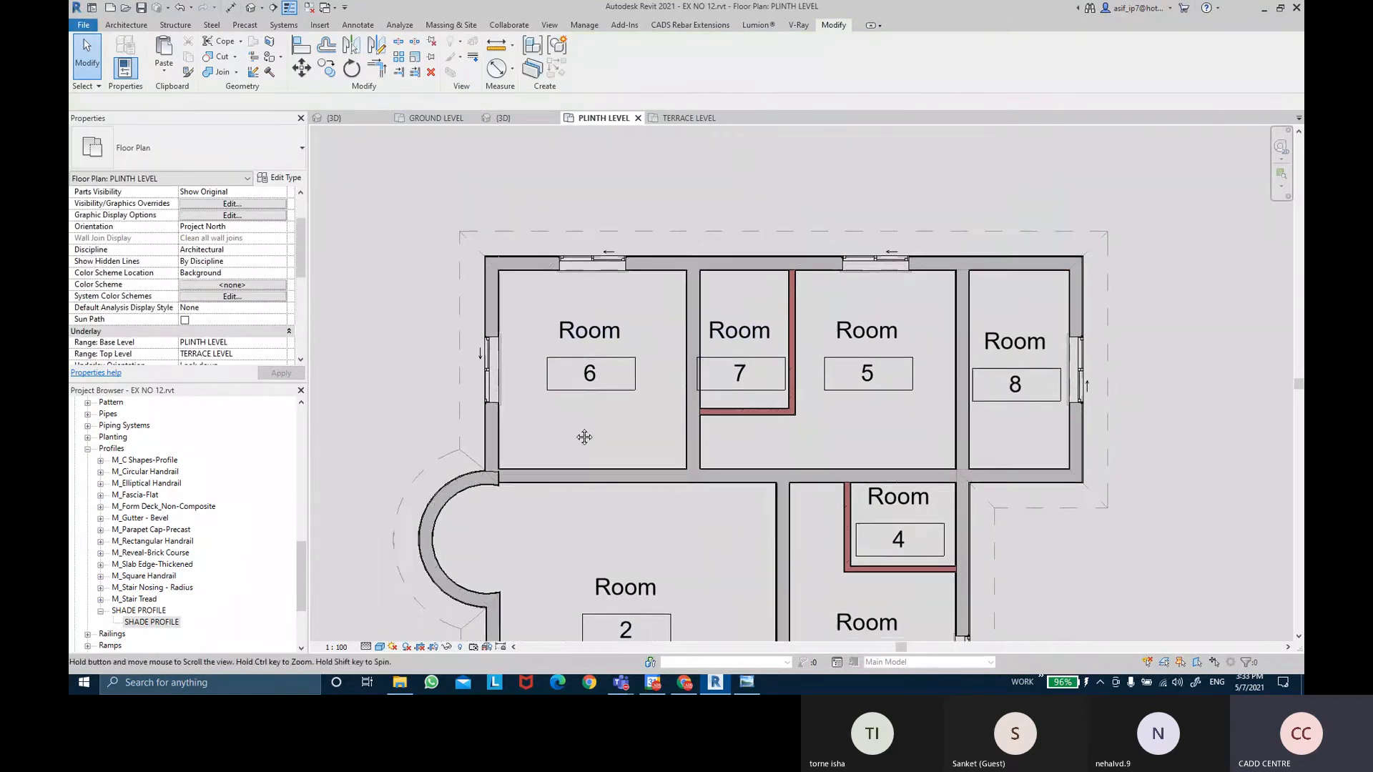
pyautogui.moveTo(564, 484); pyautogui.dragTo(597, 202, button='middle')
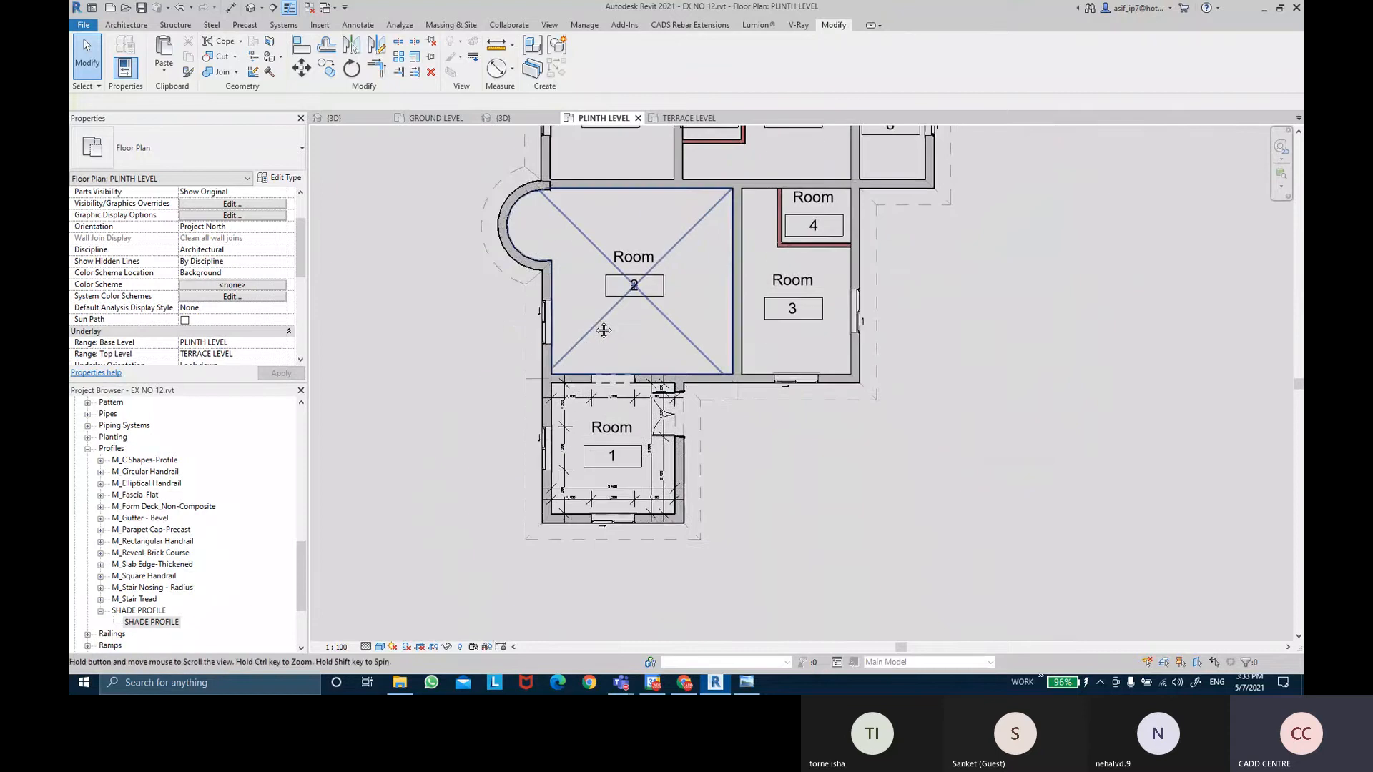
pyautogui.scroll(1, 621, 448)
# Rename room 1 to LIVING ROOM.
pyautogui.click(631, 493)
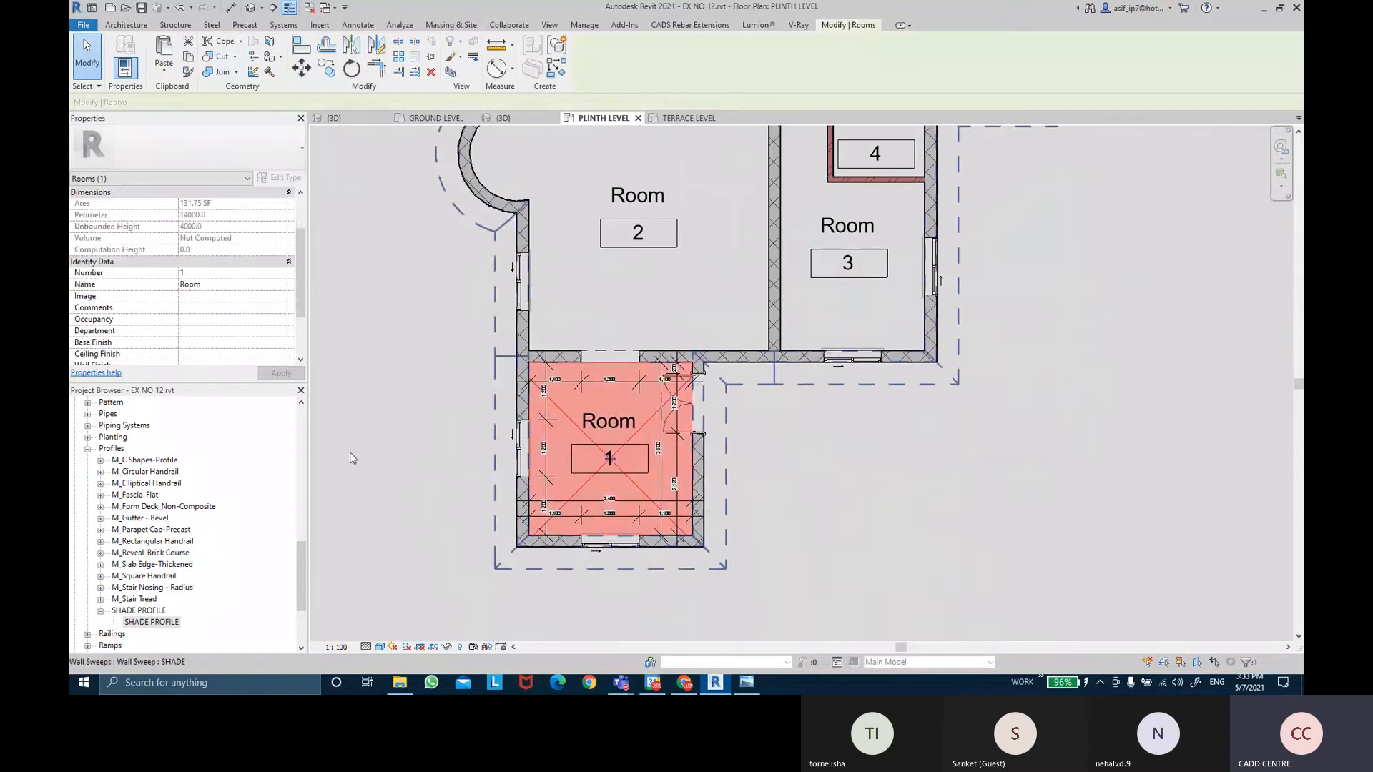
pyautogui.click(214, 285)
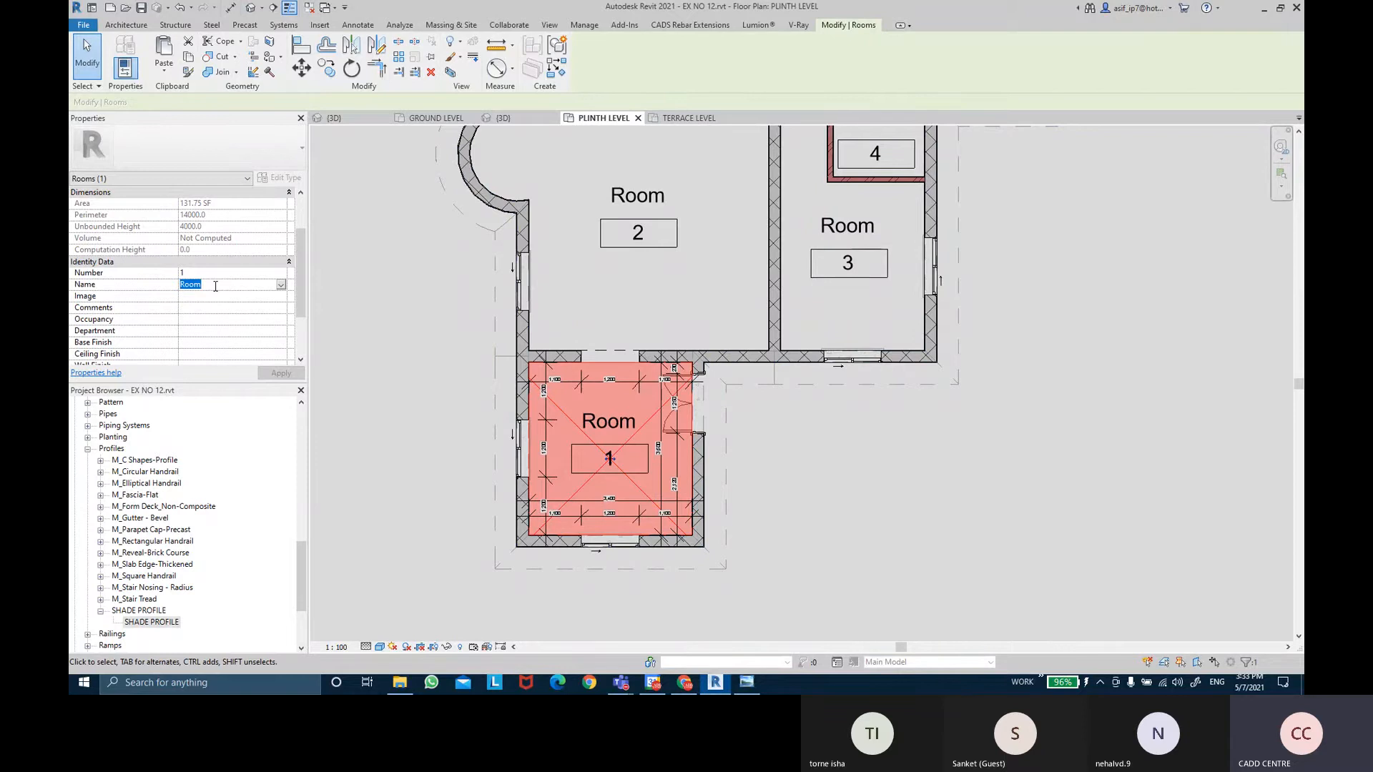
pyautogui.press('BackSpace')
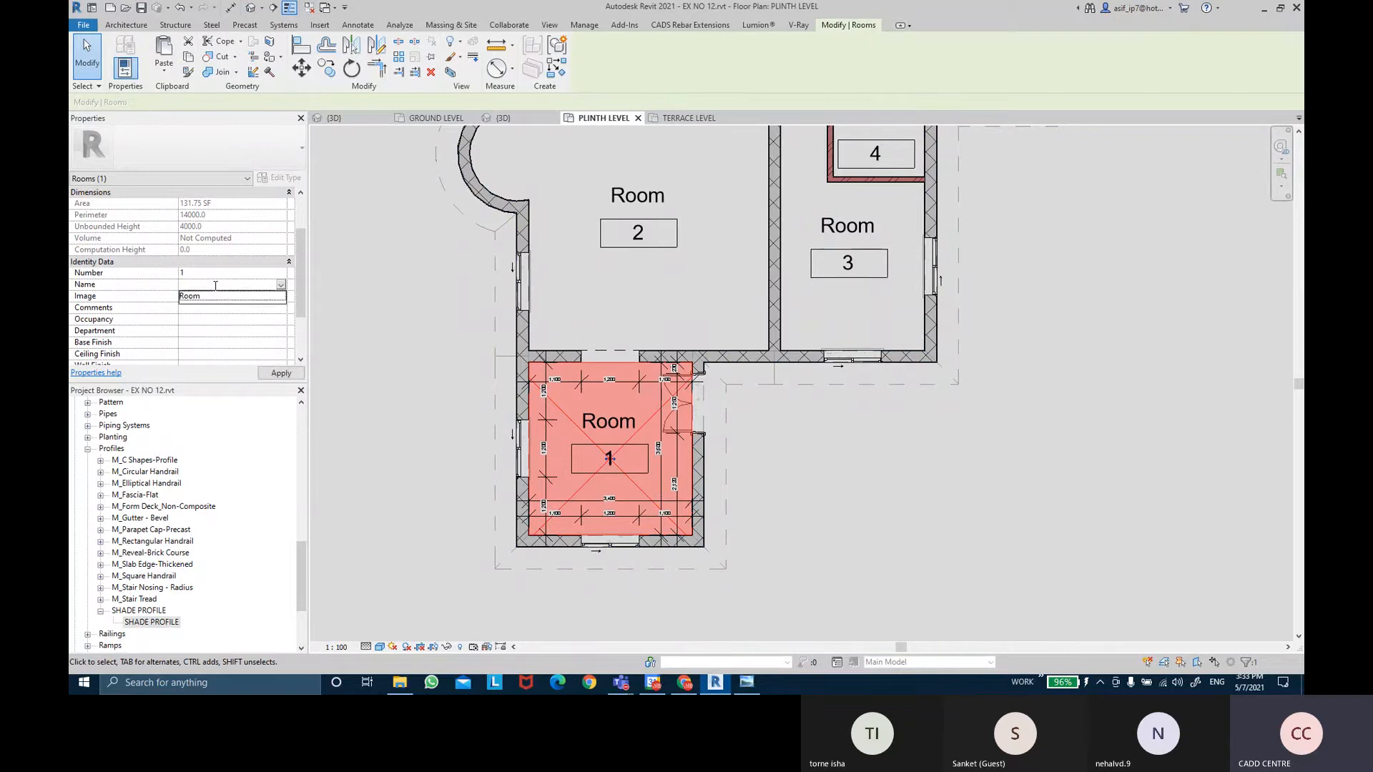
pyautogui.write('LIVING ROOM')
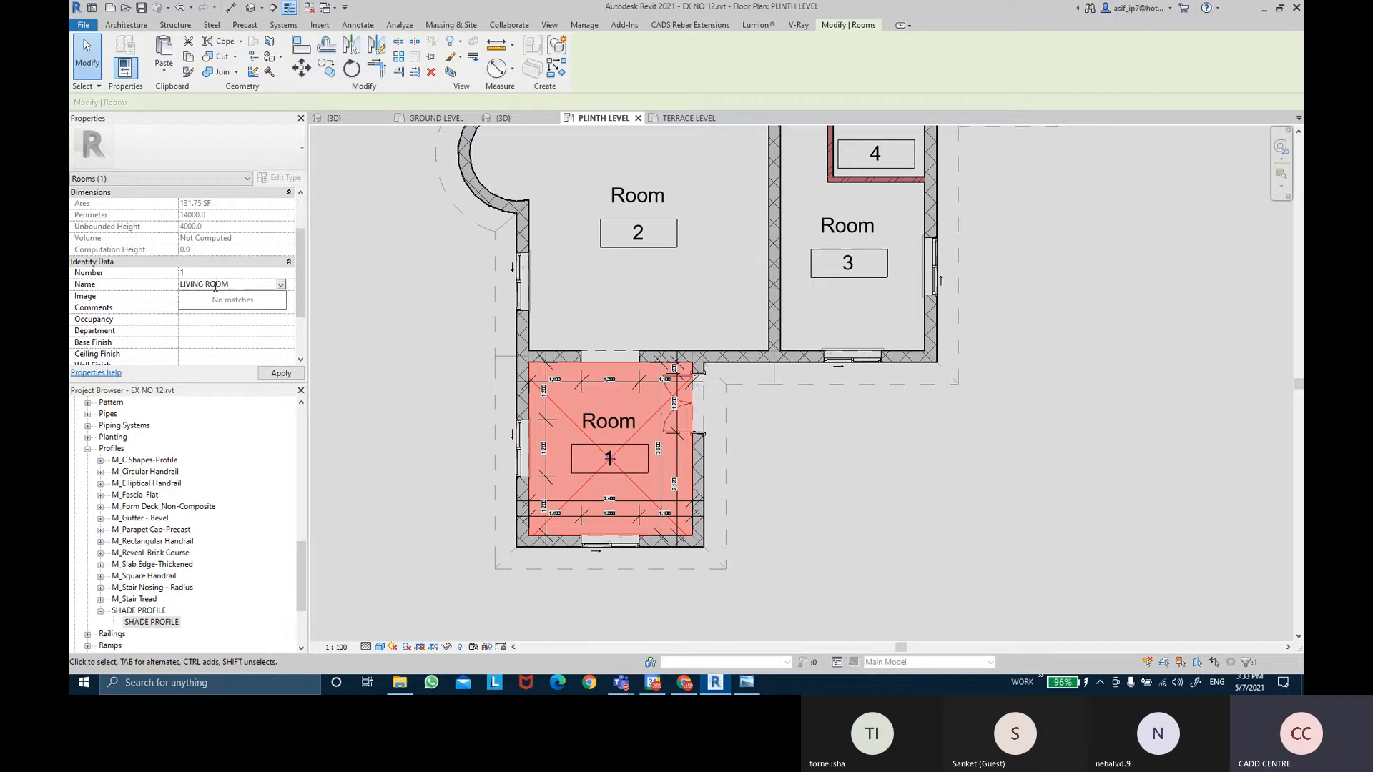
pyautogui.press('Return')
pyautogui.click(281, 373)
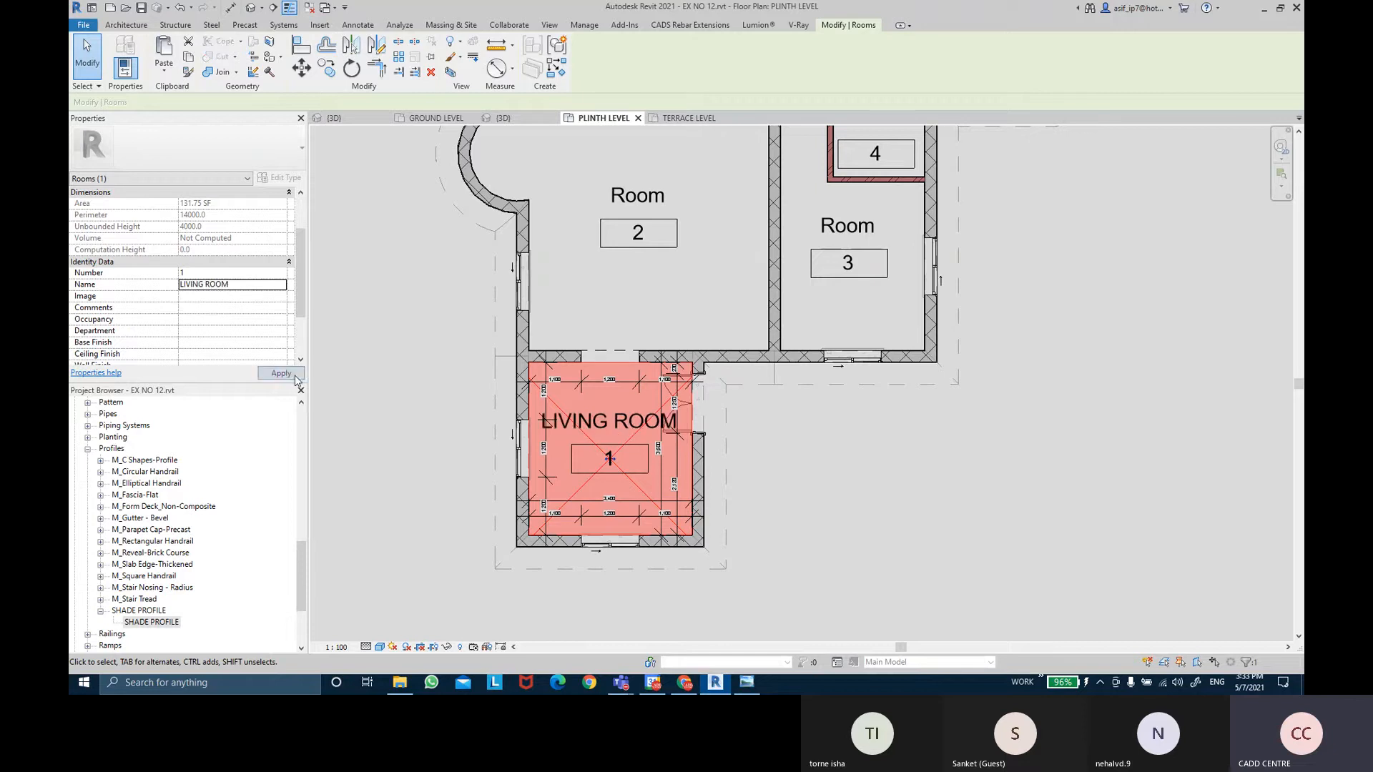
pyautogui.click(814, 497)
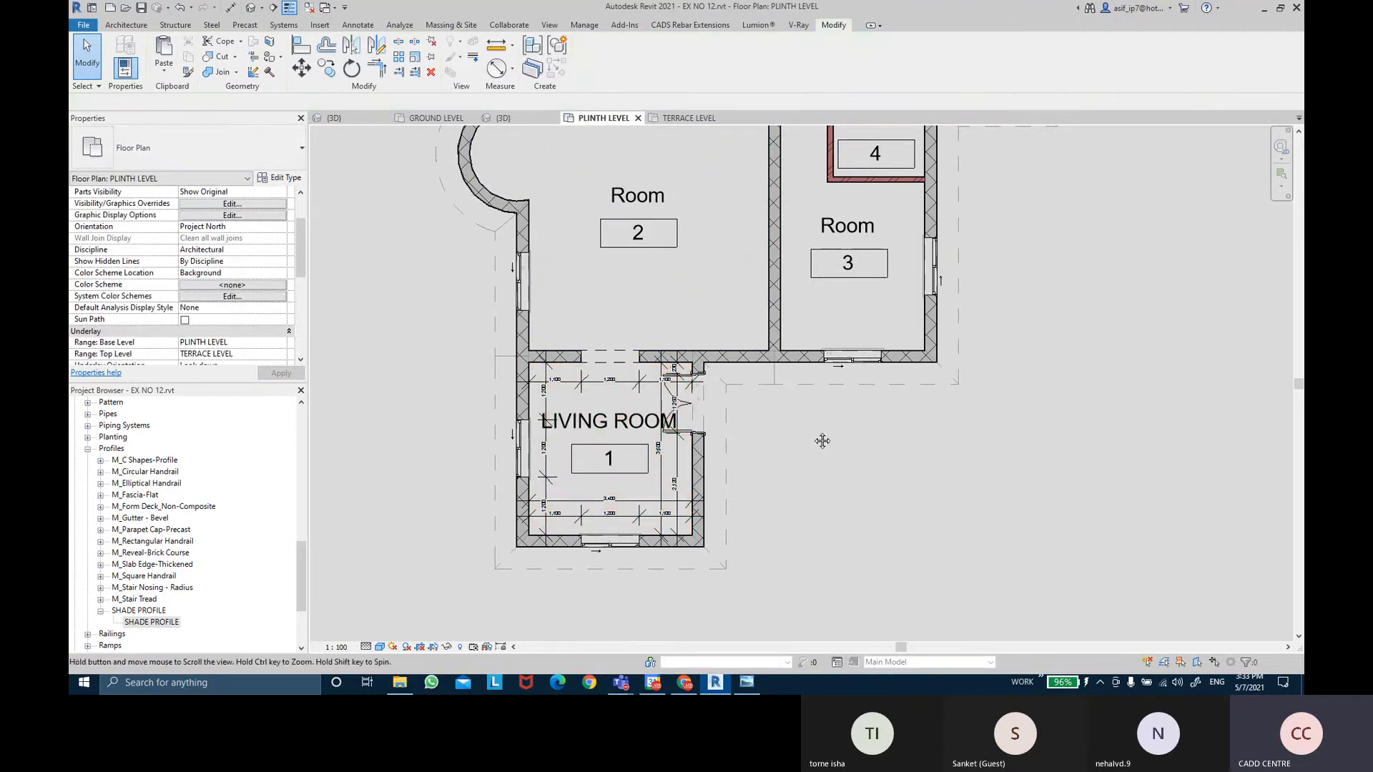
# Rename room 2 to DINNING ROOM.
pyautogui.moveTo(822, 438); pyautogui.dragTo(825, 490, button='middle')
pyautogui.click(675, 320)
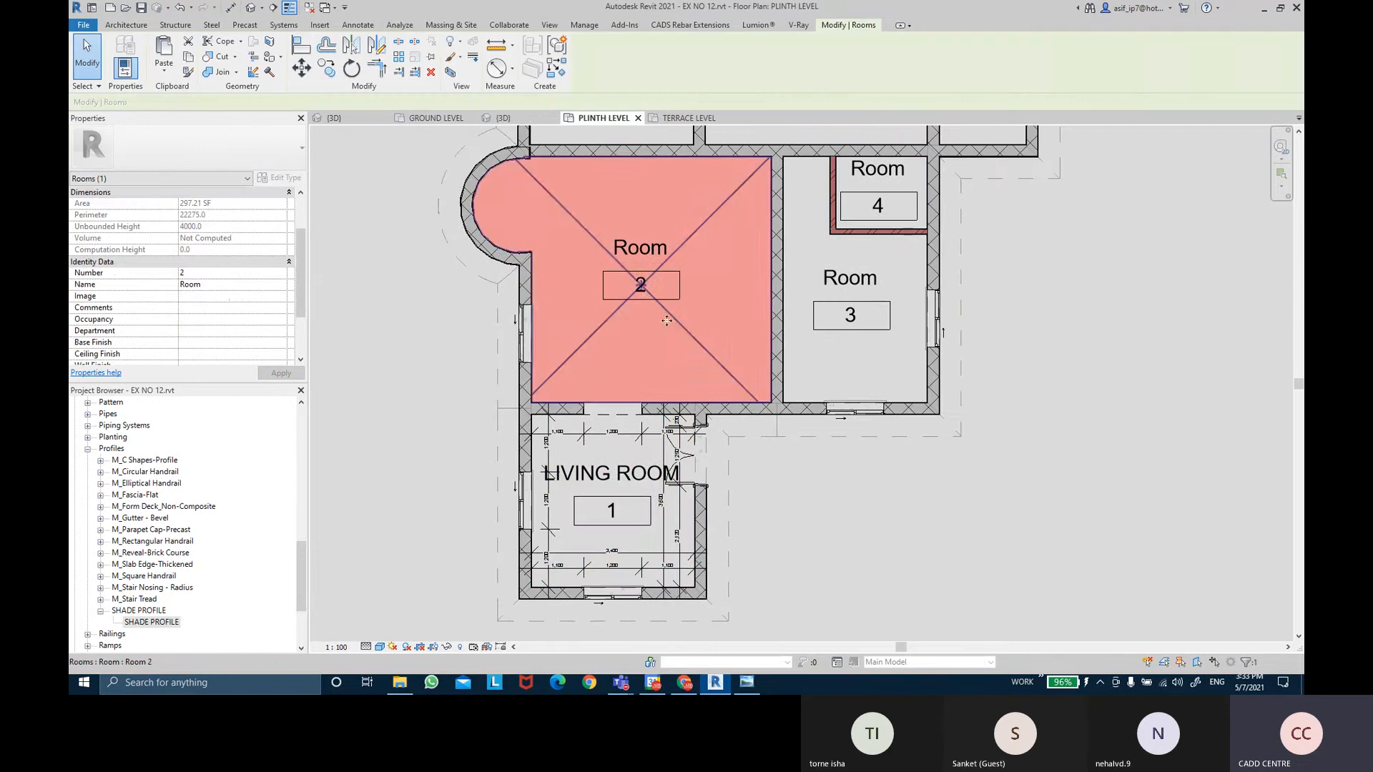
pyautogui.click(233, 284)
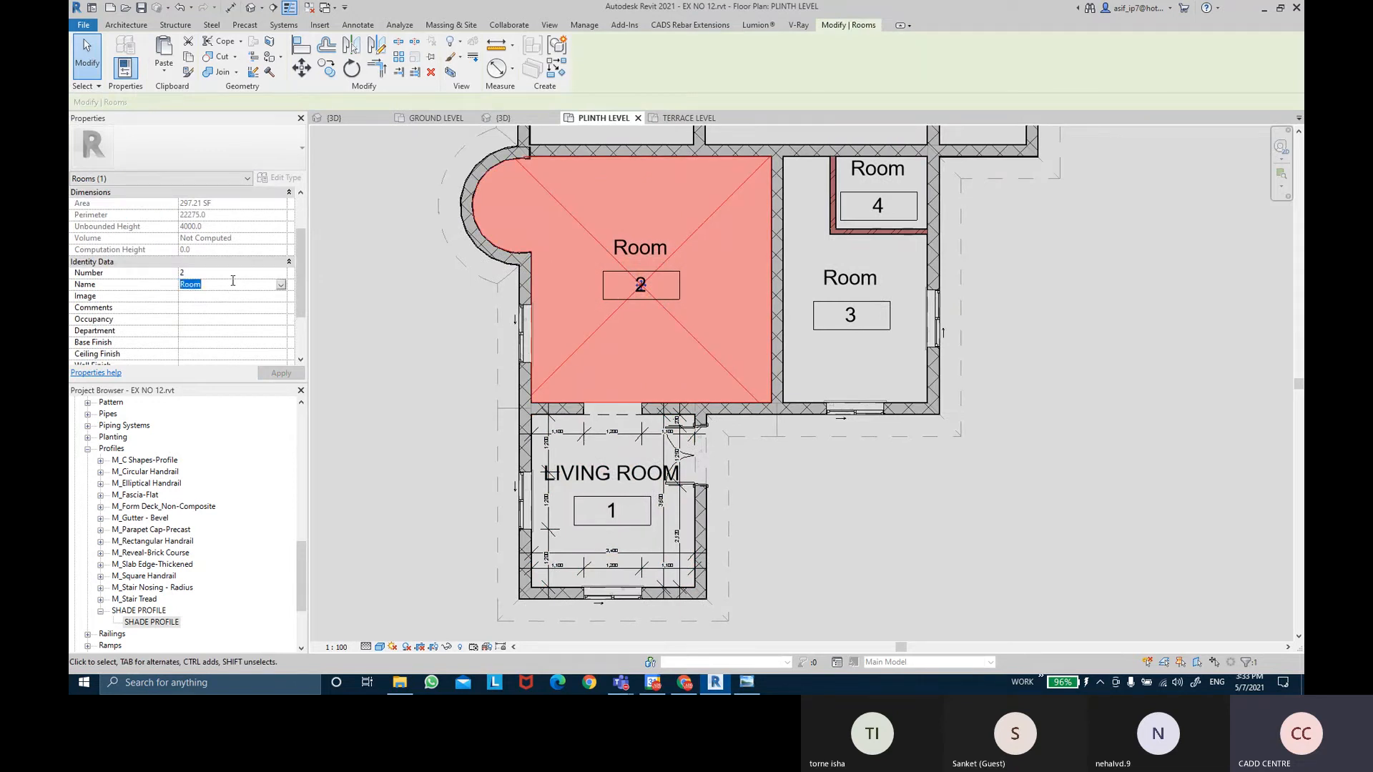
pyautogui.write('DINNING ROOM')
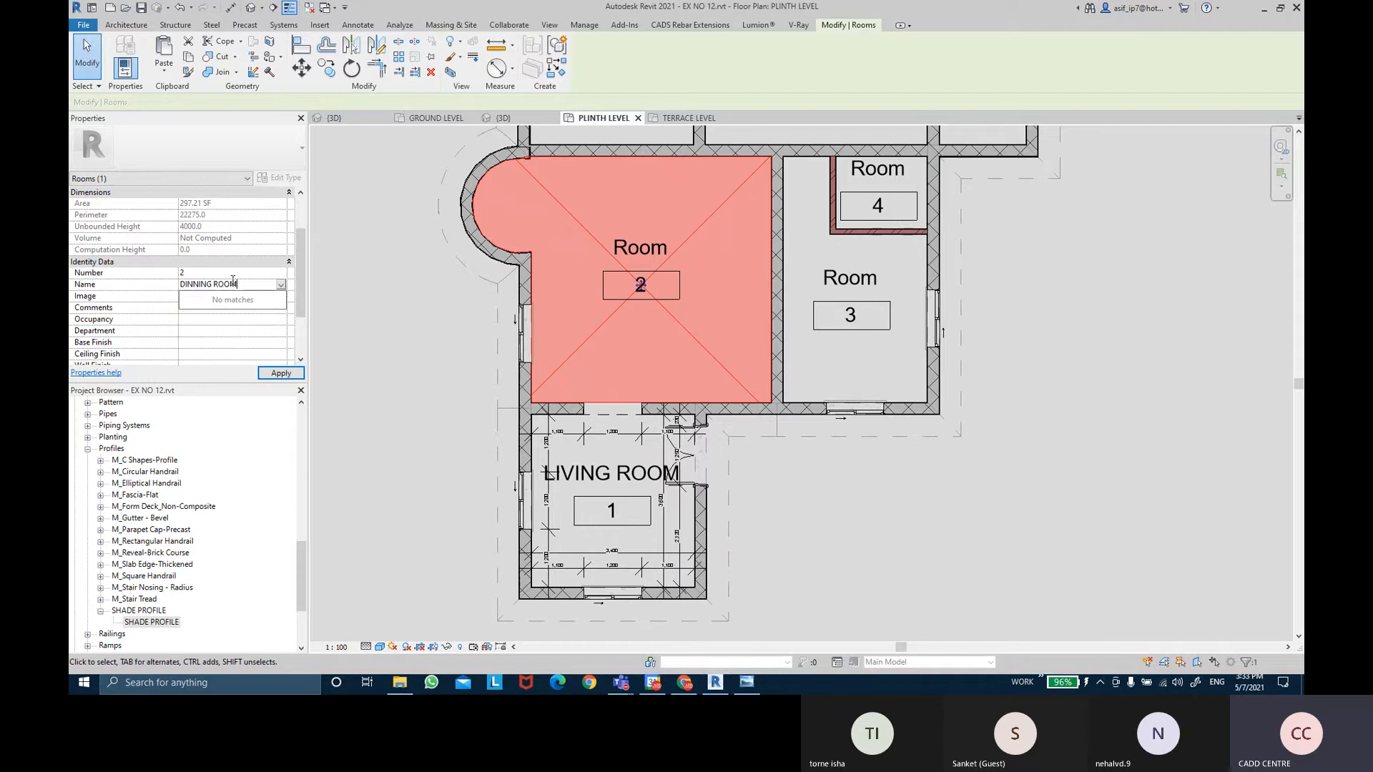
pyautogui.press('Return')
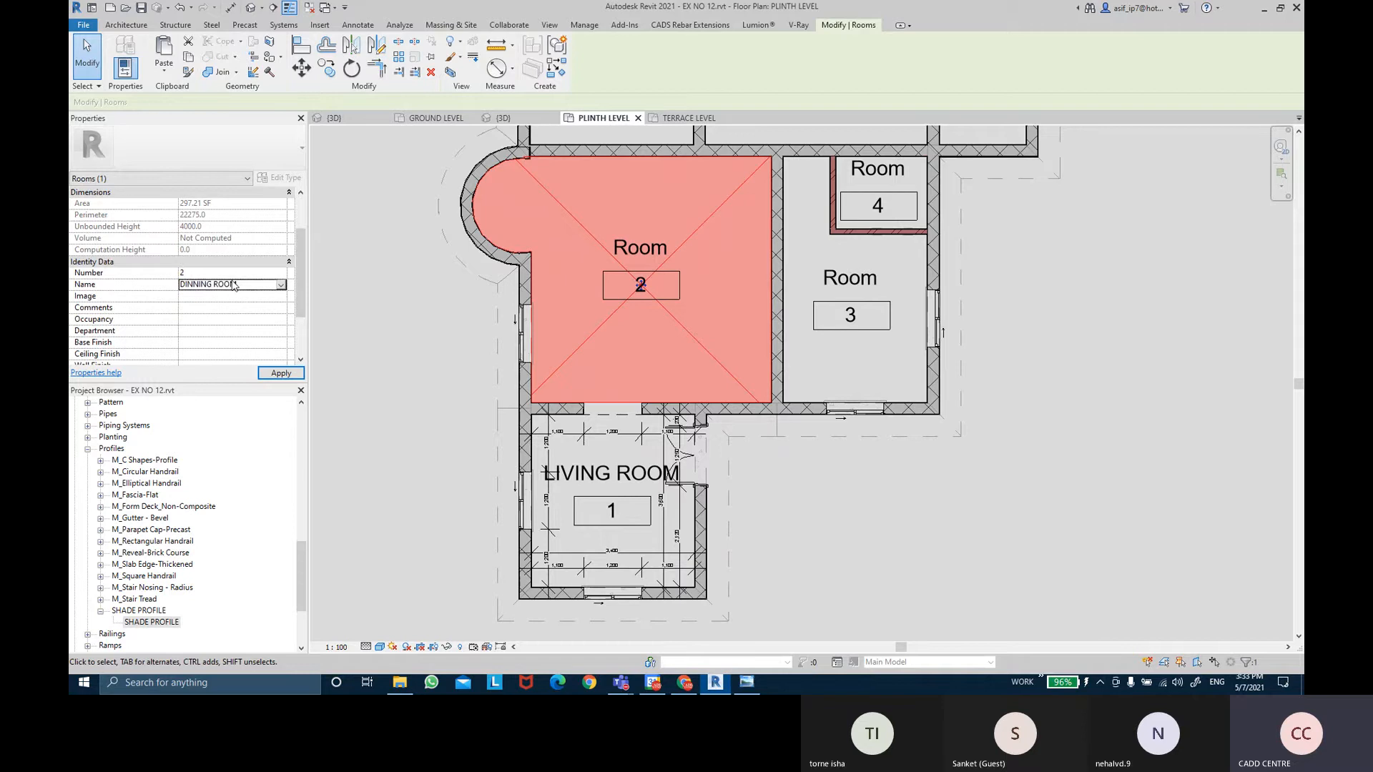
pyautogui.click(298, 375)
pyautogui.click(431, 356)
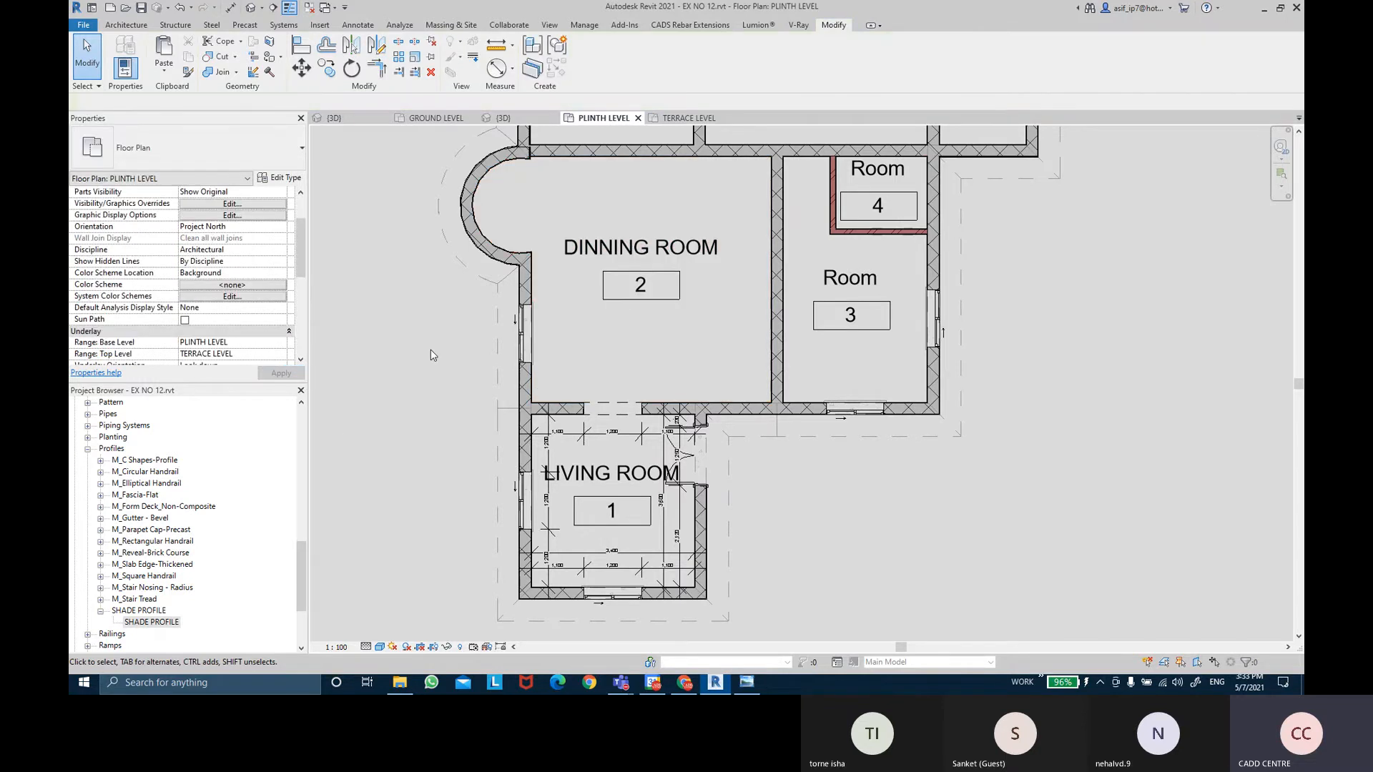
# Rename room 3 to MASTER BEDROOM 1.
pyautogui.moveTo(807, 355); pyautogui.dragTo(739, 543, button='middle')
pyautogui.click(783, 530)
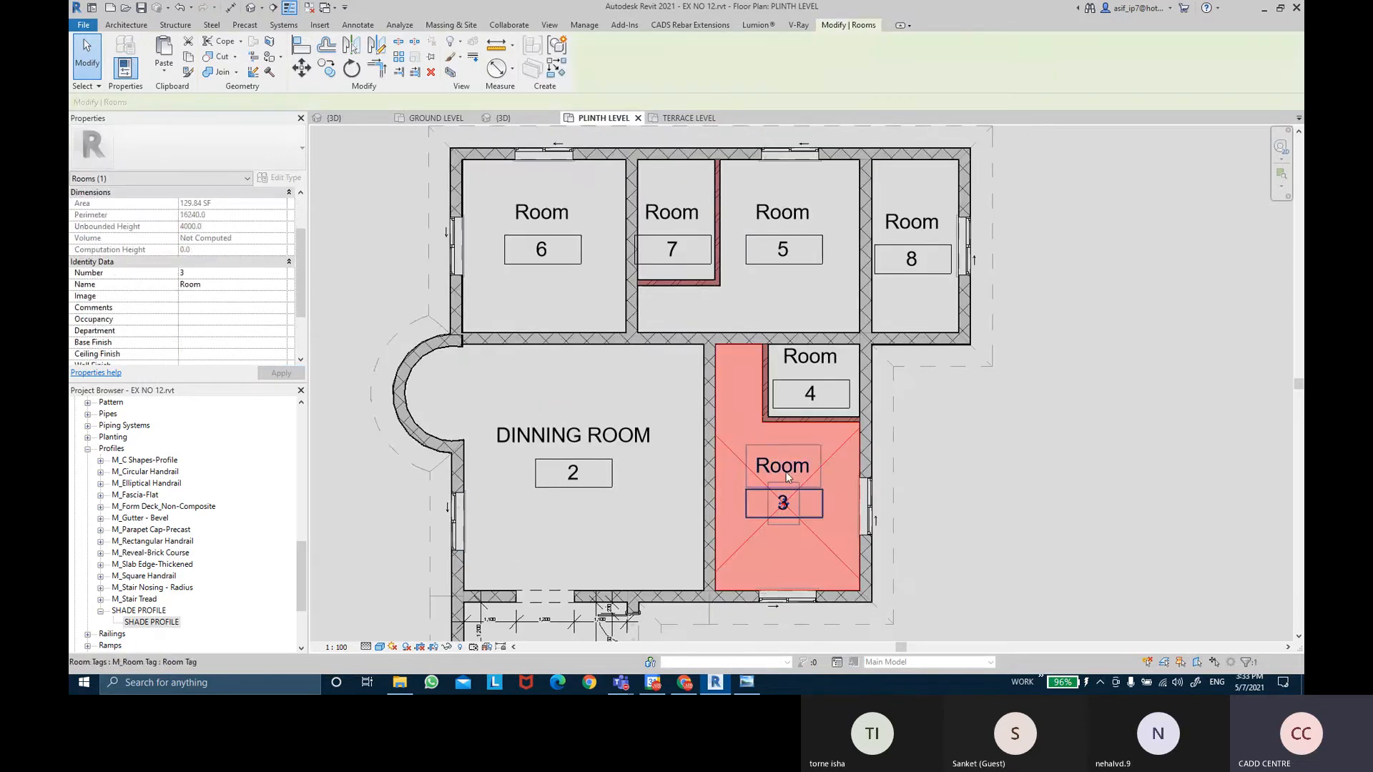
pyautogui.click(251, 285)
pyautogui.doubleClick(252, 286)
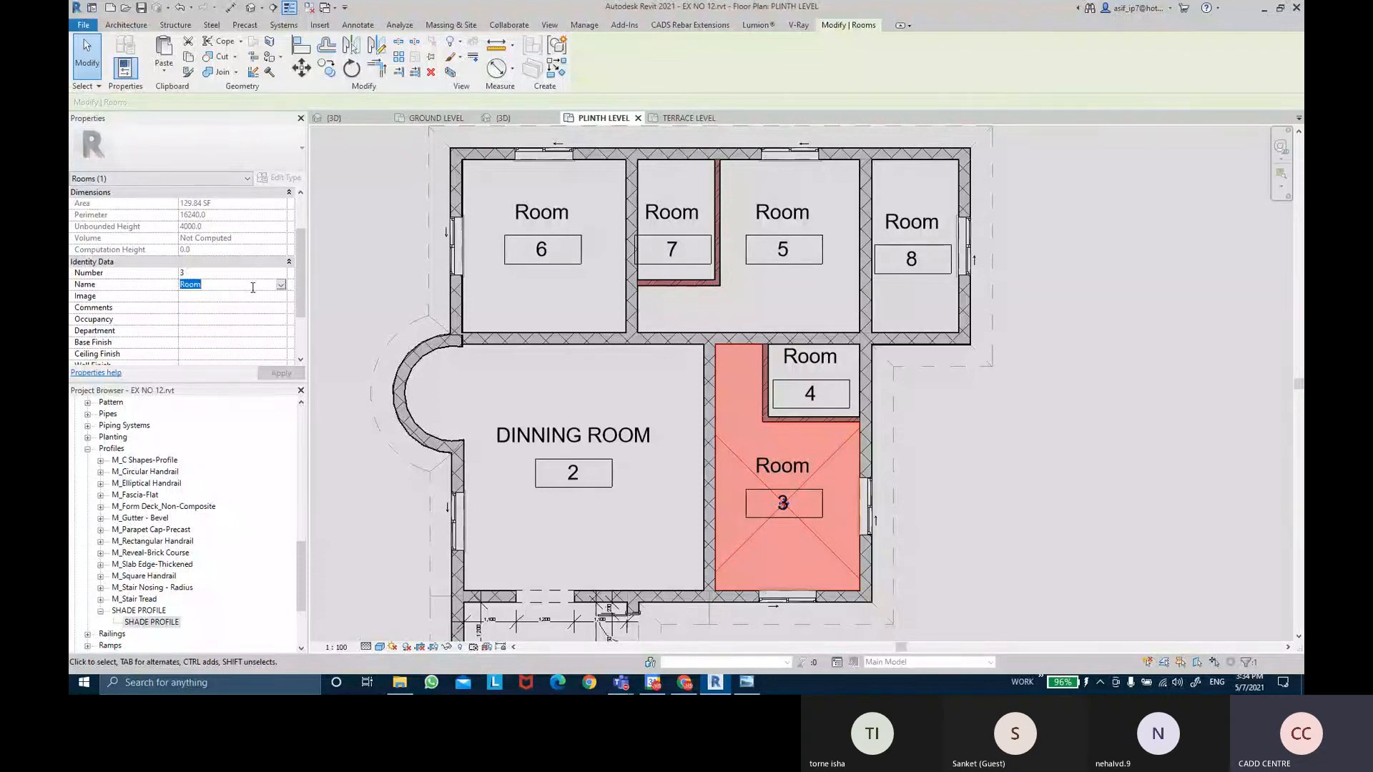
pyautogui.press('BackSpace')
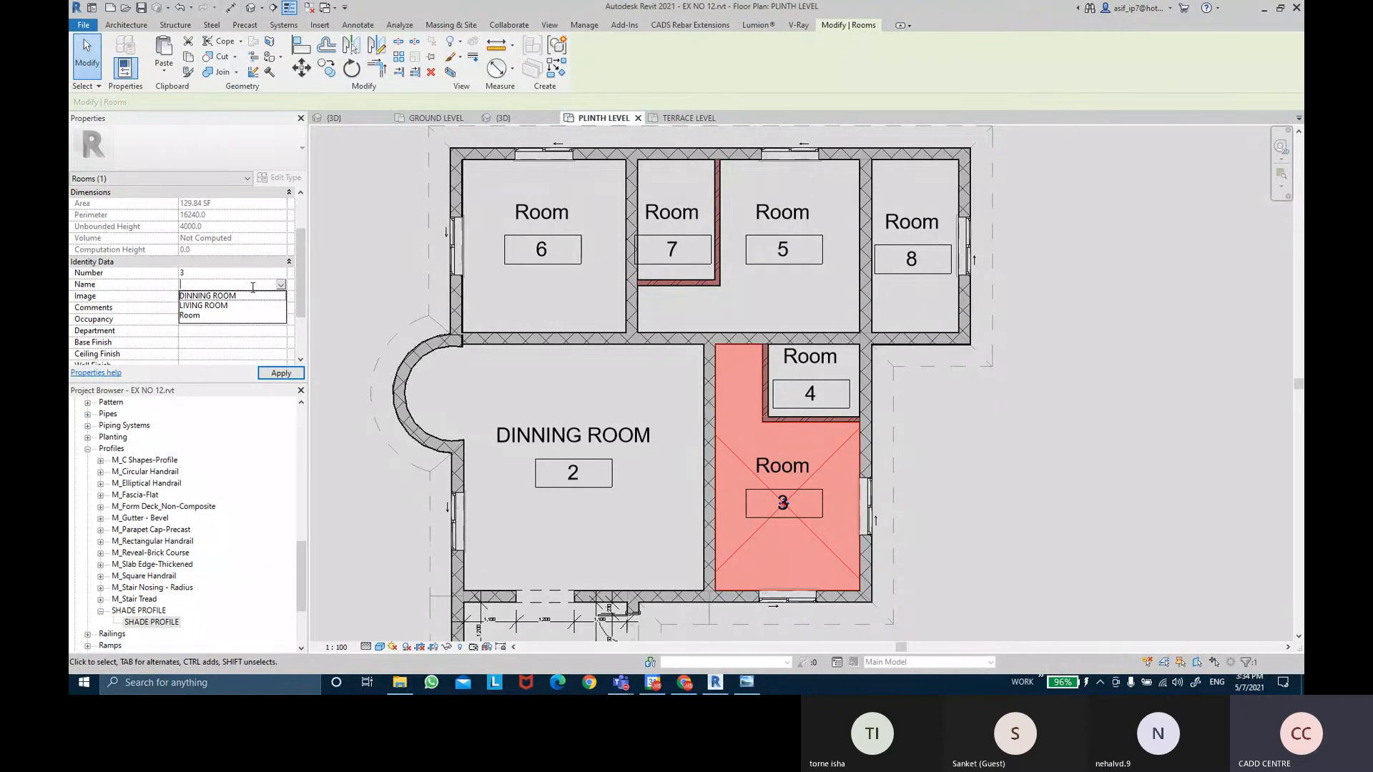
pyautogui.write('MASTER BEDROOM 1')
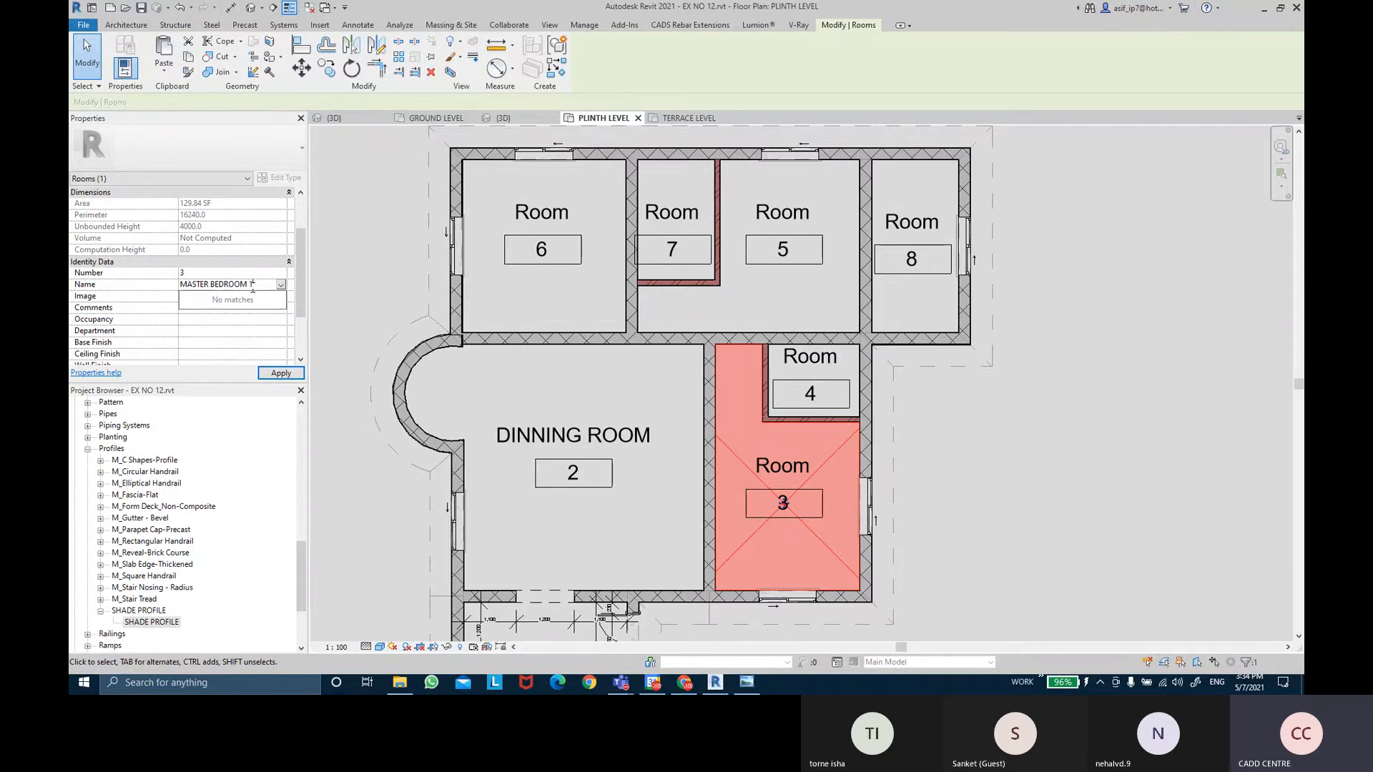
pyautogui.press('Return')
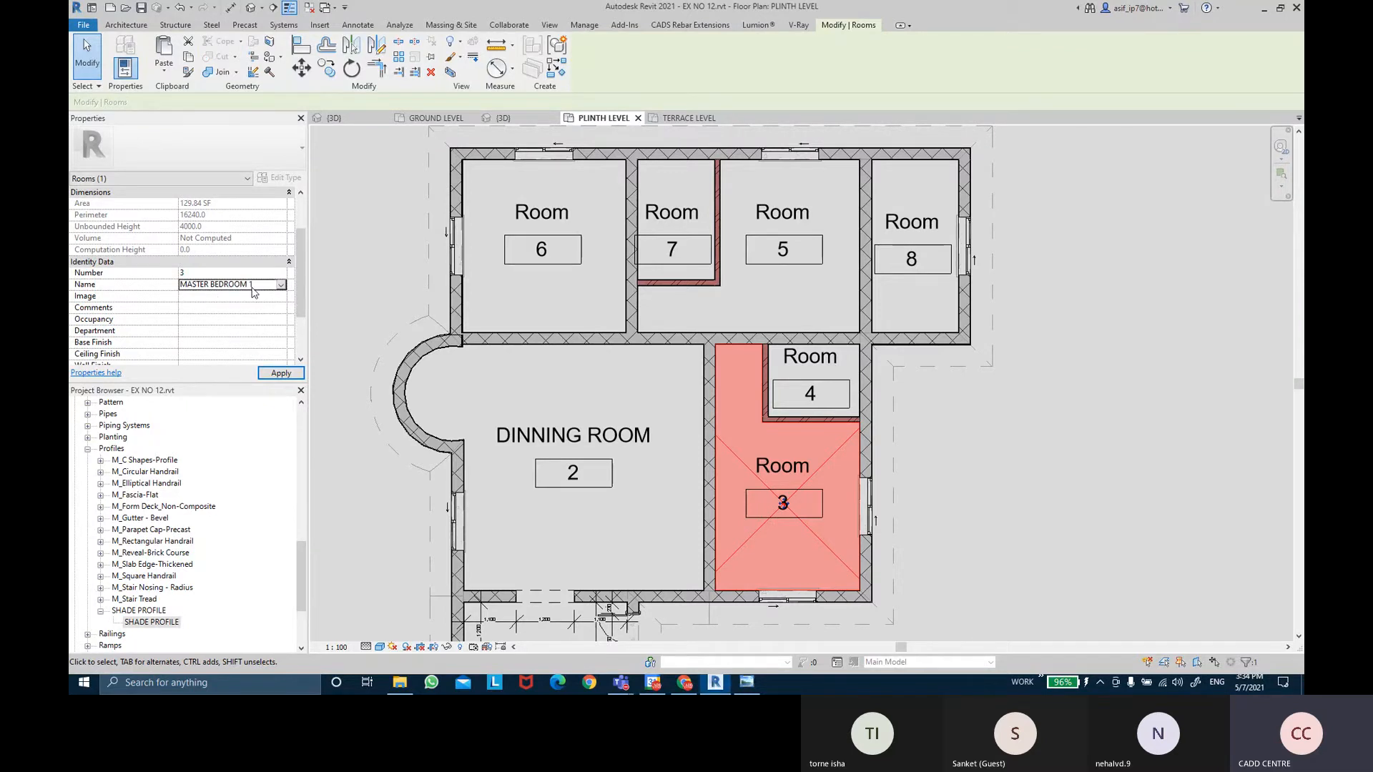
# Rename room 4 to MASTER BATHROOM 1.
pyautogui.click(1014, 444)
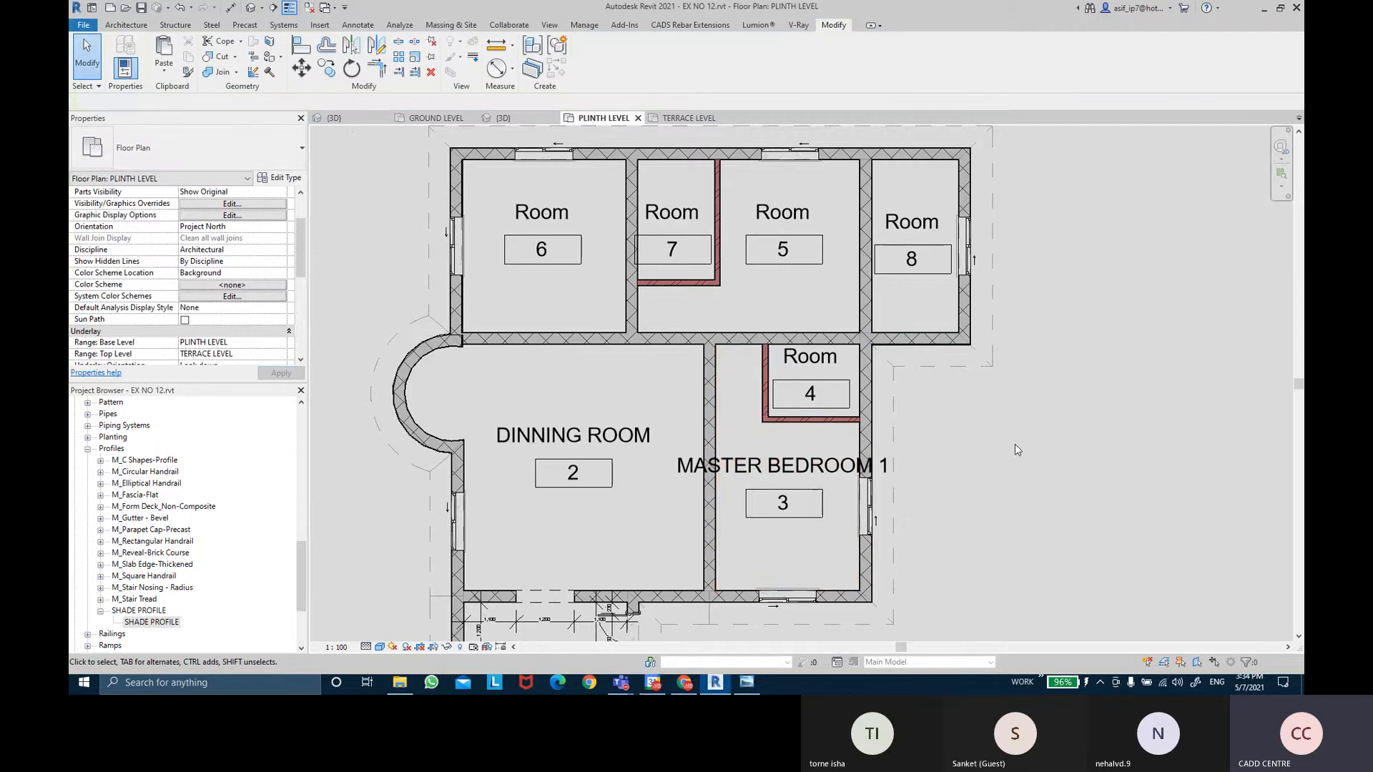
pyautogui.scroll(1, 936, 402)
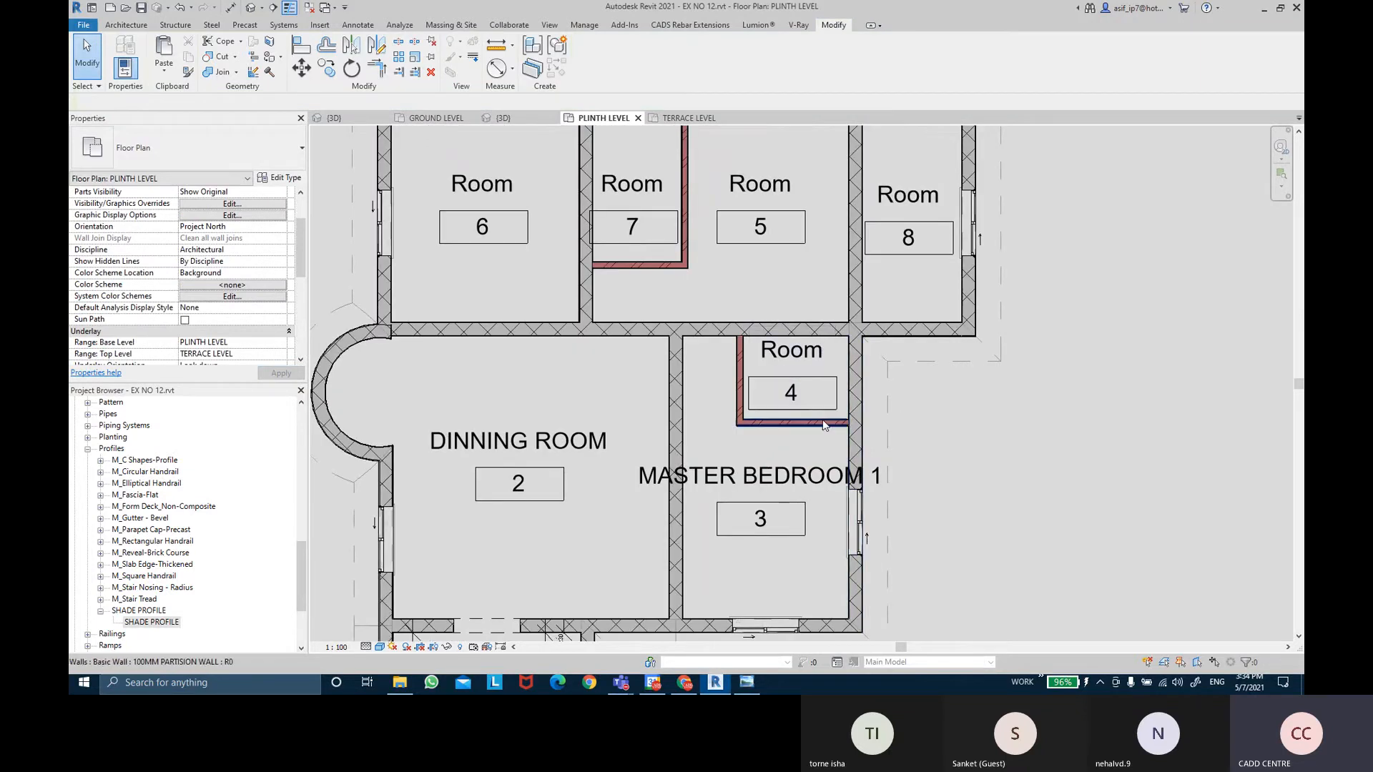
pyautogui.scroll(1, 837, 380)
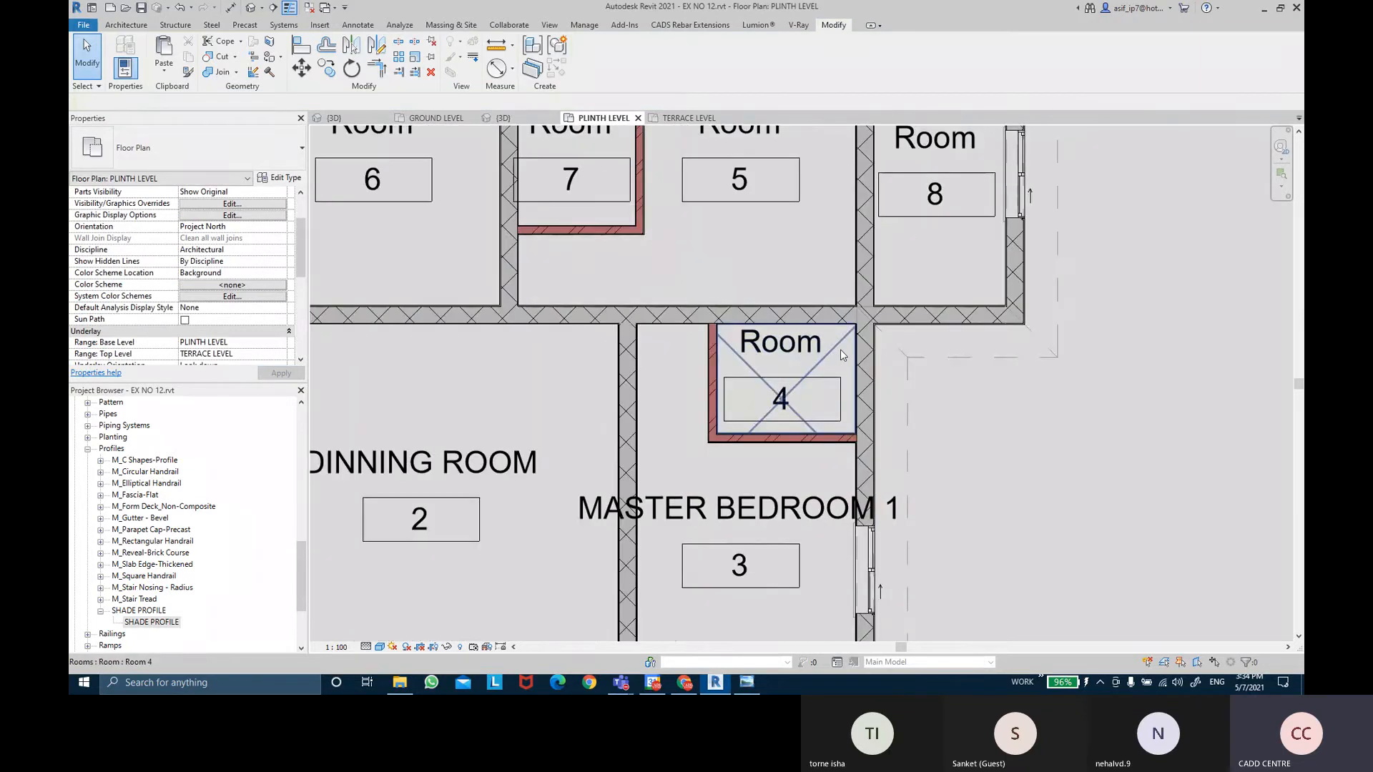
pyautogui.click(841, 349)
pyautogui.click(239, 285)
pyautogui.press('BackSpace')
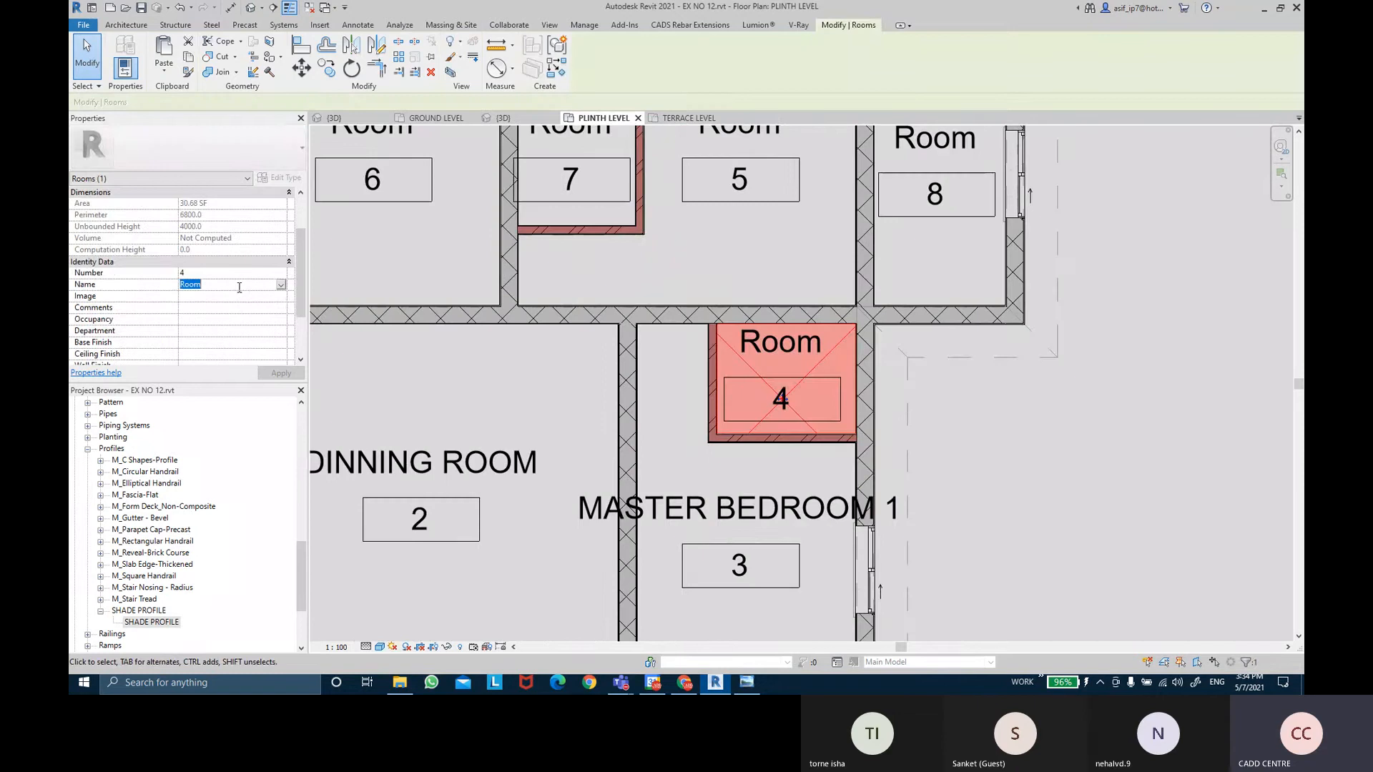
pyautogui.write('MASTER')
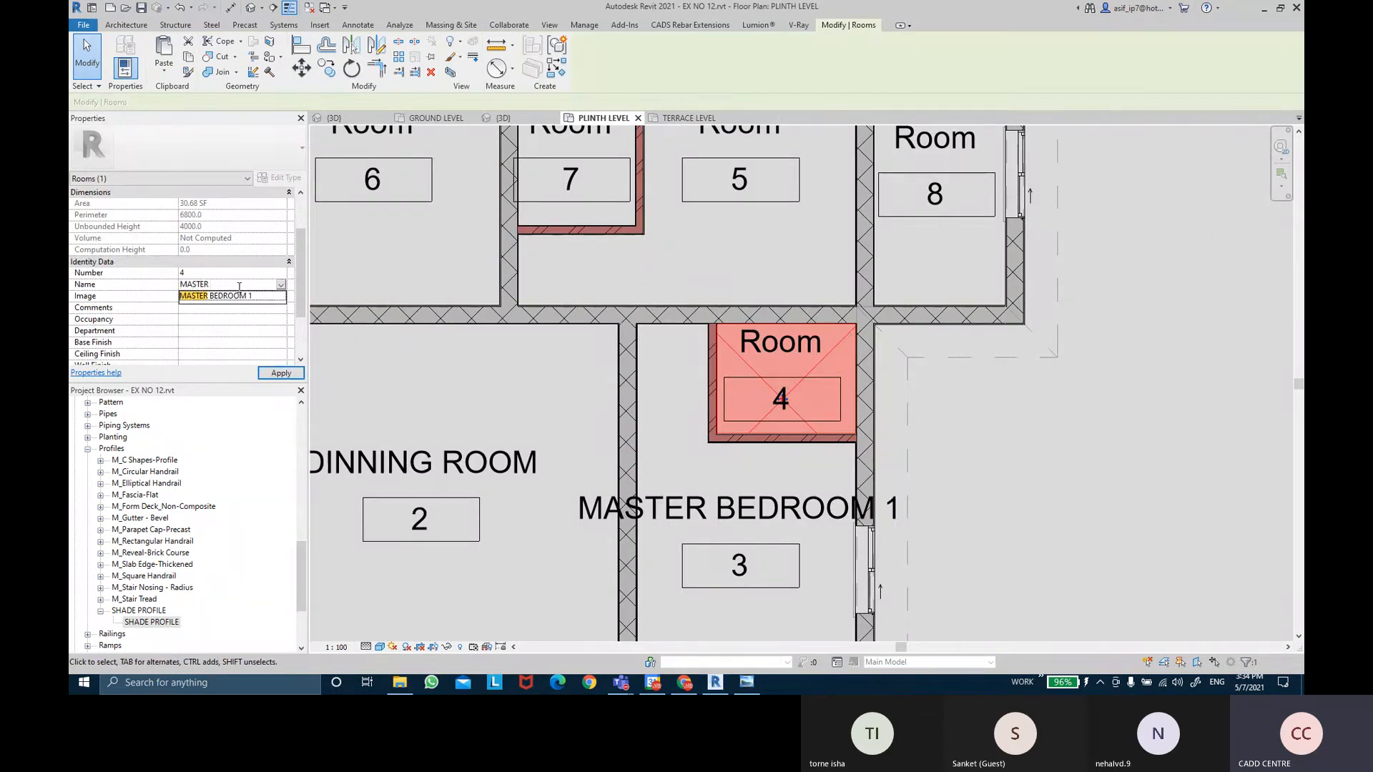
pyautogui.write(' BATHROOM ')
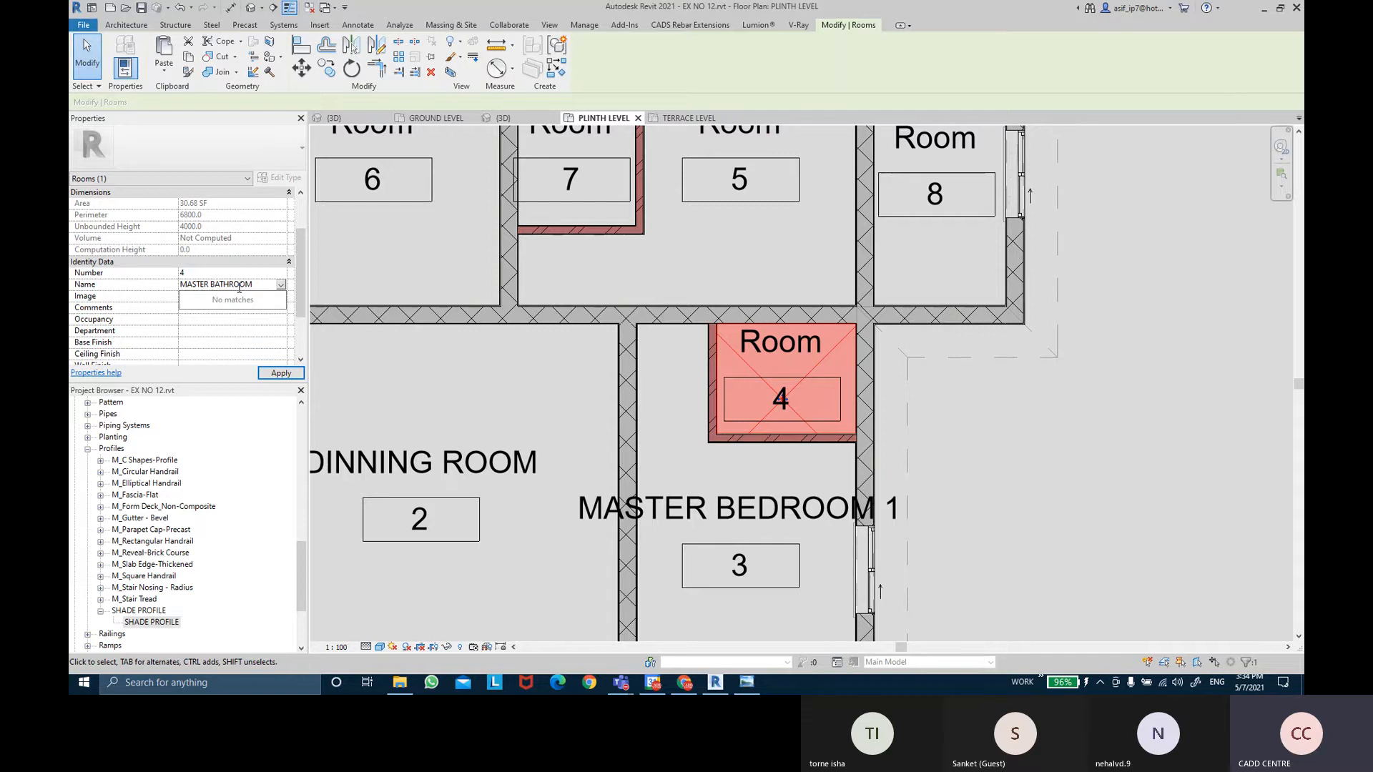
pyautogui.write('1')
pyautogui.press('Return')
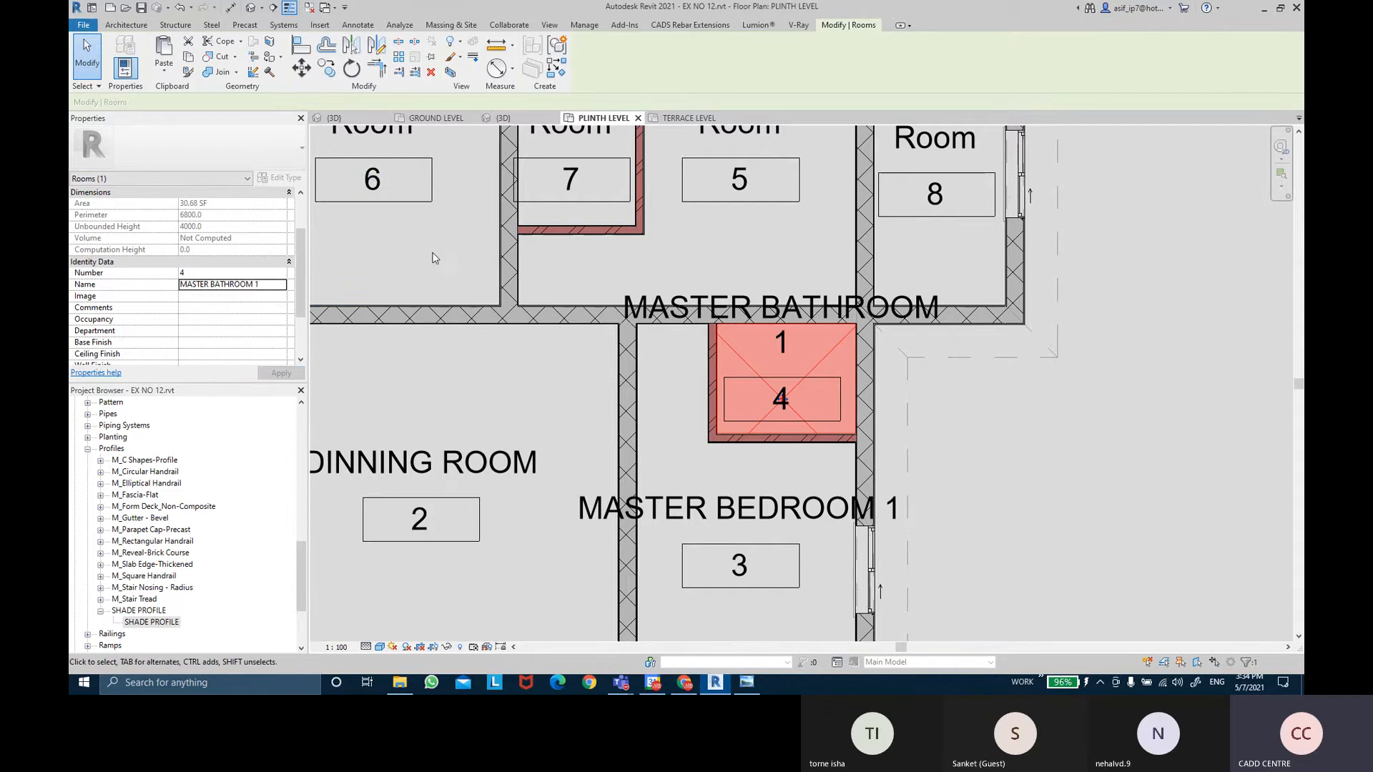
# Rename room 6 to KITCHEN.
pyautogui.moveTo(482, 287); pyautogui.dragTo(607, 376, button='middle')
pyautogui.click(607, 376)
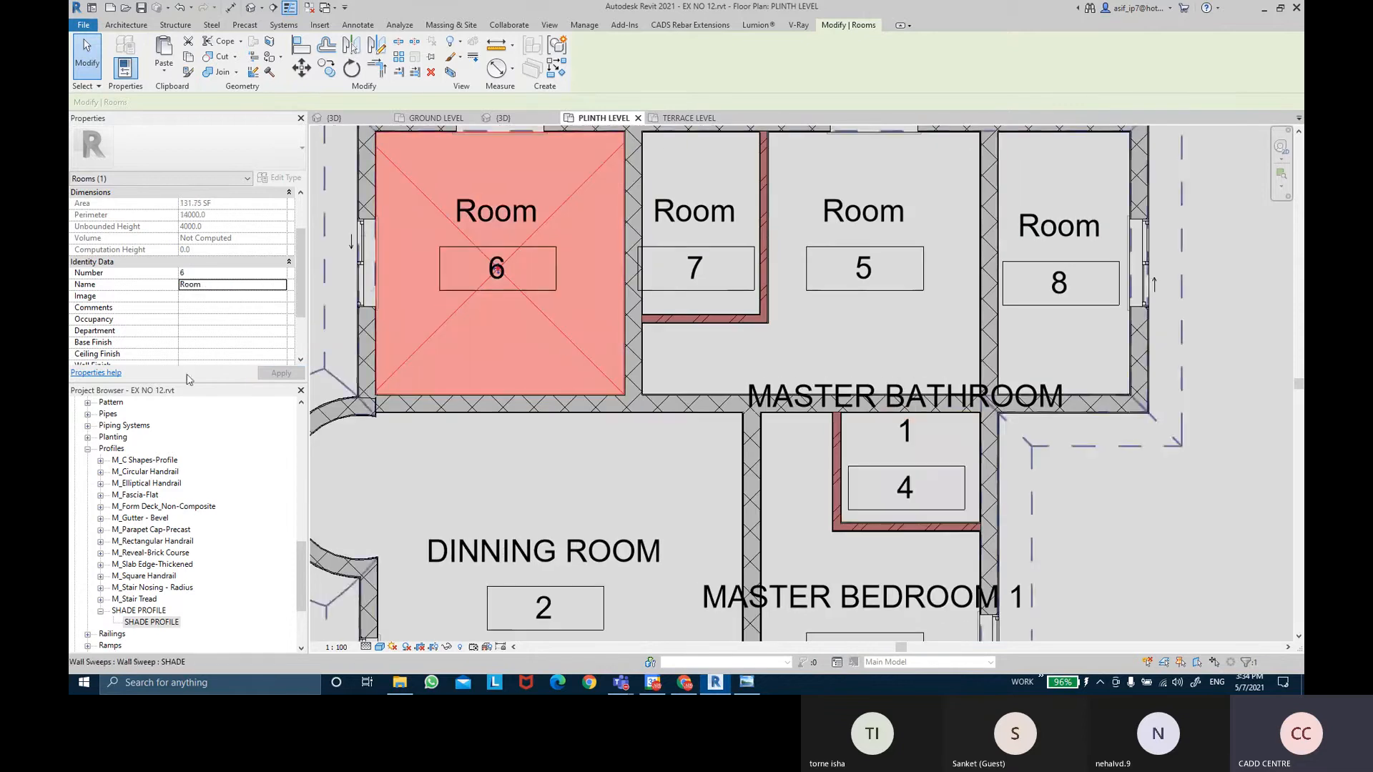
pyautogui.click(216, 285)
pyautogui.write('KIT')
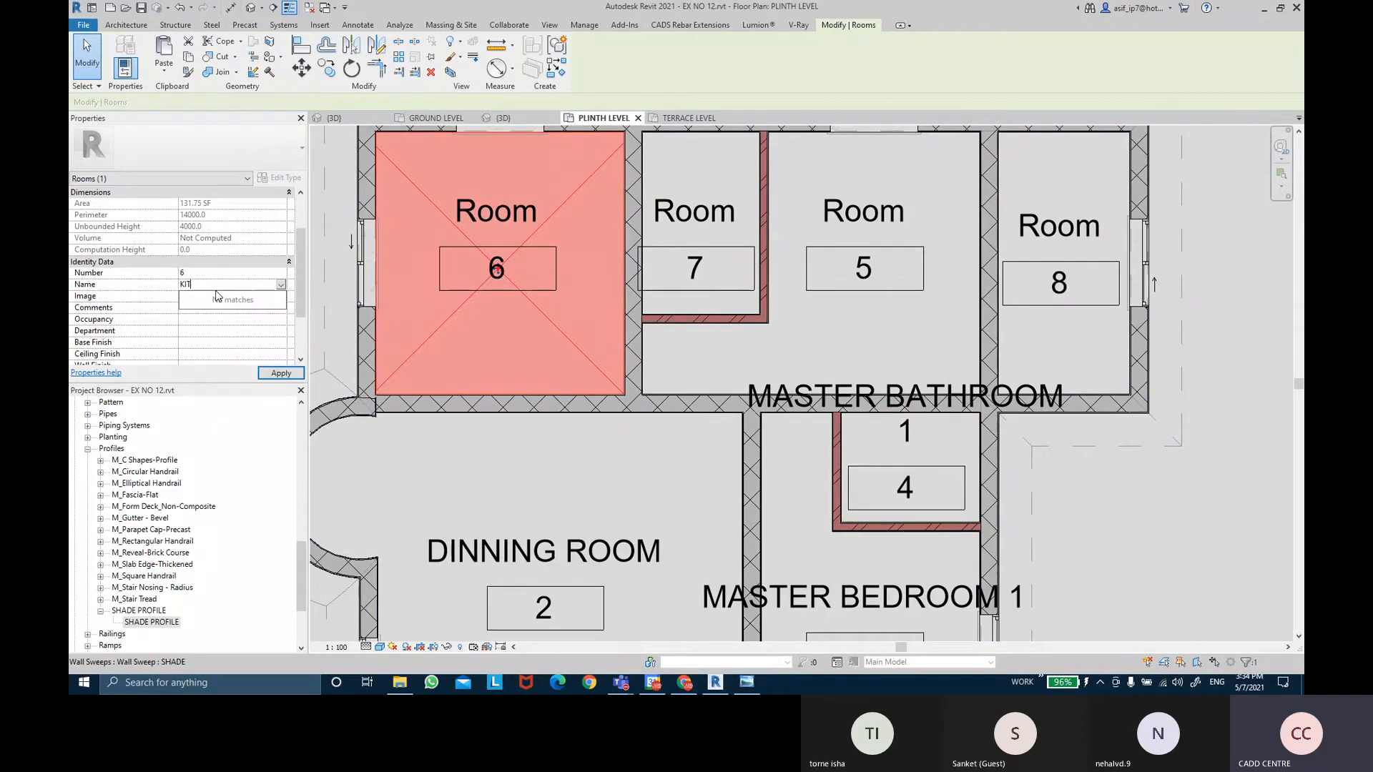
pyautogui.write('CHEN')
pyautogui.press('Return')
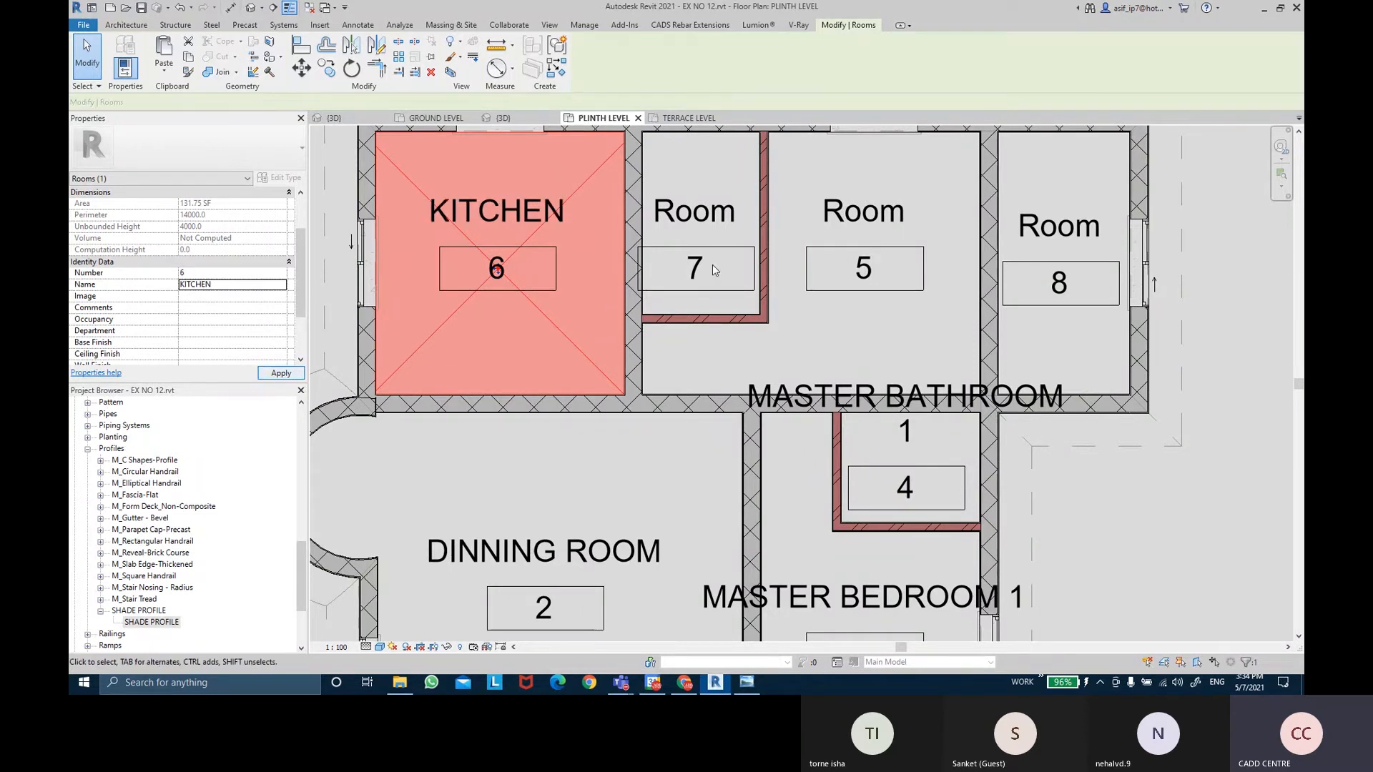
pyautogui.click(713, 266)
# Rename room 5 to MASTER BEDROOM 2.
pyautogui.moveTo(720, 276); pyautogui.dragTo(708, 342, button='middle')
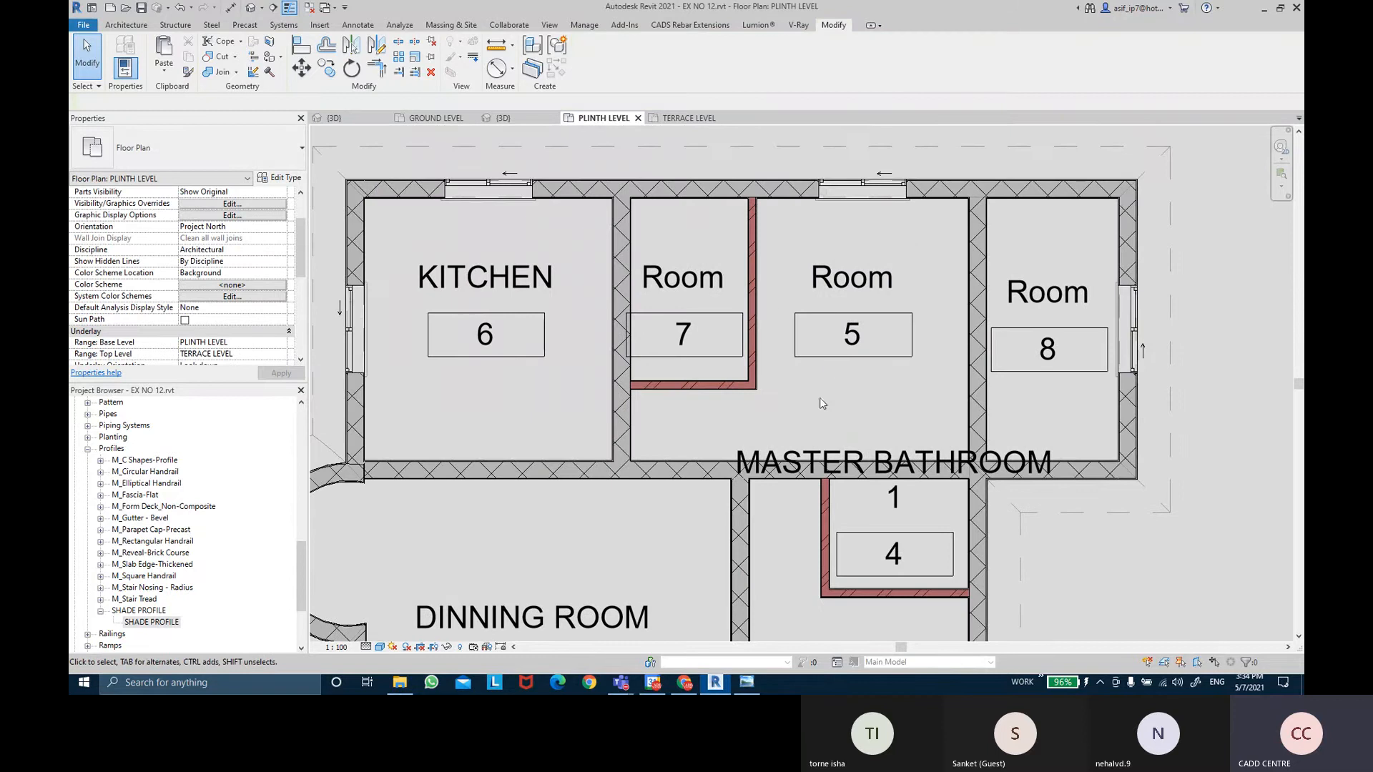
pyautogui.click(802, 385)
pyautogui.click(240, 289)
pyautogui.press('BackSpace')
pyautogui.press('BackSpace')
pyautogui.press('BackSpace')
pyautogui.press('BackSpace')
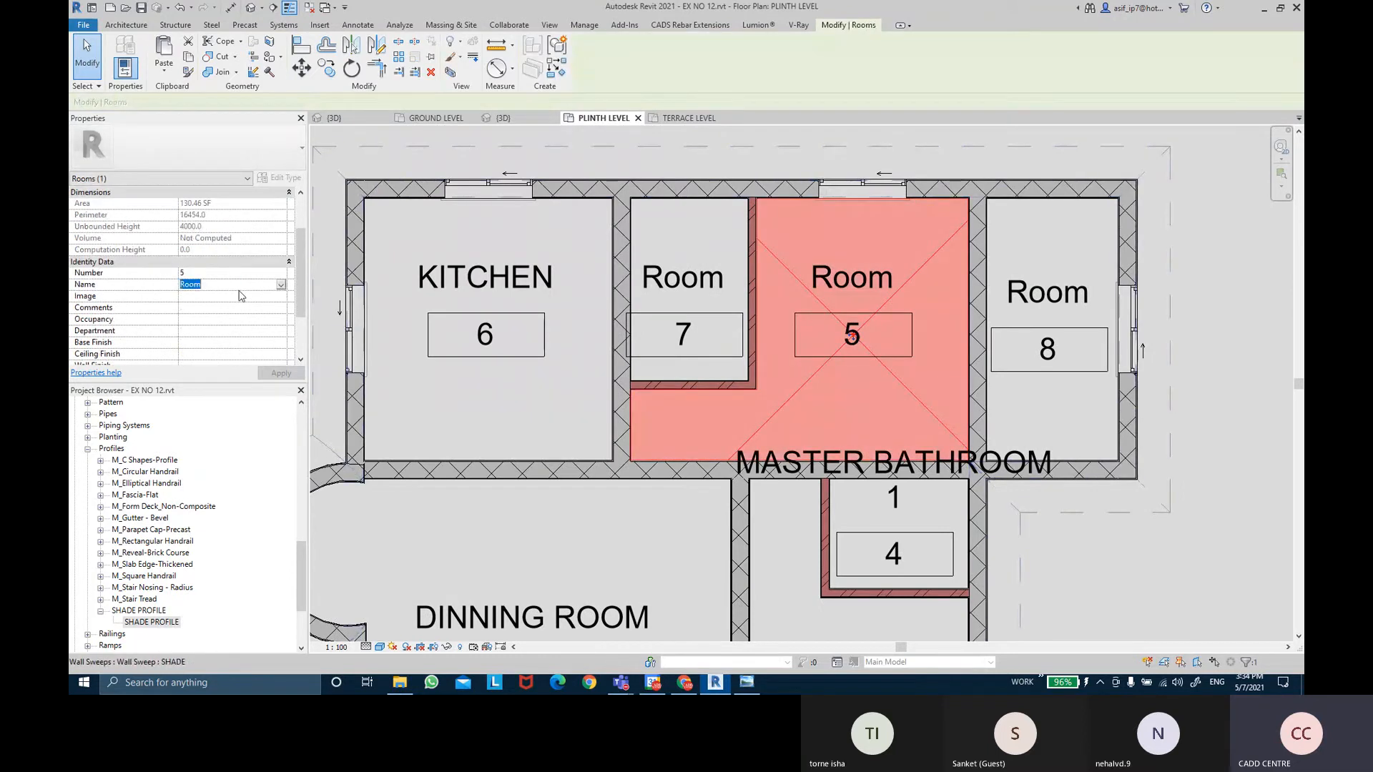
pyautogui.write('MASTER')
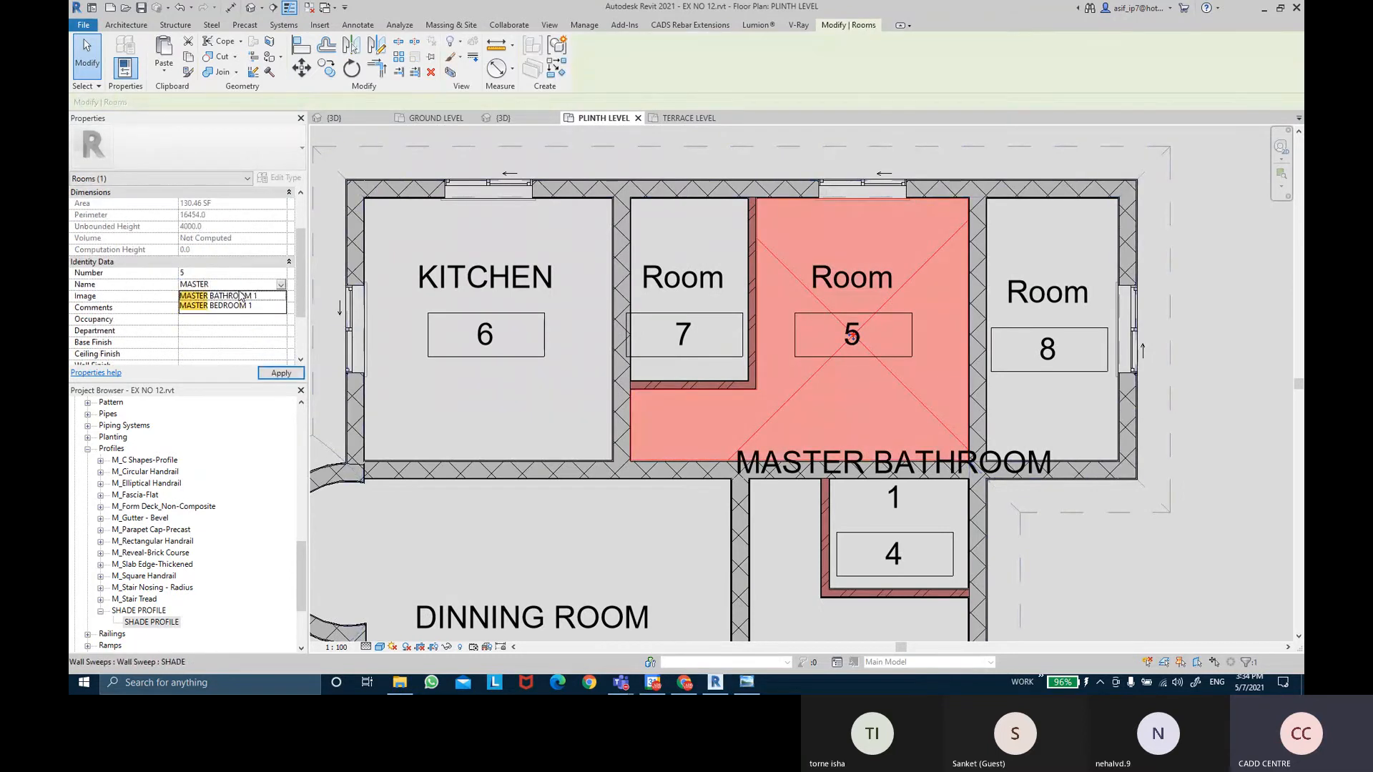
pyautogui.write('BEDROOM ')
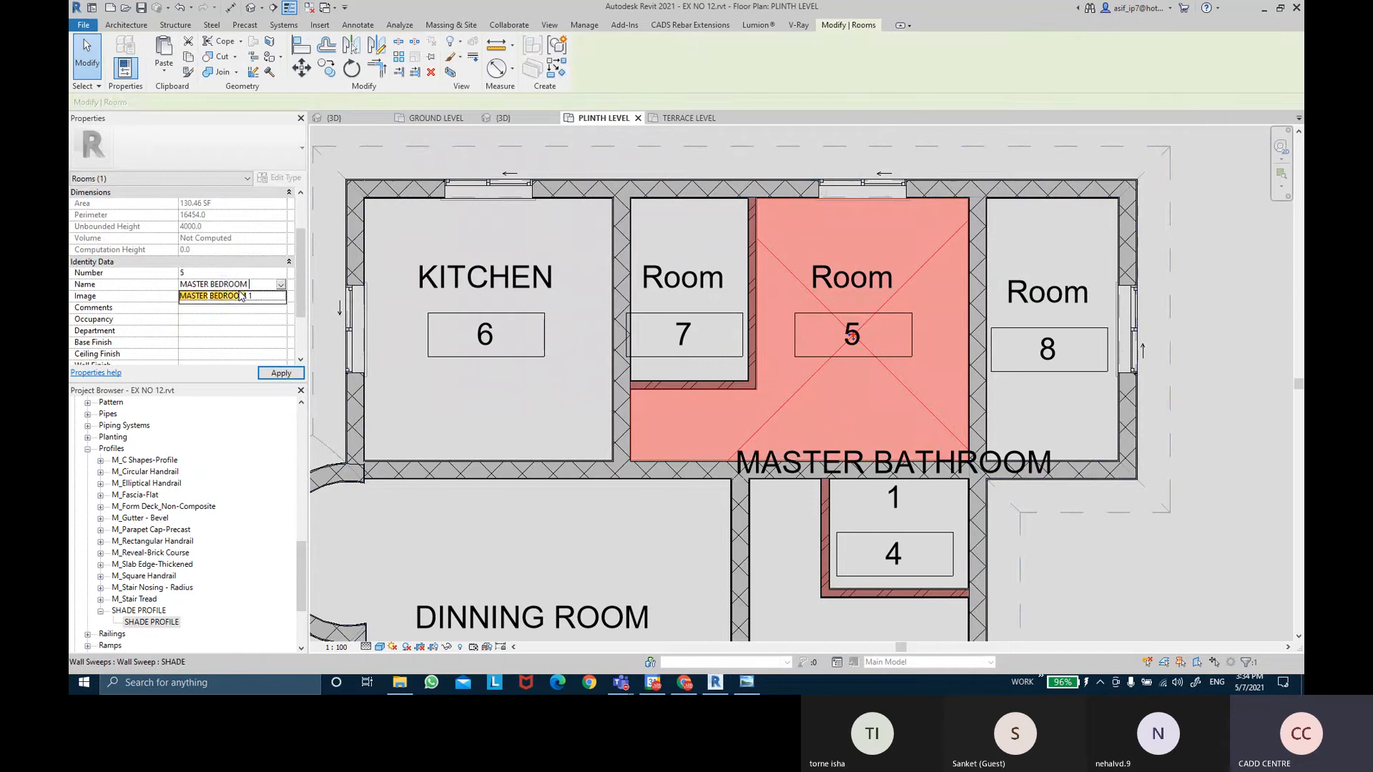
pyautogui.write('2')
pyautogui.press('Return')
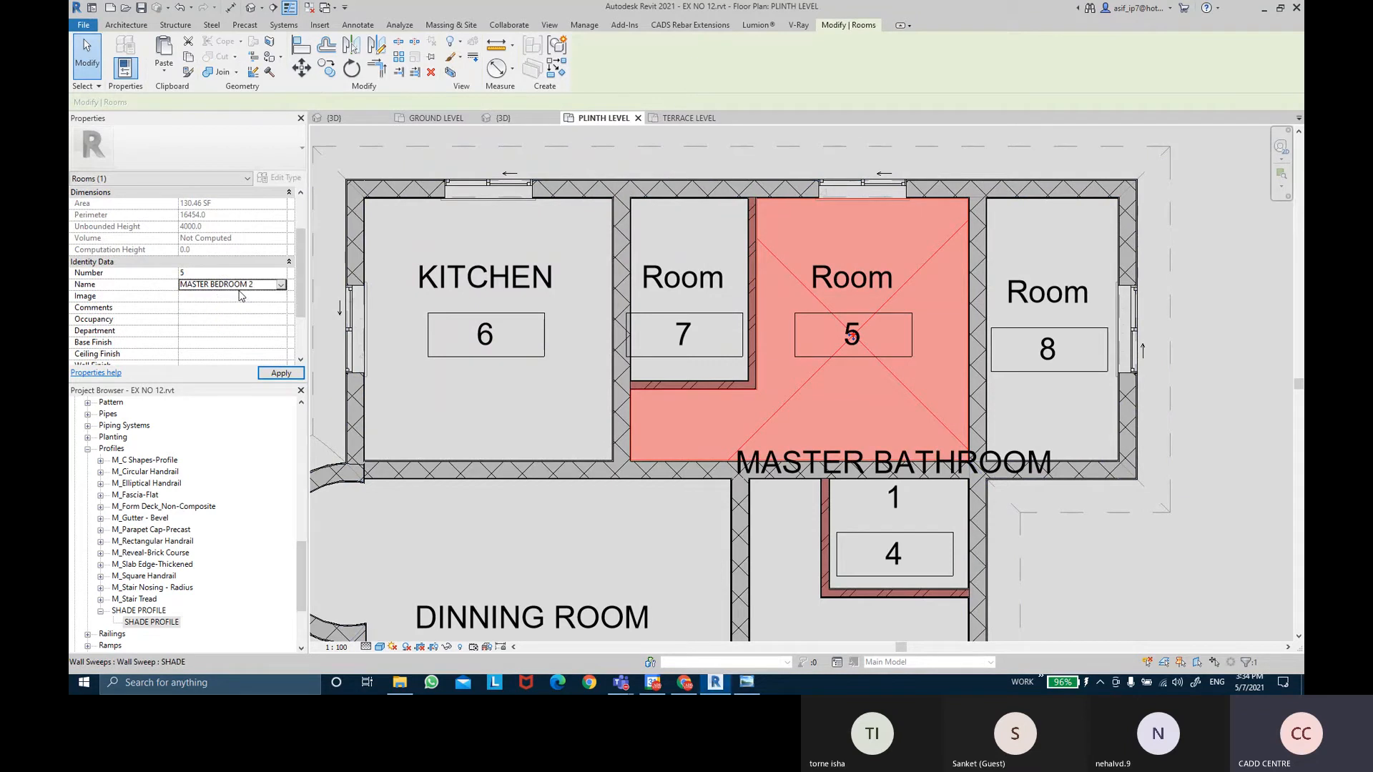
pyautogui.click(279, 373)
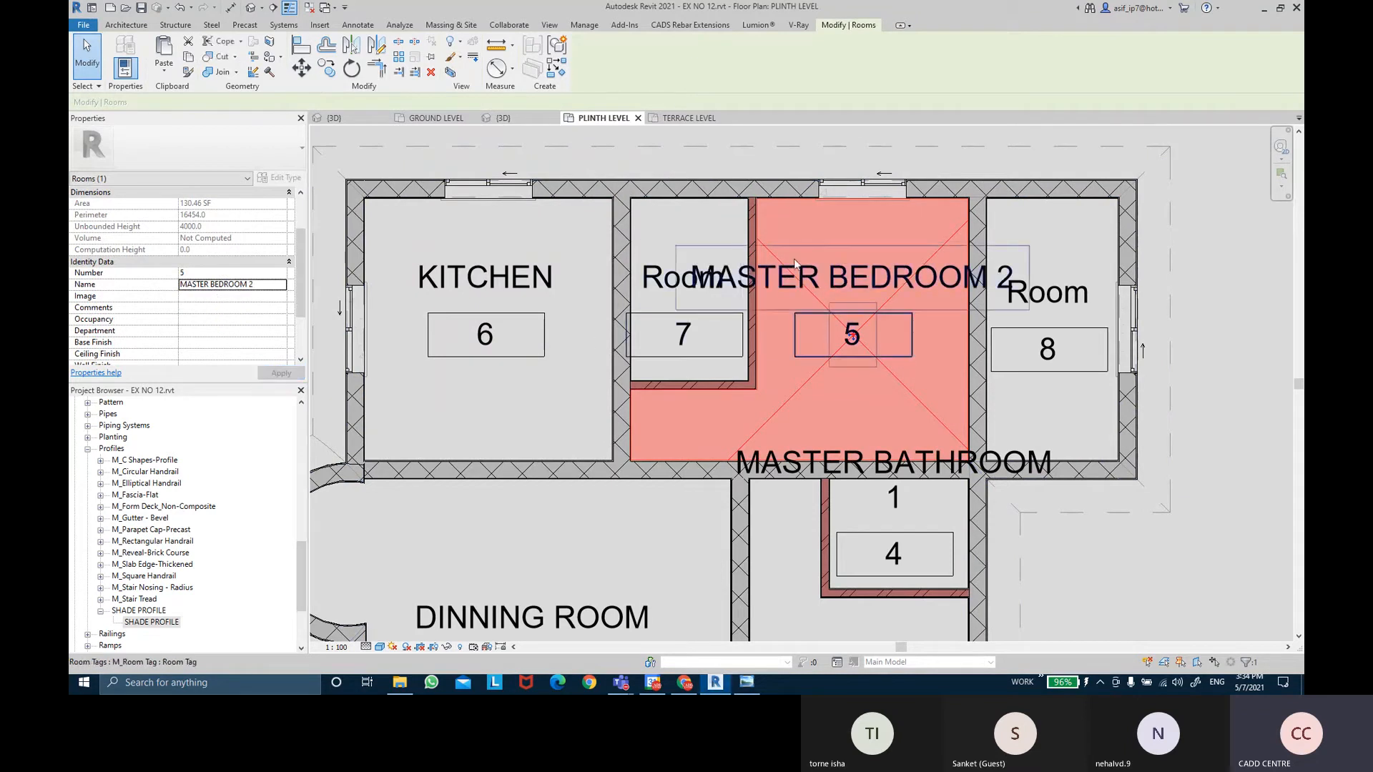
# Select the MASTER BEDROOM 2 room tag and view its type settings.
pyautogui.moveTo(1204, 291); pyautogui.dragTo(1160, 296, button='middle')
pyautogui.click(1178, 301)
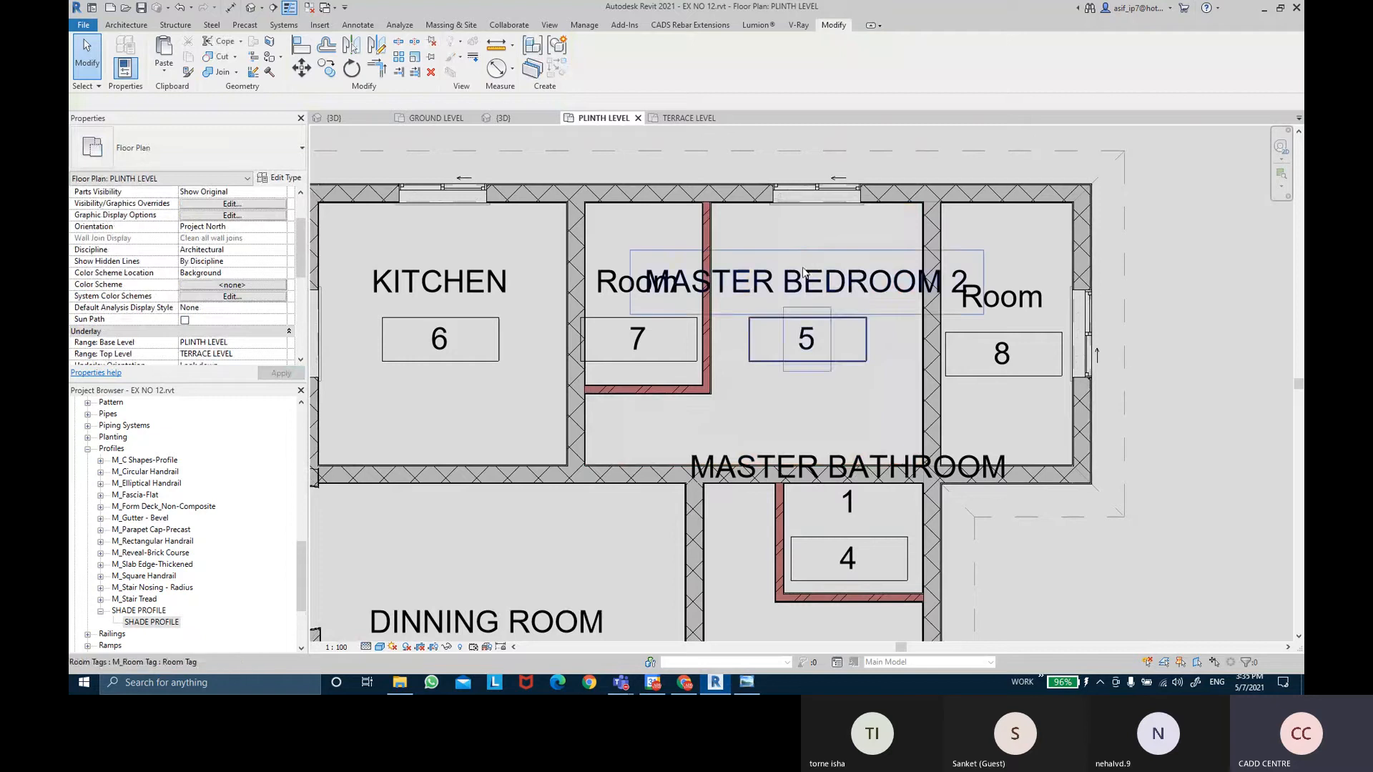
pyautogui.click(802, 279)
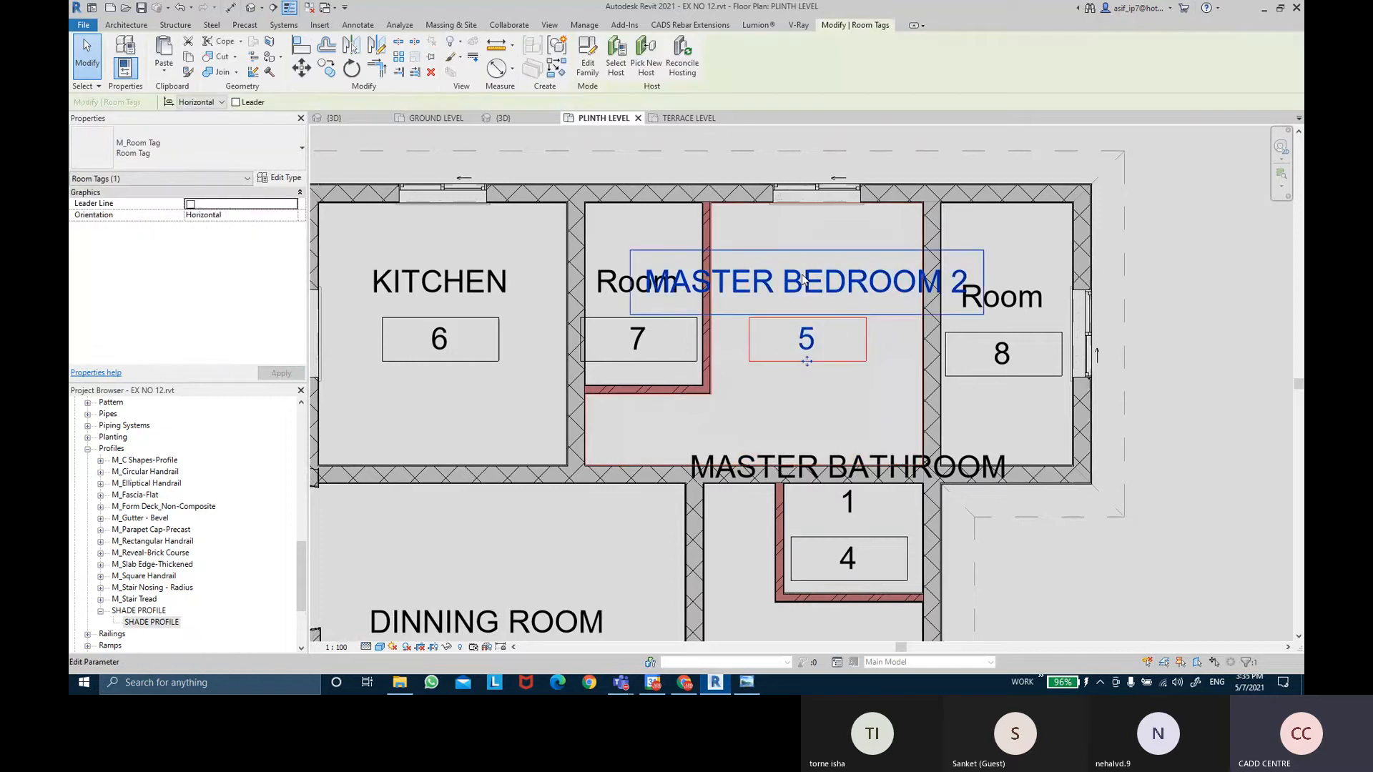
pyautogui.click(272, 180)
pyautogui.press('Escape')
pyautogui.press('Escape')
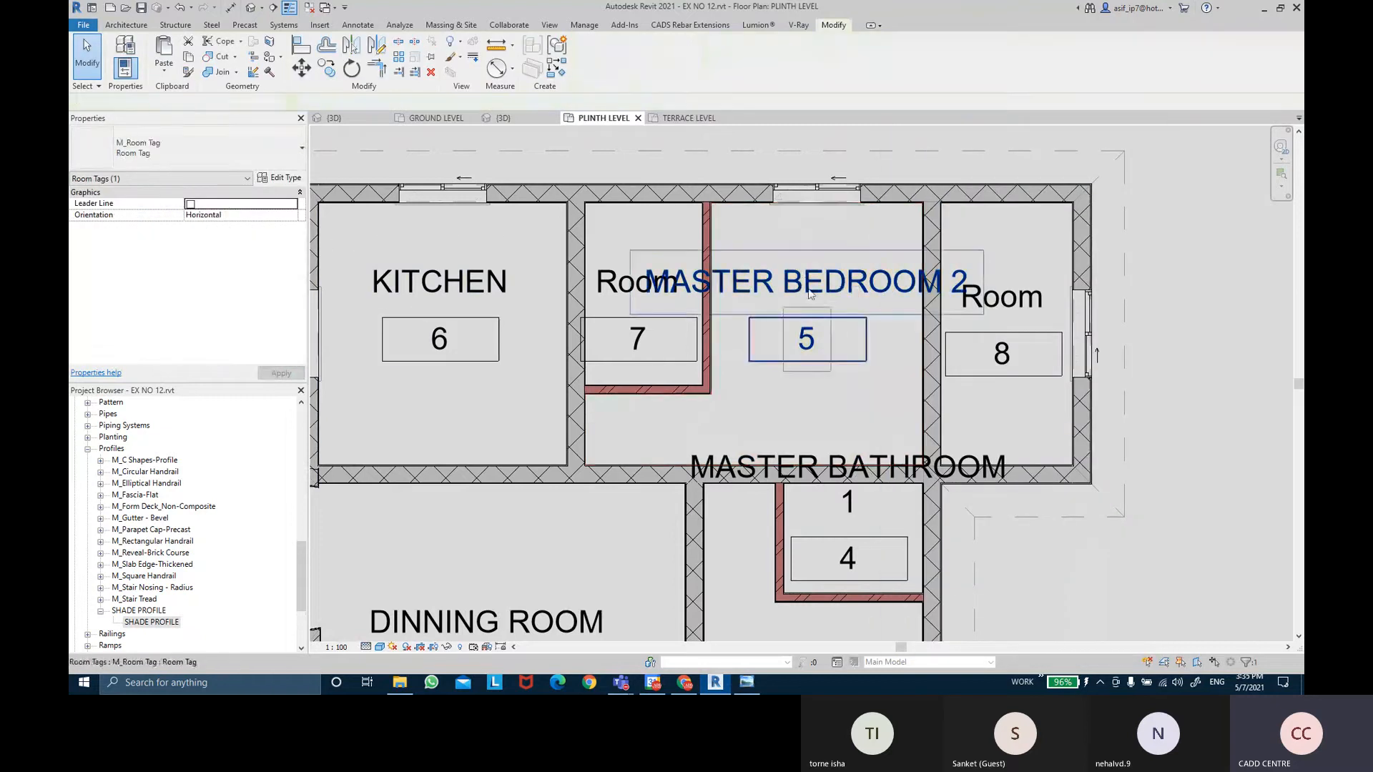
# Open M_Room Tag.rfa for editing from the LIVING ROOM tag.
pyautogui.scroll(-3, 831, 298)
pyautogui.moveTo(815, 472); pyautogui.dragTo(783, 226, button='middle')
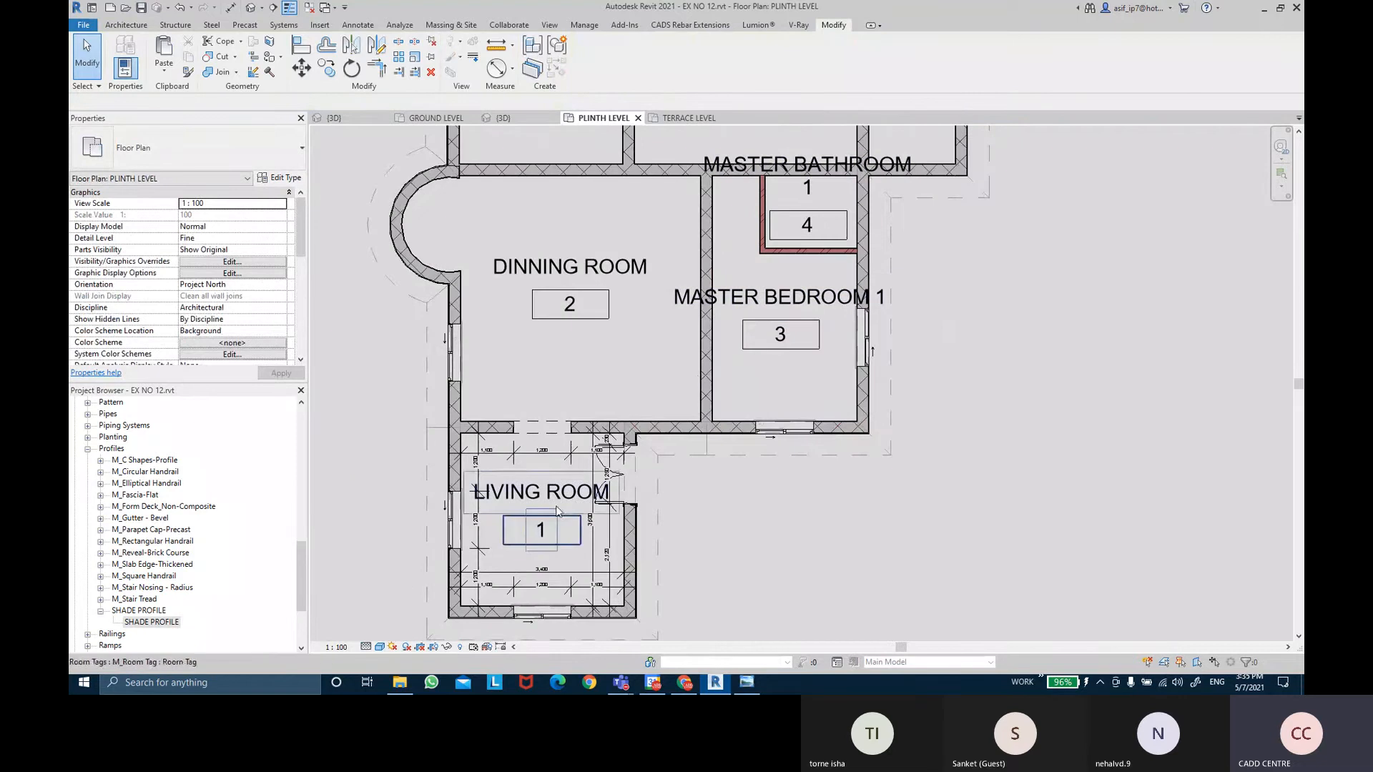
pyautogui.scroll(3, 477, 507)
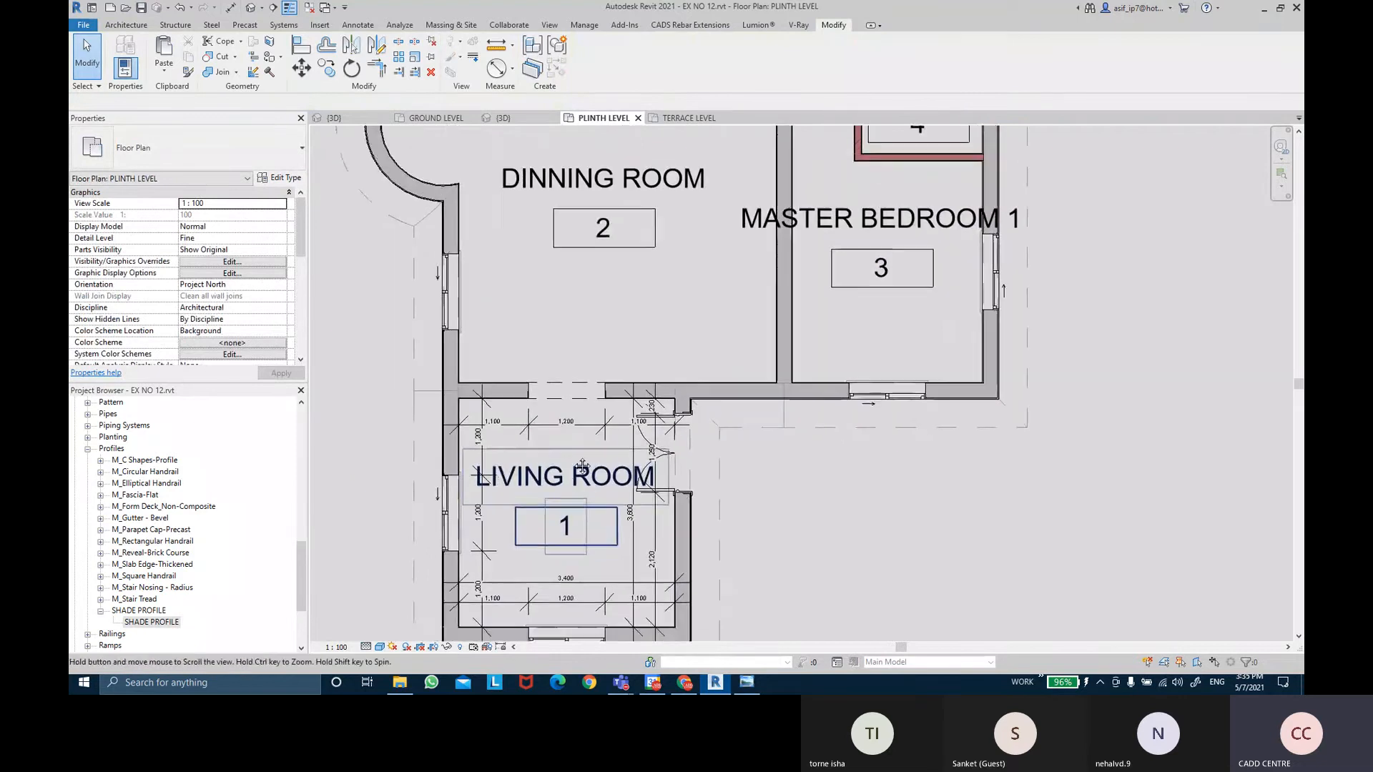
pyautogui.click(551, 459)
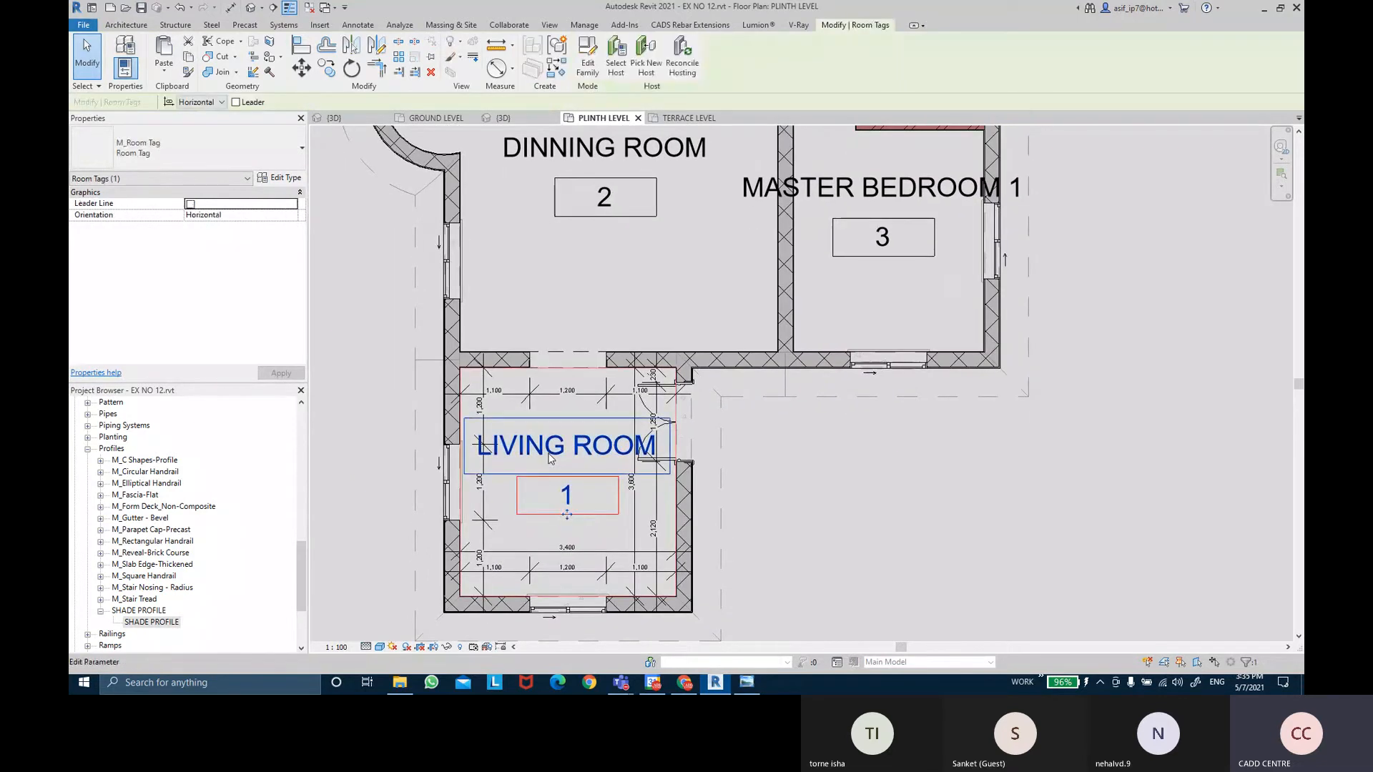
pyautogui.click(590, 64)
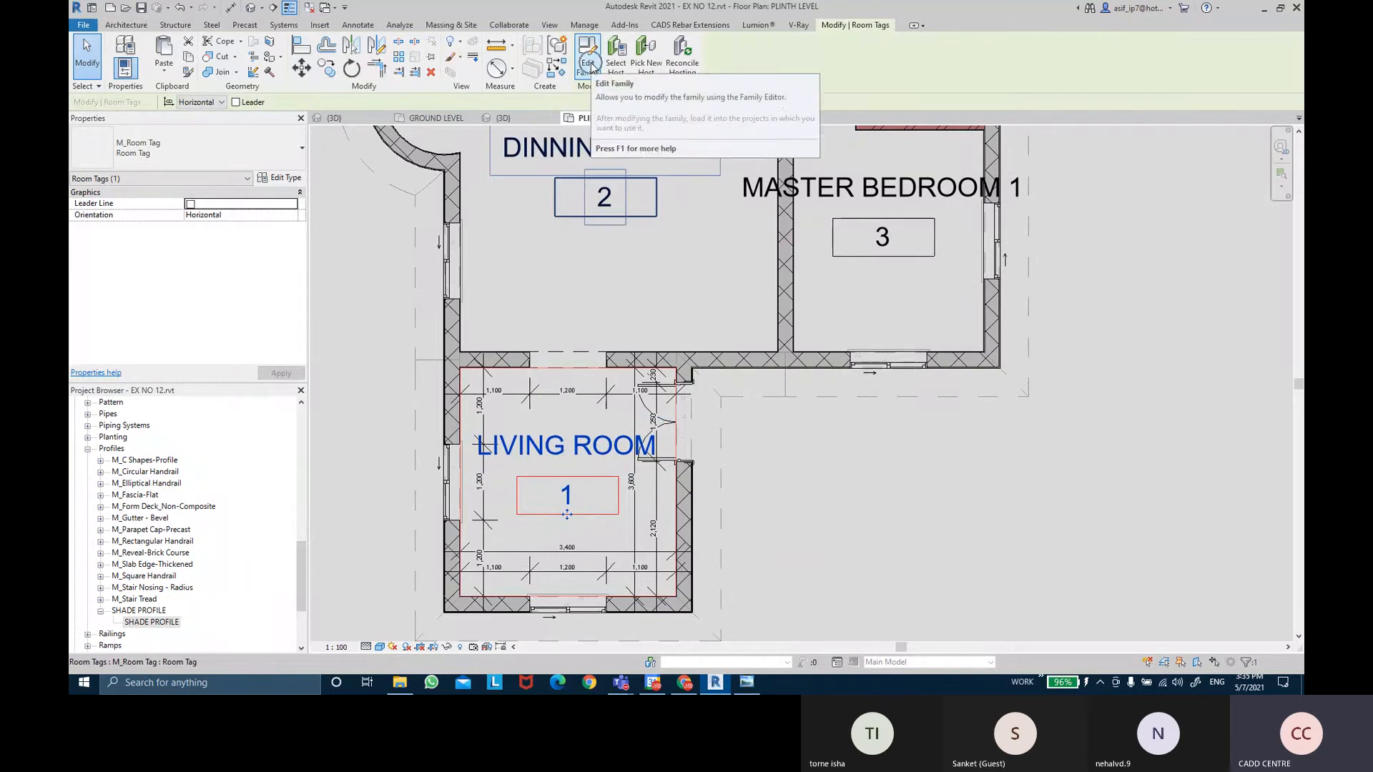
pyautogui.click(590, 66)
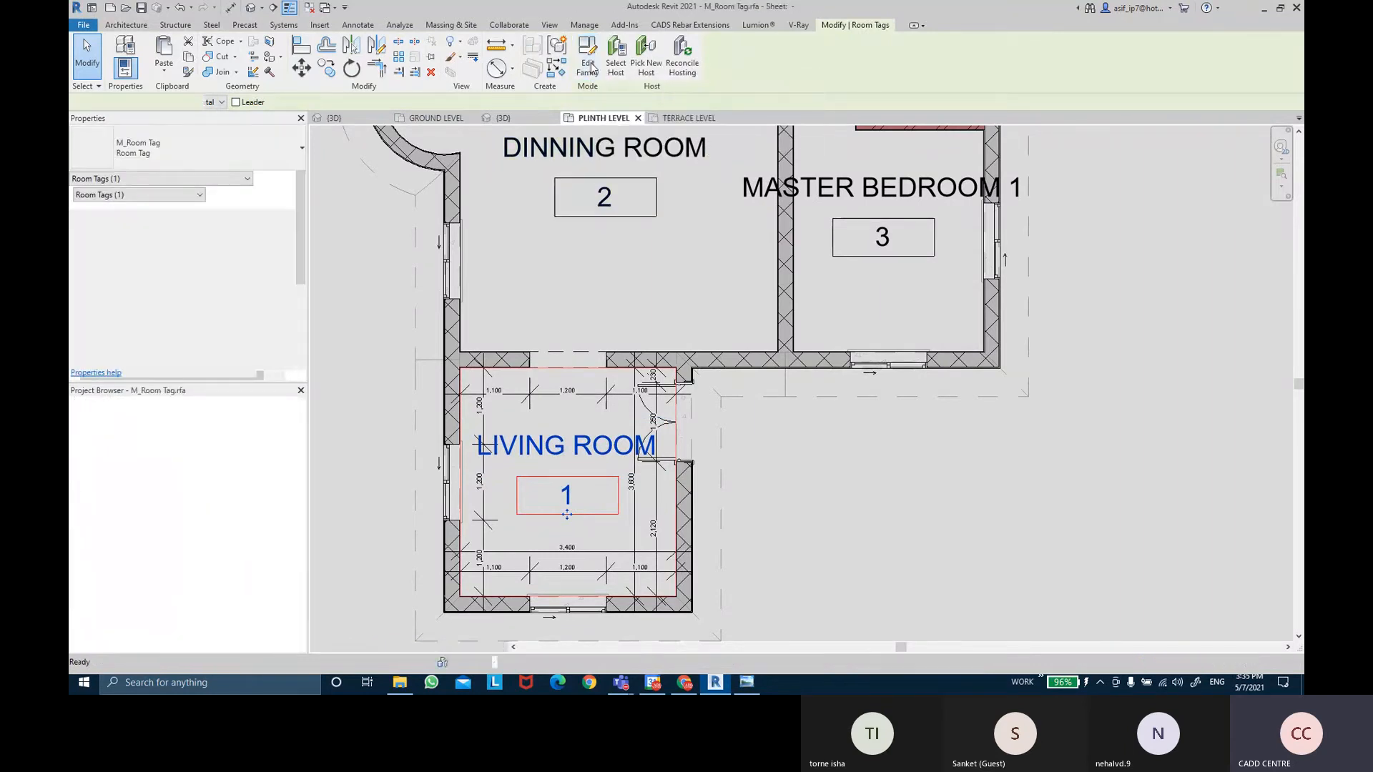
# Select all four labels in the room tag family.
pyautogui.click(614, 224)
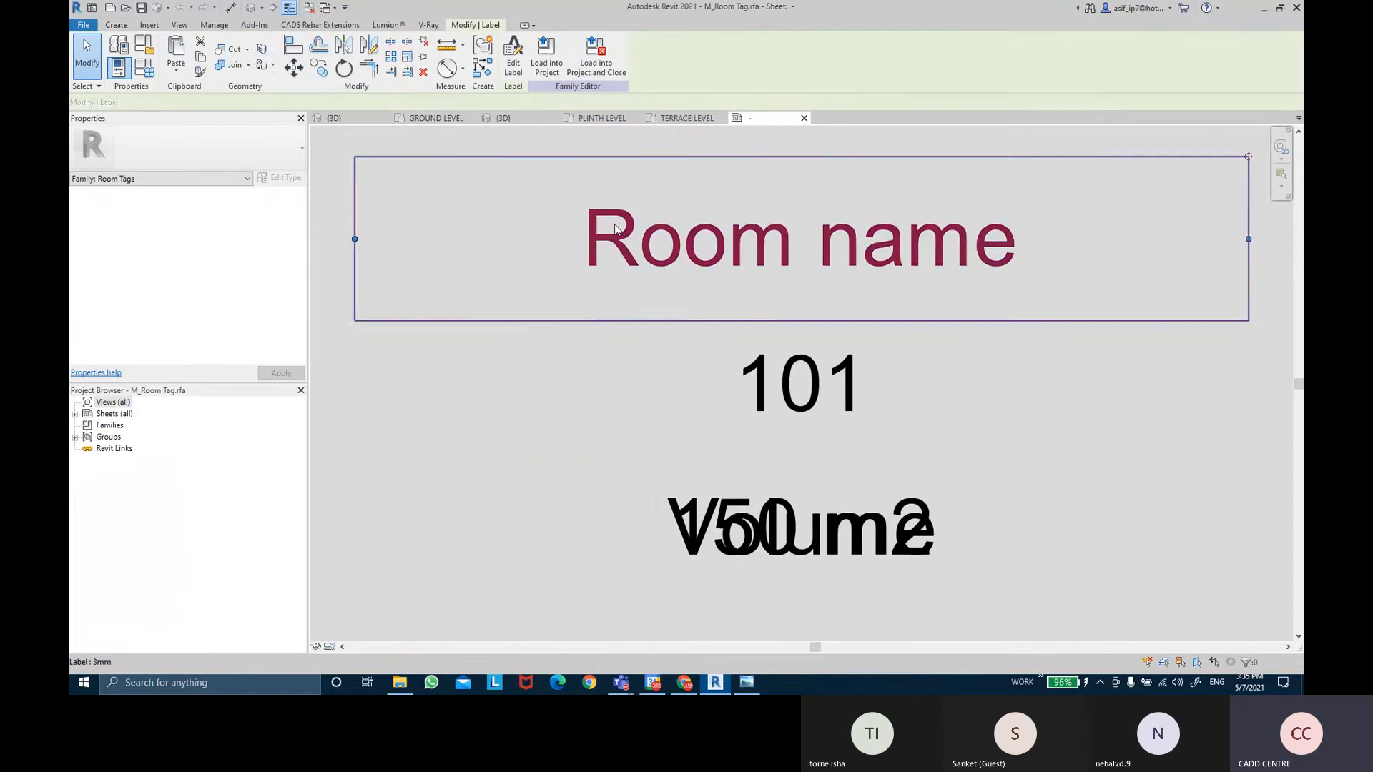
pyautogui.keyDown('ctrl'); pyautogui.click(776, 387); pyautogui.keyUp('ctrl')
pyautogui.keyDown('ctrl'); pyautogui.click(769, 538); pyautogui.keyUp('ctrl')
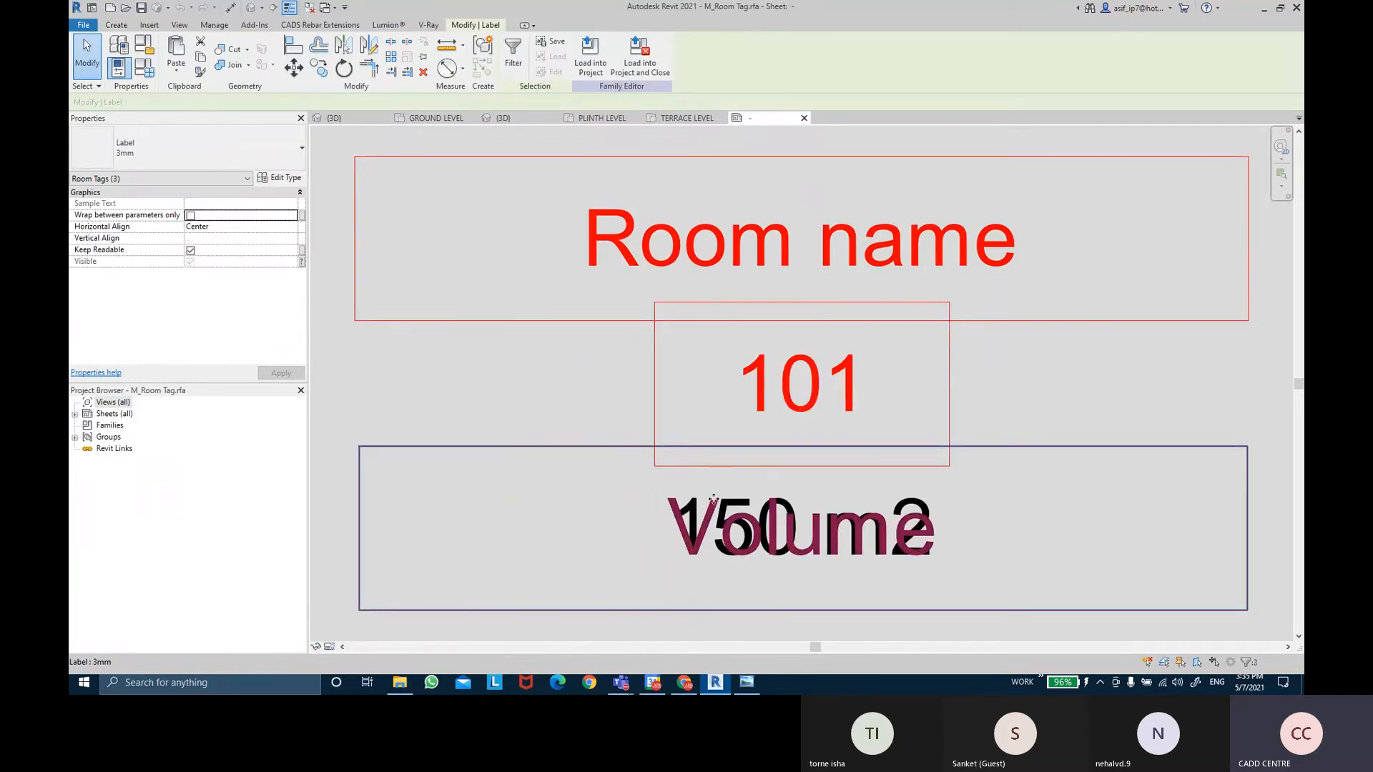
pyautogui.scroll(-3, 829, 450)
pyautogui.moveTo(563, 237); pyautogui.dragTo(1026, 590)
pyautogui.click(1030, 285)
pyautogui.moveTo(1074, 250); pyautogui.dragTo(700, 585)
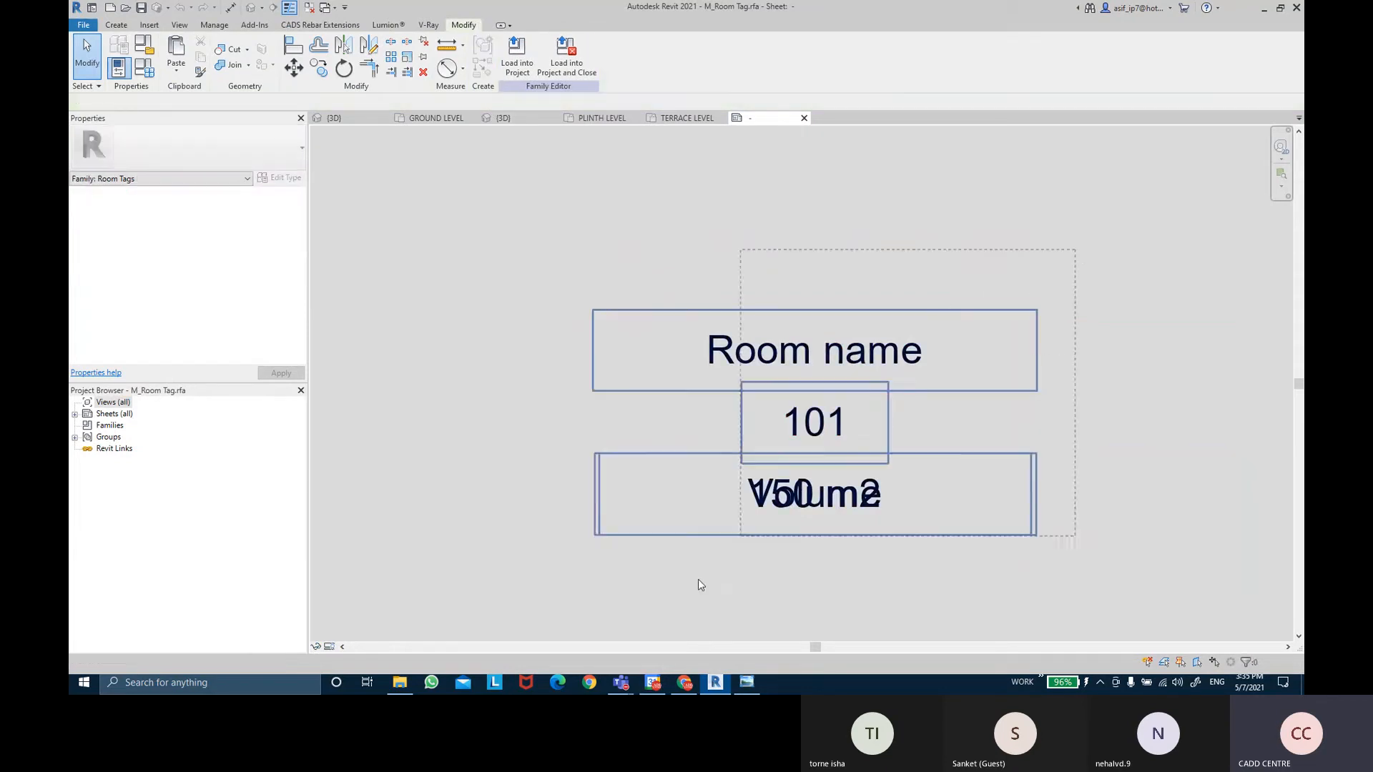
pyautogui.moveTo(551, 607); pyautogui.dragTo(550, 608)
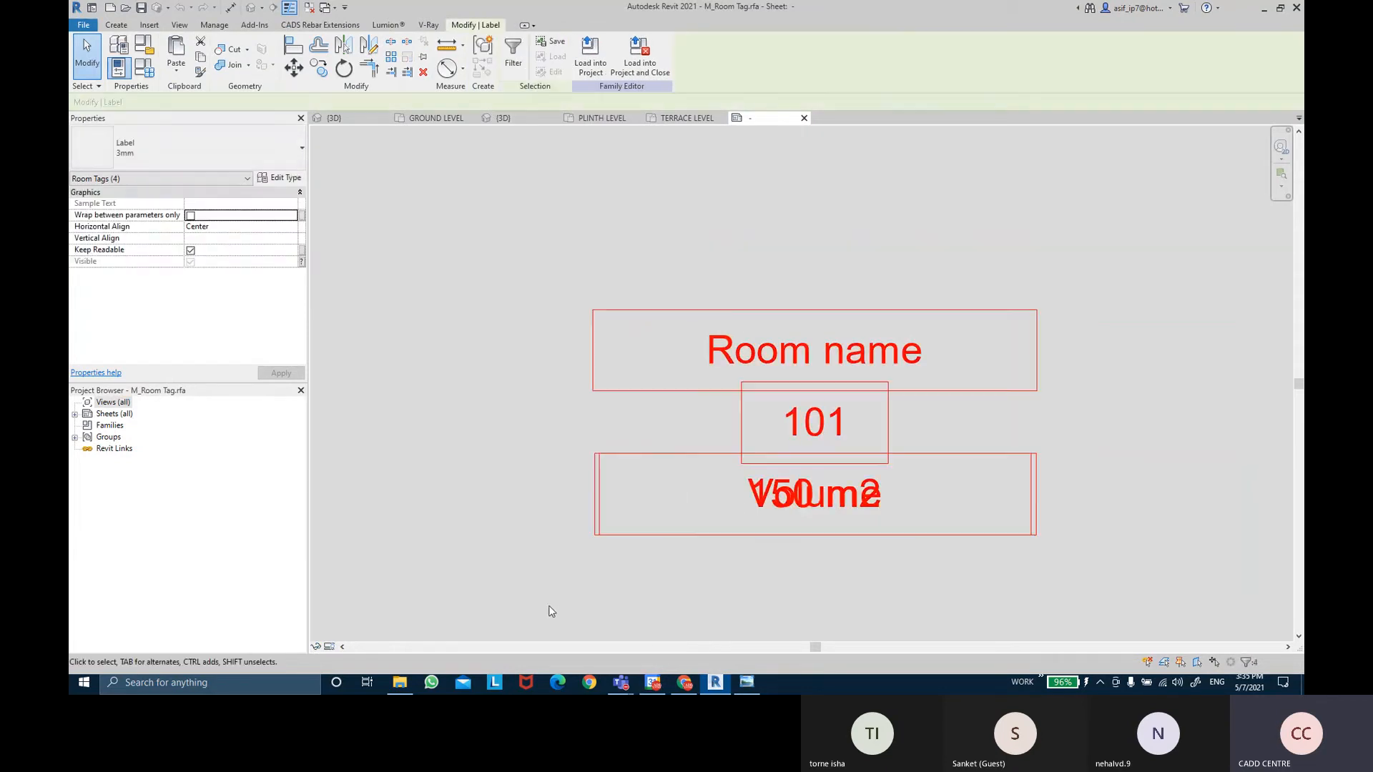
# Set the label type's text size to 1 mm.
pyautogui.click(165, 154)
pyautogui.click(165, 155)
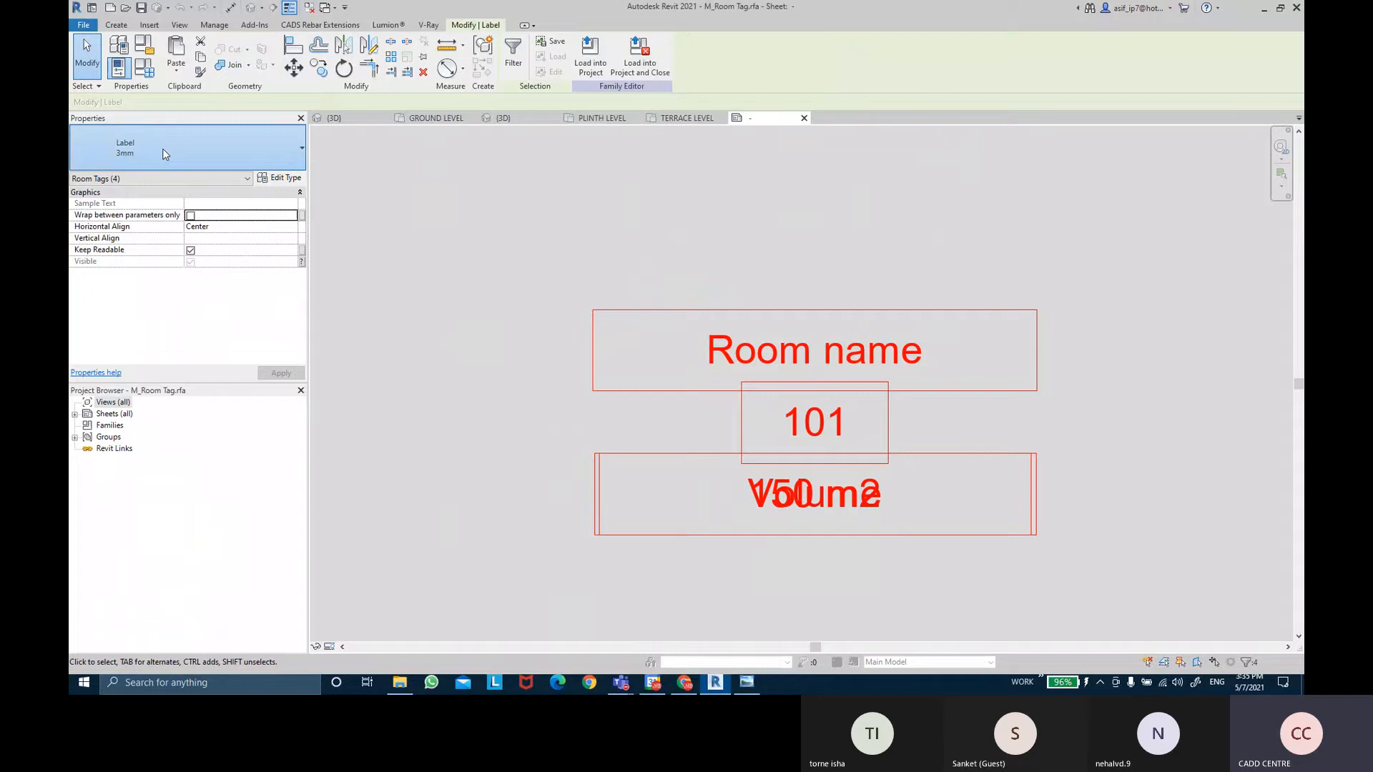
pyautogui.click(280, 178)
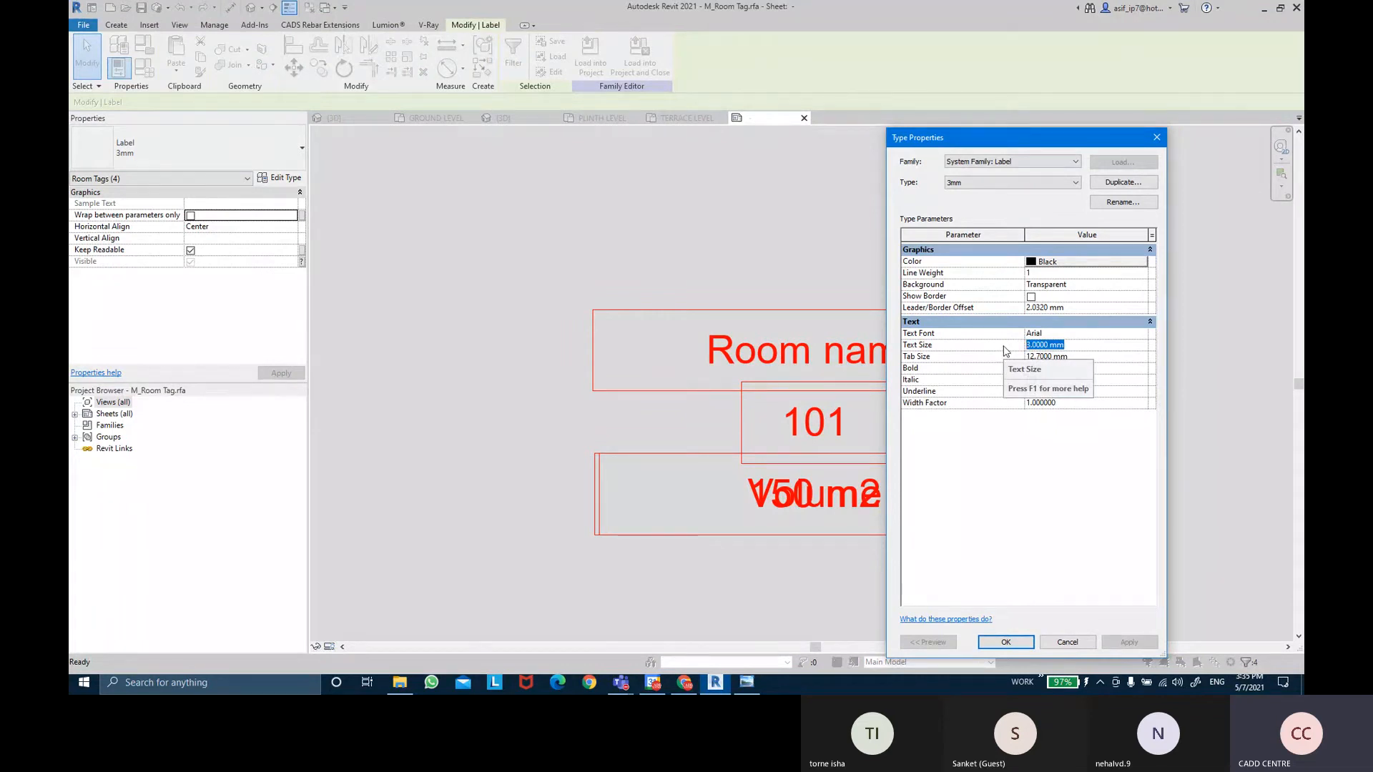
pyautogui.write('1')
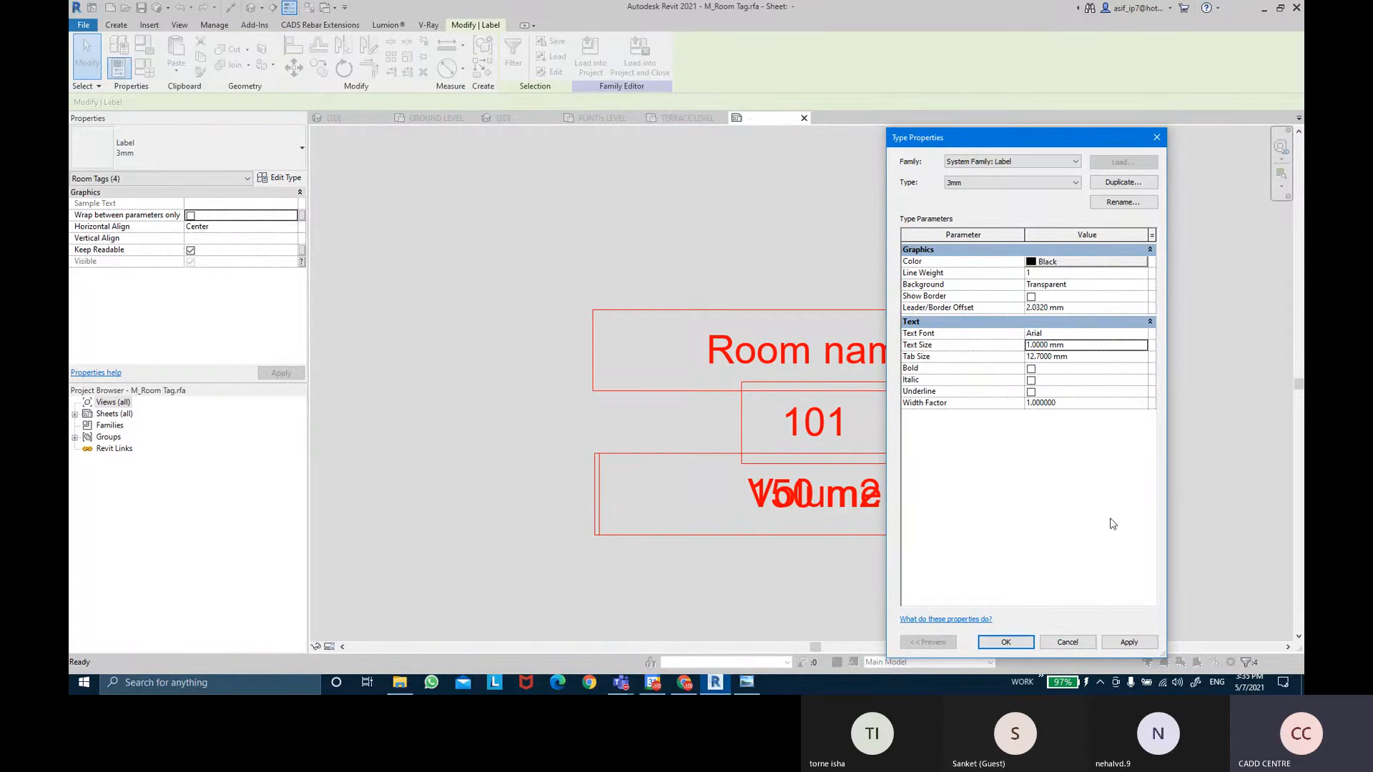
pyautogui.click(1128, 641)
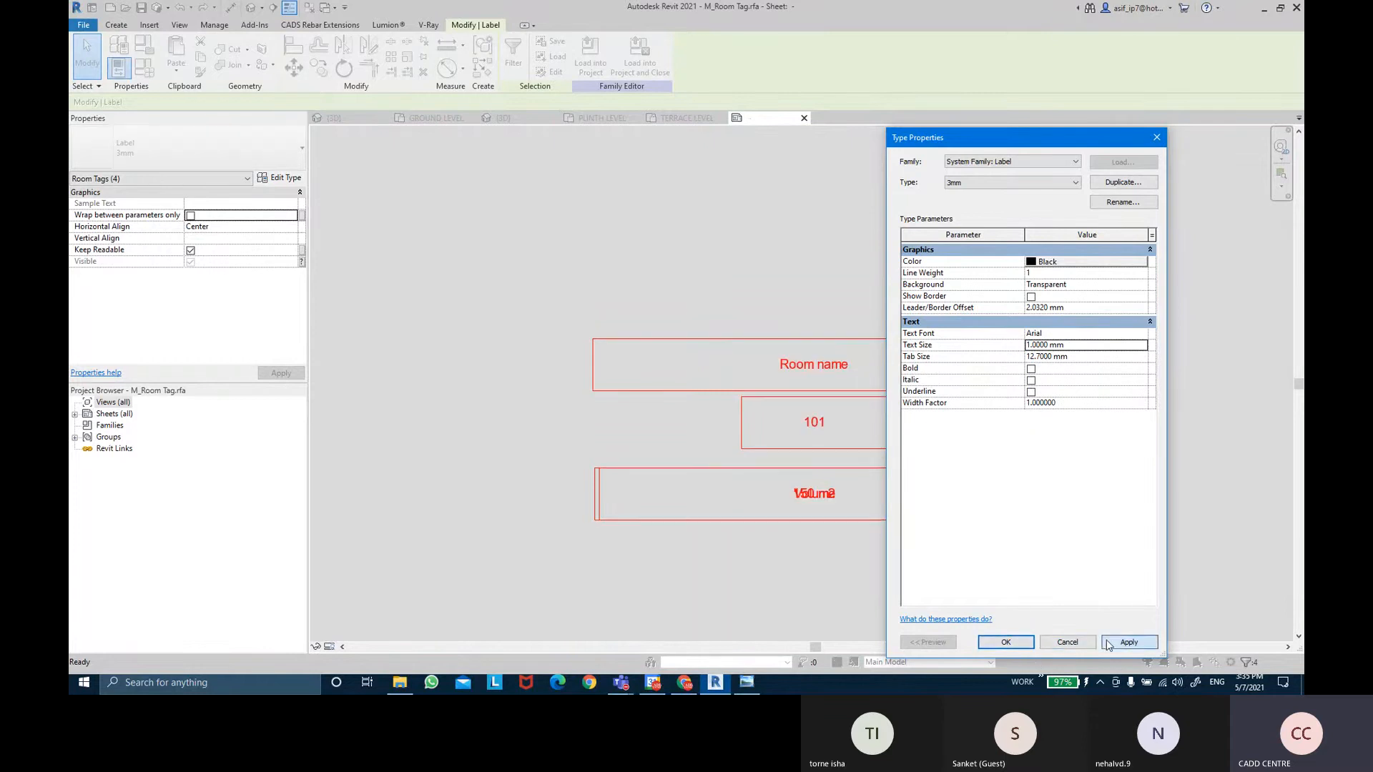
pyautogui.click(1003, 642)
pyautogui.click(996, 633)
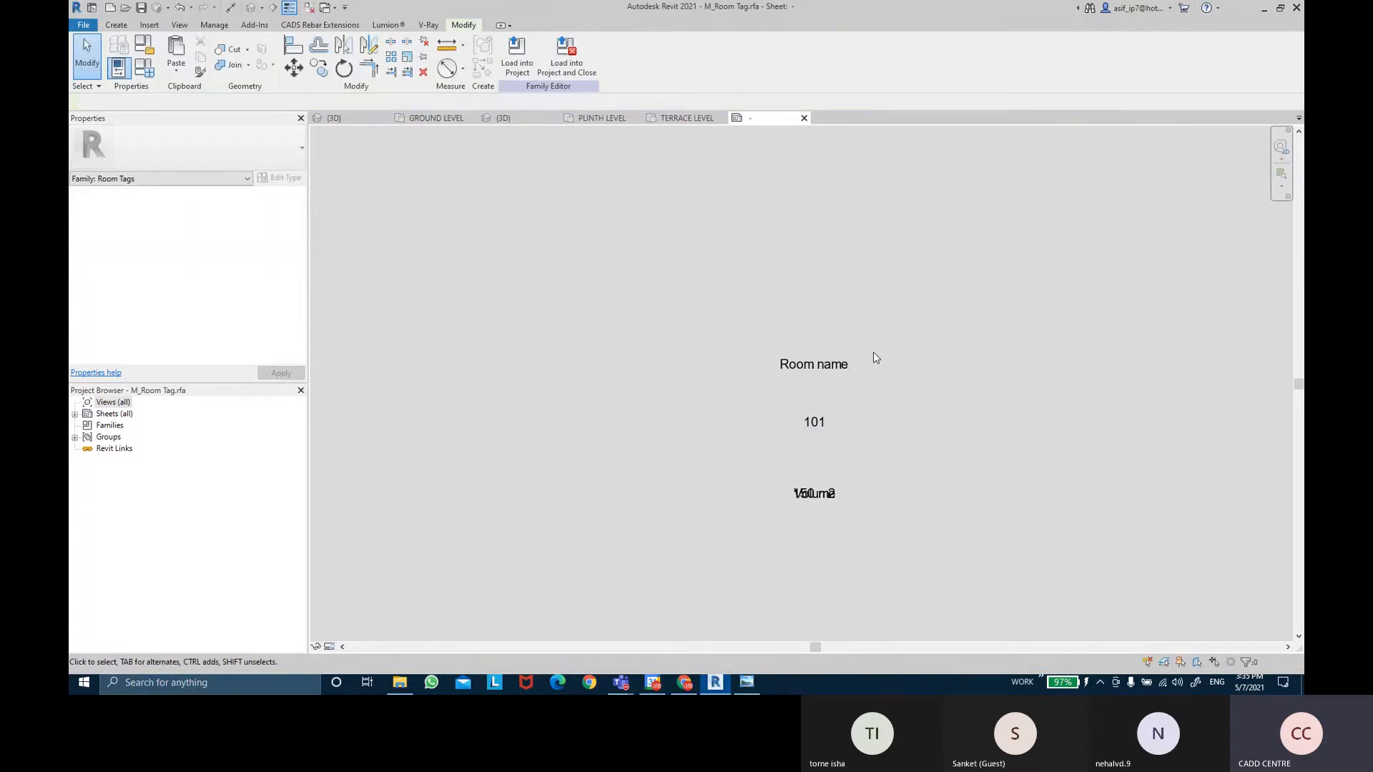
# Load the tag family into EX NO 12.rvt, overwriting the existing version and parameters.
pyautogui.click(543, 76)
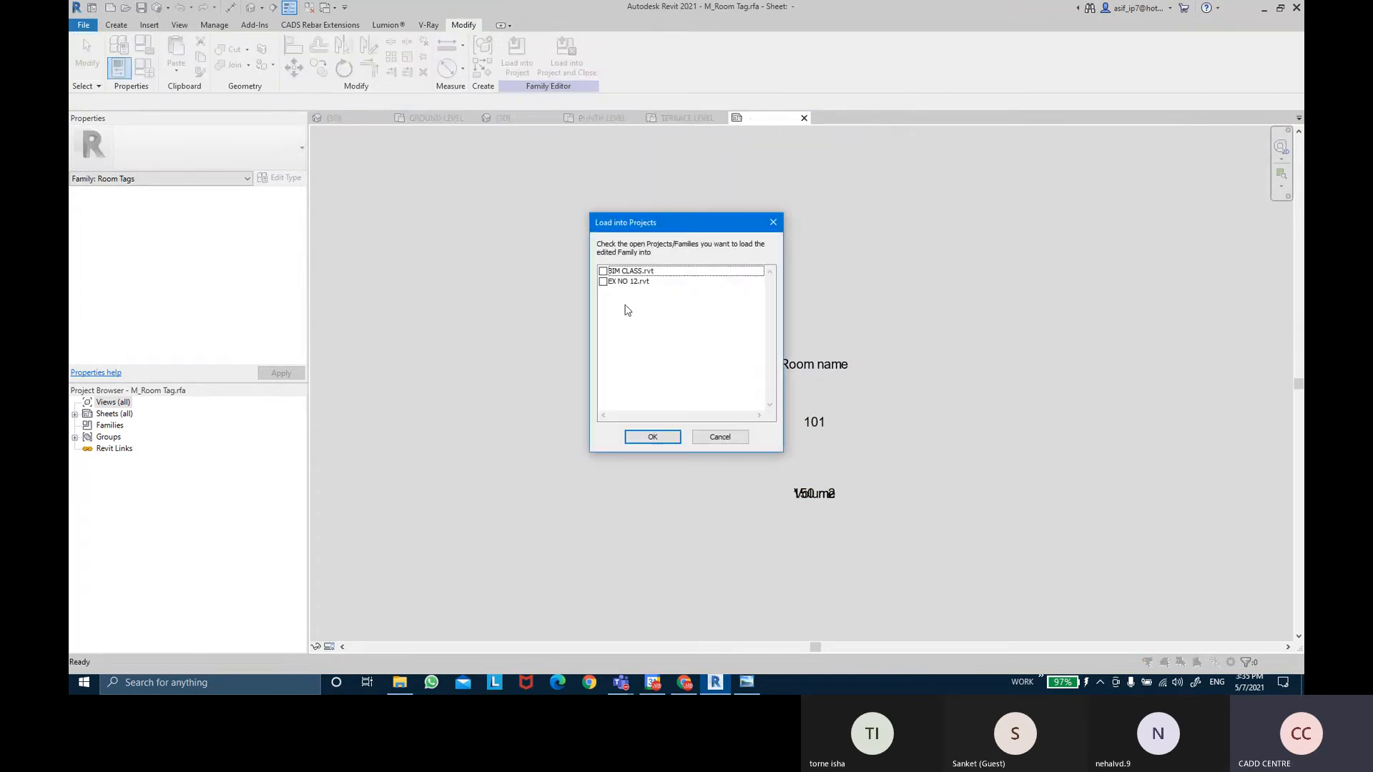
pyautogui.click(602, 282)
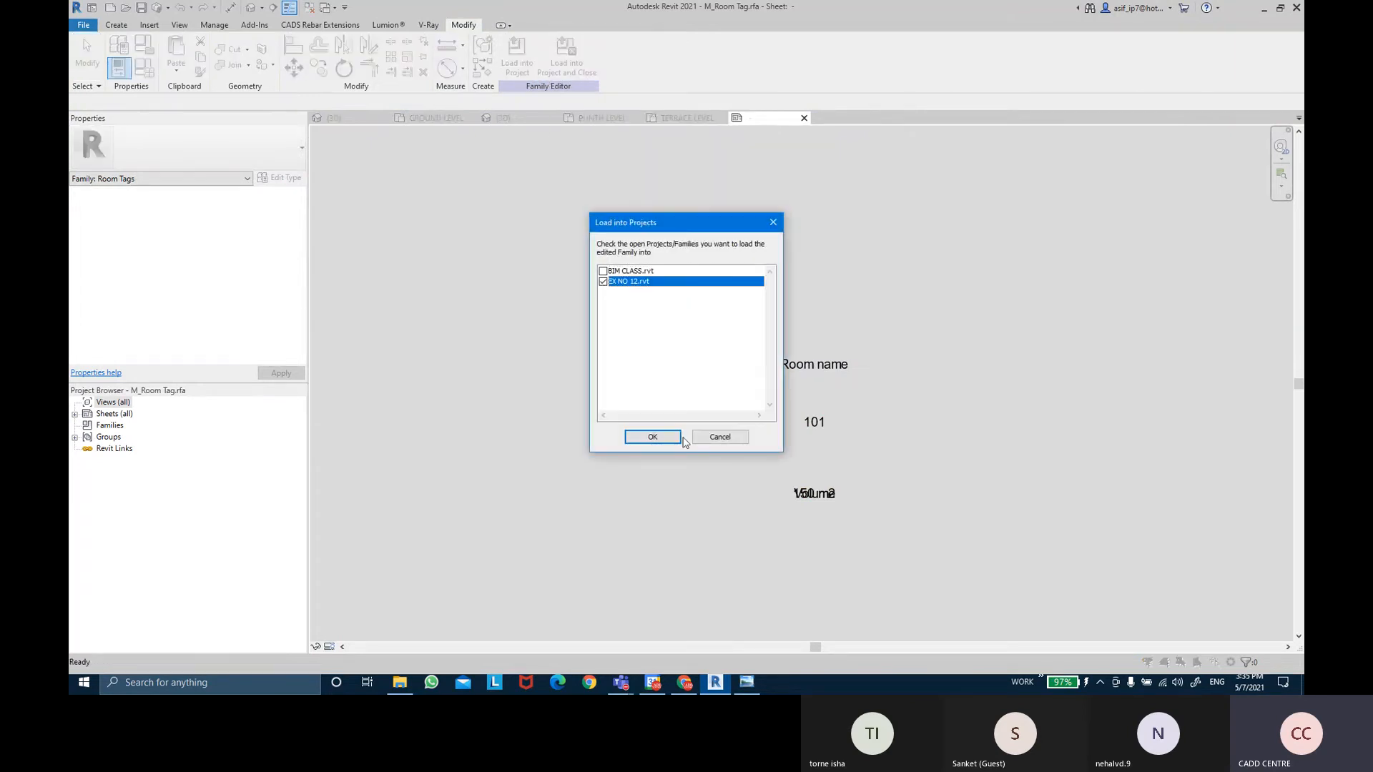
pyautogui.click(651, 437)
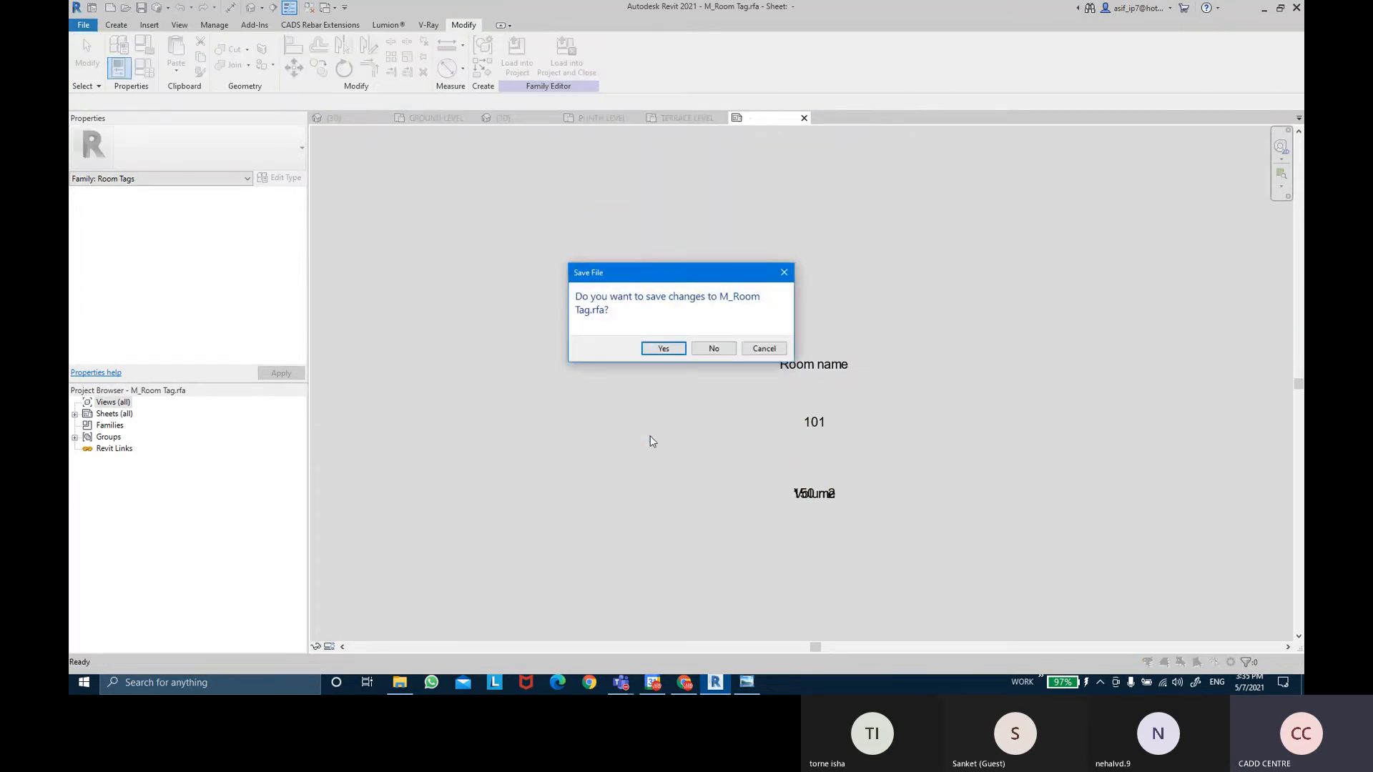
pyautogui.click(715, 348)
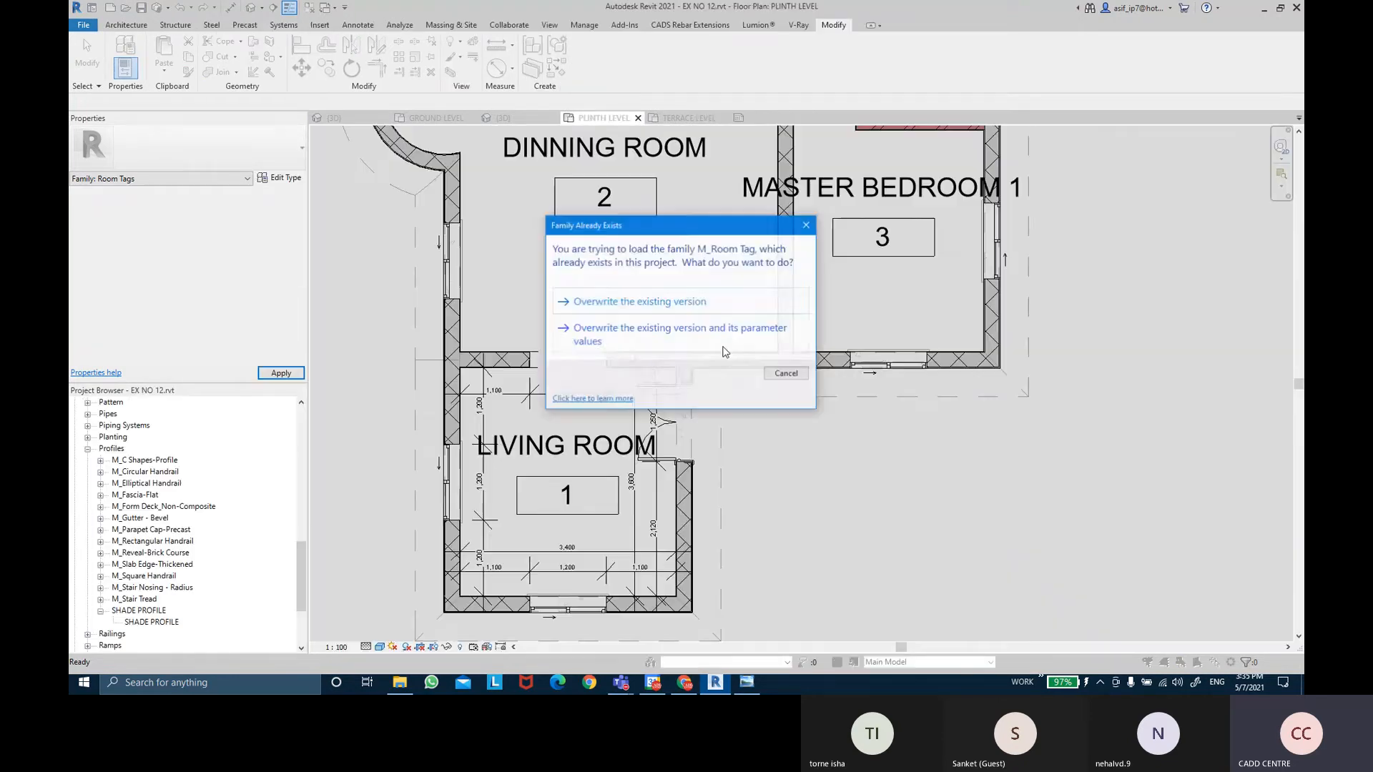
pyautogui.click(679, 334)
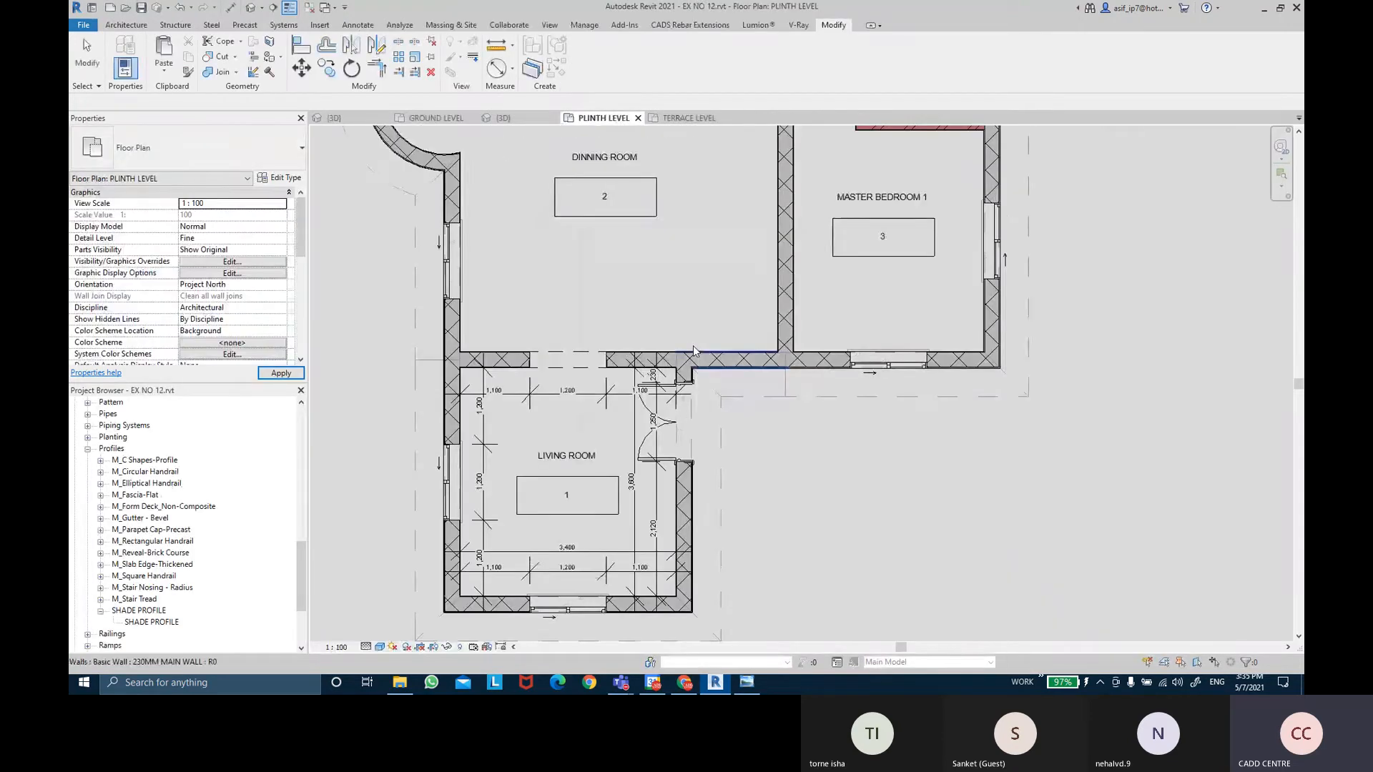
# Select all eight room tags on the plinth plan, from KITCHEN to LIVING ROOM.
pyautogui.scroll(3, 582, 478)
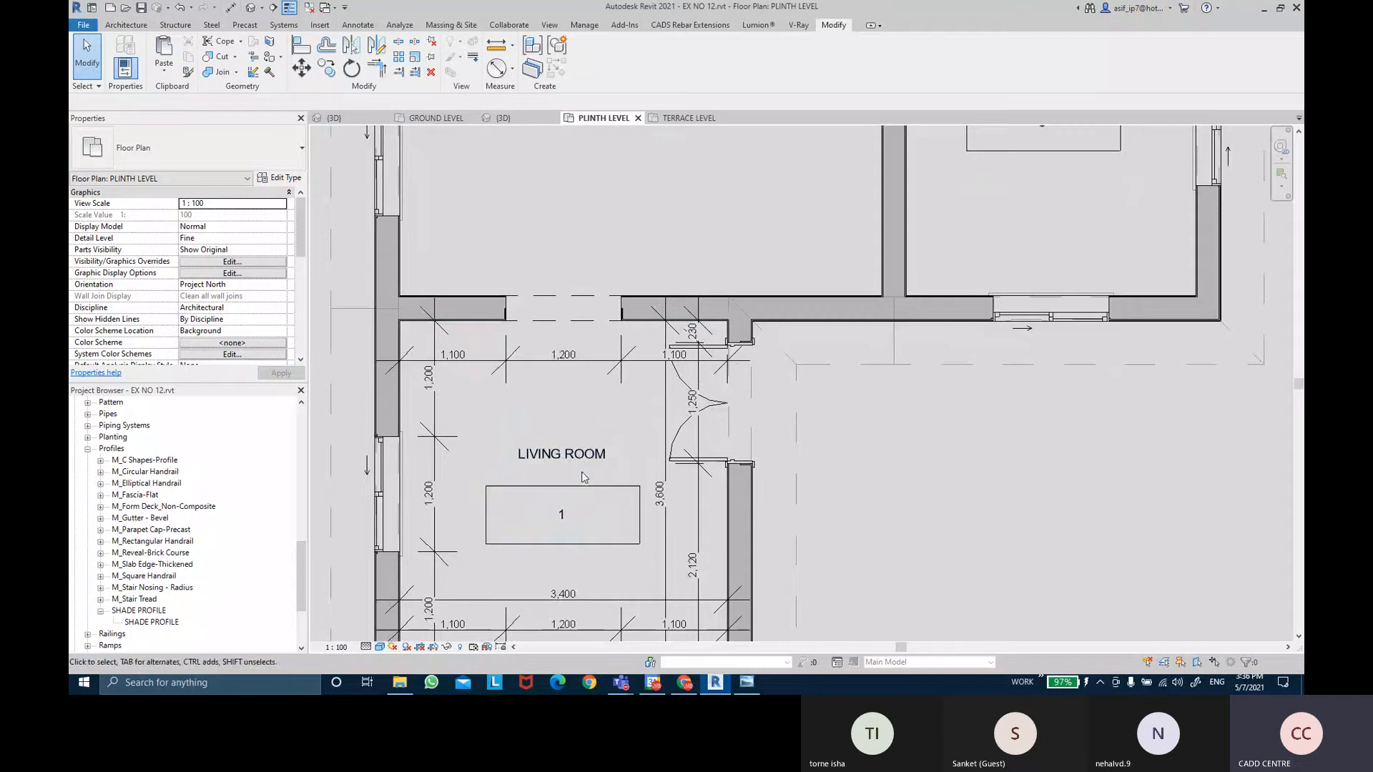
pyautogui.moveTo(583, 478); pyautogui.dragTo(765, 418, button='middle')
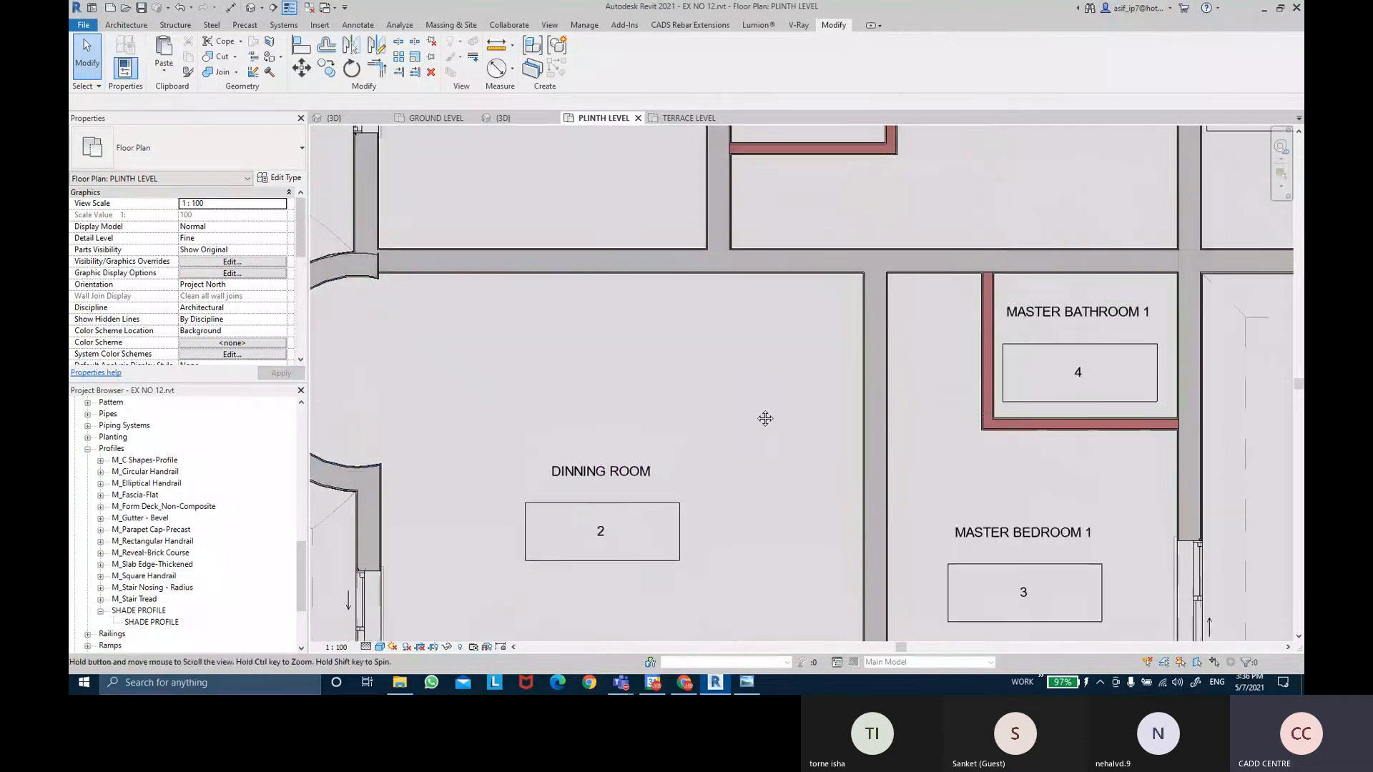
pyautogui.scroll(-1, 765, 418)
pyautogui.moveTo(767, 303); pyautogui.dragTo(759, 399, button='middle')
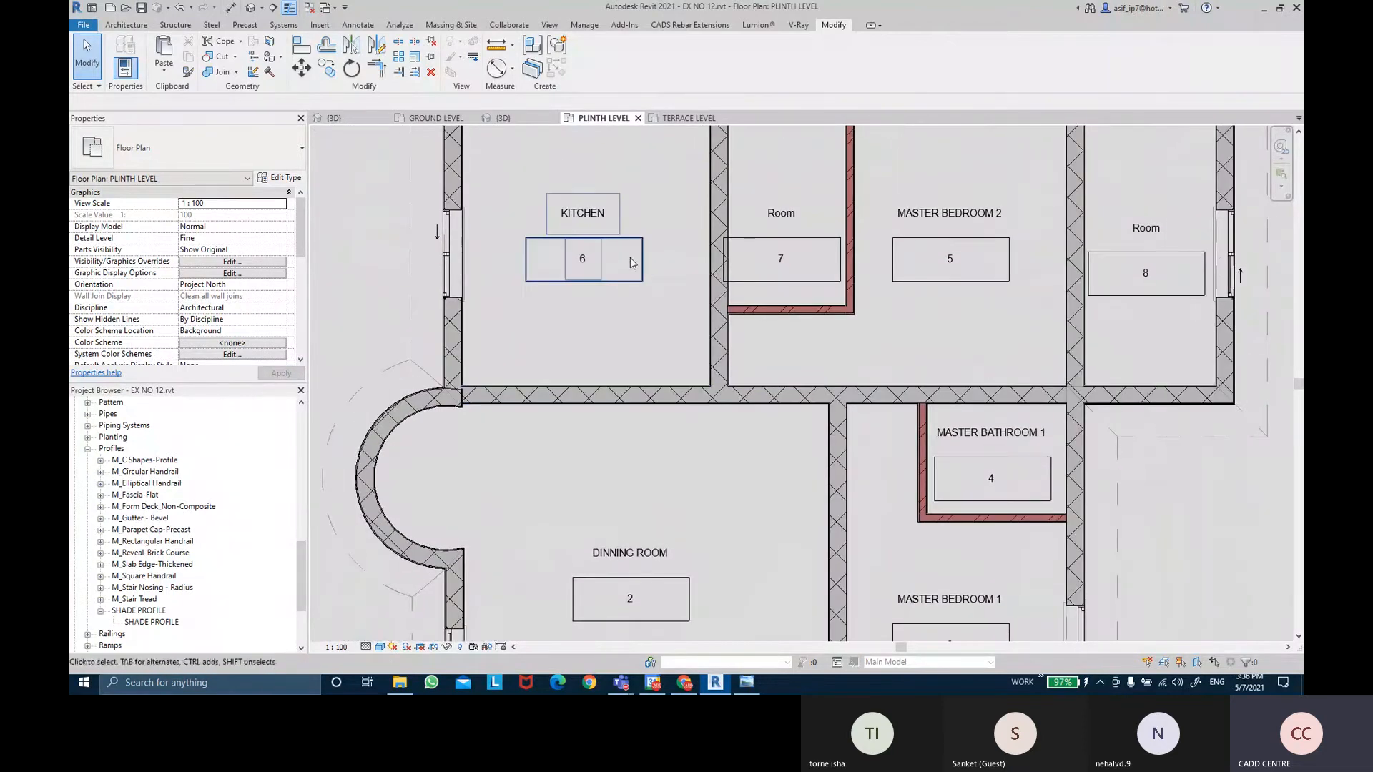
pyautogui.scroll(1, 618, 247)
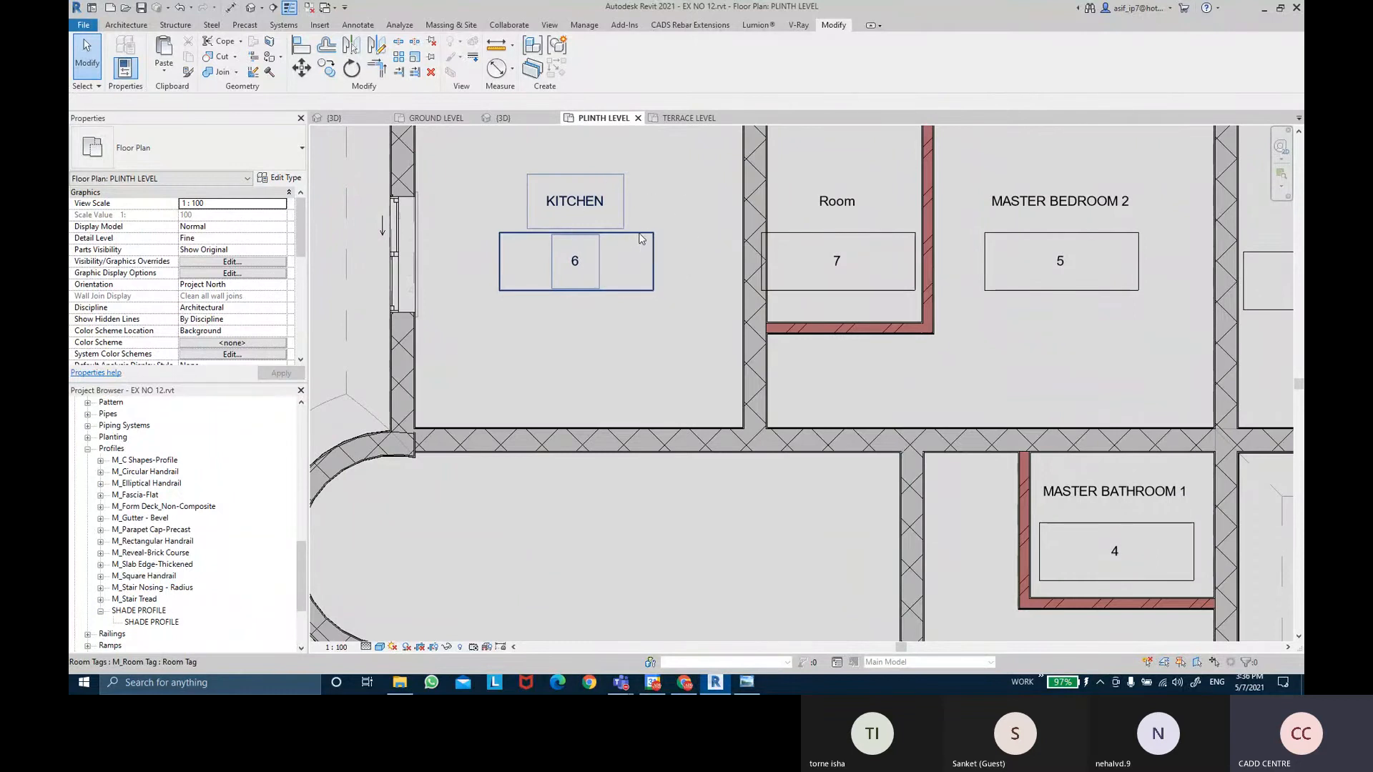
pyautogui.scroll(-1, 641, 239)
pyautogui.click(642, 239)
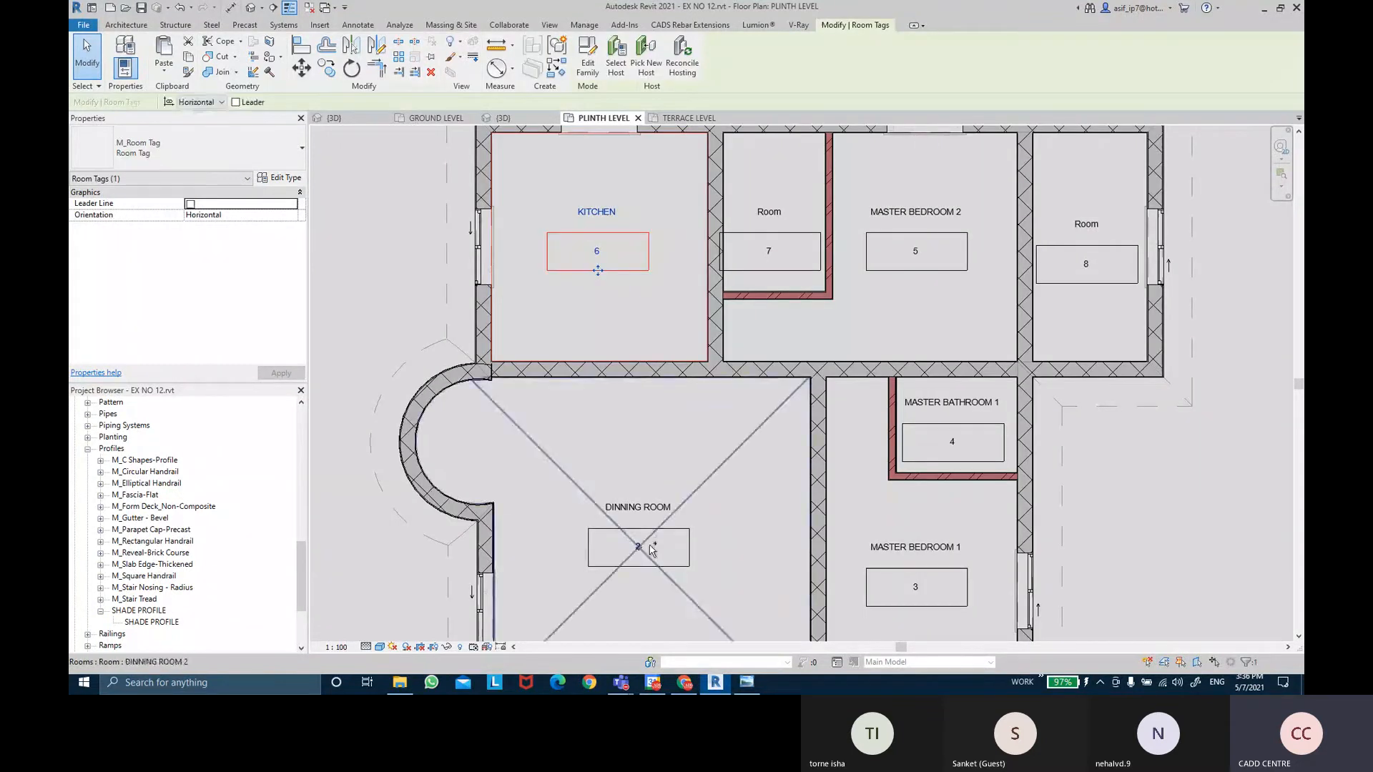
pyautogui.keyDown('ctrl'); pyautogui.click(672, 516); pyautogui.keyUp('ctrl')
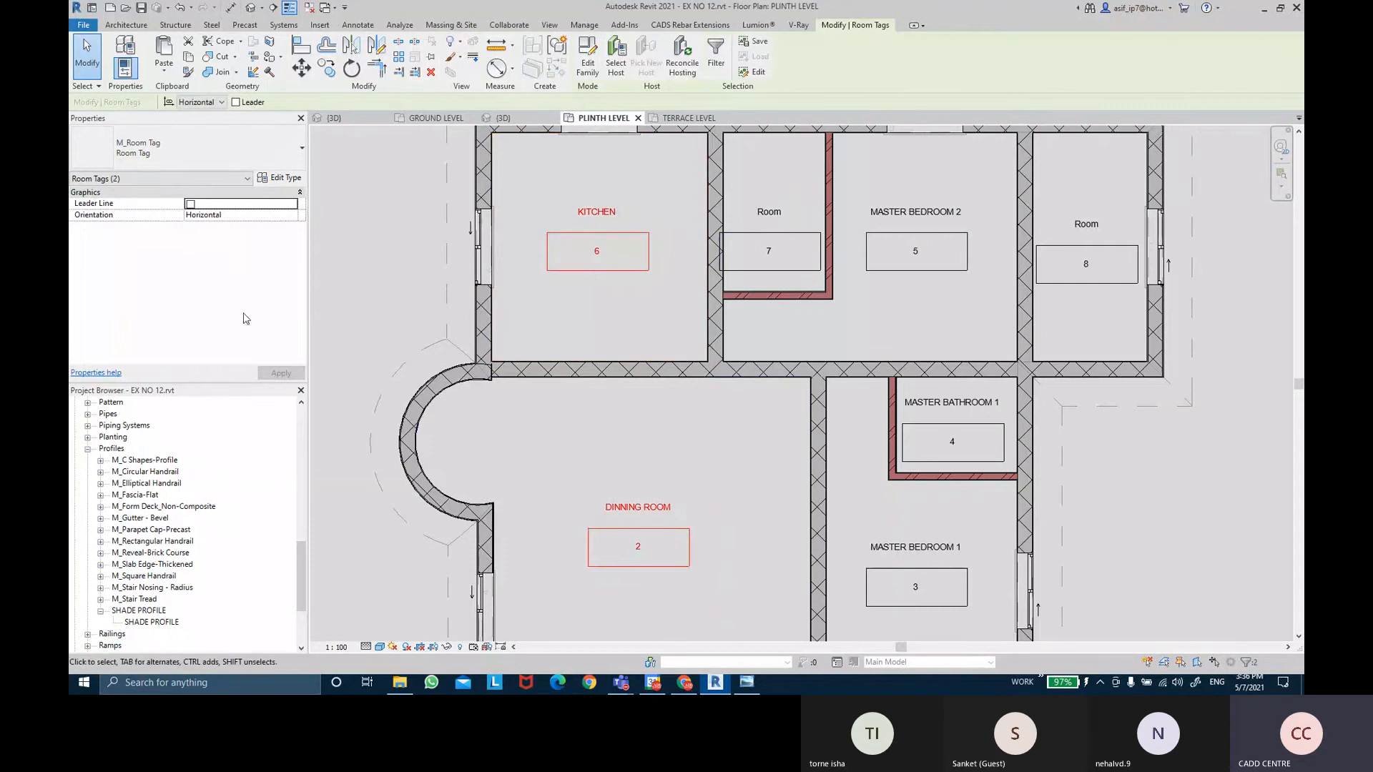
pyautogui.keyDown('ctrl'); pyautogui.click(772, 210); pyautogui.keyUp('ctrl')
pyautogui.keyDown('ctrl'); pyautogui.click(915, 211); pyautogui.keyUp('ctrl')
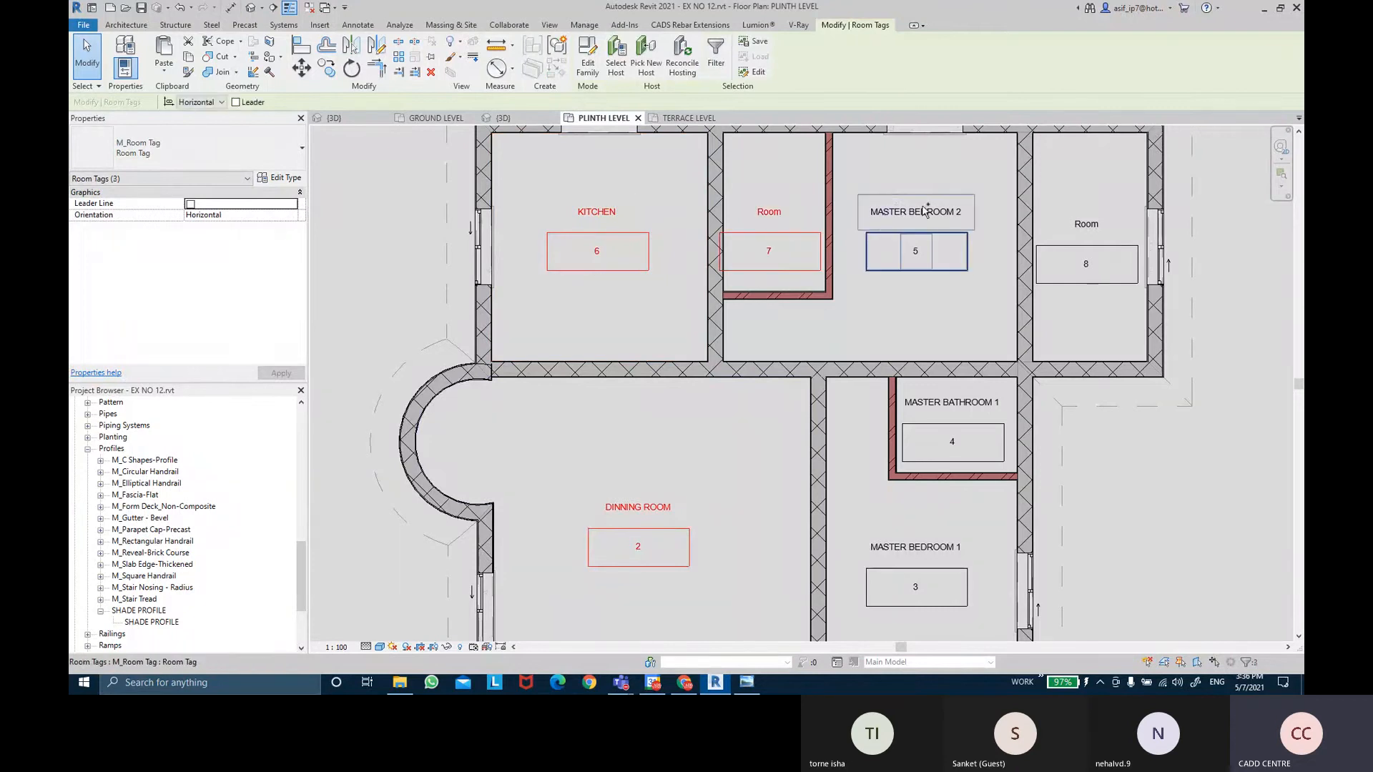
pyautogui.keyDown('ctrl'); pyautogui.click(1084, 224); pyautogui.keyUp('ctrl')
pyautogui.keyDown('ctrl'); pyautogui.click(951, 403); pyautogui.keyUp('ctrl')
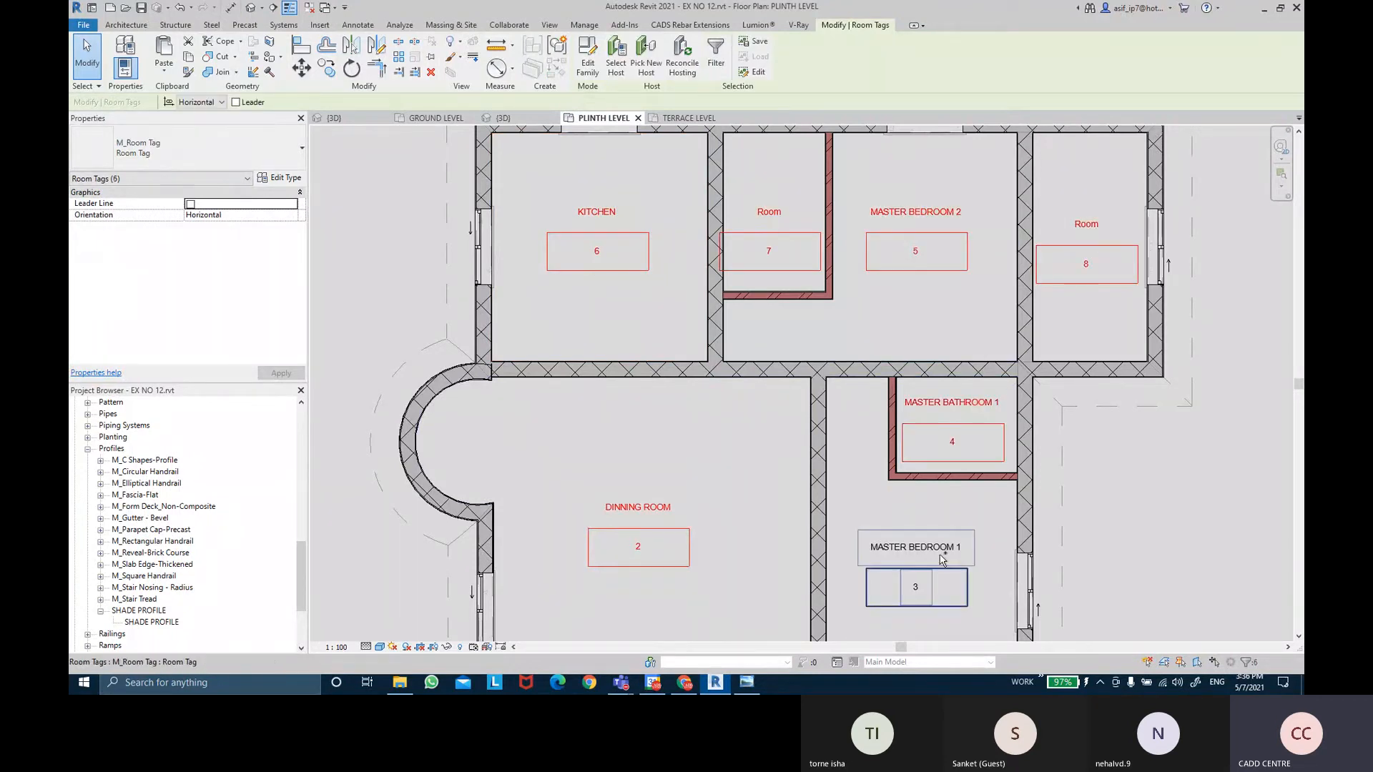
pyautogui.keyDown('ctrl'); pyautogui.click(913, 565); pyautogui.keyUp('ctrl')
pyautogui.moveTo(913, 567); pyautogui.dragTo(913, 309, button='middle')
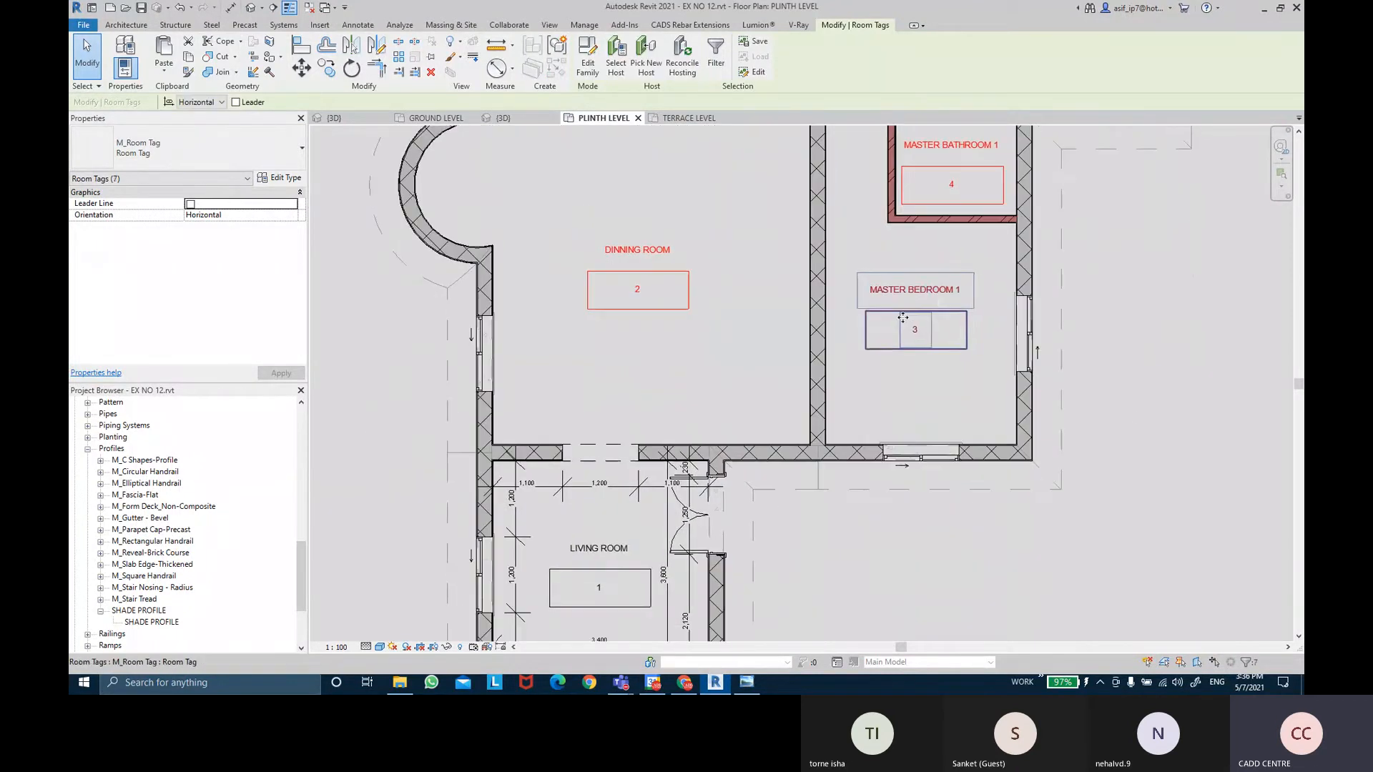
pyautogui.keyDown('ctrl'); pyautogui.click(615, 554); pyautogui.keyUp('ctrl')
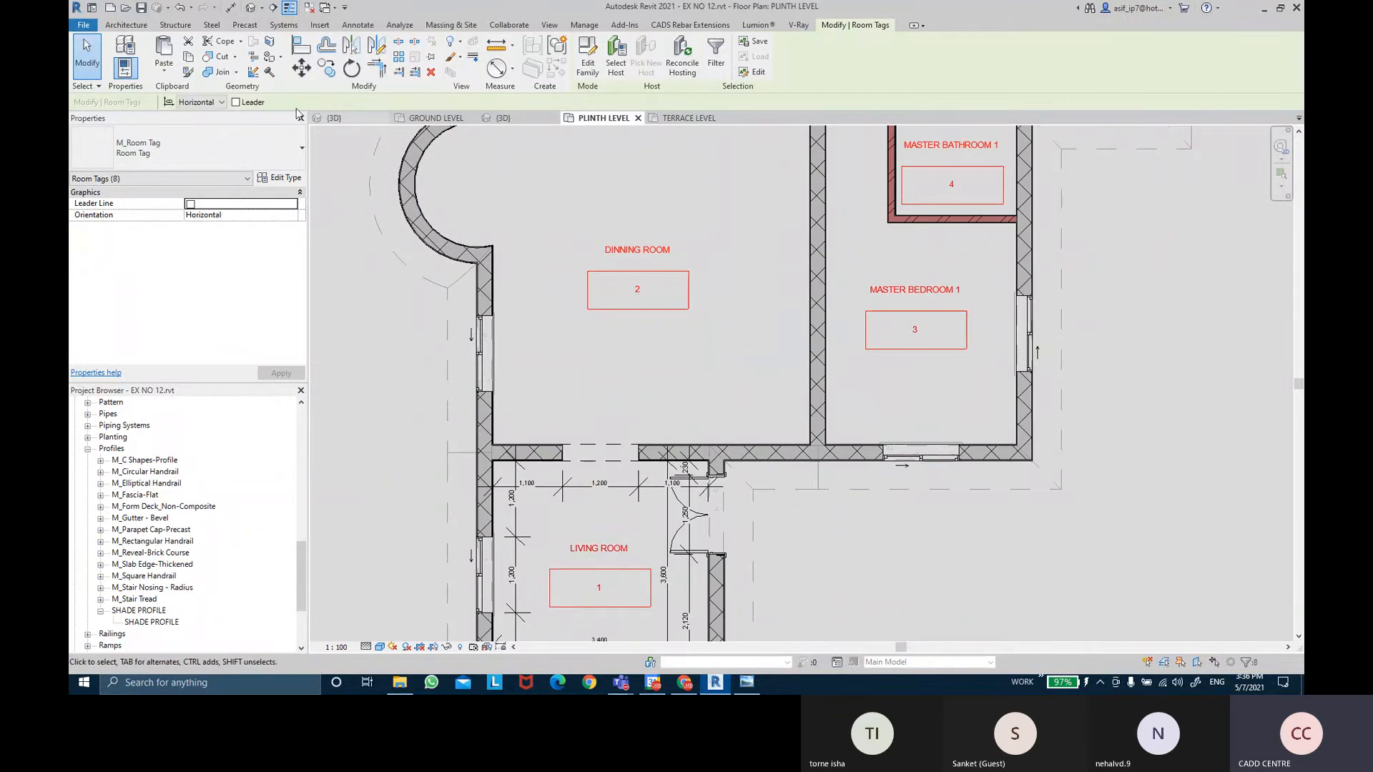
# Change the tag type to hide room numbers and show area.
pyautogui.click(279, 177)
pyautogui.click(1030, 274)
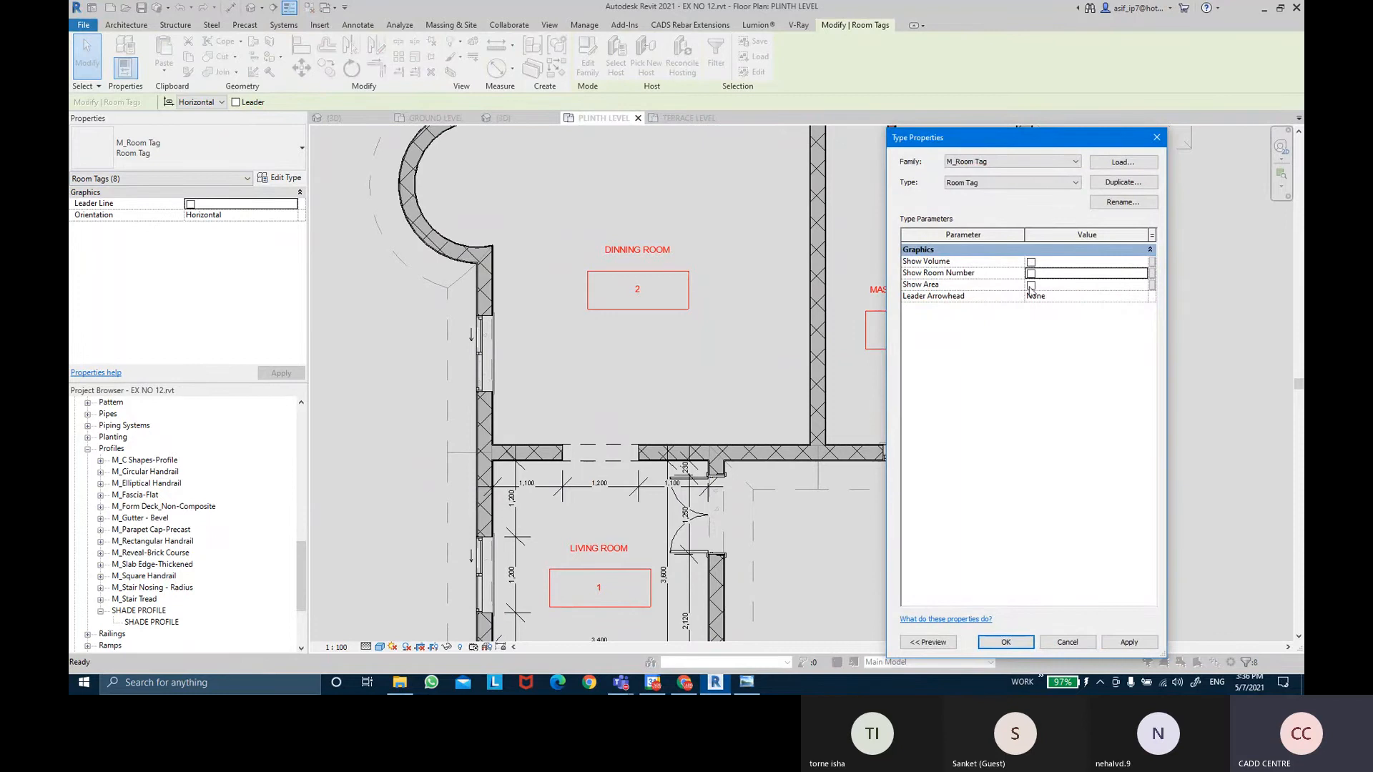
pyautogui.click(1031, 285)
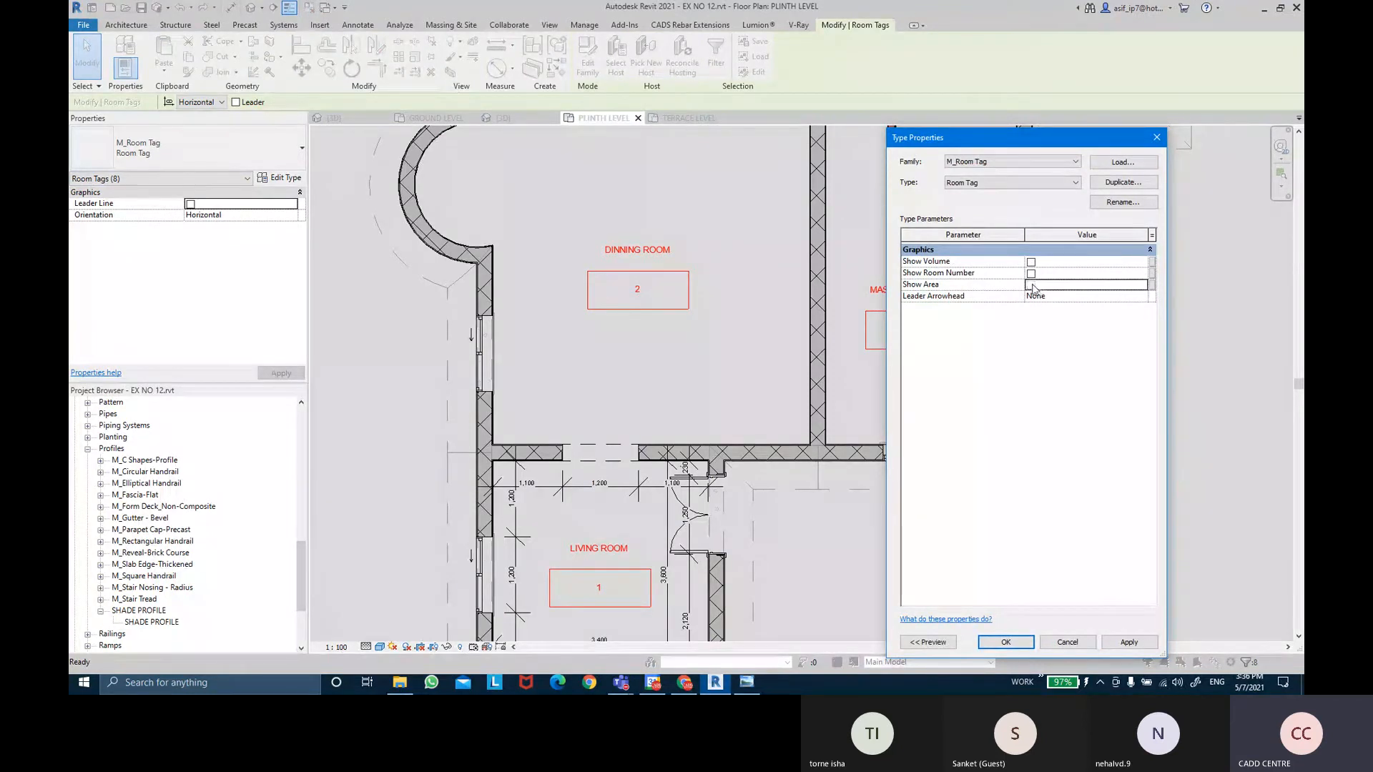
pyautogui.click(1130, 643)
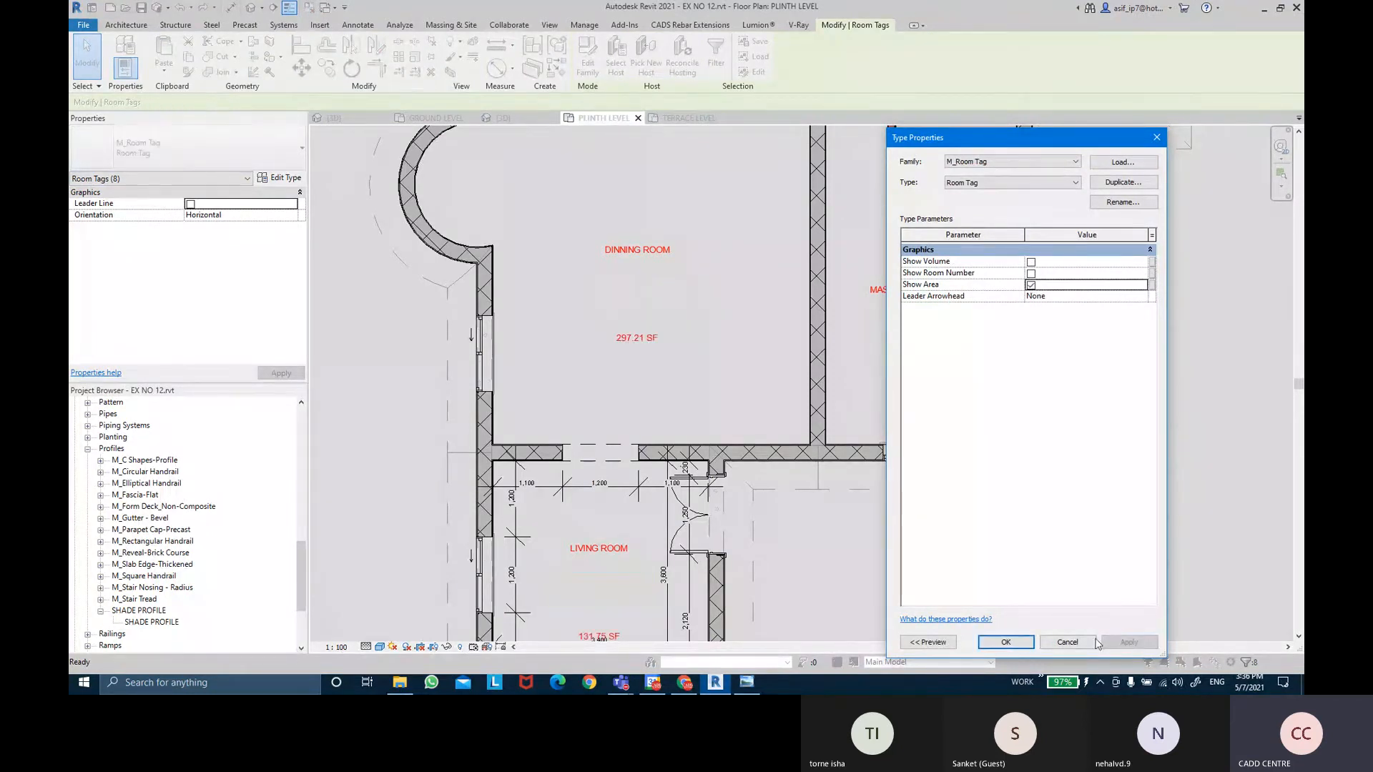
pyautogui.click(1007, 642)
pyautogui.click(1122, 404)
# Reopen the M_Room Tag family from the MASTER BATHROOM 1 tag.
pyautogui.scroll(3, 1077, 223)
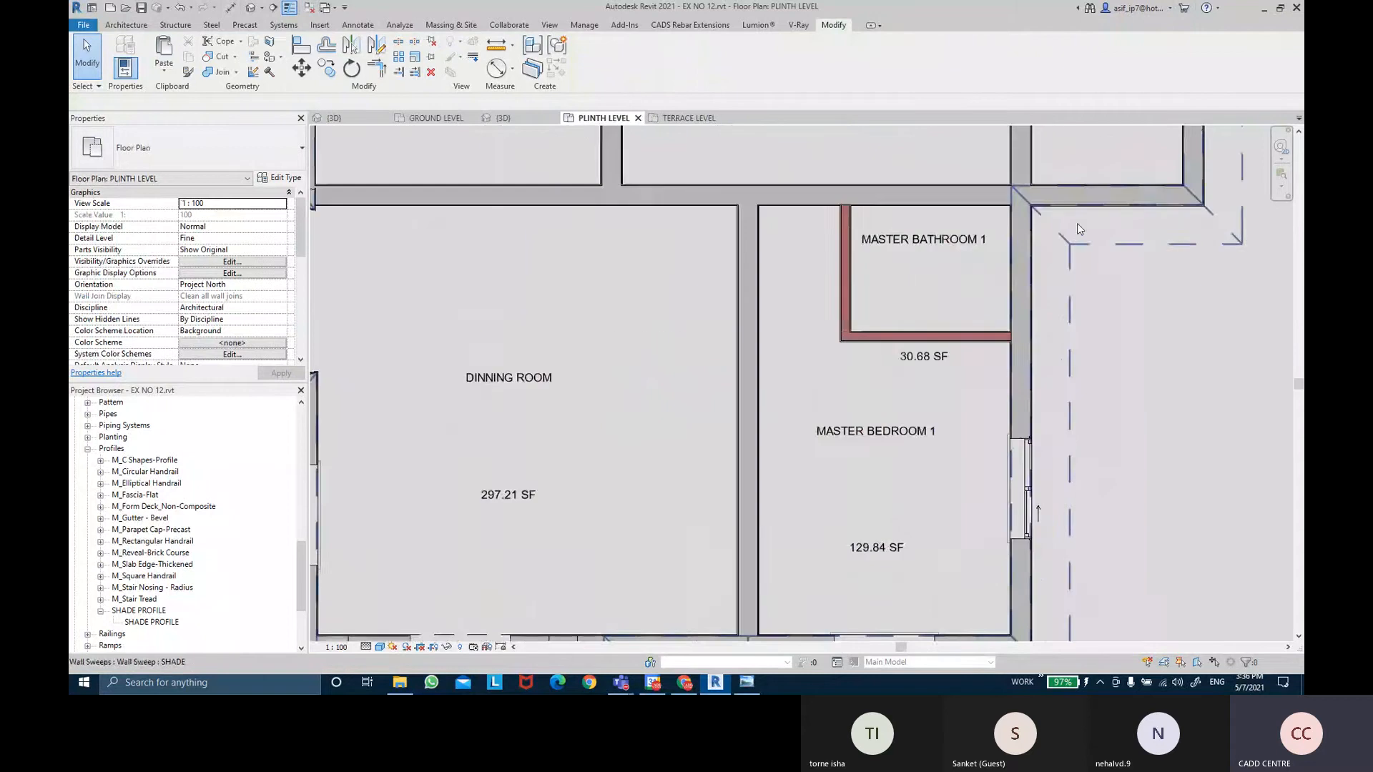
pyautogui.scroll(1, 1077, 223)
pyautogui.moveTo(1077, 223); pyautogui.dragTo(1098, 326, button='middle')
pyautogui.click(965, 373)
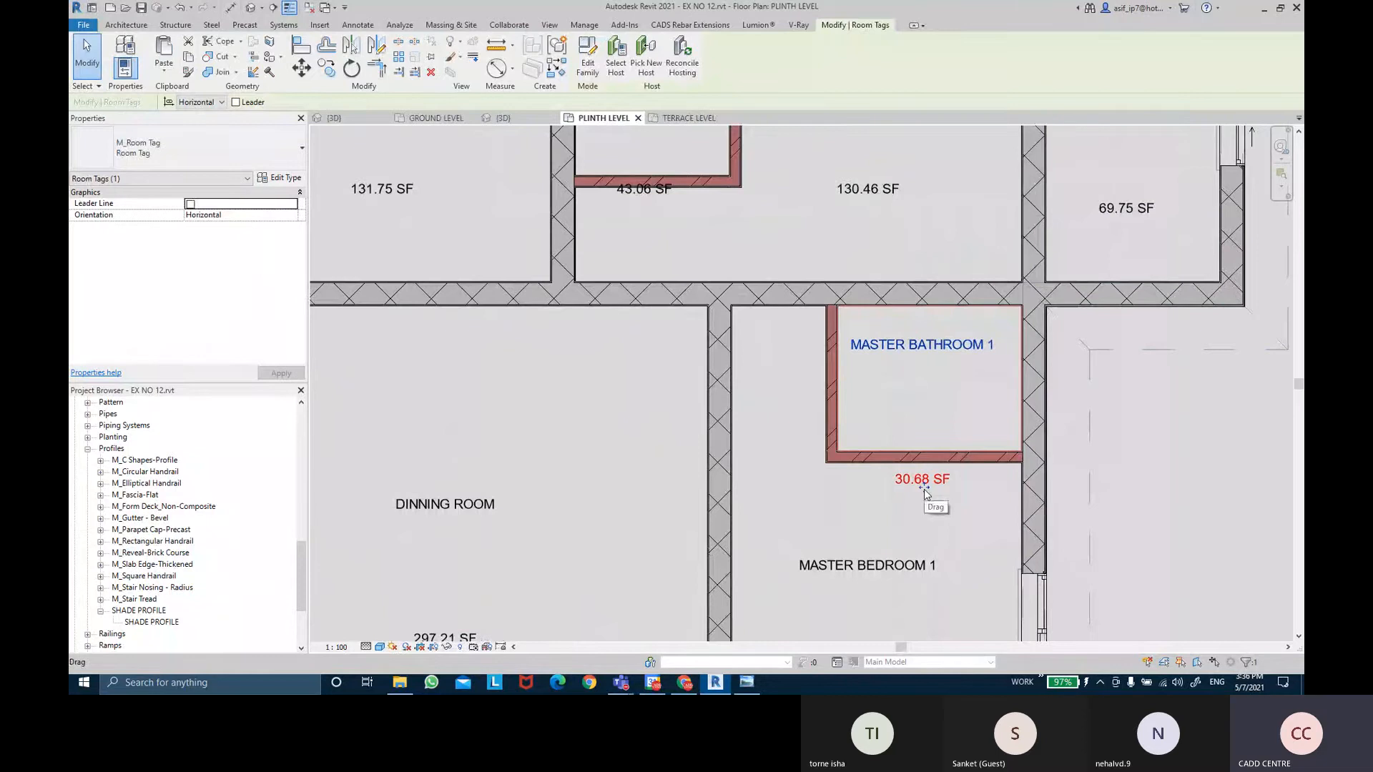
pyautogui.click(586, 68)
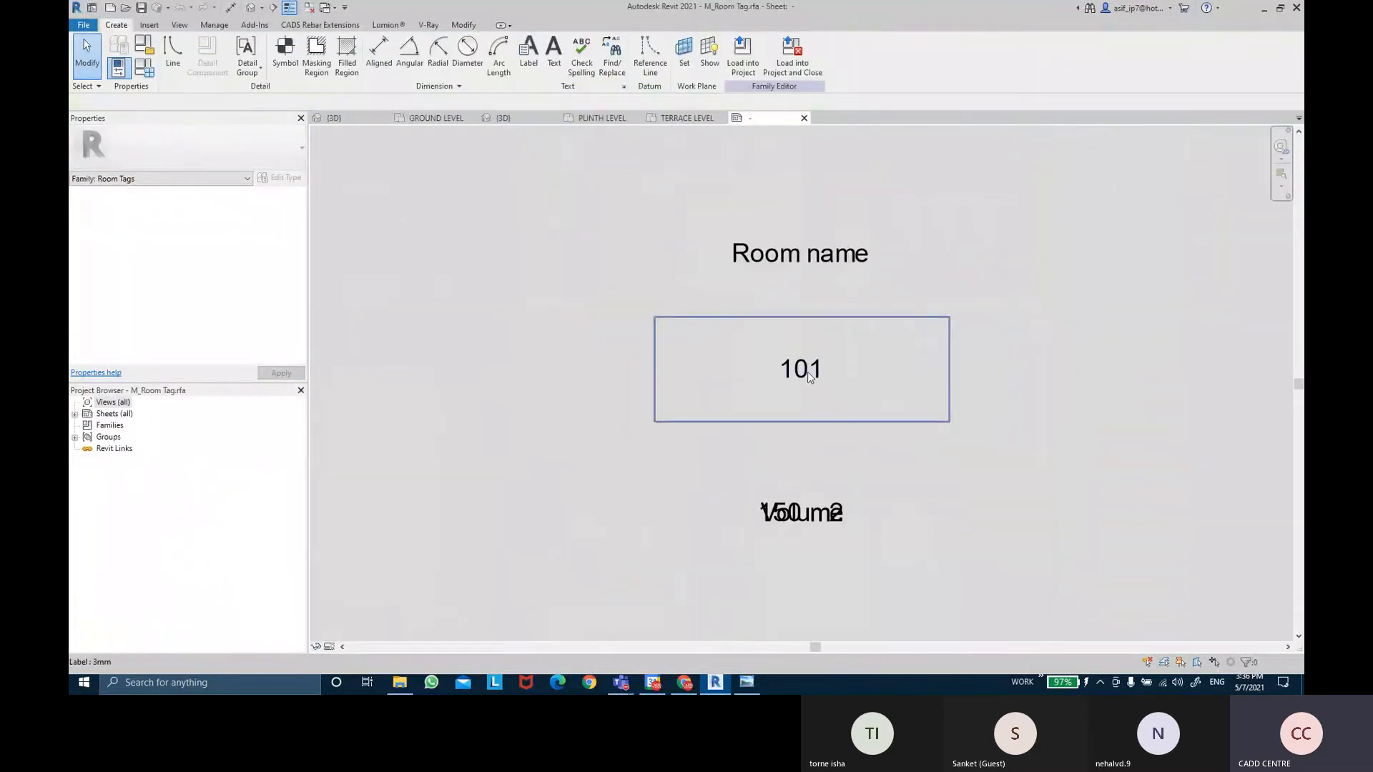
# Move the Volume label aside and shift the 101 label up directly under Room name.
pyautogui.click(800, 511)
pyautogui.moveTo(801, 511); pyautogui.dragTo(801, 572)
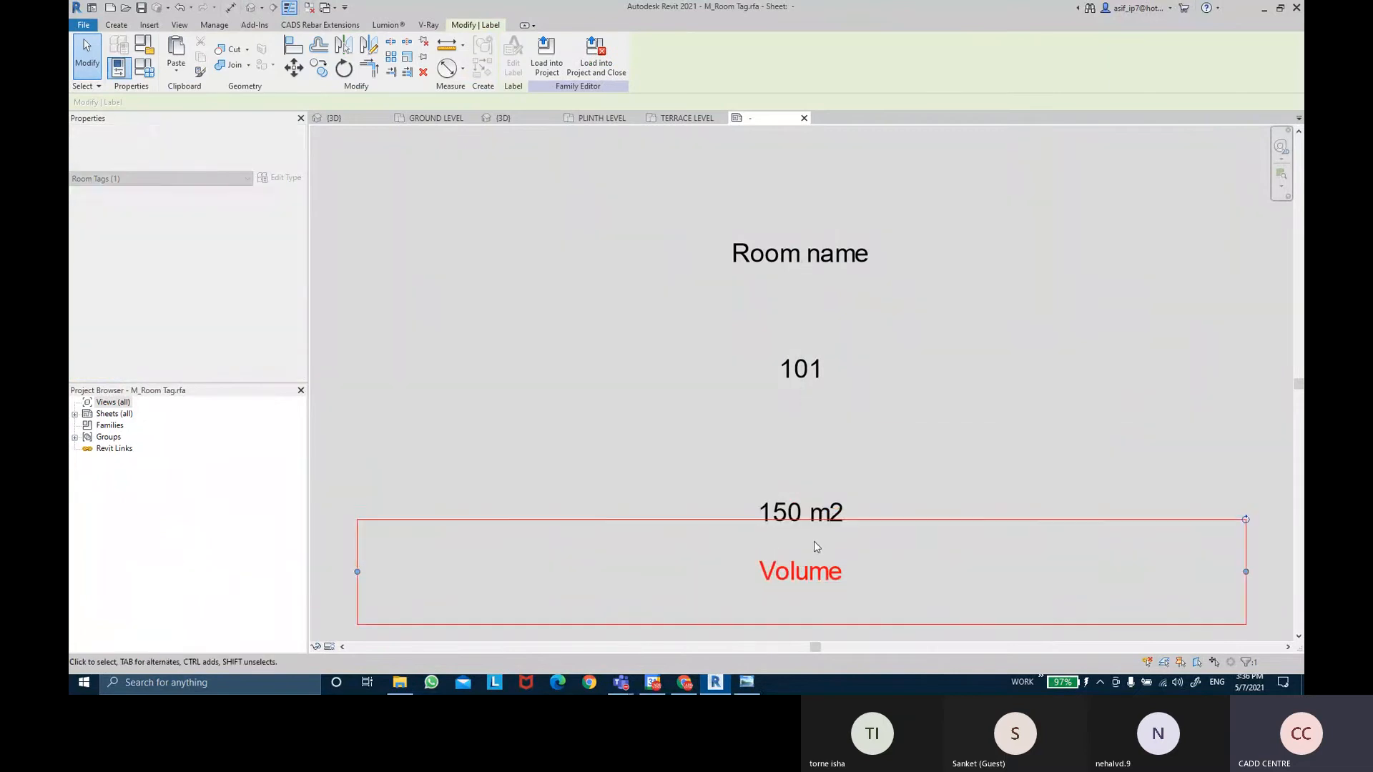
pyautogui.click(810, 510)
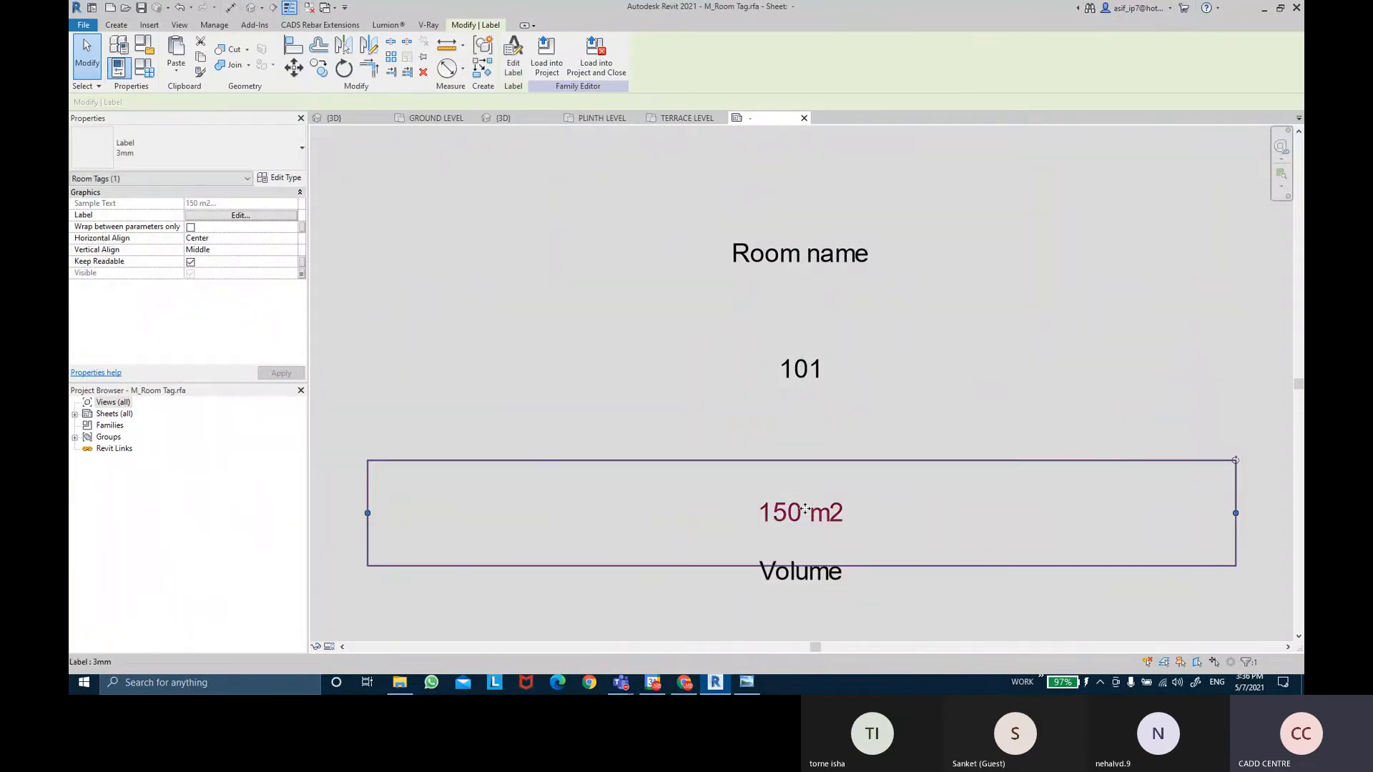
pyautogui.moveTo(805, 509); pyautogui.dragTo(804, 406)
pyautogui.click(803, 356)
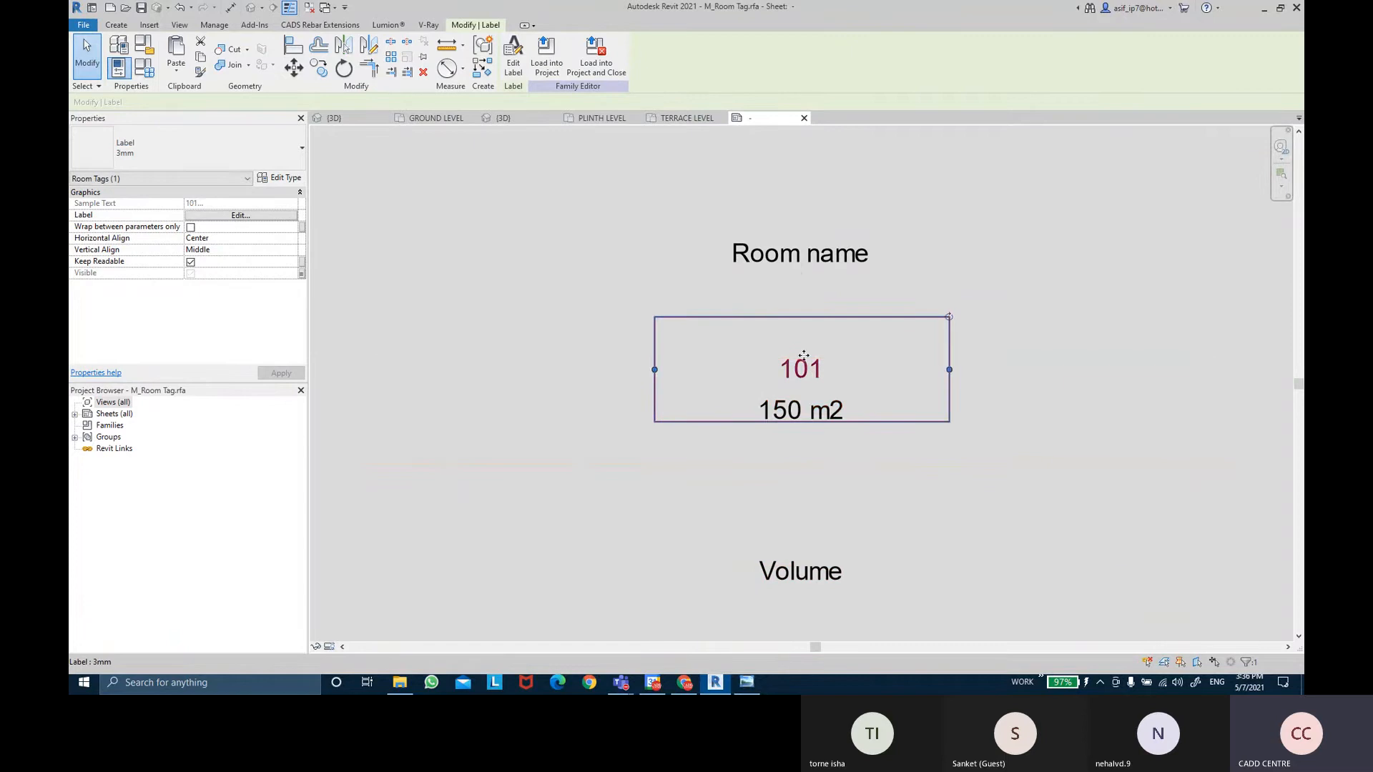
pyautogui.moveTo(799, 323); pyautogui.dragTo(800, 258)
# Stack the 150 m2 label under 101 and the Volume label under 150 m2.
pyautogui.click(806, 405)
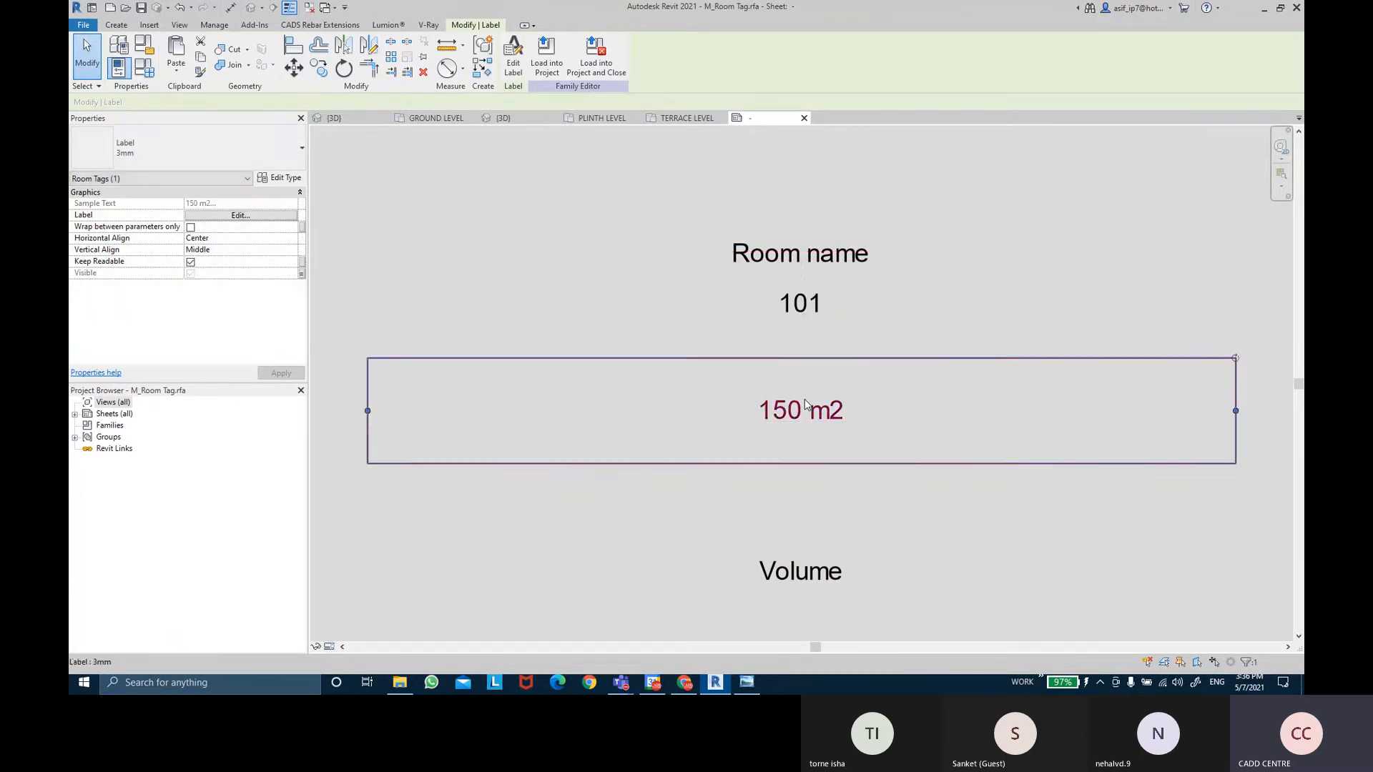
pyautogui.moveTo(806, 413); pyautogui.dragTo(806, 349)
pyautogui.click(793, 565)
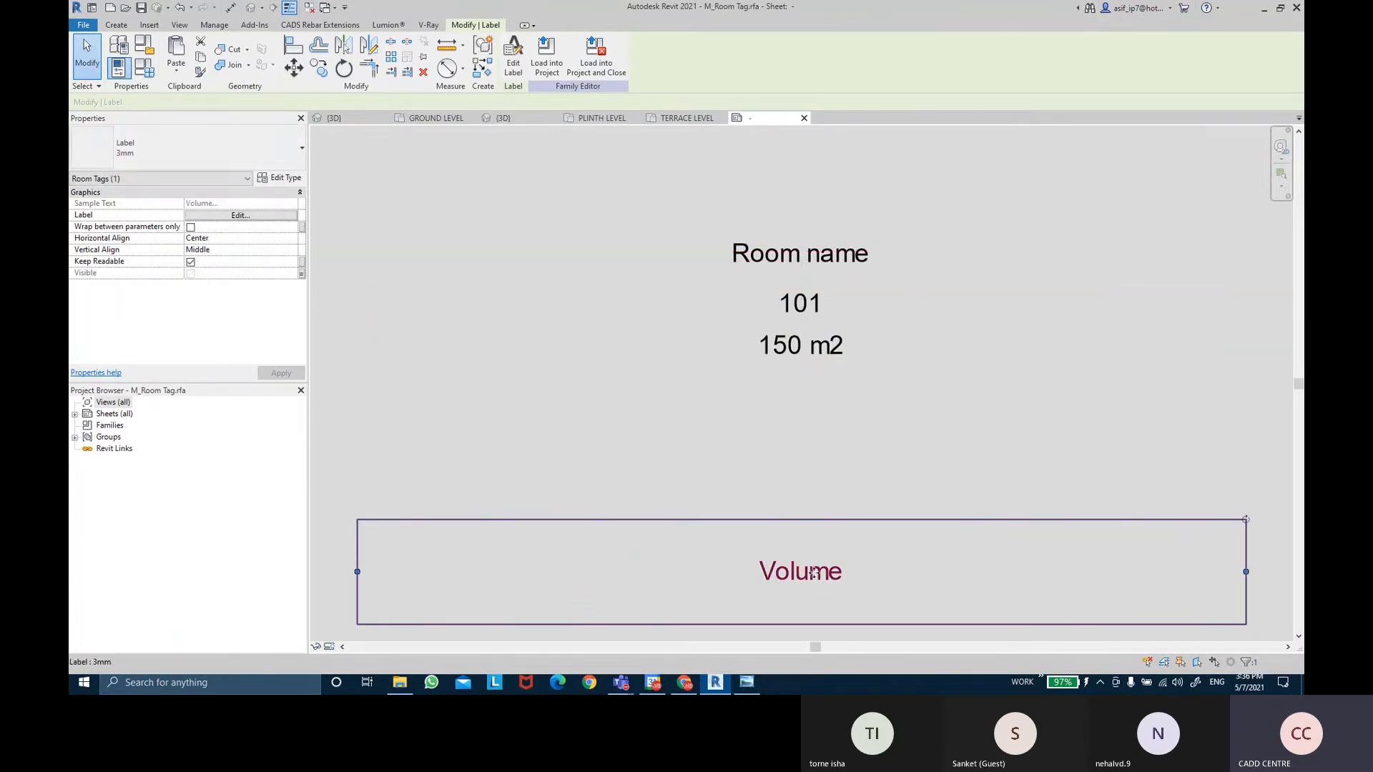
pyautogui.moveTo(791, 558); pyautogui.dragTo(815, 374)
pyautogui.click(921, 283)
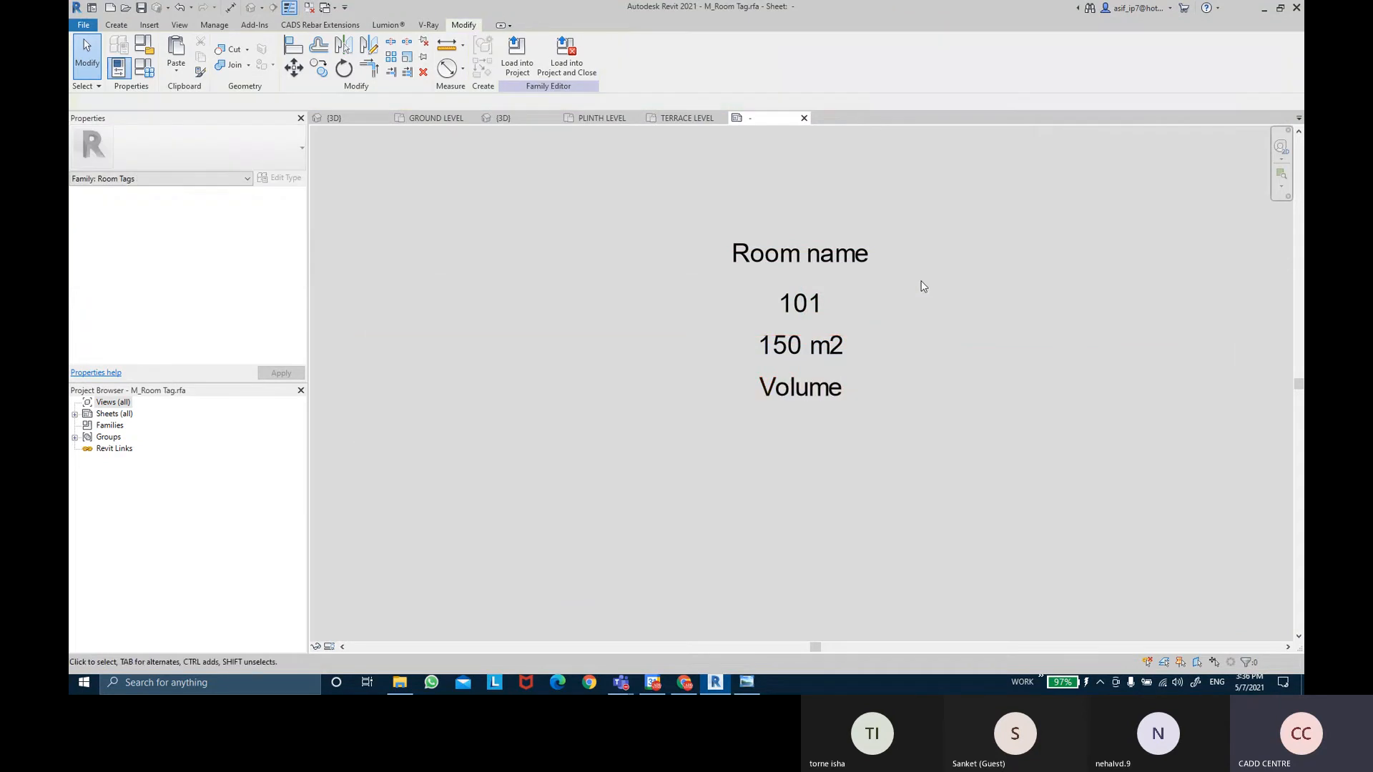
pyautogui.click(822, 331)
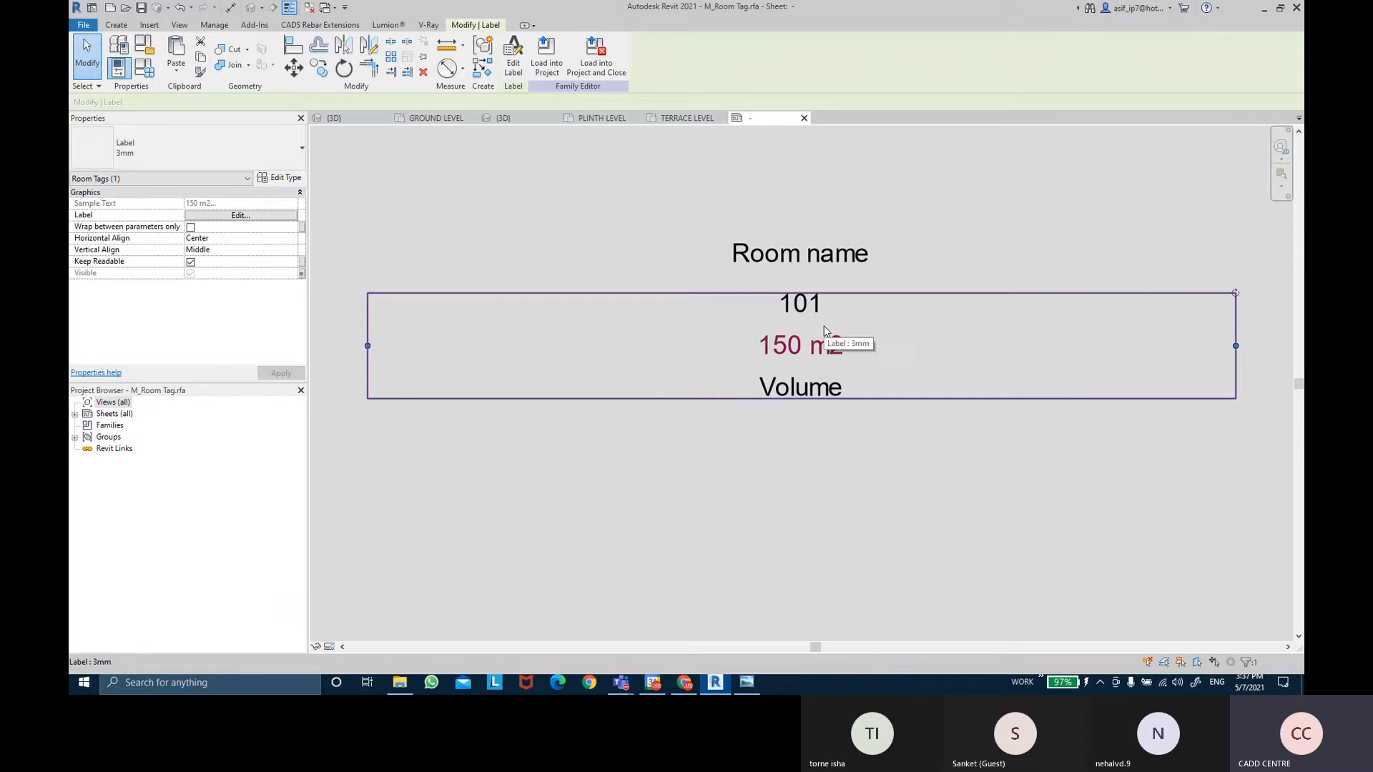
pyautogui.press('Escape')
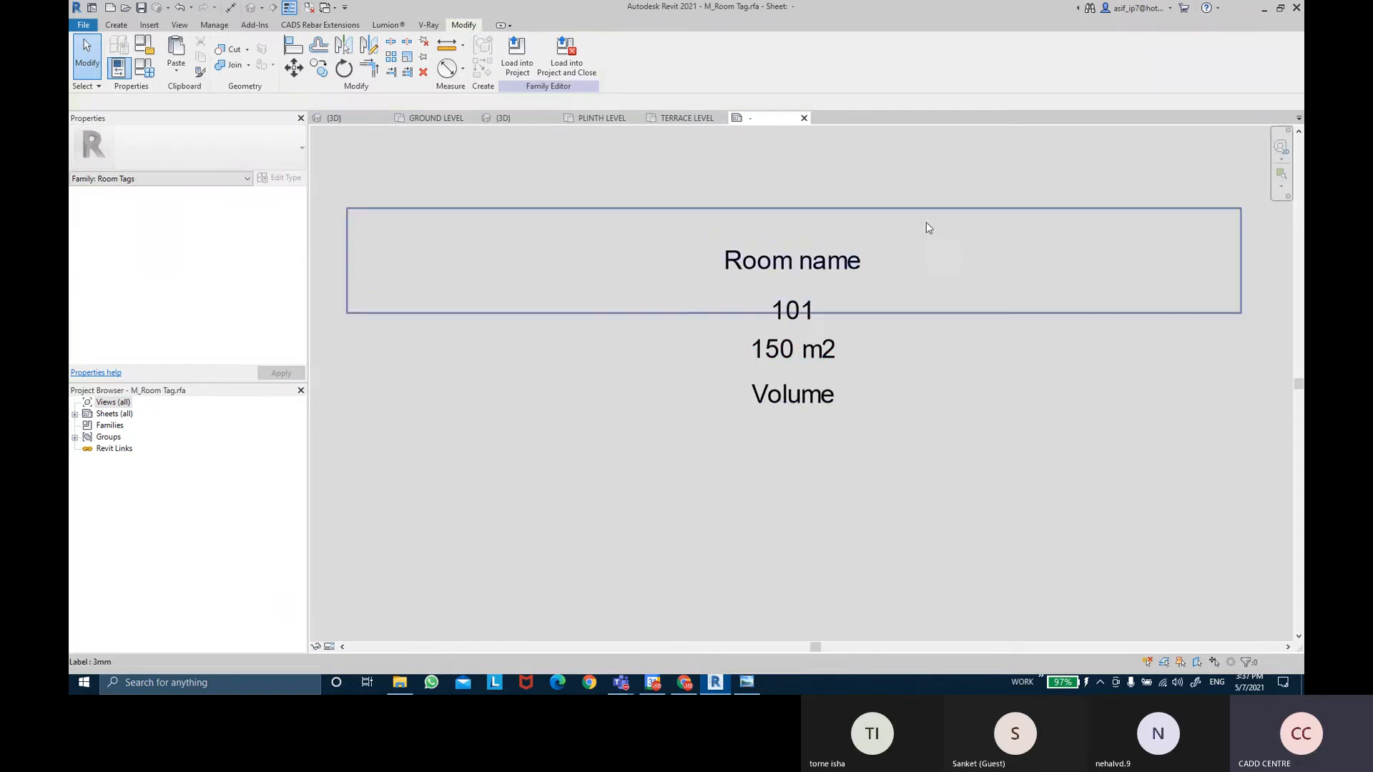
pyautogui.scroll(2, 839, 313)
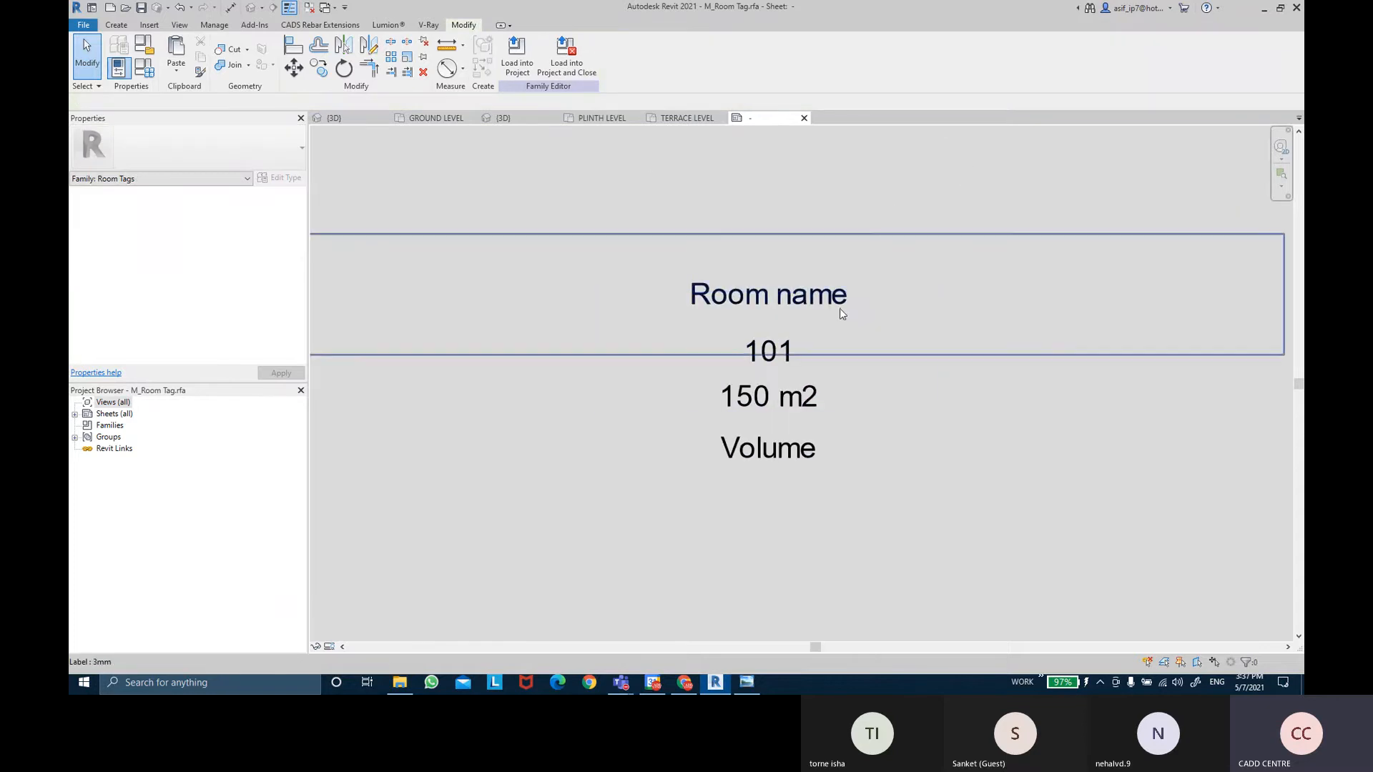
# Load the edited M_Room Tag into EX NO 12.rvt without saving, overwriting the existing version and parameter values.
pyautogui.click(516, 57)
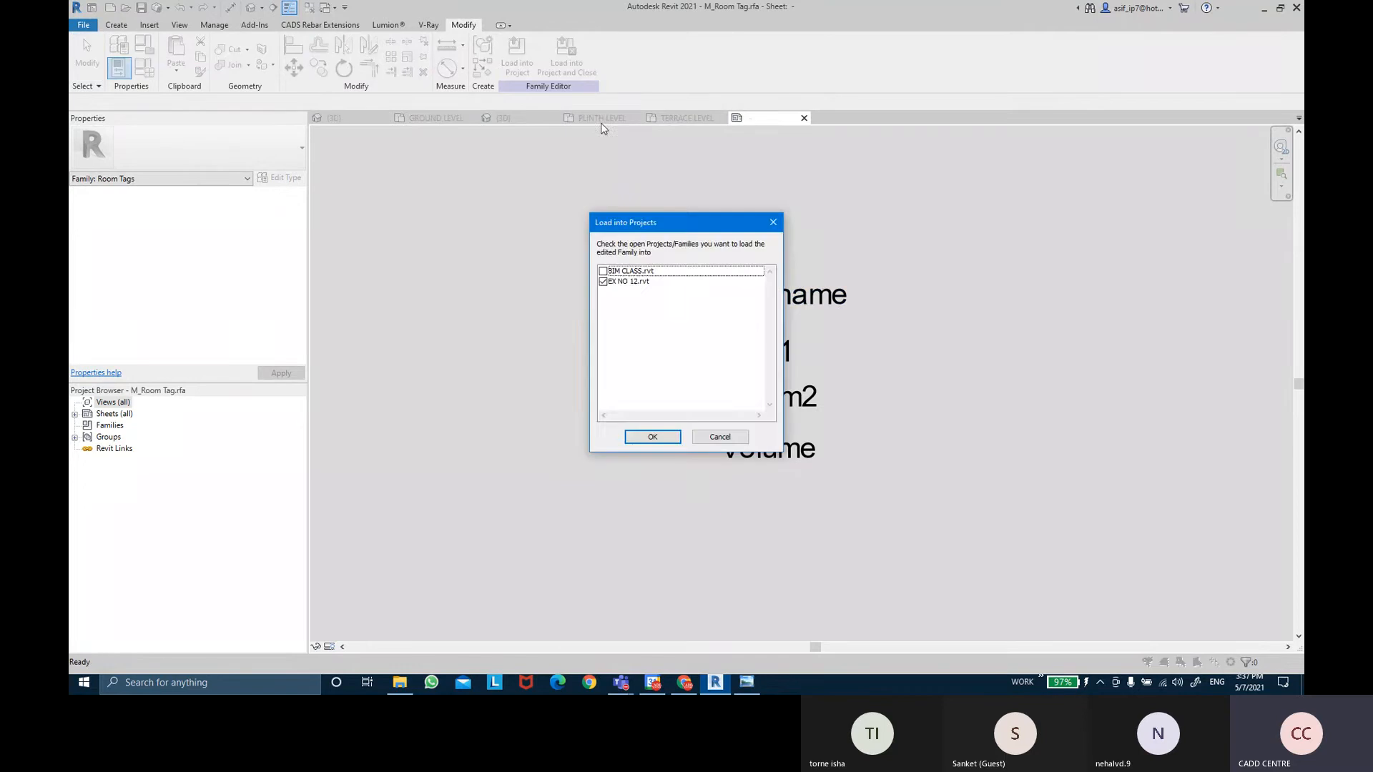
pyautogui.click(659, 437)
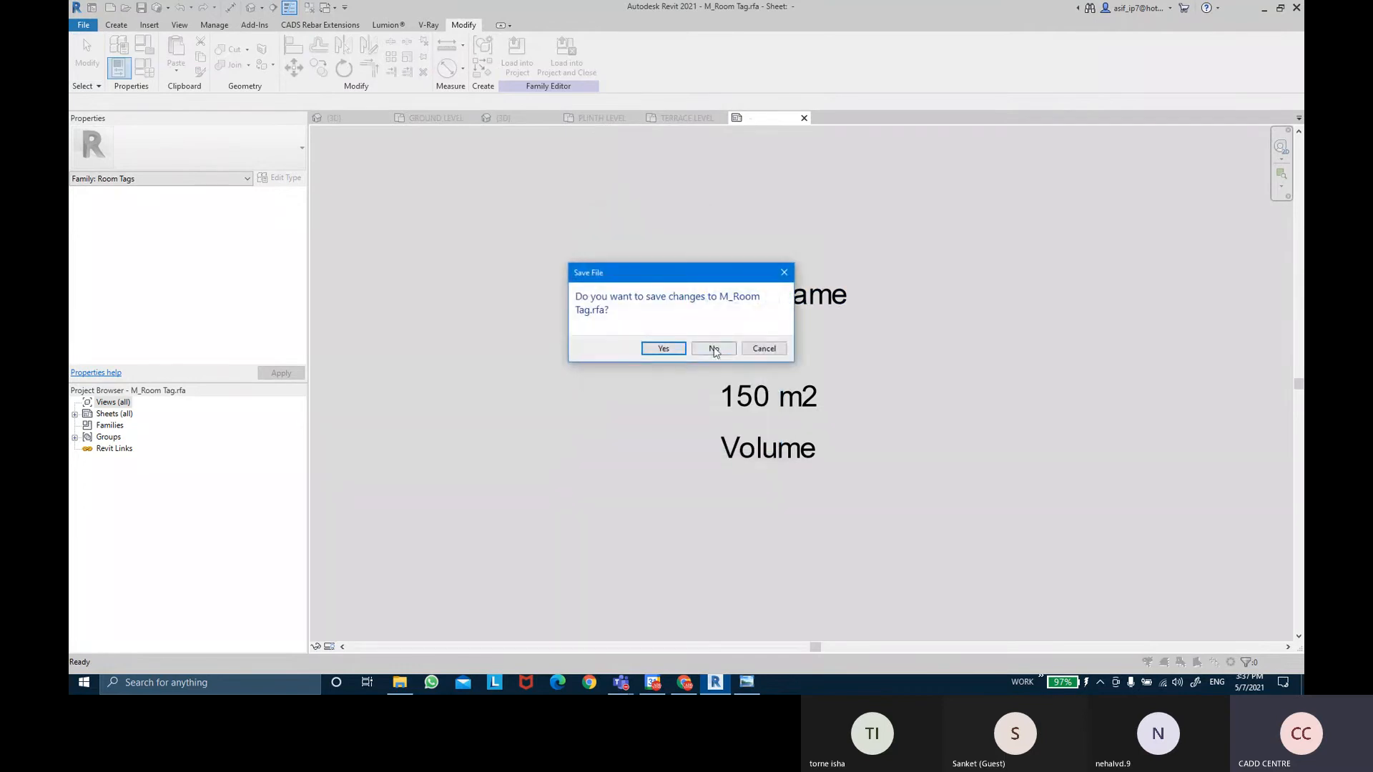
pyautogui.click(714, 349)
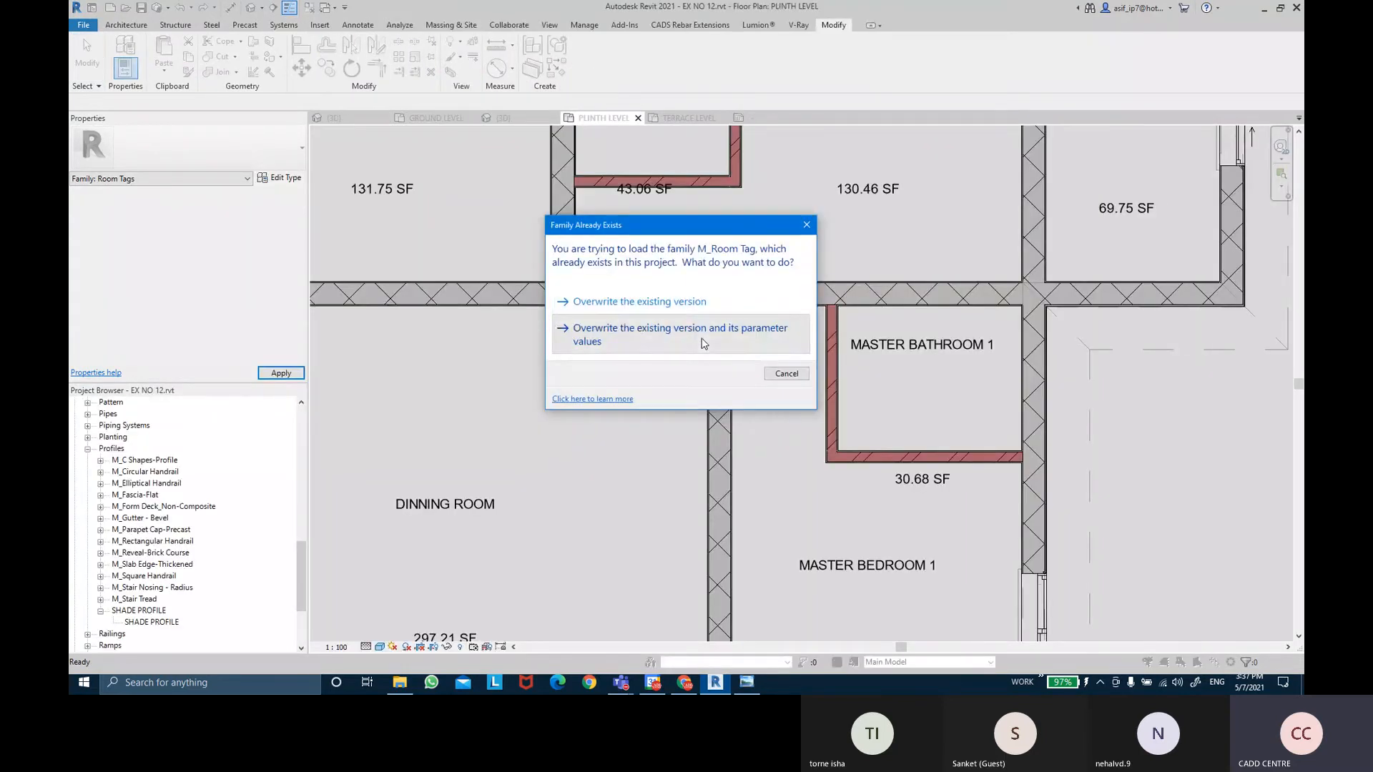
pyautogui.click(705, 343)
# Pan and zoom across the plinth plan to review the updated room tags.
pyautogui.moveTo(616, 354); pyautogui.dragTo(725, 292, button='middle')
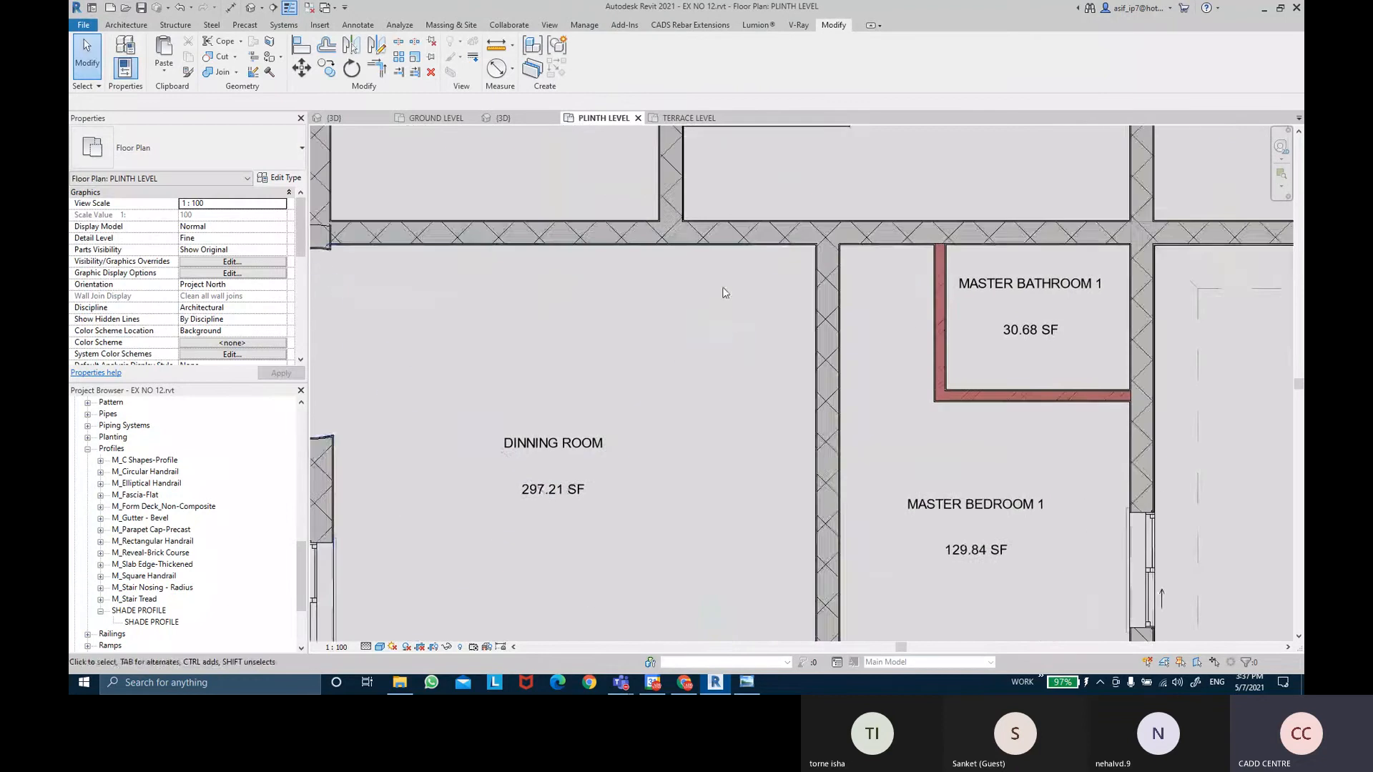
pyautogui.scroll(-2, 725, 292)
pyautogui.moveTo(712, 510); pyautogui.dragTo(736, 176, button='middle')
pyautogui.scroll(3, 561, 558)
pyautogui.moveTo(1066, 402); pyautogui.dragTo(1042, 443, button='middle')
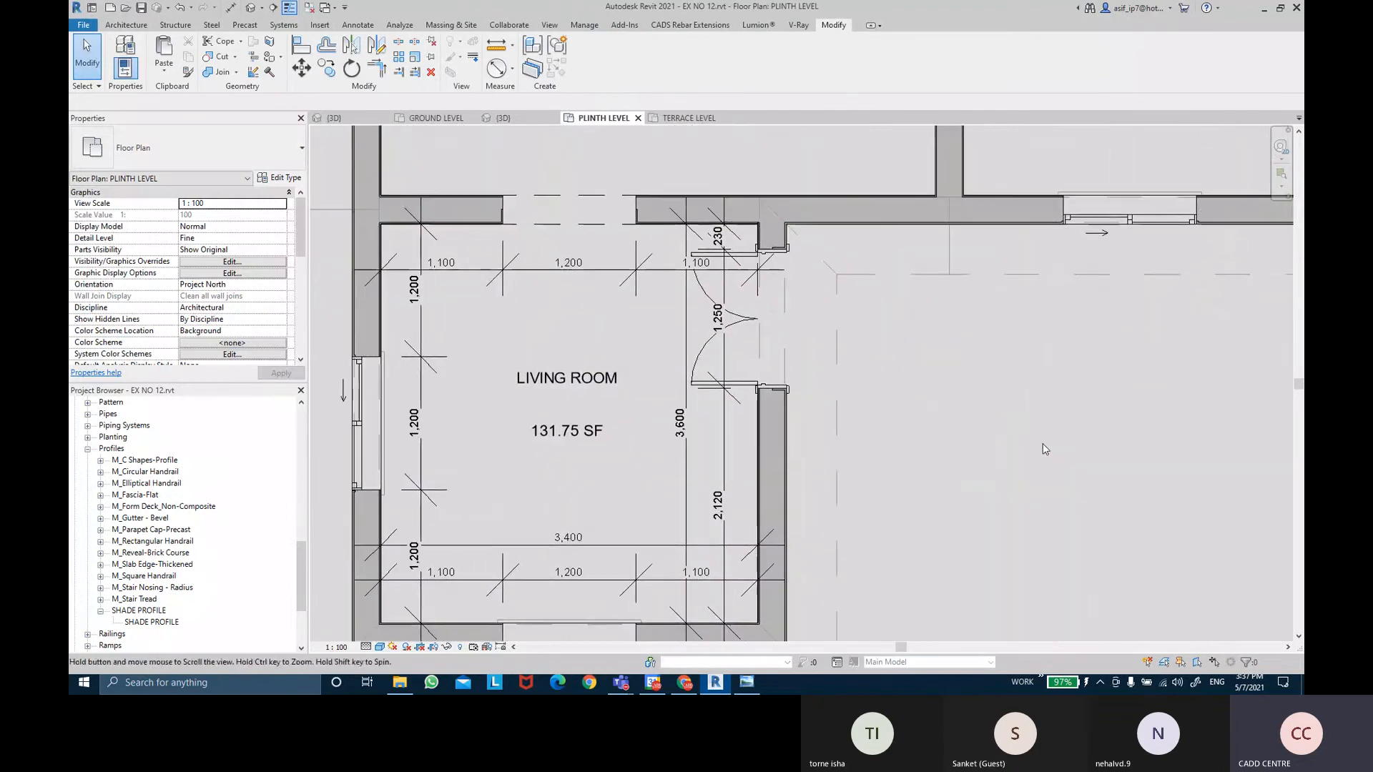
pyautogui.scroll(-1, 1042, 444)
pyautogui.moveTo(1076, 400); pyautogui.dragTo(1035, 488, button='middle')
pyautogui.moveTo(1017, 375); pyautogui.dragTo(970, 615, button='middle')
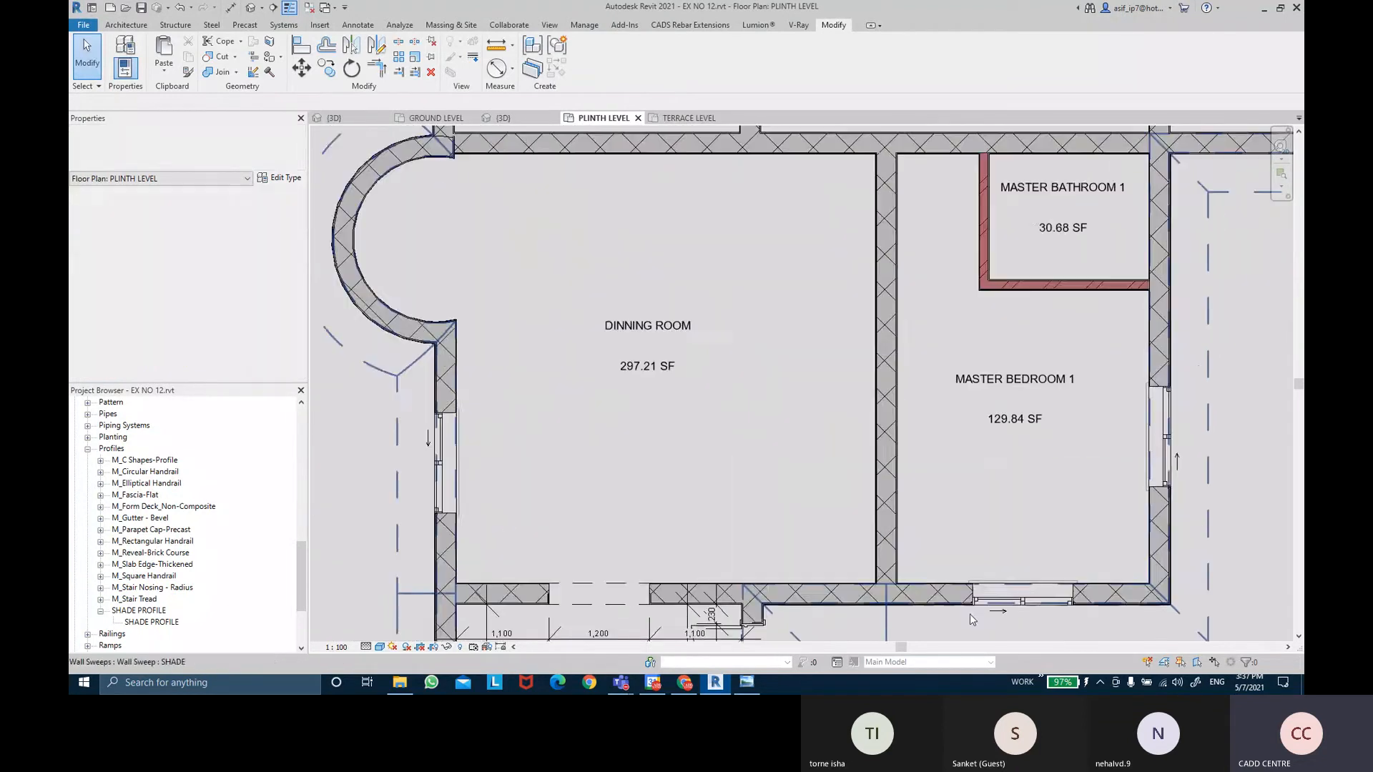
pyautogui.moveTo(767, 319); pyautogui.dragTo(744, 542, button='middle')
pyautogui.moveTo(777, 405); pyautogui.dragTo(619, 392, button='middle')
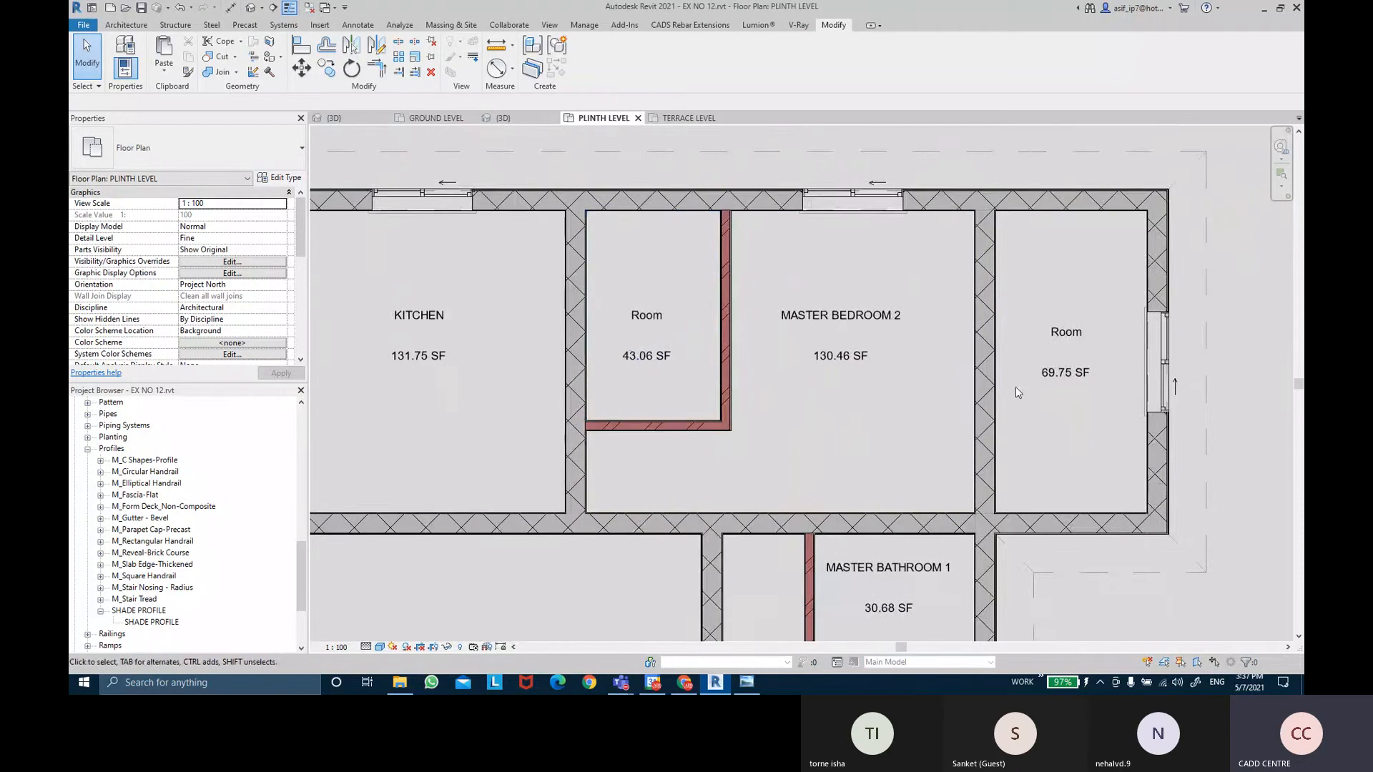
pyautogui.moveTo(1015, 388); pyautogui.dragTo(991, 322, button='middle')
pyautogui.scroll(-1, 787, 369)
pyautogui.moveTo(802, 343); pyautogui.dragTo(813, 315, button='middle')
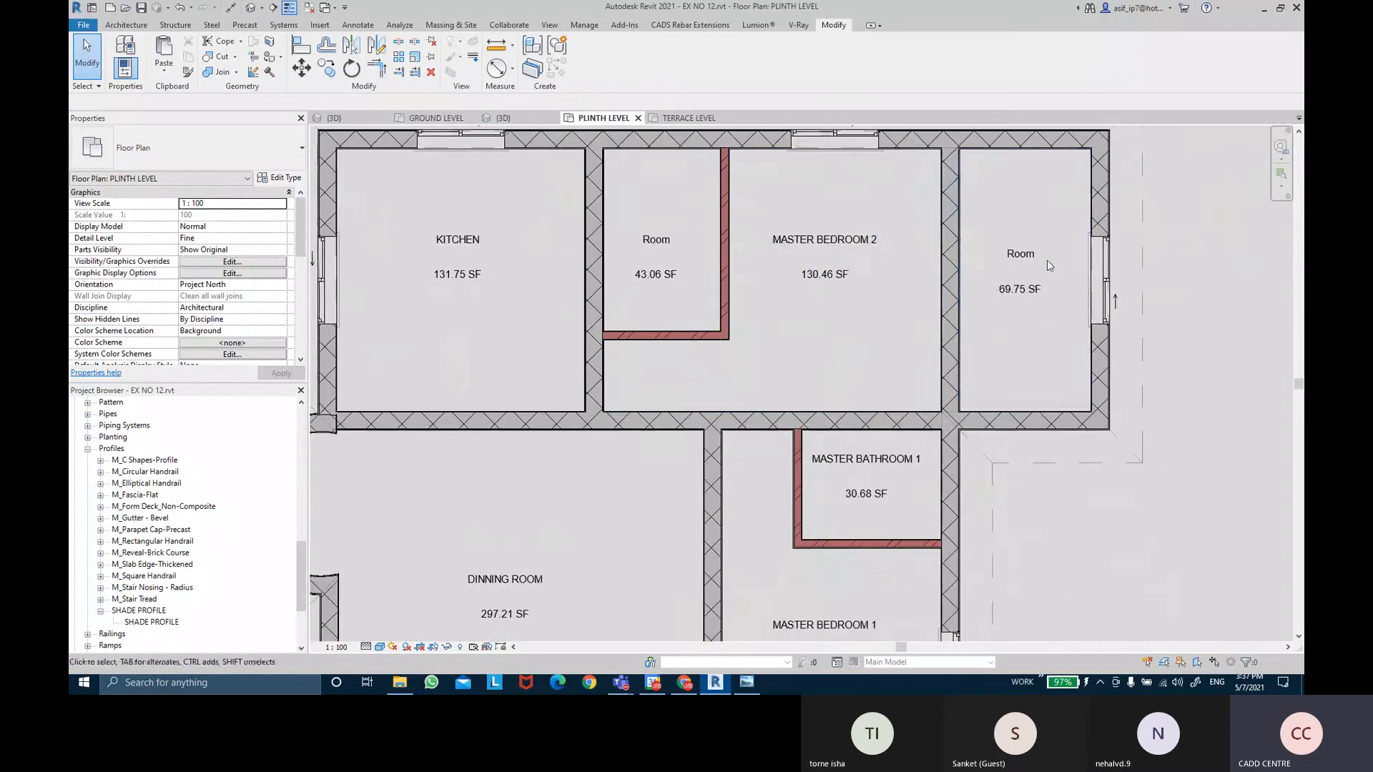
# Name the 69.75 SF room at the plan's right end WALKIN WR in Properties.
pyautogui.click(993, 323)
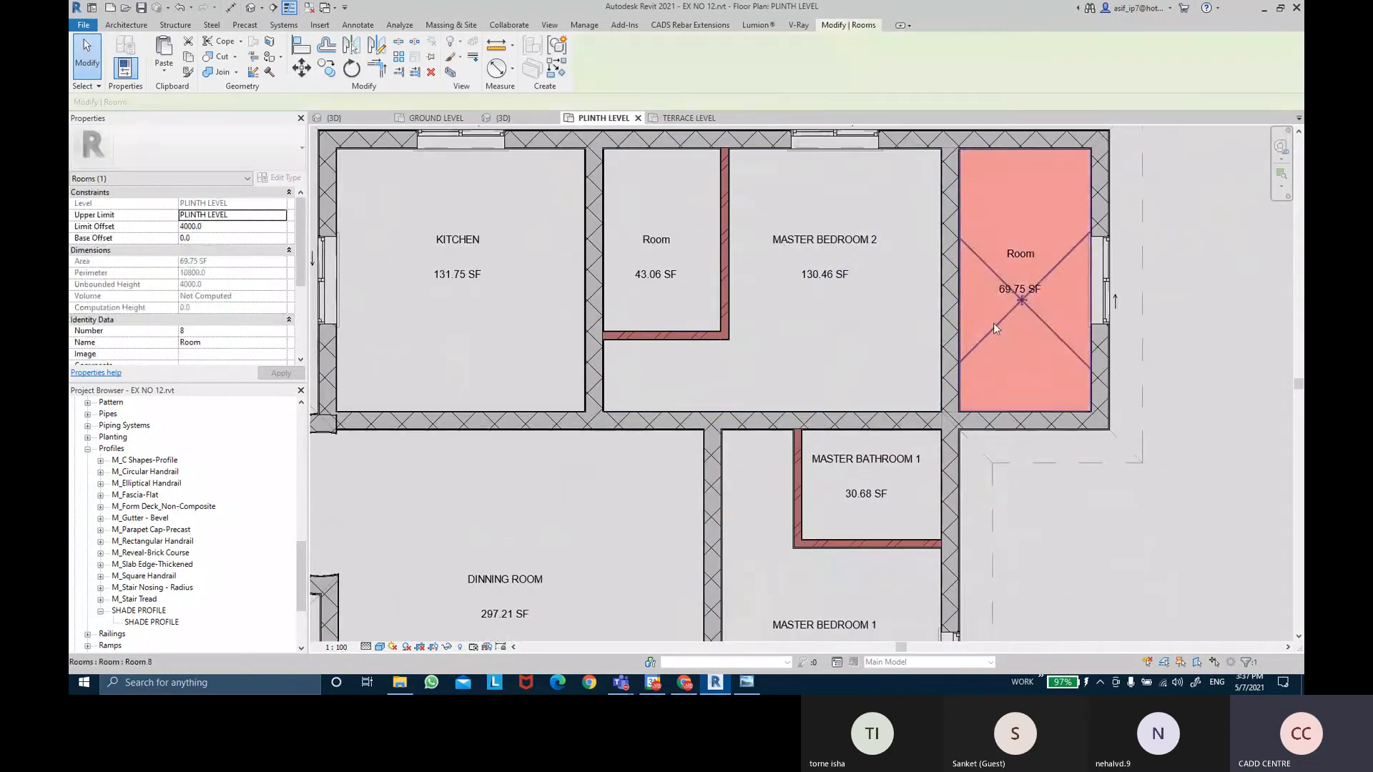
pyautogui.click(255, 343)
pyautogui.write('WALKIN')
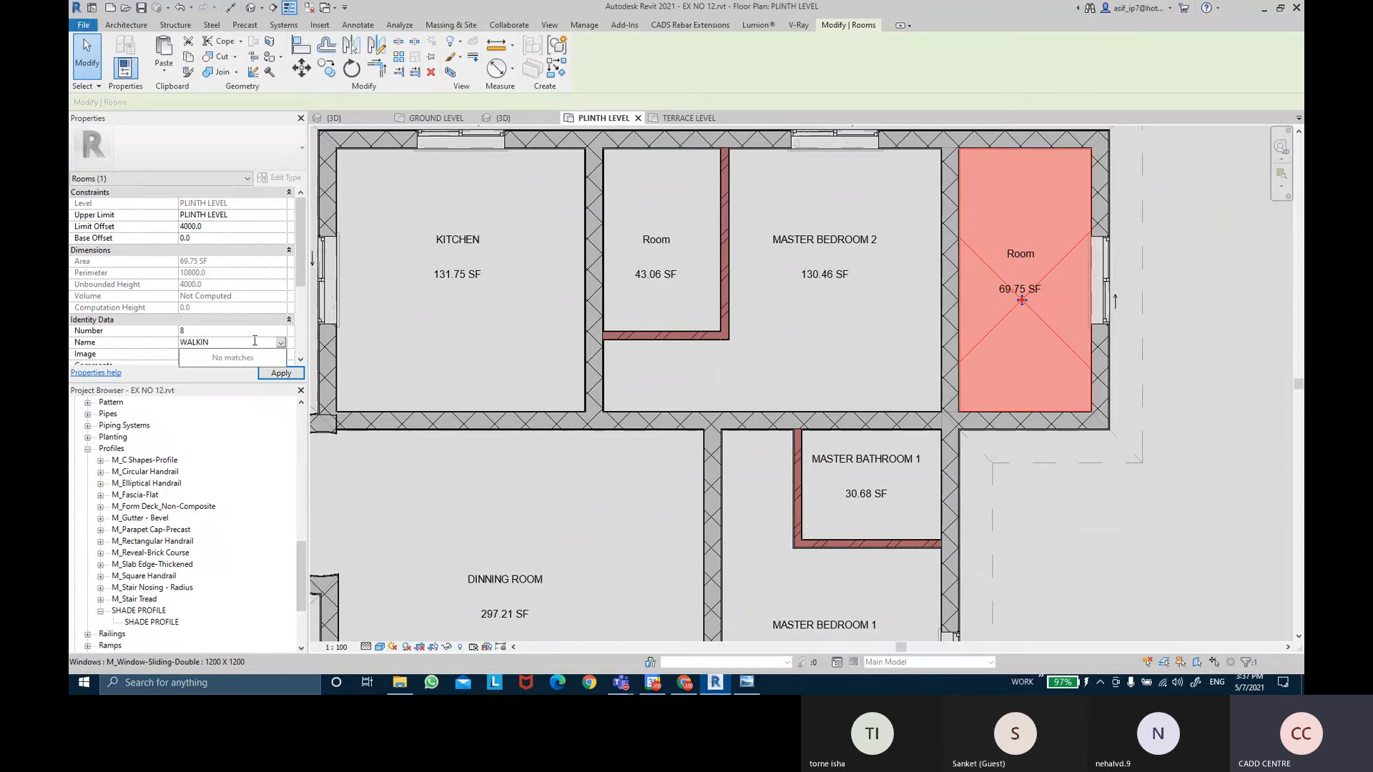
pyautogui.write('WR')
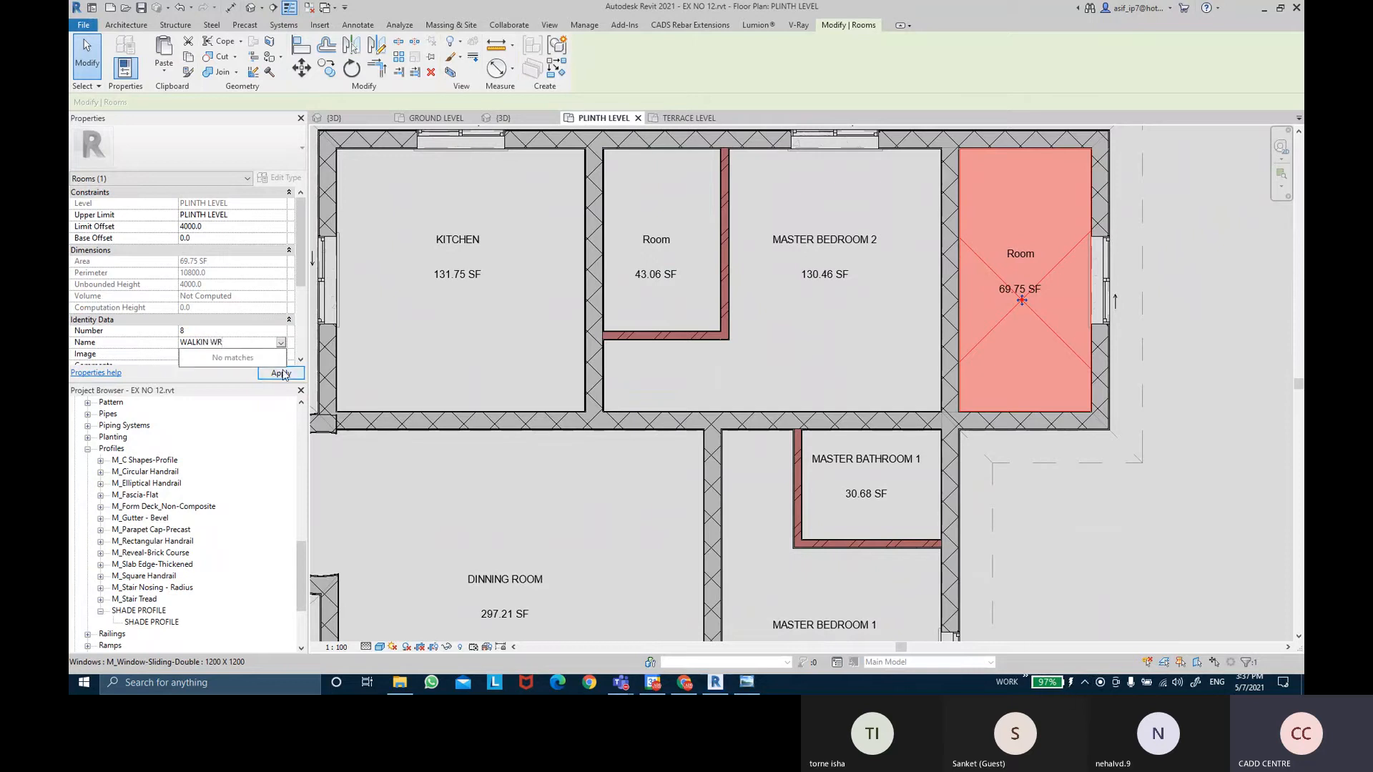
pyautogui.click(282, 373)
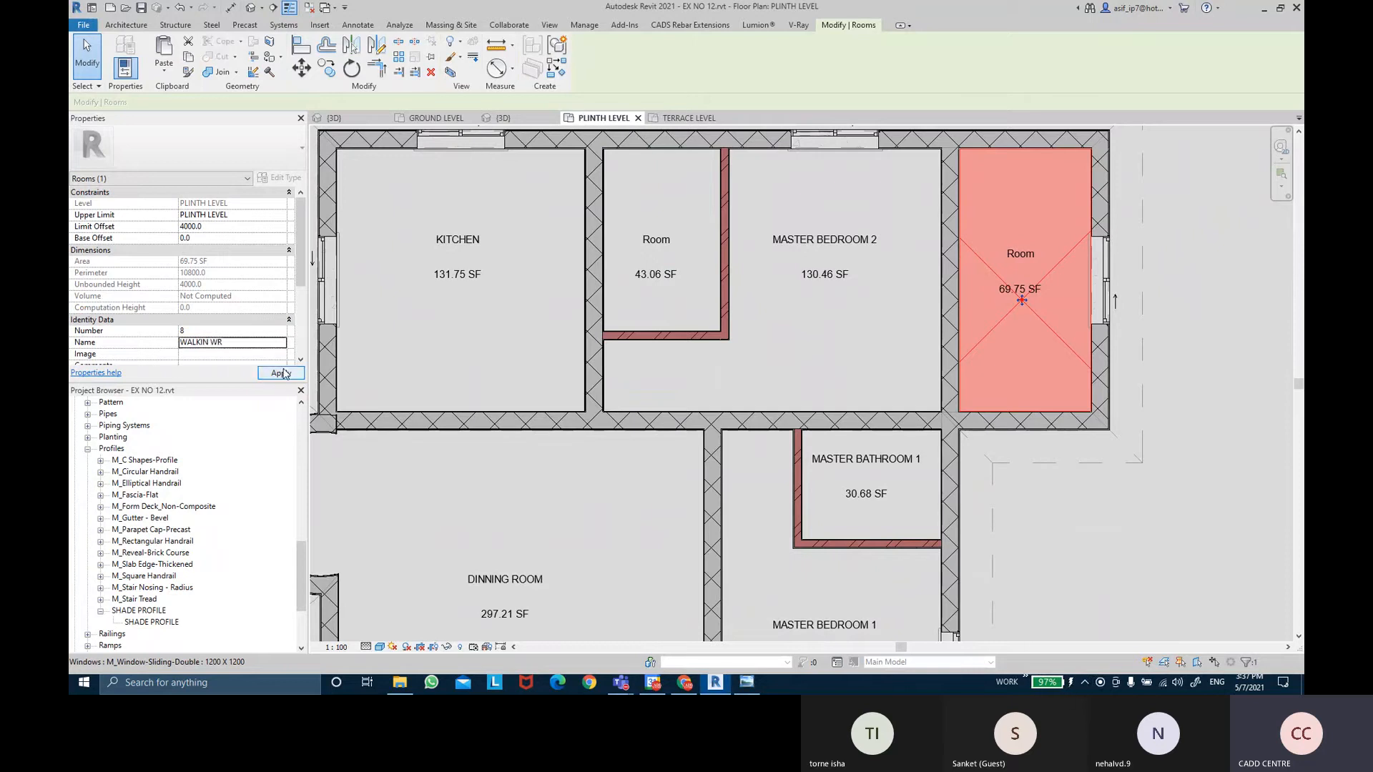
pyautogui.click(281, 373)
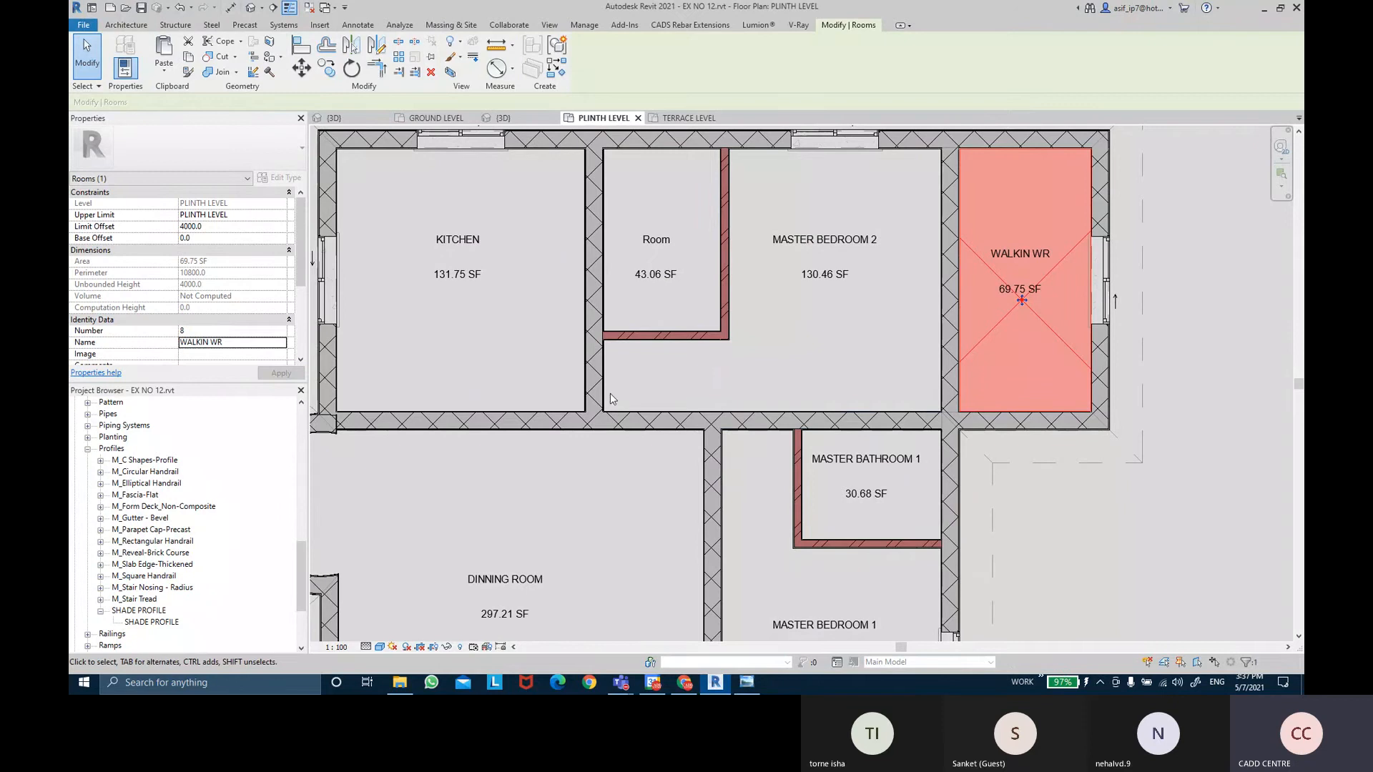
pyautogui.click(1225, 520)
pyautogui.scroll(-2, 1225, 520)
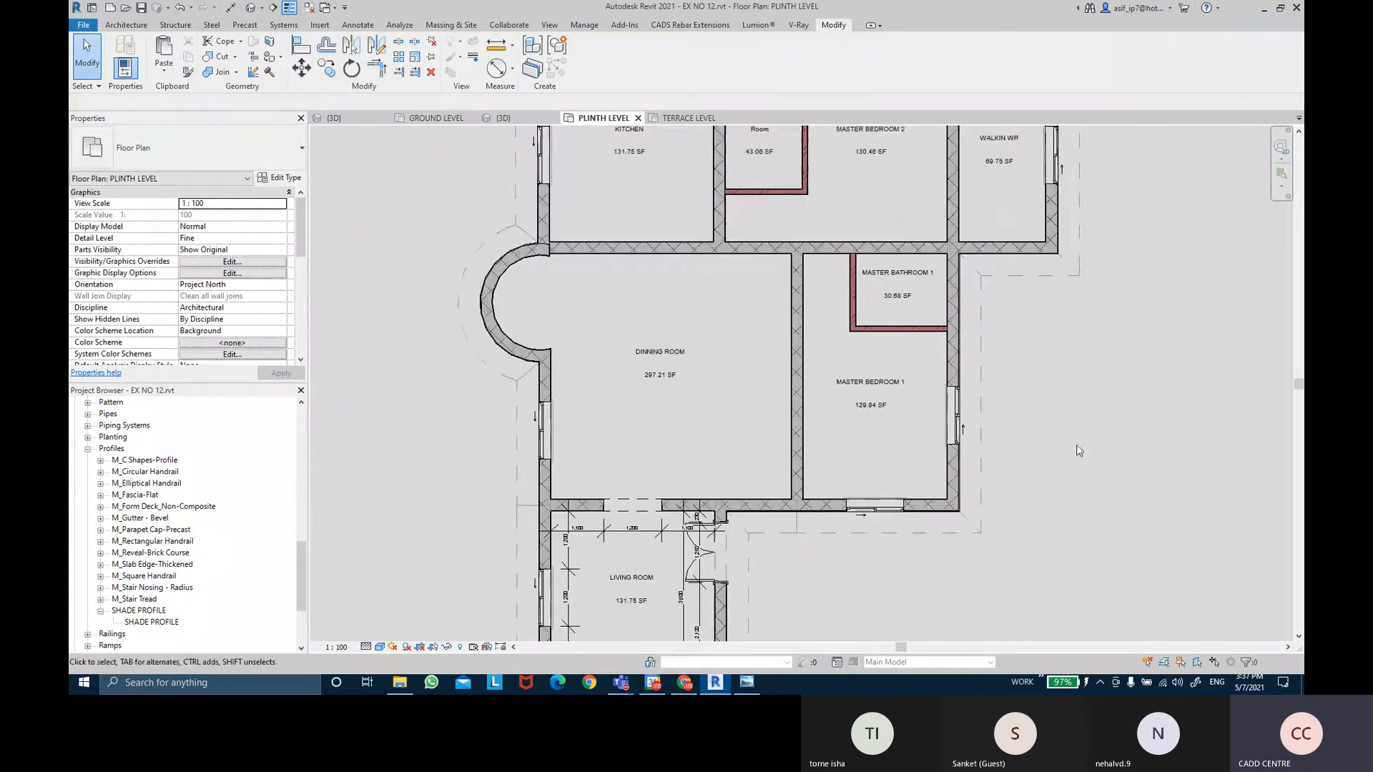
pyautogui.moveTo(893, 469); pyautogui.dragTo(899, 343, button='middle')
pyautogui.scroll(2, 700, 421)
pyautogui.moveTo(967, 400); pyautogui.dragTo(963, 446, button='middle')
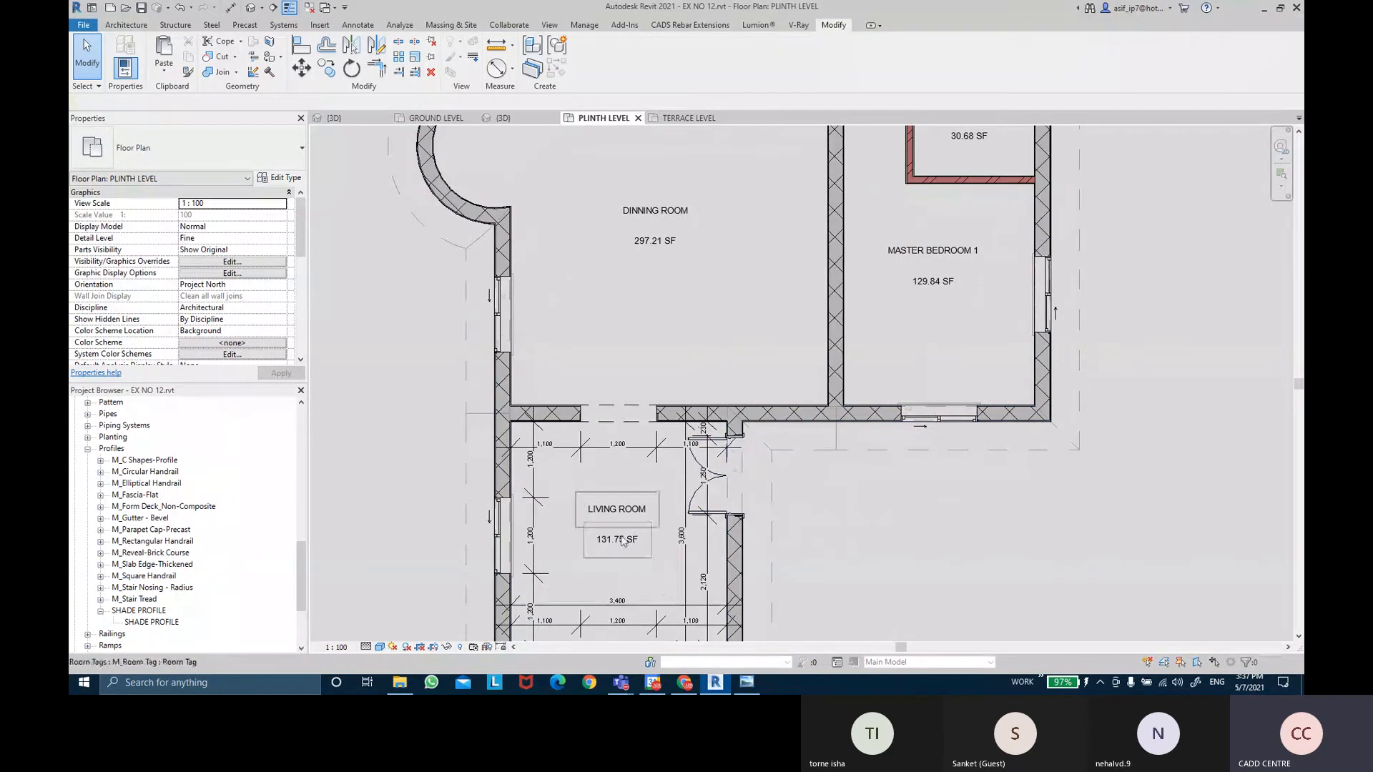
pyautogui.click(623, 543)
pyautogui.moveTo(900, 295); pyautogui.dragTo(878, 412, button='middle')
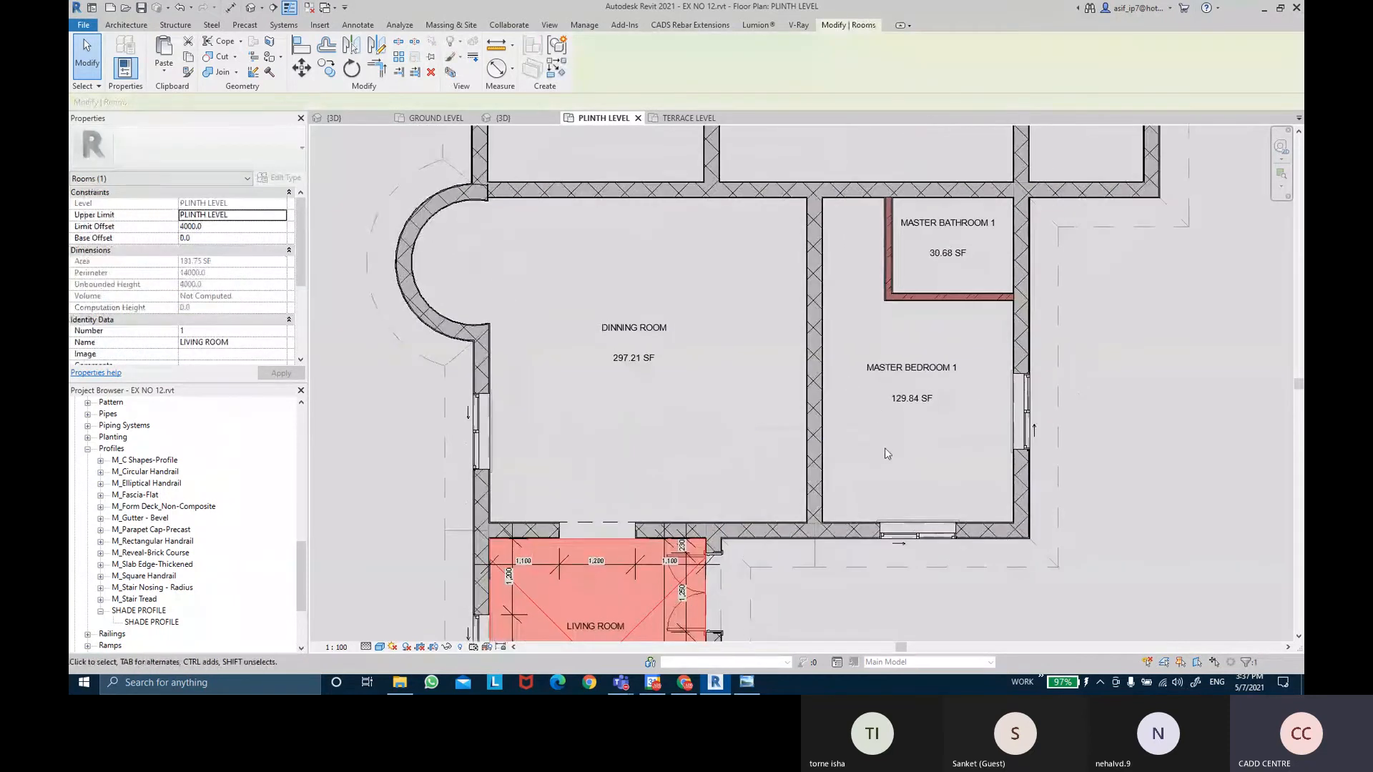
pyautogui.click(877, 437)
pyautogui.moveTo(968, 272); pyautogui.dragTo(944, 429, button='middle')
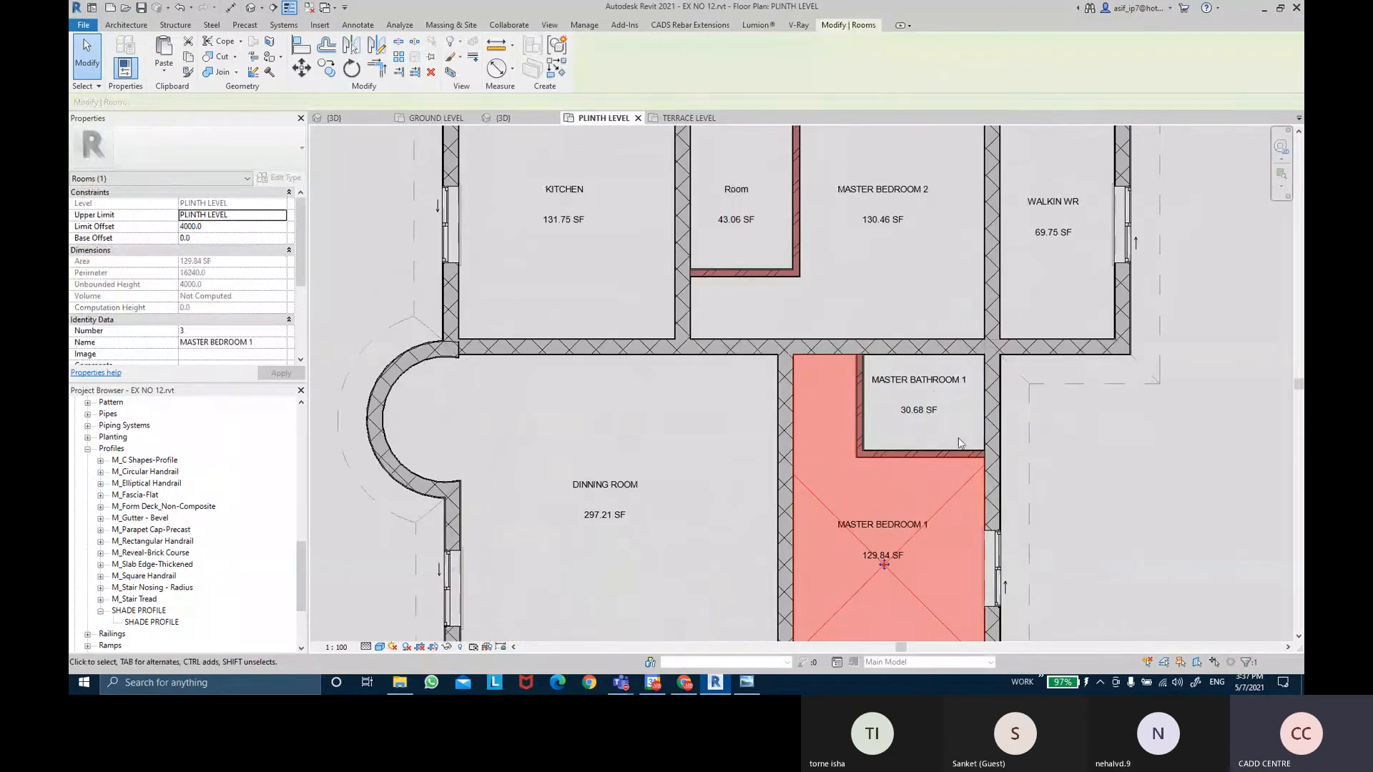
pyautogui.scroll(-2, 950, 422)
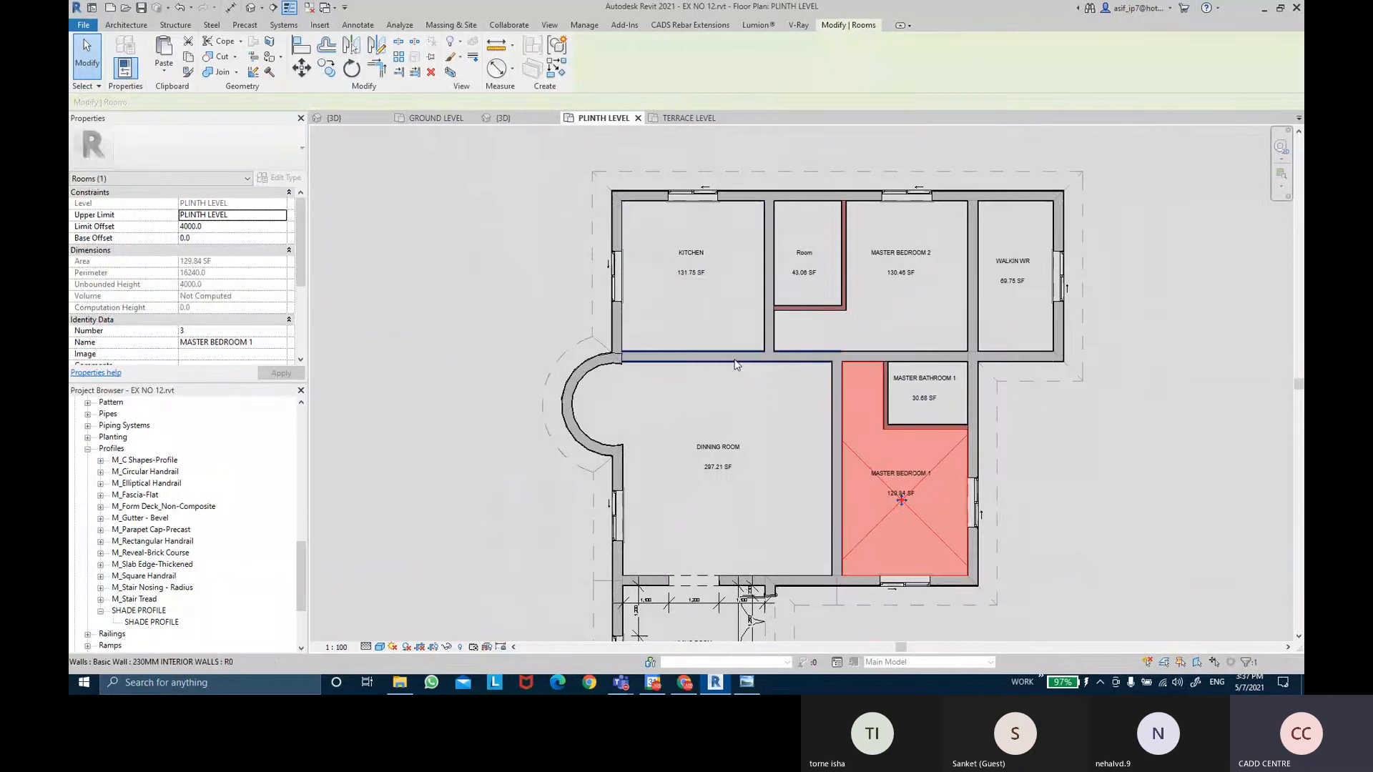
pyautogui.click(713, 293)
pyautogui.click(719, 294)
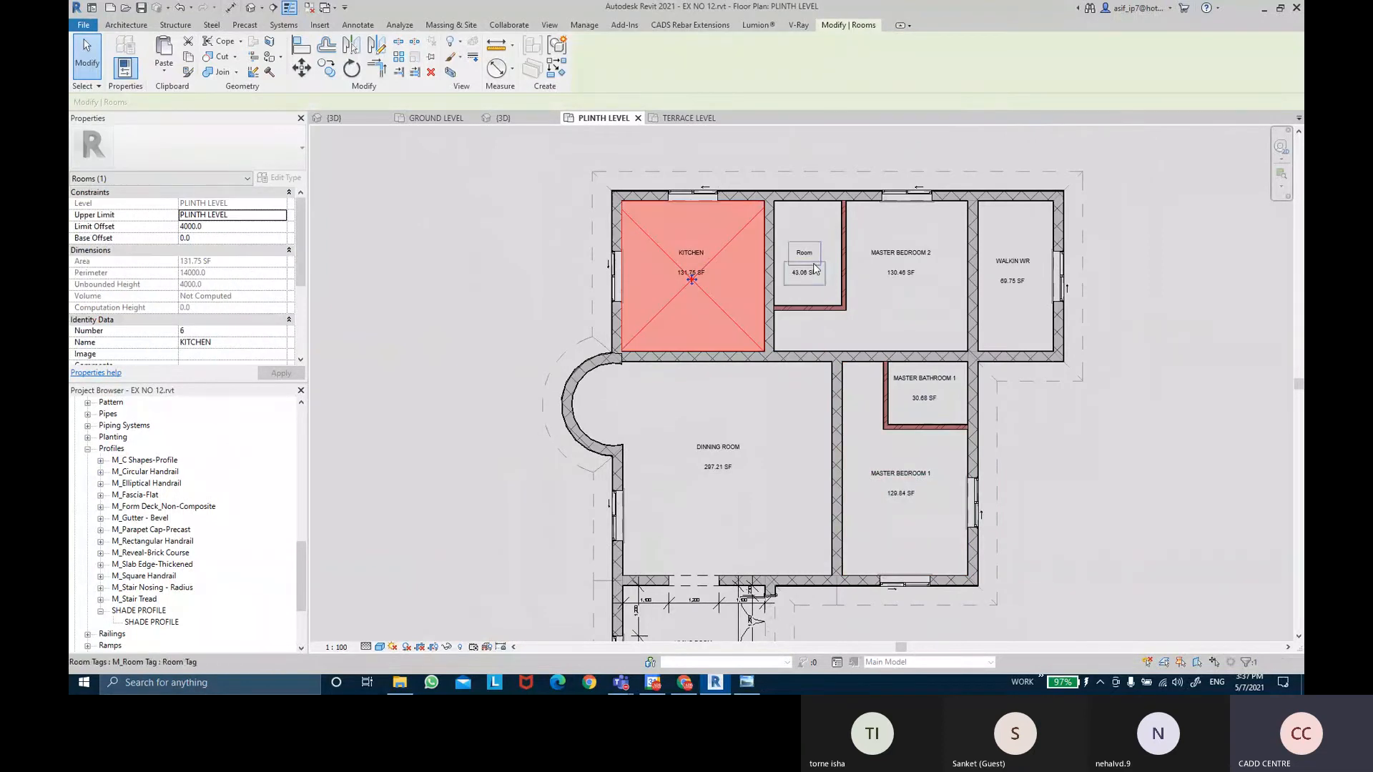
pyautogui.click(1096, 576)
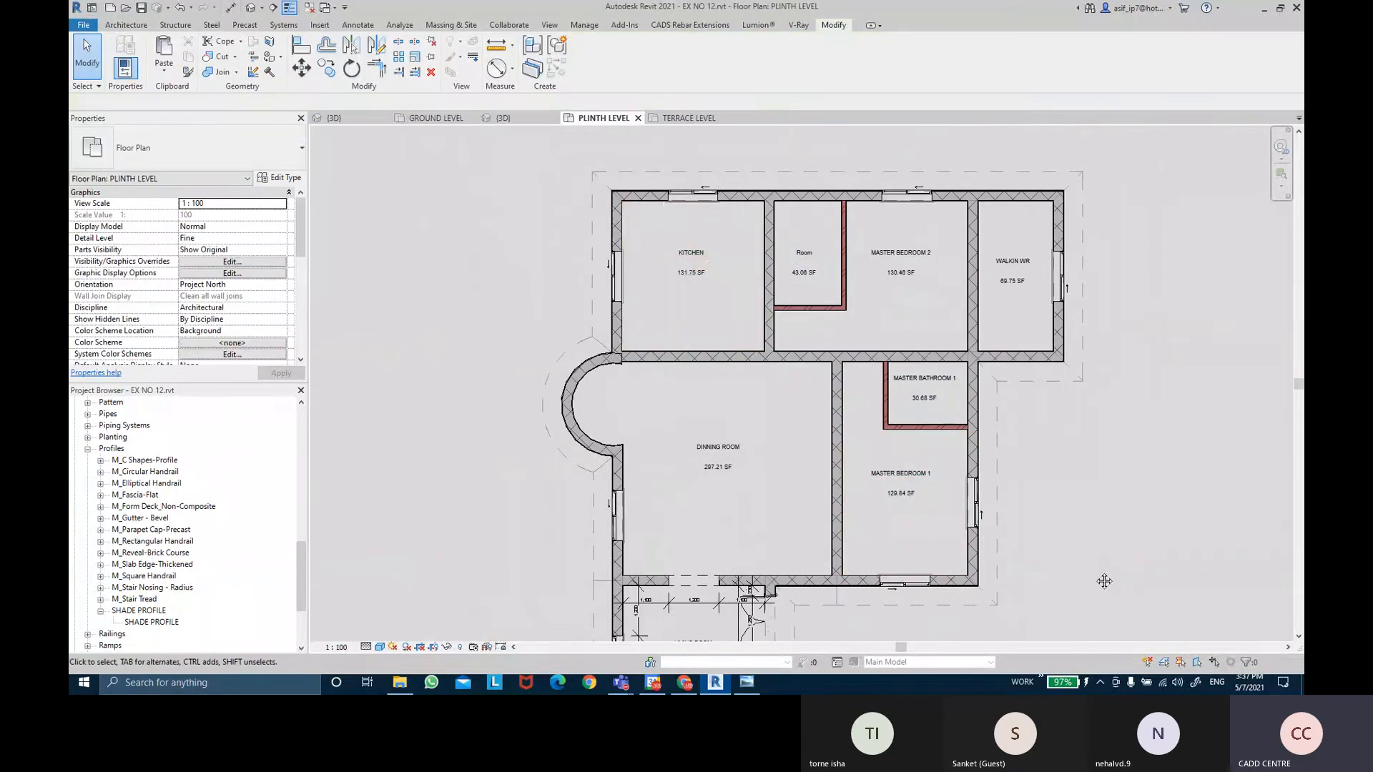
pyautogui.scroll(-2, 1017, 576)
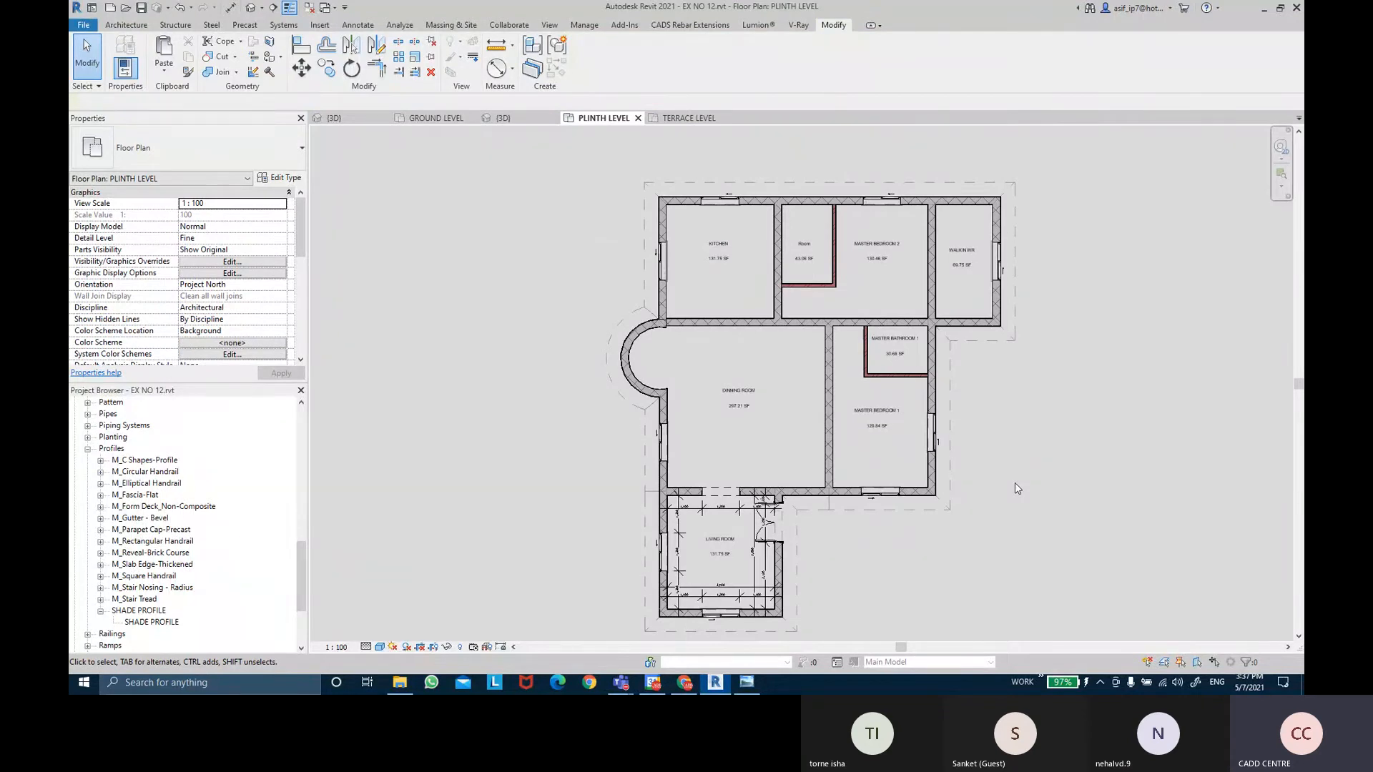
pyautogui.scroll(3, 976, 424)
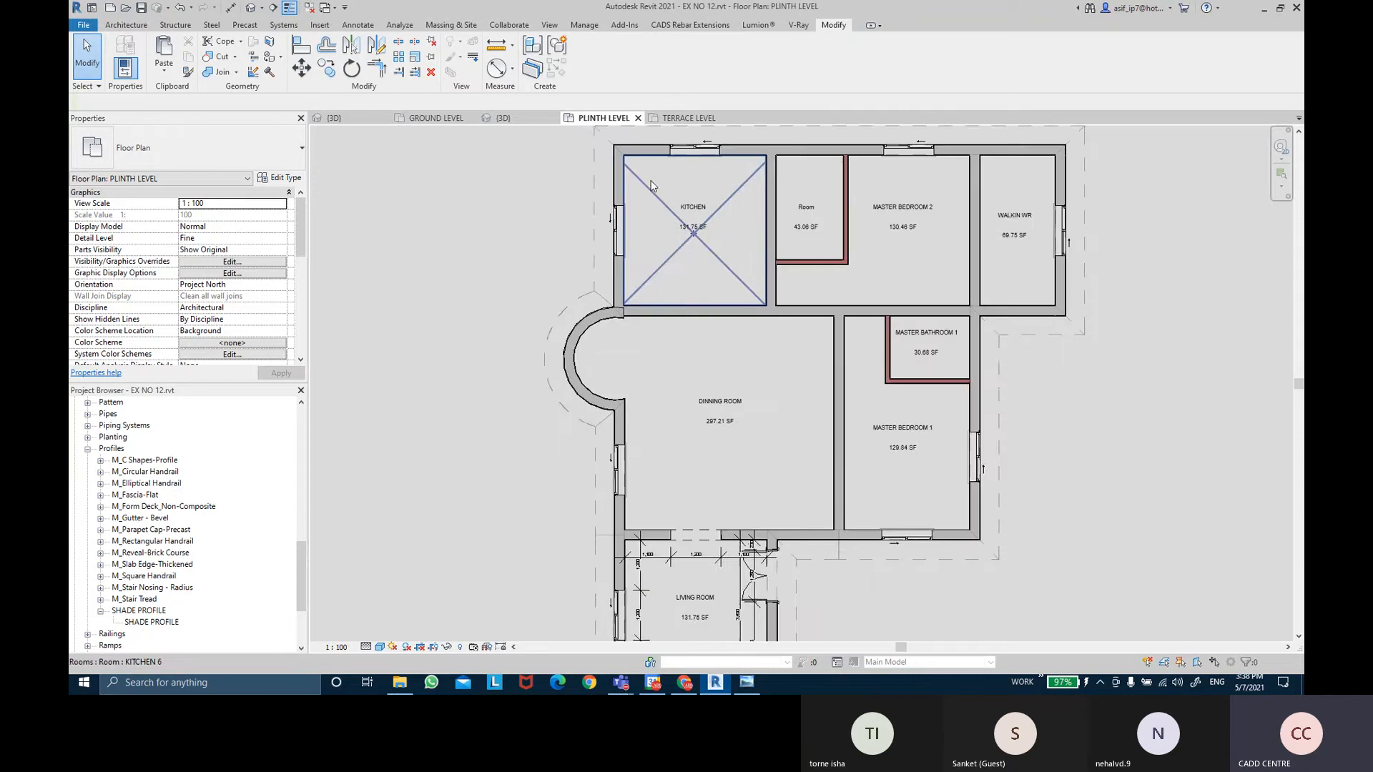
pyautogui.scroll(4, 749, 441)
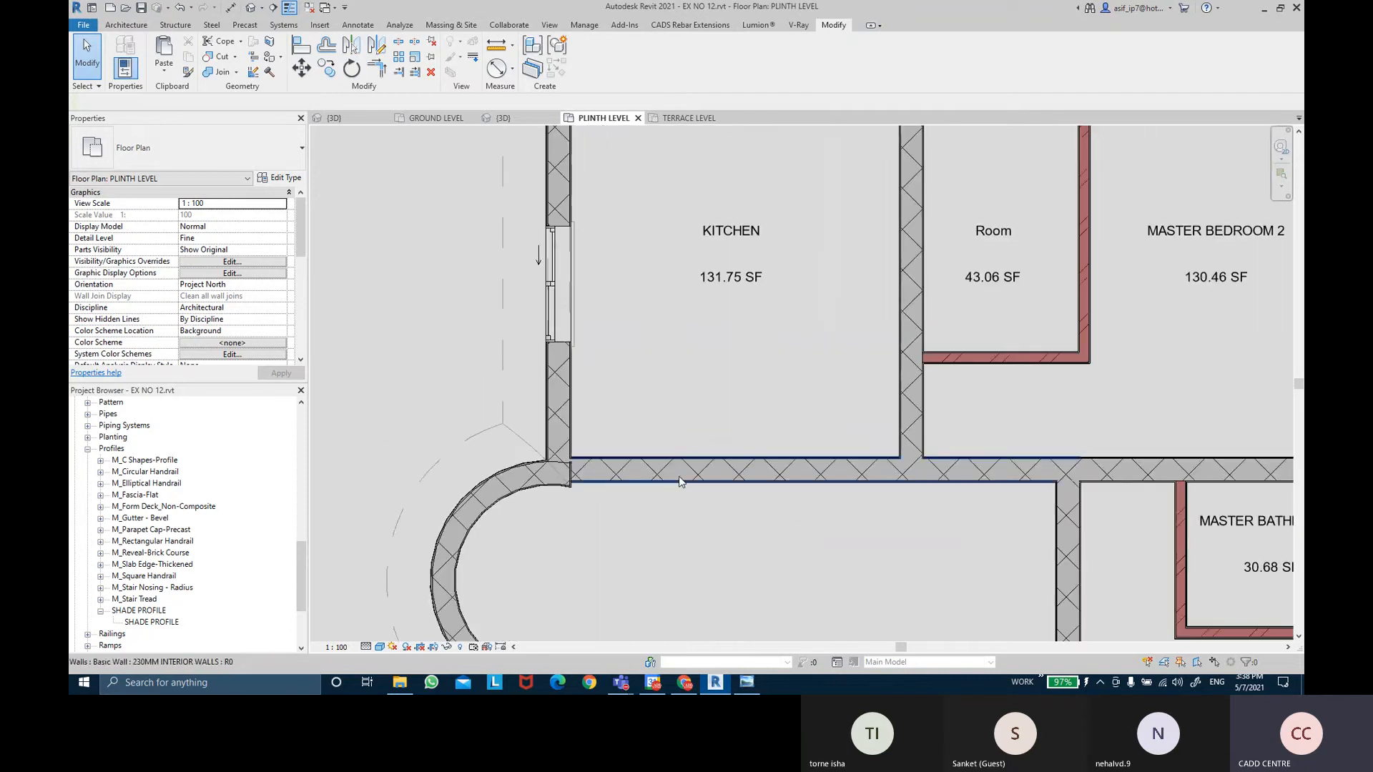
pyautogui.scroll(-2, 791, 558)
pyautogui.moveTo(926, 561); pyautogui.dragTo(847, 365, button='middle')
pyautogui.moveTo(1029, 398); pyautogui.dragTo(1030, 186, button='middle')
pyautogui.moveTo(865, 419)
pyautogui.mouseDown(button='middle')
pyautogui.moveTo(902, 258)
pyautogui.moveTo(906, 454)
pyautogui.mouseUp(button='middle')
pyautogui.scroll(1, 878, 294)
pyautogui.moveTo(858, 158); pyautogui.dragTo(859, 391, button='middle')
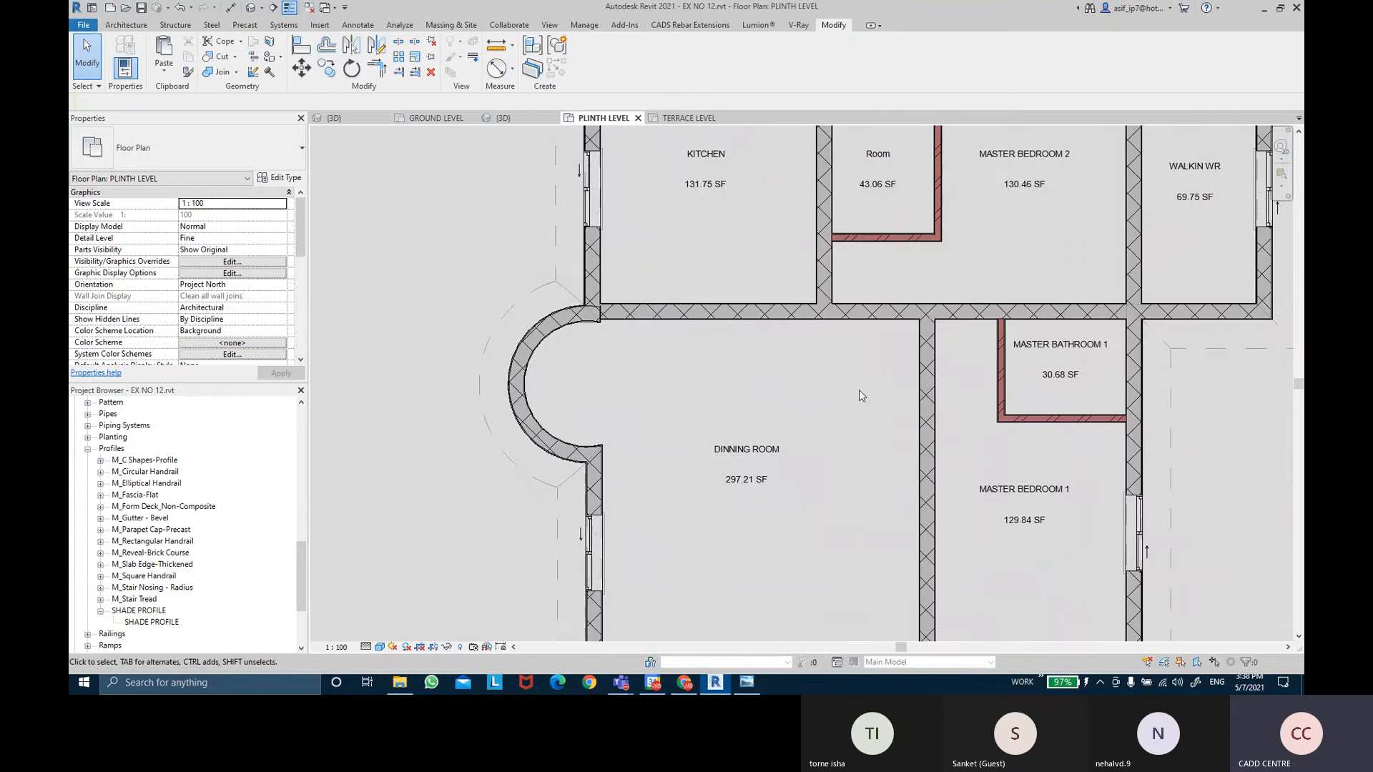
pyautogui.scroll(-1, 859, 390)
pyautogui.scroll(-1, 859, 391)
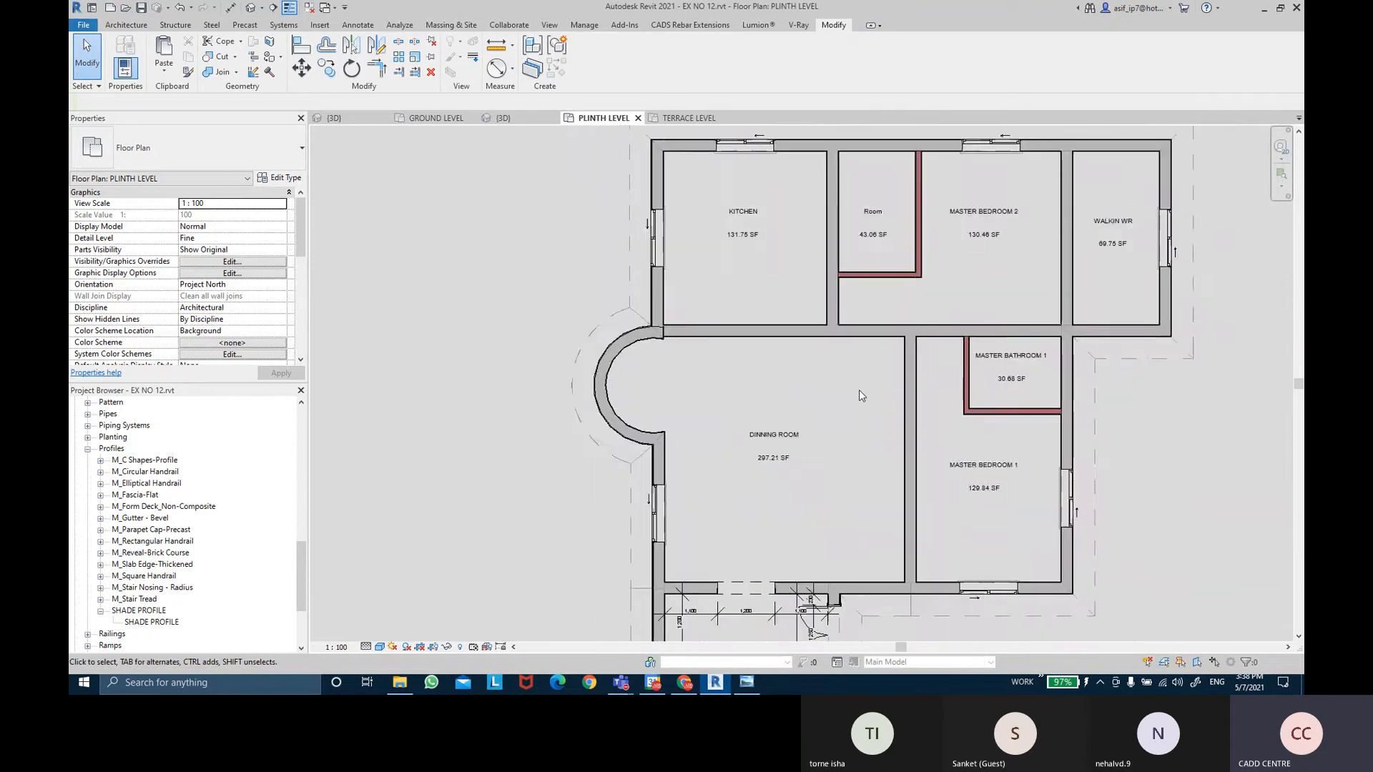
pyautogui.moveTo(860, 390); pyautogui.dragTo(806, 527, button='middle')
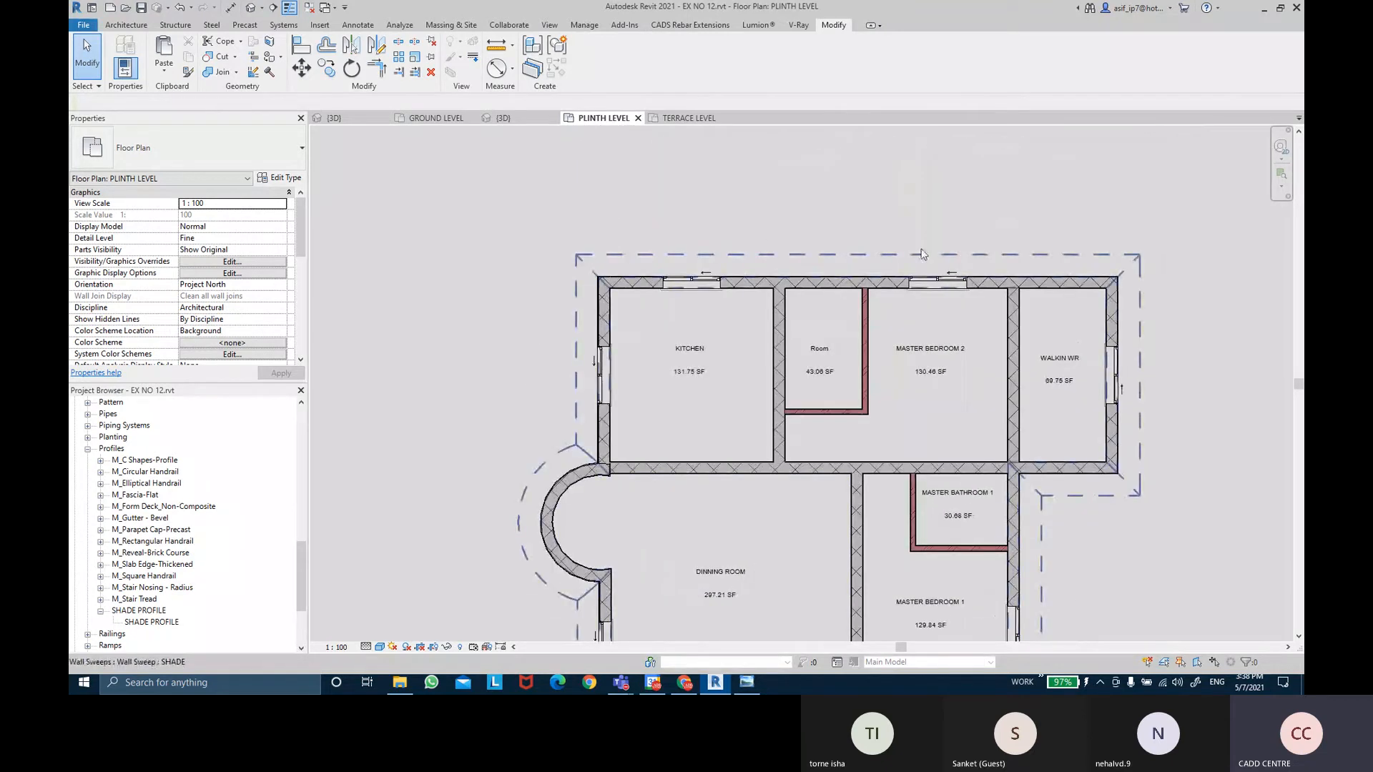
pyautogui.scroll(1, 1050, 348)
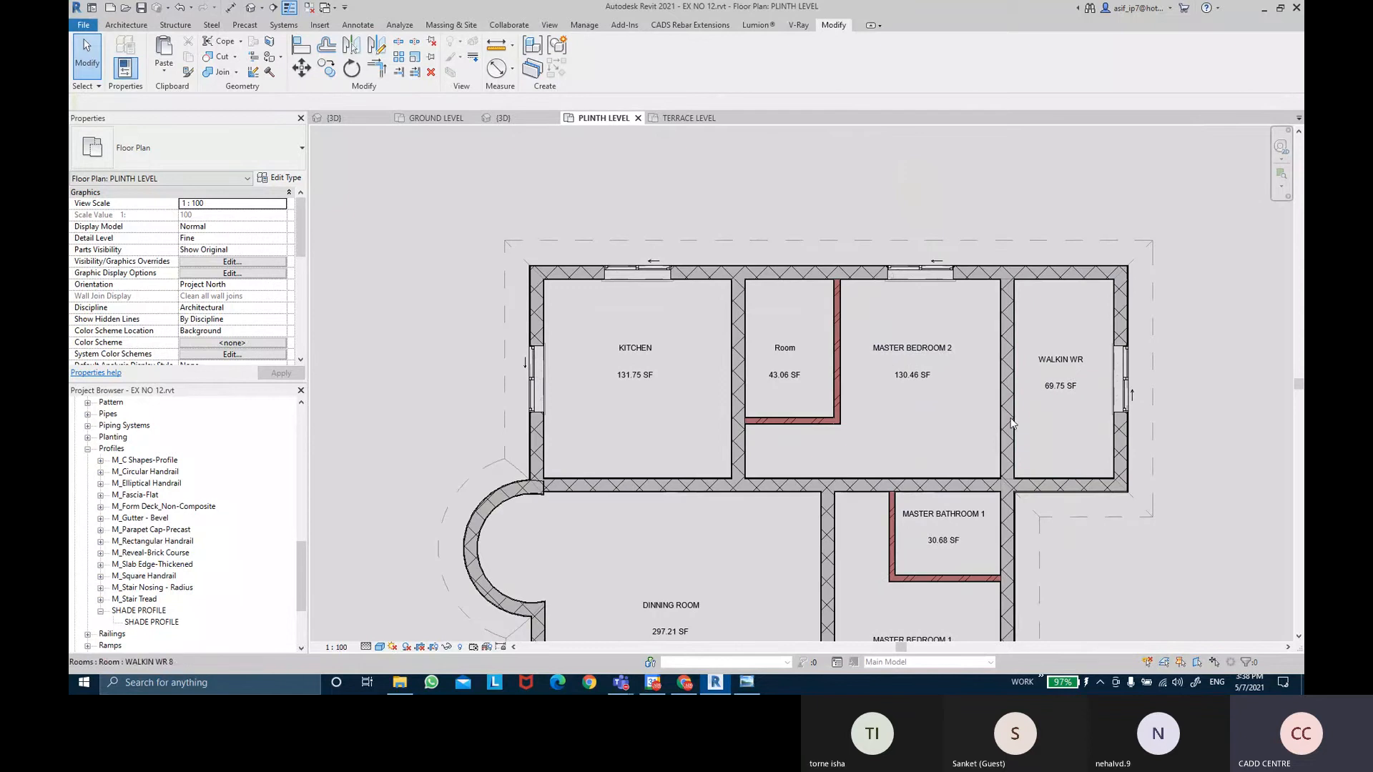
pyautogui.scroll(2, 813, 358)
# Change the name of the room labelled Room to MASTER BATHROOM 2 in Properties.
pyautogui.click(813, 358)
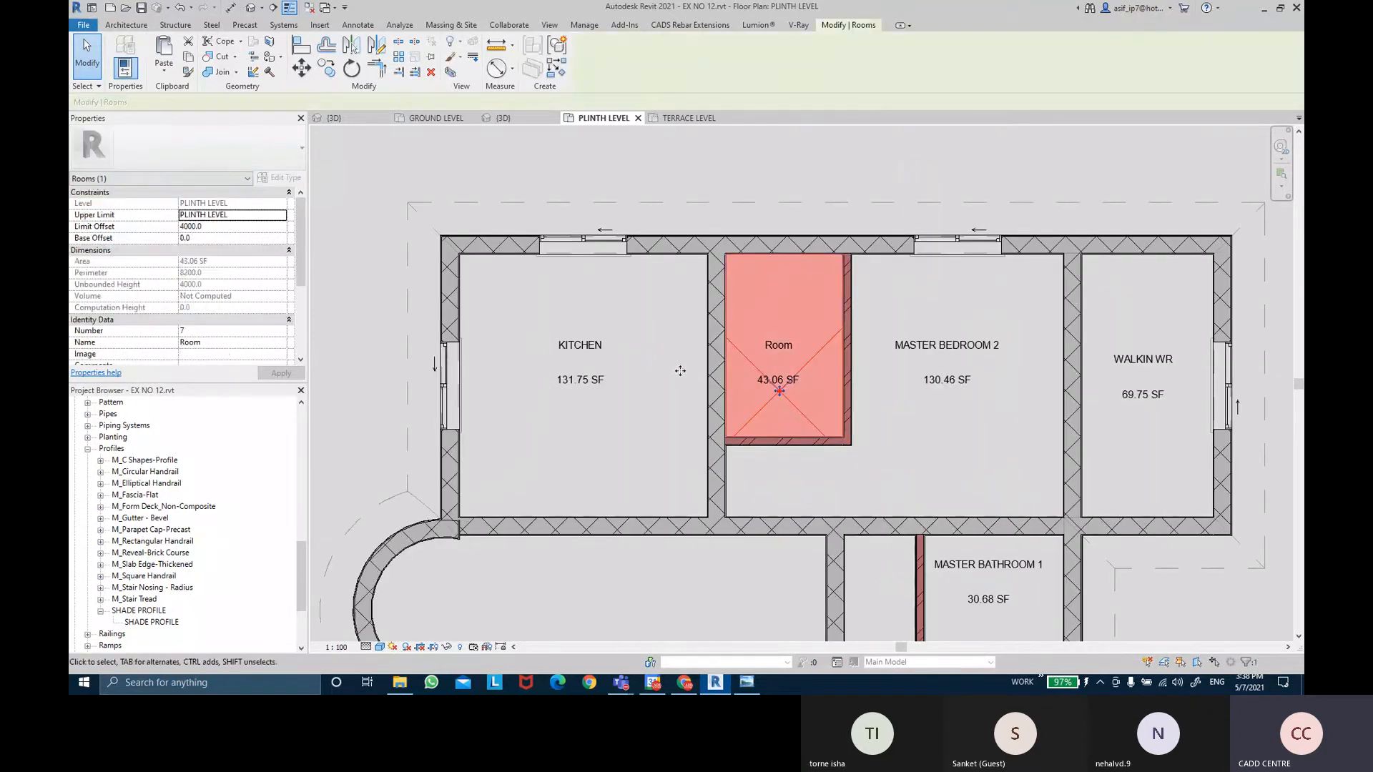
pyautogui.click(226, 343)
pyautogui.press('BackSpace')
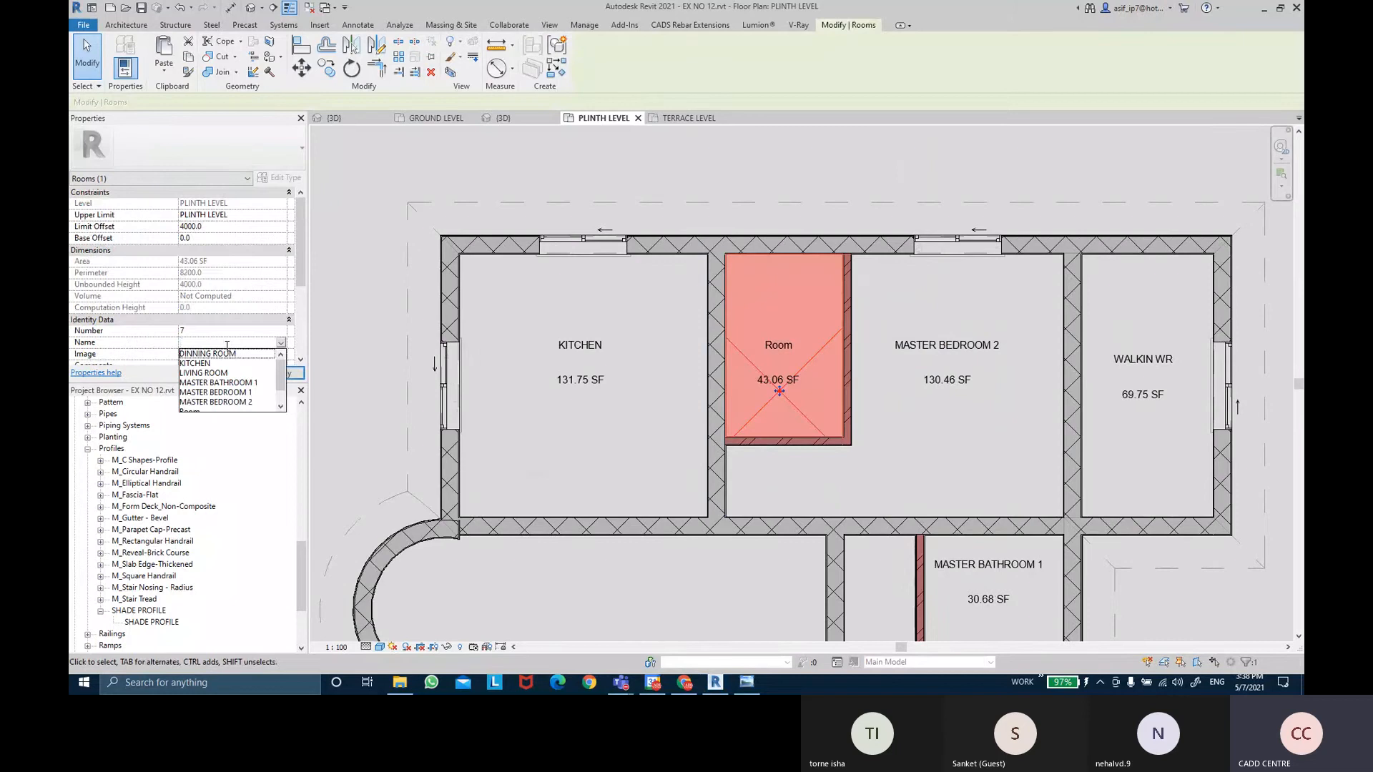
pyautogui.write('MASTER')
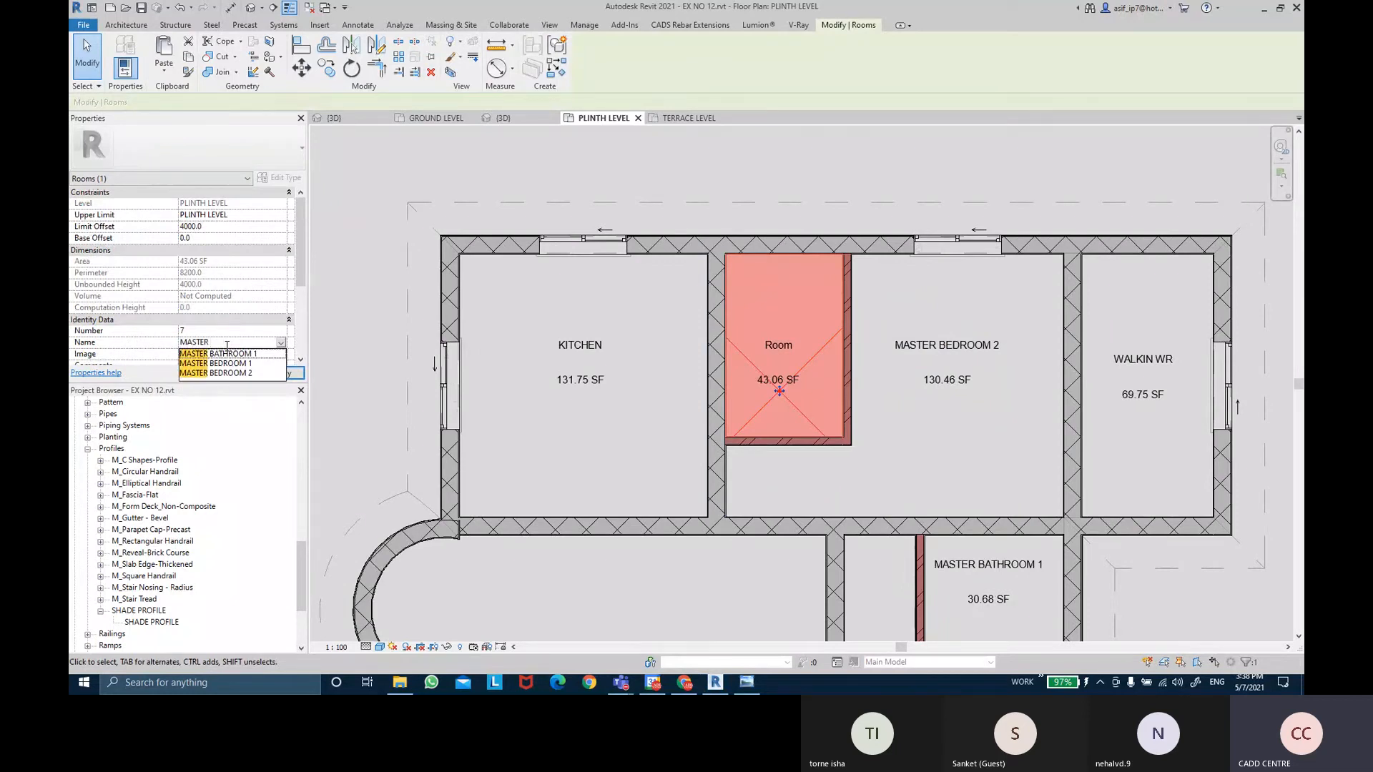
pyautogui.write(' BATHROOM')
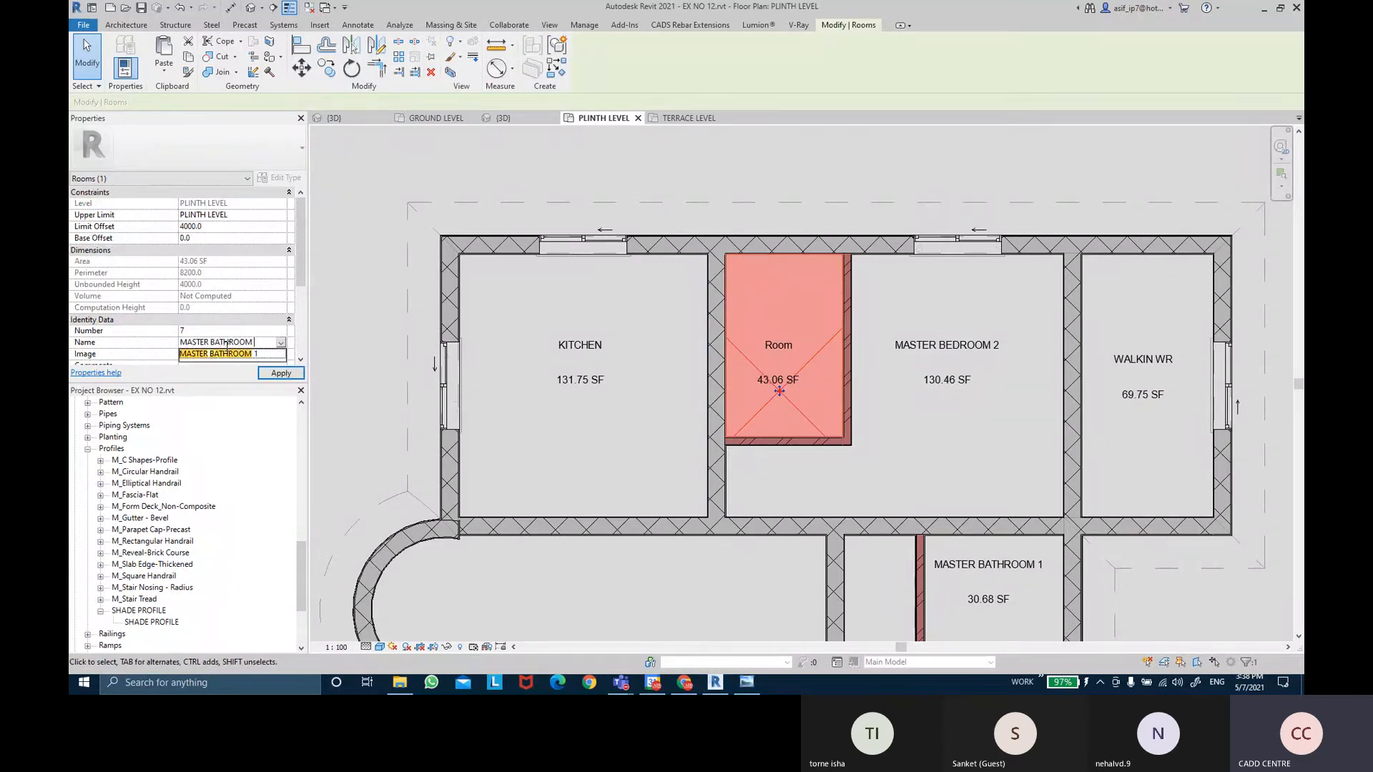
pyautogui.write(' 2')
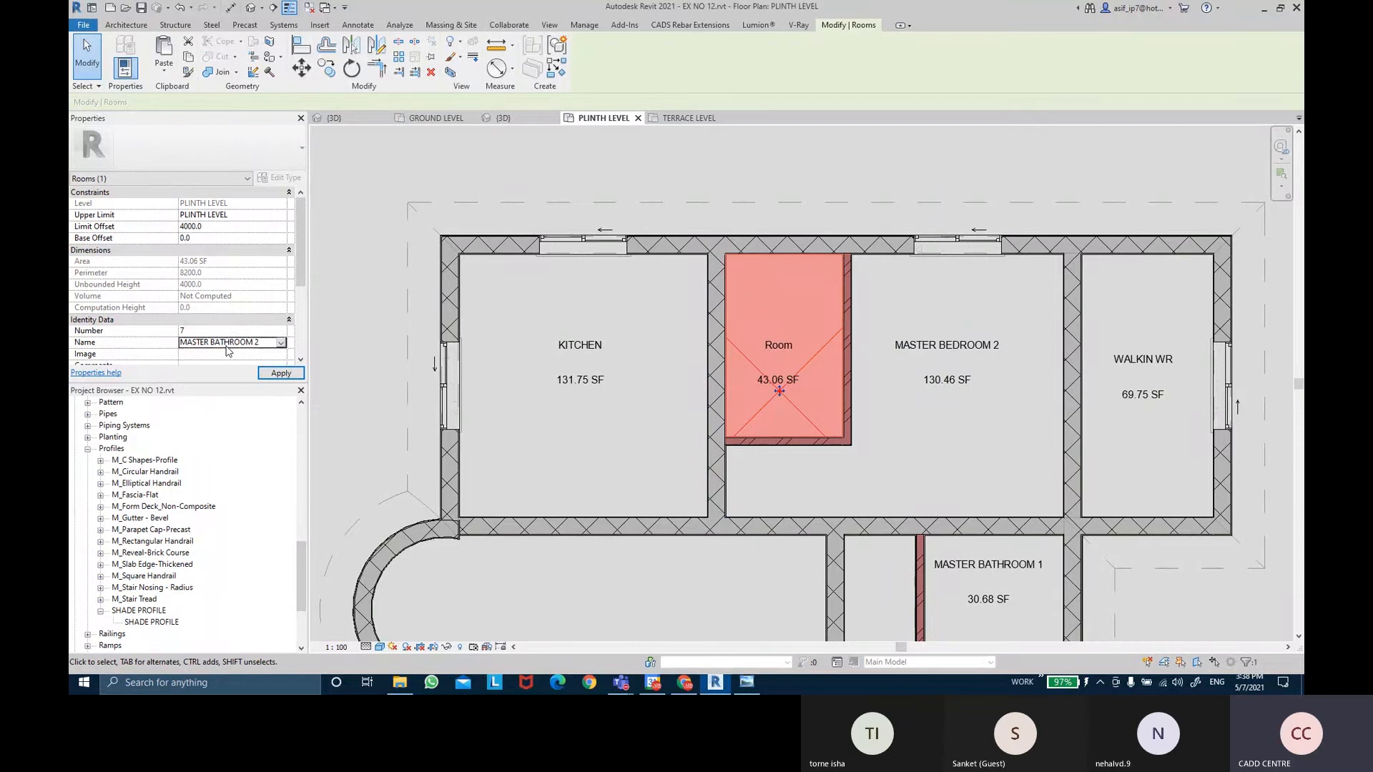
pyautogui.click(294, 373)
pyautogui.click(828, 154)
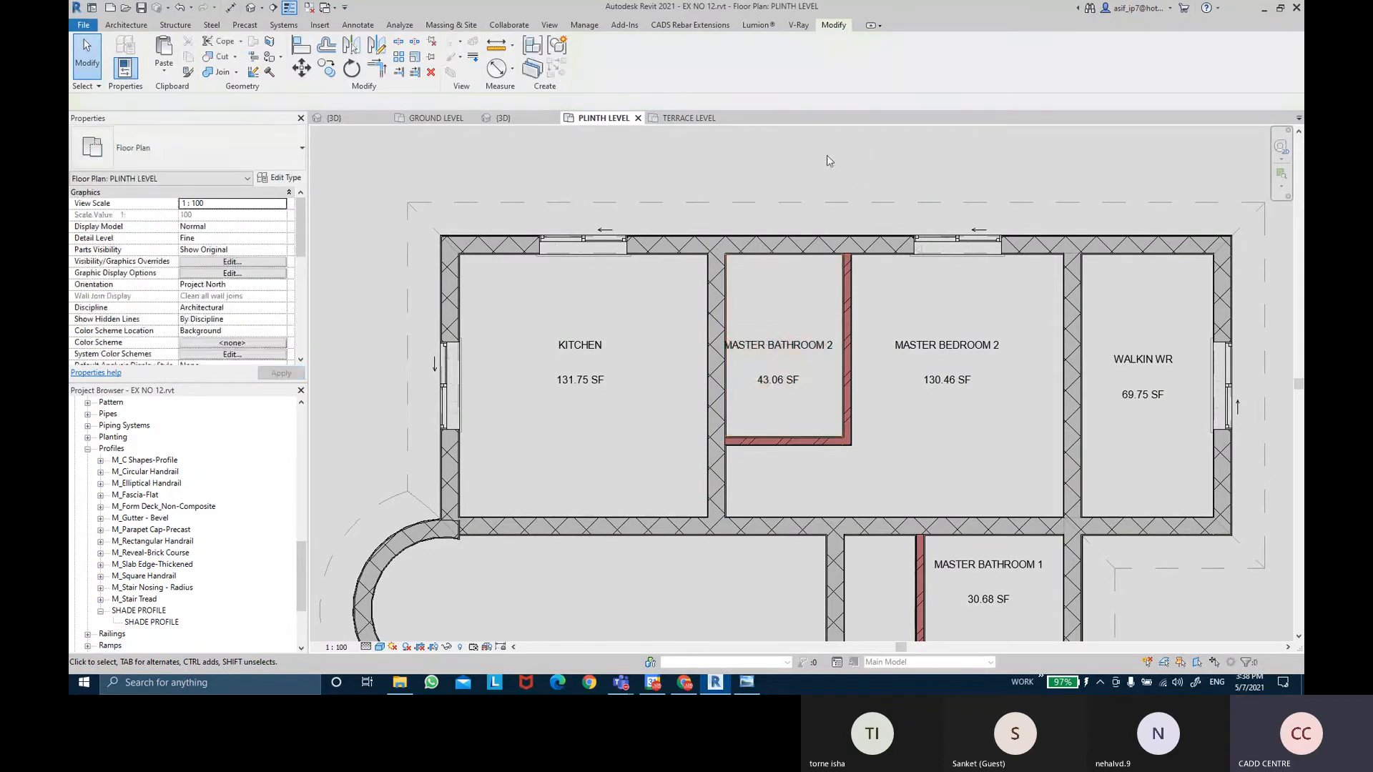
pyautogui.moveTo(825, 157); pyautogui.dragTo(742, 159, button='middle')
# Nudge the MASTER BATHROOM 2 room tag slightly to the right.
pyautogui.click(726, 349)
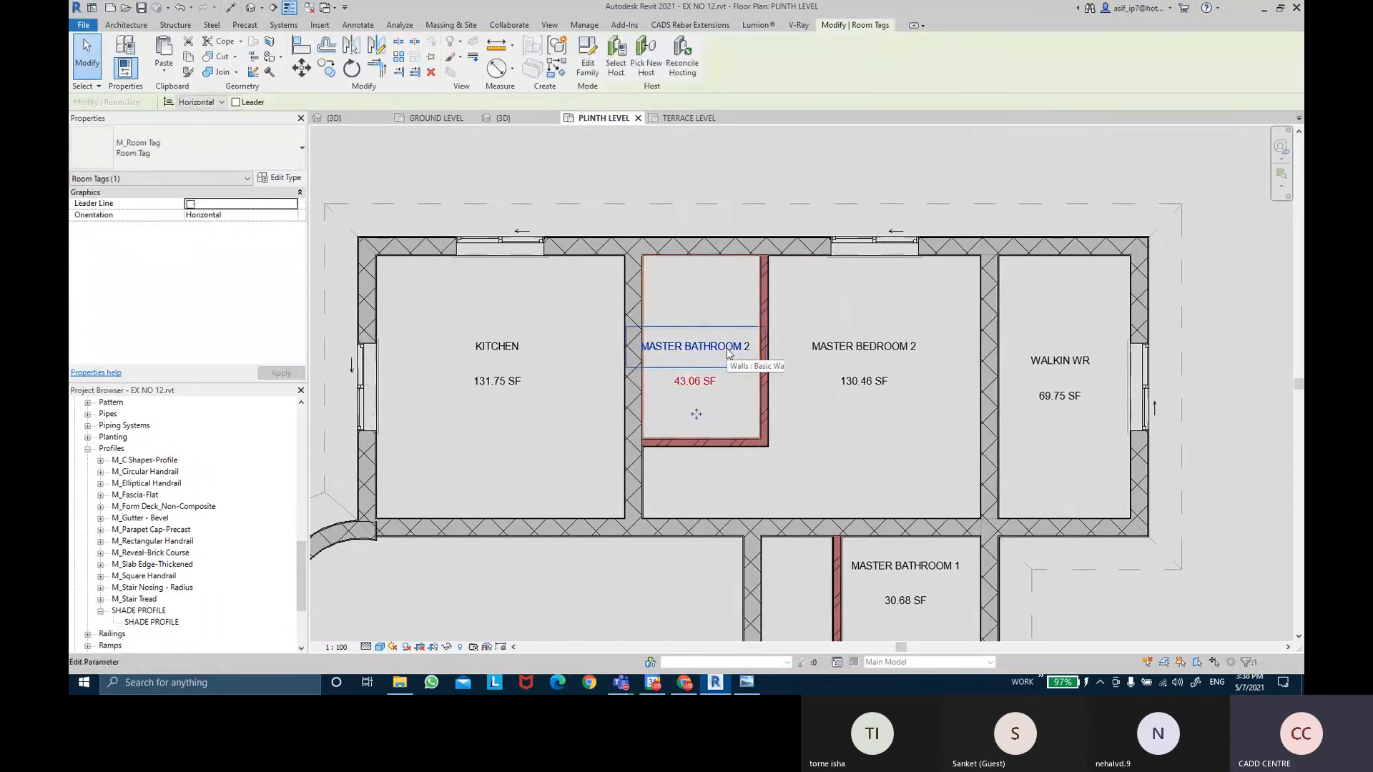
pyautogui.press('Right')
pyautogui.press('Right')
pyautogui.press('Escape')
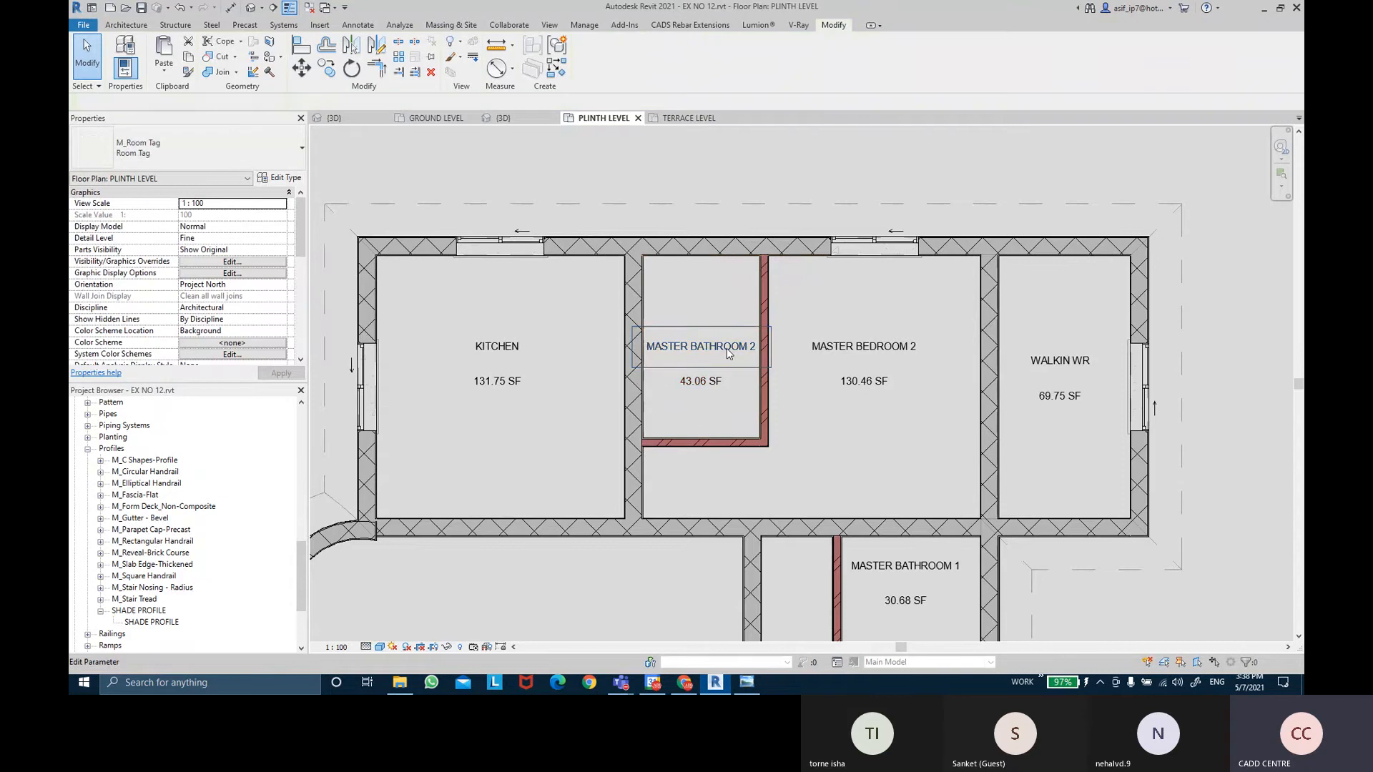
pyautogui.moveTo(1056, 500); pyautogui.dragTo(990, 378, button='middle')
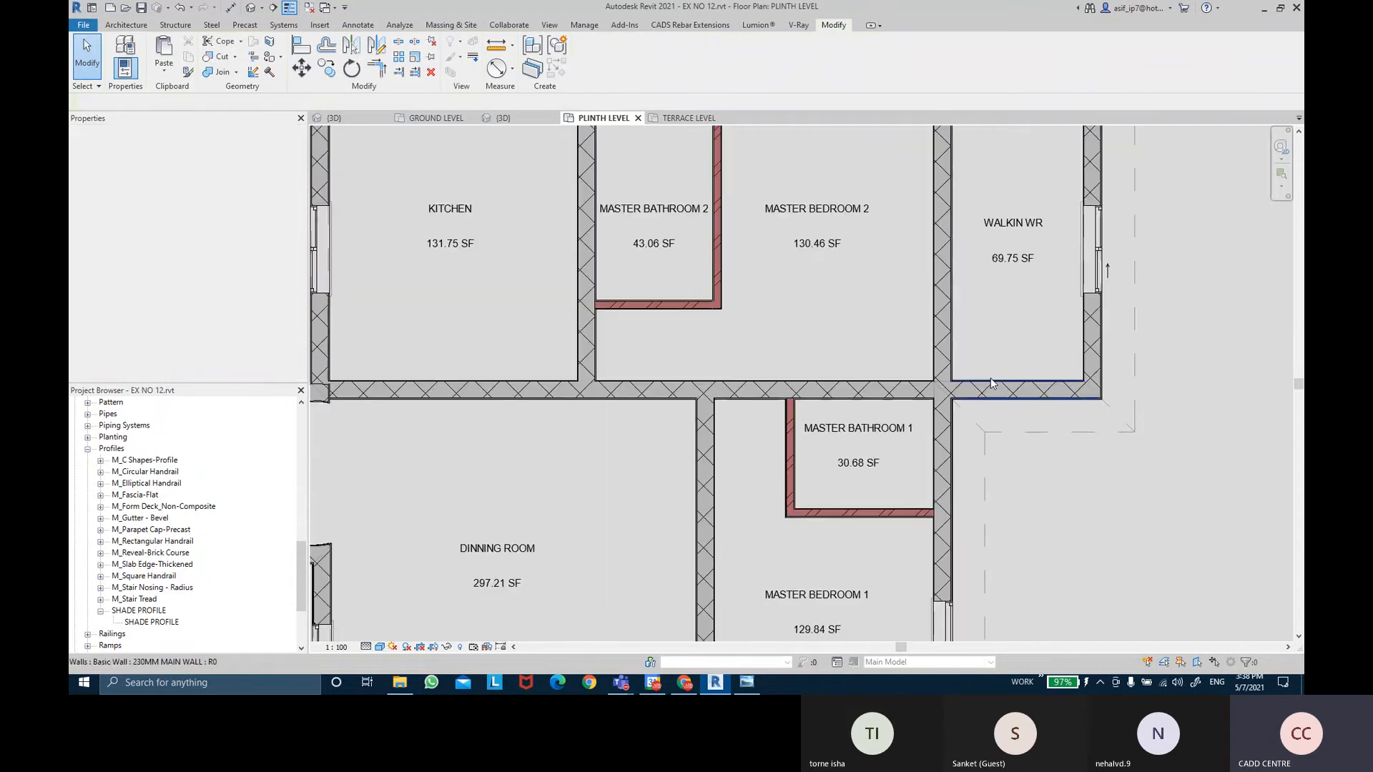
# Try Vertical and Model orientations on the MASTER BATHROOM 1 tag, leaving it Horizontal.
pyautogui.click(872, 430)
pyautogui.scroll(2, 870, 439)
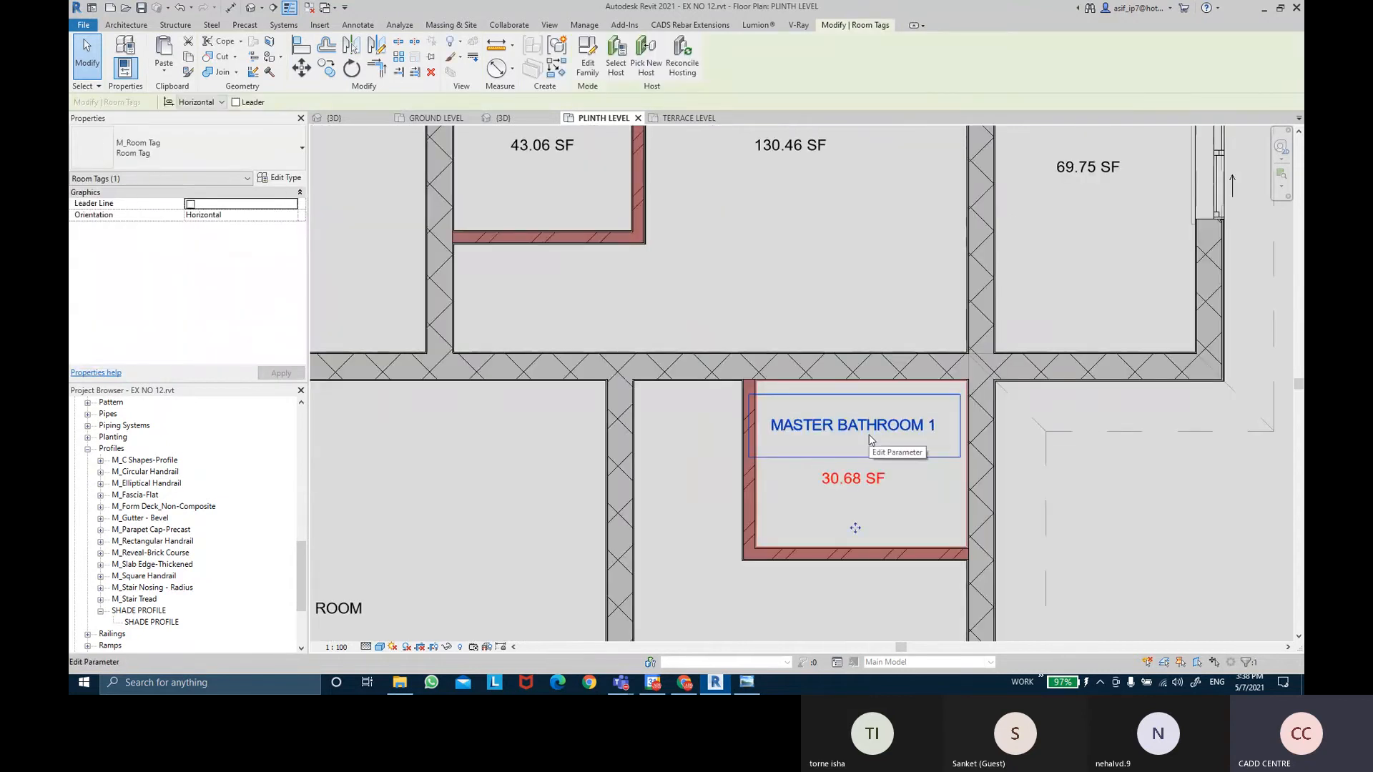
pyautogui.click(205, 102)
pyautogui.click(197, 126)
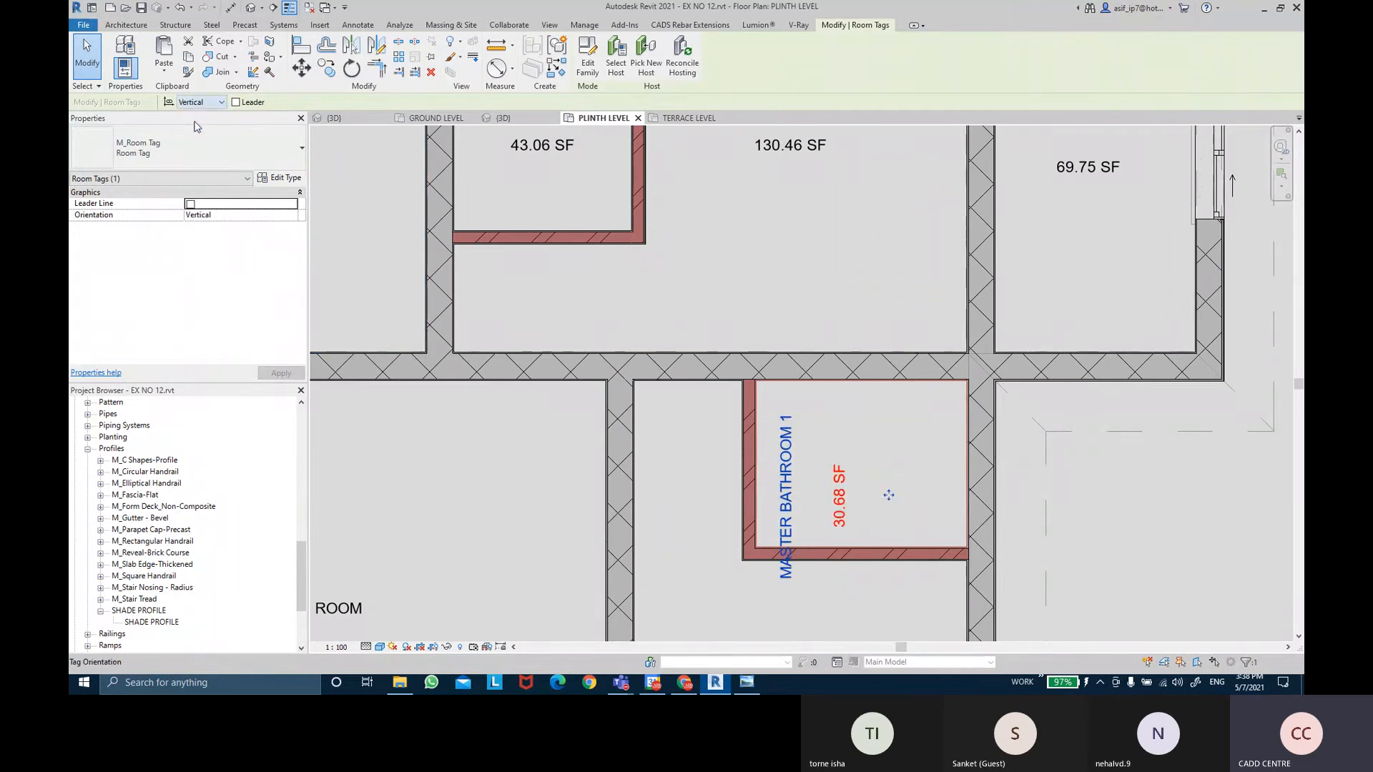
pyautogui.click(199, 104)
pyautogui.click(196, 134)
pyautogui.click(216, 102)
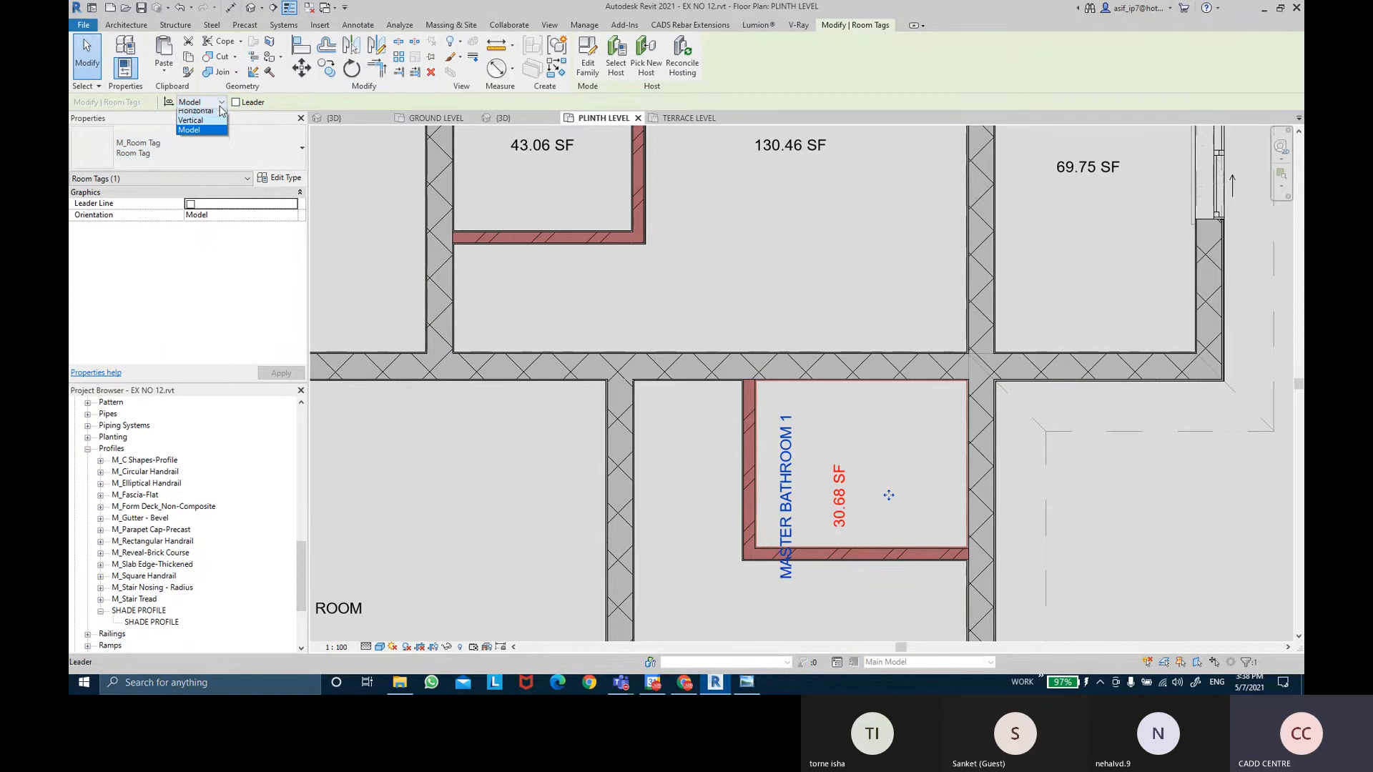
pyautogui.click(212, 126)
pyautogui.click(216, 103)
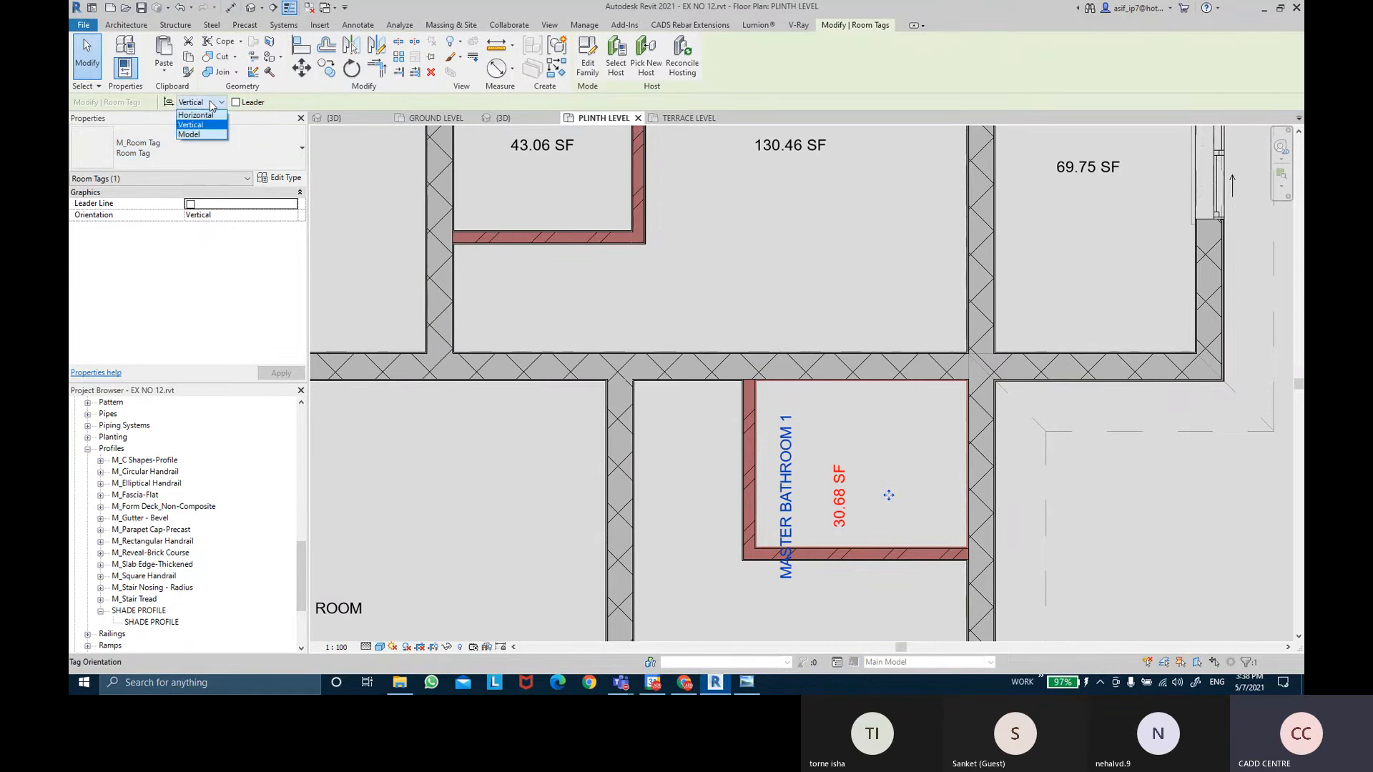
pyautogui.click(200, 117)
# Set the MASTER BATHROOM 2 tag to Vertical and drag it up inside the narrow bathroom.
pyautogui.moveTo(566, 223); pyautogui.dragTo(613, 426, button='middle')
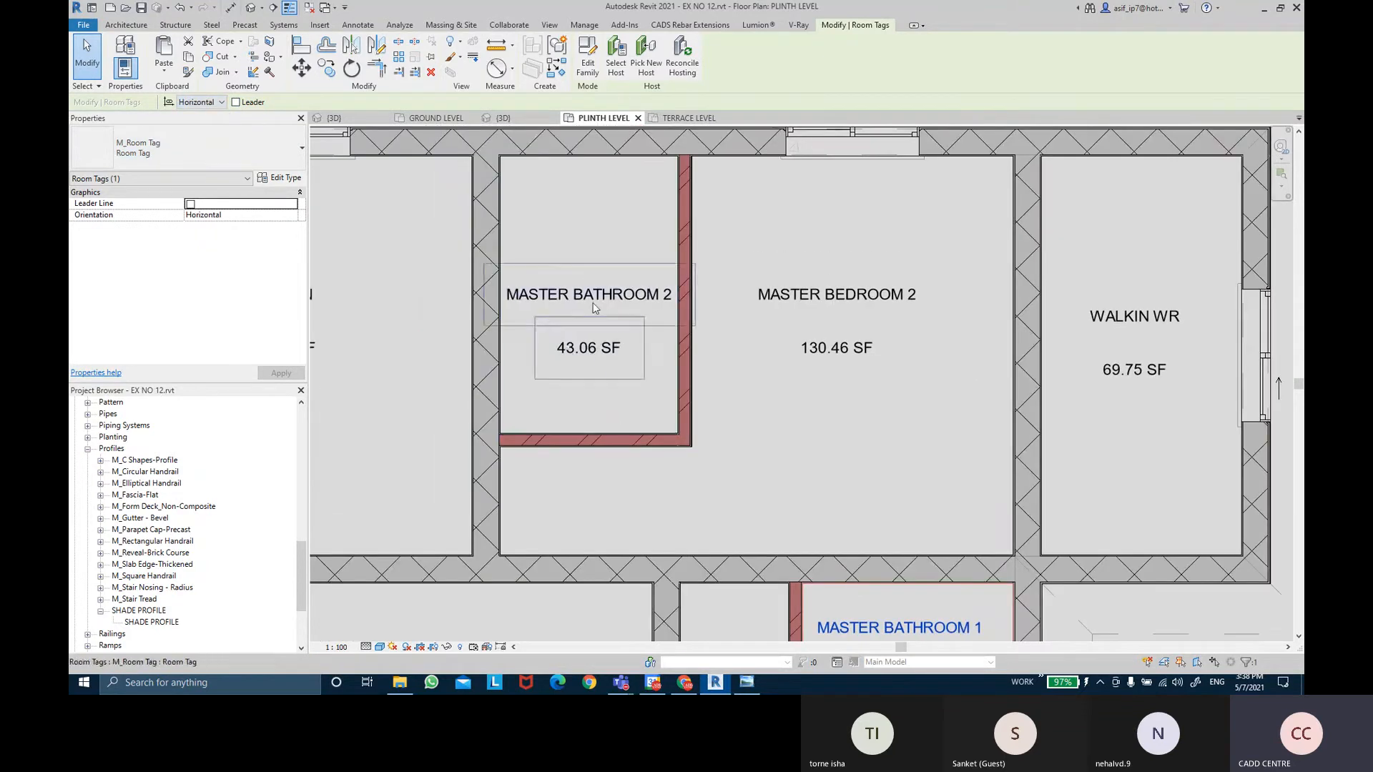
pyautogui.click(588, 346)
pyautogui.click(215, 102)
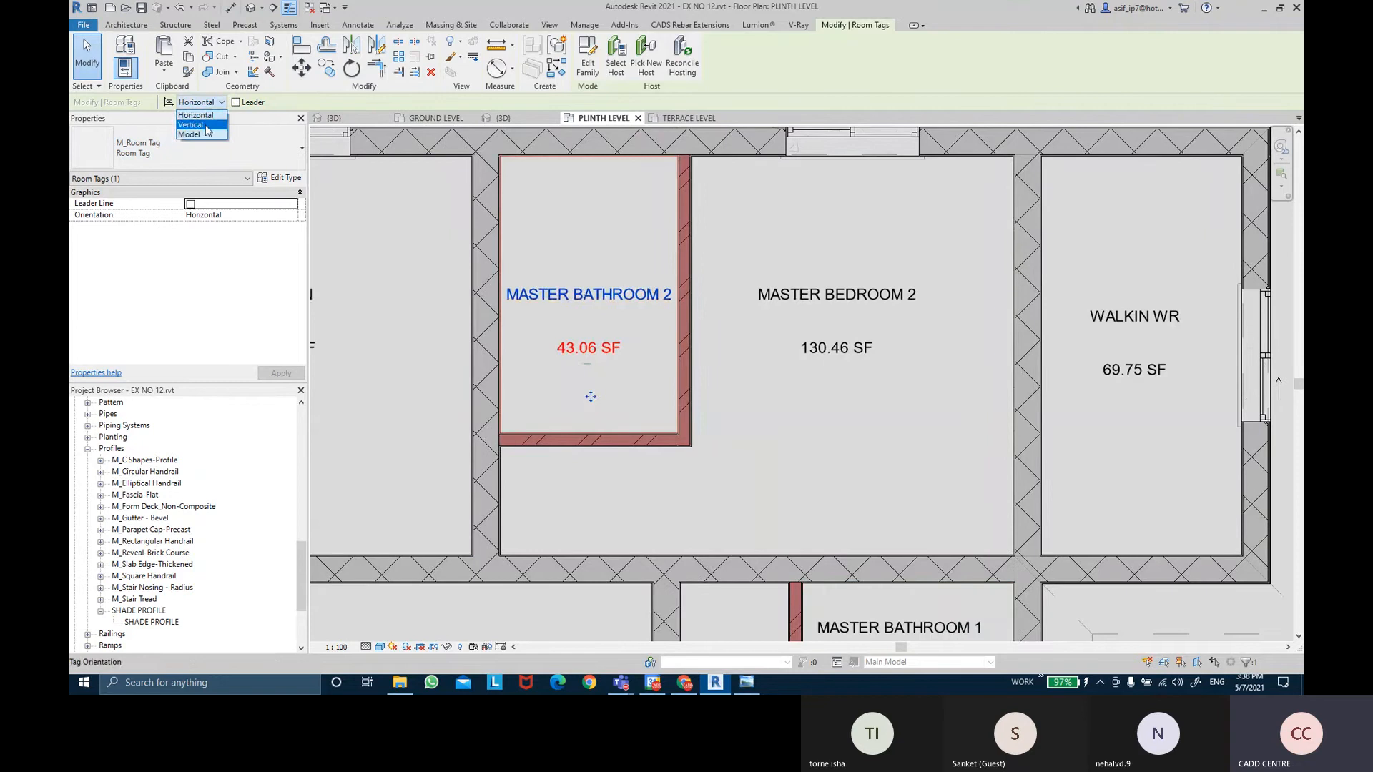
pyautogui.click(211, 127)
pyautogui.moveTo(611, 361); pyautogui.dragTo(633, 292)
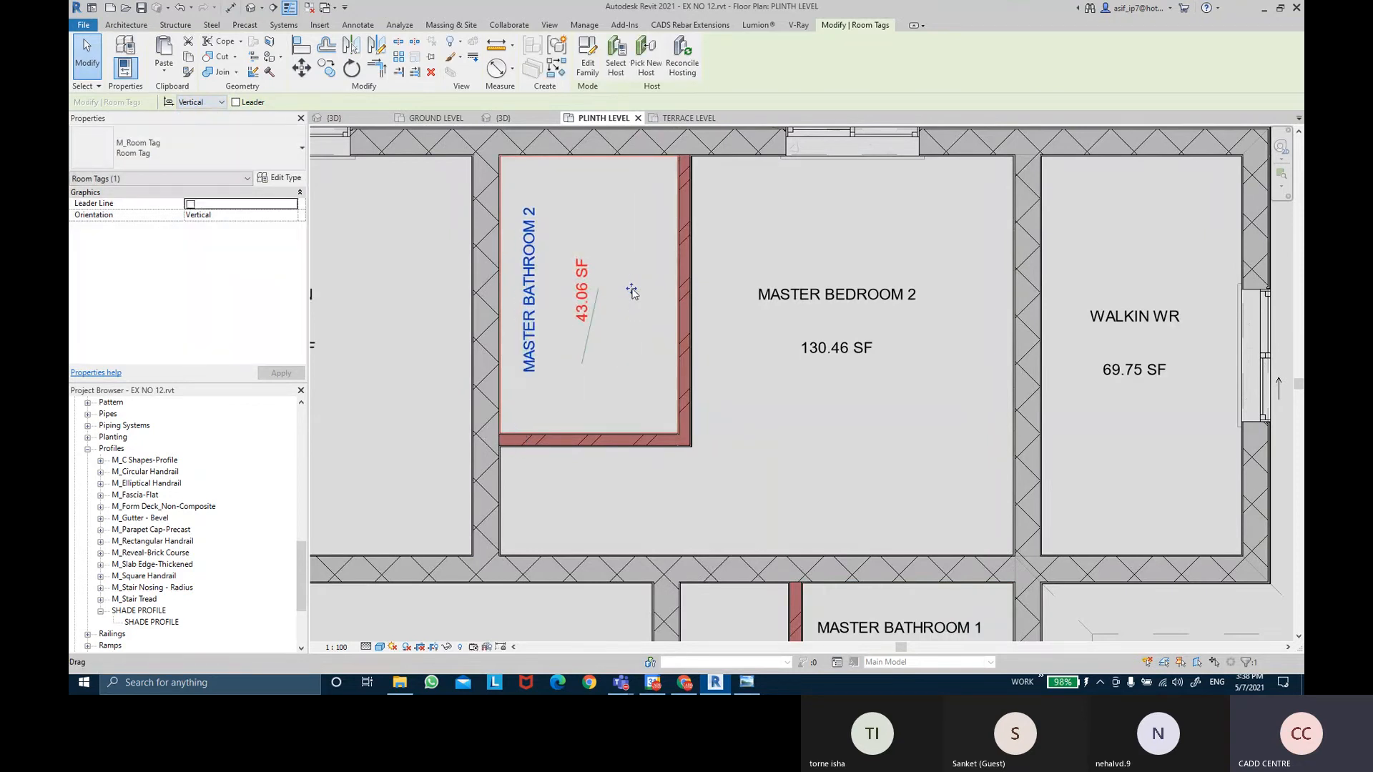
pyautogui.moveTo(633, 291); pyautogui.dragTo(631, 294)
pyautogui.click(632, 294)
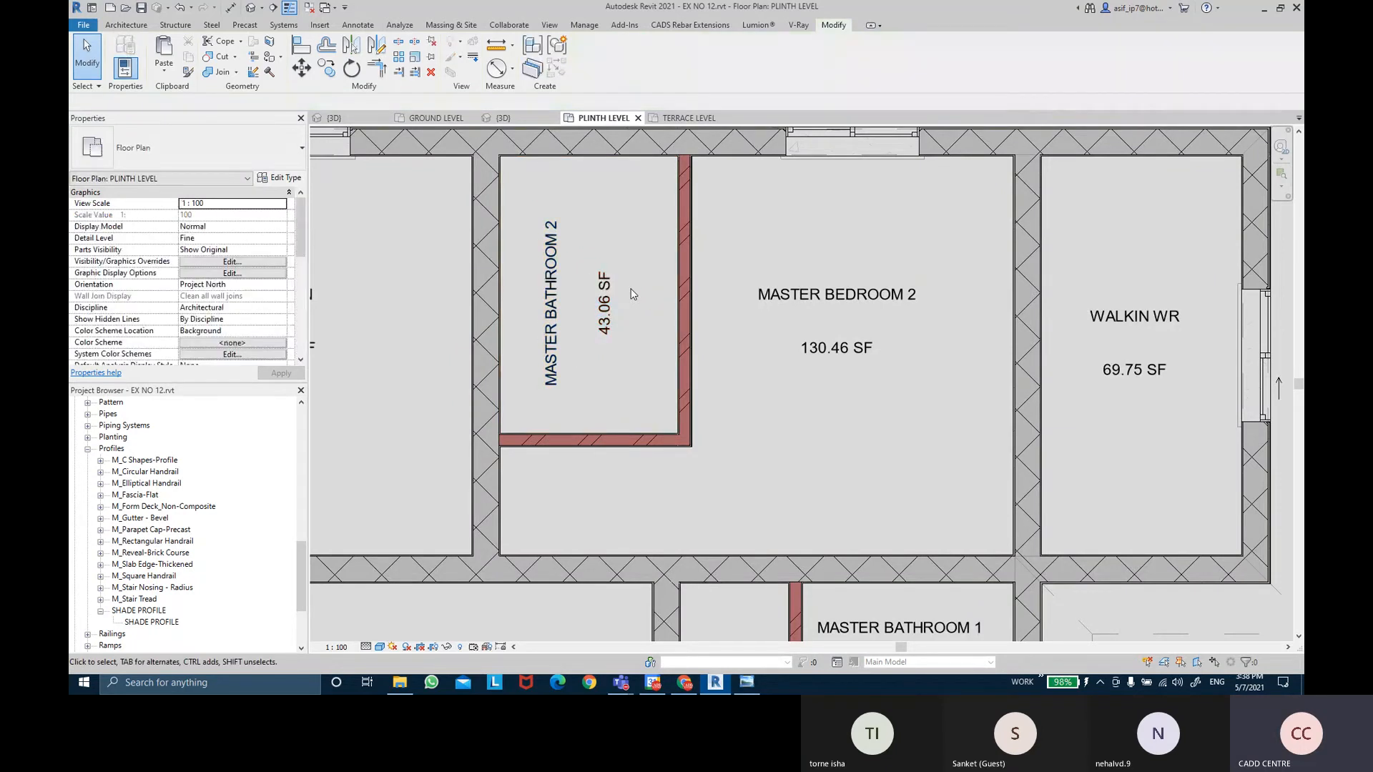
pyautogui.scroll(-3, 631, 294)
pyautogui.click(967, 319)
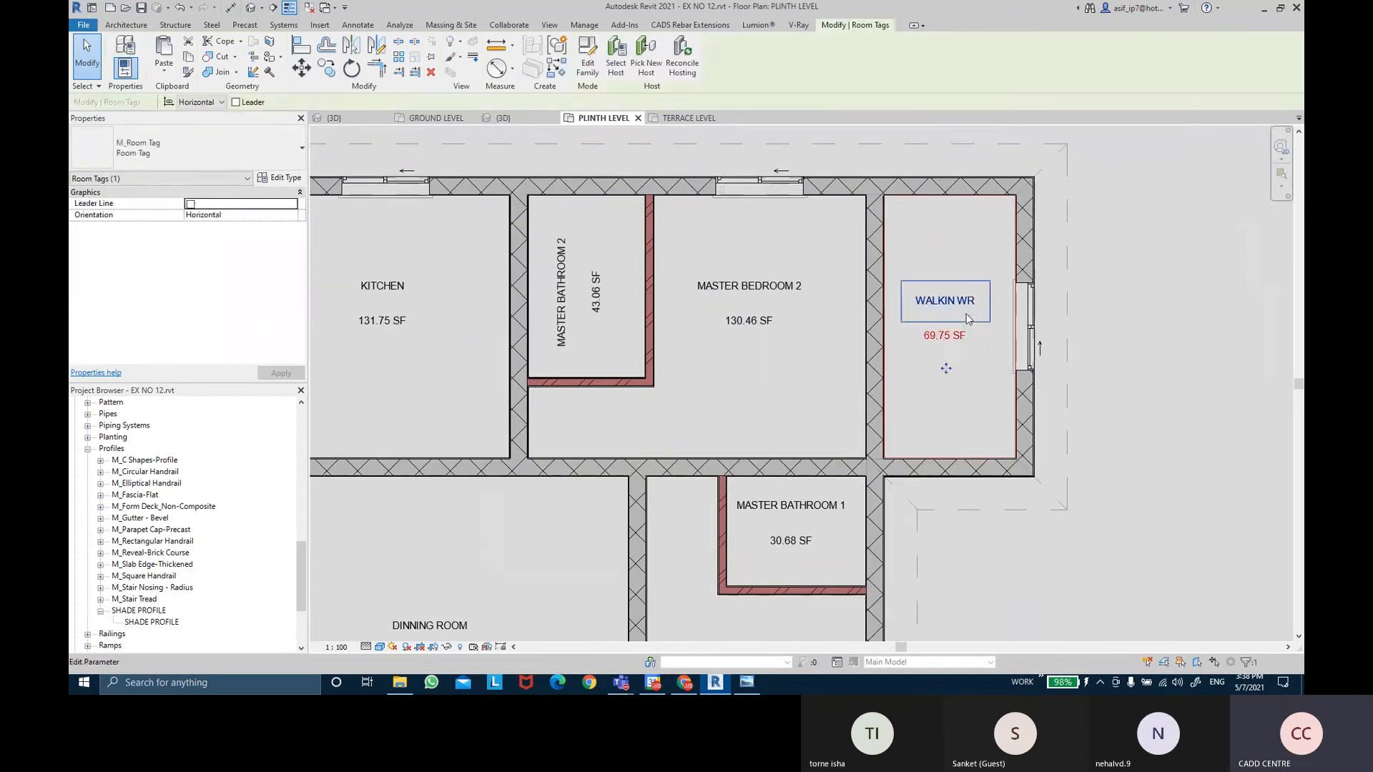
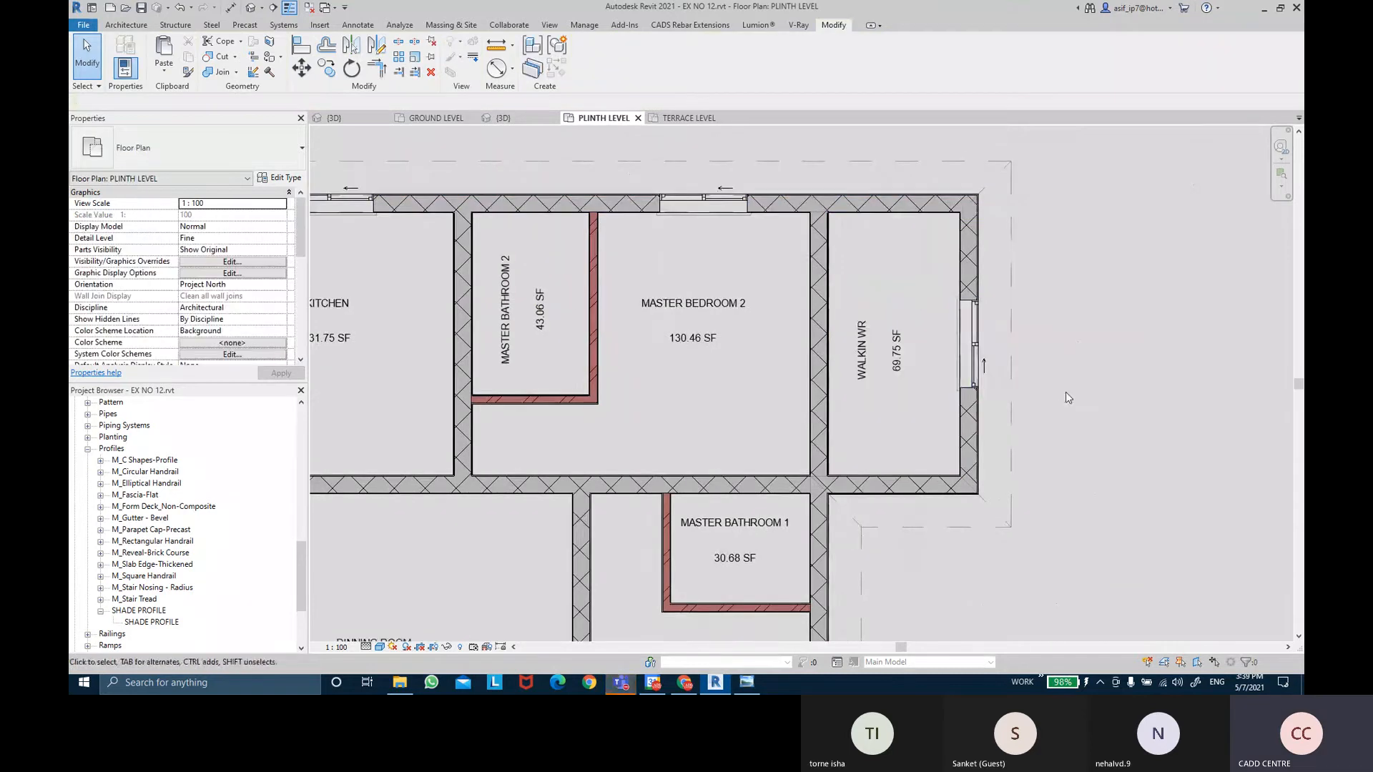
# Bring up the Teams meeting and shrink it to a small call panel.
pyautogui.moveTo(1066, 395); pyautogui.dragTo(1053, 398, button='middle')
pyautogui.moveTo(622, 683)
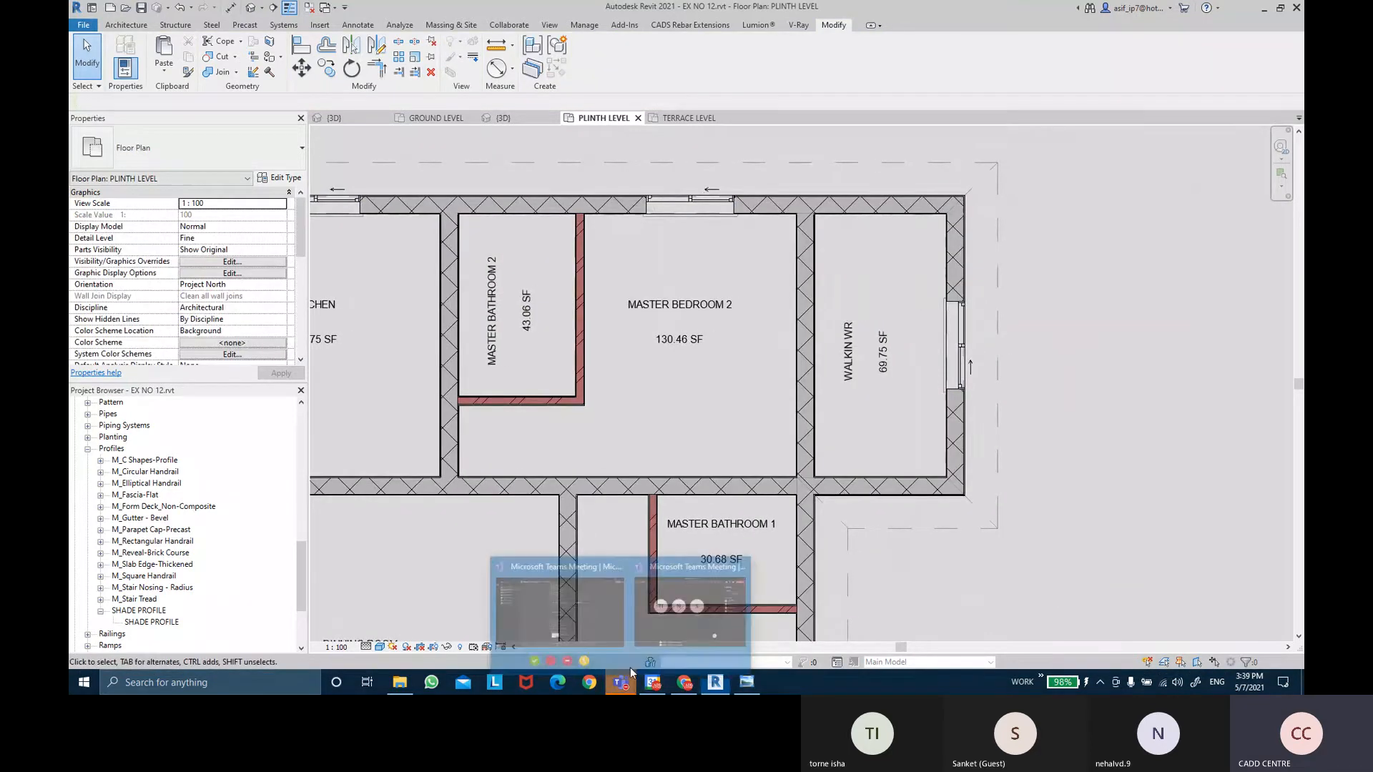
pyautogui.click(672, 603)
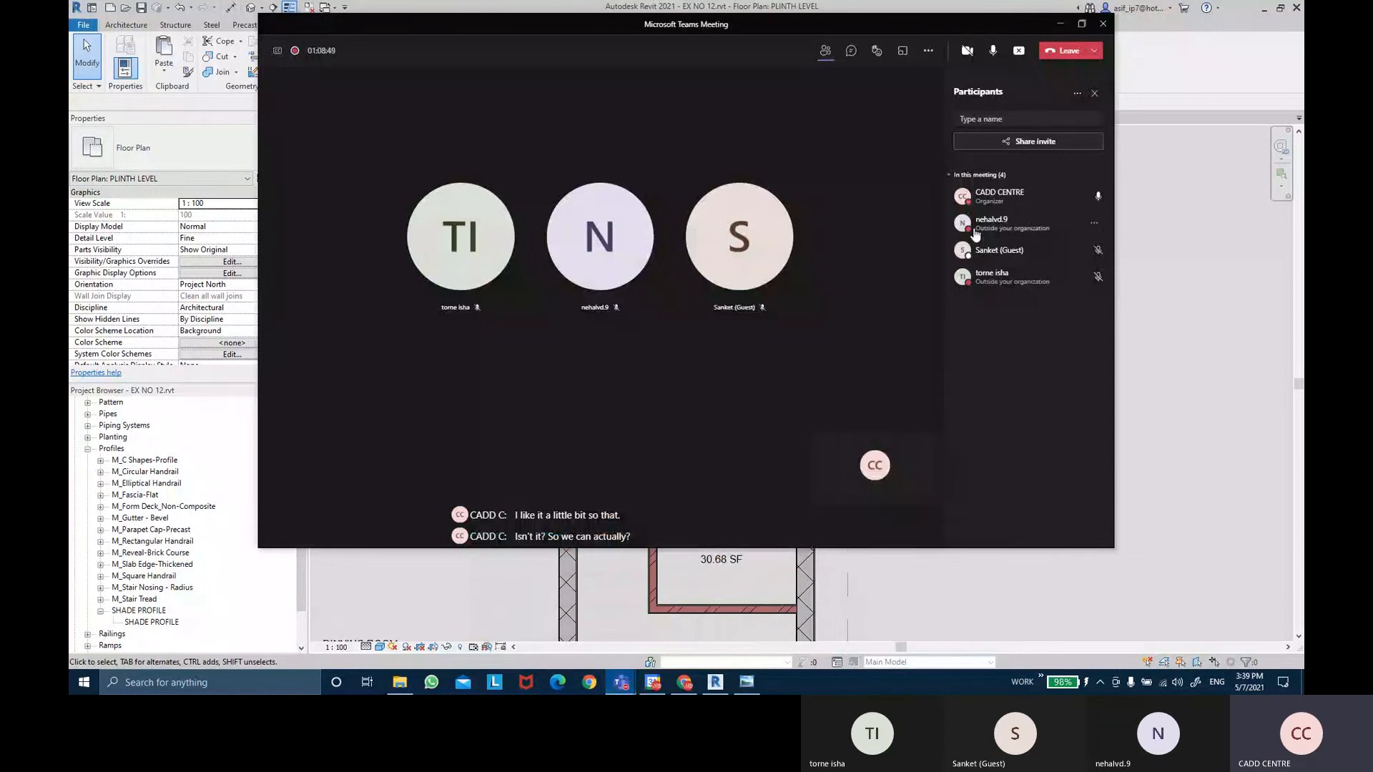
pyautogui.click(1061, 25)
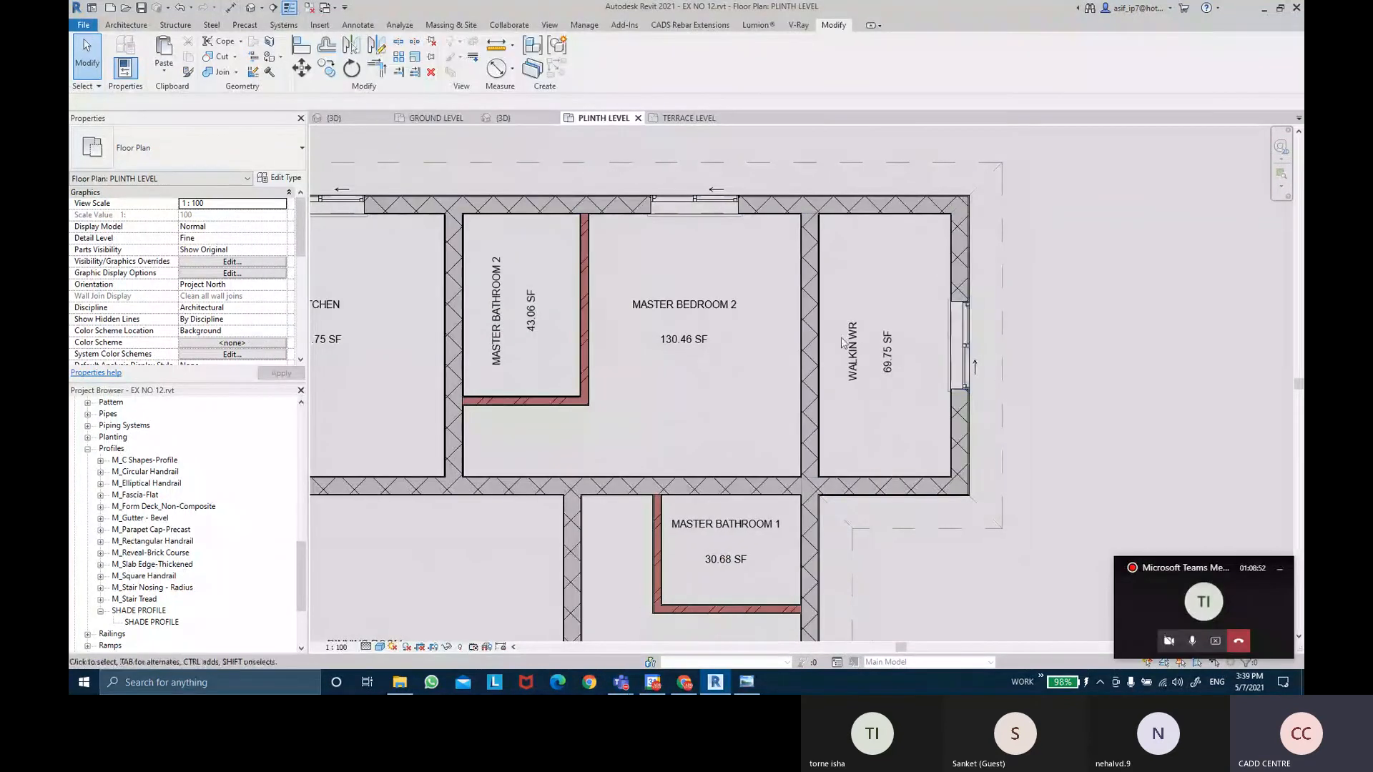
# Pan and zoom out until the whole Plinth Level house plan is centred.
pyautogui.moveTo(617, 412); pyautogui.dragTo(719, 296, button='middle')
pyautogui.moveTo(626, 568); pyautogui.dragTo(637, 346, button='middle')
pyautogui.scroll(-2, 942, 372)
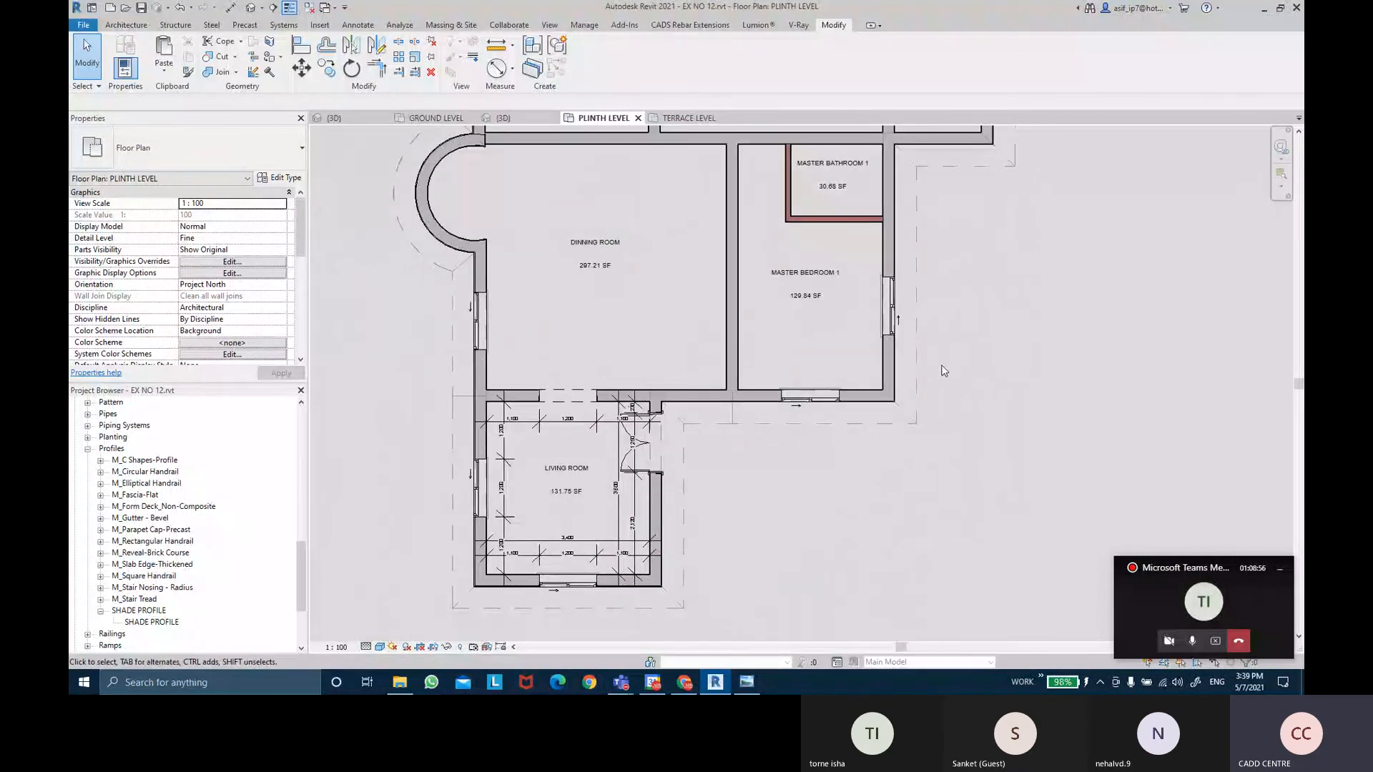
pyautogui.scroll(-3, 965, 386)
pyautogui.moveTo(1012, 383)
pyautogui.mouseDown(button='middle')
pyautogui.moveTo(1006, 343)
pyautogui.moveTo(984, 354)
pyautogui.mouseUp(button='middle')
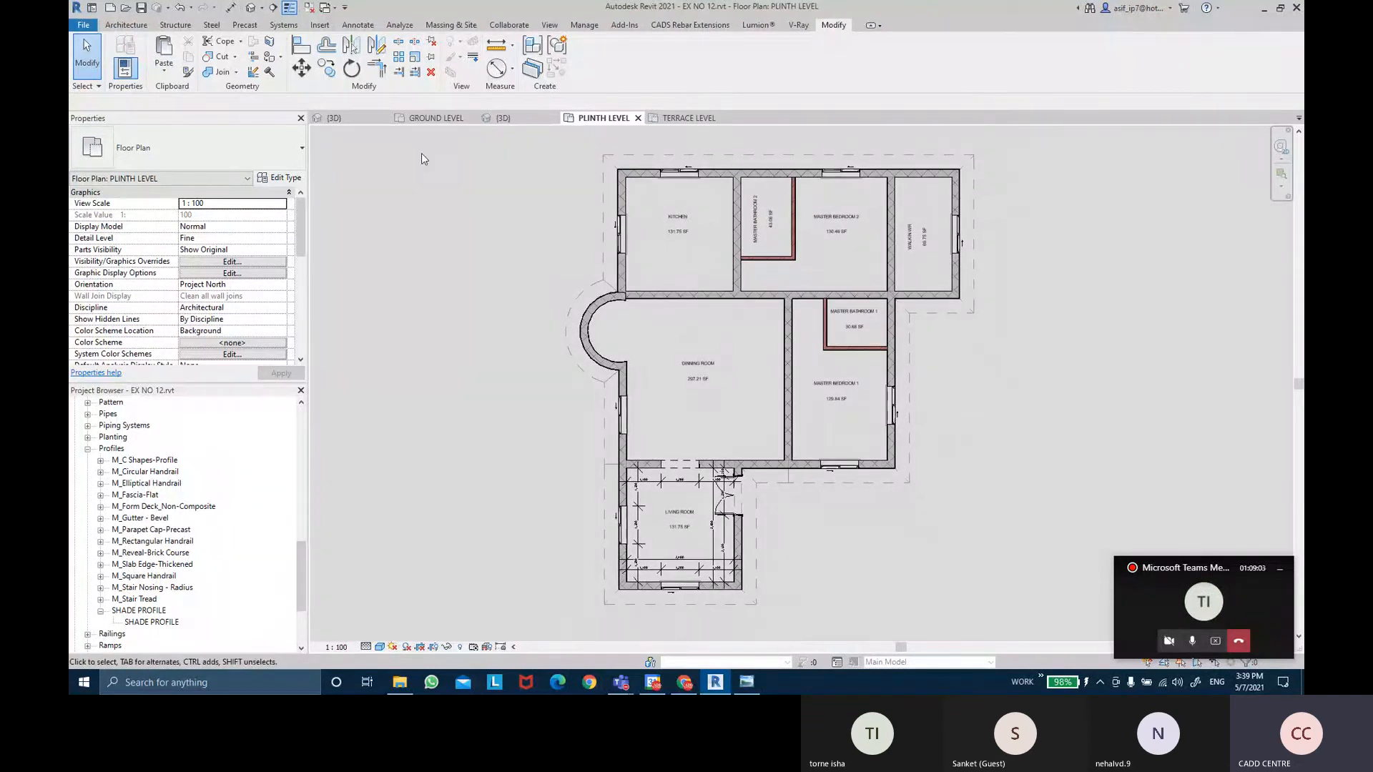
# Switch to the {3D} view and orbit to low front and right-side angles.
pyautogui.click(509, 116)
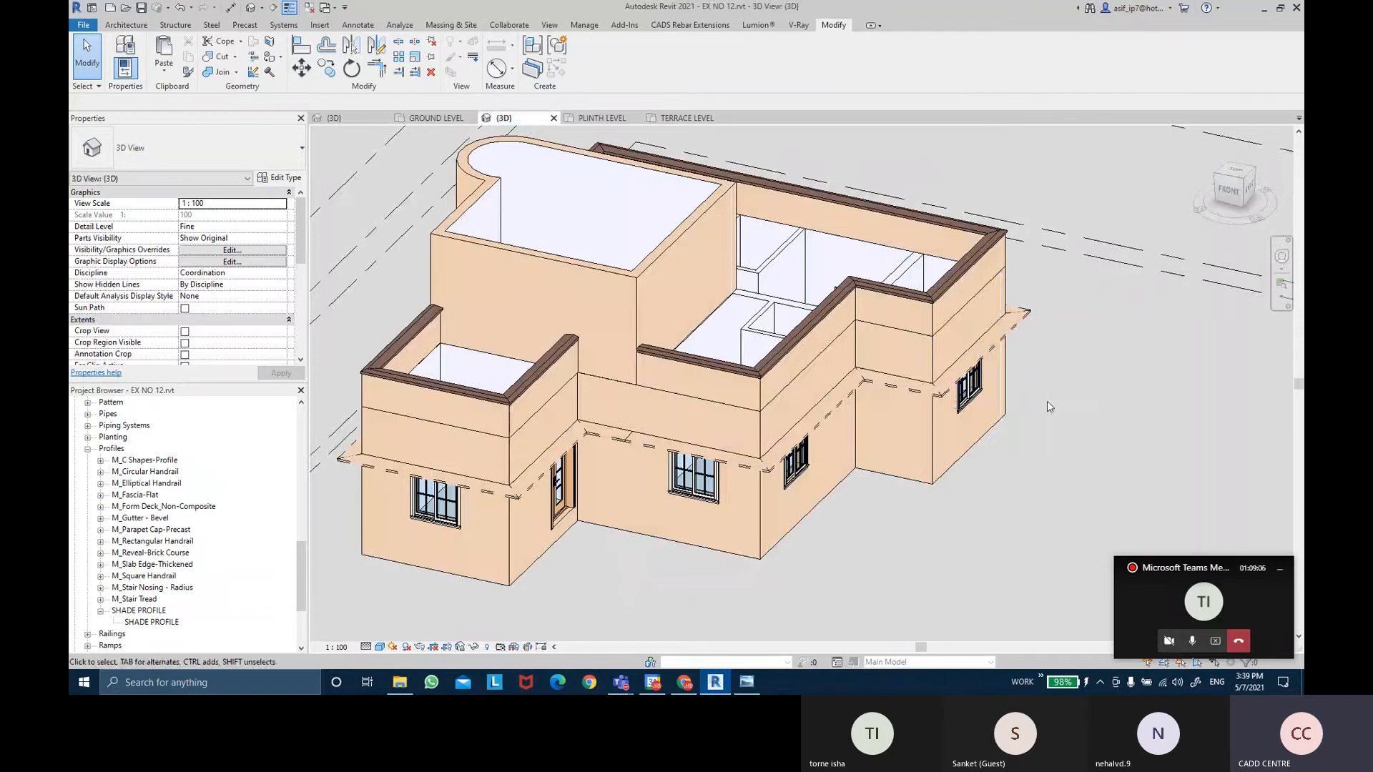
pyautogui.keyDown('shift'); pyautogui.moveTo(1046, 406); pyautogui.dragTo(496, 405, button='middle'); pyautogui.keyUp('shift')
pyautogui.scroll(4, 728, 393)
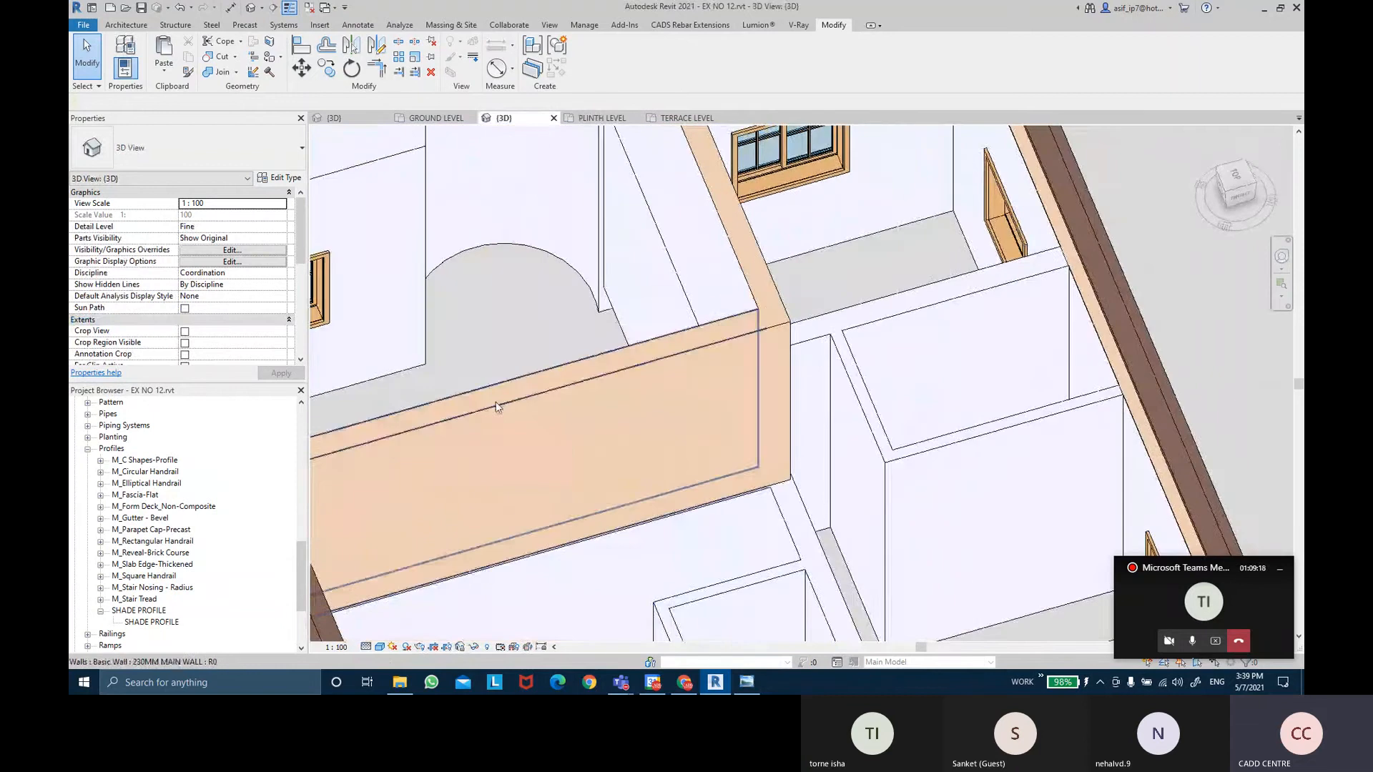
pyautogui.moveTo(708, 595); pyautogui.dragTo(720, 473, button='middle')
pyautogui.scroll(1, 722, 477)
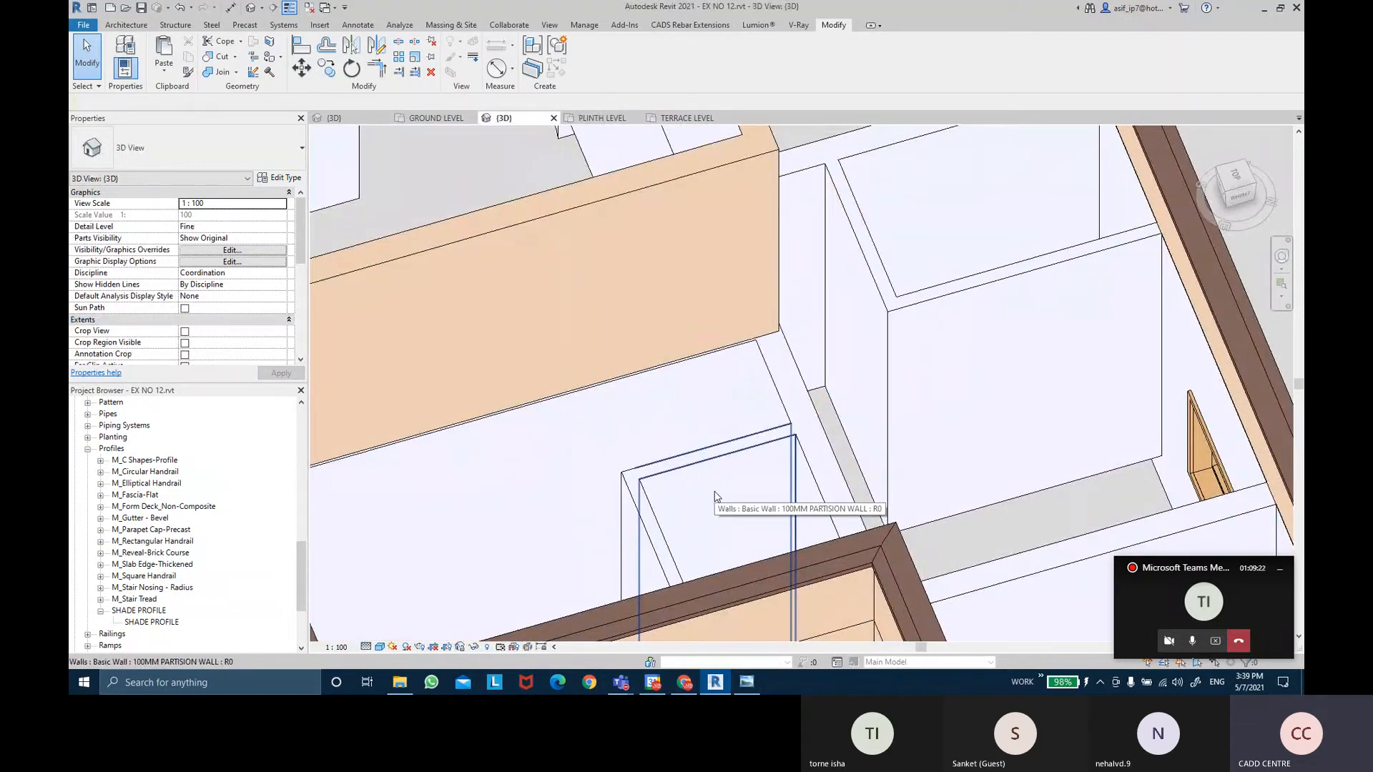
pyautogui.scroll(-5, 715, 495)
# Orbit and zoom to examine the partition walls from above and the side.
pyautogui.keyDown('shift'); pyautogui.moveTo(715, 496); pyautogui.dragTo(853, 444, button='middle'); pyautogui.keyUp('shift')
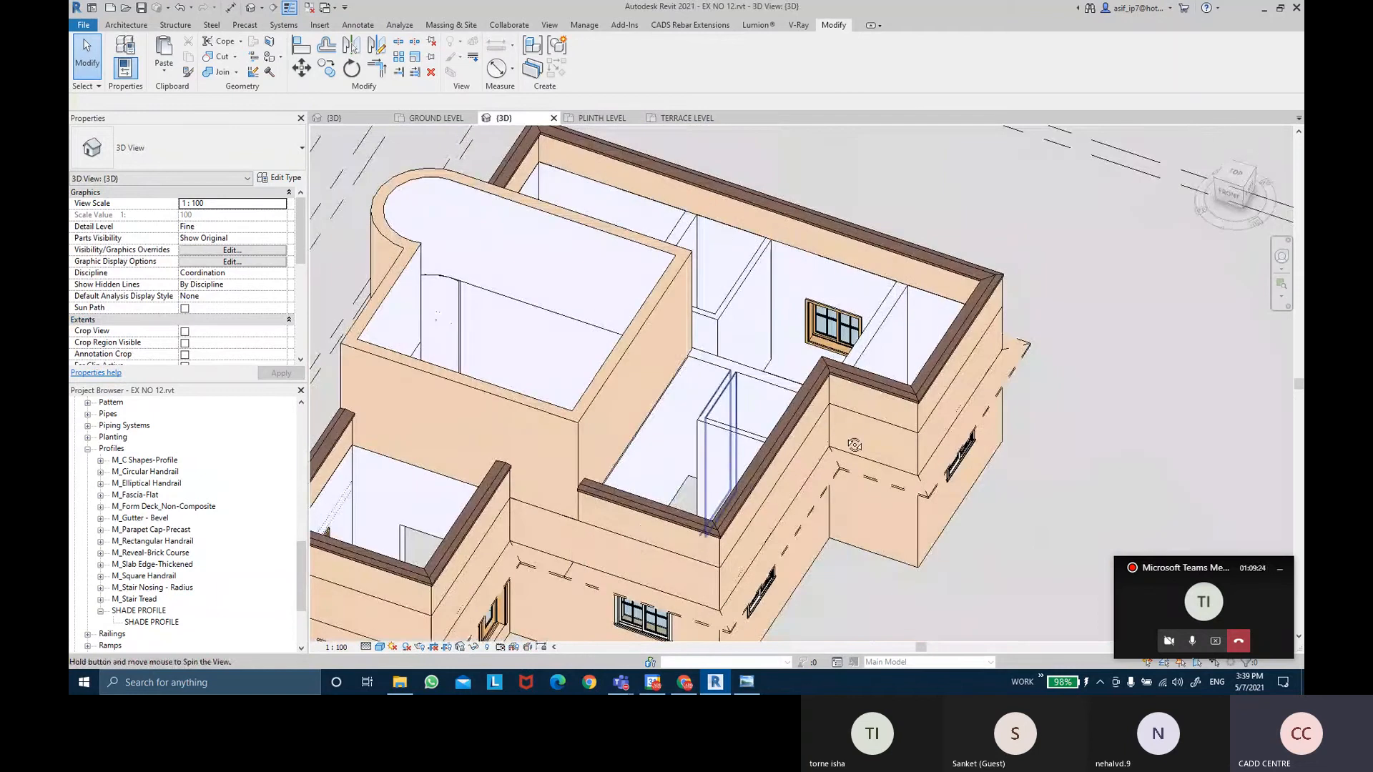
pyautogui.keyDown('shift'); pyautogui.moveTo(665, 479); pyautogui.dragTo(706, 522, button='middle'); pyautogui.keyUp('shift')
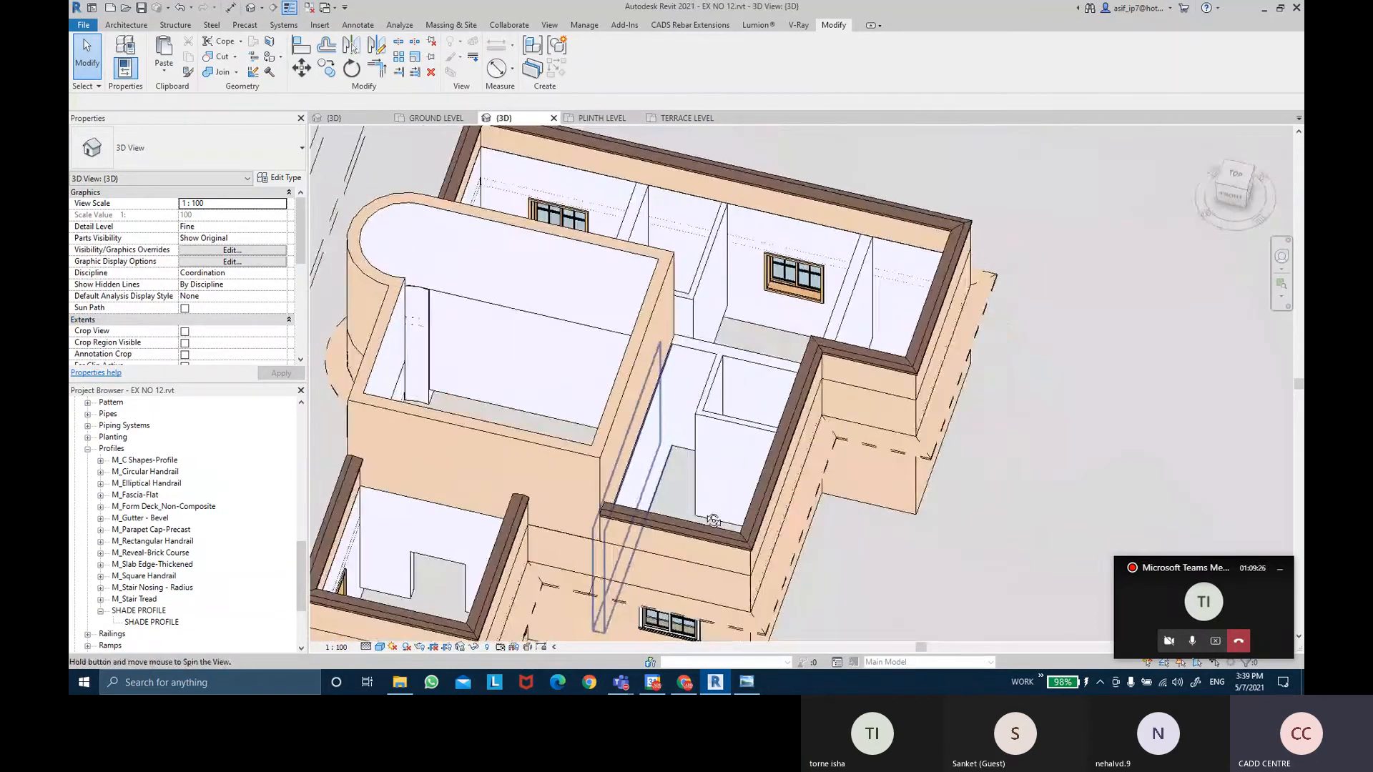
pyautogui.scroll(2, 558, 261)
pyautogui.scroll(2, 558, 262)
pyautogui.keyDown('shift'); pyautogui.moveTo(565, 299); pyautogui.dragTo(533, 435, button='middle'); pyautogui.keyUp('shift')
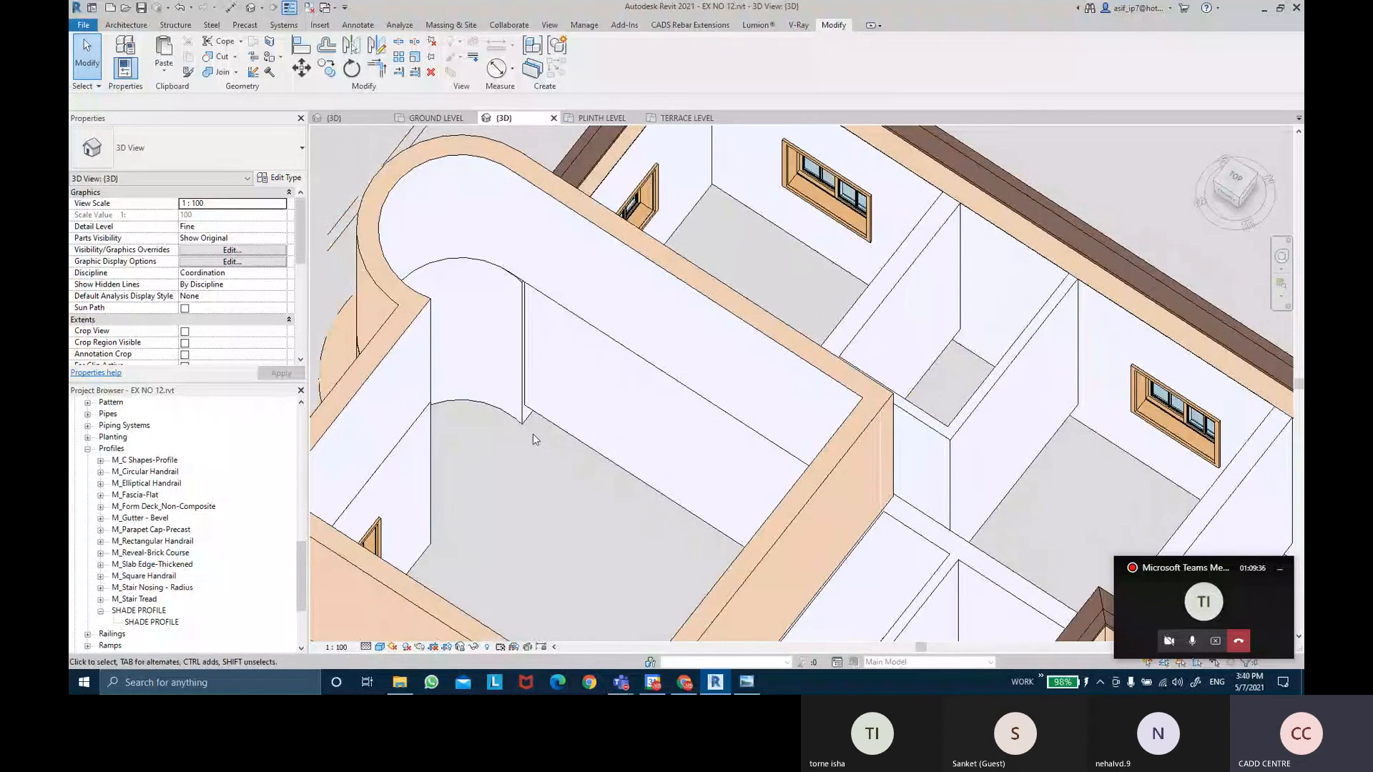
pyautogui.scroll(-2, 533, 433)
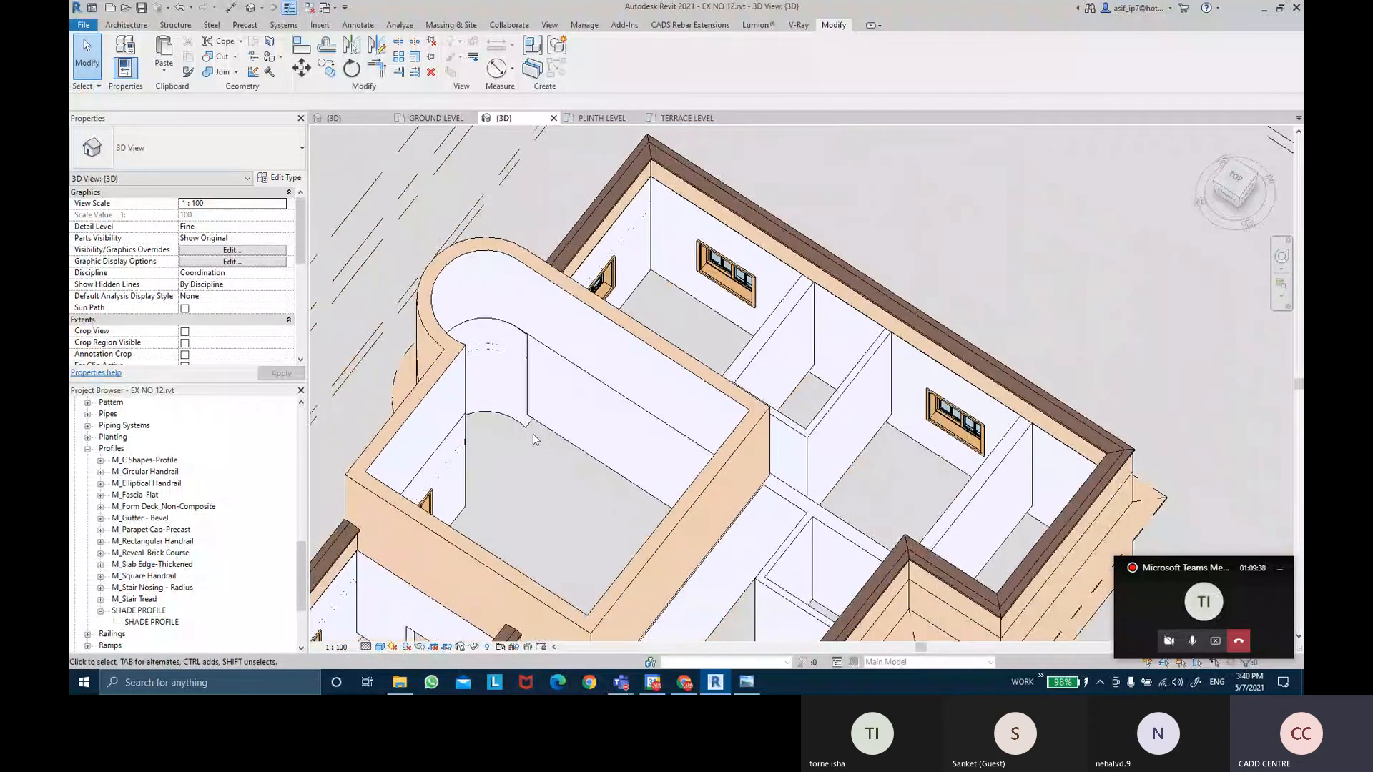
pyautogui.scroll(1, 623, 401)
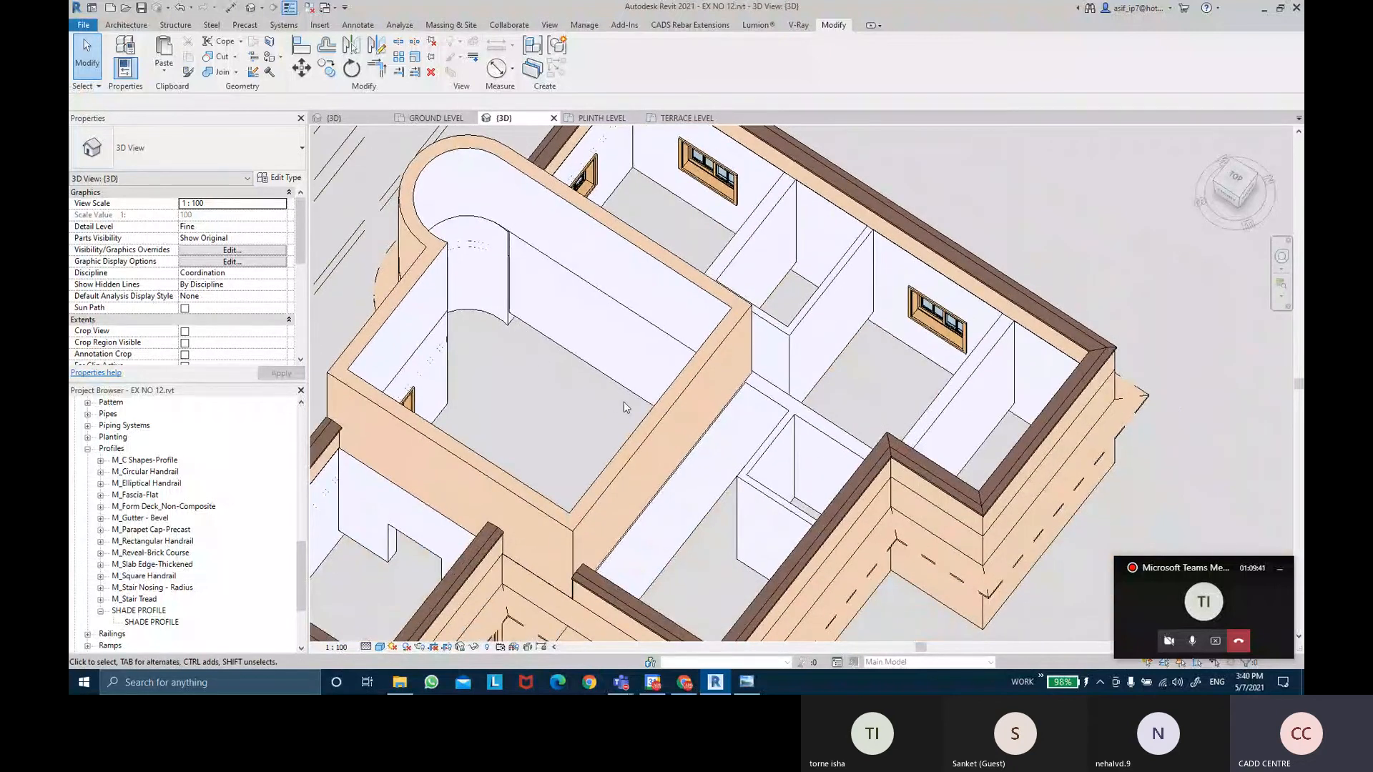
pyautogui.keyDown('shift'); pyautogui.moveTo(623, 401); pyautogui.dragTo(708, 279, button='middle'); pyautogui.keyUp('shift')
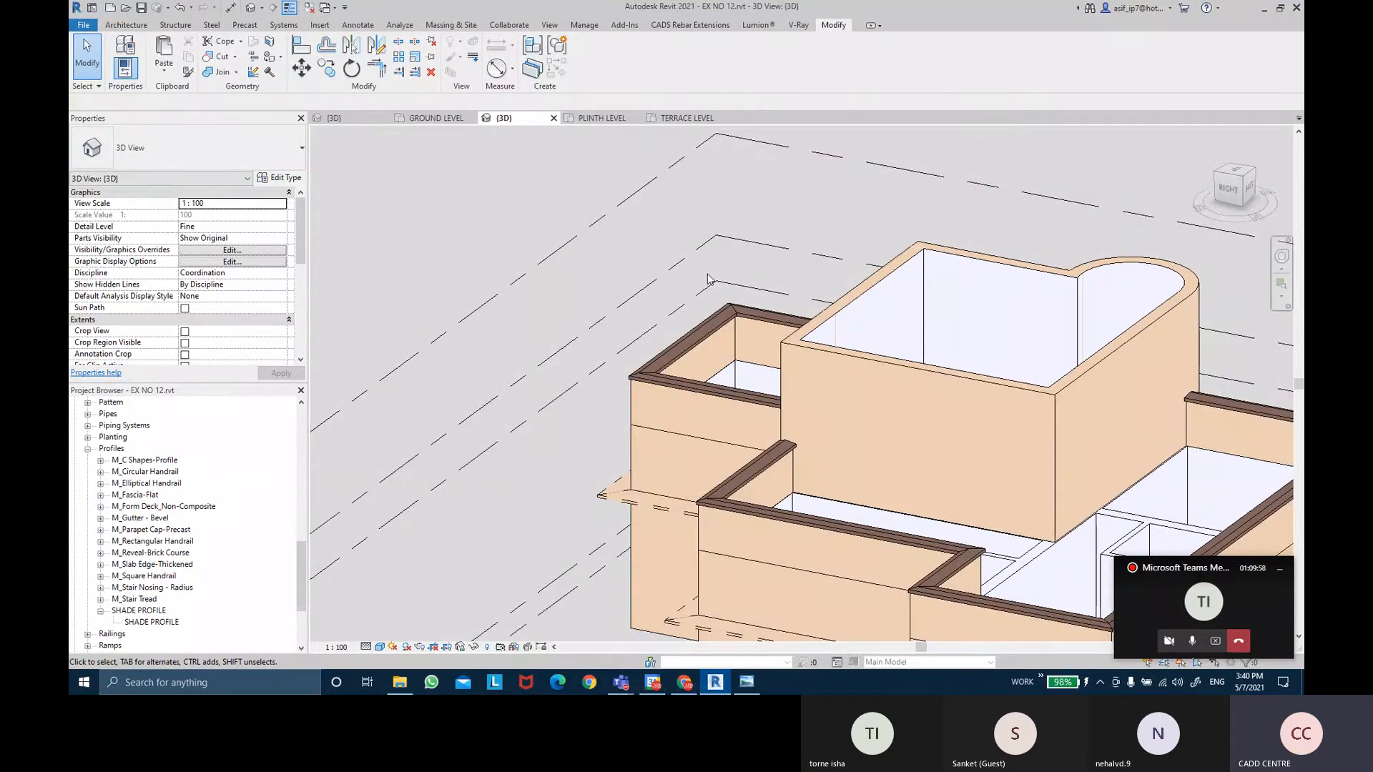
# Browse the Structure tab's Slab options, then orbit the 3D model beside its levels.
pyautogui.click(175, 25)
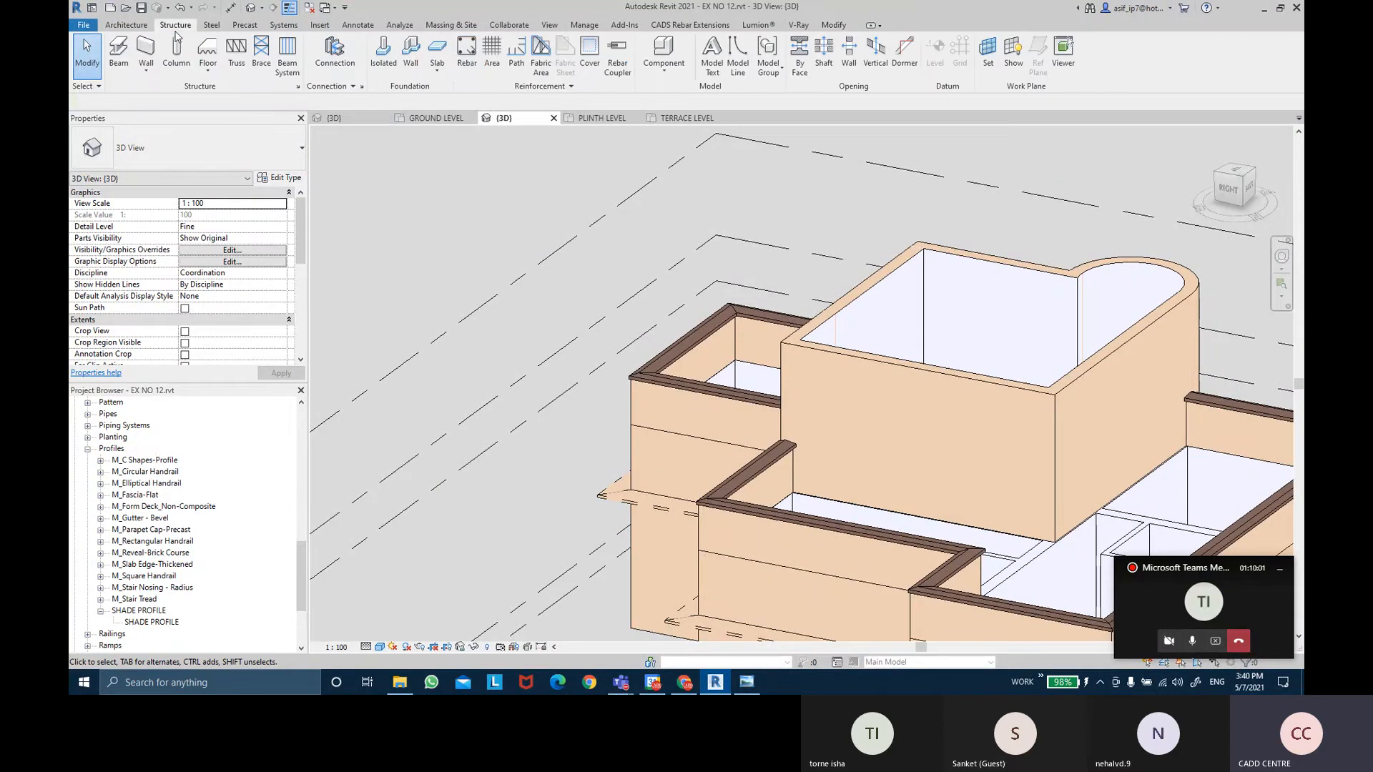
pyautogui.click(436, 66)
pyautogui.keyDown('shift'); pyautogui.moveTo(765, 161); pyautogui.dragTo(812, 368, button='middle'); pyautogui.keyUp('shift')
# Draw a section line on the plinth plan from left of the dining room past the right wall.
pyautogui.click(592, 118)
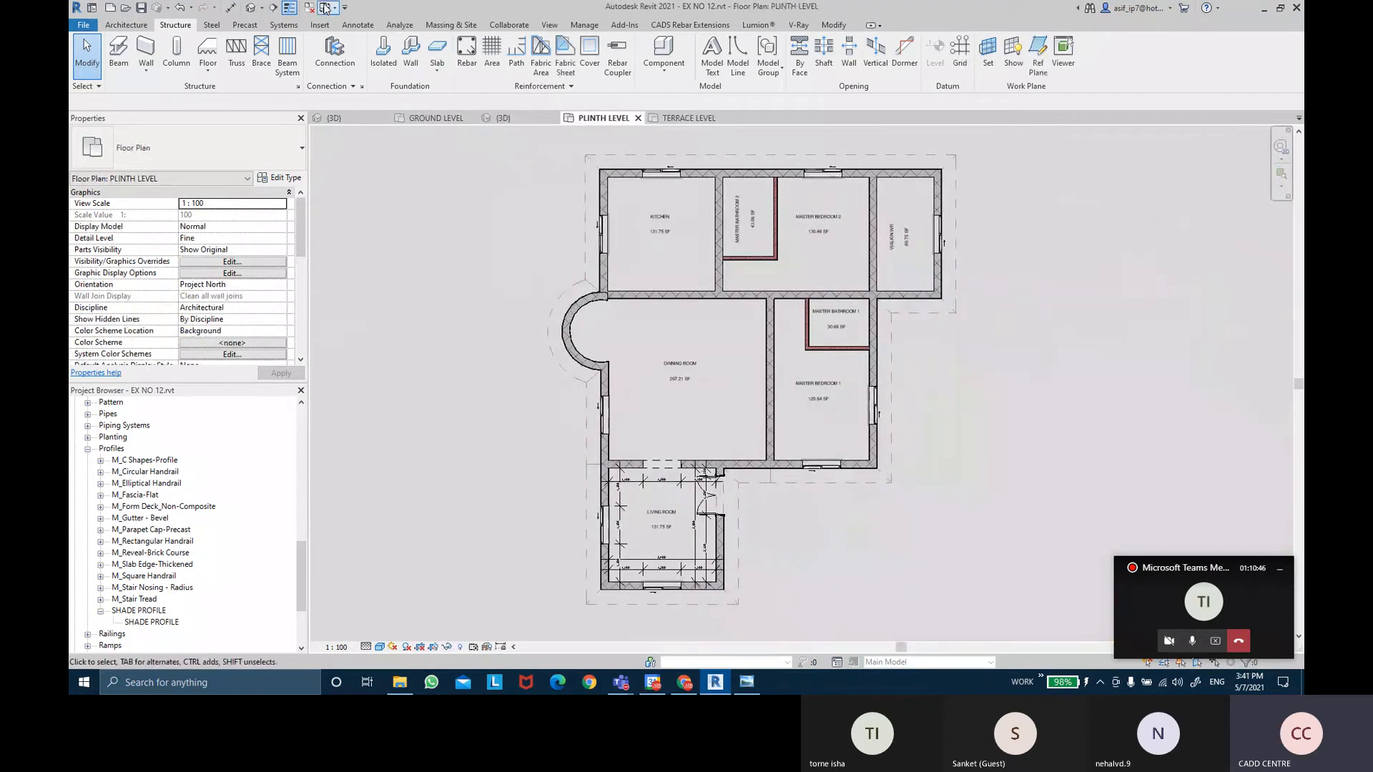
pyautogui.click(273, 7)
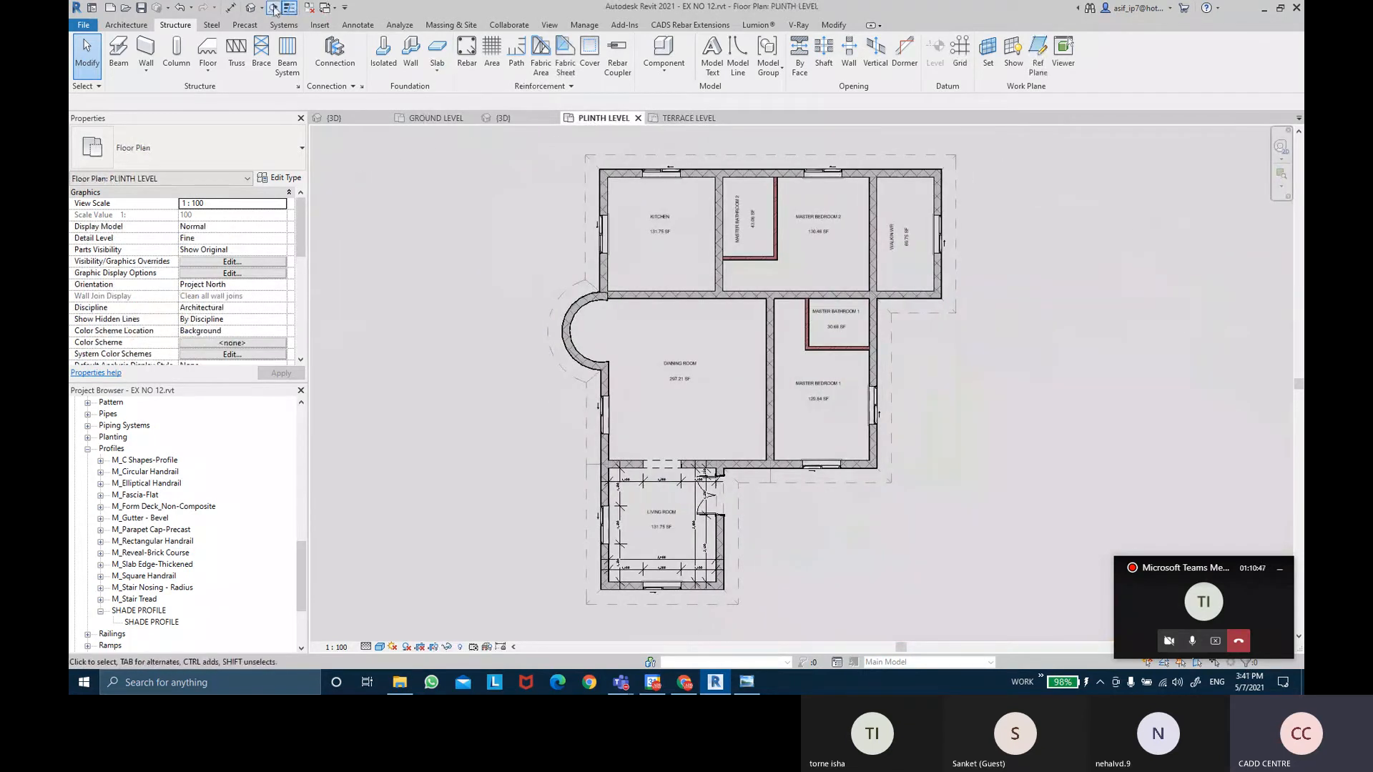
pyautogui.click(527, 407)
pyautogui.click(957, 407)
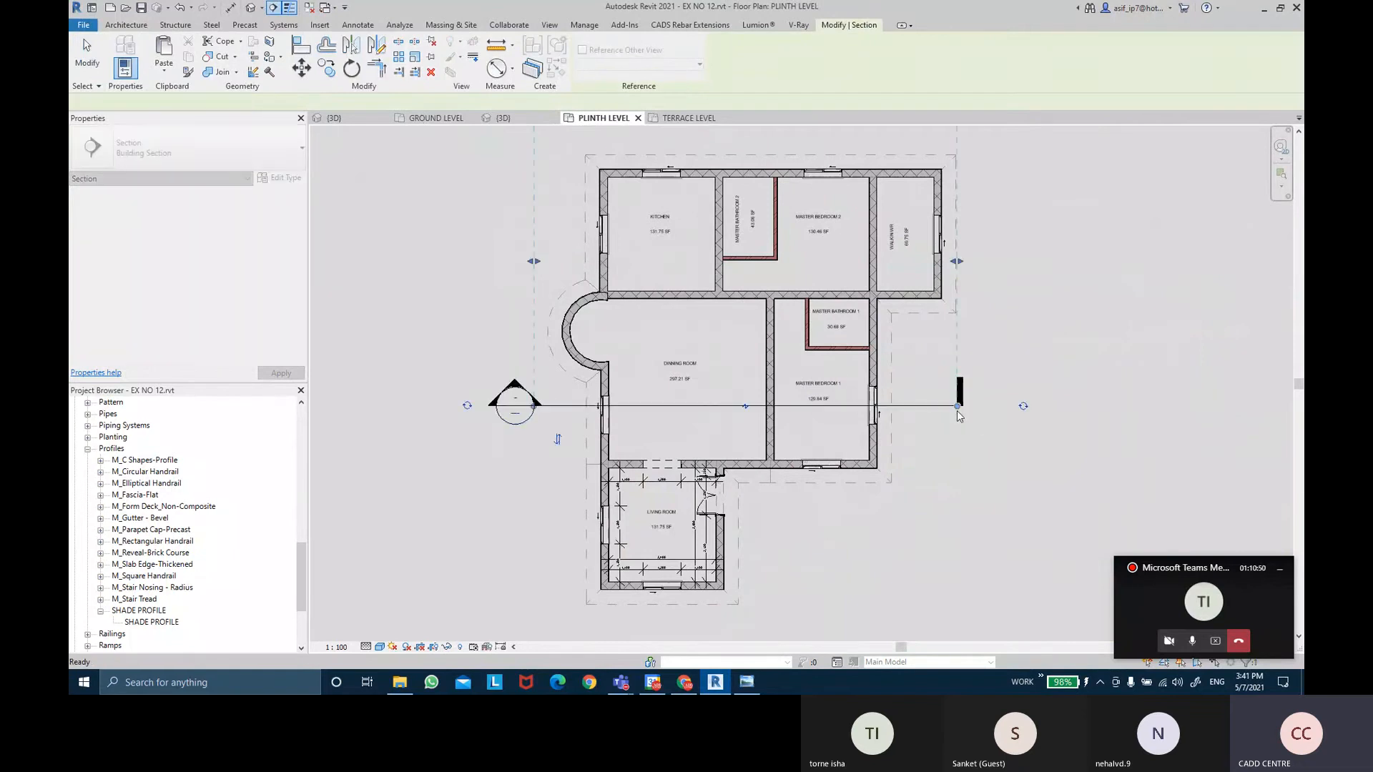
pyautogui.press('Escape')
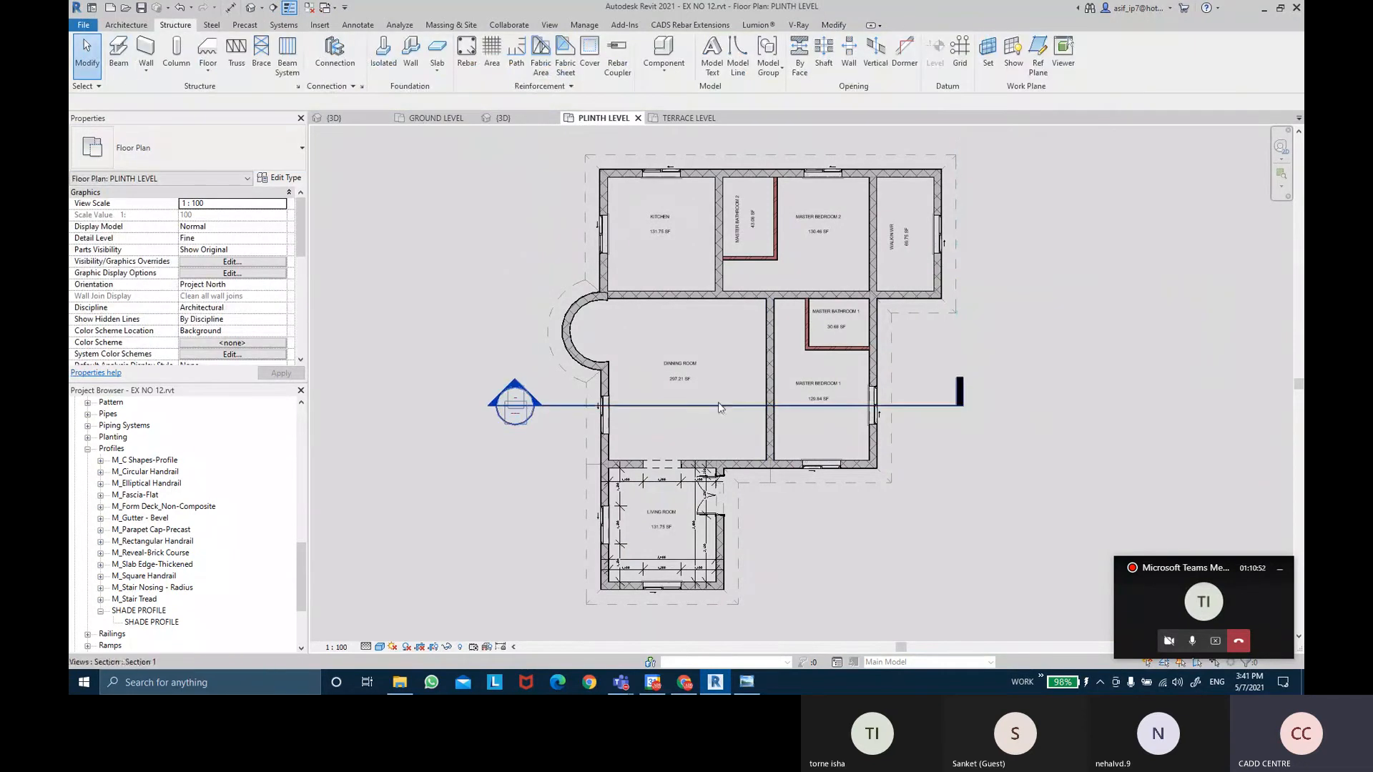
# Open the Section 1 view and set its detail level to Fine.
pyautogui.rightClick(718, 406)
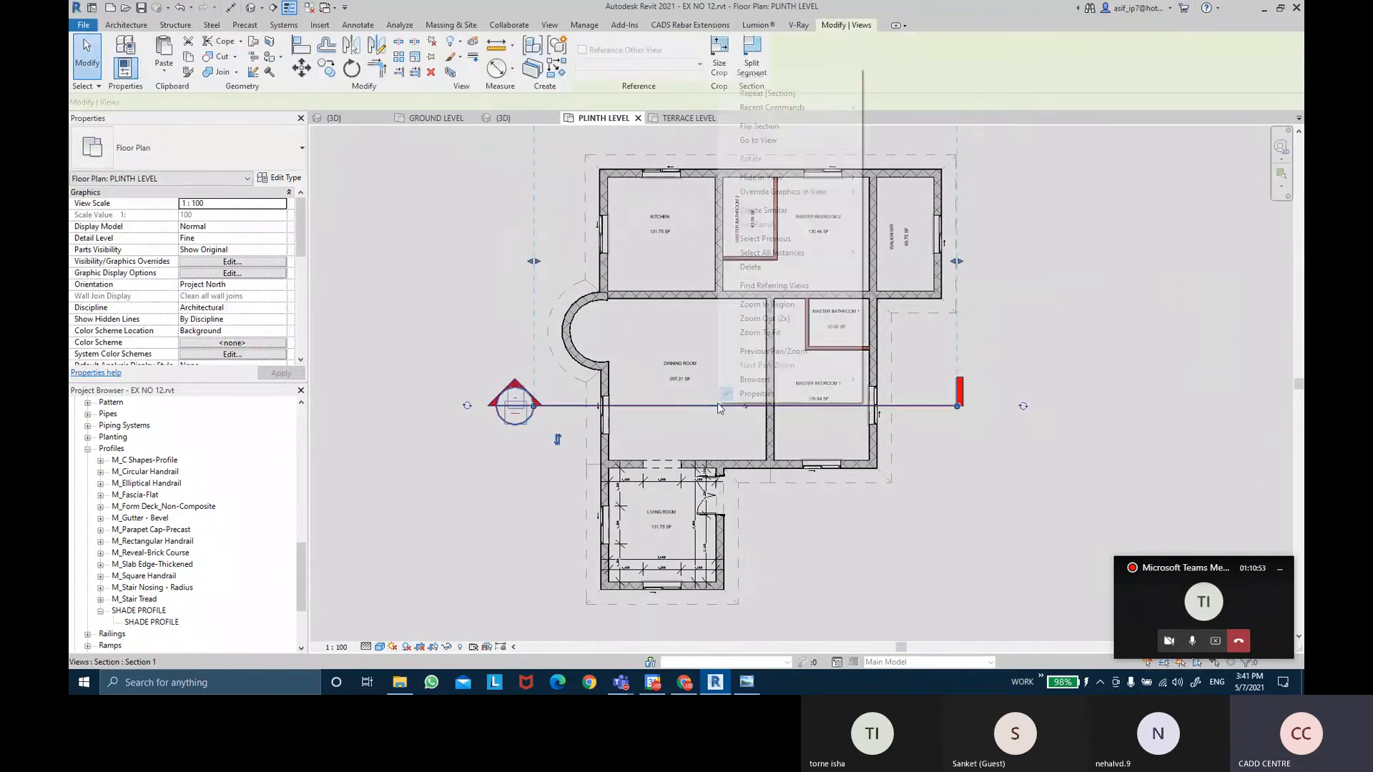
pyautogui.click(784, 142)
pyautogui.scroll(2, 518, 478)
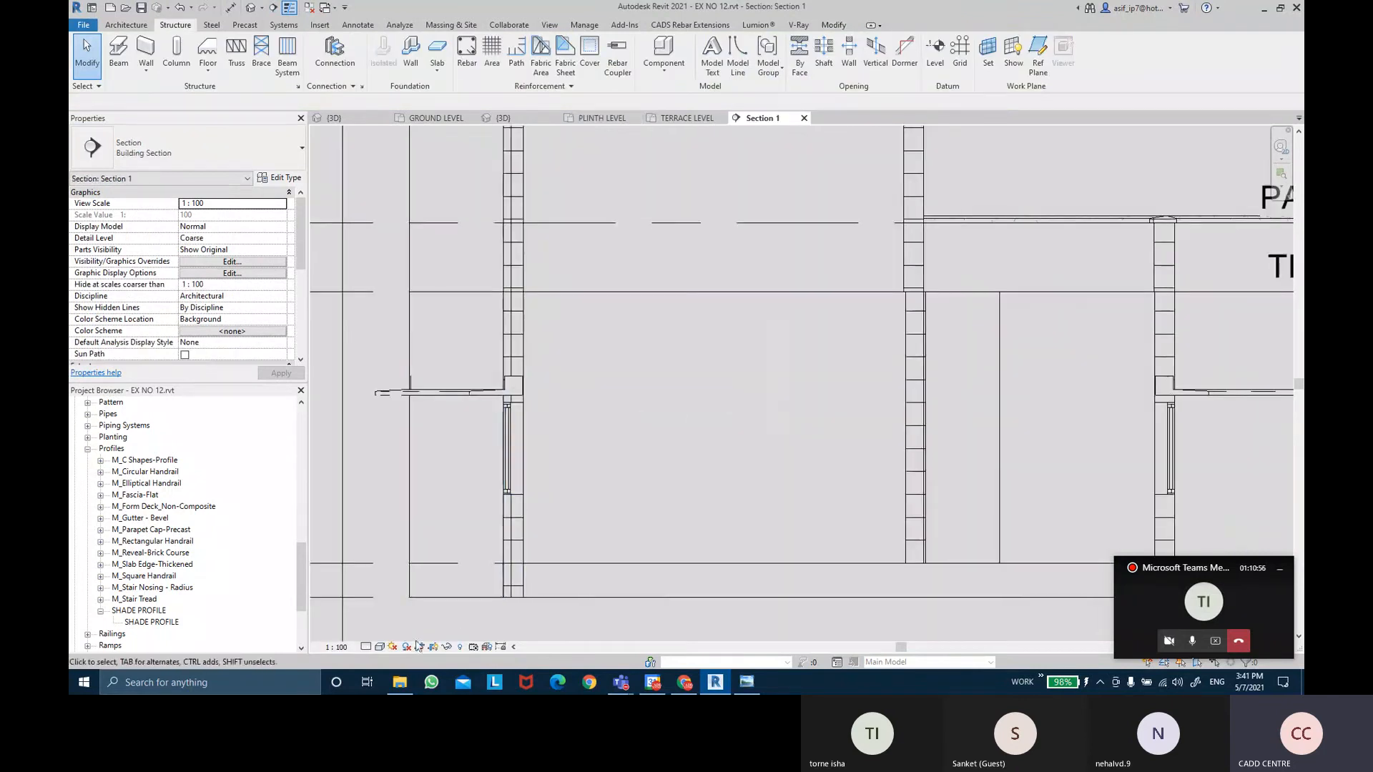
pyautogui.click(380, 646)
pyautogui.click(384, 634)
pyautogui.scroll(3, 575, 539)
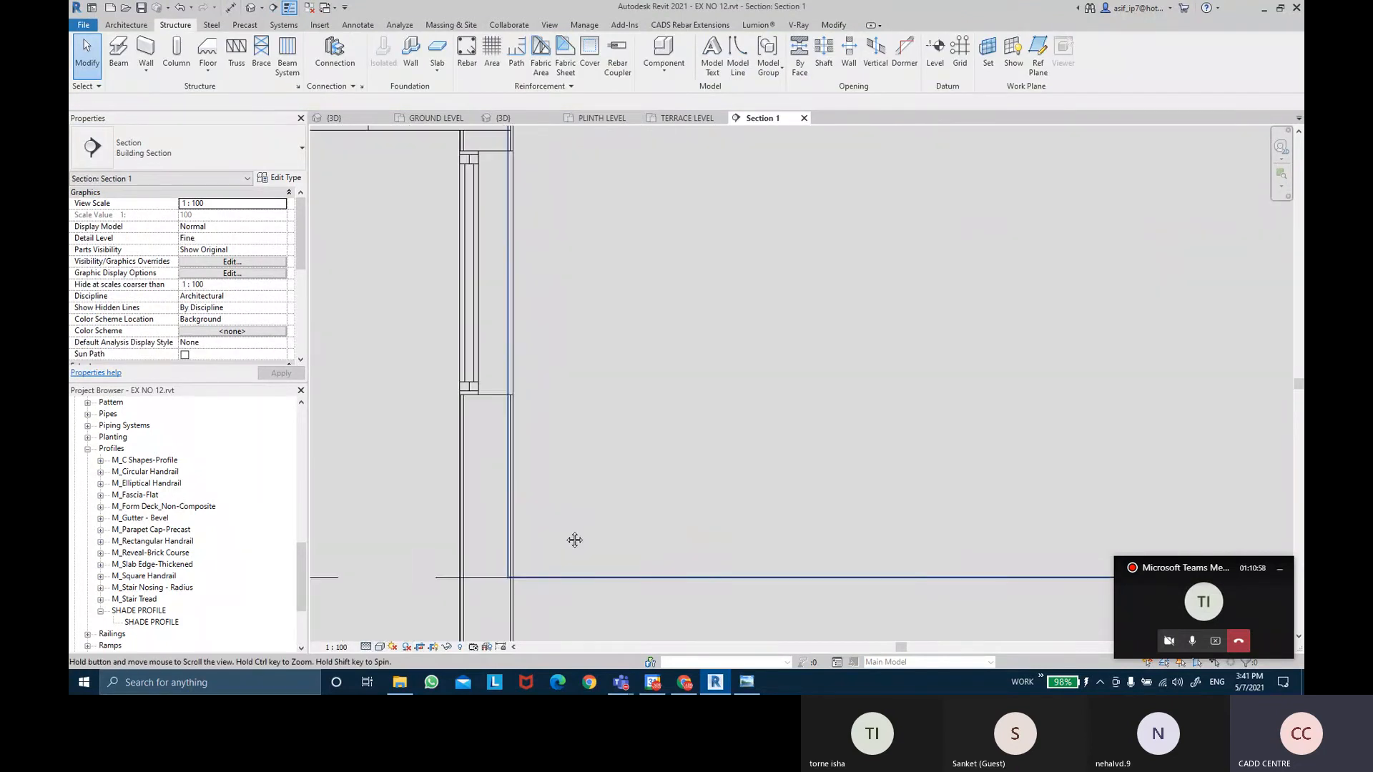
# Set the Section 1 visual style to Shaded.
pyautogui.moveTo(575, 540); pyautogui.dragTo(590, 500, button='middle')
pyautogui.click(379, 647)
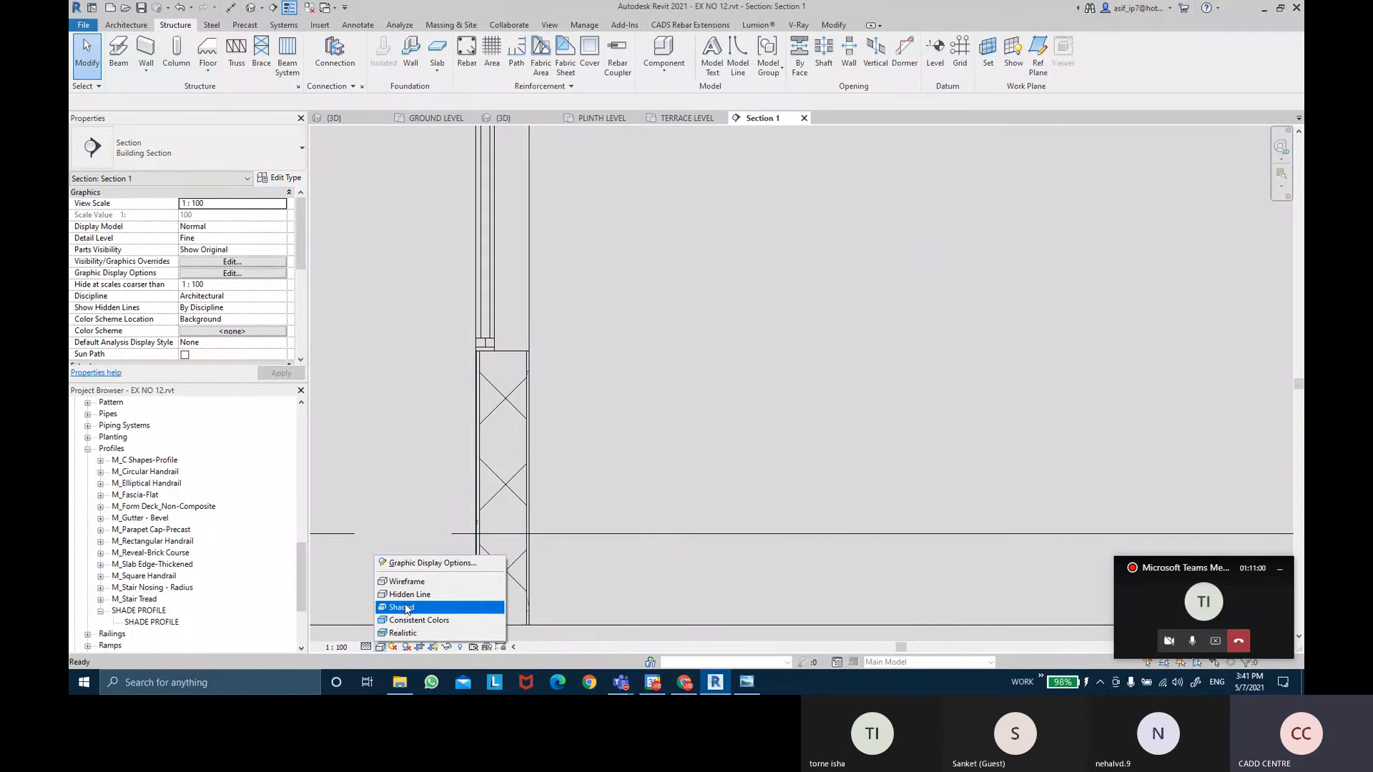
pyautogui.click(401, 607)
# Zoom toward the right-hand wall and its shade in the section.
pyautogui.scroll(3, 562, 409)
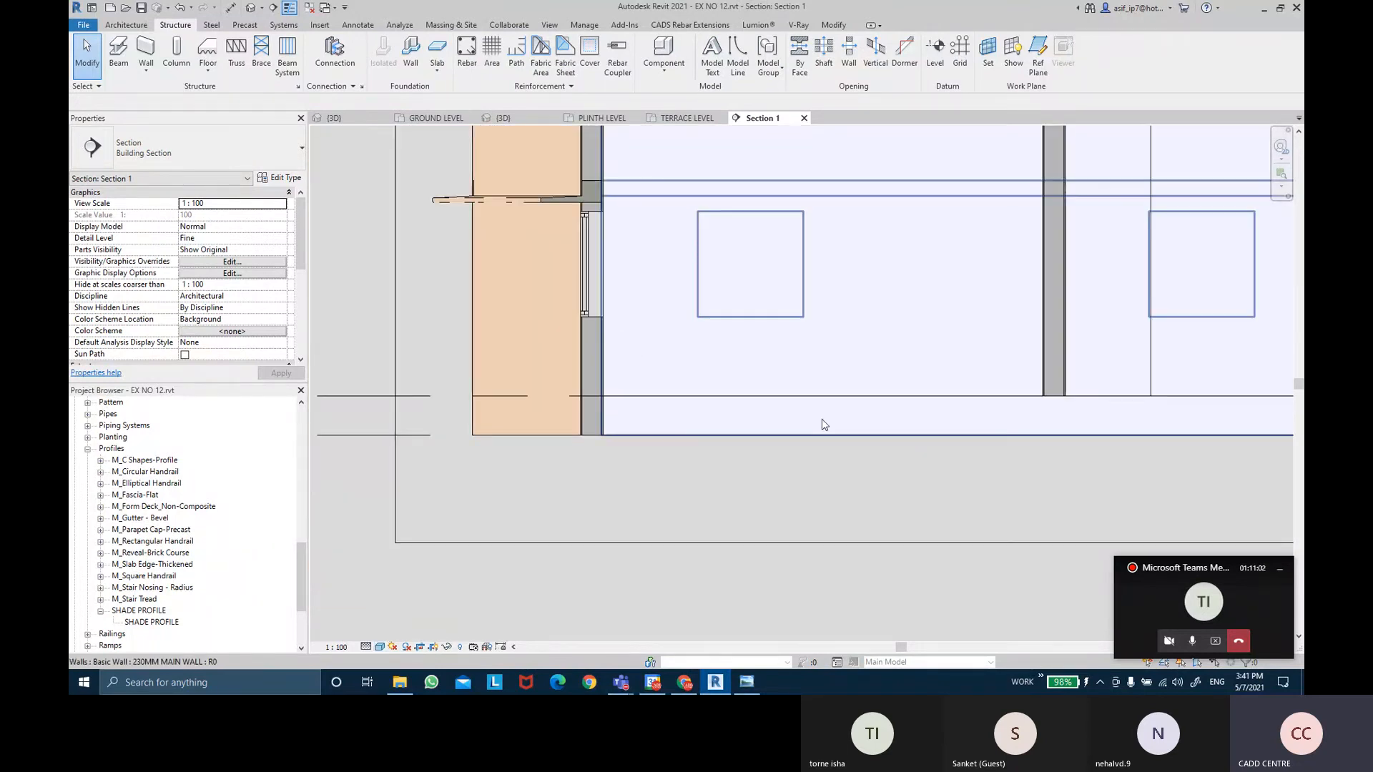
pyautogui.scroll(1, 1251, 314)
pyautogui.moveTo(1246, 321); pyautogui.dragTo(770, 425, button='middle')
pyautogui.scroll(4, 956, 313)
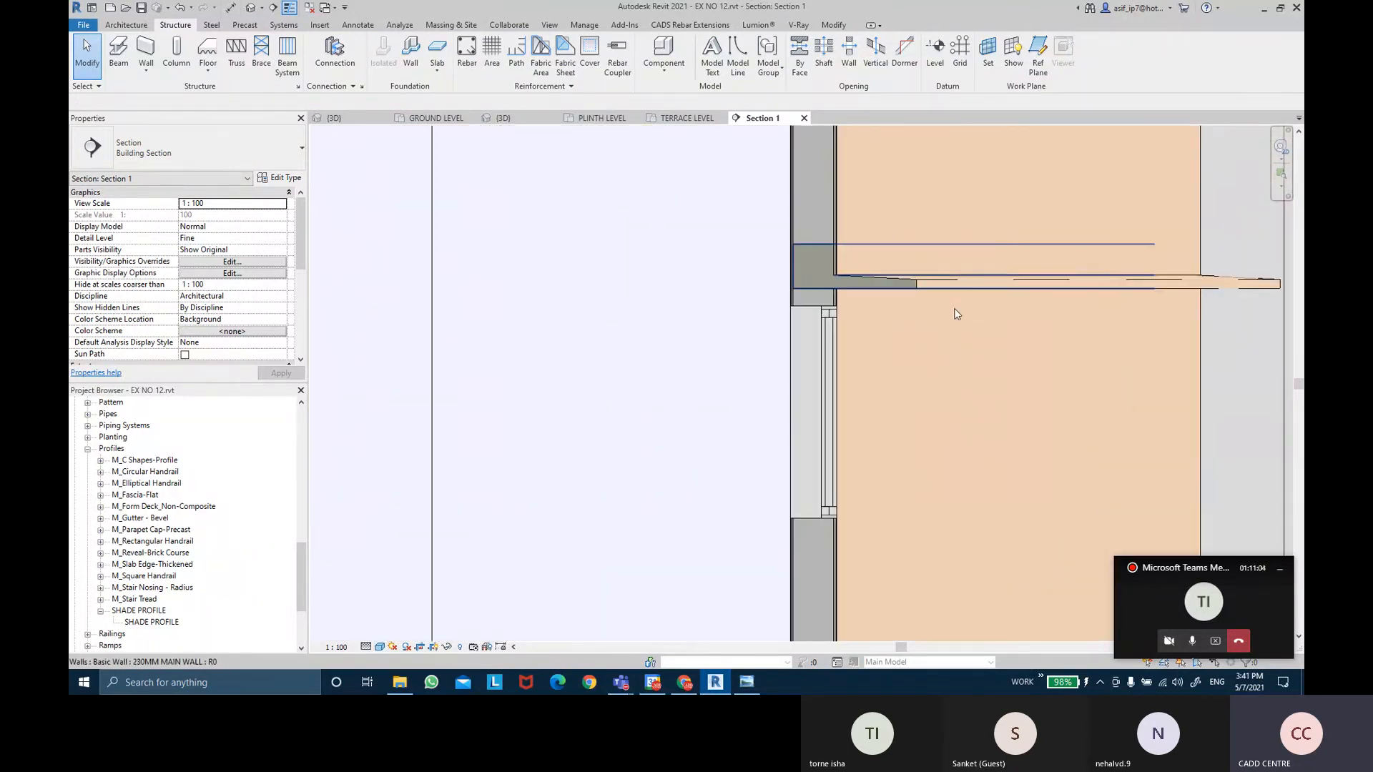
pyautogui.scroll(4, 855, 291)
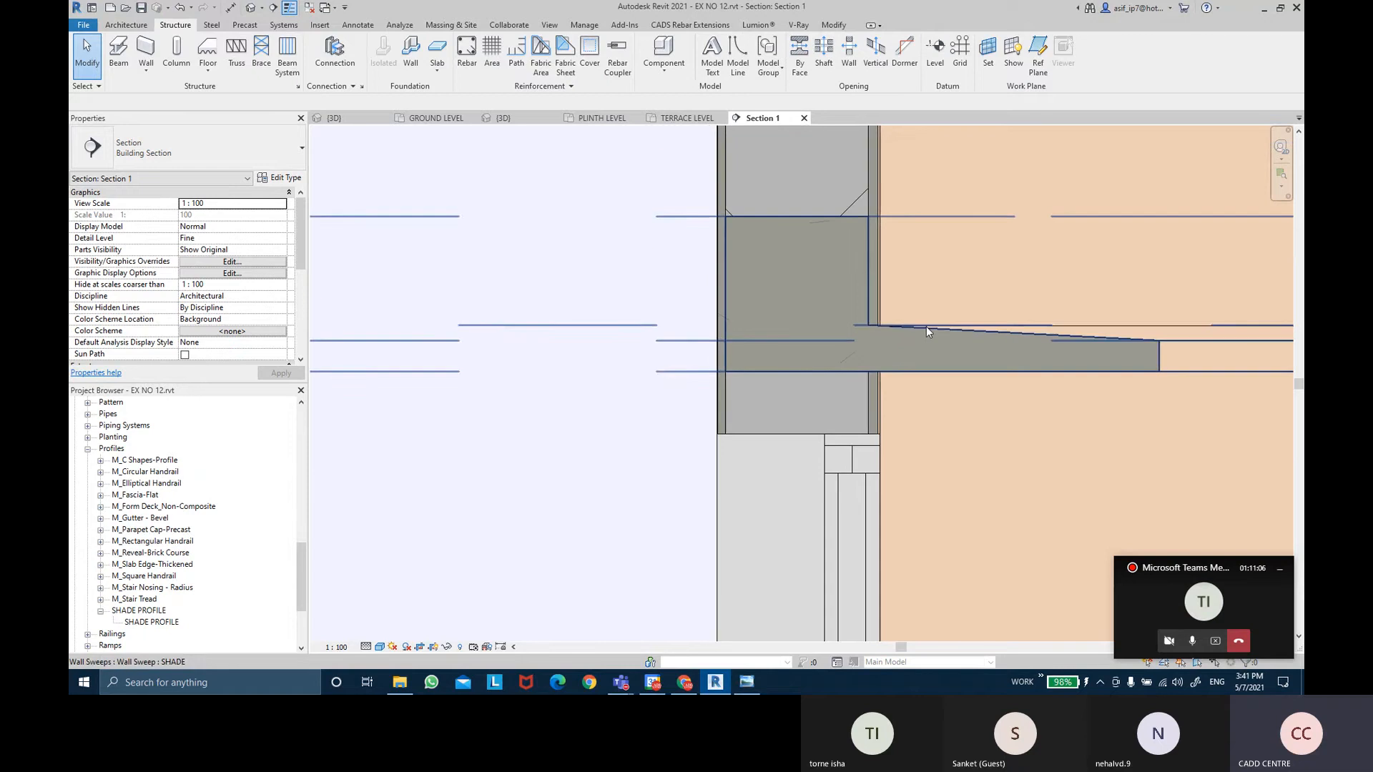
pyautogui.scroll(1, 906, 364)
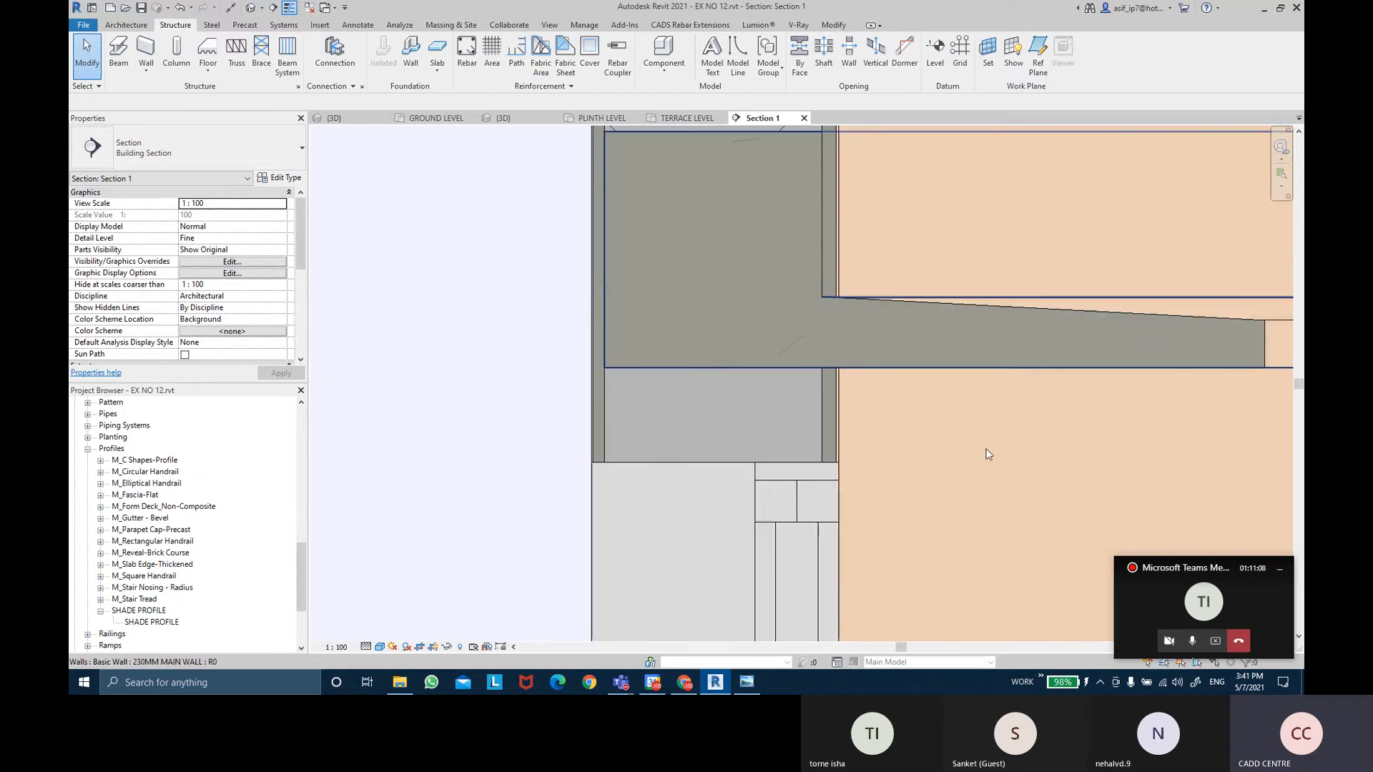
pyautogui.scroll(-2, 979, 450)
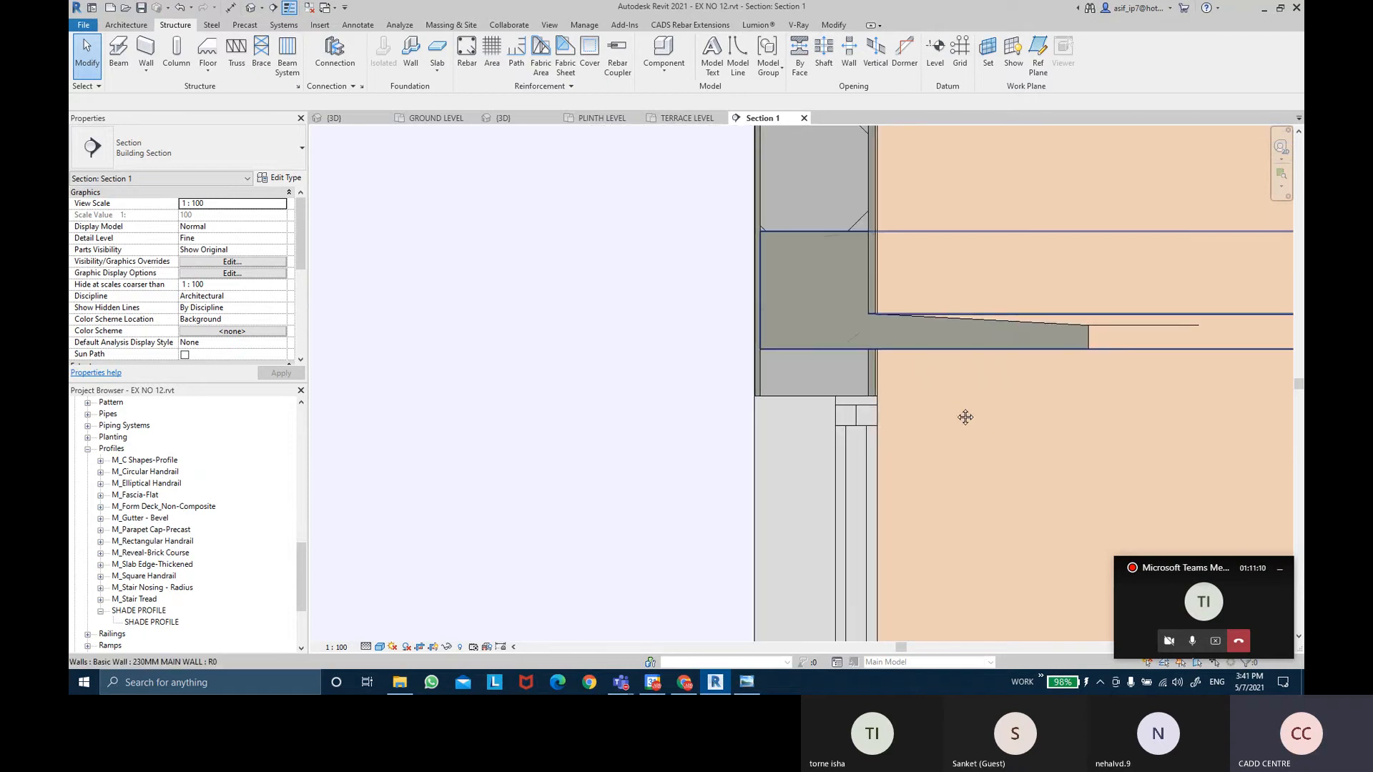
pyautogui.moveTo(965, 417); pyautogui.dragTo(1019, 368, button='middle')
pyautogui.scroll(-3, 915, 343)
# Centre the exterior wall above the window and select the shade at the junction.
pyautogui.moveTo(716, 386); pyautogui.dragTo(1039, 356, button='middle')
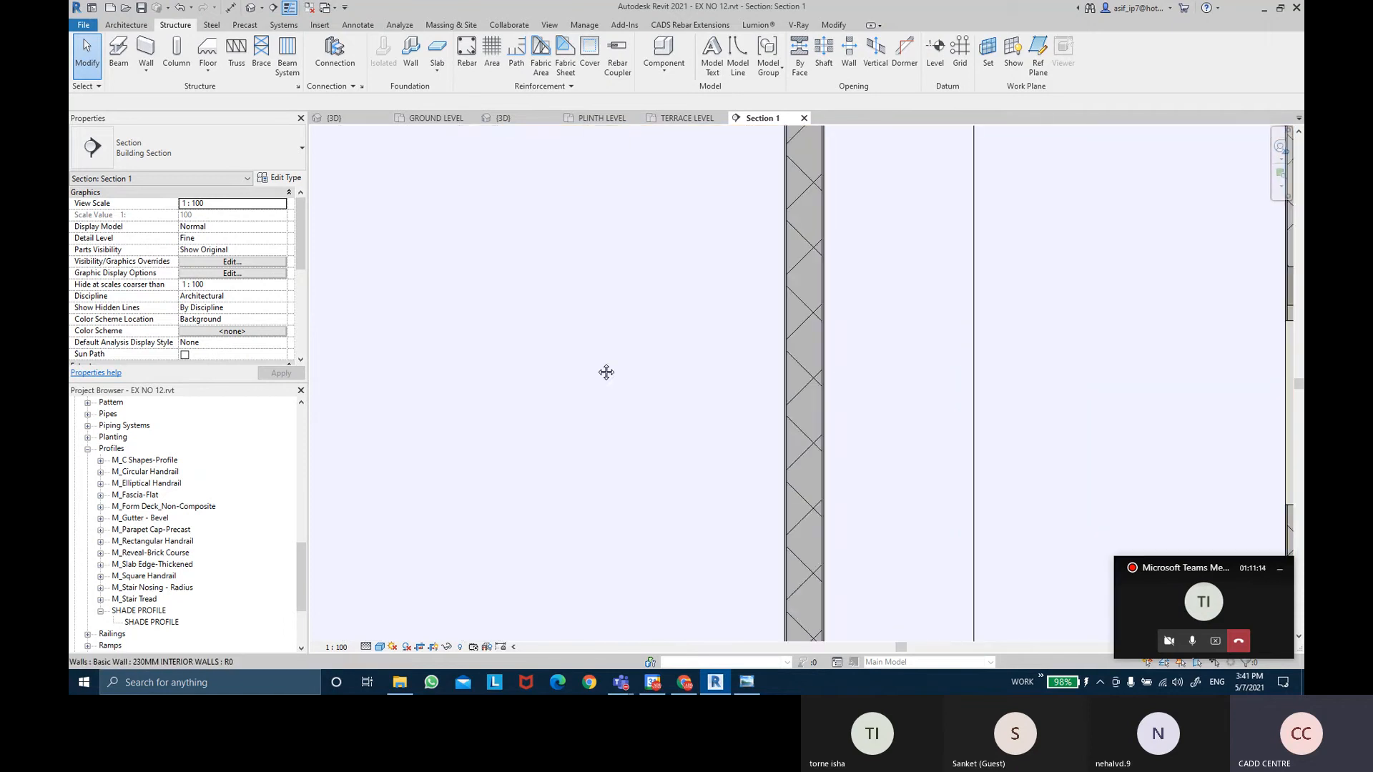
pyautogui.moveTo(603, 371); pyautogui.dragTo(1151, 346, button='middle')
pyautogui.moveTo(823, 350); pyautogui.dragTo(876, 384, button='middle')
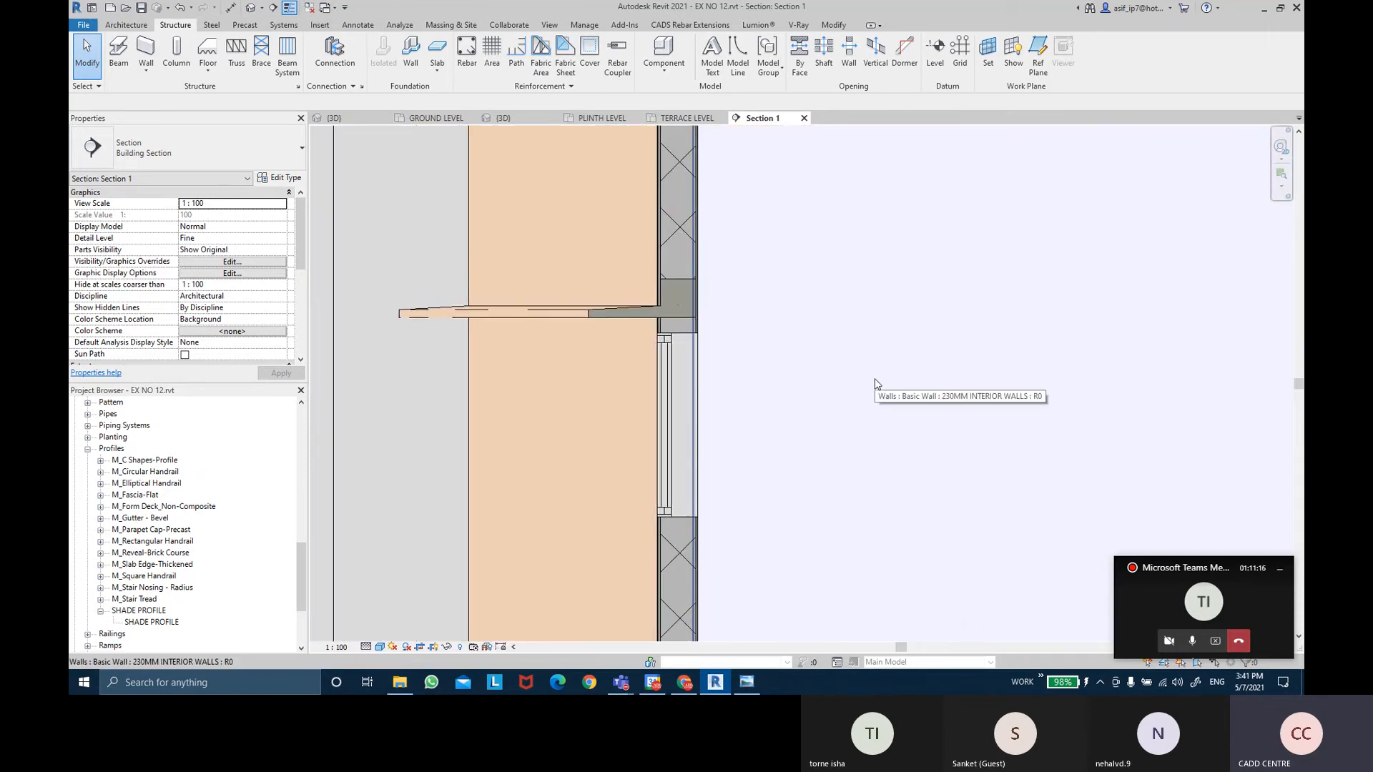
pyautogui.scroll(5, 677, 375)
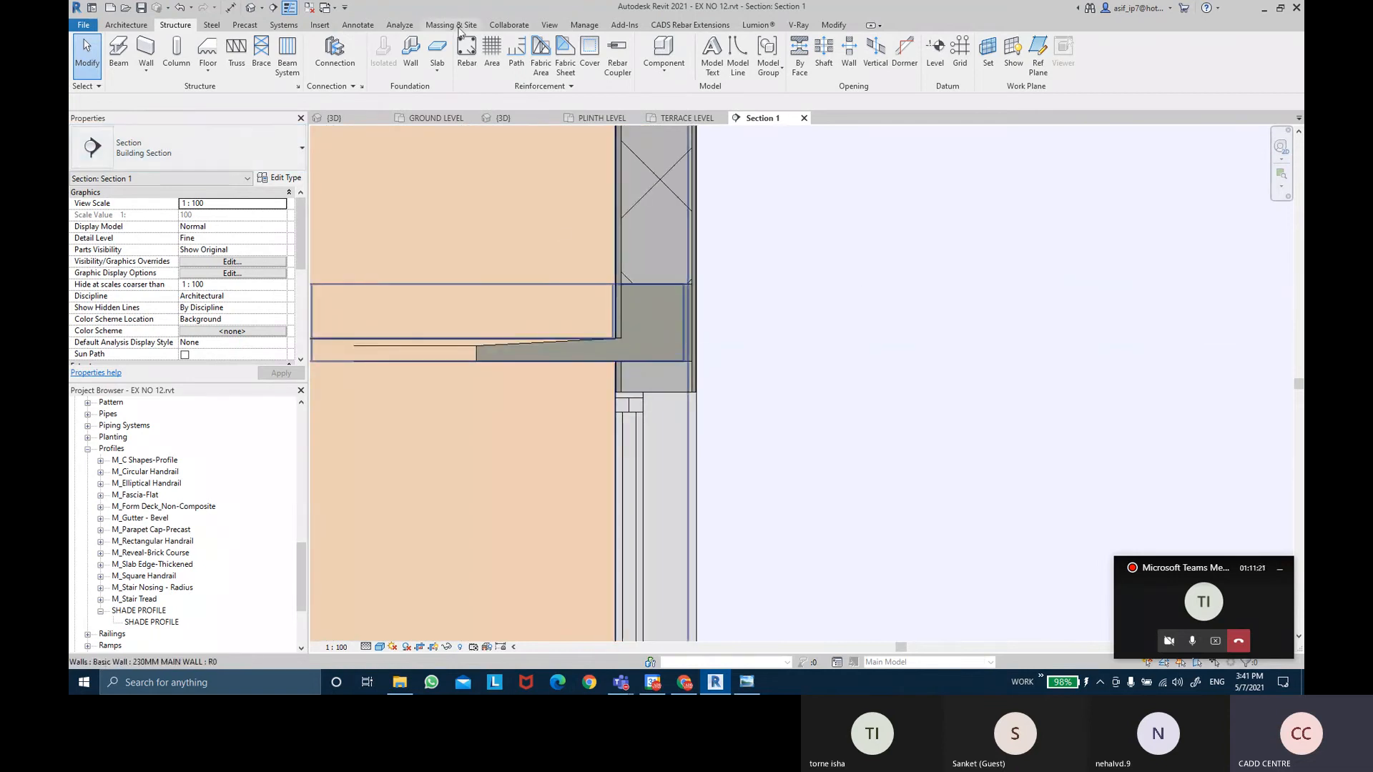
pyautogui.click(650, 328)
# Try aligning the shade's bottom edge to the wall face, dismissing the sweep failure warning.
pyautogui.scroll(4, 650, 343)
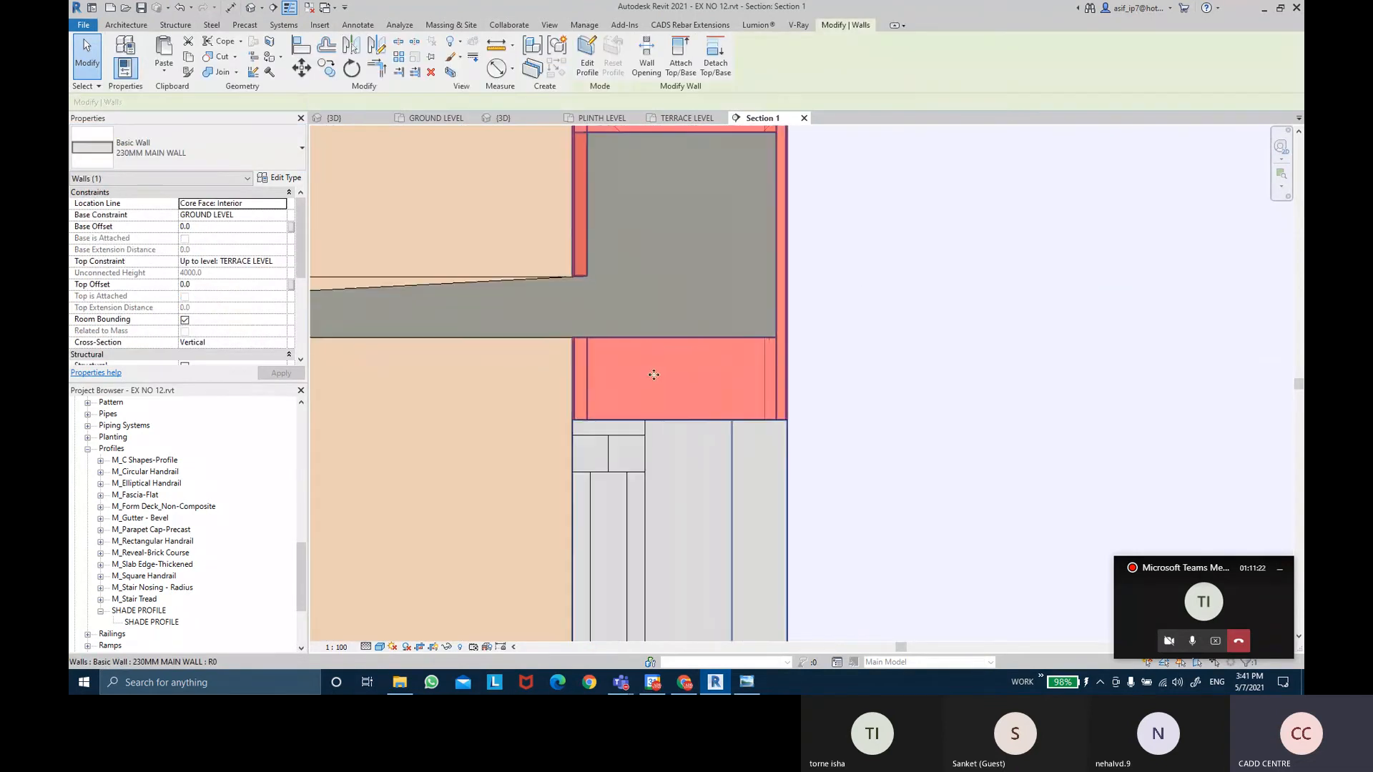
pyautogui.click(301, 45)
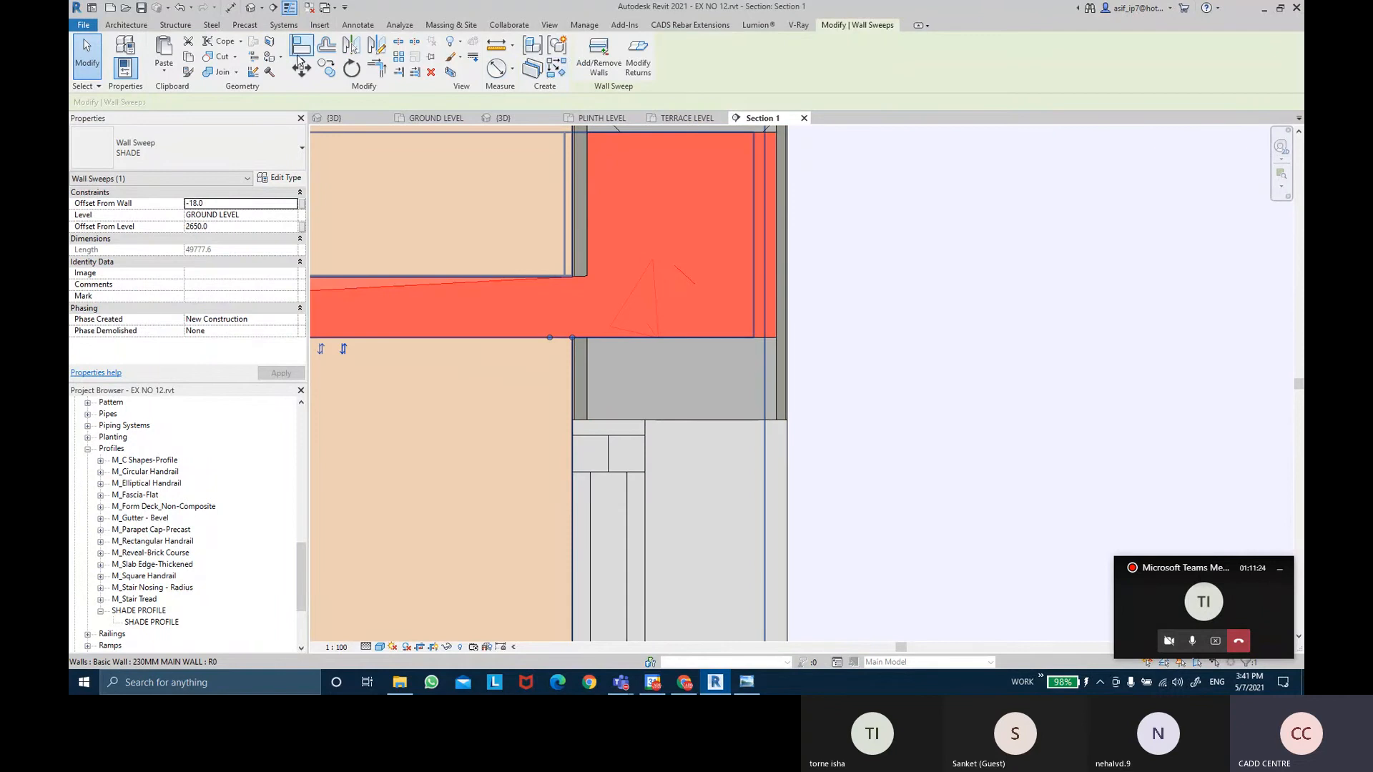
pyautogui.click(714, 421)
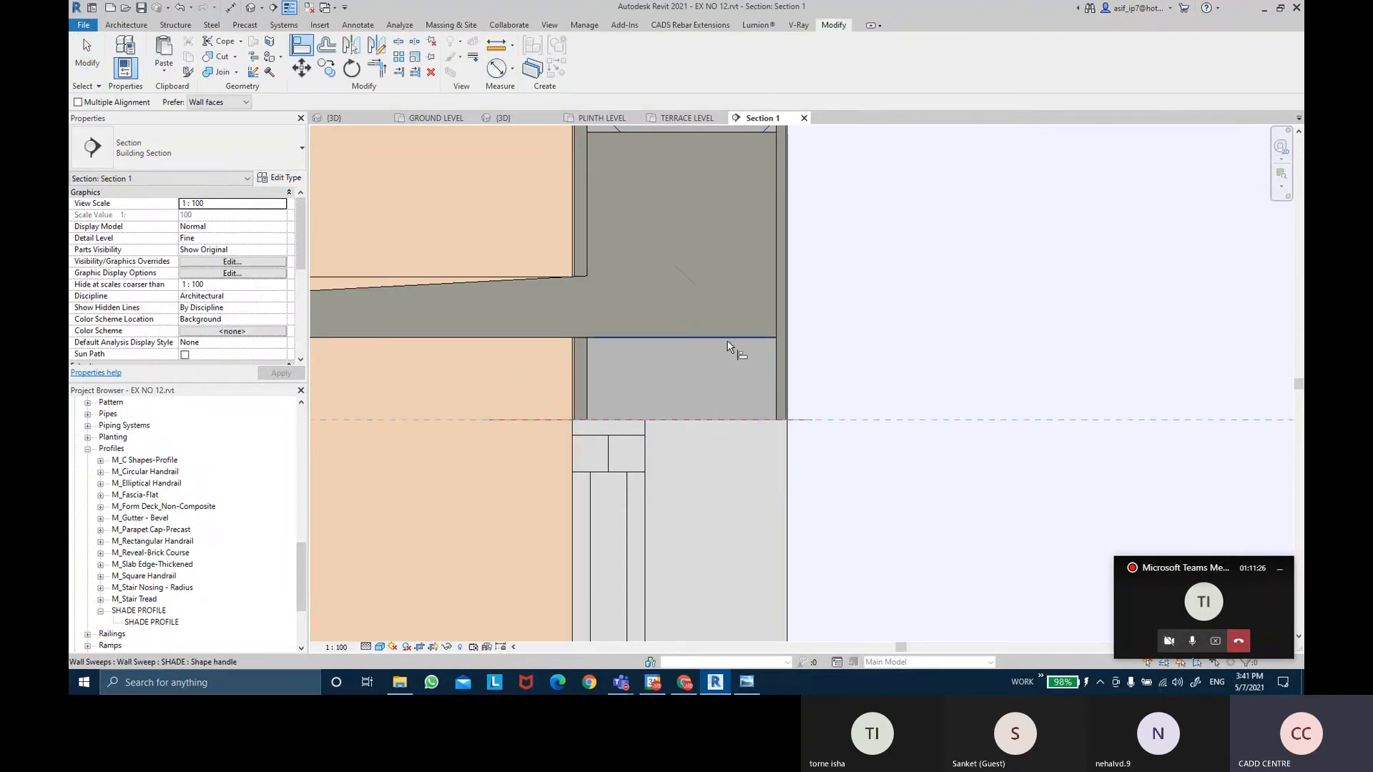
pyautogui.click(729, 339)
pyautogui.click(1057, 652)
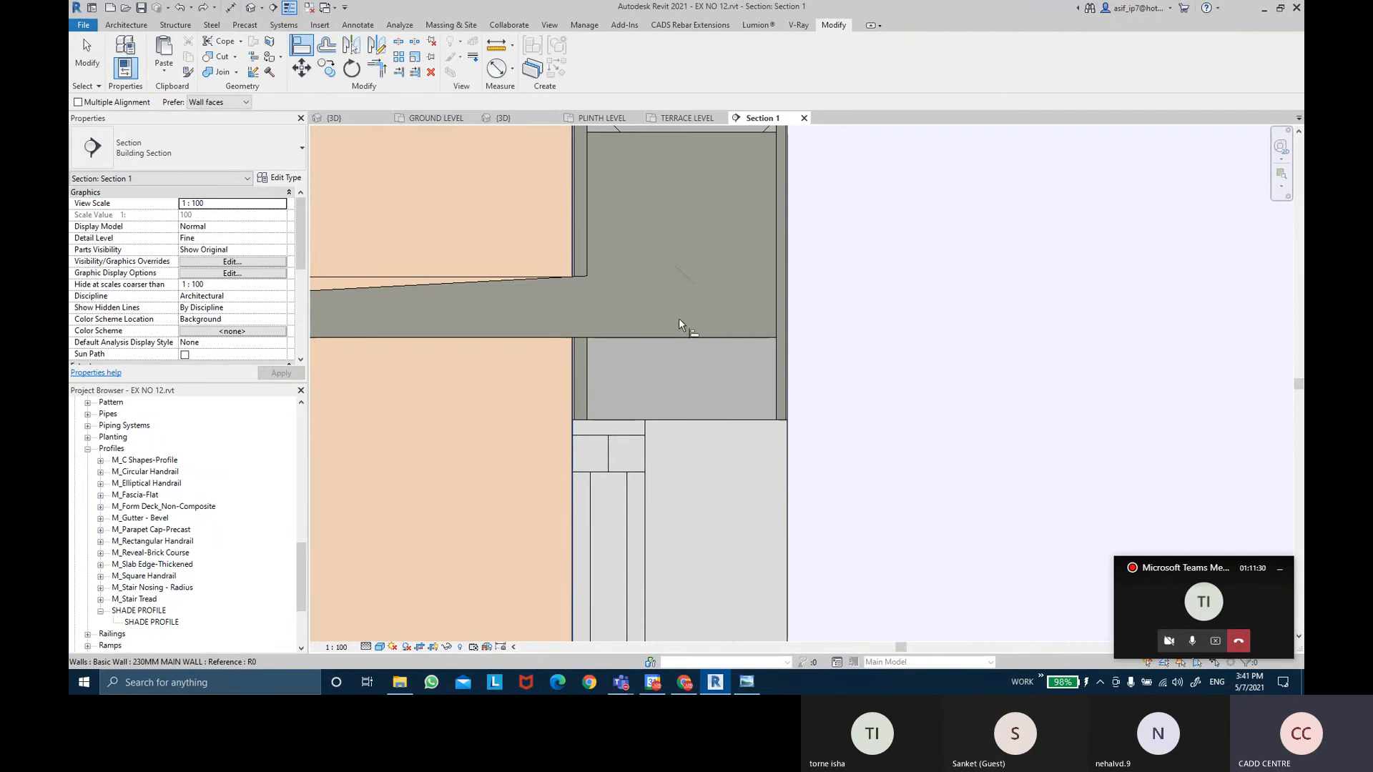
pyautogui.press('Escape')
pyautogui.press('Escape')
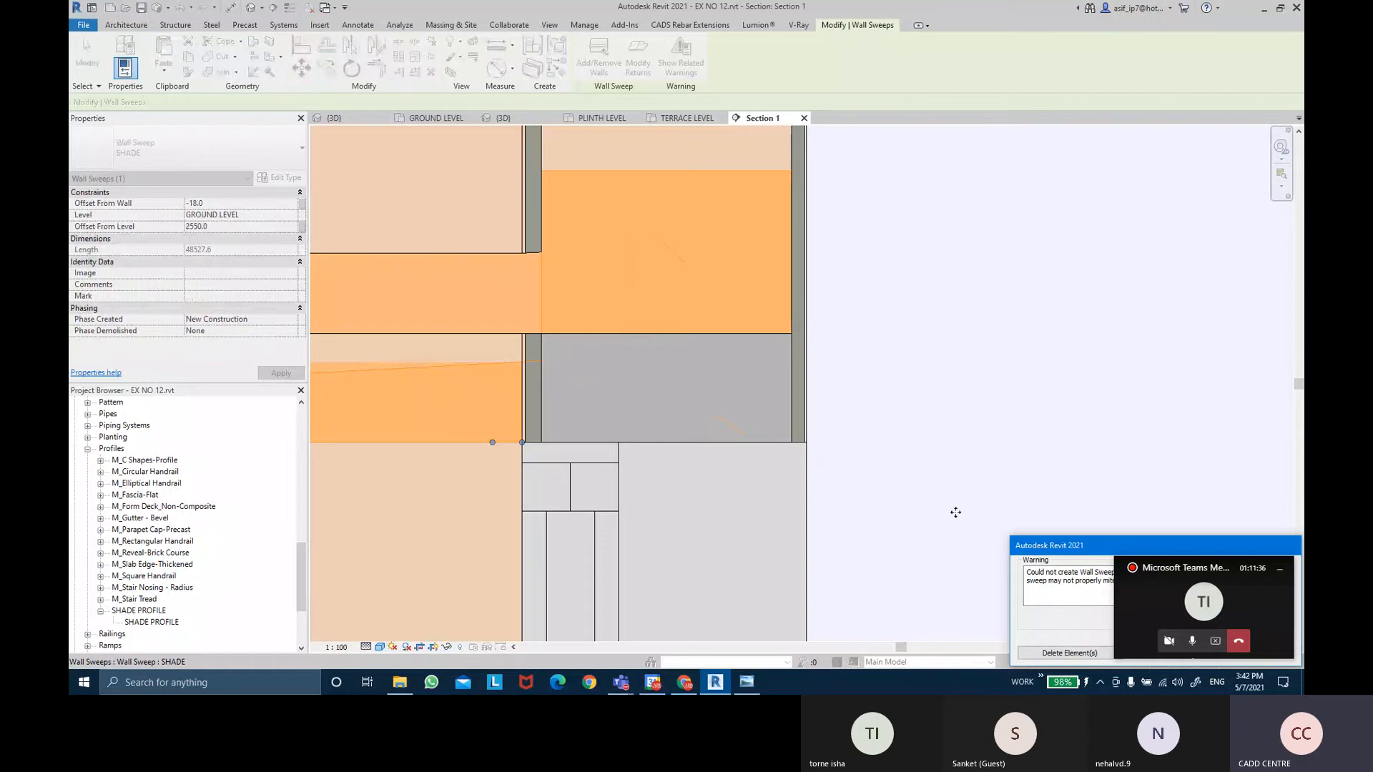
# Set the SHADE sweep's Offset From Level to 2600, then try 2550 and cancel the failure.
pyautogui.click(658, 333)
pyautogui.scroll(-3, 658, 333)
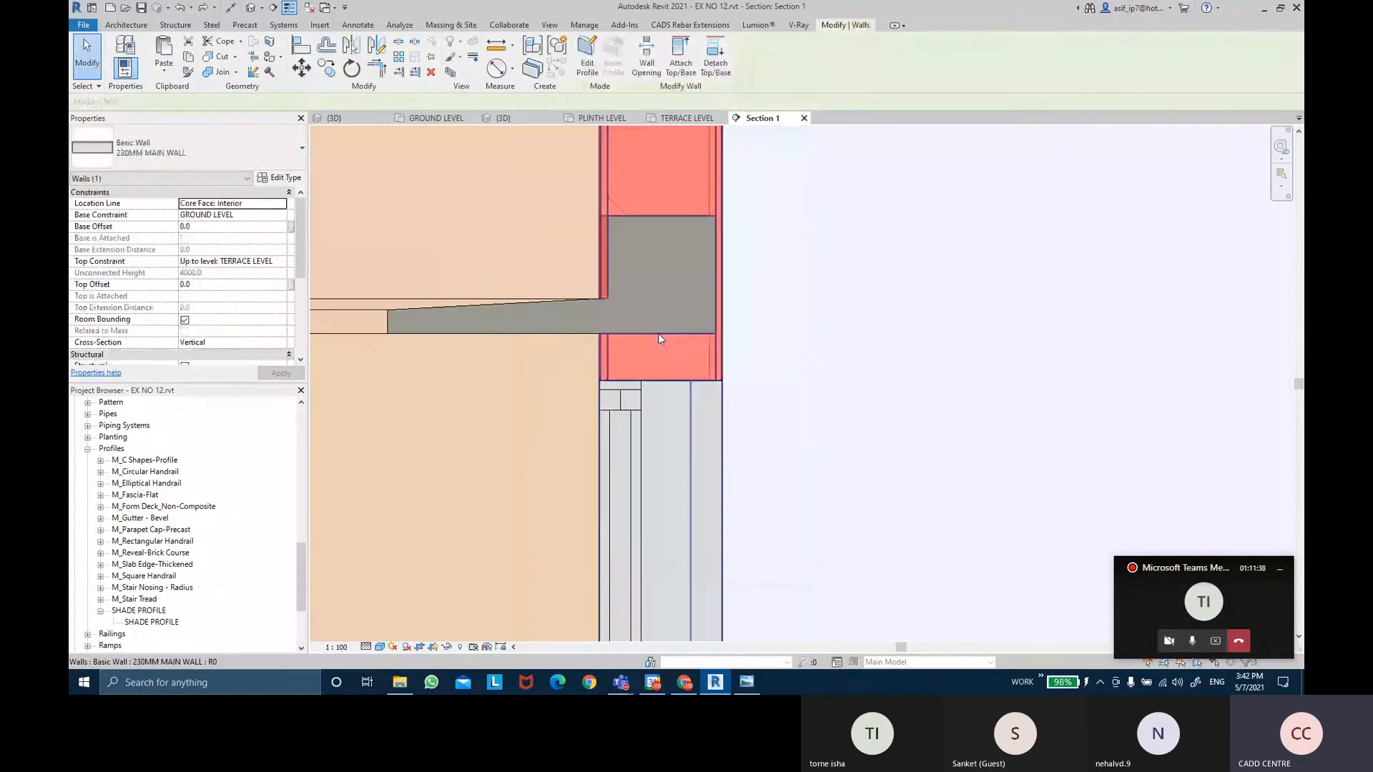
pyautogui.click(478, 312)
pyautogui.scroll(1, 542, 331)
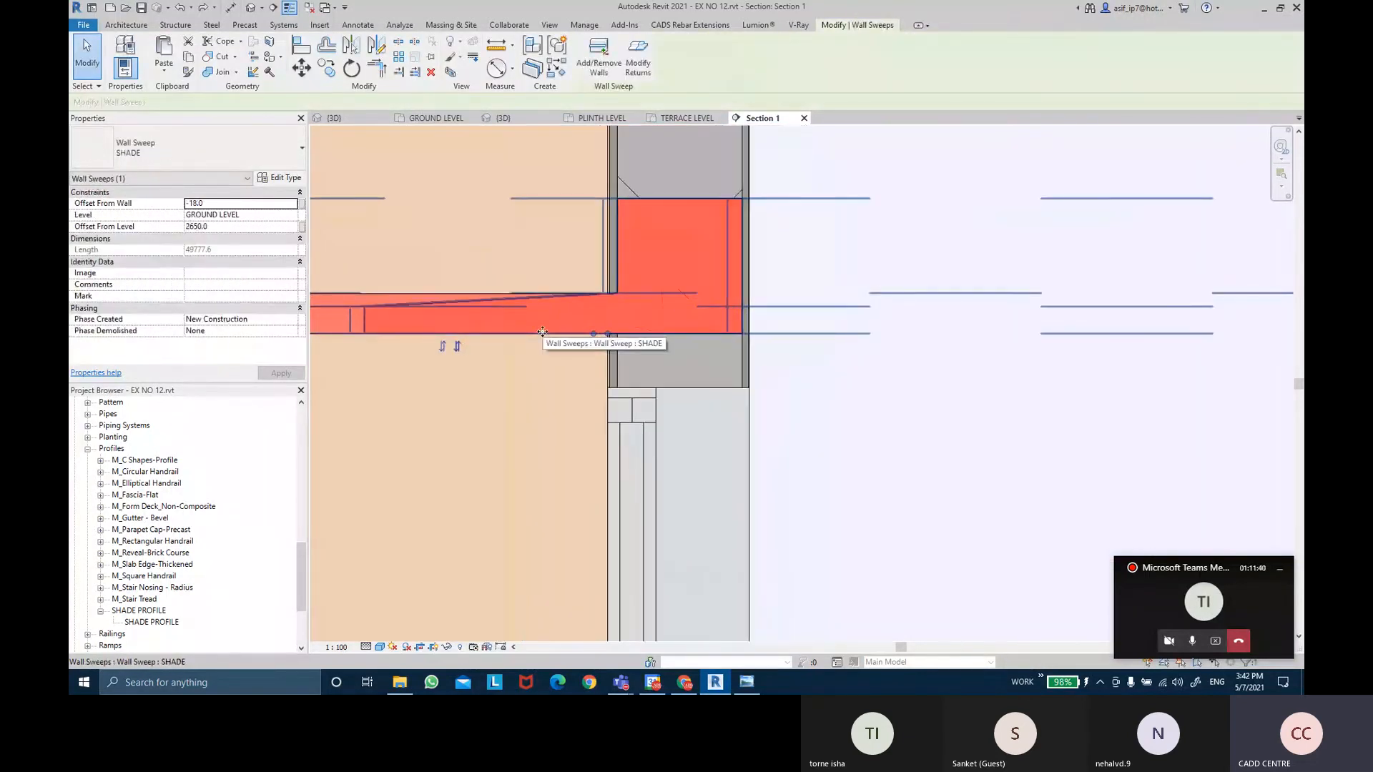
pyautogui.press('Down')
pyautogui.press('Down')
pyautogui.press('Down')
pyautogui.press('Down')
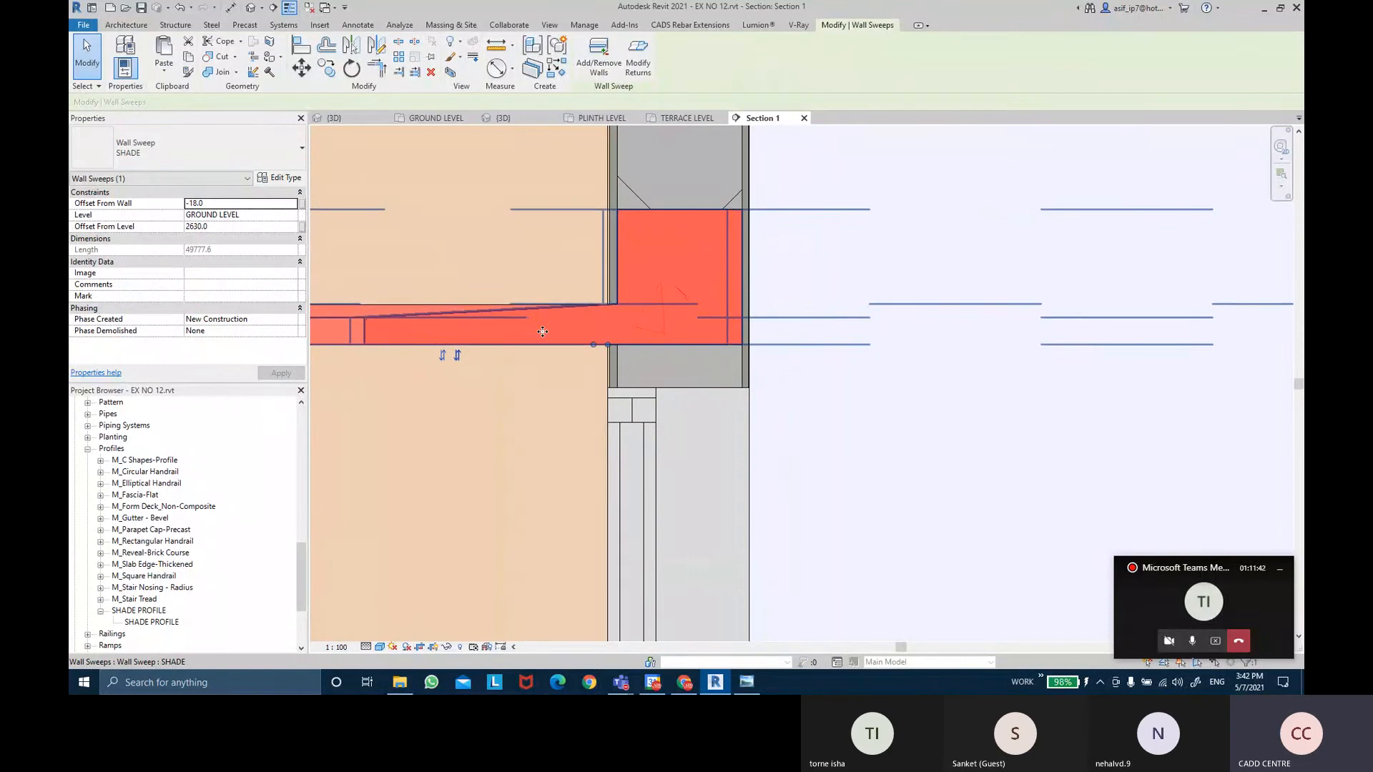
pyautogui.click(226, 227)
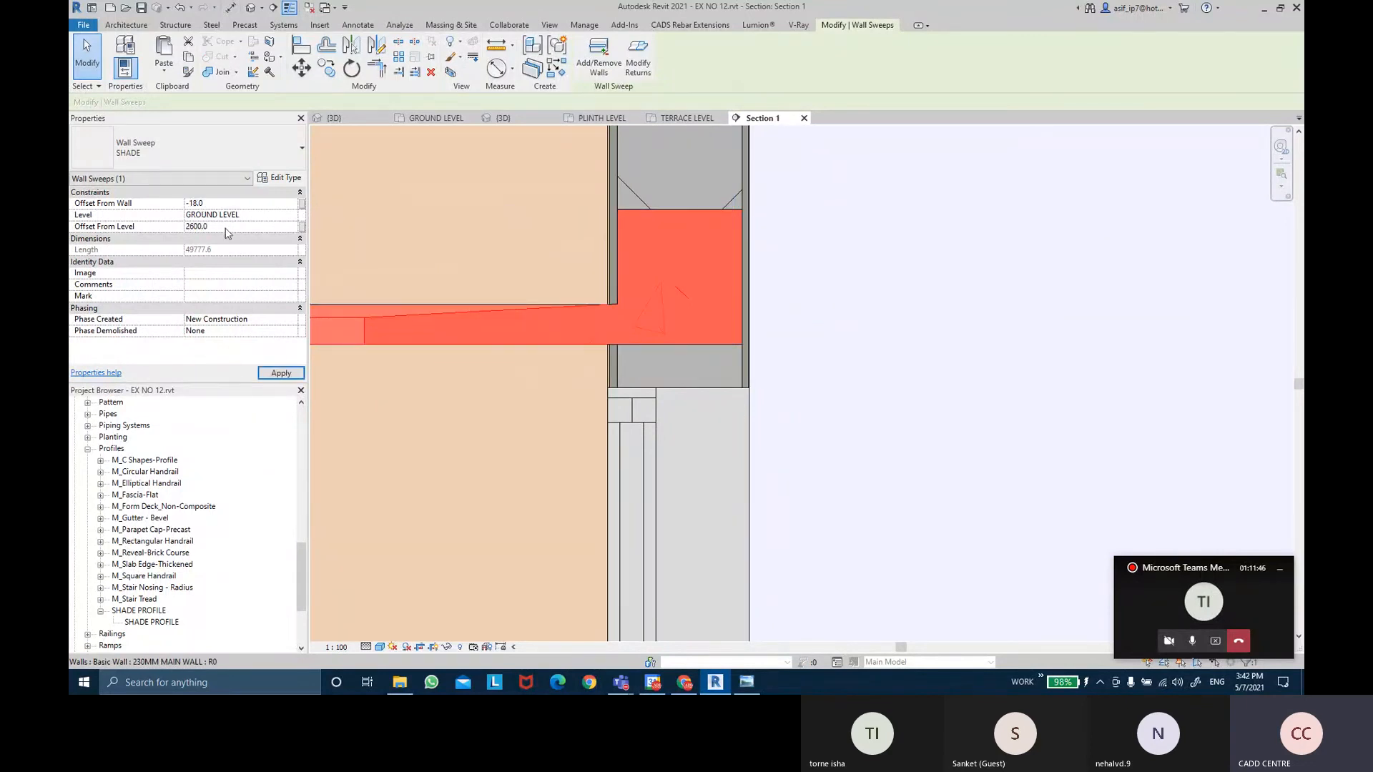
pyautogui.click(282, 374)
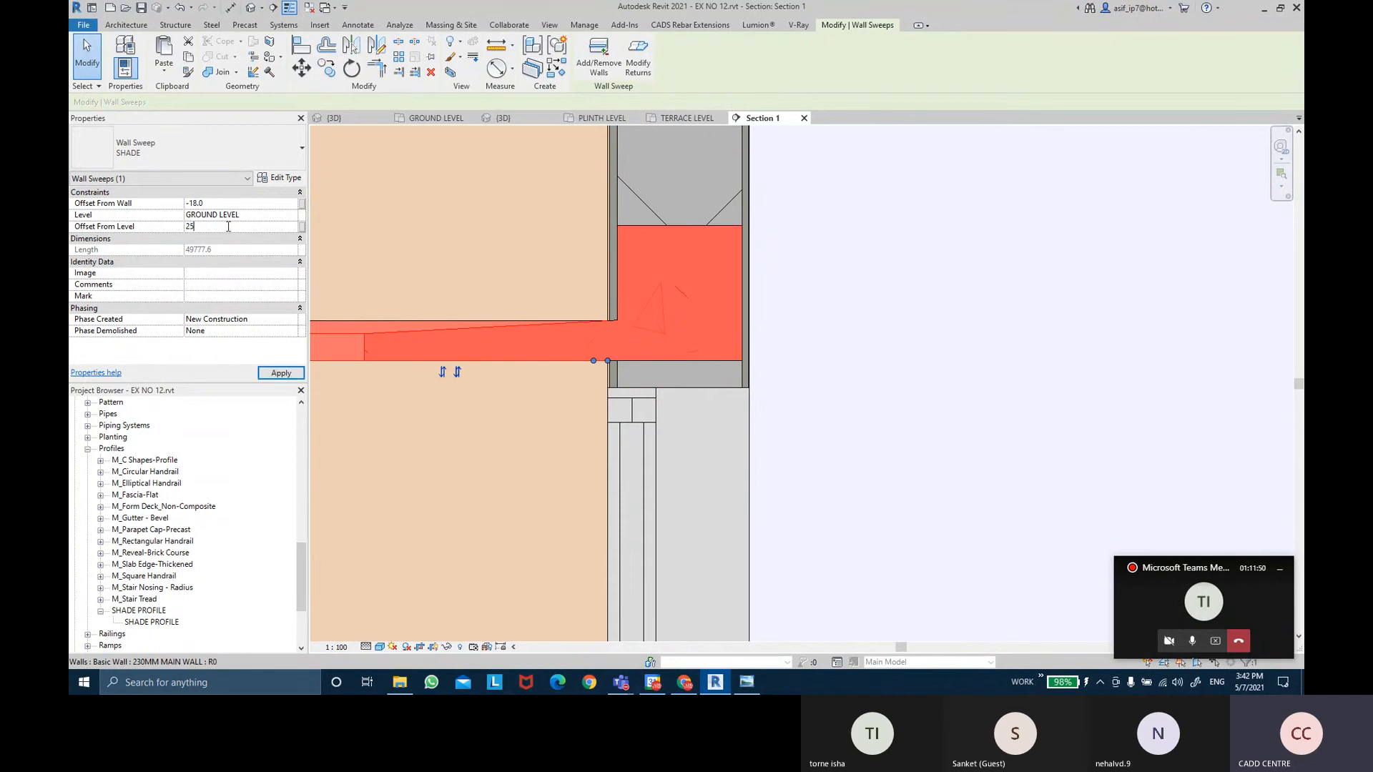
pyautogui.click(297, 373)
pyautogui.click(797, 384)
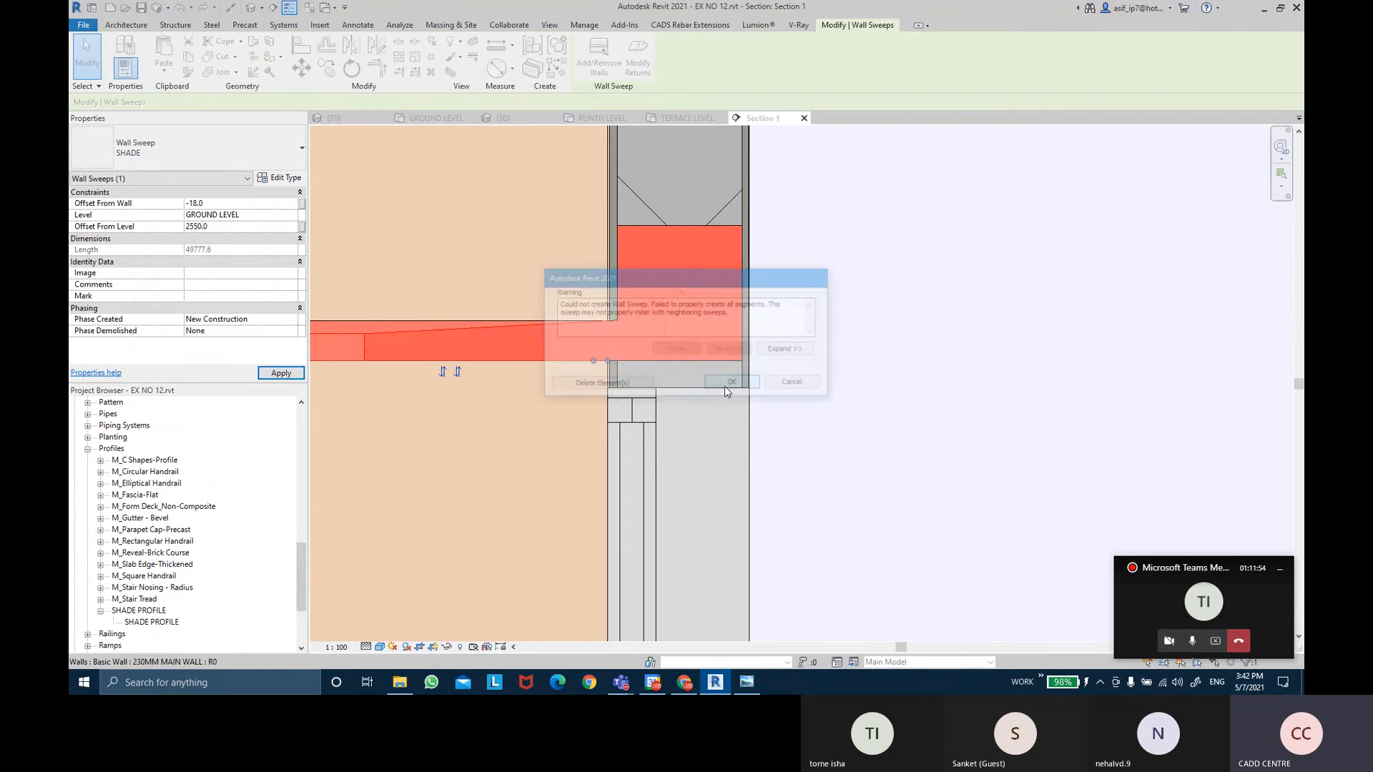
pyautogui.click(891, 321)
# Try a 2500 offset on the shade, cancel the failure, and open the Default 3D View.
pyautogui.scroll(-5, 892, 321)
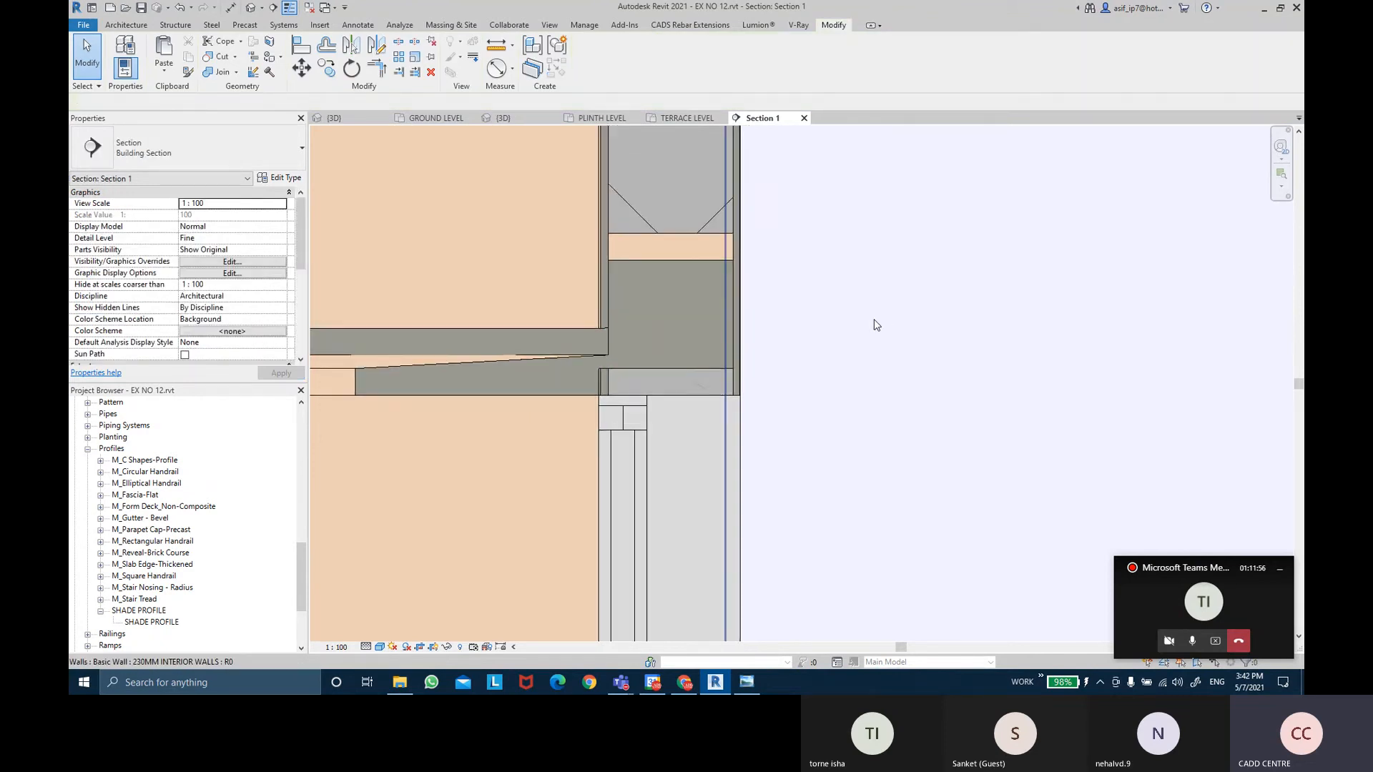
pyautogui.scroll(3, 877, 325)
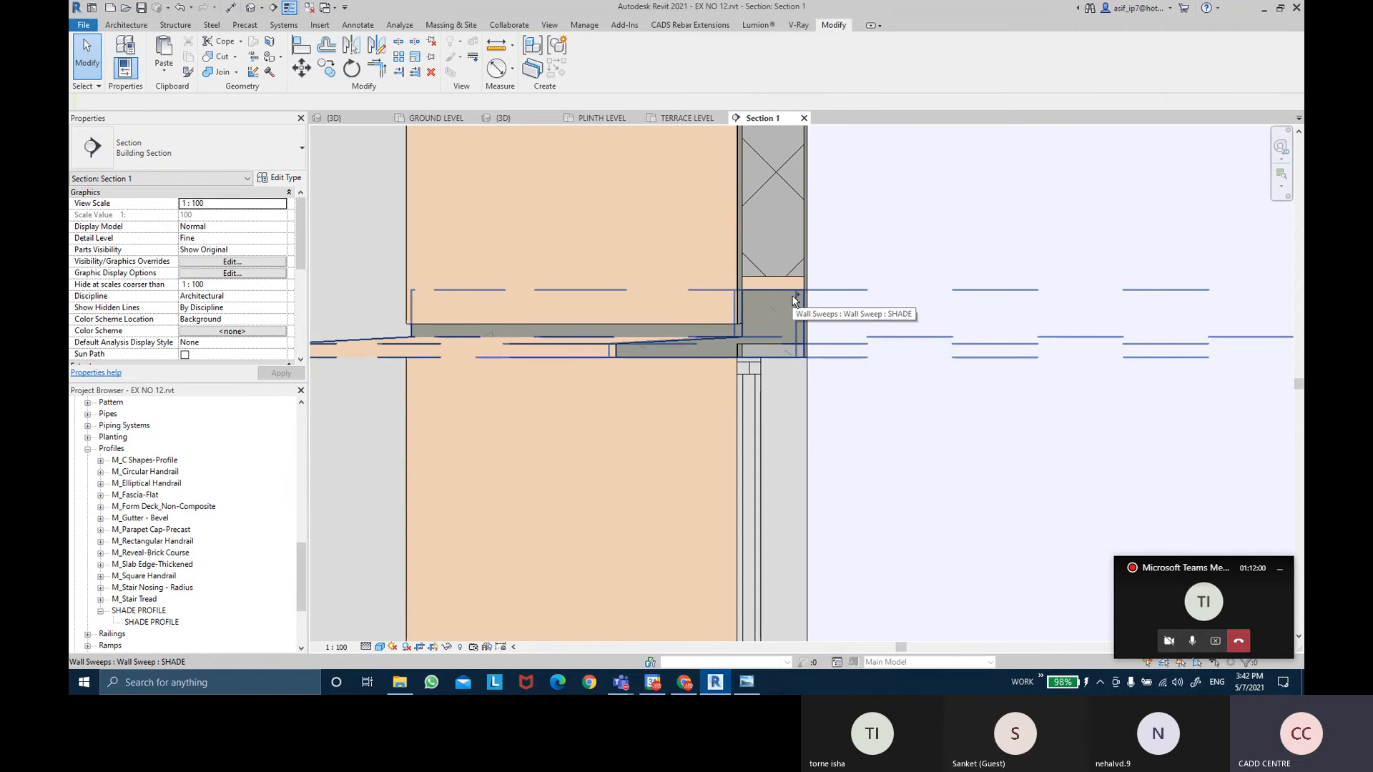
pyautogui.scroll(2, 792, 296)
pyautogui.click(770, 338)
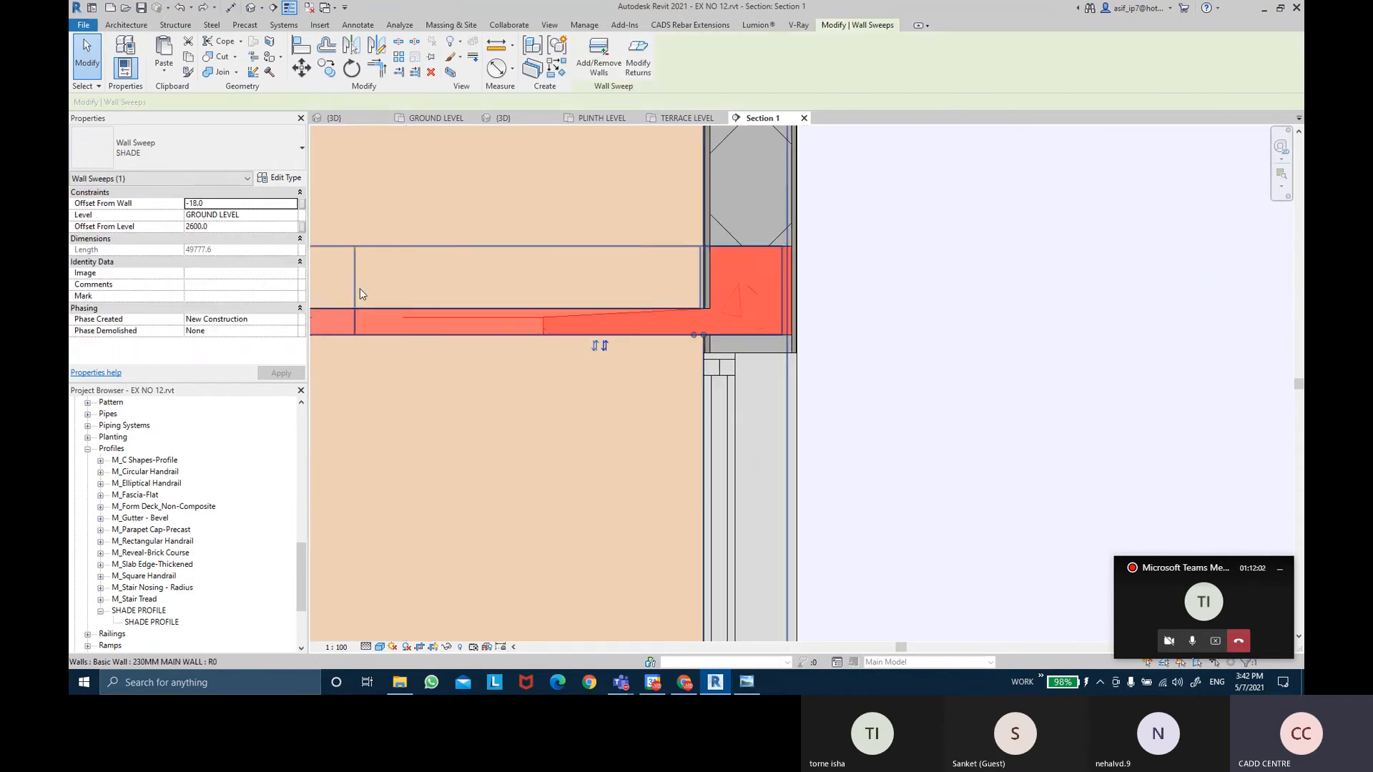
pyautogui.click(225, 227)
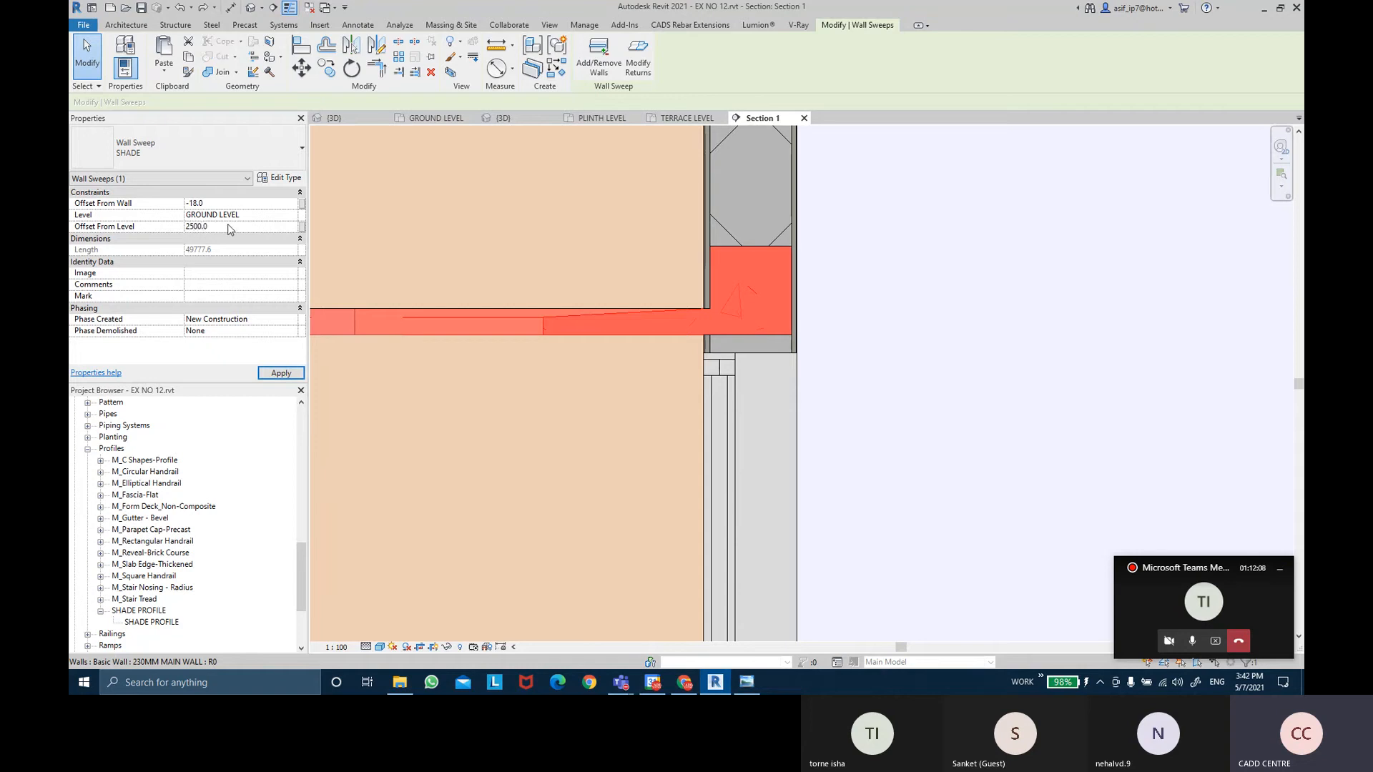
pyautogui.click(281, 374)
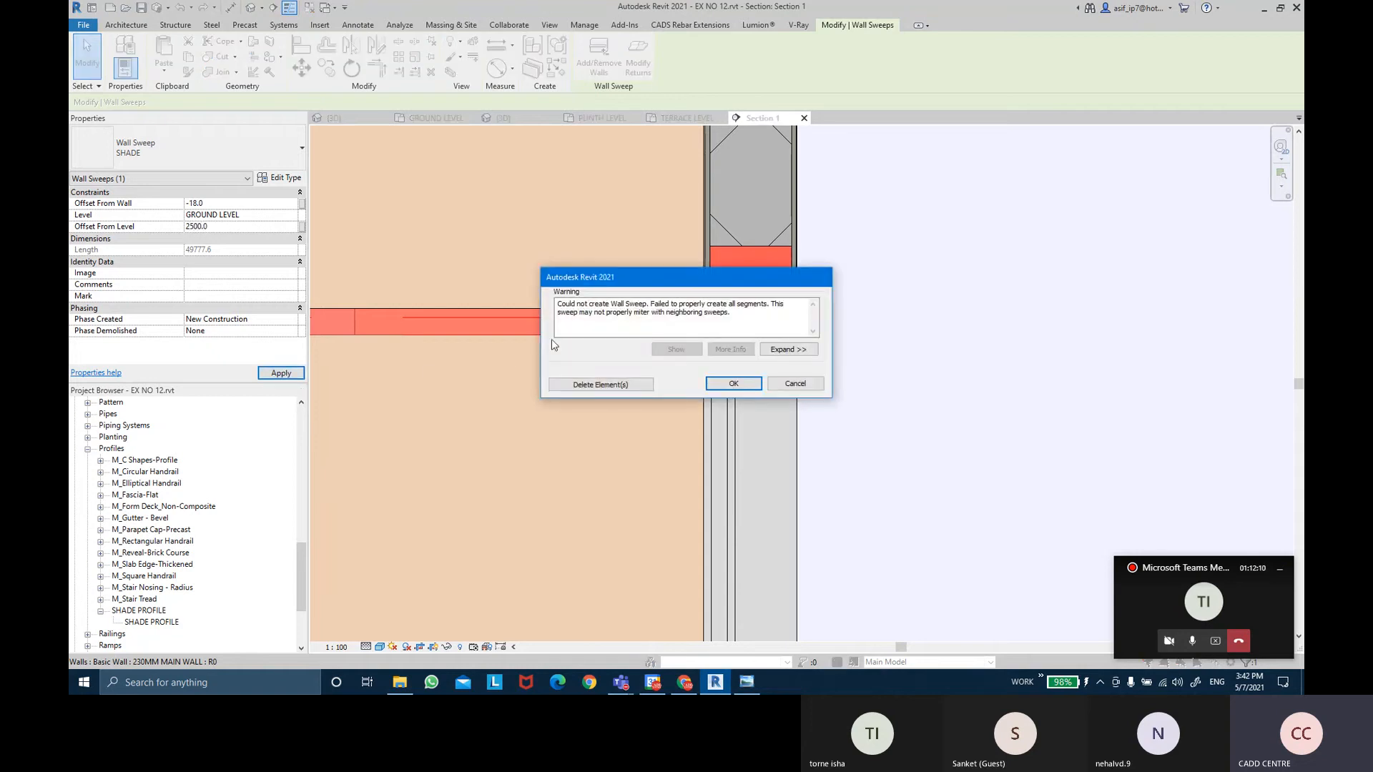
pyautogui.click(796, 388)
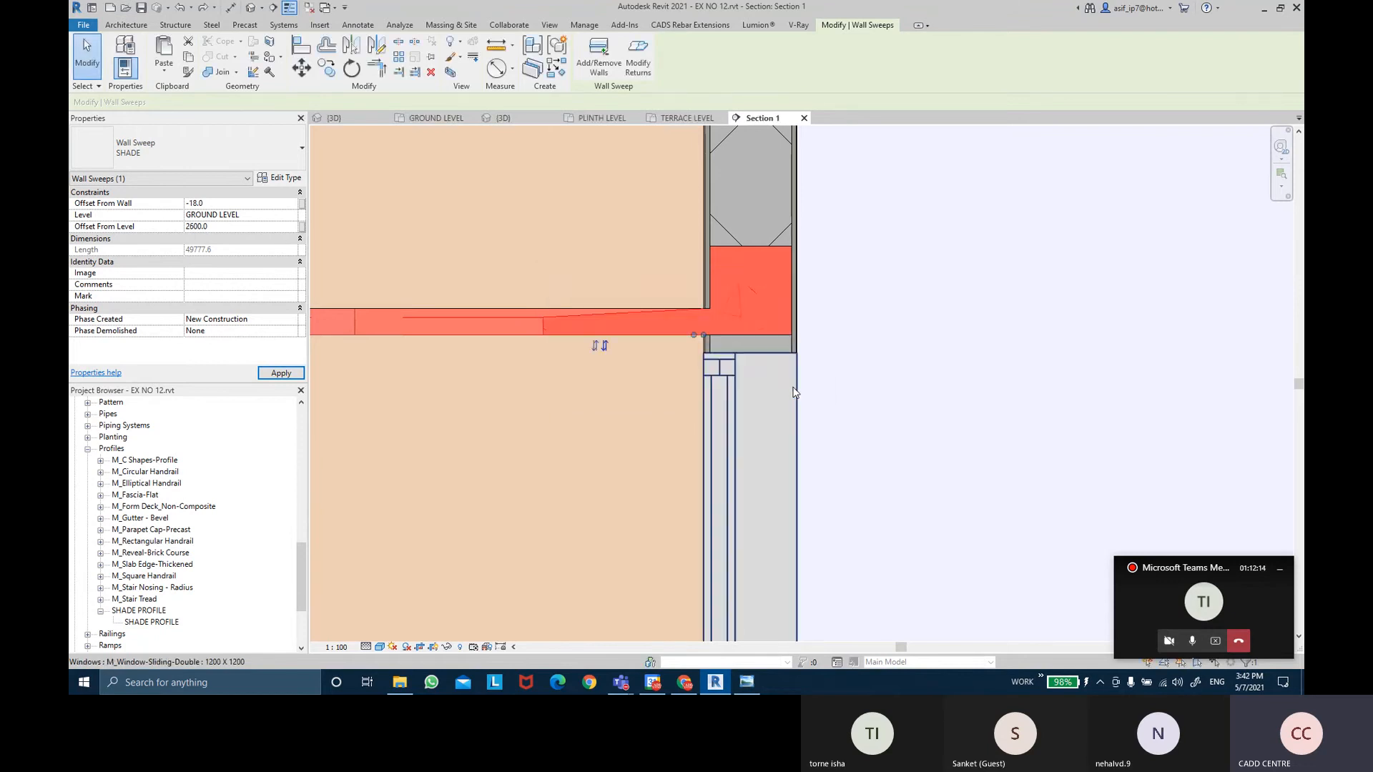
pyautogui.scroll(-4, 645, 319)
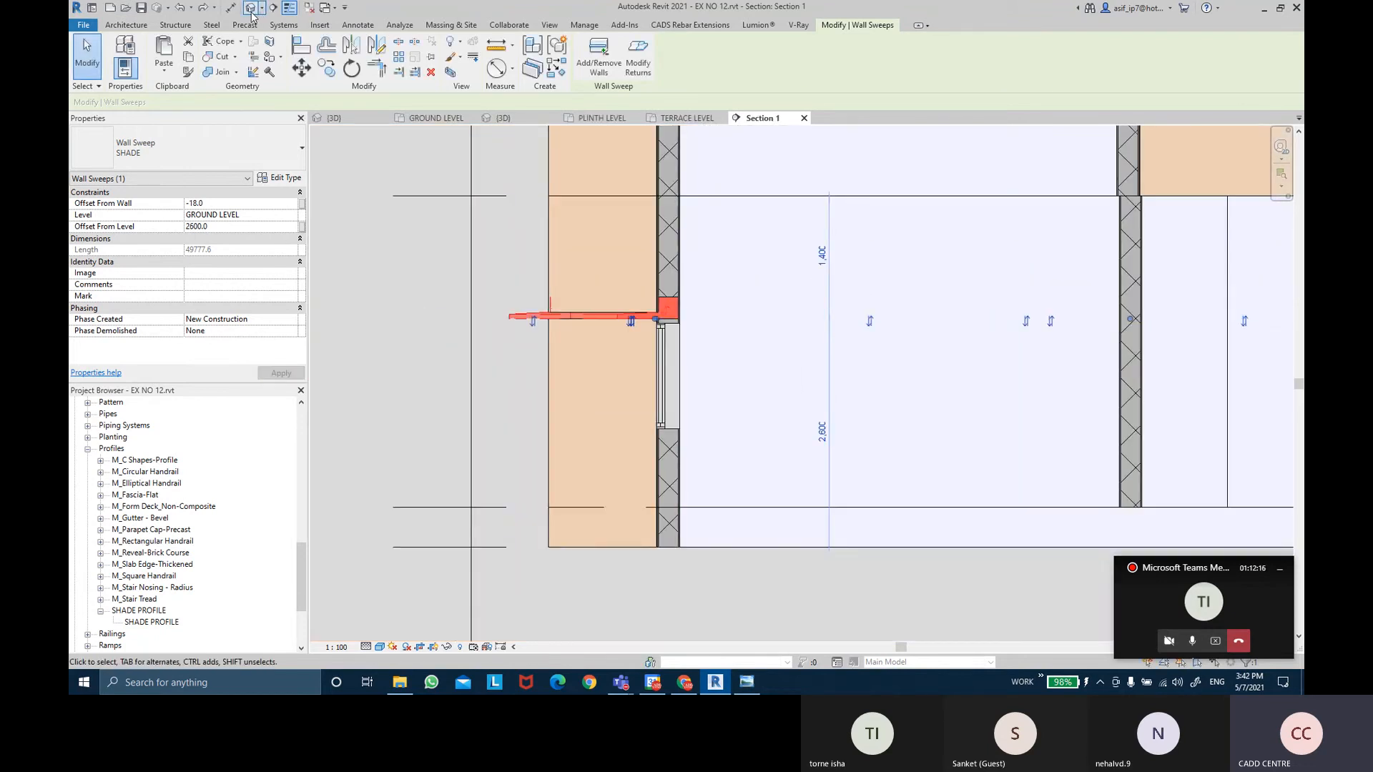
pyautogui.click(252, 8)
pyautogui.scroll(5, 740, 461)
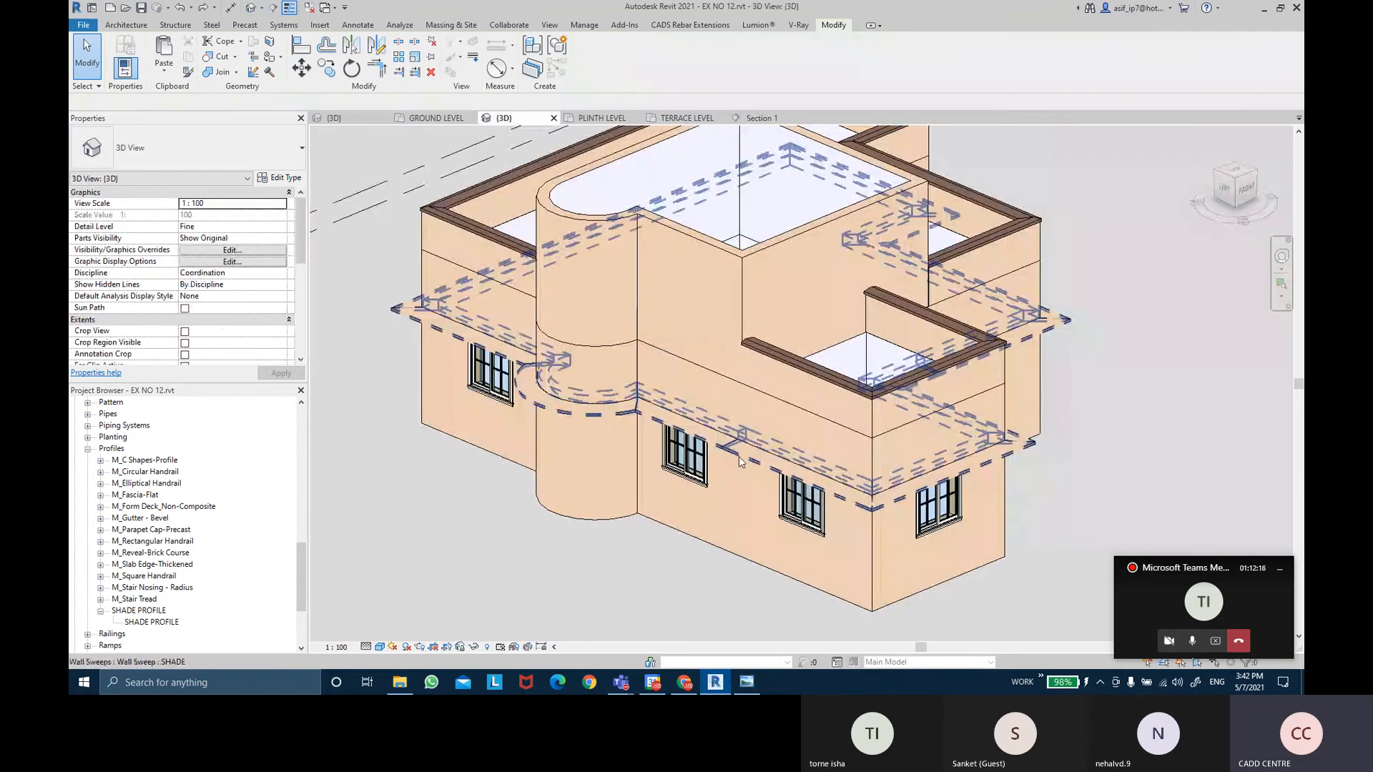
pyautogui.click(740, 462)
pyautogui.keyDown('shift'); pyautogui.moveTo(740, 461); pyautogui.dragTo(702, 409, button='middle'); pyautogui.keyUp('shift')
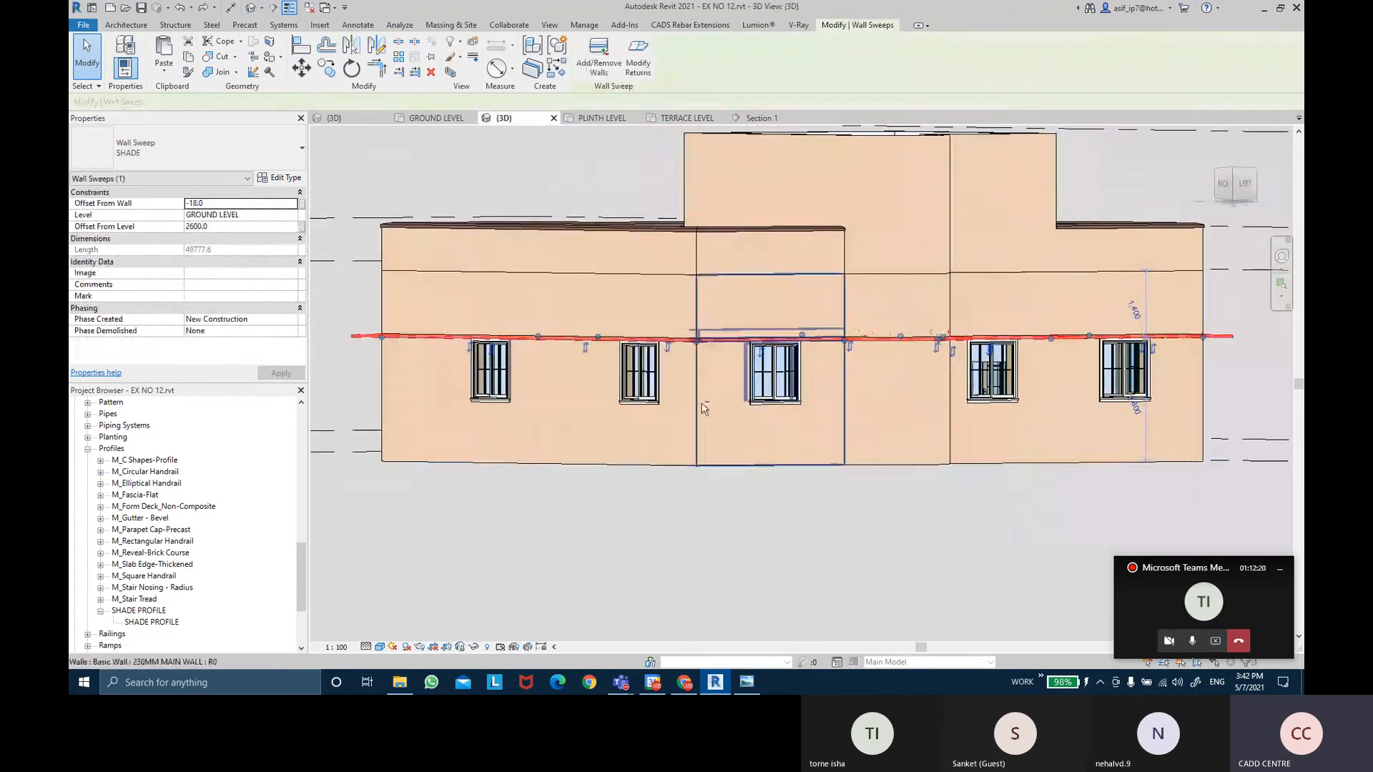
pyautogui.scroll(3, 643, 379)
pyautogui.keyDown('shift'); pyautogui.moveTo(643, 368); pyautogui.dragTo(686, 245, button='middle'); pyautogui.keyUp('shift')
pyautogui.scroll(2, 683, 191)
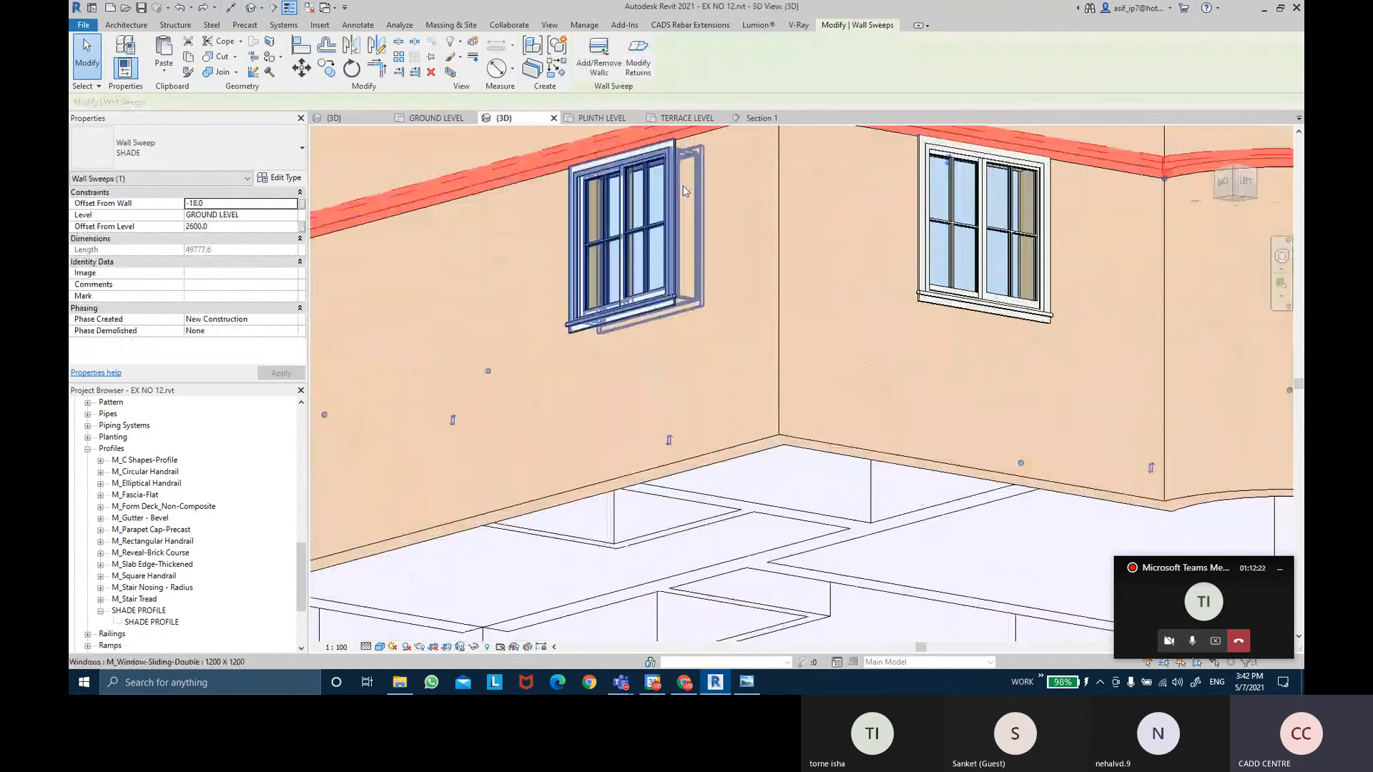
pyautogui.scroll(3, 684, 191)
pyautogui.moveTo(684, 190); pyautogui.dragTo(689, 315, button='middle')
pyautogui.scroll(4, 689, 315)
pyautogui.press('Escape')
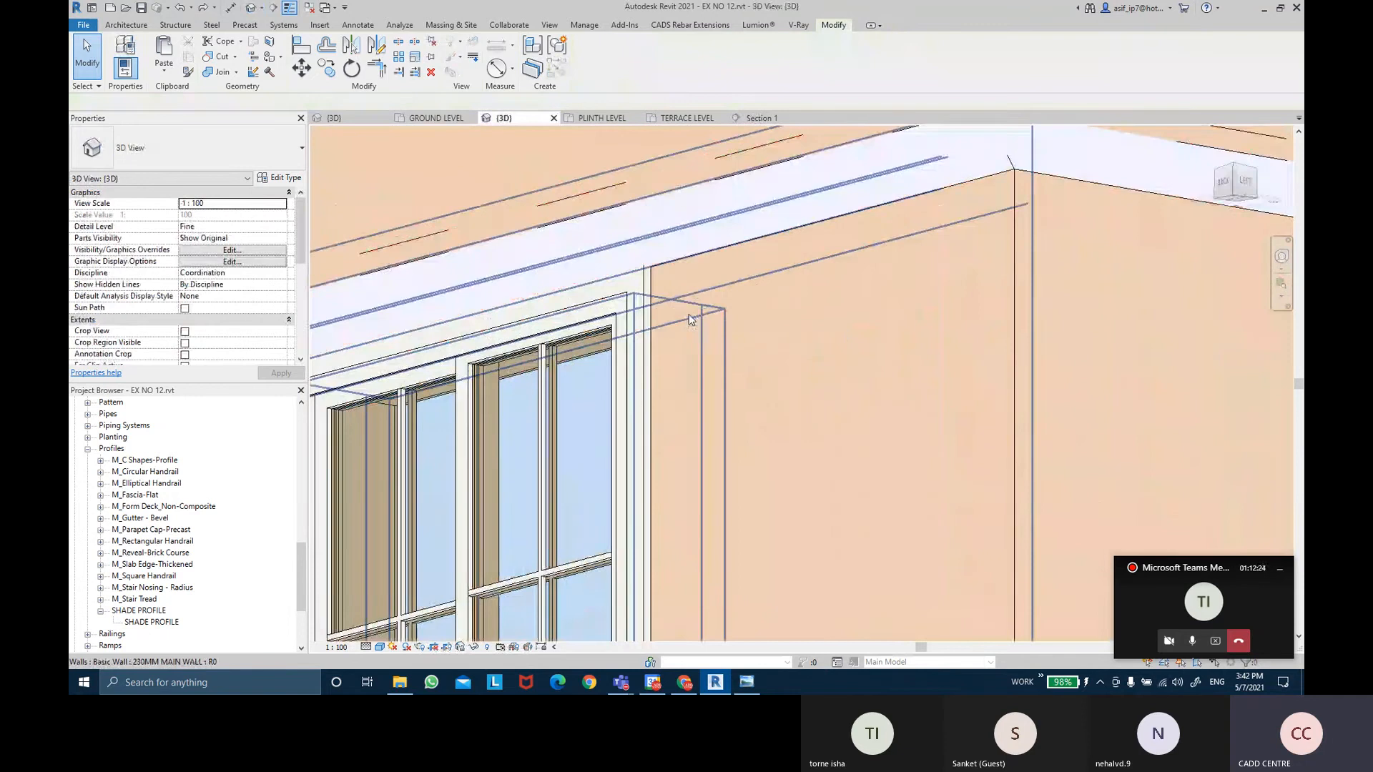
pyautogui.scroll(-4, 688, 314)
pyautogui.keyDown('shift'); pyautogui.moveTo(902, 361); pyautogui.dragTo(414, 464, button='middle'); pyautogui.keyUp('shift')
pyautogui.moveTo(607, 509); pyautogui.dragTo(795, 411, button='middle')
pyautogui.click(768, 297)
pyautogui.scroll(-3, 795, 411)
pyautogui.click(824, 591)
pyautogui.keyDown('shift'); pyautogui.moveTo(824, 592); pyautogui.dragTo(987, 506, button='middle'); pyautogui.keyUp('shift')
pyautogui.scroll(-2, 759, 546)
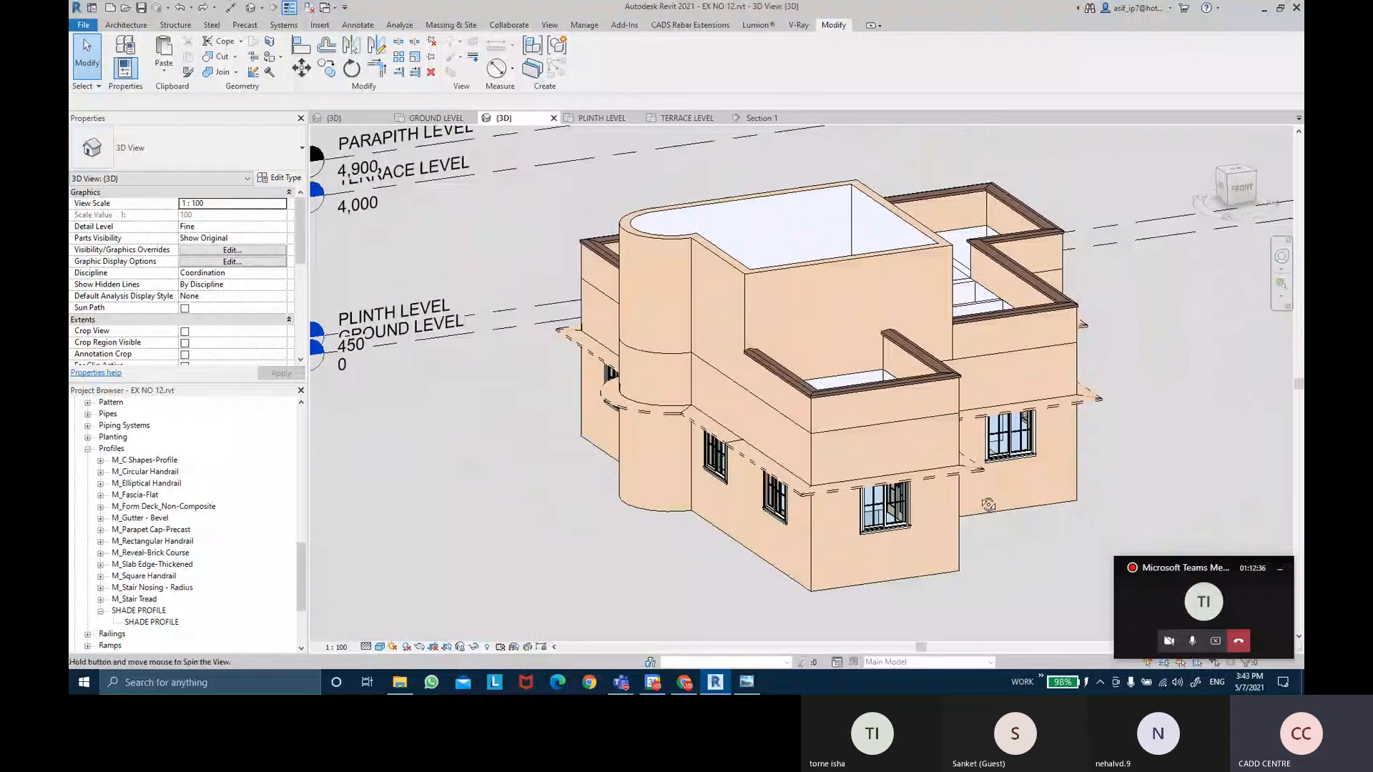
pyautogui.moveTo(1061, 452); pyautogui.dragTo(906, 461, button='middle')
# Open Section 1 and zoom in on the upper and lower wall faces.
pyautogui.click(777, 117)
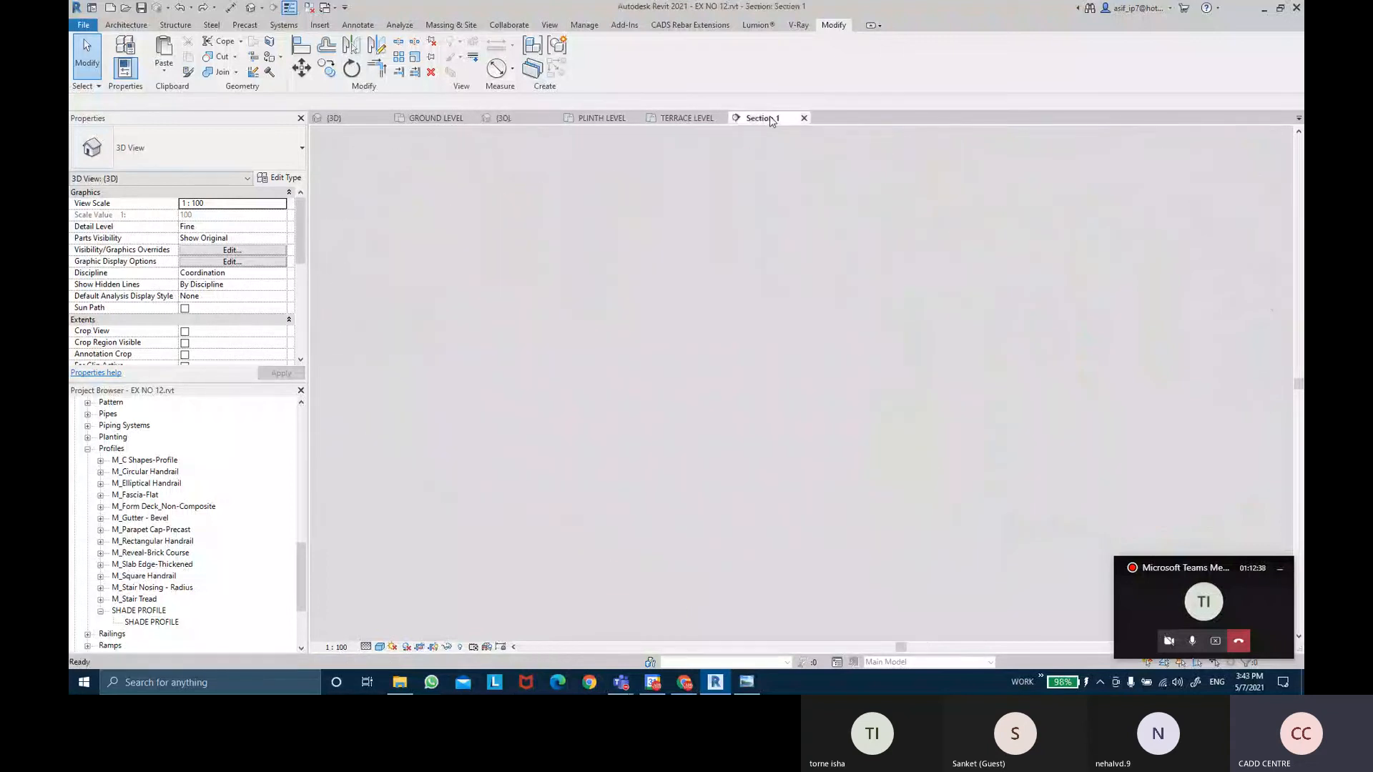
pyautogui.scroll(4, 697, 352)
pyautogui.scroll(3, 716, 359)
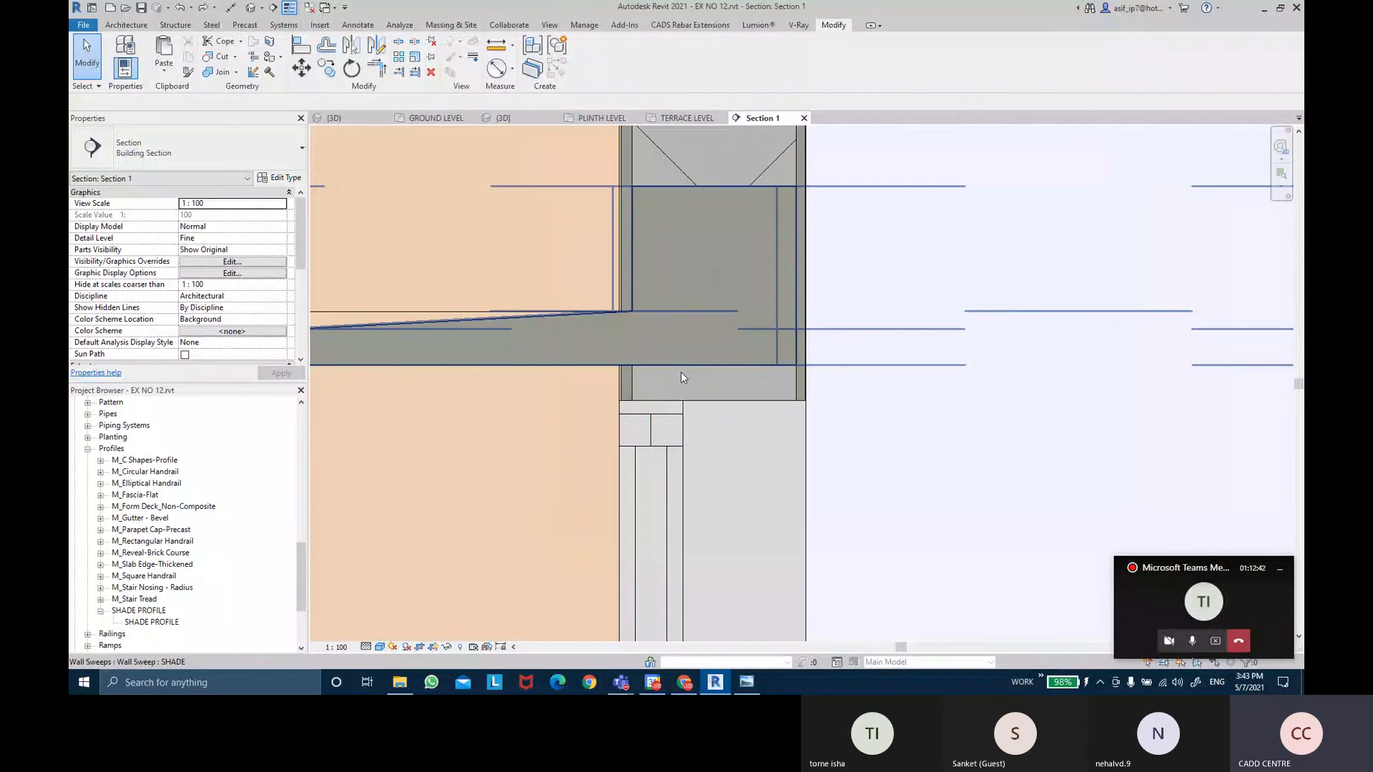
pyautogui.scroll(-5, 681, 372)
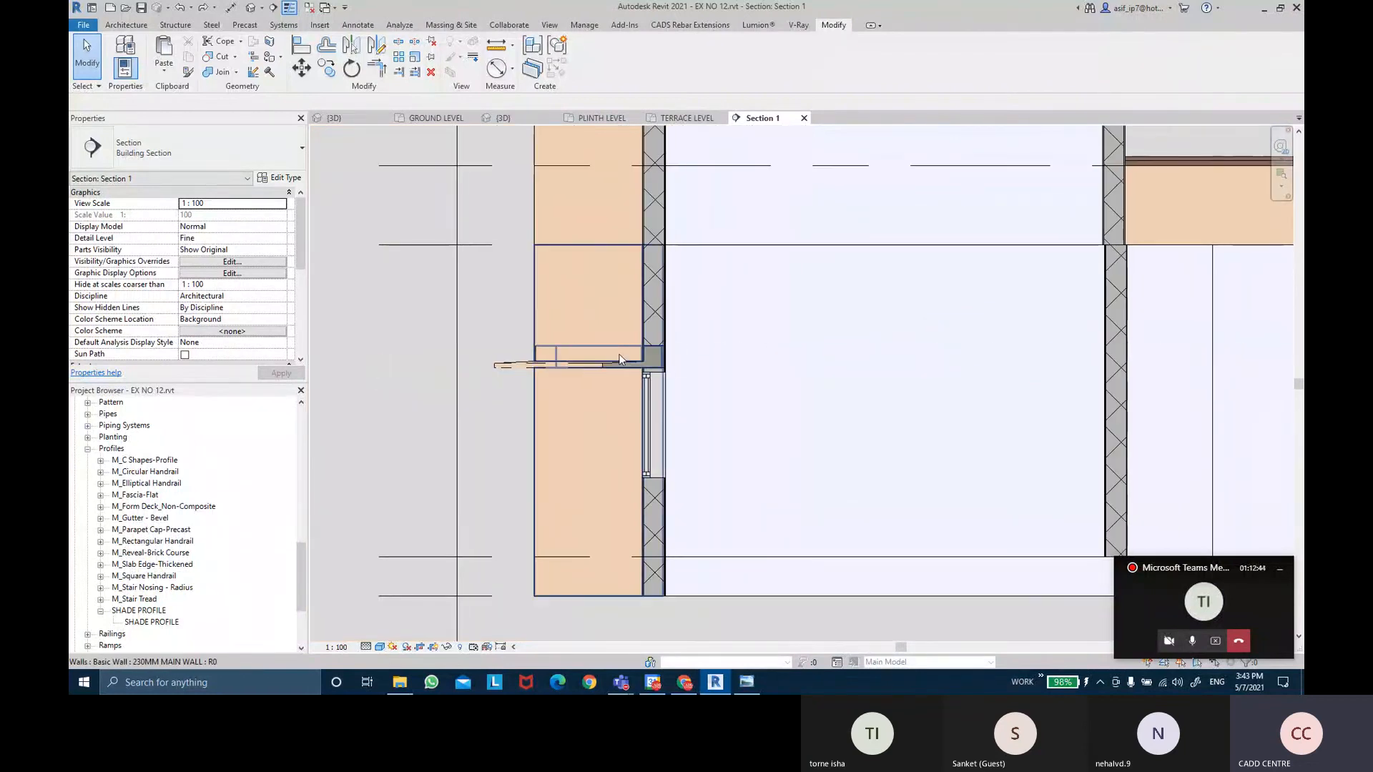
pyautogui.scroll(-3, 663, 377)
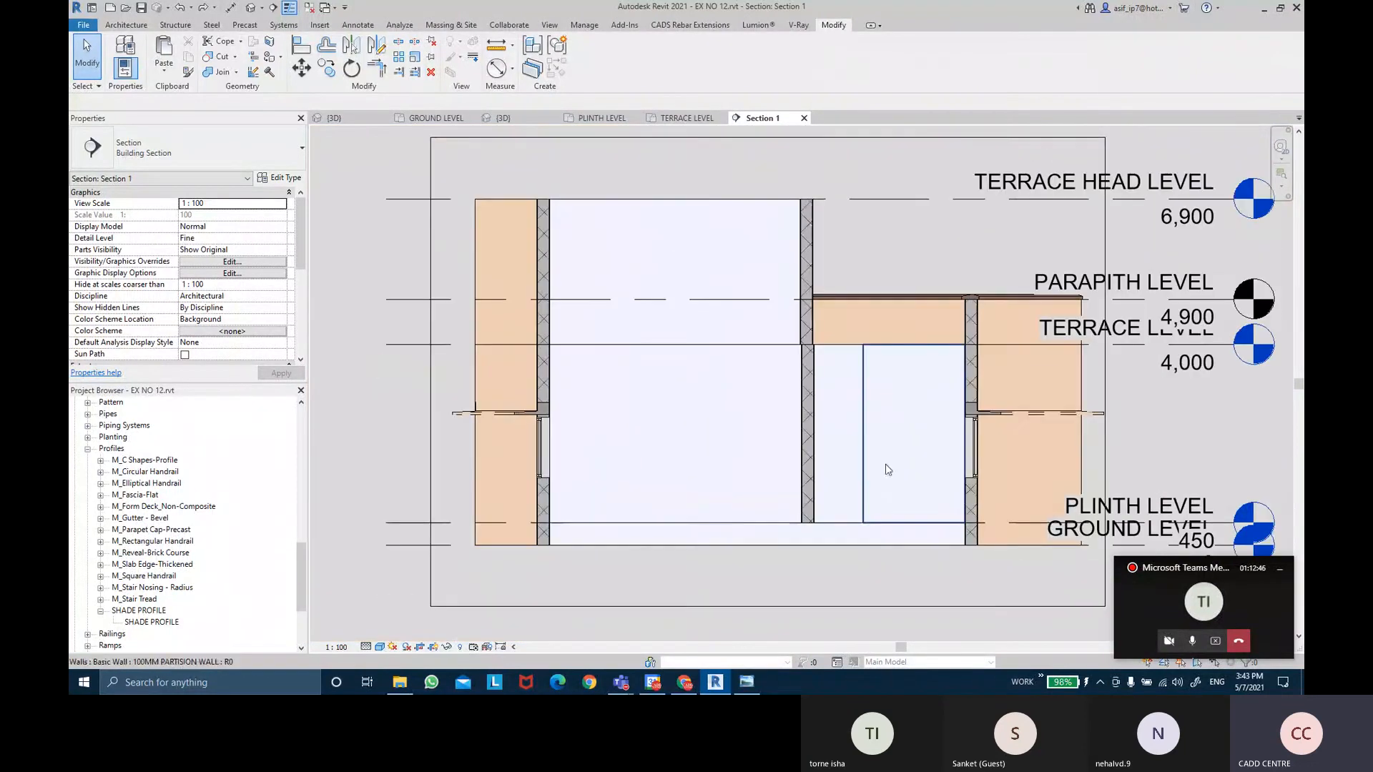
pyautogui.scroll(3, 811, 391)
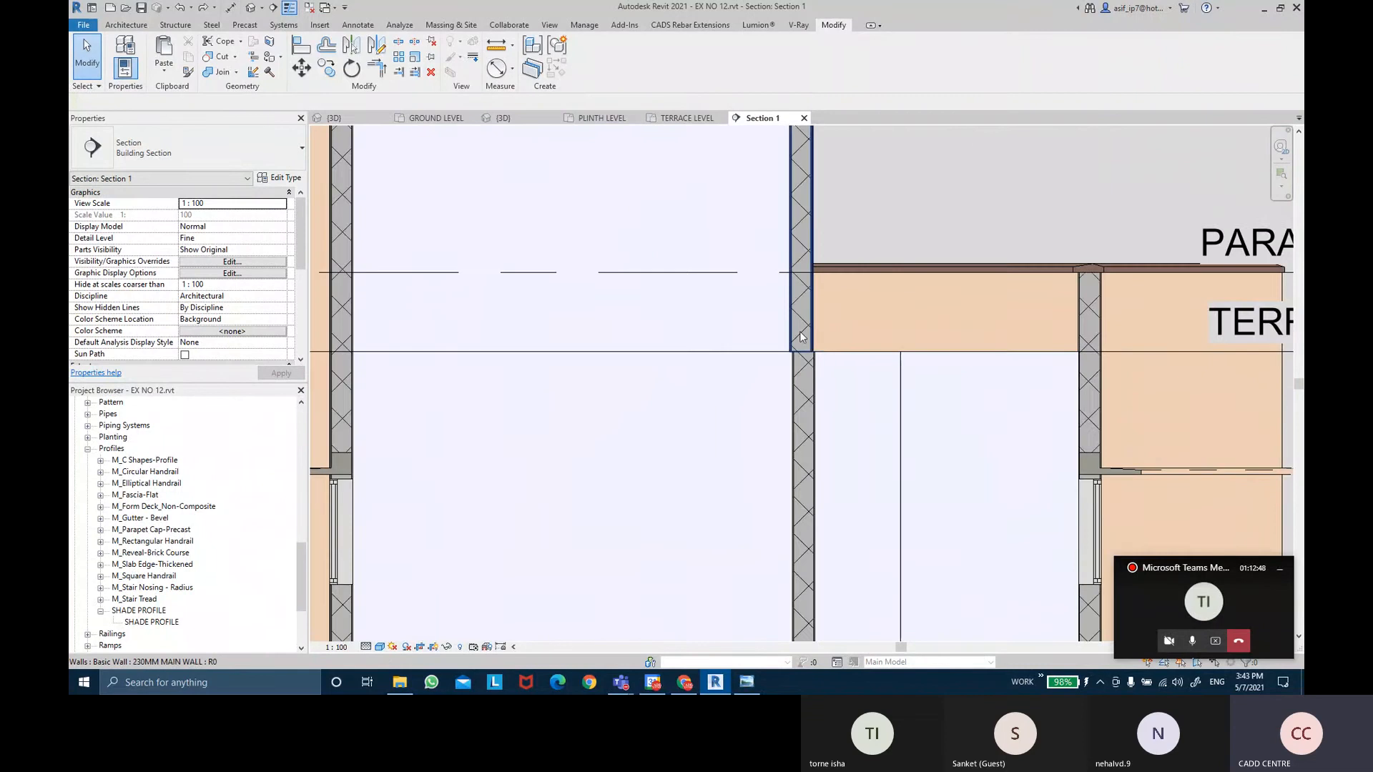
pyautogui.scroll(3, 811, 391)
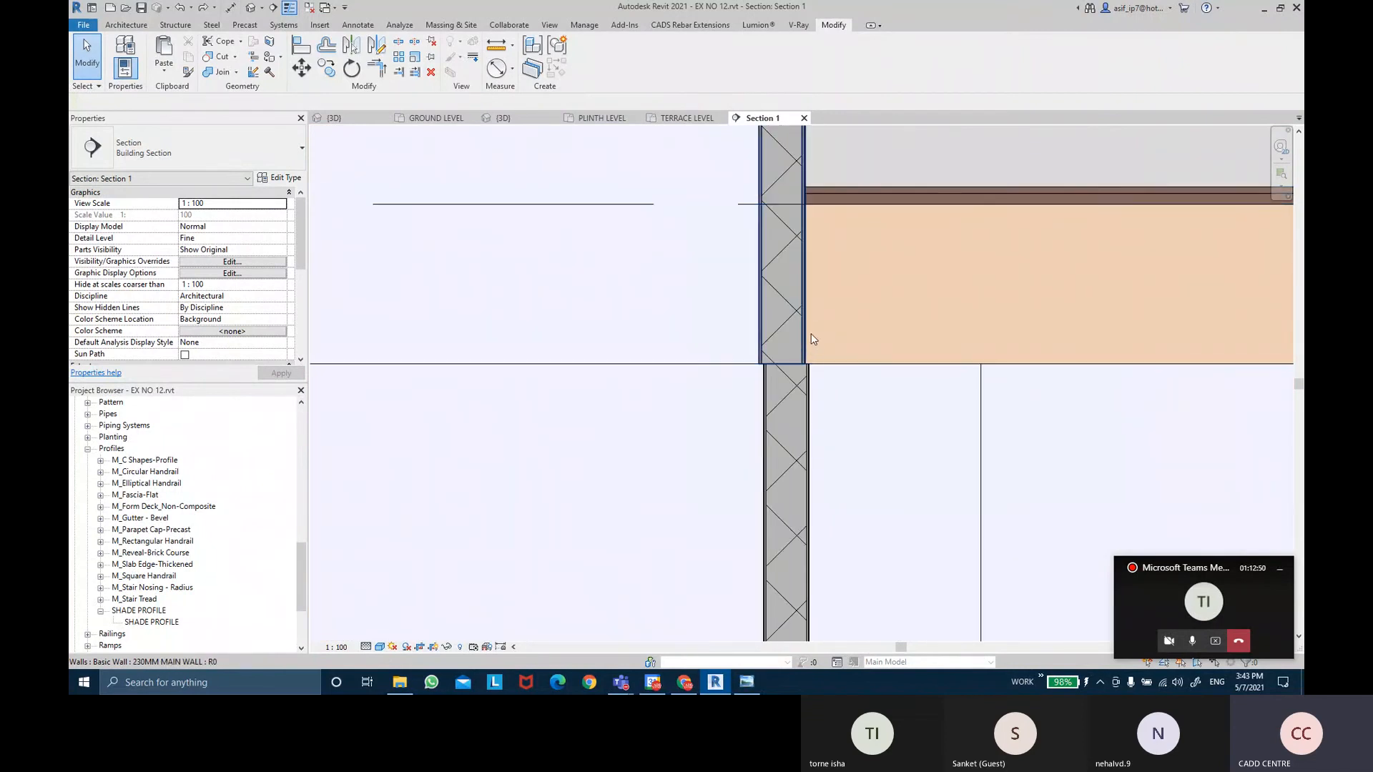
pyautogui.scroll(1, 810, 333)
# Align the upper wall's face flush with the lower wall using AL, then return to 3D.
pyautogui.press('a')
pyautogui.press('l')
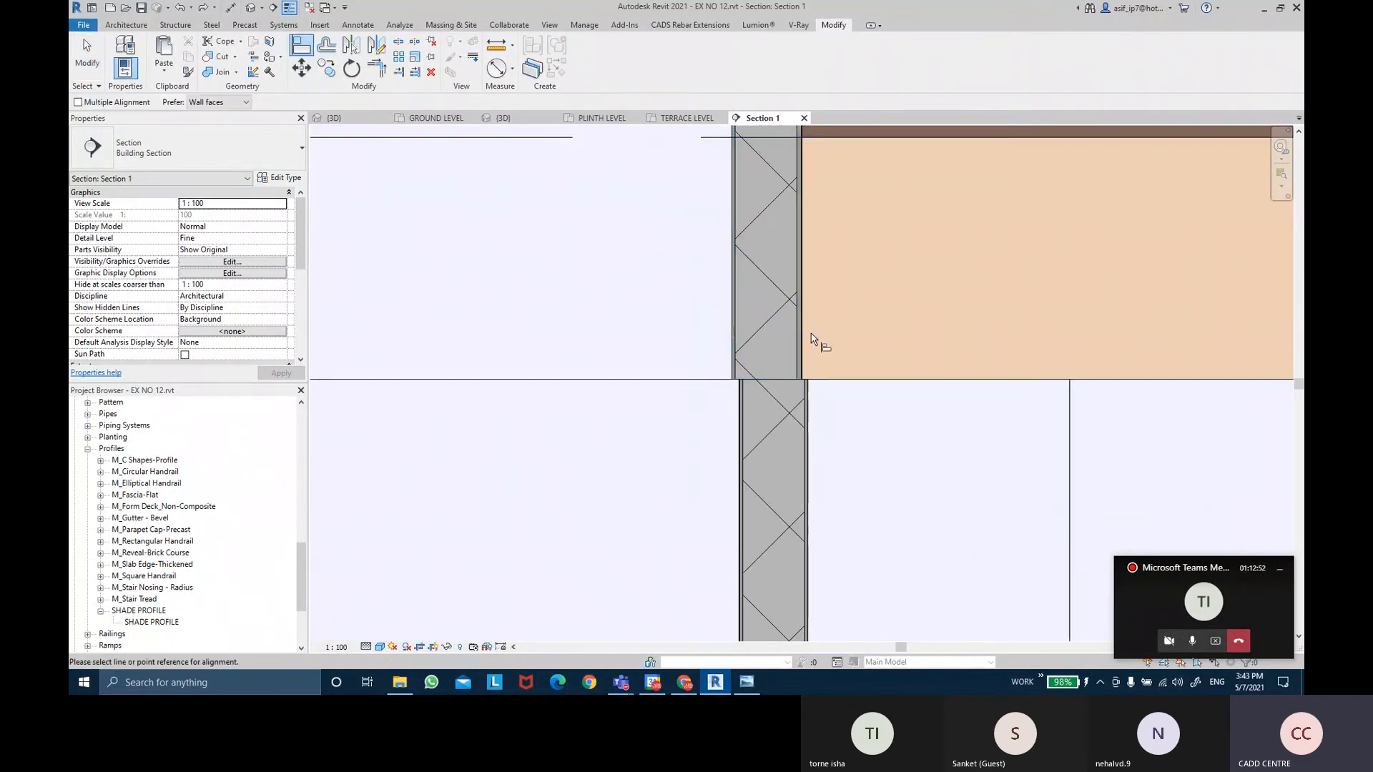
pyautogui.scroll(1, 811, 334)
pyautogui.scroll(1, 808, 415)
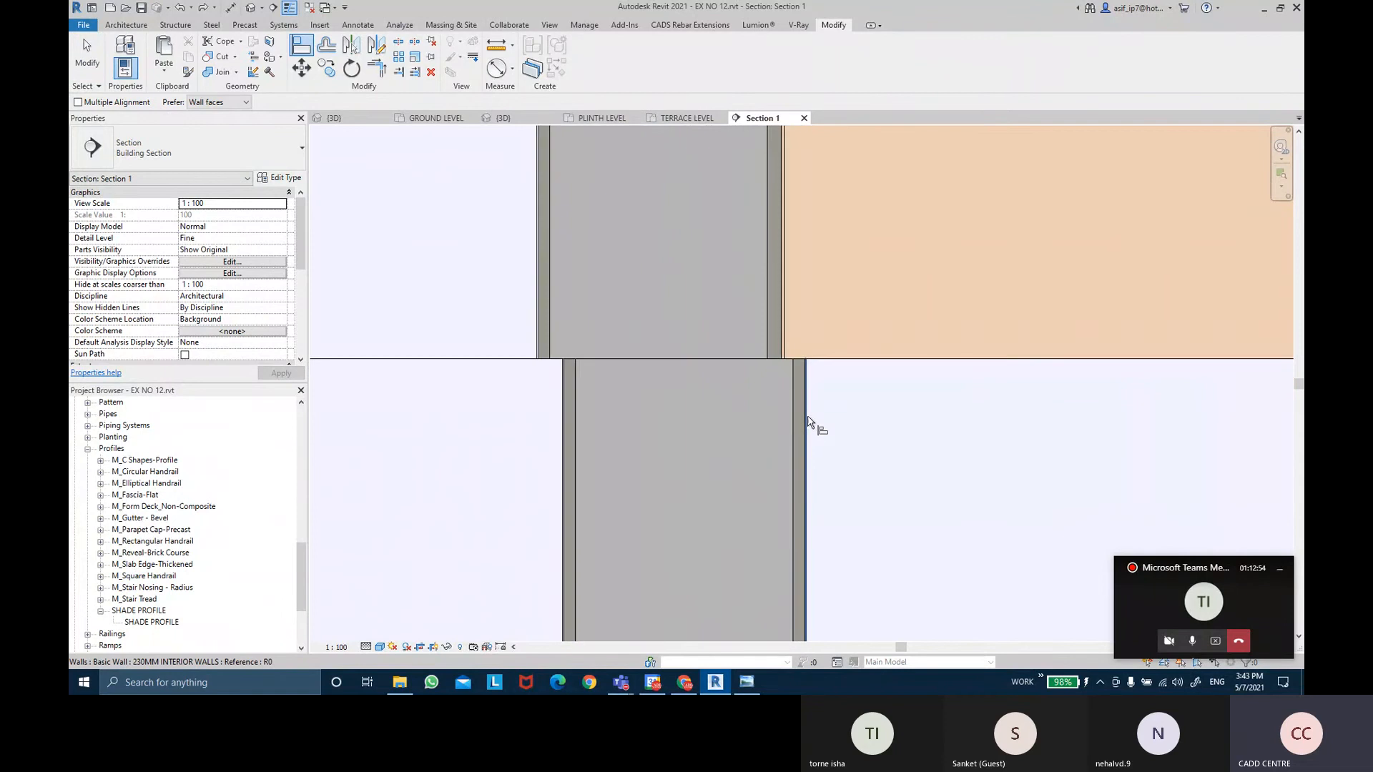
pyautogui.click(792, 413)
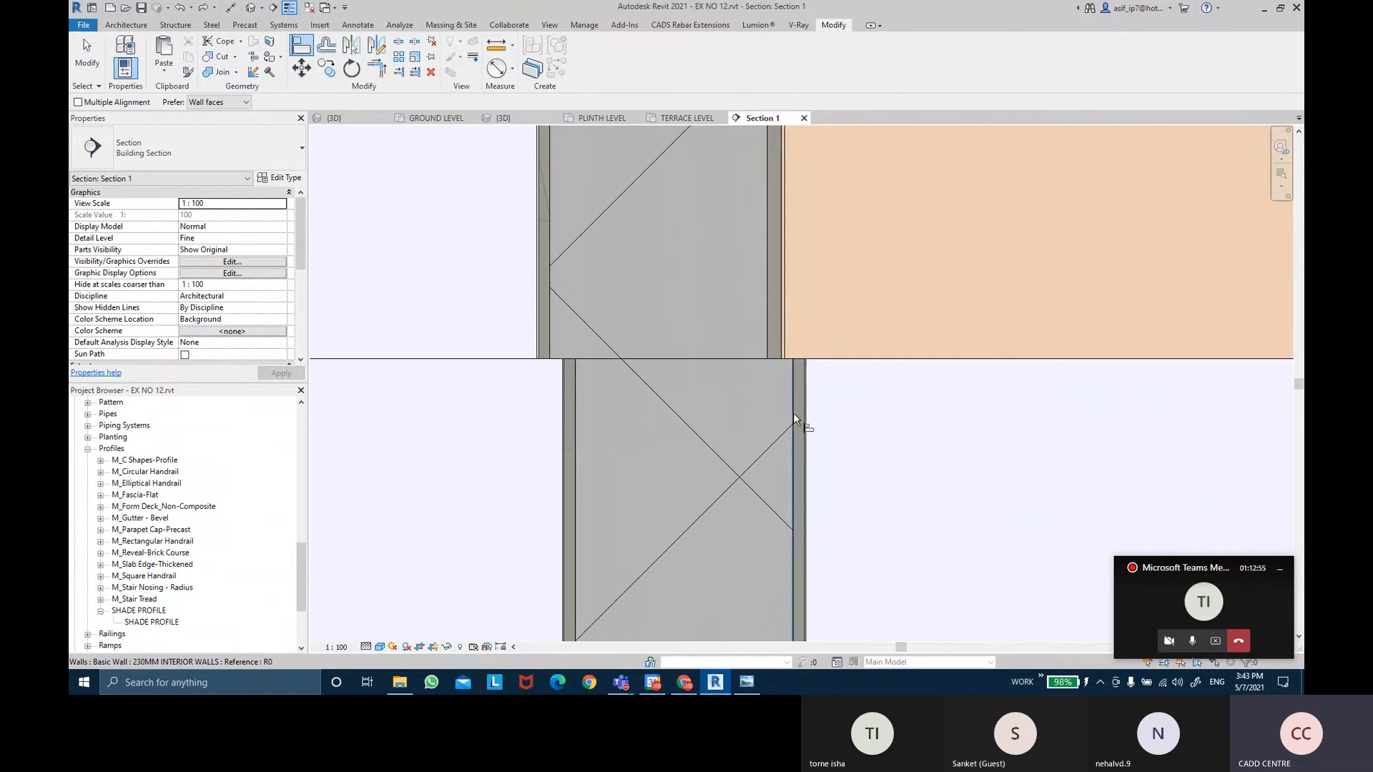
pyautogui.click(769, 344)
pyautogui.scroll(-2, 824, 453)
pyautogui.scroll(-1, 823, 454)
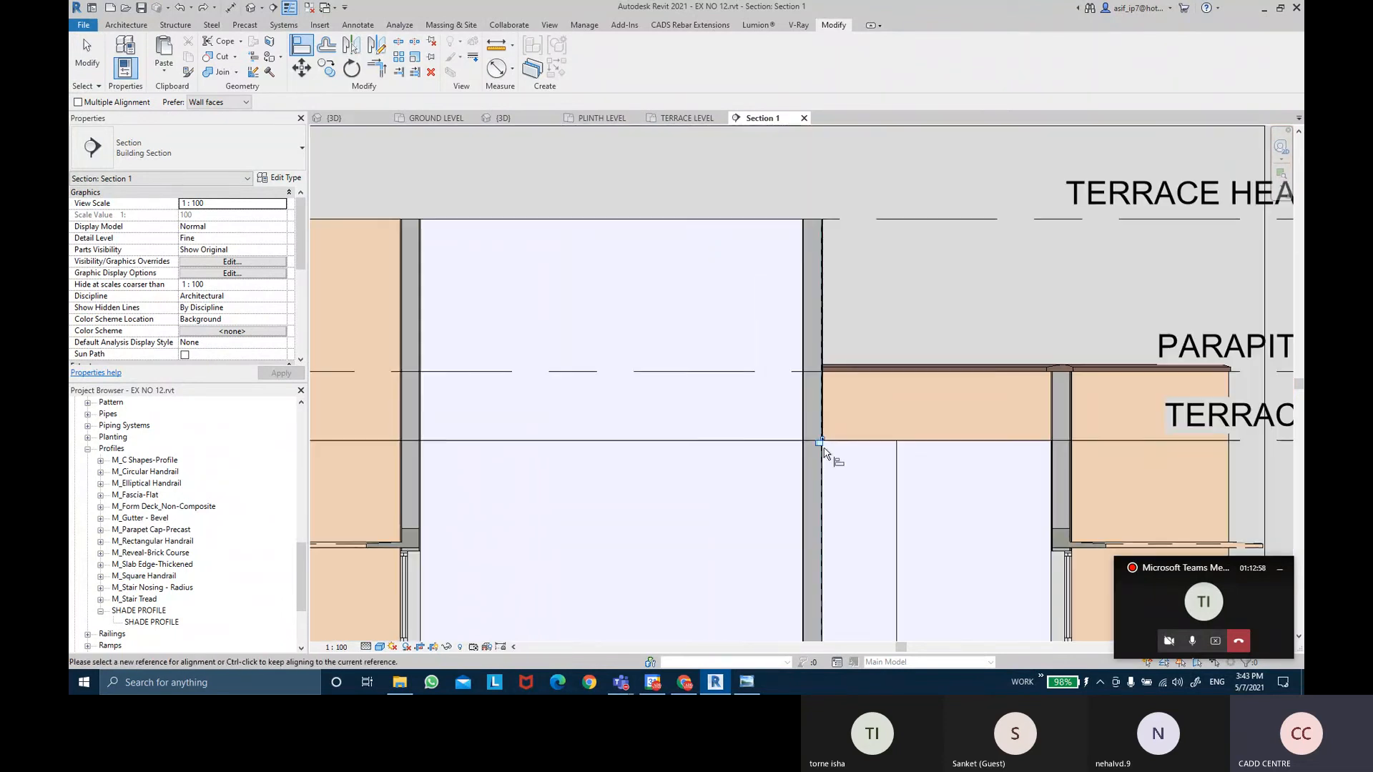
pyautogui.press('Escape')
pyautogui.press('Escape')
pyautogui.scroll(-1, 686, 438)
pyautogui.moveTo(678, 414); pyautogui.dragTo(657, 416, button='middle')
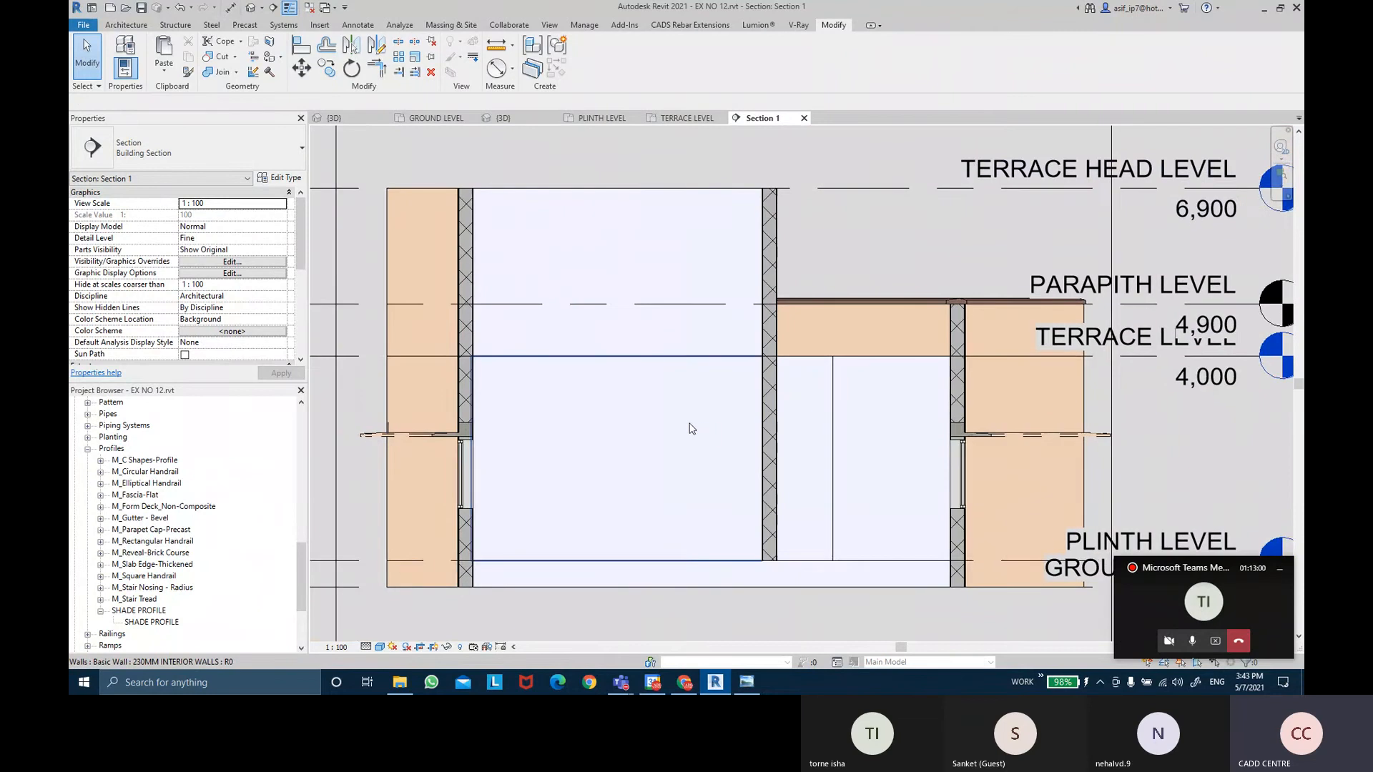
pyautogui.click(252, 8)
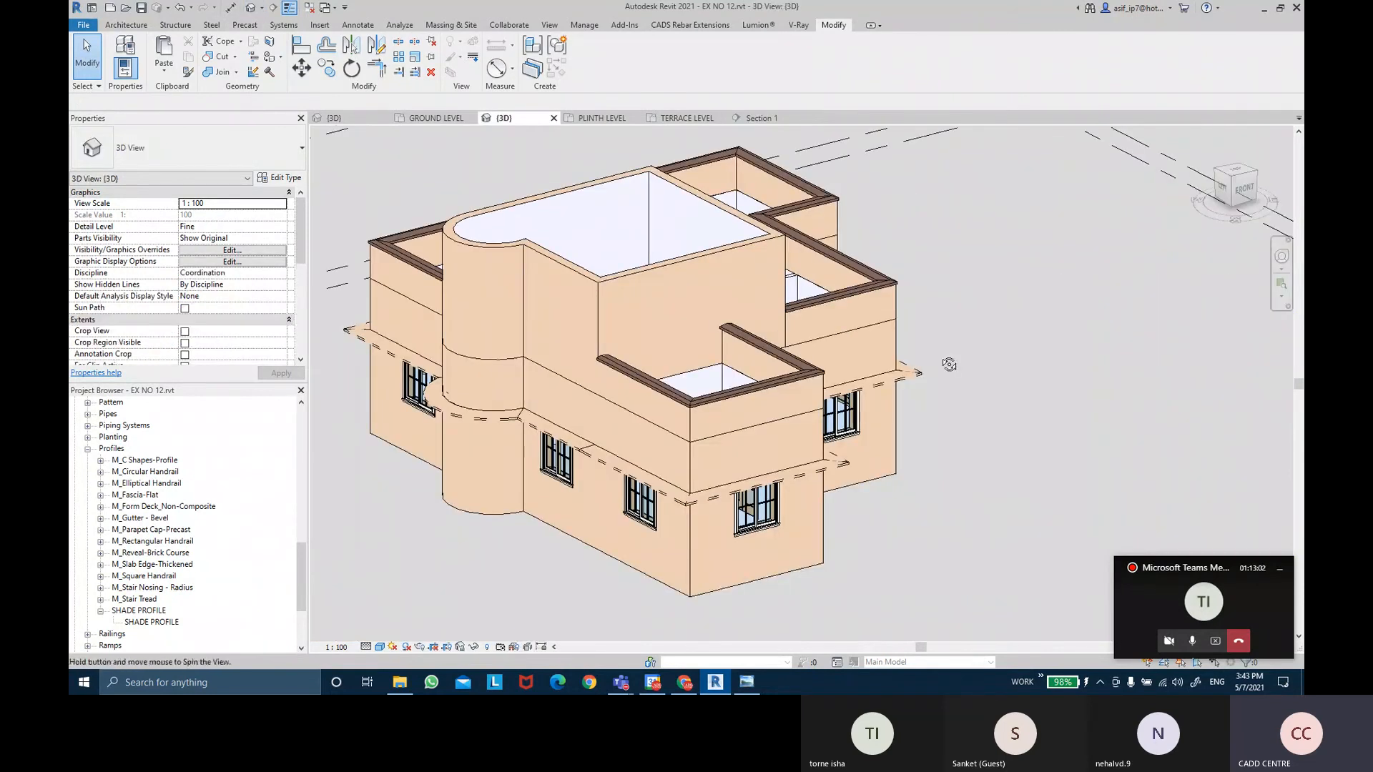
# Align the interior wall's face to the main wall face in 3D with AL.
pyautogui.keyDown('shift'); pyautogui.moveTo(950, 362); pyautogui.dragTo(601, 472, button='middle'); pyautogui.keyUp('shift')
pyautogui.scroll(5, 601, 443)
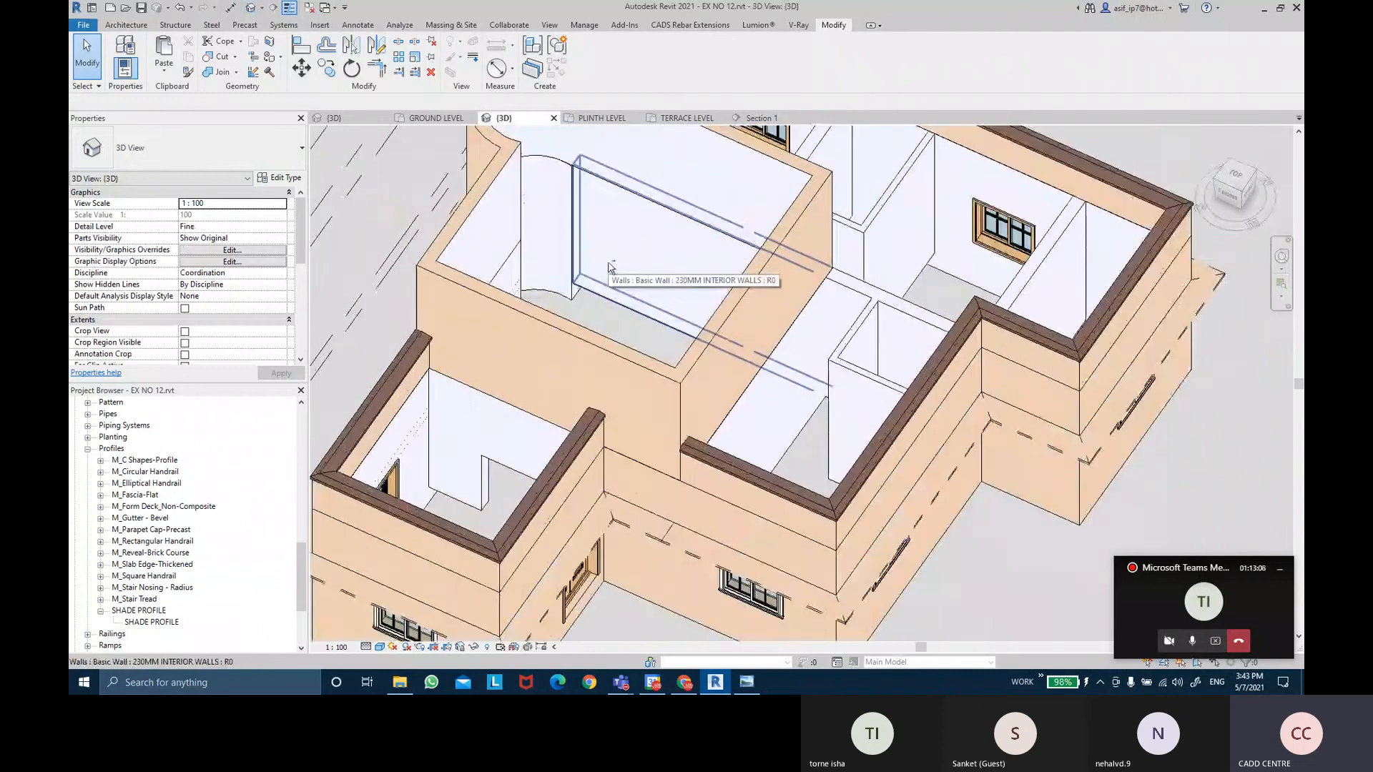
pyautogui.scroll(4, 601, 415)
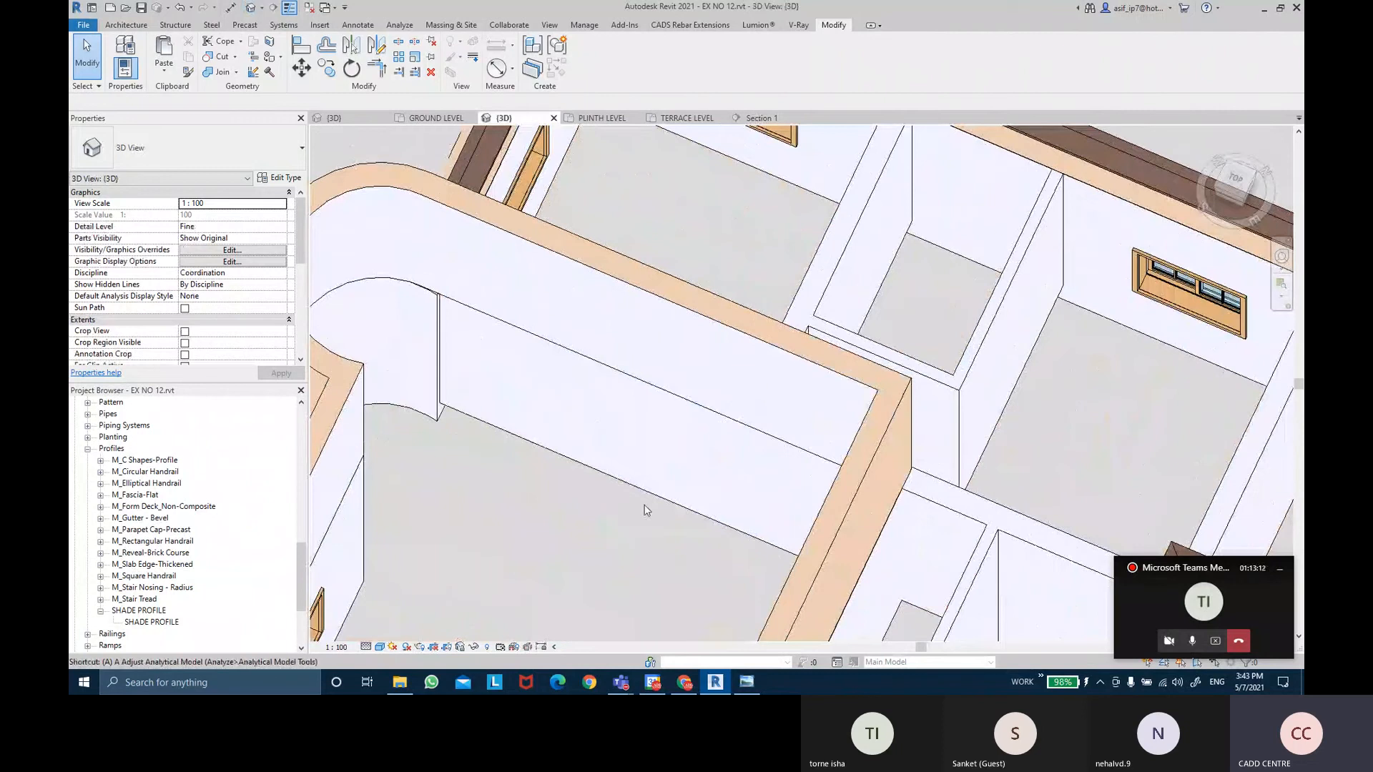
pyautogui.press('a')
pyautogui.press('l')
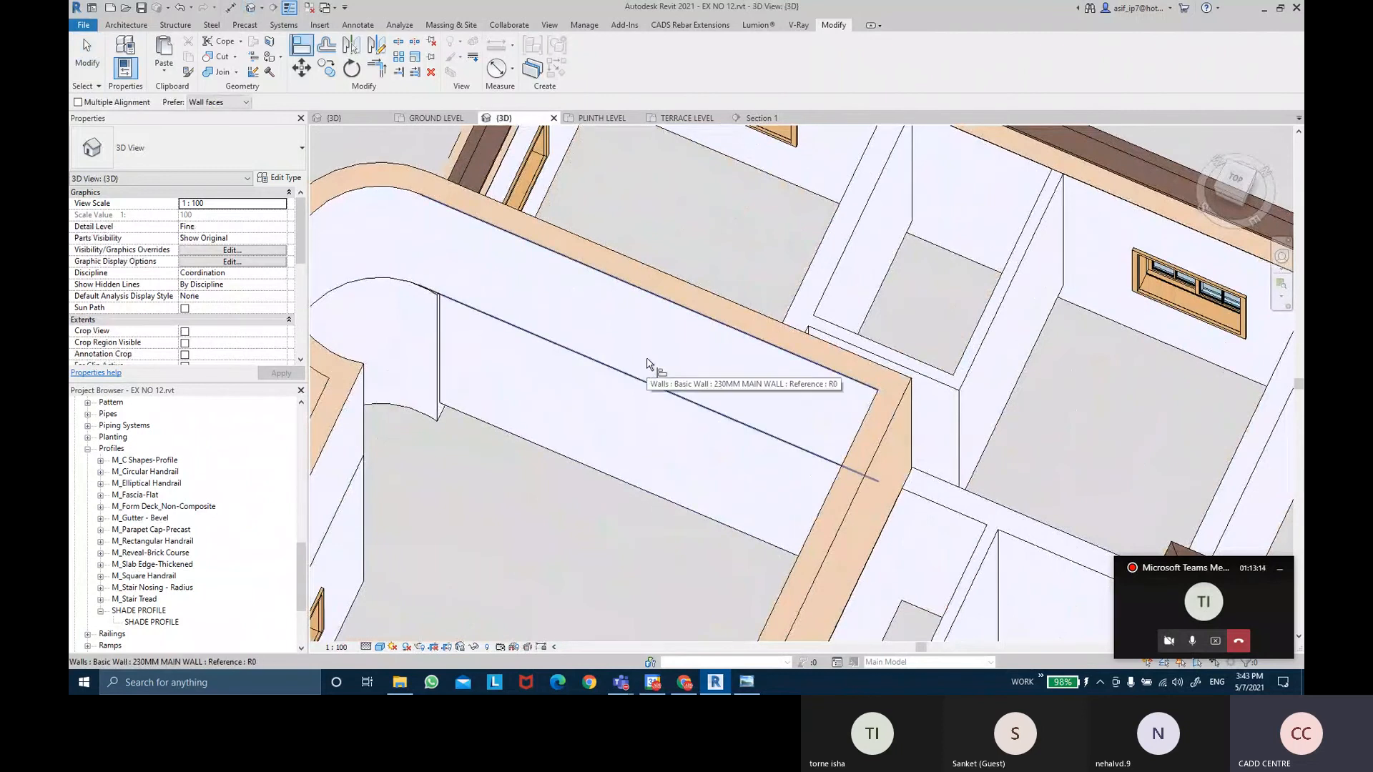
pyautogui.click(670, 326)
pyautogui.click(640, 417)
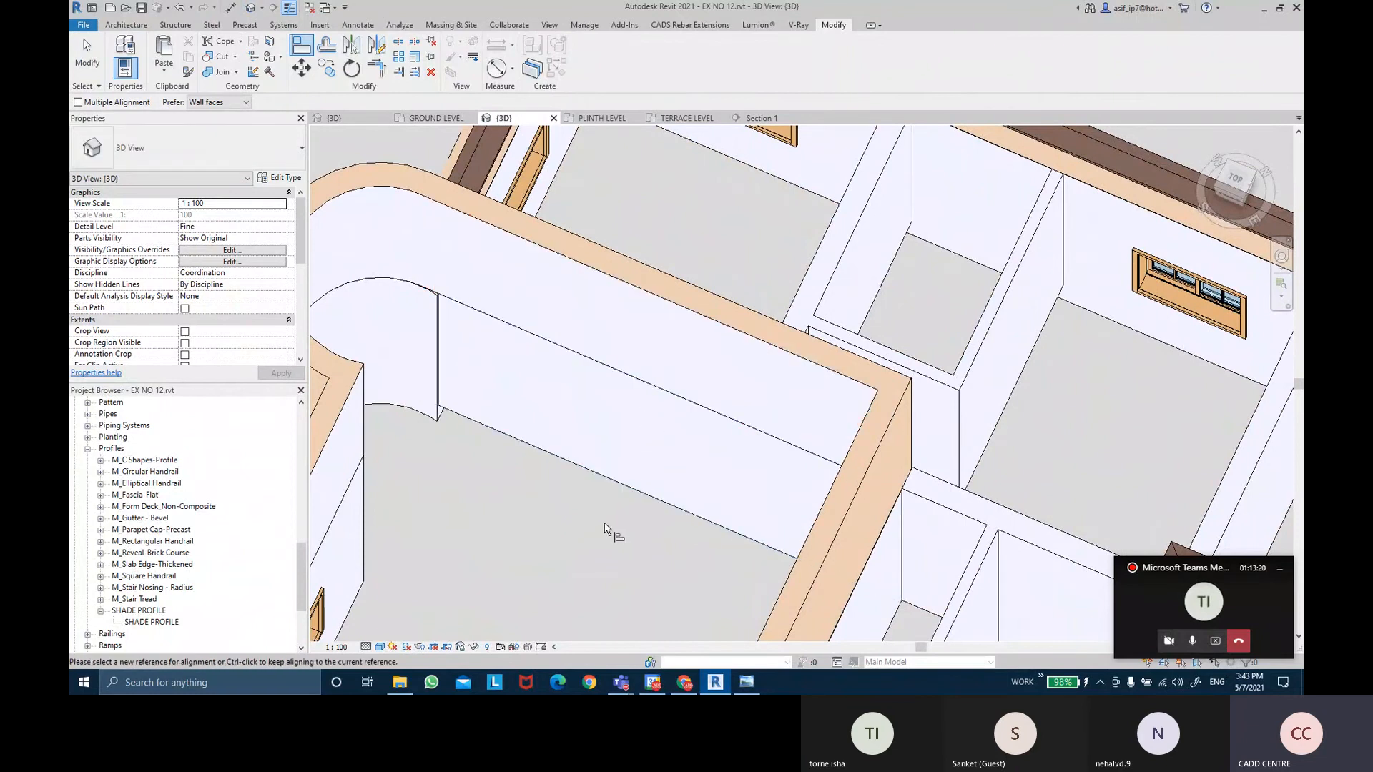
pyautogui.keyDown('shift'); pyautogui.moveTo(567, 533); pyautogui.dragTo(444, 442, button='middle'); pyautogui.keyUp('shift')
pyautogui.moveTo(909, 526); pyautogui.dragTo(711, 530, button='middle')
pyautogui.press('Escape')
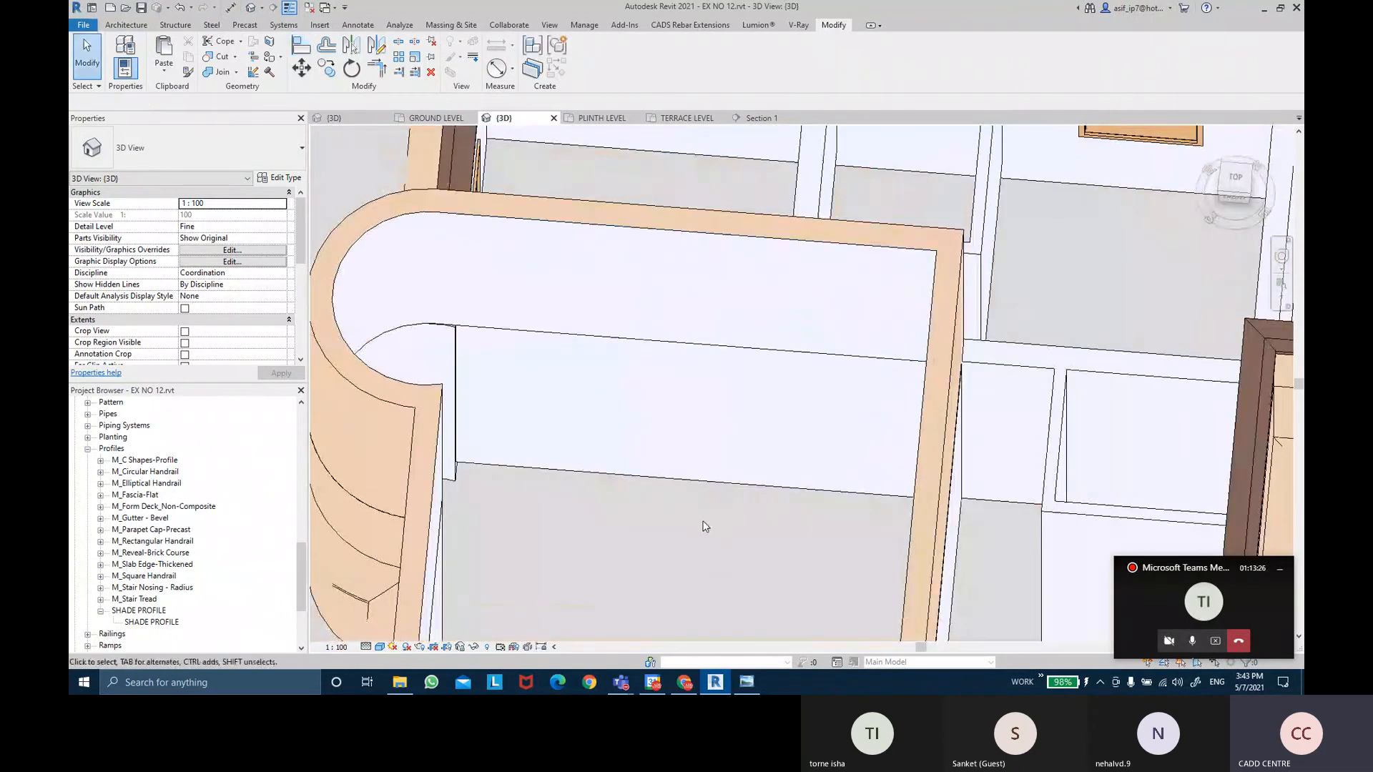
# Orbit from top-down to isometric to check the aligned wall ends.
pyautogui.keyDown('shift'); pyautogui.moveTo(677, 475); pyautogui.dragTo(684, 582, button='middle'); pyautogui.keyUp('shift')
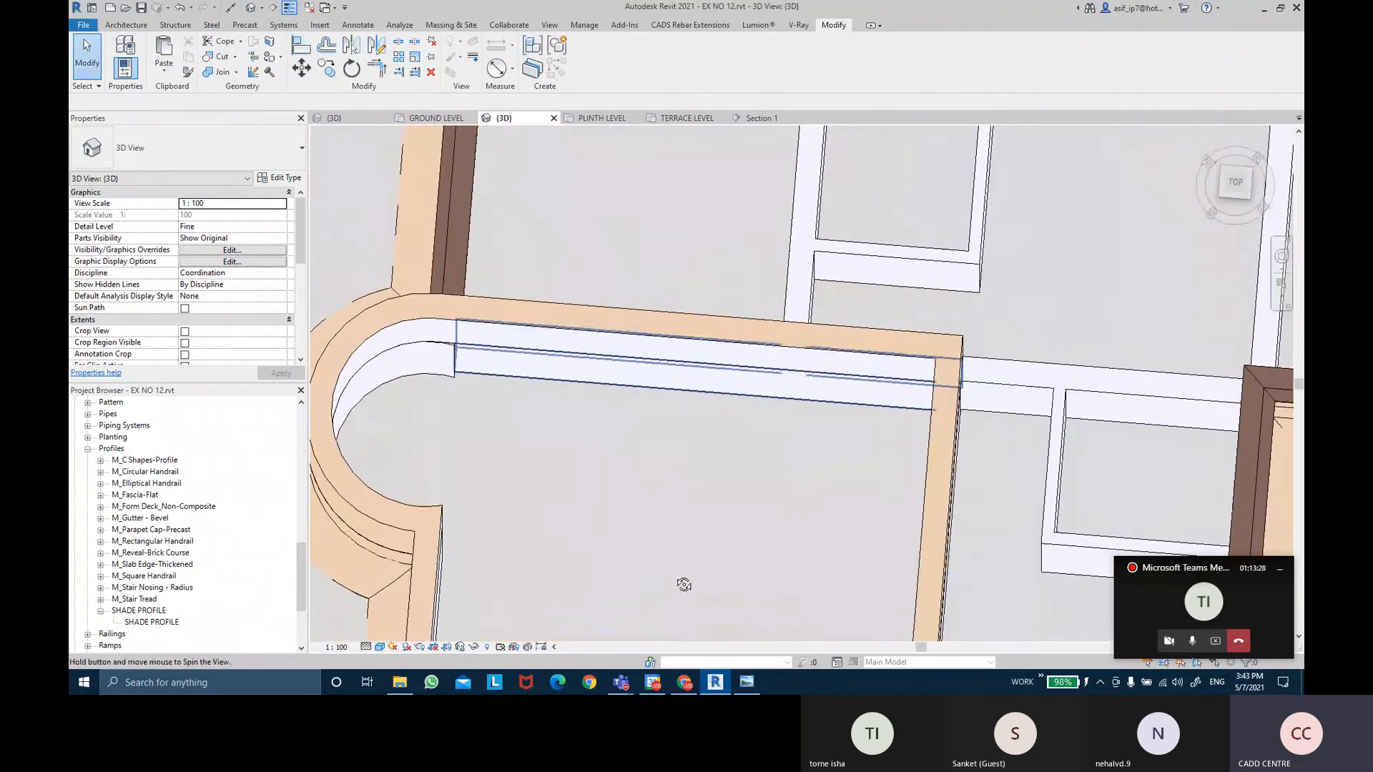
pyautogui.scroll(2, 489, 363)
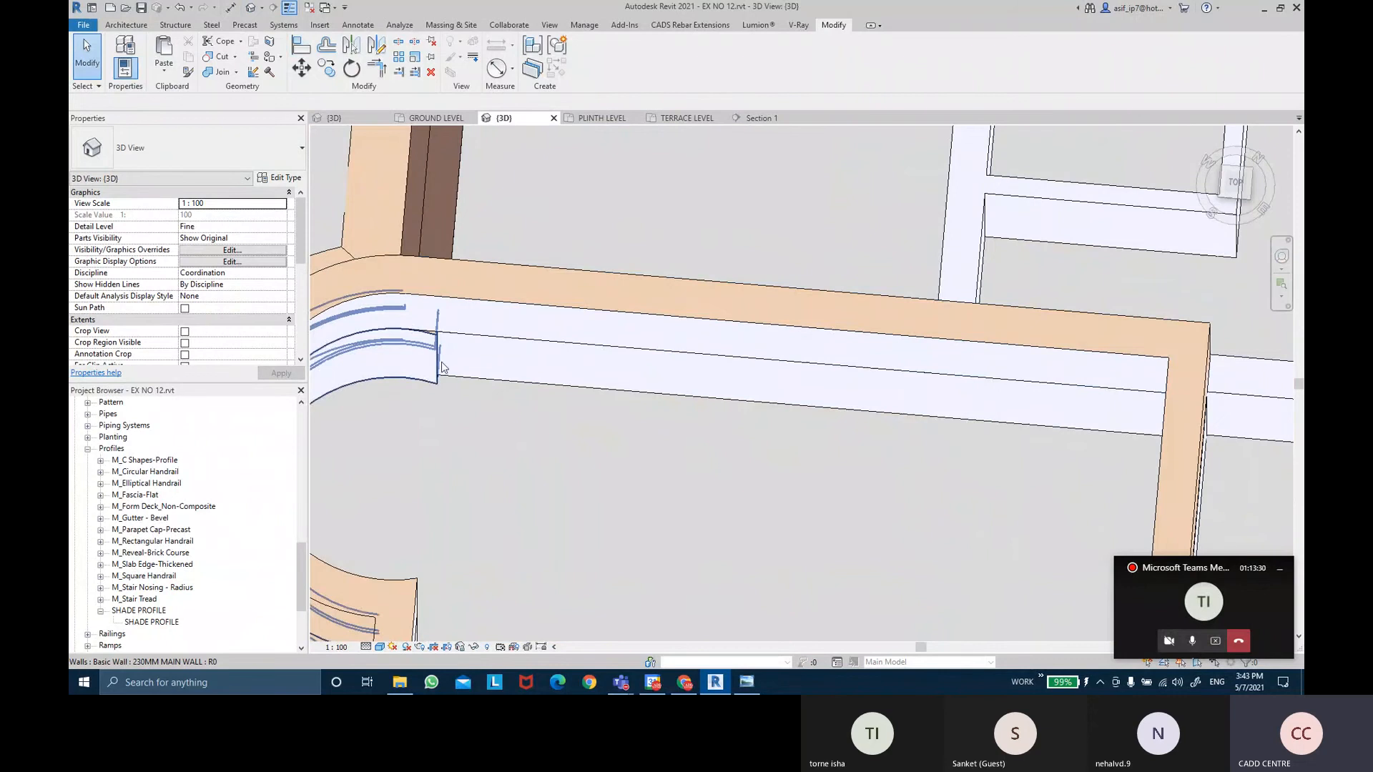
pyautogui.keyDown('shift'); pyautogui.moveTo(463, 360); pyautogui.dragTo(469, 358, button='middle'); pyautogui.keyUp('shift')
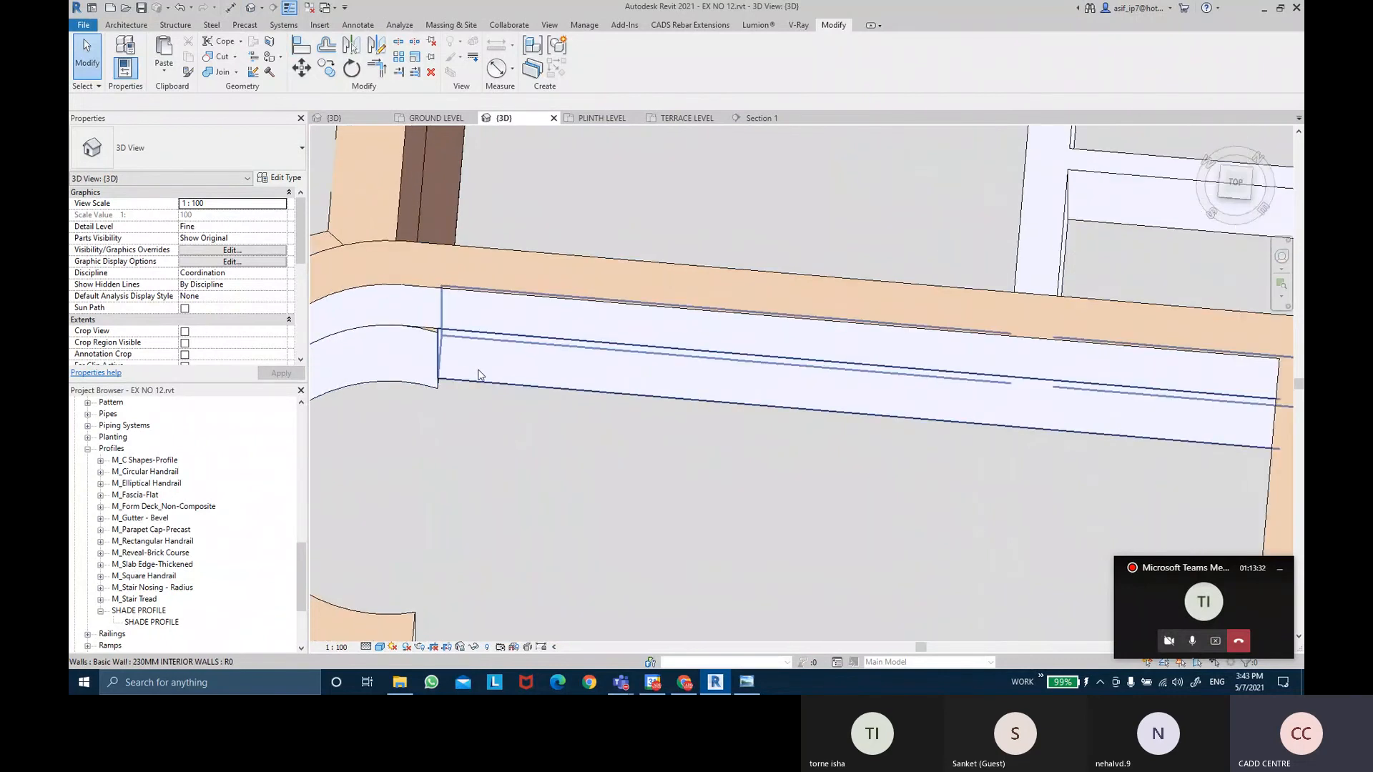
pyautogui.scroll(-4, 533, 415)
pyautogui.keyDown('shift'); pyautogui.moveTo(534, 415); pyautogui.dragTo(595, 594, button='middle'); pyautogui.keyUp('shift')
pyautogui.scroll(2, 727, 231)
pyautogui.scroll(3, 614, 393)
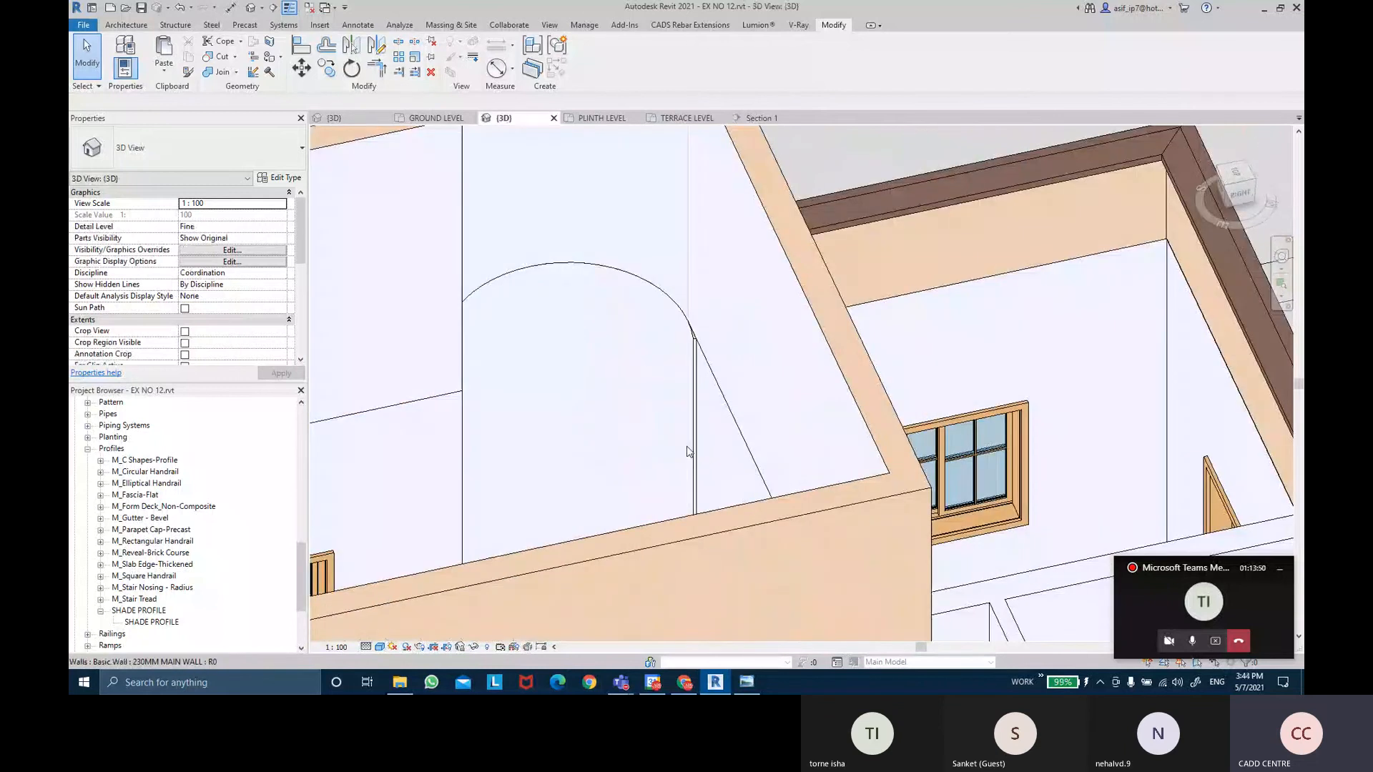
pyautogui.scroll(5, 693, 401)
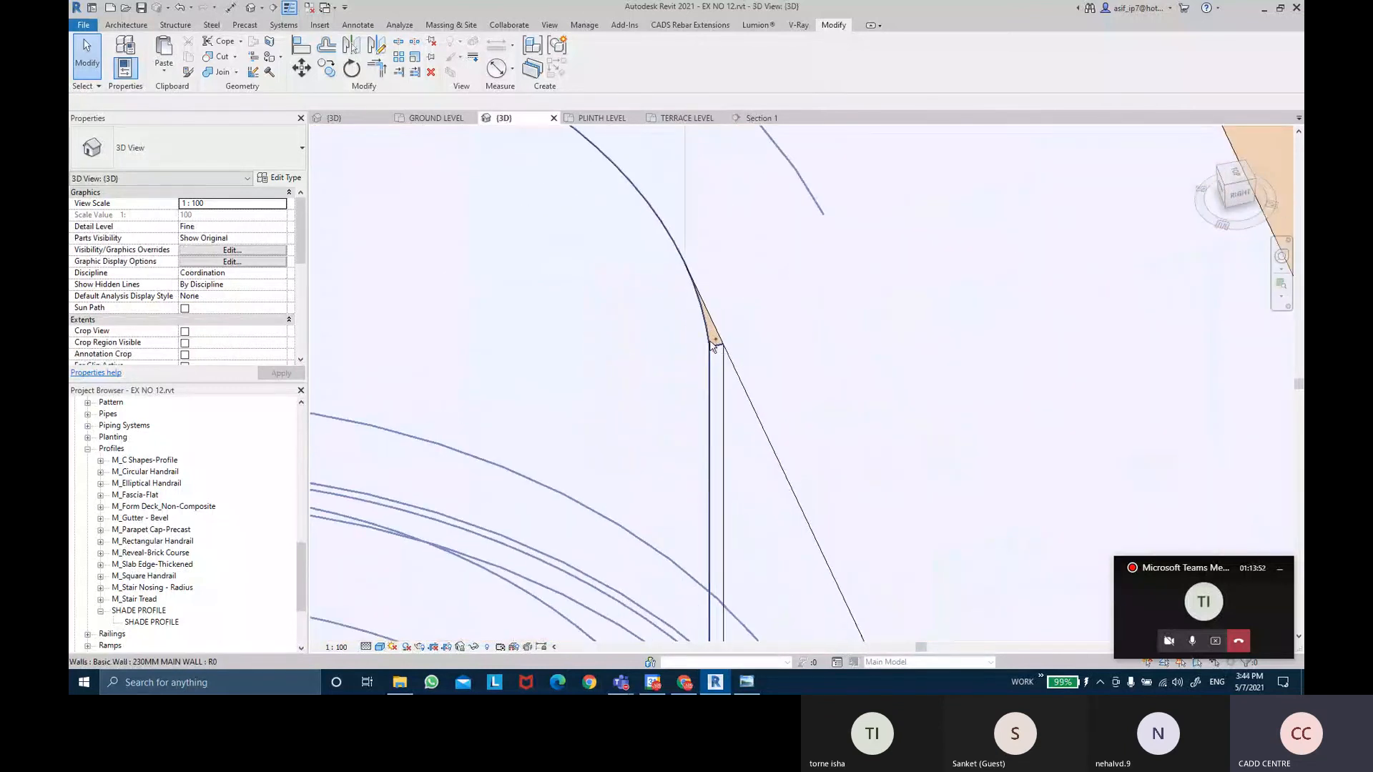
pyautogui.scroll(-6, 710, 342)
pyautogui.keyDown('shift'); pyautogui.moveTo(688, 377); pyautogui.dragTo(679, 509, button='middle'); pyautogui.keyUp('shift')
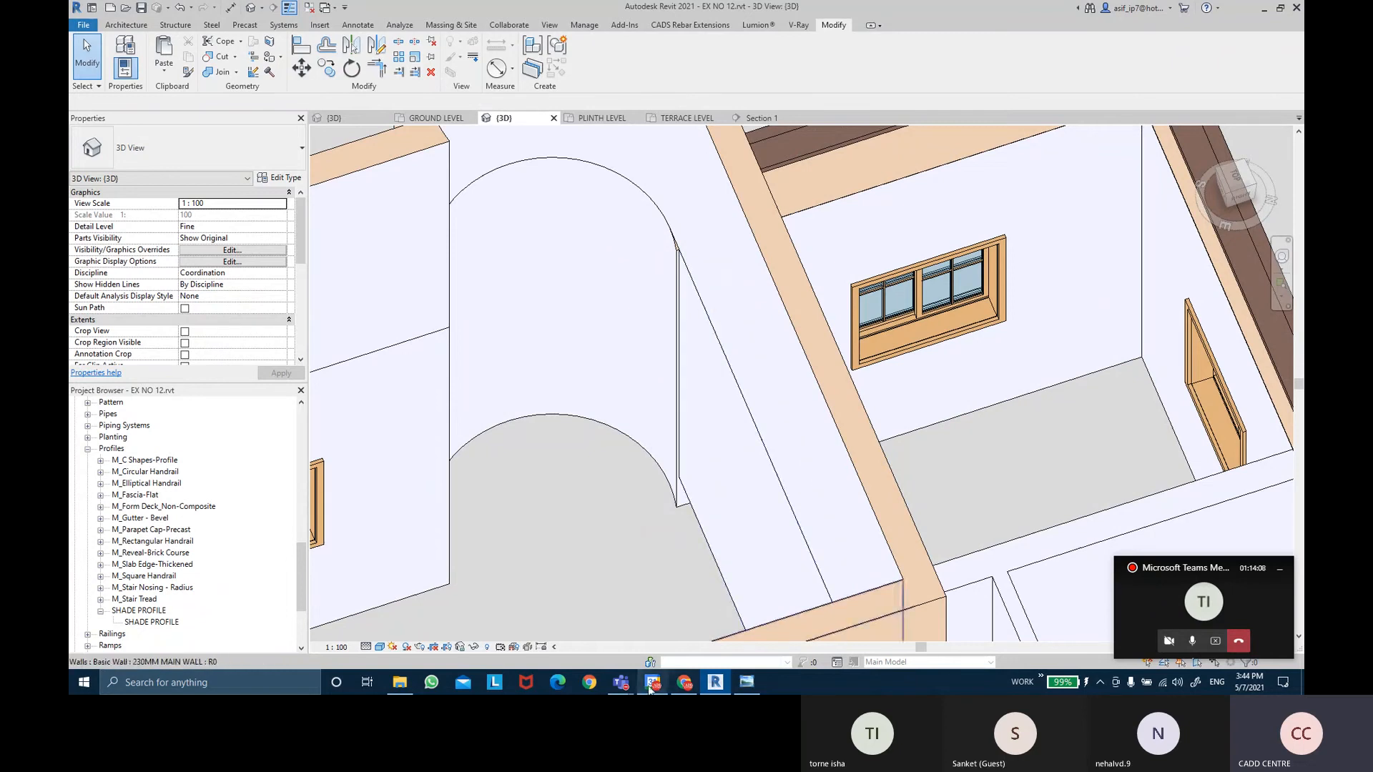
# Bring the Teams meeting to full screen and stop sharing the screen.
pyautogui.moveTo(620, 682)
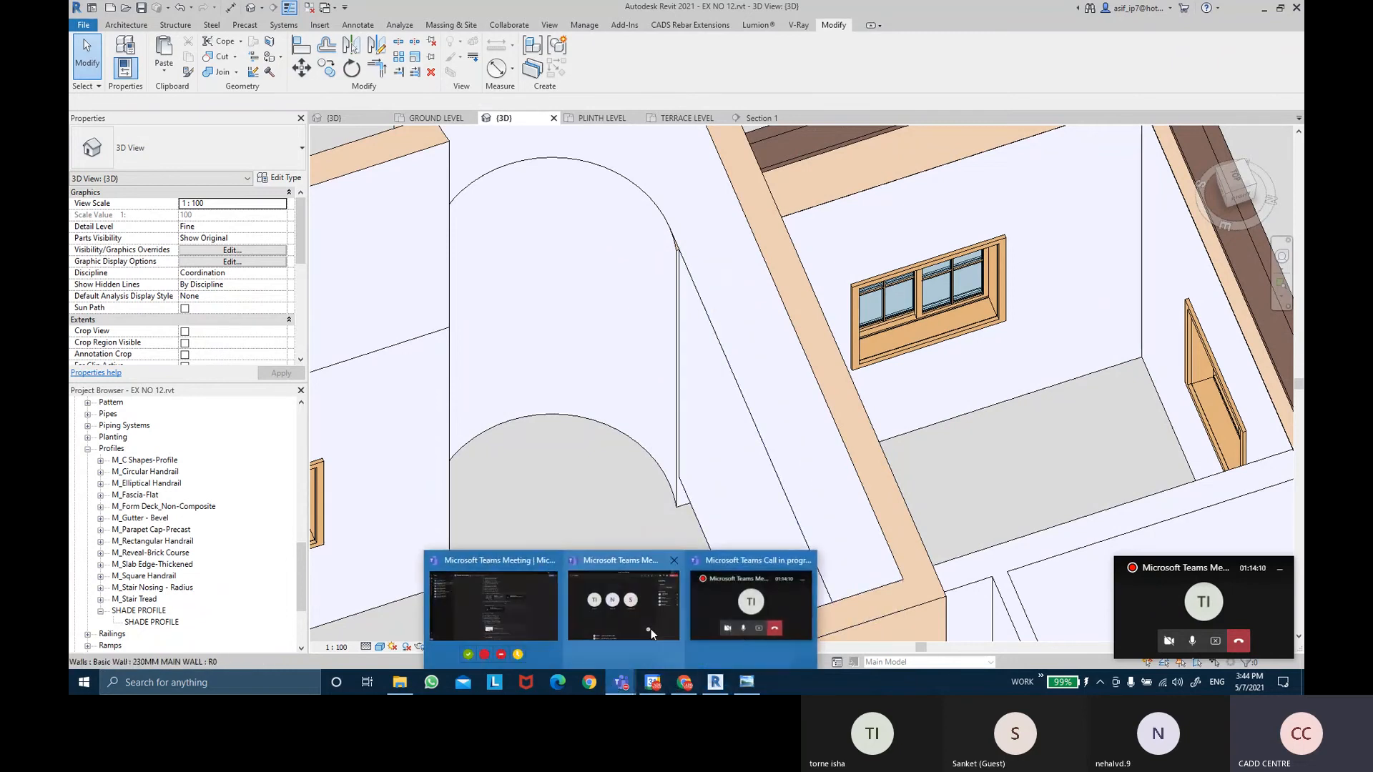
pyautogui.click(651, 629)
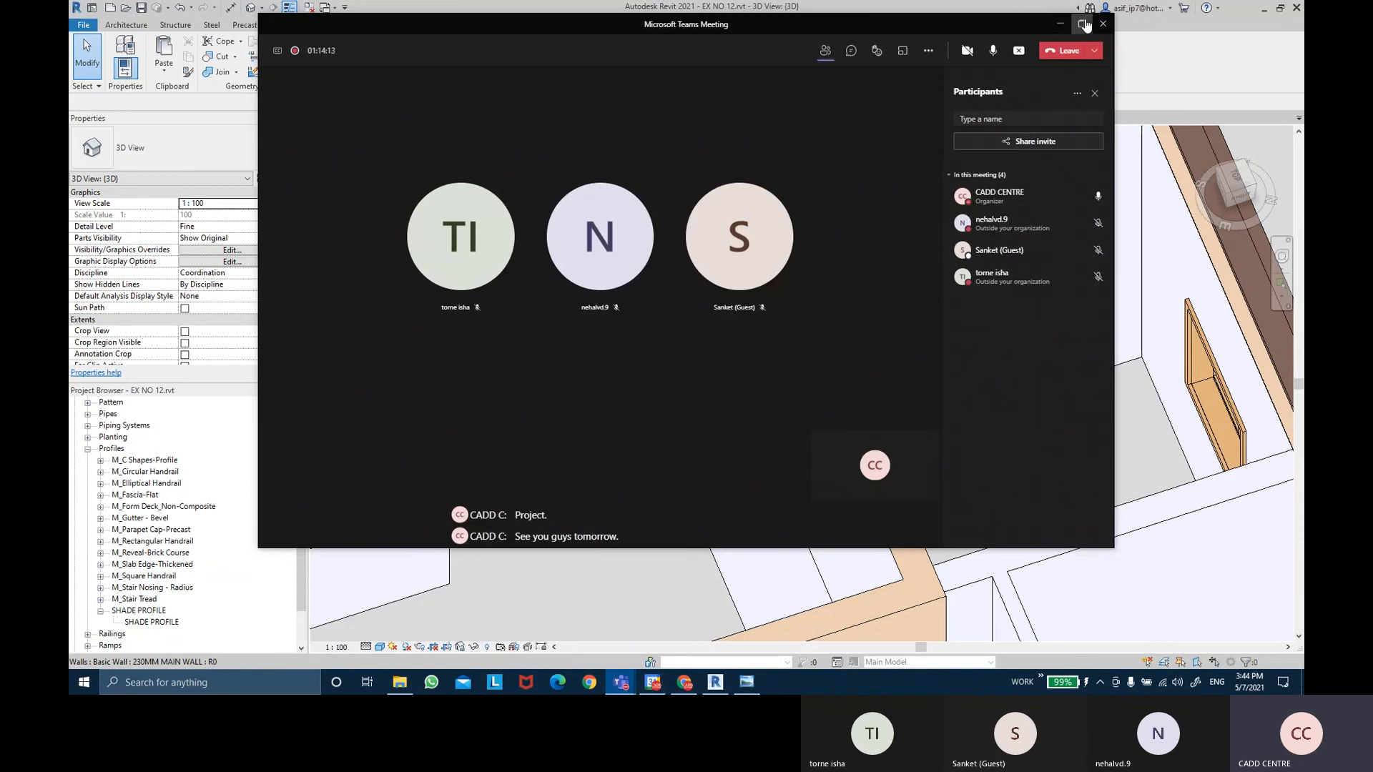
pyautogui.click(1083, 24)
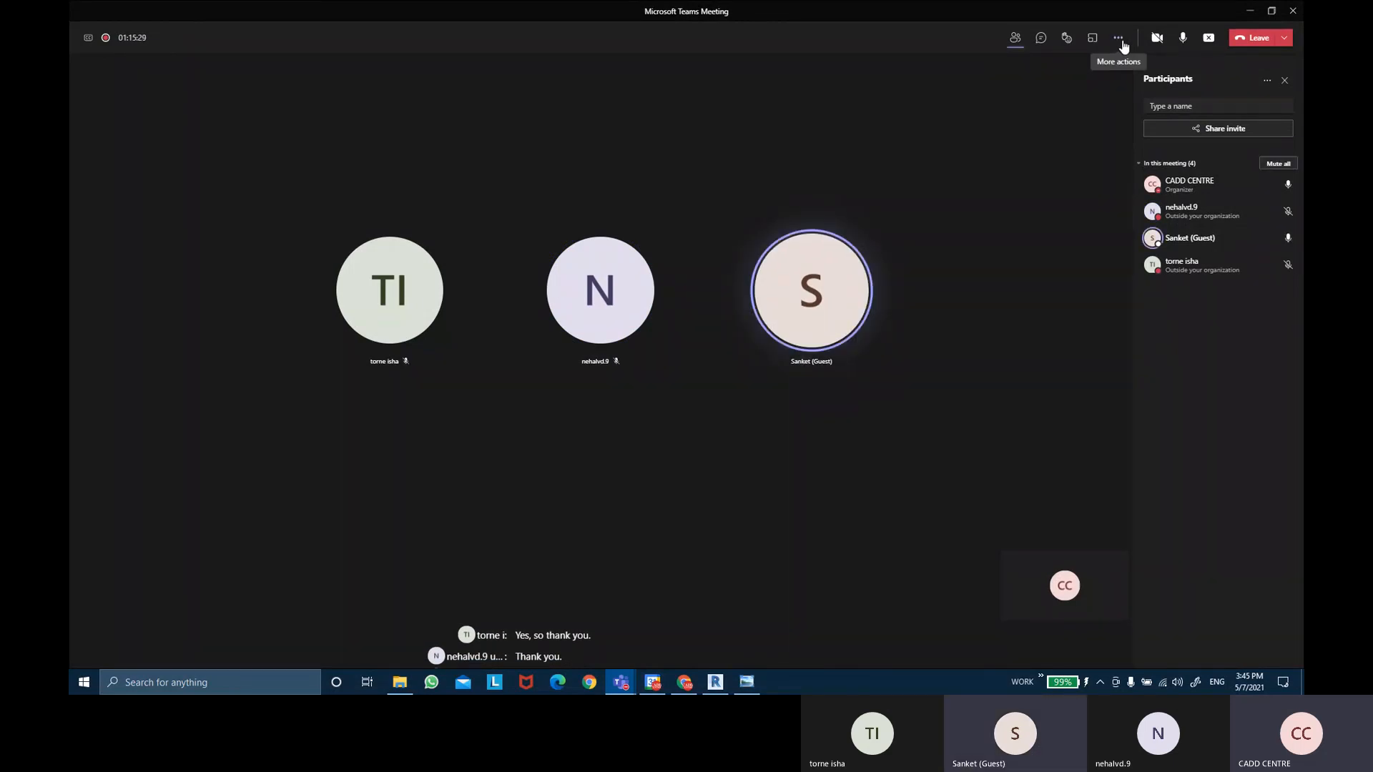
pyautogui.click(1207, 38)
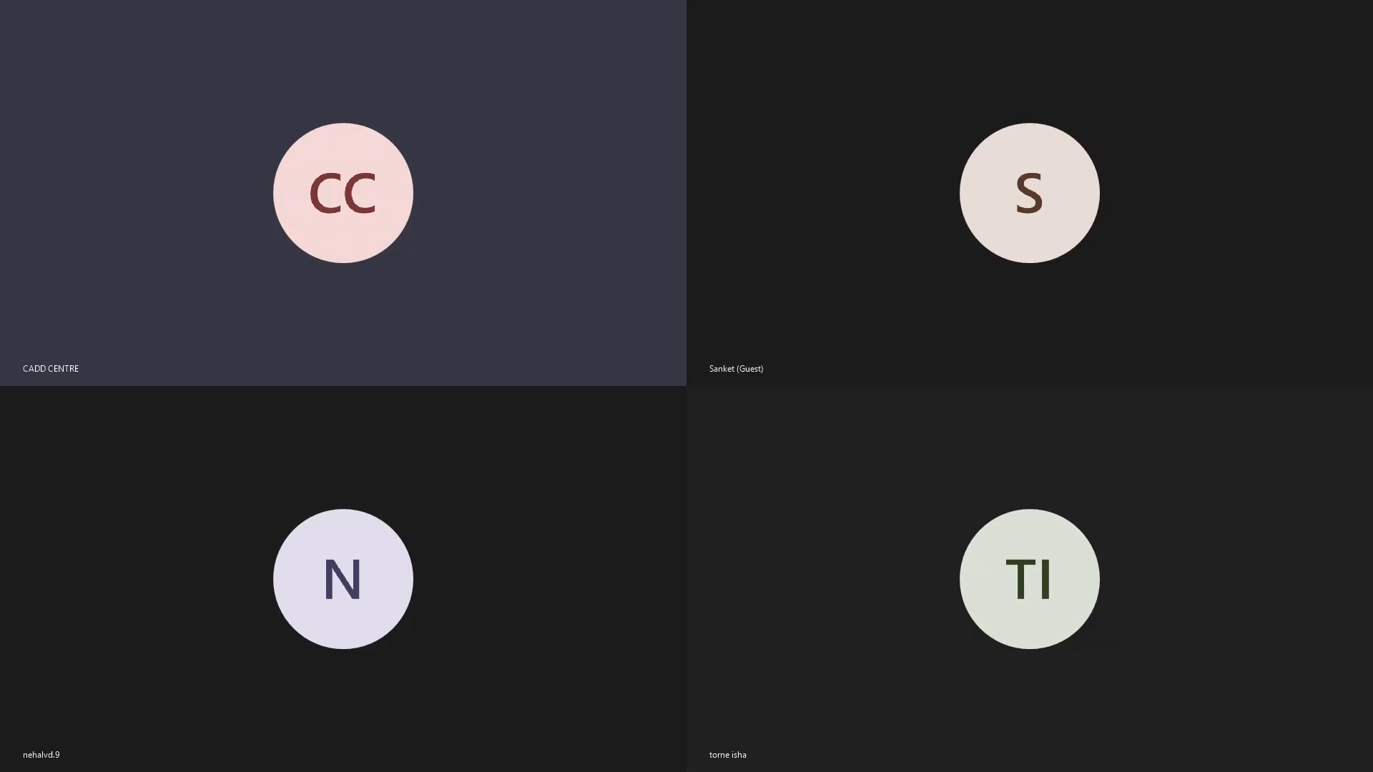